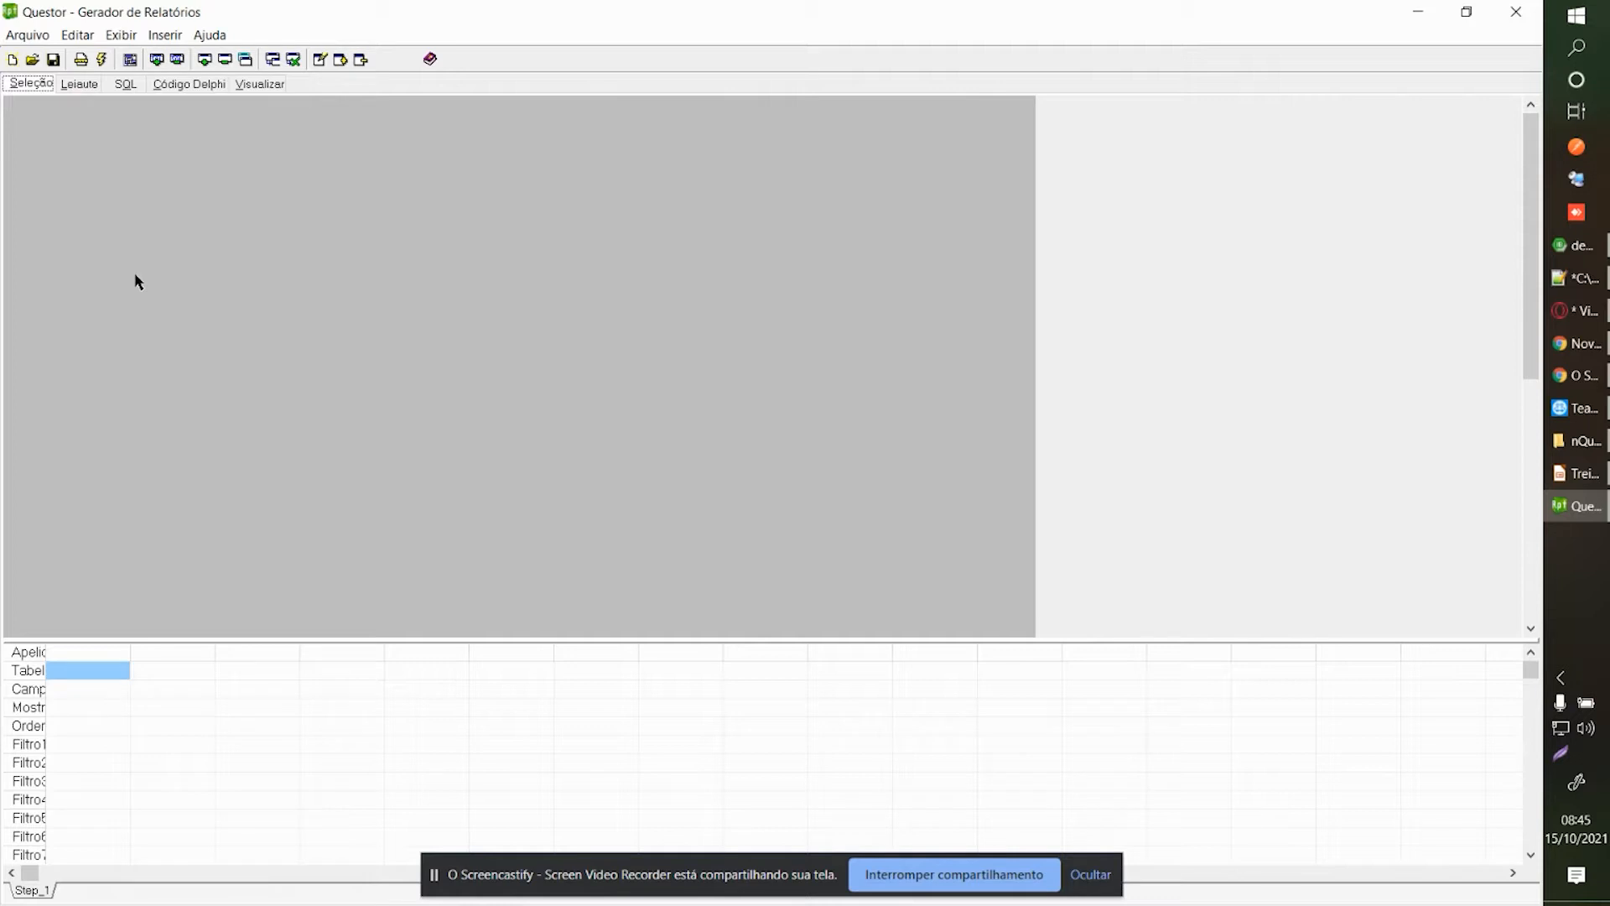
# Add the Funcpessoa table to the query diagram from the Adicionar Tabela list.
pyautogui.rightClick(212, 250)
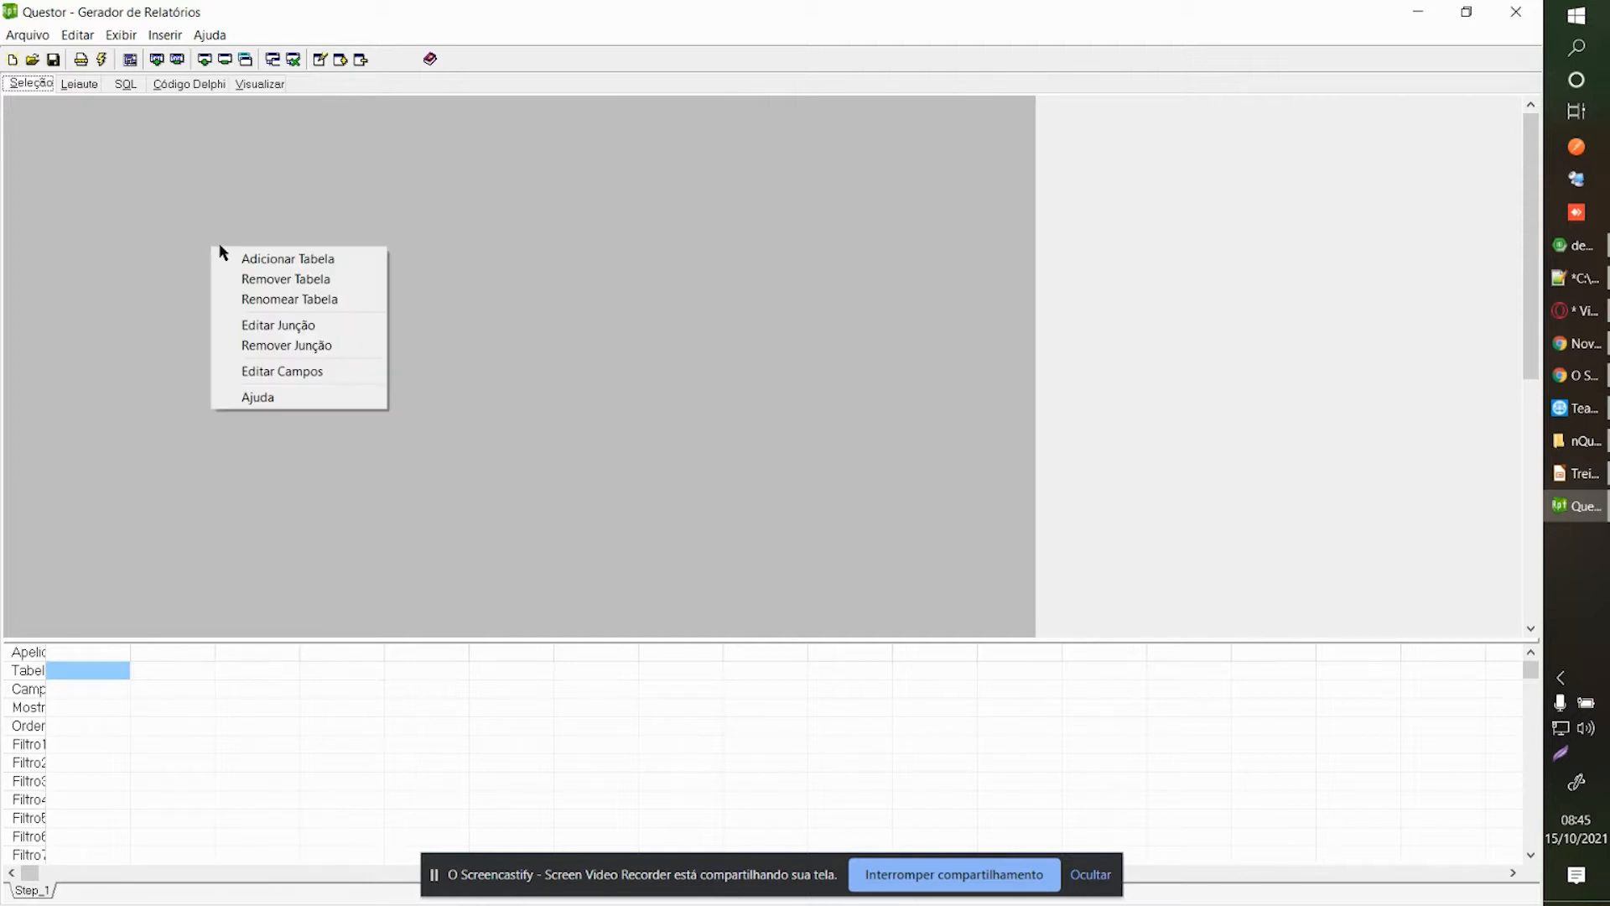
pyautogui.click(260, 260)
pyautogui.click(741, 306)
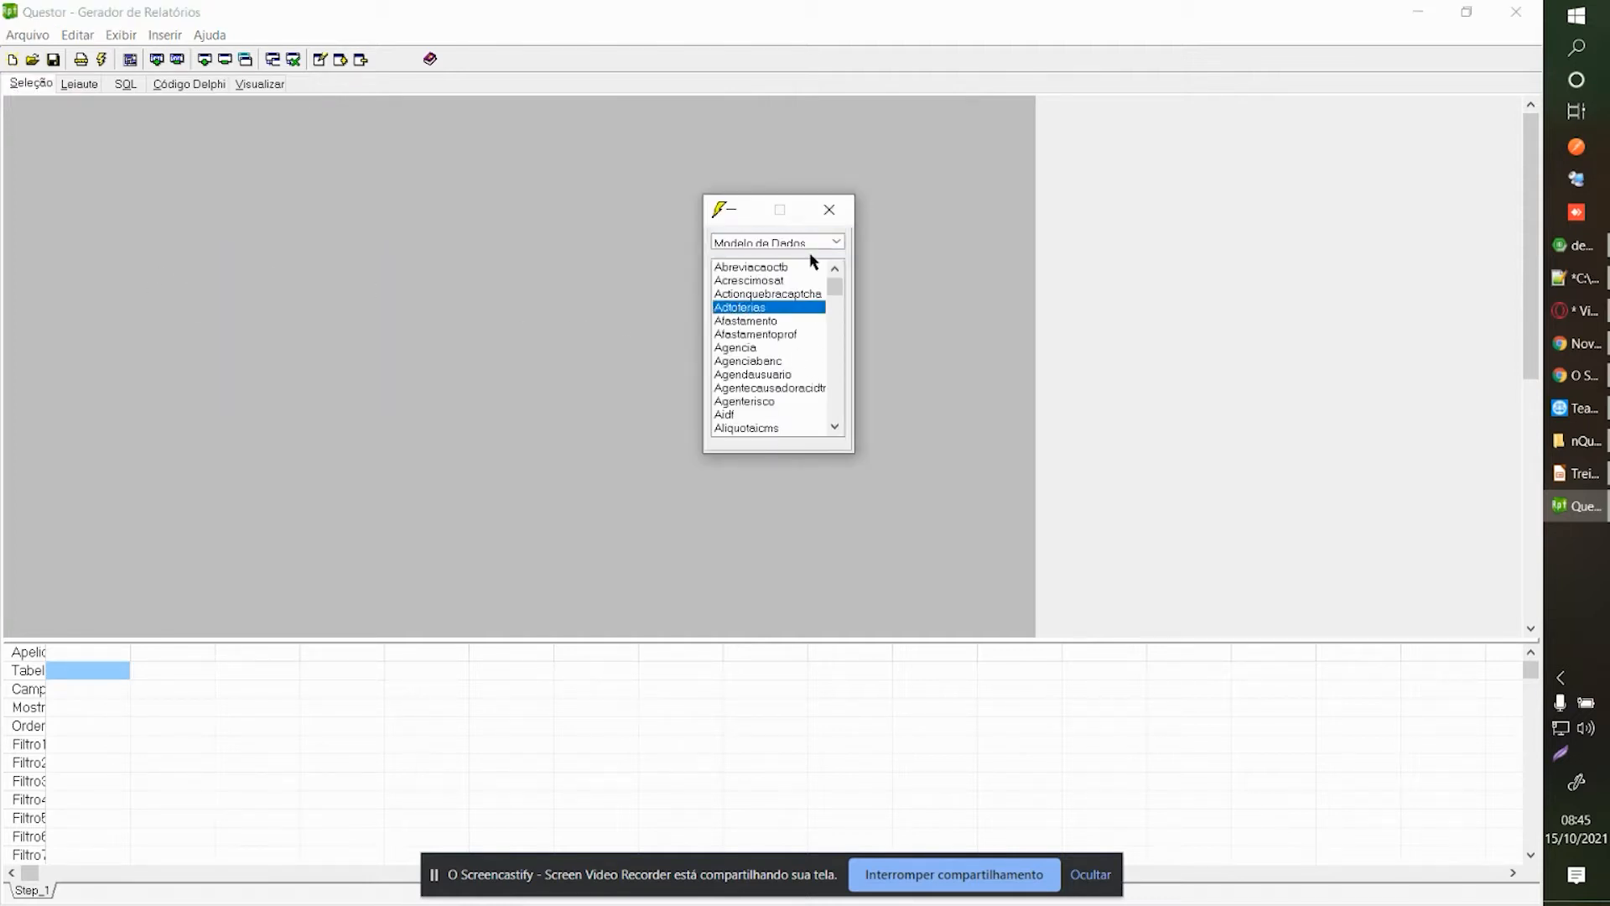
pyautogui.moveTo(844, 456); pyautogui.dragTo(845, 512)
pyautogui.moveTo(853, 432); pyautogui.dragTo(912, 424)
pyautogui.click(815, 362)
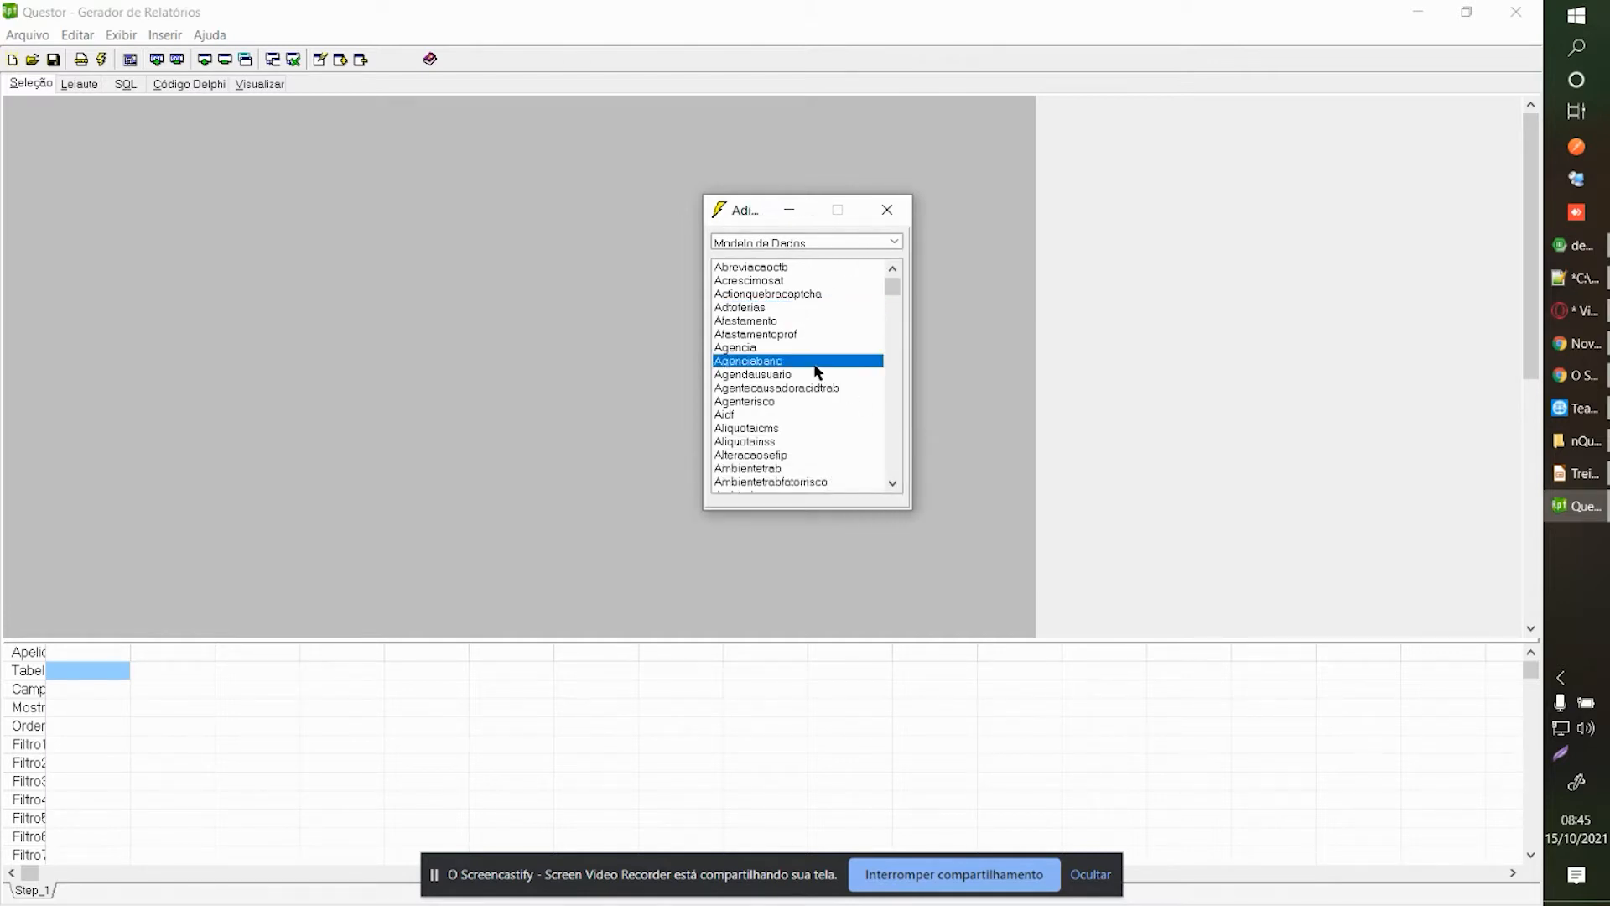
pyautogui.write('funcpes')
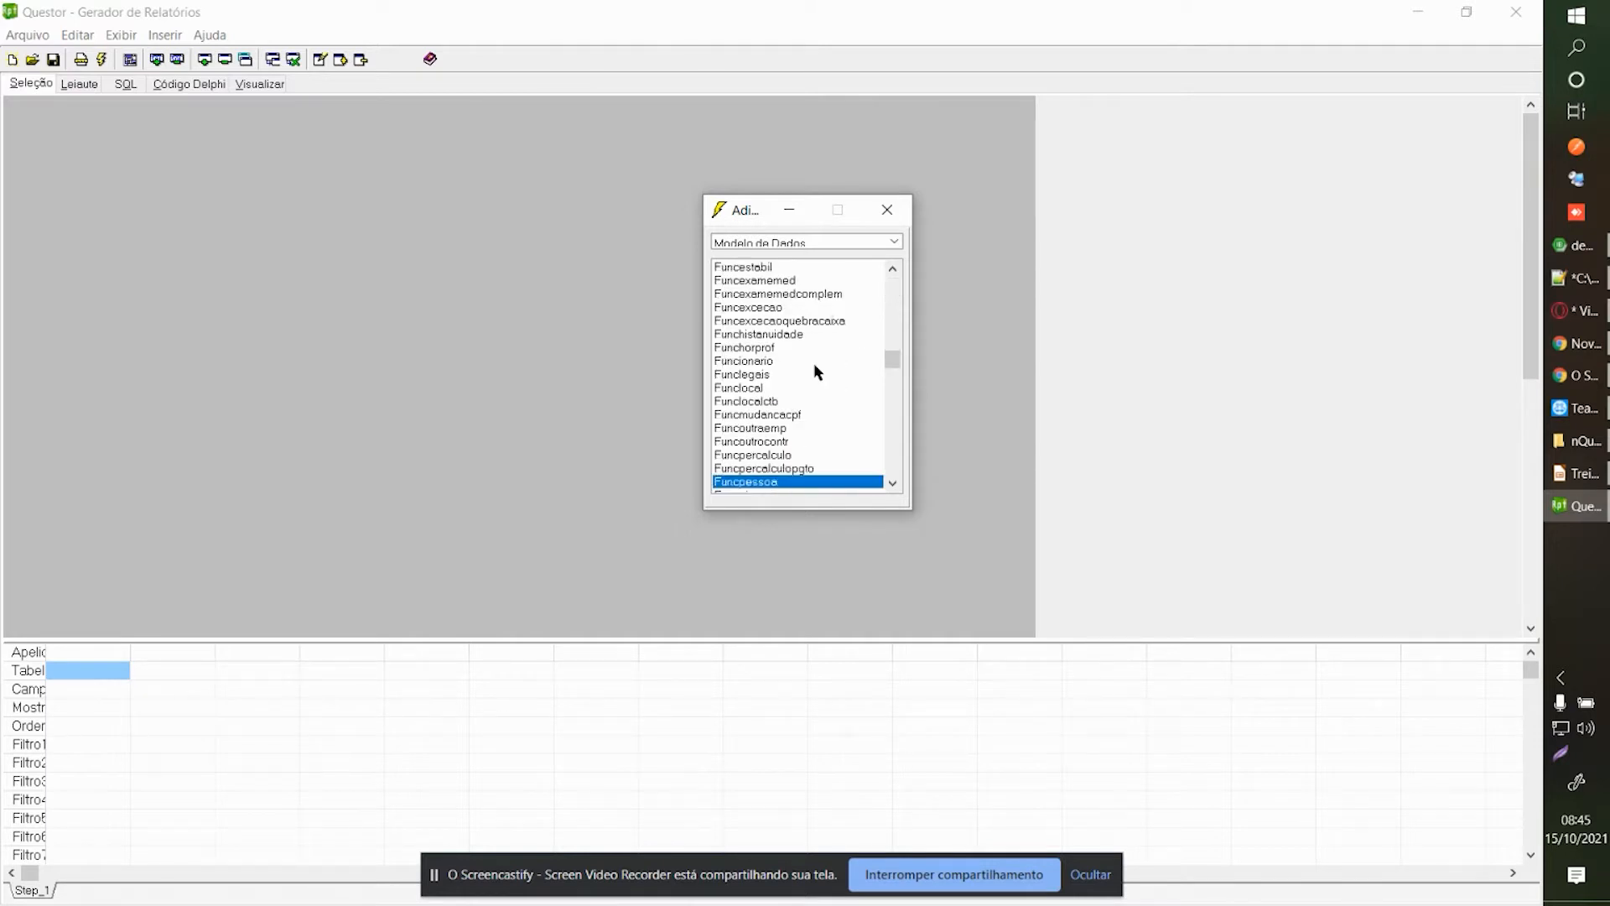
pyautogui.moveTo(758, 483); pyautogui.dragTo(109, 173)
# Add the Funccontrato table to the diagram from the table list.
pyautogui.click(777, 347)
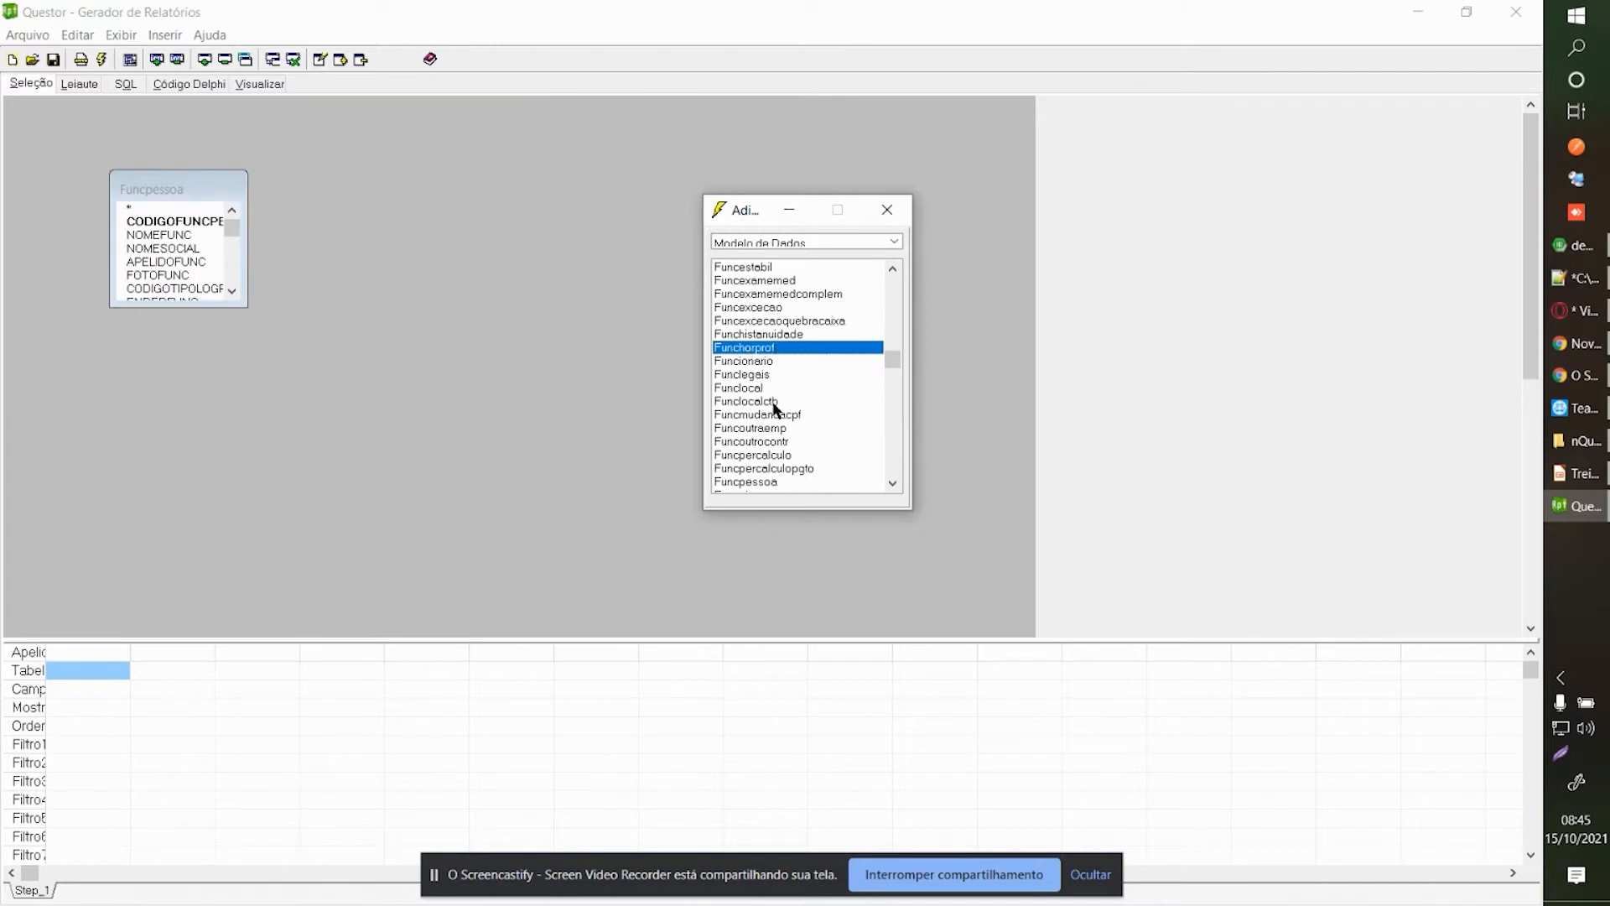
pyautogui.scroll(-1, 776, 419)
pyautogui.click(752, 442)
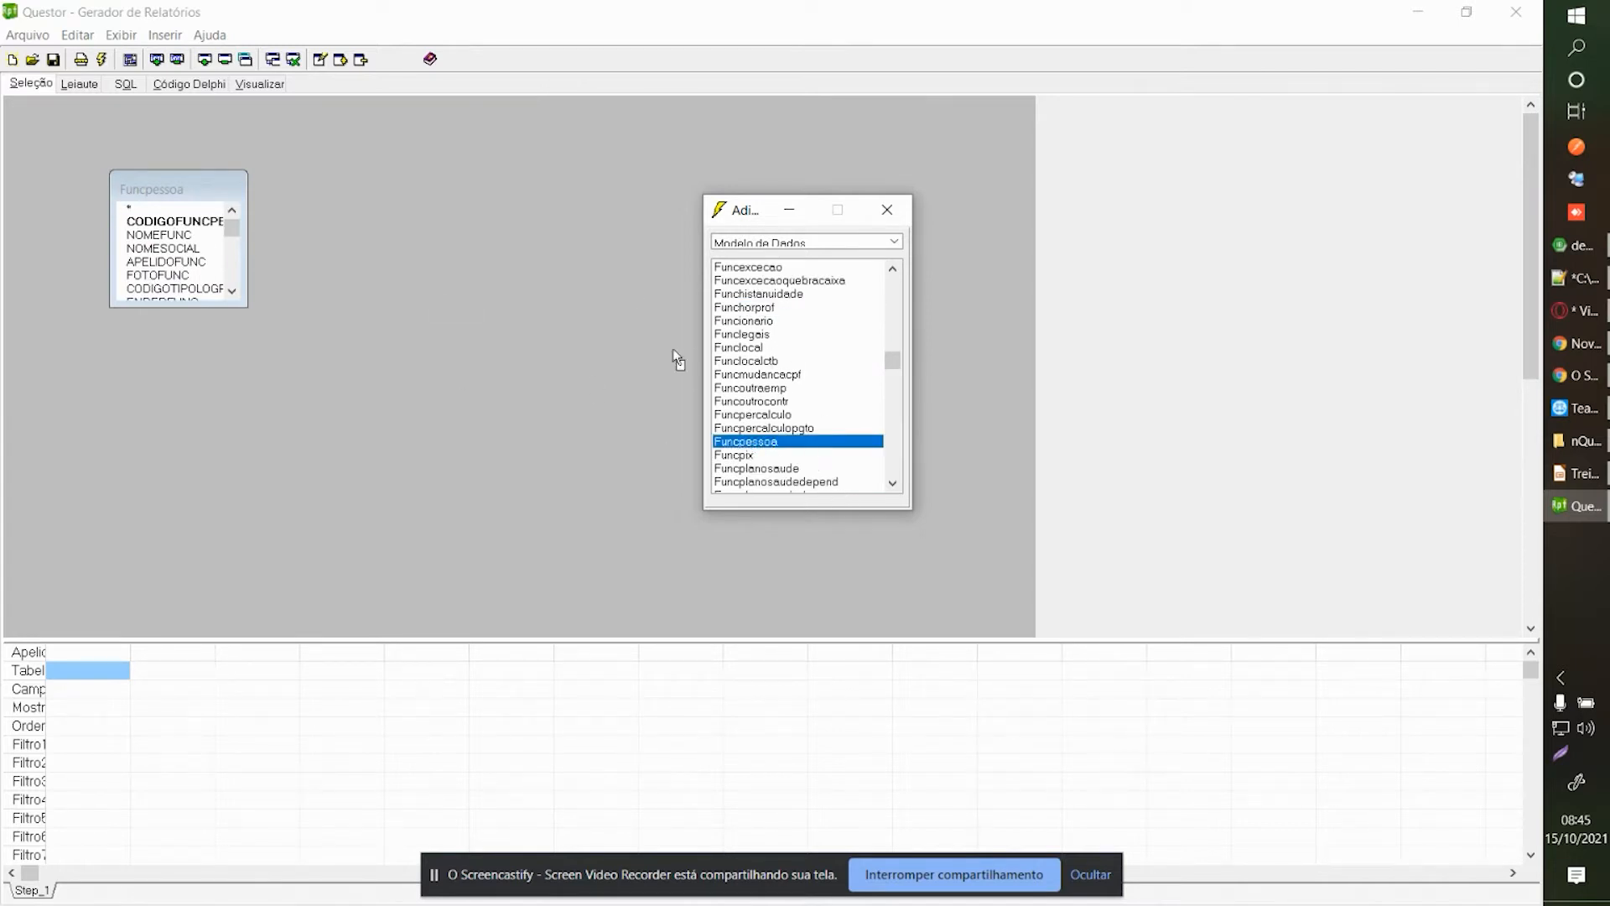
pyautogui.moveTo(733, 437); pyautogui.dragTo(745, 446)
pyautogui.click(763, 323)
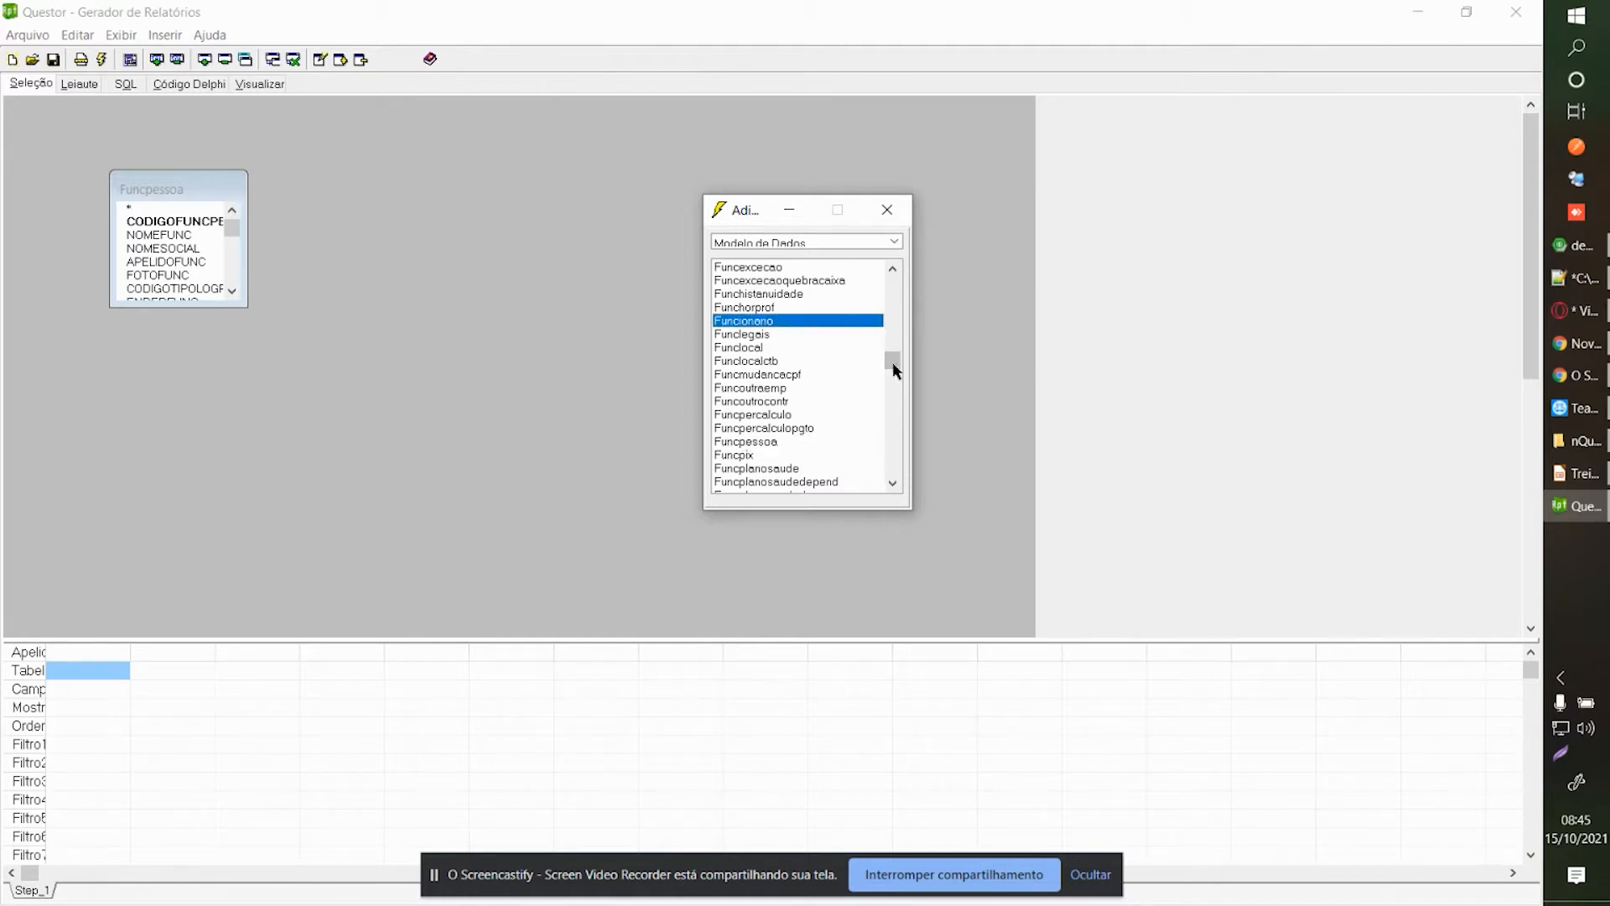
pyautogui.scroll(15, 893, 363)
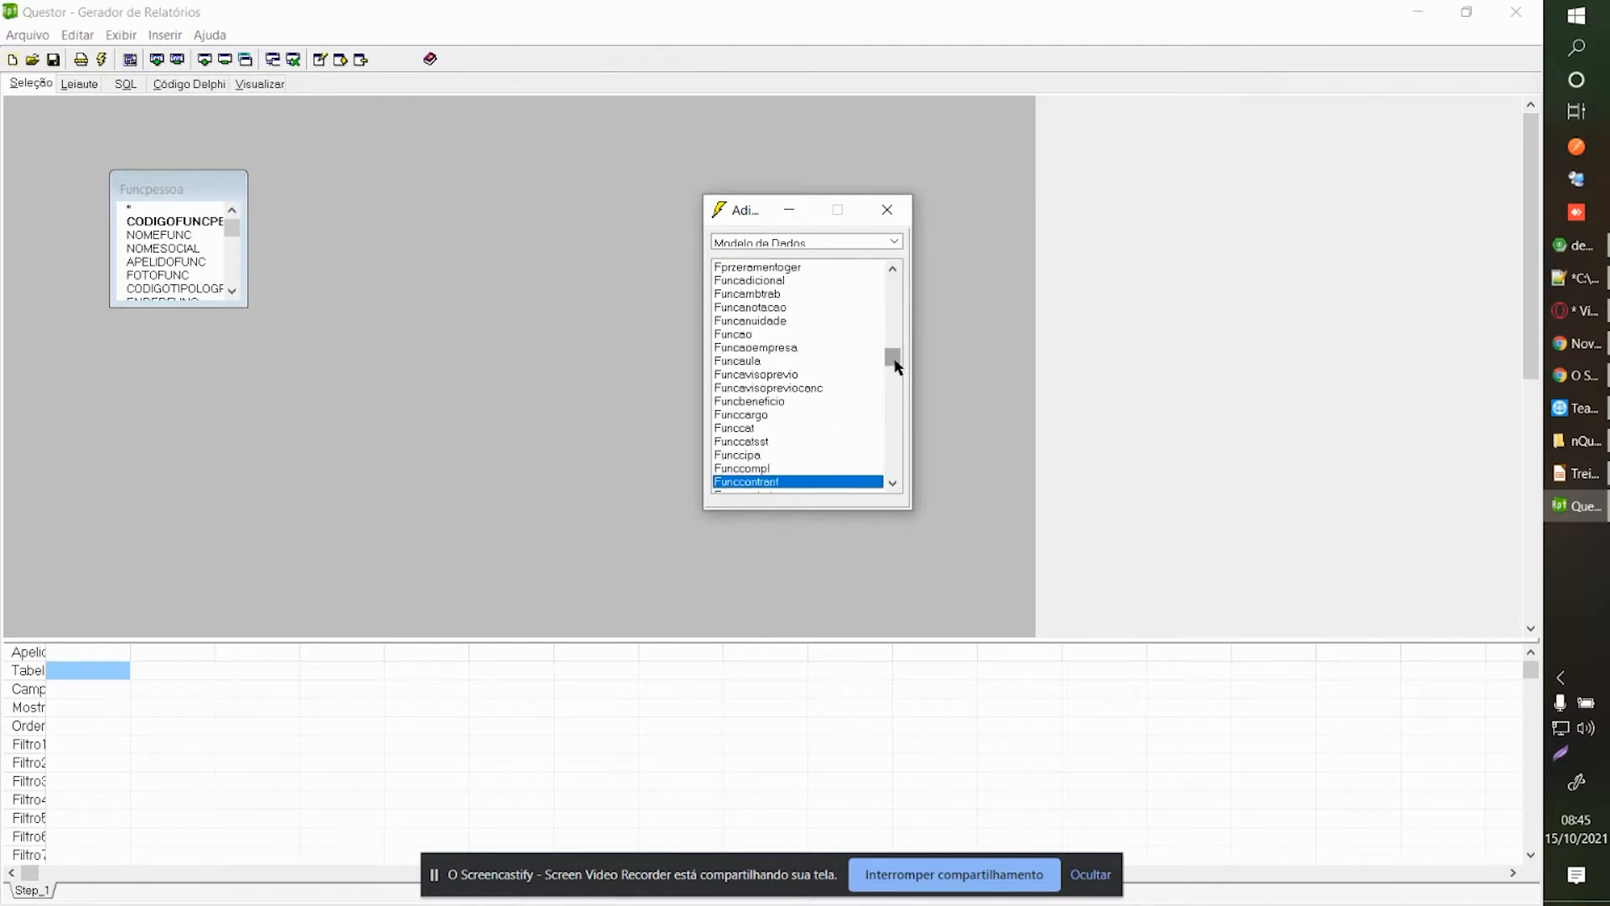
pyautogui.scroll(-1, 810, 370)
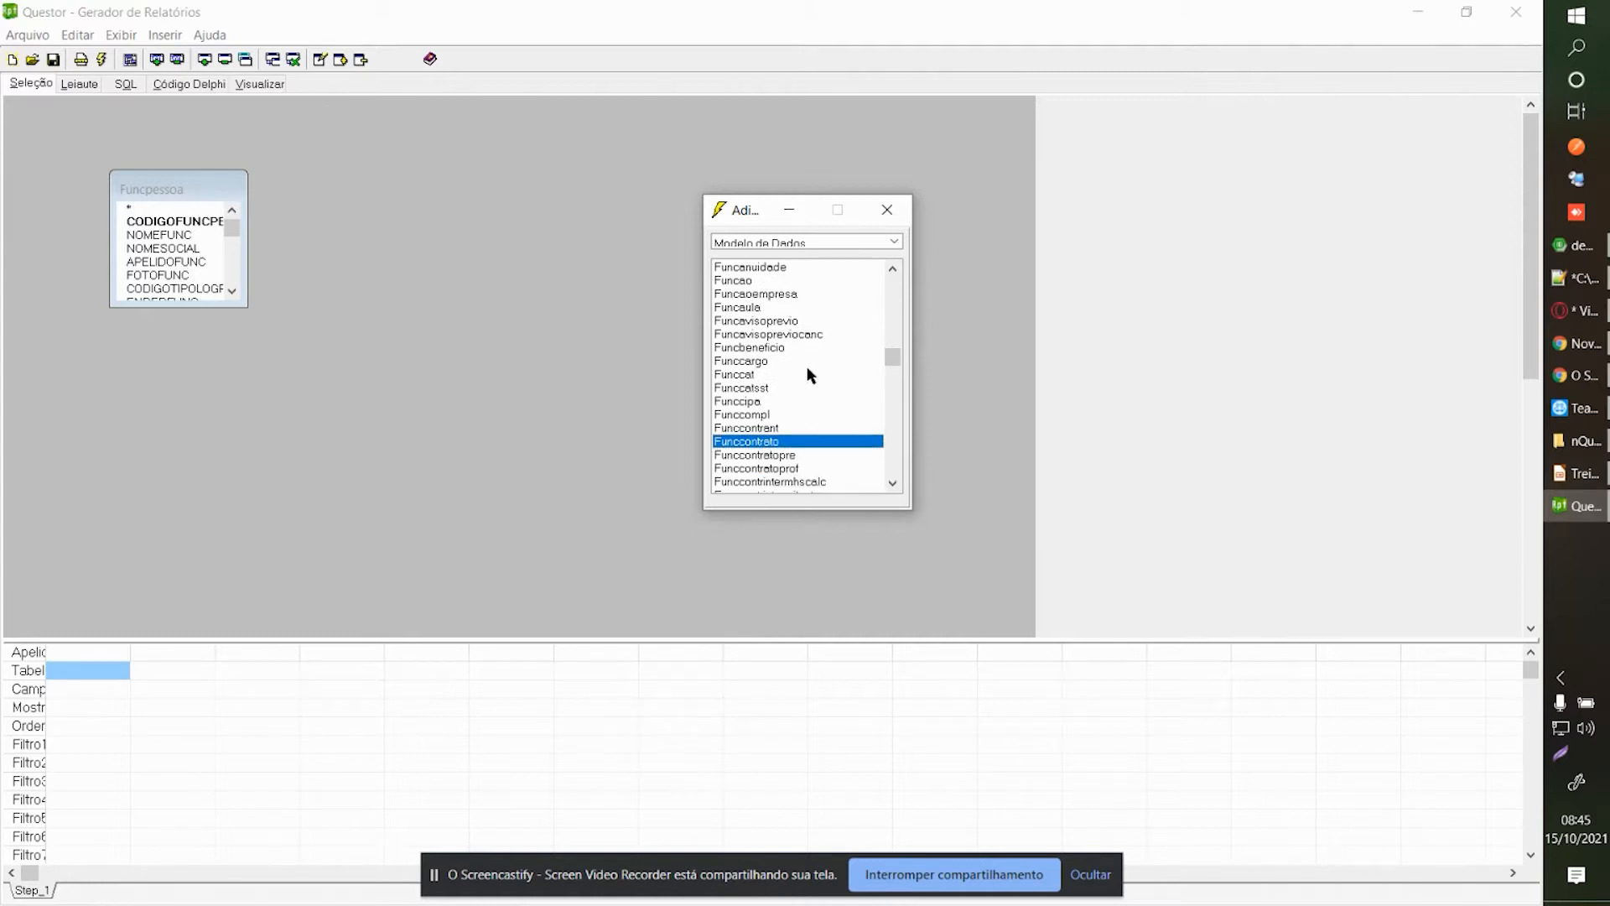
pyautogui.moveTo(750, 217); pyautogui.dragTo(806, 144)
pyautogui.scroll(-1, 802, 332)
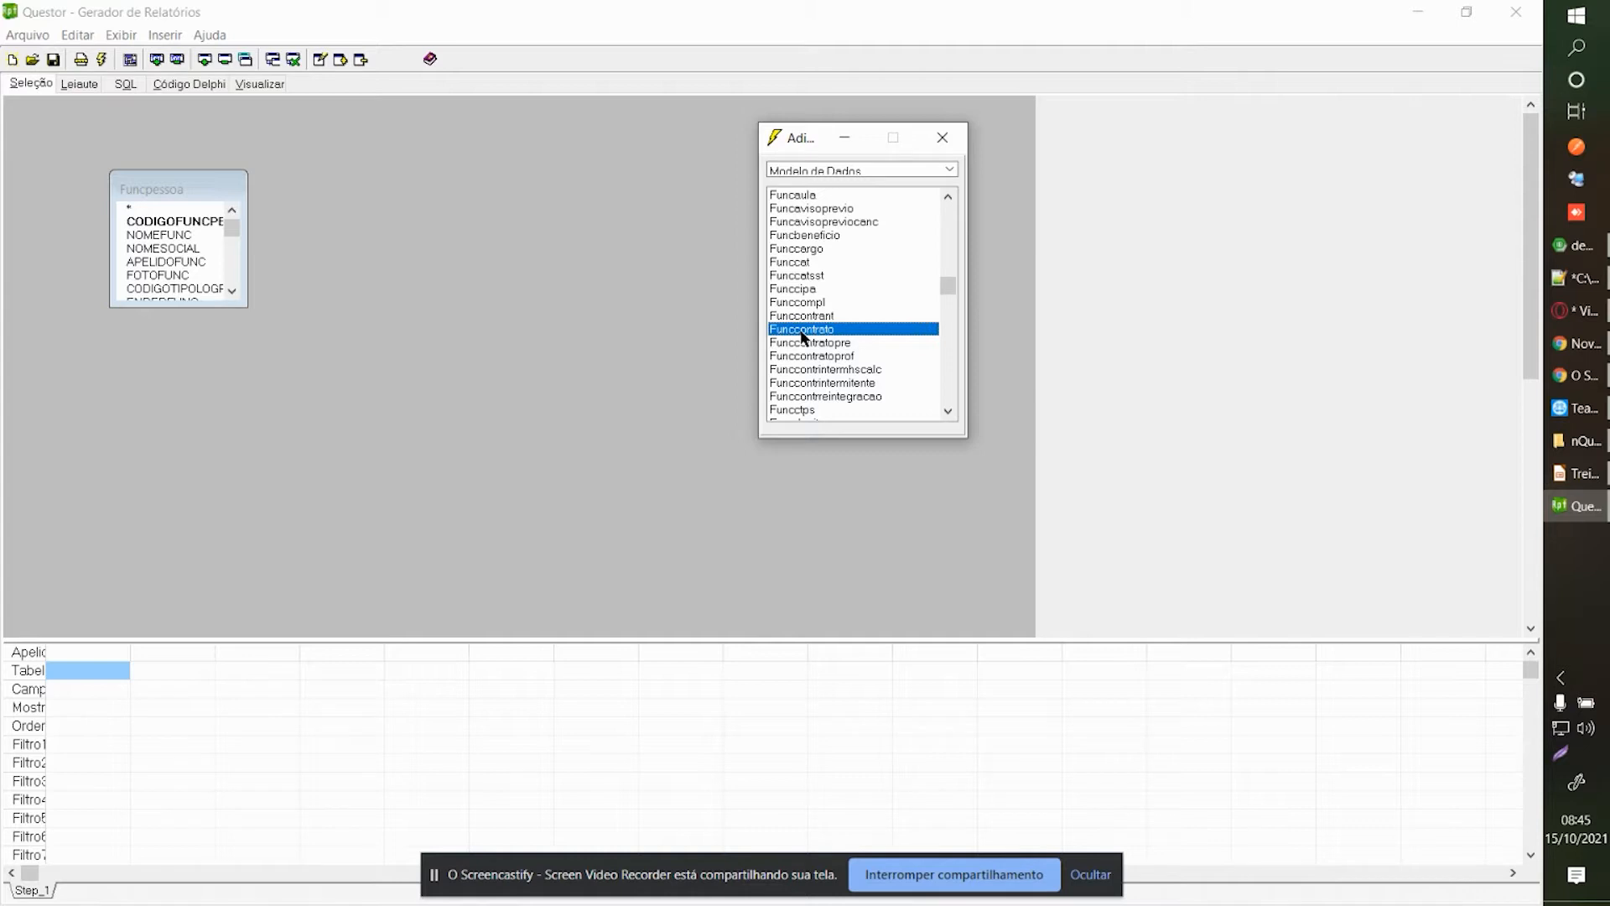
pyautogui.doubleClick(803, 336)
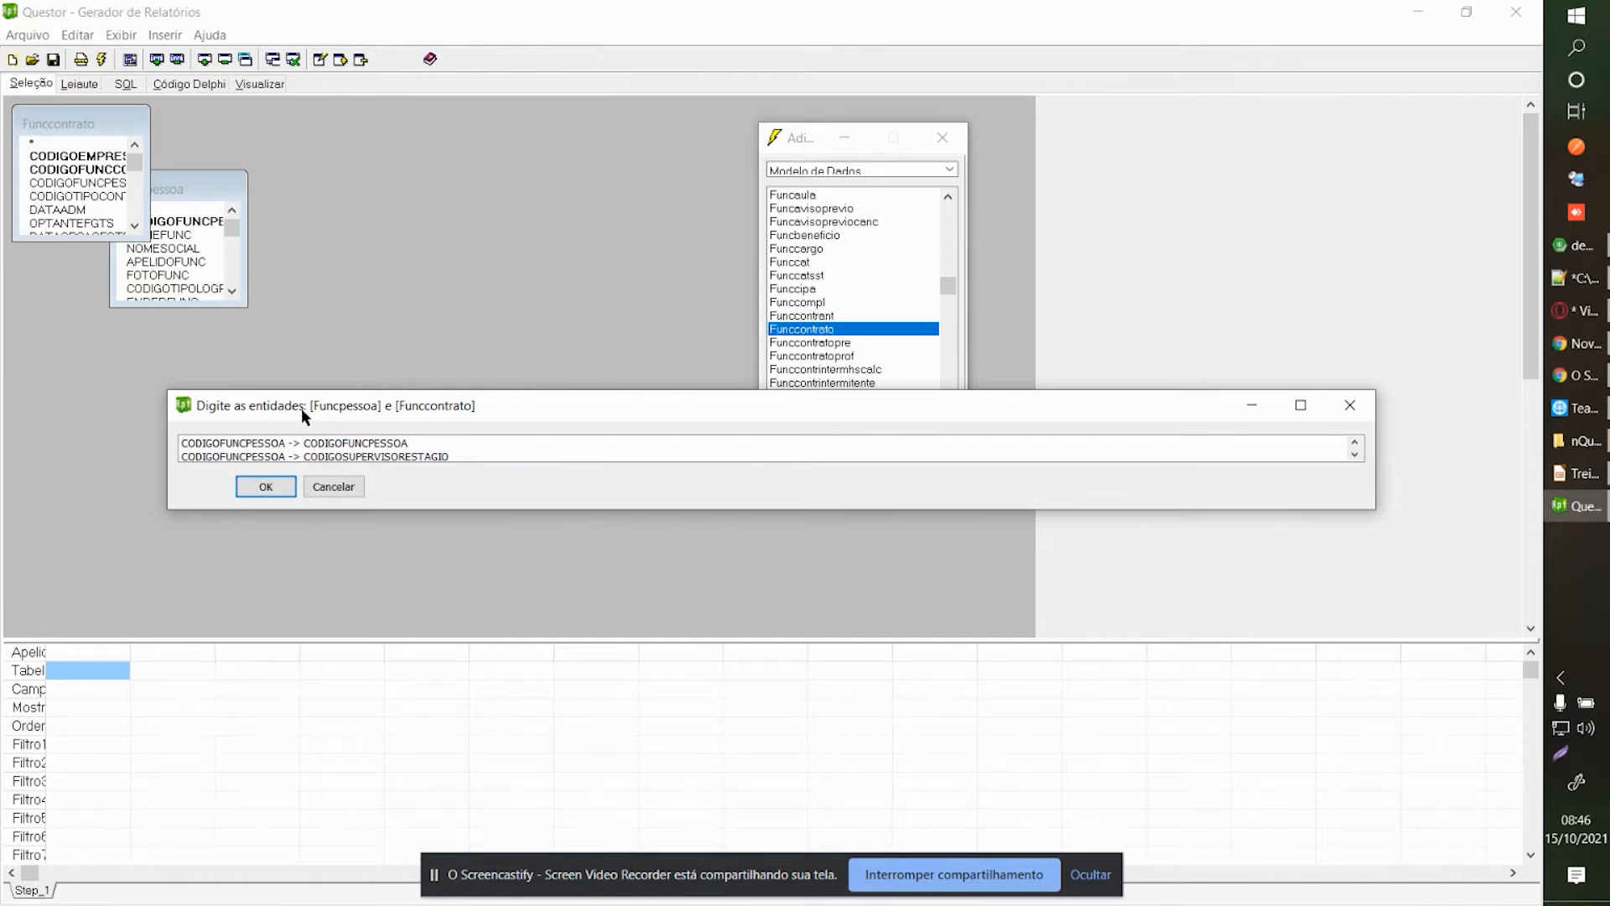
# Link the tables on CODIGOFUNCPESSOA and move the Funcpessoa box to the top of the diagram.
pyautogui.moveTo(310, 418); pyautogui.dragTo(295, 406)
pyautogui.moveTo(468, 503); pyautogui.dragTo(468, 534)
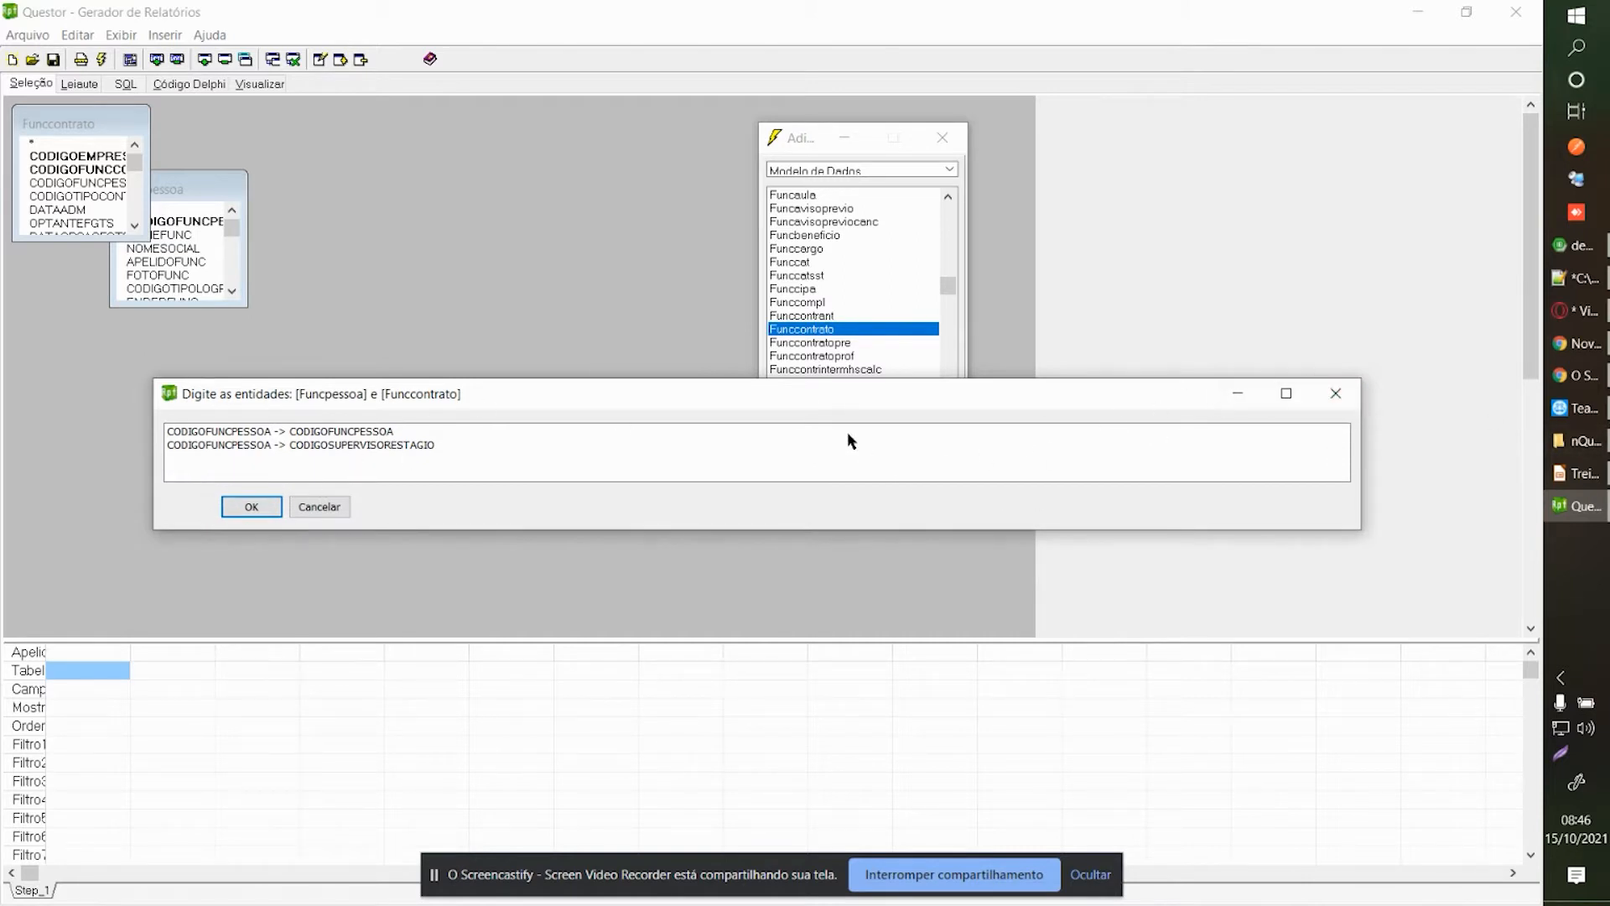
pyautogui.click(757, 433)
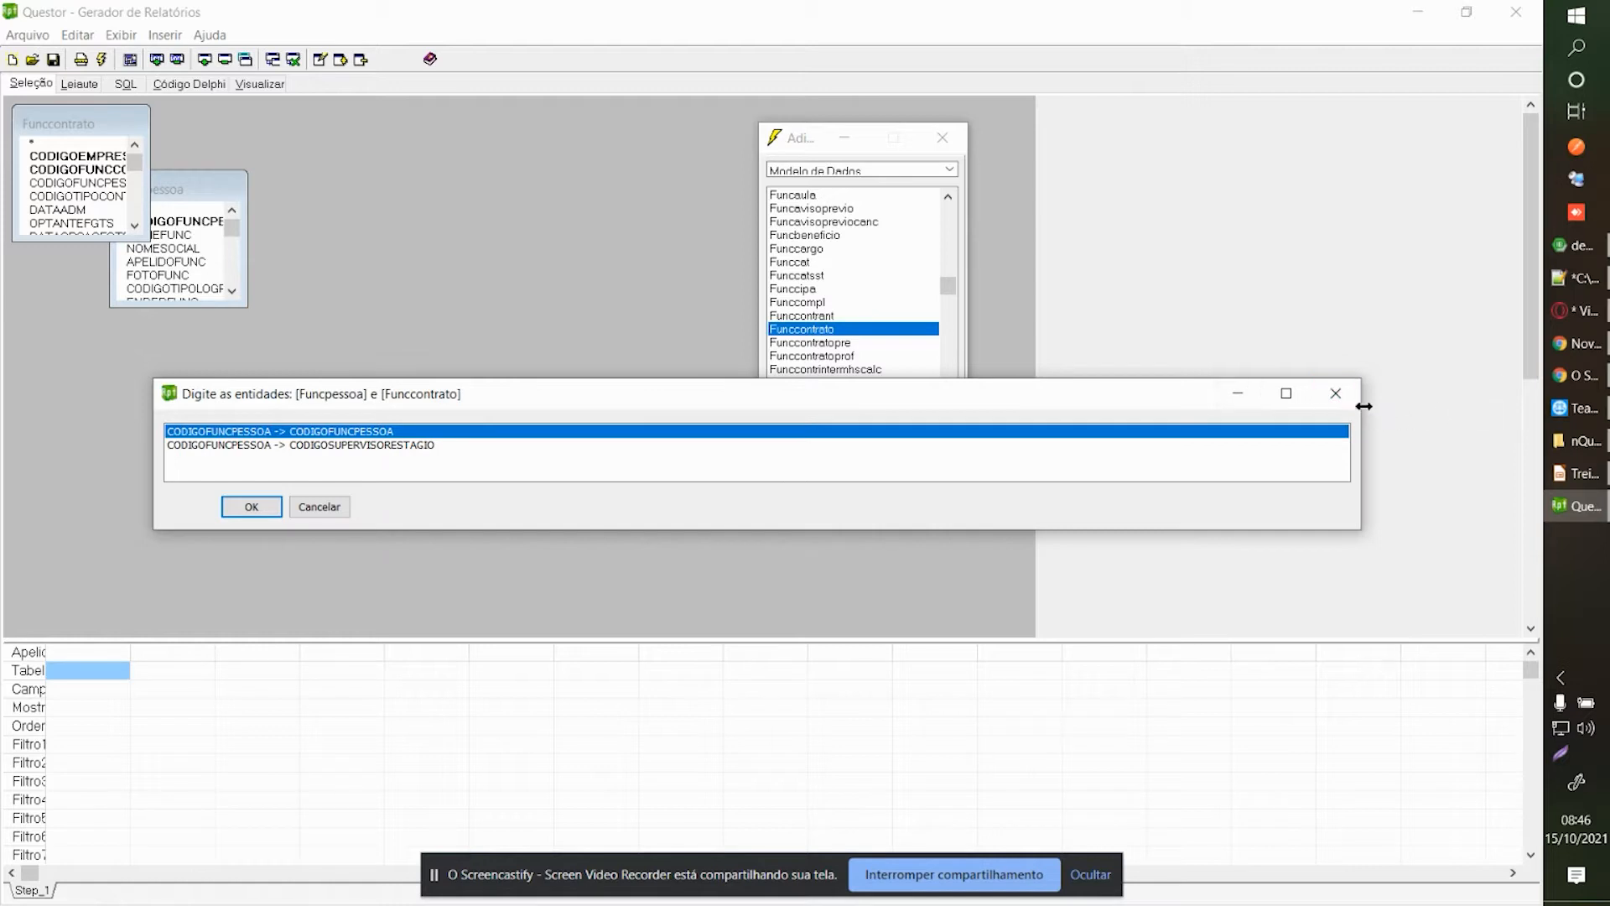
pyautogui.click(1337, 399)
pyautogui.moveTo(208, 197); pyautogui.dragTo(271, 118)
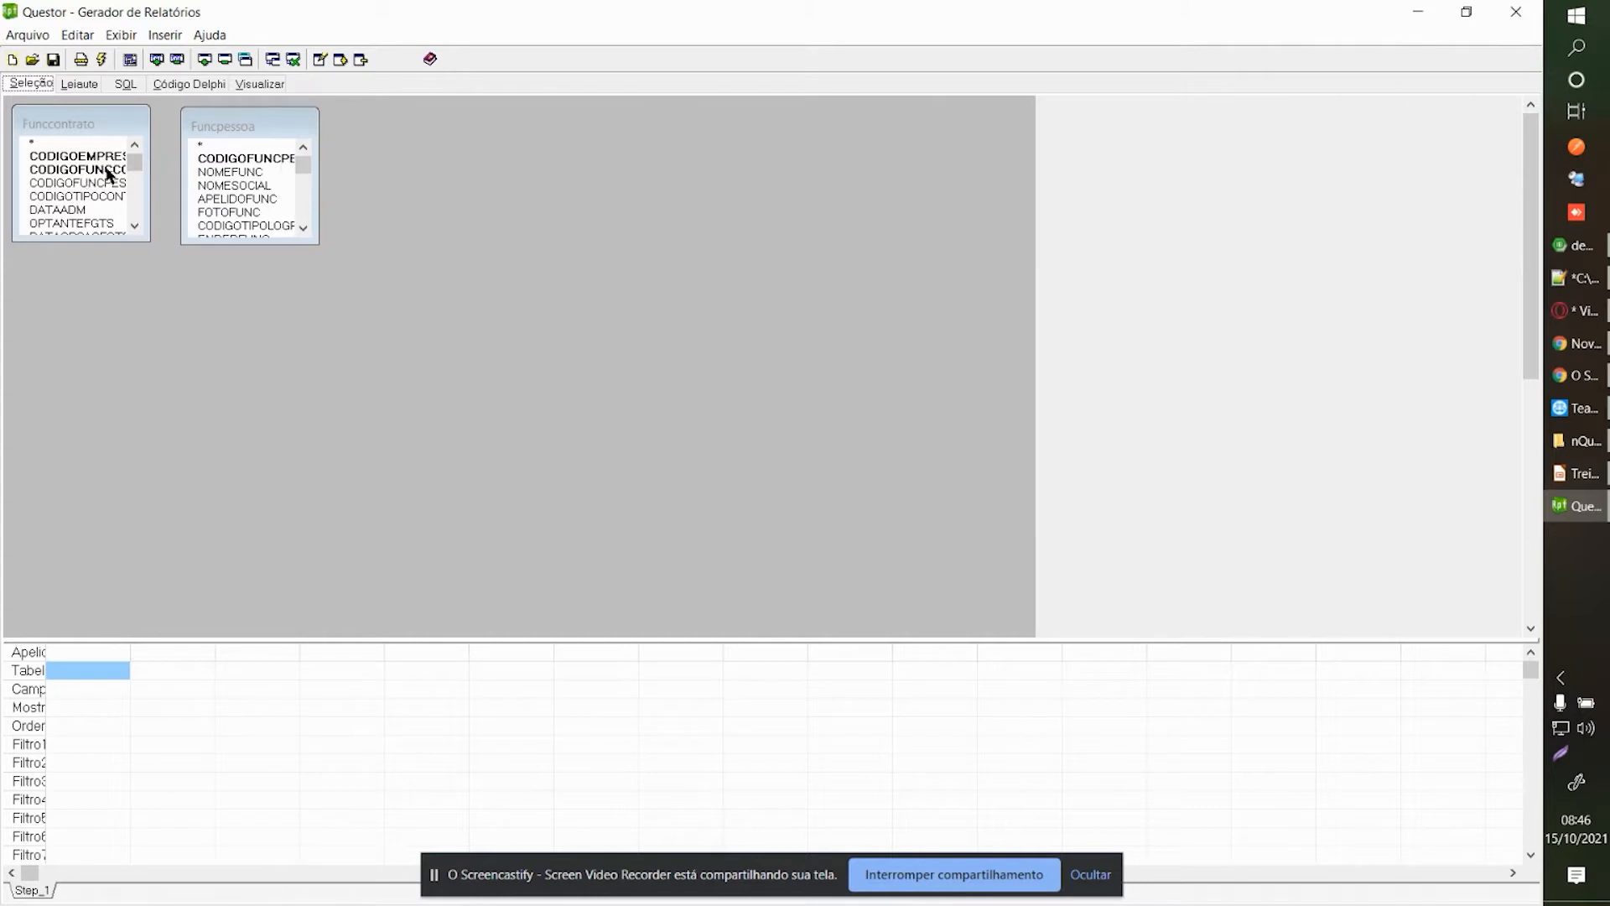
# Widen and arrange the Funccontrato and Funcpessoa table boxes on the diagram.
pyautogui.moveTo(146, 178); pyautogui.dragTo(165, 179)
pyautogui.moveTo(244, 132); pyautogui.dragTo(590, 176)
pyautogui.moveTo(465, 116); pyautogui.dragTo(394, 129)
pyautogui.scroll(-2, 154, 165)
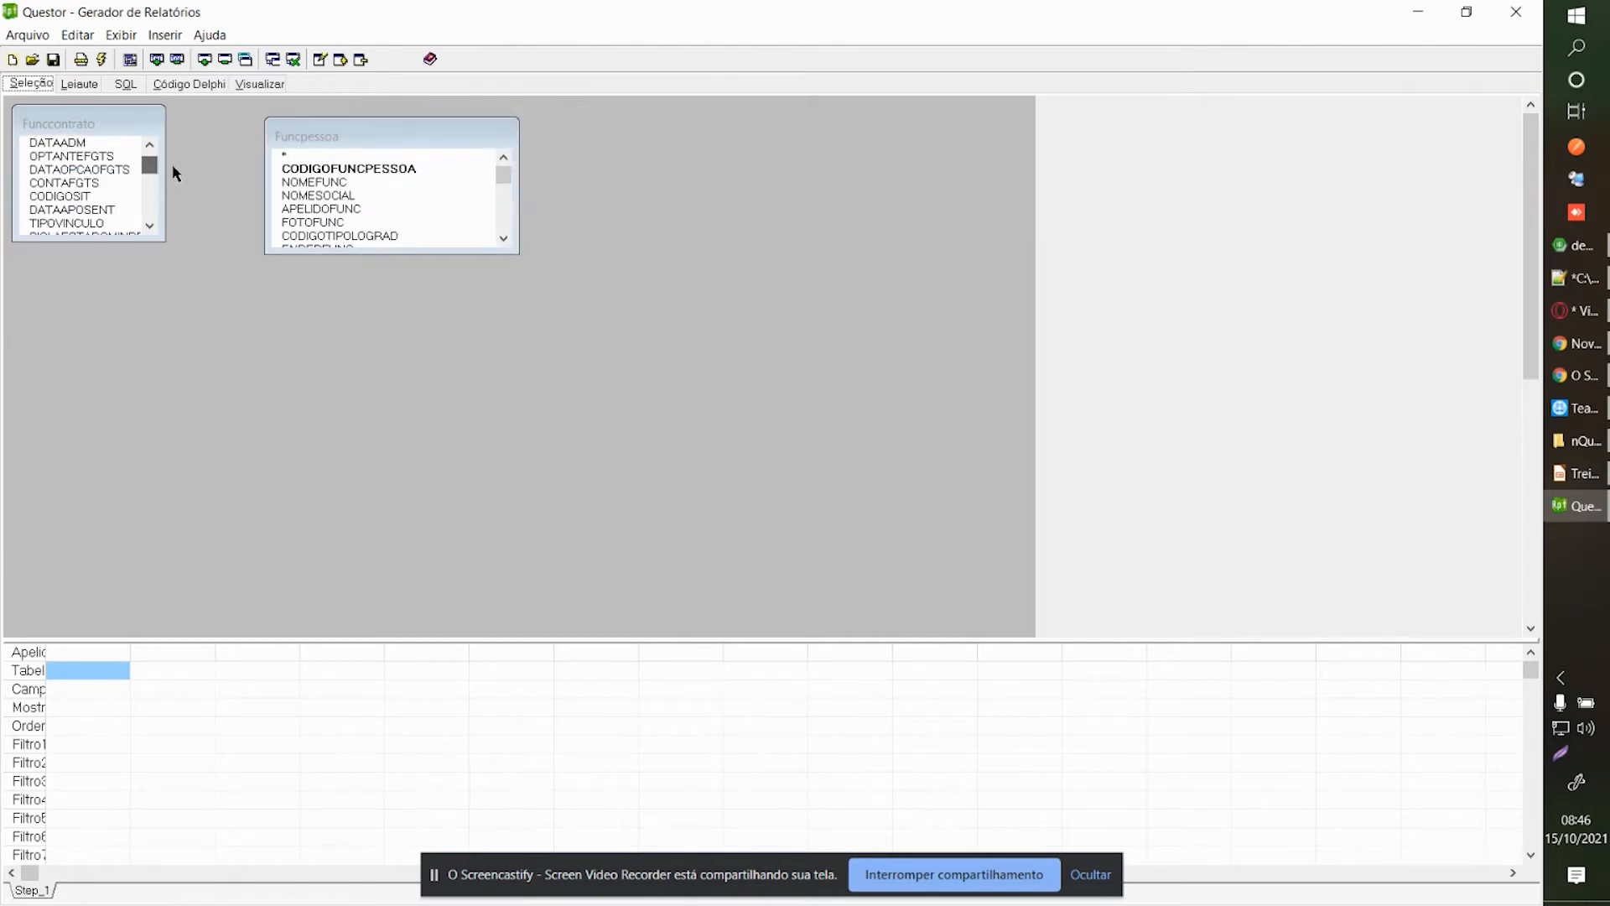
pyautogui.scroll(2, 151, 161)
pyautogui.moveTo(165, 178); pyautogui.dragTo(327, 173)
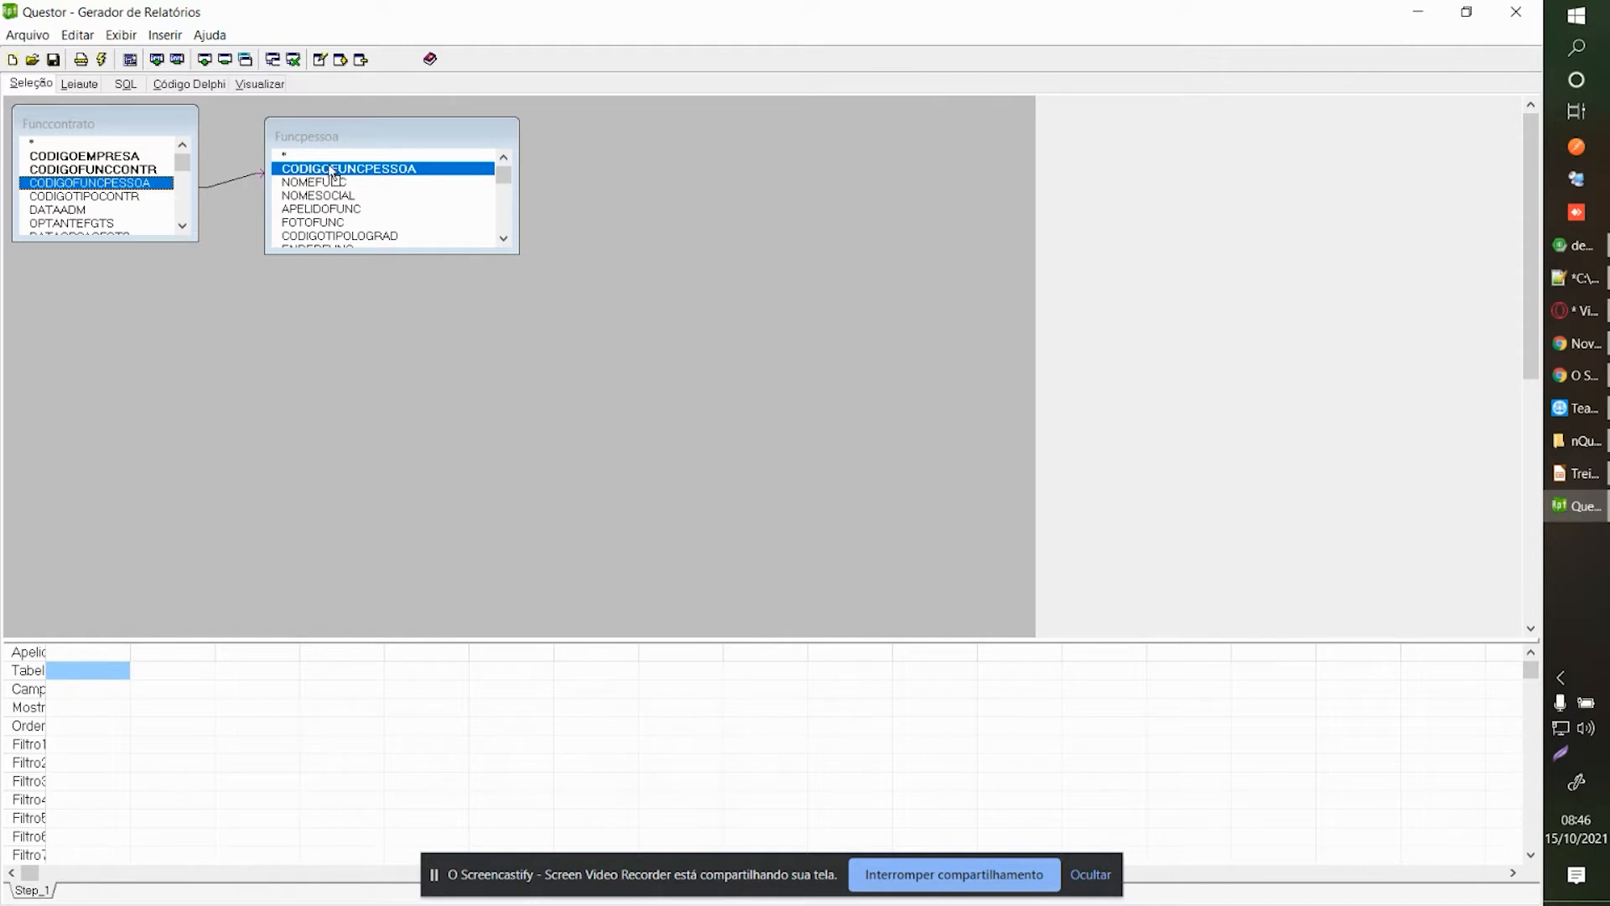
# Confirm the É Igual A join on CODIGOFUNCPESSOA and make both table boxes taller.
pyautogui.doubleClick(222, 183)
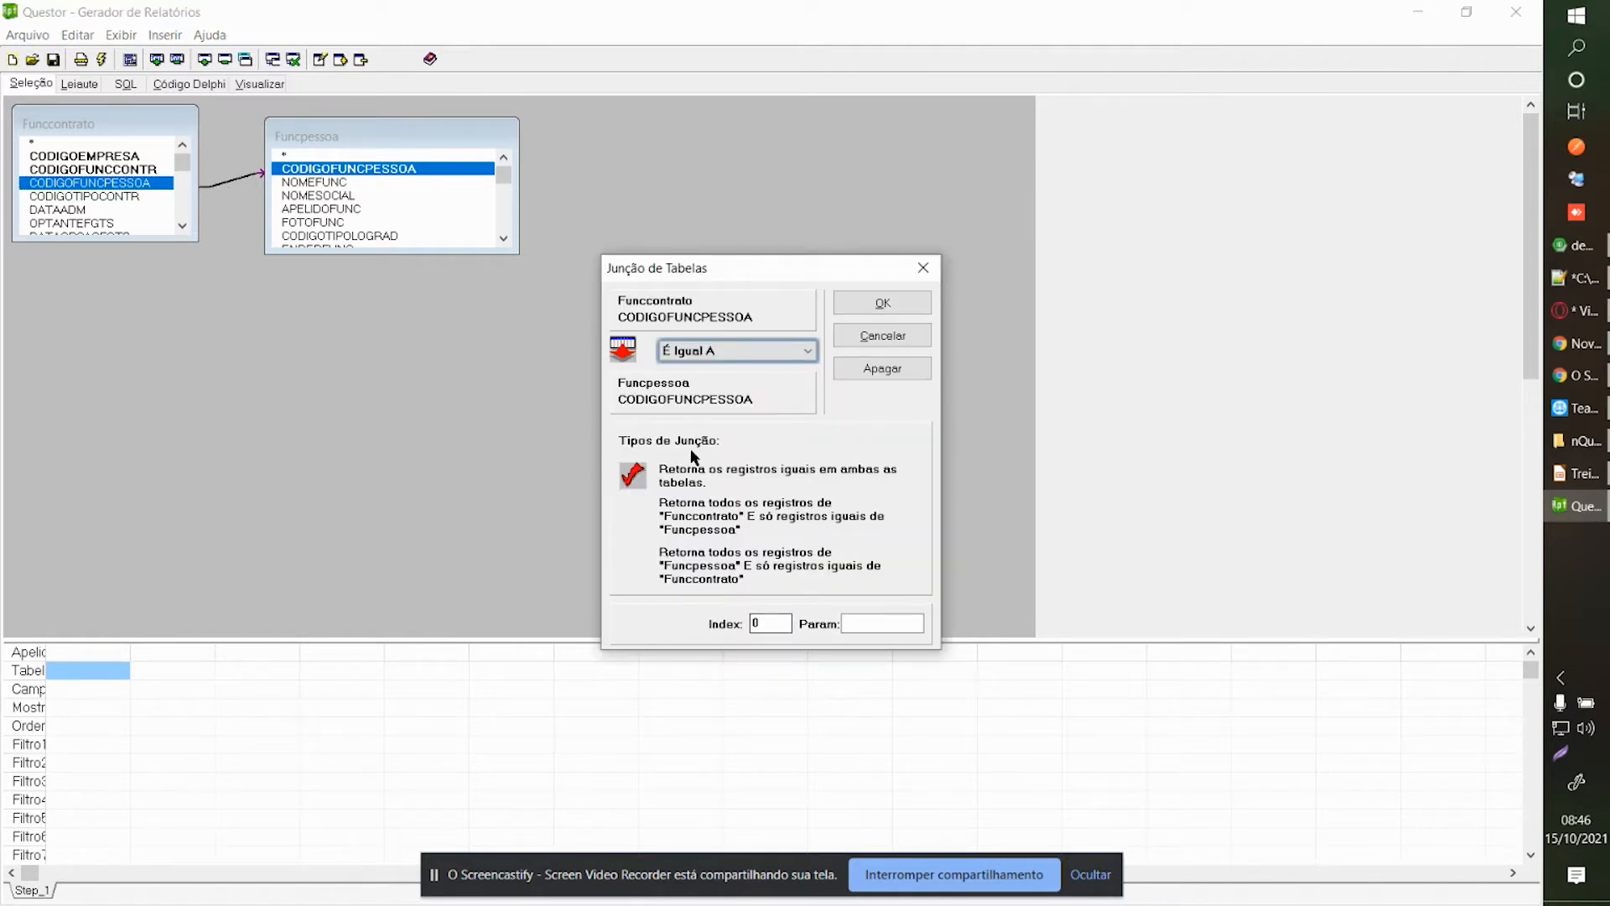
pyautogui.click(855, 308)
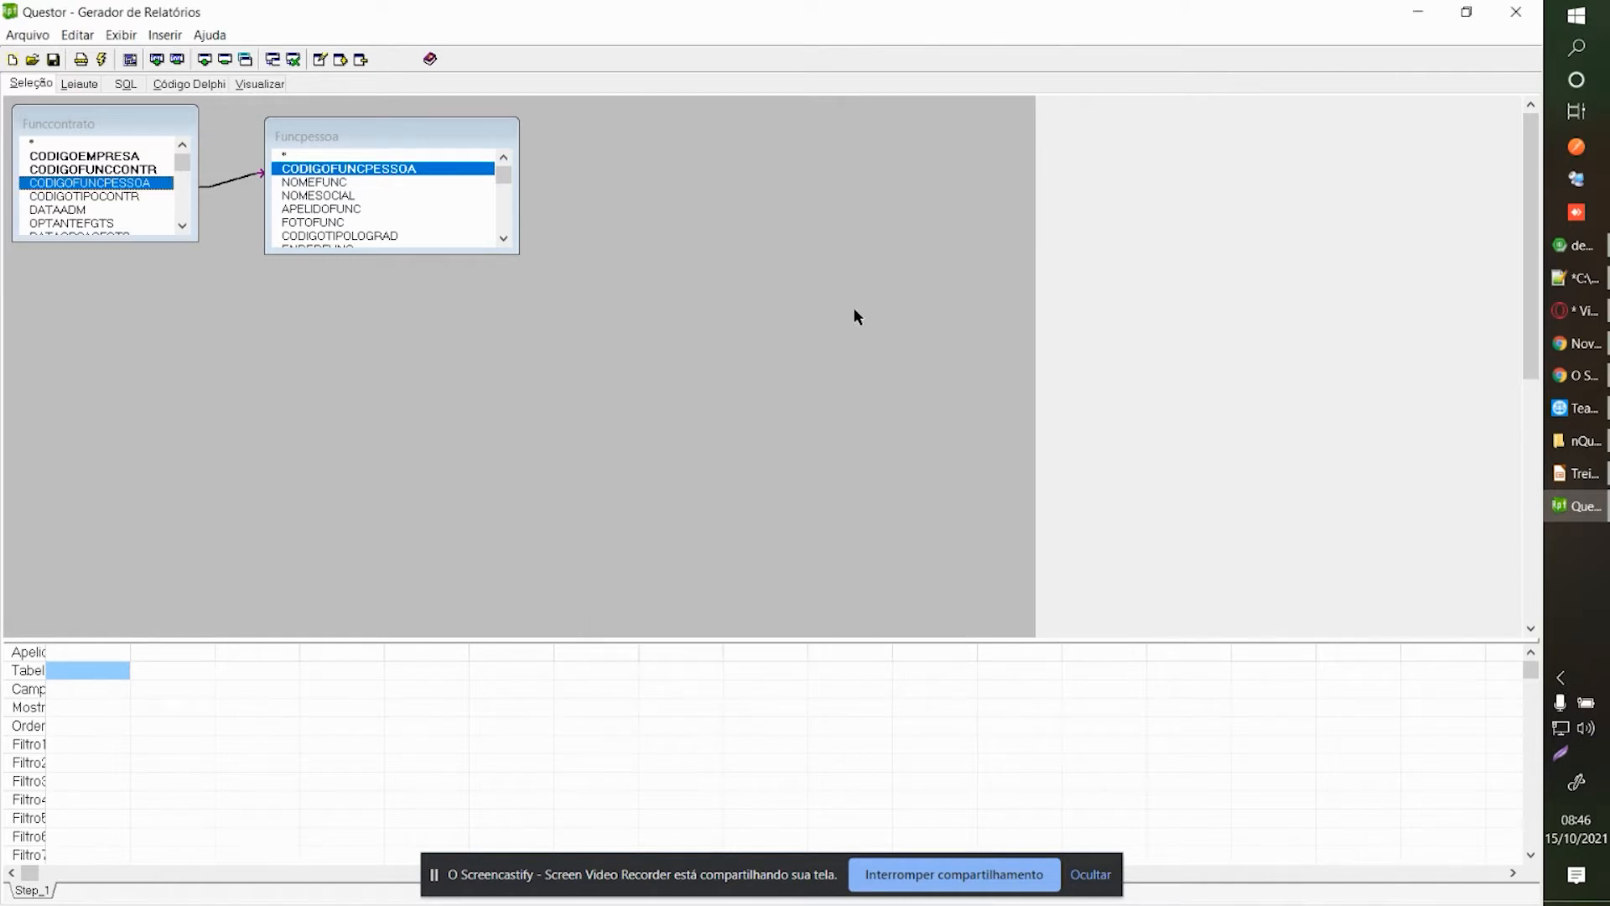
pyautogui.moveTo(142, 126); pyautogui.dragTo(142, 142)
pyautogui.moveTo(327, 141); pyautogui.dragTo(312, 154)
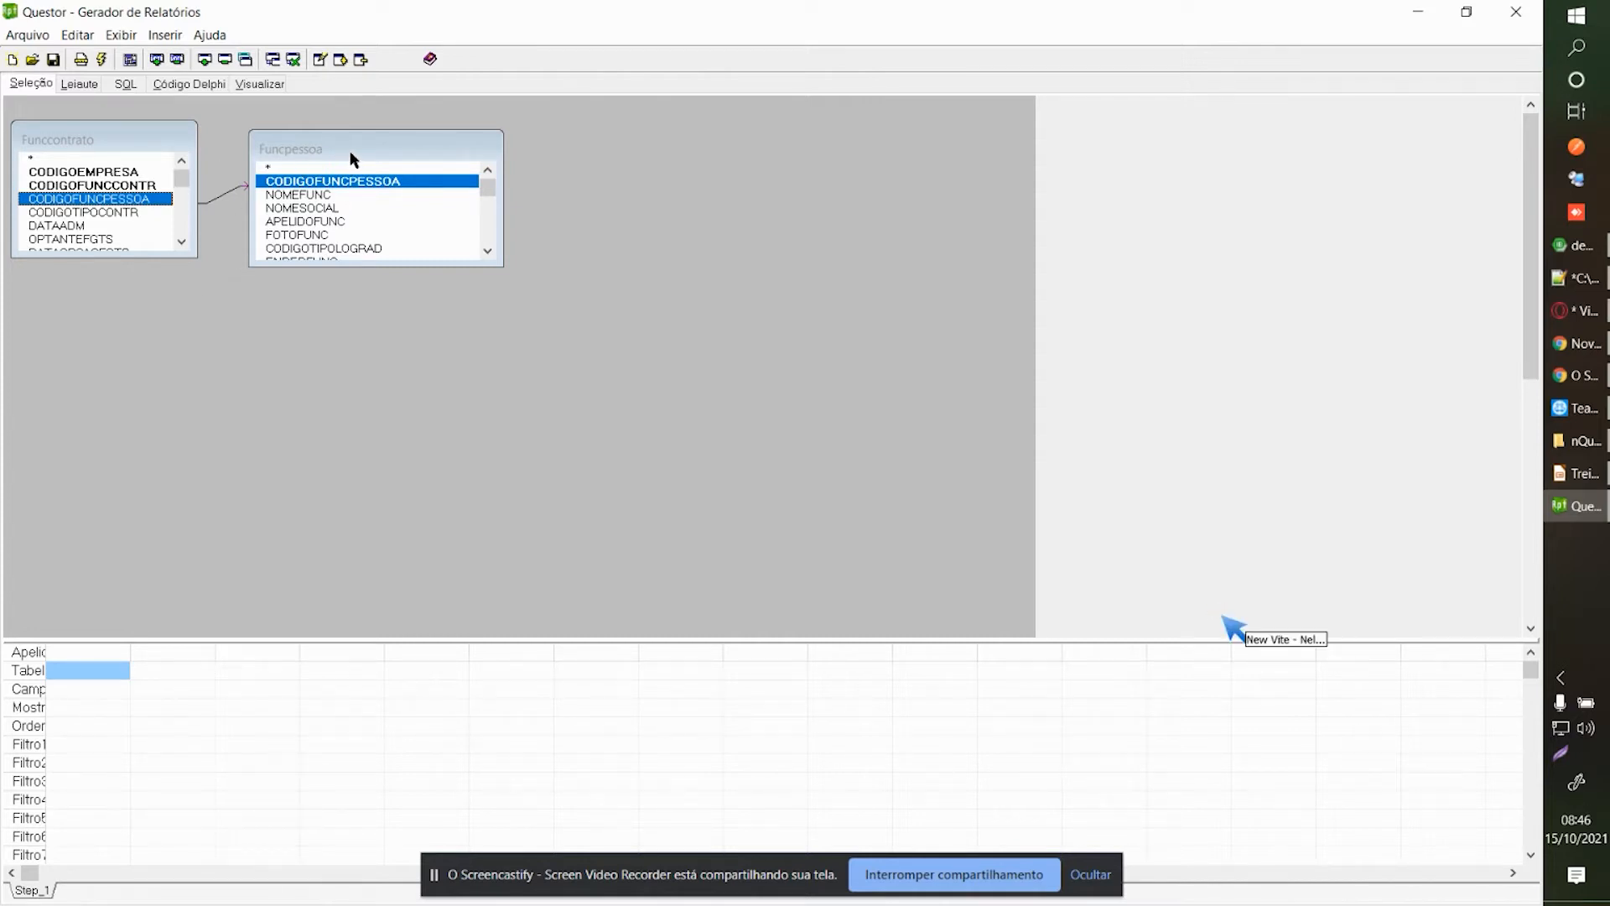
pyautogui.moveTo(350, 153); pyautogui.dragTo(330, 137)
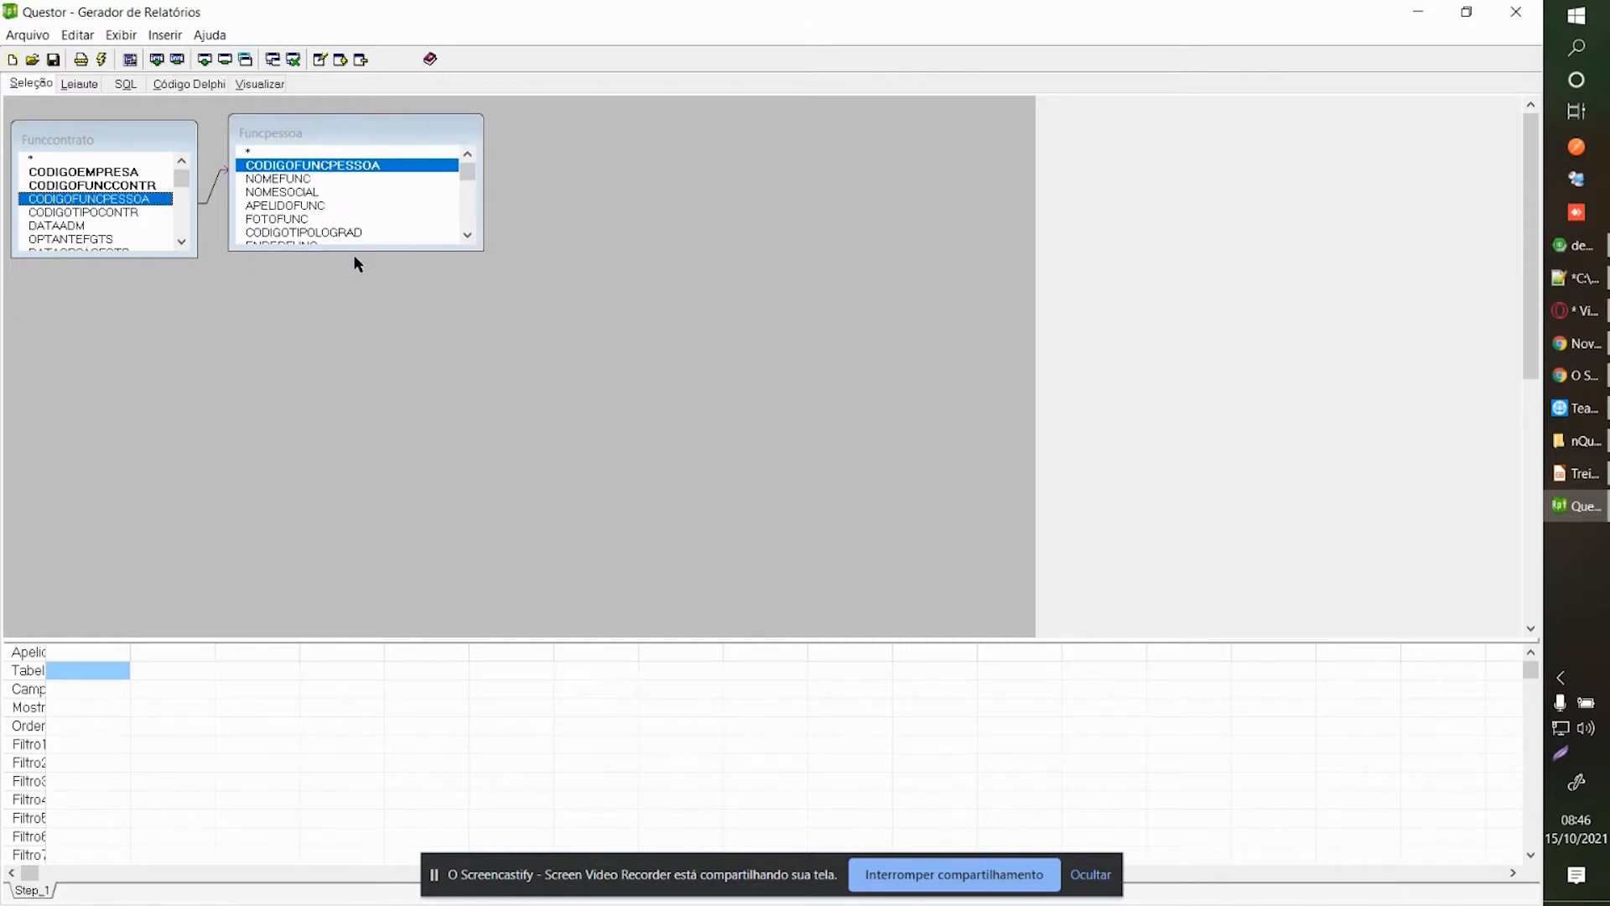
pyautogui.moveTo(337, 251); pyautogui.dragTo(342, 315)
pyautogui.moveTo(79, 257); pyautogui.dragTo(80, 304)
pyautogui.moveTo(112, 148); pyautogui.dragTo(109, 136)
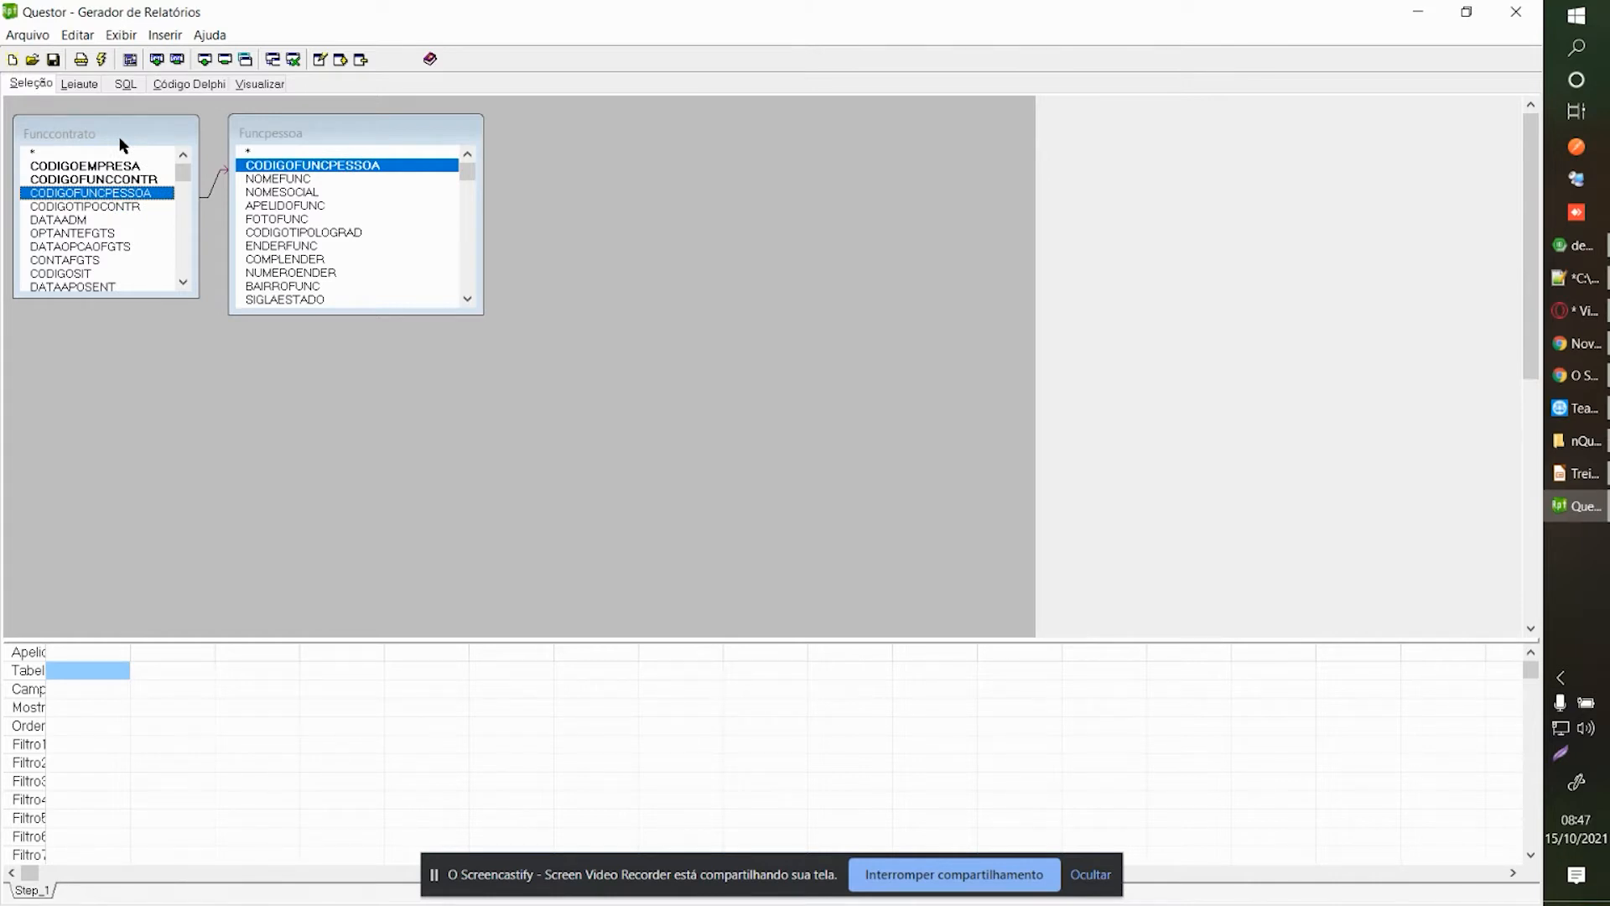
# Add CODIGOEMPRESA and CODIGOFUNCCONTR from Funccontrato as report columns.
pyautogui.click(330, 273)
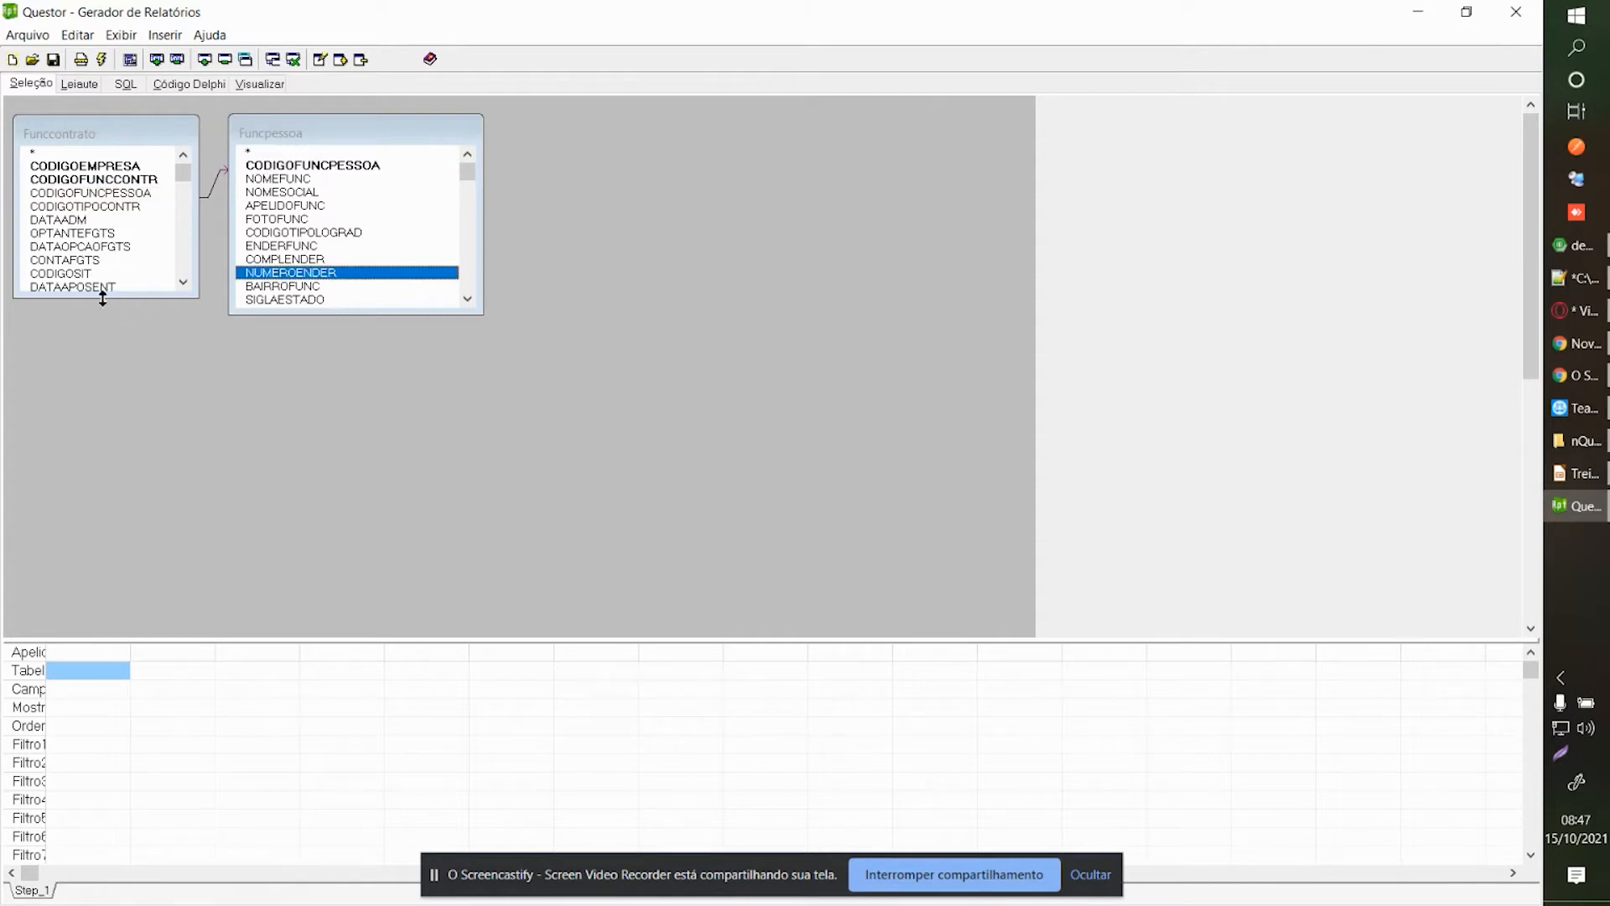
pyautogui.moveTo(101, 297); pyautogui.dragTo(100, 312)
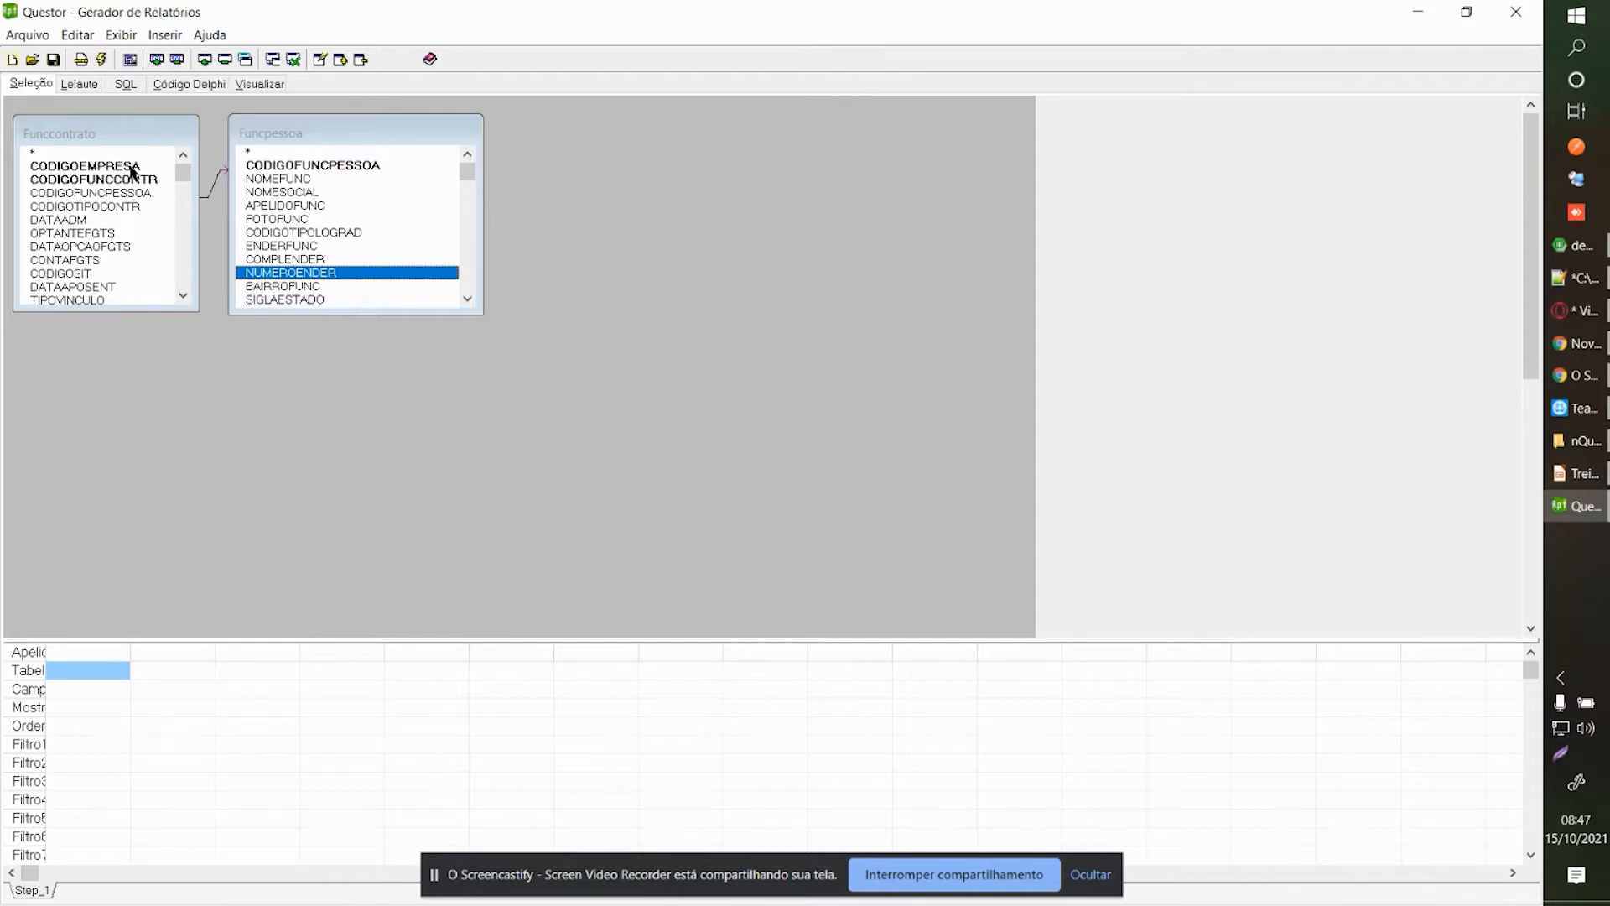
pyautogui.click(93, 168)
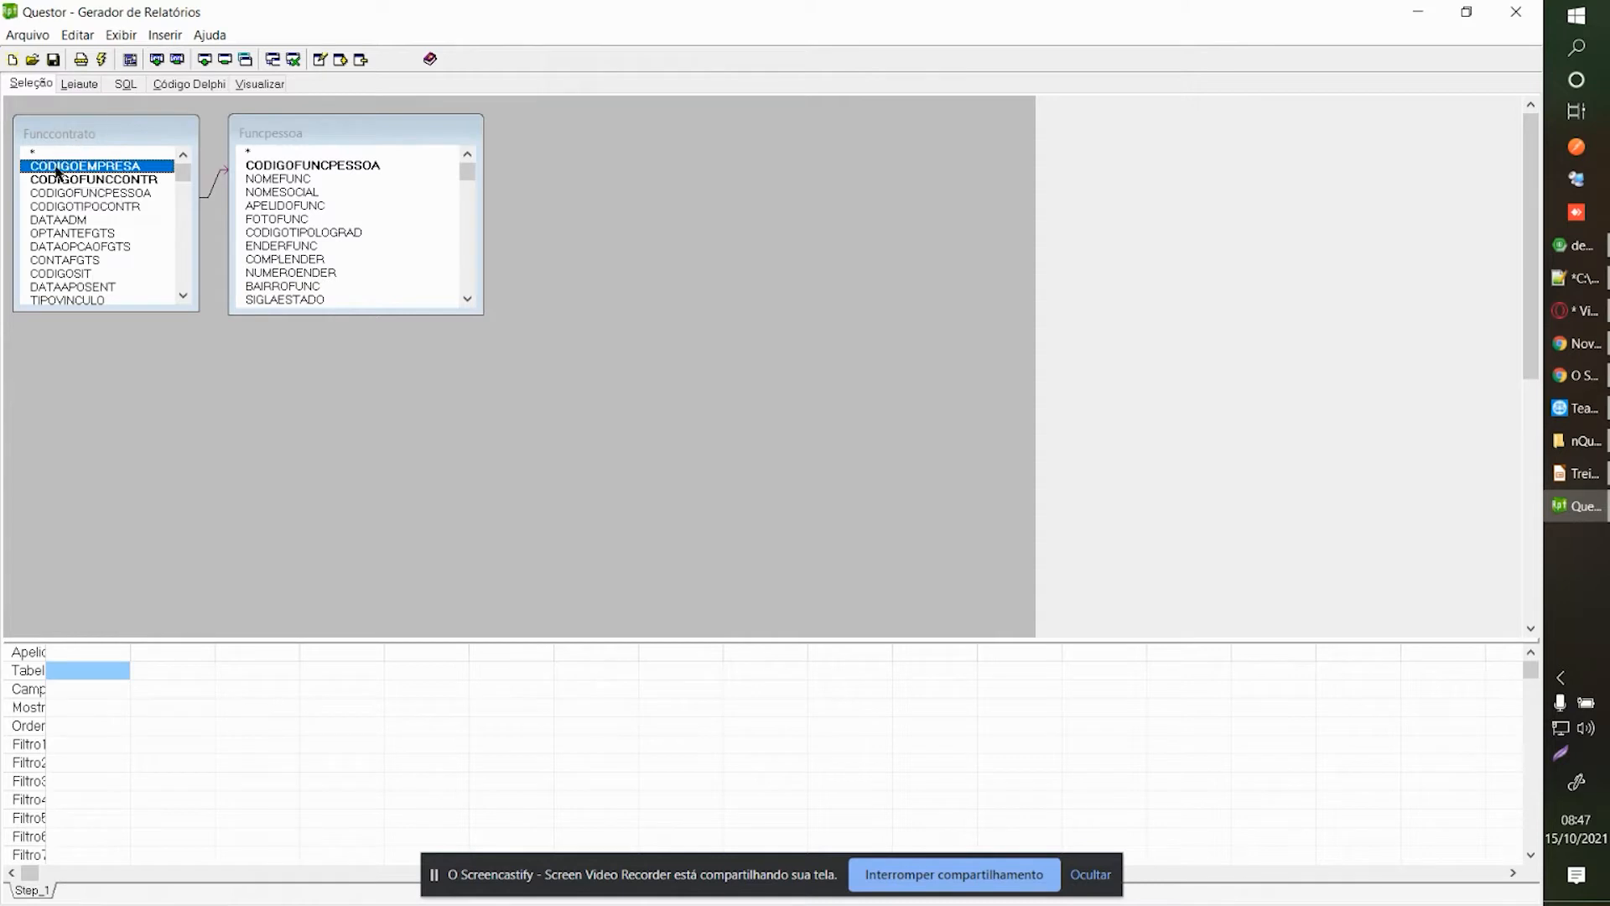
pyautogui.doubleClick(107, 170)
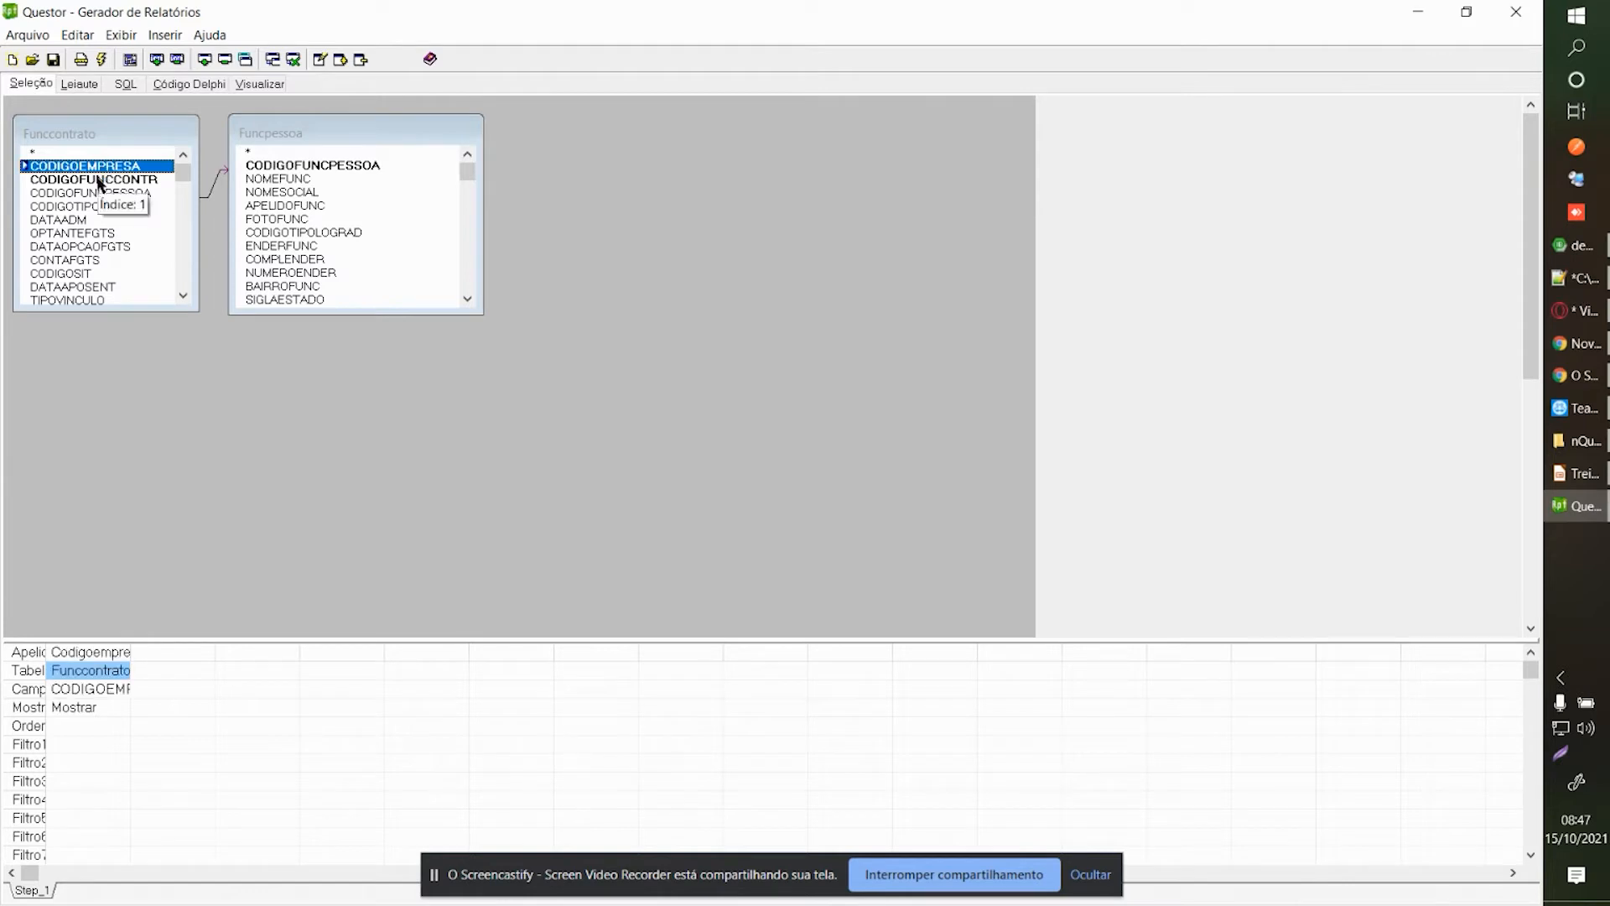
pyautogui.doubleClick(98, 179)
# Widen the first two report columns in the field grid.
pyautogui.moveTo(132, 653); pyautogui.dragTo(152, 653)
pyautogui.click(114, 688)
pyautogui.click(197, 674)
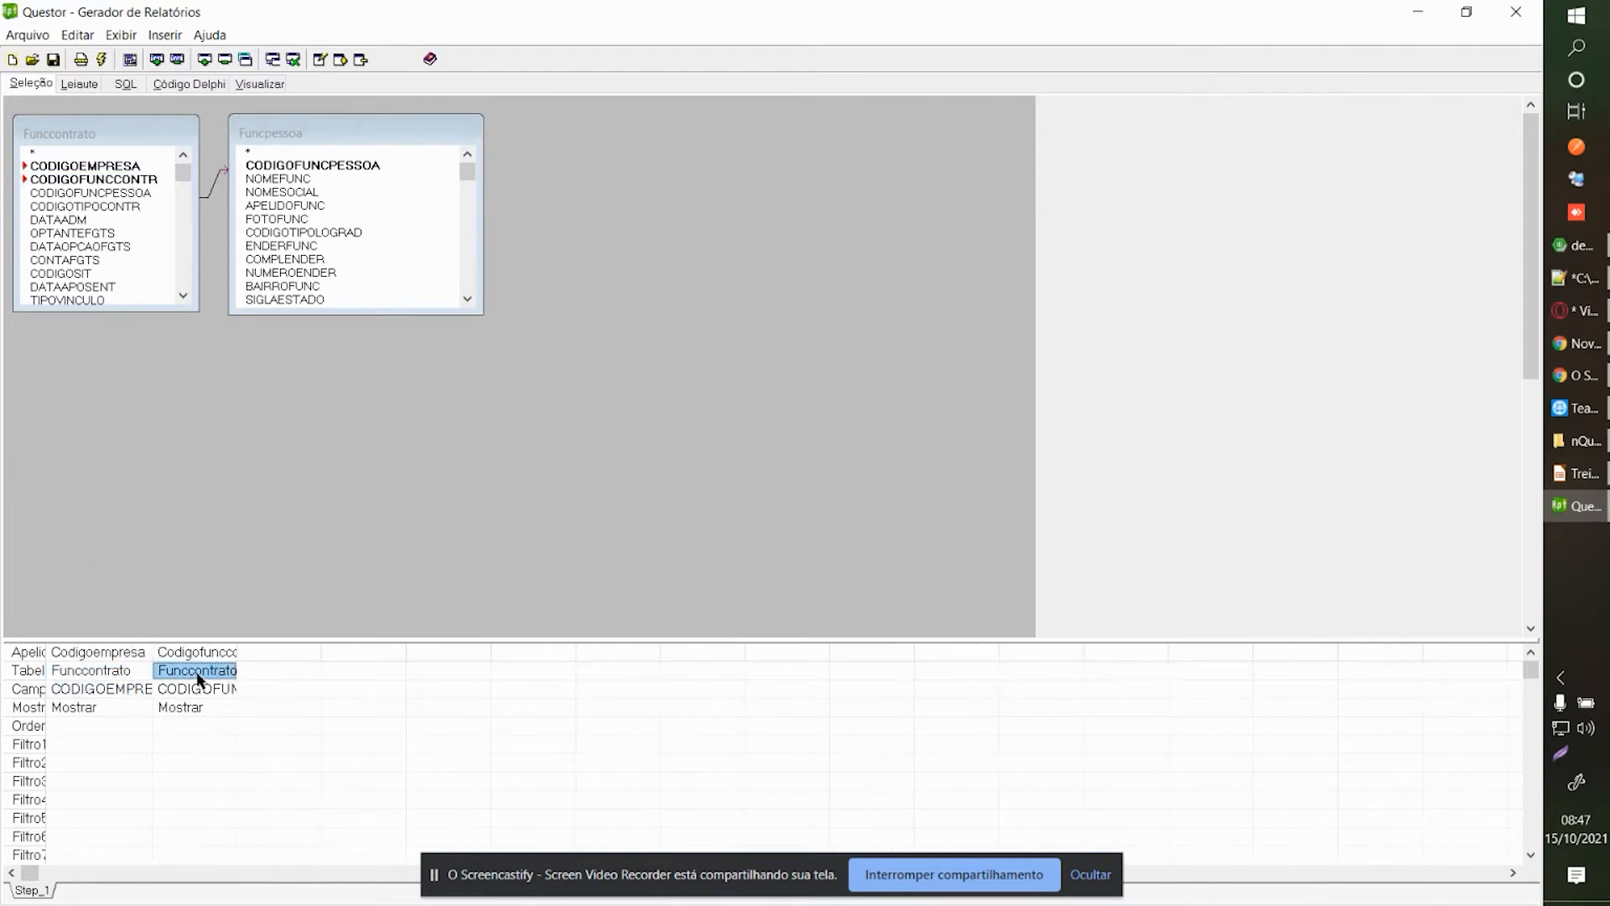
pyautogui.moveTo(239, 653); pyautogui.dragTo(269, 653)
pyautogui.click(97, 692)
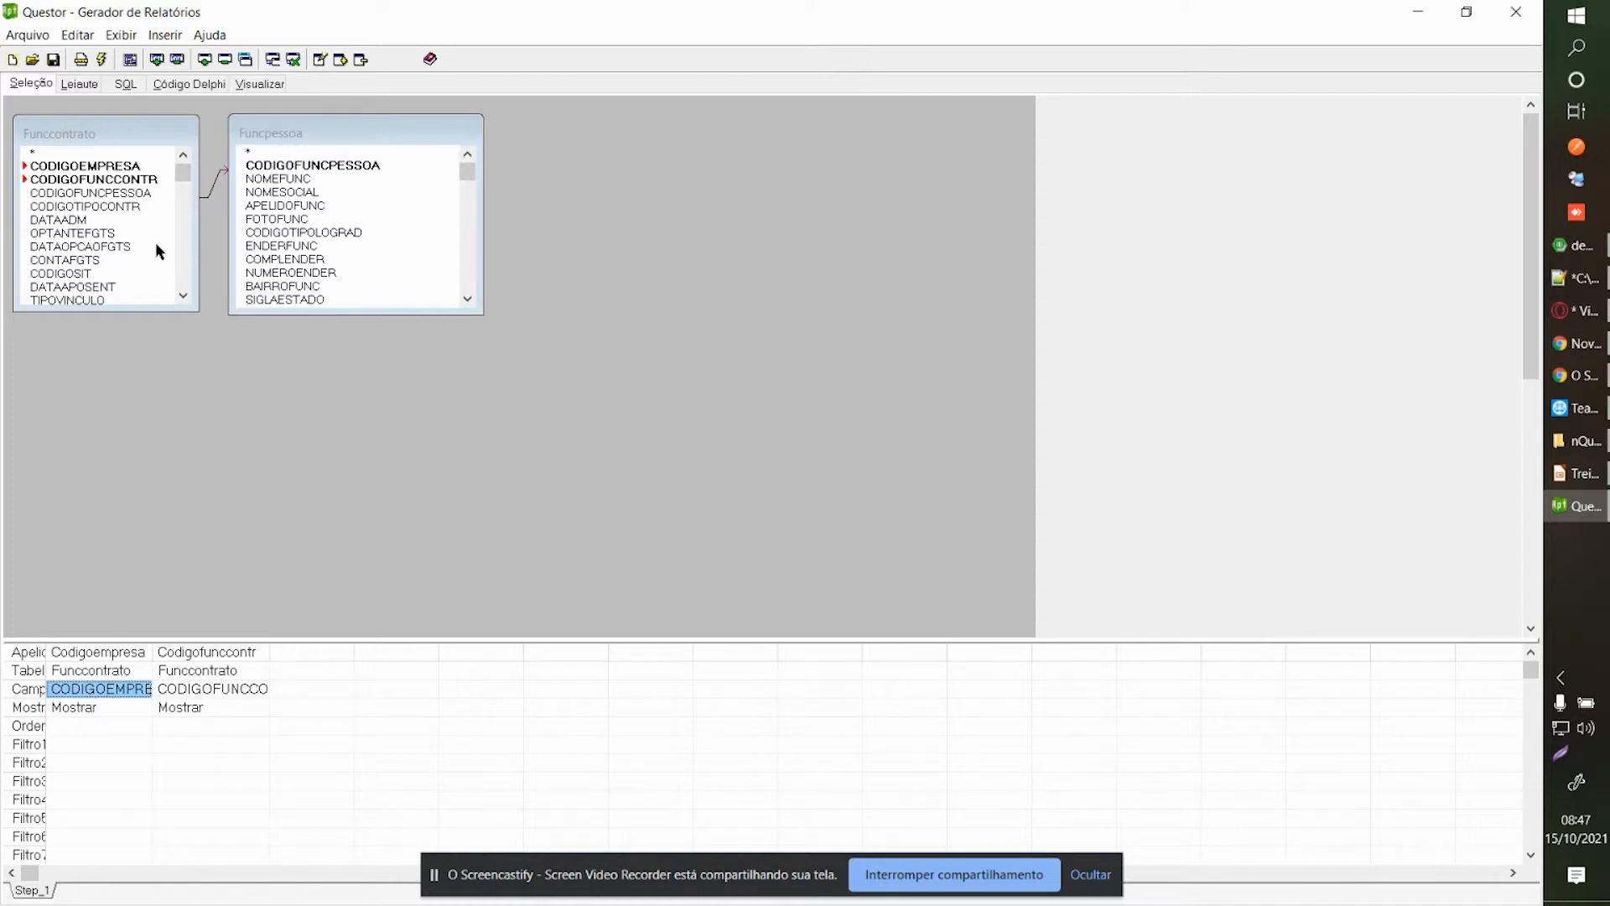
# Add DATAADM and NOMEFUNC as columns, then go to Leiaute to prompt for parameters.
pyautogui.doubleClick(66, 221)
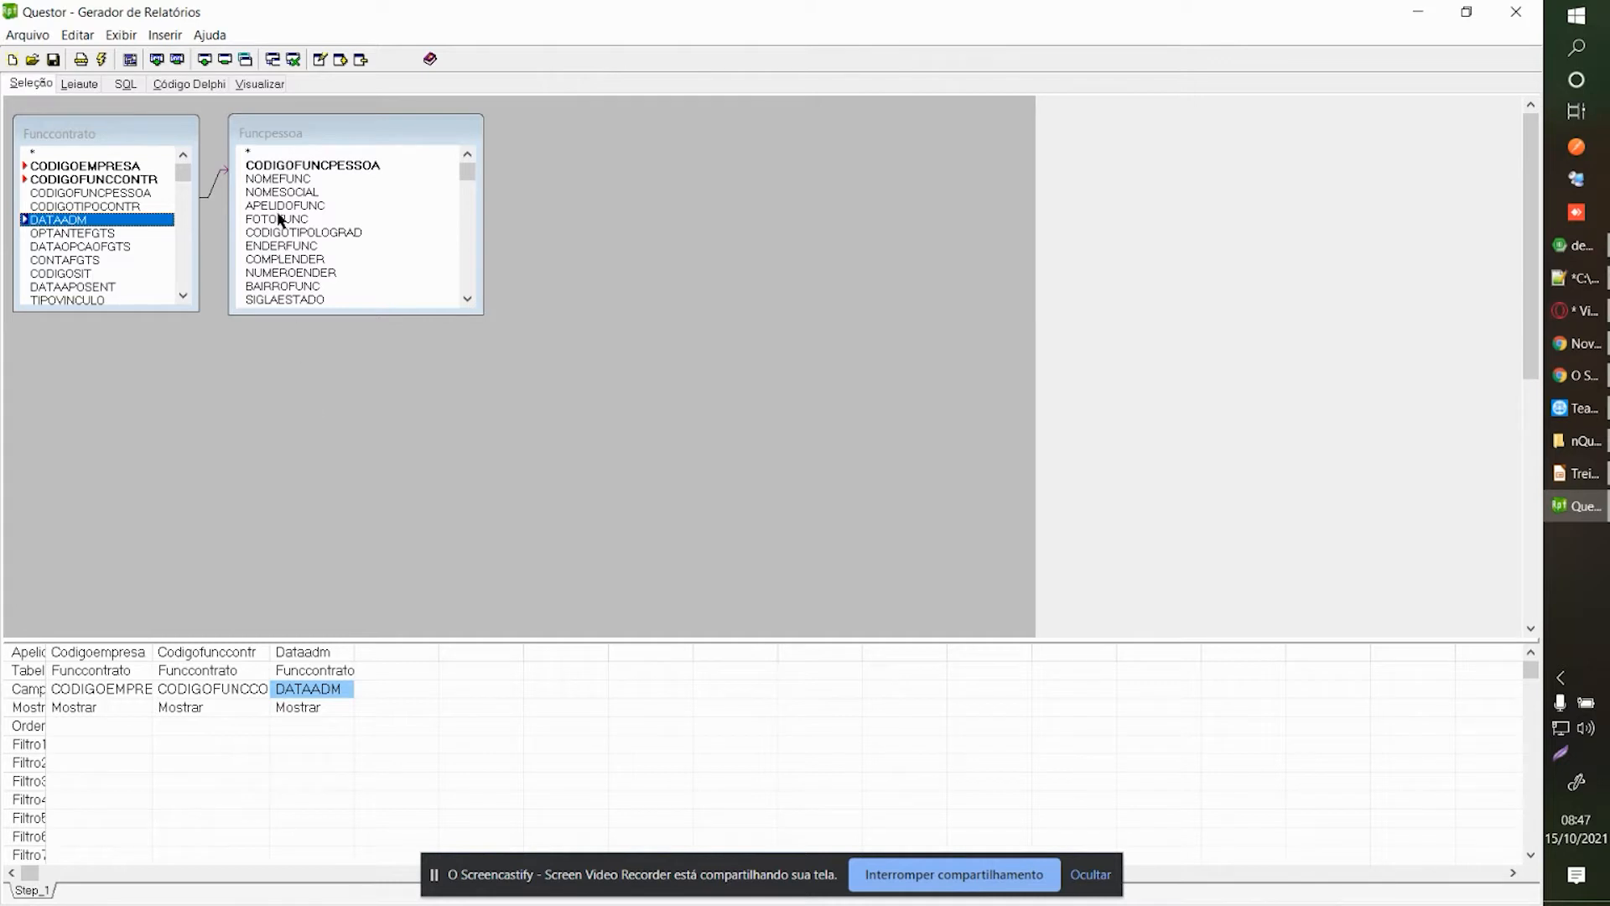
pyautogui.doubleClick(293, 180)
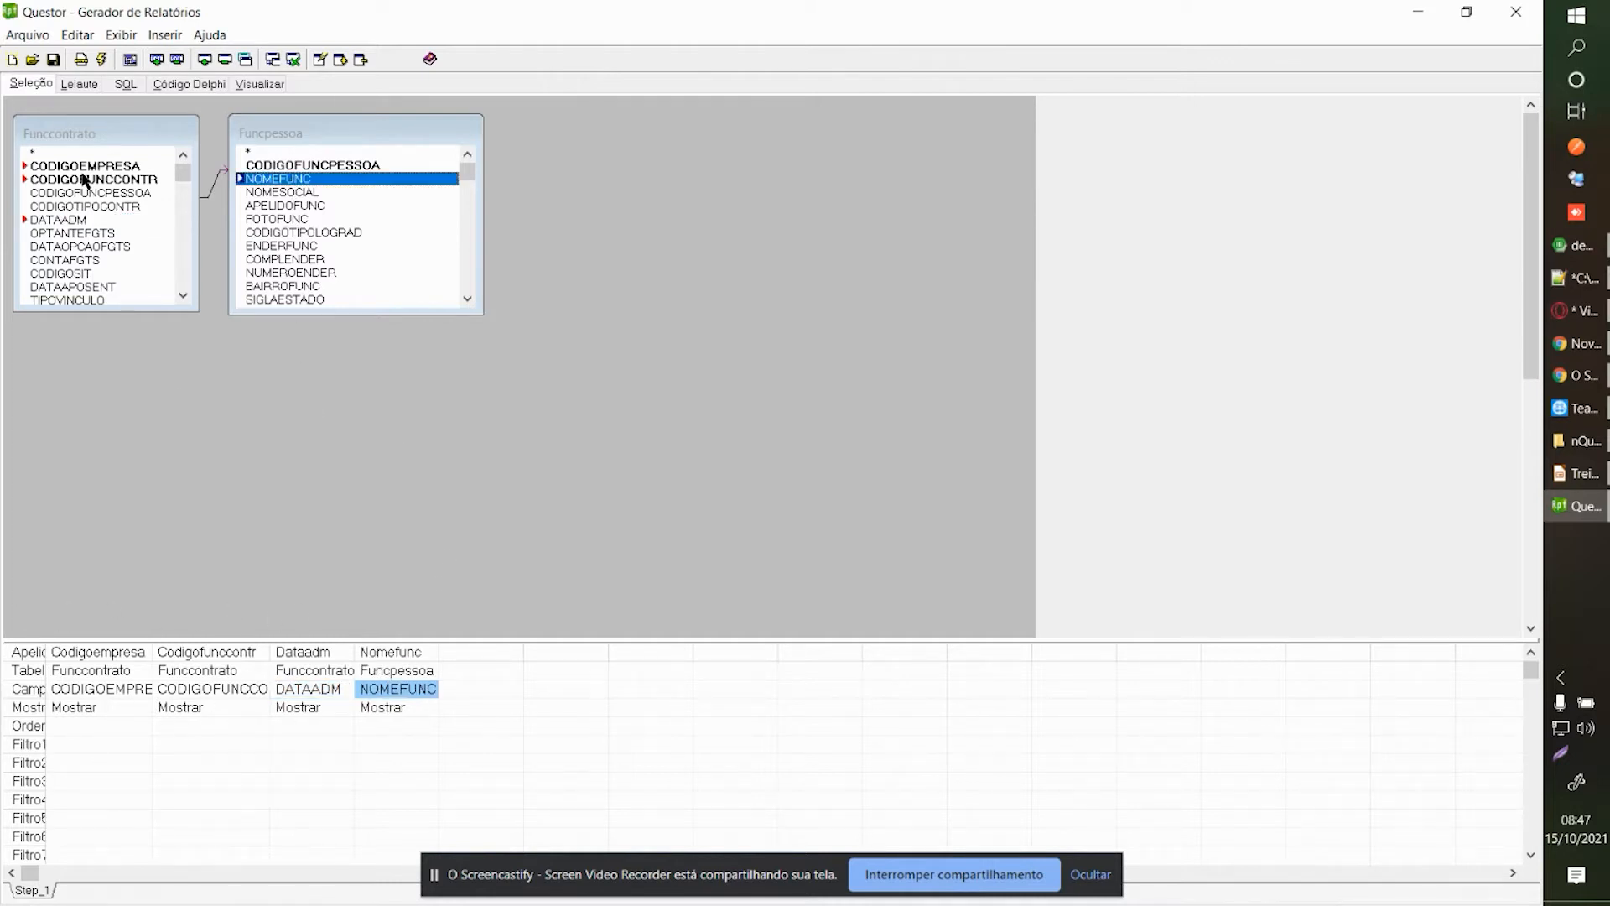
pyautogui.click(80, 86)
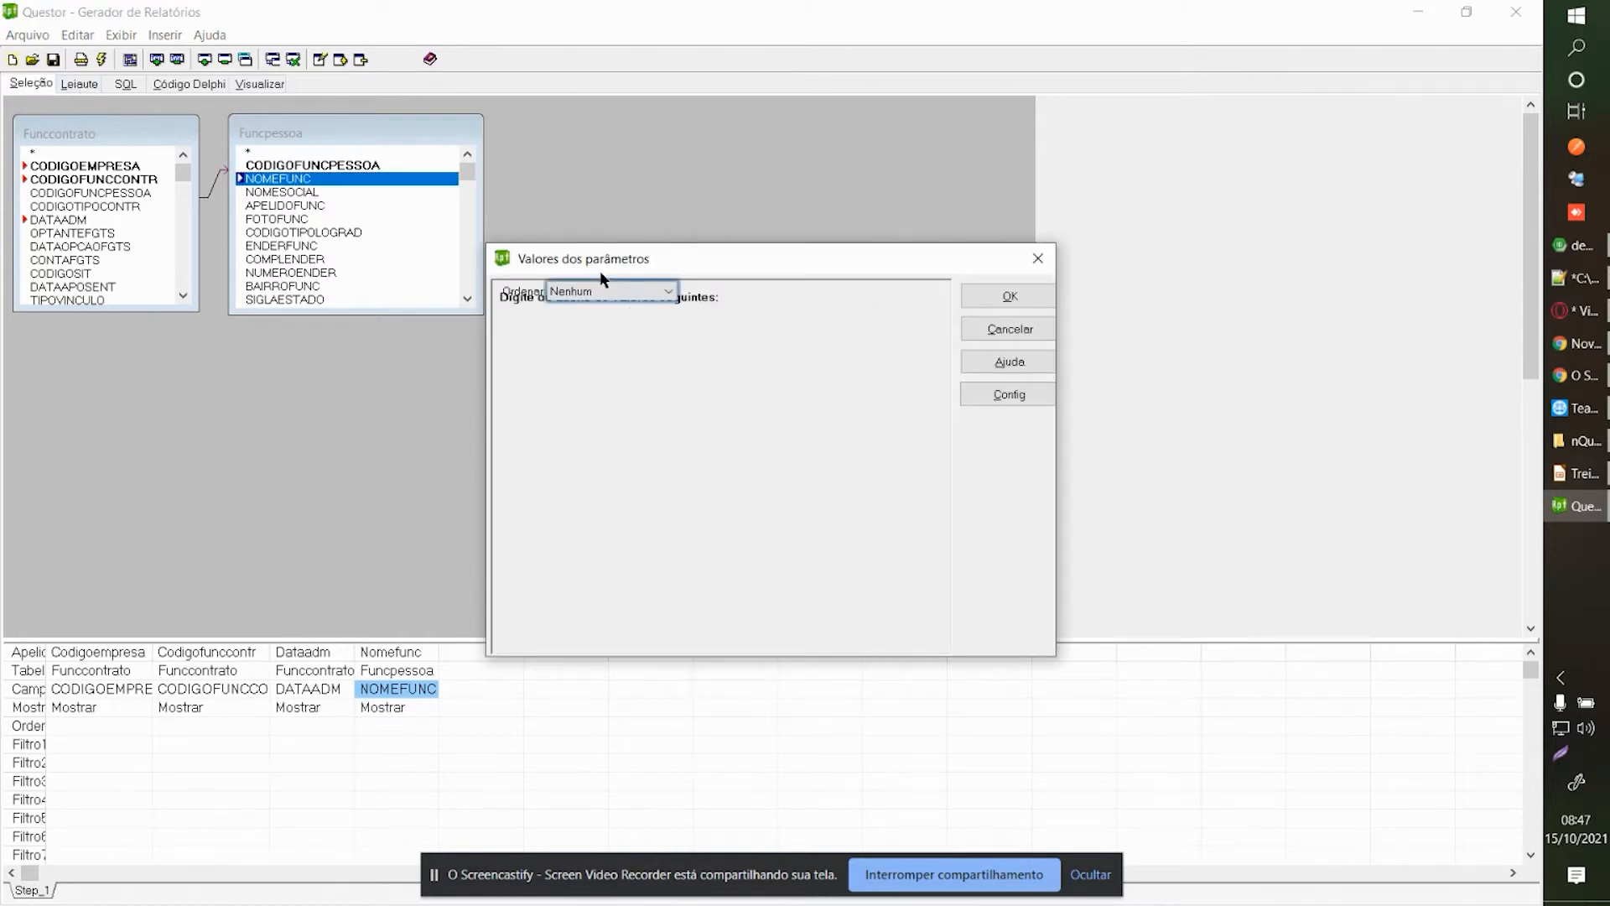
# Run the report with Ordenar left as Nenhum.
pyautogui.moveTo(604, 273); pyautogui.dragTo(639, 259)
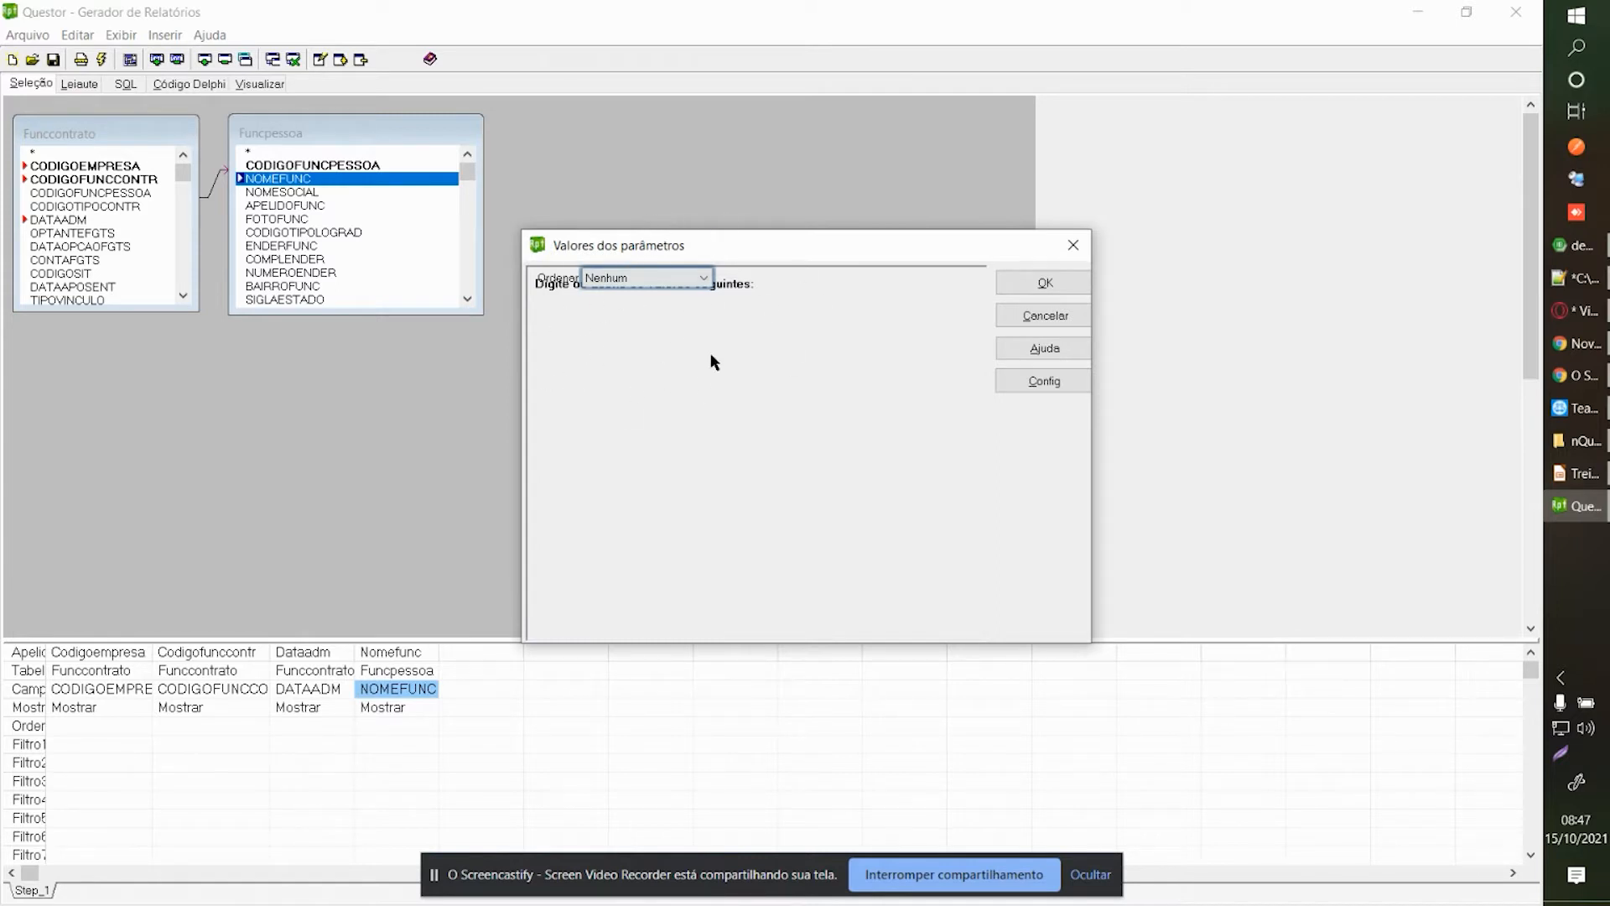
pyautogui.click(659, 277)
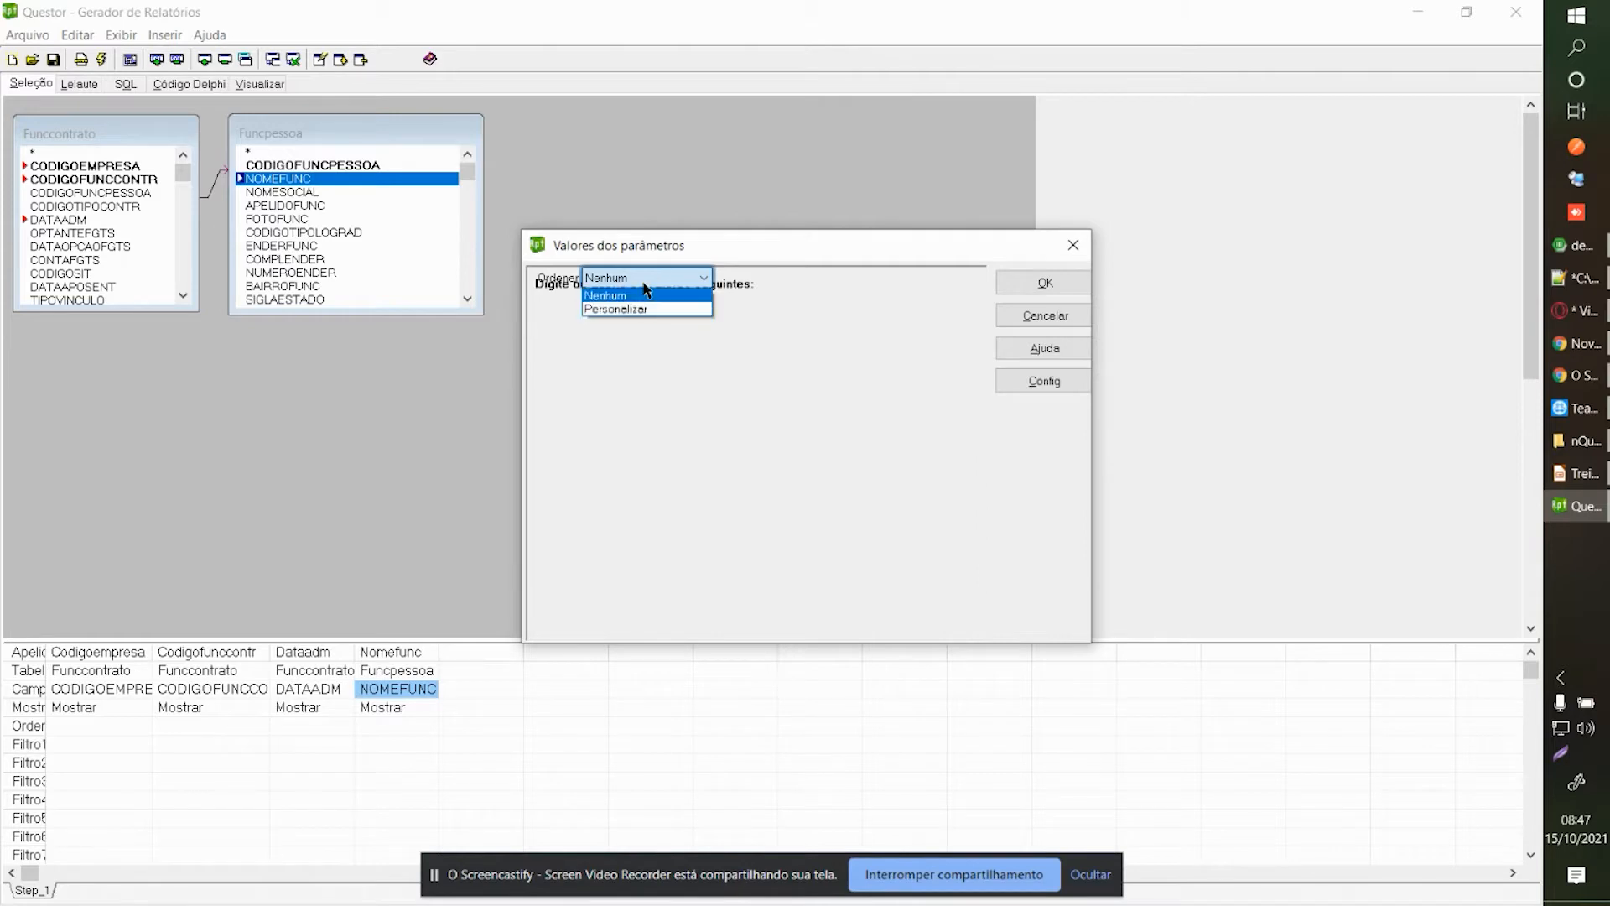
pyautogui.click(651, 281)
pyautogui.click(1003, 284)
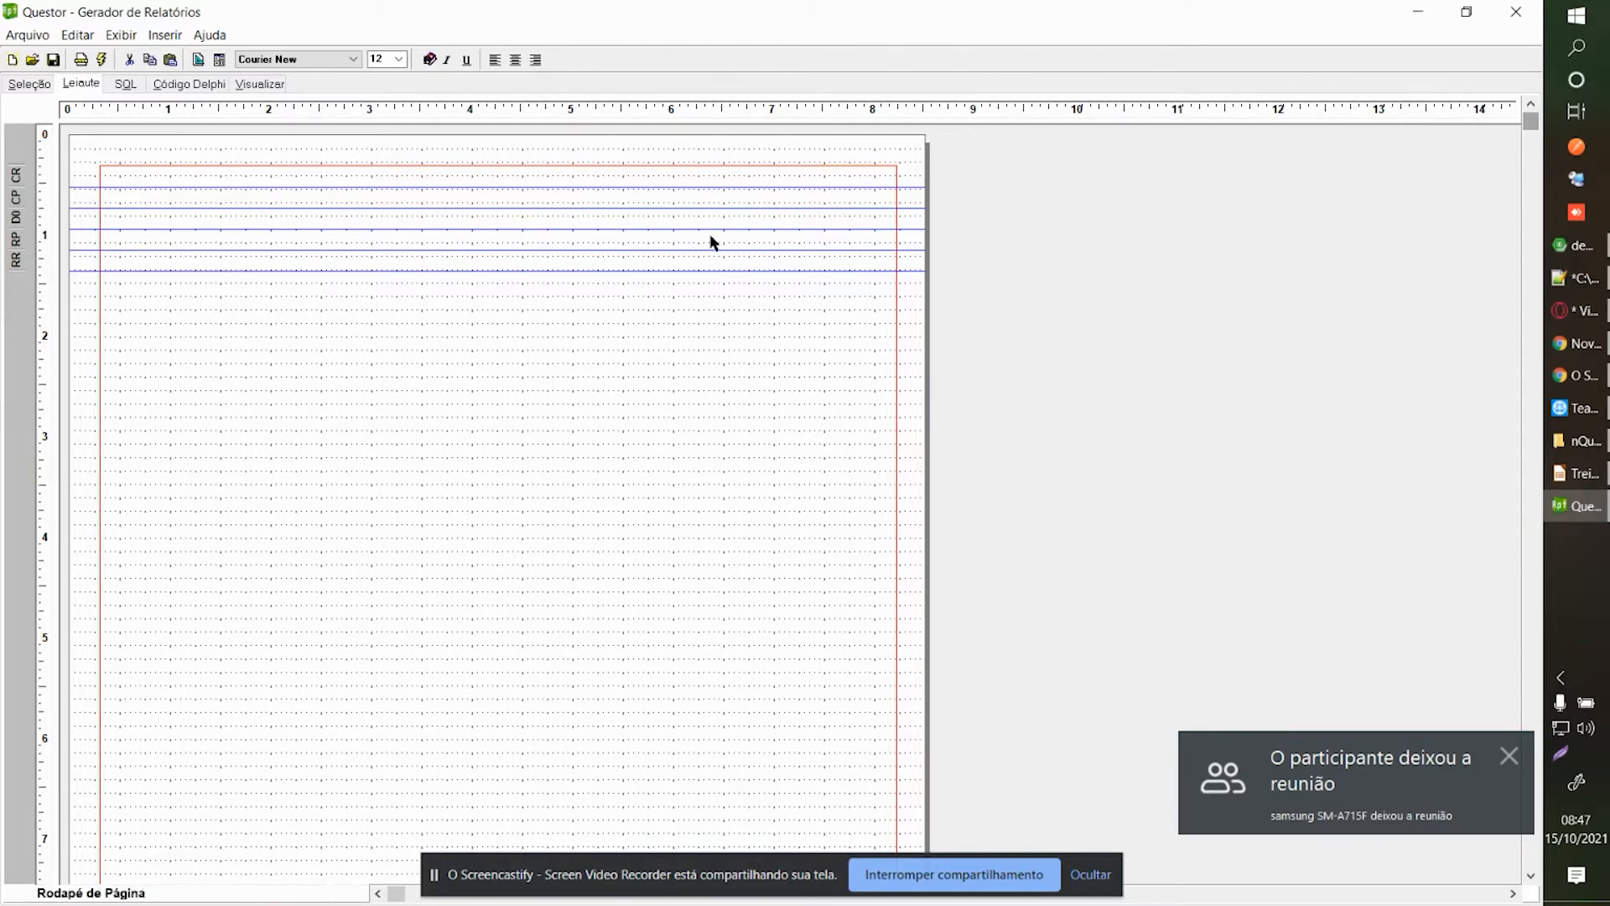
# Preview the 69 returned employee records in Visualizar, checking contract, admission date and name.
pyautogui.click(257, 84)
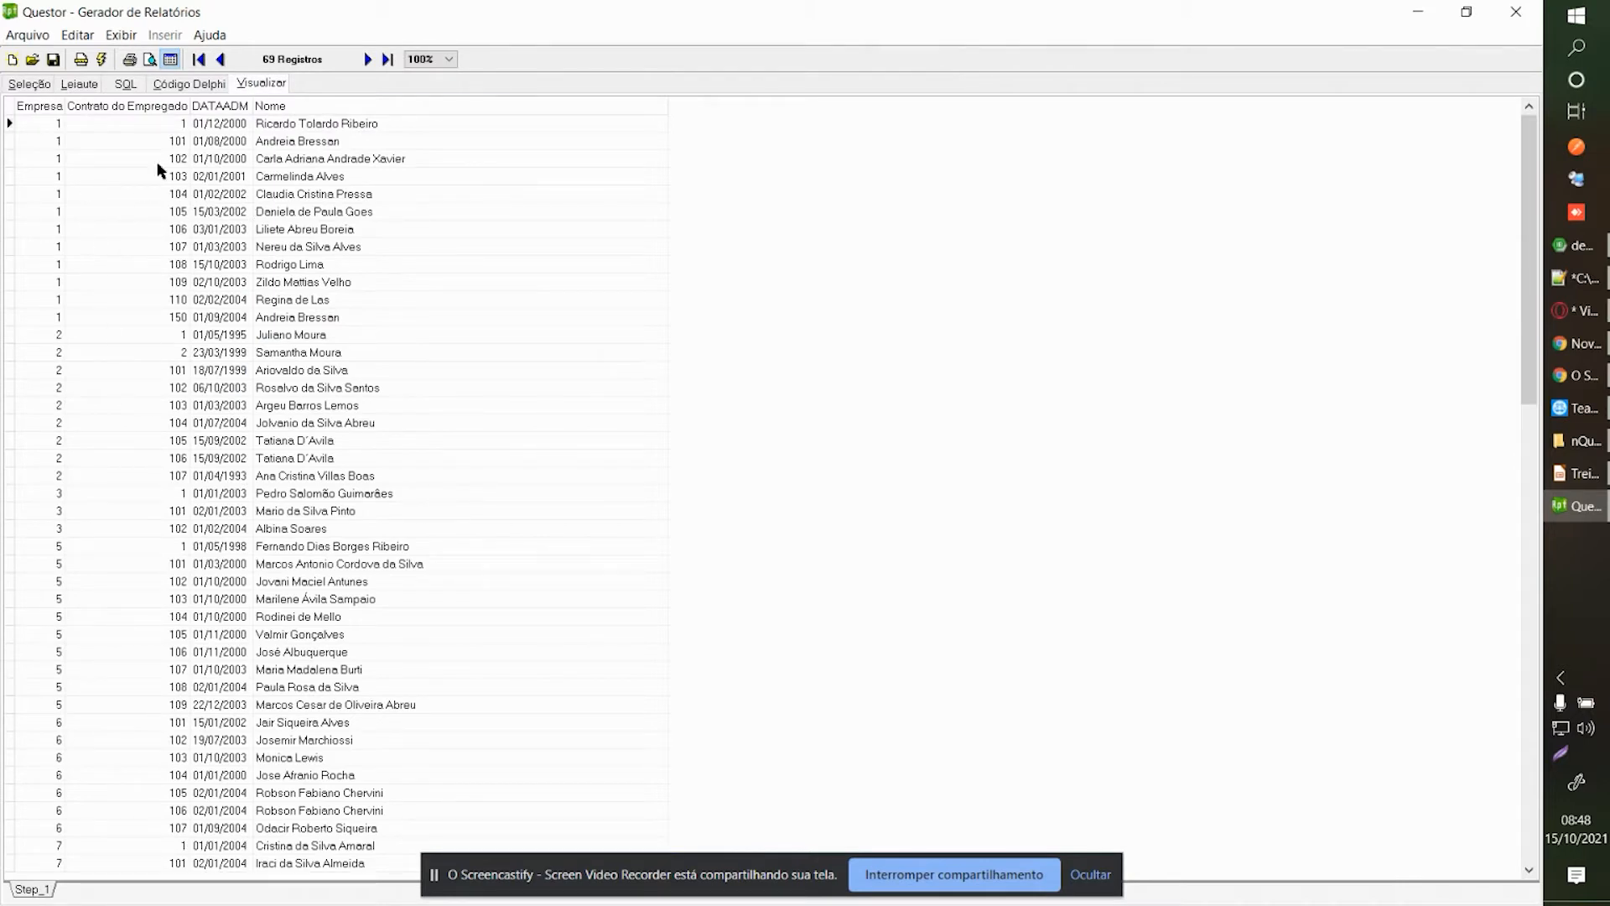
pyautogui.click(120, 139)
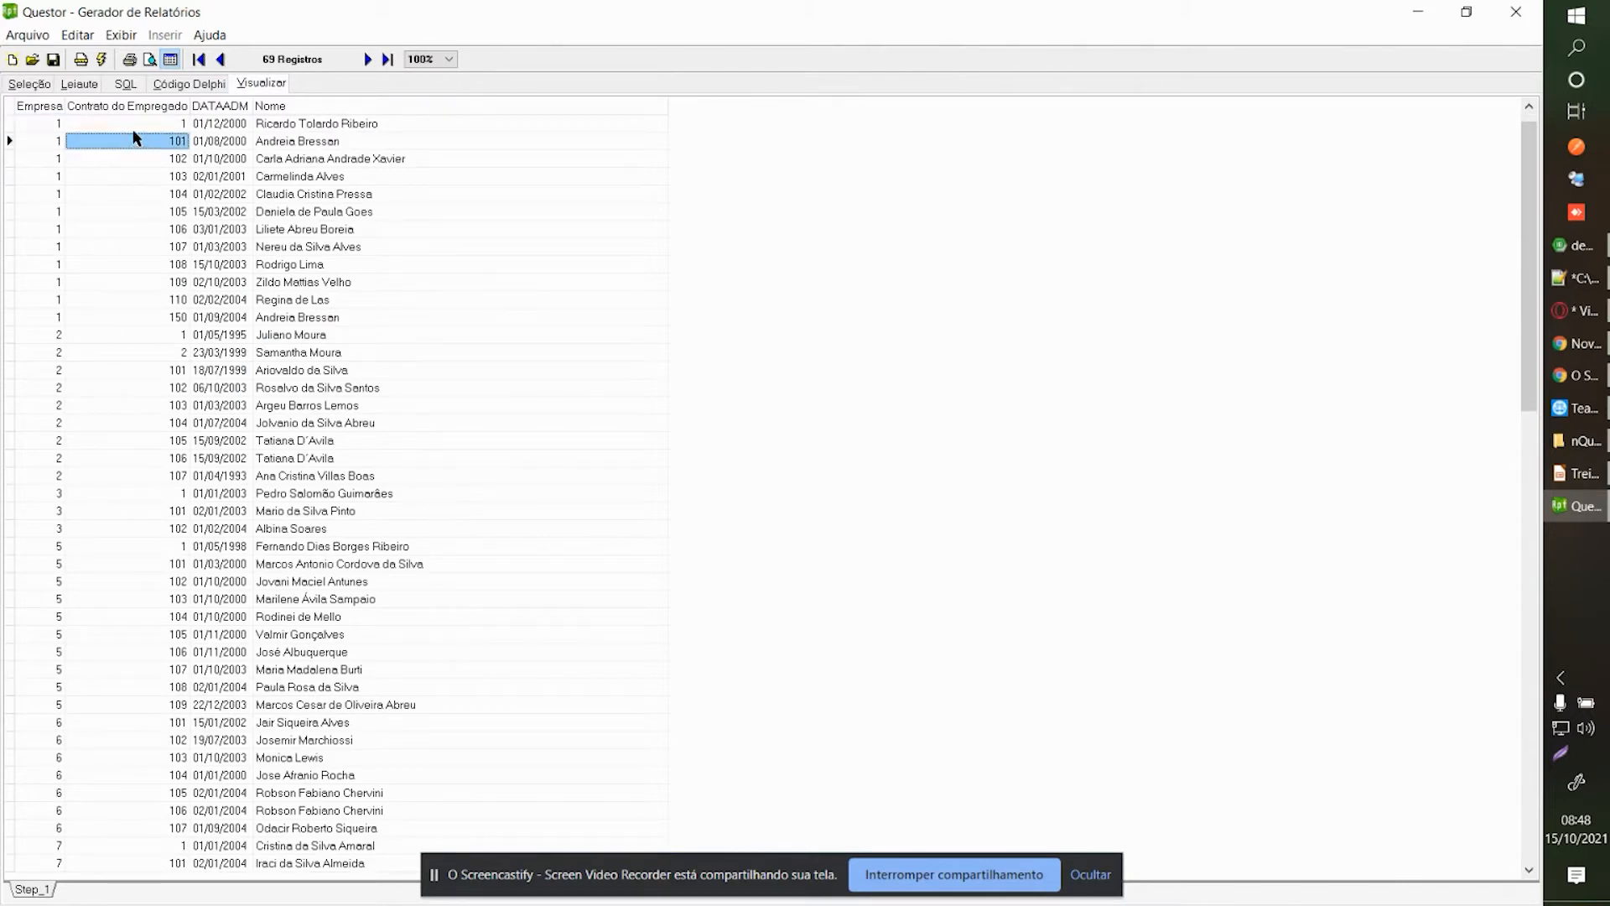
pyautogui.press('Up')
pyautogui.press('Right')
pyautogui.press('Right')
pyautogui.click(132, 128)
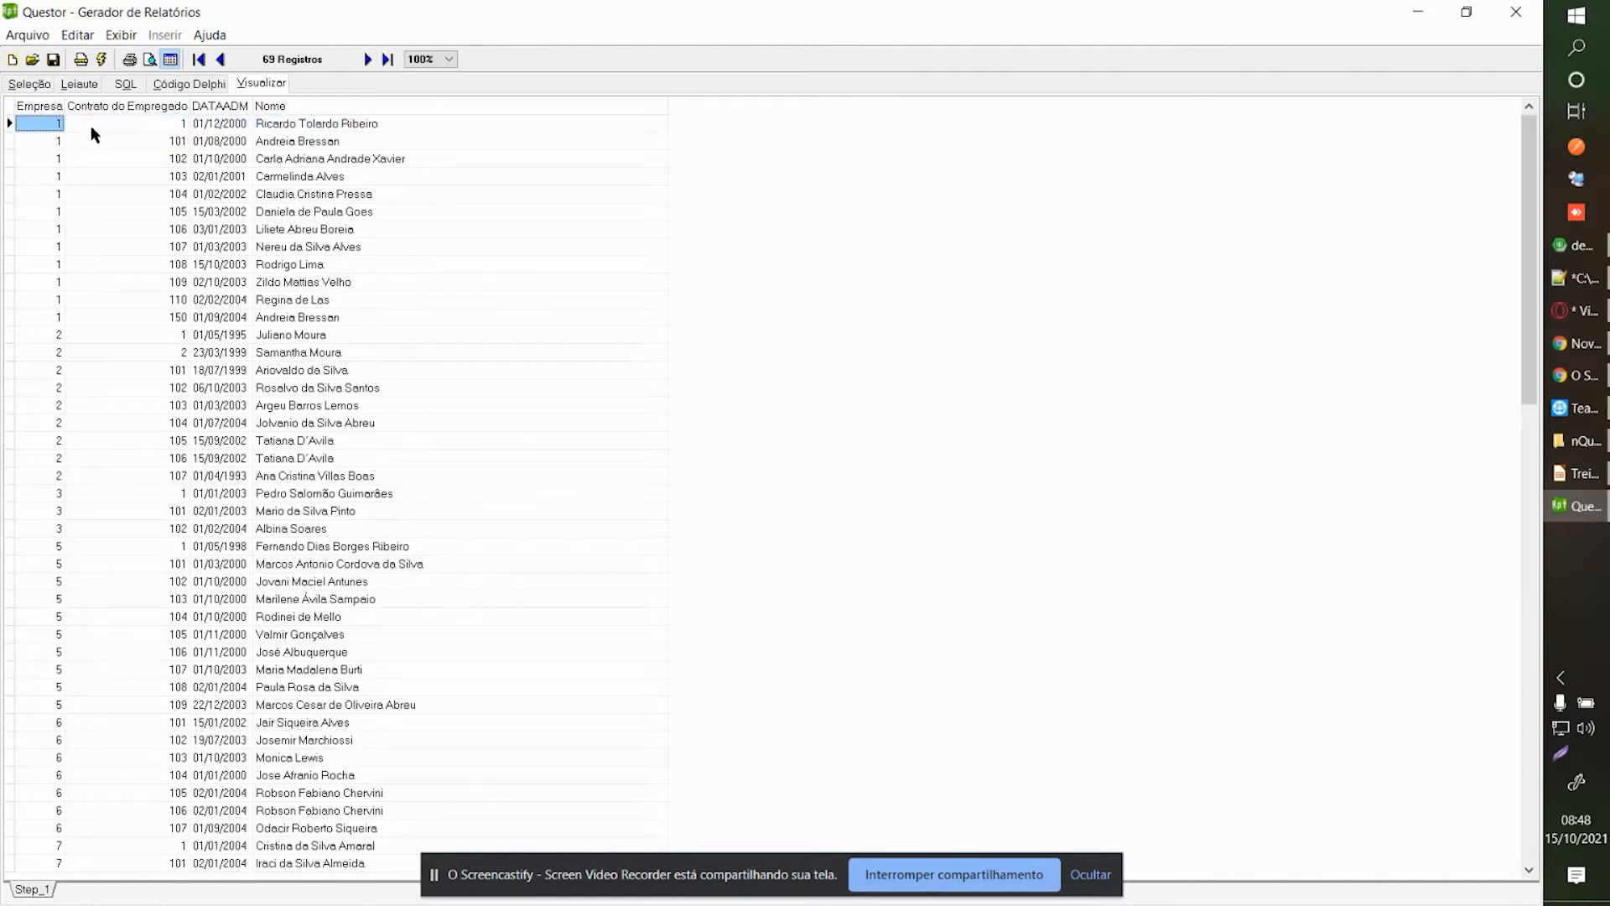
pyautogui.click(223, 128)
pyautogui.click(269, 128)
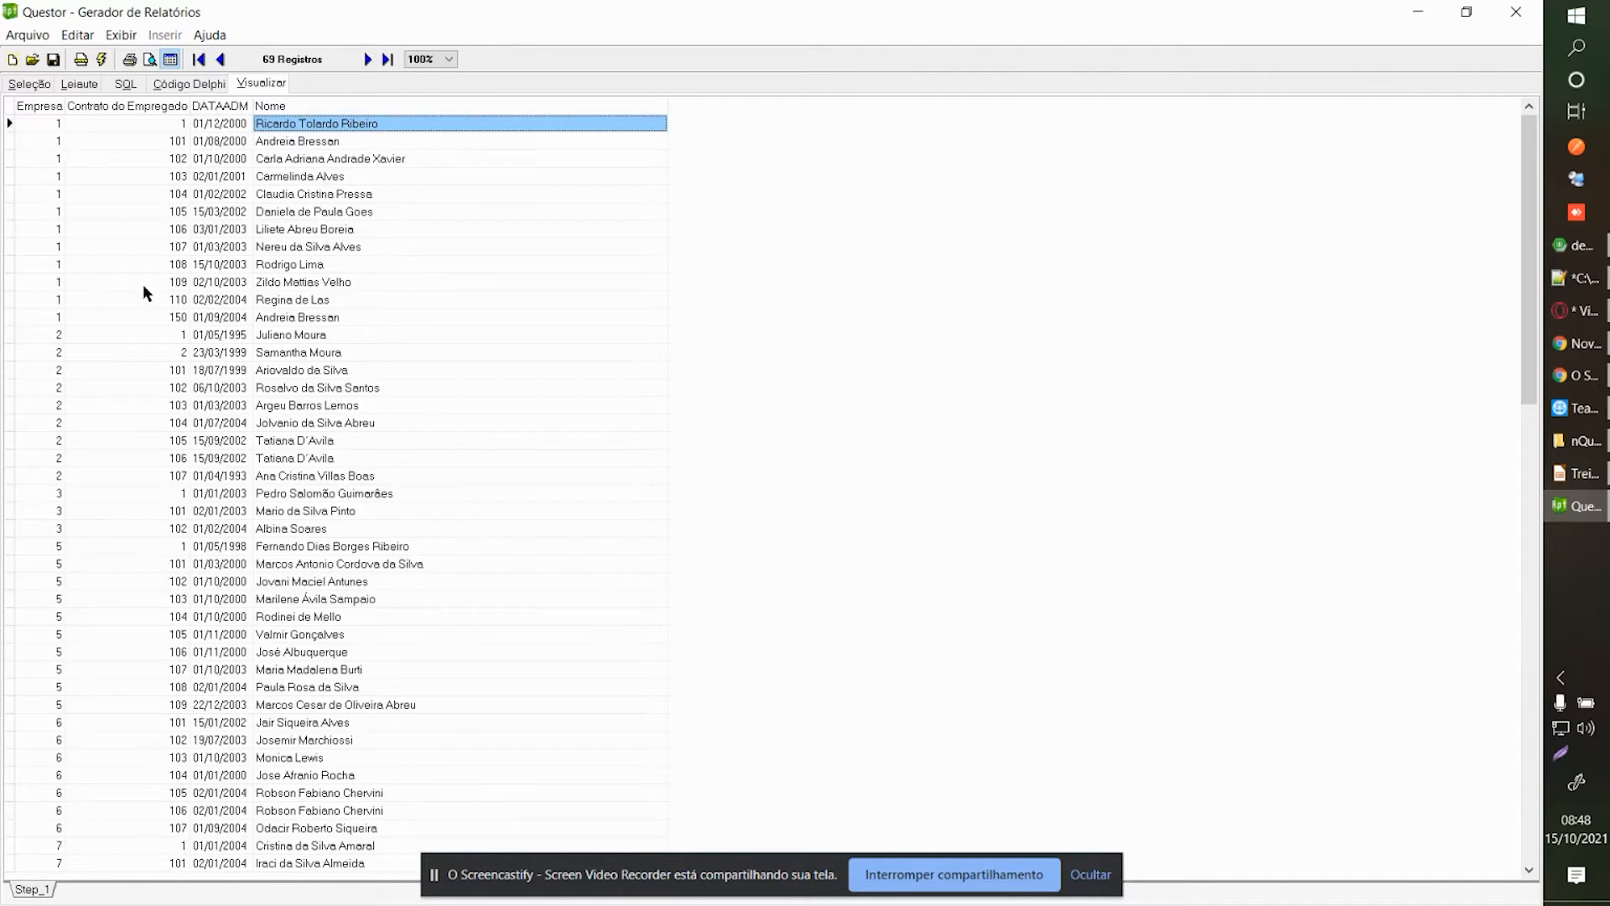
# Open the Editor de Coluna for the CODIGOEMPRESA column from the query design.
pyautogui.click(26, 85)
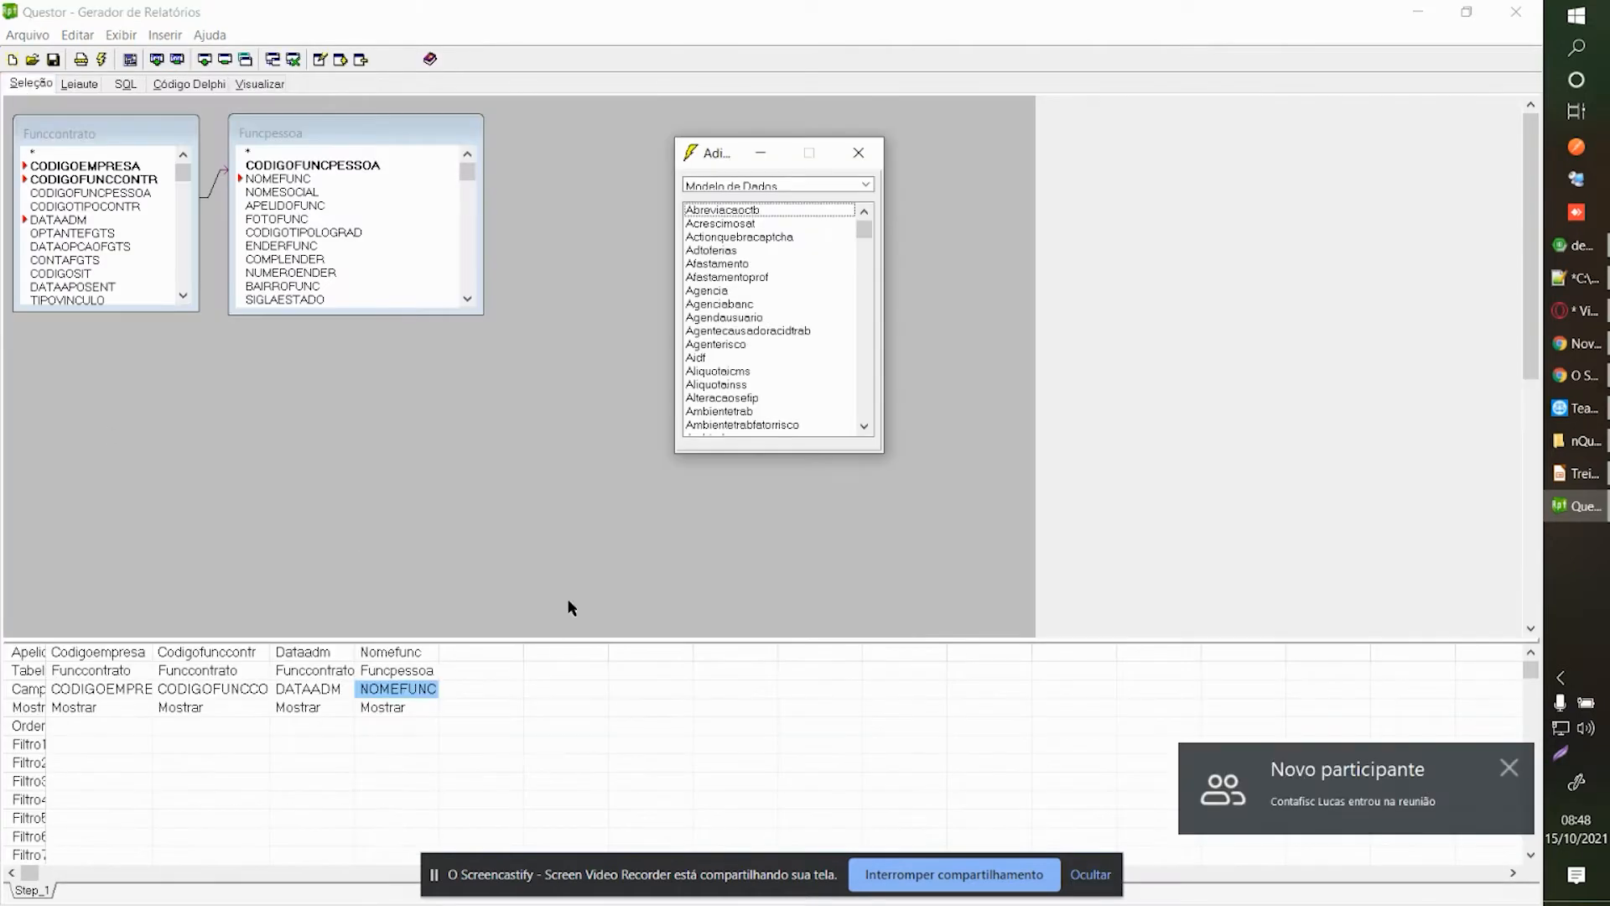
pyautogui.click(99, 693)
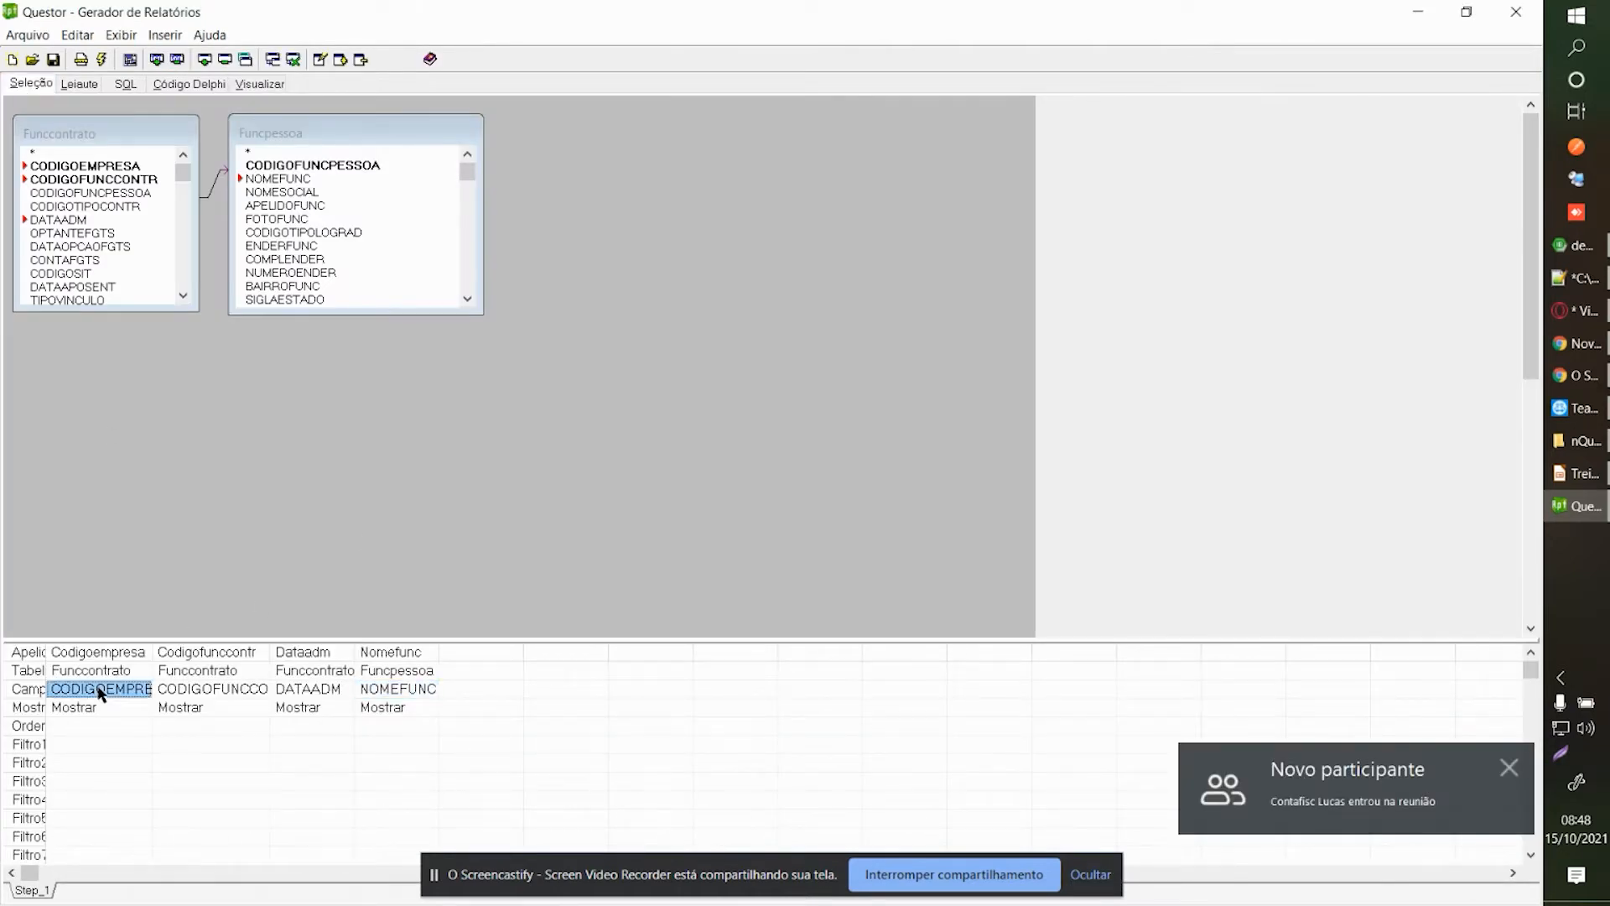
pyautogui.doubleClick(98, 726)
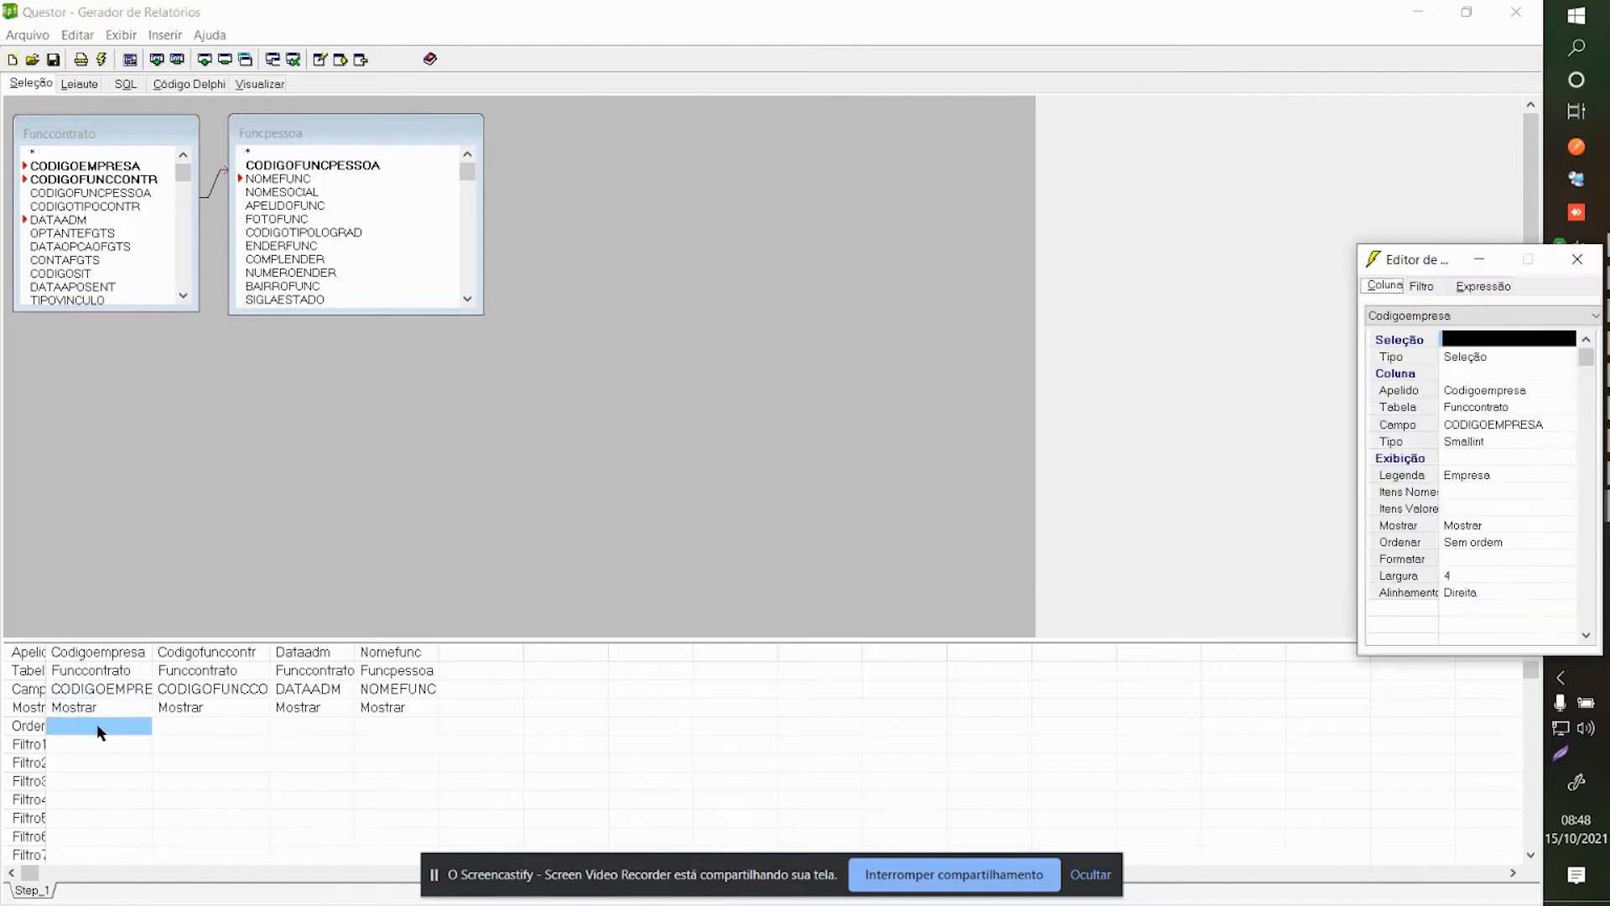
pyautogui.moveTo(1417, 277); pyautogui.dragTo(1140, 236)
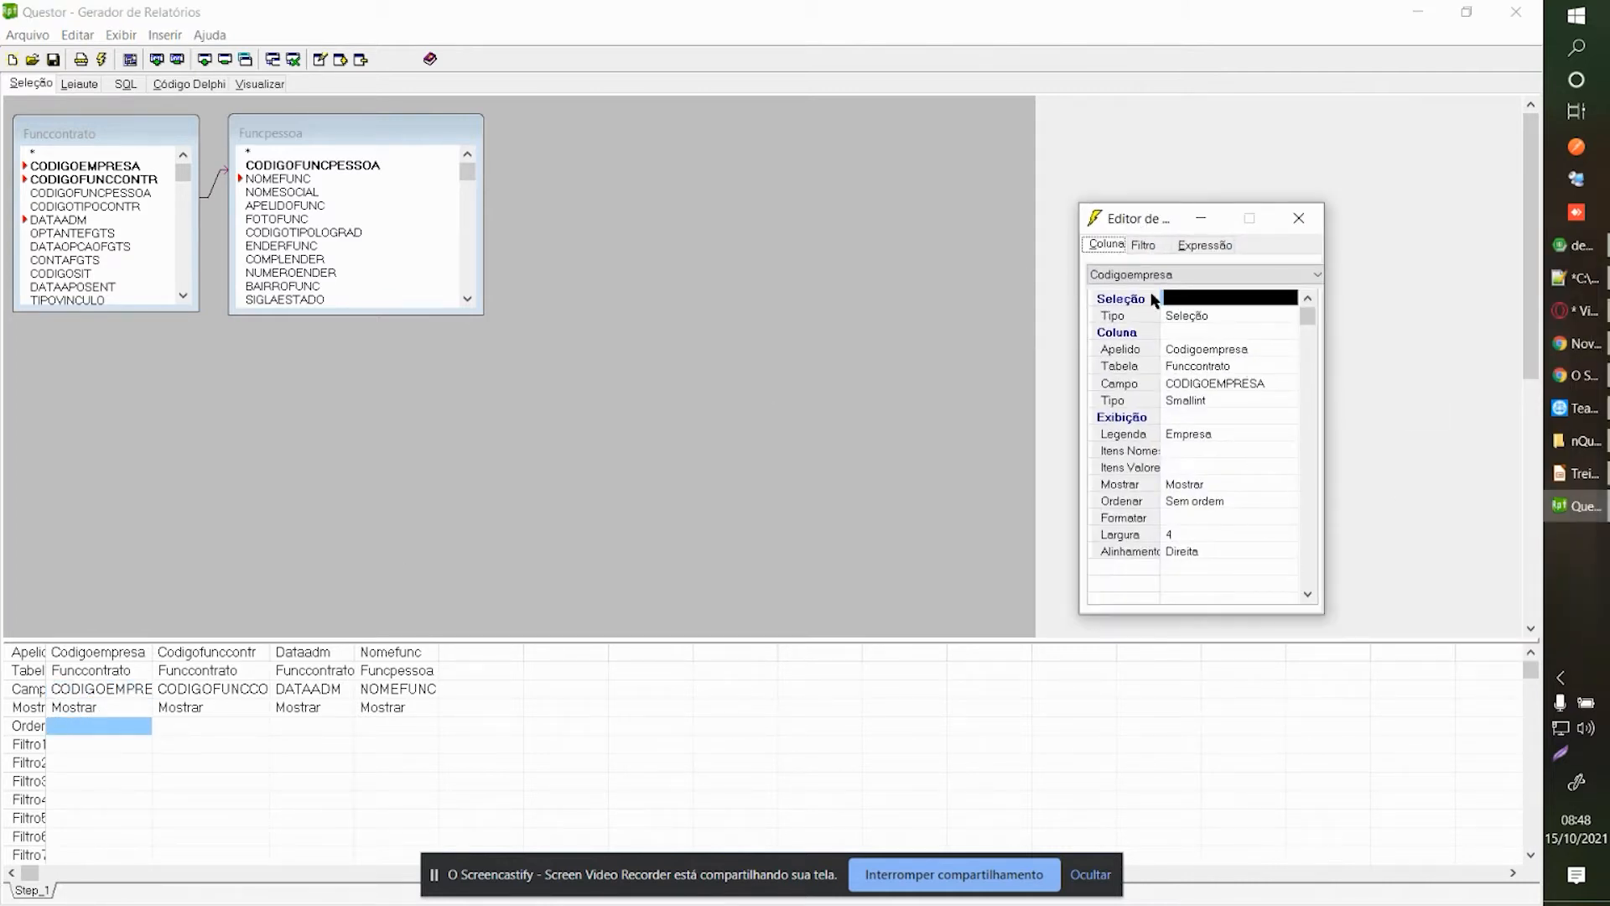
pyautogui.moveTo(1080, 299); pyautogui.dragTo(975, 406)
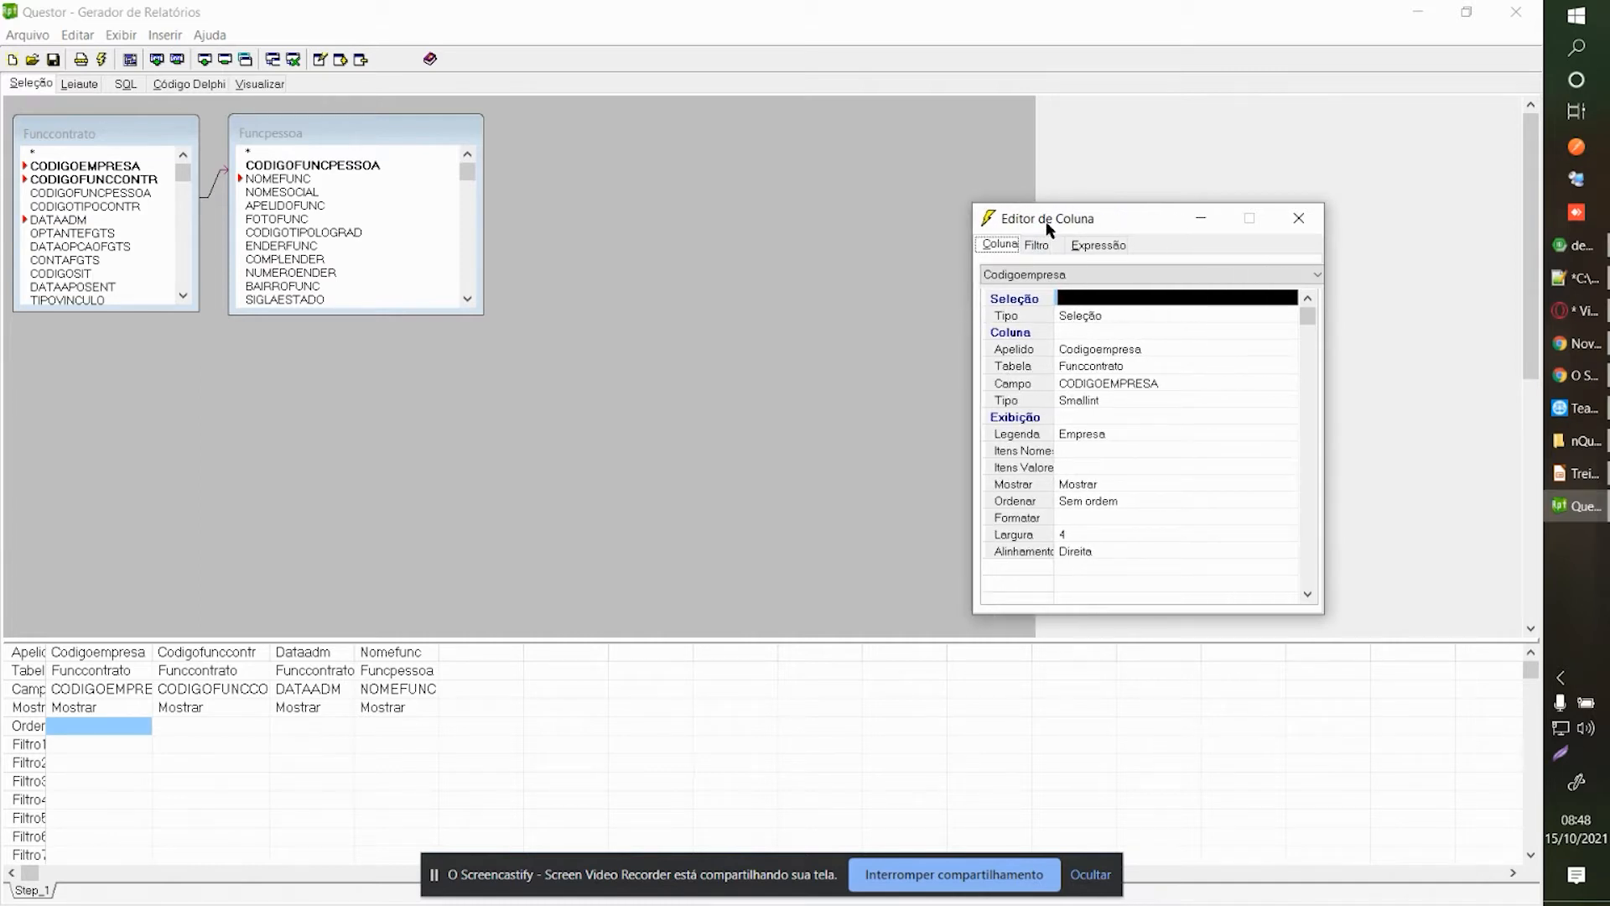
pyautogui.moveTo(1046, 228); pyautogui.dragTo(1016, 225)
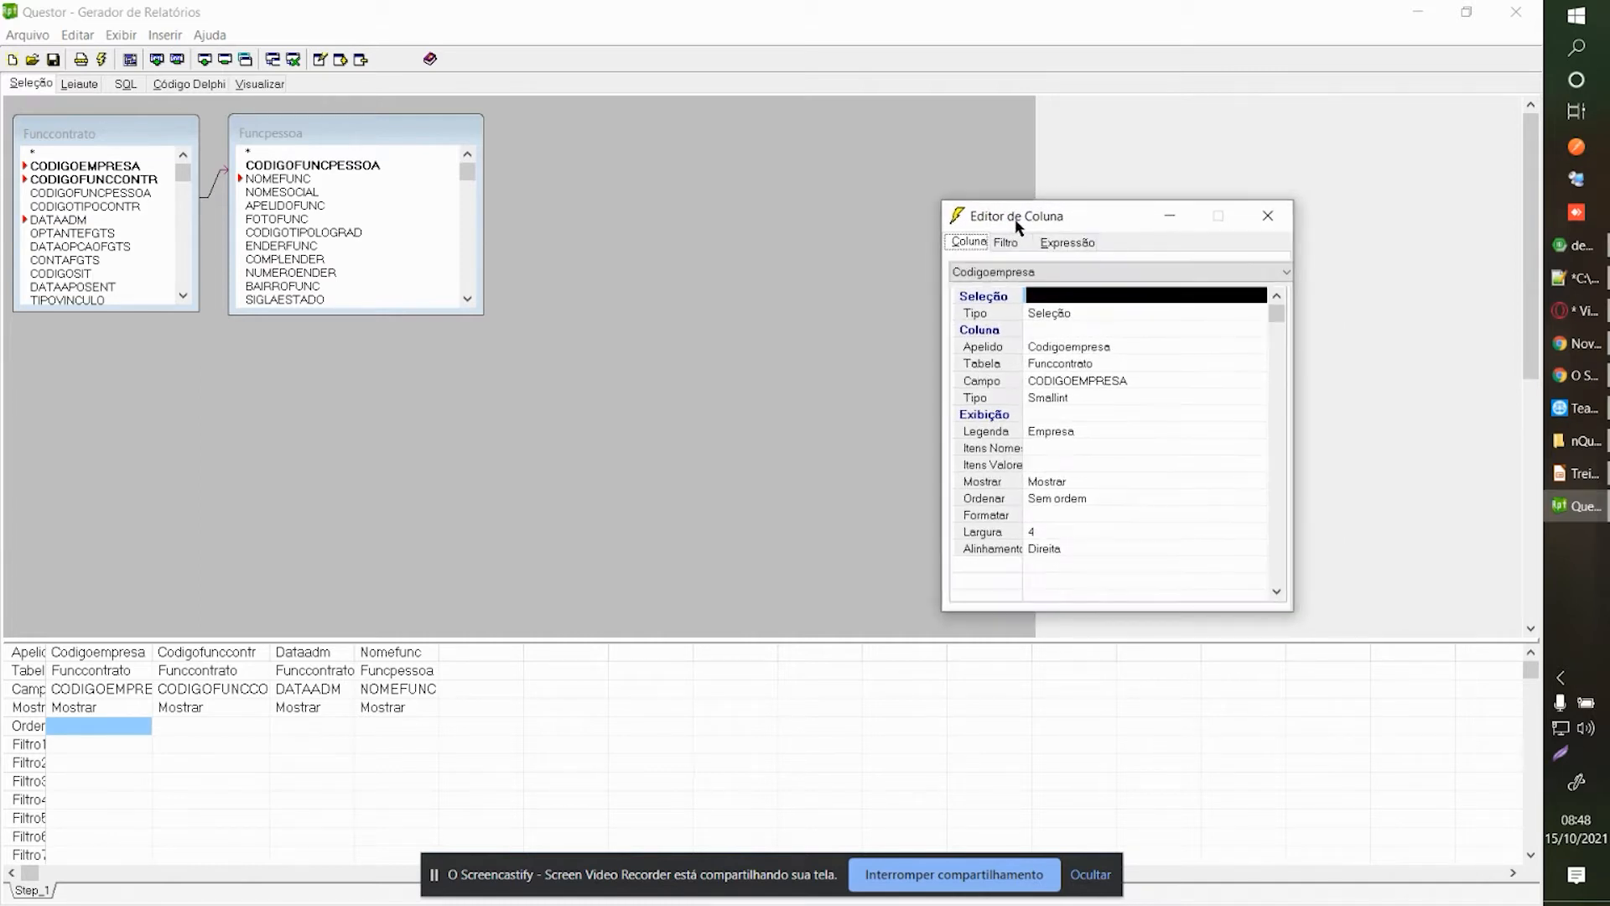
# Review the Codigoempresa alias and set the column's ordering to Sem ordem.
pyautogui.click(1081, 347)
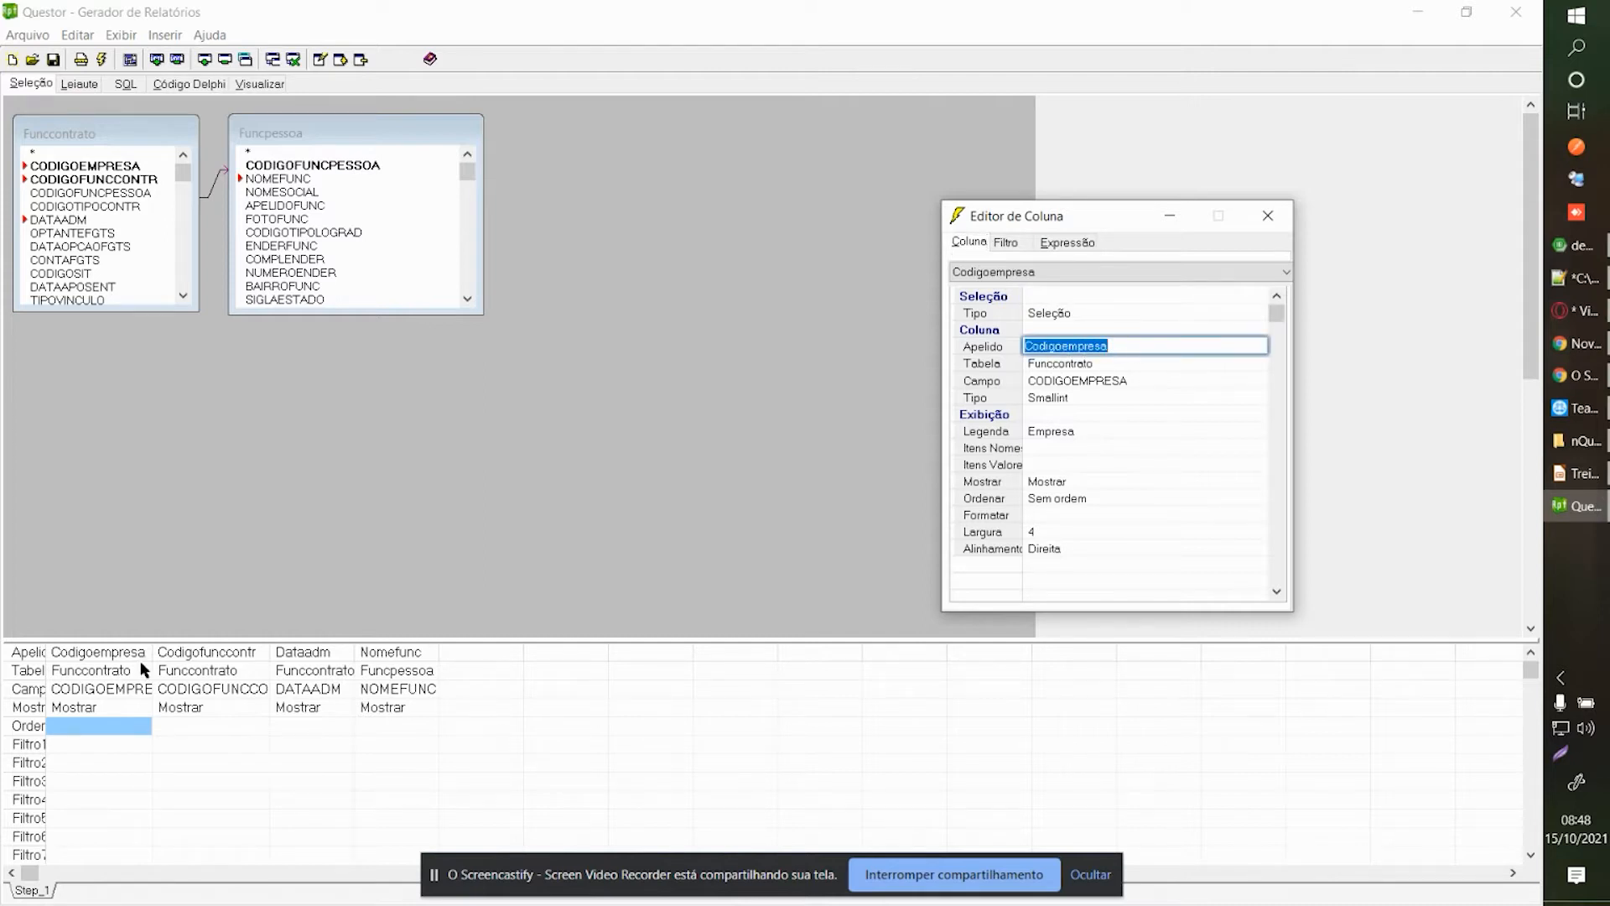
pyautogui.click(1136, 350)
pyautogui.moveTo(1150, 341); pyautogui.dragTo(1004, 345)
pyautogui.click(1111, 346)
pyautogui.moveTo(1010, 215); pyautogui.dragTo(996, 201)
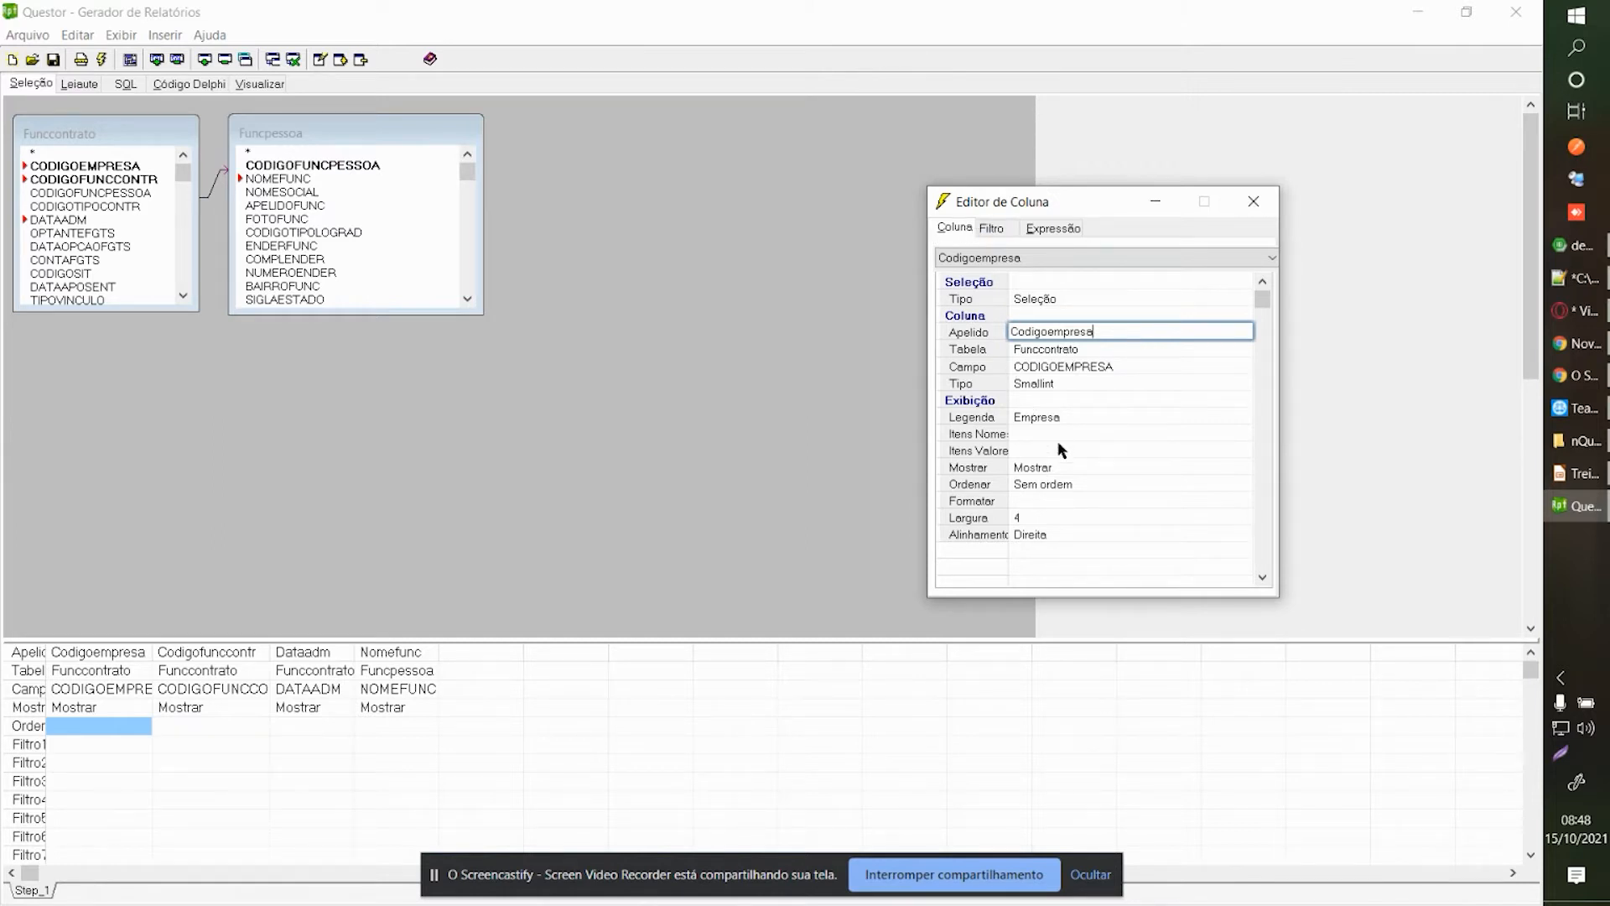
pyautogui.click(1054, 486)
pyautogui.click(1050, 484)
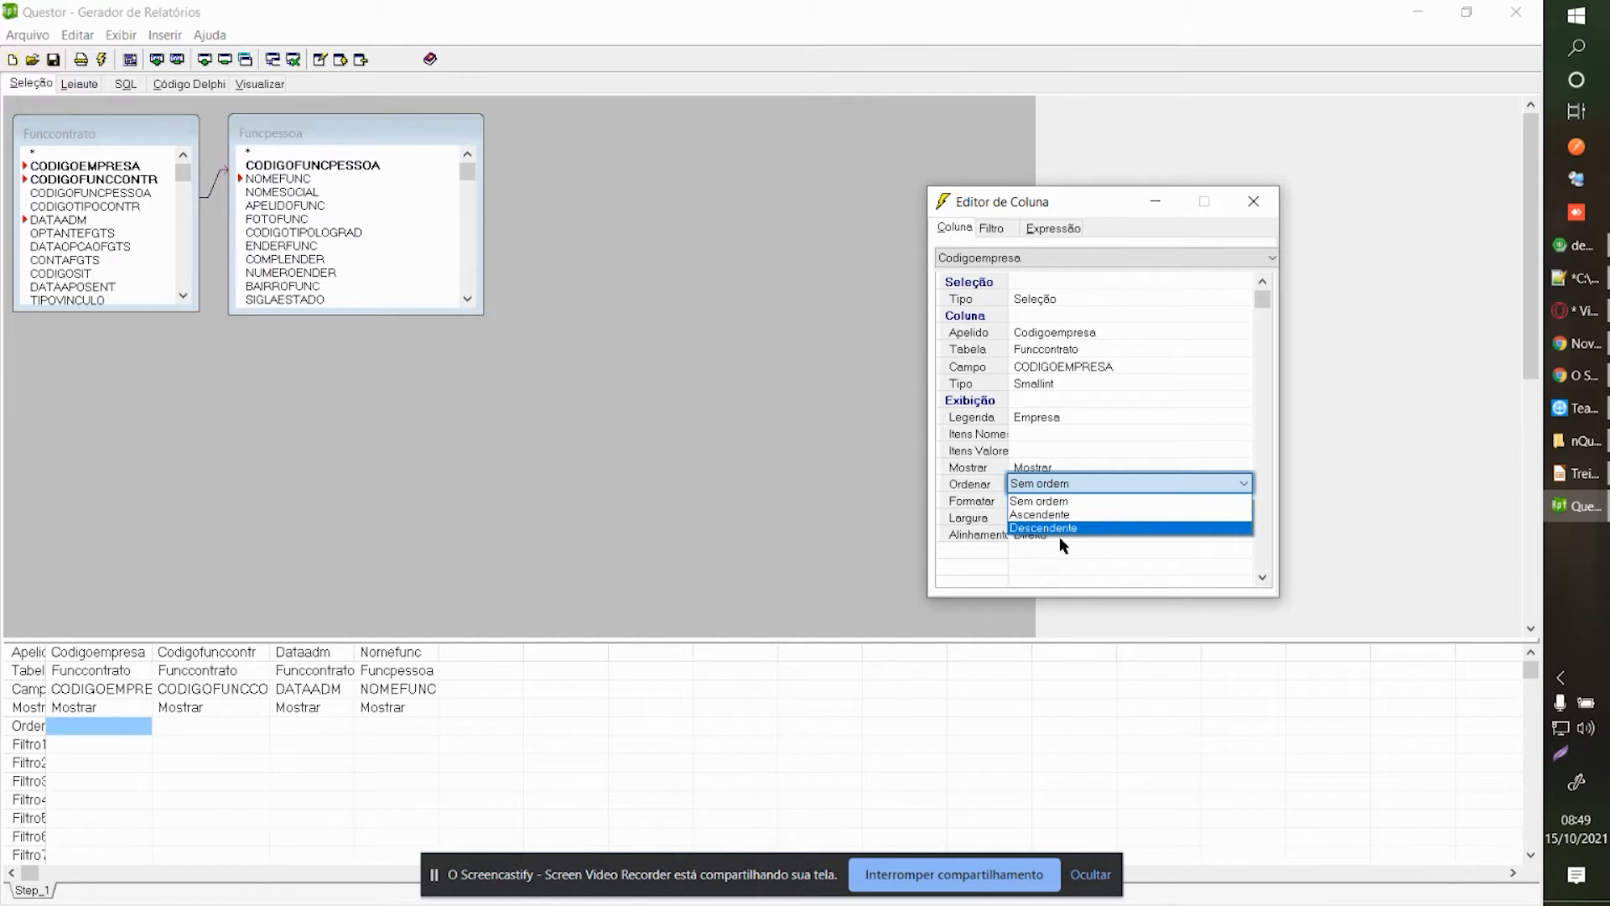
pyautogui.click(1052, 500)
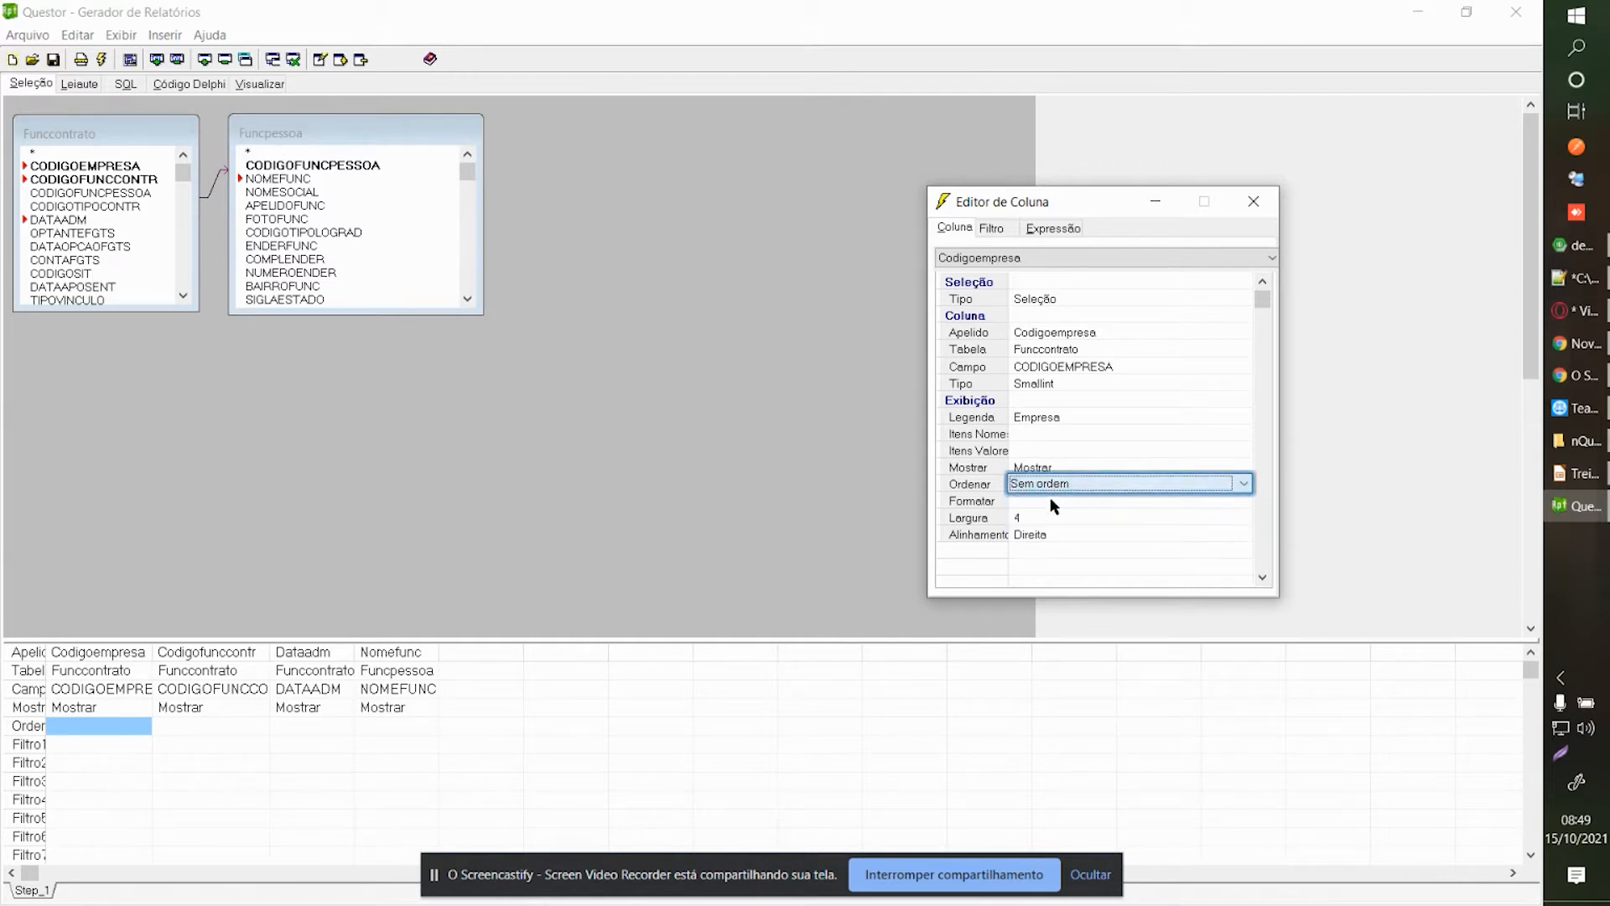
# Set the Codigoempresa filter Comando to É Inclusion.
pyautogui.click(996, 230)
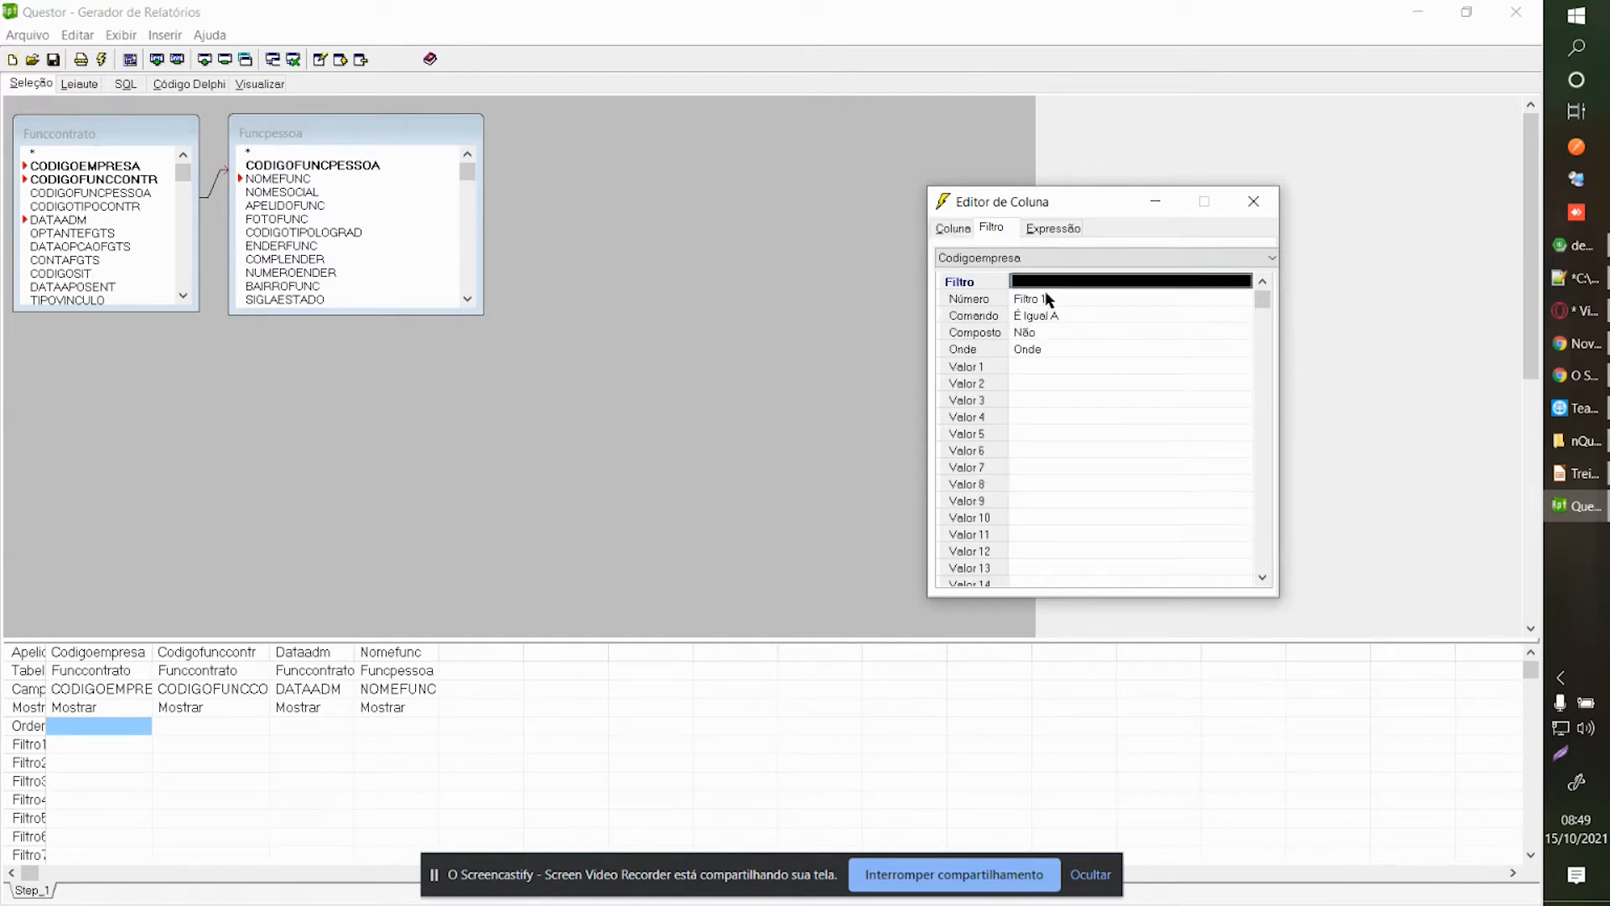
pyautogui.click(993, 228)
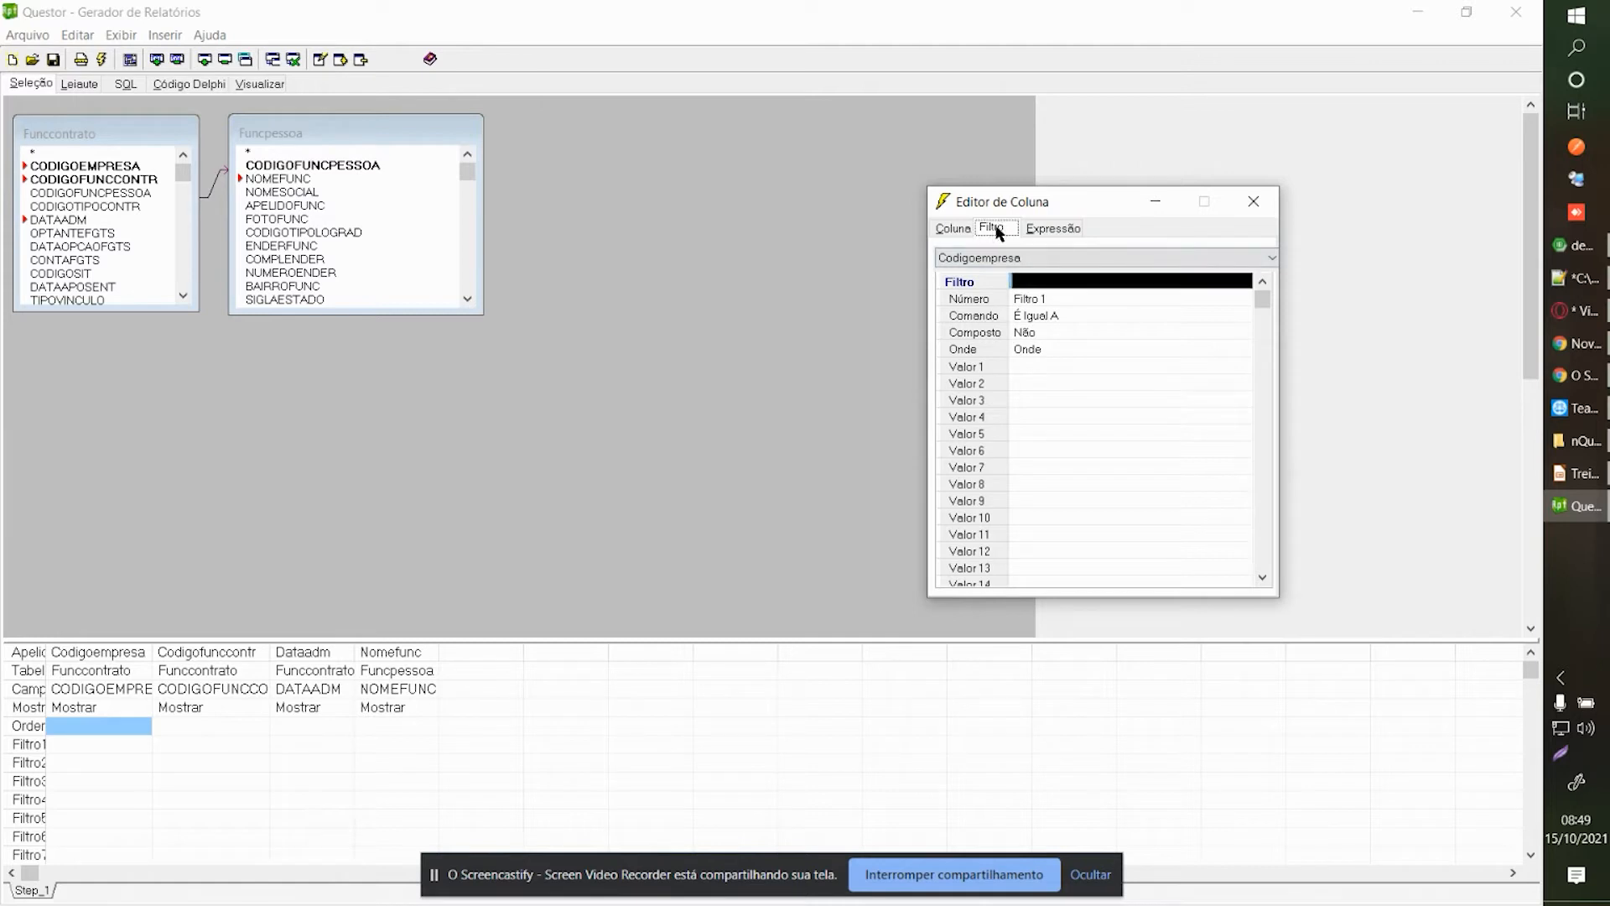
pyautogui.click(1045, 369)
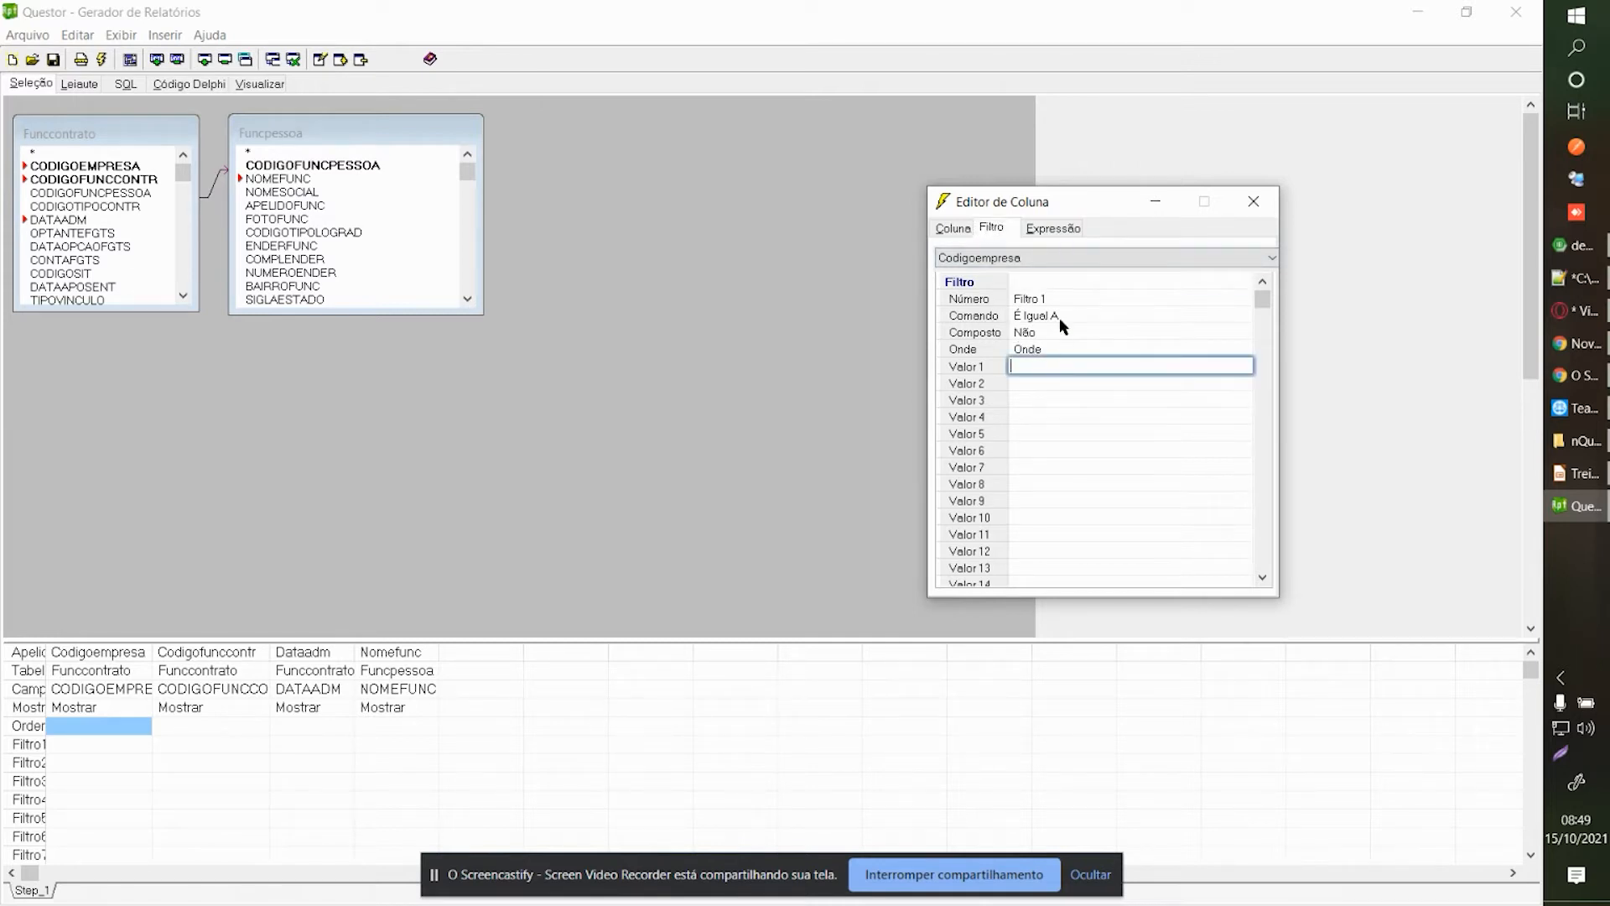
pyautogui.click(1059, 314)
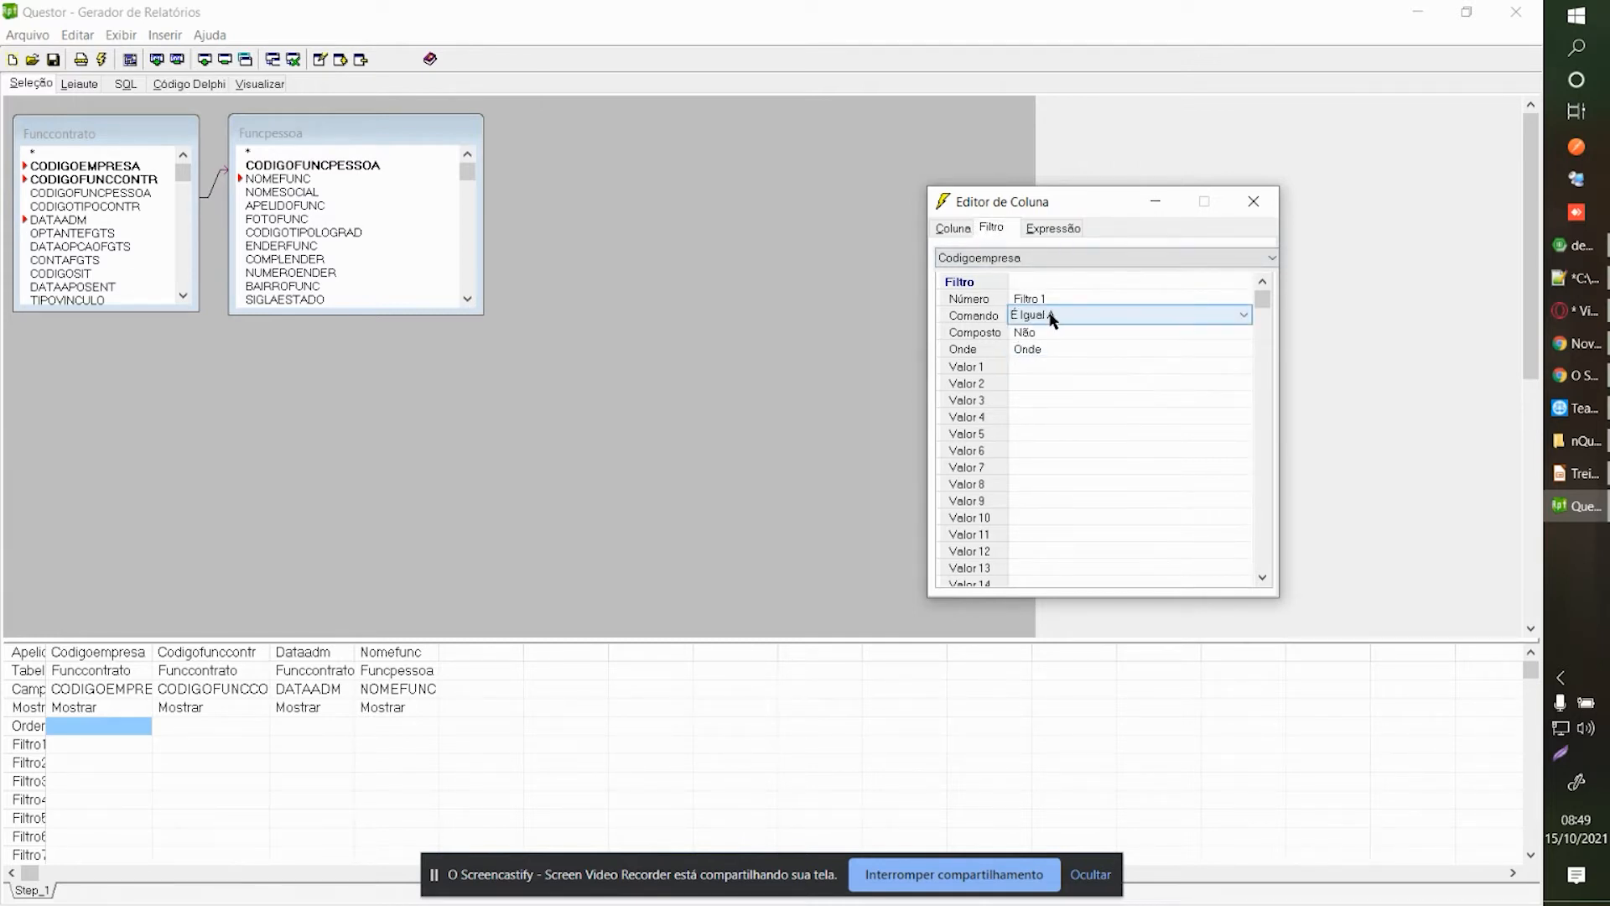
pyautogui.click(1053, 317)
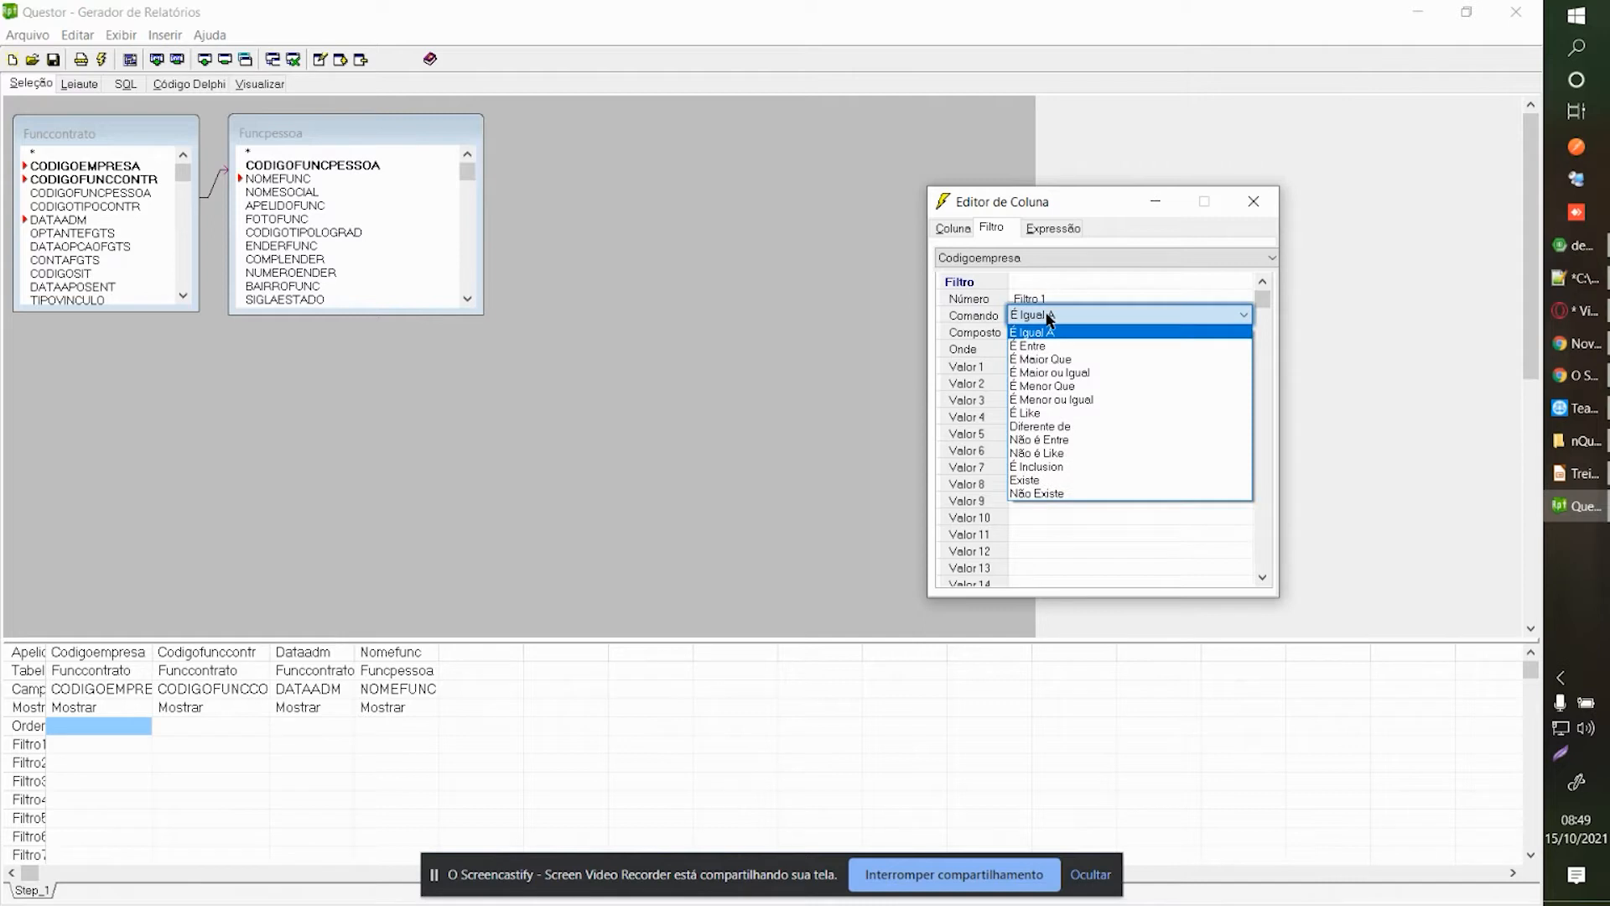
pyautogui.click(1048, 466)
pyautogui.click(1052, 319)
pyautogui.click(1053, 327)
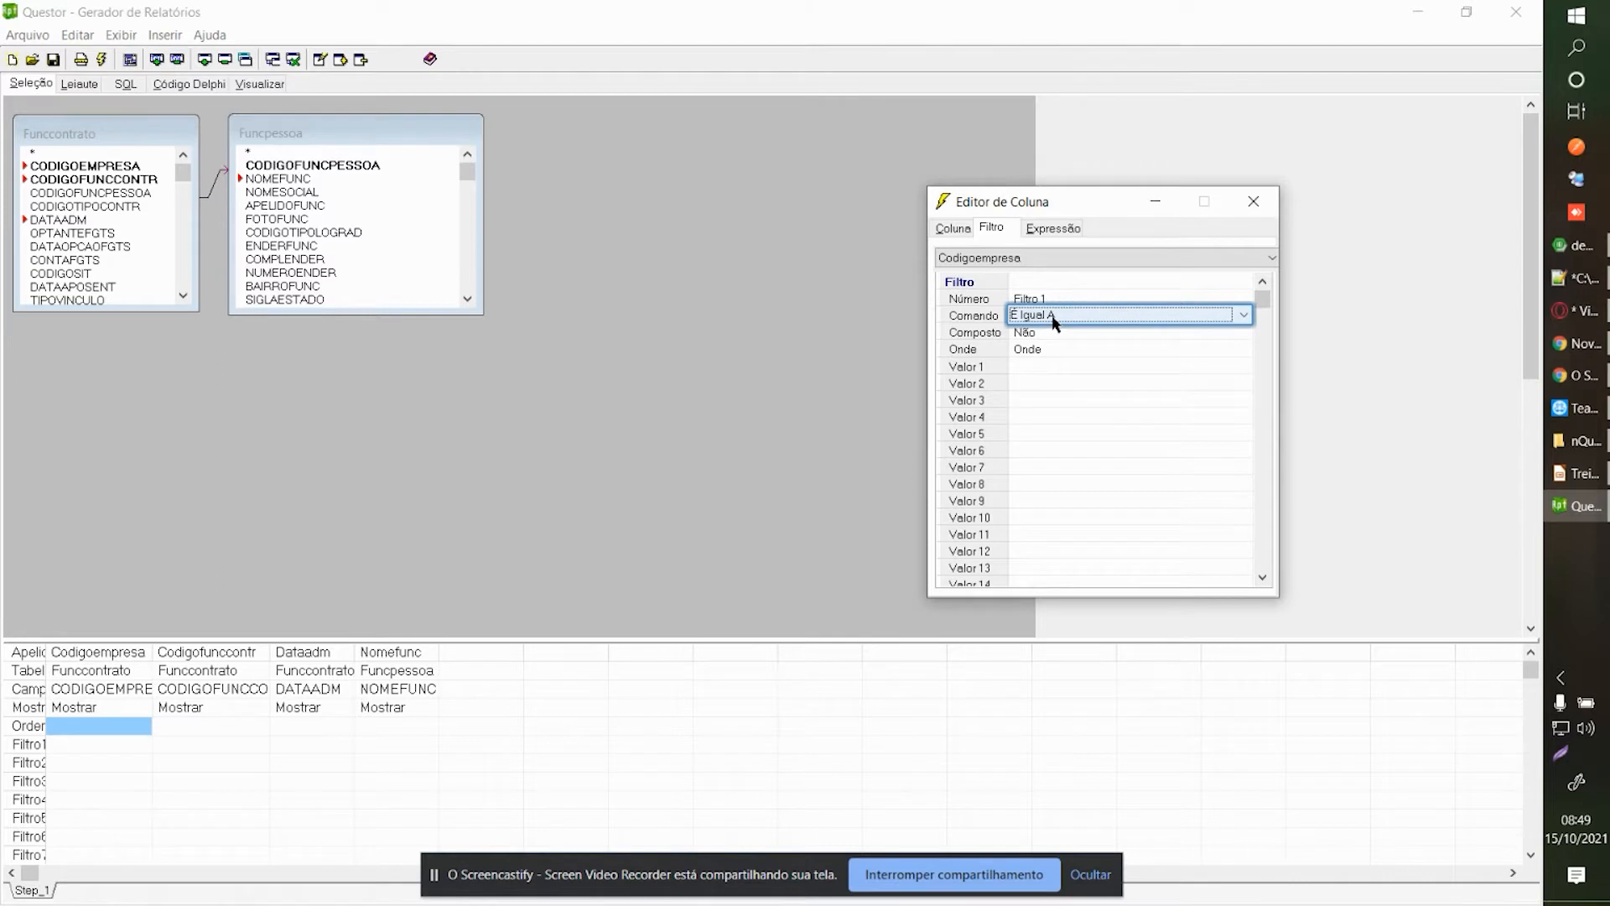
pyautogui.click(1055, 317)
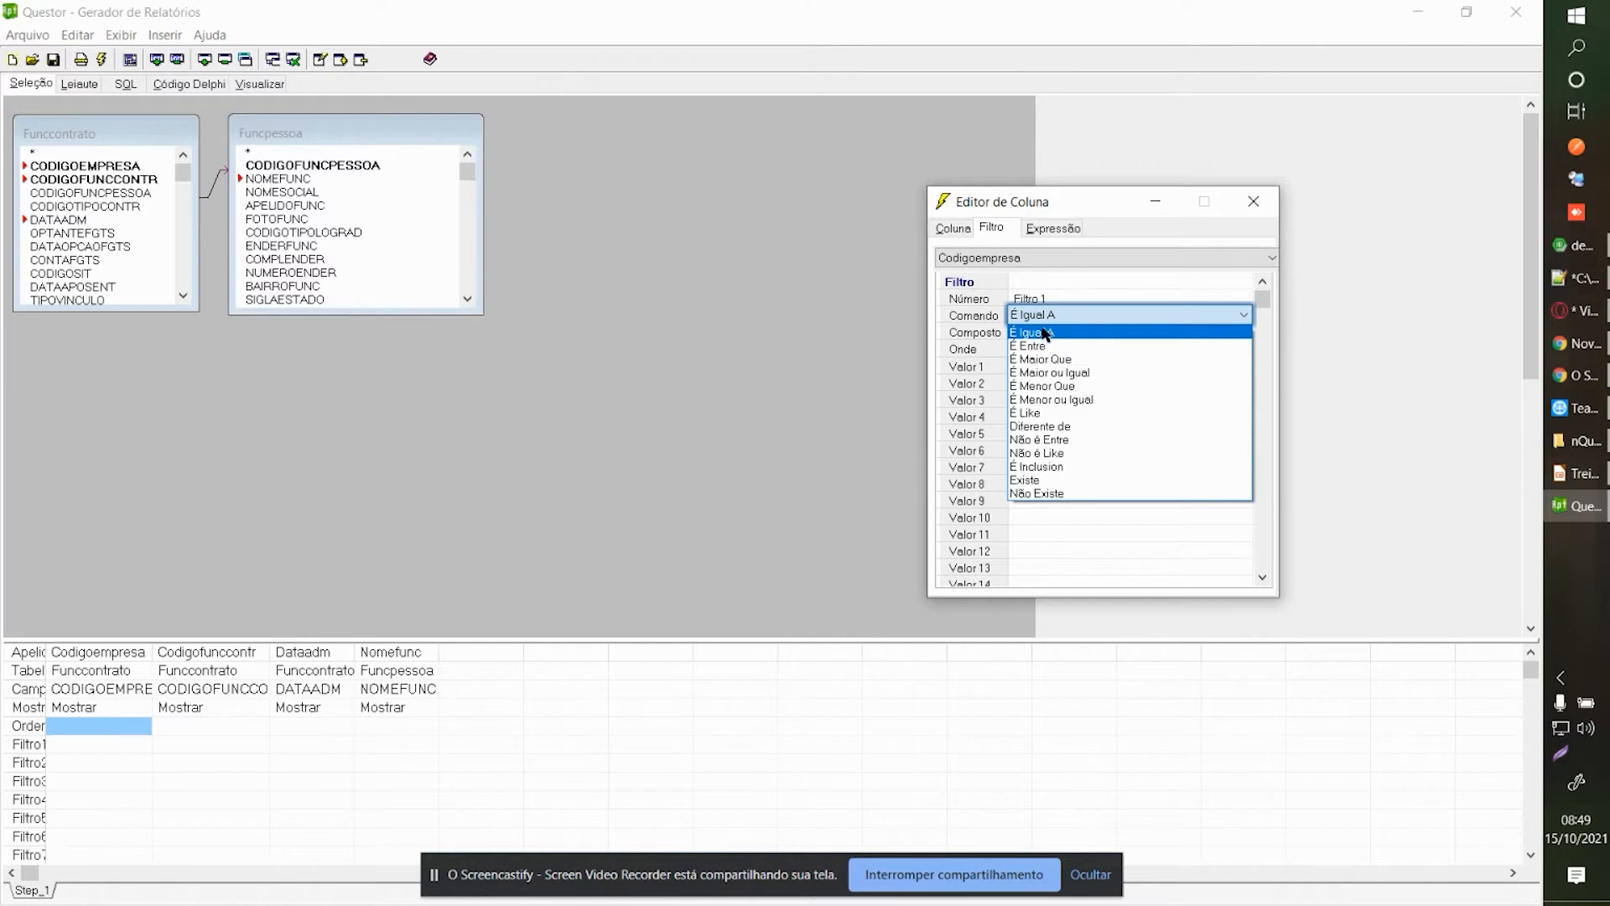
pyautogui.click(1041, 335)
pyautogui.click(1051, 318)
pyautogui.click(1054, 469)
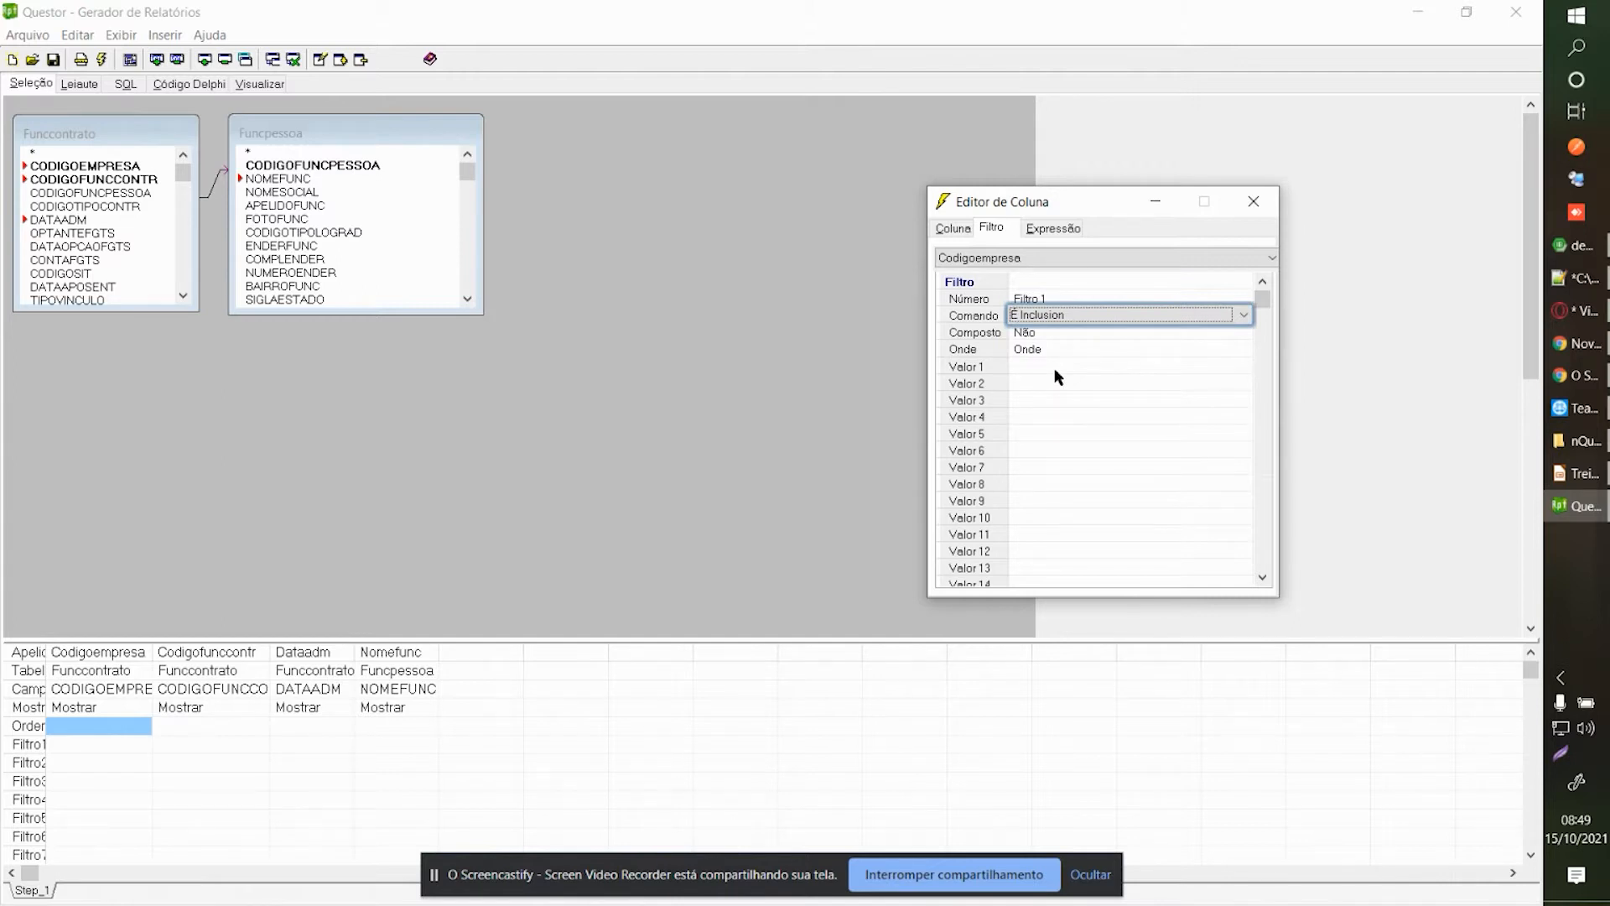
# Enter [pCodigoEmpresa] as the filter's Valor 1 and close the column editor.
pyautogui.click(1055, 368)
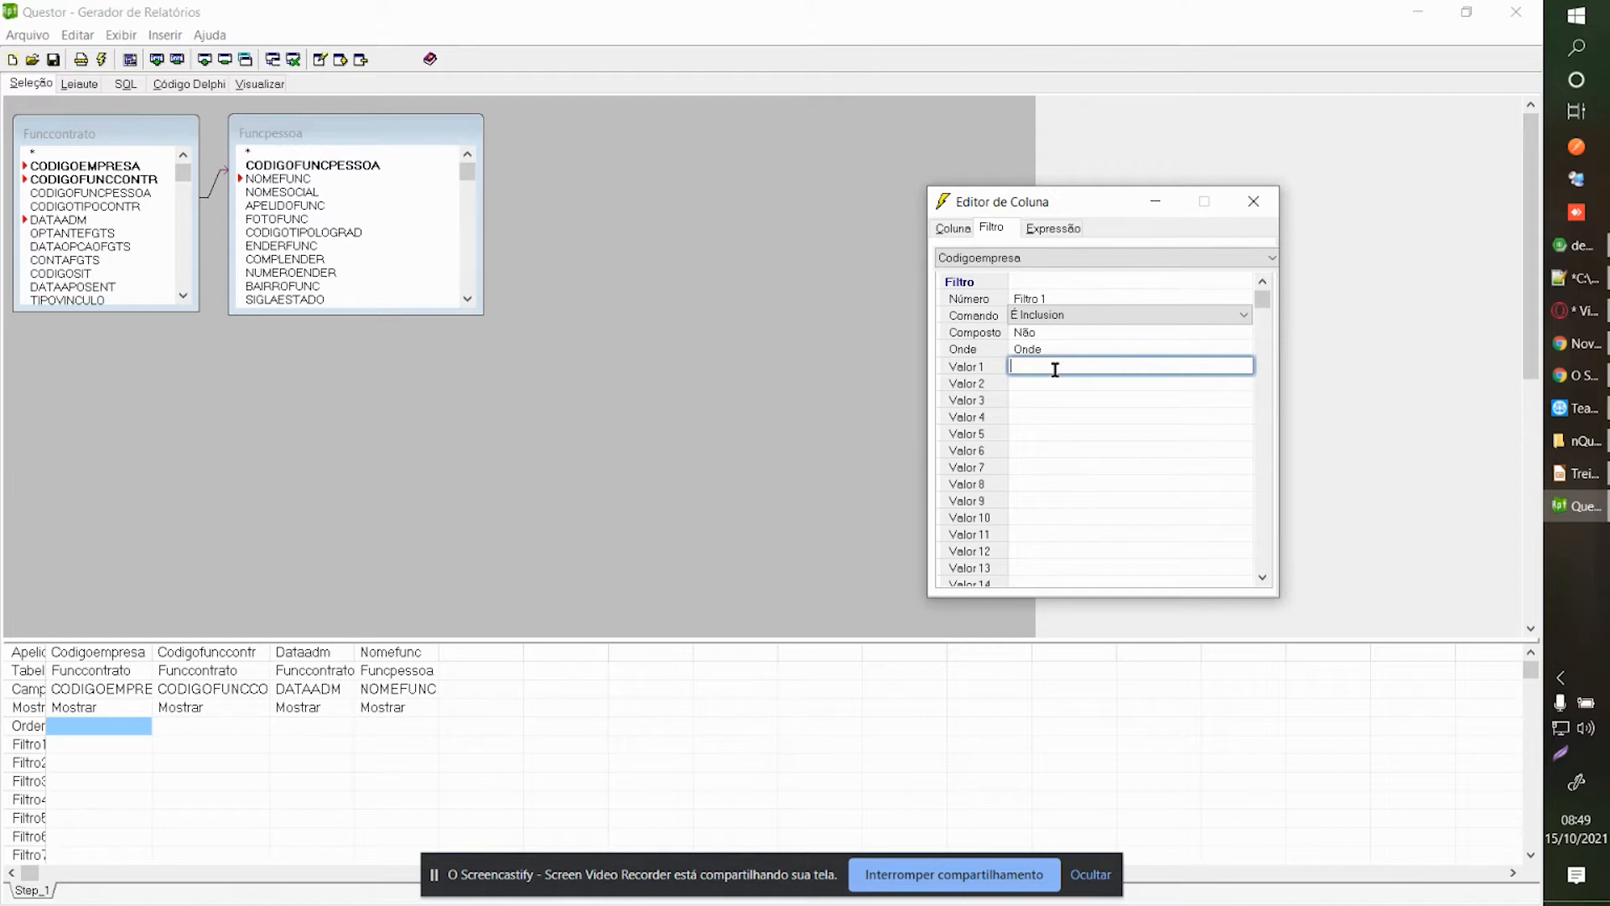
pyautogui.write('[pCodigoe')
pyautogui.press('BackSpace')
pyautogui.write('Empresa]')
pyautogui.click(1253, 202)
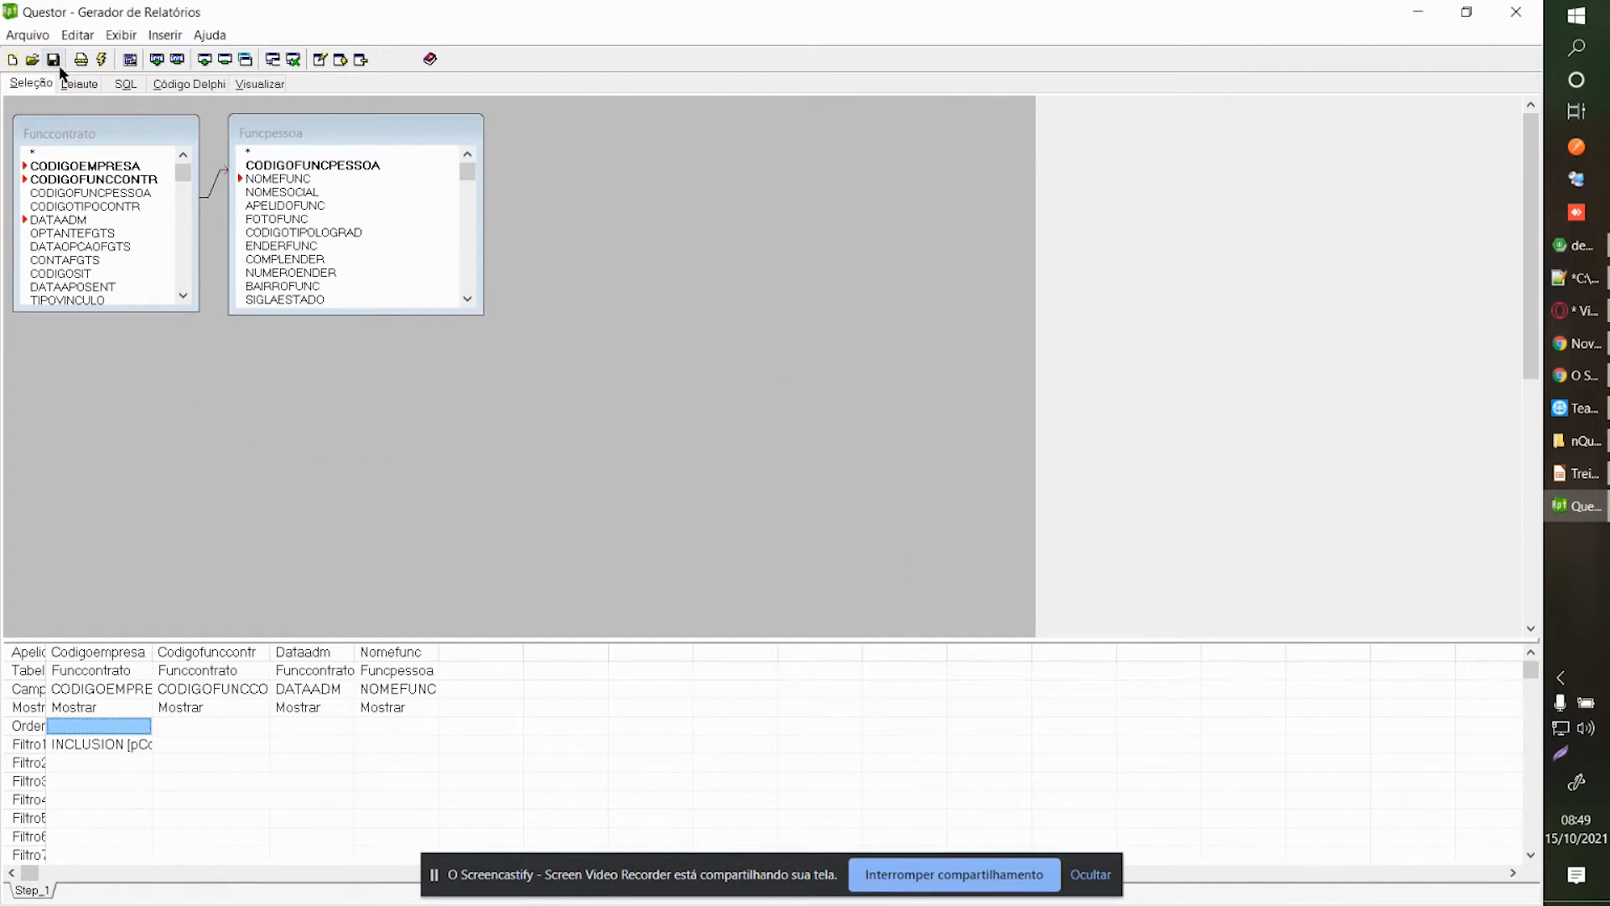
# Run the report and browse the company lookup sorted by code without choosing.
pyautogui.click(79, 87)
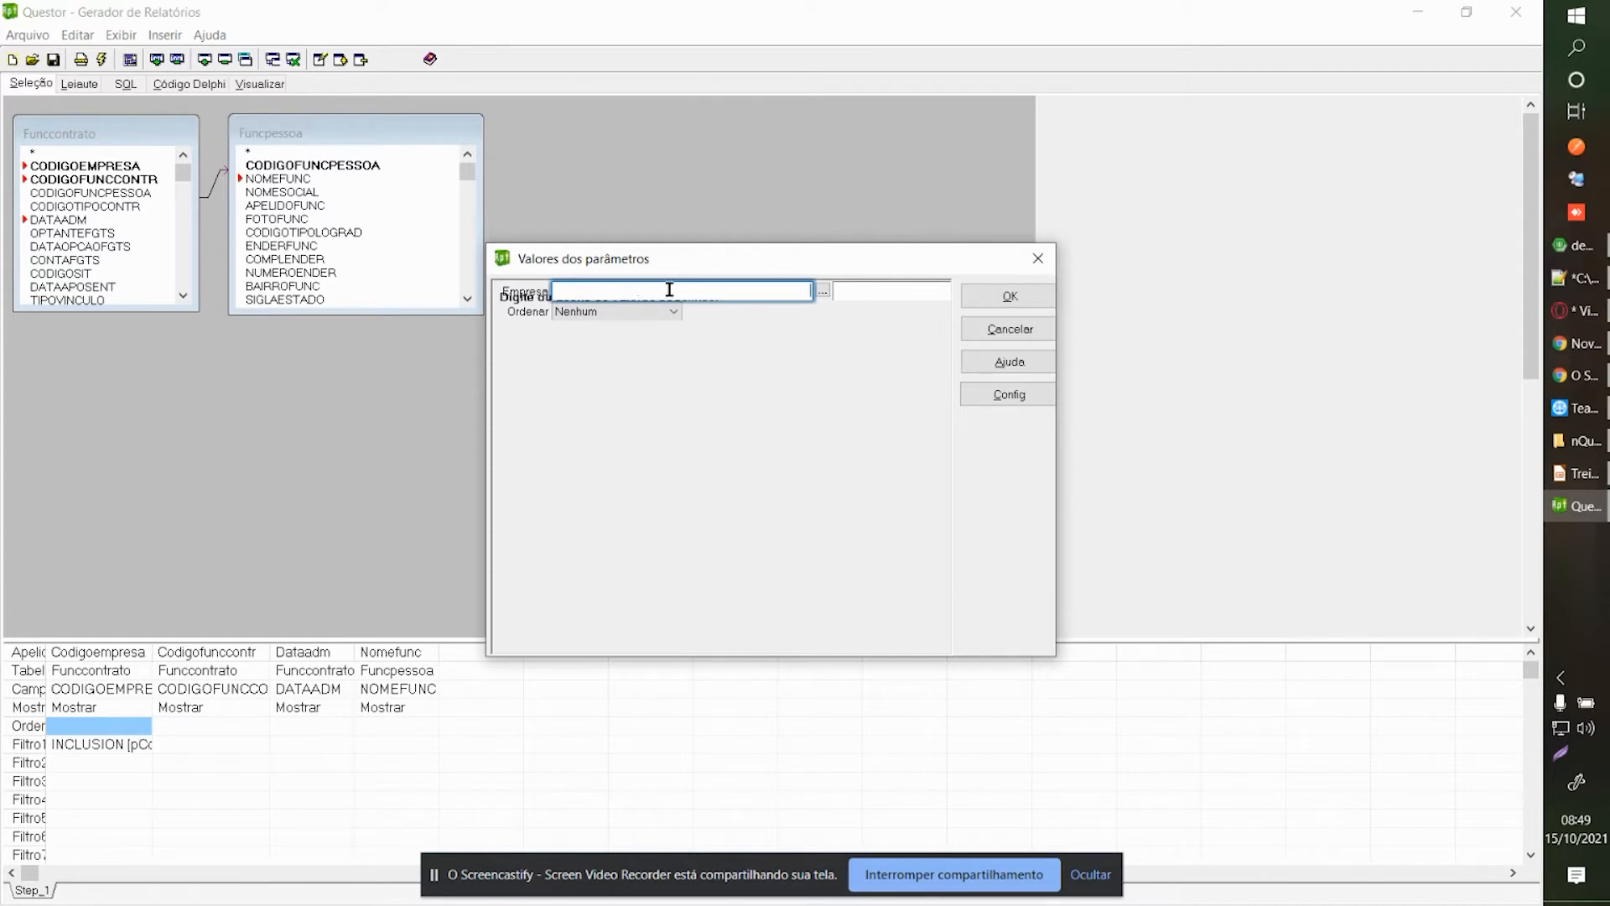
pyautogui.click(824, 293)
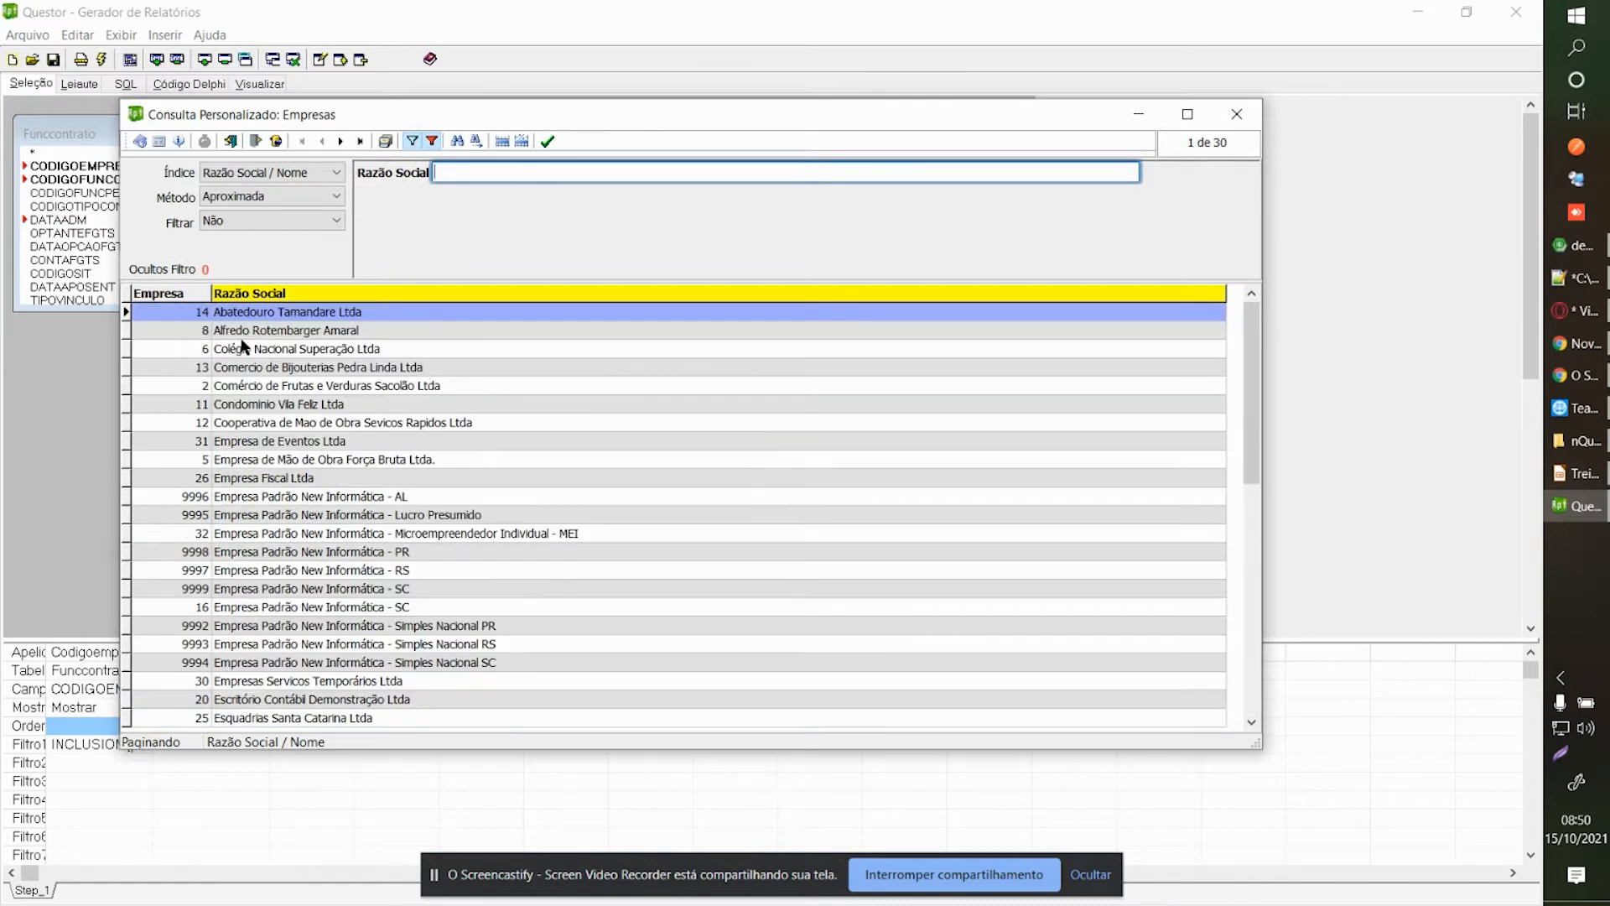
pyautogui.click(191, 293)
pyautogui.scroll(10, 320, 391)
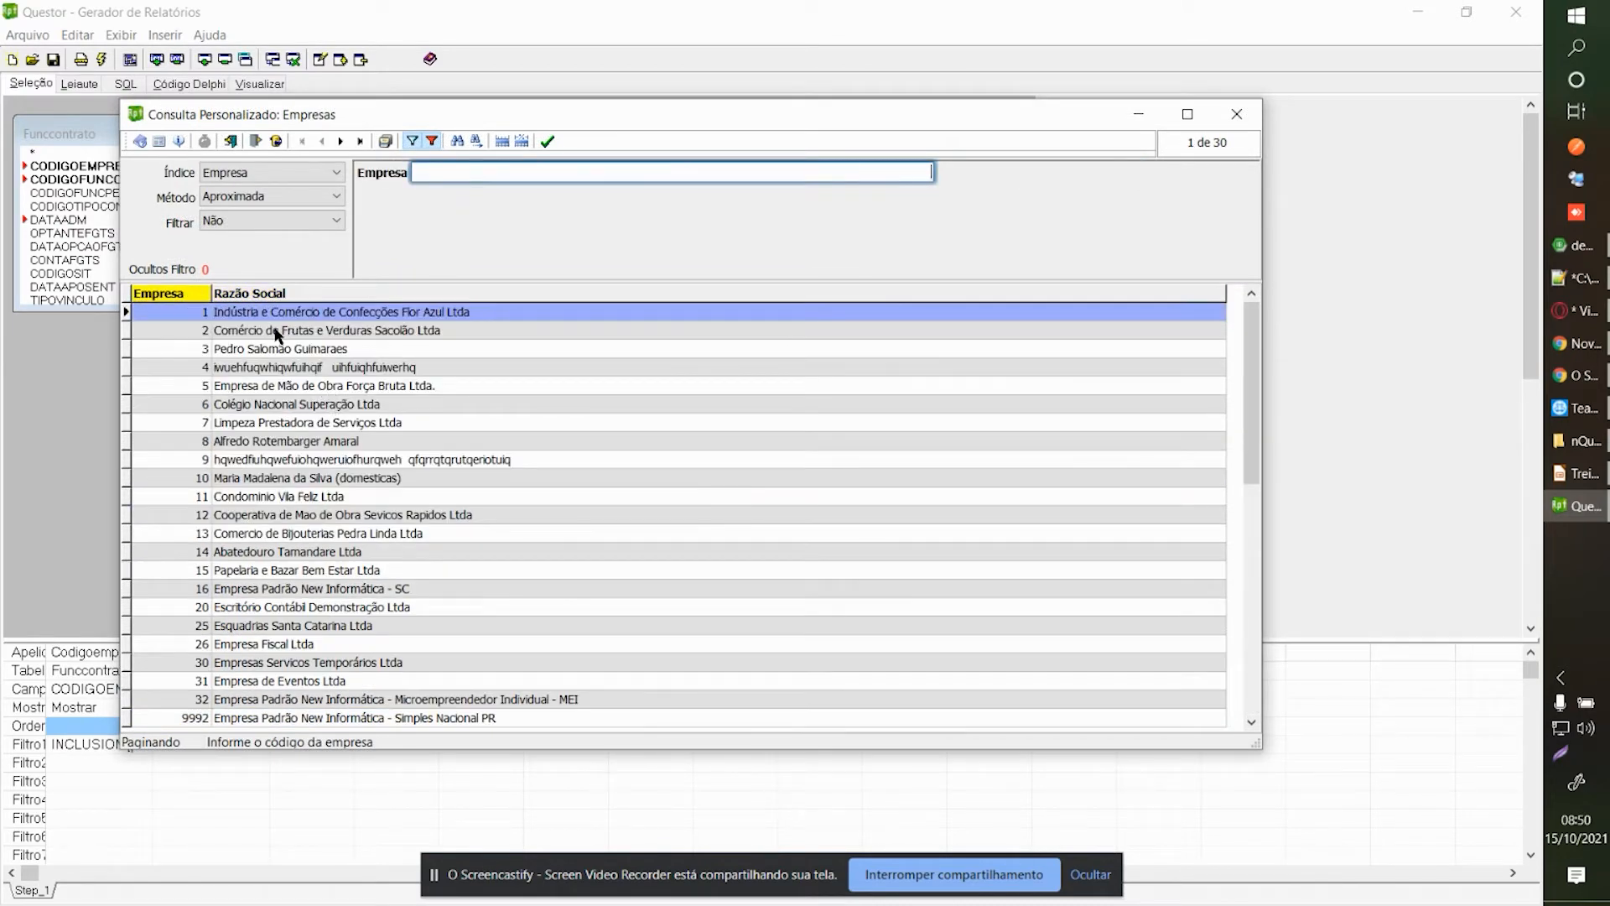
pyautogui.click(1237, 114)
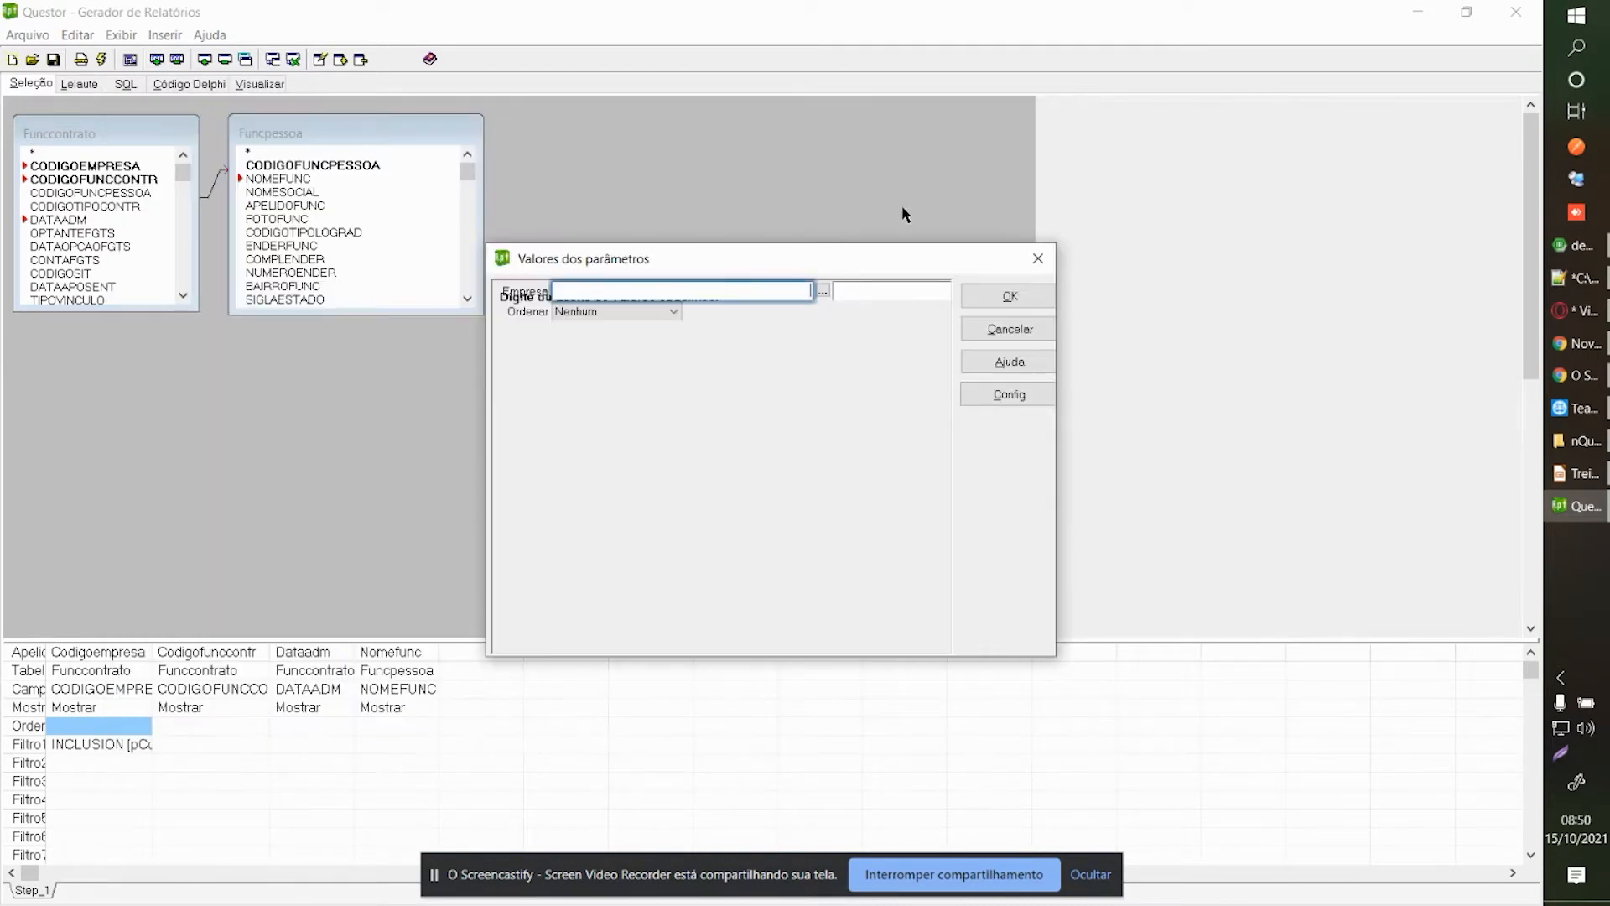
# Run the report for companies 1;2;5, preview the returned records, then return to Seleção.
pyautogui.write('1;2;5')
pyautogui.press('Tab')
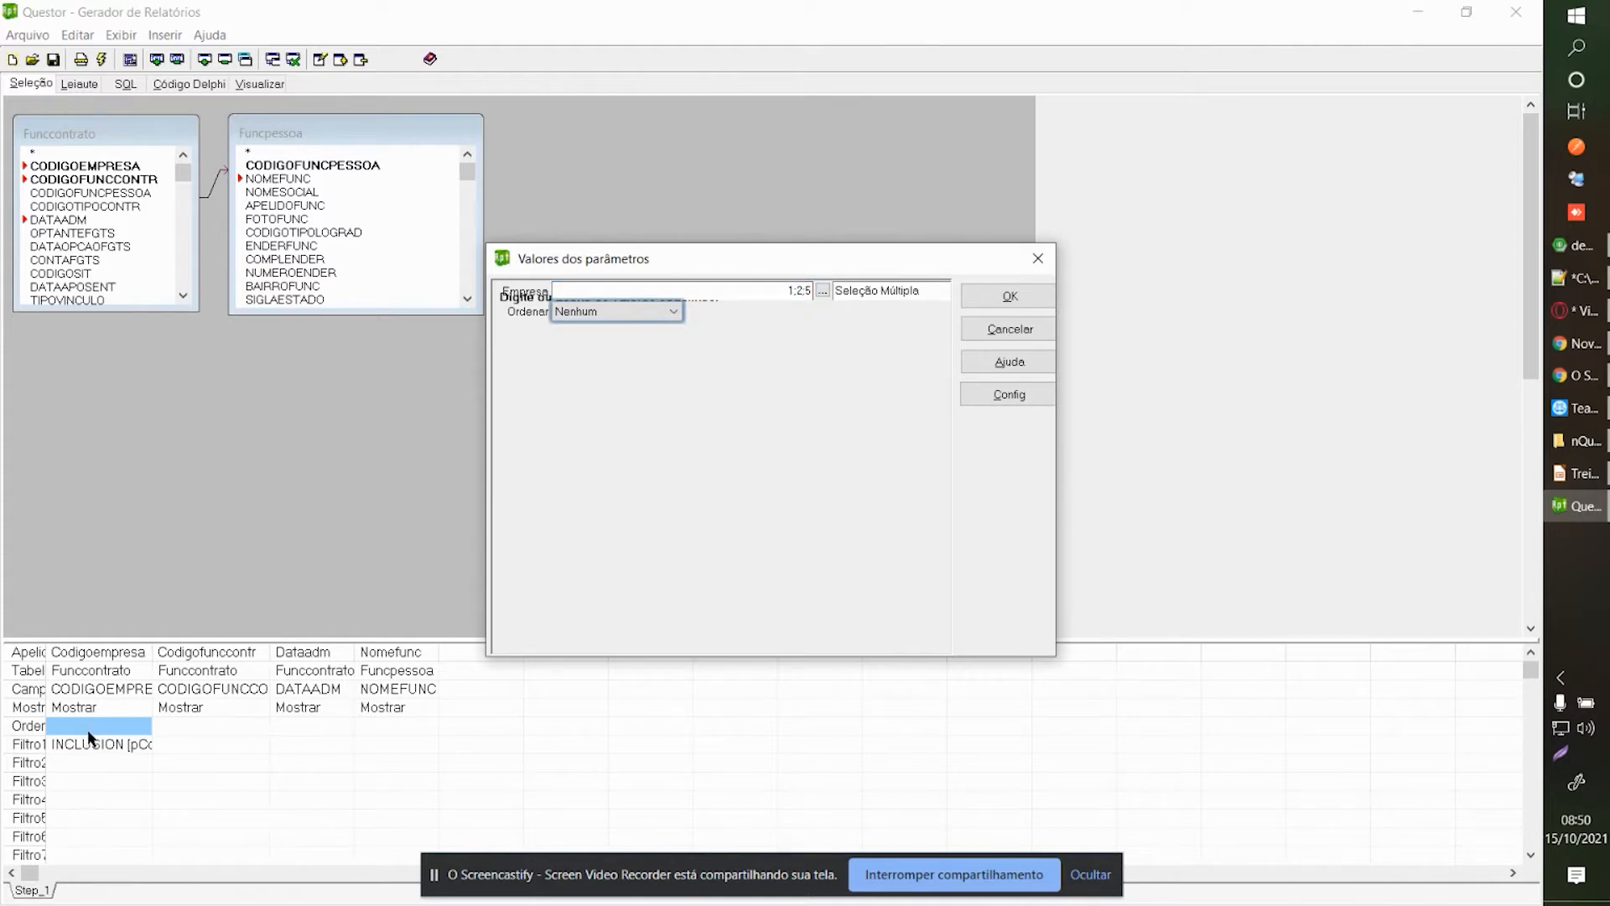
pyautogui.moveTo(784, 291); pyautogui.dragTo(831, 292)
pyautogui.click(771, 292)
pyautogui.click(1000, 297)
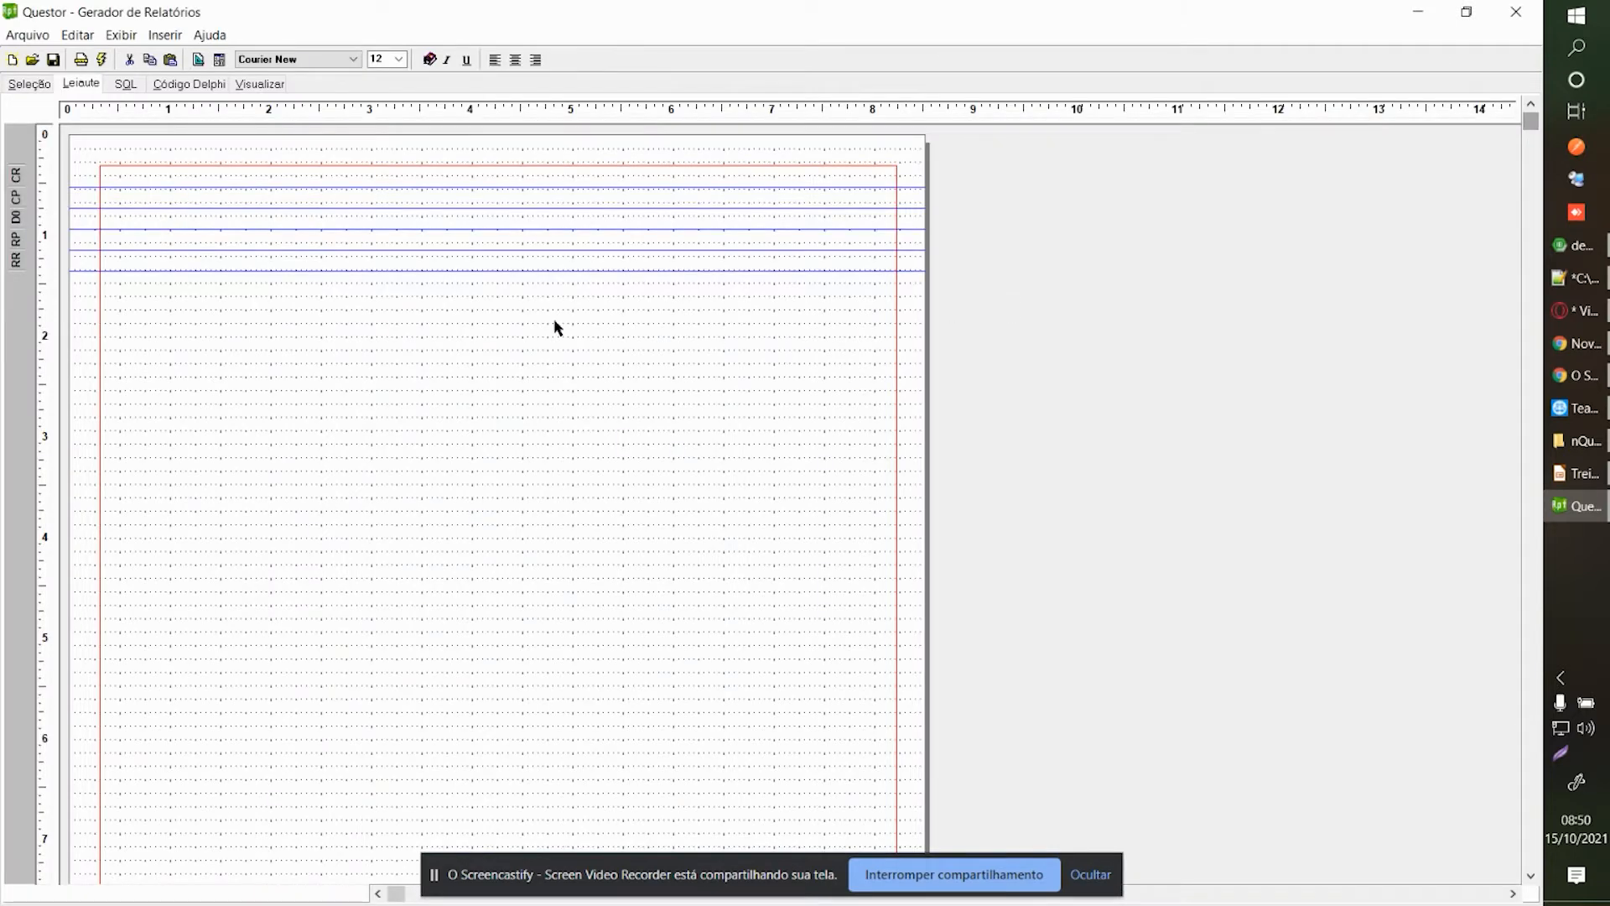
pyautogui.click(272, 84)
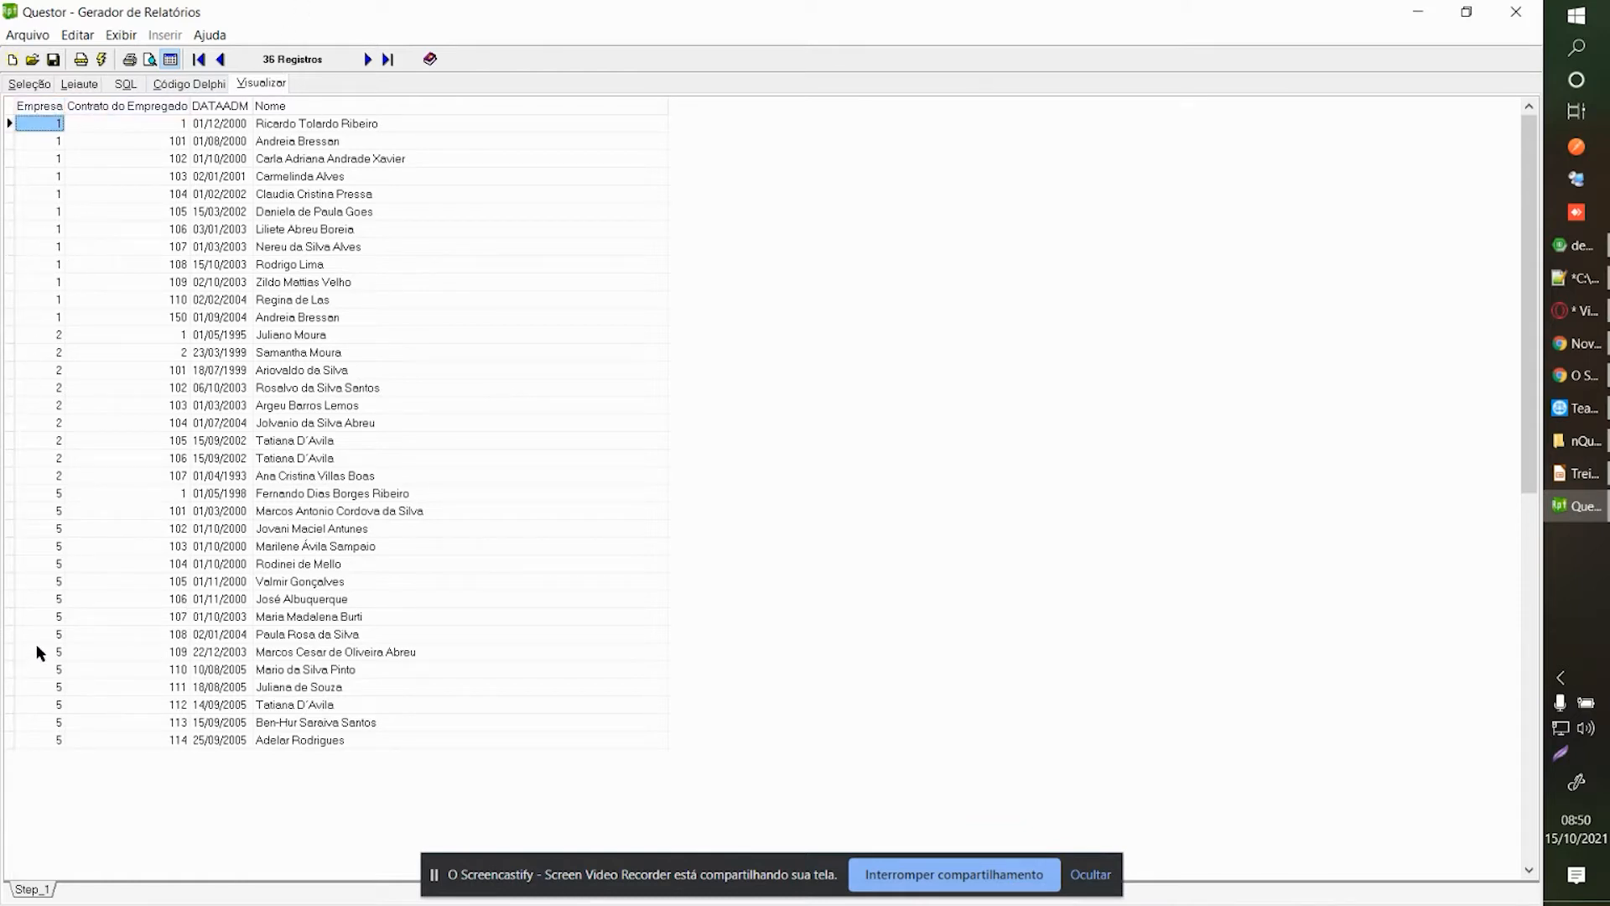
pyautogui.click(31, 86)
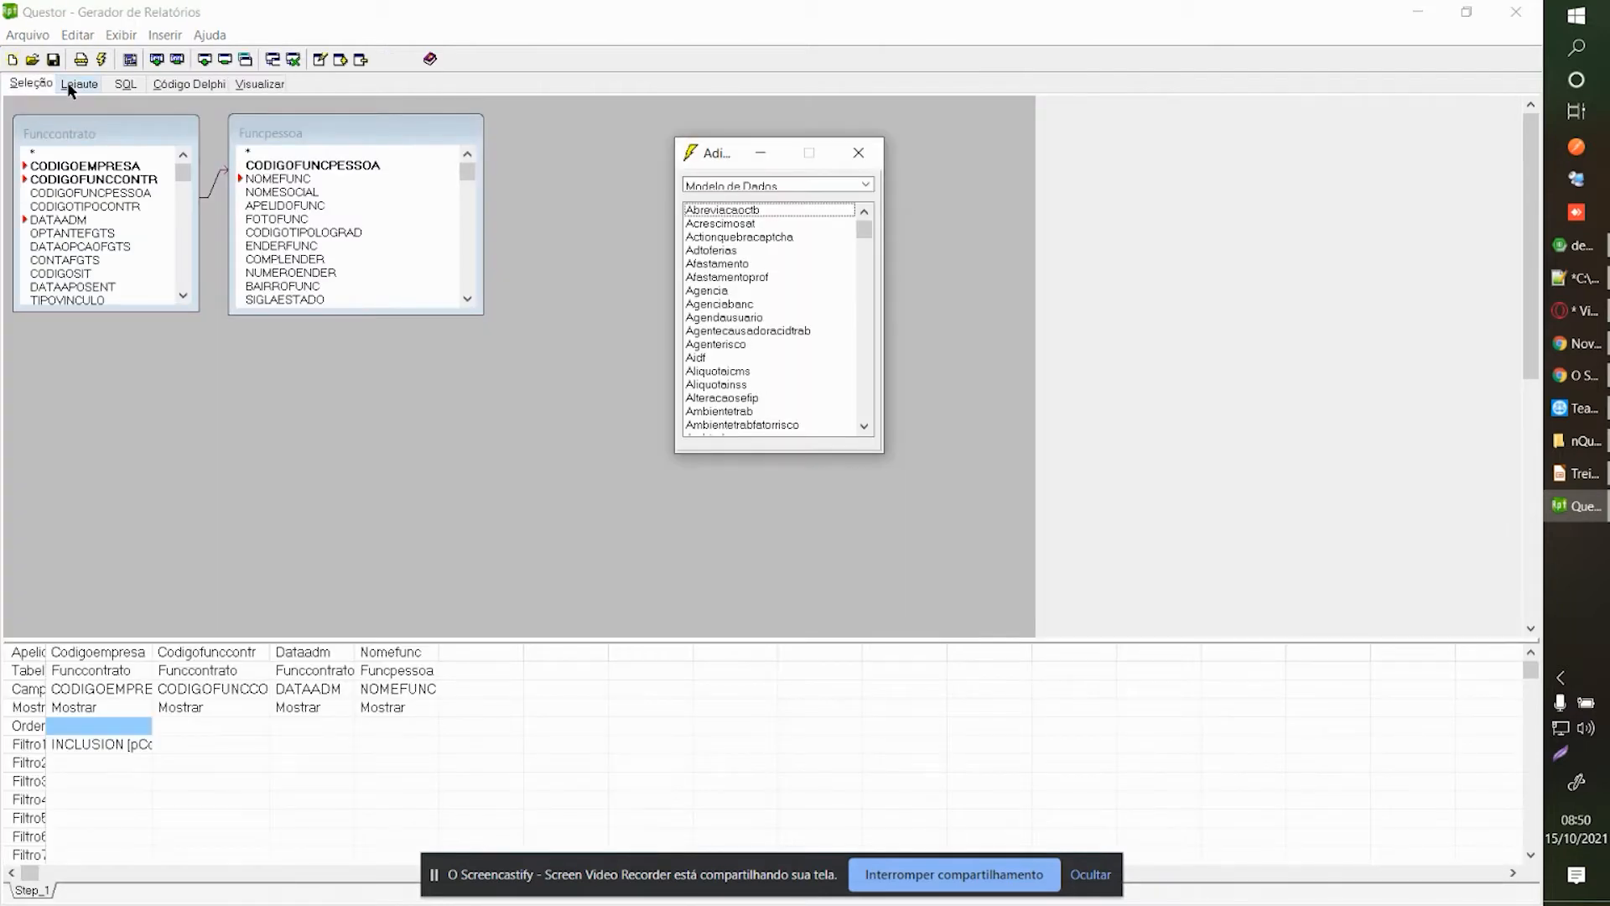
# Cancel the parameter prompt and open Exibir > Configurar Parâmetros on pCodigoEmpresa.
pyautogui.click(67, 82)
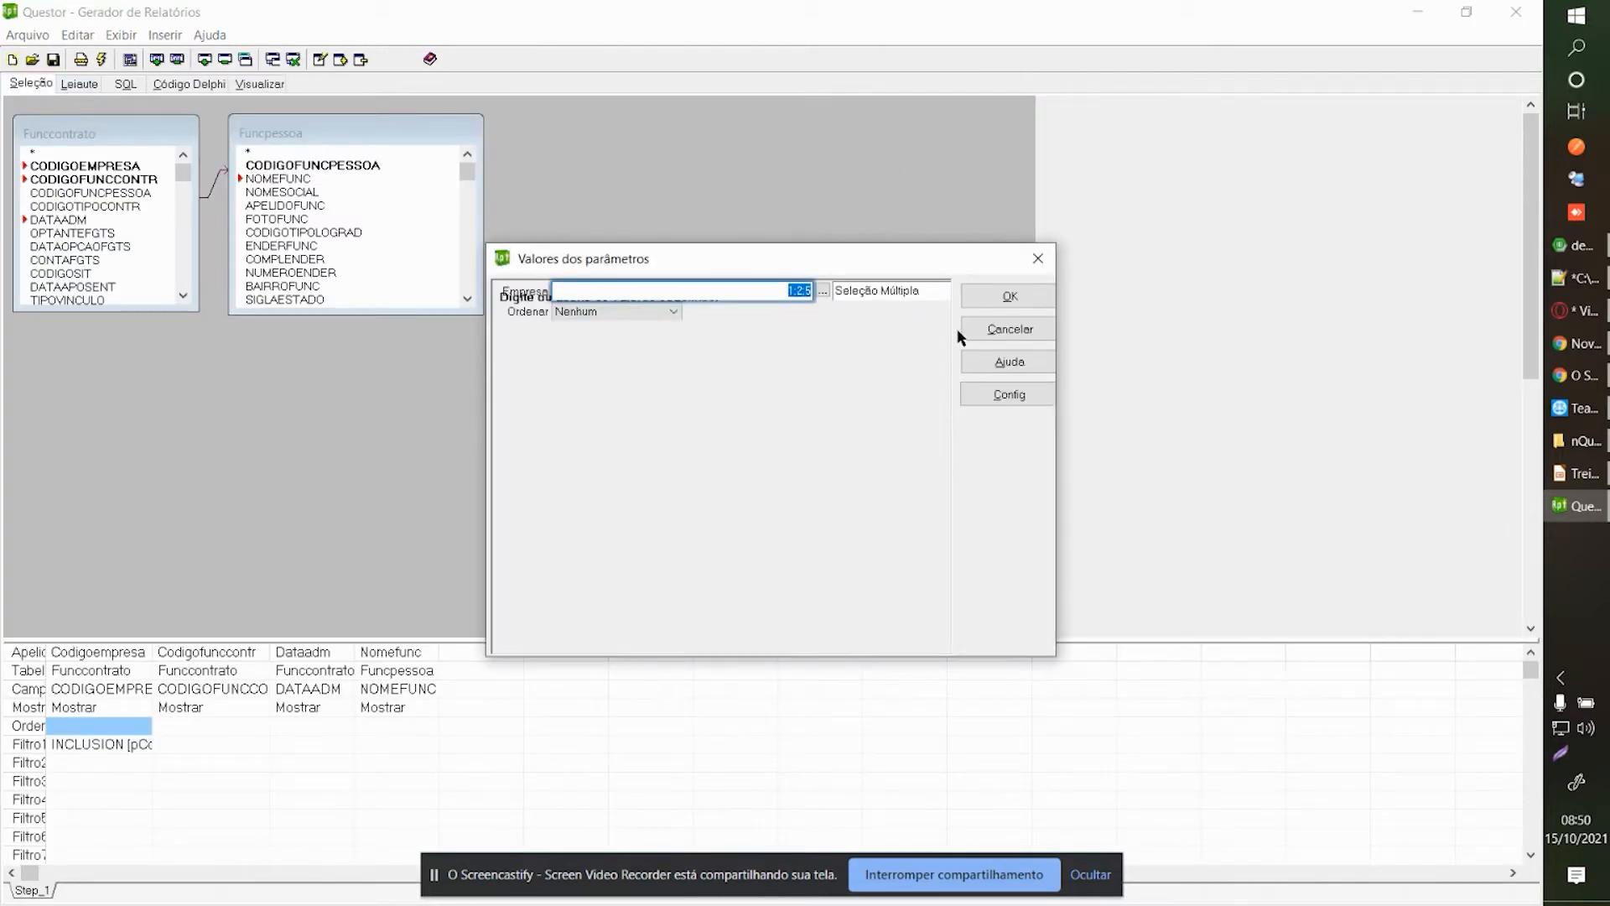
pyautogui.click(984, 333)
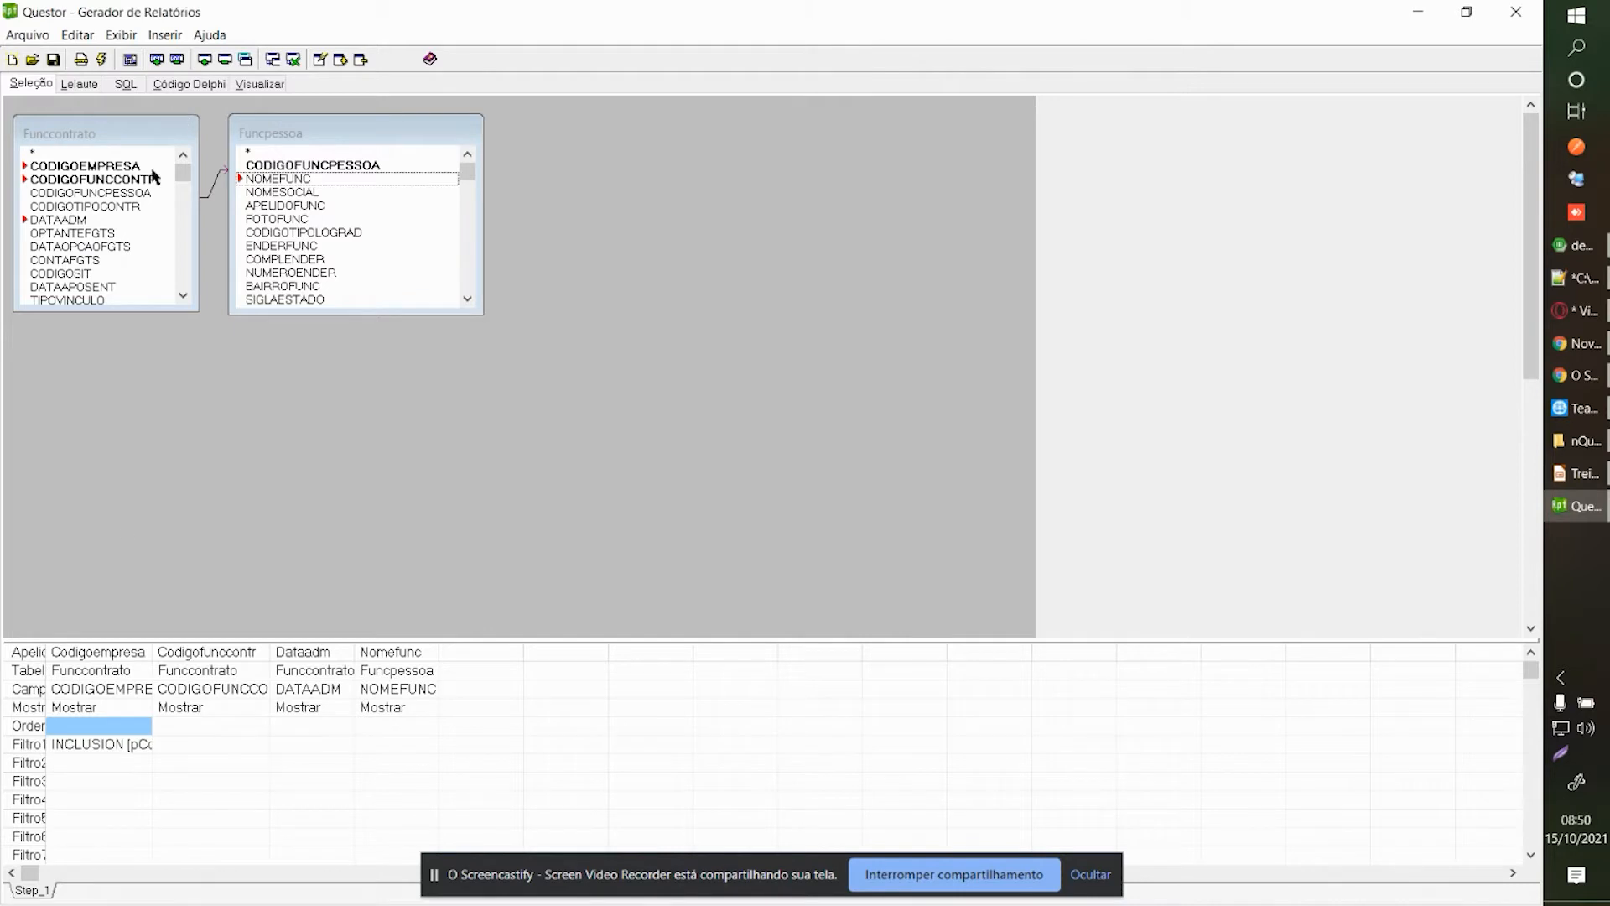
pyautogui.click(123, 38)
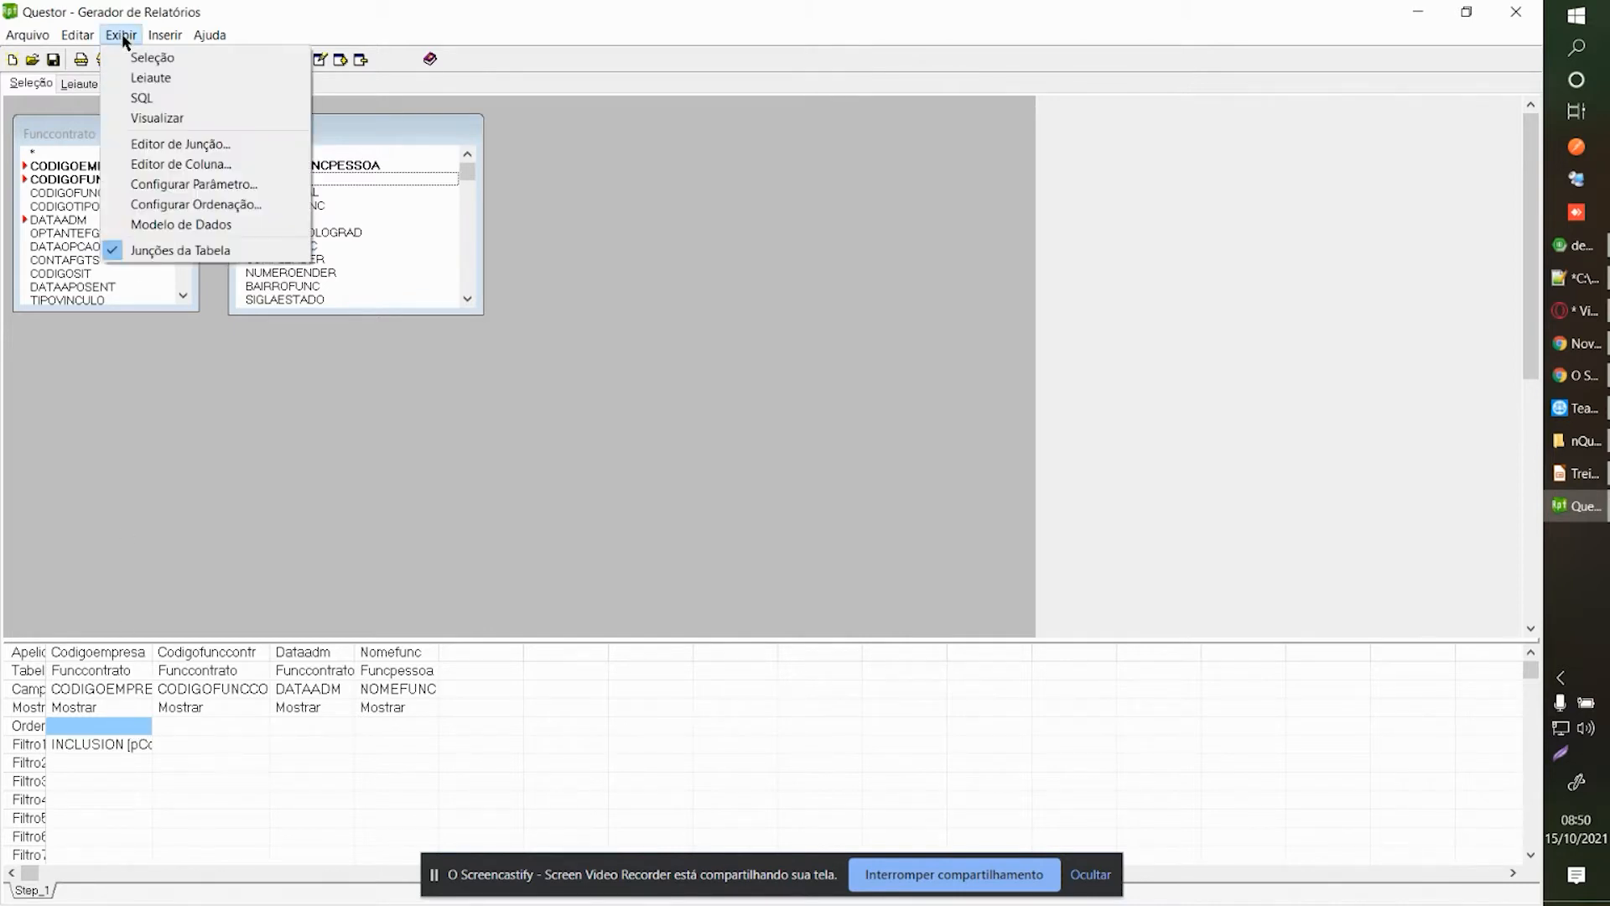
pyautogui.click(180, 183)
pyautogui.click(211, 193)
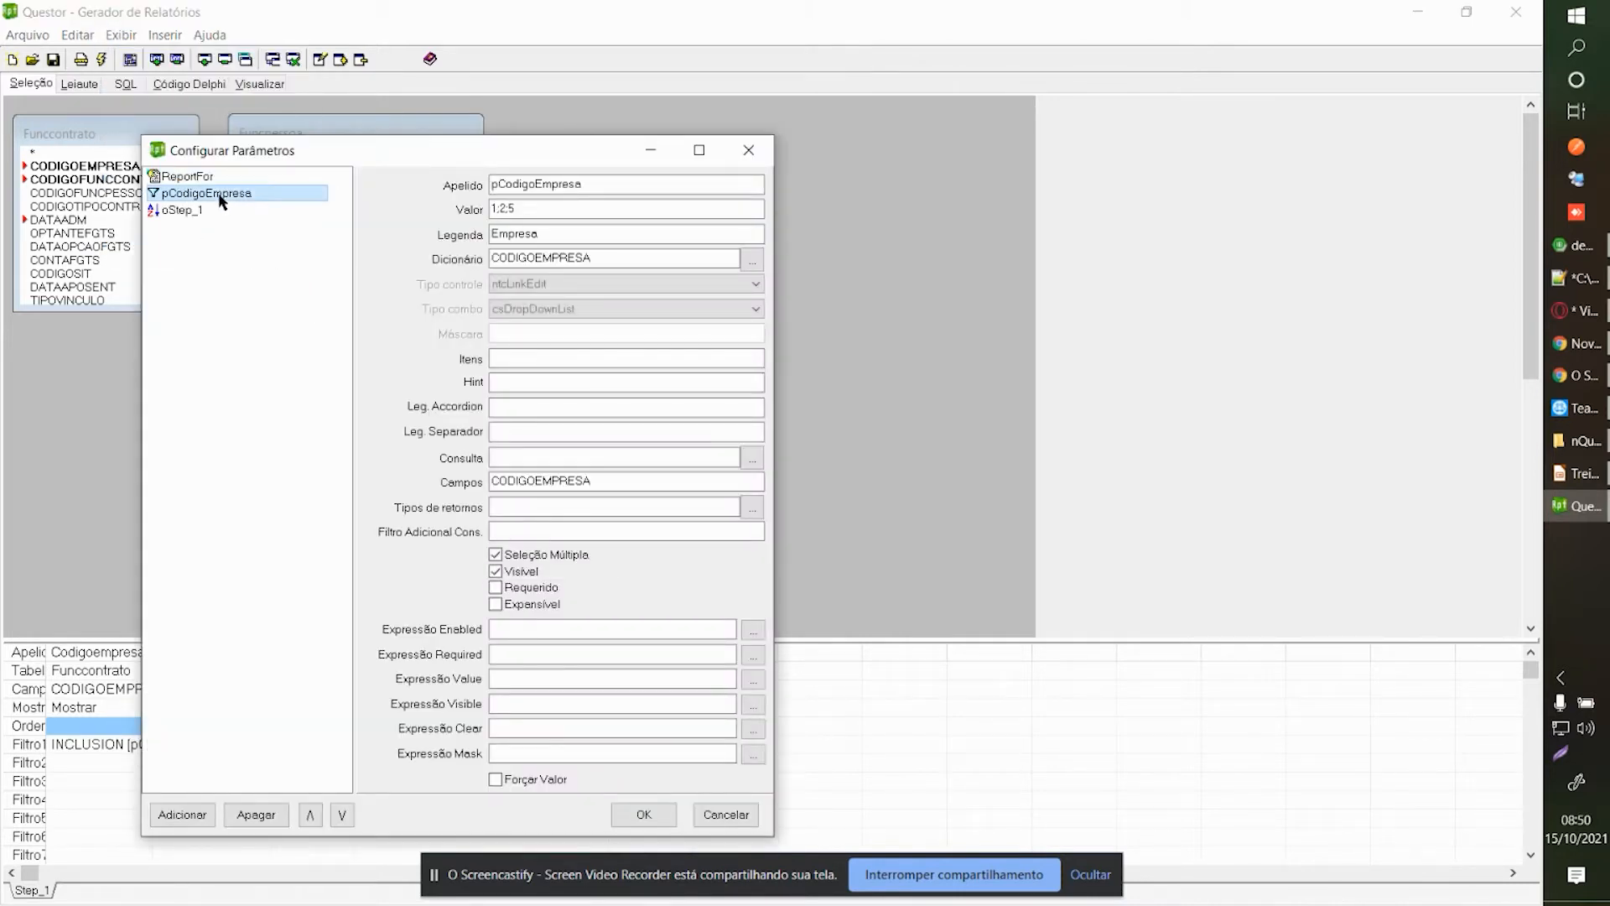
pyautogui.moveTo(298, 151); pyautogui.dragTo(686, 138)
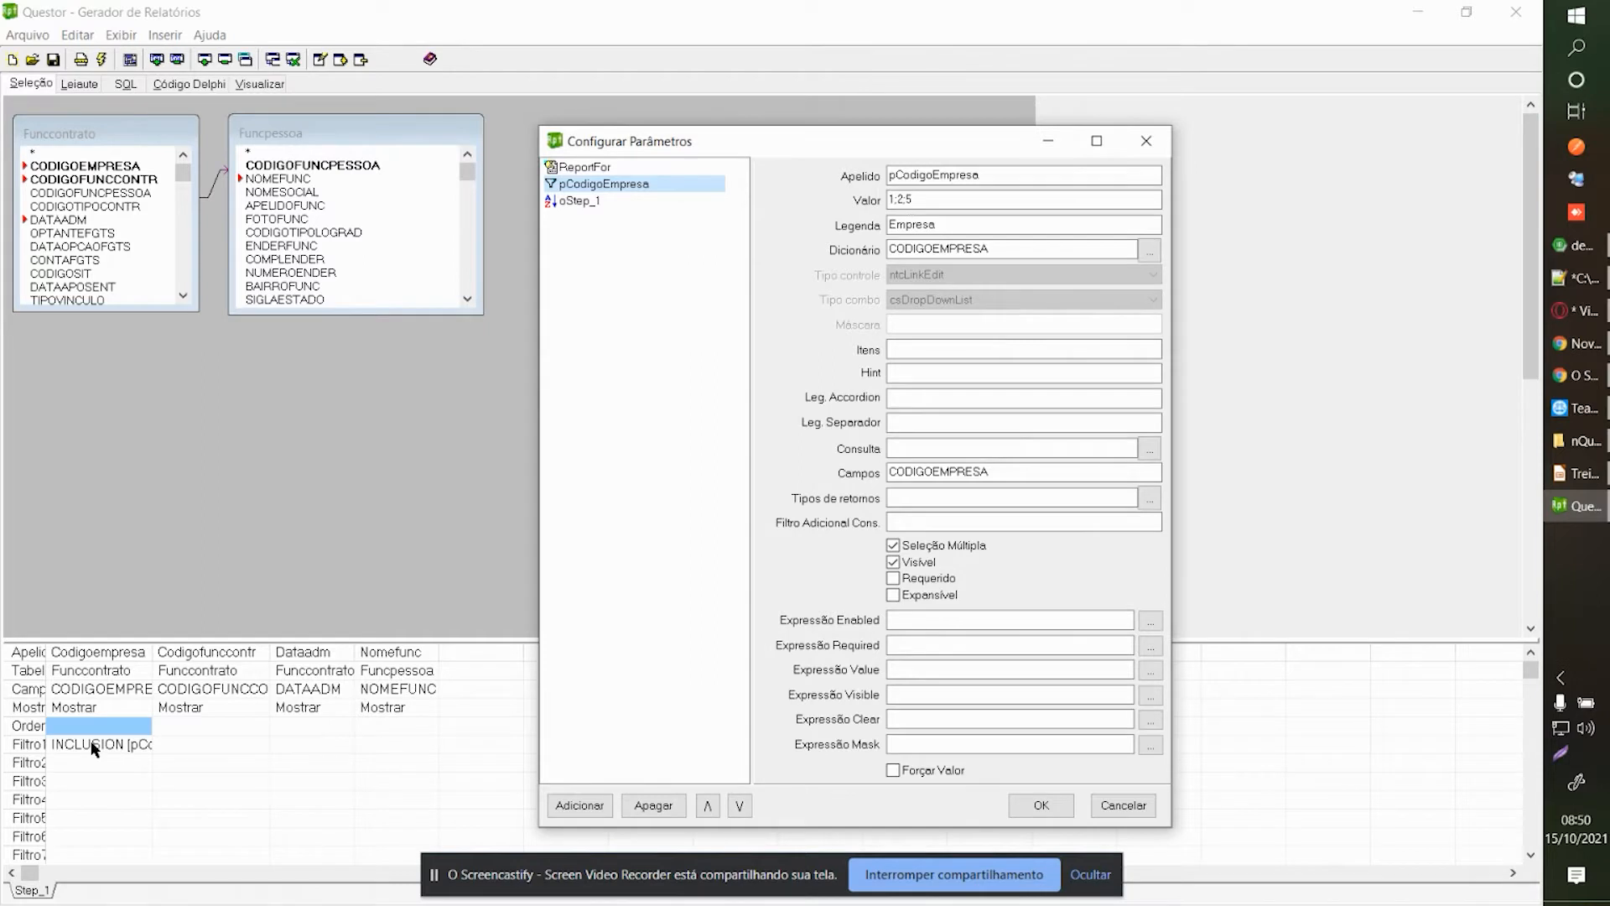
# Make pCodigoEmpresa (caption Empresa) required with Seleção Múltipla kept on, and save.
pyautogui.moveTo(1014, 176); pyautogui.dragTo(854, 156)
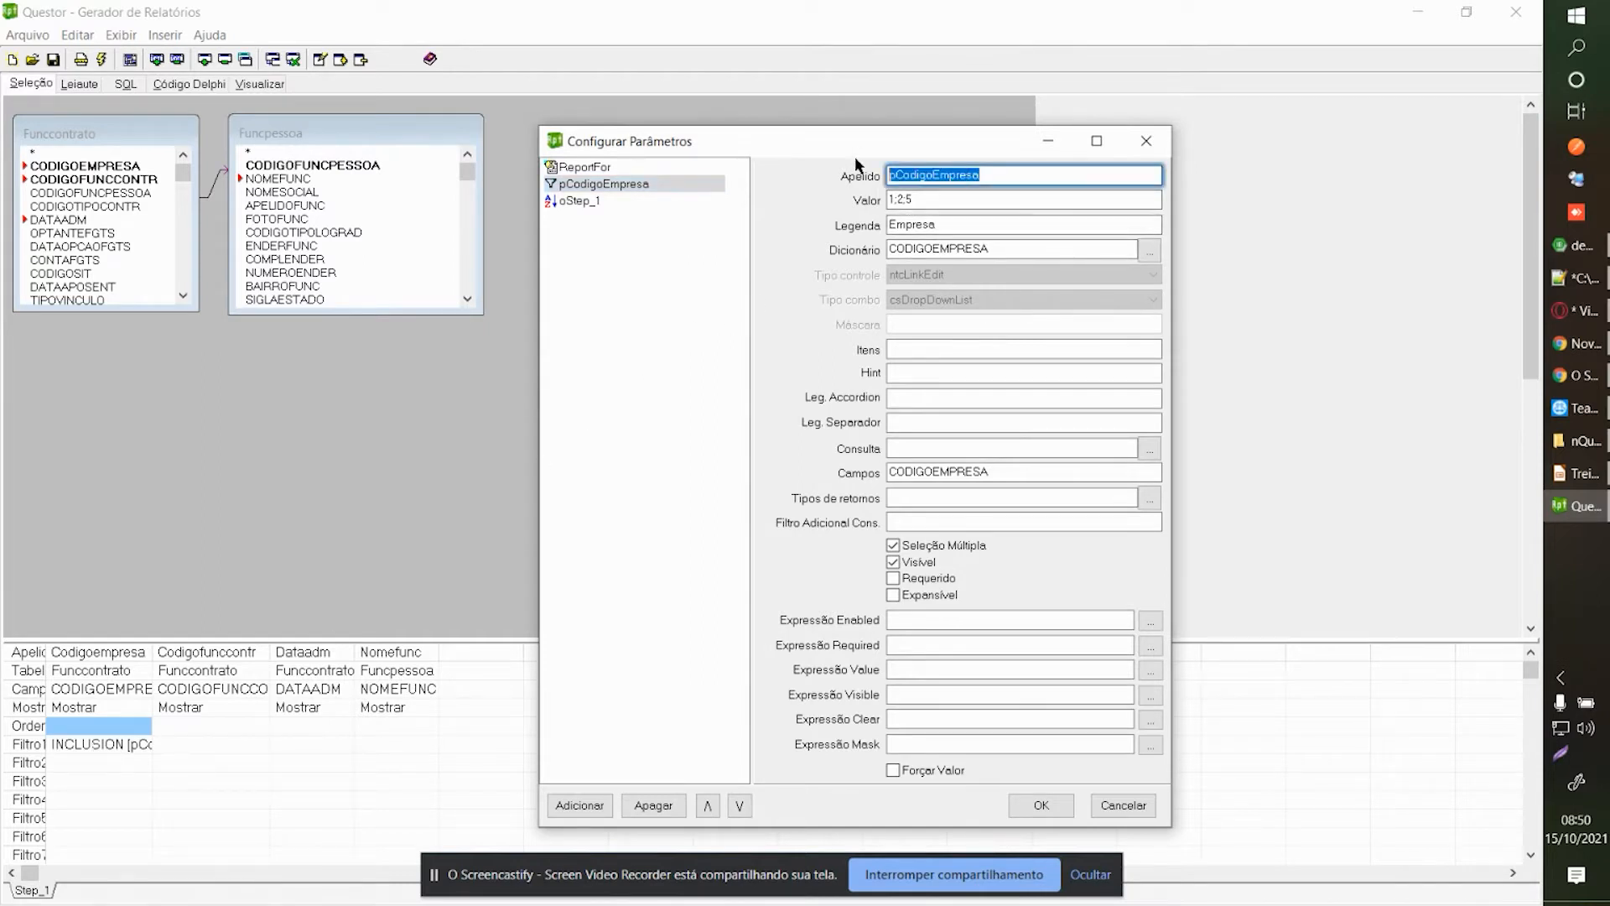
pyautogui.click(956, 202)
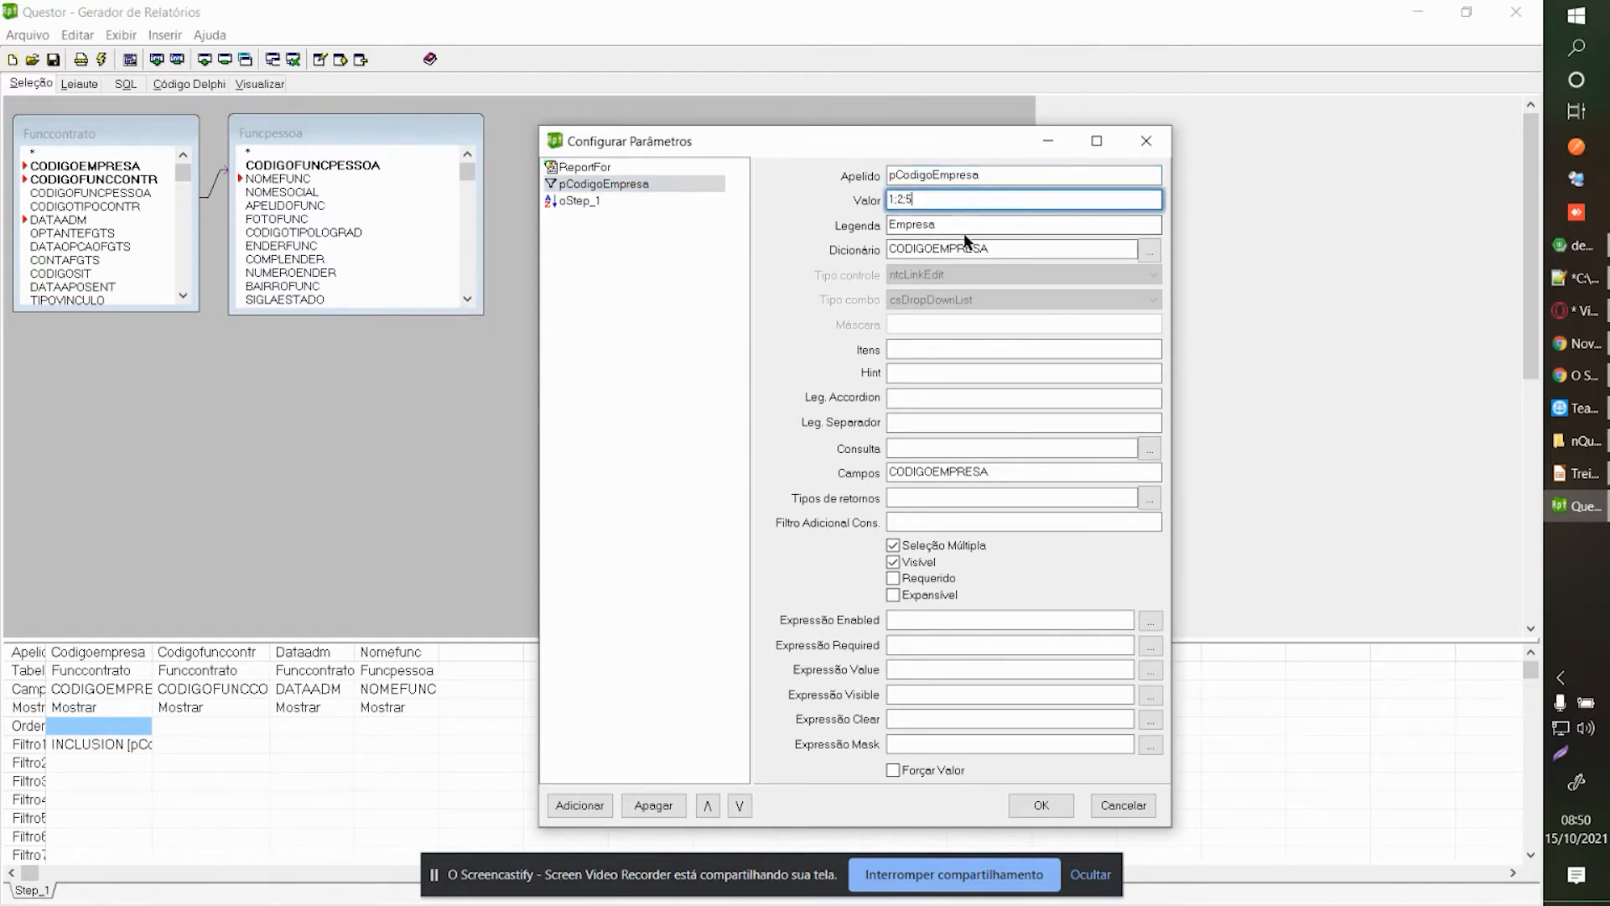
pyautogui.moveTo(970, 224); pyautogui.dragTo(854, 218)
pyautogui.click(967, 223)
pyautogui.click(969, 227)
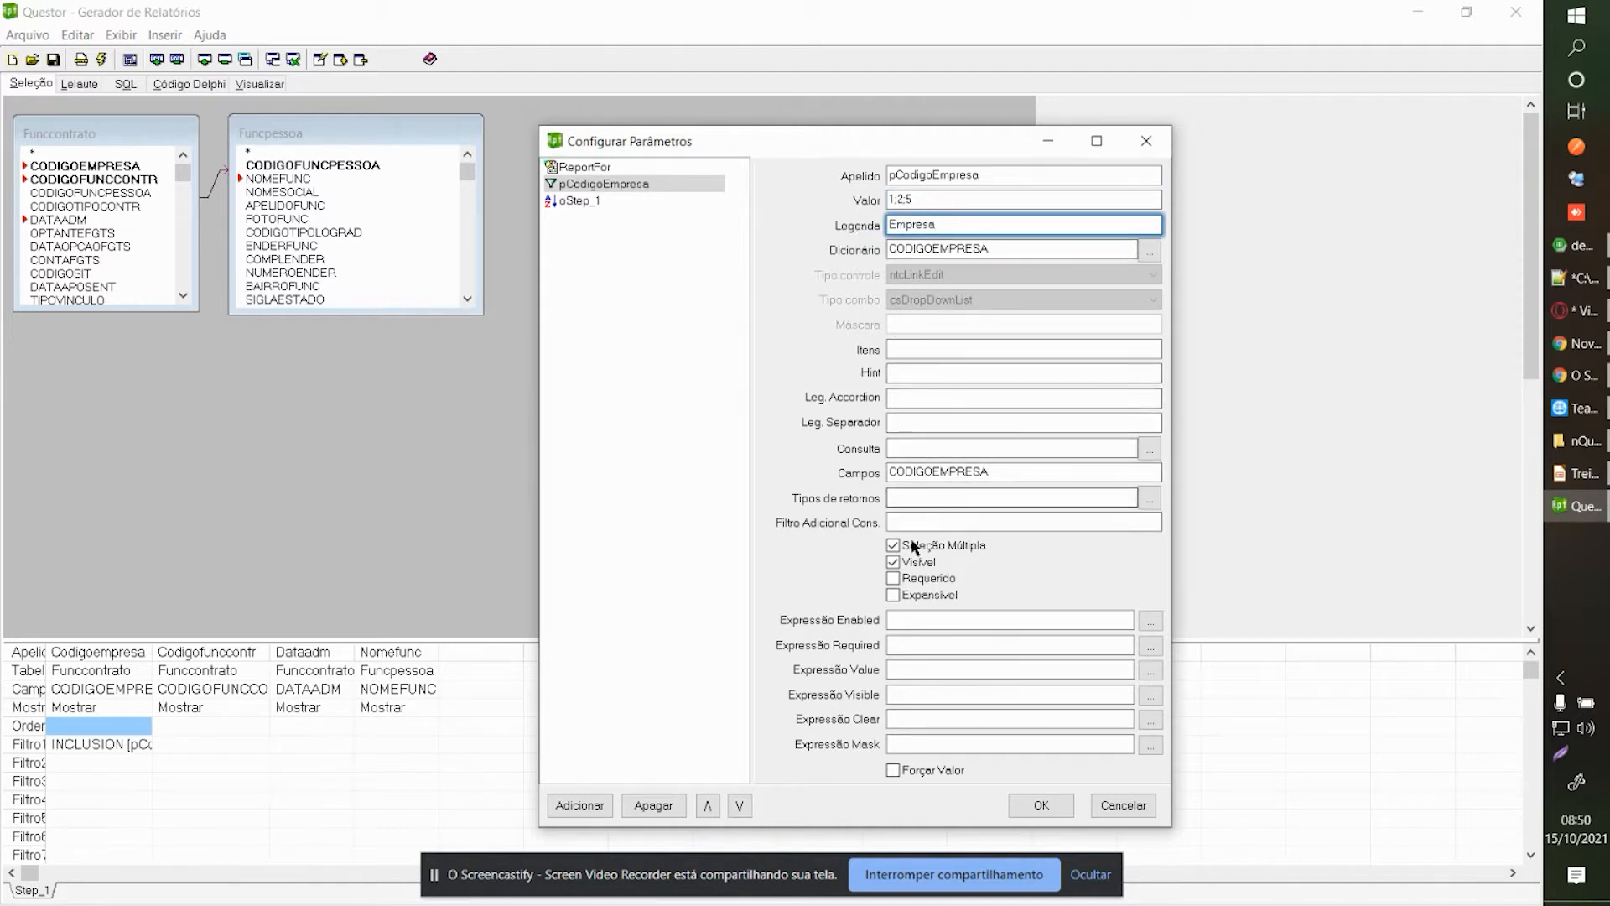
pyautogui.click(898, 584)
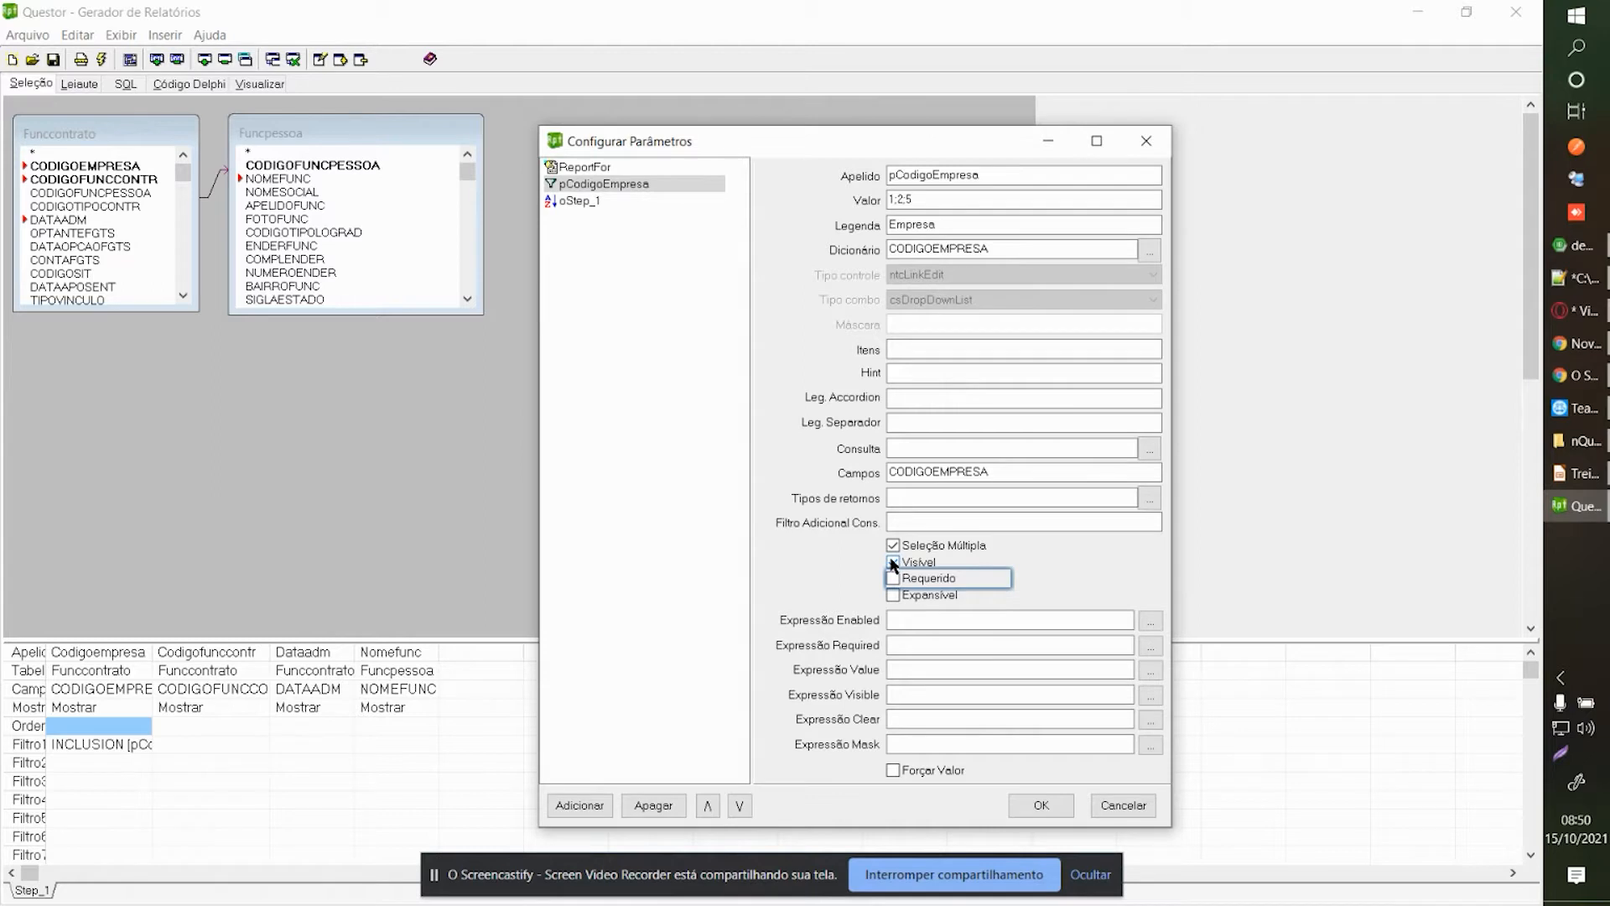
pyautogui.click(893, 545)
pyautogui.click(896, 546)
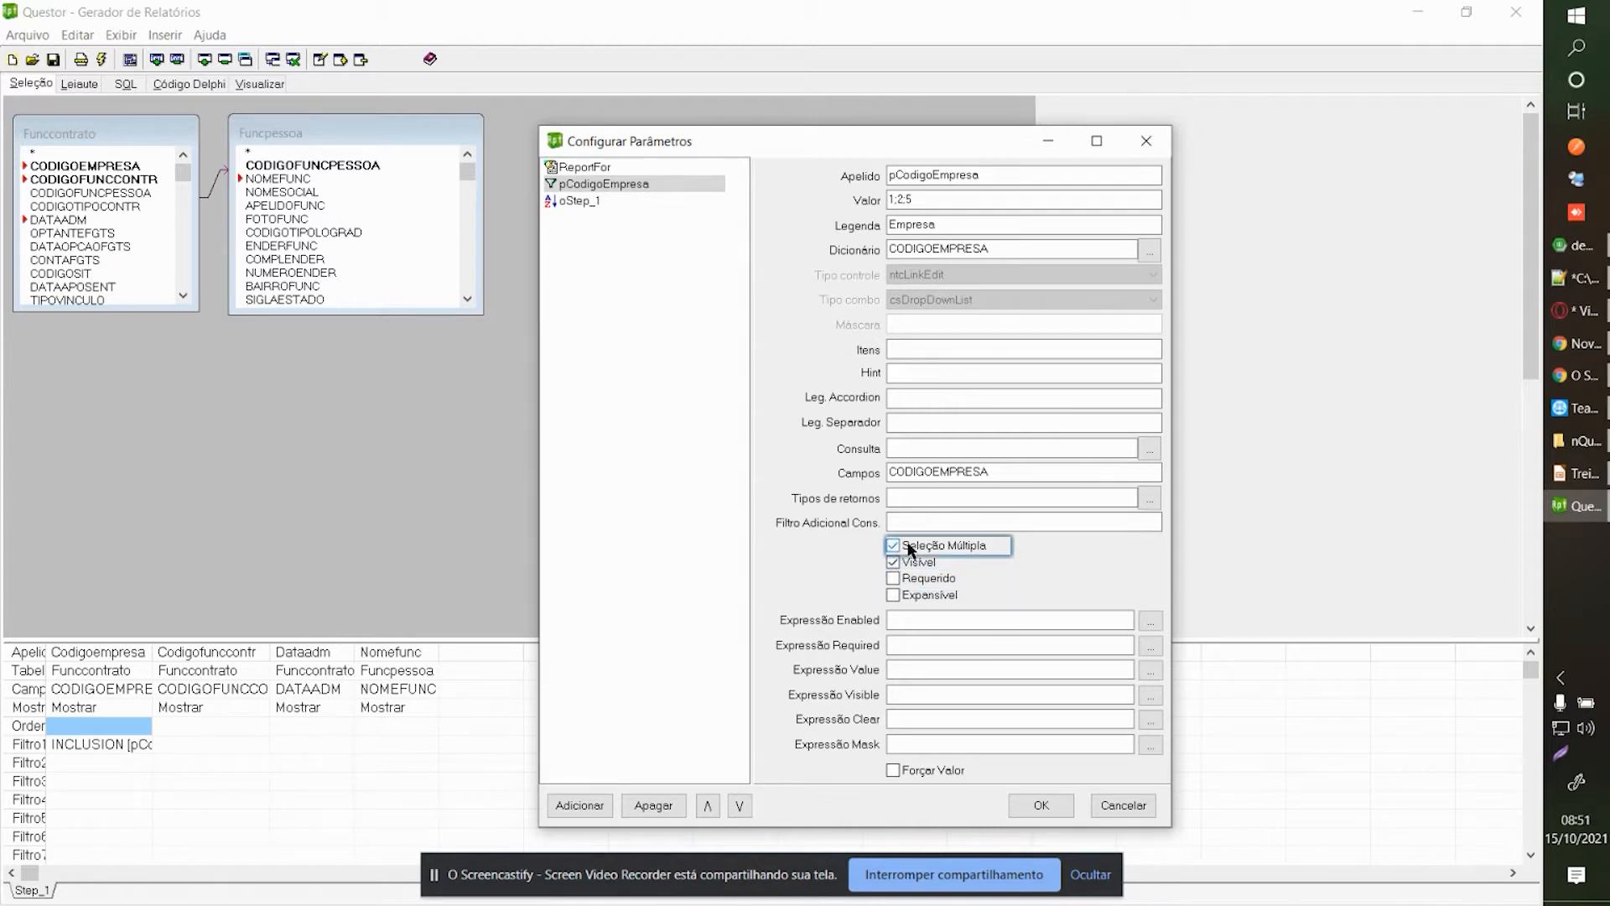
pyautogui.click(929, 577)
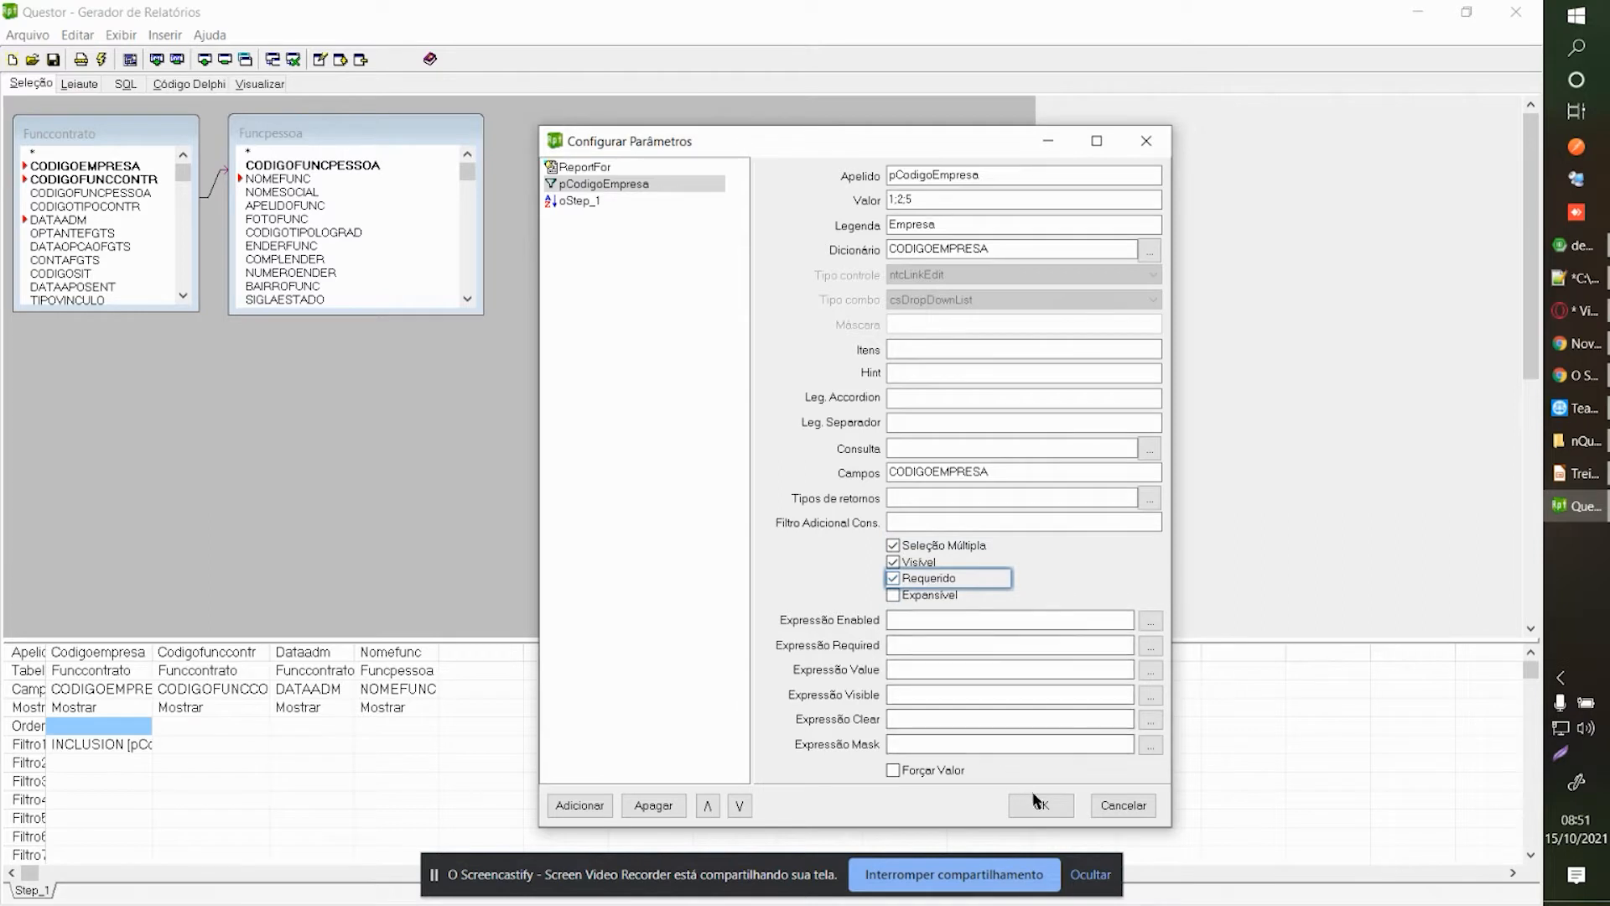
pyautogui.click(1036, 802)
pyautogui.click(77, 85)
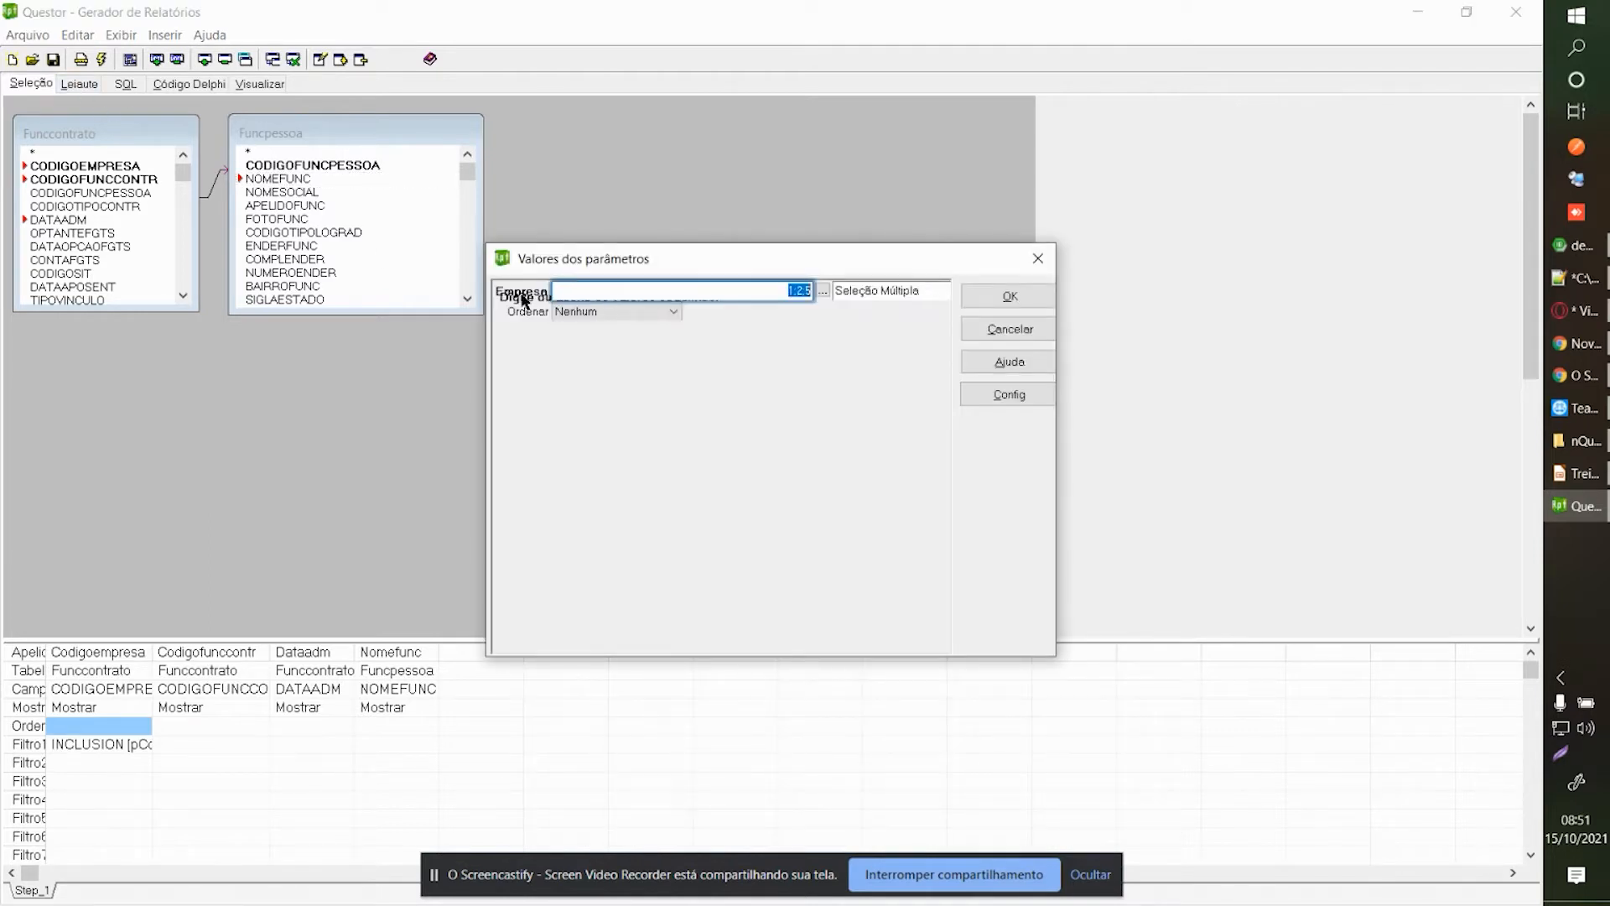
# Replace the company codes with company 1, Flor Azul, picked from the lookup, and confirm.
pyautogui.press('Delete')
pyautogui.press('Tab')
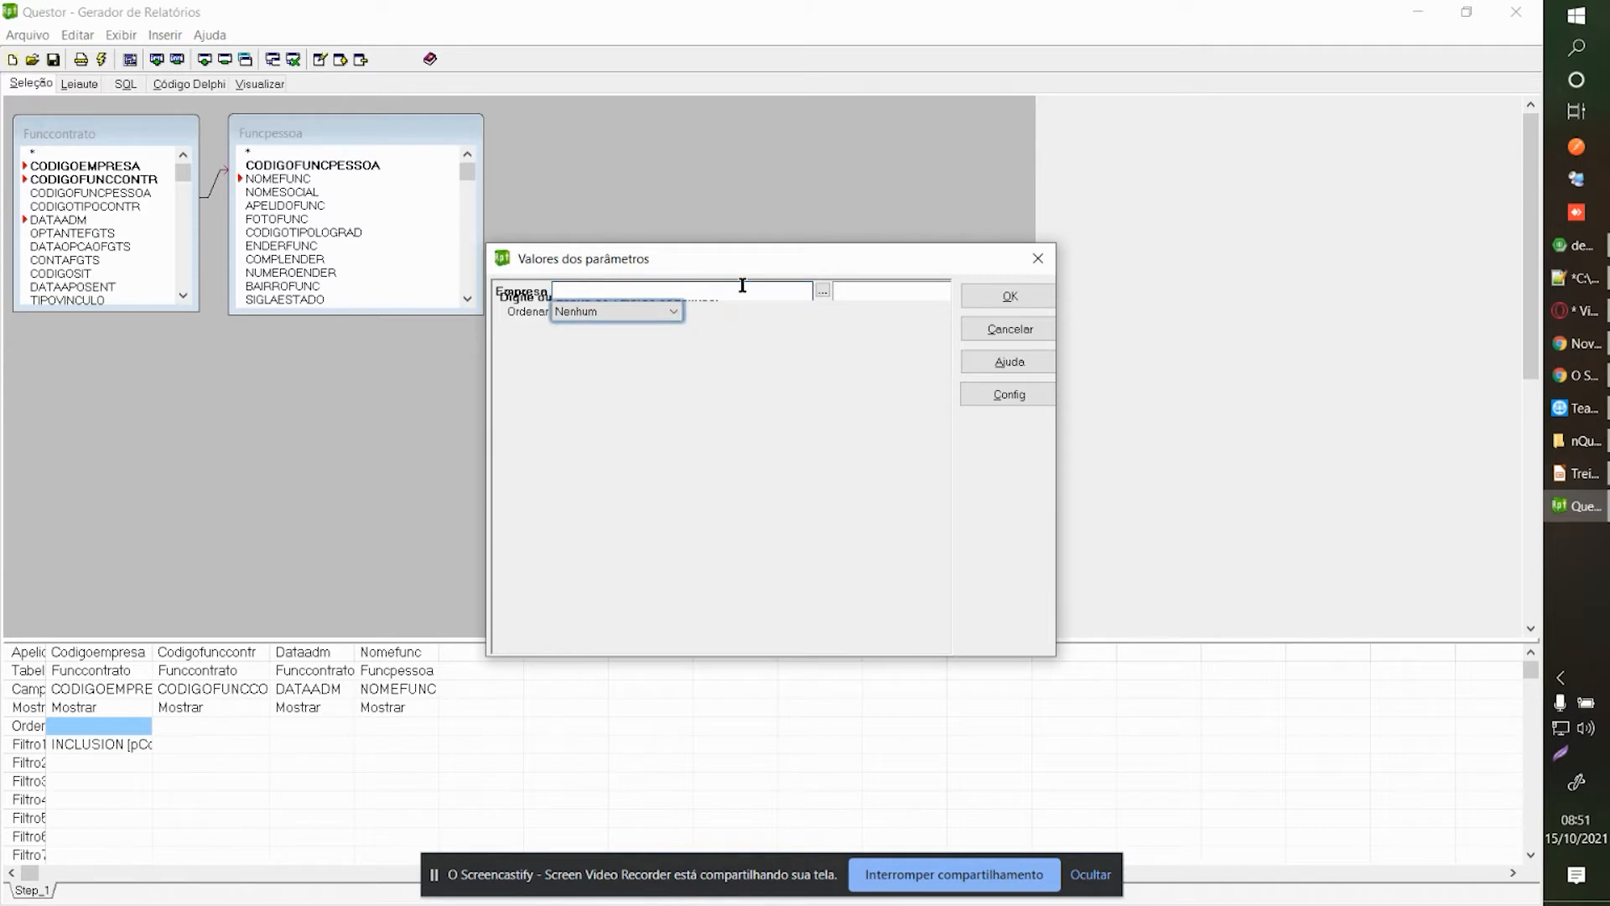
pyautogui.click(825, 293)
pyautogui.click(824, 294)
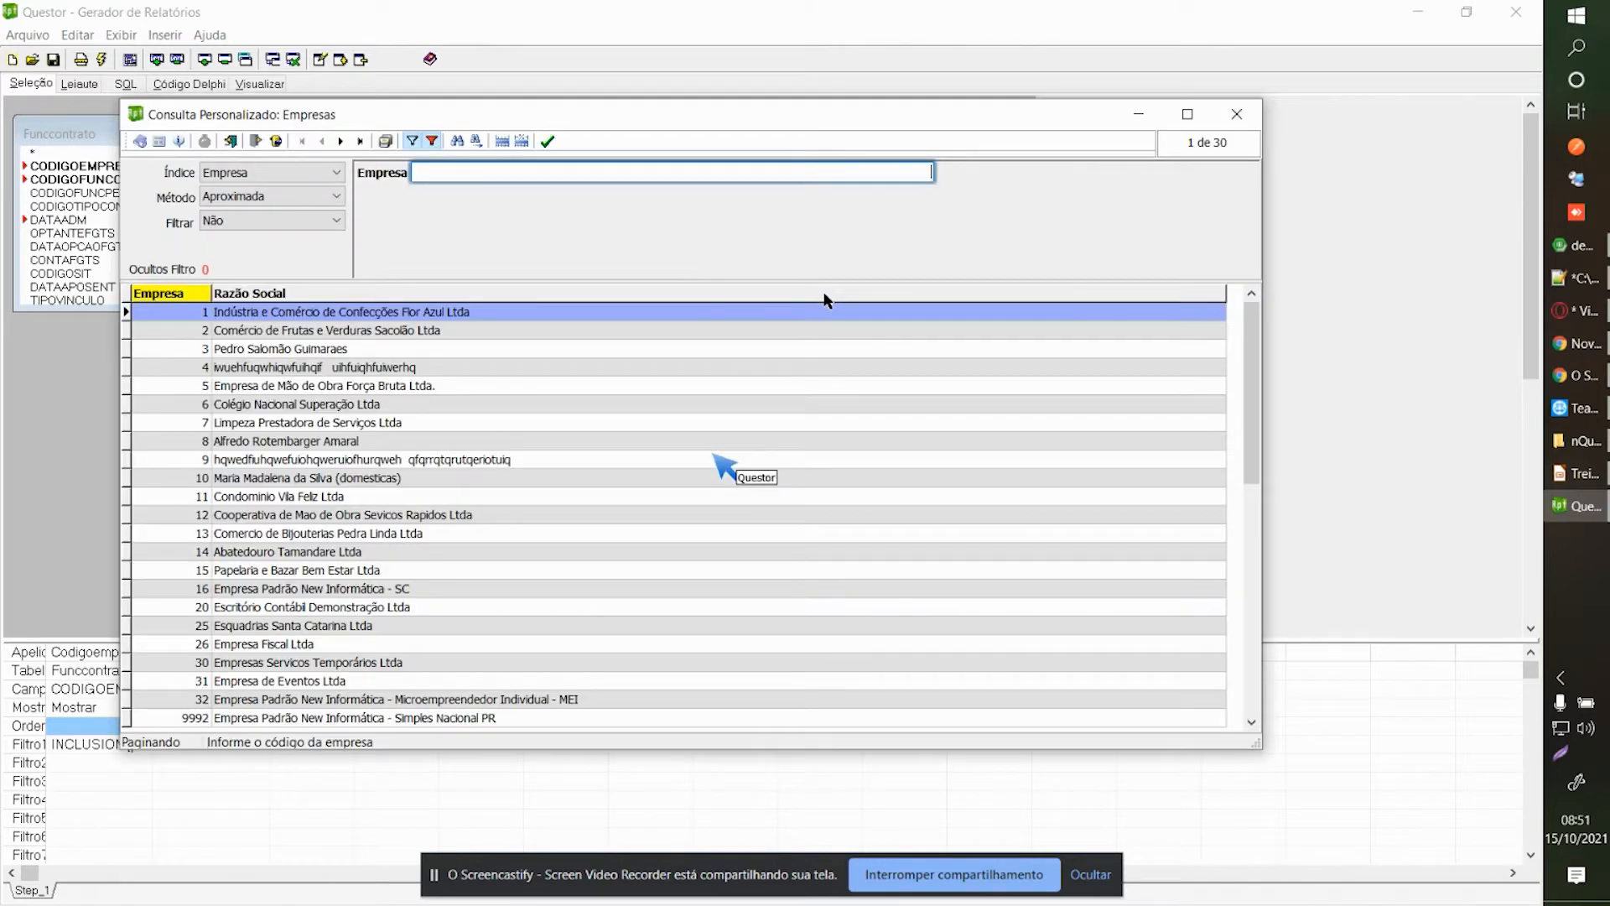
pyautogui.doubleClick(268, 319)
pyautogui.click(1011, 296)
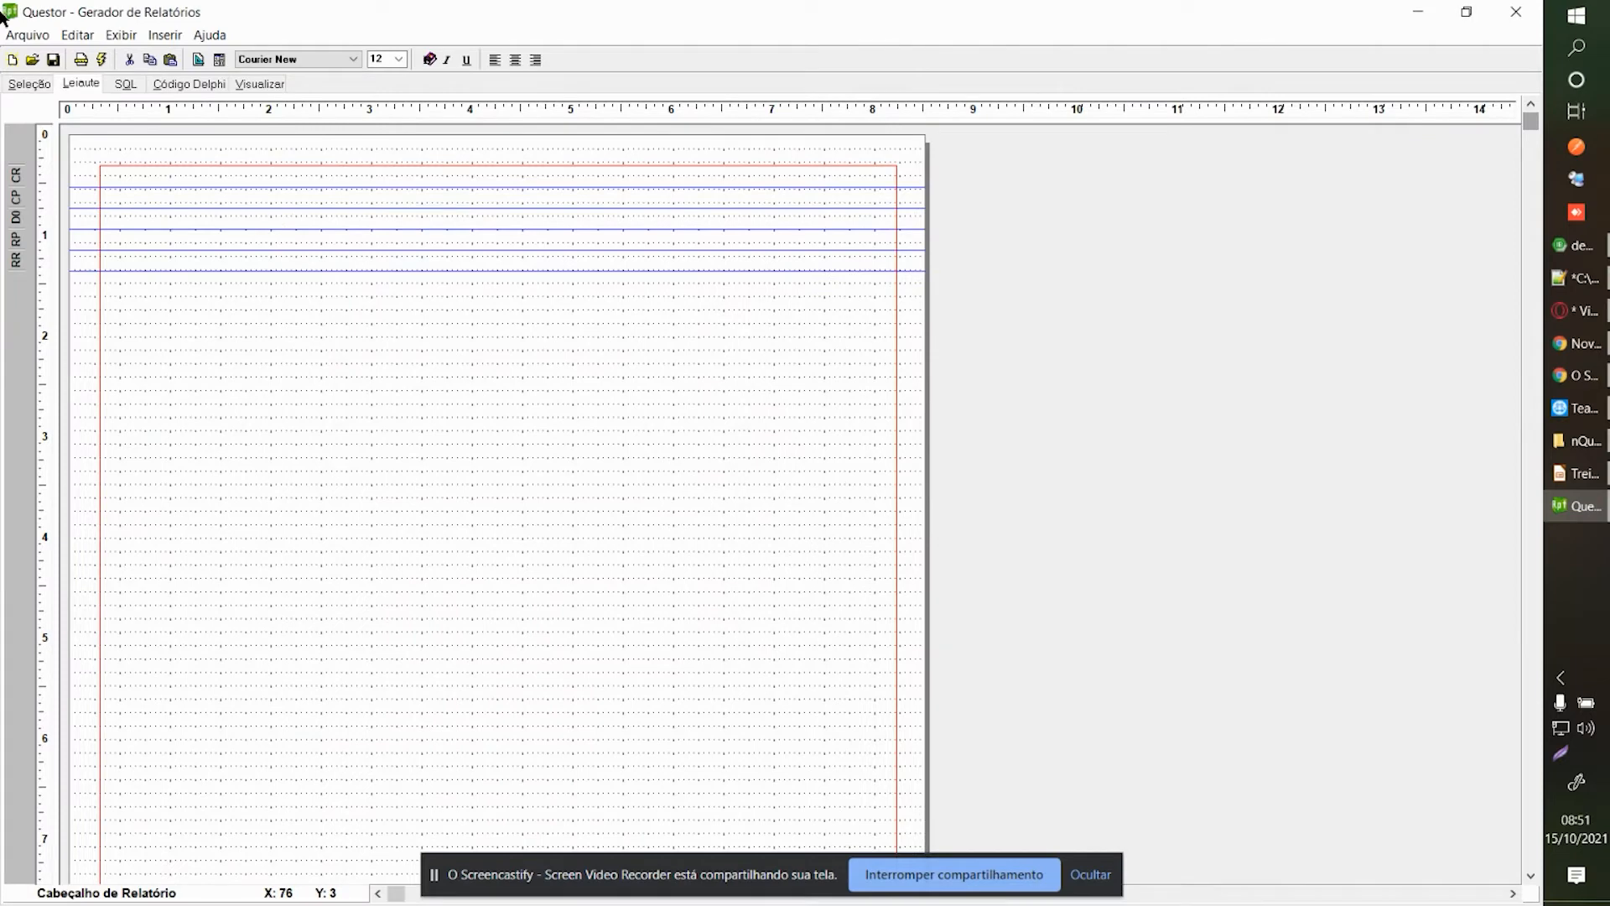
# Reopen the Leiaute page from the query design, dismissing the parameter prompt.
pyautogui.click(27, 87)
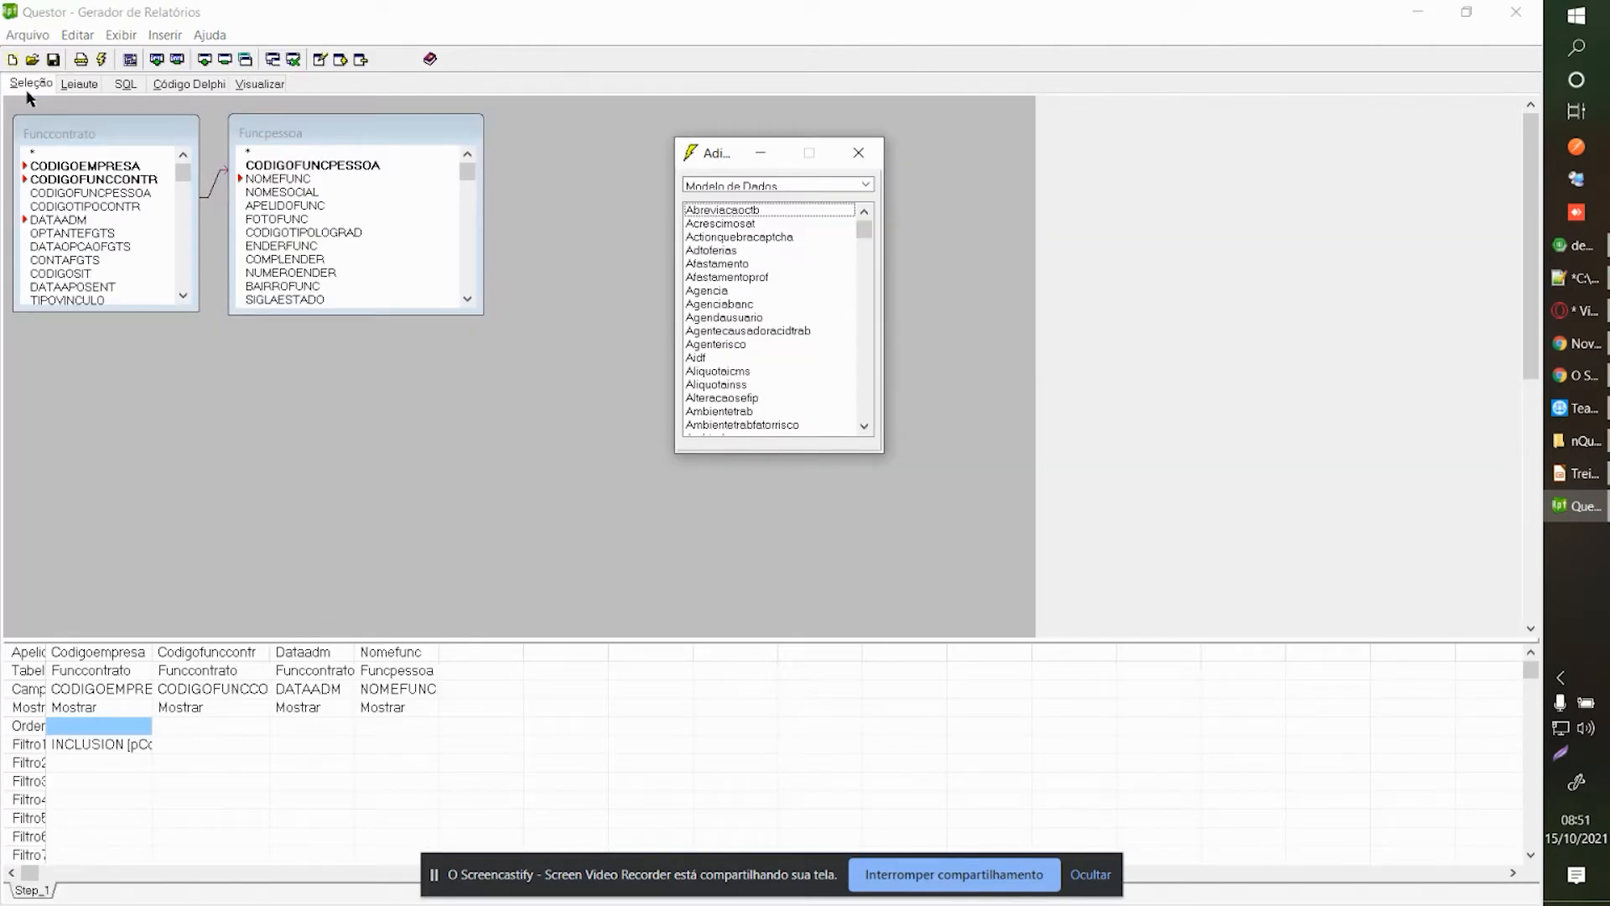
pyautogui.click(79, 84)
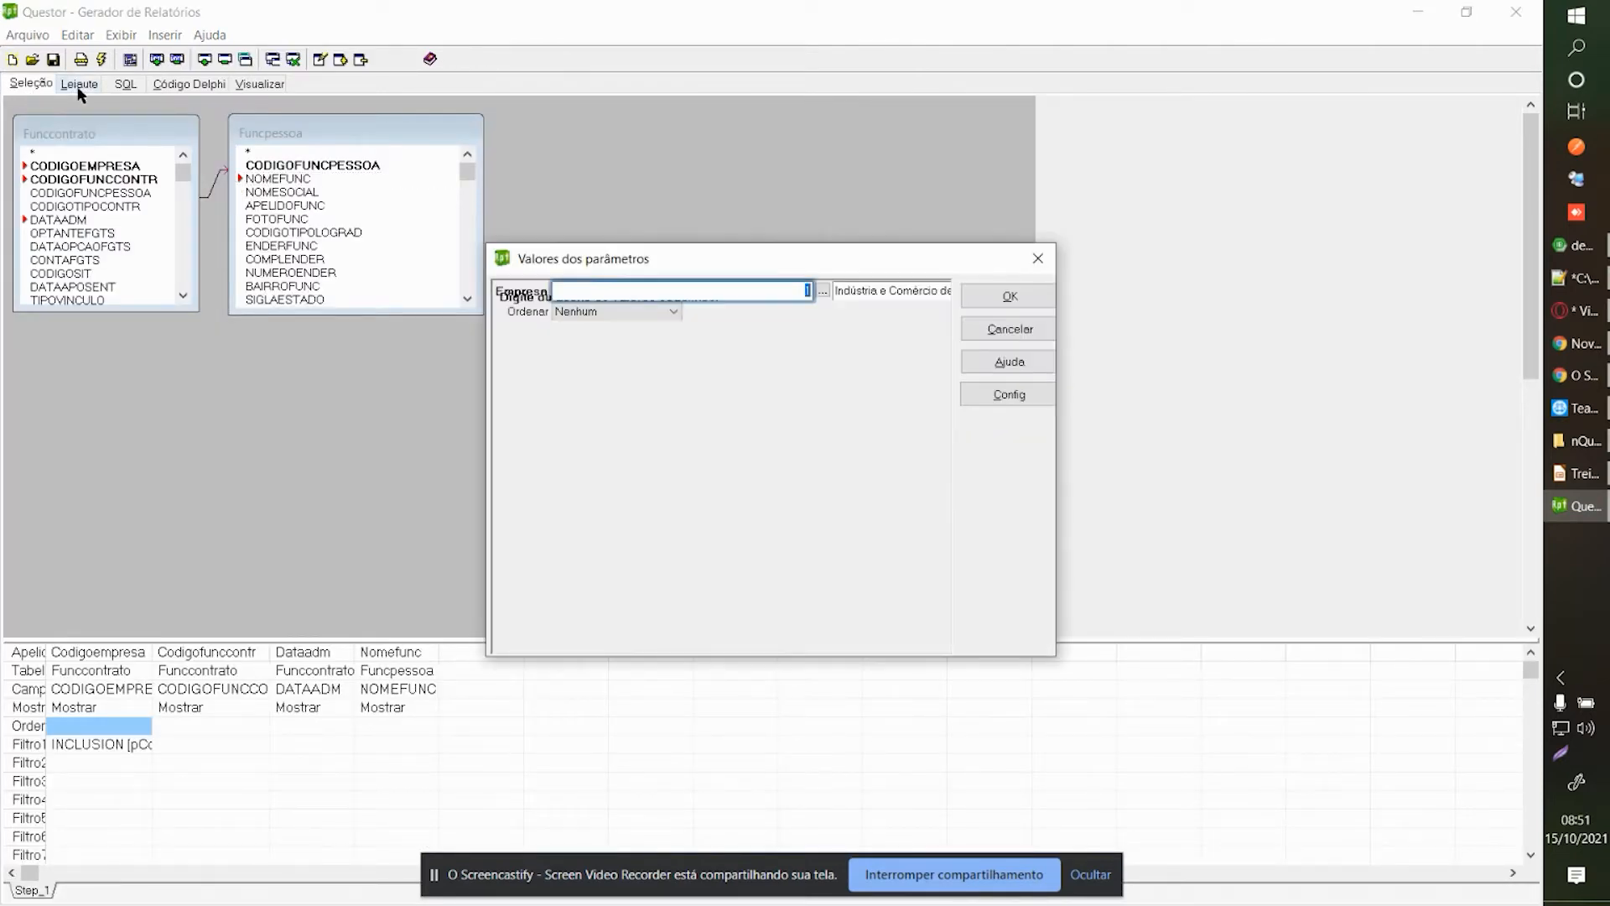
pyautogui.click(1004, 327)
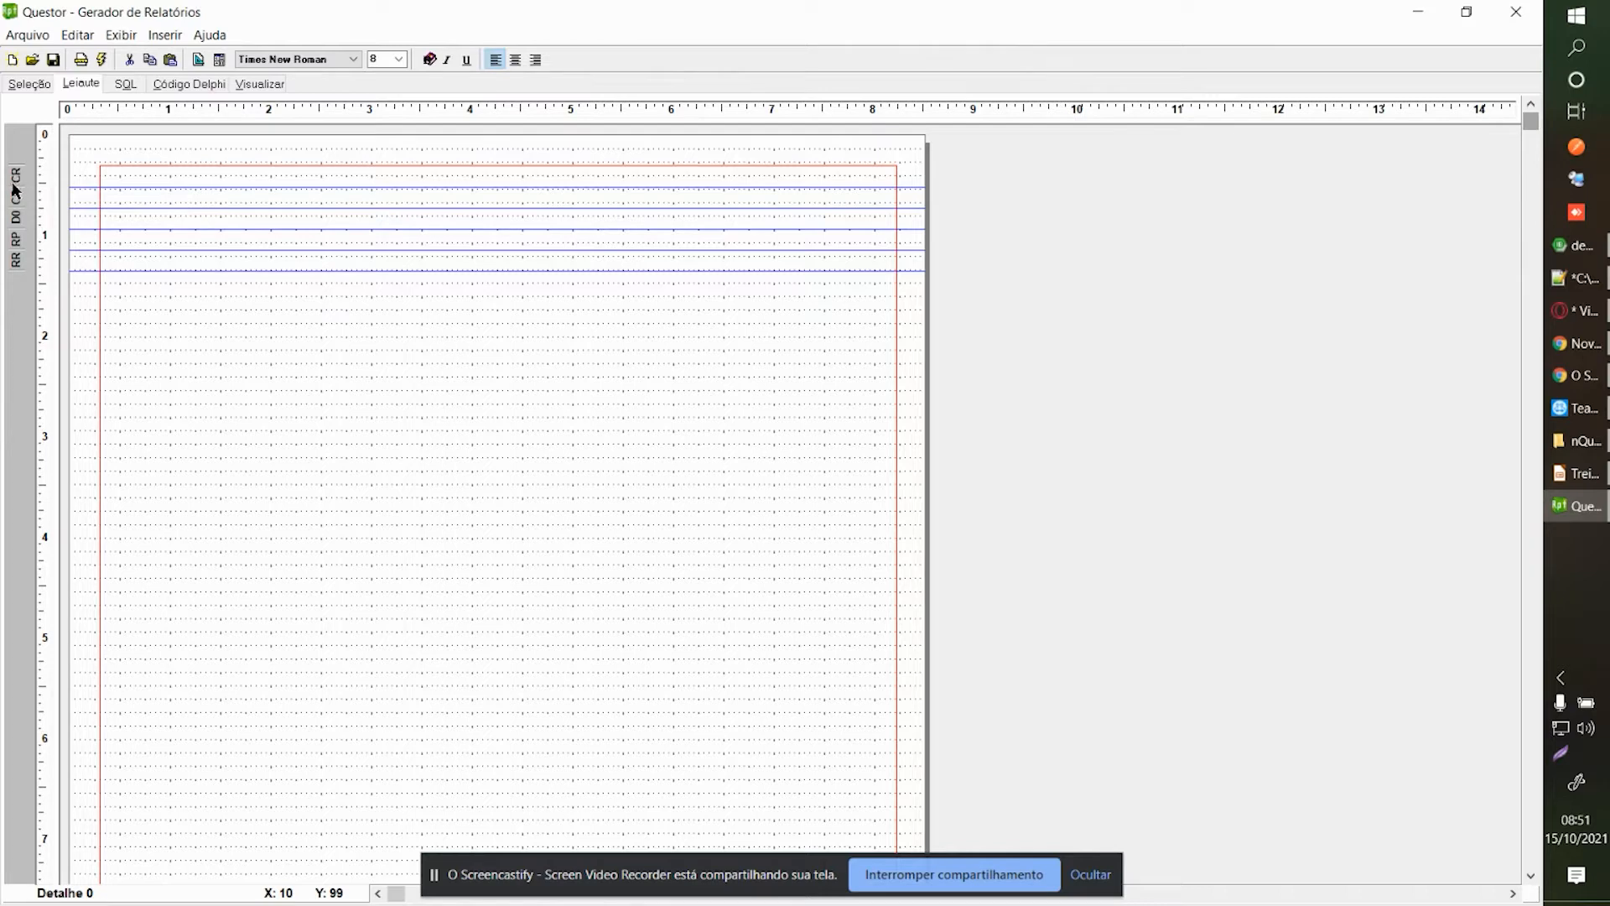
# Open the page section organizer (Organizar), then centre and widen its window.
pyautogui.rightClick(398, 293)
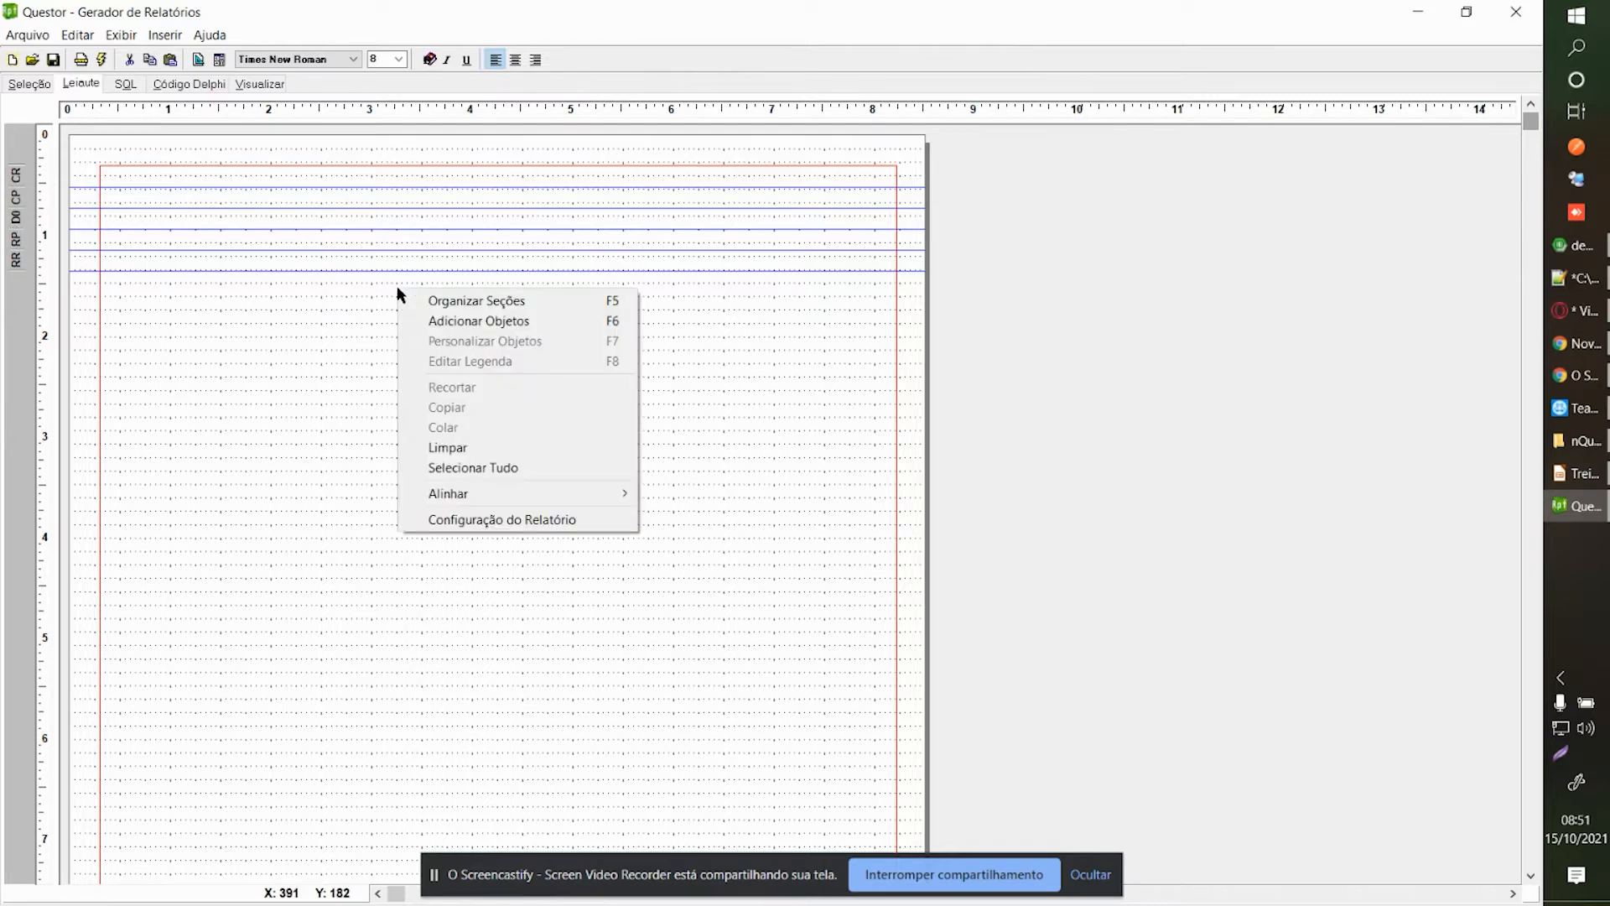
pyautogui.click(470, 301)
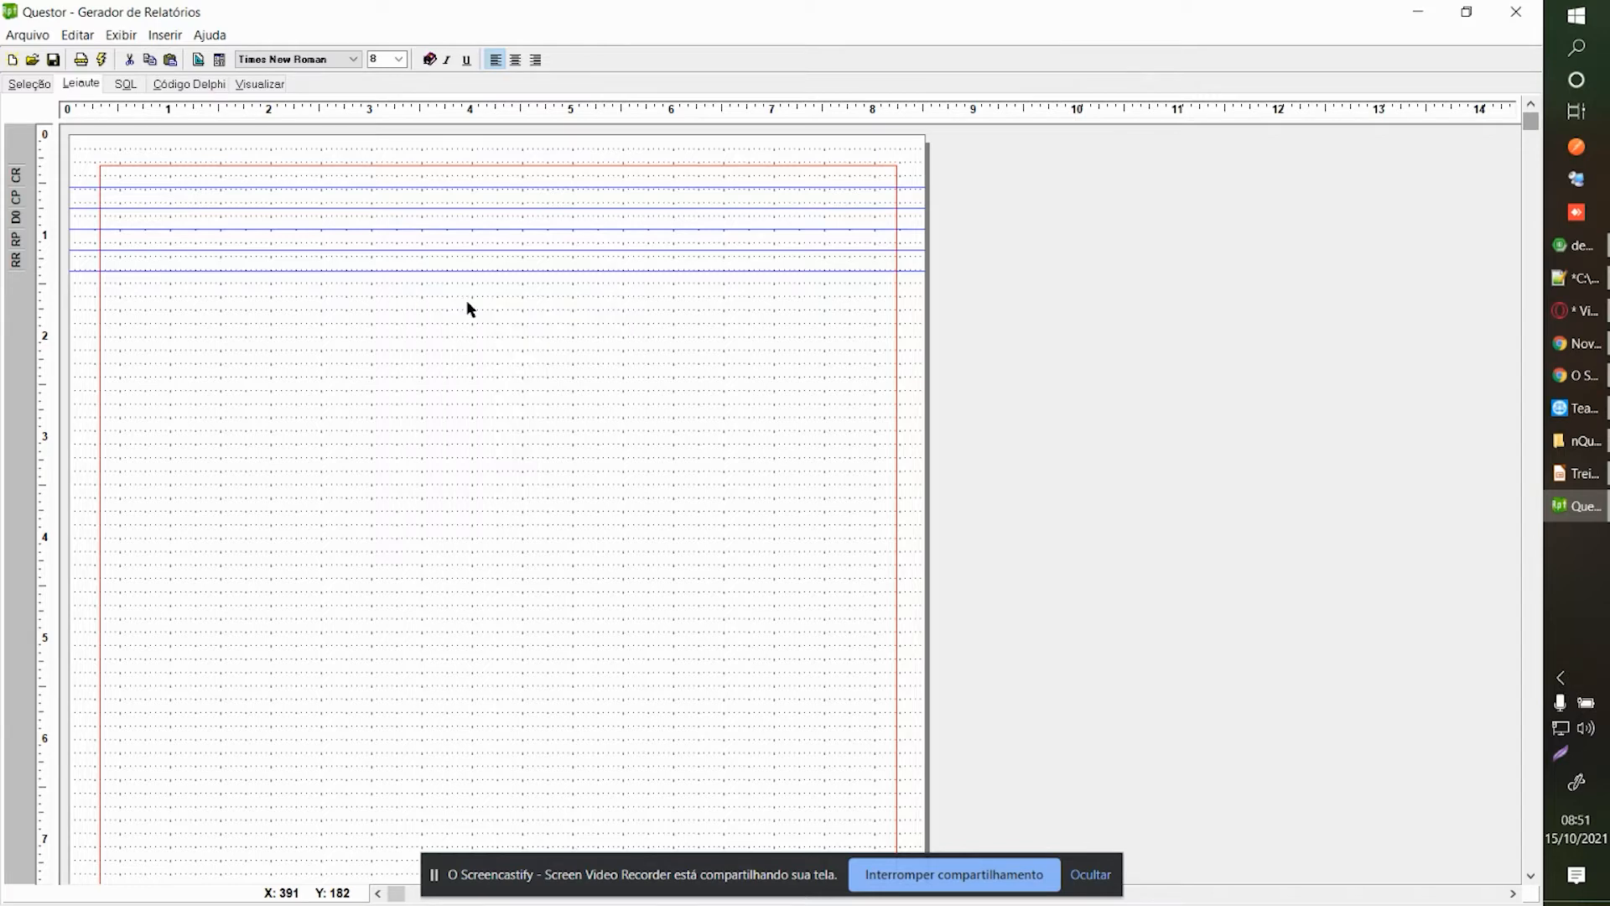
pyautogui.moveTo(1365, 242); pyautogui.dragTo(468, 276)
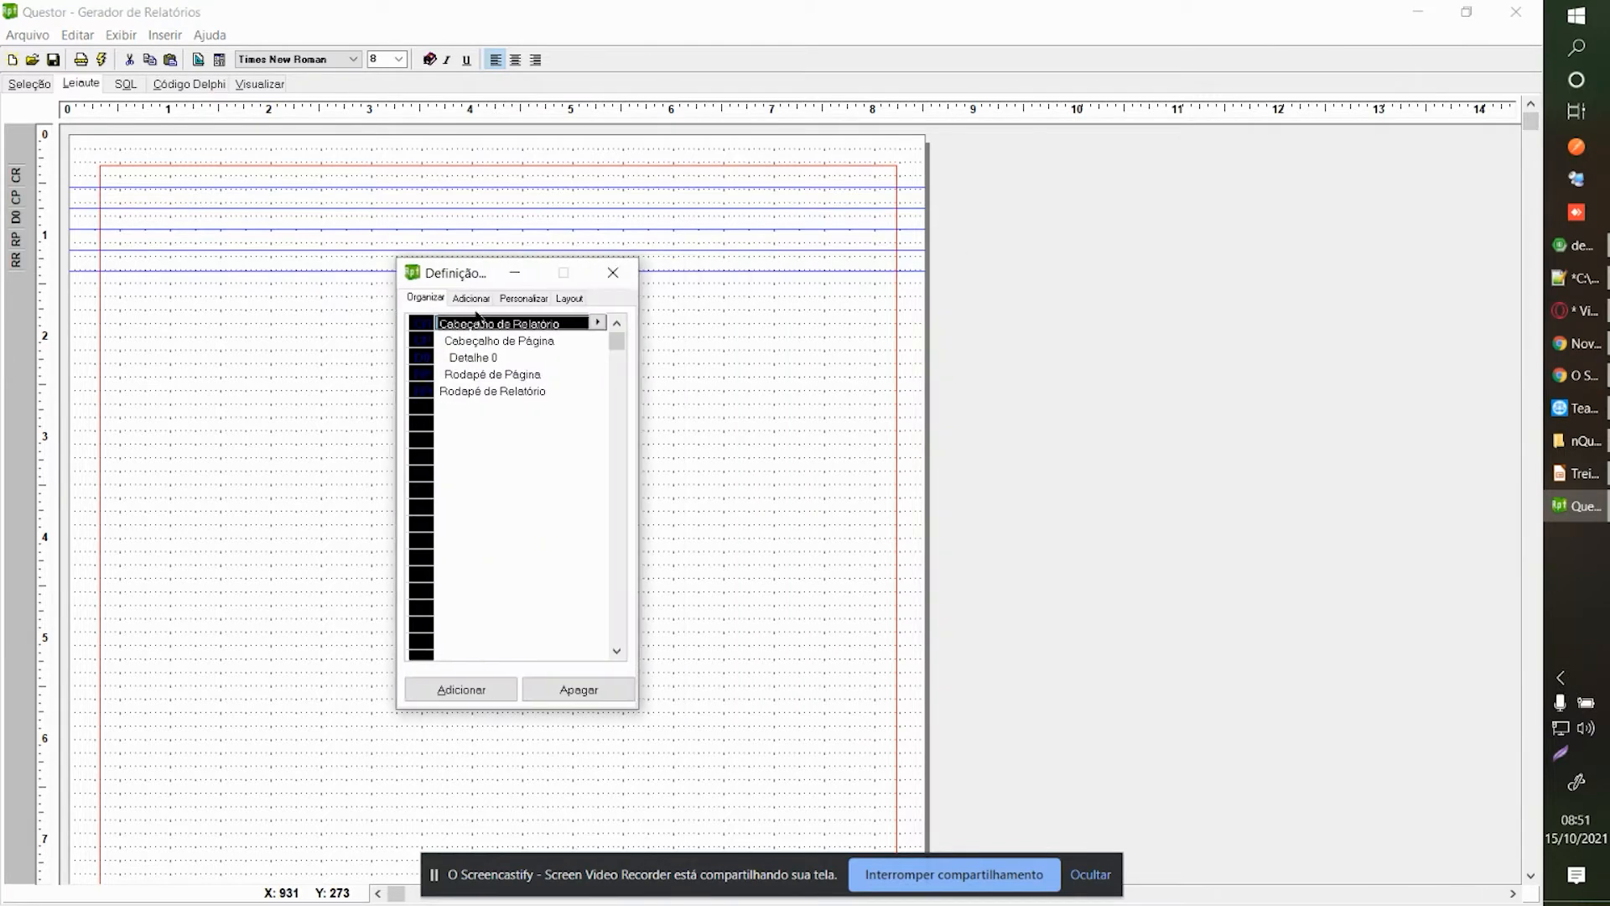
pyautogui.moveTo(640, 431); pyautogui.dragTo(902, 432)
pyautogui.moveTo(618, 277); pyautogui.dragTo(627, 301)
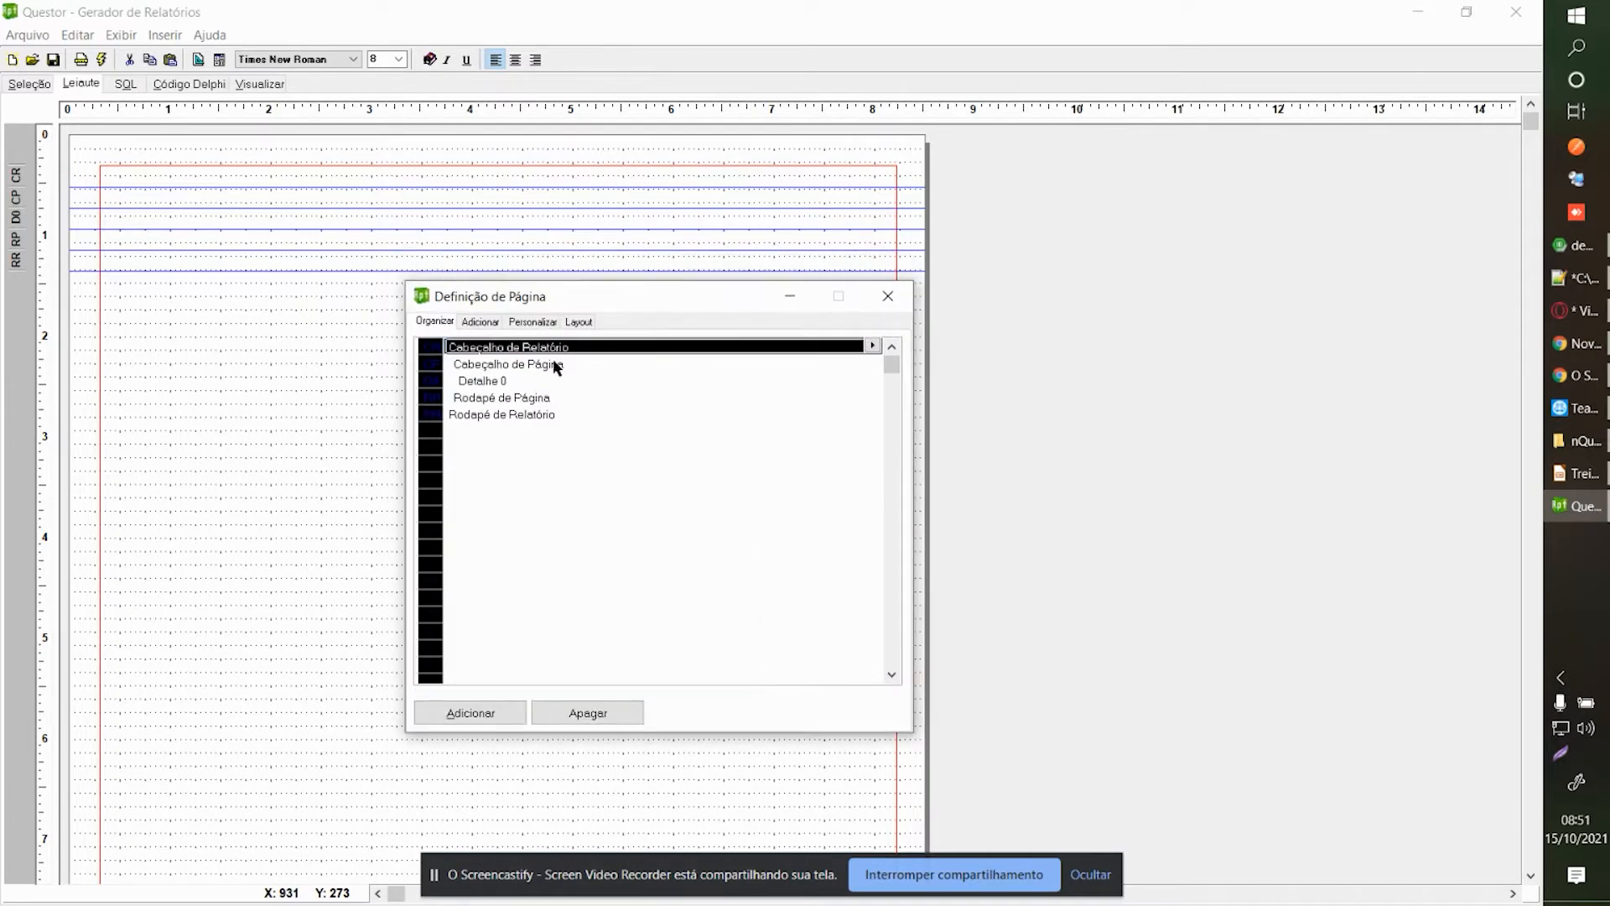
# Review the report sections list, ending with Rodapé de Relatório selected.
pyautogui.click(506, 363)
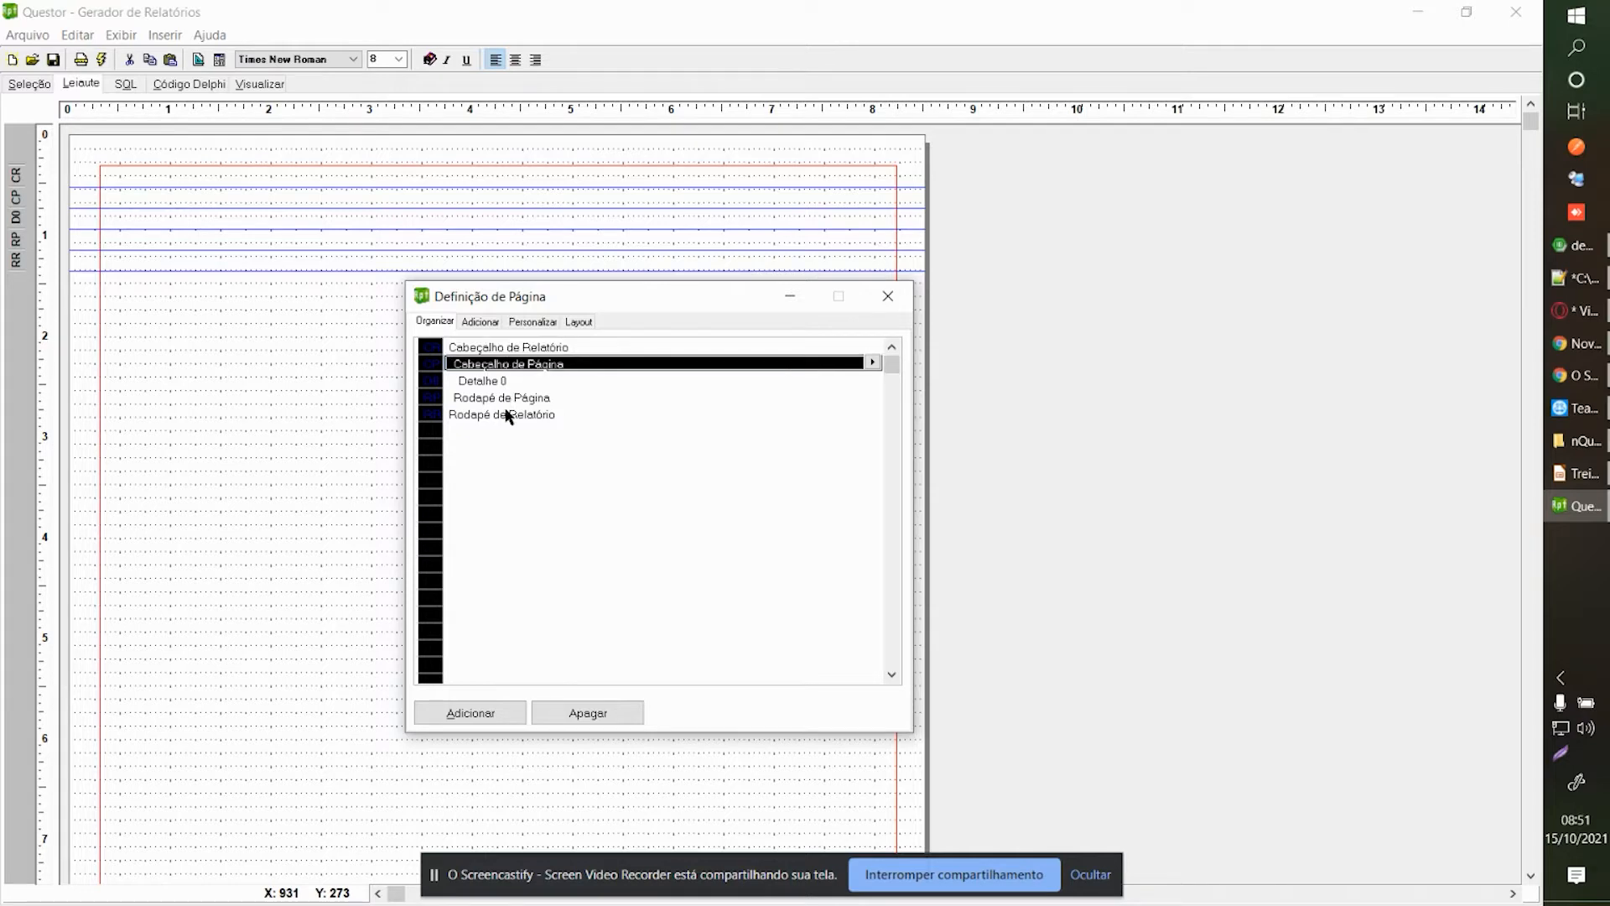
pyautogui.click(507, 402)
pyautogui.click(508, 414)
pyautogui.click(512, 398)
pyautogui.click(515, 414)
pyautogui.click(517, 397)
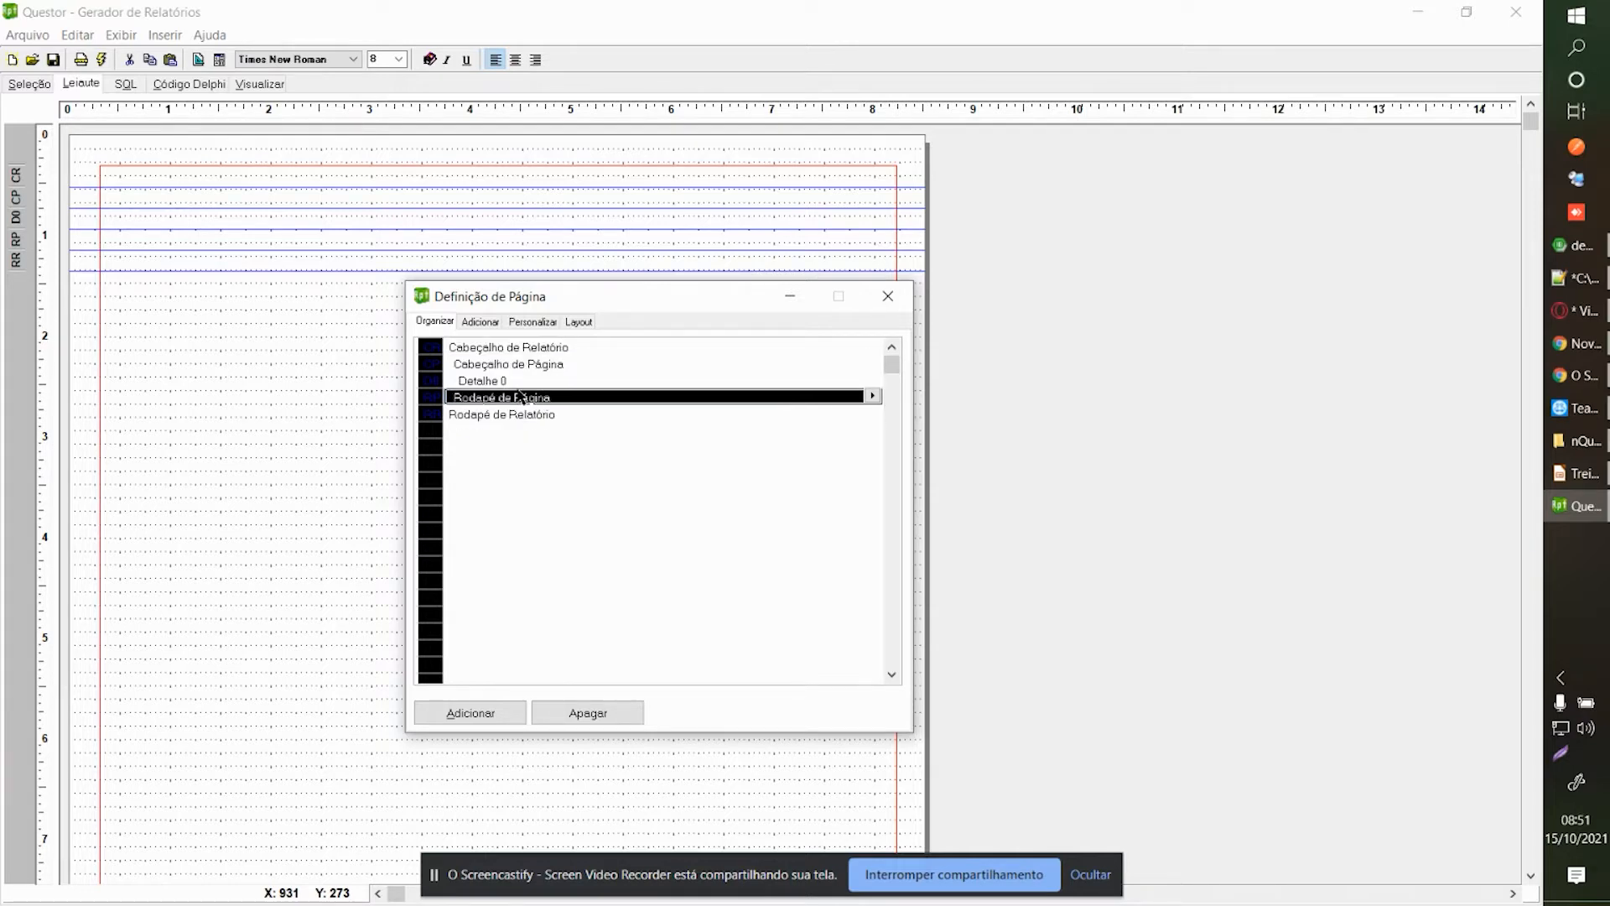
pyautogui.click(522, 417)
pyautogui.click(509, 381)
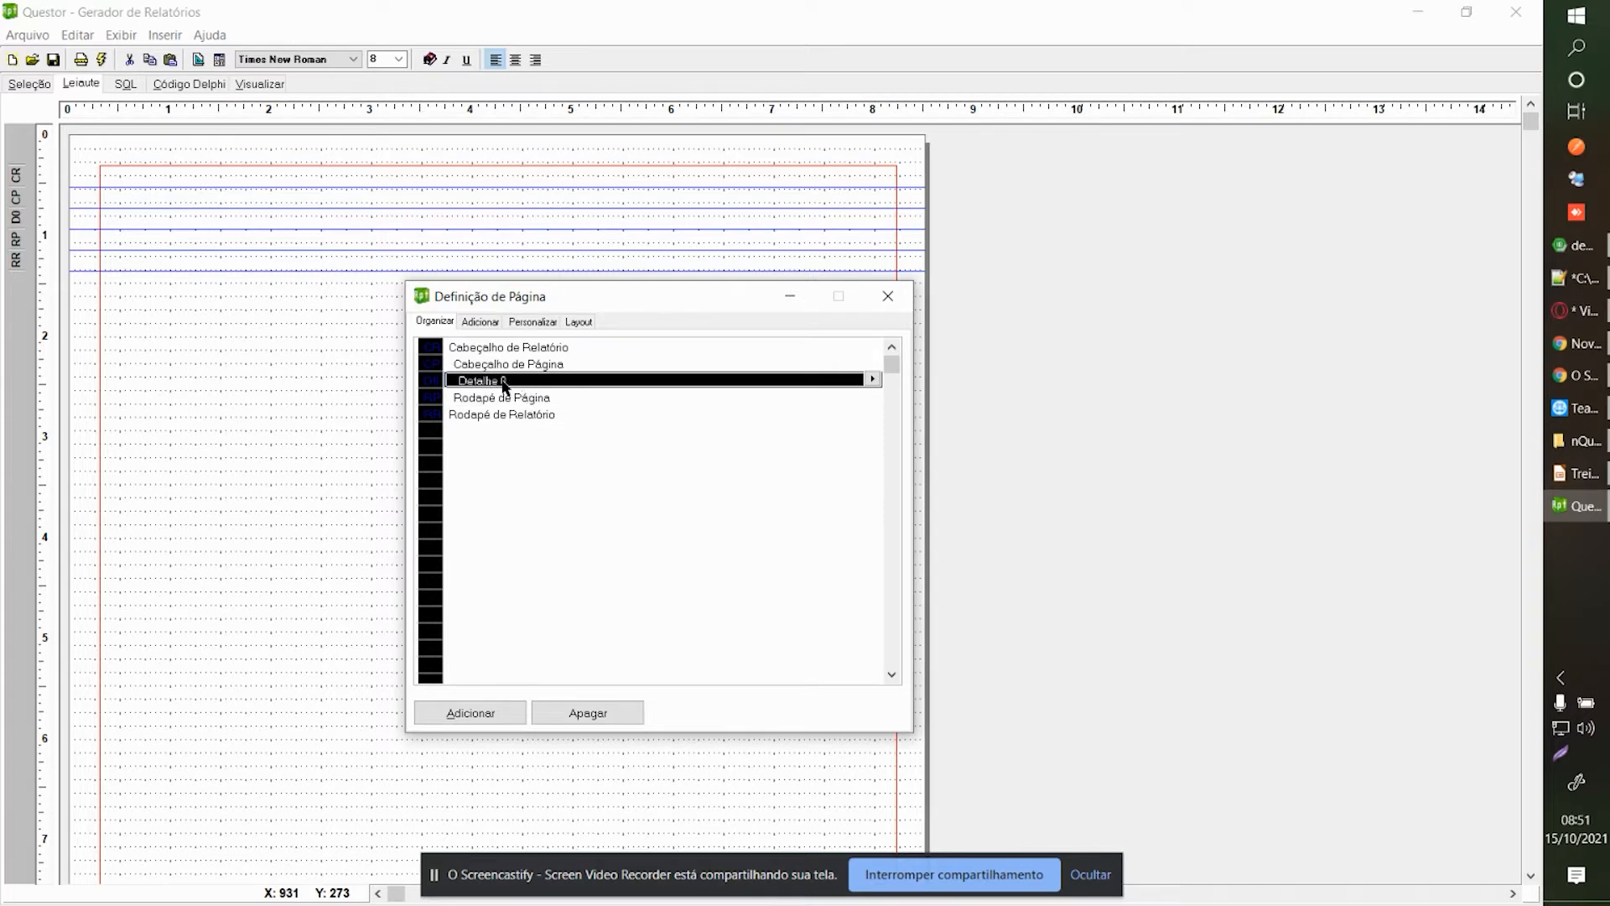
pyautogui.click(529, 353)
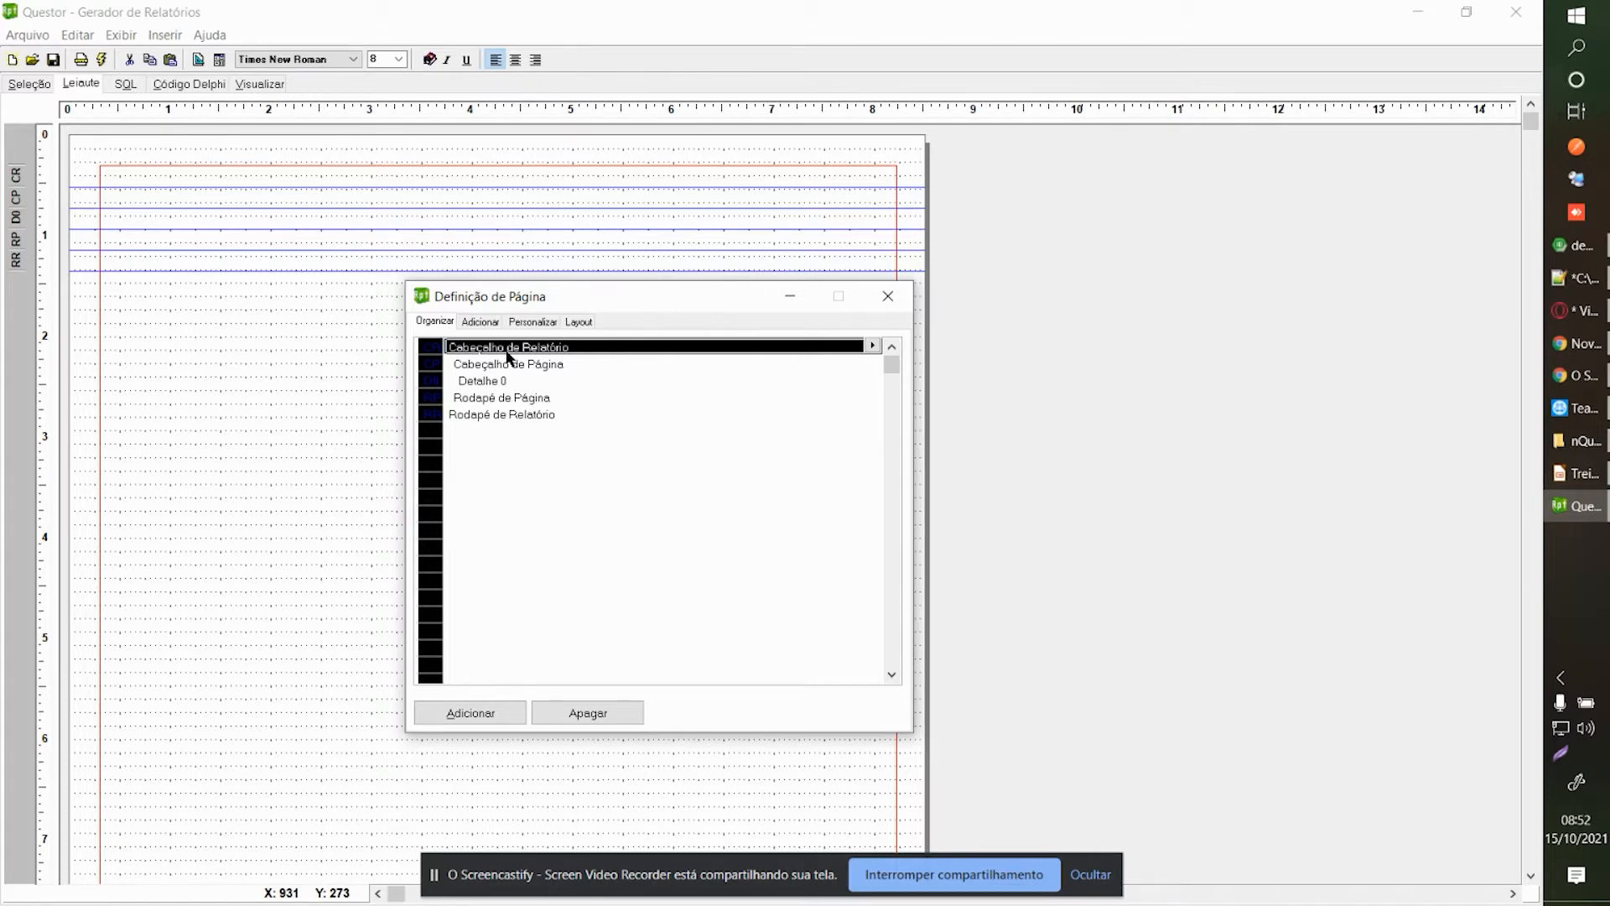
pyautogui.click(463, 368)
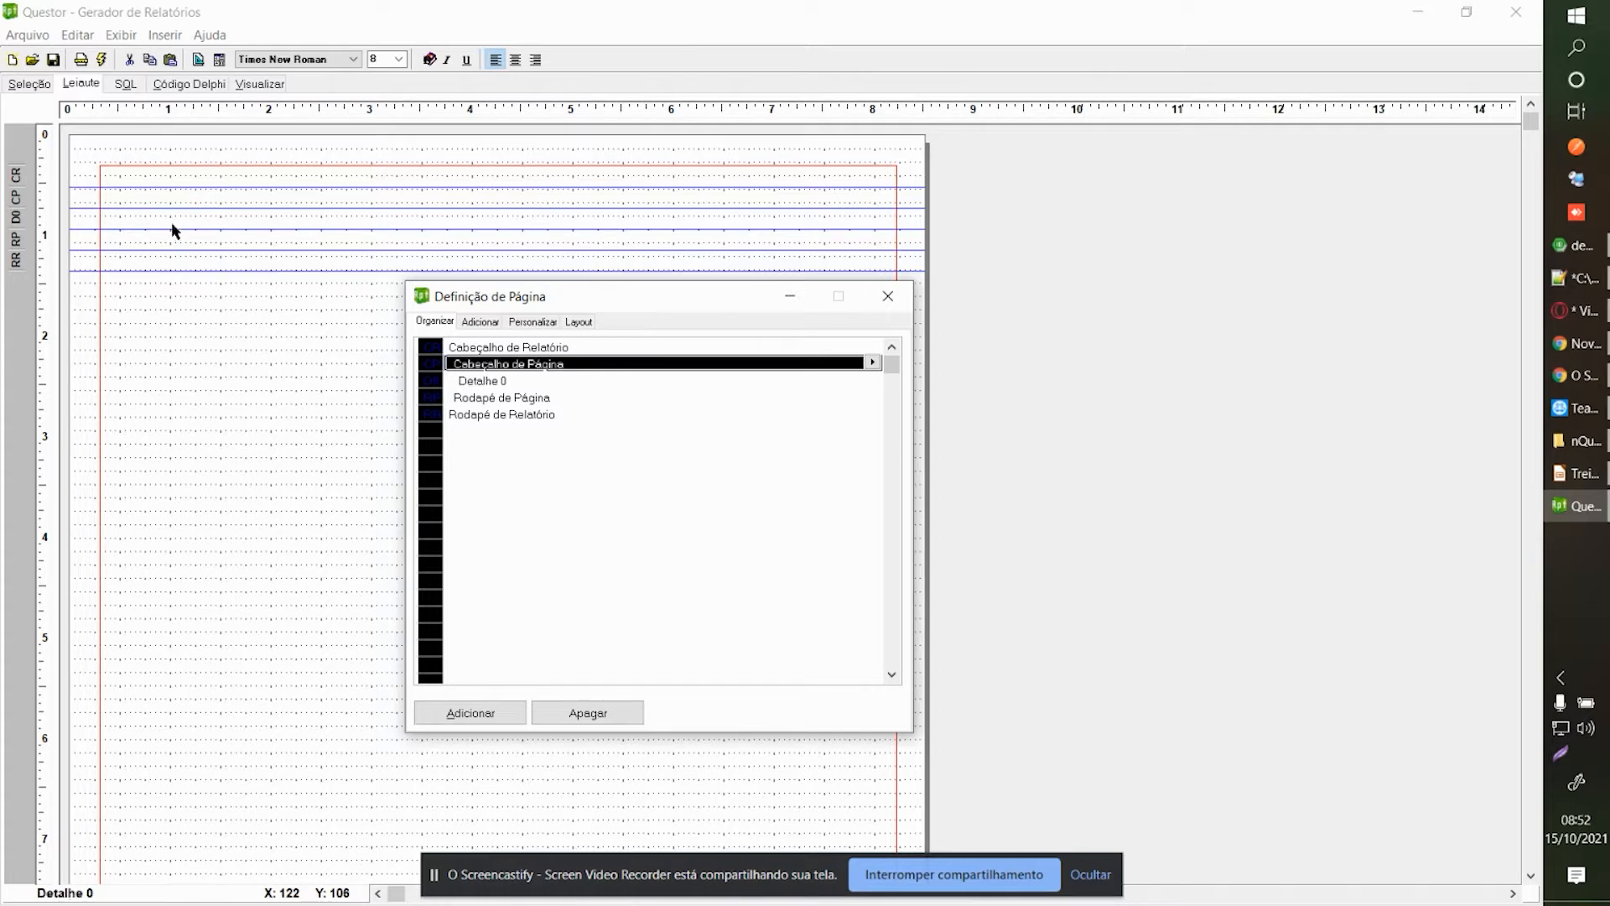
pyautogui.click(501, 402)
pyautogui.click(541, 365)
pyautogui.click(547, 352)
pyautogui.click(702, 413)
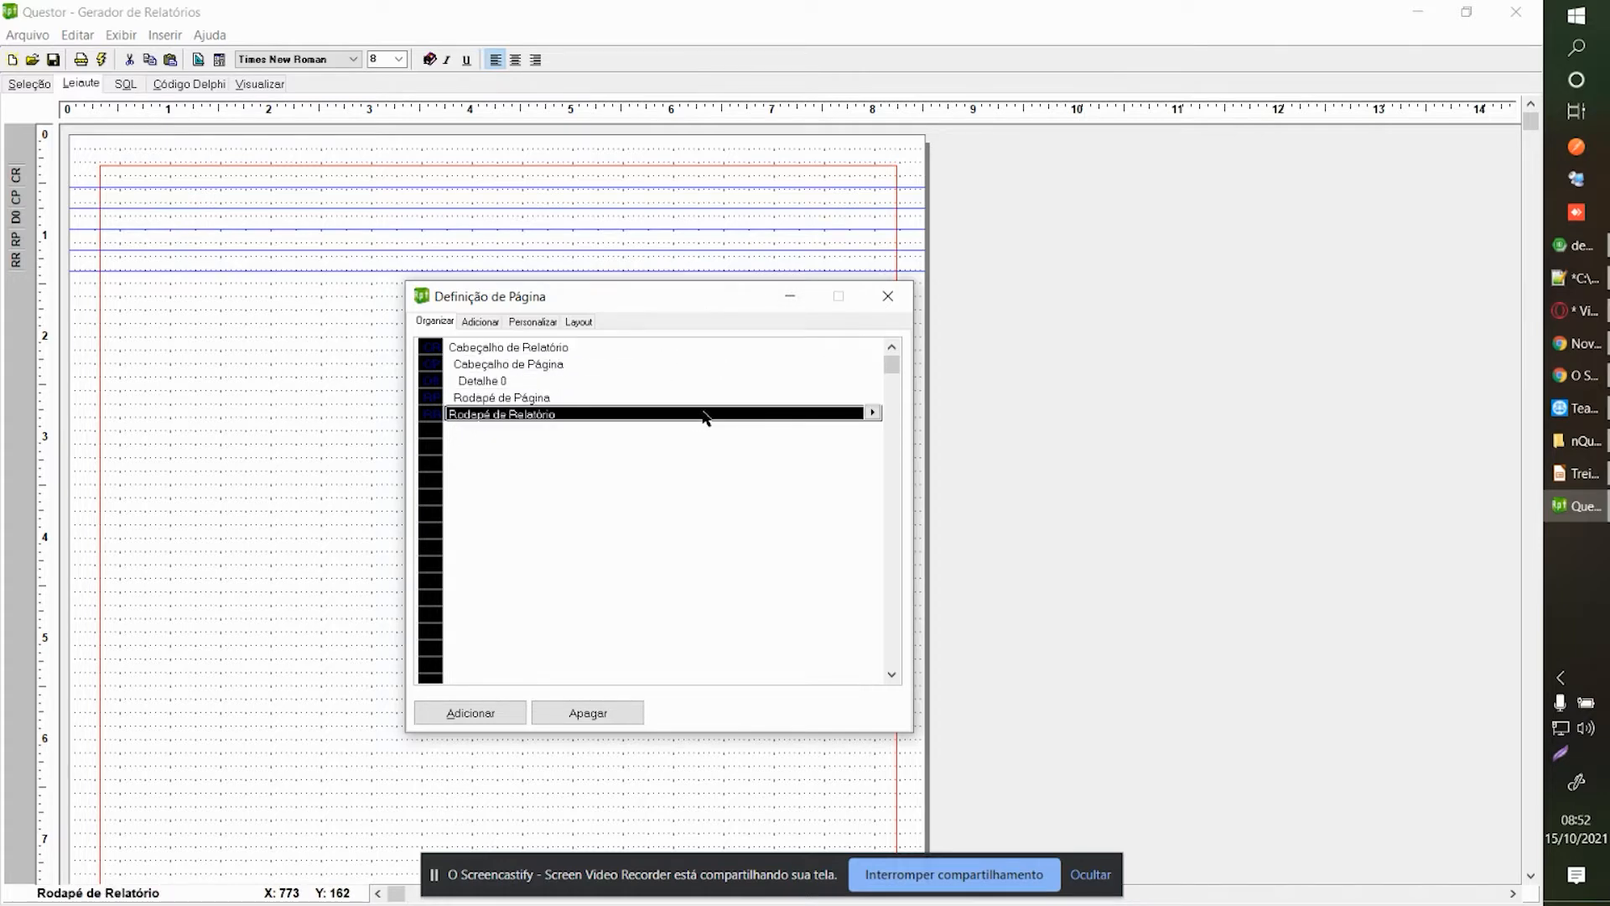
# Delete Rodapé de Relatório and Cabeçalho de Relatório, confirming Sim, then enlarge the top band.
pyautogui.click(597, 716)
pyautogui.click(849, 511)
pyautogui.click(592, 350)
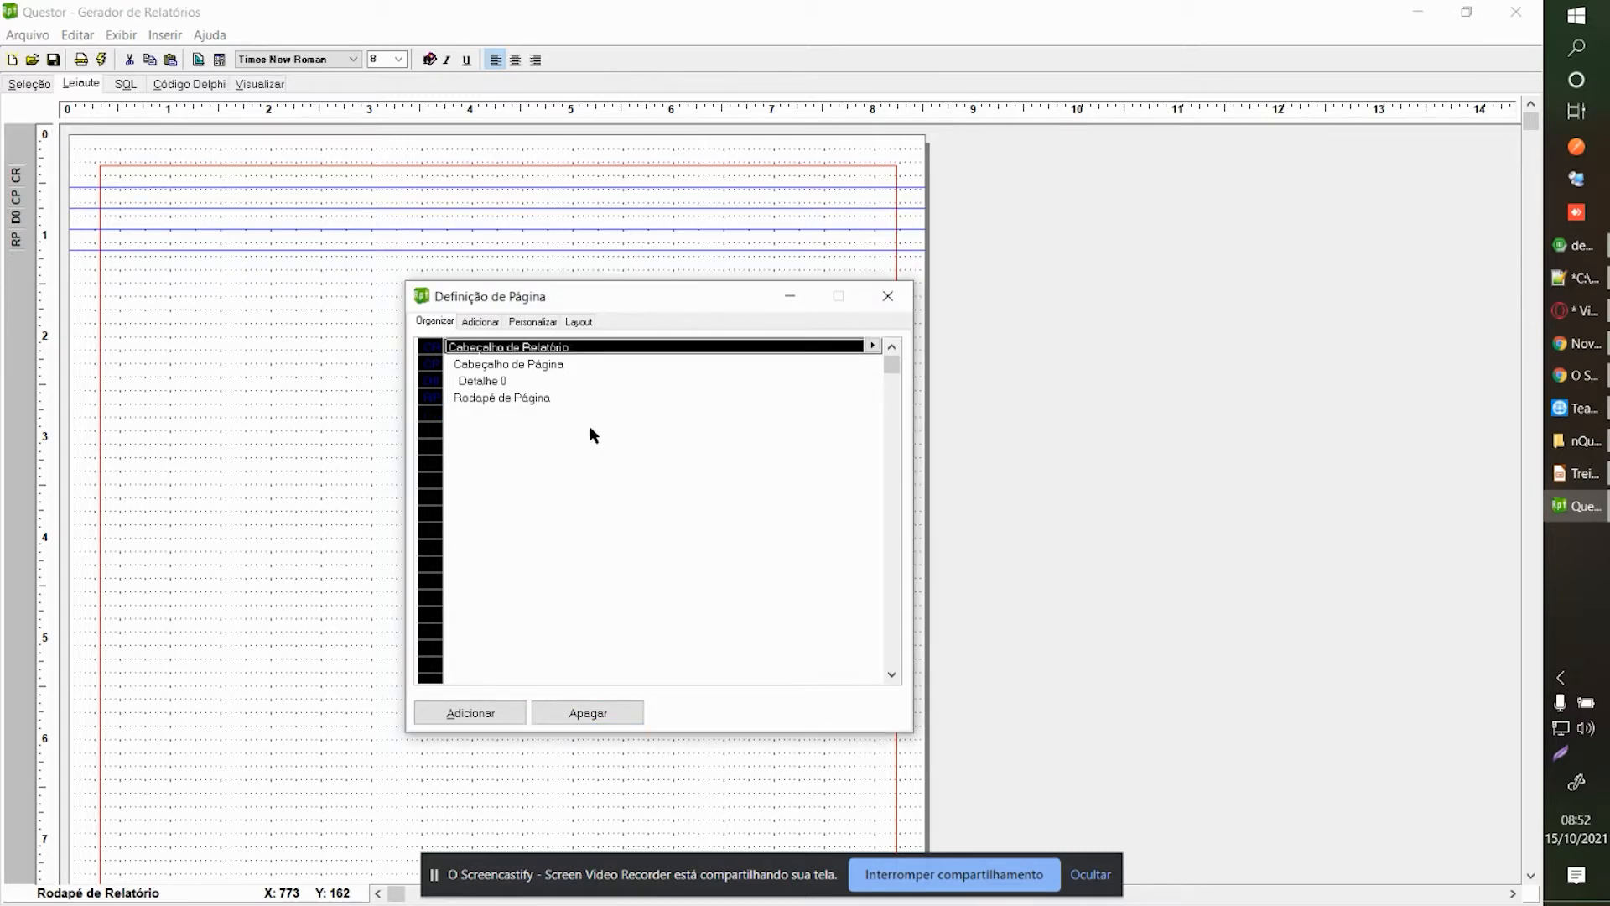
pyautogui.click(612, 714)
pyautogui.click(856, 513)
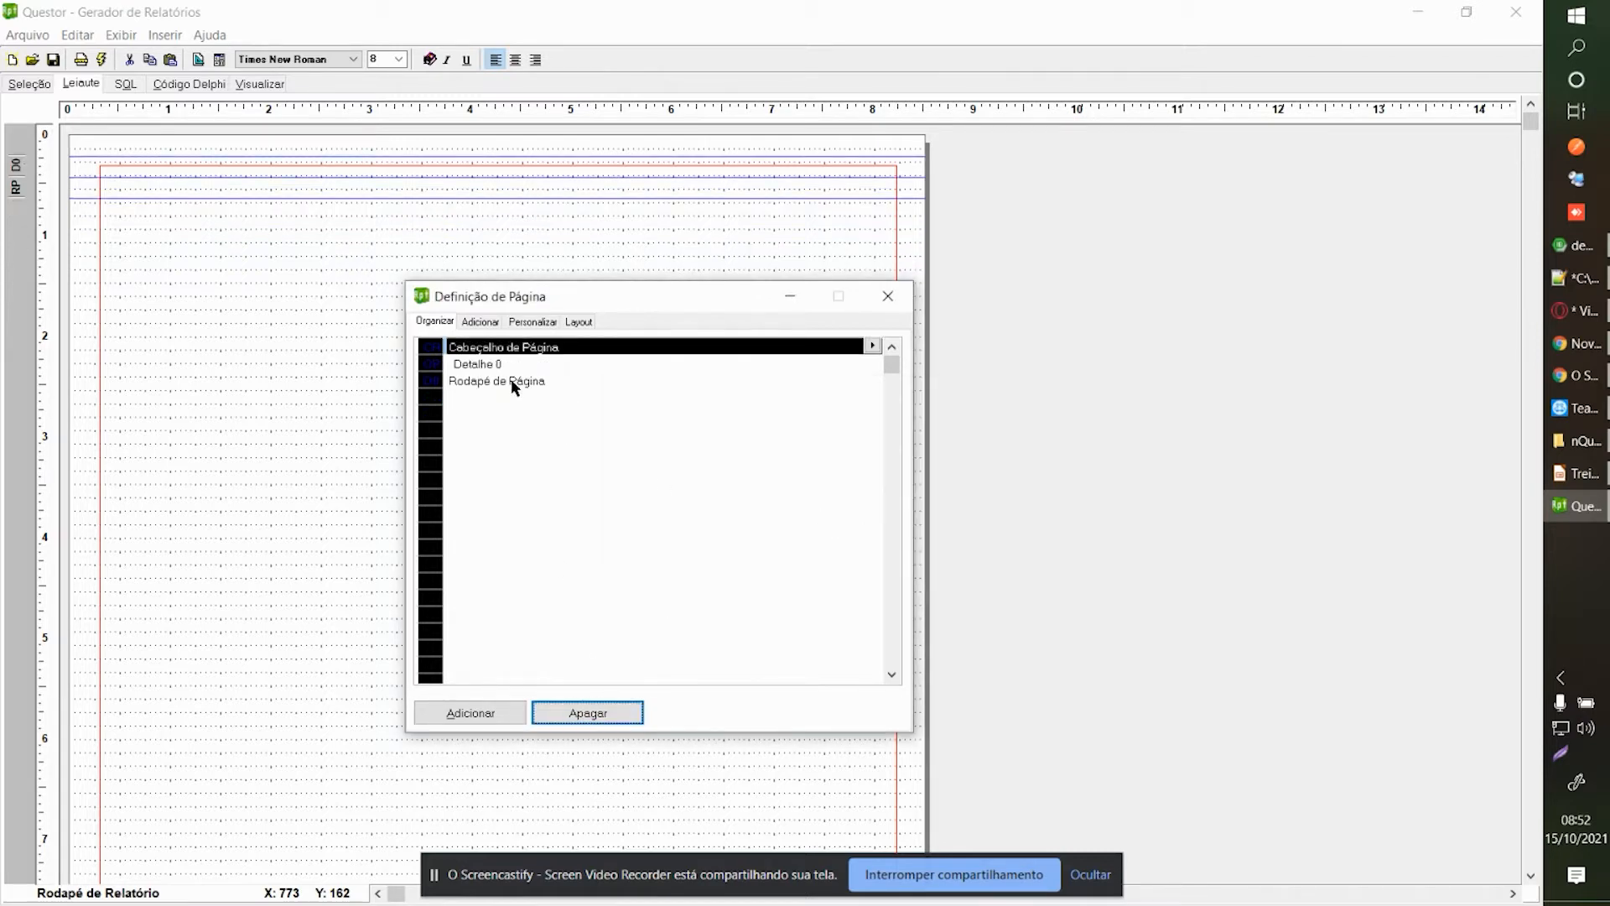
pyautogui.click(133, 197)
pyautogui.moveTo(126, 156); pyautogui.dragTo(120, 191)
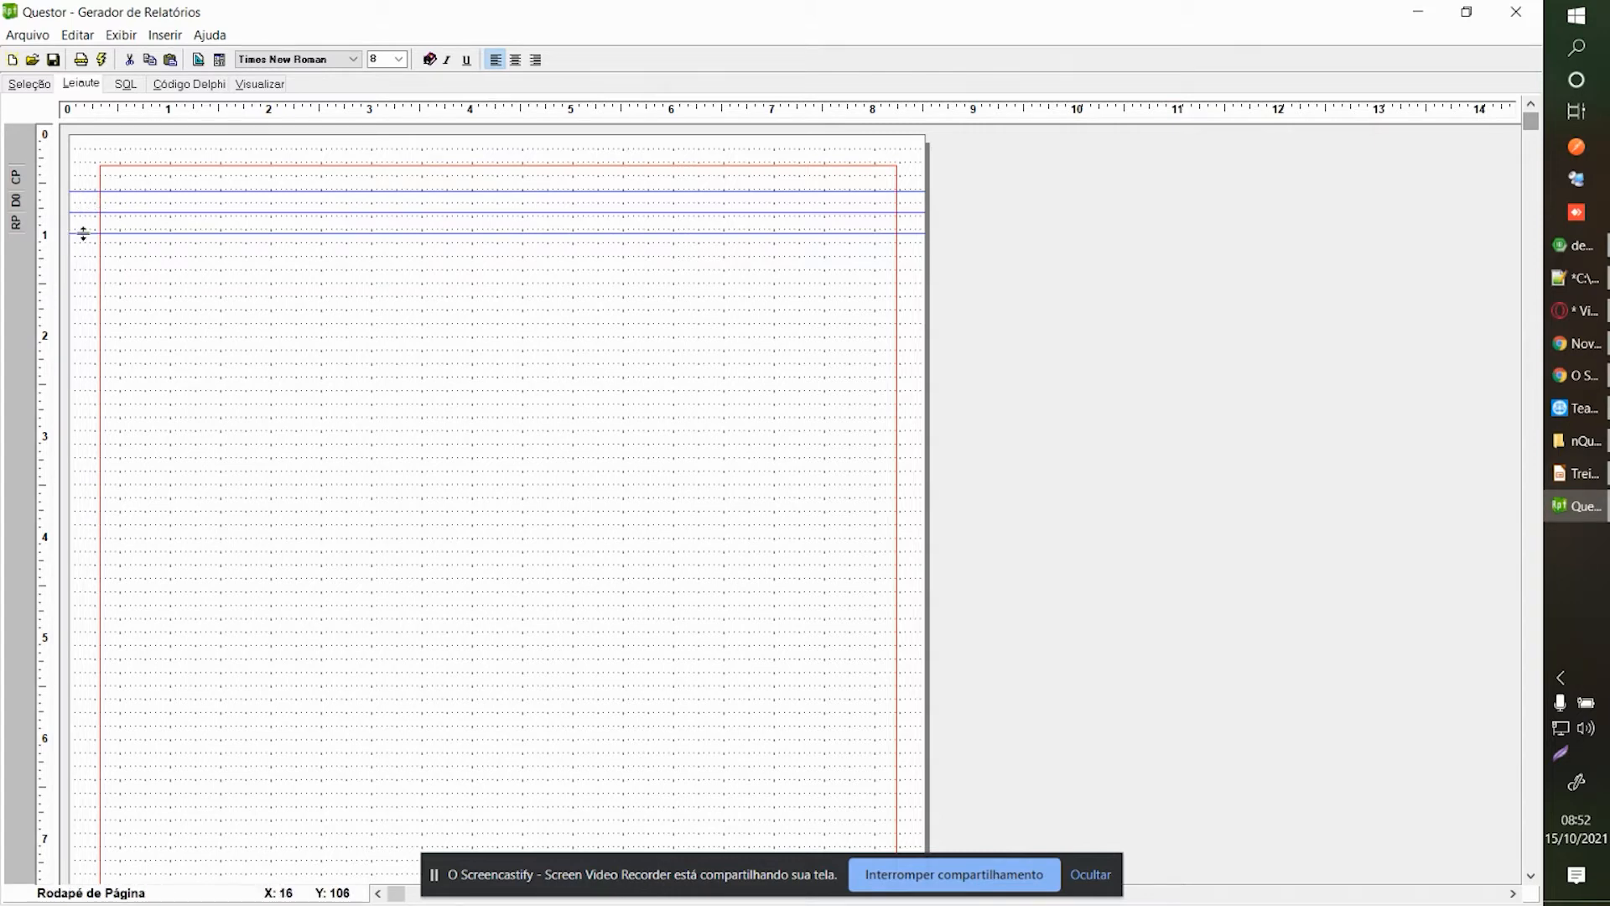
# Drag the Step_1.Codigoempresa field from Adicionar Objetos onto the page.
pyautogui.rightClick(213, 284)
pyautogui.click(316, 324)
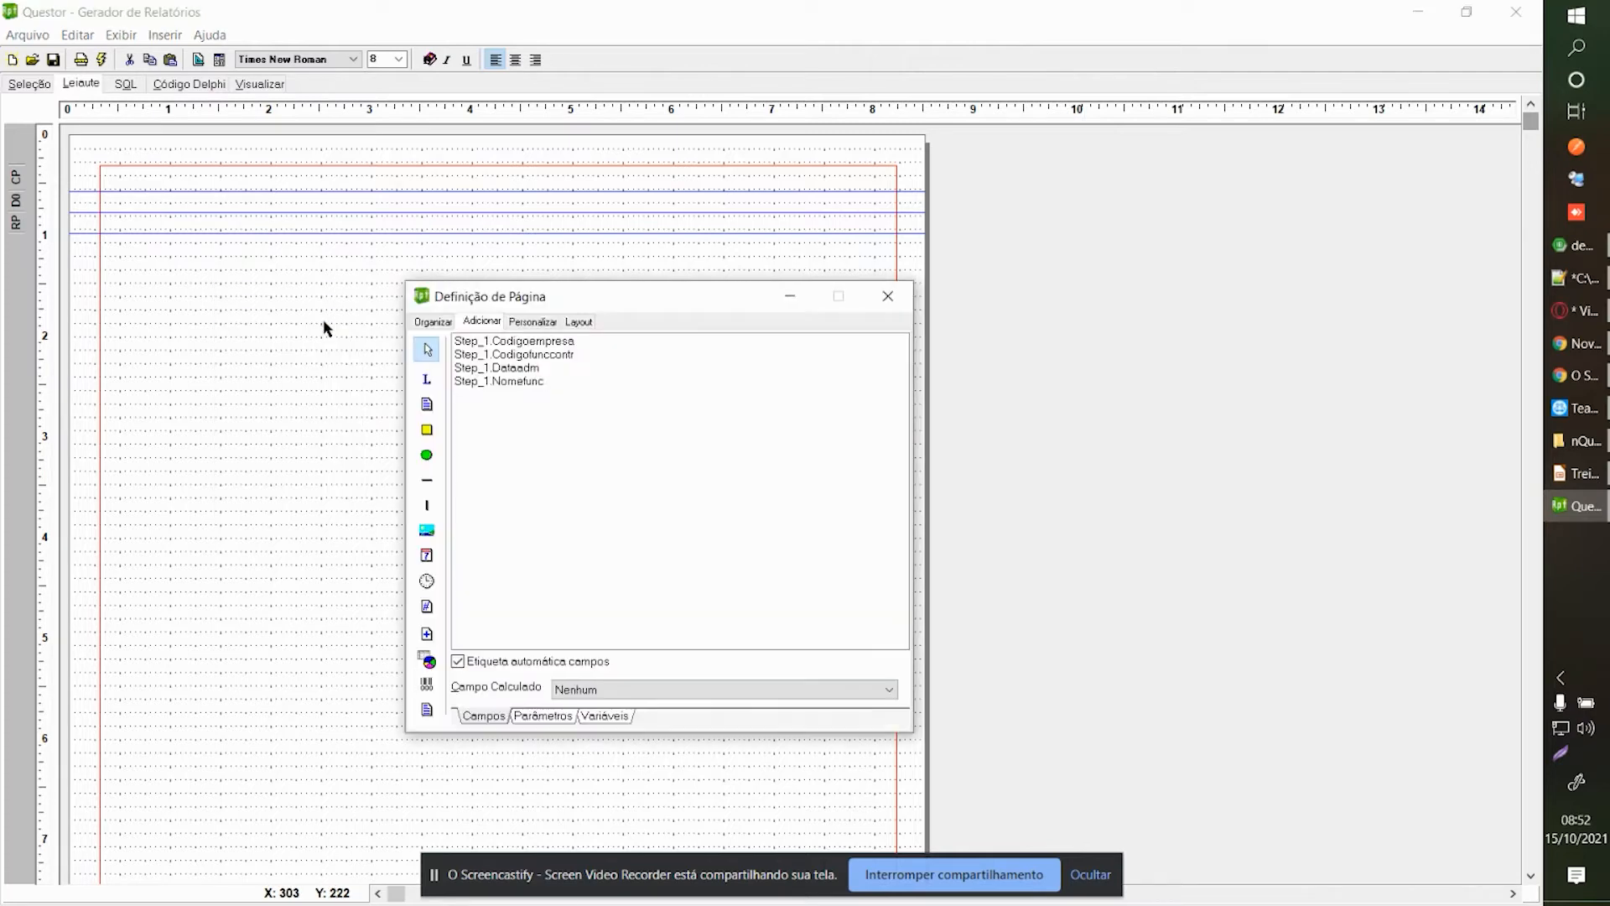
pyautogui.moveTo(498, 300); pyautogui.dragTo(593, 292)
pyautogui.click(988, 288)
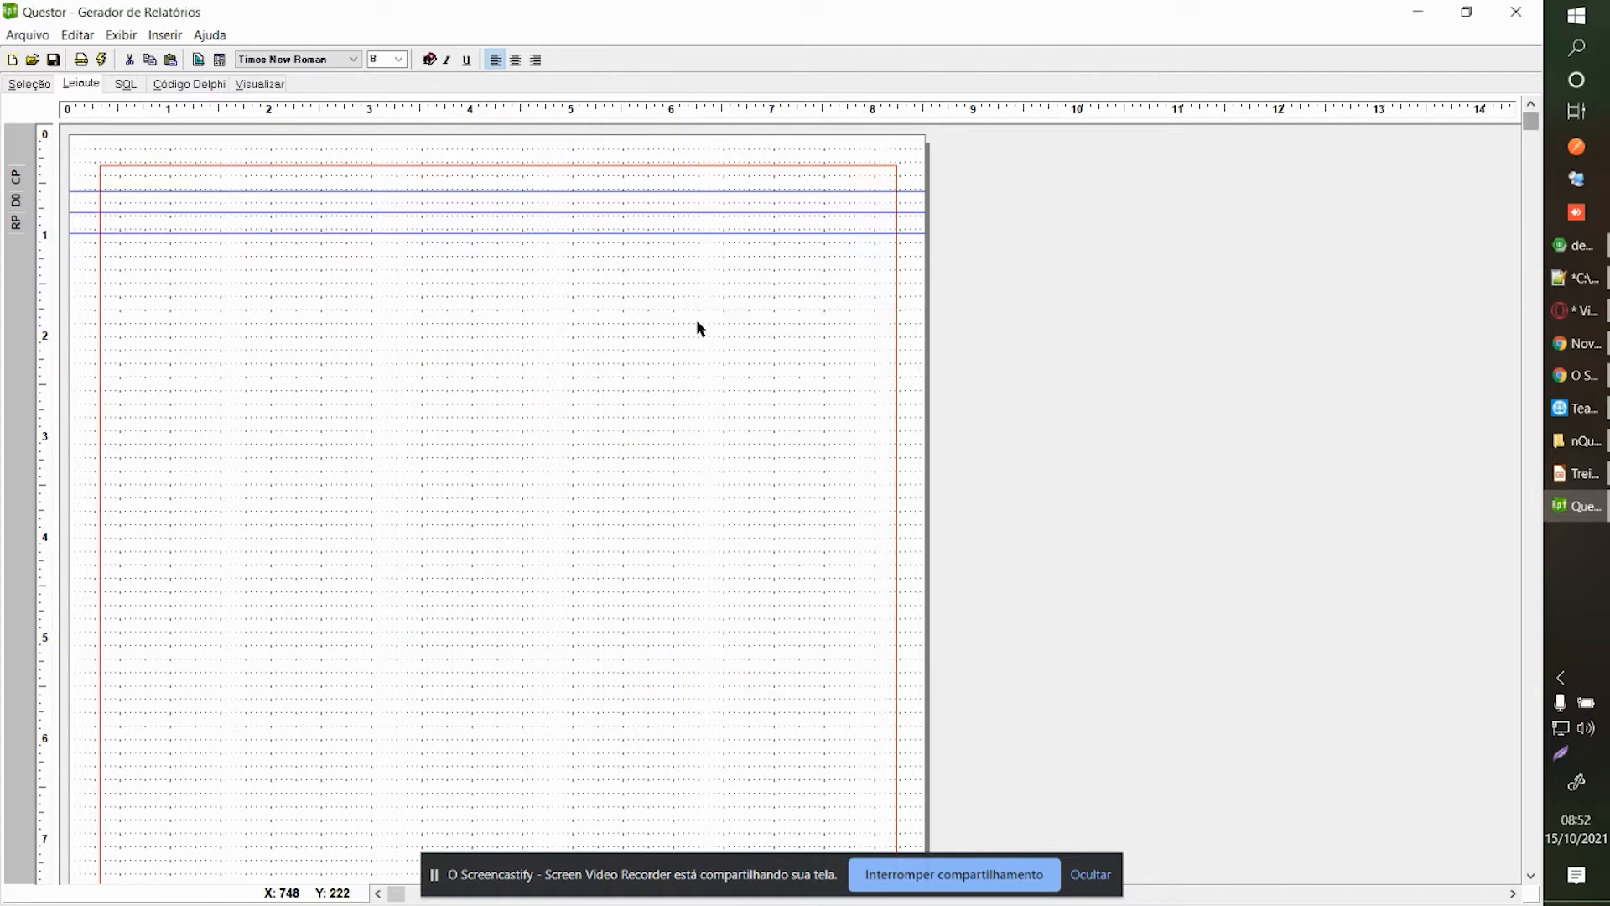
pyautogui.rightClick(698, 325)
pyautogui.click(724, 361)
pyautogui.moveTo(742, 287); pyautogui.dragTo(1152, 193)
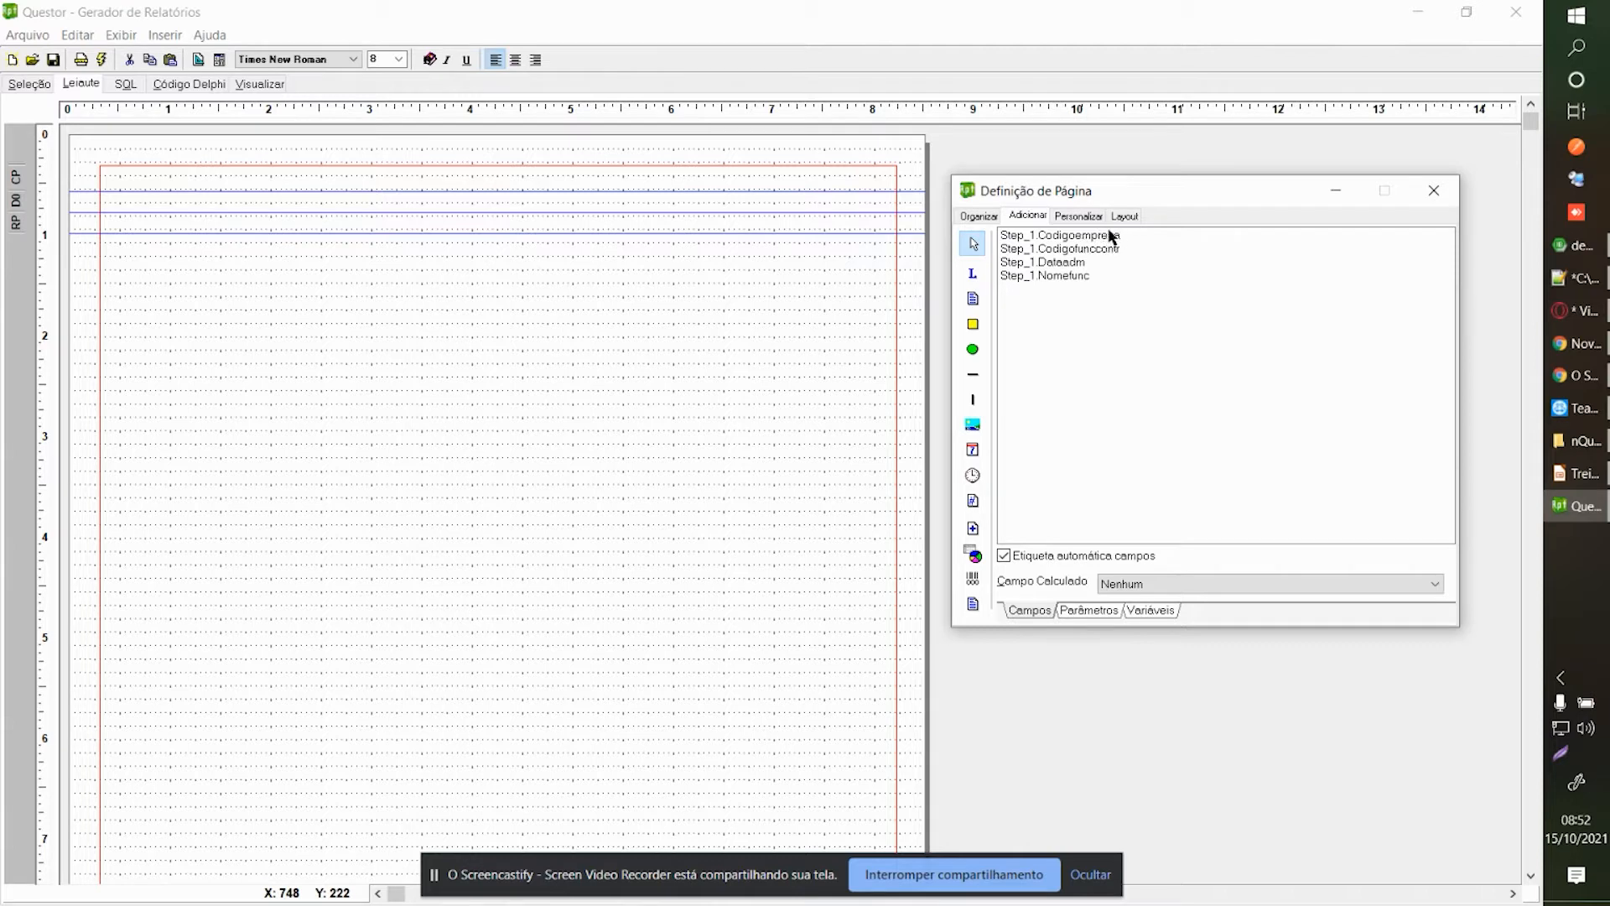
pyautogui.moveTo(1084, 241); pyautogui.dragTo(464, 268)
# Widen the Empresa caption and left-align the Codigoempresa field.
pyautogui.click(527, 294)
pyautogui.click(488, 277)
pyautogui.moveTo(489, 278); pyautogui.dragTo(513, 312)
pyautogui.click(486, 298)
pyautogui.click(540, 337)
pyautogui.click(515, 334)
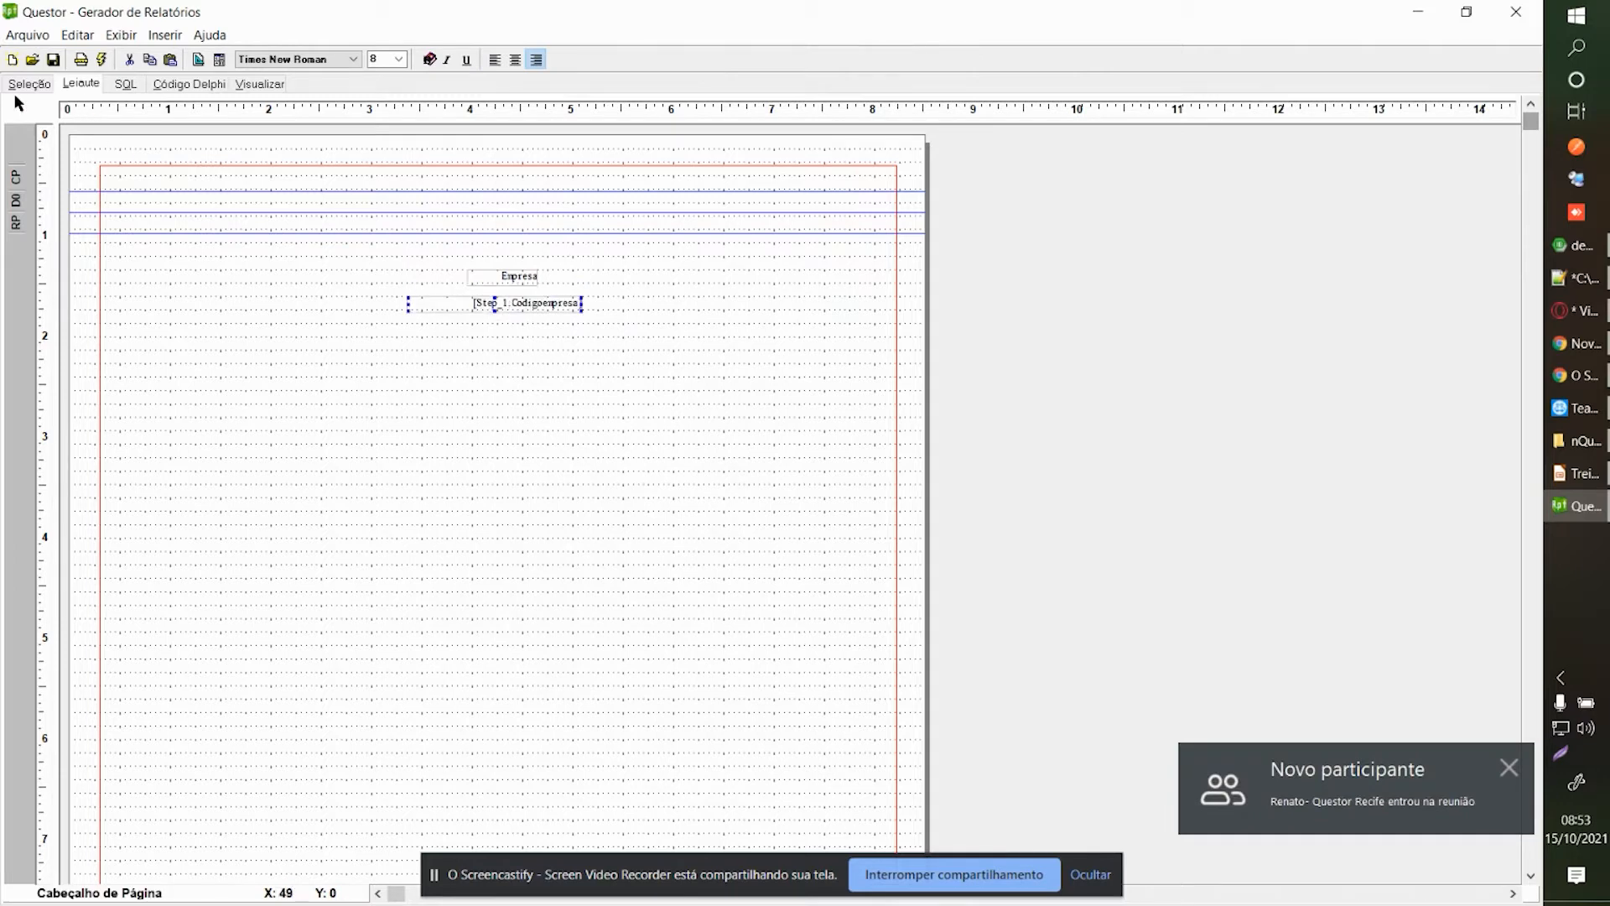
pyautogui.click(25, 85)
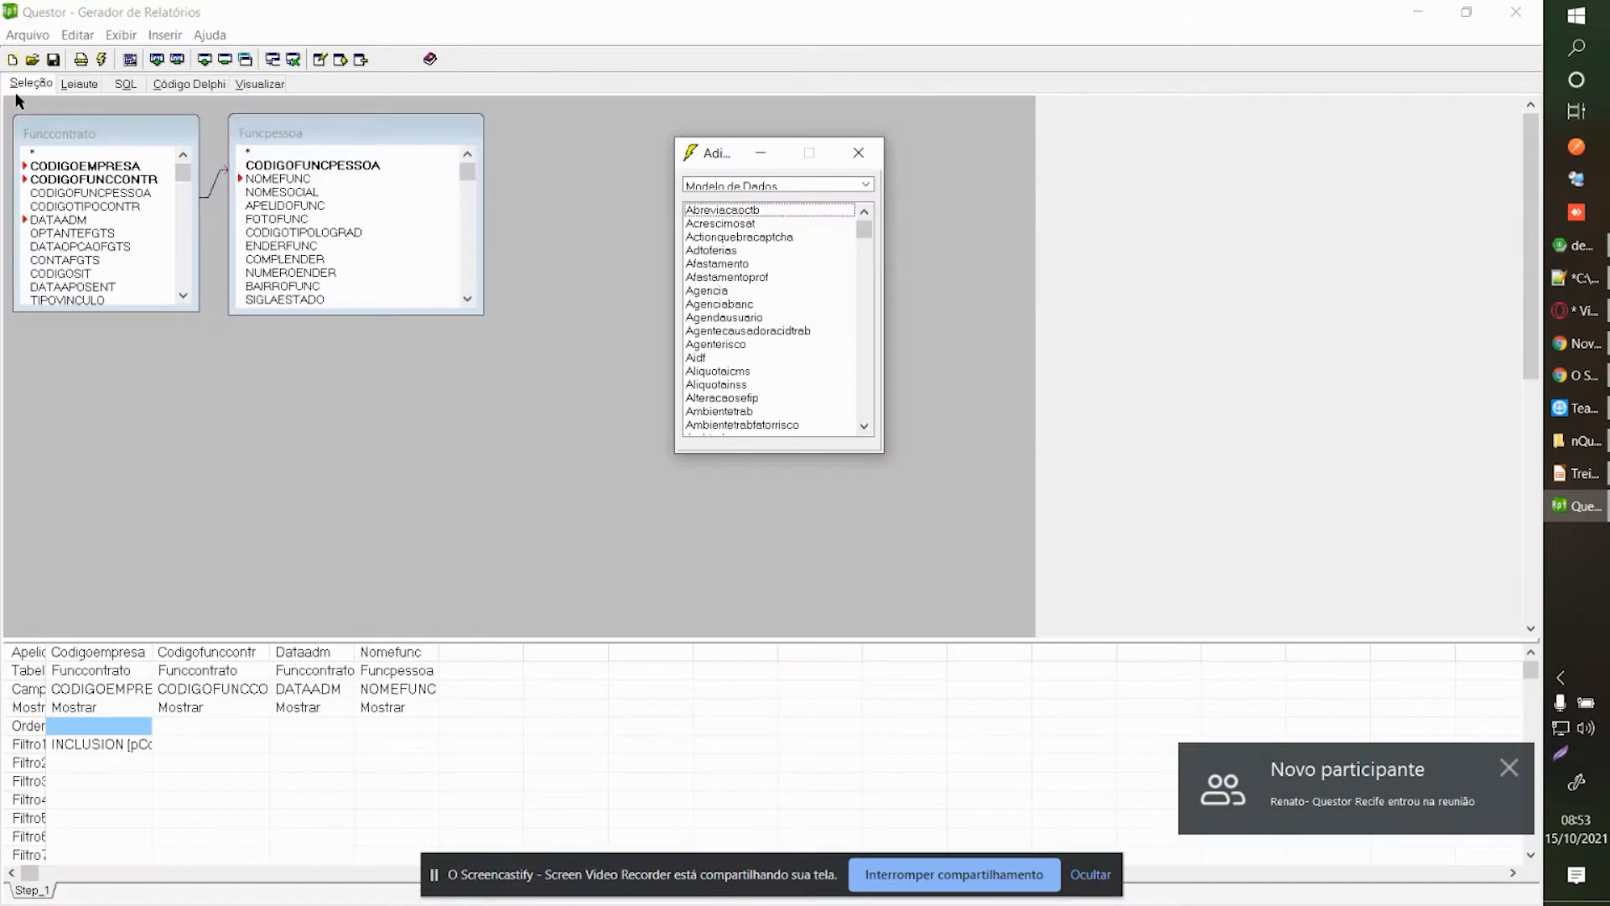
# Review the Funccontrato table and its DATAADM and Codigofunccontr entries in the Seleção grid.
pyautogui.click(33, 896)
pyautogui.click(69, 824)
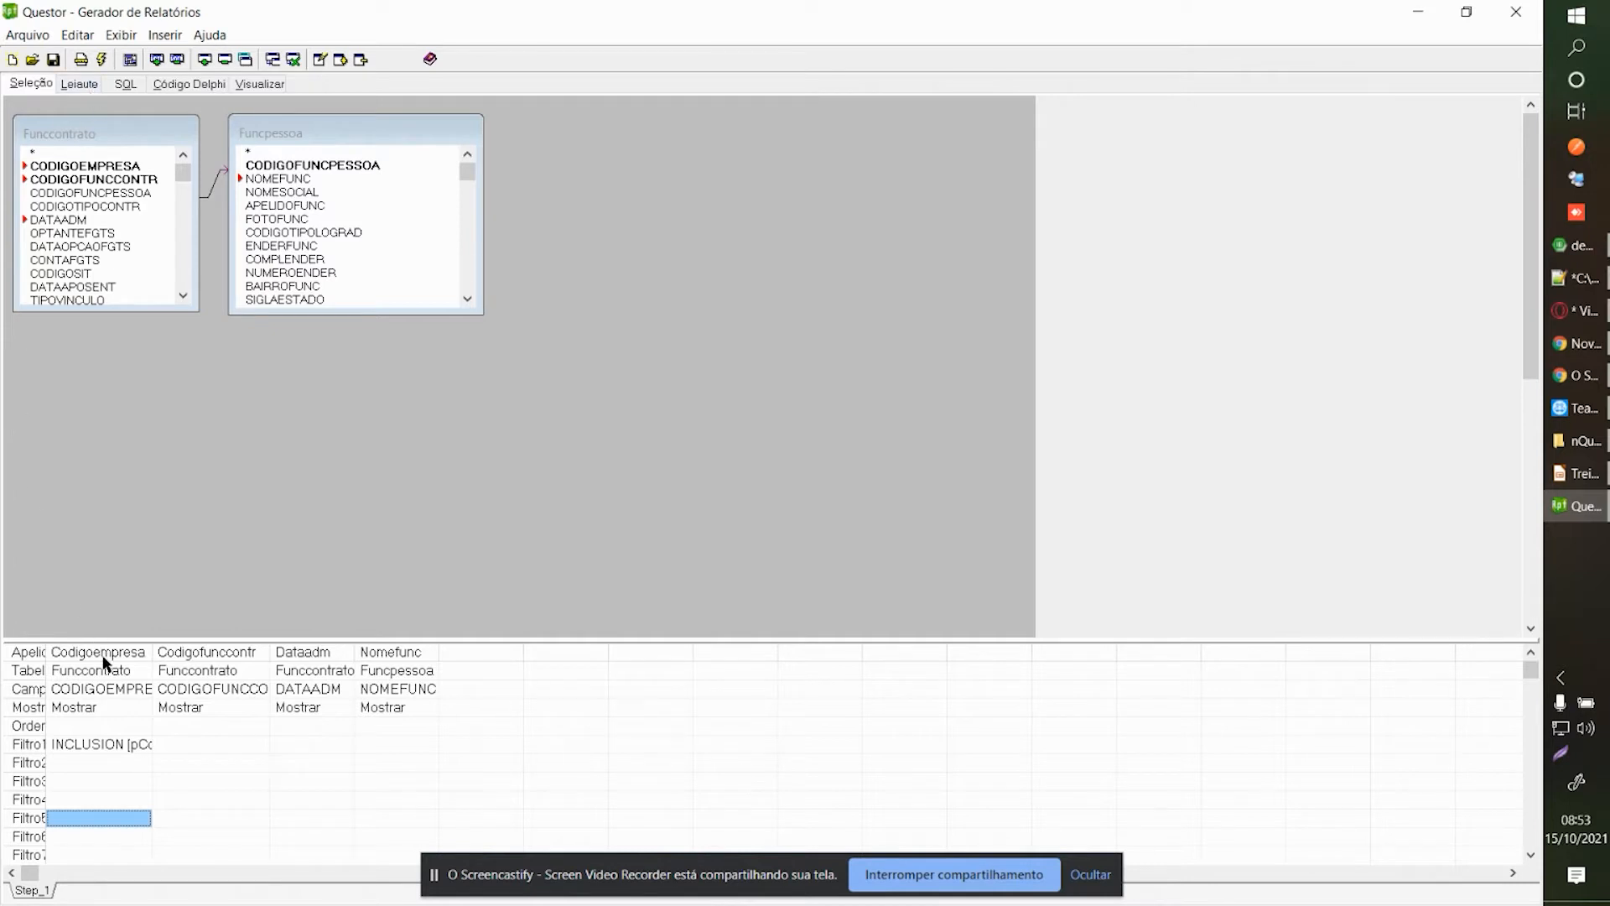
pyautogui.click(108, 675)
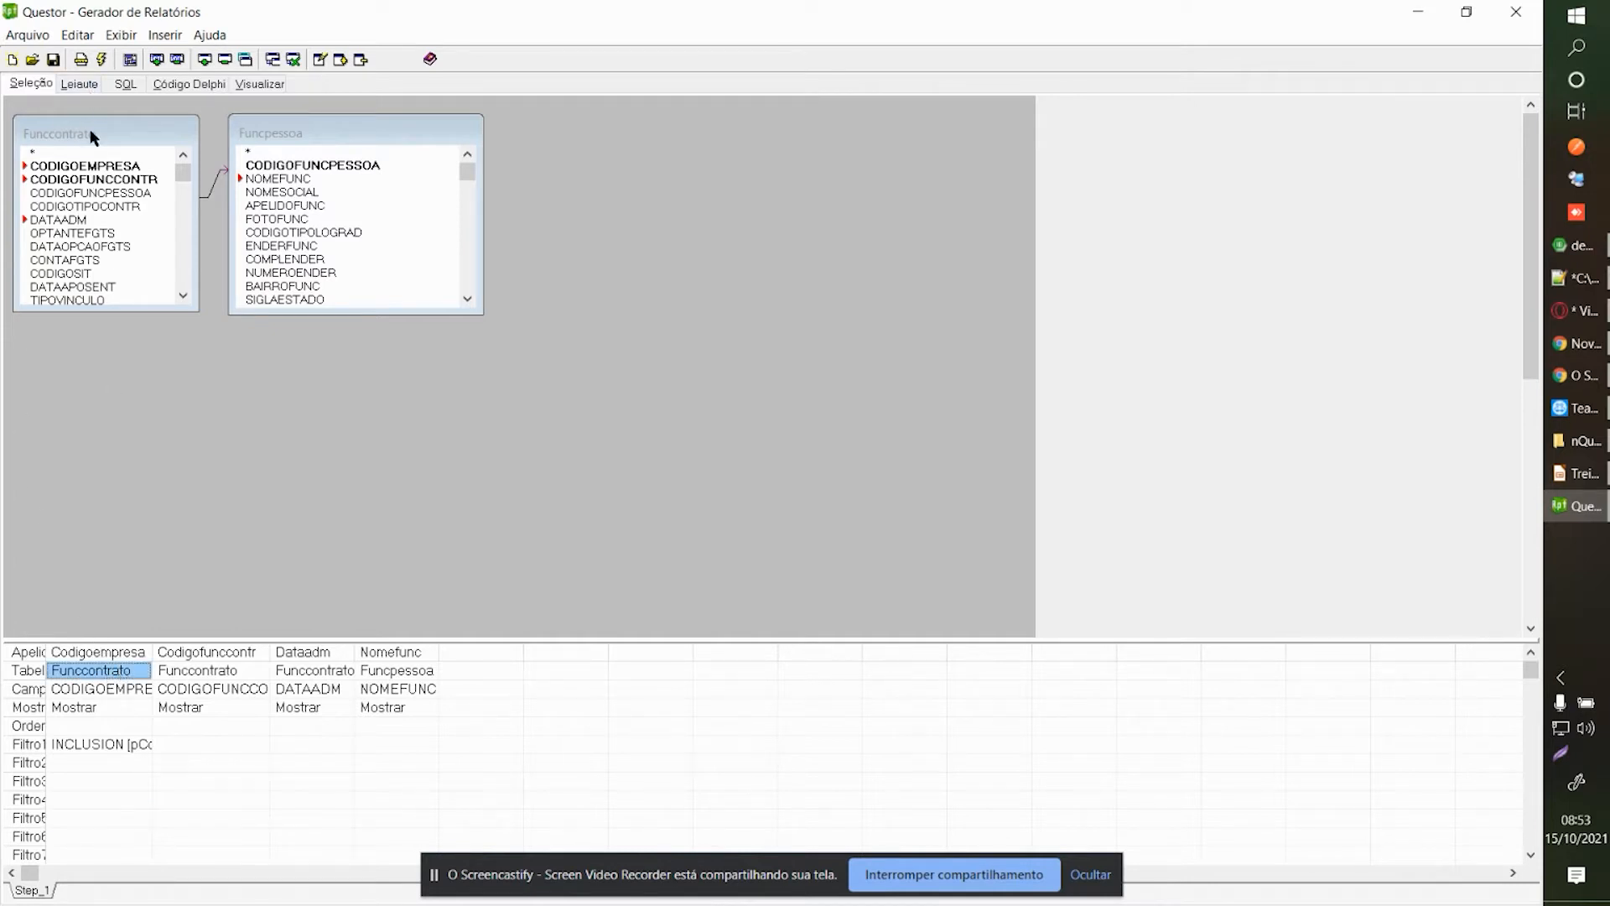
pyautogui.click(209, 690)
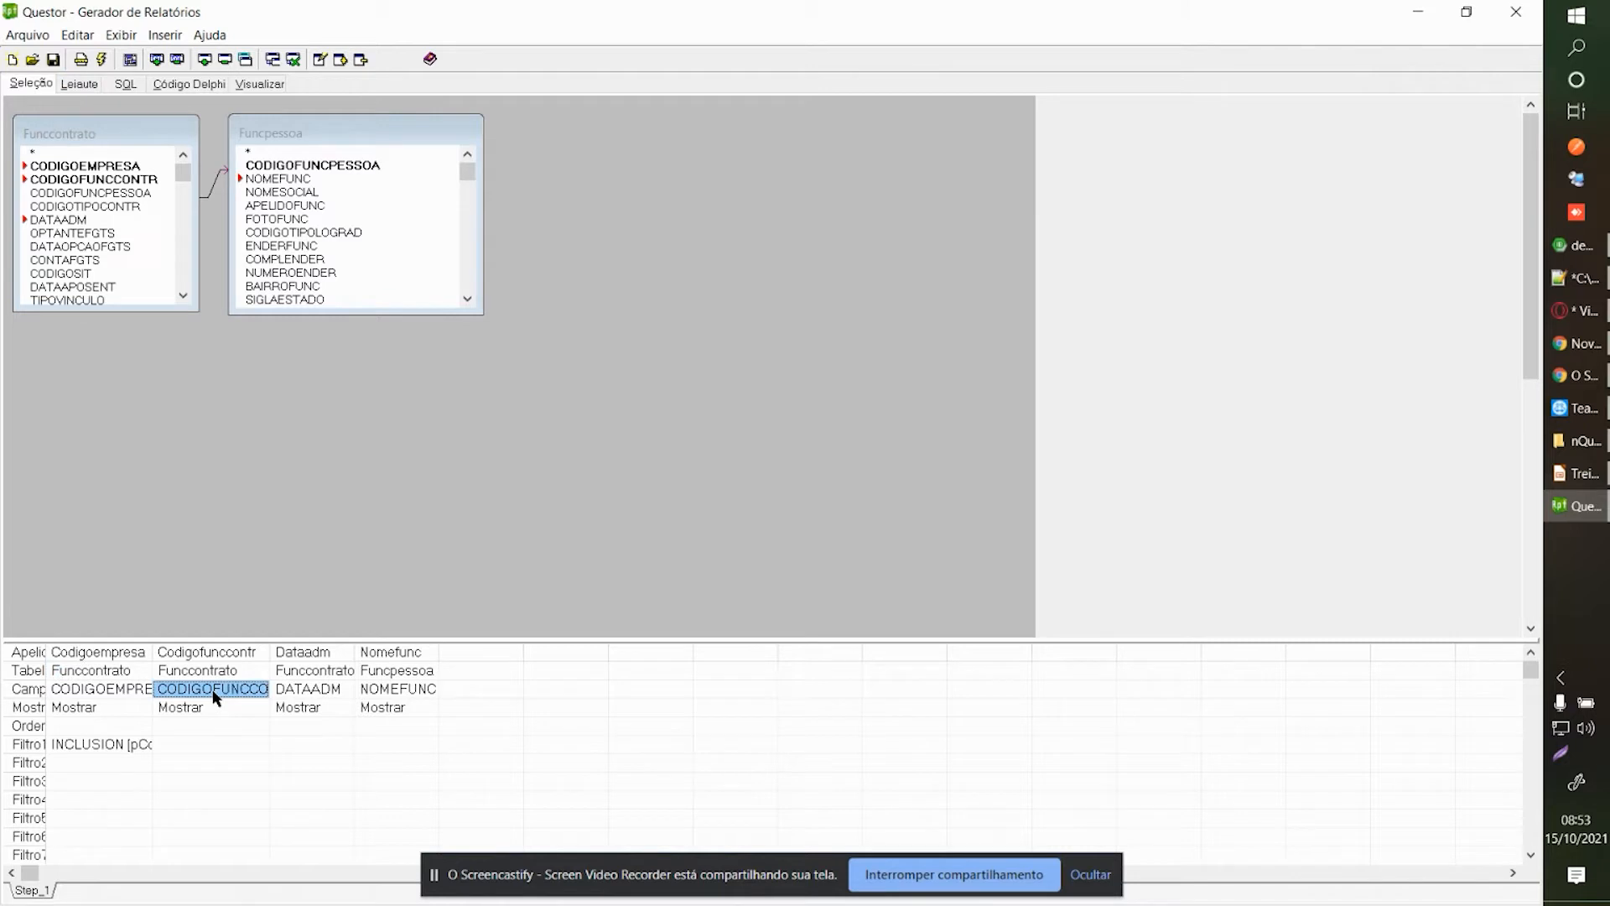
pyautogui.click(292, 690)
pyautogui.click(104, 673)
pyautogui.click(188, 689)
# Return to the Leiaute view and accept the report parameters prompt with OK.
pyautogui.click(75, 87)
pyautogui.click(991, 295)
pyautogui.click(546, 362)
# Inspect the Codigoempresa field's caption text in its settings panel.
pyautogui.click(531, 302)
pyautogui.rightClick(532, 303)
pyautogui.click(587, 353)
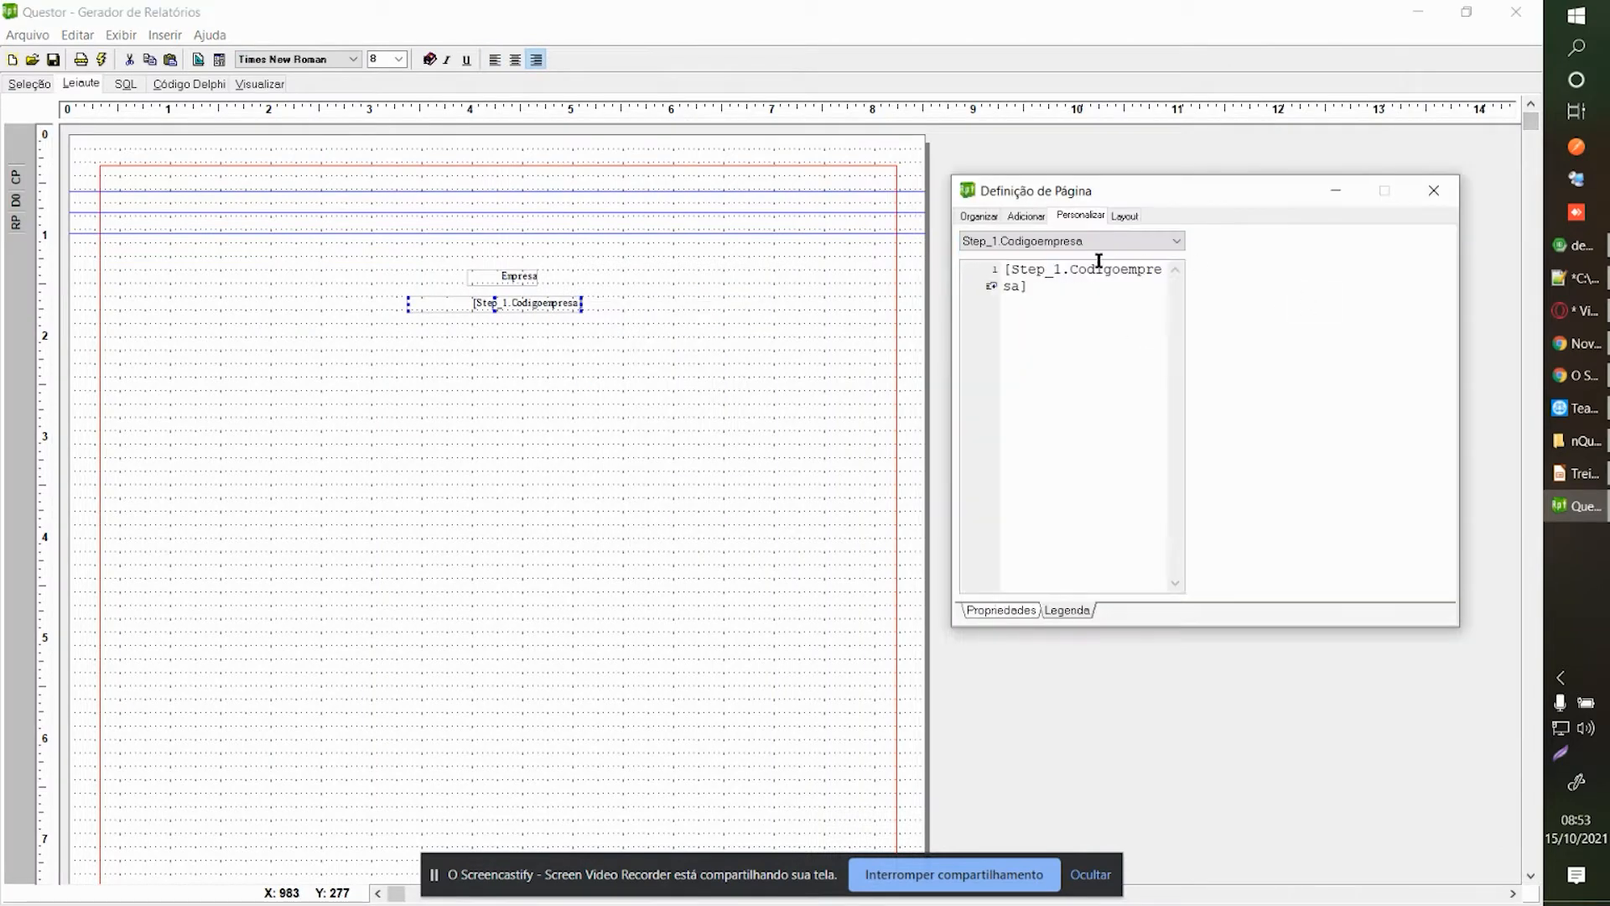
pyautogui.moveTo(1055, 267); pyautogui.dragTo(1073, 295)
pyautogui.click(1064, 269)
pyautogui.click(1432, 190)
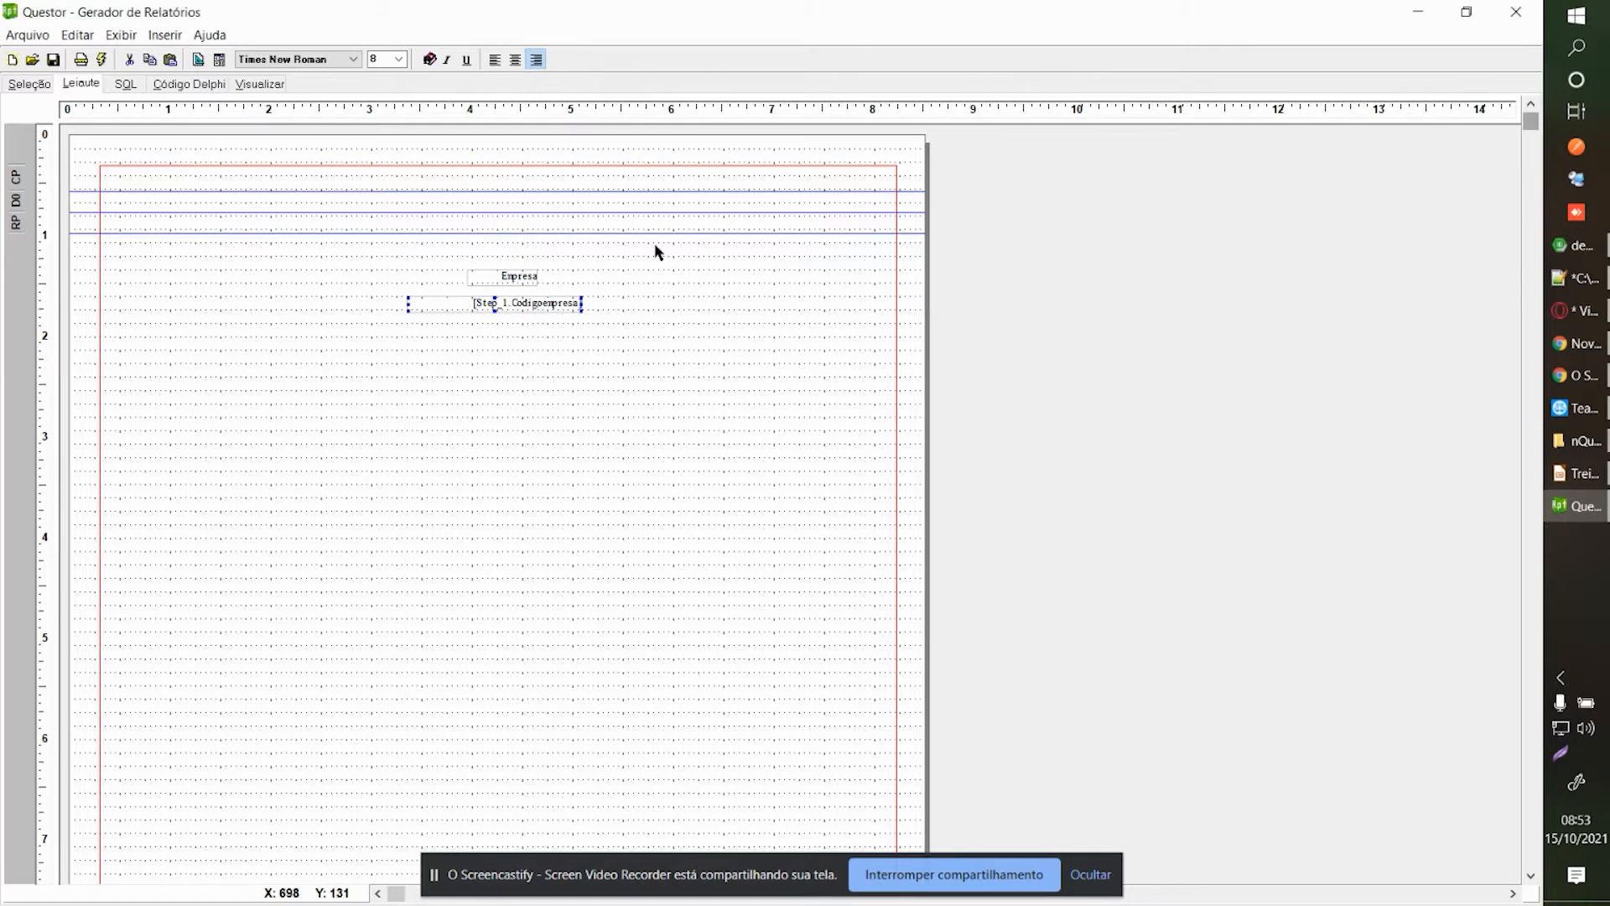
# Delete the Codigoempresa field and the Empresa caption from the page header.
pyautogui.press('Delete')
pyautogui.press('Return')
pyautogui.click(509, 280)
pyautogui.press('Delete')
pyautogui.press('Return')
# Add a new Etiqueta label at the top-left corner of the page header.
pyautogui.rightClick(510, 281)
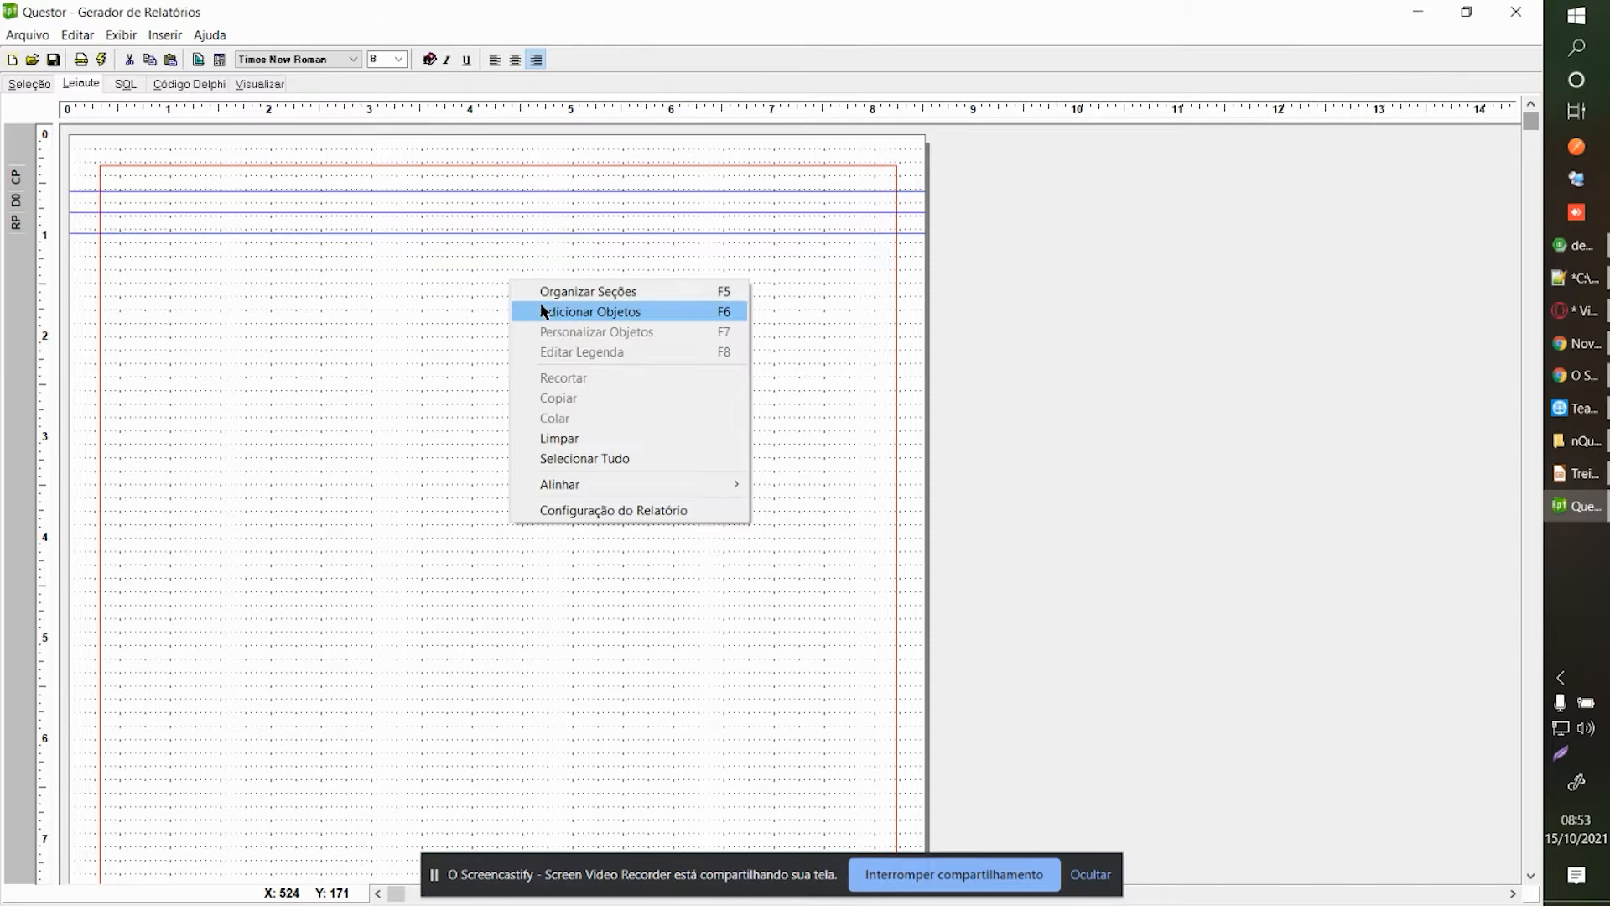
pyautogui.click(543, 311)
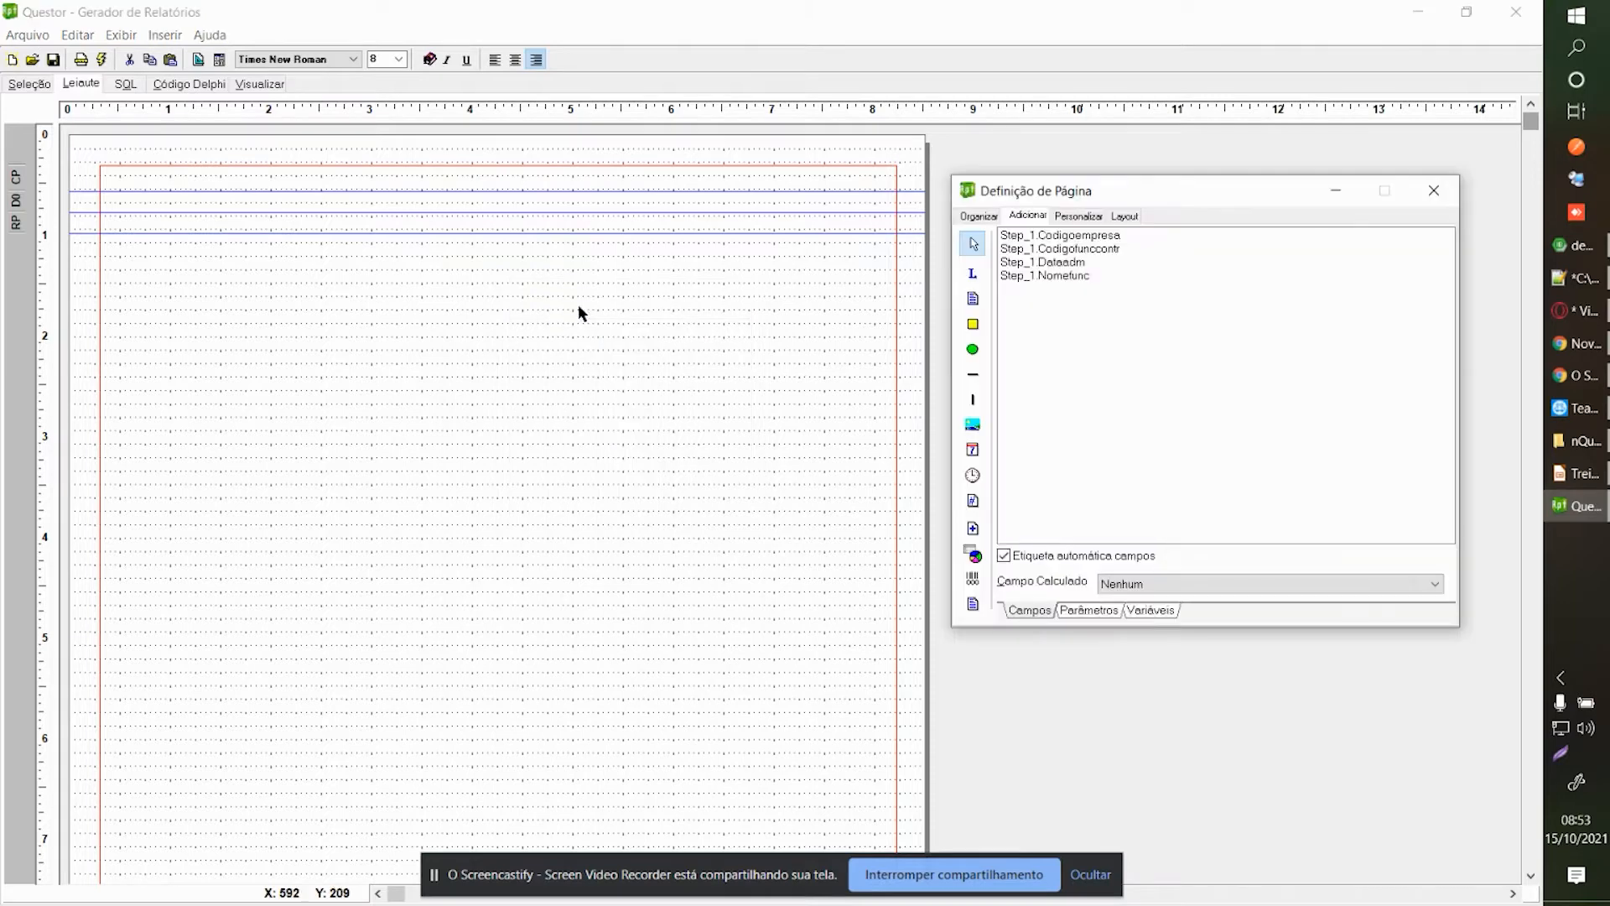
pyautogui.click(973, 275)
pyautogui.click(119, 178)
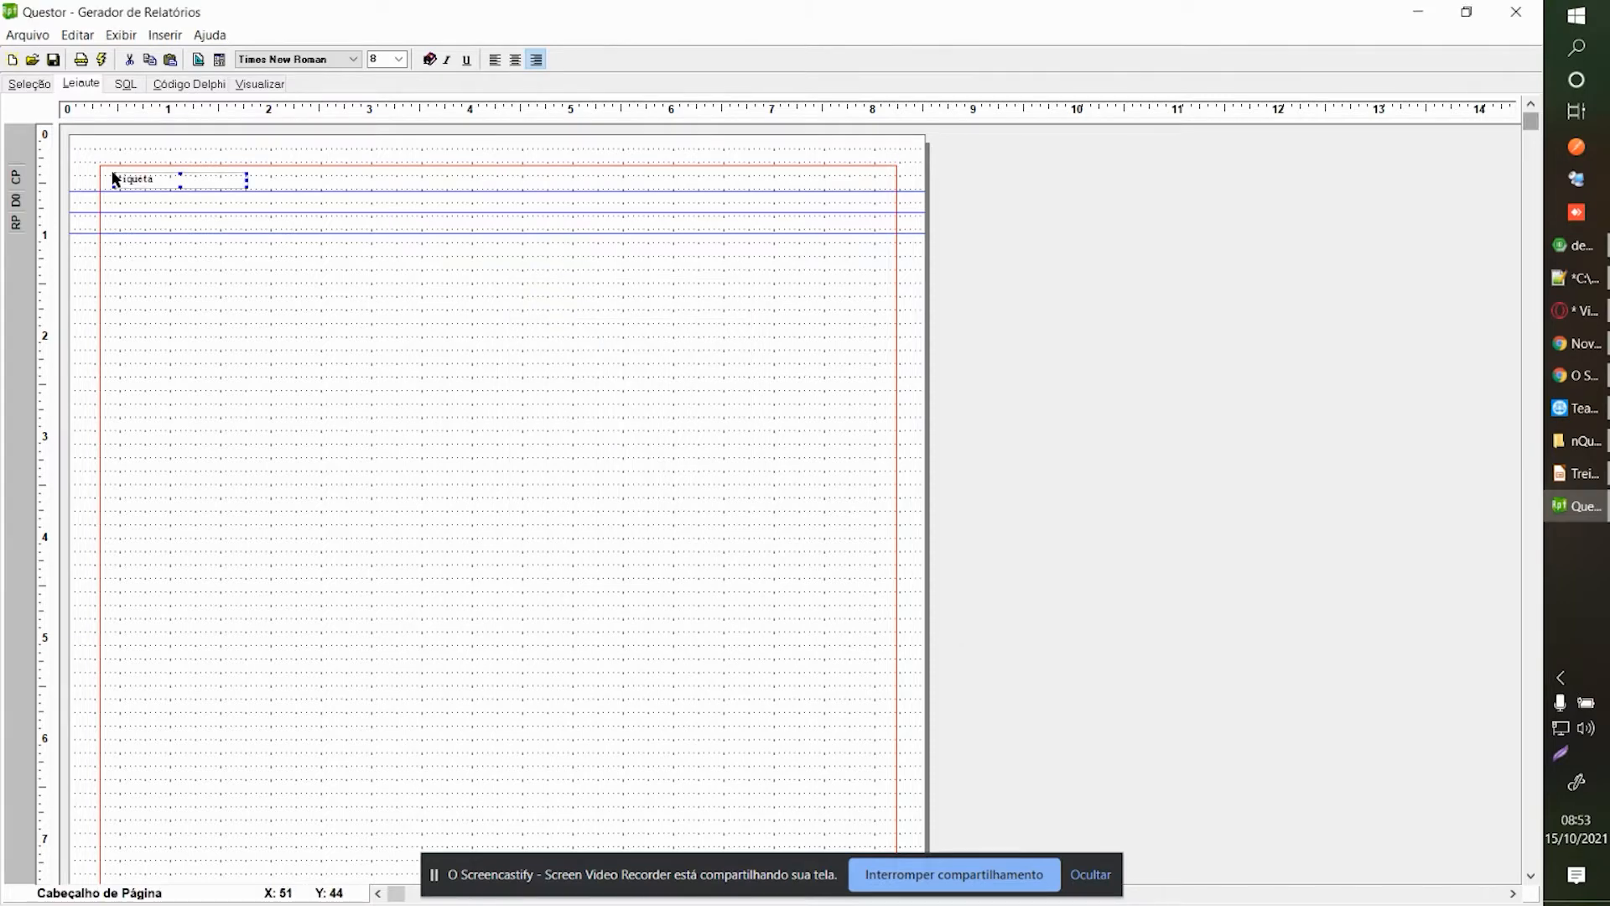
pyautogui.moveTo(127, 191); pyautogui.dragTo(130, 182)
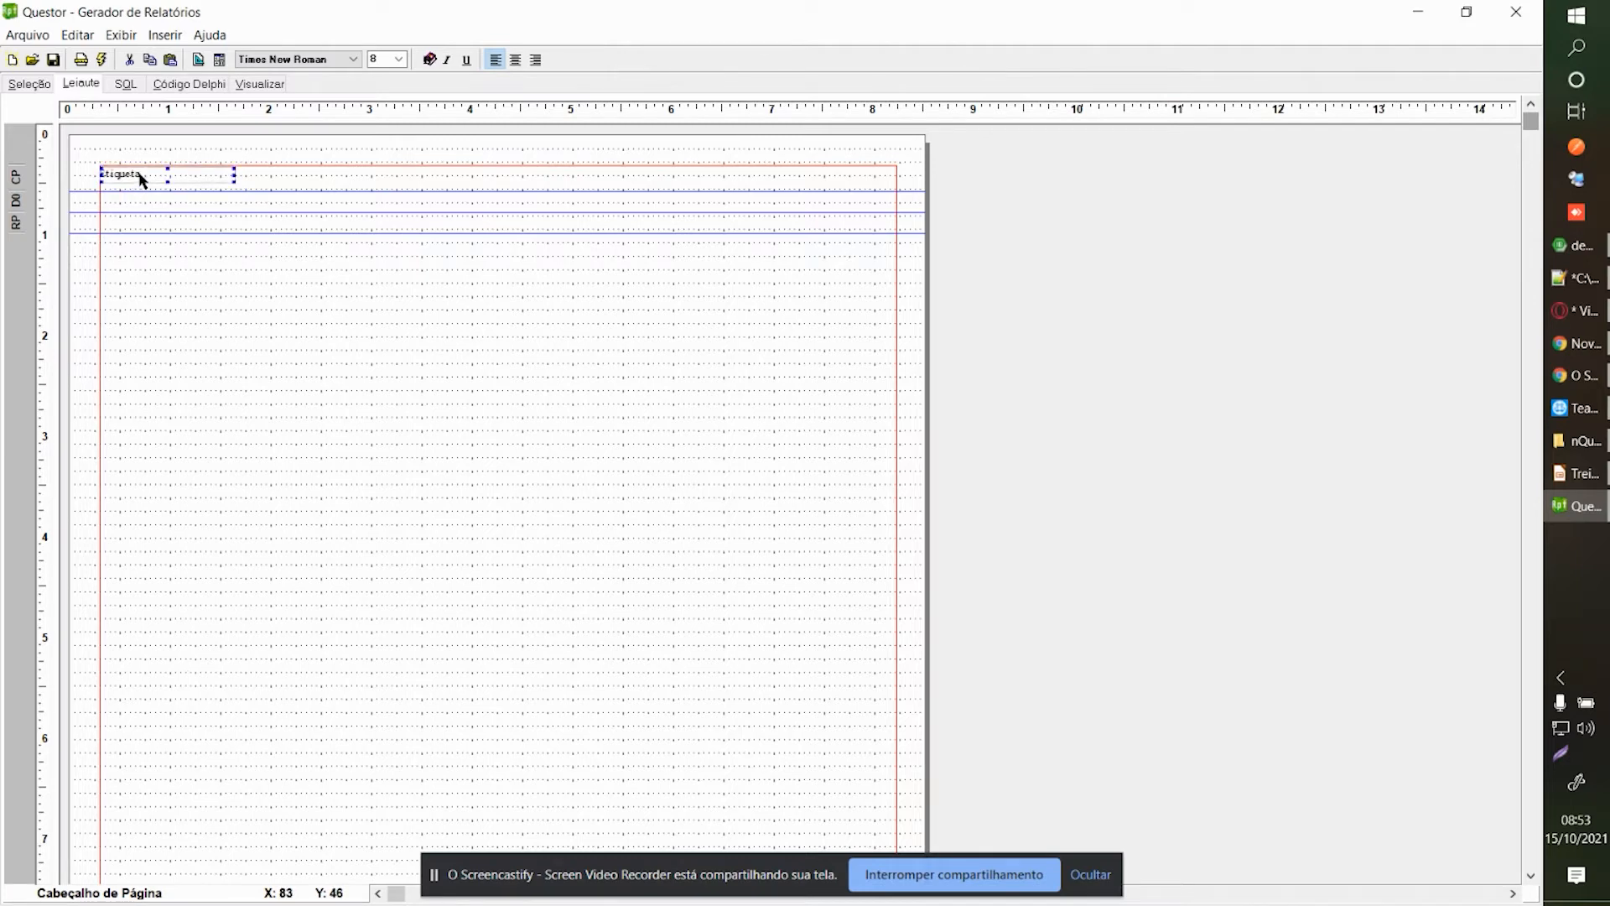
# Set the label caption to 'Empresa: [Step_1.Codigoempresa]' and align it to the left edge.
pyautogui.rightClick(140, 178)
pyautogui.click(180, 247)
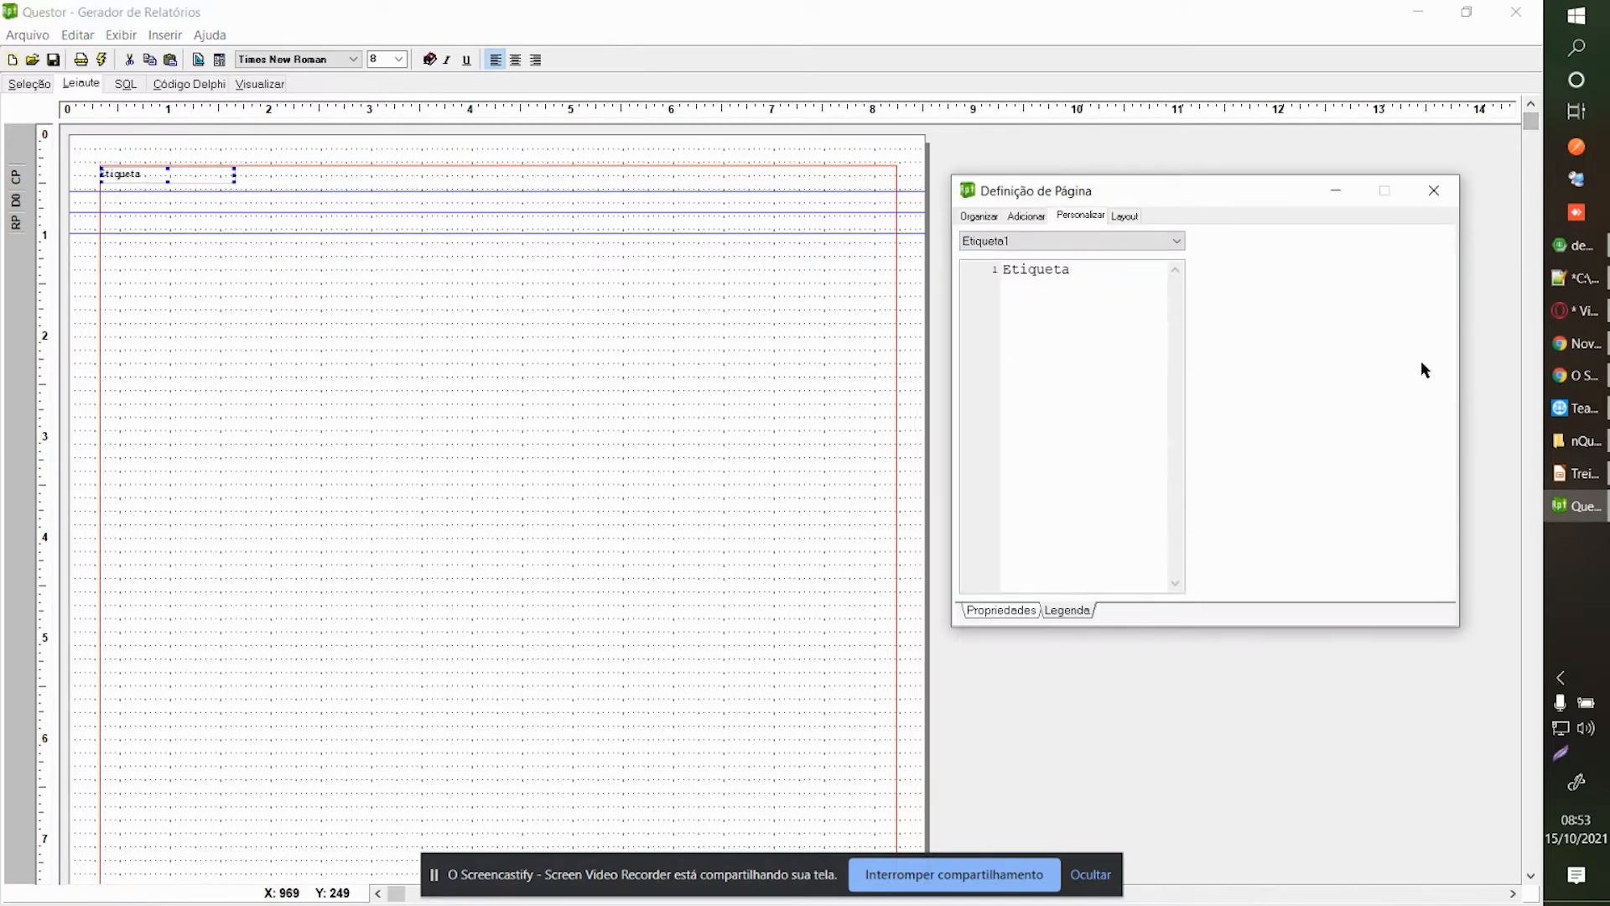
pyautogui.doubleClick(1074, 270)
pyautogui.write('[Step_1.Codigoempr')
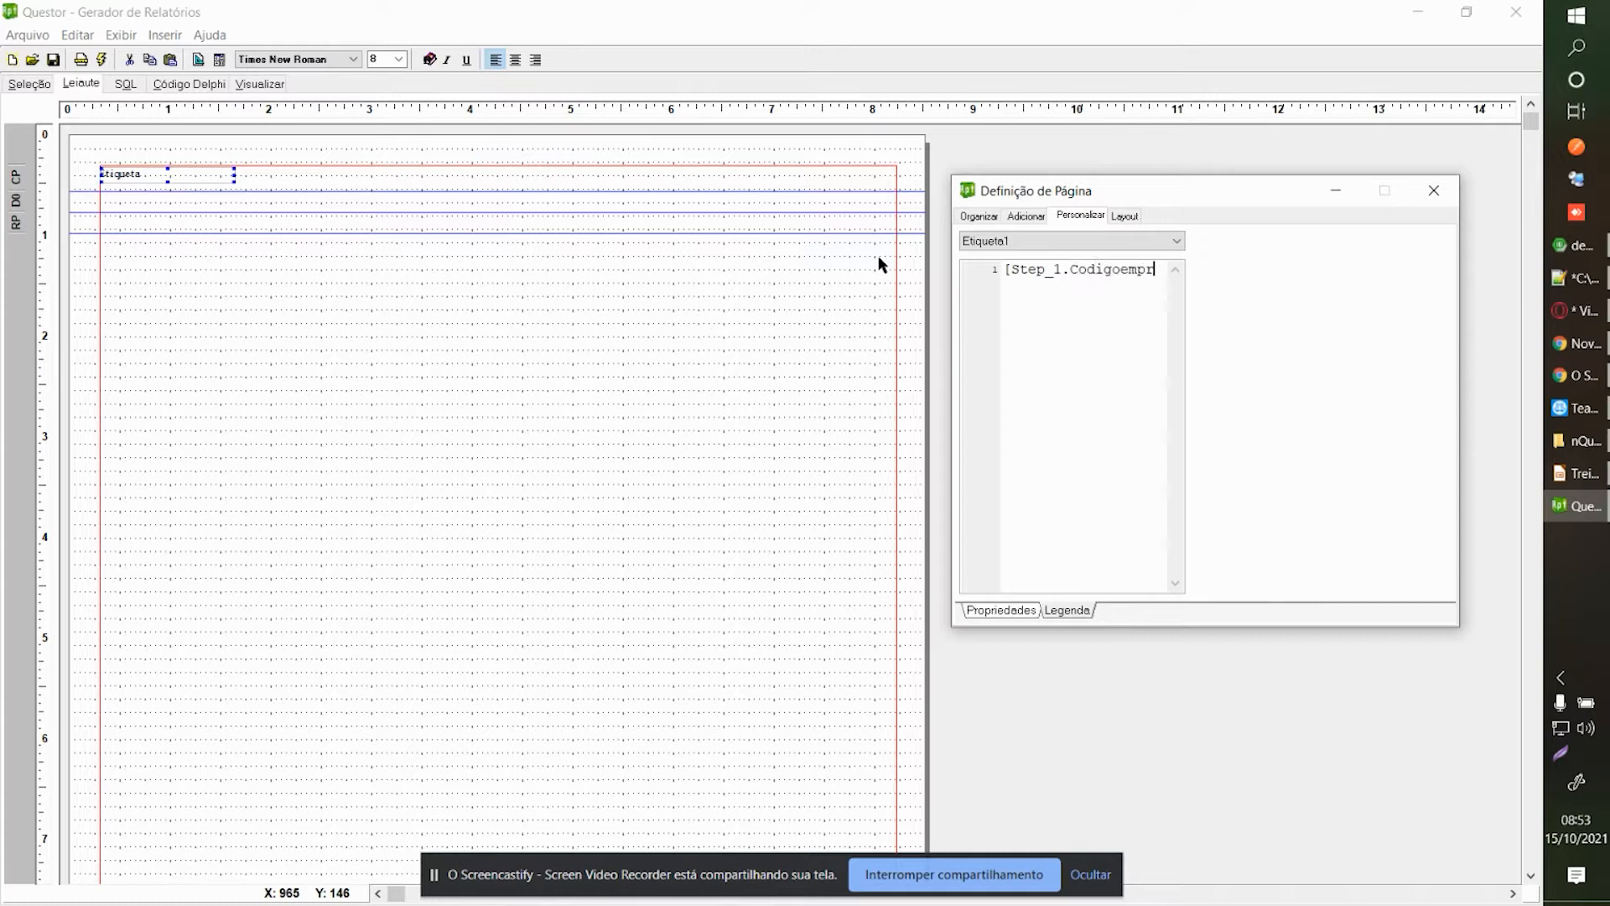
pyautogui.write('esa]')
pyautogui.click(1004, 269)
pyautogui.write('Empresa:')
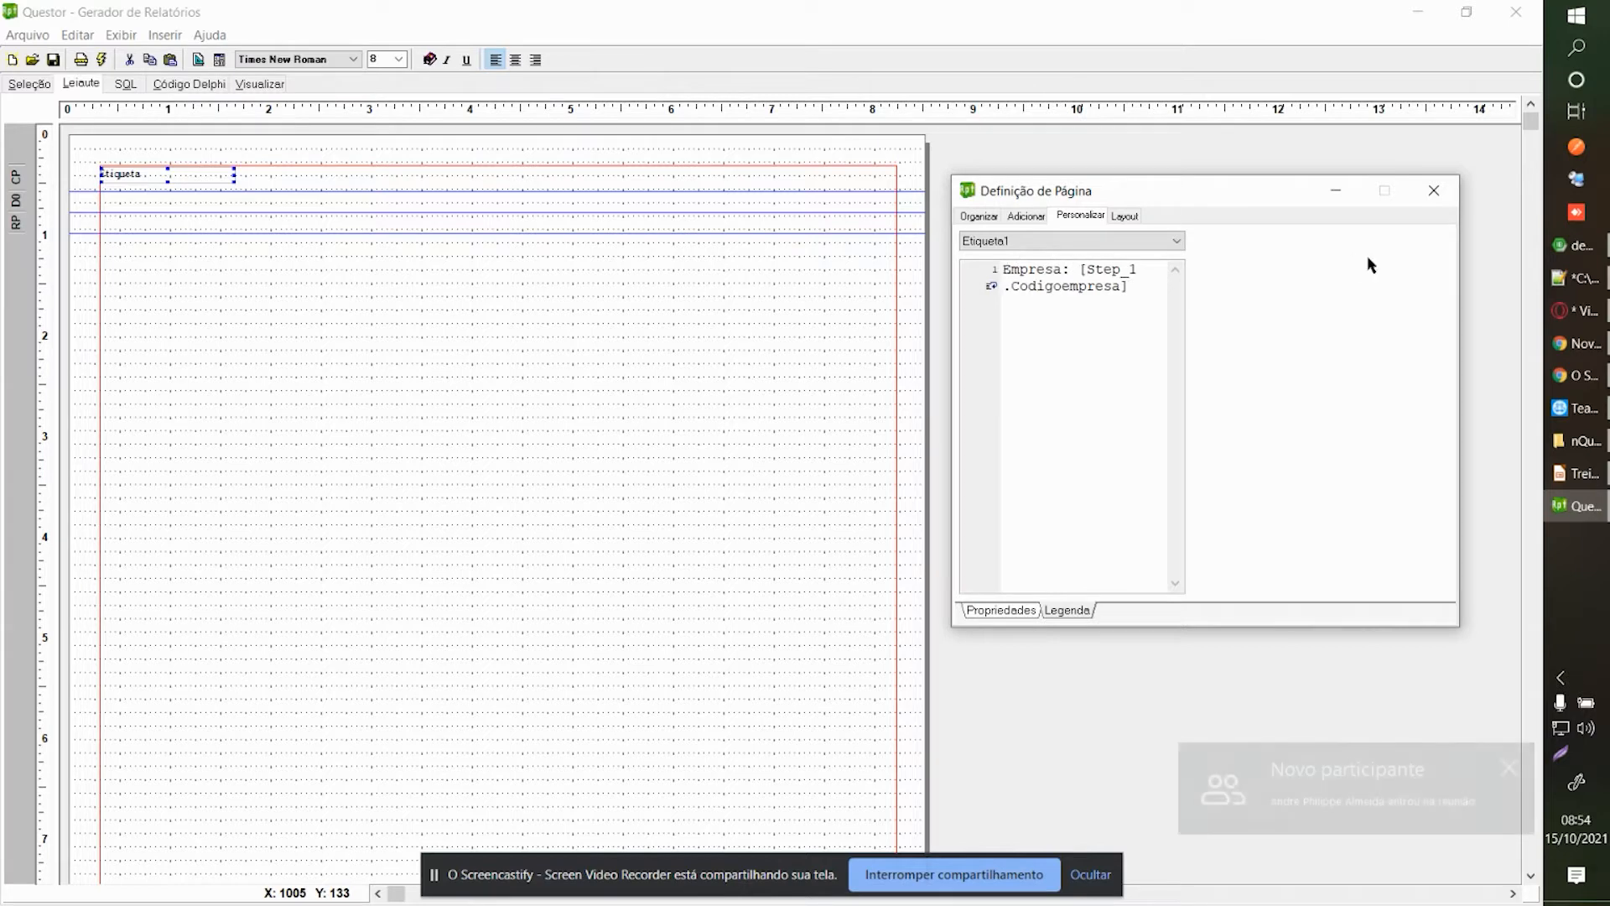
pyautogui.click(1434, 191)
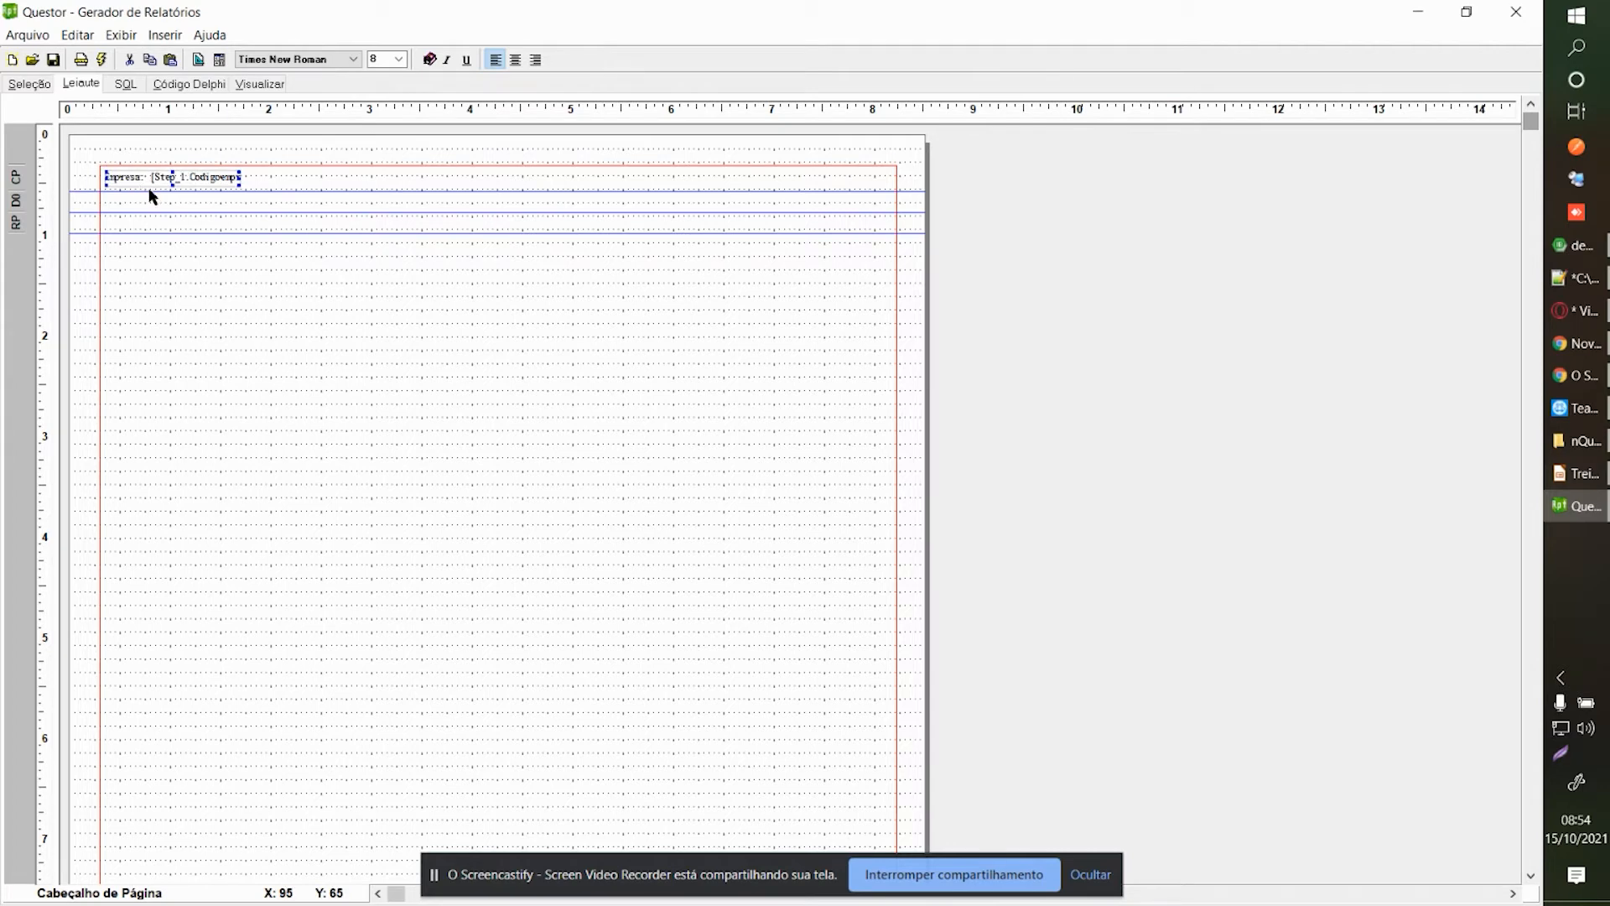
pyautogui.moveTo(236, 179)
pyautogui.mouseDown()
pyautogui.moveTo(215, 181)
pyautogui.moveTo(249, 202)
pyautogui.mouseUp()
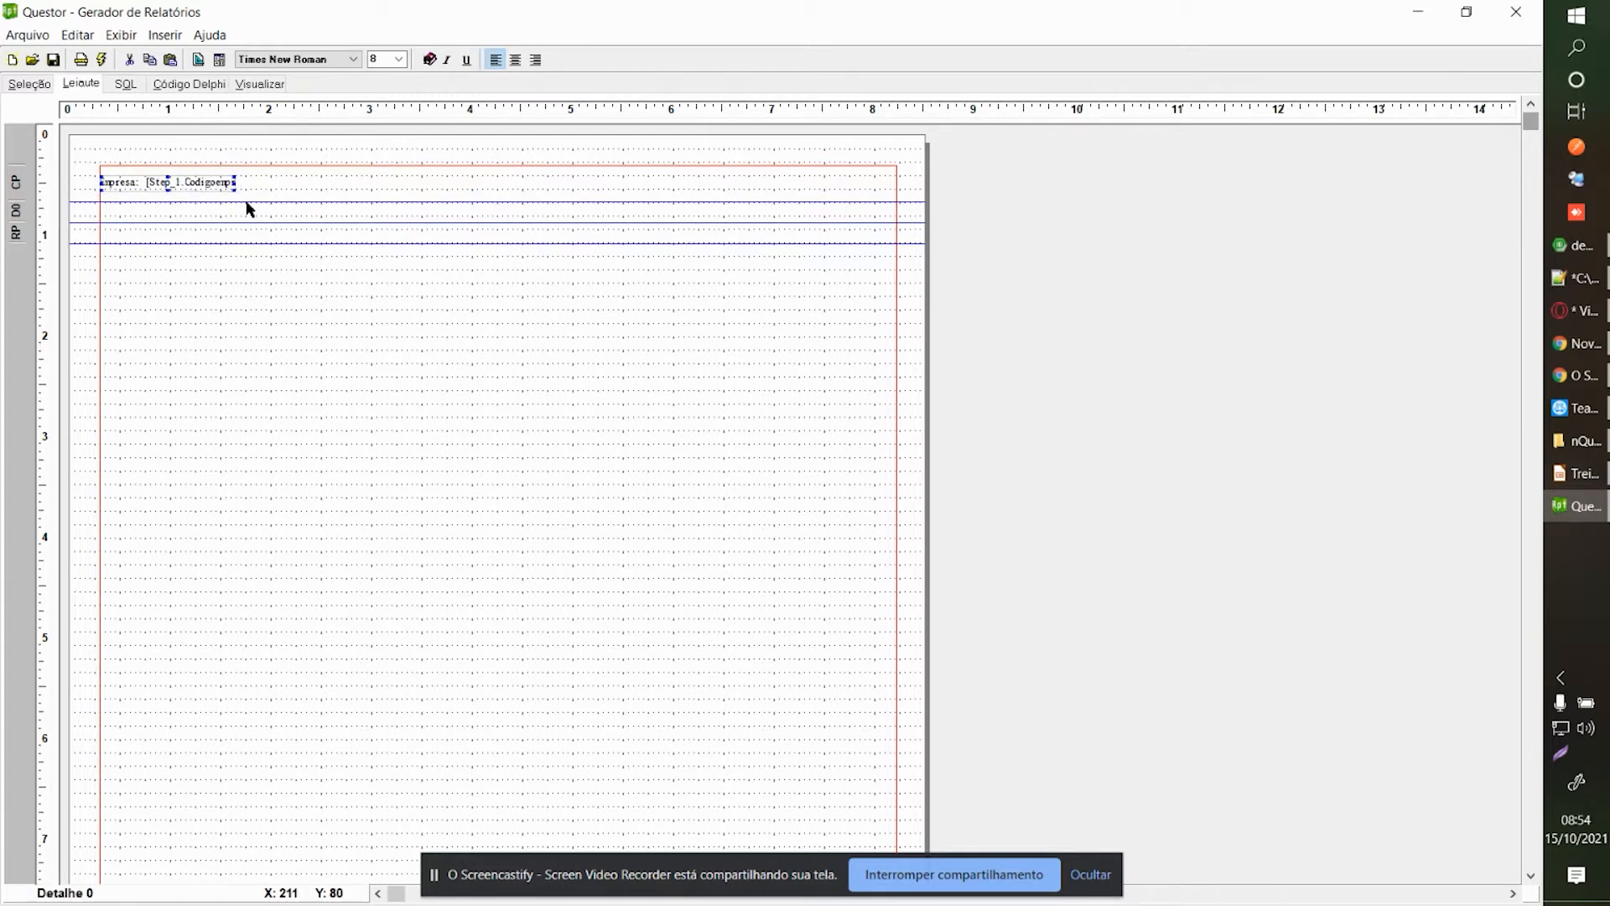
# Enlarge the page header band and place a new label below the company line.
pyautogui.moveTo(247, 201); pyautogui.dragTo(248, 193)
pyautogui.rightClick(234, 200)
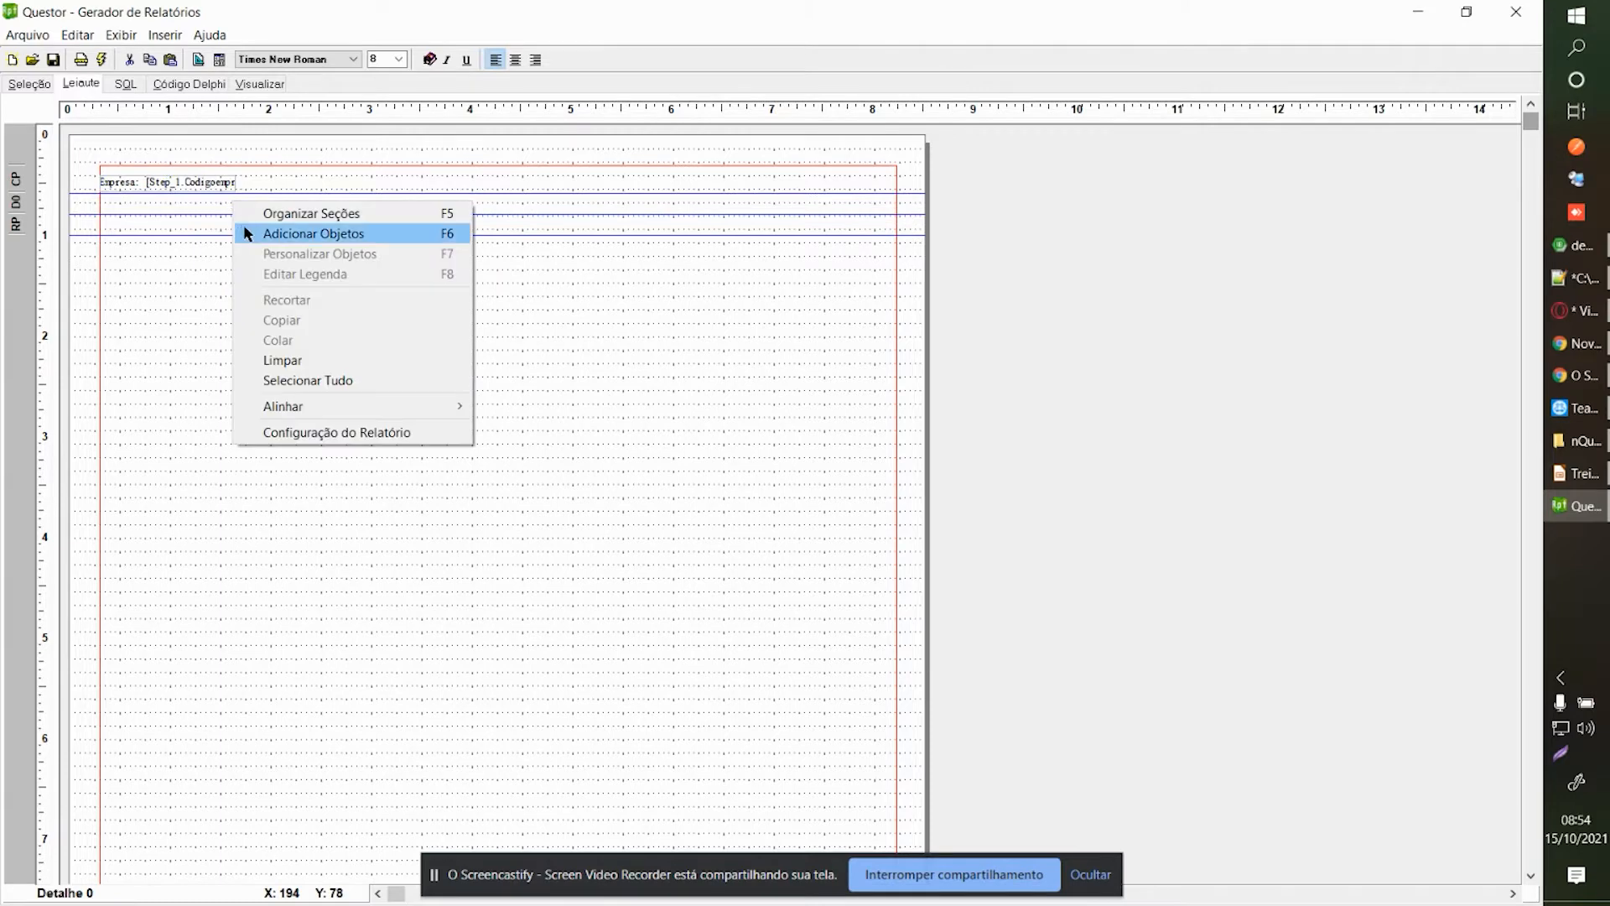
pyautogui.click(245, 233)
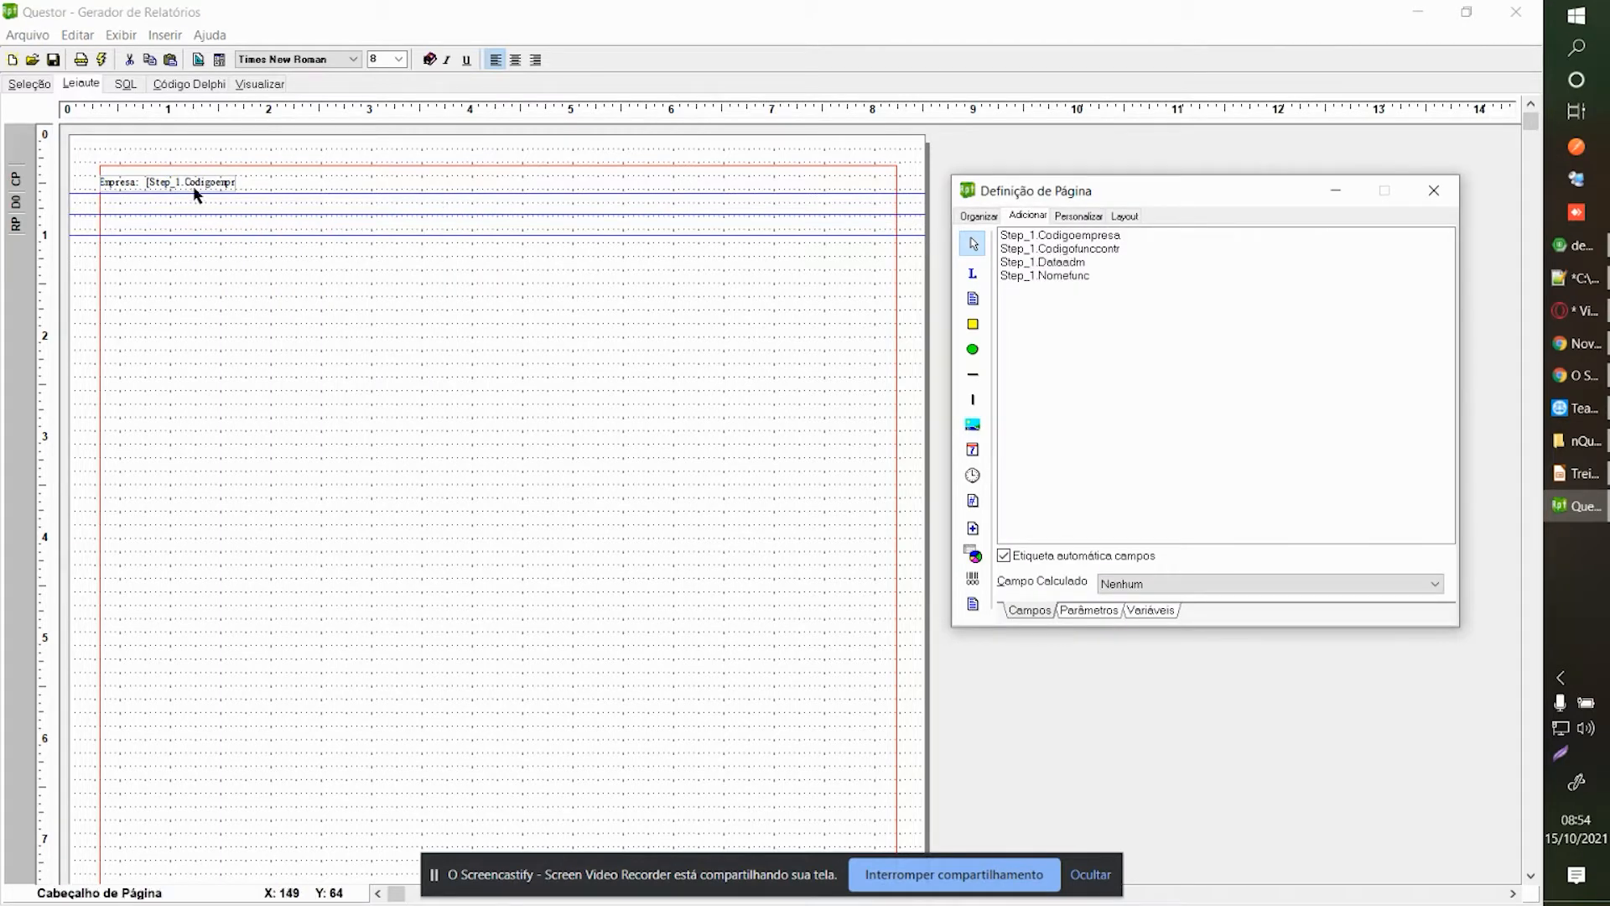
pyautogui.moveTo(256, 193); pyautogui.dragTo(254, 220)
pyautogui.rightClick(249, 210)
pyautogui.click(270, 233)
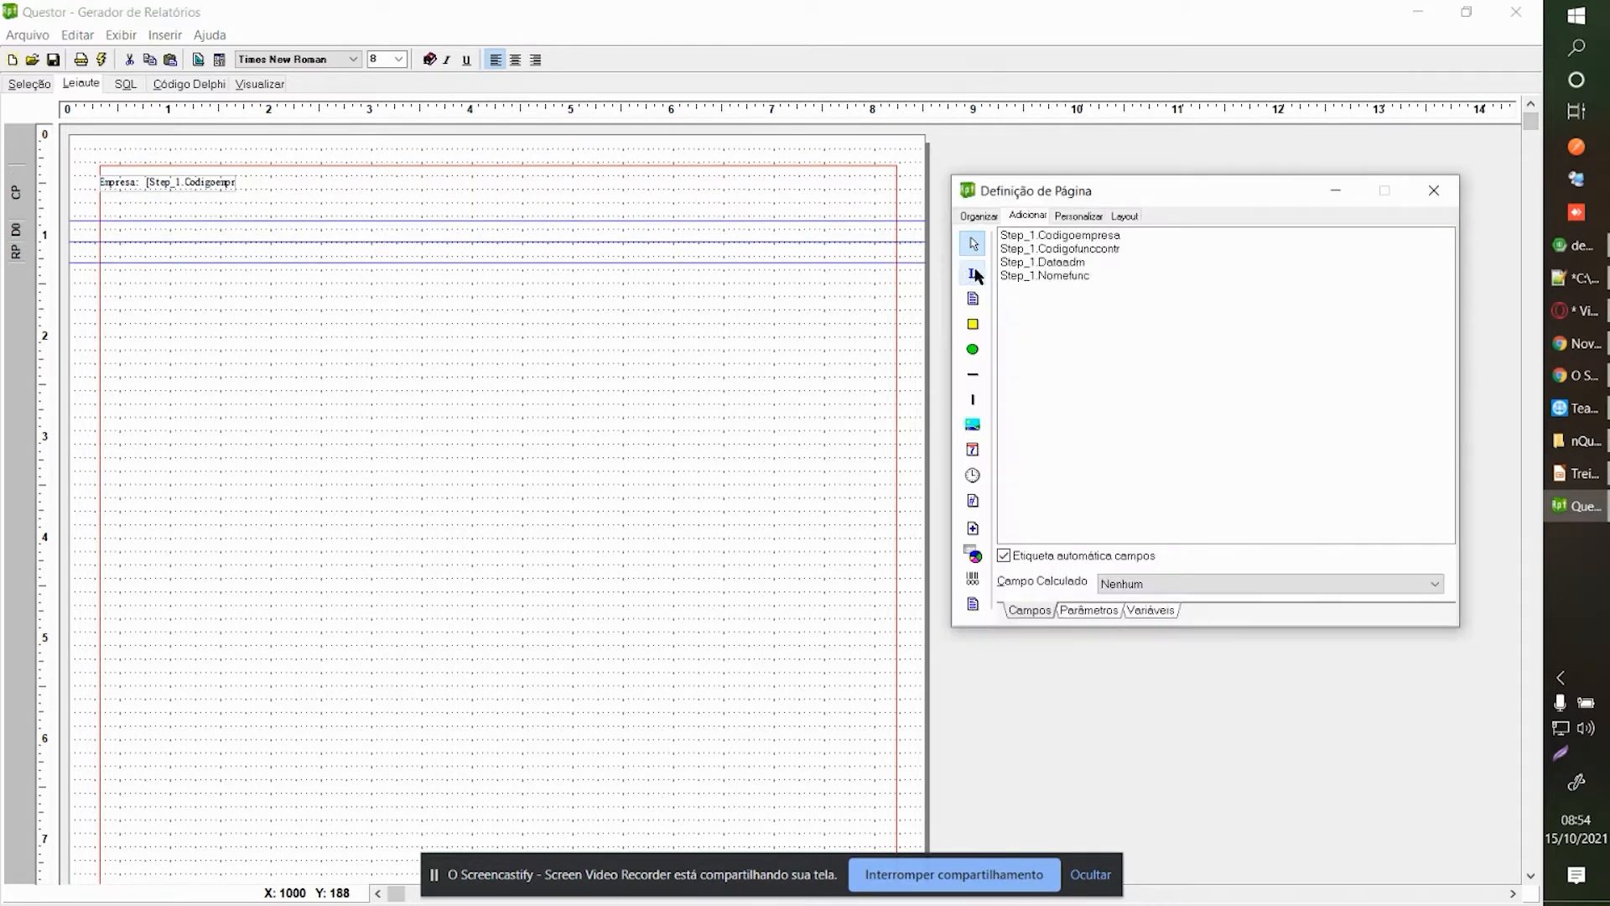
pyautogui.click(973, 274)
pyautogui.click(116, 207)
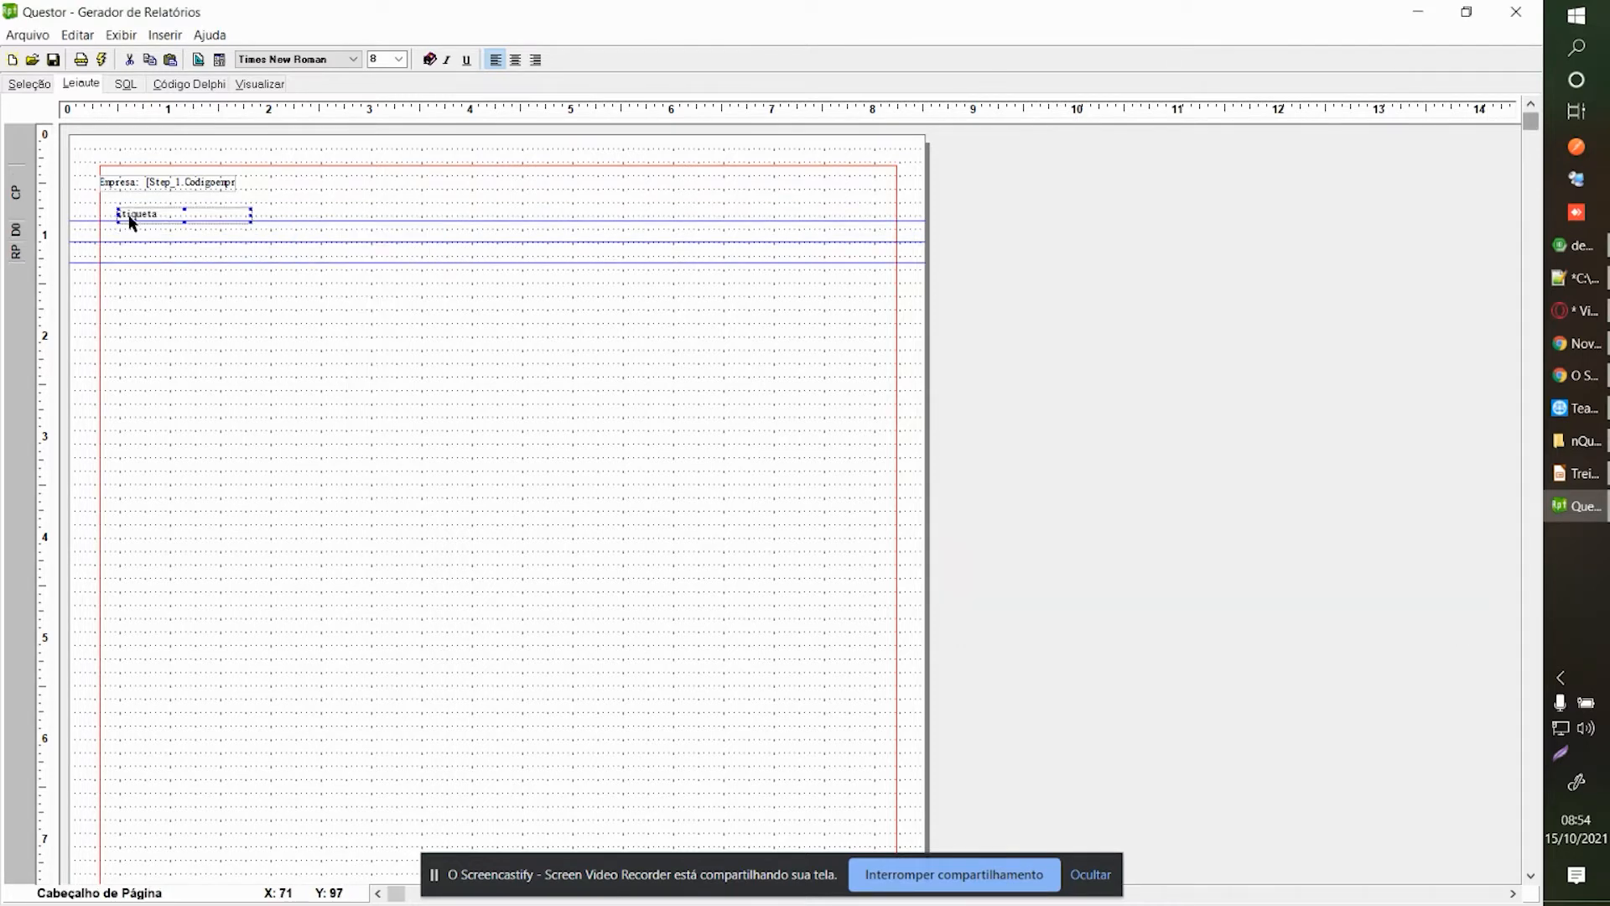
# Caption the label 'Cod. Funcionario', narrow it to fit and centre its text.
pyautogui.rightClick(119, 214)
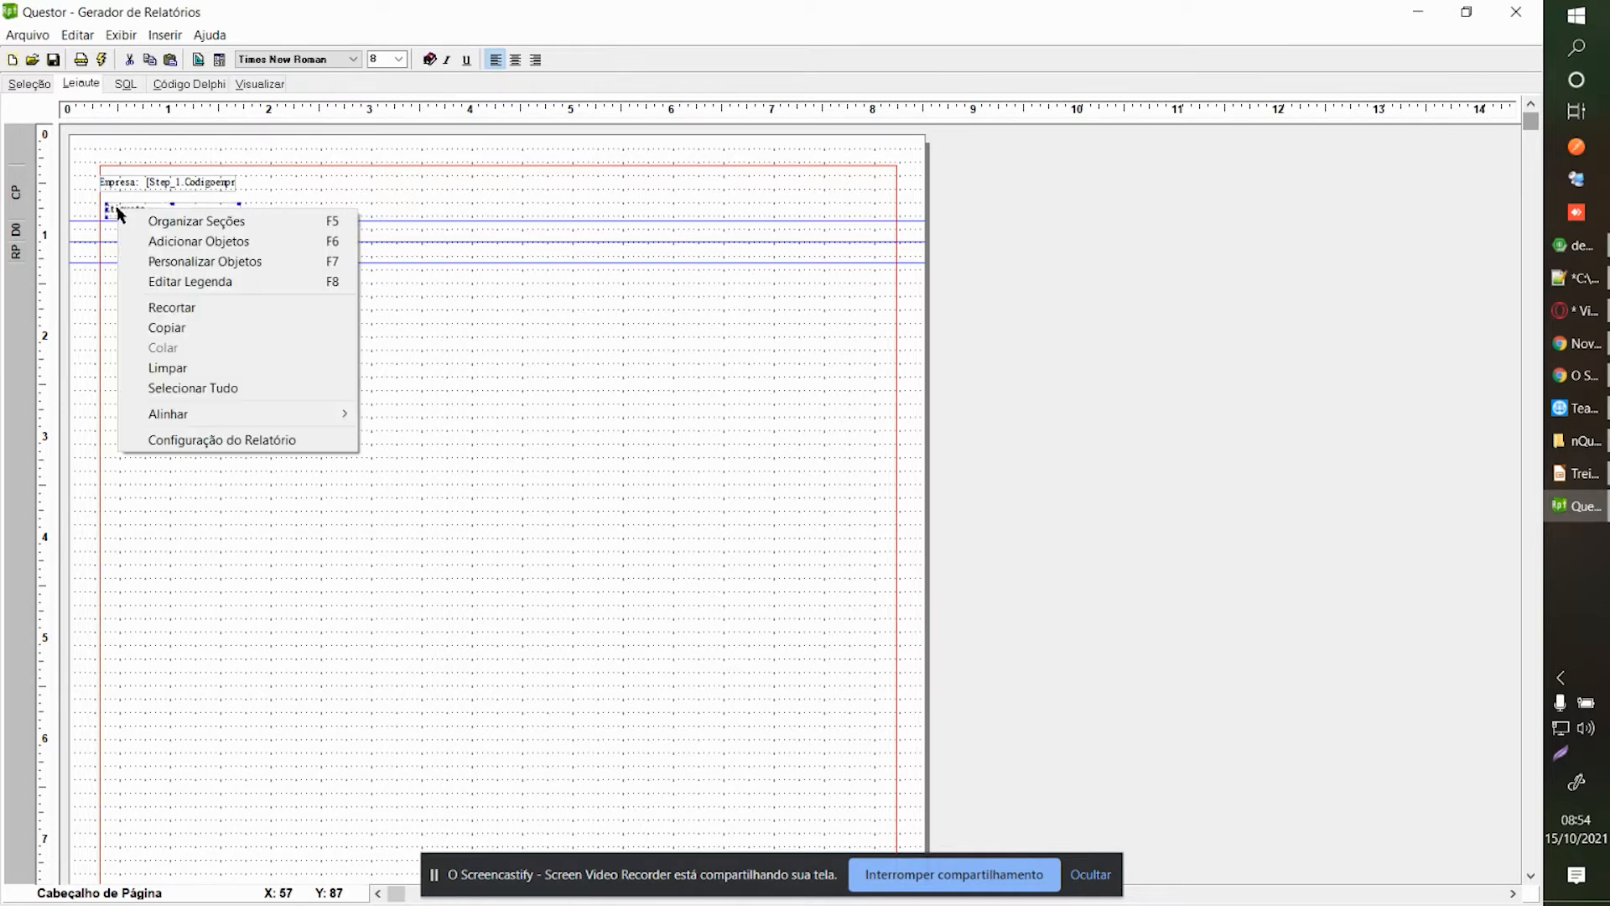
pyautogui.click(183, 277)
pyautogui.write('C')
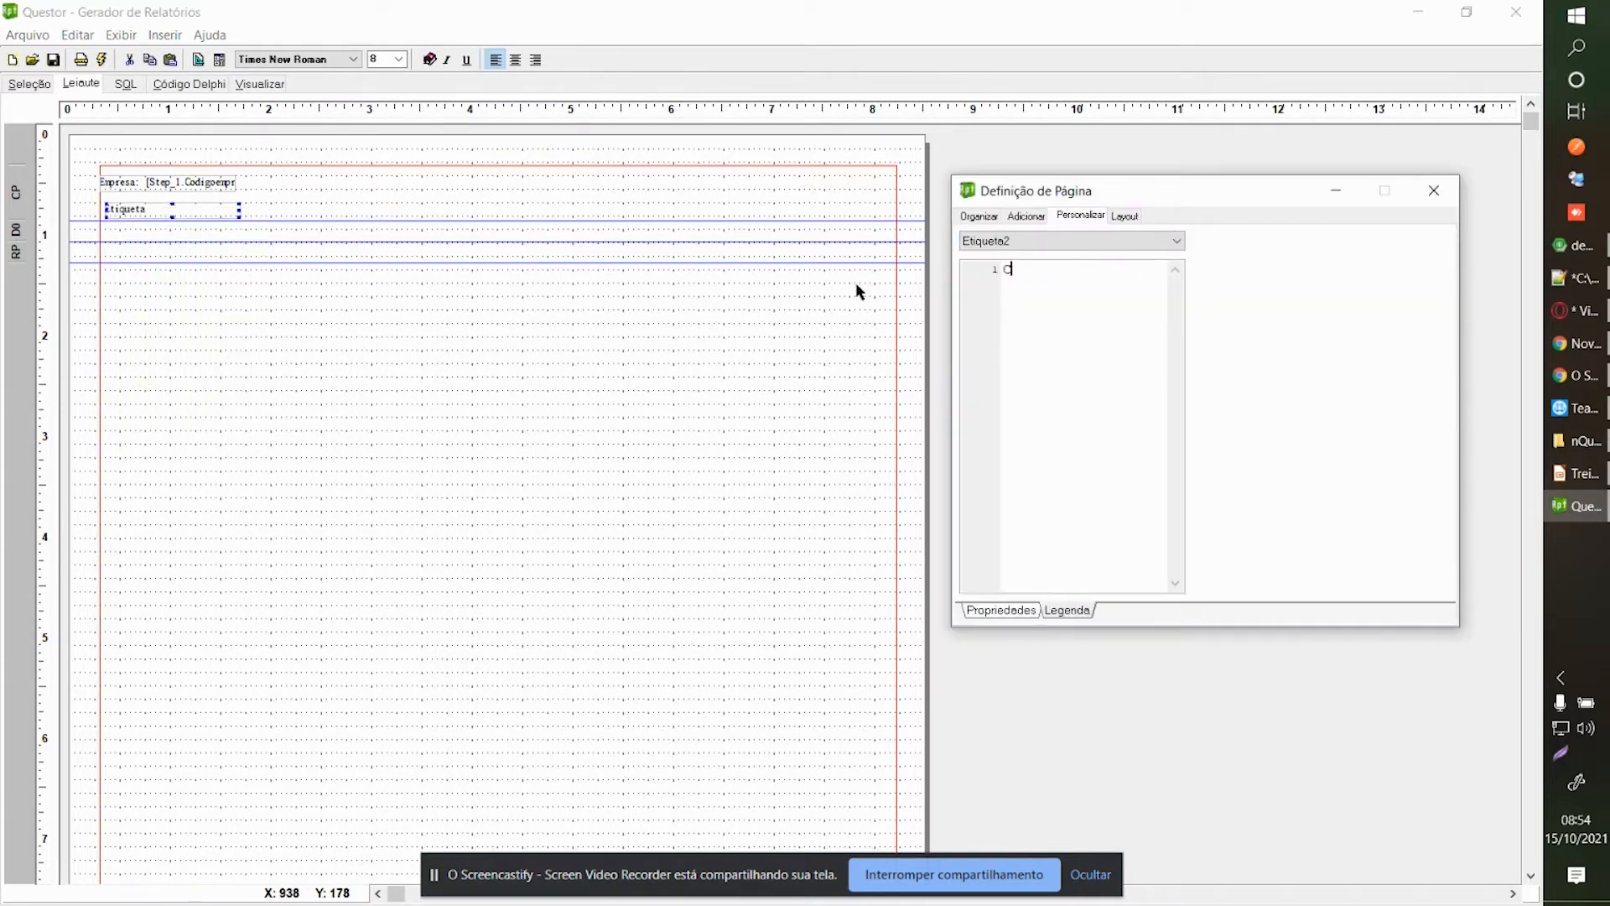
pyautogui.write('od. Funcionario')
pyautogui.click(1433, 191)
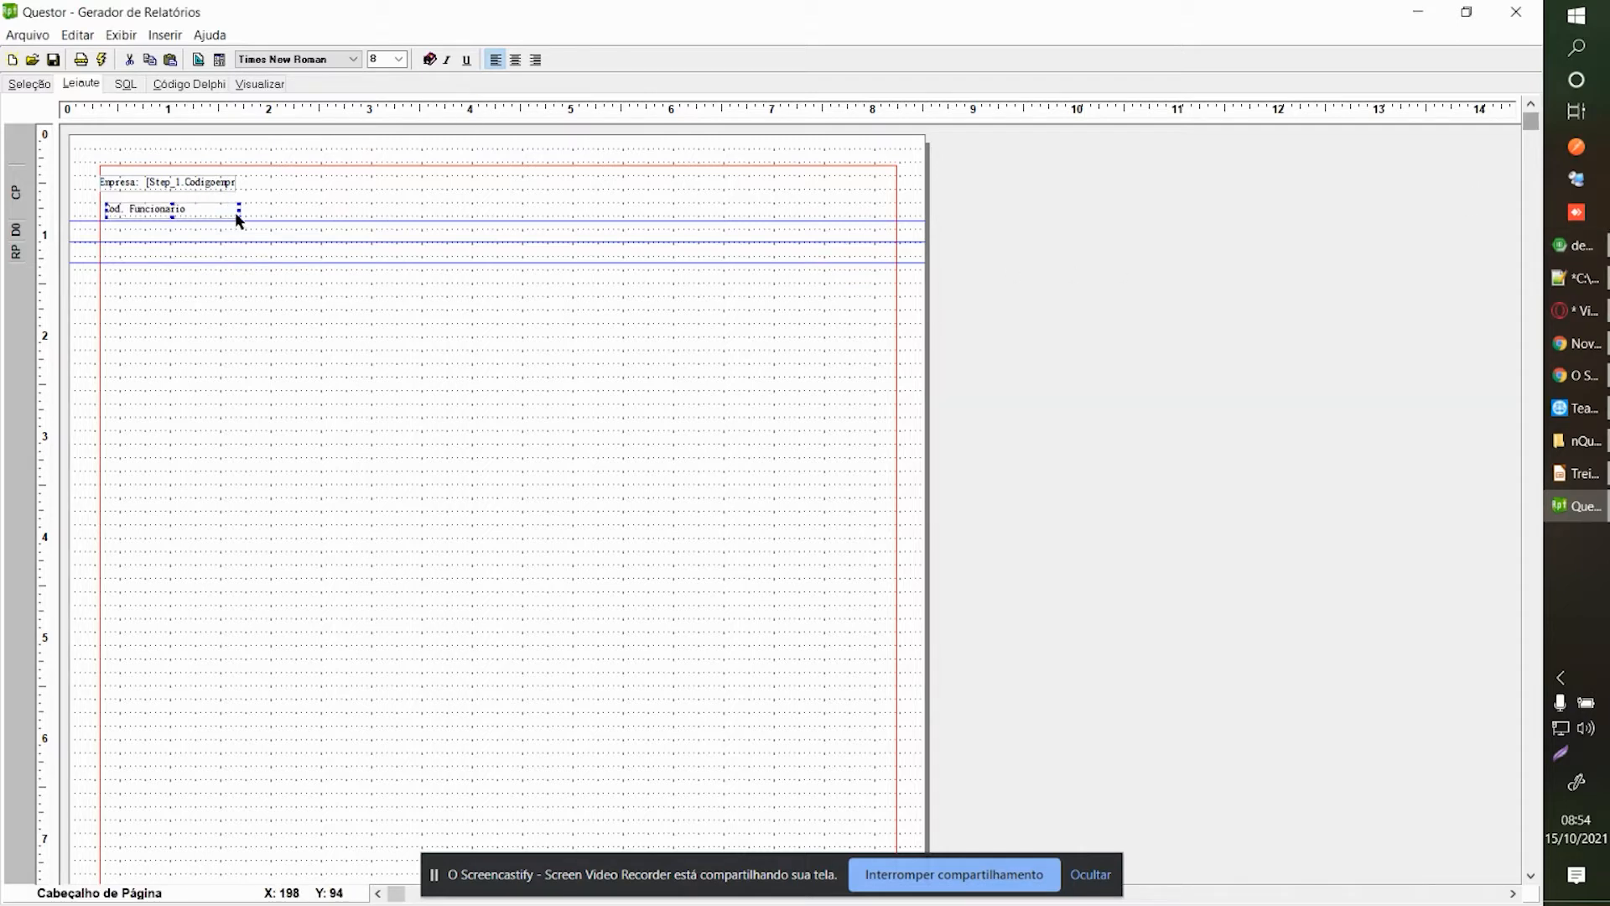
pyautogui.moveTo(239, 208); pyautogui.dragTo(194, 209)
pyautogui.click(515, 61)
# Add a second label beside Cod. Funcionario captioned 'Nome' and widen it.
pyautogui.click(349, 279)
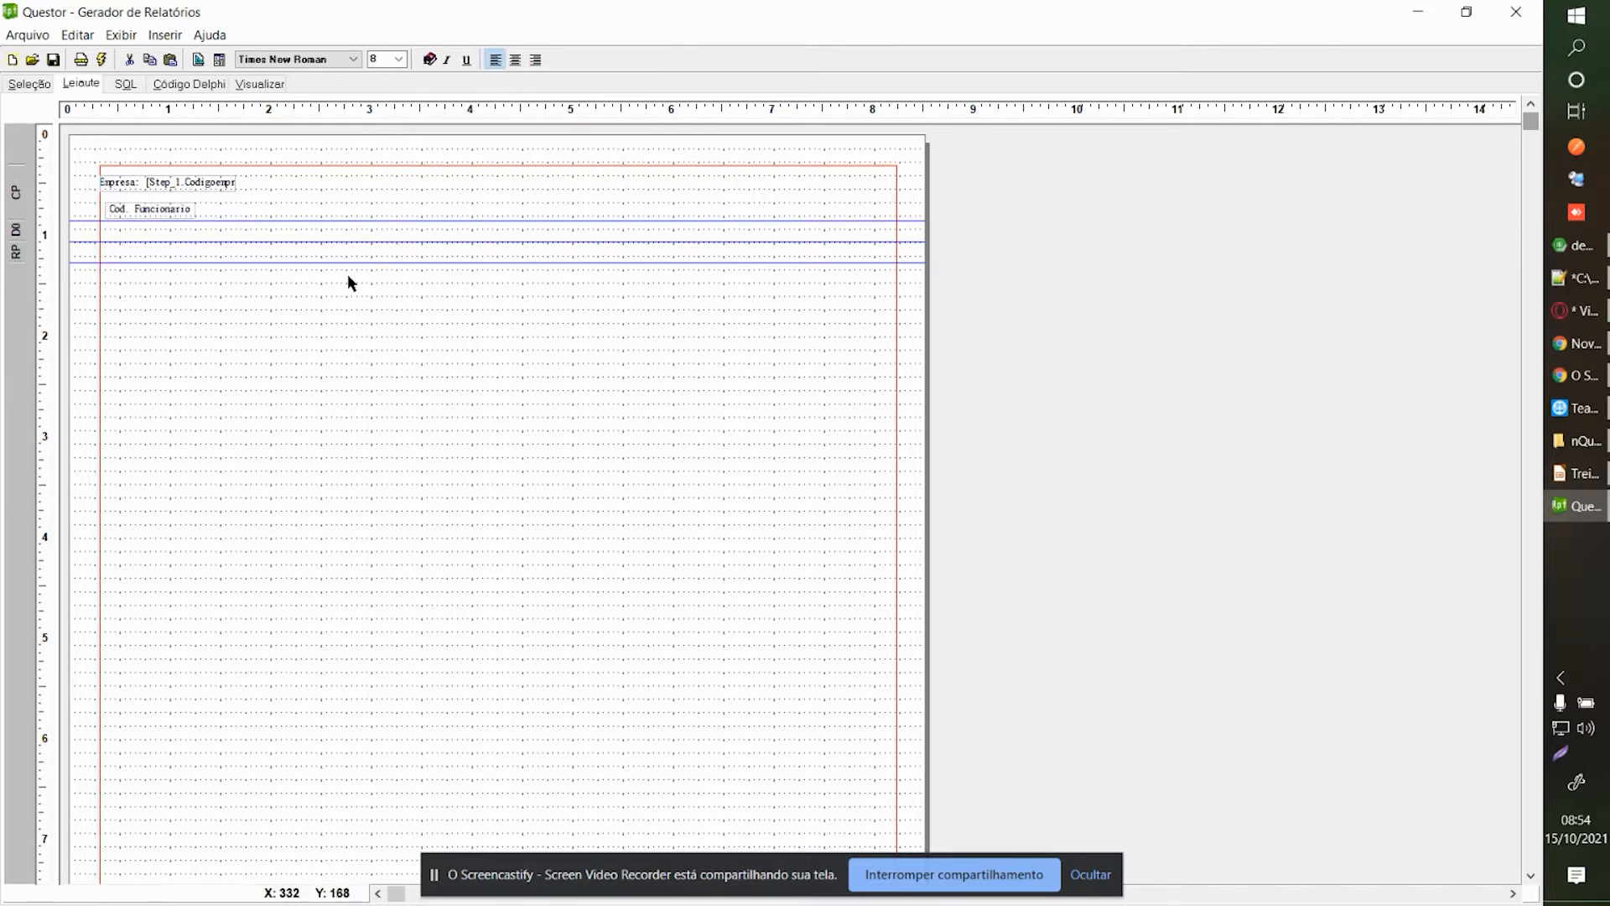
pyautogui.rightClick(348, 278)
pyautogui.click(418, 310)
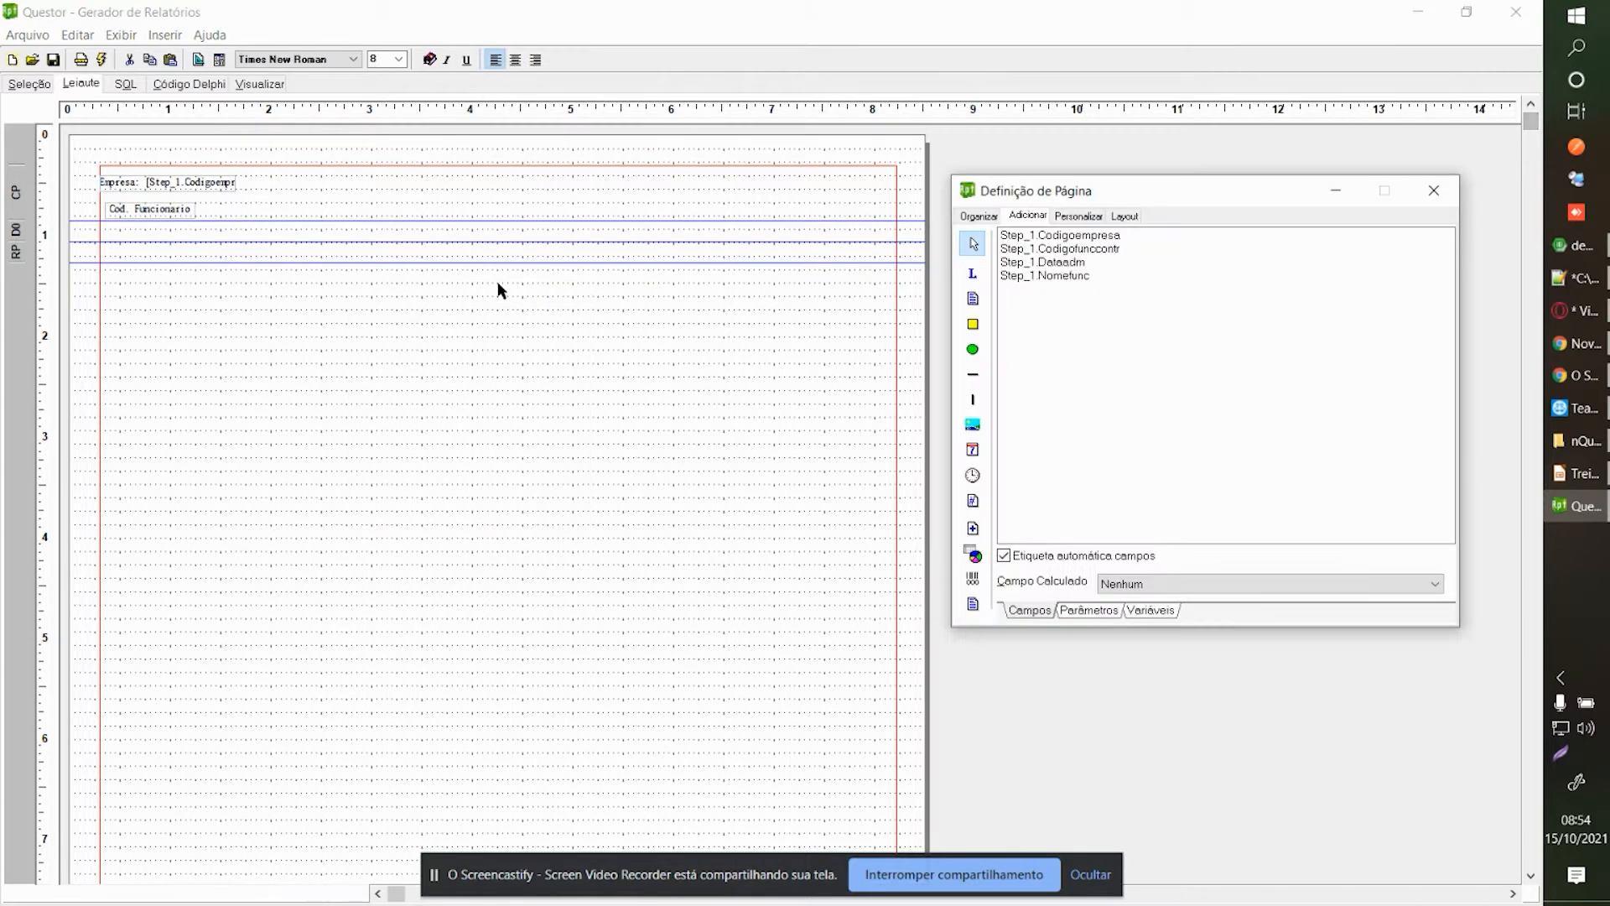
pyautogui.click(1434, 191)
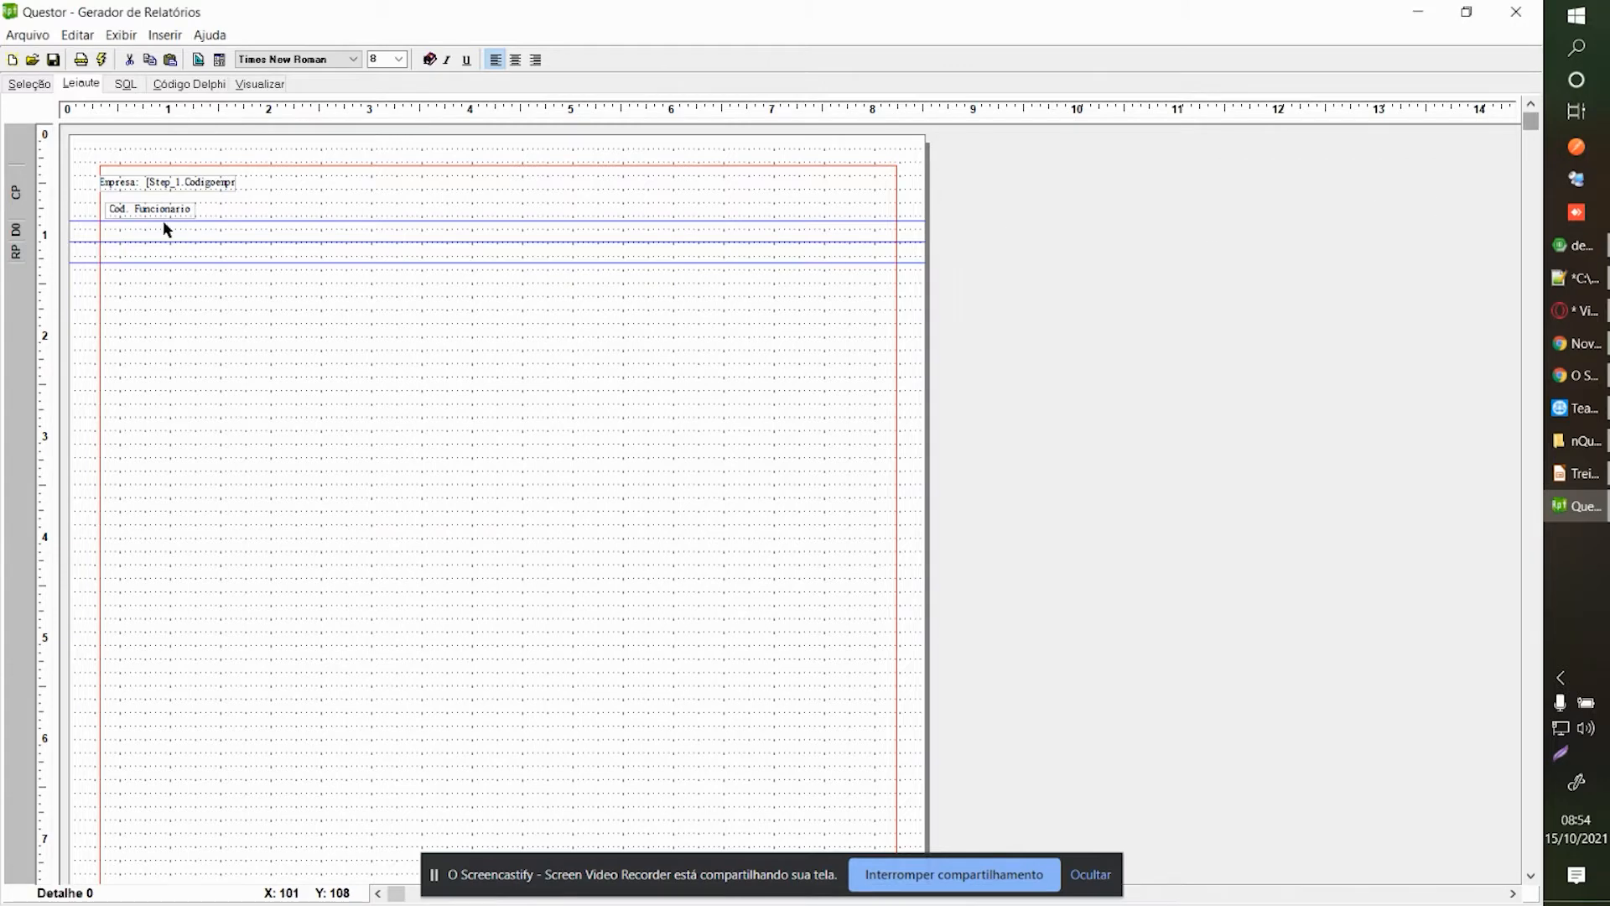
pyautogui.rightClick(195, 210)
pyautogui.click(224, 244)
pyautogui.click(973, 275)
pyautogui.click(208, 206)
pyautogui.click(208, 210)
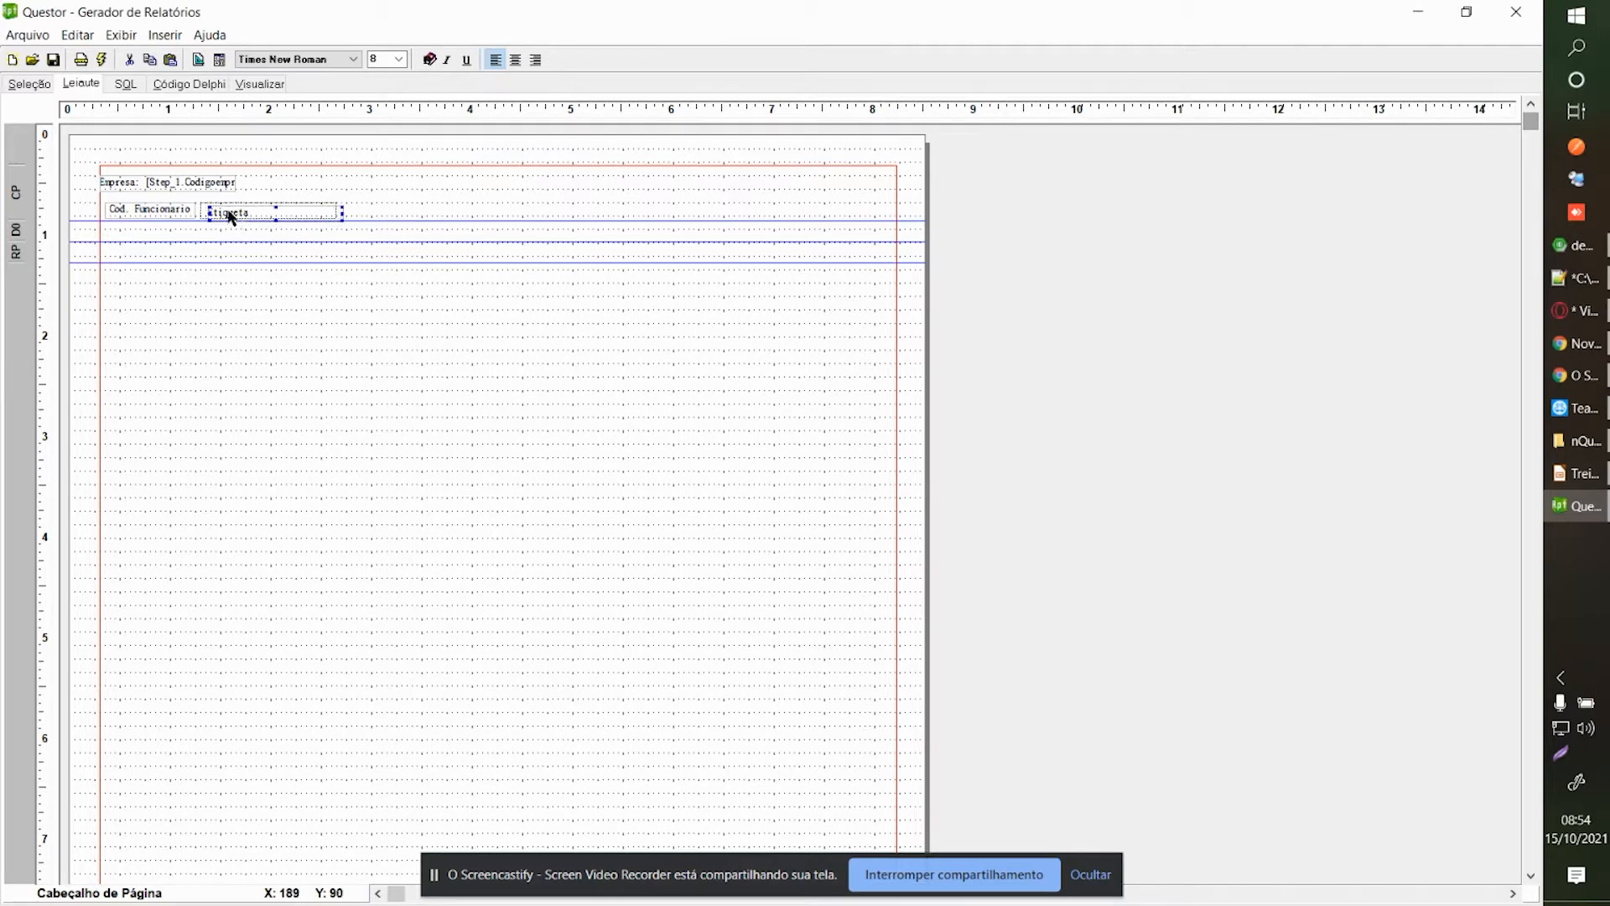
pyautogui.rightClick(230, 215)
pyautogui.click(317, 281)
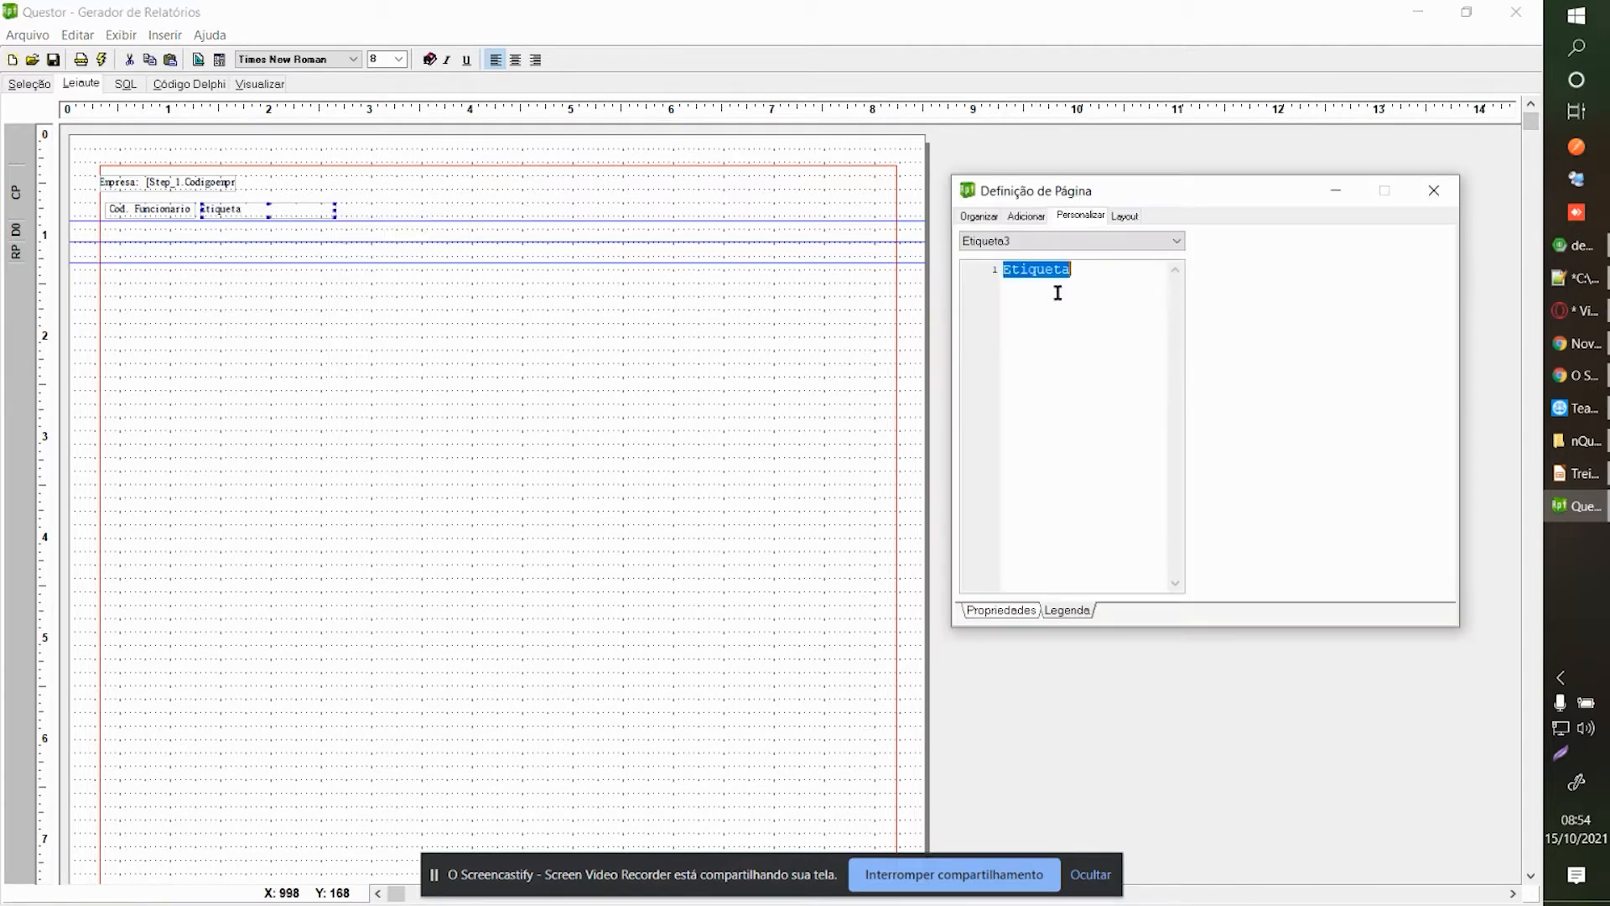
pyautogui.write('Nome')
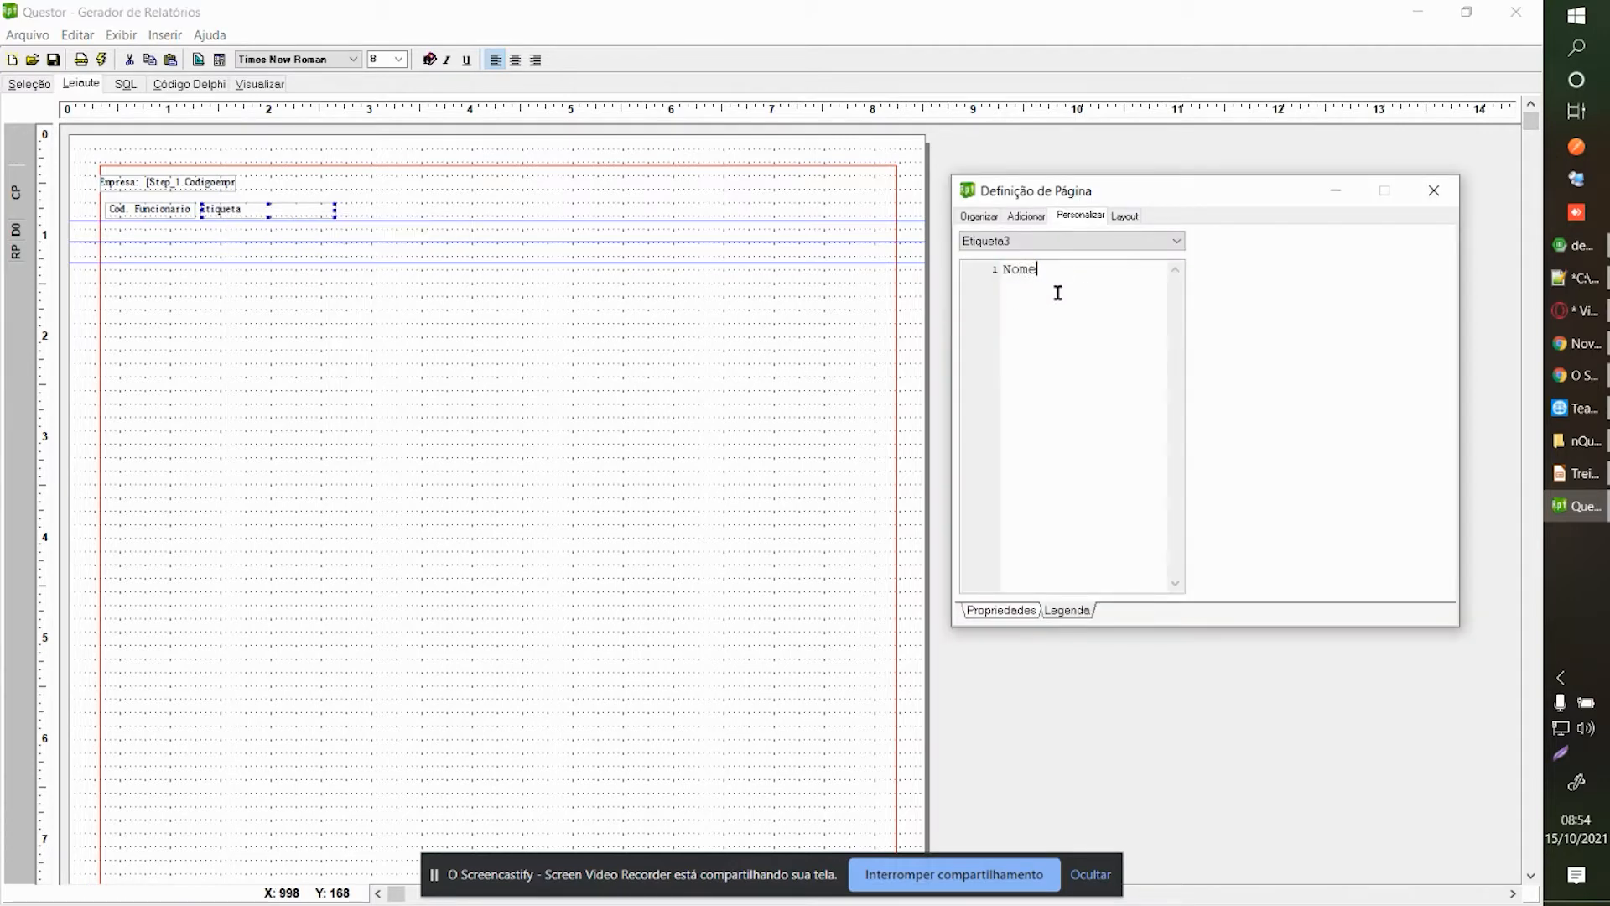
pyautogui.click(1434, 190)
pyautogui.moveTo(335, 209); pyautogui.dragTo(375, 209)
# Add a third label right of Nome captioned 'Data ADM'.
pyautogui.rightClick(401, 216)
pyautogui.click(427, 246)
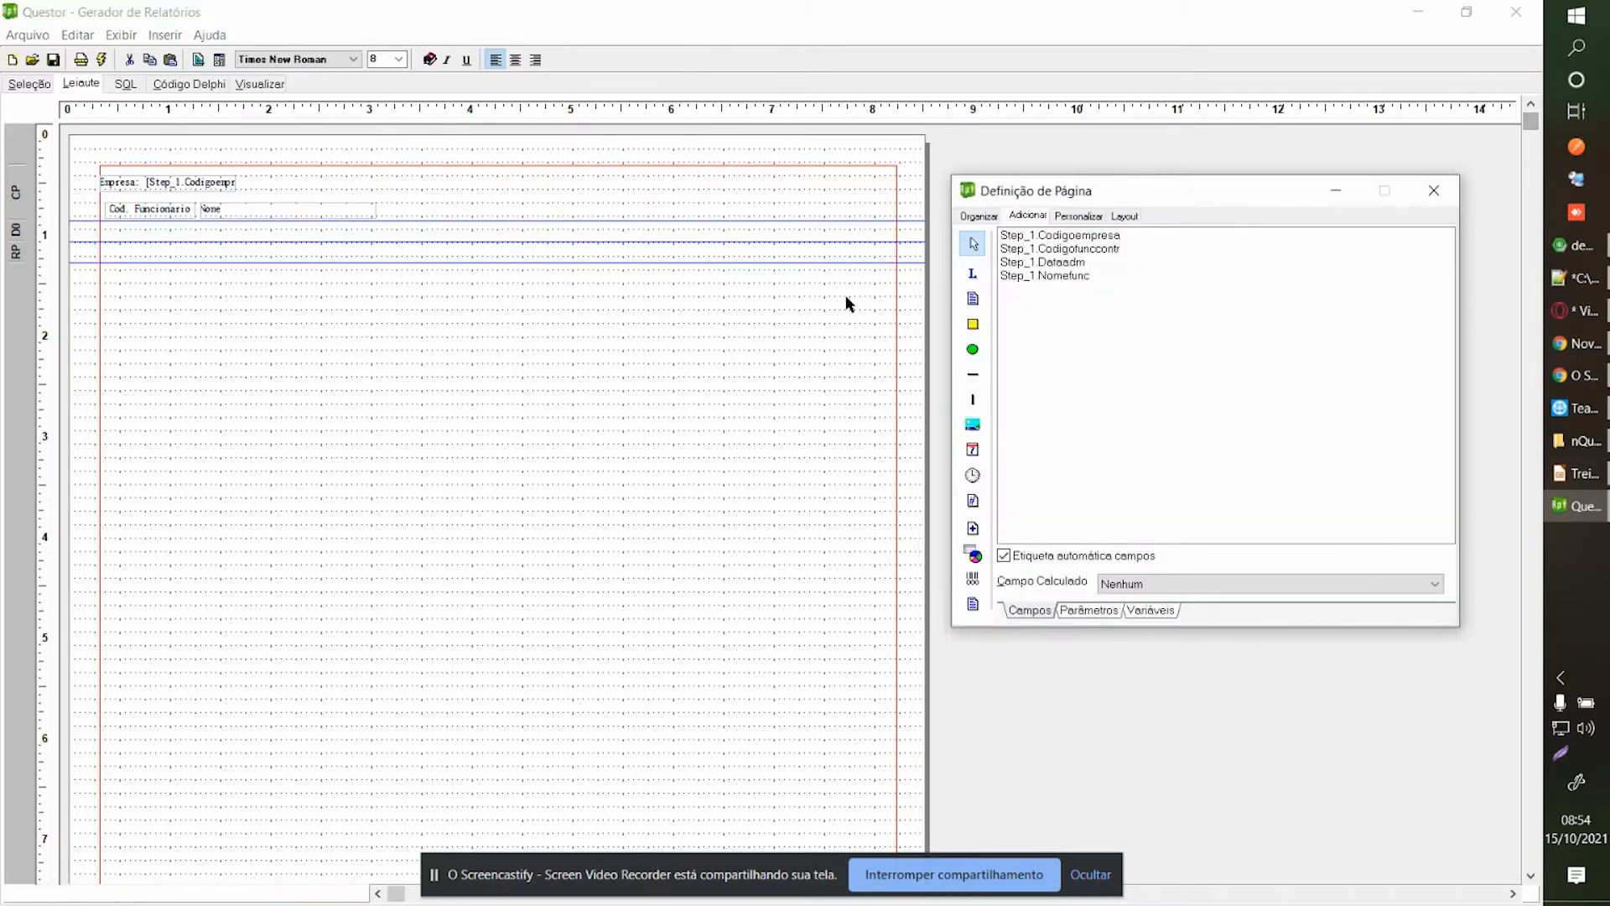
pyautogui.click(387, 208)
pyautogui.moveTo(400, 216); pyautogui.dragTo(397, 217)
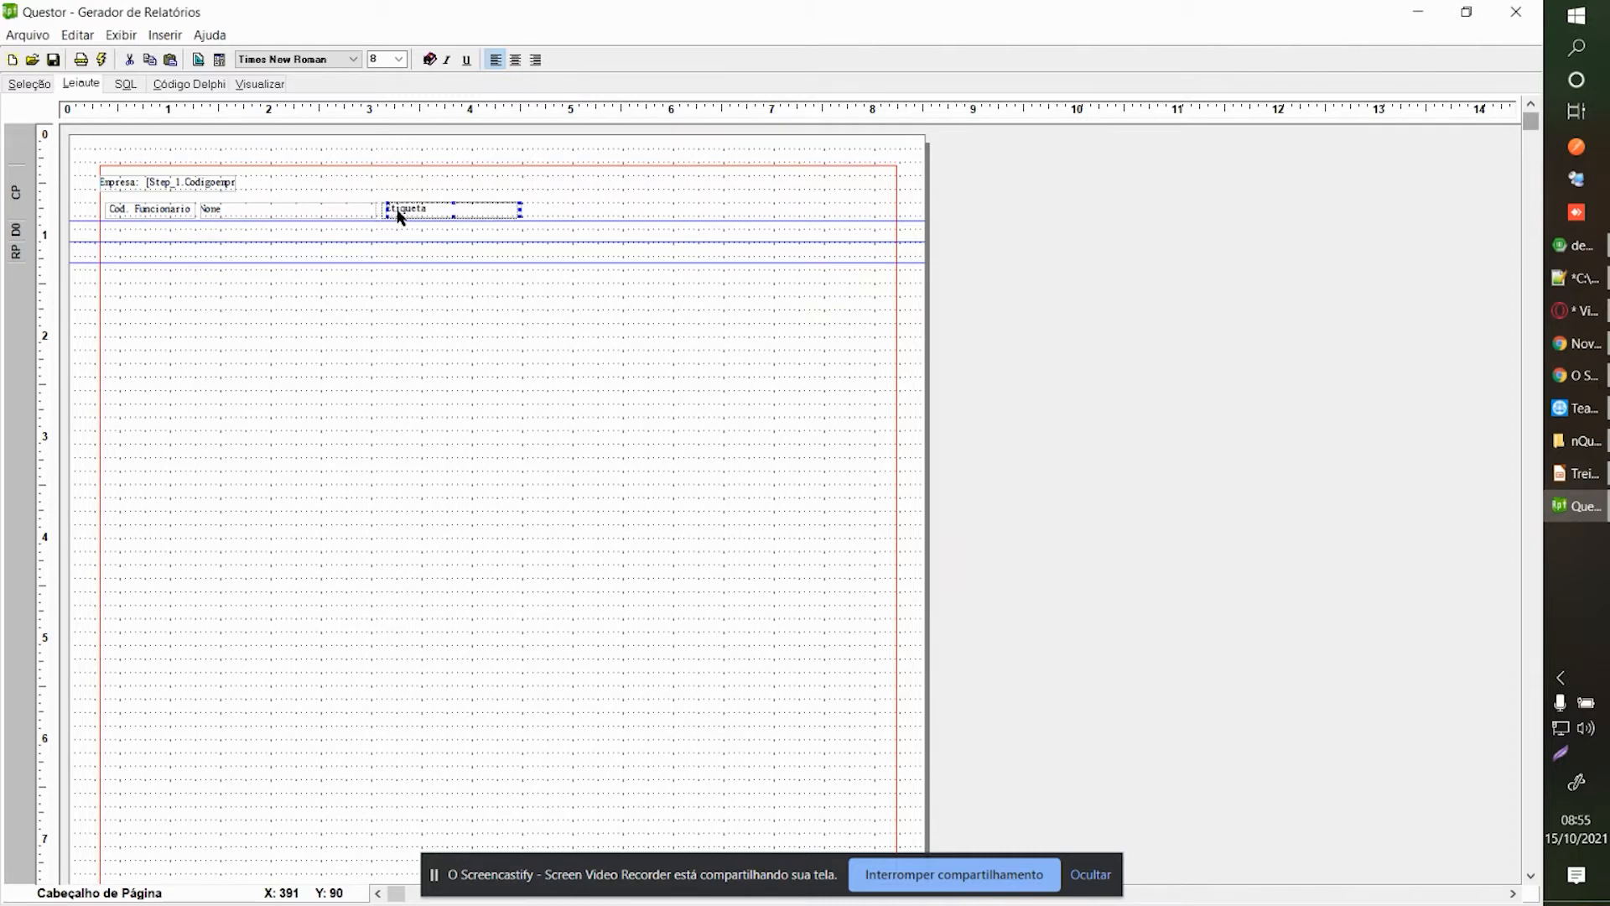
pyautogui.rightClick(397, 216)
pyautogui.click(434, 263)
pyautogui.moveTo(1069, 277); pyautogui.dragTo(956, 280)
pyautogui.write('Data ADM')
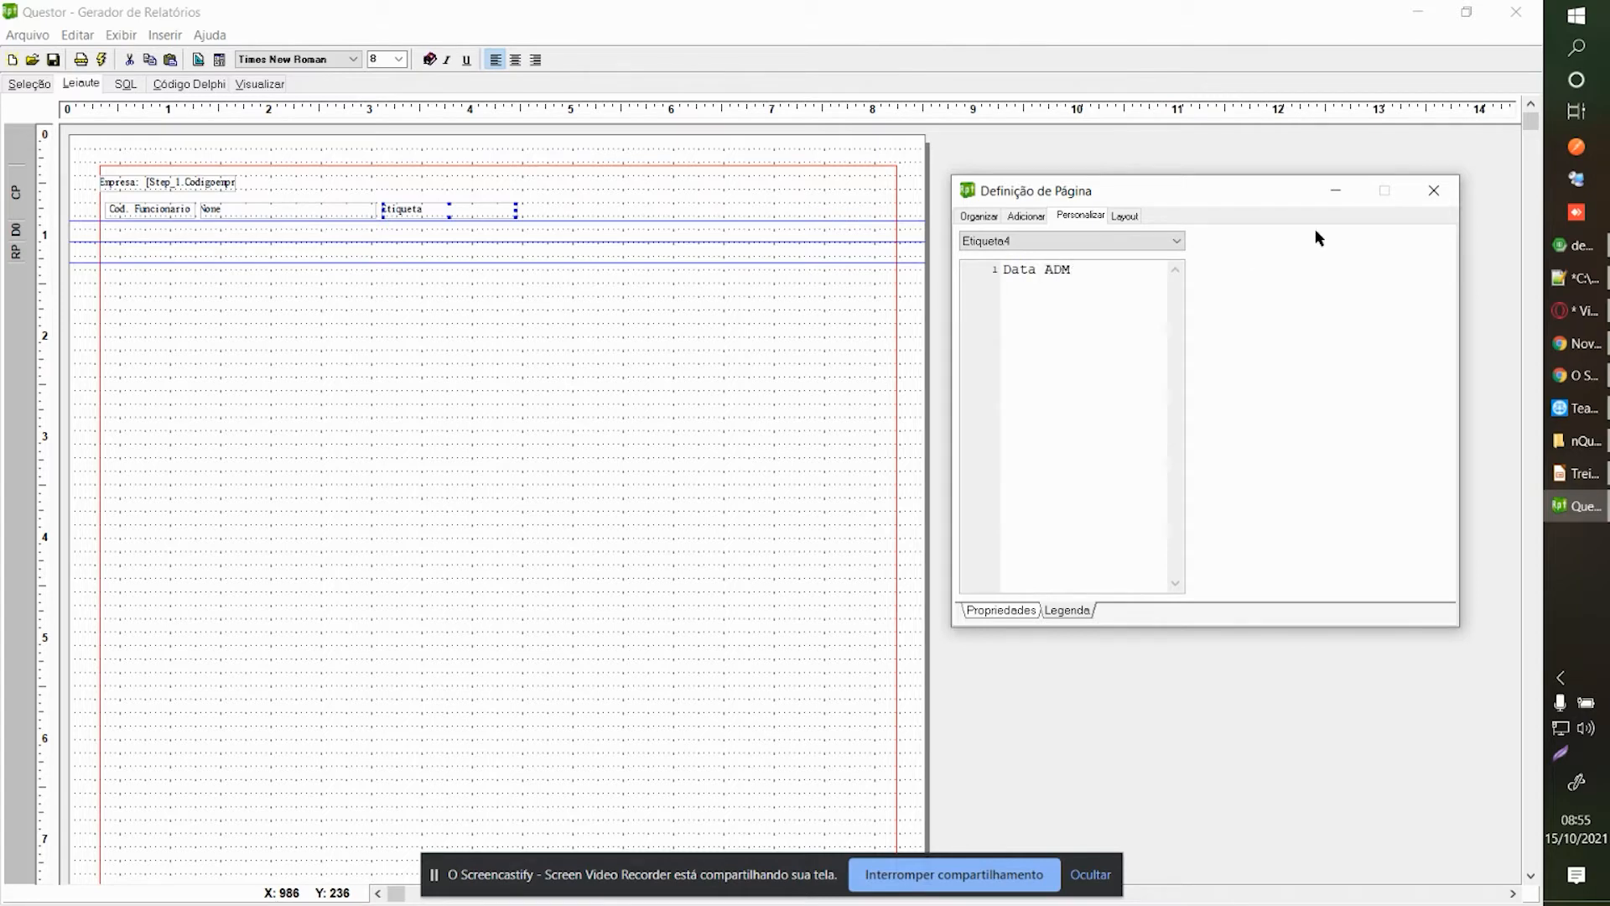
pyautogui.click(1433, 191)
# Copy the Cod. Funcionario label and move the pasted copy into Detalhe 0.
pyautogui.moveTo(89, 194); pyautogui.dragTo(537, 235)
pyautogui.hotkey('ctrl', 'c')
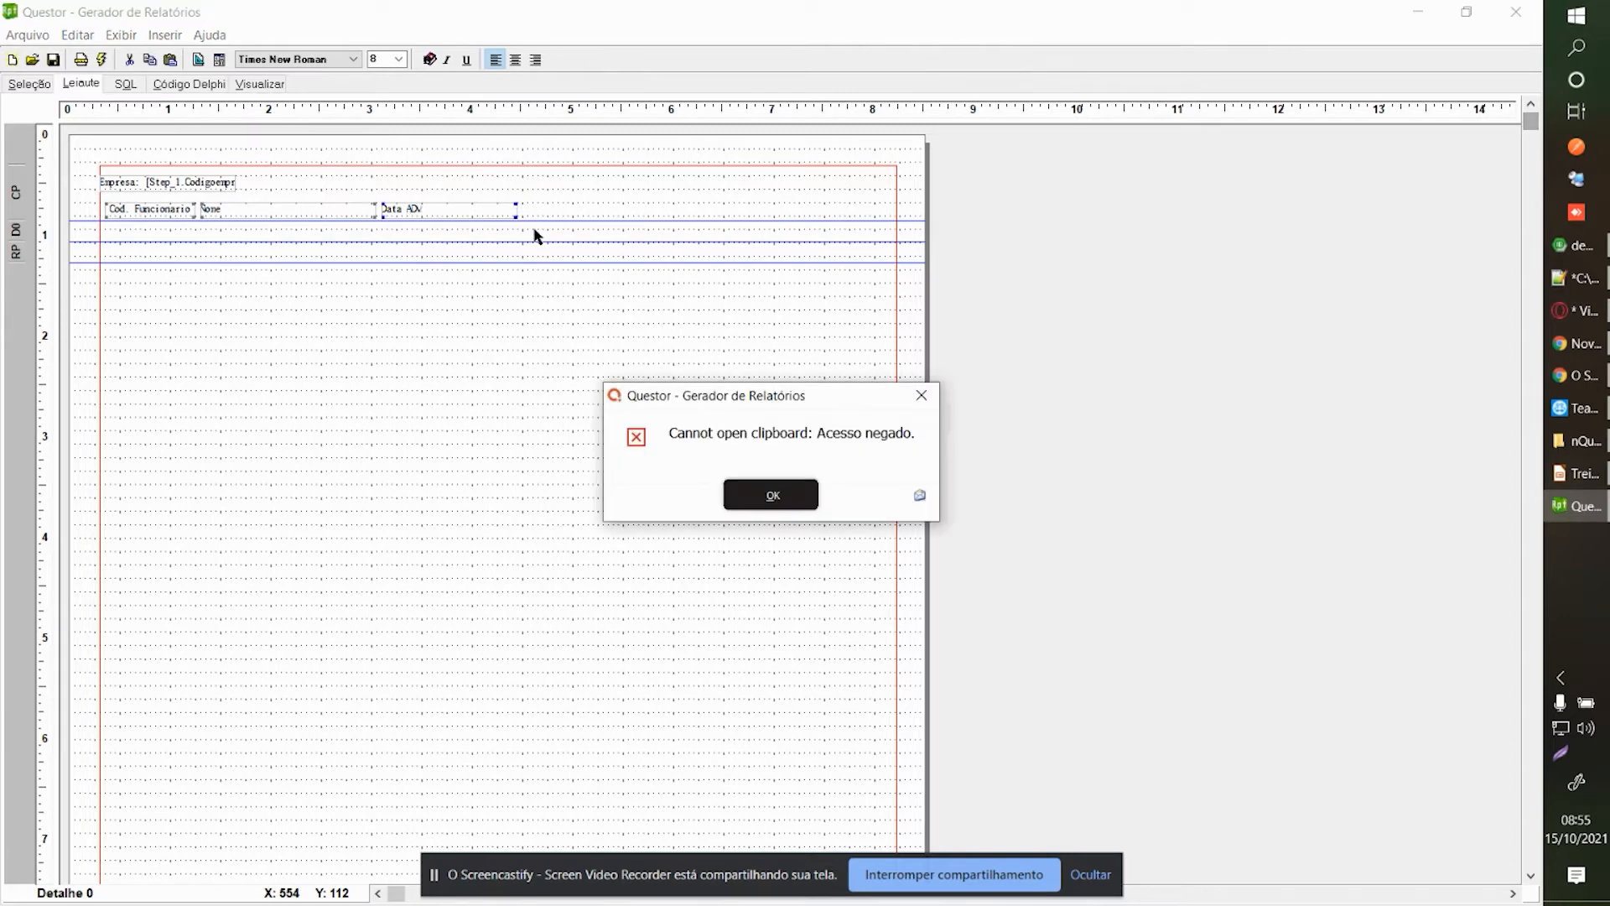
pyautogui.press('Return')
pyautogui.hotkey('ctrl', 'v')
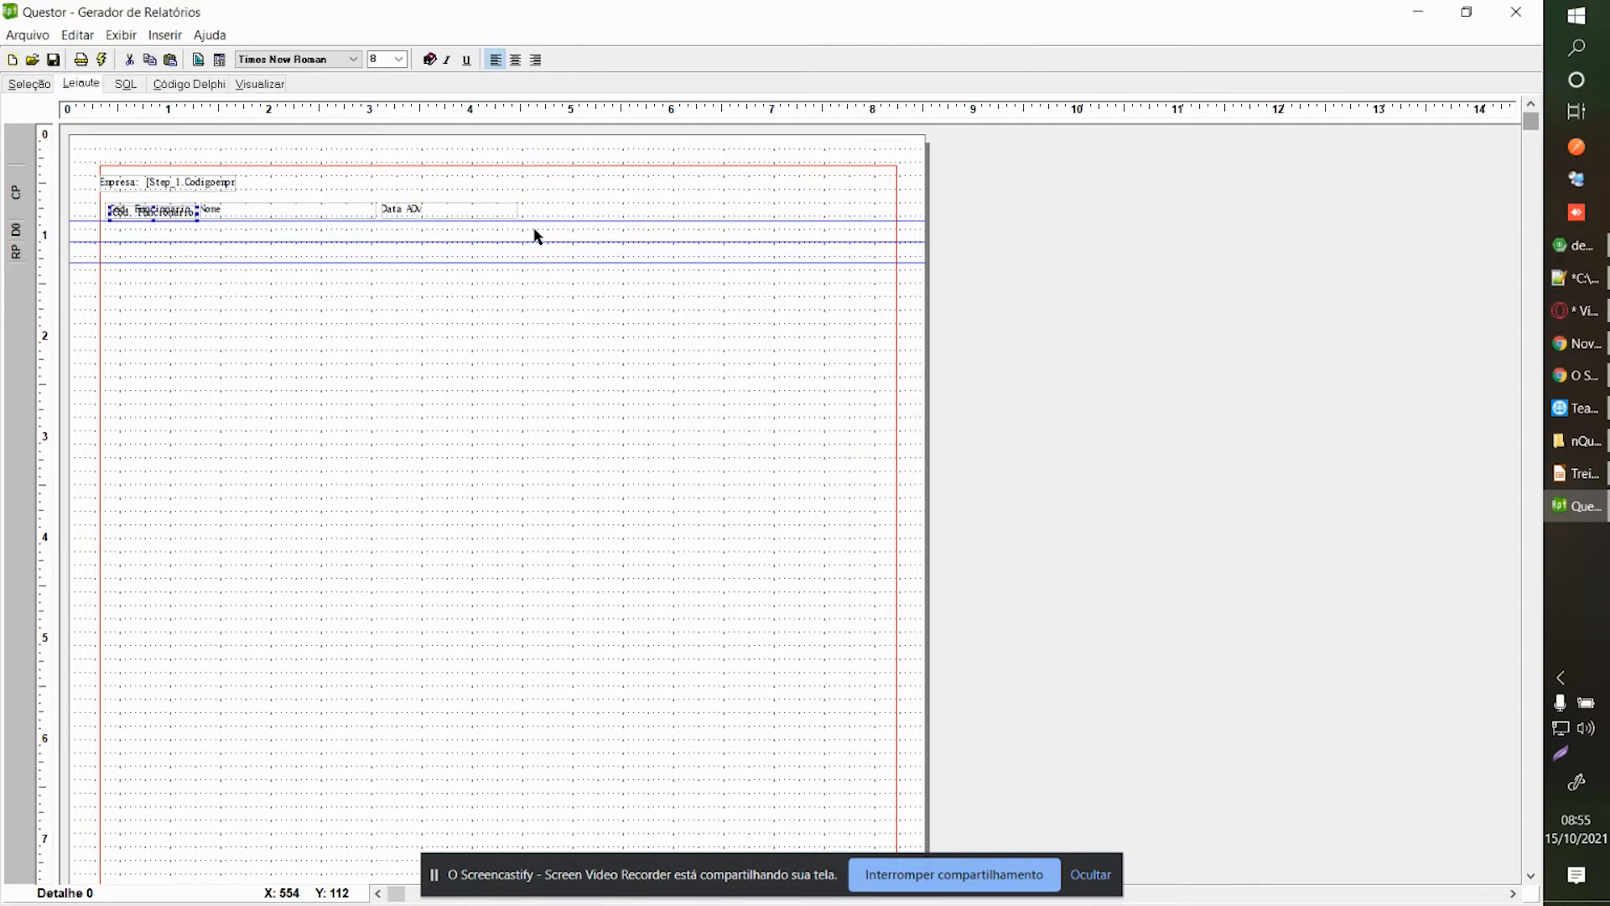
pyautogui.press('Left')
pyautogui.press('Down')
pyautogui.press('Down')
pyautogui.press('Down')
pyautogui.press('Down')
pyautogui.press('Down')
pyautogui.press('Down')
pyautogui.press('Up')
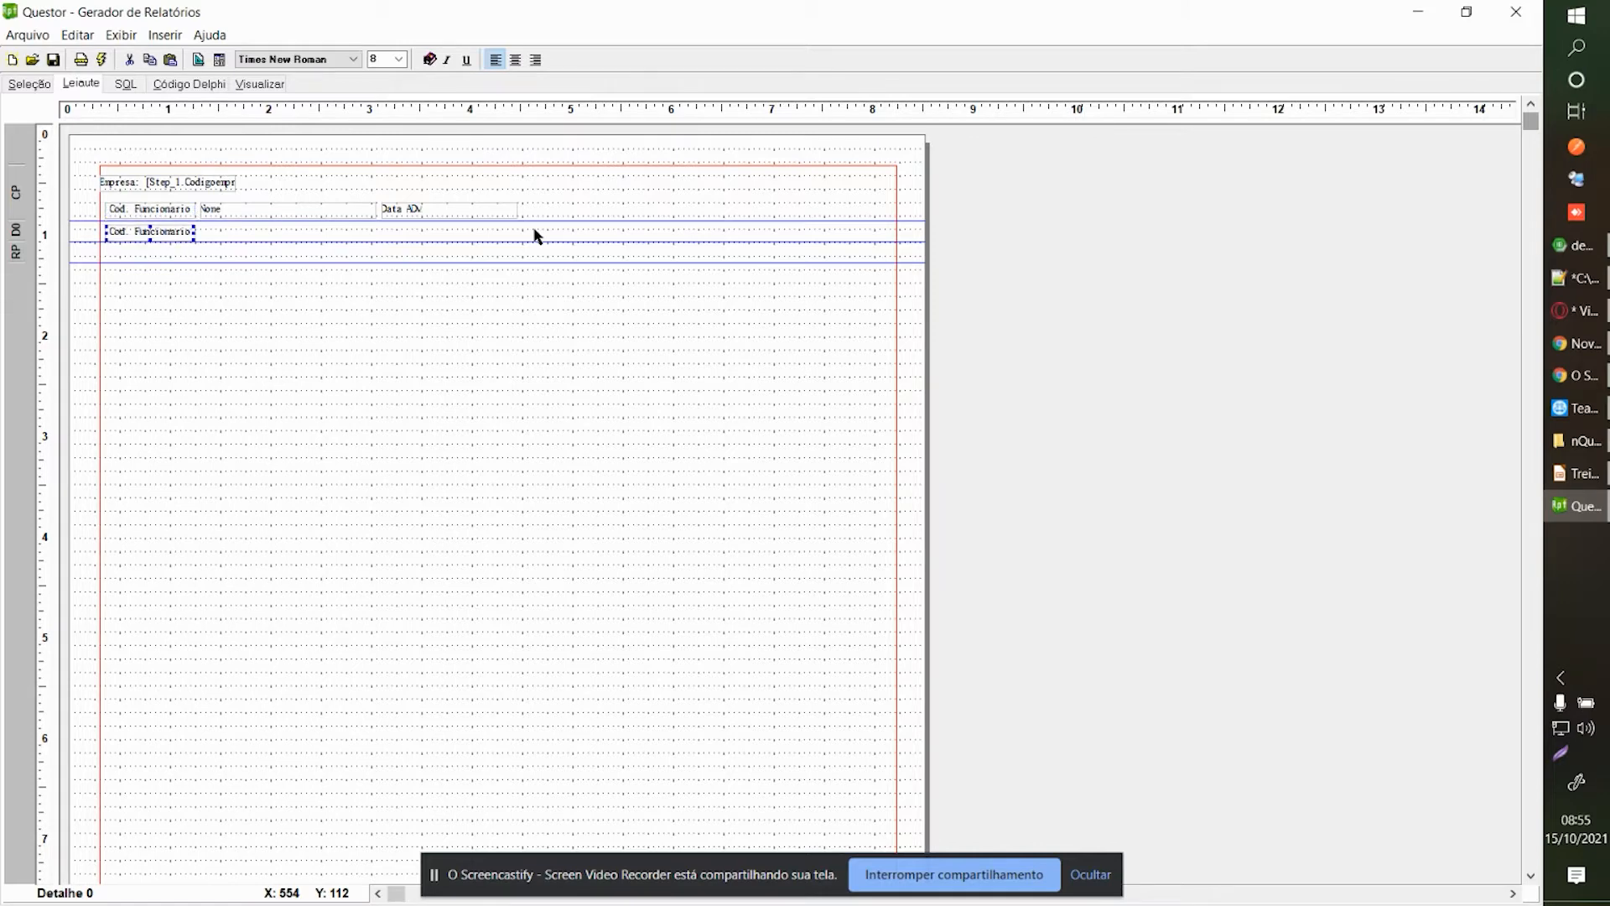
pyautogui.press('Up')
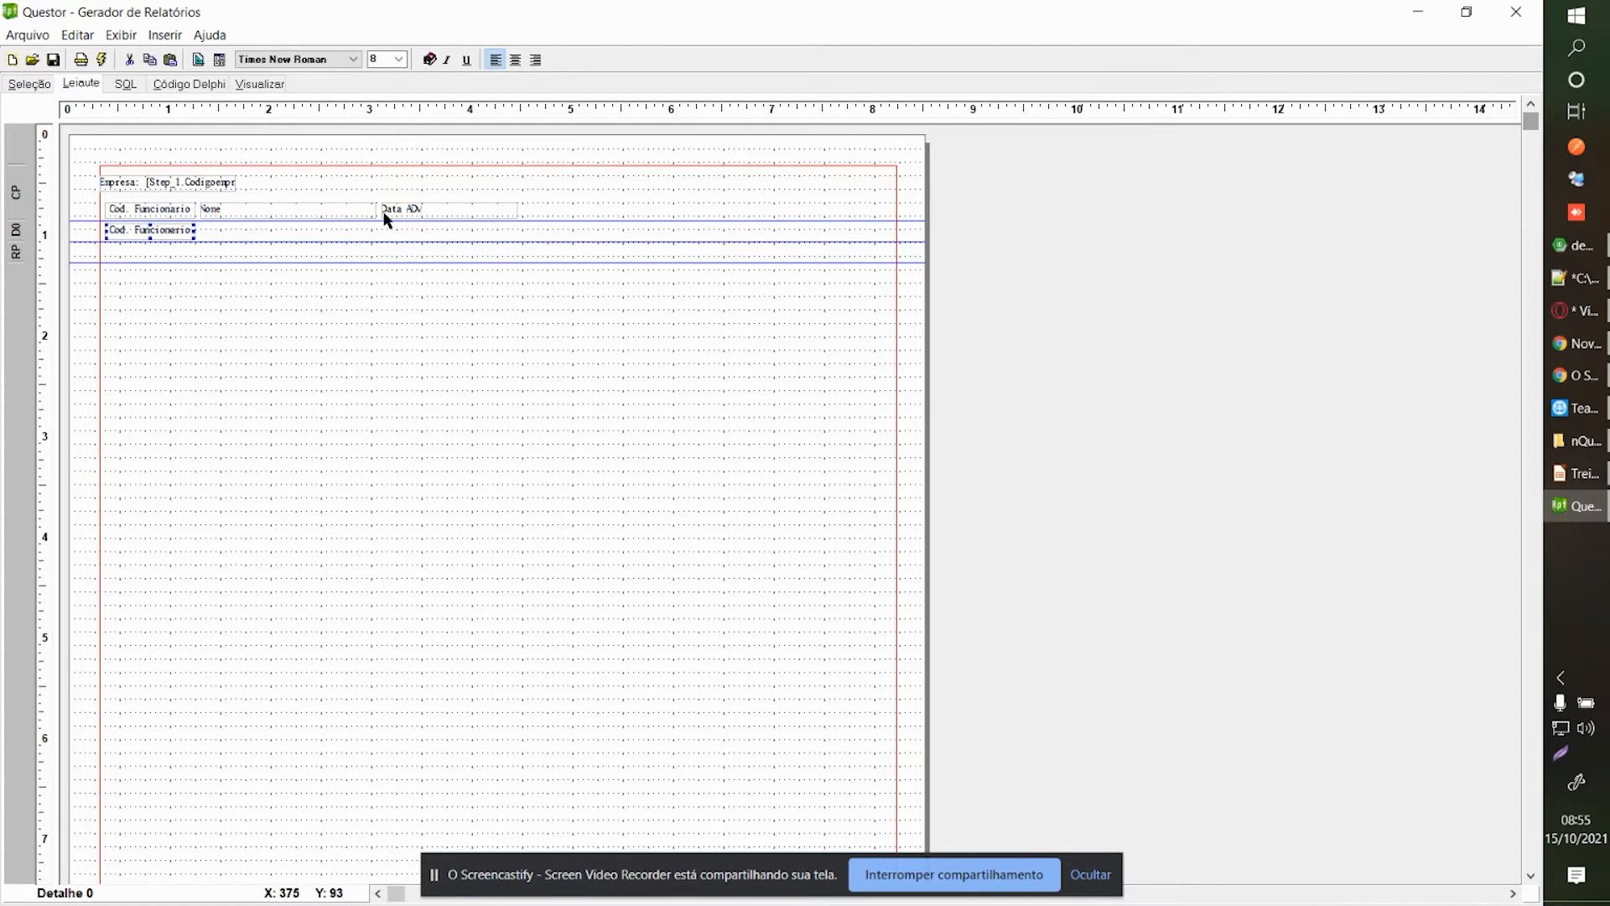
# Set the copied detail label's caption to [Step_1.Codigofunccontr].
pyautogui.rightClick(151, 235)
pyautogui.click(206, 321)
pyautogui.hotkey('ctrl', 'a')
pyautogui.write('[S')
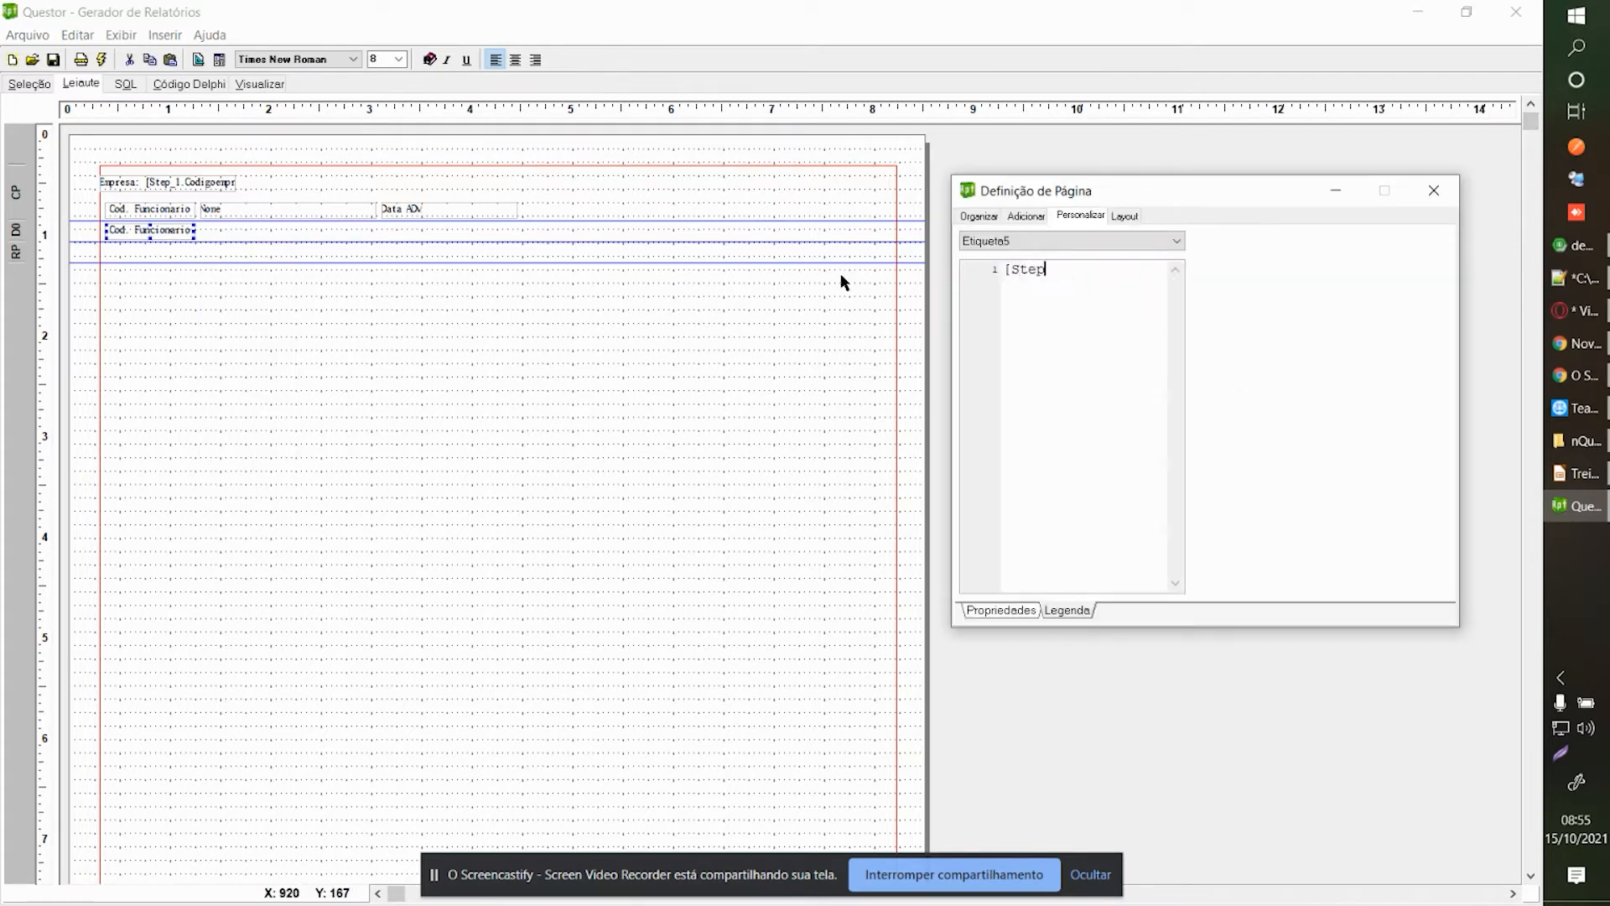
pyautogui.write('tep_1.Codigofunccontr')
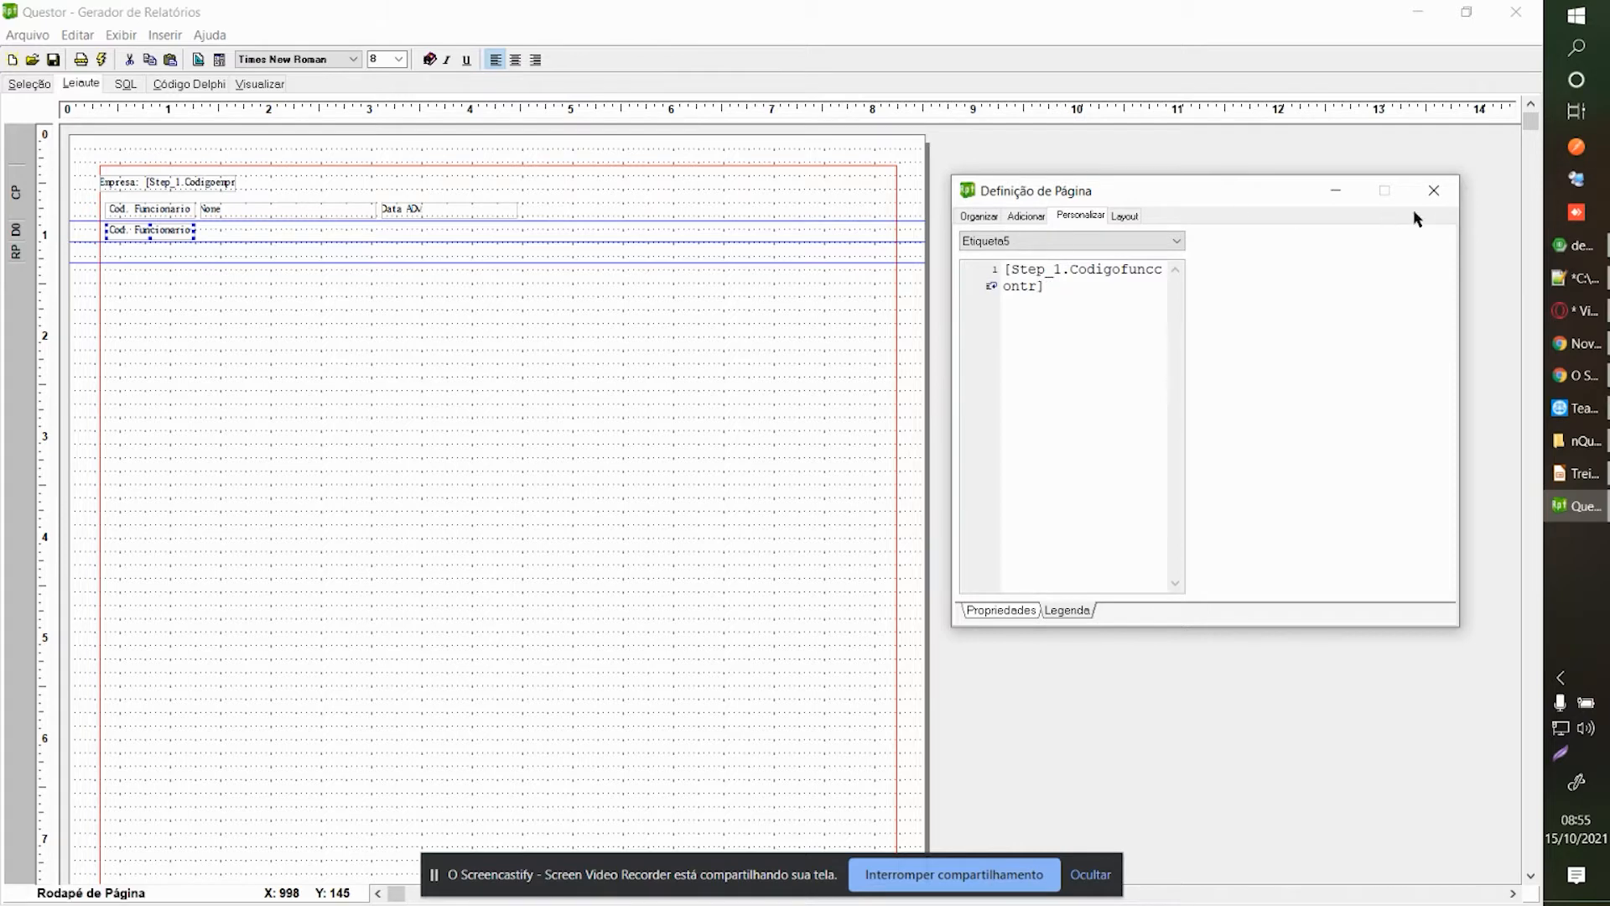
pyautogui.click(1434, 190)
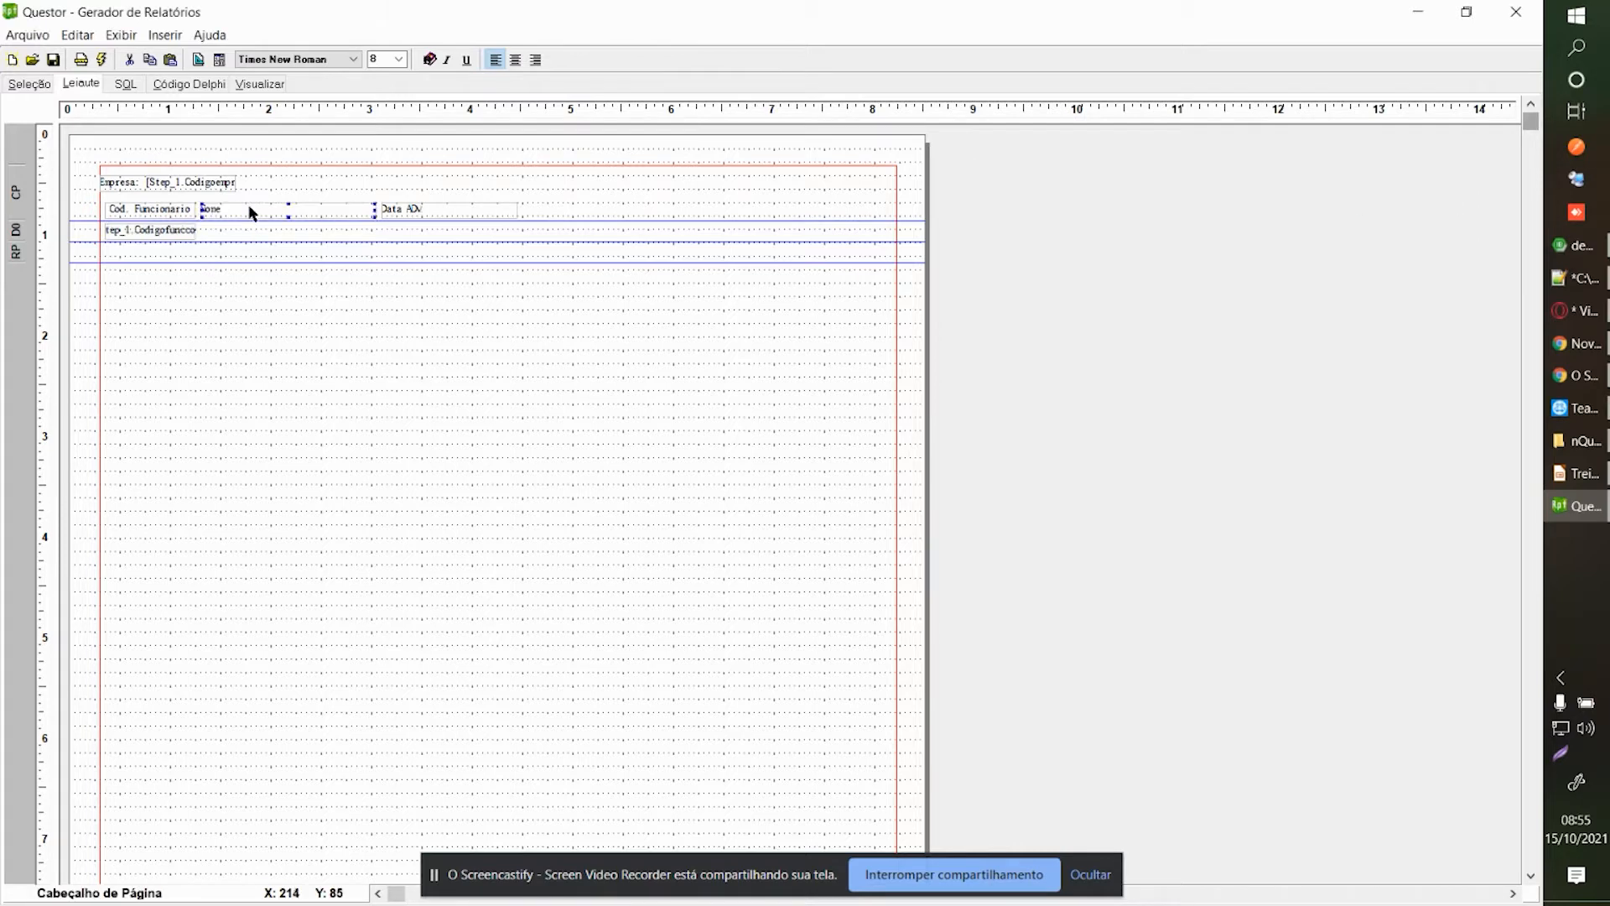
# Paste a copy of the employee code field beside the original and widen it to the right.
pyautogui.hotkey('ctrl', 'c')
pyautogui.press('Return')
pyautogui.hotkey('ctrl', 'c')
pyautogui.click(172, 236)
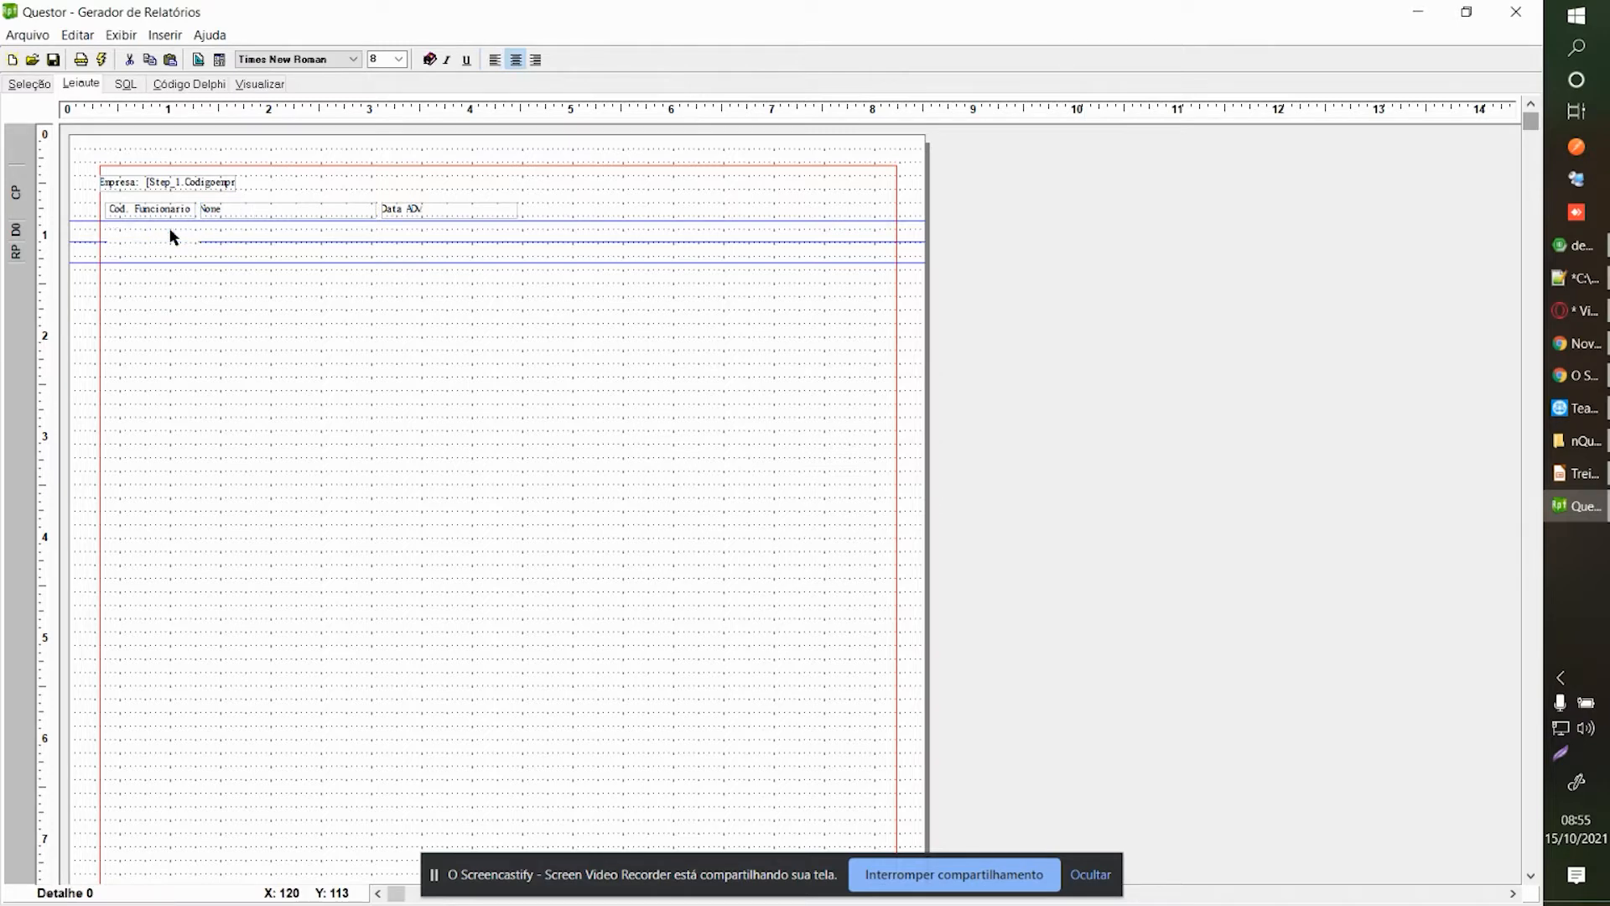
pyautogui.press('Up')
pyautogui.press('Up')
pyautogui.press('Up')
pyautogui.press('Right')
pyautogui.press('Right')
pyautogui.press('Right')
pyautogui.press('Right')
pyautogui.press('Right')
pyautogui.press('Right')
pyautogui.press('Right')
pyautogui.press('Right')
pyautogui.press('Right')
pyautogui.press('Right')
pyautogui.press('Right')
pyautogui.press('Right')
pyautogui.press('Right')
pyautogui.press('Right')
pyautogui.press('Right')
pyautogui.press('Right')
pyautogui.press('Right')
pyautogui.press('Right')
pyautogui.press('Right')
pyautogui.press('Right')
pyautogui.press('Left')
pyautogui.press('Left')
pyautogui.press('Left')
pyautogui.press('Left')
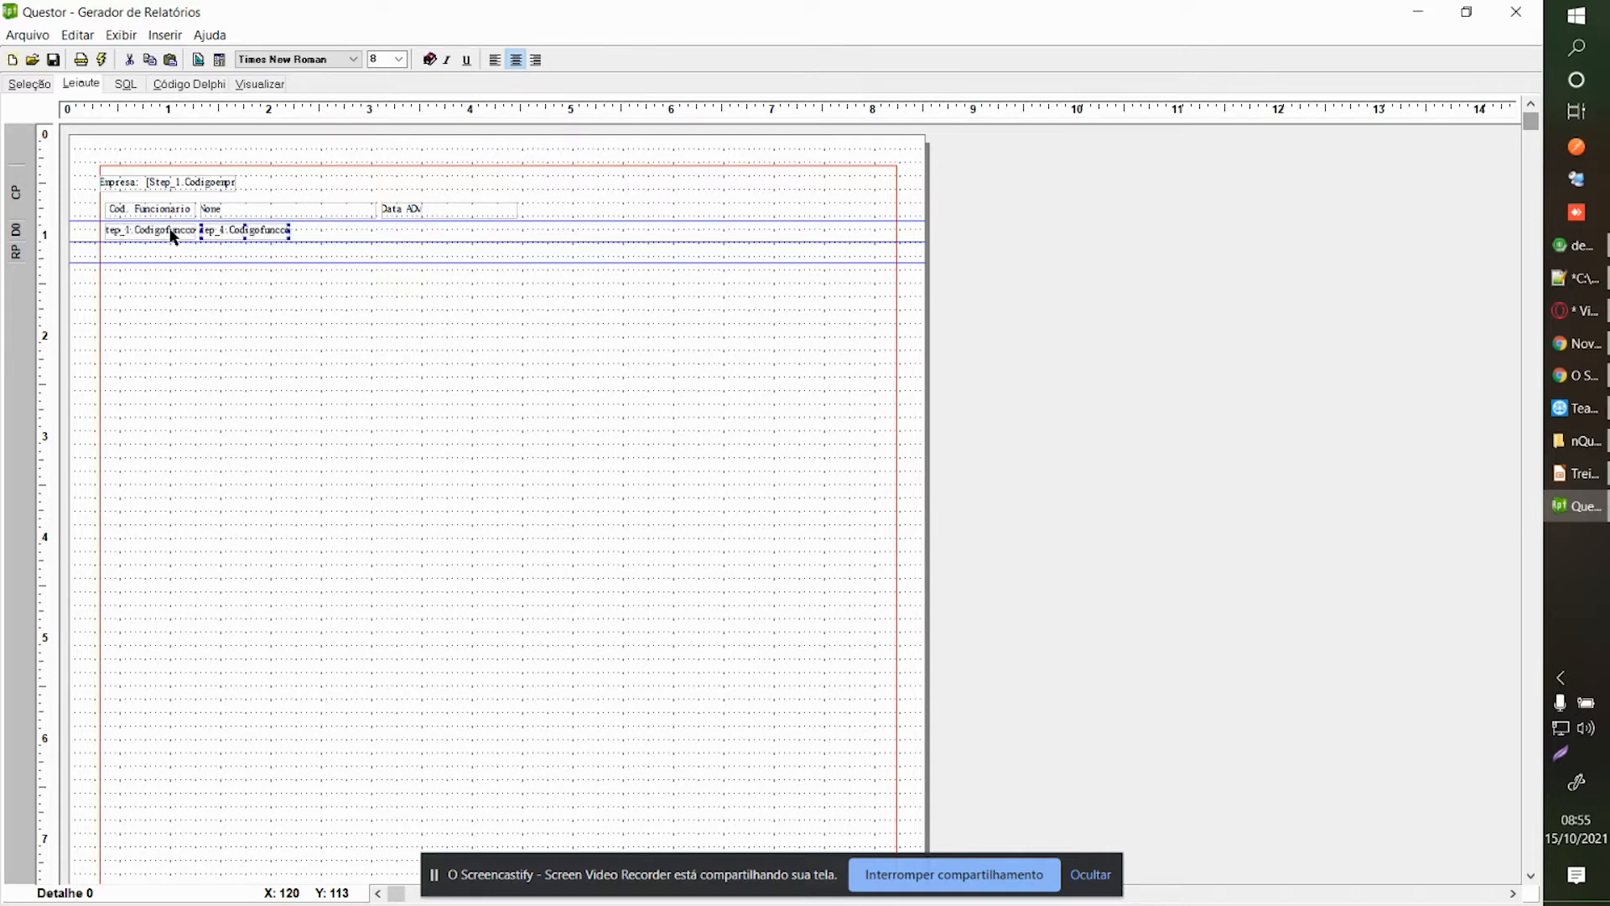
pyautogui.press('Delete')
pyautogui.hotkey('ctrl', 'v')
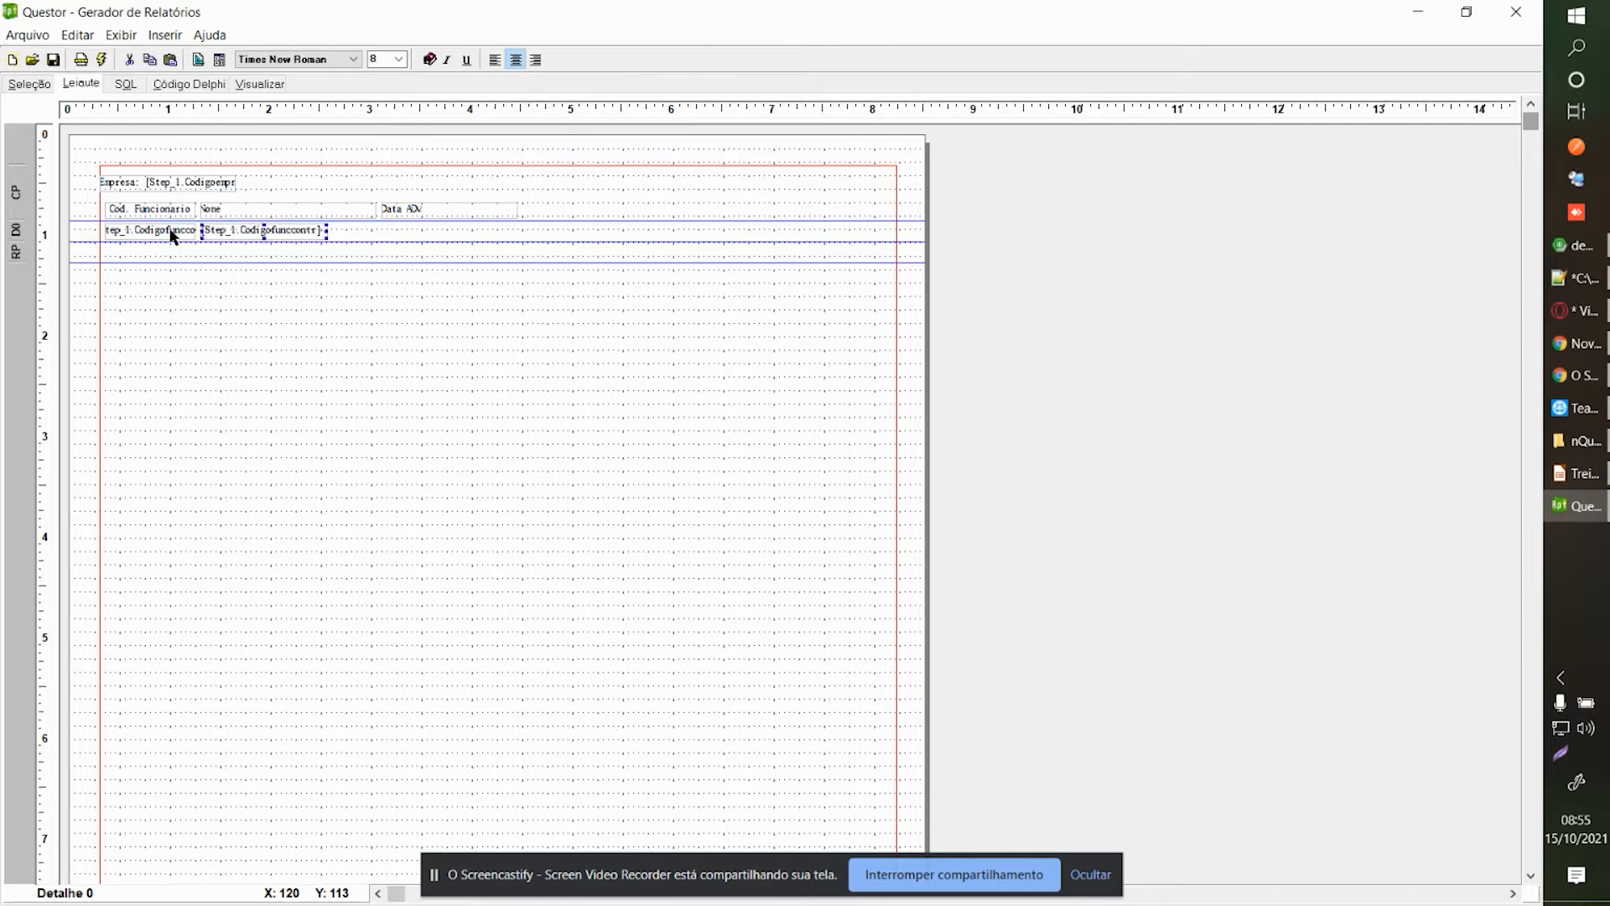
pyautogui.click(328, 230)
pyautogui.click(320, 229)
pyautogui.moveTo(327, 231); pyautogui.dragTo(377, 232)
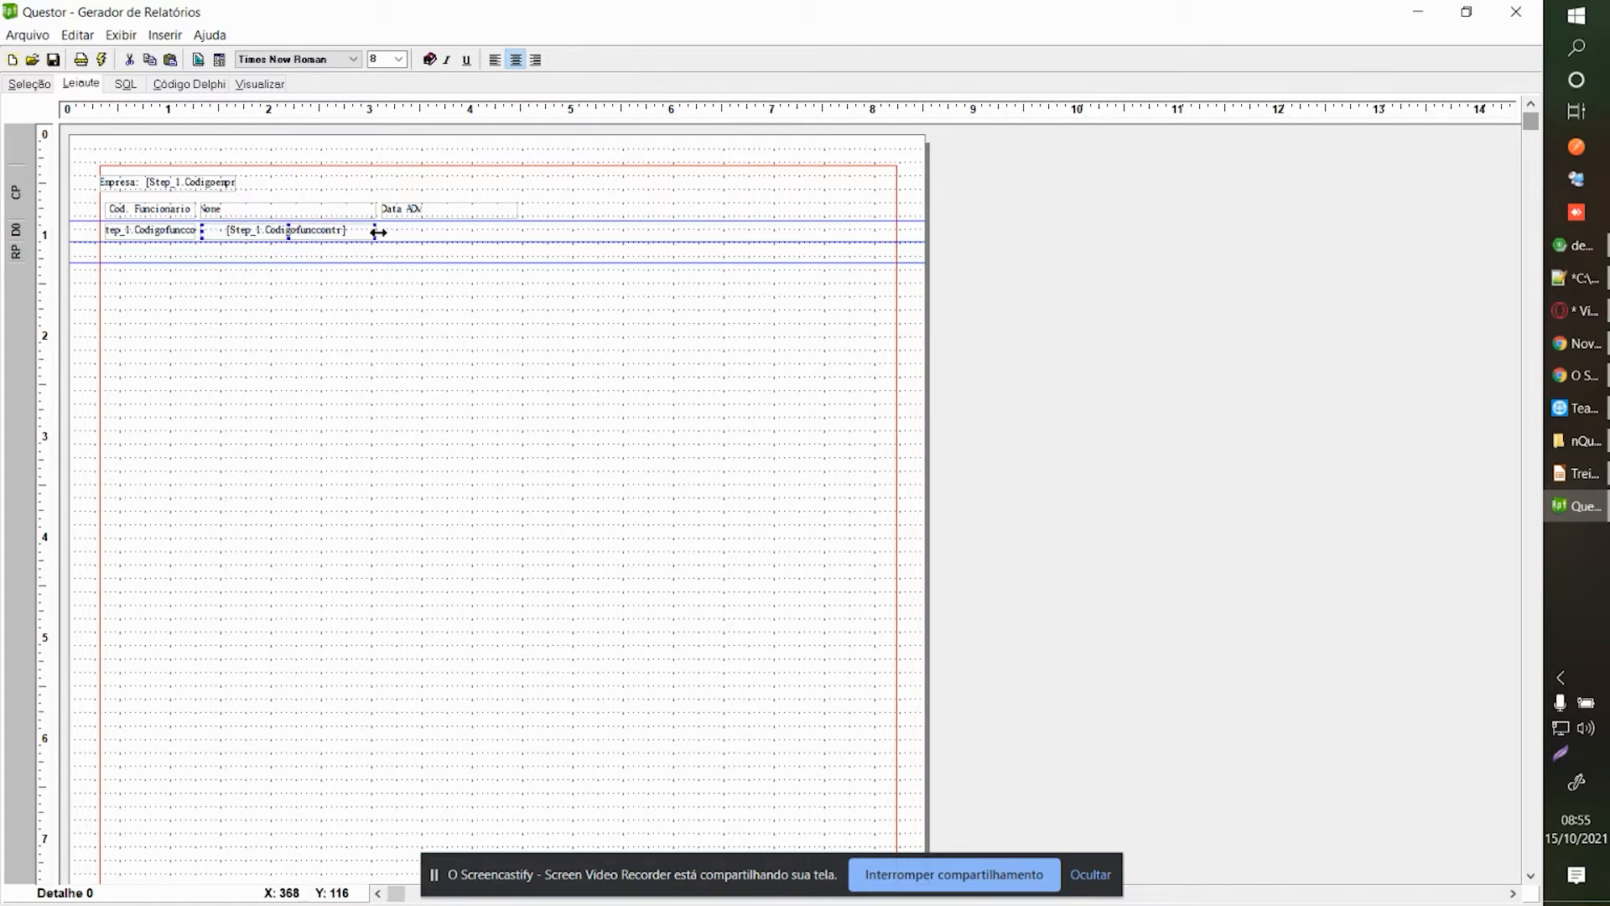
# Change the pasted label's caption to [Step_1.nomefunc] and left-align both name and code fields.
pyautogui.rightClick(275, 234)
pyautogui.click(364, 307)
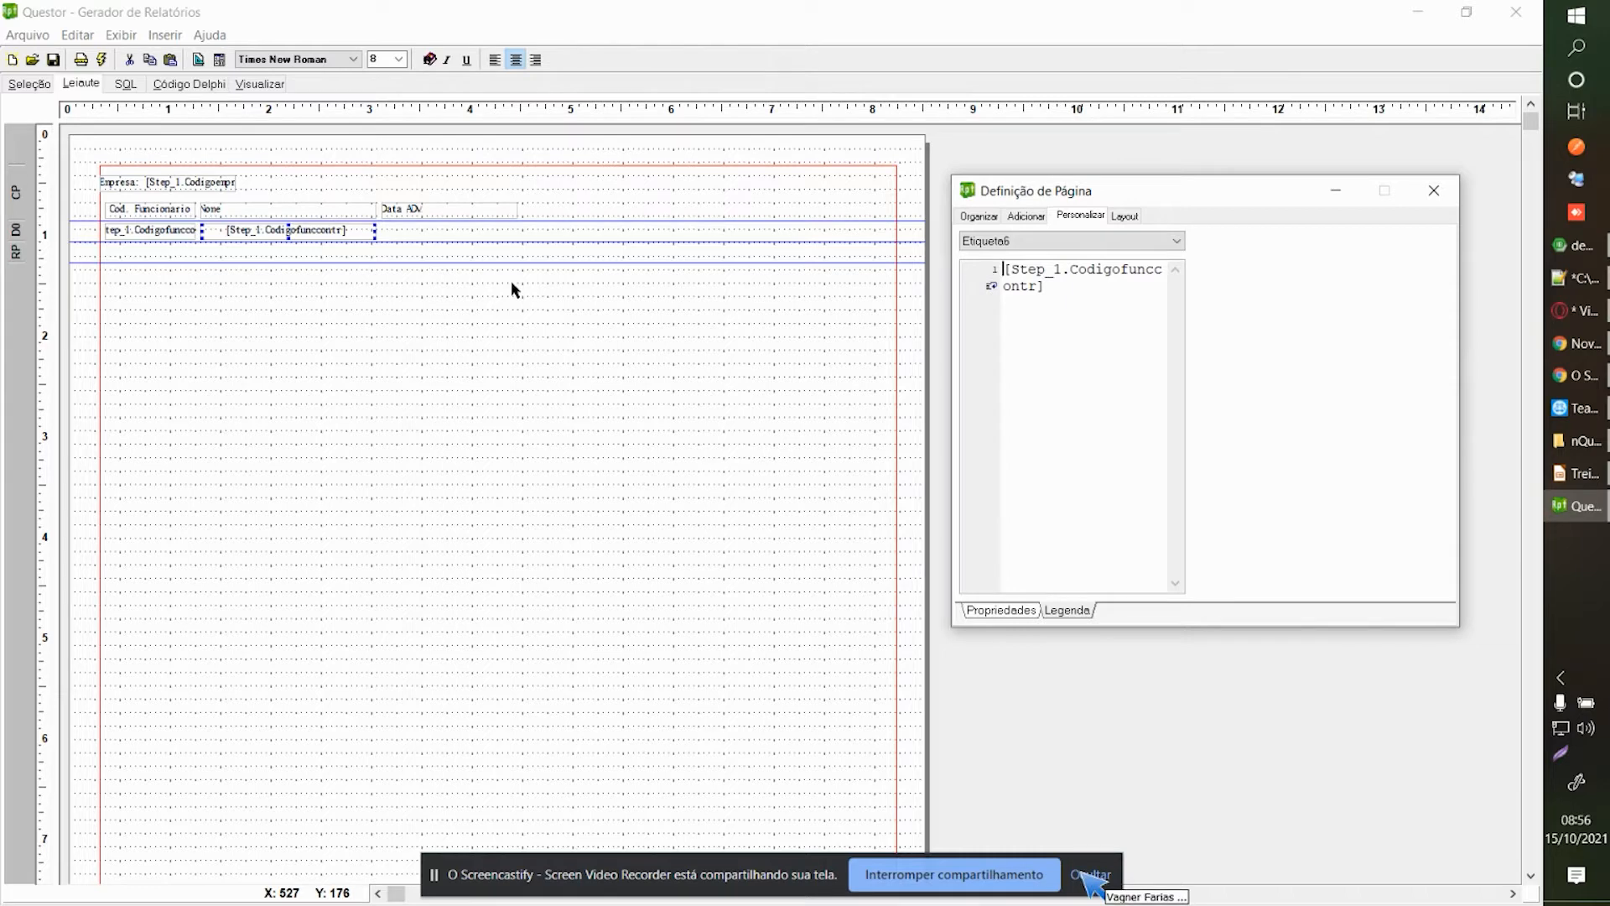
pyautogui.doubleClick(1102, 273)
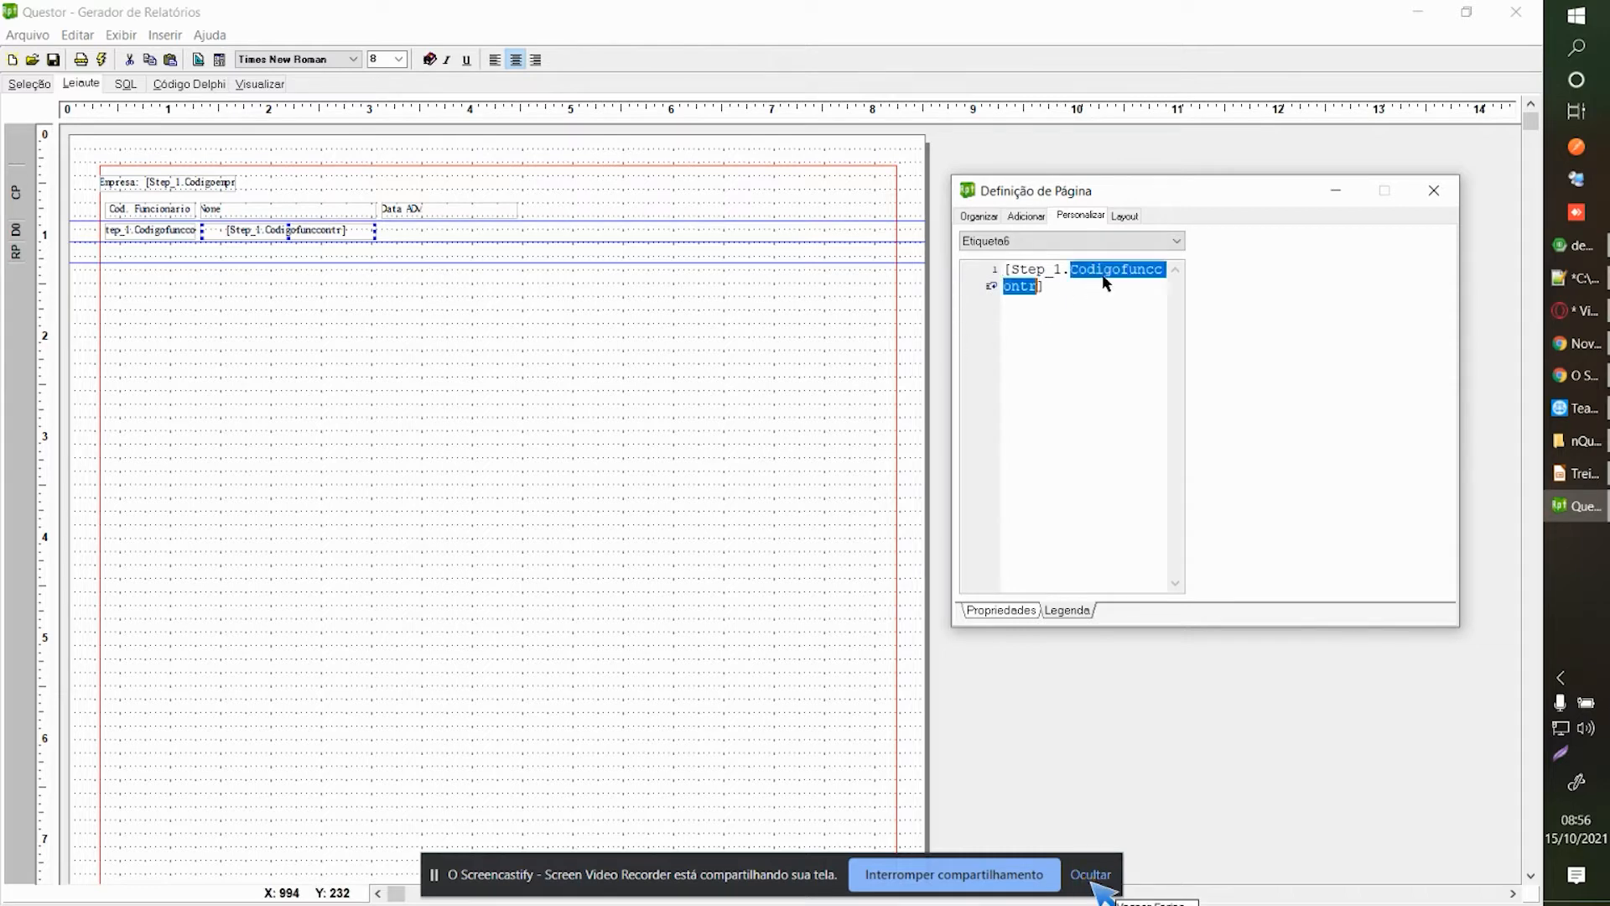
pyautogui.write('nomefunc')
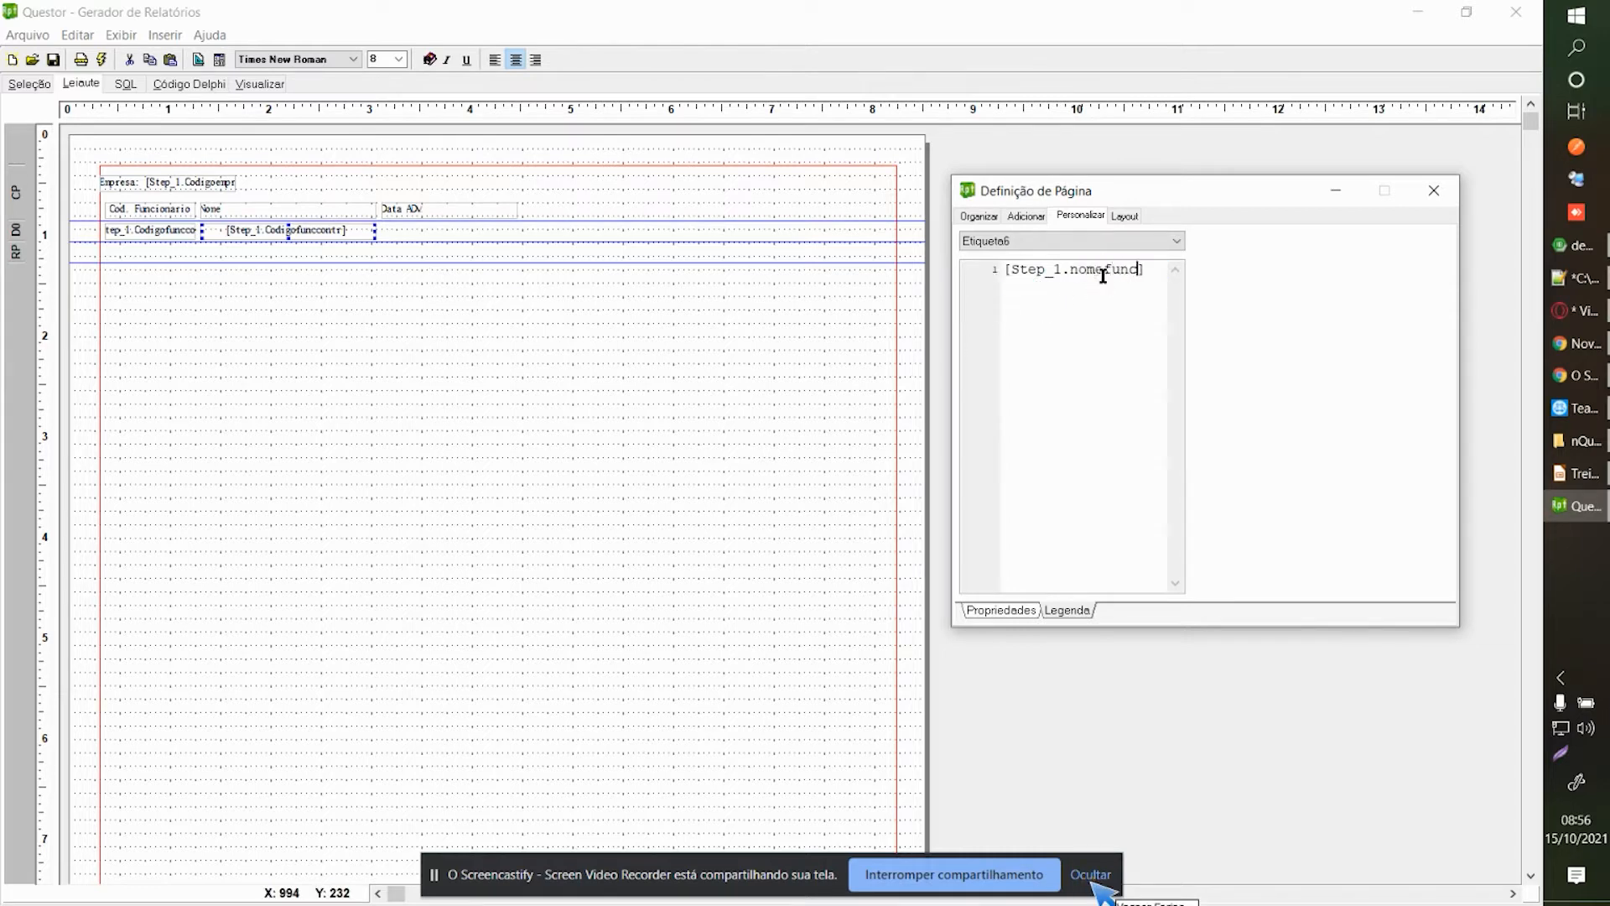
pyautogui.click(1432, 193)
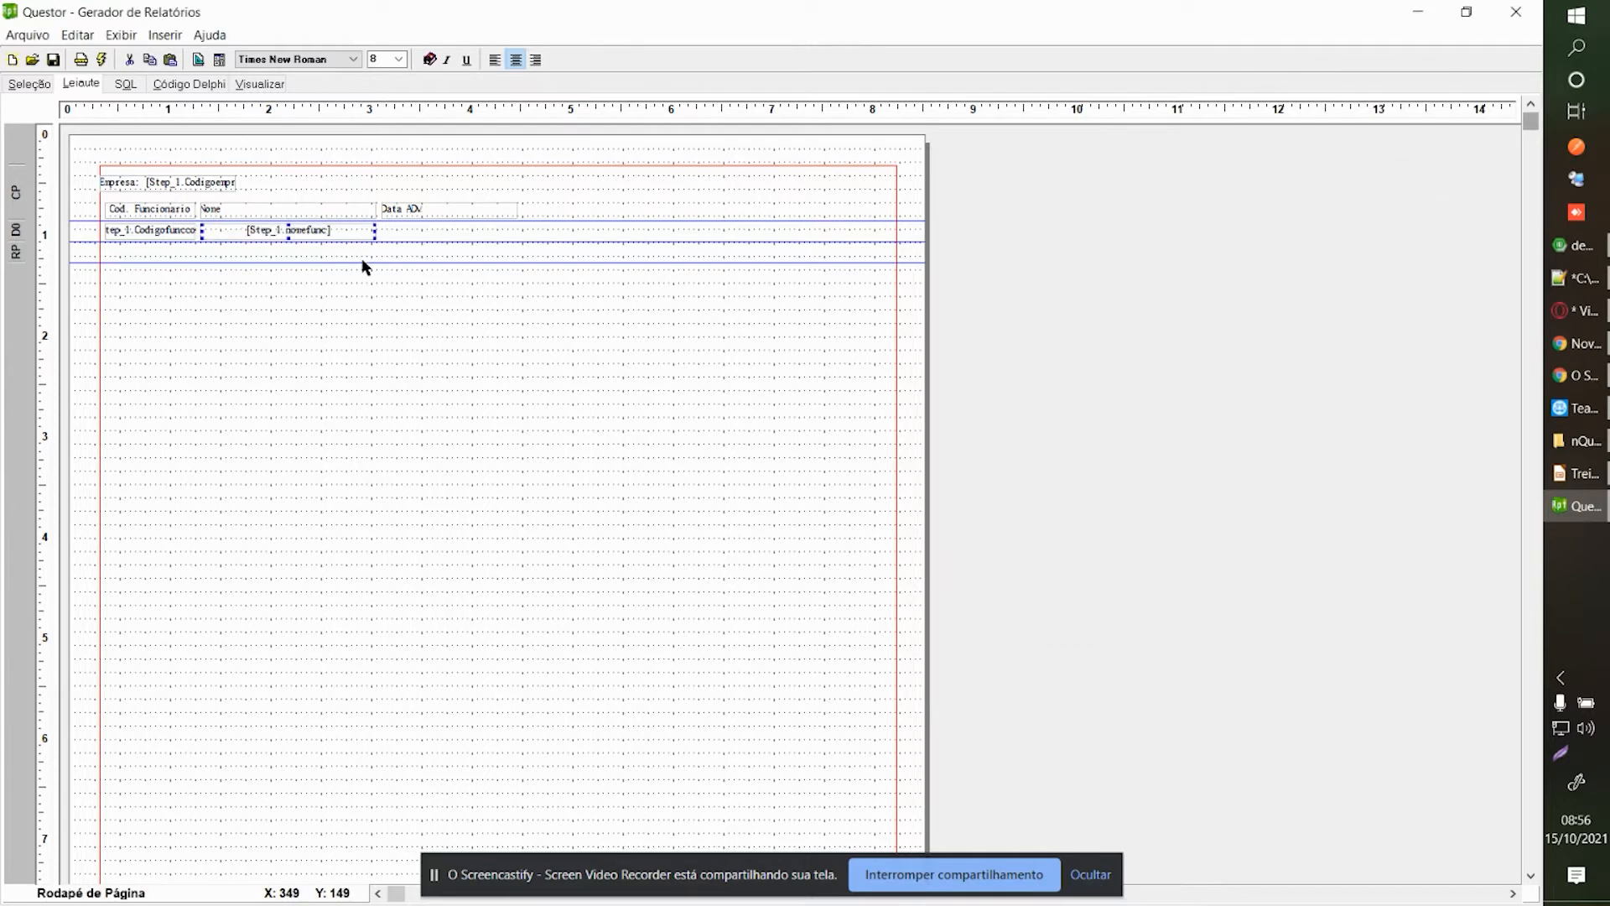
pyautogui.click(495, 59)
pyautogui.click(145, 235)
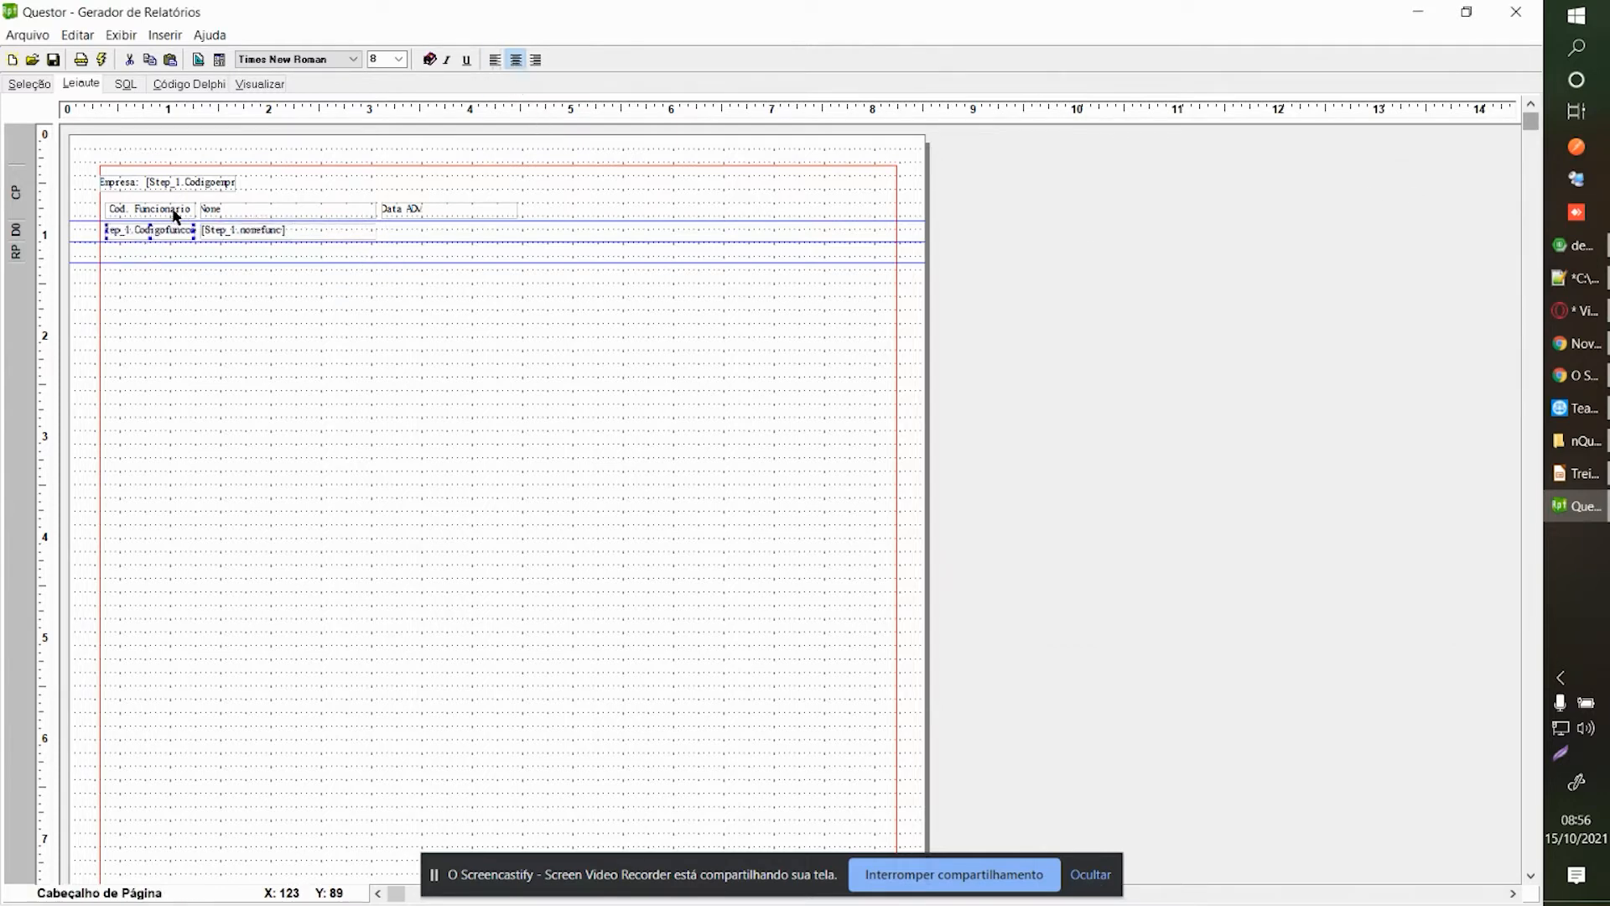
pyautogui.click(408, 233)
# Add a new label to the detail band under the Data ADM heading.
pyautogui.rightClick(408, 233)
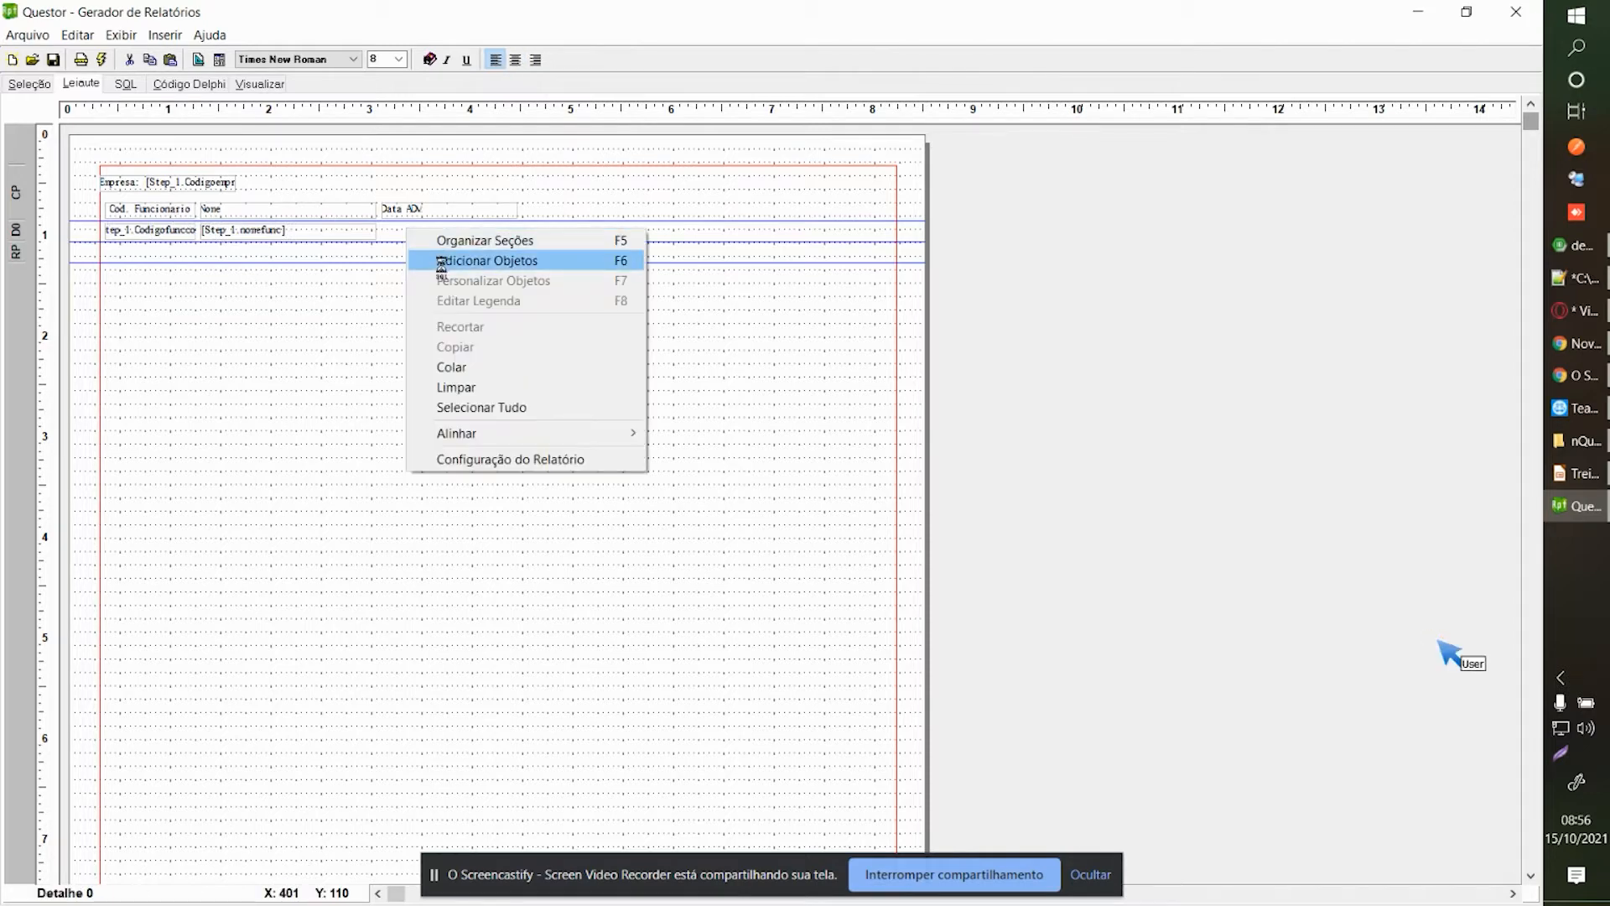
pyautogui.click(436, 260)
pyautogui.click(973, 273)
pyautogui.click(381, 223)
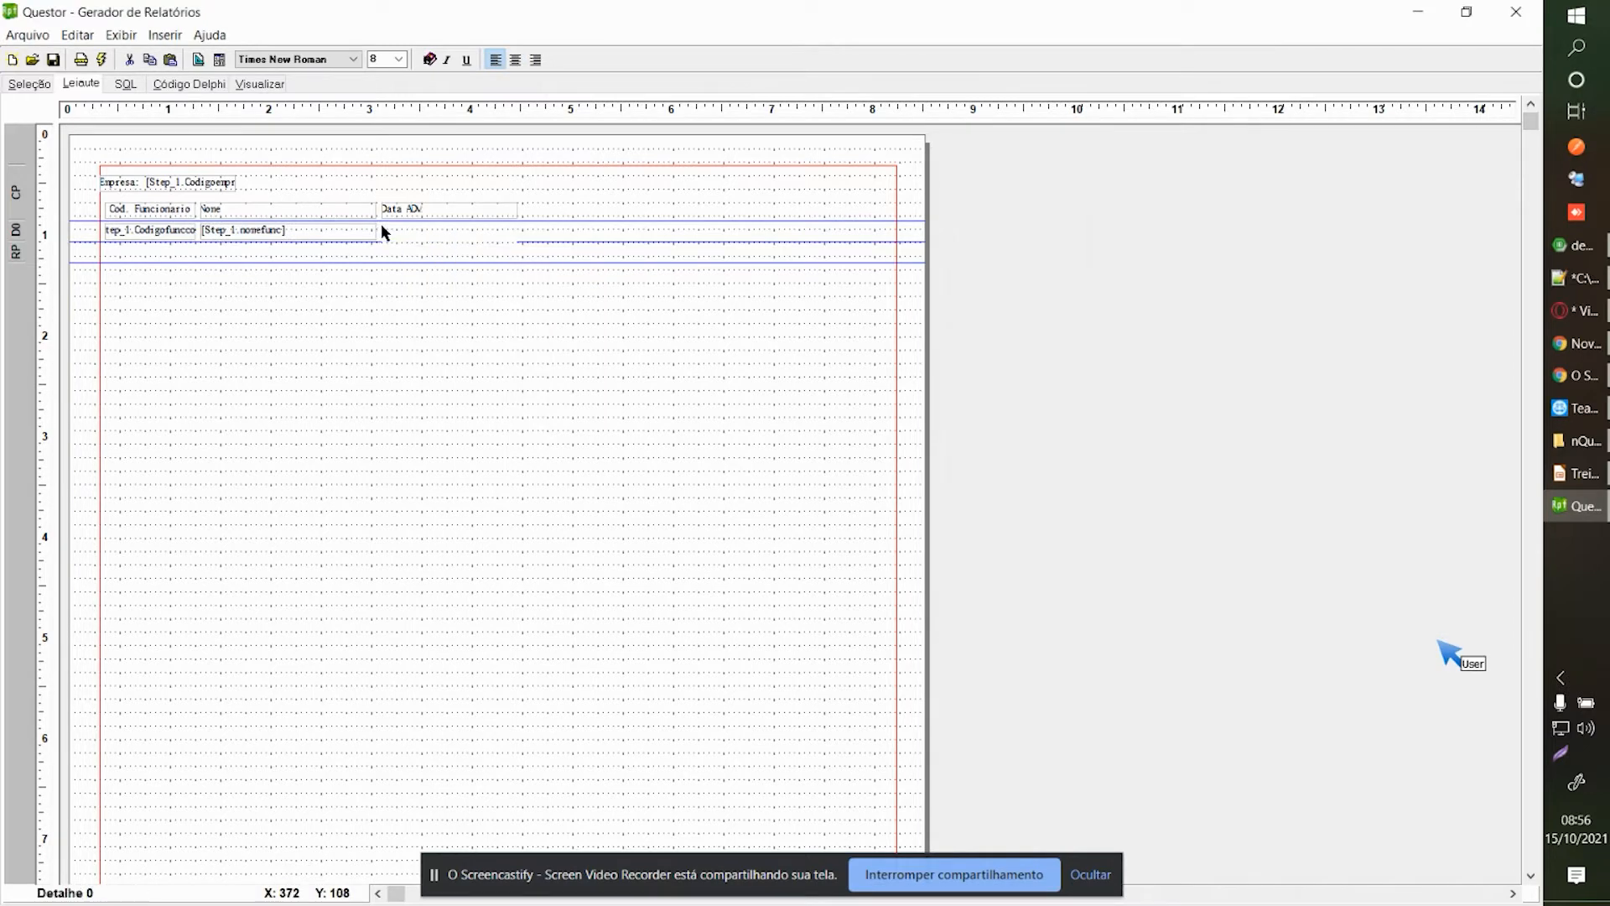
pyautogui.hotkey('ctrl', 'Up')
pyautogui.hotkey('ctrl', 'Up')
pyautogui.hotkey('ctrl', 'Up')
pyautogui.hotkey('ctrl', 'Left')
# Set the new label's caption to [Step_1.DataADM] and preview the report.
pyautogui.rightClick(403, 241)
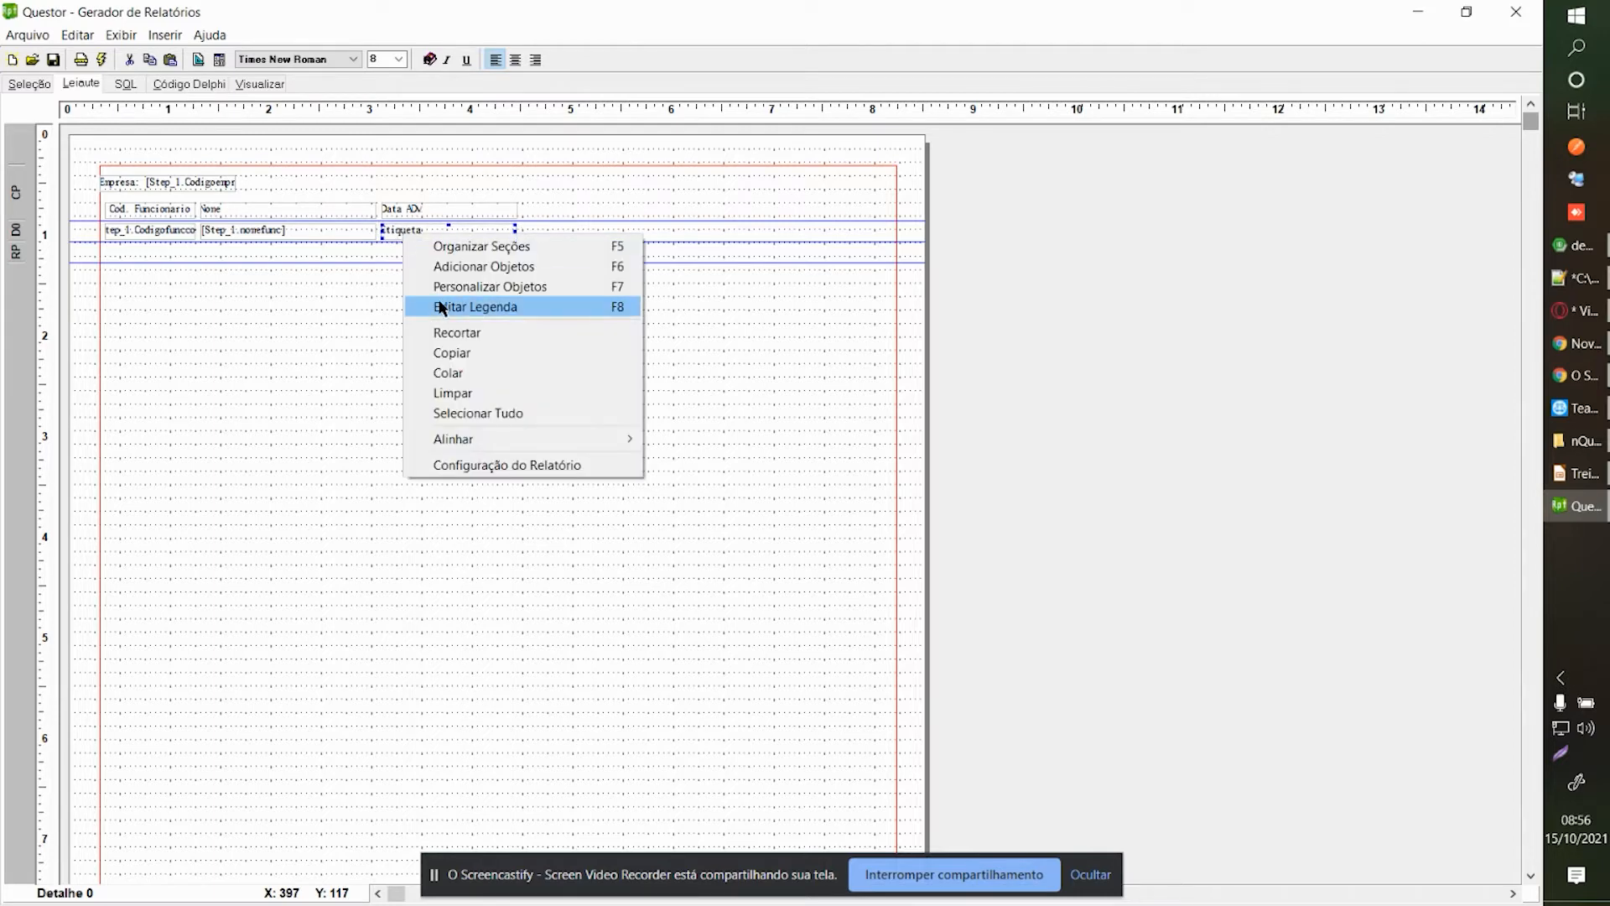
pyautogui.click(439, 306)
pyautogui.click(1051, 290)
pyautogui.hotkey('ctrl', 'a')
pyautogui.write('[S')
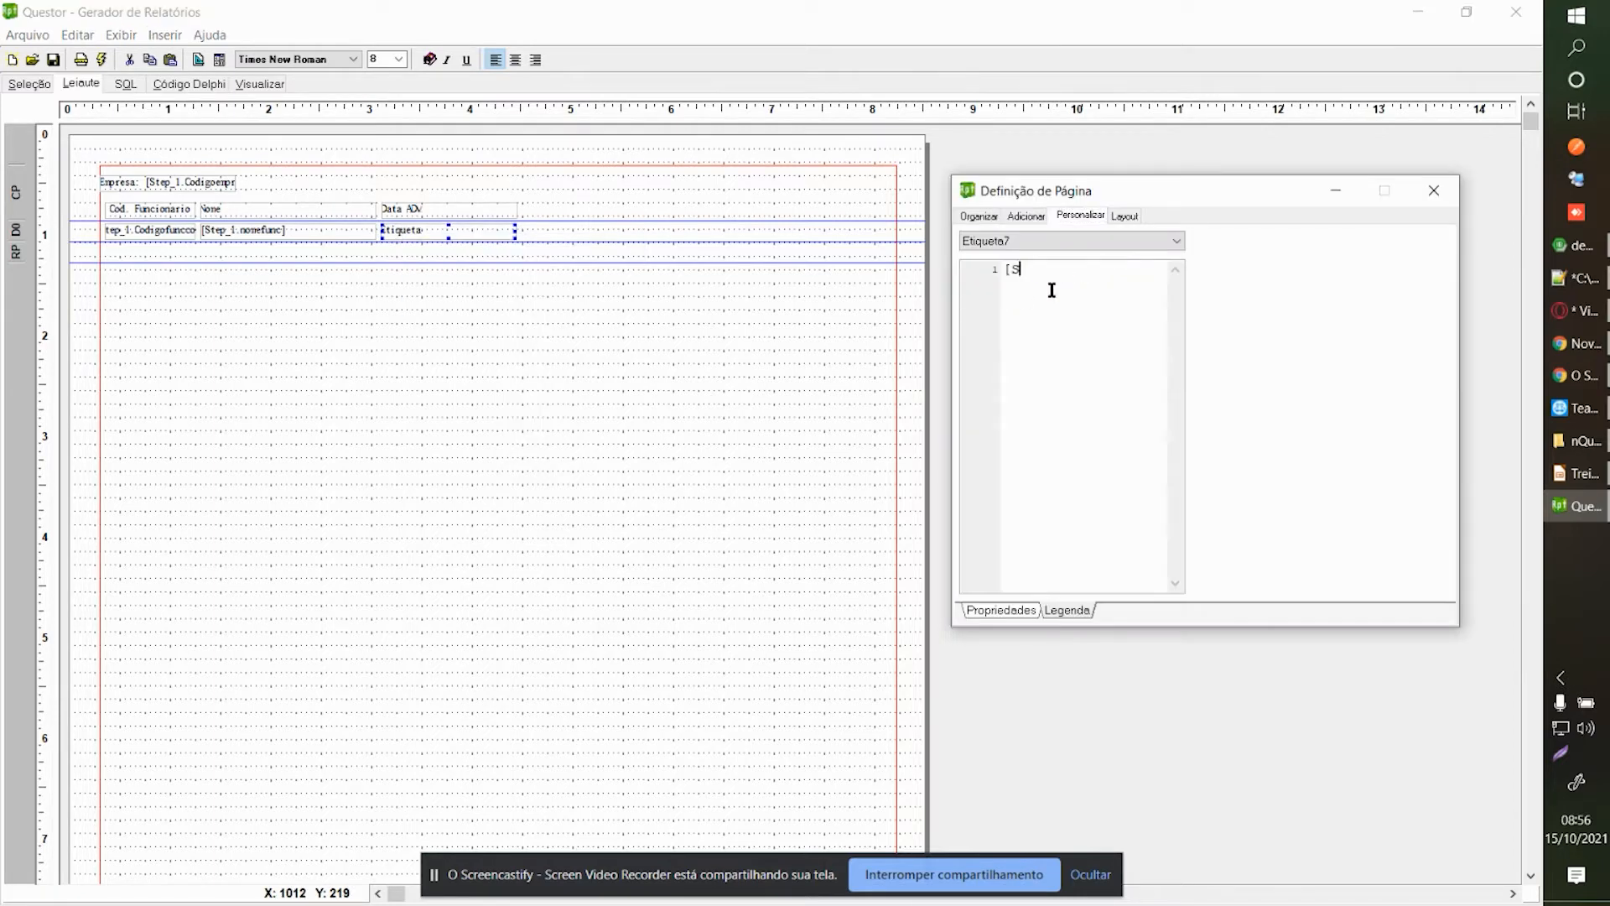
pyautogui.write('tep_1.DataADM')
pyautogui.press('BackSpace')
pyautogui.press('BackSpace')
pyautogui.press('BackSpace')
pyautogui.write('ADM')
pyautogui.write(']')
pyautogui.click(1433, 190)
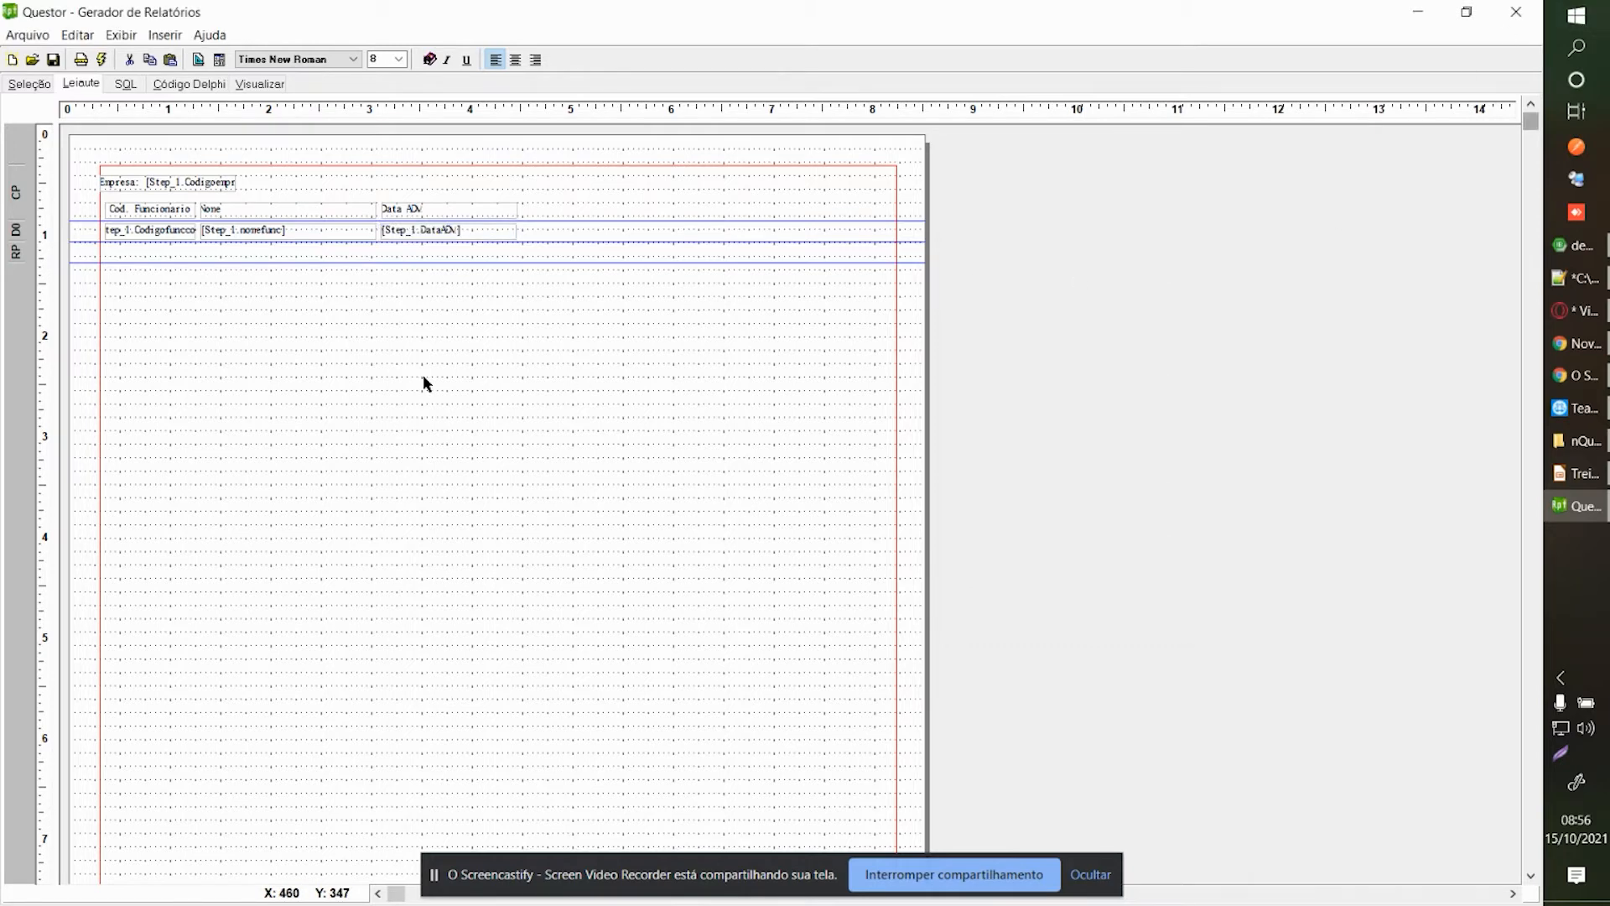
pyautogui.click(181, 186)
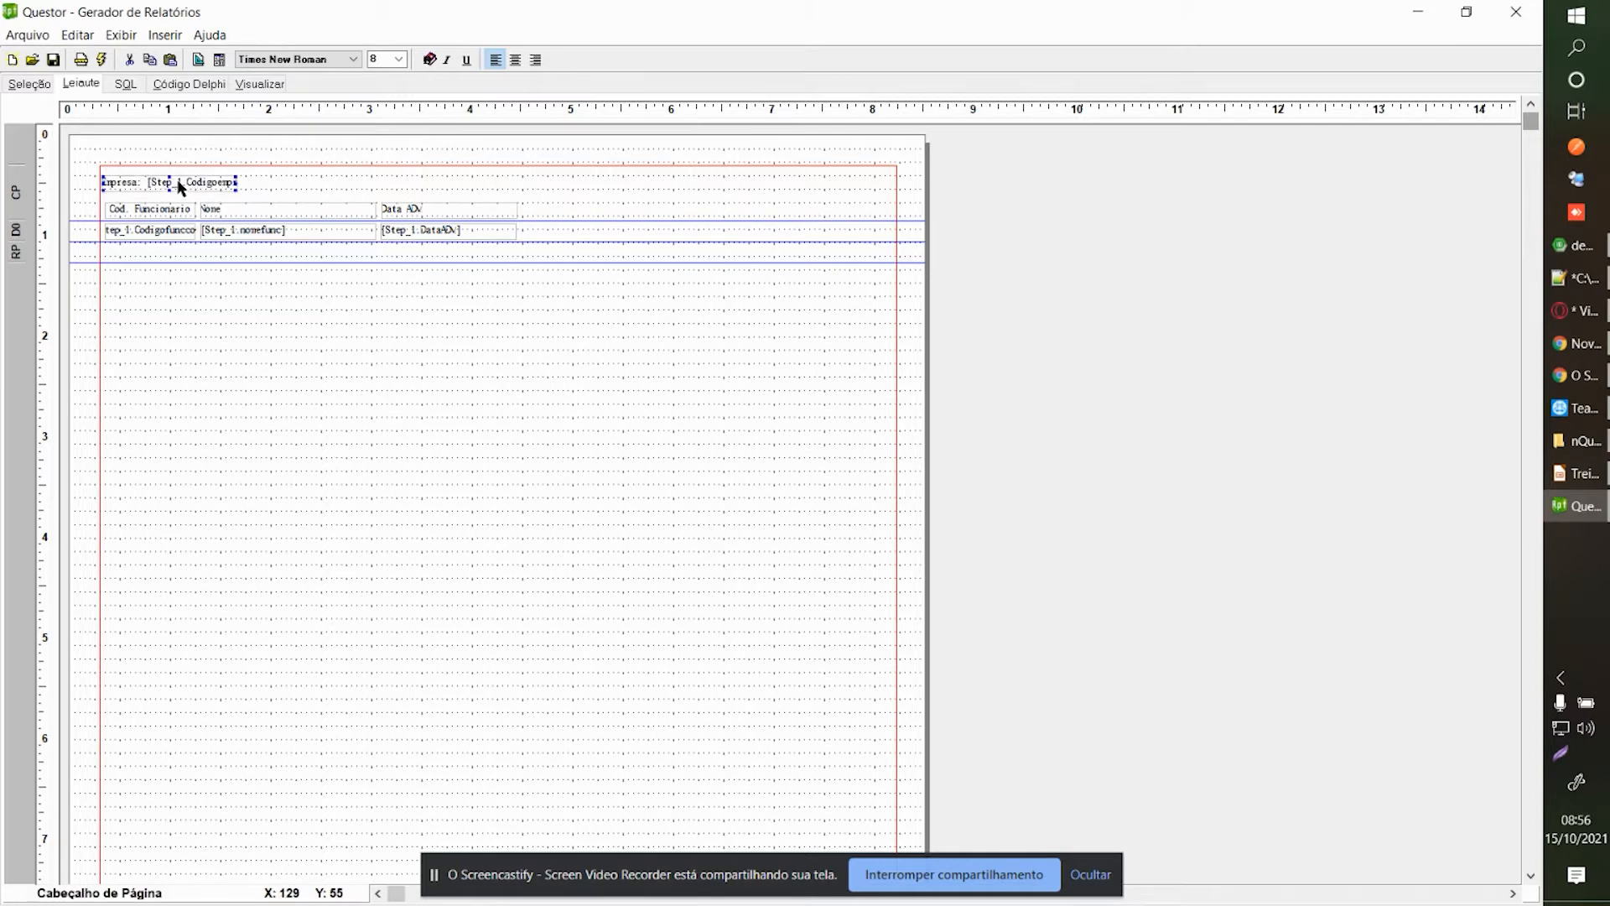
pyautogui.click(261, 83)
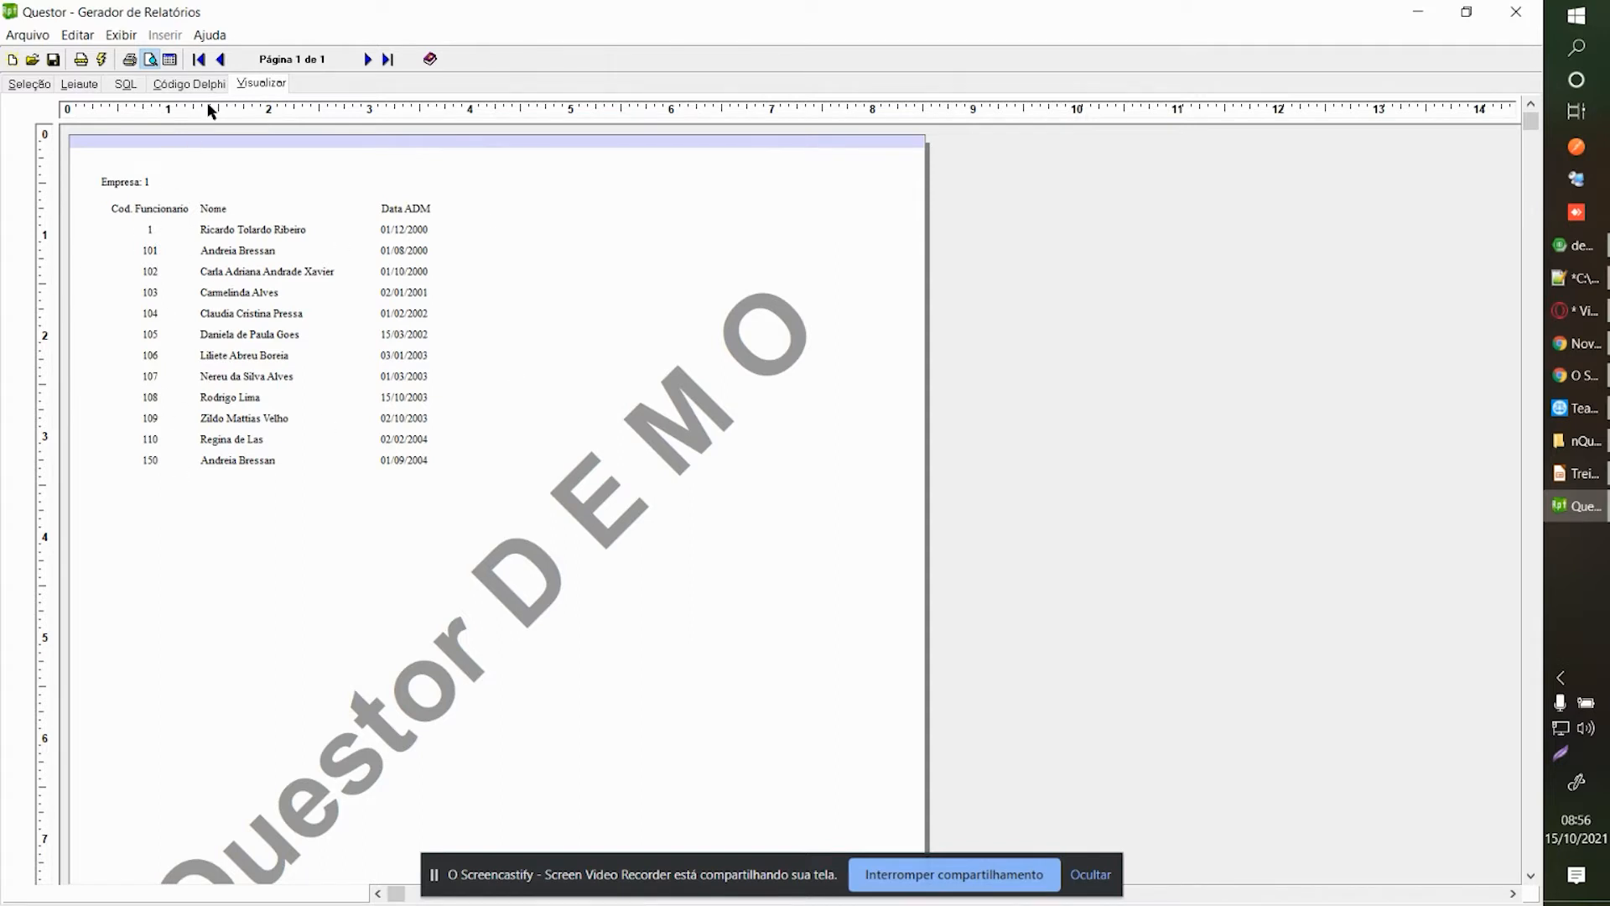
# View the report data as a grid, confirm the parameter values, and rerun the preview.
pyautogui.click(169, 62)
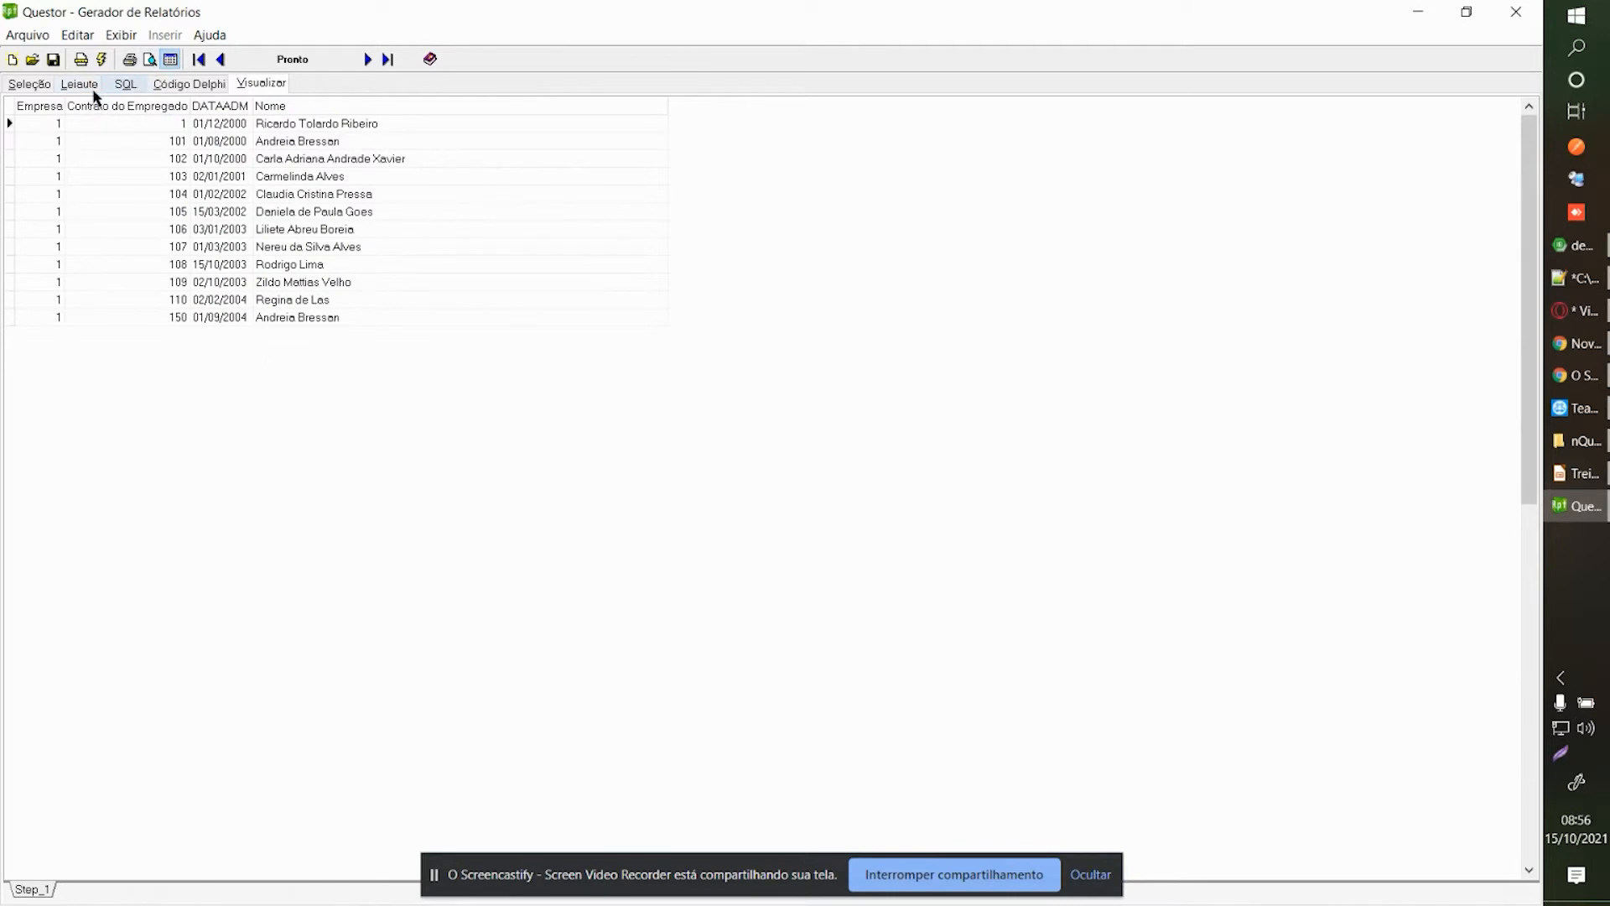
pyautogui.click(40, 88)
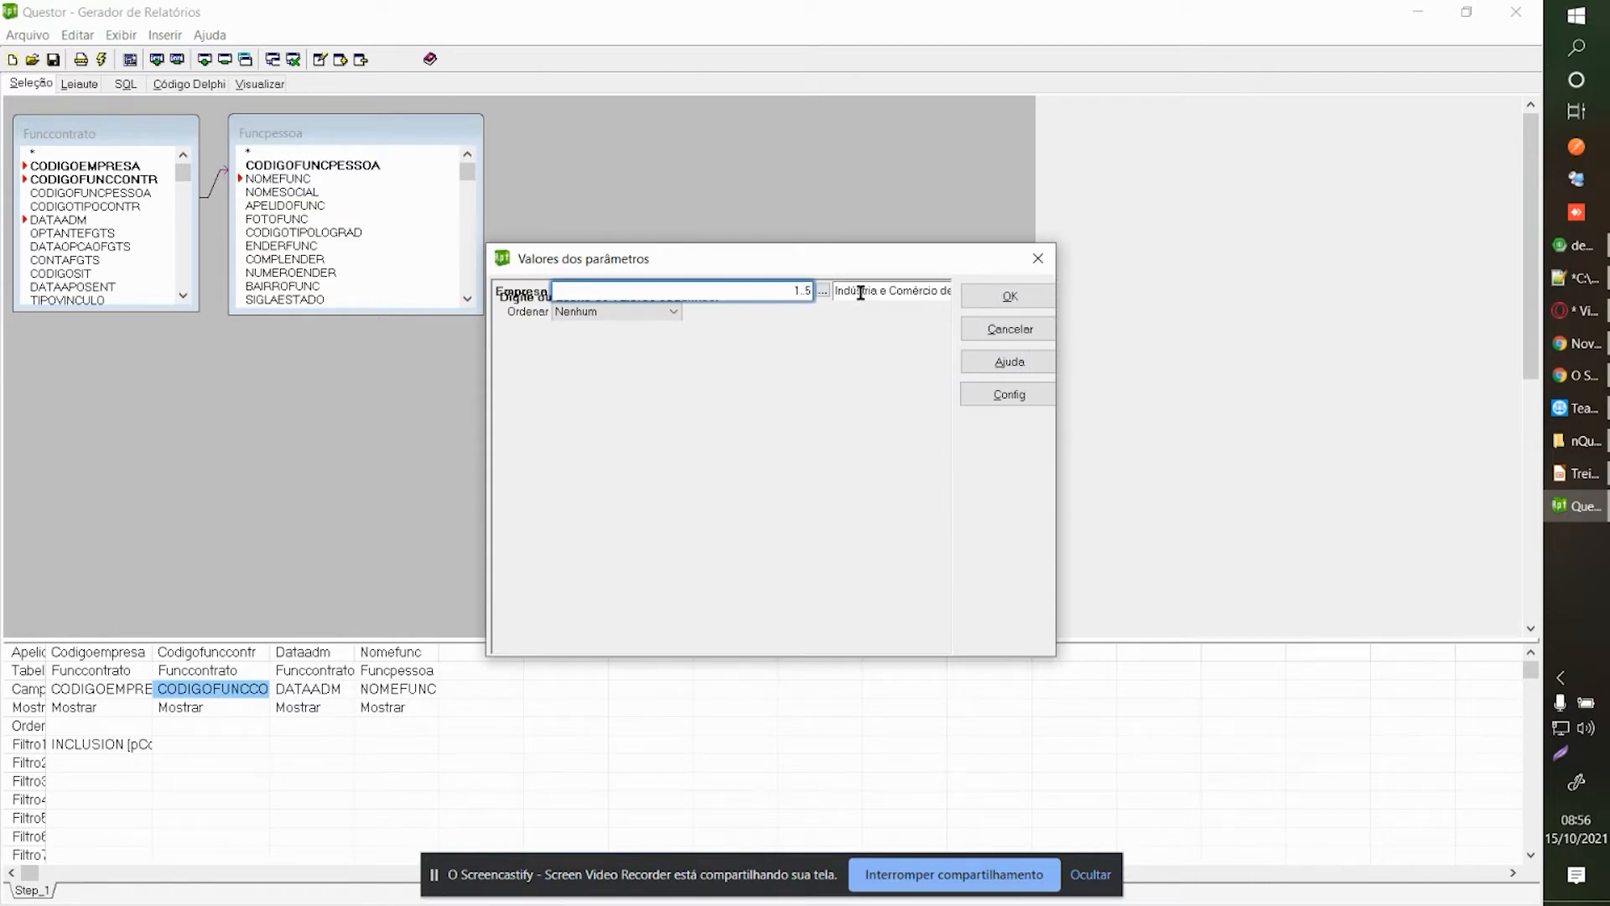
pyautogui.click(1011, 298)
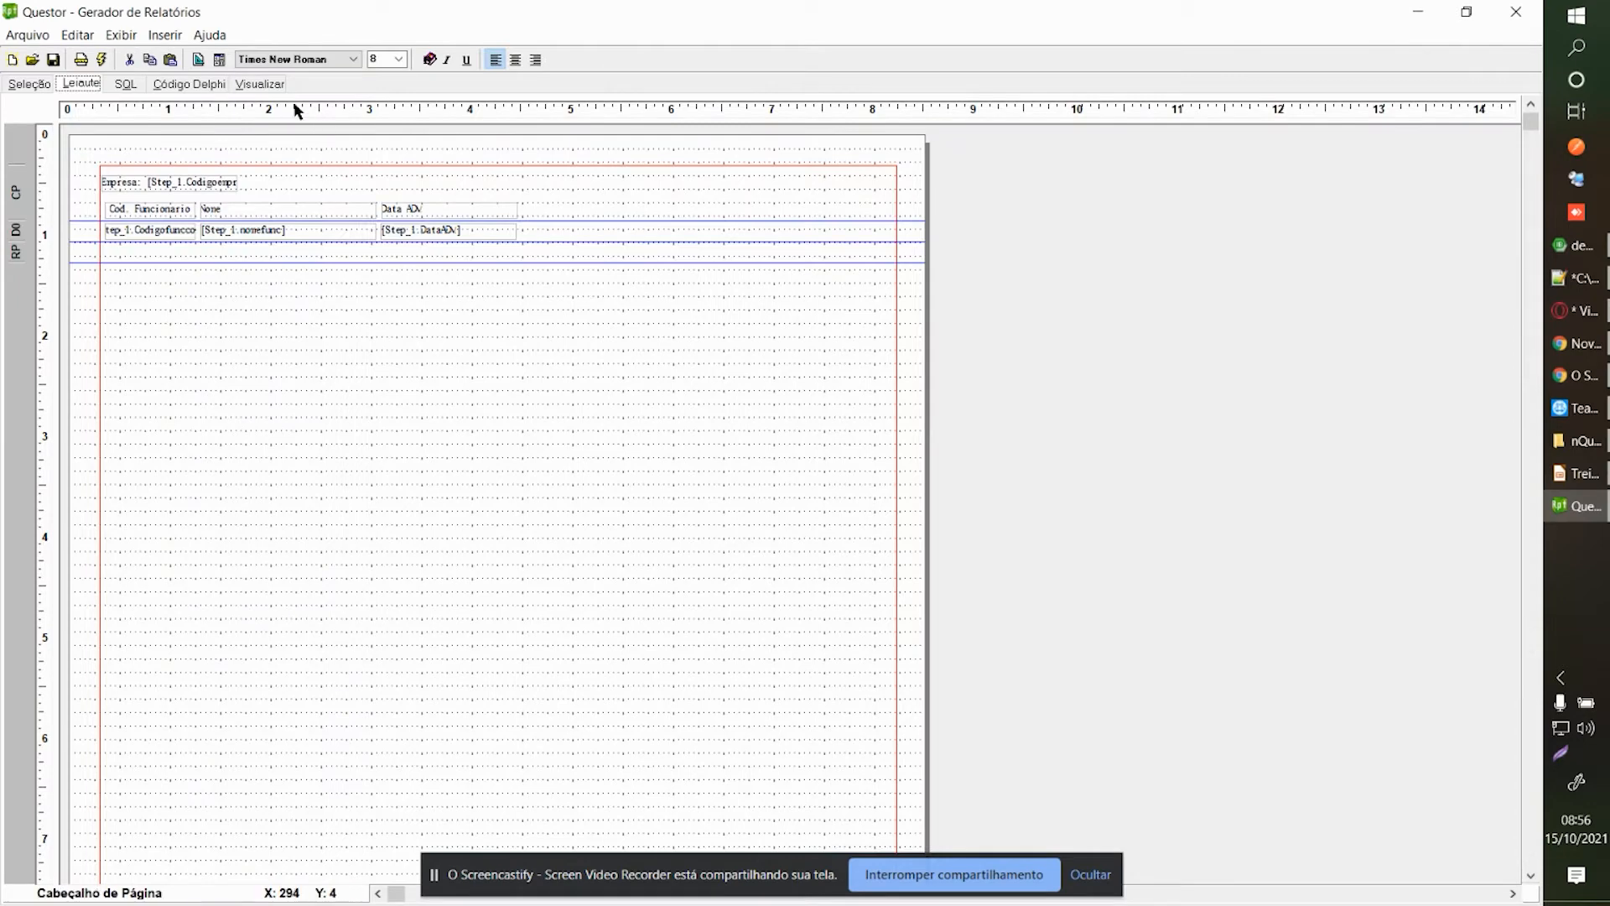
pyautogui.click(261, 84)
# Browse the preview and the data grid records for companies 2, 3 and 5.
pyautogui.click(275, 263)
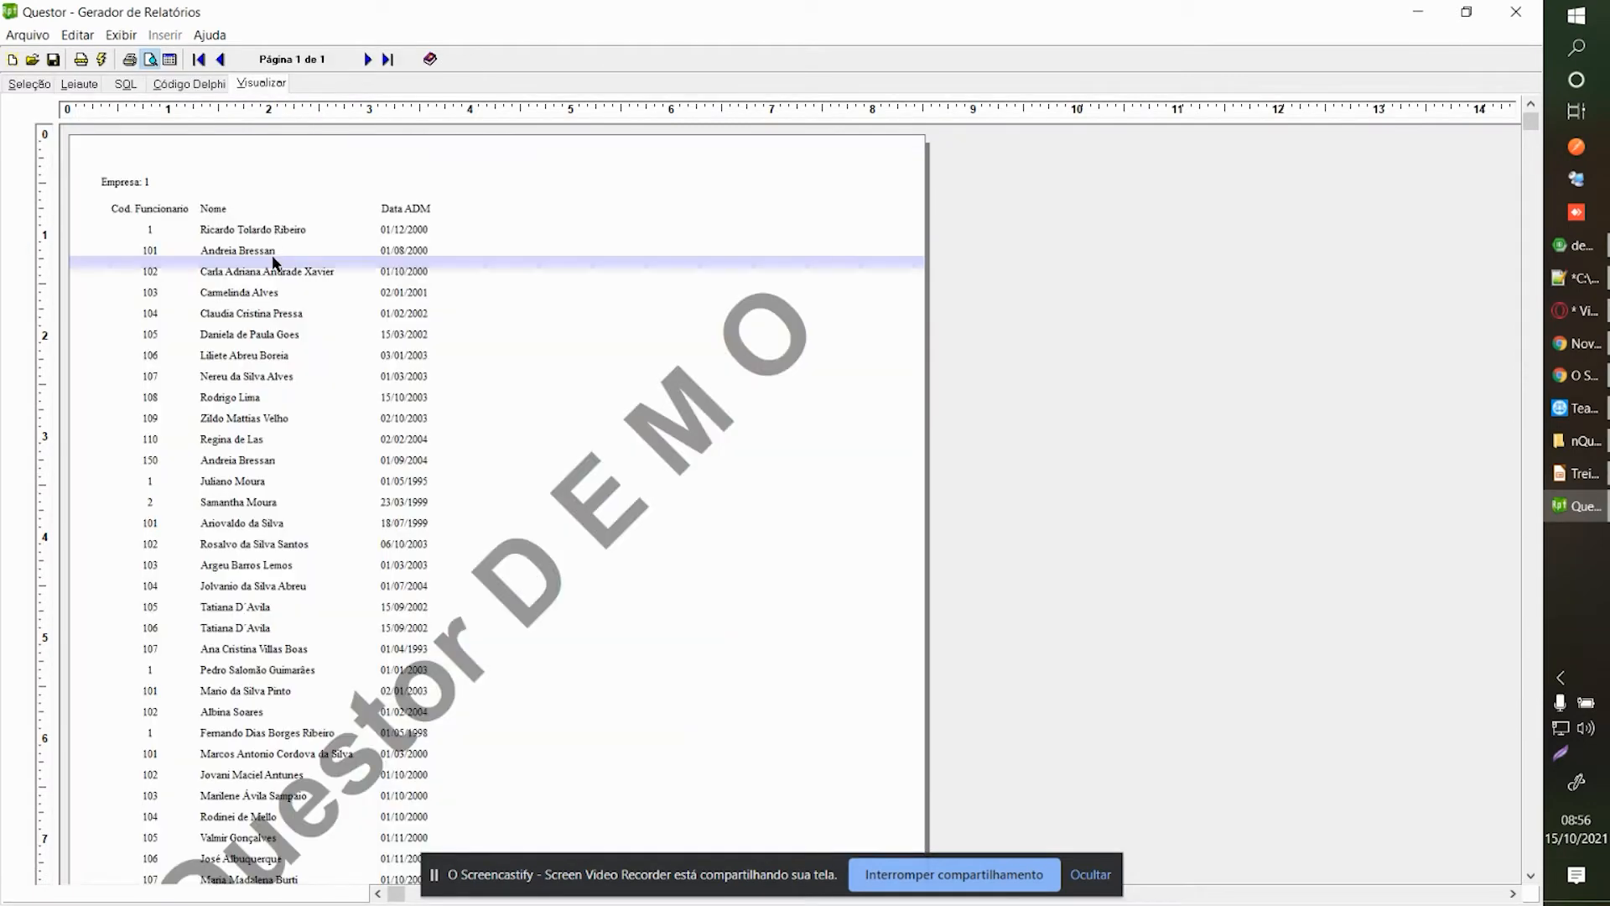
pyautogui.click(410, 345)
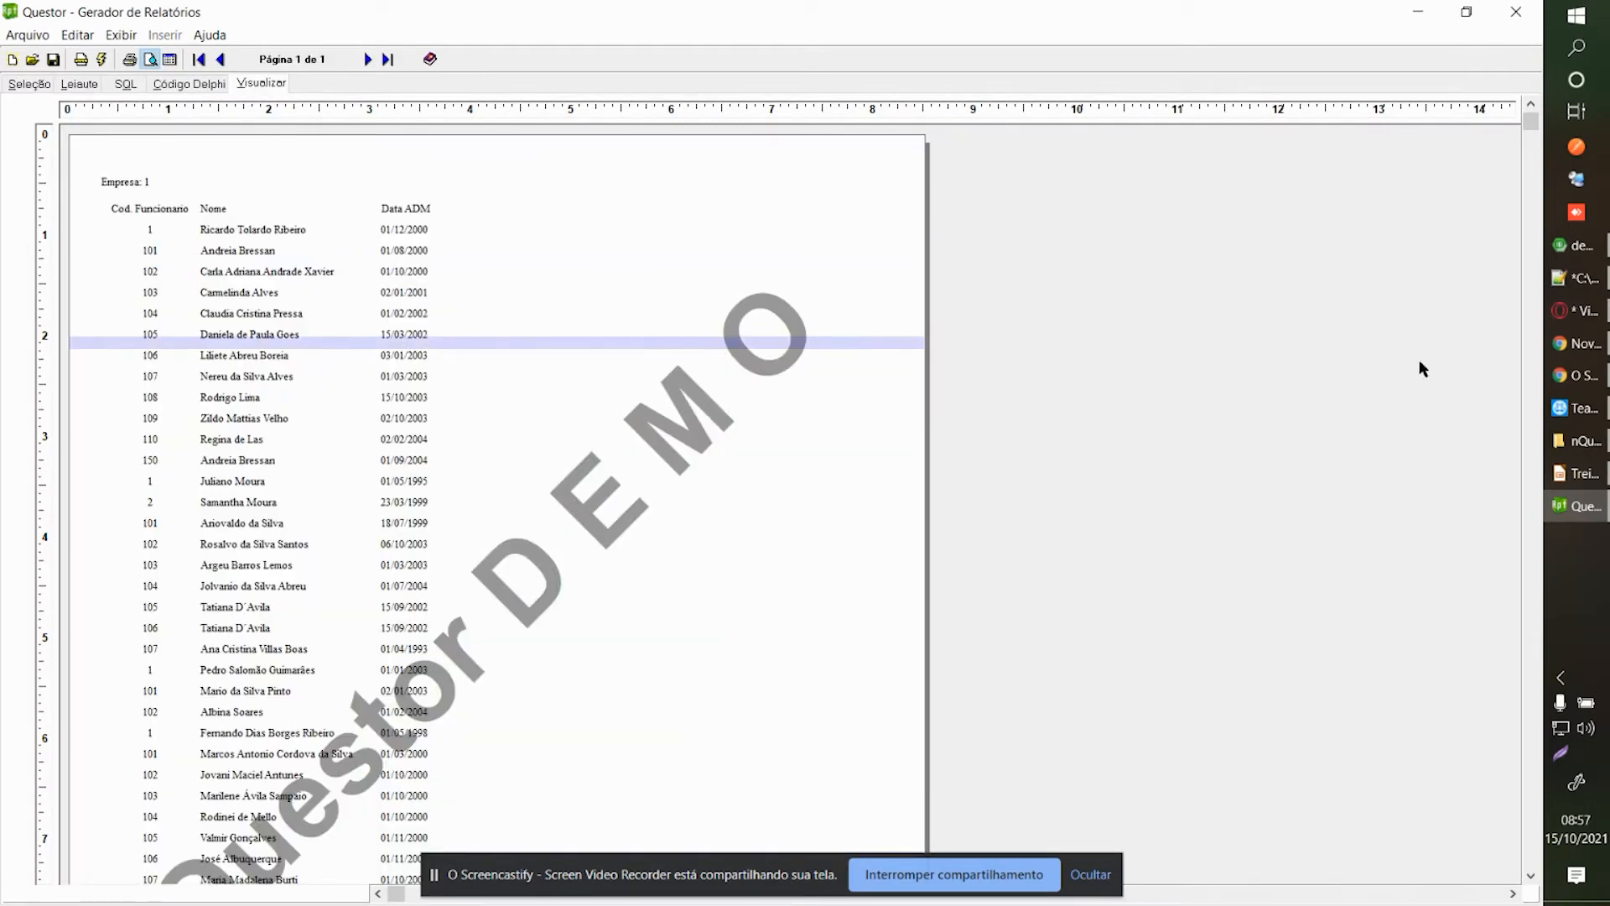
pyautogui.scroll(-3, 1526, 406)
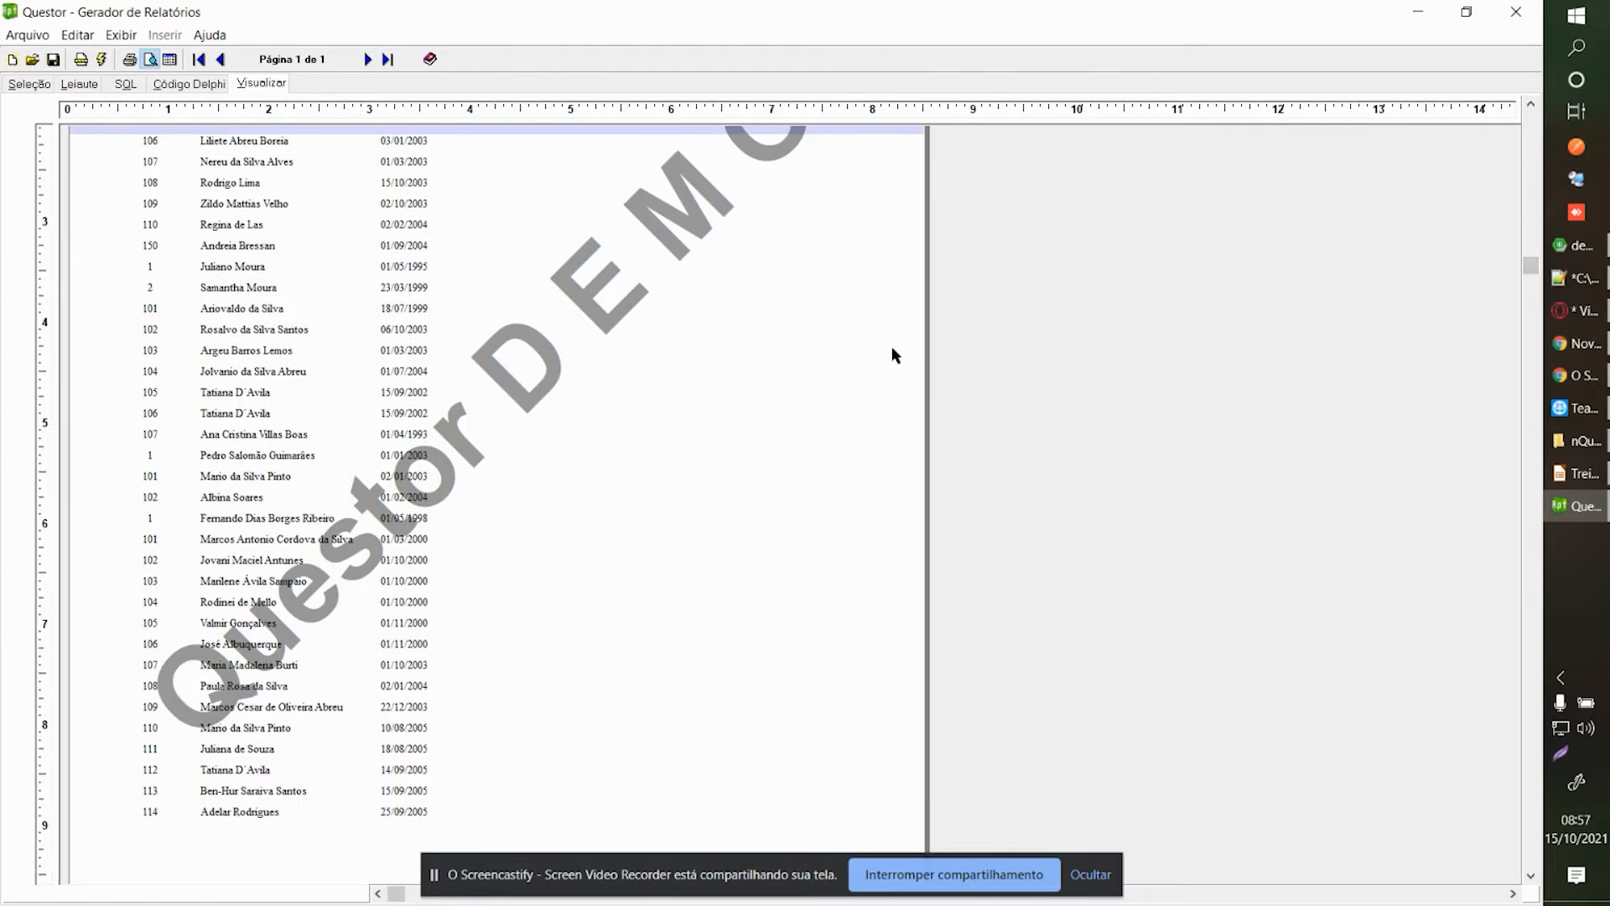
pyautogui.scroll(-3, 892, 355)
pyautogui.scroll(4, 672, 369)
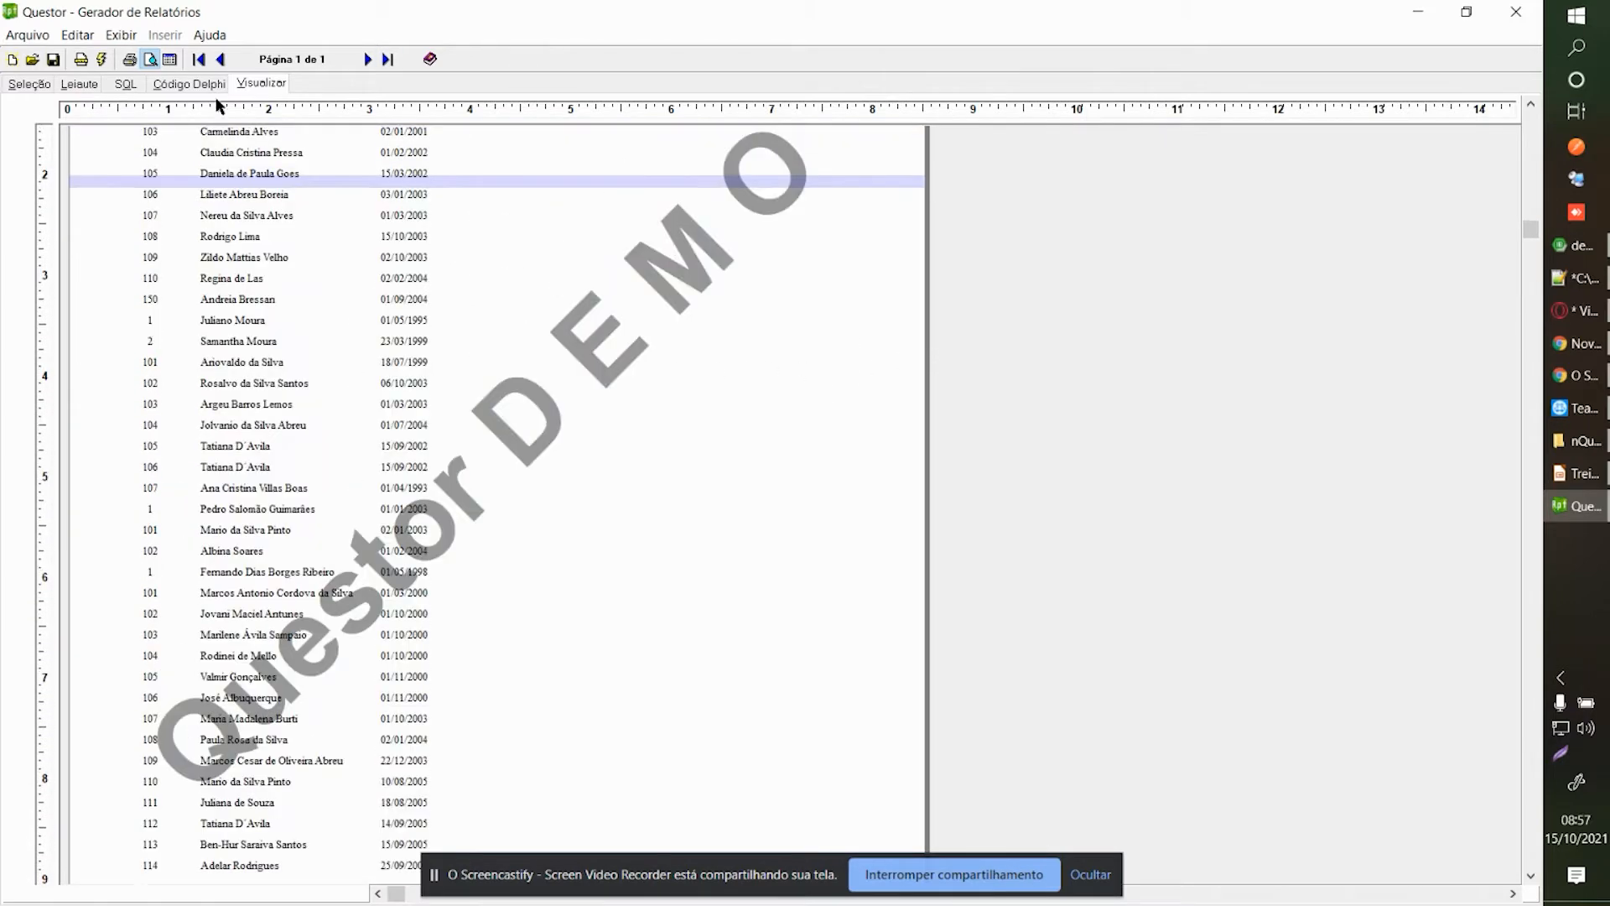
pyautogui.click(171, 59)
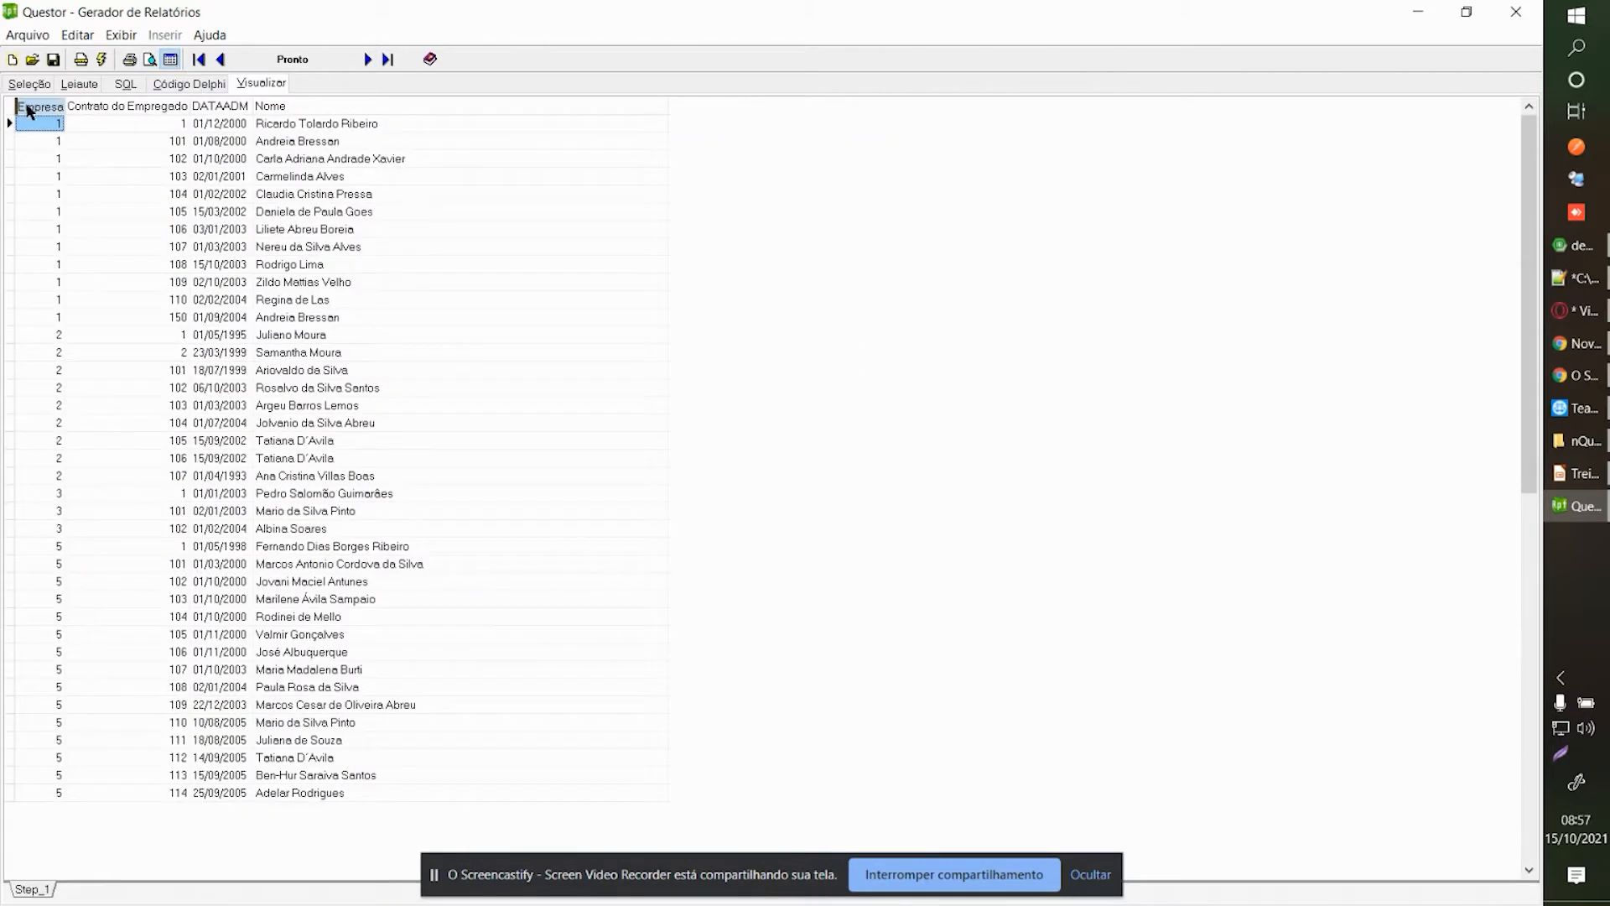
pyautogui.scroll(-10, 50, 228)
pyautogui.click(34, 336)
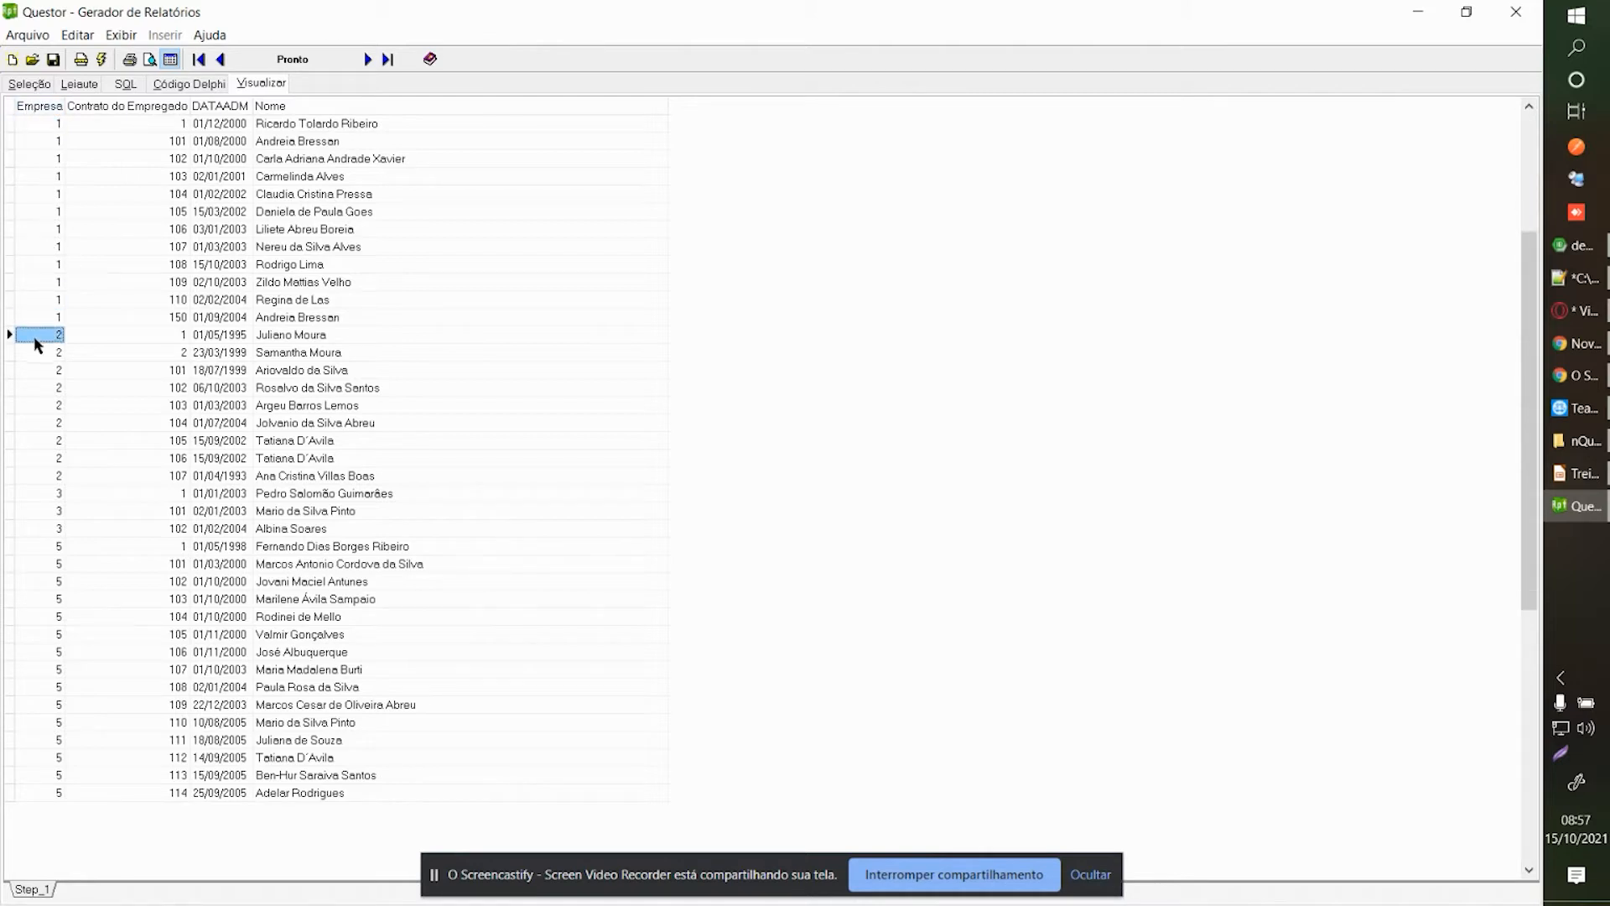
pyautogui.click(48, 529)
pyautogui.click(44, 582)
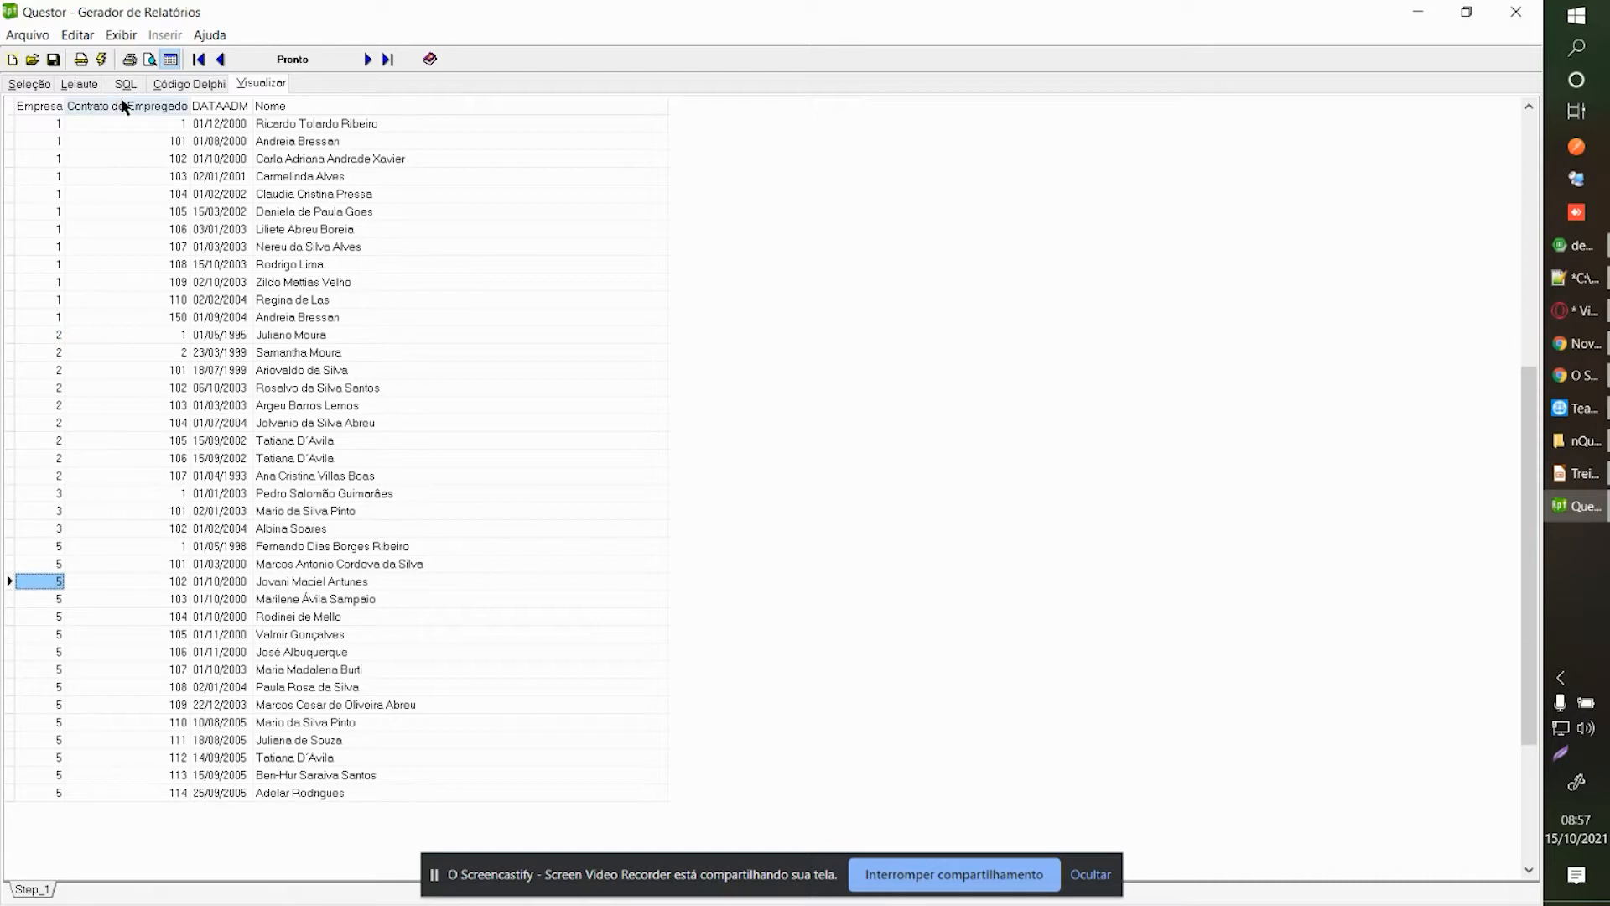
pyautogui.click(150, 59)
pyautogui.scroll(3, 295, 226)
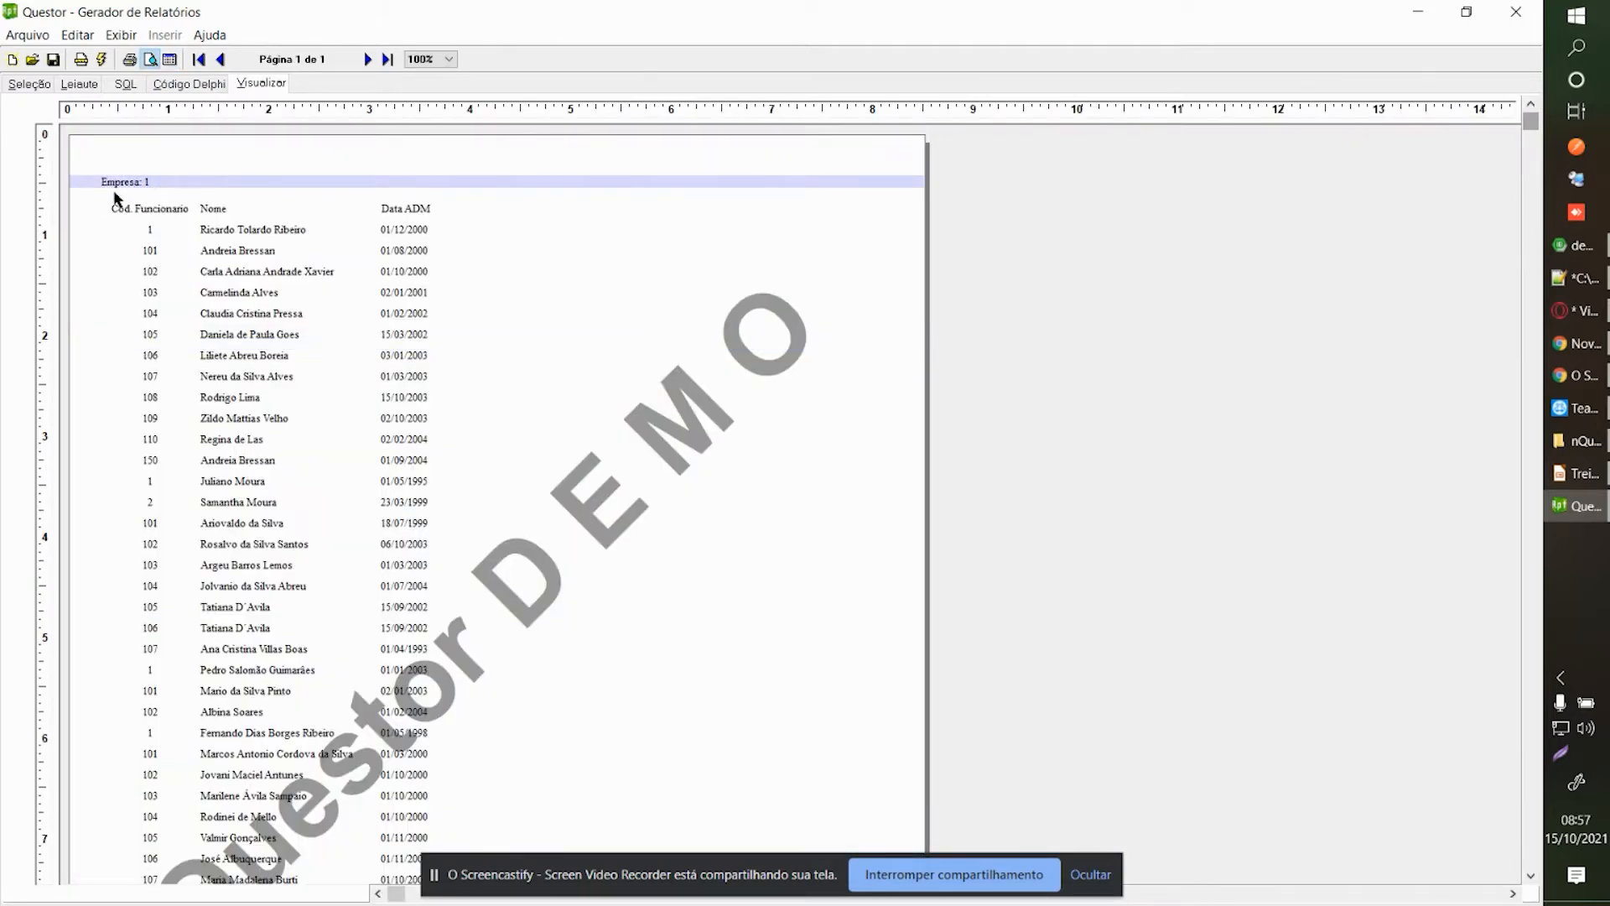
# Rerun the preview from the layout designer, scroll through it, and return to the layout.
pyautogui.click(92, 87)
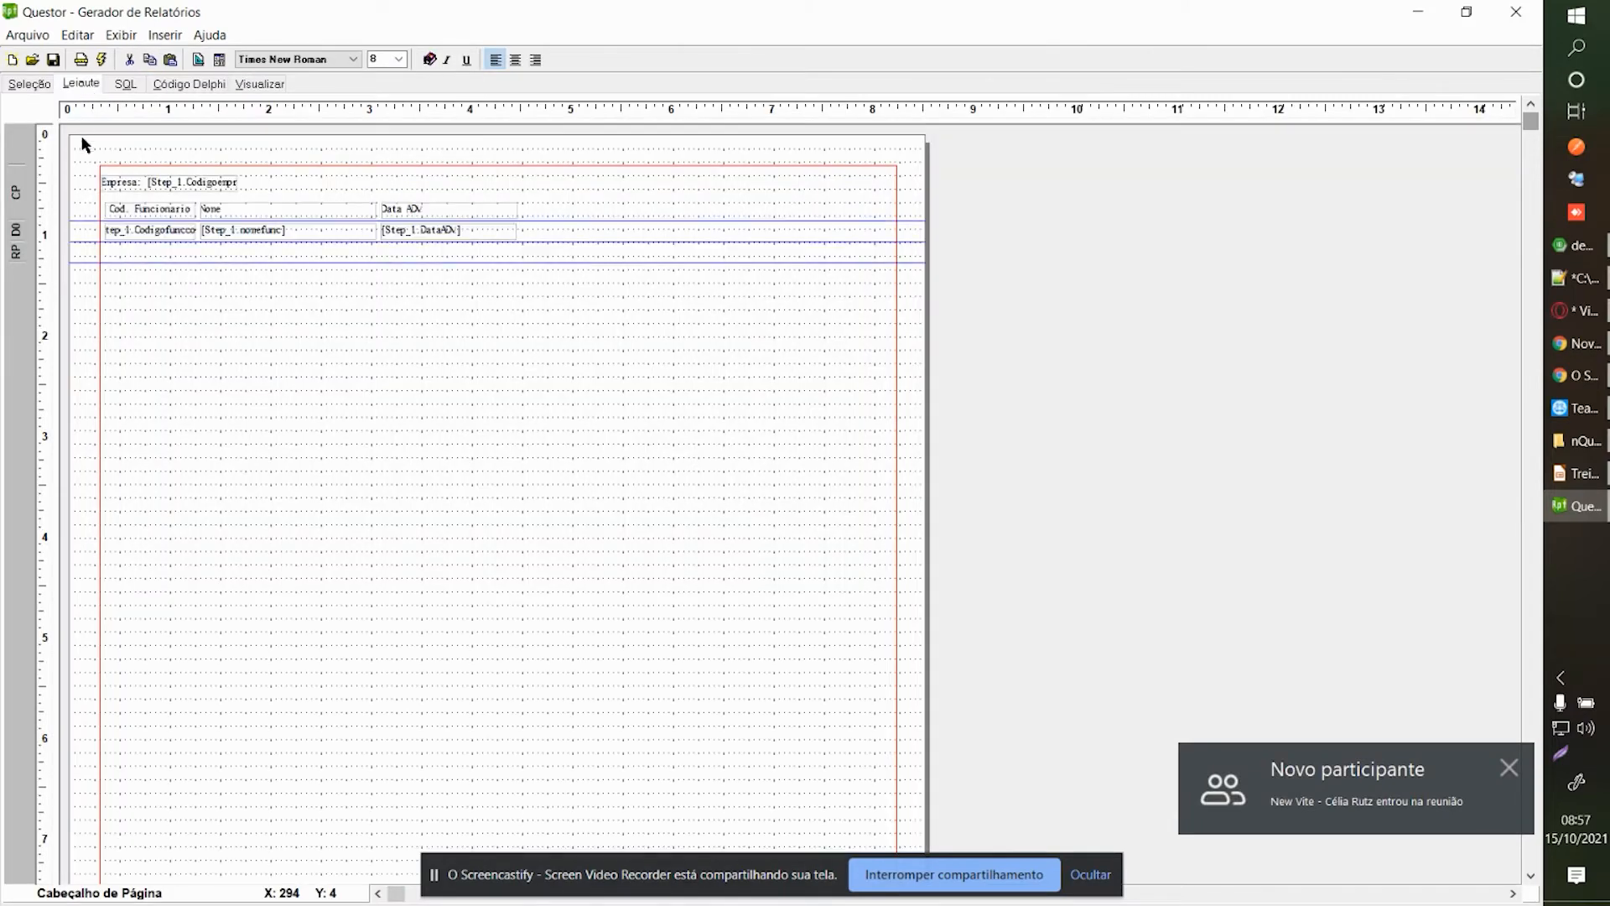
pyautogui.click(257, 87)
pyautogui.click(156, 183)
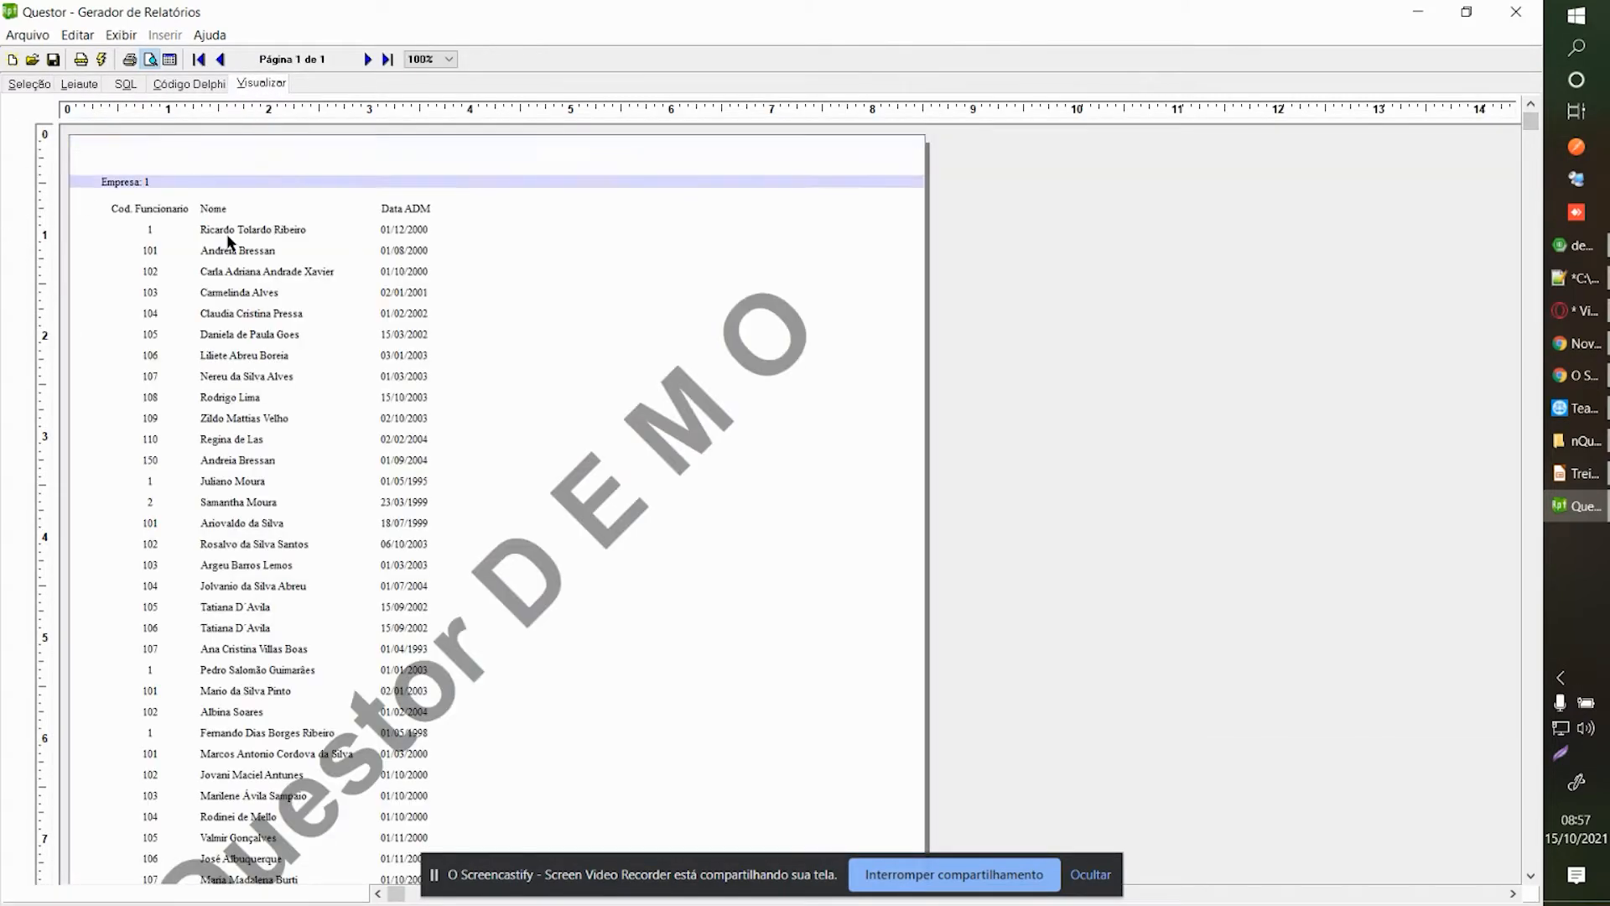
pyautogui.click(168, 317)
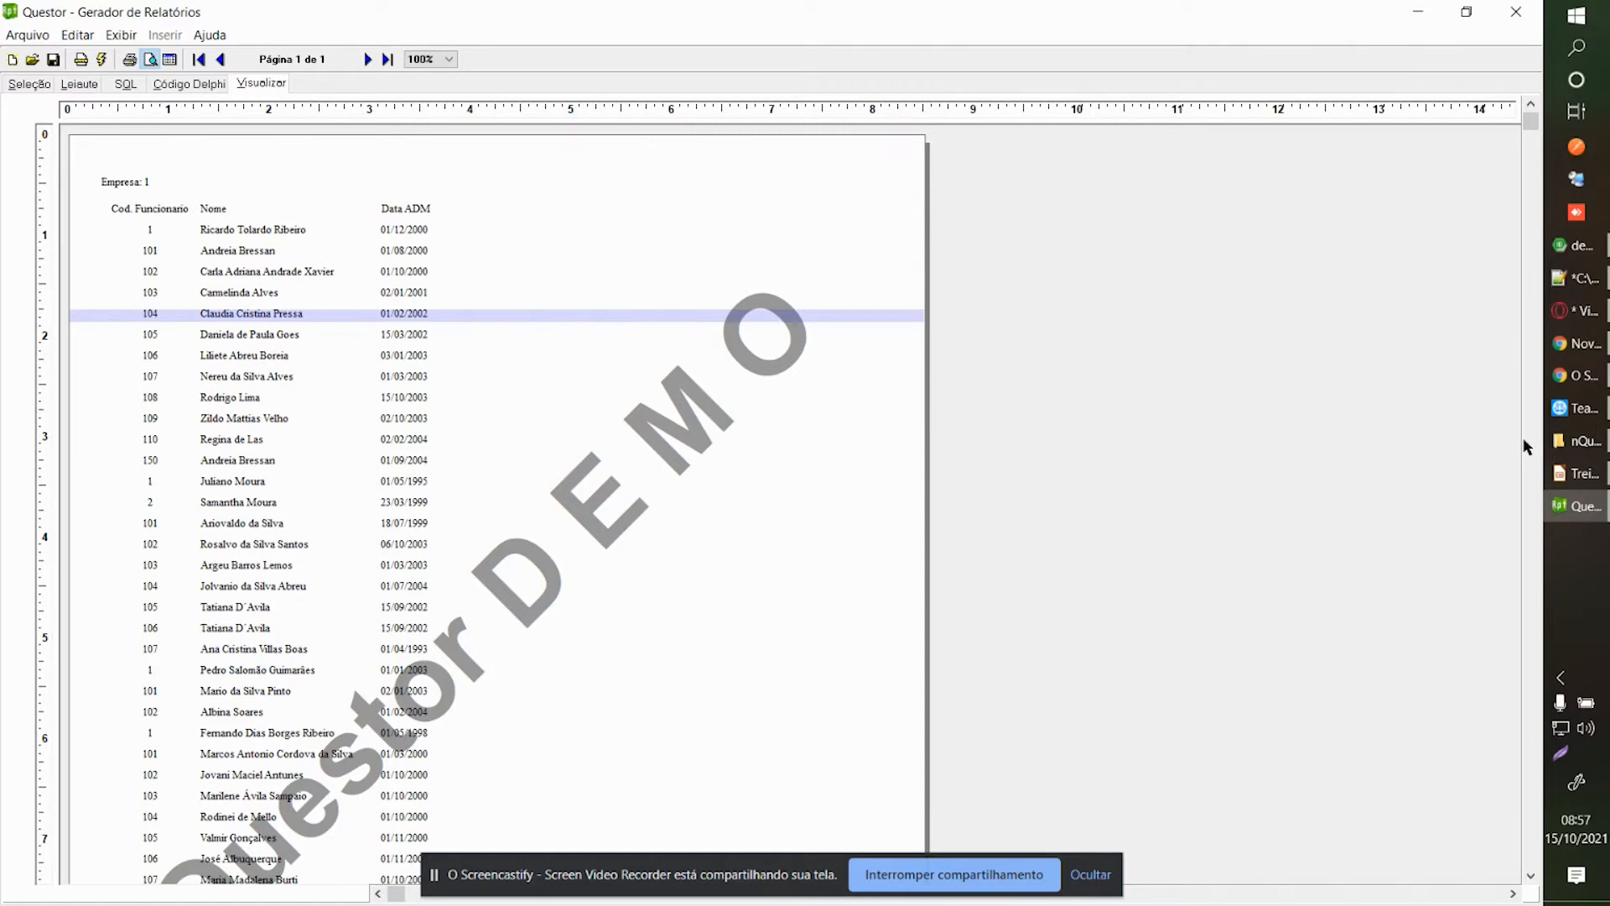
pyautogui.scroll(-5, 1533, 440)
pyautogui.scroll(5, 1536, 277)
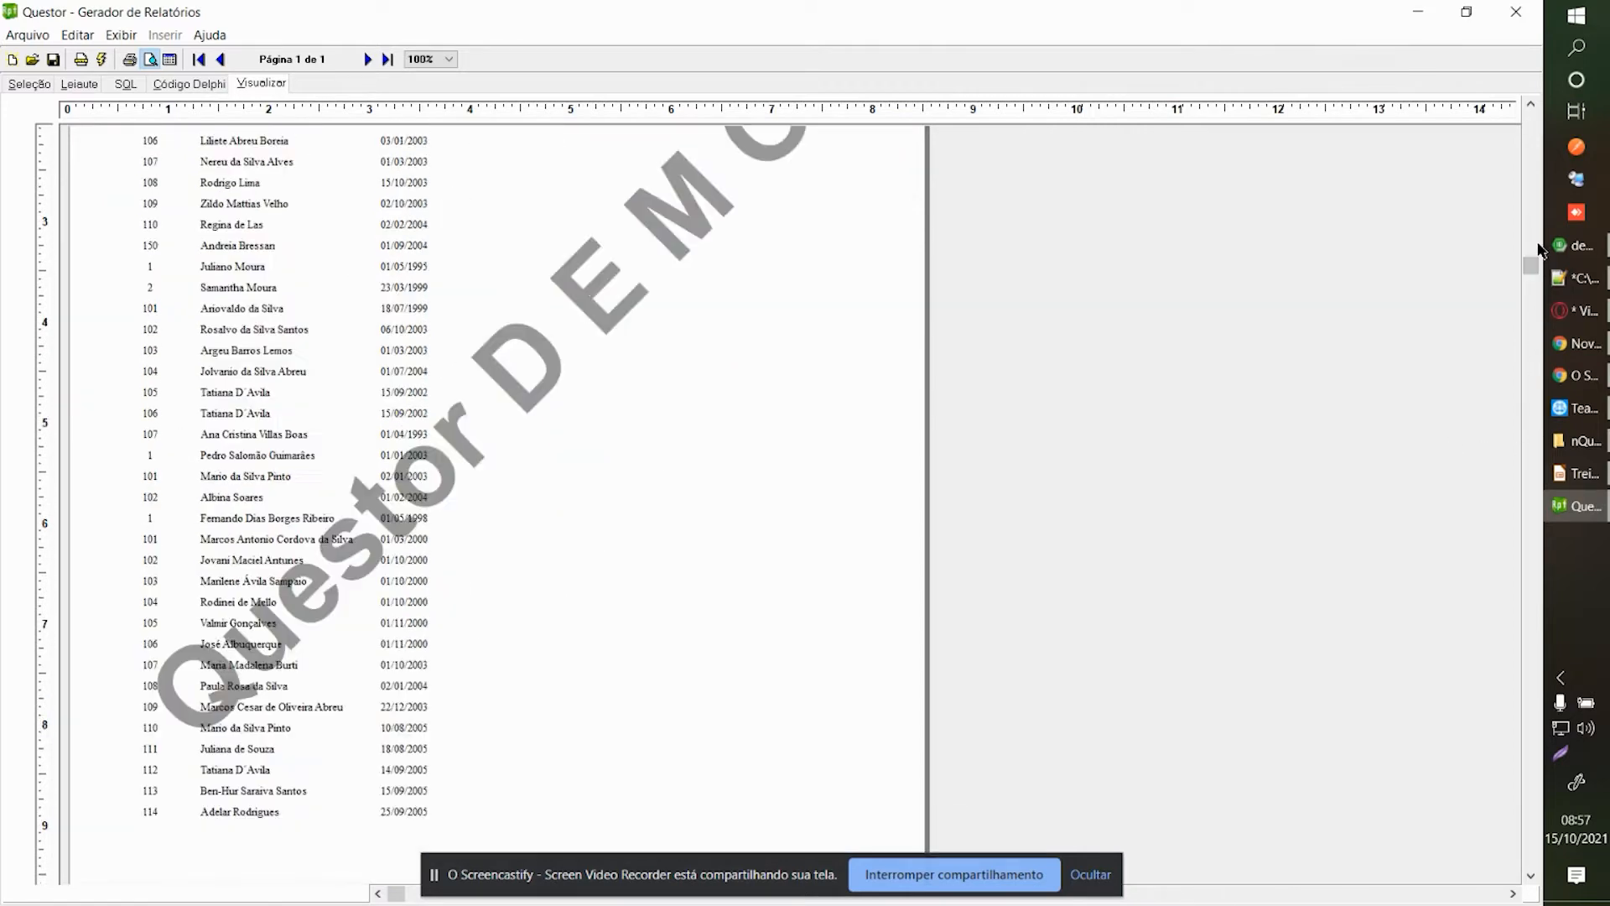
pyautogui.click(162, 192)
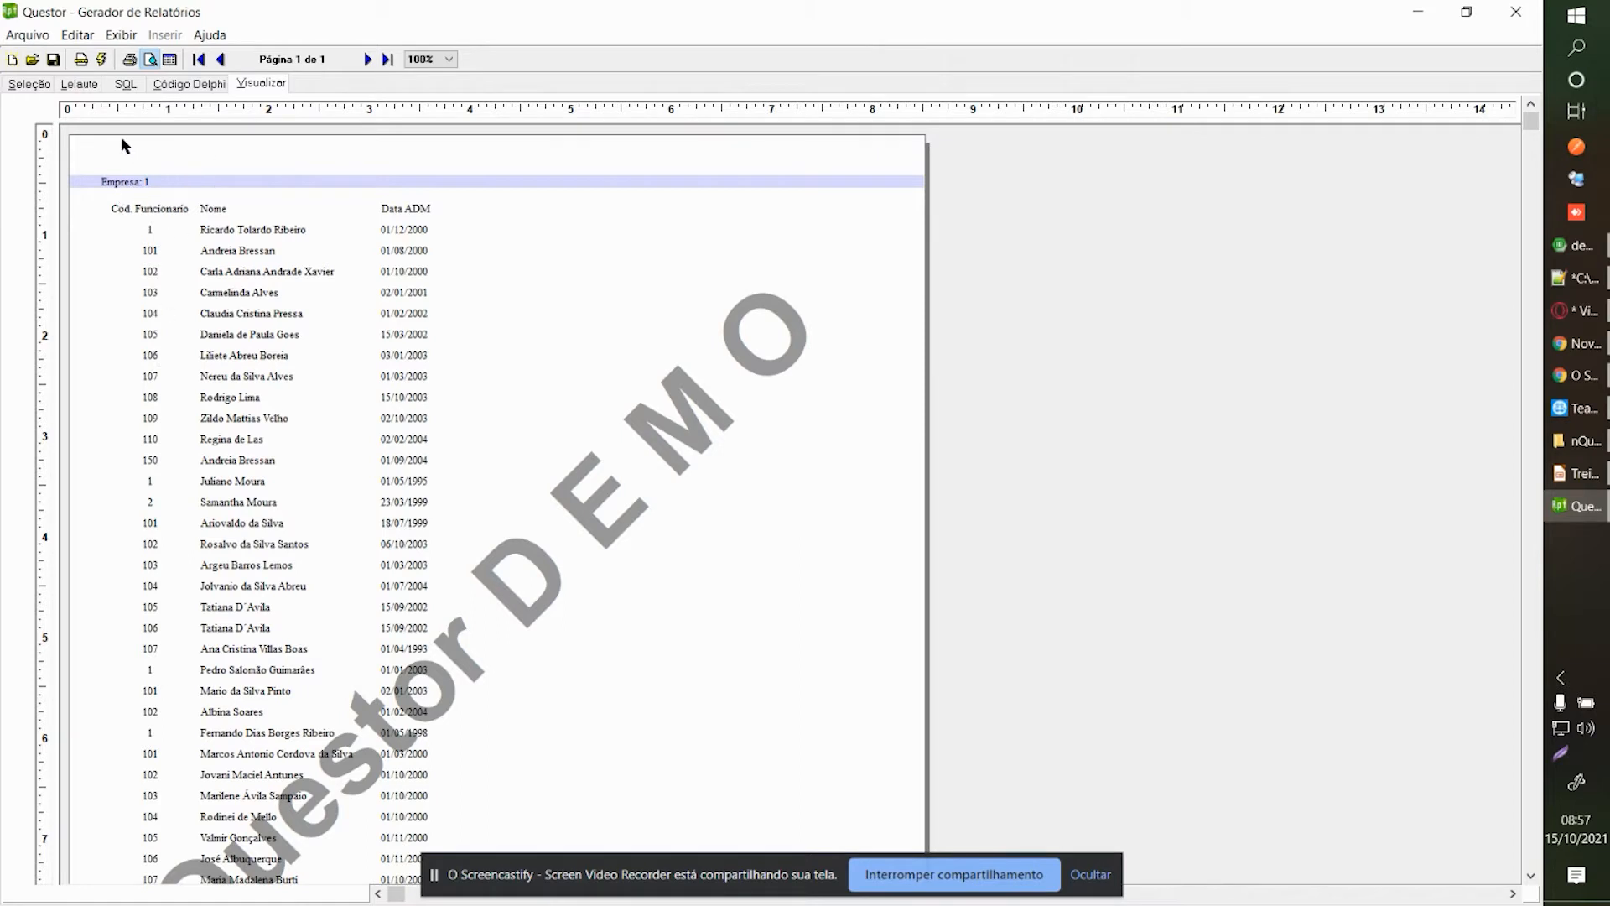
pyautogui.click(80, 84)
# Use Organizar Seções to add a group header and footer grouped on Step_1.Codigoempresa.
pyautogui.rightClick(205, 295)
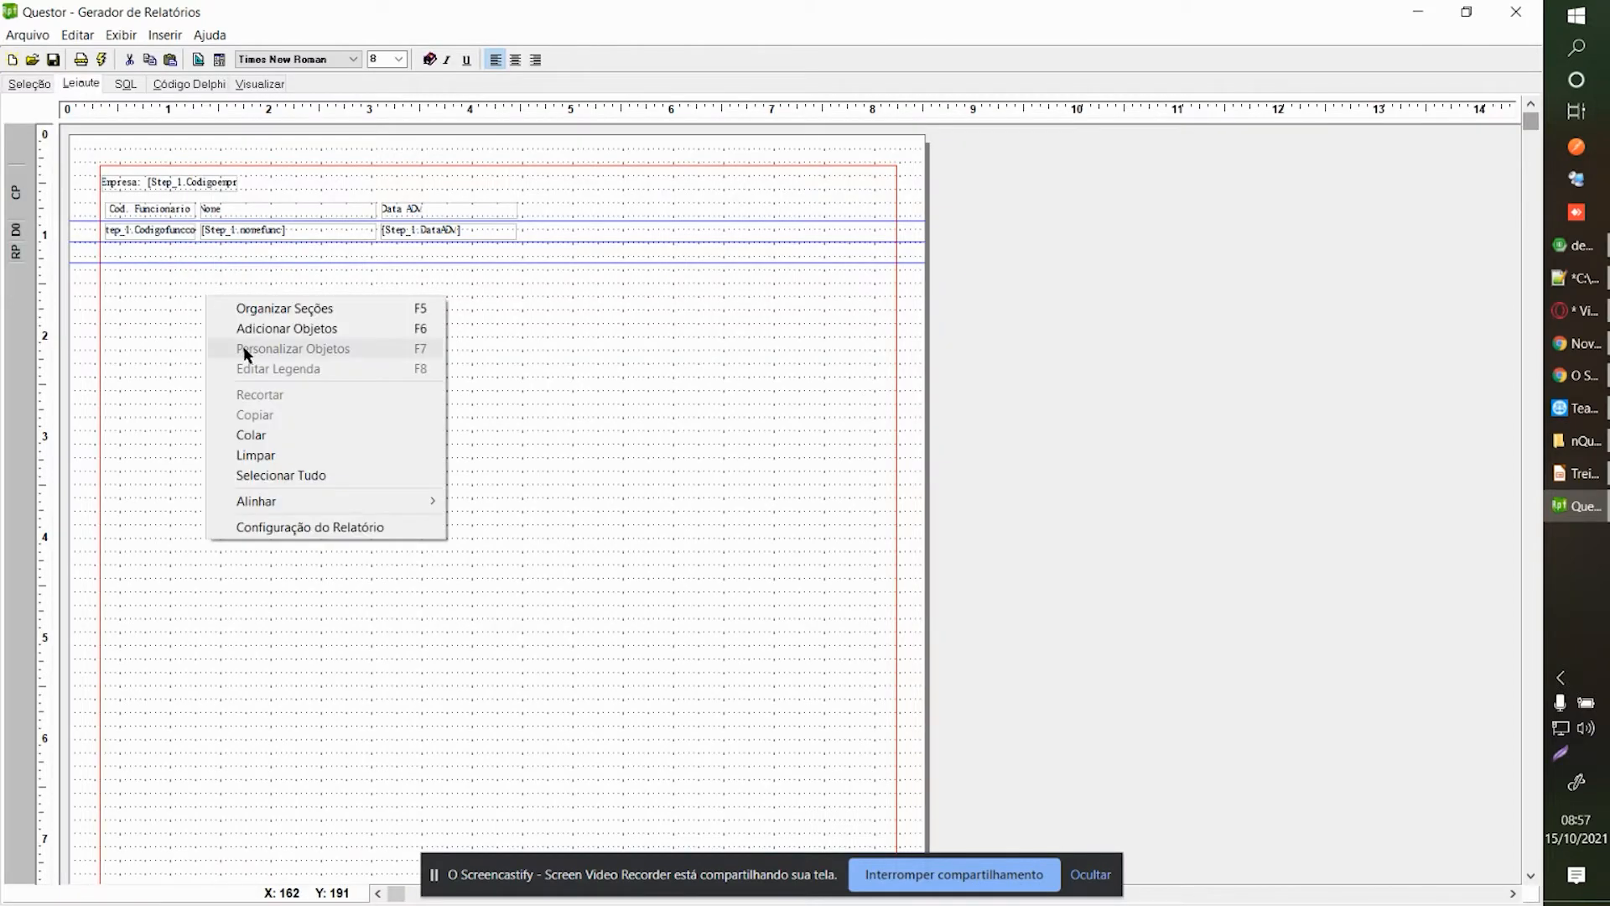
pyautogui.click(298, 311)
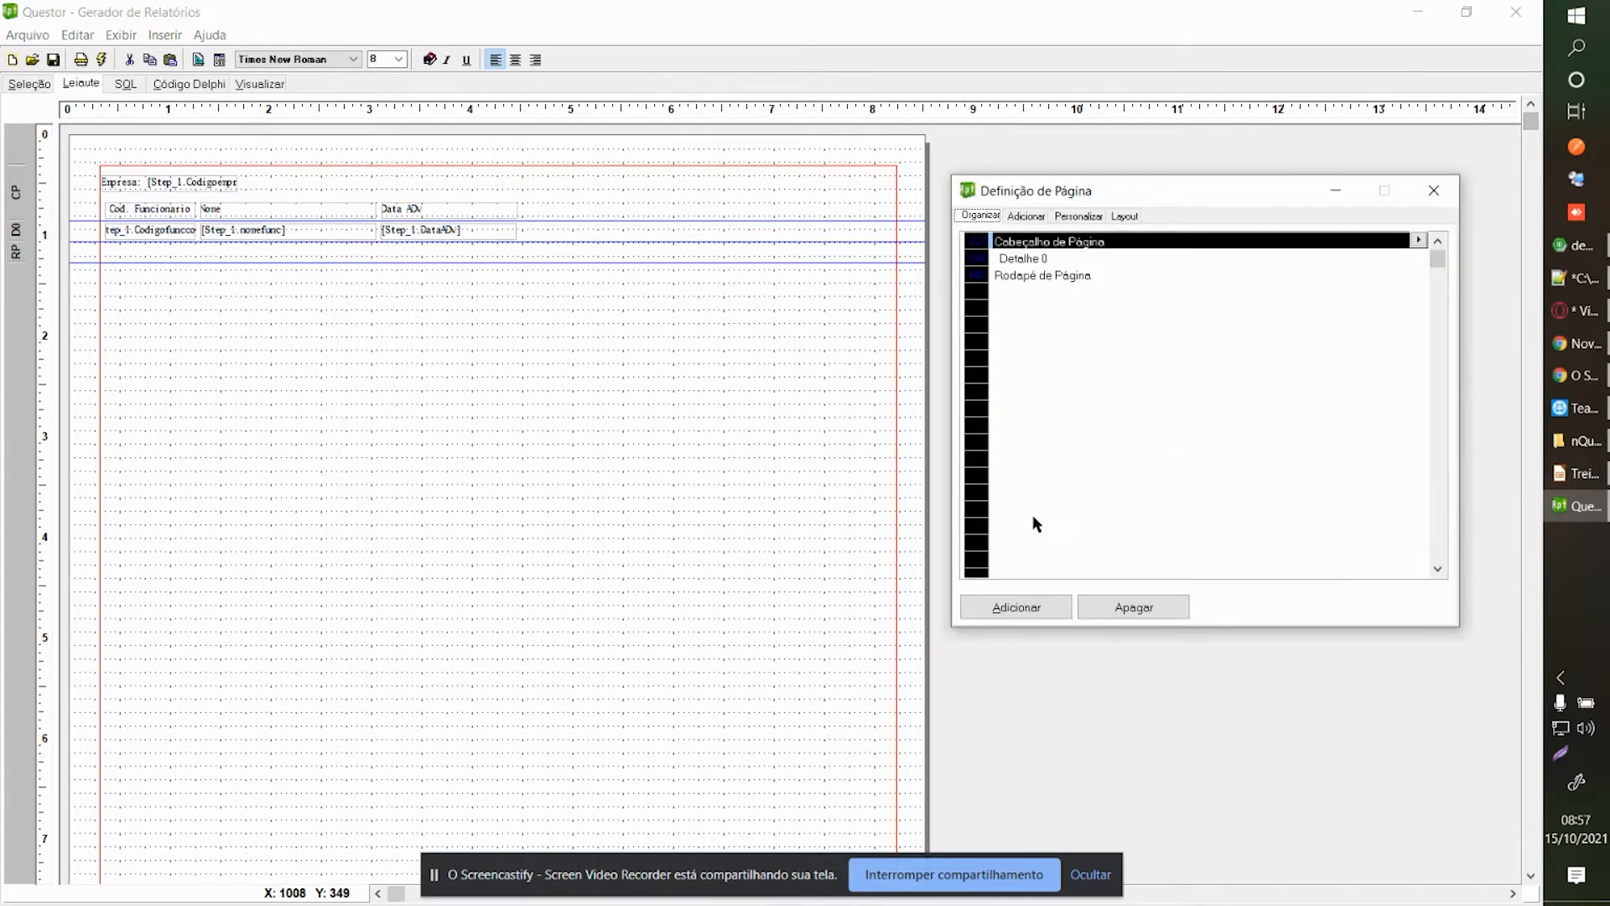
pyautogui.click(1017, 616)
pyautogui.click(849, 419)
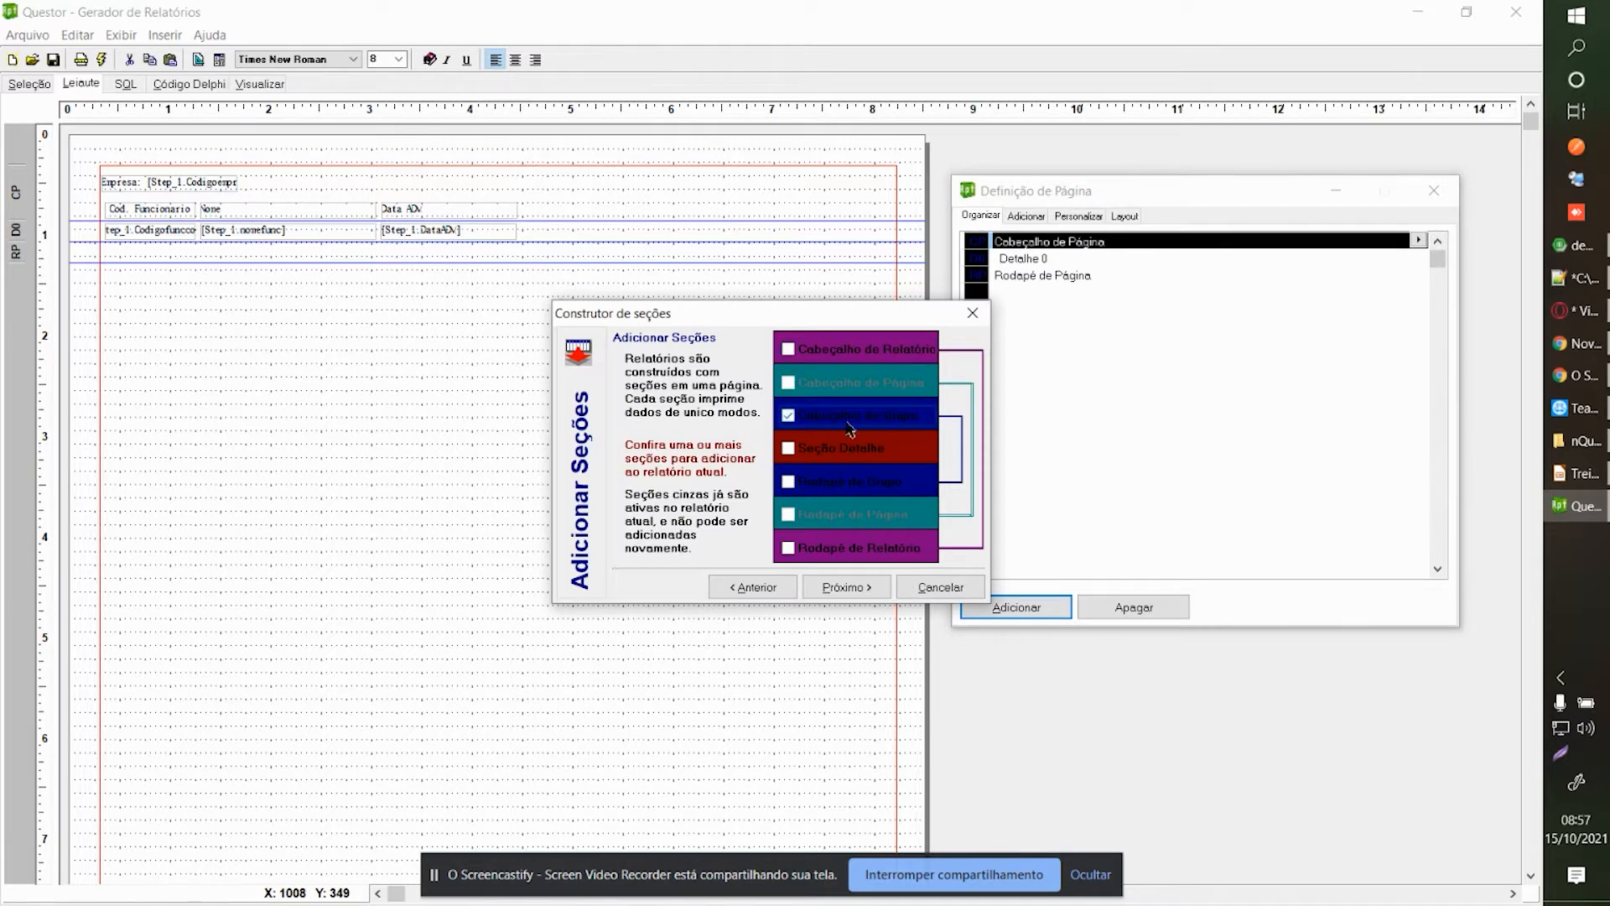
pyautogui.click(845, 587)
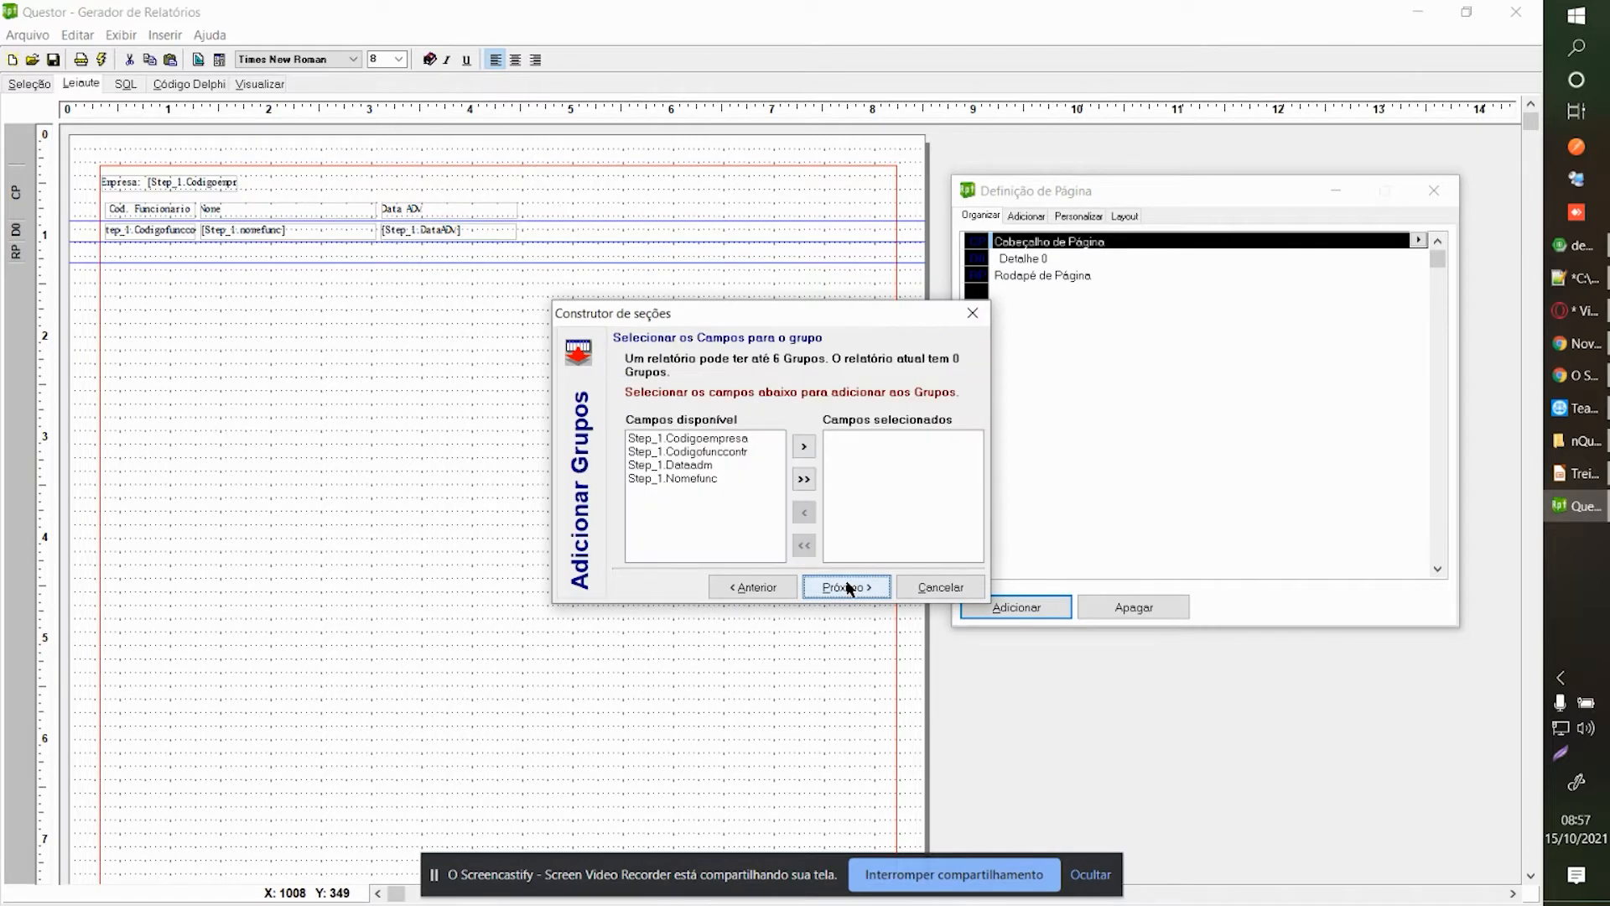
pyautogui.click(719, 440)
pyautogui.click(803, 446)
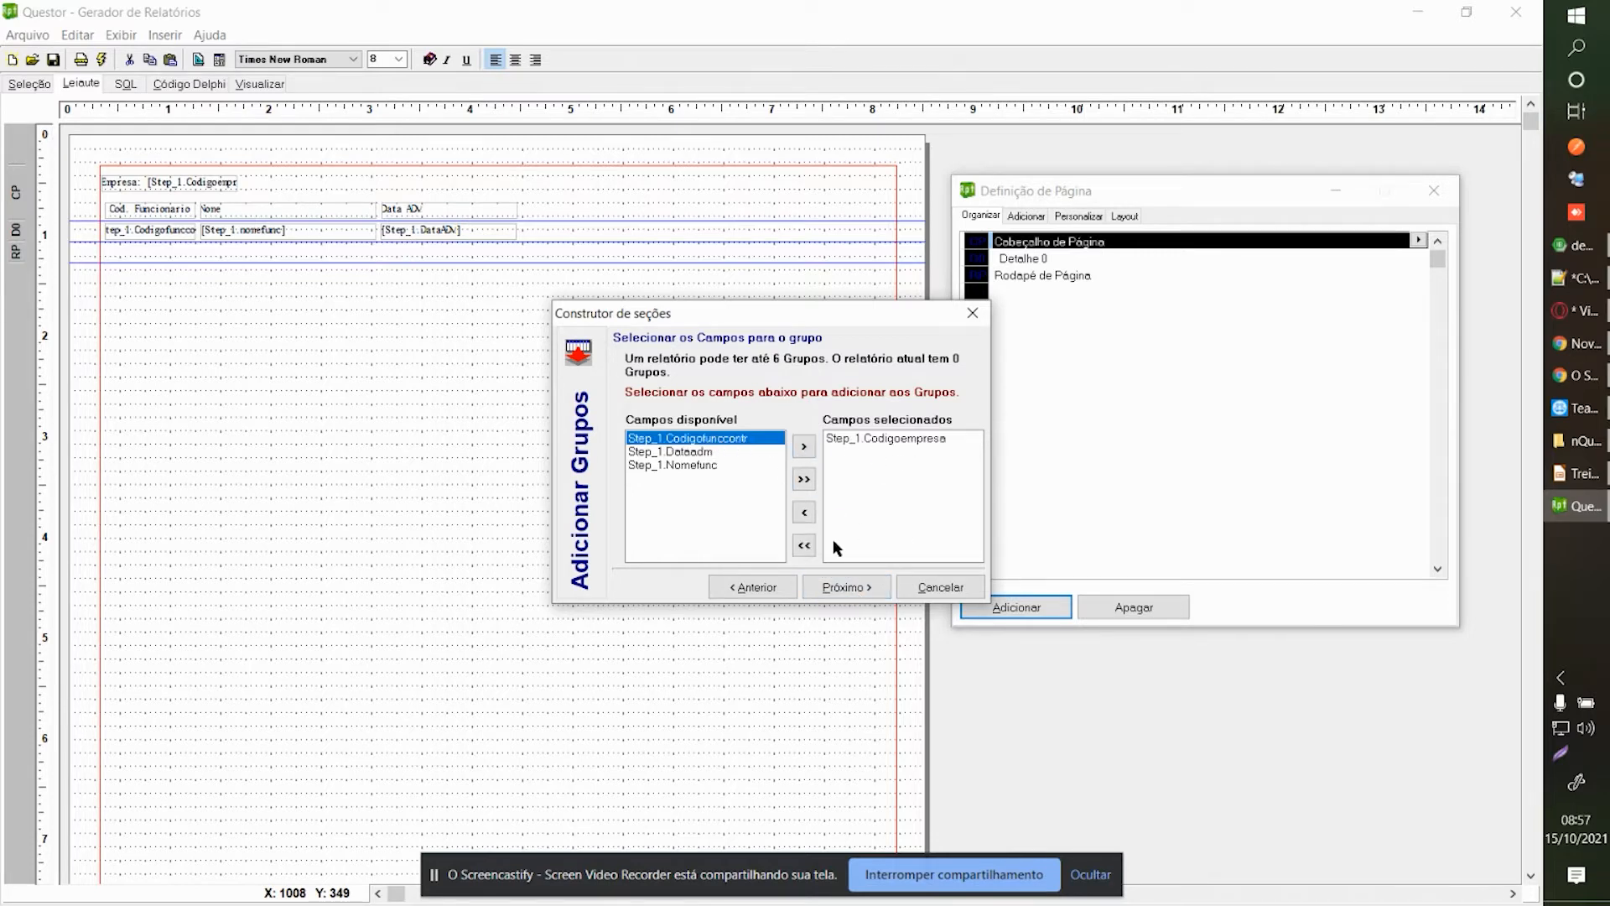
pyautogui.click(846, 589)
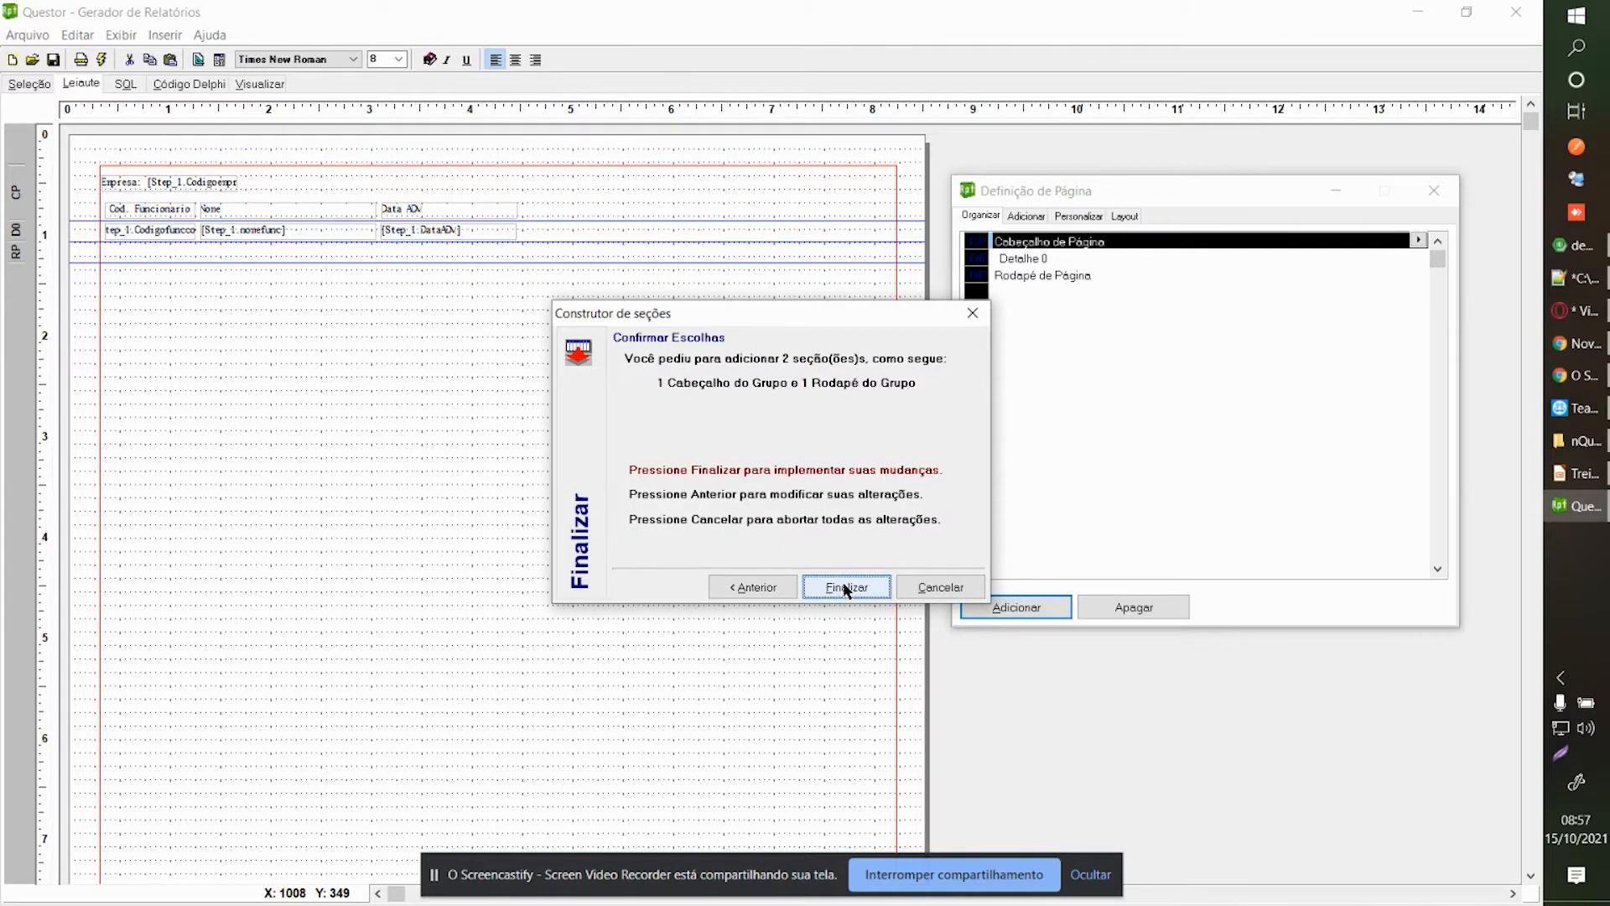
pyautogui.click(846, 589)
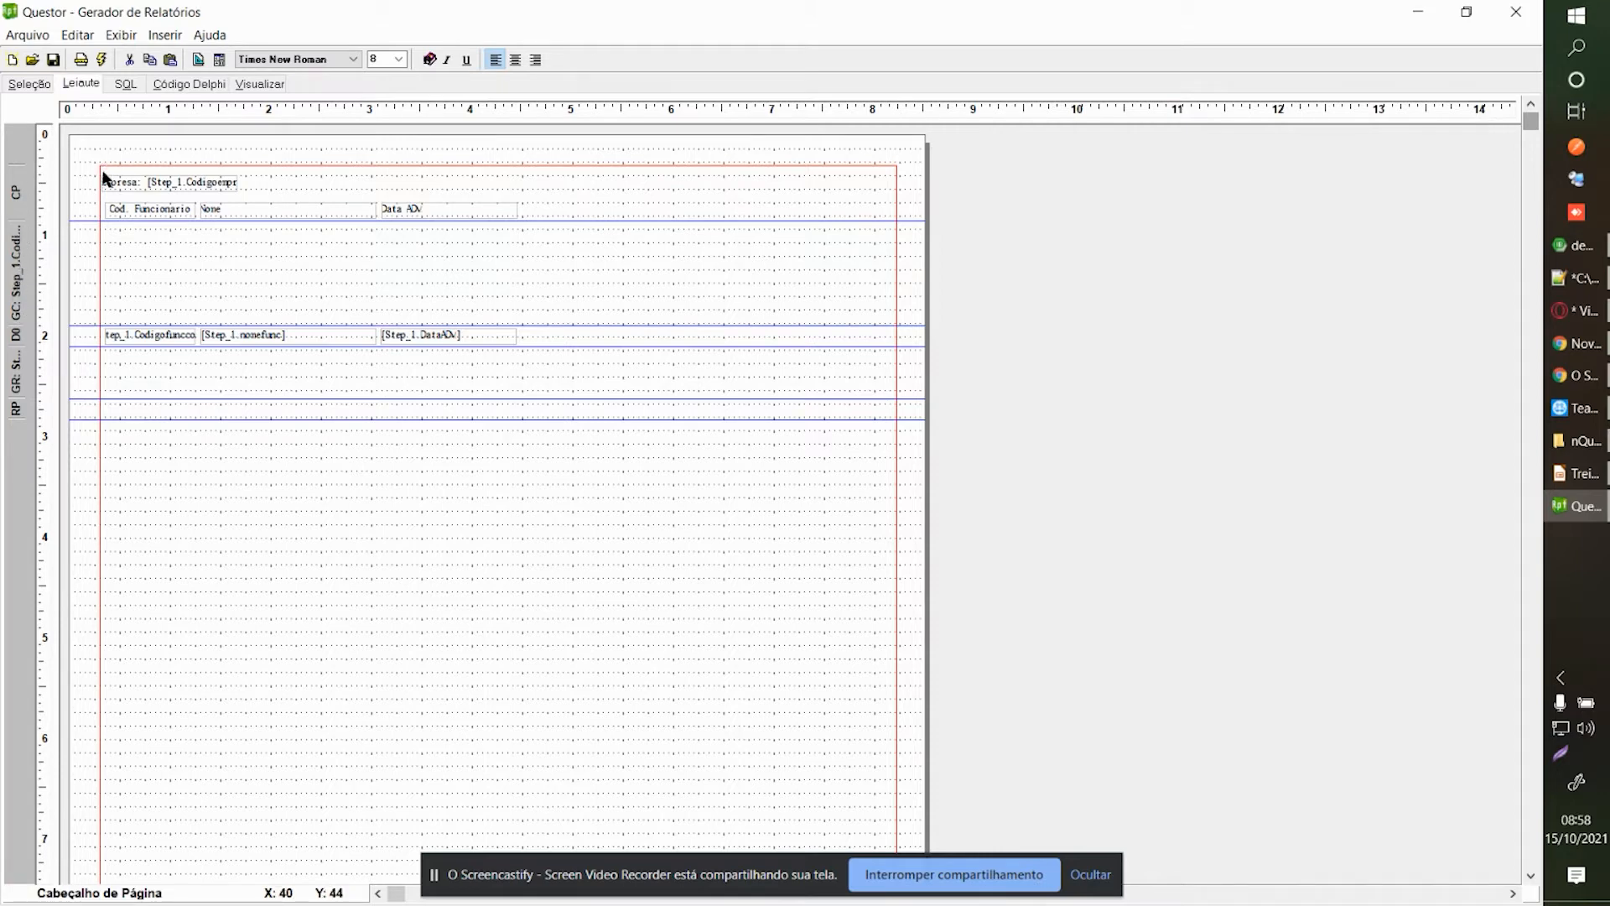
# Move the Empresa and column heading labels down into the group header band.
pyautogui.moveTo(104, 169); pyautogui.dragTo(565, 232)
pyautogui.moveTo(211, 193); pyautogui.dragTo(197, 288)
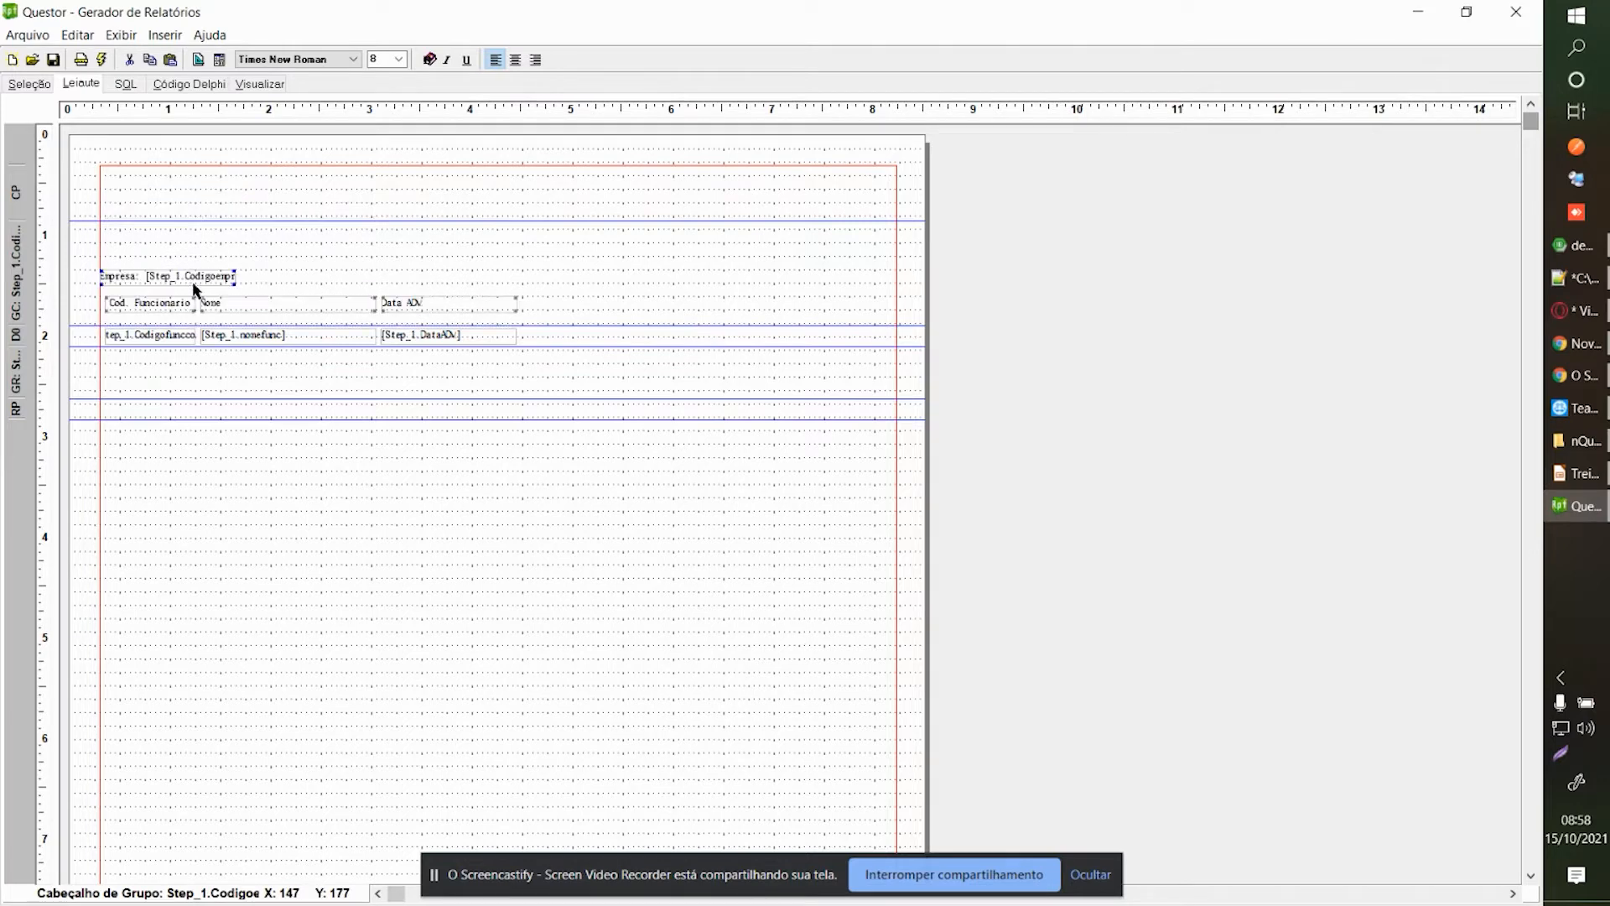
pyautogui.rightClick(348, 259)
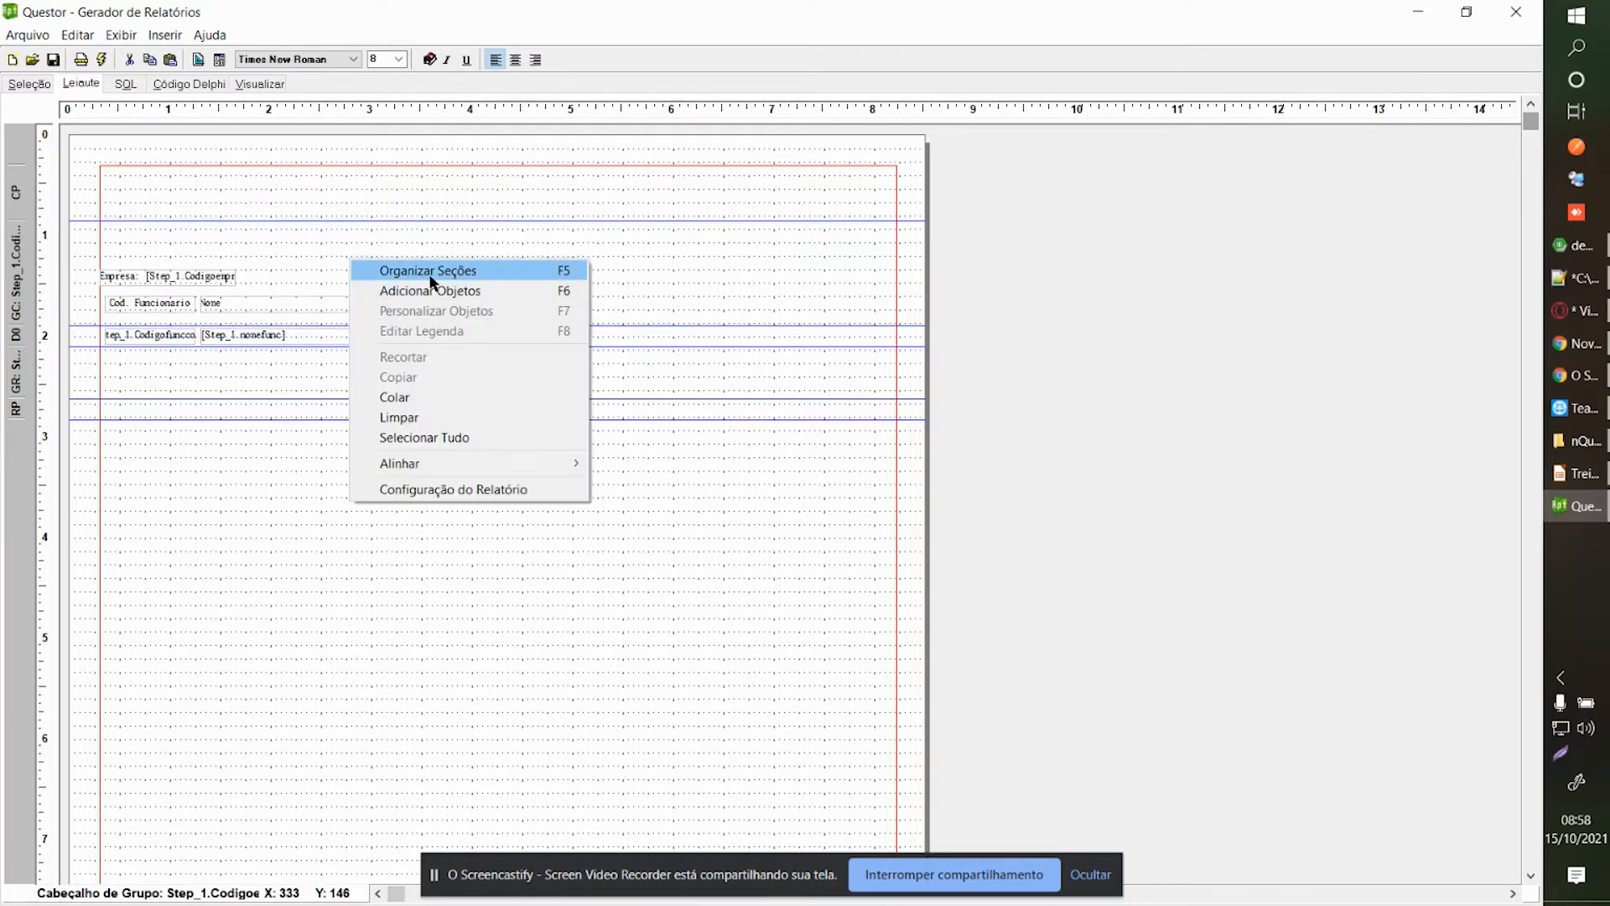
pyautogui.click(438, 283)
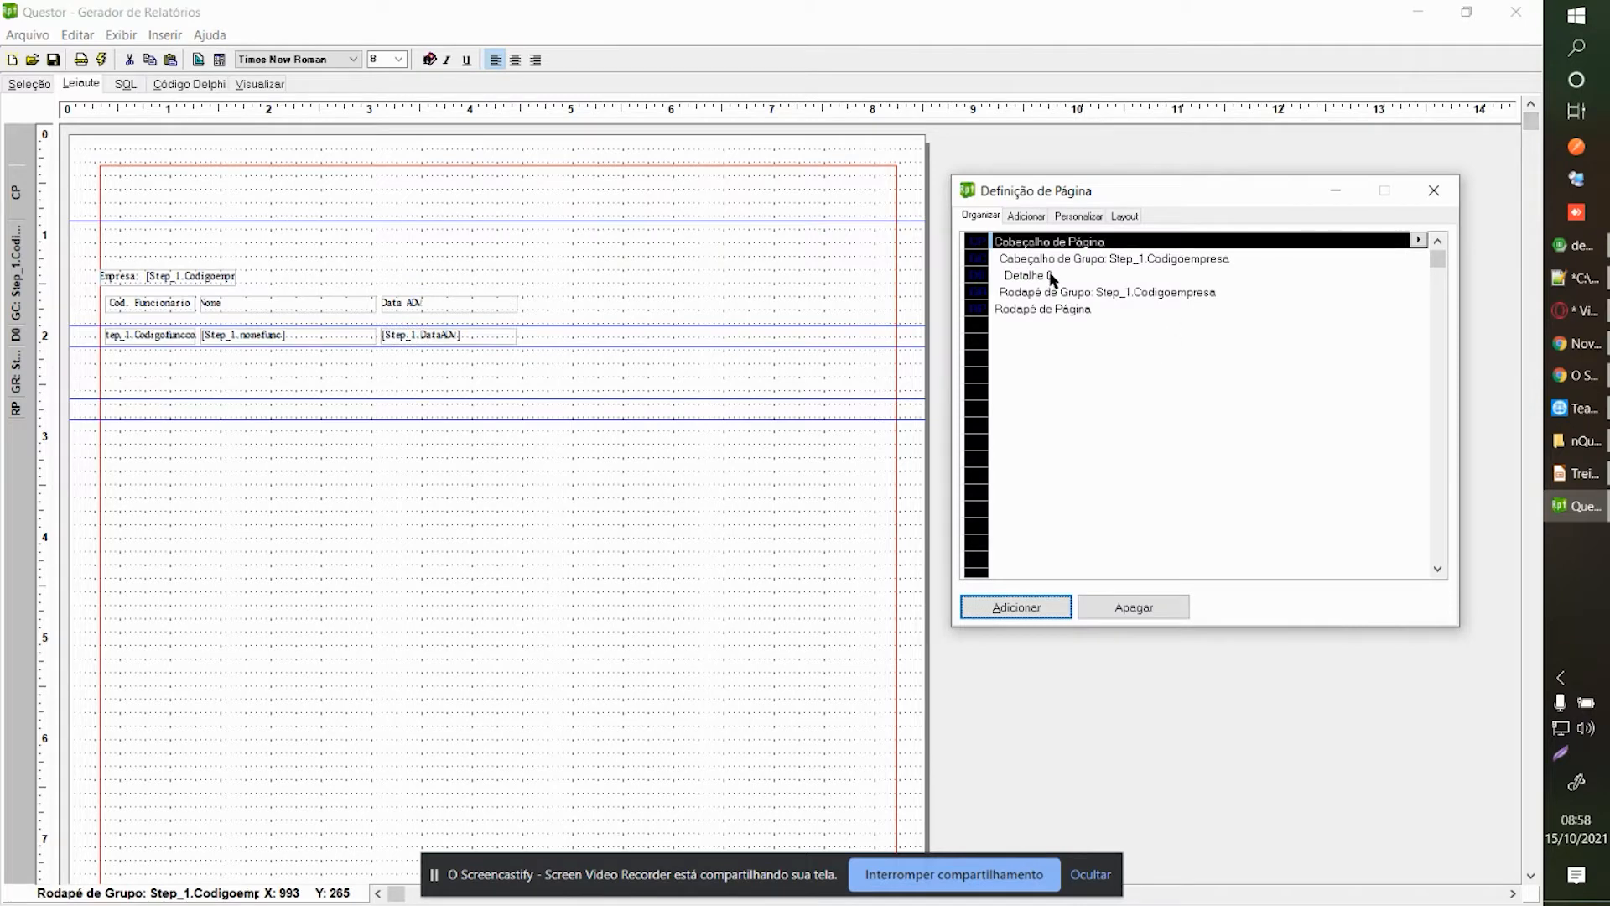
pyautogui.click(1132, 606)
pyautogui.click(901, 526)
# Delete the Rodapé de Página and Cabeçalho de Página bands, confirming each, then preview.
pyautogui.click(1041, 326)
pyautogui.click(1078, 311)
pyautogui.click(1147, 607)
pyautogui.click(879, 524)
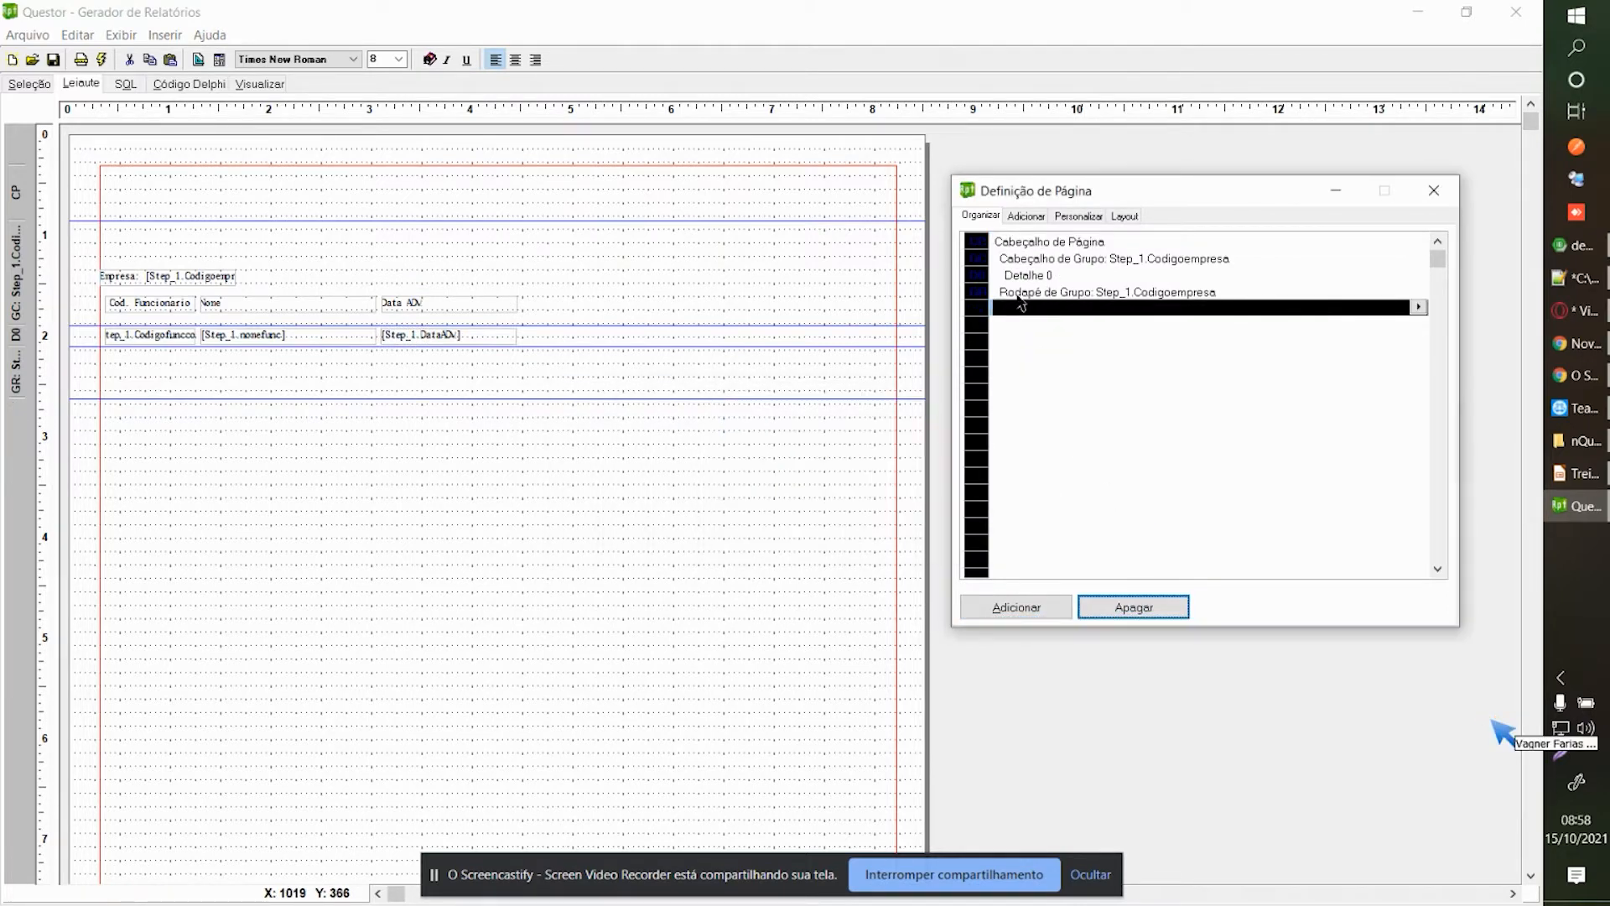
pyautogui.click(1048, 258)
pyautogui.click(1067, 243)
pyautogui.click(1133, 605)
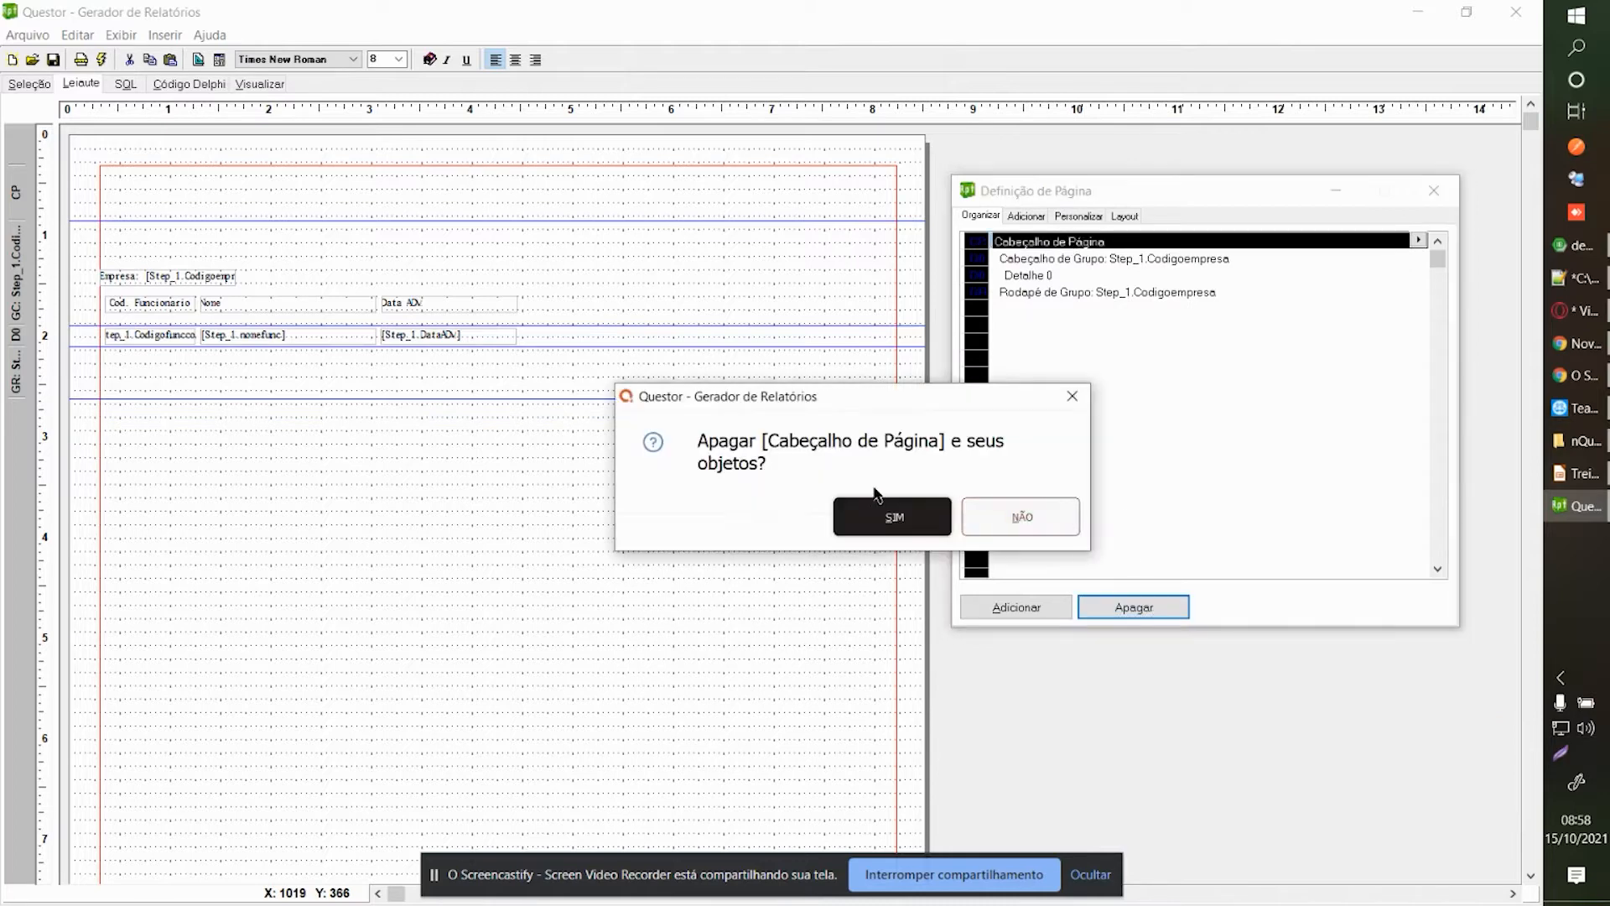
pyautogui.click(876, 516)
pyautogui.click(460, 477)
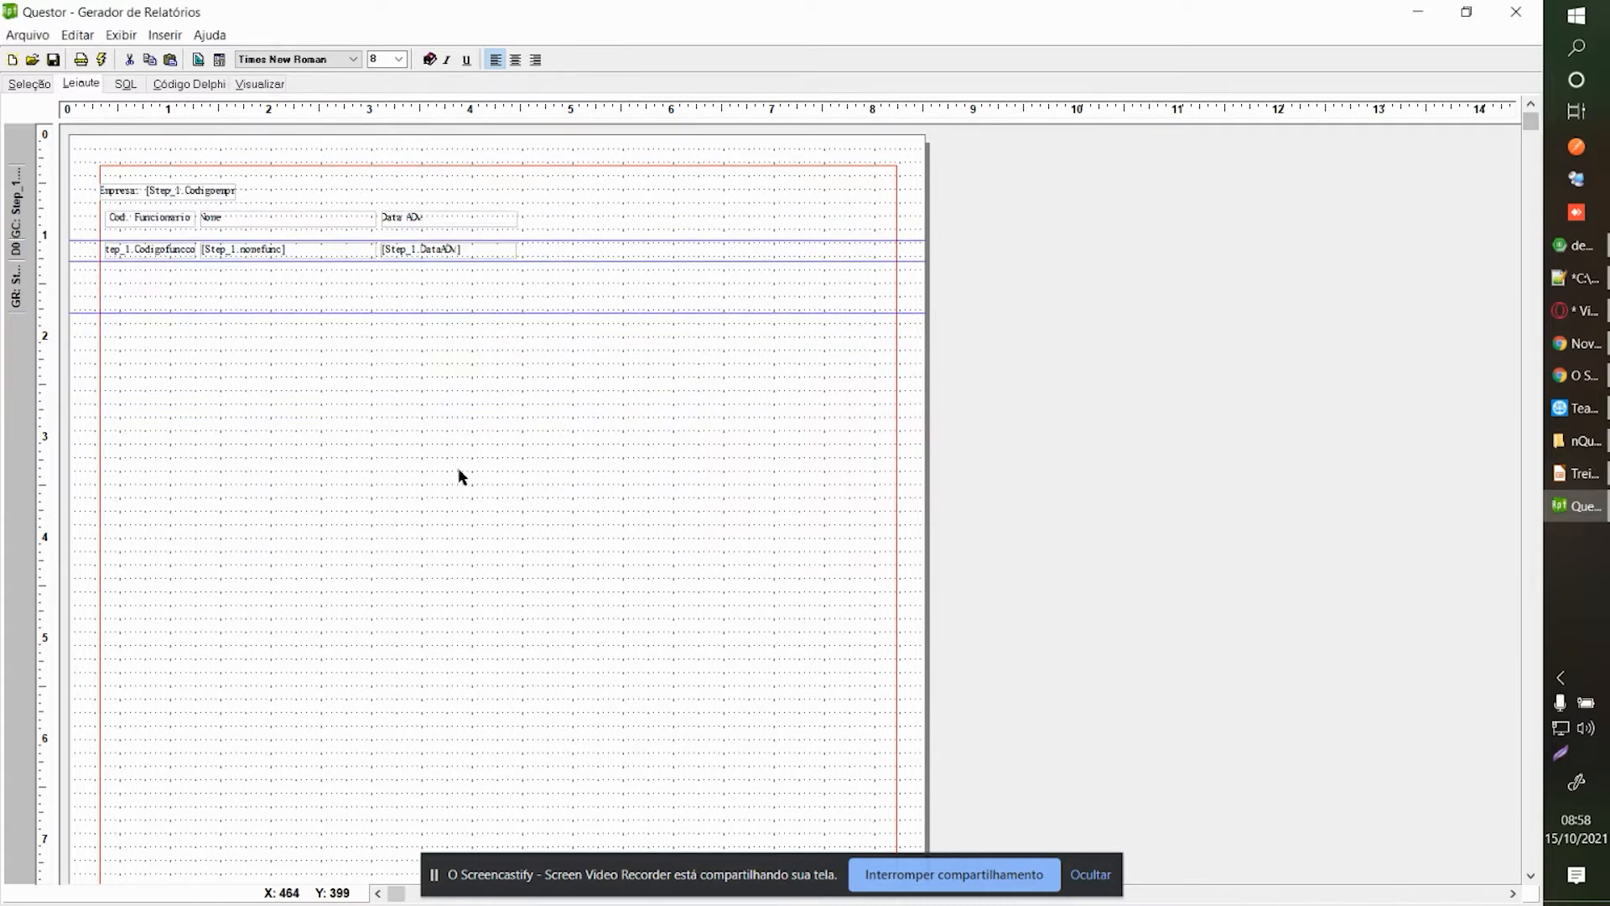
pyautogui.click(267, 84)
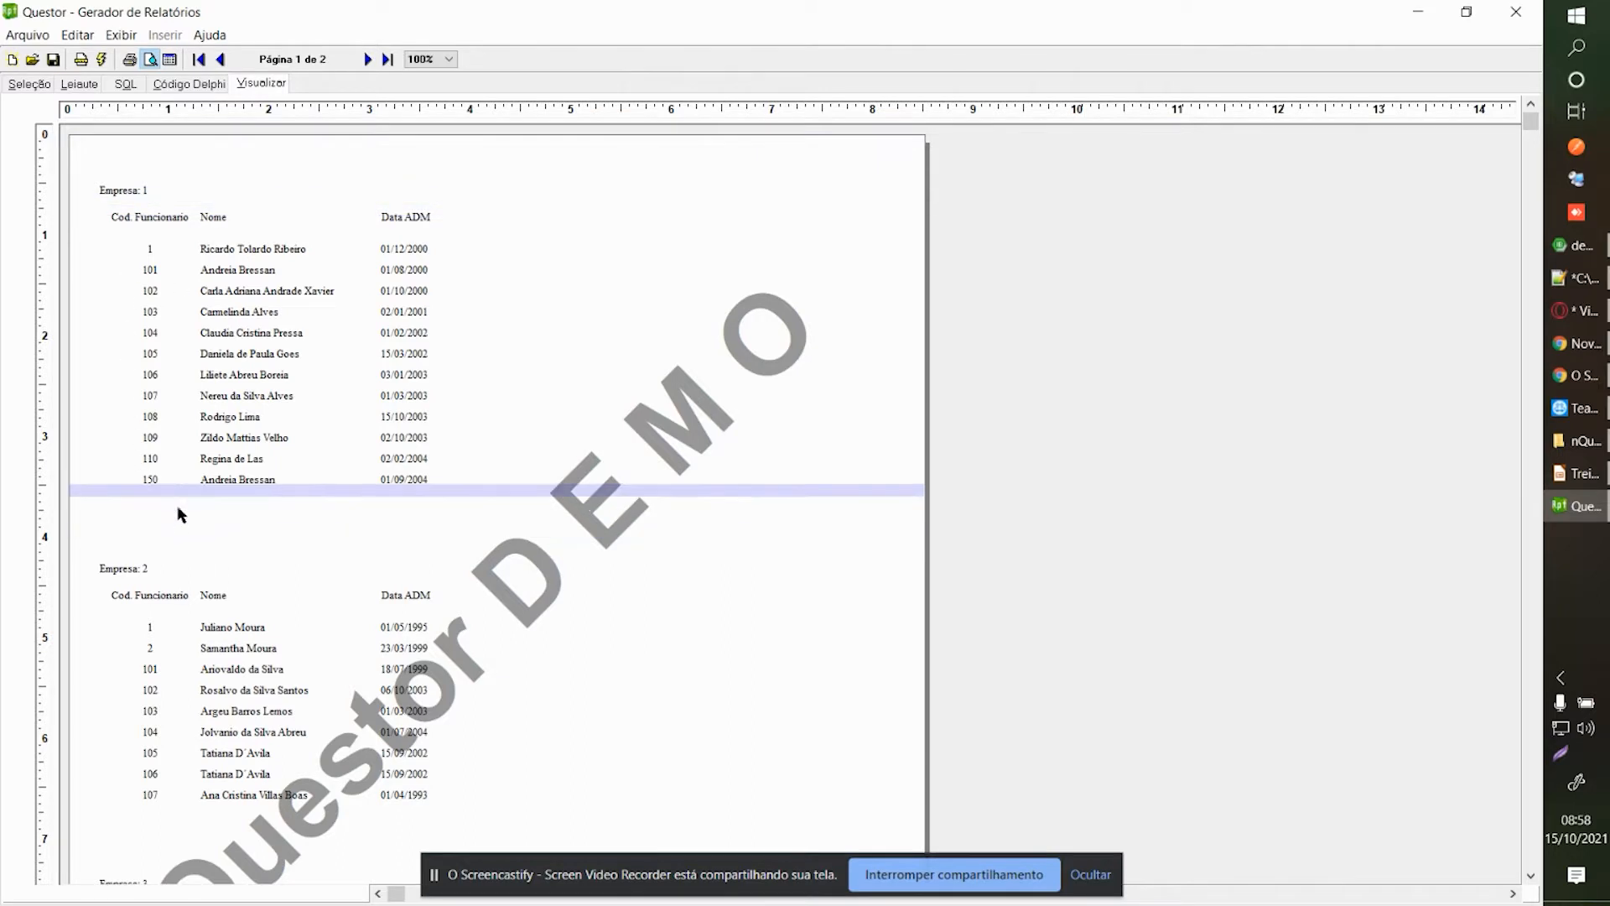
# Back in the layout, drag the group footer band's lower edge upward.
pyautogui.click(79, 84)
pyautogui.moveTo(97, 265); pyautogui.dragTo(902, 327)
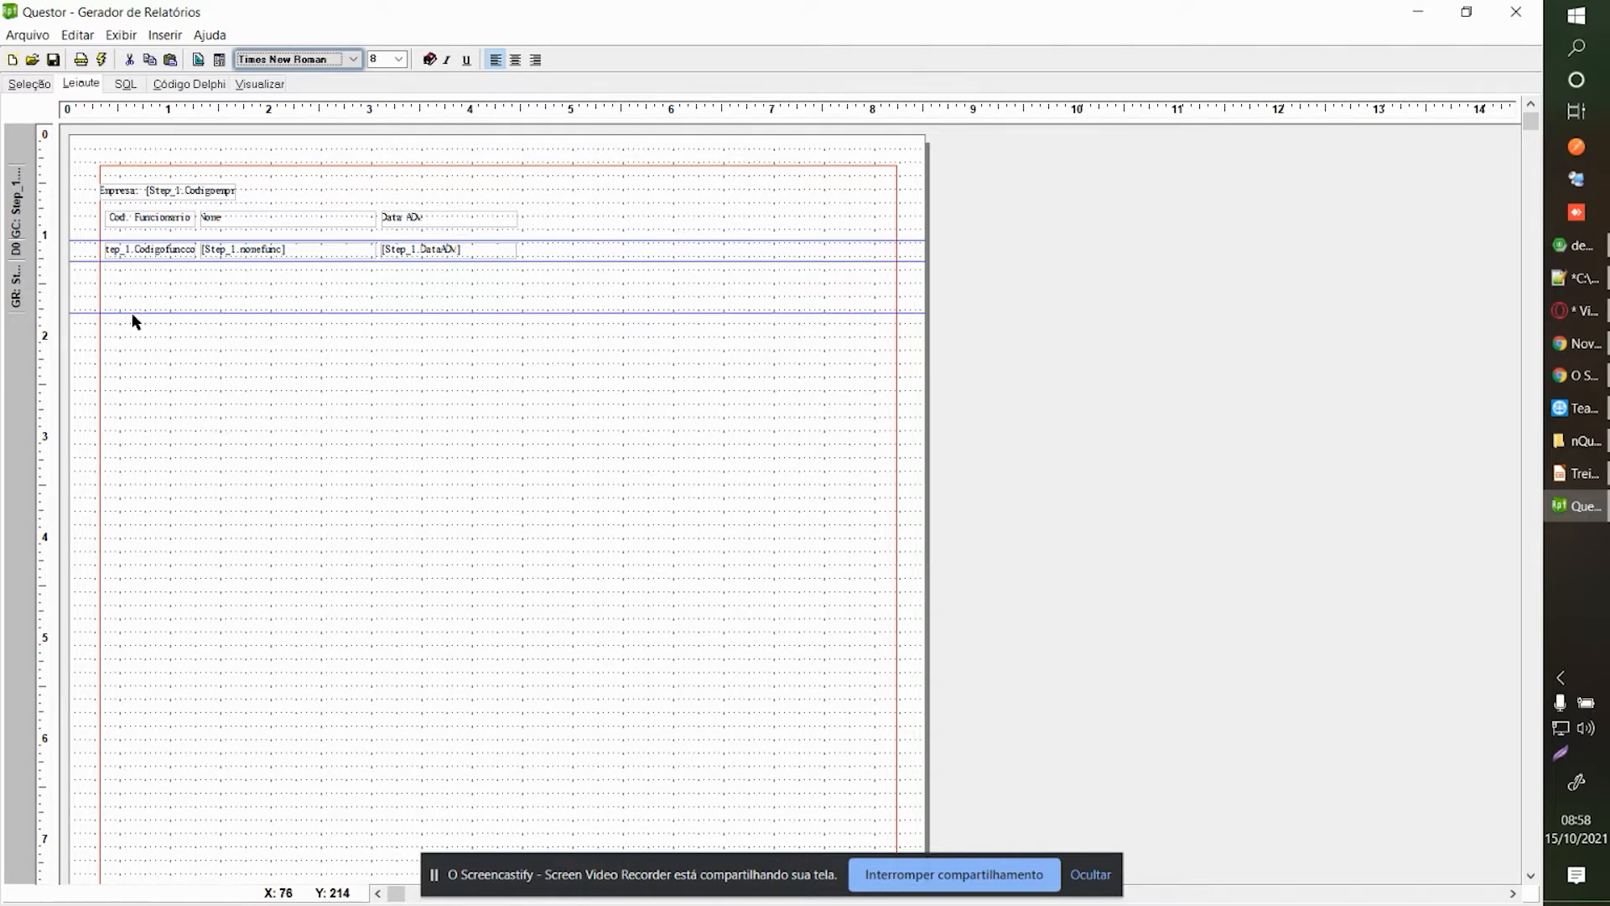
# Shorten the group footer, raise the Empresa label slightly, and preview the report.
pyautogui.moveTo(129, 313); pyautogui.dragTo(129, 281)
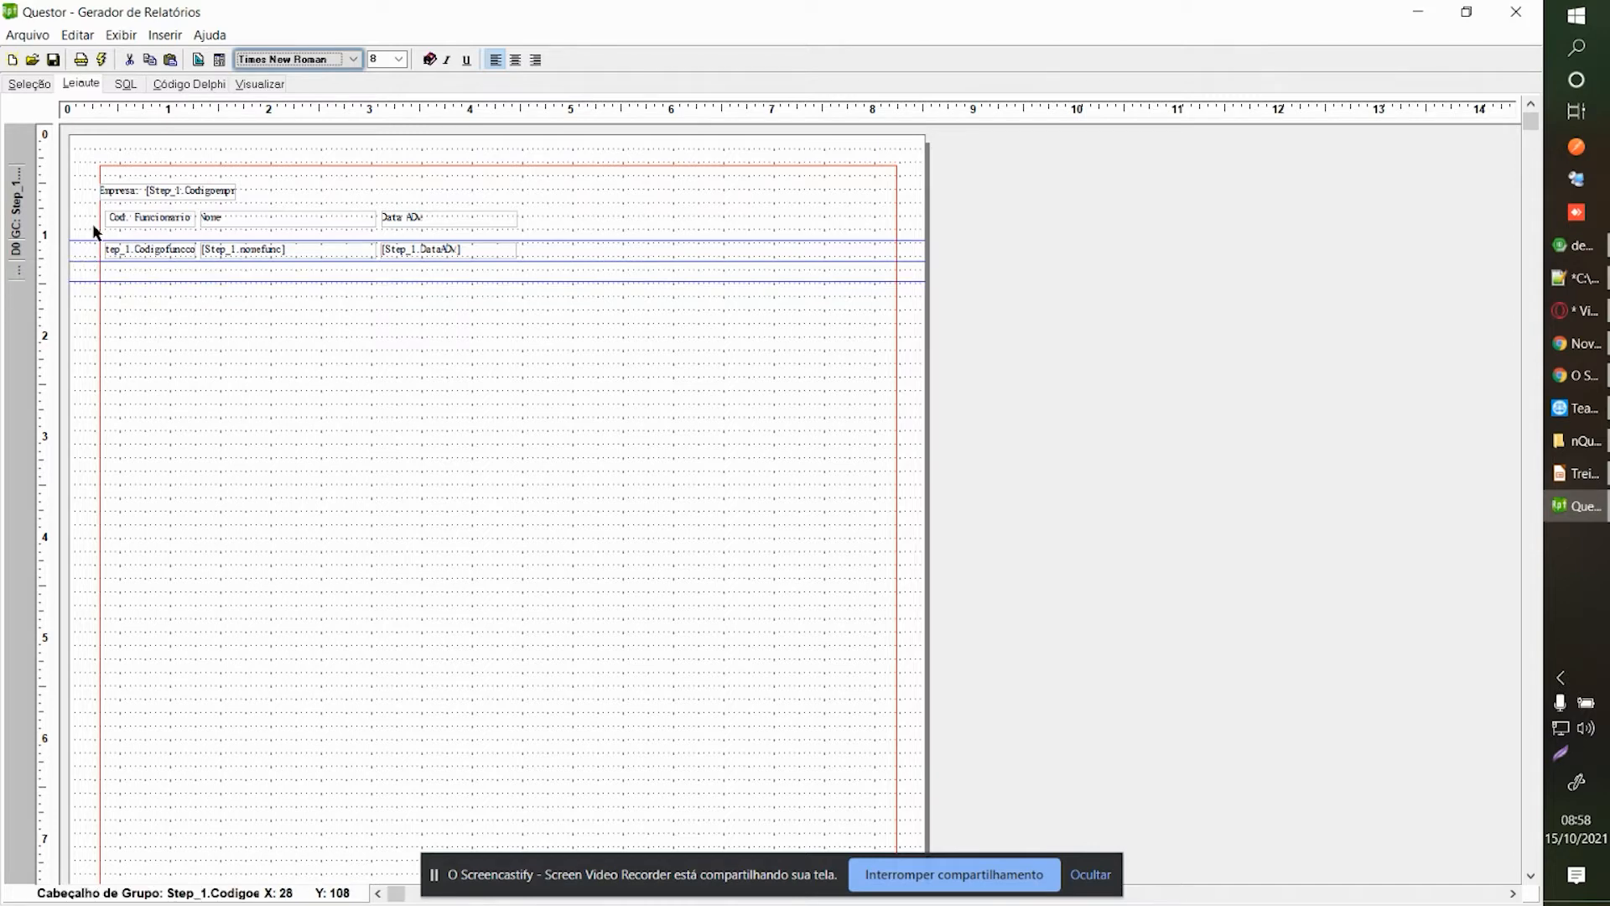
pyautogui.click(125, 196)
pyautogui.moveTo(125, 200); pyautogui.dragTo(119, 187)
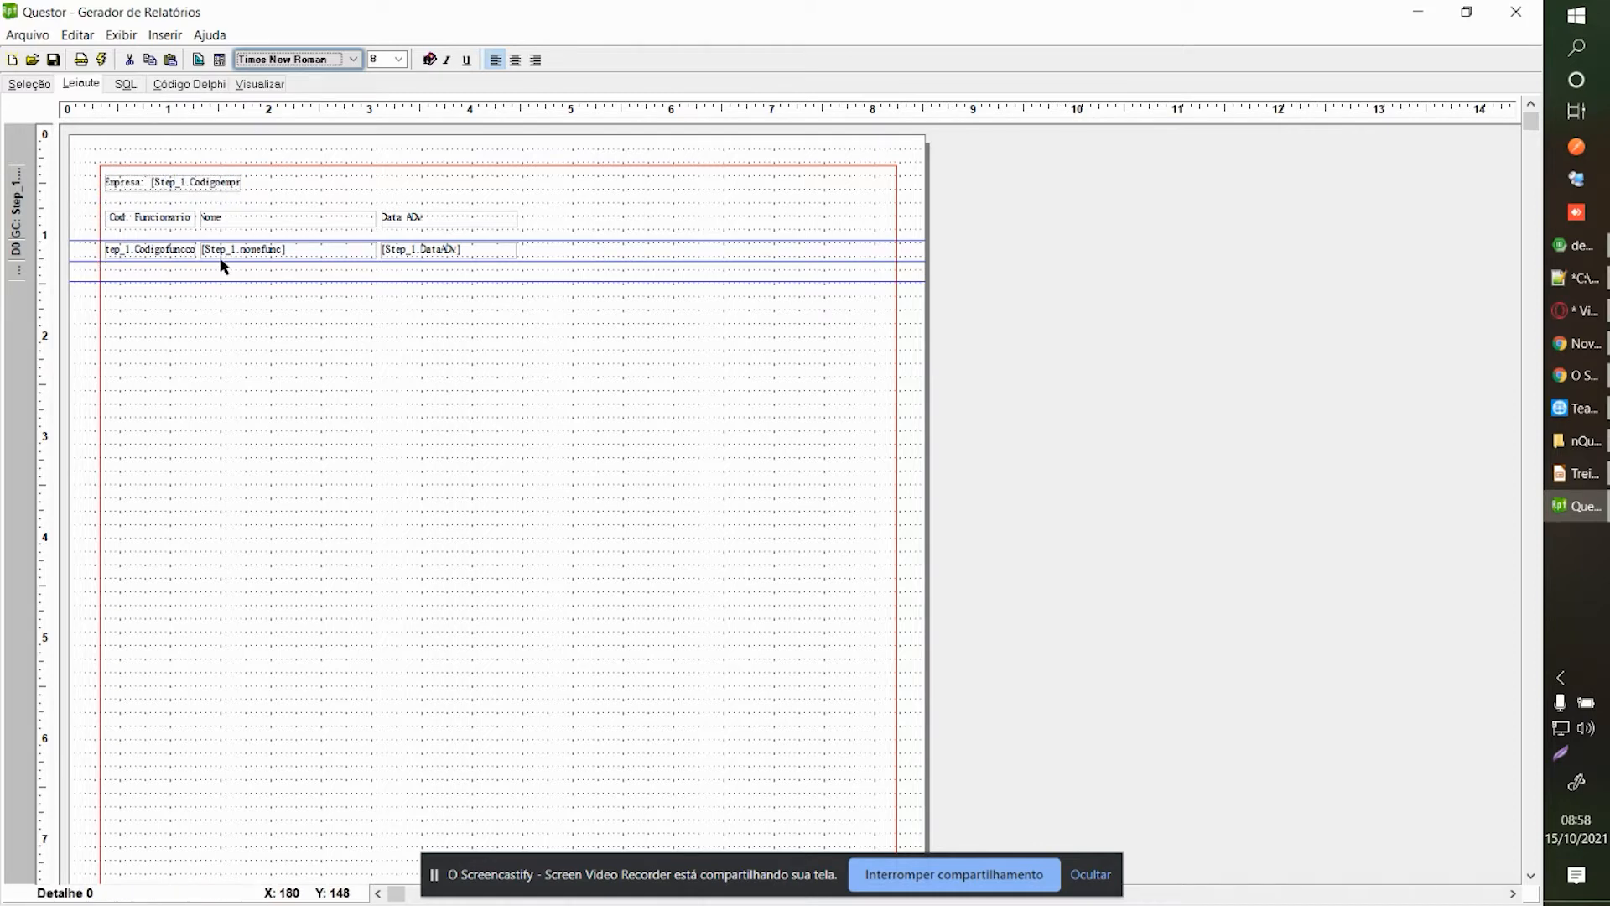
pyautogui.click(259, 84)
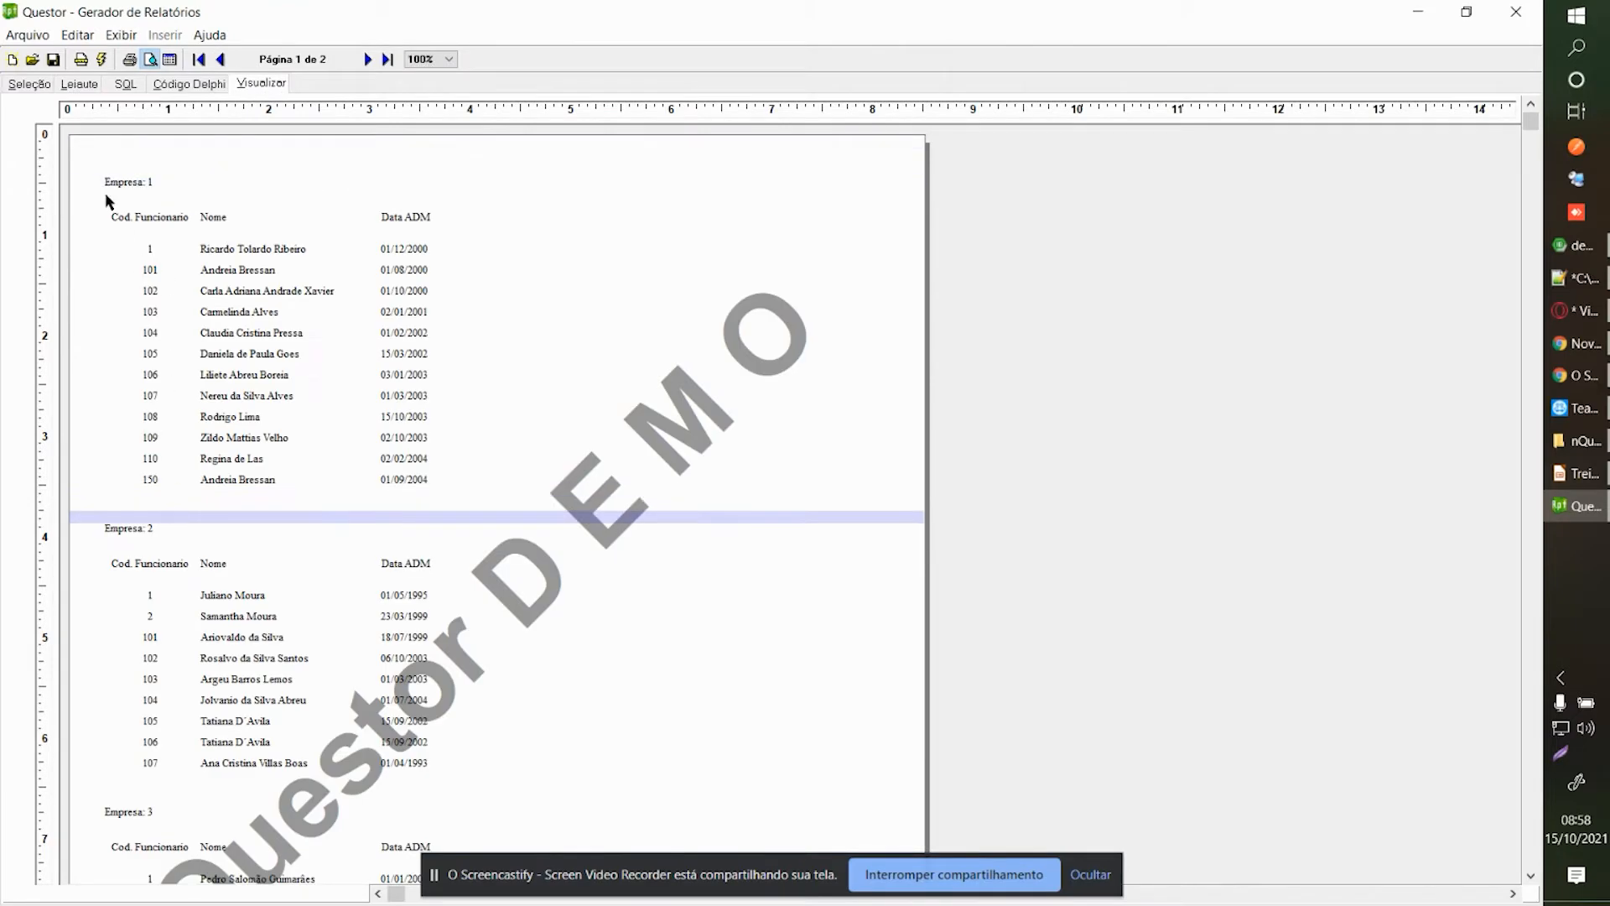
# Shrink the group footer further and review the Empresa 1 and 2 rows in the preview.
pyautogui.click(93, 81)
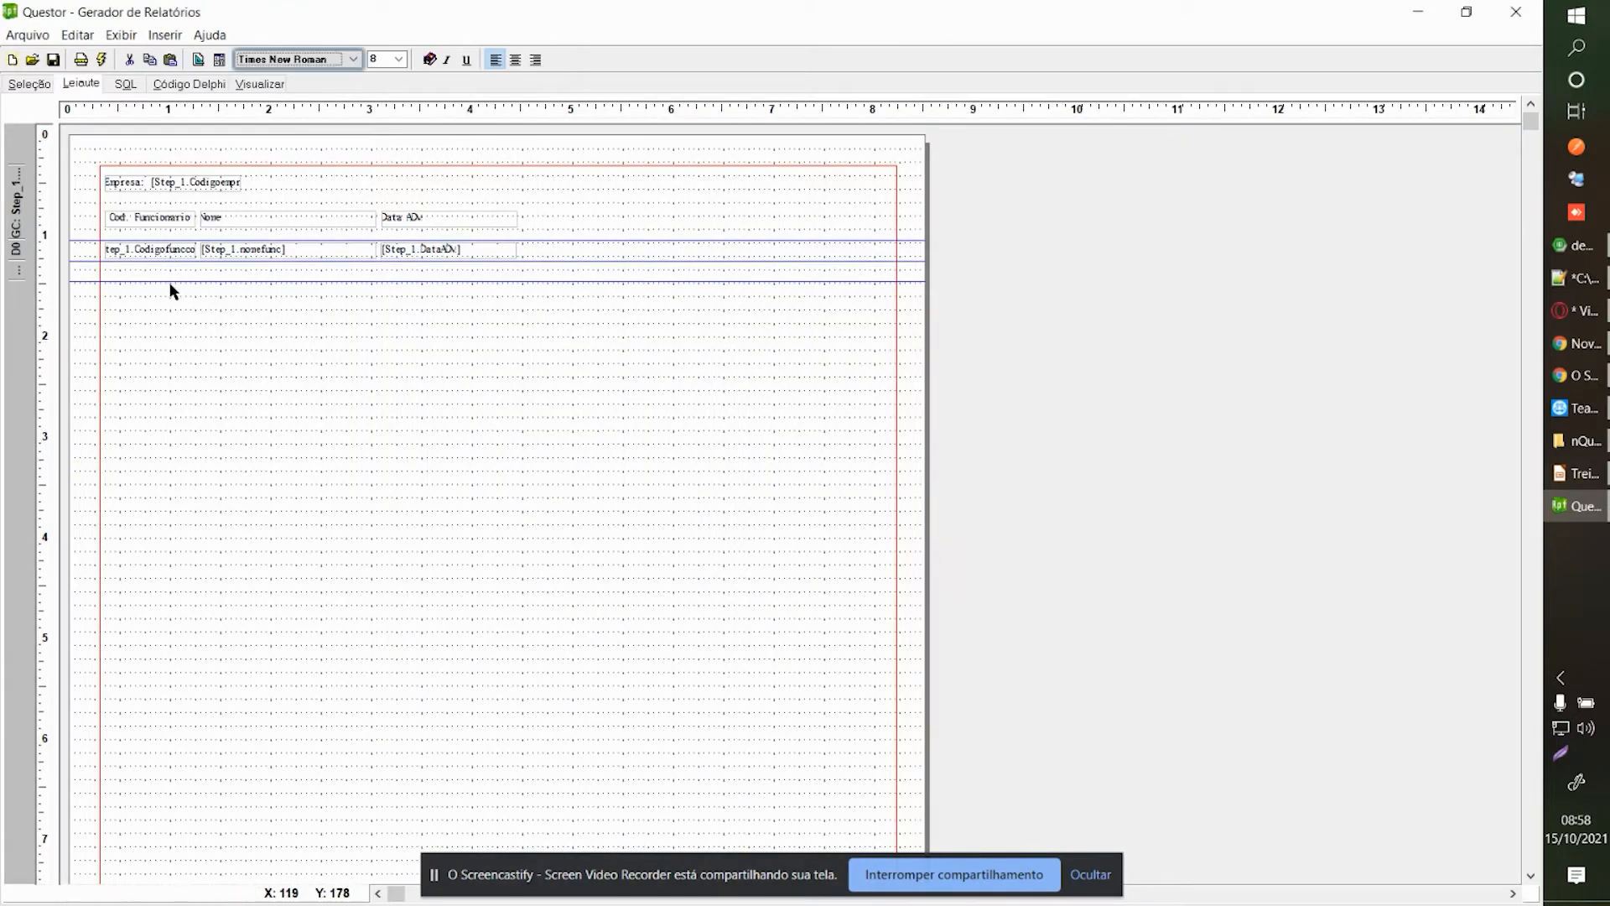
pyautogui.moveTo(167, 281); pyautogui.dragTo(163, 265)
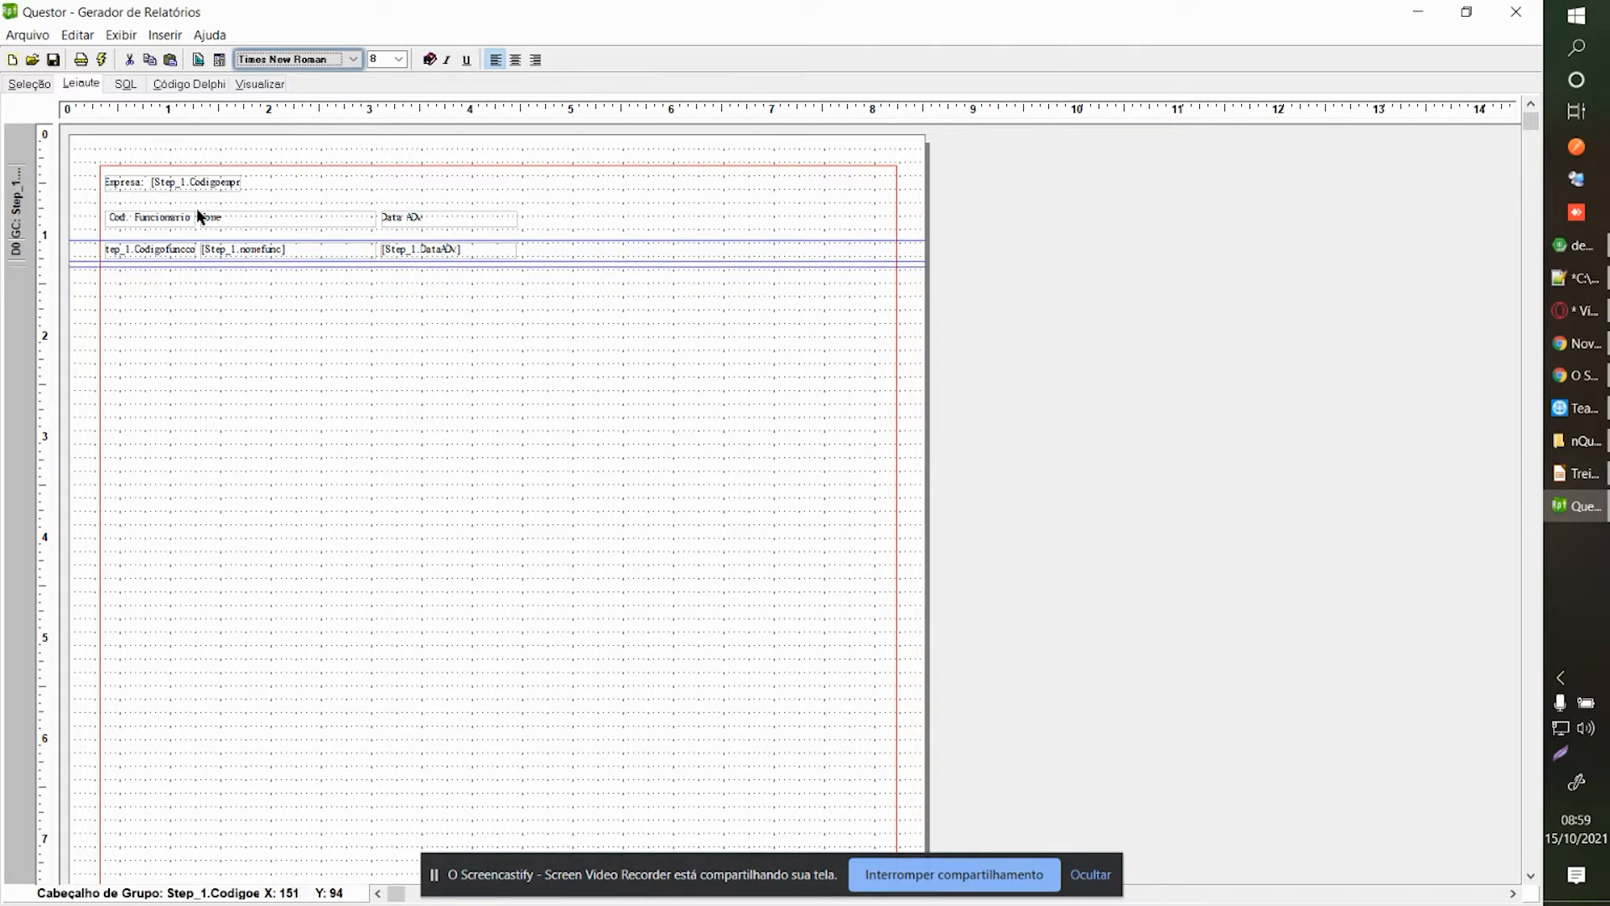
pyautogui.click(260, 85)
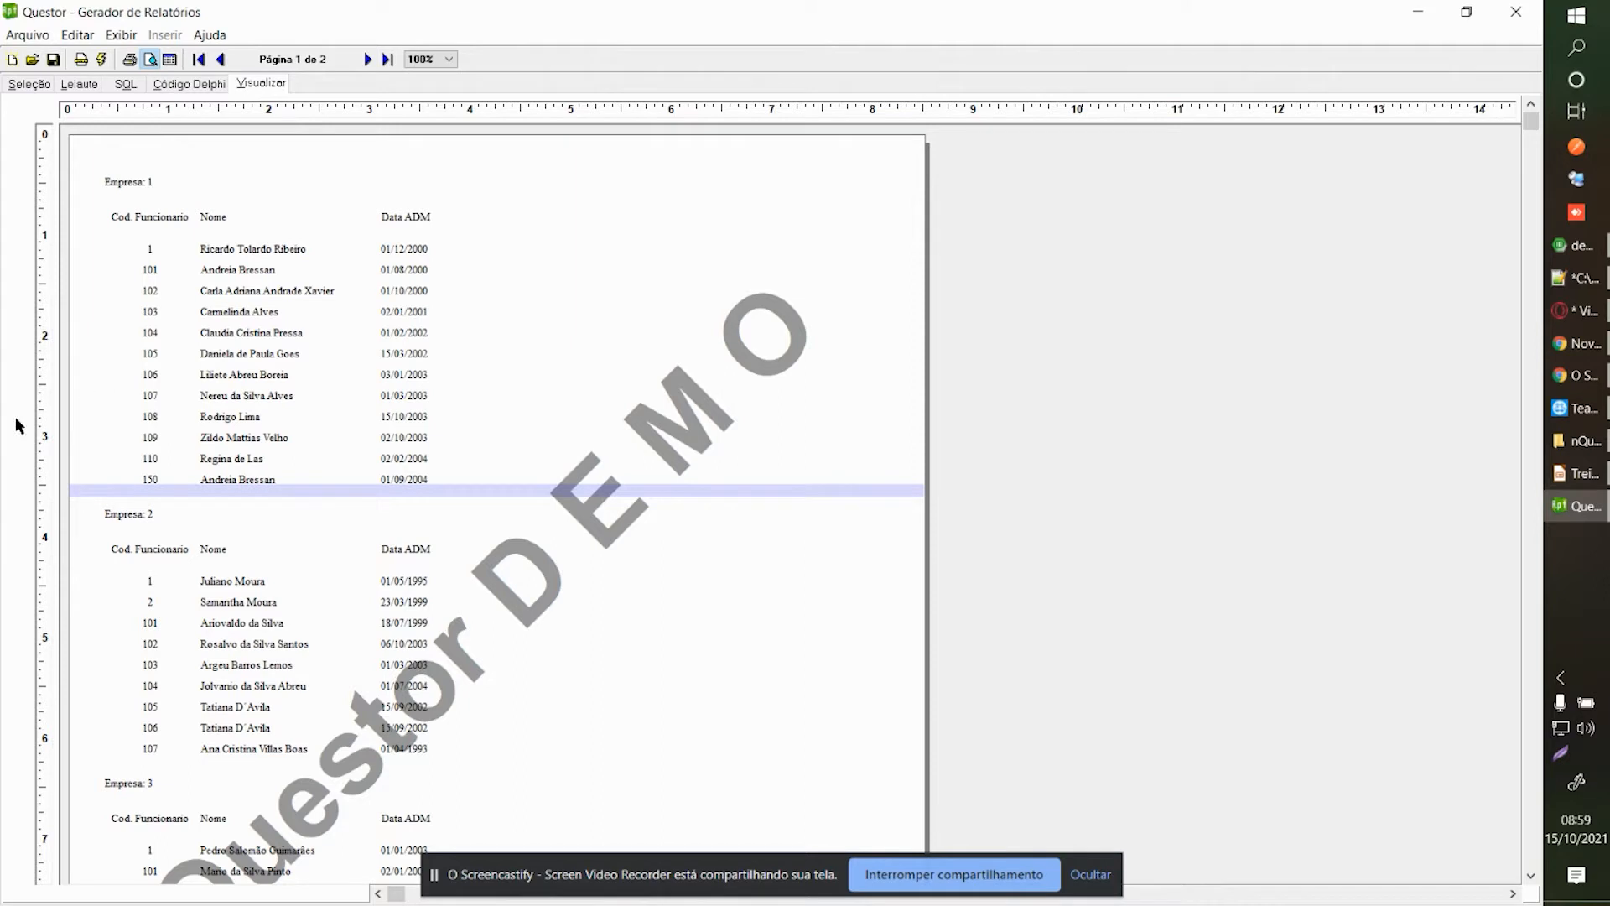
pyautogui.click(255, 357)
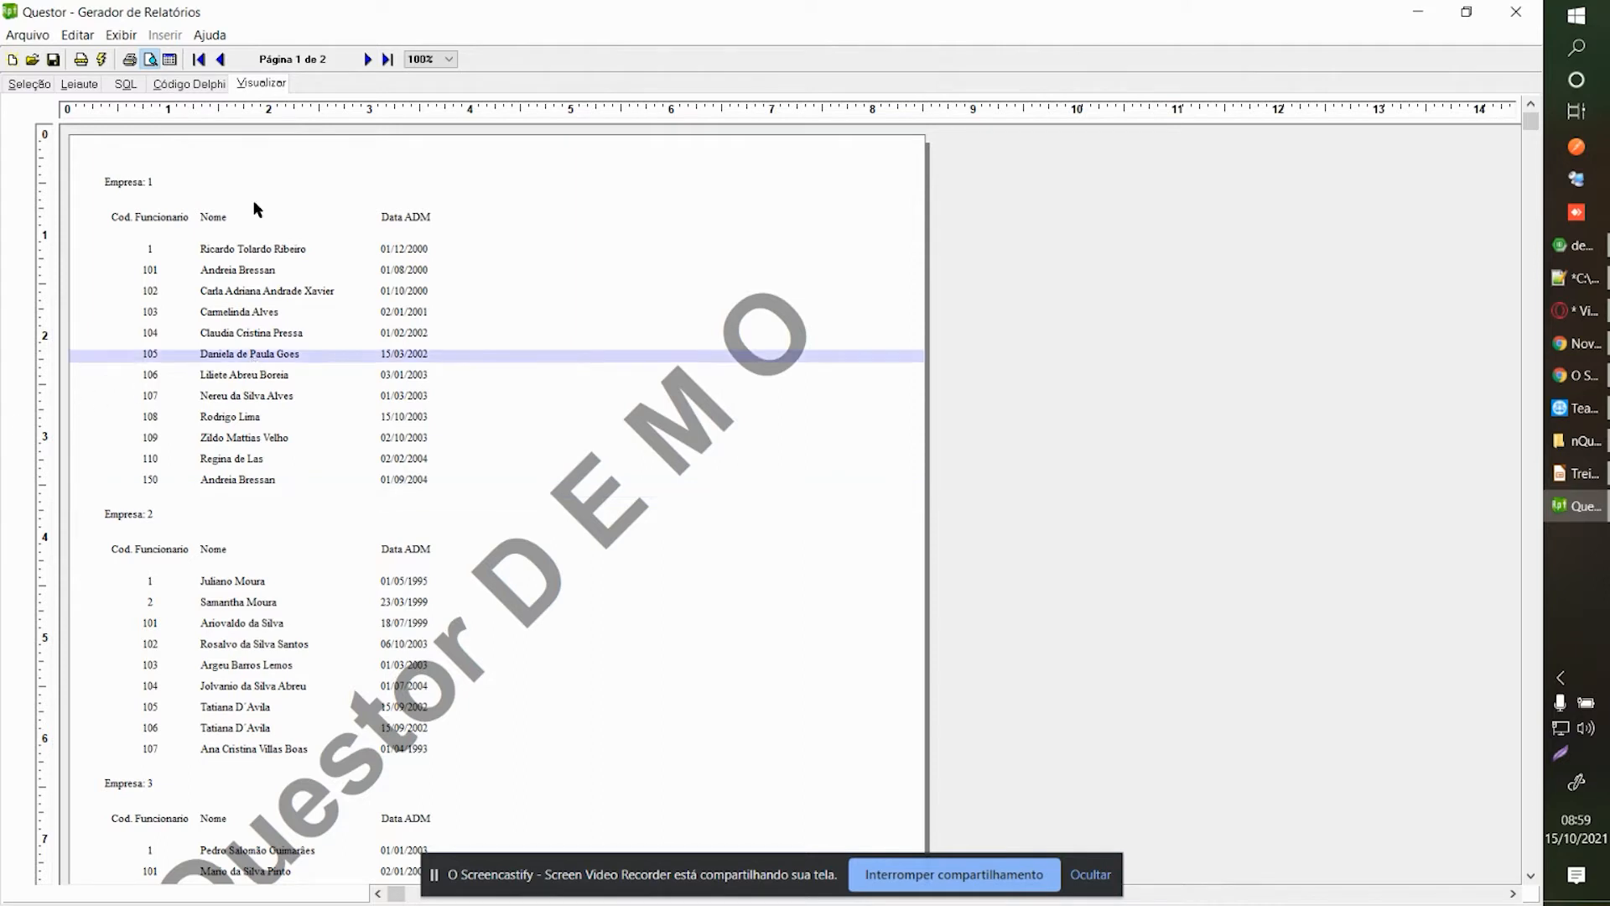
pyautogui.click(218, 182)
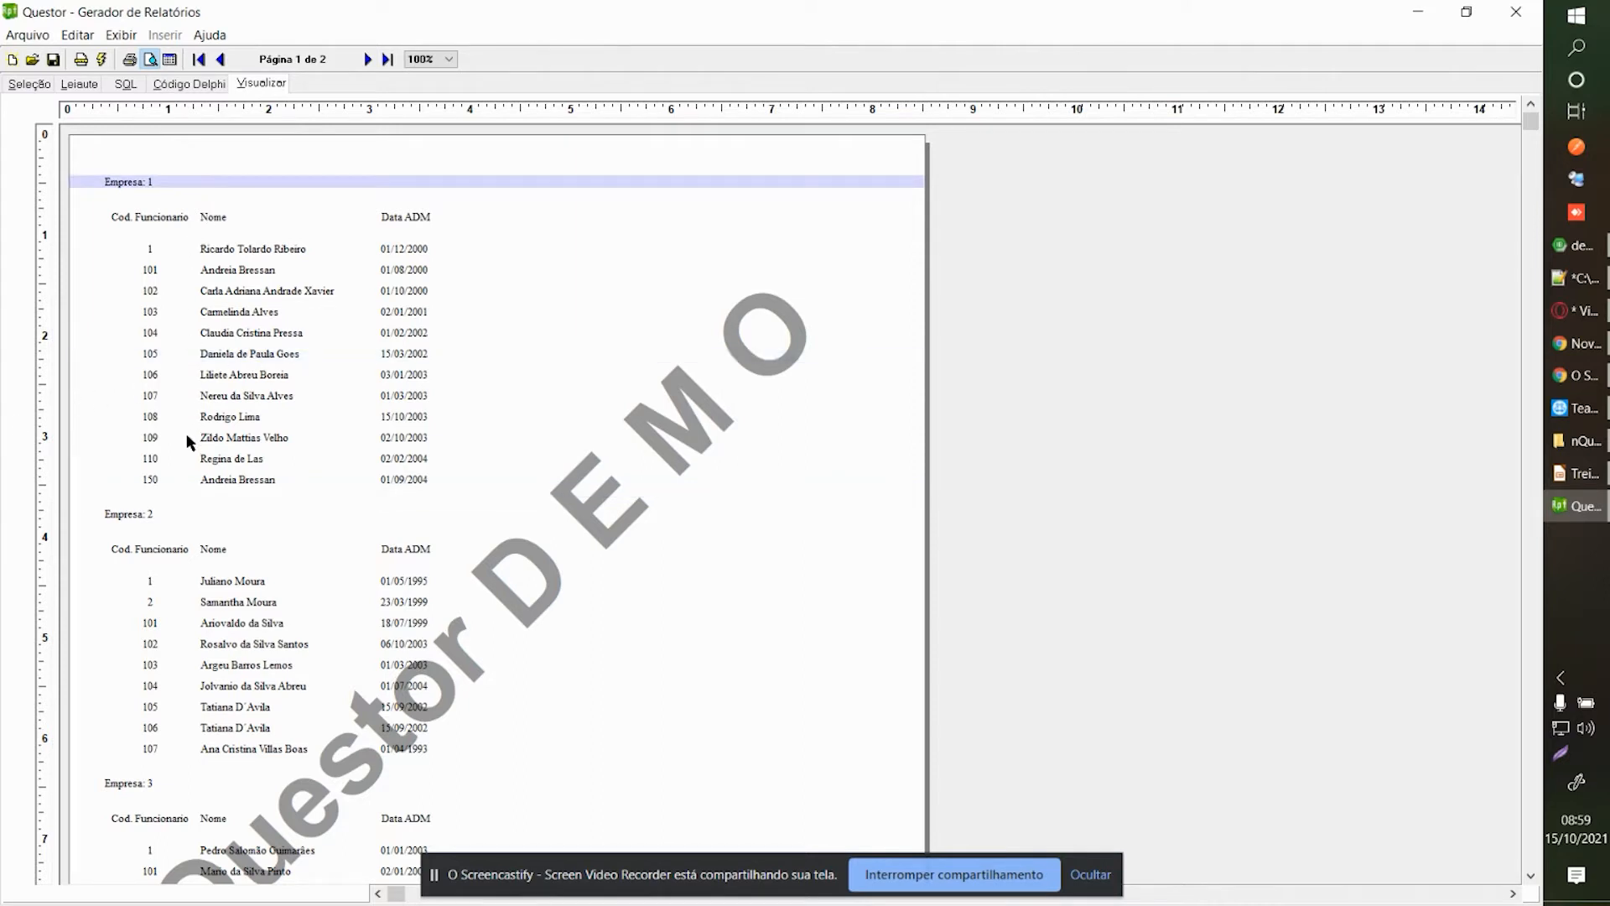
pyautogui.click(168, 584)
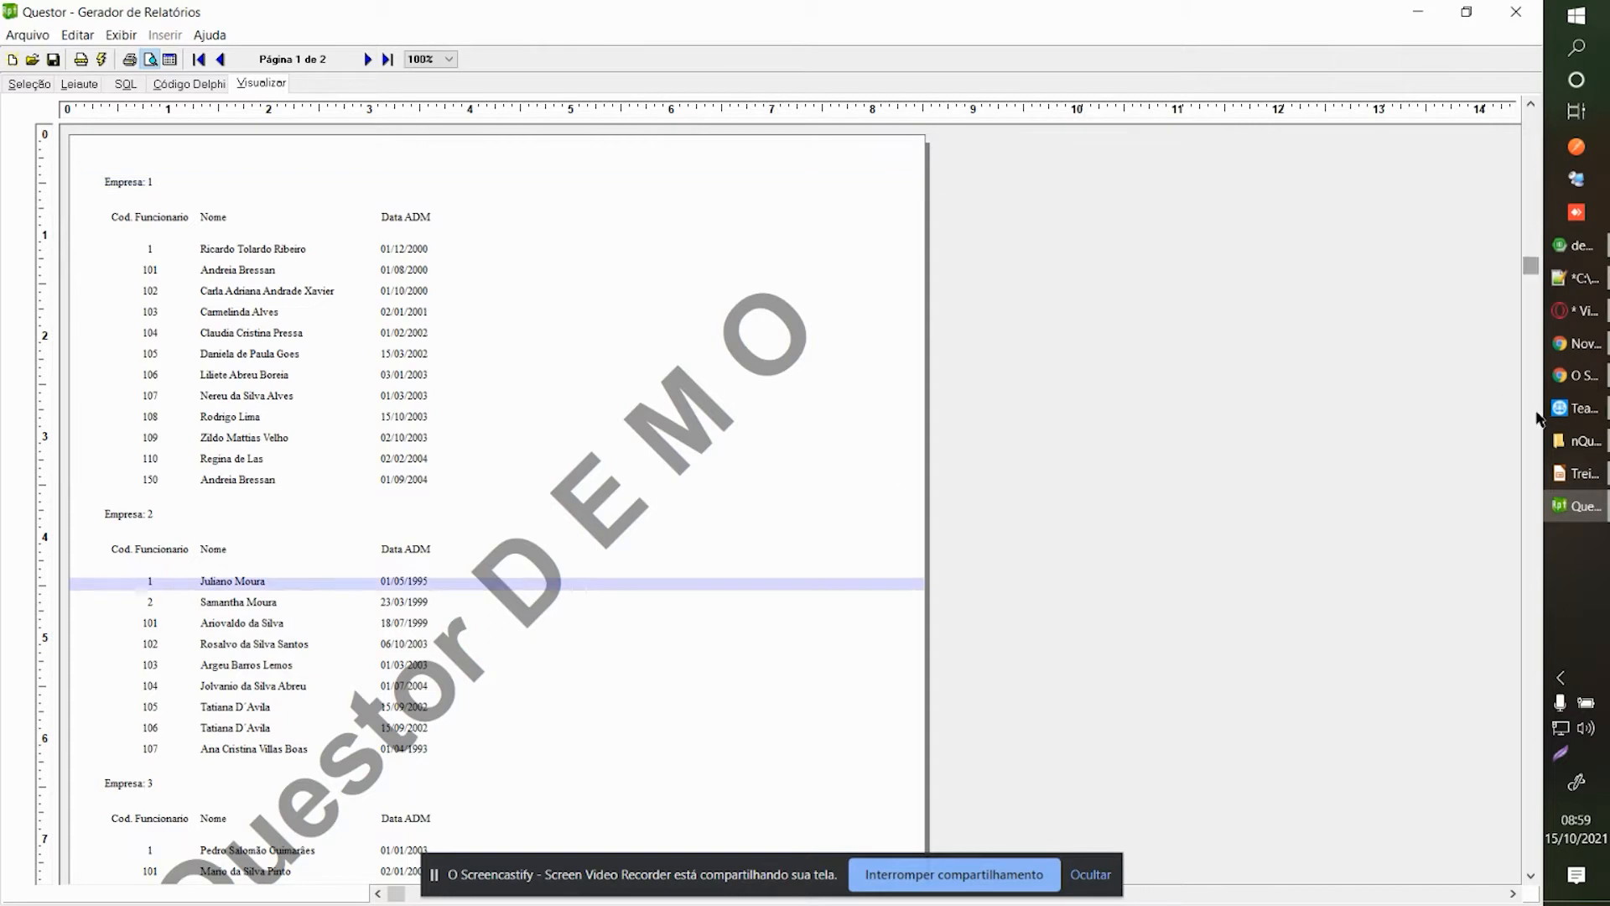
pyautogui.scroll(-4, 1538, 417)
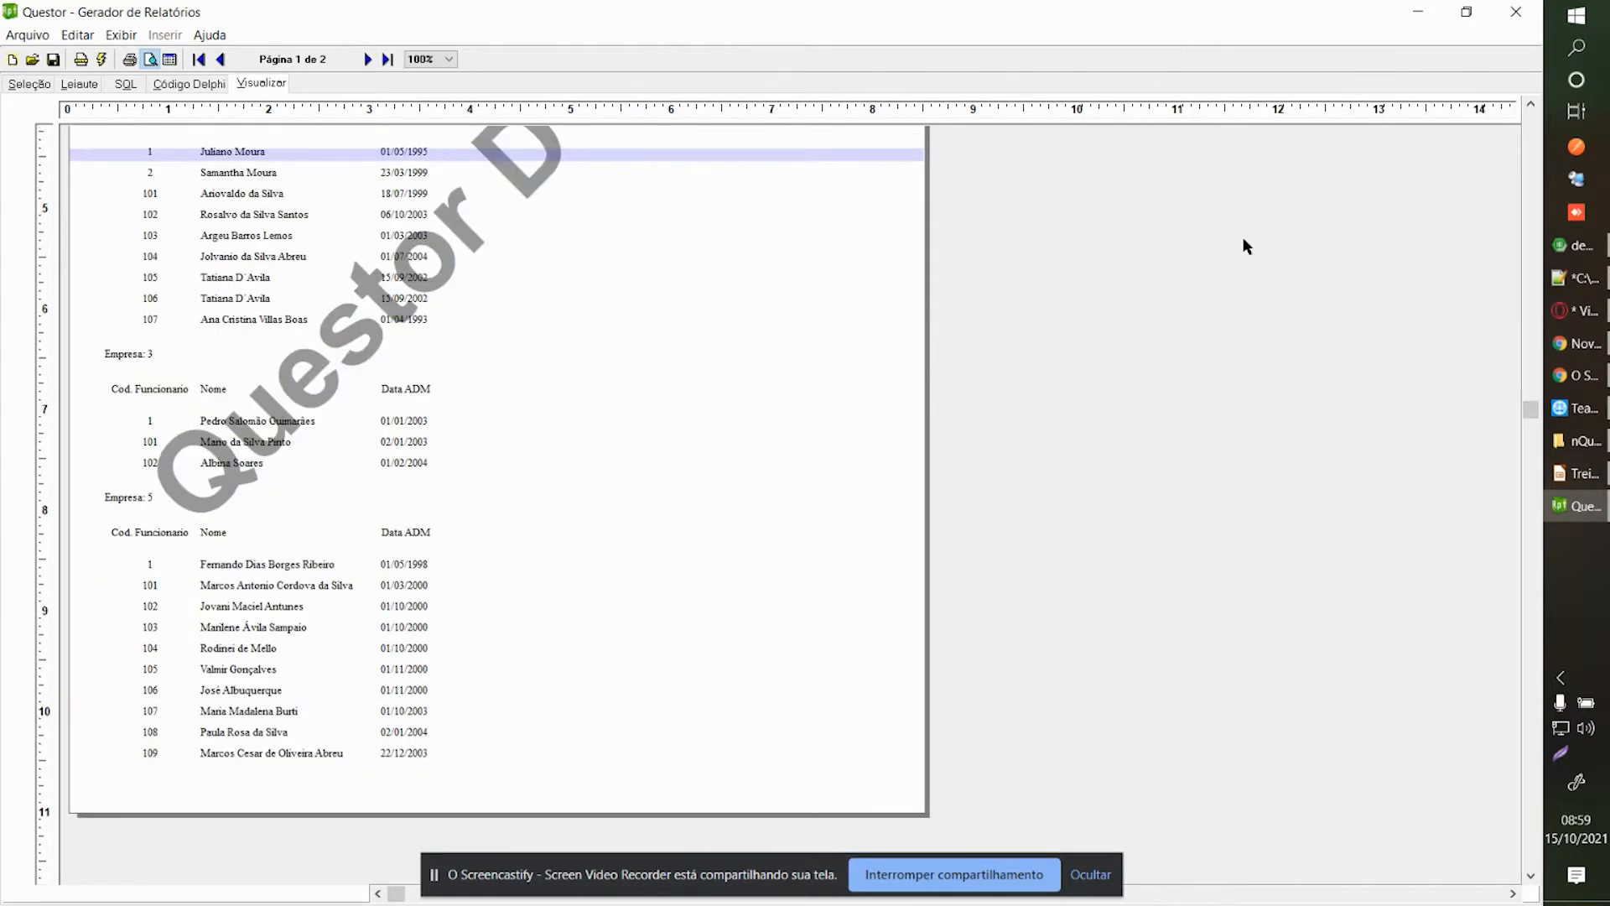
pyautogui.scroll(2, 1510, 144)
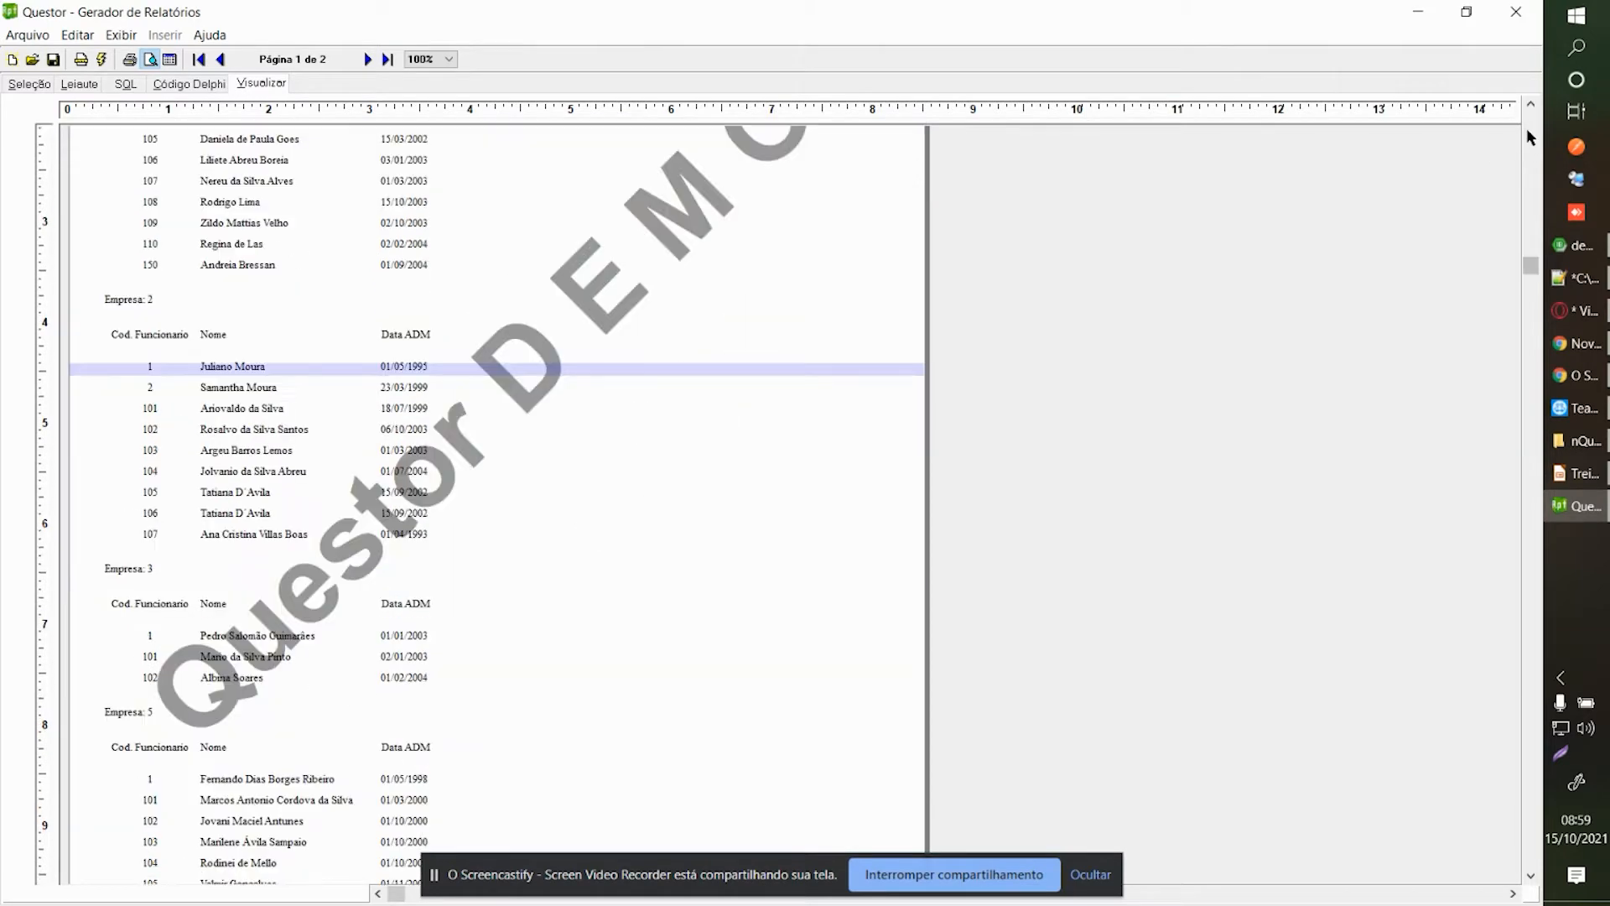
pyautogui.scroll(2, 1531, 134)
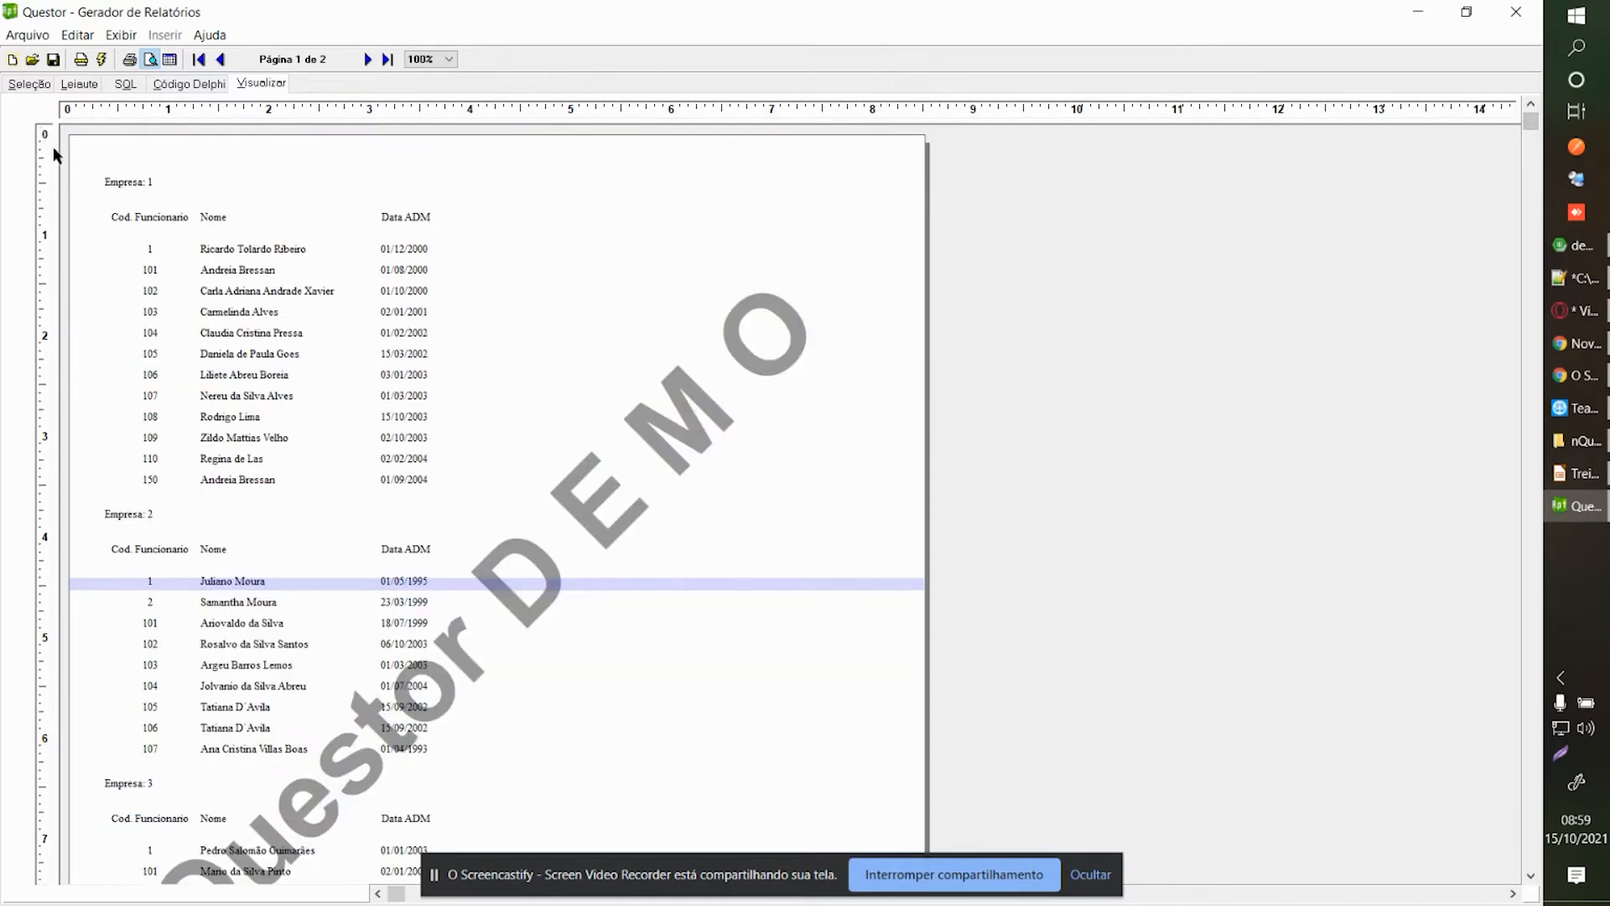
pyautogui.click(188, 250)
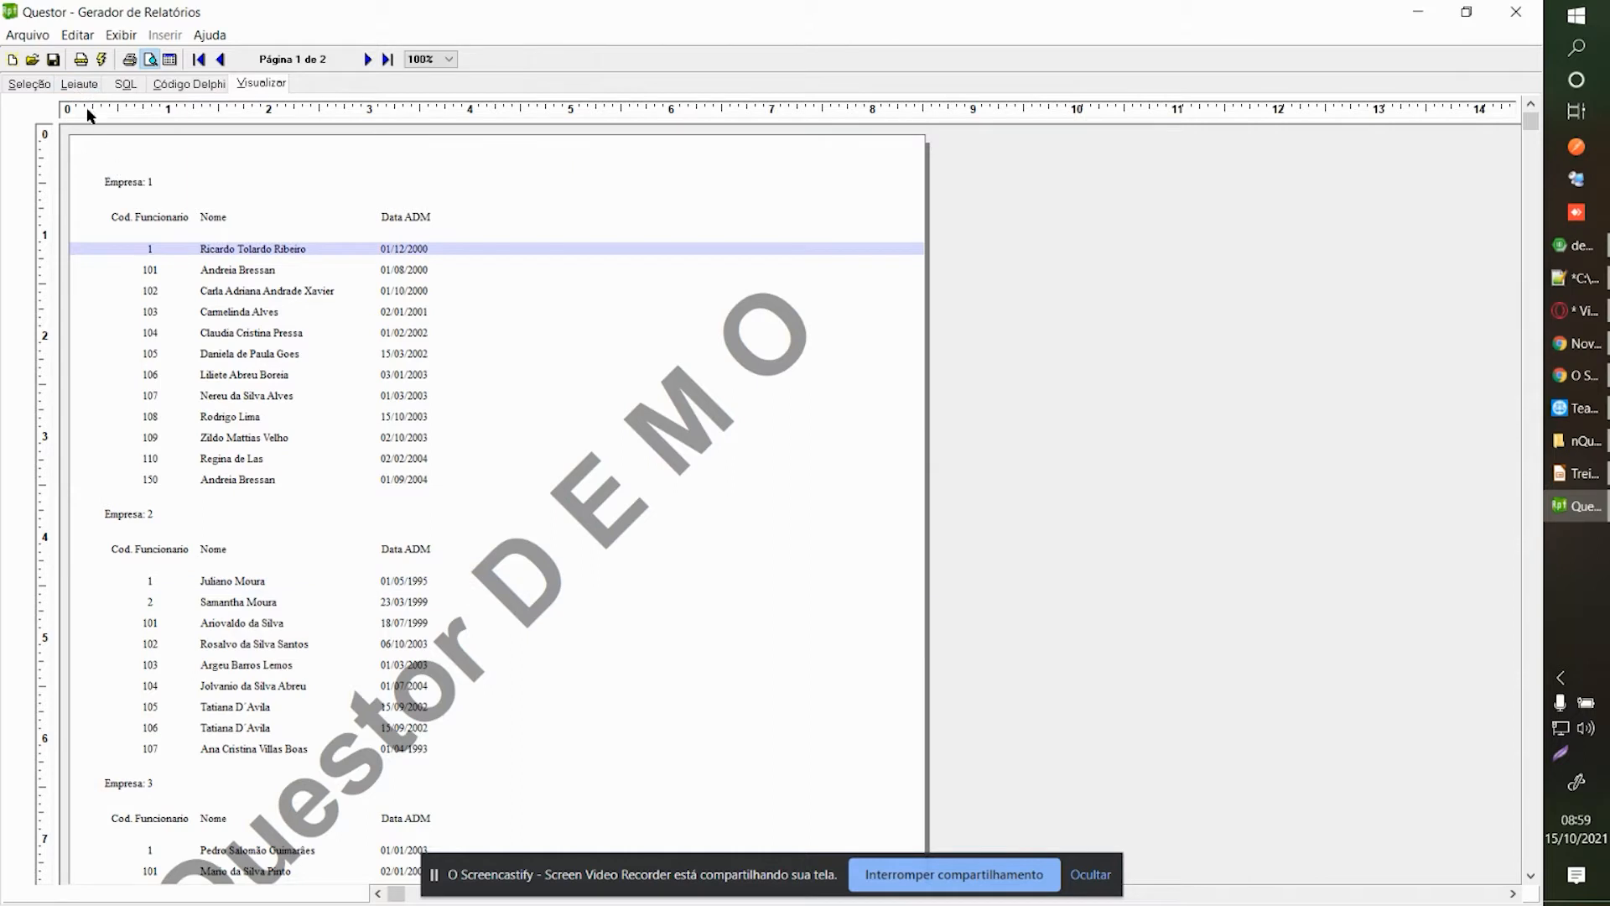
pyautogui.click(152, 184)
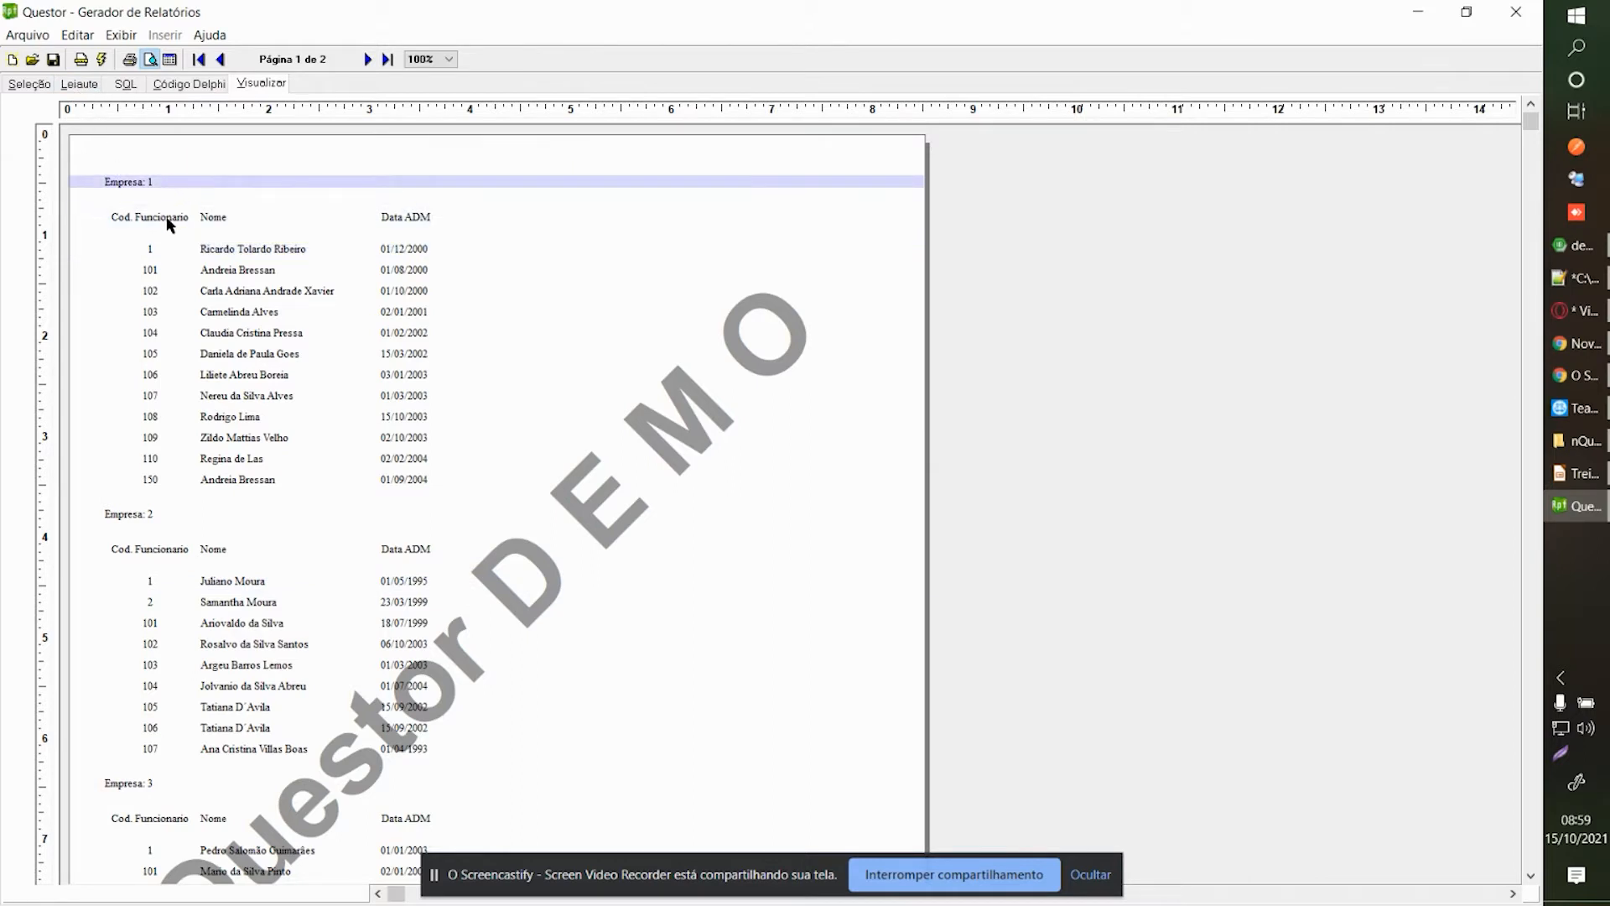
pyautogui.click(168, 222)
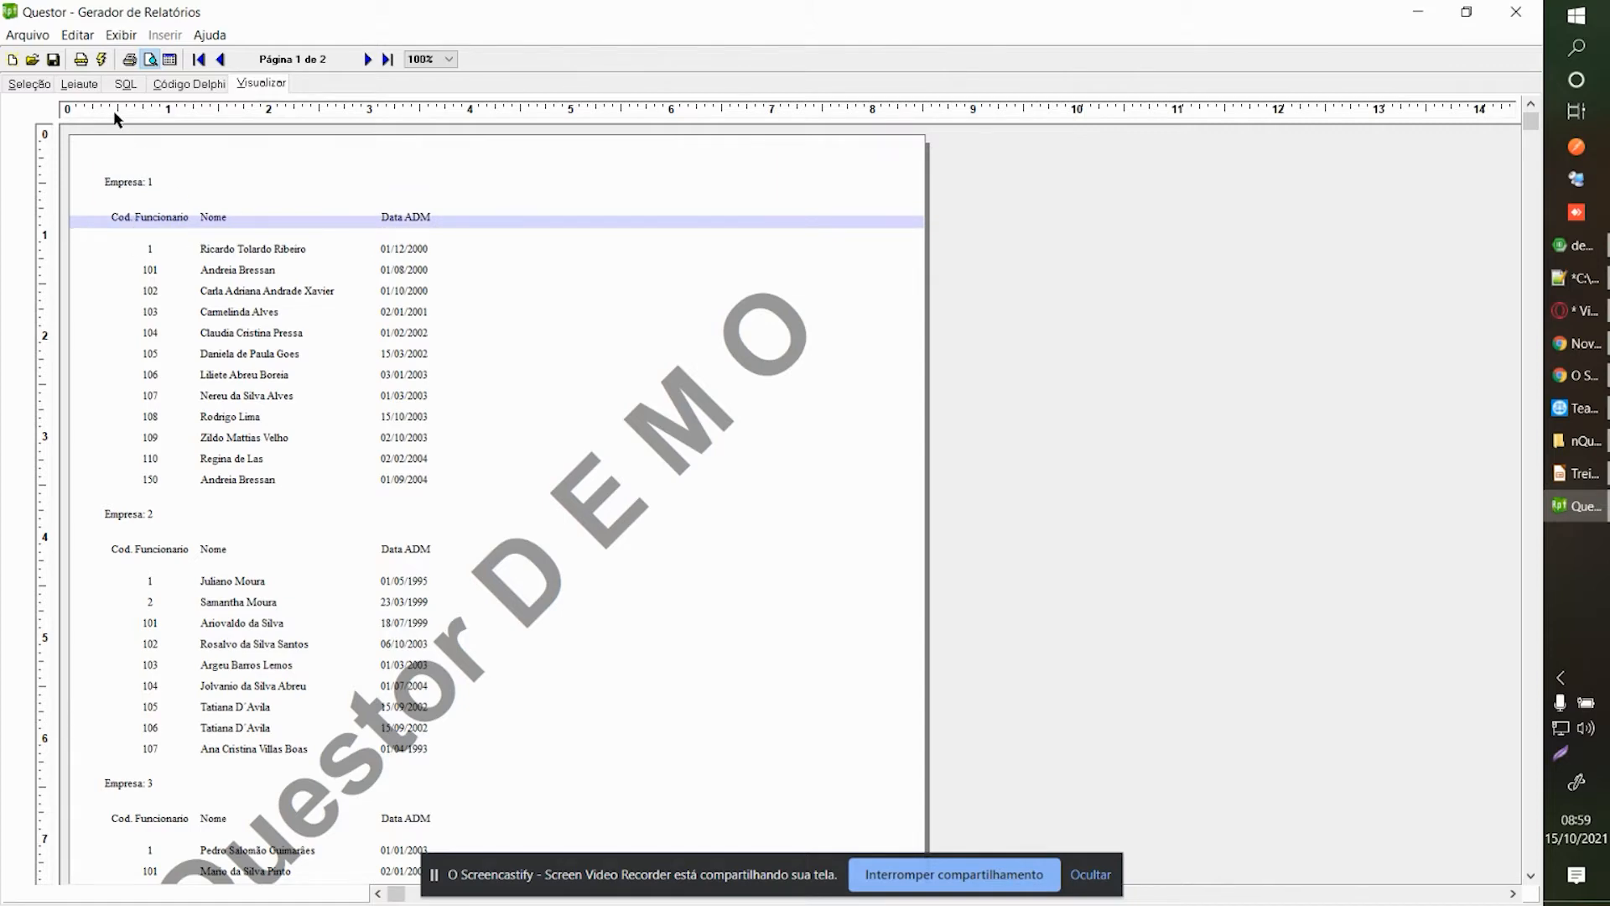
# Select the three column heading labels in the layout, then recheck the employee rows in preview.
pyautogui.click(81, 84)
pyautogui.moveTo(90, 189); pyautogui.dragTo(526, 236)
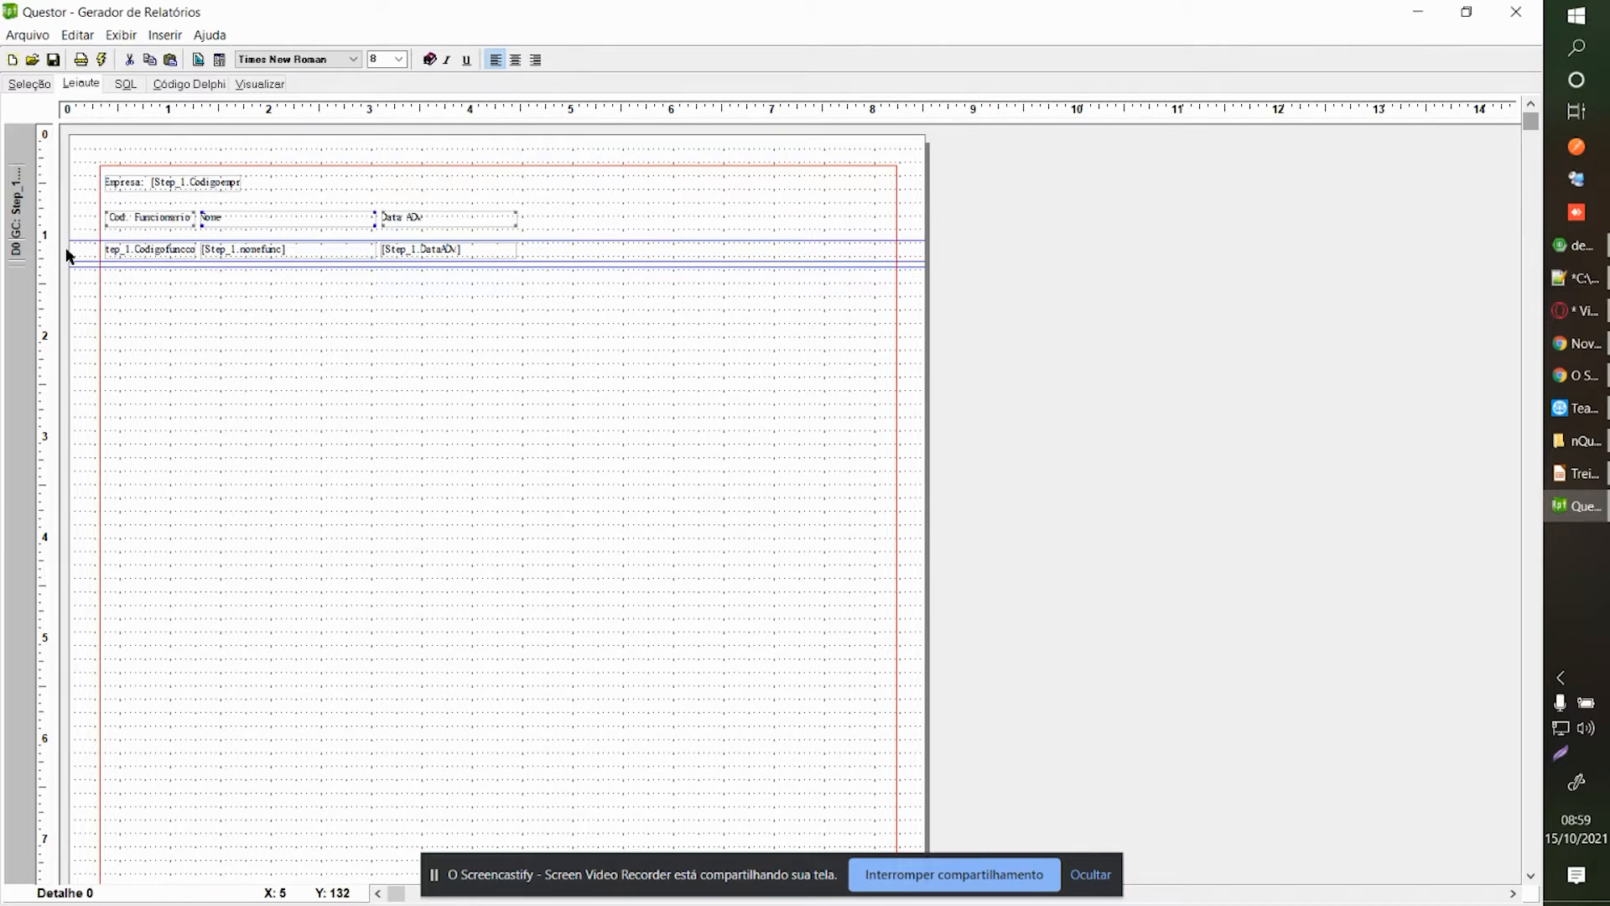
pyautogui.click(261, 84)
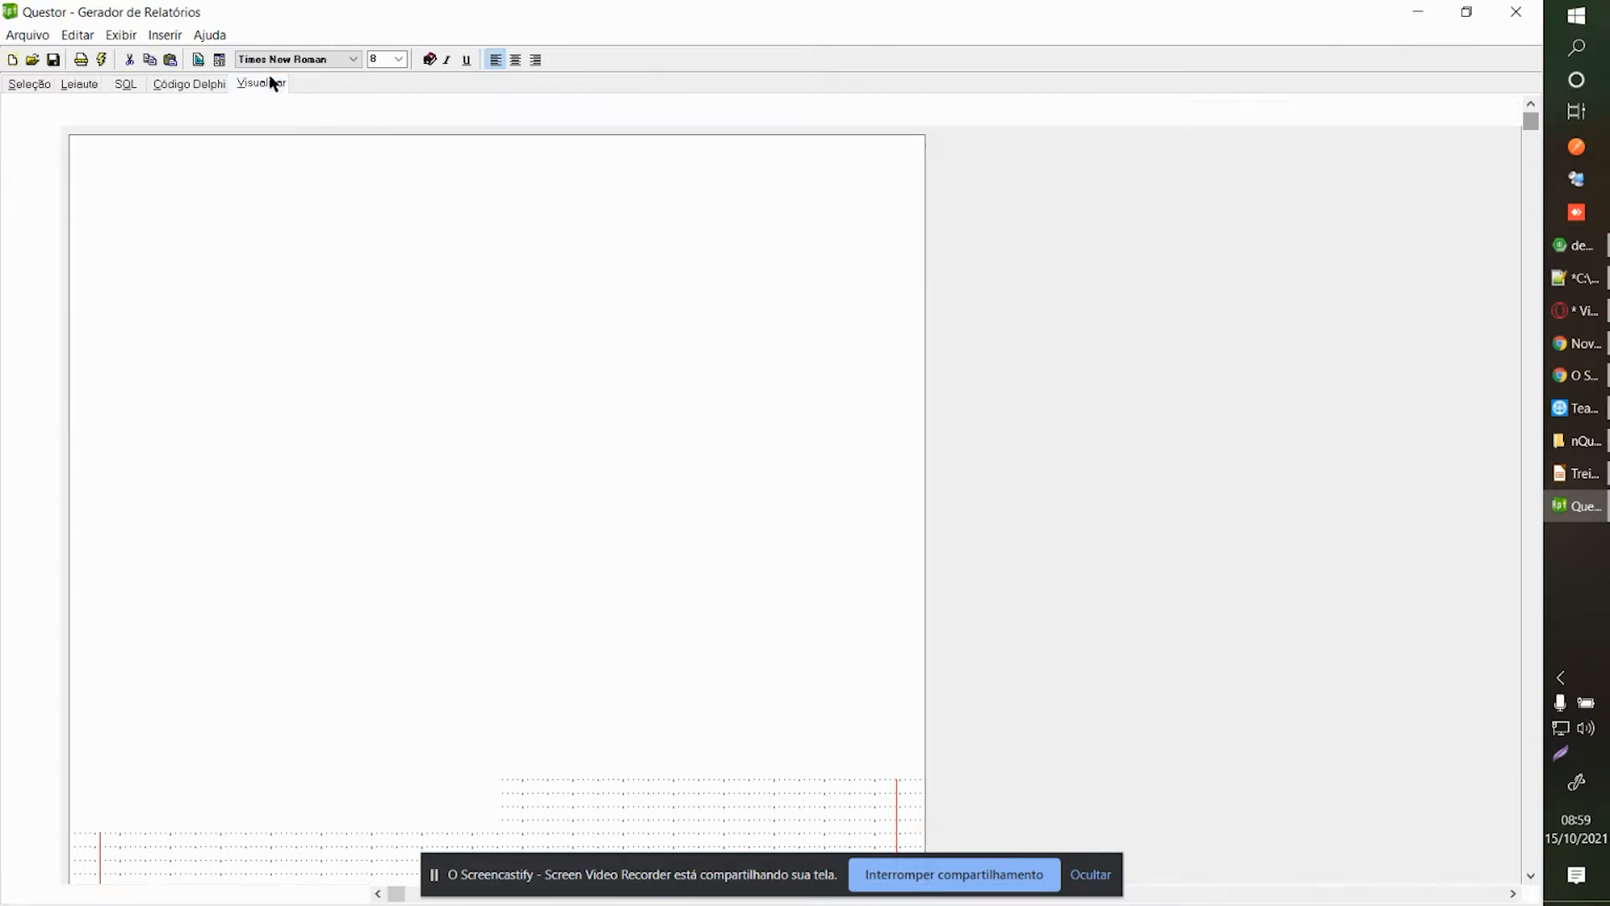
pyautogui.click(256, 250)
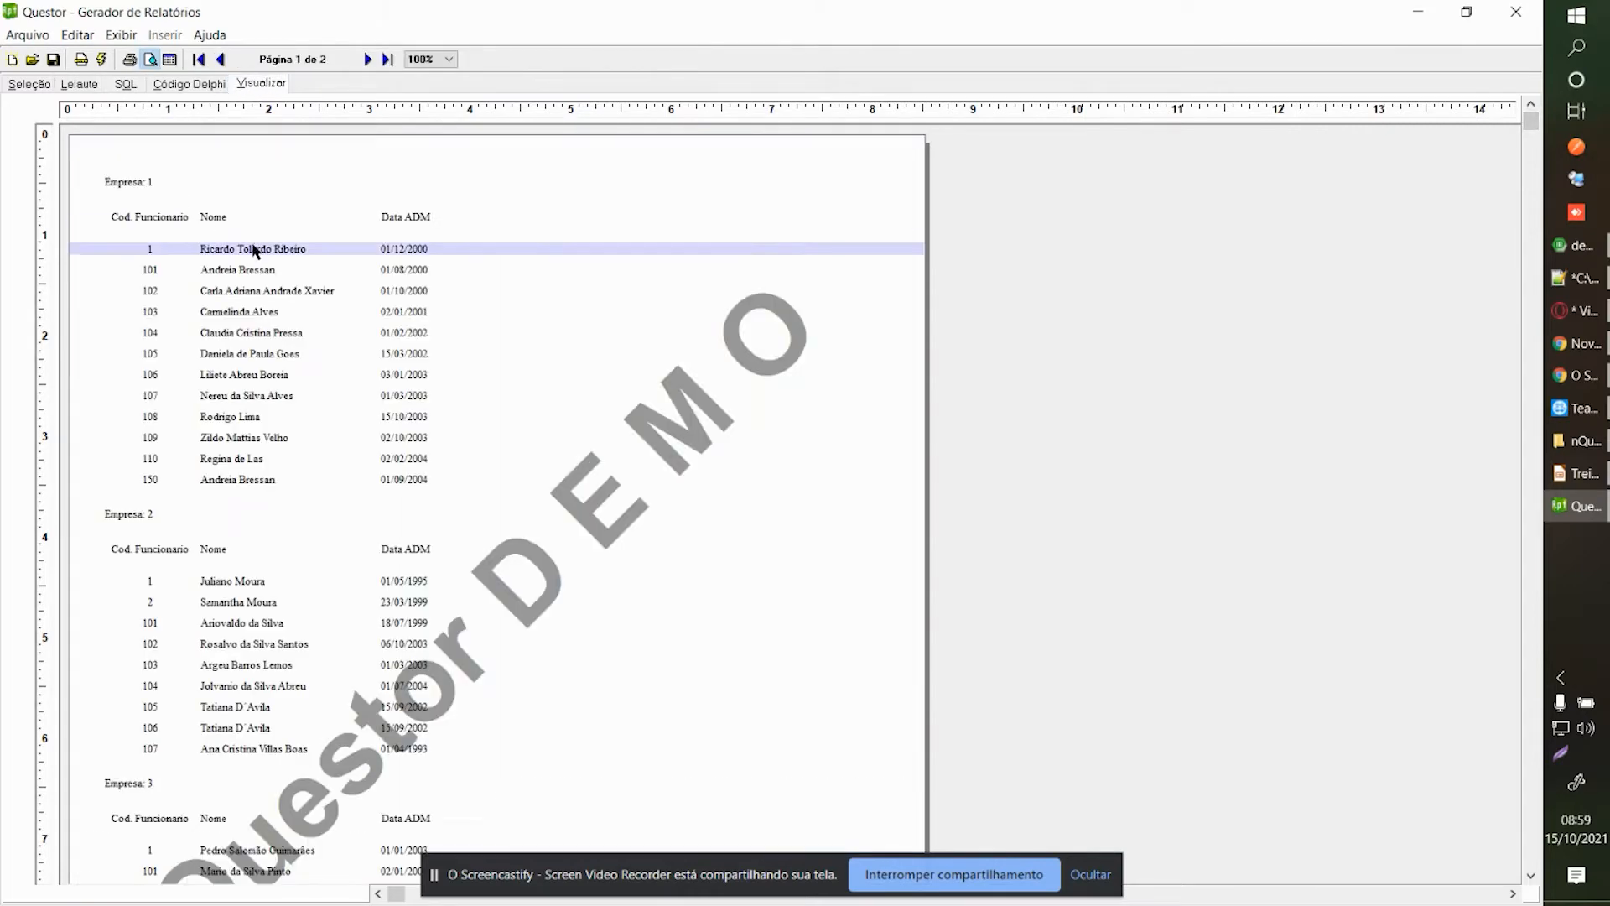
pyautogui.click(174, 270)
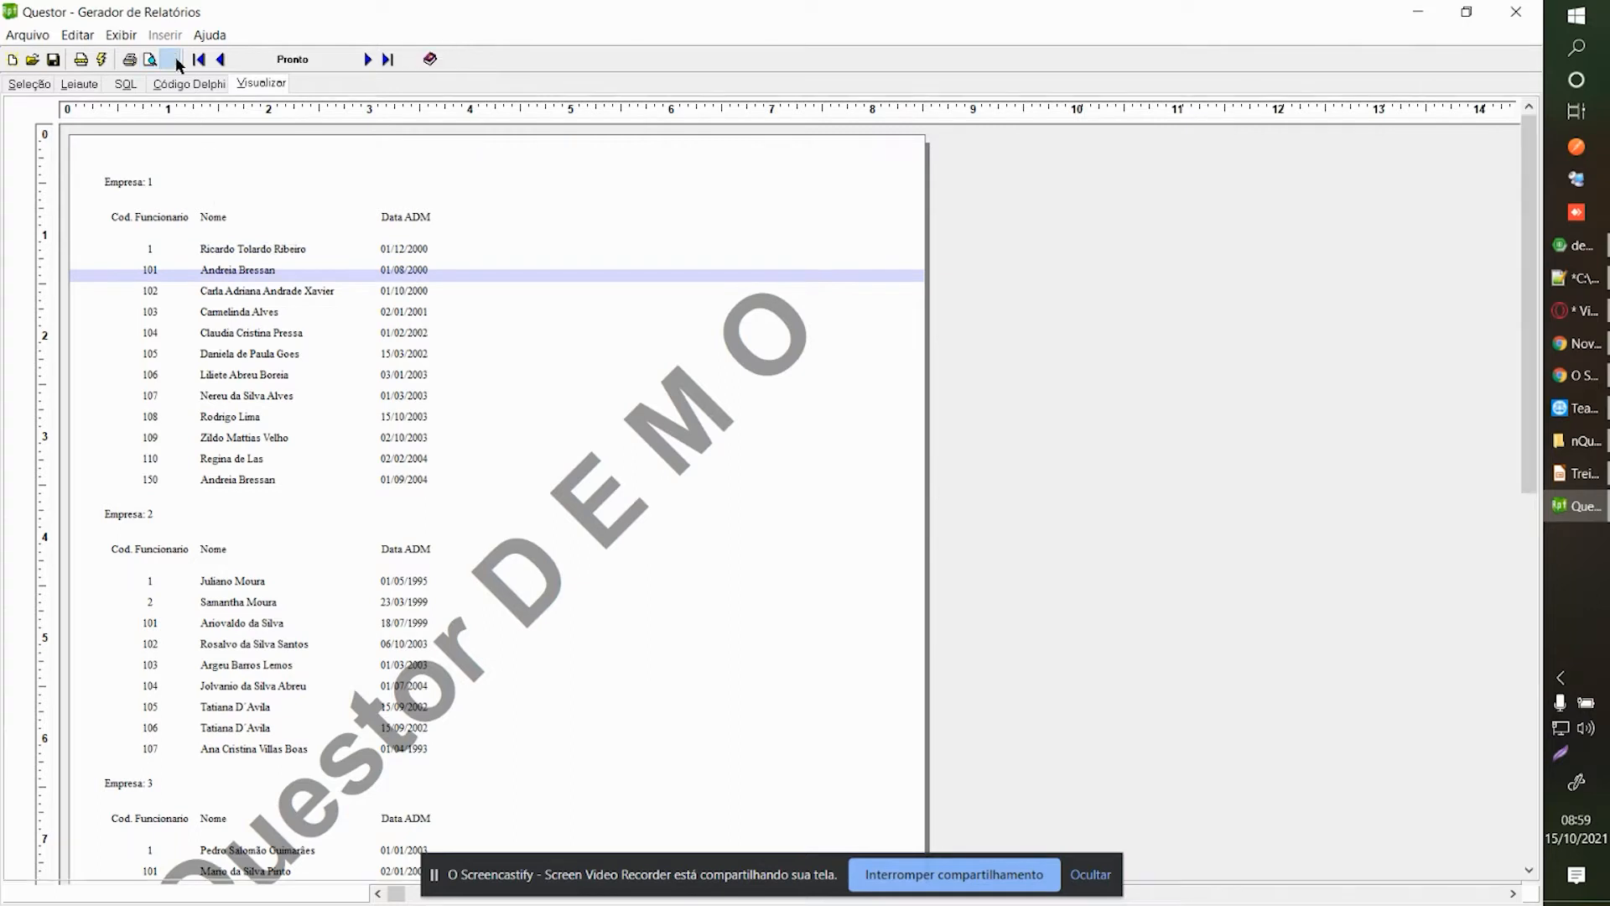
pyautogui.click(171, 59)
pyautogui.click(345, 128)
pyautogui.click(309, 144)
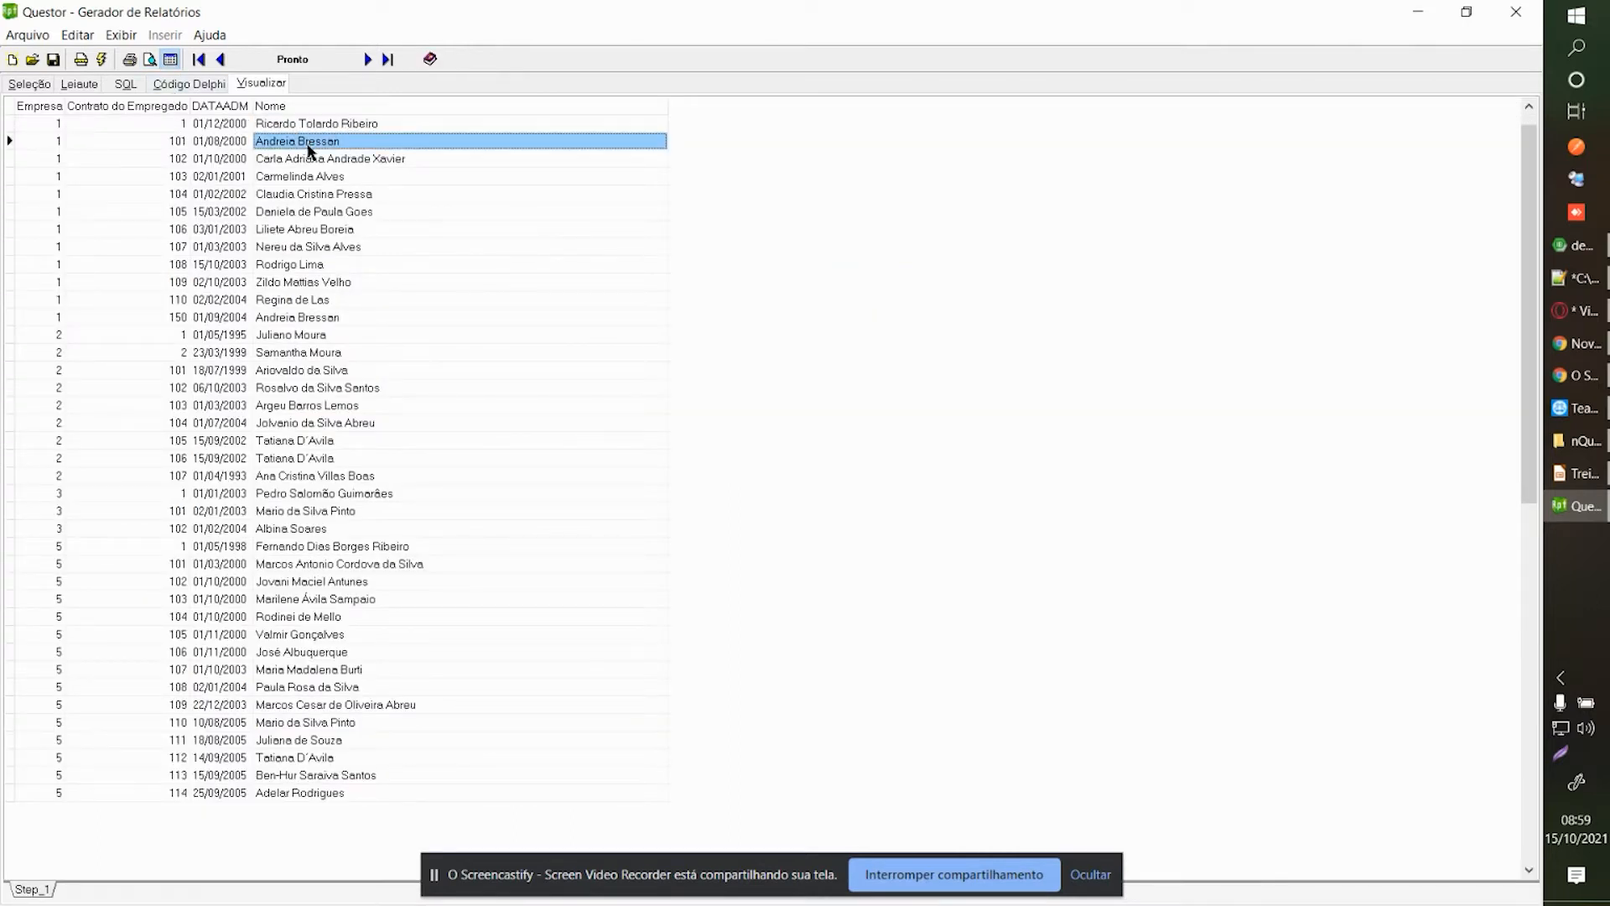
pyautogui.click(312, 161)
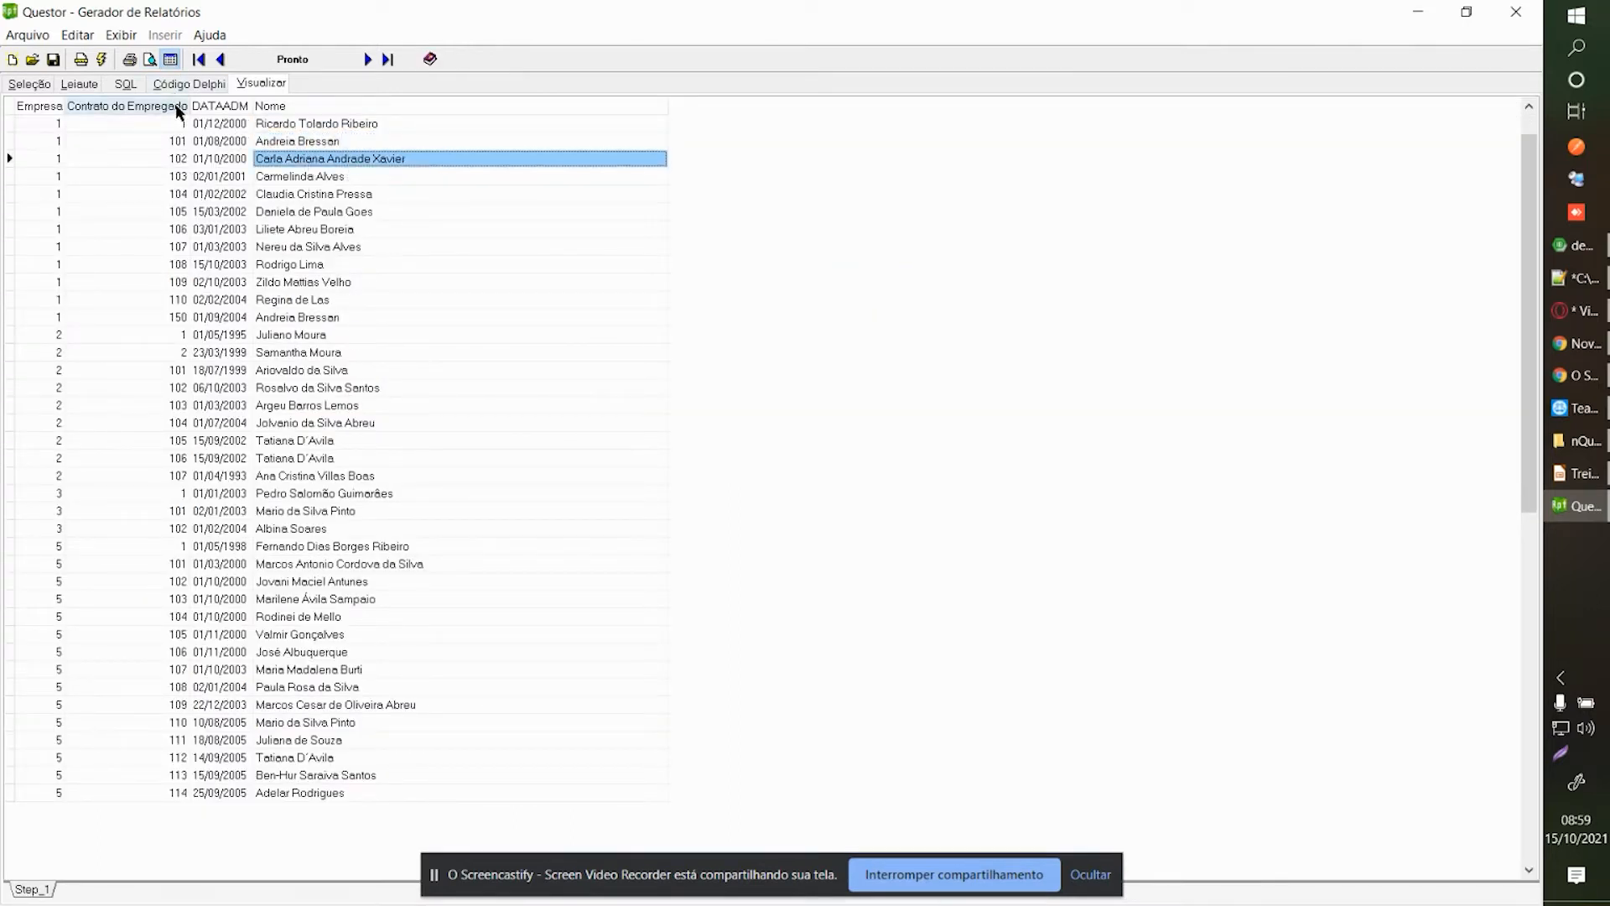
pyautogui.click(202, 85)
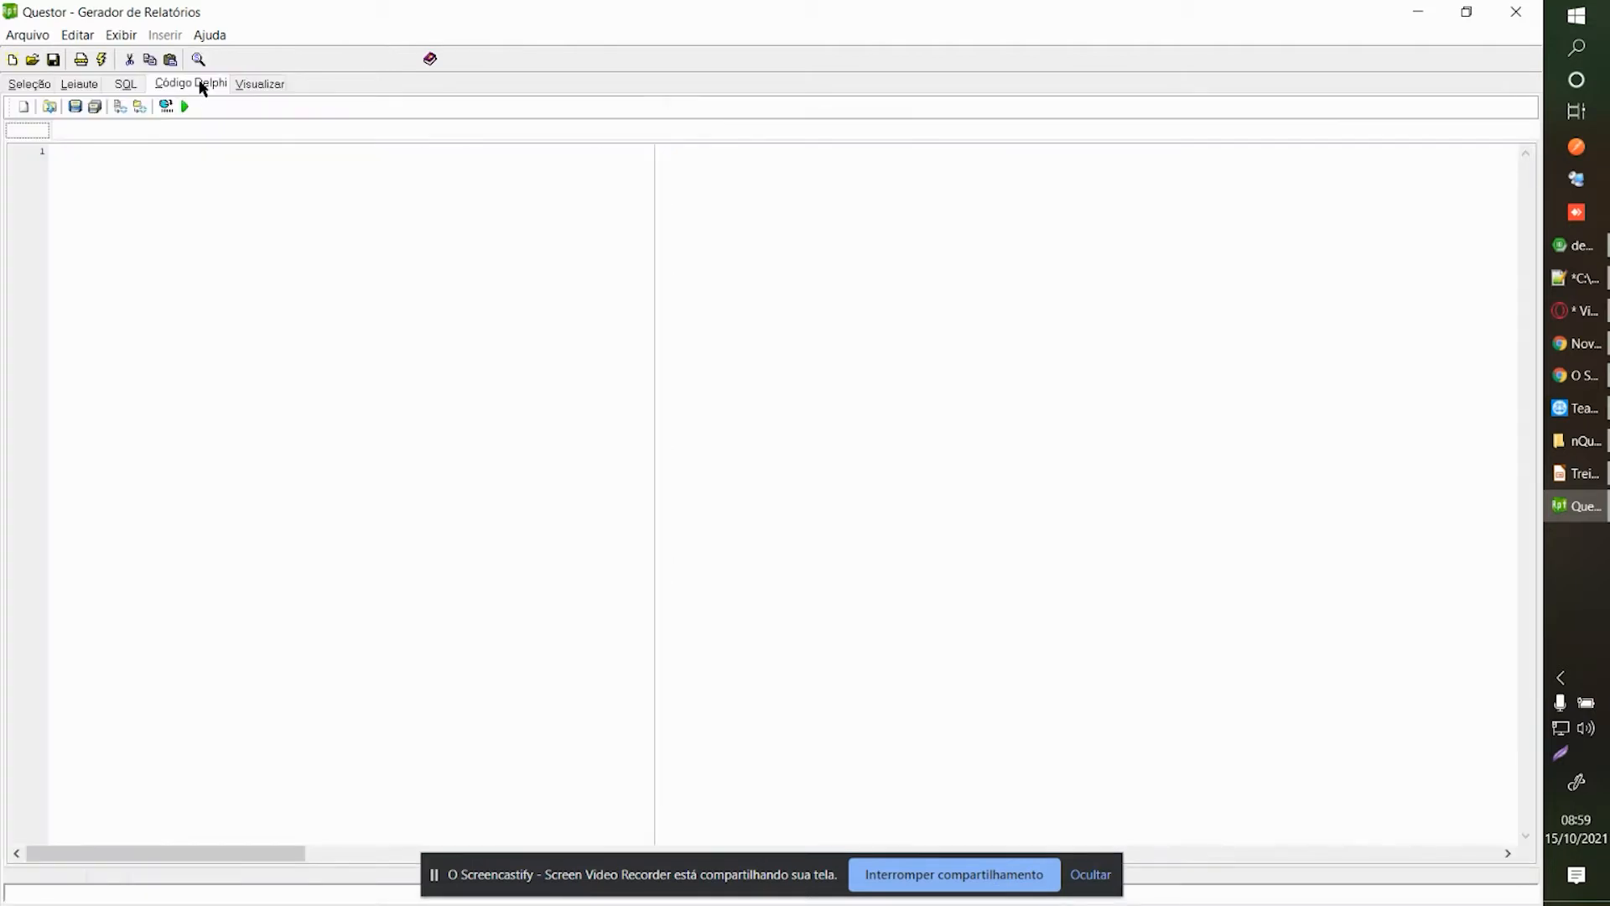
pyautogui.click(118, 85)
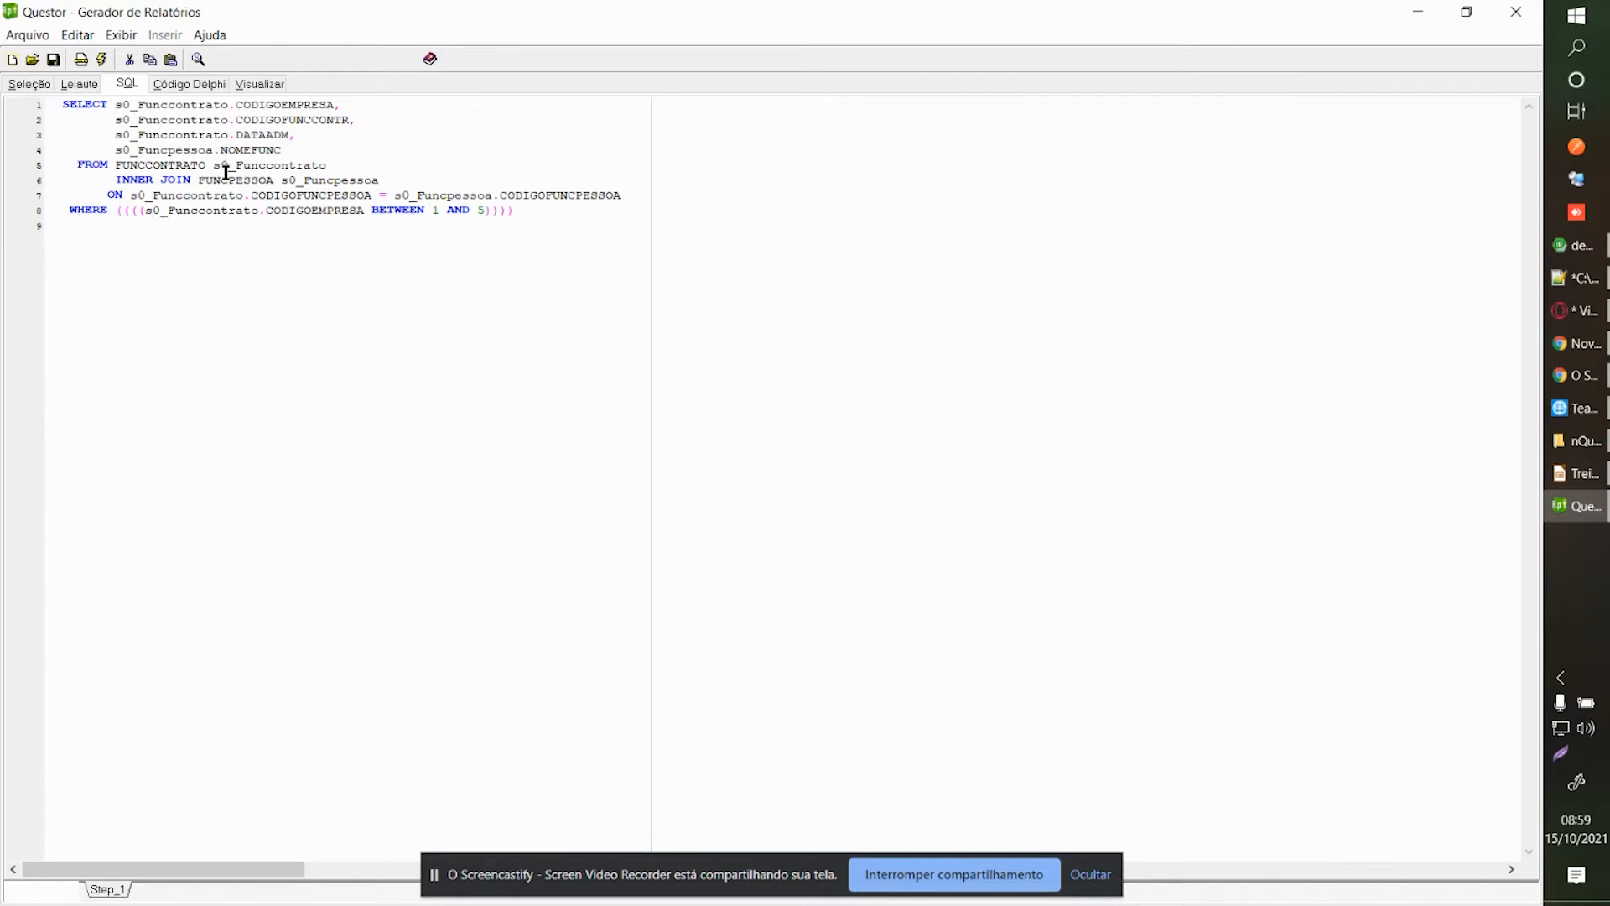
pyautogui.moveTo(527, 217); pyautogui.dragTo(34, 92)
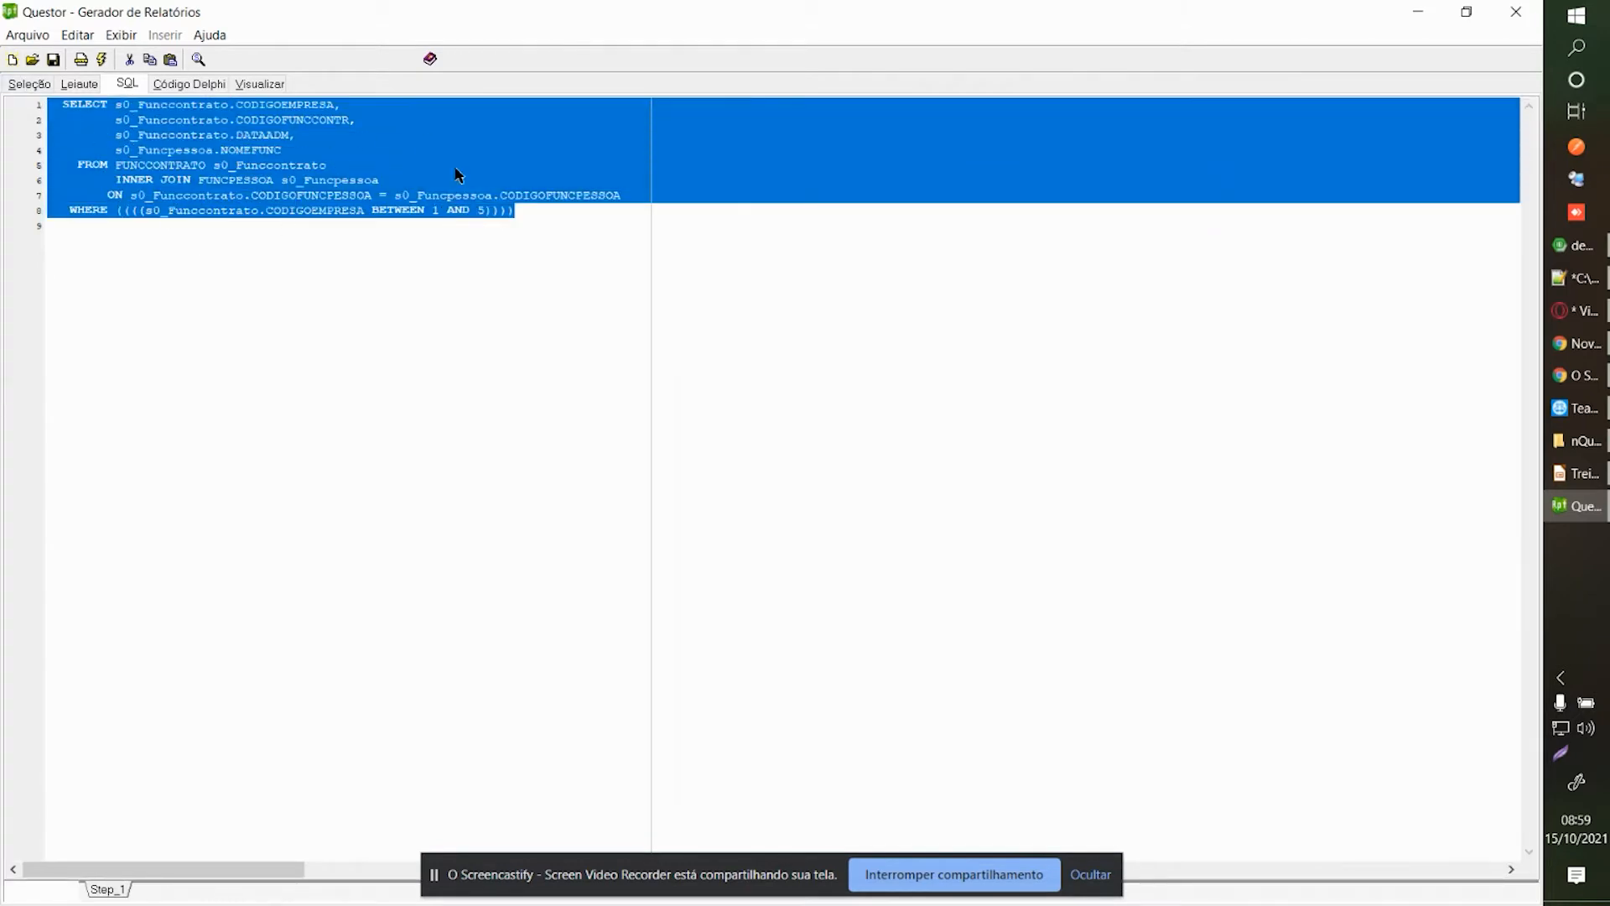
pyautogui.click(530, 213)
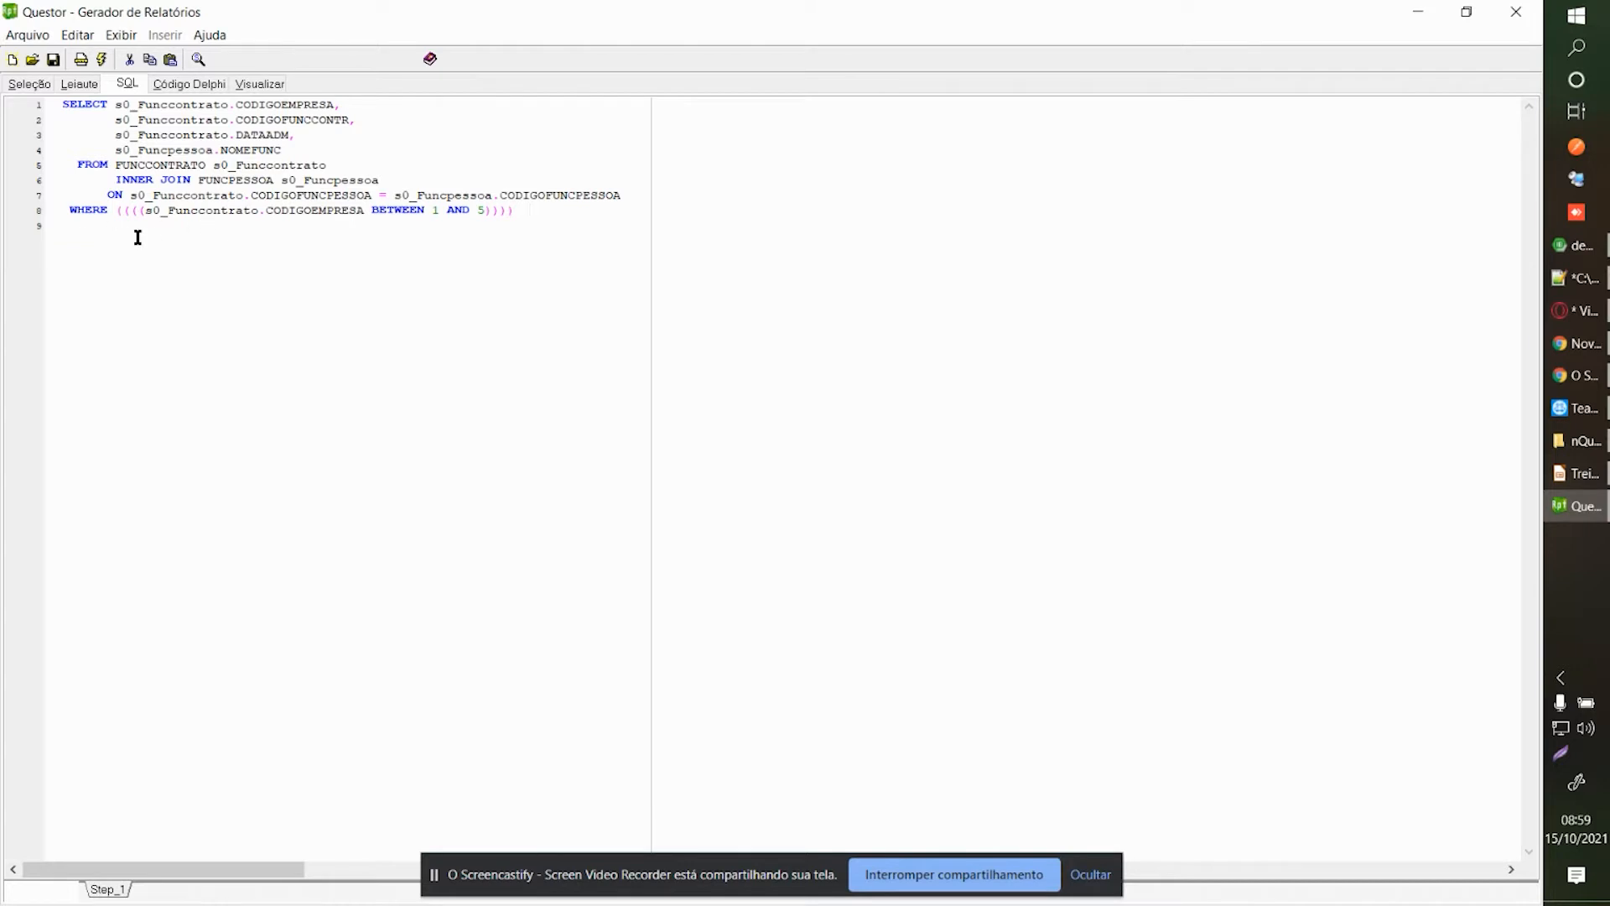
pyautogui.moveTo(68, 210); pyautogui.dragTo(37, 102)
pyautogui.click(492, 223)
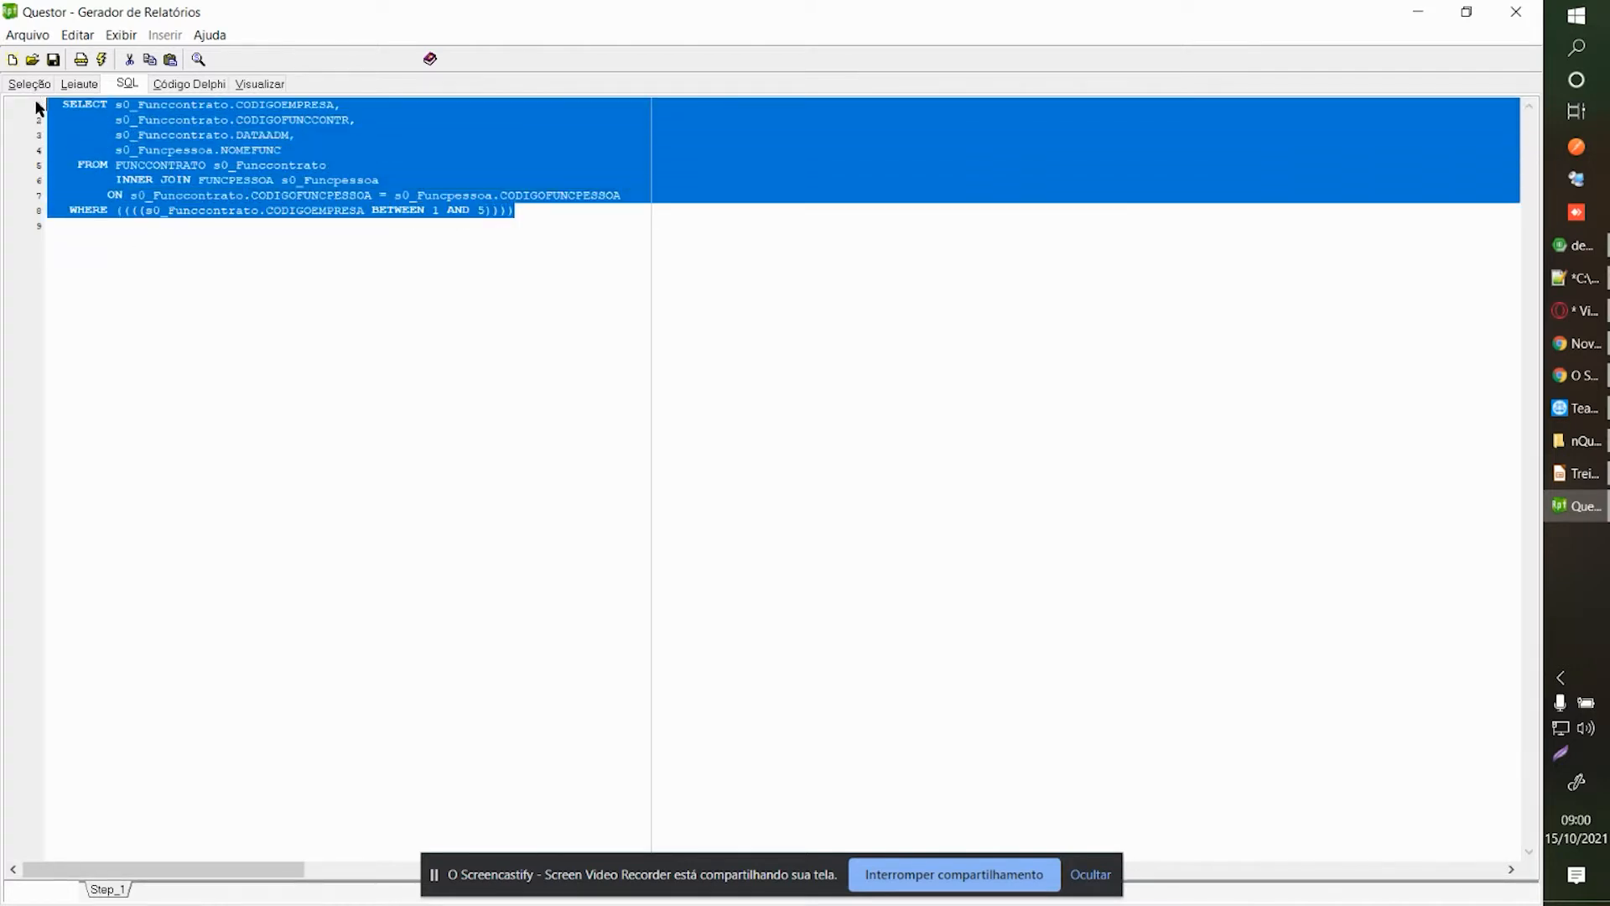
pyautogui.click(275, 214)
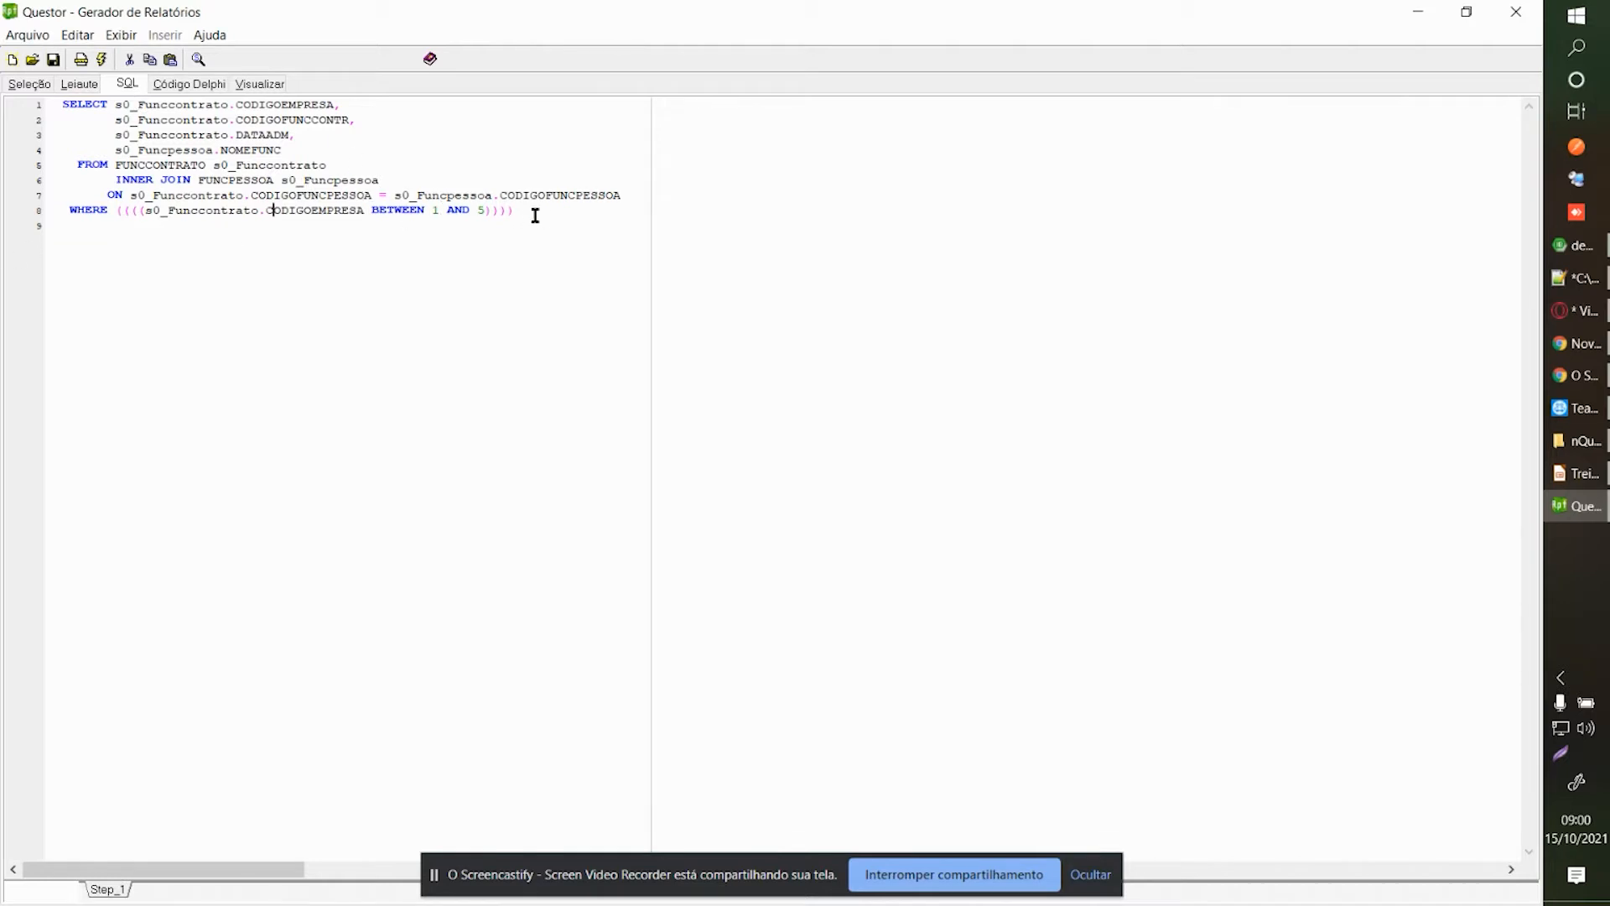
# Delete lines 4 to 8 of the SQL query and open the report preview.
pyautogui.moveTo(537, 222); pyautogui.dragTo(1, 144)
pyautogui.press('Delete')
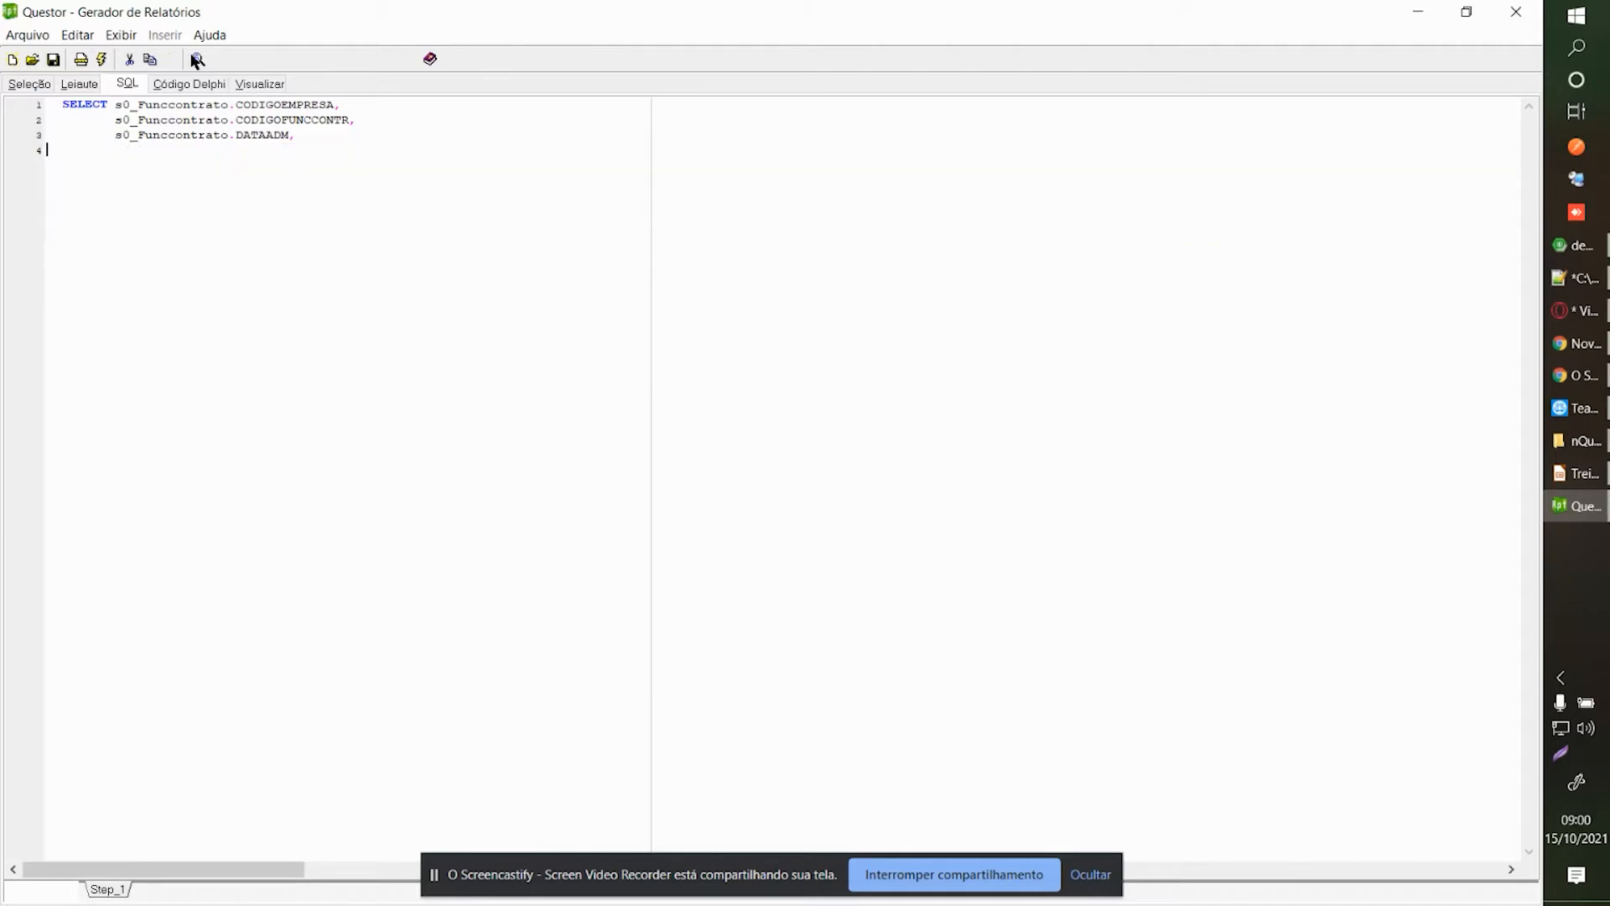
pyautogui.click(249, 120)
pyautogui.click(260, 84)
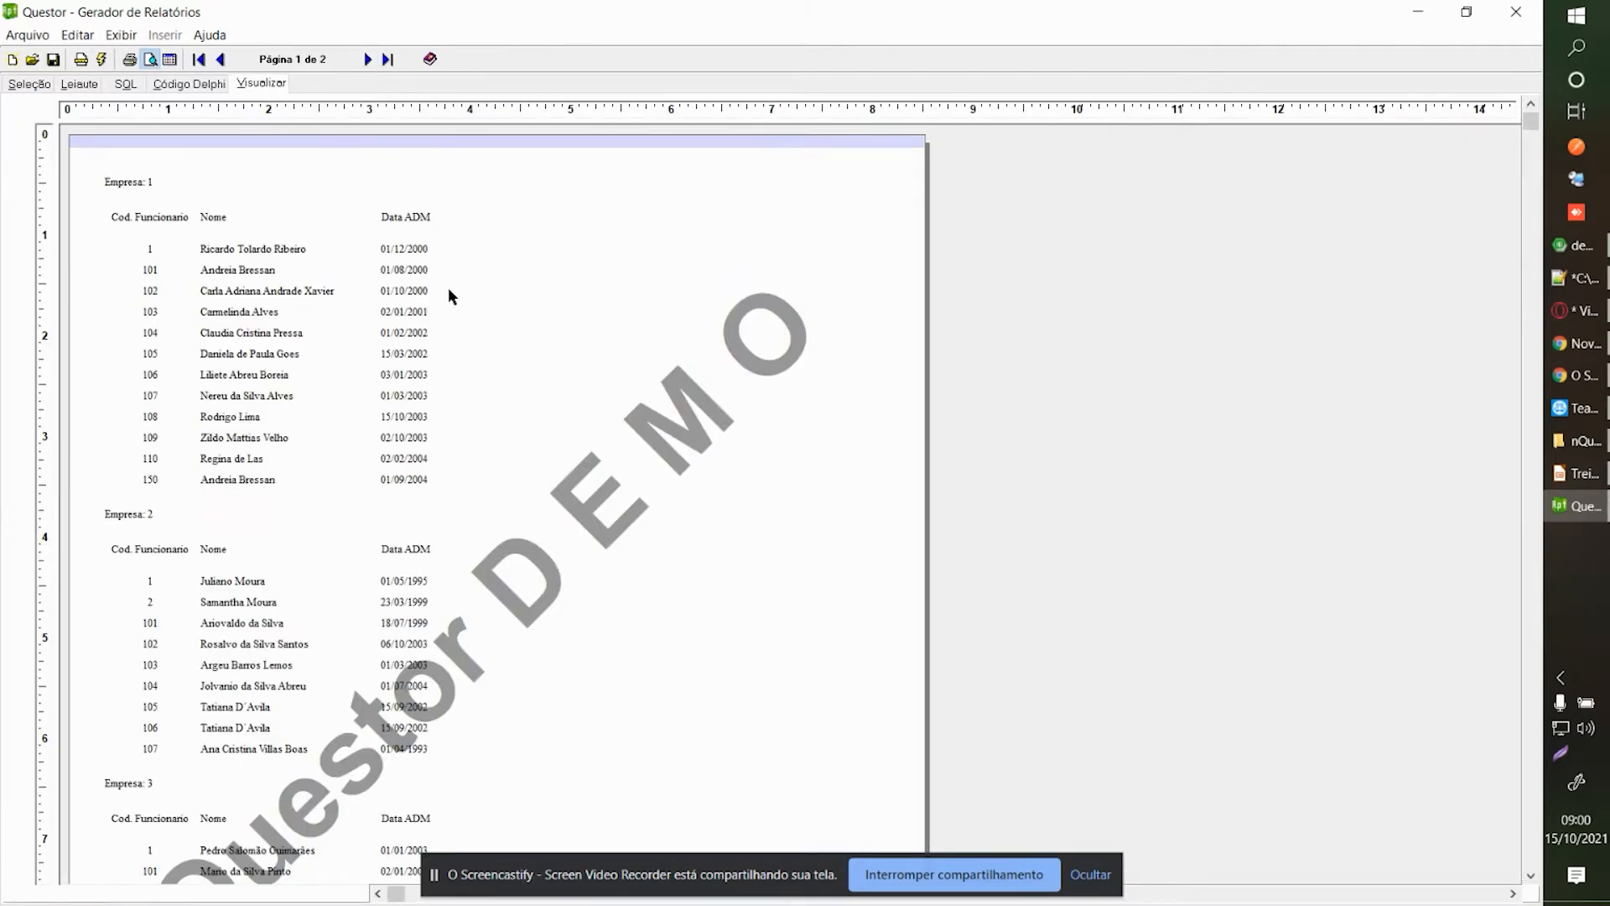
# Return to the SQL text, review its last lines, and open the preview again.
pyautogui.click(126, 84)
pyautogui.moveTo(2, 216); pyautogui.dragTo(67, 136)
pyautogui.click(114, 147)
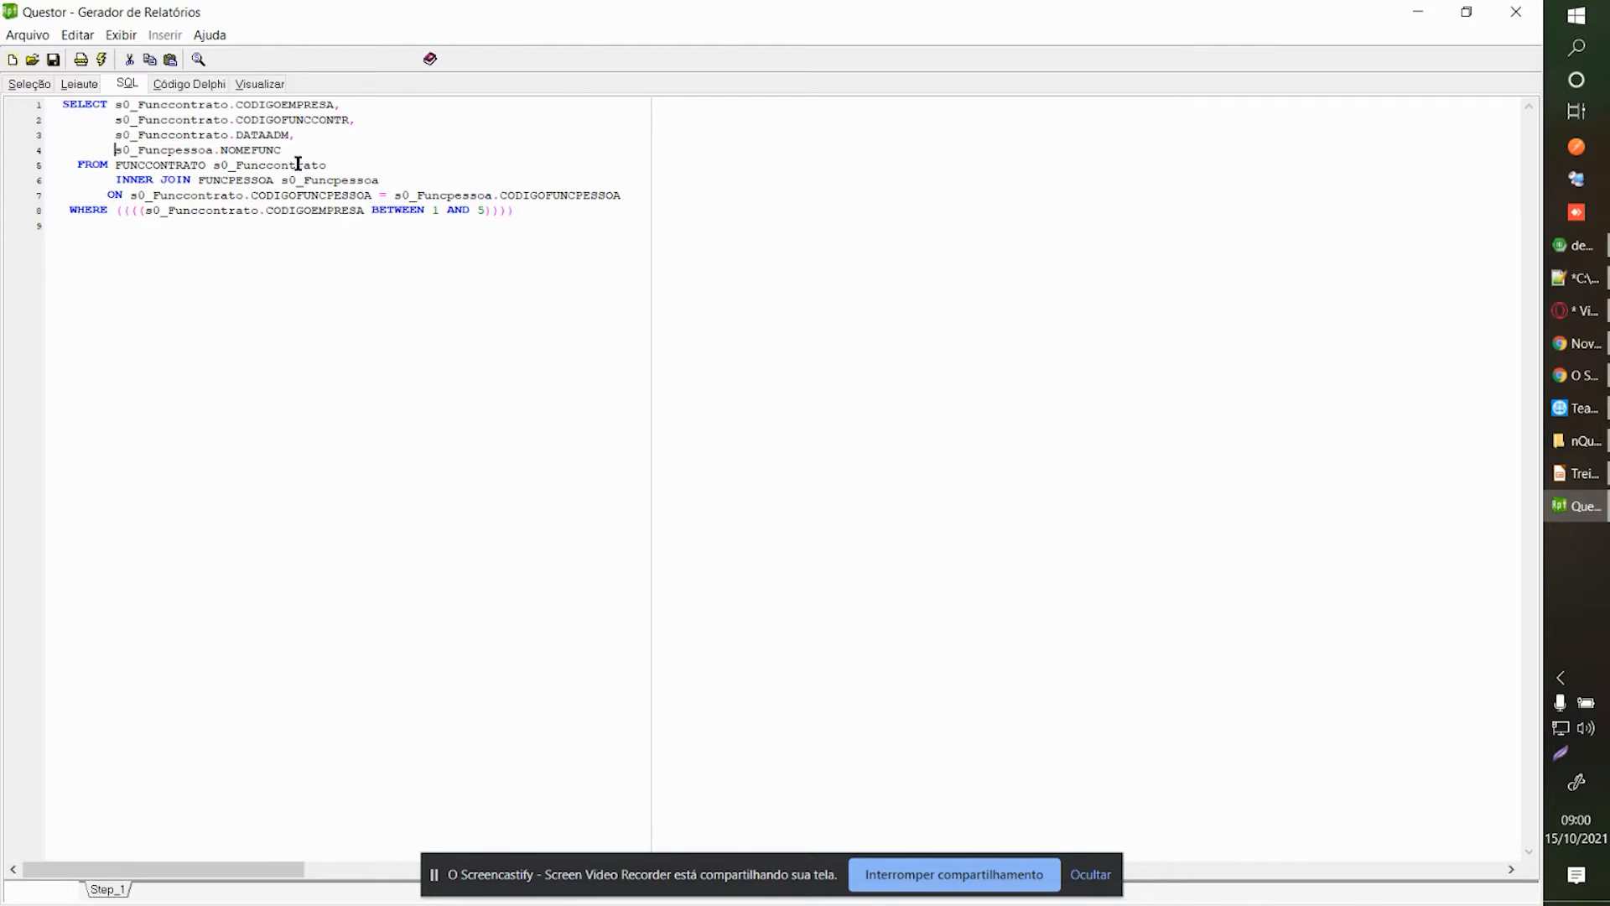
pyautogui.click(272, 87)
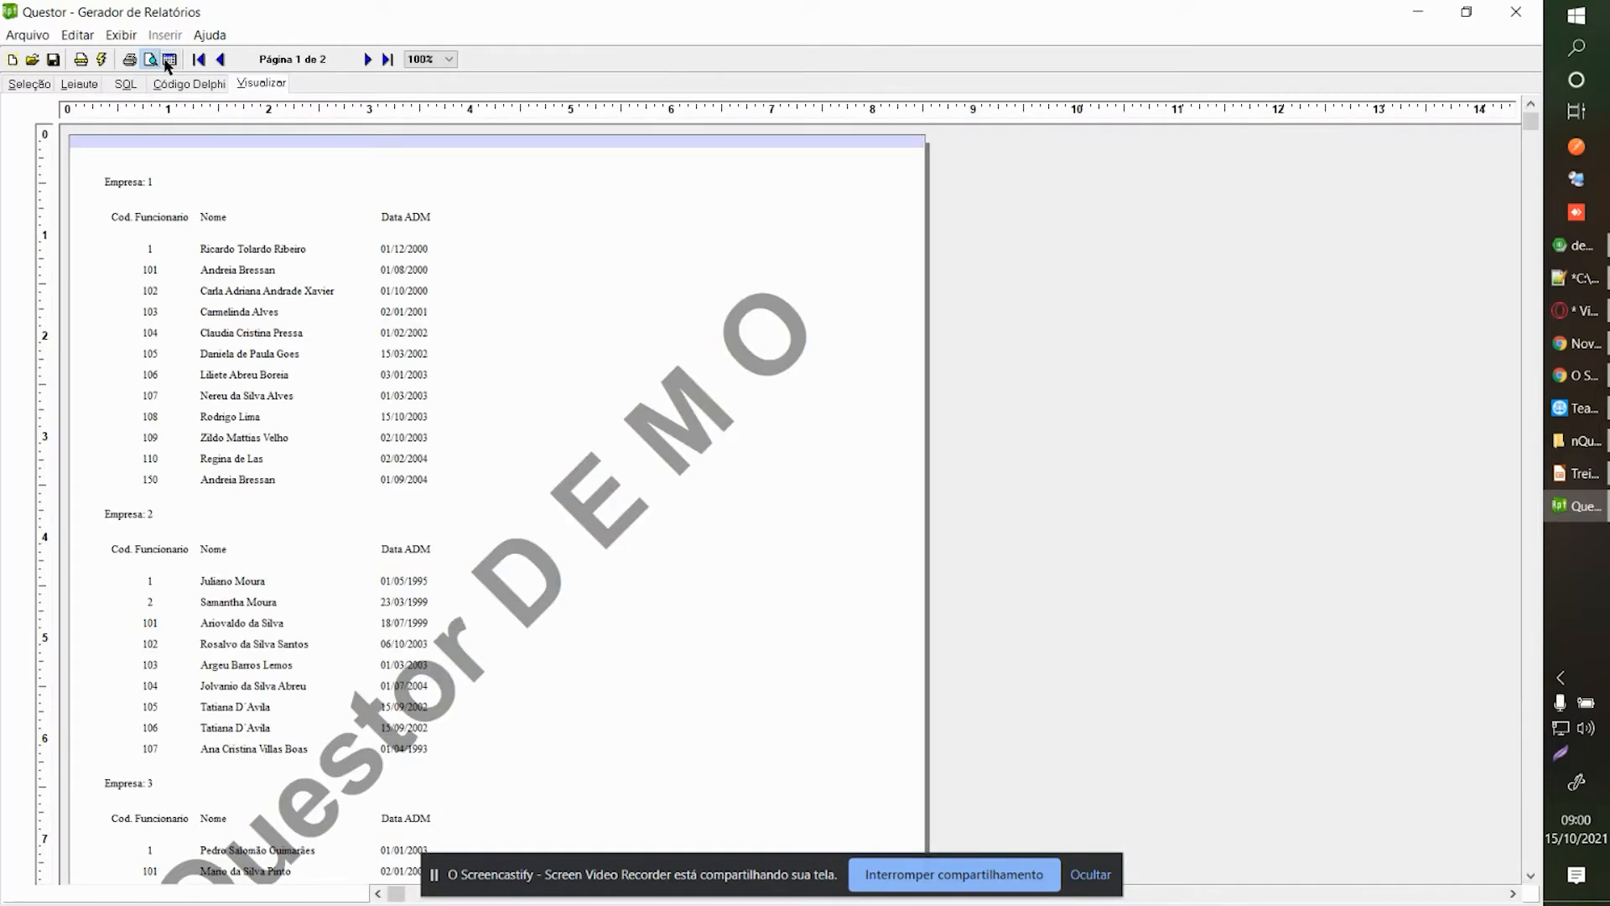
# Inspect the data grid, then return to the rendered preview and highlight employee 104.
pyautogui.click(170, 59)
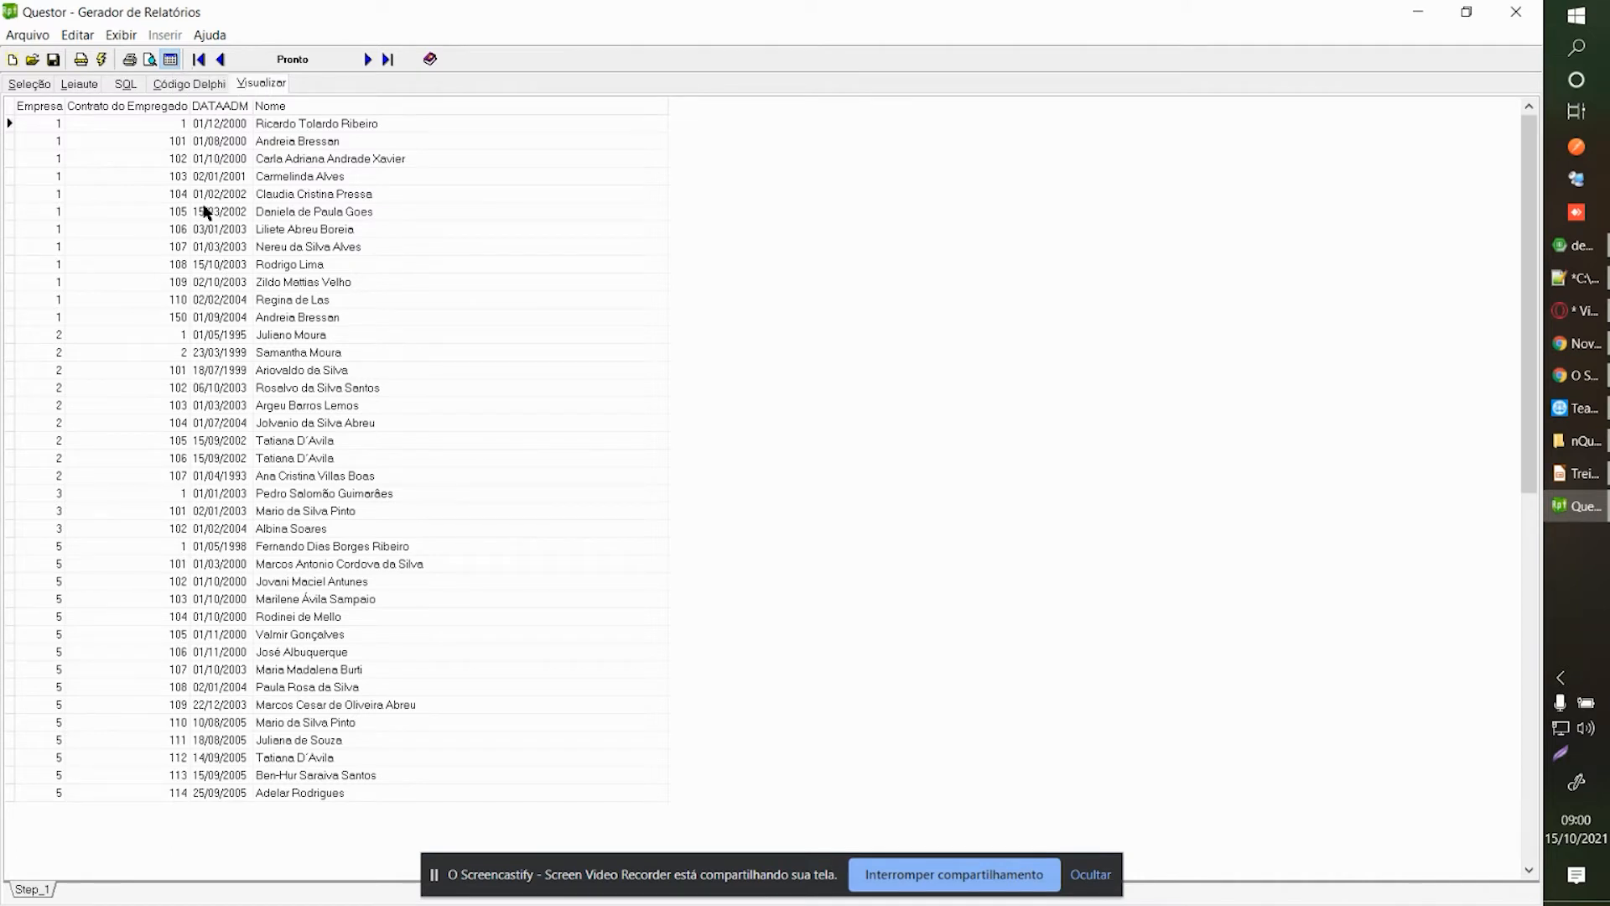
pyautogui.click(150, 58)
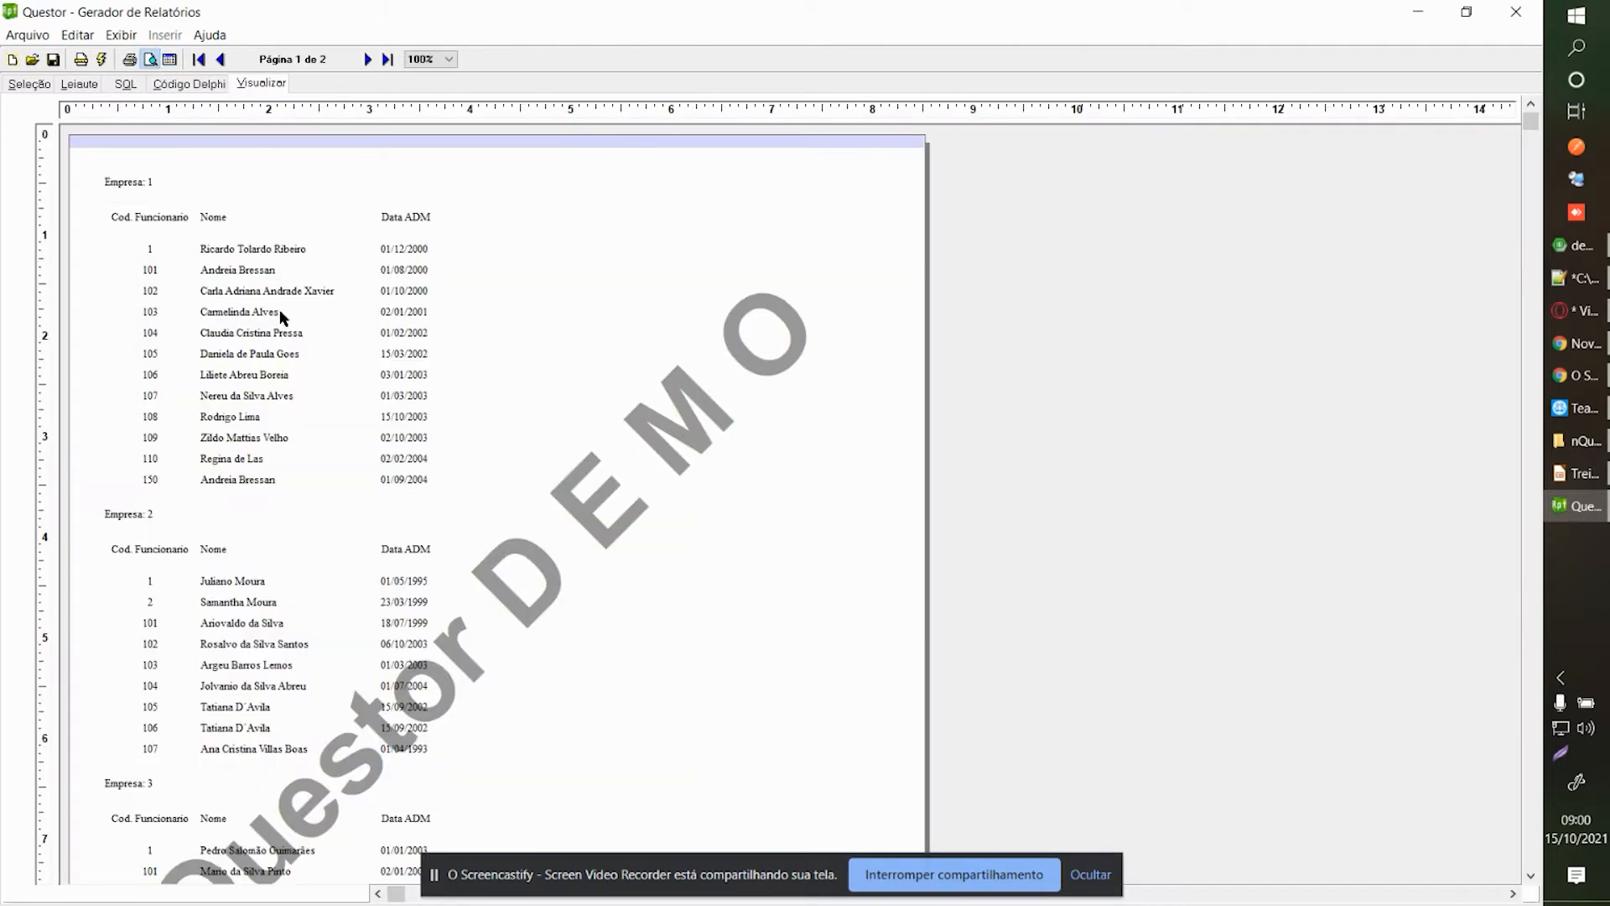
pyautogui.click(253, 329)
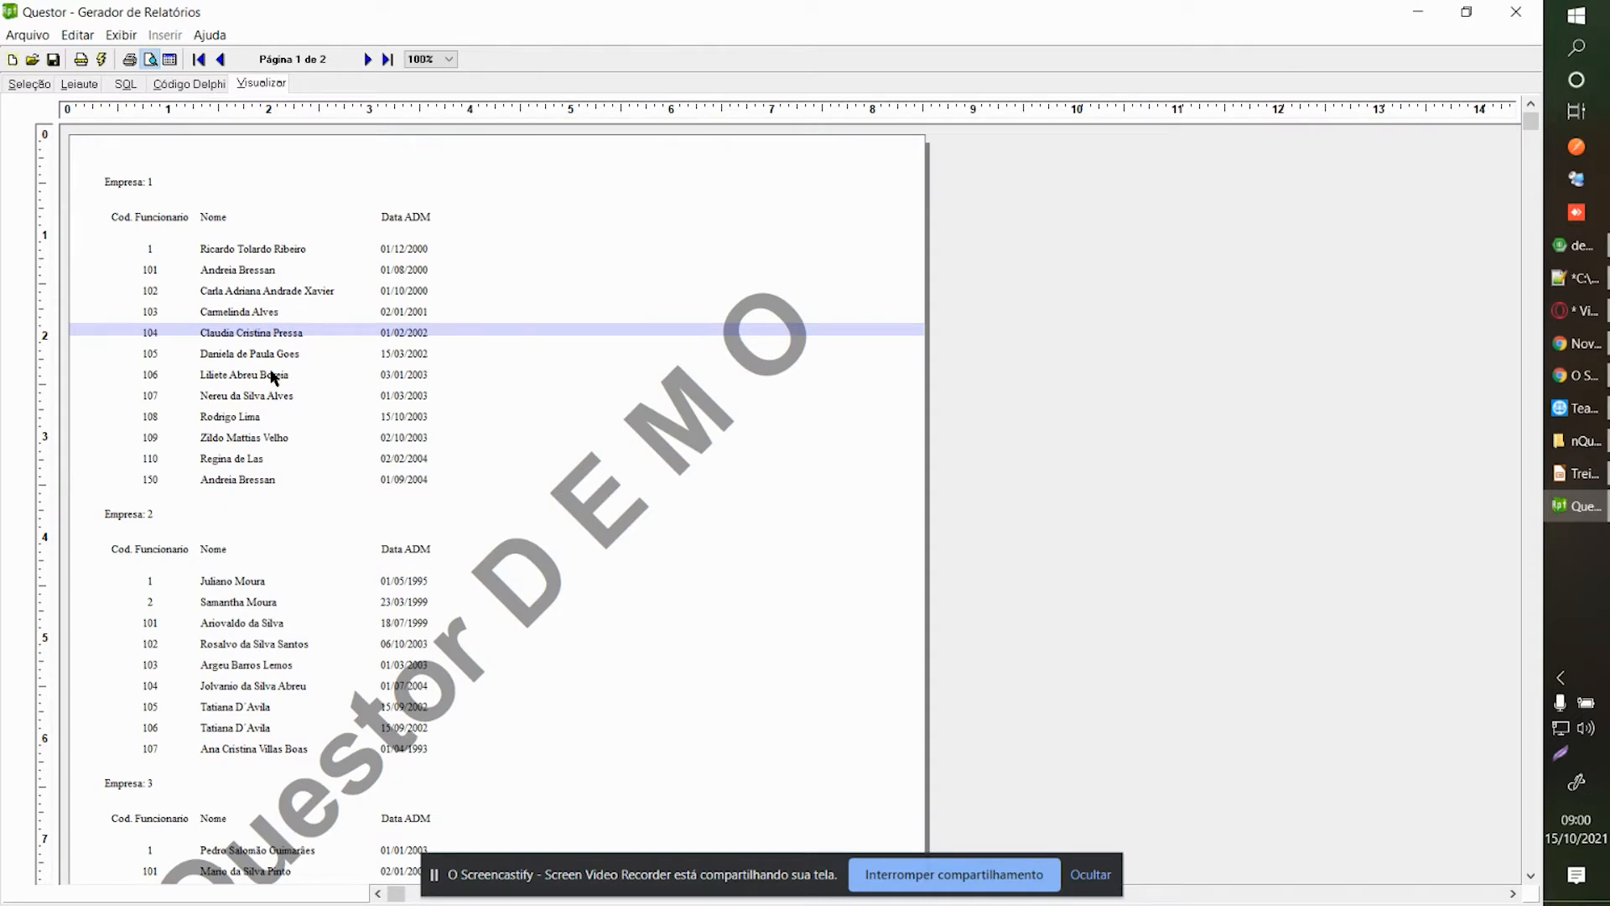
# Set the Codigofunccontr column filter to É Inclusion with Valor 1 [pCodigoFuncContr].
pyautogui.click(177, 251)
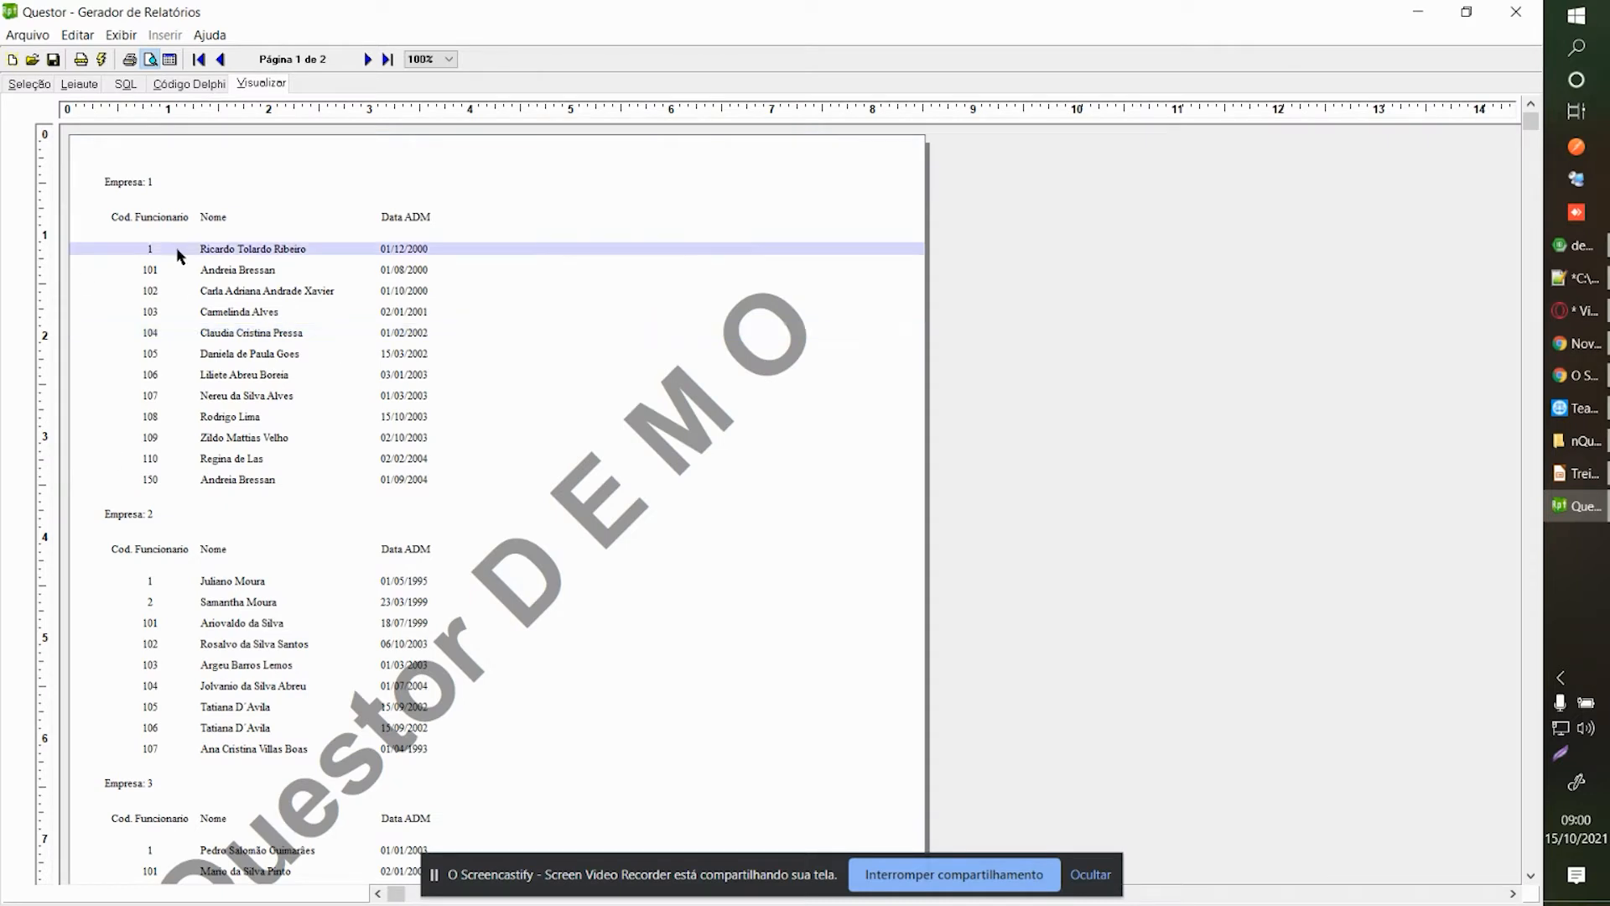
pyautogui.click(29, 83)
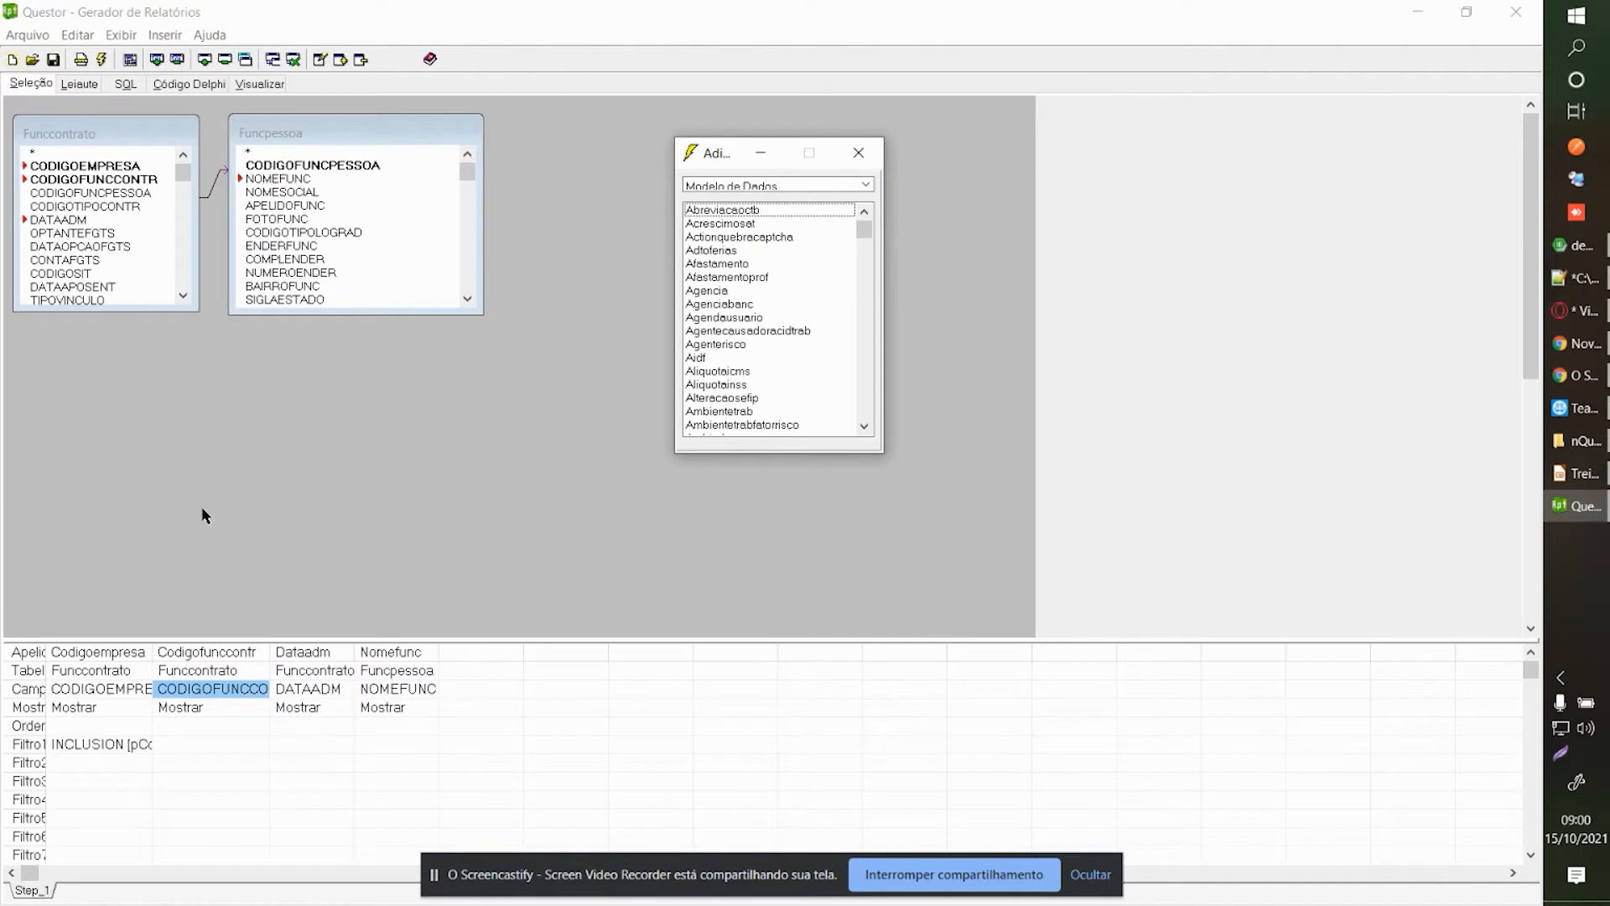
pyautogui.doubleClick(189, 733)
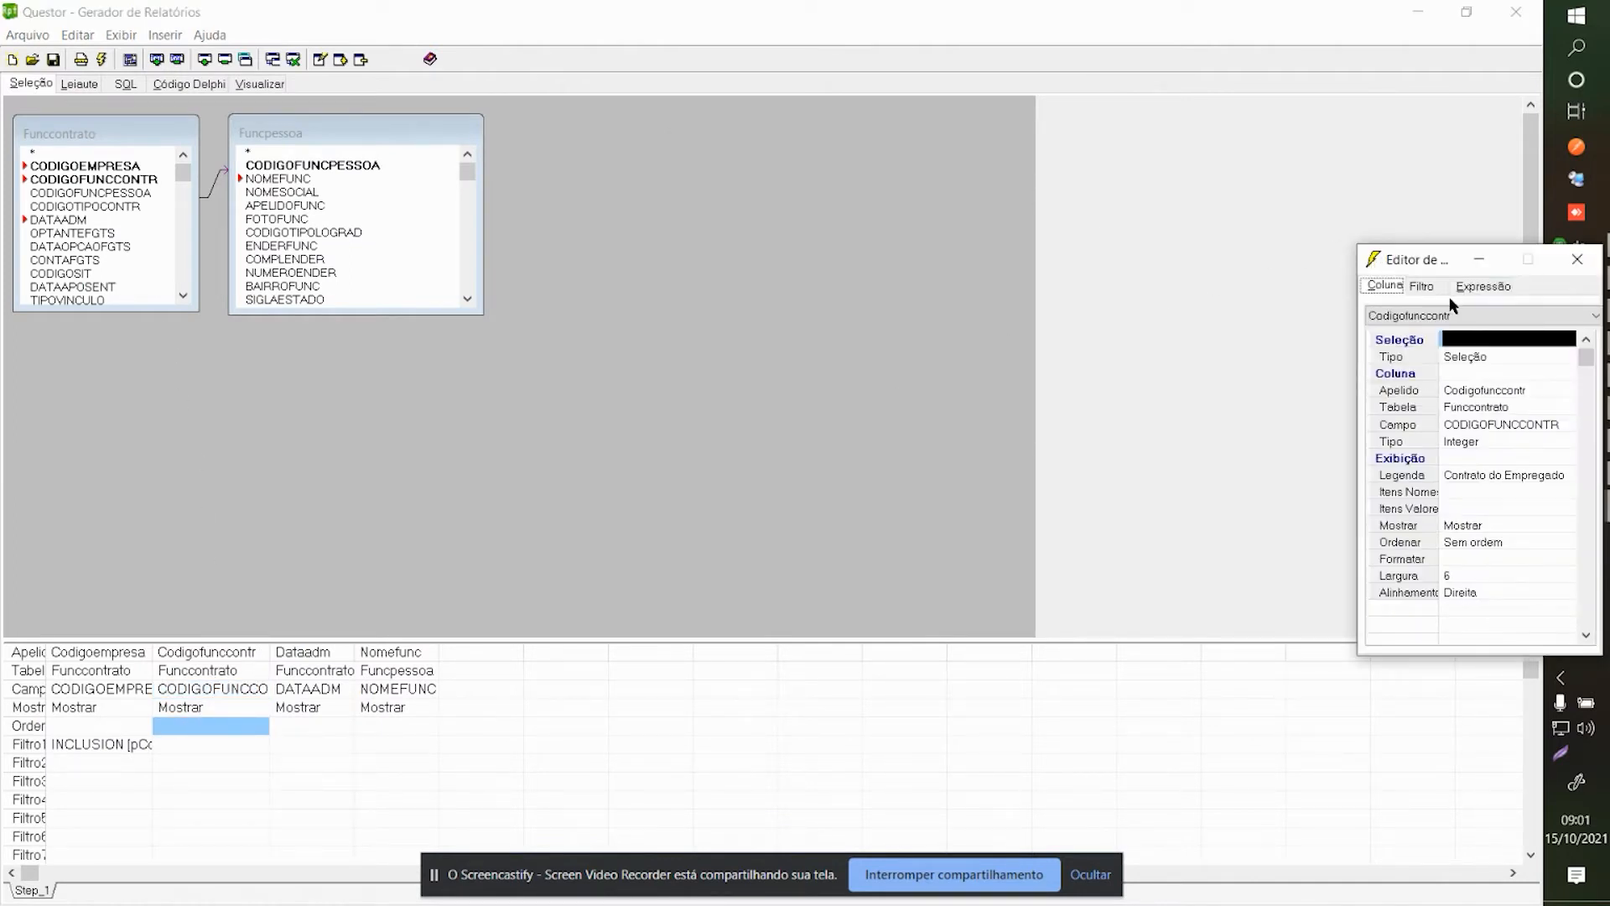
pyautogui.moveTo(1417, 261); pyautogui.dragTo(936, 174)
pyautogui.click(940, 200)
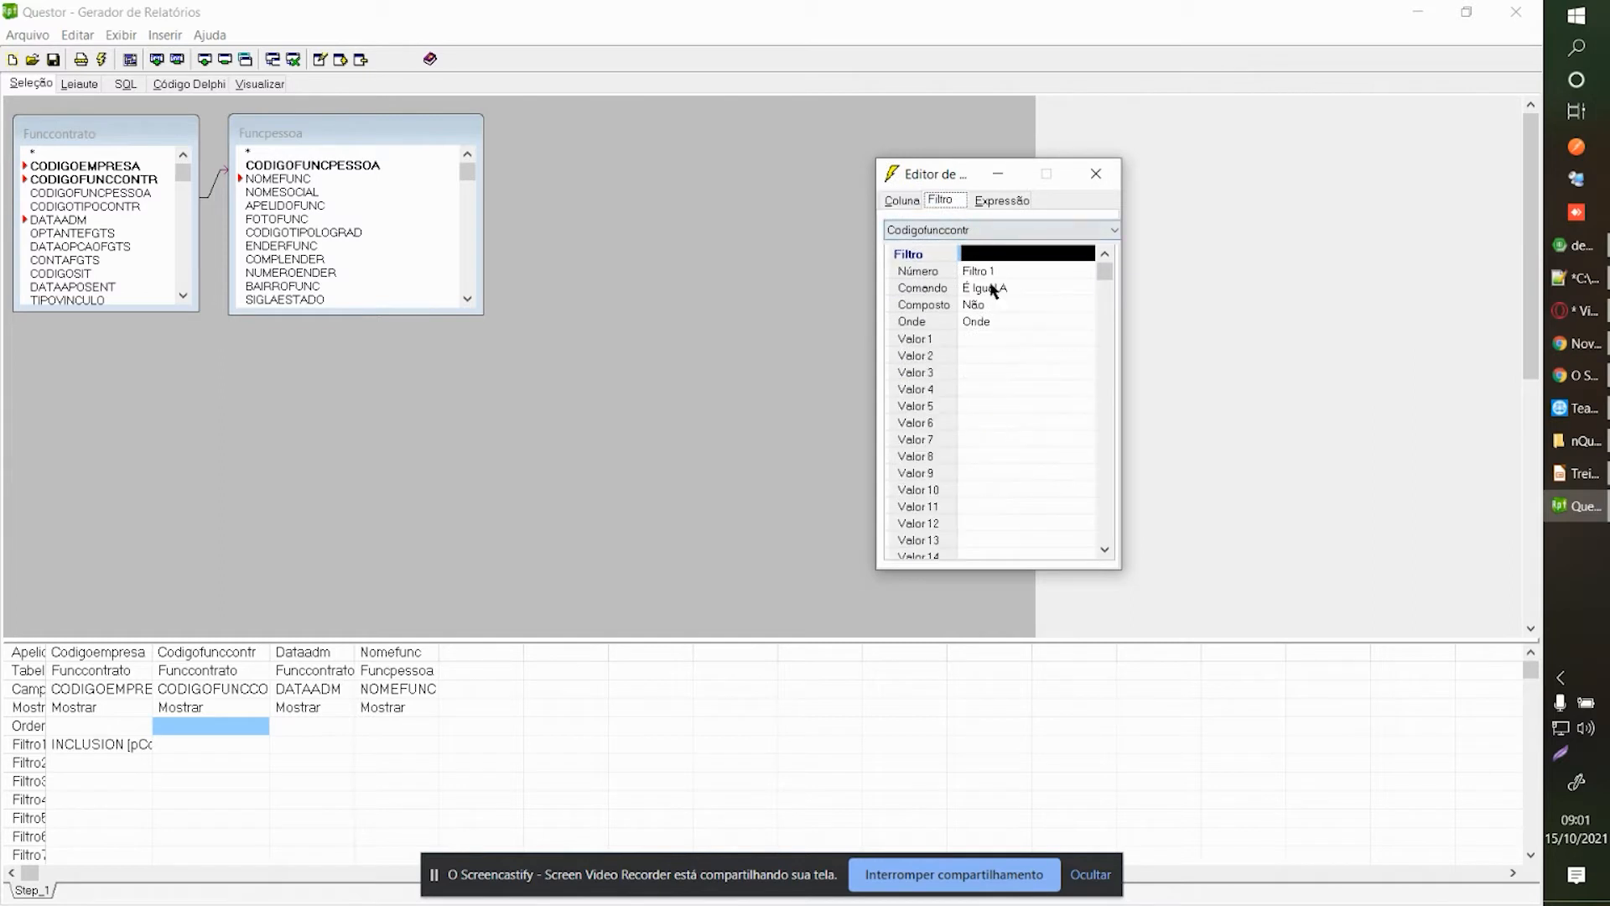
pyautogui.click(1004, 293)
pyautogui.click(1006, 436)
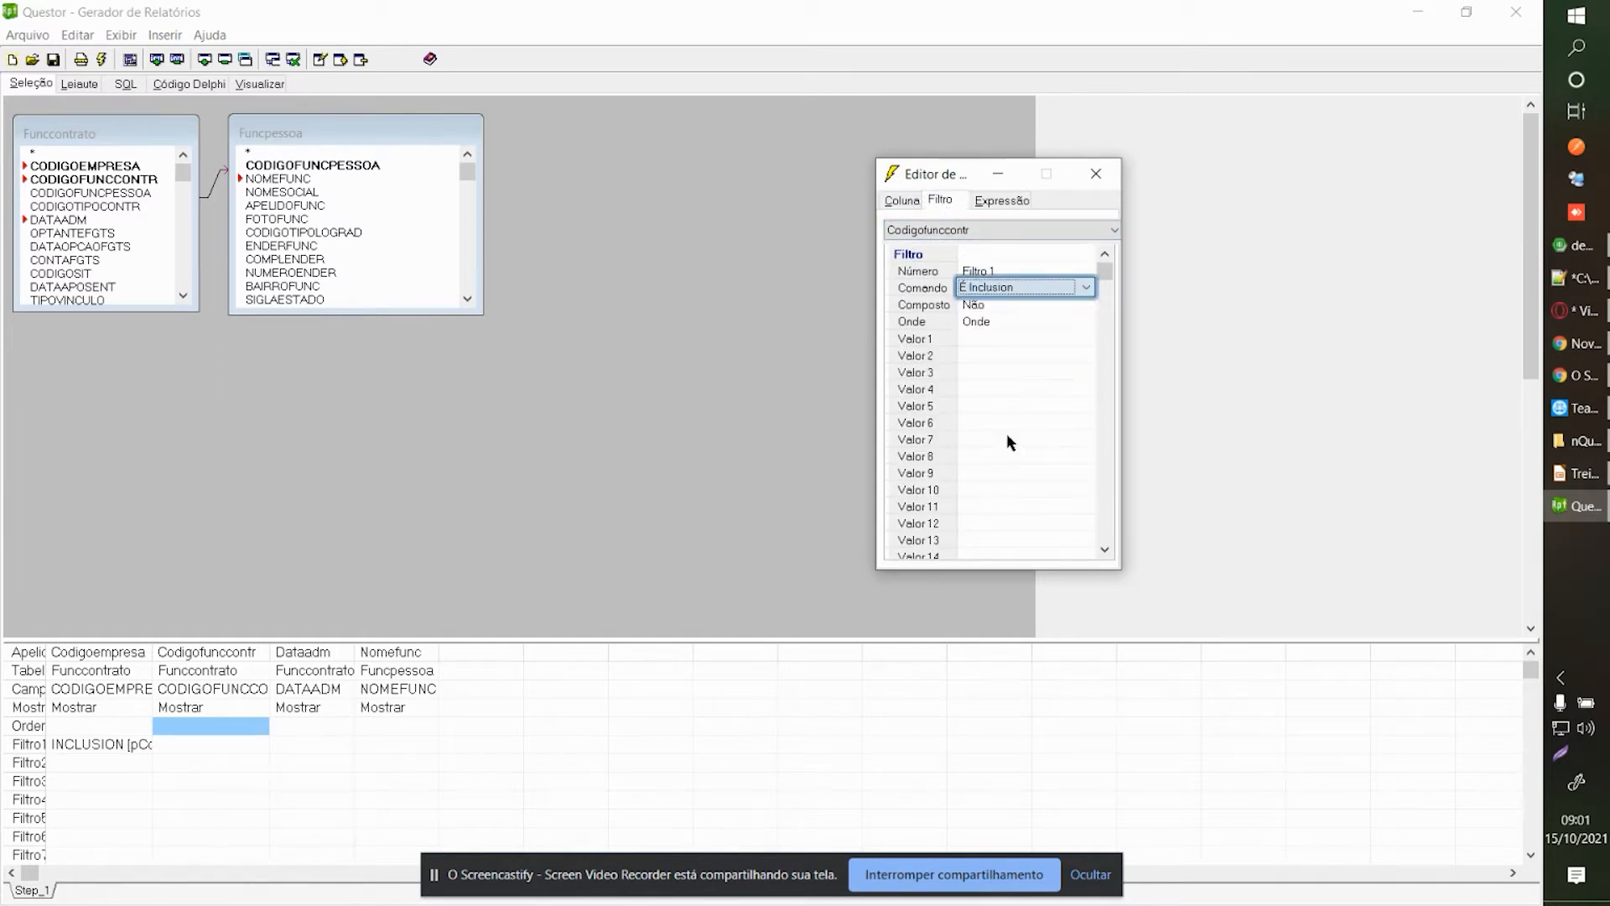
pyautogui.click(1006, 338)
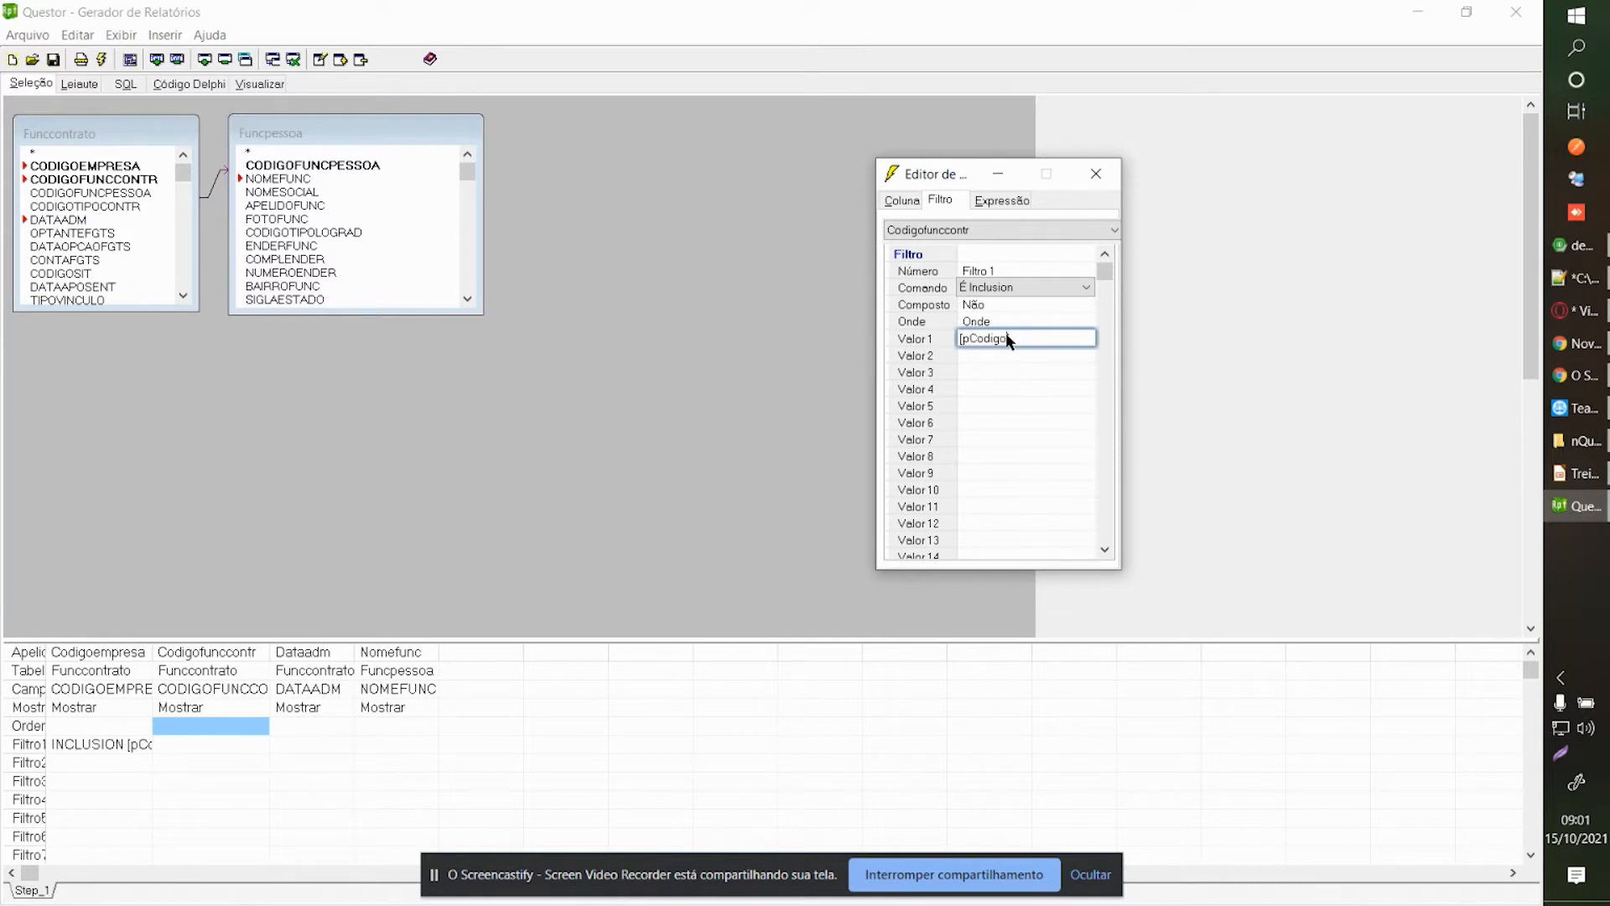
pyautogui.write('[pCodigoFuncContr')
pyautogui.moveTo(1087, 341); pyautogui.dragTo(942, 334)
pyautogui.click(1078, 344)
pyautogui.click(1096, 174)
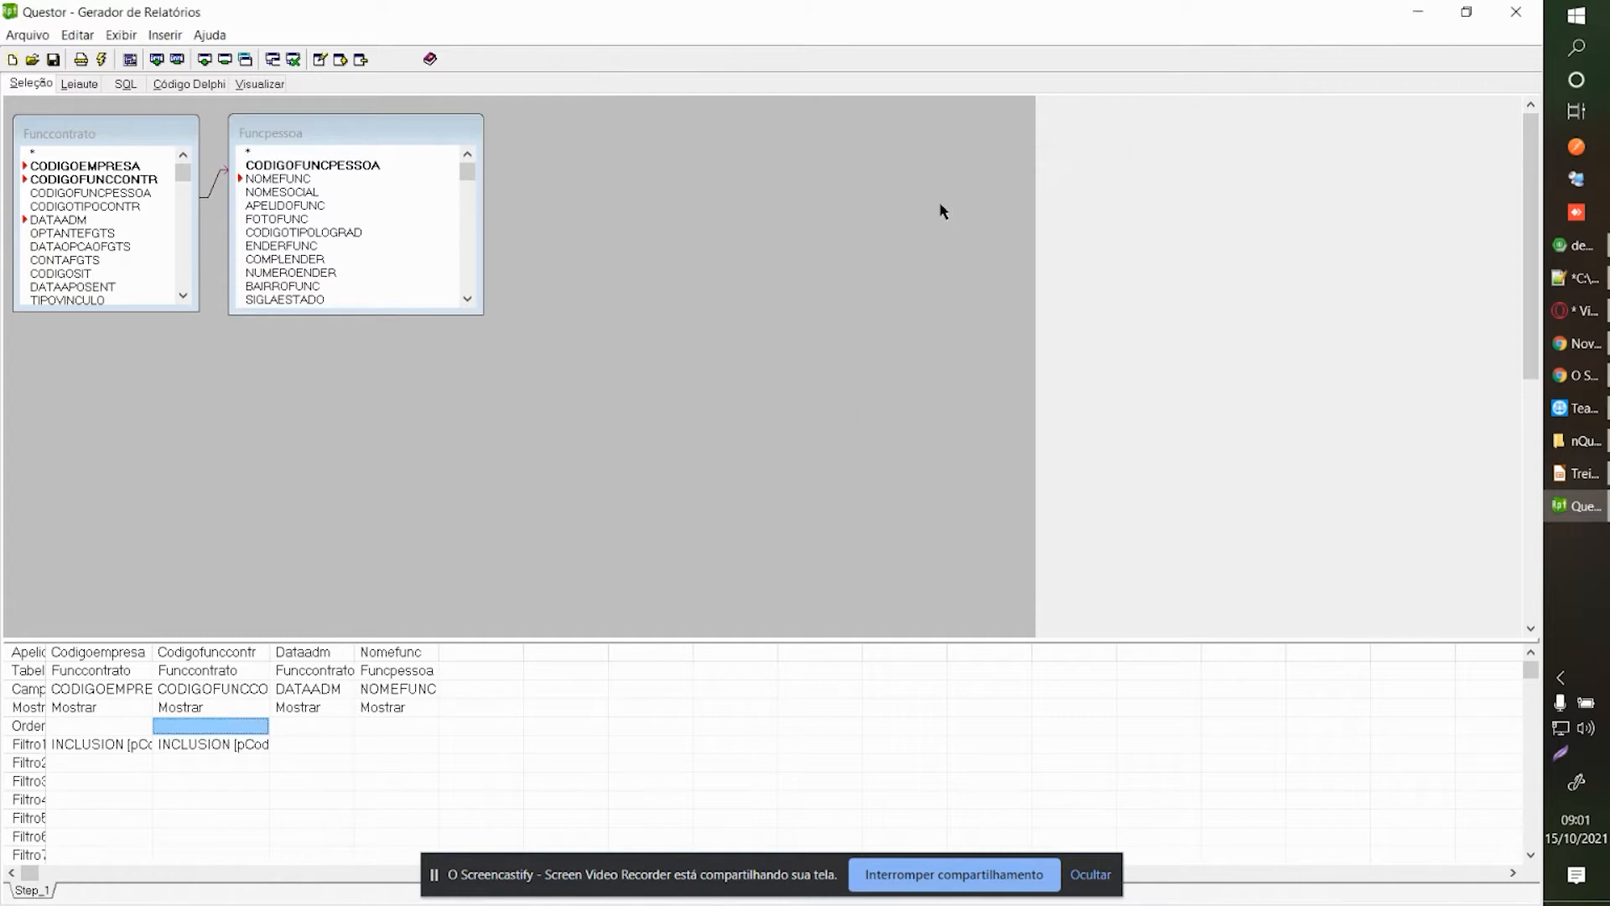
pyautogui.click(92, 94)
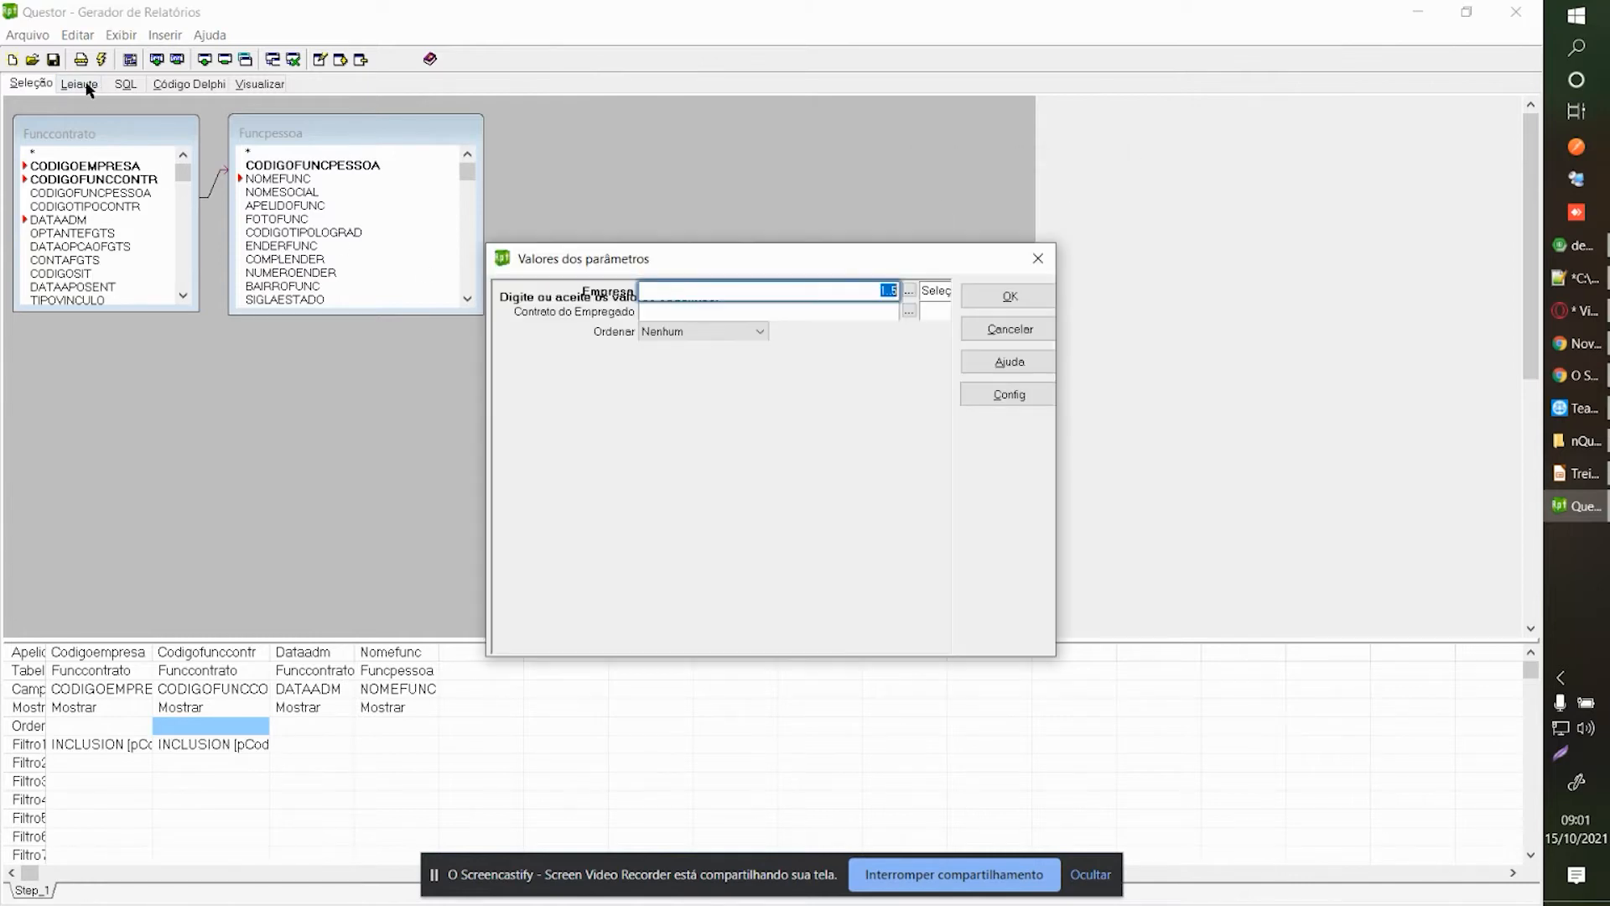
pyautogui.click(762, 312)
pyautogui.click(910, 312)
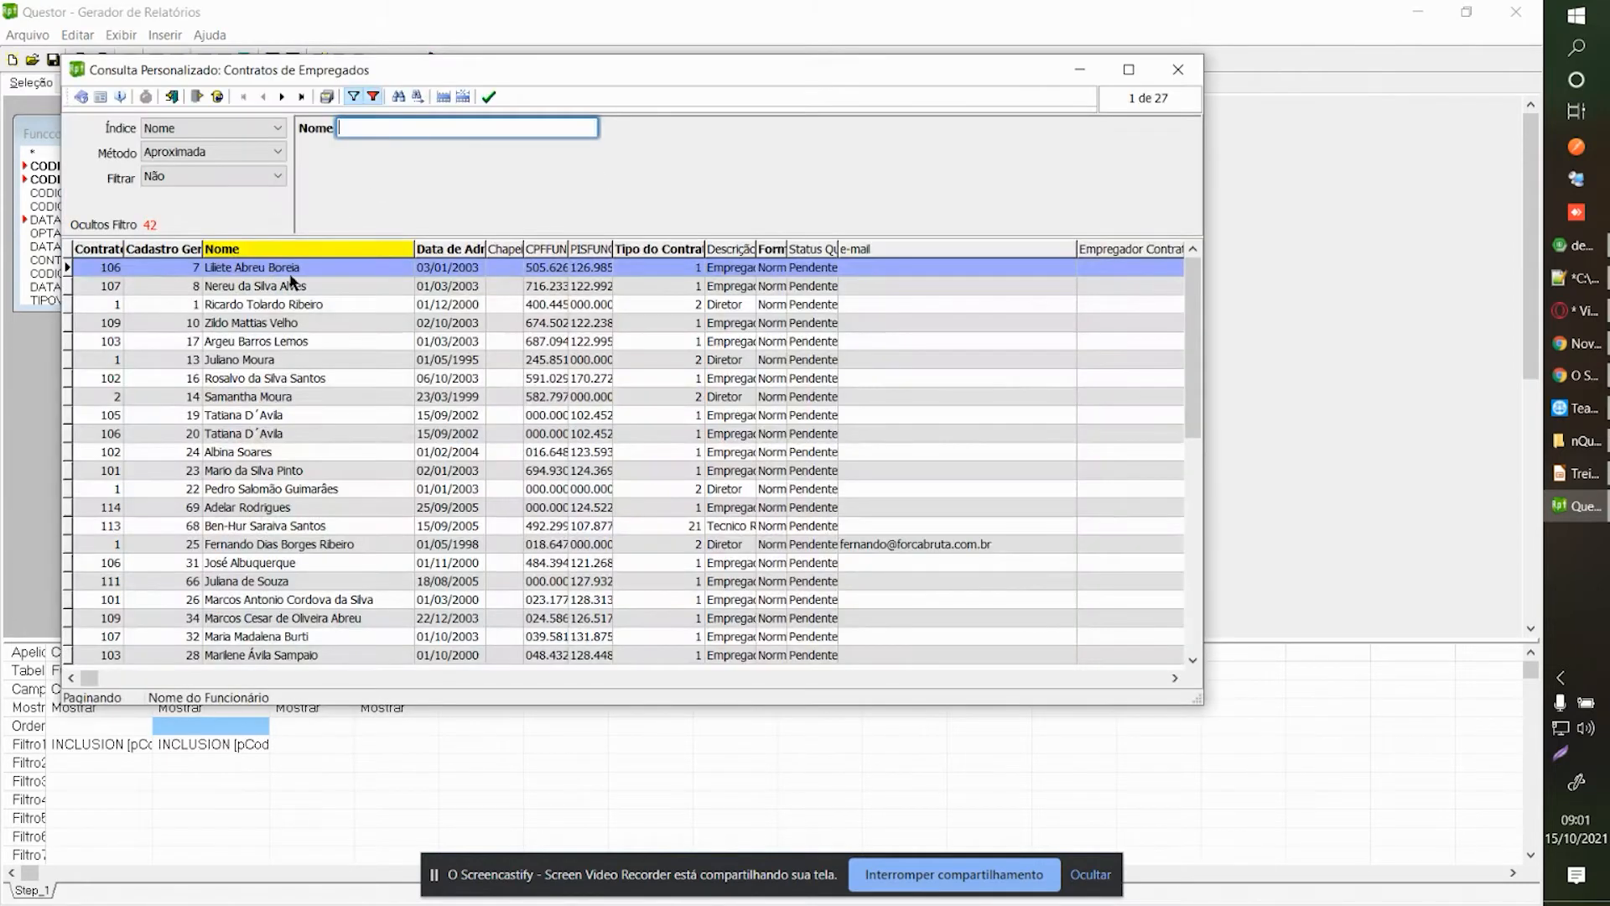
pyautogui.scroll(-10, 137, 293)
pyautogui.scroll(10, 138, 300)
pyautogui.click(1180, 69)
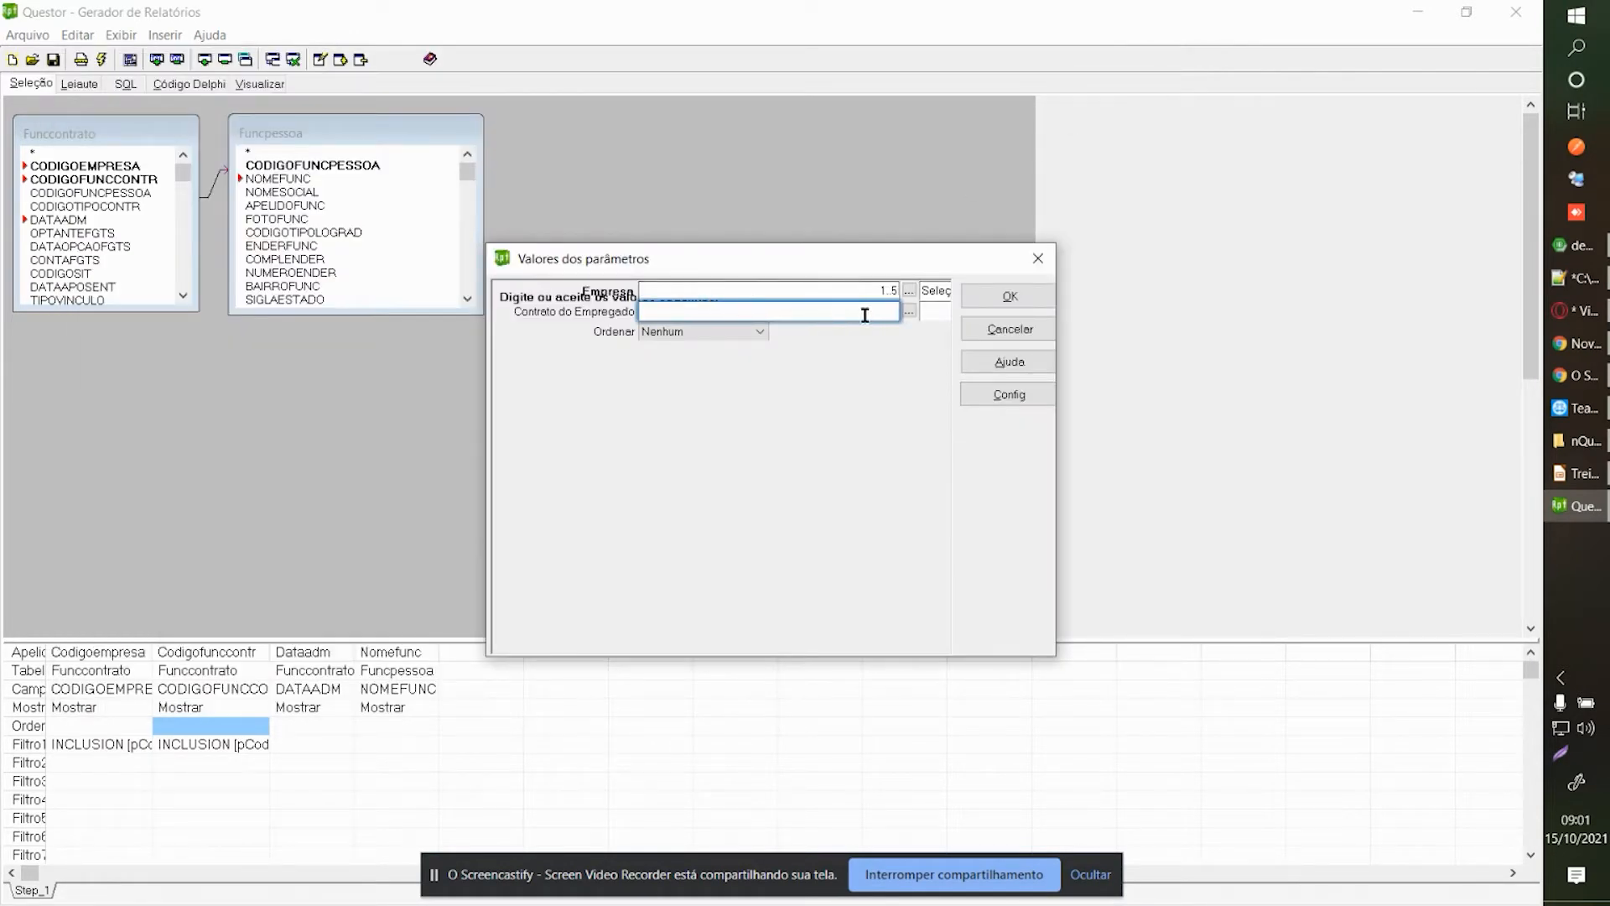
pyautogui.click(990, 298)
pyautogui.click(477, 290)
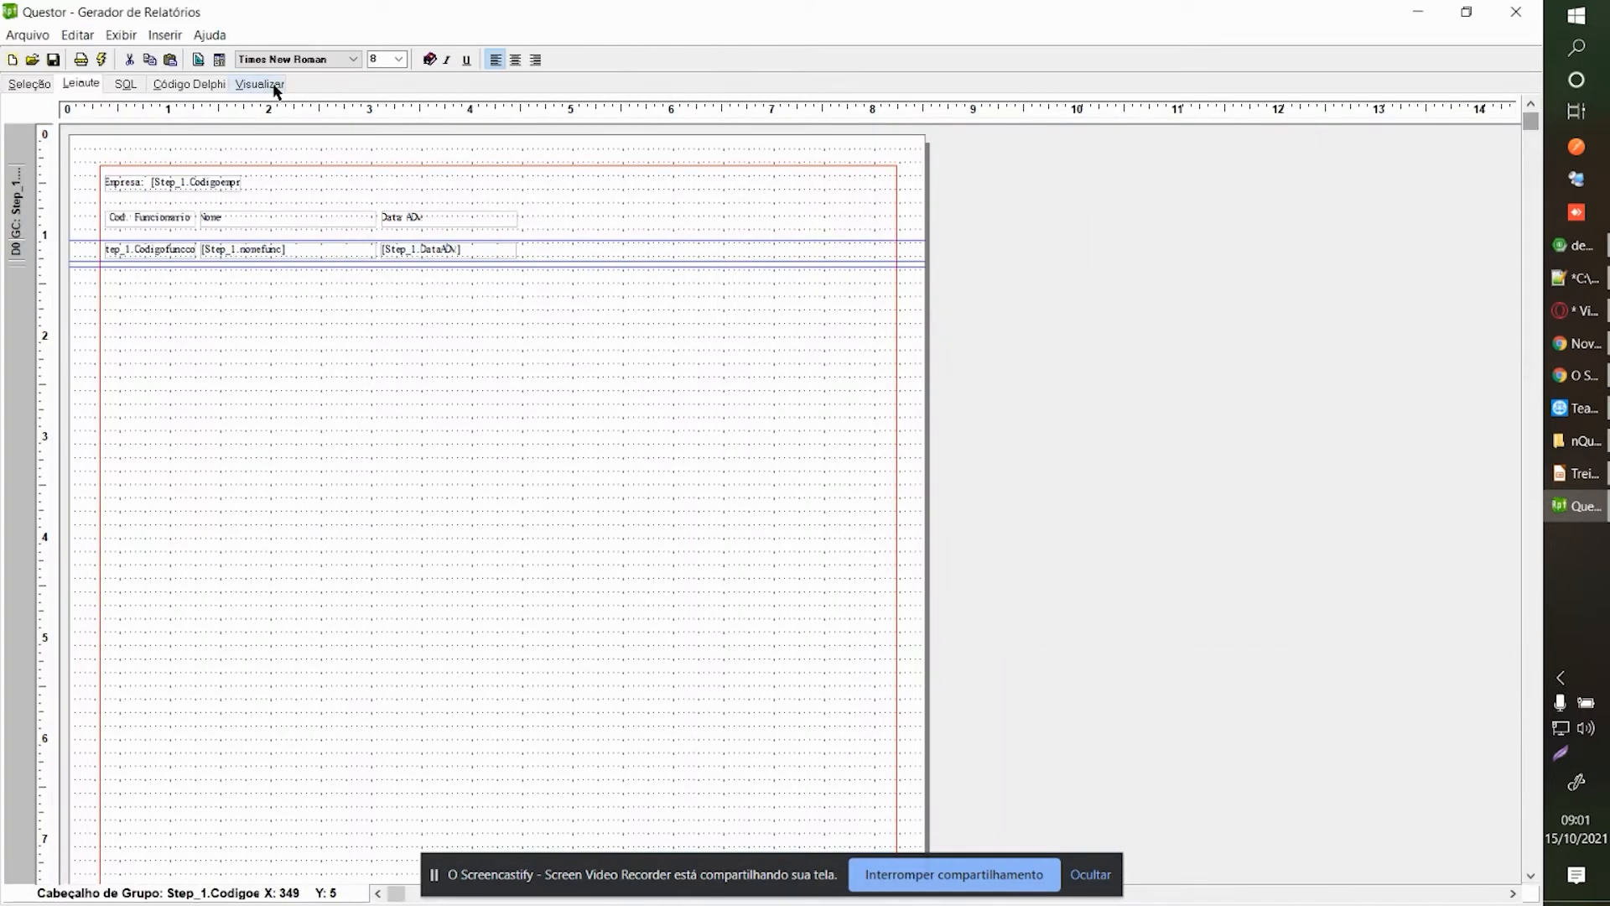
pyautogui.click(274, 88)
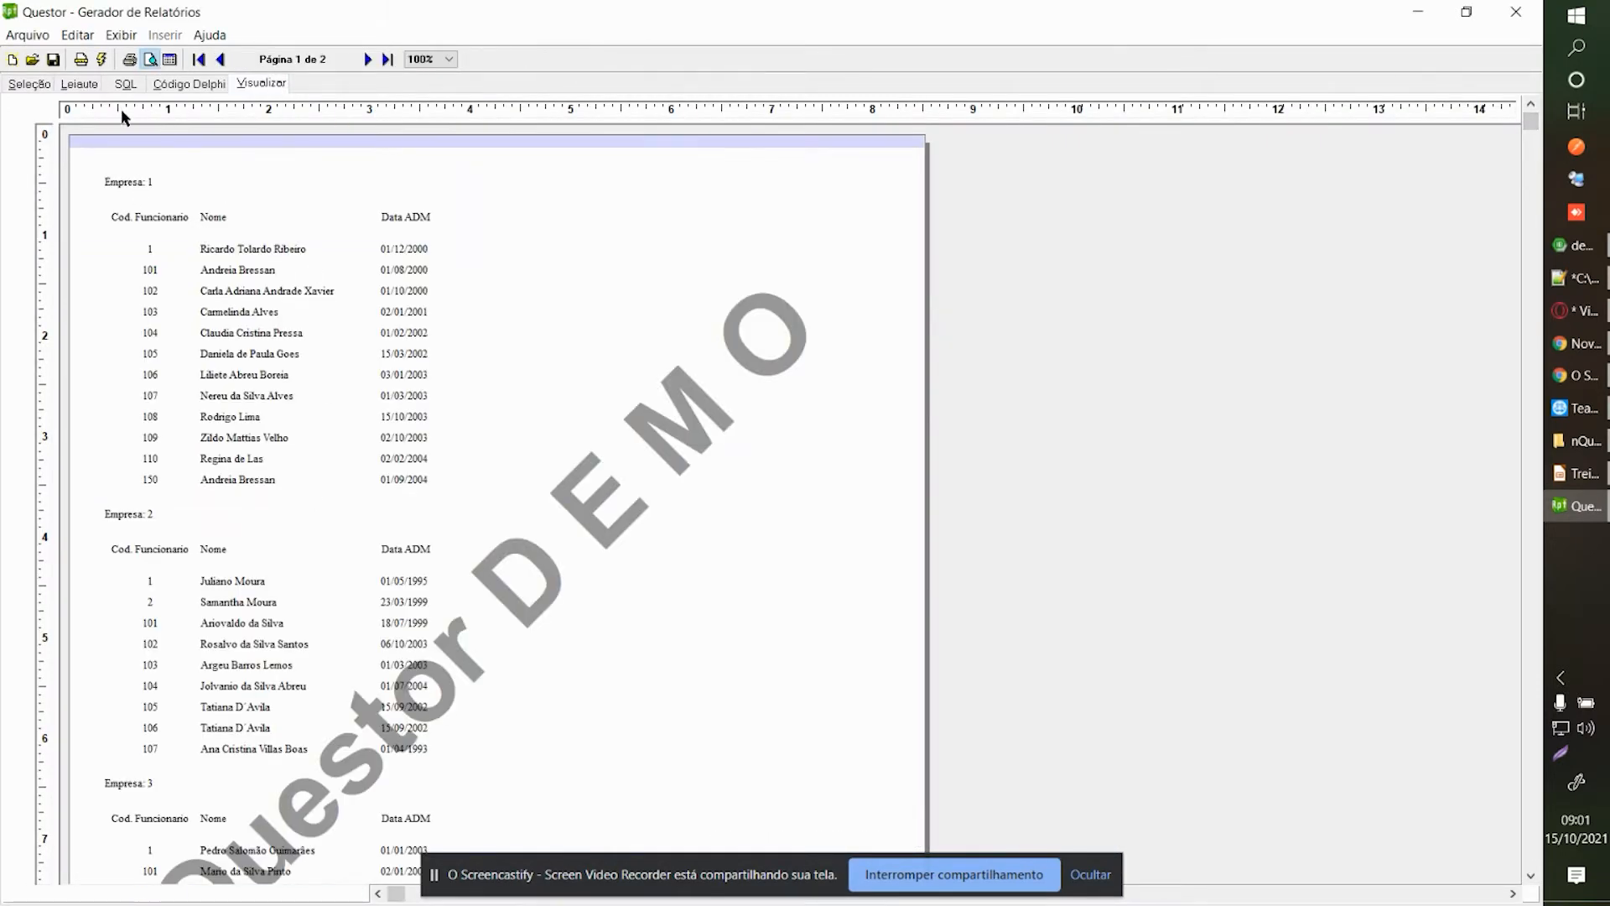
pyautogui.click(43, 88)
pyautogui.click(108, 36)
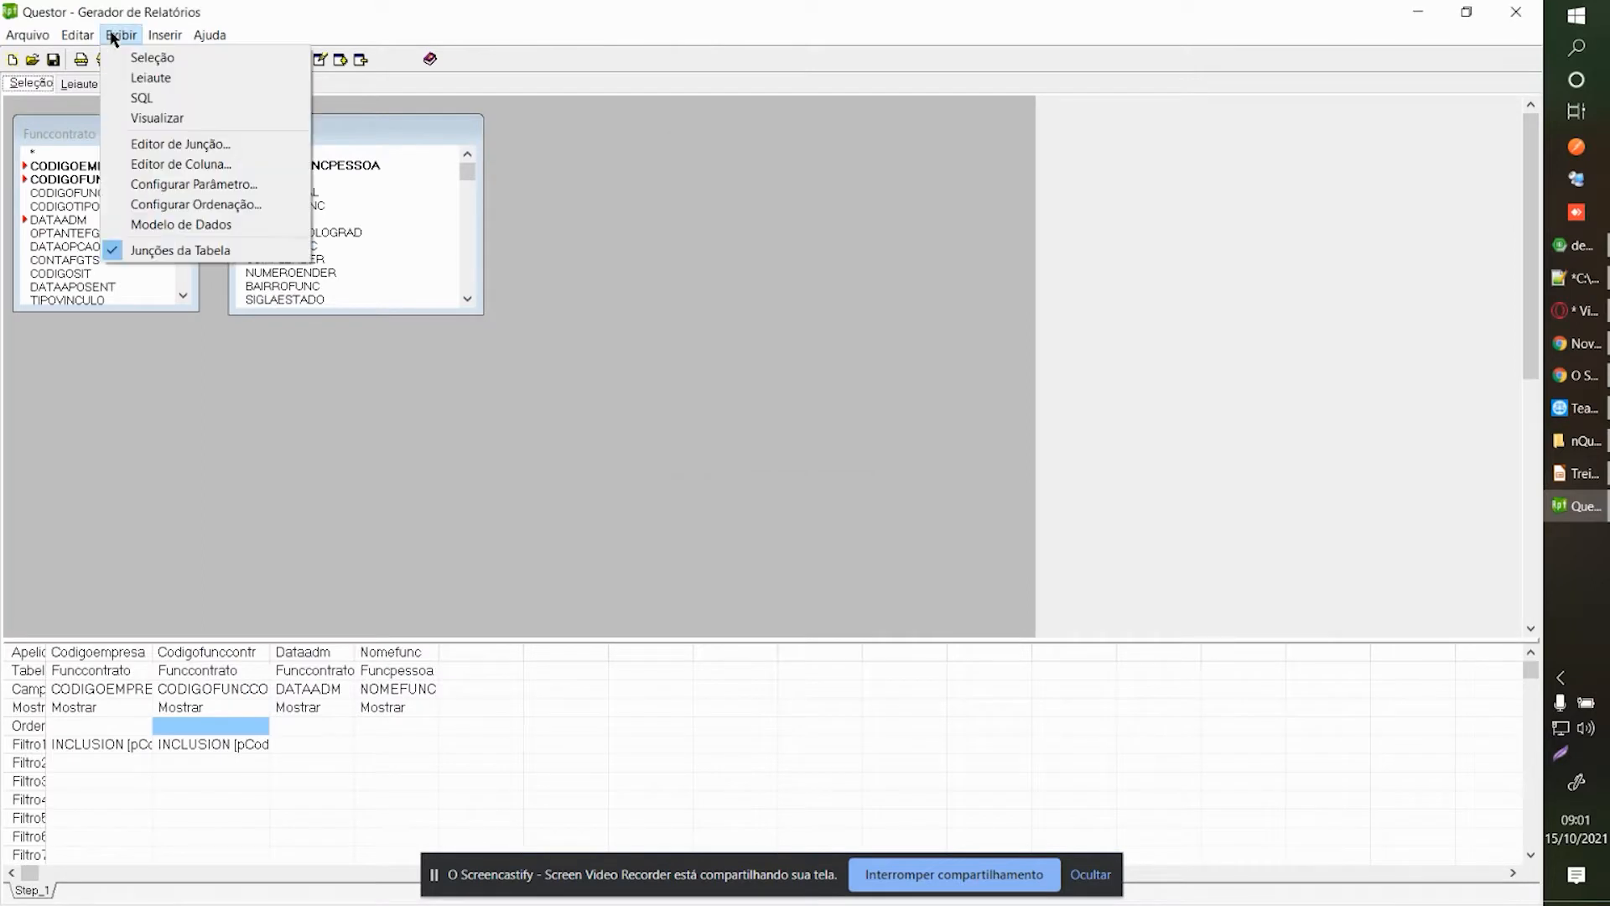
# Move pCodigoFuncContr above pCodigoEmpresa and run the report to test the prompt order.
pyautogui.click(156, 181)
pyautogui.click(155, 172)
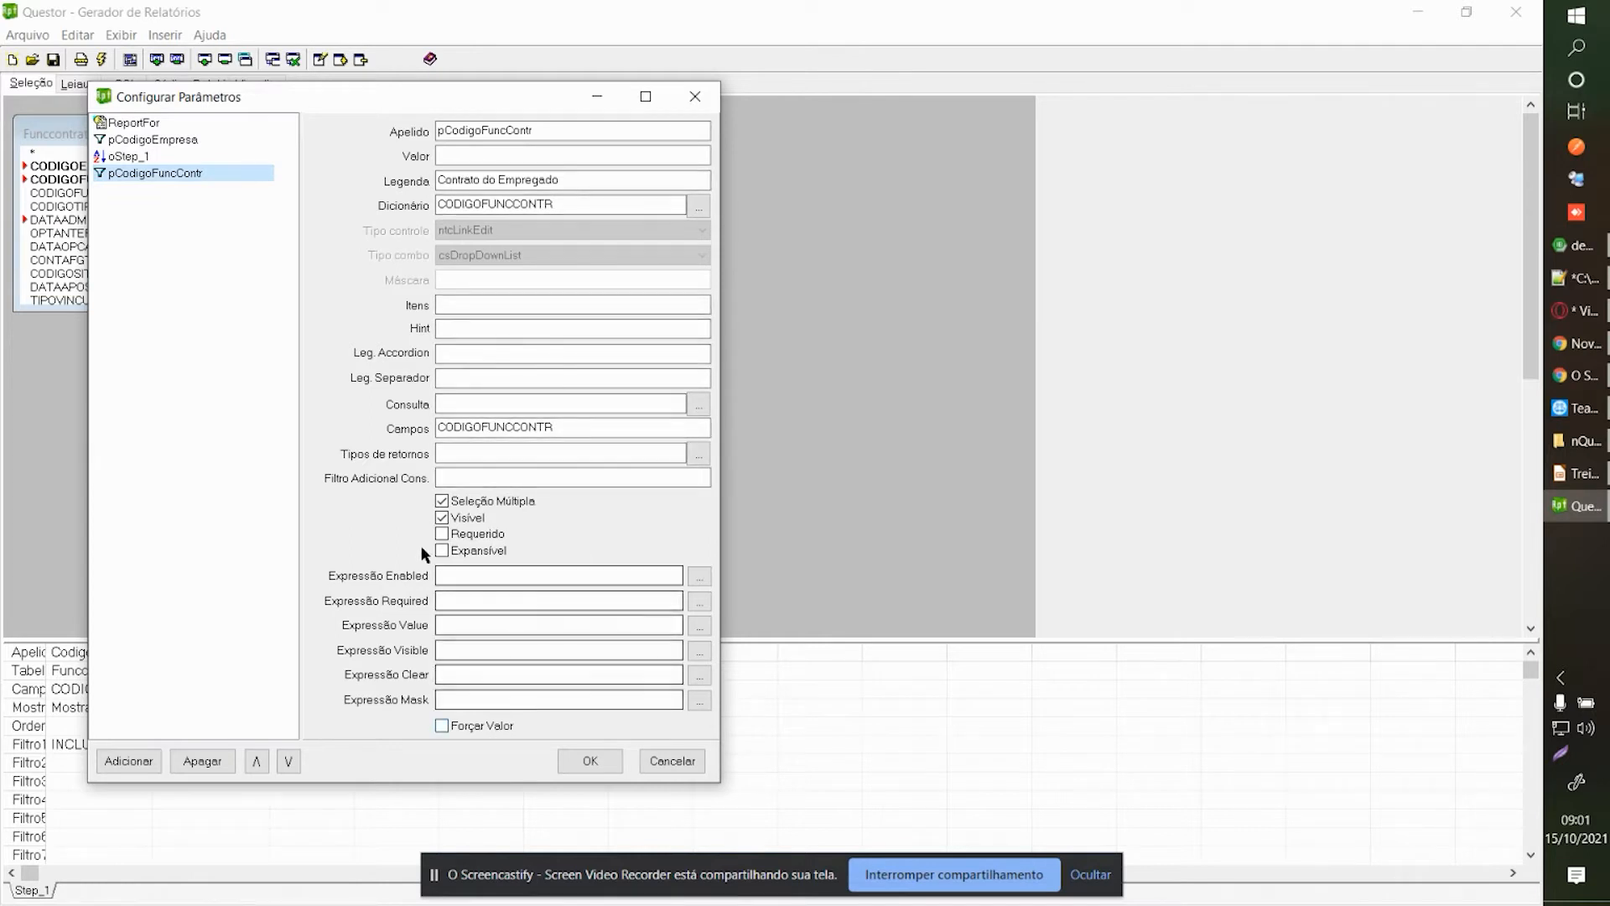
pyautogui.click(258, 761)
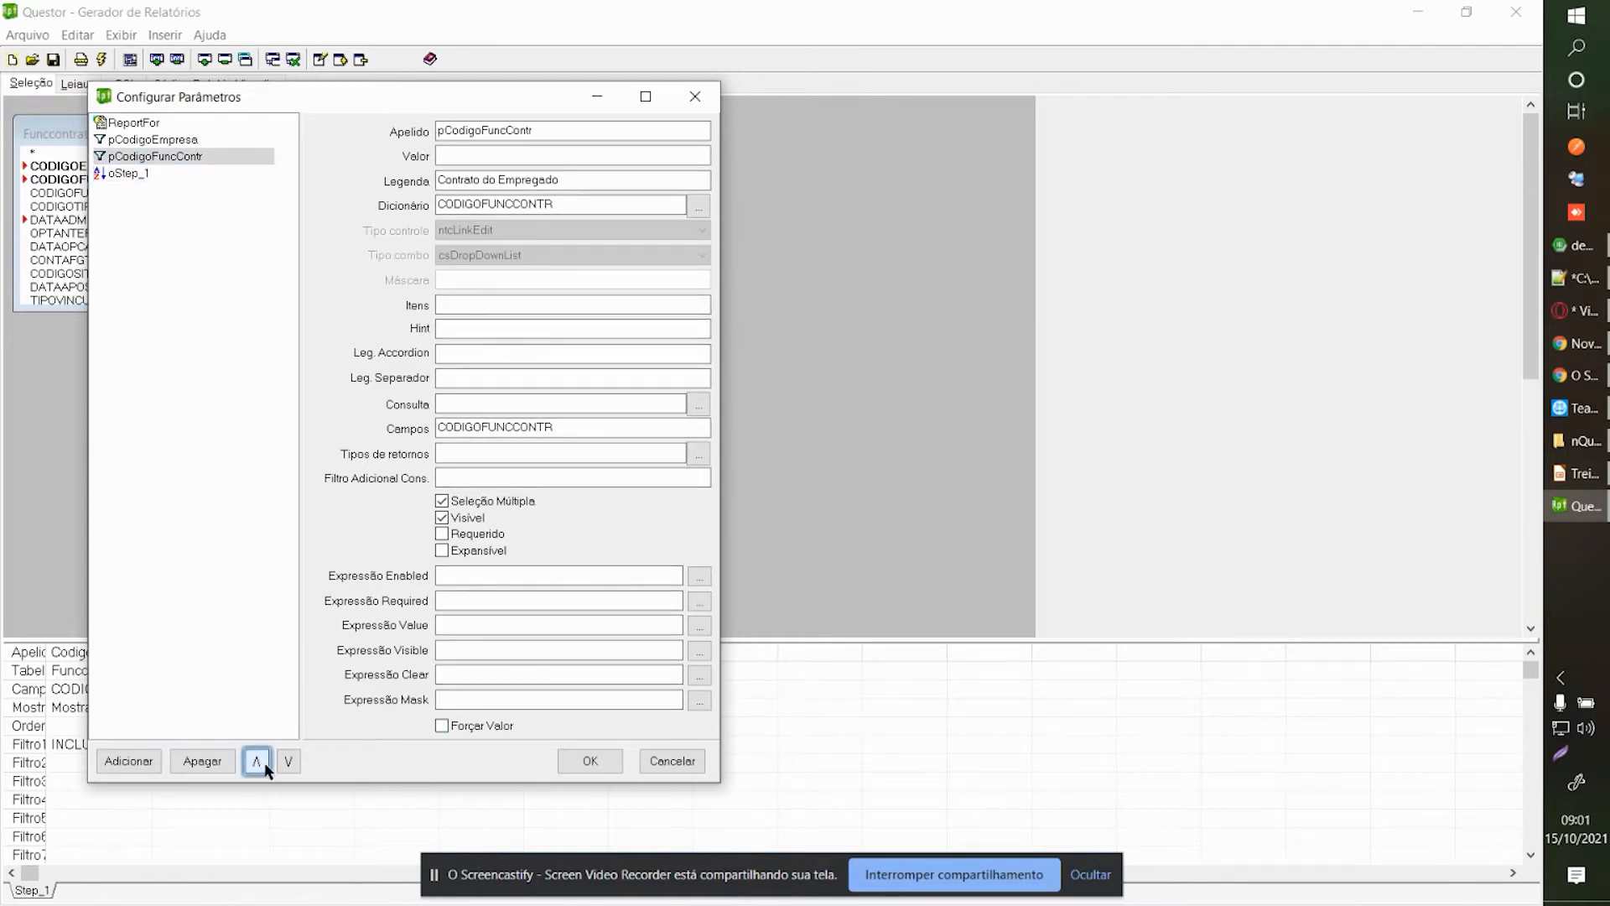
pyautogui.click(258, 760)
pyautogui.click(590, 761)
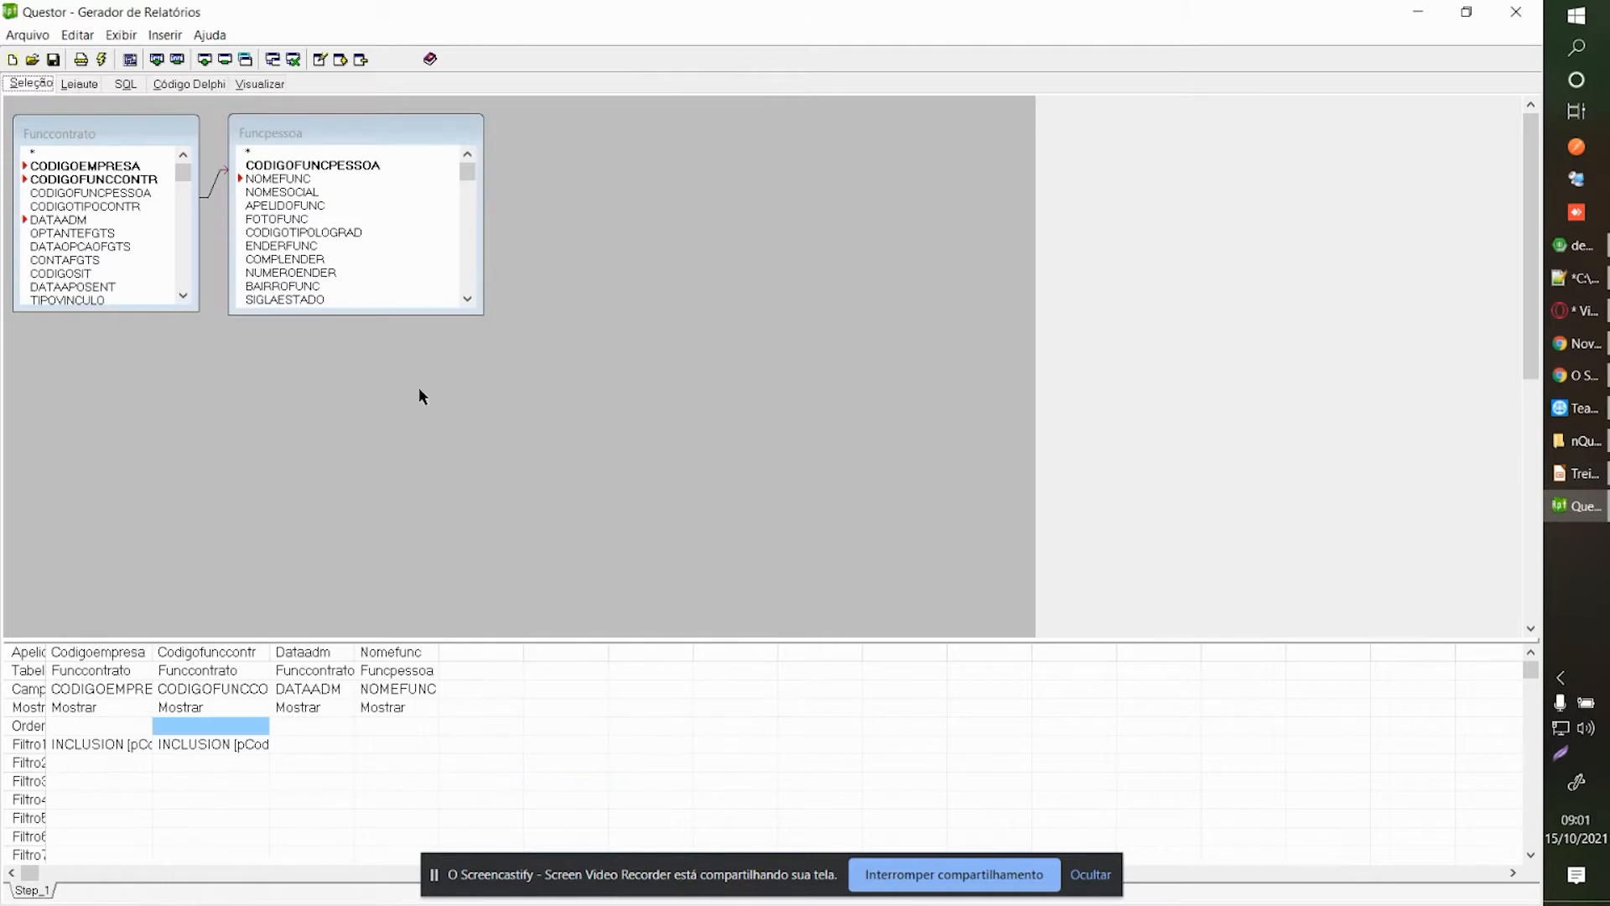
pyautogui.click(94, 84)
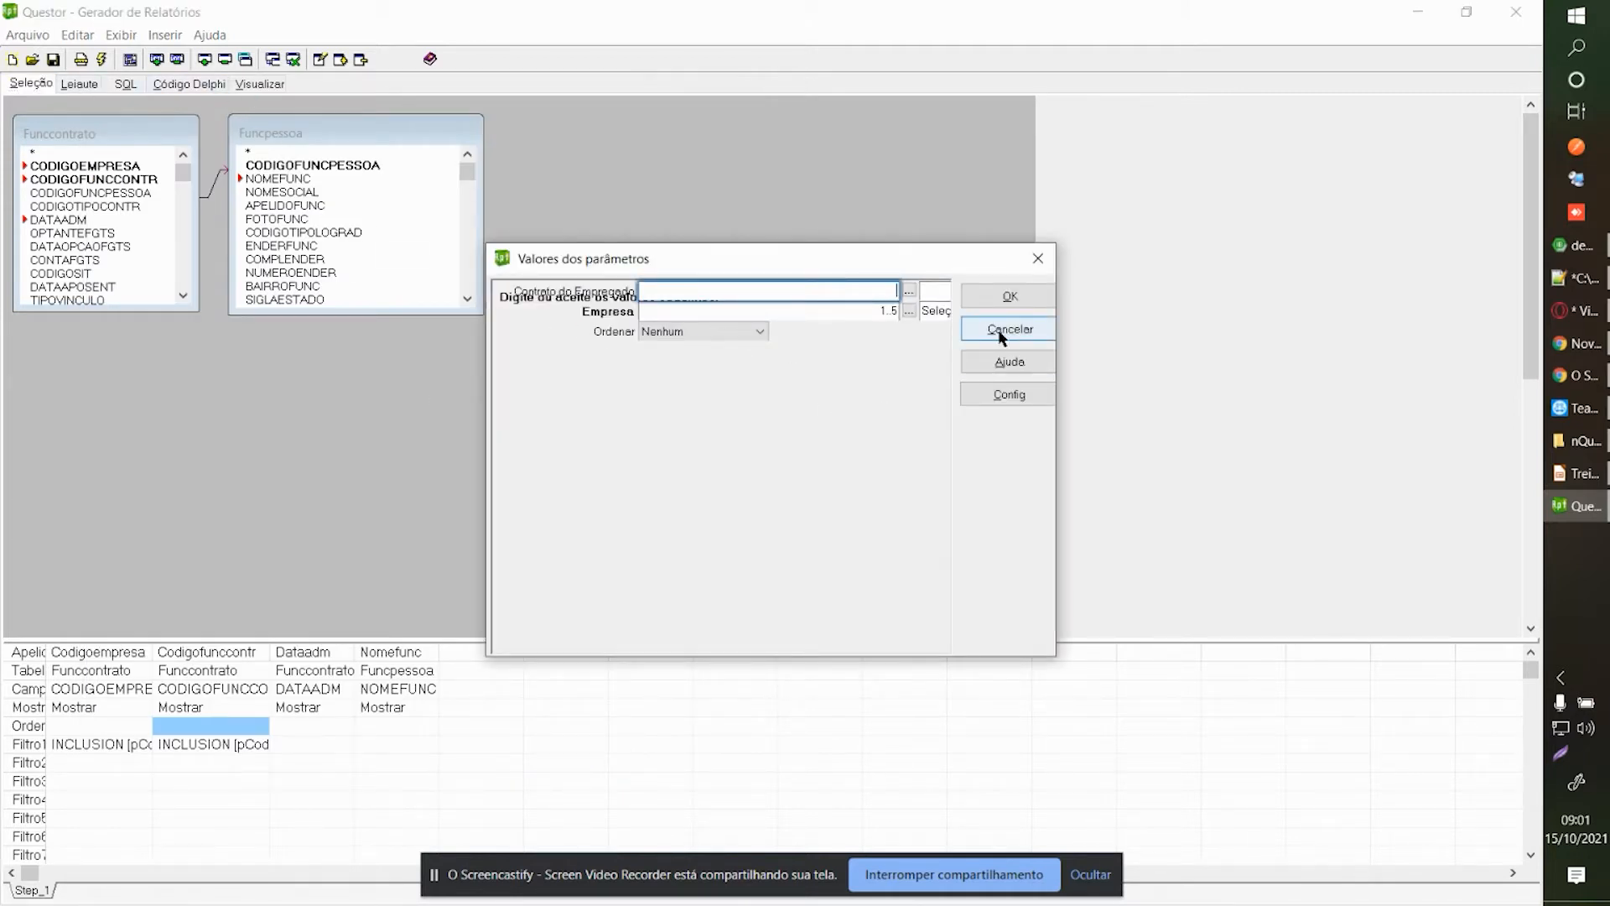
pyautogui.click(966, 336)
# Move pCodigoFuncContr back below pCodigoEmpresa in Configurar Parâmetros.
pyautogui.click(121, 35)
pyautogui.click(205, 204)
pyautogui.click(210, 171)
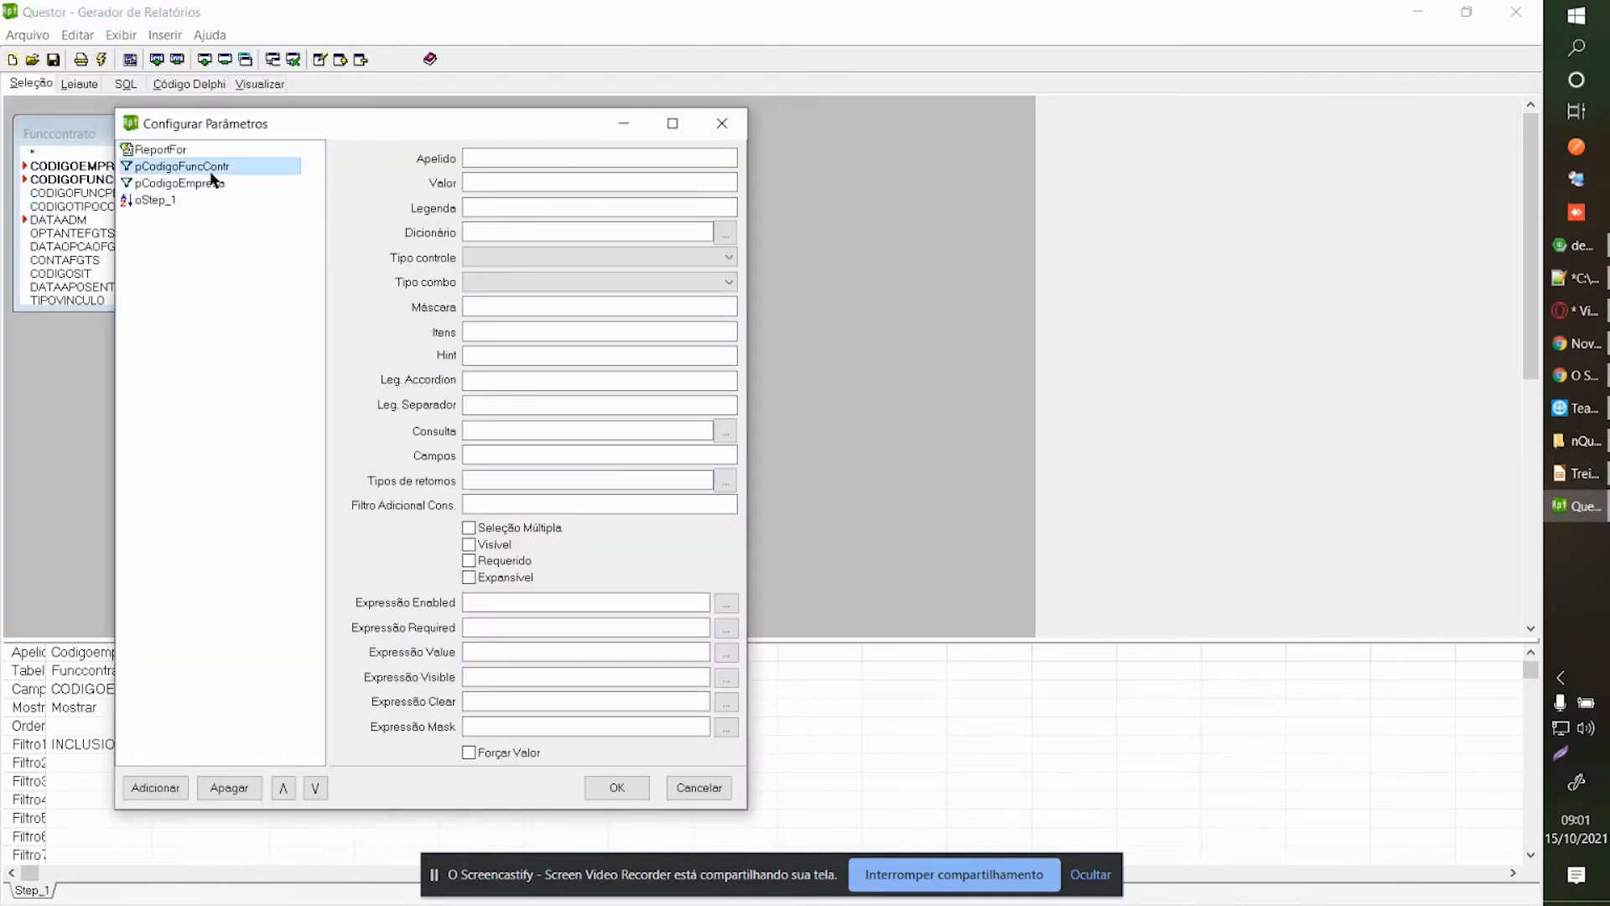
pyautogui.click(315, 788)
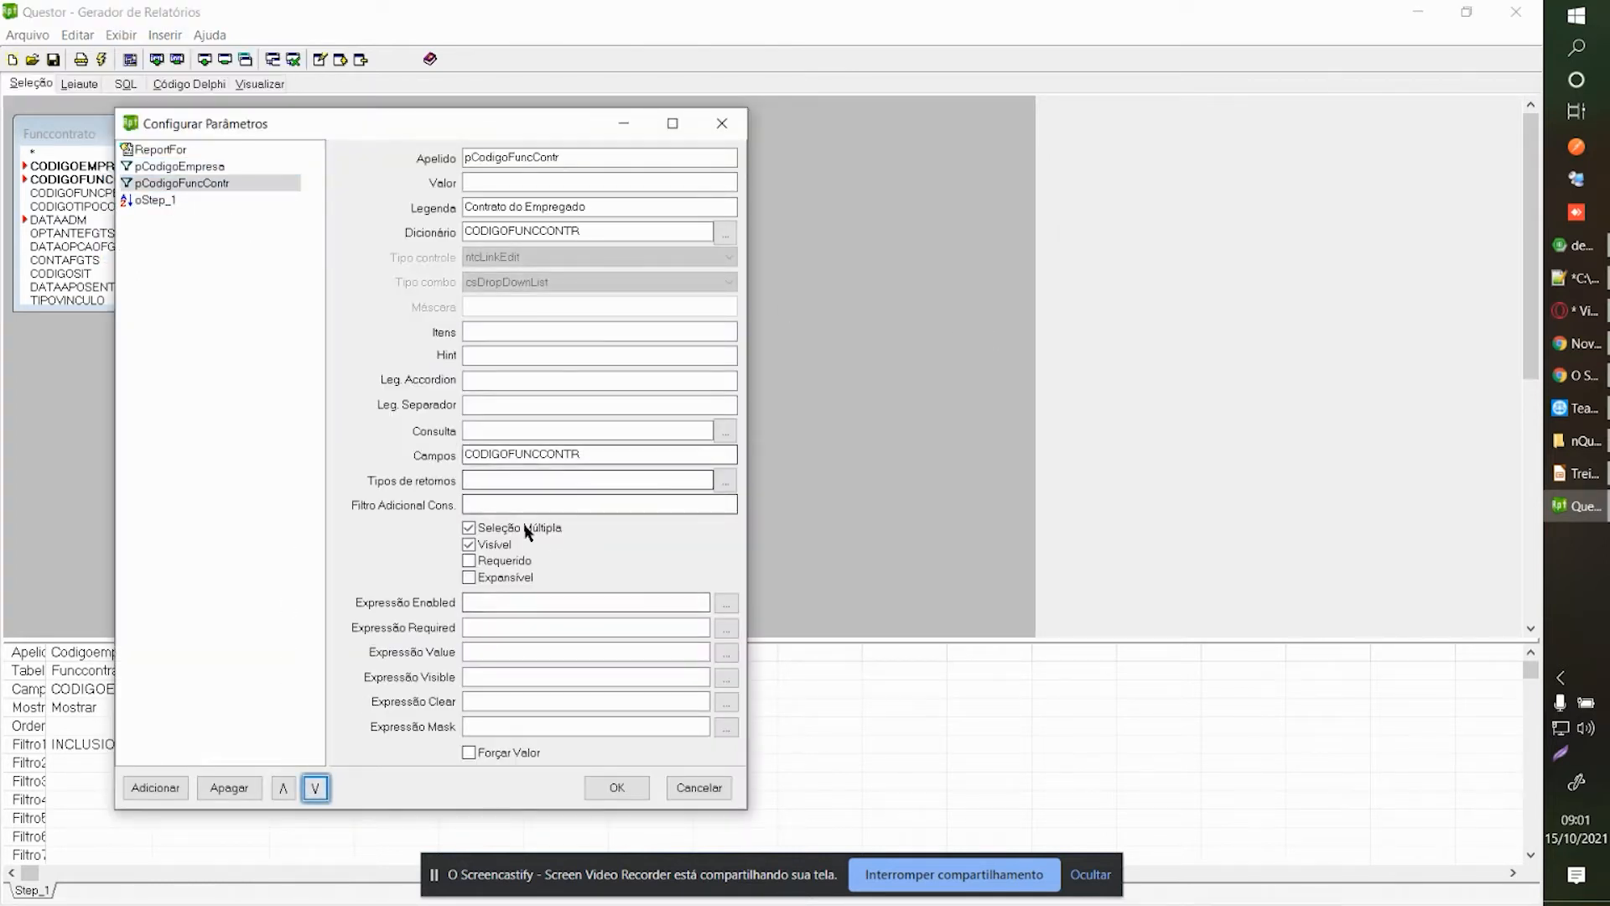
# Change the pCodigoFuncContr caption to 'Contrato do Funcionário' and confirm.
pyautogui.click(512, 563)
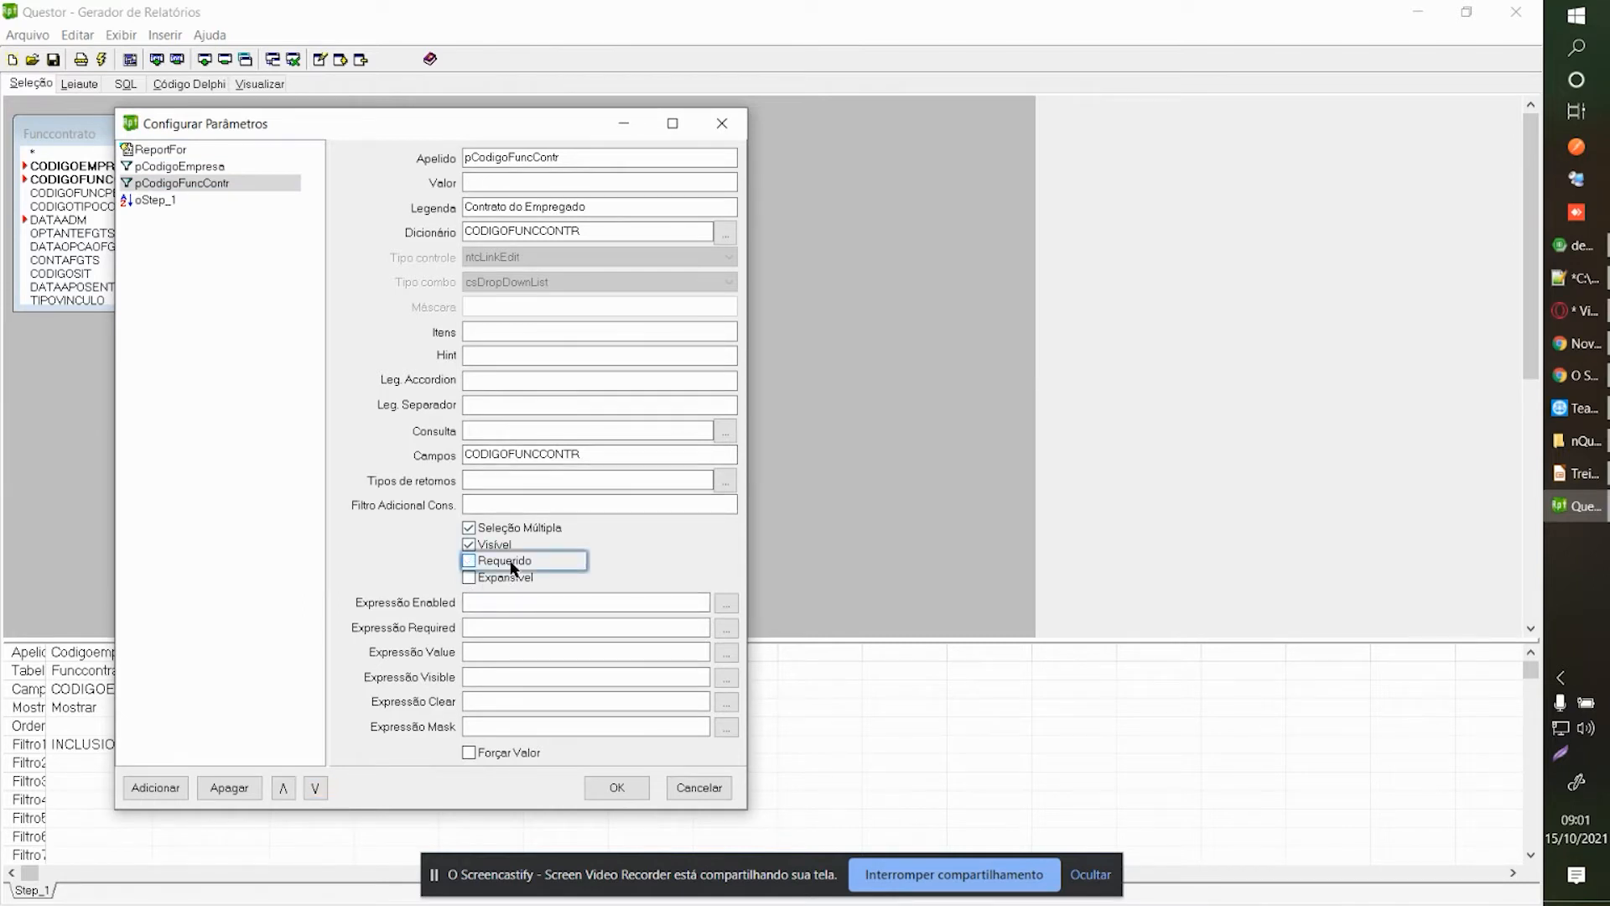
pyautogui.click(522, 524)
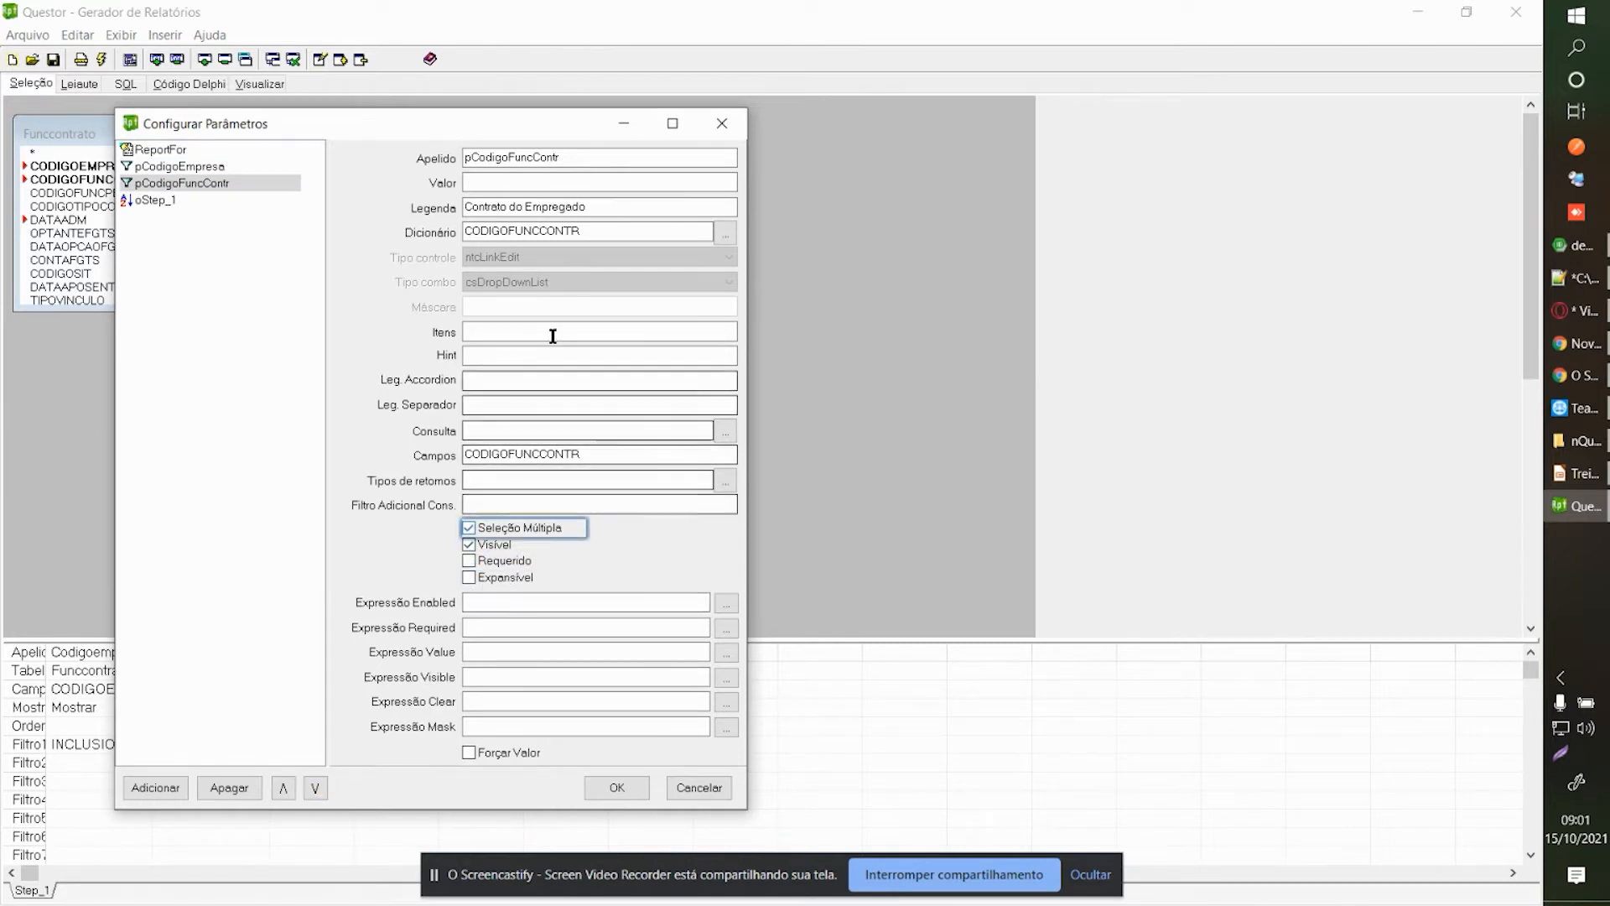
pyautogui.moveTo(612, 210)
pyautogui.mouseDown()
pyautogui.moveTo(446, 203)
pyautogui.moveTo(612, 211)
pyautogui.moveTo(460, 208)
pyautogui.moveTo(584, 208)
pyautogui.mouseUp()
pyautogui.moveTo(607, 207); pyautogui.dragTo(528, 210)
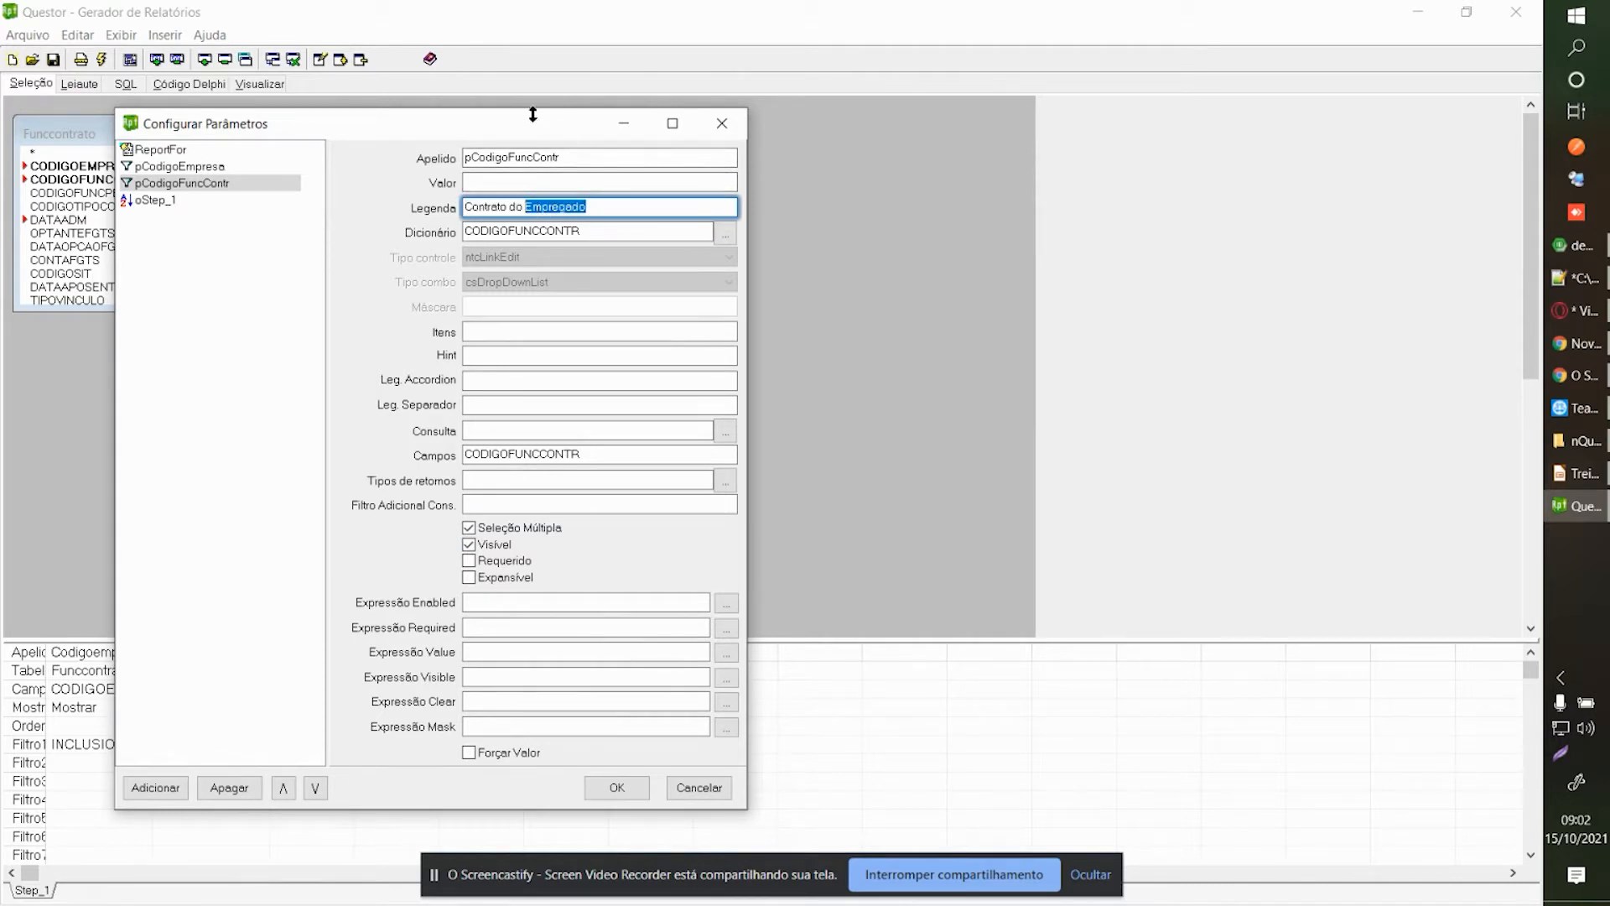
pyautogui.write('Funcionário')
pyautogui.click(617, 787)
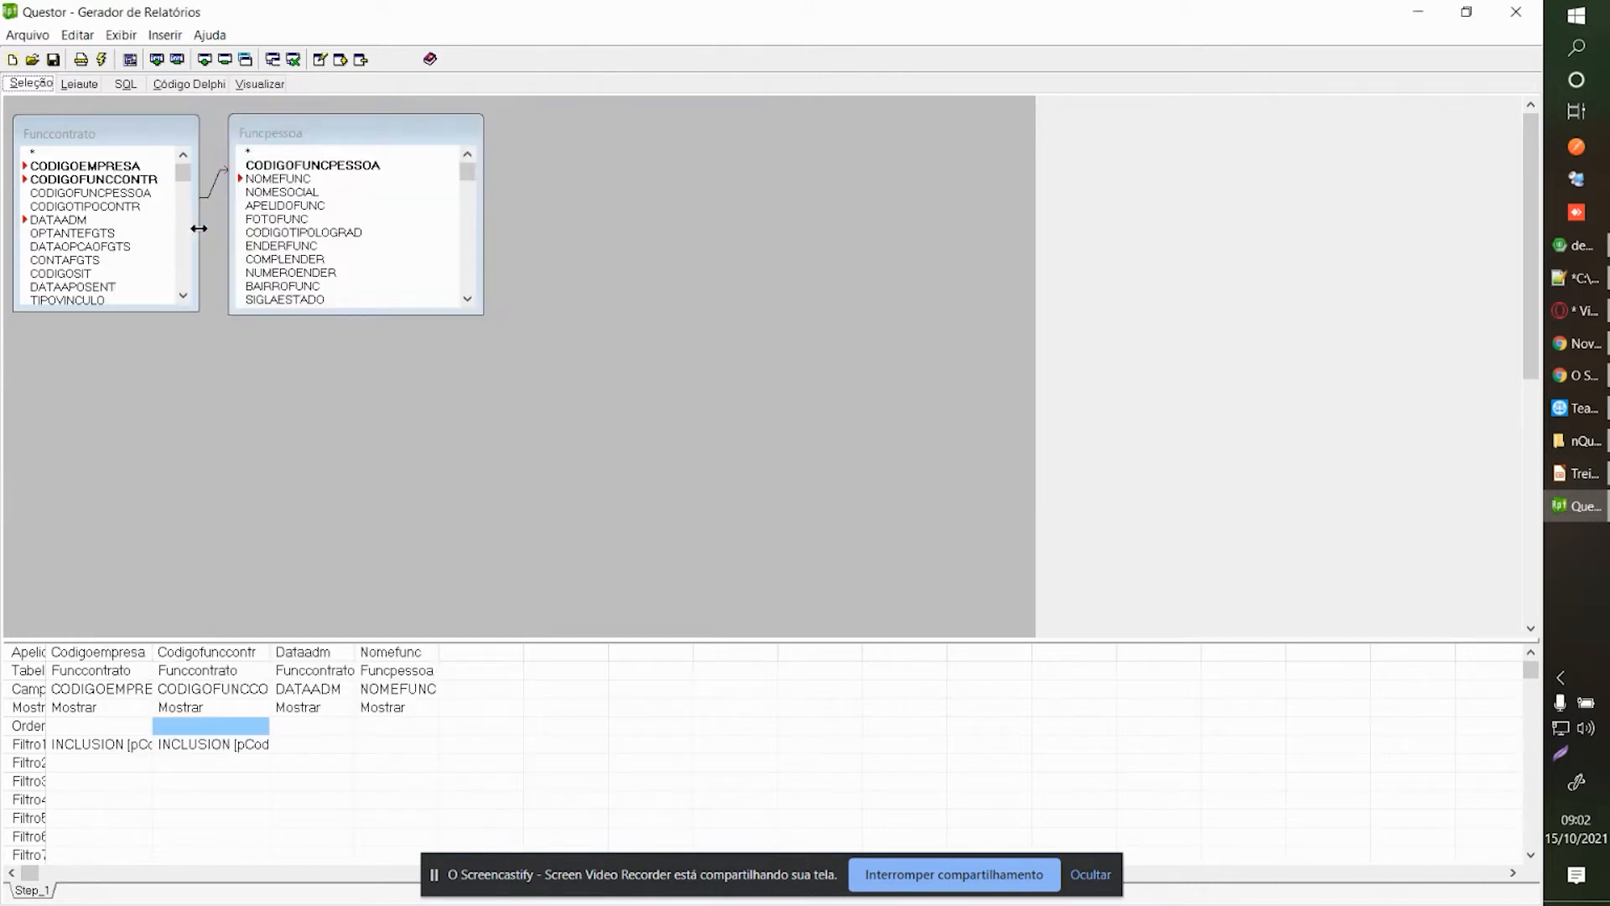
# Accept the parameter values unfiltered, preview the company-grouped report, and return to Leiaute.
pyautogui.click(74, 87)
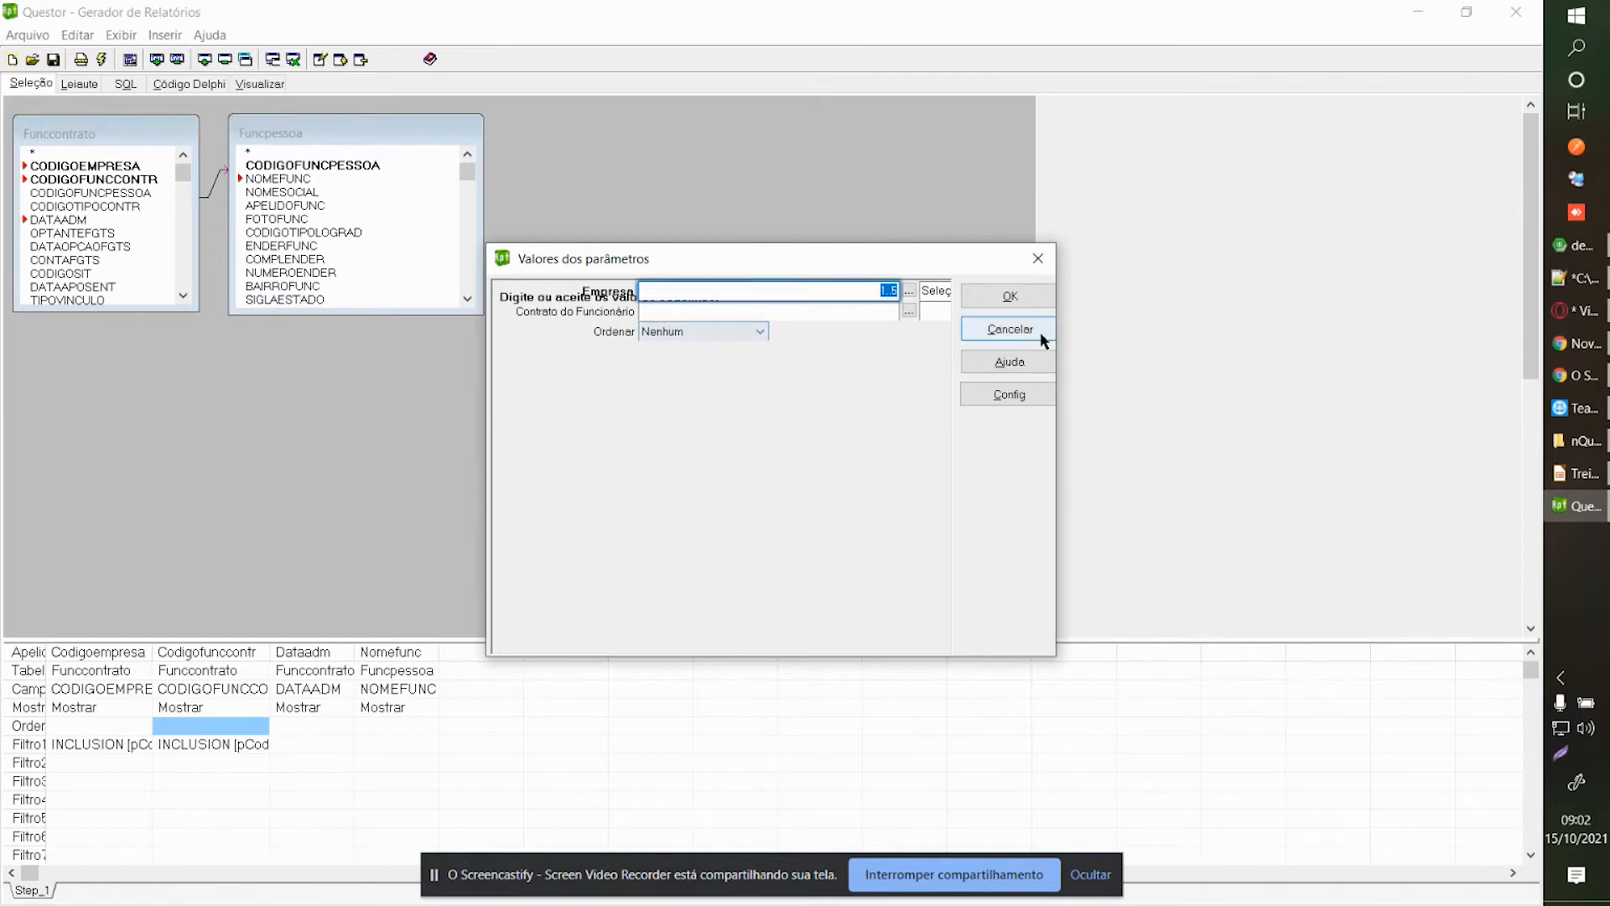
pyautogui.click(1020, 295)
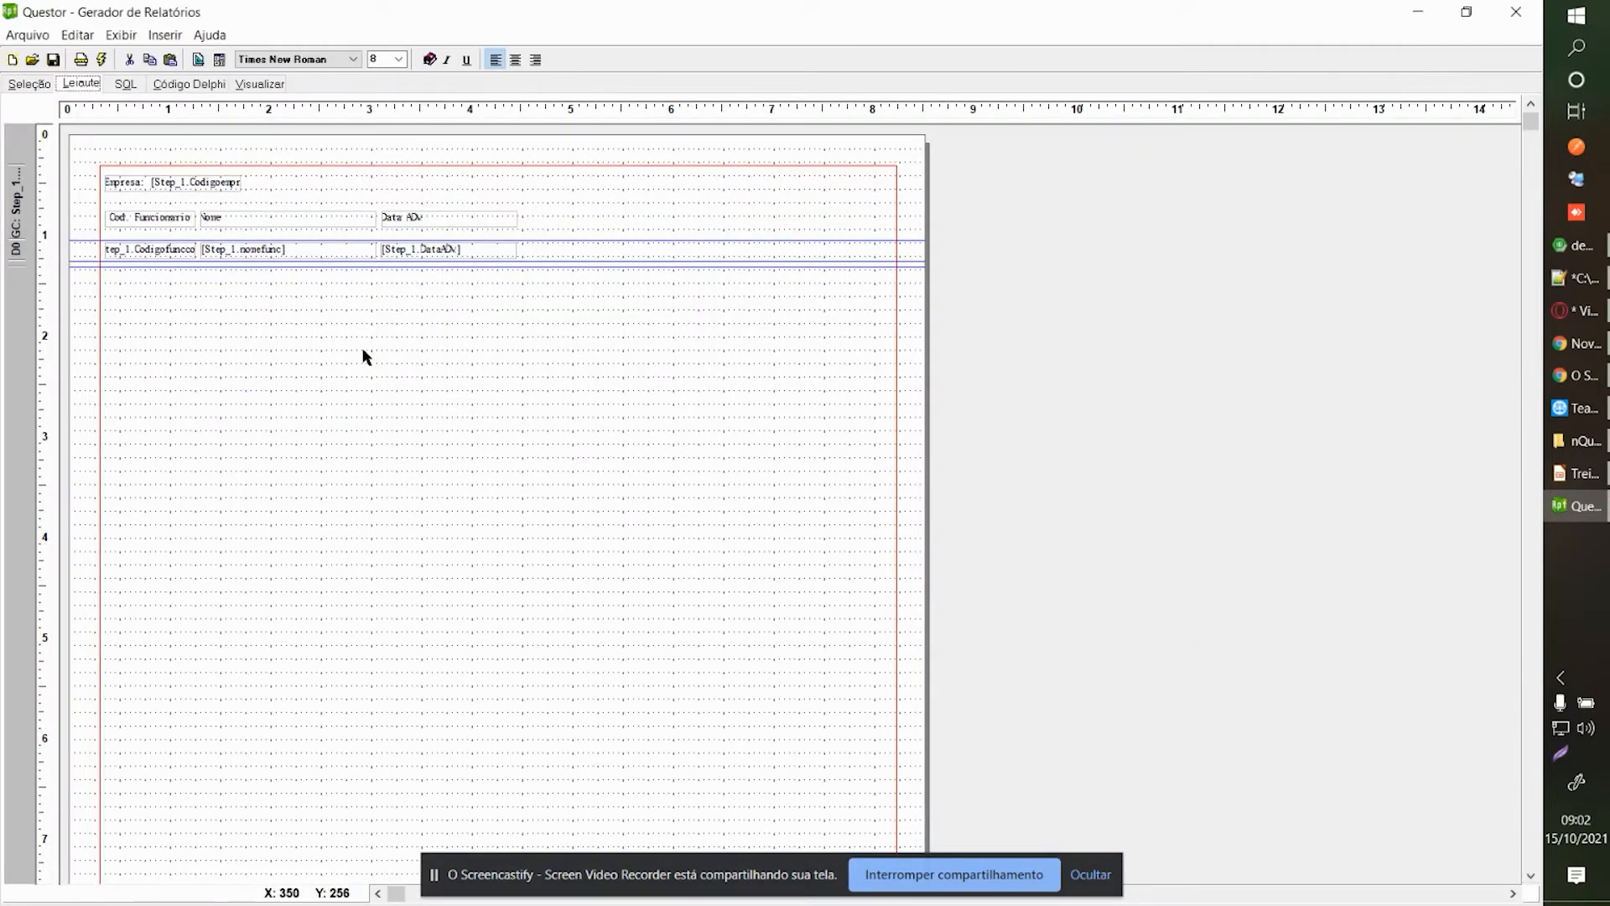
pyautogui.click(261, 84)
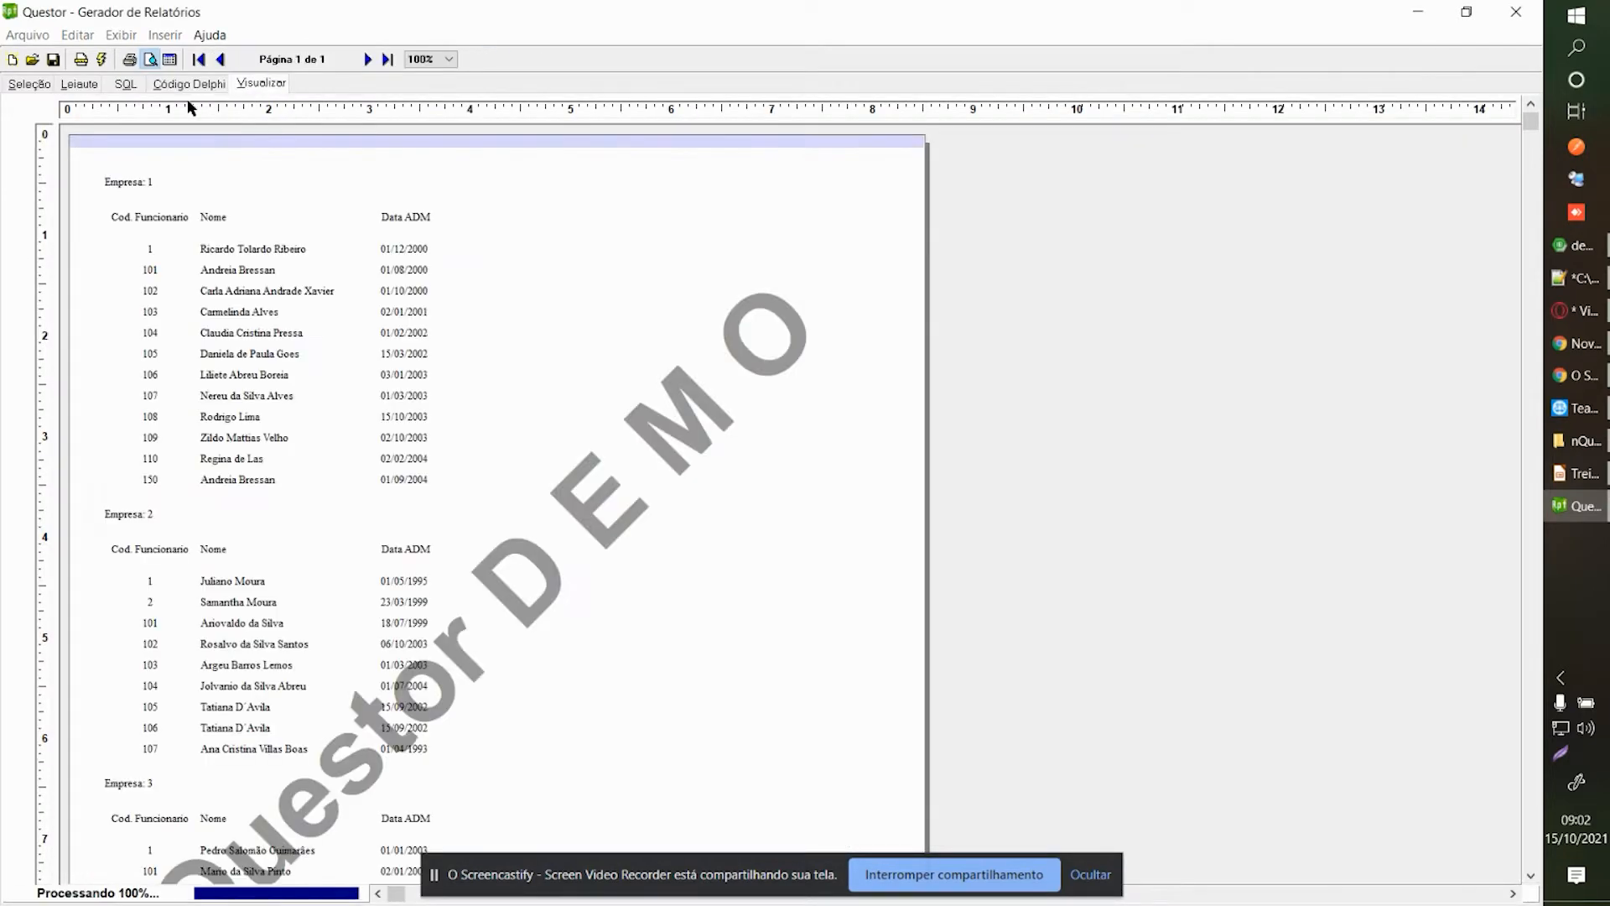
pyautogui.click(79, 87)
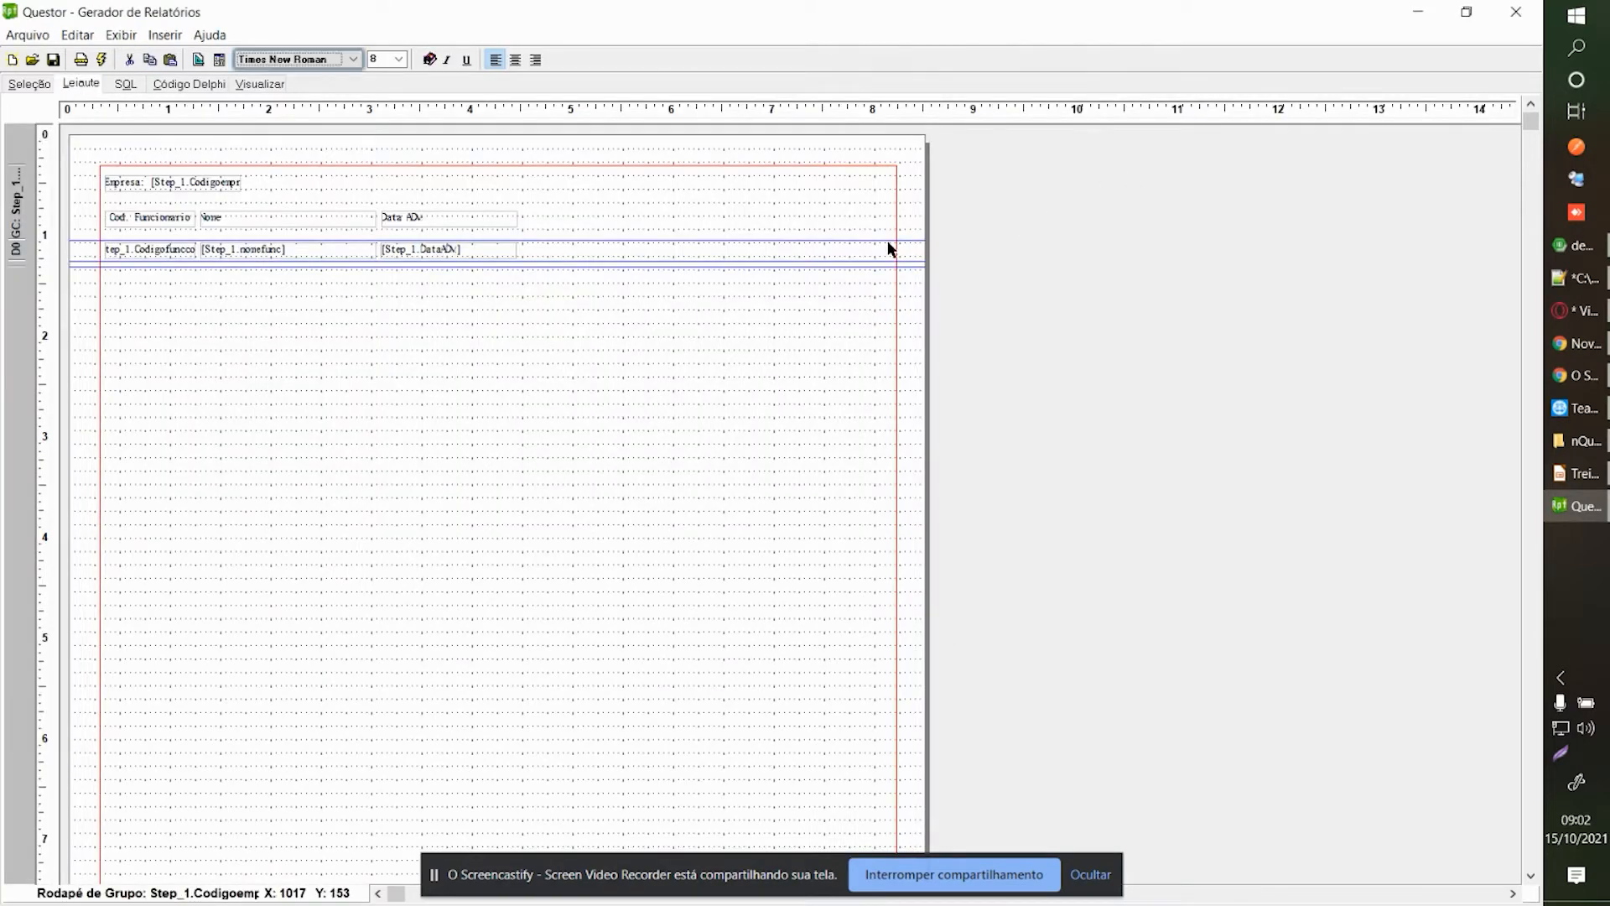
# Open the company group header (Cabeçalho de Grupo) settings from Organizar Seções.
pyautogui.rightClick(841, 293)
pyautogui.click(885, 304)
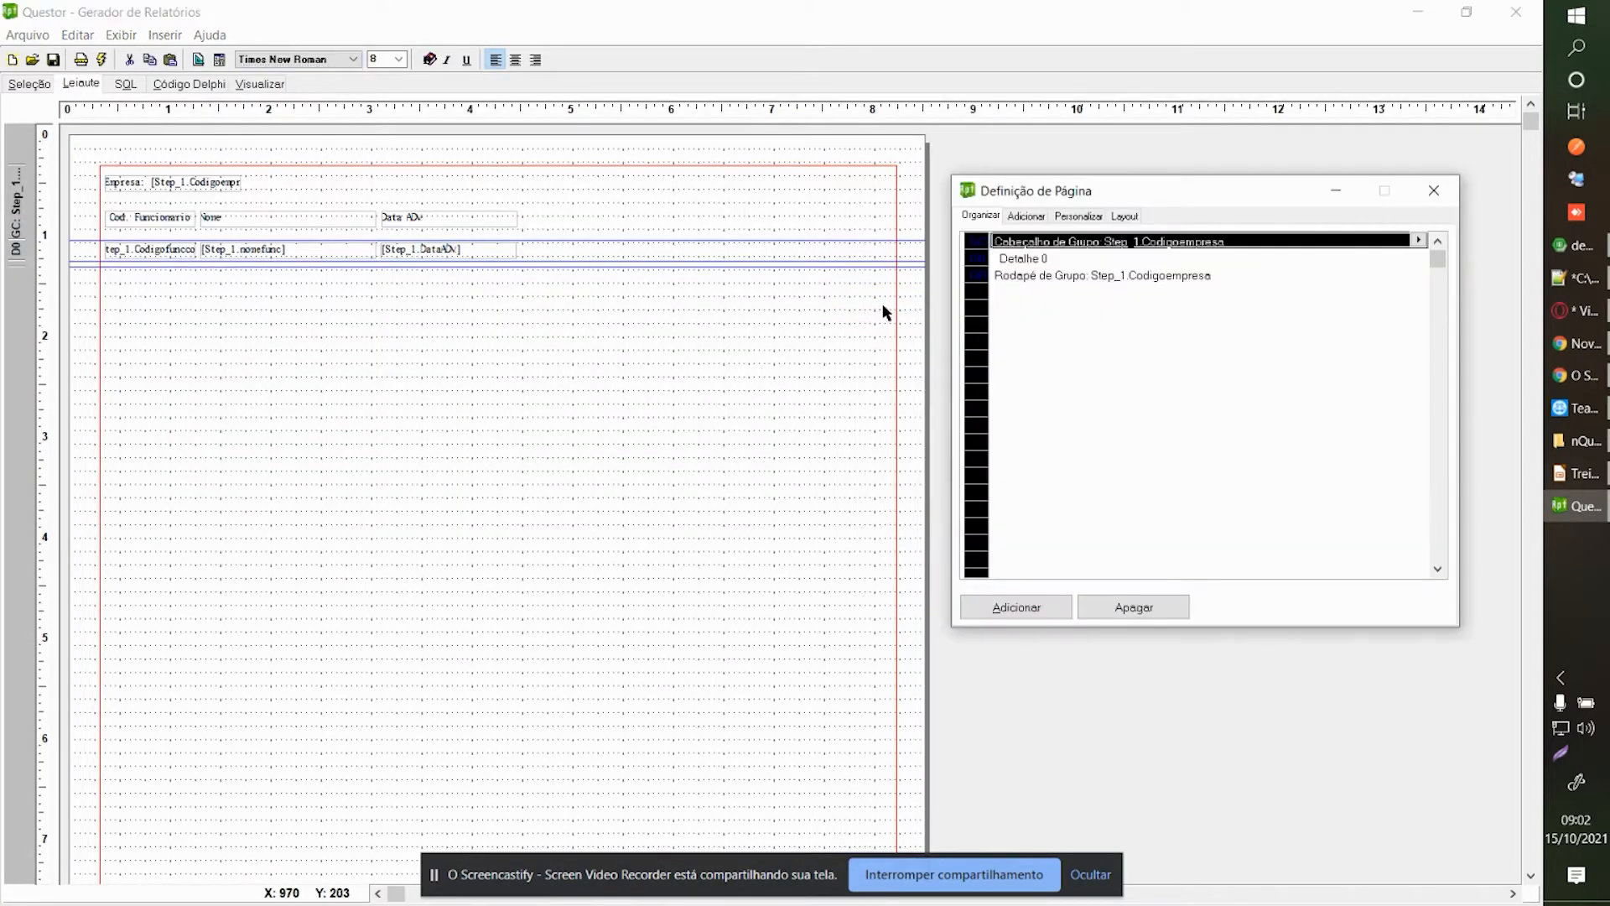
pyautogui.click(1036, 259)
pyautogui.click(1057, 277)
pyautogui.click(1107, 244)
pyautogui.click(1418, 242)
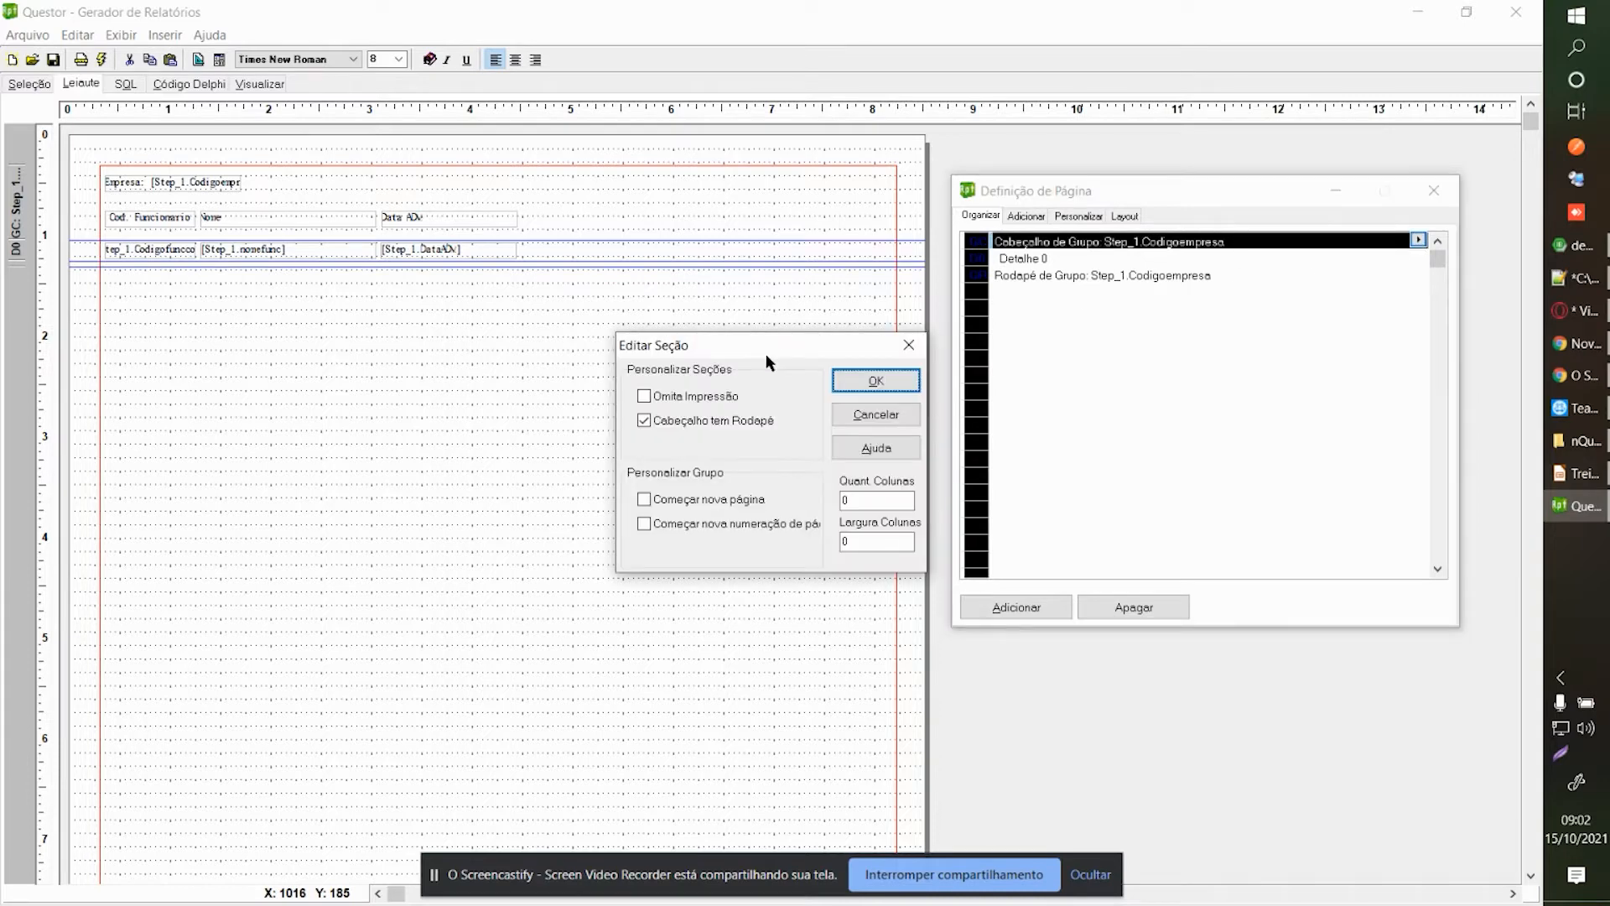
pyautogui.moveTo(766, 353); pyautogui.dragTo(741, 361)
pyautogui.click(662, 397)
pyautogui.click(636, 400)
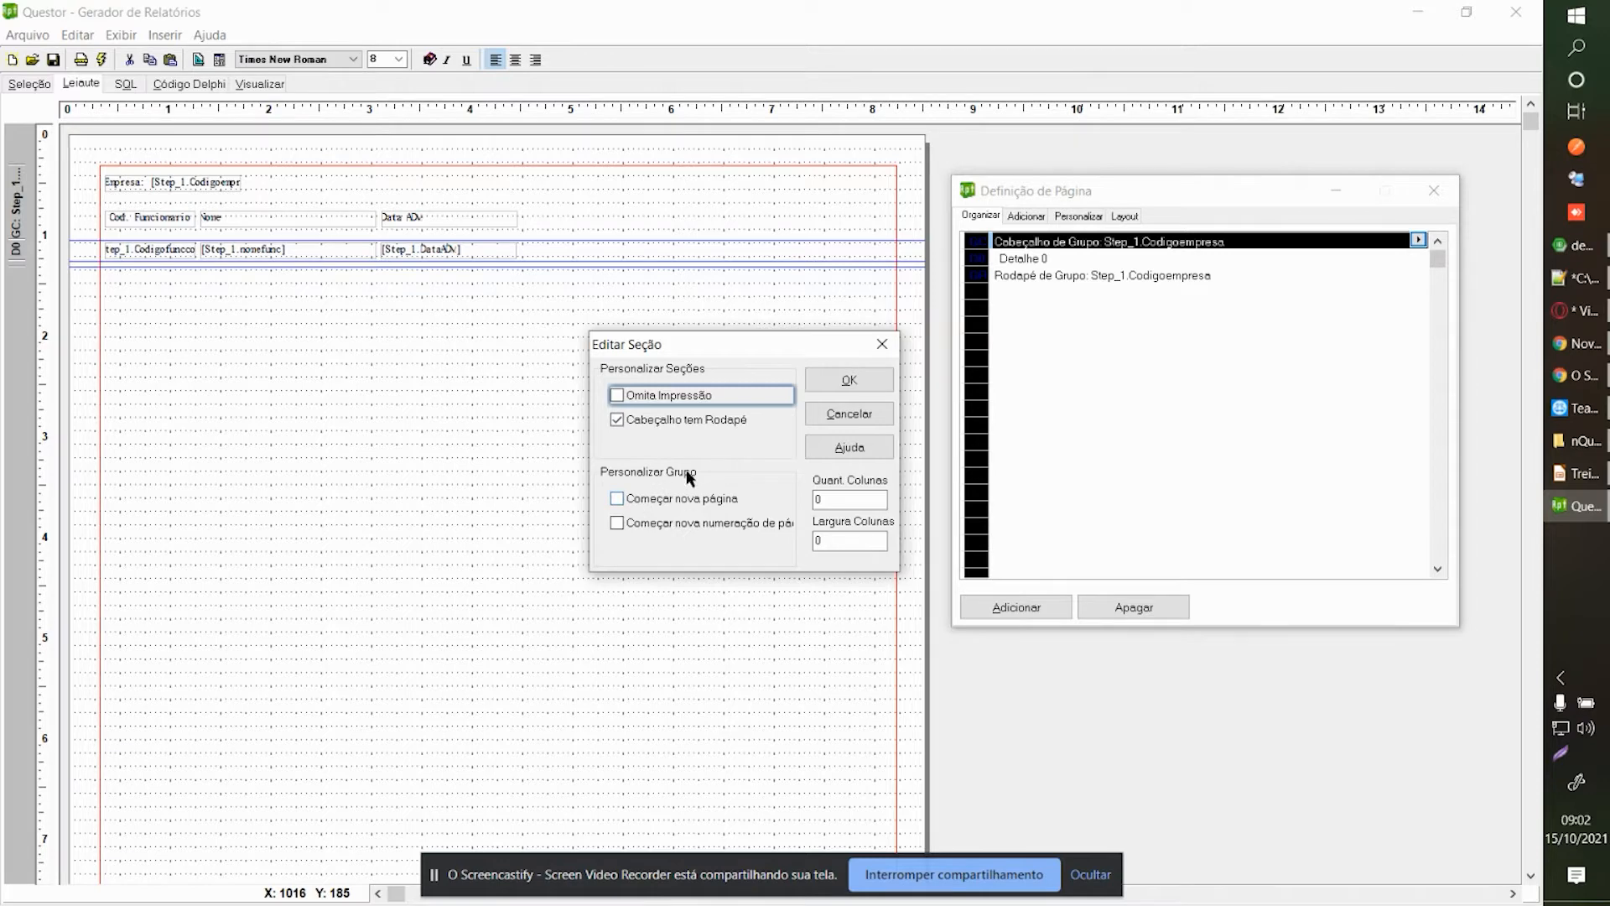
# Enable Começar nova página for the company group header and preview the four-page report.
pyautogui.click(651, 502)
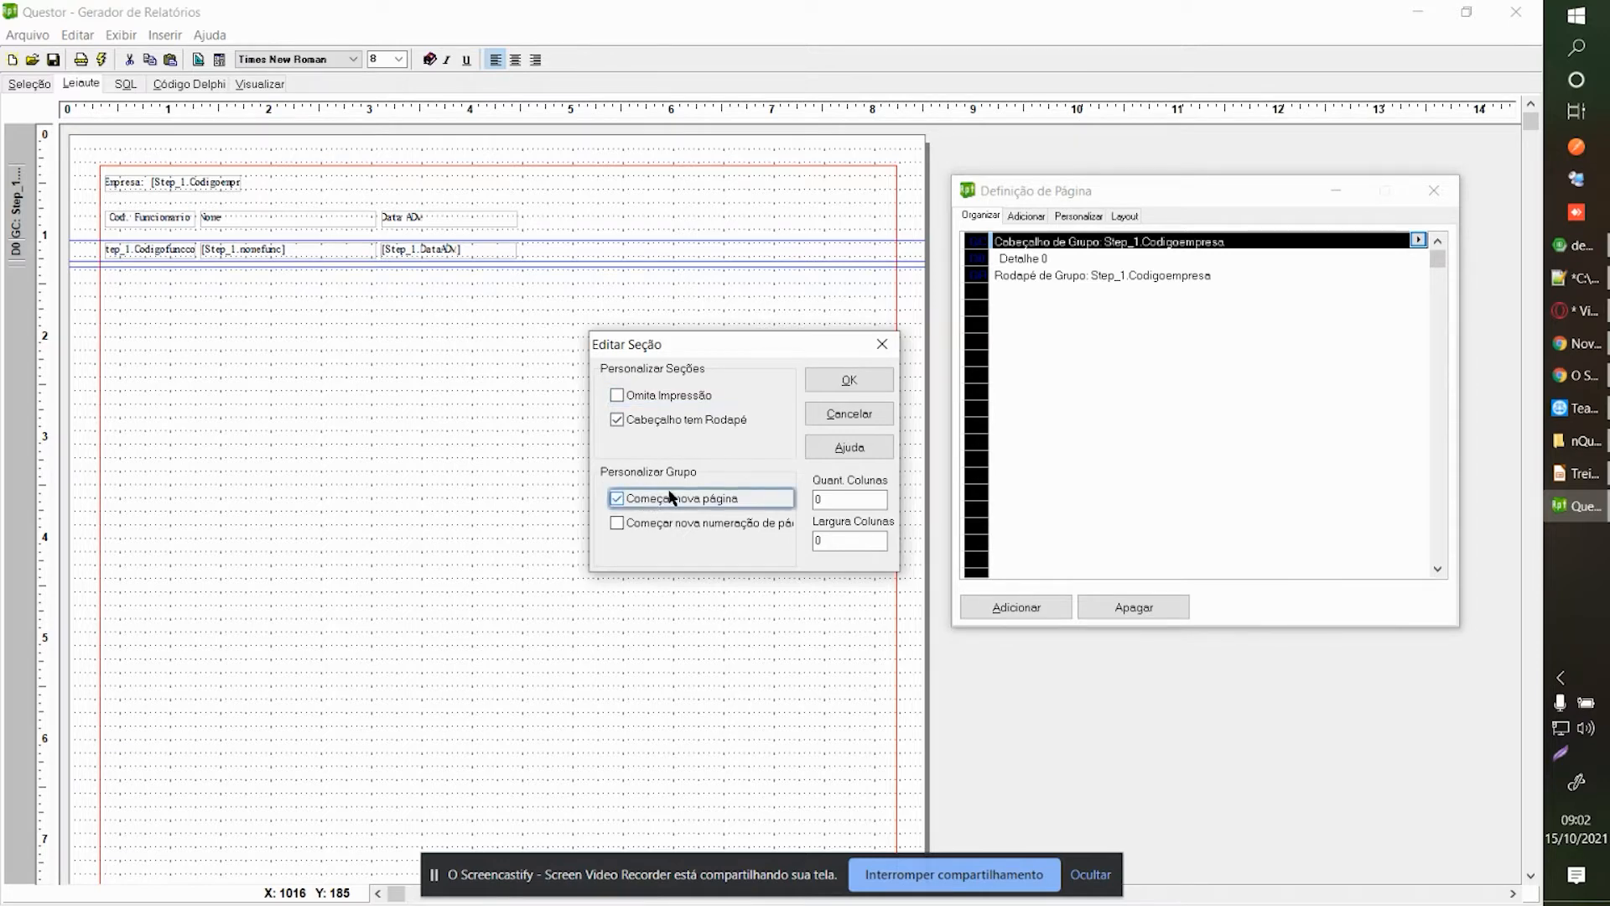
pyautogui.click(849, 380)
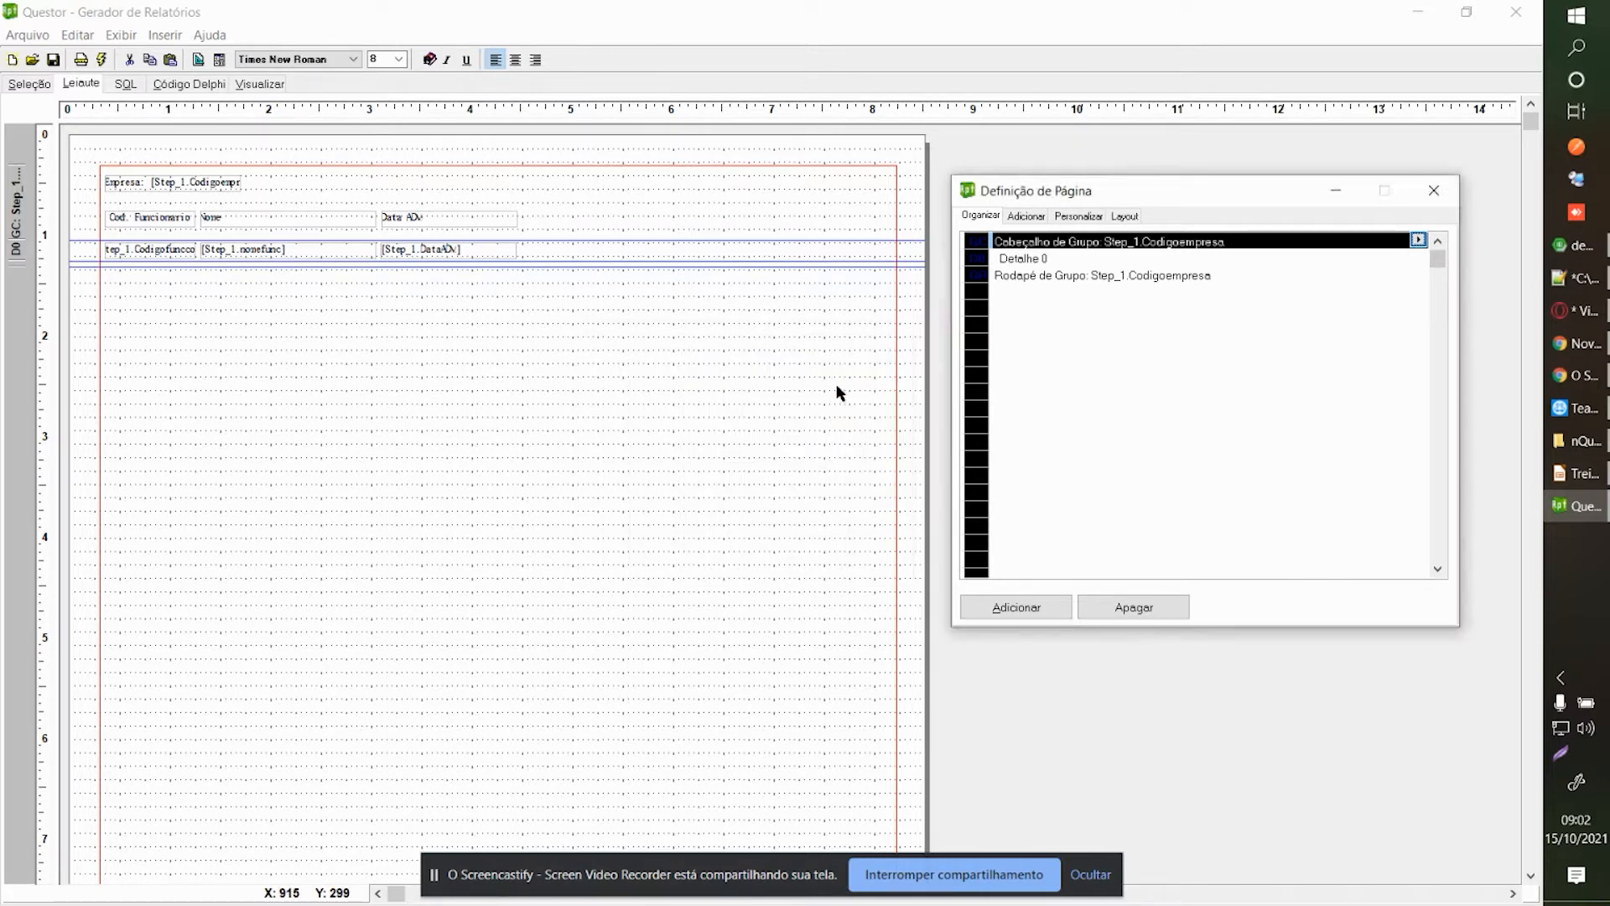
pyautogui.click(410, 179)
pyautogui.click(270, 84)
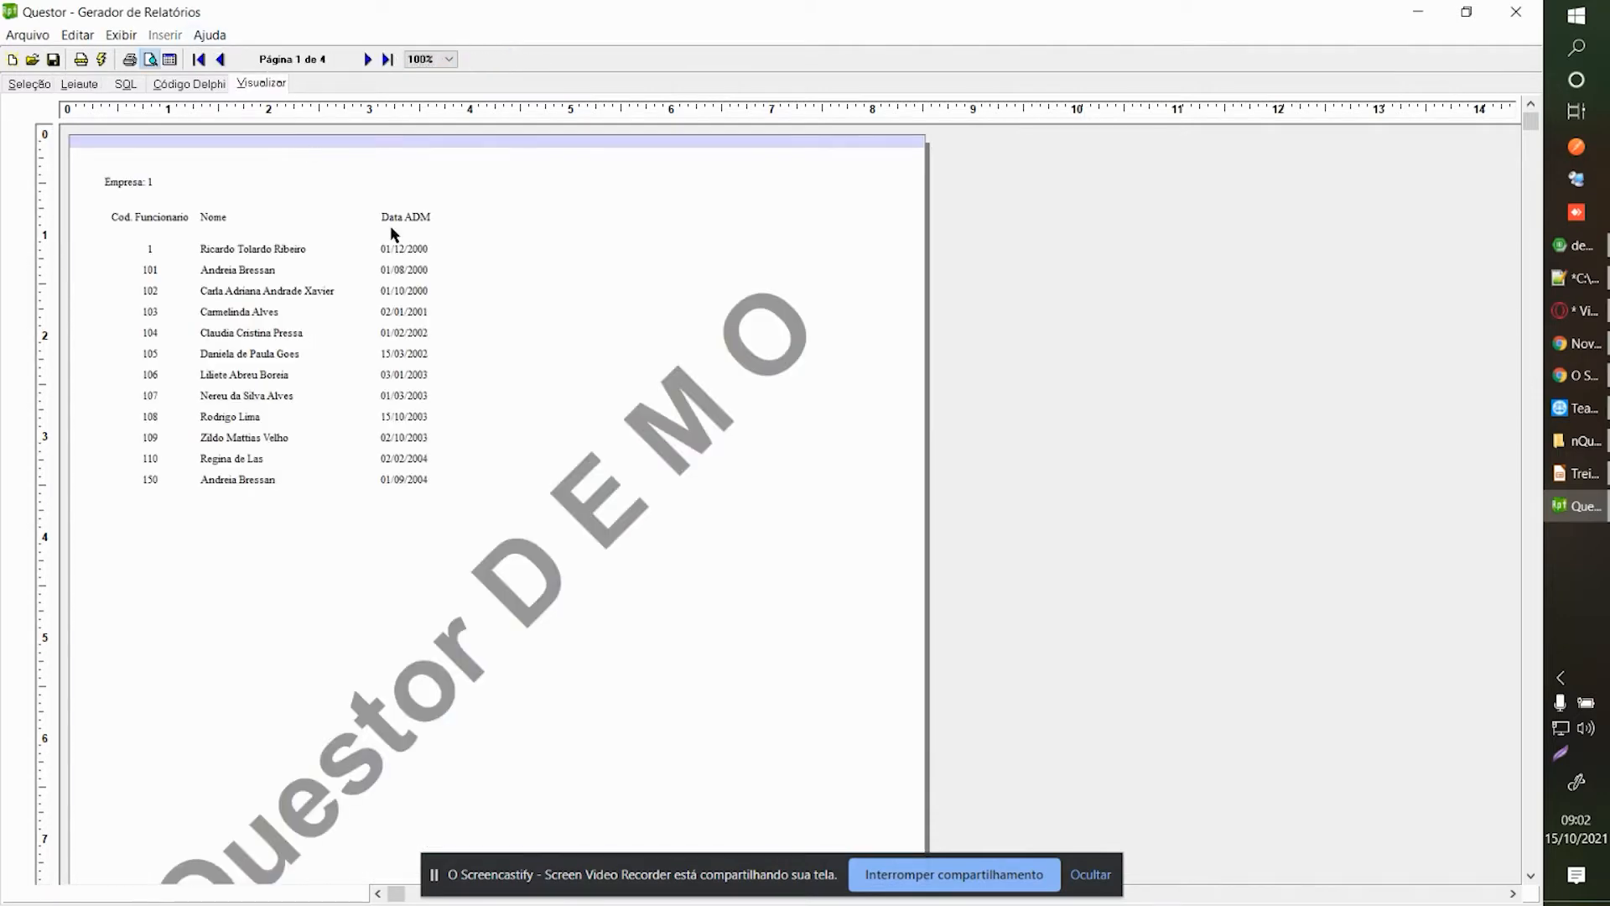
pyautogui.click(367, 59)
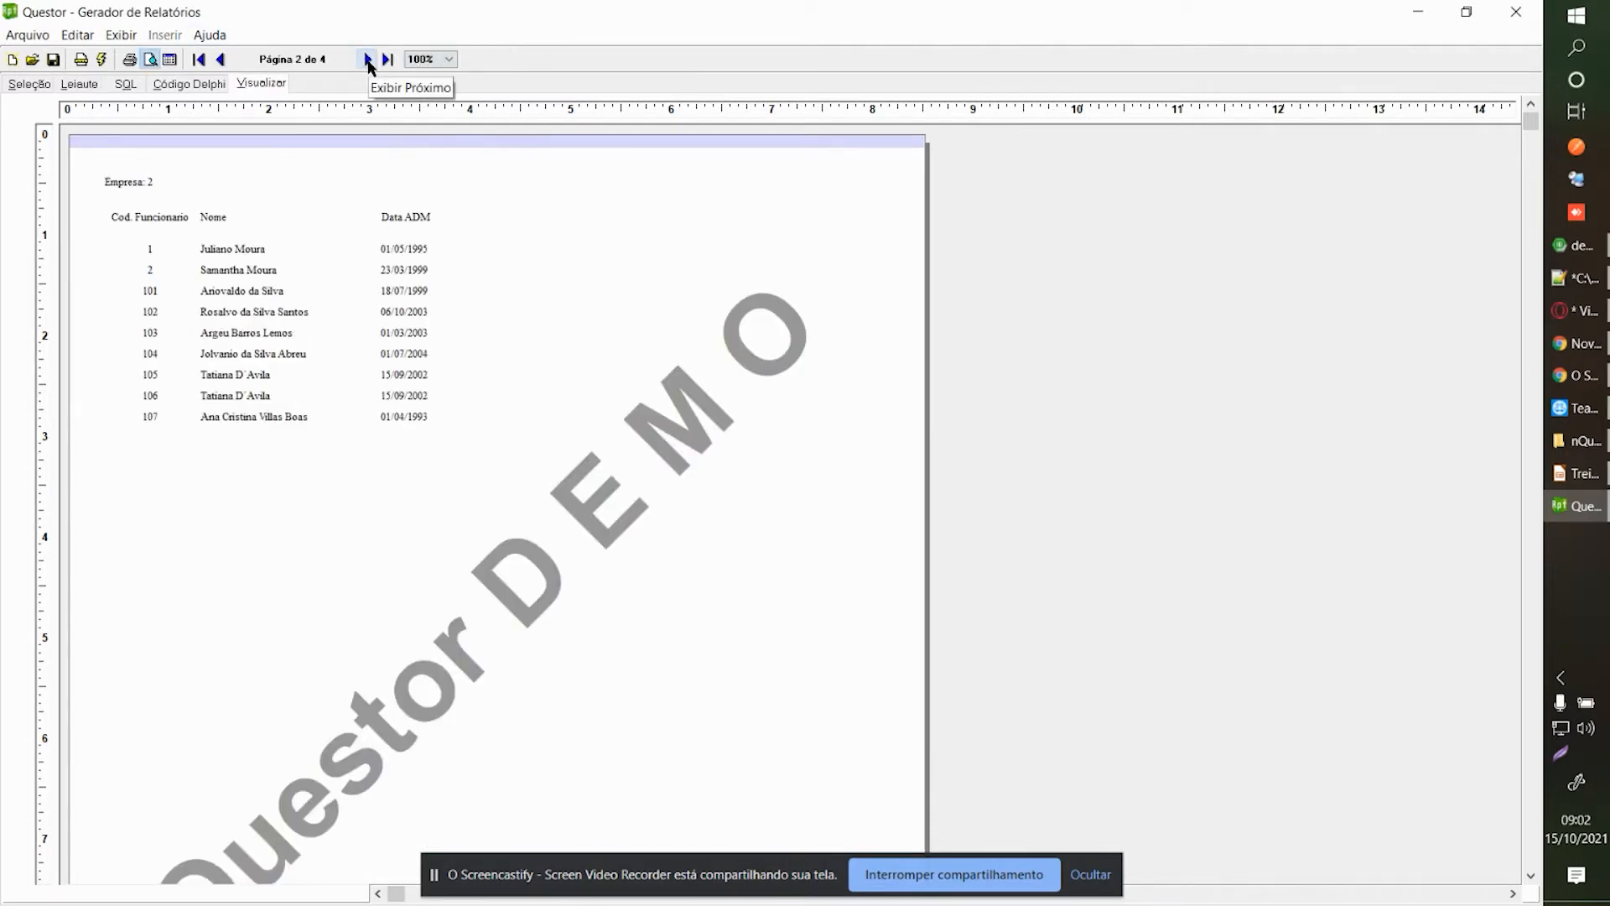
pyautogui.click(368, 59)
pyautogui.click(367, 59)
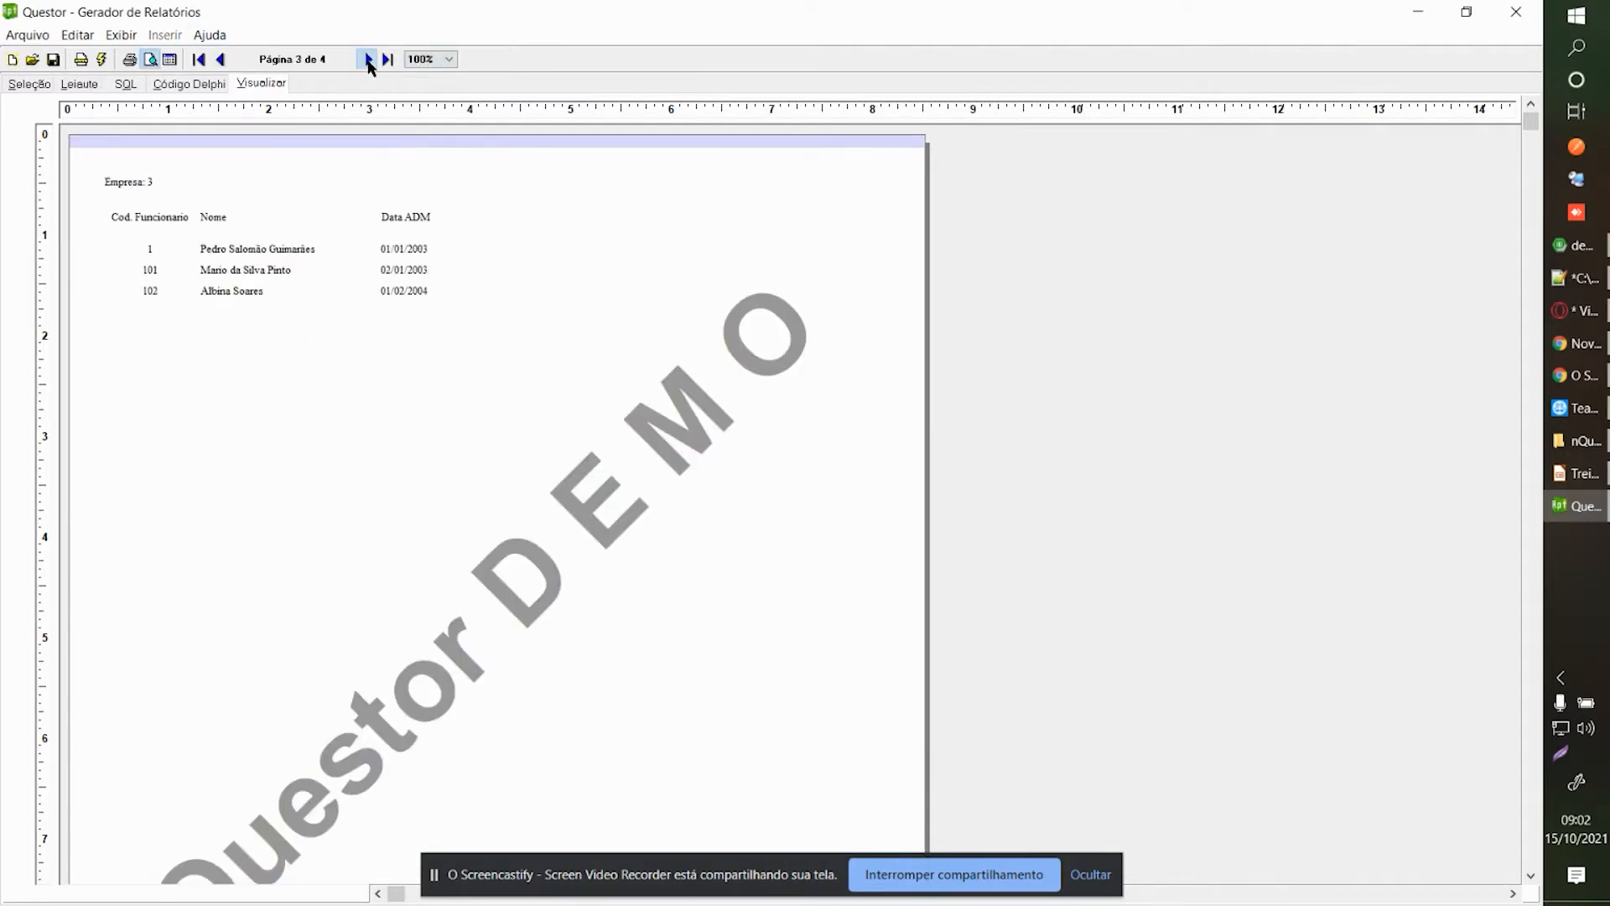
pyautogui.click(222, 58)
pyautogui.click(222, 58)
pyautogui.click(222, 59)
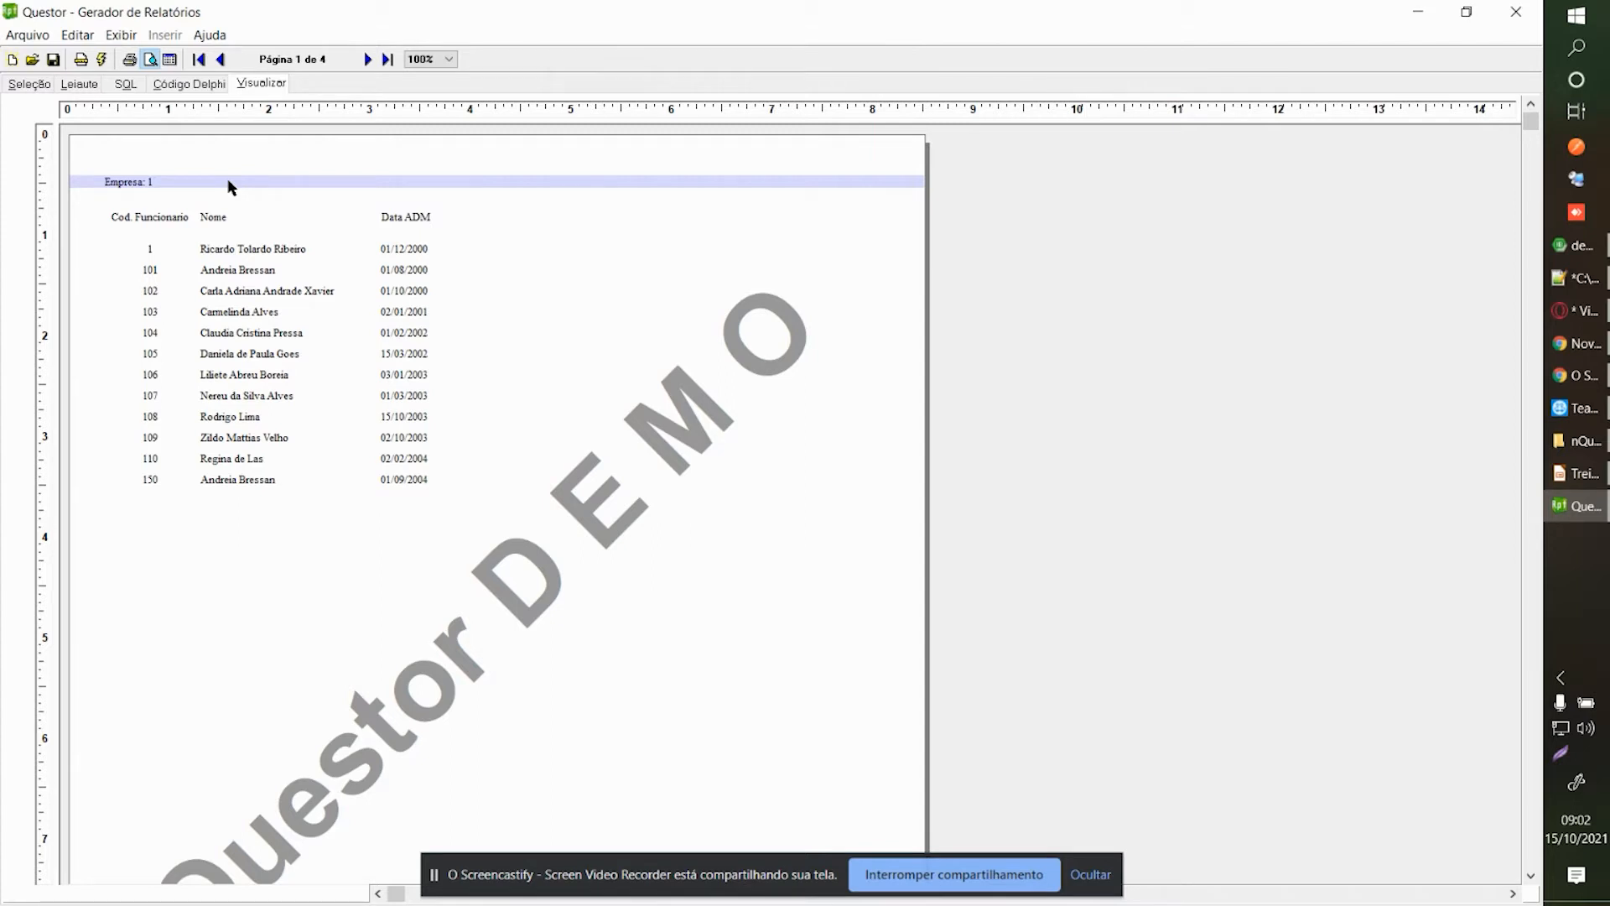
pyautogui.click(363, 60)
pyautogui.click(363, 60)
pyautogui.click(364, 59)
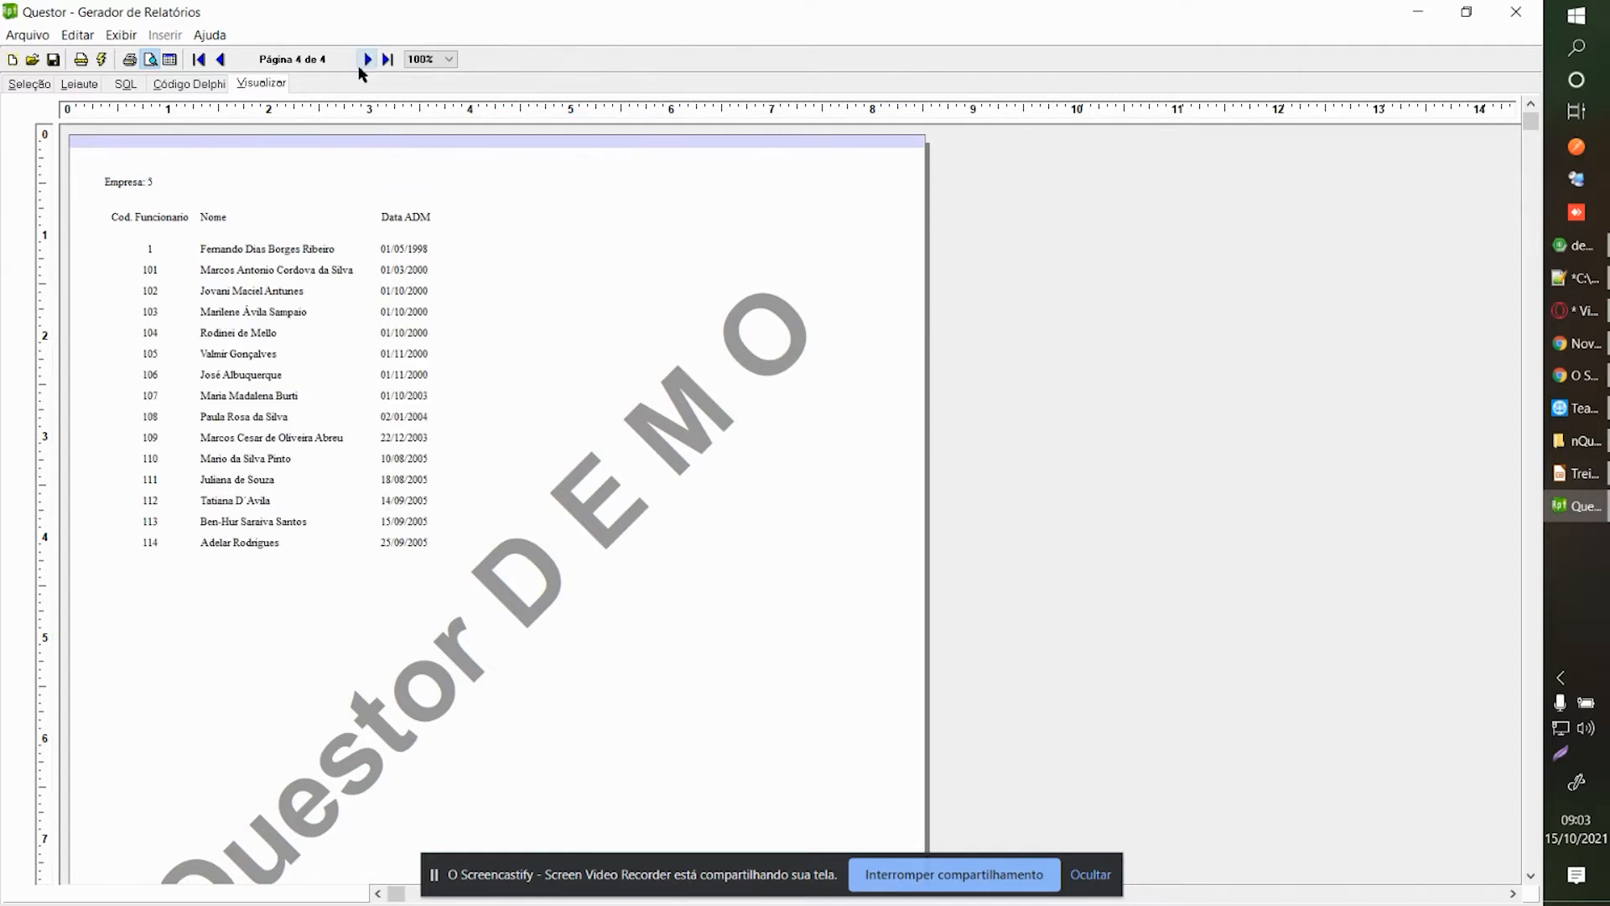
pyautogui.click(225, 58)
pyautogui.click(223, 59)
pyautogui.click(223, 58)
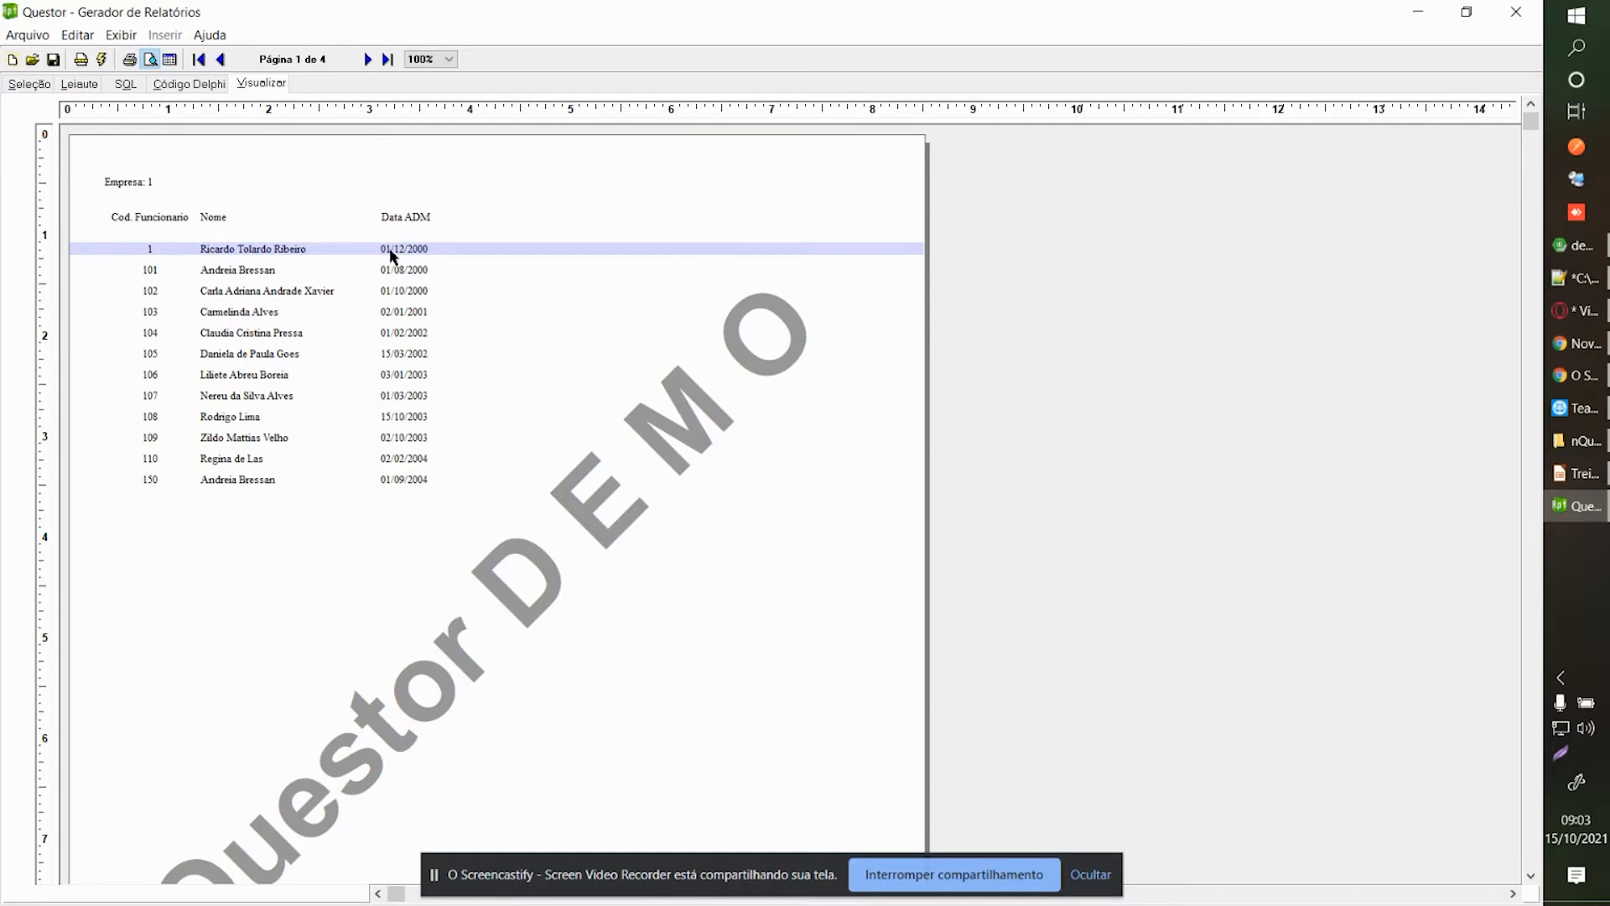
# Search 'funcc' in Seleção and add the Funccargo table to the diagram under Funcpessoa.
pyautogui.click(32, 86)
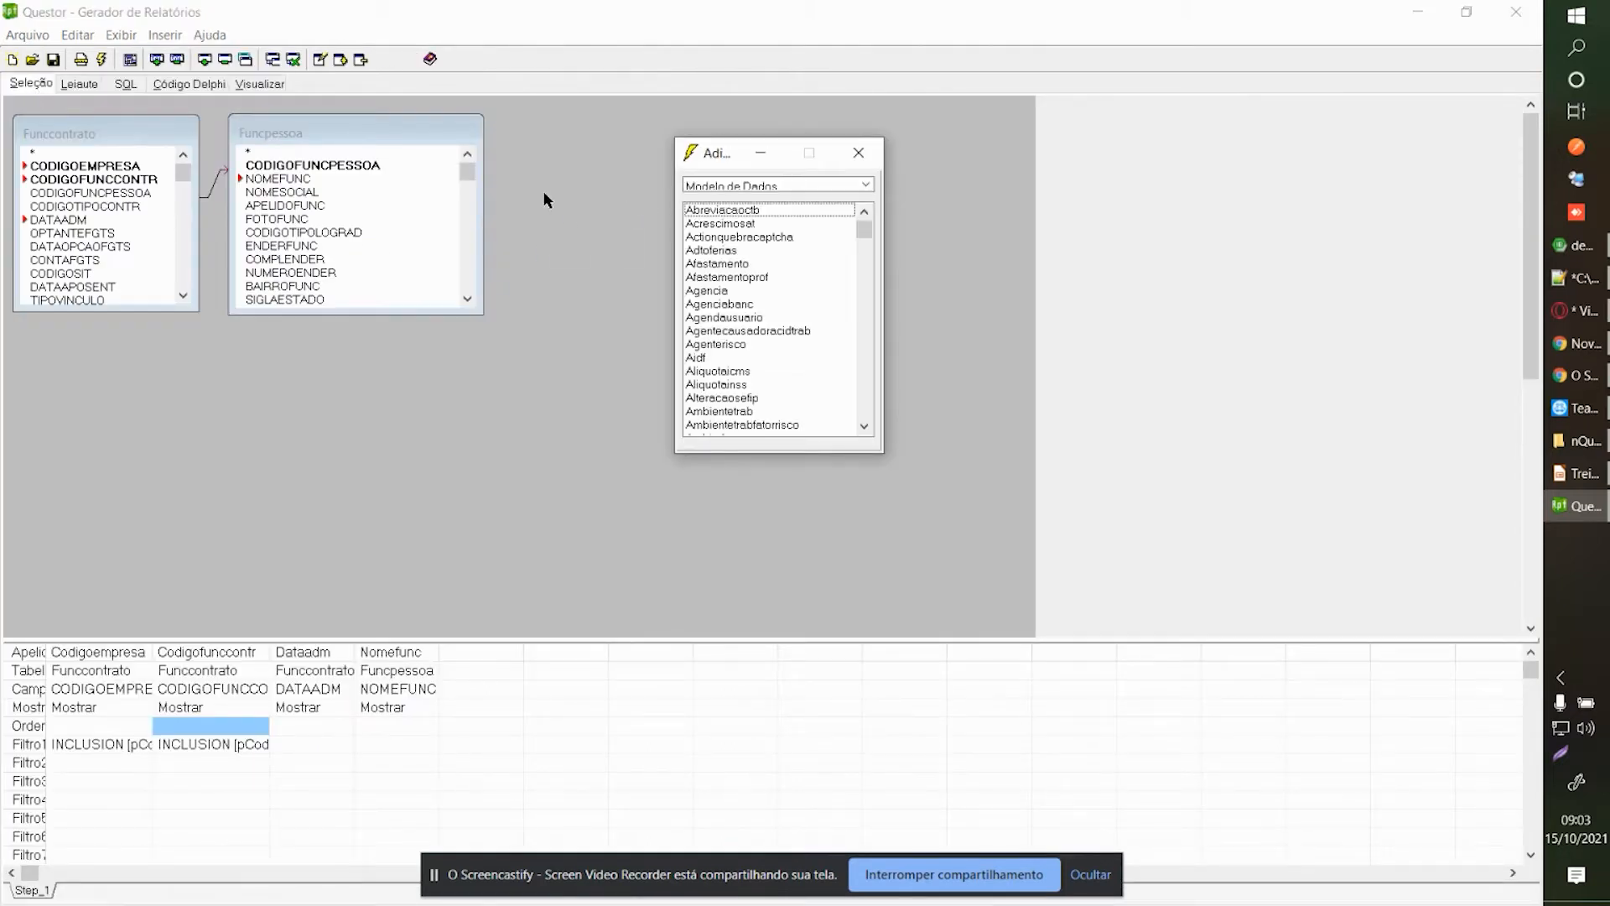
pyautogui.click(729, 265)
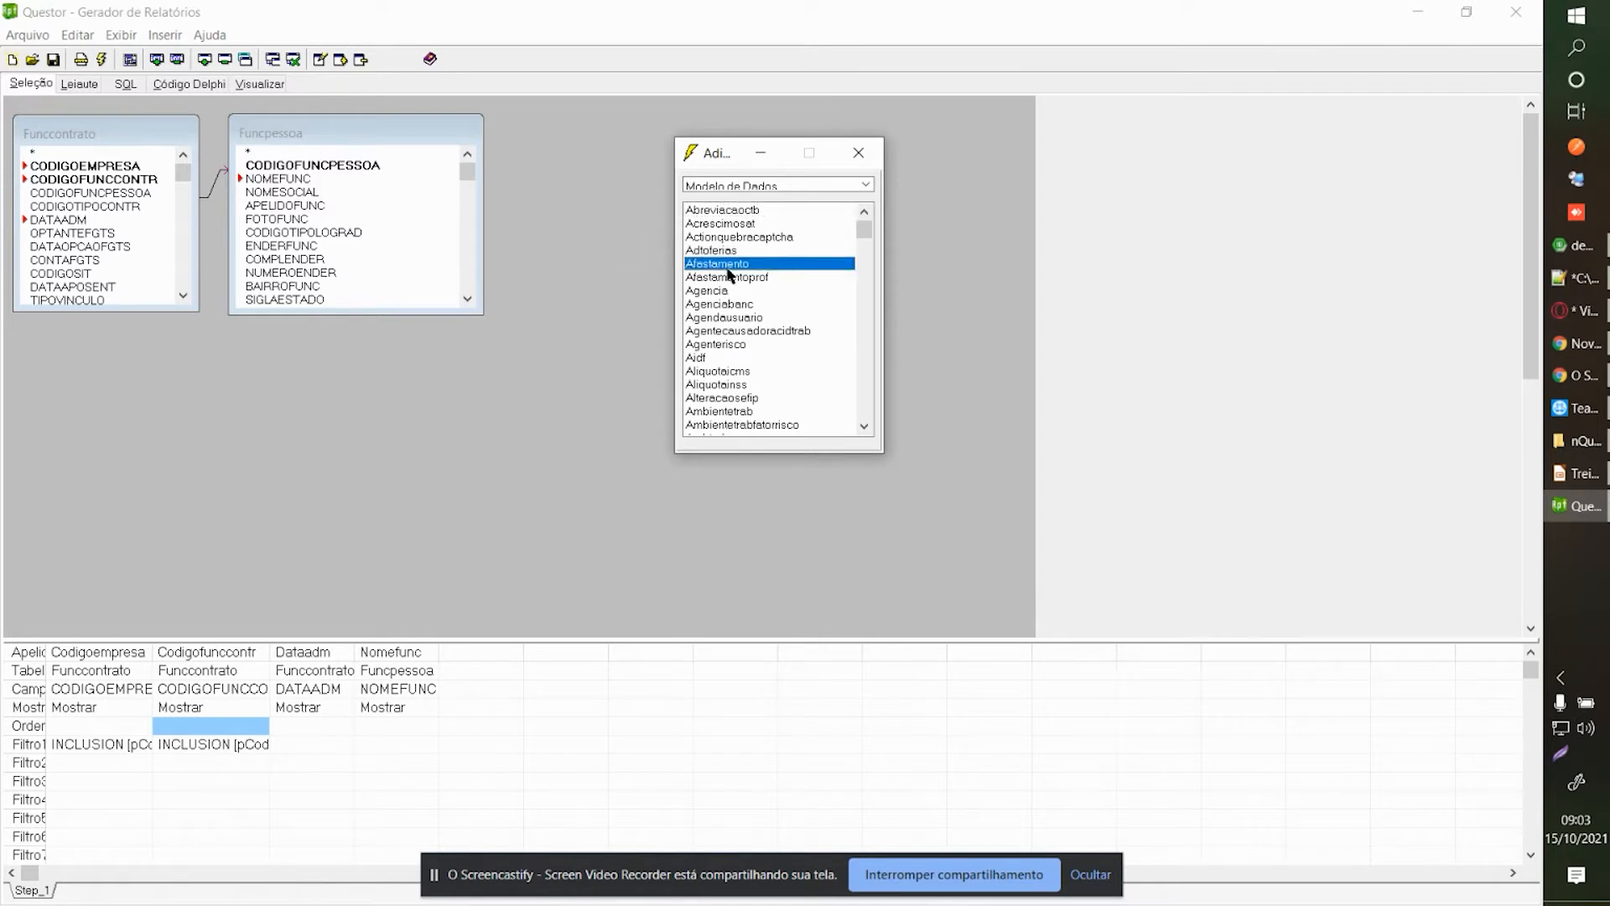
pyautogui.write('funcc')
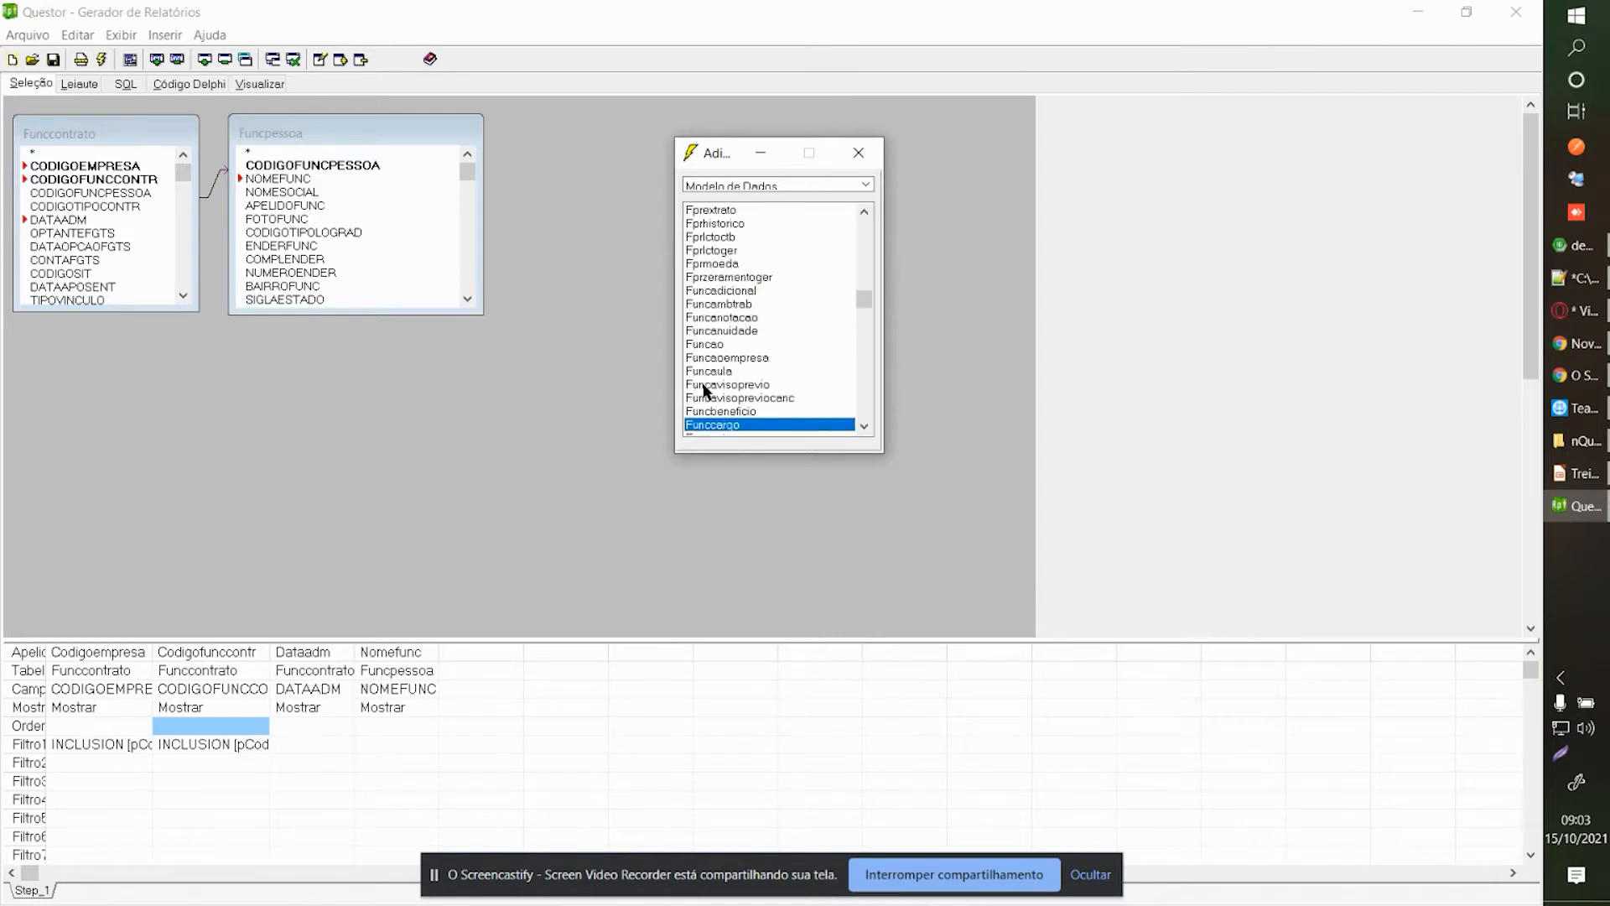
pyautogui.moveTo(701, 421); pyautogui.dragTo(301, 352)
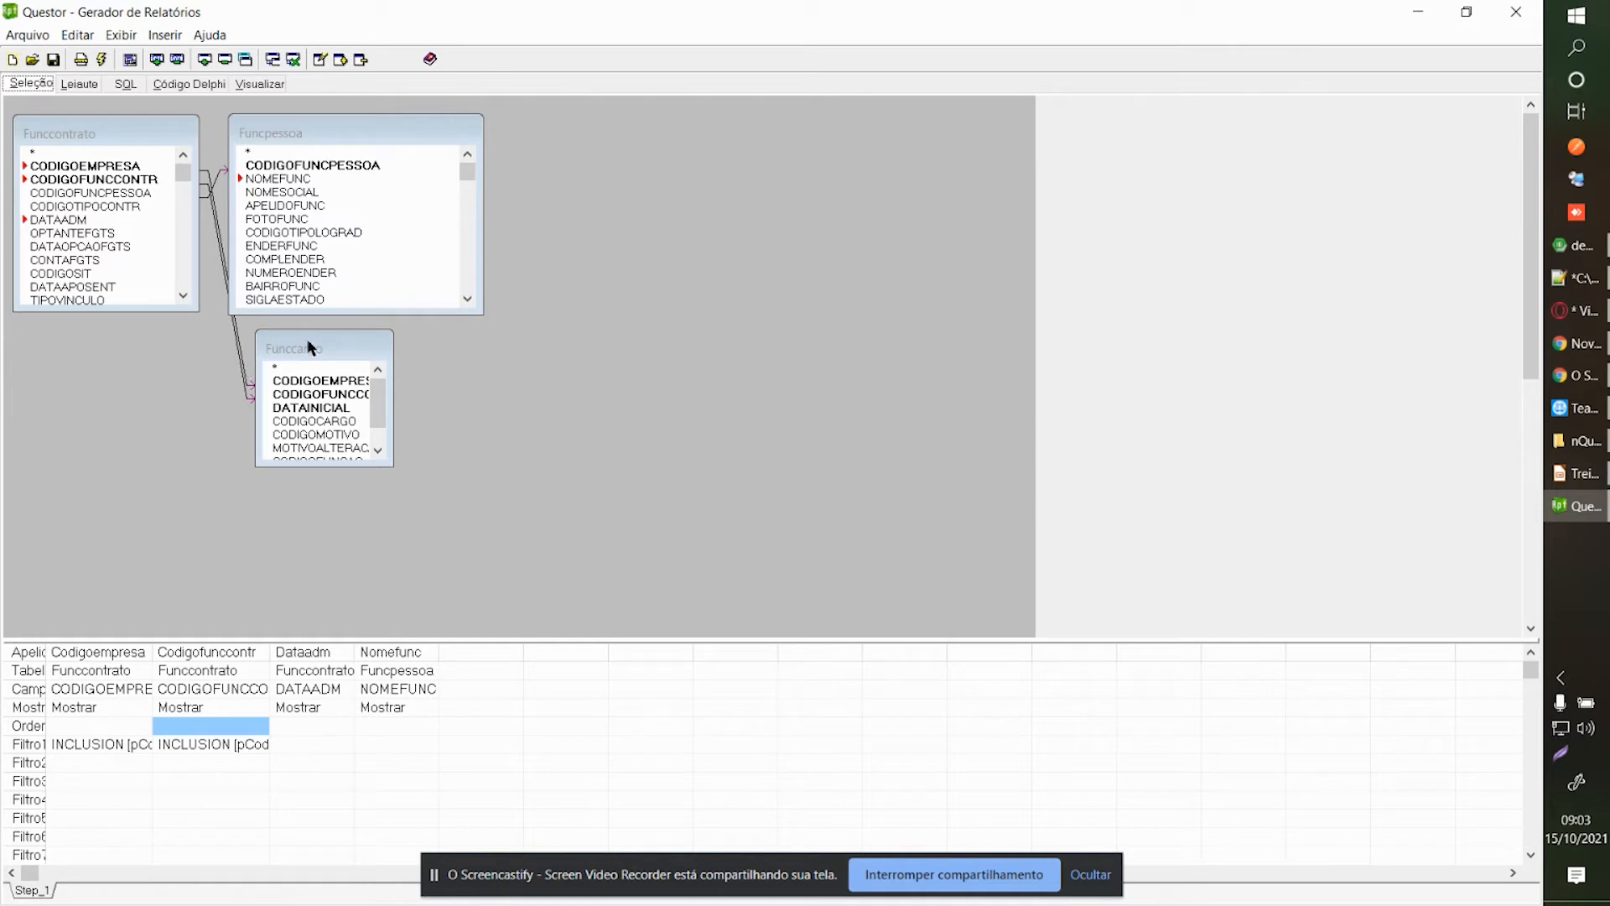
pyautogui.moveTo(323, 343); pyautogui.dragTo(295, 346)
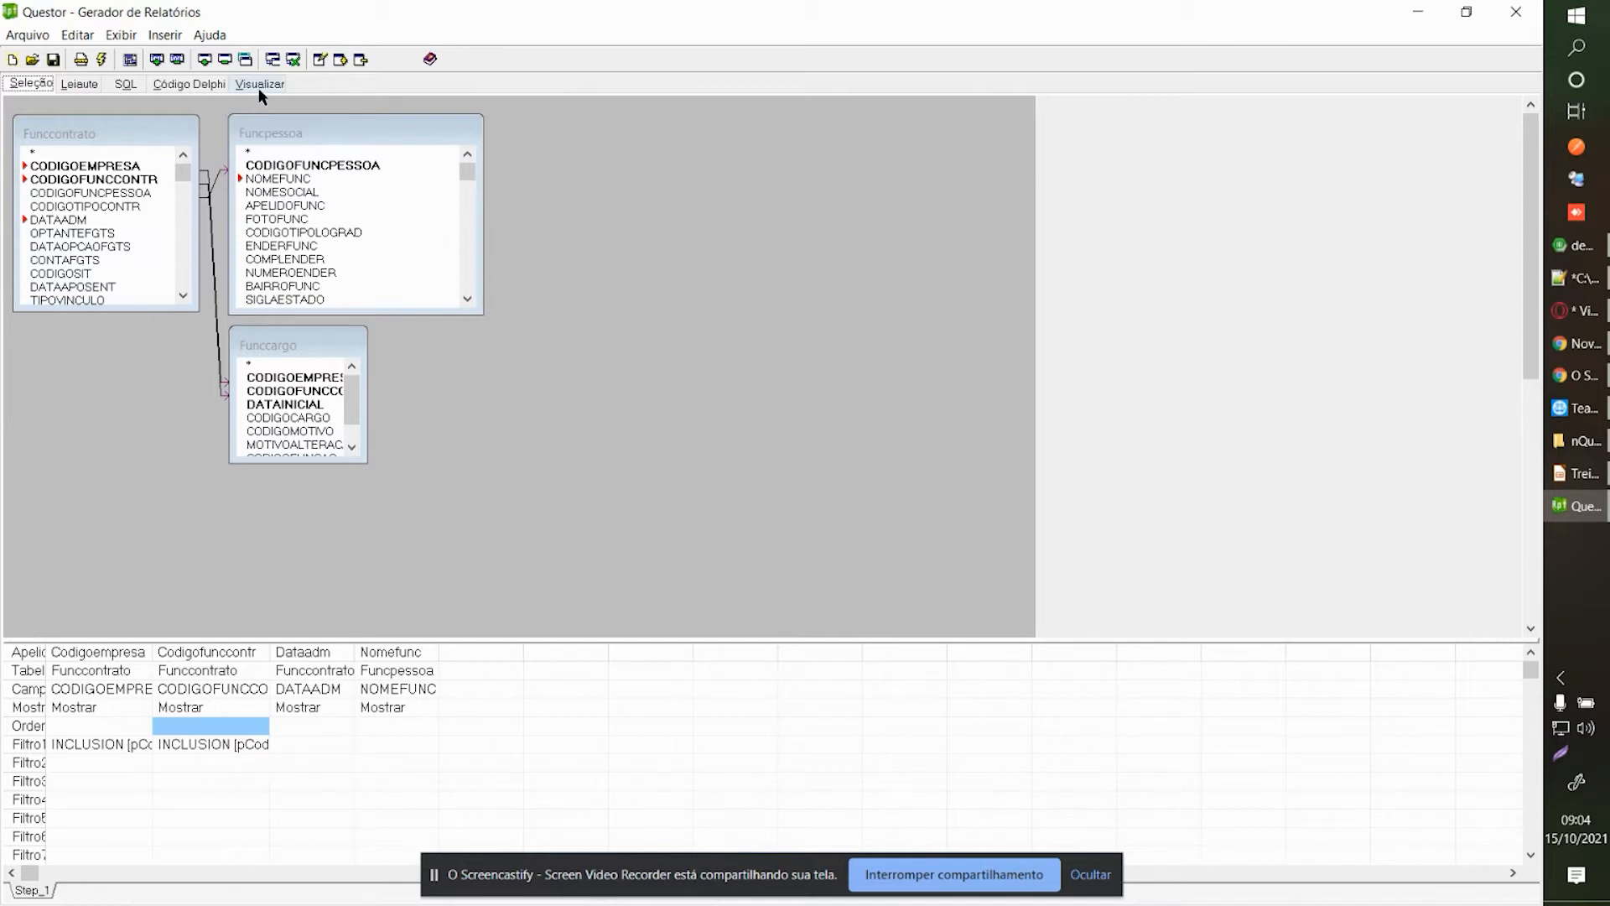
# Move Funccargo beside Funcpessoa and add the Cargo table to the diagram.
pyautogui.moveTo(287, 349); pyautogui.dragTo(608, 155)
pyautogui.rightClick(738, 201)
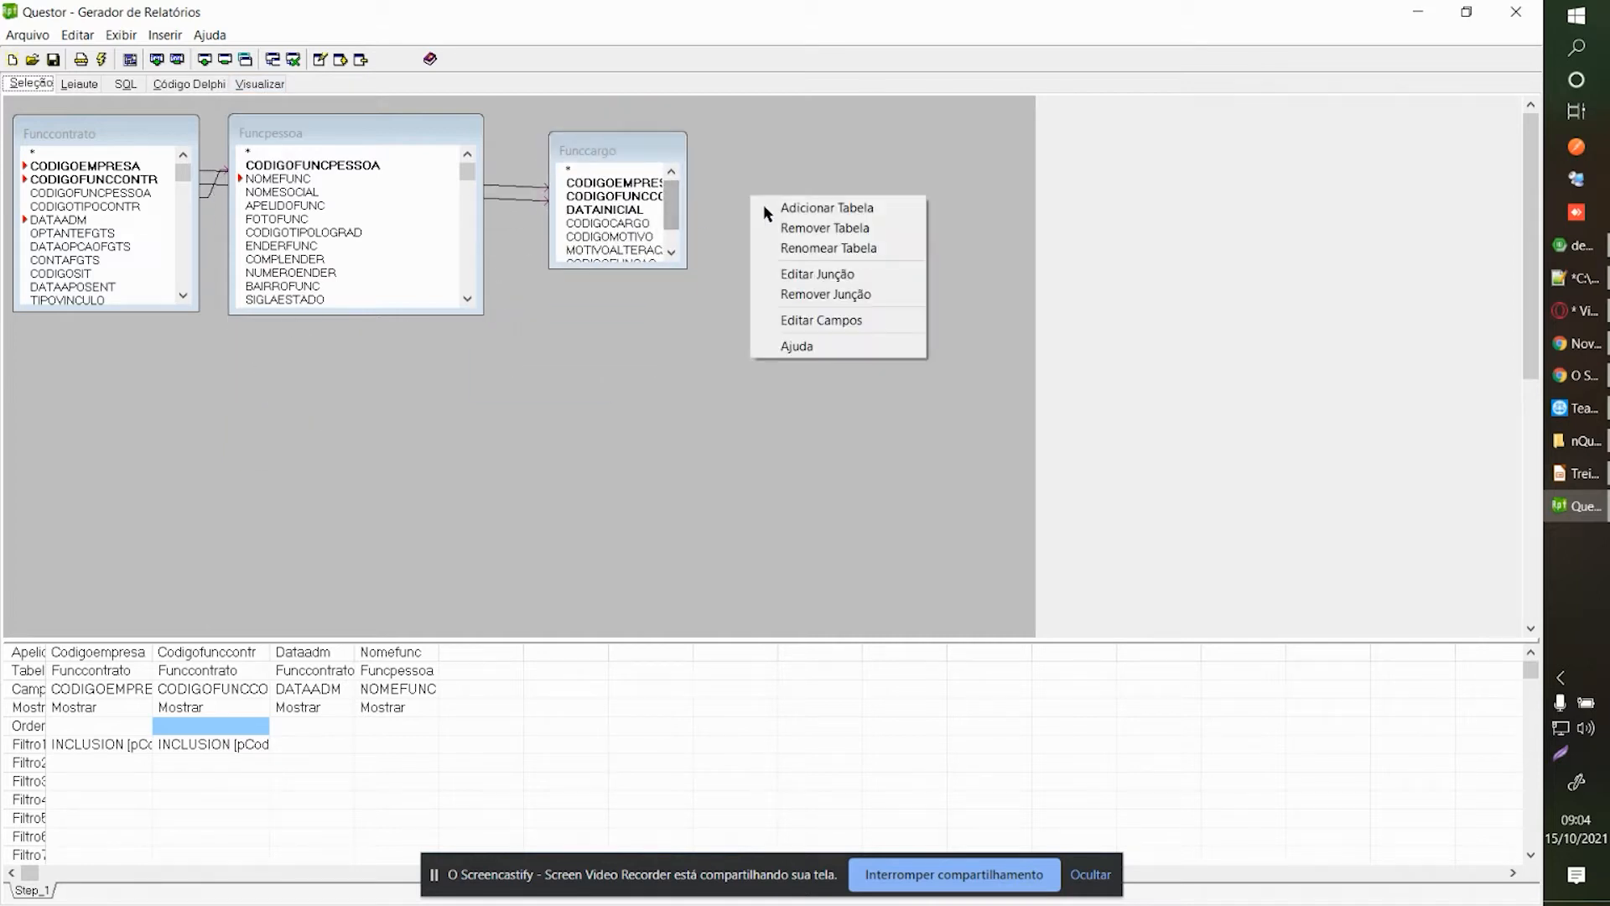
pyautogui.click(775, 206)
pyautogui.write('car')
pyautogui.moveTo(703, 426); pyautogui.dragTo(823, 198)
pyautogui.click(872, 165)
# Add Cargo's DESCRCARGO field to the query and preview the report.
pyautogui.click(848, 258)
pyautogui.scroll(-1, 598, 212)
pyautogui.scroll(2, 598, 213)
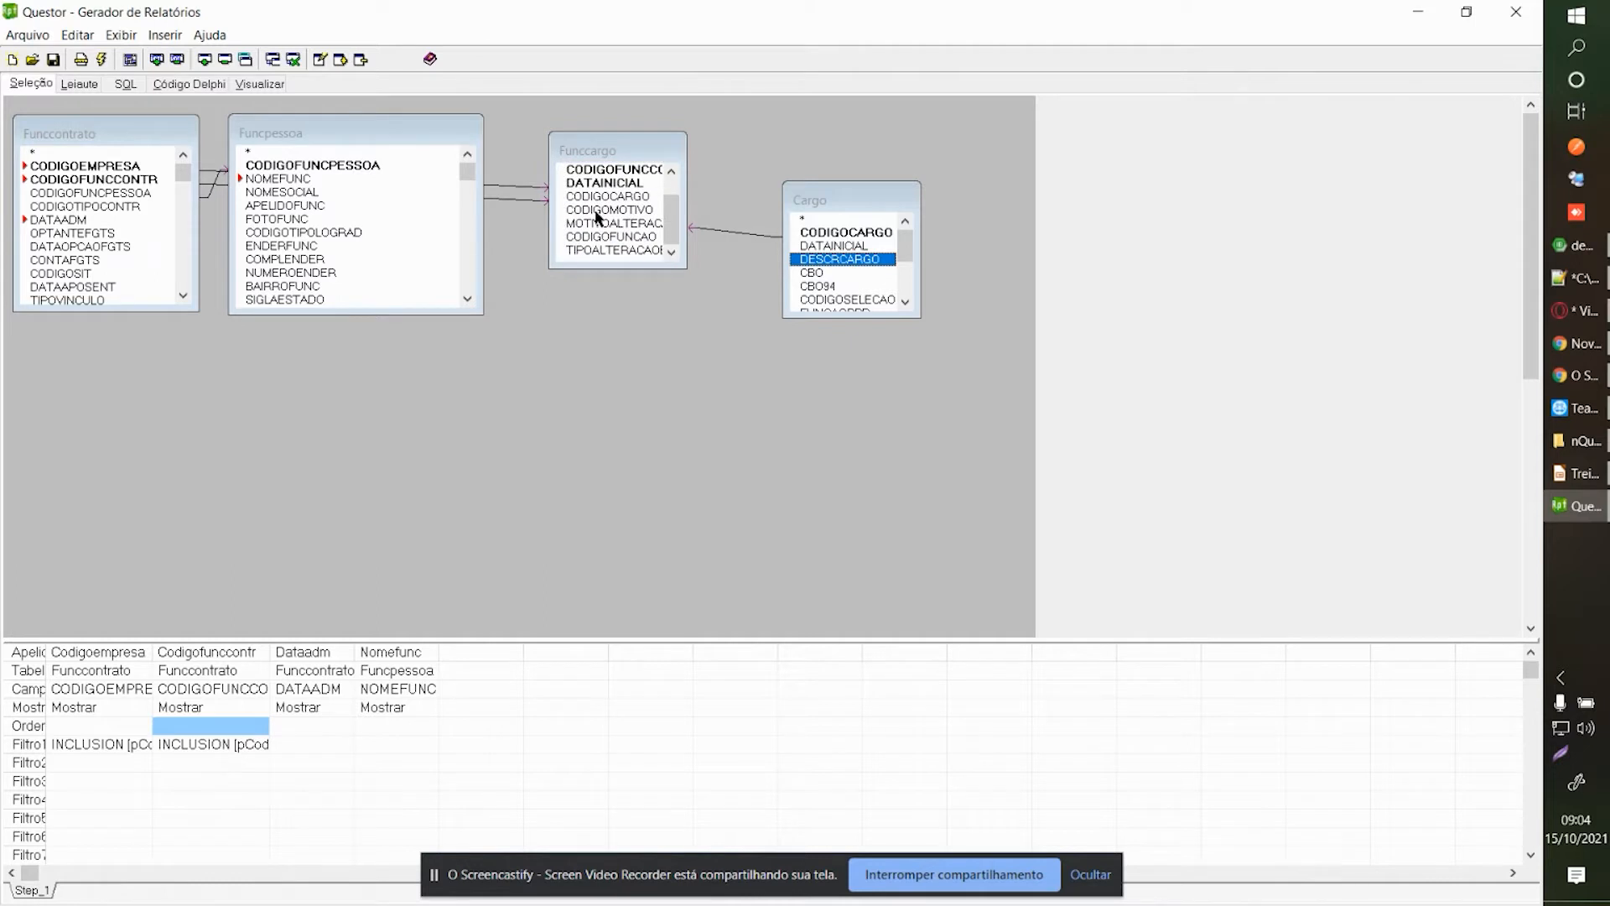
pyautogui.doubleClick(842, 259)
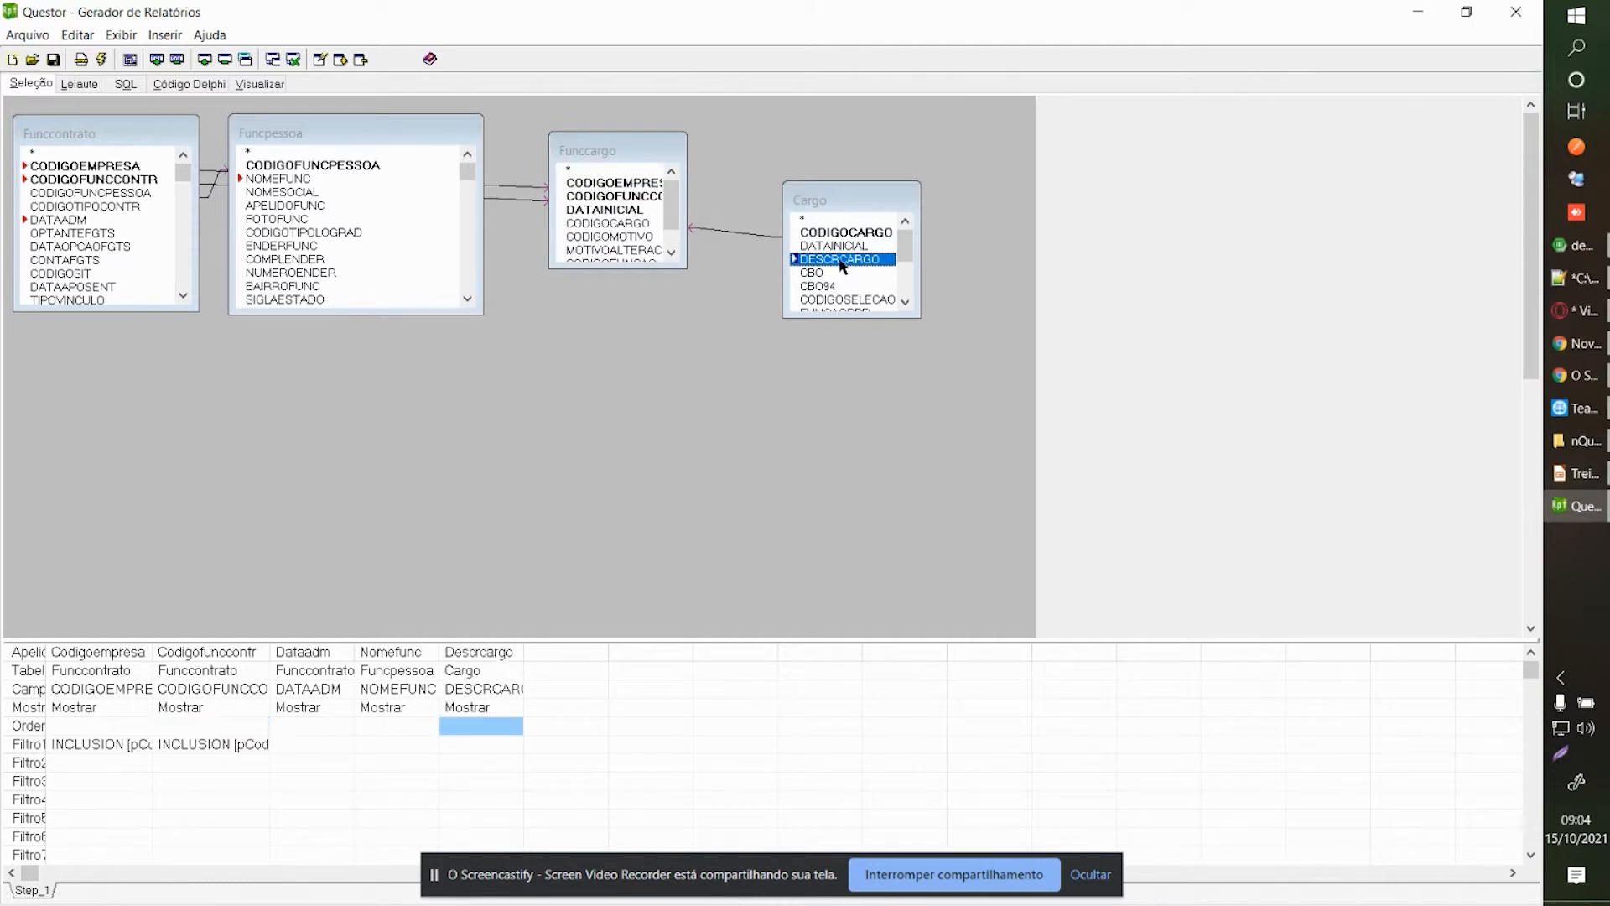
pyautogui.click(264, 86)
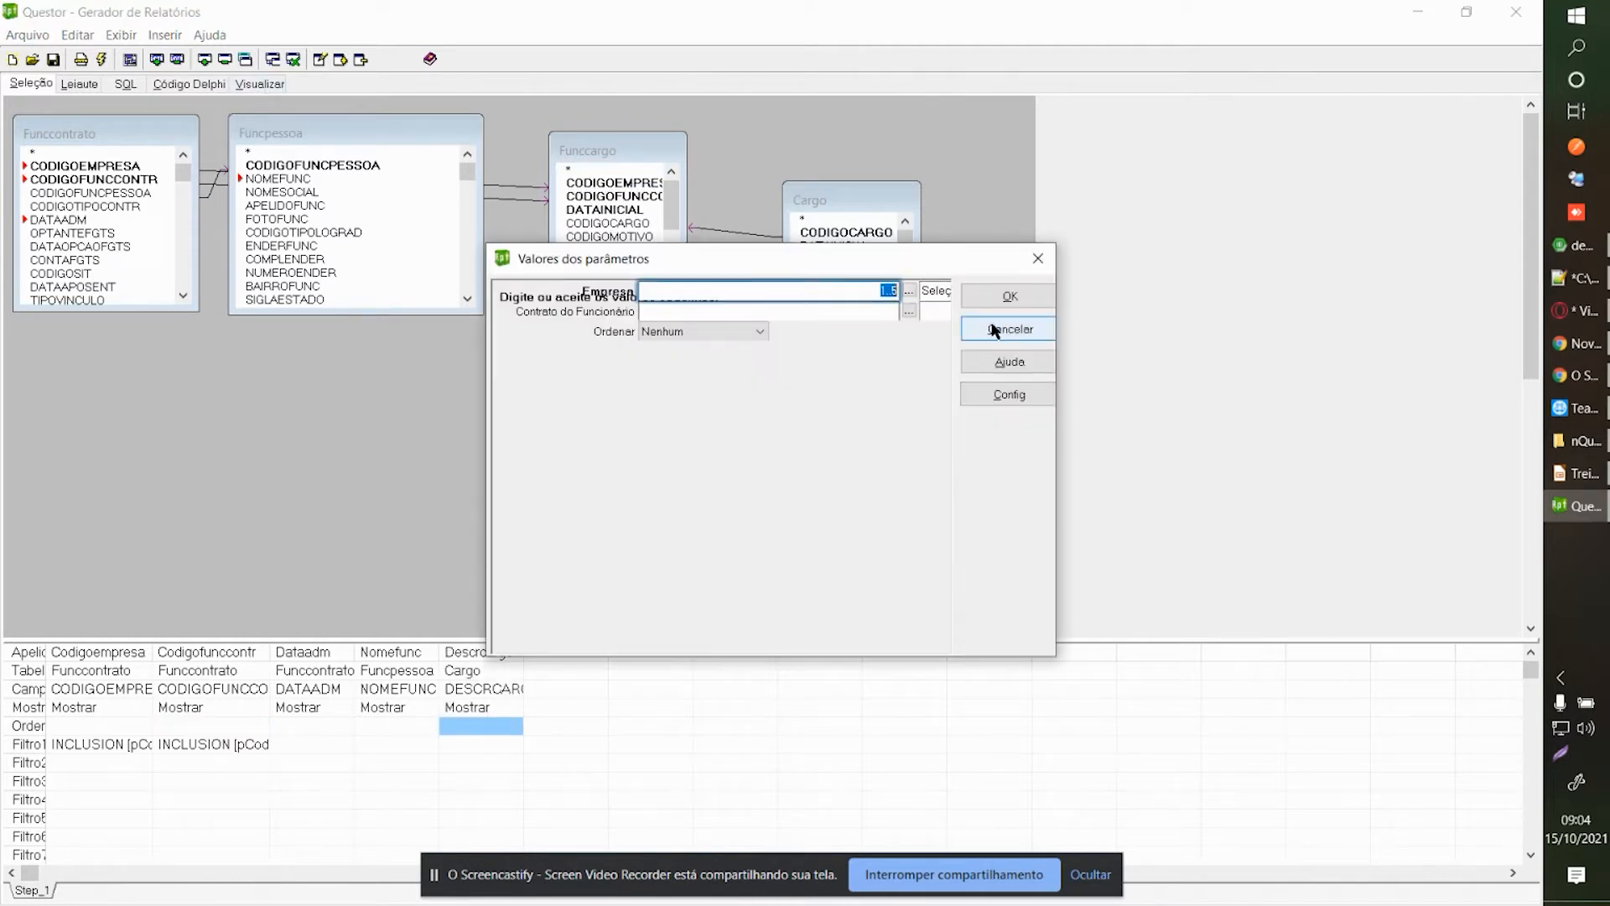
# Run the query and inspect the duplicated contract's job description in the grid view.
pyautogui.click(993, 294)
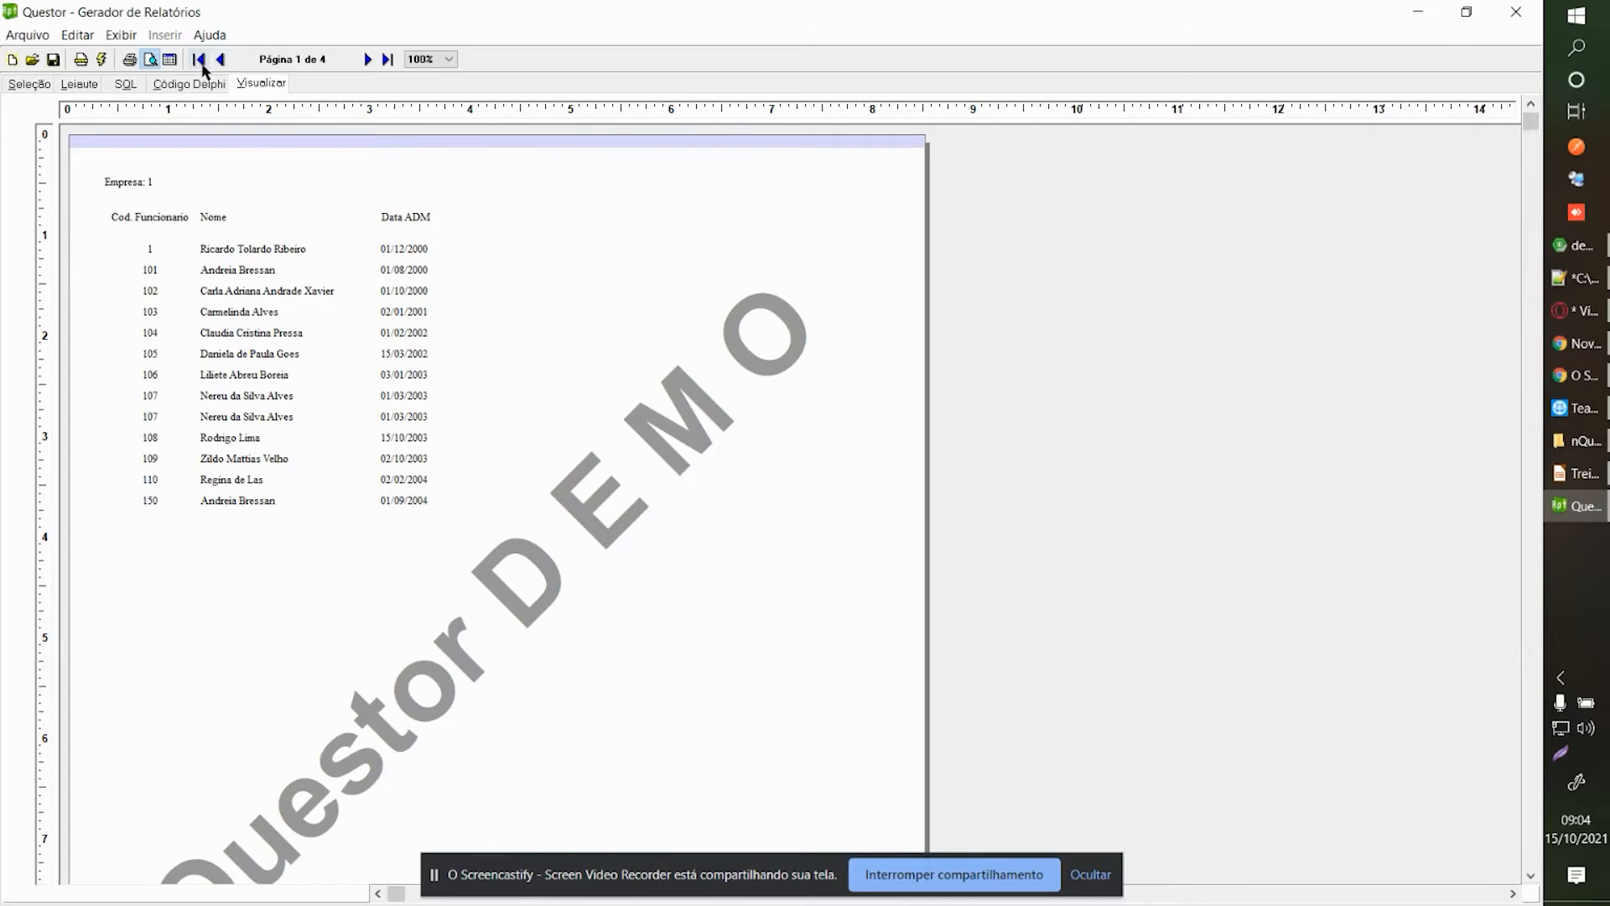
pyautogui.click(170, 62)
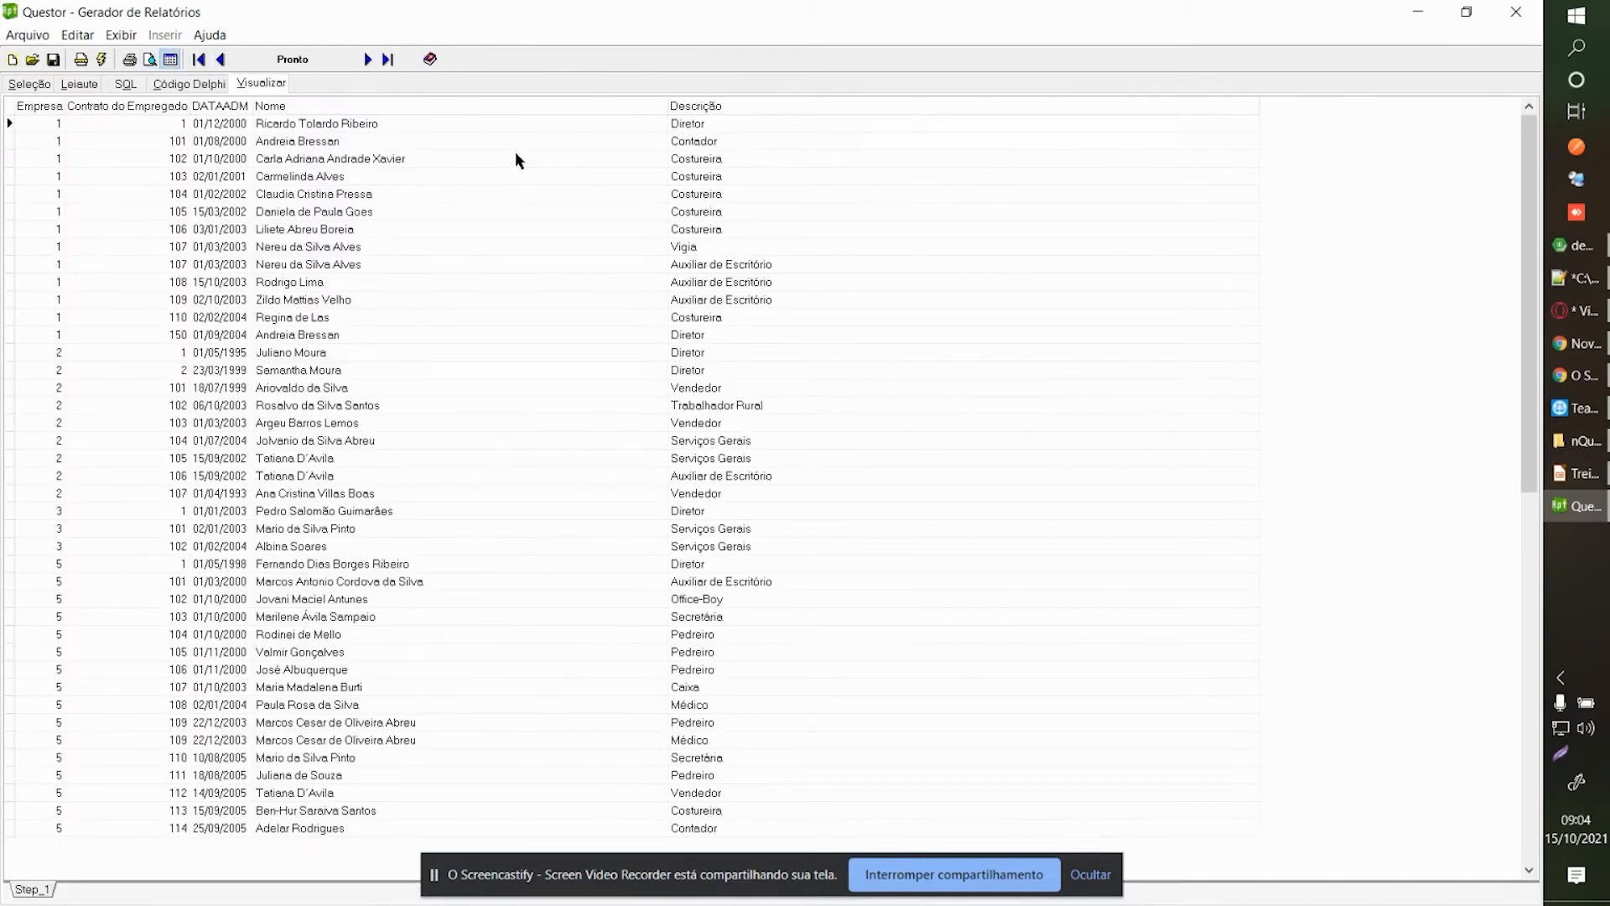
pyautogui.click(375, 257)
pyautogui.press('Left')
pyautogui.press('Left')
pyautogui.press('Right')
pyautogui.press('Left')
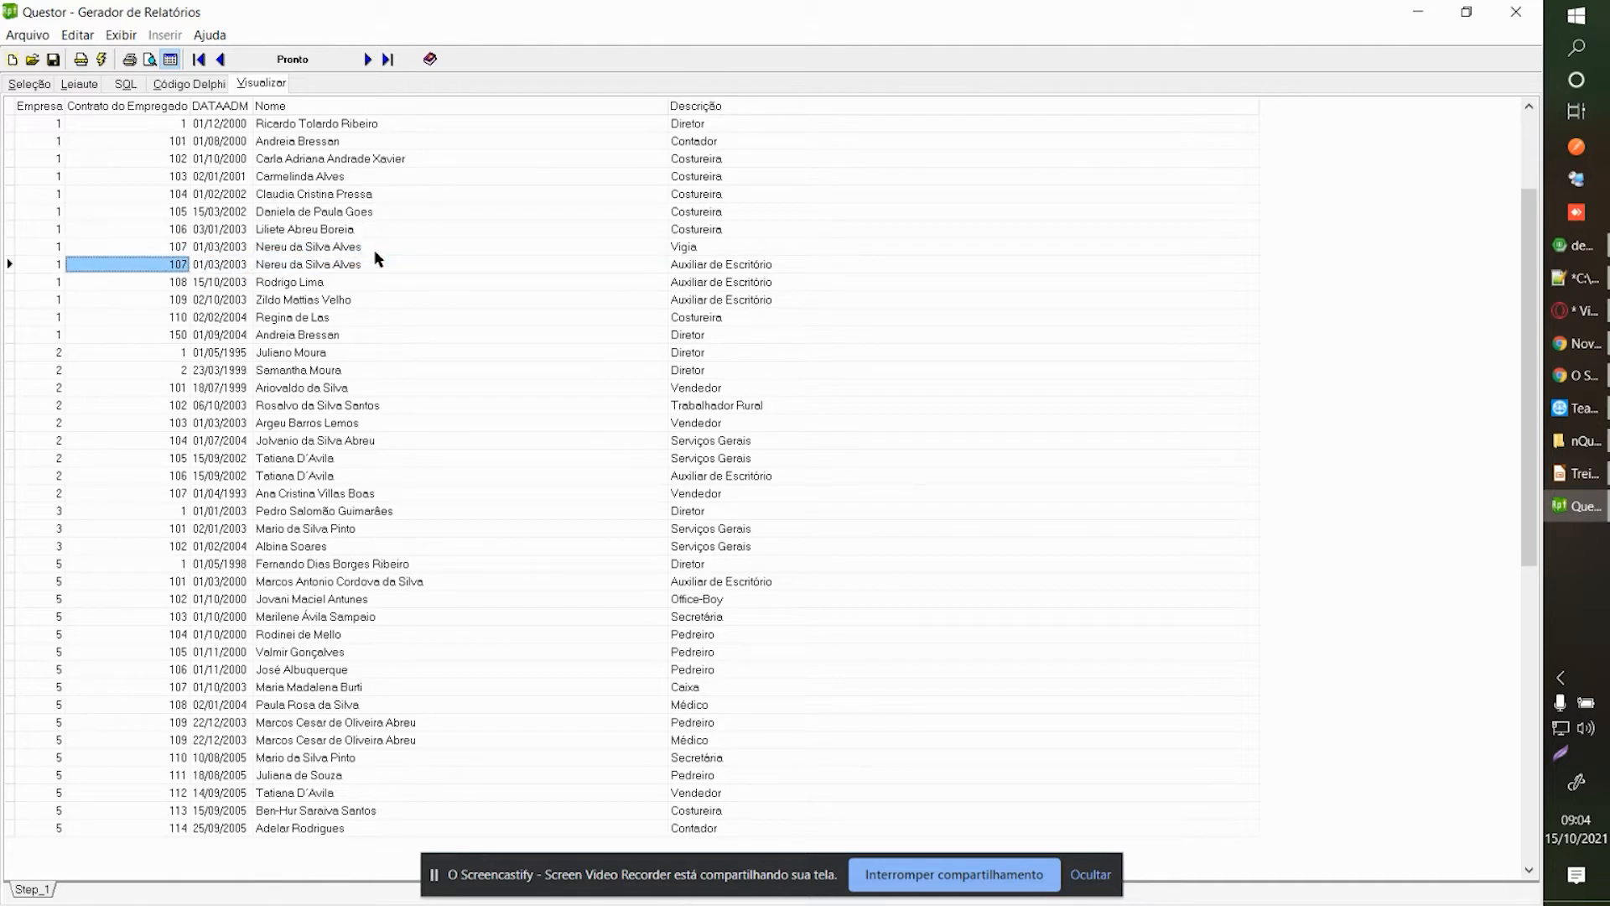
pyautogui.press('Right')
pyautogui.press('Right')
pyautogui.press('Right')
# Compare the two duplicated employee rows, then return to the query design.
pyautogui.press('Up')
pyautogui.press('Down')
pyautogui.press('Up')
pyautogui.press('Down')
pyautogui.press('Up')
pyautogui.press('Down')
pyautogui.press('Down')
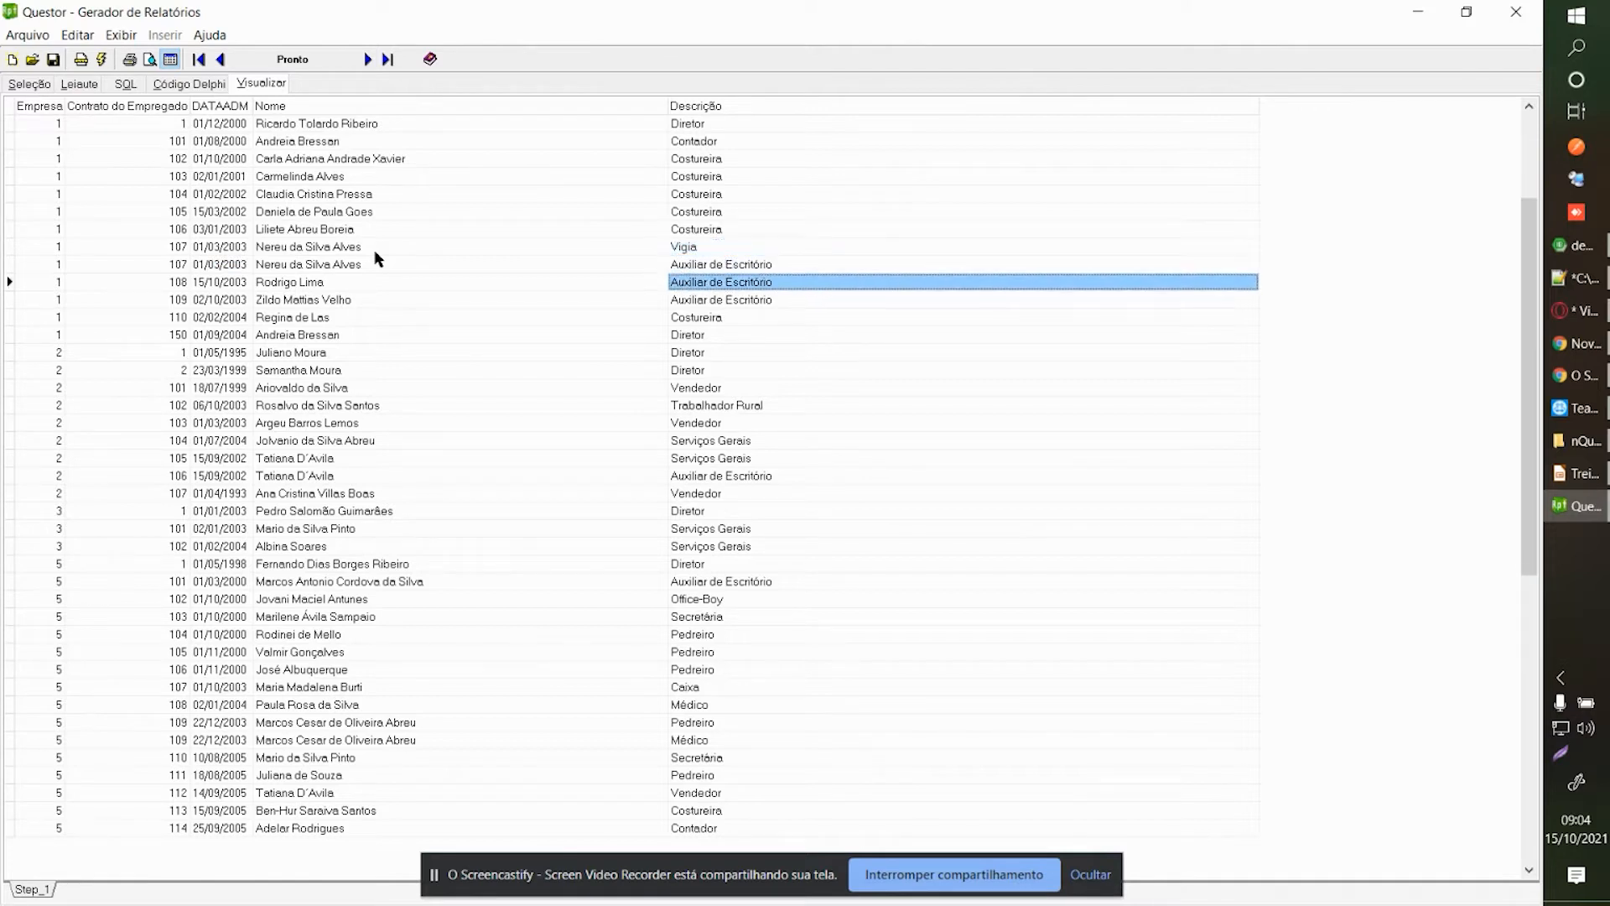
pyautogui.click(34, 86)
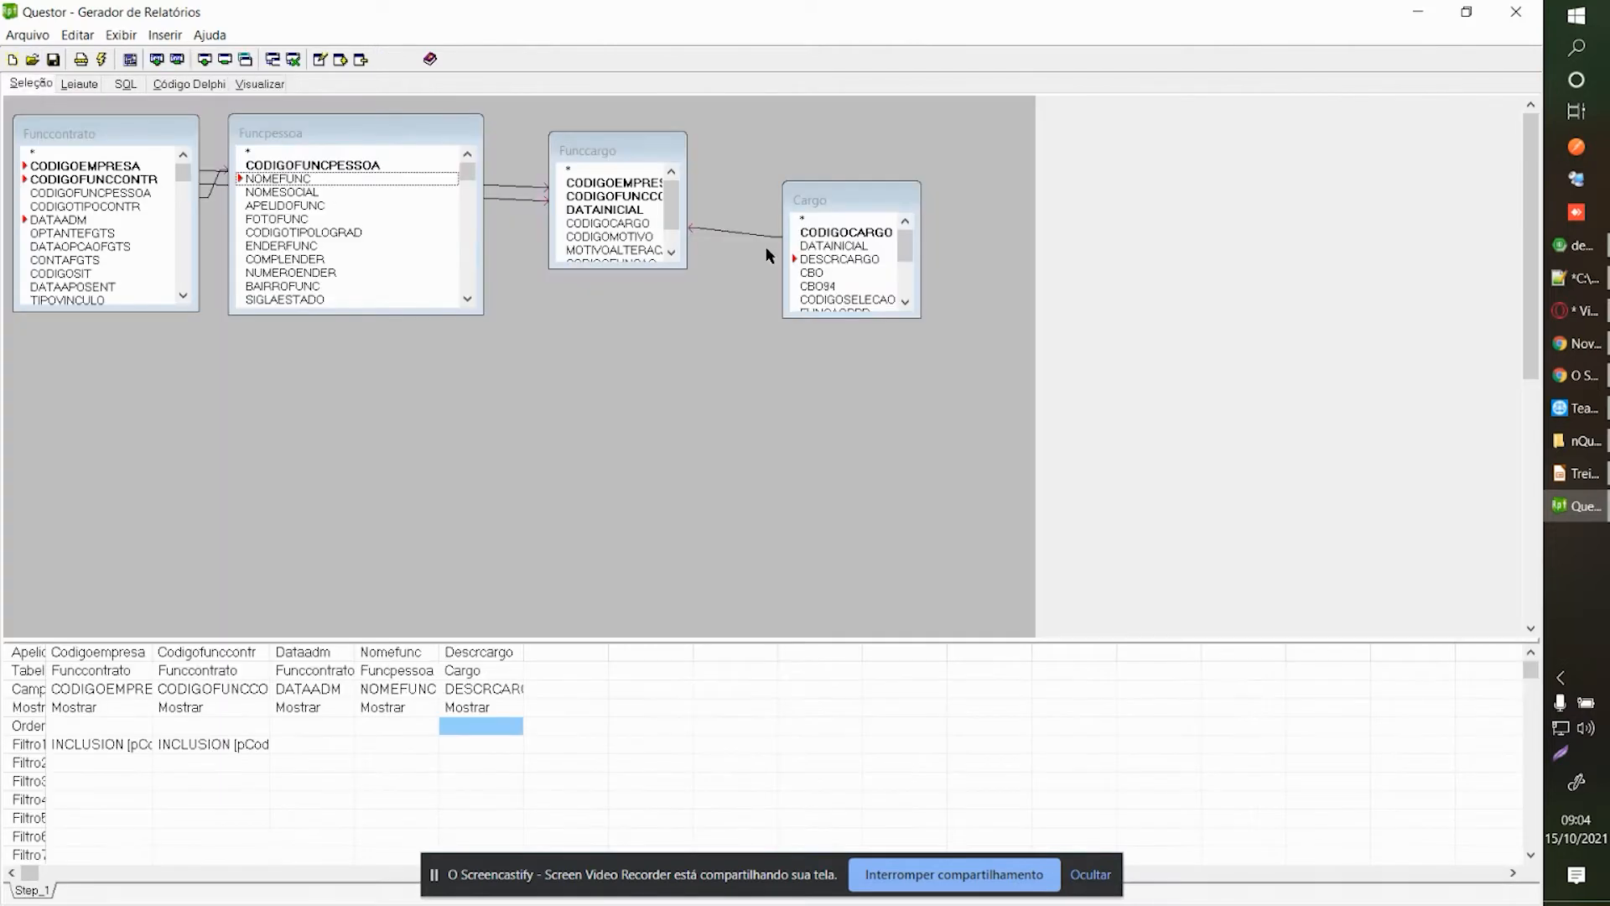
# Add Funccargo's DATAINICIAL before Descrcargo and run the report in grid view.
pyautogui.doubleClick(635, 216)
pyautogui.moveTo(579, 658); pyautogui.dragTo(476, 658)
pyautogui.click(260, 84)
pyautogui.click(1005, 289)
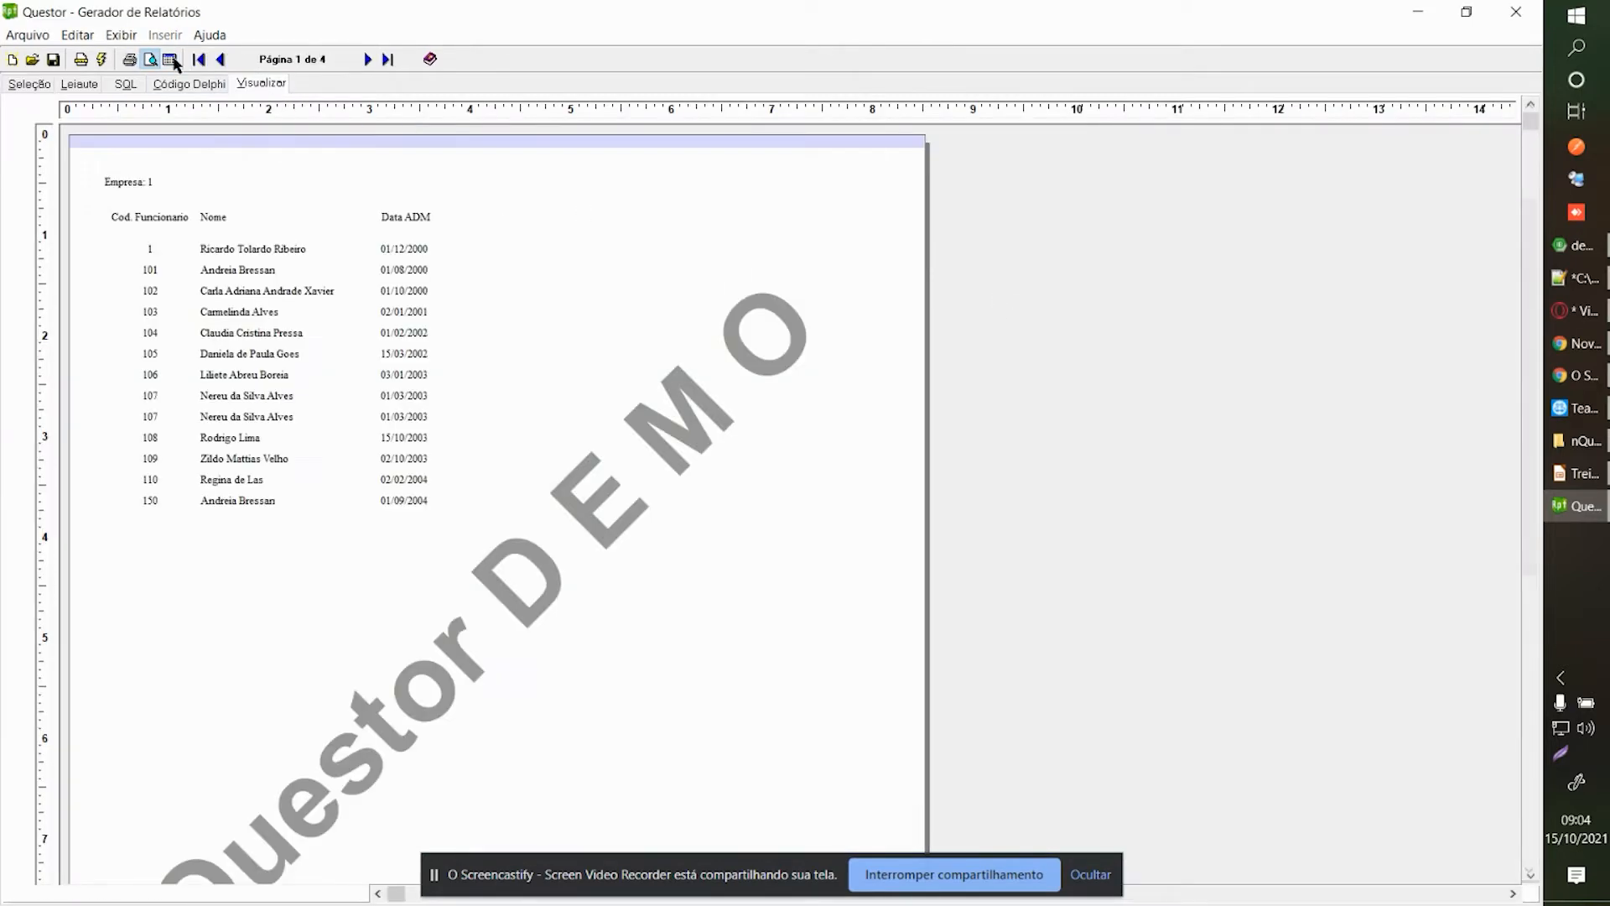
pyautogui.click(170, 58)
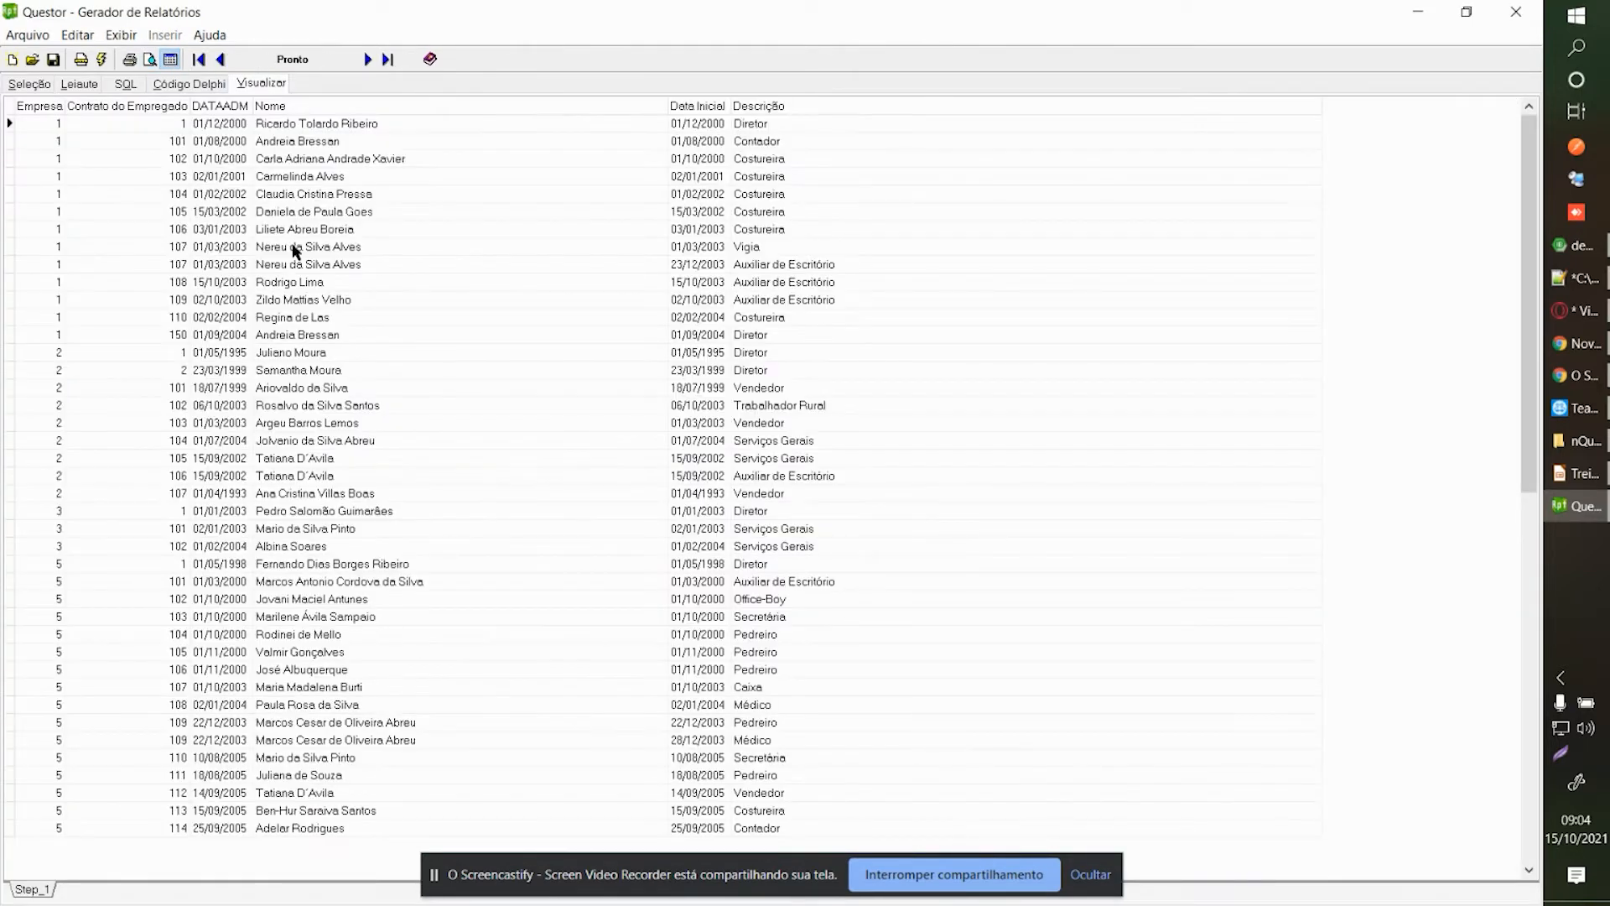
# Compare the start dates of the duplicated rows, then return to the query design.
pyautogui.click(449, 246)
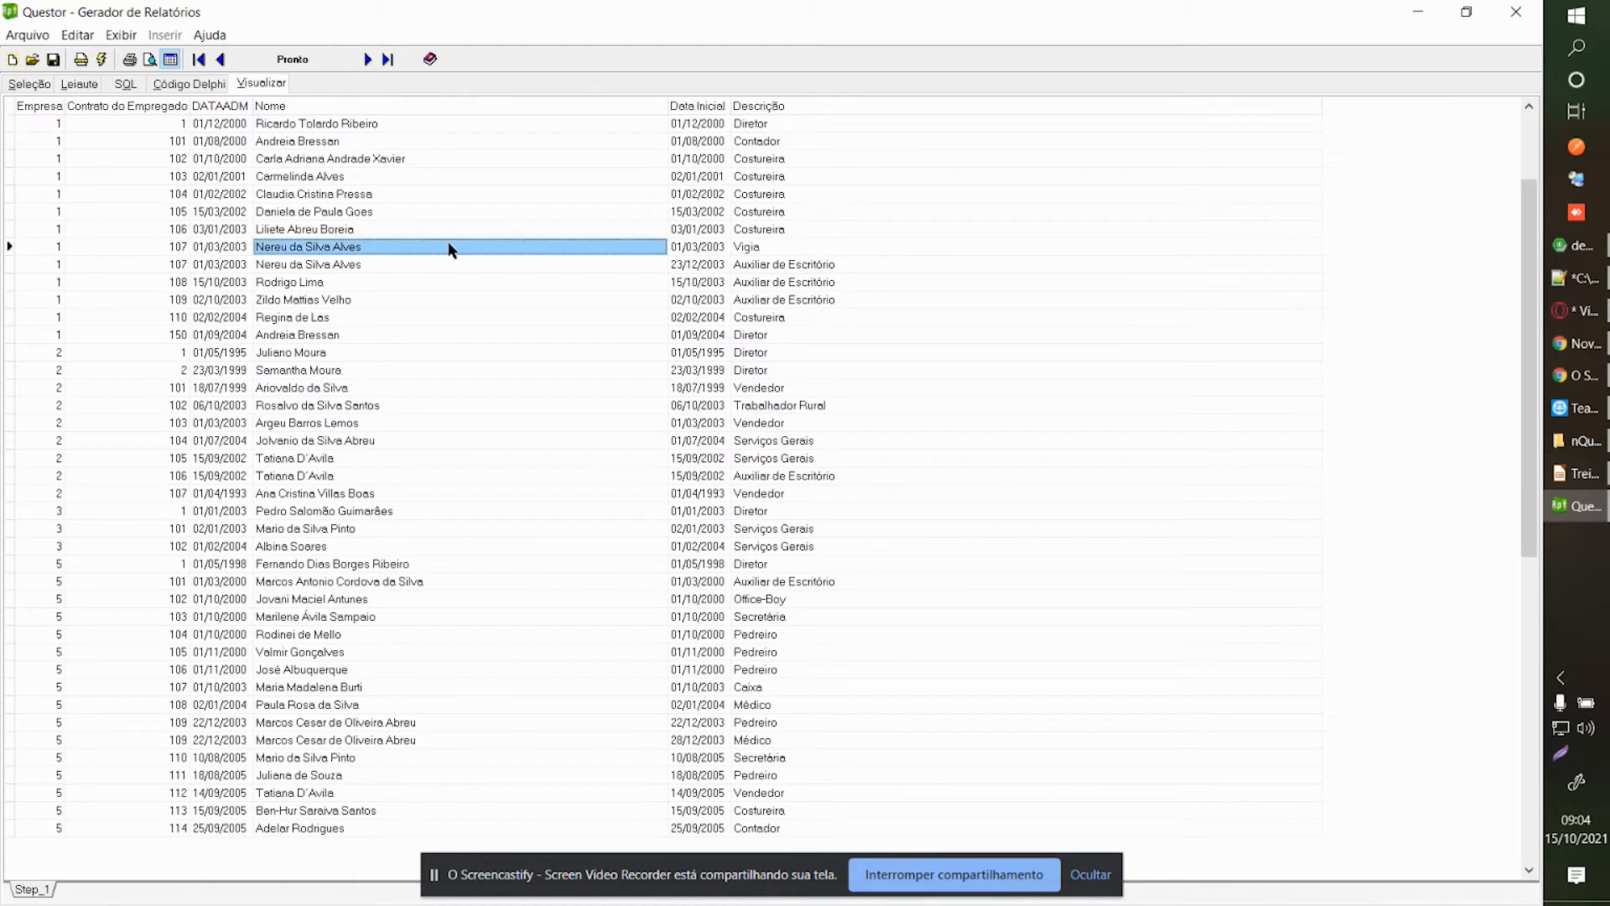
pyautogui.press('Down')
pyautogui.press('Right')
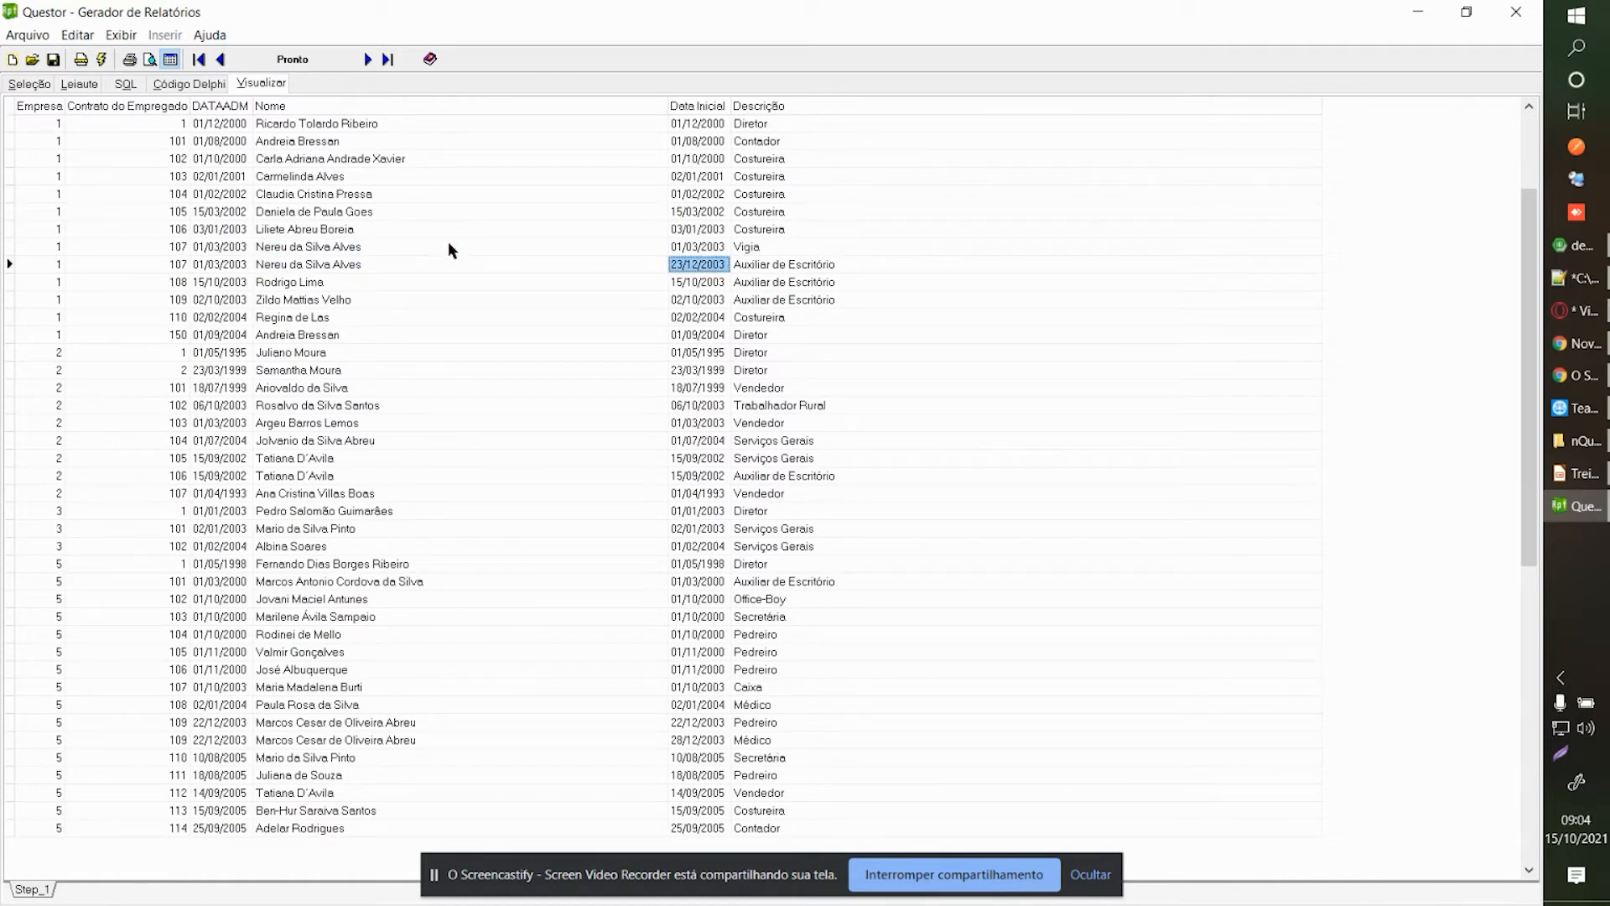
pyautogui.press('Up')
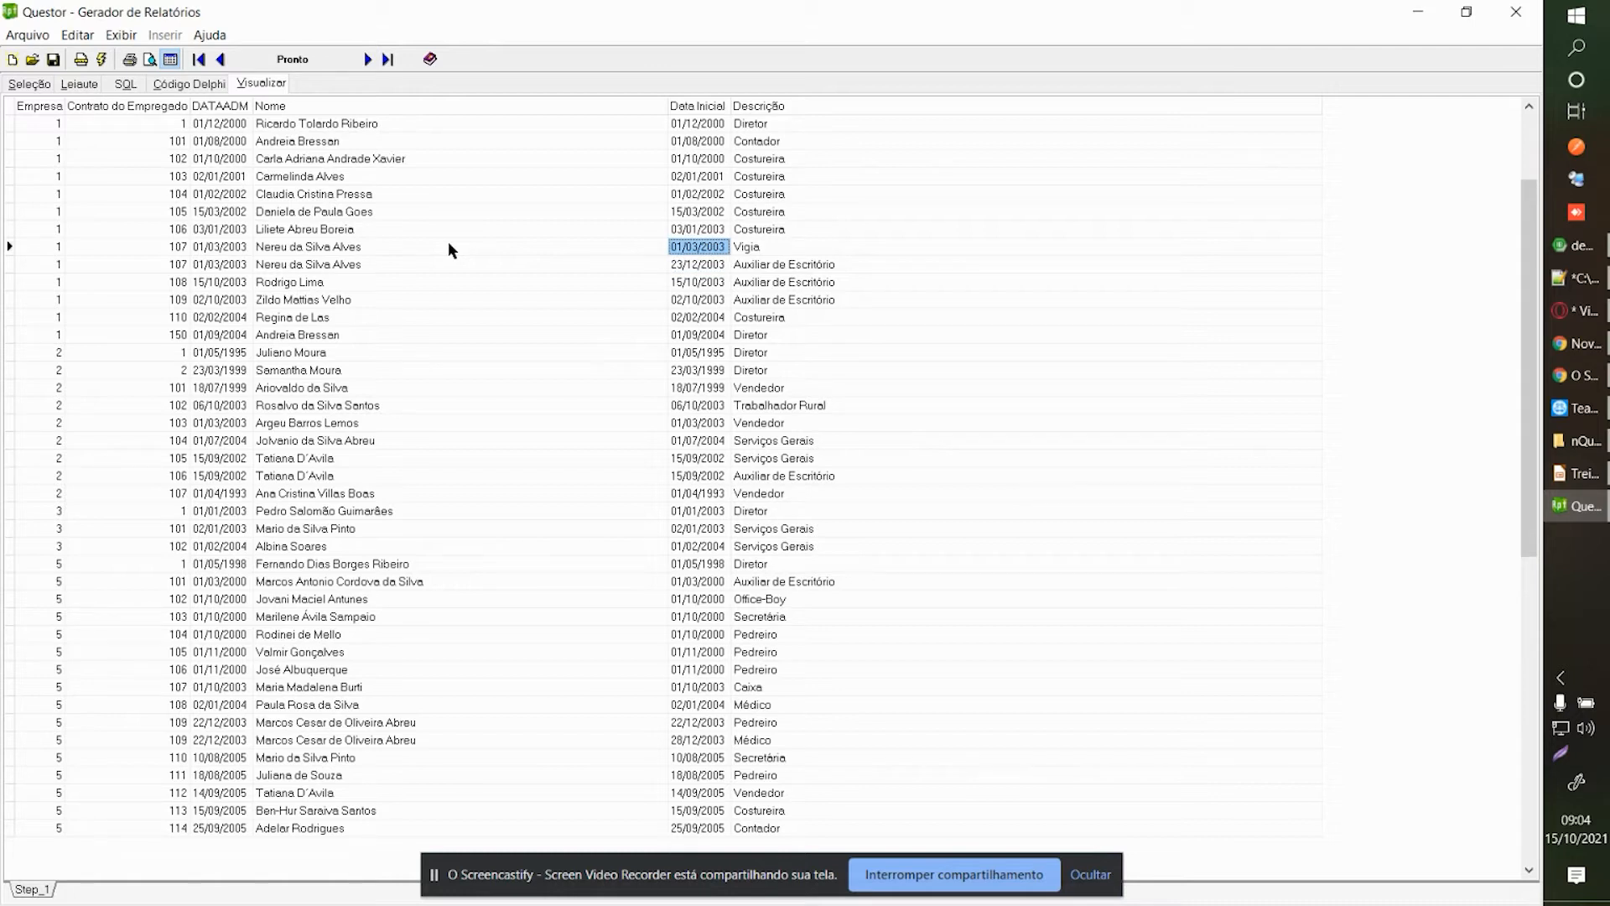
pyautogui.press('Down')
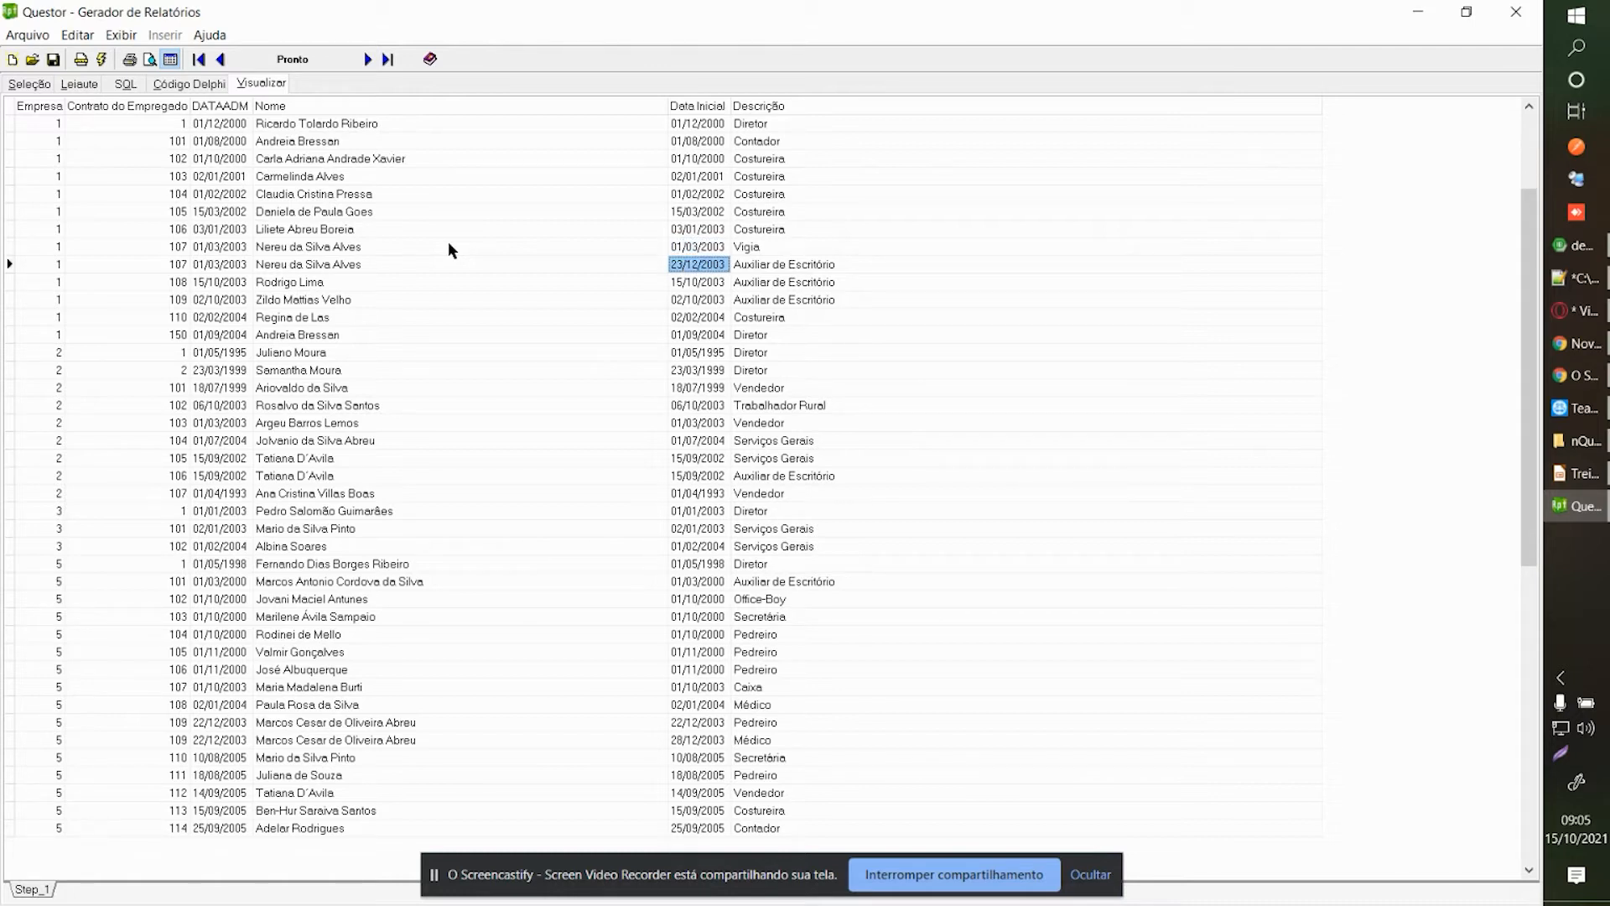
pyautogui.press('Up')
pyautogui.press('Down')
pyautogui.press('Up')
pyautogui.press('Down')
pyautogui.press('Up')
pyautogui.press('Down')
pyautogui.press('Up')
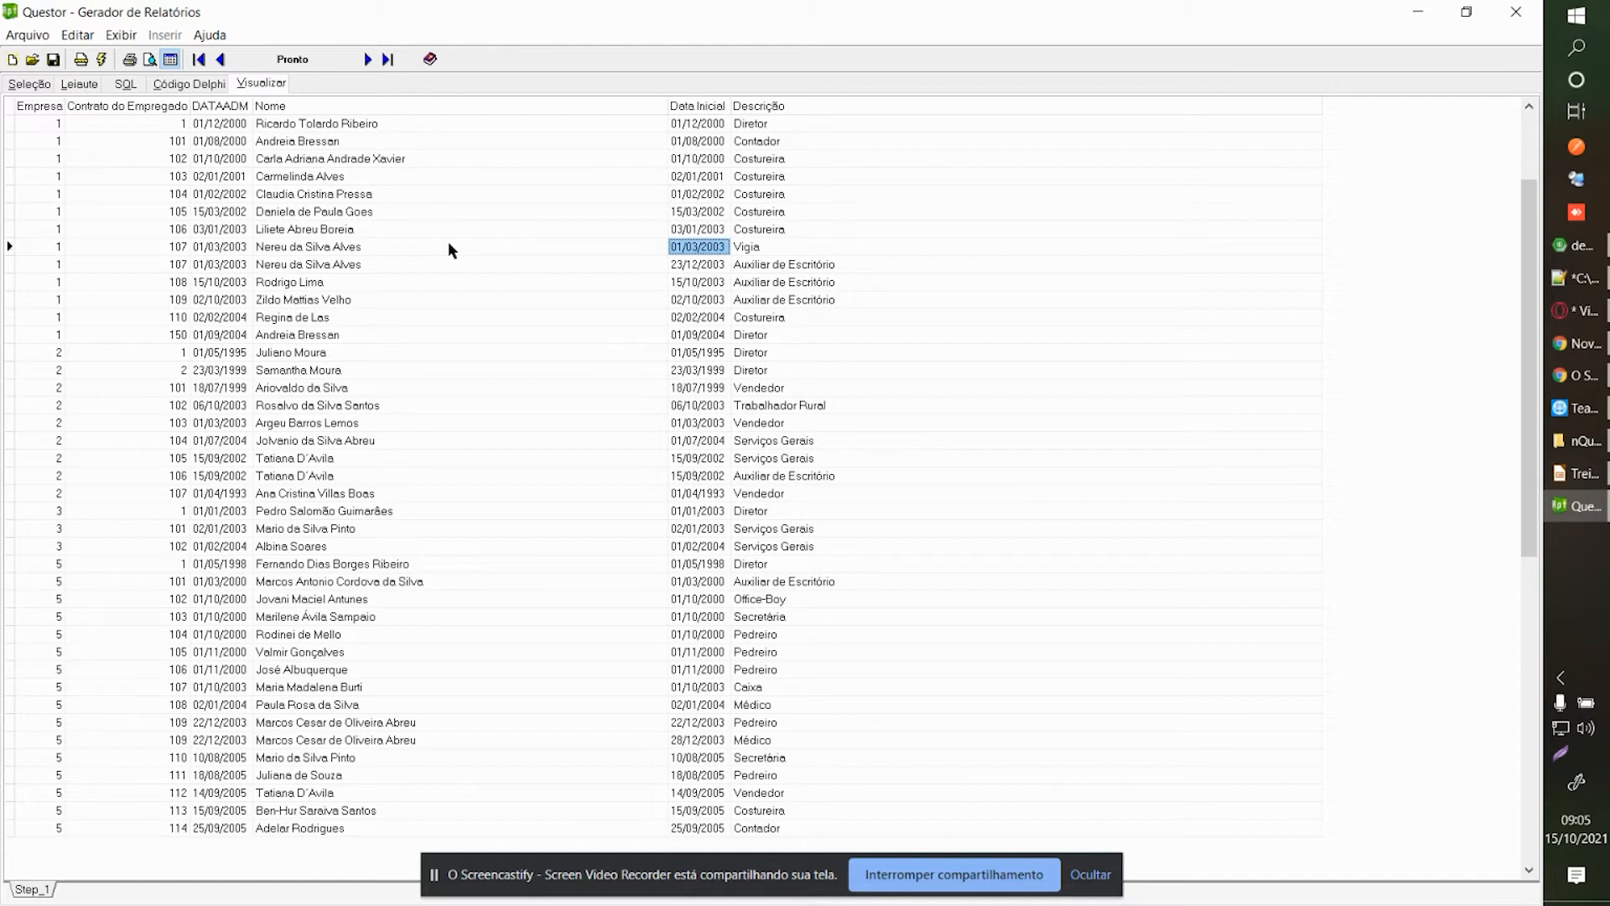
pyautogui.click(149, 58)
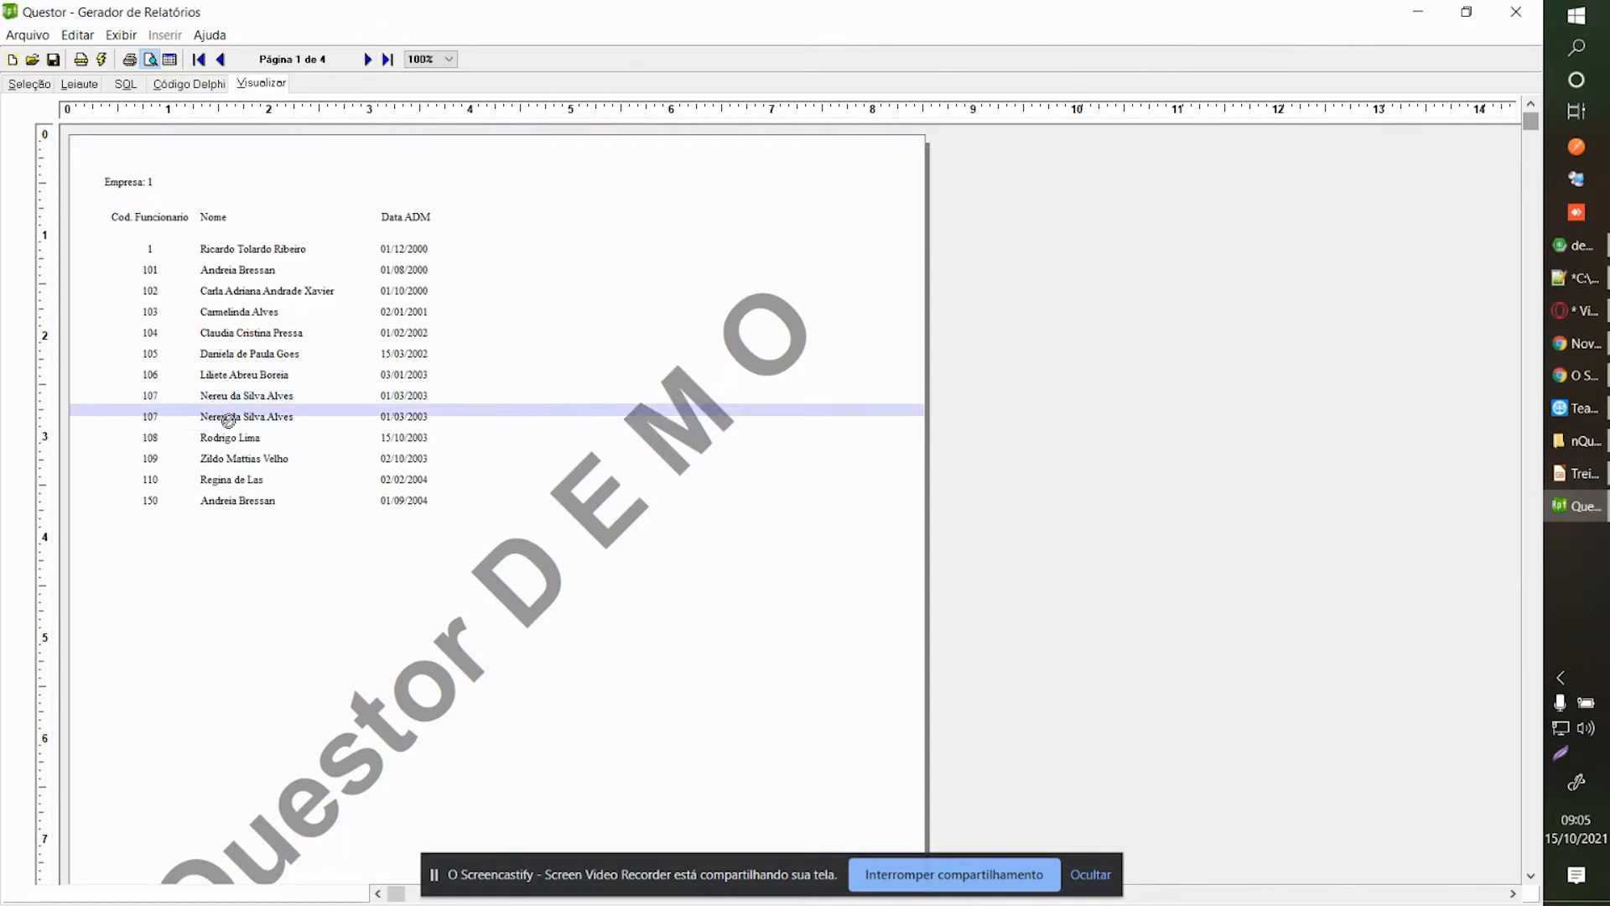
pyautogui.click(40, 84)
# Rerun the report filtered to company 1 and contract 107.
pyautogui.click(253, 85)
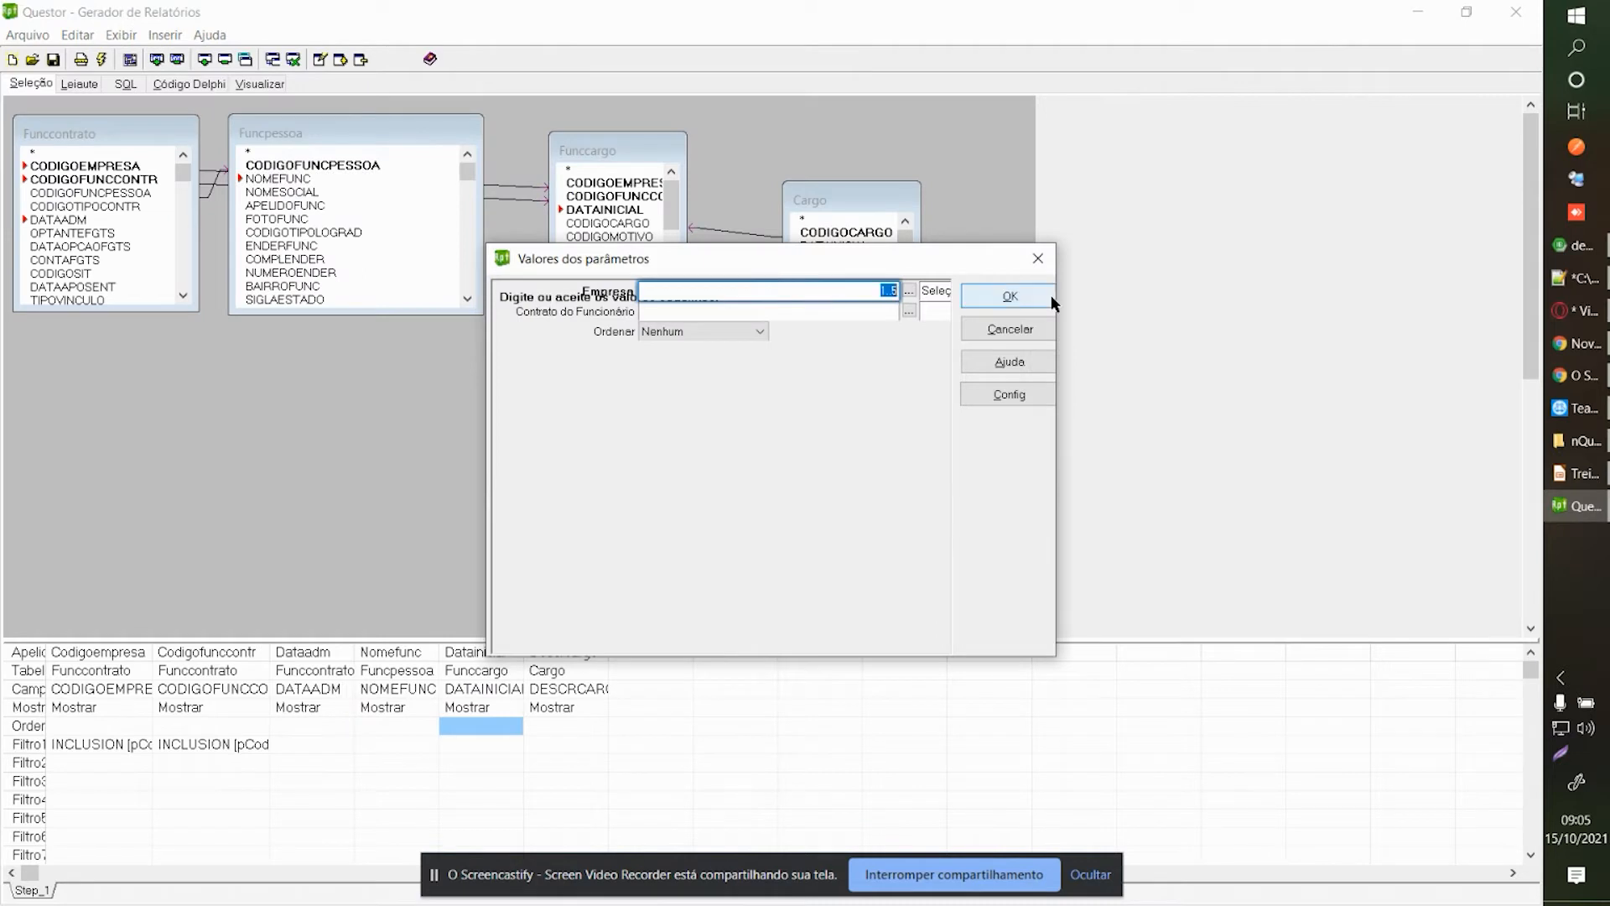
pyautogui.write('1')
pyautogui.press('Tab')
pyautogui.write('107')
pyautogui.press('Tab')
pyautogui.press('Tab')
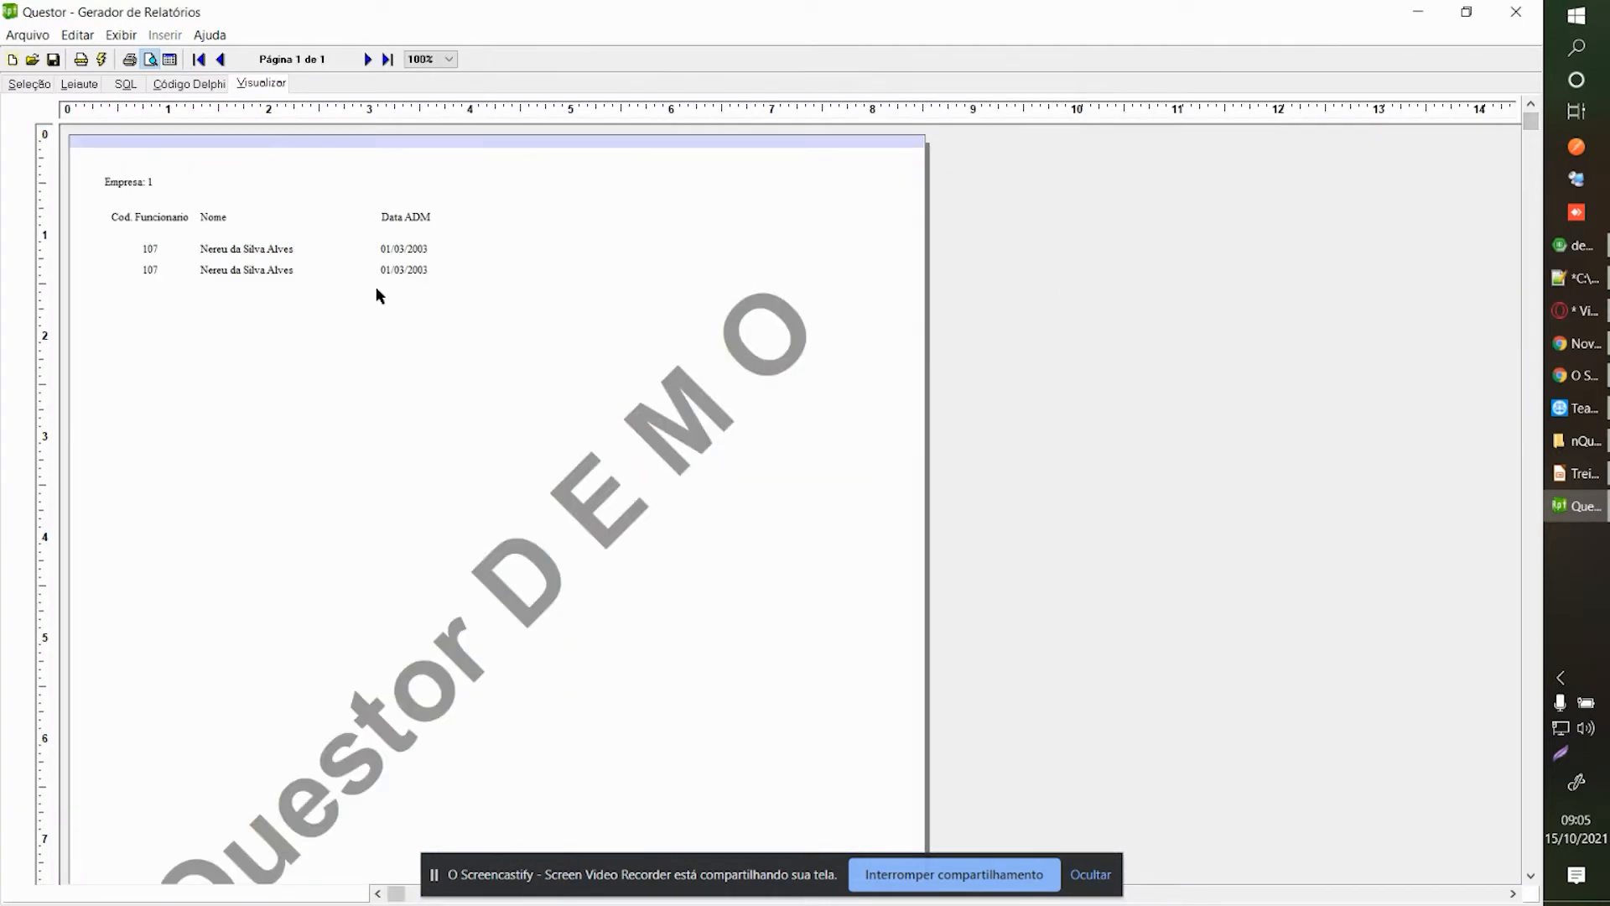
pyautogui.click(95, 87)
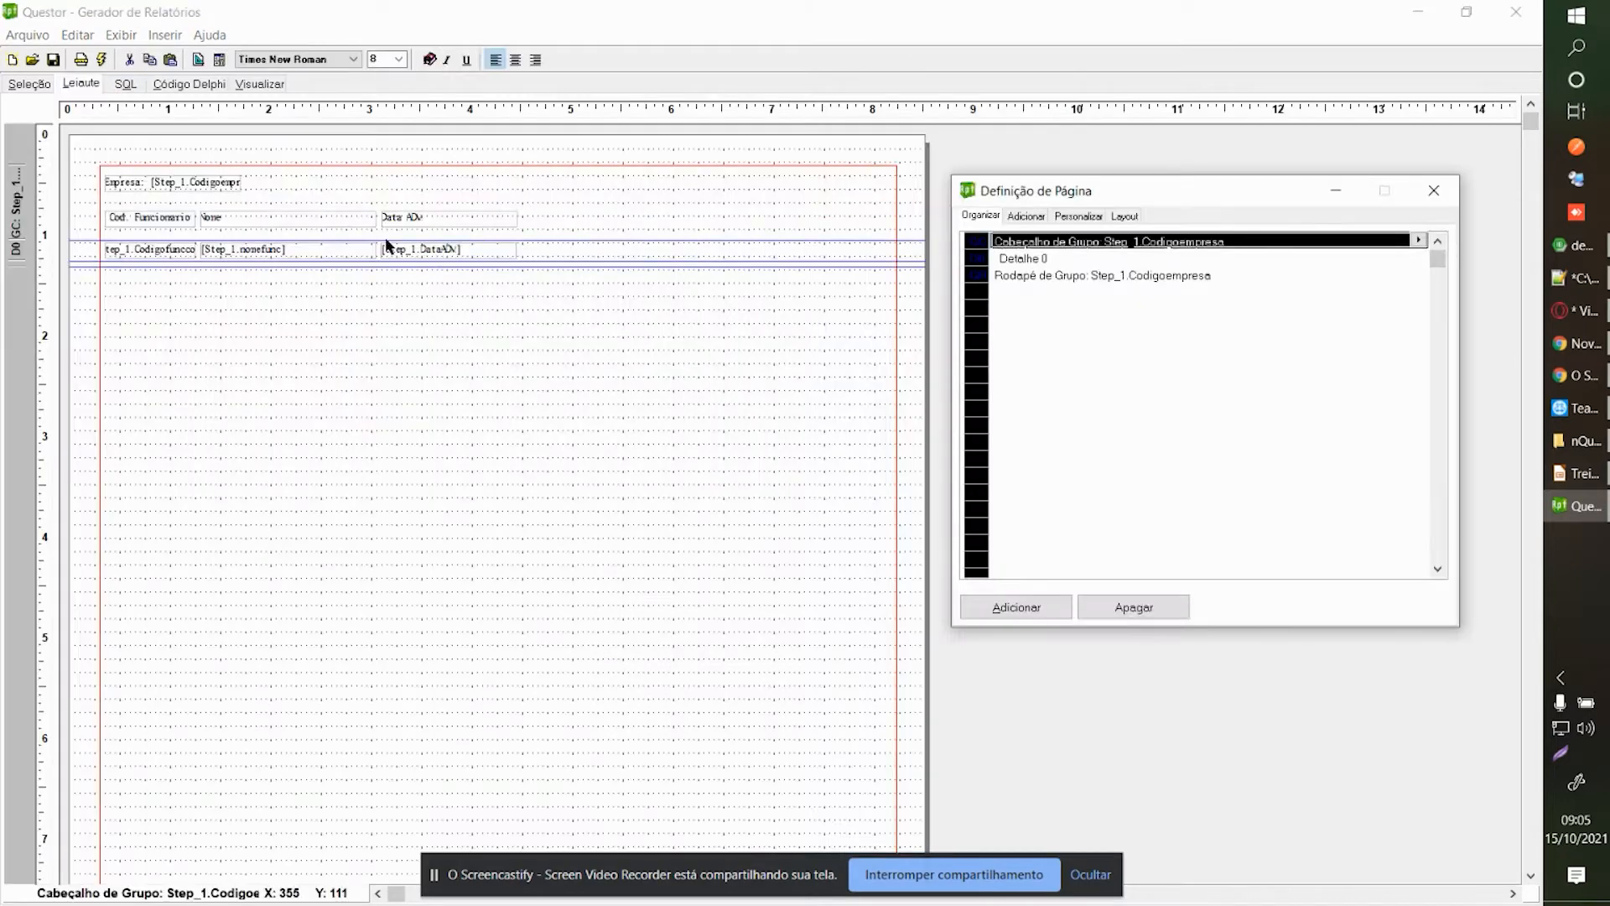
# Align the Data ADM heading and place a new label beside it.
pyautogui.click(447, 228)
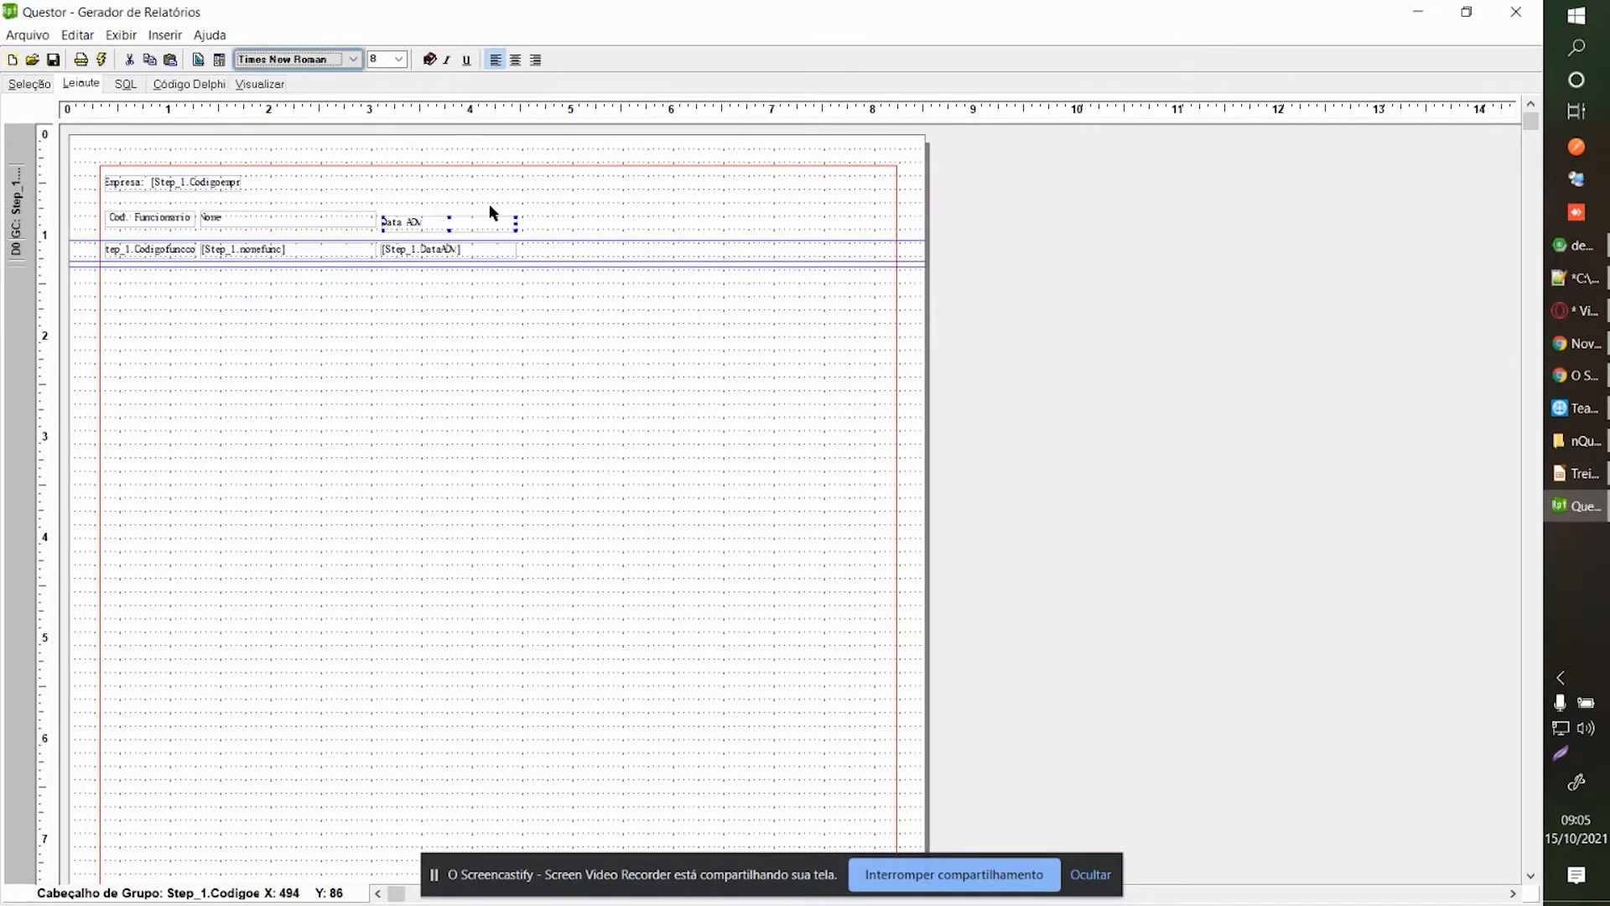
pyautogui.hotkey('ctrl', 'Up')
pyautogui.hotkey('ctrl', 'Up')
pyautogui.hotkey('ctrl', 'Up')
pyautogui.hotkey('ctrl', 'Up')
pyautogui.hotkey('ctrl', 'Up')
pyautogui.hotkey('ctrl', 'Up')
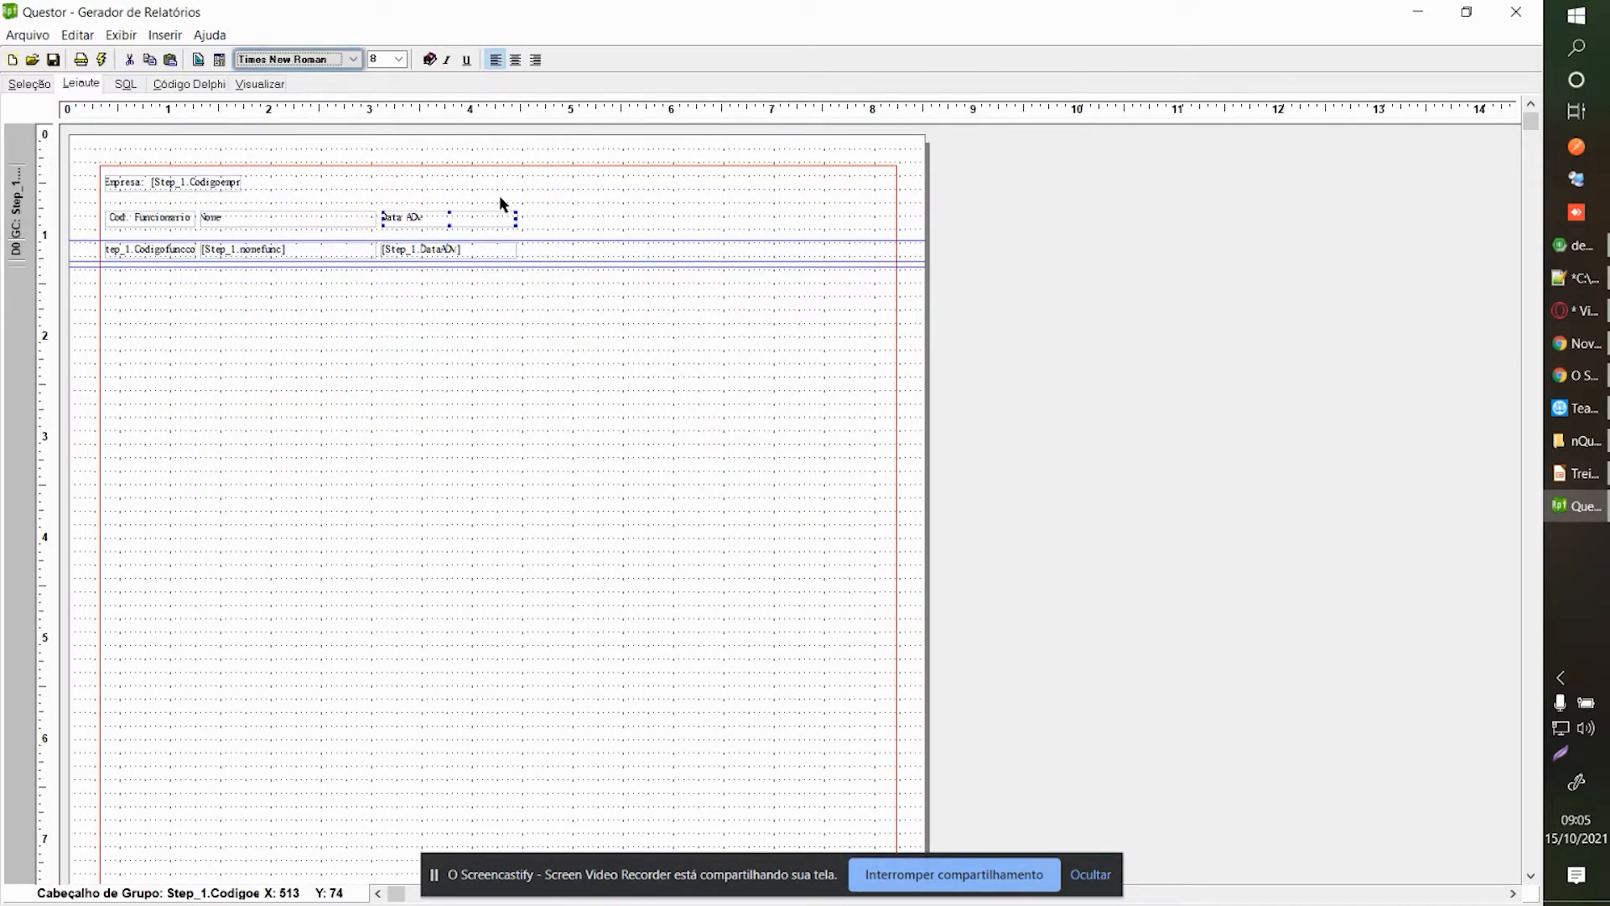
pyautogui.rightClick(499, 195)
pyautogui.click(610, 241)
pyautogui.click(973, 273)
pyautogui.click(544, 220)
pyautogui.moveTo(544, 223); pyautogui.dragTo(540, 220)
# Set the new heading label's caption to 'Cargo'.
pyautogui.rightClick(539, 221)
pyautogui.click(550, 289)
pyautogui.moveTo(1125, 298); pyautogui.dragTo(833, 267)
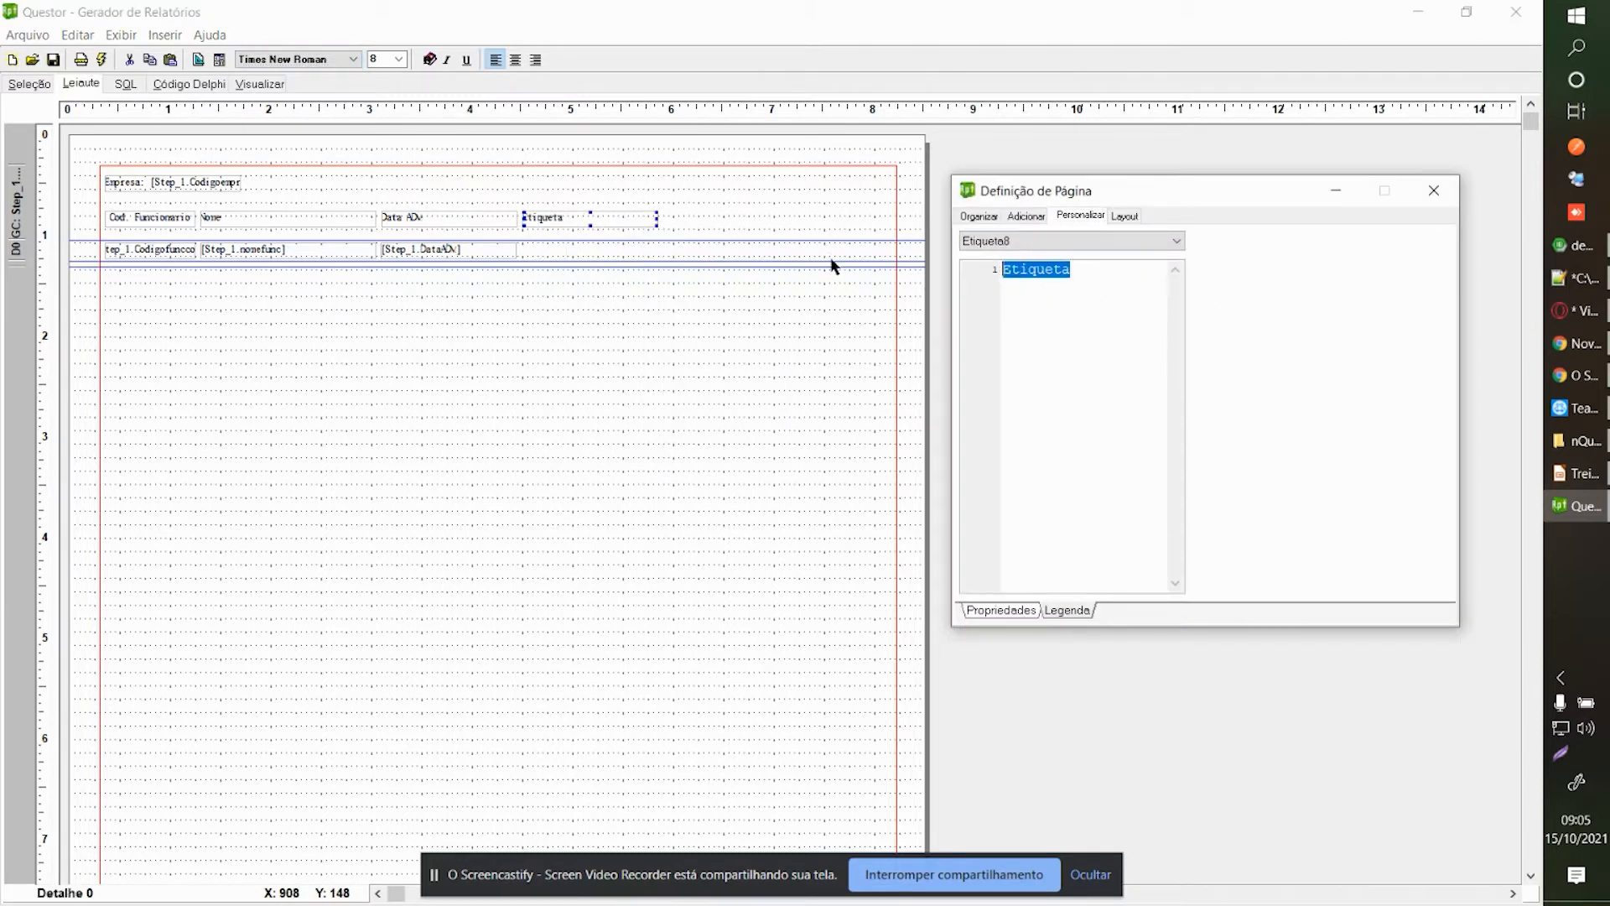
pyautogui.press('BackSpace')
pyautogui.write('Cargo')
pyautogui.click(1430, 192)
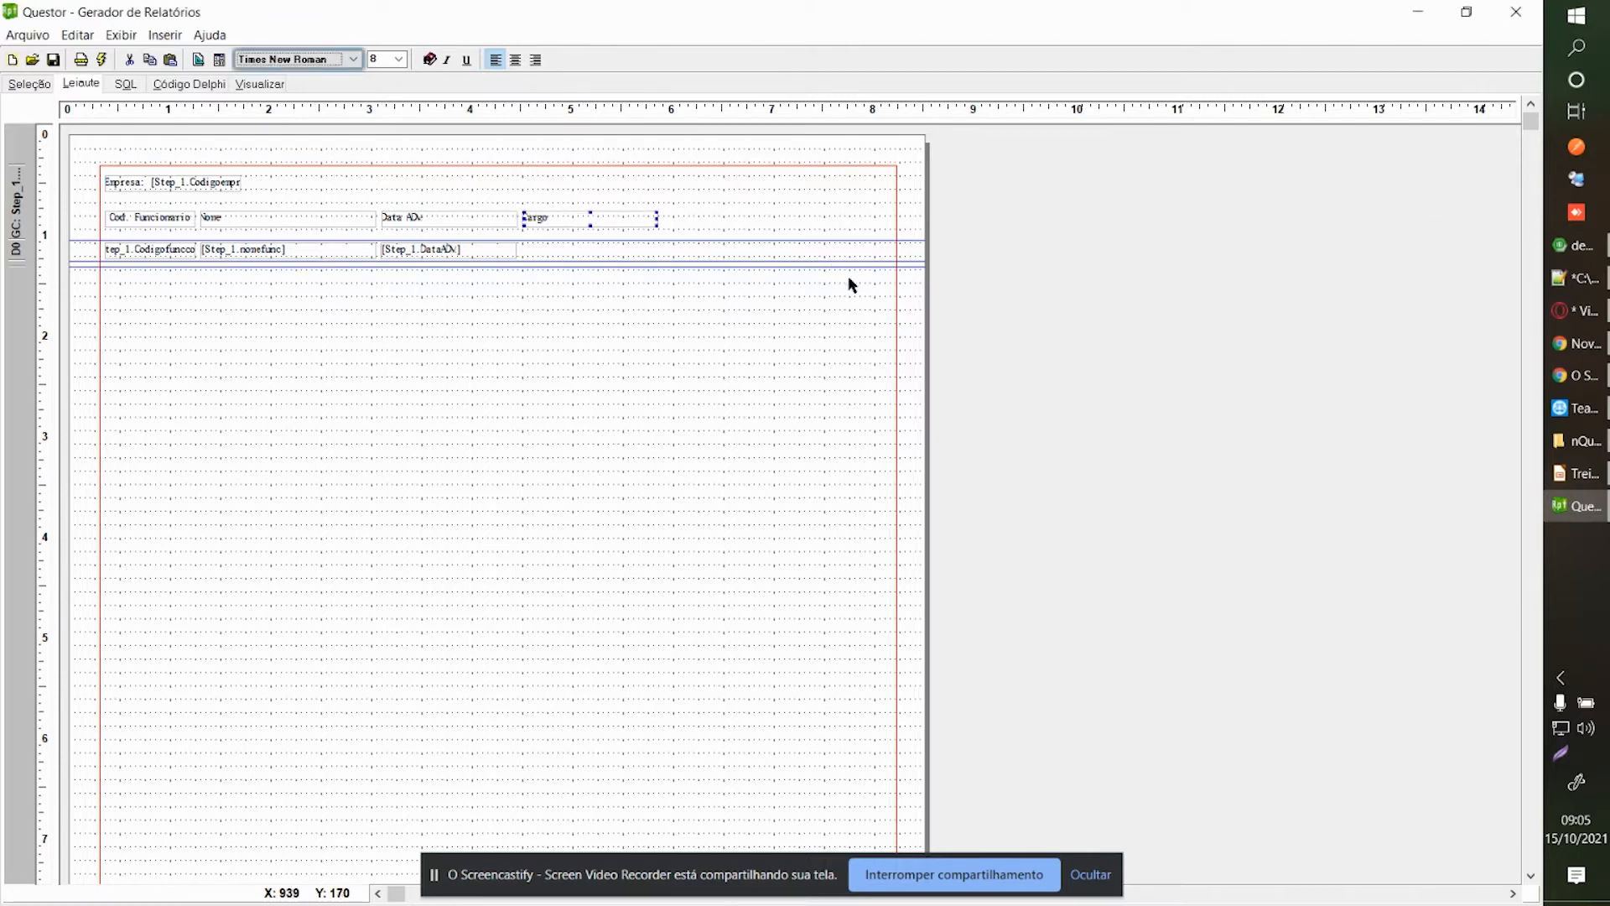
# Add a label in the detail row aligned under the Cargo heading.
pyautogui.rightClick(567, 267)
pyautogui.click(600, 294)
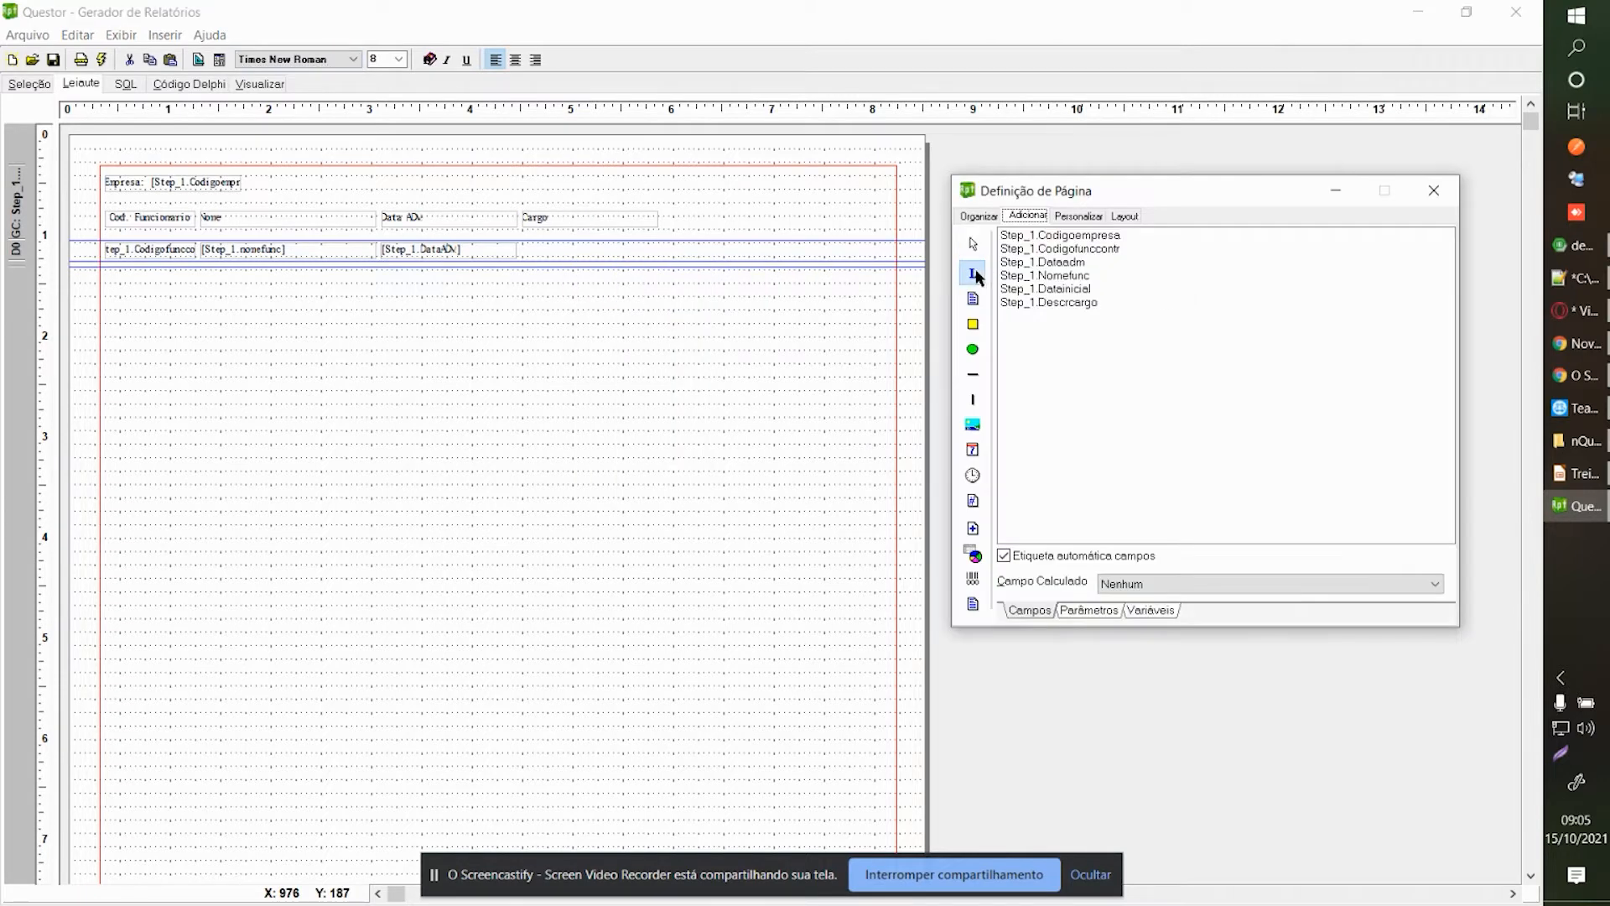
pyautogui.click(528, 250)
pyautogui.hotkey('ctrl', 'Left')
pyautogui.hotkey('ctrl', 'Left')
pyautogui.hotkey('ctrl', 'Left')
pyautogui.hotkey('ctrl', 'Left')
pyautogui.hotkey('ctrl', 'Up')
pyautogui.hotkey('ctrl', 'Up')
pyautogui.hotkey('ctrl', 'Left')
pyautogui.hotkey('ctrl', 'Left')
pyautogui.hotkey('ctrl', 'Left')
pyautogui.hotkey('ctrl', 'Left')
pyautogui.hotkey('ctrl', 'Left')
pyautogui.hotkey('ctrl', 'Left')
pyautogui.hotkey('ctrl', 'Right')
pyautogui.hotkey('ctrl', 'Right')
pyautogui.hotkey('ctrl', 'Right')
pyautogui.hotkey('ctrl', 'Right')
# Set the detail label to [Step_1.DescrCargo] and preview the report.
pyautogui.rightClick(580, 255)
pyautogui.click(620, 329)
pyautogui.press('BackSpace')
pyautogui.write('[Step')
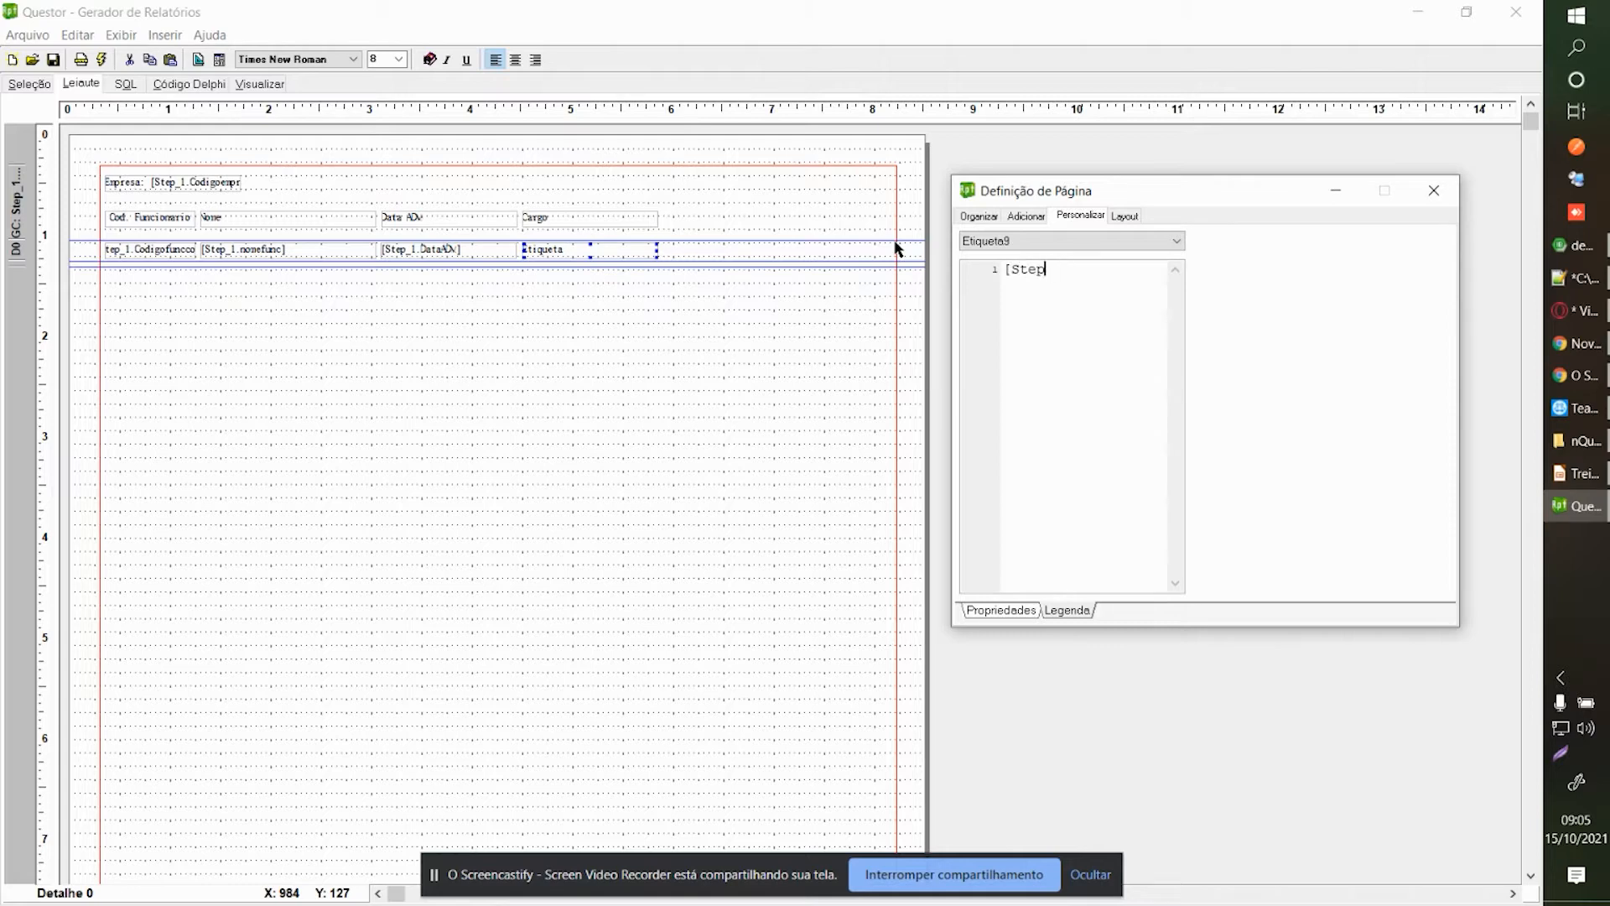
pyautogui.write('_1.DescrCargo')
pyautogui.click(1434, 191)
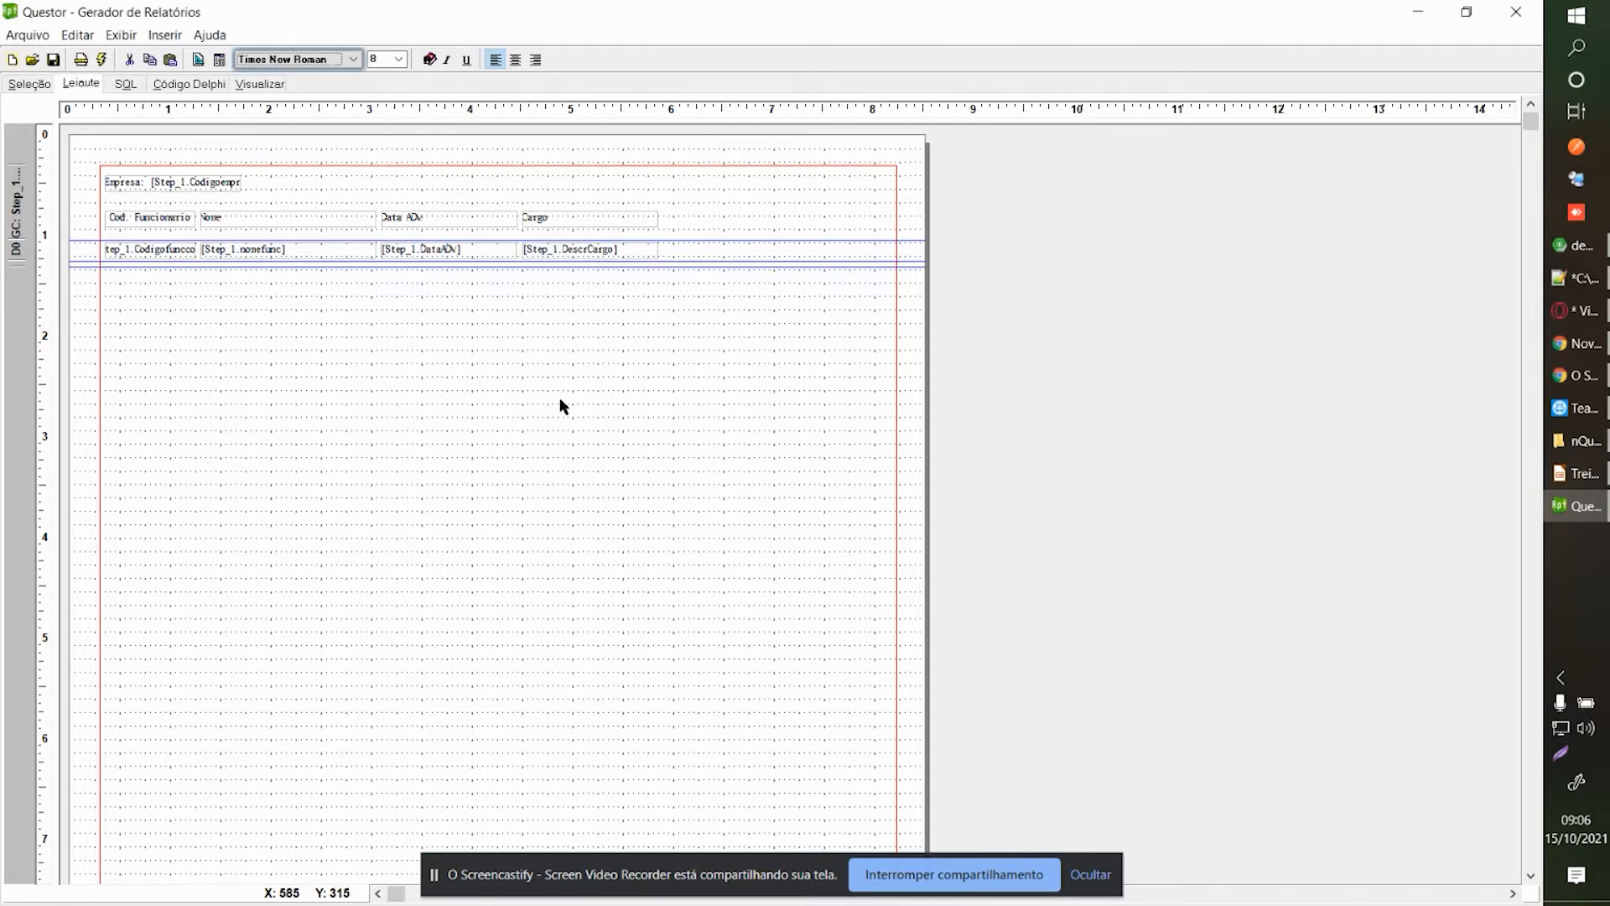
pyautogui.click(269, 85)
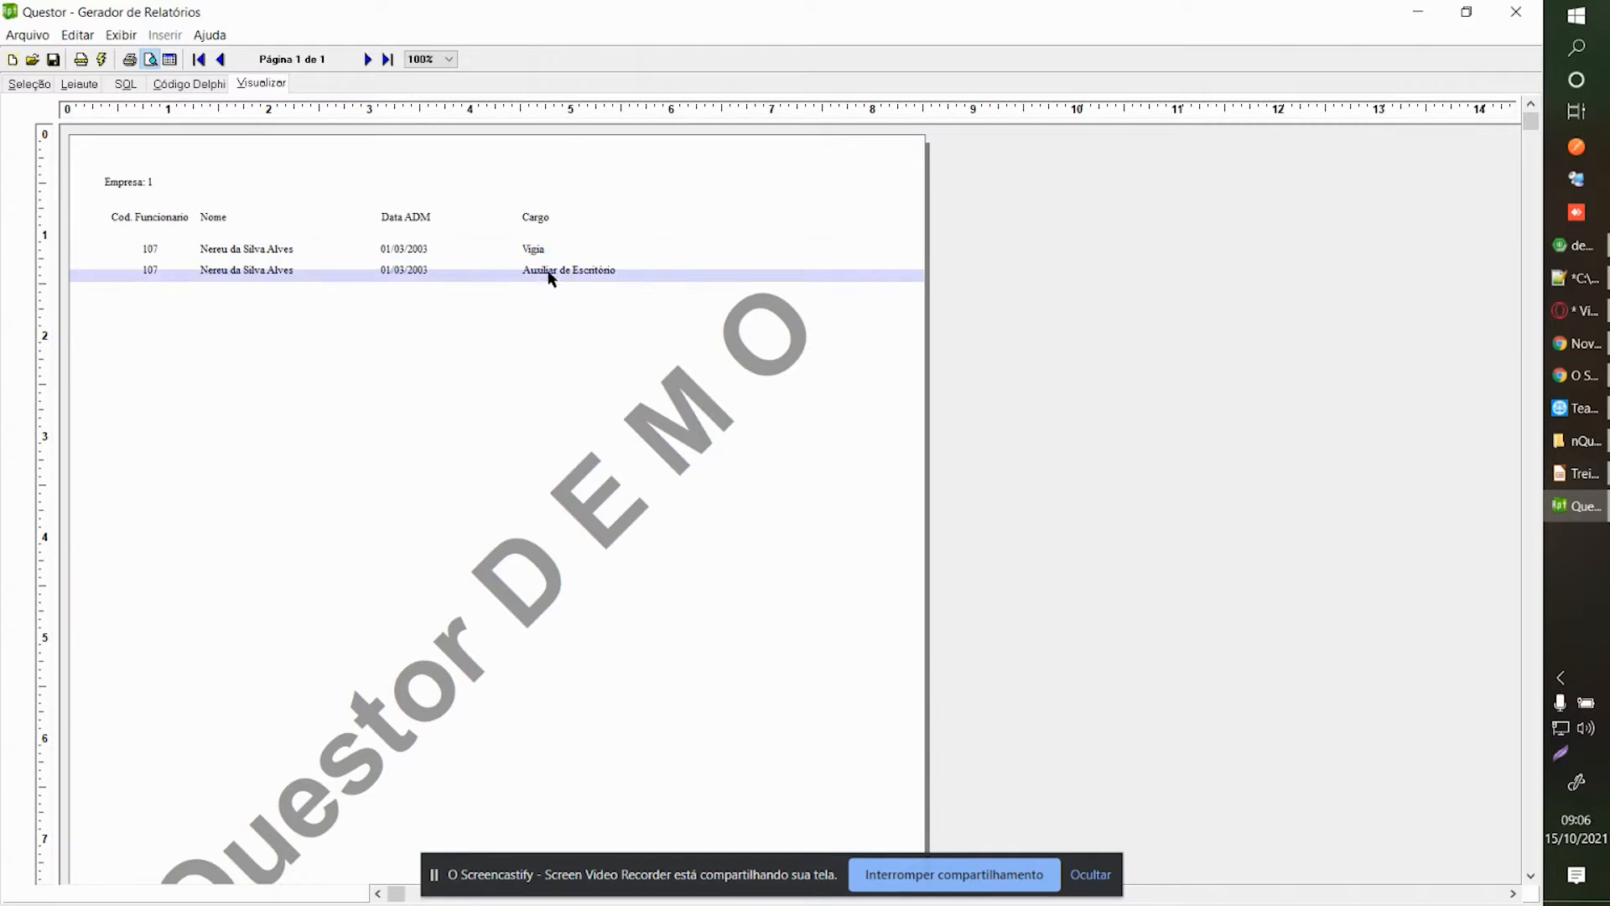
pyautogui.click(30, 84)
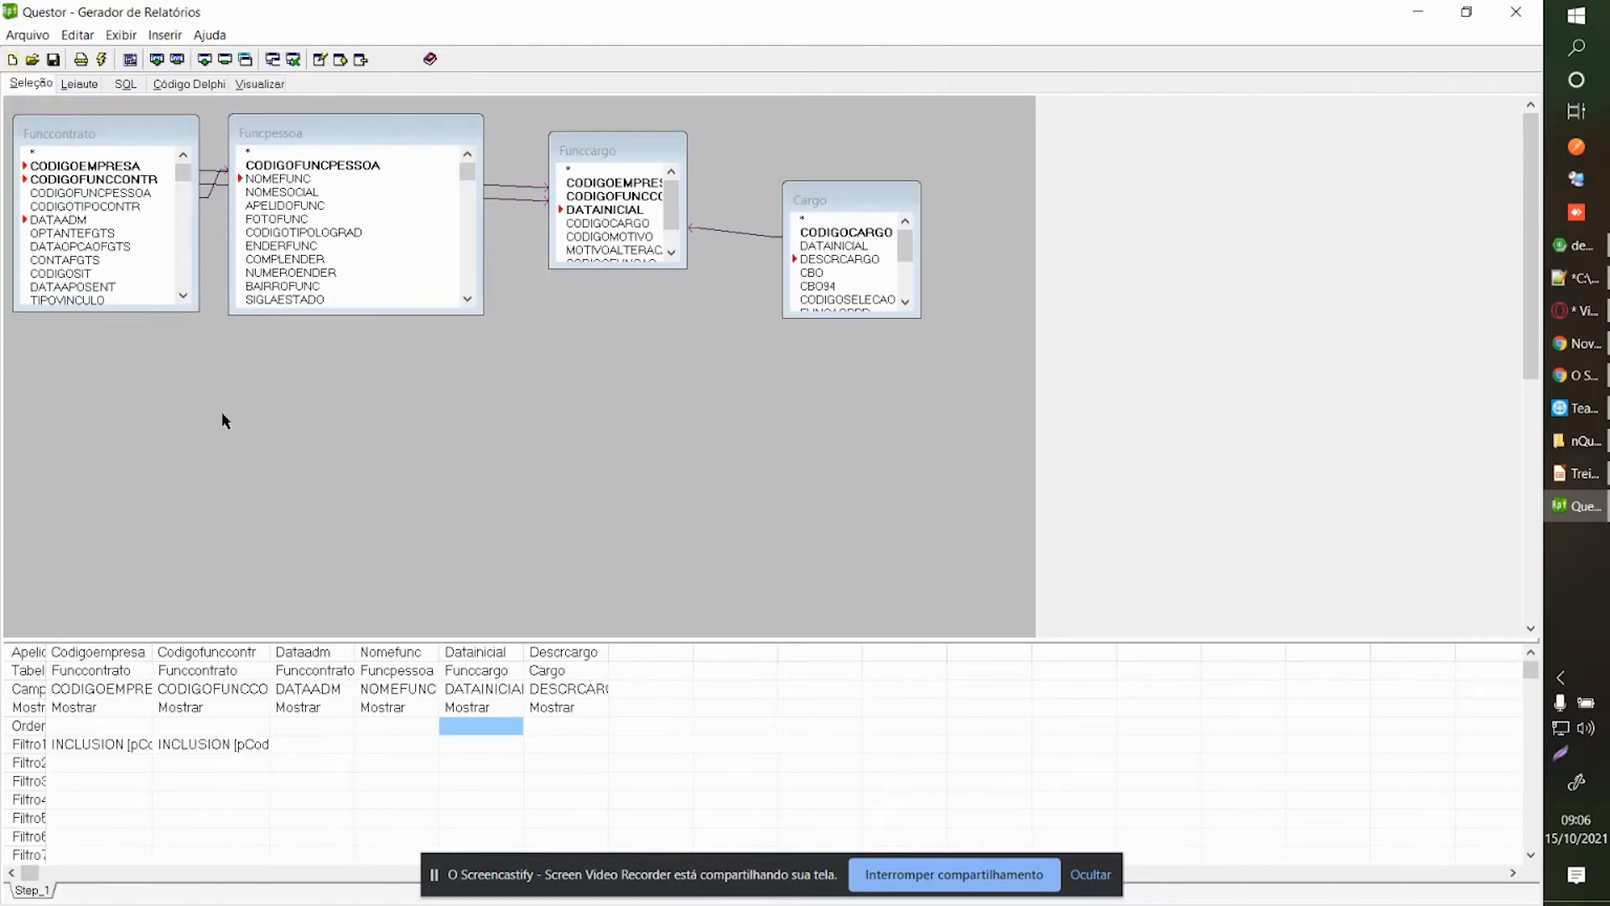
# Create a new selection step named FuncCargo.
pyautogui.click(157, 60)
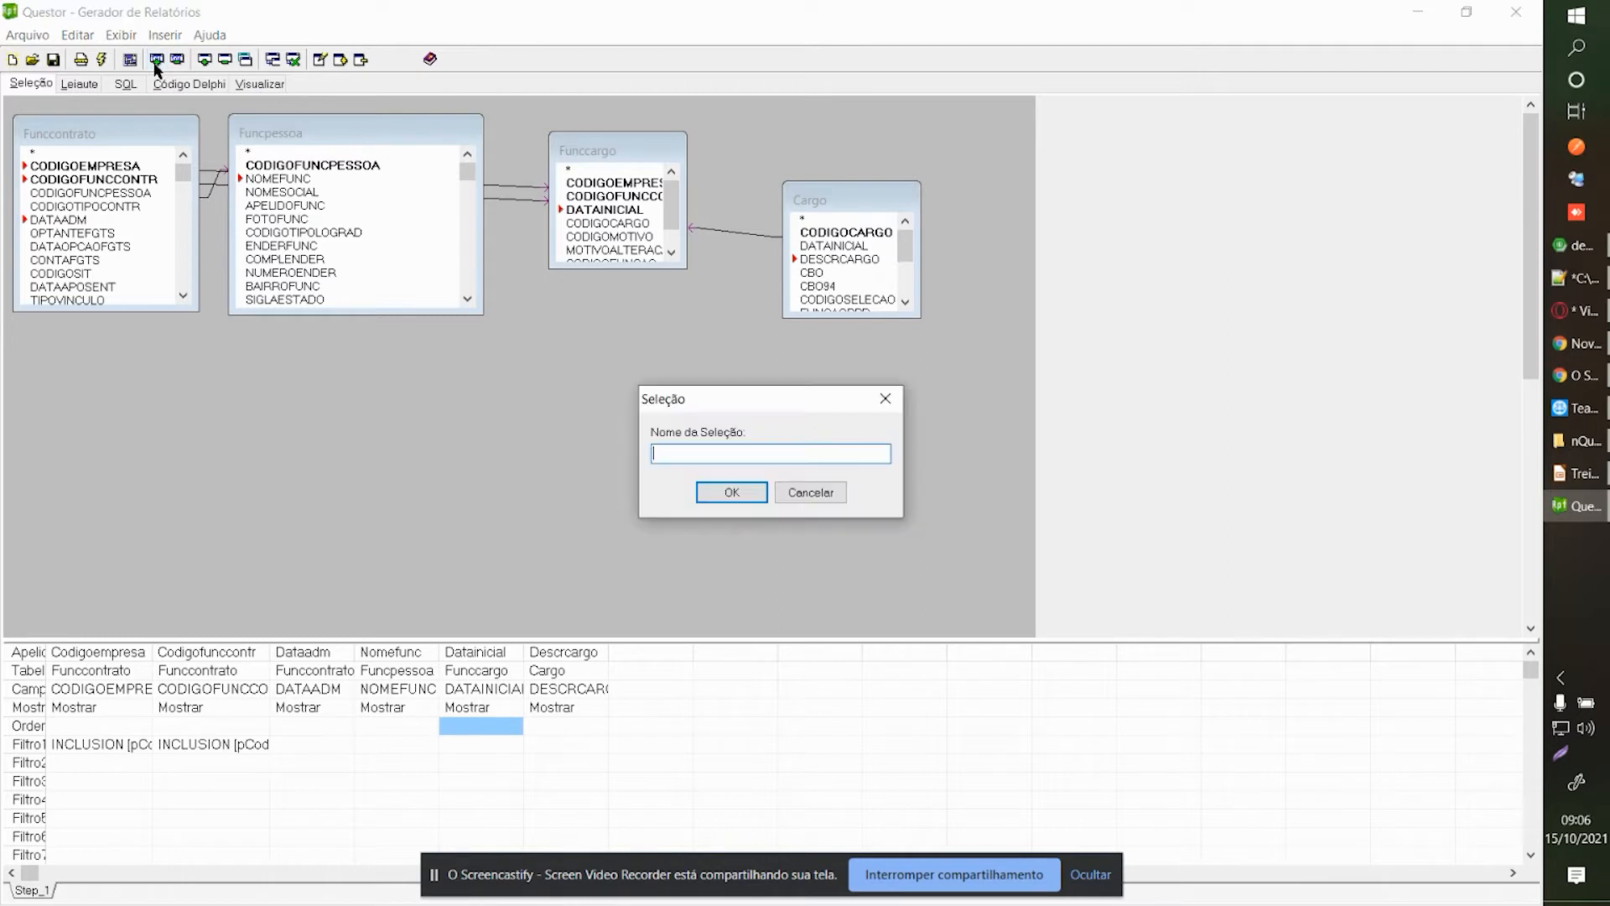
pyautogui.write('FuncCargo')
pyautogui.click(705, 493)
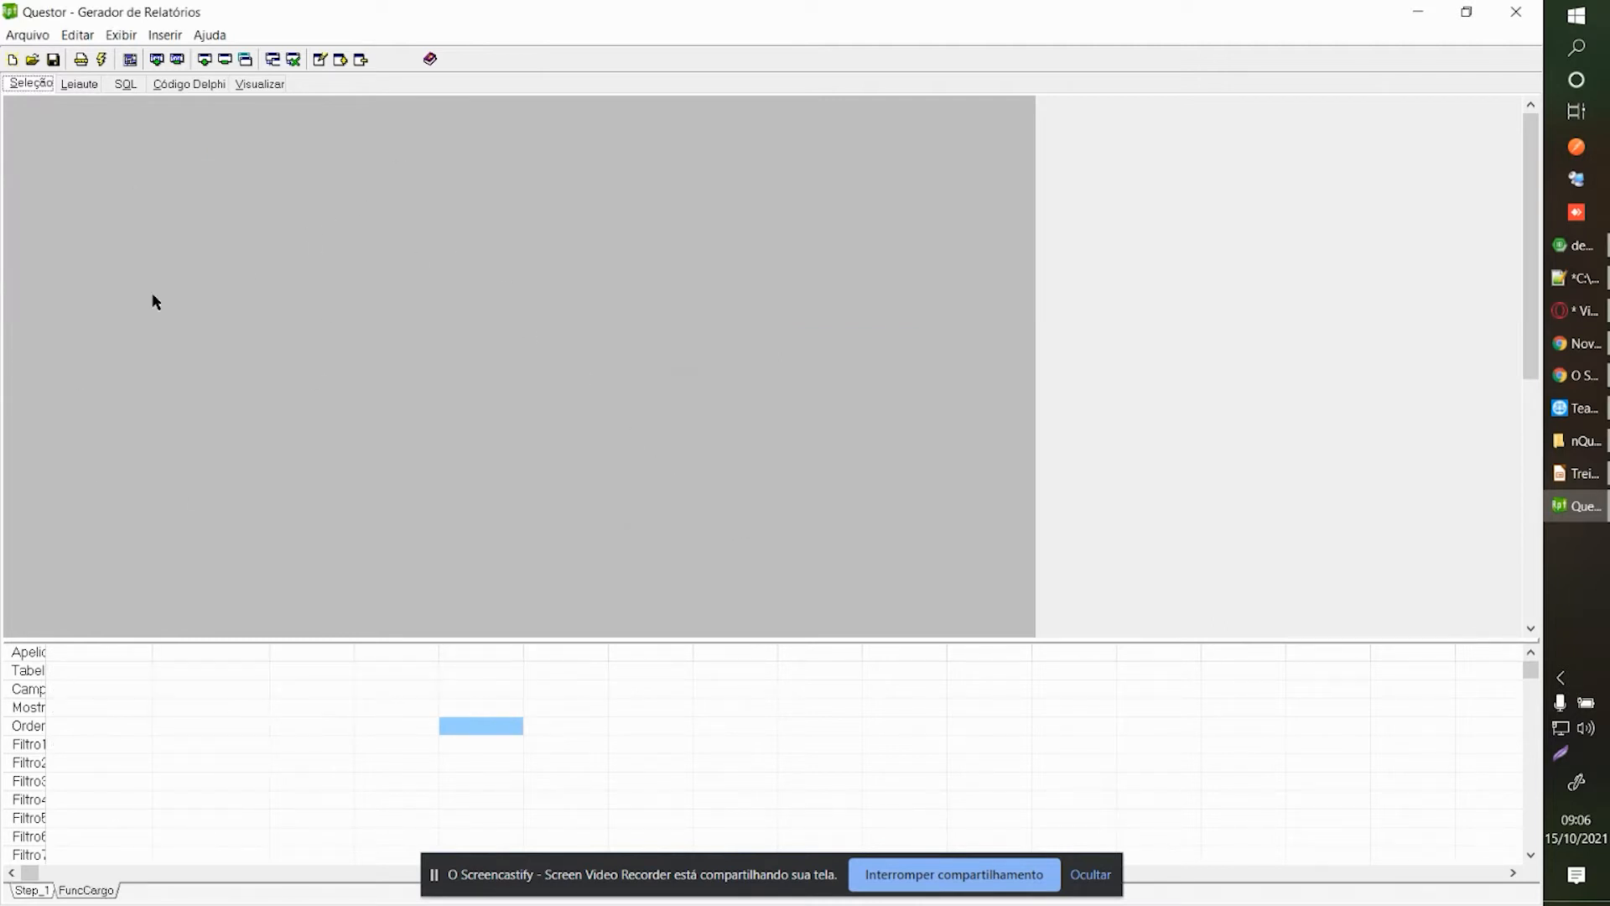
pyautogui.click(111, 675)
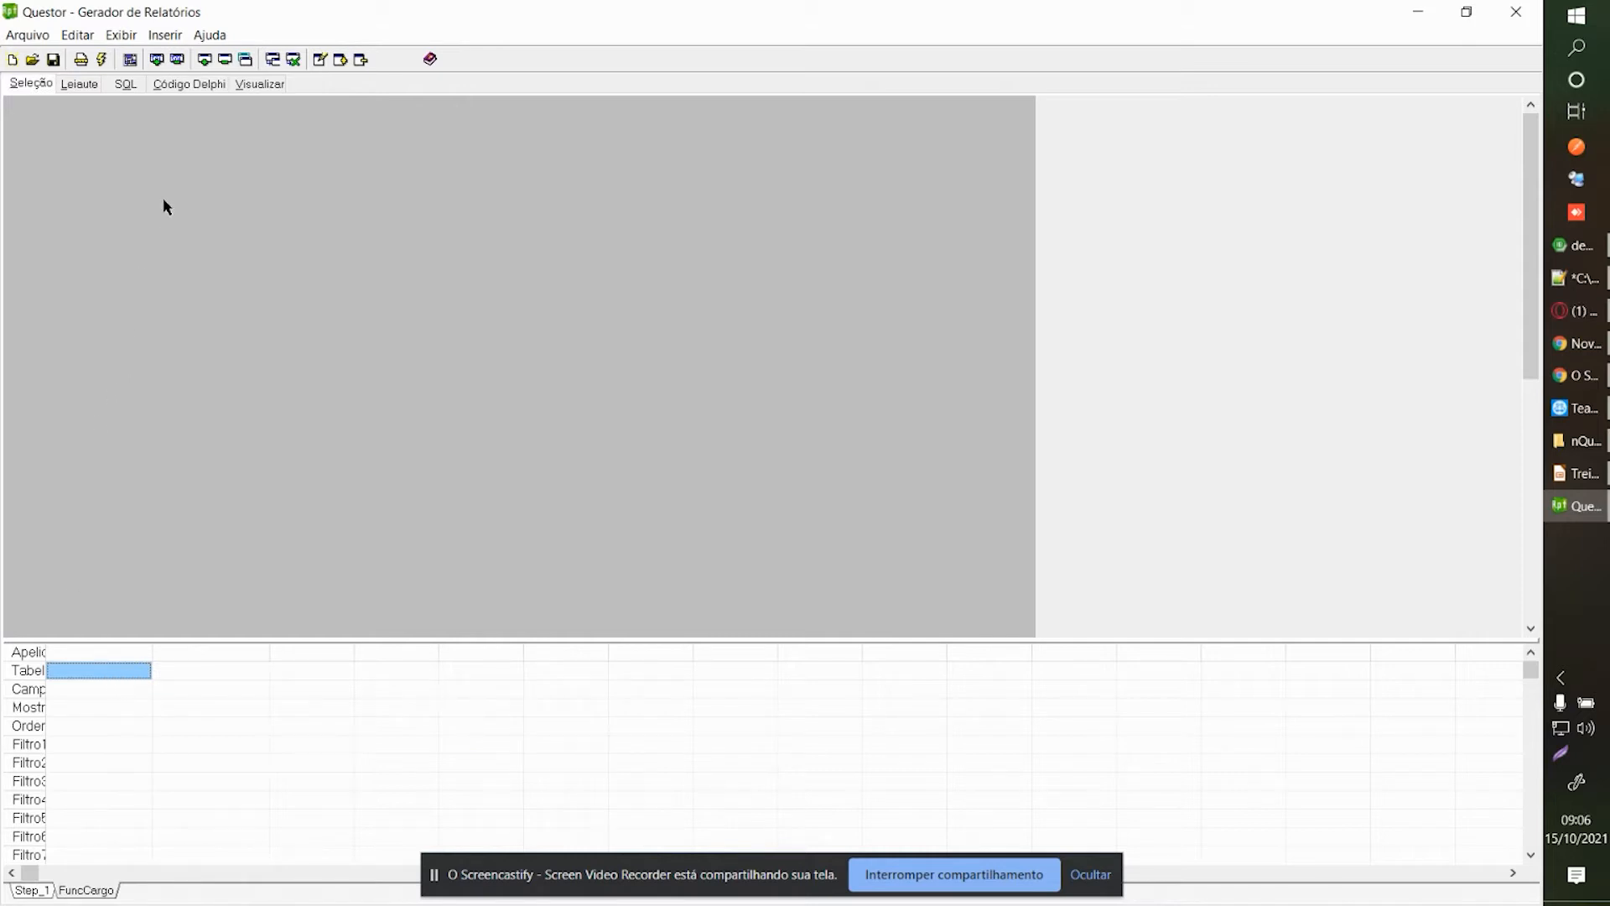
# Add the Funccargo table to FuncCargo and enlarge it to show all fields.
pyautogui.rightClick(245, 134)
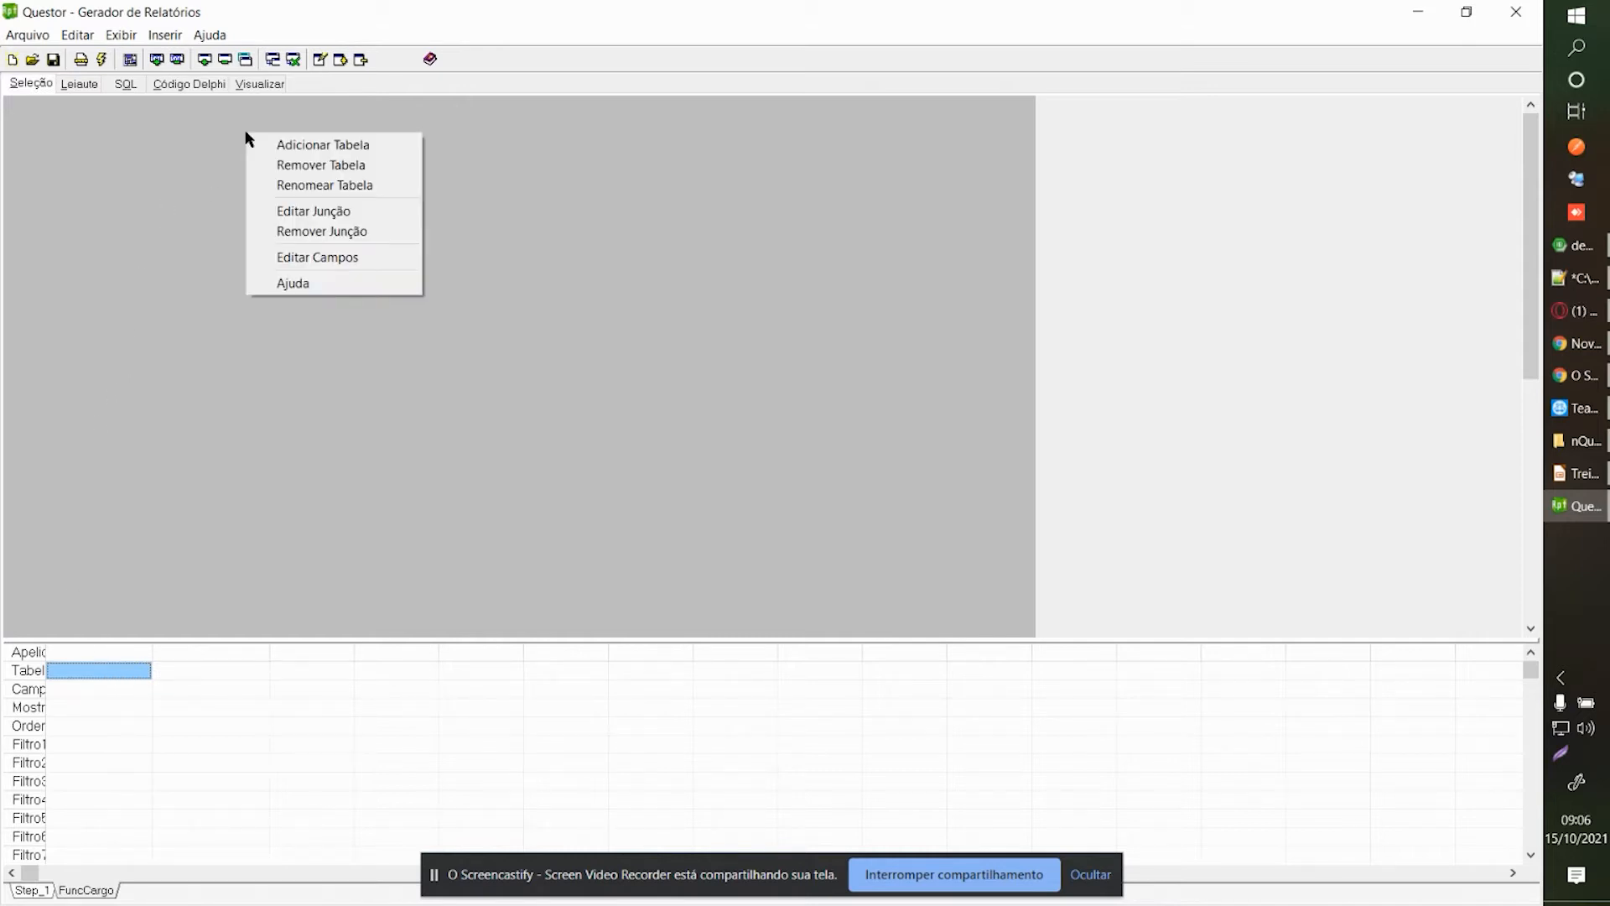
pyautogui.click(300, 153)
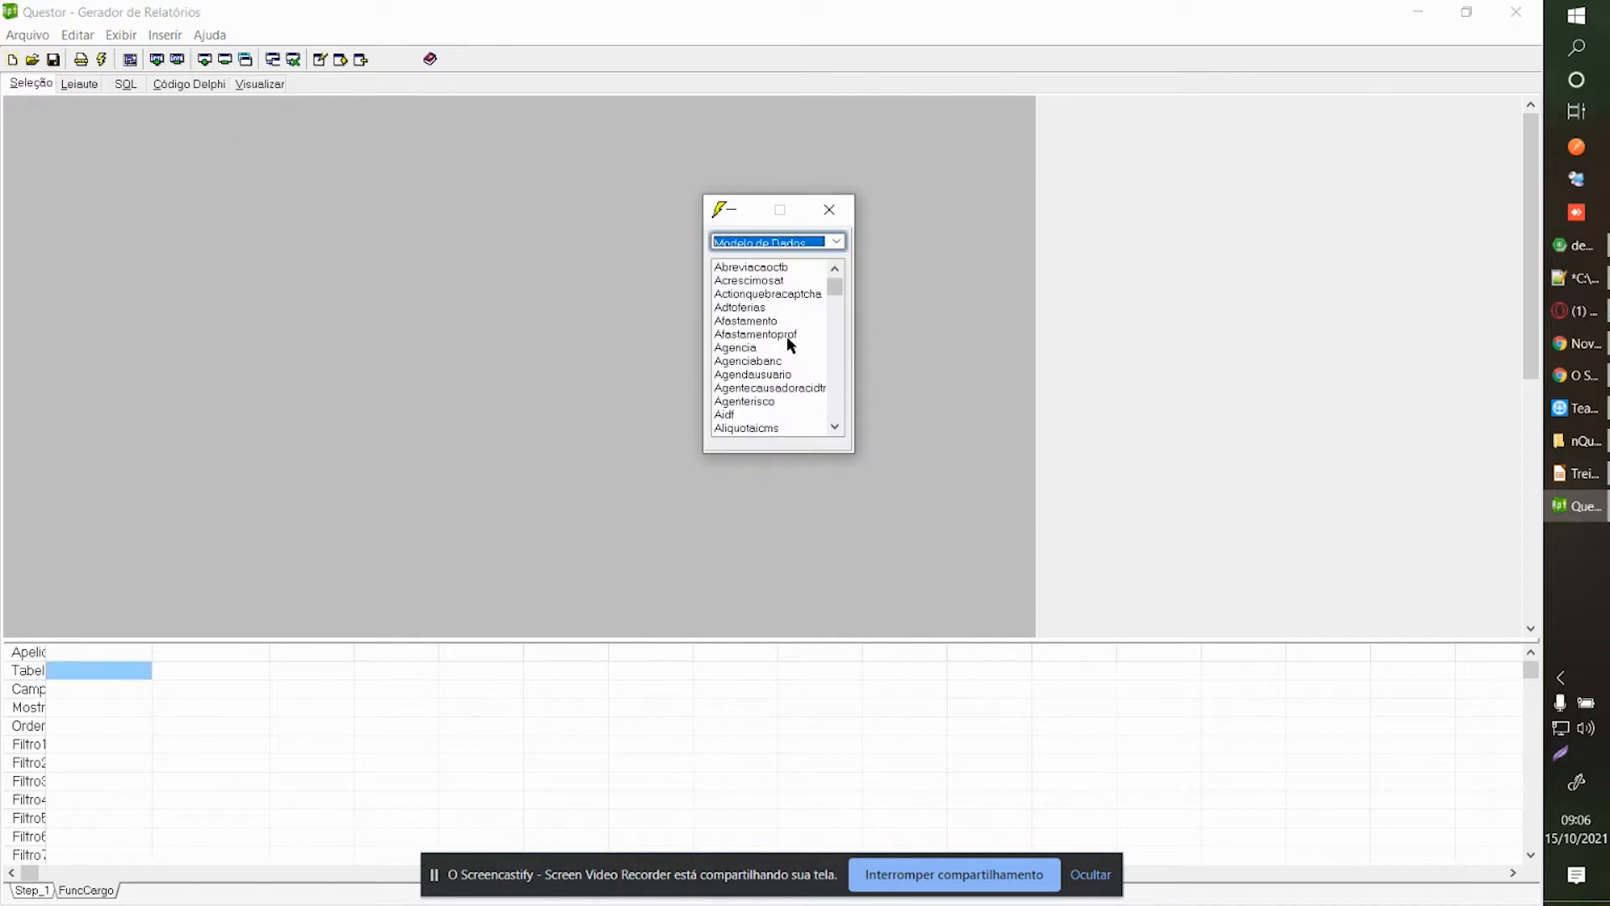
pyautogui.click(773, 334)
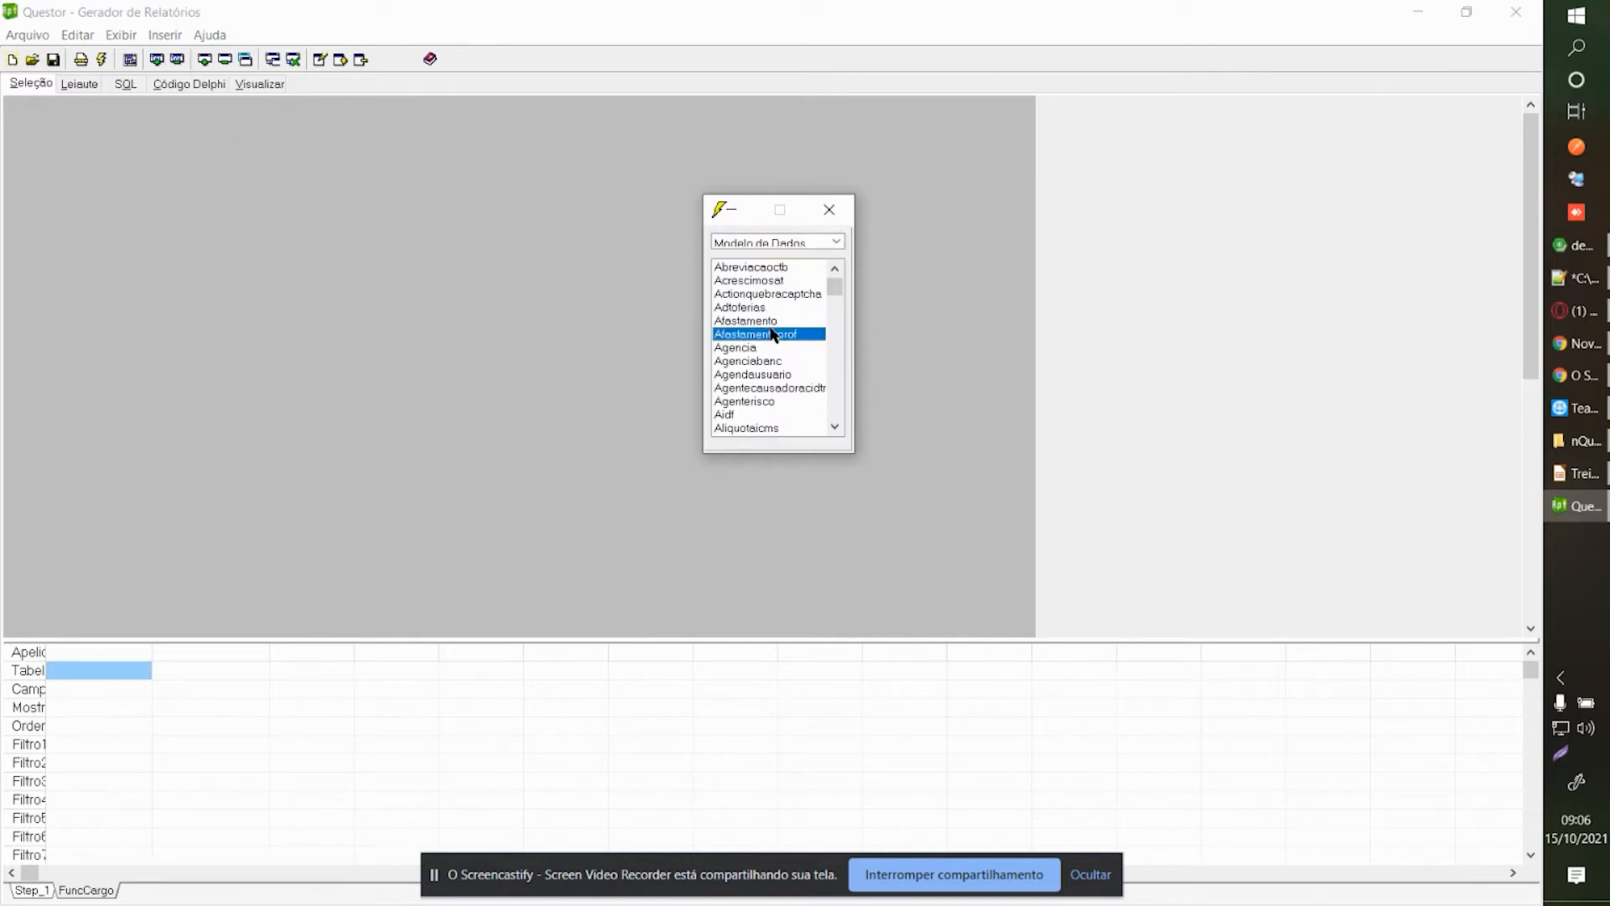
pyautogui.write('funcc')
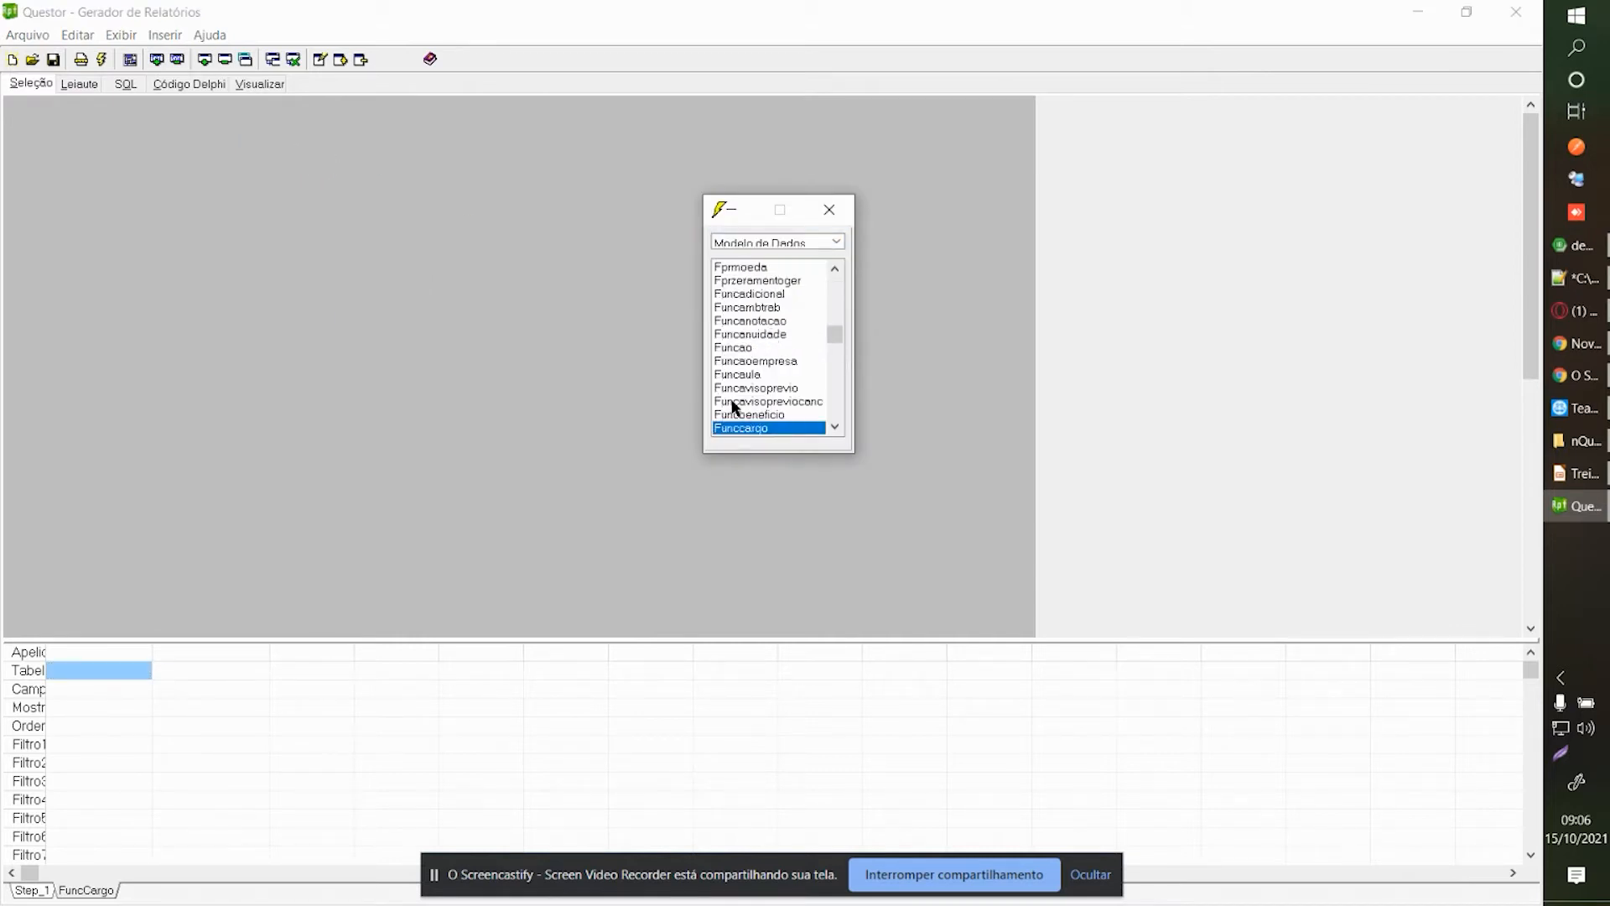
pyautogui.doubleClick(738, 435)
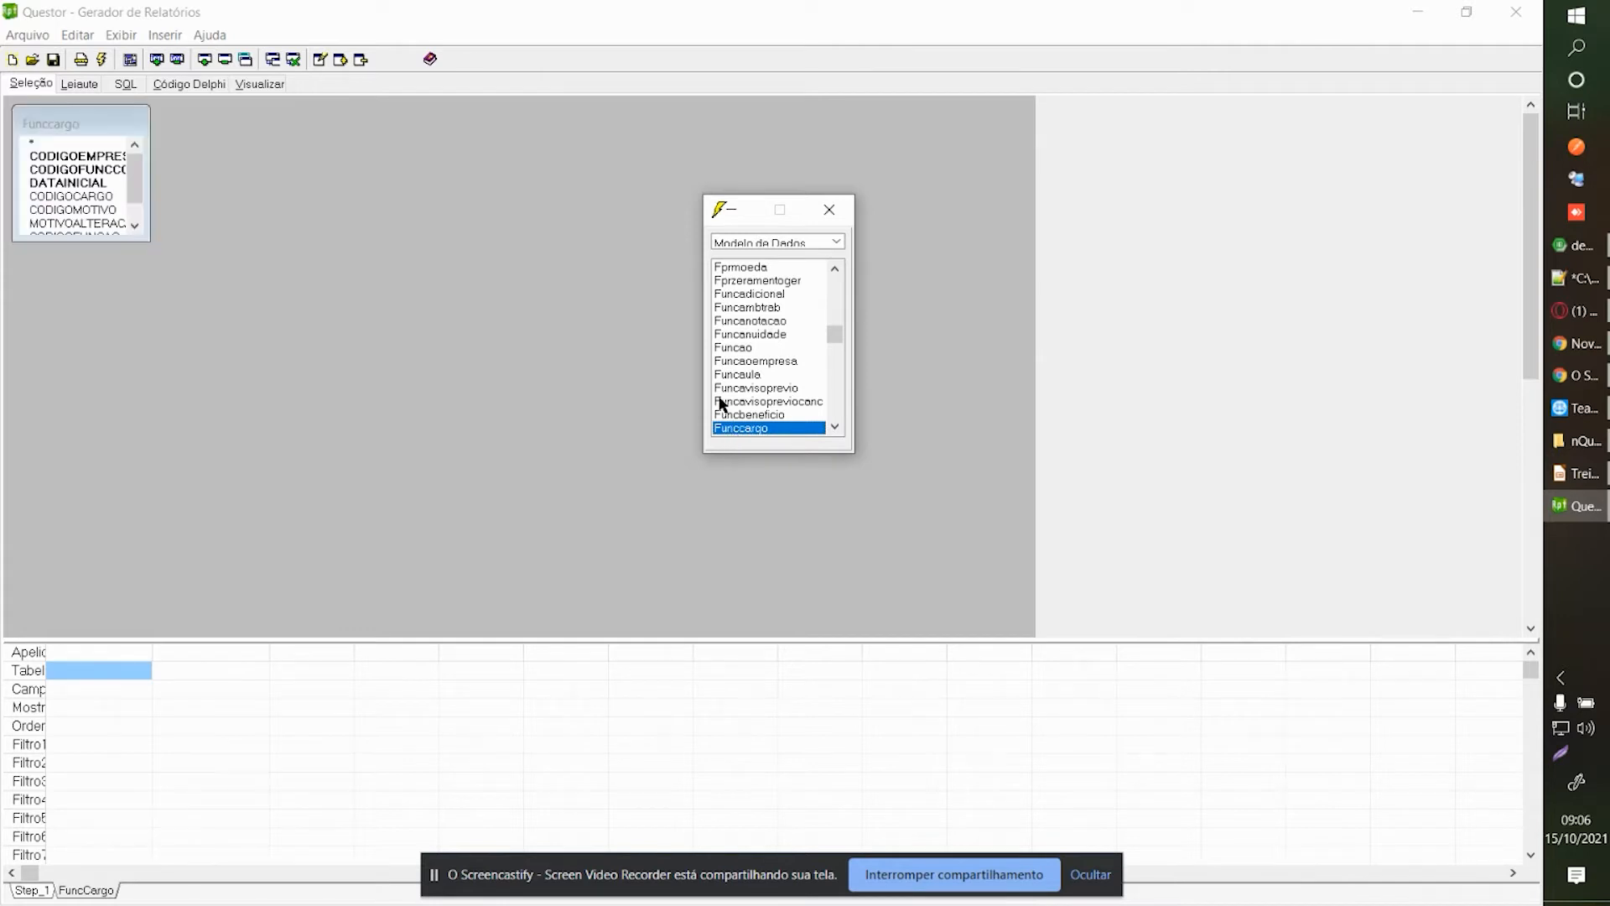
pyautogui.click(828, 210)
pyautogui.moveTo(145, 244); pyautogui.dragTo(206, 311)
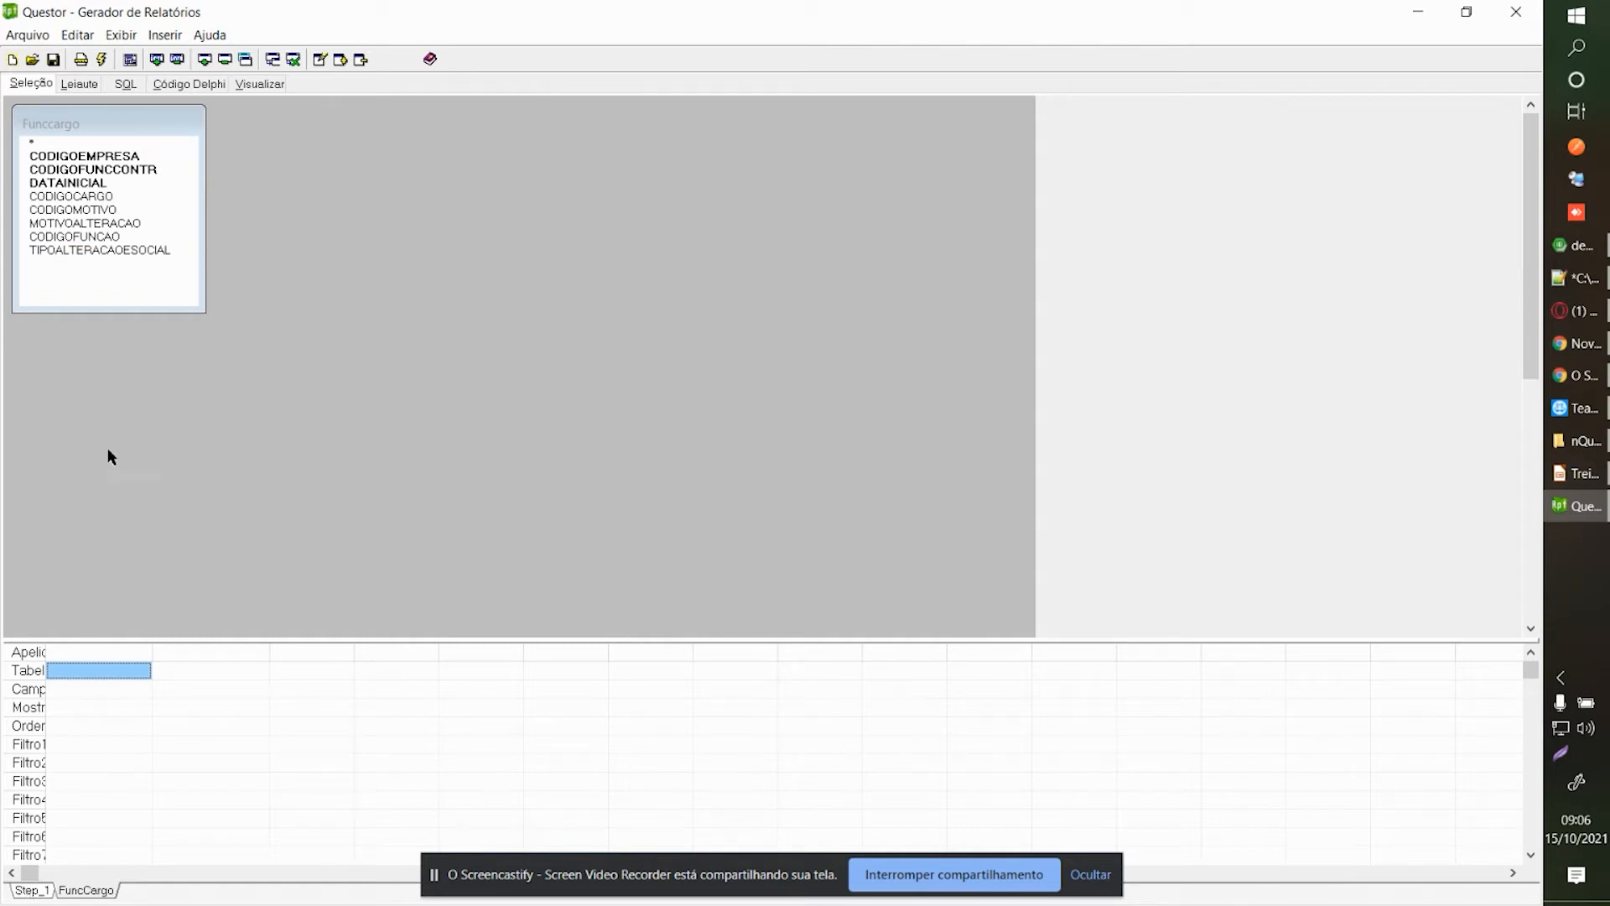
# Add CODIGOEMPRESA, CODIGOFUNCCONTR and DATAINICIAL from Funccargo to the fields grid.
pyautogui.doubleClick(99, 158)
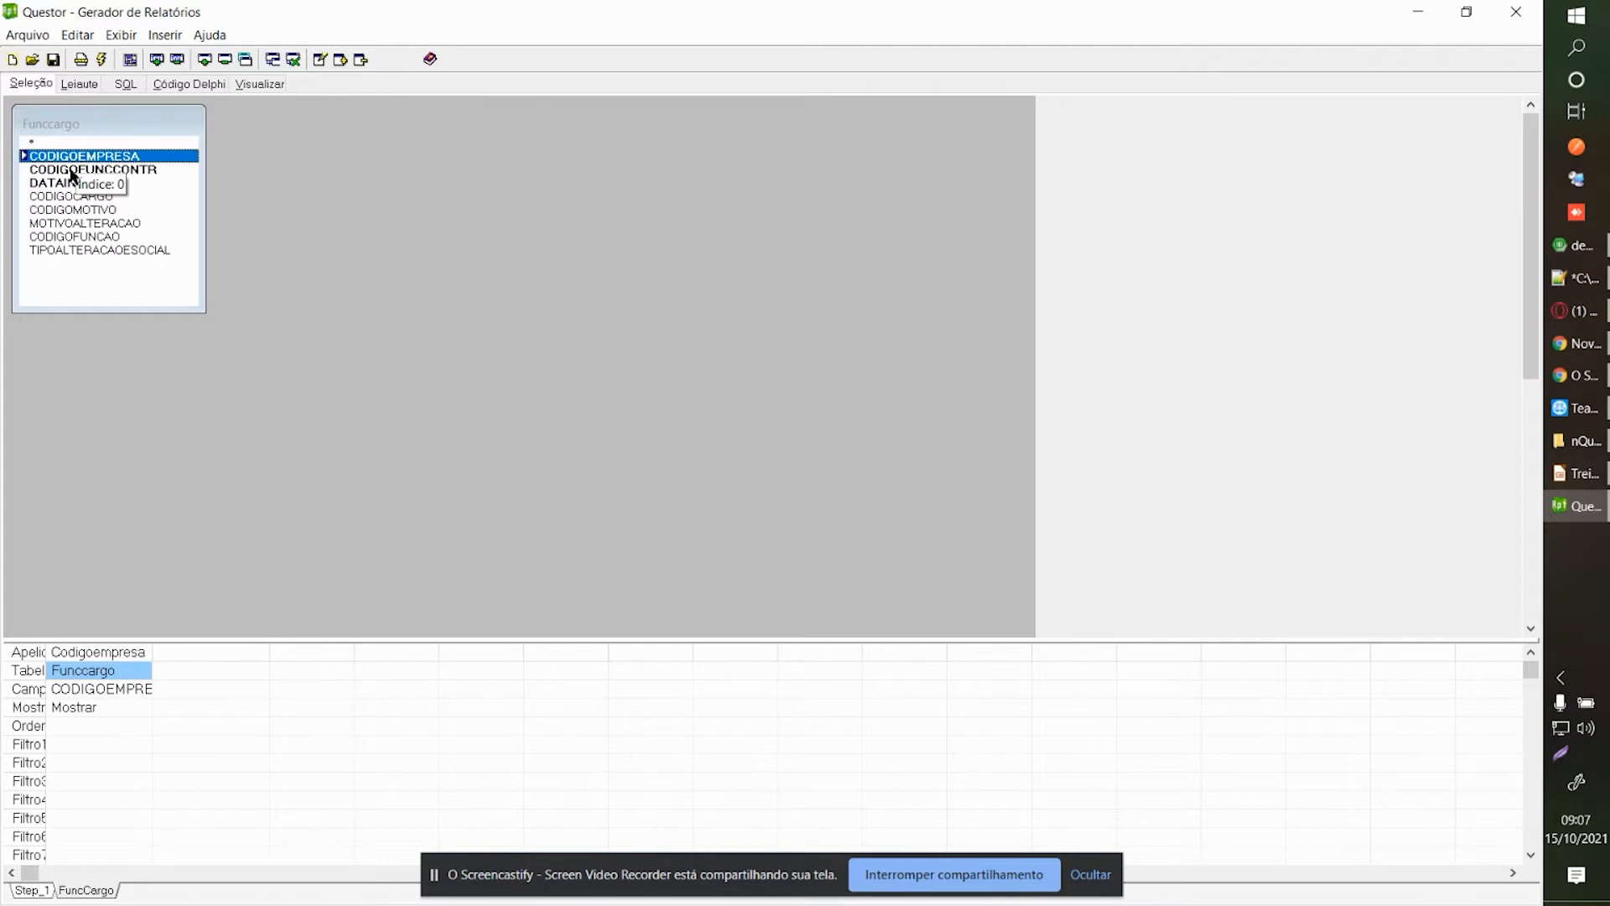
pyautogui.doubleClick(72, 171)
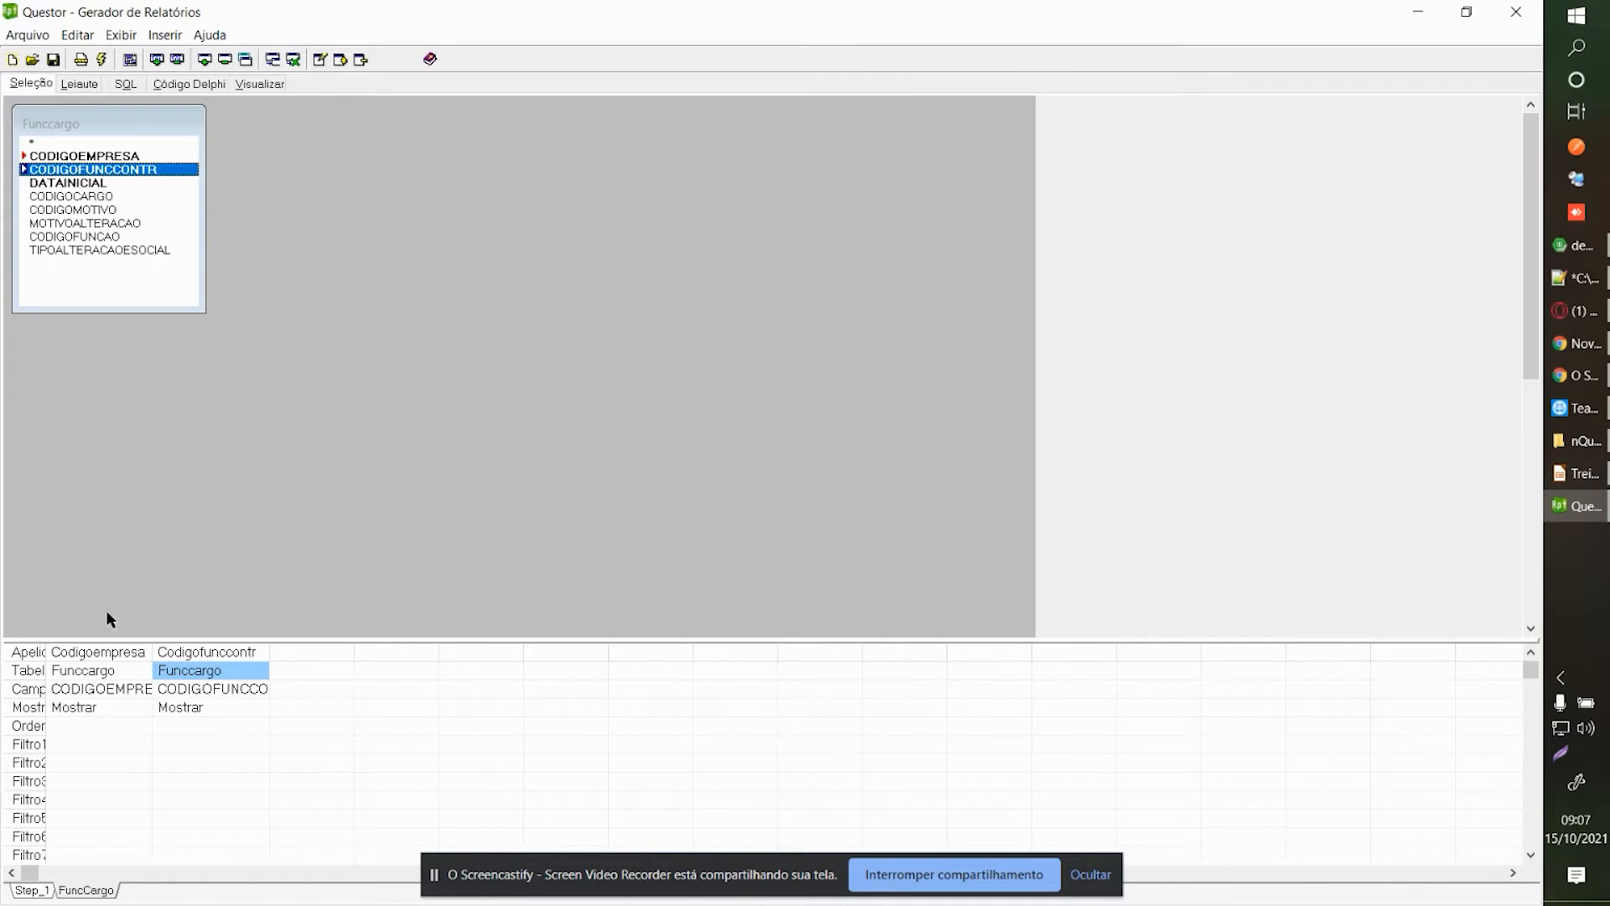
pyautogui.doubleClick(78, 184)
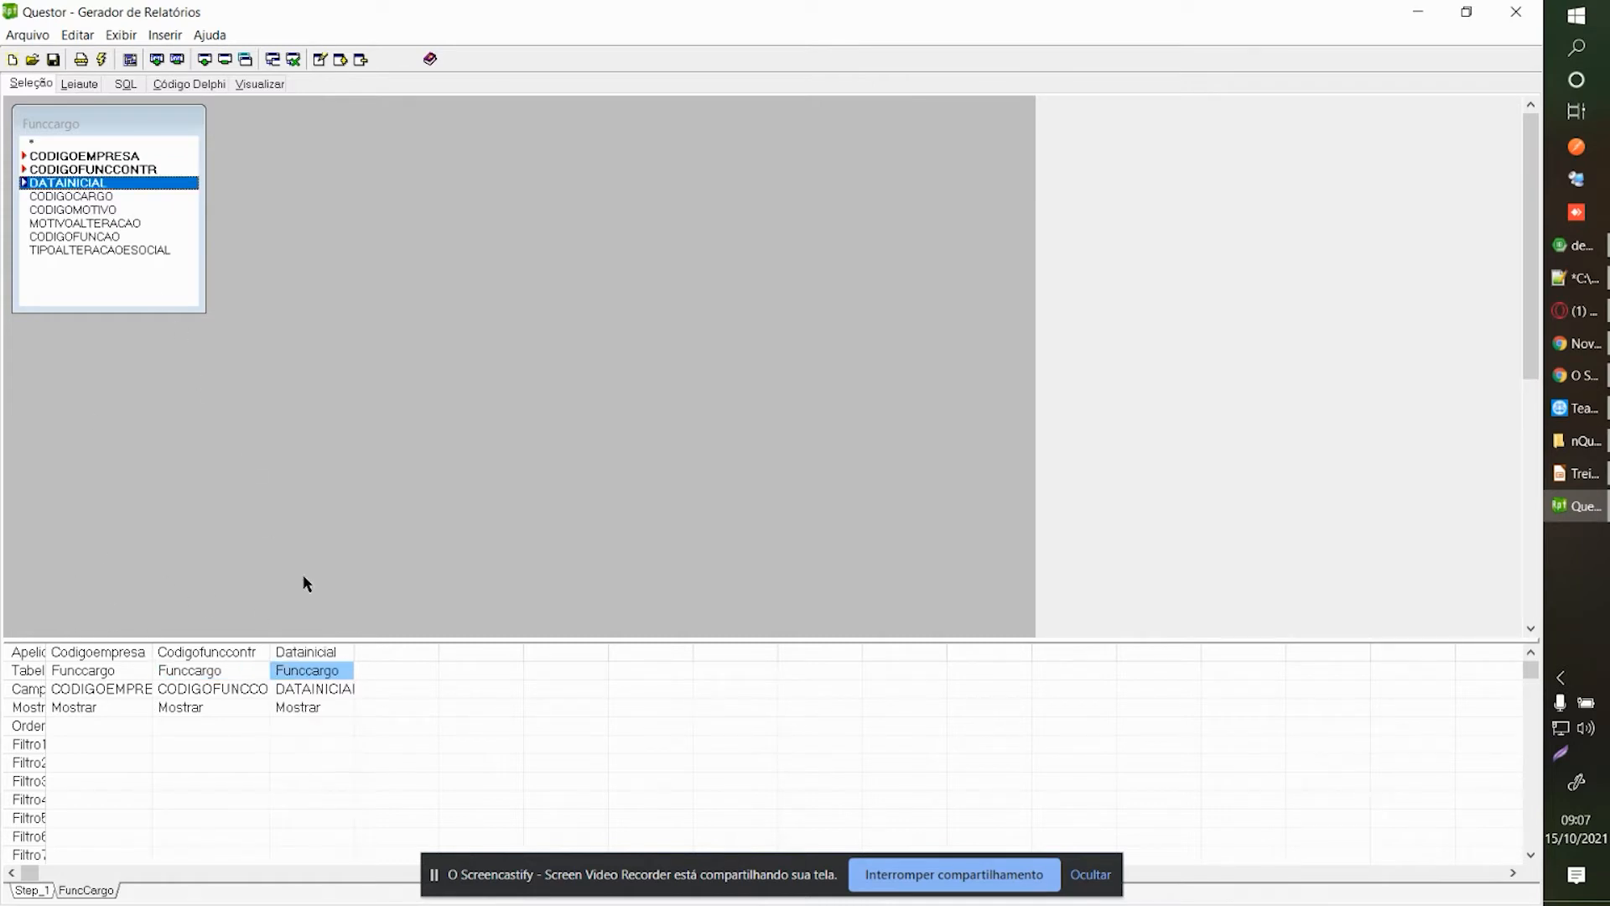
pyautogui.moveTo(355, 651); pyautogui.dragTo(375, 651)
# Set the Codigoempresa column to Oculto with type Sub-Seleção.
pyautogui.doubleClick(87, 728)
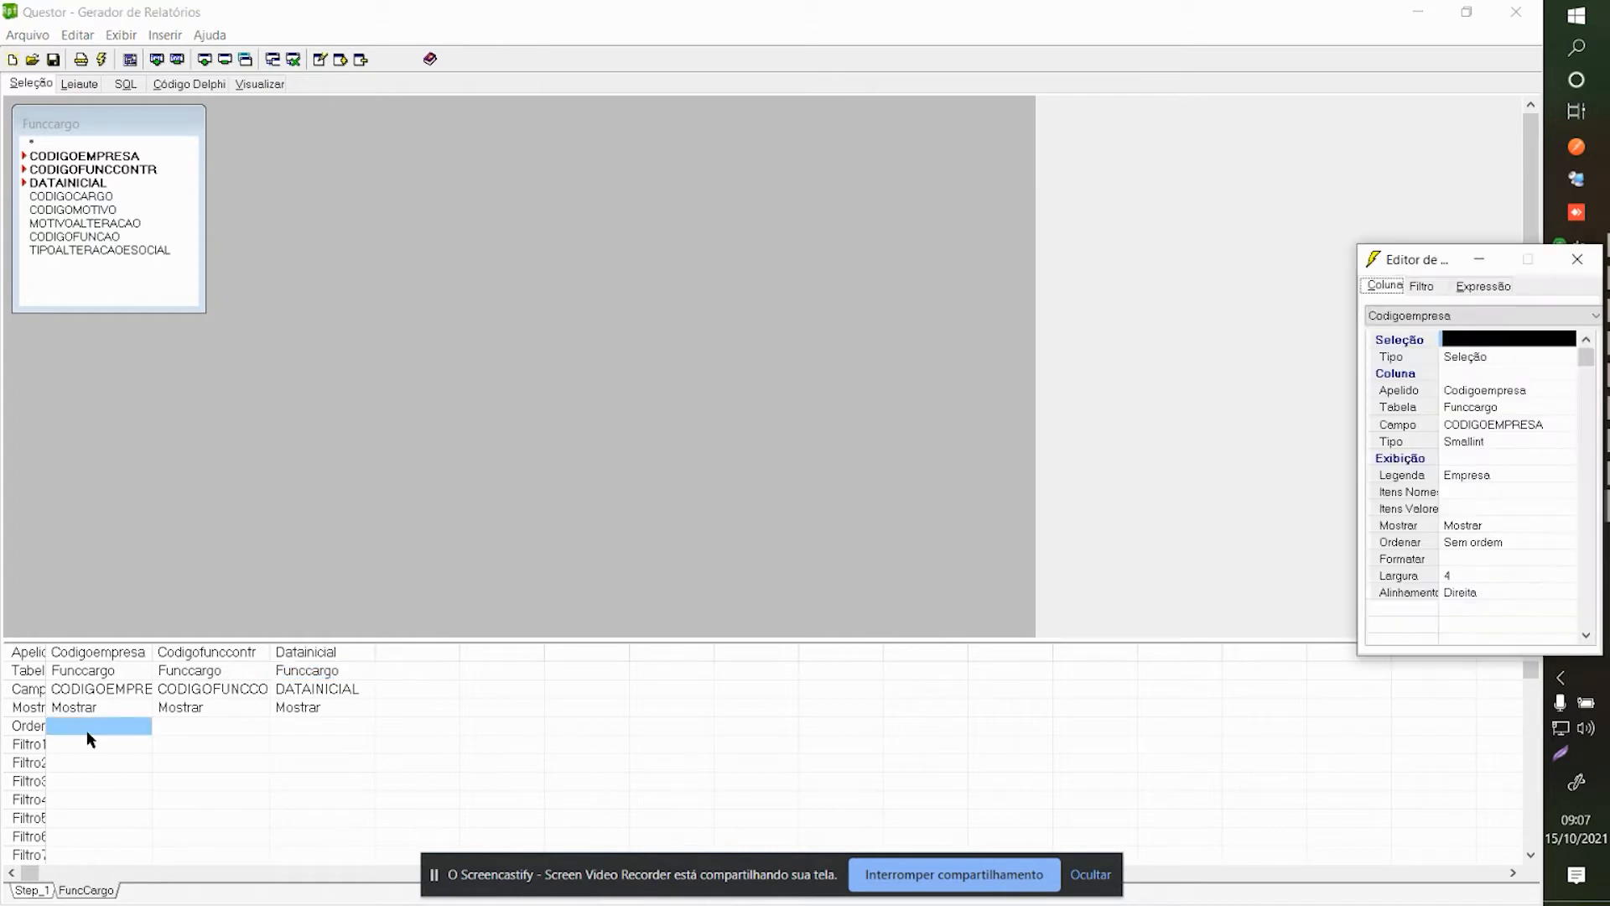
pyautogui.moveTo(1388, 265); pyautogui.dragTo(656, 191)
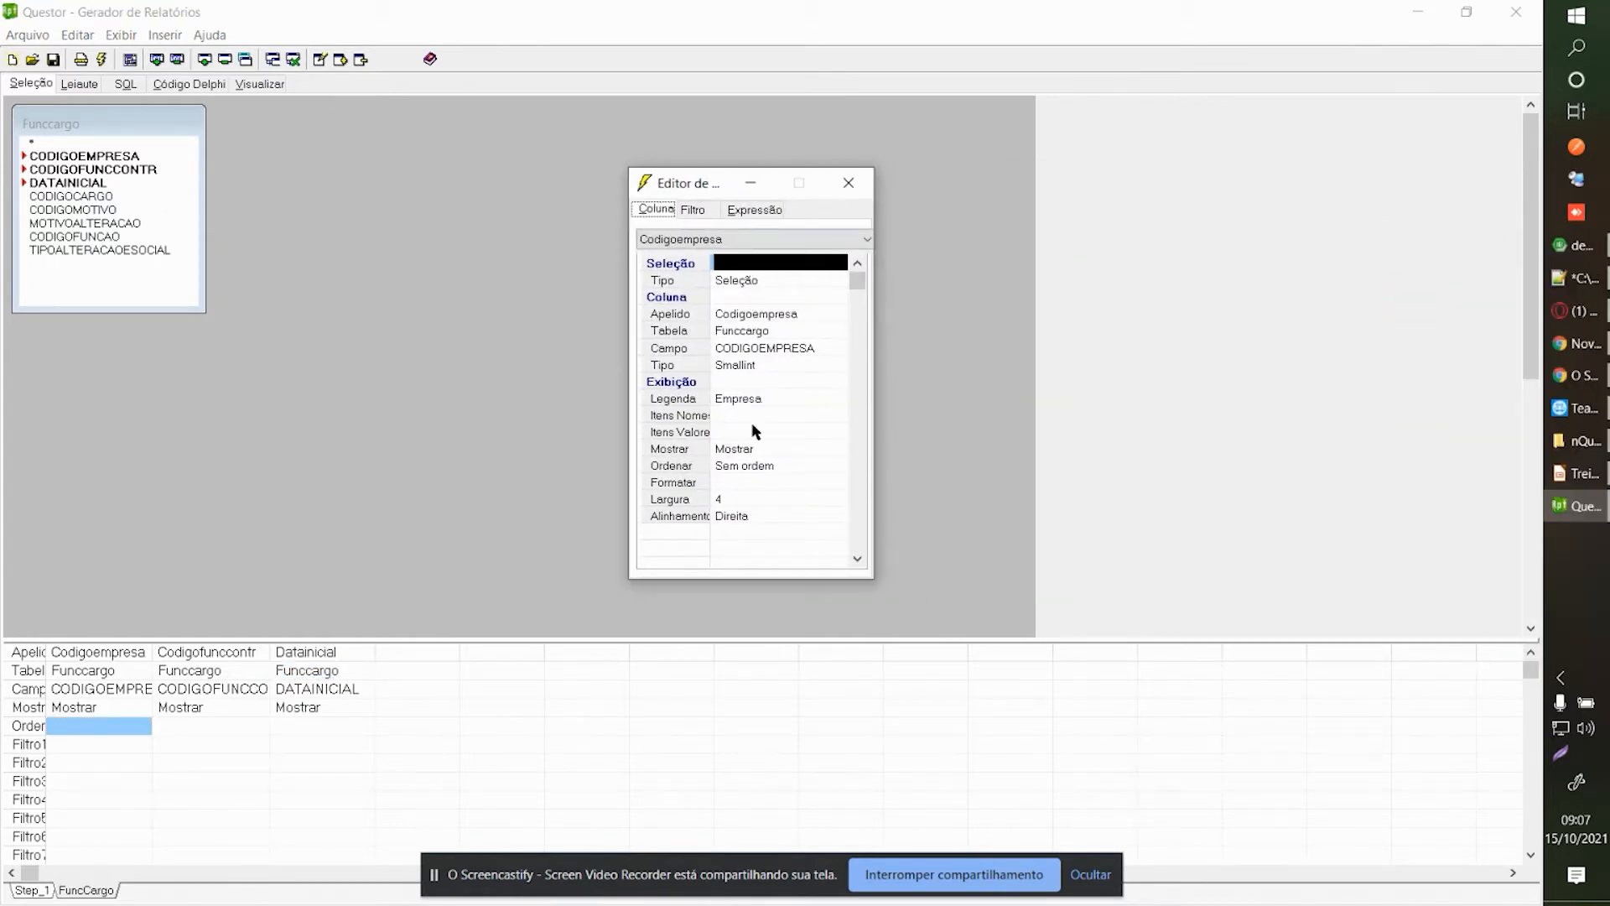
pyautogui.moveTo(878, 348); pyautogui.dragTo(940, 348)
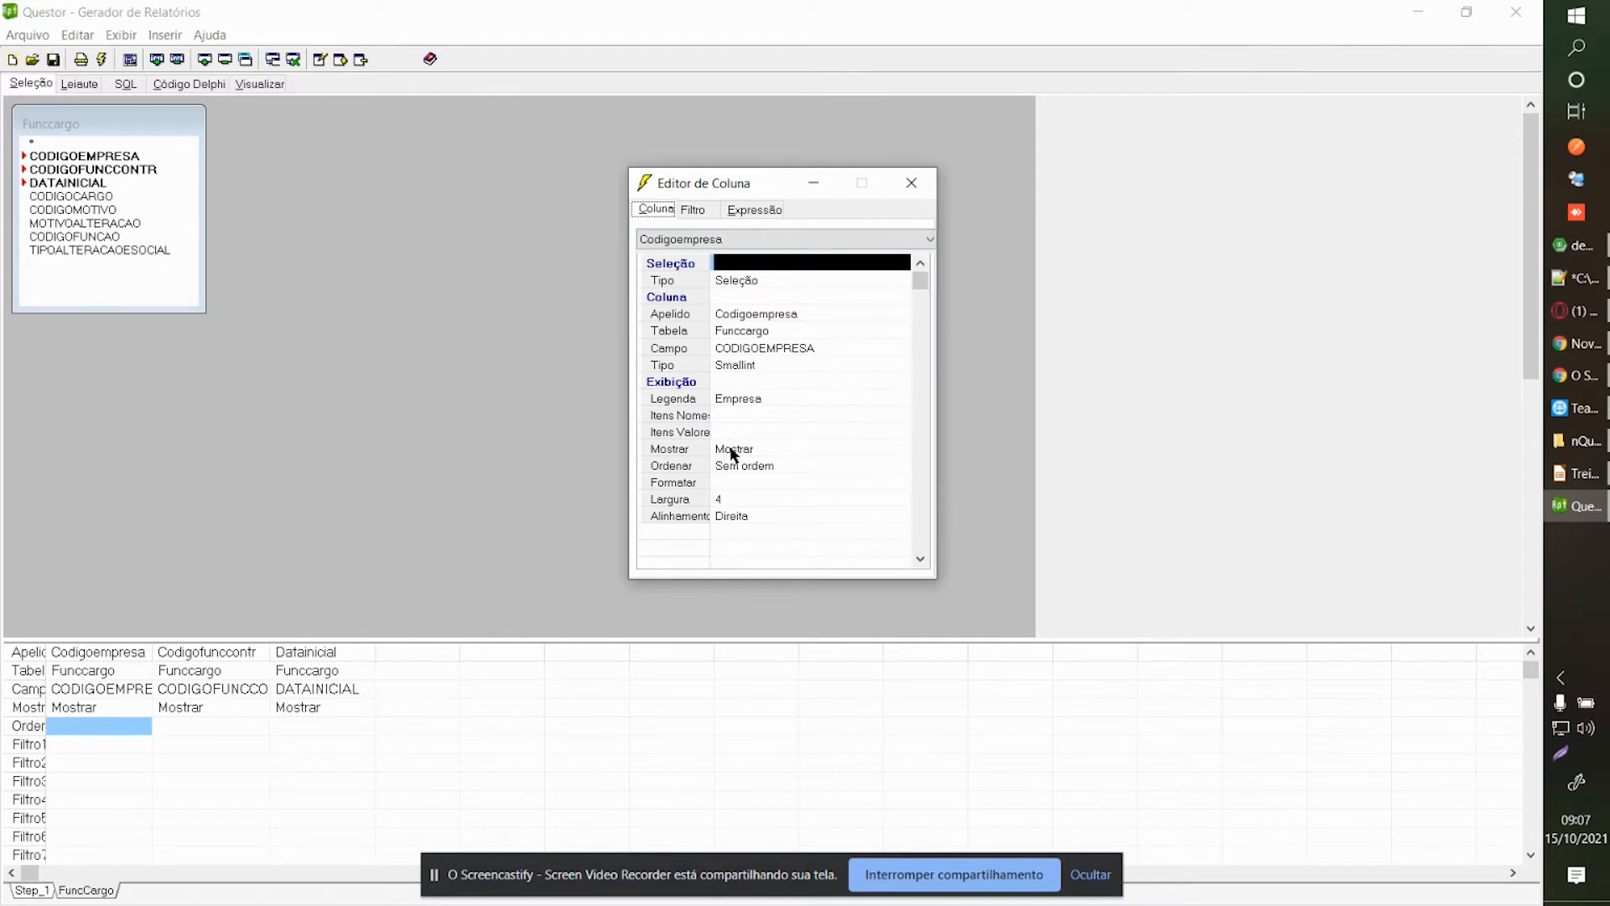
pyautogui.click(726, 453)
pyautogui.click(726, 451)
pyautogui.click(732, 558)
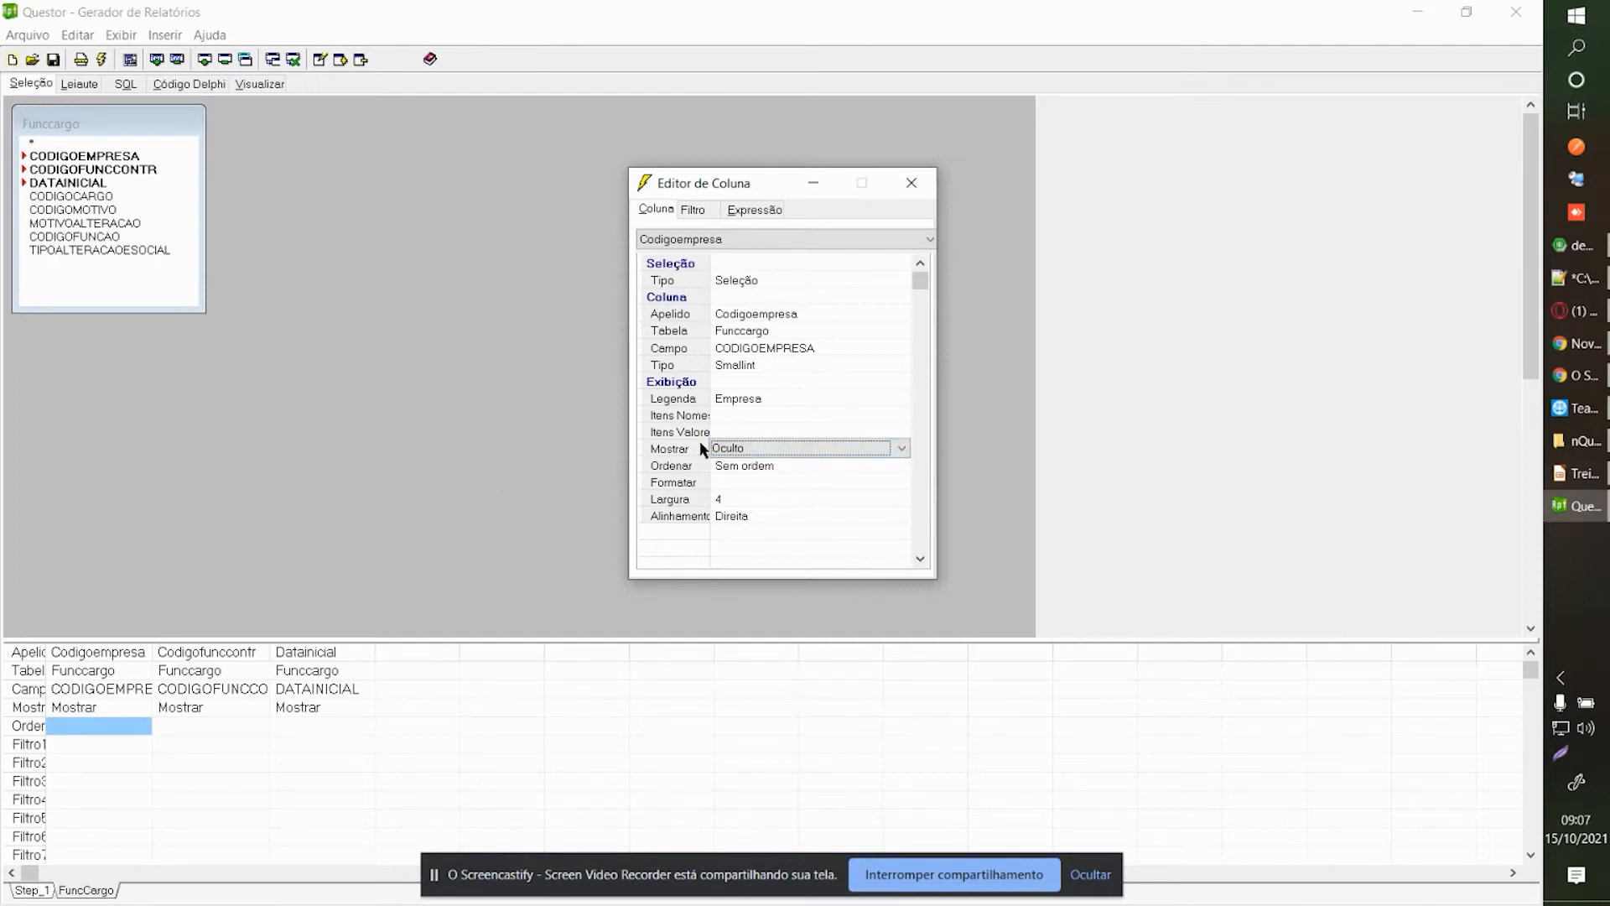
pyautogui.click(732, 279)
pyautogui.click(732, 286)
pyautogui.click(726, 326)
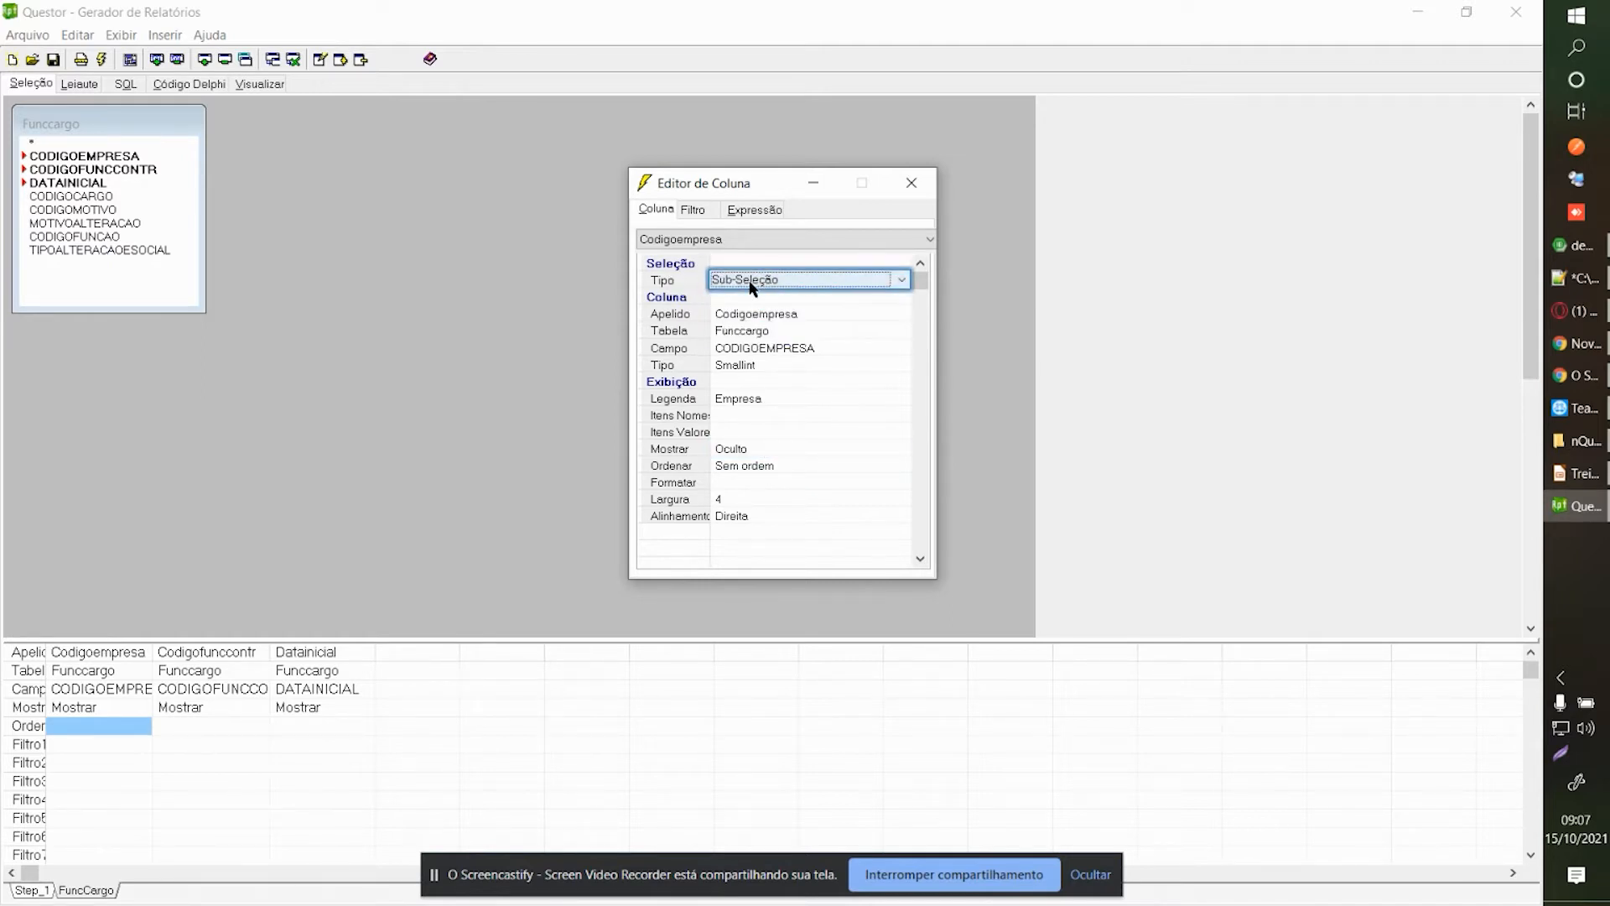
# Set Codigoempresa's filter Valor 1 to the field Step_1.Codigoempresa.
pyautogui.click(691, 212)
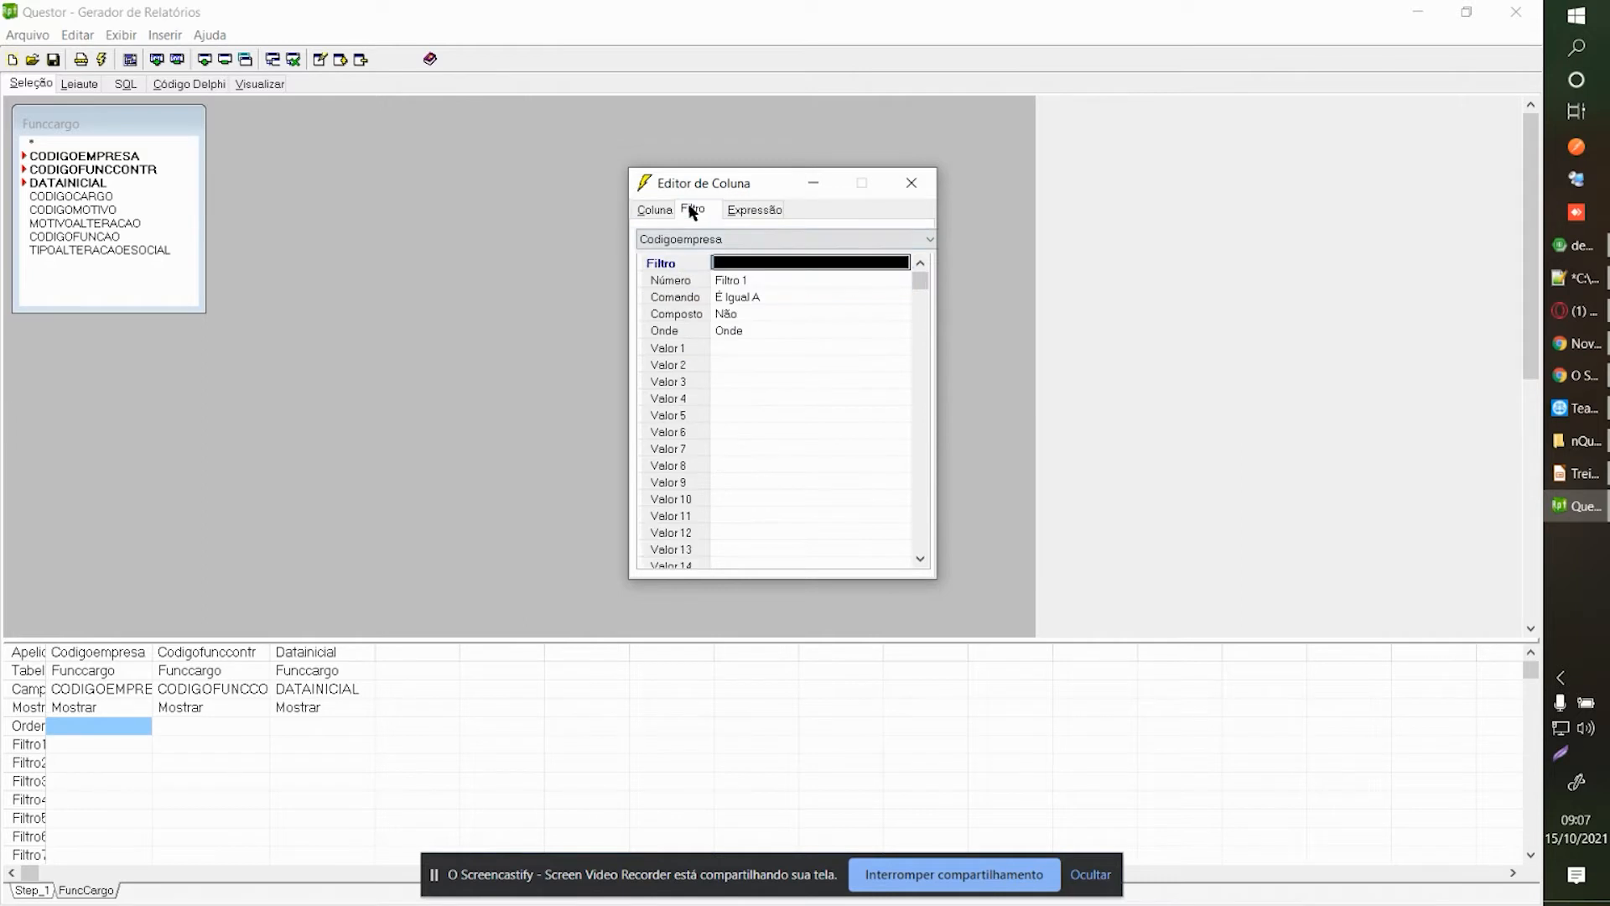
pyautogui.click(751, 360)
pyautogui.click(751, 347)
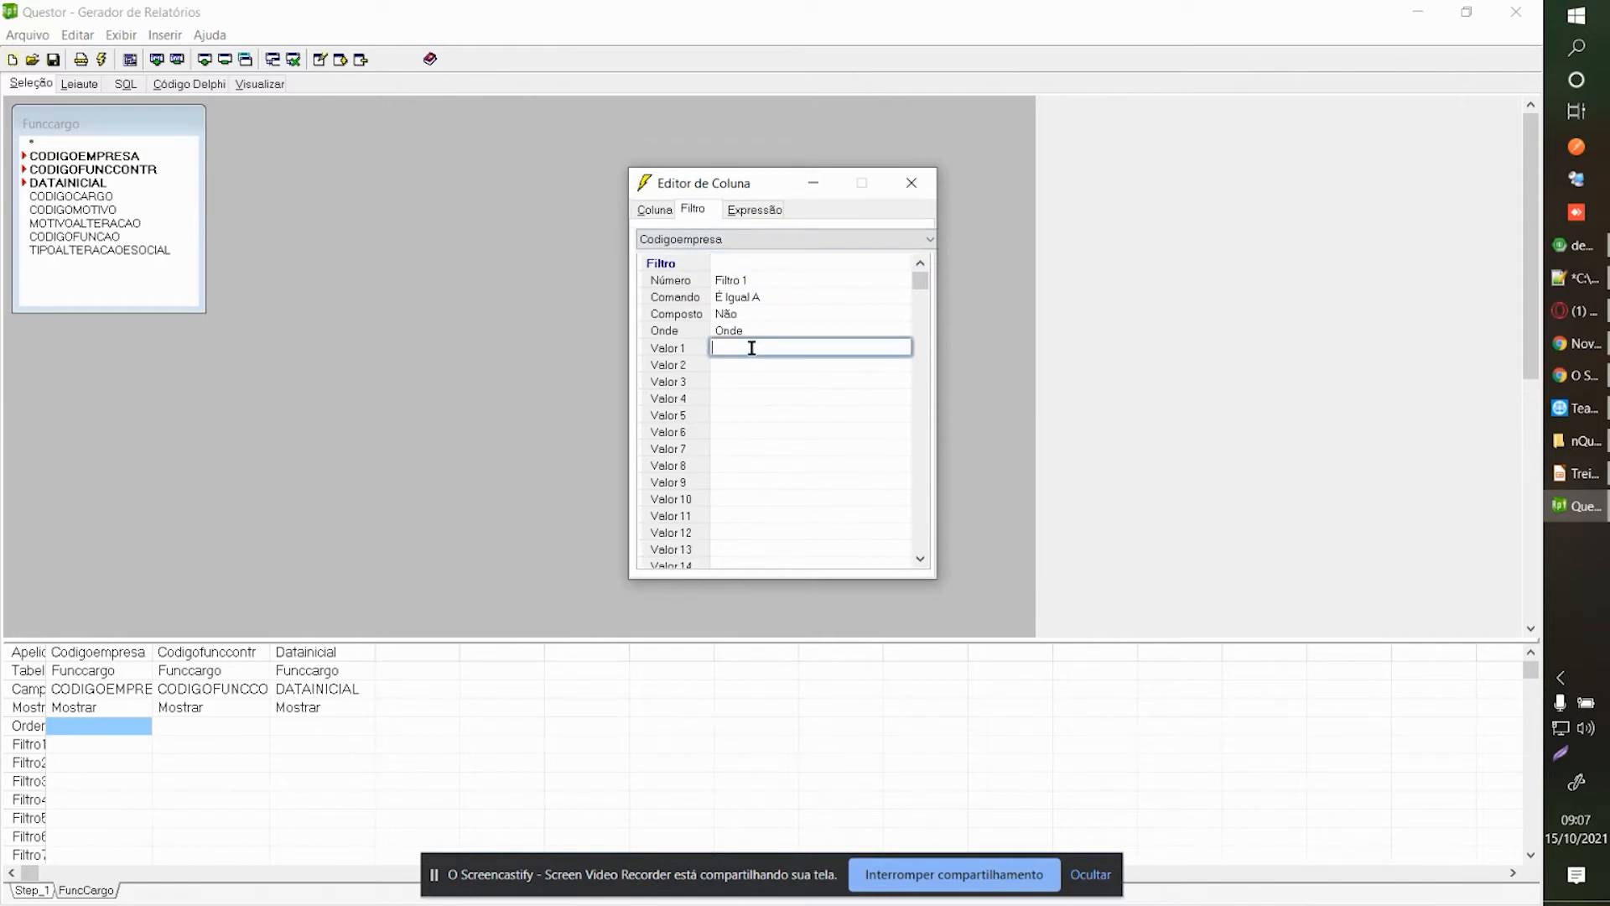
pyautogui.rightClick(751, 346)
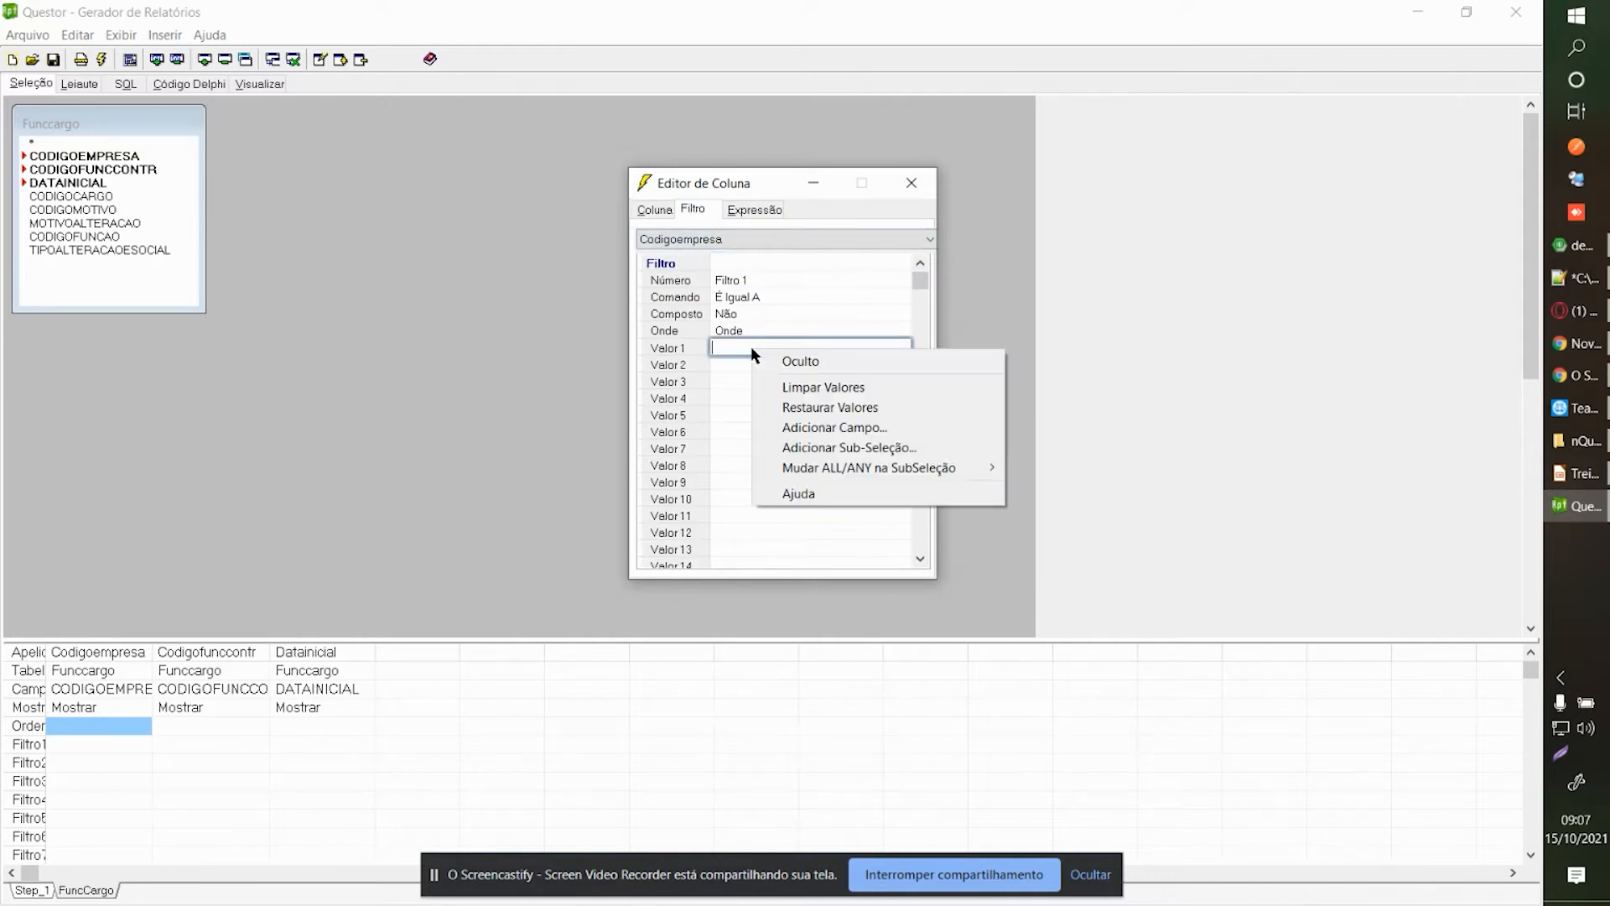
pyautogui.click(811, 429)
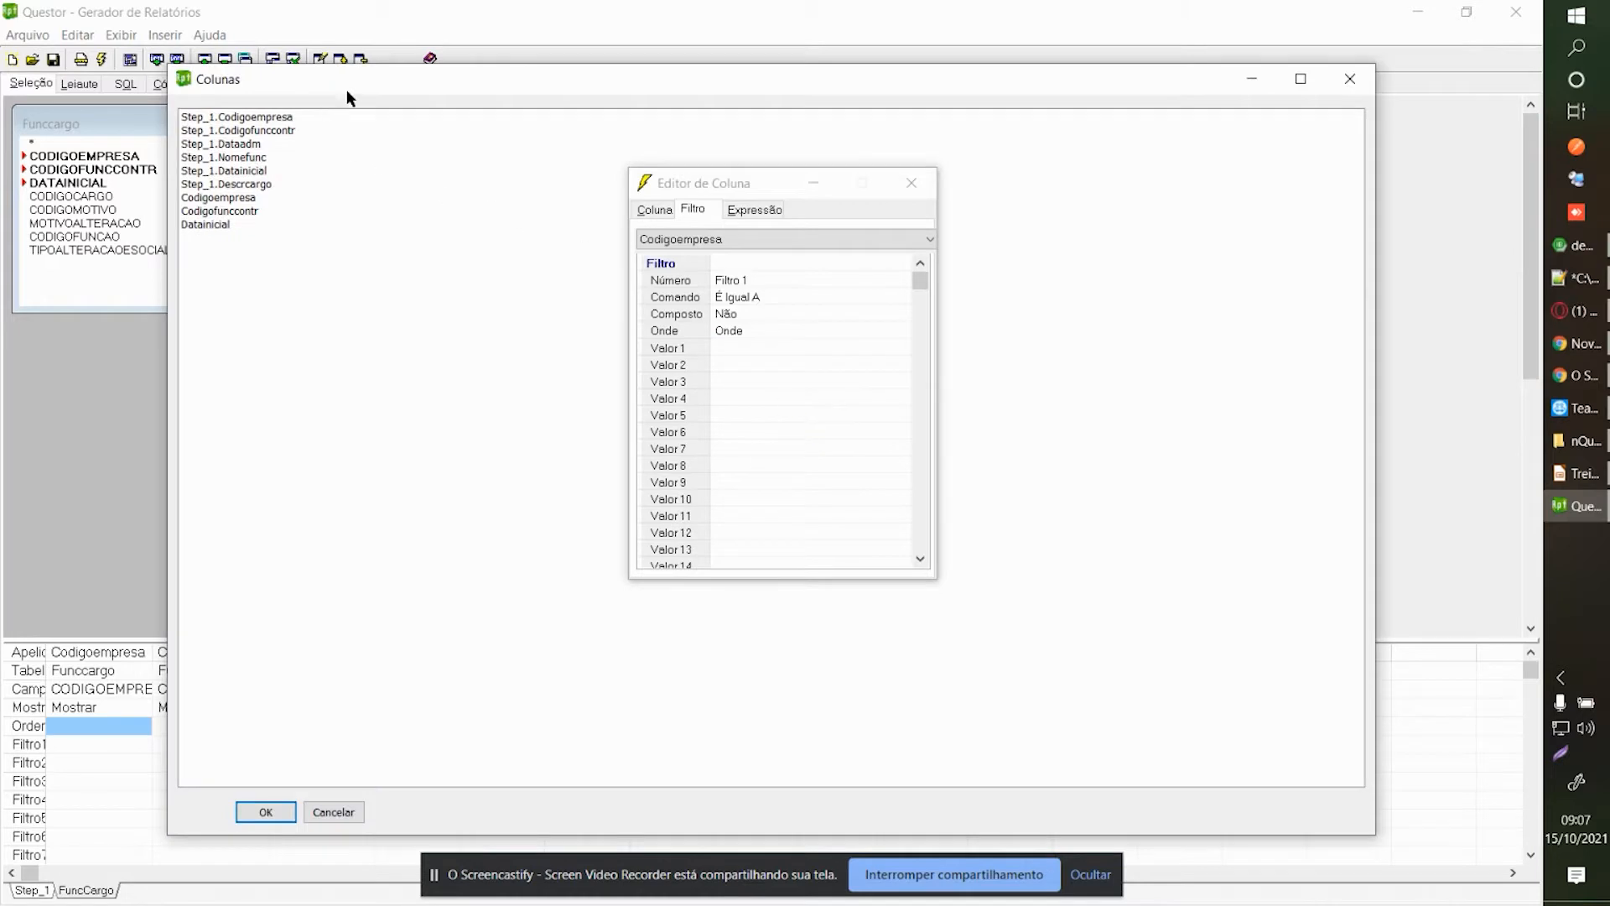
pyautogui.moveTo(370, 87); pyautogui.dragTo(415, 97)
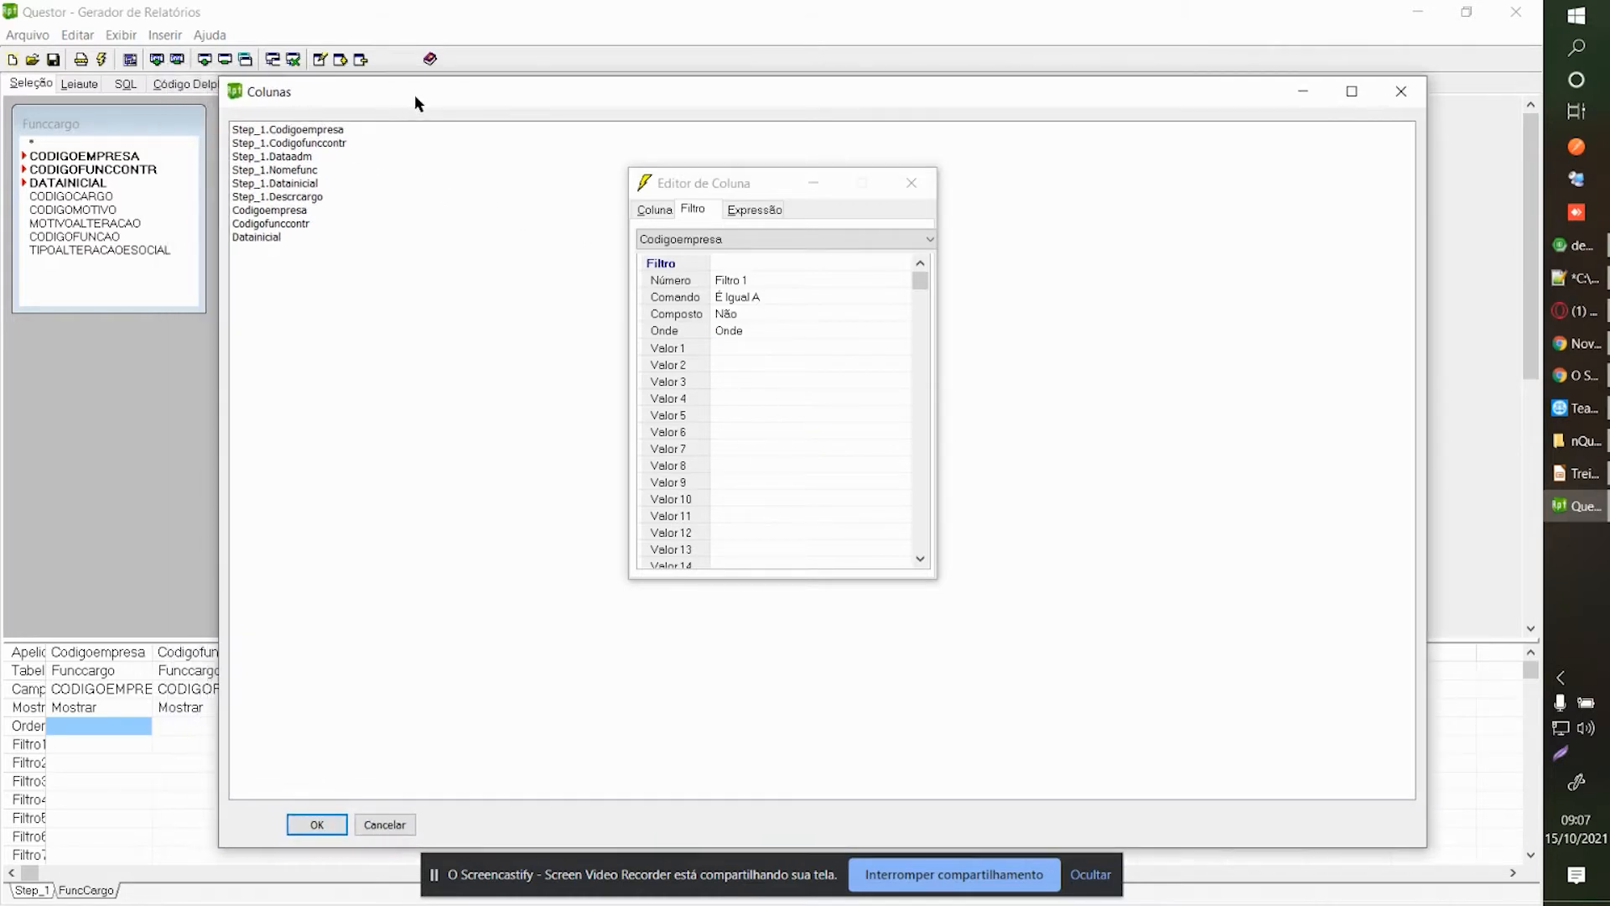
pyautogui.click(282, 131)
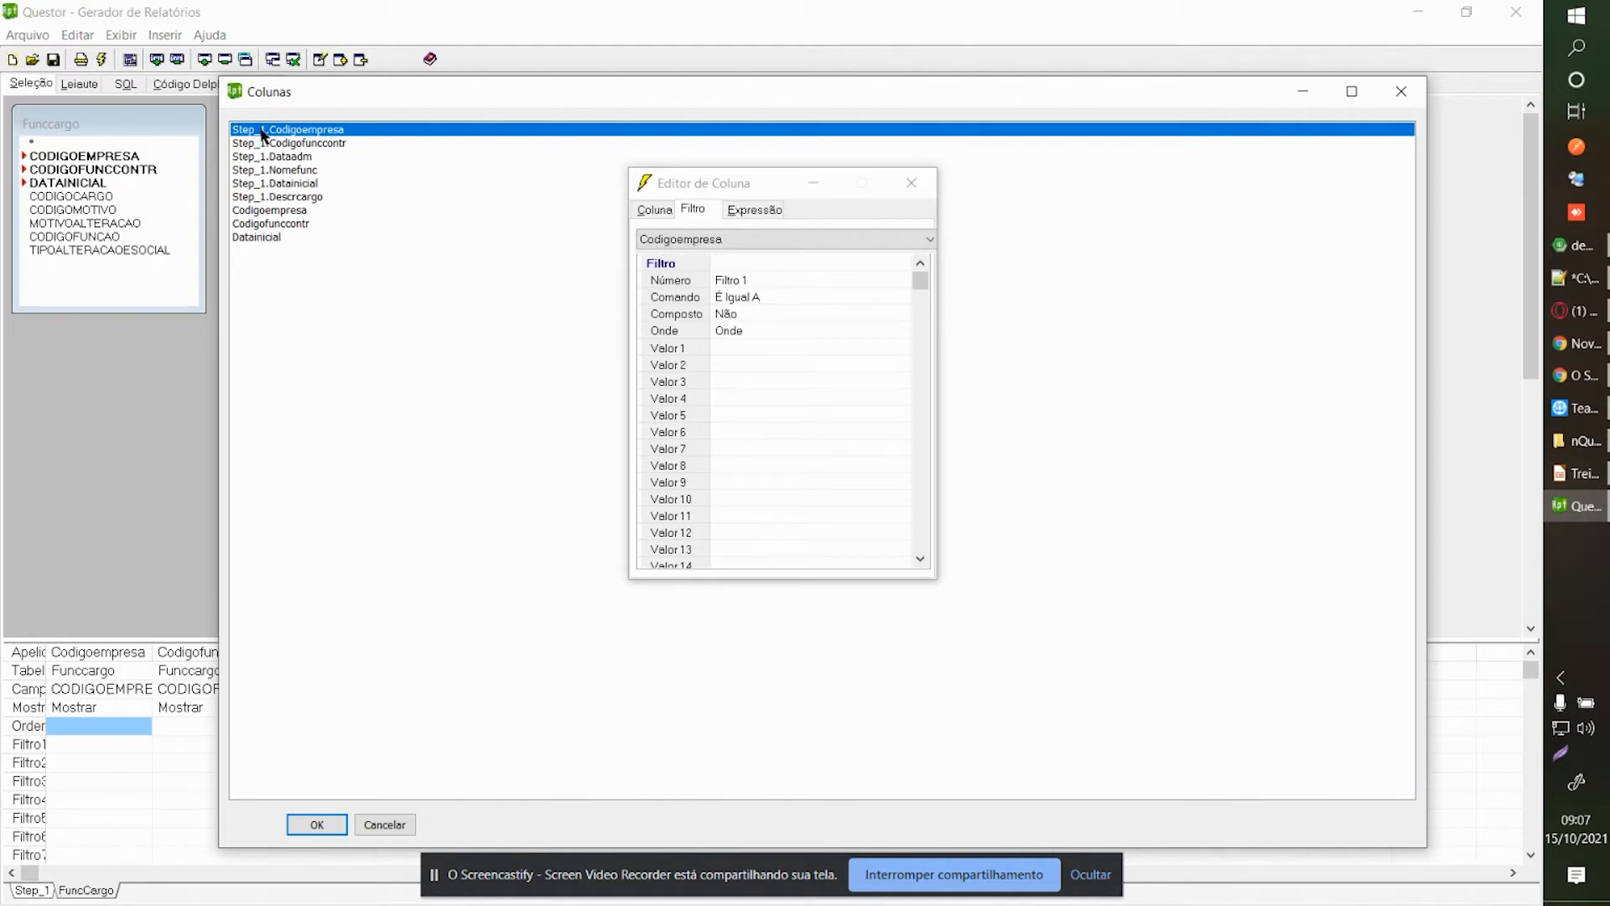
pyautogui.moveTo(335, 92); pyautogui.dragTo(124, 16)
pyautogui.click(103, 747)
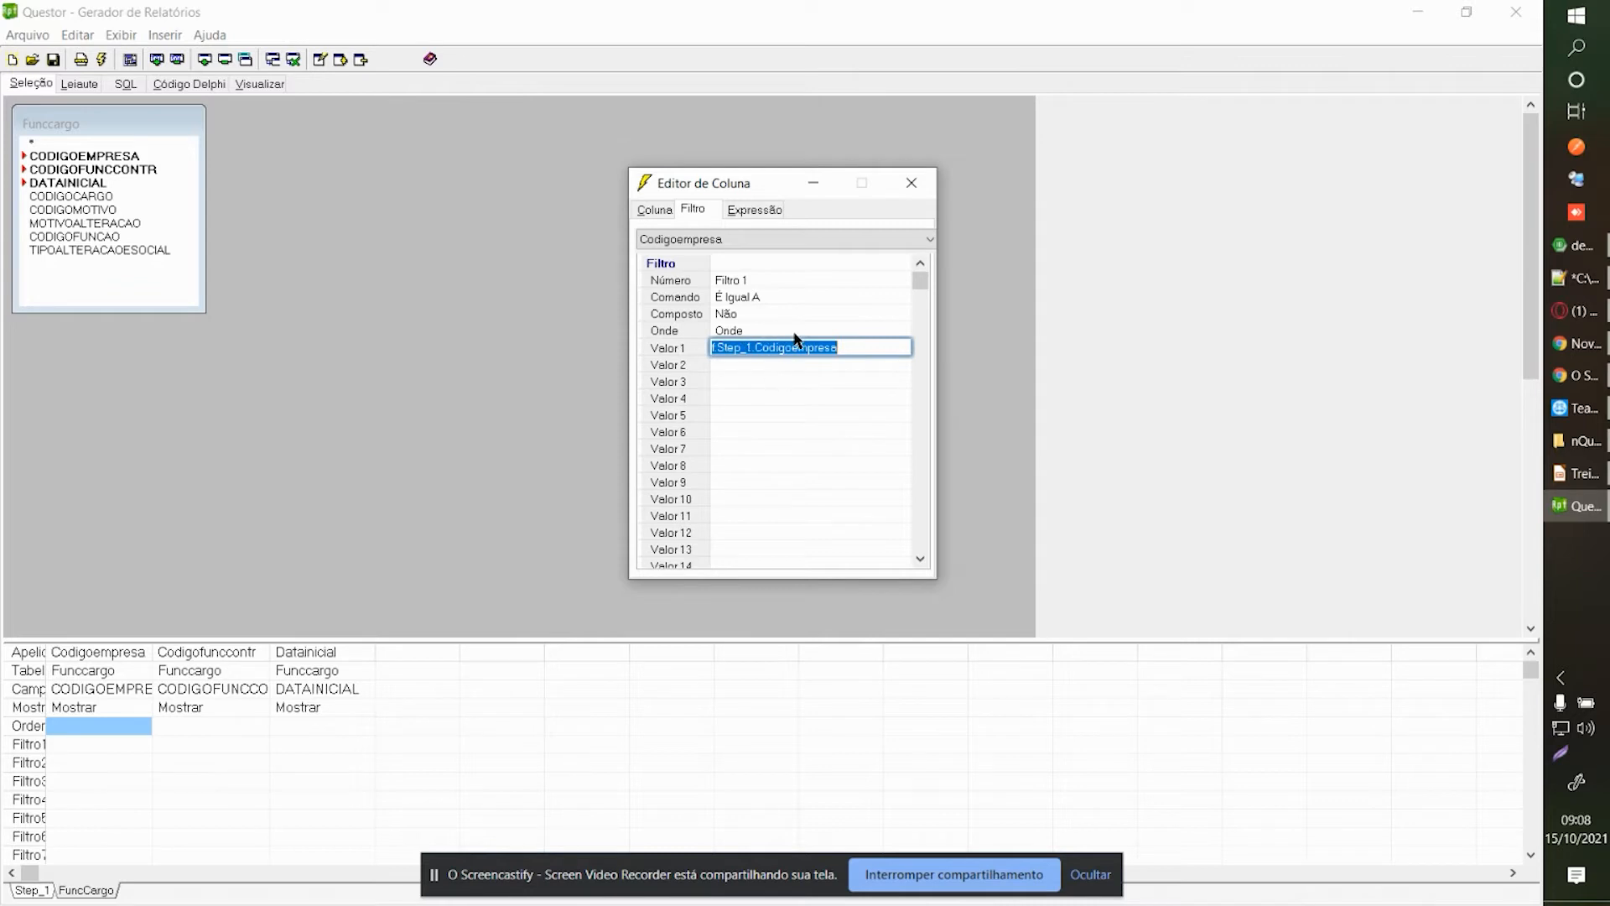
pyautogui.click(913, 186)
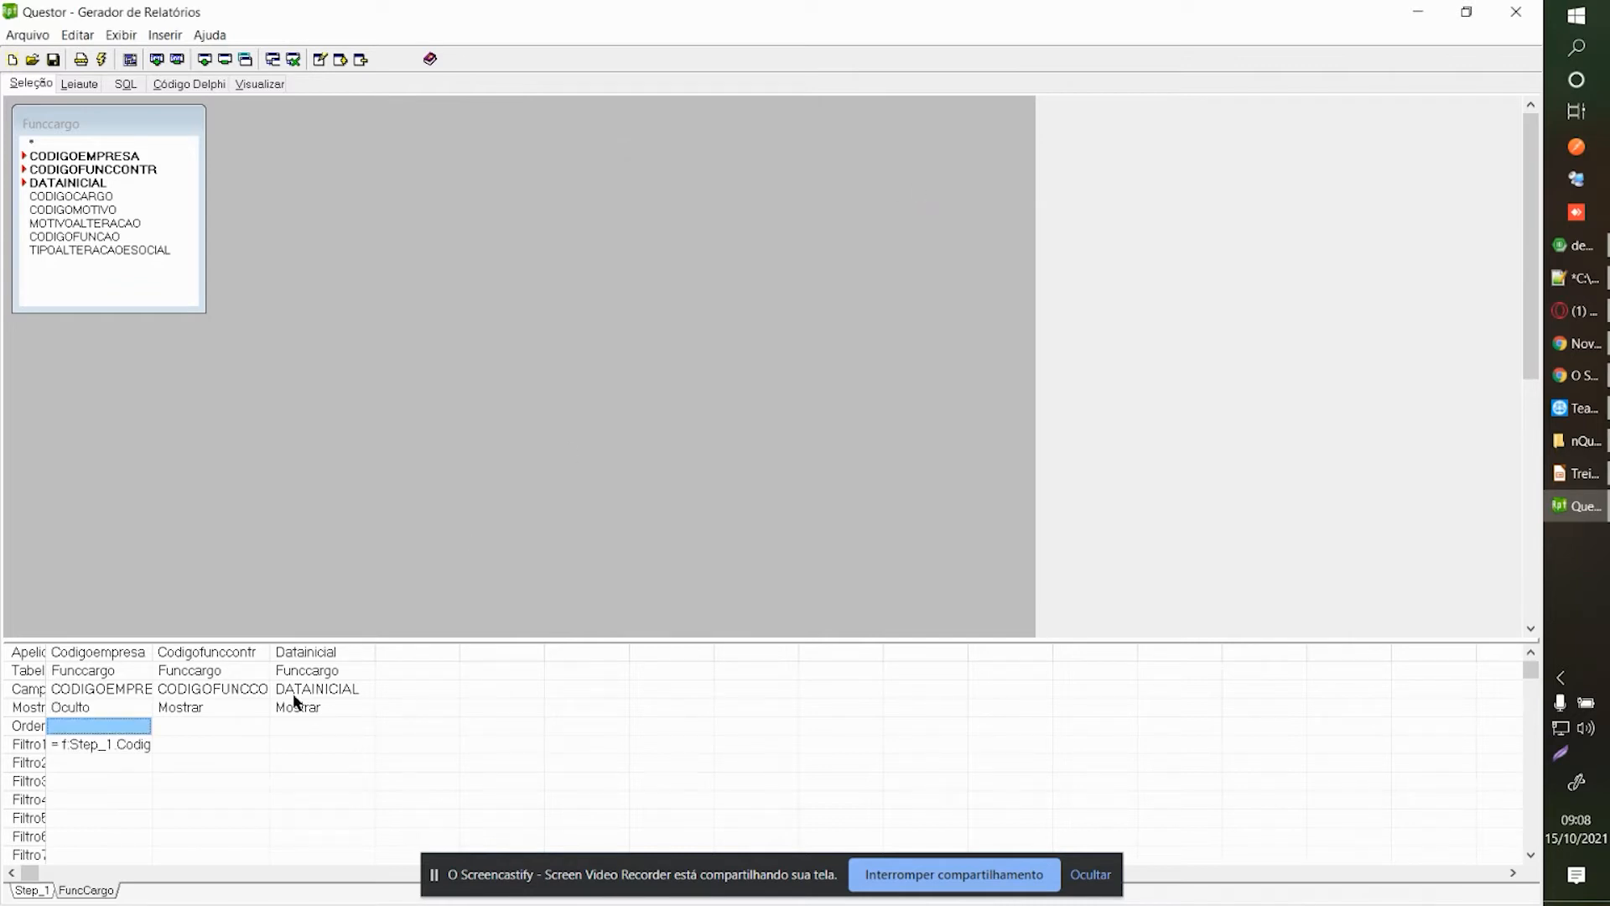
# Review the hidden setting and filter for Codigoempresa in the grid.
pyautogui.click(84, 709)
pyautogui.click(90, 744)
pyautogui.click(99, 704)
pyautogui.click(97, 747)
pyautogui.click(104, 711)
pyautogui.click(95, 744)
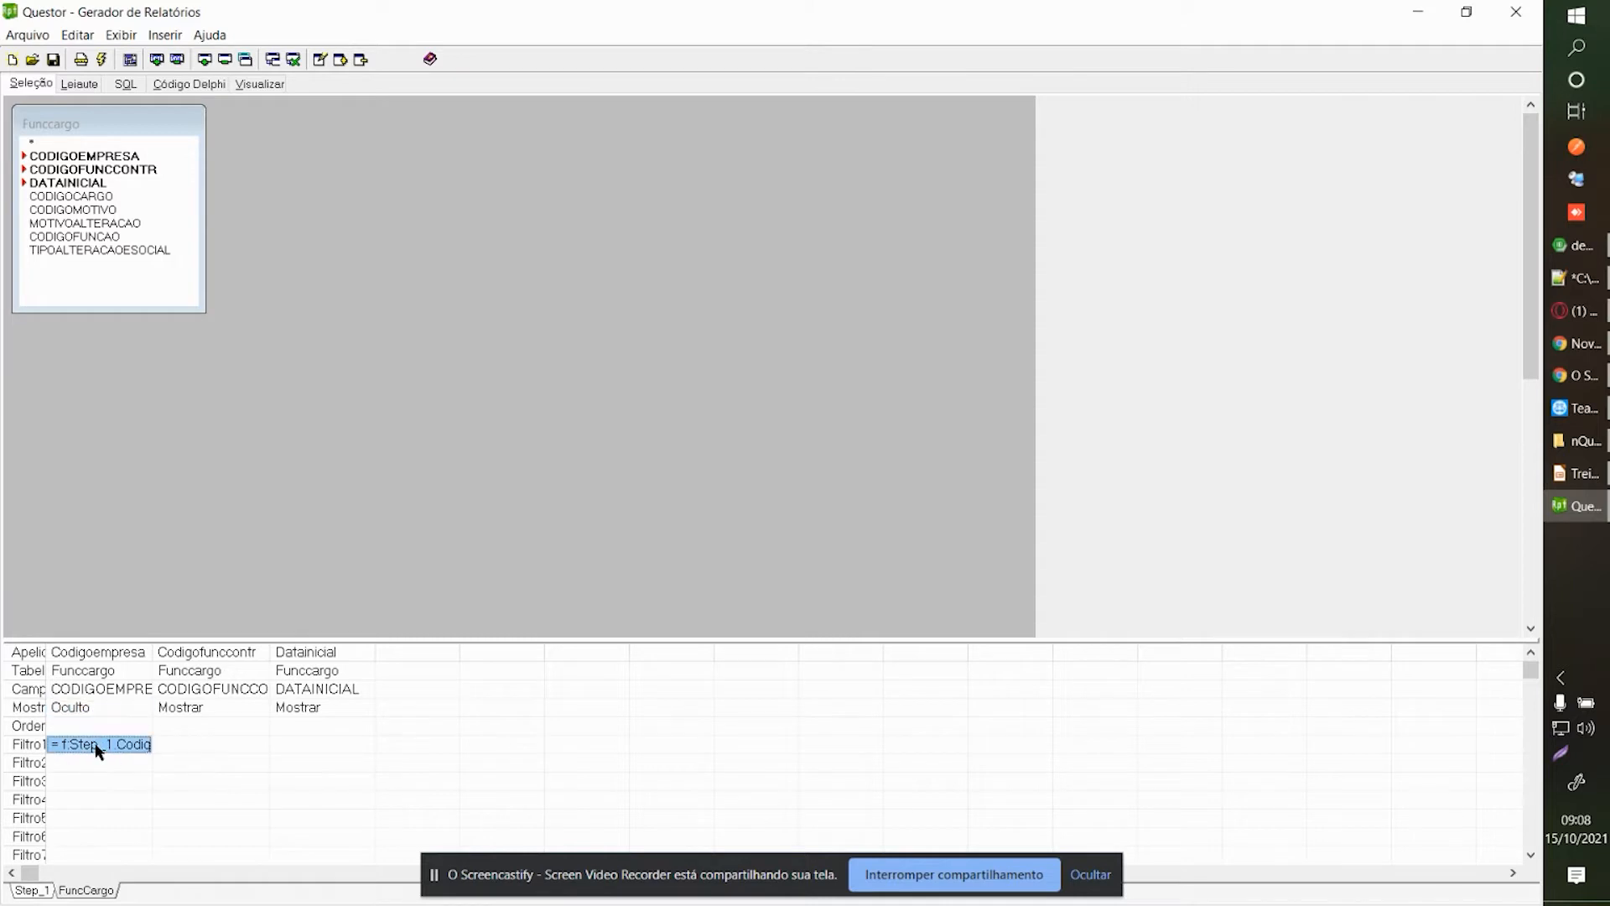
# Set the Codigofunccontr column to Oculto and check its column type.
pyautogui.doubleClick(198, 744)
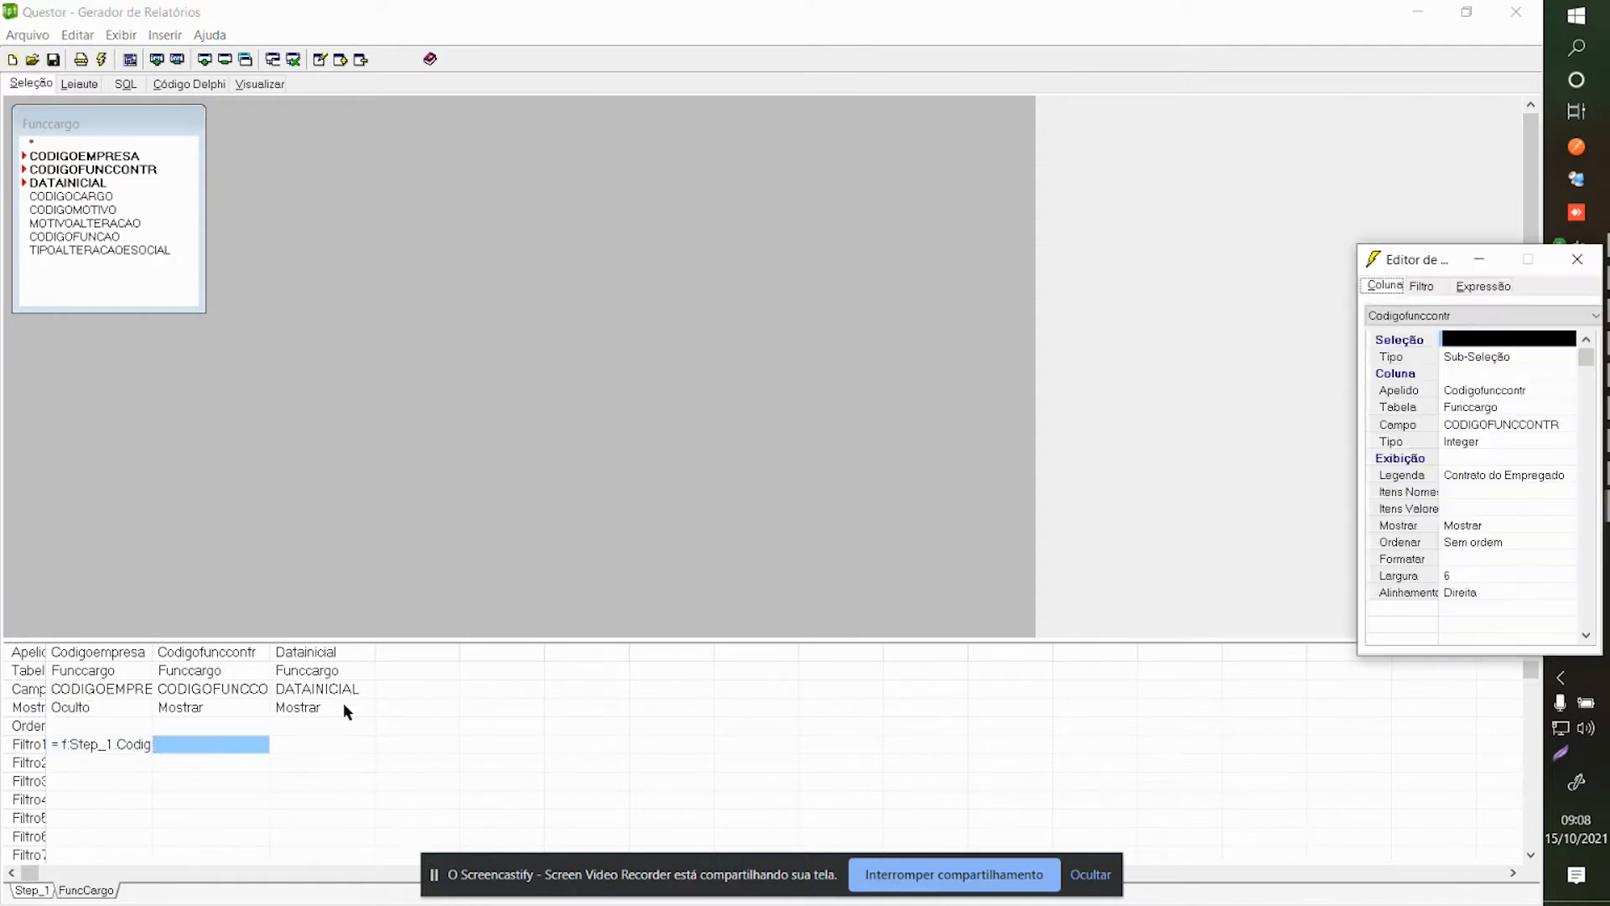
pyautogui.moveTo(1406, 262); pyautogui.dragTo(1148, 250)
pyautogui.moveTo(988, 231); pyautogui.dragTo(687, 182)
pyautogui.click(759, 447)
pyautogui.click(741, 559)
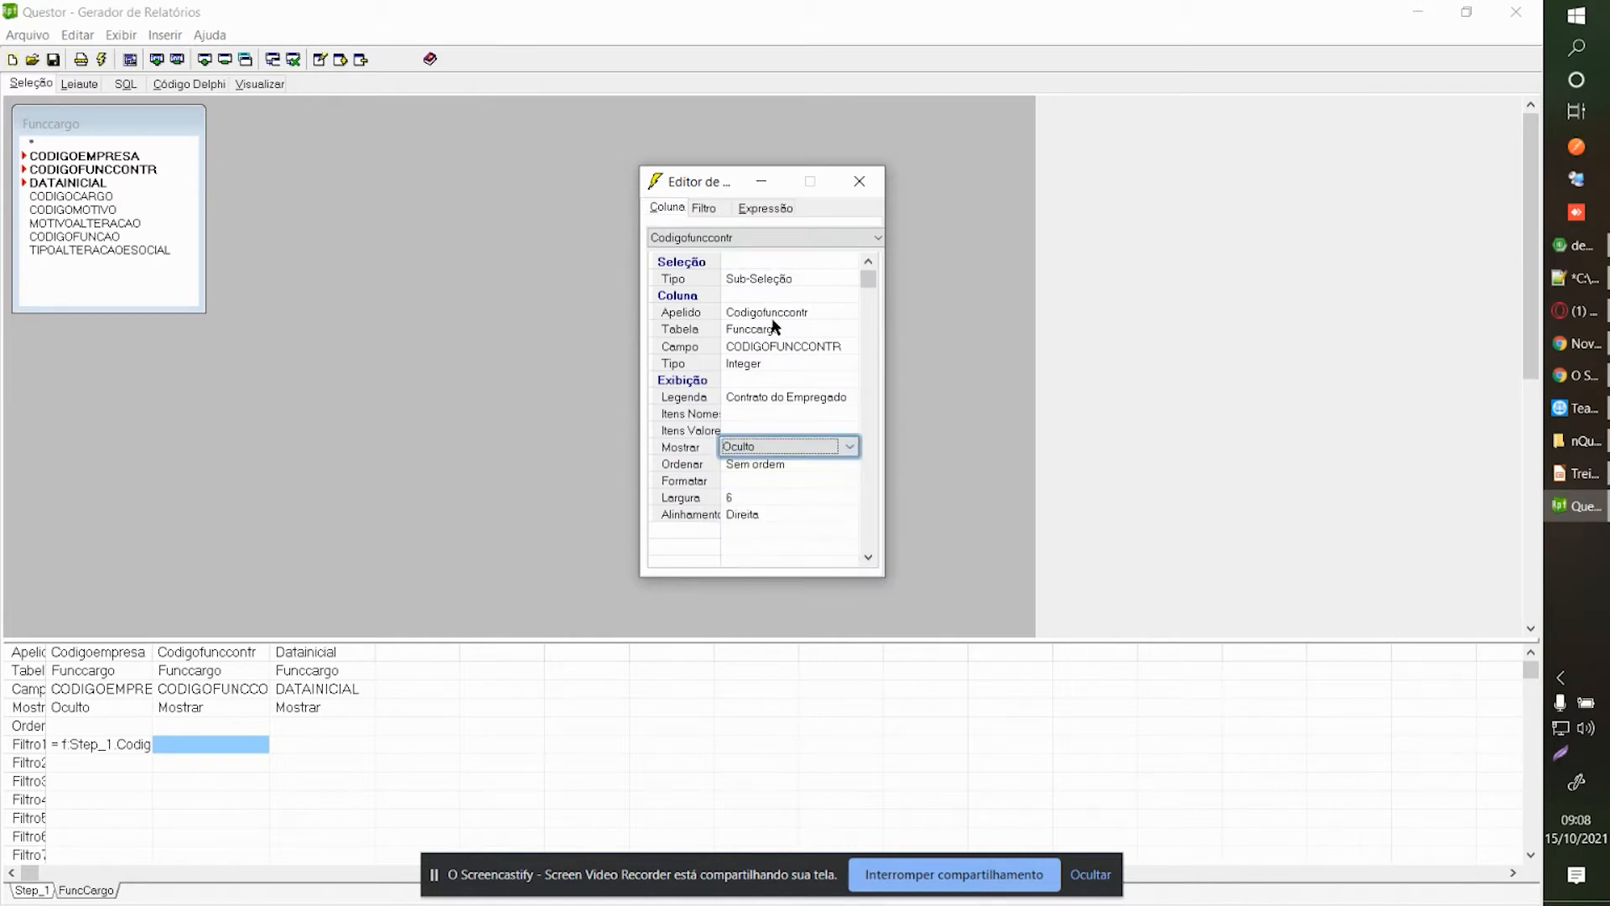
pyautogui.click(799, 282)
pyautogui.click(798, 278)
pyautogui.click(800, 275)
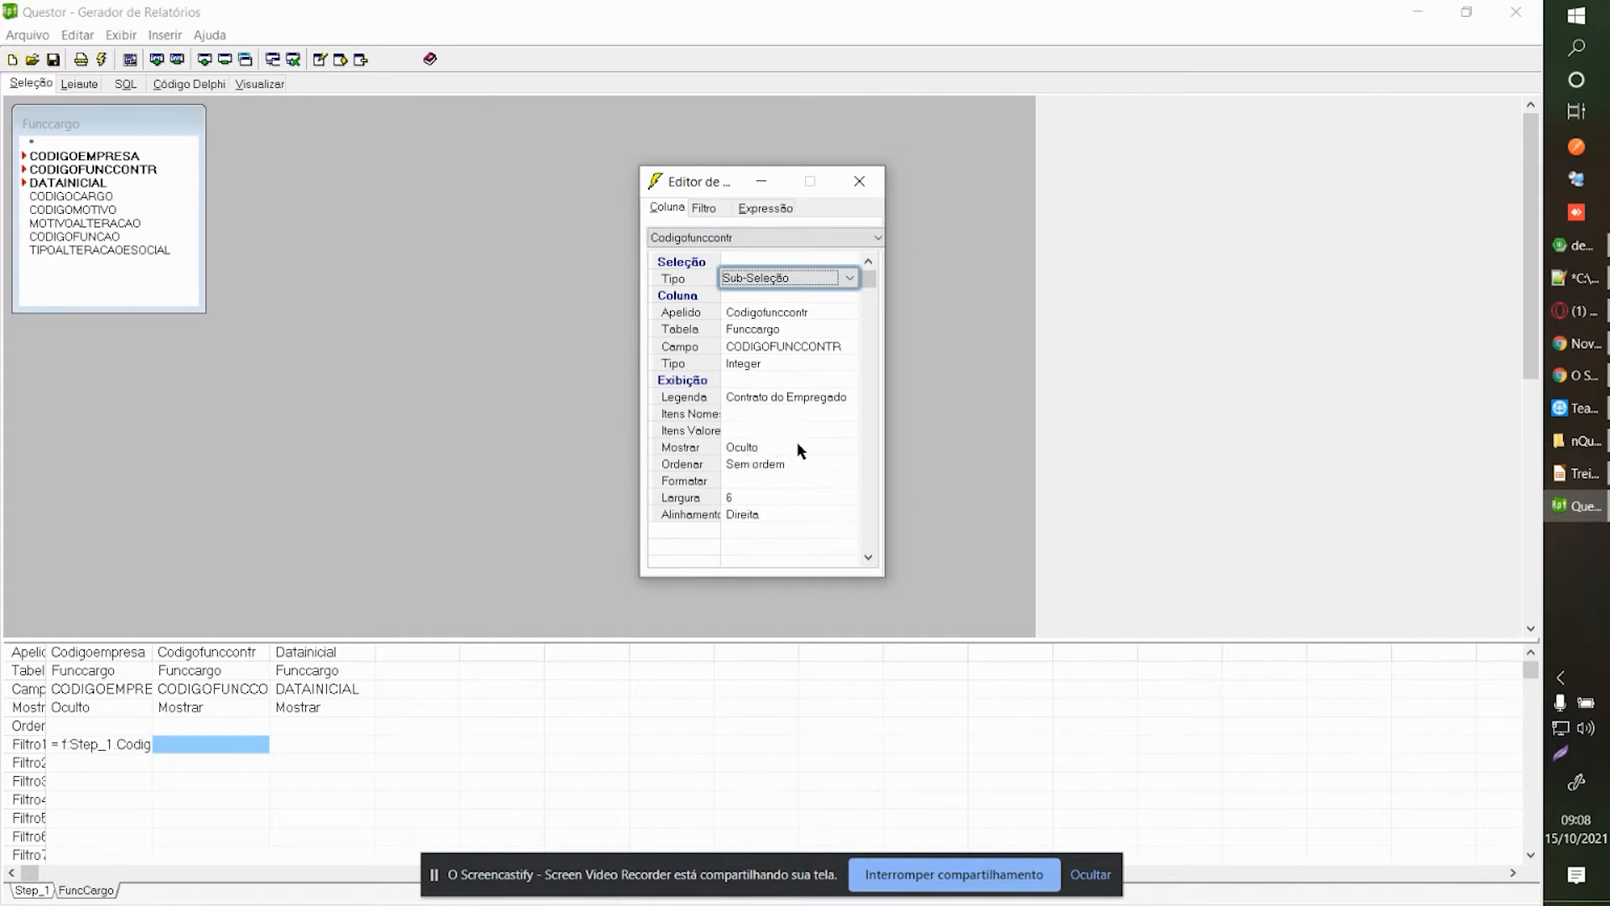
# Set Codigofunccontr's filter Valor 1 to Step_1.Codigofunccontr.
pyautogui.click(704, 207)
pyautogui.click(747, 347)
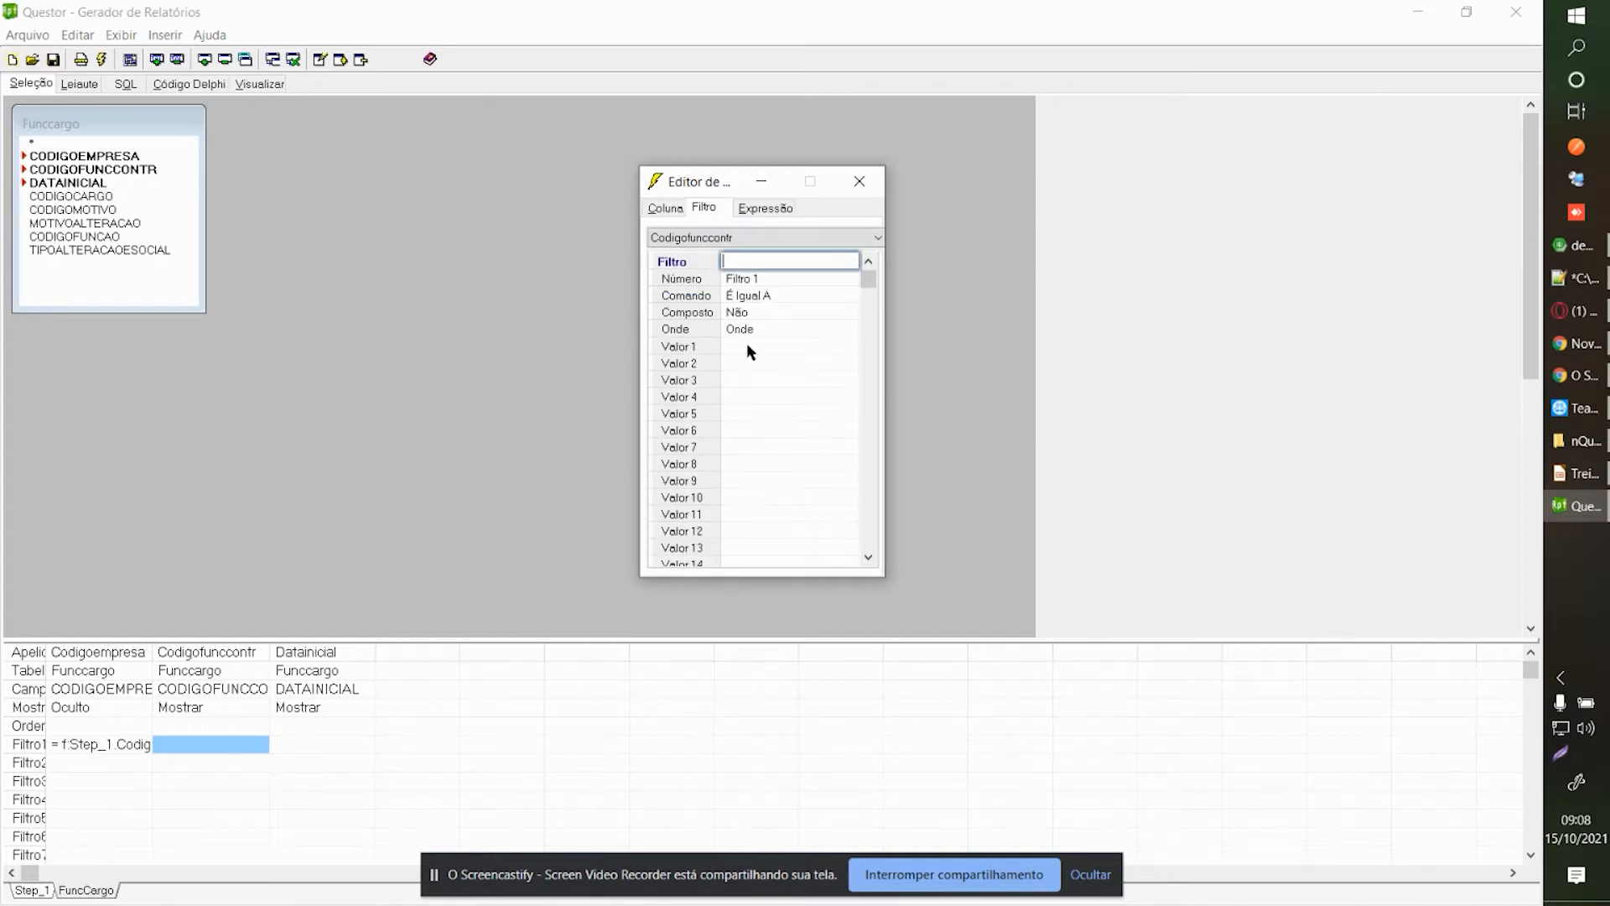
pyautogui.rightClick(733, 343)
pyautogui.click(772, 425)
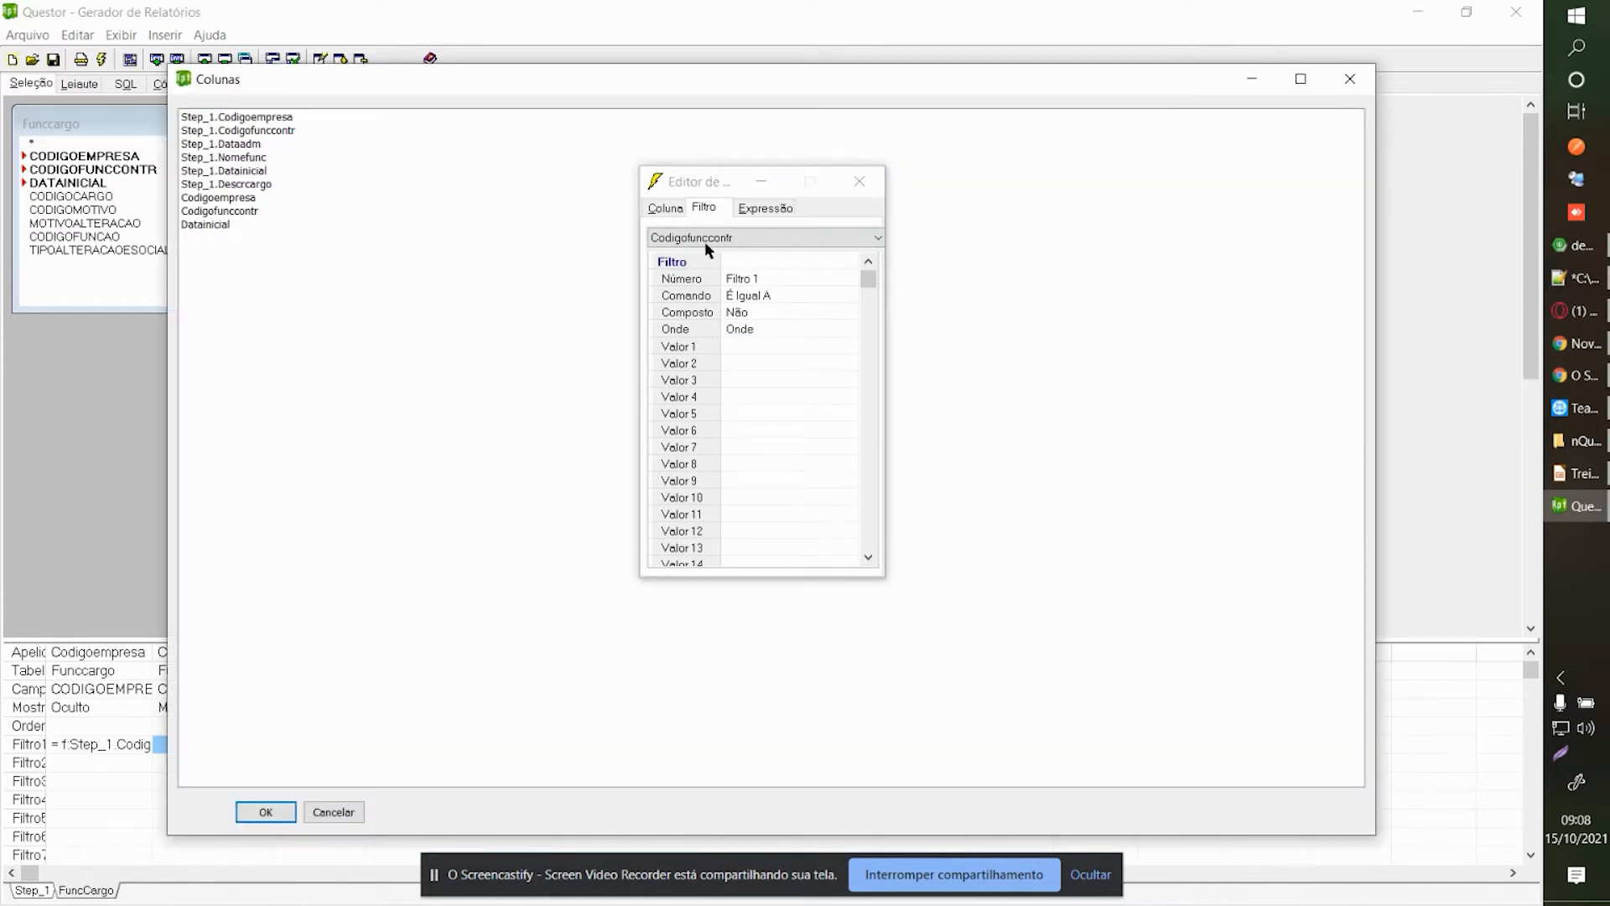
pyautogui.click(292, 132)
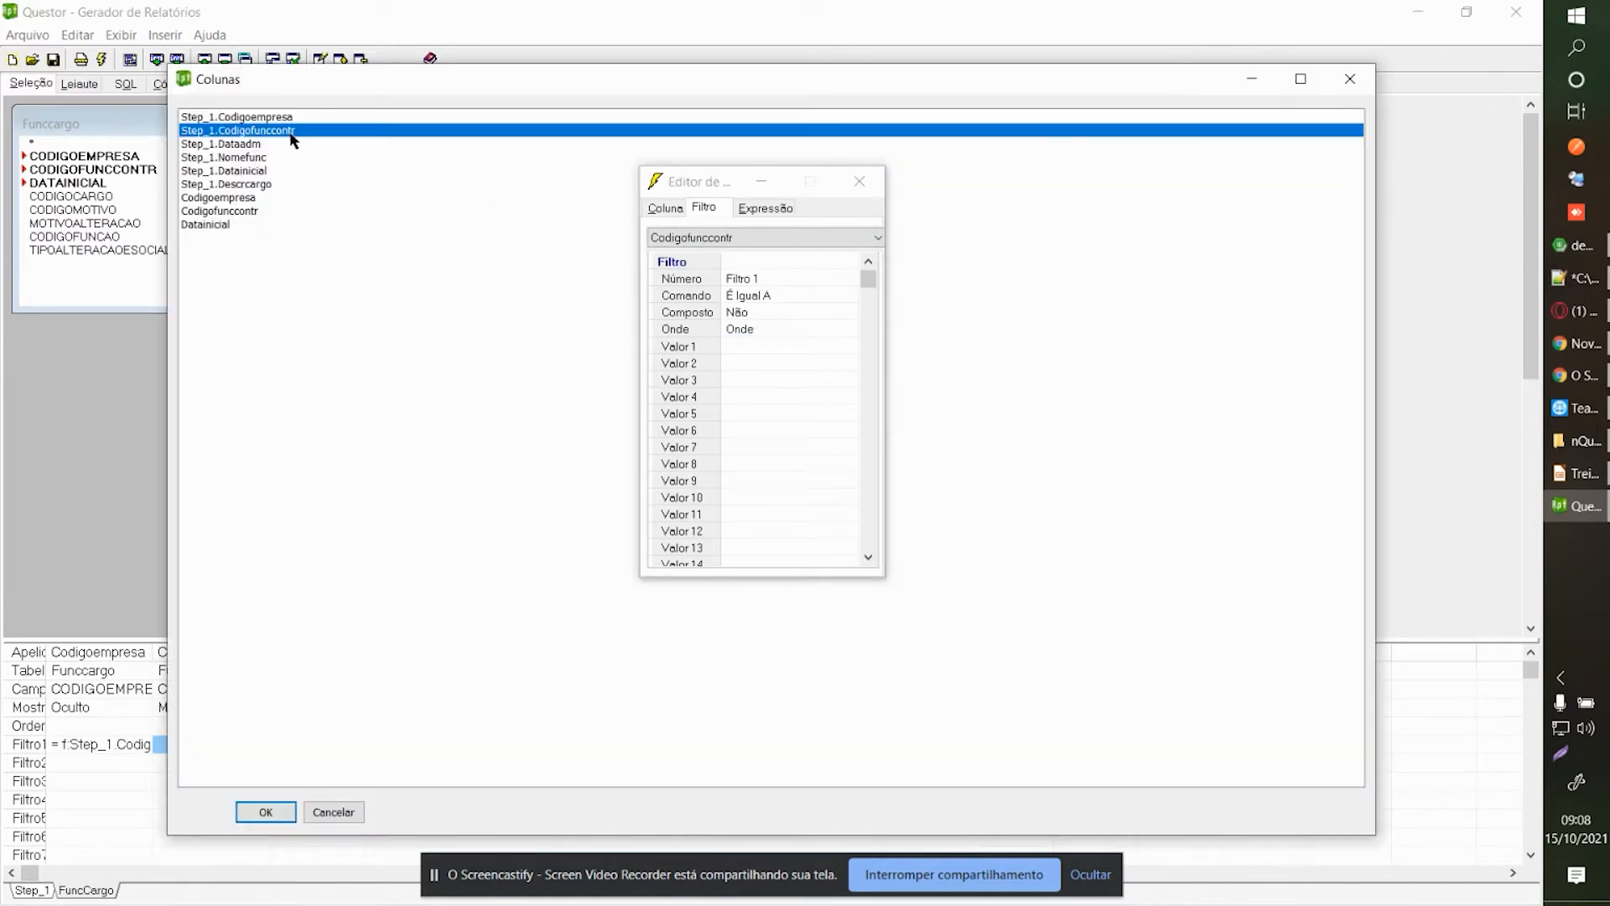
pyautogui.click(106, 749)
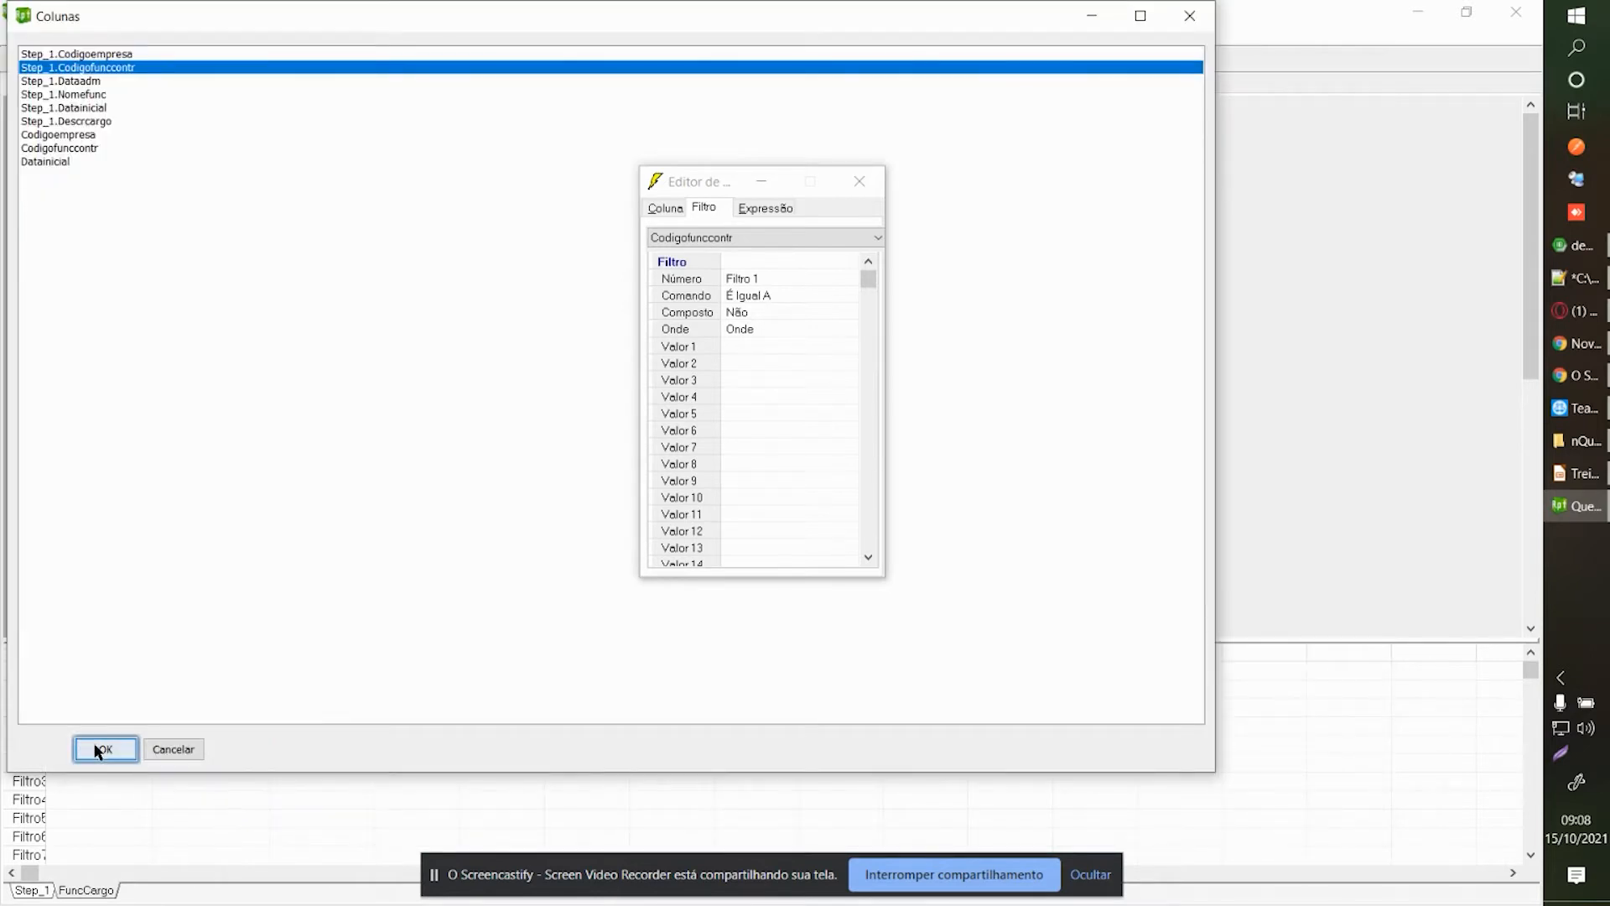
pyautogui.click(358, 729)
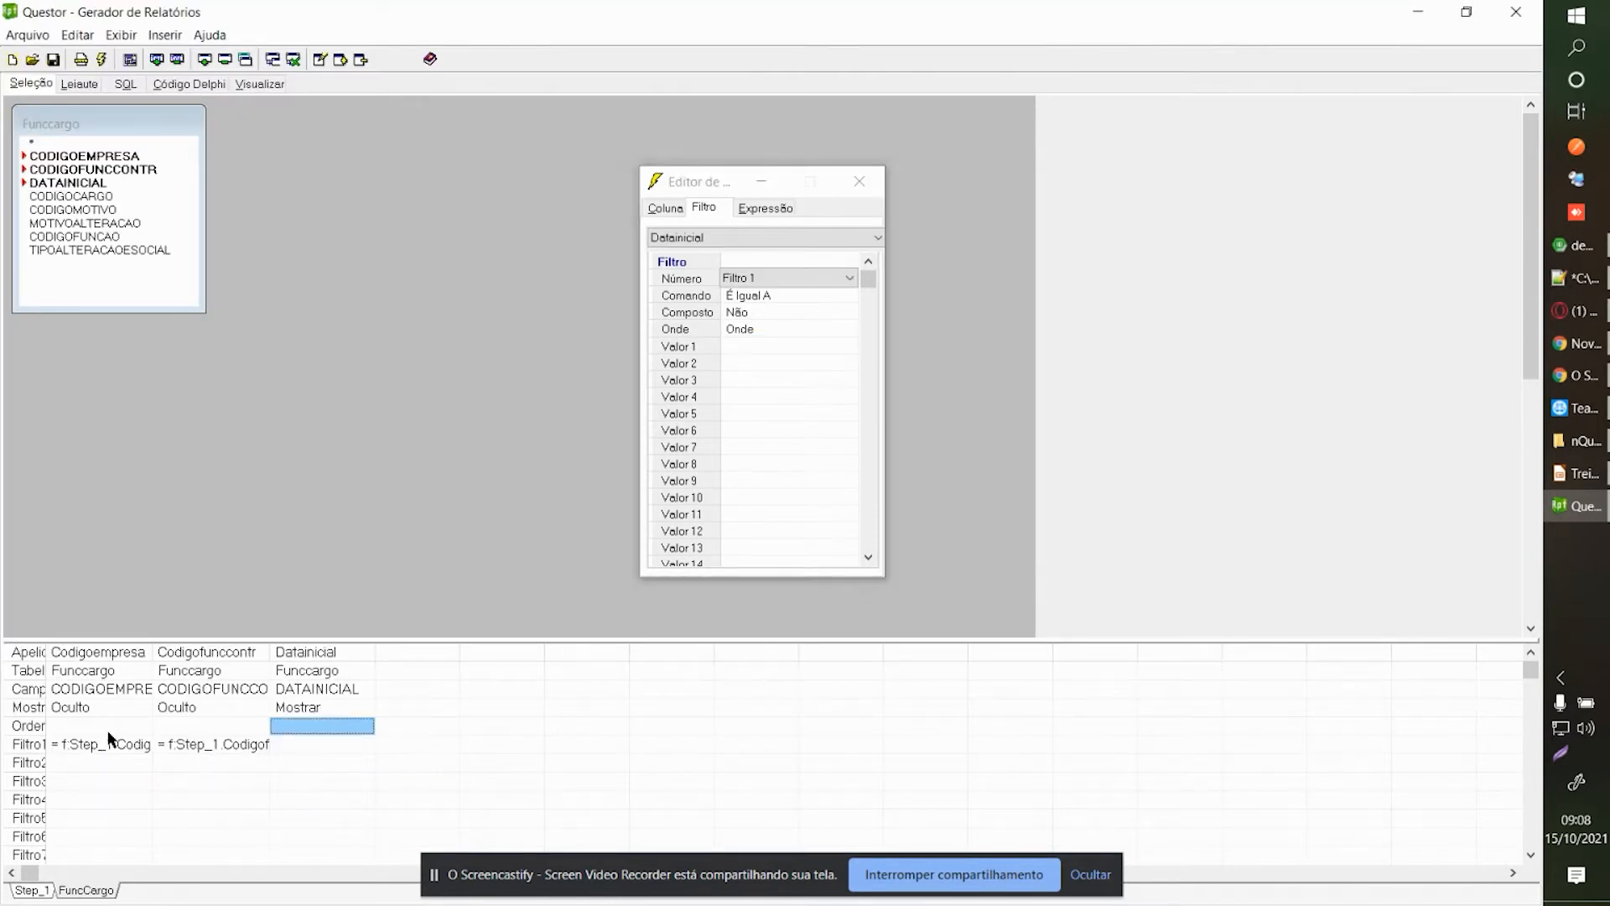
# Hide the Datainicial column by setting its Mostrar option to Oculto.
pyautogui.click(316, 745)
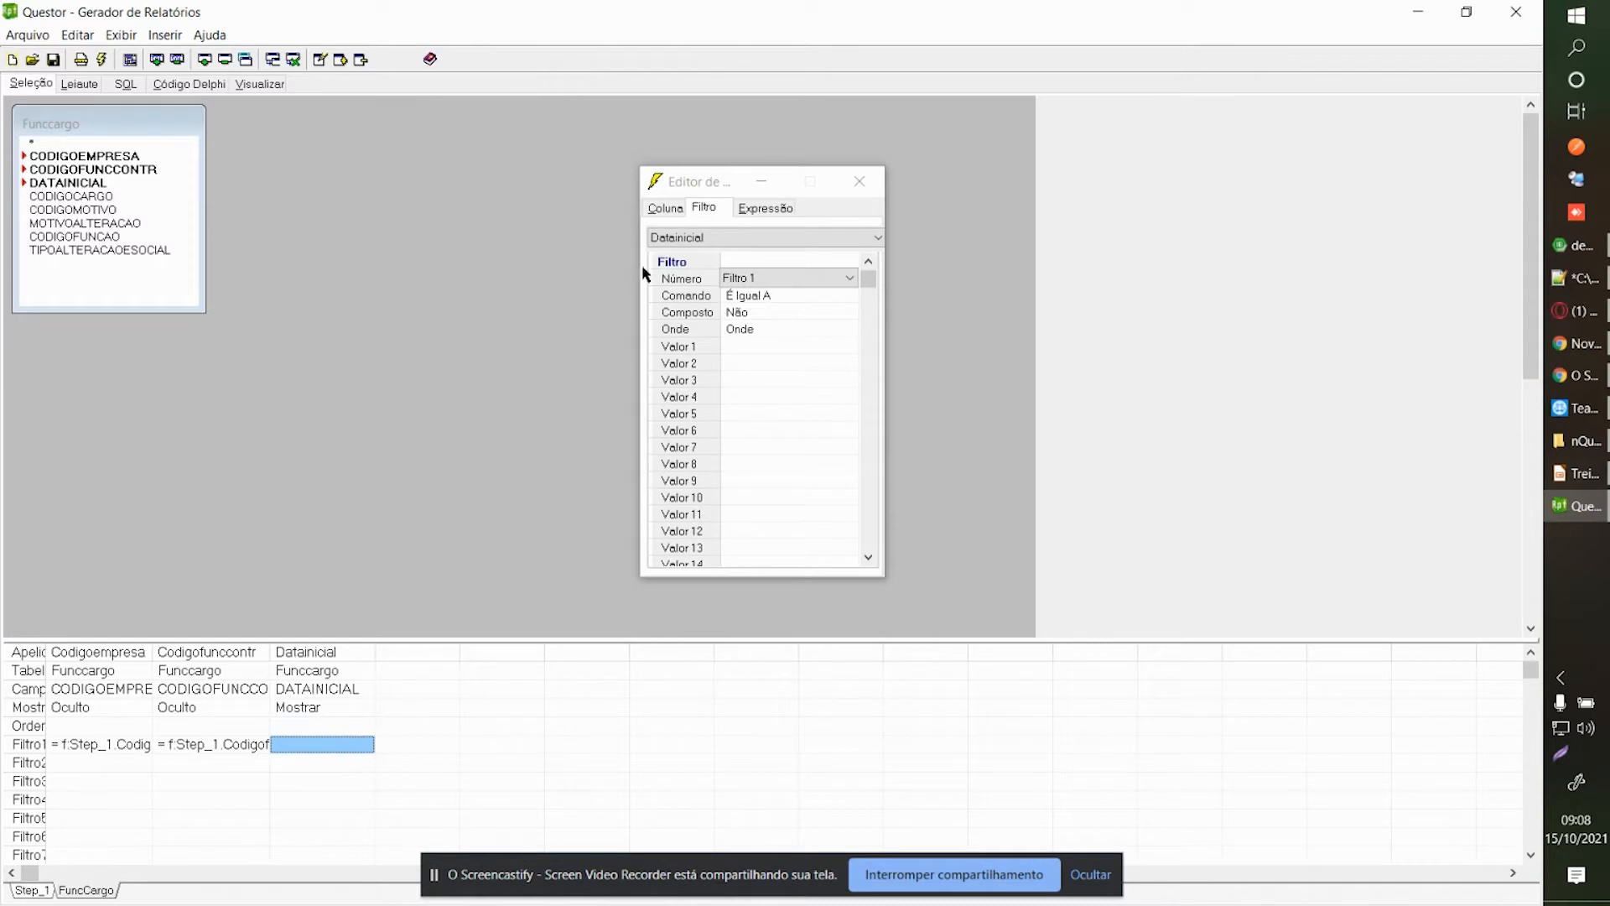
pyautogui.click(668, 207)
pyautogui.moveTo(682, 193); pyautogui.dragTo(667, 196)
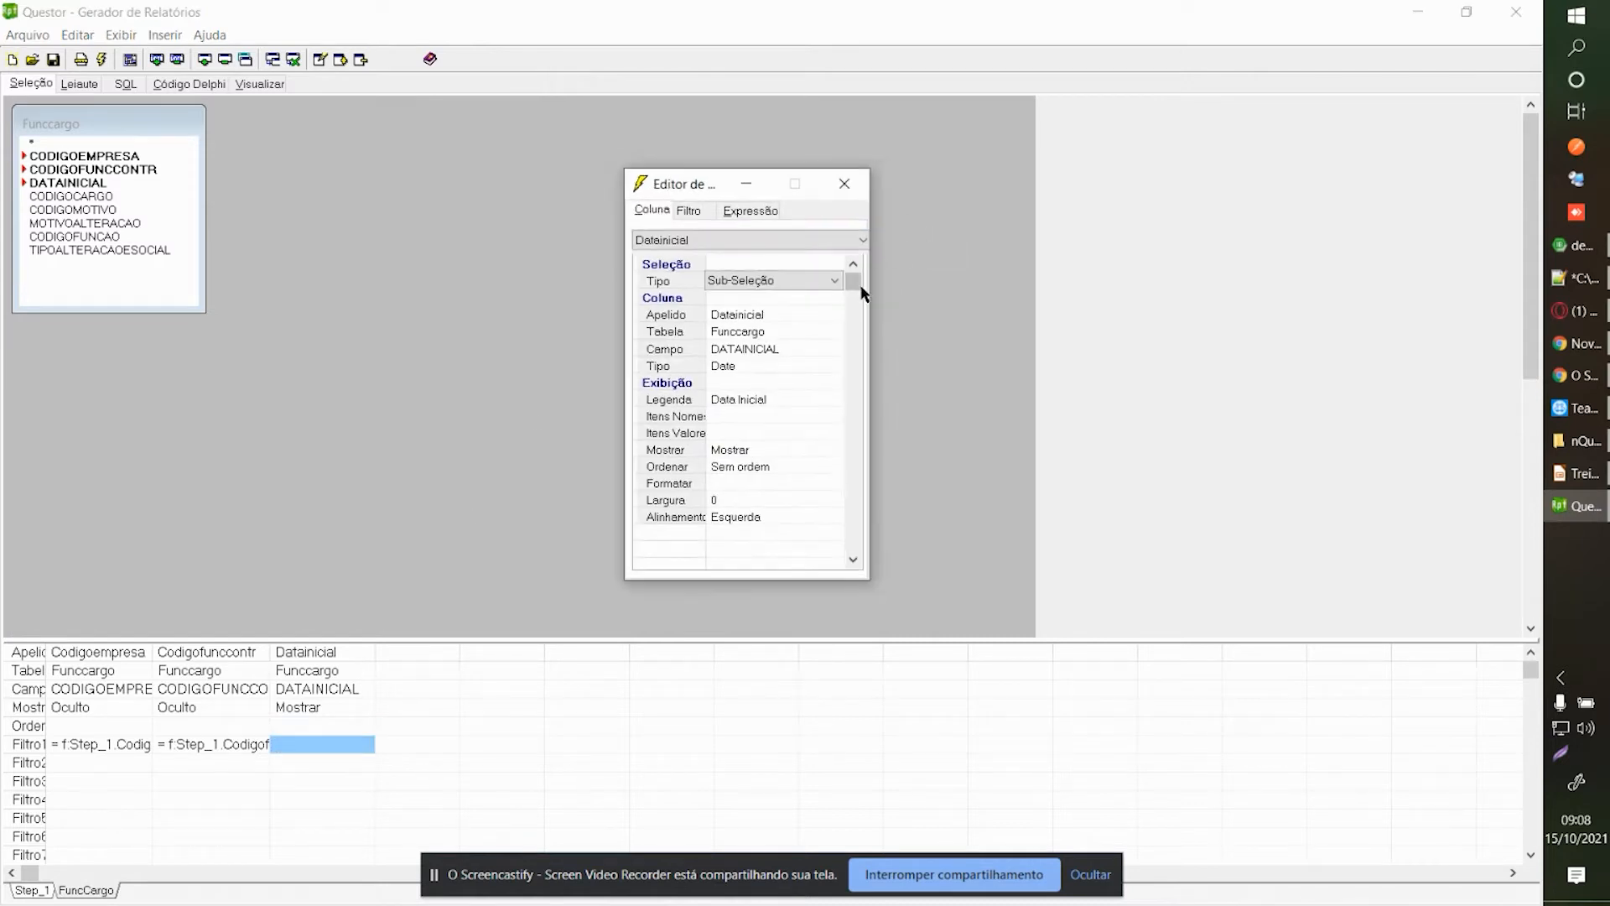
pyautogui.moveTo(867, 289); pyautogui.dragTo(941, 286)
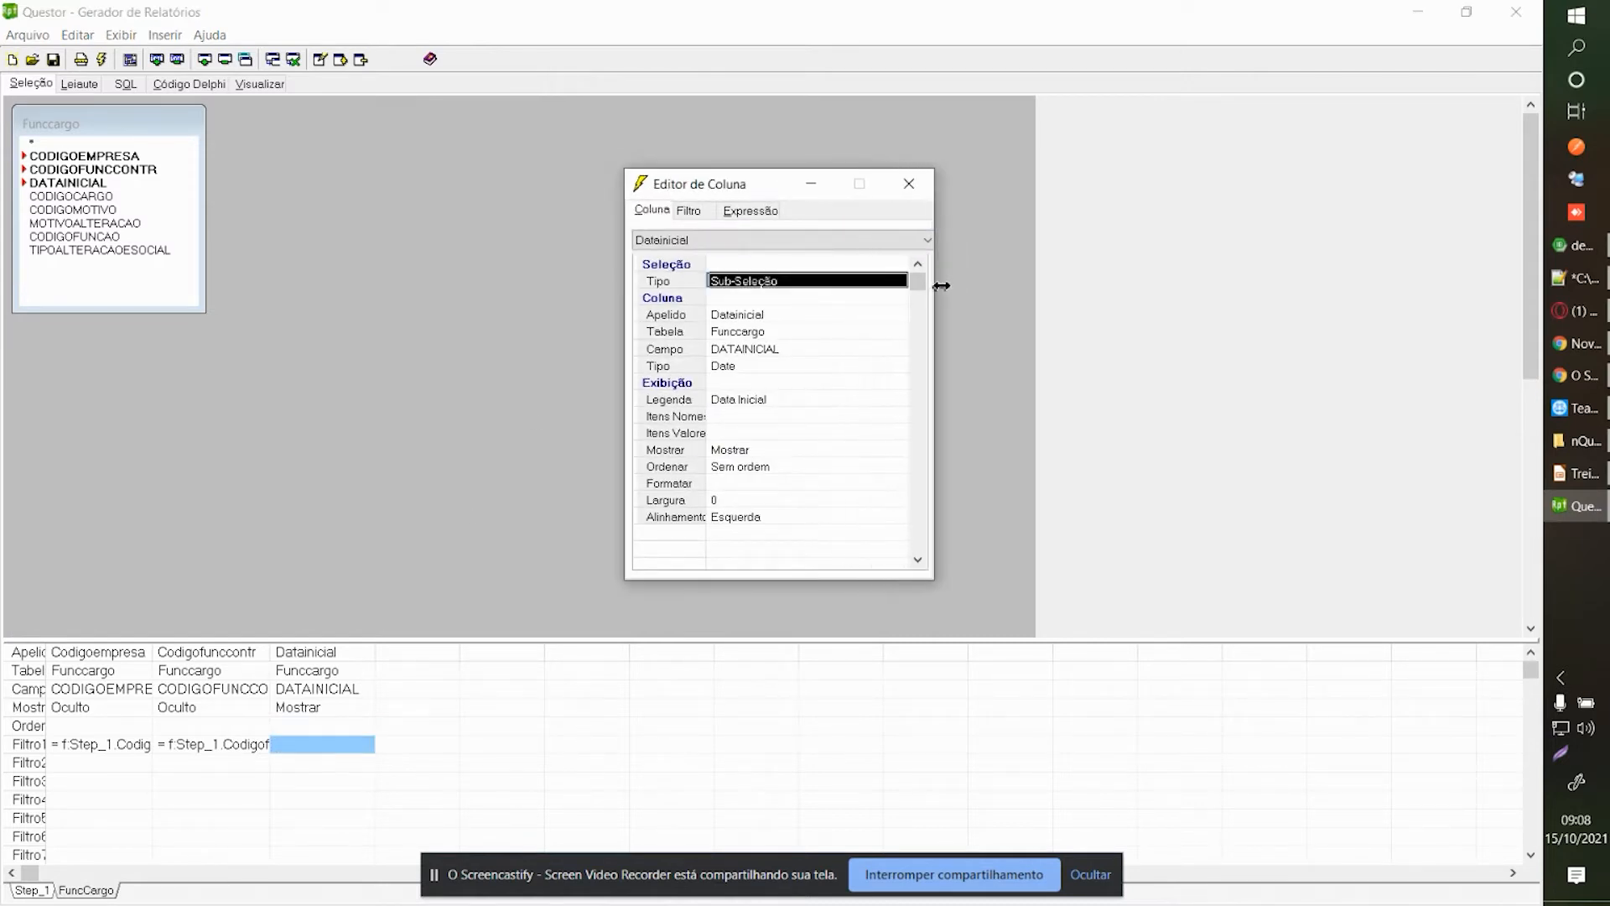
pyautogui.click(743, 451)
pyautogui.click(741, 560)
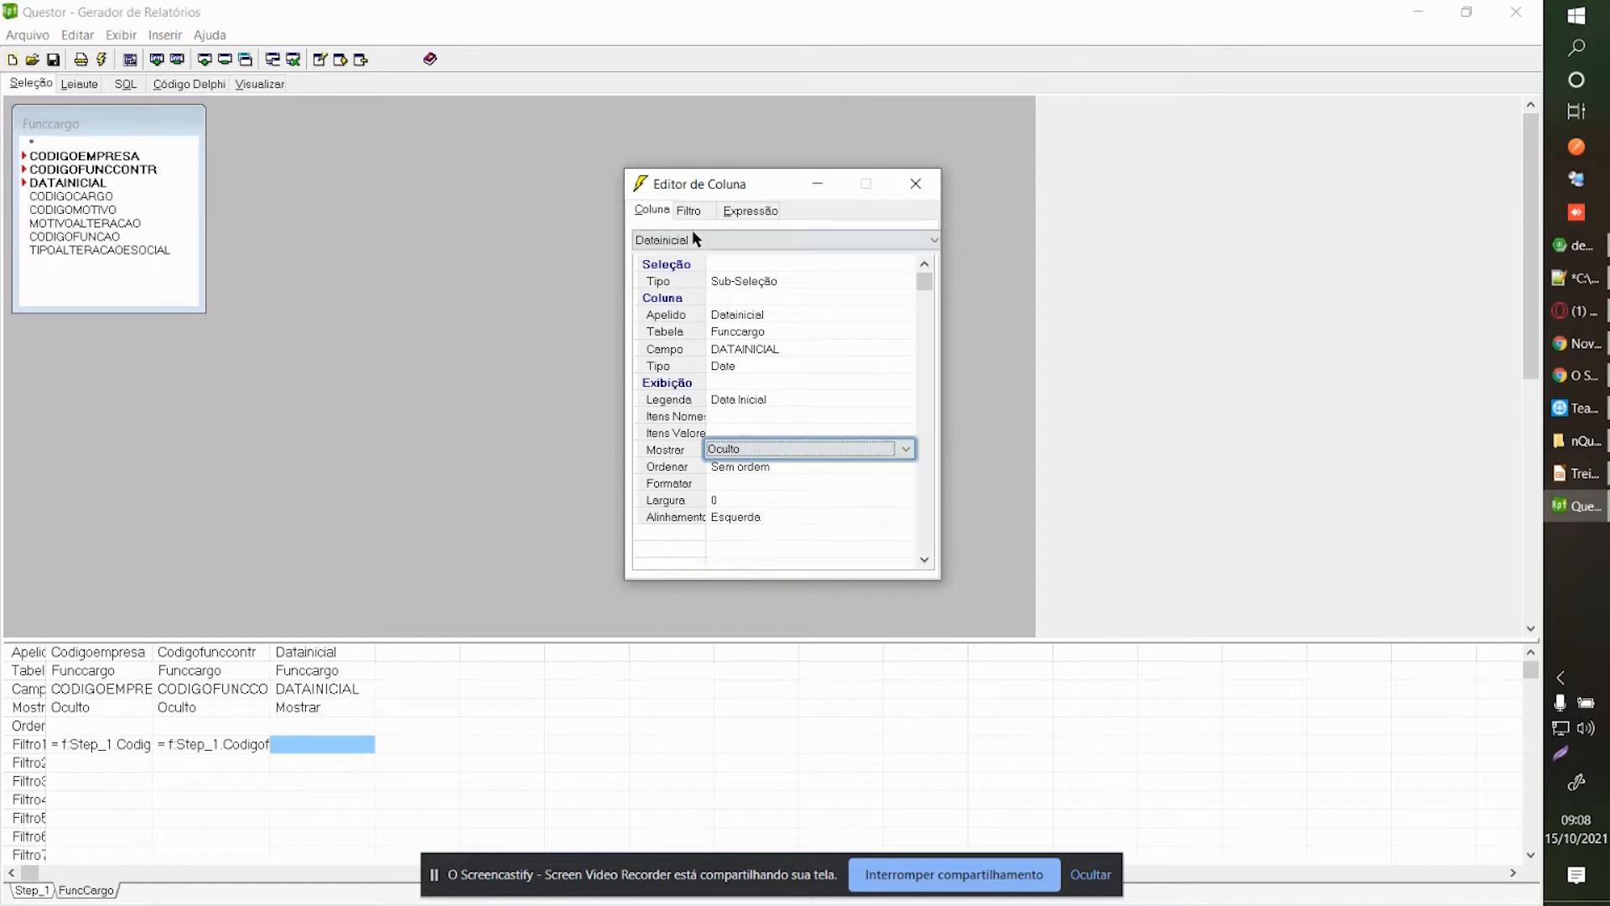
# Filter Datainicial with 'É Menor ou Igual' against [pDataEmissao].
pyautogui.click(688, 211)
pyautogui.click(808, 383)
pyautogui.click(781, 349)
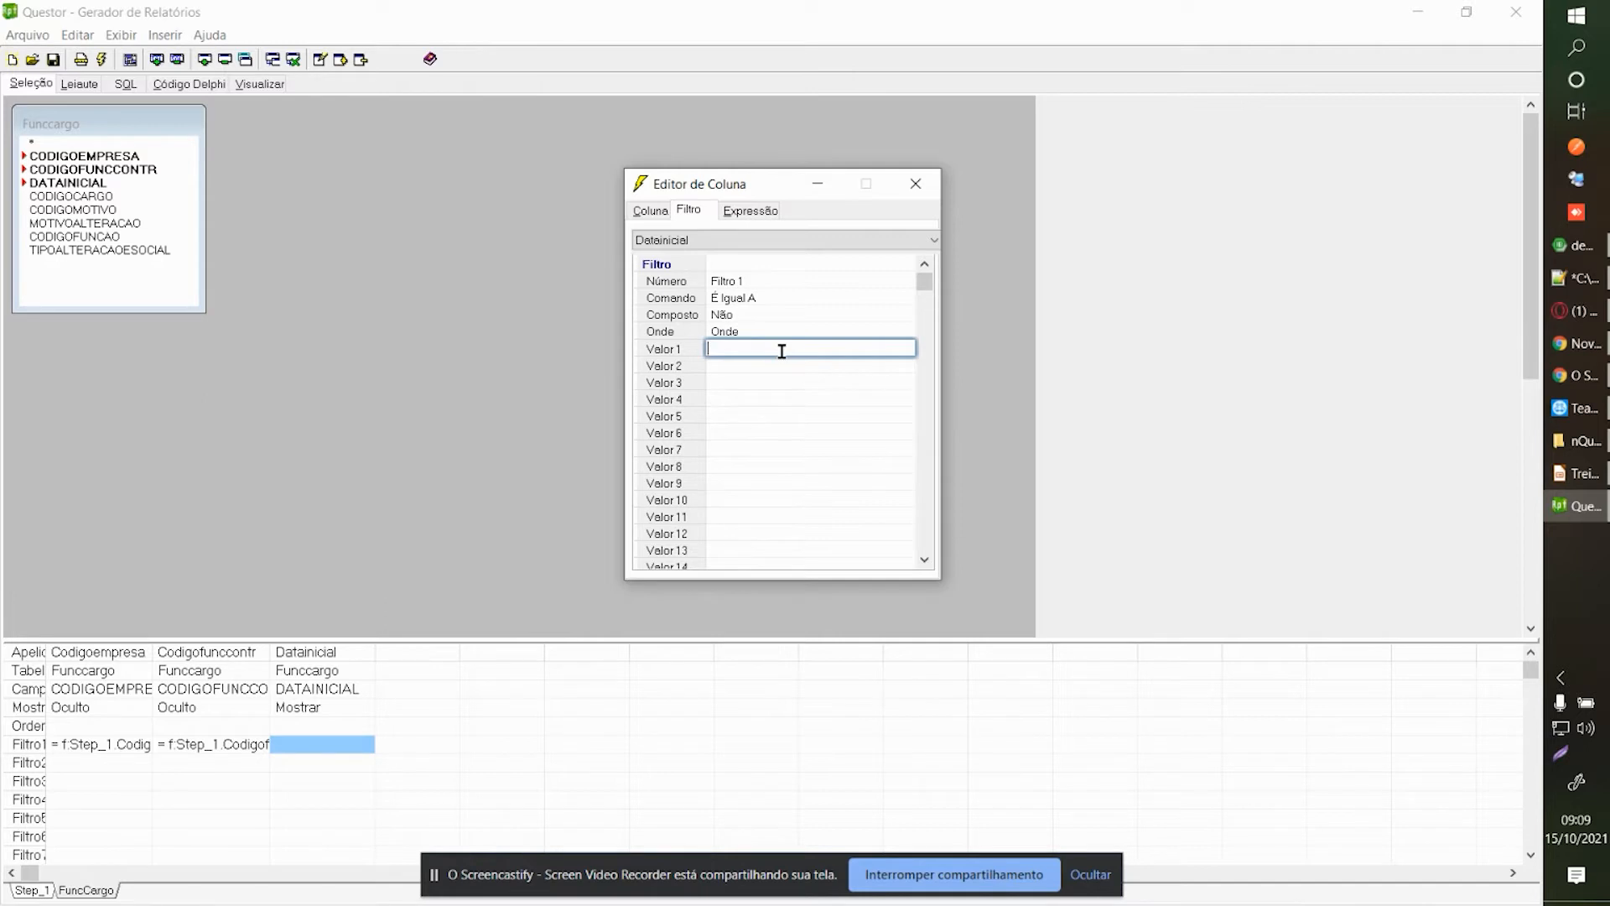
pyautogui.click(744, 299)
pyautogui.click(745, 299)
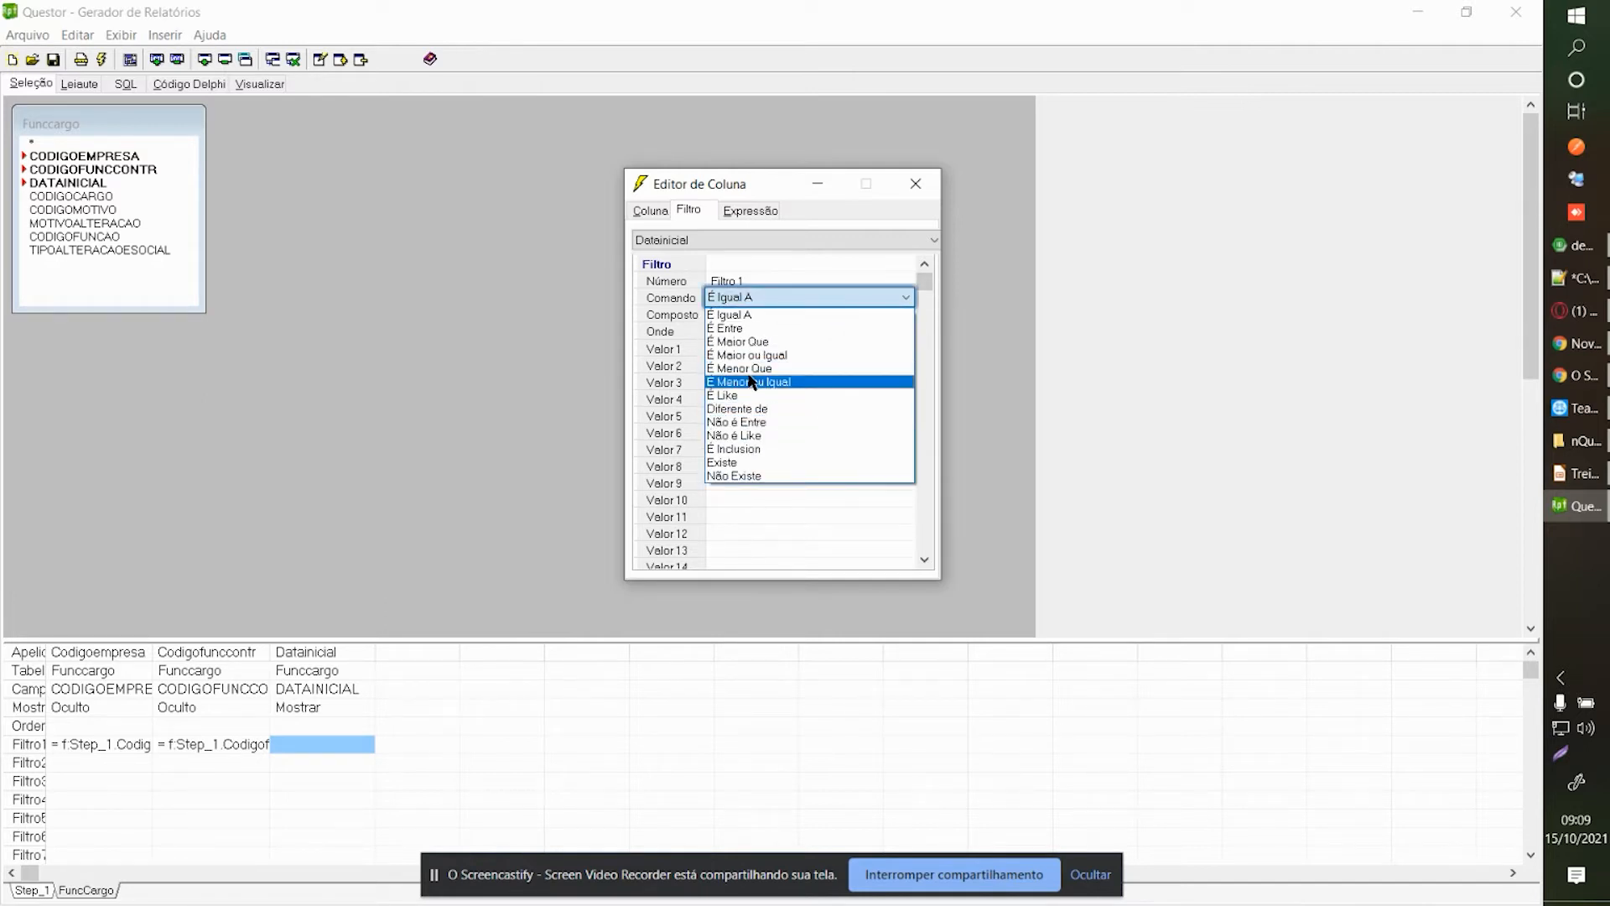
pyautogui.click(746, 382)
pyautogui.click(754, 349)
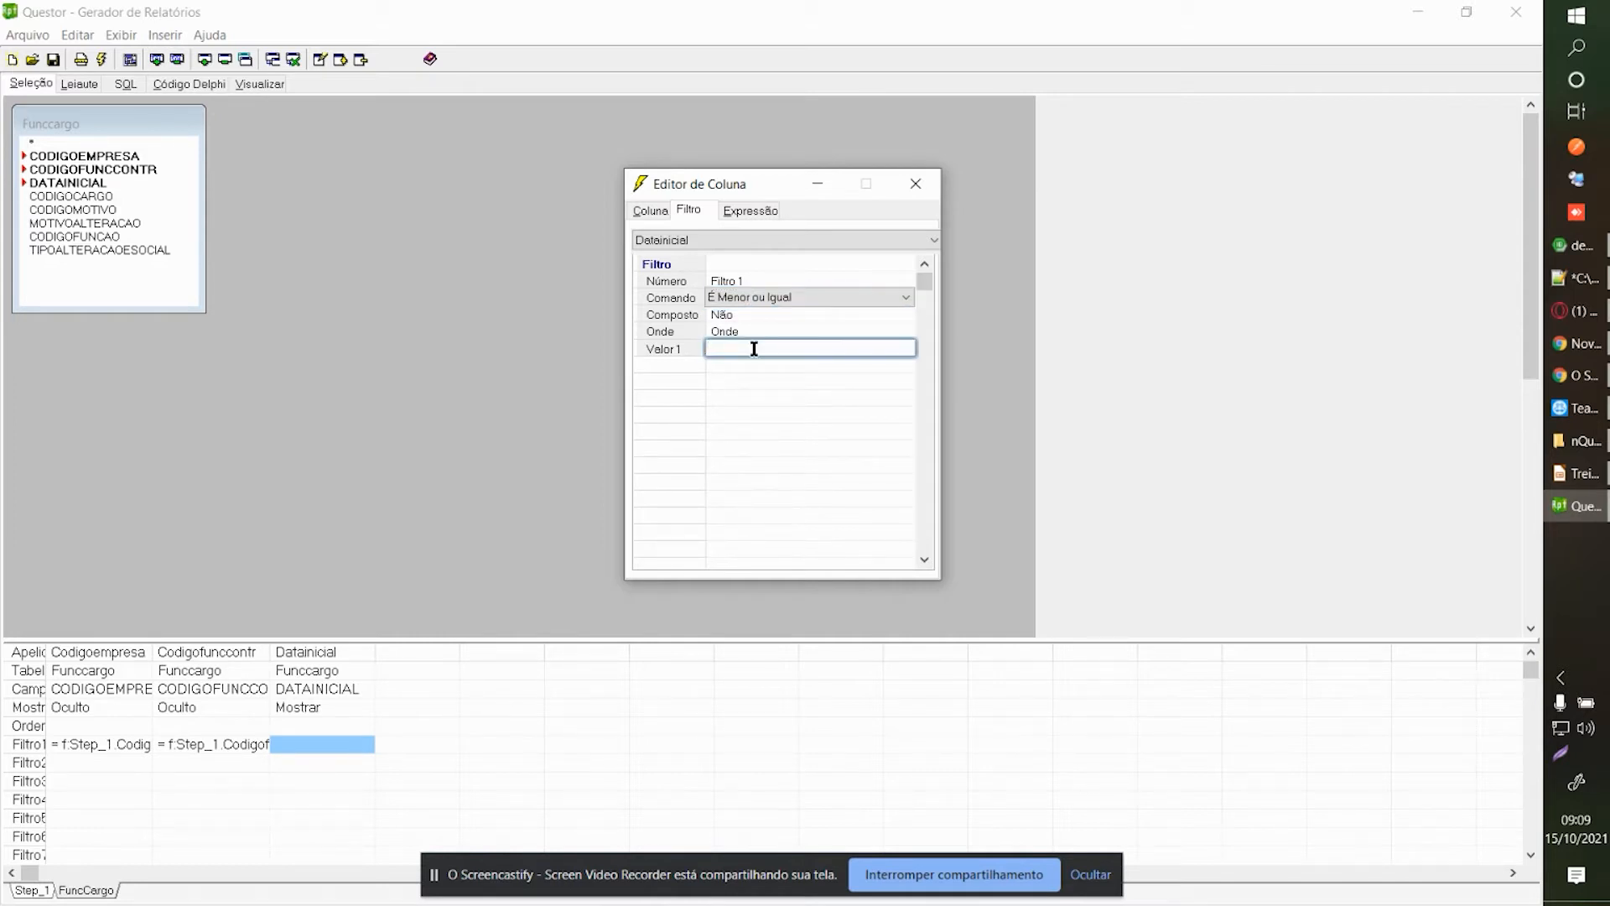
pyautogui.write('[pDataEmissao]')
pyautogui.click(916, 186)
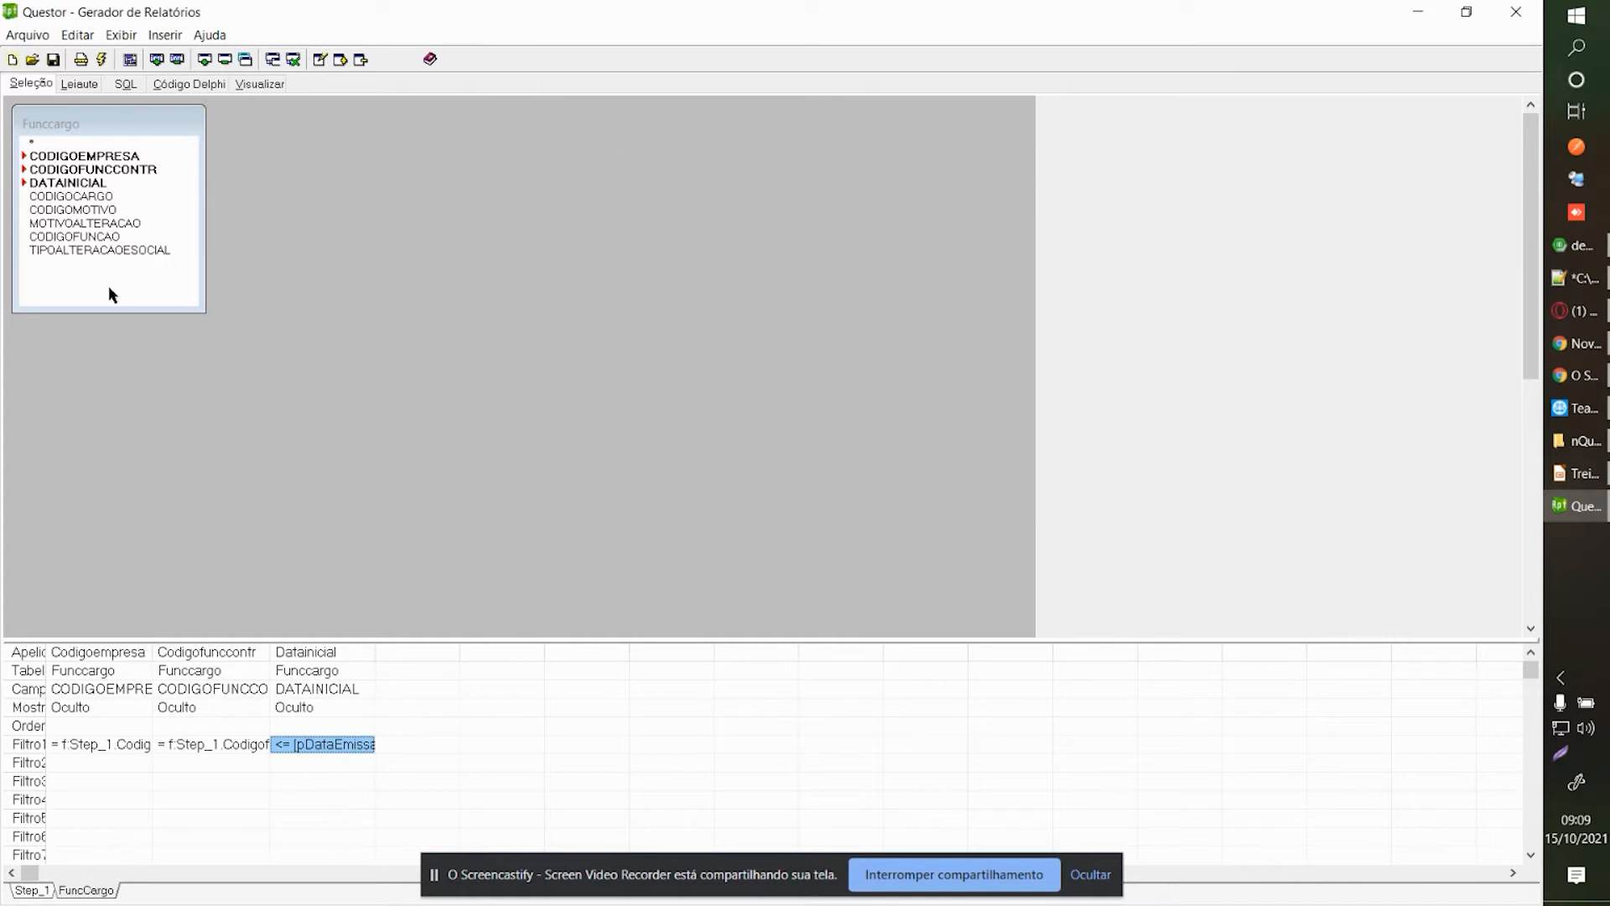
# Add Funccargo's DATAINICIAL again as a second column, Datainicial_1.
pyautogui.doubleClick(67, 185)
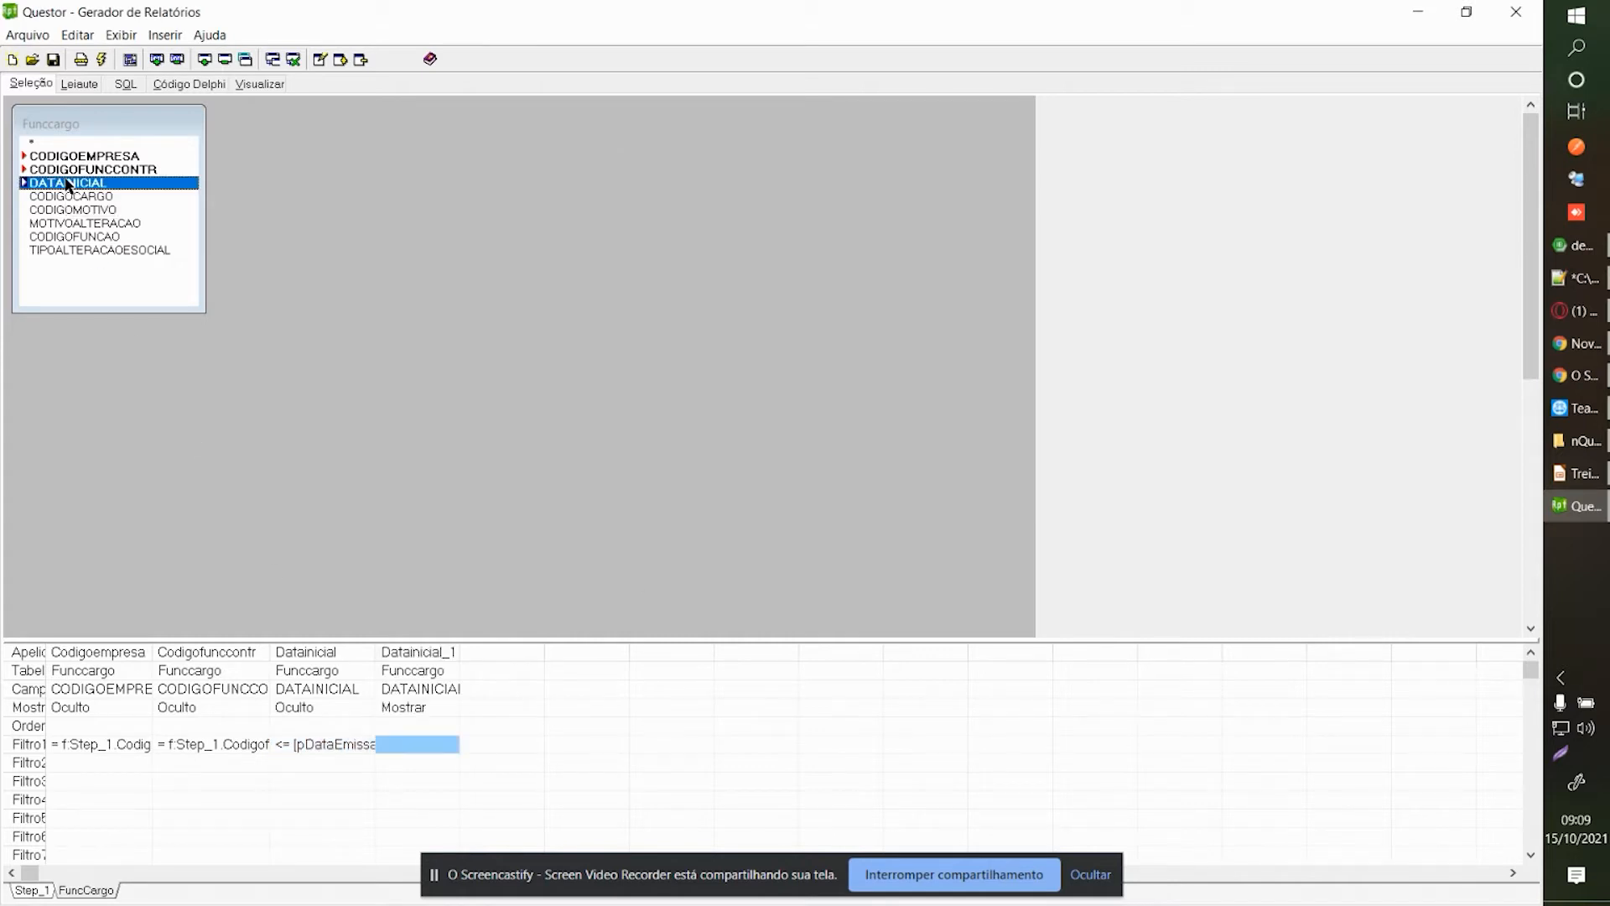
pyautogui.click(423, 692)
pyautogui.click(290, 692)
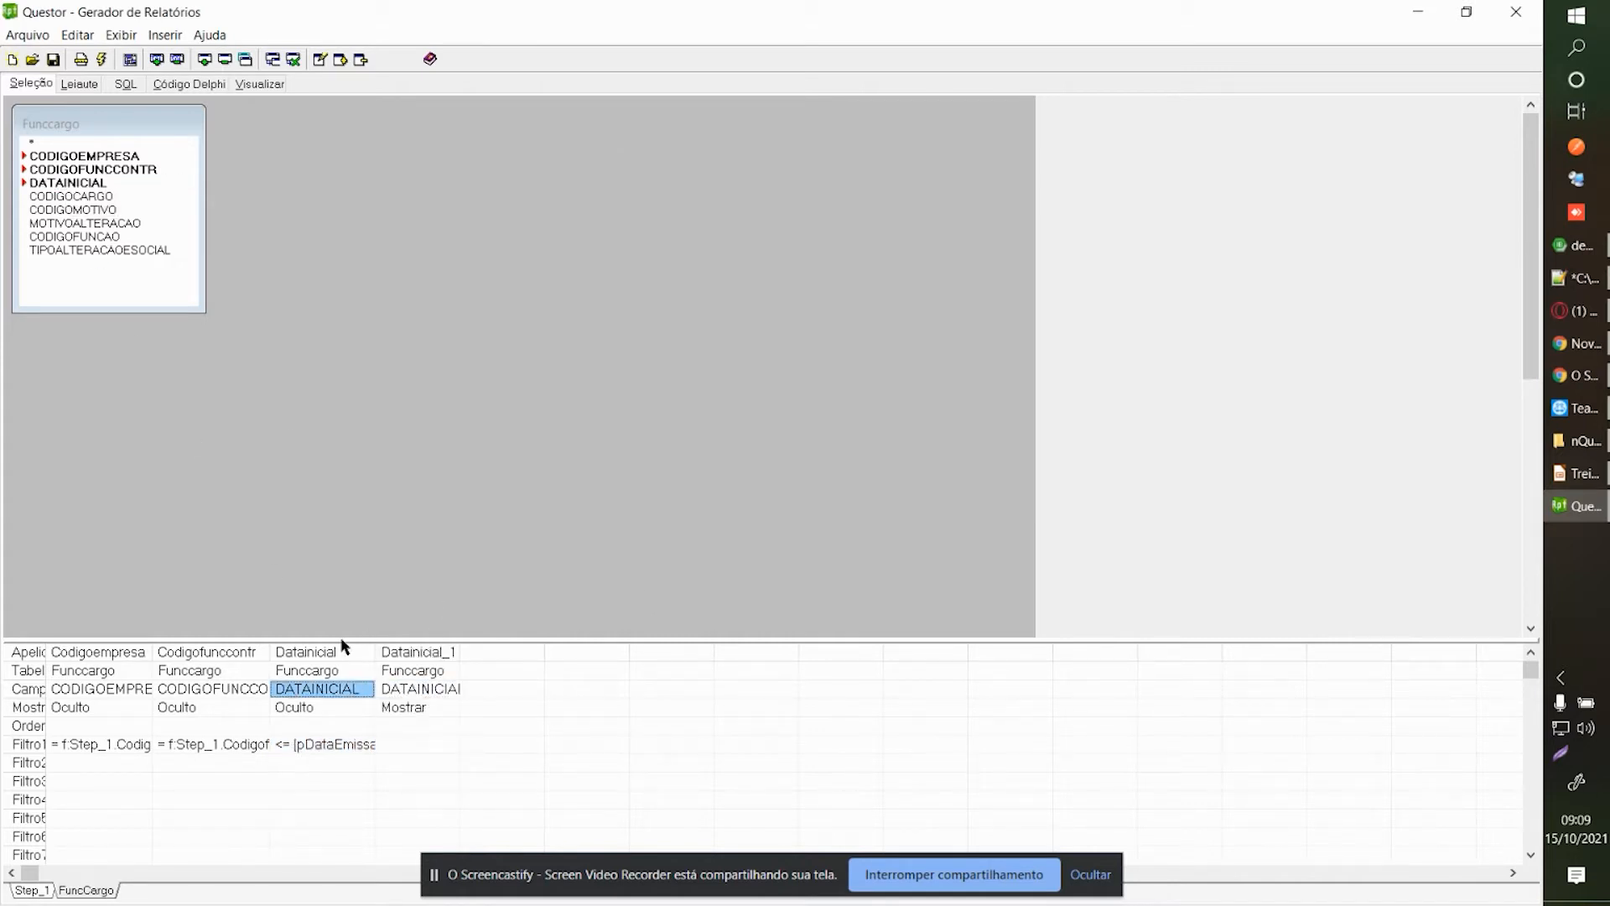
pyautogui.click(320, 746)
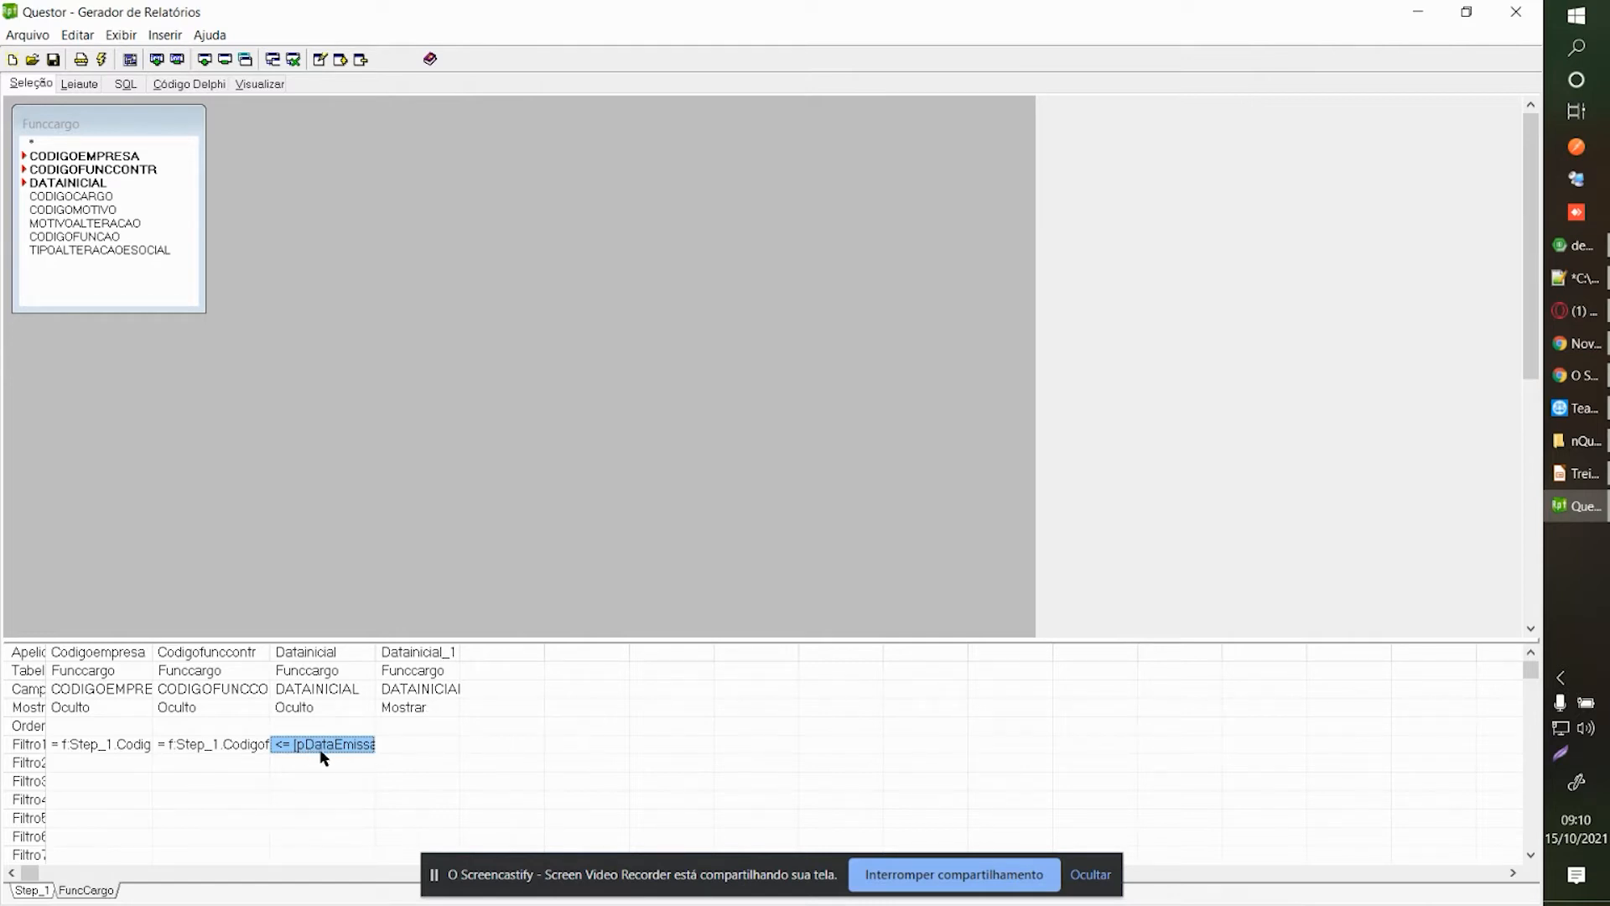
# Set Datainicial_1's Mostrar option to Máx so it returns the latest start date.
pyautogui.doubleClick(436, 727)
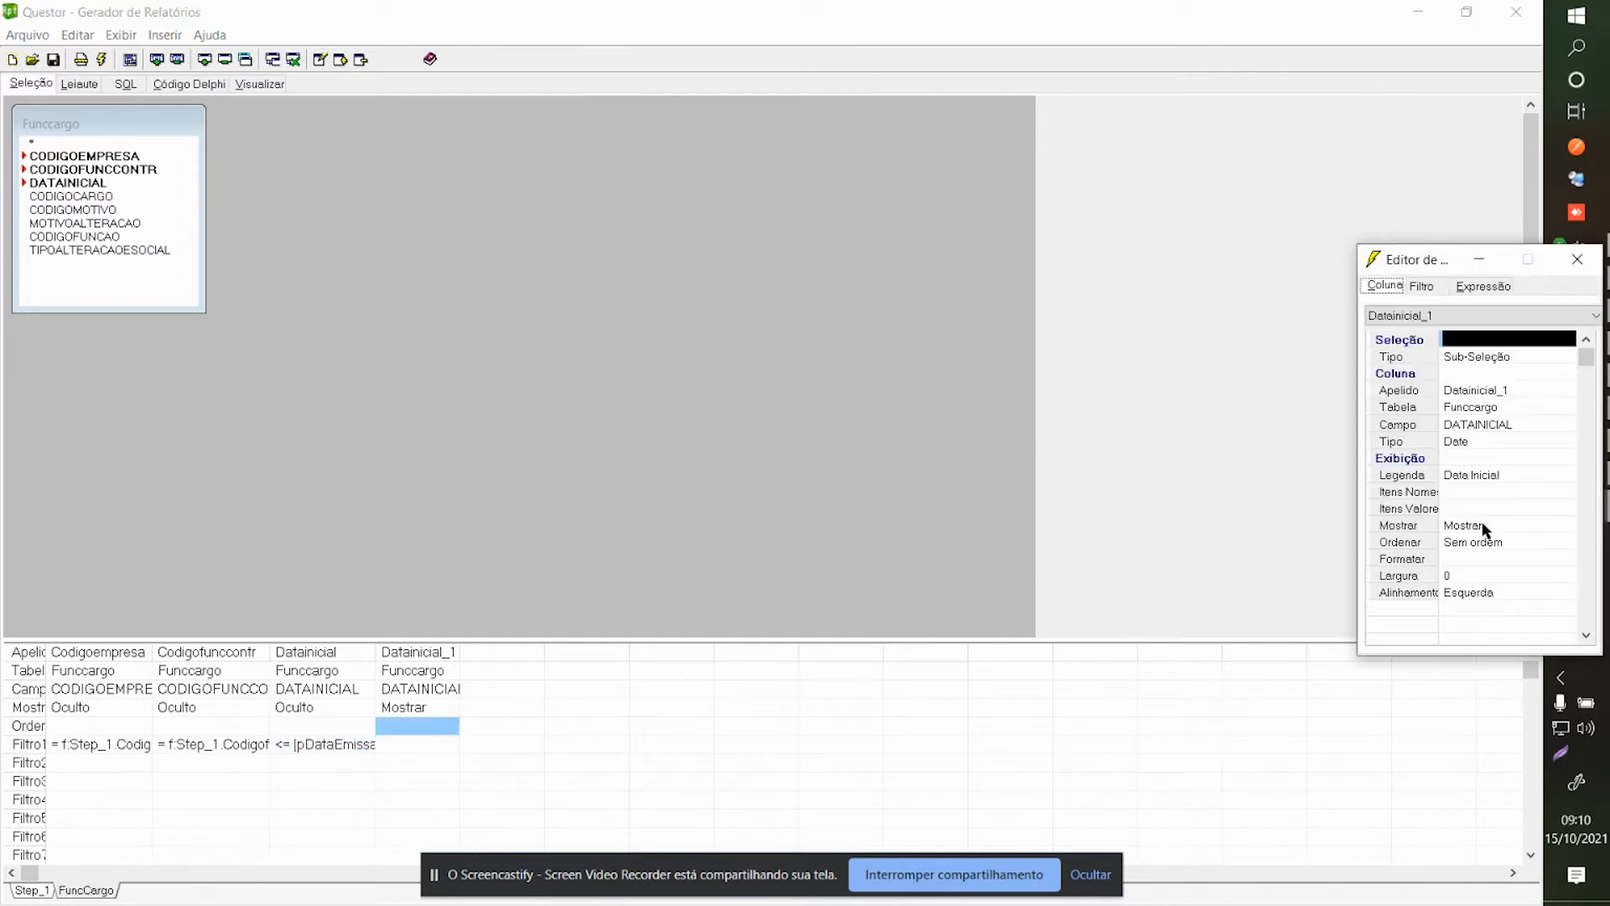
pyautogui.click(1485, 529)
pyautogui.click(1467, 609)
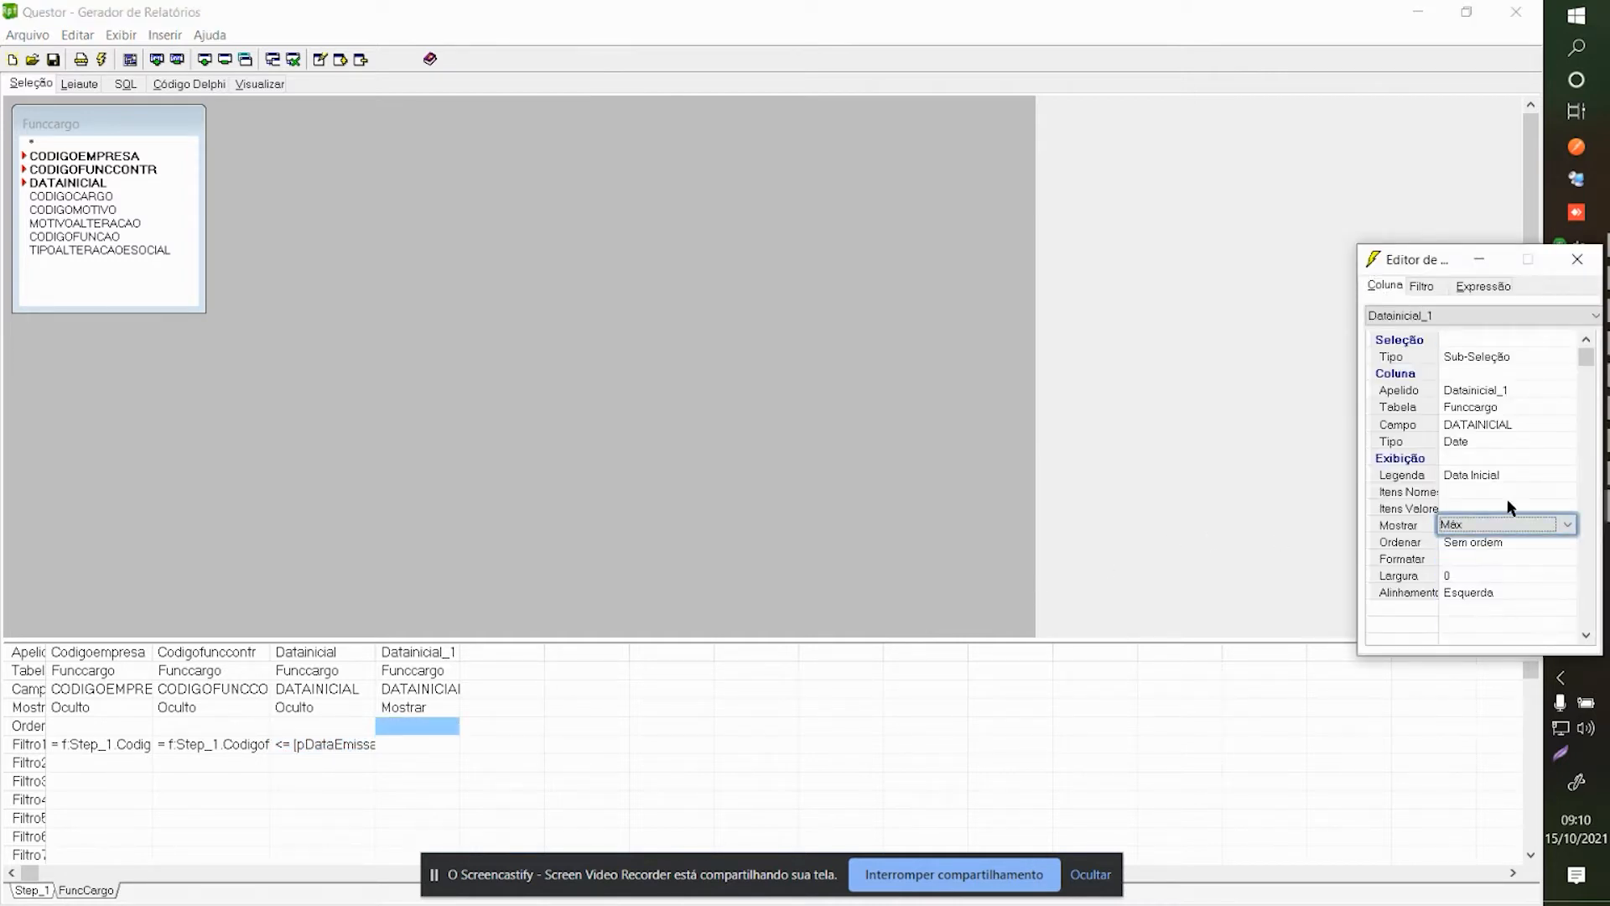
pyautogui.click(1576, 259)
pyautogui.click(435, 707)
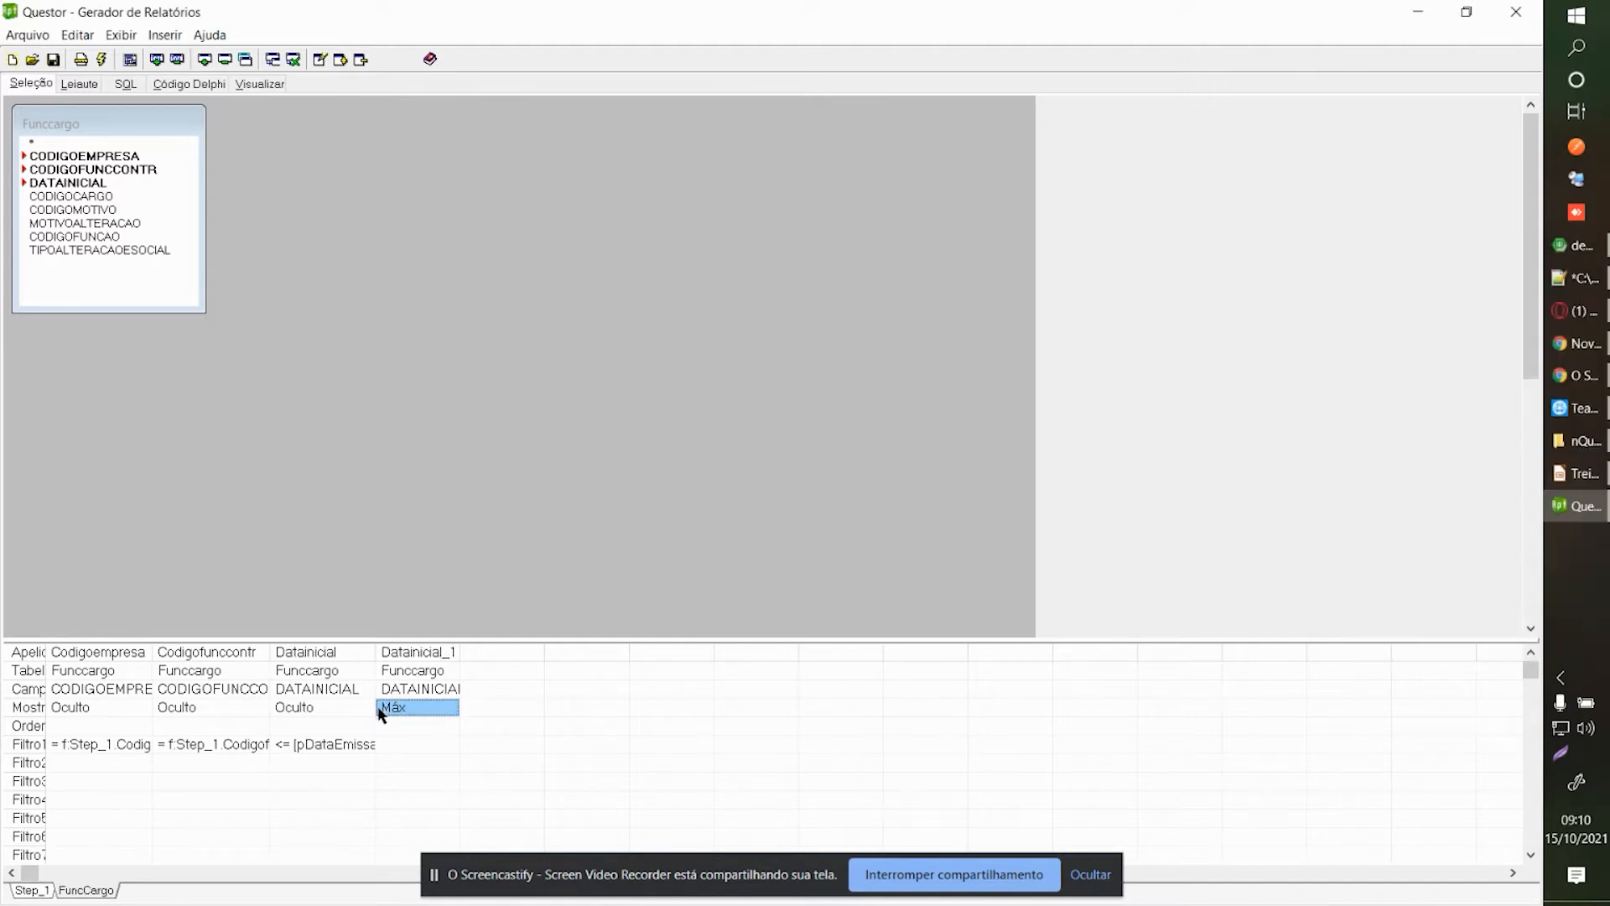
pyautogui.click(329, 690)
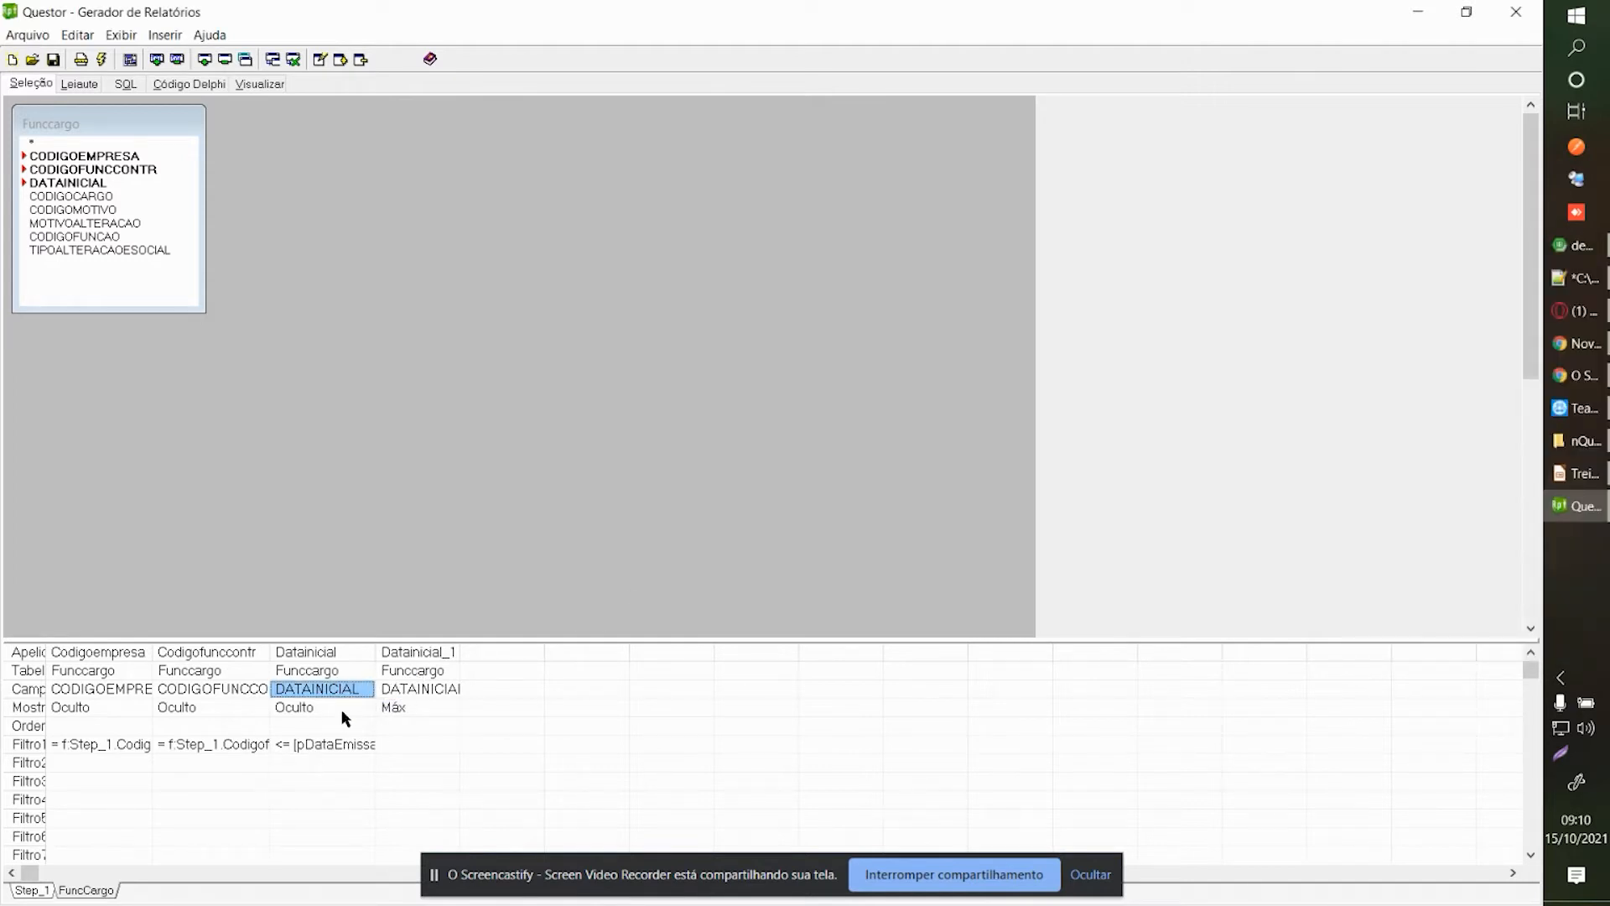
pyautogui.click(416, 708)
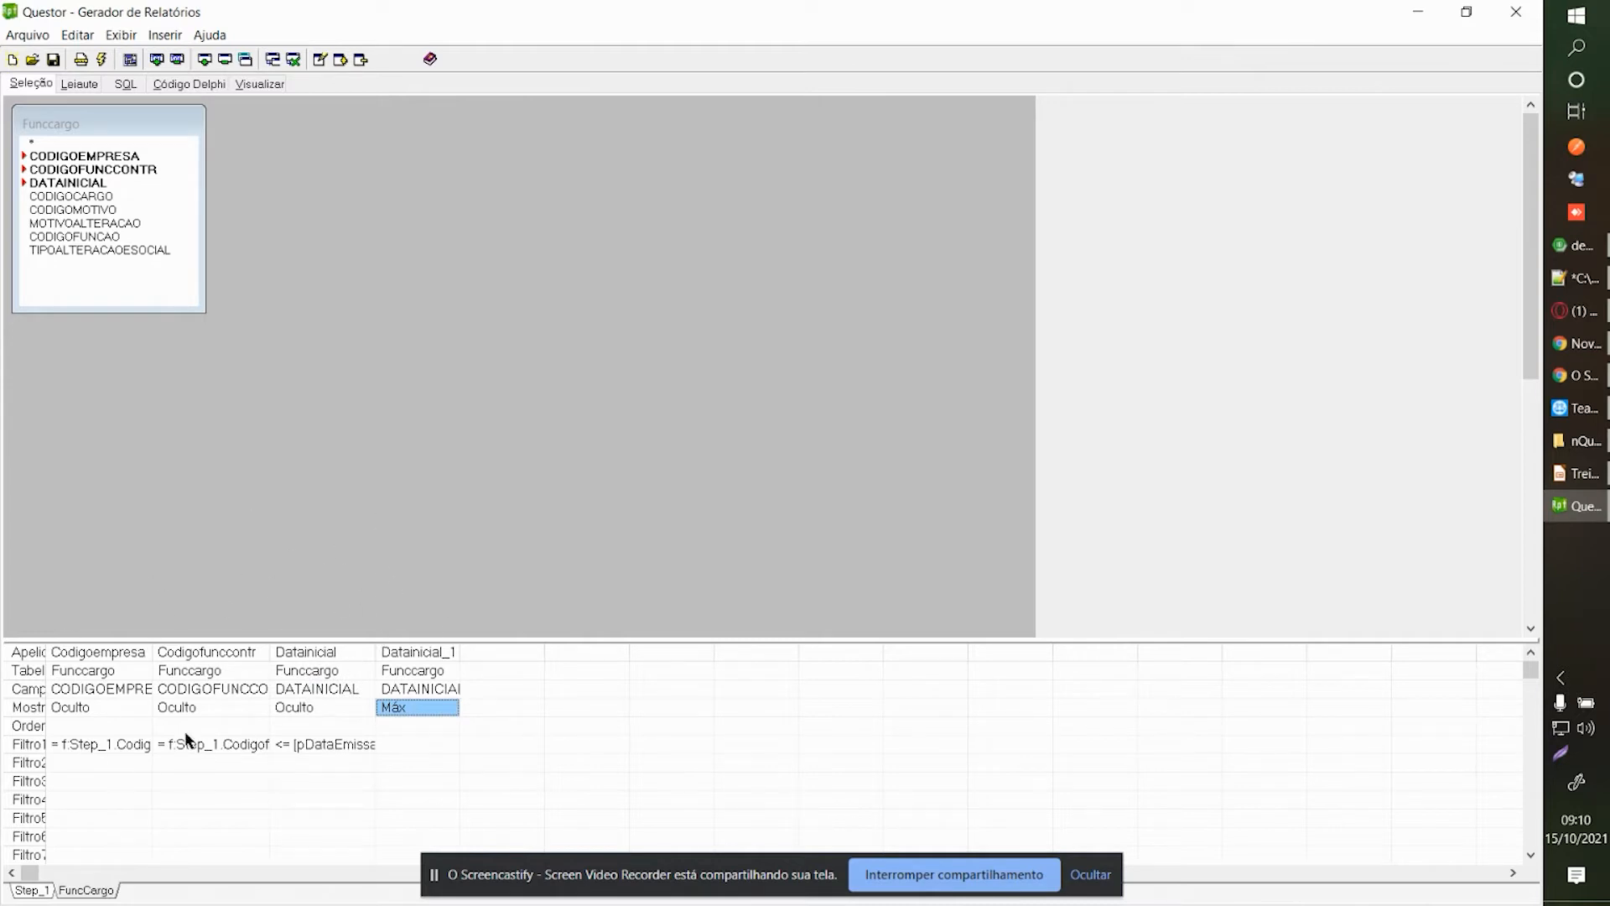
# On Step_1, filter the Datainicial column to equal the FuncCargo sub-selection.
pyautogui.click(39, 893)
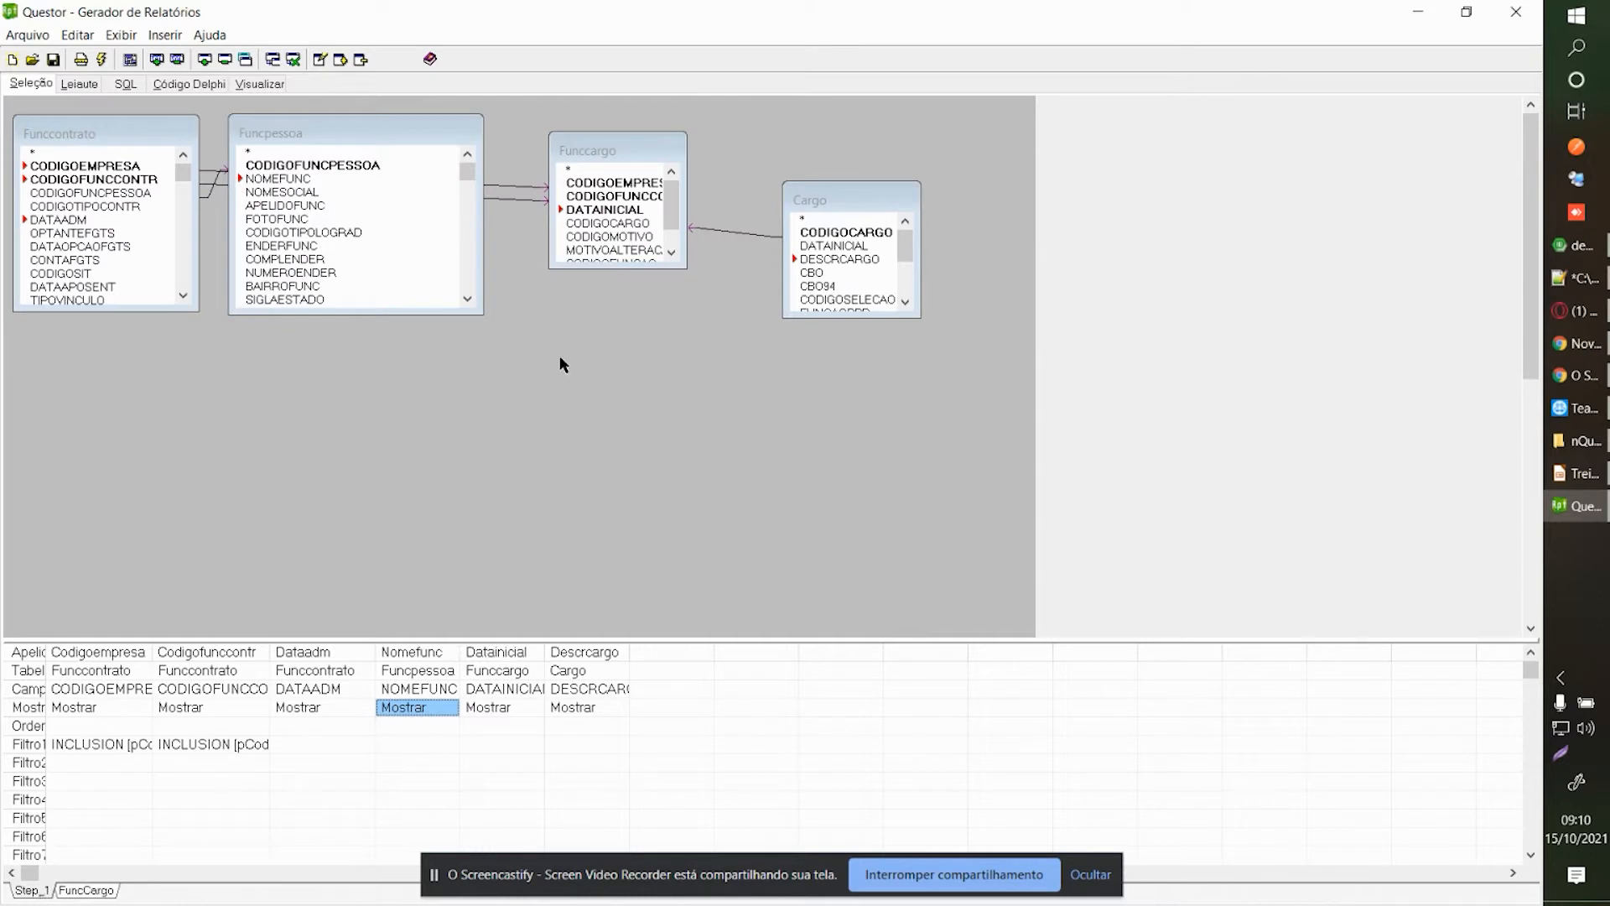
pyautogui.click(496, 691)
pyautogui.doubleClick(489, 726)
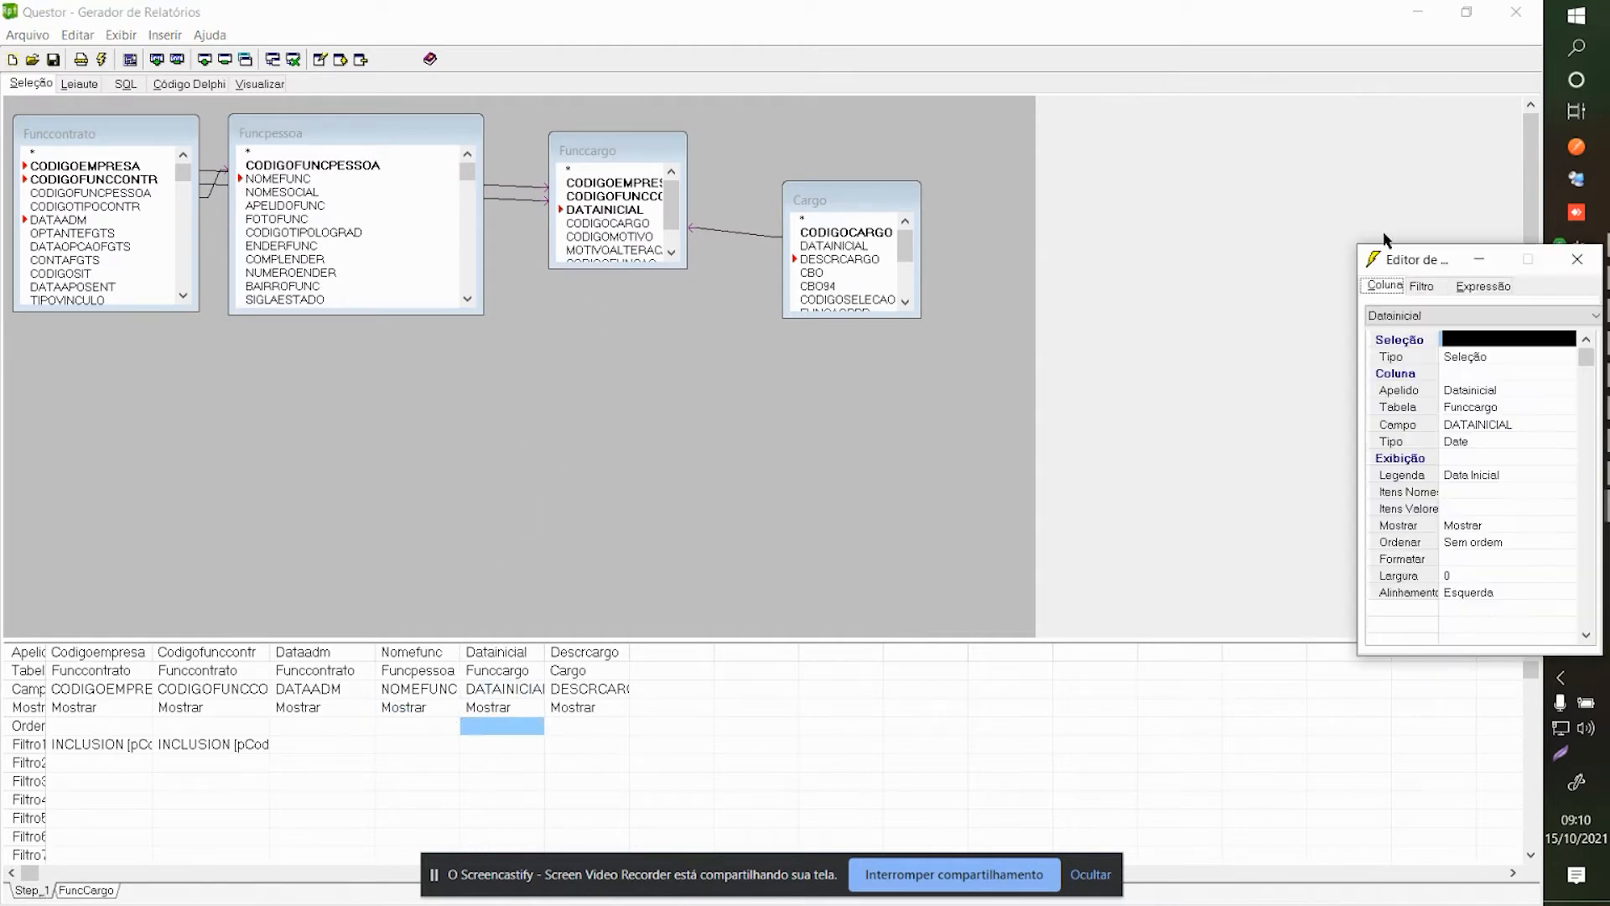
pyautogui.click(1420, 286)
pyautogui.click(1491, 424)
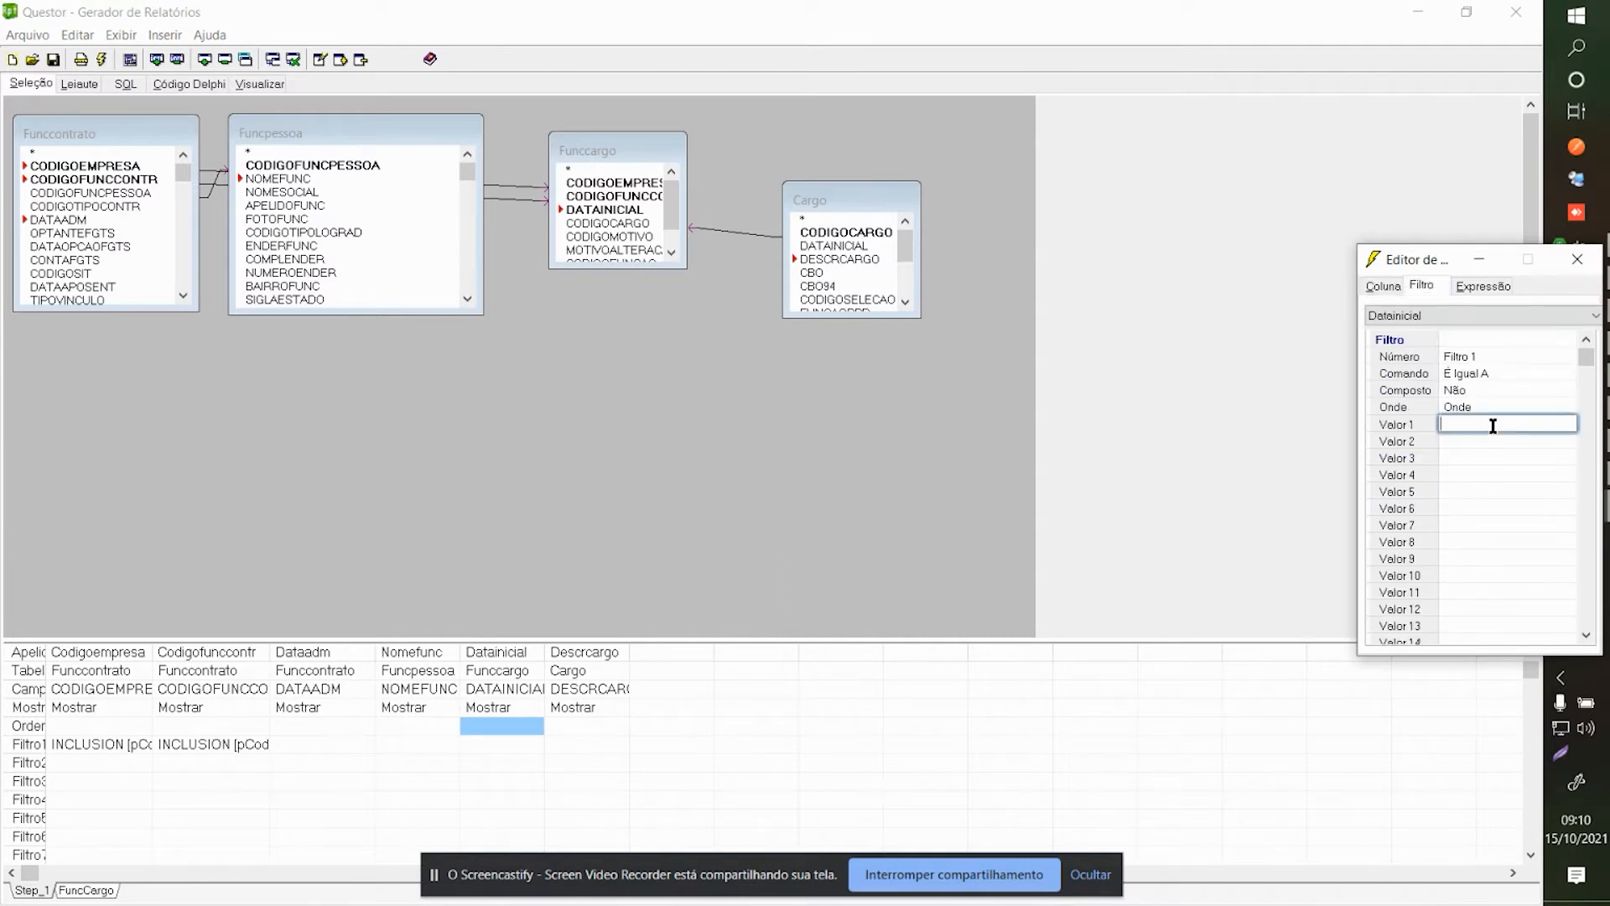
pyautogui.rightClick(1491, 424)
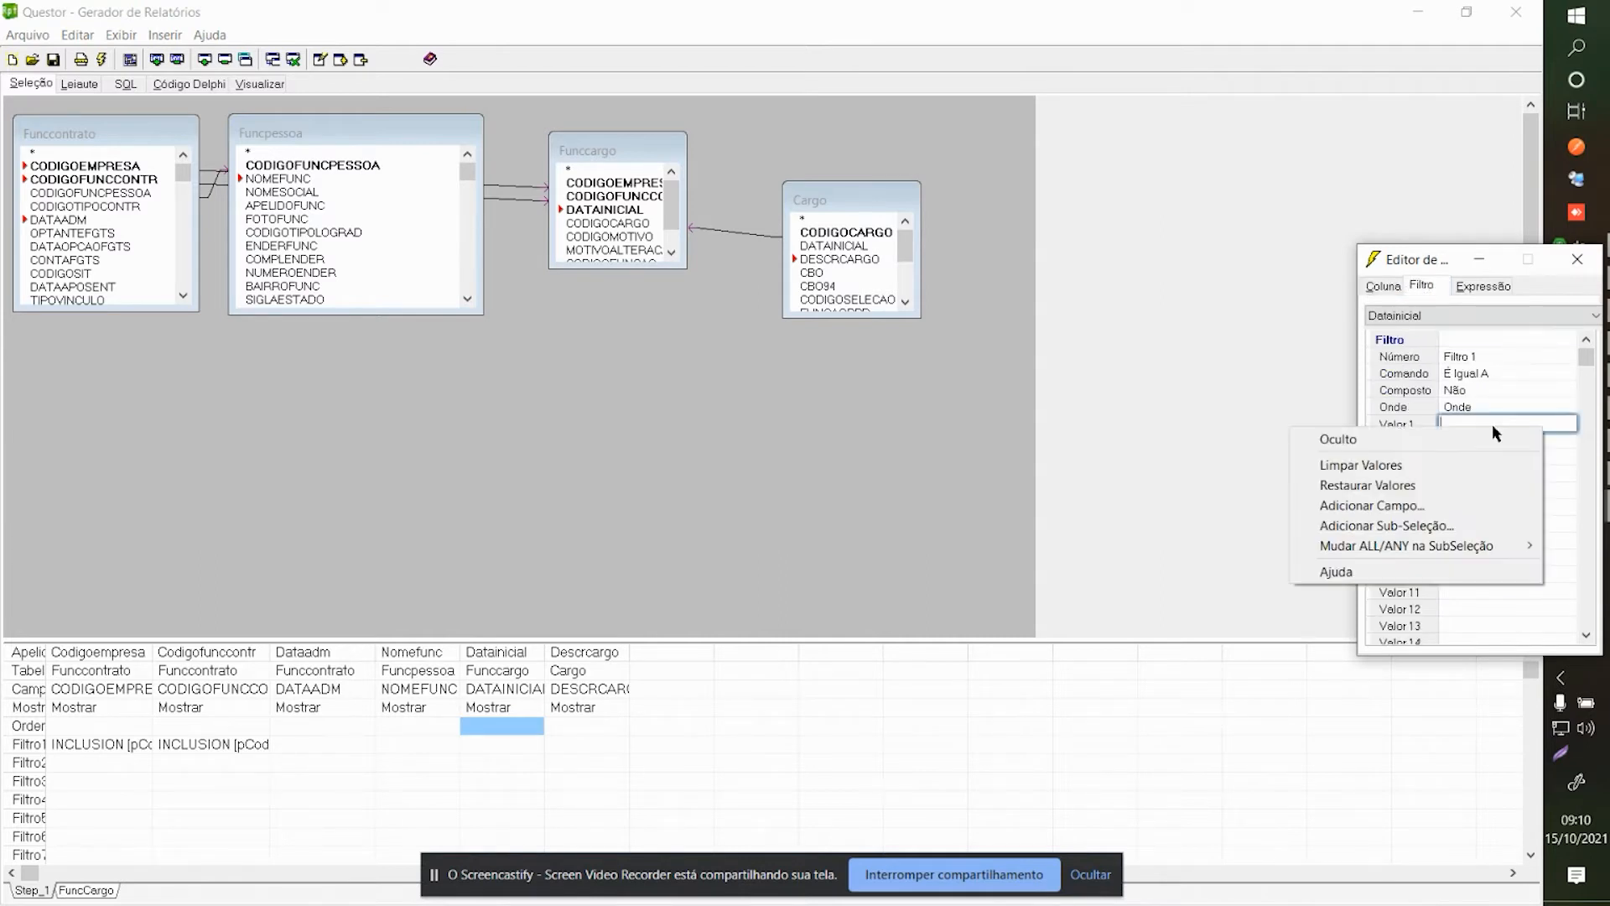
pyautogui.click(1408, 528)
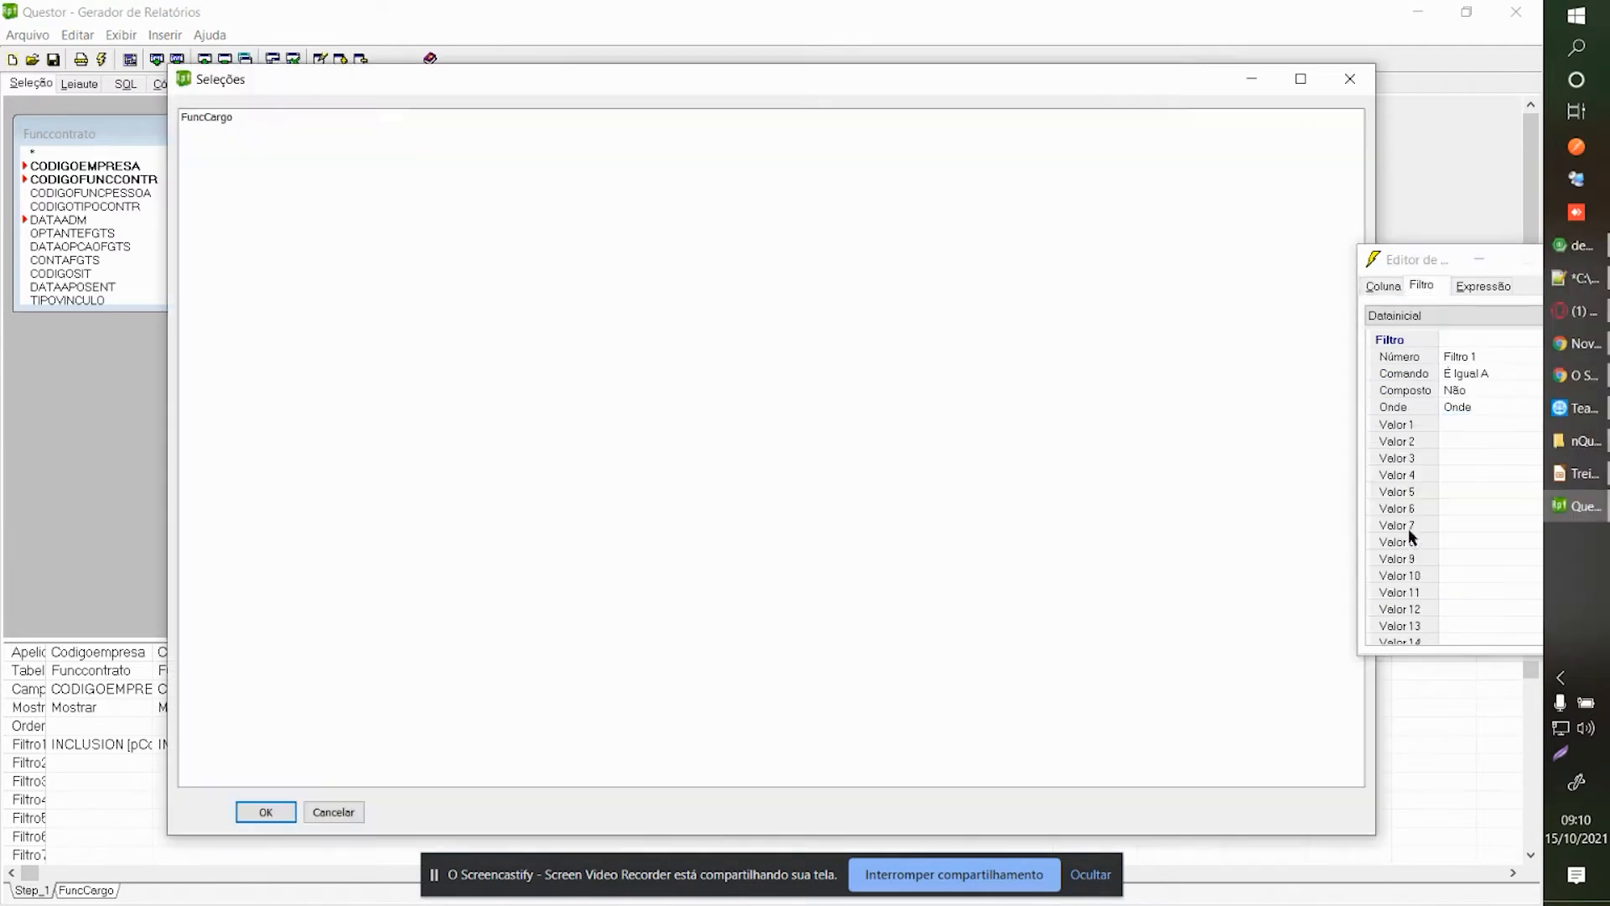
pyautogui.click(238, 114)
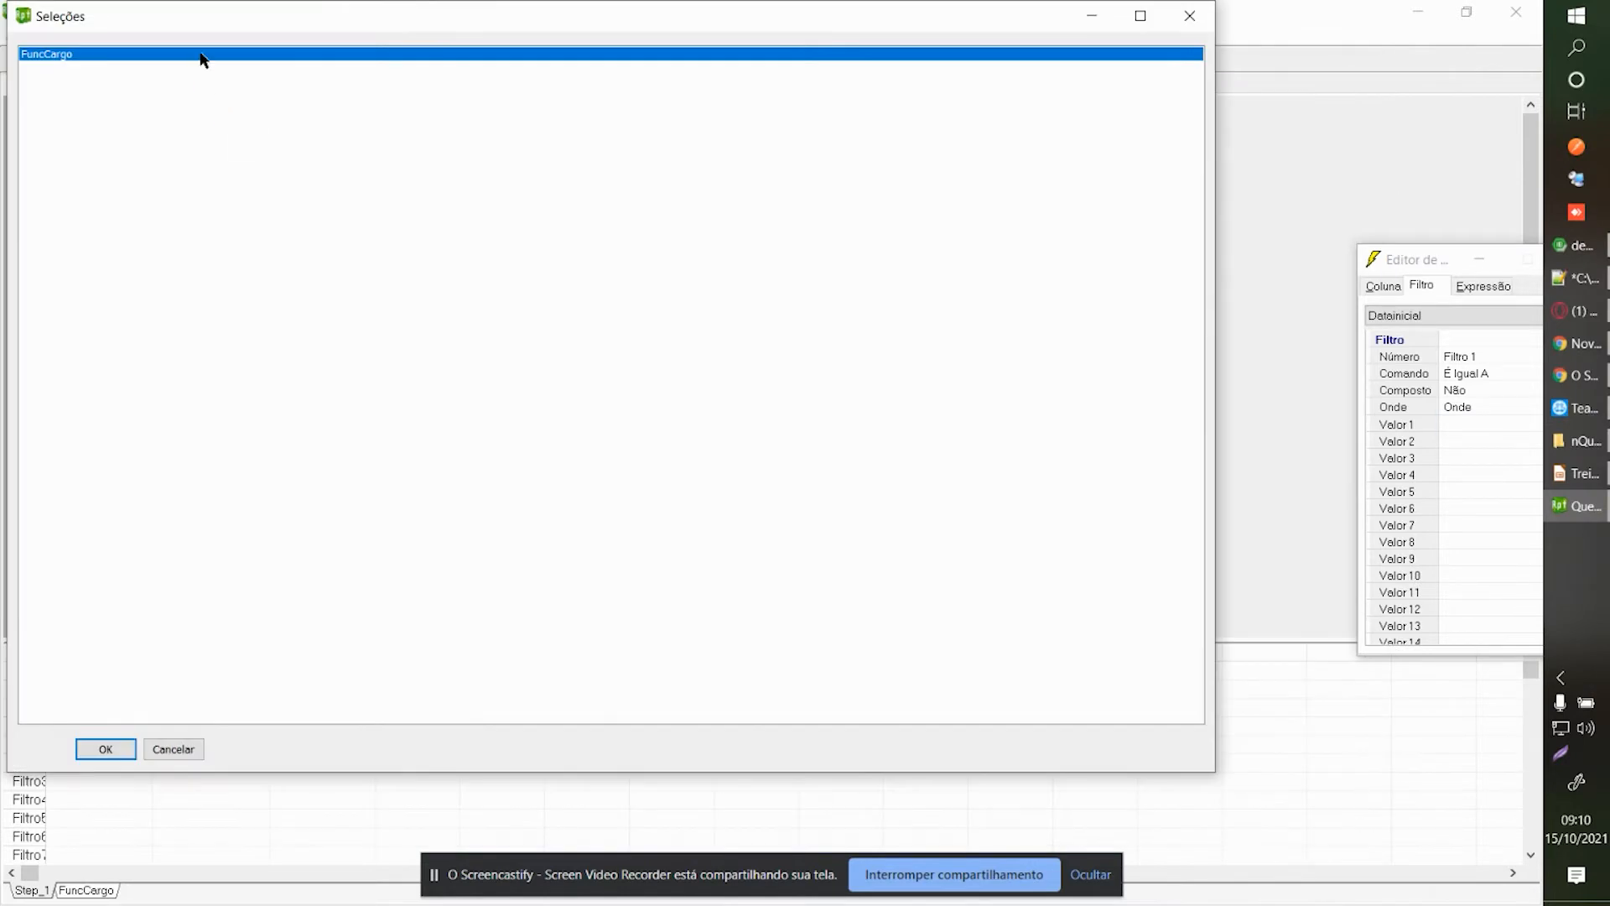
pyautogui.doubleClick(201, 54)
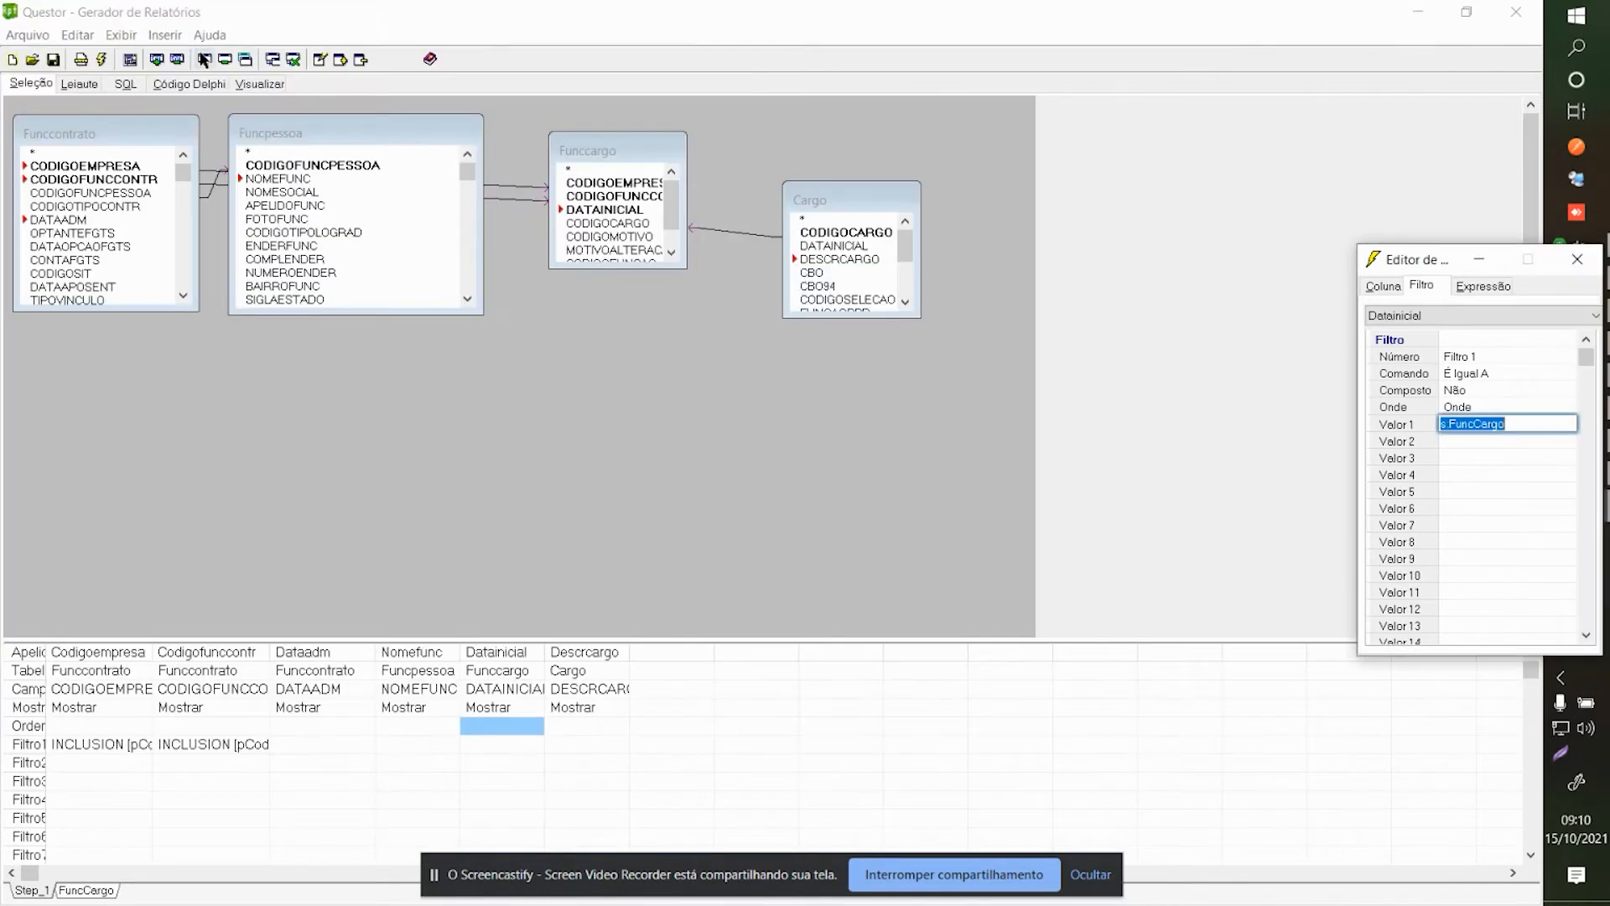
pyautogui.click(705, 711)
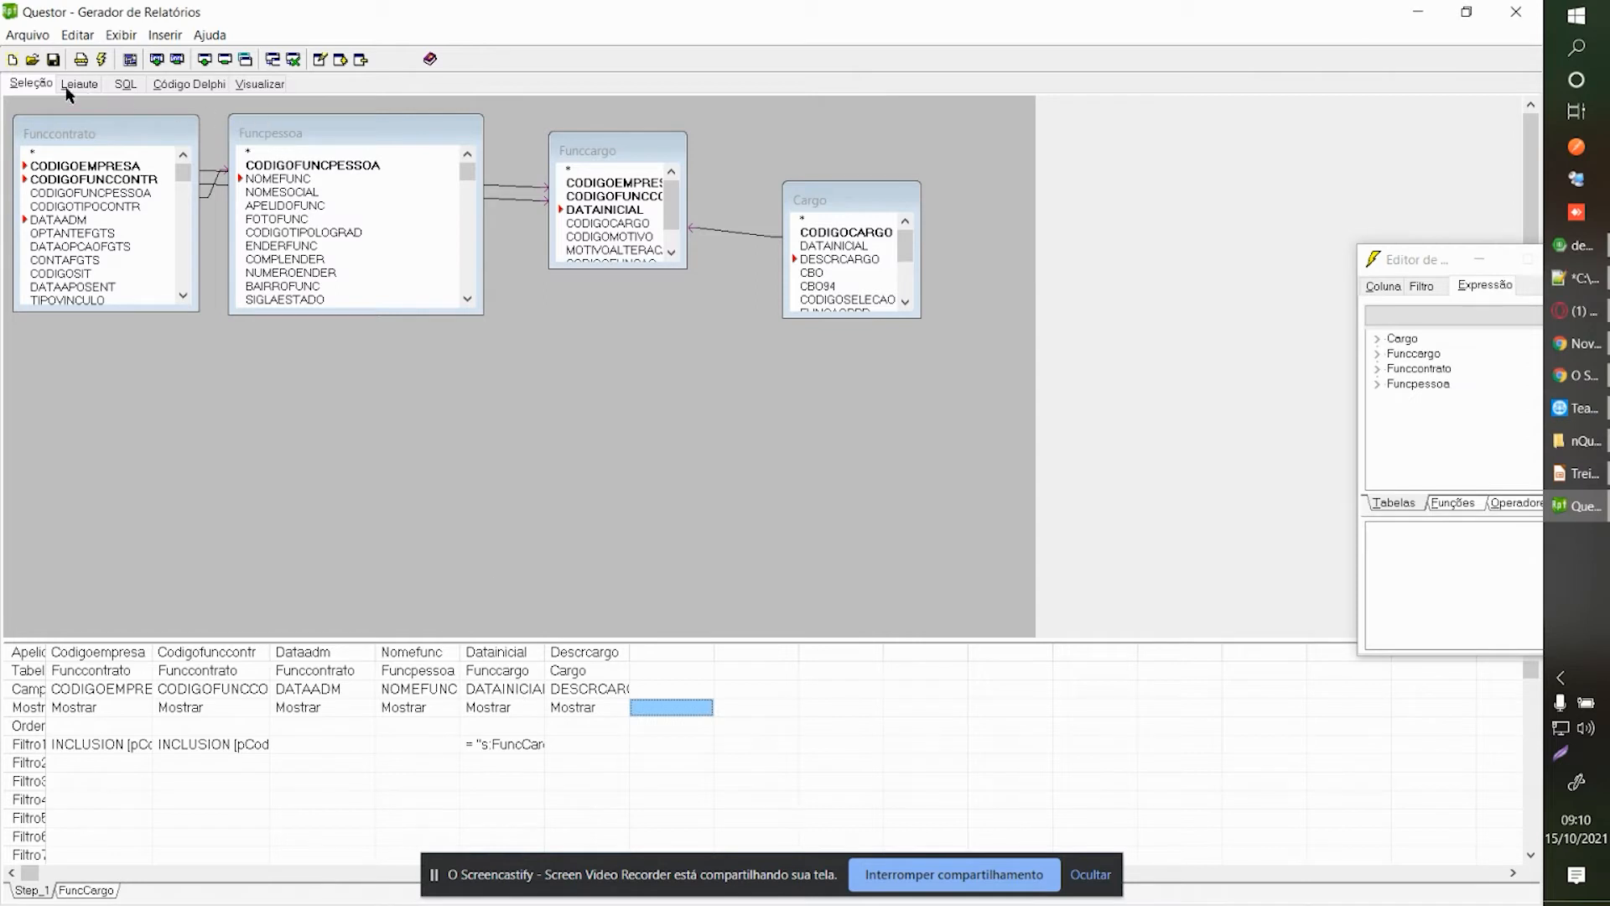
# Check FuncCargo's Datainicial filter, then return to Step_1's CODIGOFUNCCONTR field and the Exibir menu.
pyautogui.click(88, 891)
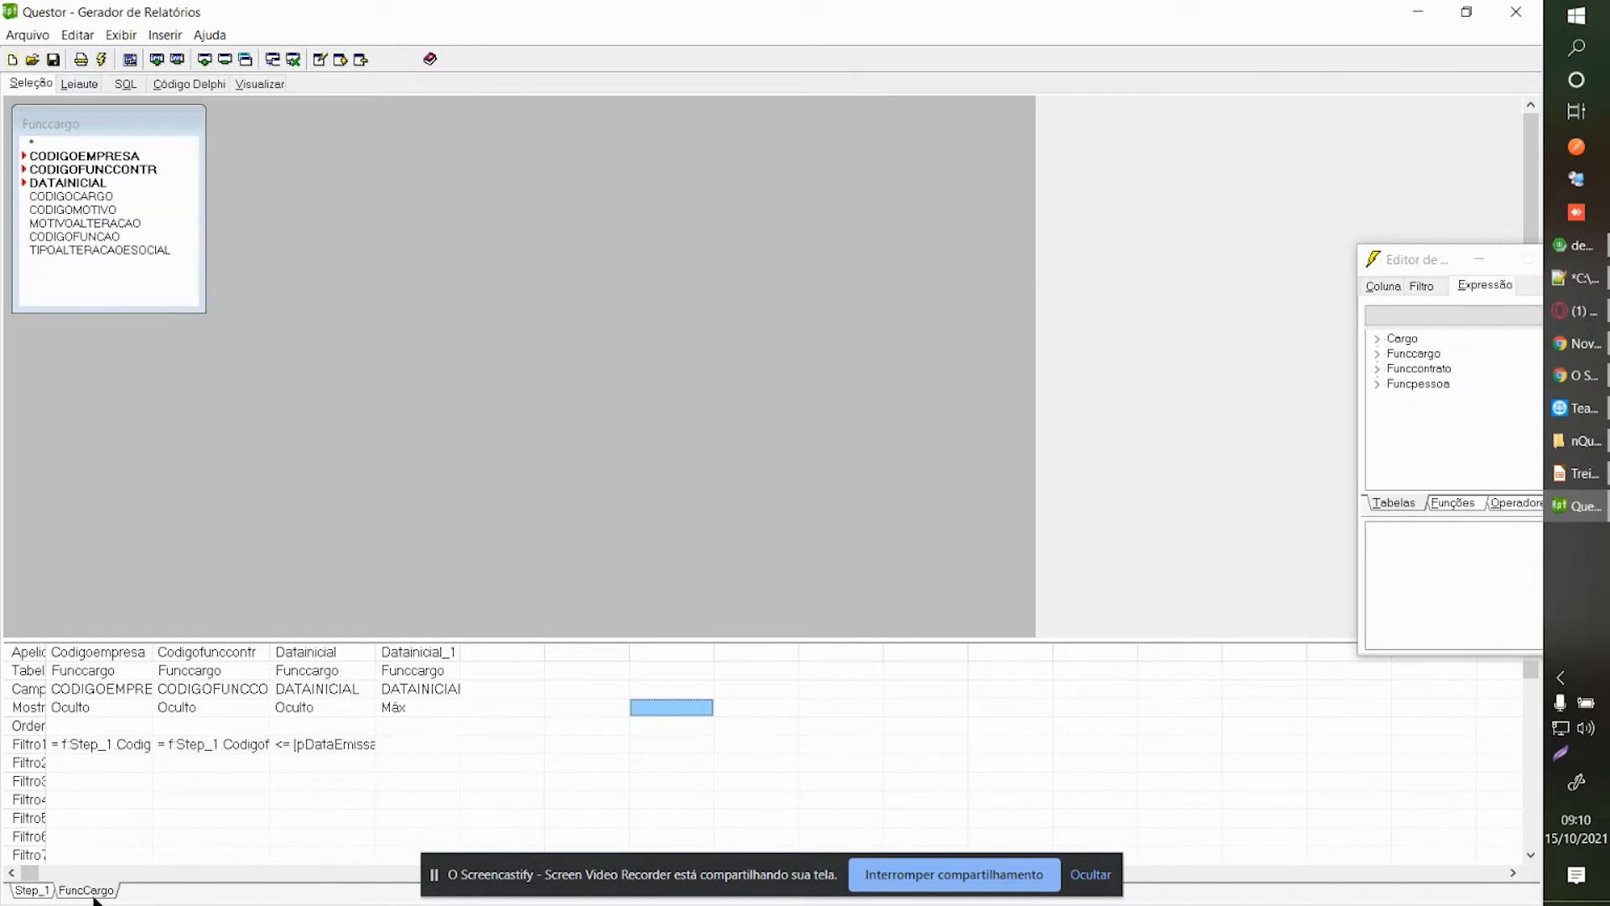
pyautogui.click(325, 742)
pyautogui.moveTo(1426, 257); pyautogui.dragTo(1178, 257)
pyautogui.click(1321, 258)
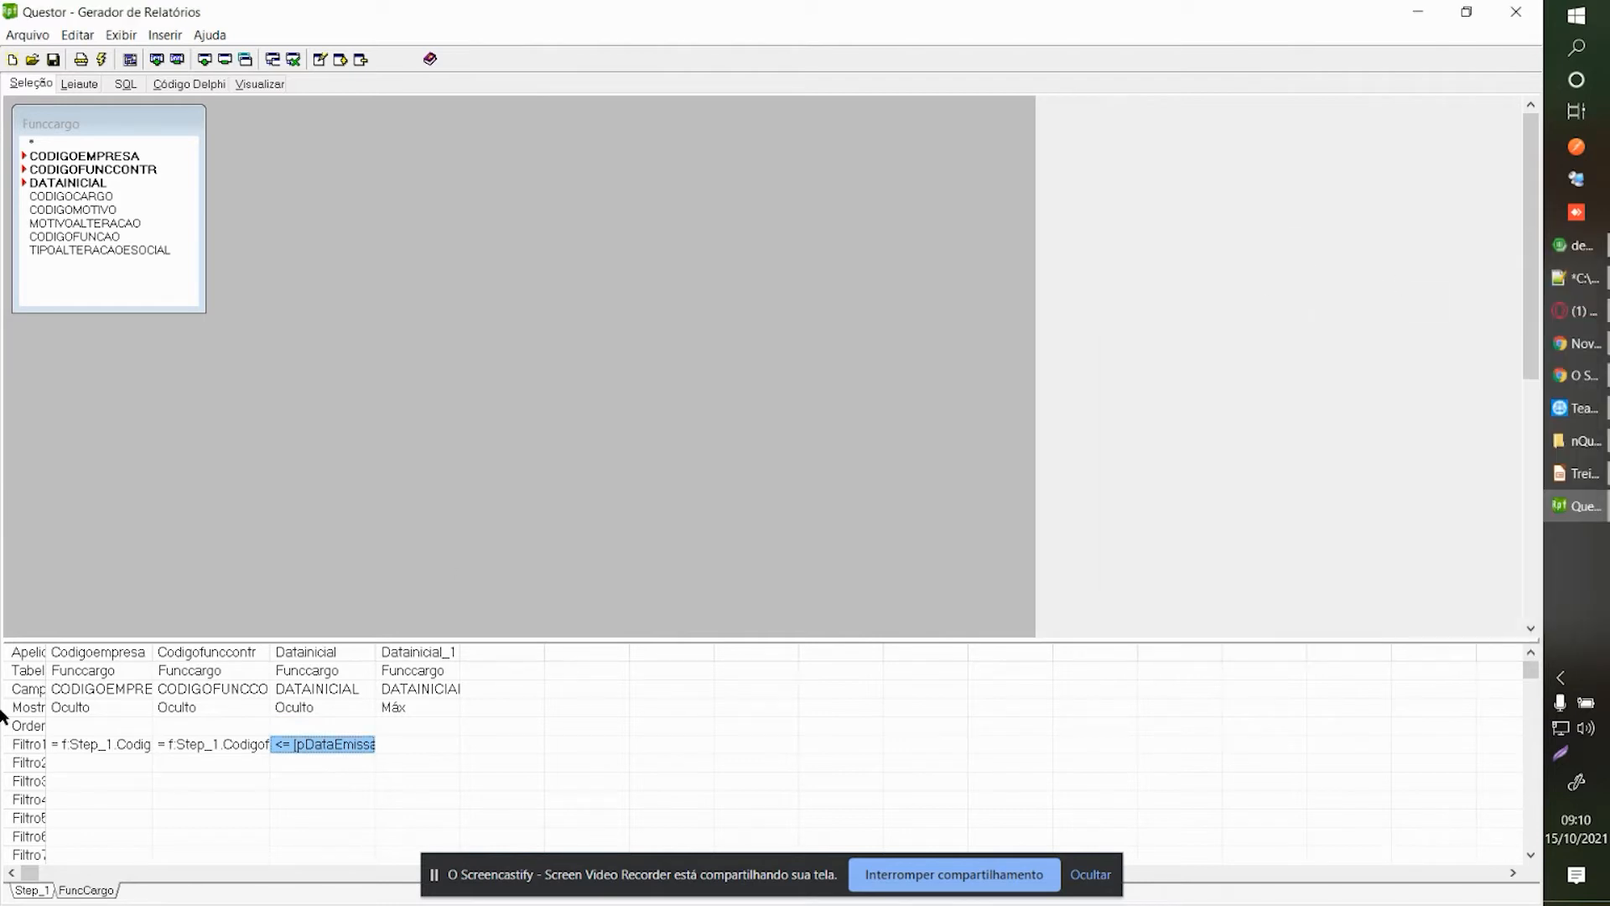
pyautogui.click(31, 890)
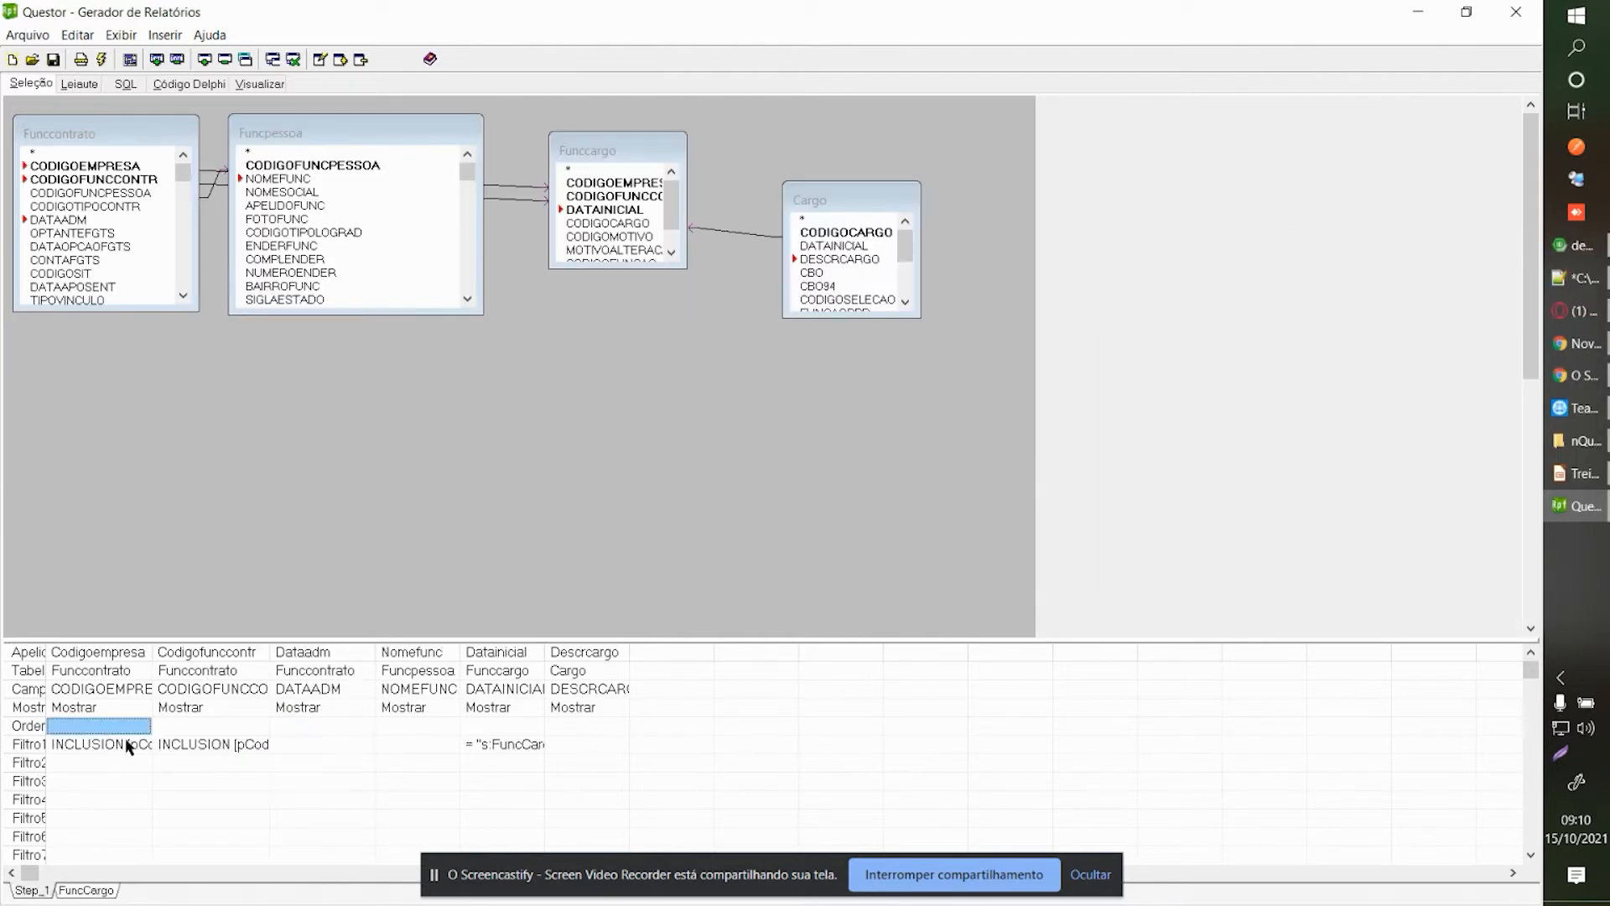
pyautogui.click(203, 692)
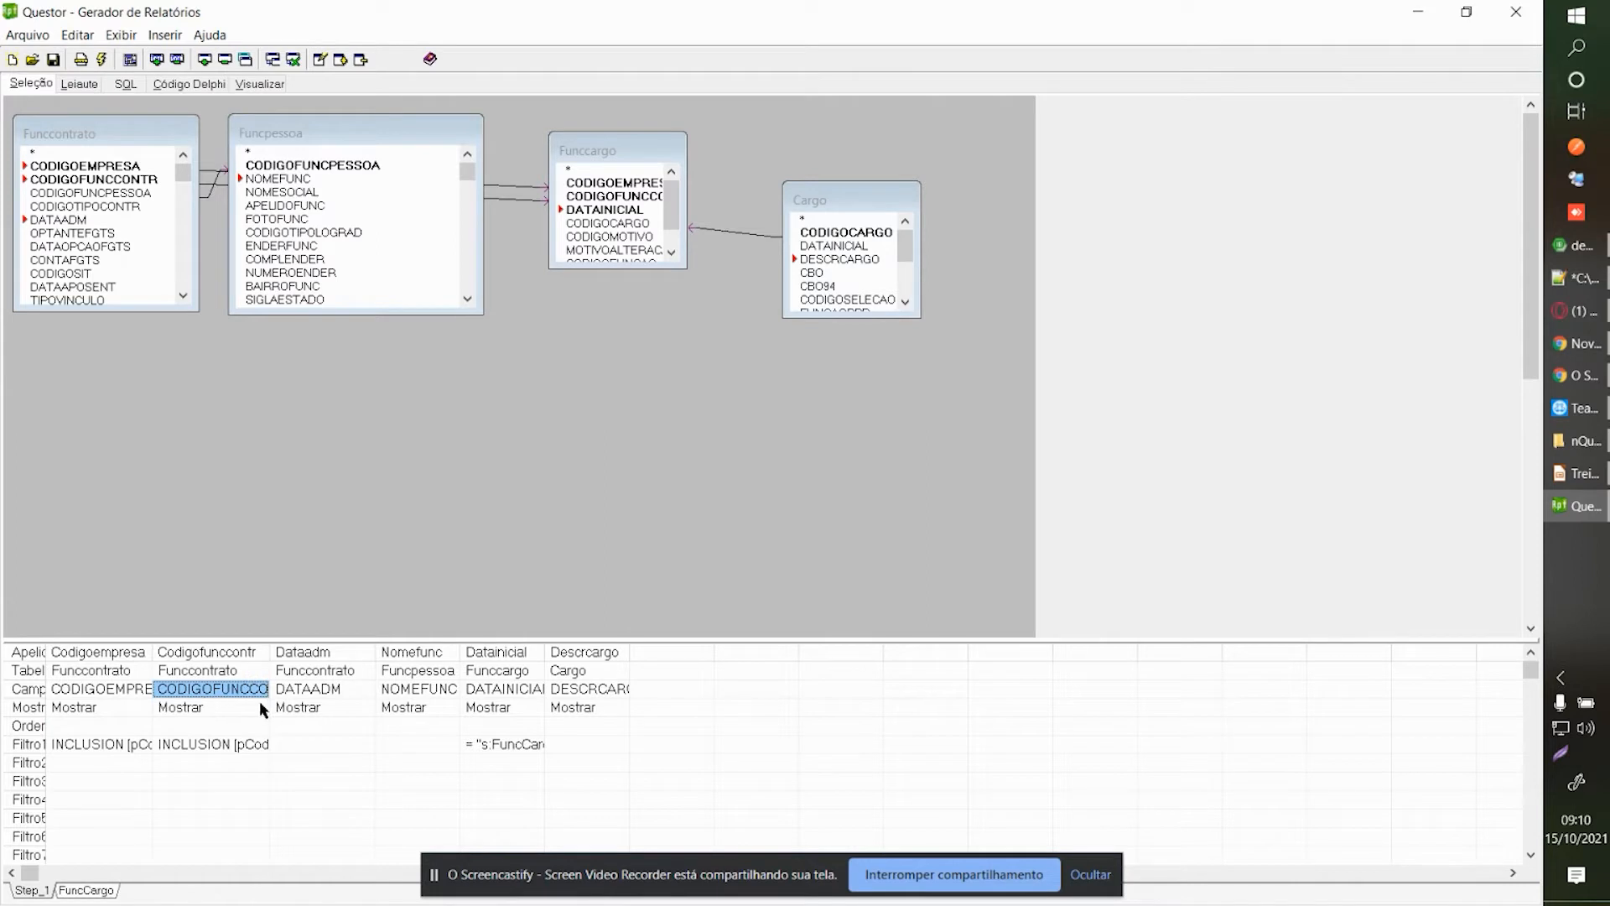
pyautogui.click(122, 34)
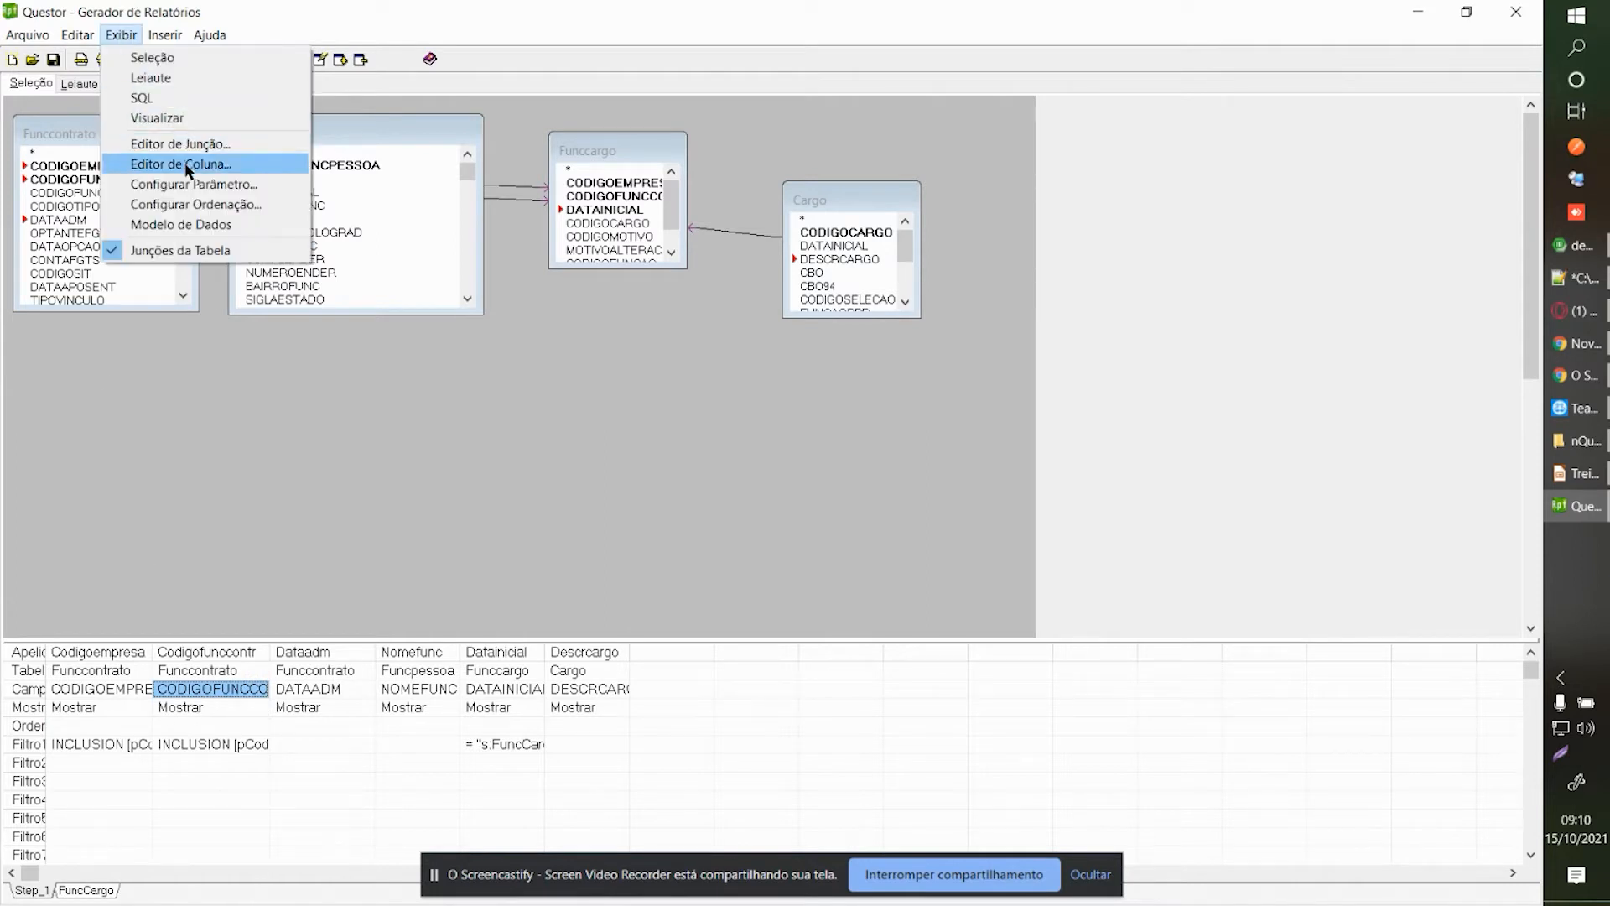
# Move pDataEmissao to first, with dictionary dicdata, caption 'Data Emissão', and Requerido ticked.
pyautogui.click(189, 183)
pyautogui.click(226, 237)
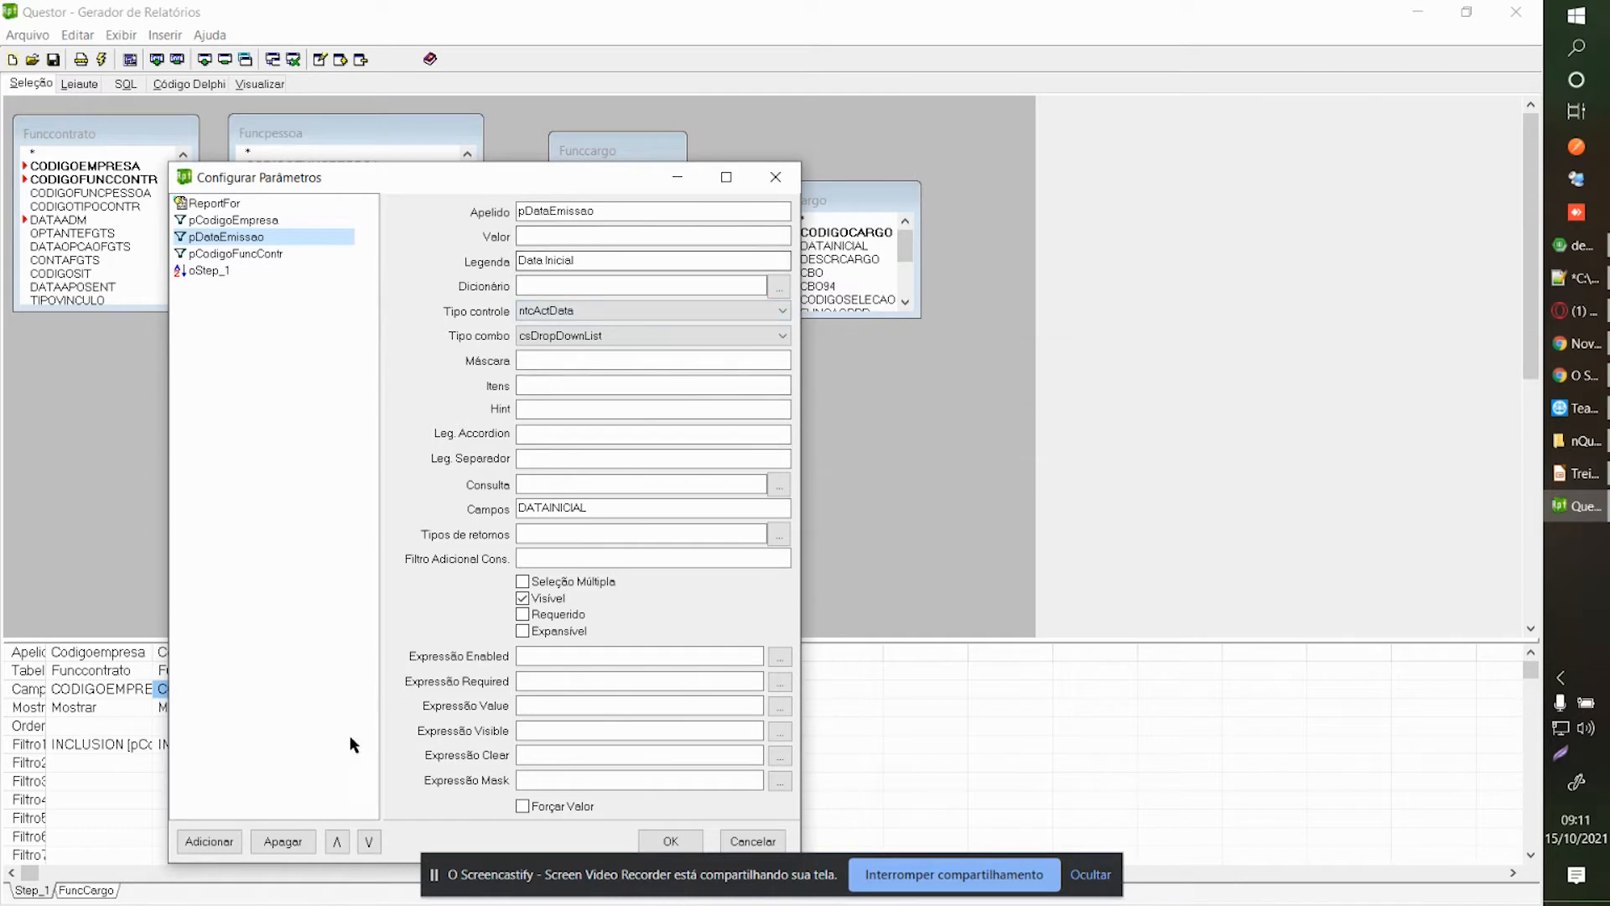
pyautogui.moveTo(369, 172); pyautogui.dragTo(436, 96)
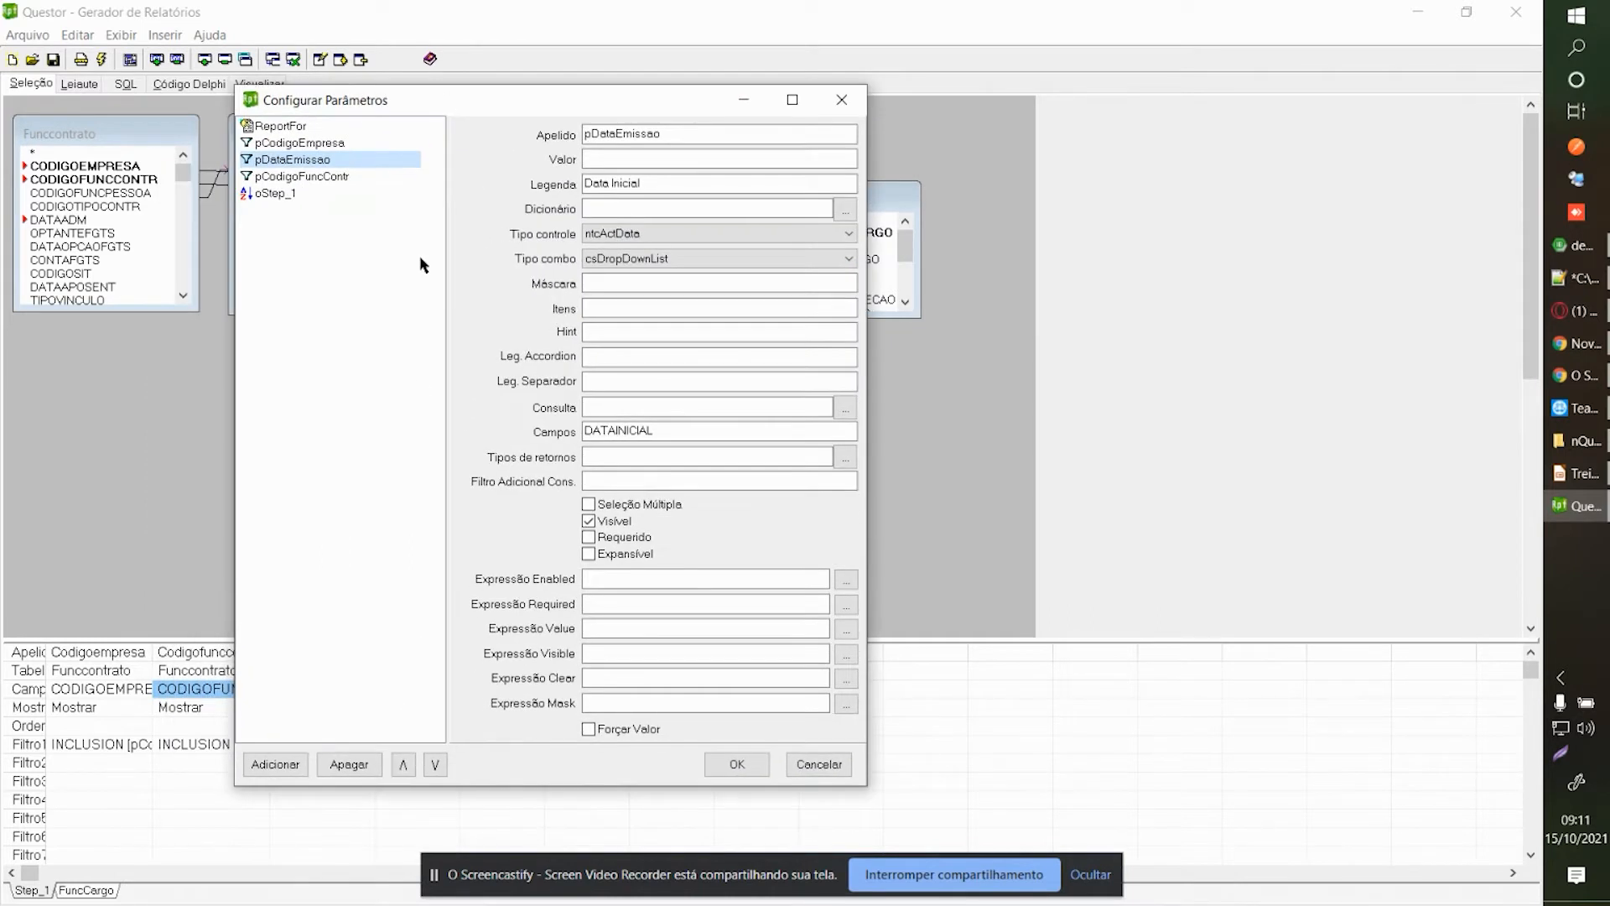
pyautogui.click(391, 766)
pyautogui.click(623, 208)
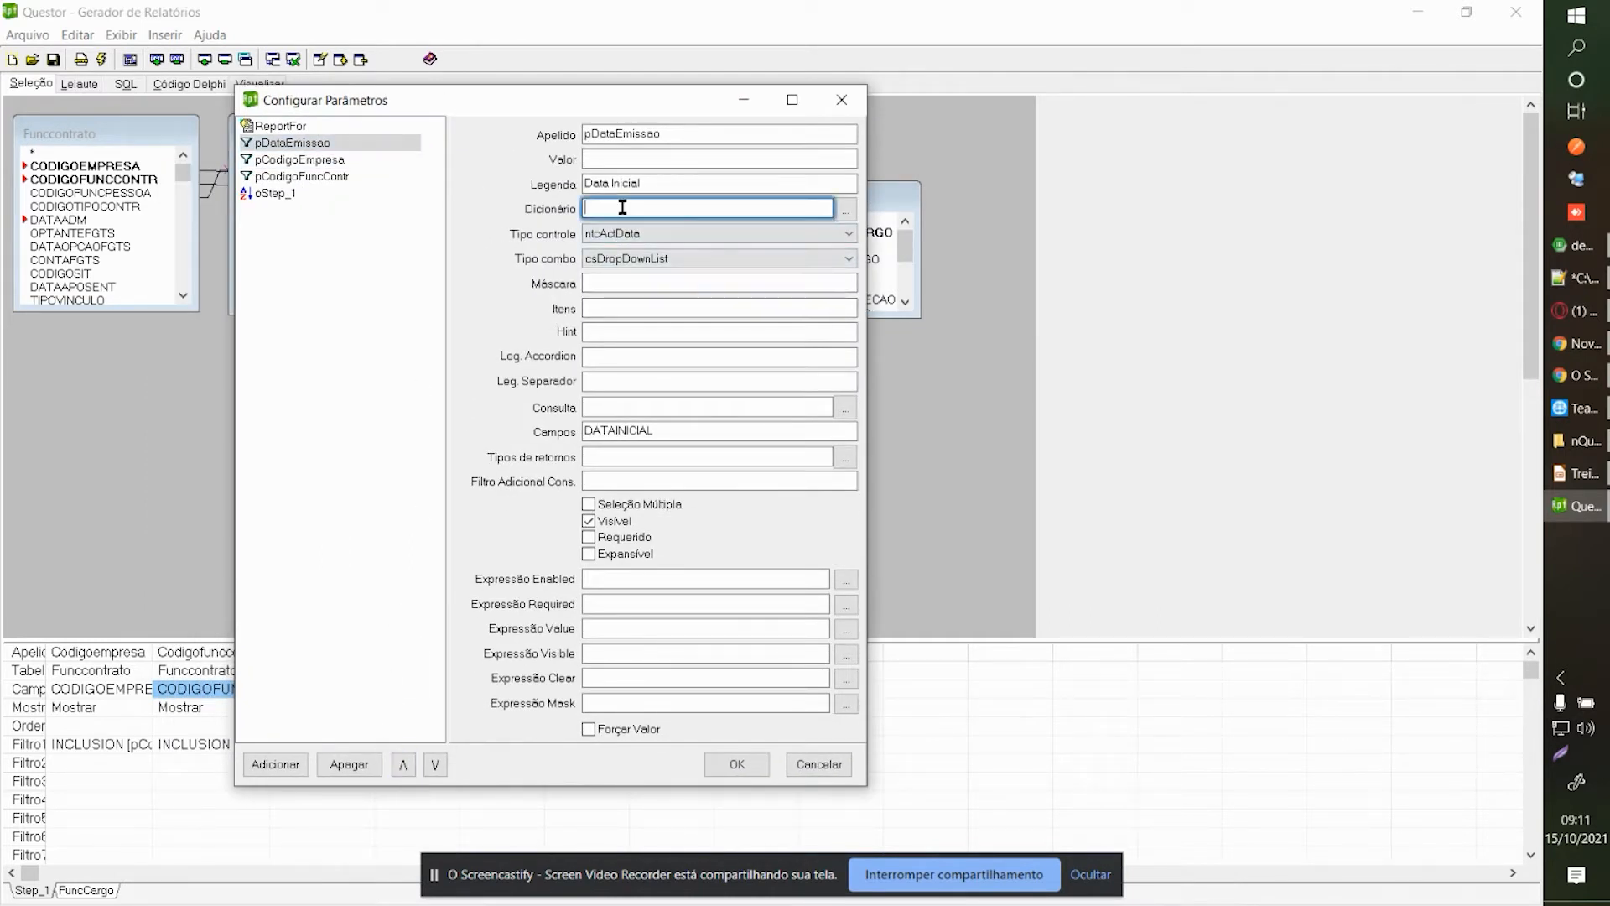
pyautogui.write('dicdata')
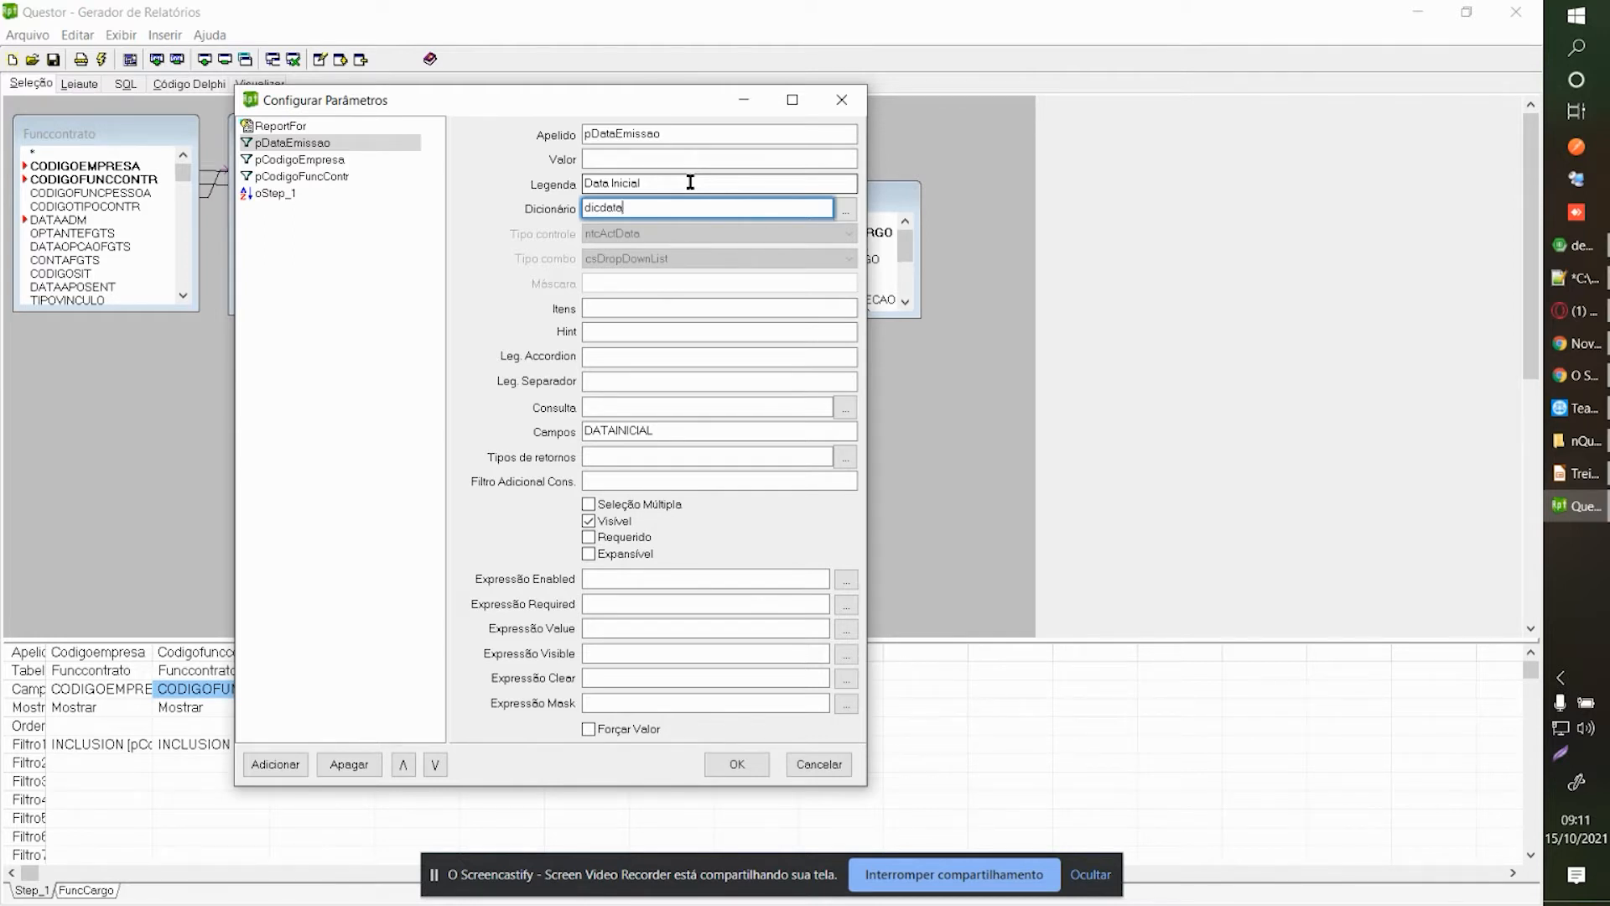
pyautogui.moveTo(662, 185); pyautogui.dragTo(615, 188)
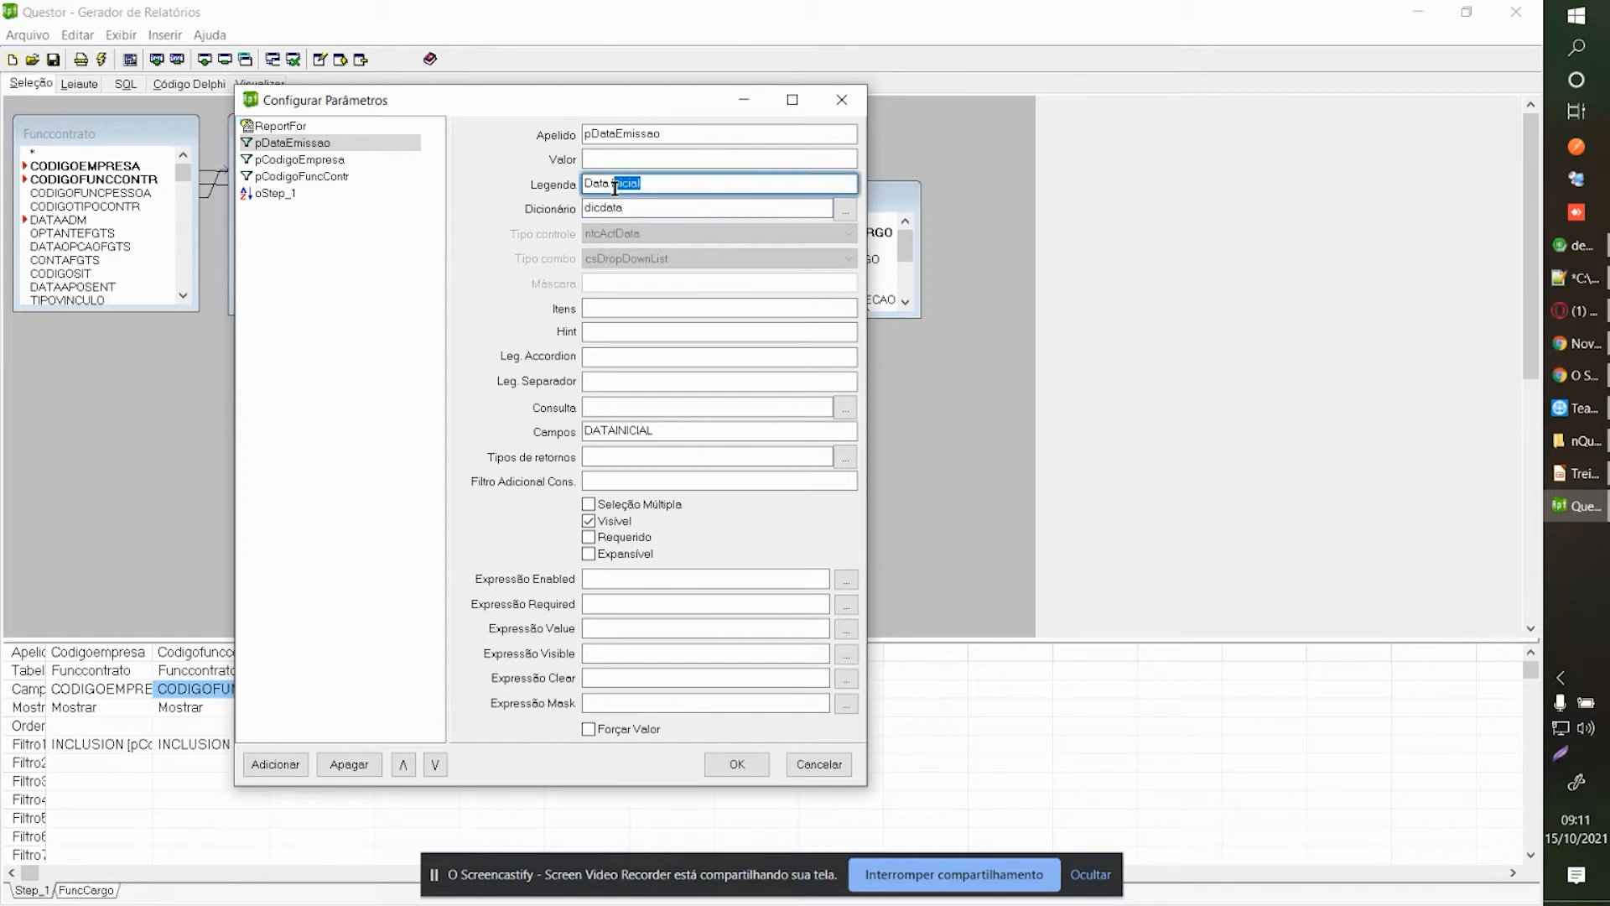
pyautogui.write('Emissão')
pyautogui.click(589, 536)
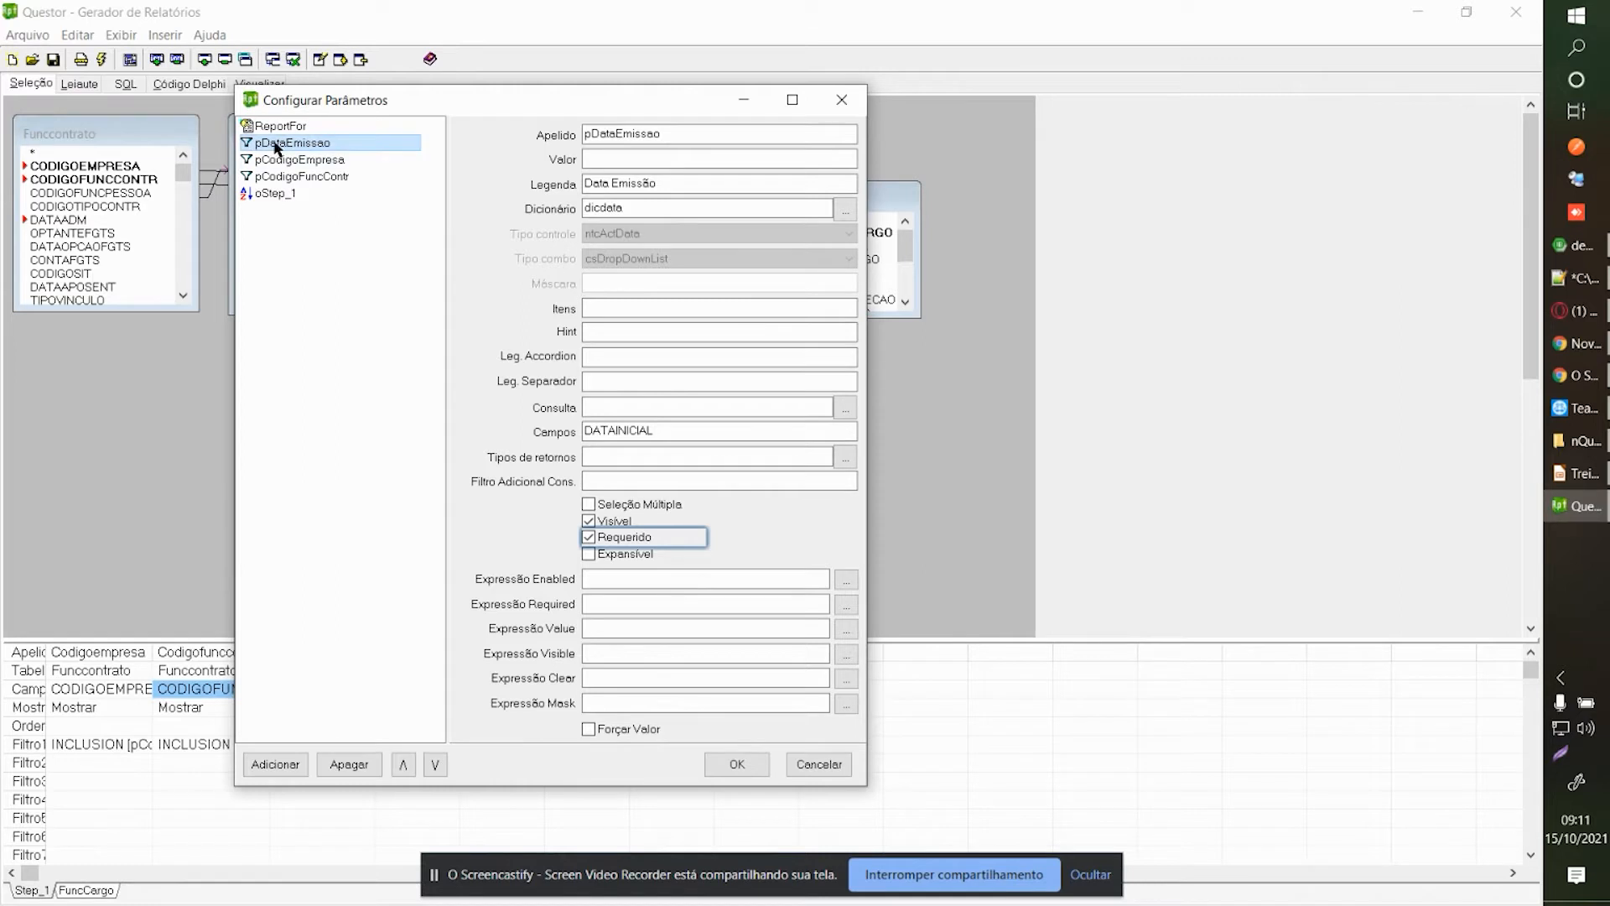
pyautogui.click(731, 764)
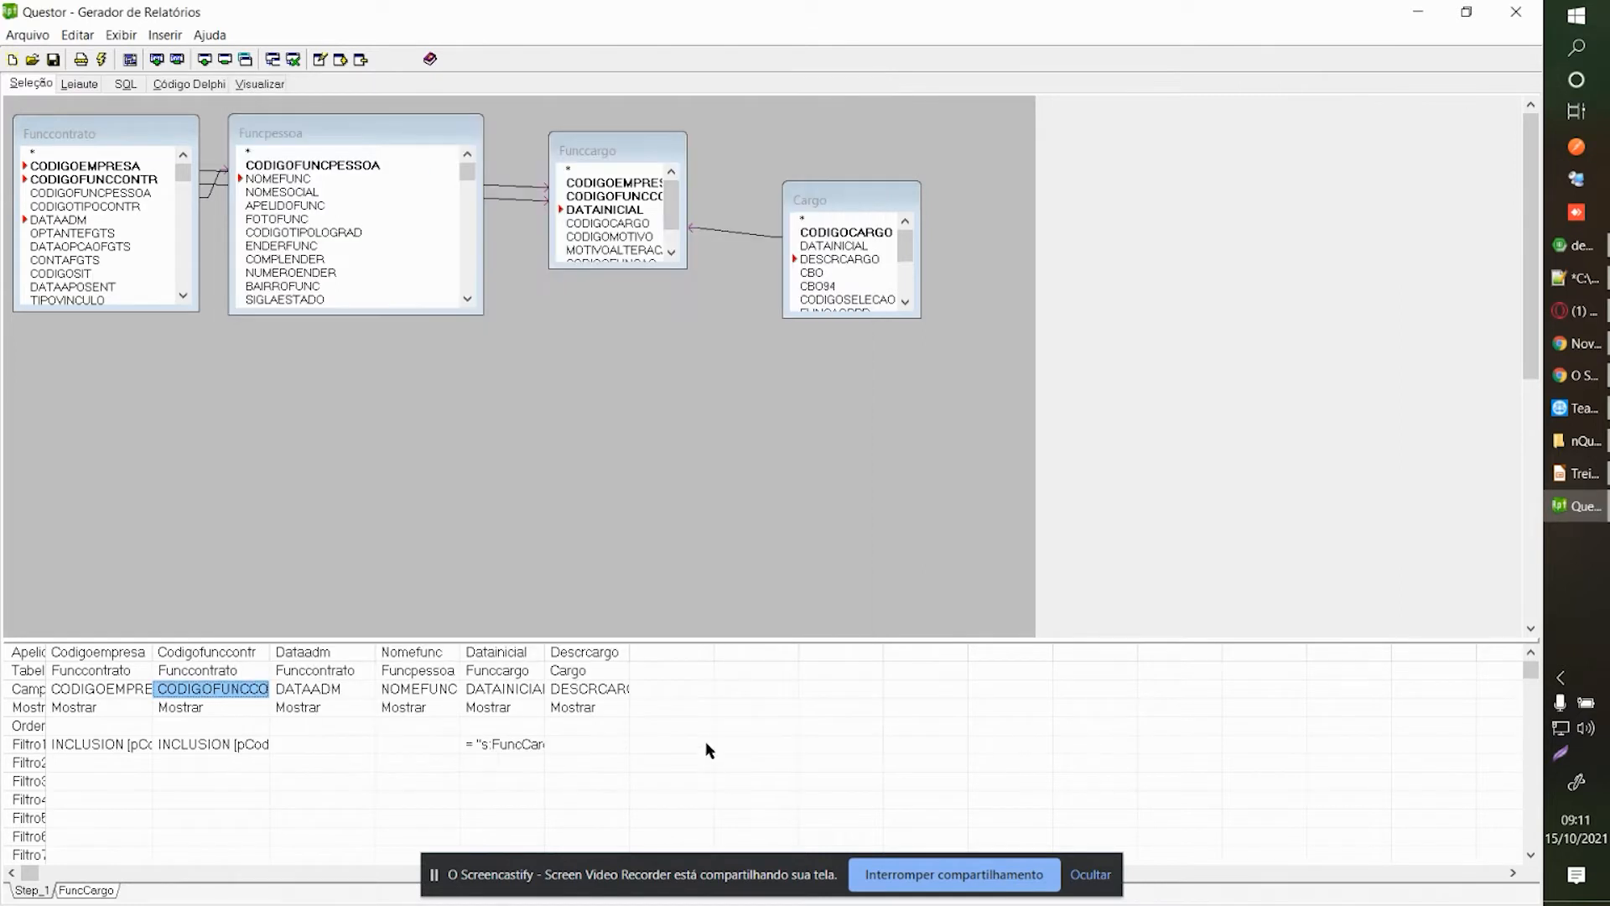
pyautogui.click(75, 84)
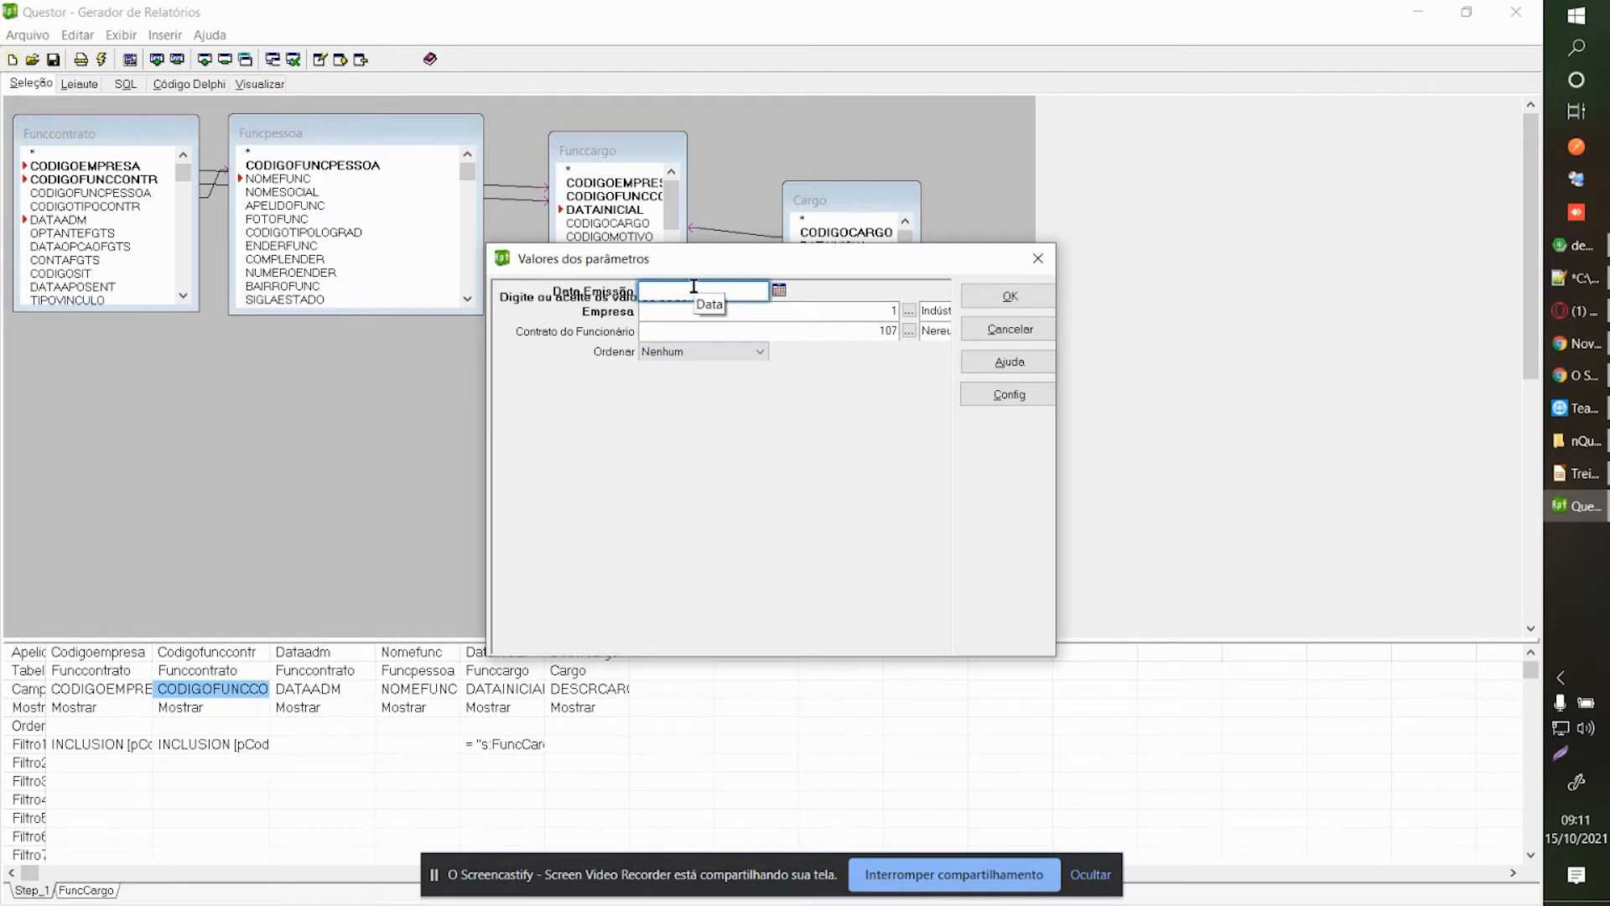
pyautogui.write('15/10')
pyautogui.press('Tab')
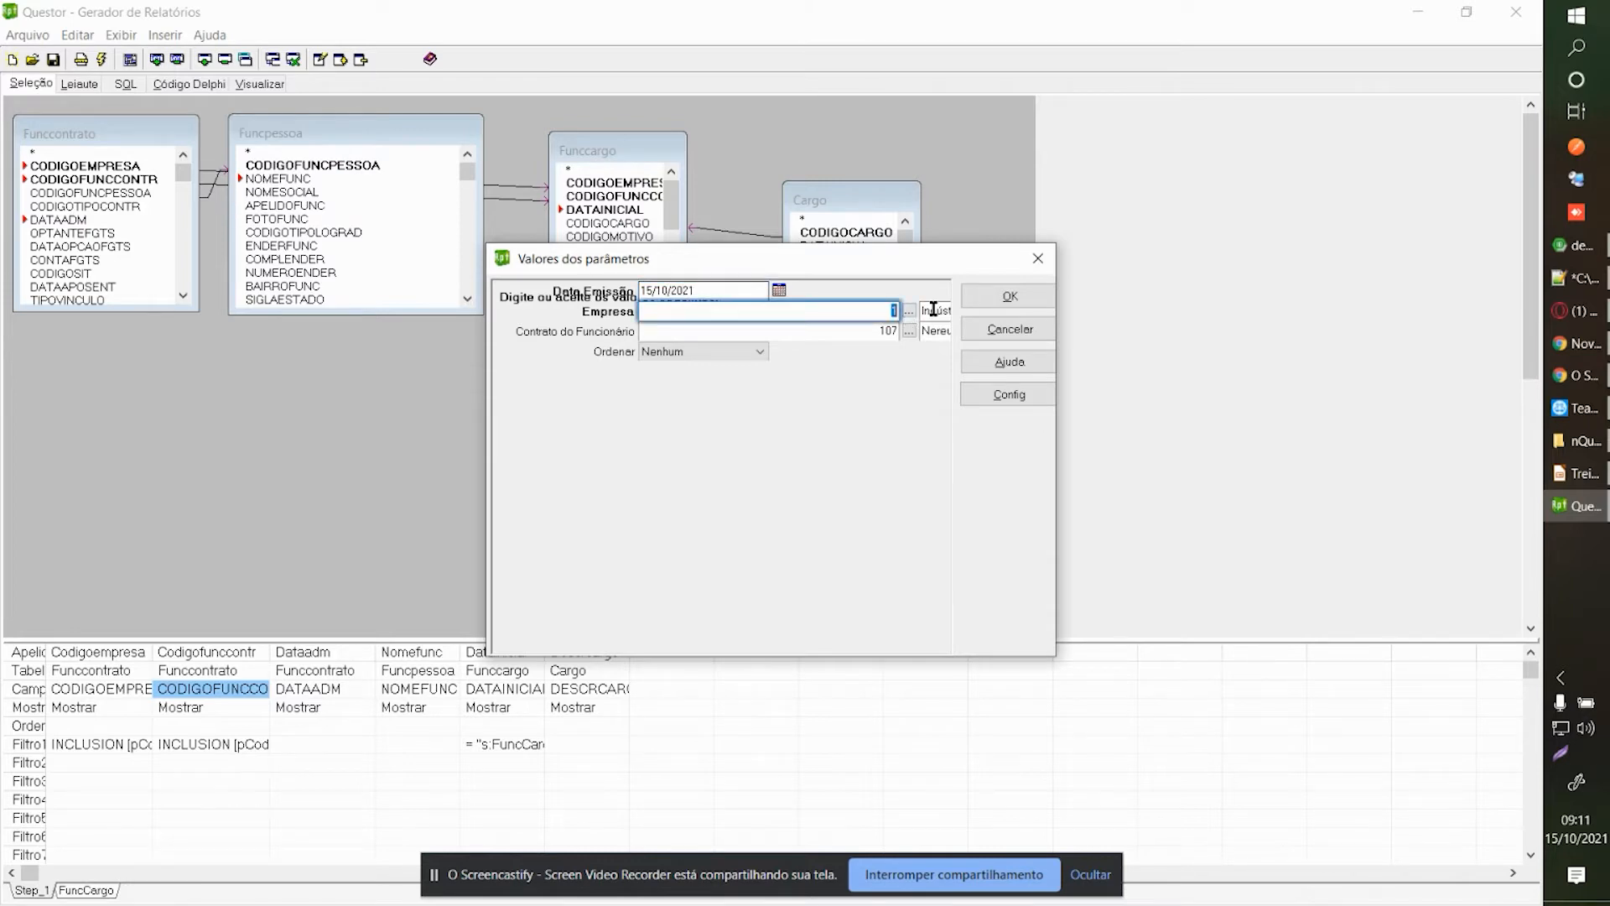
pyautogui.click(1006, 299)
pyautogui.click(268, 89)
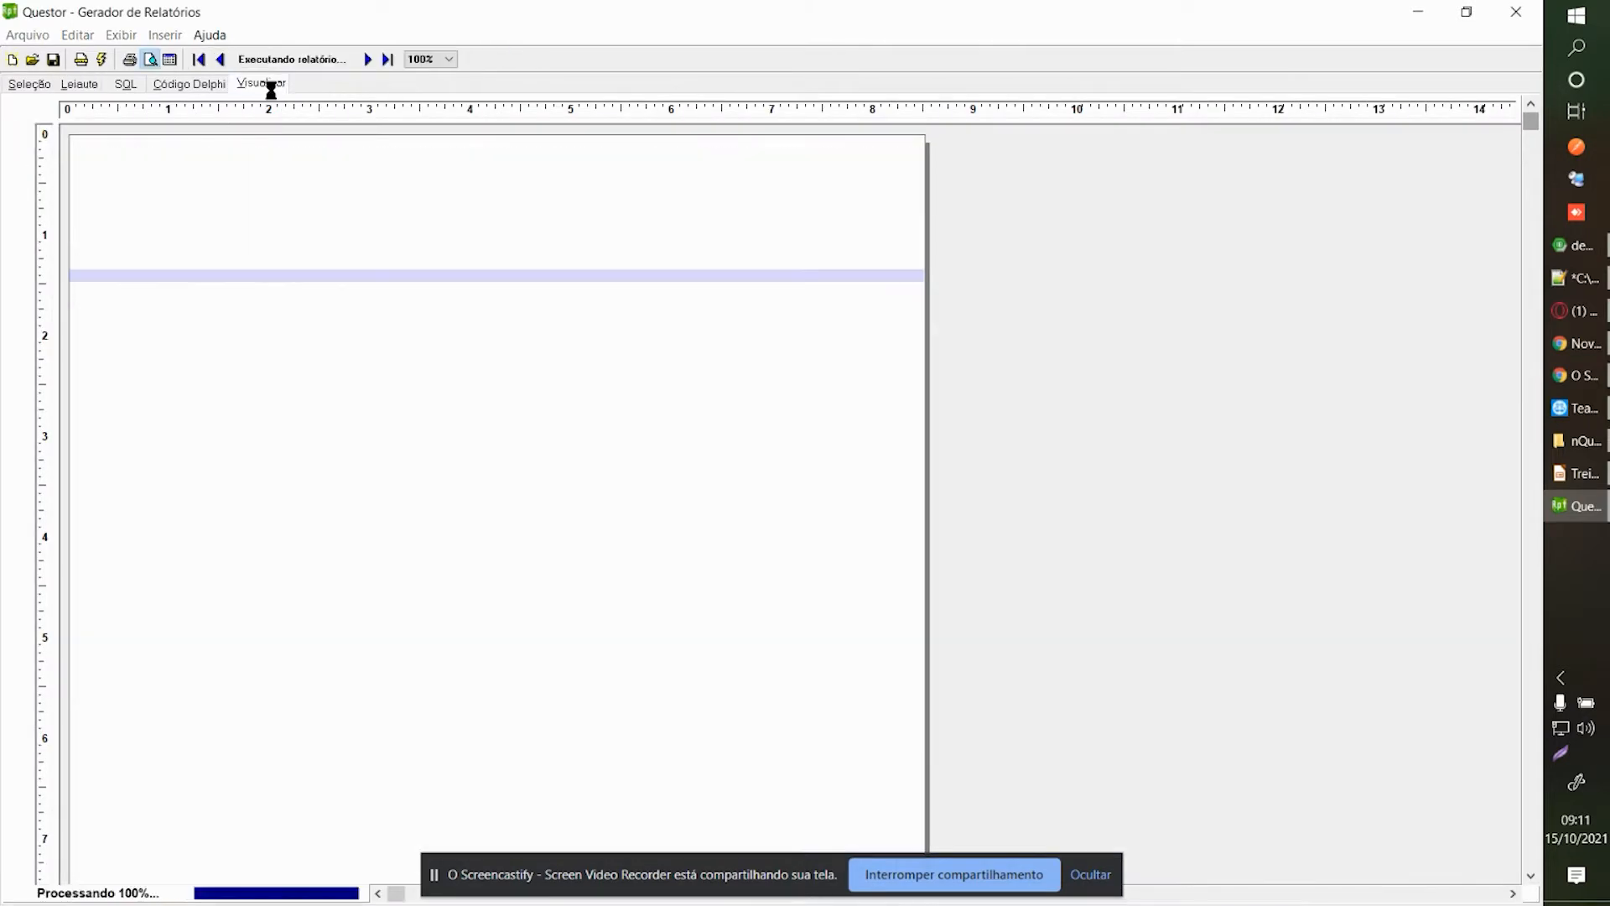
pyautogui.click(277, 252)
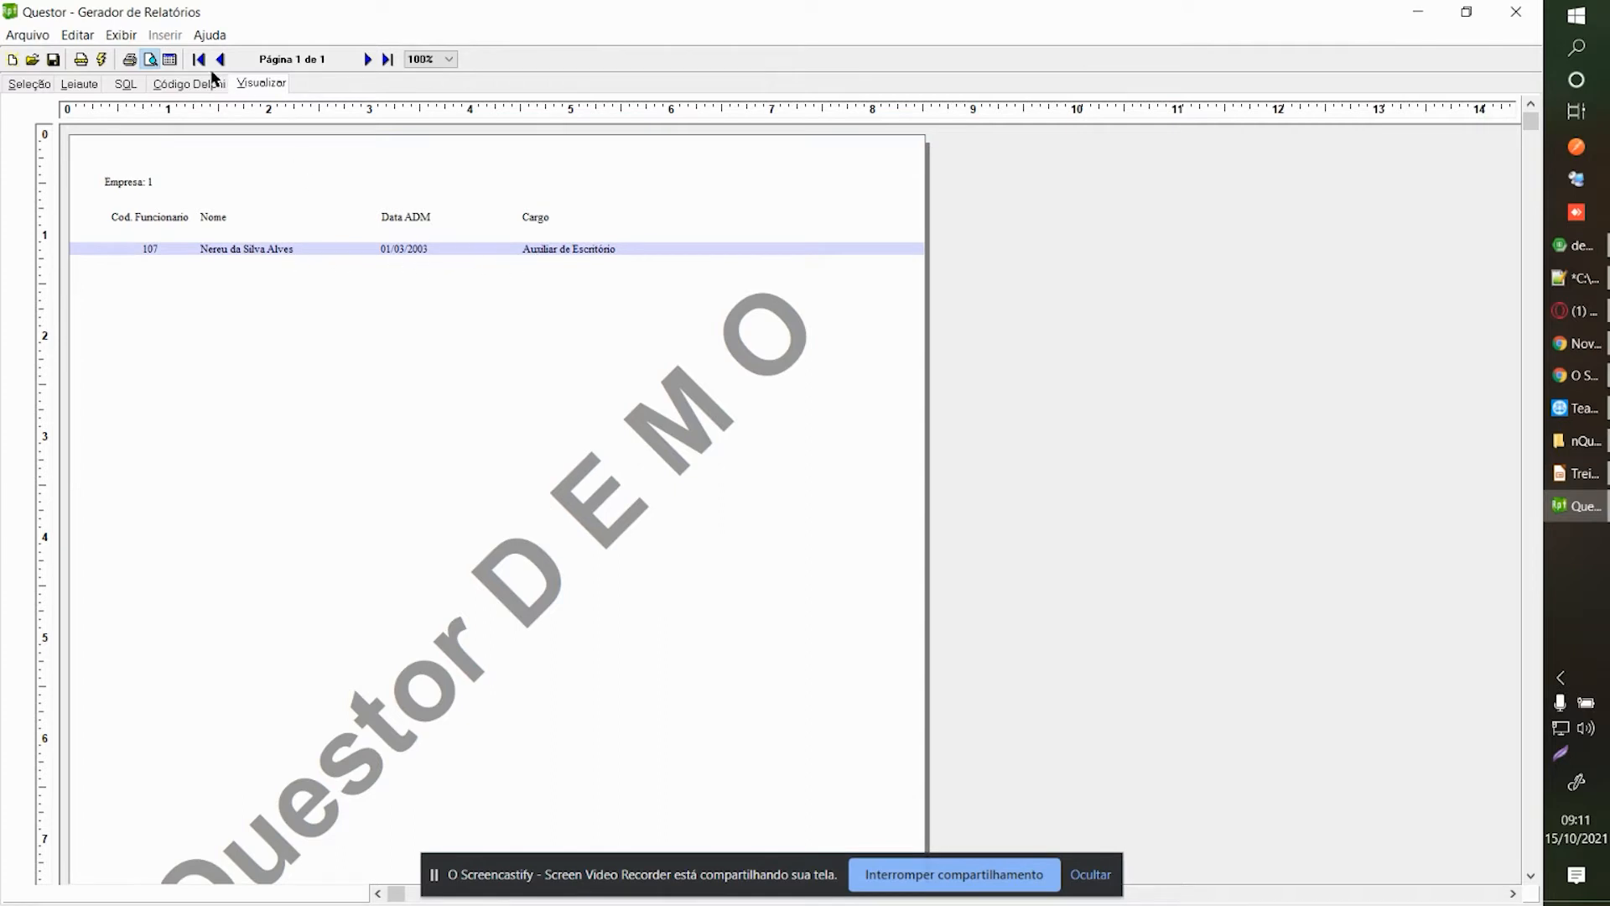
pyautogui.click(171, 59)
pyautogui.click(675, 126)
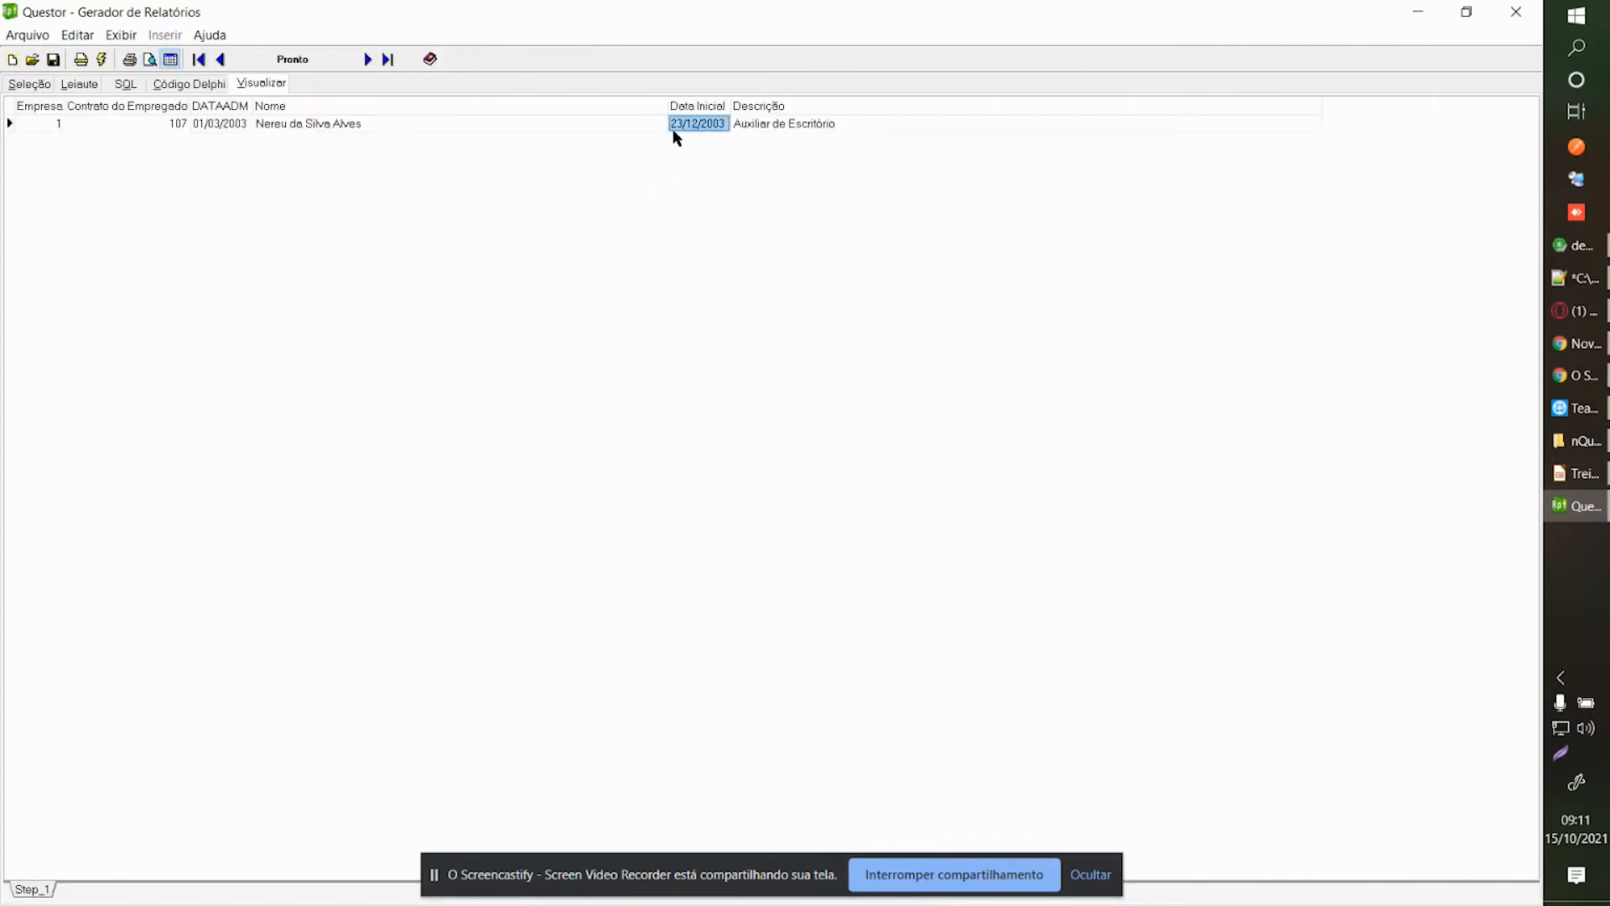
pyautogui.press('Tab')
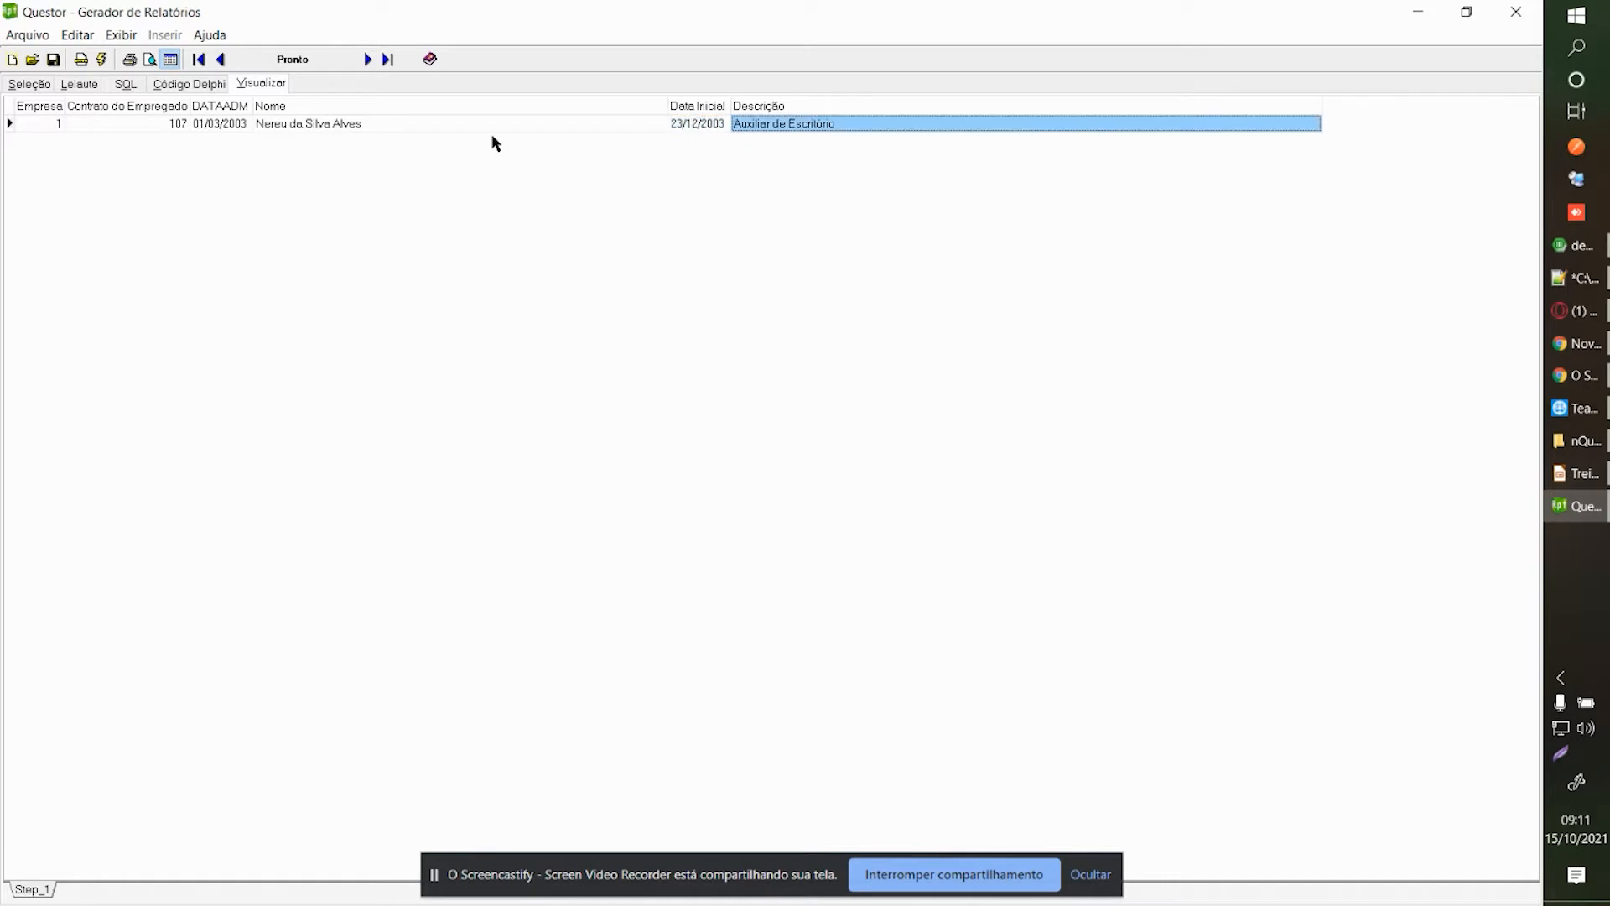
pyautogui.hotkey('shift', 'Tab')
pyautogui.hotkey('shift', 'Tab')
pyautogui.press('Tab')
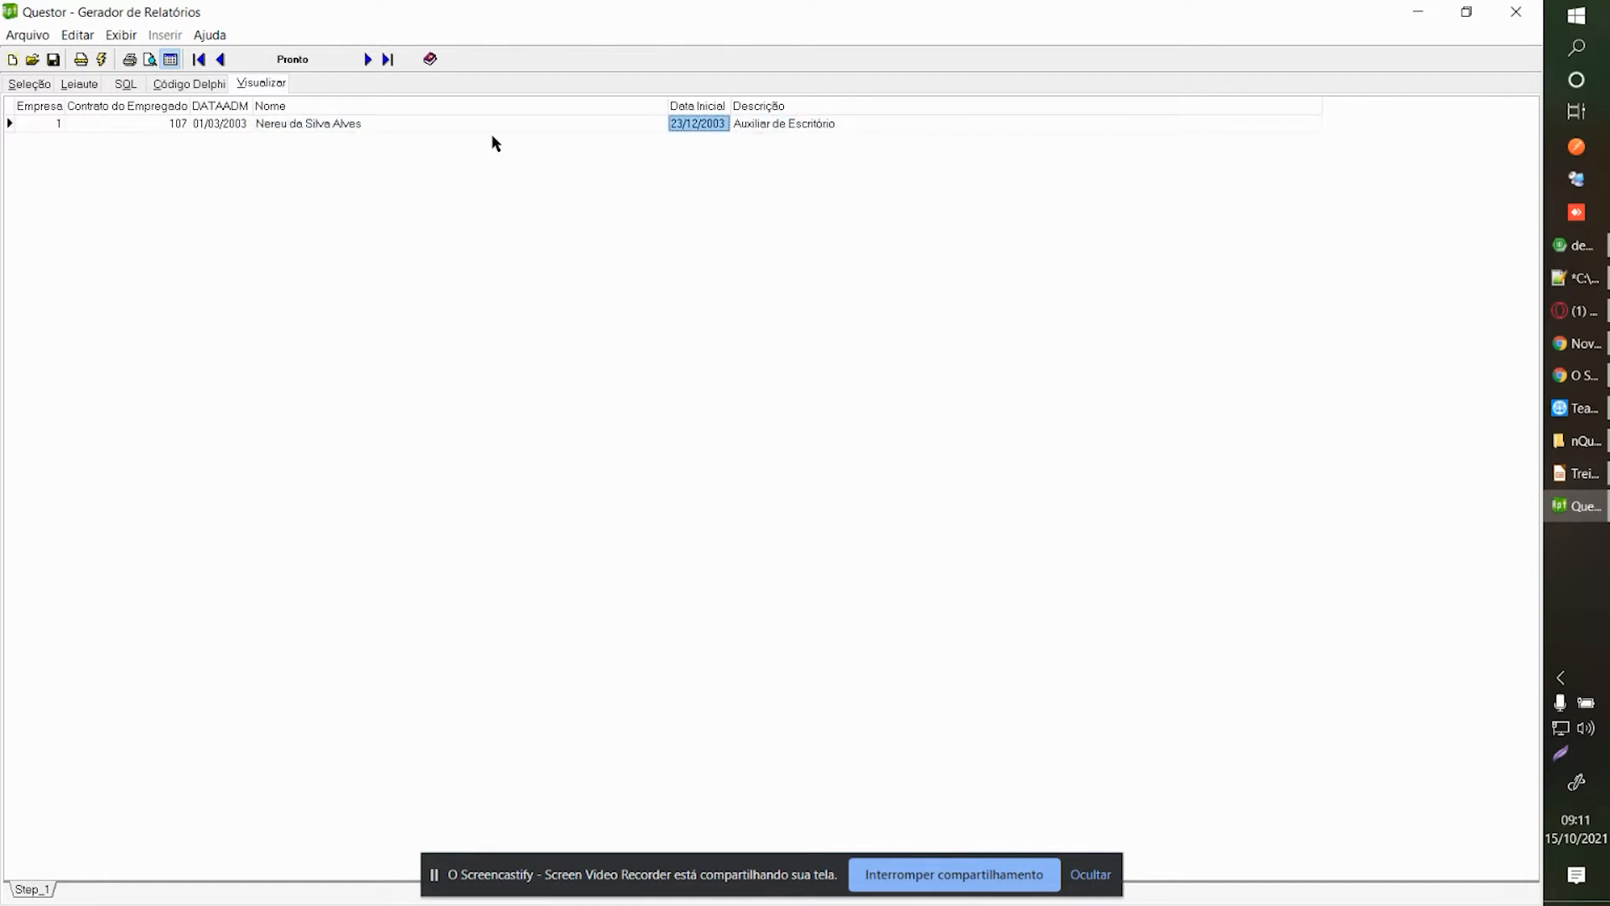
pyautogui.click(696, 123)
pyautogui.click(25, 85)
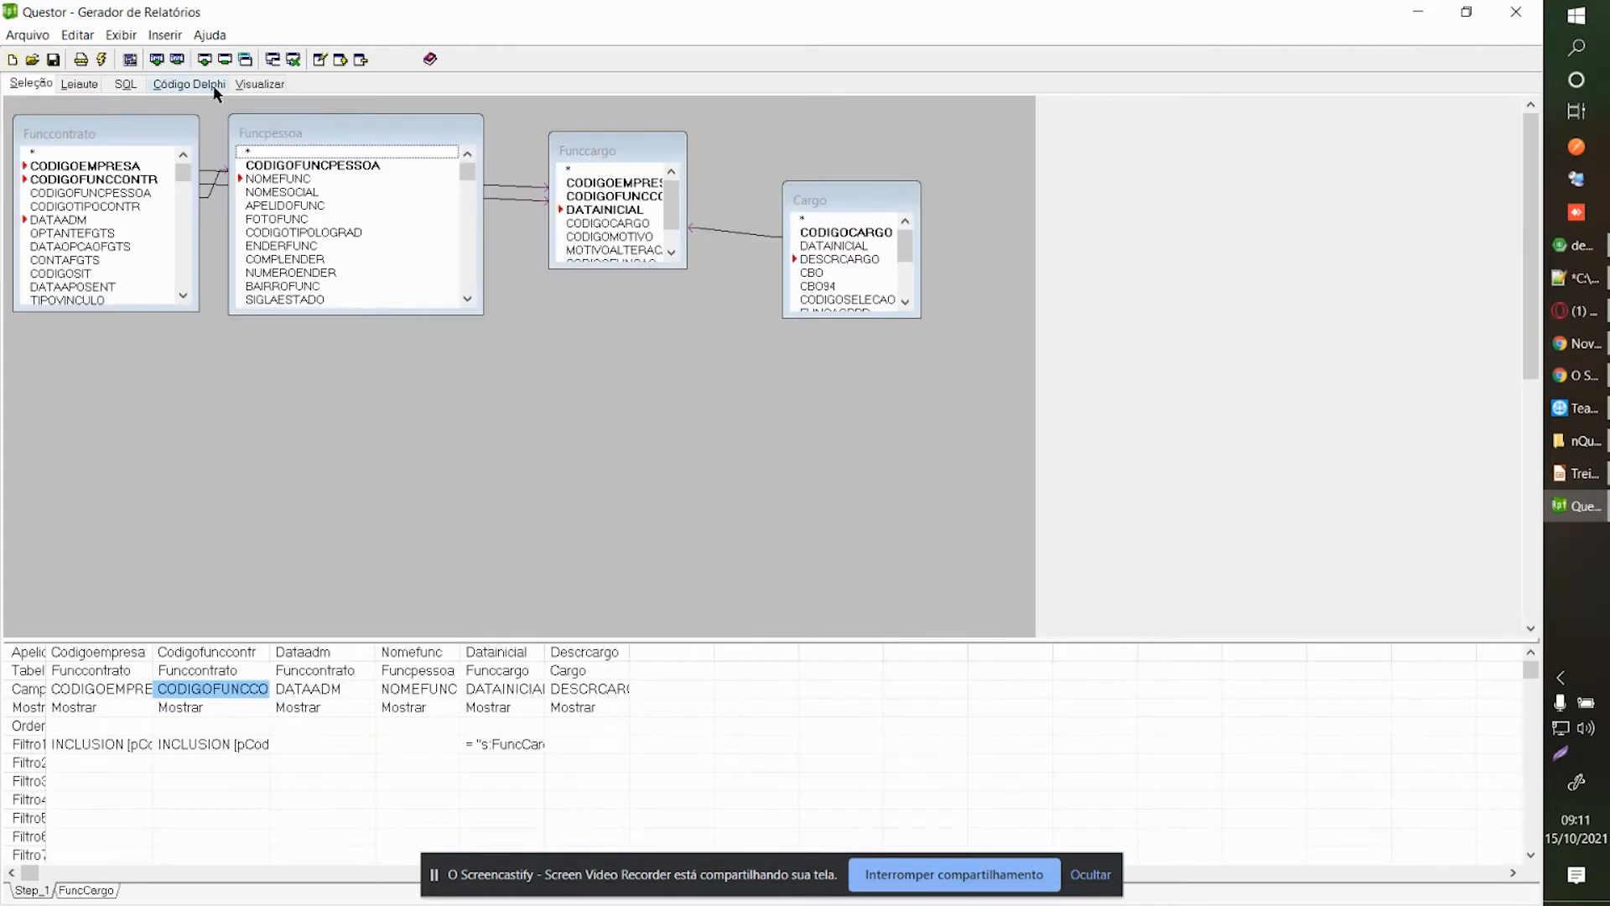
# Preview the report with Data Emissão 22/12/2003 and check employee 107's row.
pyautogui.click(260, 84)
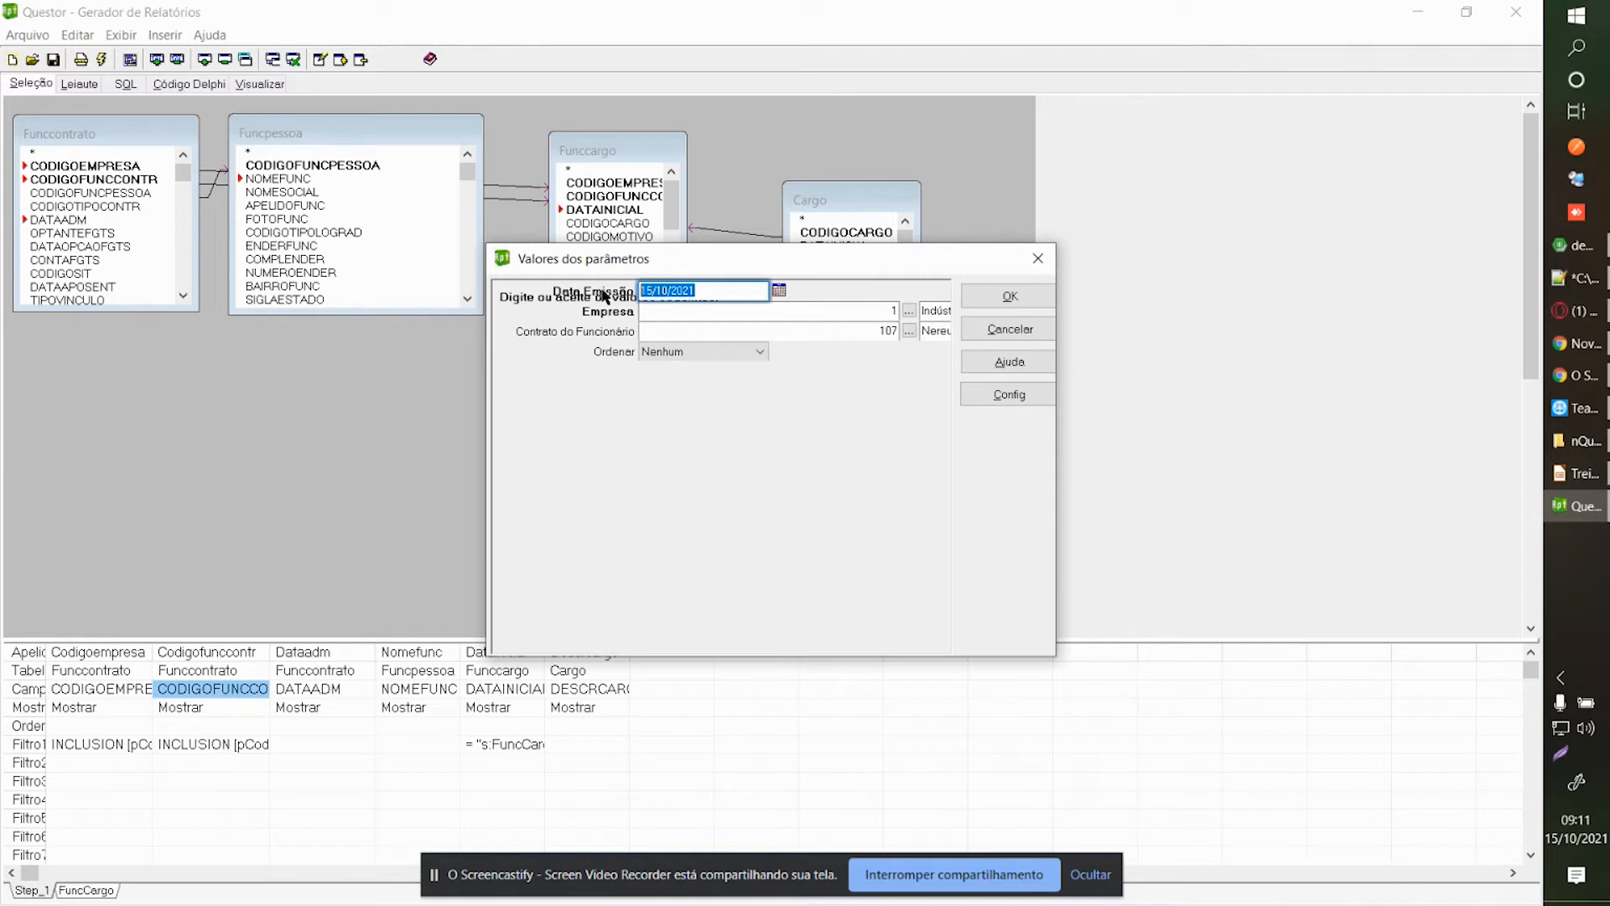
pyautogui.write('22122003')
pyautogui.press('Tab')
pyautogui.click(991, 300)
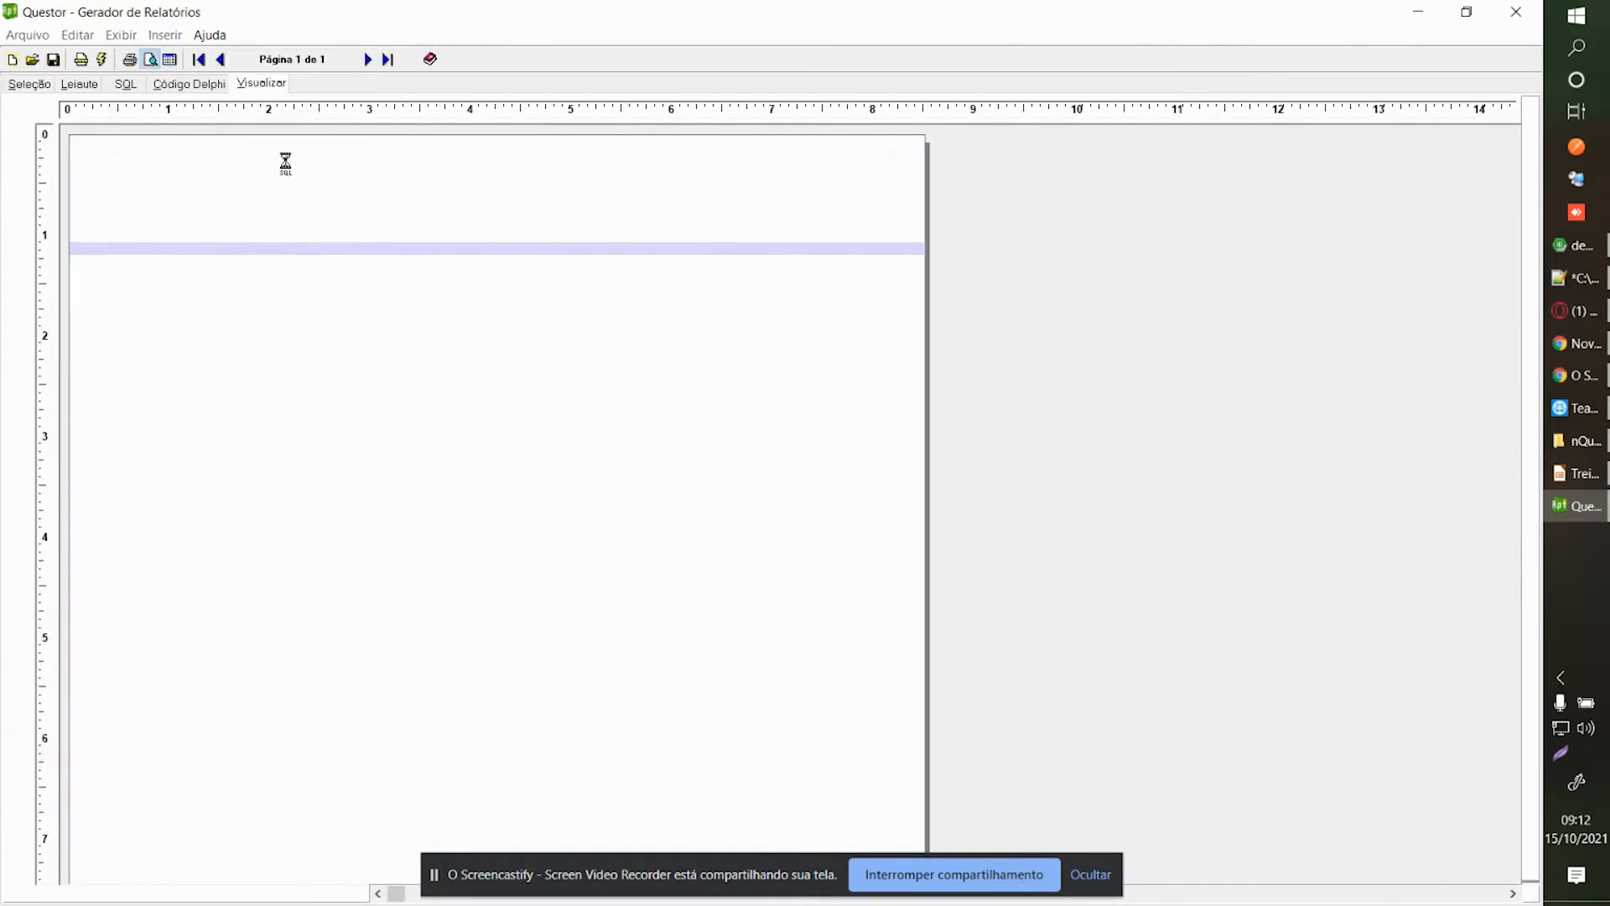
pyautogui.click(478, 254)
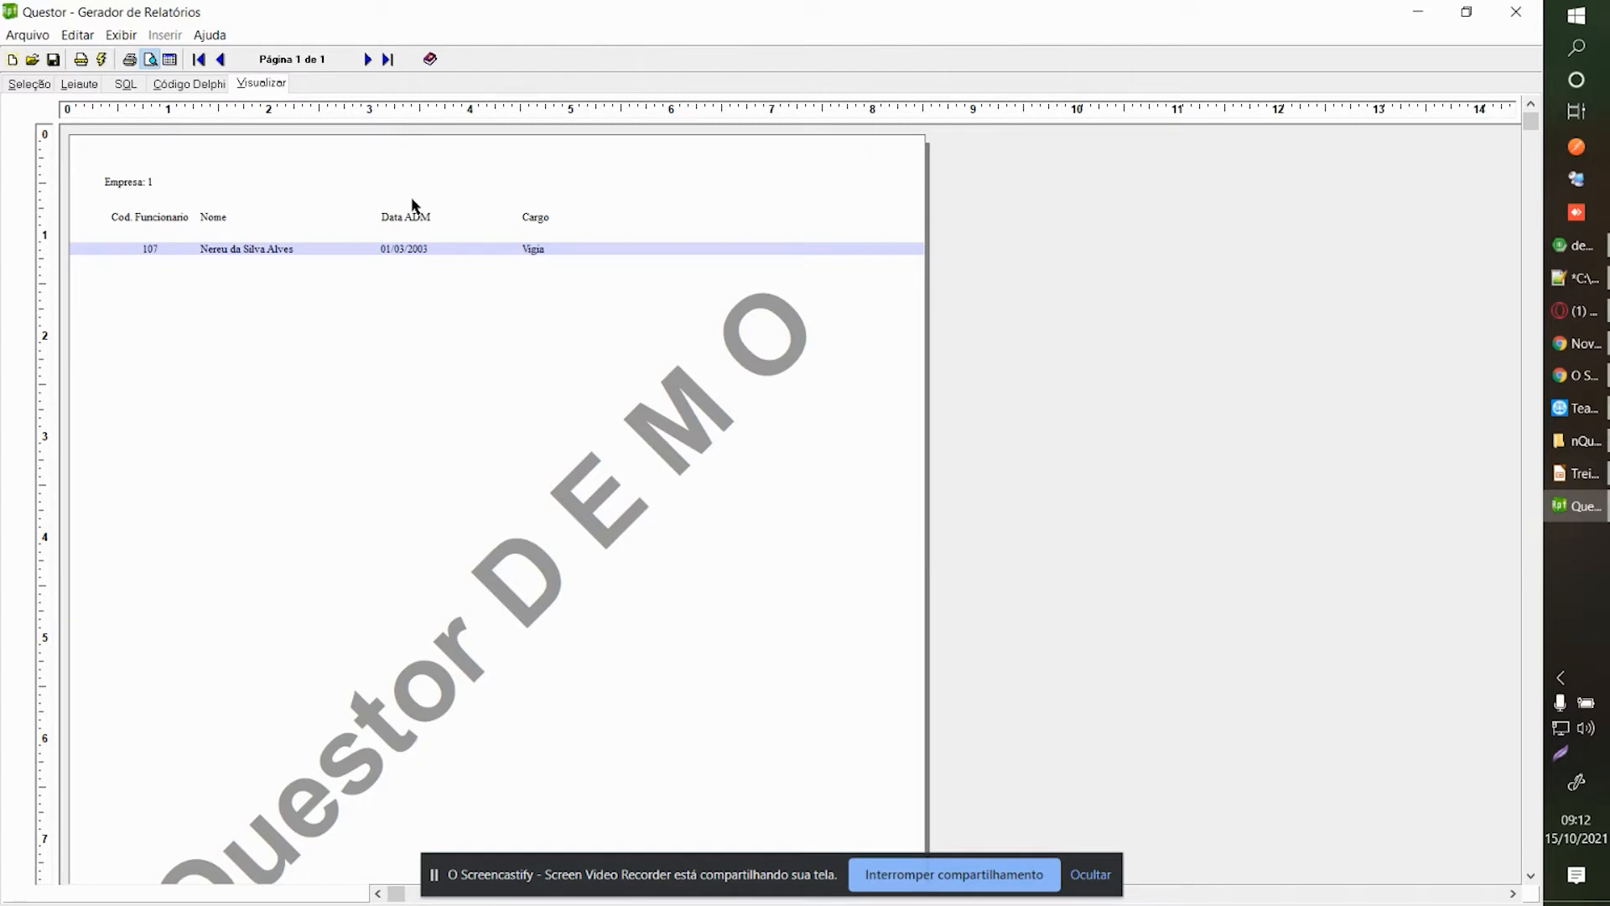
# Preview the report for Data Emissão 15/10/2021, review all employees, then return to Seleção.
pyautogui.click(45, 87)
pyautogui.click(260, 83)
pyautogui.click(707, 286)
pyautogui.moveTo(746, 286); pyautogui.dragTo(604, 287)
pyautogui.click(705, 287)
pyautogui.click(702, 288)
pyautogui.moveTo(713, 287); pyautogui.dragTo(555, 293)
pyautogui.write('1')
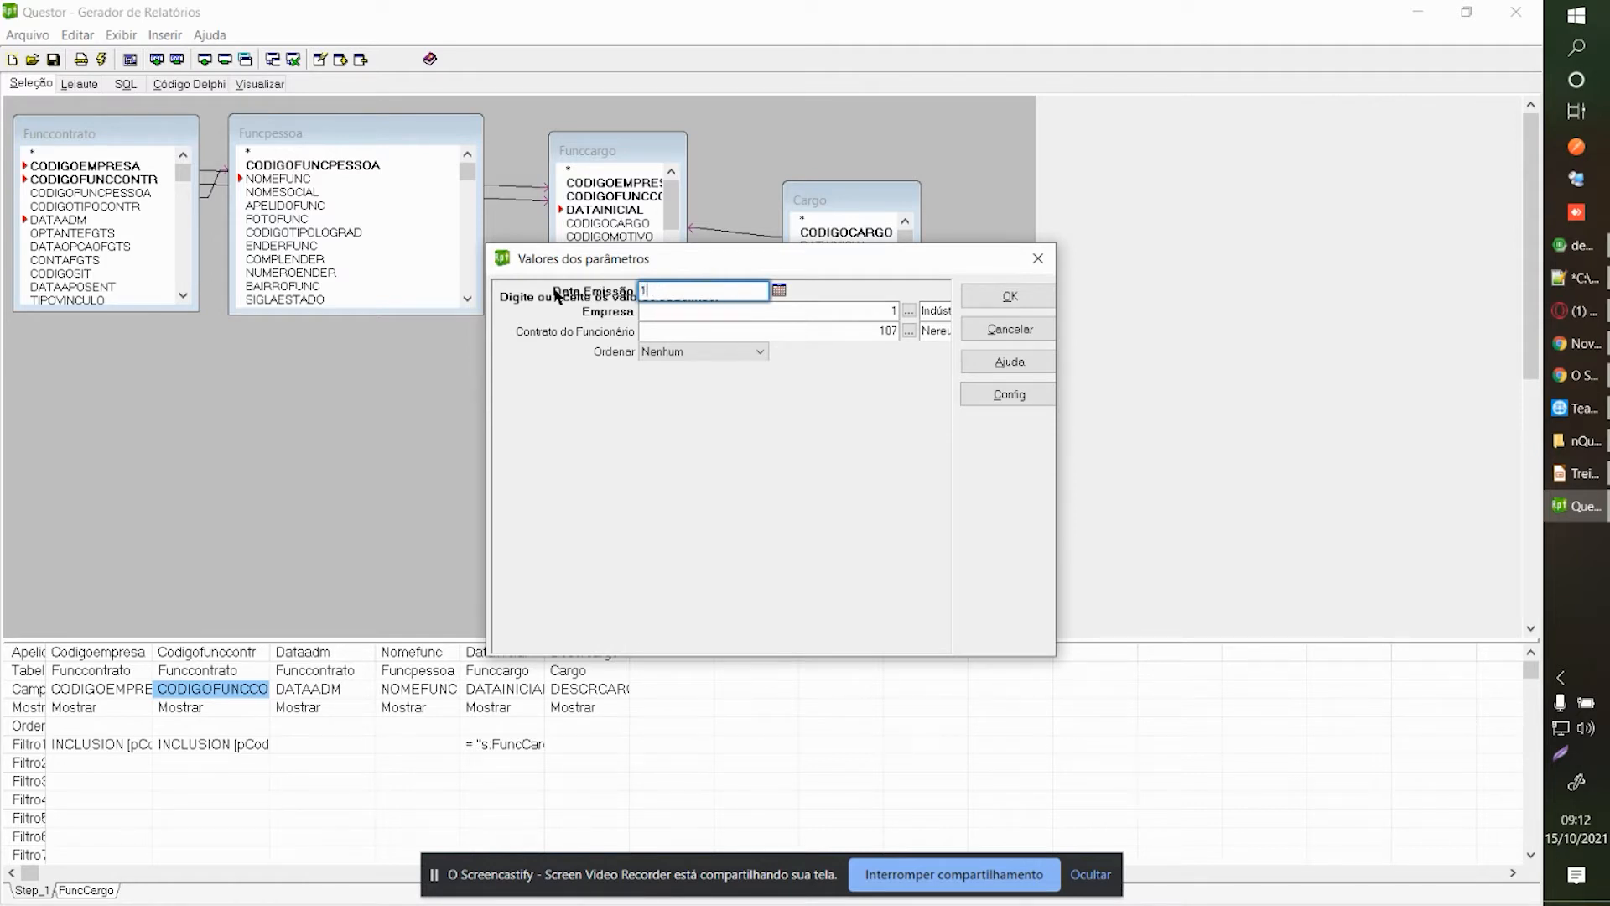
pyautogui.write('5/10/2021')
pyautogui.press('Tab')
pyautogui.press('Tab')
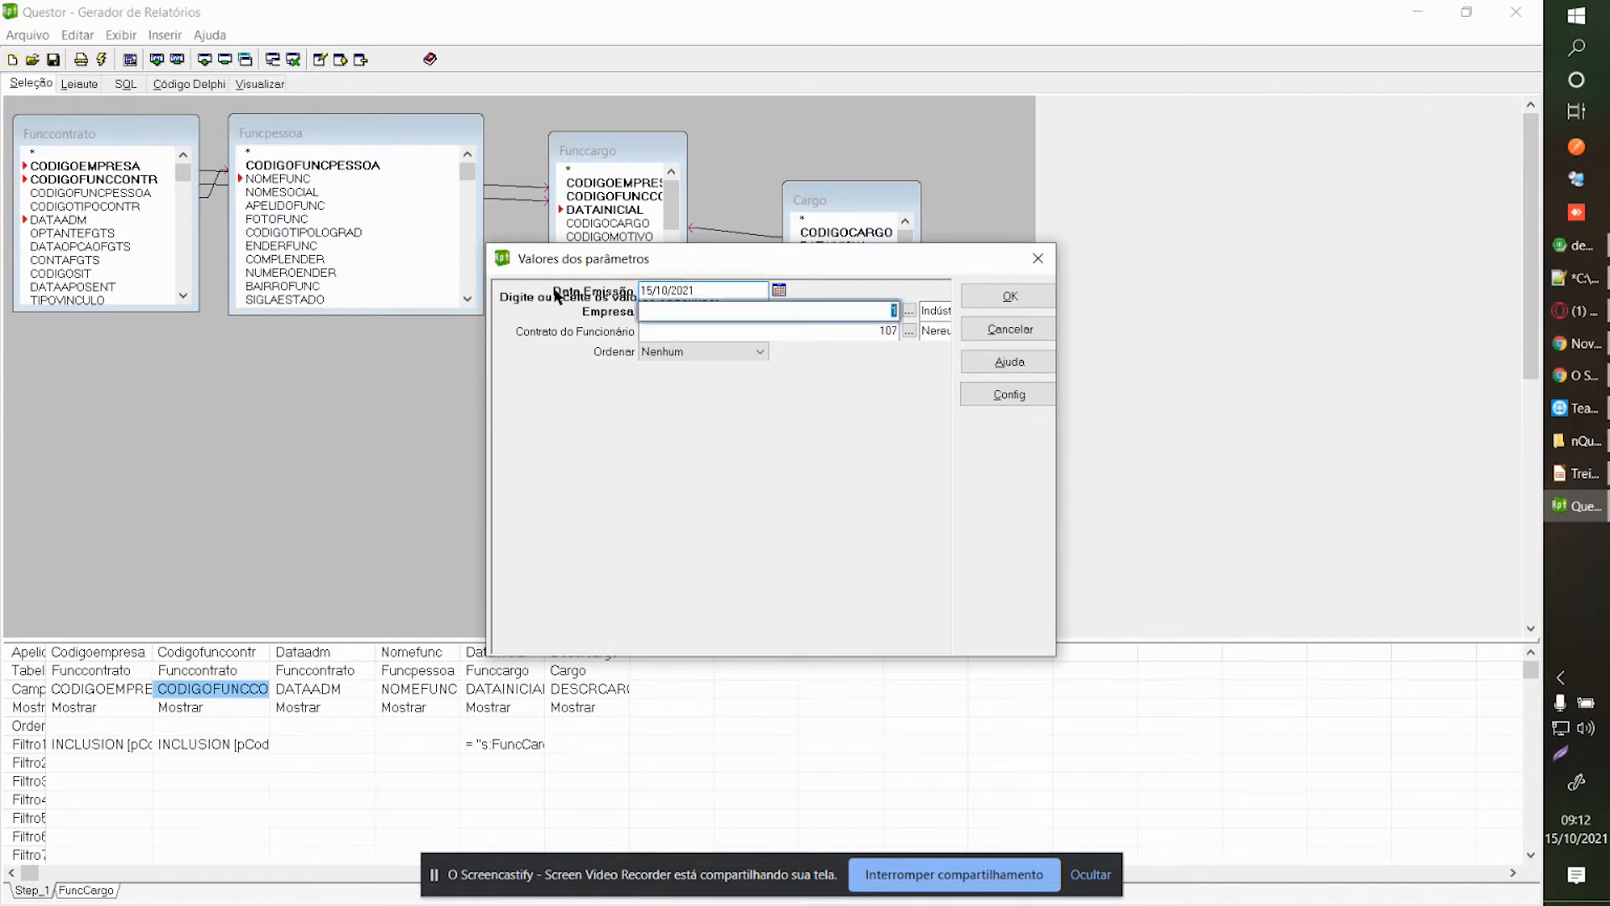
pyautogui.press('Return')
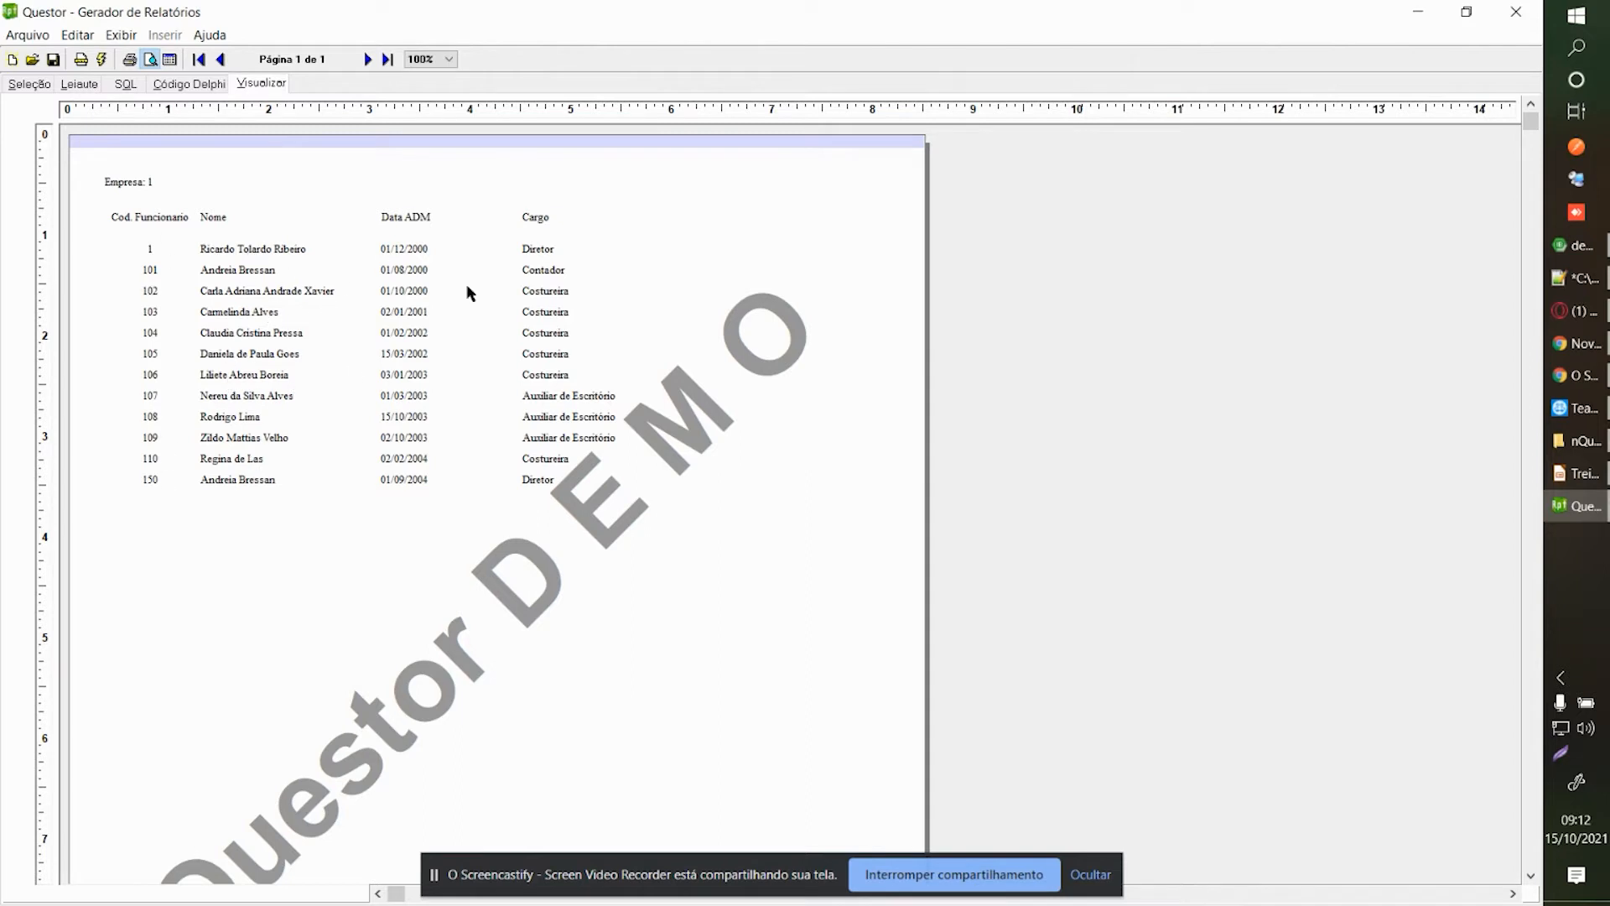
pyautogui.click(368, 462)
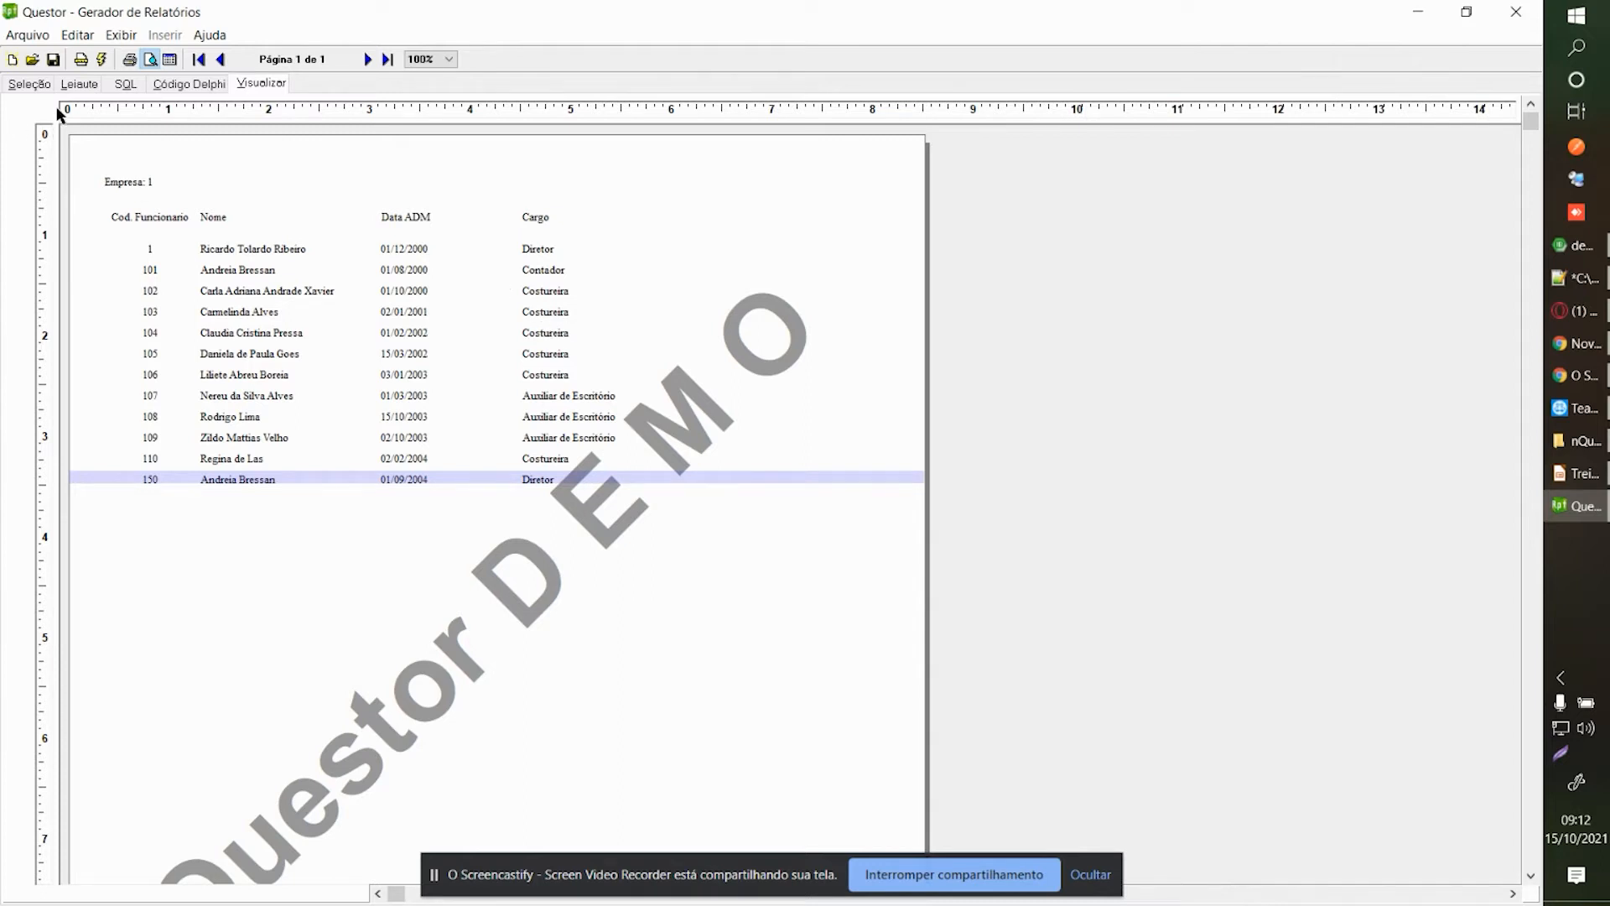
pyautogui.click(31, 84)
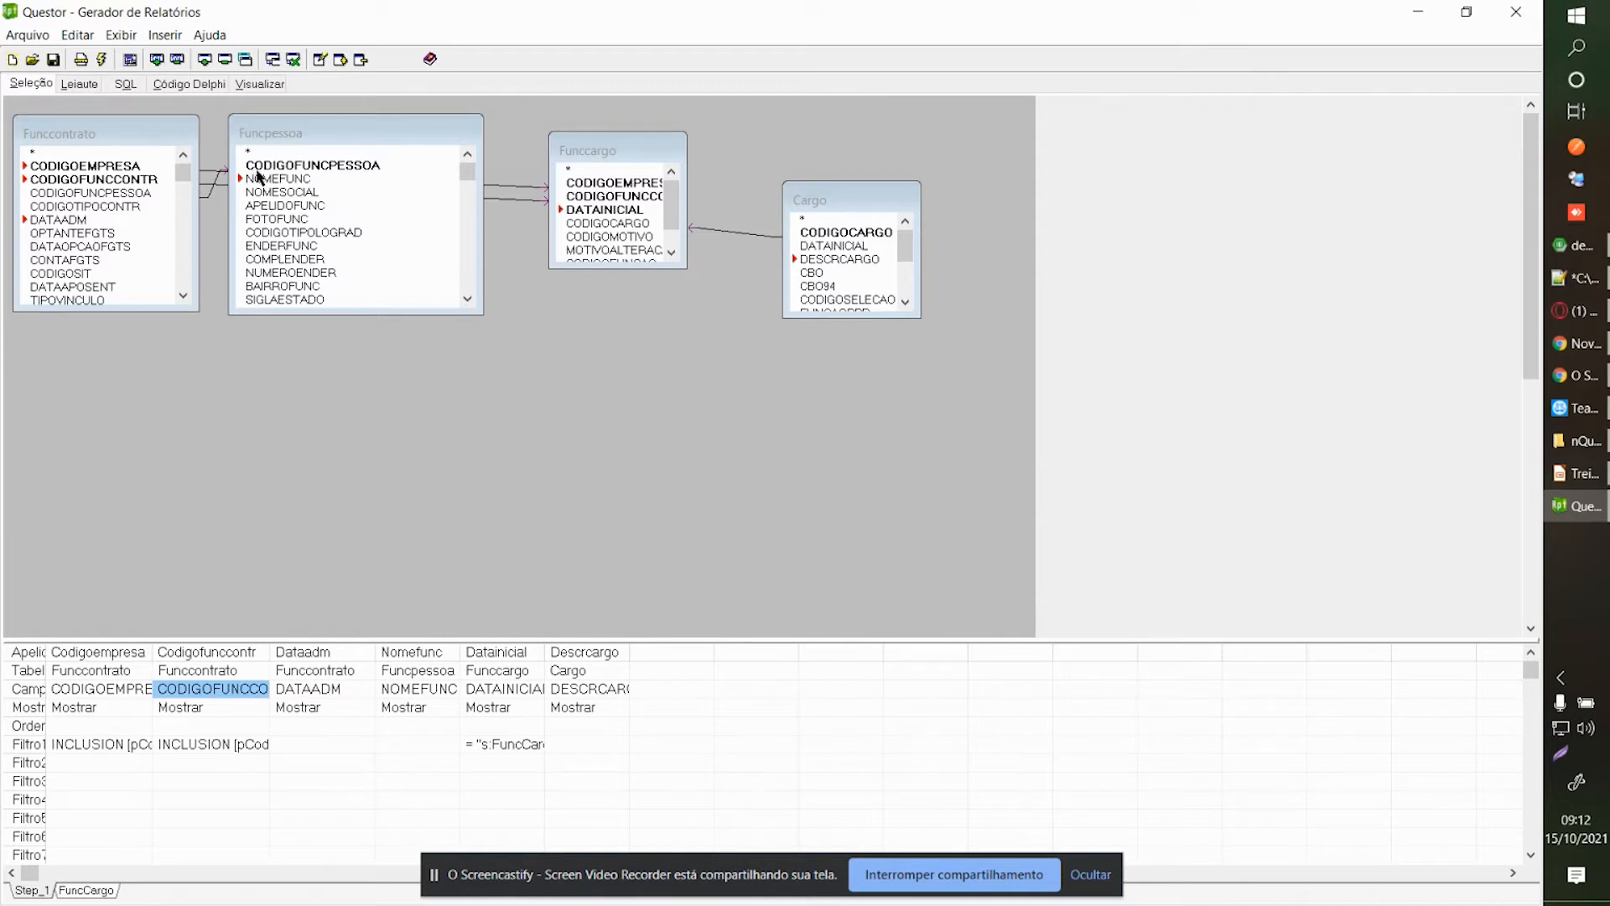
# Drag the Funcpessoa table down beneath Funccontrato on the Step_1 canvas.
pyautogui.moveTo(295, 132); pyautogui.dragTo(284, 318)
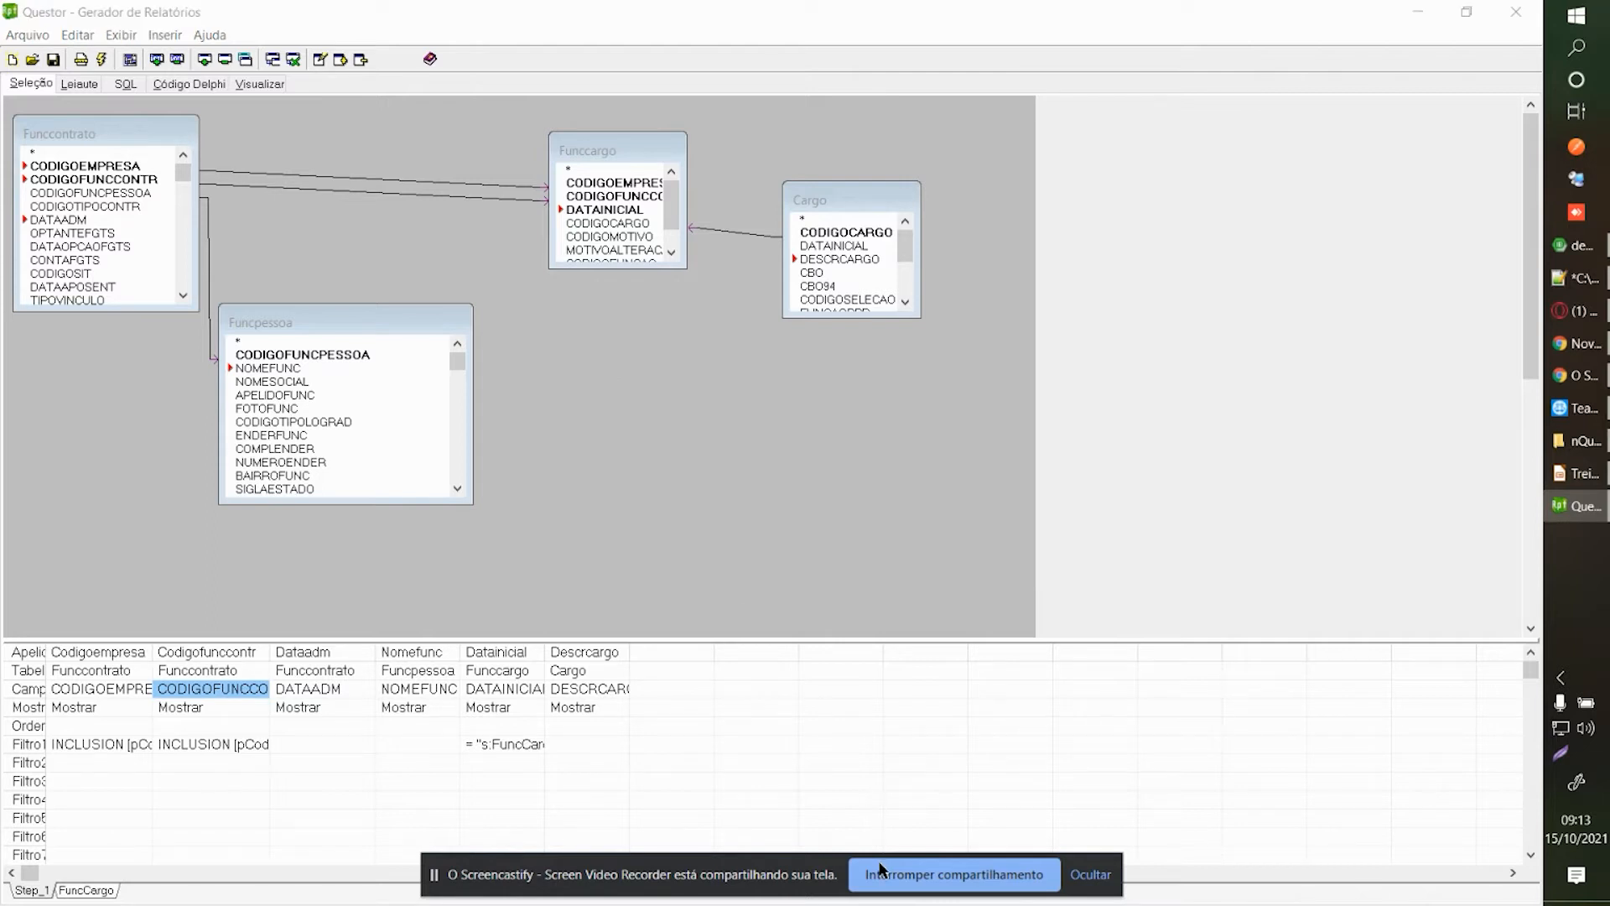
# Add the Funcsalario table to the Step_1 diagram and compare its DATAINICIAL with Funccargo's.
pyautogui.click(612, 373)
pyautogui.rightClick(576, 337)
pyautogui.click(615, 349)
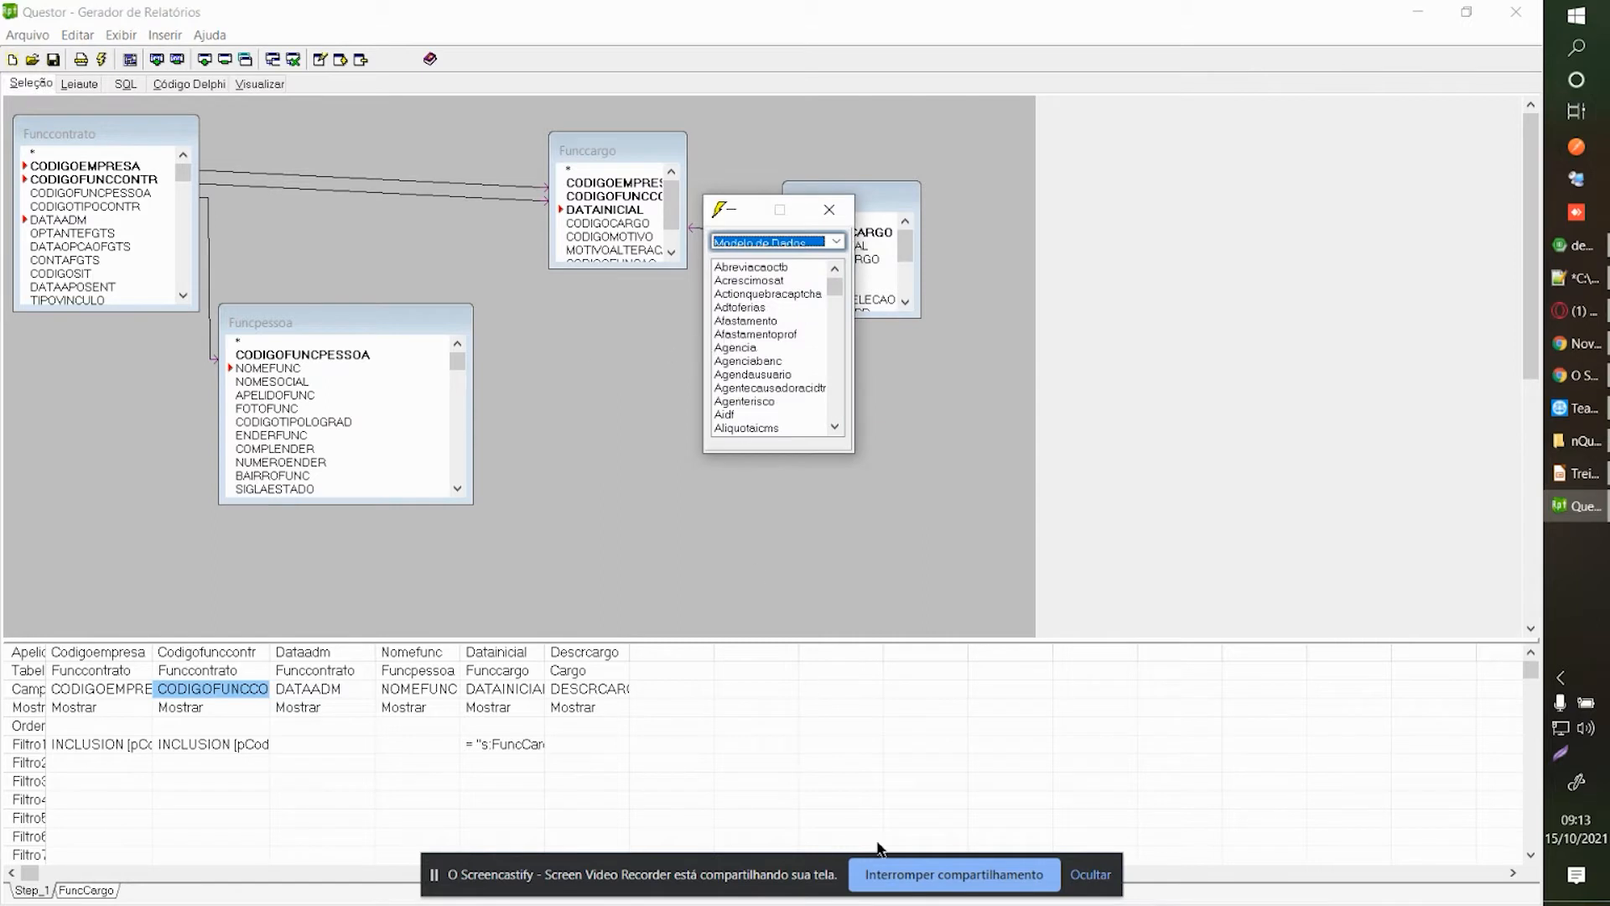
pyautogui.click(891, 886)
pyautogui.click(766, 374)
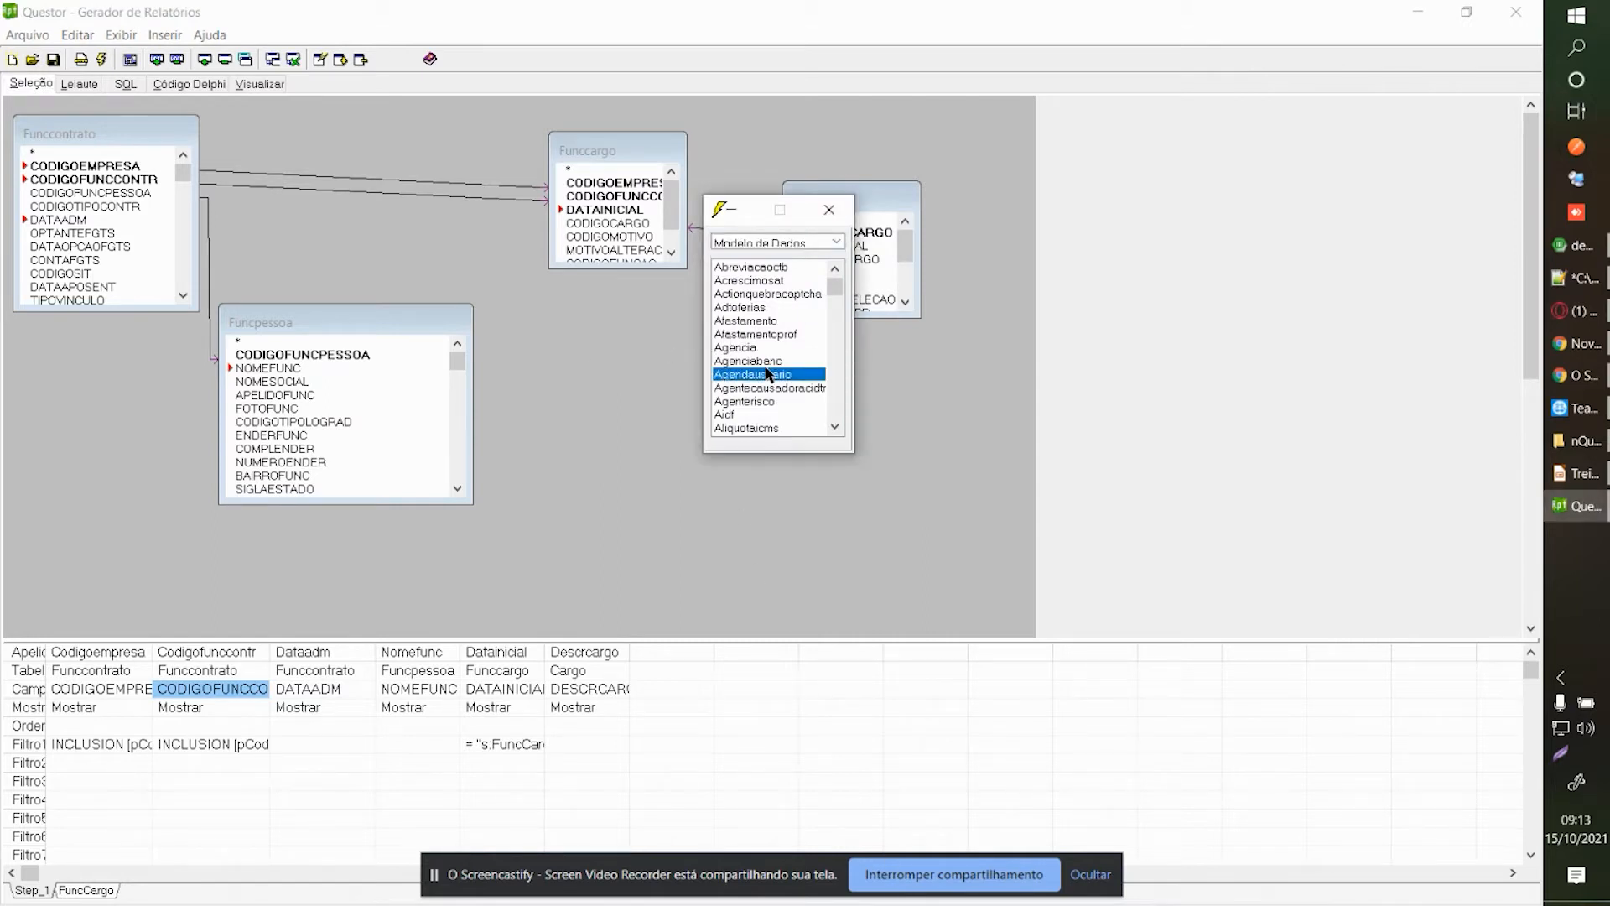
pyautogui.write('funcs')
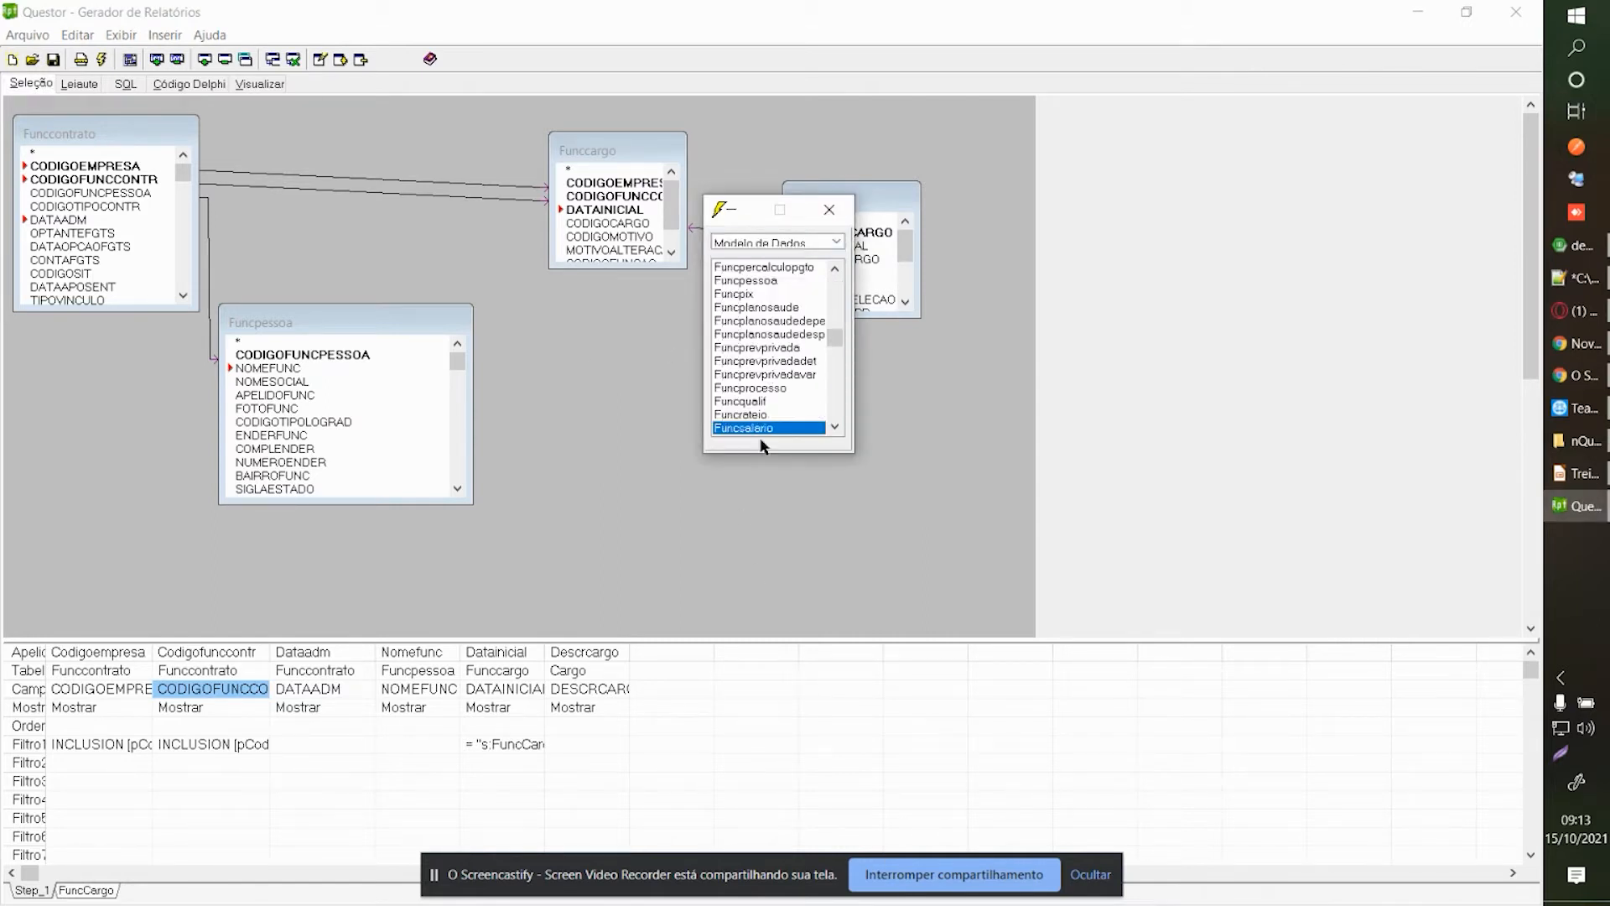
pyautogui.click(566, 332)
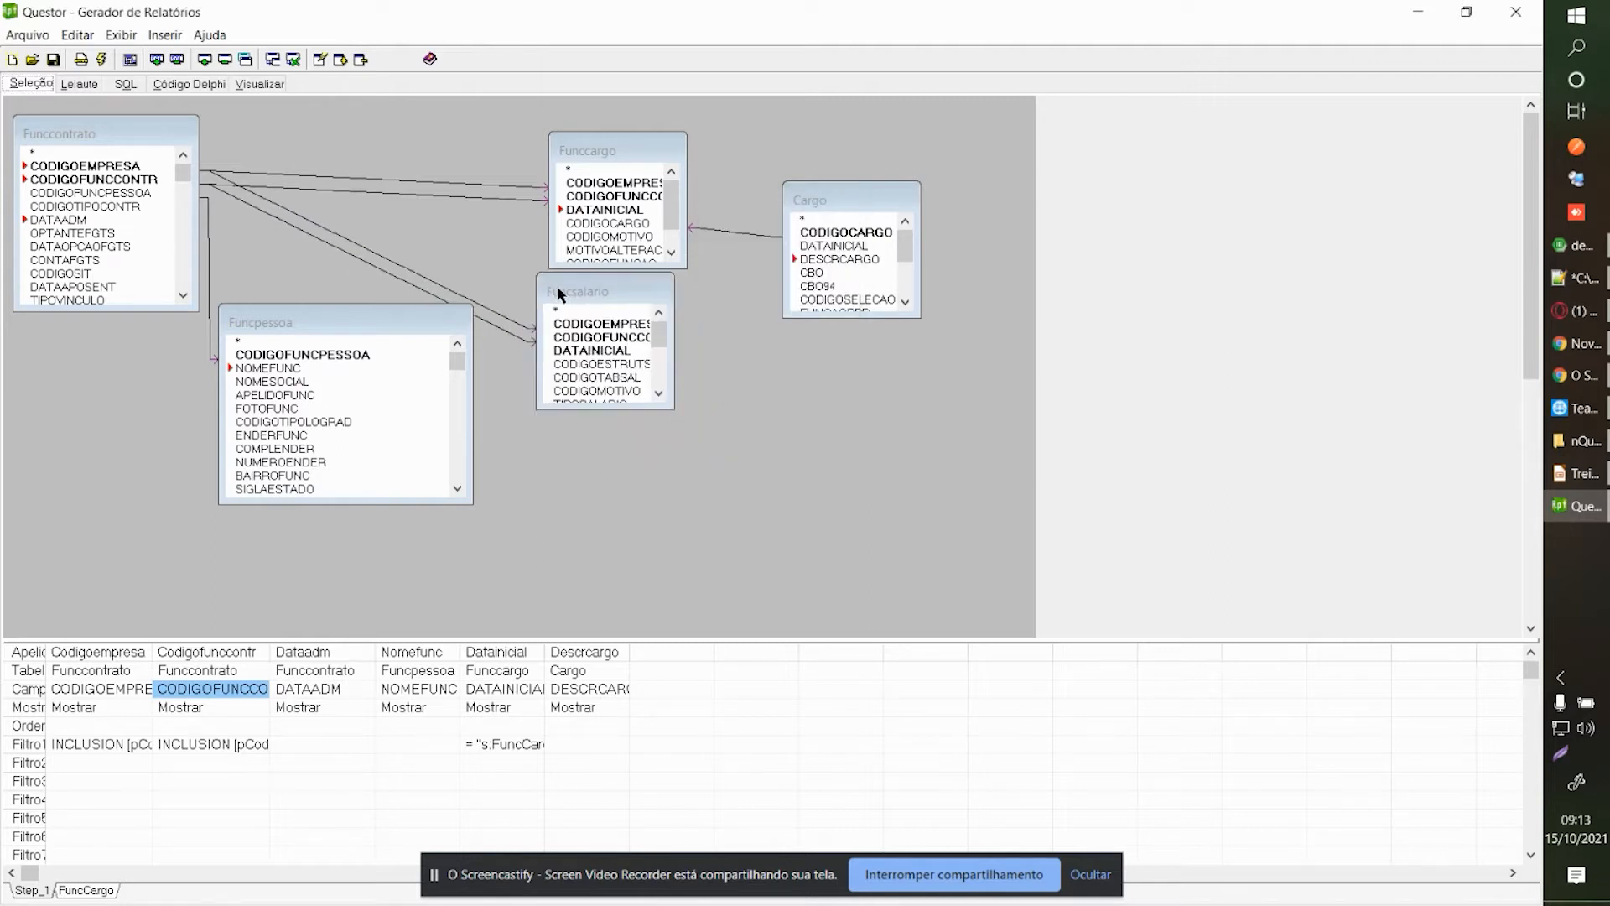
pyautogui.moveTo(566, 305); pyautogui.dragTo(573, 305)
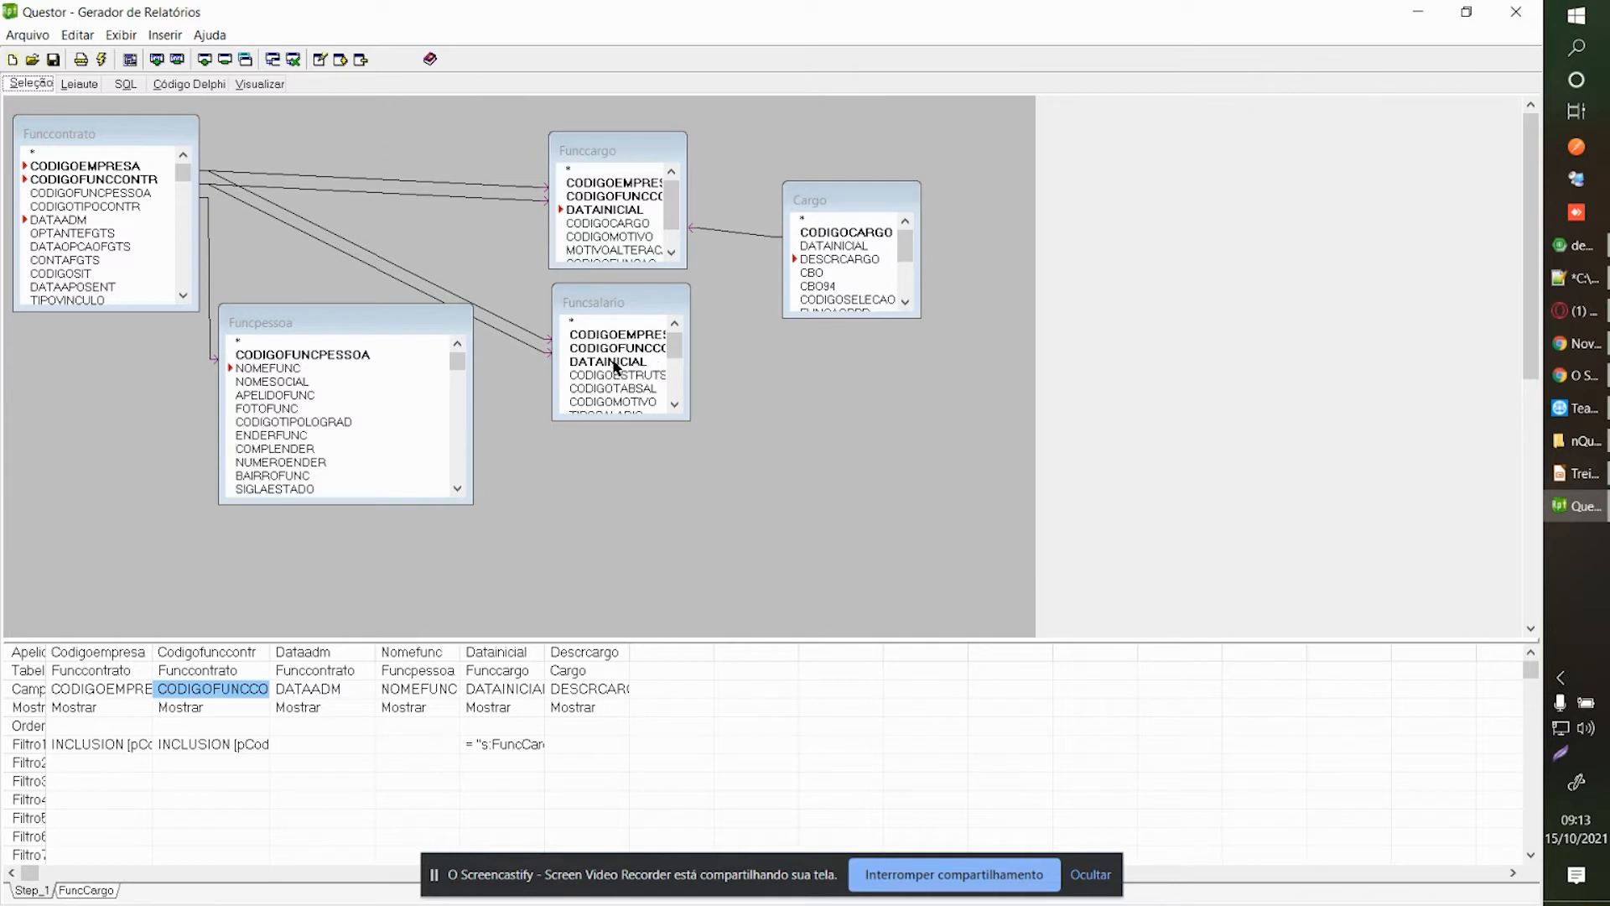
pyautogui.click(622, 210)
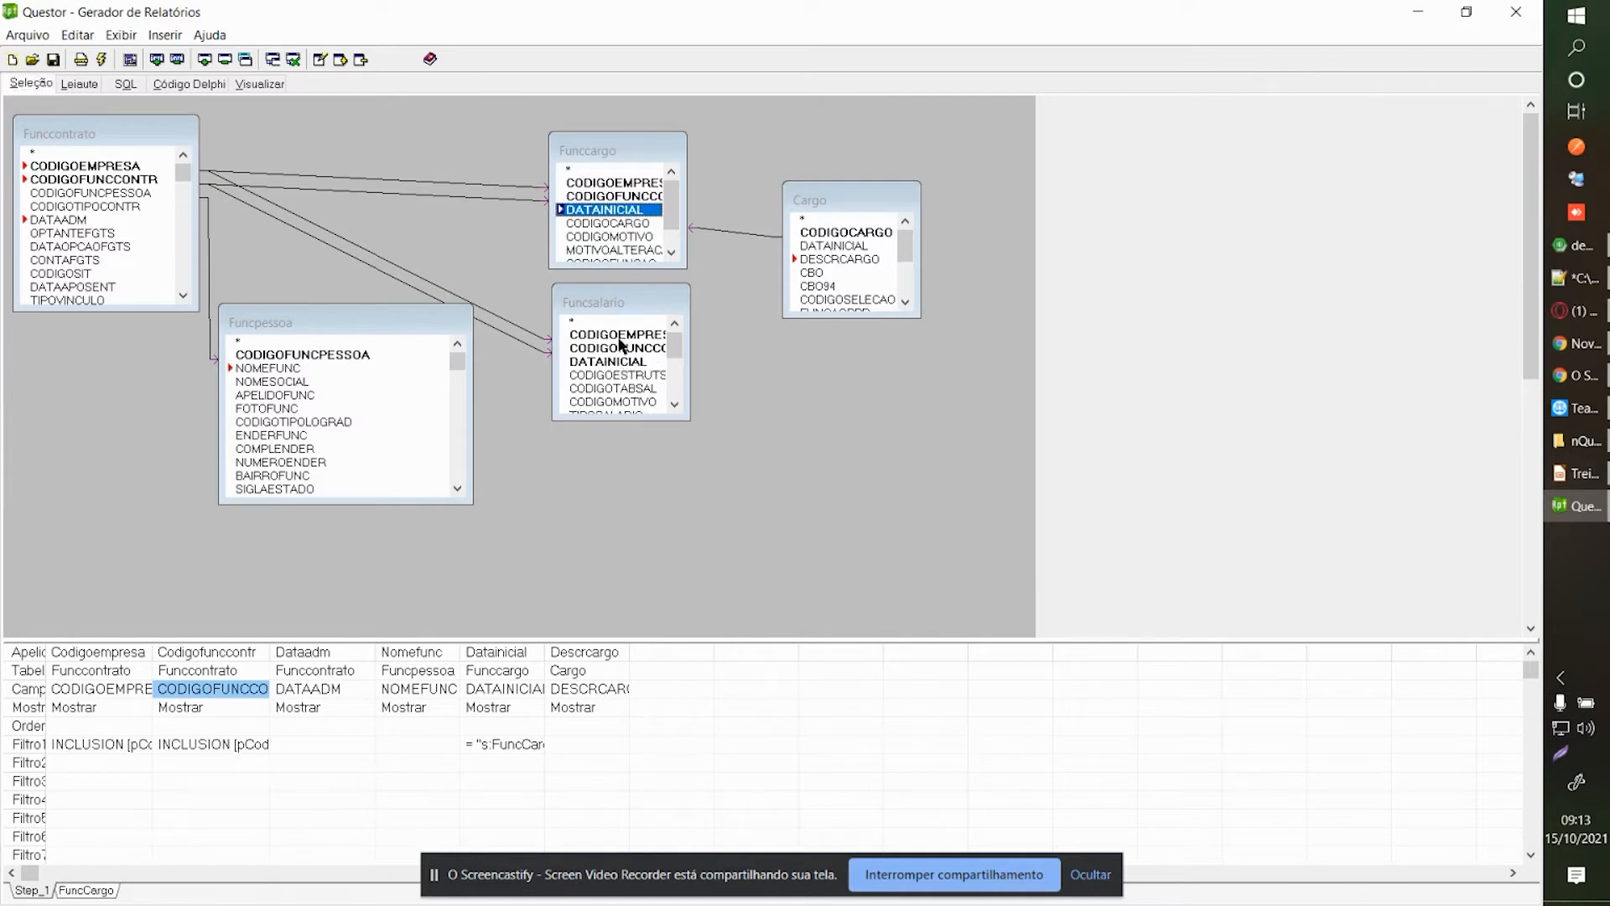
pyautogui.click(618, 362)
pyautogui.click(624, 224)
pyautogui.click(625, 211)
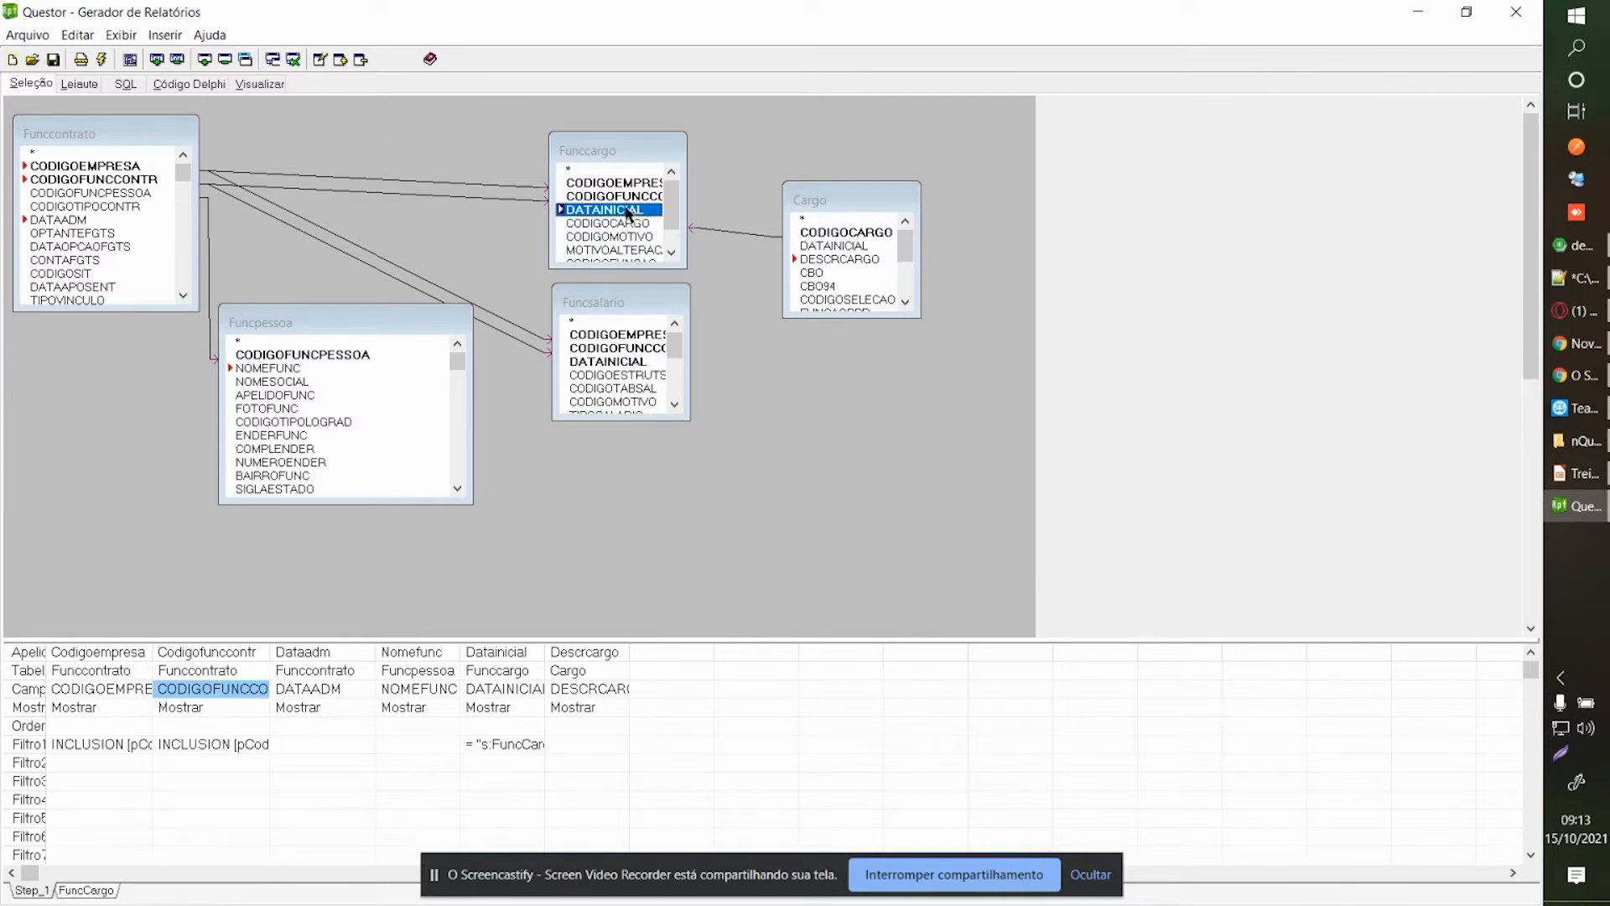
pyautogui.click(622, 364)
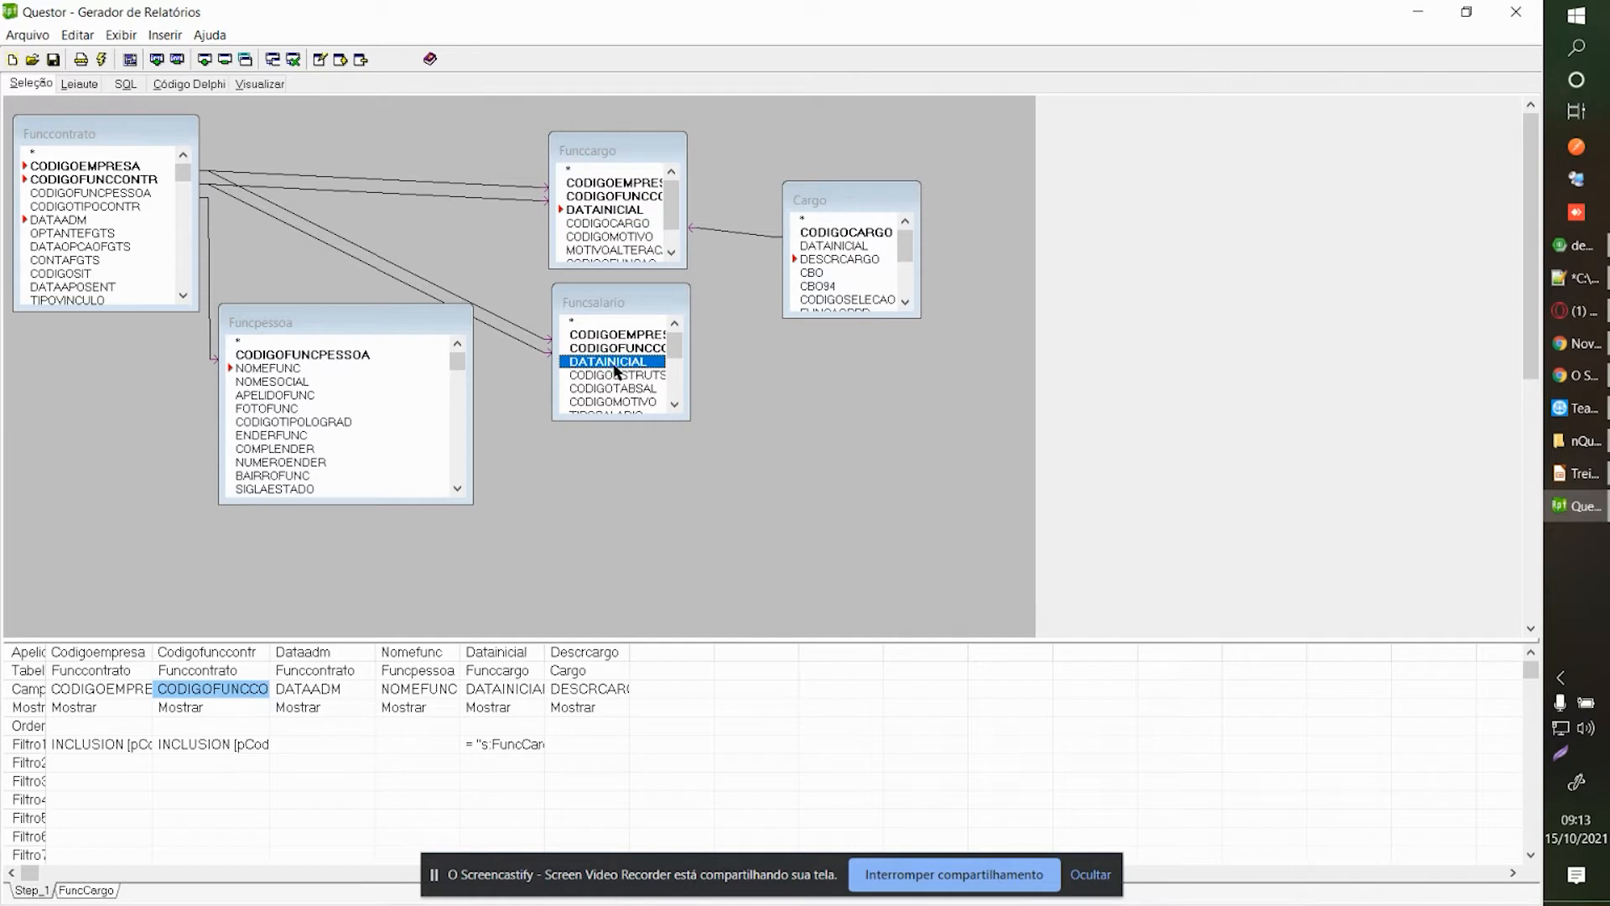
pyautogui.moveTo(632, 300)
pyautogui.mouseDown()
pyautogui.moveTo(626, 282)
pyautogui.moveTo(630, 298)
pyautogui.mouseUp()
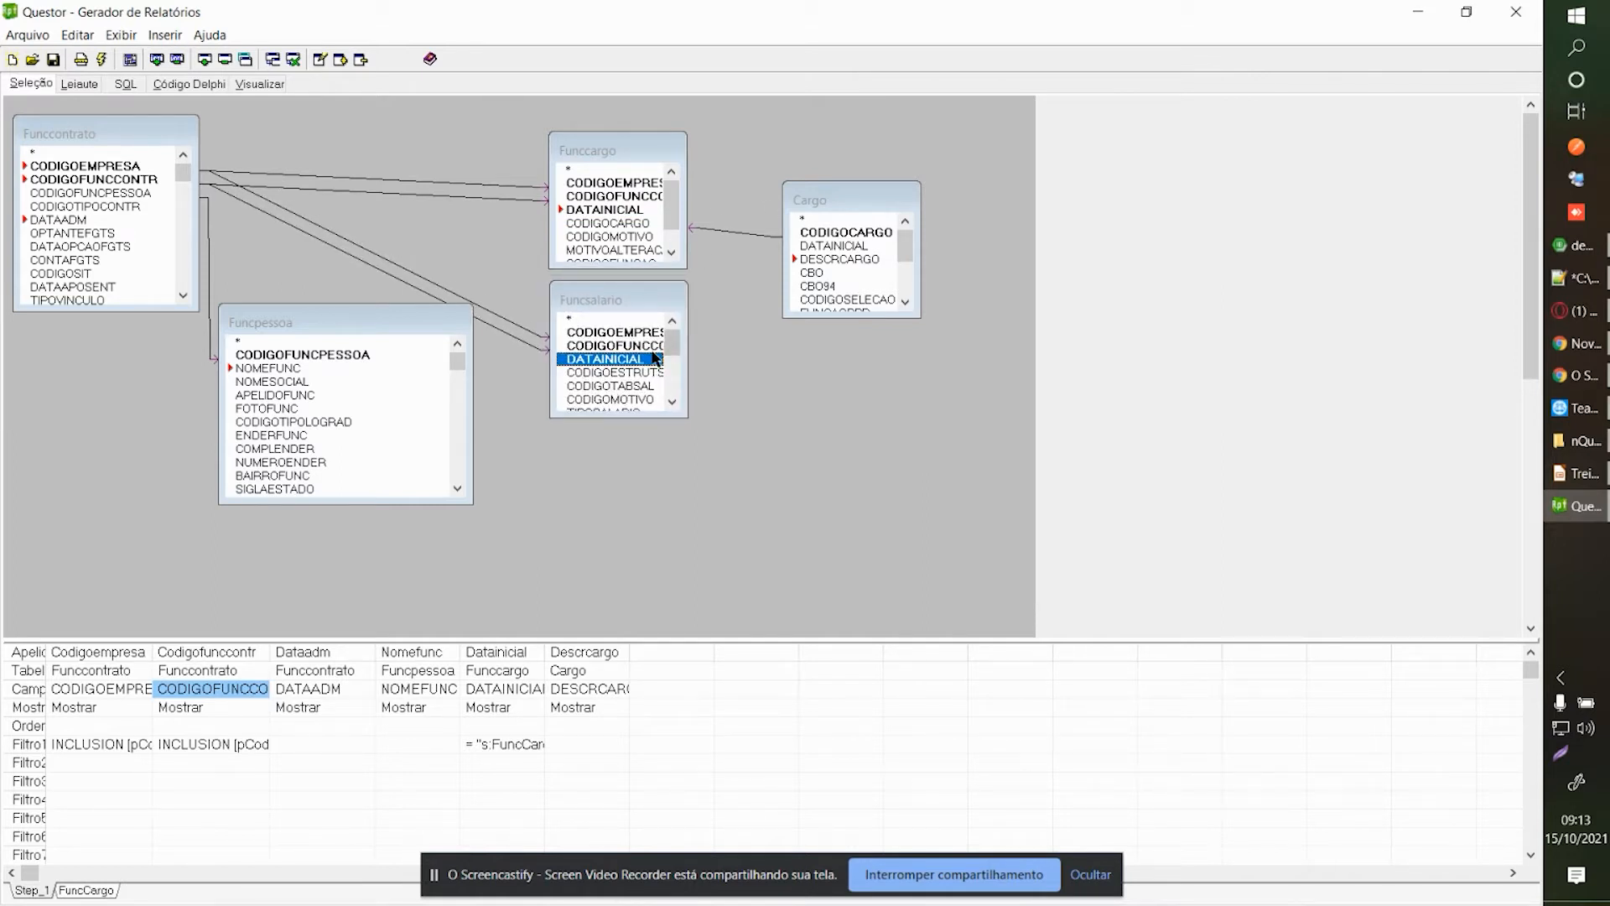
# Add Funcsalario's DATAINICIAL and VALORSAL to the grid, with Datainicial_1 before Valorsal.
pyautogui.doubleClick(625, 358)
pyautogui.scroll(-1, 625, 379)
pyautogui.scroll(-2, 625, 379)
pyautogui.doubleClick(622, 345)
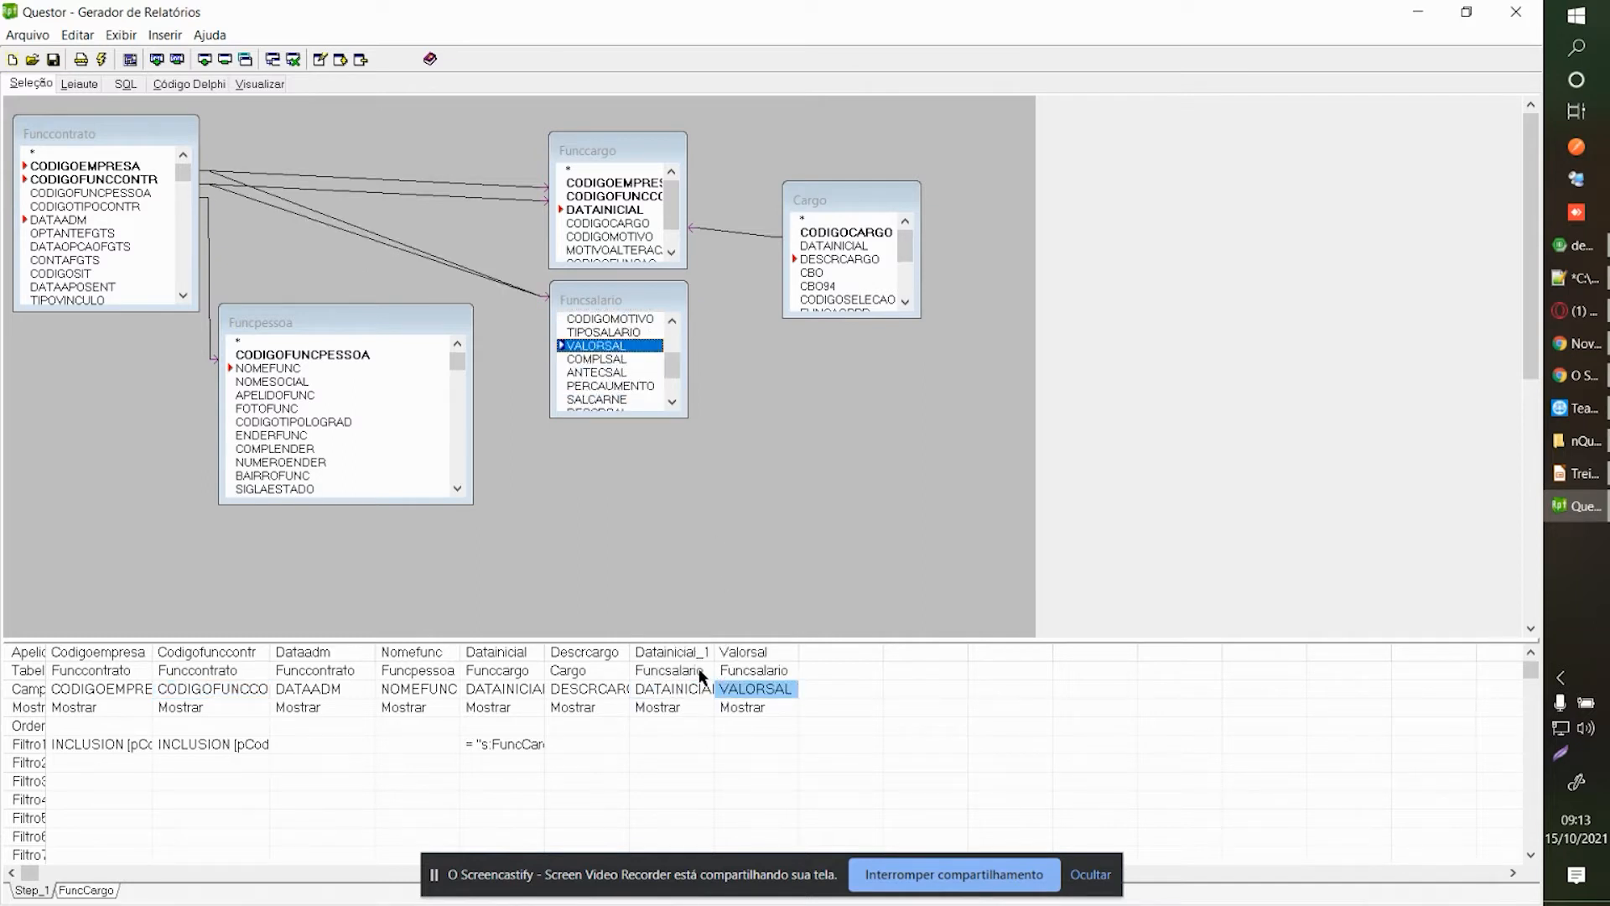
pyautogui.moveTo(683, 648); pyautogui.dragTo(731, 654)
pyautogui.moveTo(746, 658); pyautogui.dragTo(675, 666)
pyautogui.click(697, 694)
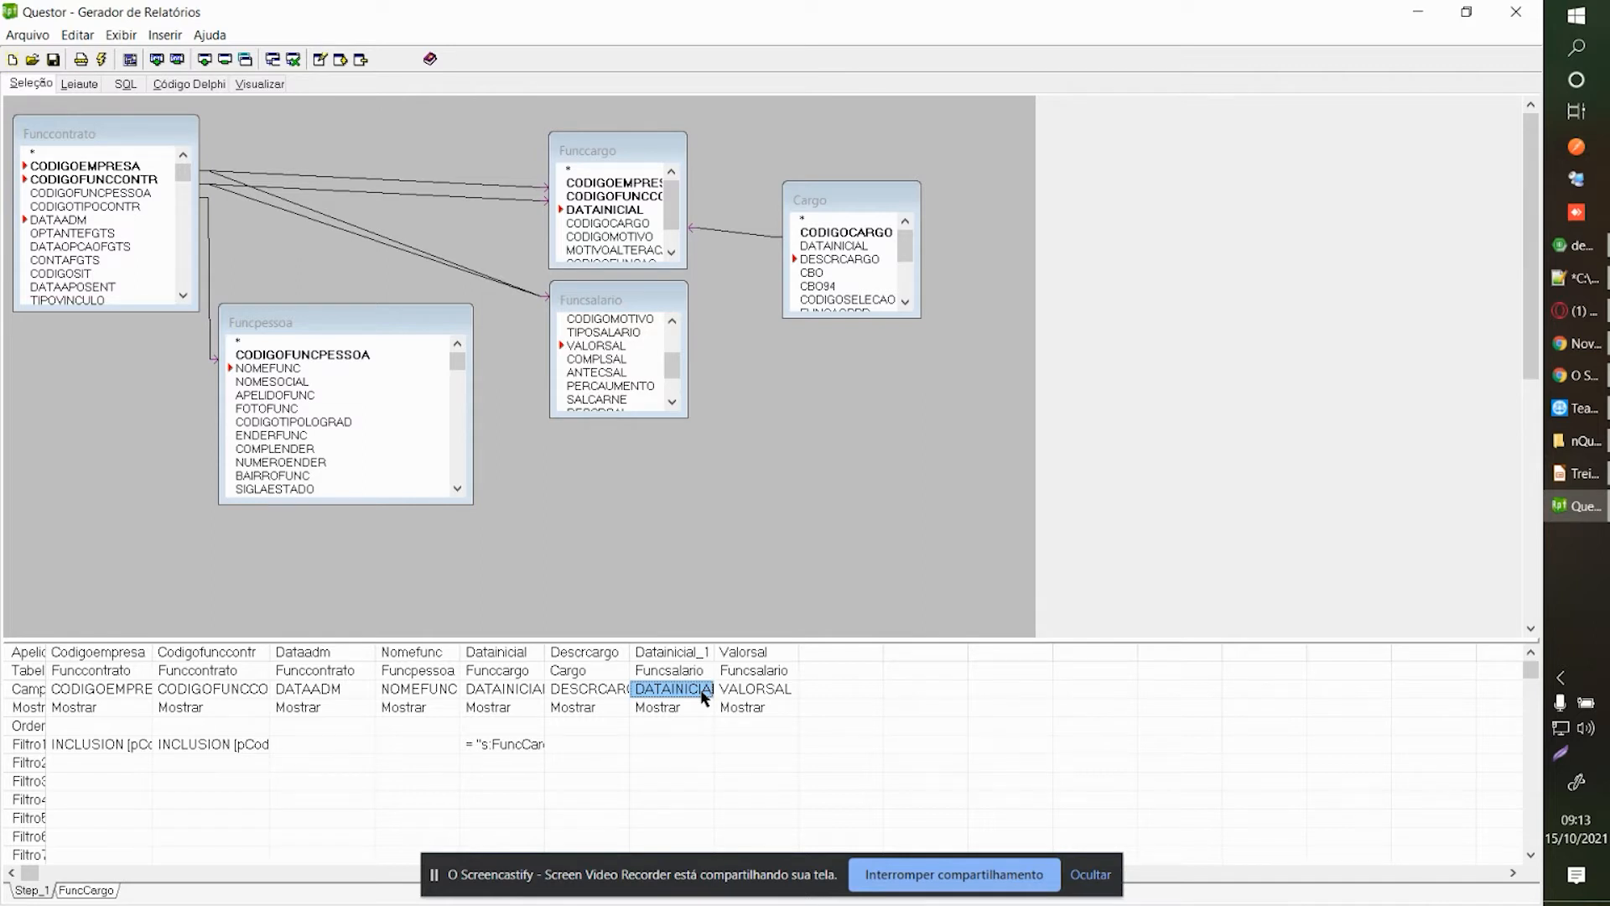
# Delete the Funcsalario table and its grid columns from the query.
pyautogui.click(684, 690)
pyautogui.click(676, 709)
pyautogui.click(637, 386)
pyautogui.press('Delete')
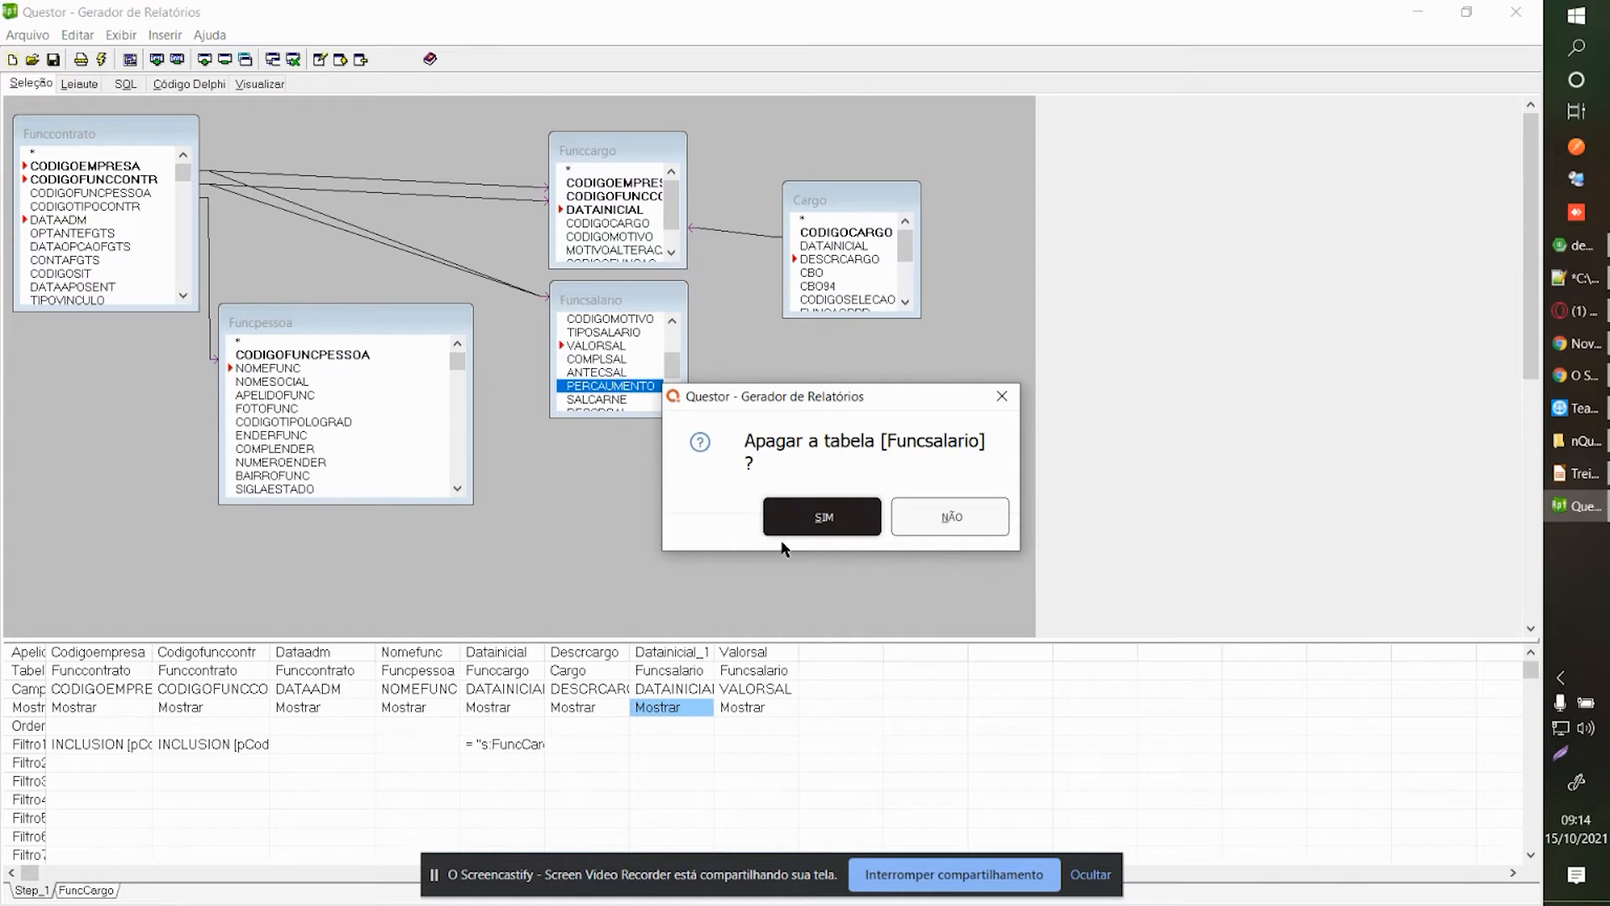
pyautogui.click(819, 515)
# Add the Funclocal table and enlarge it to show DATATRANSF and CODIGOESTAB.
pyautogui.rightClick(627, 350)
pyautogui.click(667, 359)
pyautogui.click(723, 318)
pyautogui.write('funcsfunclo')
pyautogui.moveTo(777, 427); pyautogui.dragTo(589, 296)
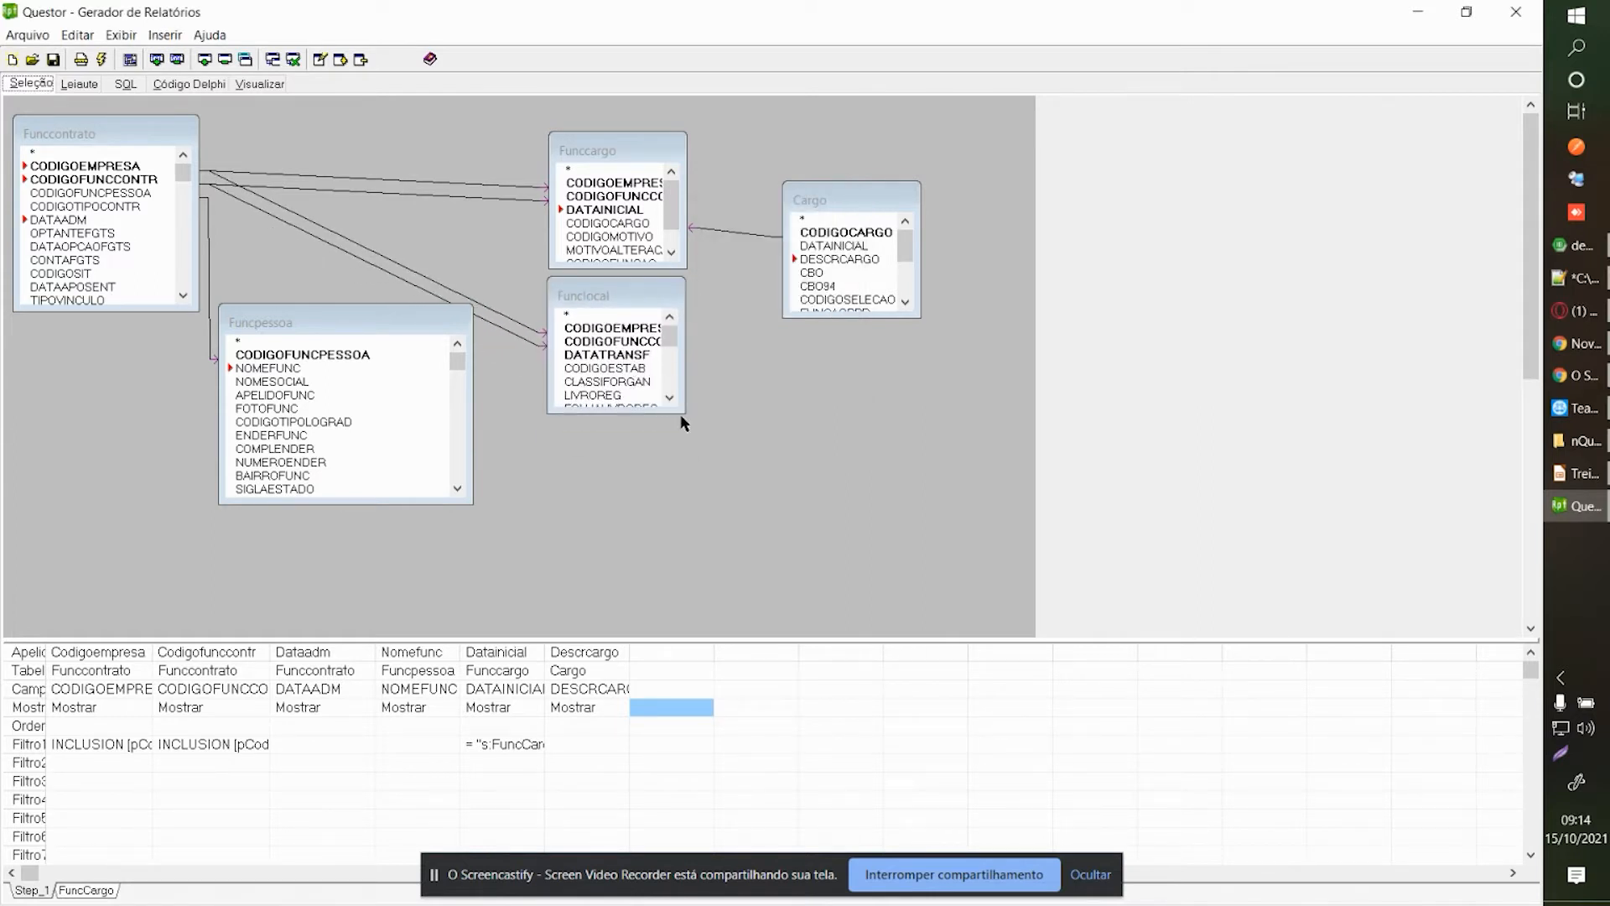
pyautogui.moveTo(663, 414); pyautogui.dragTo(728, 407)
pyautogui.click(658, 355)
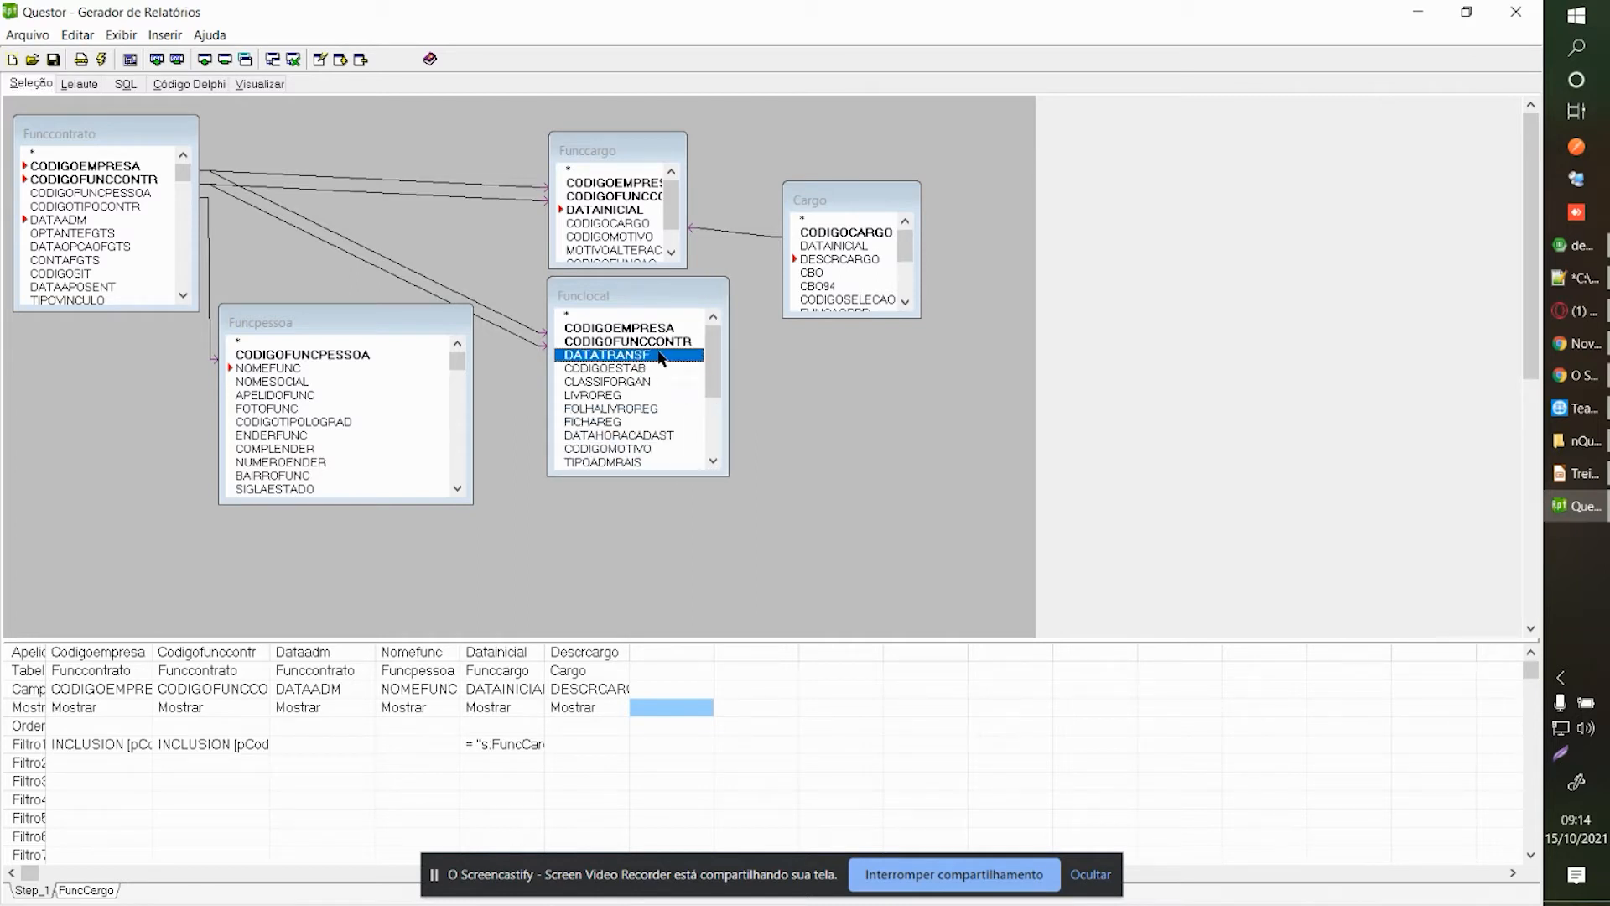
pyautogui.click(620, 373)
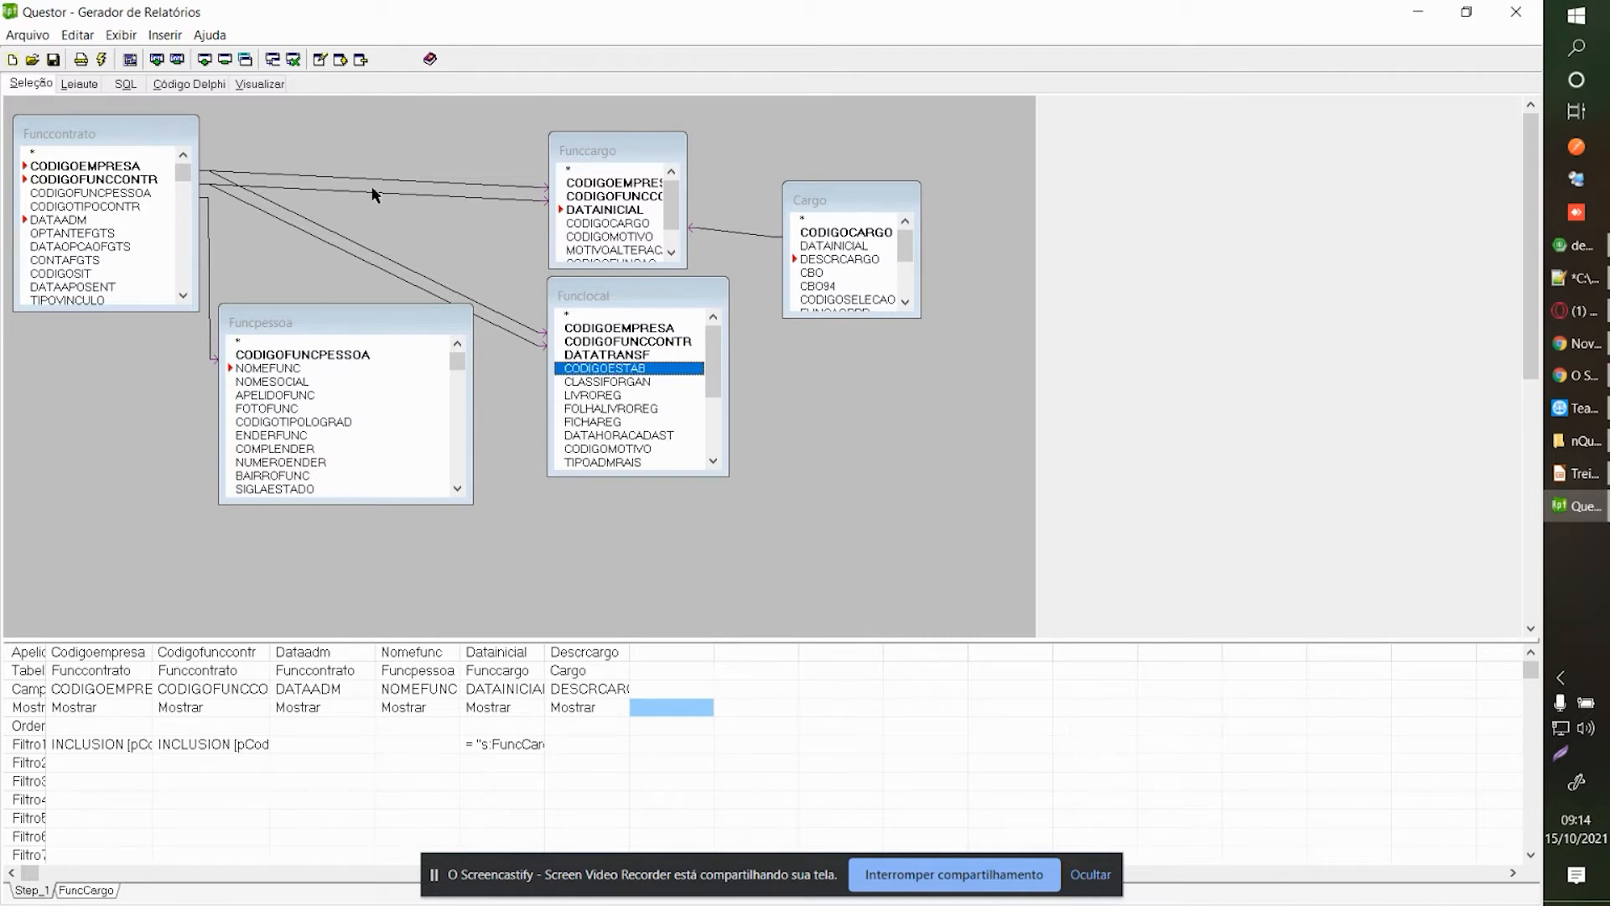
pyautogui.scroll(-1, 592, 399)
pyautogui.scroll(-6, 592, 400)
# Add the Estab table beside Cargo and resize it so field names show fully.
pyautogui.scroll(7, 592, 399)
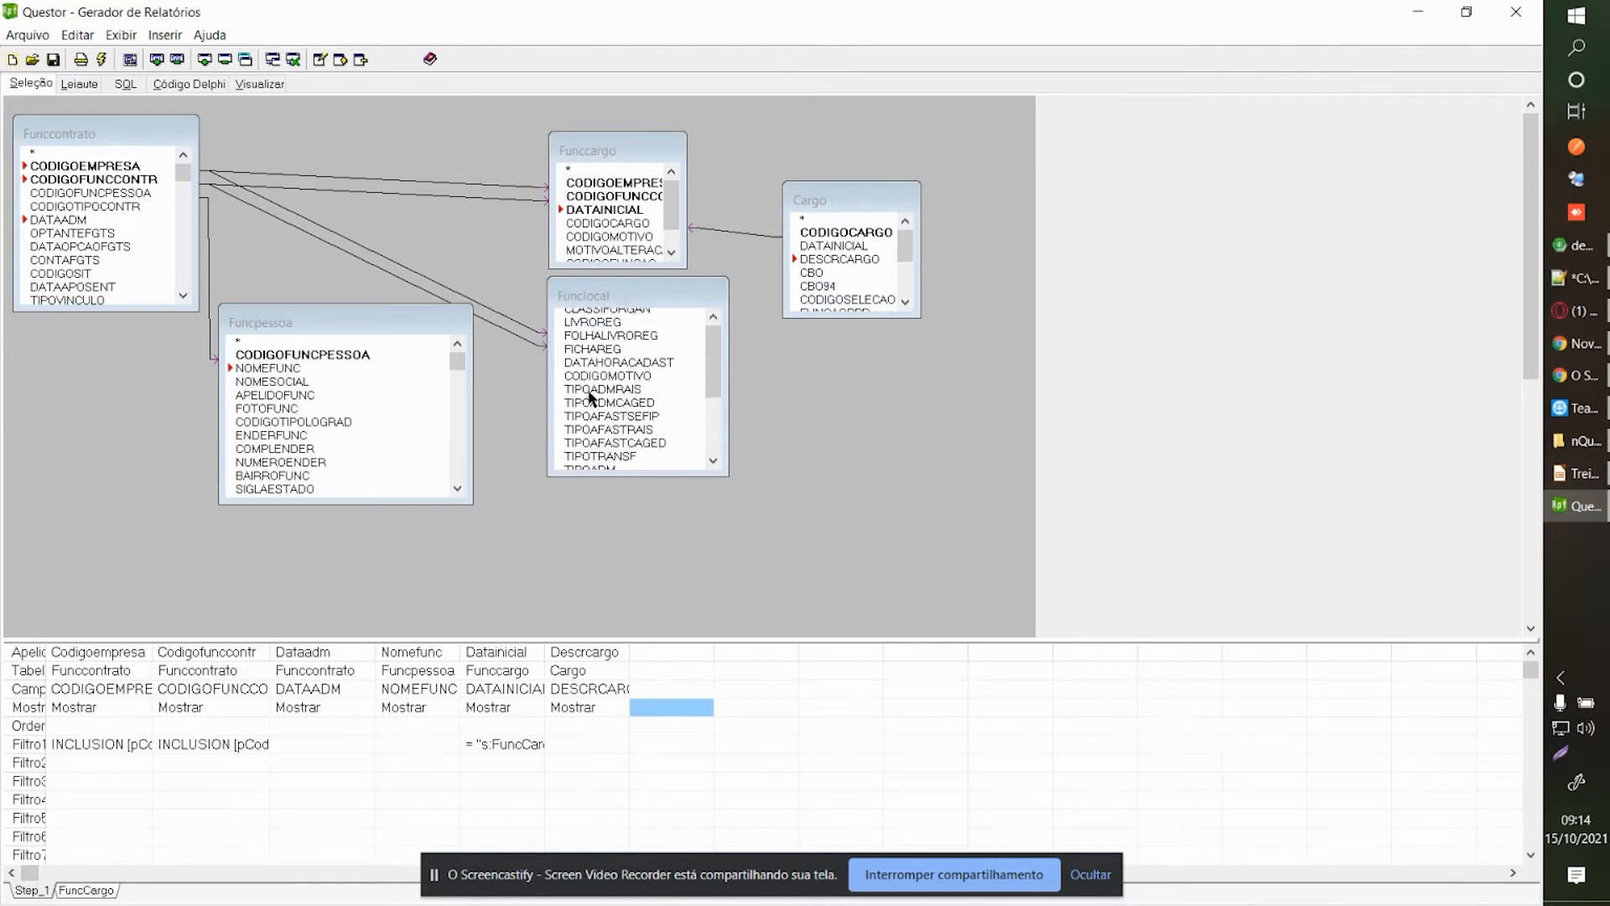
pyautogui.rightClick(780, 364)
pyautogui.click(792, 374)
pyautogui.click(752, 361)
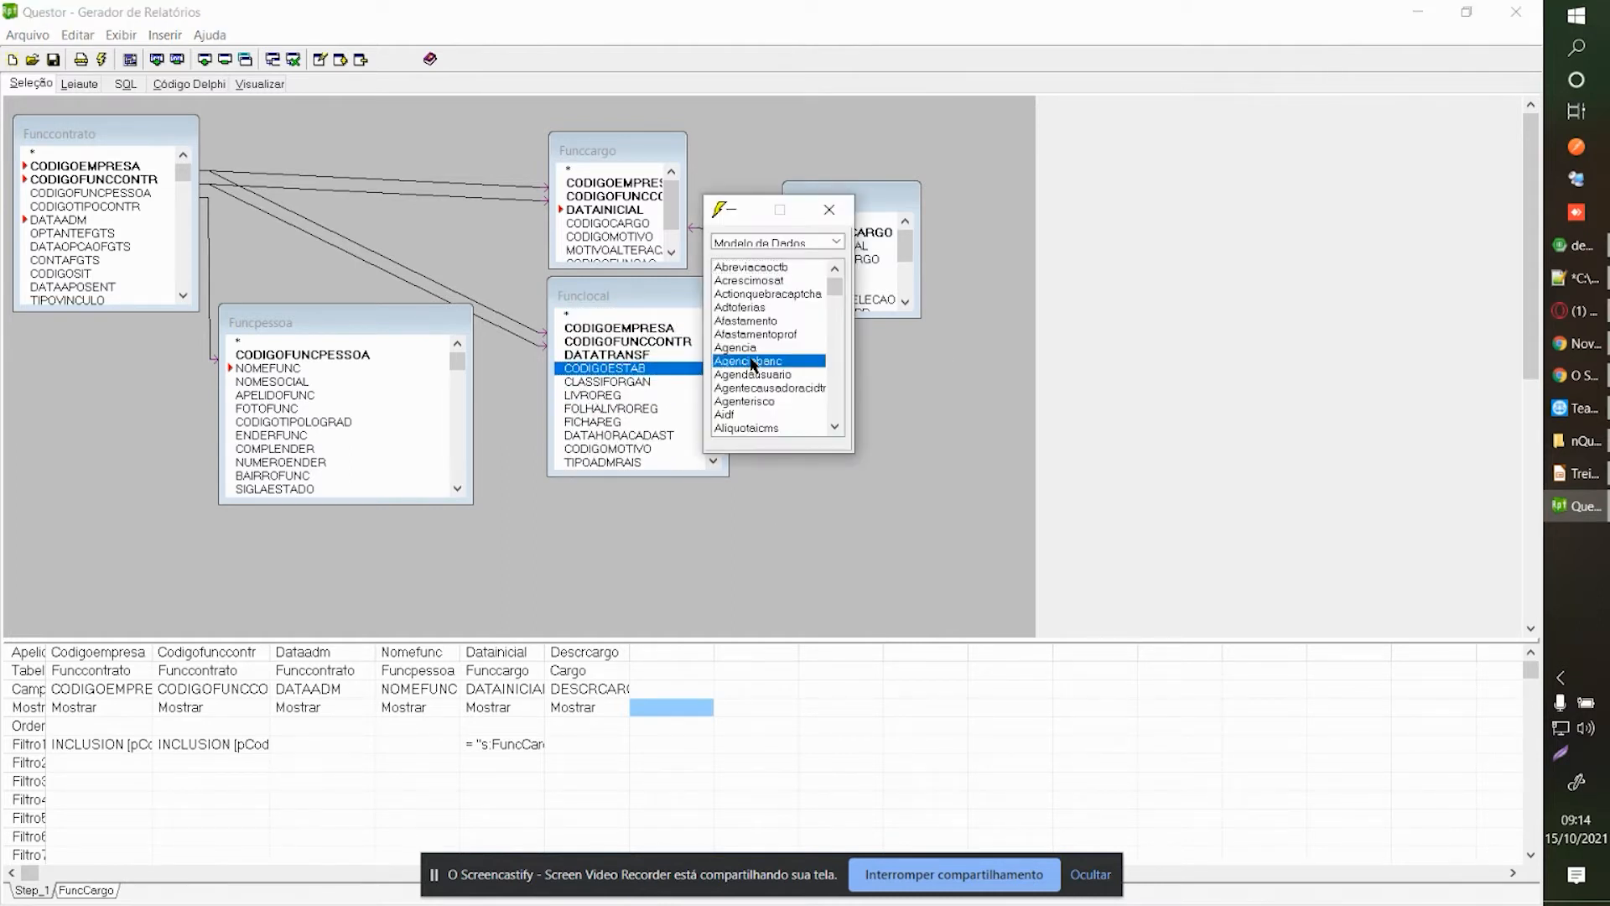
pyautogui.write('est')
pyautogui.click(891, 380)
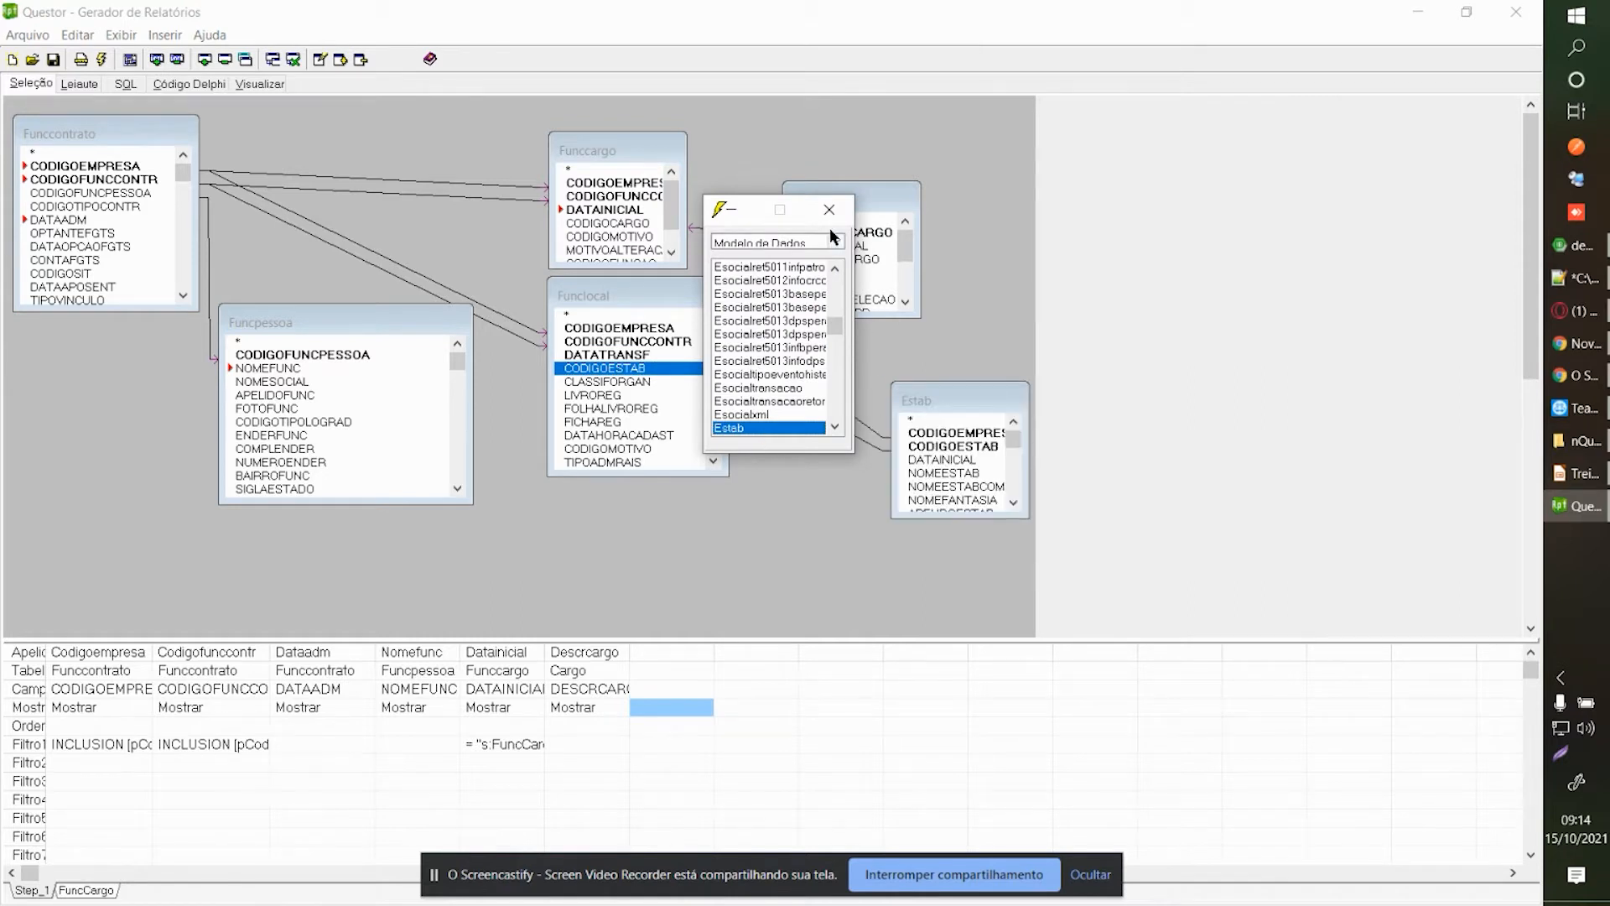
pyautogui.moveTo(941, 406); pyautogui.dragTo(836, 353)
pyautogui.moveTo(898, 470); pyautogui.dragTo(897, 502)
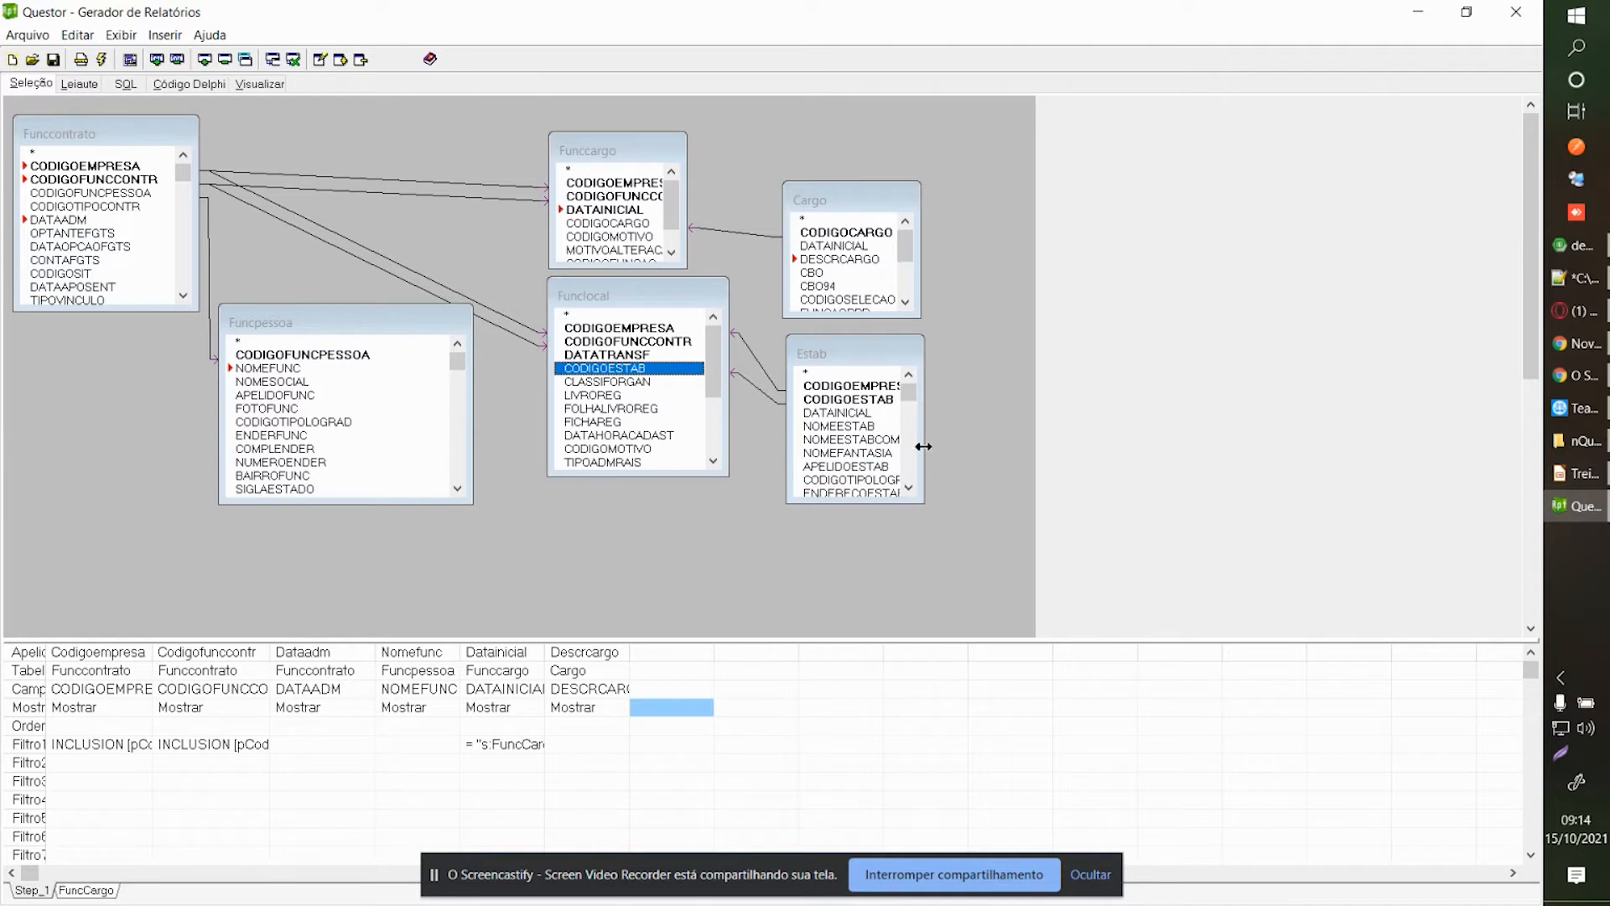
pyautogui.moveTo(924, 446); pyautogui.dragTo(953, 446)
# Preview the report with the current parameters, then return to the design view.
pyautogui.click(258, 84)
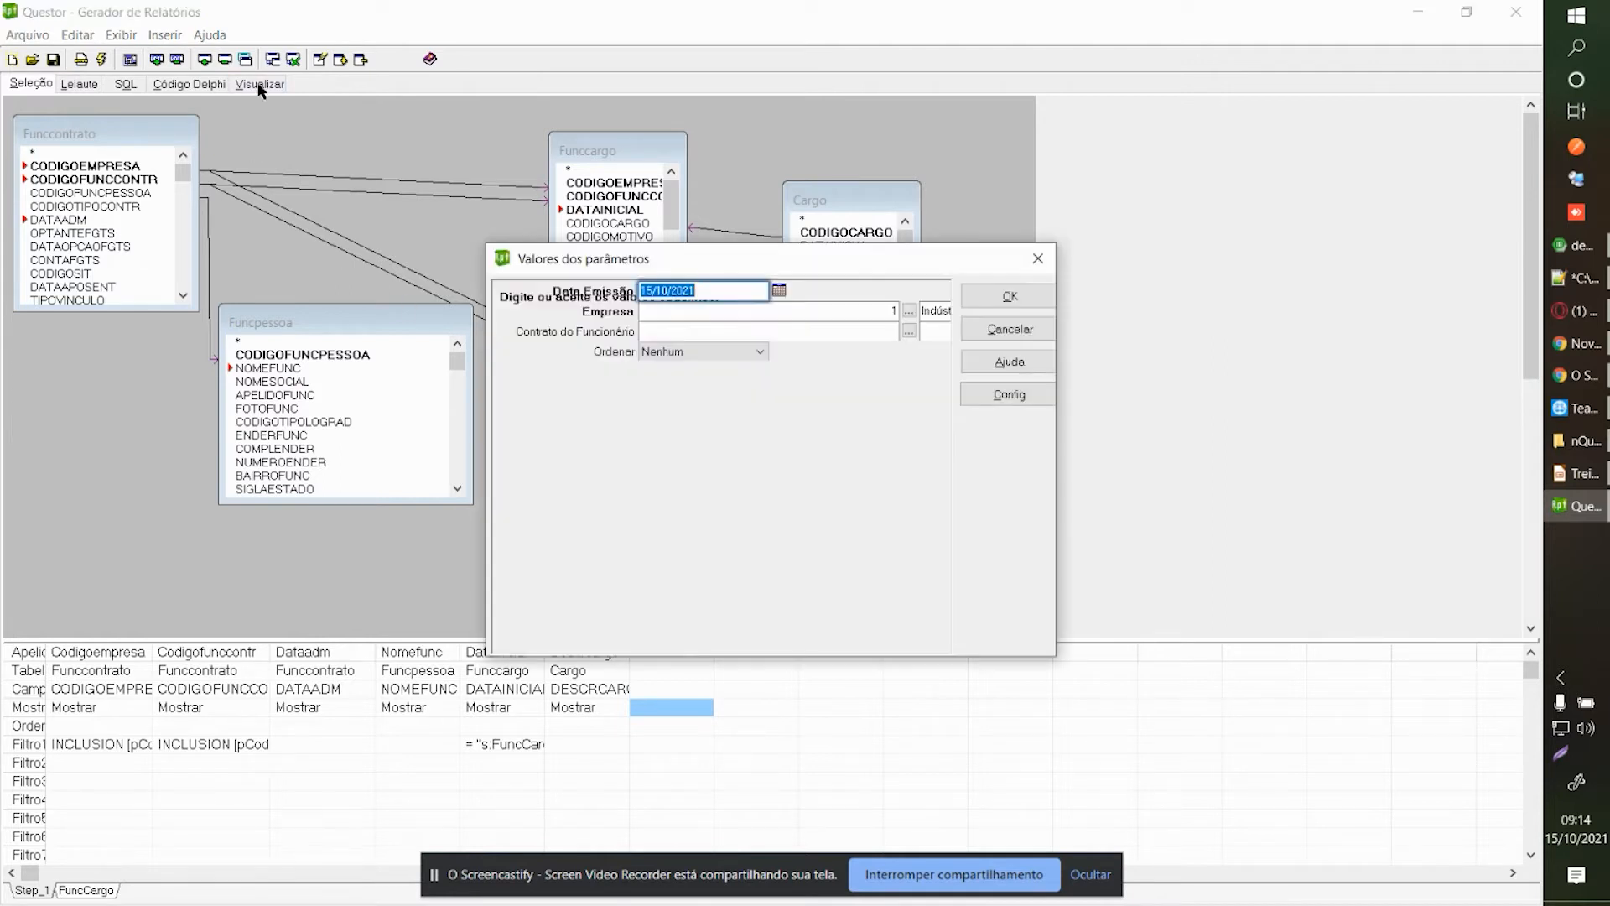
pyautogui.click(1000, 293)
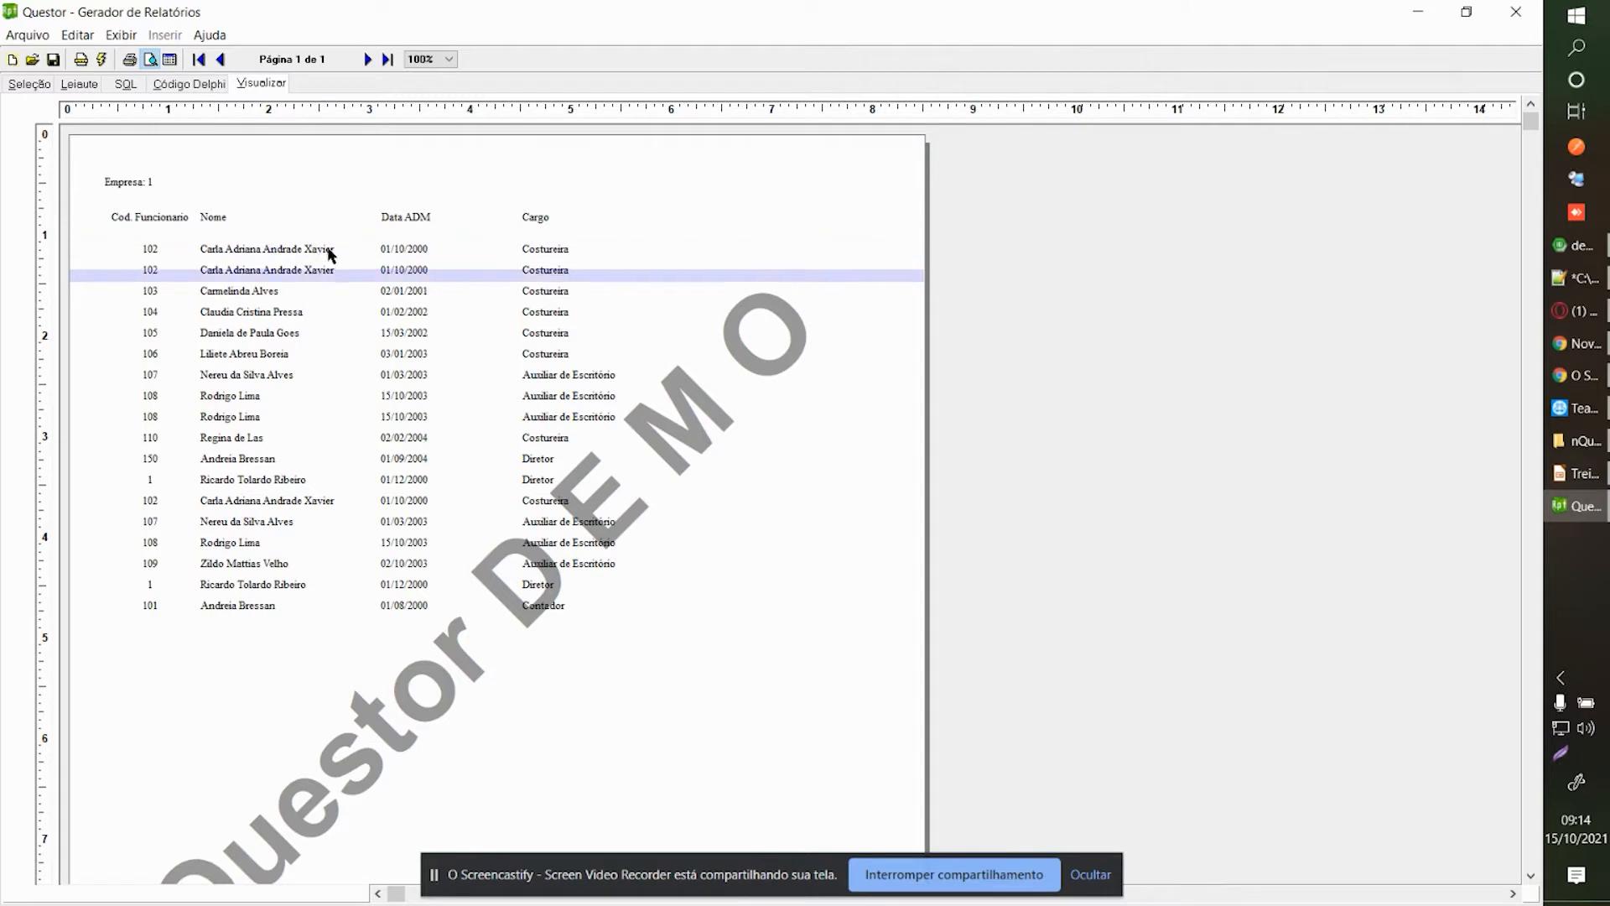
pyautogui.click(27, 85)
# Add Funclocal's DATATRANSF field, rerun the report and show the results as a data grid.
pyautogui.doubleClick(634, 355)
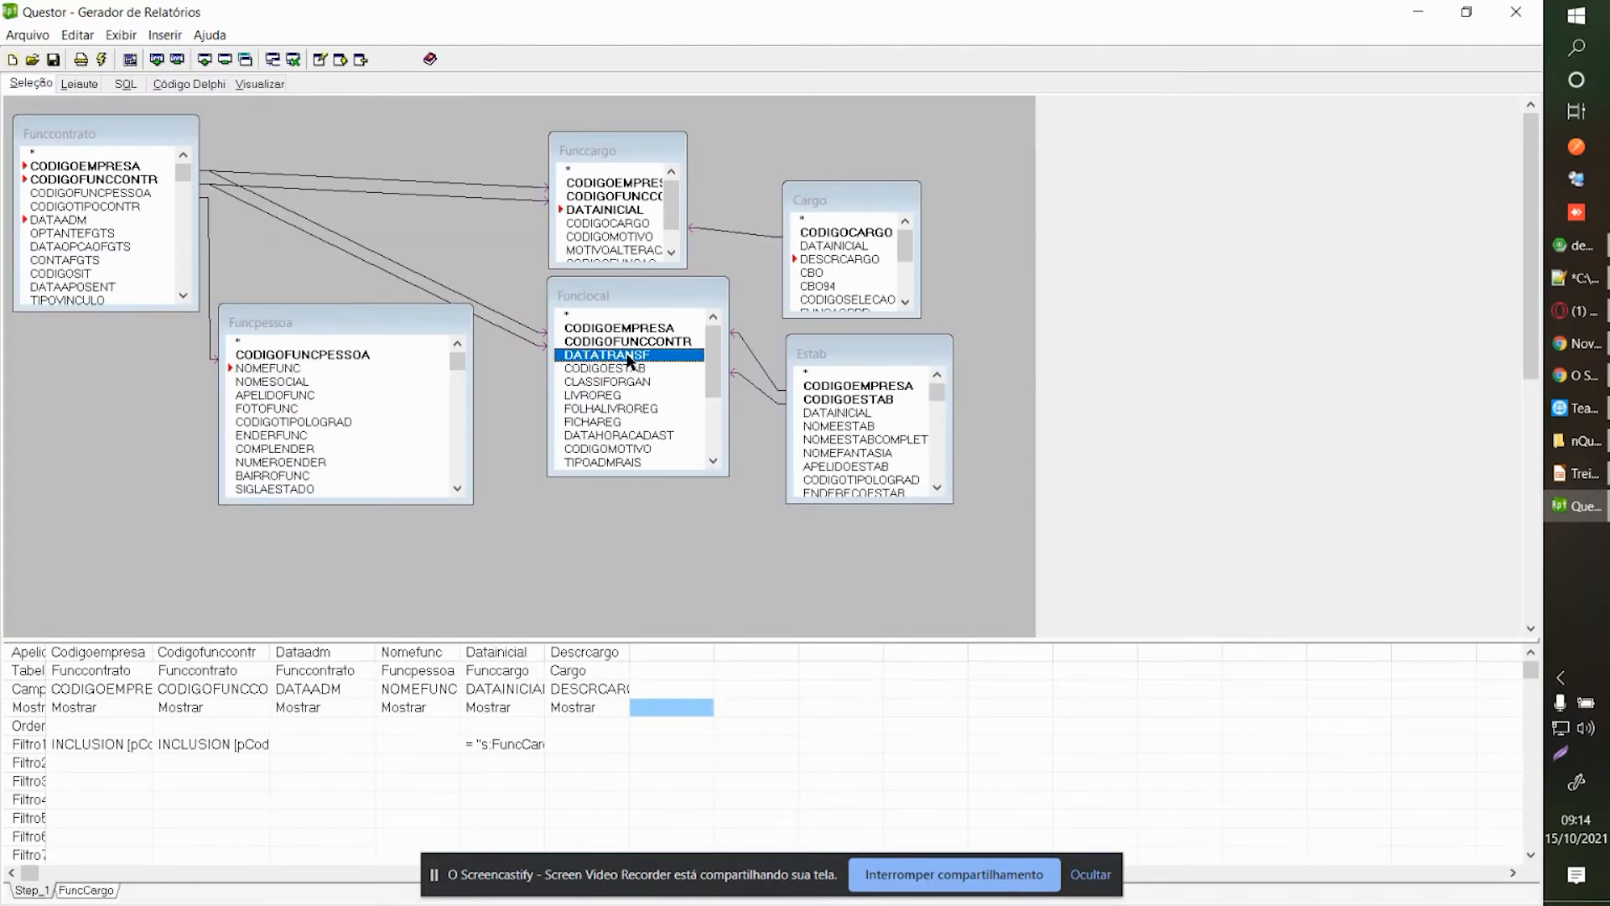
pyautogui.click(259, 84)
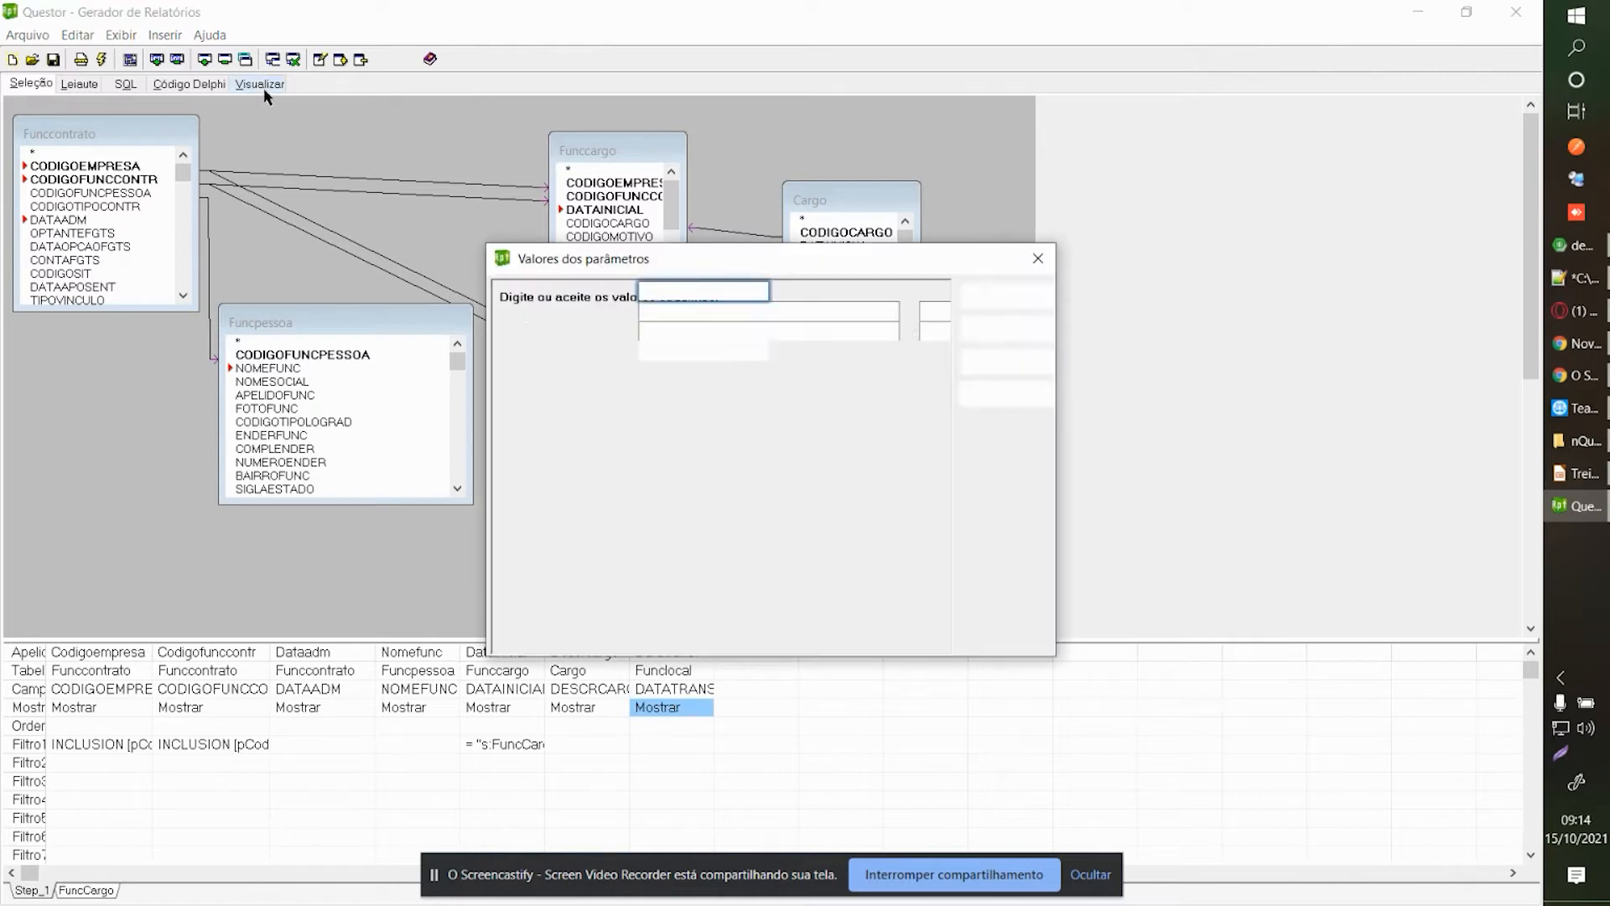
pyautogui.click(1005, 290)
pyautogui.click(169, 60)
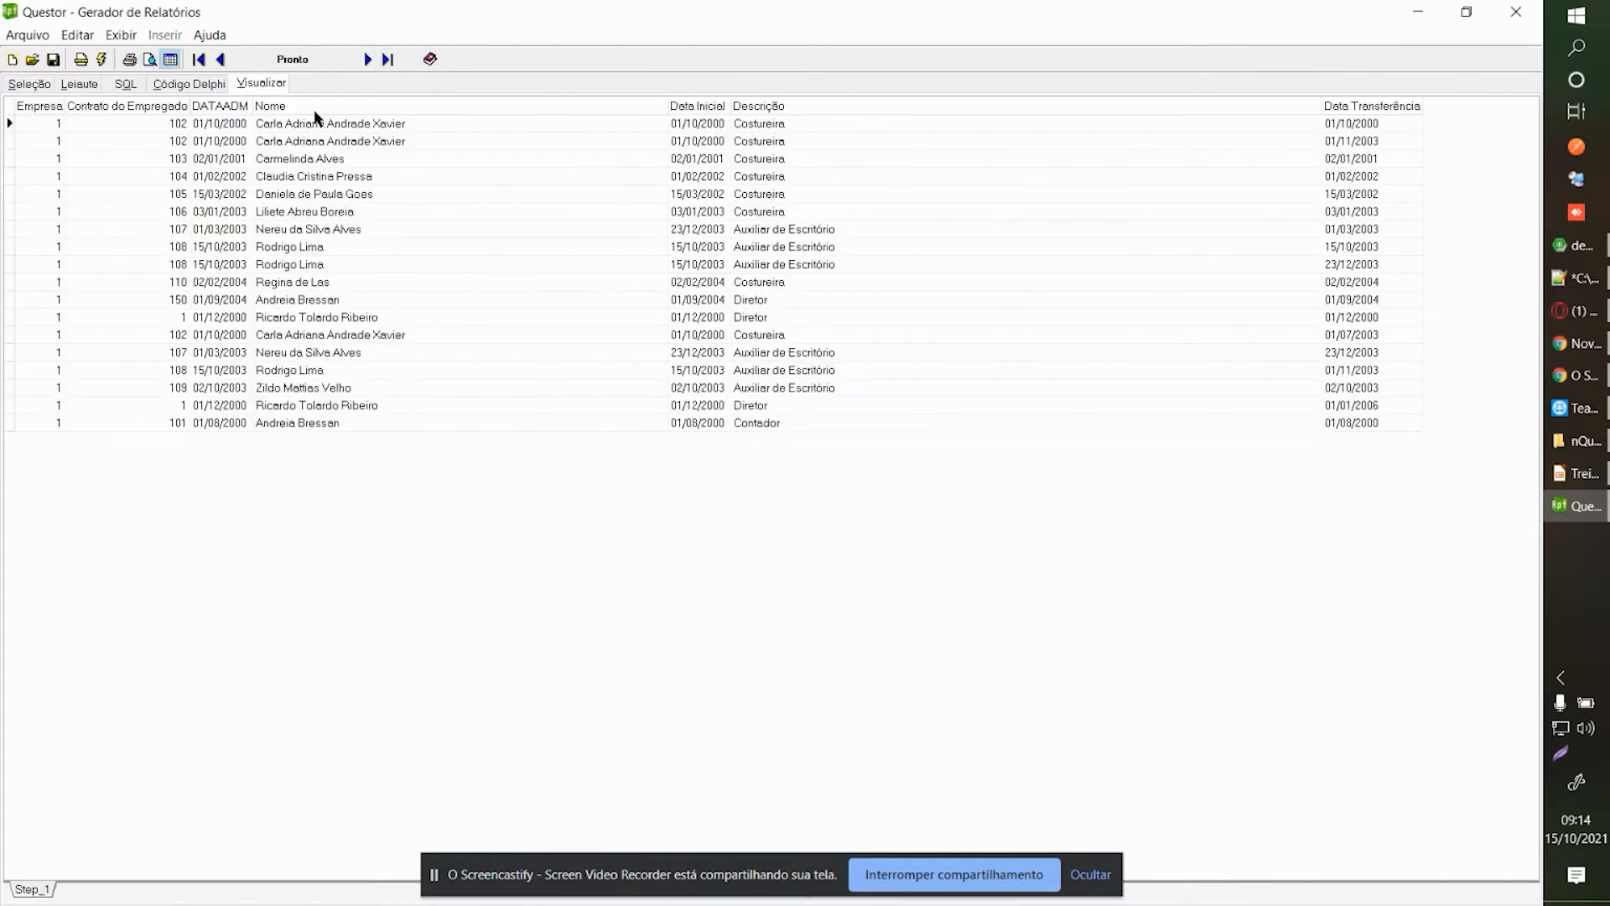
# Inspect the employee names in rows 1, 2 and 4 of the results grid.
pyautogui.click(583, 175)
pyautogui.press('Tab')
pyautogui.press('Tab')
pyautogui.press('Tab')
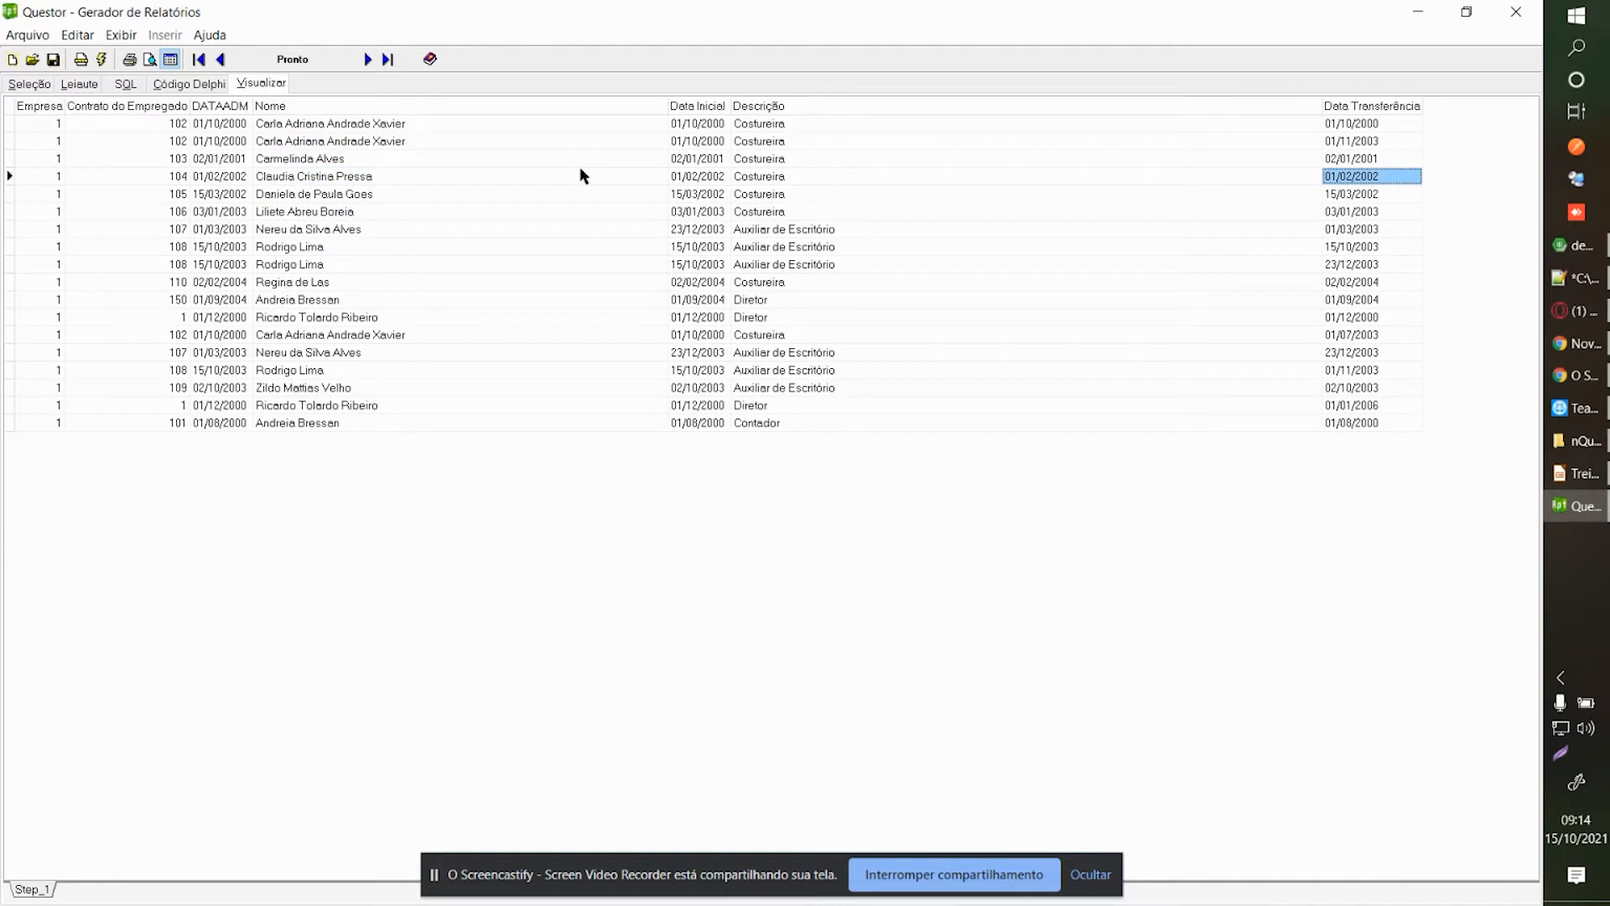
pyautogui.click(353, 126)
pyautogui.click(359, 143)
pyautogui.click(371, 126)
pyautogui.click(370, 142)
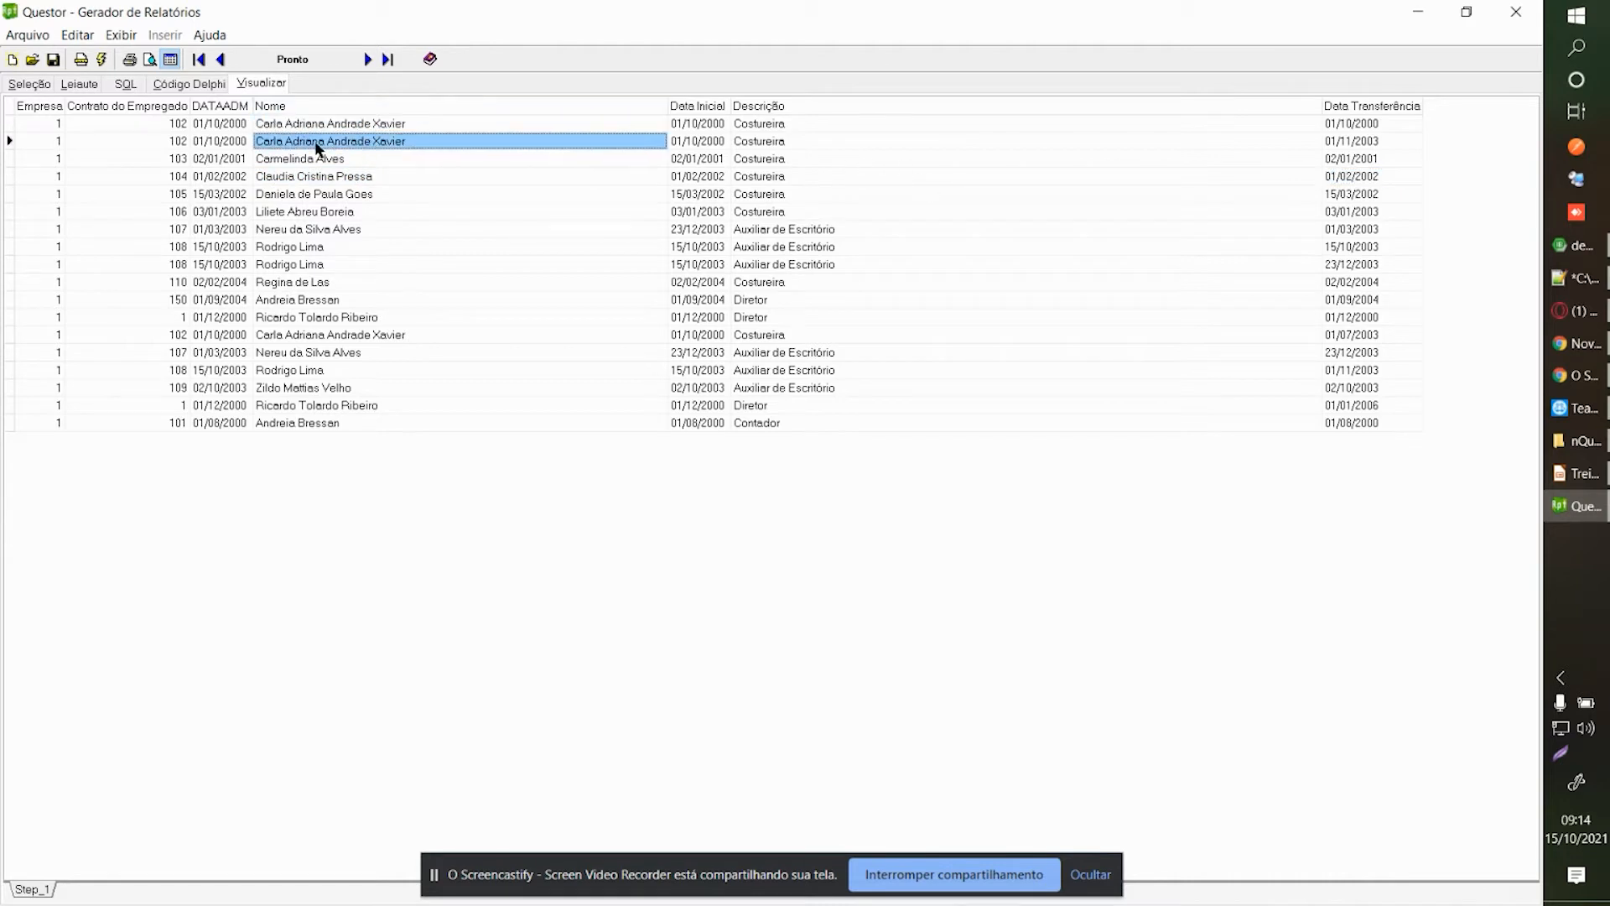
# Compare rows 1 and 2, including contract 102 and transfer dates 01/10/2000 and 01/11/2003.
pyautogui.click(176, 125)
pyautogui.click(173, 140)
pyautogui.click(1347, 125)
pyautogui.click(1347, 140)
pyautogui.click(1357, 125)
pyautogui.click(1360, 140)
pyautogui.click(1364, 126)
pyautogui.click(1367, 142)
pyautogui.click(1369, 128)
pyautogui.click(1375, 142)
pyautogui.click(1372, 130)
pyautogui.click(1374, 145)
pyautogui.click(1373, 128)
pyautogui.click(1374, 143)
pyautogui.click(1373, 129)
pyautogui.click(1375, 143)
pyautogui.click(1375, 131)
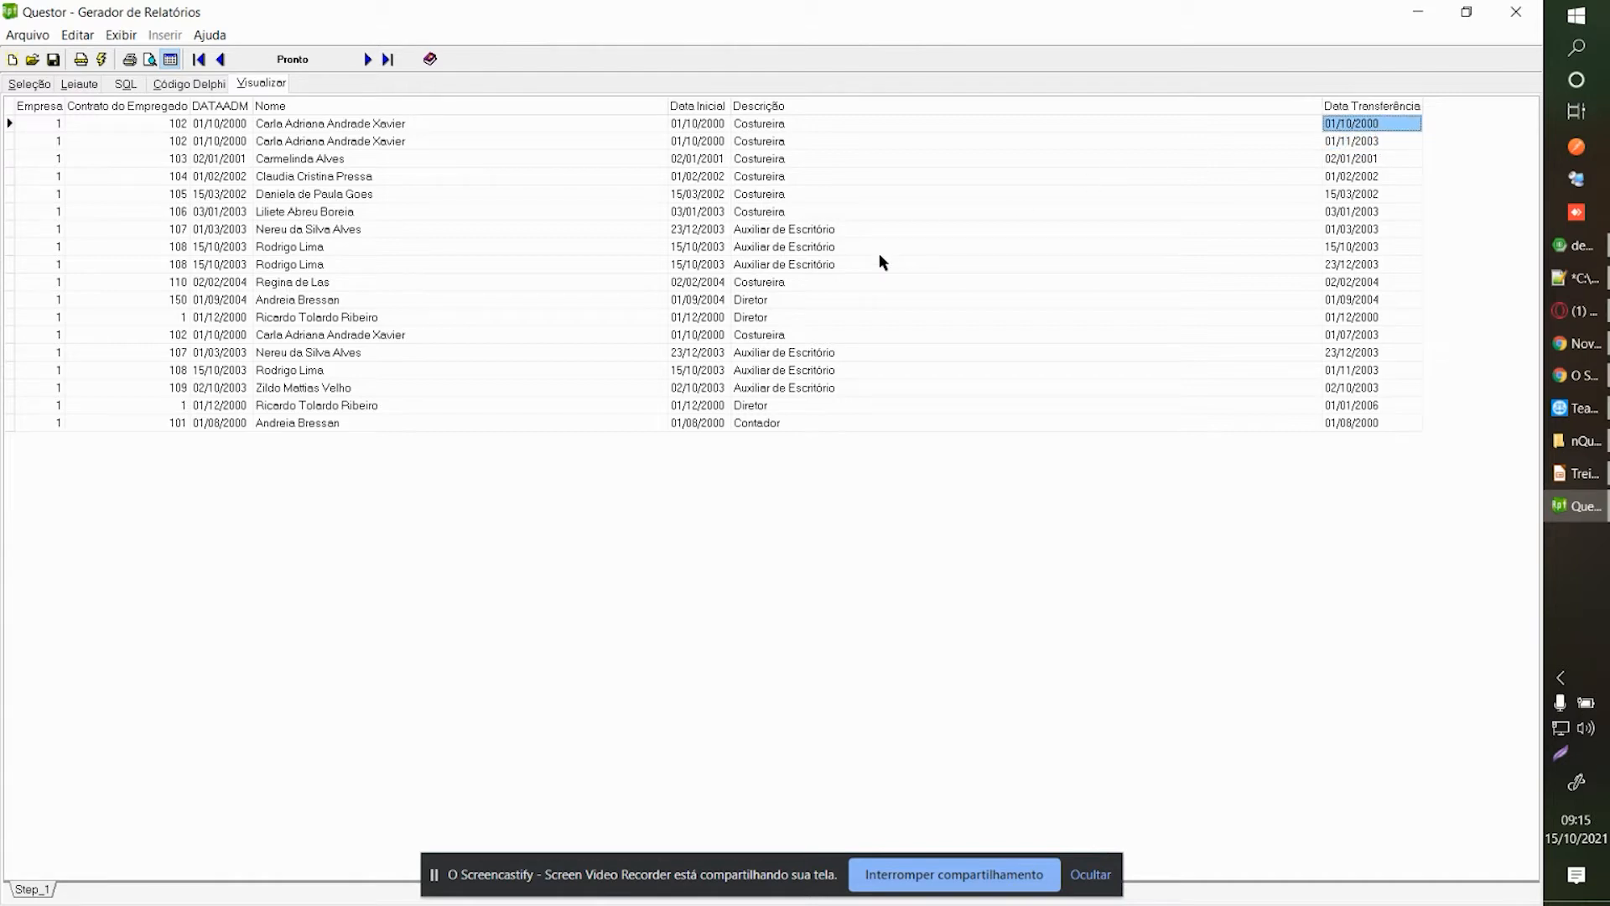
# Check the admission date and contract codes in rows 8 and 9, then return to design view.
pyautogui.click(206, 252)
pyautogui.click(170, 252)
pyautogui.click(173, 265)
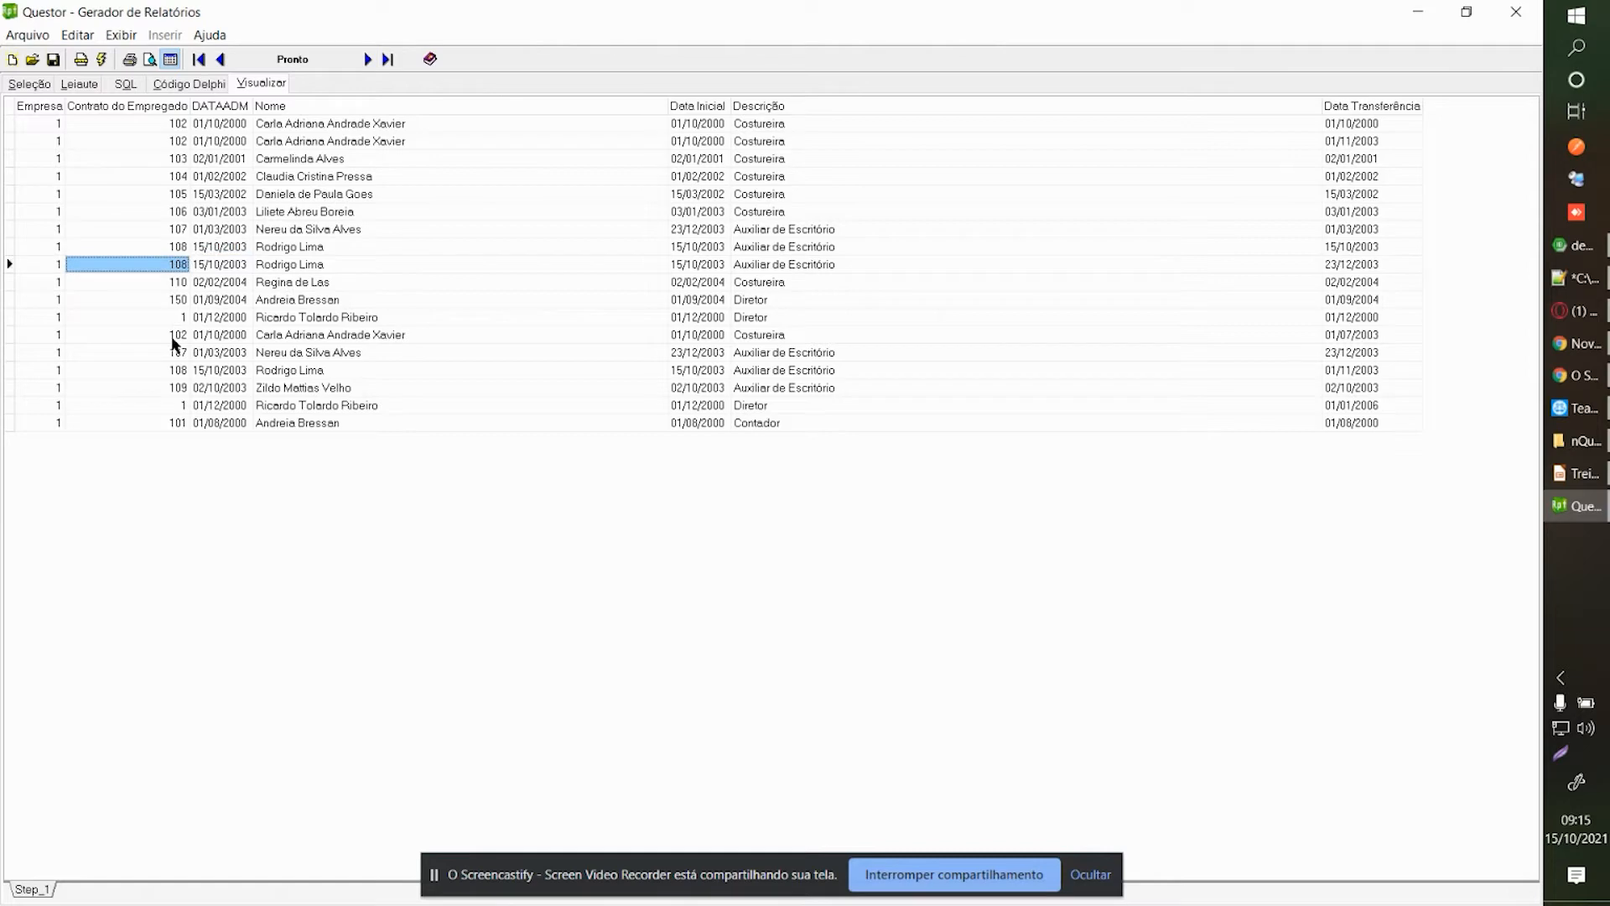
pyautogui.click(23, 85)
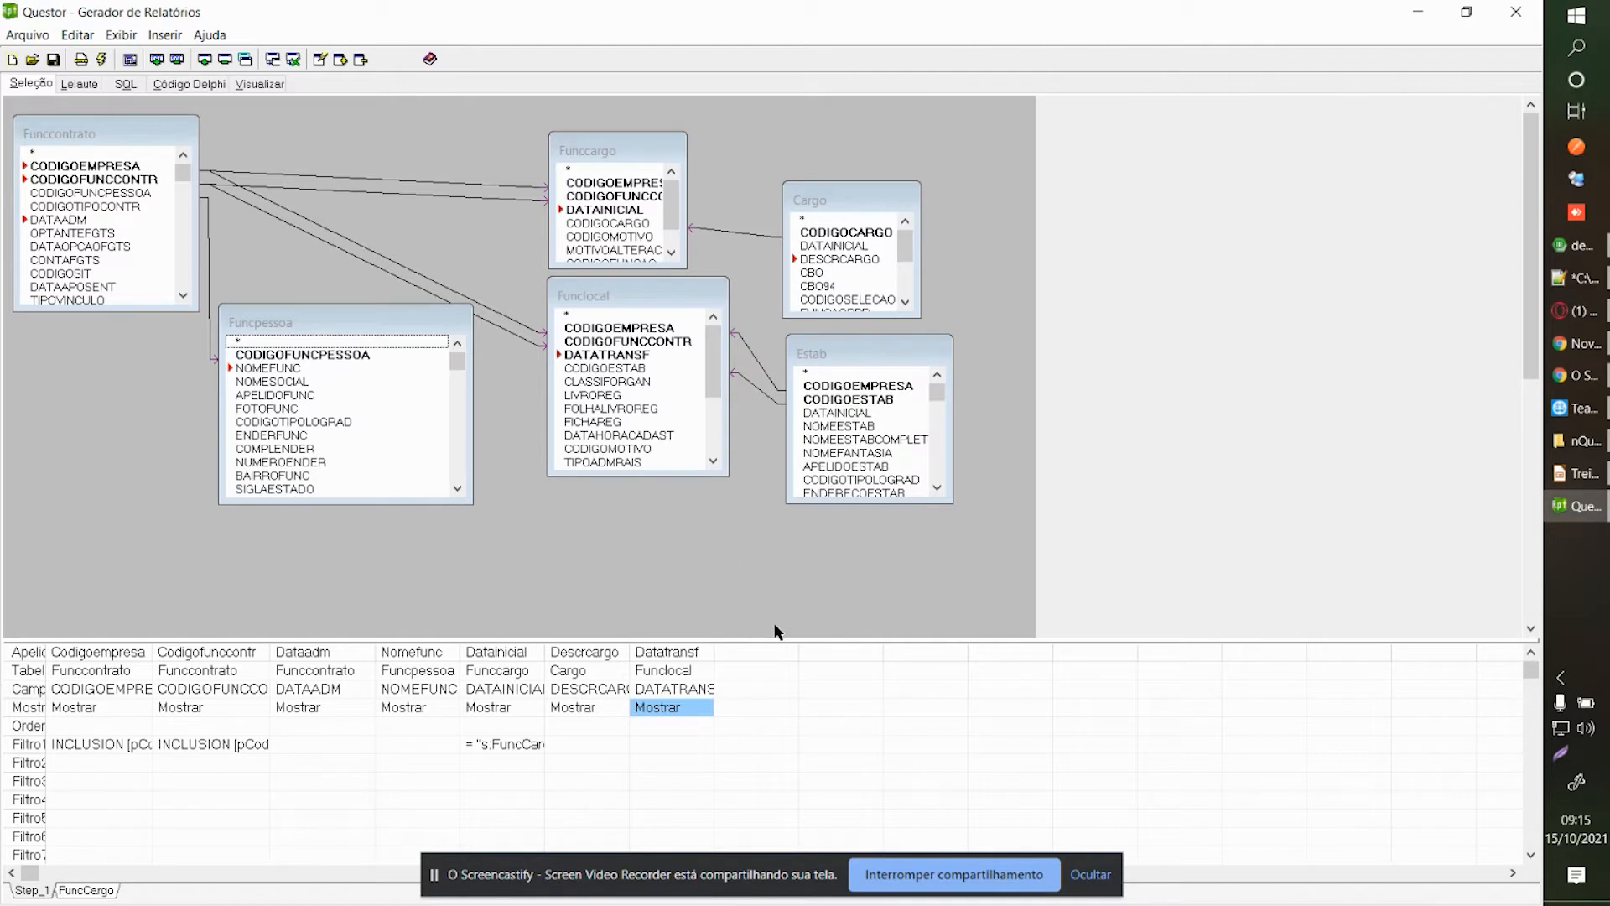
pyautogui.click(892, 872)
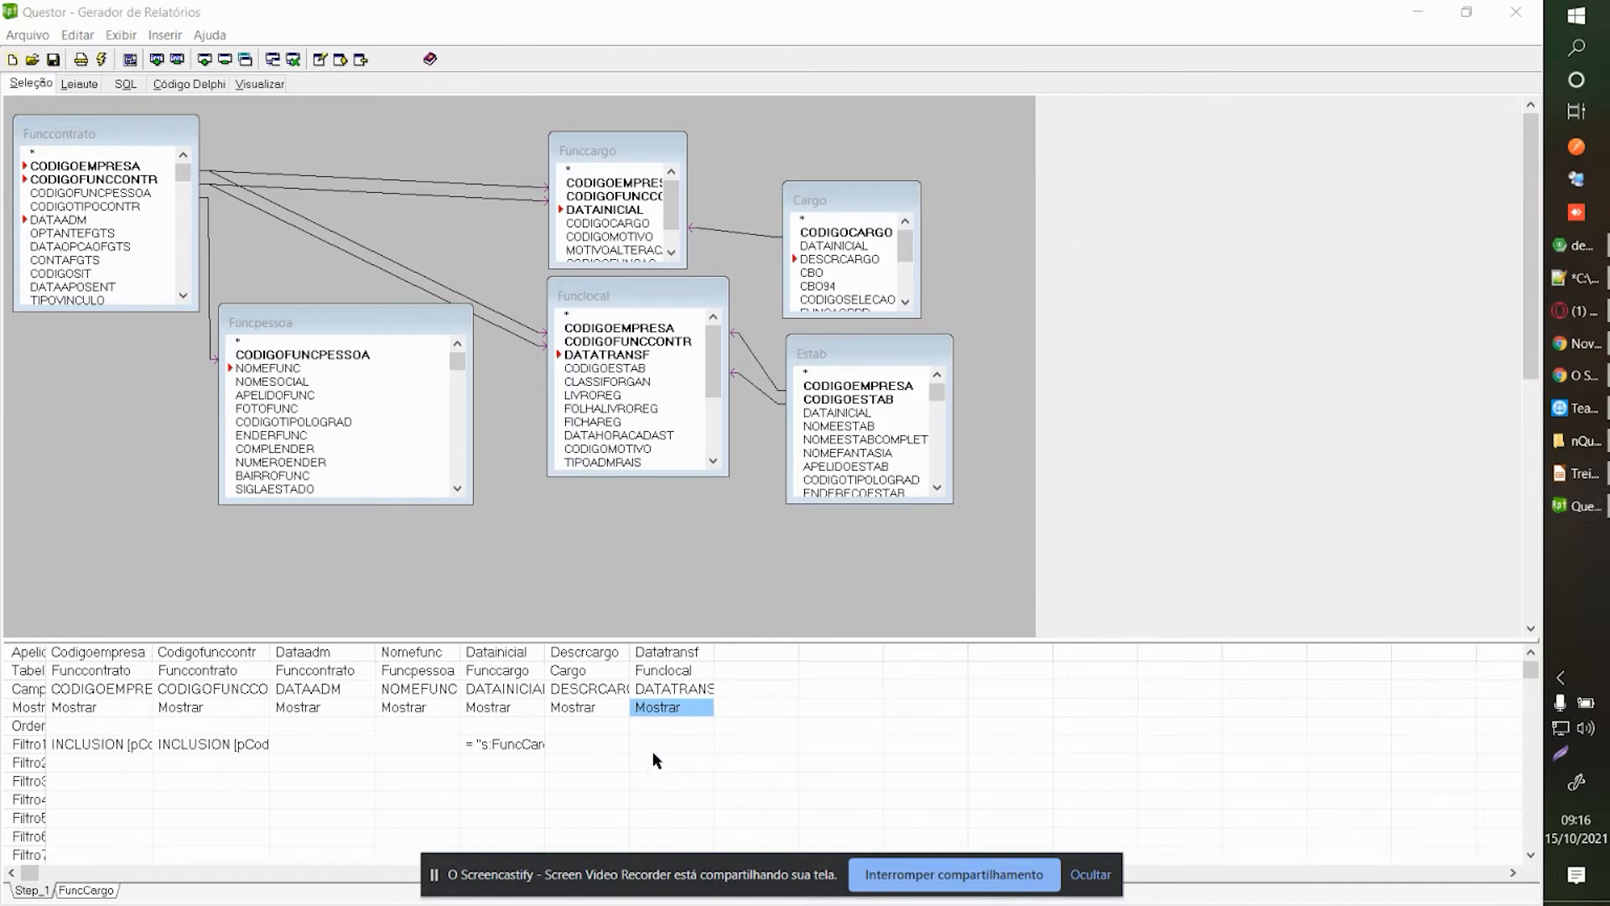
pyautogui.click(675, 745)
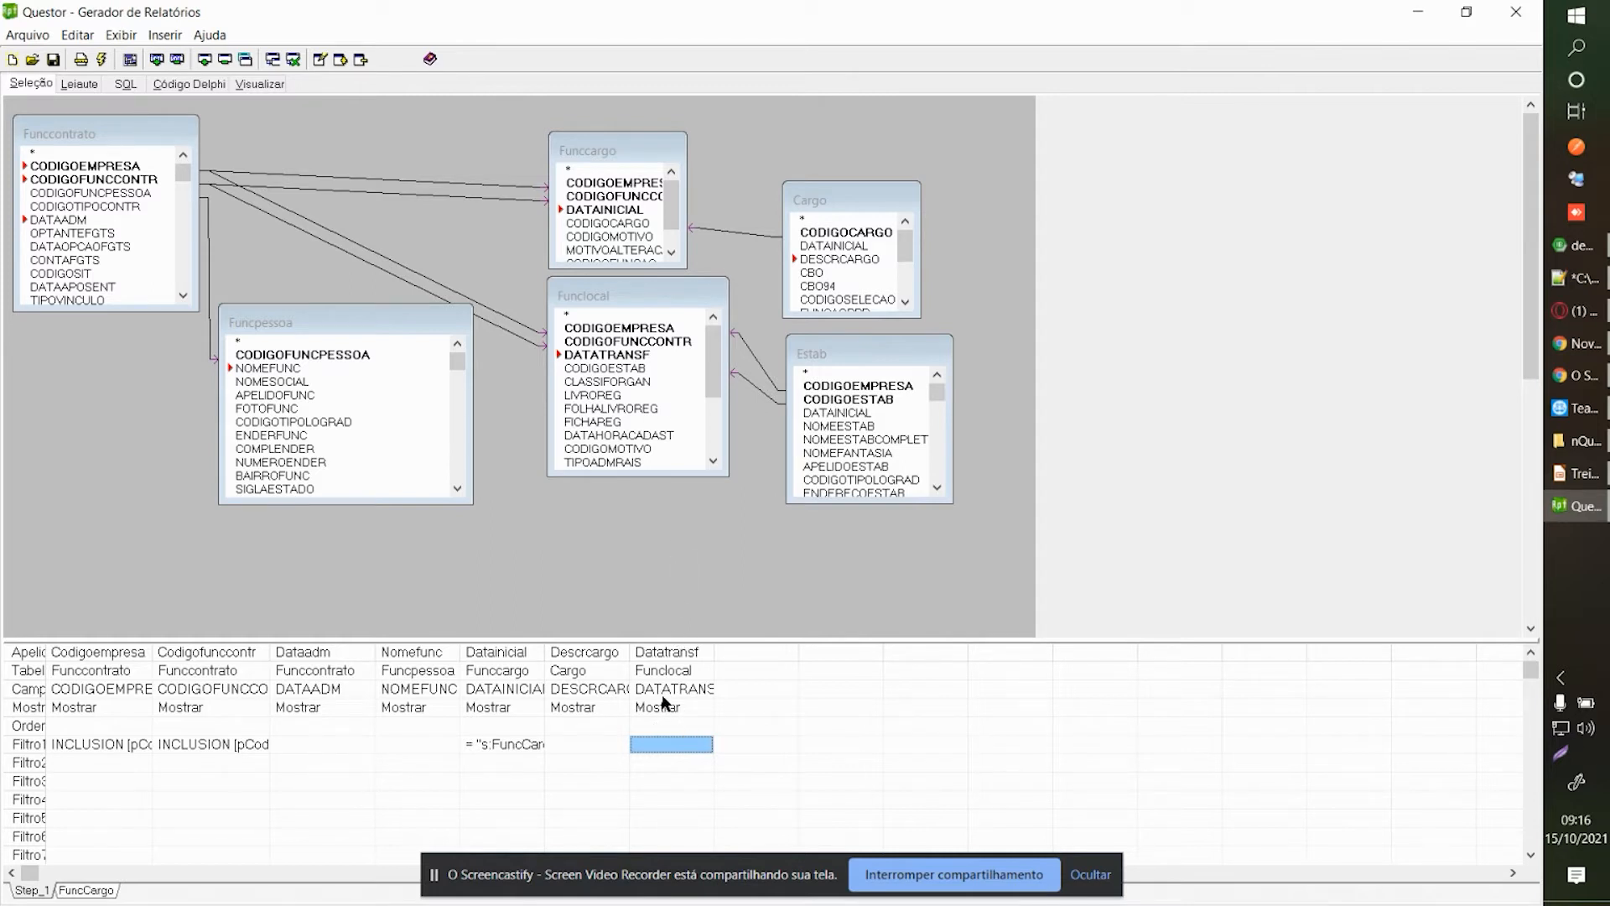
# Create a new 'Funclocal' selection step and add the Funclocal table to it.
pyautogui.click(160, 62)
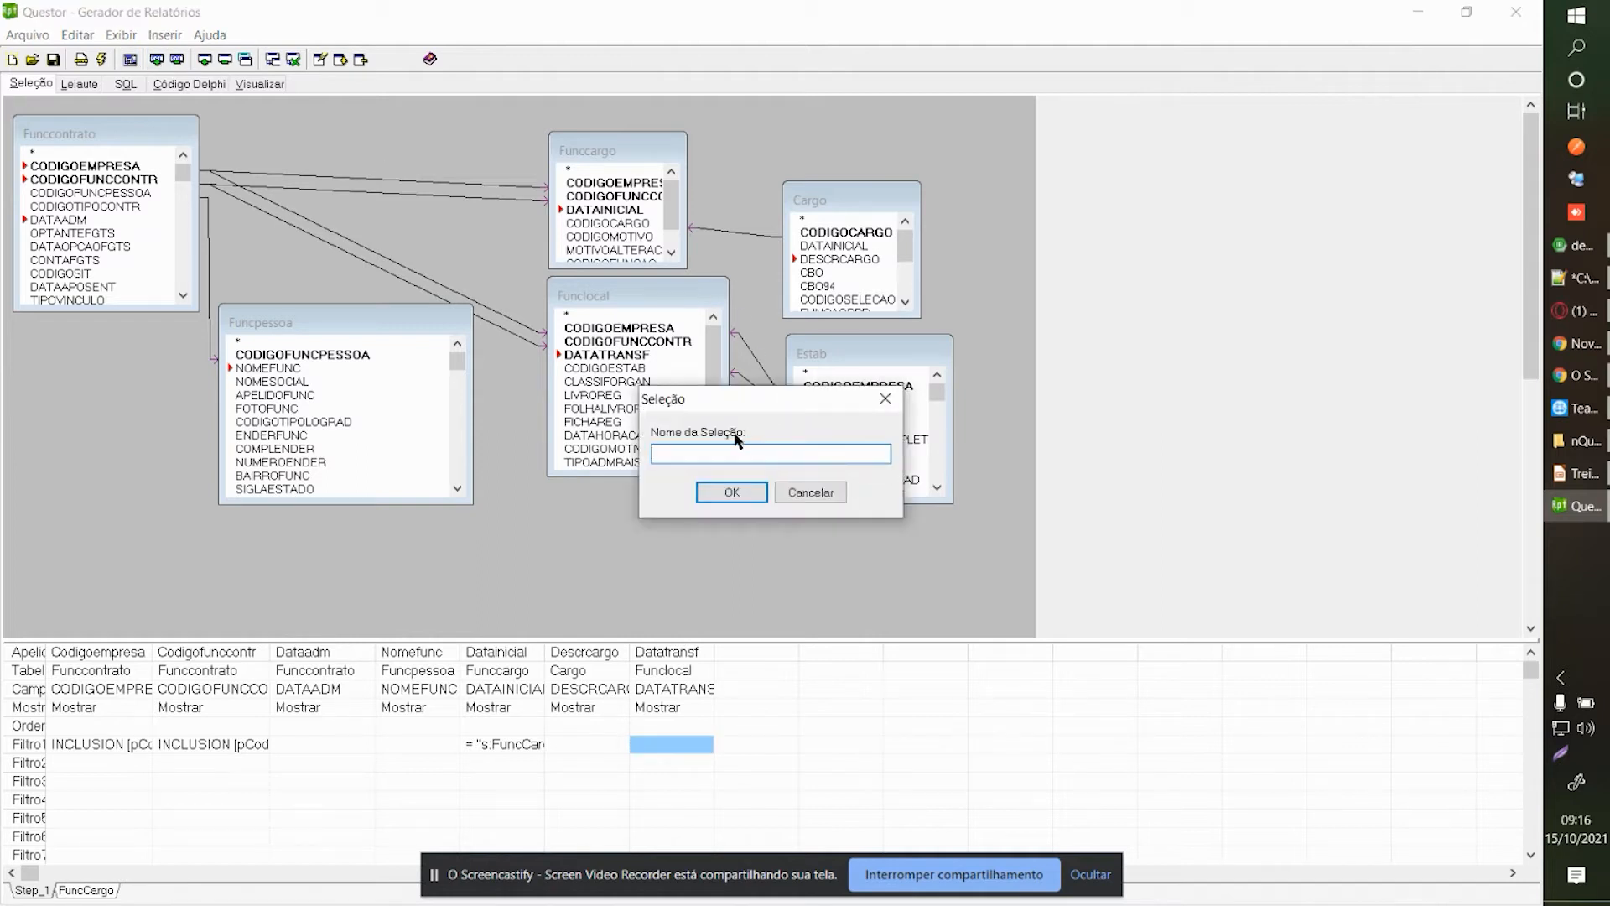
pyautogui.write('Funclocal')
pyautogui.click(732, 493)
pyautogui.rightClick(171, 255)
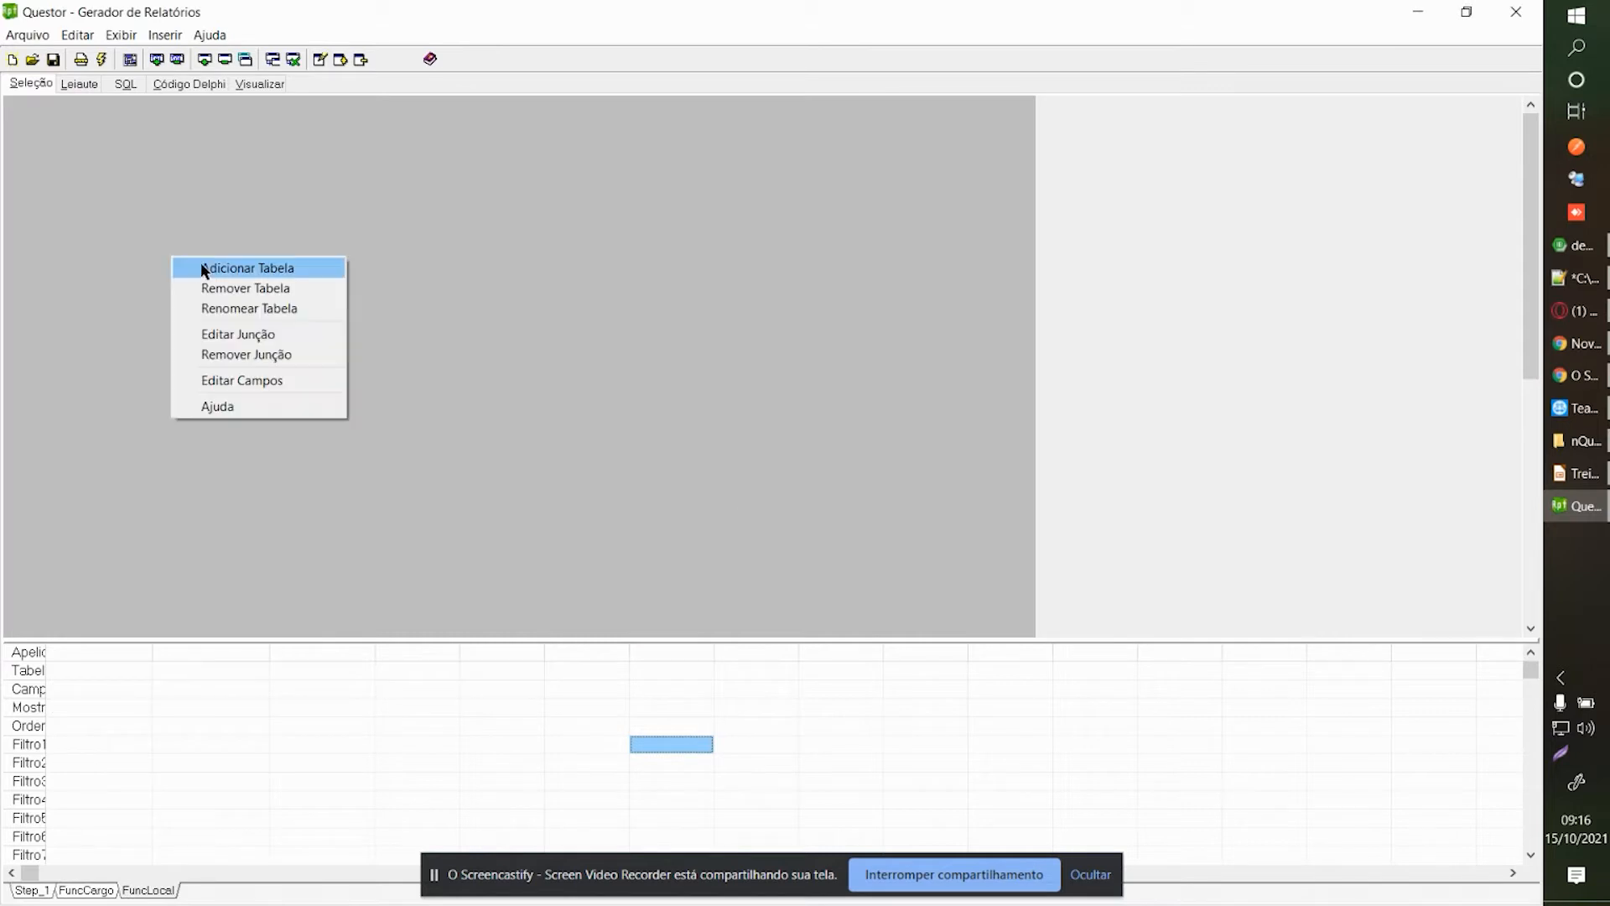
pyautogui.click(200, 263)
pyautogui.click(714, 302)
pyautogui.write('funclo')
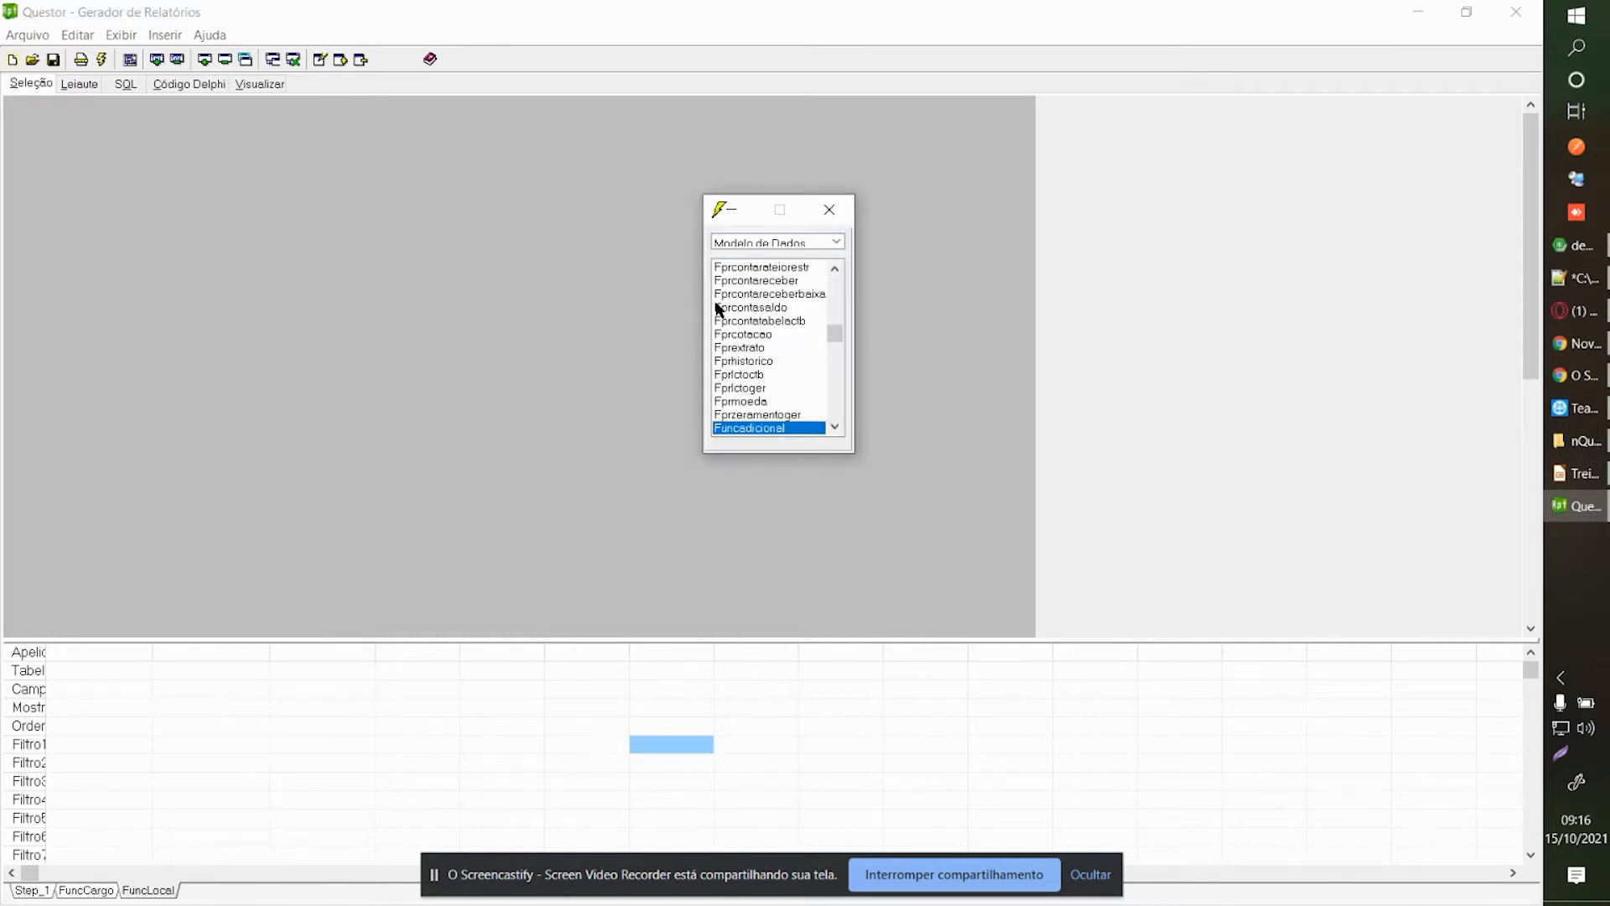
pyautogui.doubleClick(755, 427)
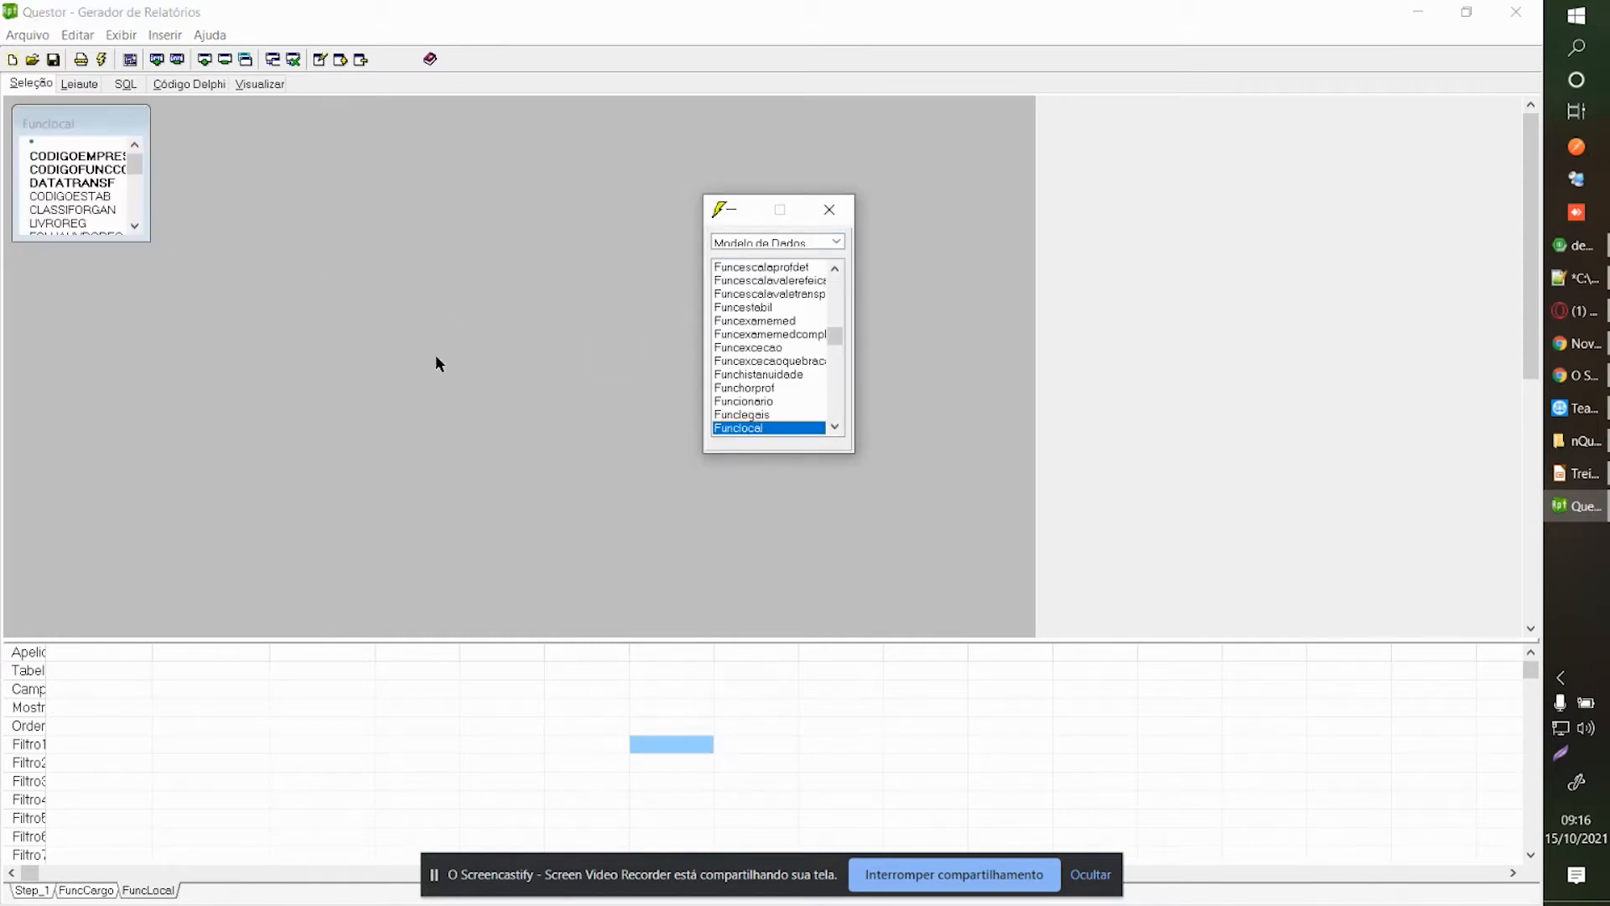
# Add CODIGOEMPRESA, CODIGOFUNCCONTR and DATATRANSF as grid columns.
pyautogui.doubleClick(74, 156)
pyautogui.doubleClick(74, 170)
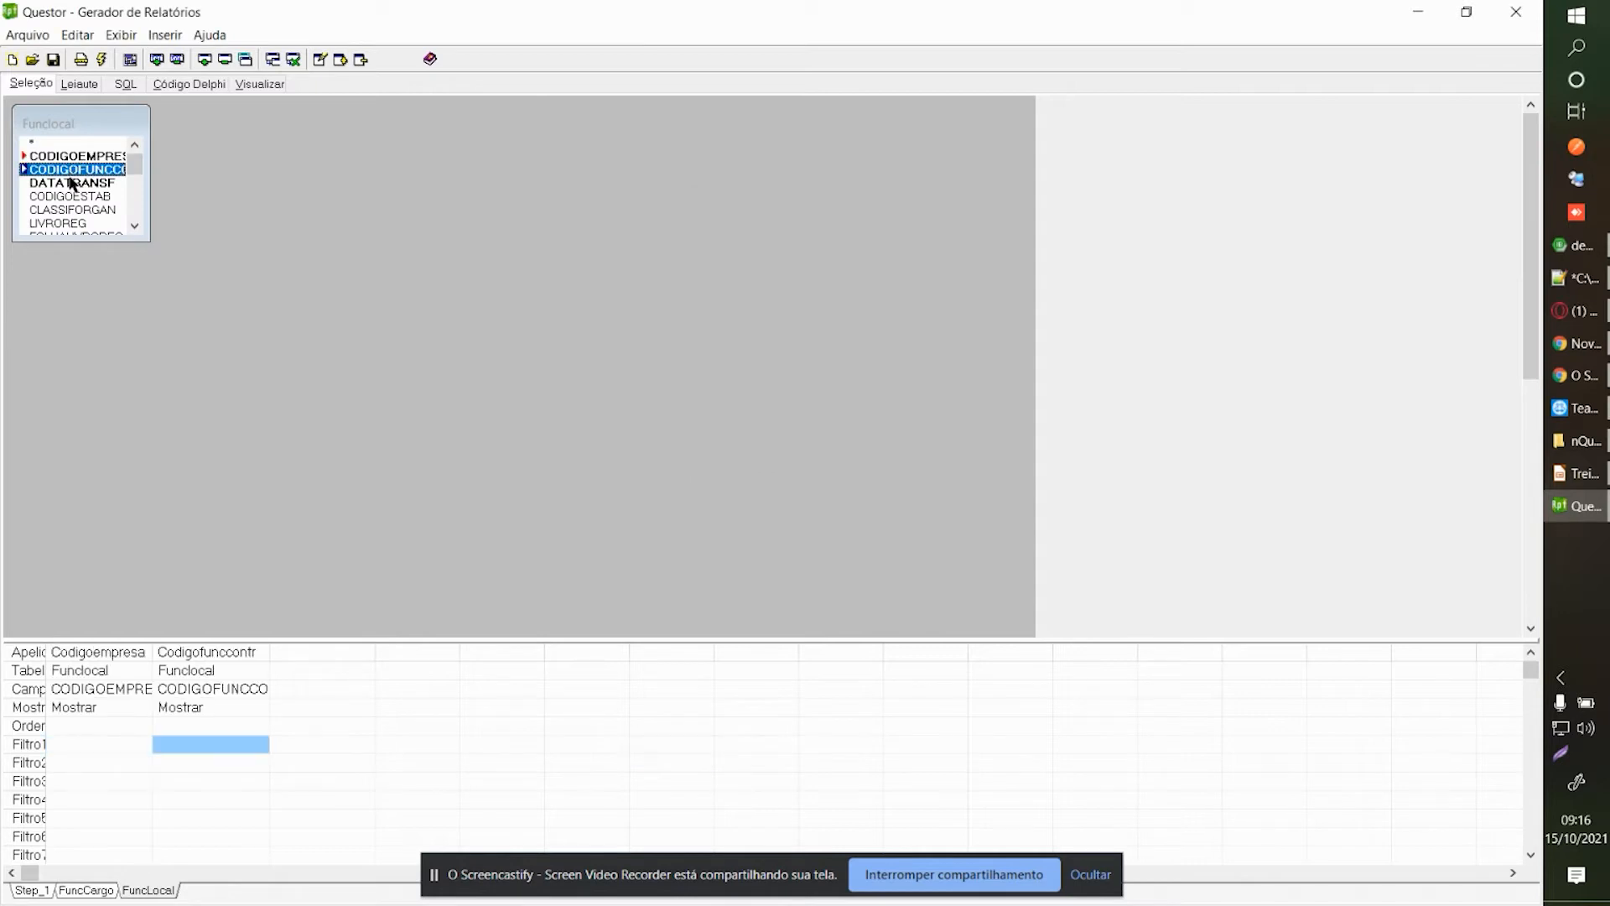
pyautogui.doubleClick(73, 183)
pyautogui.click(80, 733)
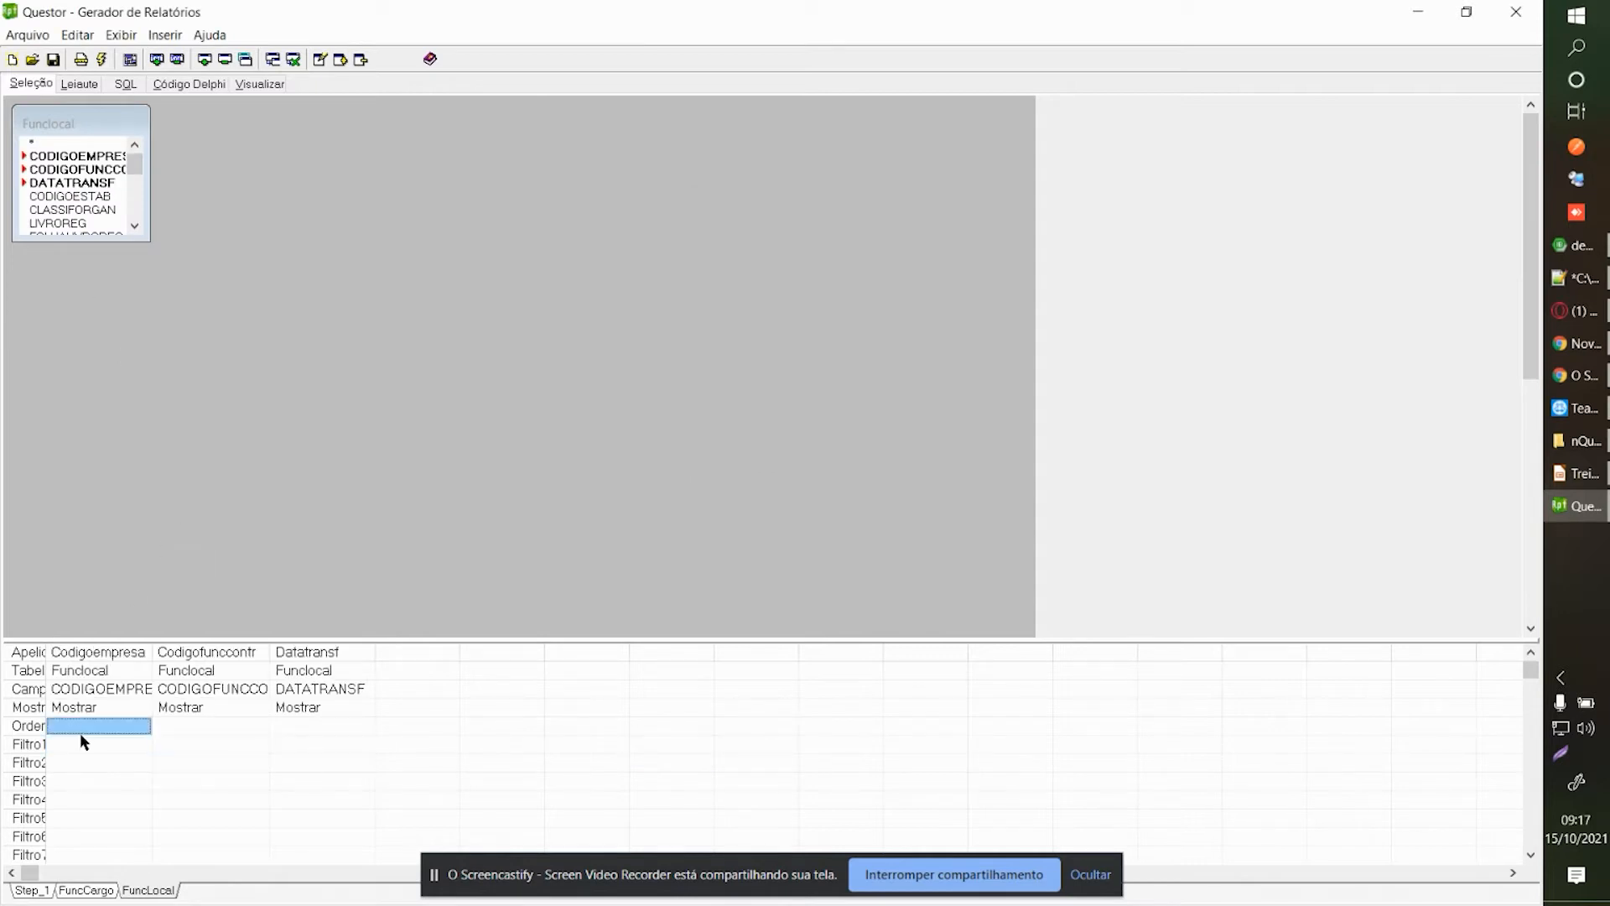
# Hide Codigoempresa and filter it by Step_1.Codigoempresa.
pyautogui.doubleClick(84, 744)
pyautogui.click(1468, 525)
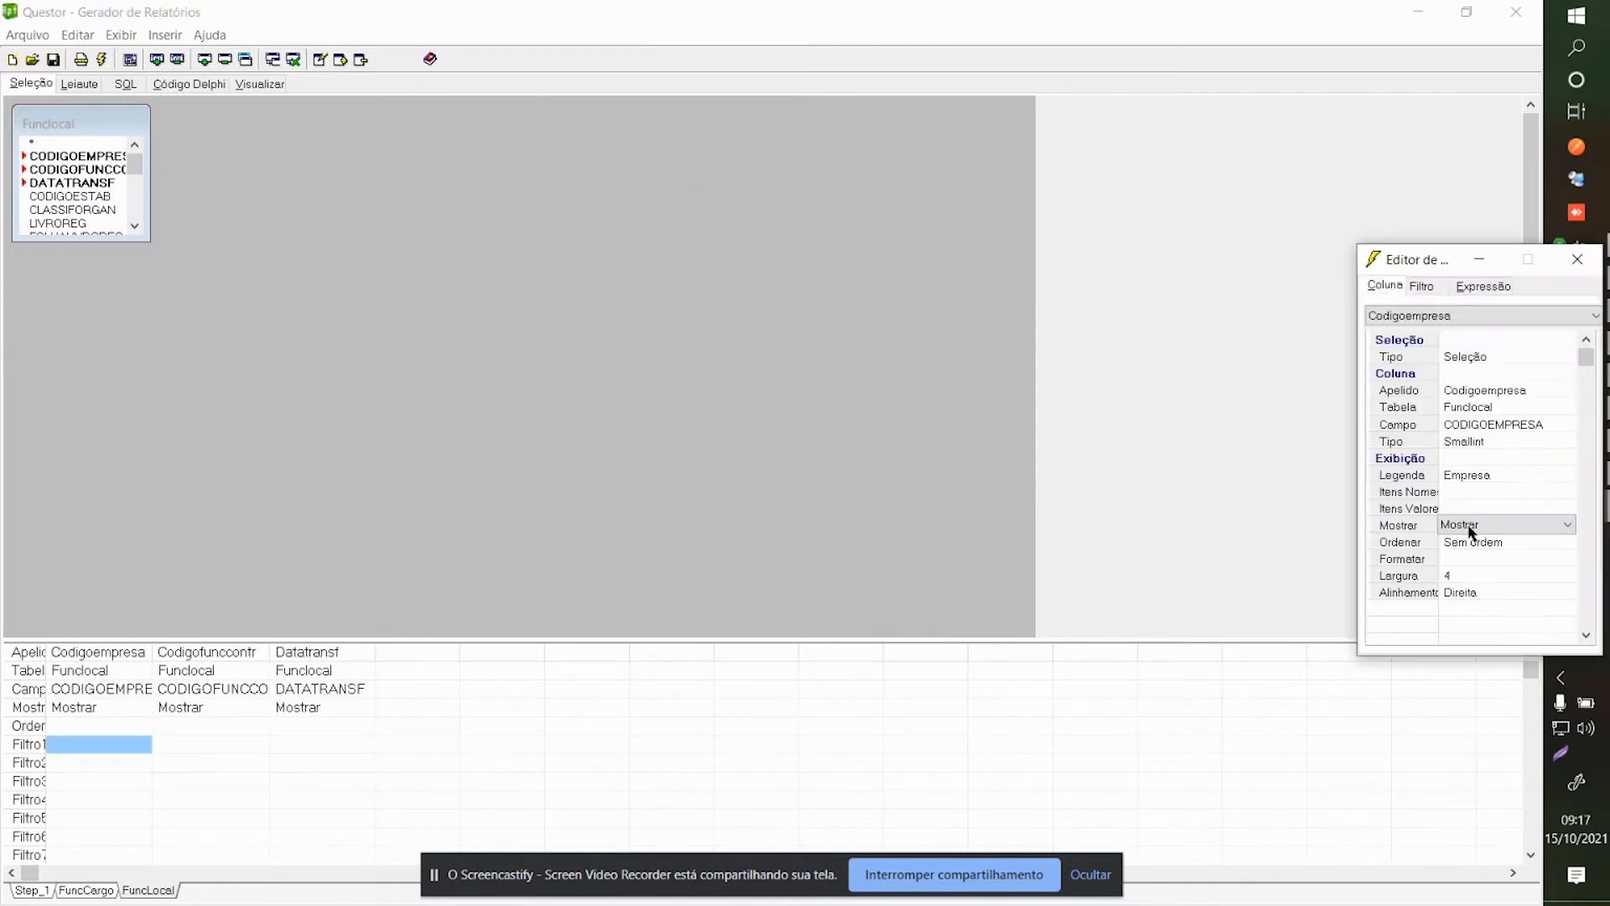
pyautogui.click(1468, 525)
pyautogui.click(1459, 633)
pyautogui.click(1482, 359)
pyautogui.click(1483, 359)
pyautogui.click(1484, 394)
pyautogui.click(1434, 285)
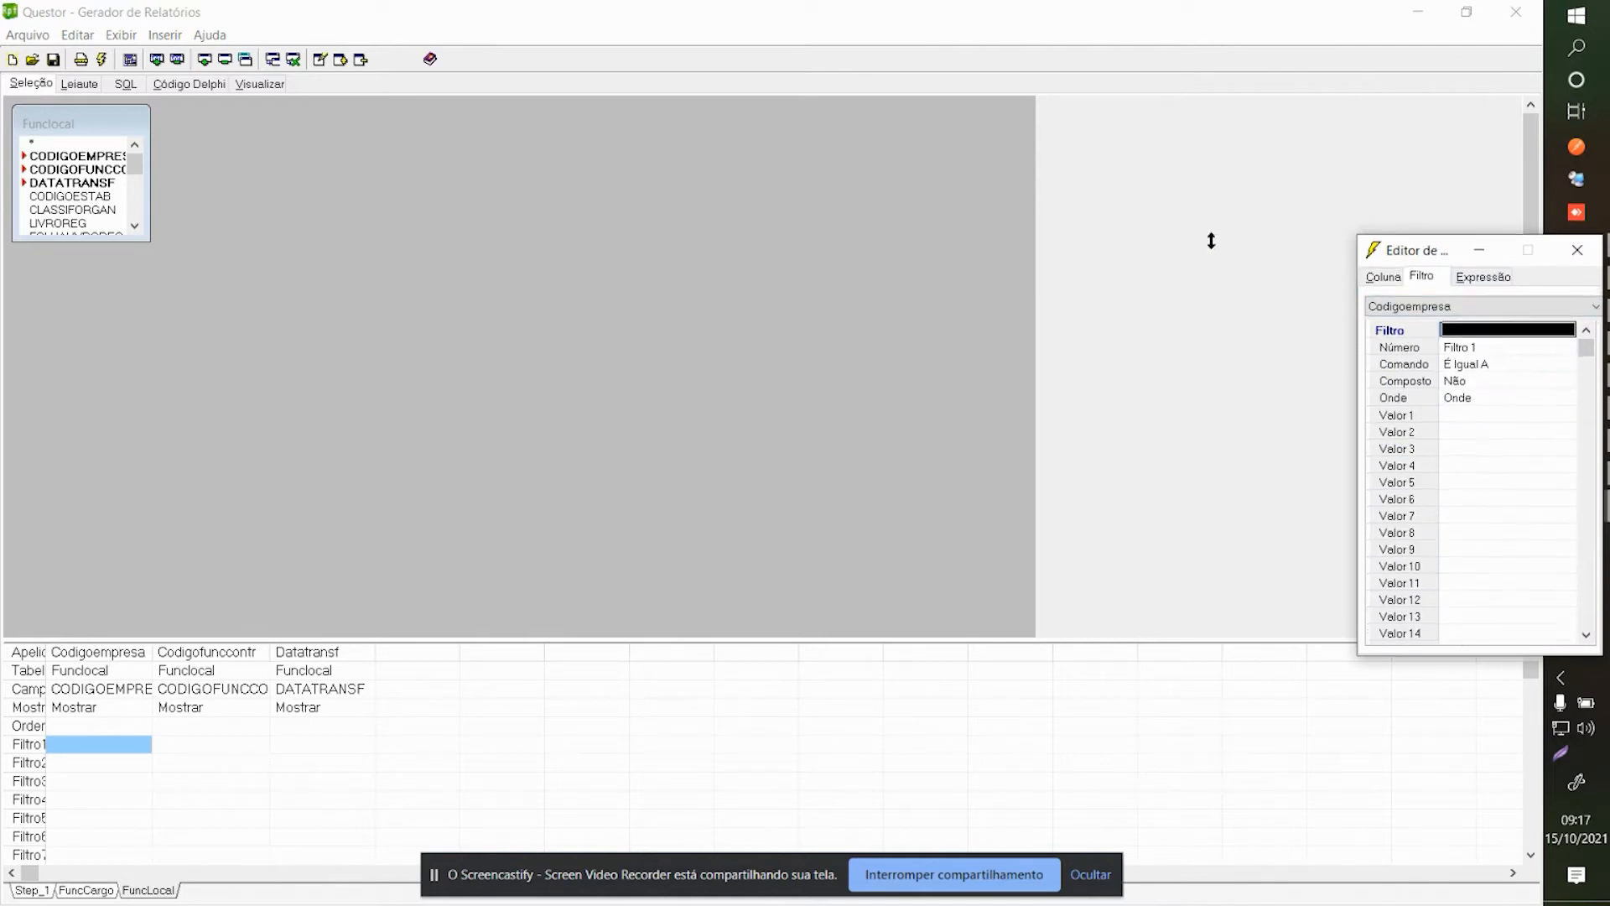
pyautogui.moveTo(1417, 260); pyautogui.dragTo(841, 194)
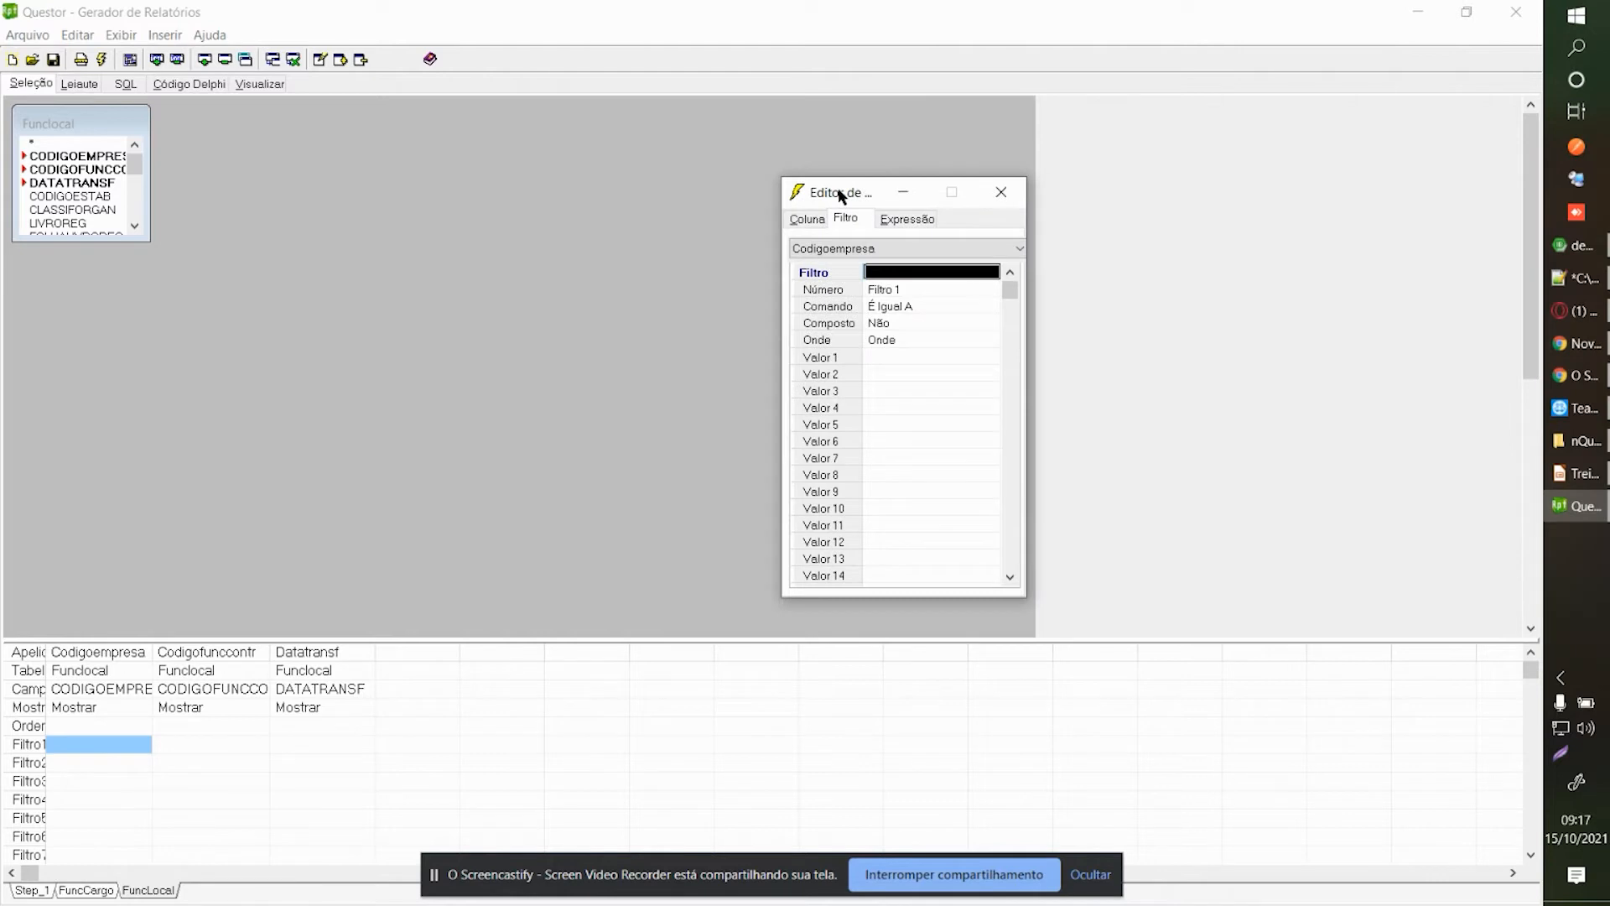
pyautogui.click(924, 356)
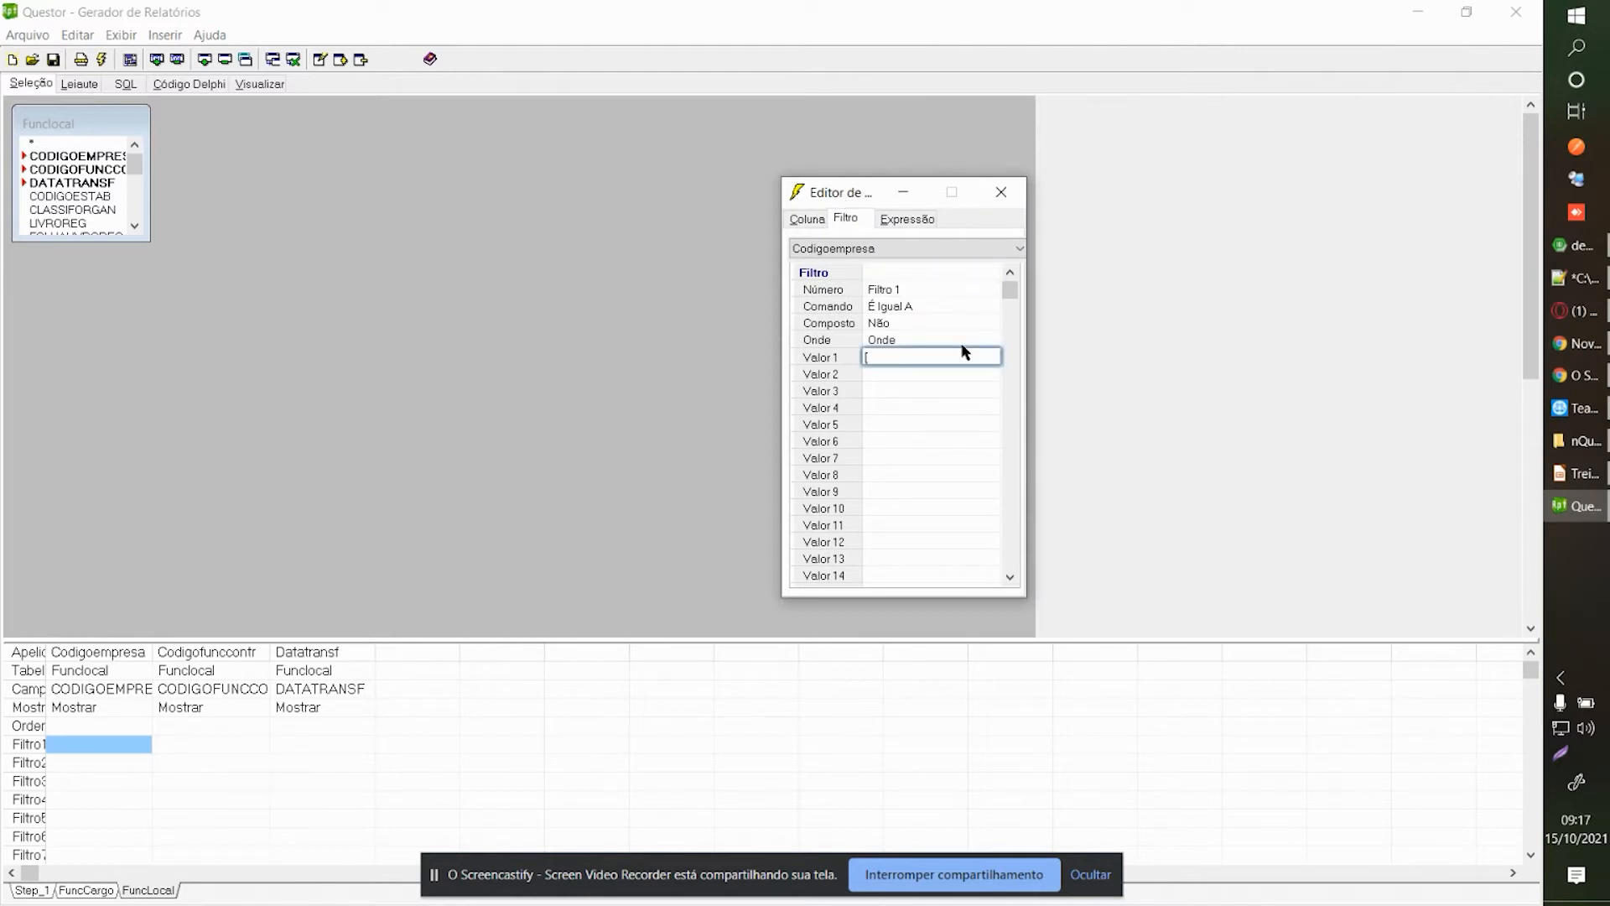
pyautogui.write('[pE')
pyautogui.press('BackSpace')
pyautogui.press('BackSpace')
pyautogui.press('BackSpace')
pyautogui.rightClick(911, 357)
pyautogui.click(951, 438)
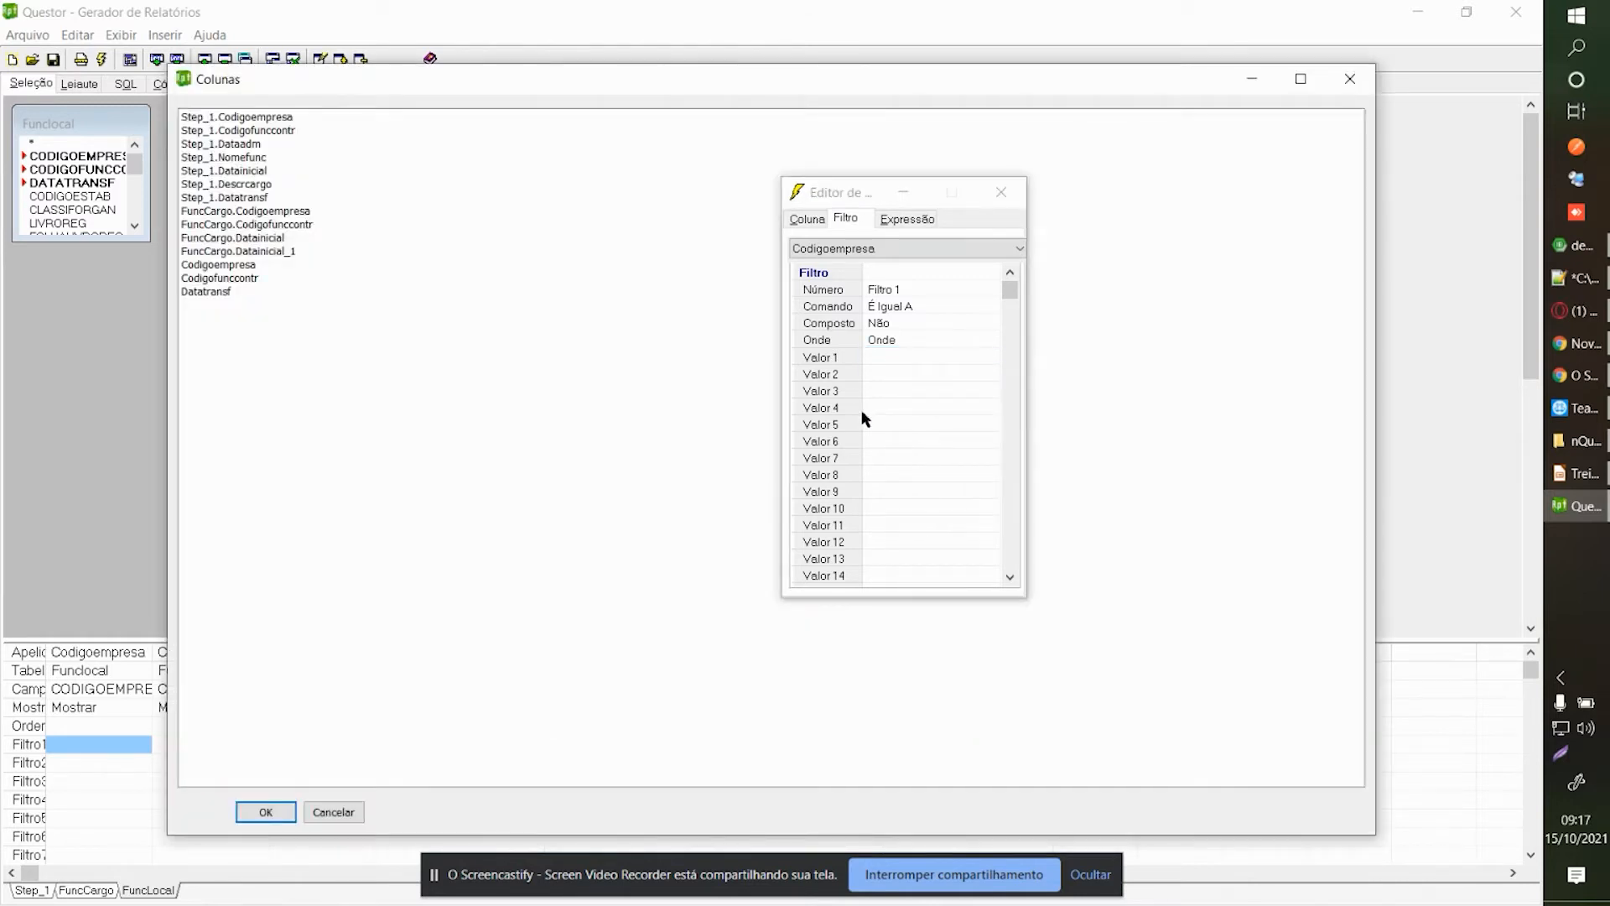
pyautogui.doubleClick(239, 124)
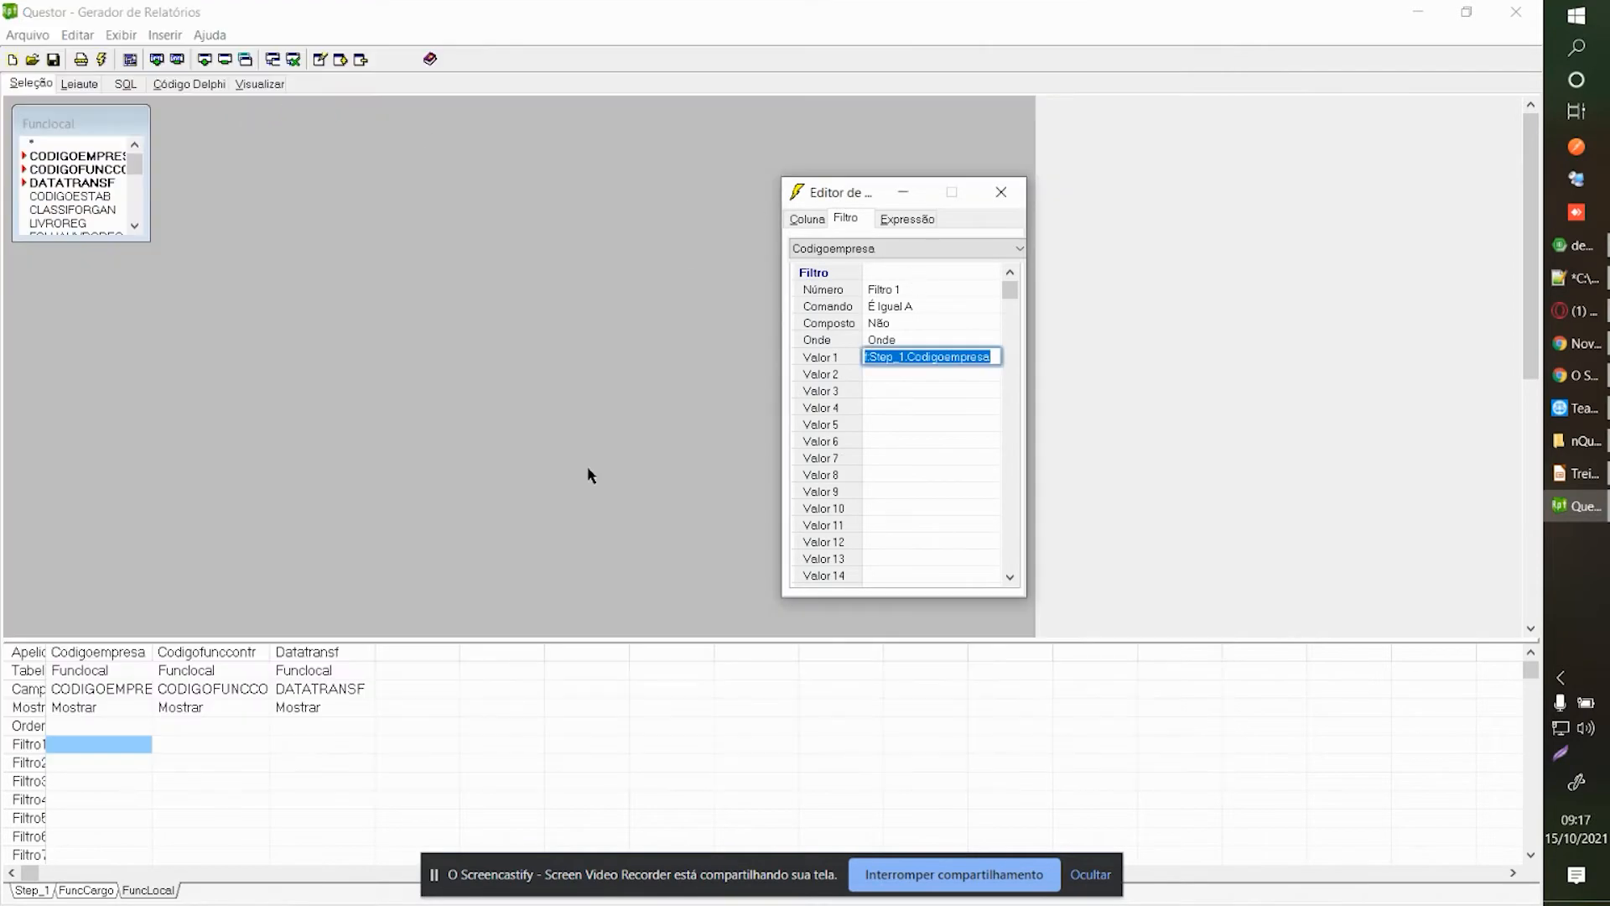
# Hide Codigofunccontr, keep Sub-Seleção, and filter it by Step_1.Codigofunccontr.
pyautogui.click(191, 746)
pyautogui.click(806, 220)
pyautogui.click(909, 459)
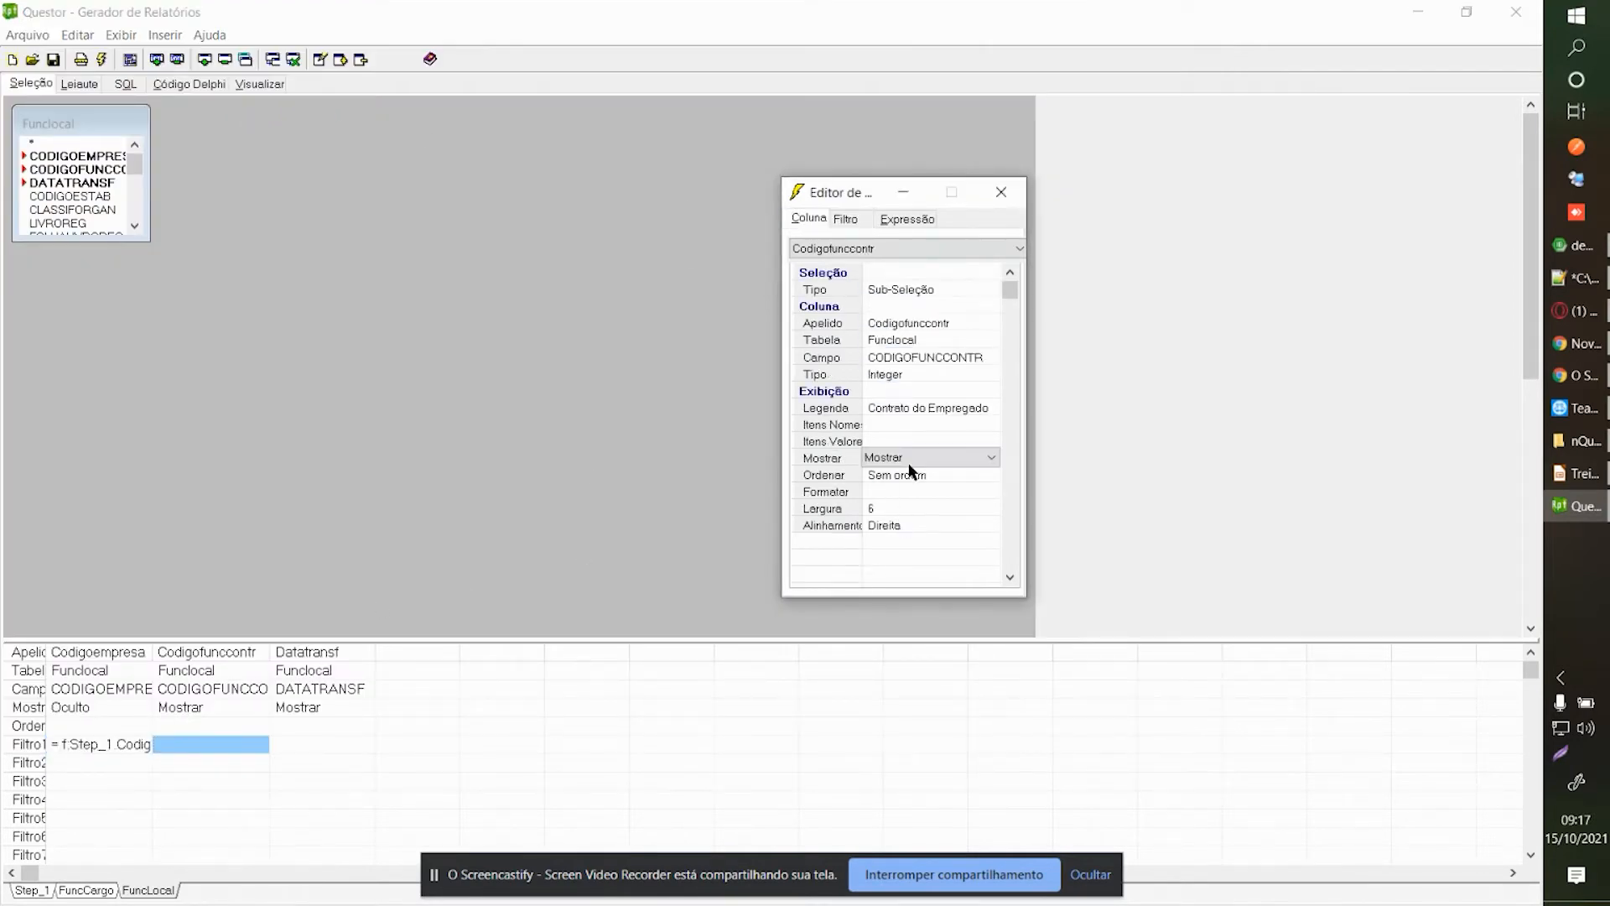
pyautogui.click(909, 459)
pyautogui.click(894, 570)
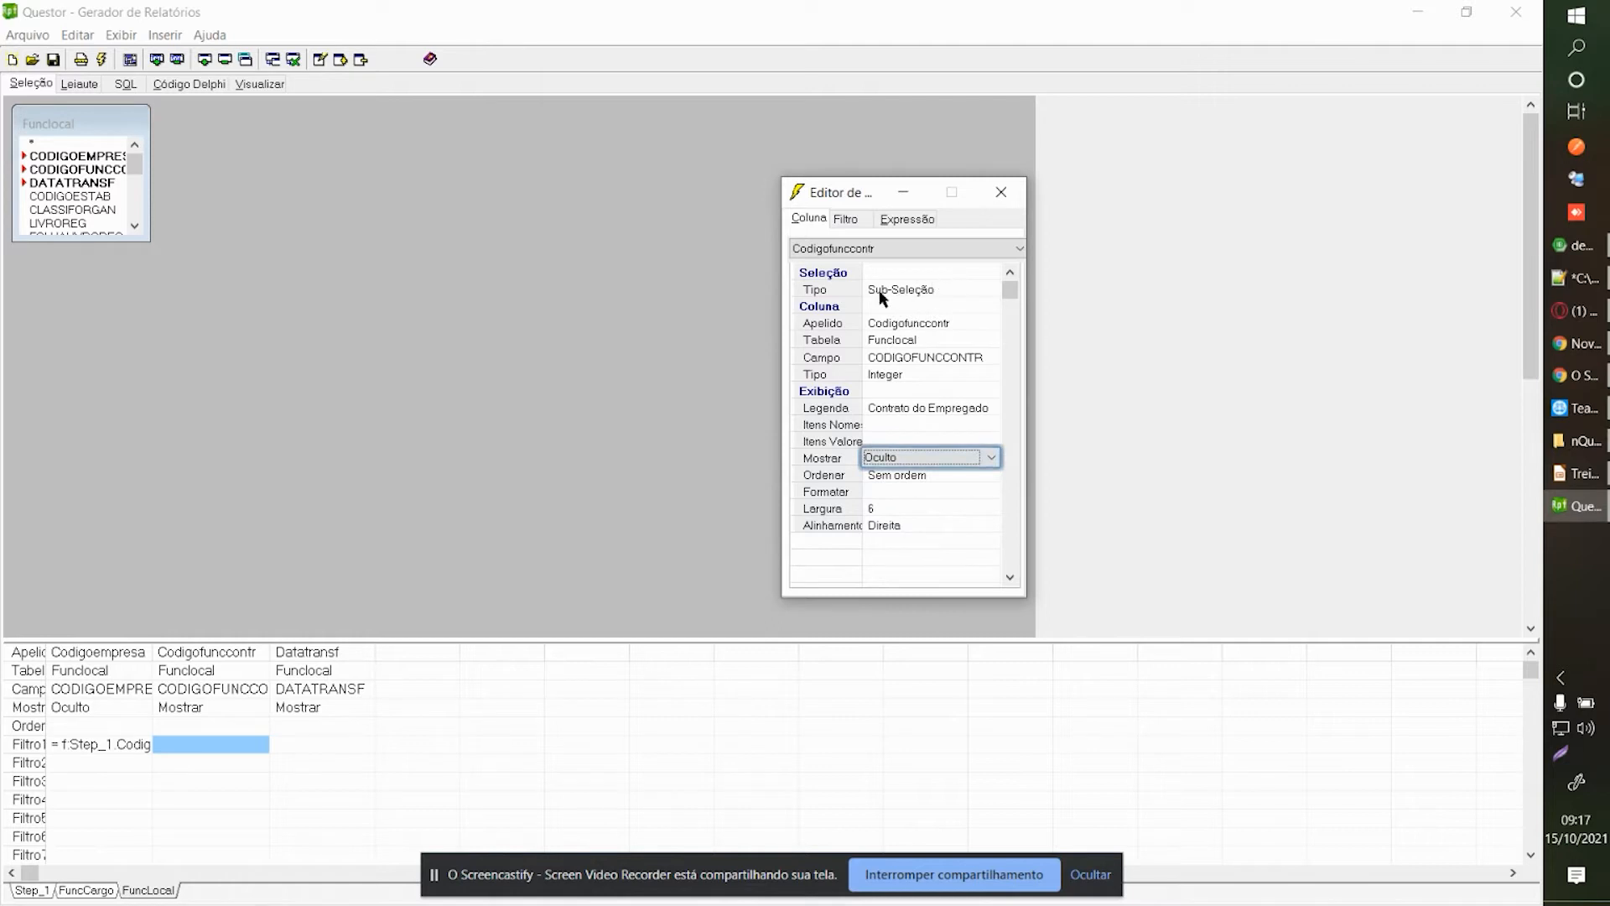
pyautogui.click(897, 290)
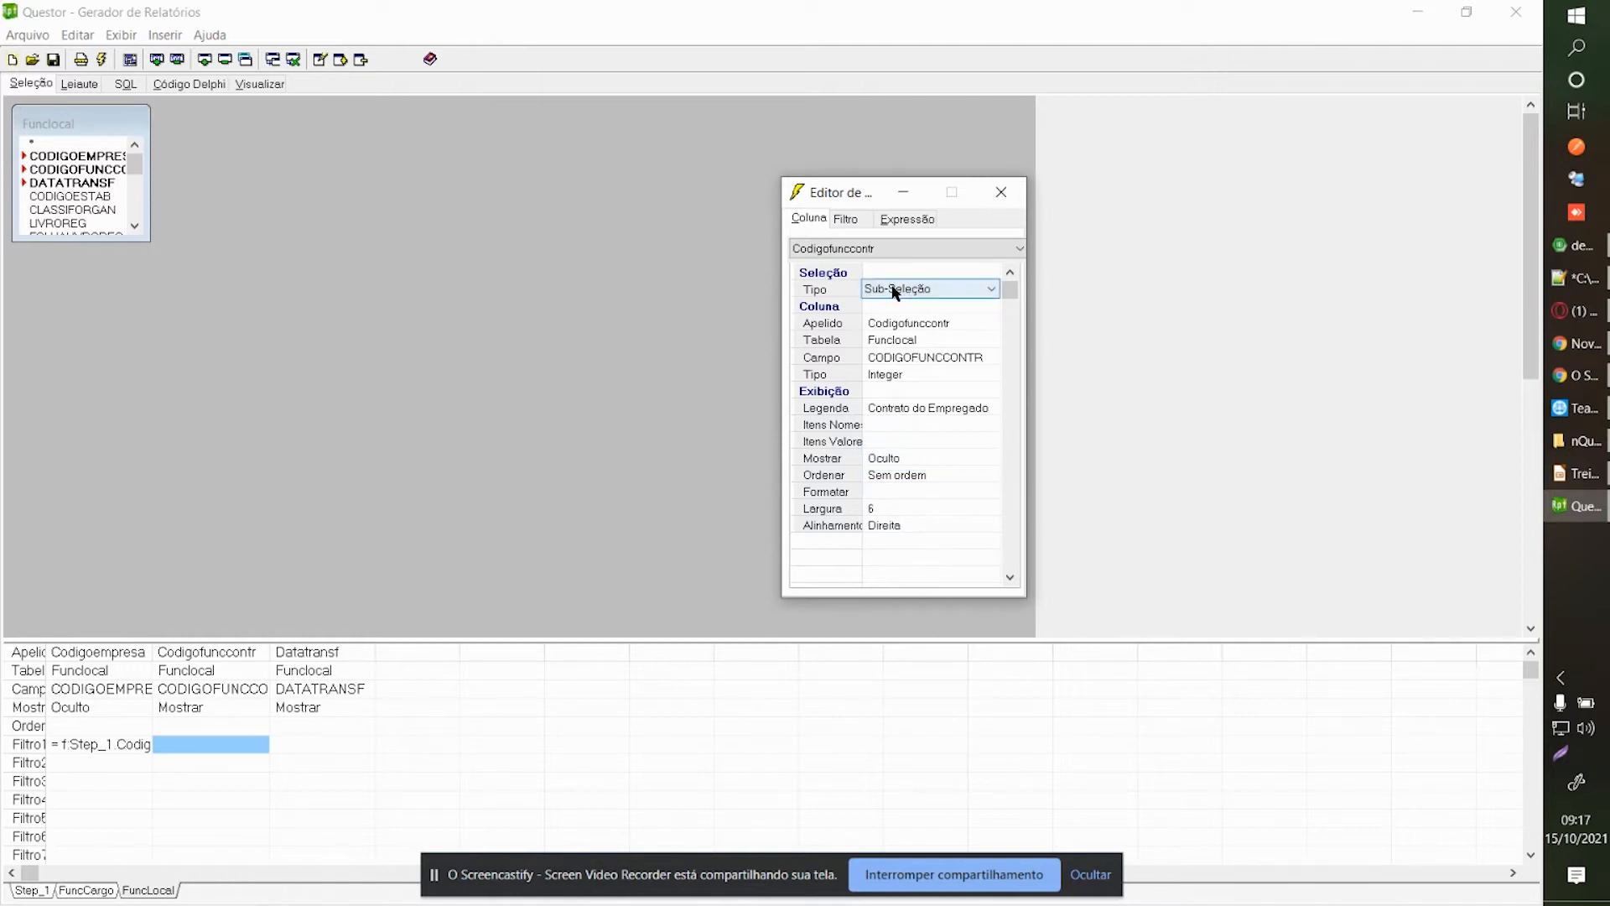
pyautogui.click(897, 290)
pyautogui.click(898, 290)
pyautogui.click(864, 224)
pyautogui.rightClick(900, 355)
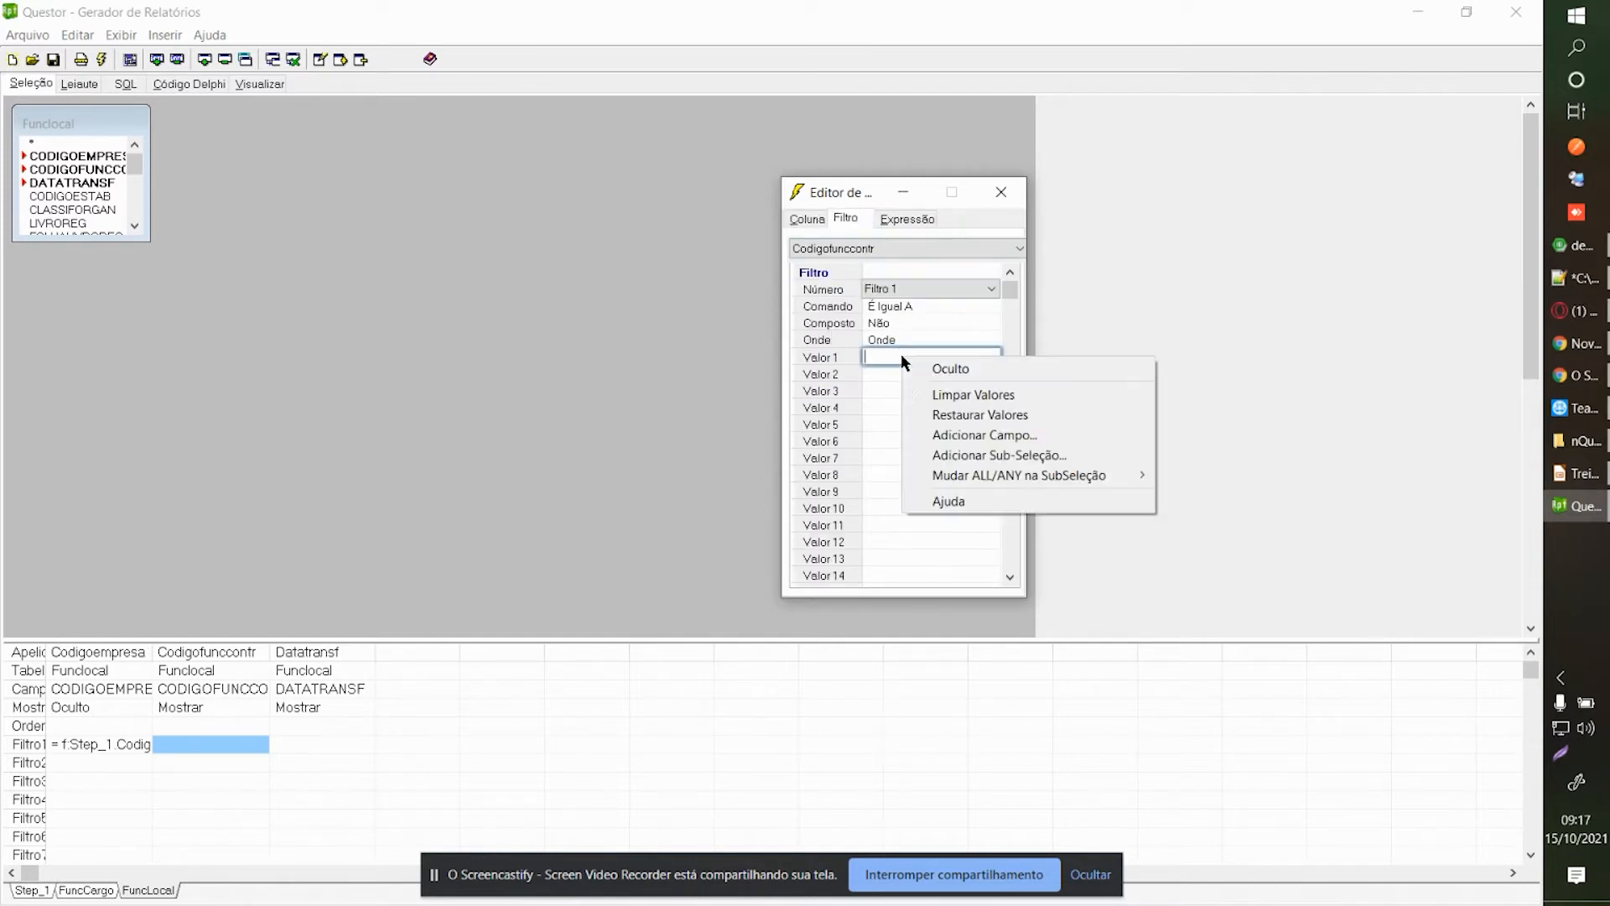
pyautogui.click(944, 436)
pyautogui.click(241, 132)
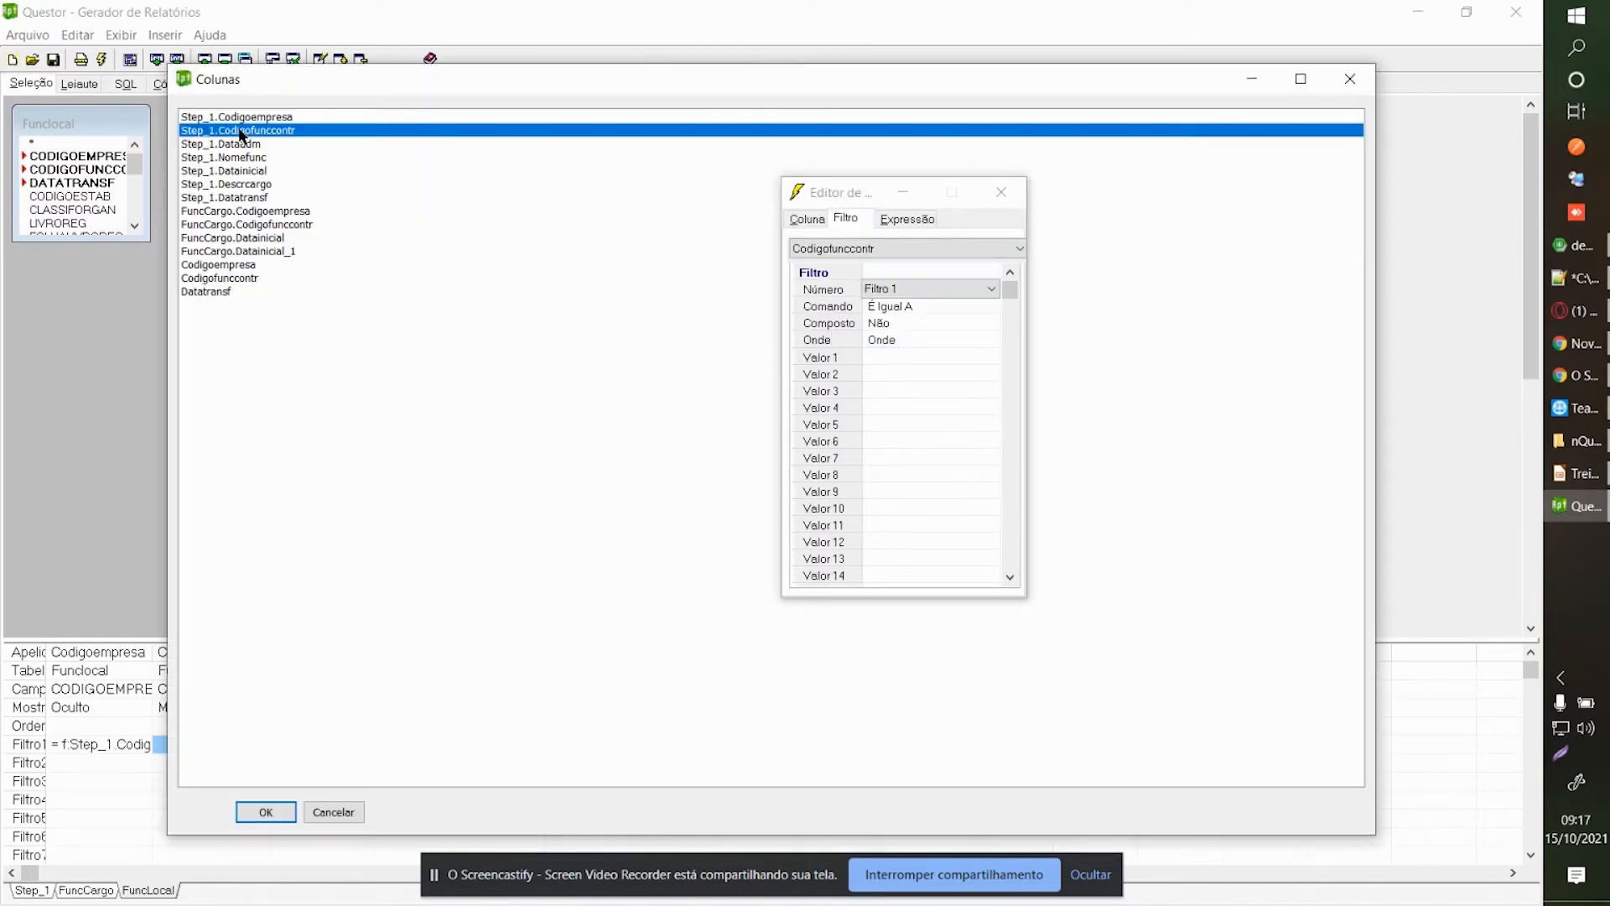
pyautogui.doubleClick(241, 131)
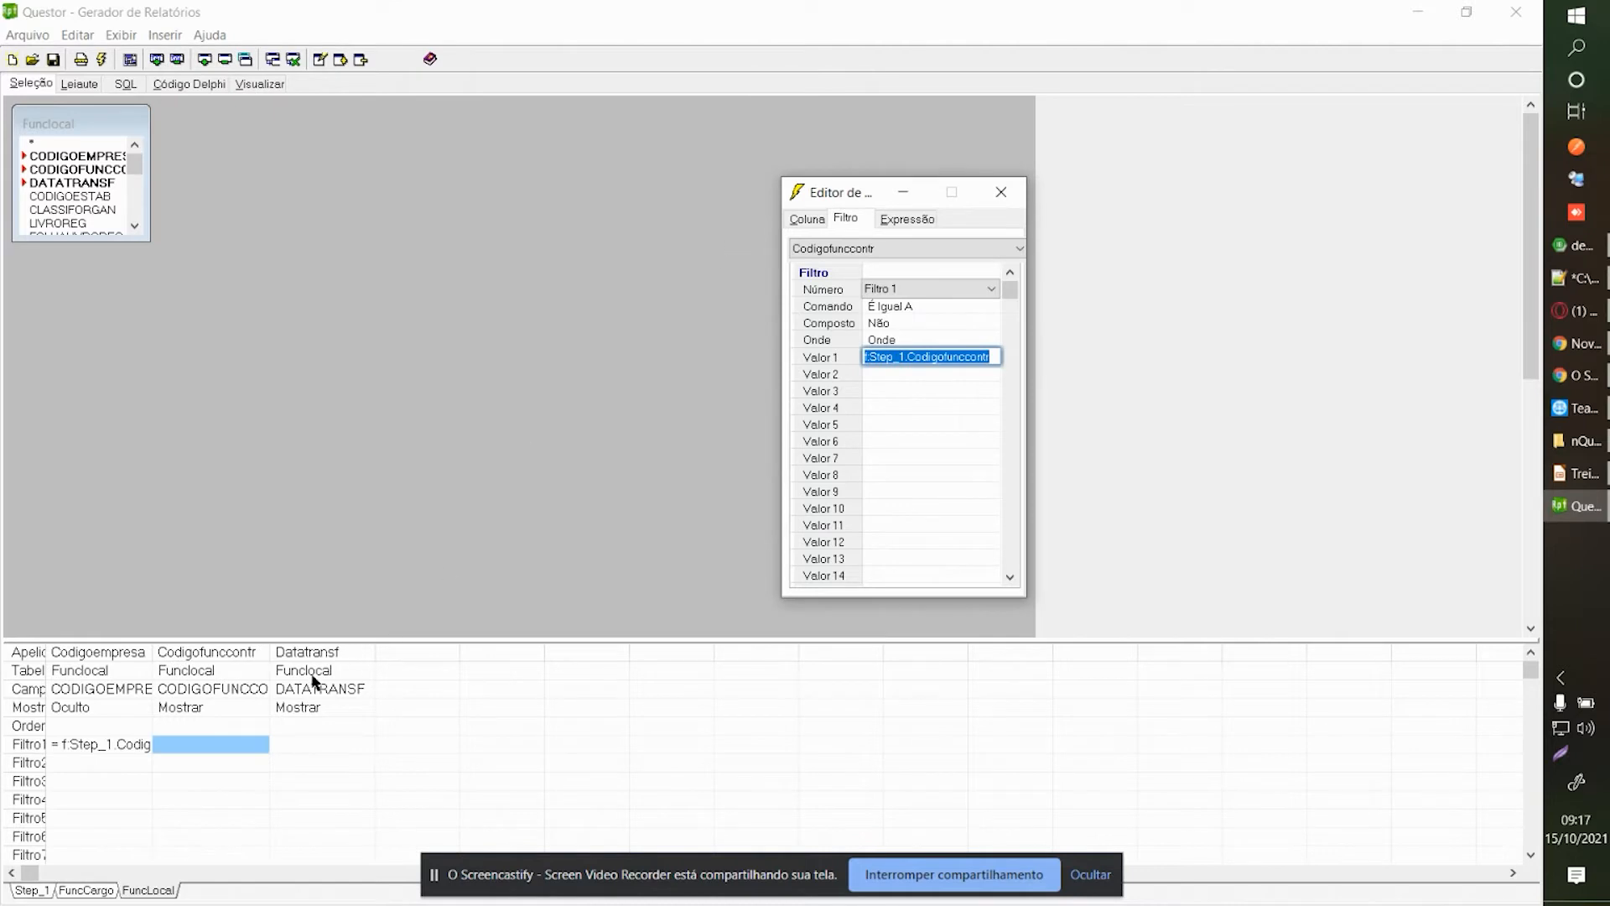
# Set the Datatransf filter comparison to less than or equal.
pyautogui.click(333, 749)
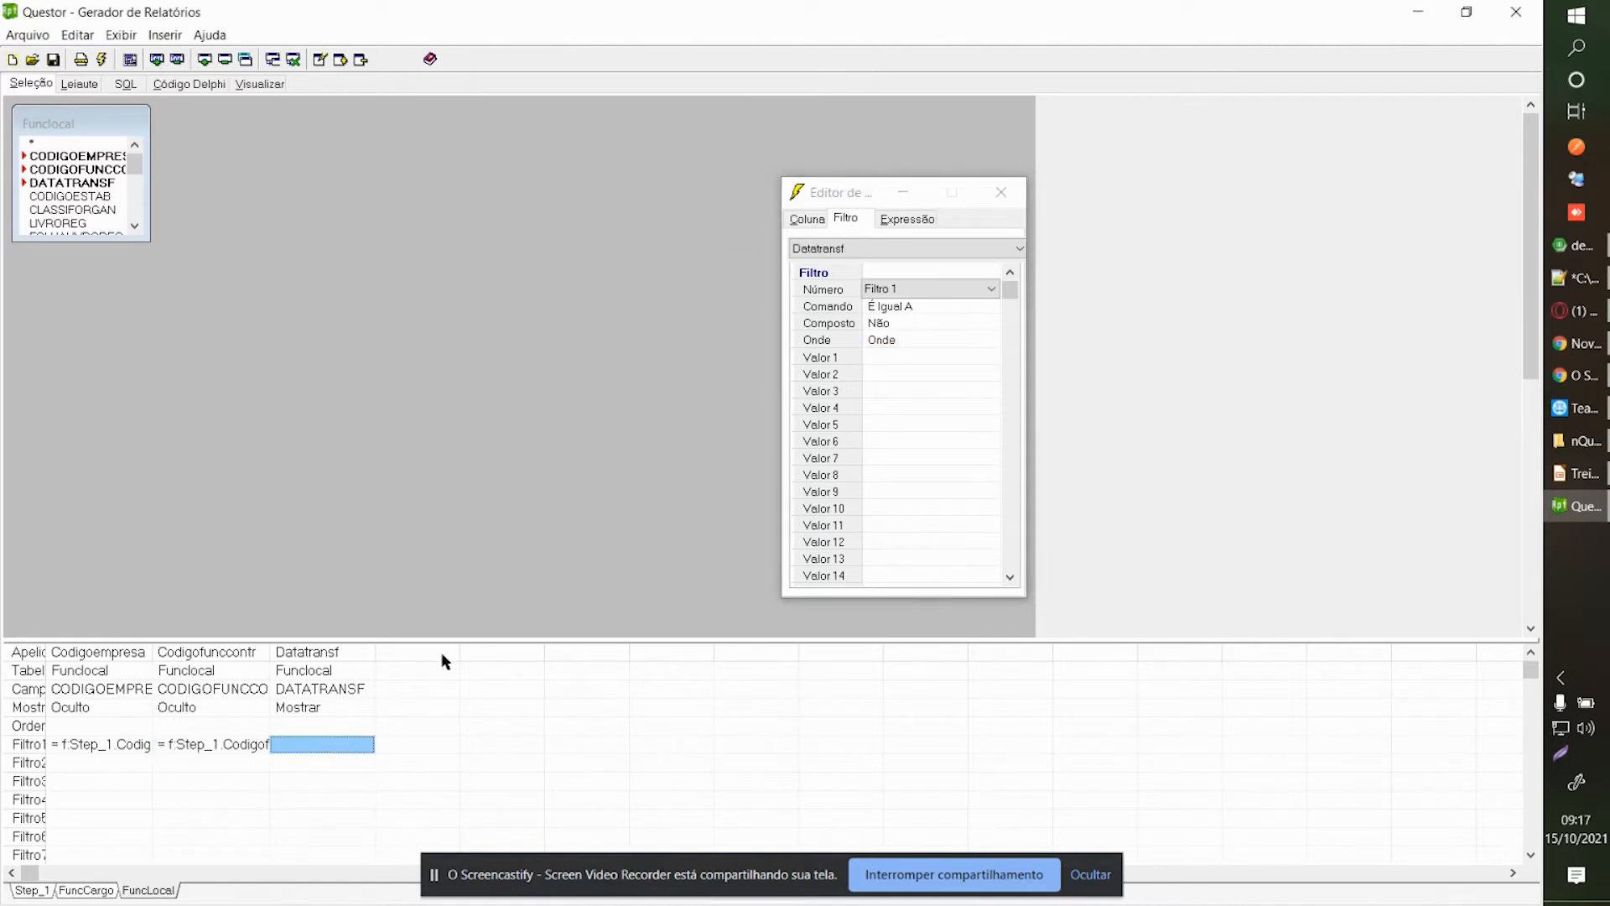
pyautogui.click(897, 312)
pyautogui.click(918, 388)
pyautogui.click(922, 357)
pyautogui.write('[pDataEmissao')
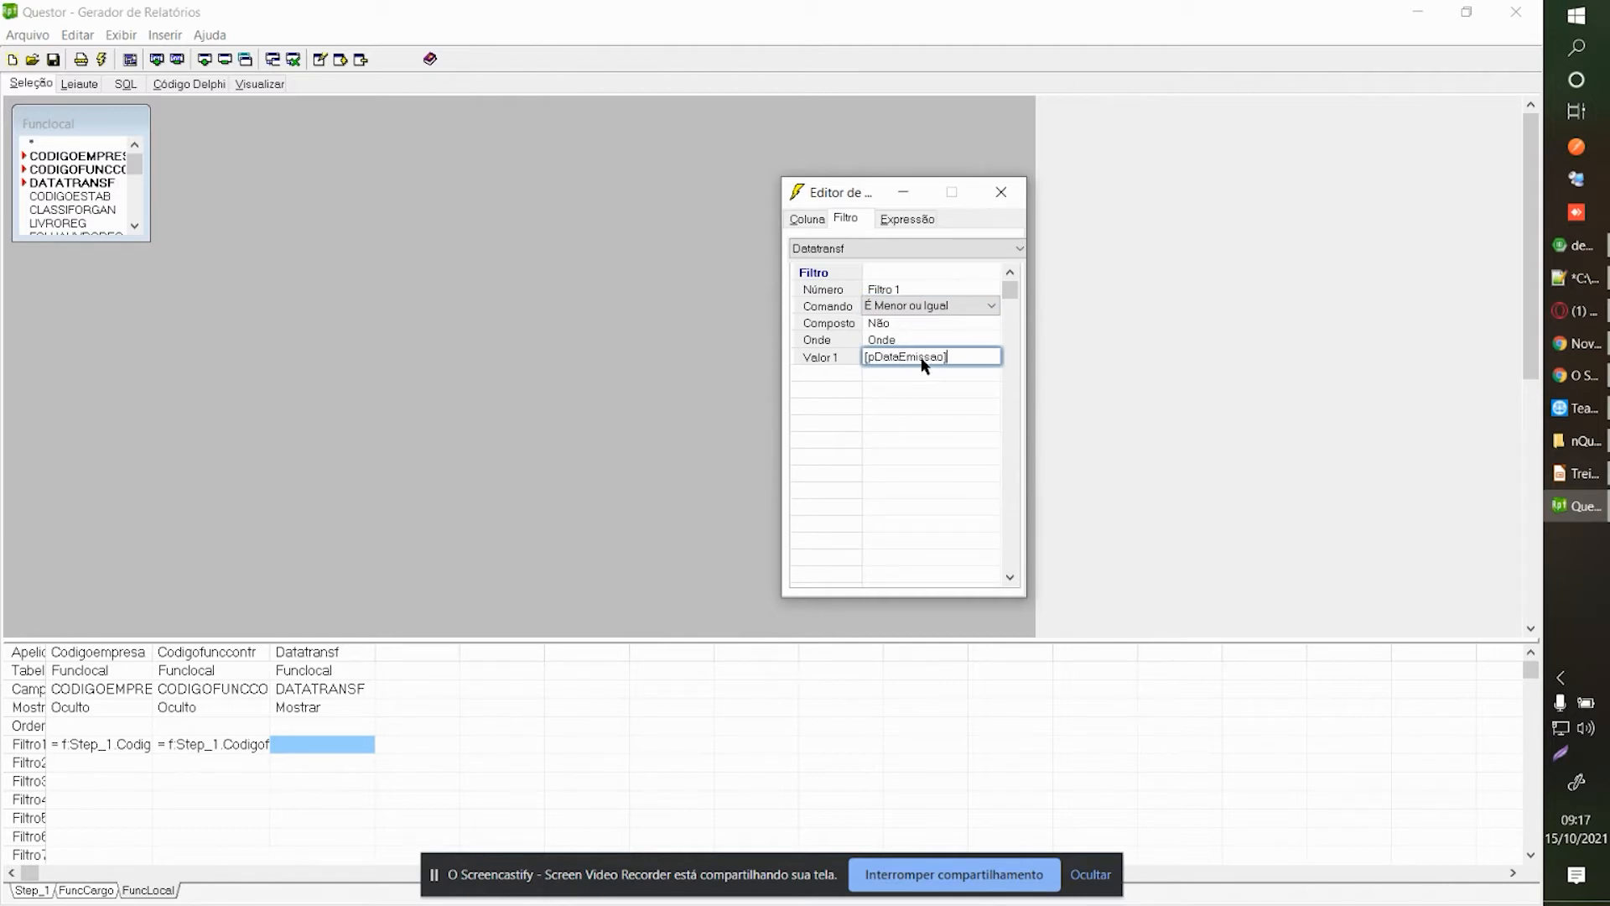
# Hide Datatransf and set its filter value to [pDataEmissao].
pyautogui.click(822, 221)
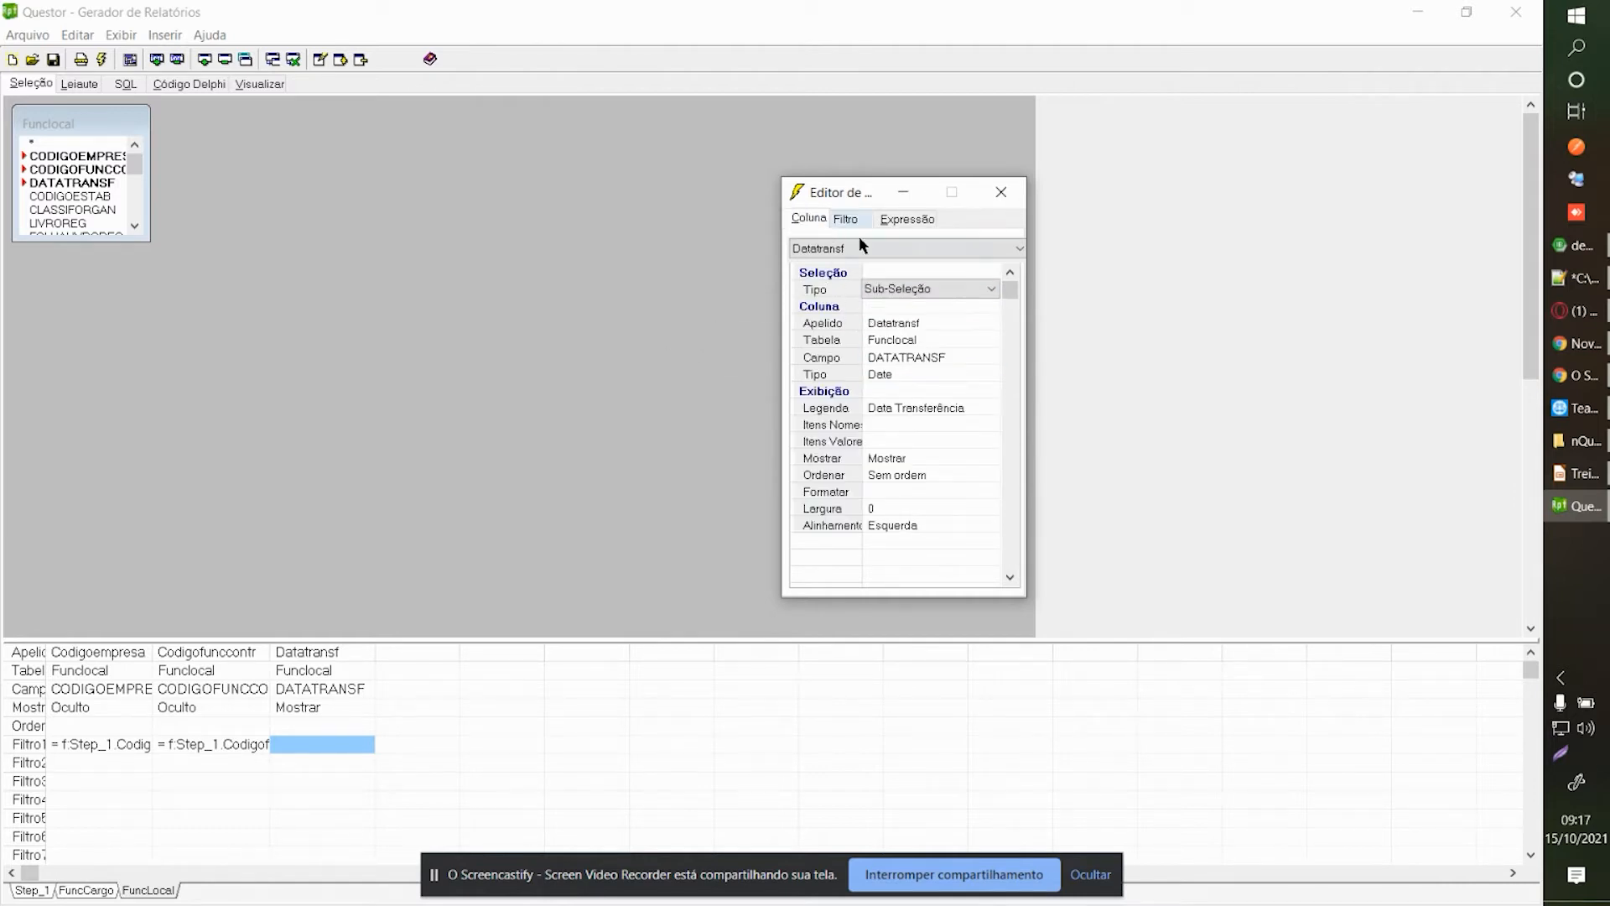
pyautogui.click(927, 462)
pyautogui.click(923, 461)
pyautogui.click(894, 571)
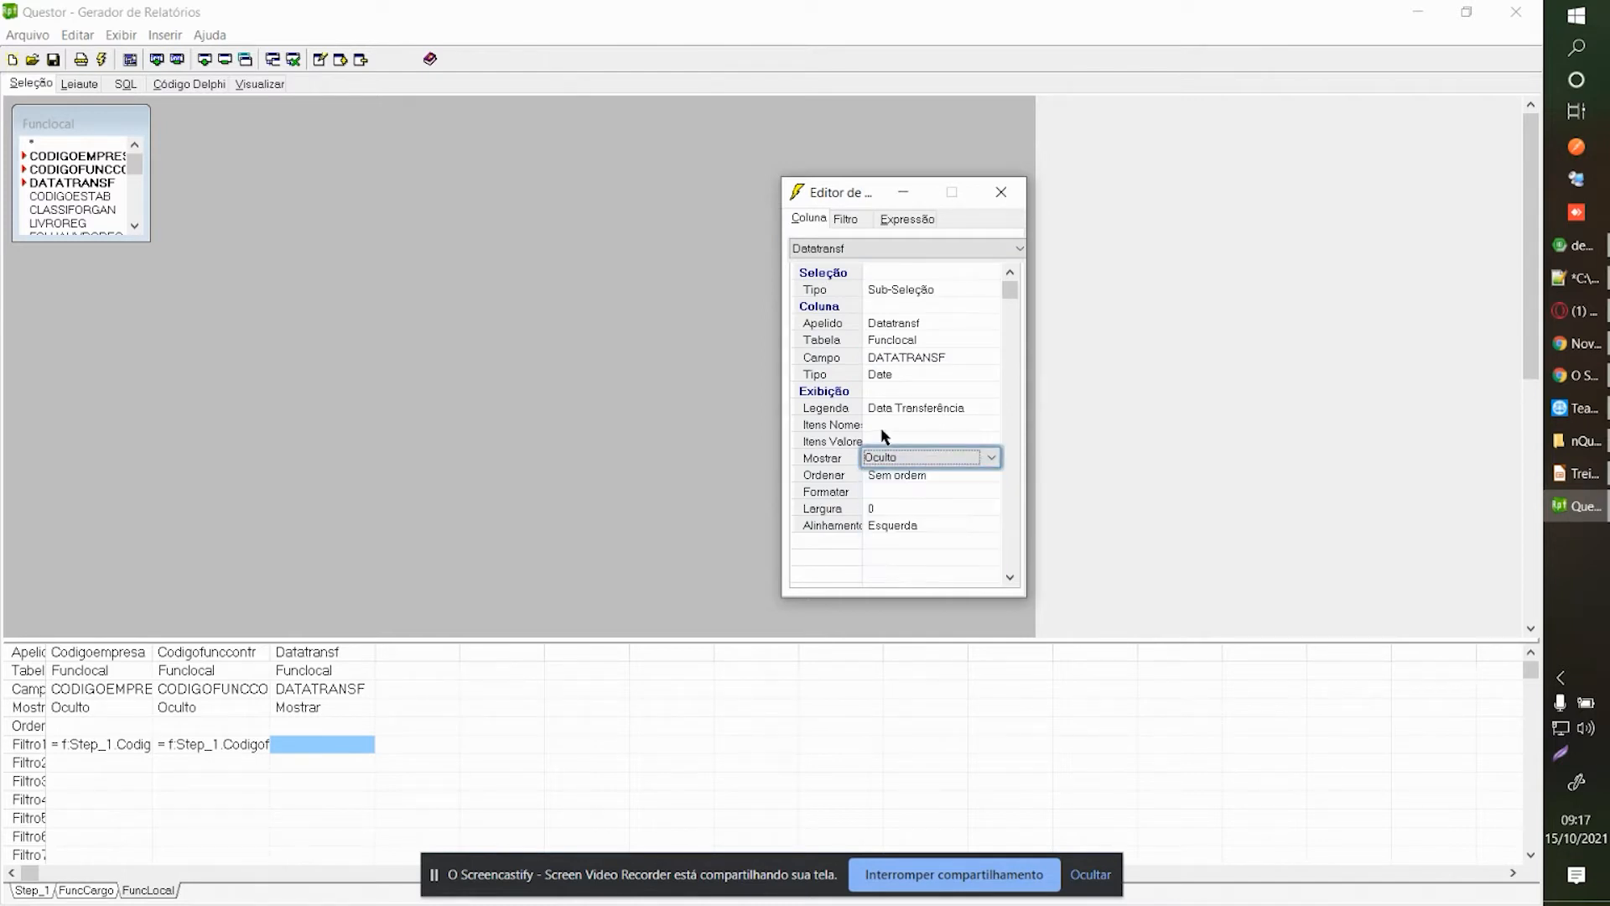
pyautogui.click(845, 219)
pyautogui.moveTo(855, 191); pyautogui.dragTo(724, 173)
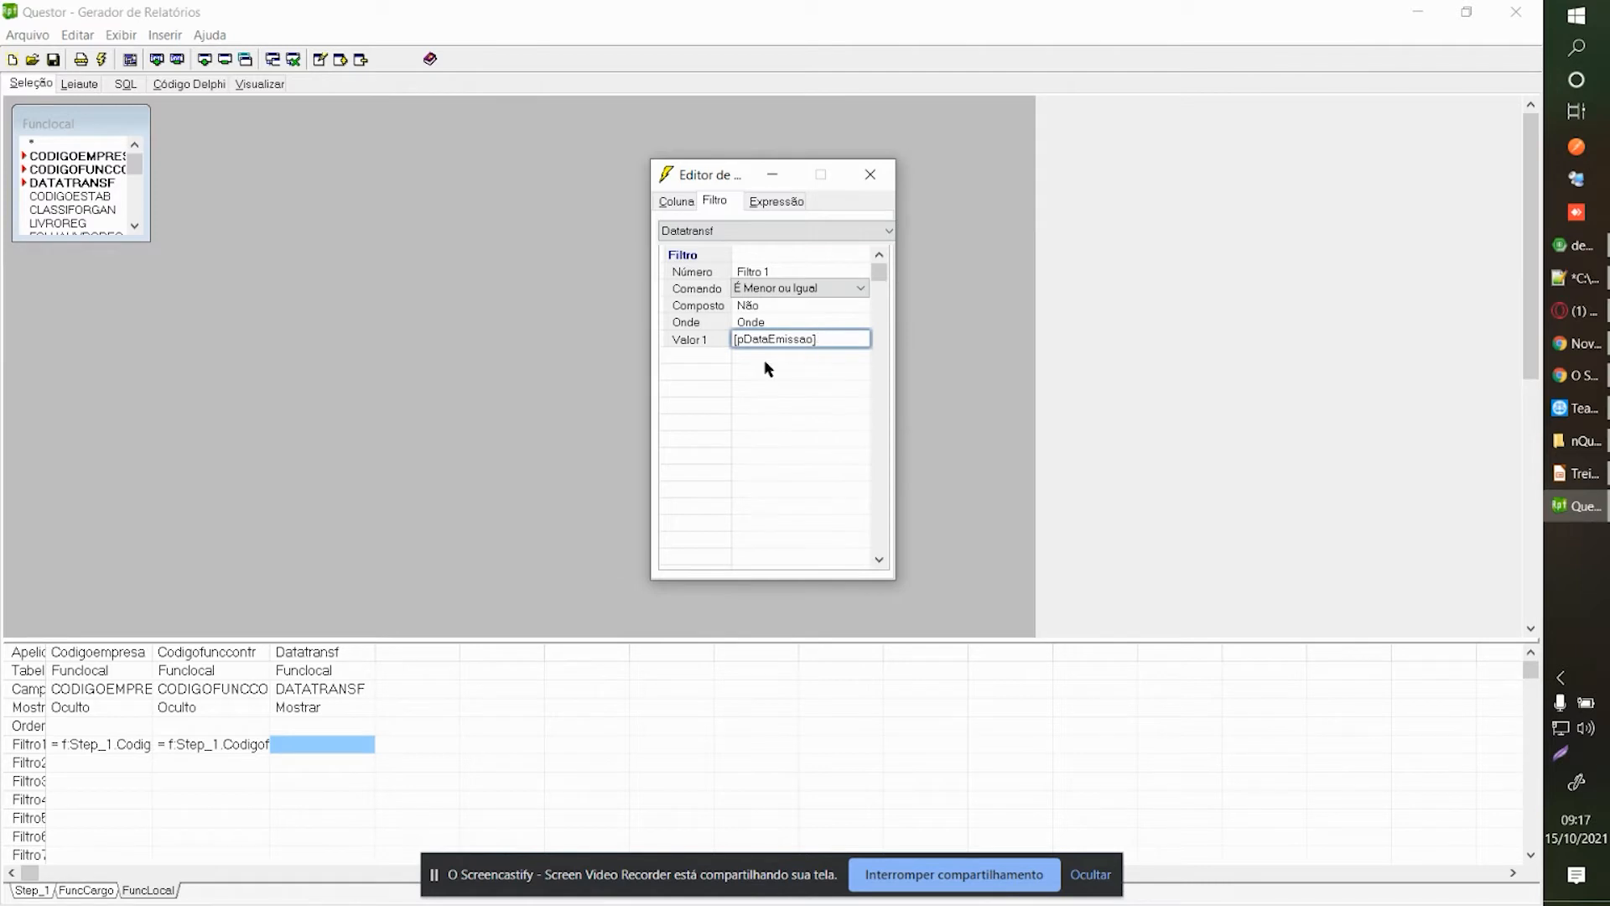
pyautogui.click(807, 338)
pyautogui.press('BackSpace')
pyautogui.write('a')
pyautogui.moveTo(842, 337); pyautogui.dragTo(644, 341)
pyautogui.click(838, 338)
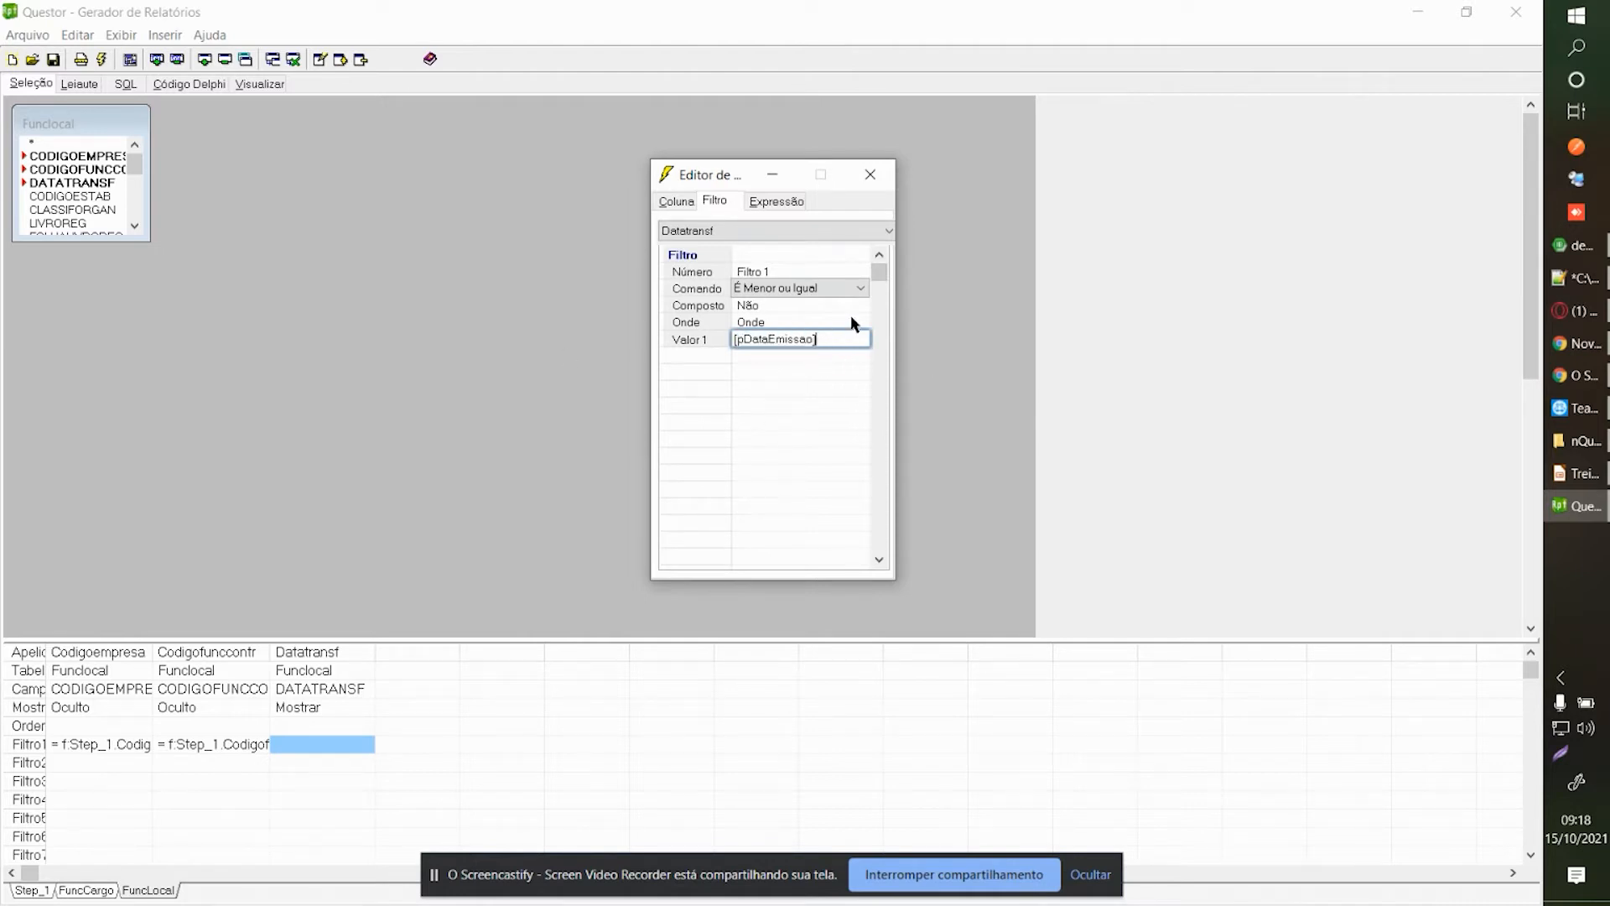
pyautogui.click(871, 173)
# Add Datatransf_1 as a second transfer date column with Mostrar set to Máx.
pyautogui.doubleClick(71, 185)
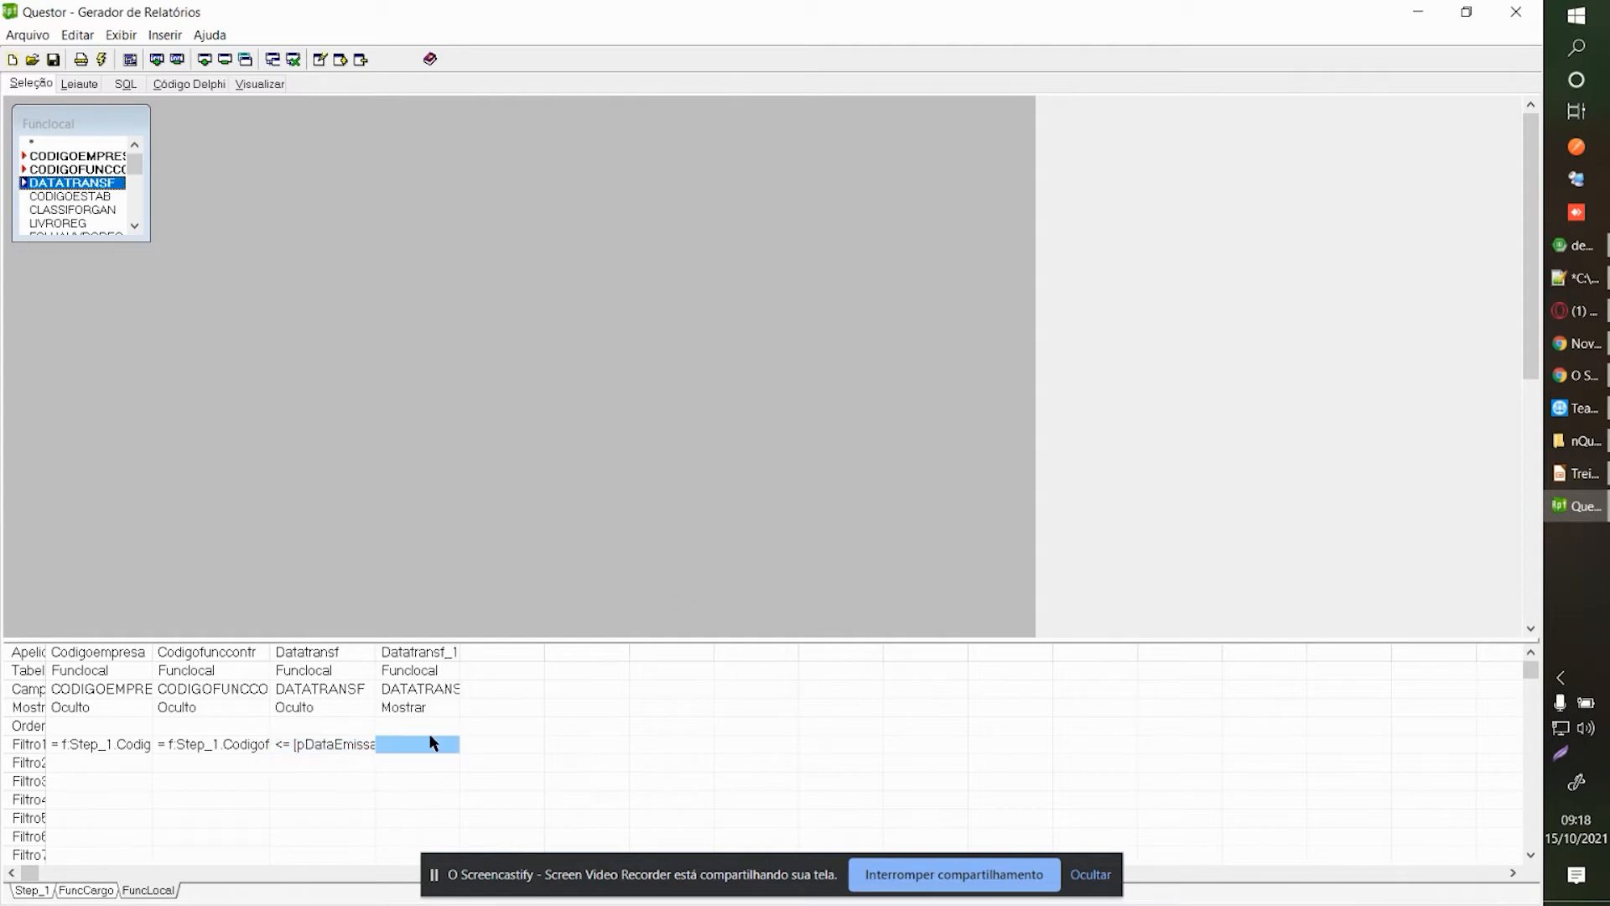
pyautogui.doubleClick(417, 726)
pyautogui.click(1521, 525)
pyautogui.click(1521, 524)
pyautogui.click(1477, 611)
pyautogui.click(1577, 259)
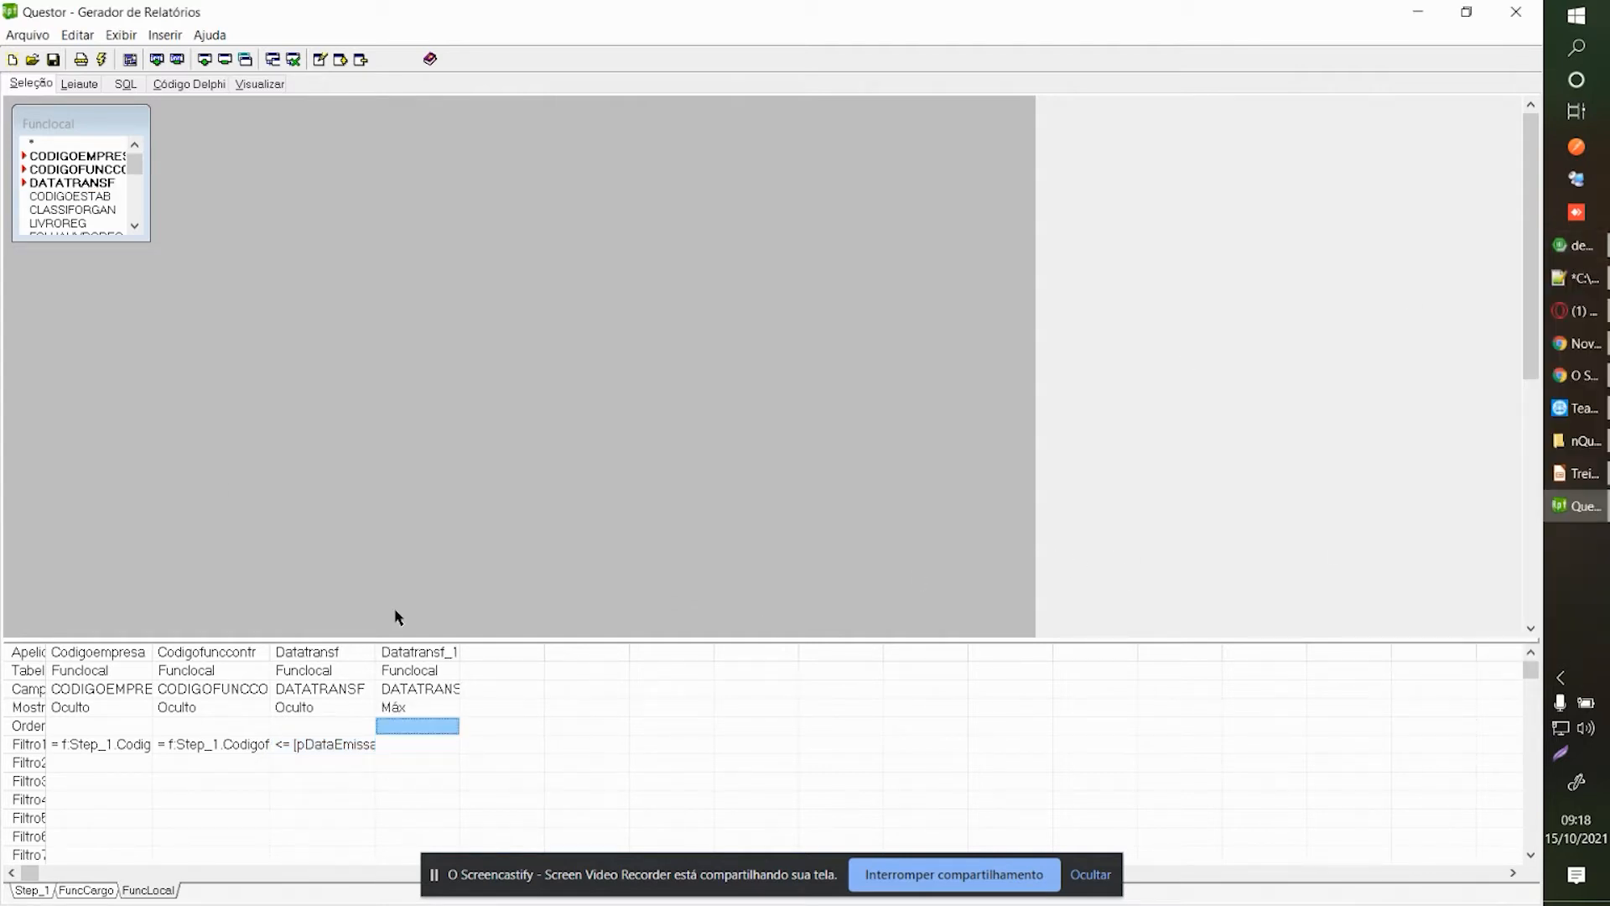
pyautogui.click(372, 706)
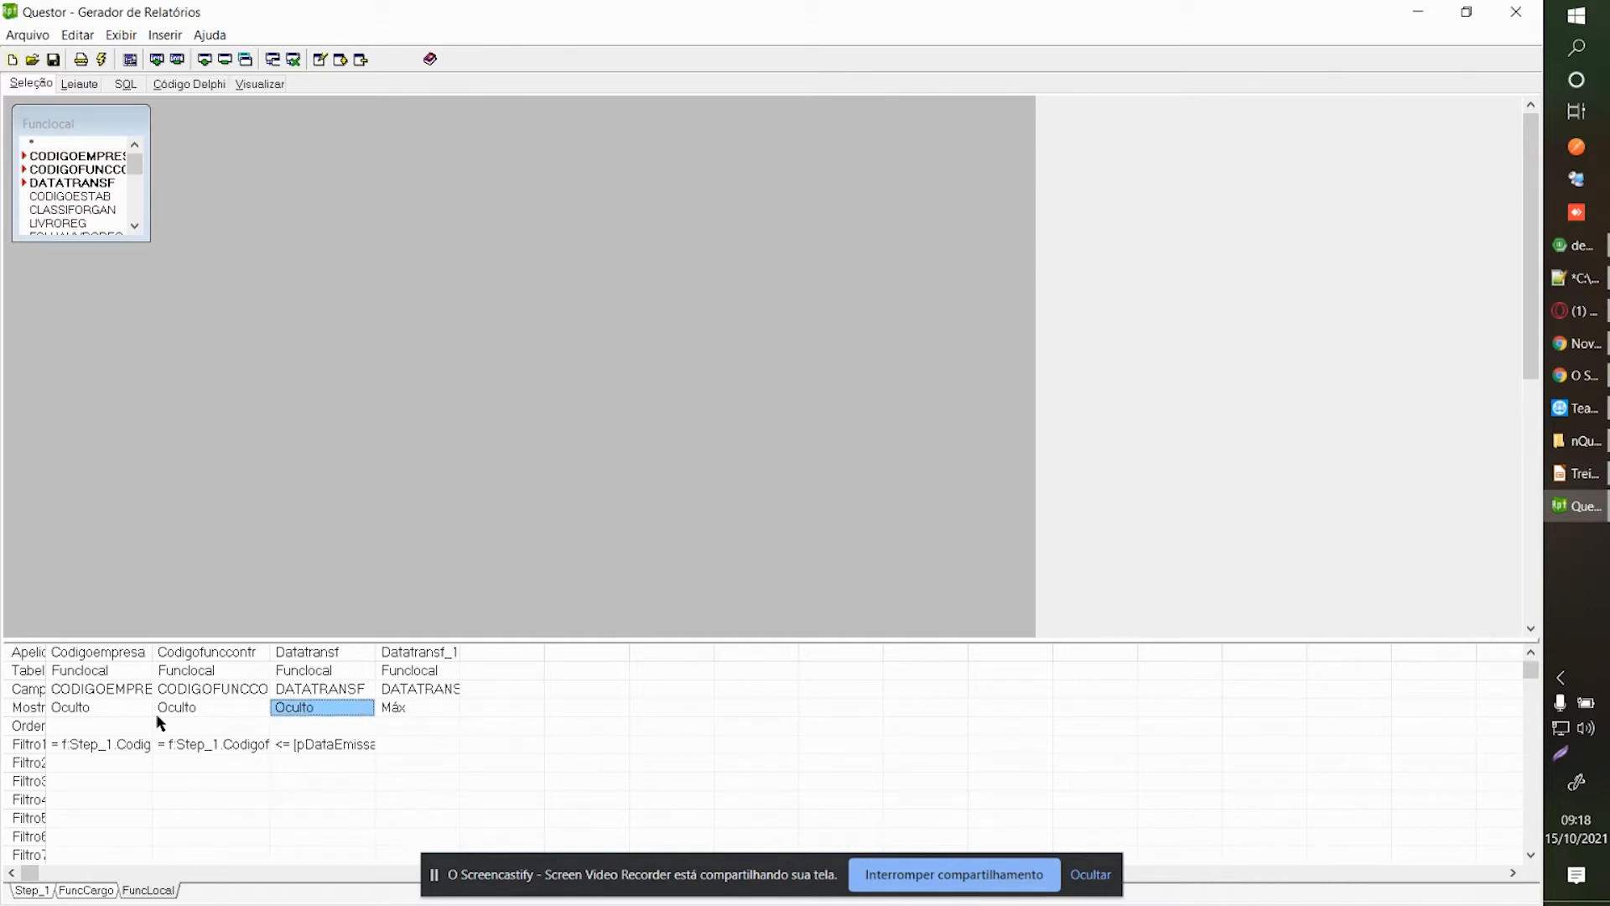
# On Step_1, start setting Datatransf's filter to a sub-selection.
pyautogui.click(27, 892)
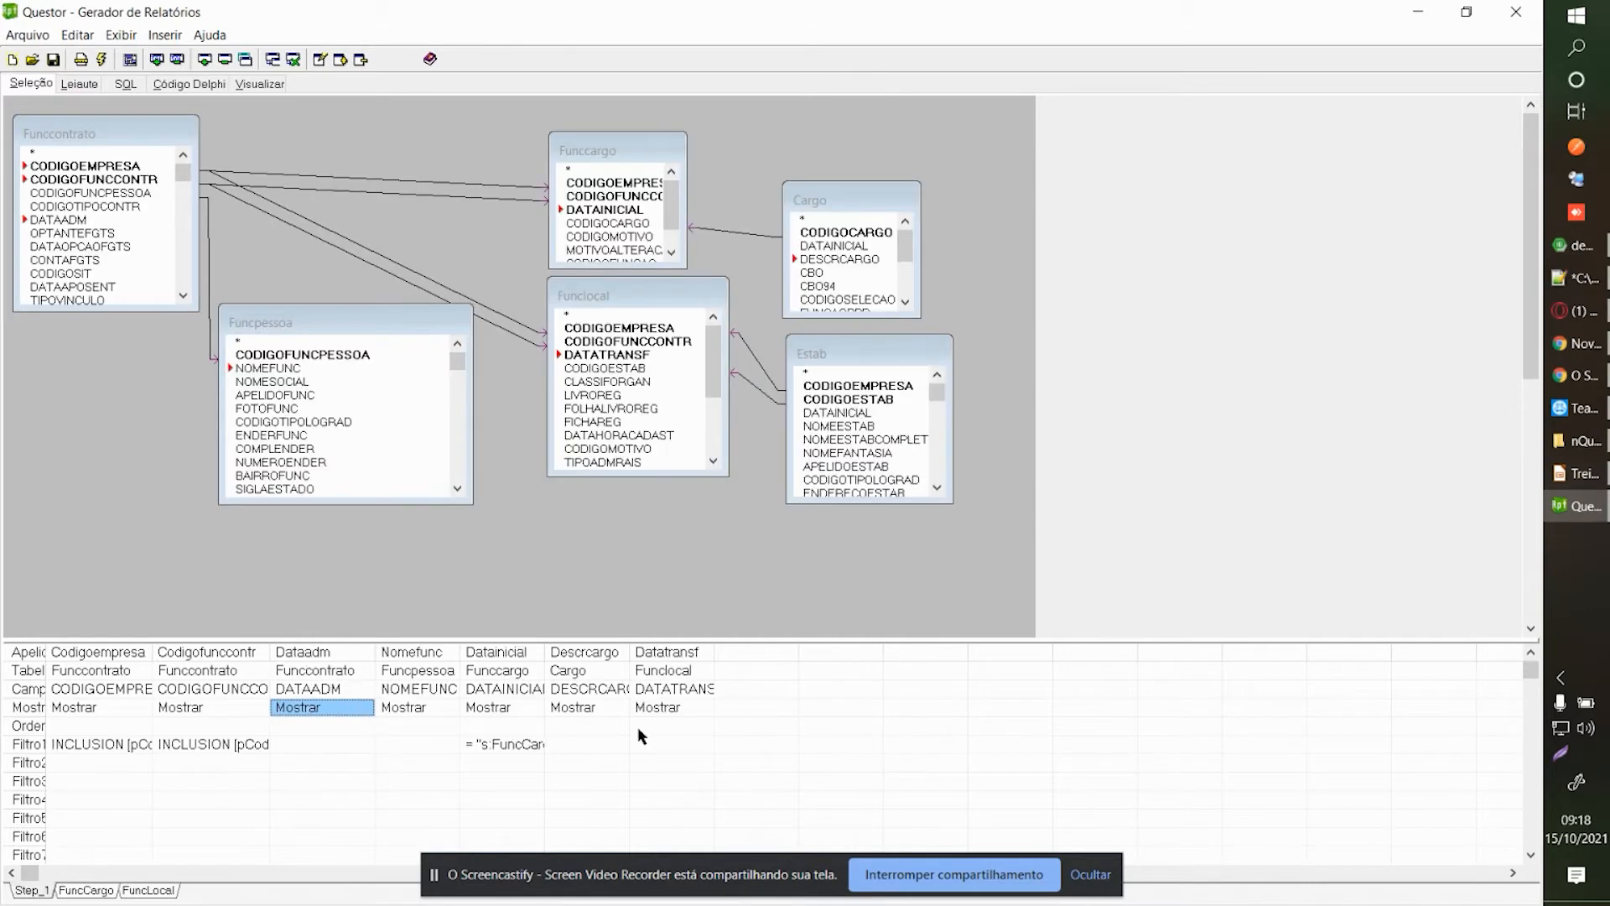
pyautogui.doubleClick(676, 725)
pyautogui.click(1430, 287)
pyautogui.moveTo(1436, 264); pyautogui.dragTo(1188, 195)
pyautogui.rightClick(1251, 354)
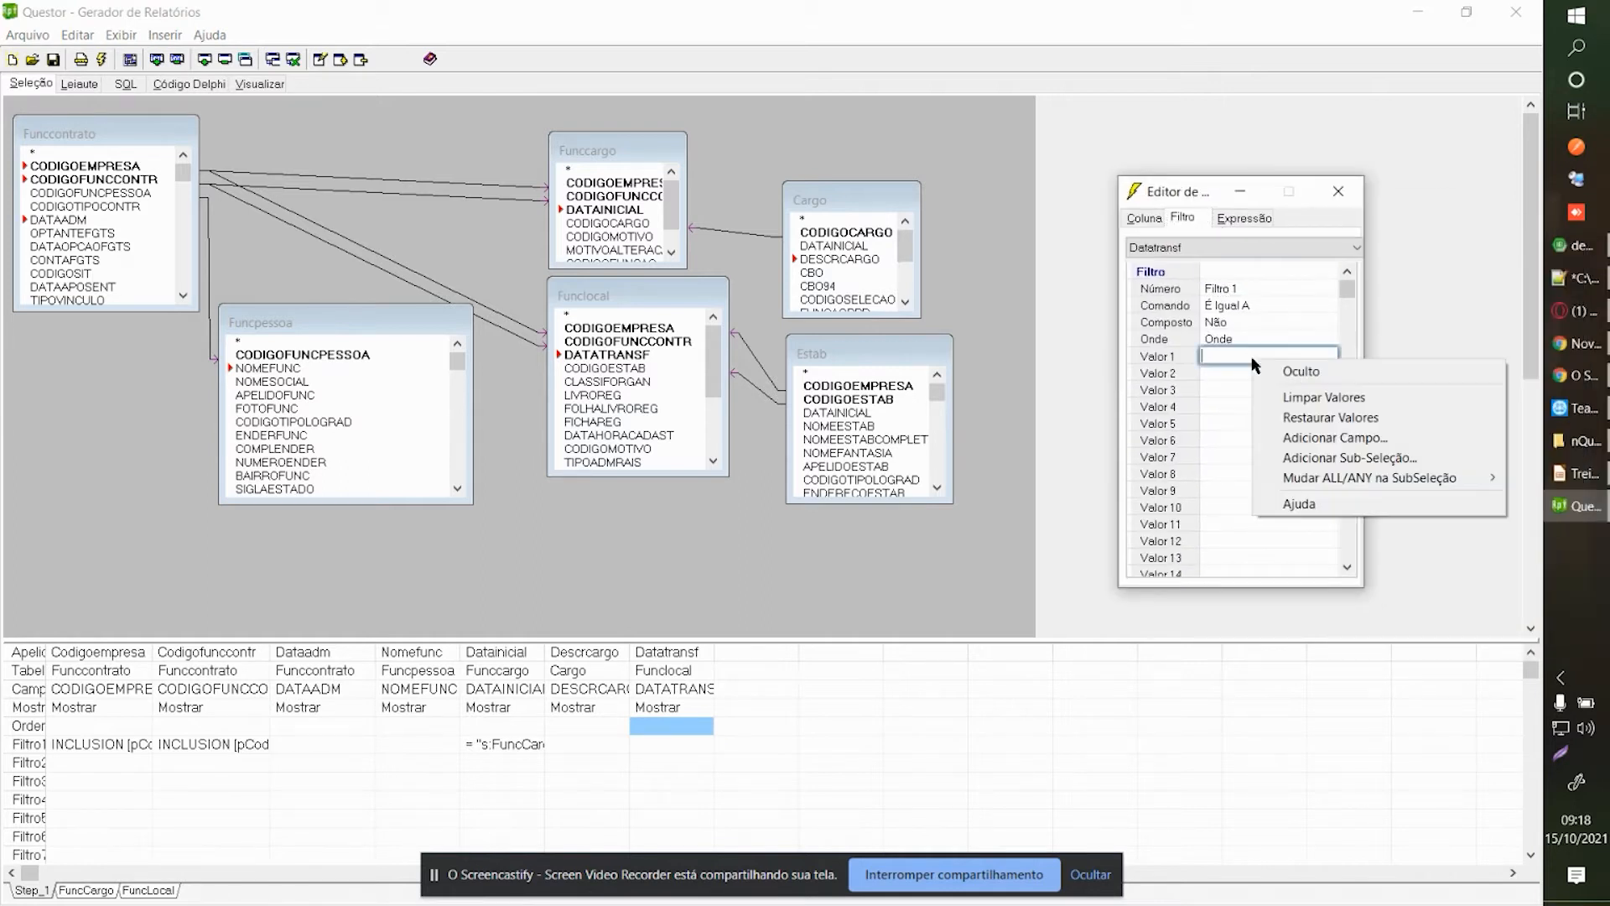
pyautogui.click(1310, 461)
# Use the FuncLocal sub-selection as Step_1's Datatransf filter and preview the report.
pyautogui.click(243, 130)
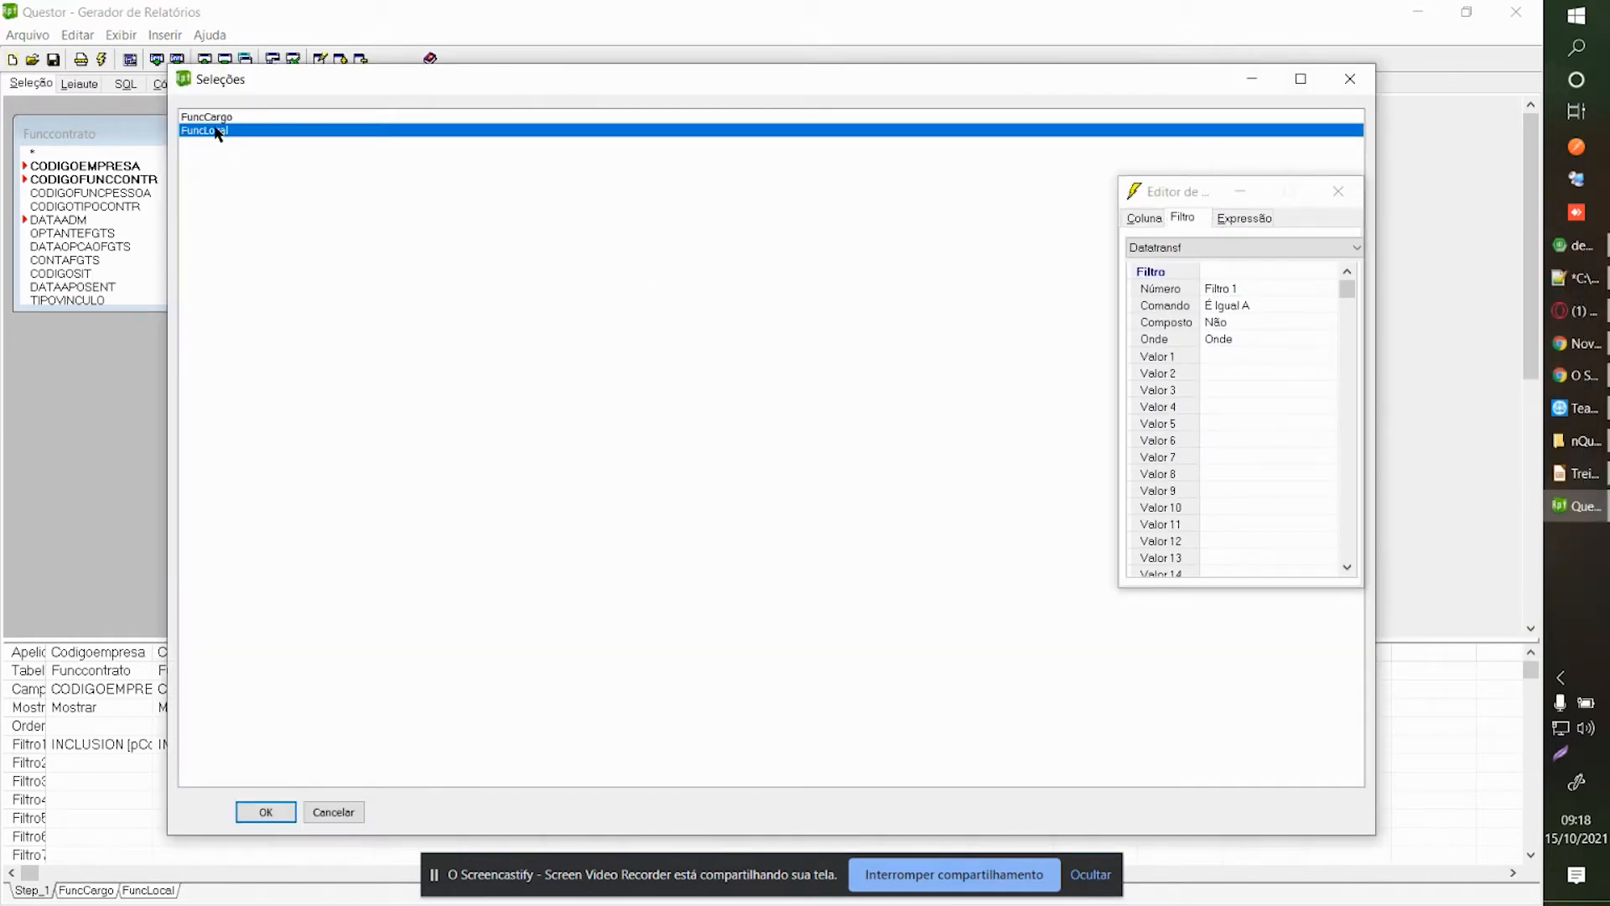
pyautogui.click(102, 746)
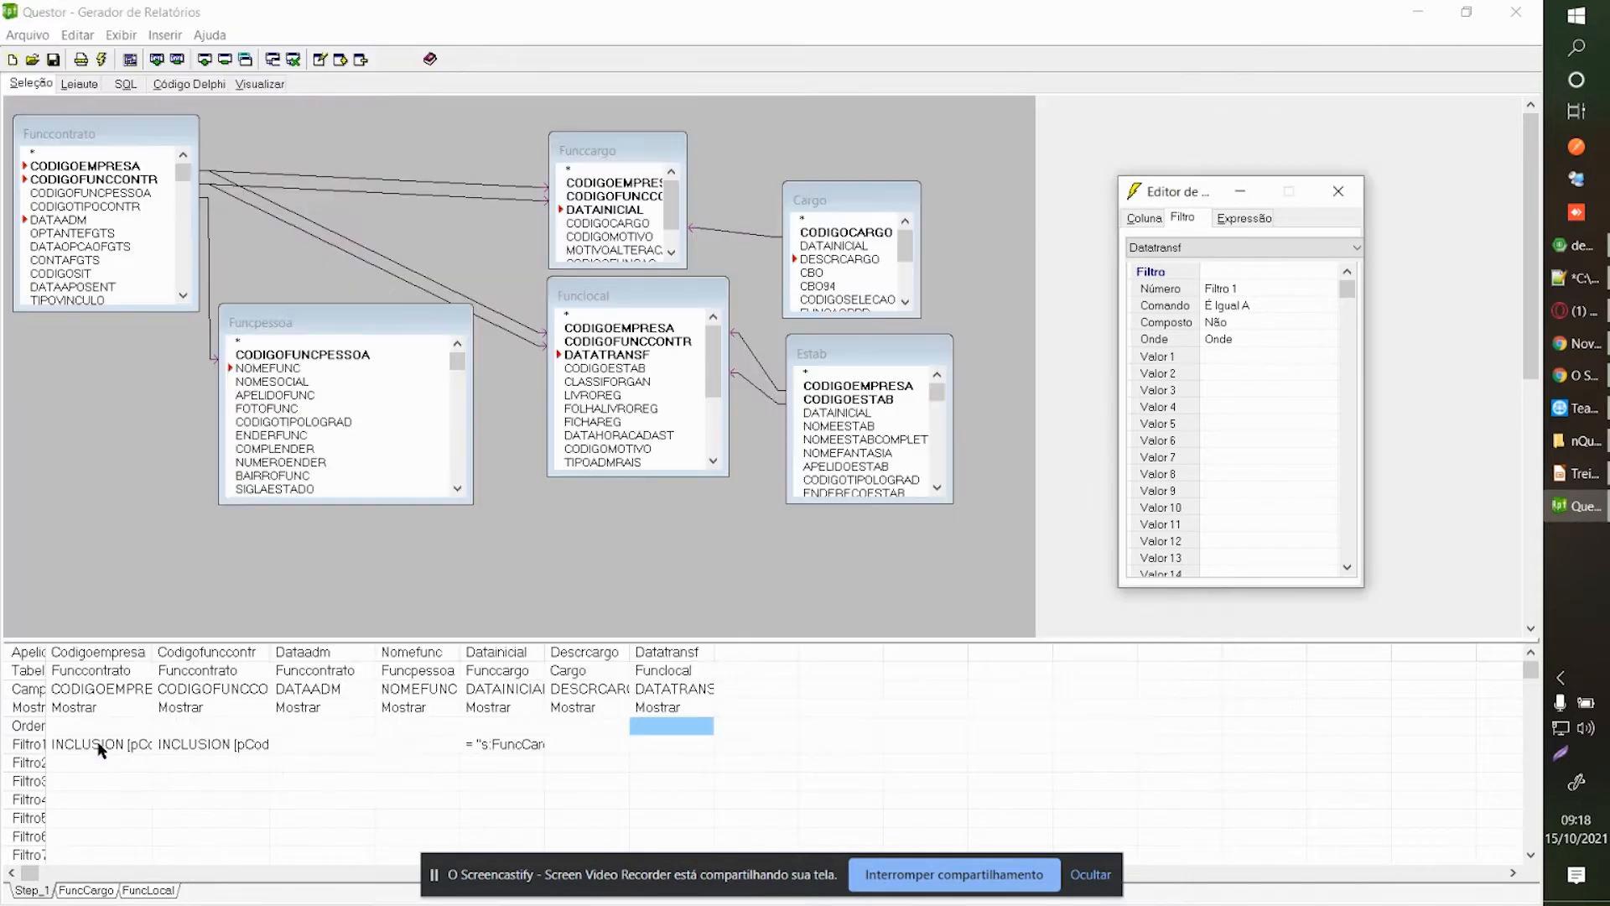
pyautogui.click(78, 84)
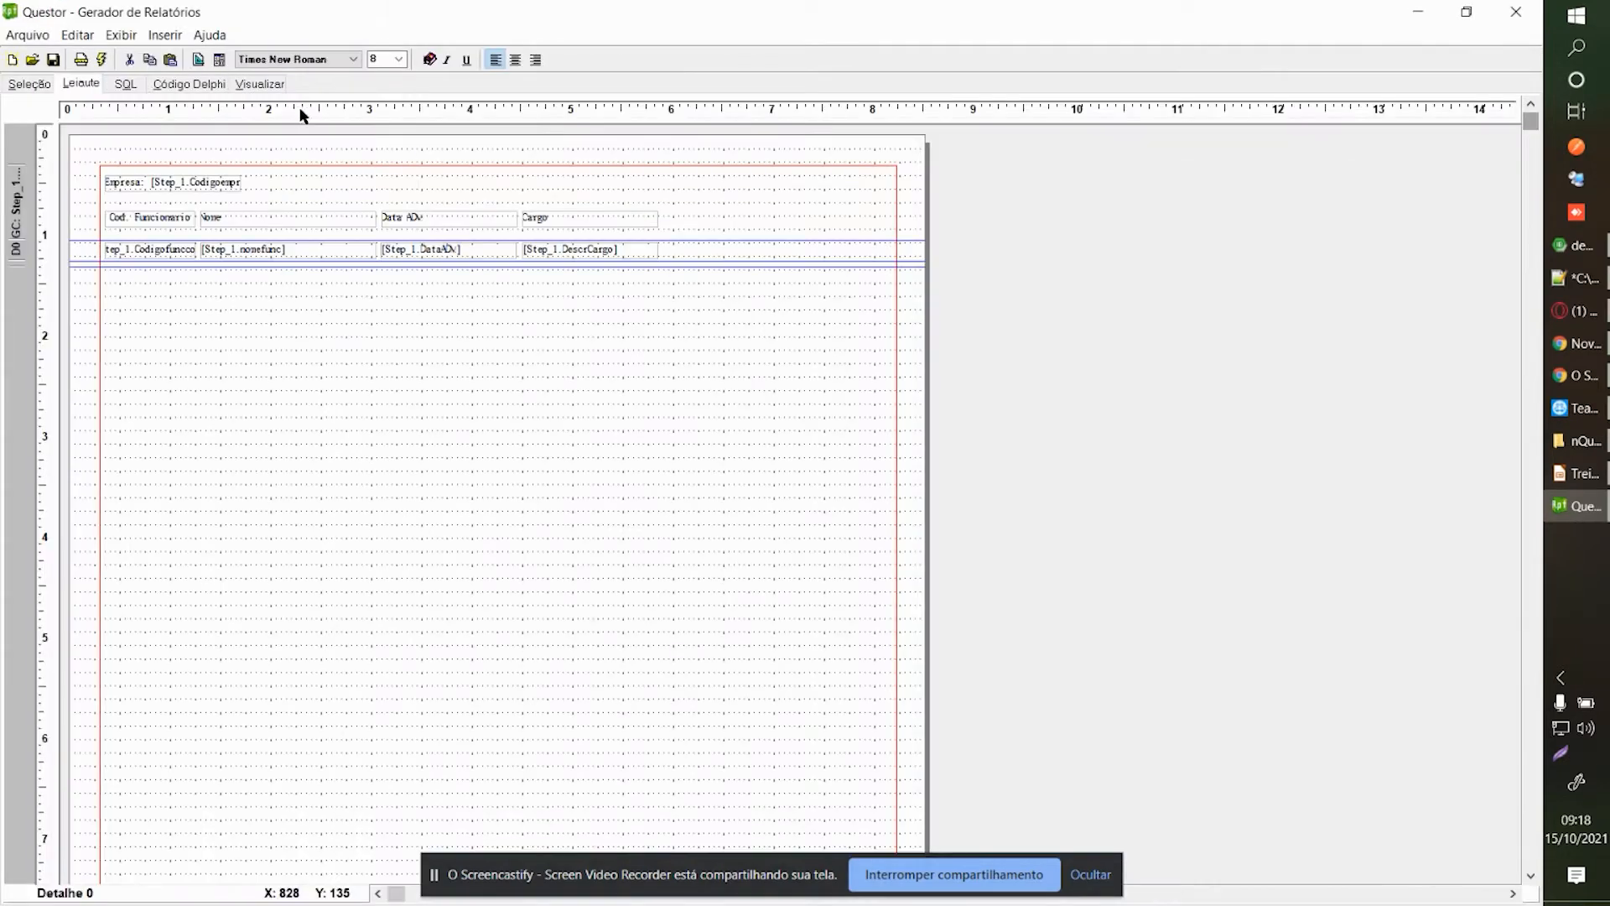
pyautogui.click(262, 84)
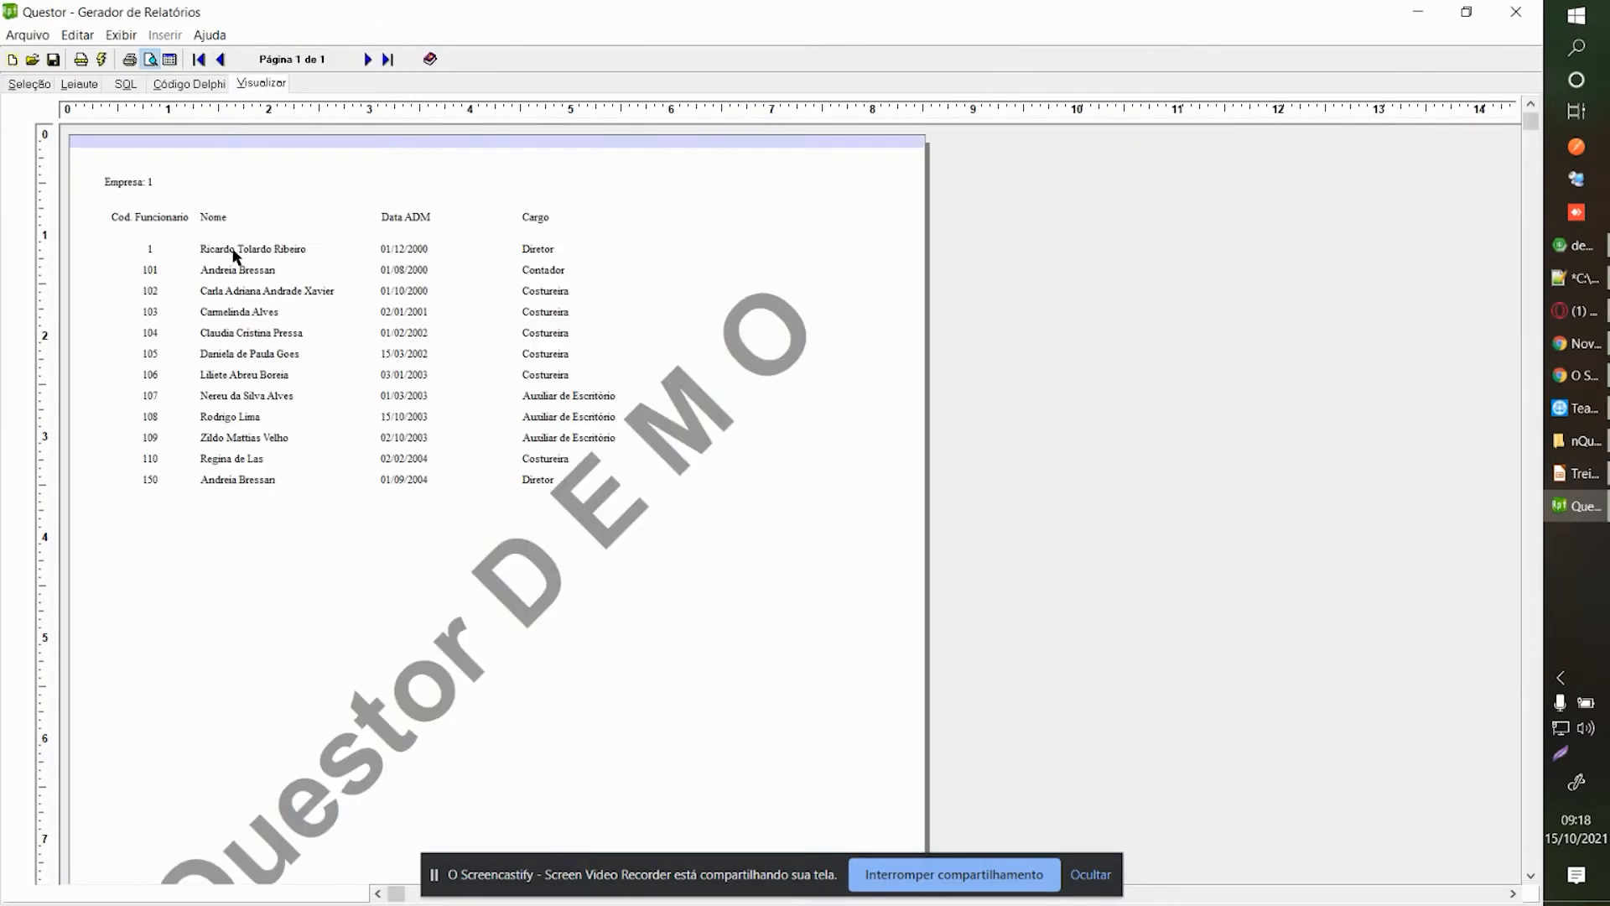
pyautogui.click(242, 248)
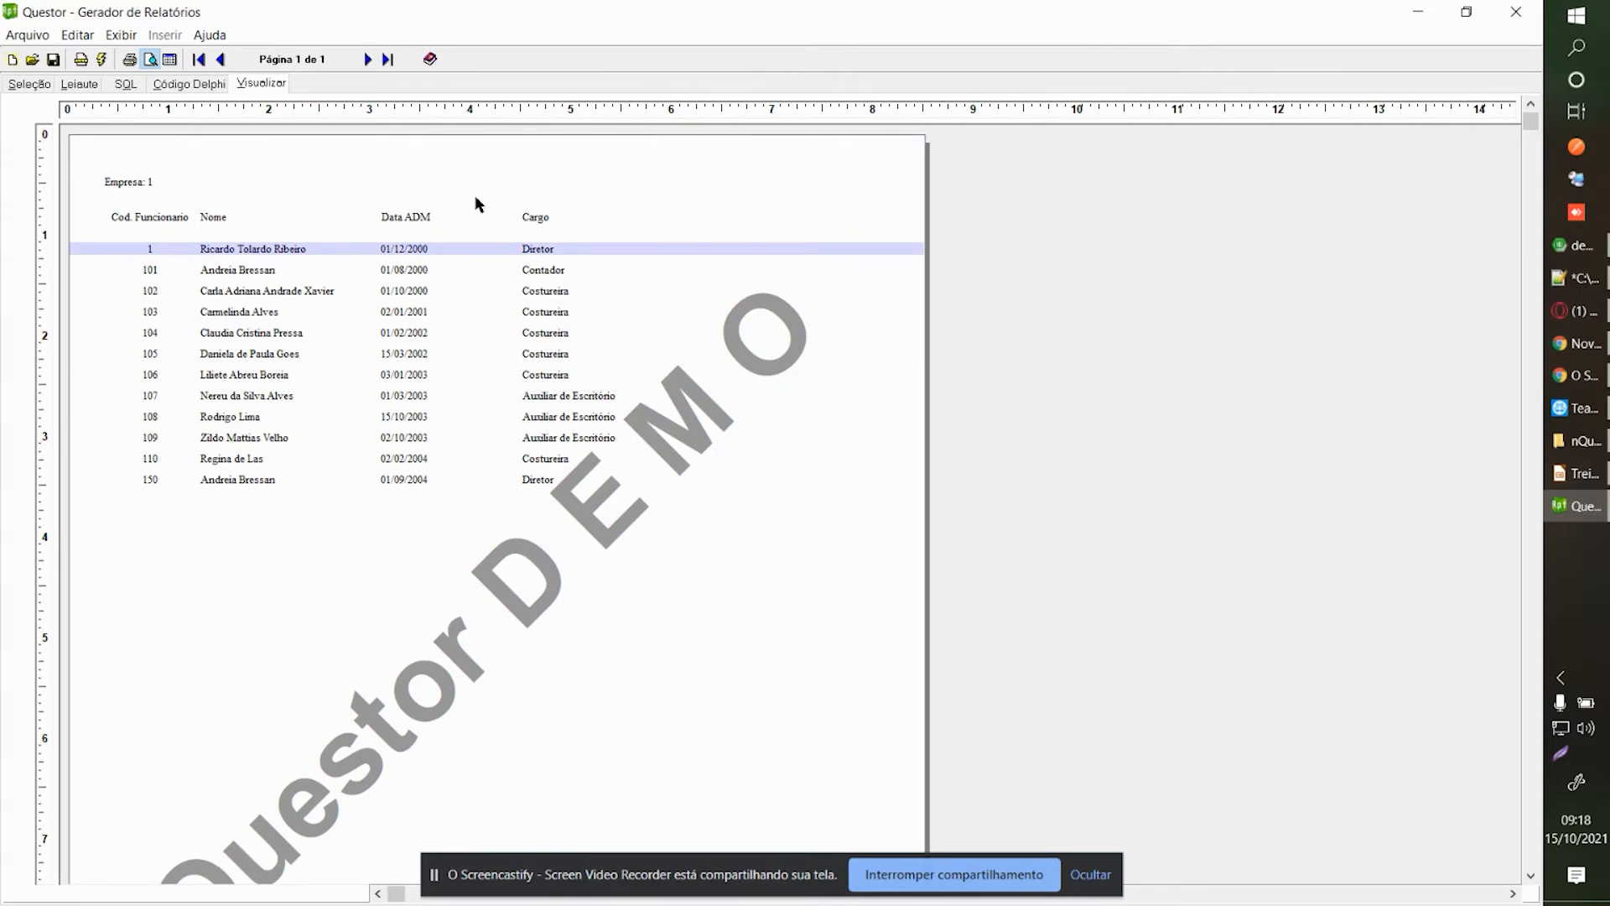
# Check the records in the data grid and layout, rerun the preview, then return to the diagram.
pyautogui.click(170, 60)
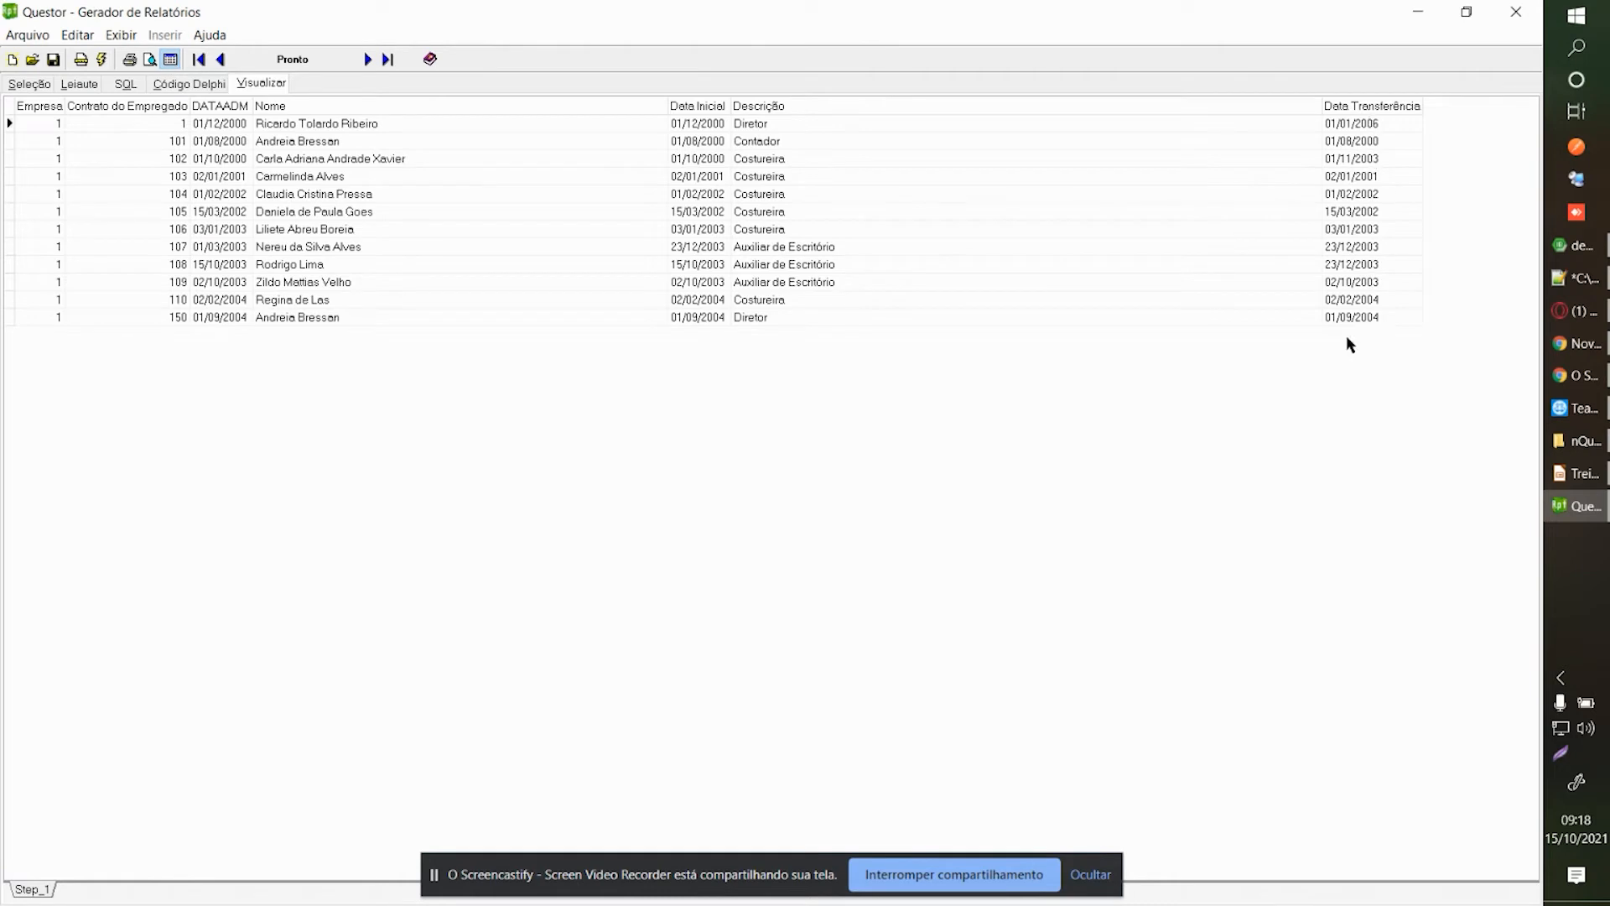
pyautogui.click(87, 87)
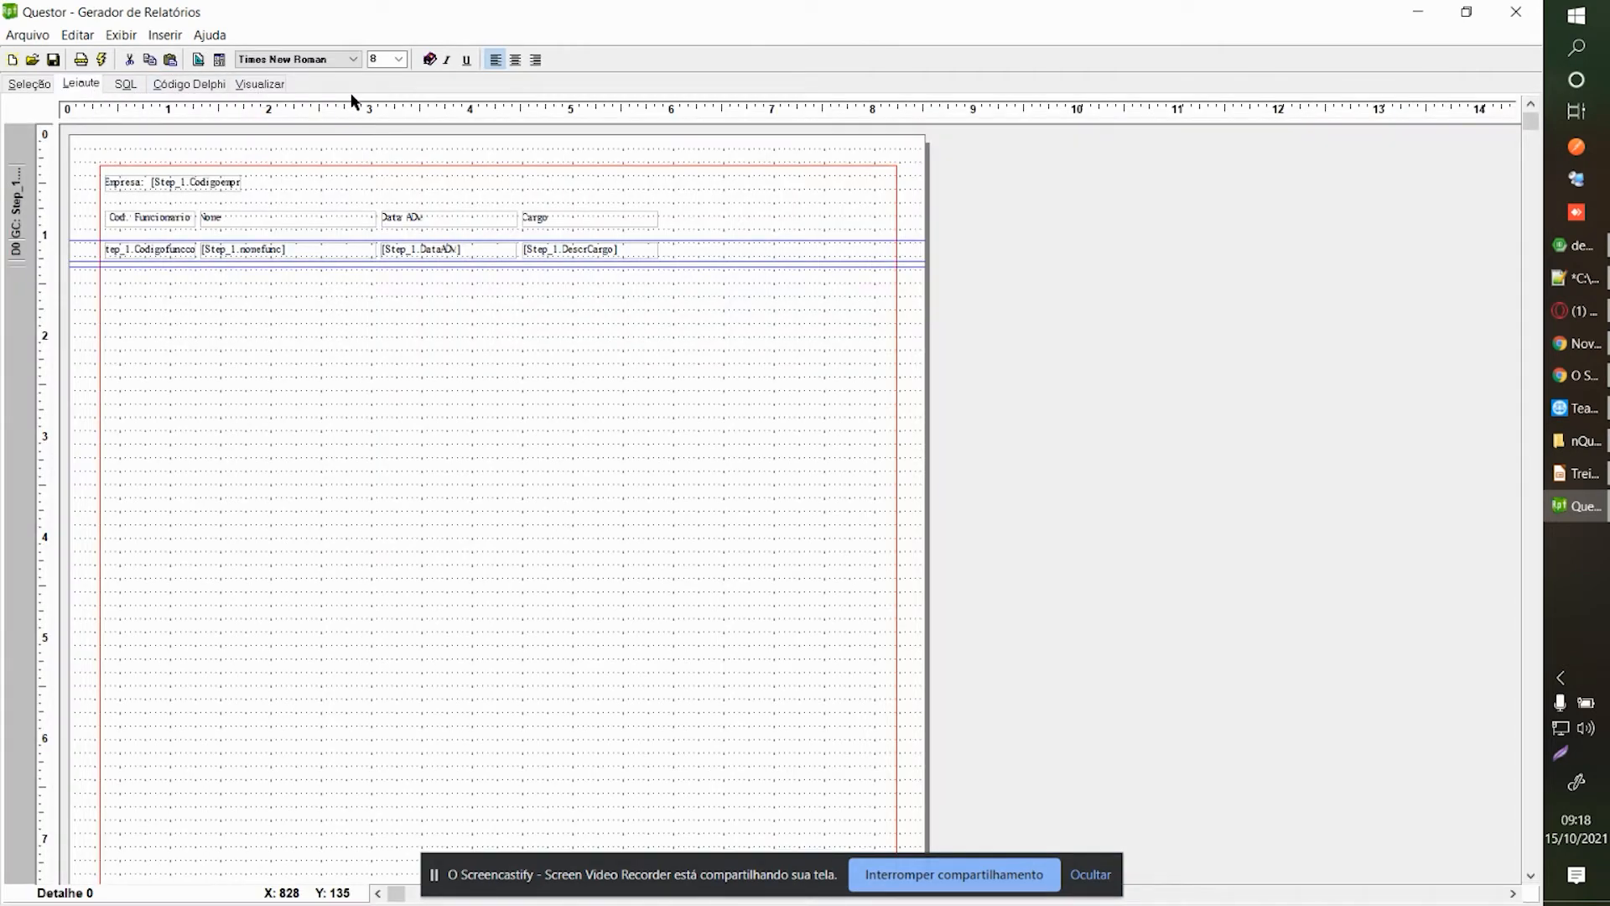
pyautogui.click(254, 84)
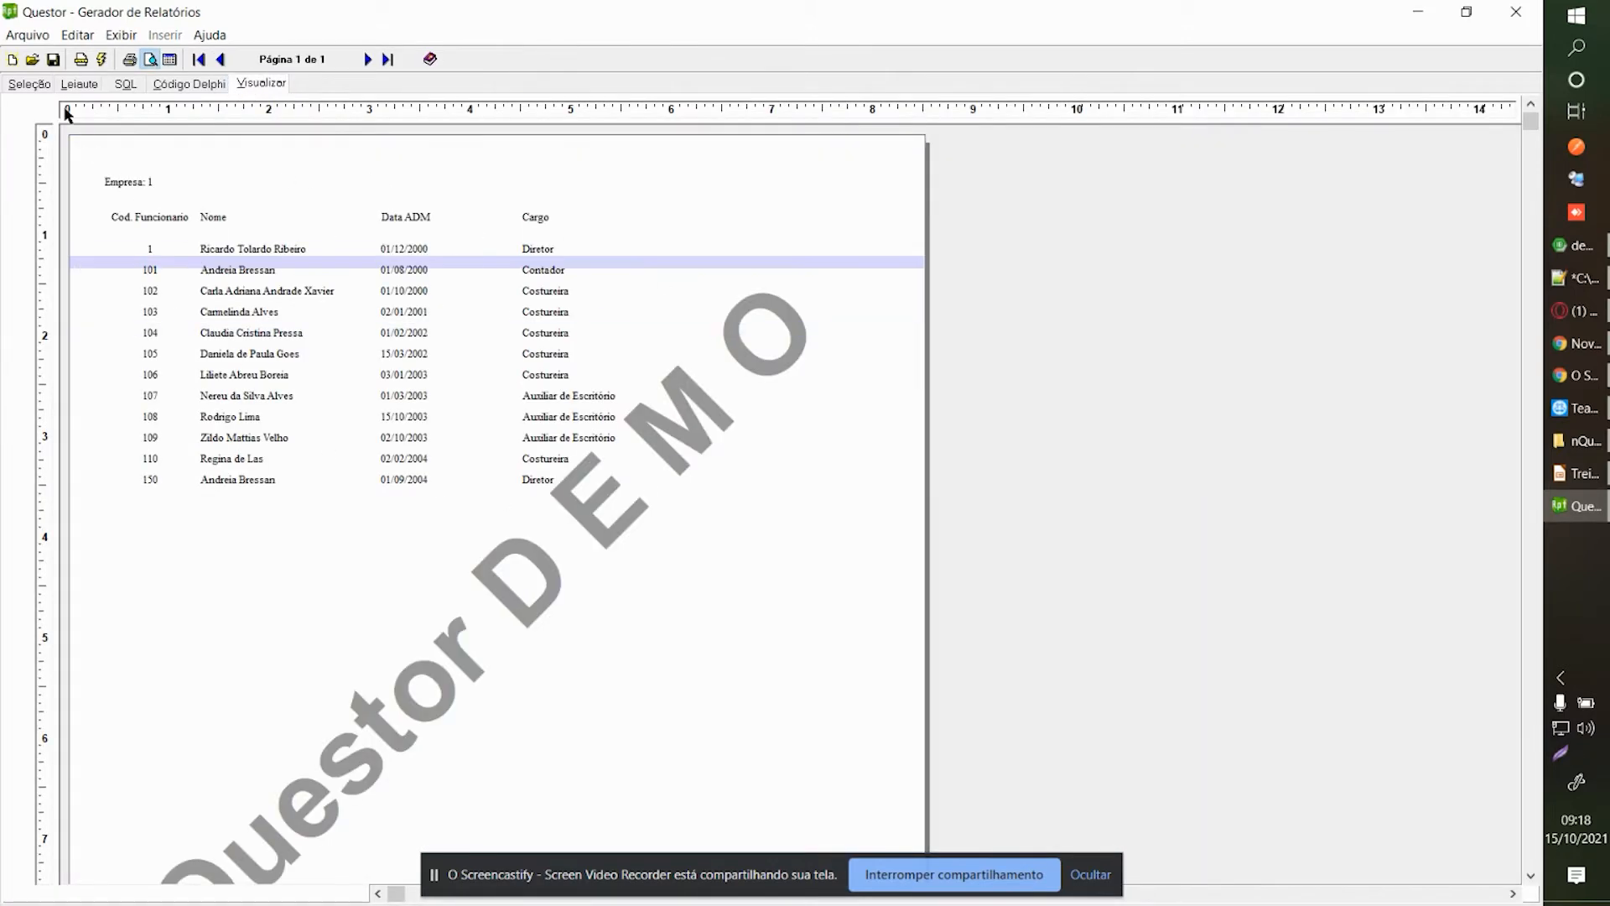
pyautogui.click(30, 84)
pyautogui.click(296, 170)
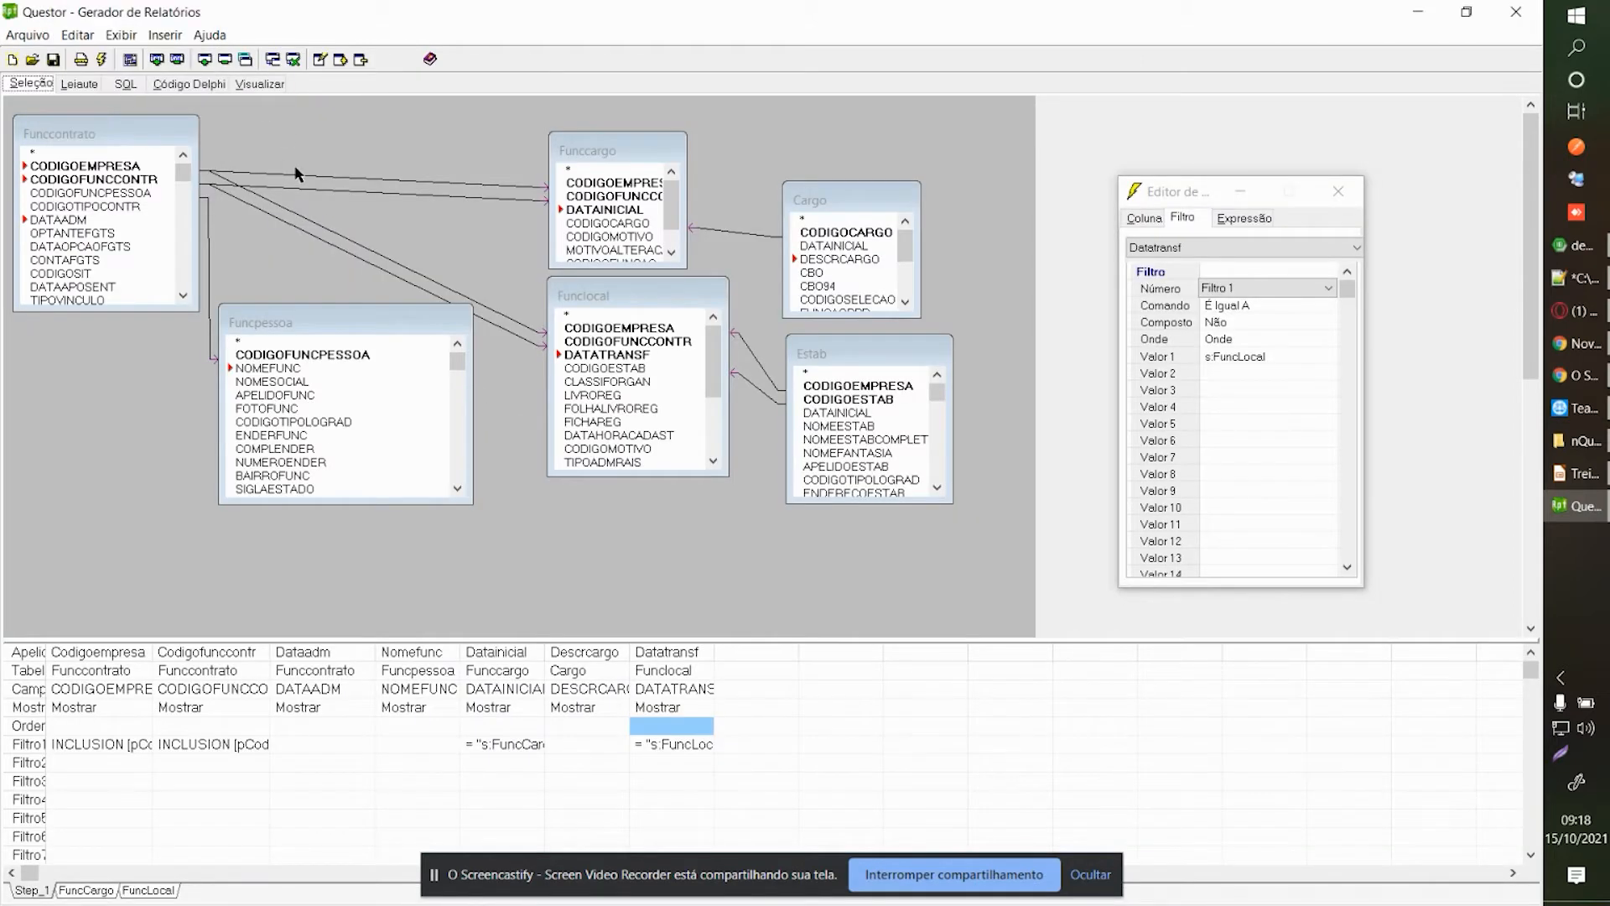
pyautogui.click(1343, 194)
# Add the Municipio table to the Step_1 diagram.
pyautogui.rightClick(294, 240)
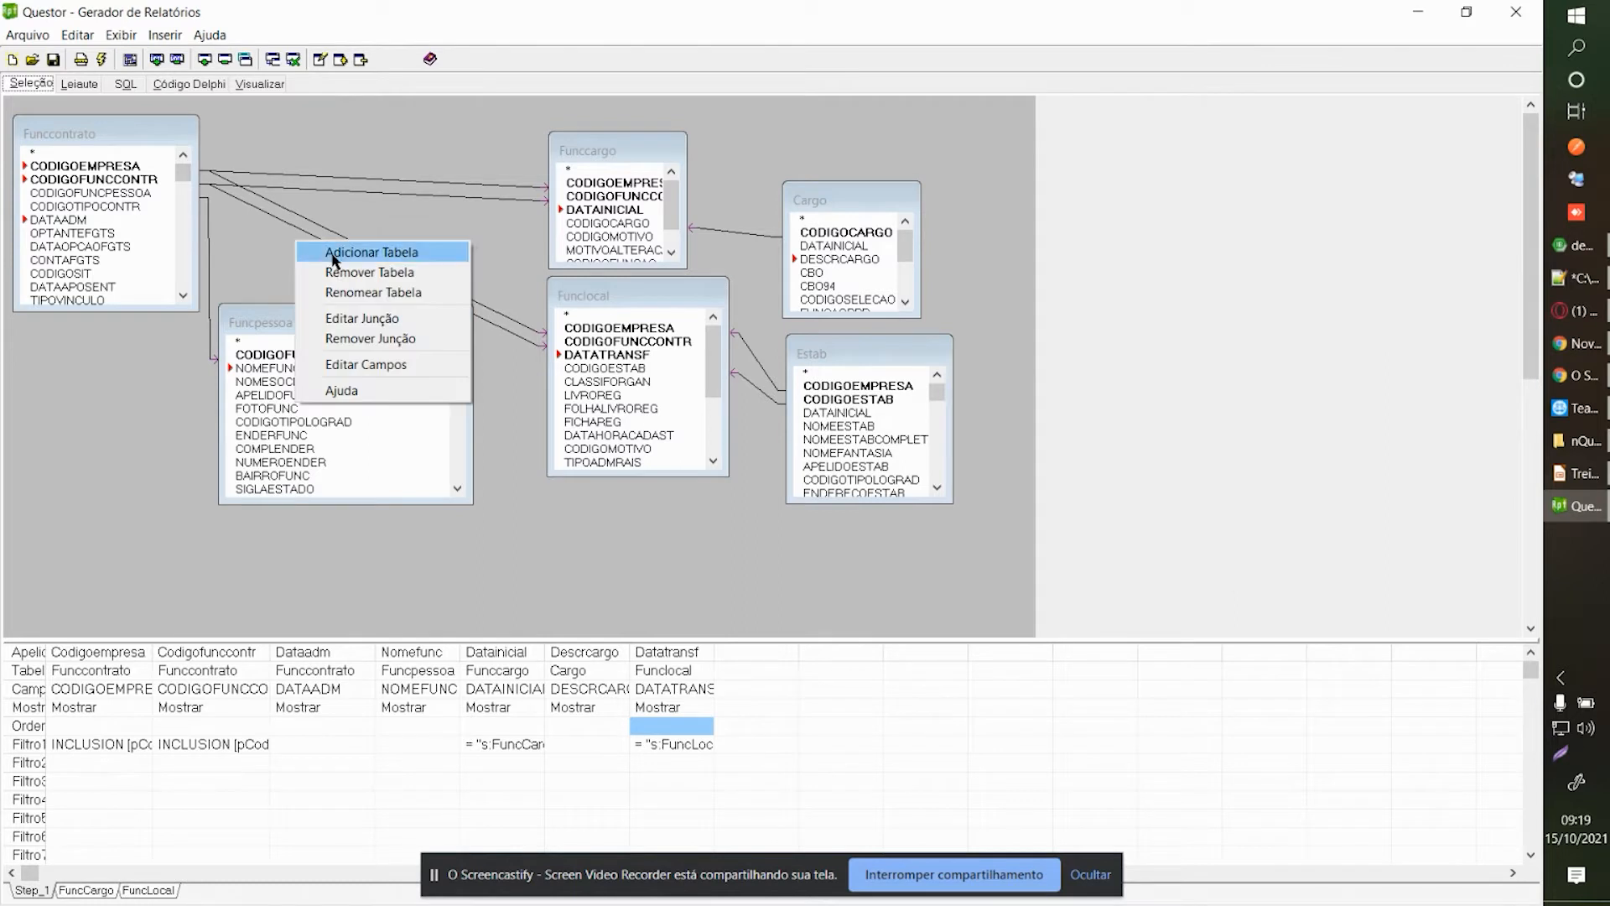
pyautogui.click(332, 253)
pyautogui.click(744, 320)
pyautogui.press('m')
pyautogui.press('u')
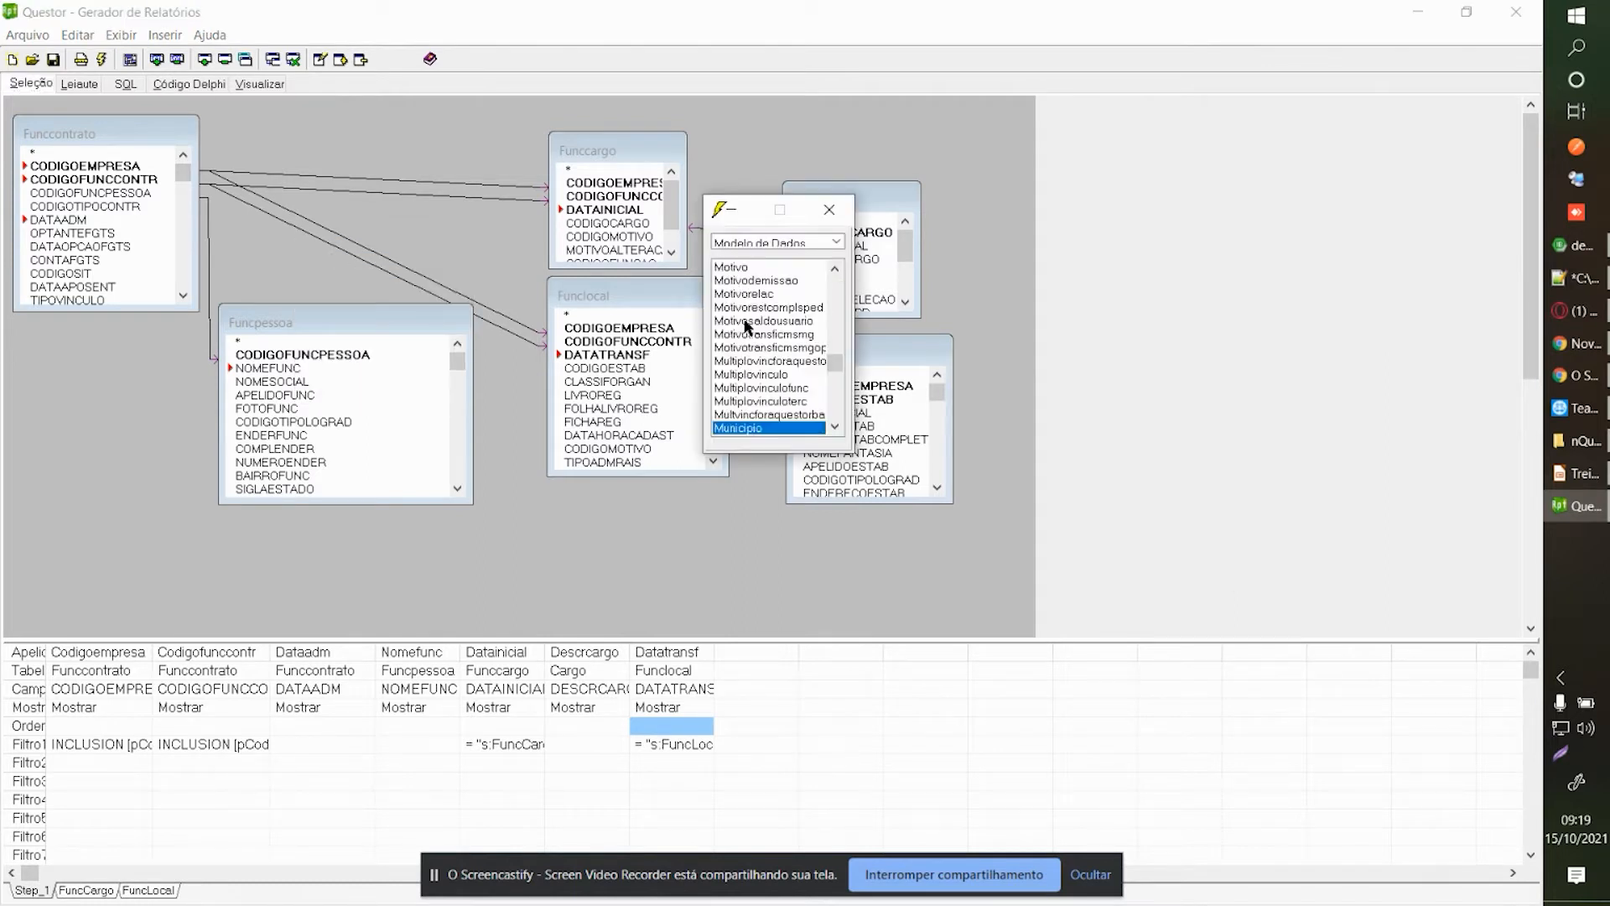
pyautogui.scroll(-1, 781, 344)
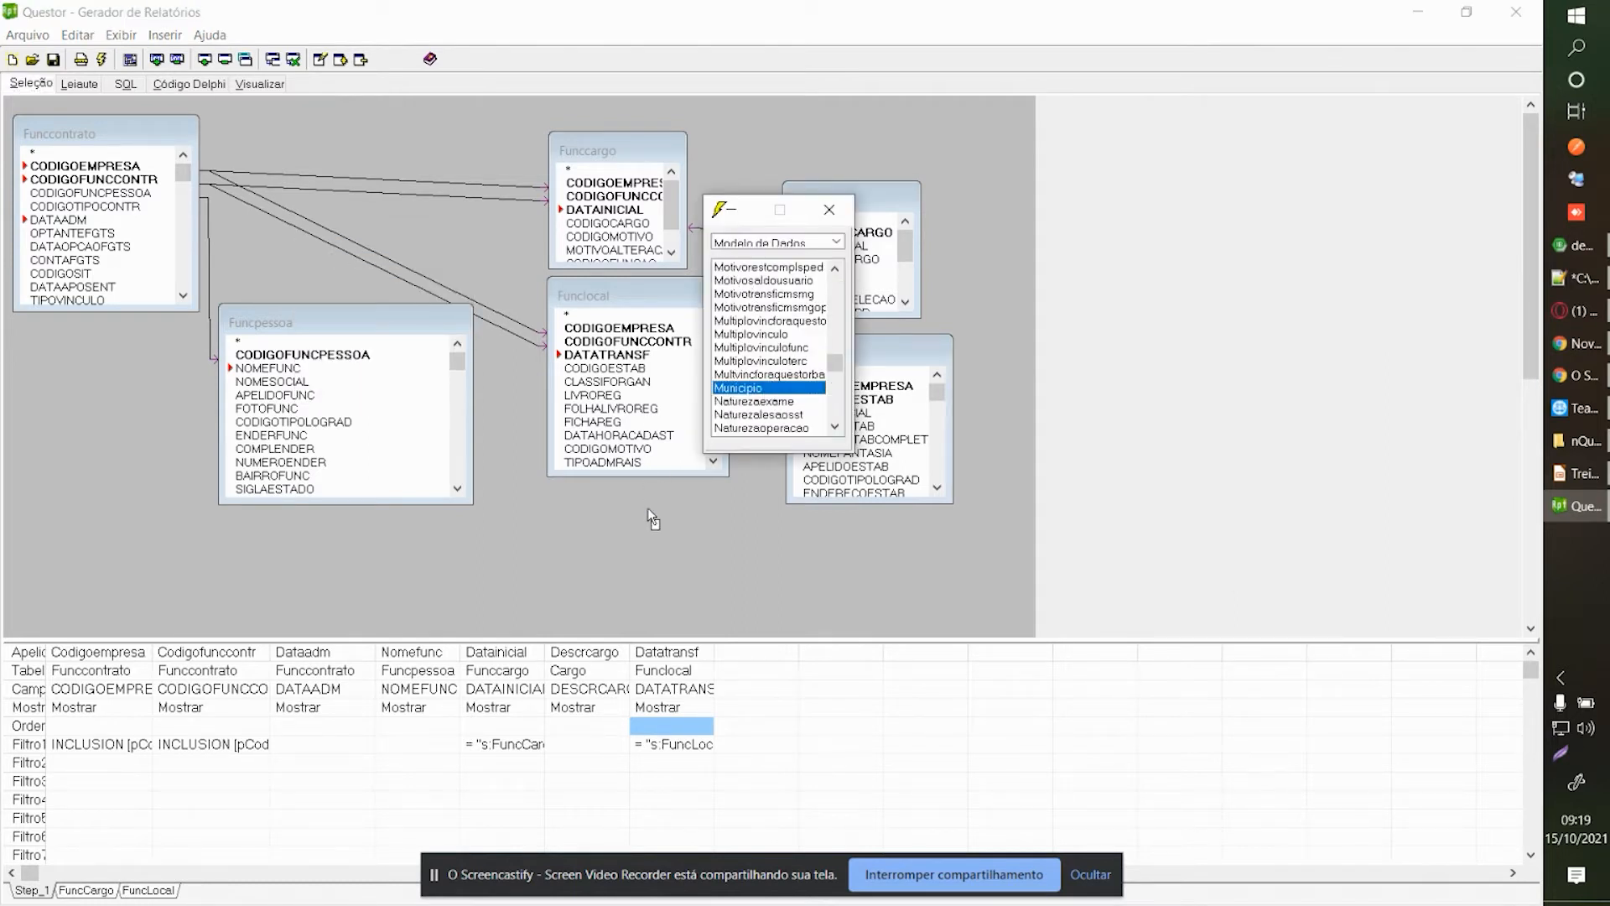
pyautogui.moveTo(648, 506); pyautogui.dragTo(648, 508)
pyautogui.click(364, 502)
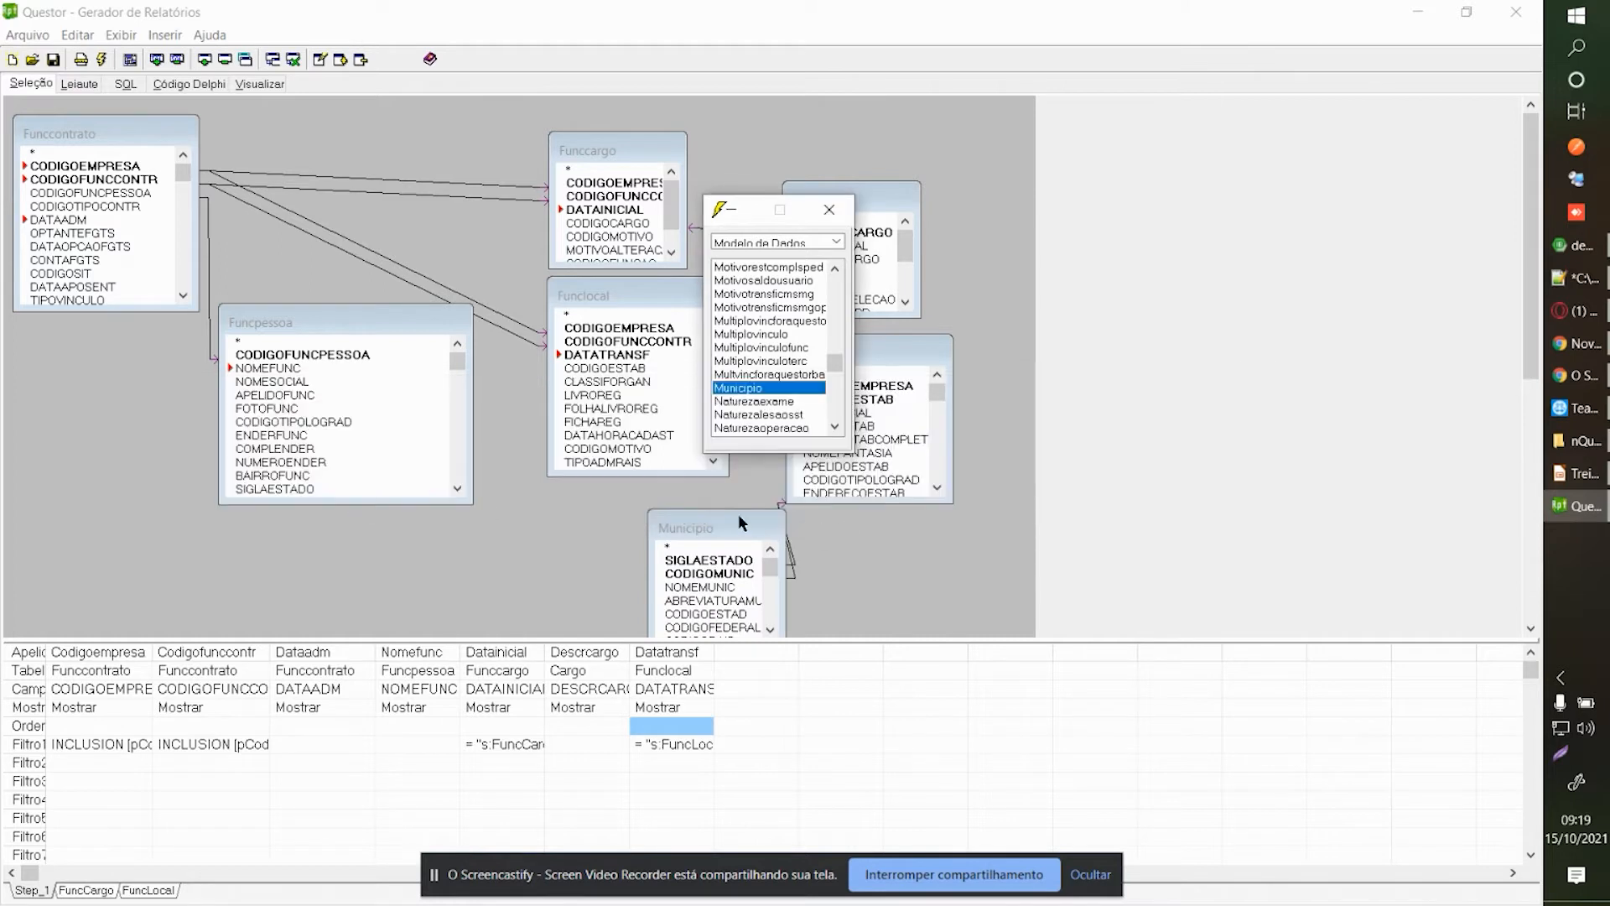
# Rearrange the Municipio, Estab and Funcpessoa boxes and select Funcpessoa's CODIGOMUNIC field.
pyautogui.moveTo(738, 528); pyautogui.dragTo(687, 523)
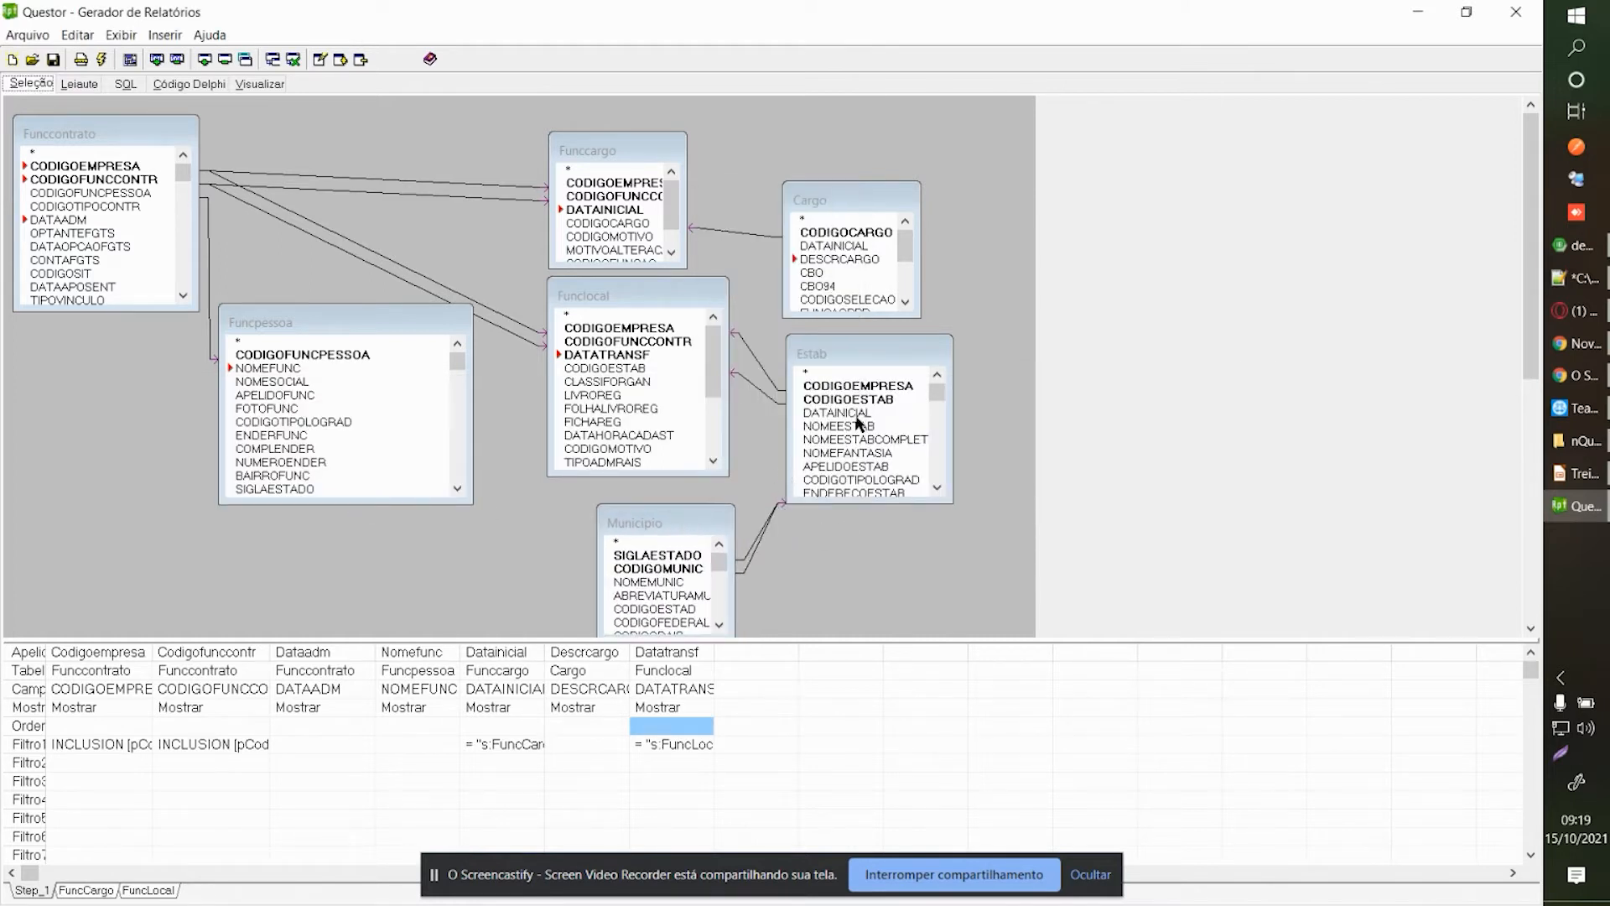
pyautogui.moveTo(860, 352); pyautogui.dragTo(865, 357)
pyautogui.click(752, 548)
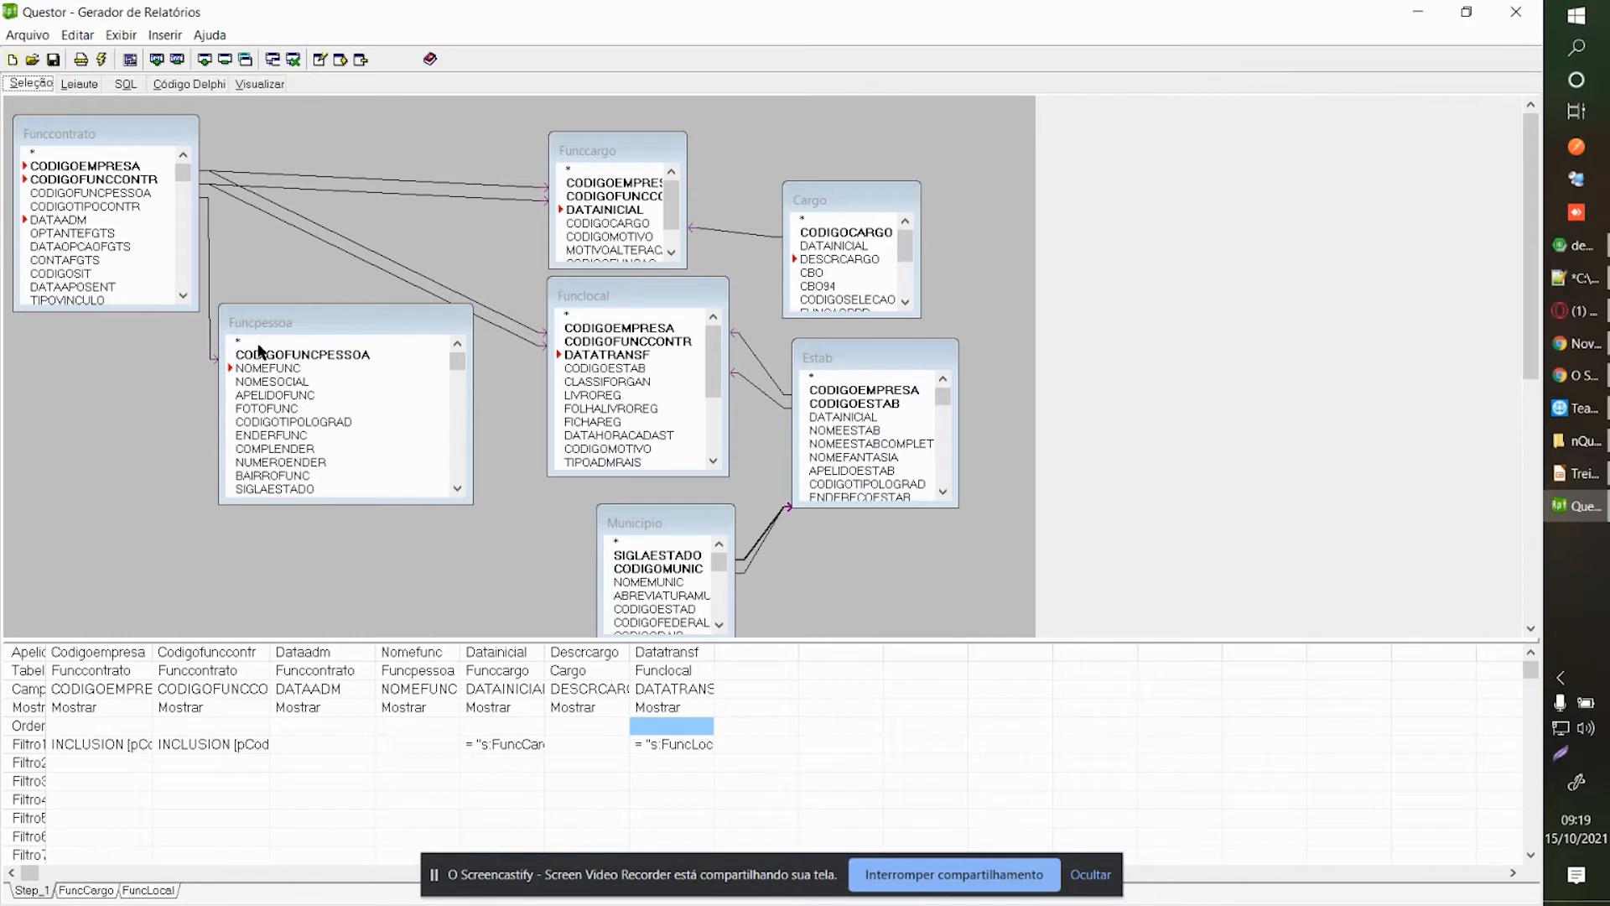
pyautogui.moveTo(317, 319); pyautogui.dragTo(318, 348)
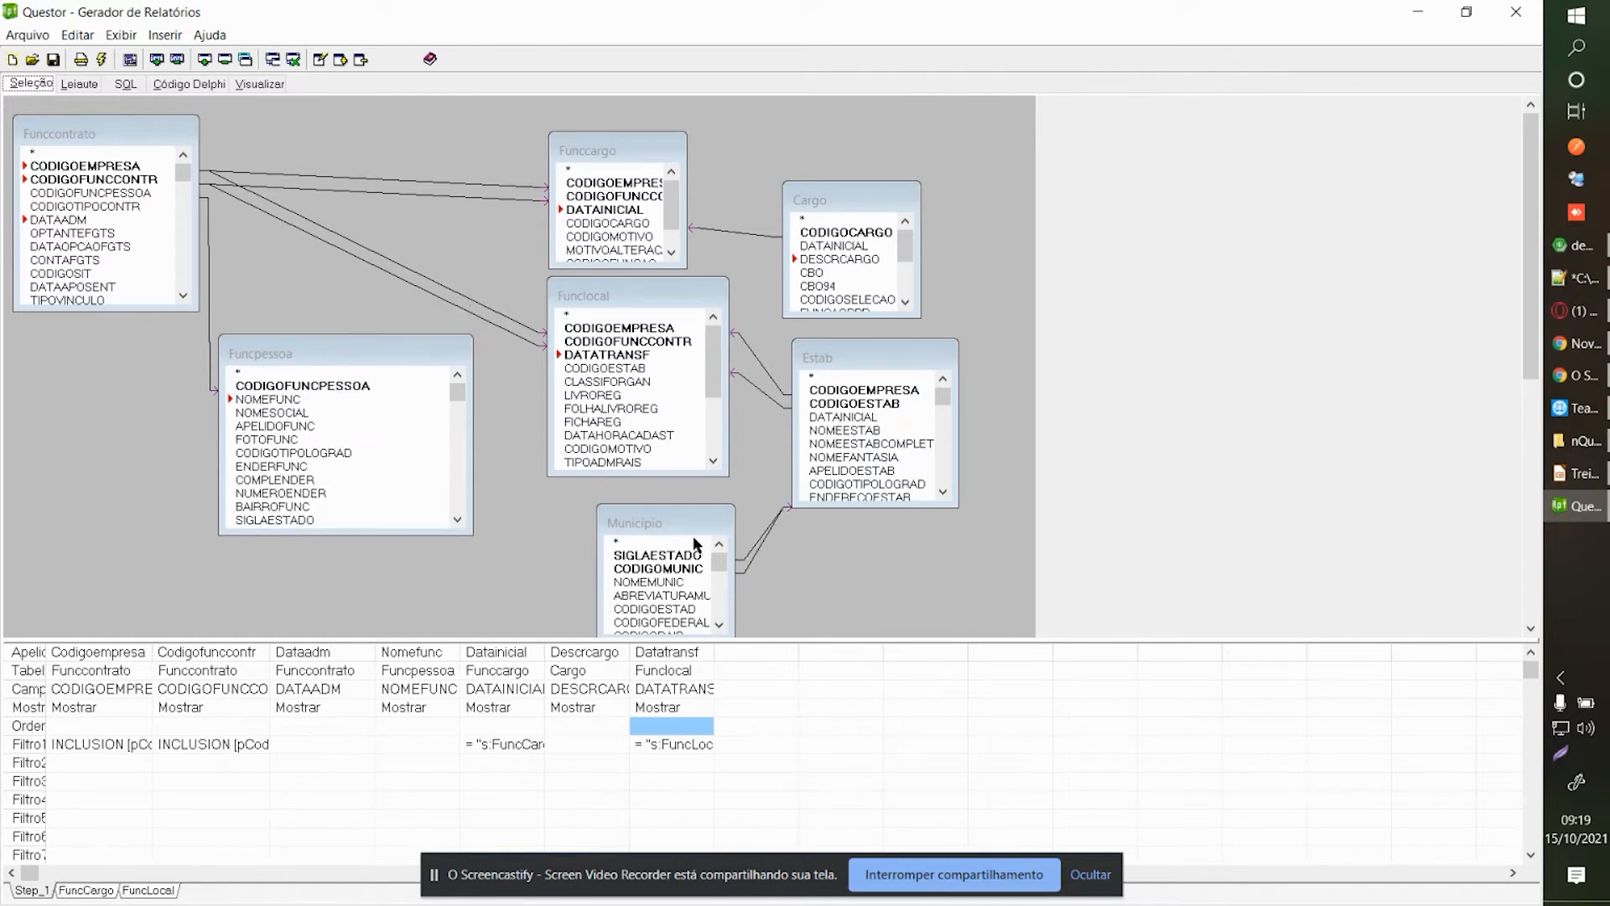
pyautogui.moveTo(684, 530); pyautogui.dragTo(660, 524)
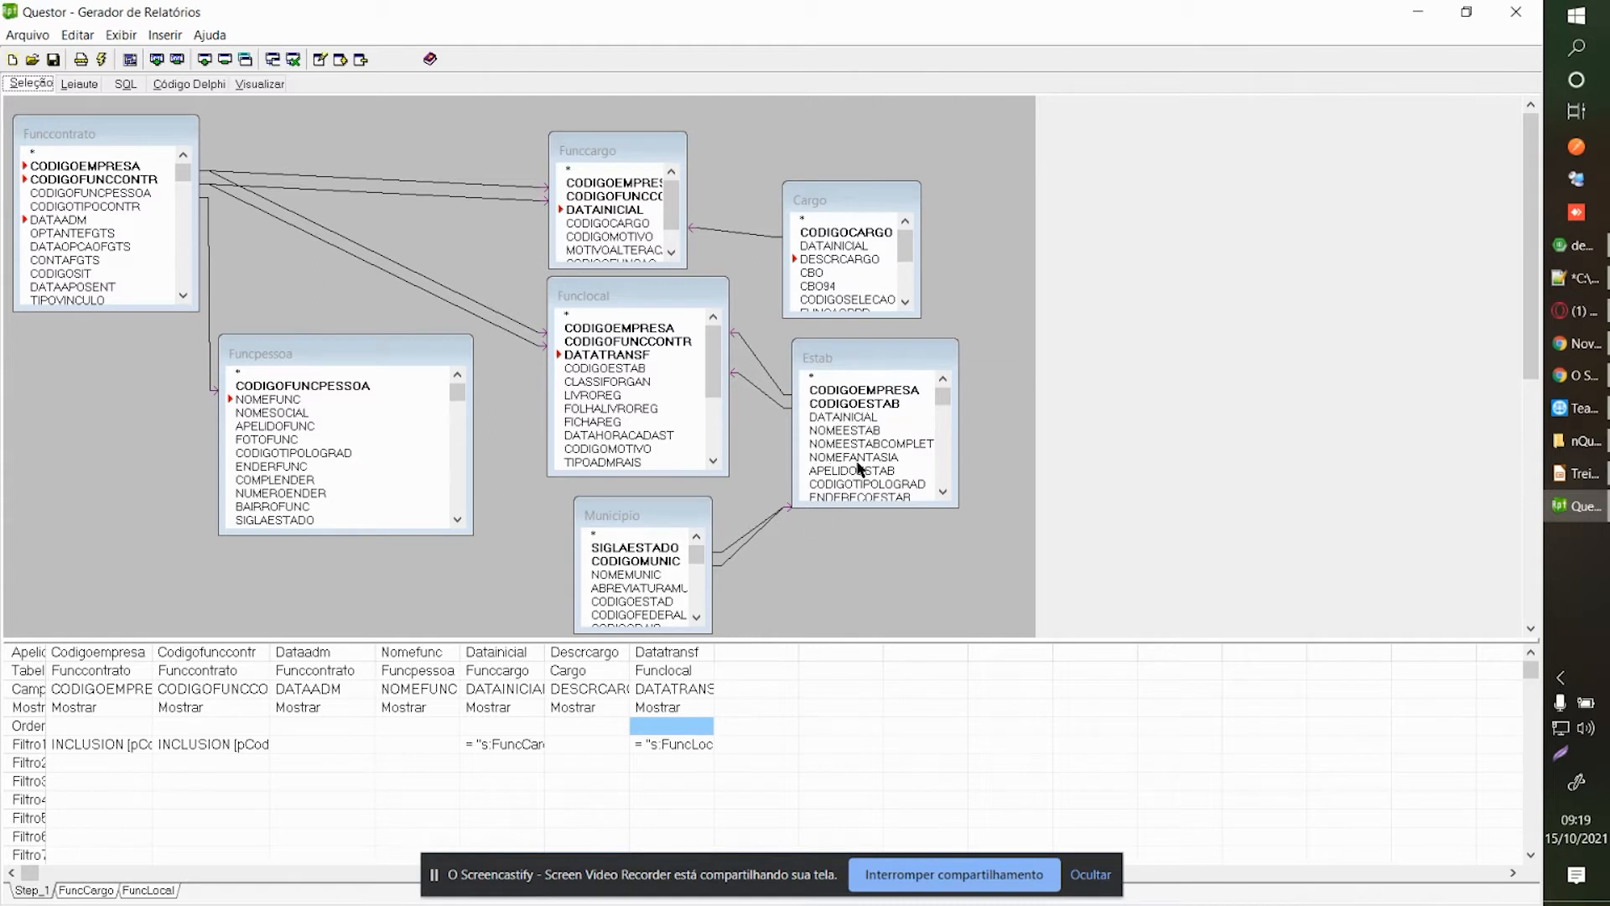
pyautogui.click(436, 440)
pyautogui.press('pagedown')
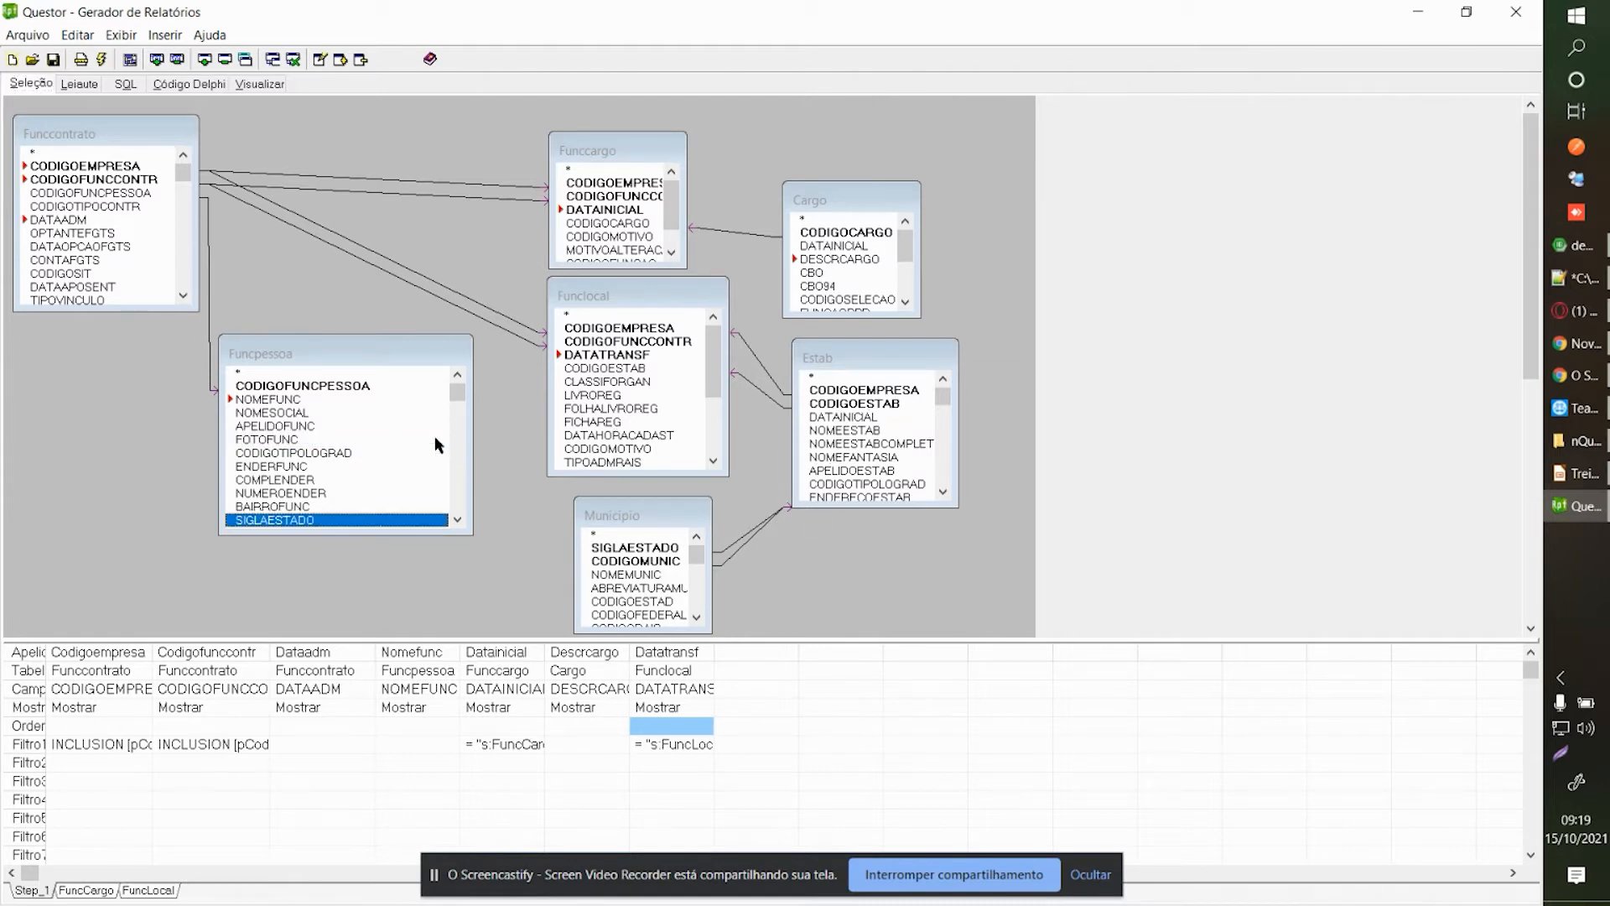
pyautogui.scroll(-2, 436, 440)
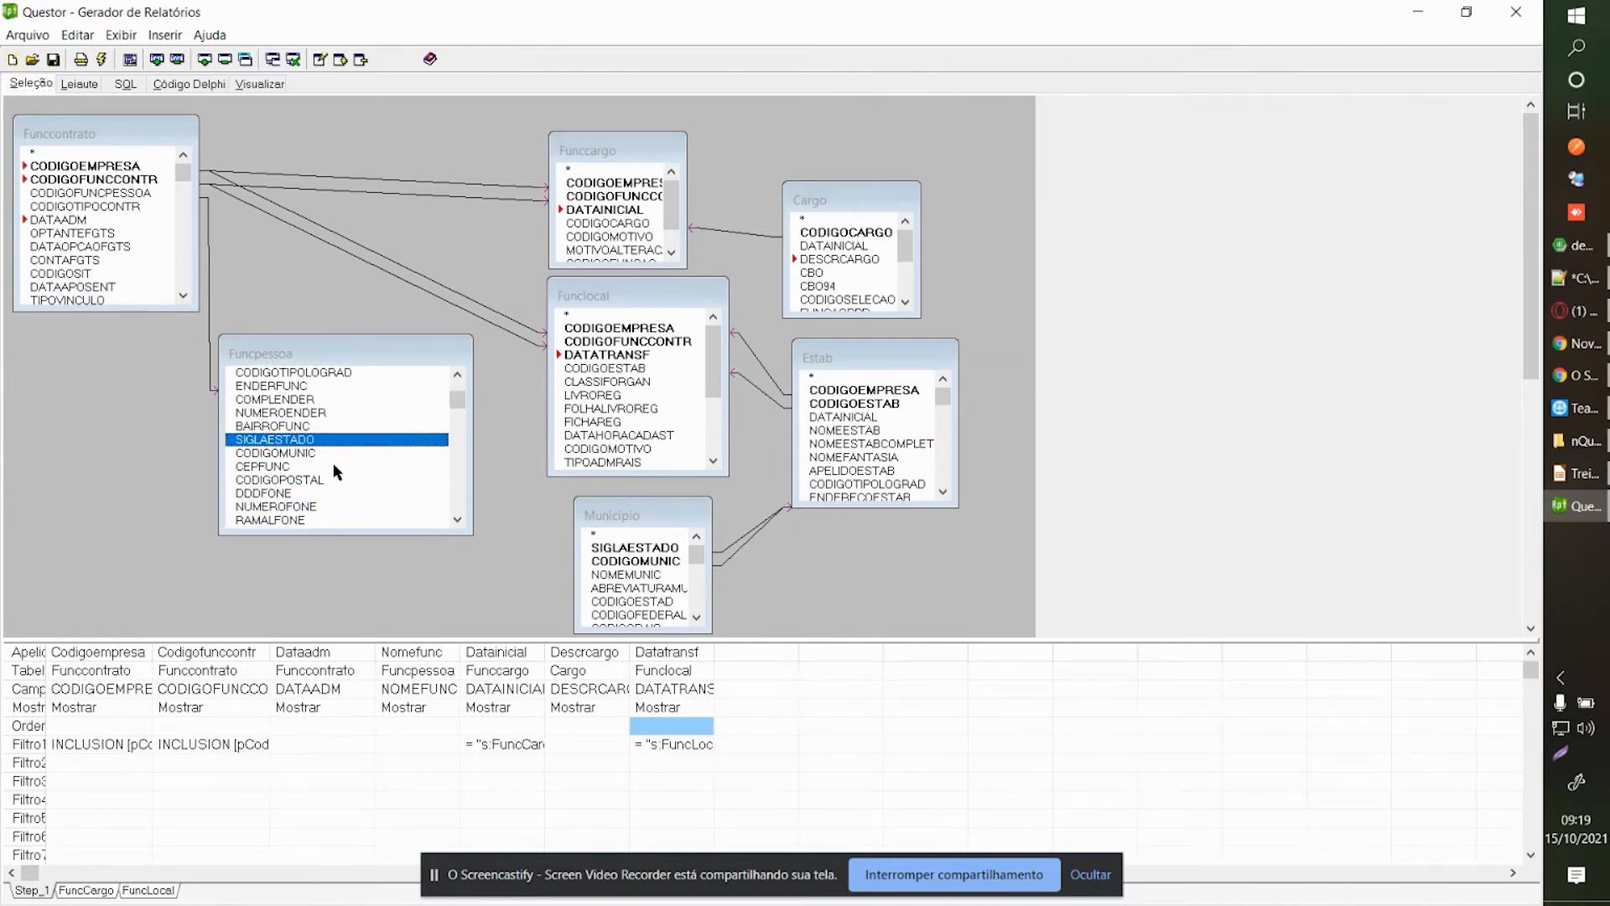
pyautogui.click(310, 455)
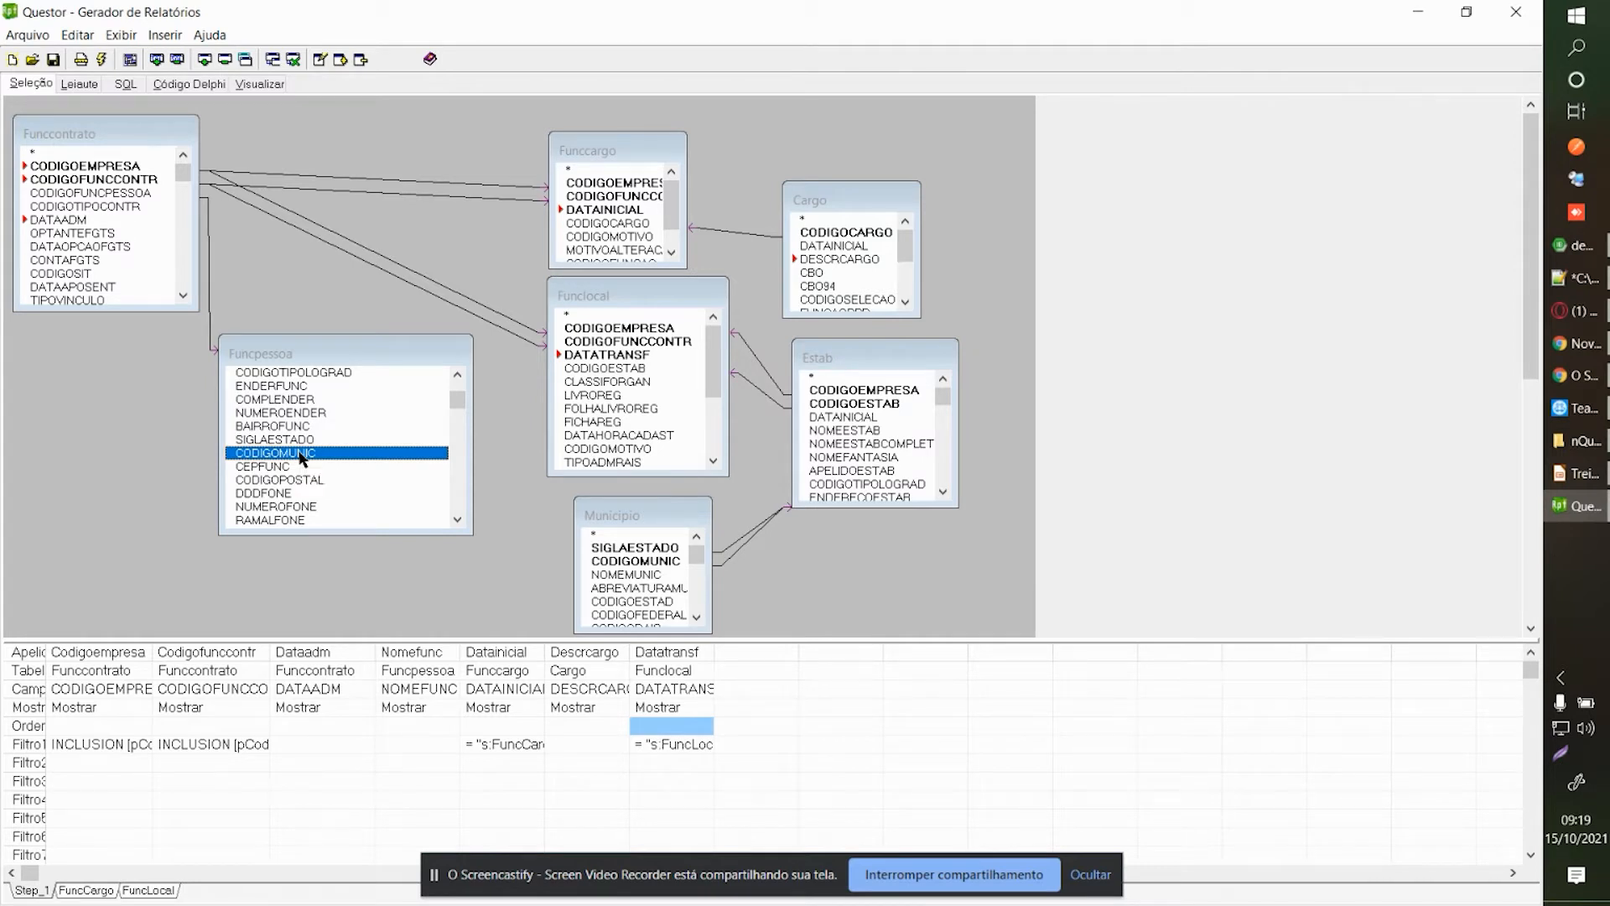
# Remove both Municipio–Estab joins, dismissing the error and confirming each removal.
pyautogui.rightClick(728, 551)
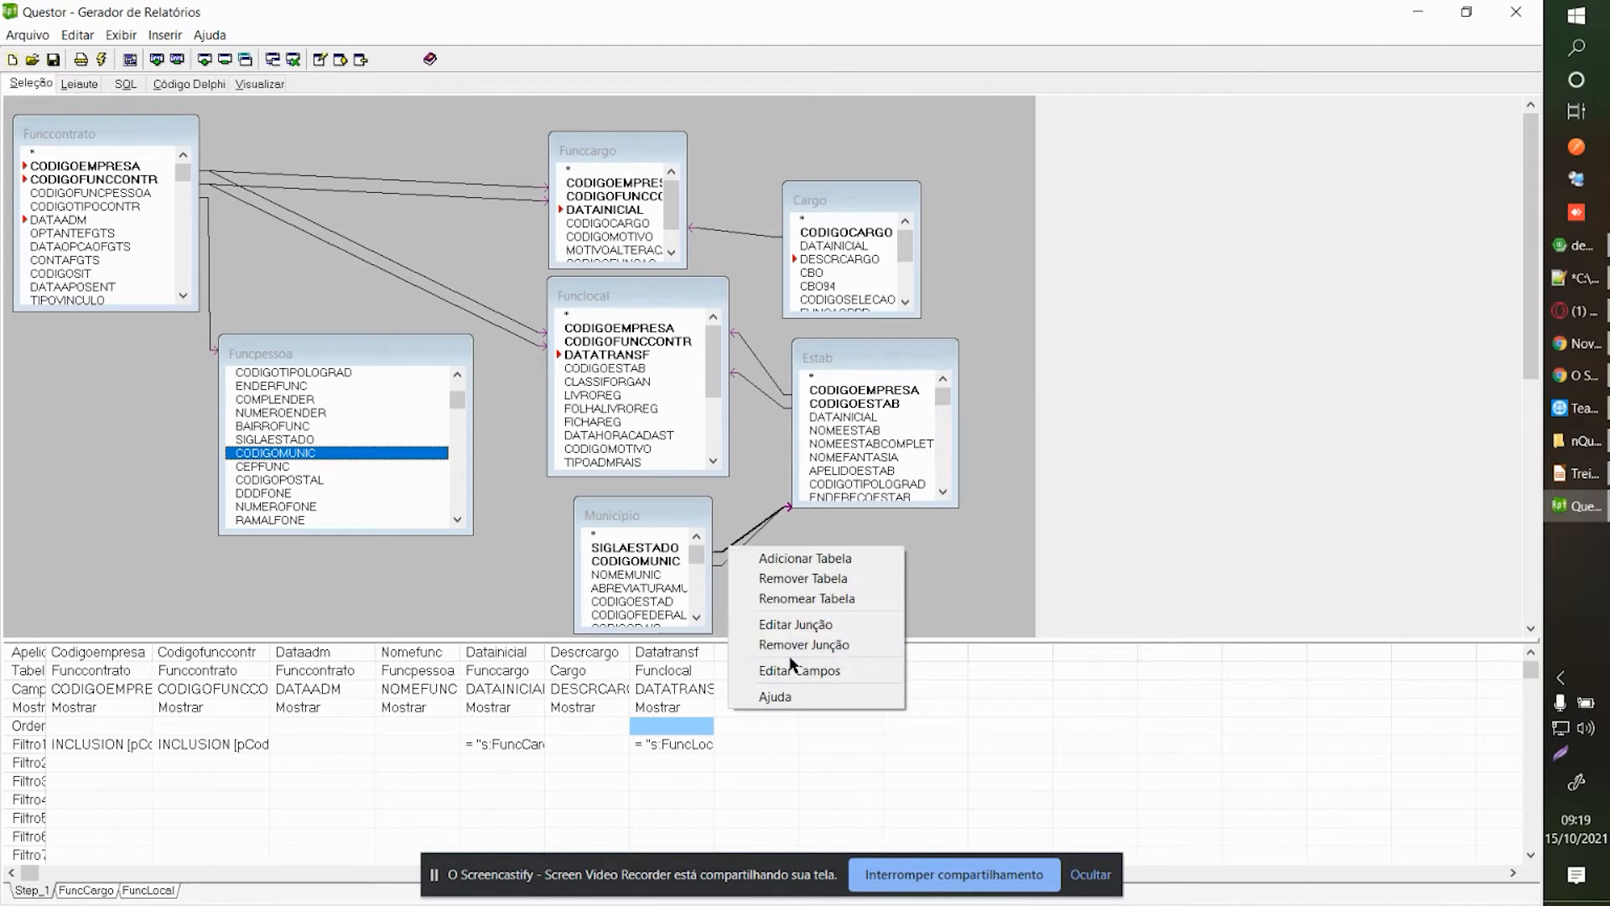
pyautogui.click(806, 645)
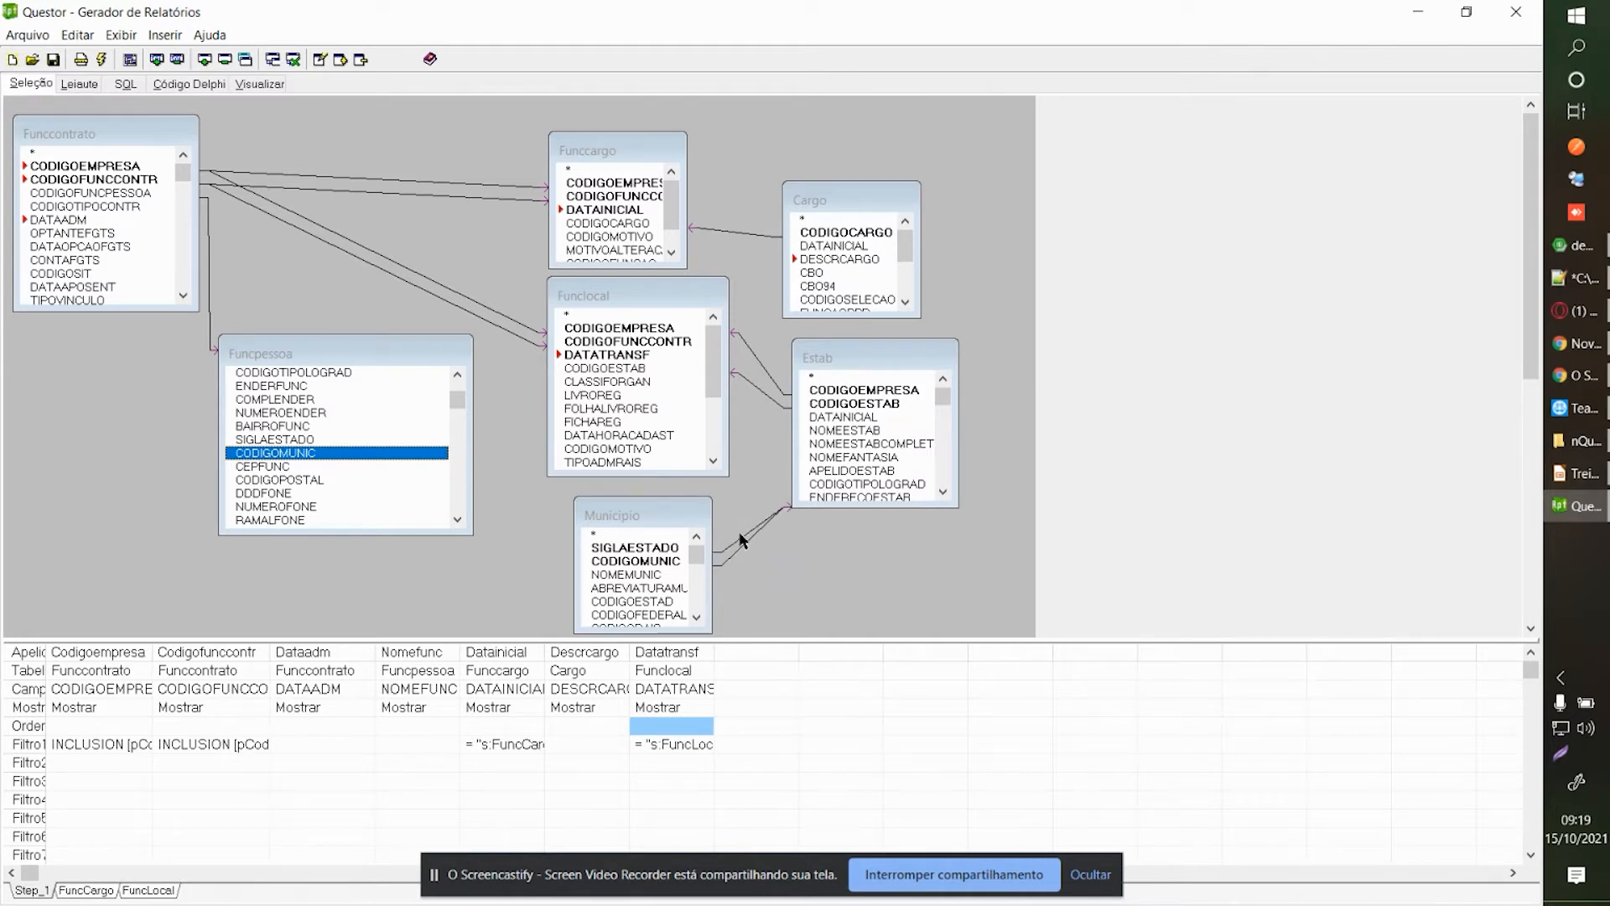
pyautogui.click(773, 491)
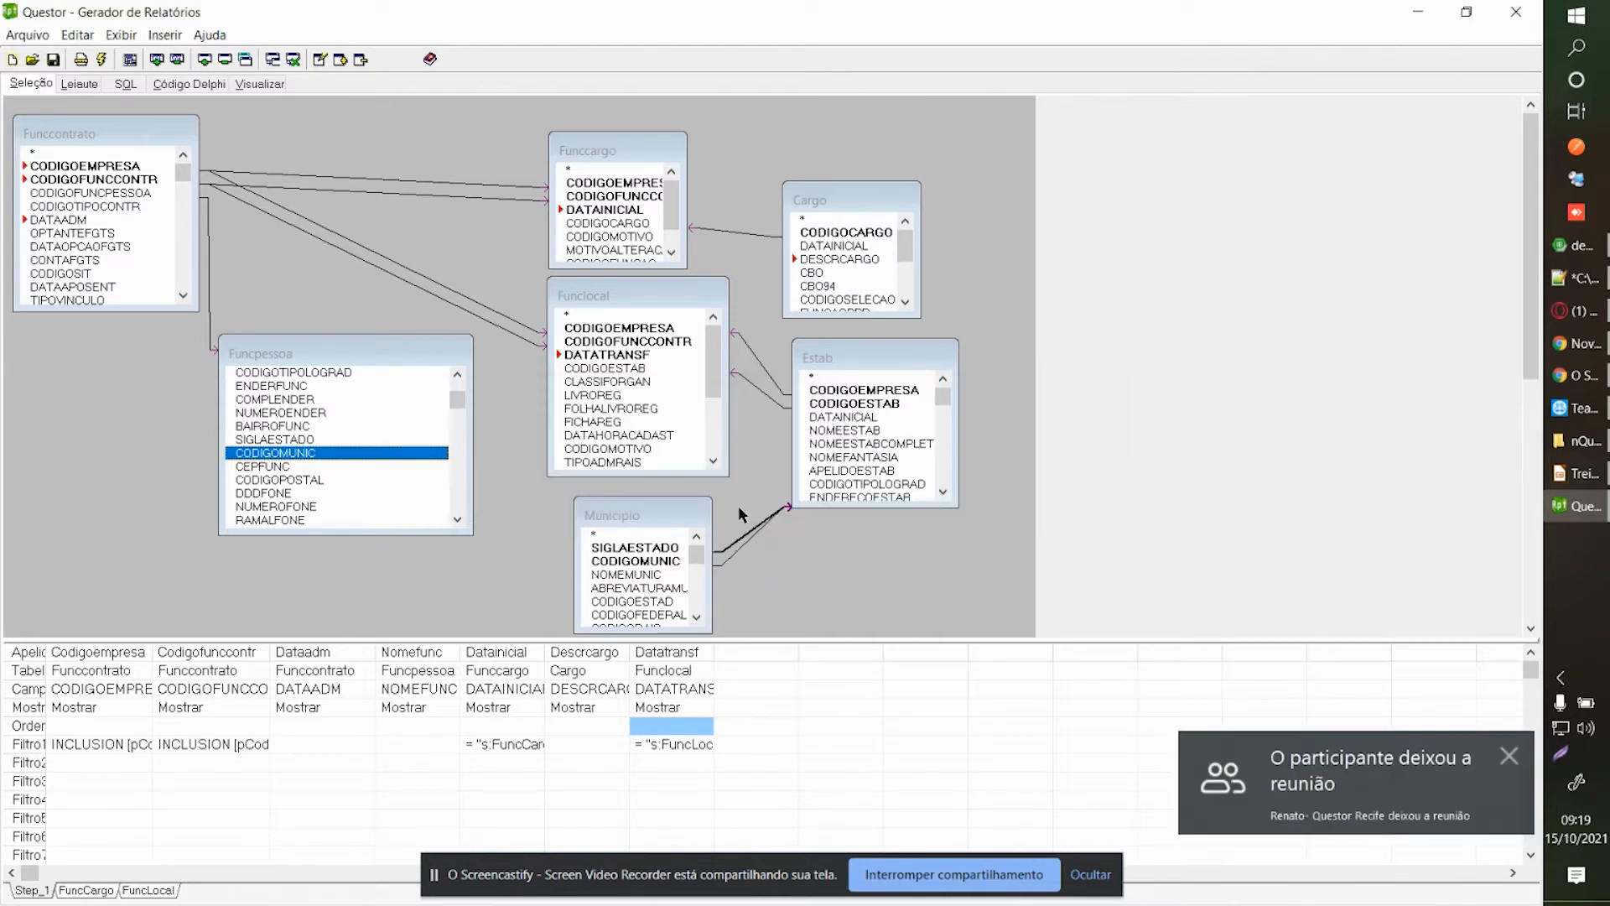
pyautogui.rightClick(731, 543)
pyautogui.rightClick(754, 530)
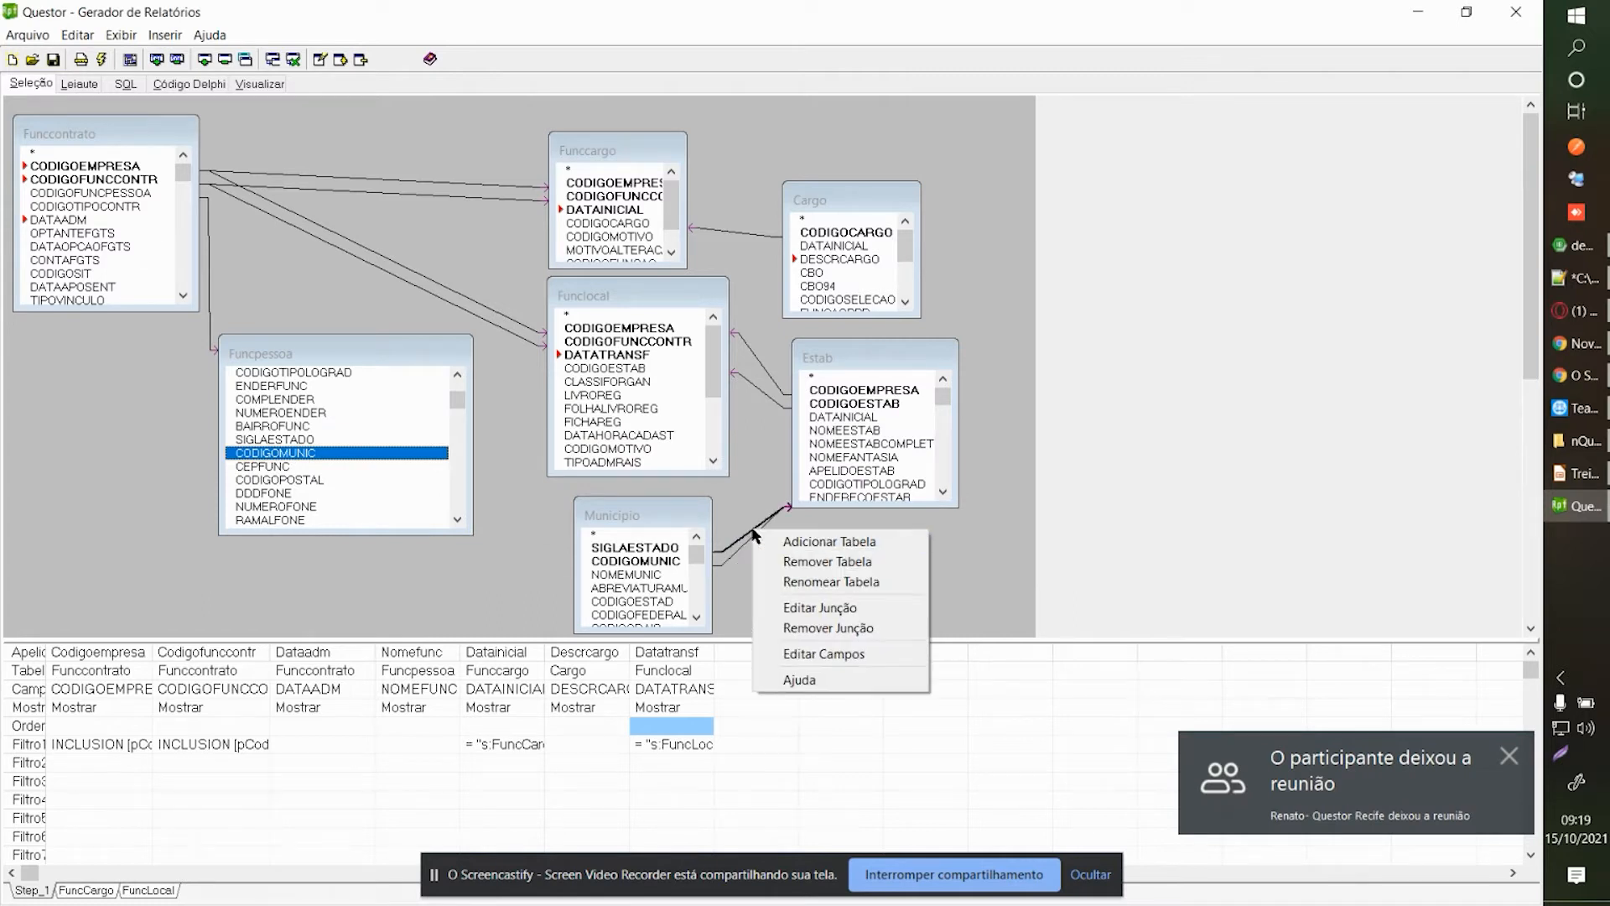
pyautogui.click(795, 629)
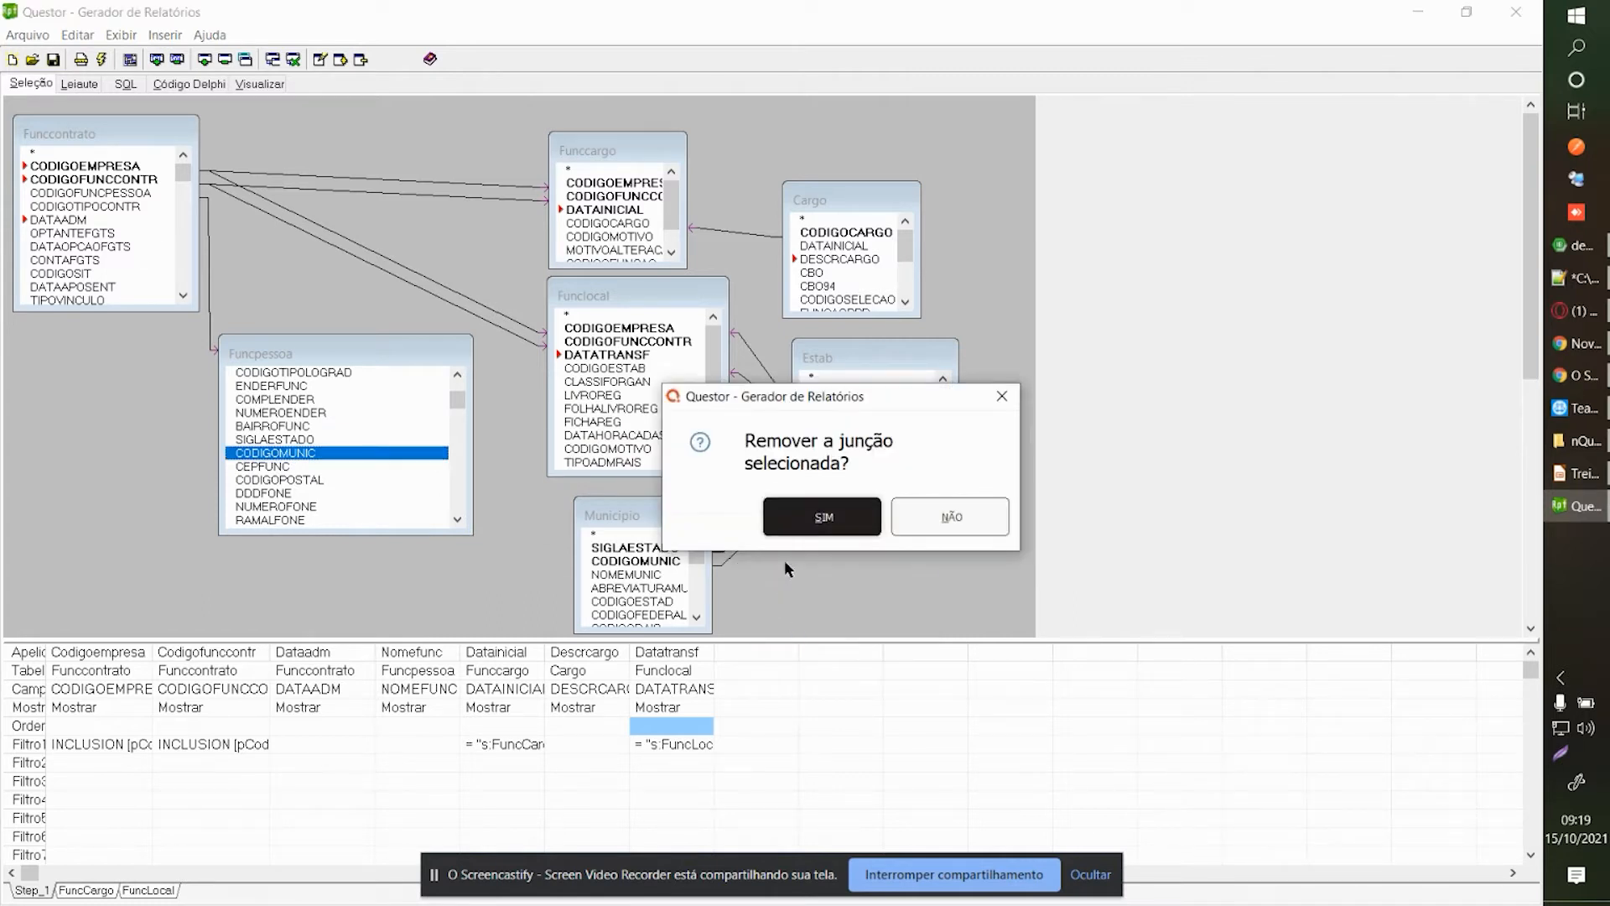
pyautogui.click(805, 517)
pyautogui.rightClick(757, 535)
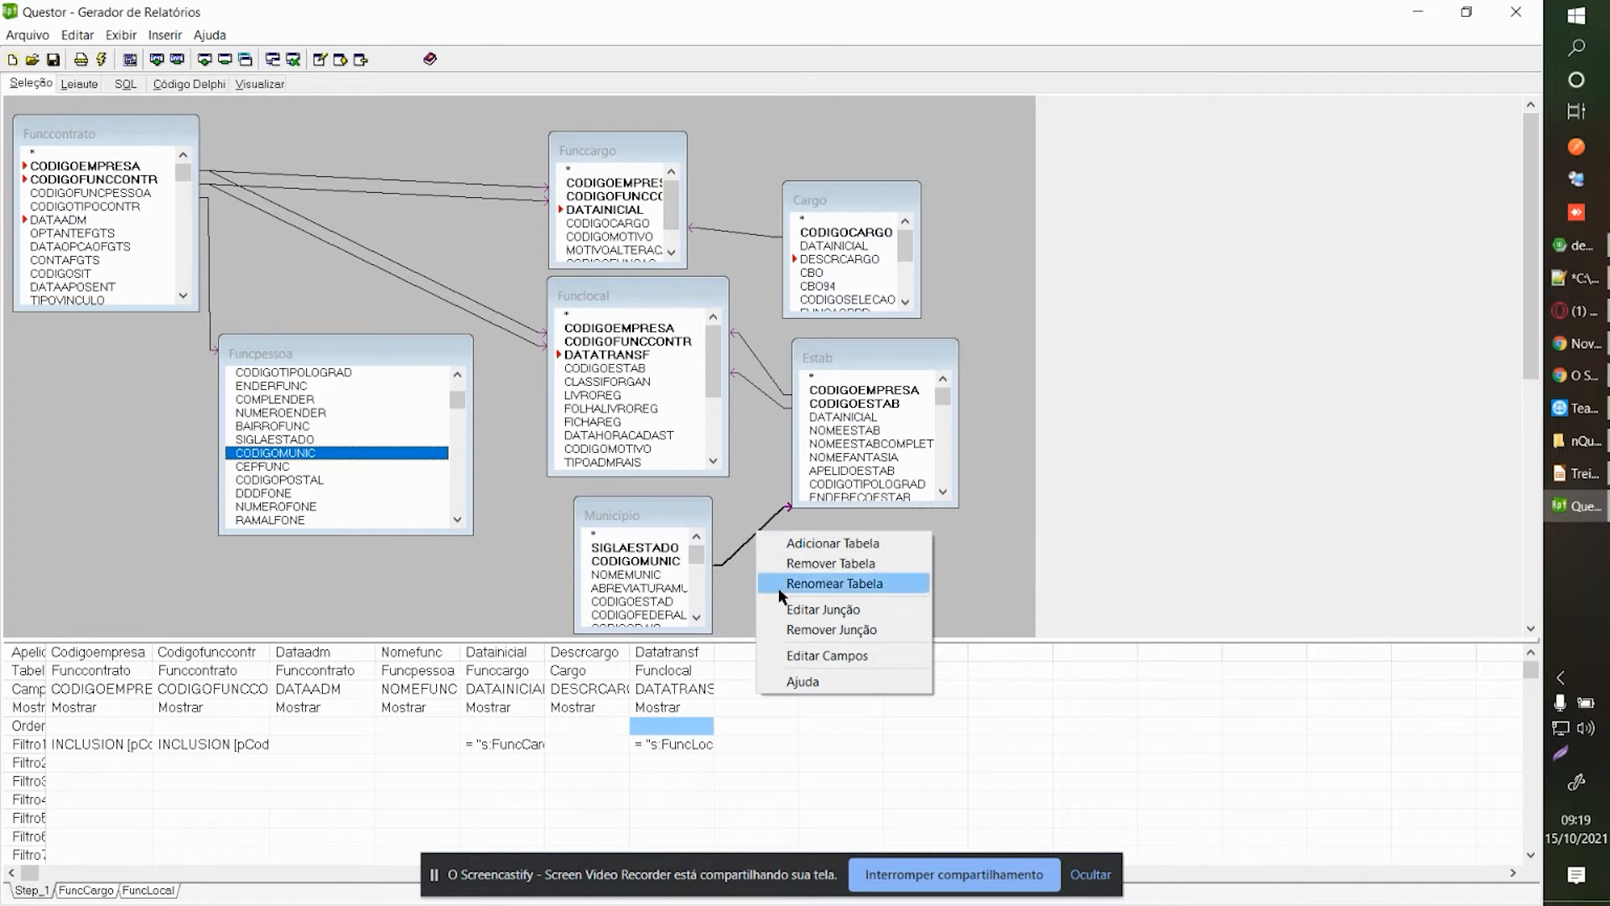
pyautogui.click(797, 629)
pyautogui.click(805, 524)
# Join Municipio to Funcpessoa on SIGLAESTADO and CODIGOMUNIC.
pyautogui.click(633, 549)
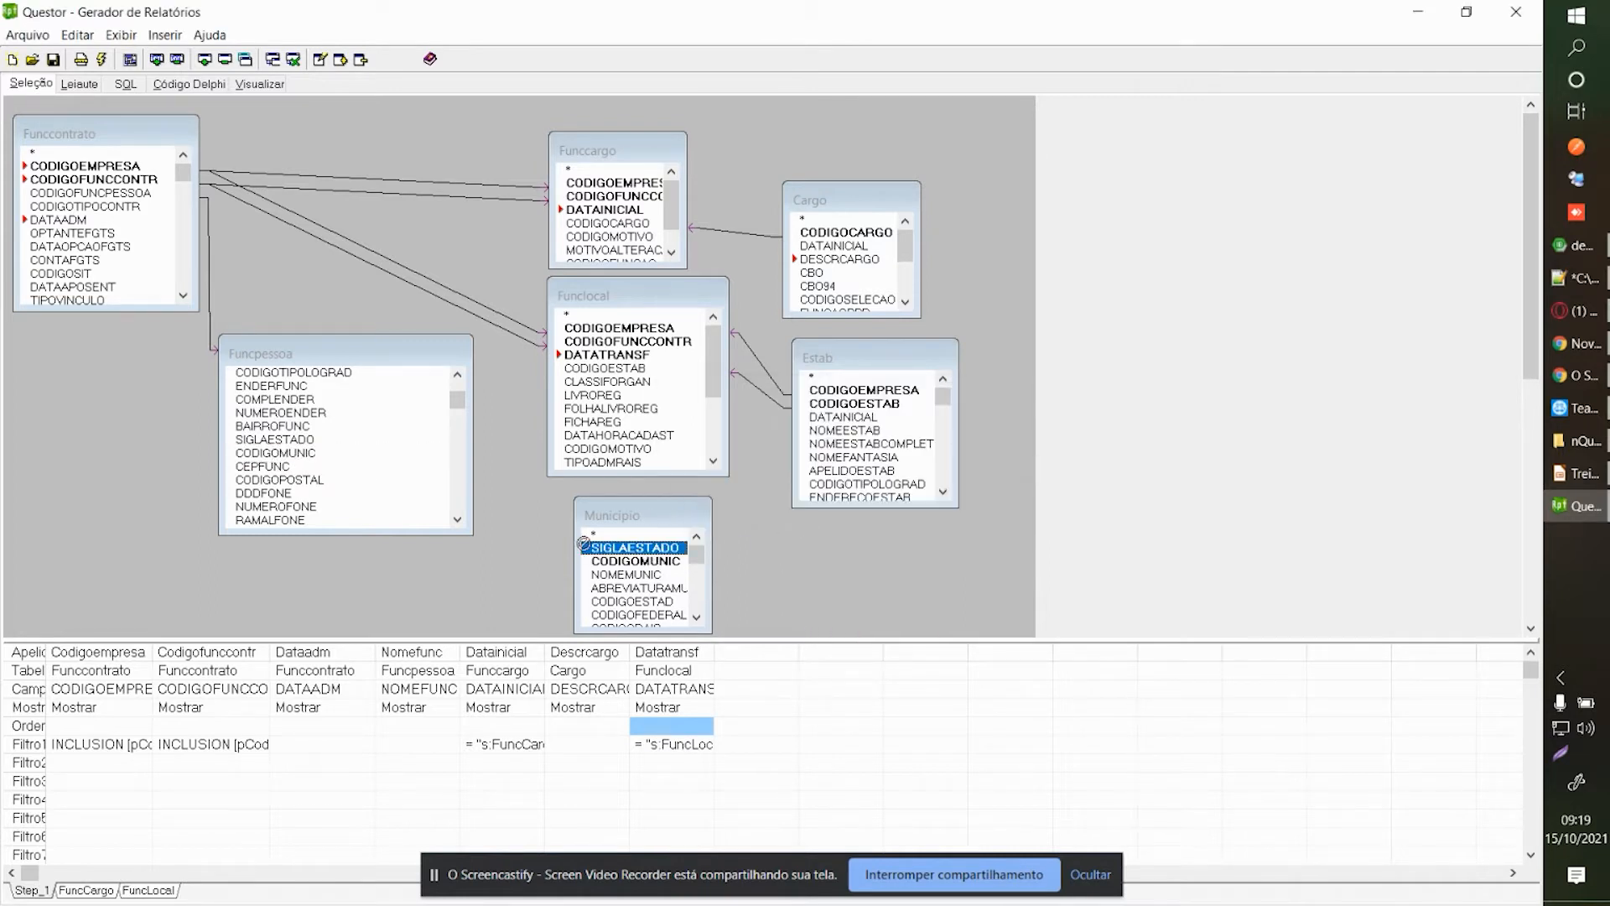
pyautogui.click(270, 442)
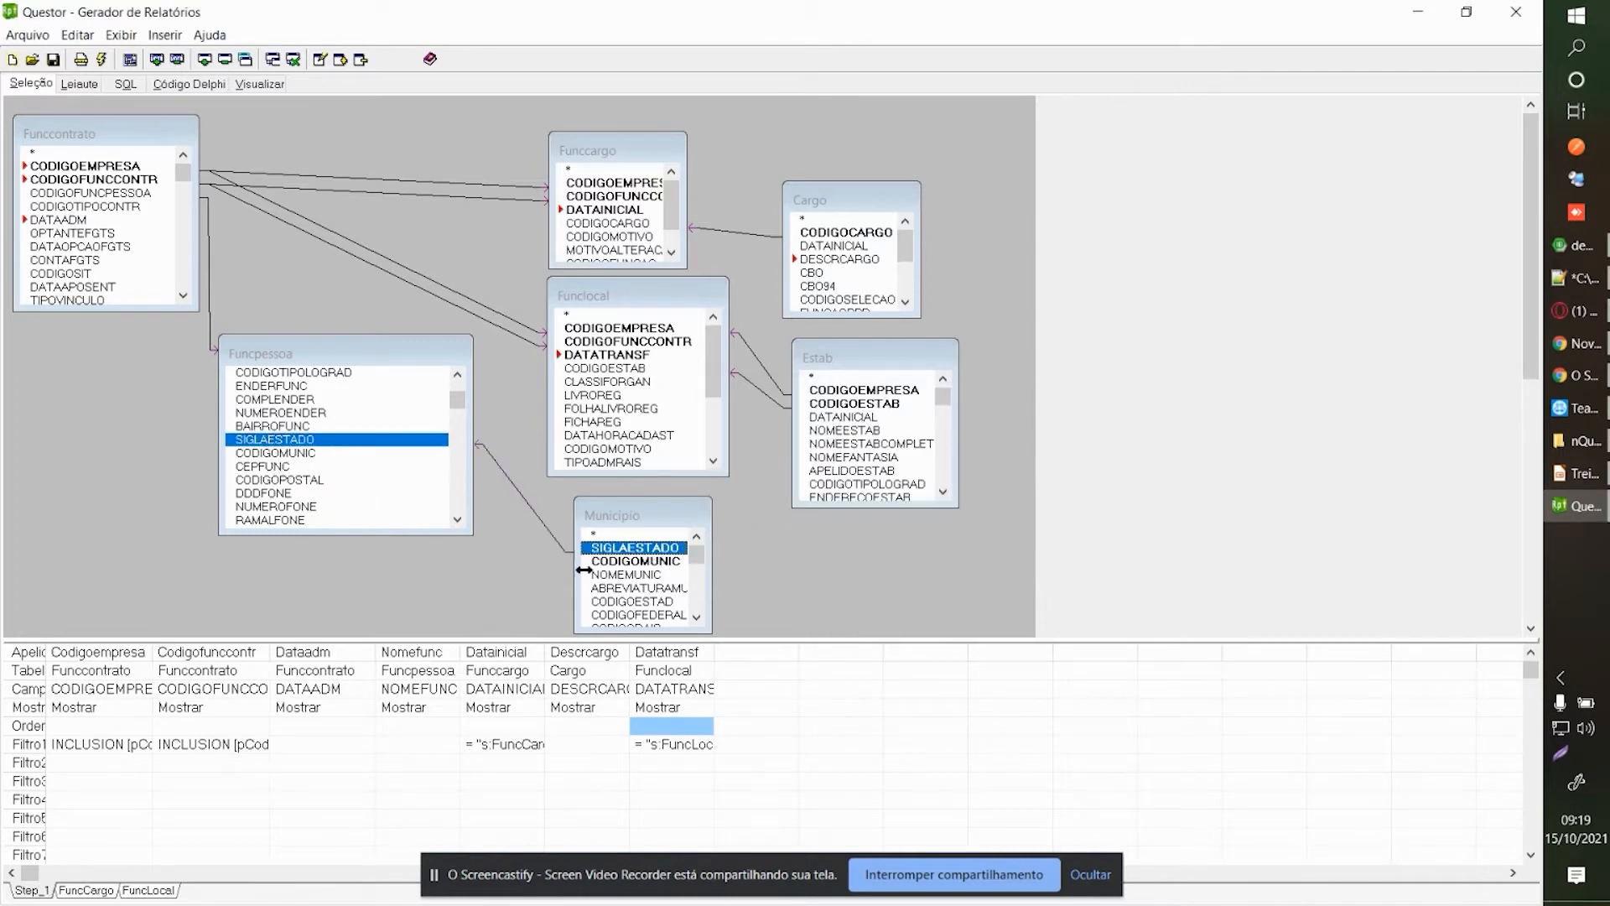
pyautogui.click(625, 561)
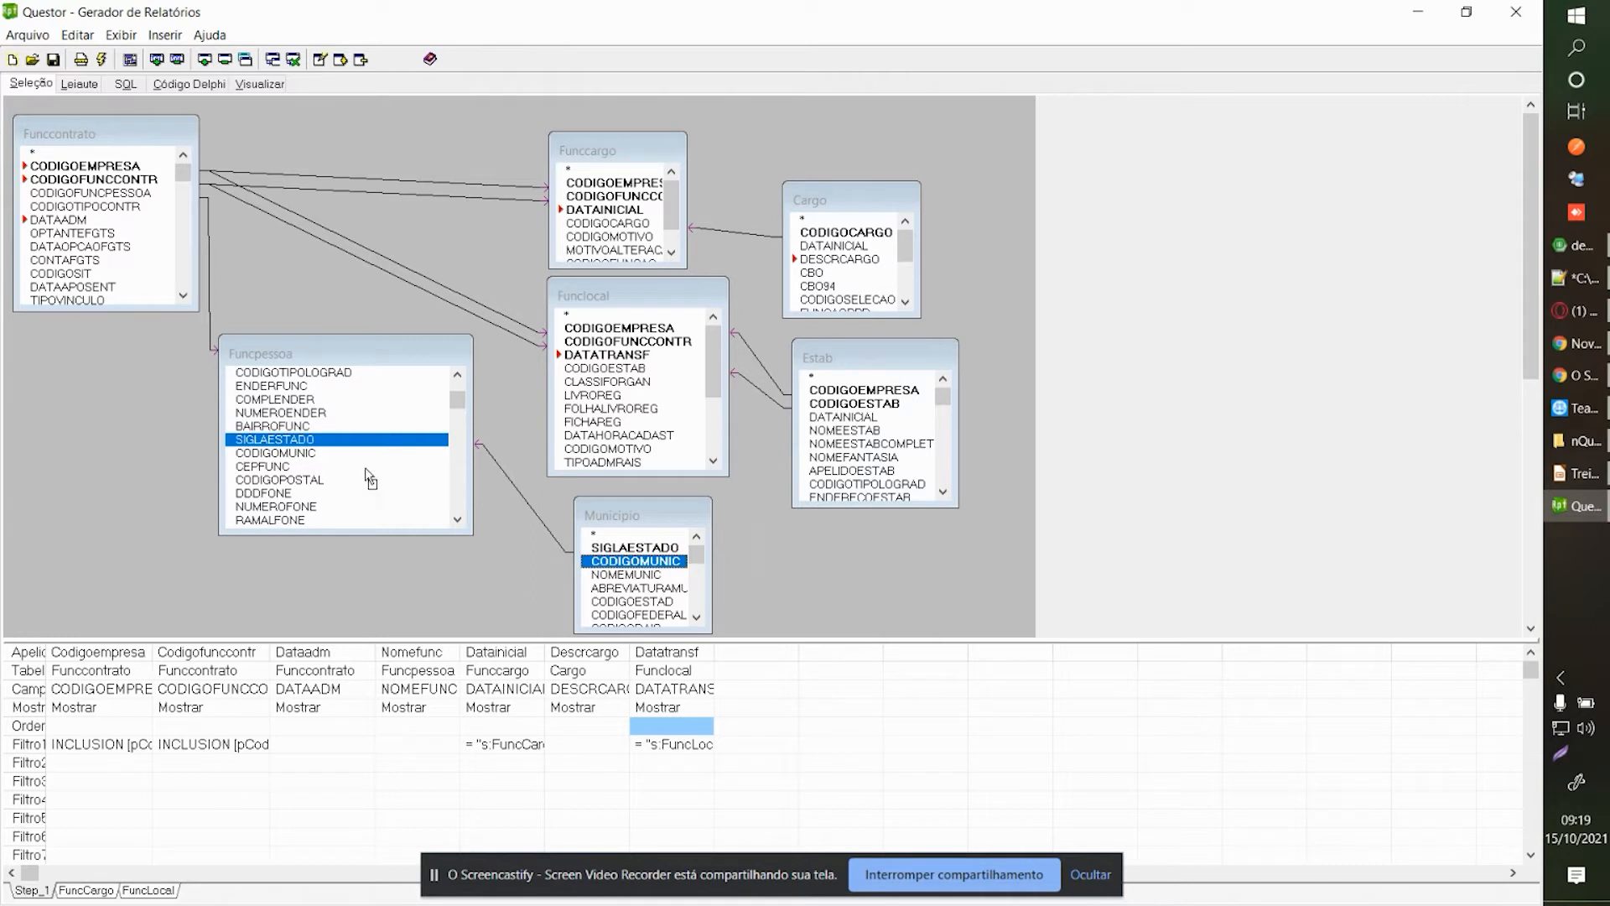
pyautogui.click(280, 453)
# Rearrange the Municipio and Estab table boxes in the diagram.
pyautogui.moveTo(630, 521); pyautogui.dragTo(577, 512)
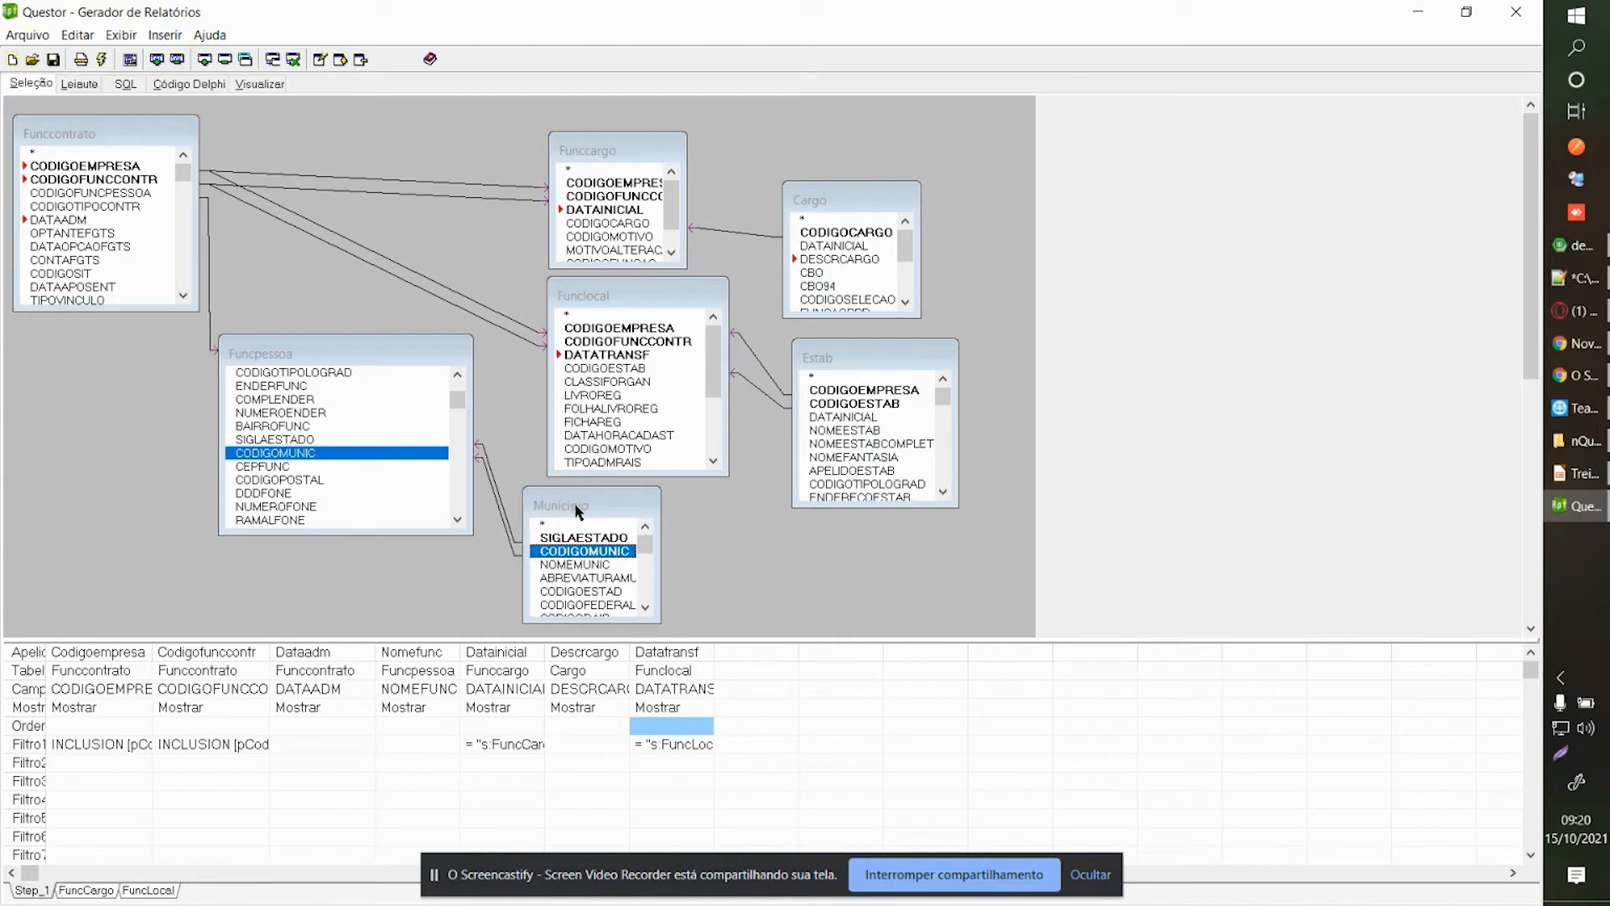
pyautogui.click(843, 458)
pyautogui.scroll(-3, 853, 458)
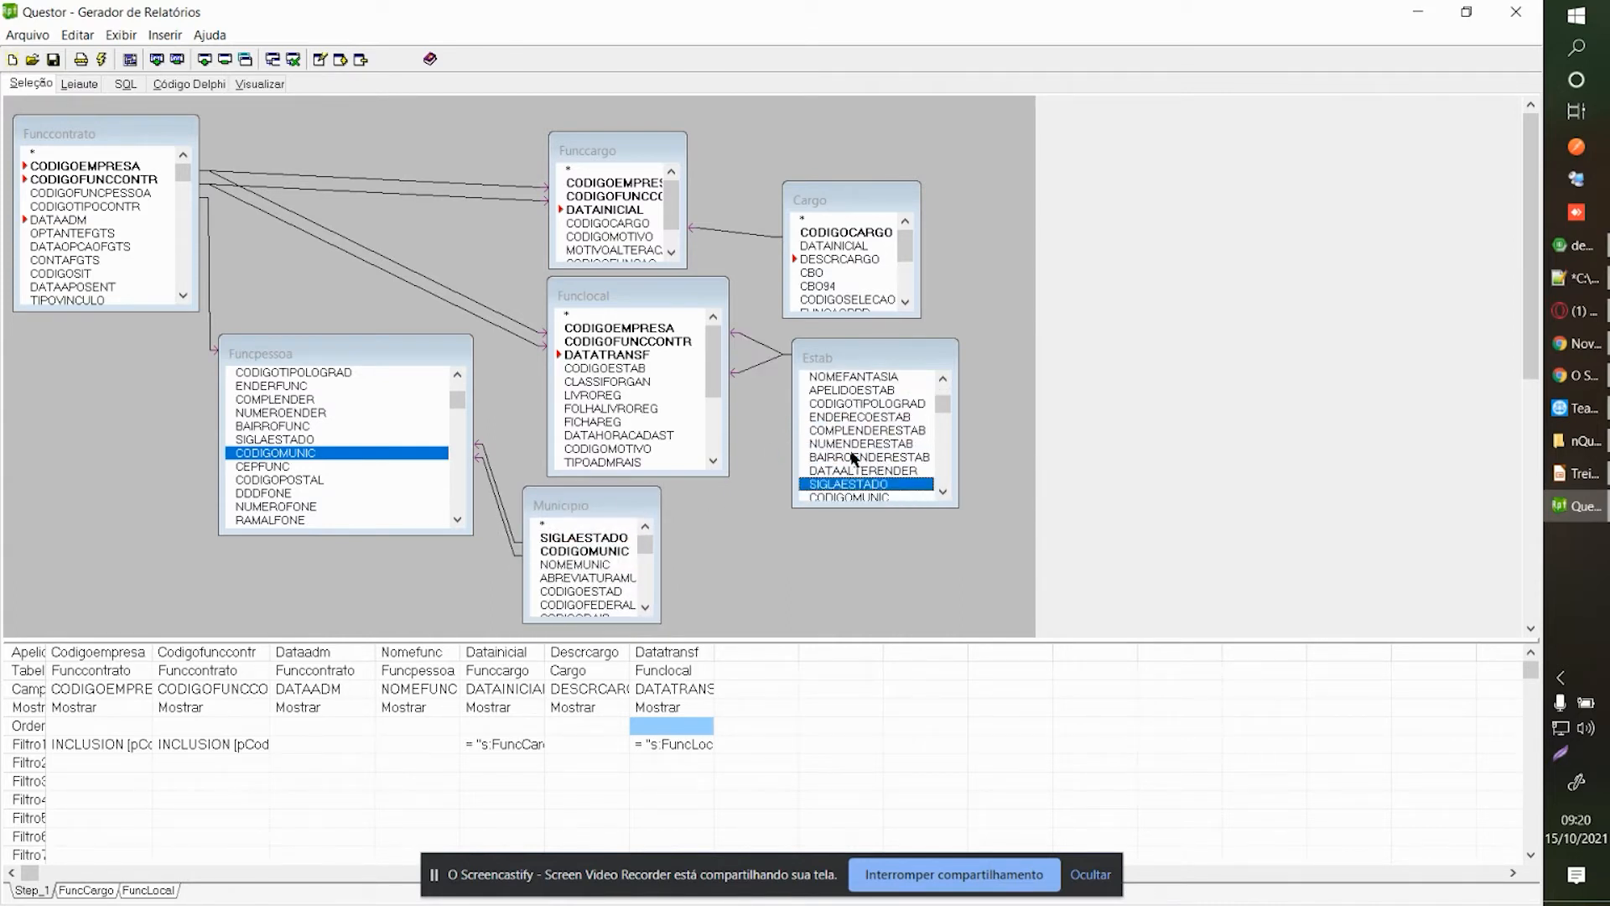
pyautogui.click(883, 444)
pyautogui.moveTo(859, 355)
pyautogui.mouseDown()
pyautogui.moveTo(877, 324)
pyautogui.moveTo(864, 358)
pyautogui.mouseUp()
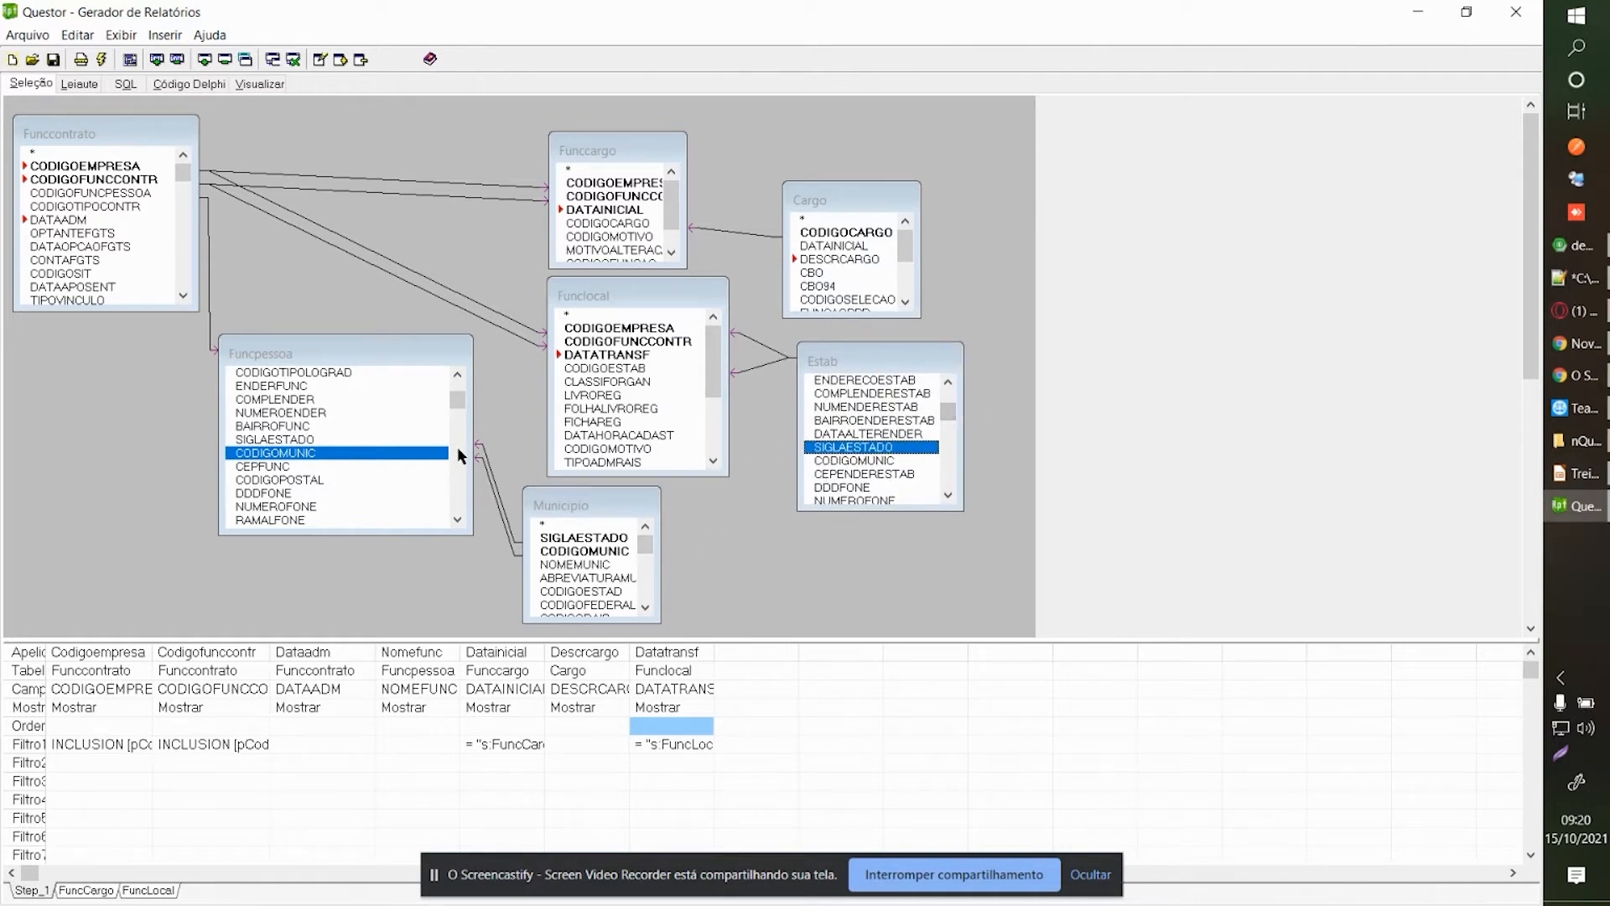
pyautogui.scroll(3, 821, 457)
pyautogui.moveTo(829, 365); pyautogui.dragTo(834, 354)
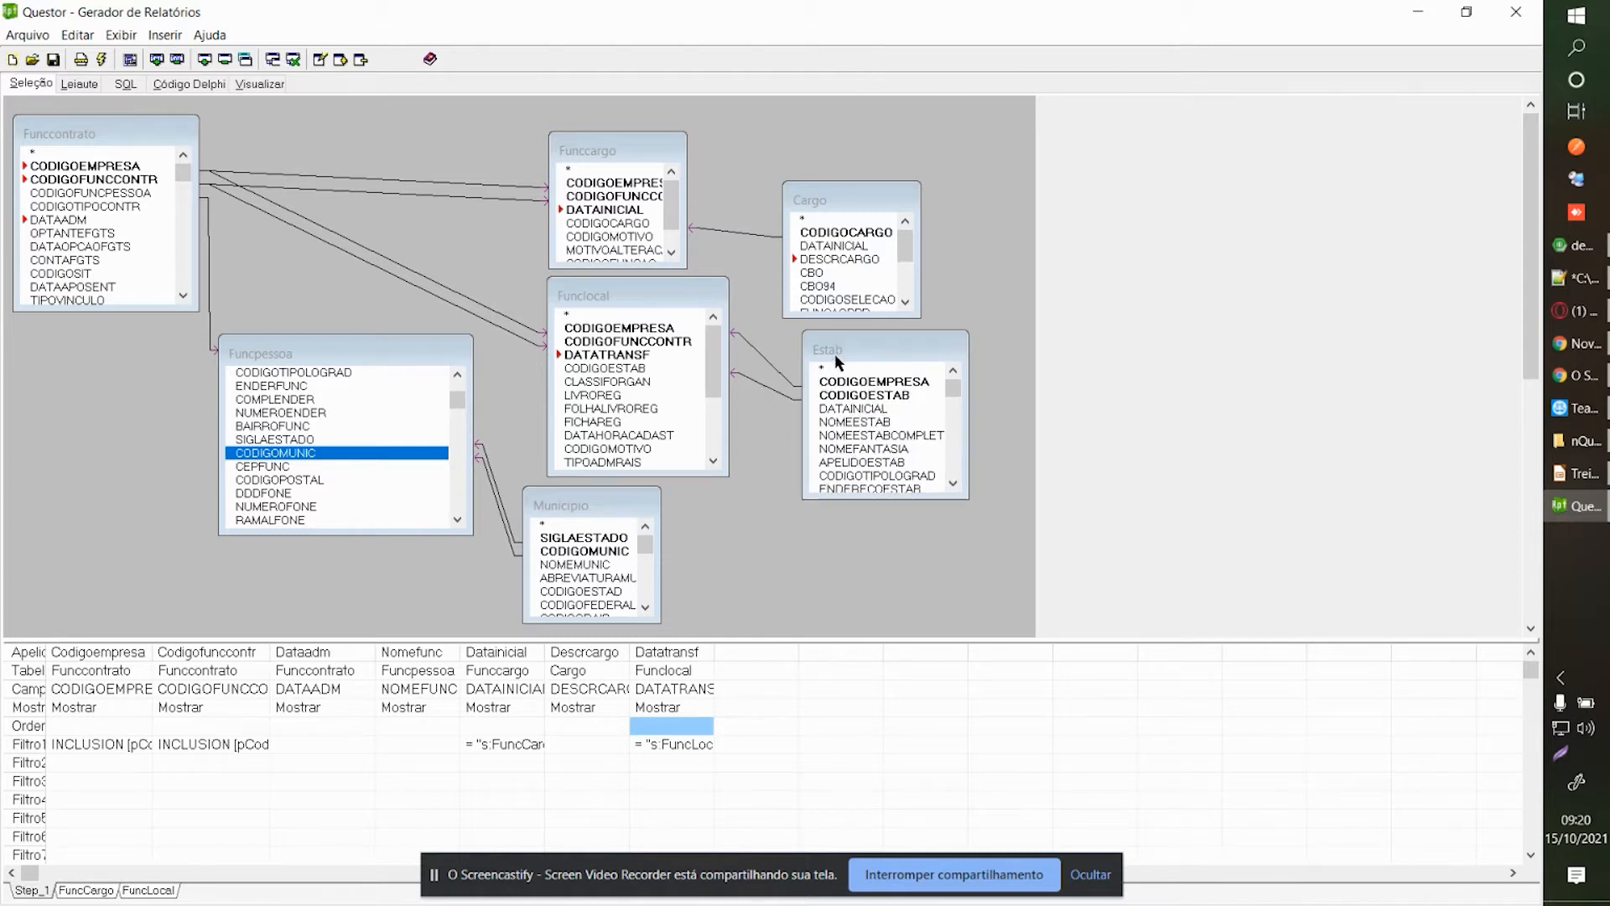
pyautogui.moveTo(607, 505)
pyautogui.mouseDown()
pyautogui.moveTo(657, 512)
pyautogui.moveTo(580, 509)
pyautogui.mouseUp()
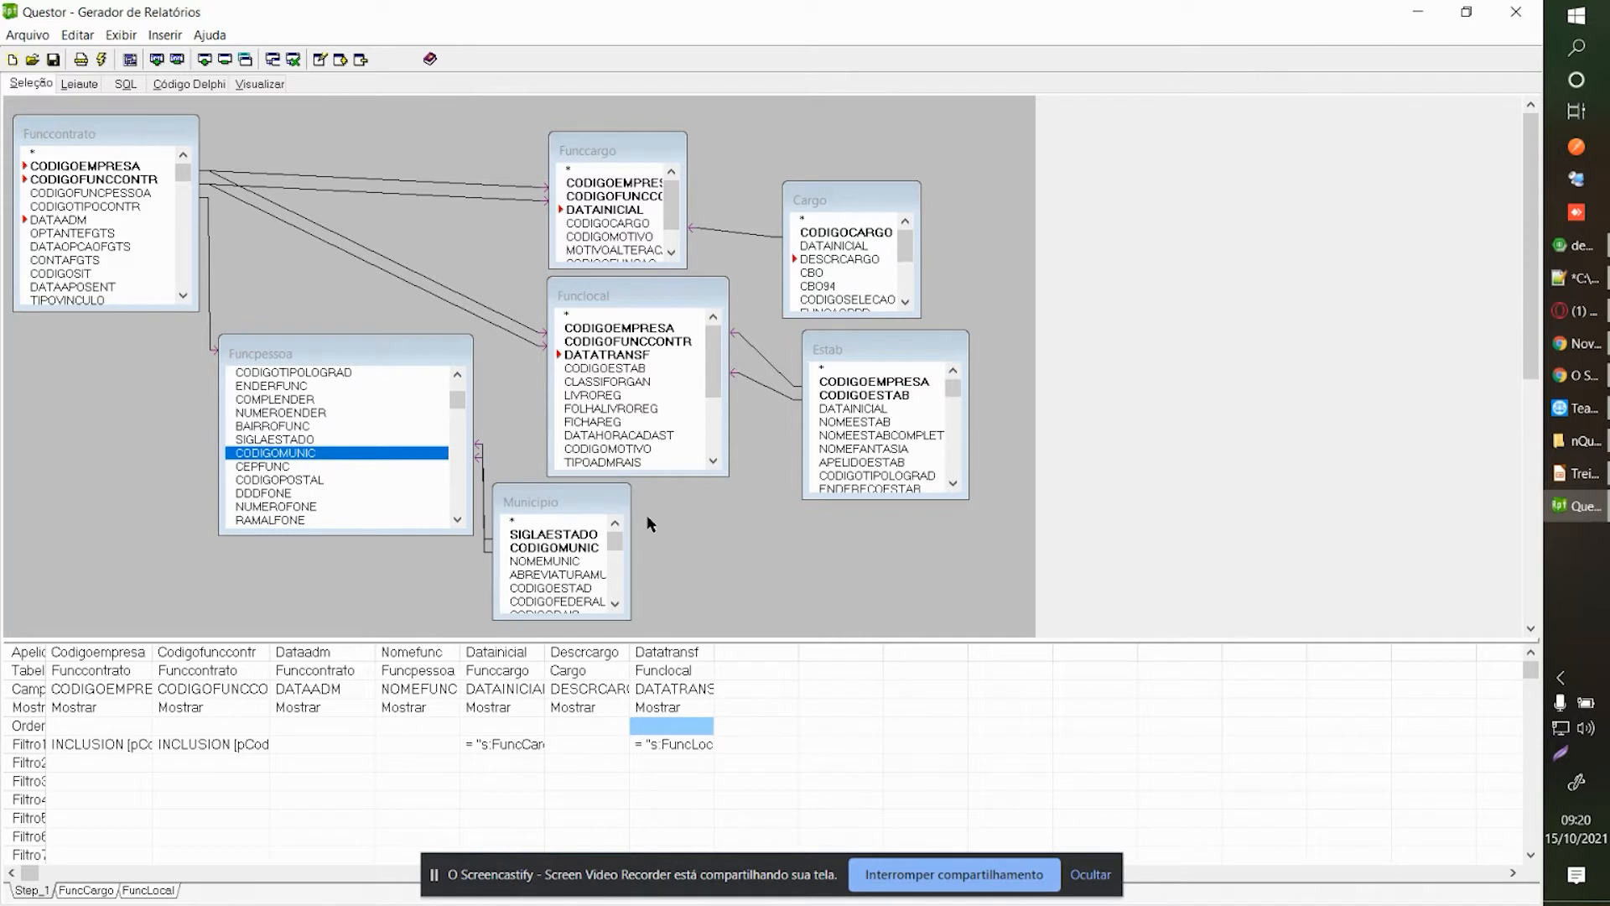
# Open the report layout, accepting the parameter values.
pyautogui.click(79, 85)
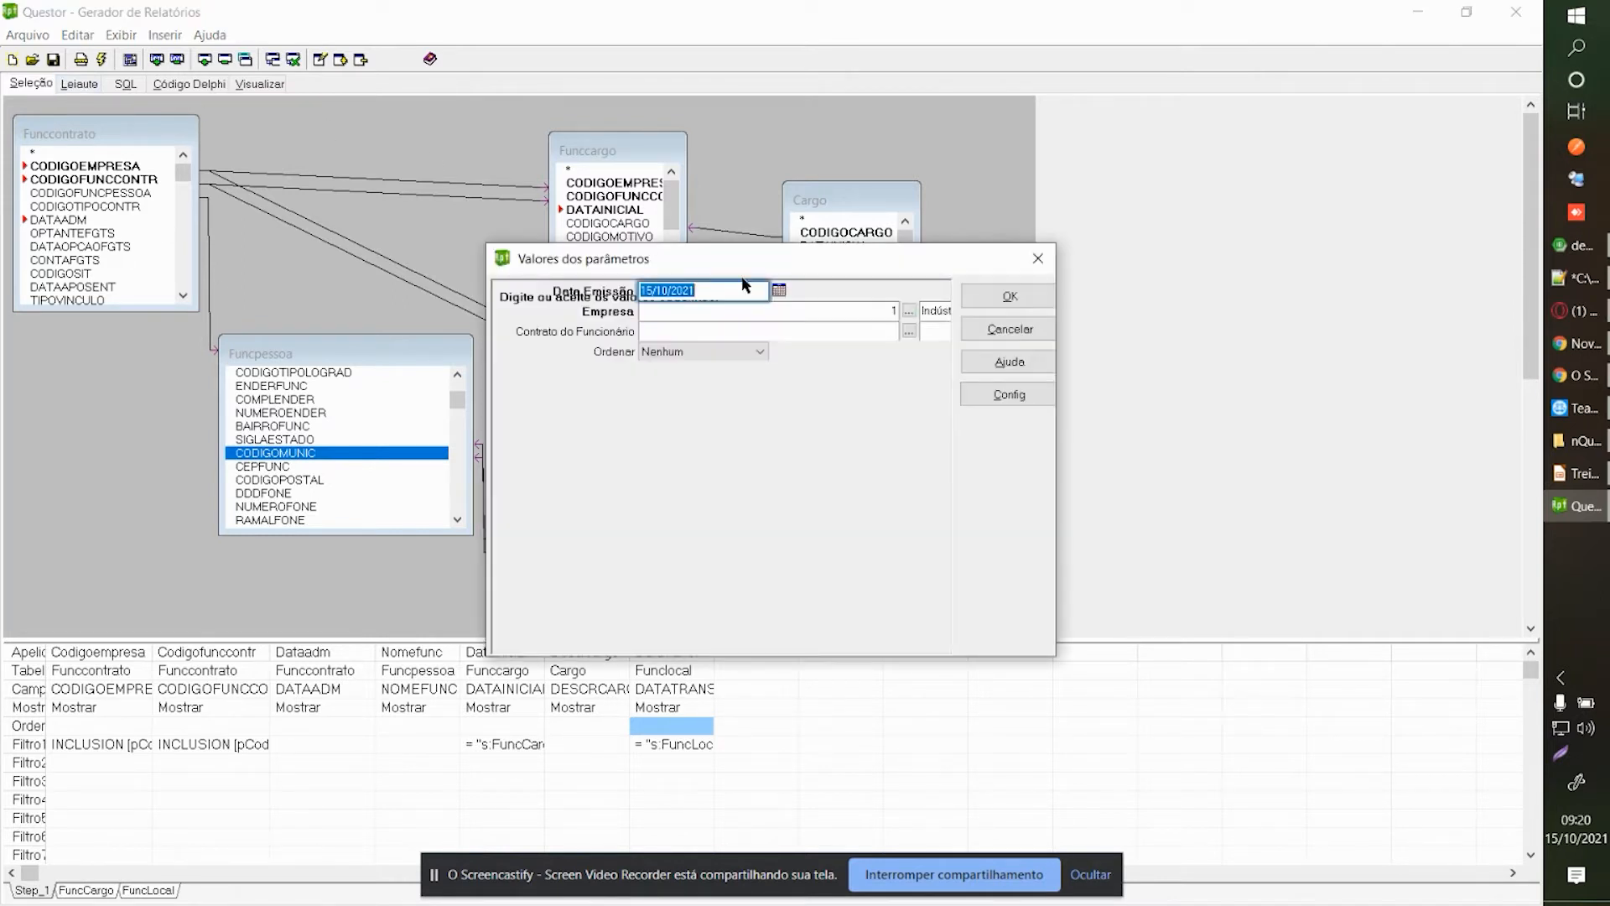
pyautogui.click(989, 297)
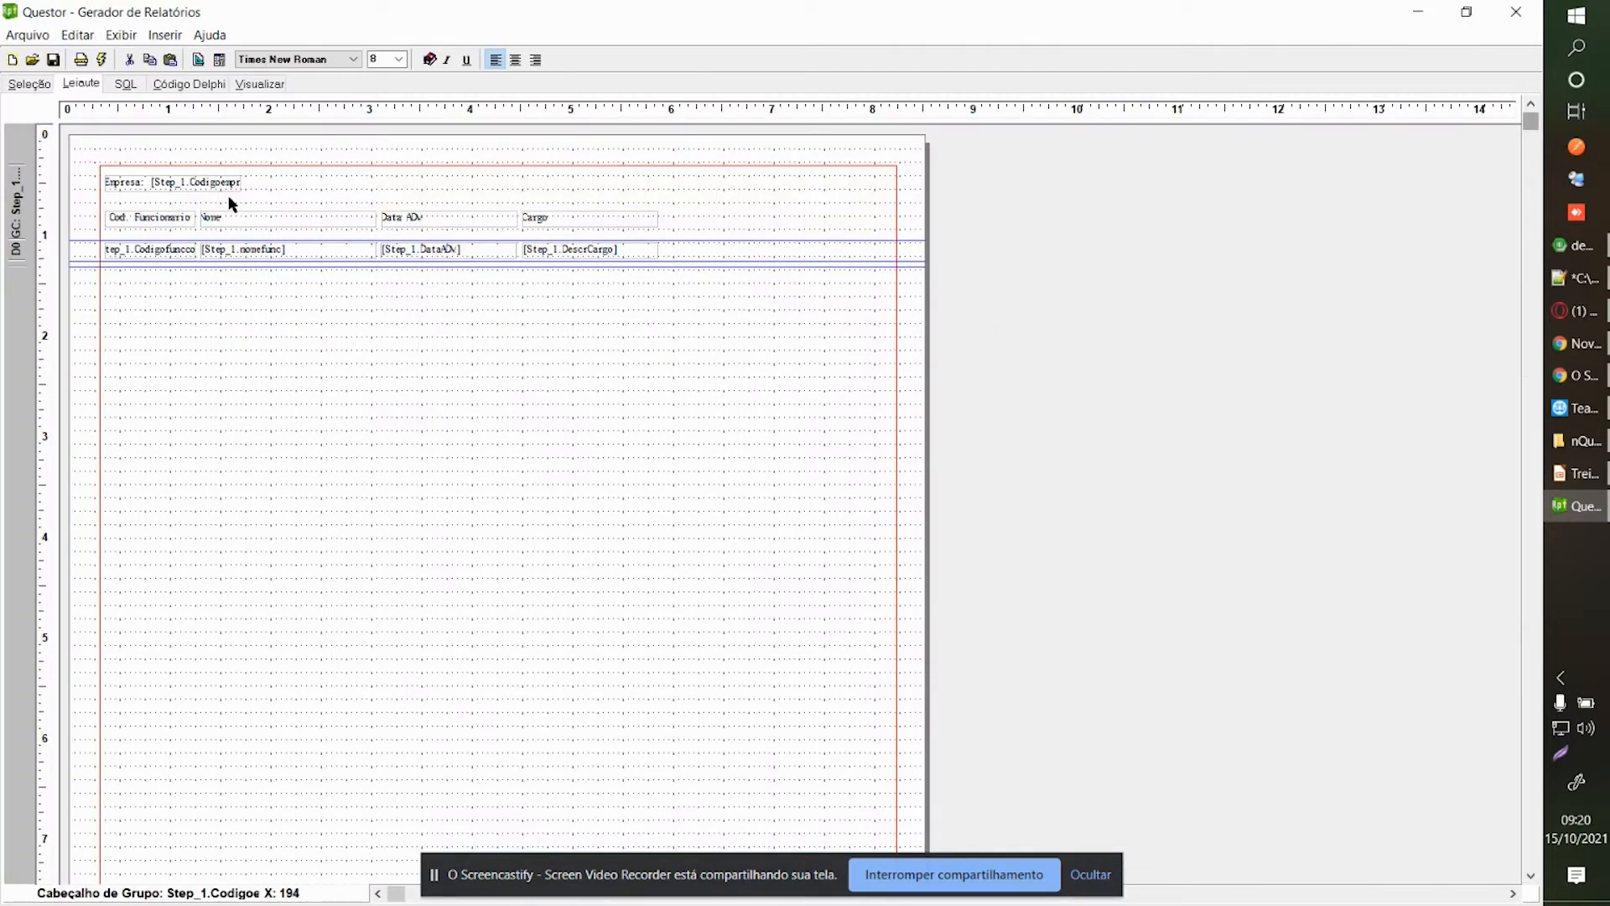
pyautogui.rightClick(184, 334)
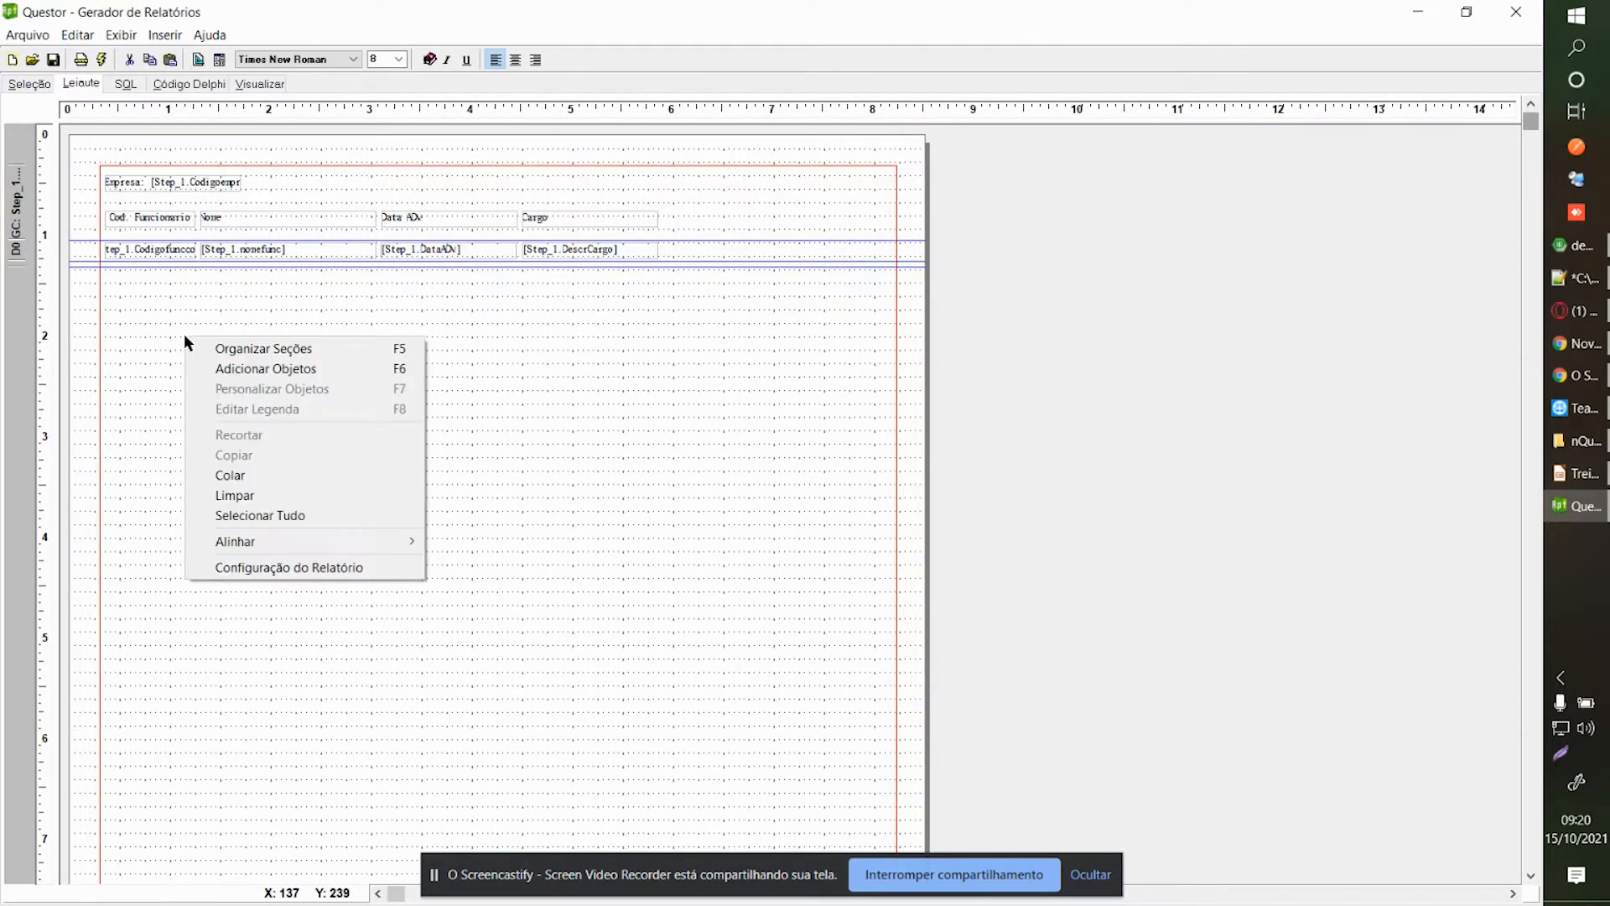
pyautogui.click(294, 367)
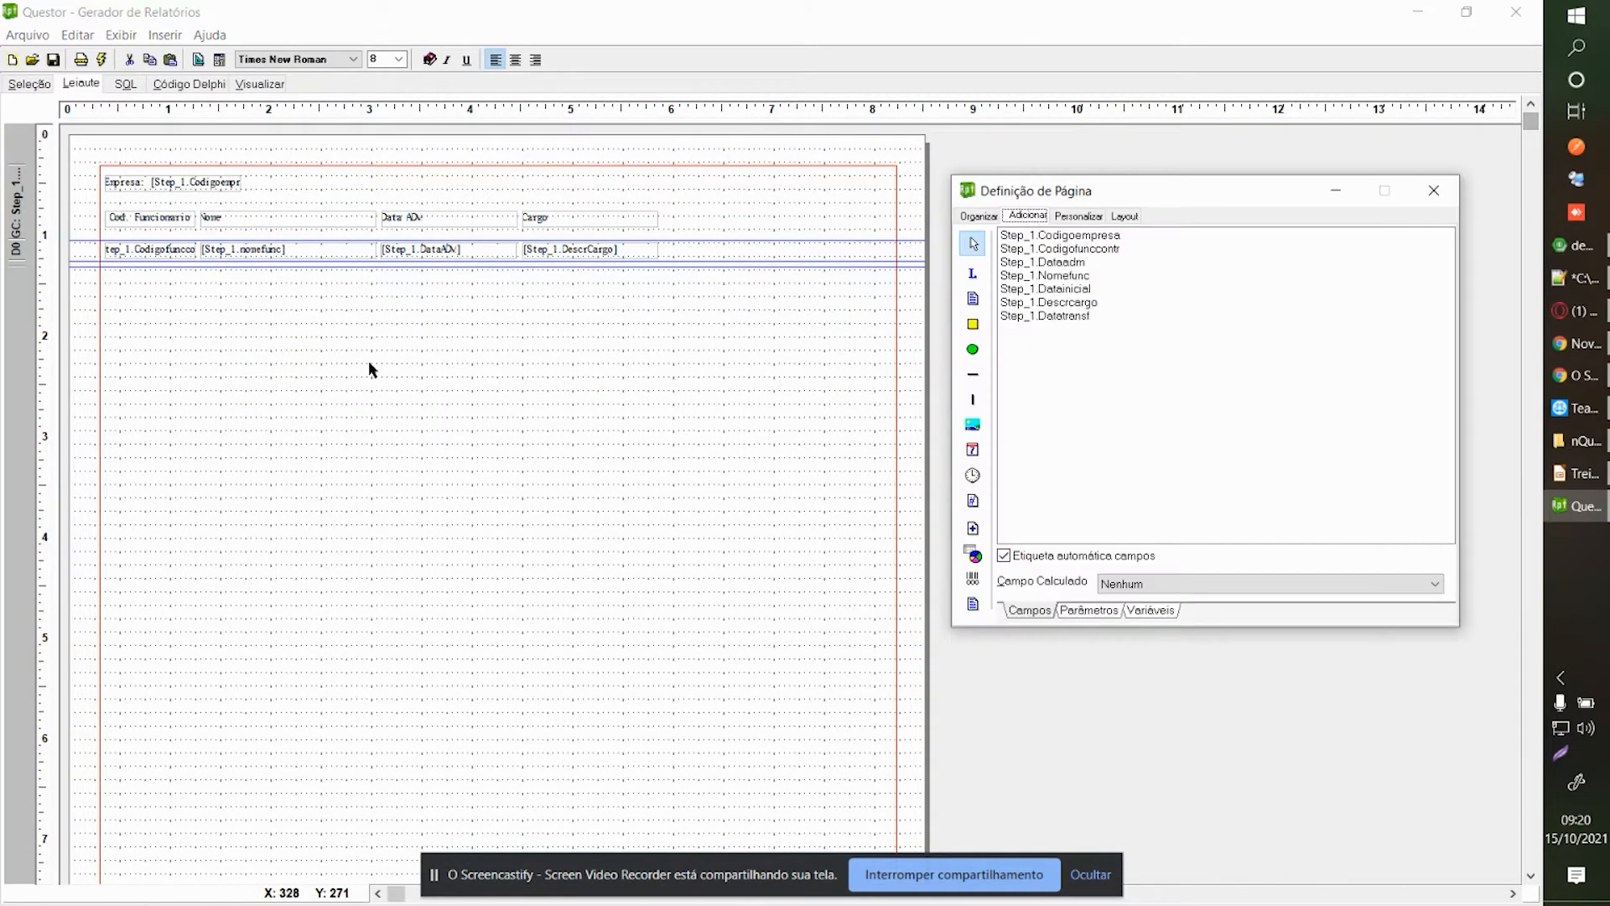
pyautogui.click(1434, 190)
# Open the report section list and start adding a group header, then cancel it.
pyautogui.rightClick(639, 364)
pyautogui.click(676, 379)
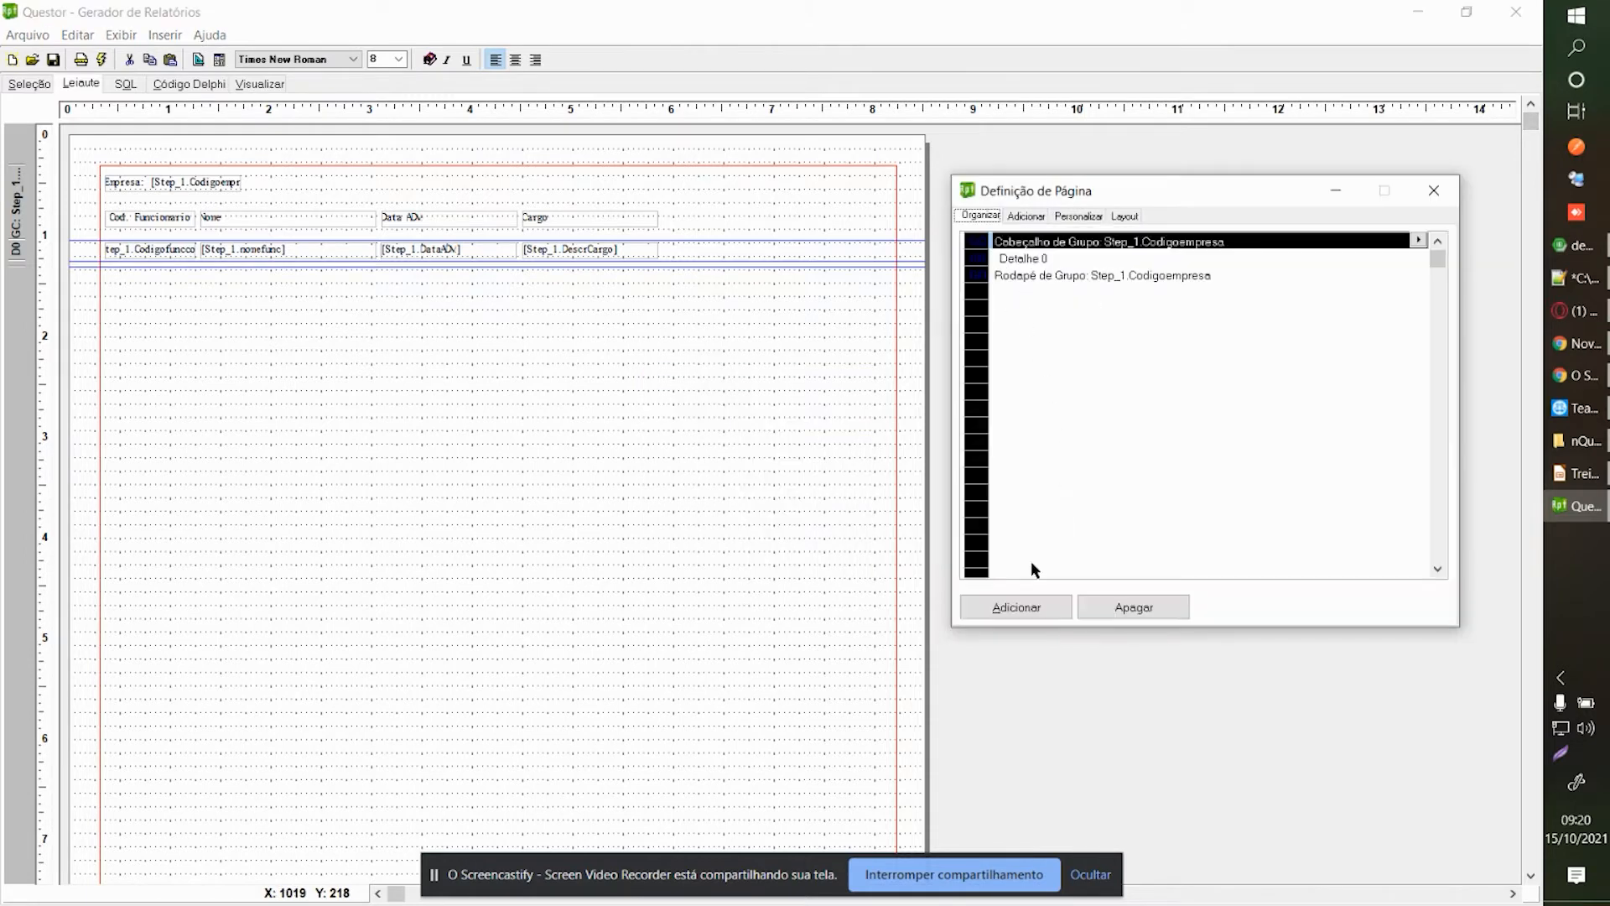
pyautogui.click(1024, 612)
pyautogui.click(884, 417)
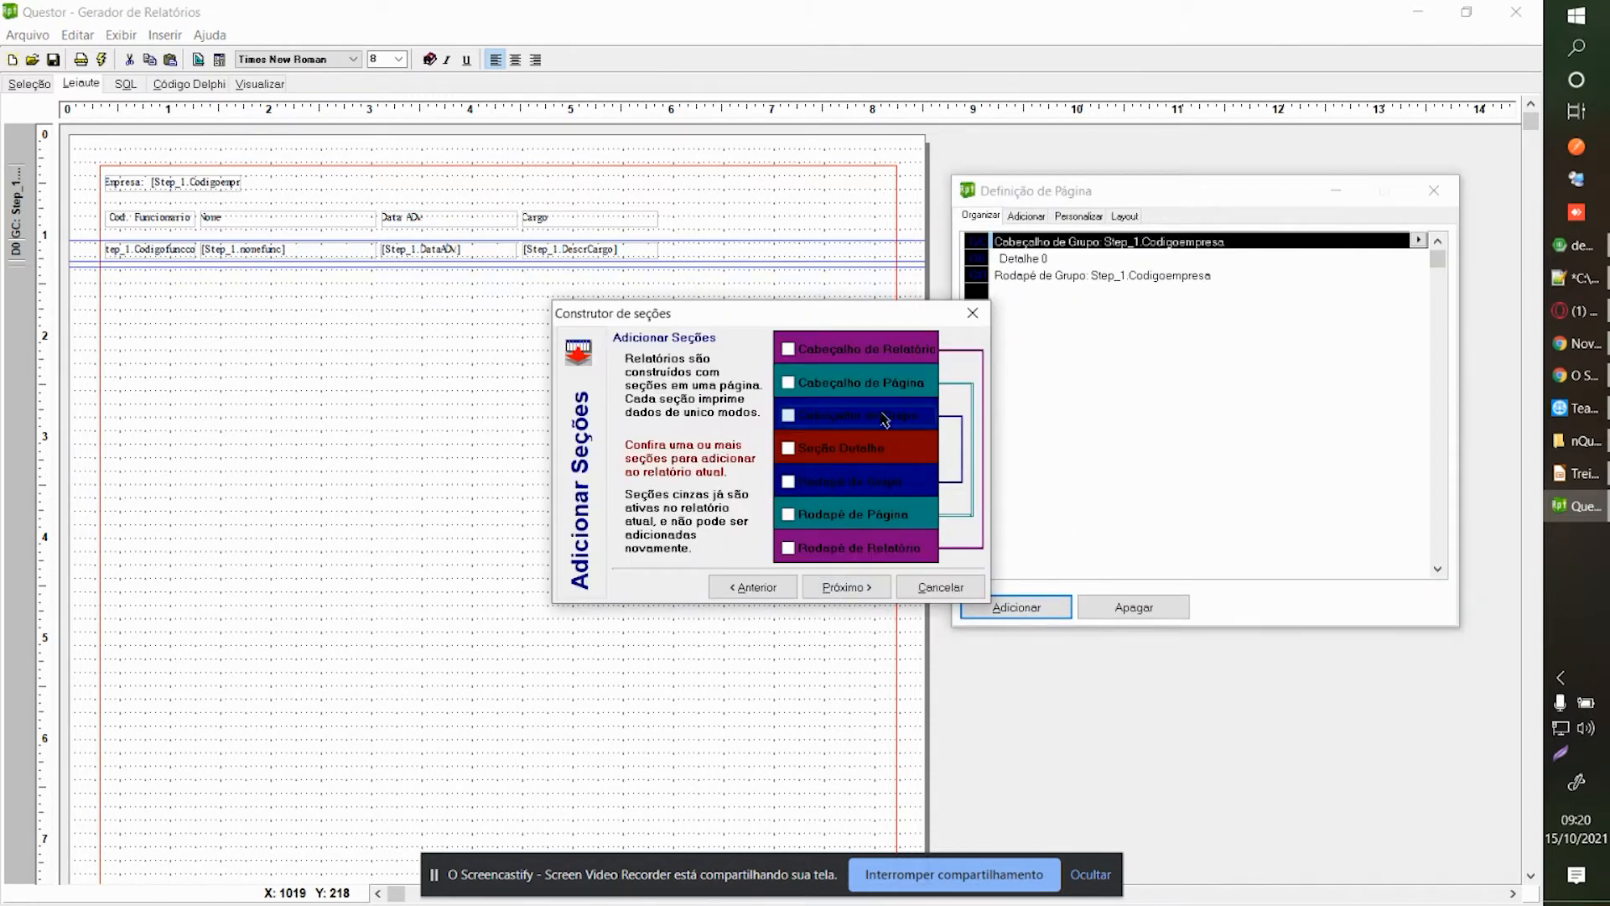
pyautogui.click(847, 585)
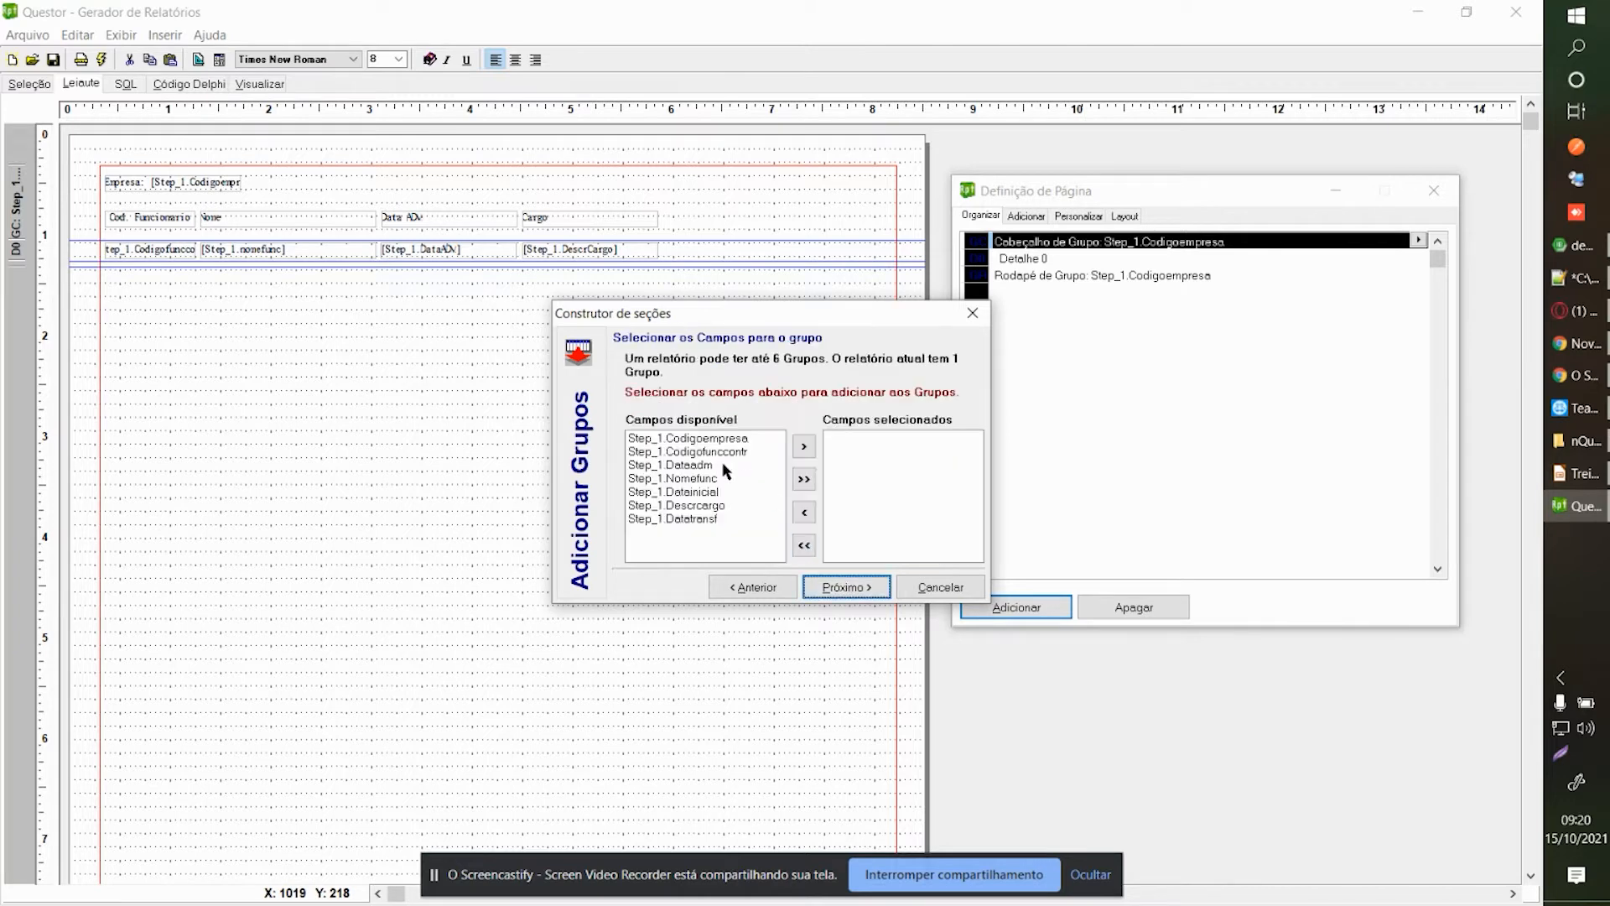
pyautogui.click(914, 584)
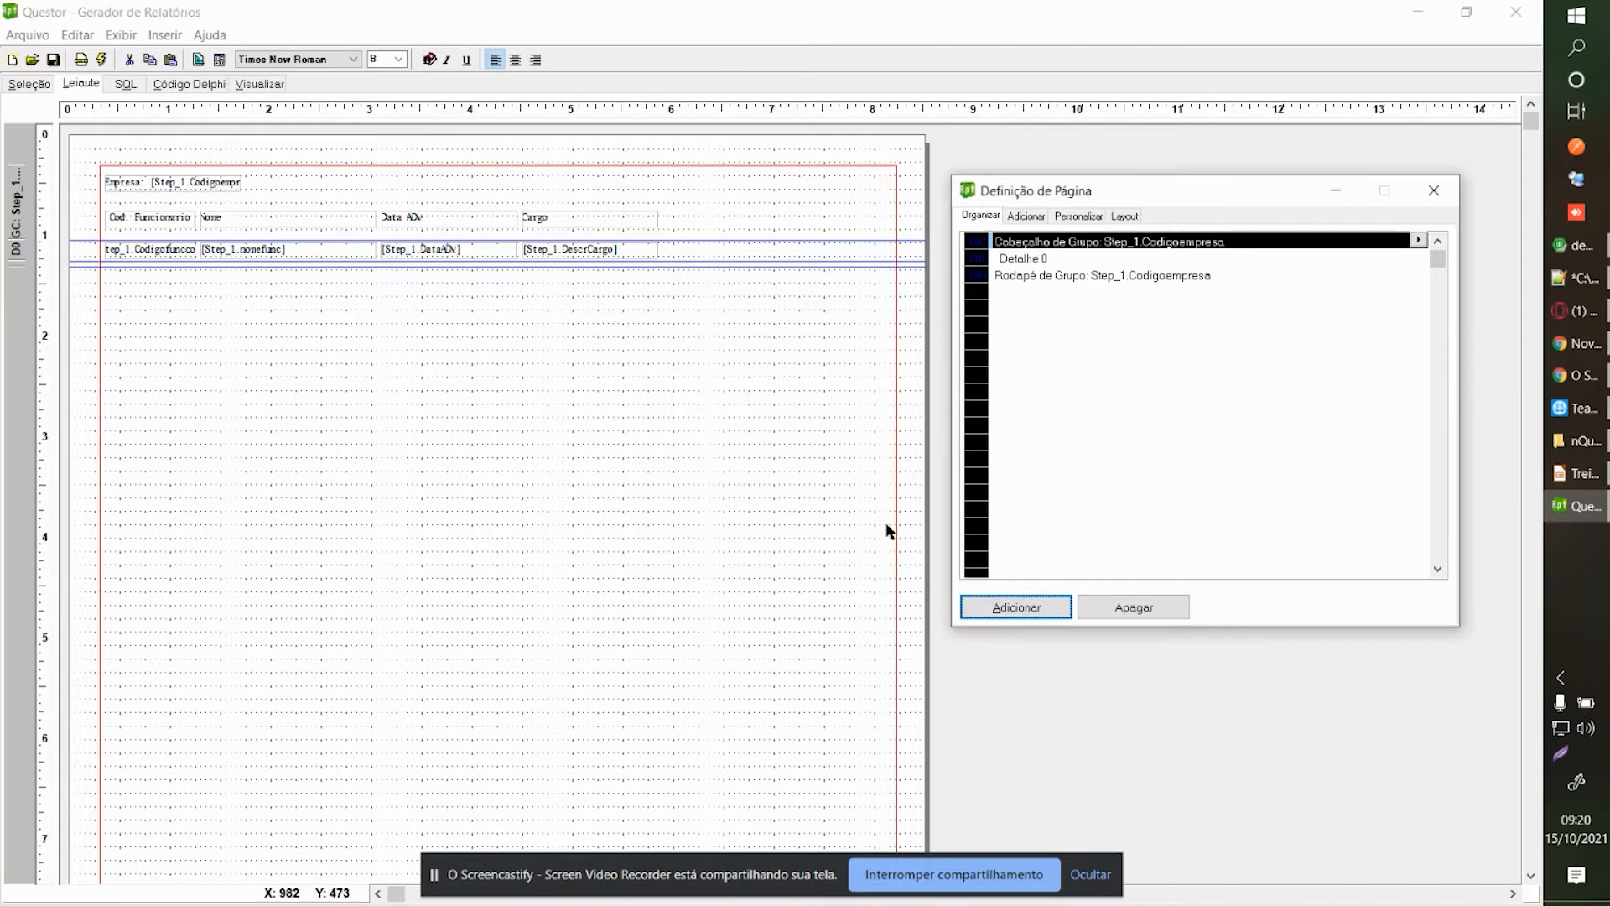
pyautogui.click(30, 83)
# Add Estab's CODIGOESTAB and NOMEESTAB fields to the Step_1 query.
pyautogui.click(921, 435)
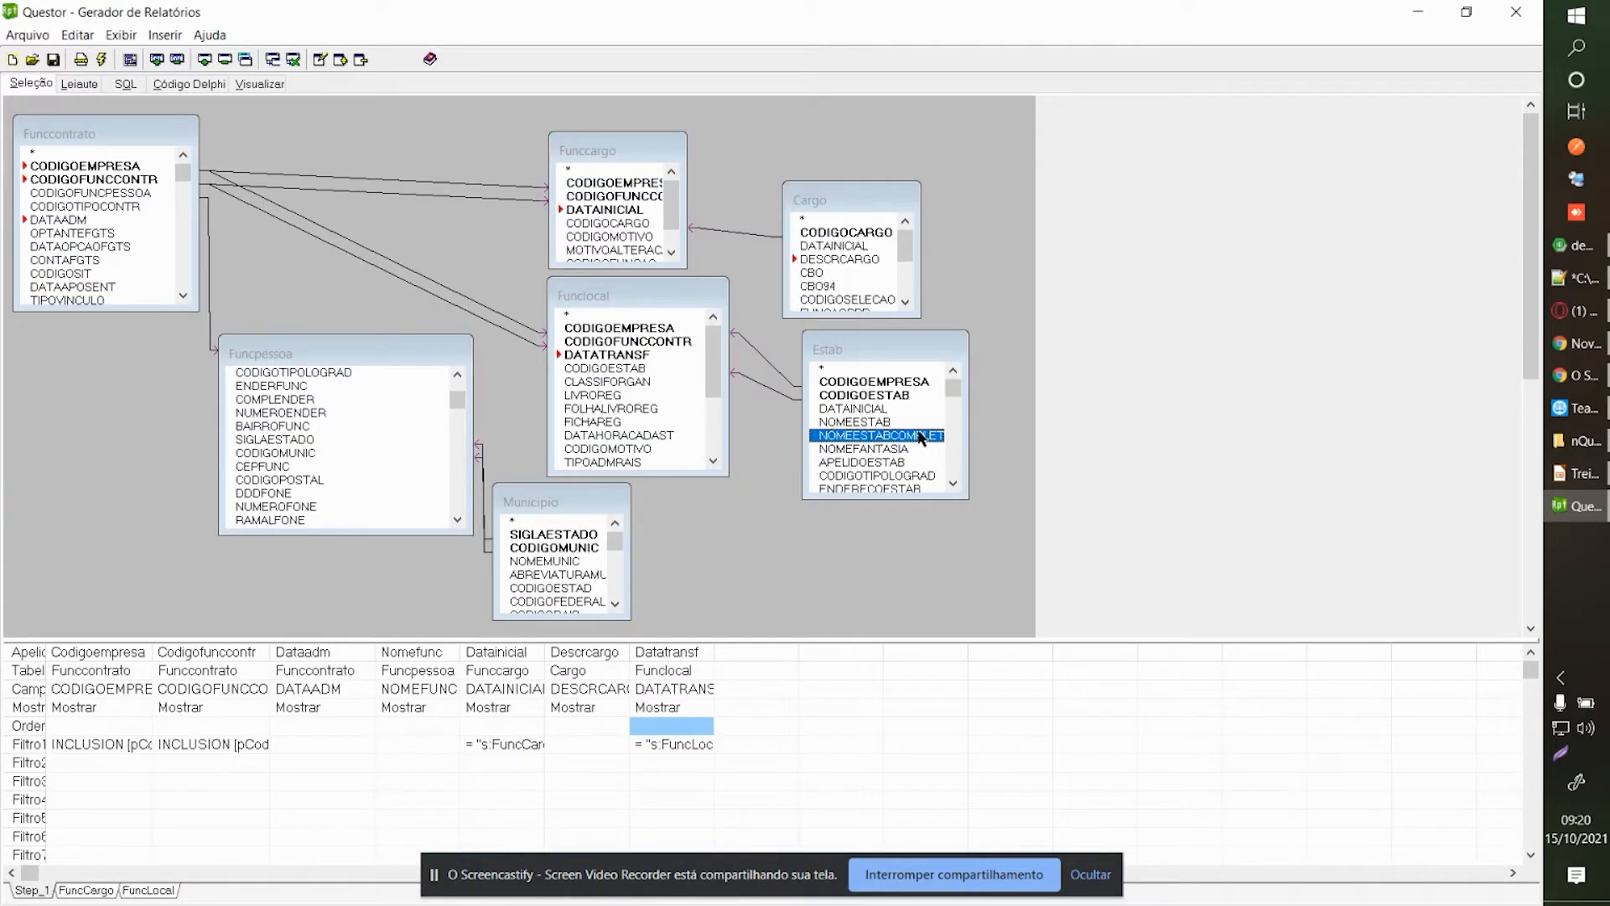
pyautogui.doubleClick(867, 396)
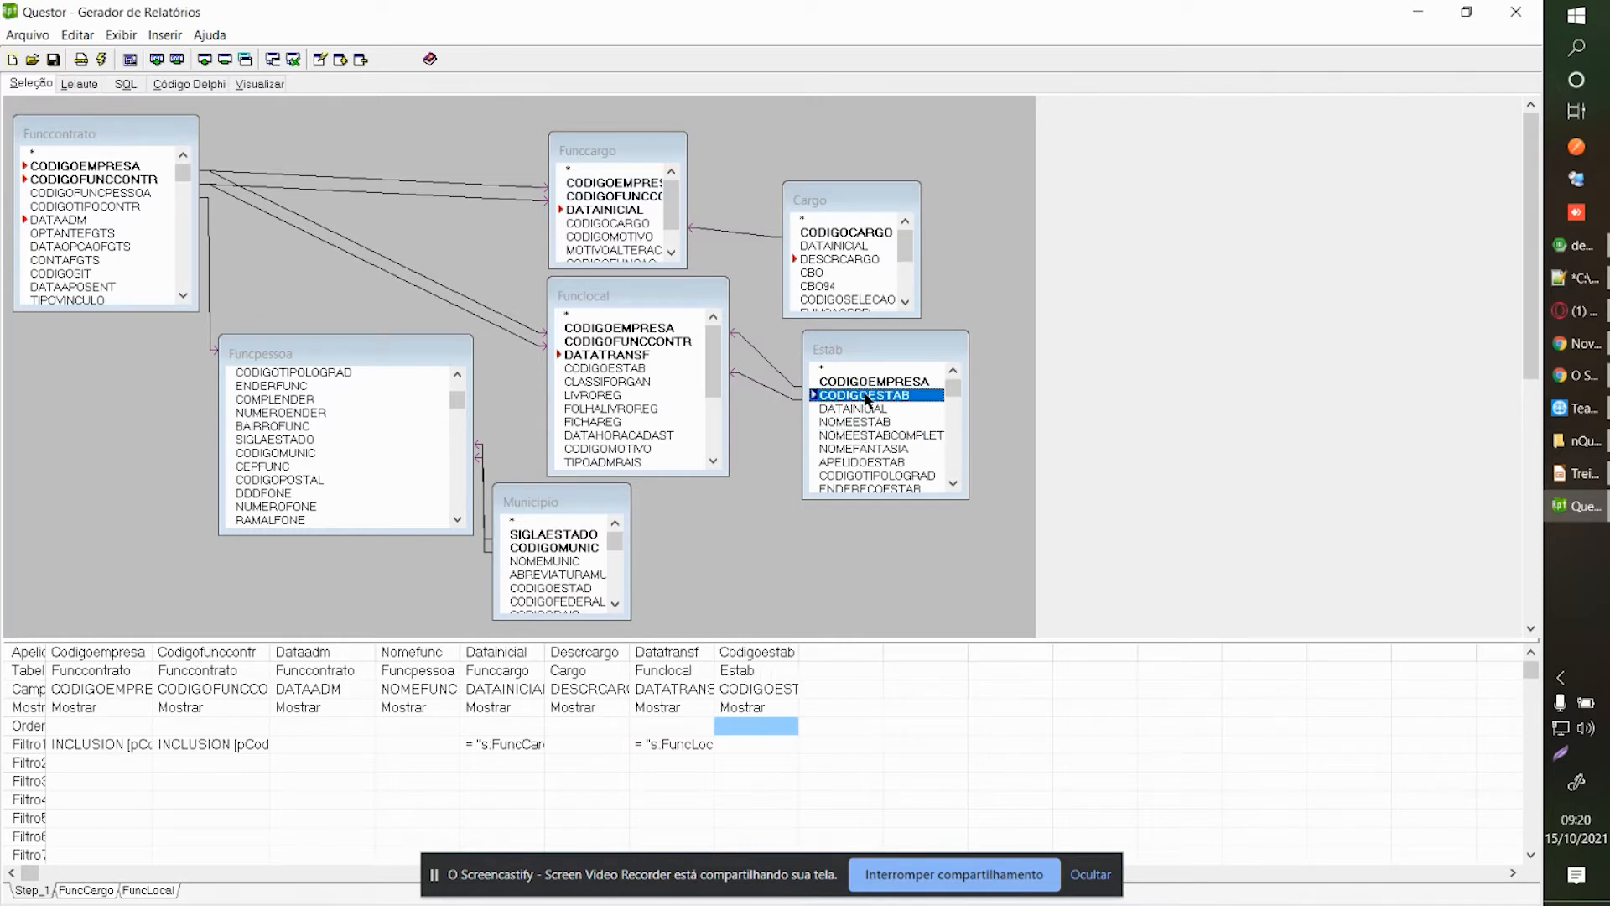
pyautogui.click(872, 435)
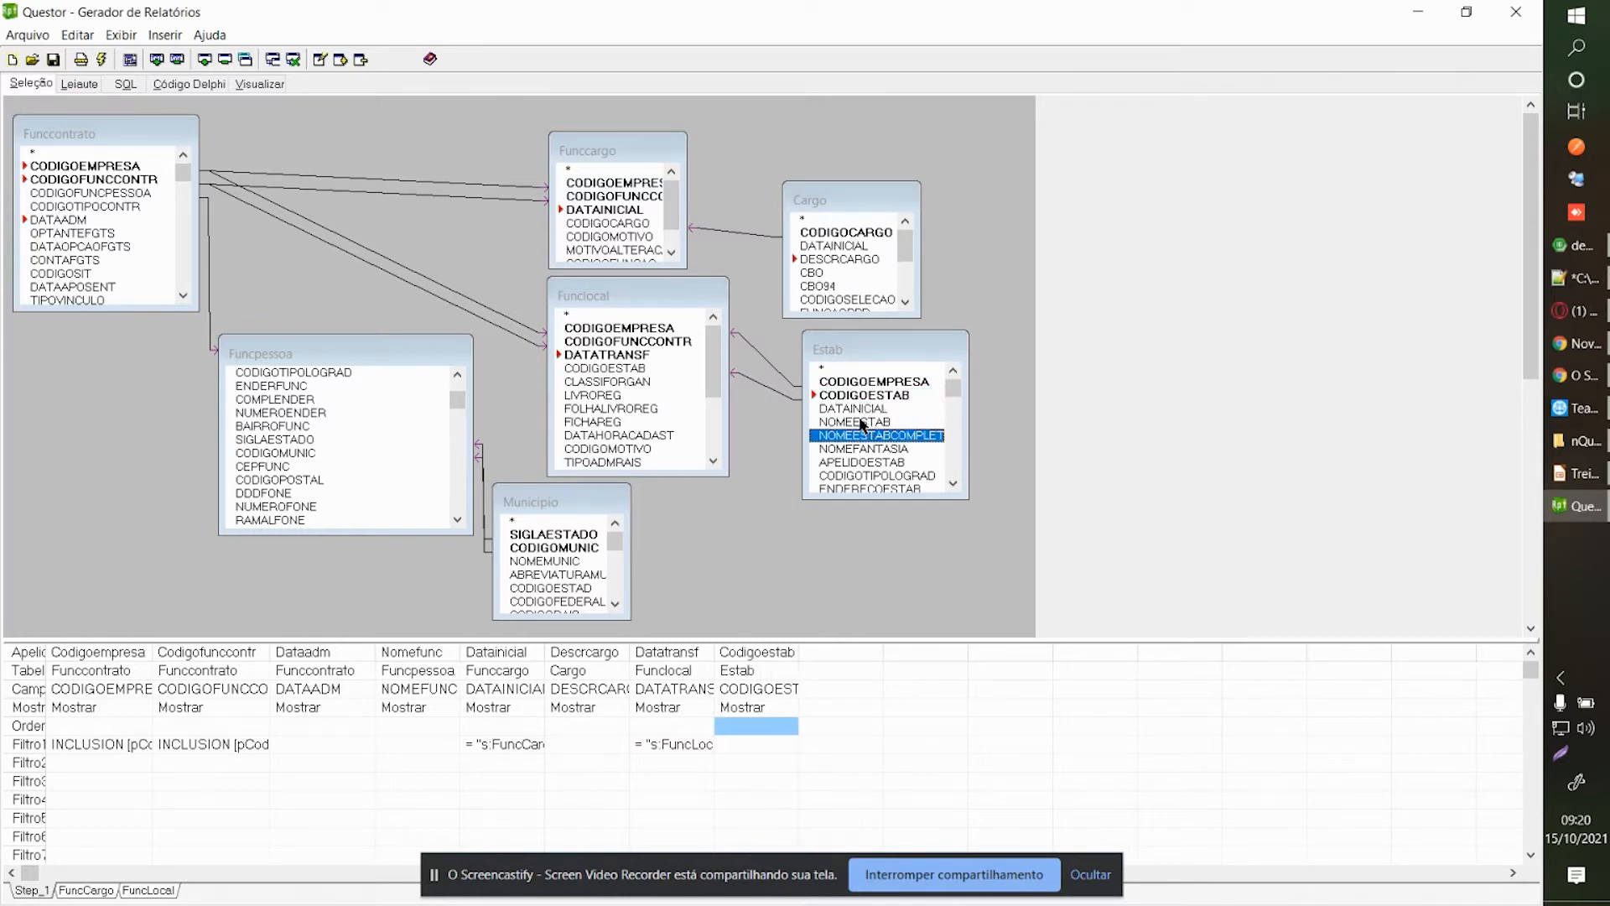
pyautogui.doubleClick(862, 424)
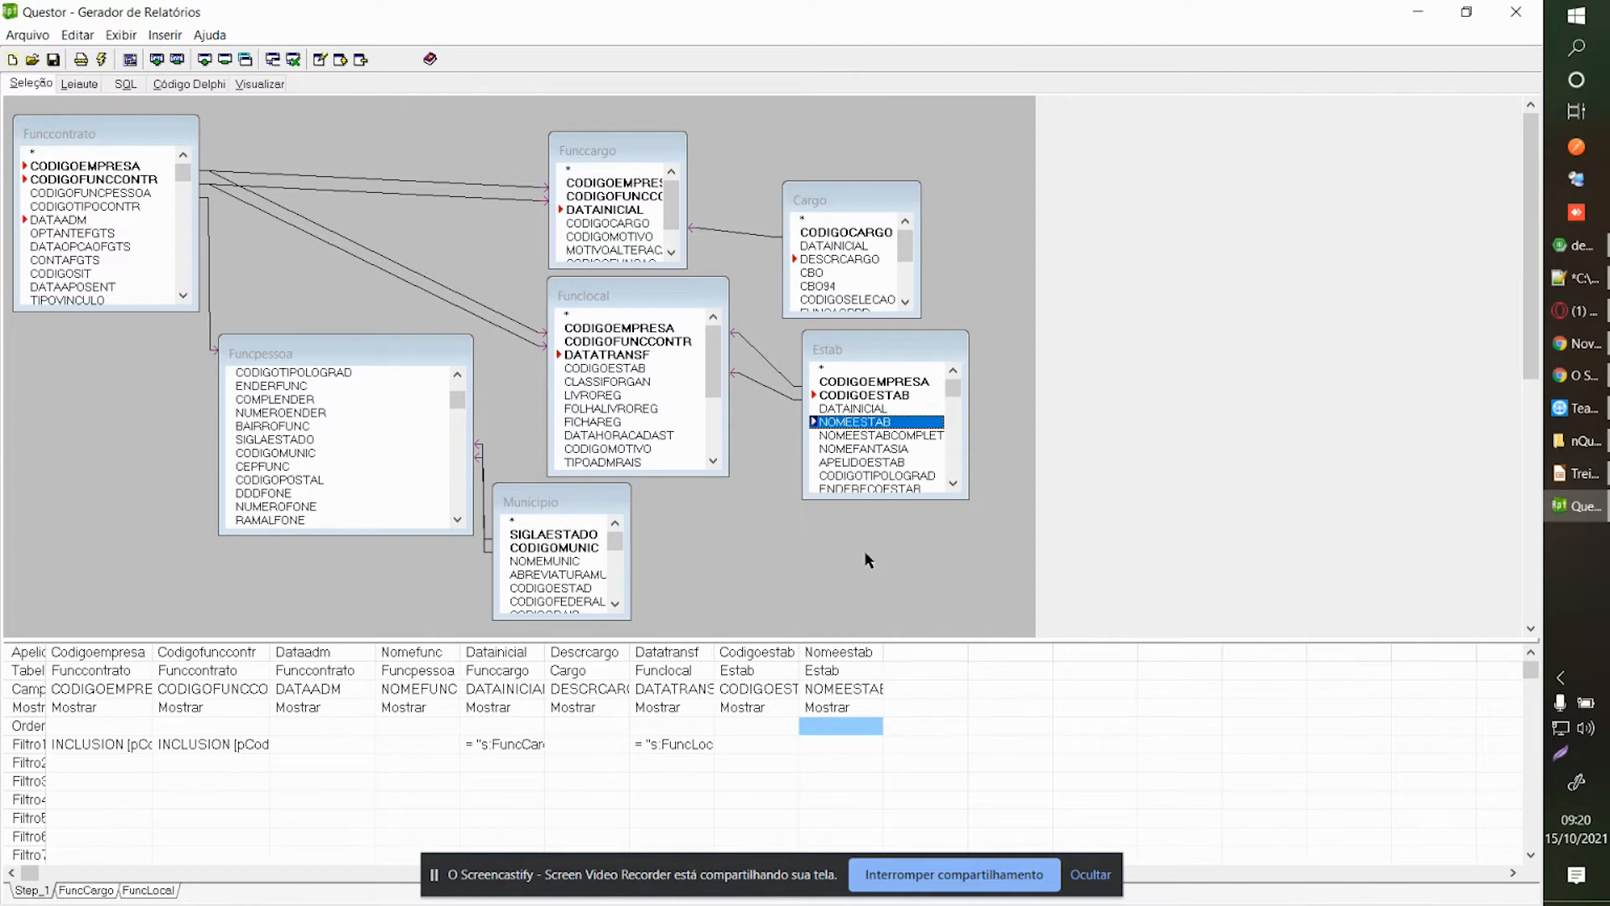
pyautogui.click(81, 84)
# Add a group header and group footer section grouped on Step_1.Codigoestab.
pyautogui.click(1030, 294)
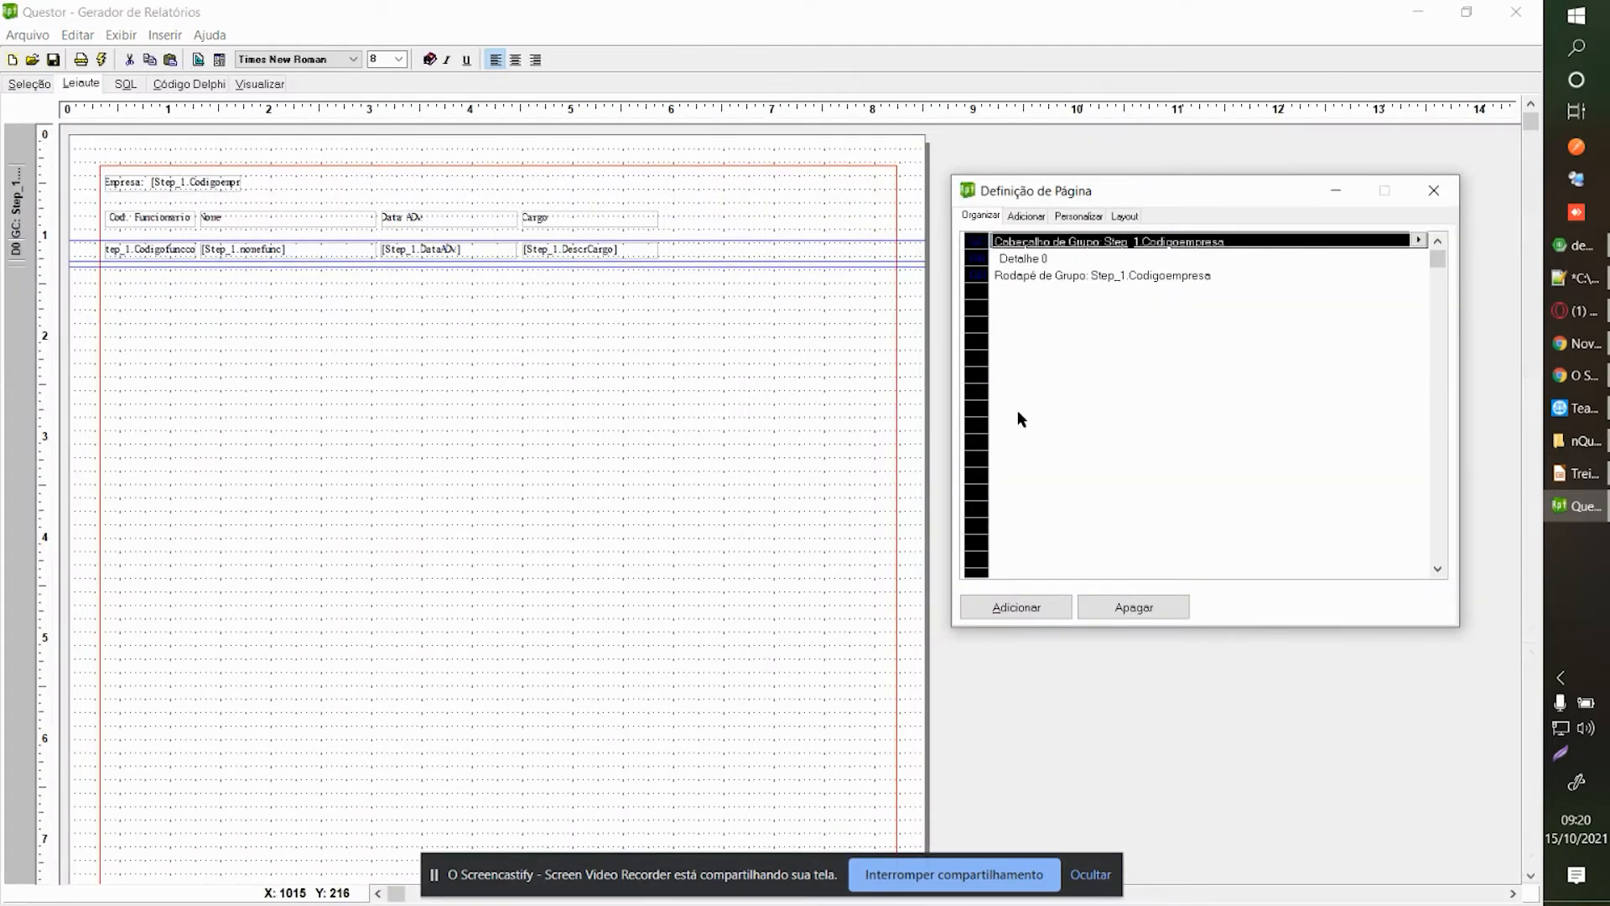
pyautogui.click(1035, 590)
pyautogui.click(834, 495)
pyautogui.click(843, 586)
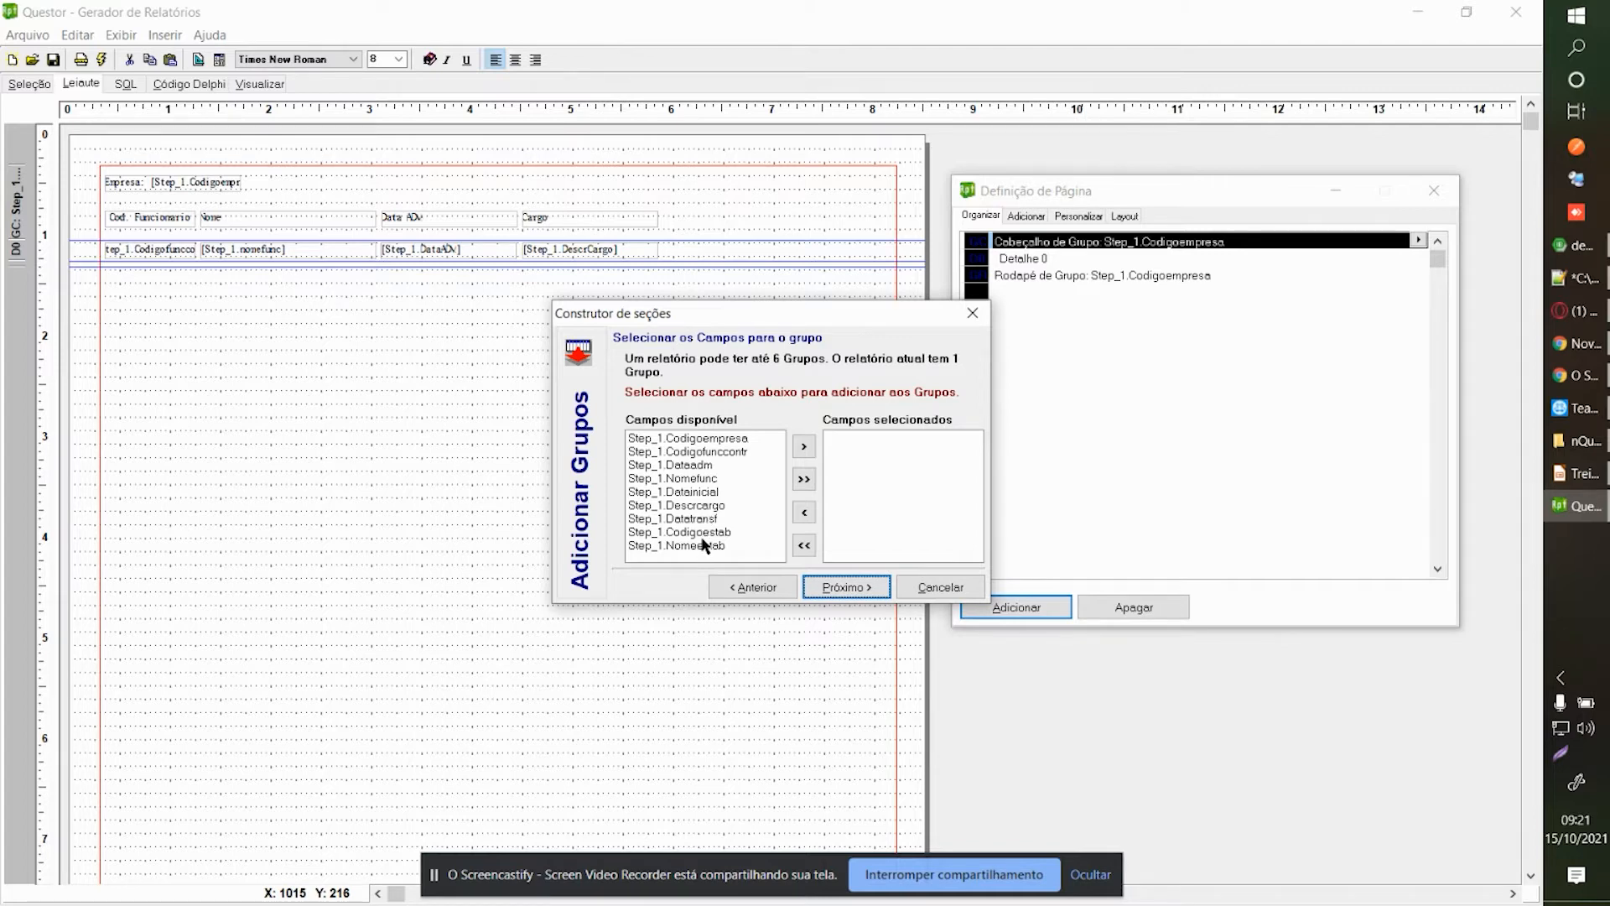
pyautogui.click(705, 532)
pyautogui.click(803, 446)
pyautogui.click(863, 587)
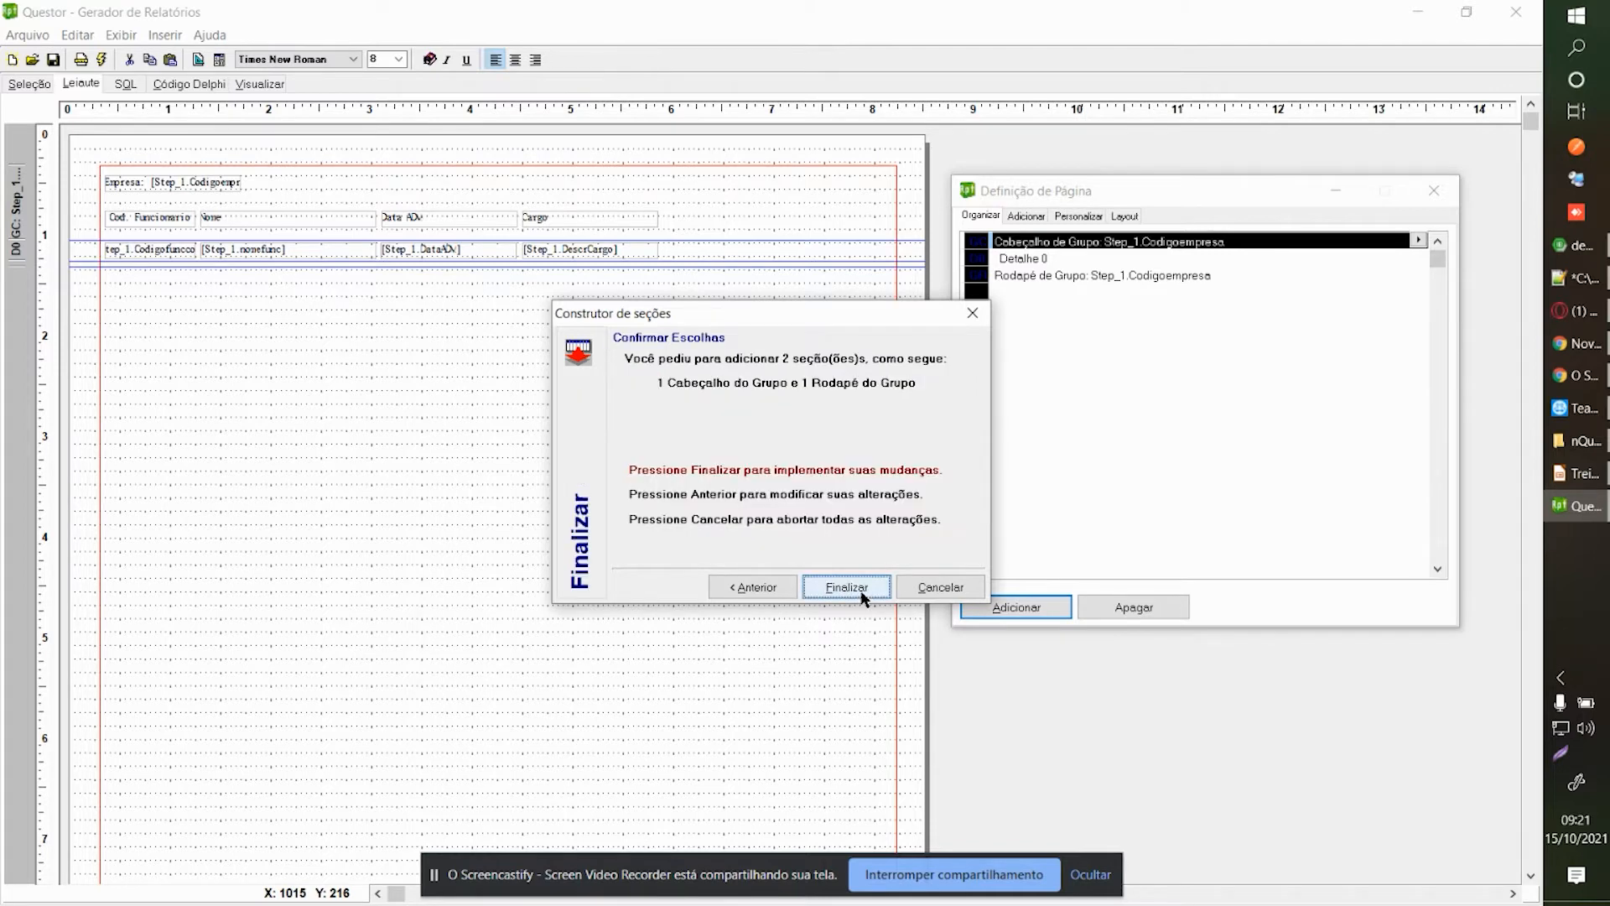
pyautogui.click(863, 589)
pyautogui.click(570, 566)
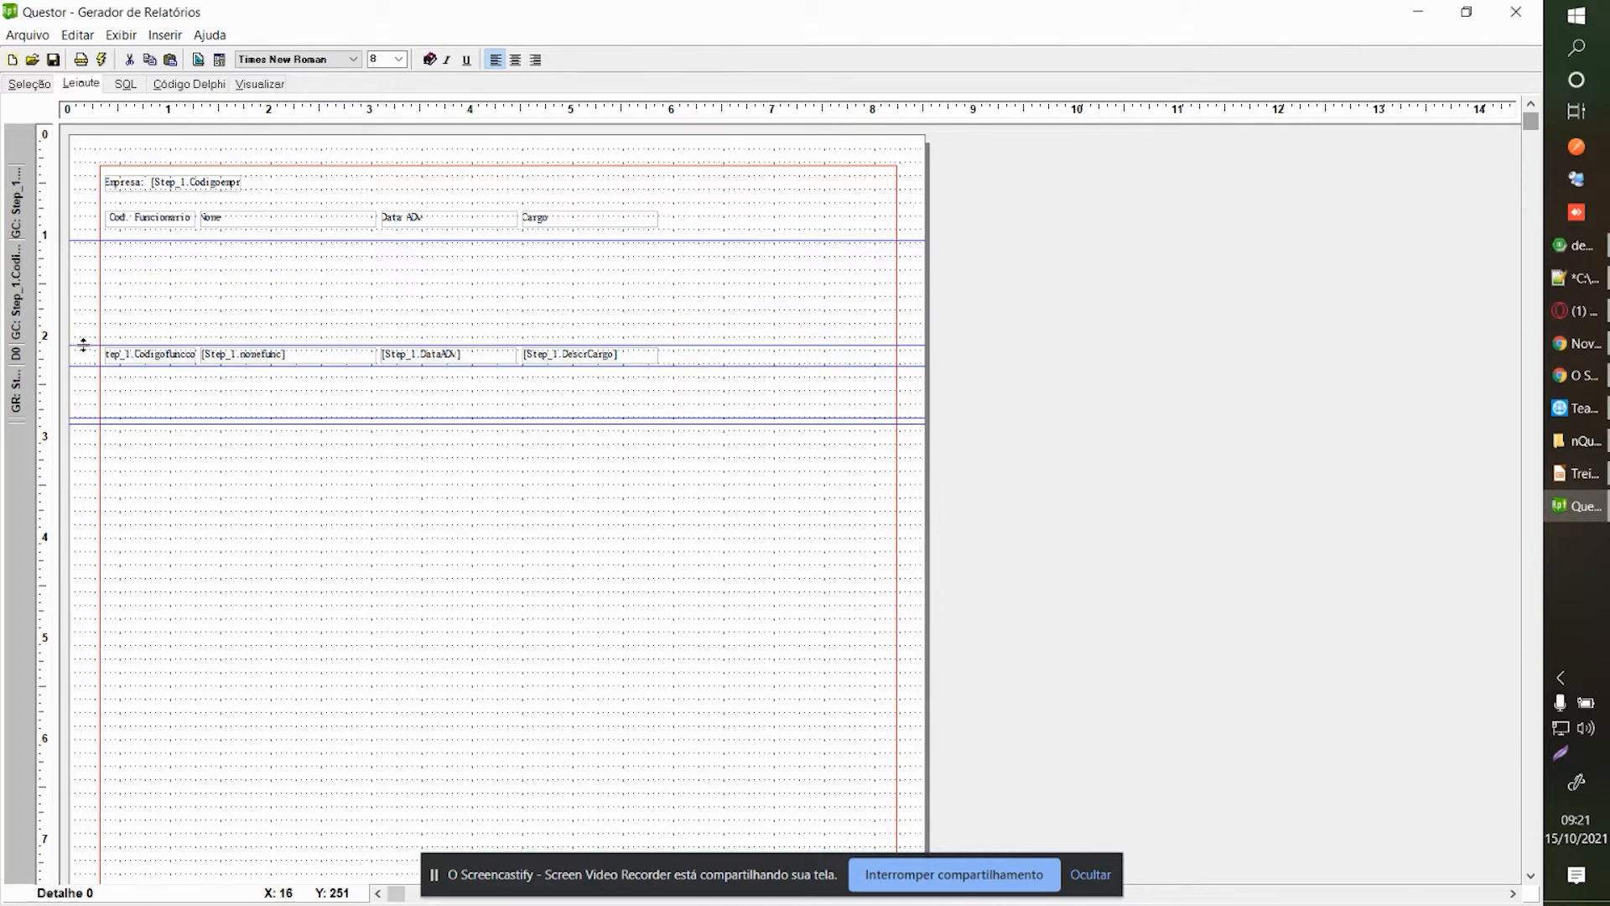
# Move the detail row up and place a new text label in the branch header band.
pyautogui.moveTo(82, 344); pyautogui.dragTo(80, 272)
pyautogui.rightClick(116, 254)
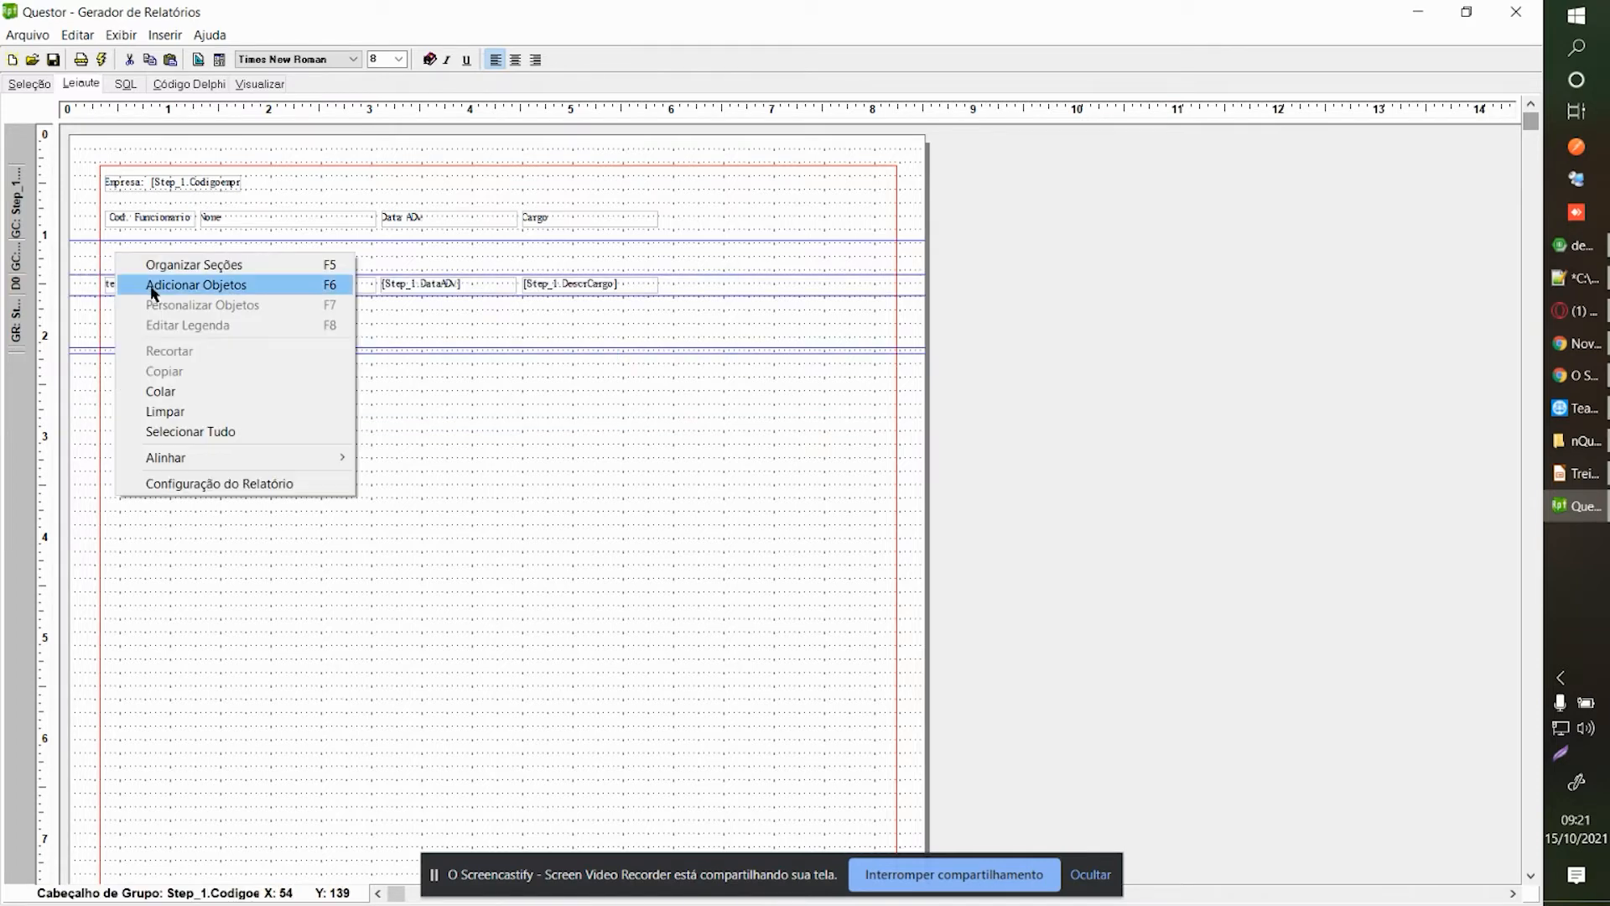
pyautogui.click(154, 289)
pyautogui.click(972, 275)
pyautogui.click(105, 255)
pyautogui.moveTo(130, 258); pyautogui.dragTo(123, 258)
# Caption the label '[Step_1.Codigoestab]Filail:', shrink the detail and footer bands, and preview.
pyautogui.rightClick(122, 258)
pyautogui.click(167, 308)
pyautogui.doubleClick(1122, 277)
pyautogui.write('[Step')
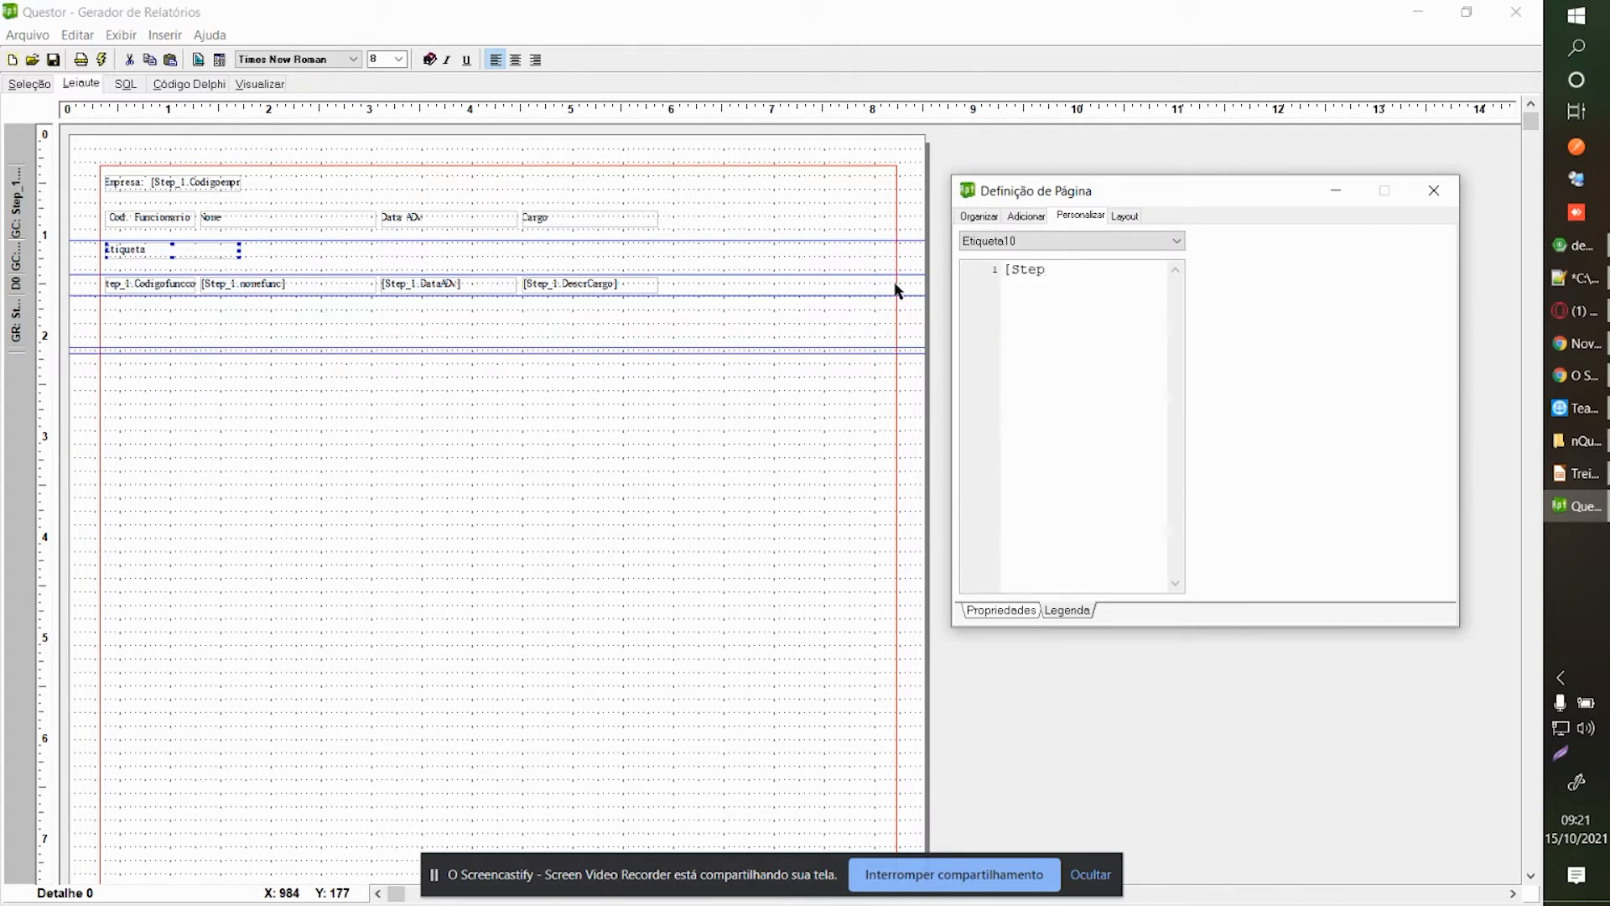
pyautogui.write('_1.Codigoestab]')
pyautogui.write('Filail:')
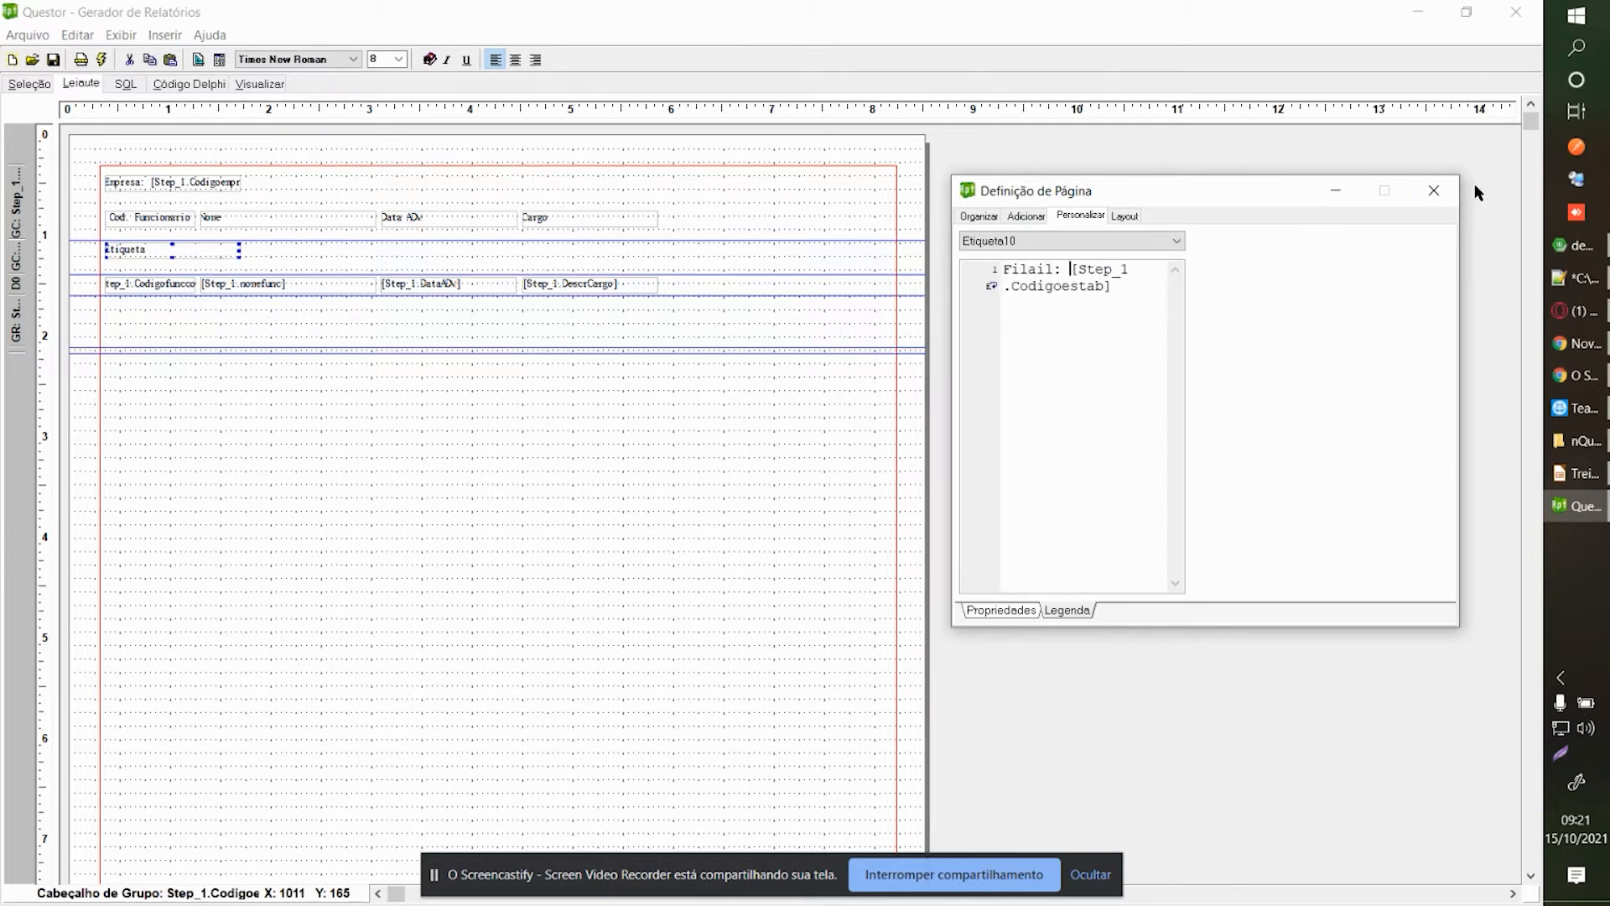
pyautogui.click(1434, 190)
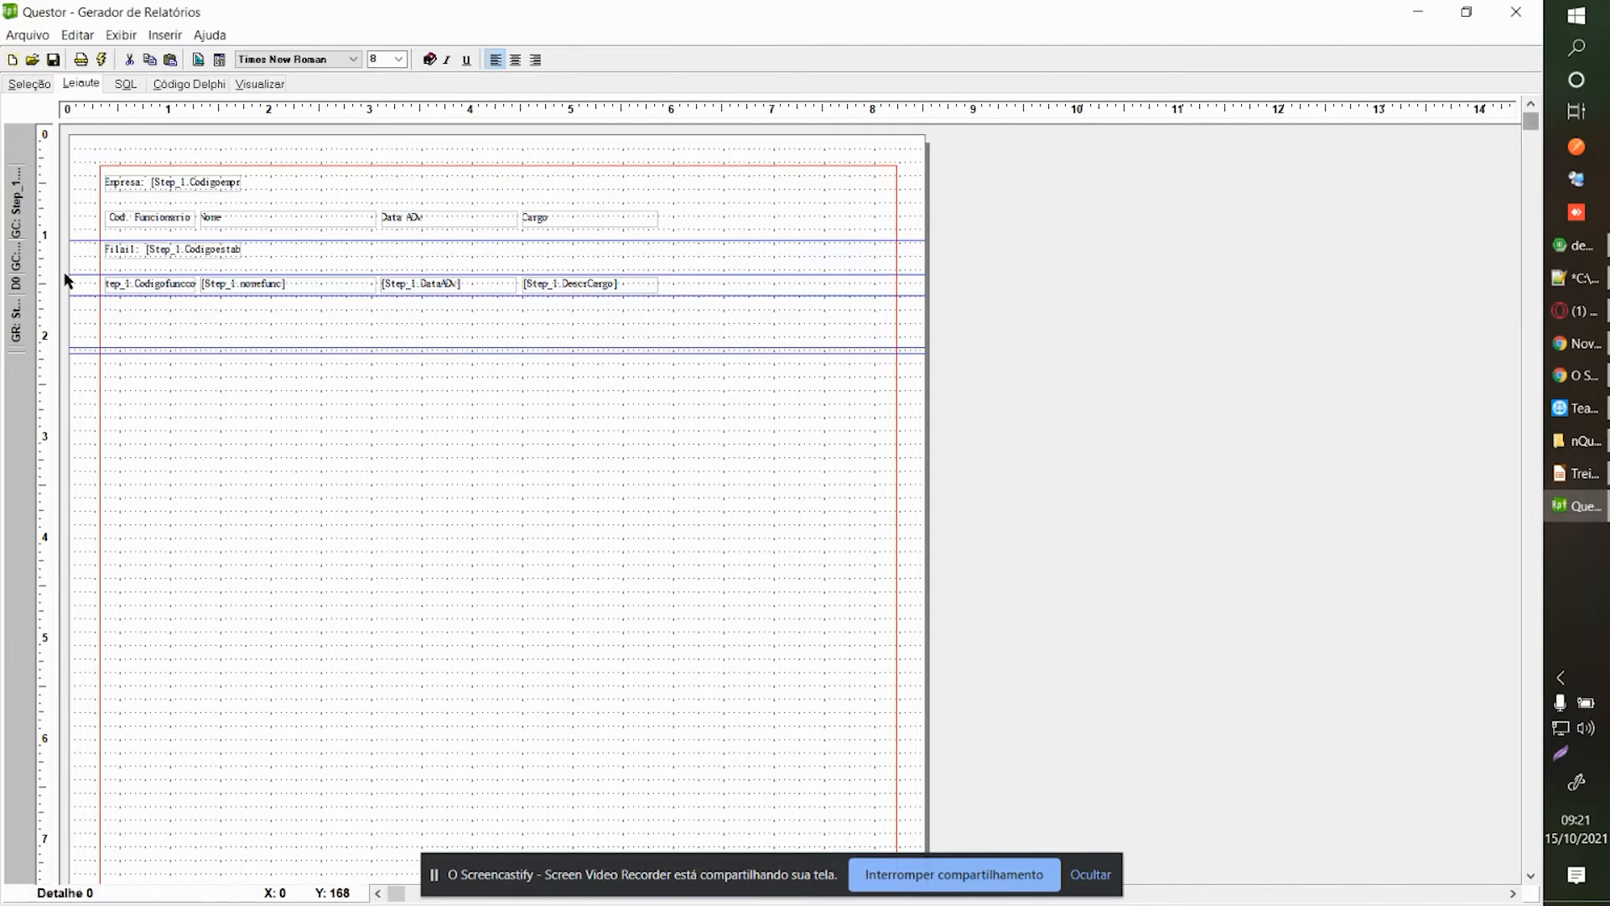
pyautogui.moveTo(86, 274); pyautogui.dragTo(84, 261)
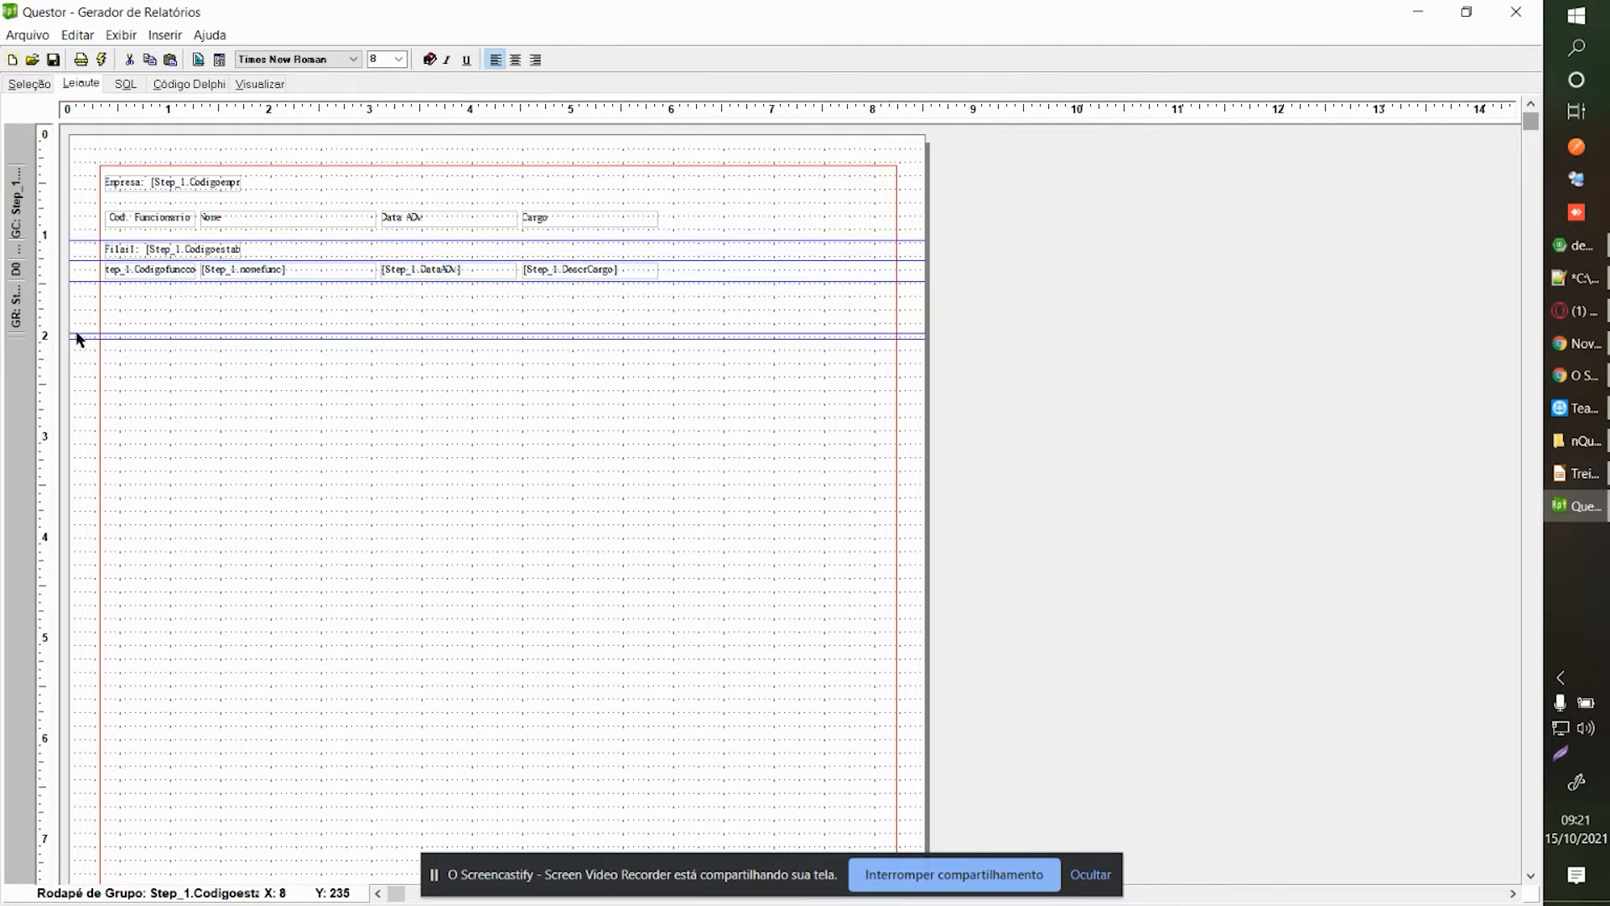
pyautogui.moveTo(79, 334); pyautogui.dragTo(82, 293)
pyautogui.click(254, 83)
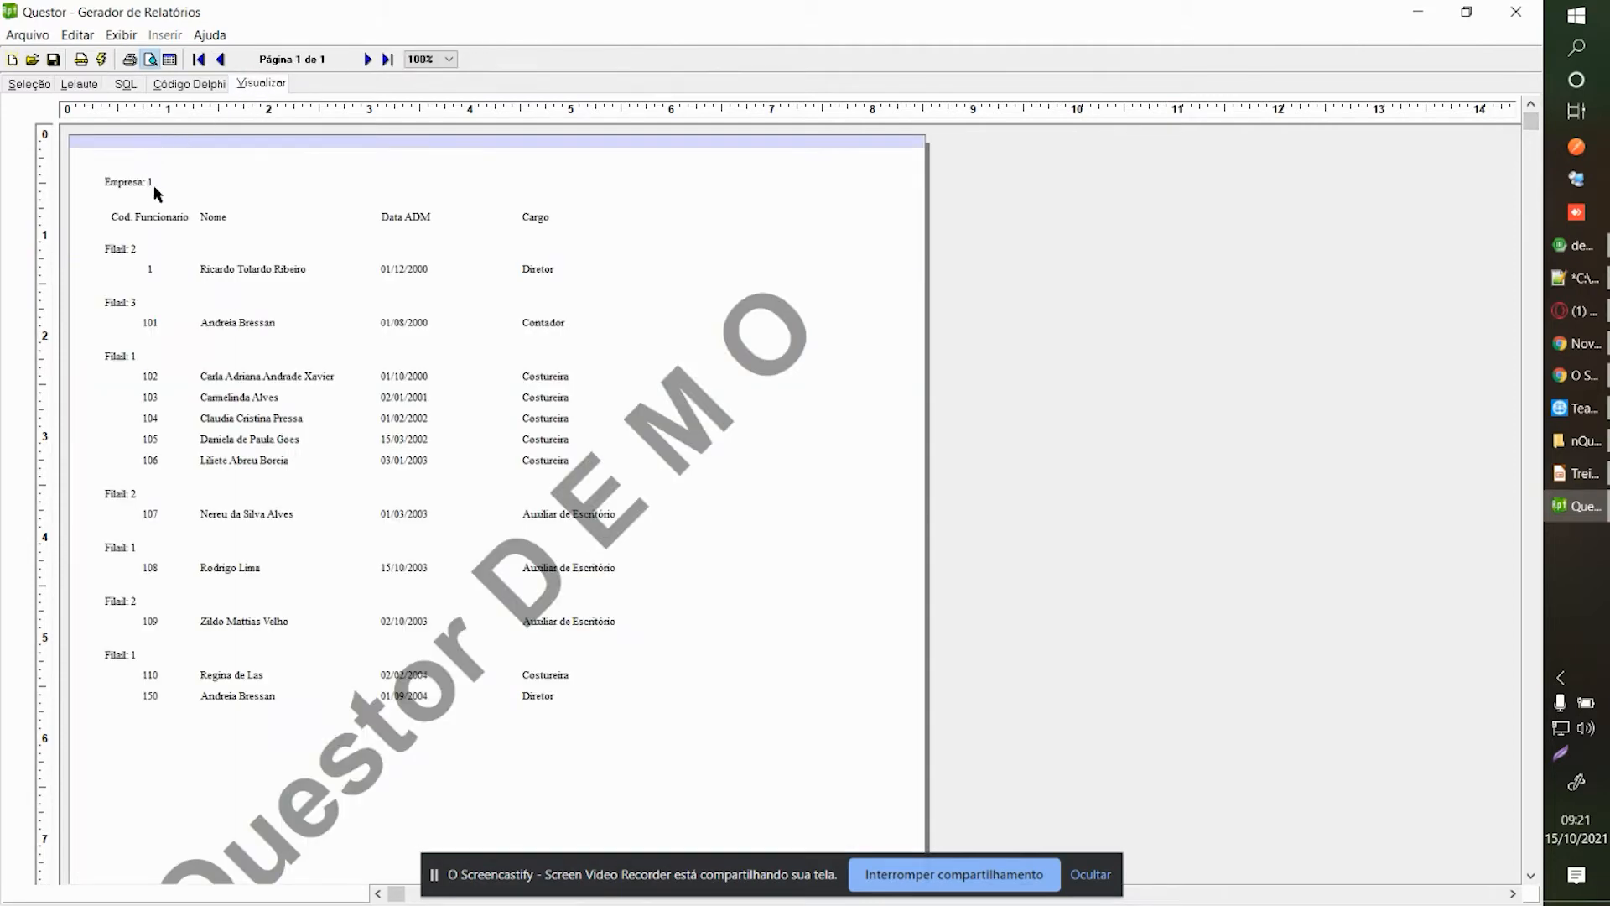
pyautogui.click(188, 191)
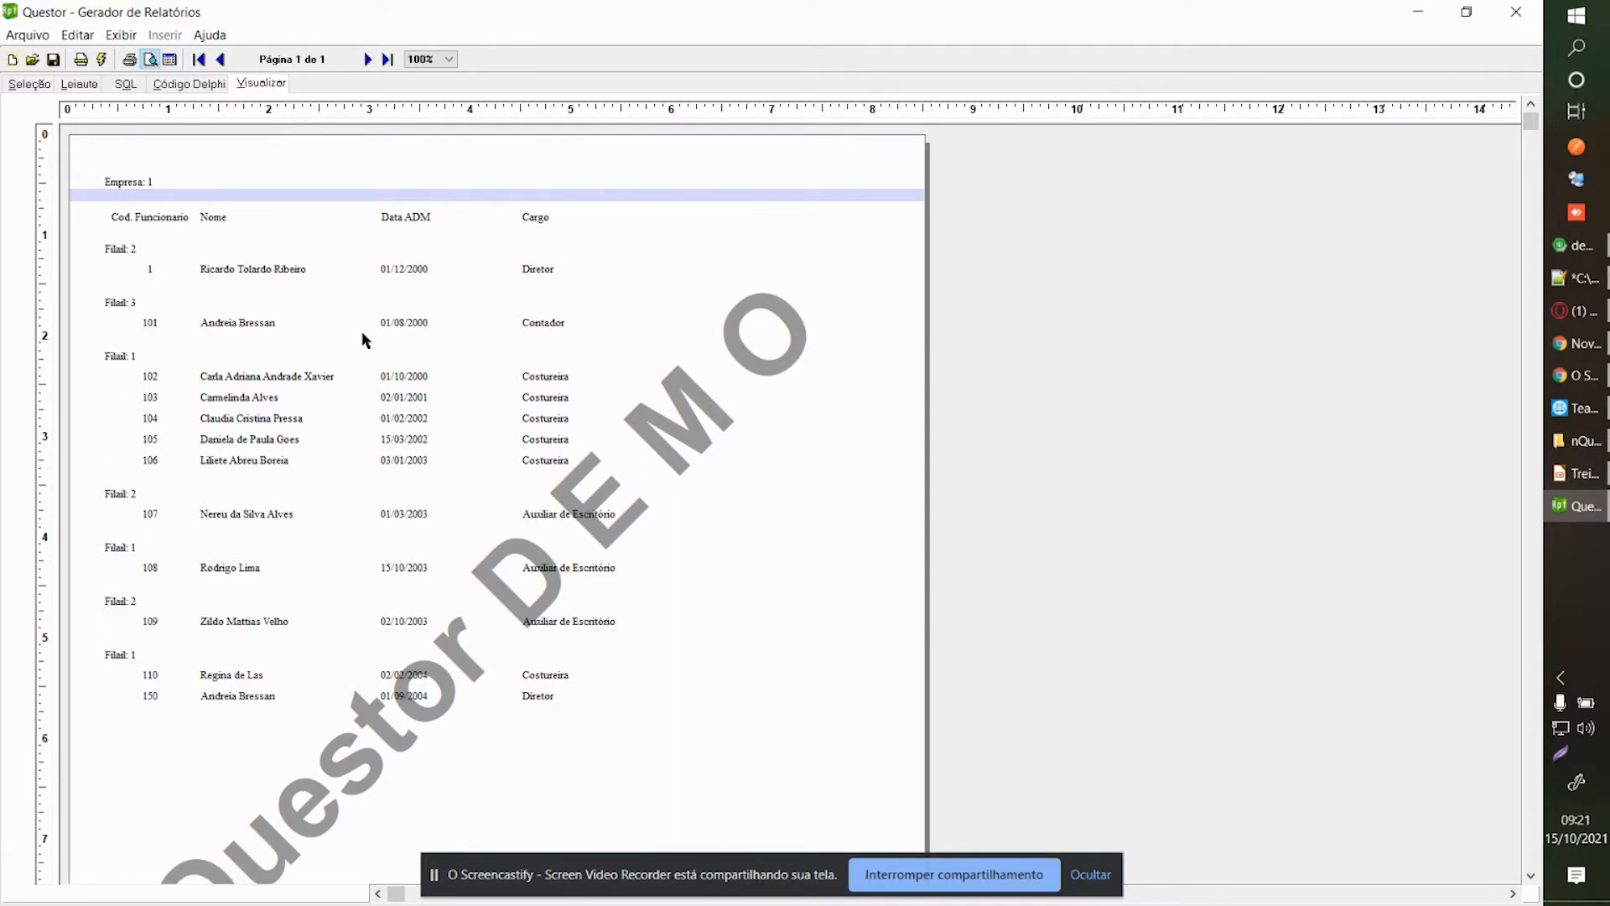
pyautogui.click(150, 328)
pyautogui.click(147, 261)
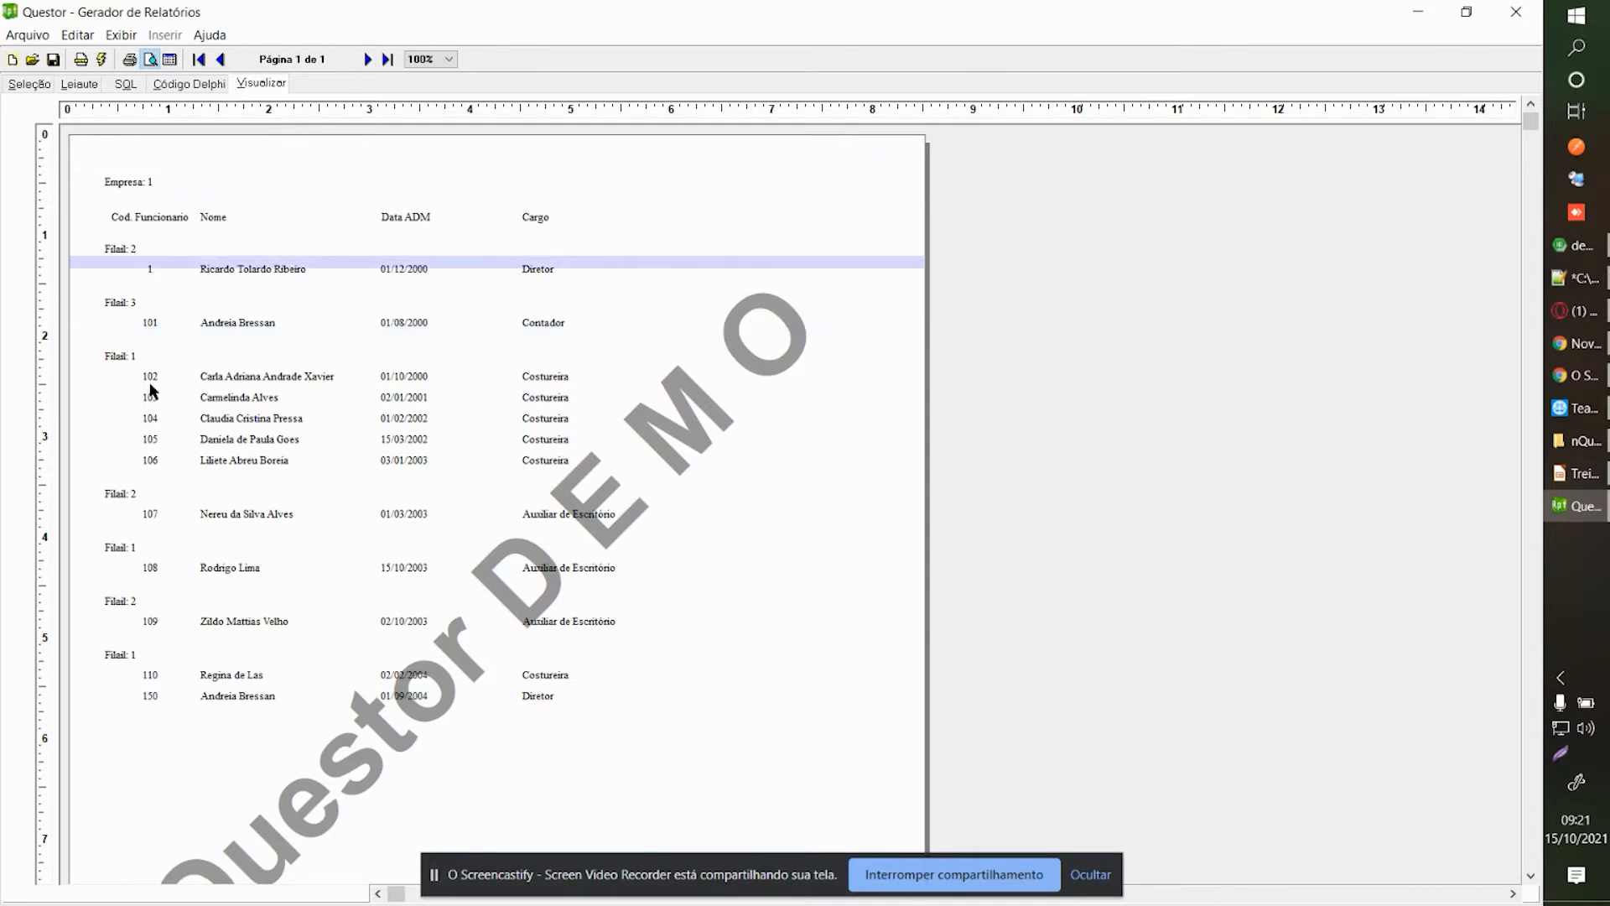
pyautogui.click(170, 59)
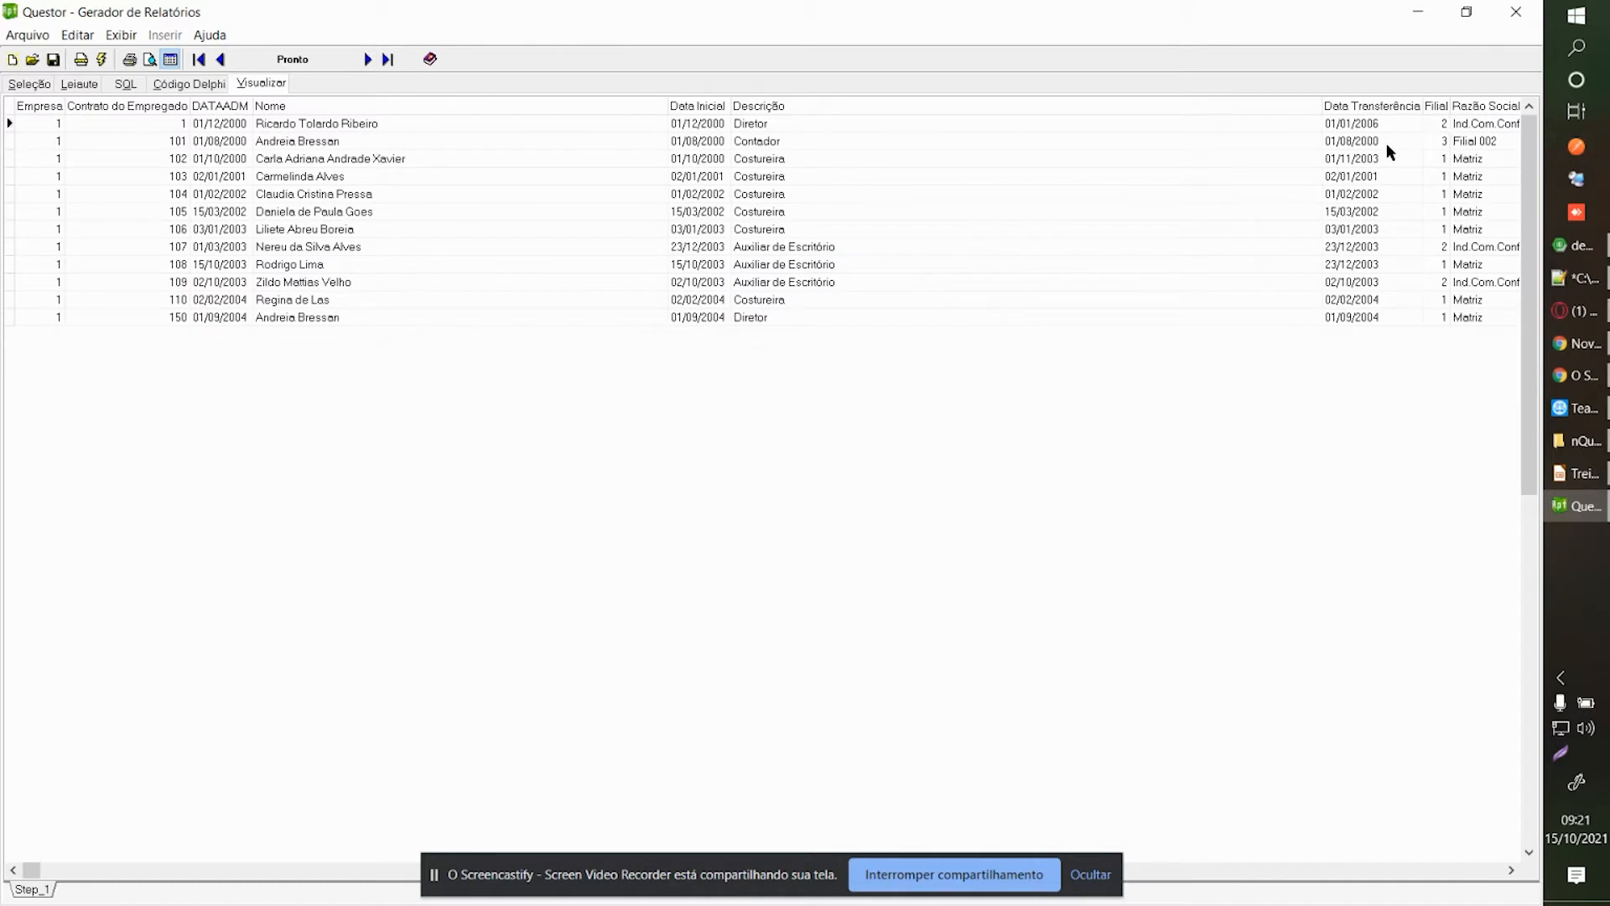
pyautogui.moveTo(1432, 131); pyautogui.dragTo(1436, 198)
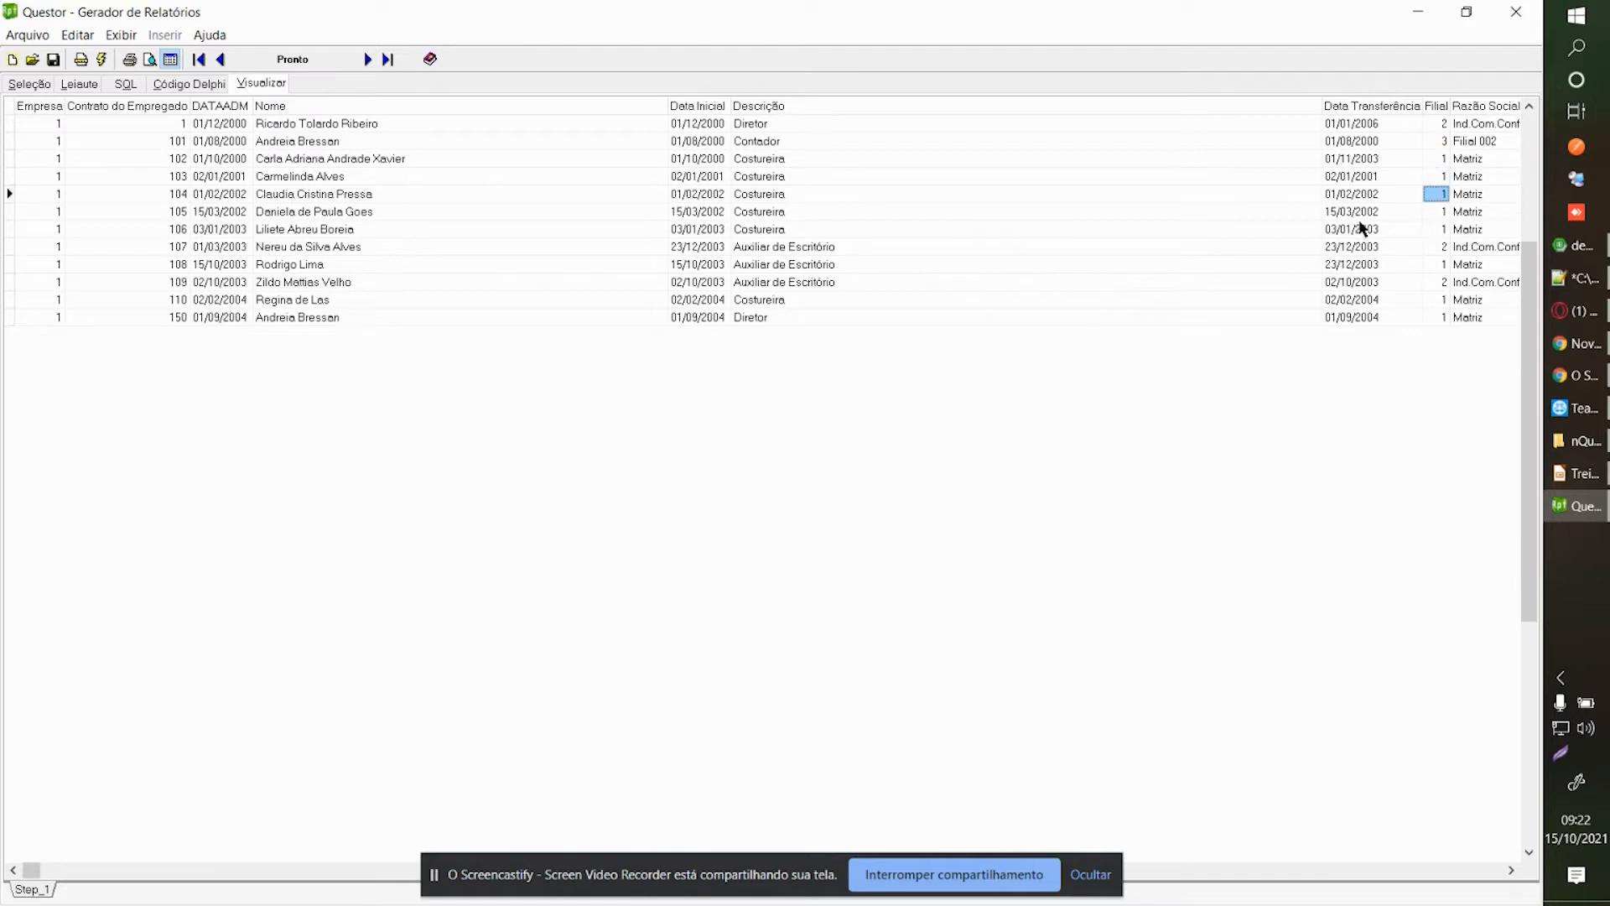
pyautogui.click(150, 59)
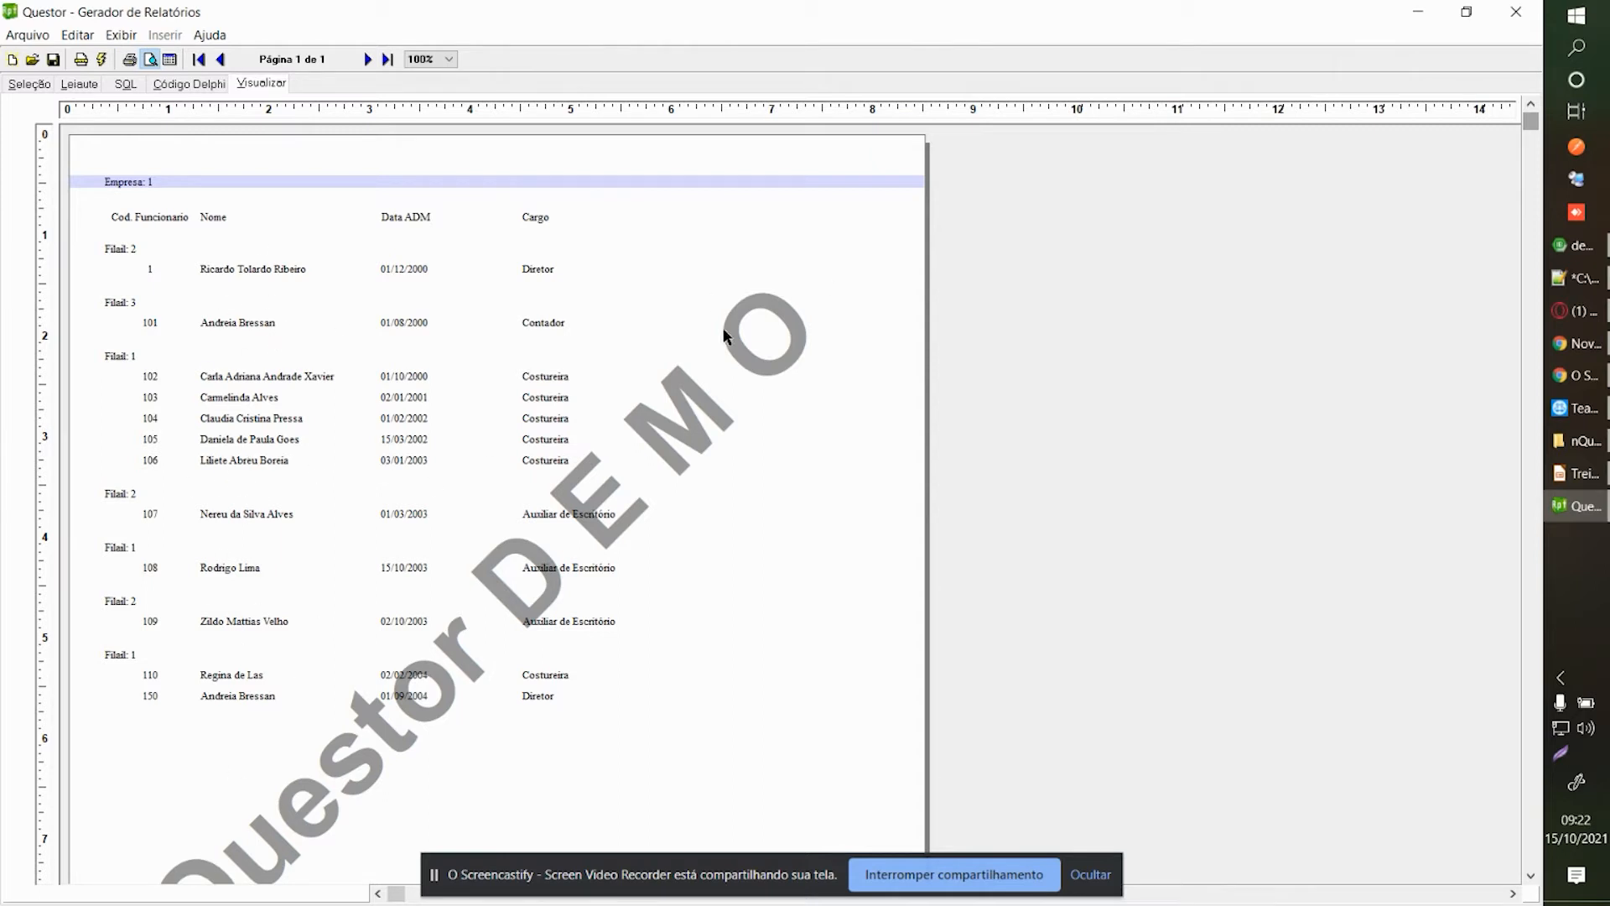
# Set the Codigoestab column's sort order to Ascendente.
pyautogui.click(29, 84)
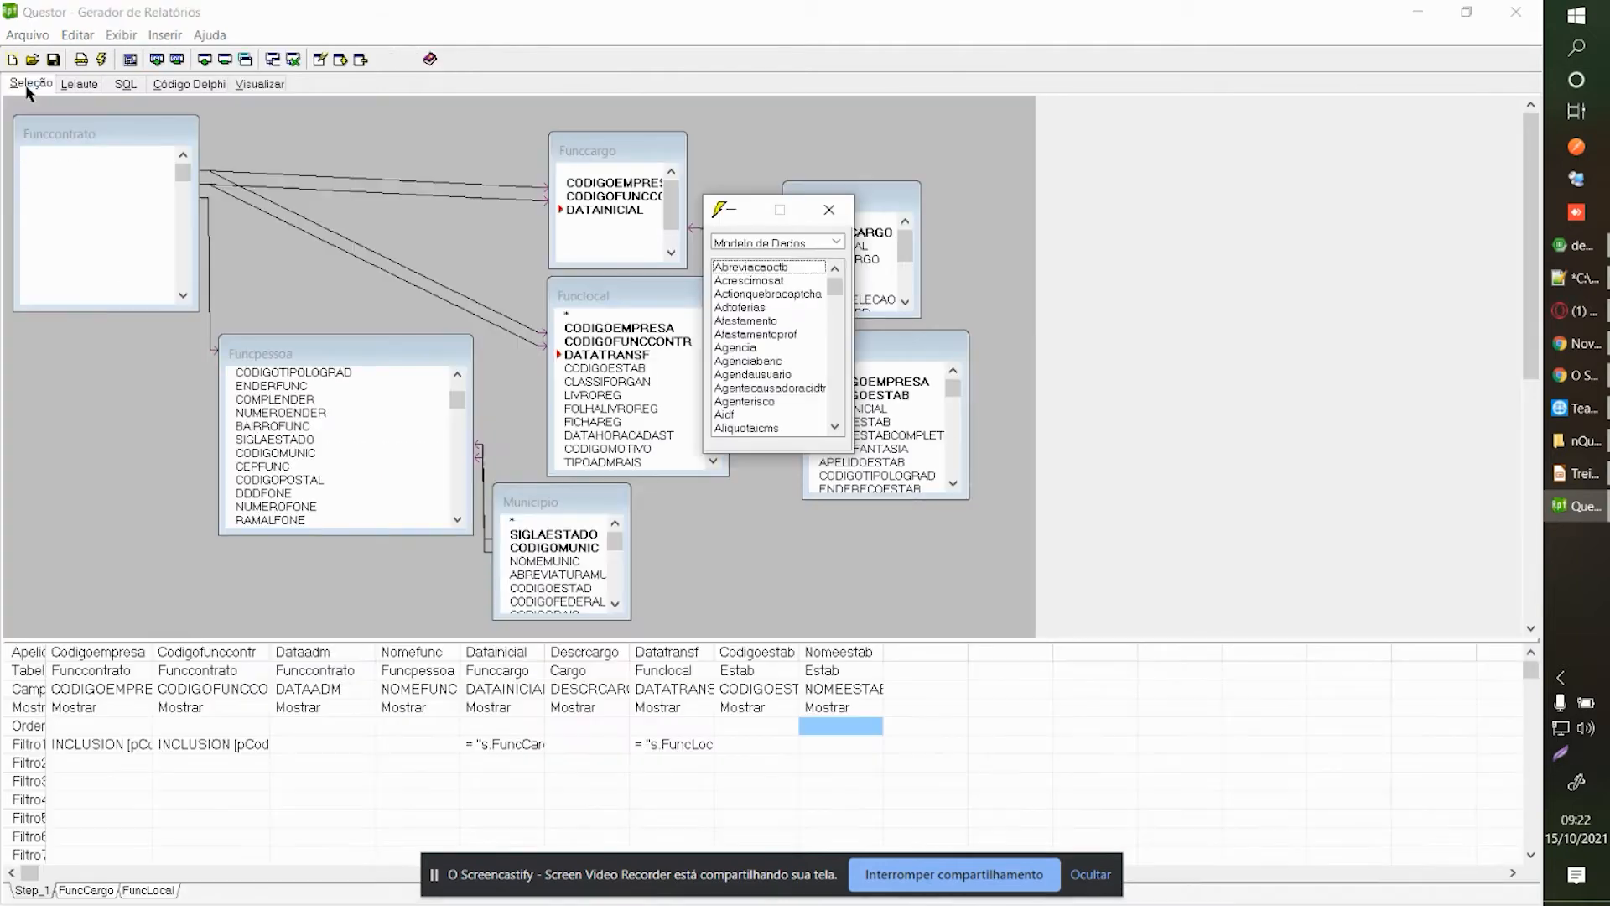
pyautogui.doubleClick(771, 711)
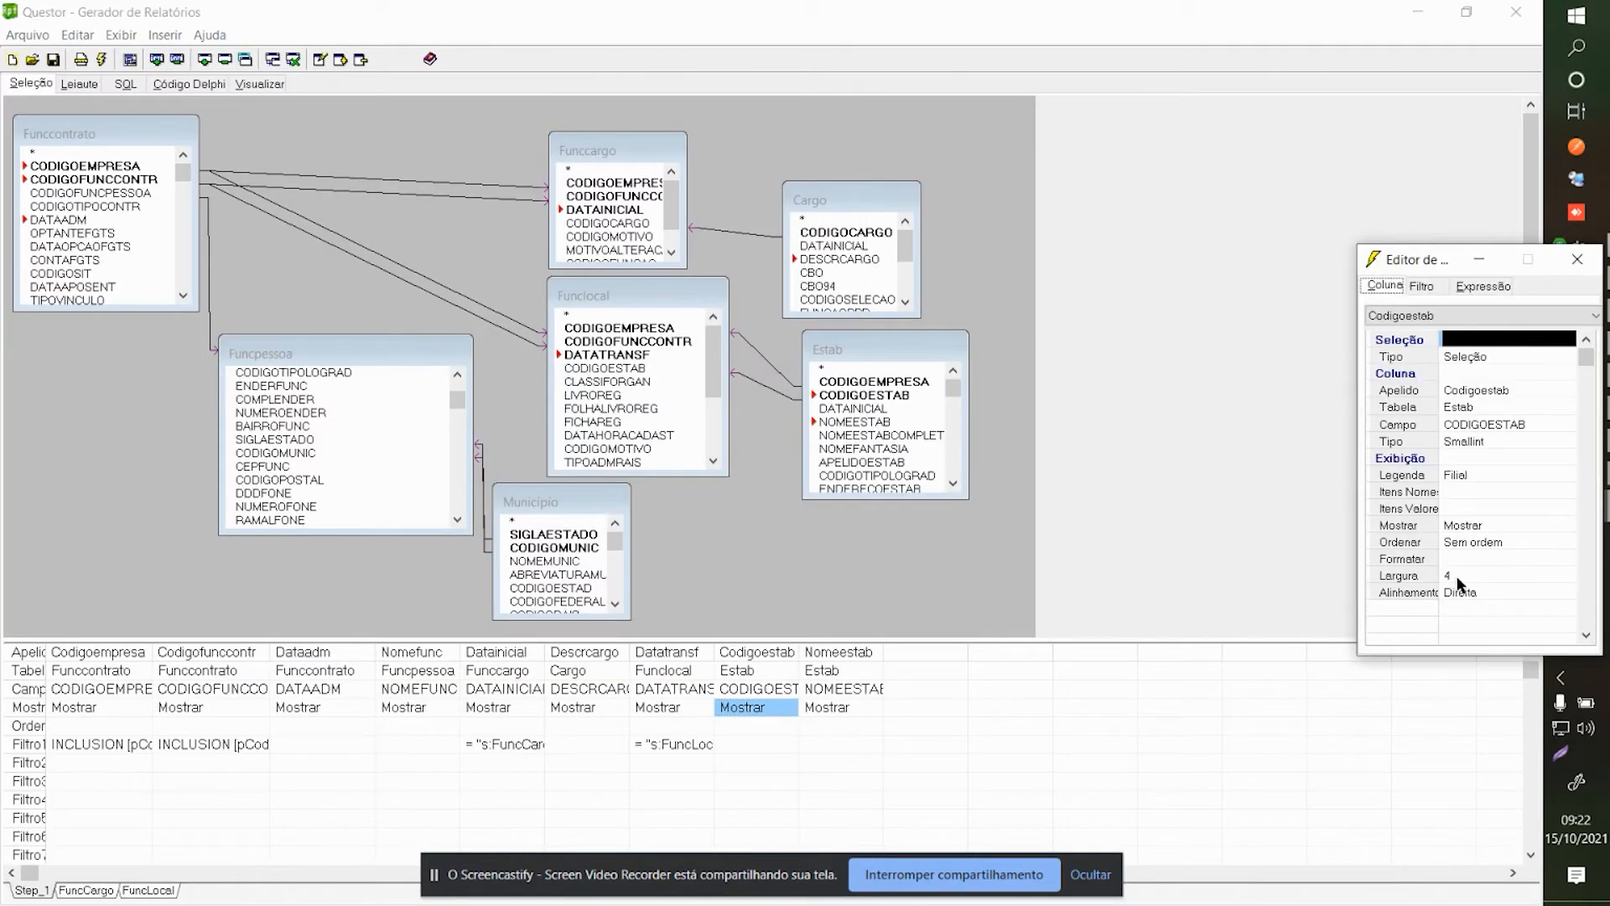
pyautogui.click(1484, 543)
pyautogui.click(1486, 570)
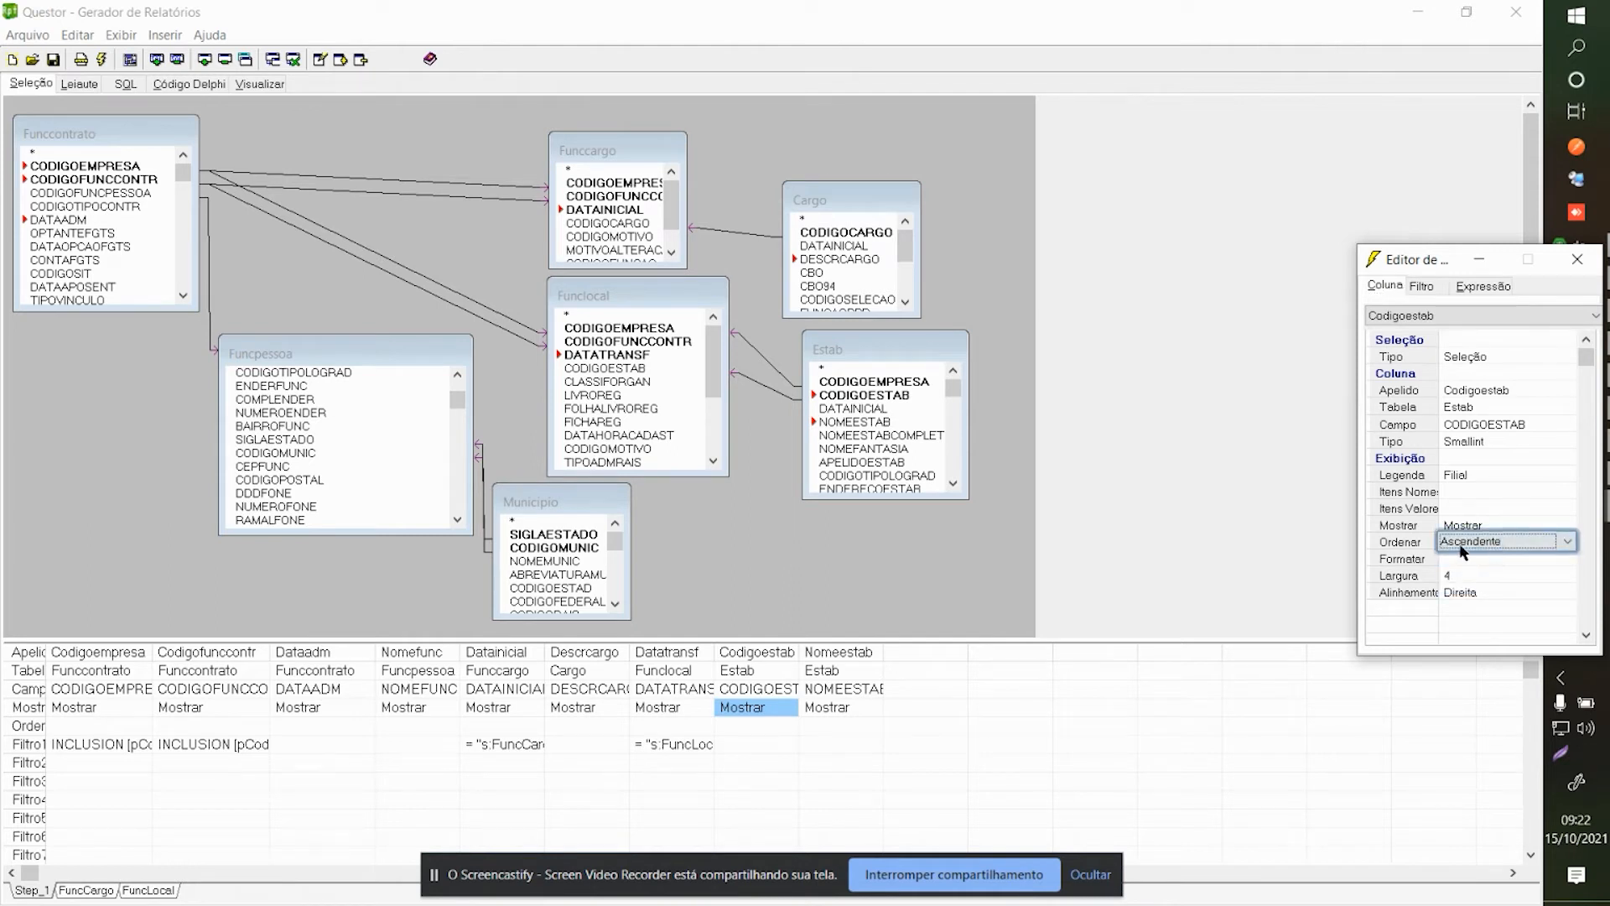
pyautogui.click(925, 782)
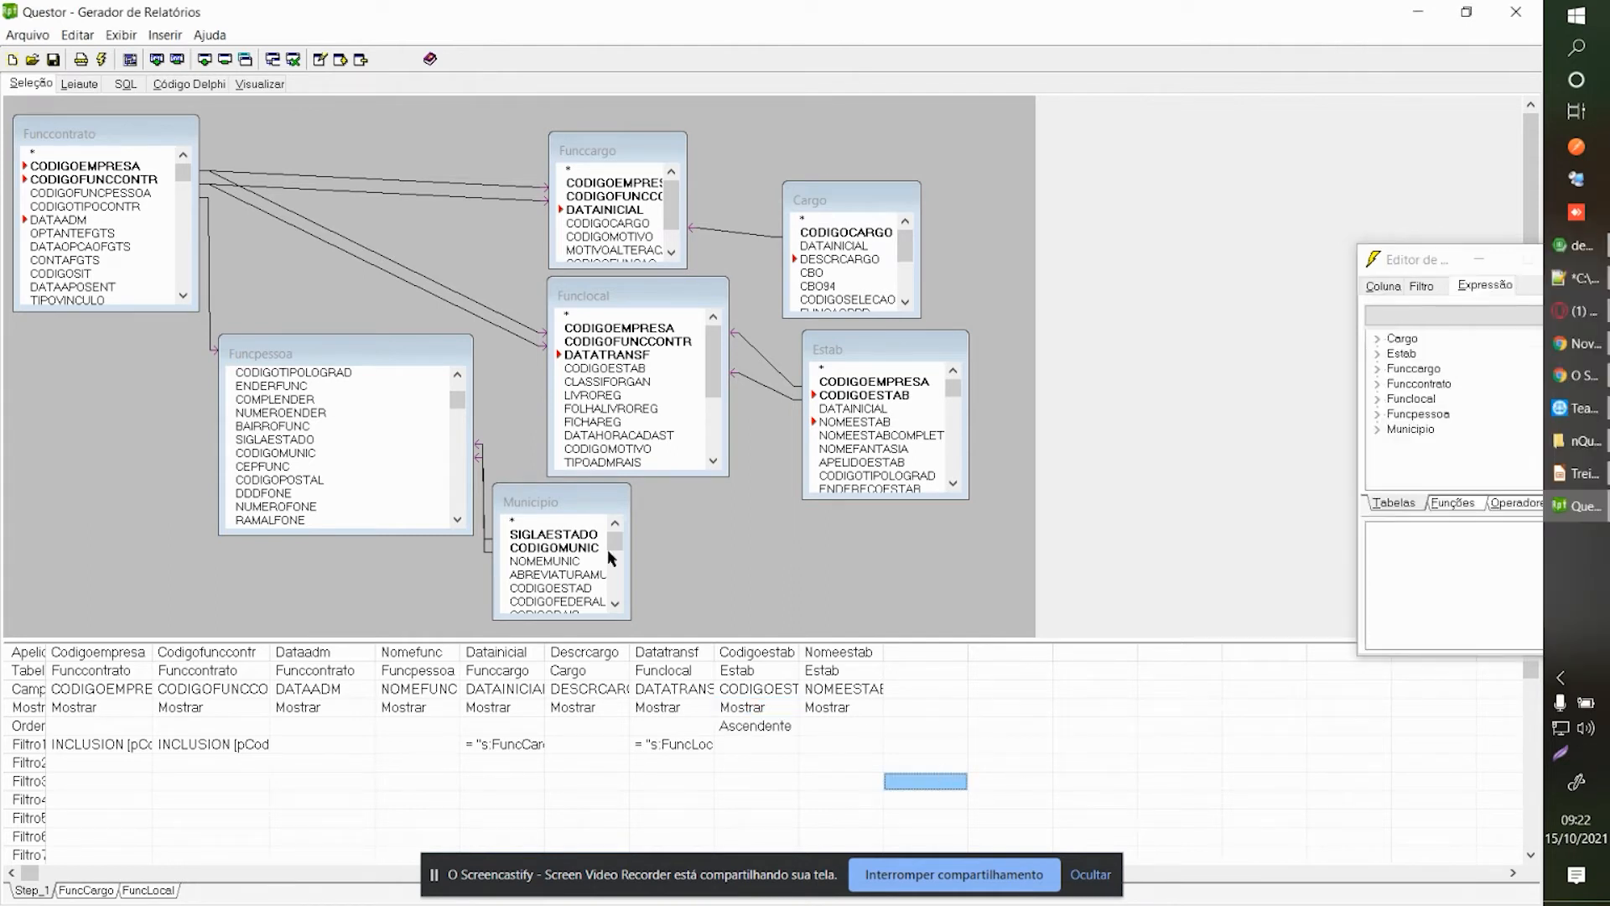
# Preview the report and check the employee rows under each Filial.
pyautogui.click(261, 83)
pyautogui.press('Return')
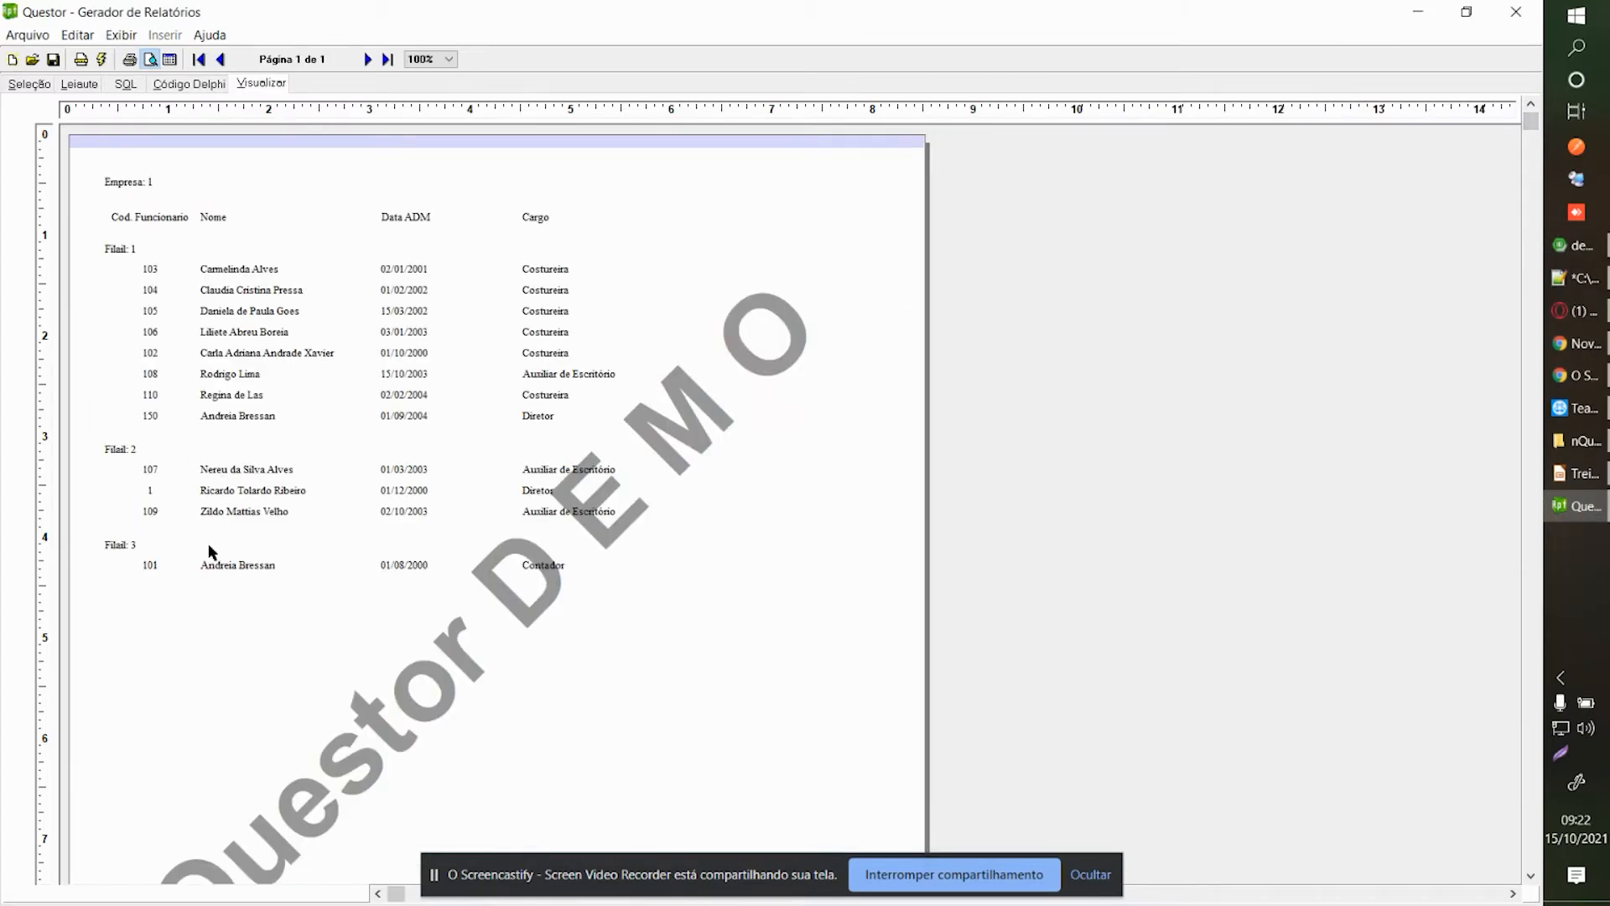
pyautogui.click(156, 276)
pyautogui.click(158, 359)
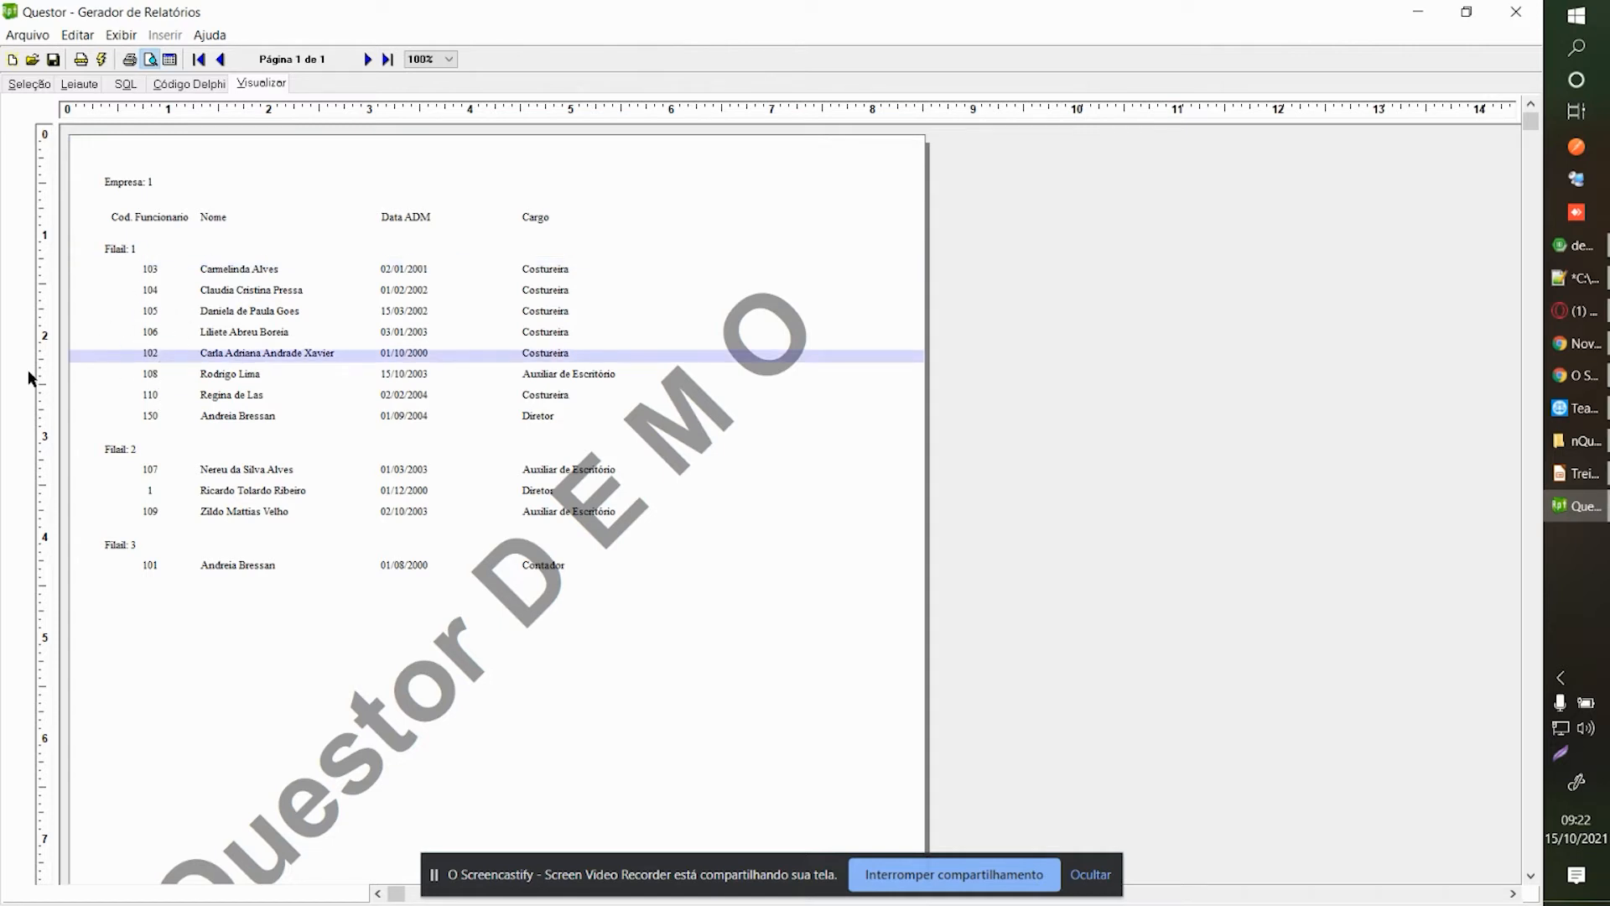
# Move the Codigoestab column to the first position of the field grid.
pyautogui.click(29, 84)
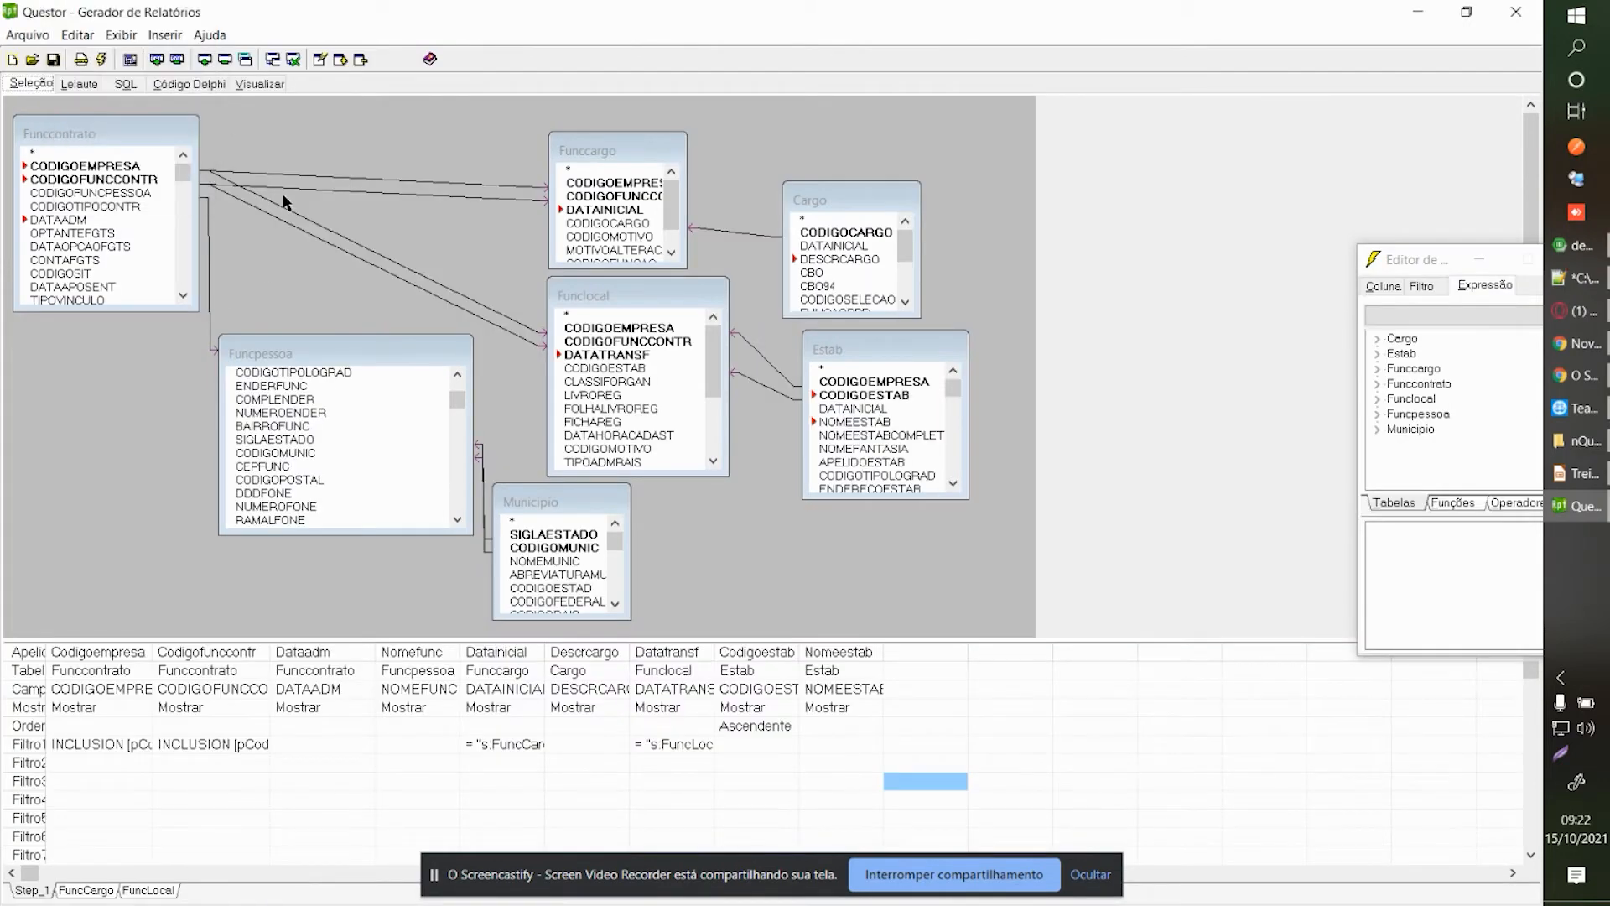
pyautogui.click(888, 690)
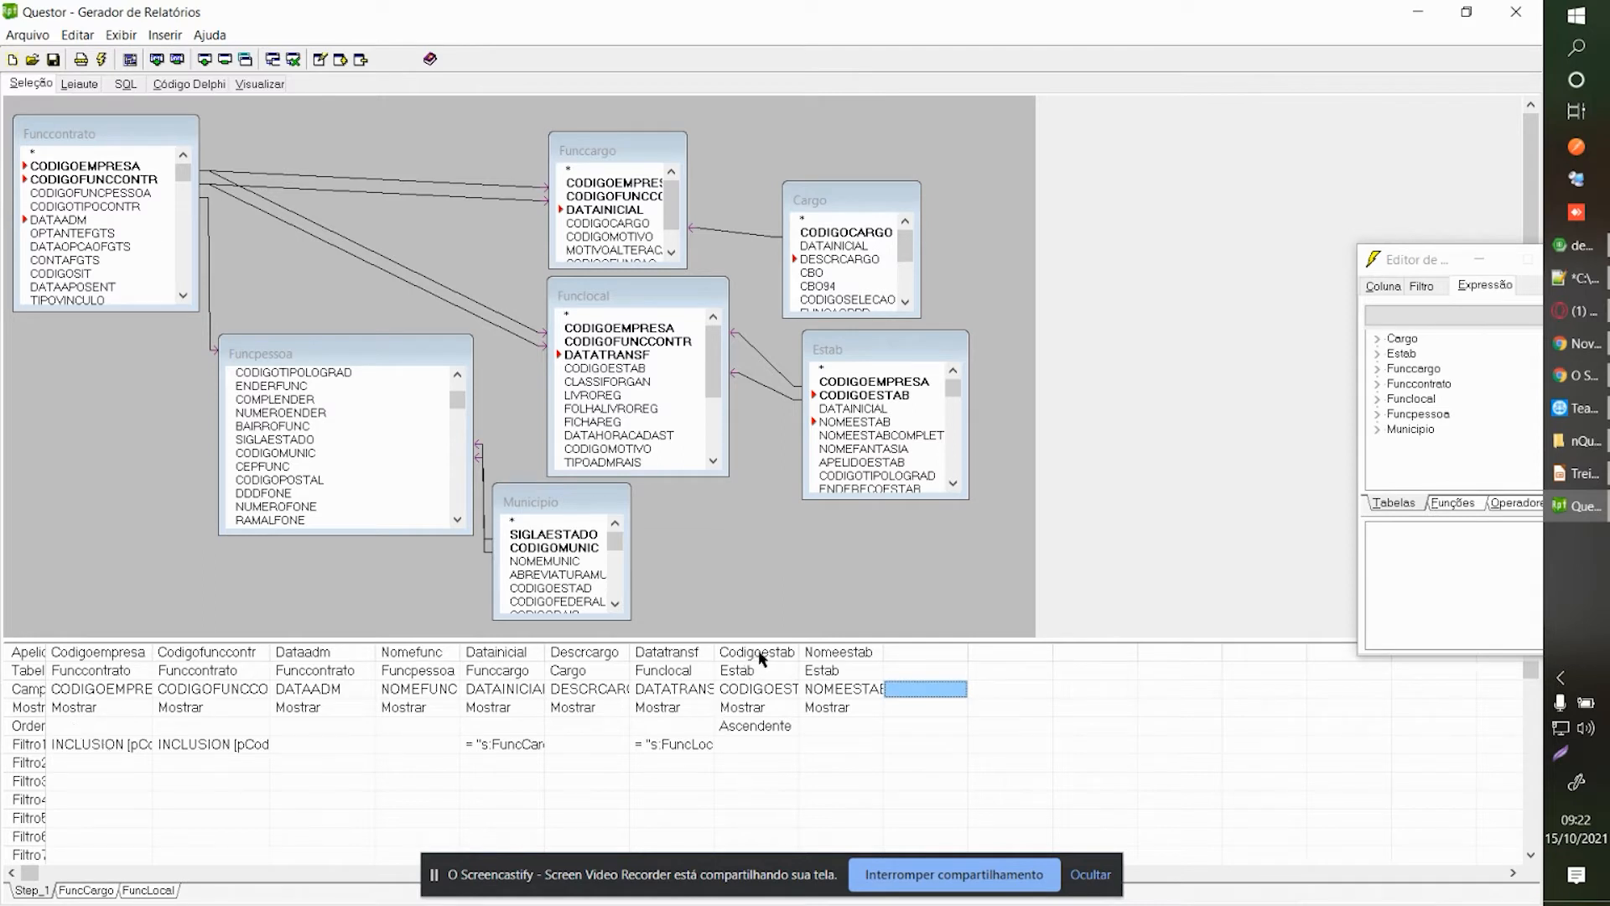
pyautogui.moveTo(764, 661); pyautogui.dragTo(87, 666)
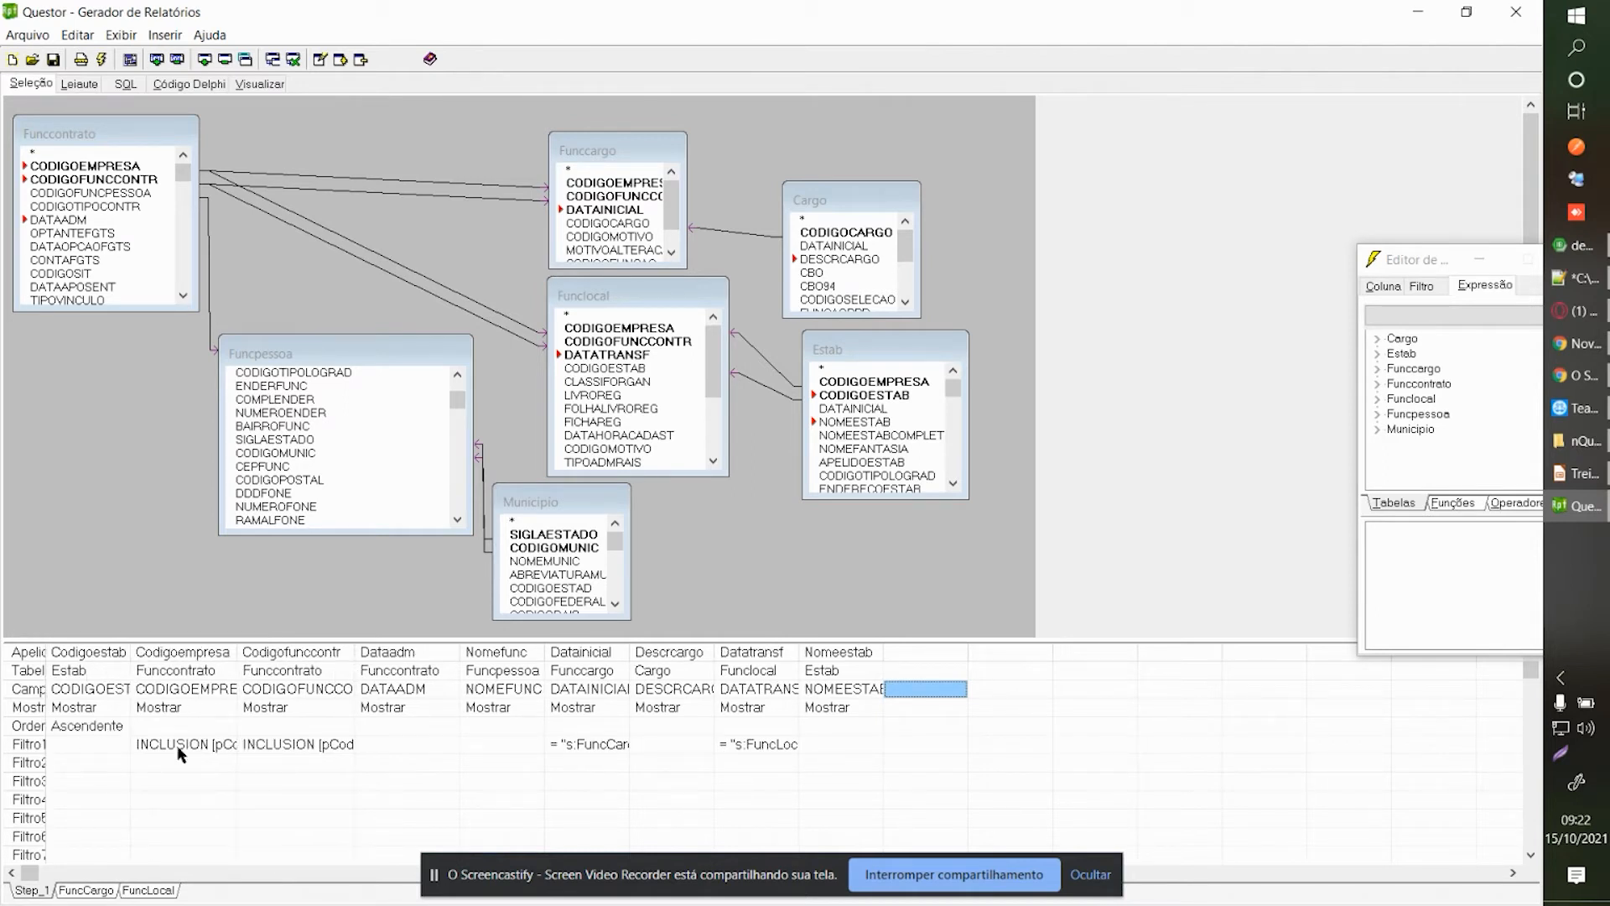
# Set the Codigofunccontr column's sort order to Ascendente.
pyautogui.click(277, 746)
pyautogui.click(289, 726)
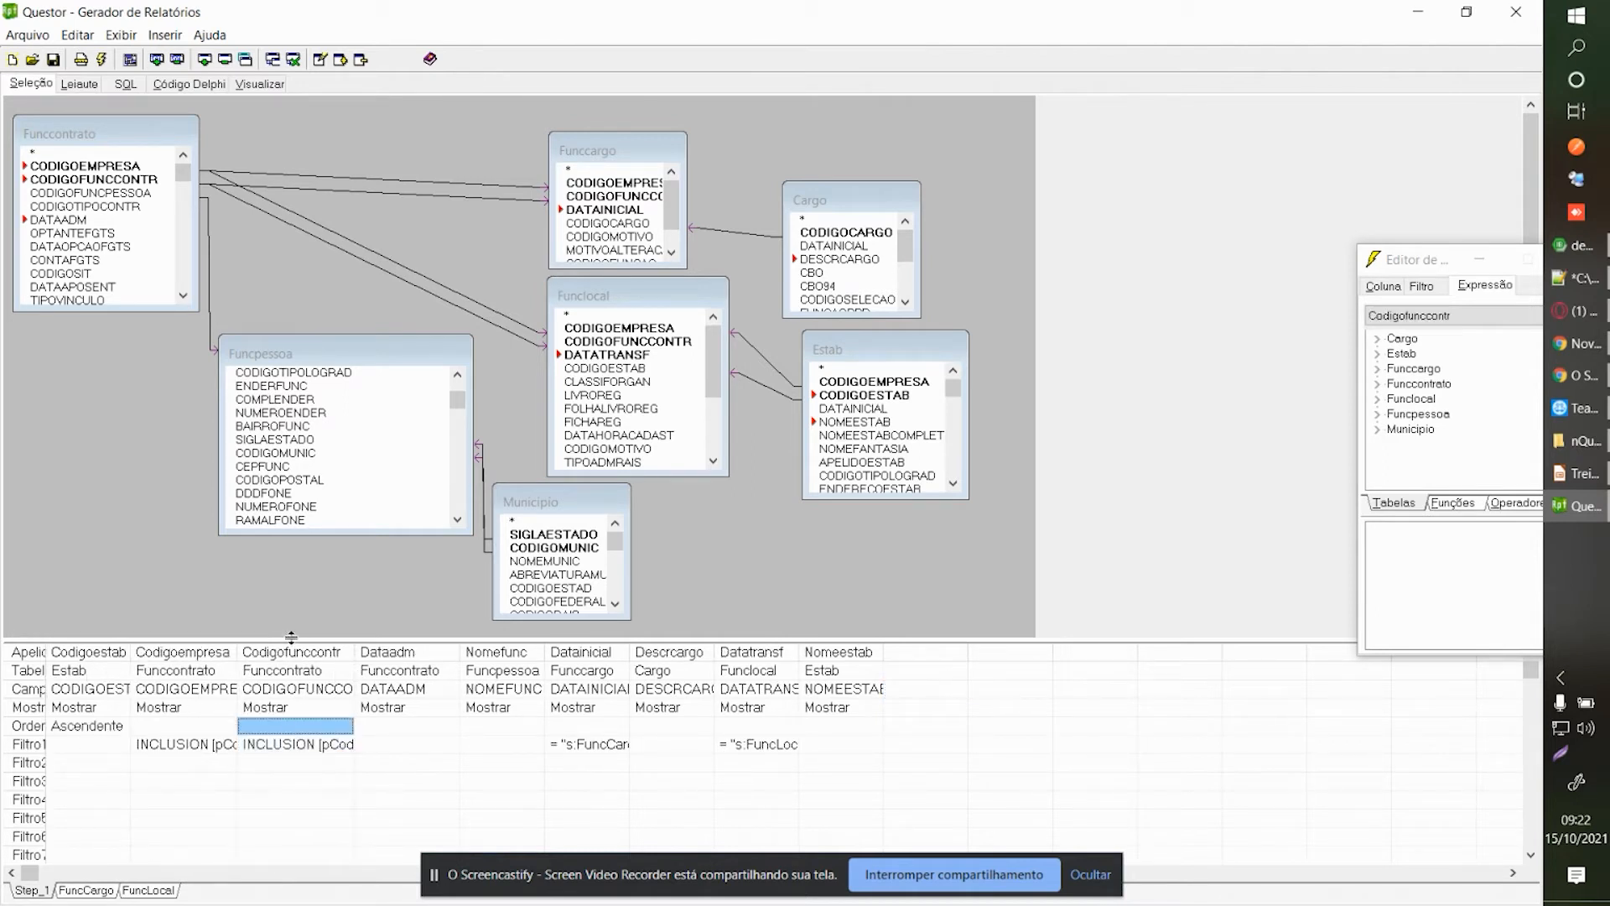
pyautogui.doubleClick(292, 709)
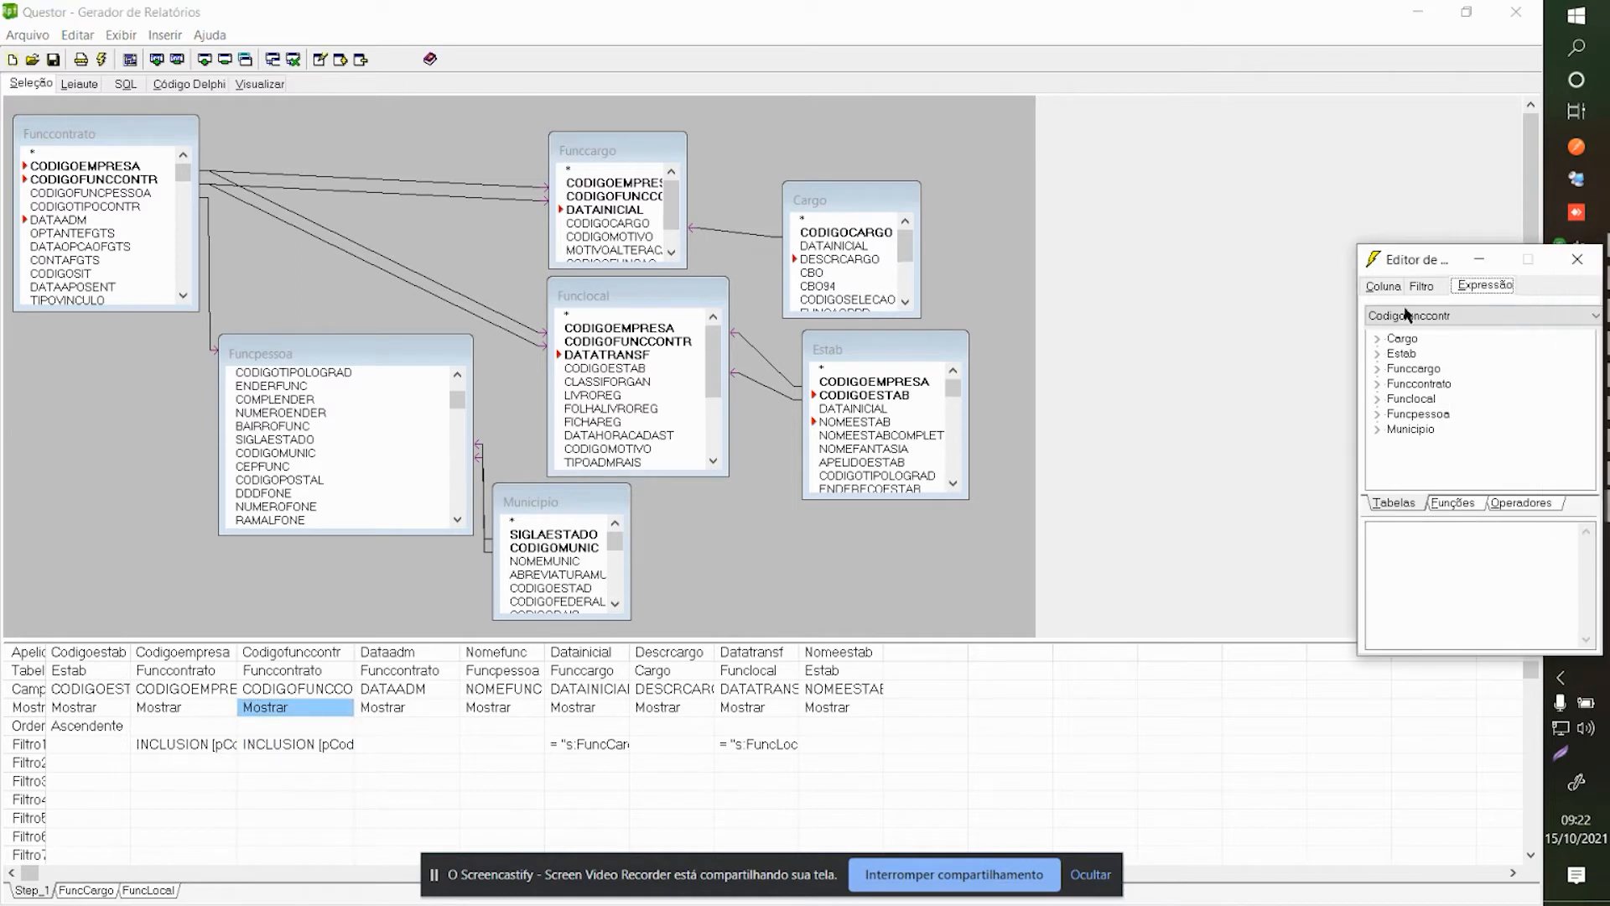
pyautogui.click(1481, 544)
pyautogui.click(1481, 544)
pyautogui.click(1474, 571)
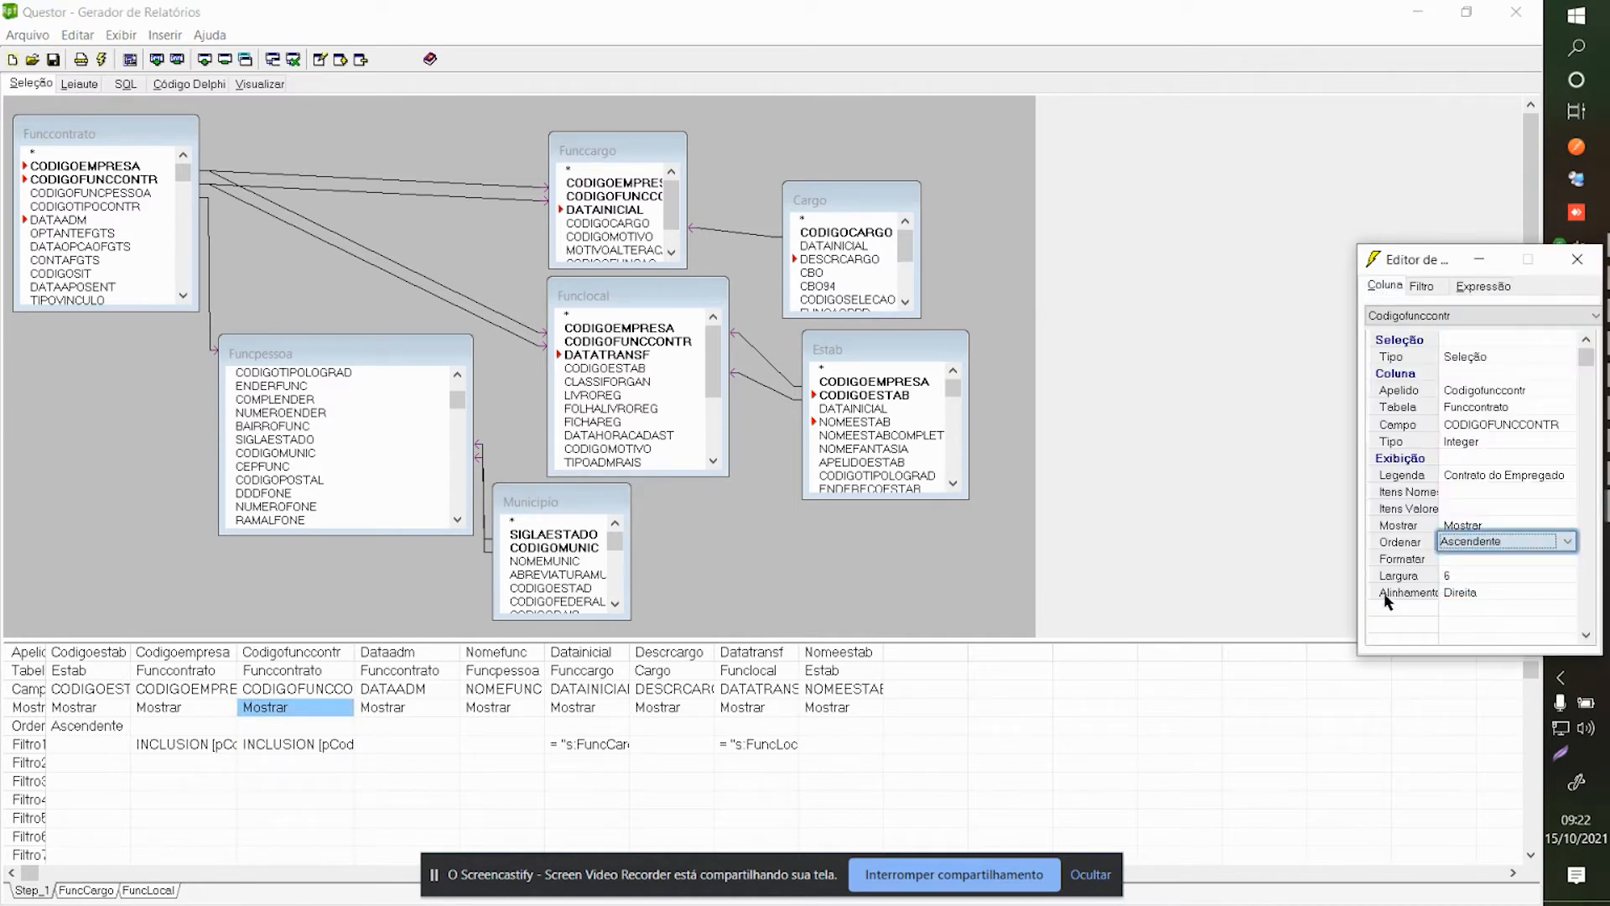
pyautogui.click(1577, 259)
pyautogui.click(87, 725)
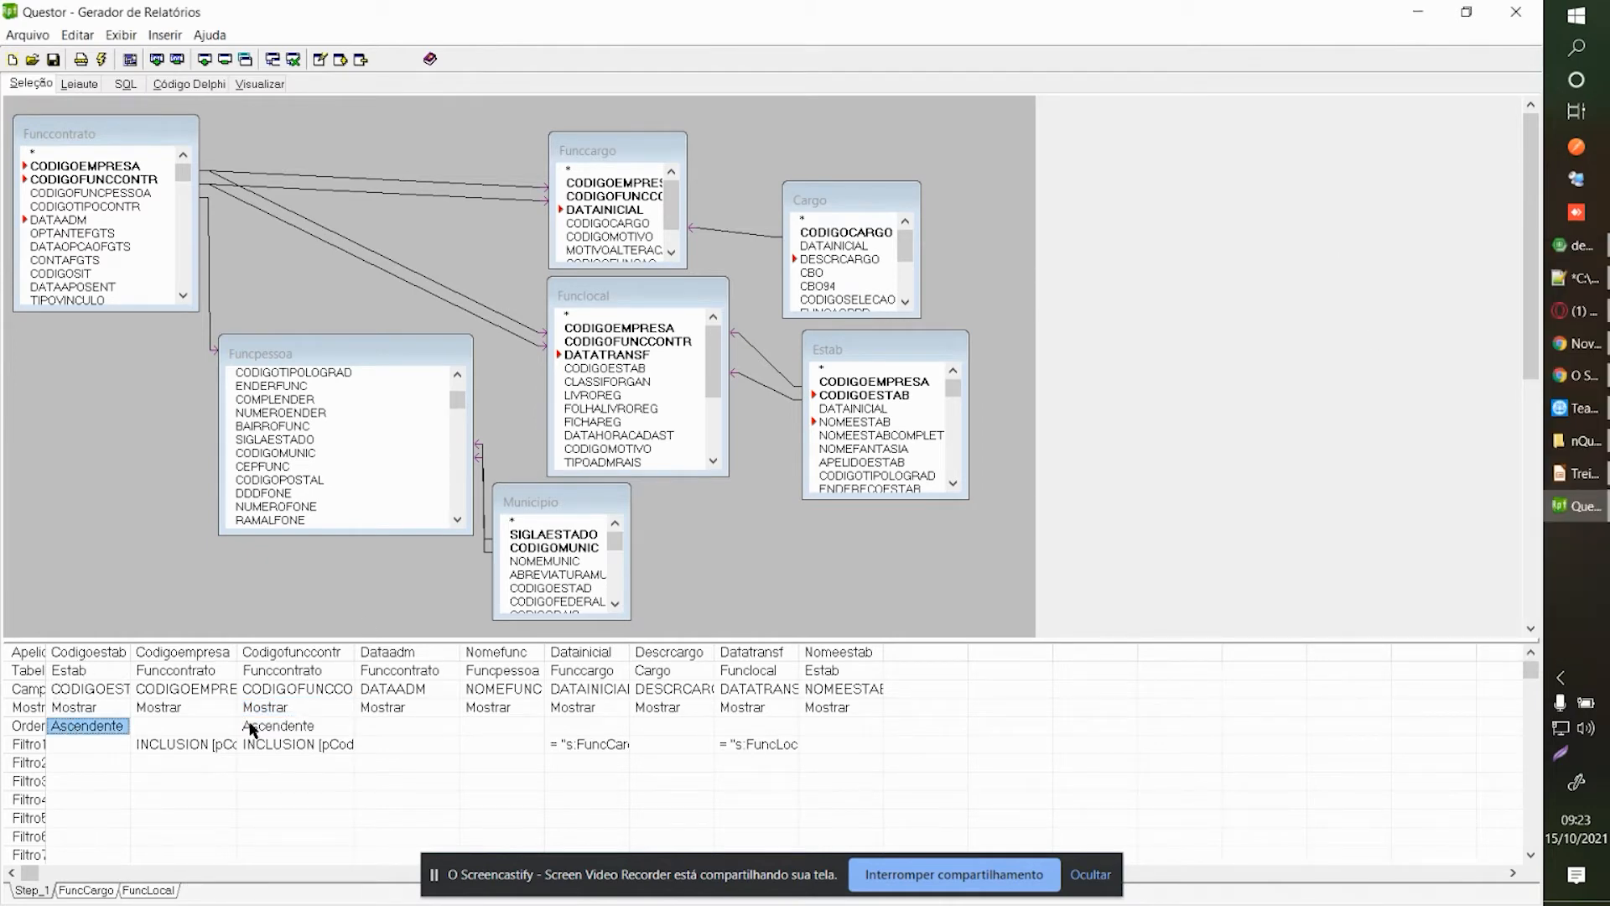
# Preview the report and inspect the Filial: 1 group header.
pyautogui.click(262, 84)
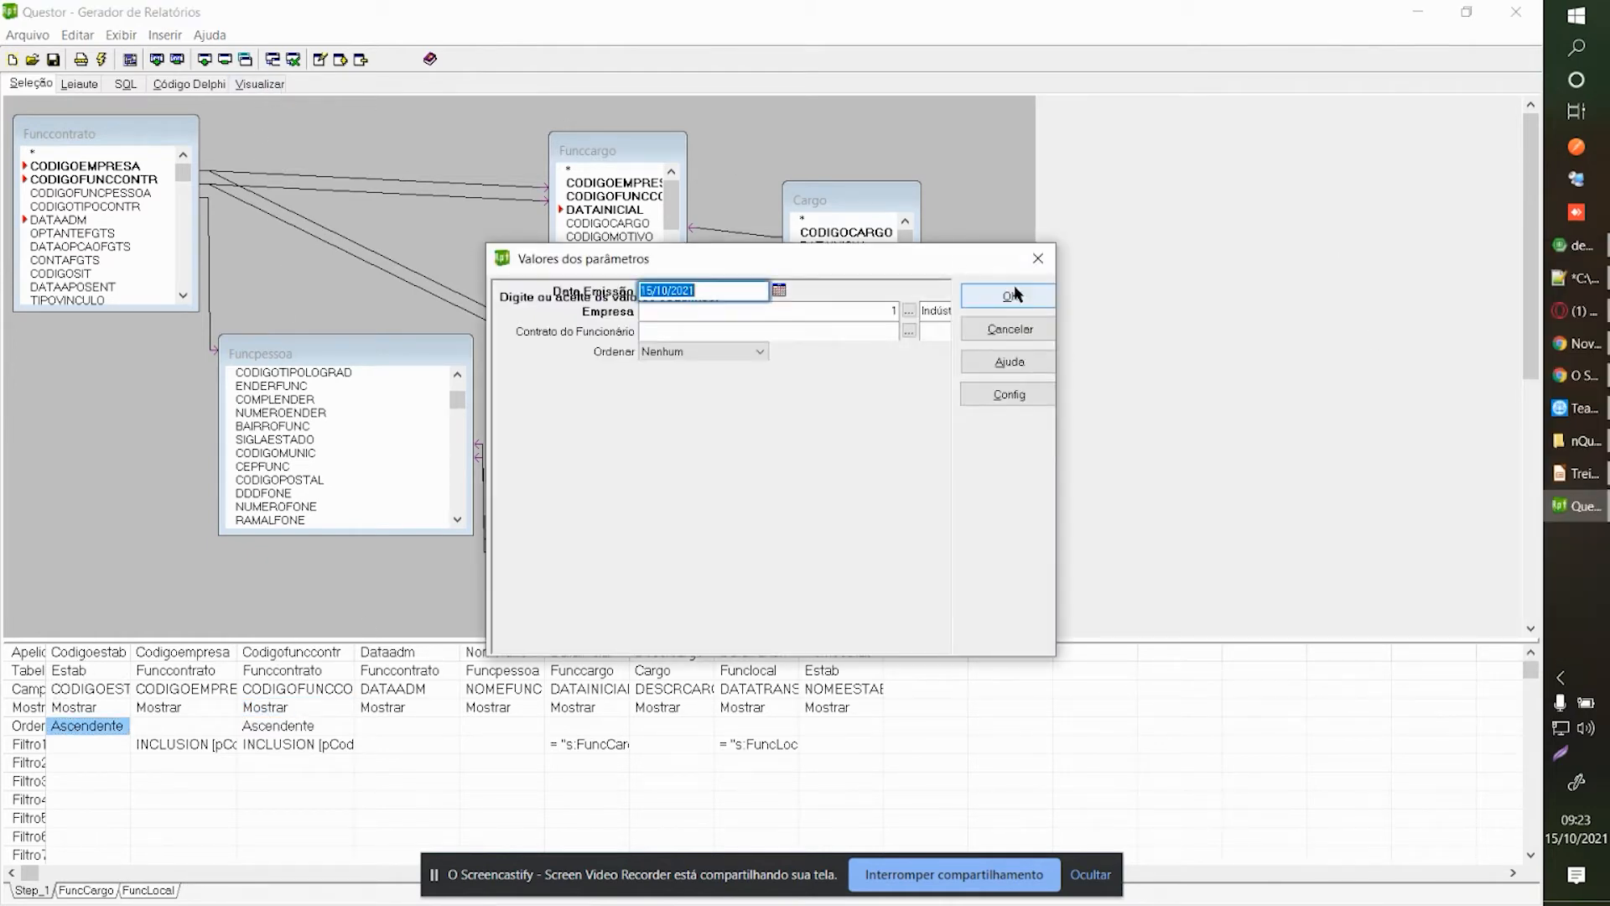
pyautogui.click(1012, 295)
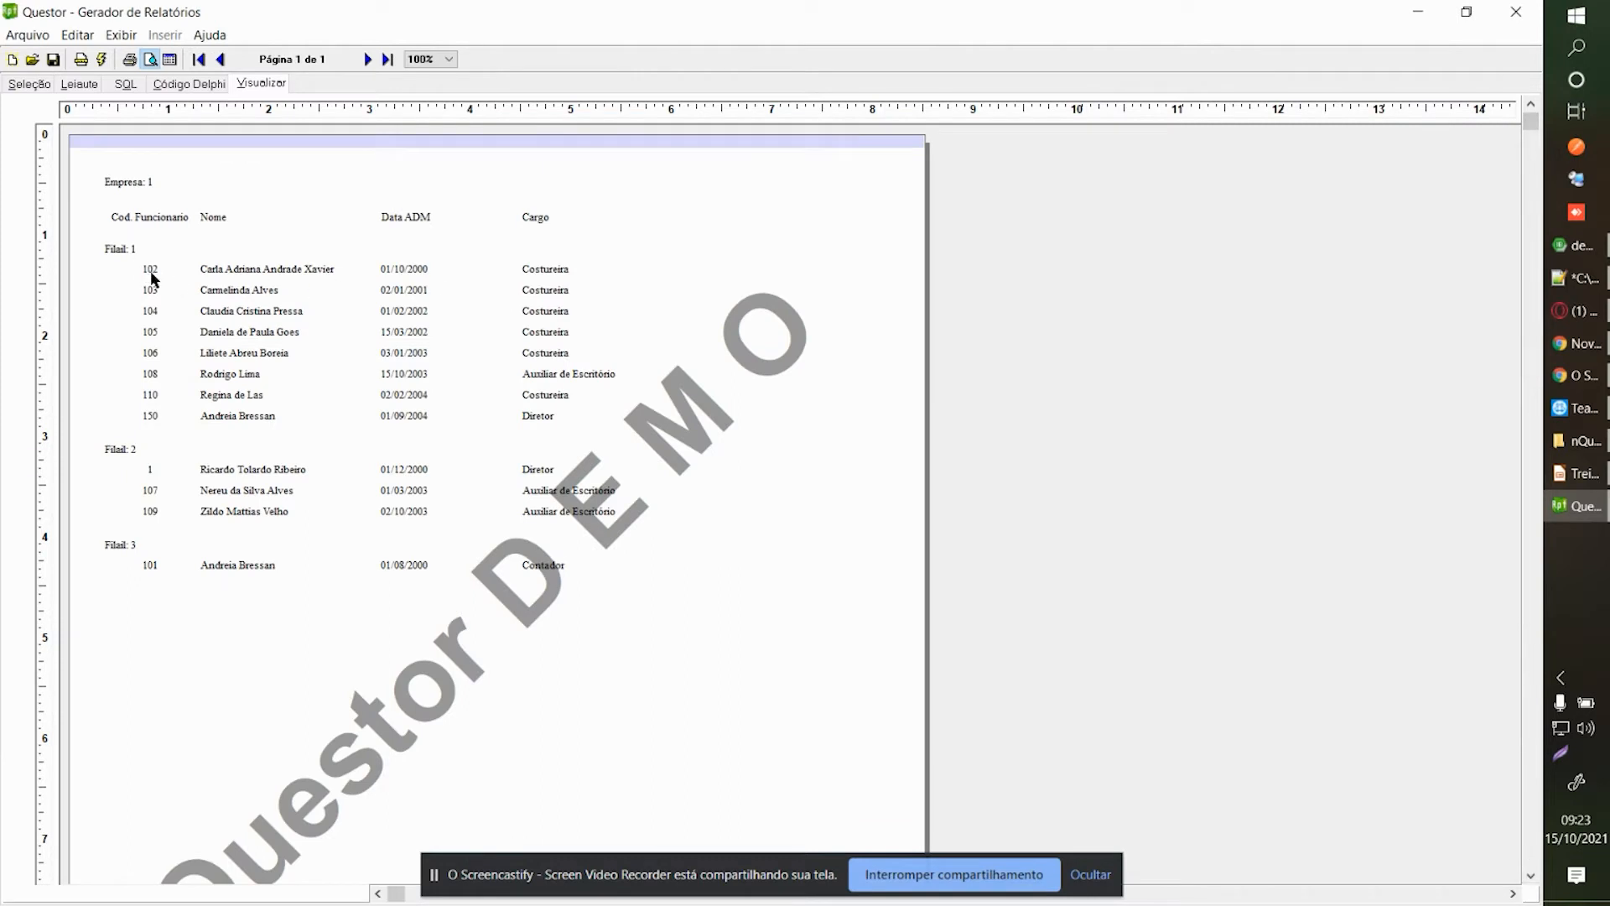
pyautogui.click(122, 256)
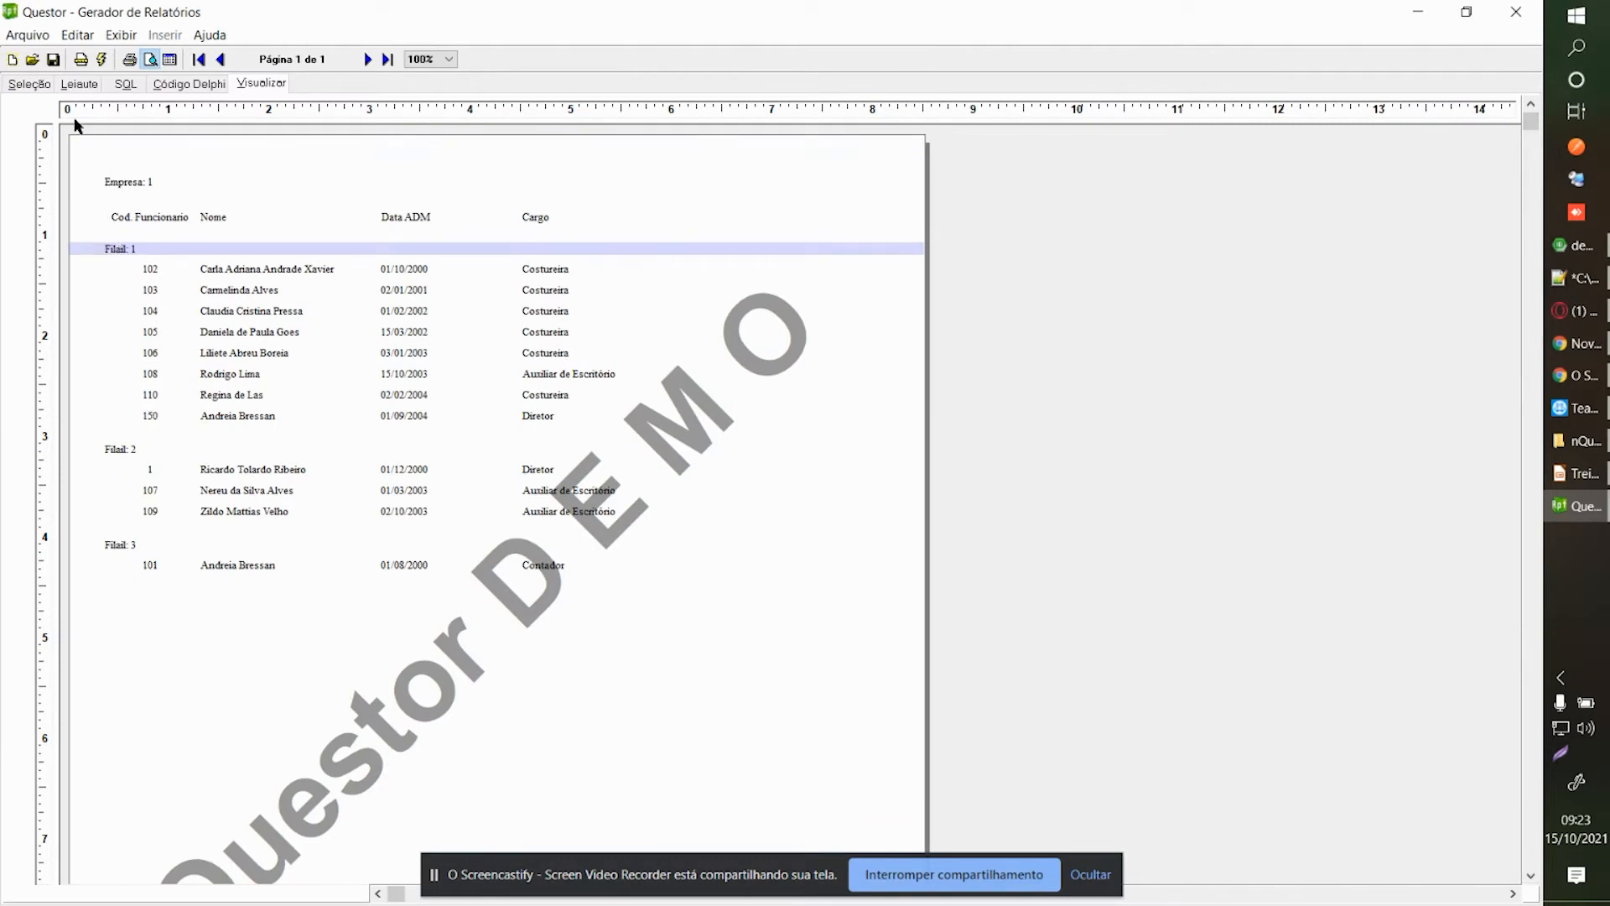
# Fix the header label's spelling to 'Filial' and preview the report again.
pyautogui.click(75, 84)
pyautogui.rightClick(128, 251)
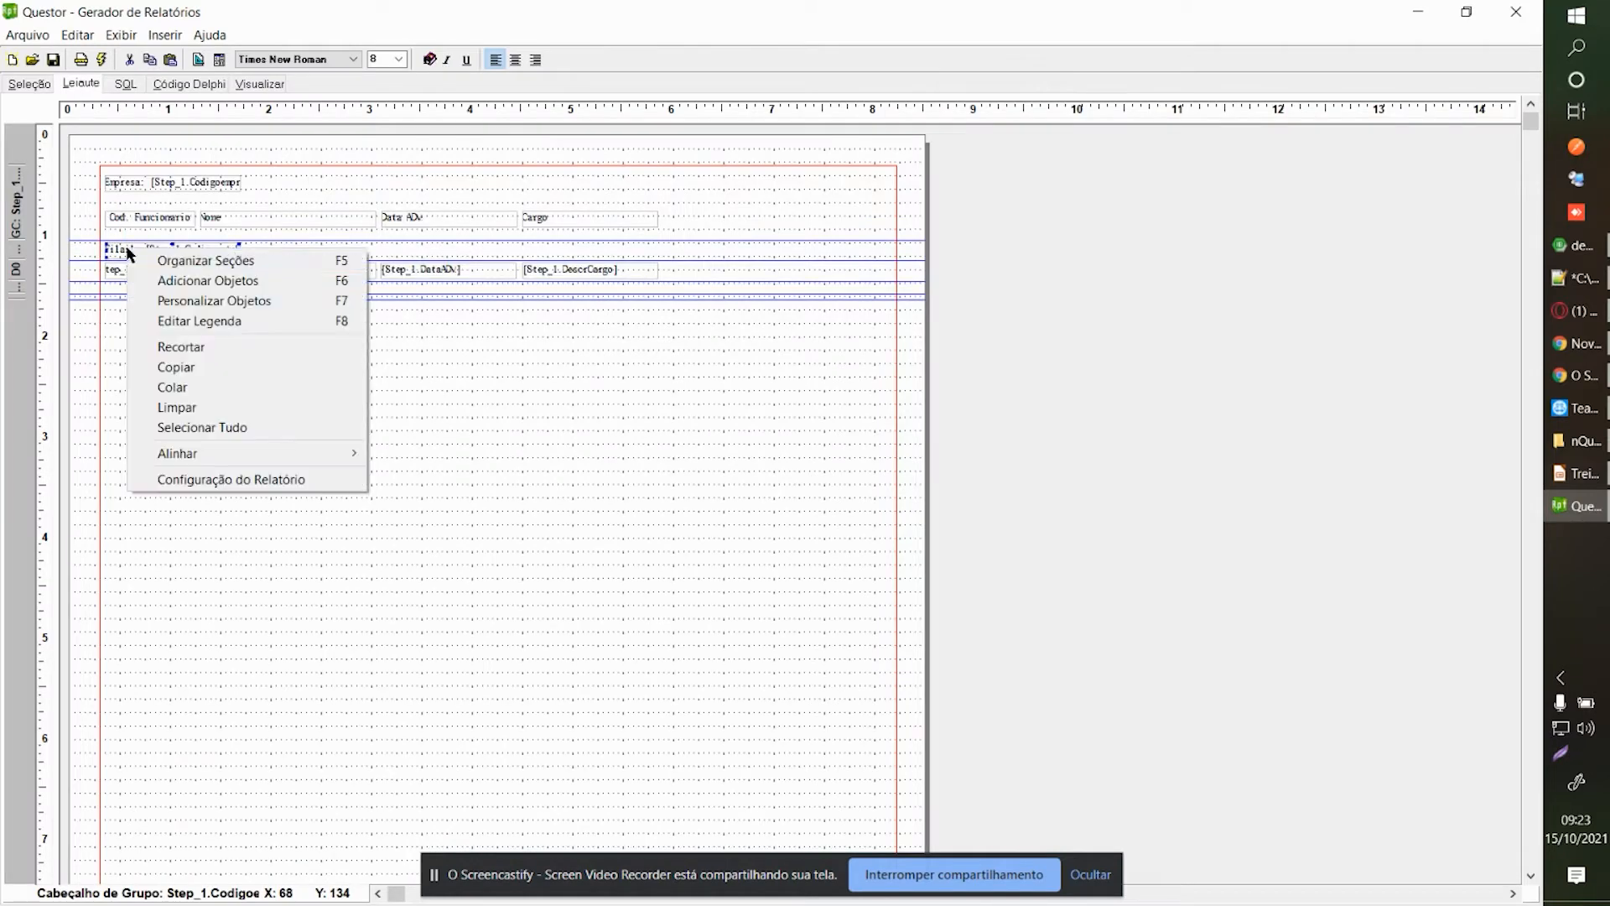
pyautogui.click(199, 320)
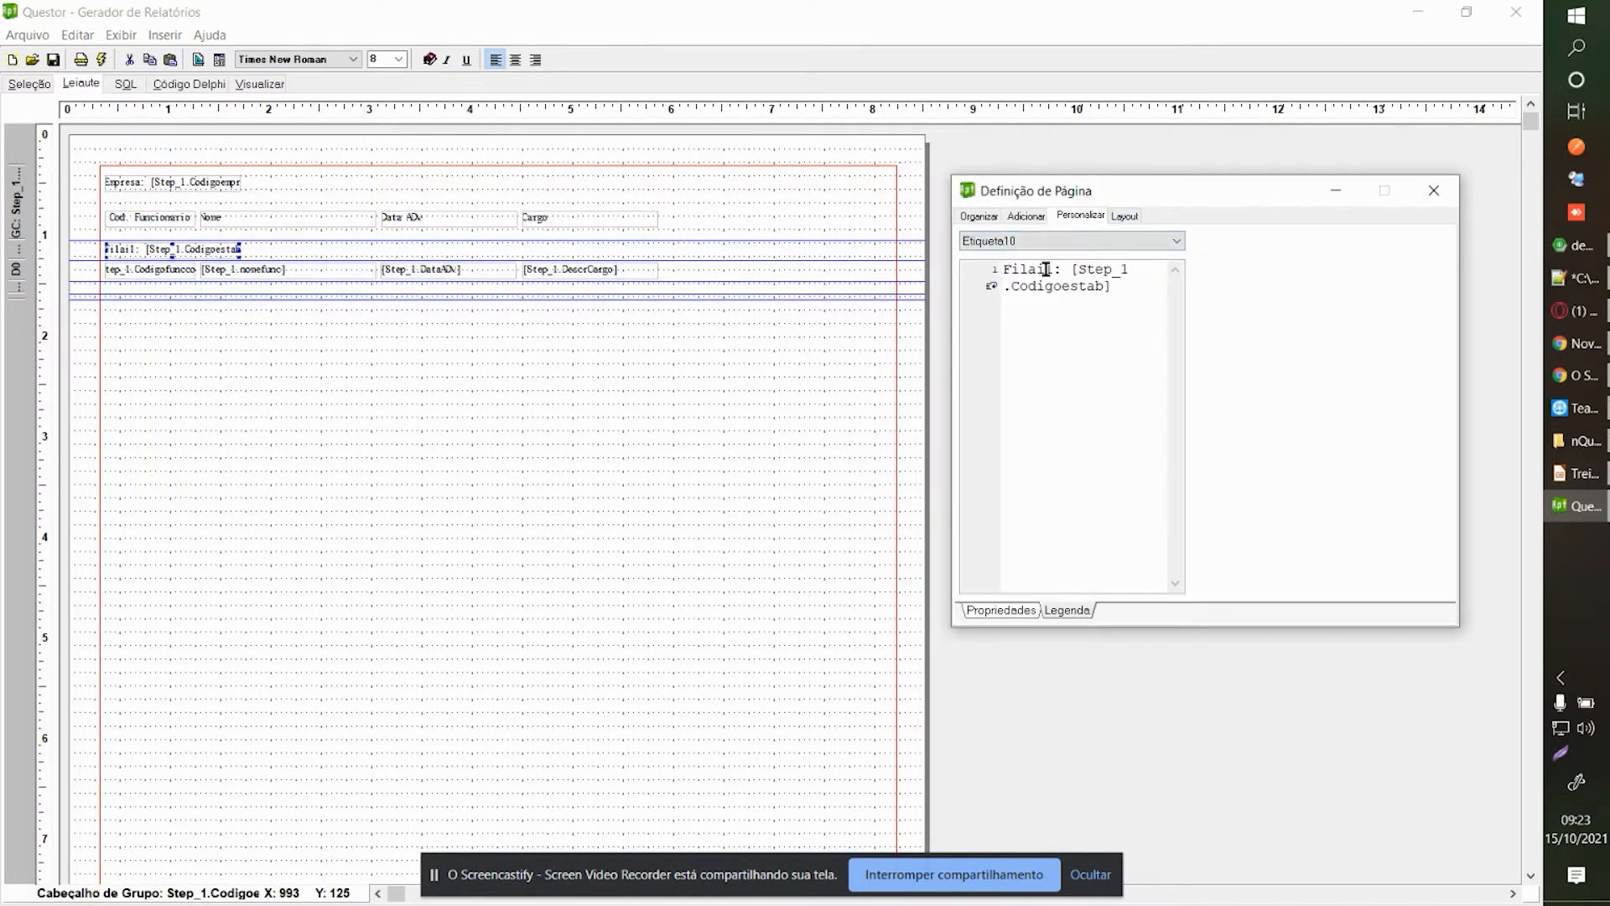
pyautogui.press('BackSpace')
pyautogui.press('BackSpace')
pyautogui.write('ia')
pyautogui.click(730, 380)
pyautogui.click(259, 88)
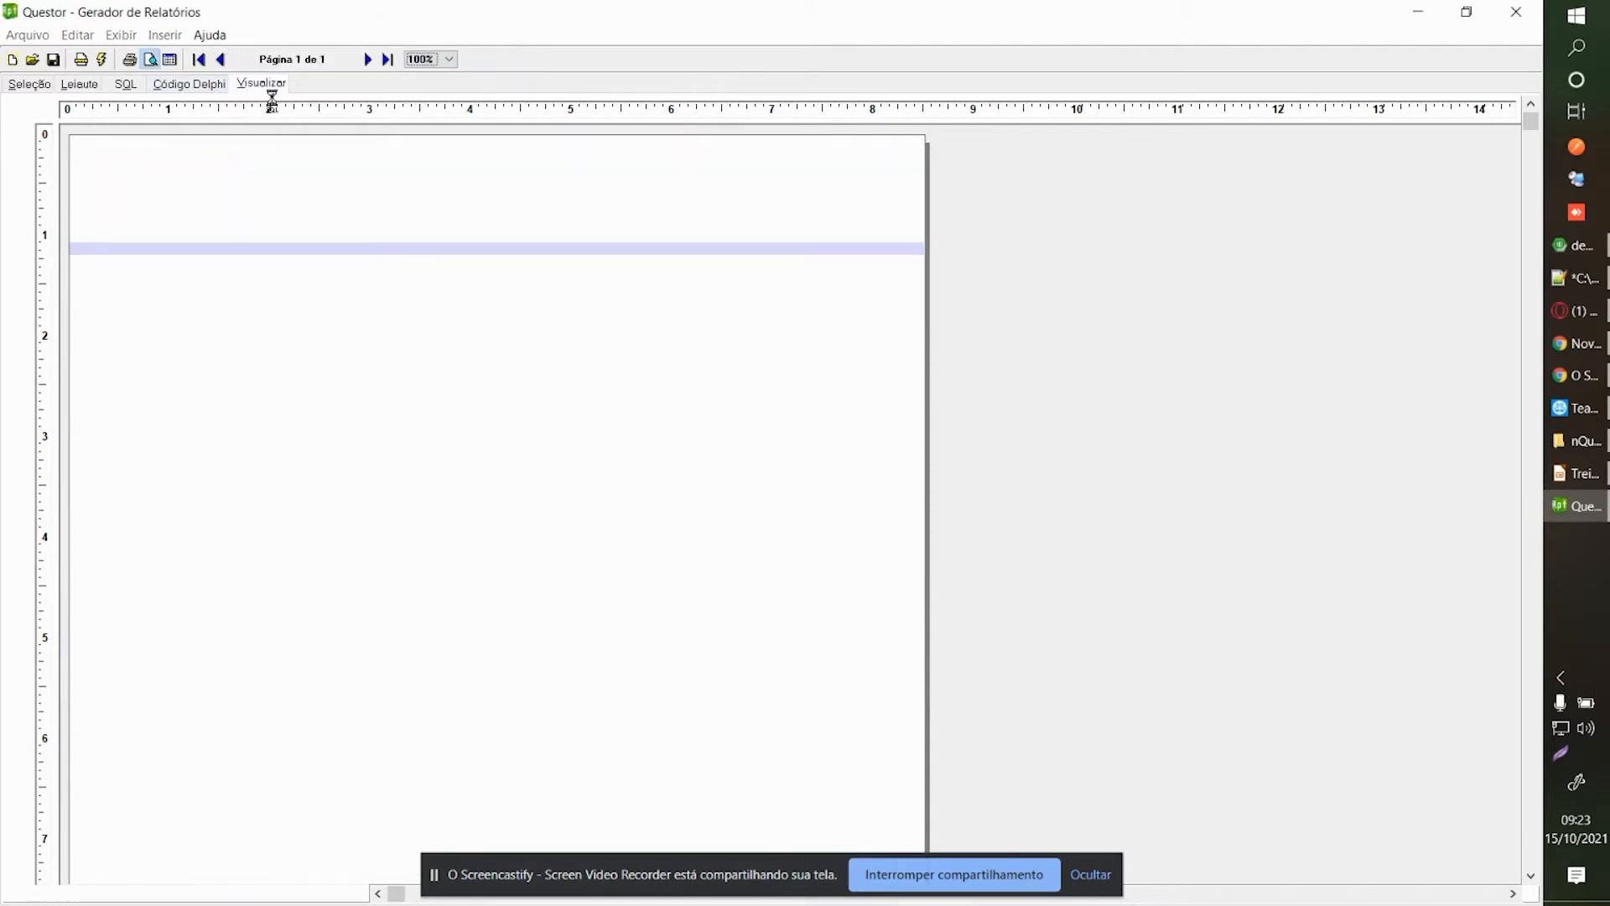
pyautogui.click(109, 249)
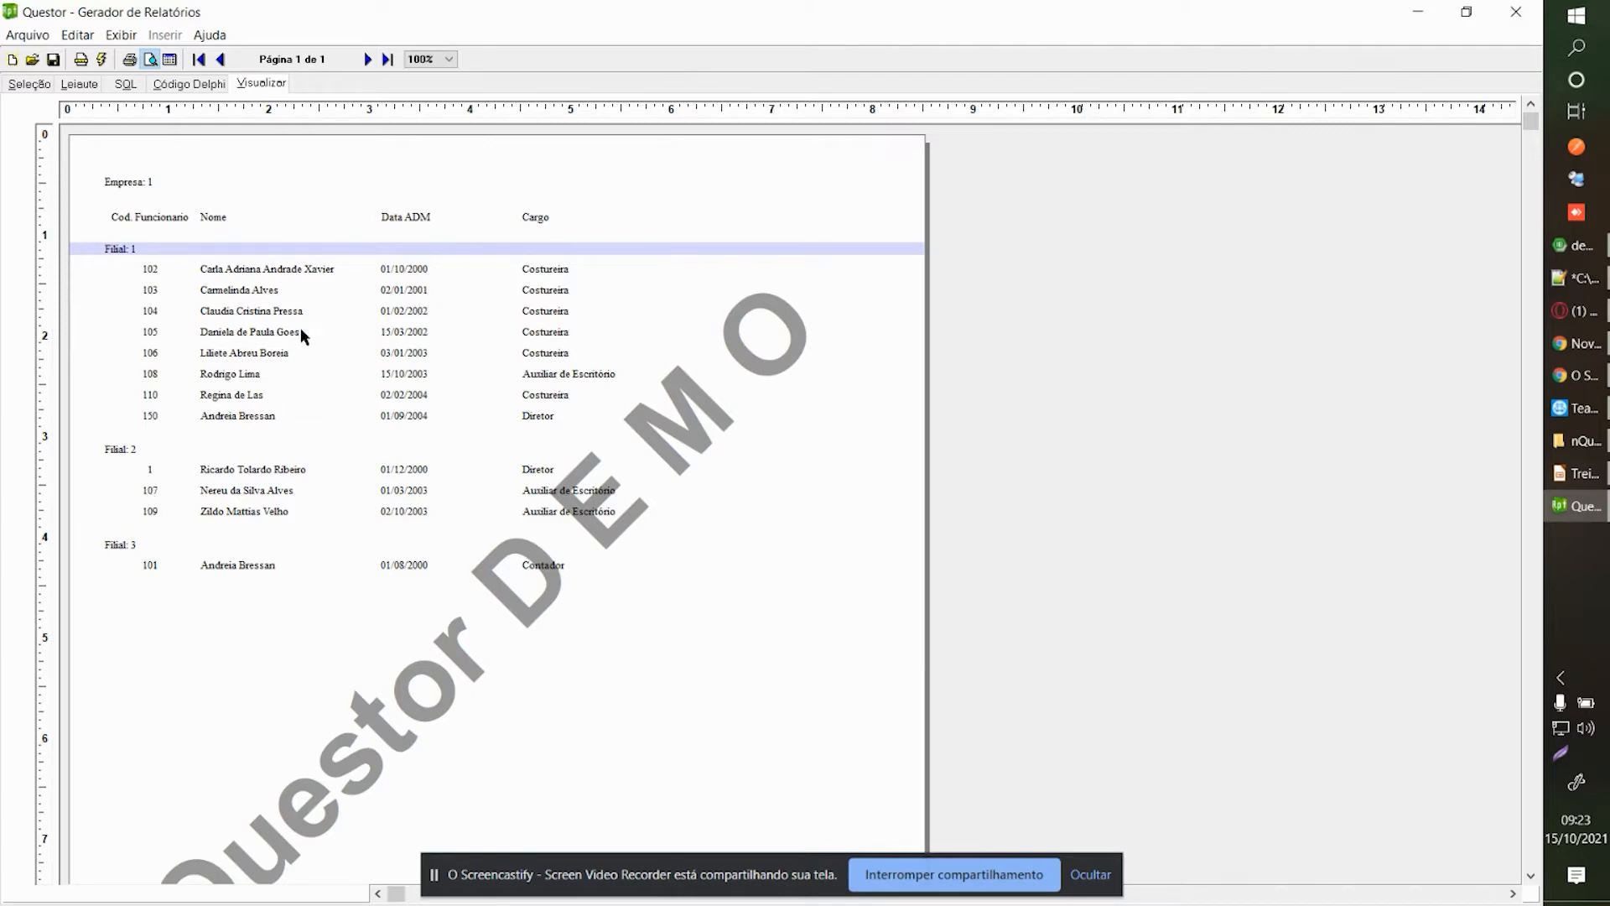
# Return to the Step_1 field selection designer and reselect the Codigoestab sort cell.
pyautogui.click(29, 84)
pyautogui.click(94, 753)
pyautogui.click(77, 734)
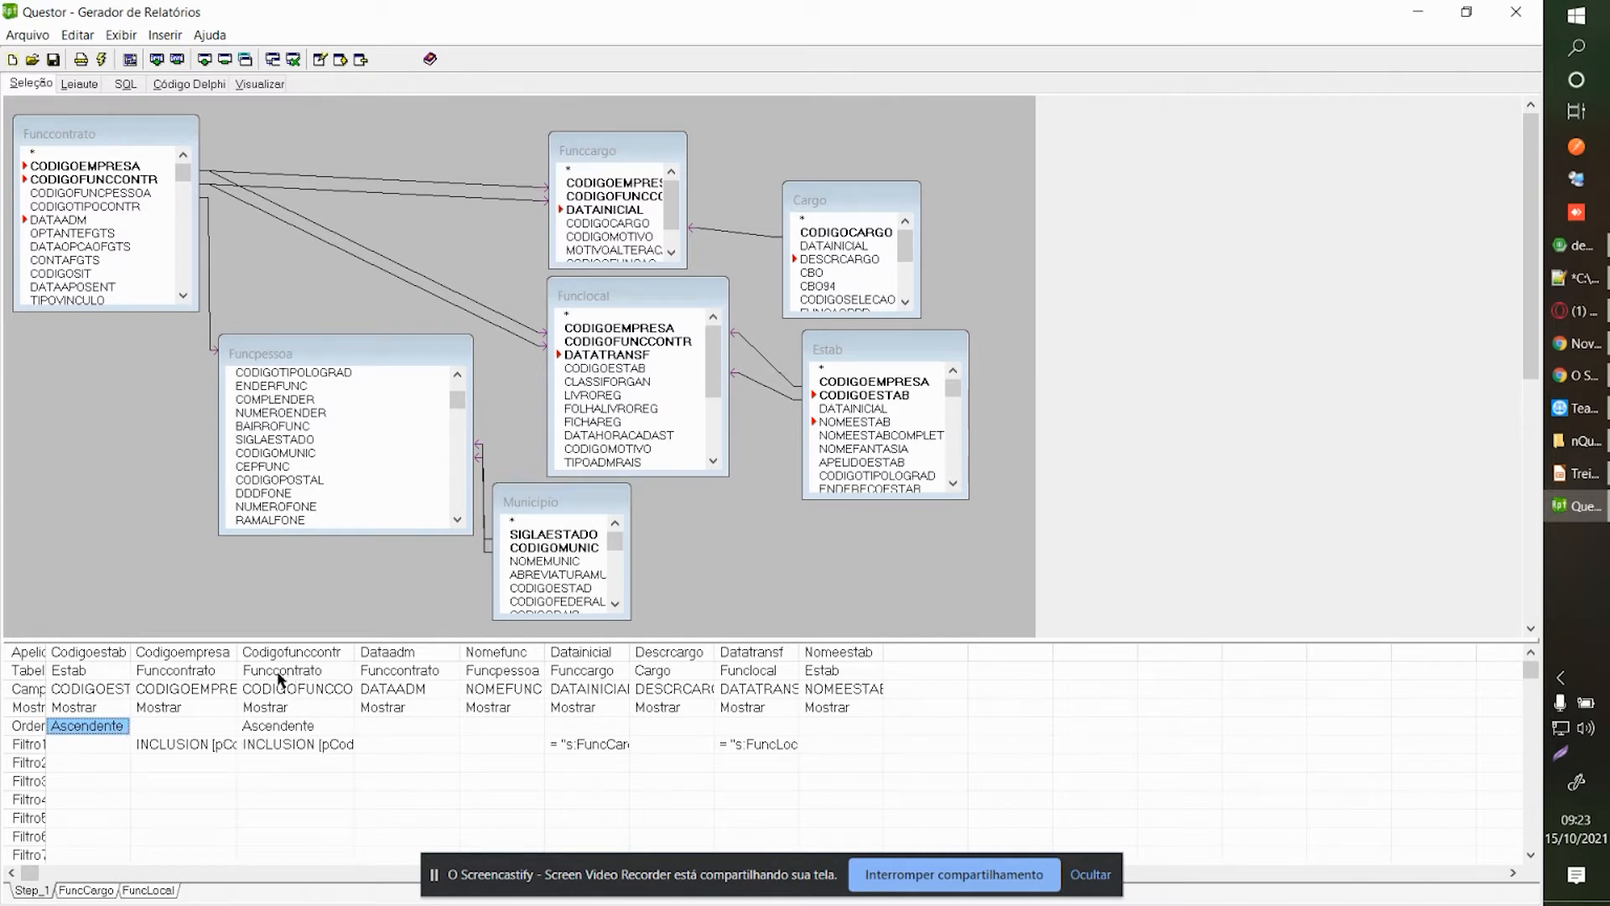
pyautogui.click(185, 726)
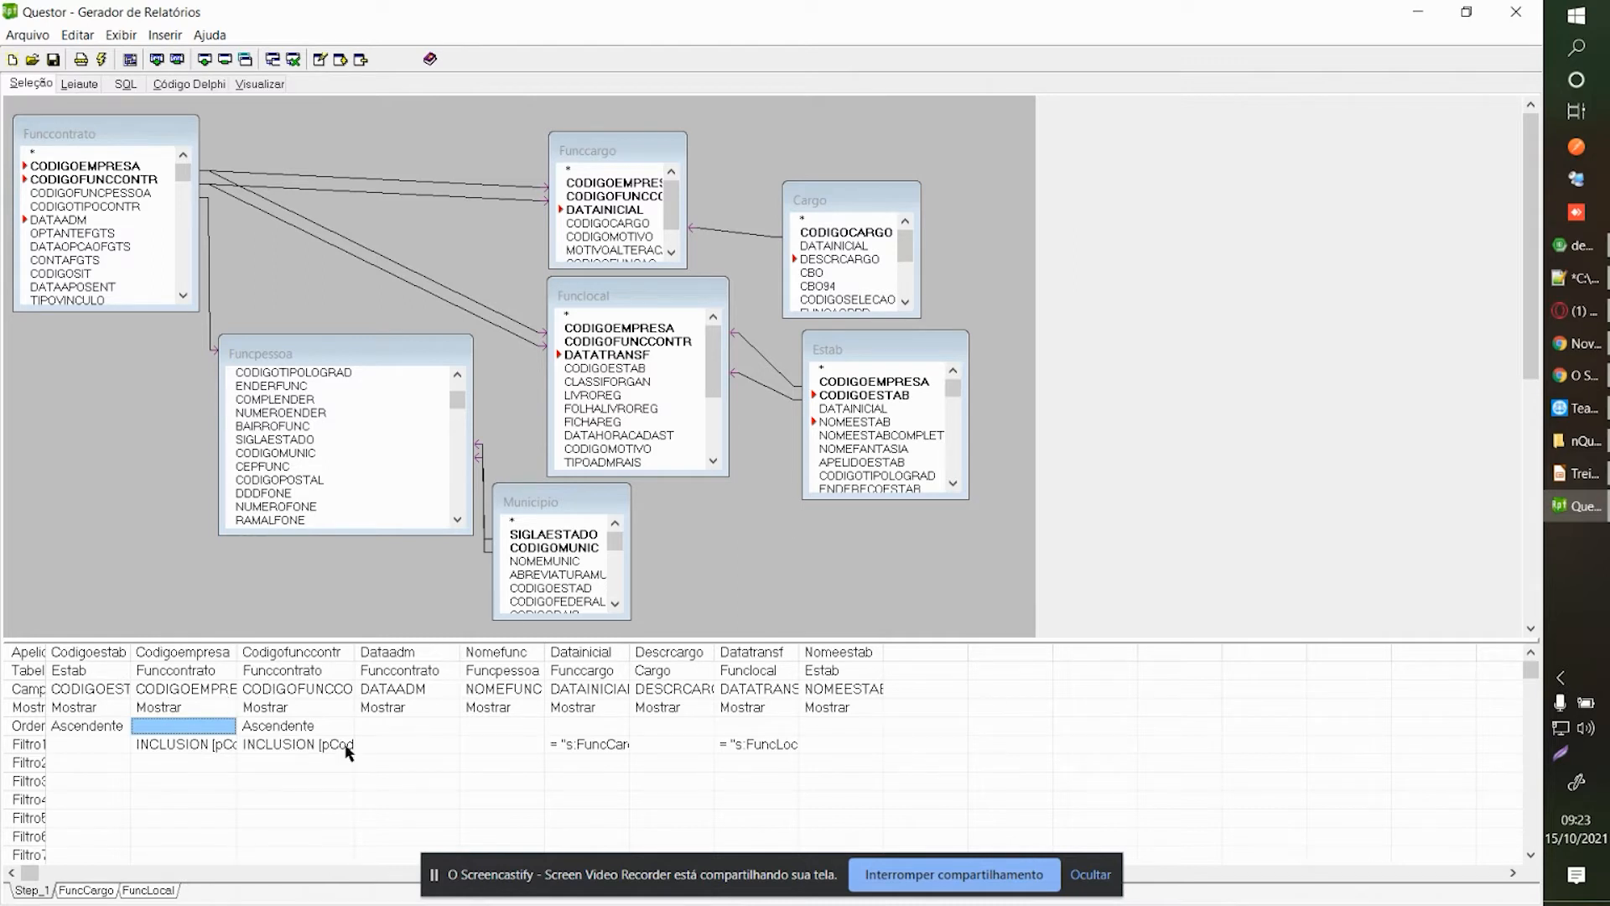
pyautogui.moveTo(265, 664)
pyautogui.mouseDown()
pyautogui.moveTo(171, 662)
pyautogui.moveTo(281, 662)
pyautogui.mouseUp()
pyautogui.click(315, 427)
pyautogui.scroll(2, 337, 427)
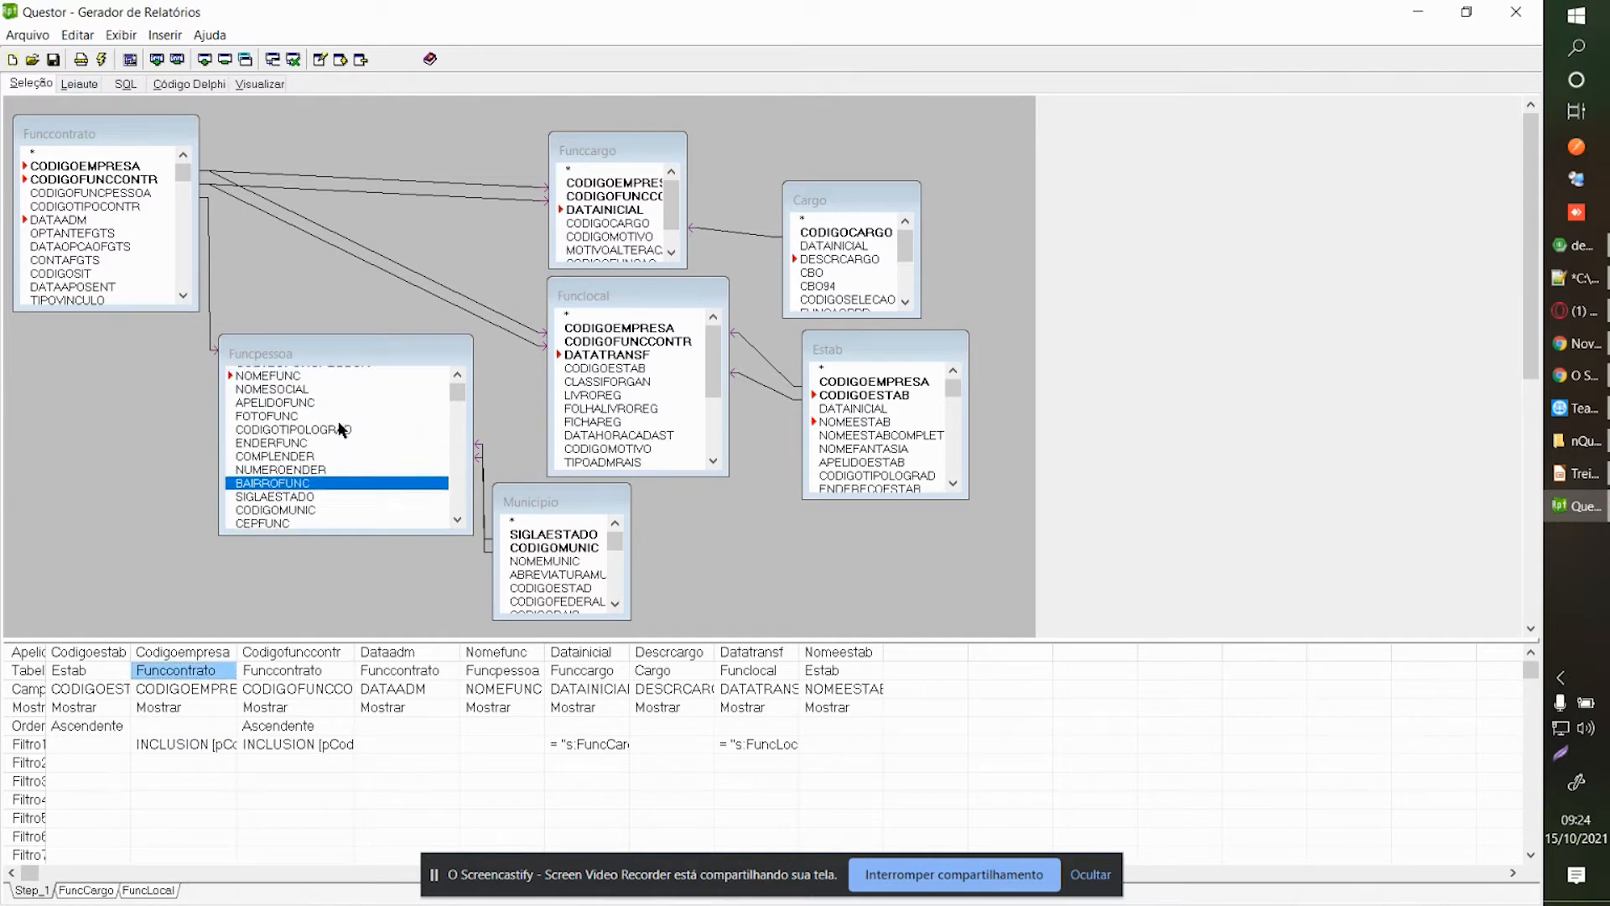
pyautogui.moveTo(326, 354)
pyautogui.mouseDown()
pyautogui.moveTo(309, 337)
pyautogui.moveTo(335, 351)
pyautogui.mouseUp()
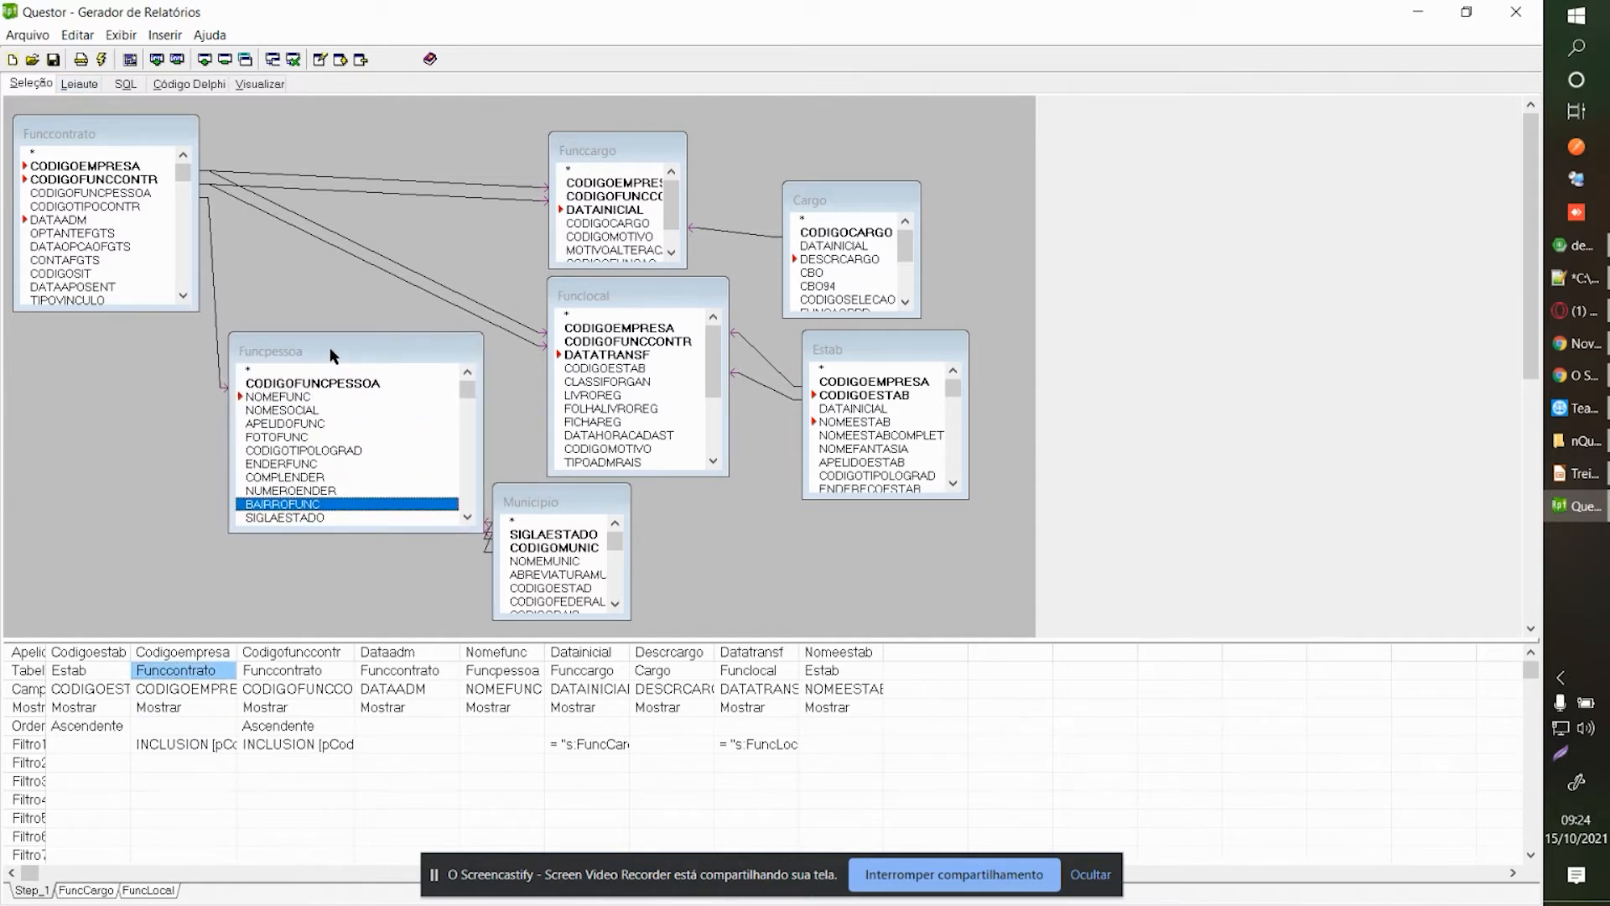
pyautogui.moveTo(532, 494); pyautogui.dragTo(540, 501)
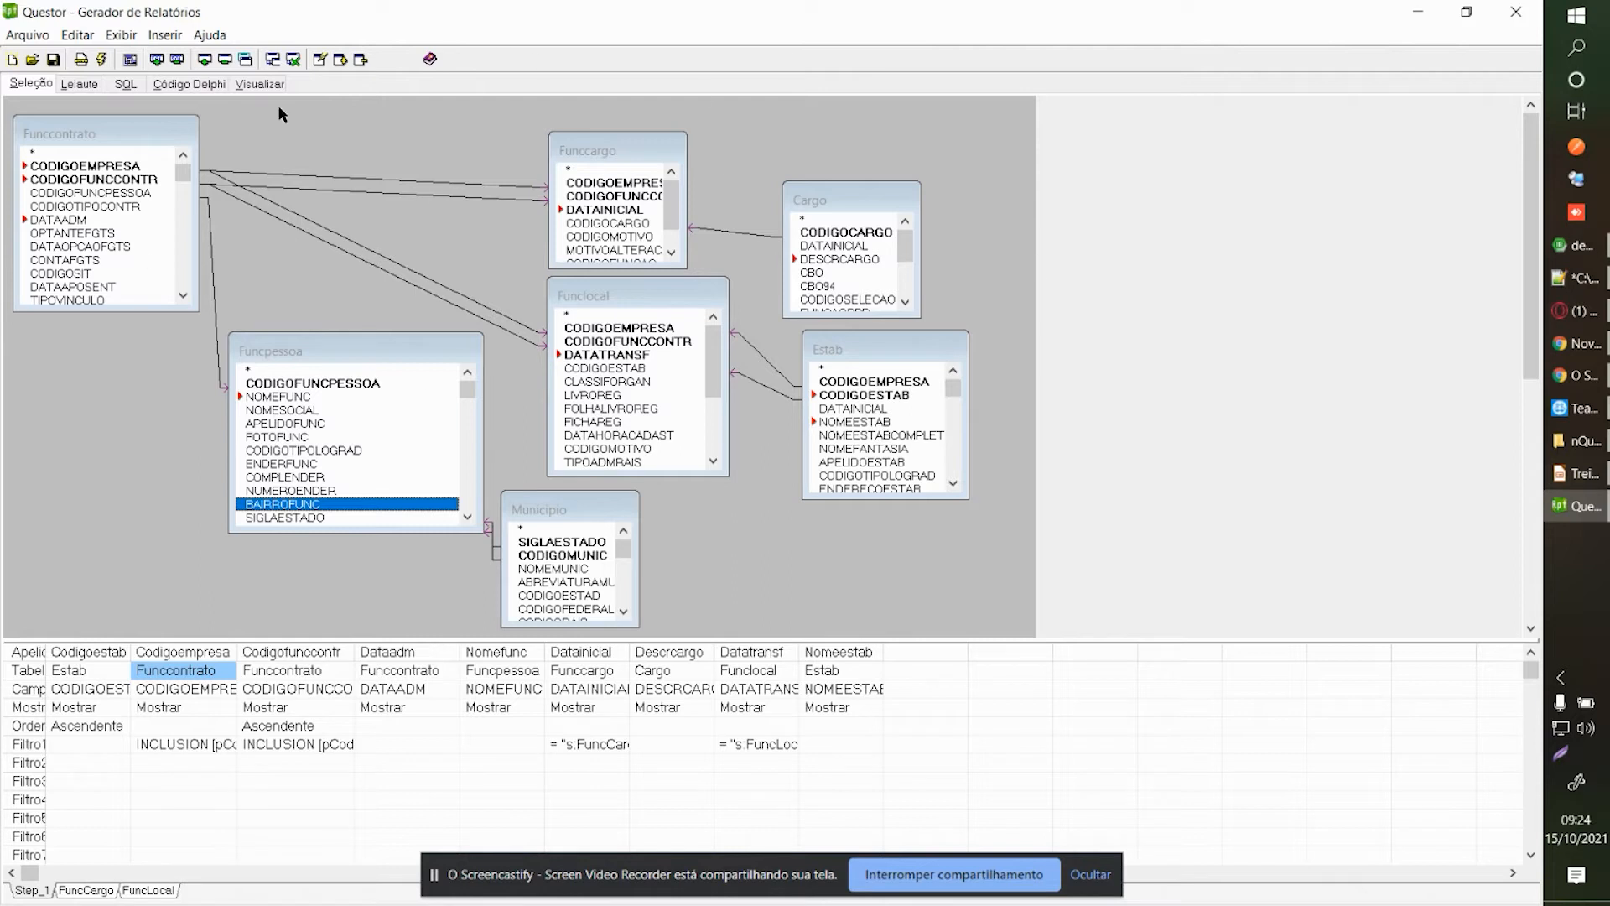
# Nudge the Funclocal table box slightly up and select the Descrcargo Mostrar cell.
pyautogui.moveTo(672, 294); pyautogui.dragTo(675, 285)
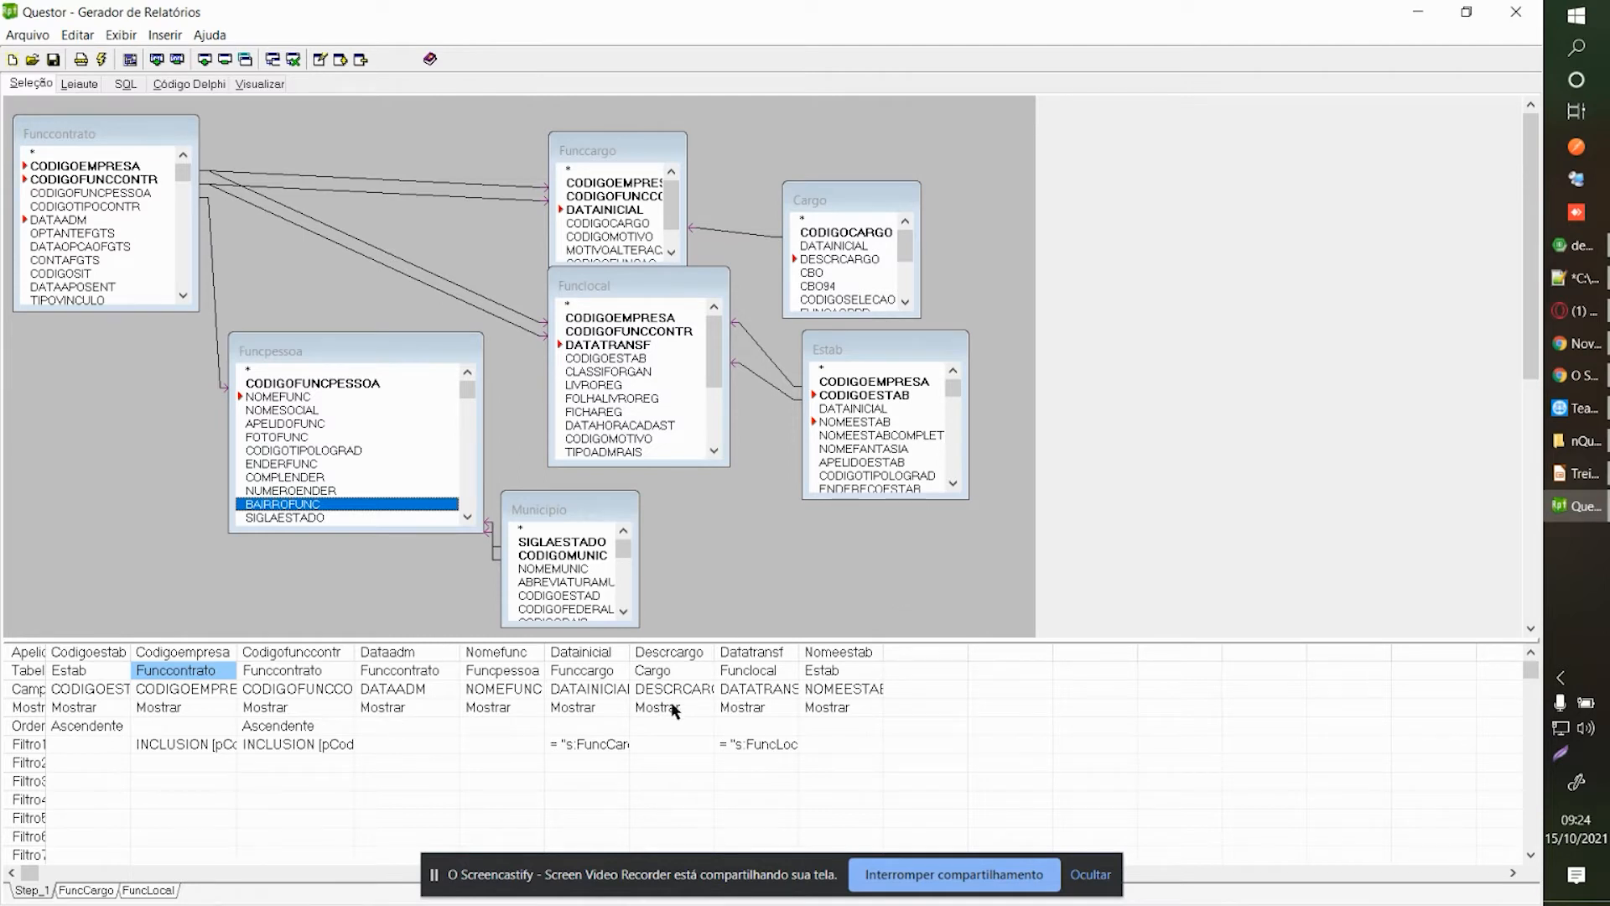
pyautogui.click(893, 864)
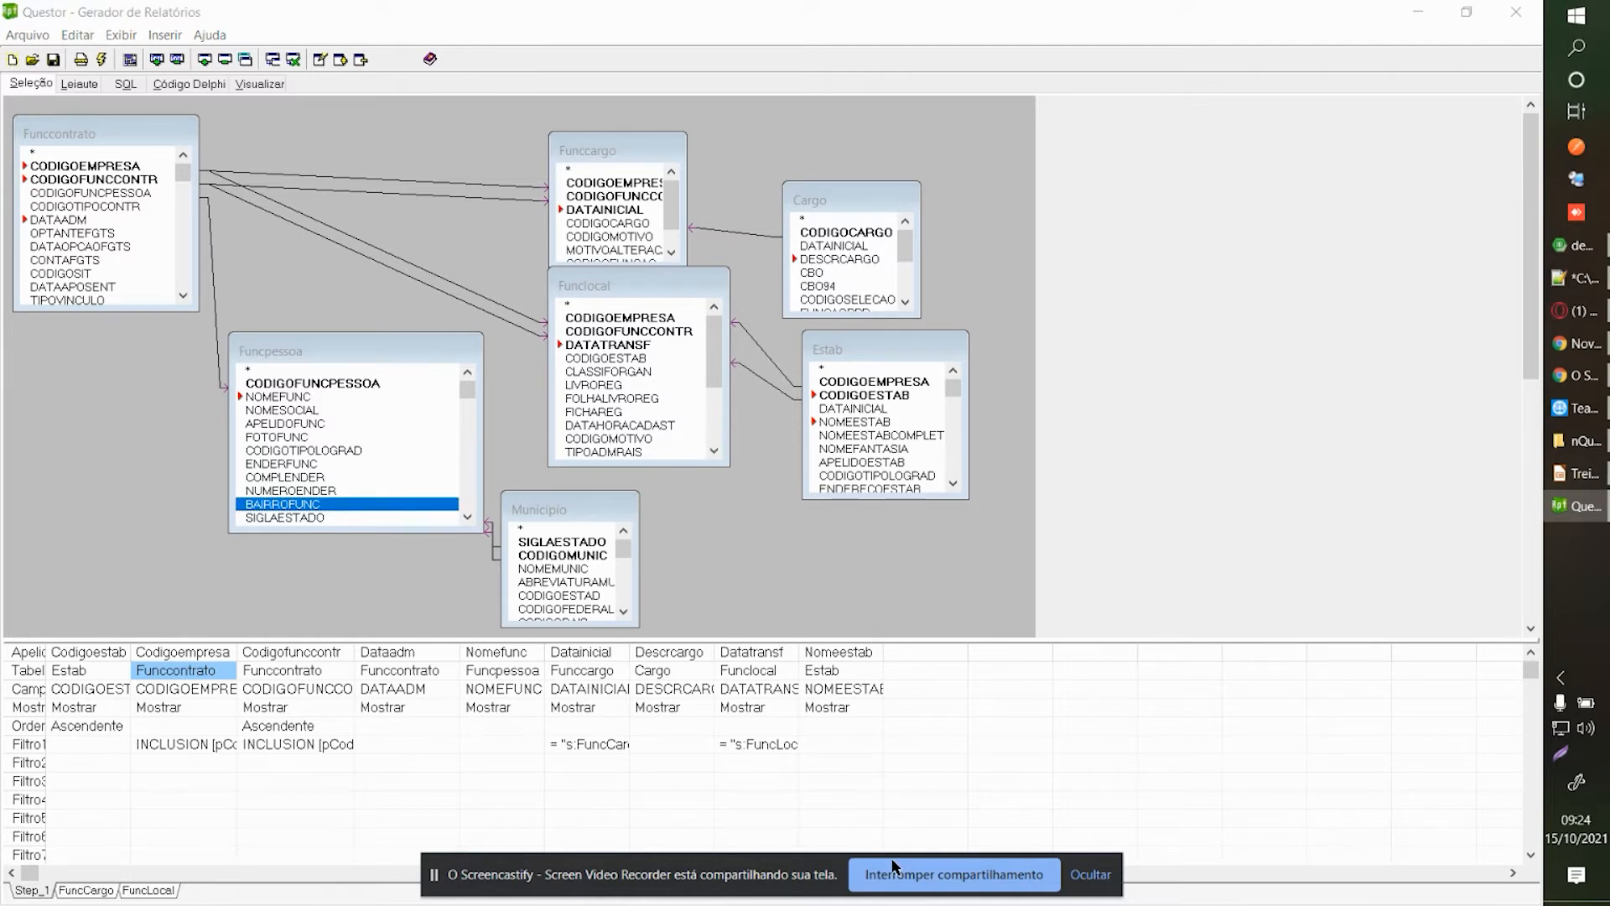
pyautogui.click(1190, 707)
pyautogui.click(669, 707)
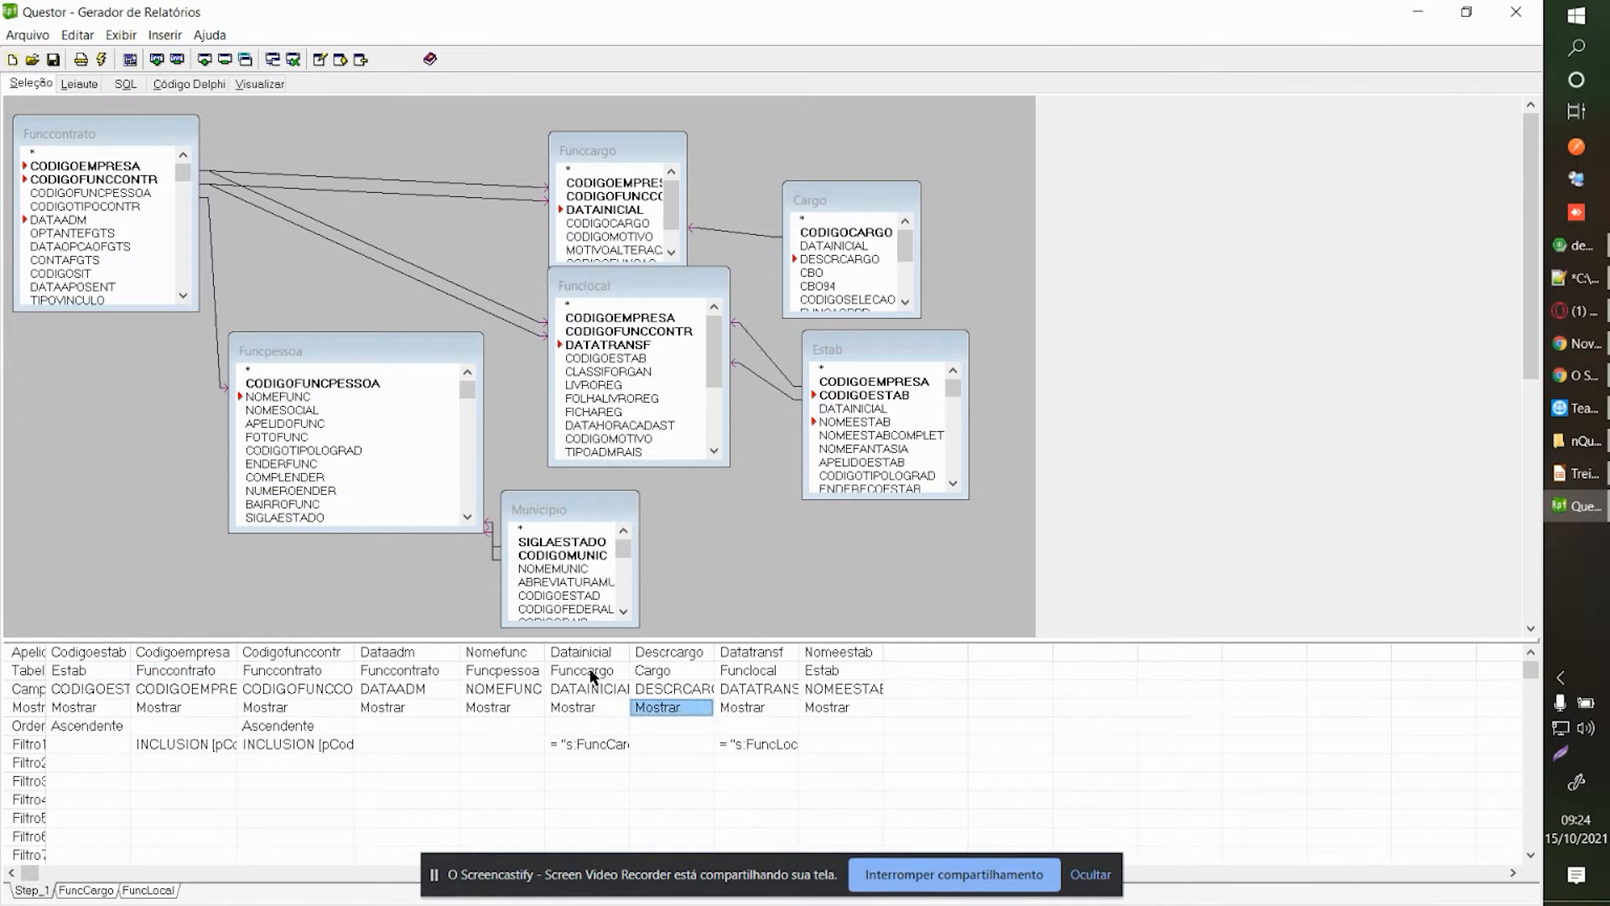
# In the layout's Organizar Seções, delete the Codigoempresa and Codigoestab group footers.
pyautogui.click(83, 78)
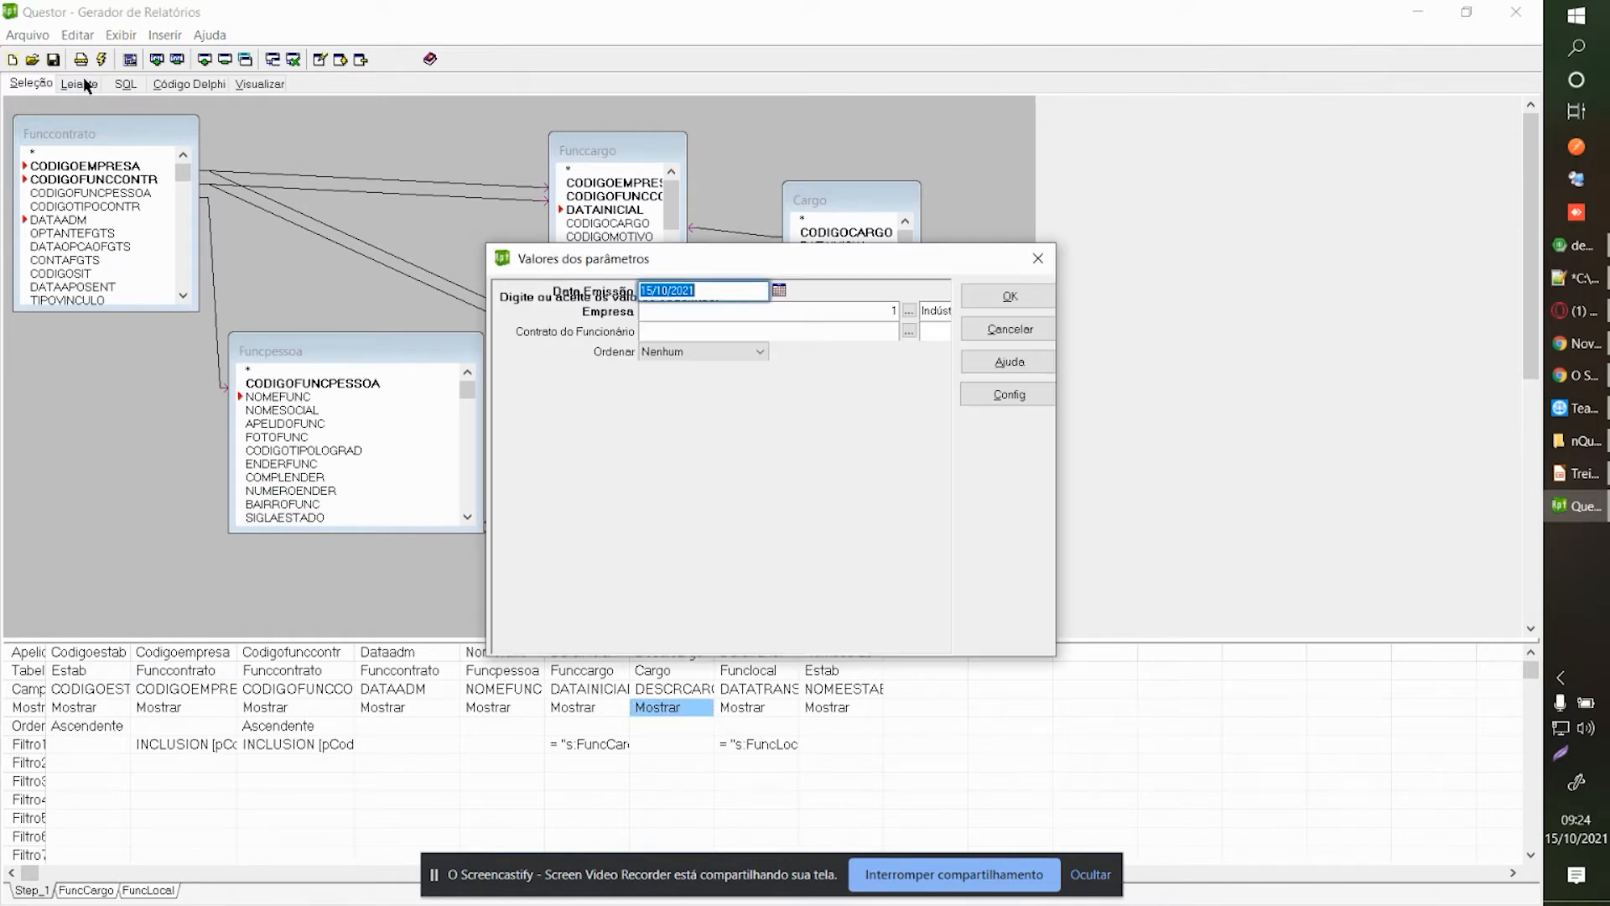
pyautogui.click(976, 298)
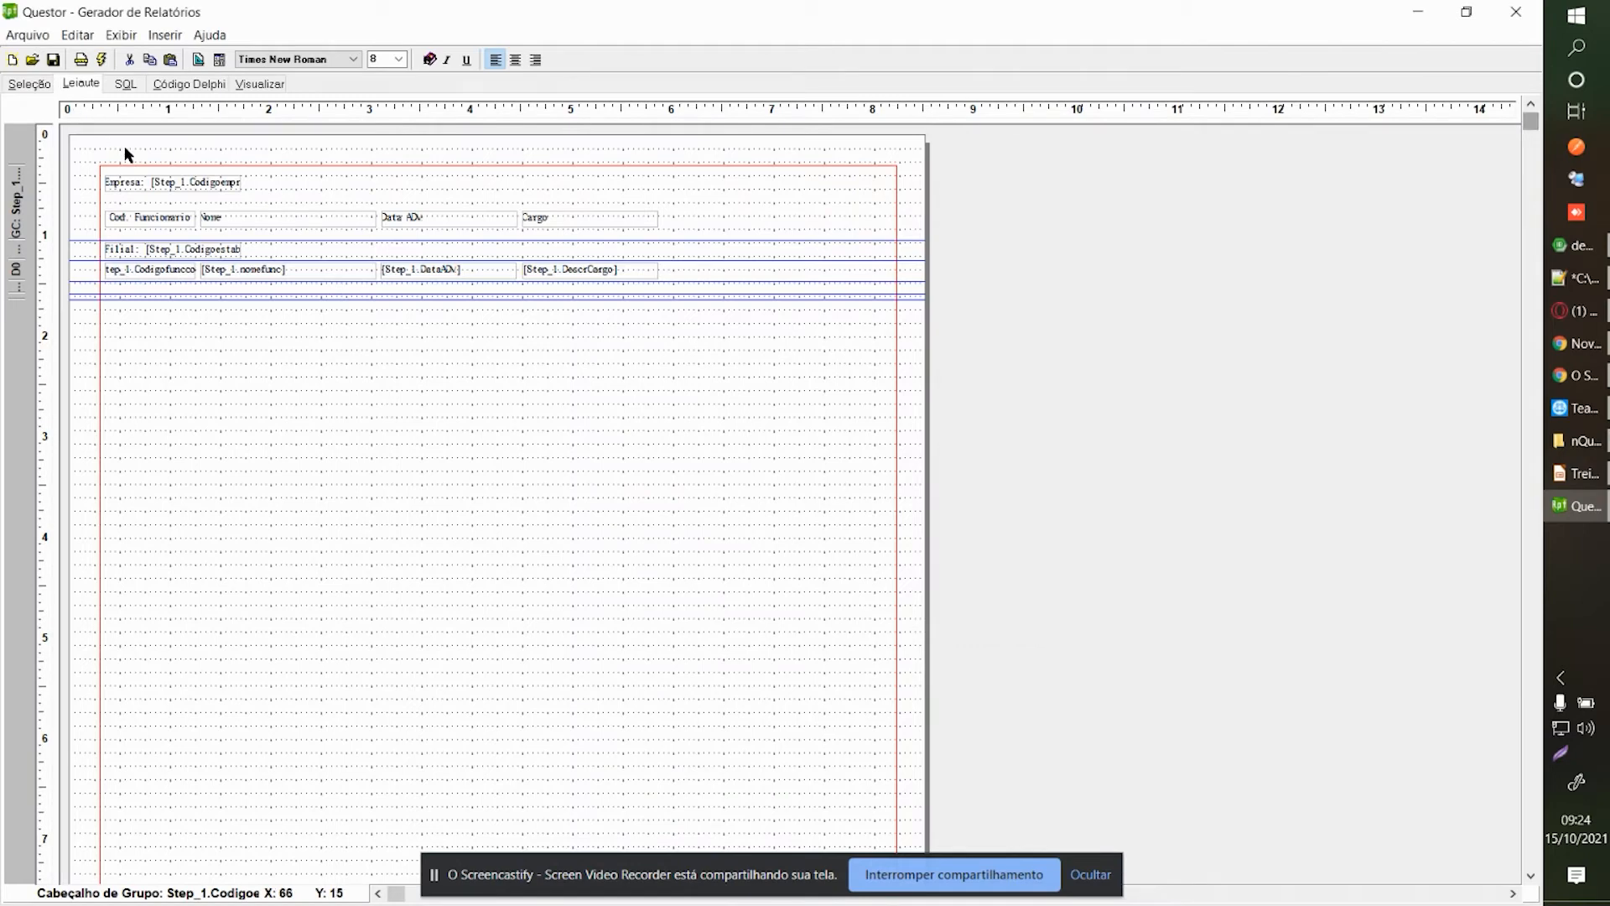
pyautogui.rightClick(357, 382)
pyautogui.click(440, 391)
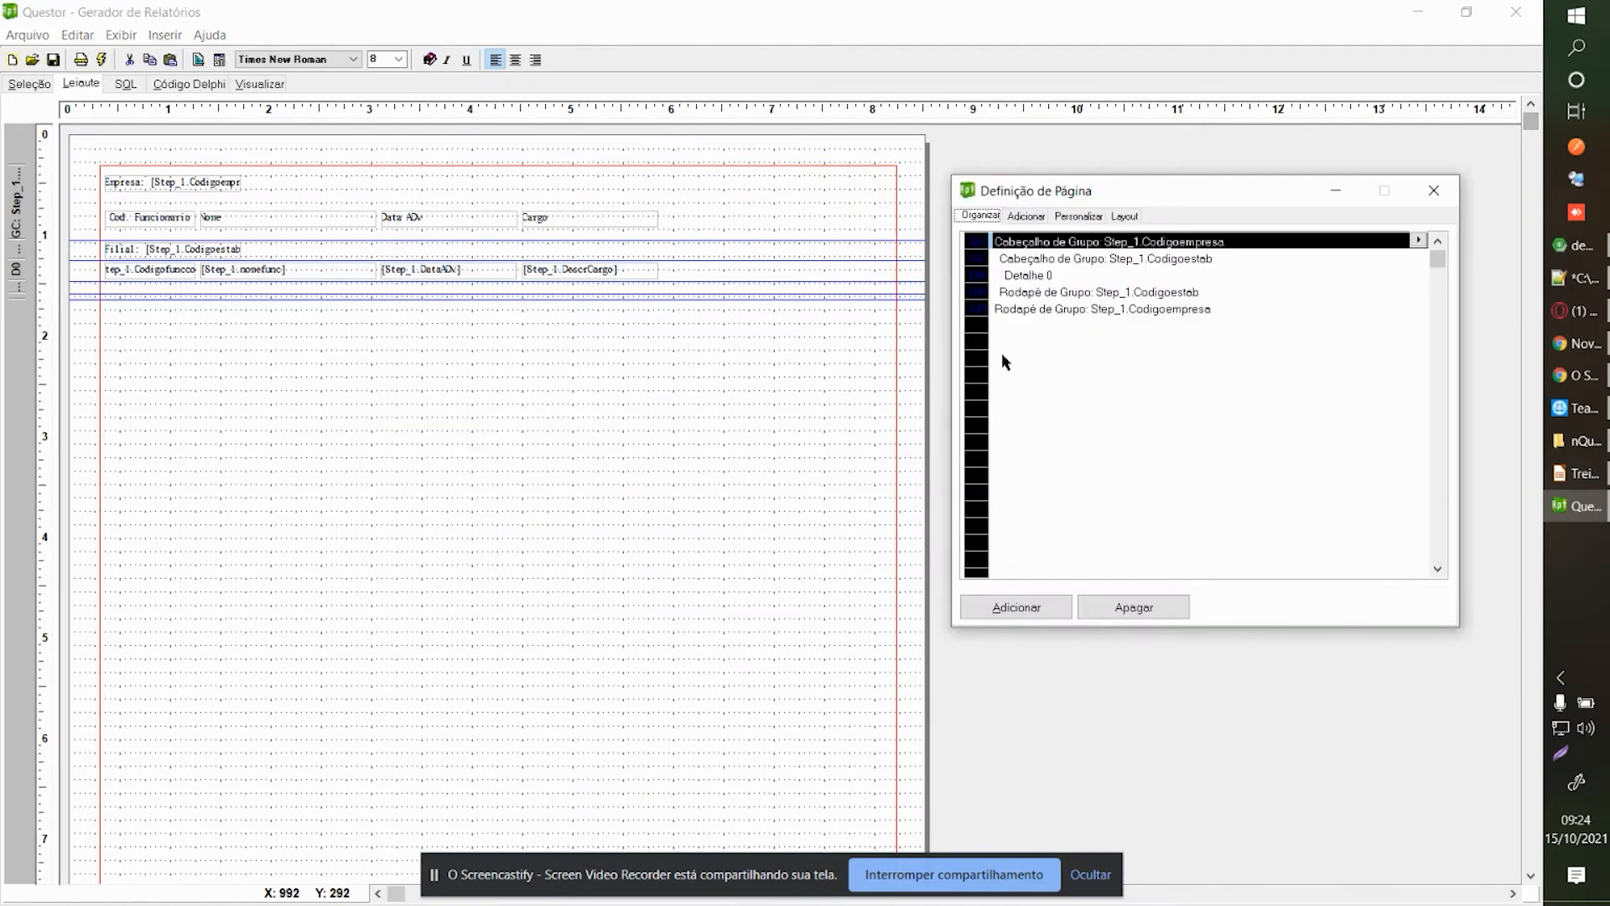
pyautogui.click(1072, 311)
pyautogui.click(1149, 603)
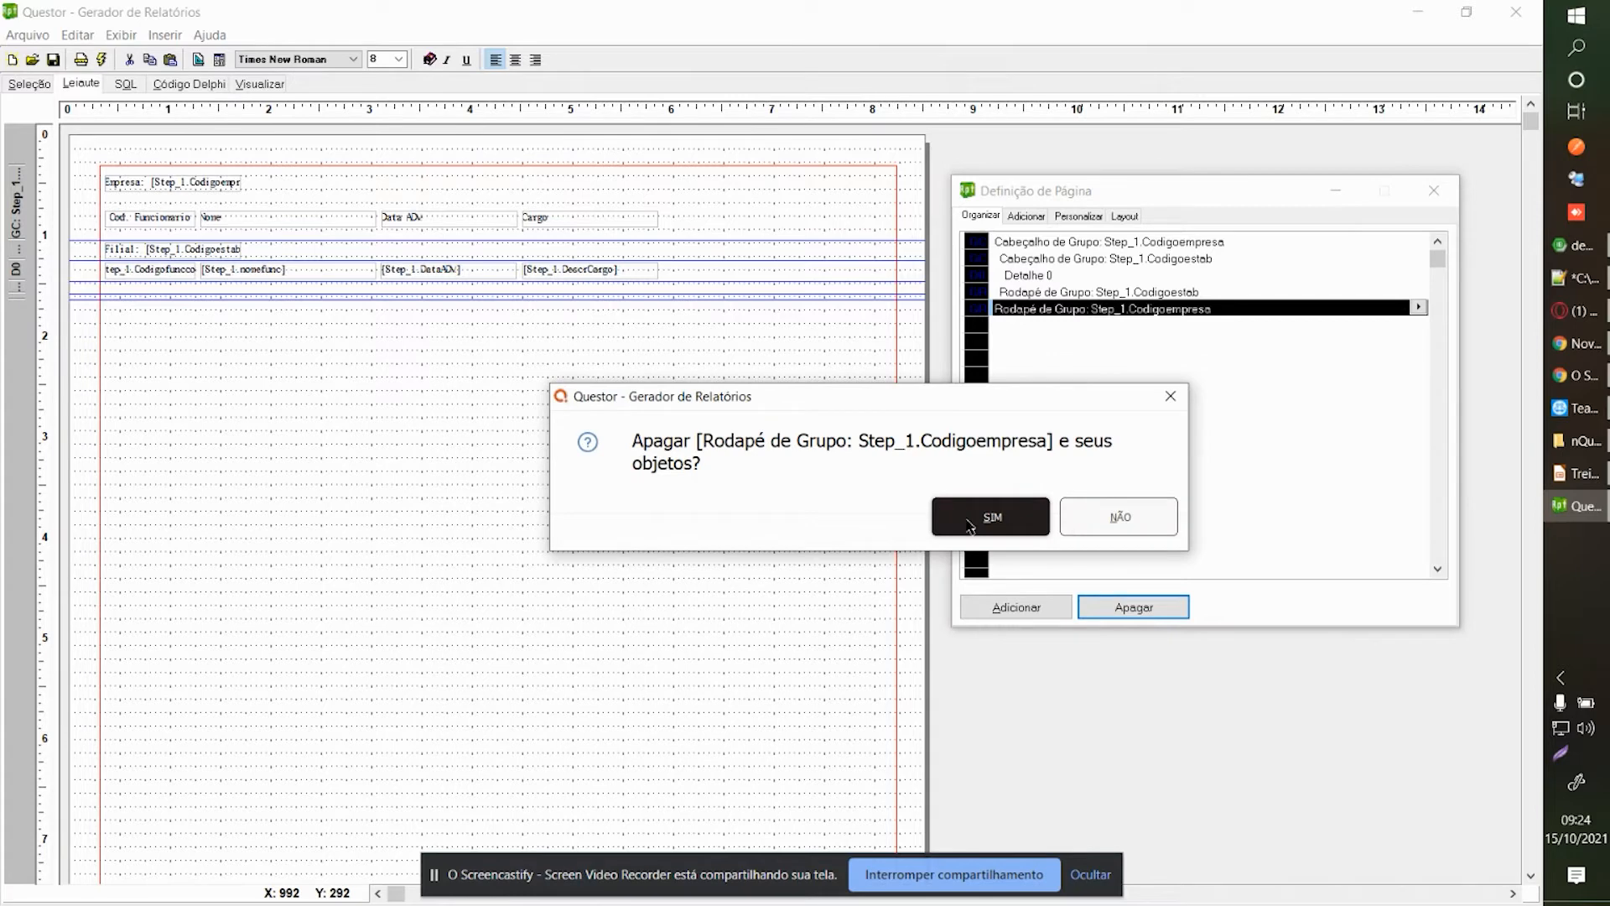
pyautogui.click(992, 517)
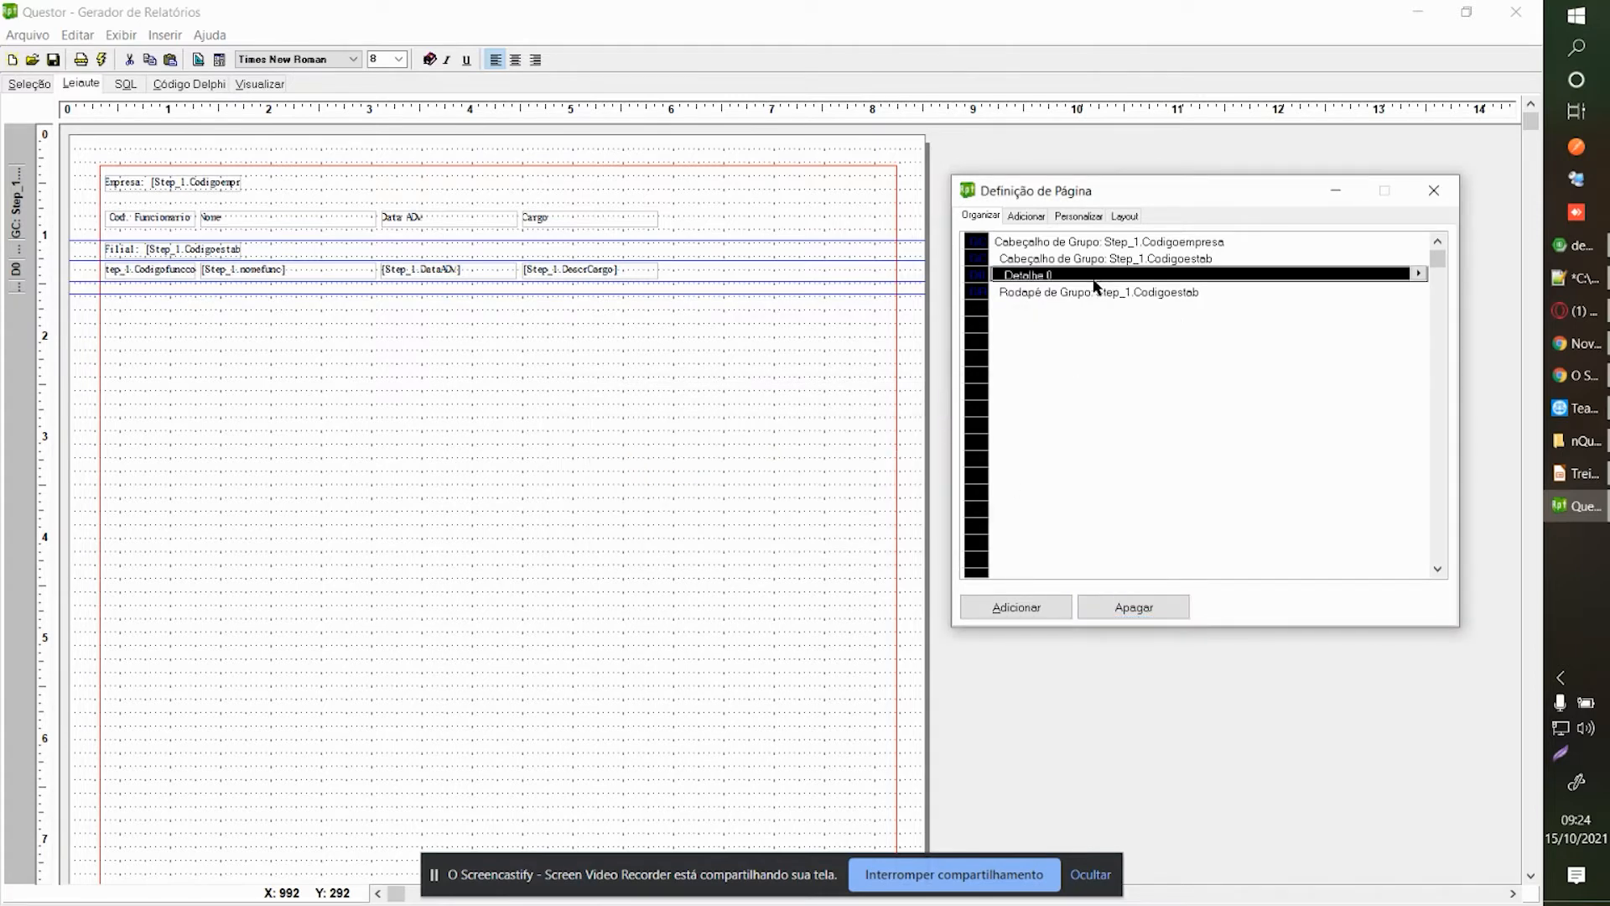
pyautogui.click(1157, 601)
pyautogui.click(994, 519)
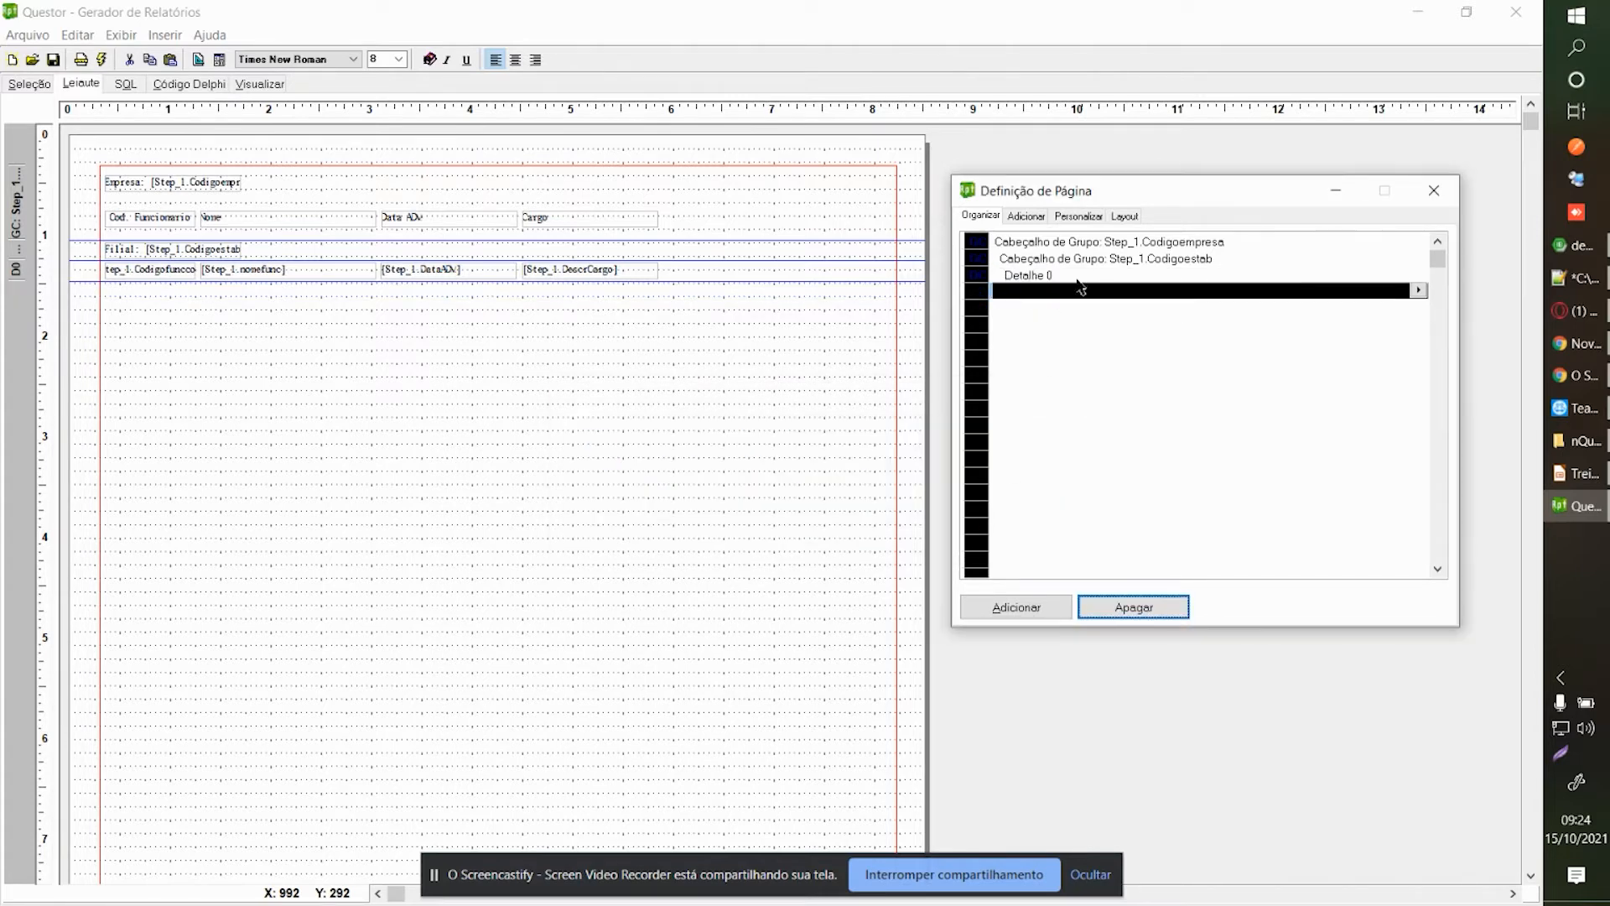
pyautogui.click(1081, 260)
# Delete the Codigoestab and Codigoempresa group headers, confirming each with SIM.
pyautogui.click(1111, 604)
pyautogui.click(968, 515)
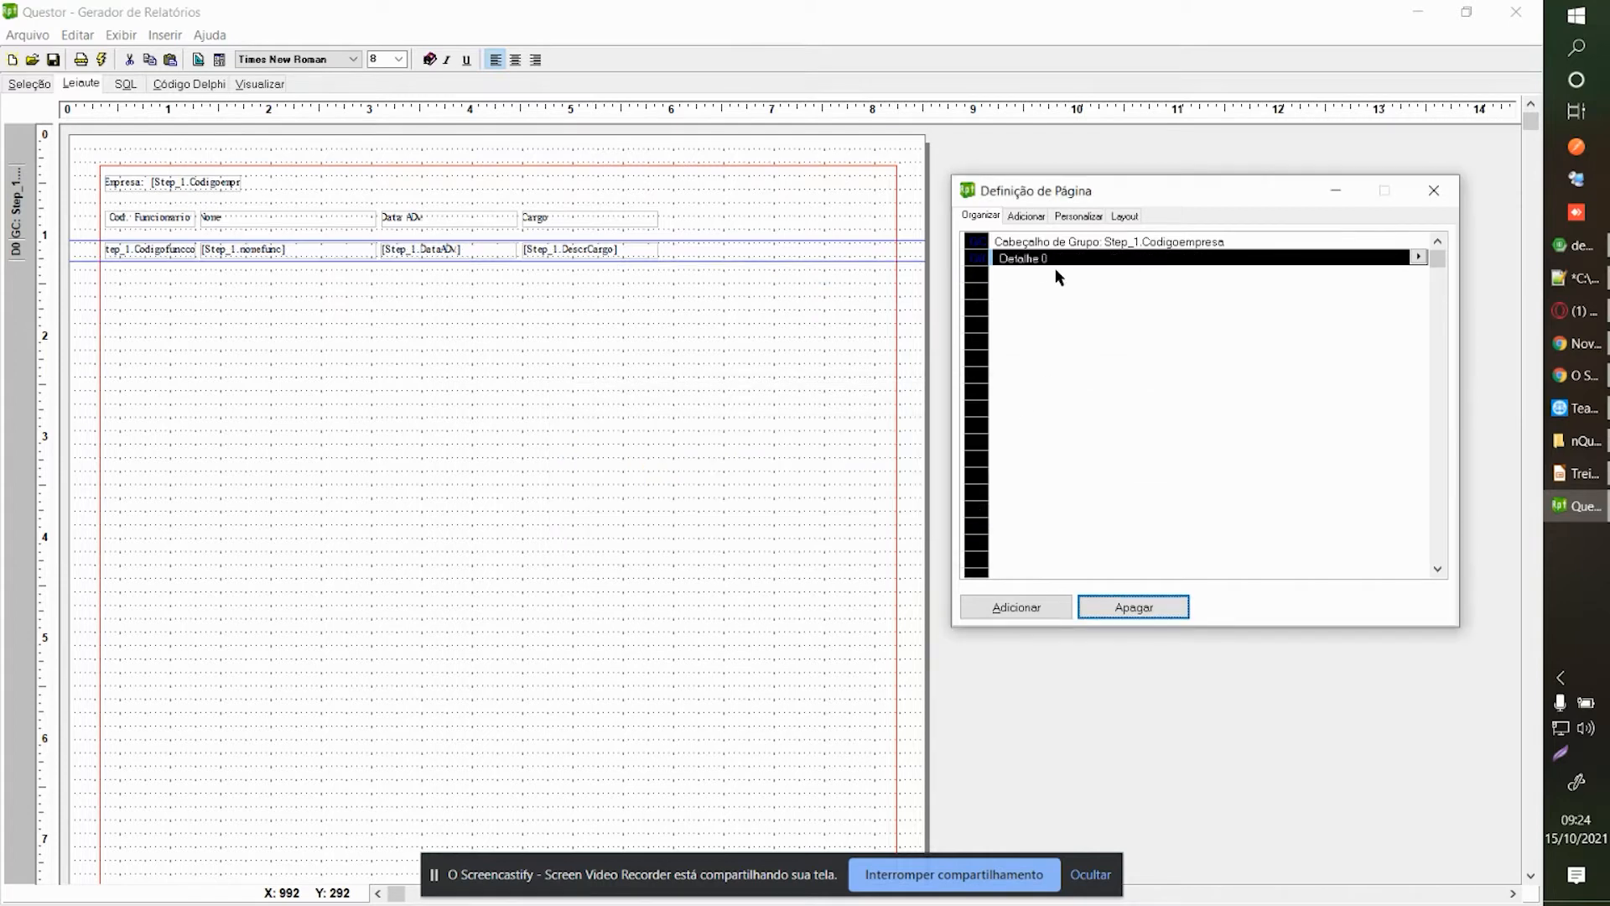
pyautogui.click(1065, 243)
pyautogui.click(1151, 603)
pyautogui.click(998, 516)
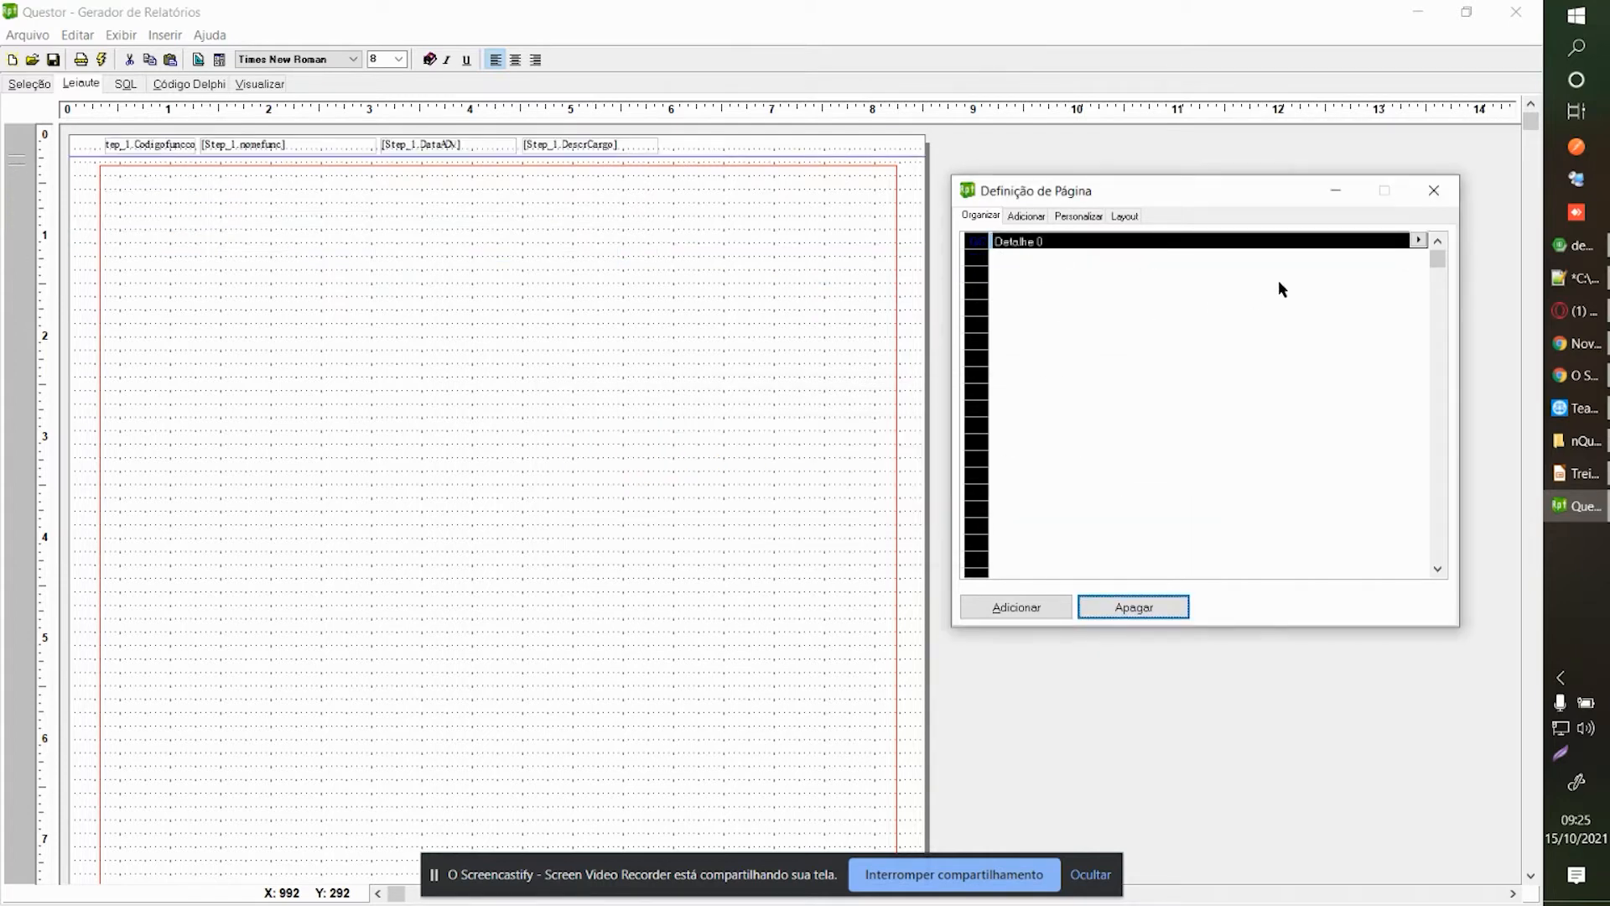
pyautogui.click(1434, 190)
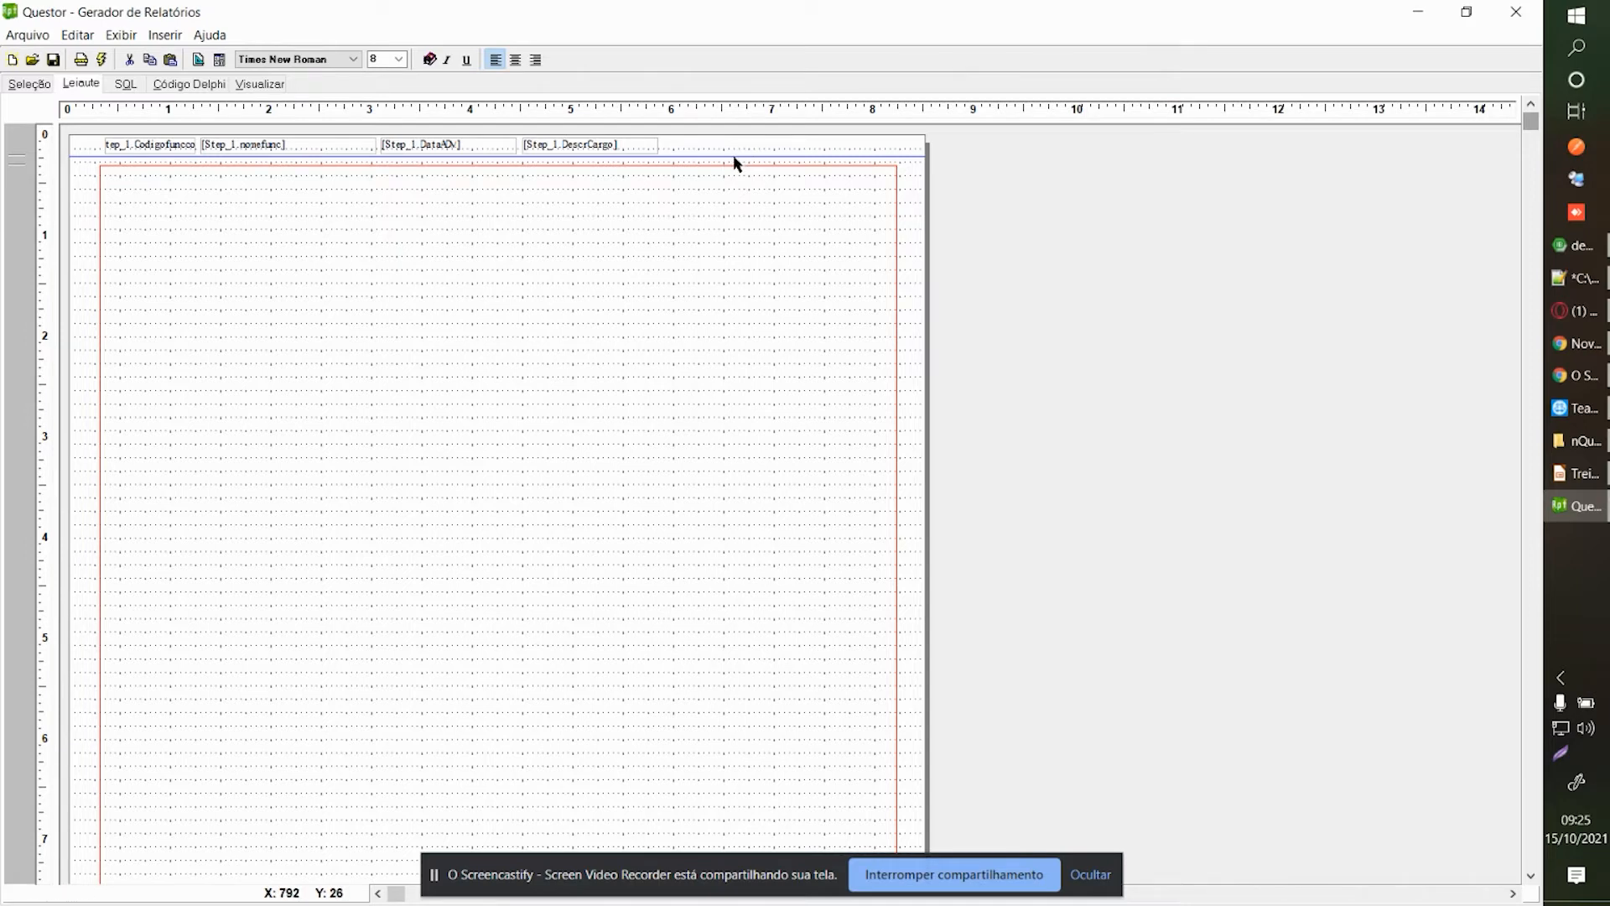
# Drag the Detalhe 0 band's bottom edge down to about 10.5 on the ruler, near the page bottom.
pyautogui.moveTo(719, 156); pyautogui.dragTo(663, 497)
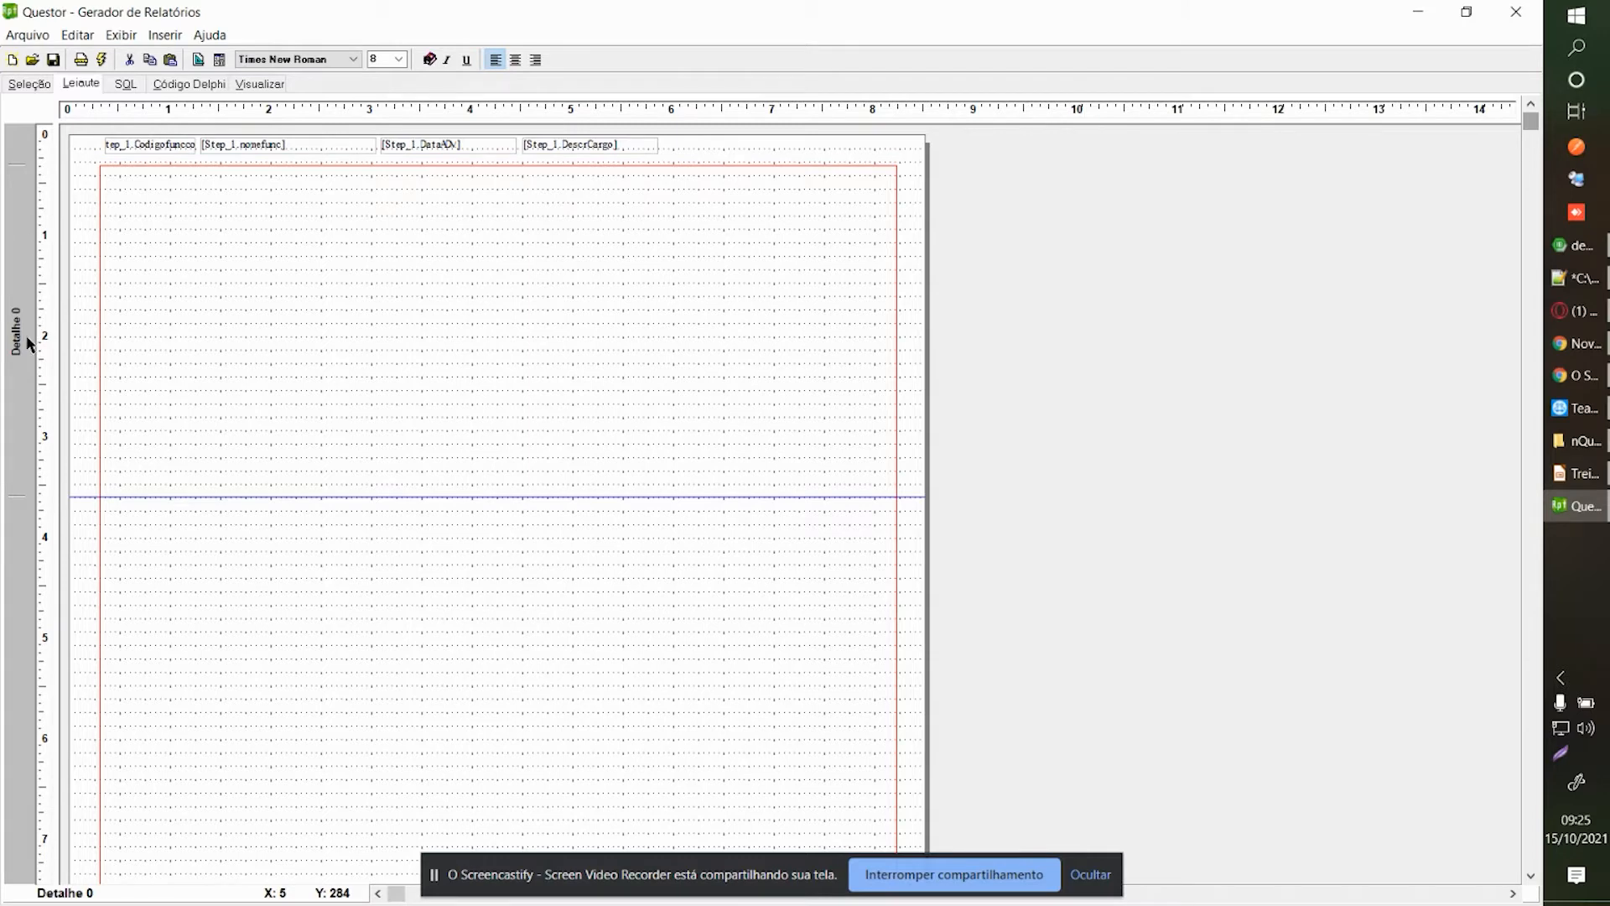
pyautogui.click(1528, 441)
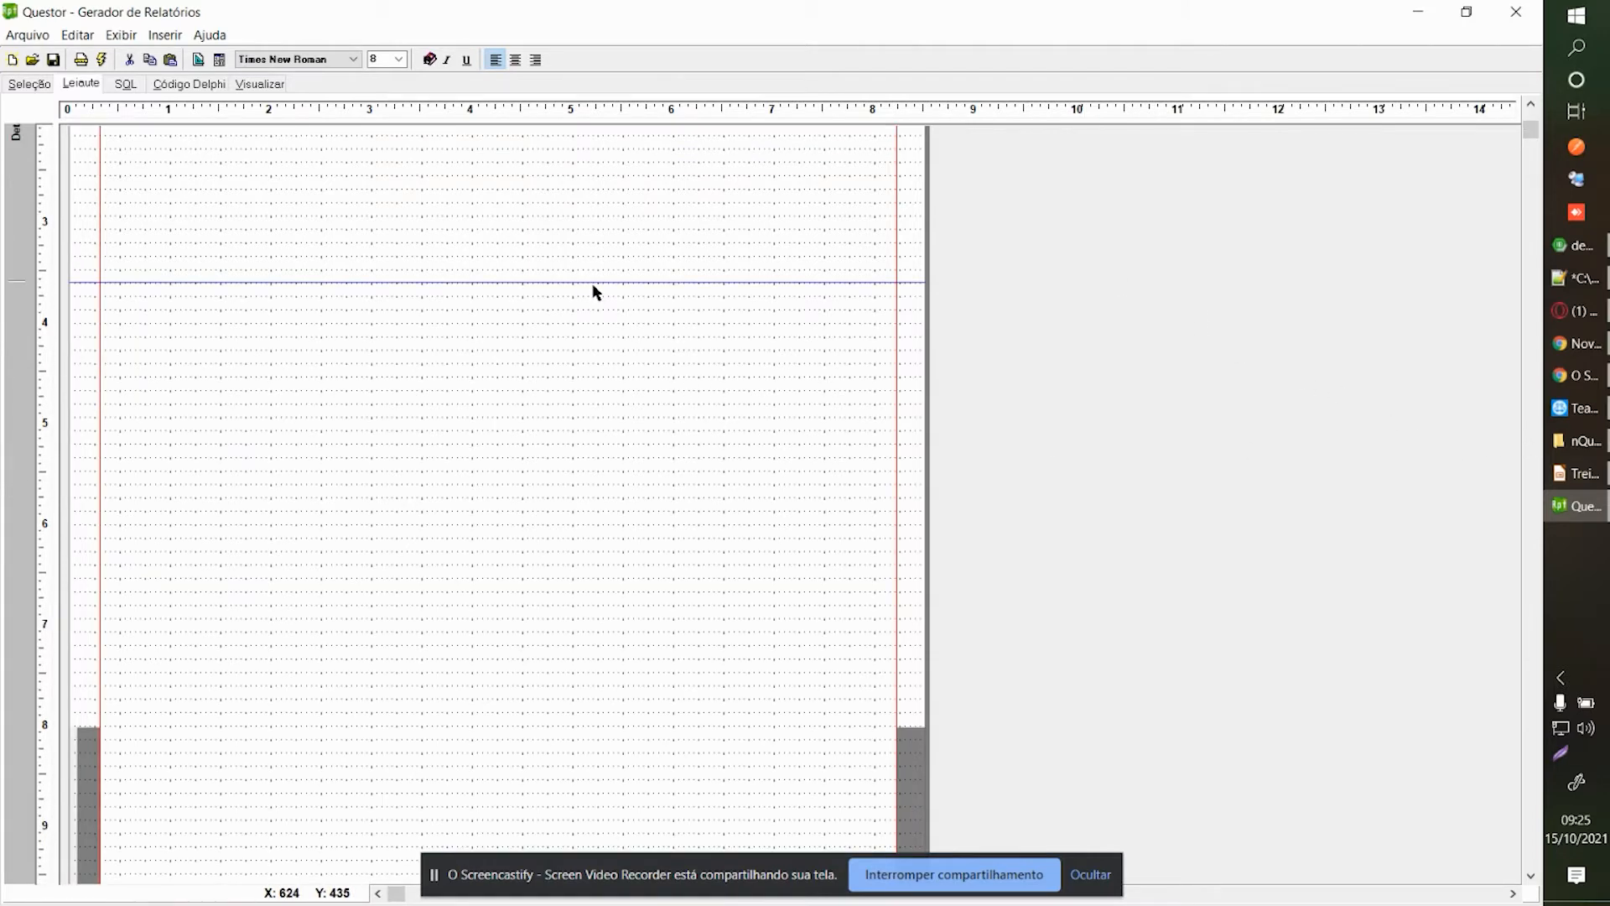
pyautogui.moveTo(586, 282); pyautogui.dragTo(637, 651)
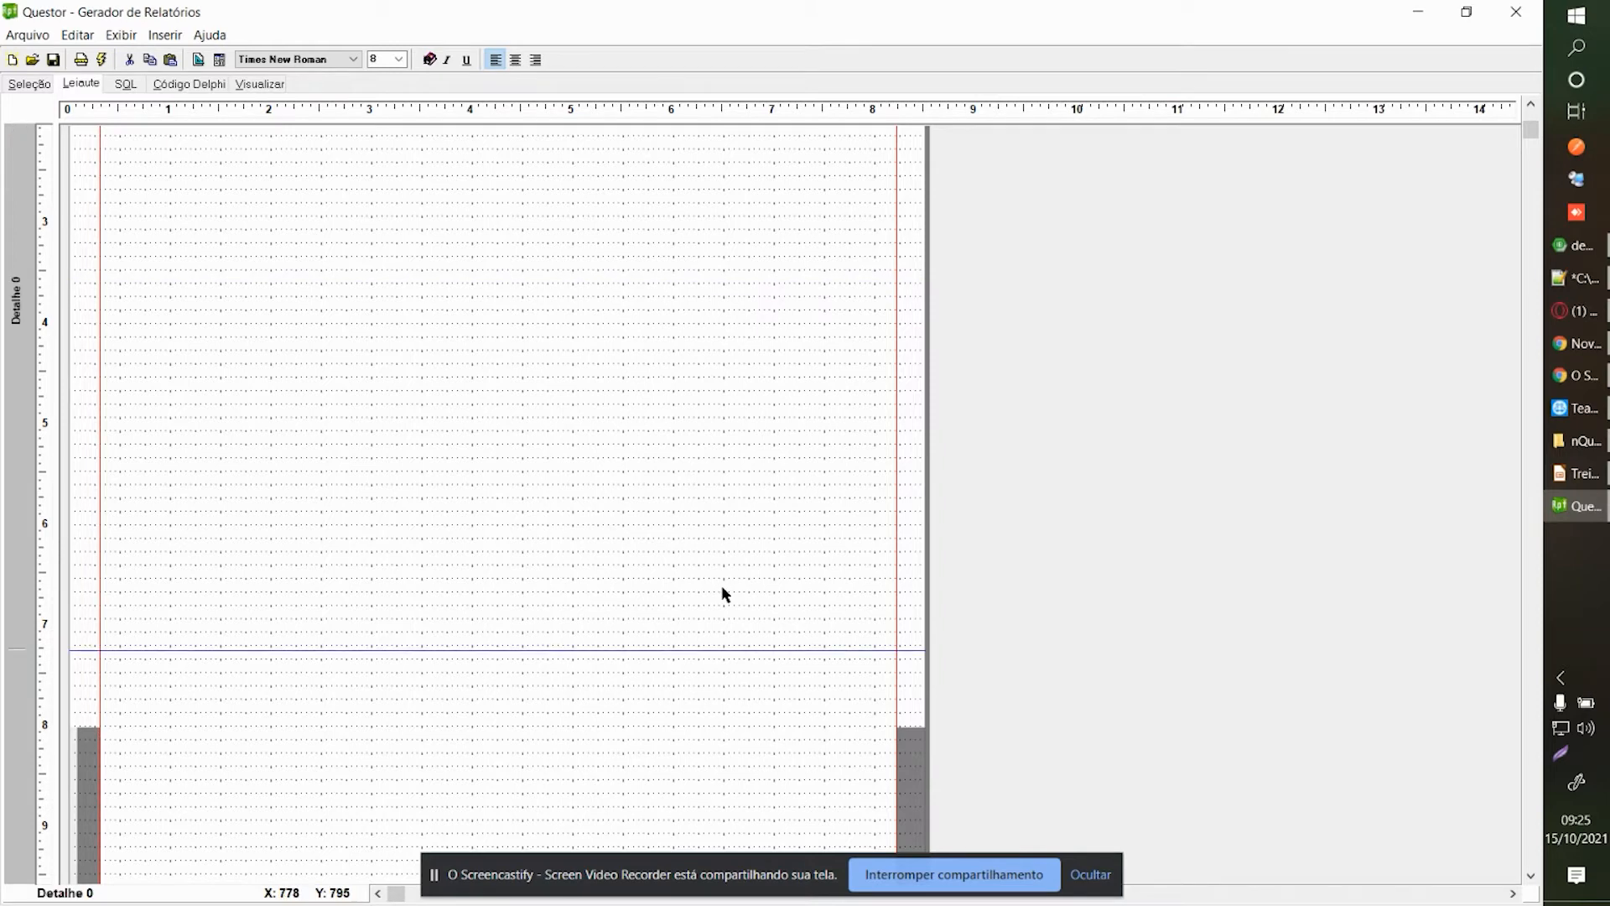
pyautogui.click(1530, 598)
pyautogui.click(1529, 599)
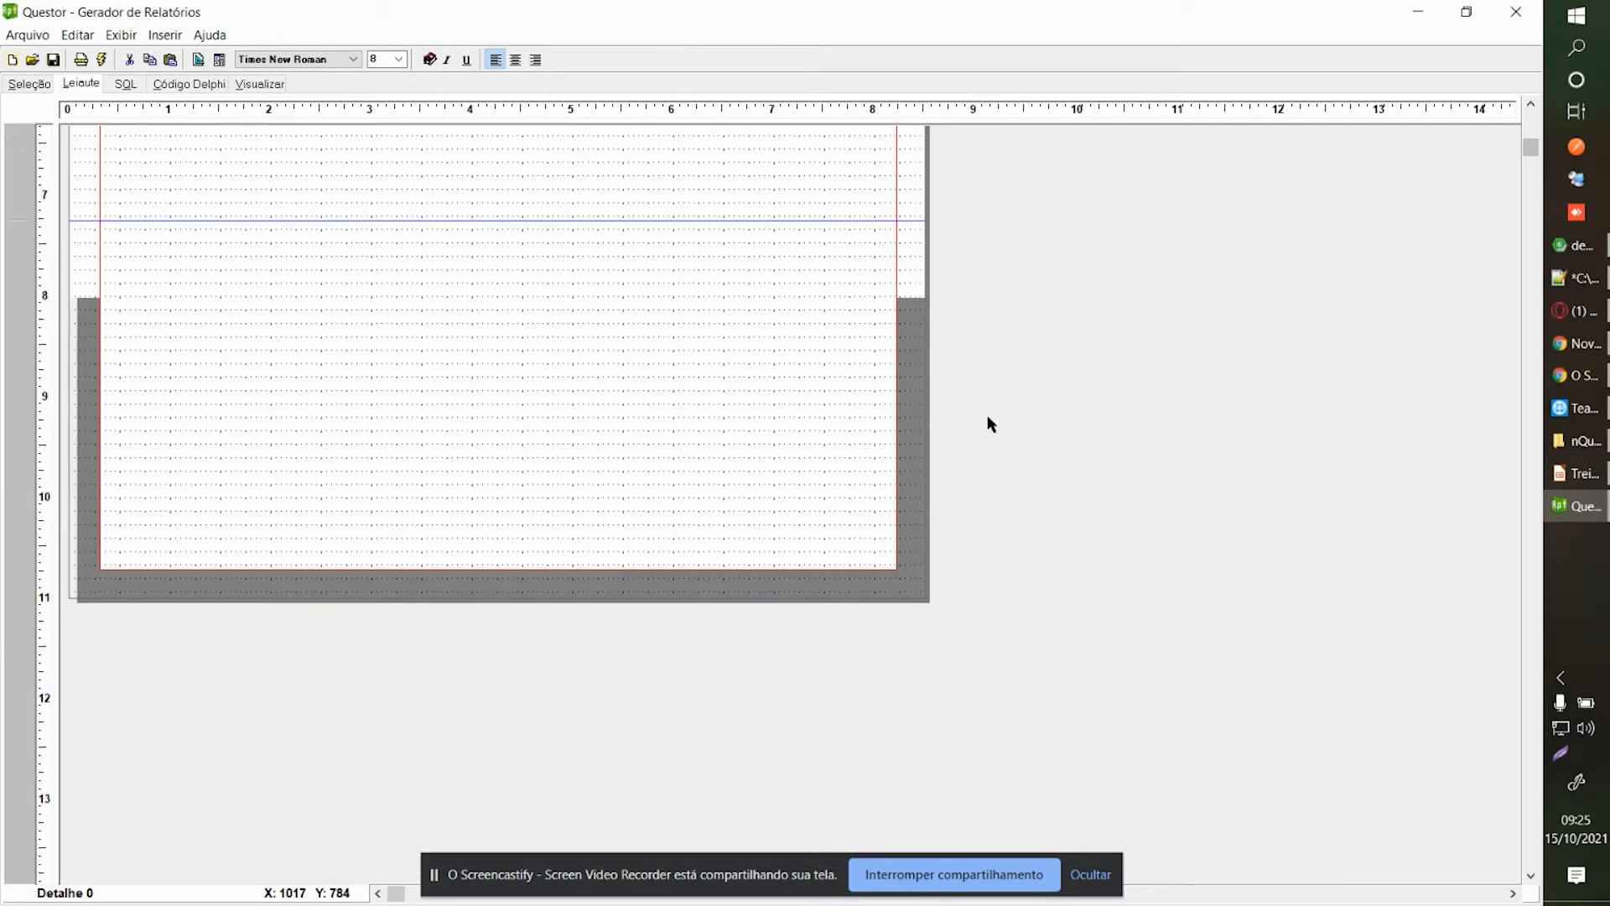
pyautogui.click(1527, 120)
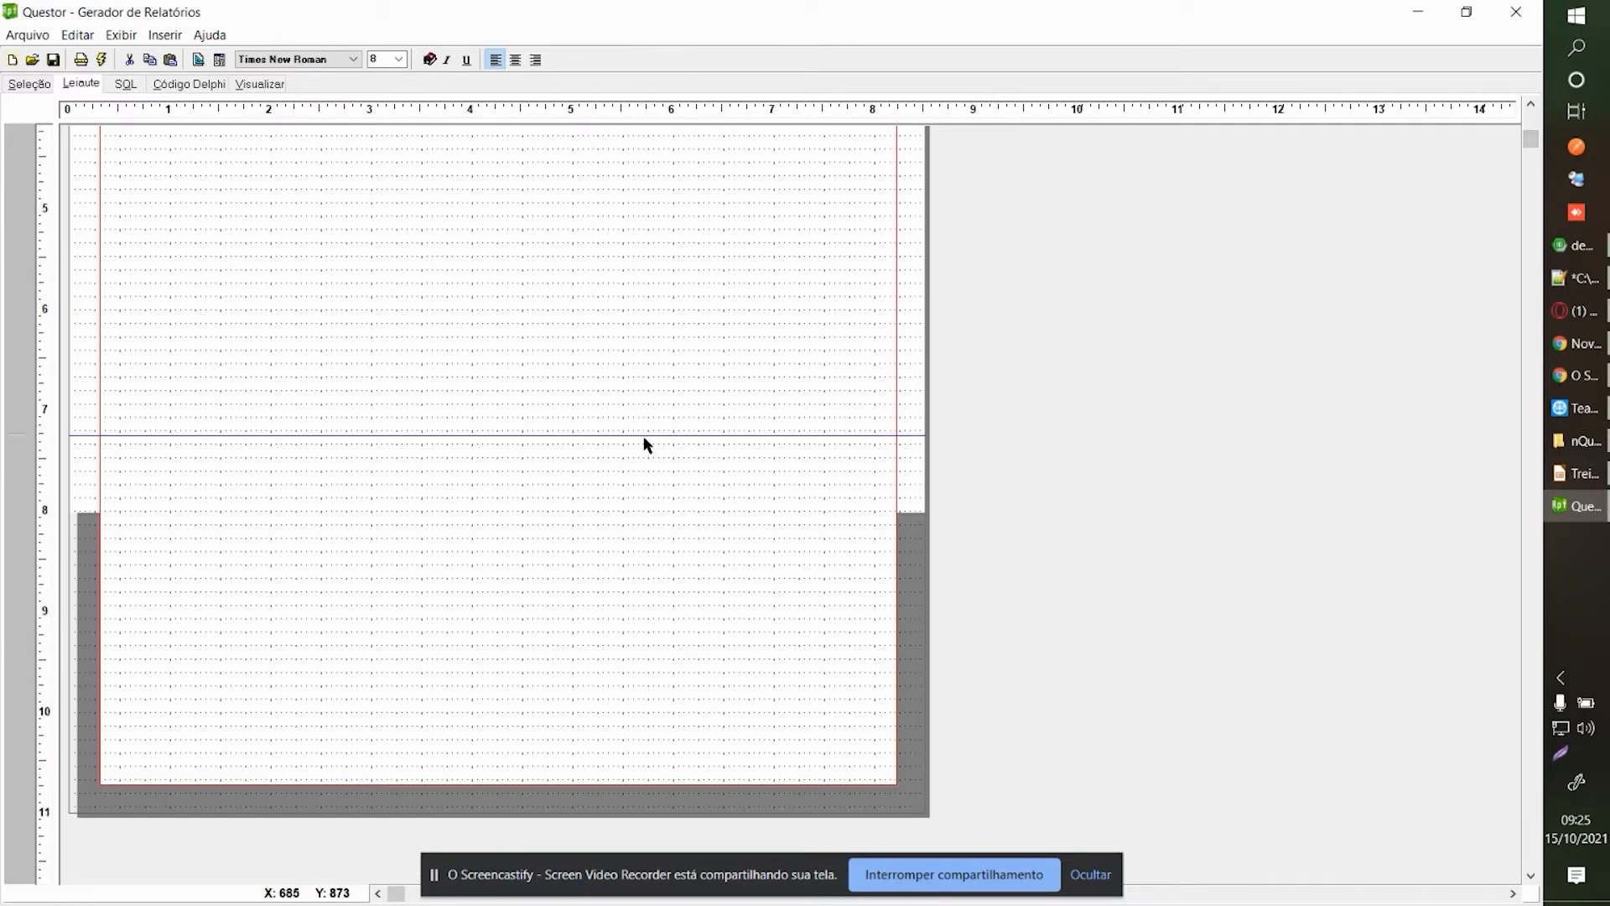
pyautogui.moveTo(644, 435); pyautogui.dragTo(441, 759)
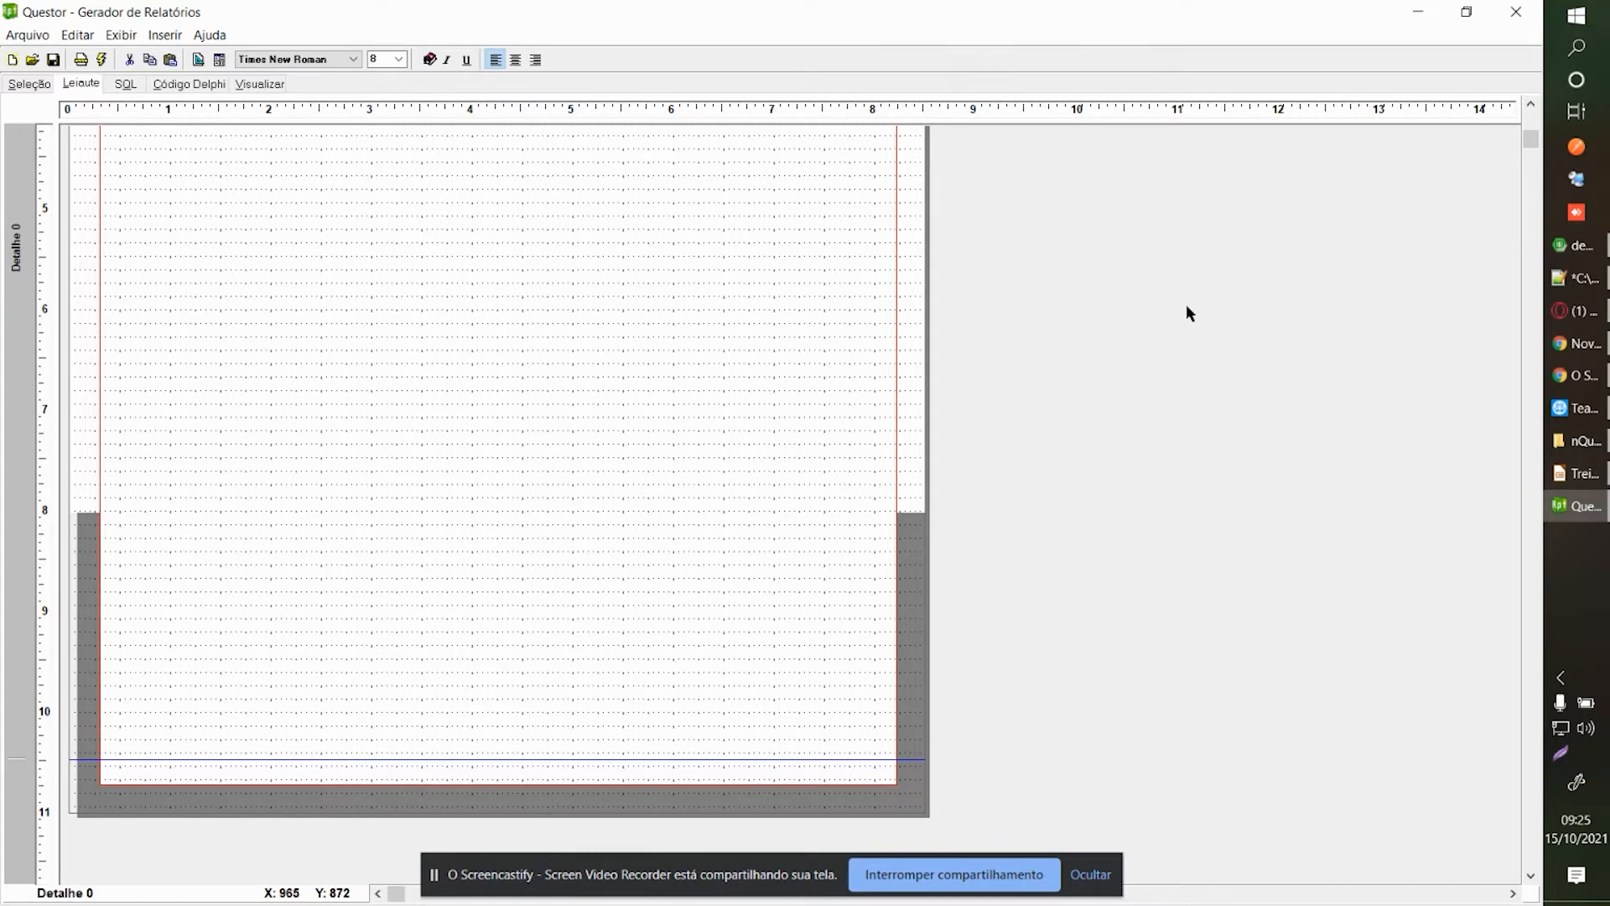
pyautogui.moveTo(1531, 137); pyautogui.dragTo(1531, 114)
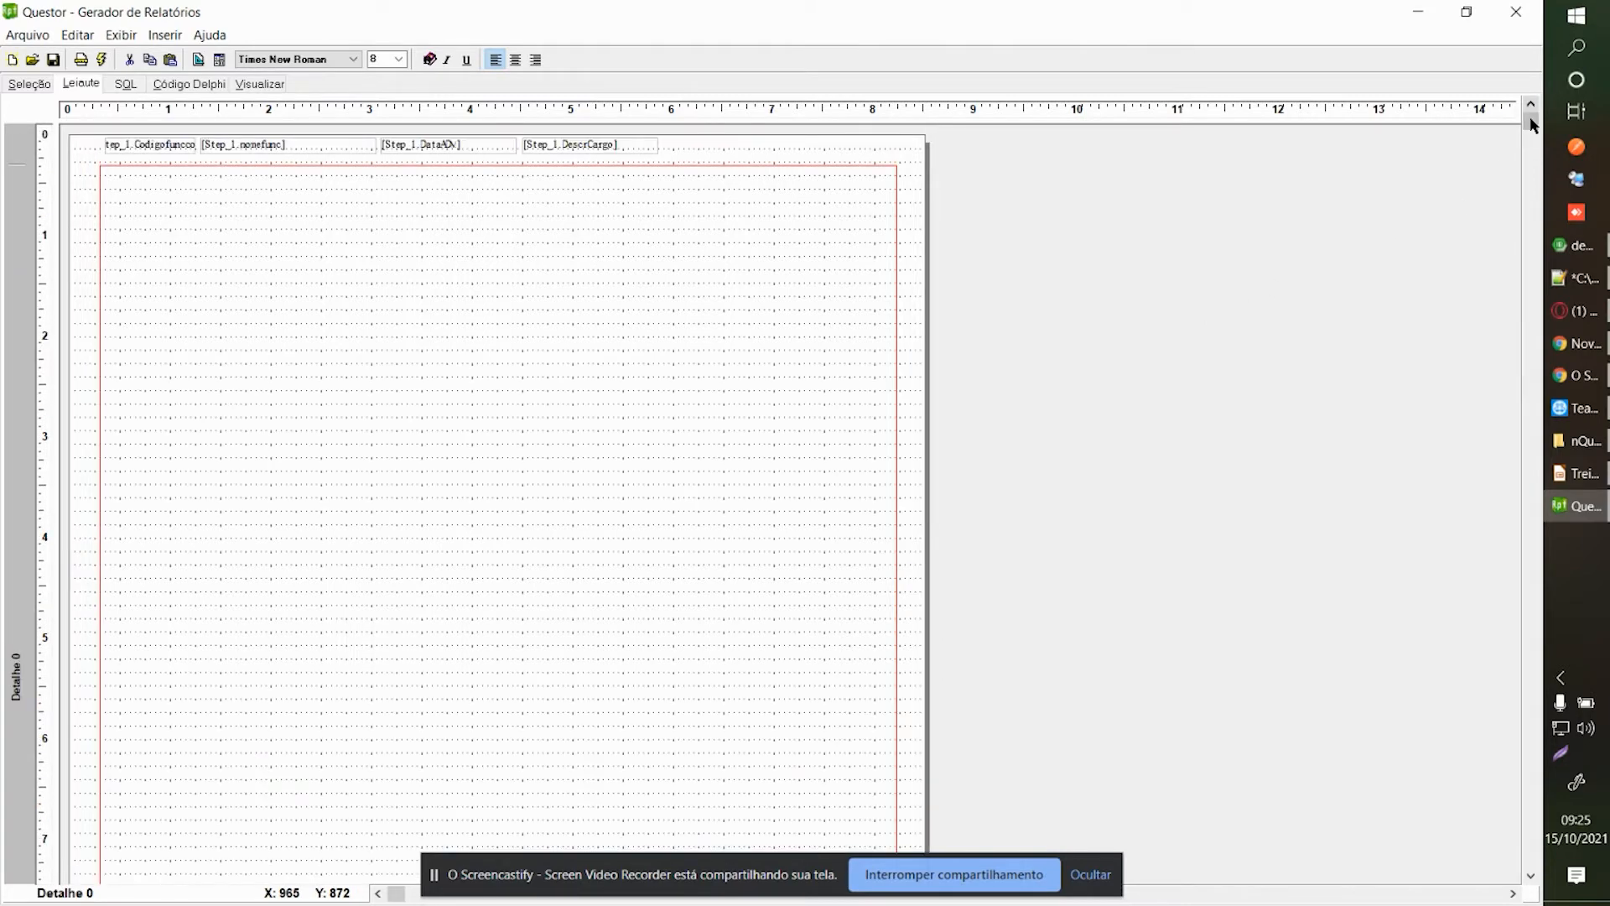
# Delete all four field boxes from the Detalhe 0 band.
pyautogui.hotkey('ctrl', 'a')
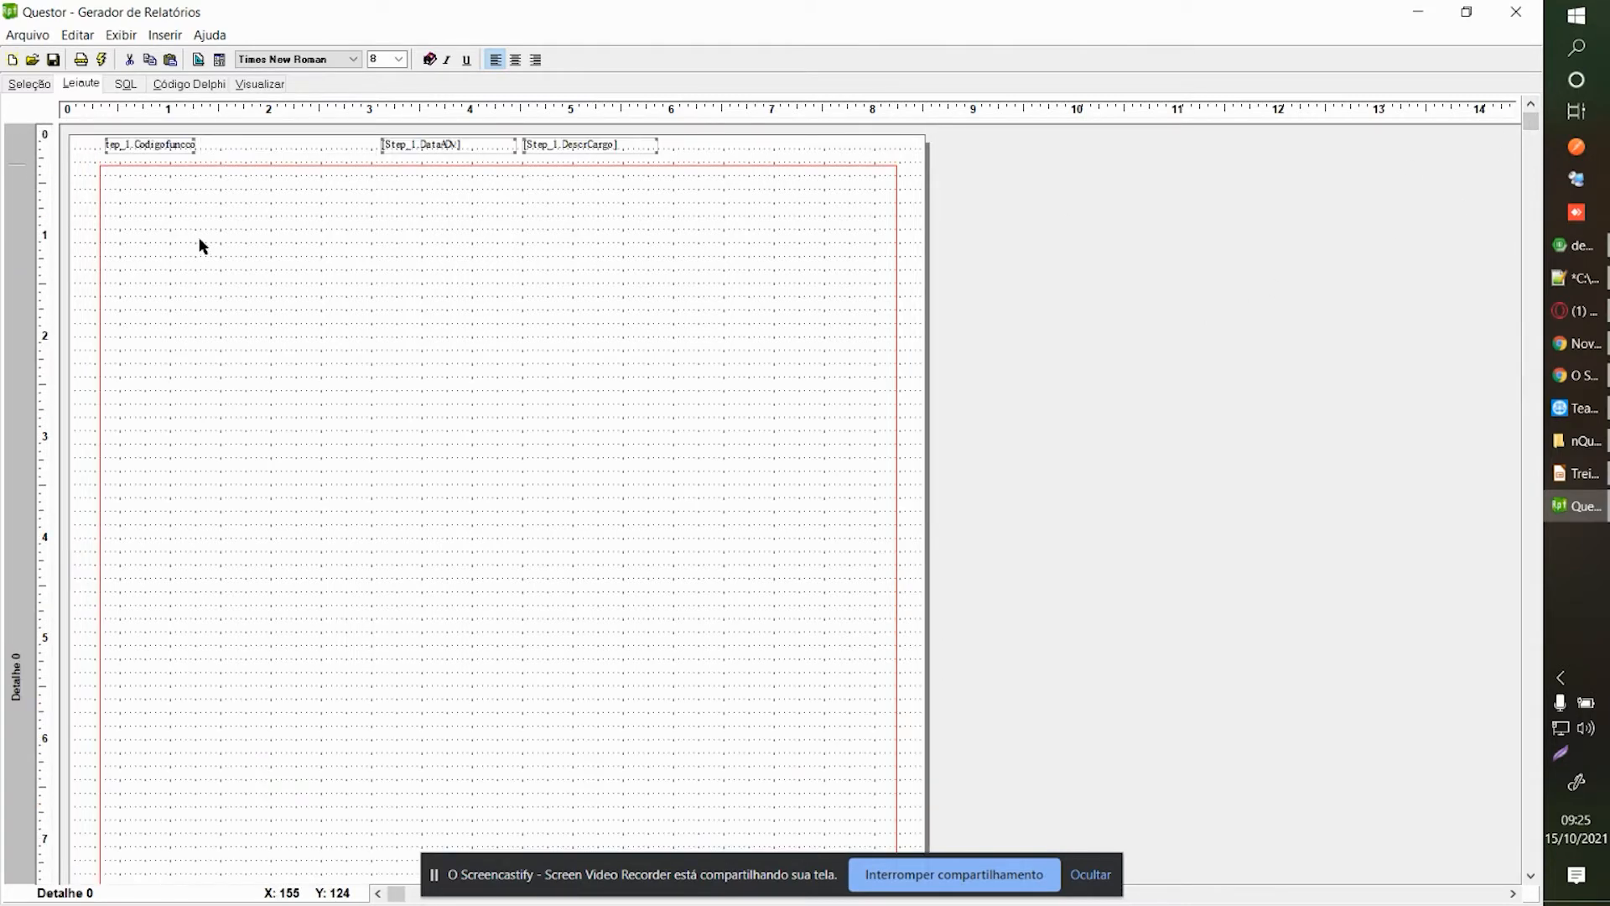
pyautogui.press('Delete')
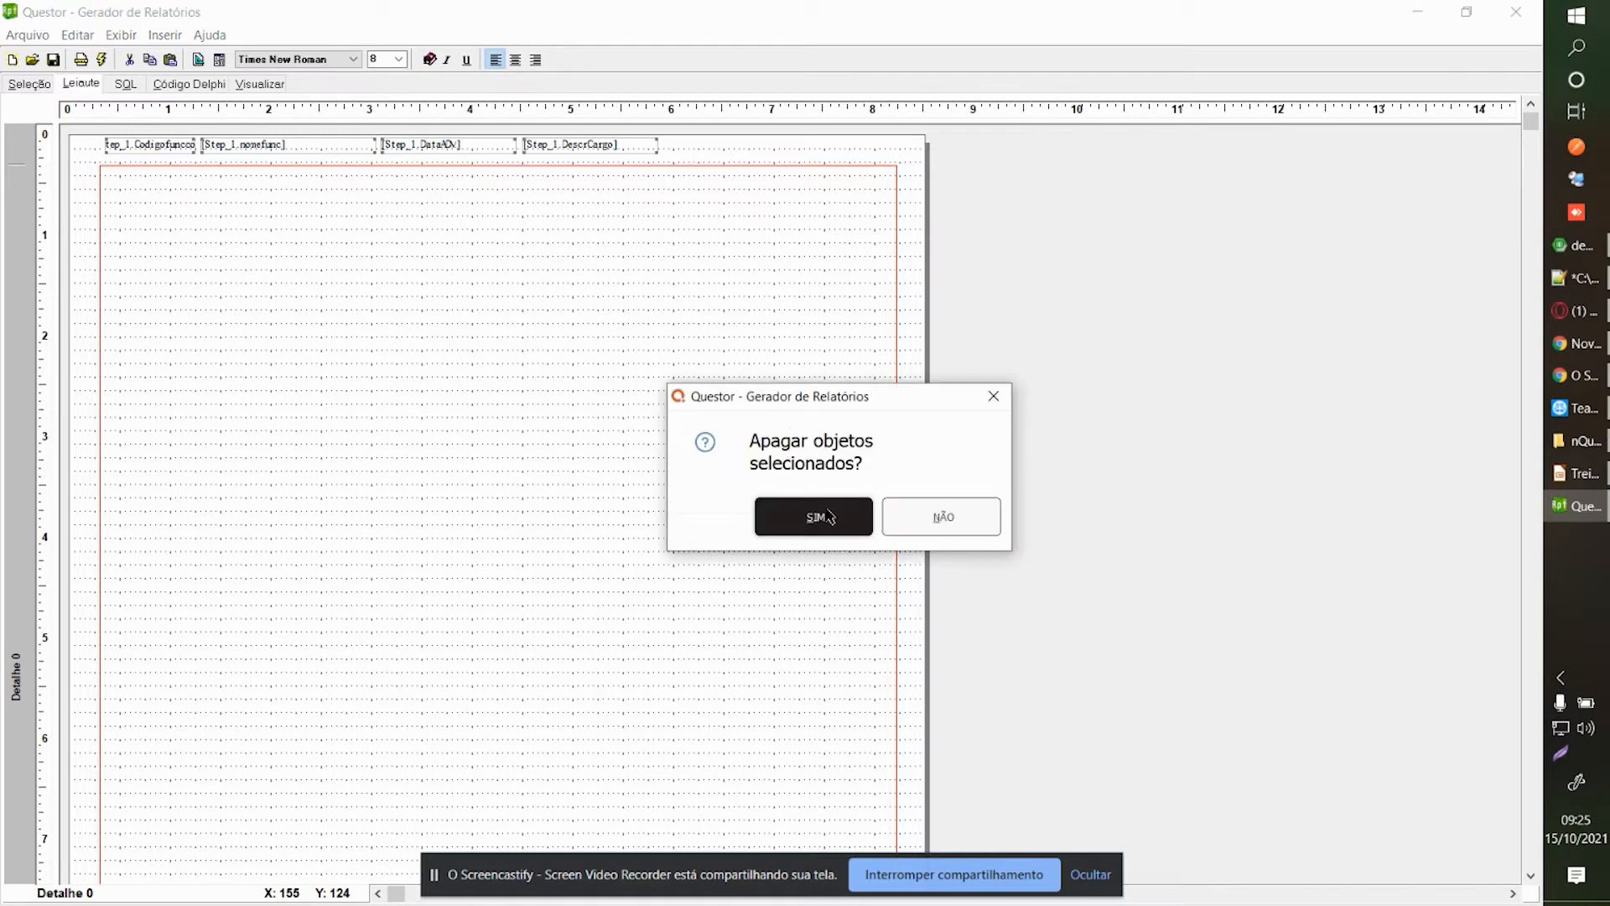
pyautogui.click(833, 517)
# Add a memo box at the top-left margin and widen it to the right page margin.
pyautogui.rightClick(224, 273)
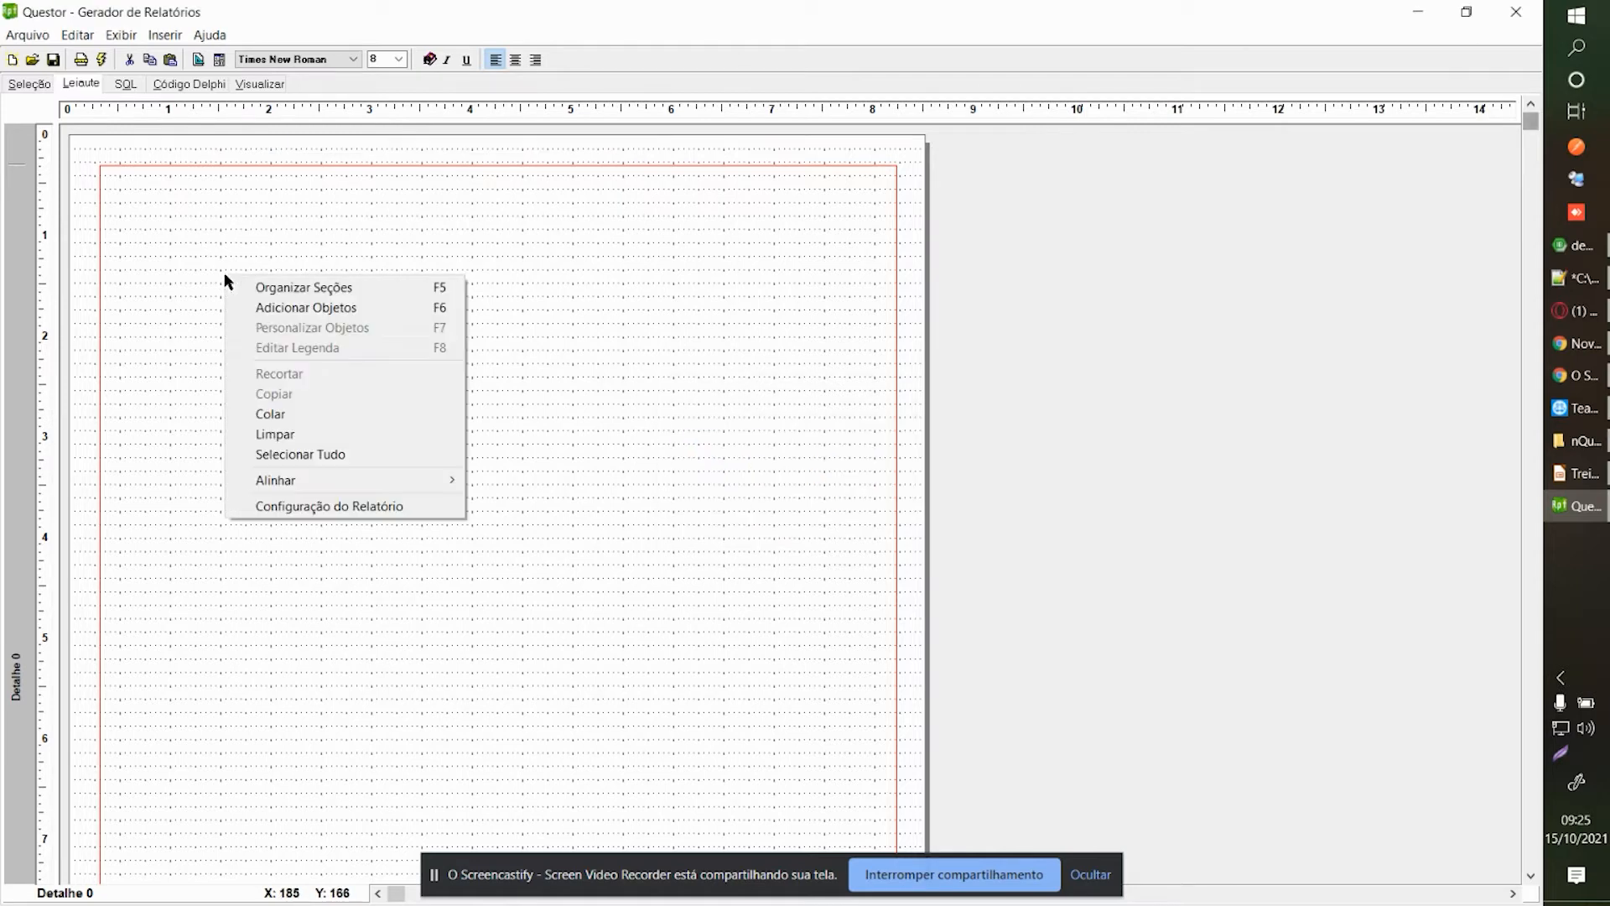
pyautogui.click(310, 308)
pyautogui.click(974, 300)
pyautogui.click(111, 196)
pyautogui.moveTo(143, 206); pyautogui.dragTo(132, 191)
pyautogui.moveTo(307, 228); pyautogui.dragTo(893, 230)
pyautogui.rightClick(873, 238)
pyautogui.click(726, 332)
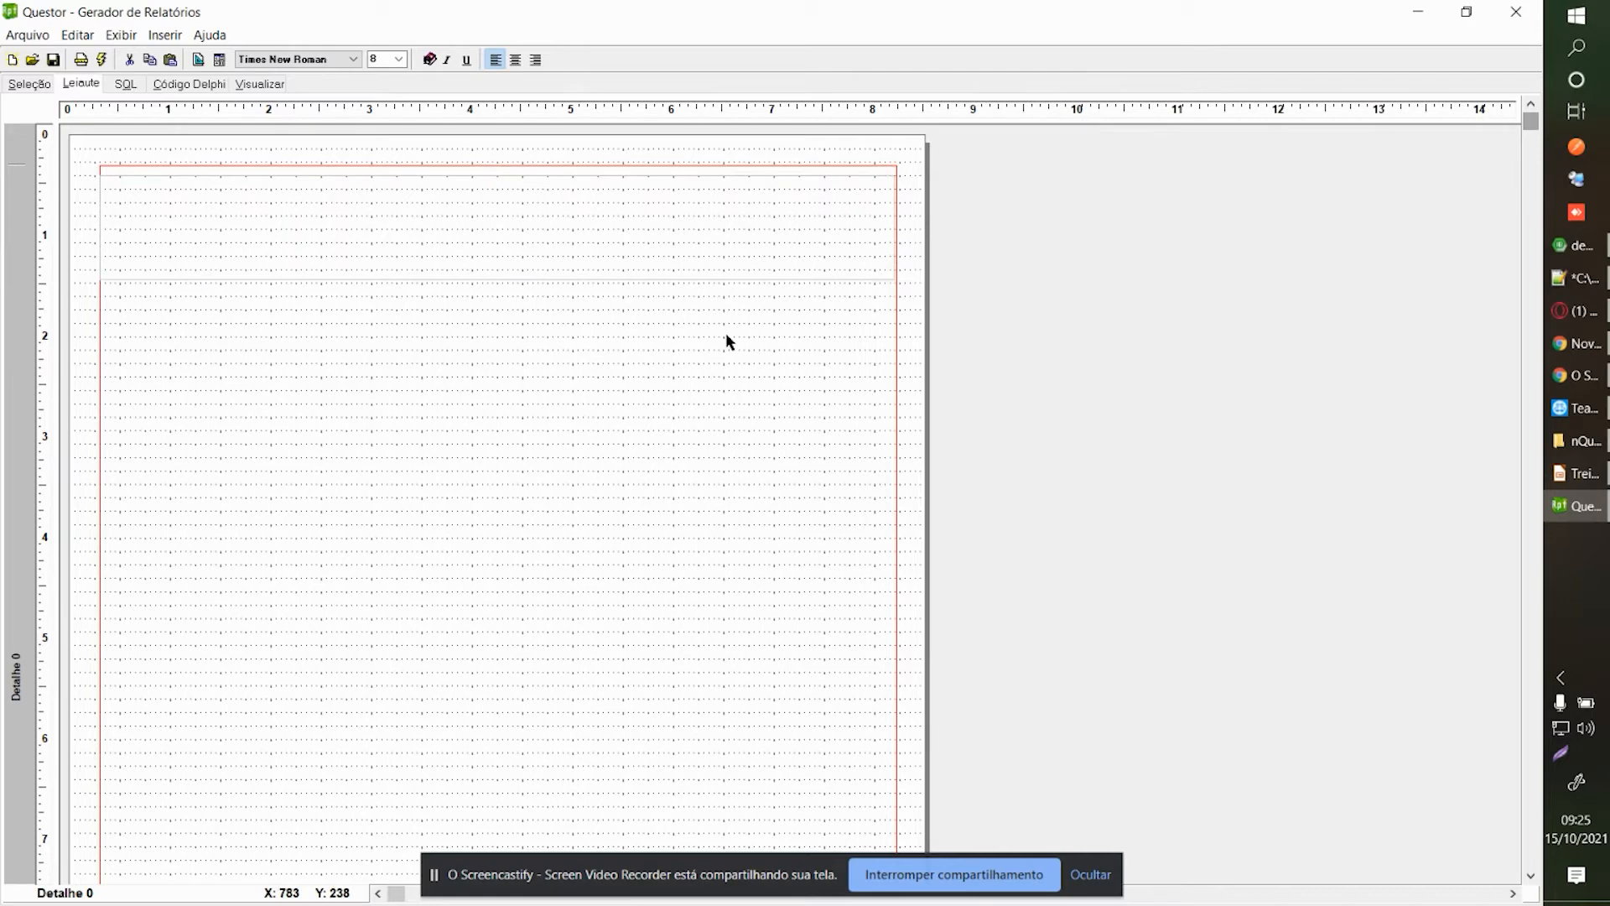
pyautogui.rightClick(702, 340)
pyautogui.click(774, 377)
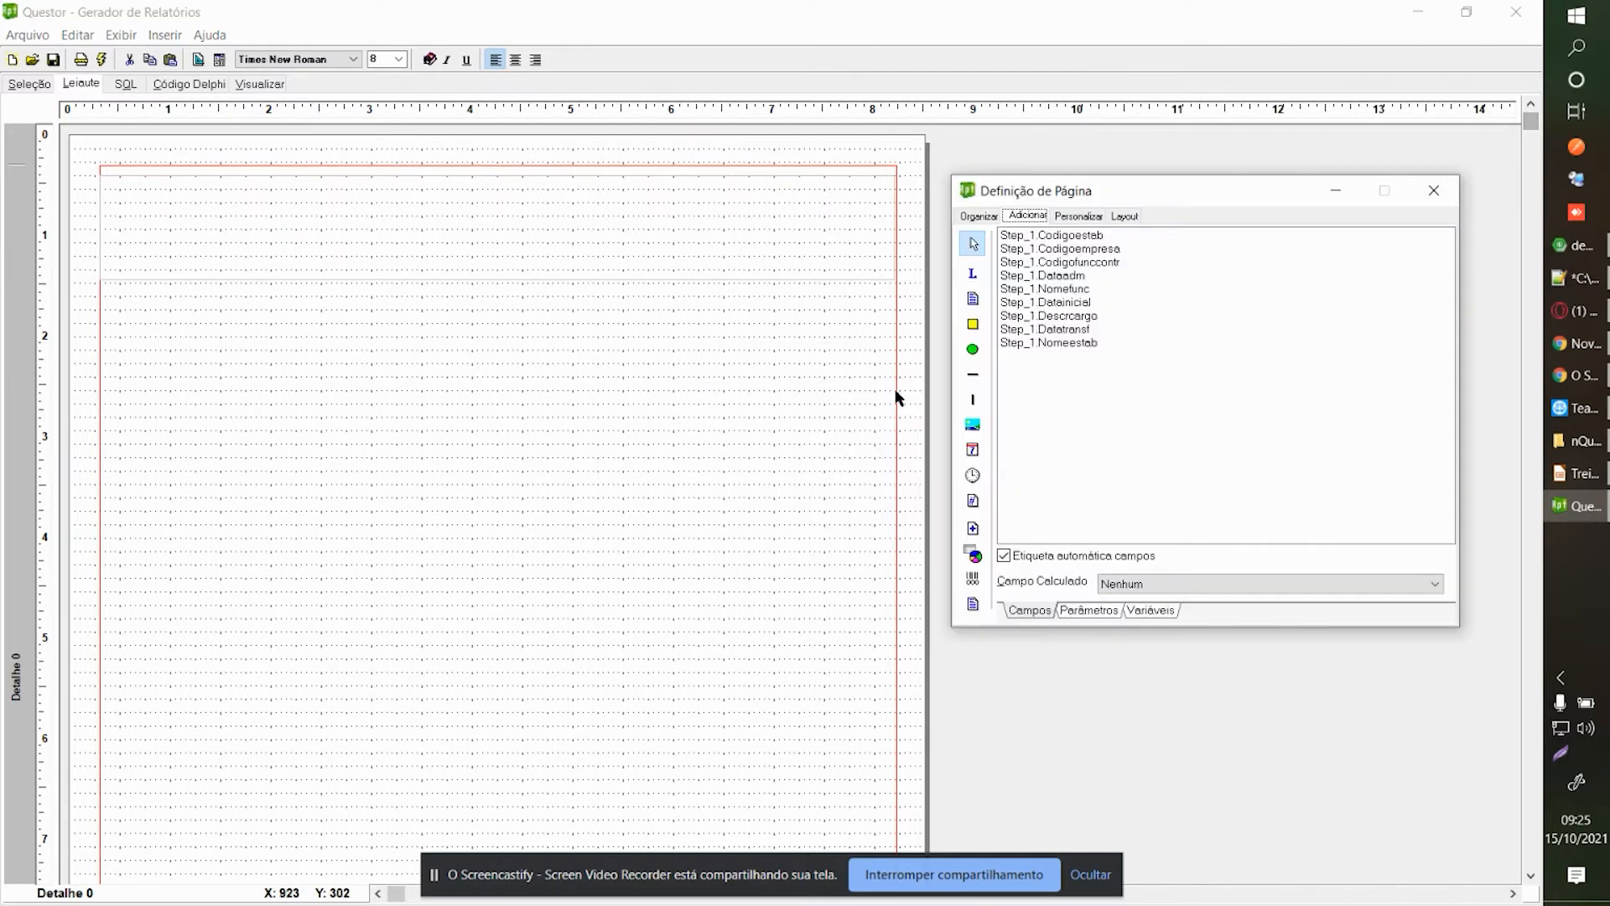
# Place a trial text label on the page, then delete it.
pyautogui.click(970, 280)
pyautogui.click(639, 348)
pyautogui.moveTo(681, 358); pyautogui.dragTo(568, 329)
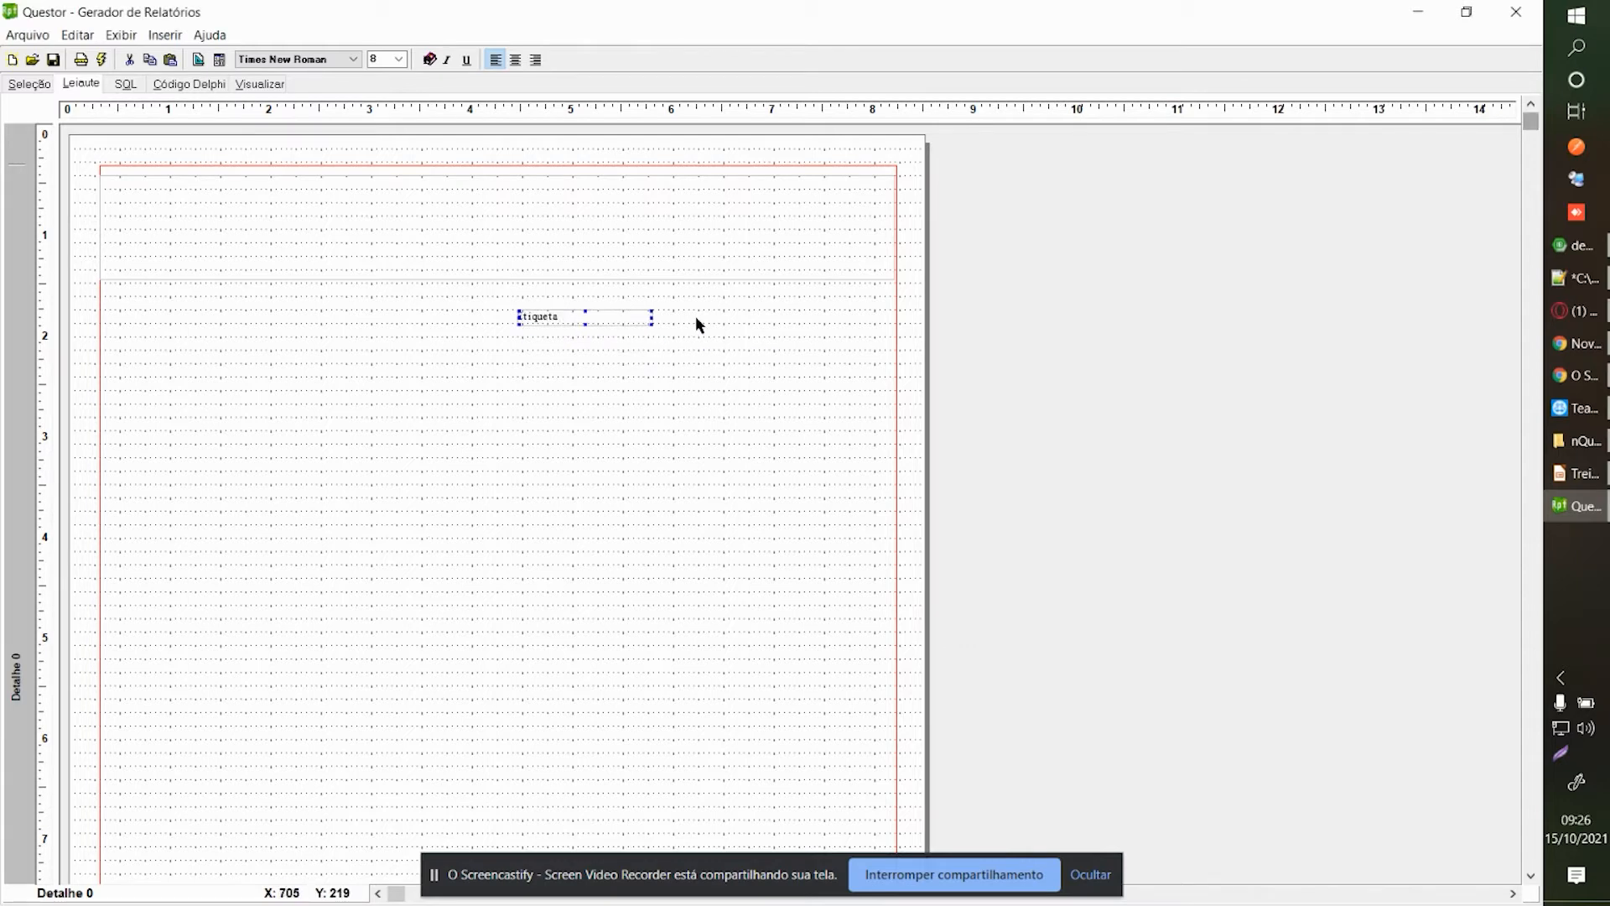
pyautogui.press('Delete')
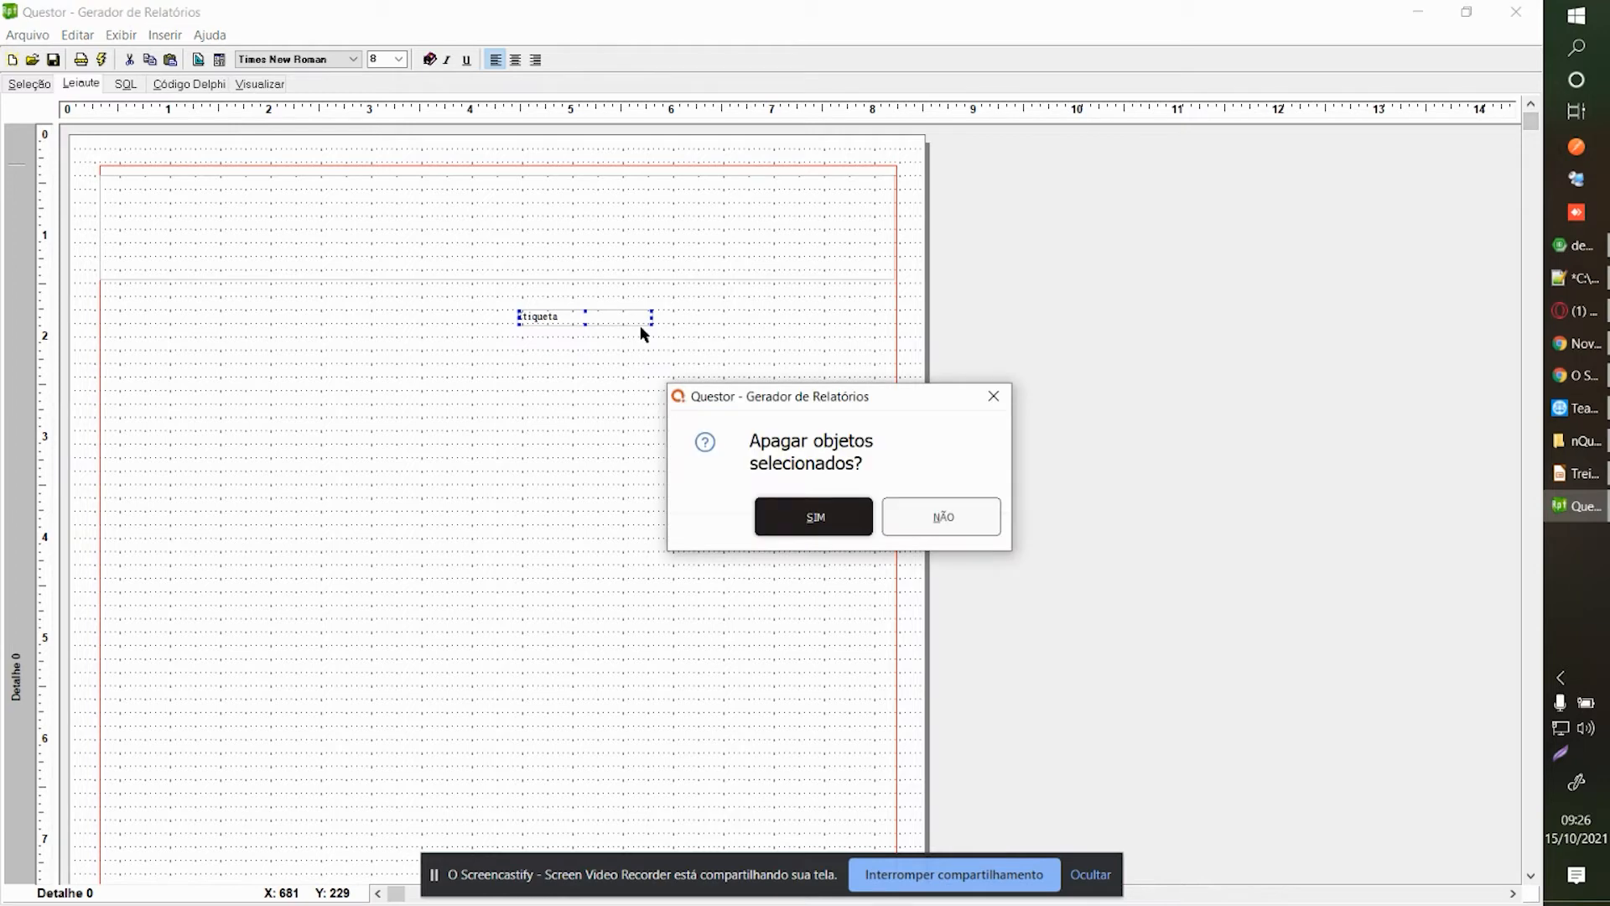
pyautogui.press('Return')
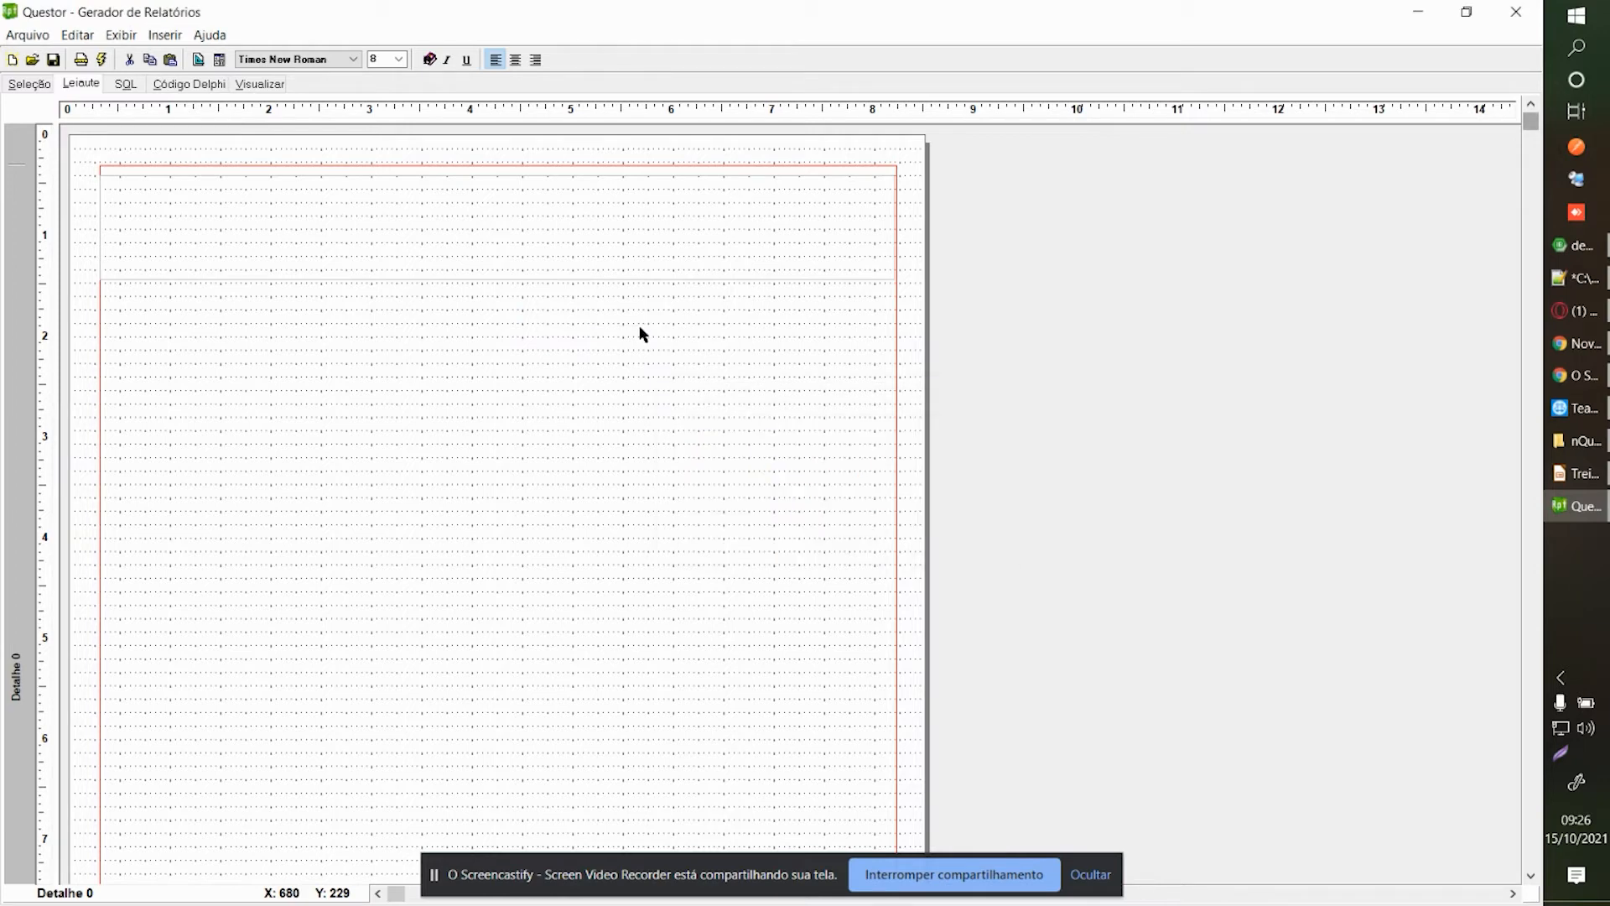
# Draw a large rectangle on the page, move it, then delete it.
pyautogui.rightClick(380, 247)
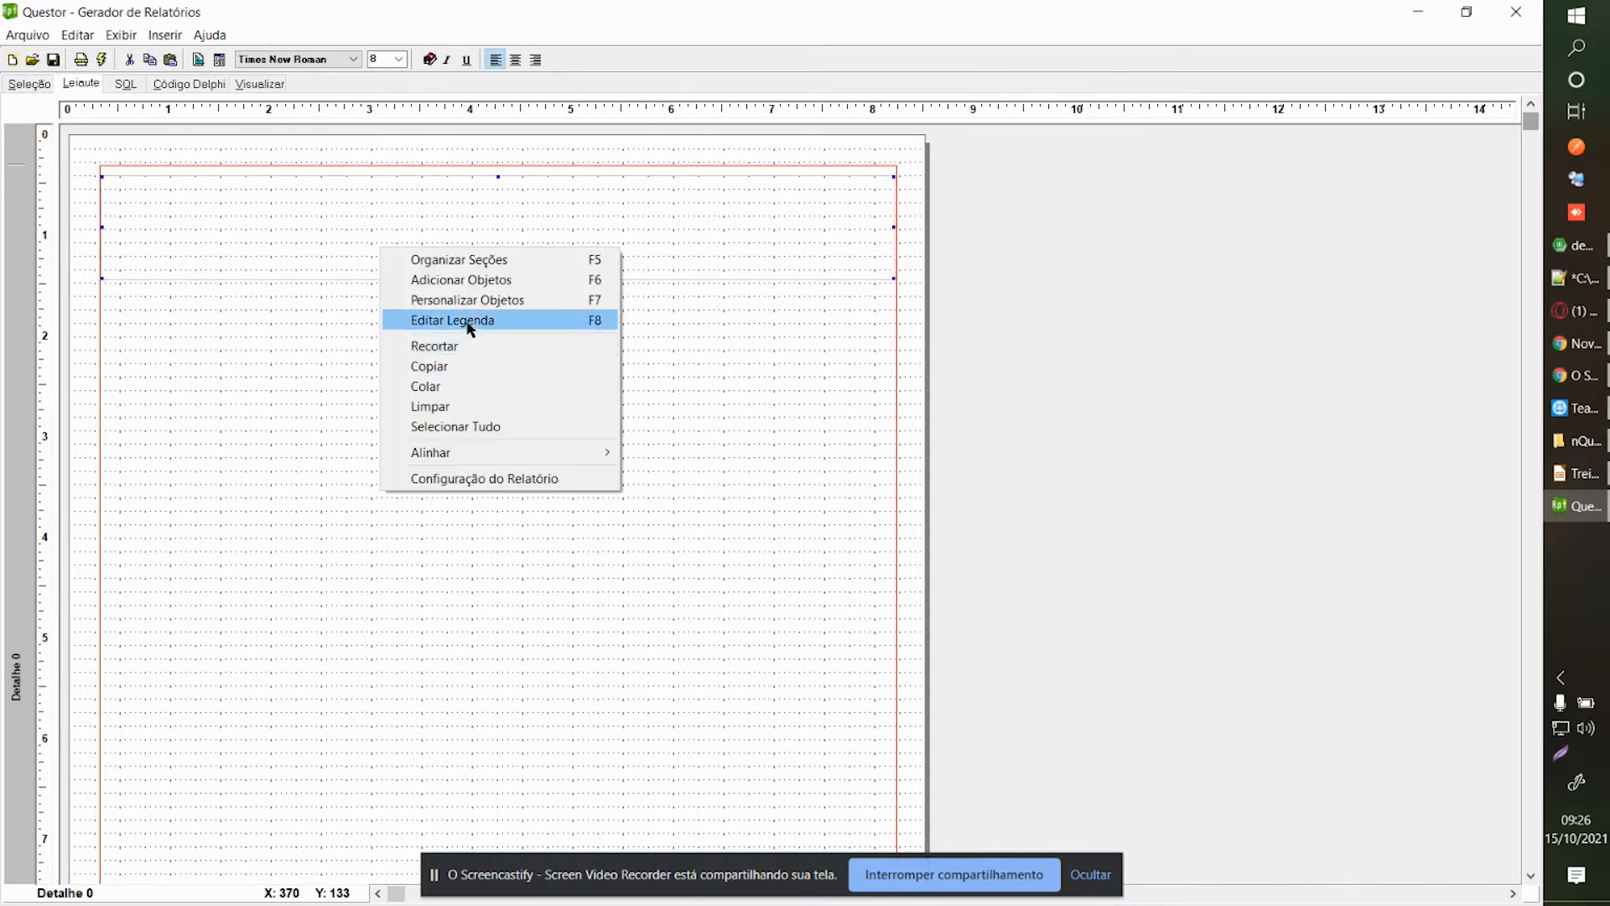
pyautogui.click(555, 280)
pyautogui.click(971, 305)
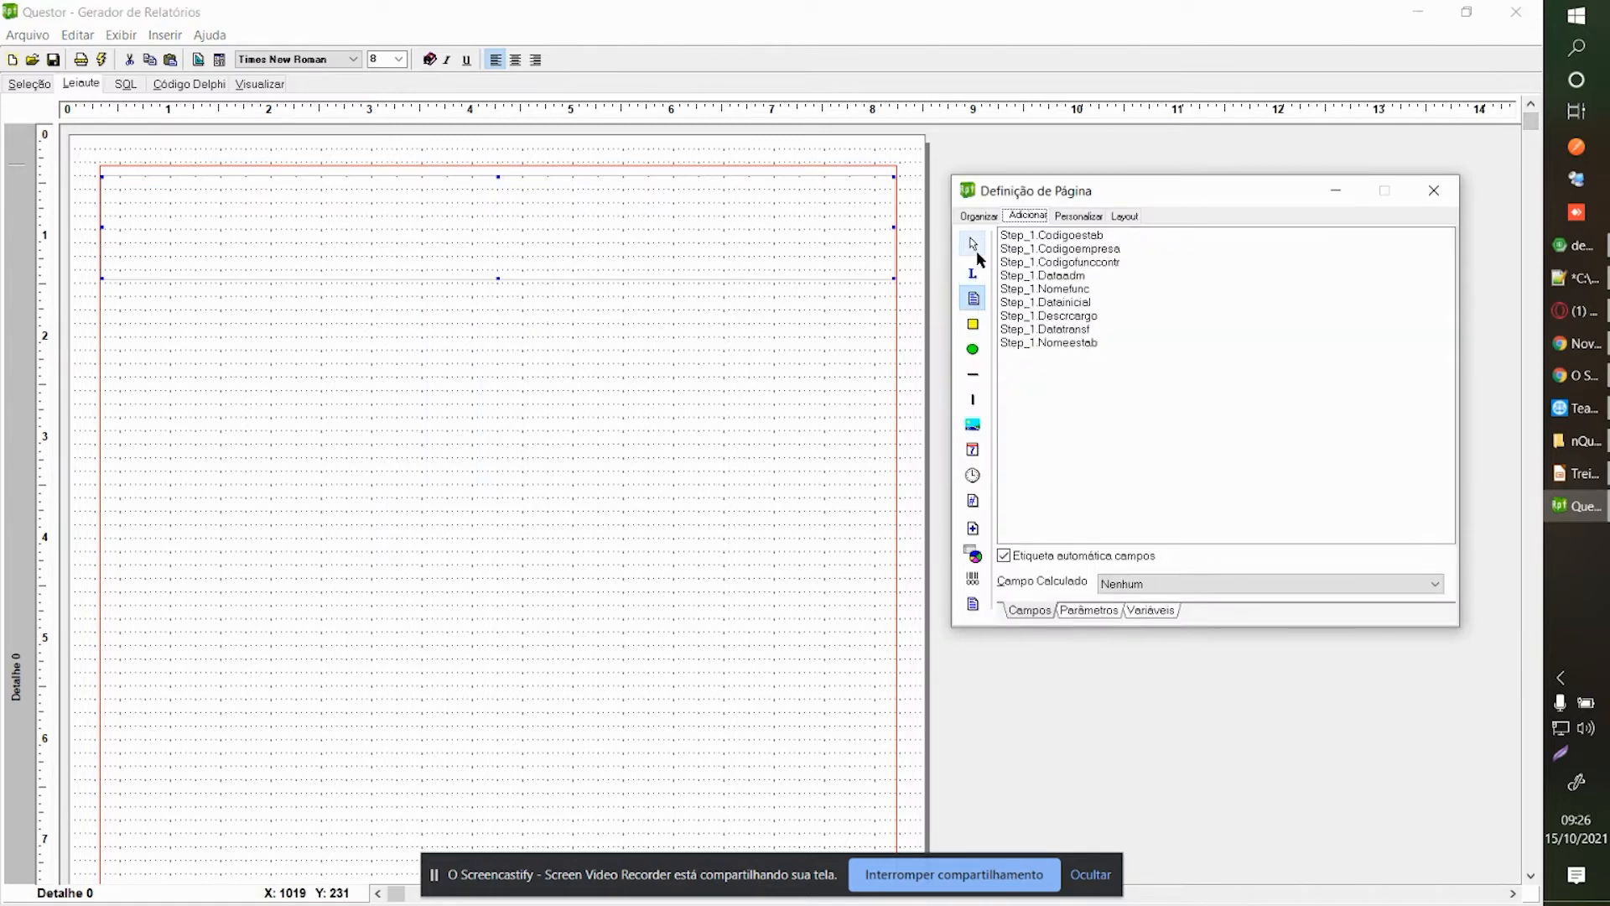
pyautogui.click(972, 325)
pyautogui.click(542, 371)
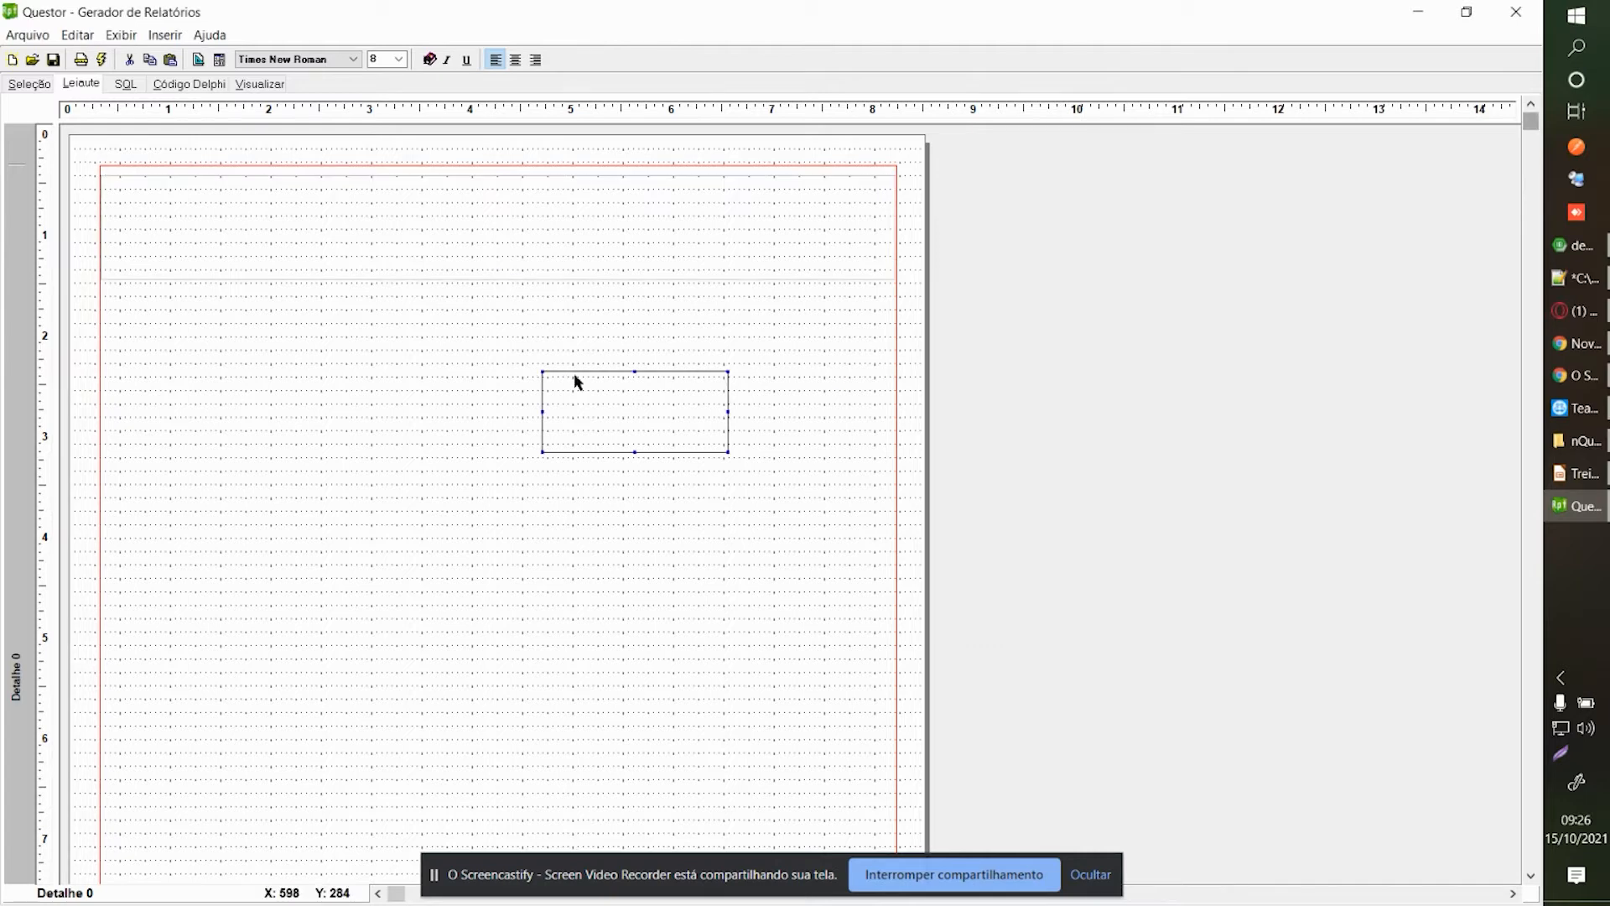
pyautogui.moveTo(542, 371); pyautogui.dragTo(108, 176)
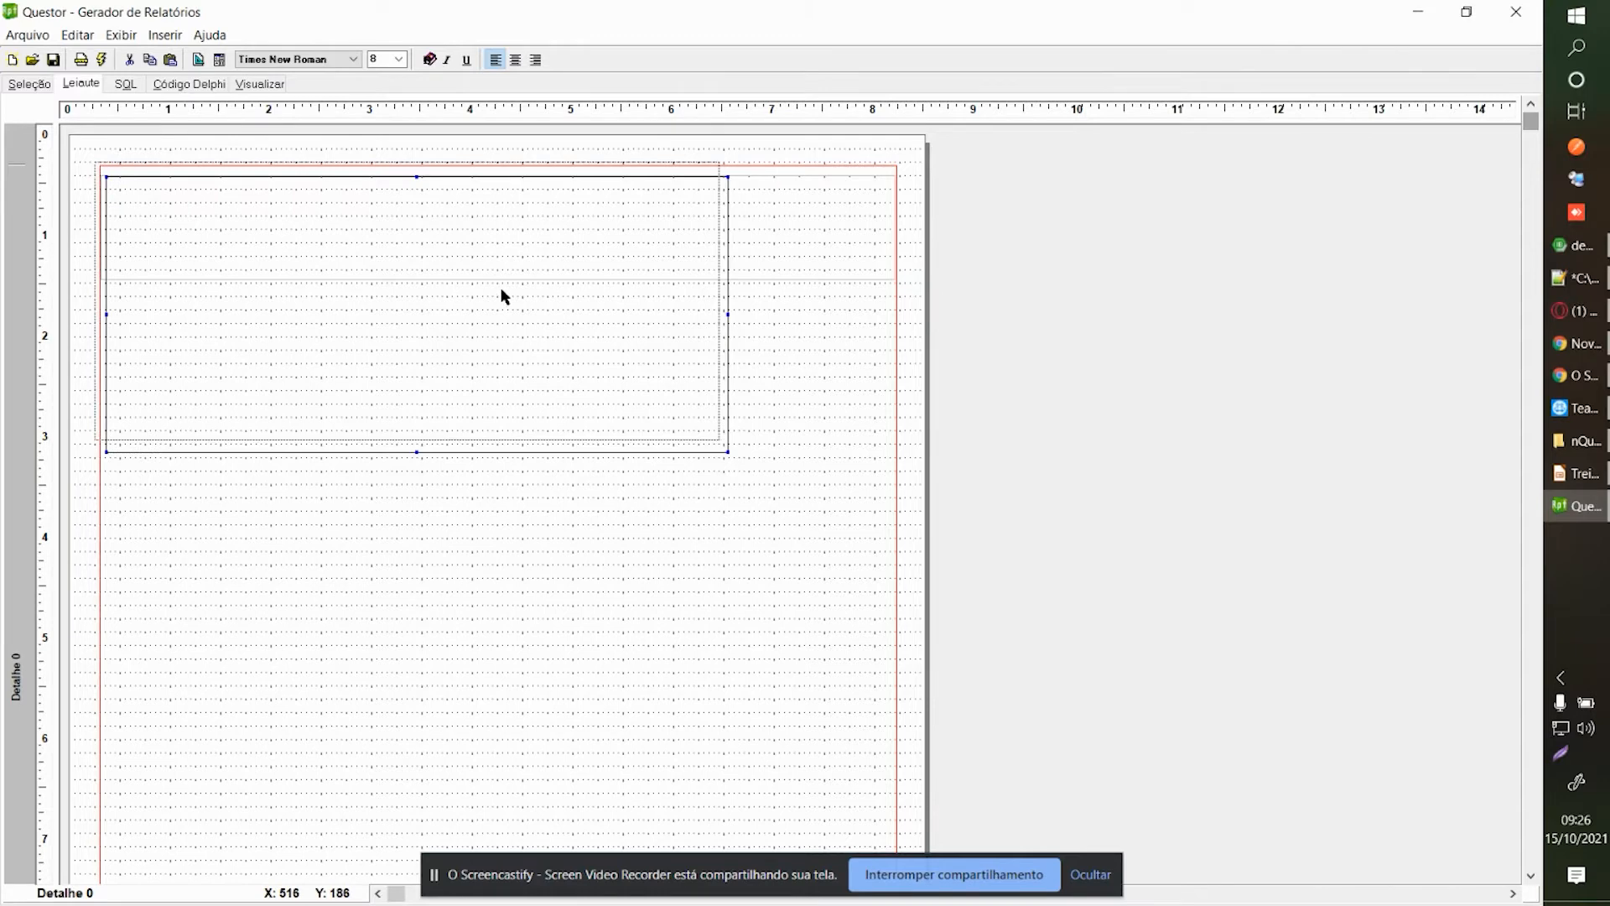
pyautogui.moveTo(511, 300); pyautogui.dragTo(561, 475)
pyautogui.rightClick(566, 551)
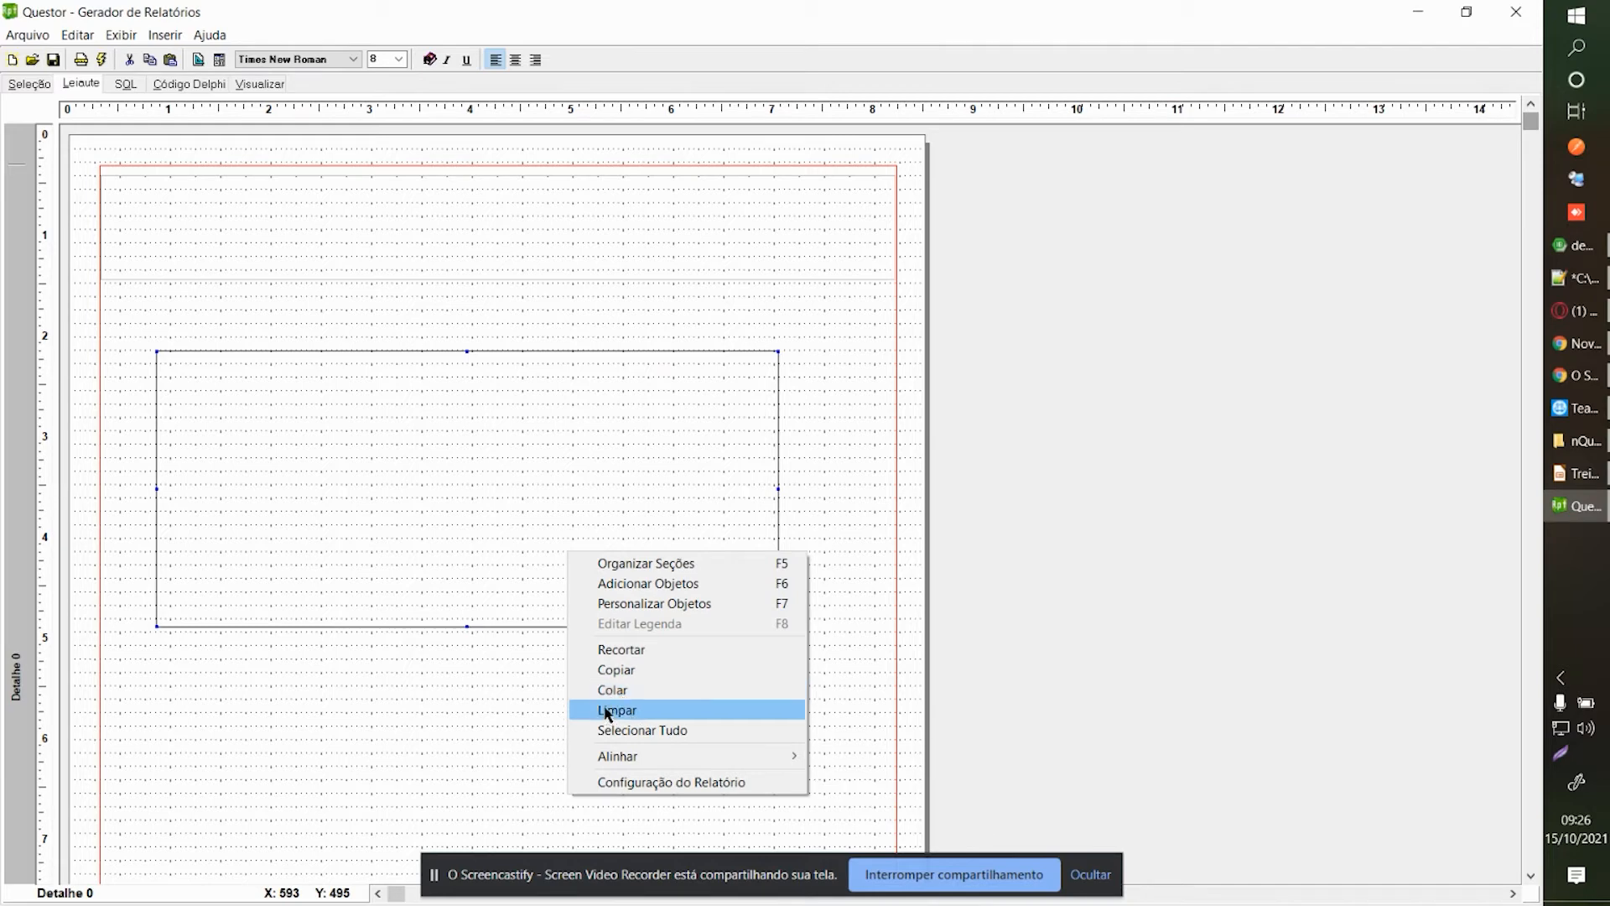
pyautogui.click(485, 503)
pyautogui.press('Delete')
pyautogui.press('Return')
# Add a horizontal line stretched from the left to the right margin, then delete it.
pyautogui.rightClick(473, 500)
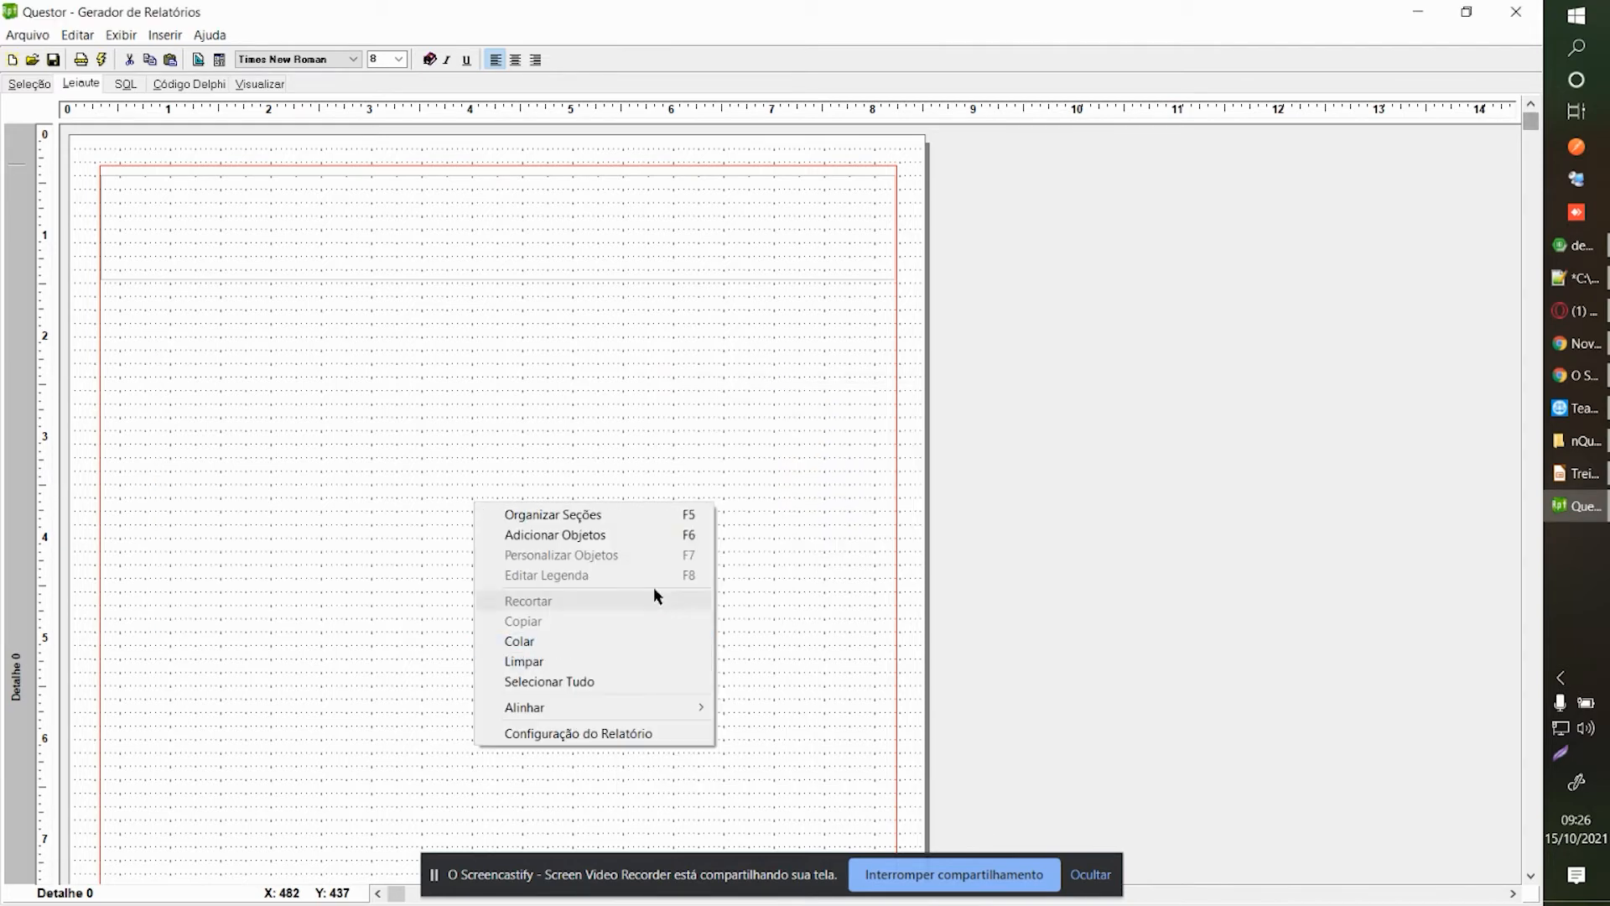
pyautogui.click(641, 535)
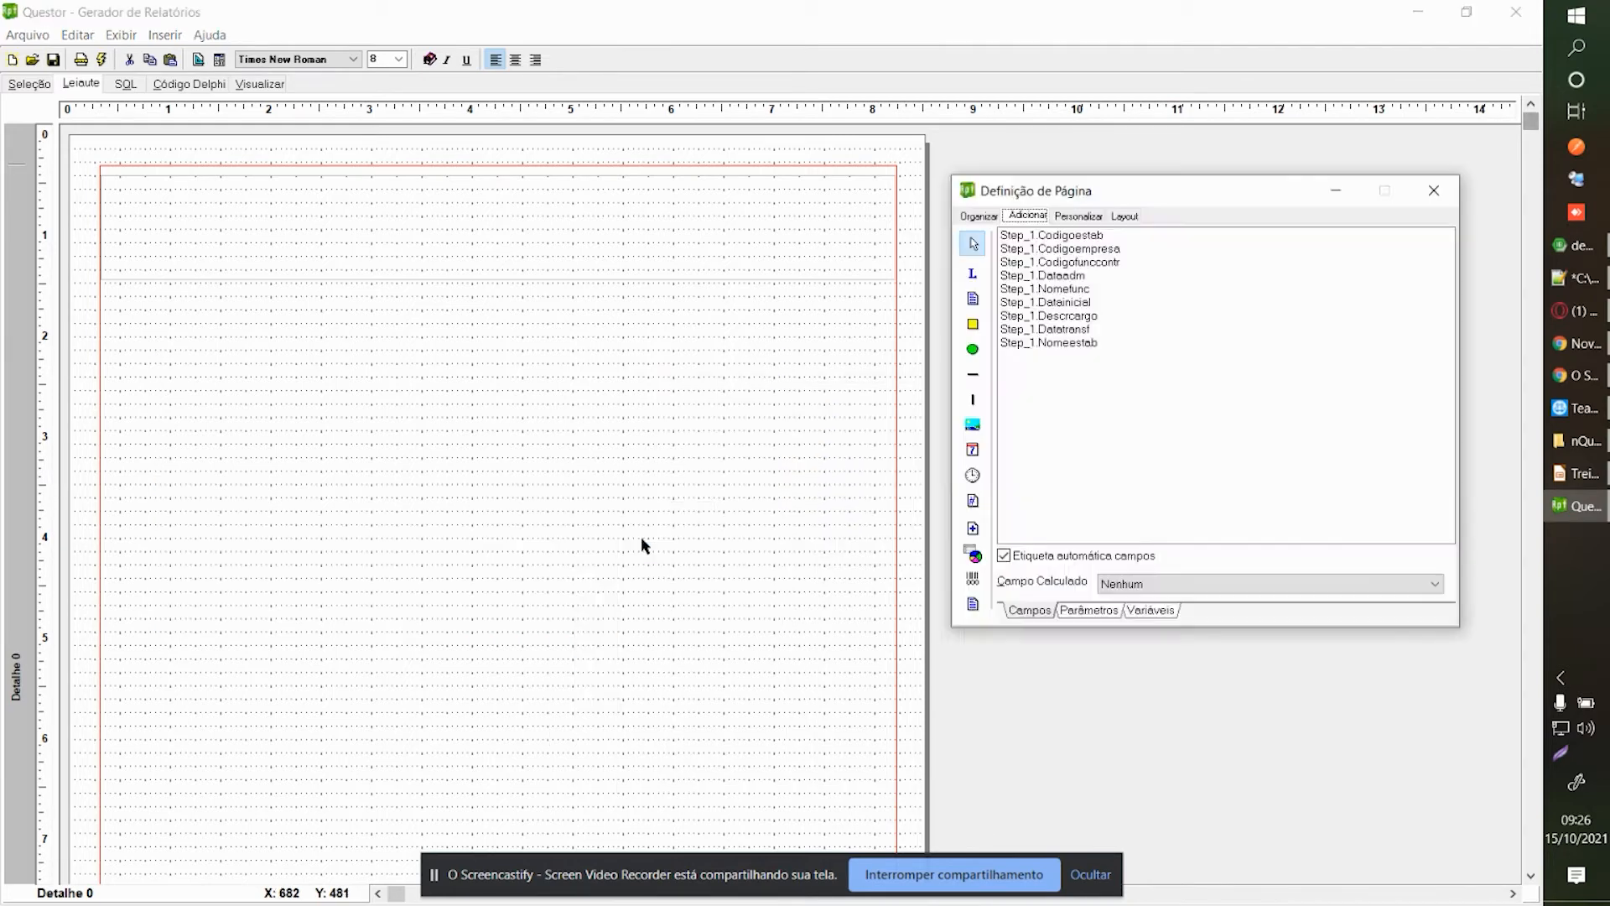
pyautogui.click(973, 374)
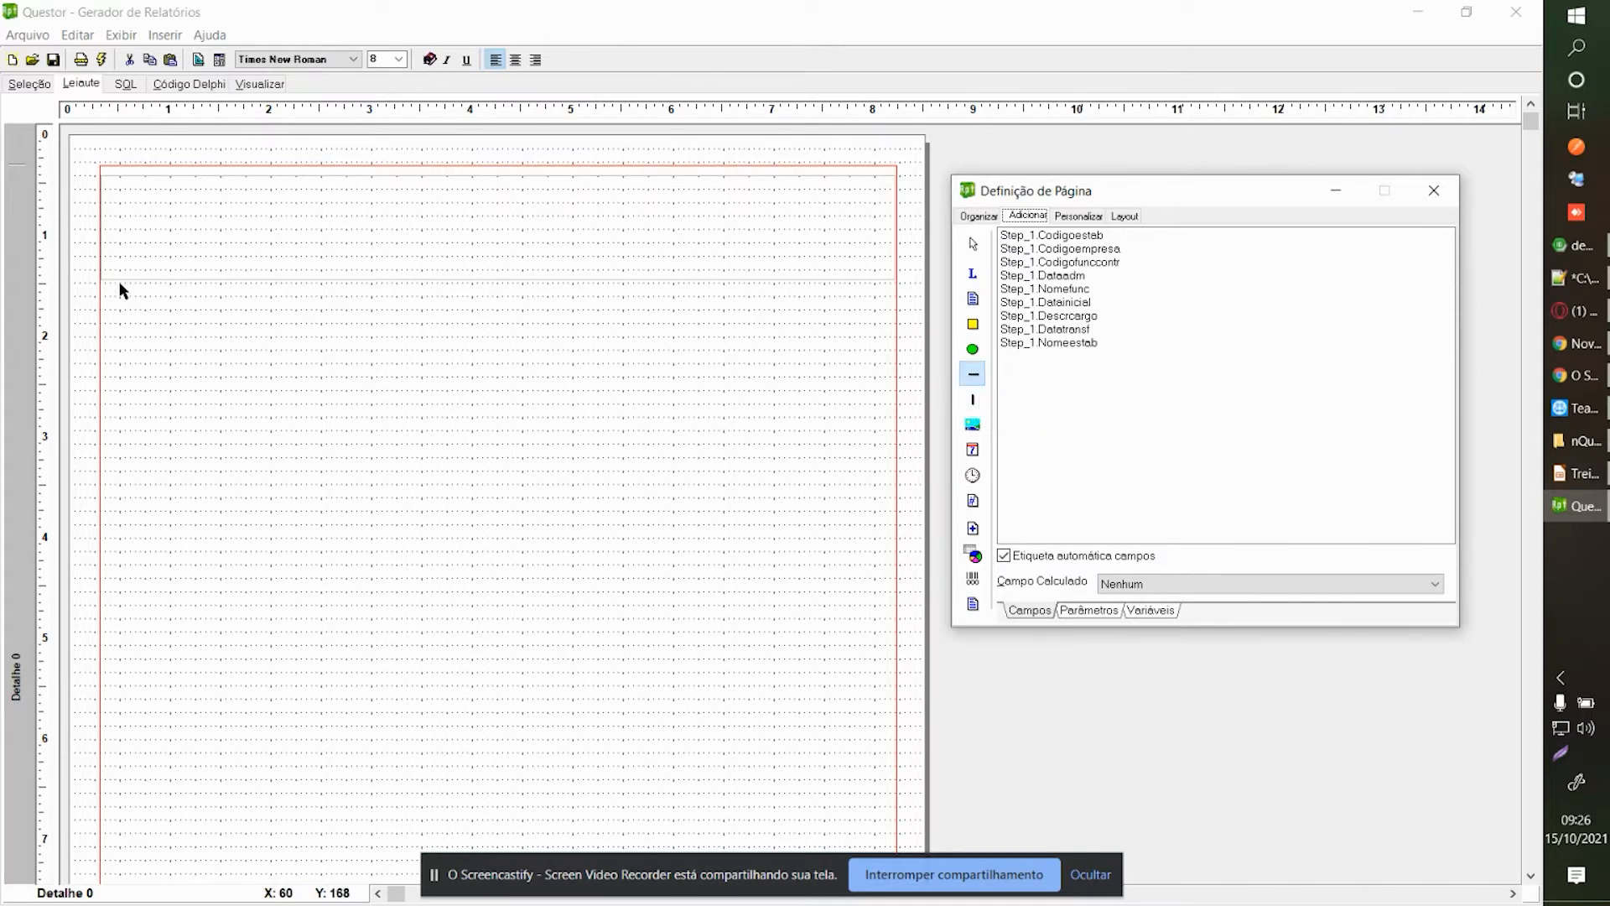
pyautogui.click(110, 295)
pyautogui.moveTo(138, 302); pyautogui.dragTo(131, 305)
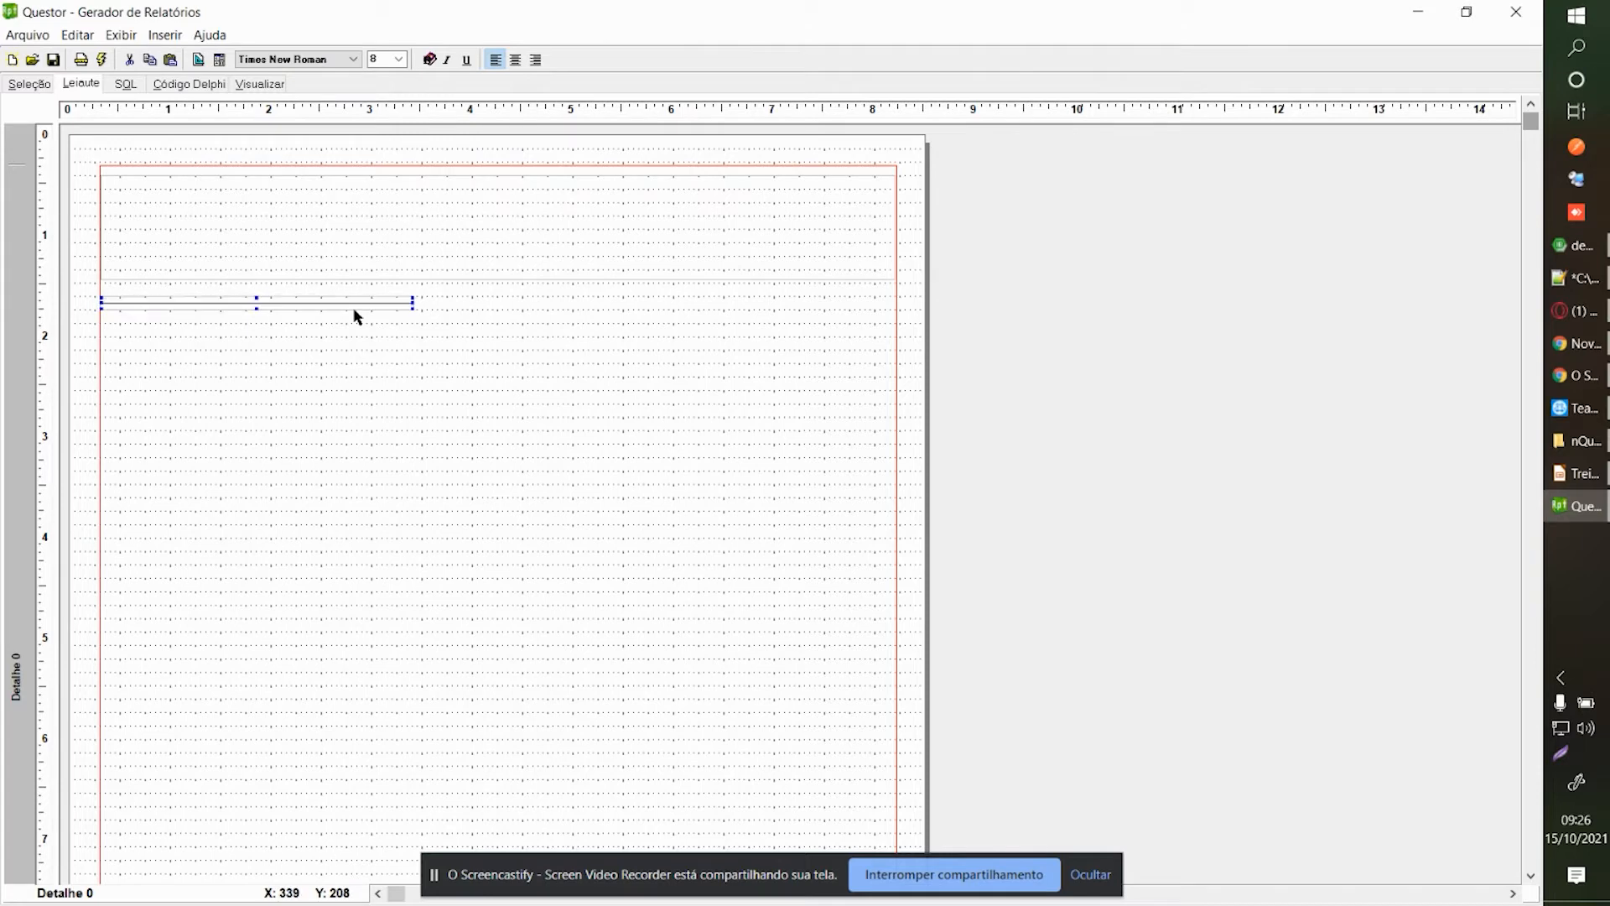
pyautogui.moveTo(412, 303); pyautogui.dragTo(894, 305)
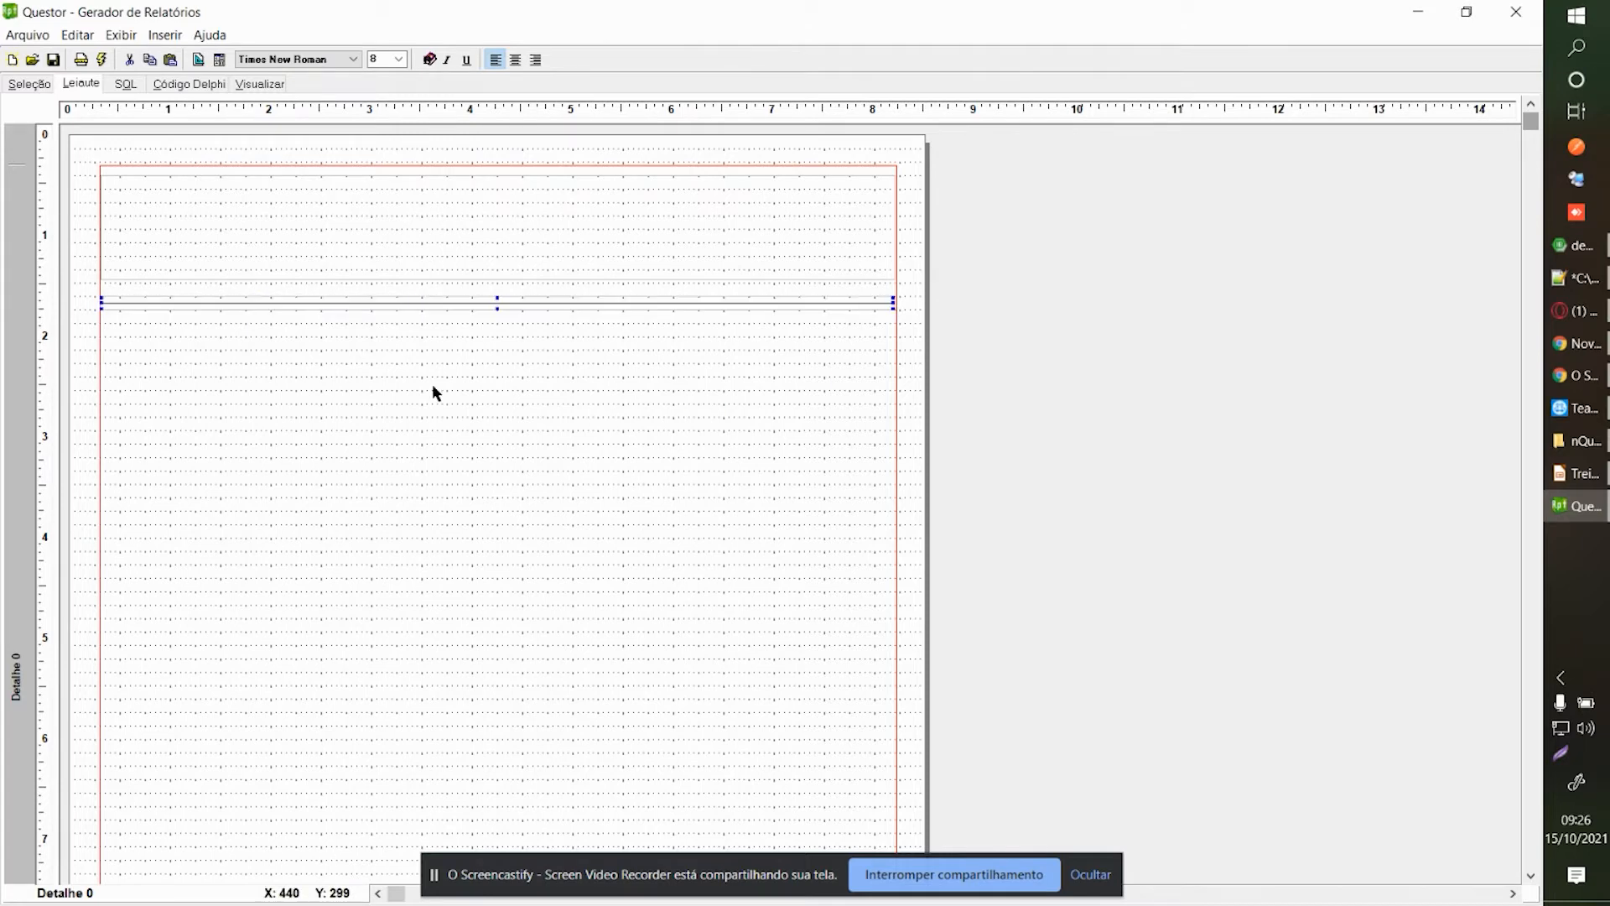
pyautogui.press('Delete')
pyautogui.press('Return')
pyautogui.rightClick(592, 357)
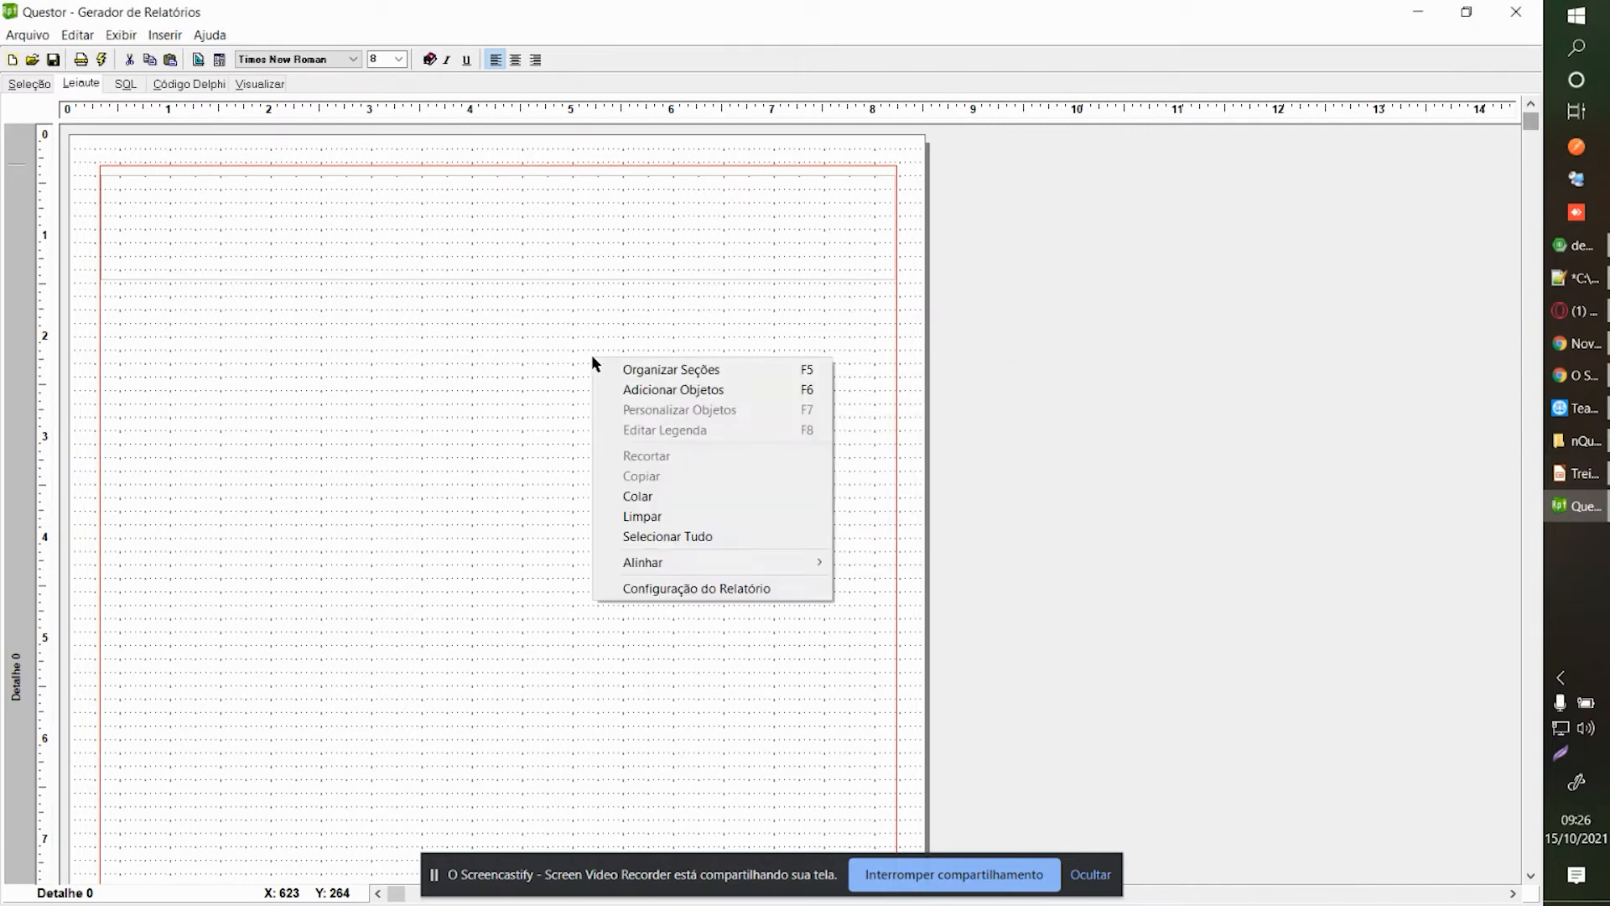
pyautogui.click(631, 389)
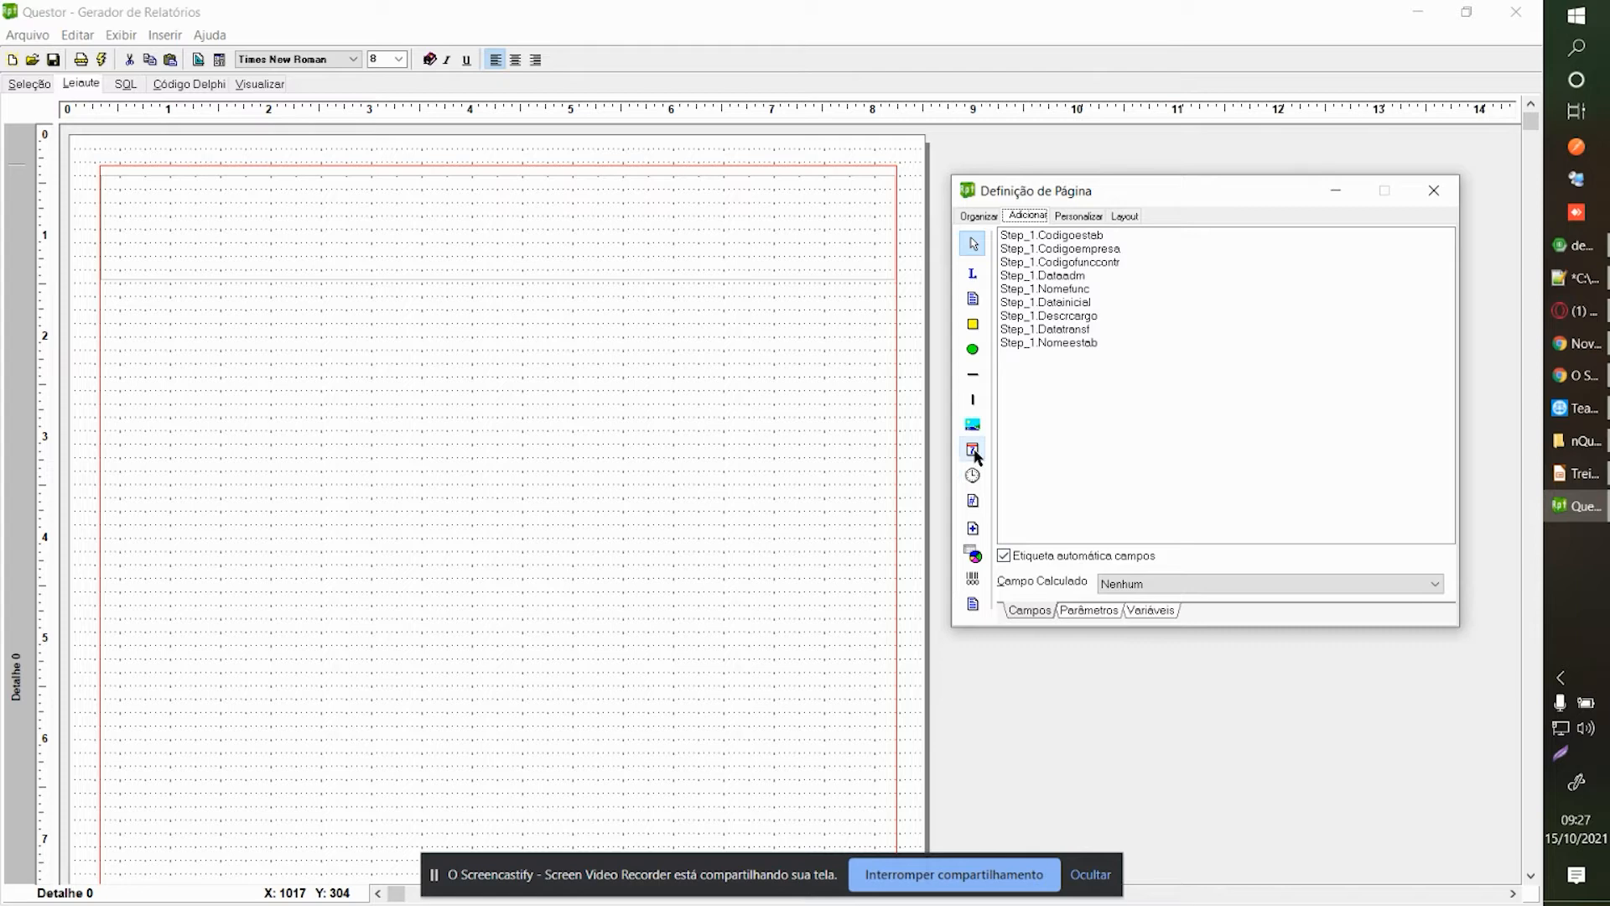
pyautogui.click(1423, 191)
pyautogui.click(520, 264)
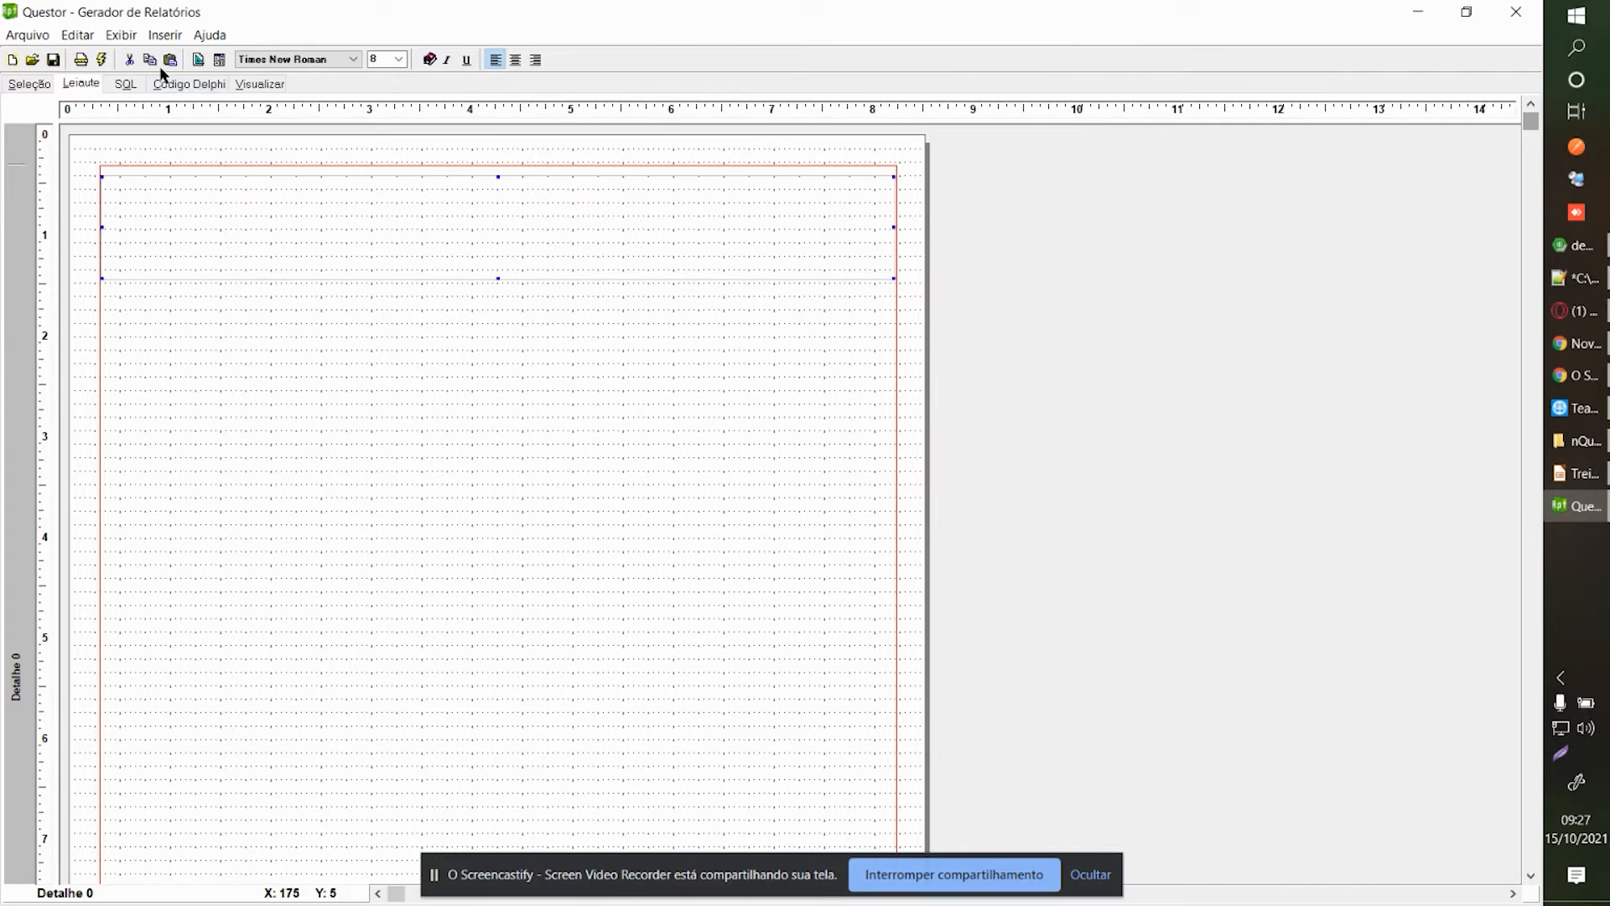
pyautogui.click(163, 35)
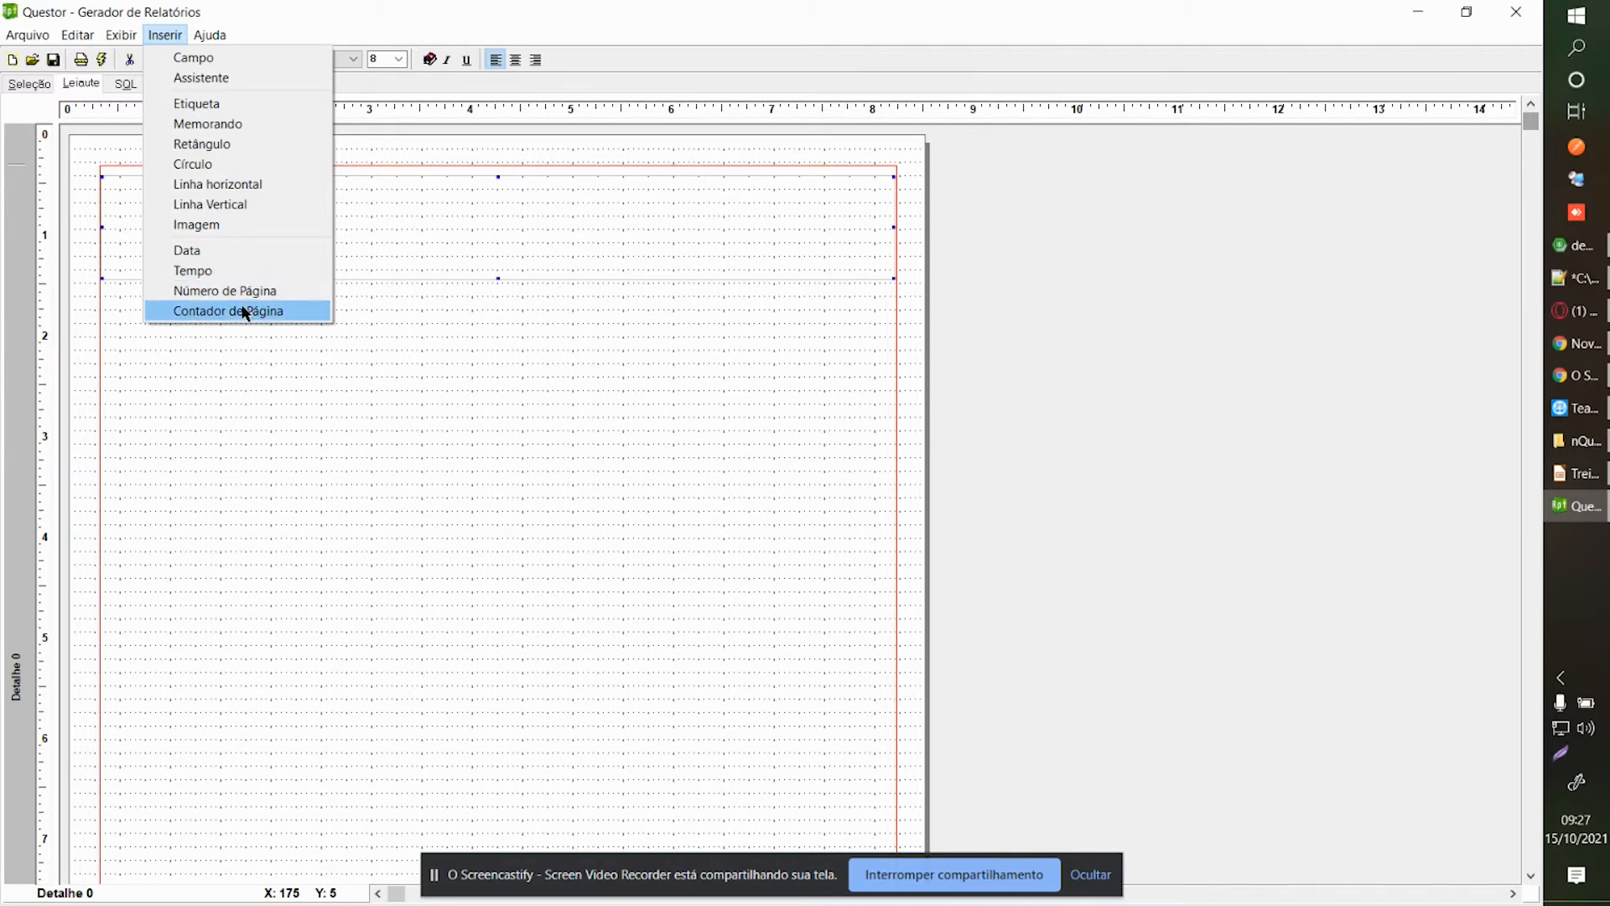
pyautogui.click(235, 256)
pyautogui.moveTo(141, 174); pyautogui.dragTo(513, 157)
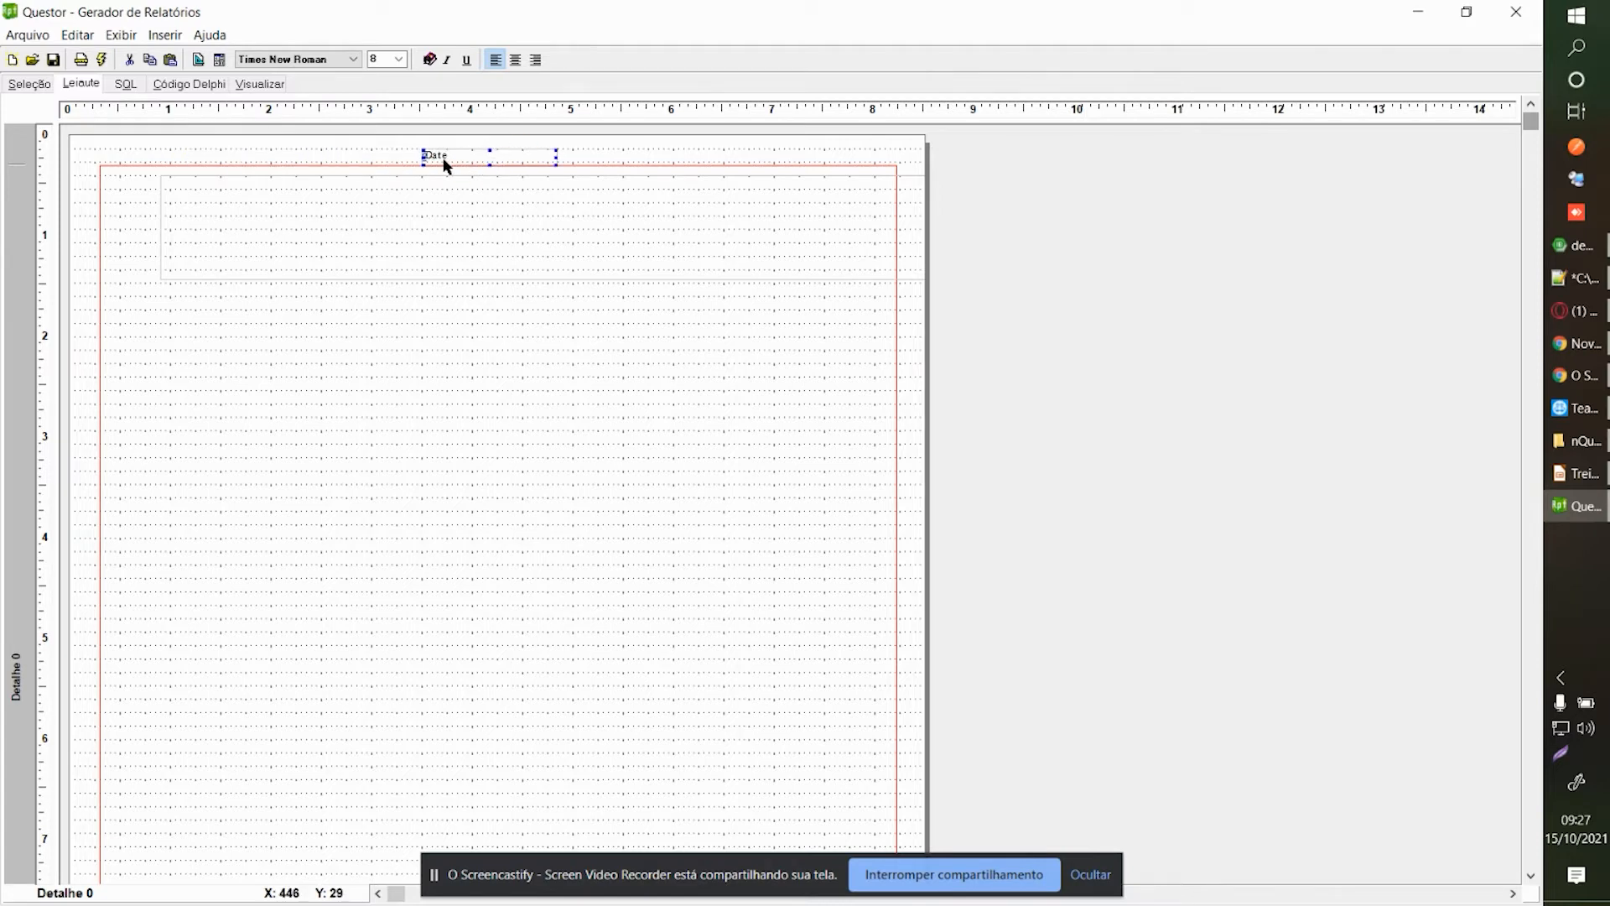
pyautogui.press('Delete')
pyautogui.press('Return')
pyautogui.click(363, 222)
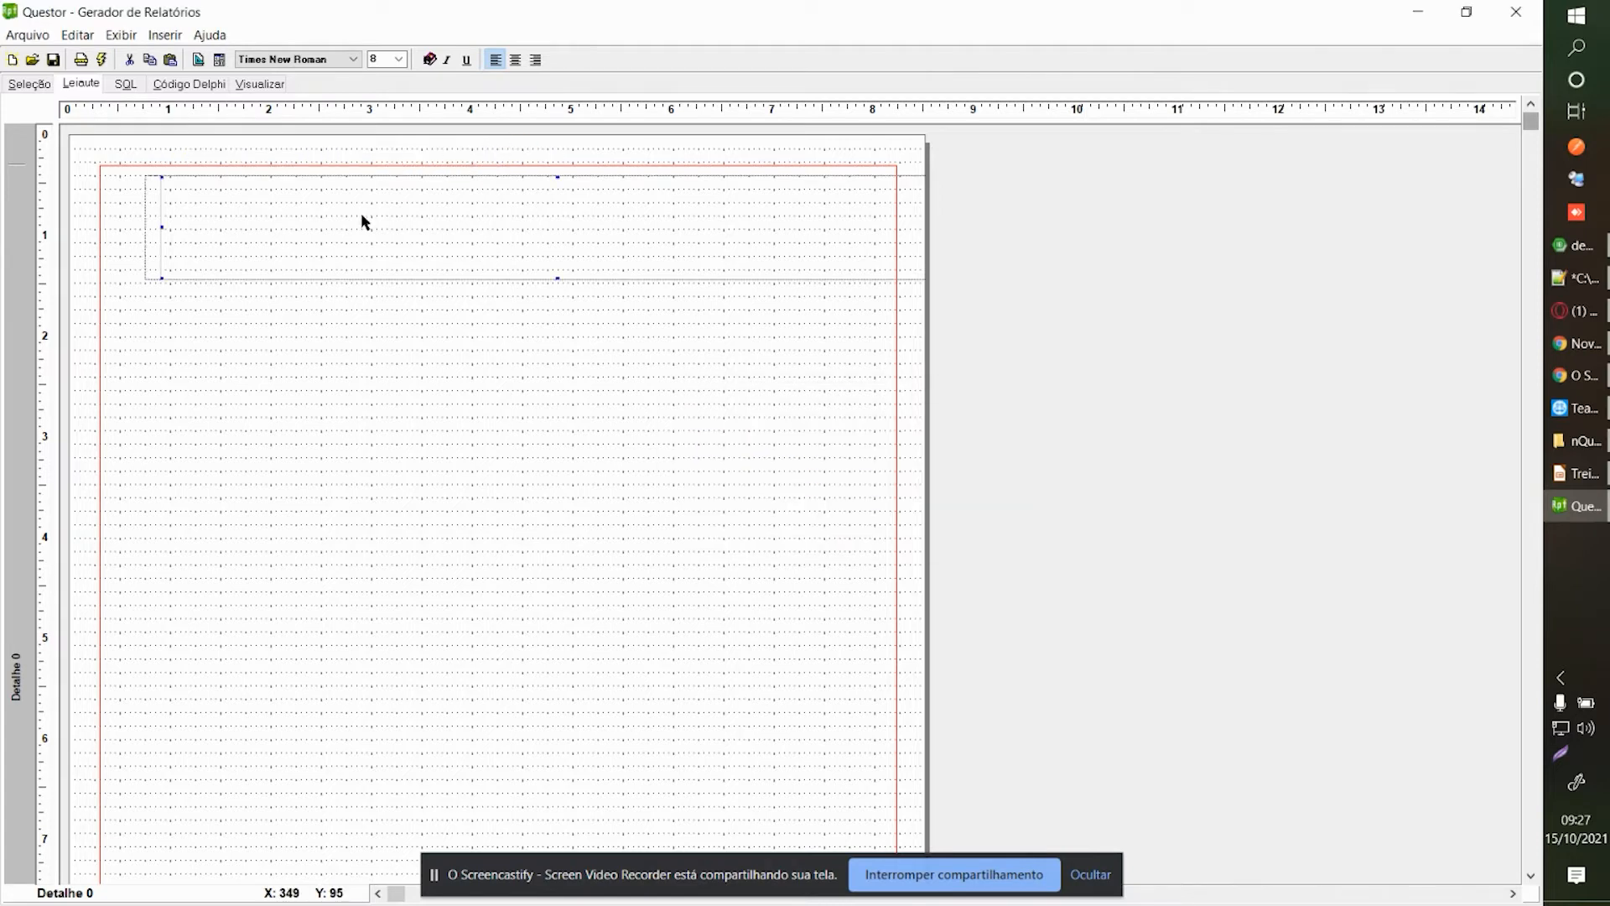
pyautogui.click(321, 214)
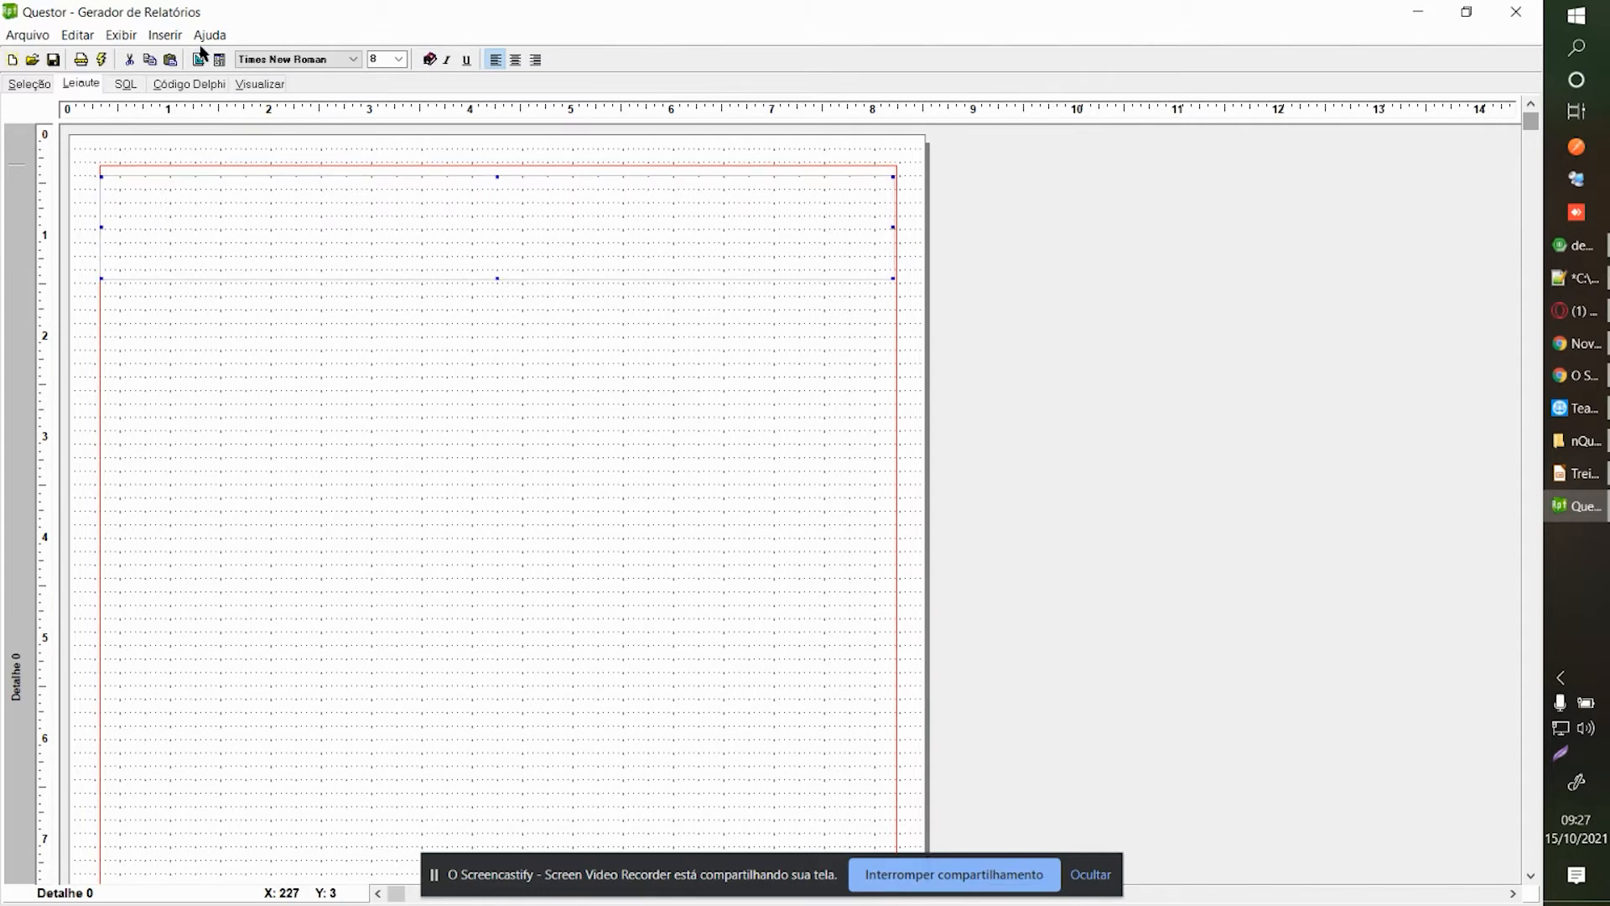
pyautogui.click(165, 34)
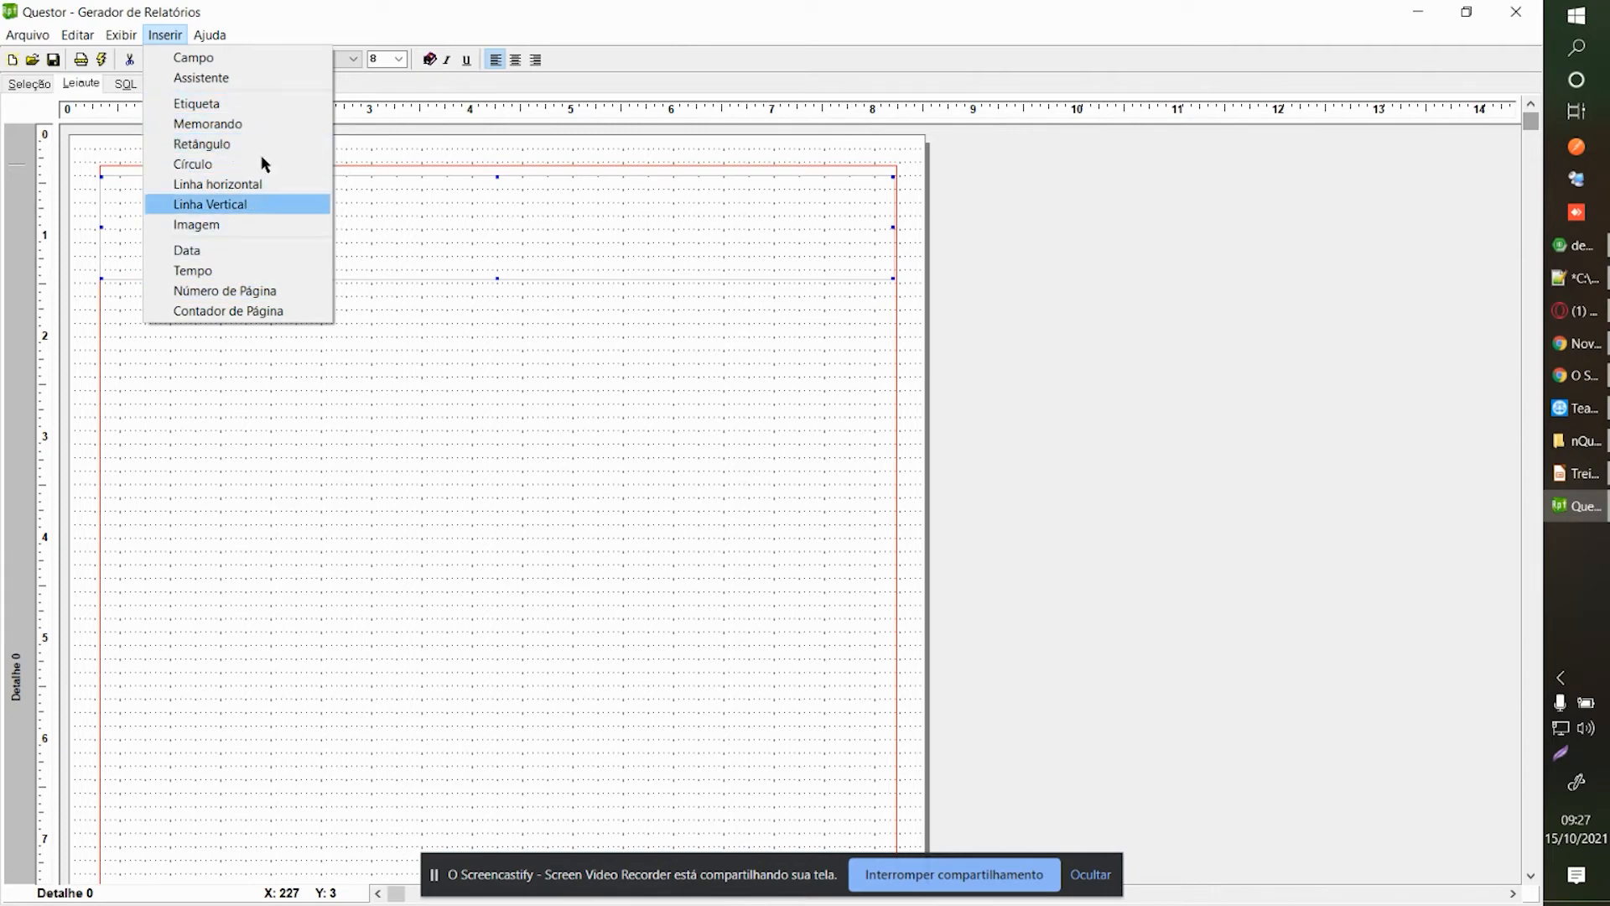
pyautogui.click(421, 438)
pyautogui.rightClick(451, 374)
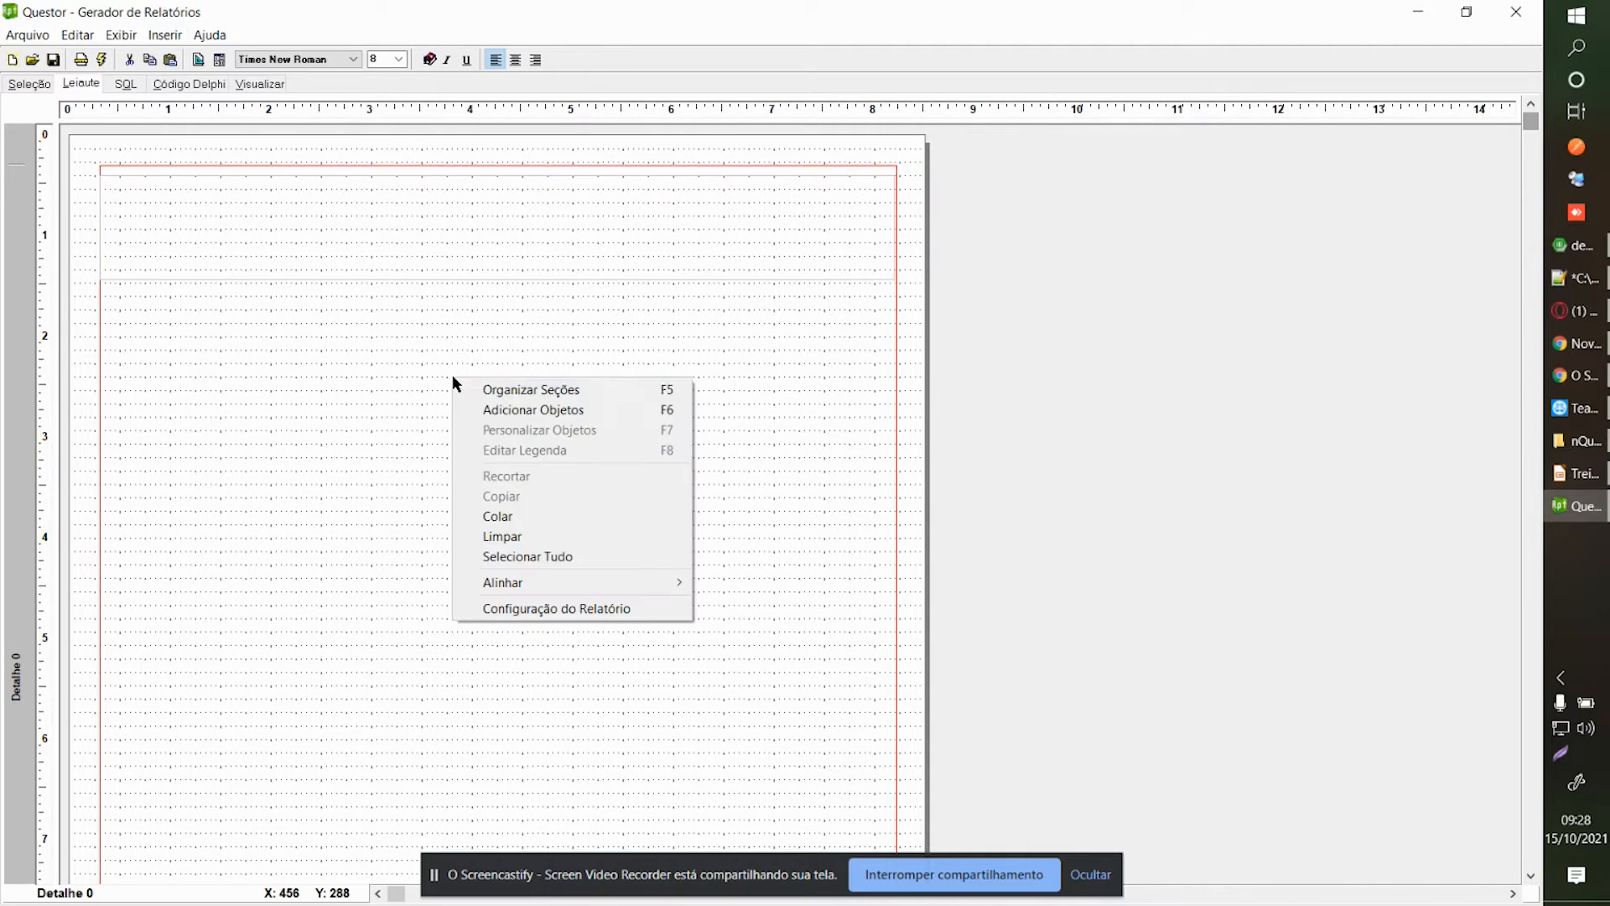
# Add a memo block at the top of the band reading 'Paragrafo 1'.
pyautogui.click(518, 412)
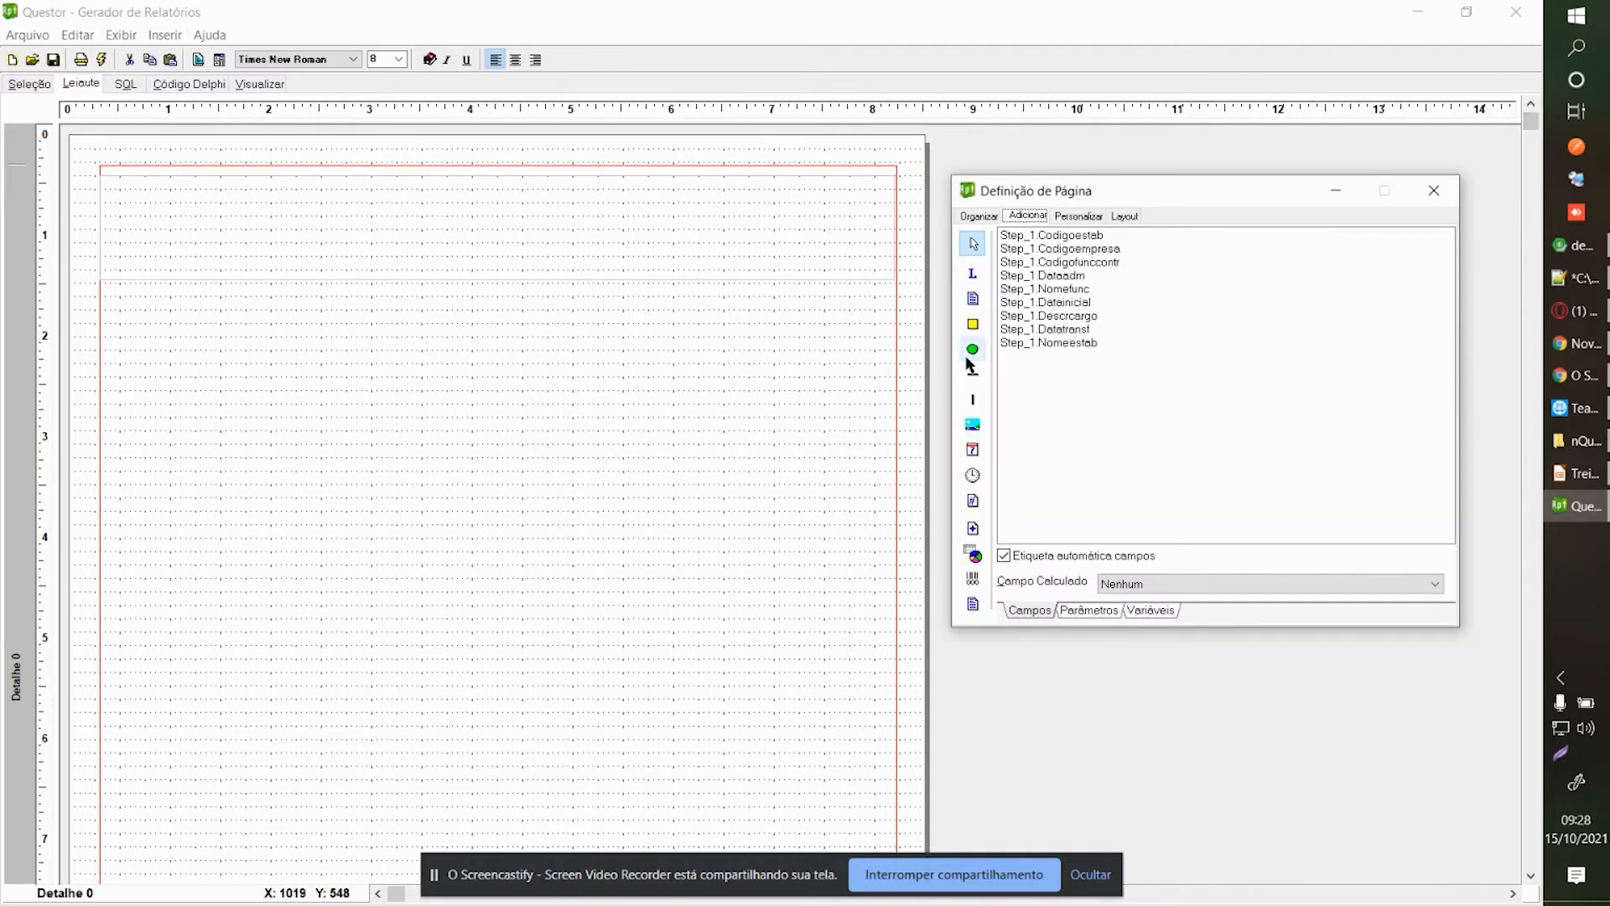
pyautogui.click(1434, 190)
pyautogui.click(492, 203)
pyautogui.rightClick(525, 221)
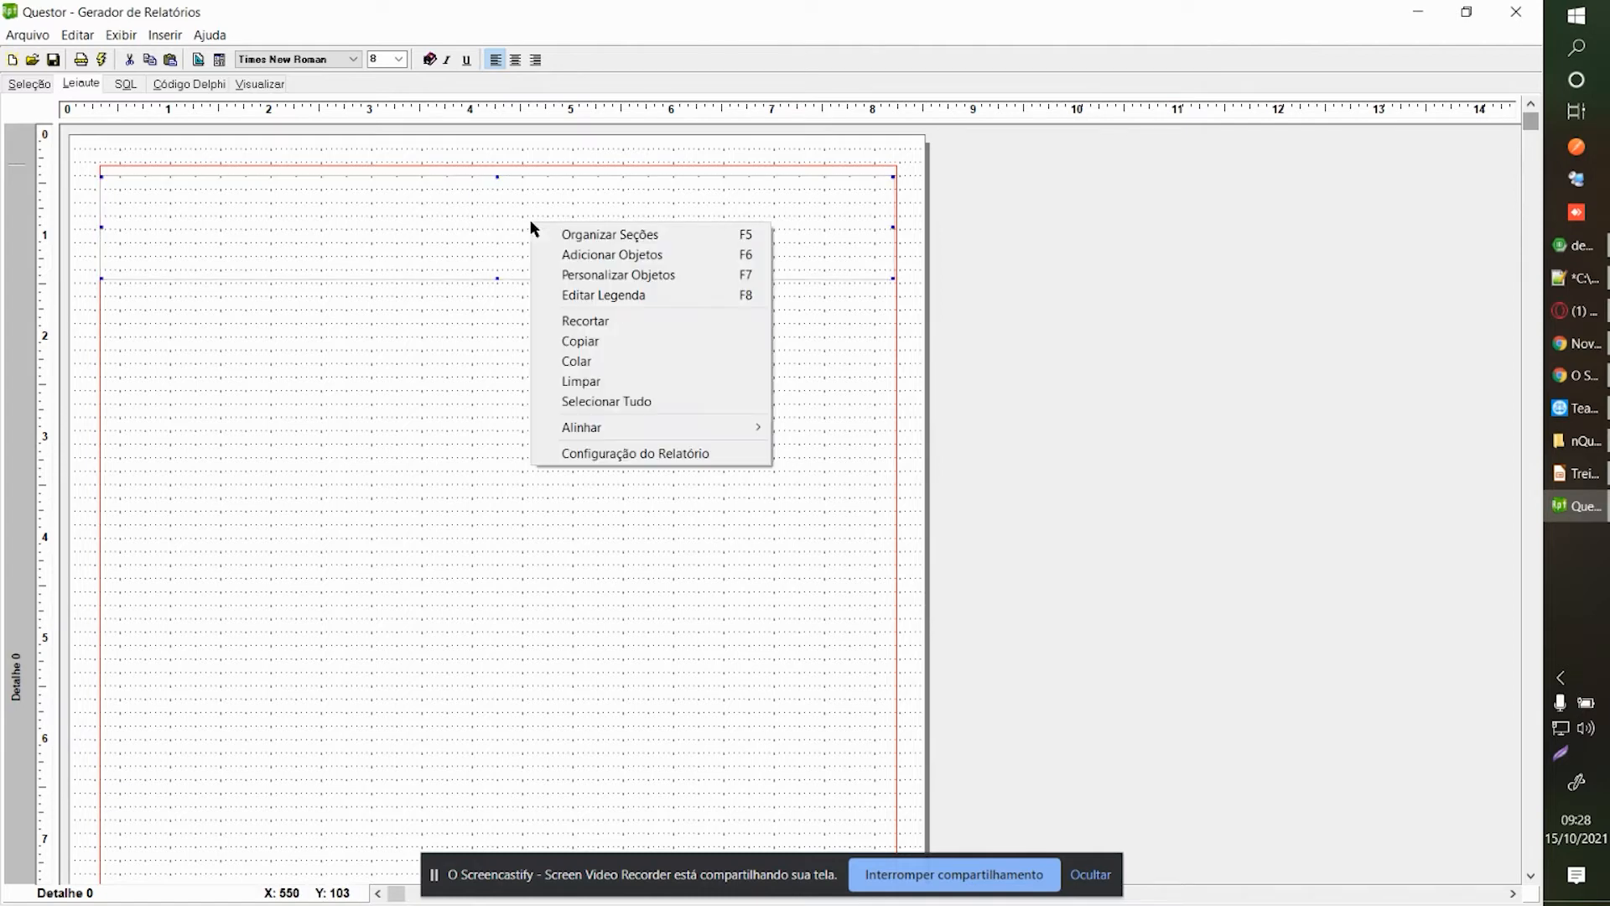
pyautogui.click(647, 294)
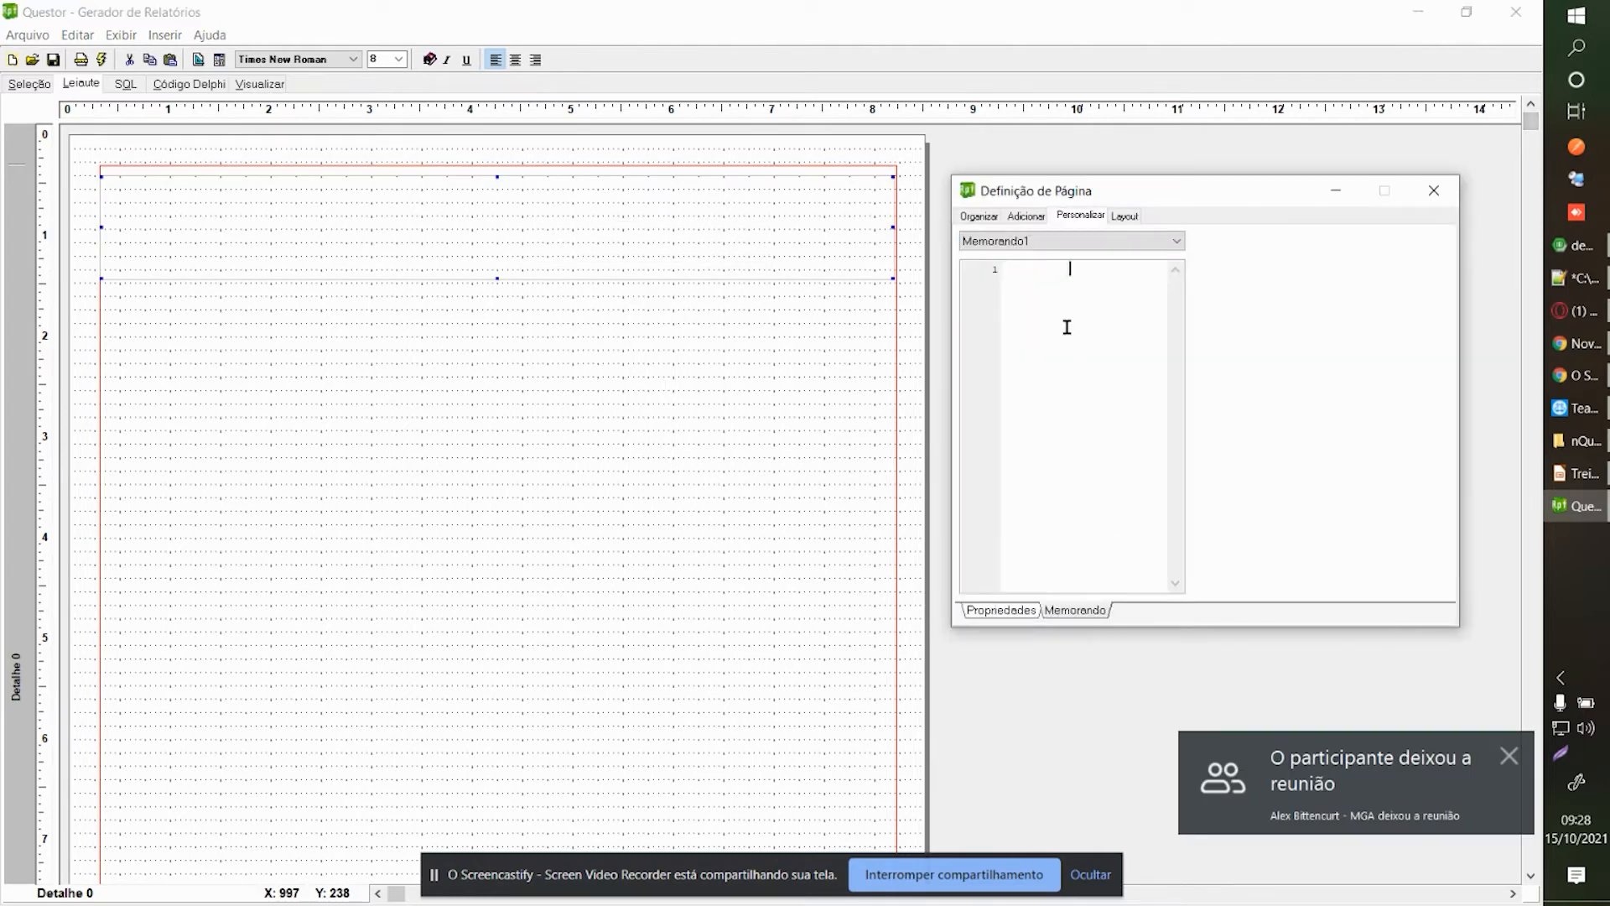
pyautogui.write('Paragrafo 1')
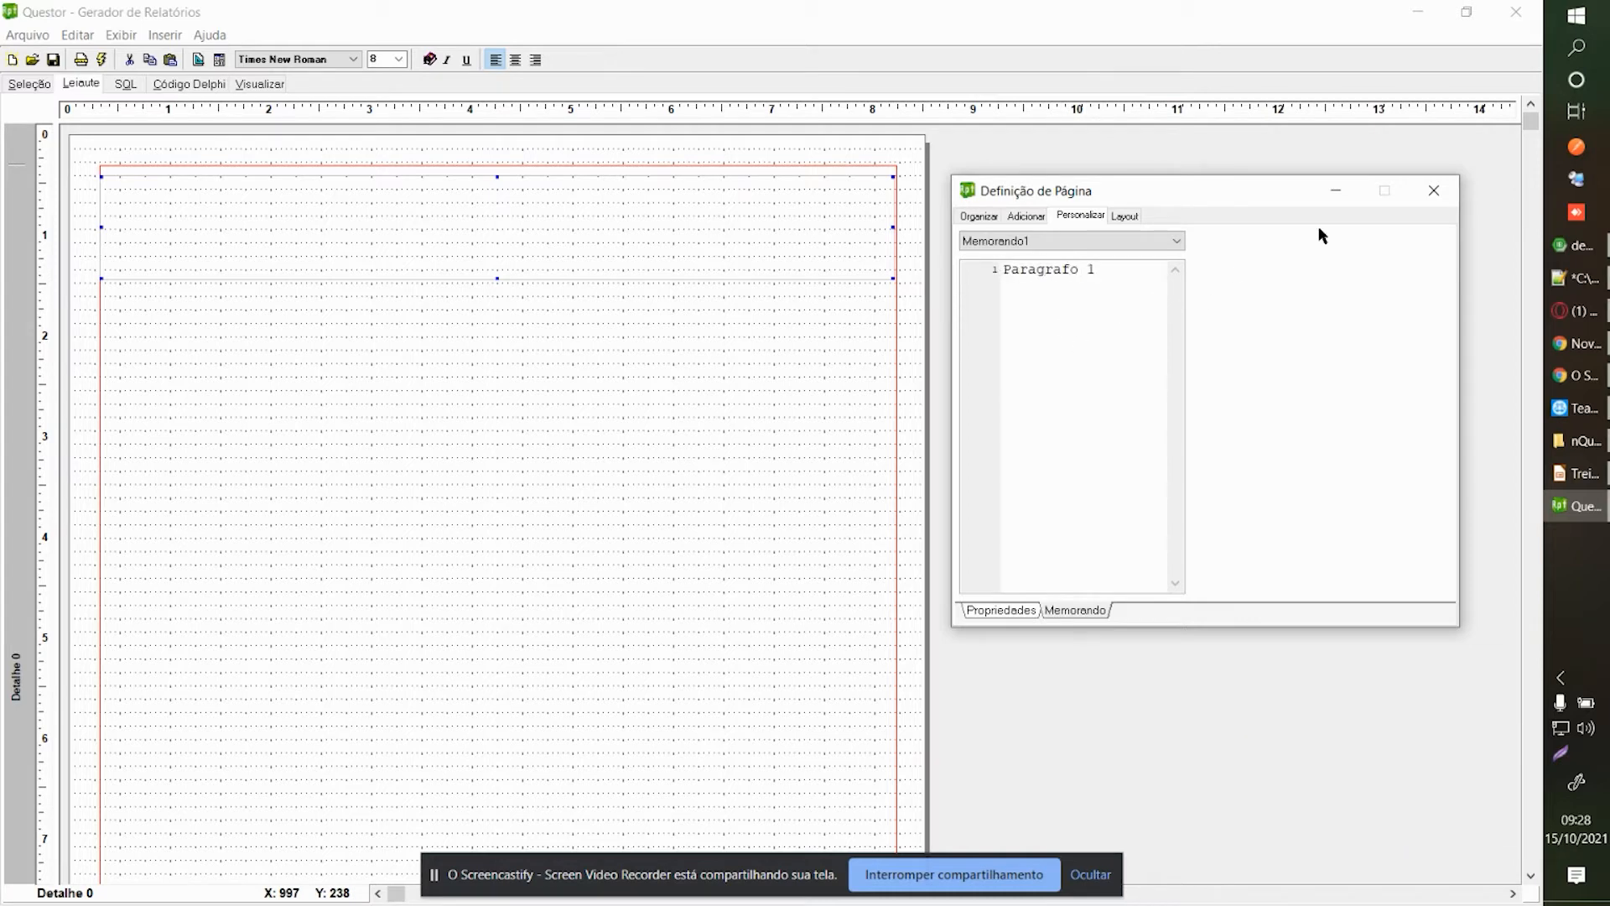
pyautogui.click(1432, 190)
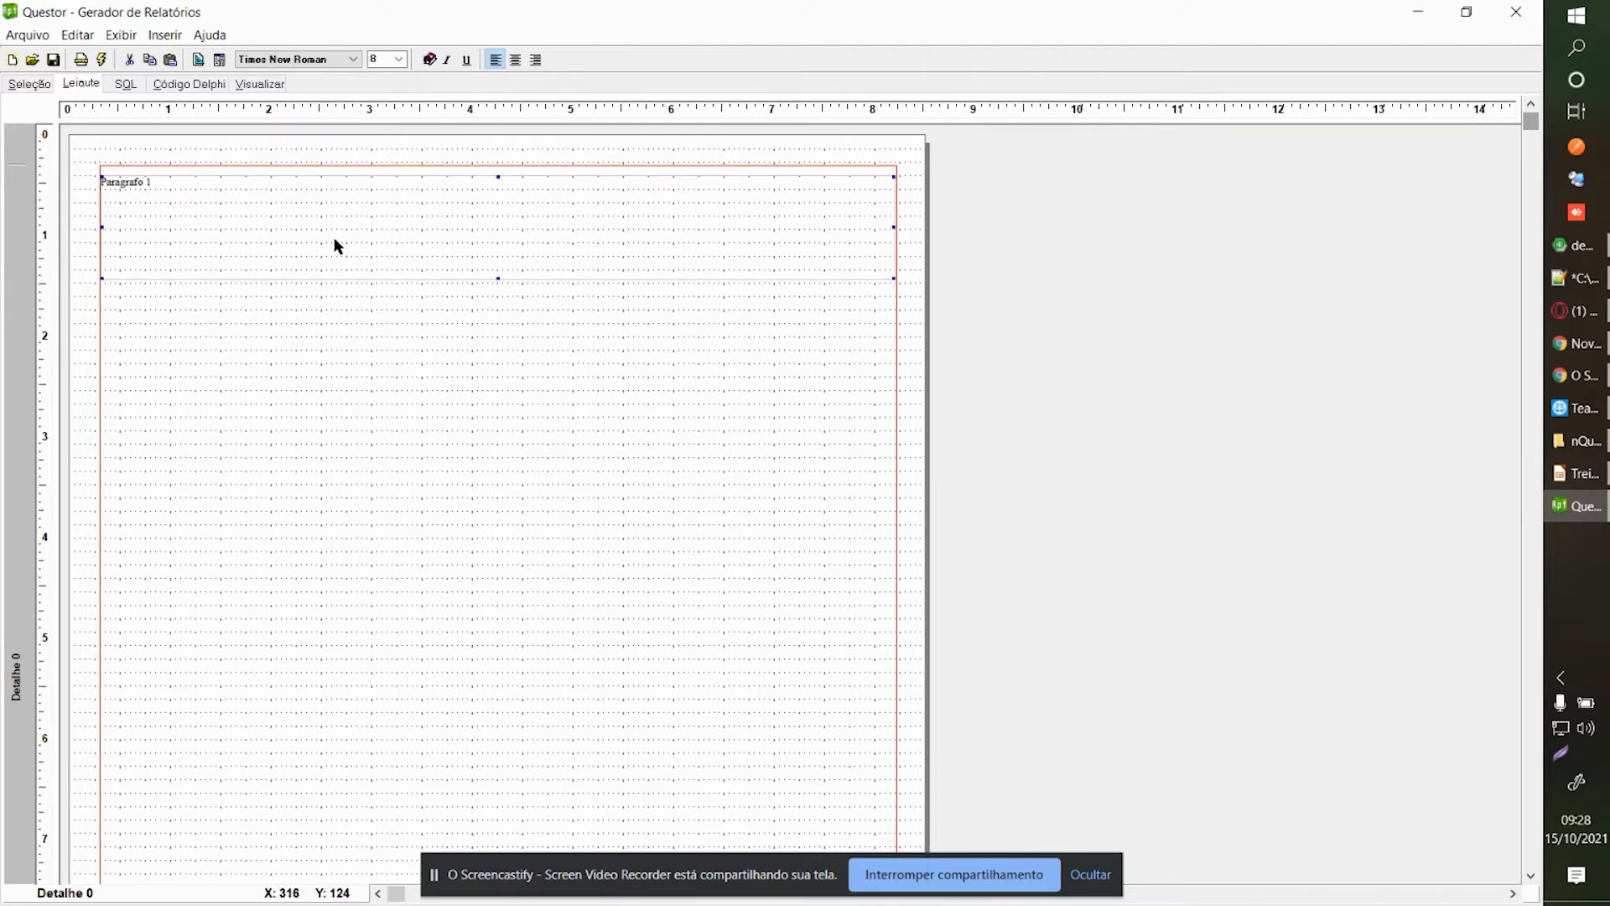
# Add a second memo block below Paragrafo 1, widened to the right margin.
pyautogui.rightClick(312, 332)
pyautogui.click(366, 370)
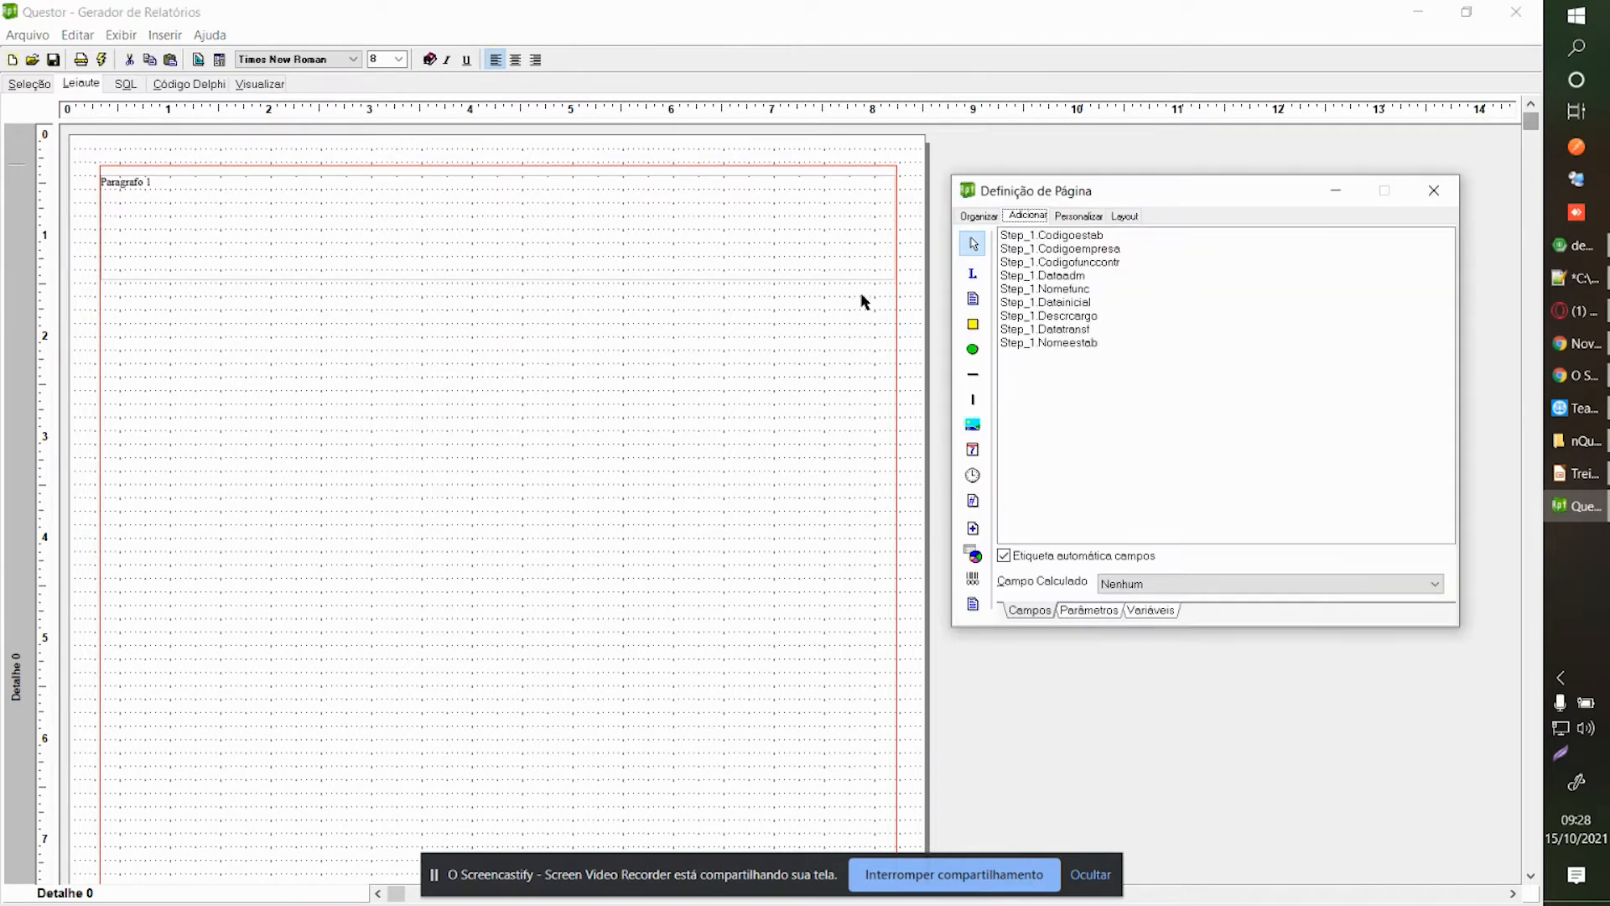
pyautogui.click(973, 298)
pyautogui.click(138, 313)
pyautogui.moveTo(159, 341); pyautogui.dragTo(144, 323)
pyautogui.click(311, 355)
pyautogui.click(304, 346)
pyautogui.moveTo(307, 347); pyautogui.dragTo(897, 358)
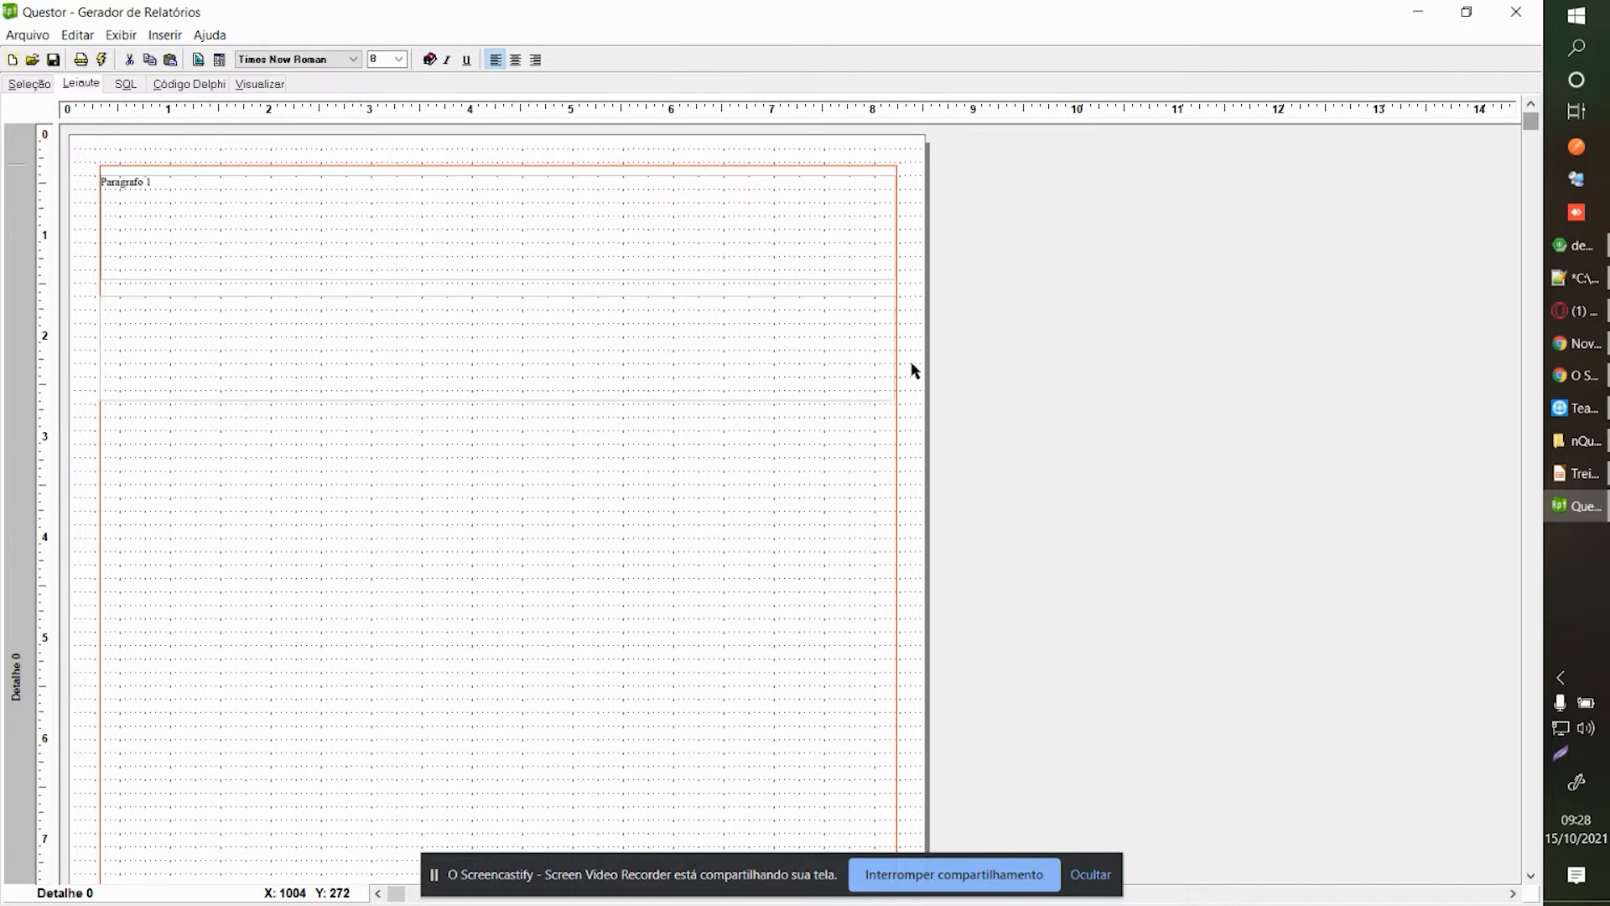
# Set the lower memo block's text to 'Paragrafo 2'.
pyautogui.click(834, 370)
pyautogui.rightClick(835, 371)
pyautogui.click(859, 416)
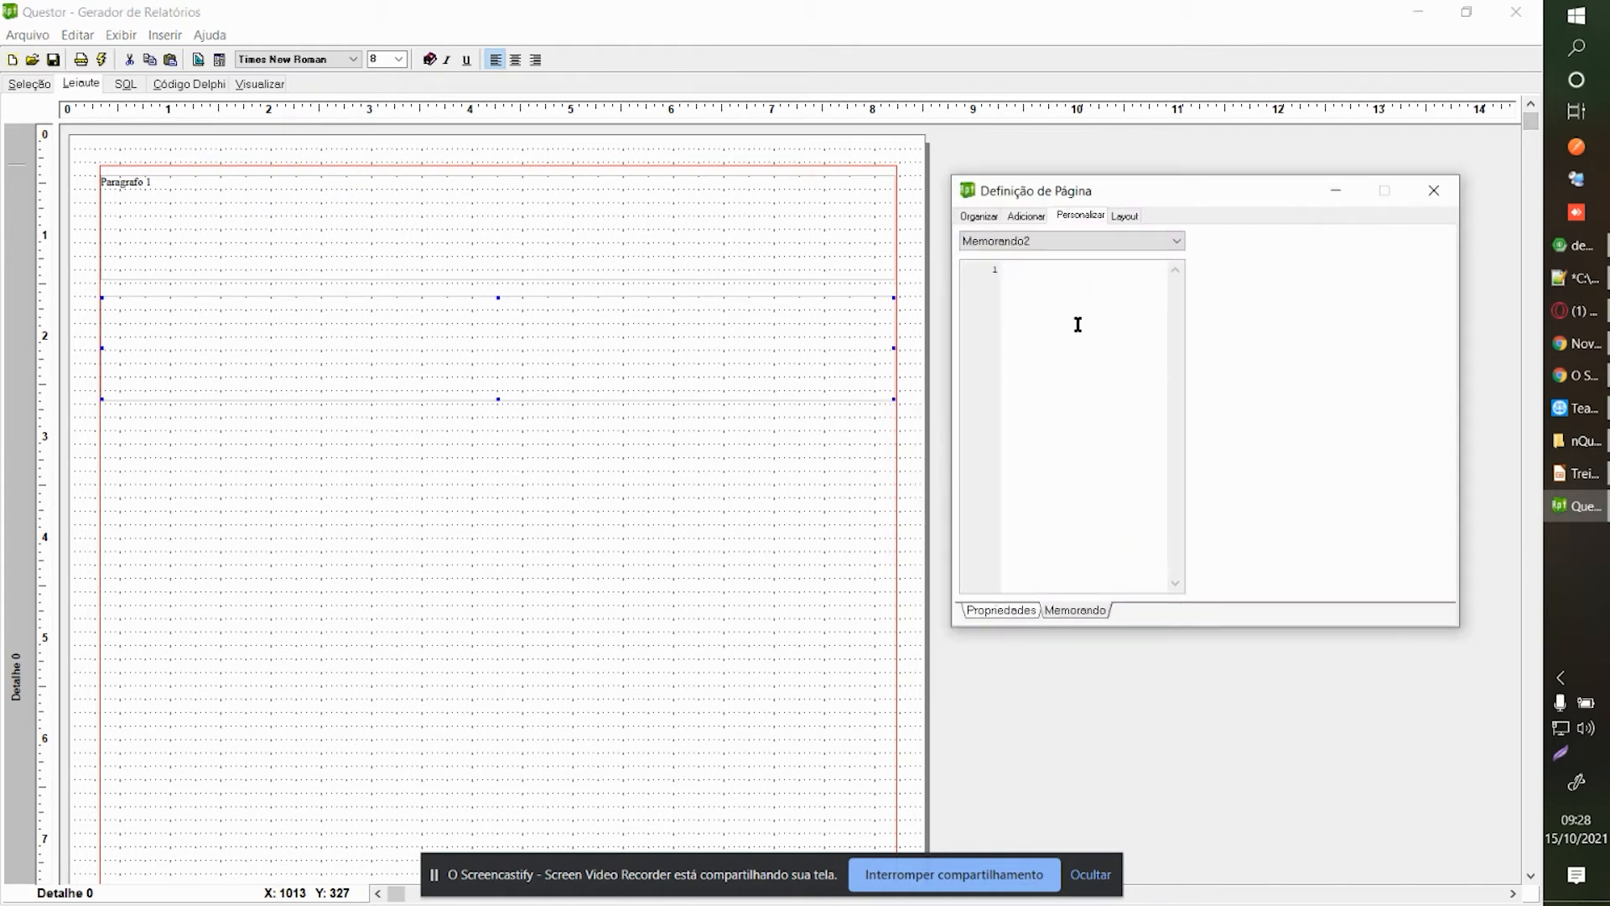
pyautogui.write('Paragraf')
pyautogui.click(1434, 191)
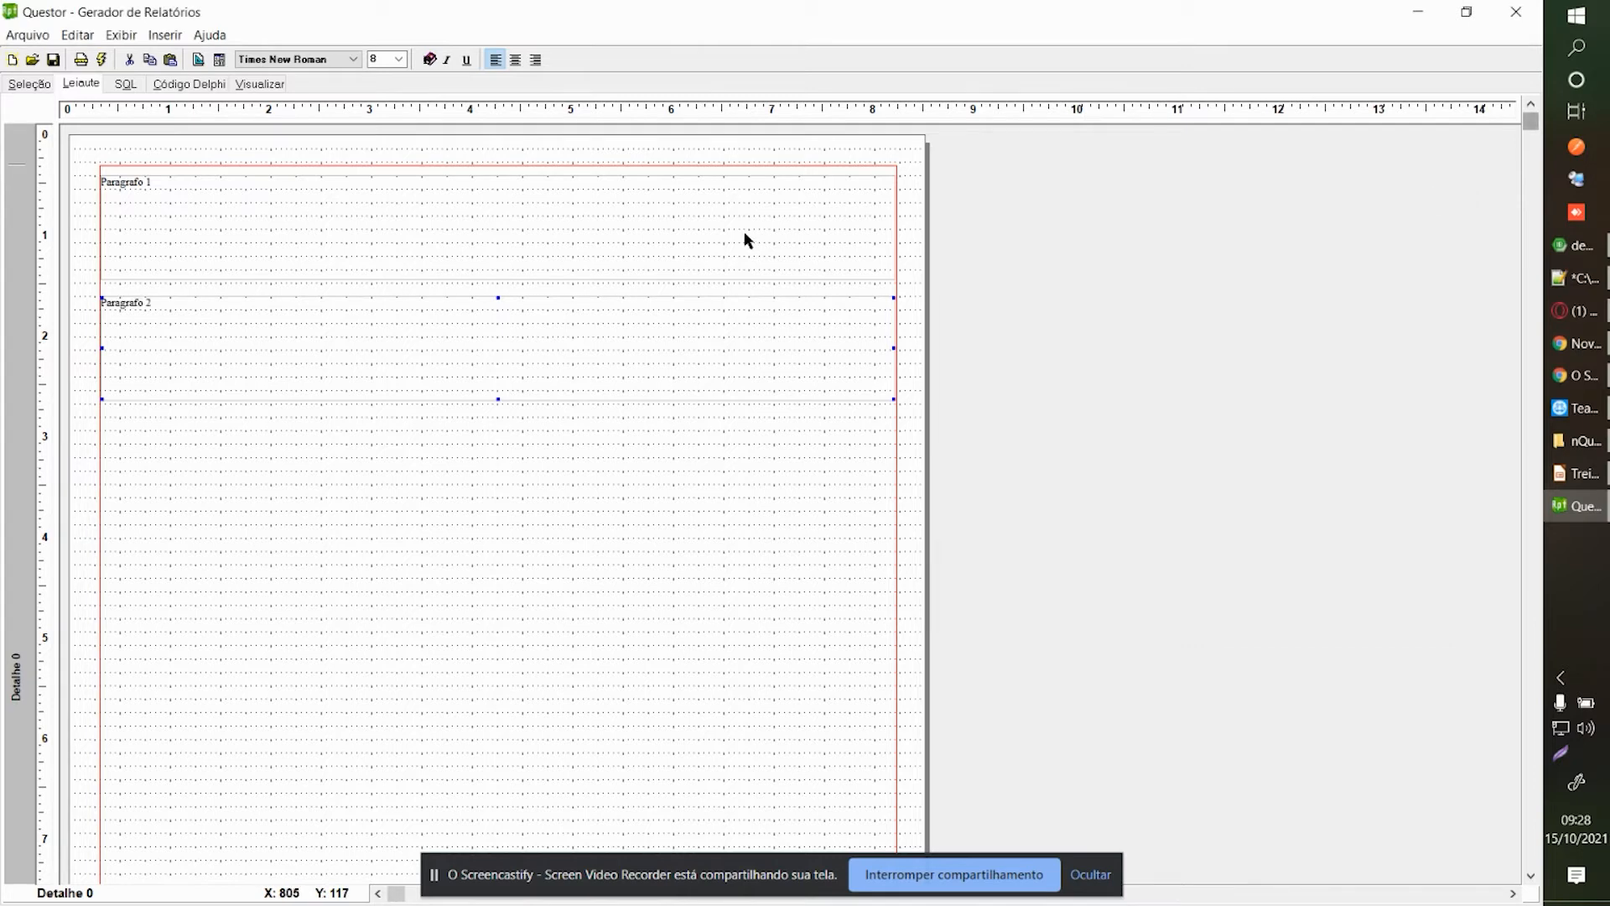
pyautogui.rightClick(742, 239)
pyautogui.click(809, 307)
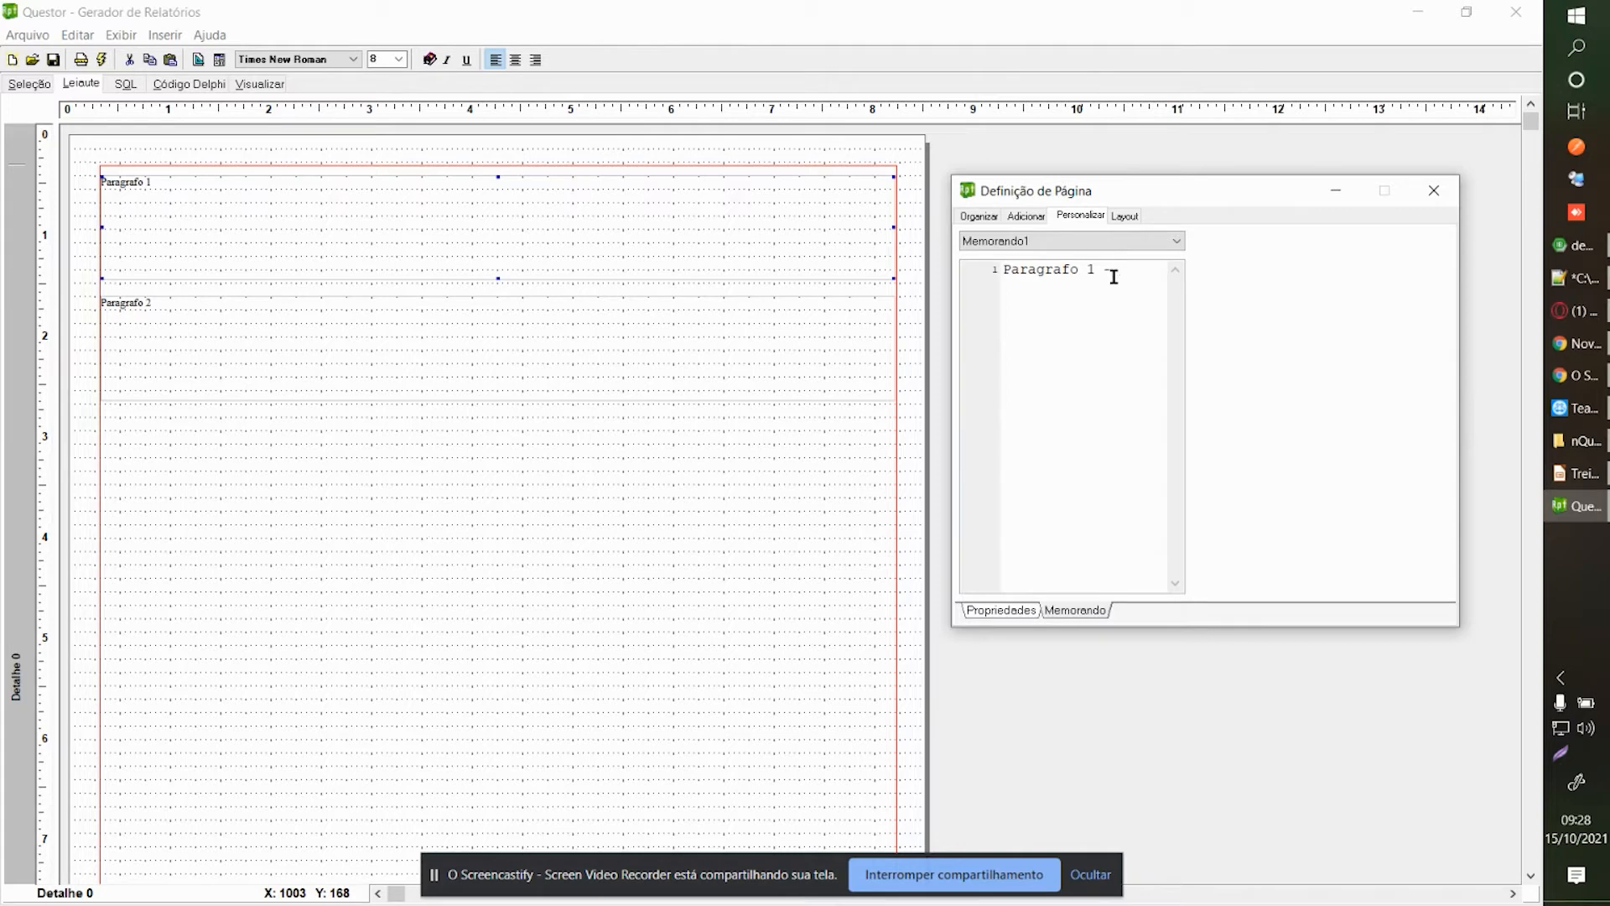
# Insert 'Funcionario -' and 'Data de Admissão -' labels before the [Step_1.nomefunc] and [Step_1.dataadm] tags.
pyautogui.write('Step_1.nomefunc] [Ste')
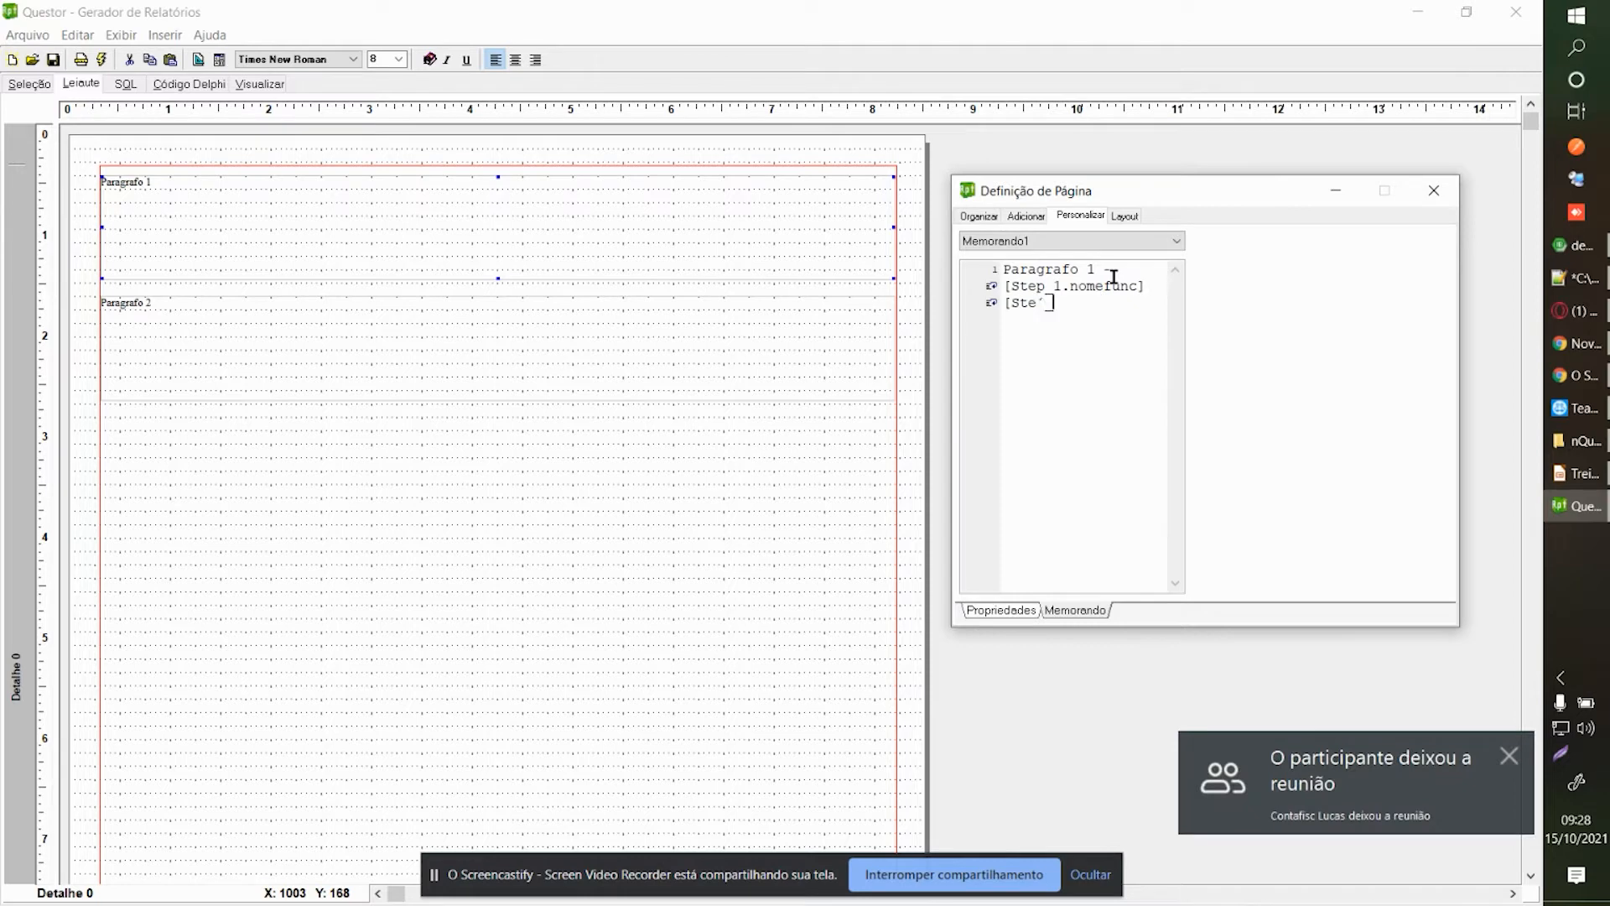
pyautogui.write('p_1.dataadm')
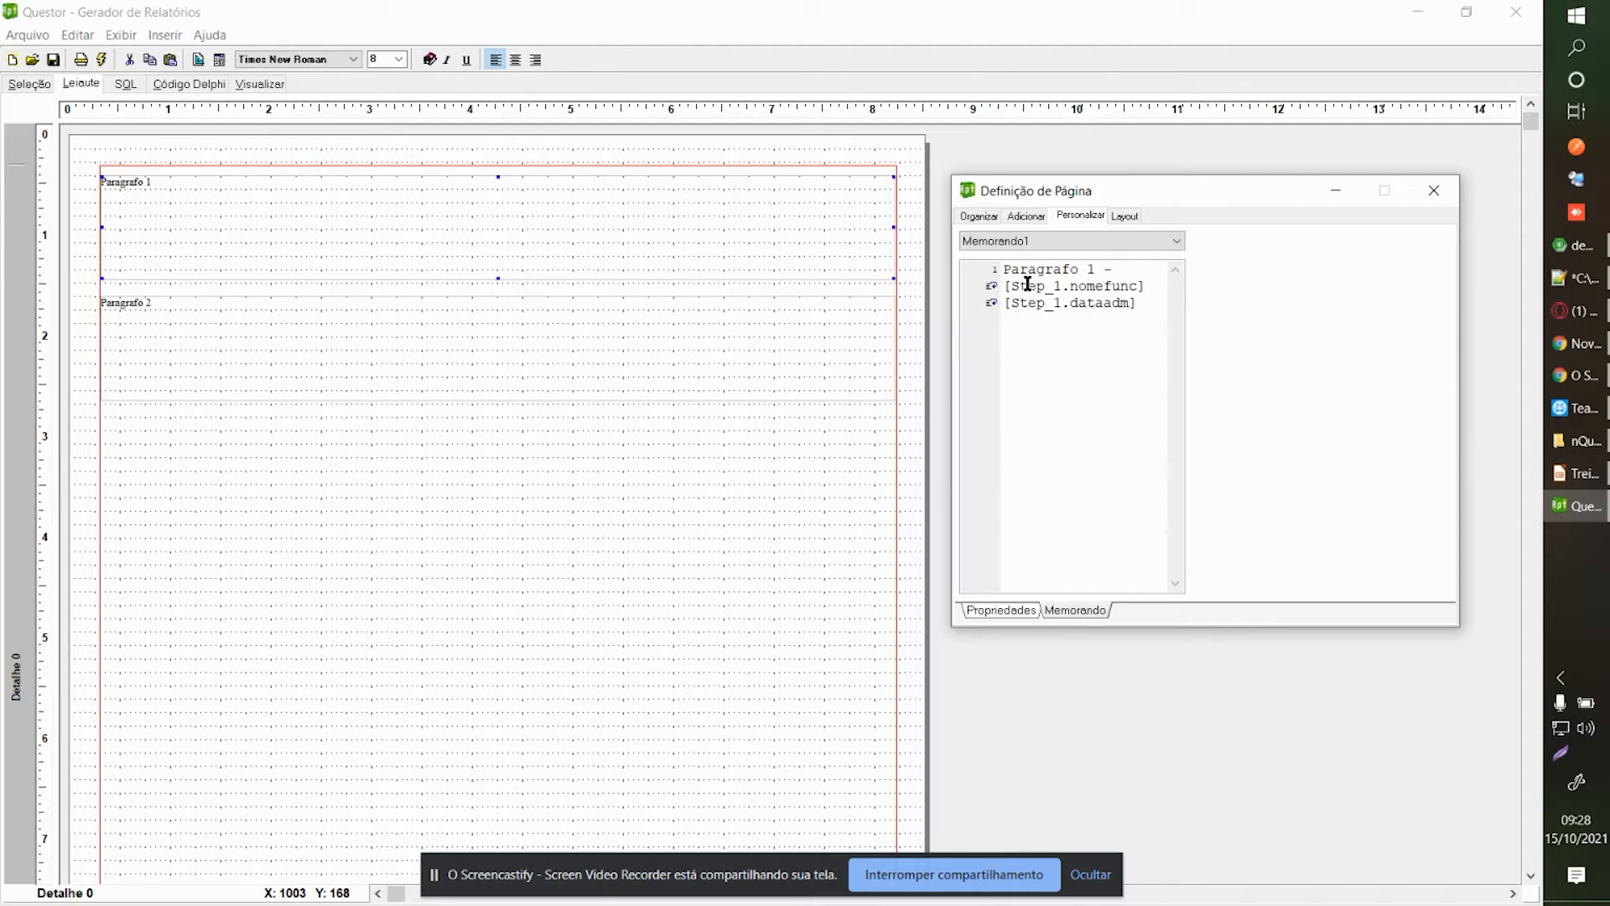
pyautogui.write('ionario:')
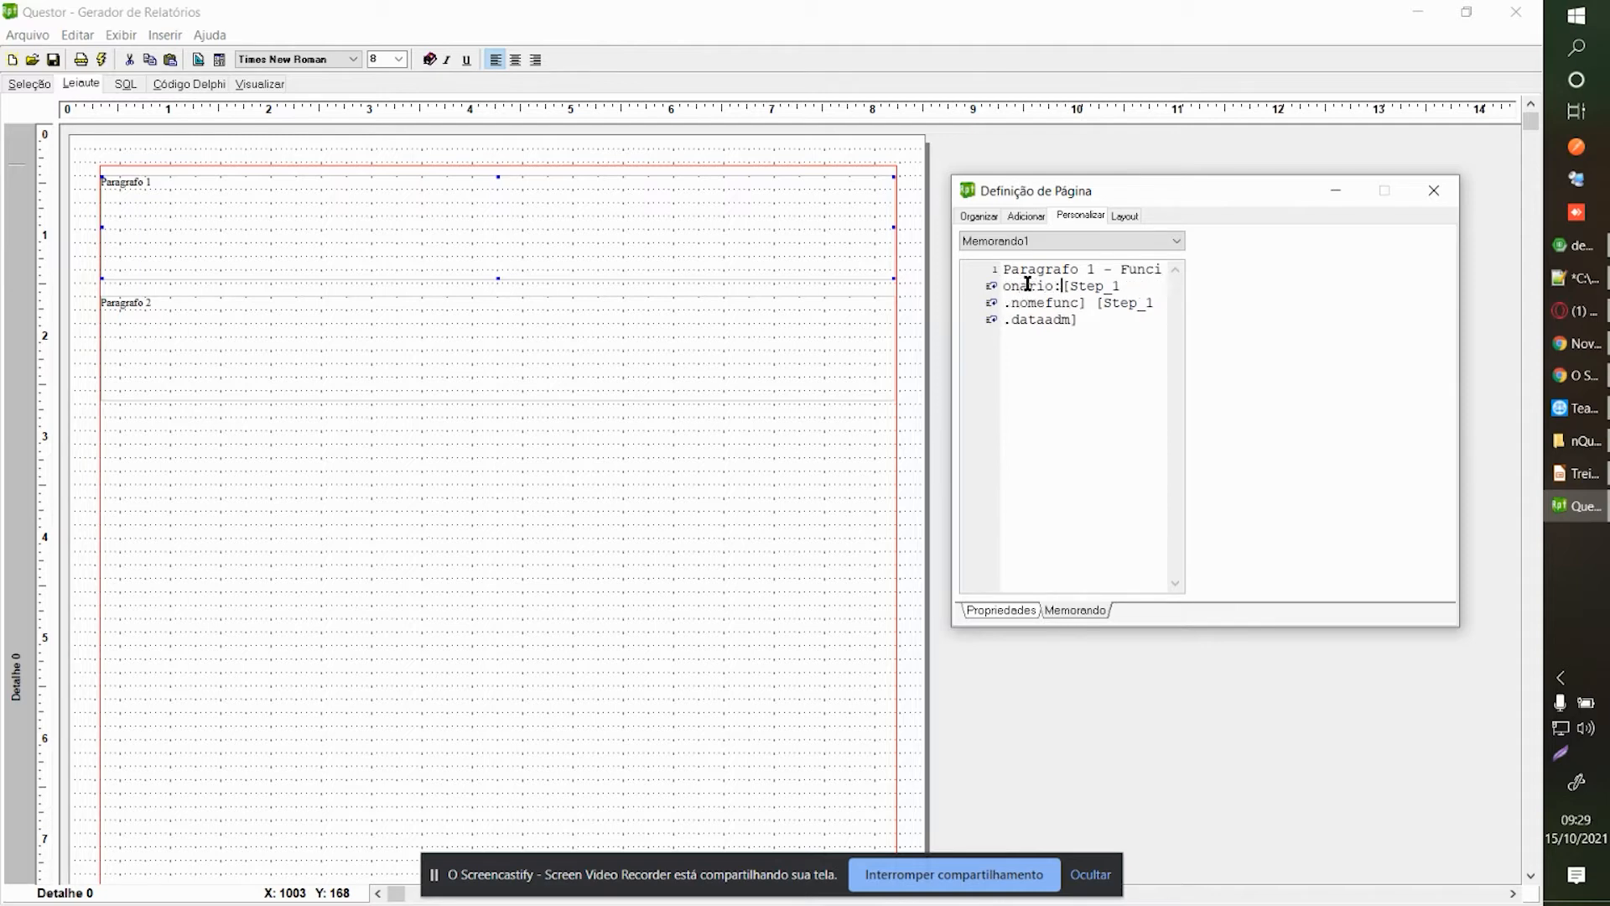
pyautogui.press('BackSpace')
pyautogui.write('-')
pyautogui.click(1095, 304)
pyautogui.write('Data de Admissãp')
pyautogui.press('BackSpace')
pyautogui.write('o -')
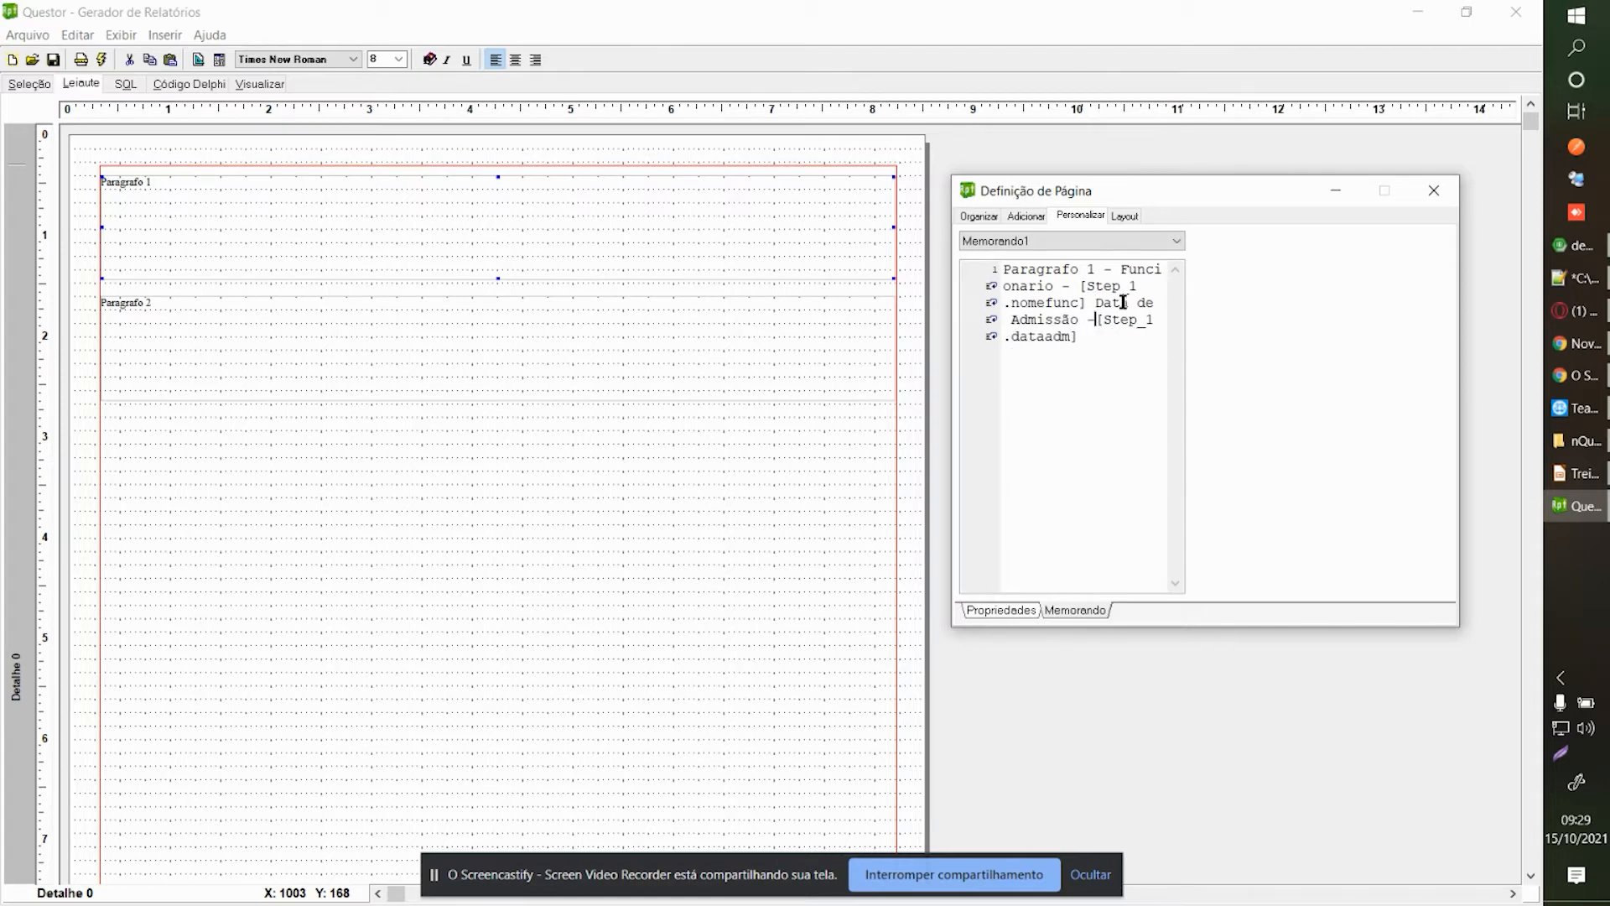
pyautogui.click(1434, 191)
pyautogui.click(293, 448)
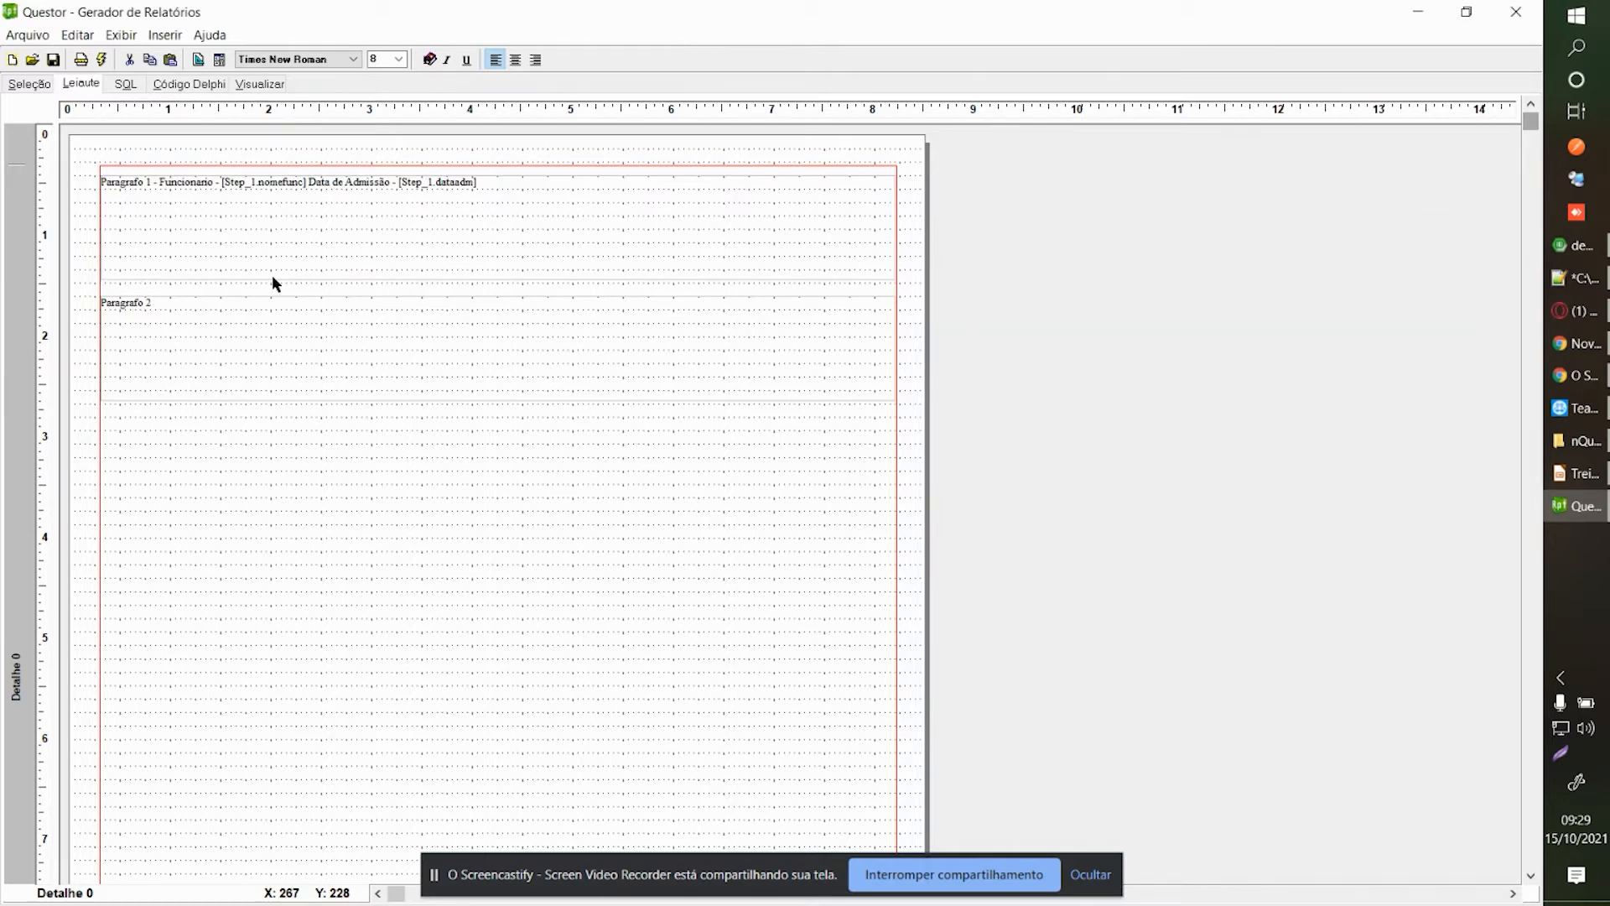
pyautogui.click(283, 86)
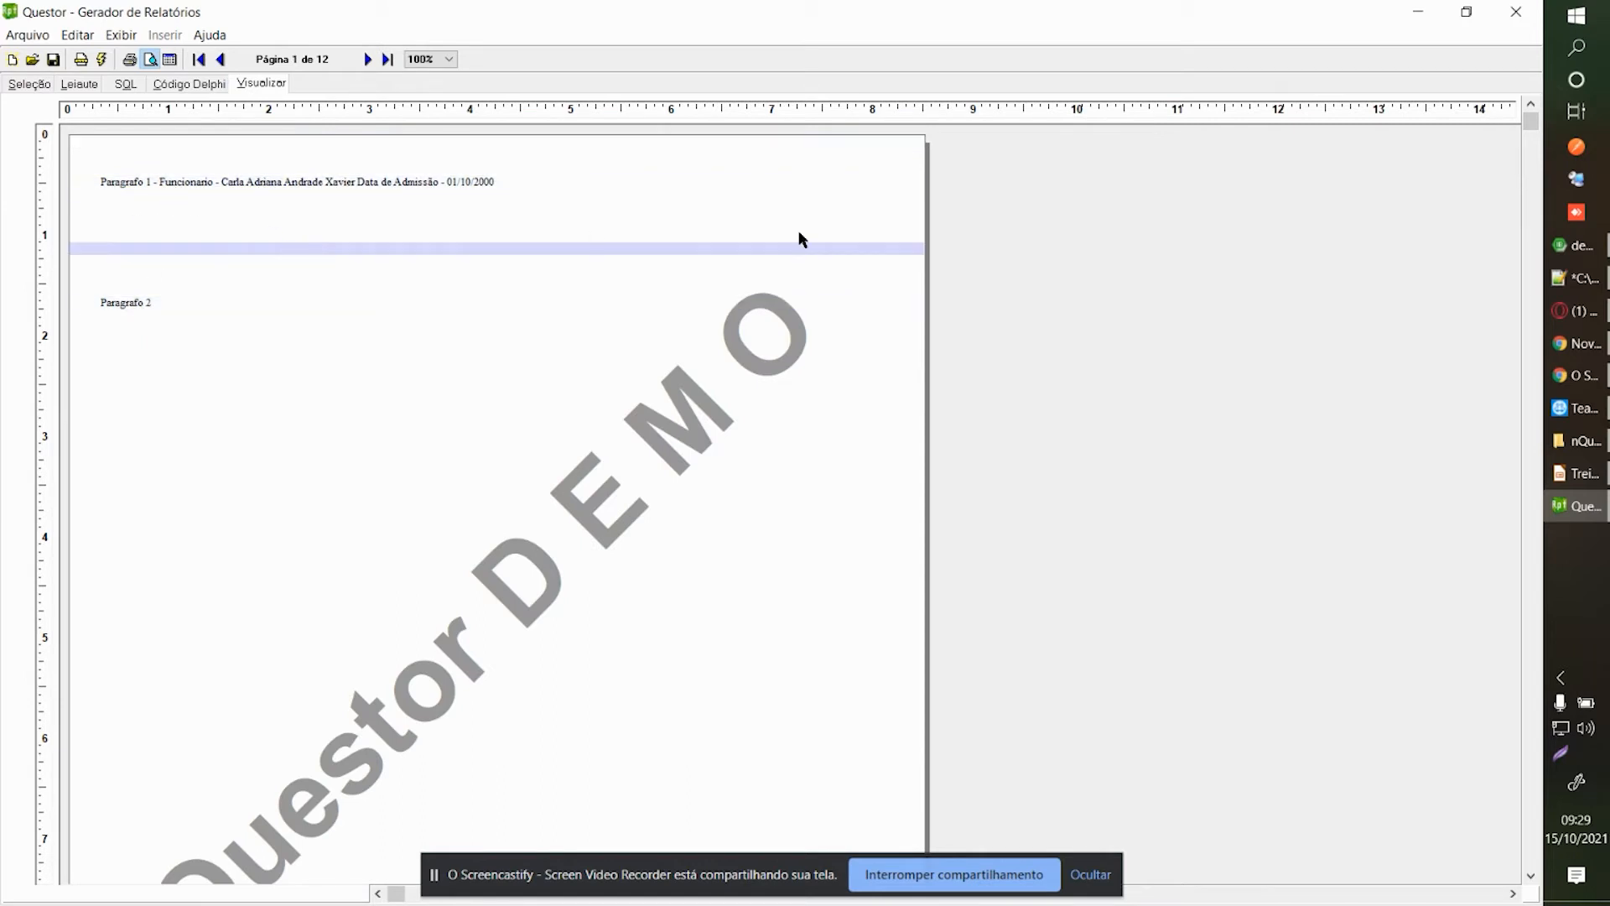
pyautogui.scroll(-3, 1523, 385)
pyautogui.scroll(-3, 1526, 392)
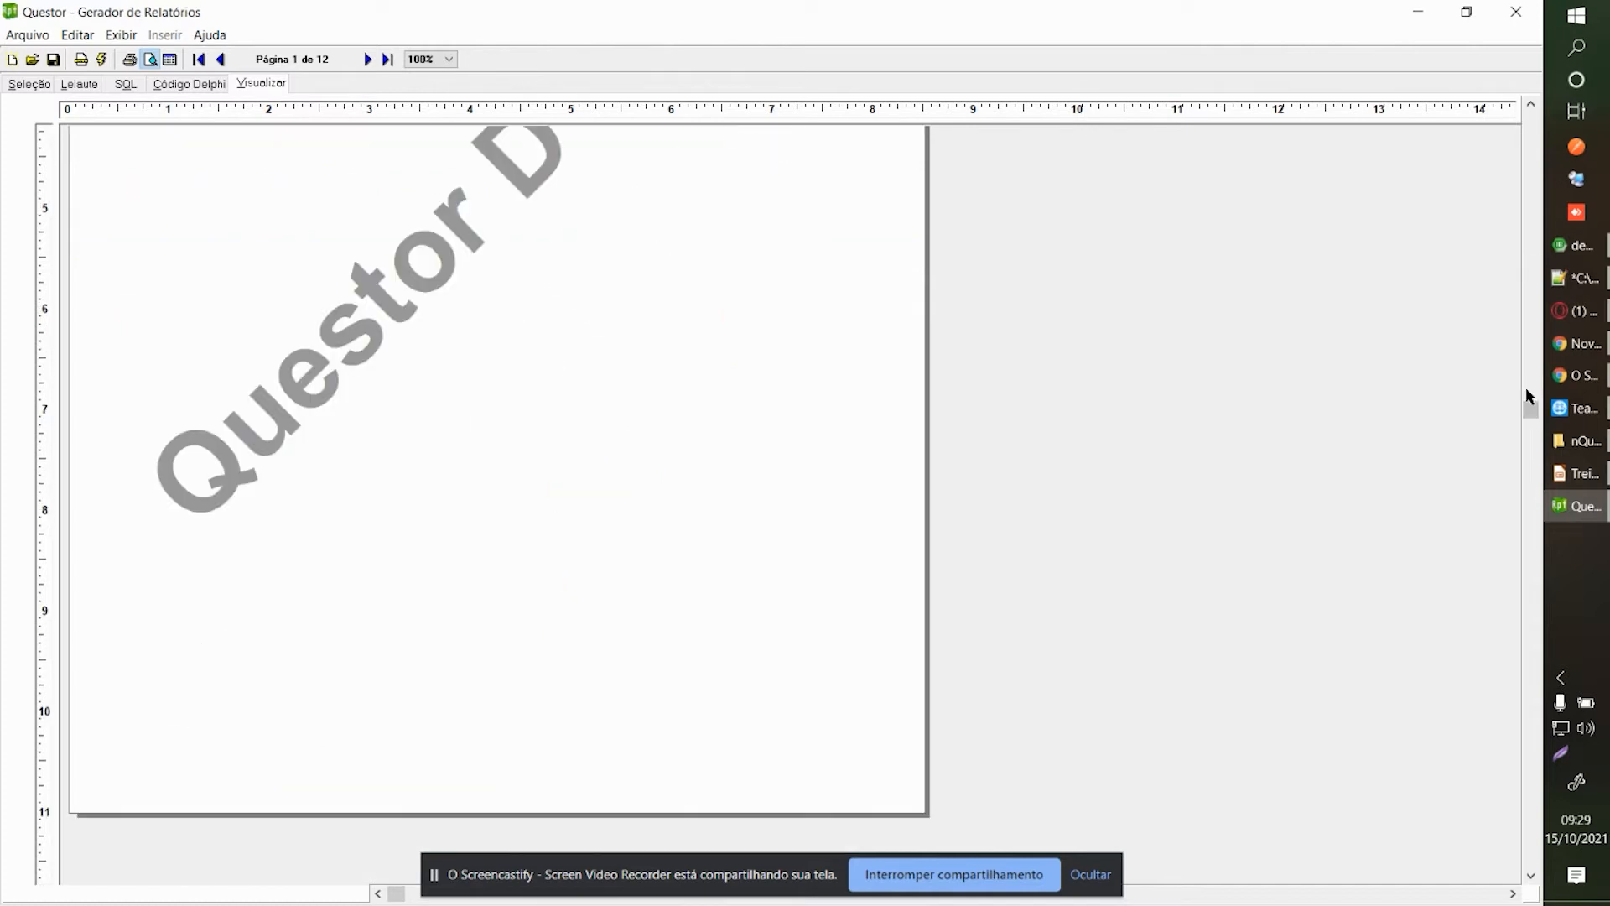
pyautogui.scroll(3, 754, 230)
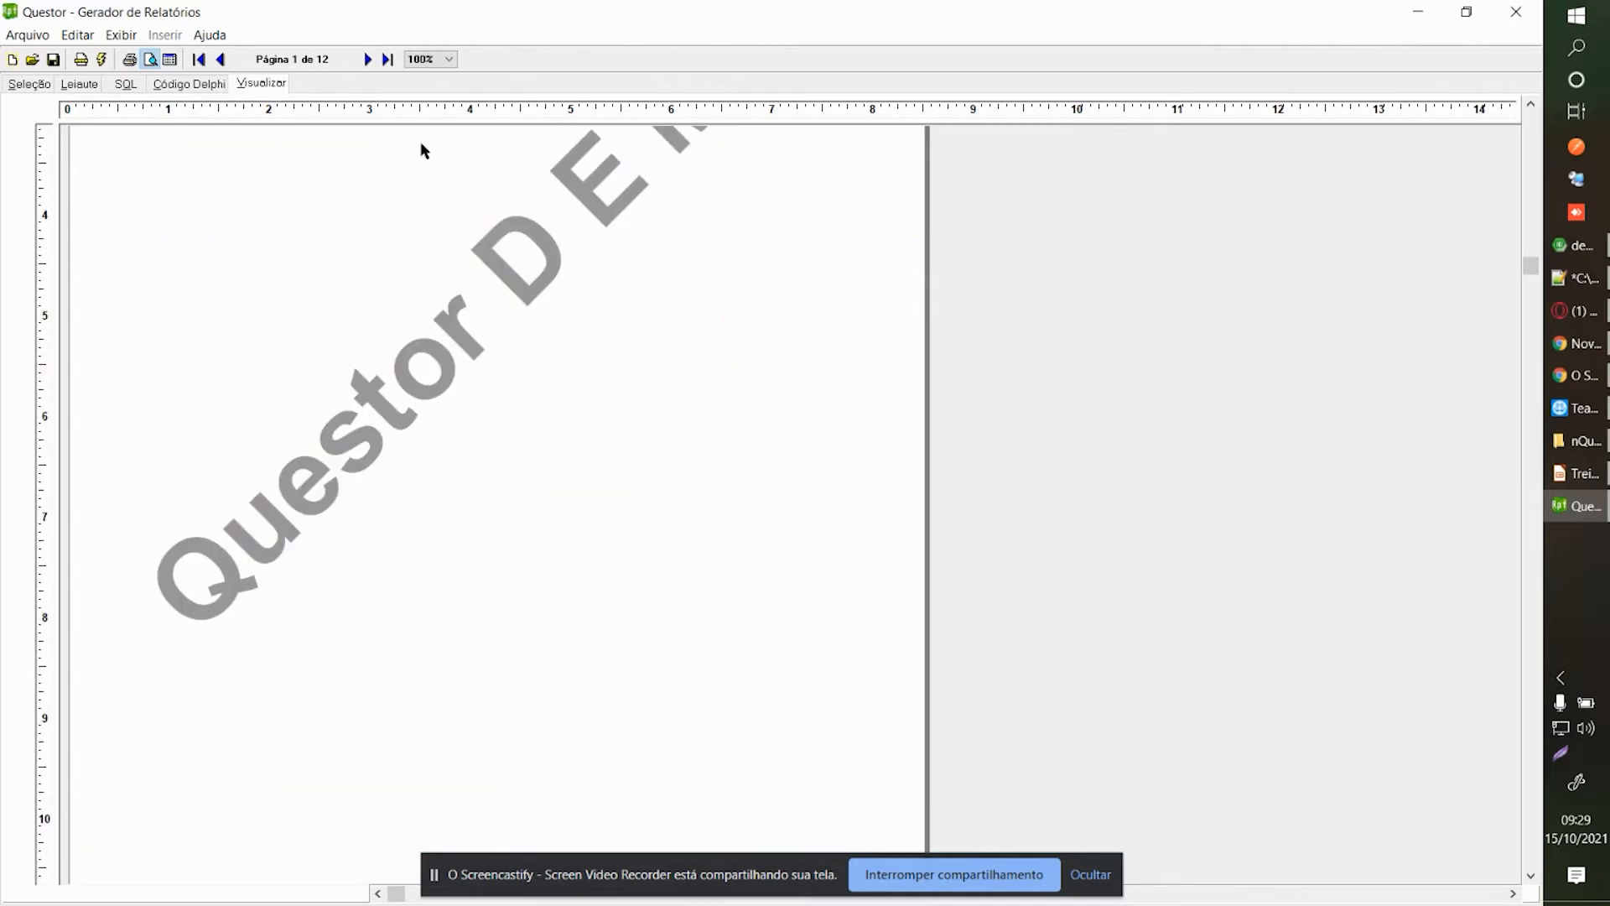
pyautogui.scroll(3, 422, 151)
pyautogui.click(367, 59)
pyautogui.click(367, 59)
pyautogui.click(366, 60)
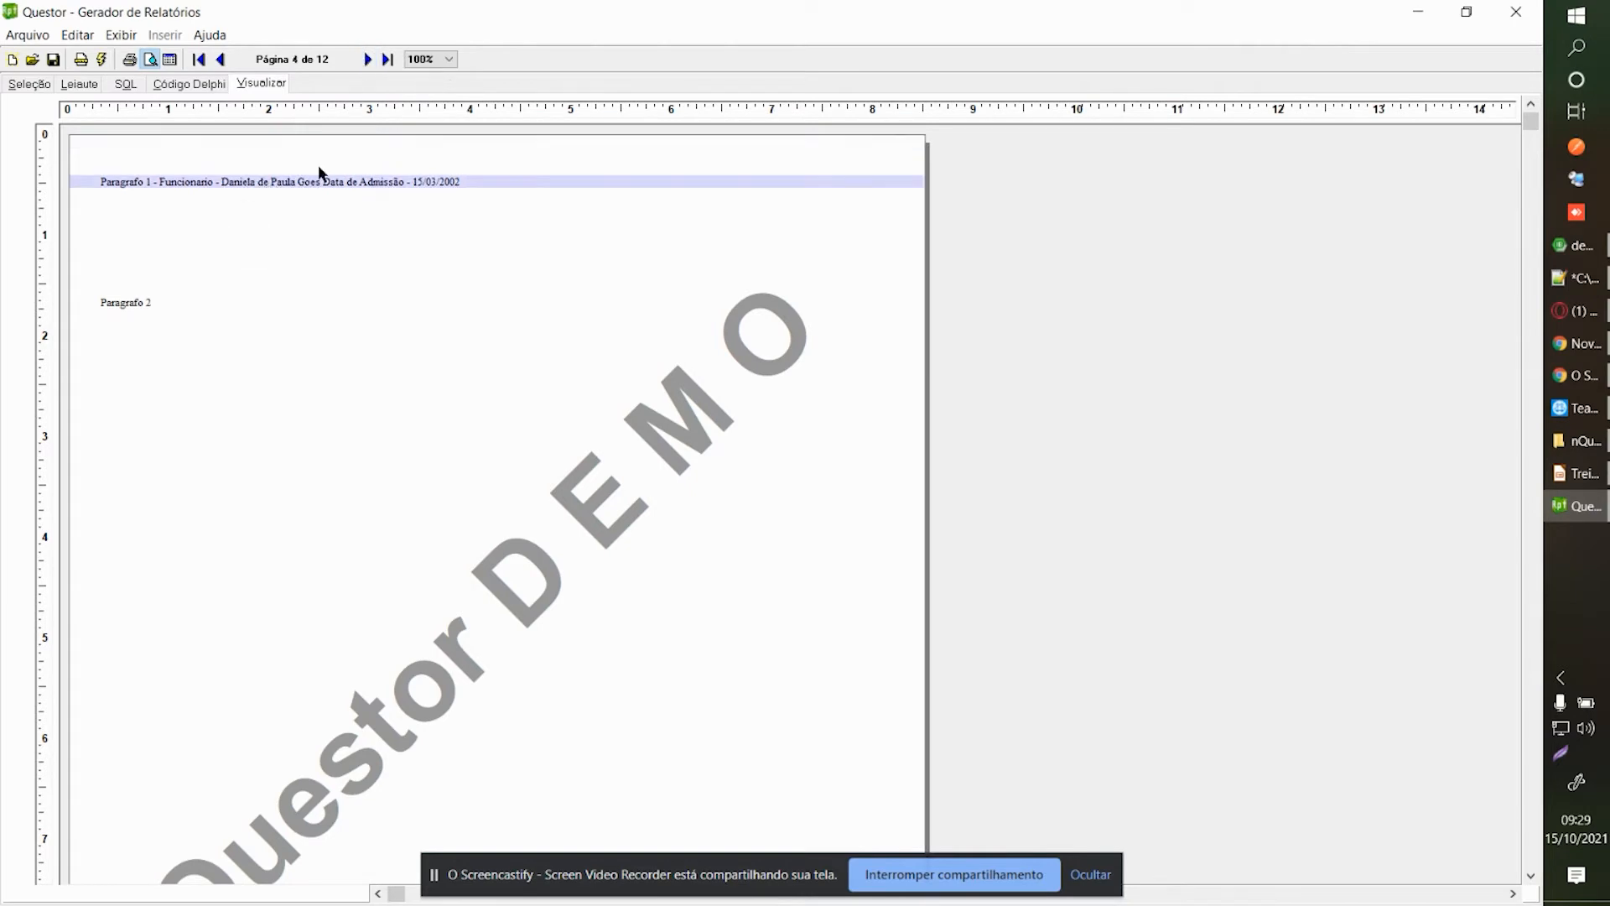
pyautogui.click(169, 60)
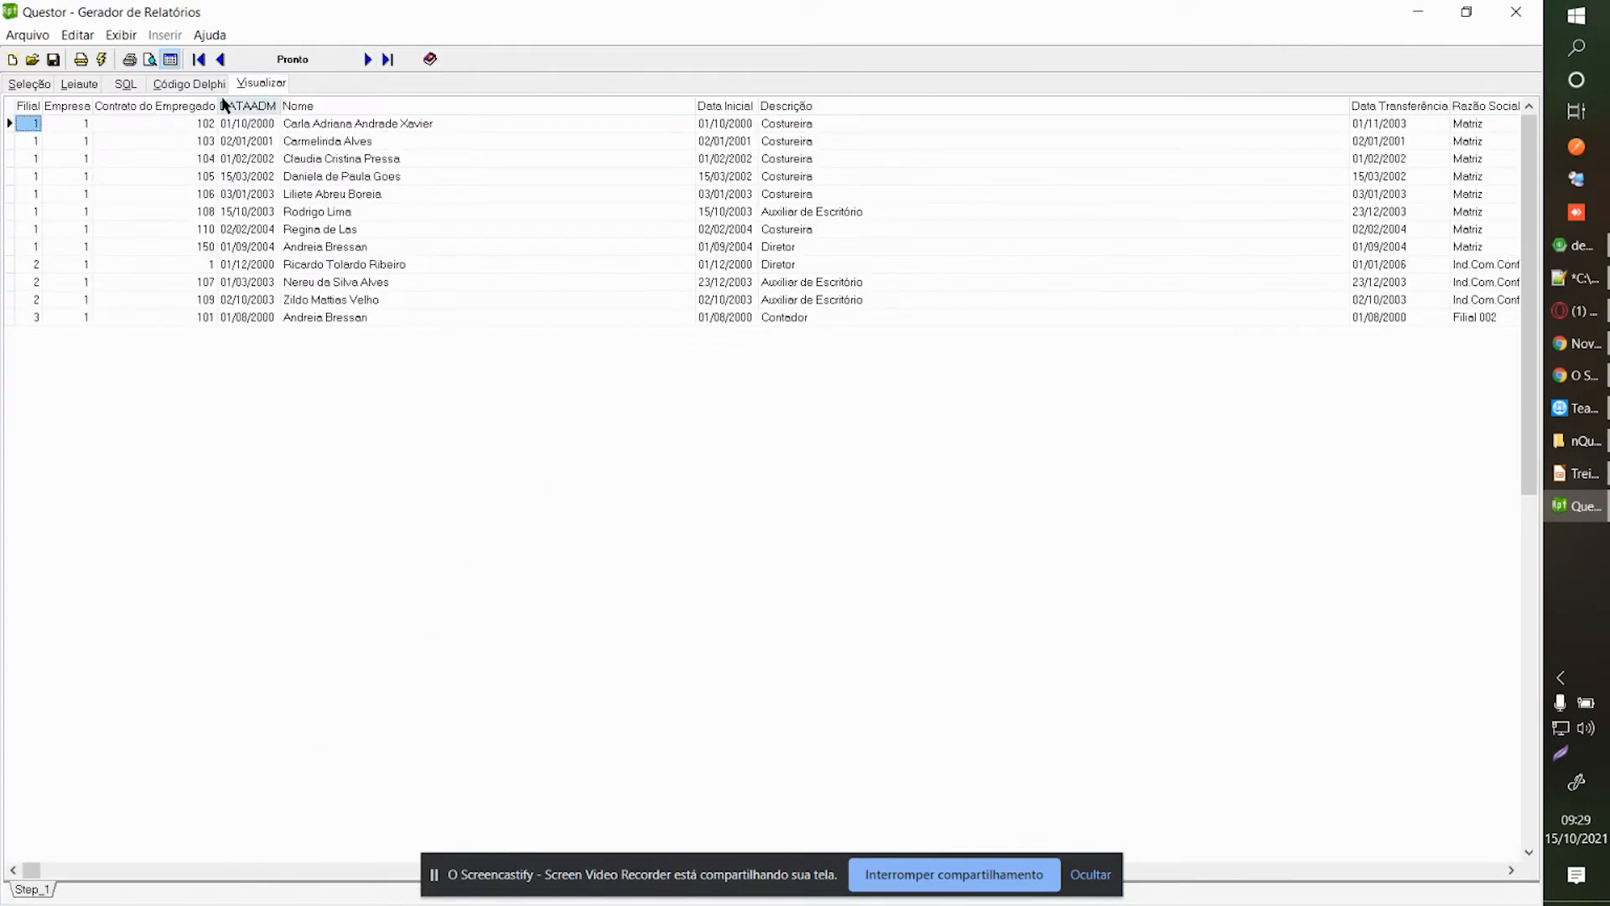
pyautogui.click(150, 60)
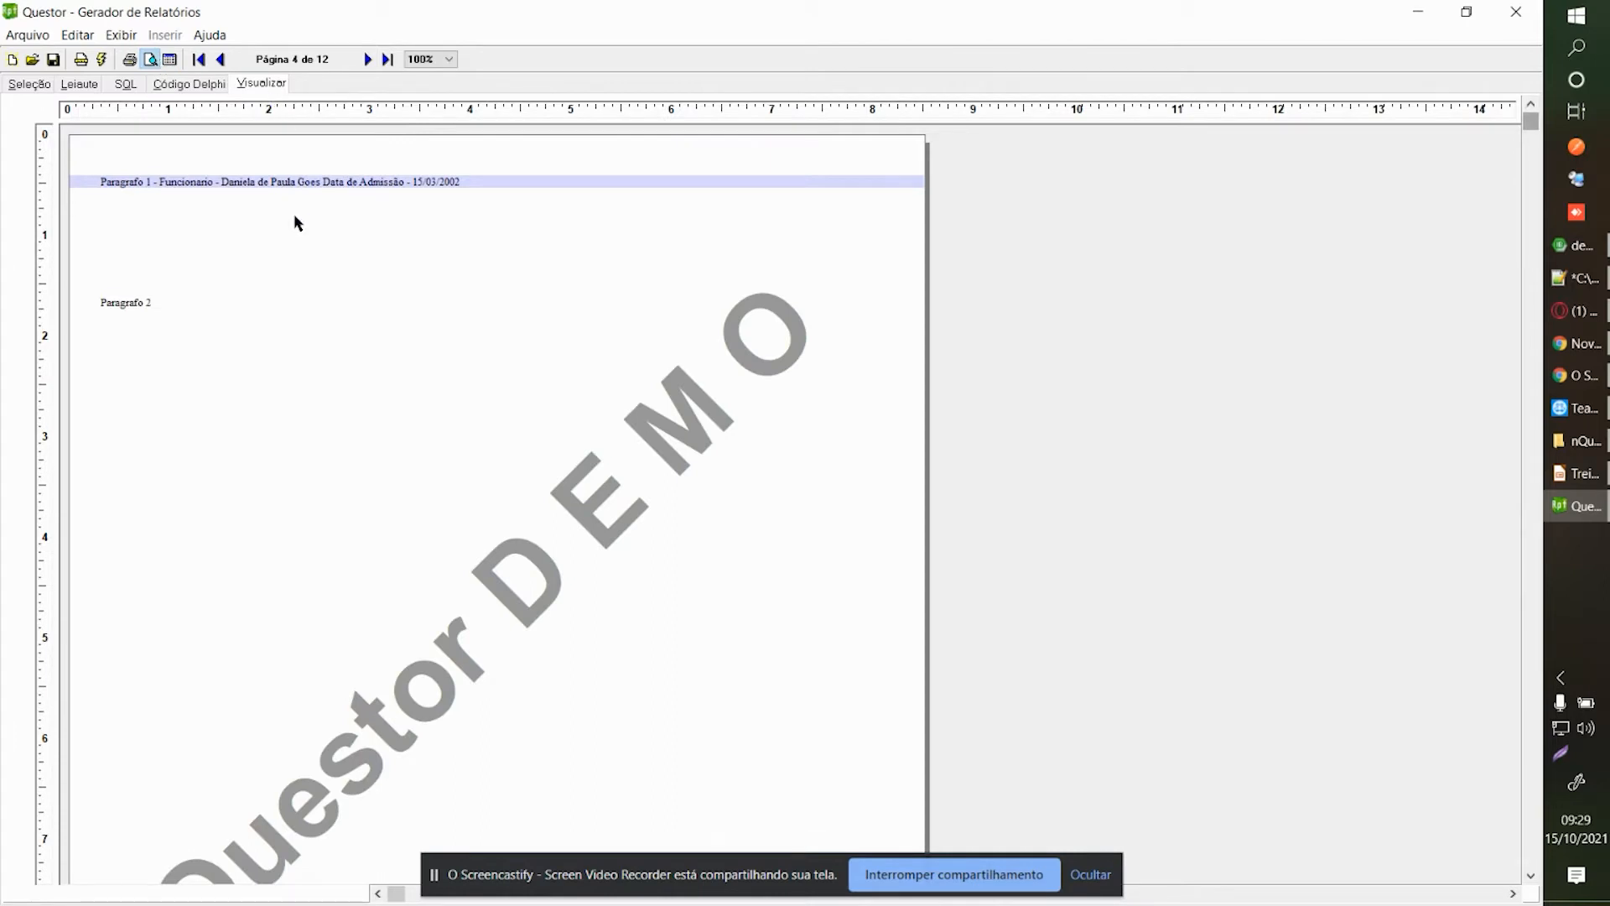
pyautogui.click(366, 60)
pyautogui.click(367, 60)
pyautogui.click(366, 60)
pyautogui.click(366, 59)
pyautogui.click(74, 83)
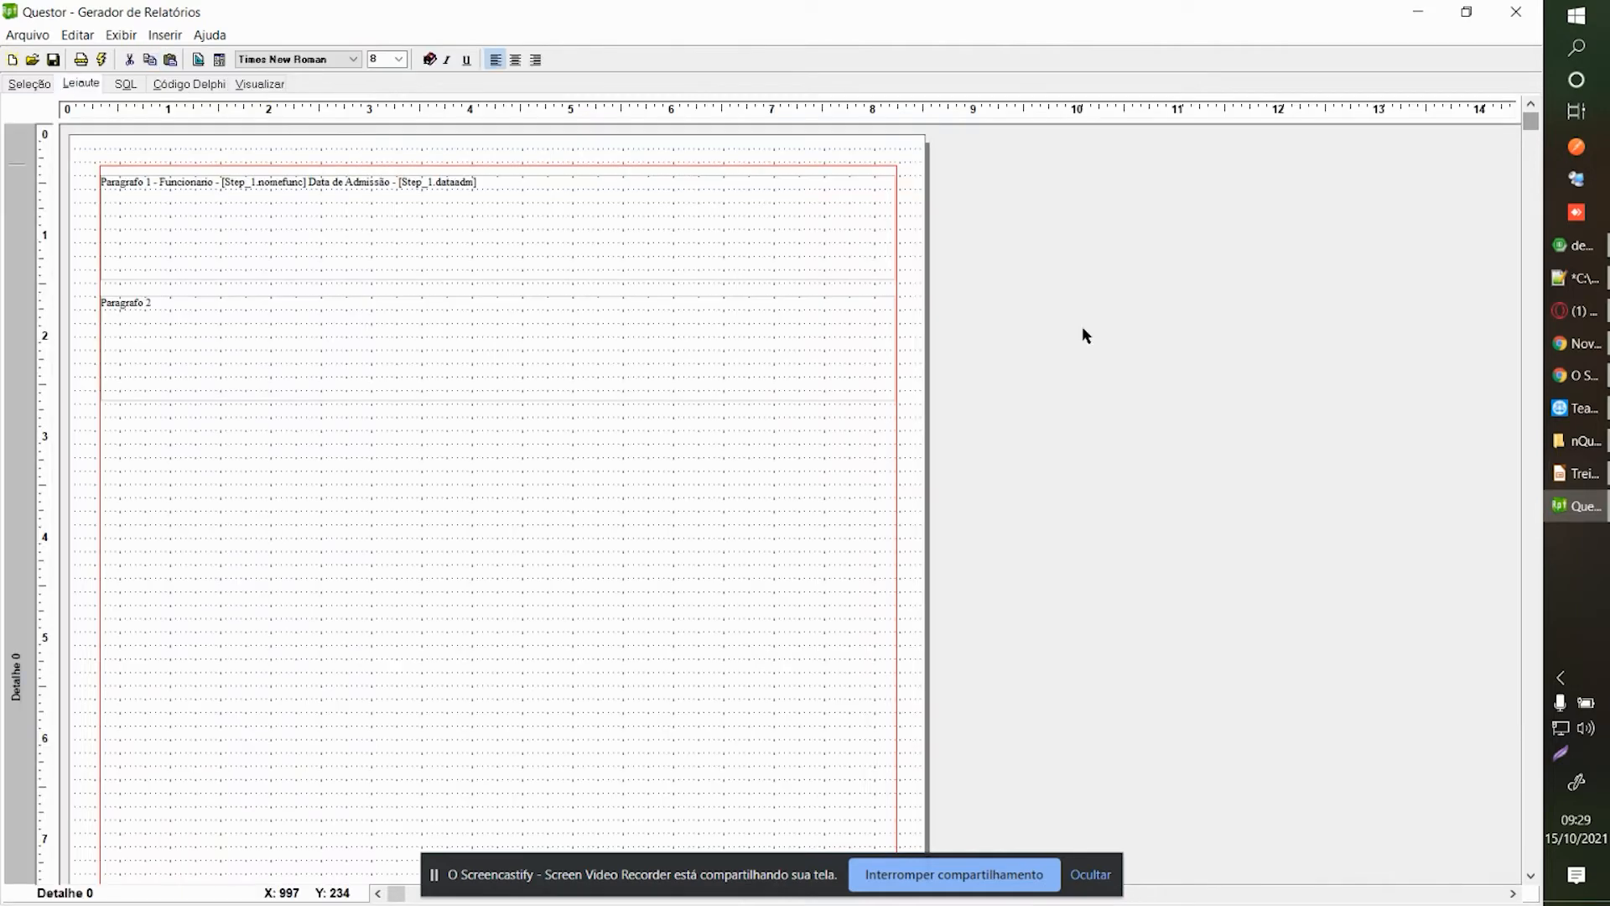
# Close the Opera browser window from the taskbar with Fechar janela.
pyautogui.scroll(-5, 1528, 430)
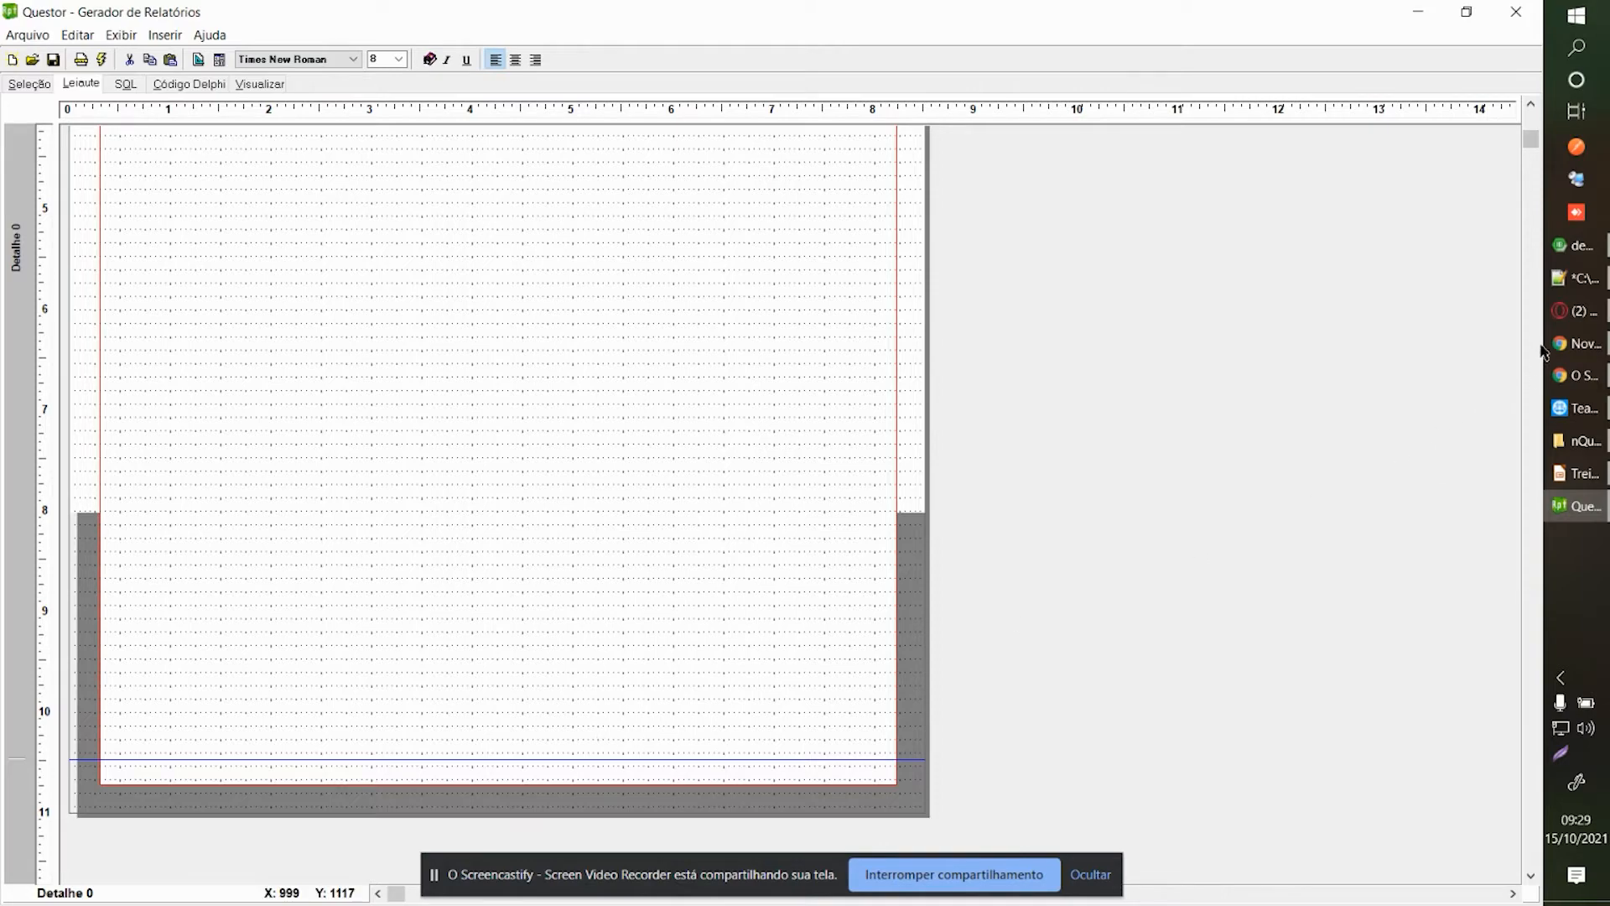
pyautogui.rightClick(1577, 312)
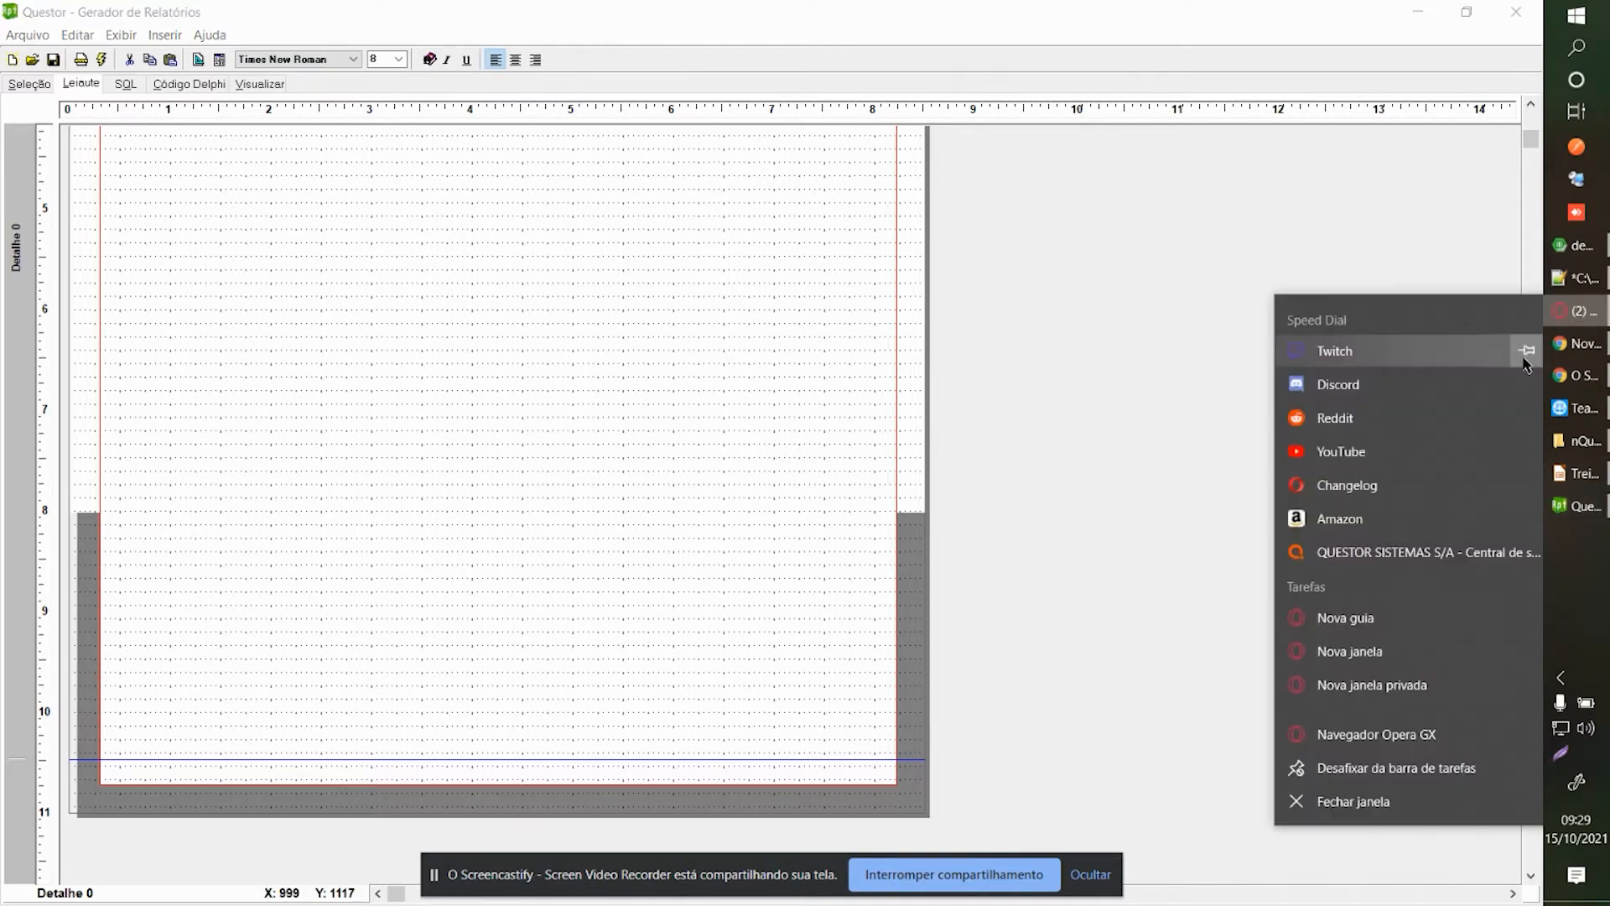
pyautogui.click(1353, 800)
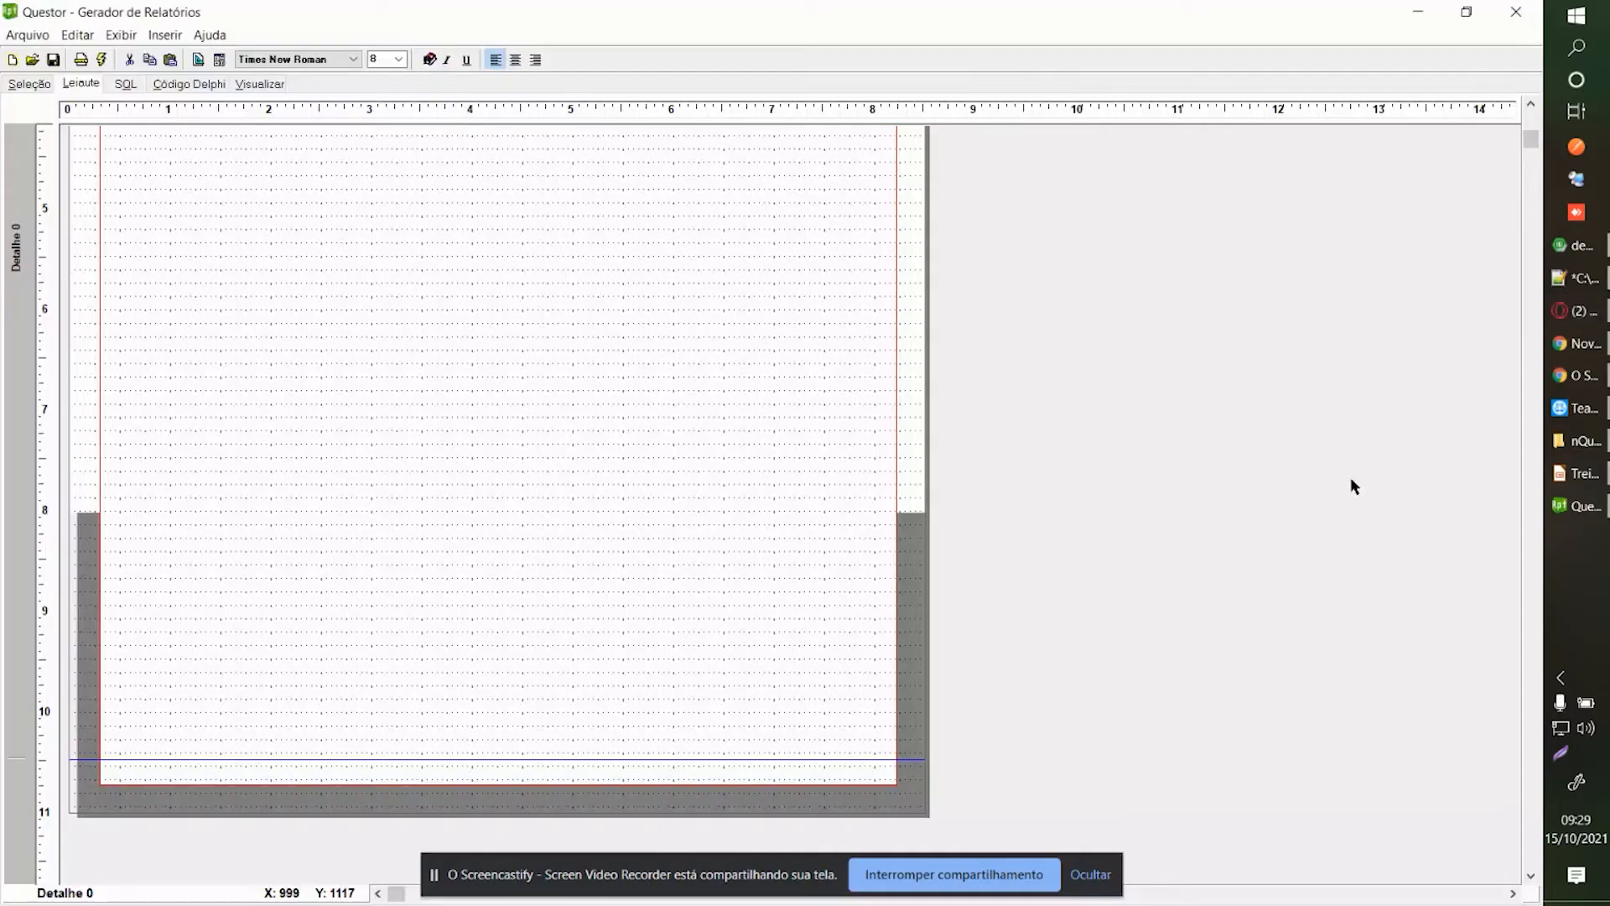
# Scroll through the layout and switch to the empty Código Delphi editor.
pyautogui.click(1529, 117)
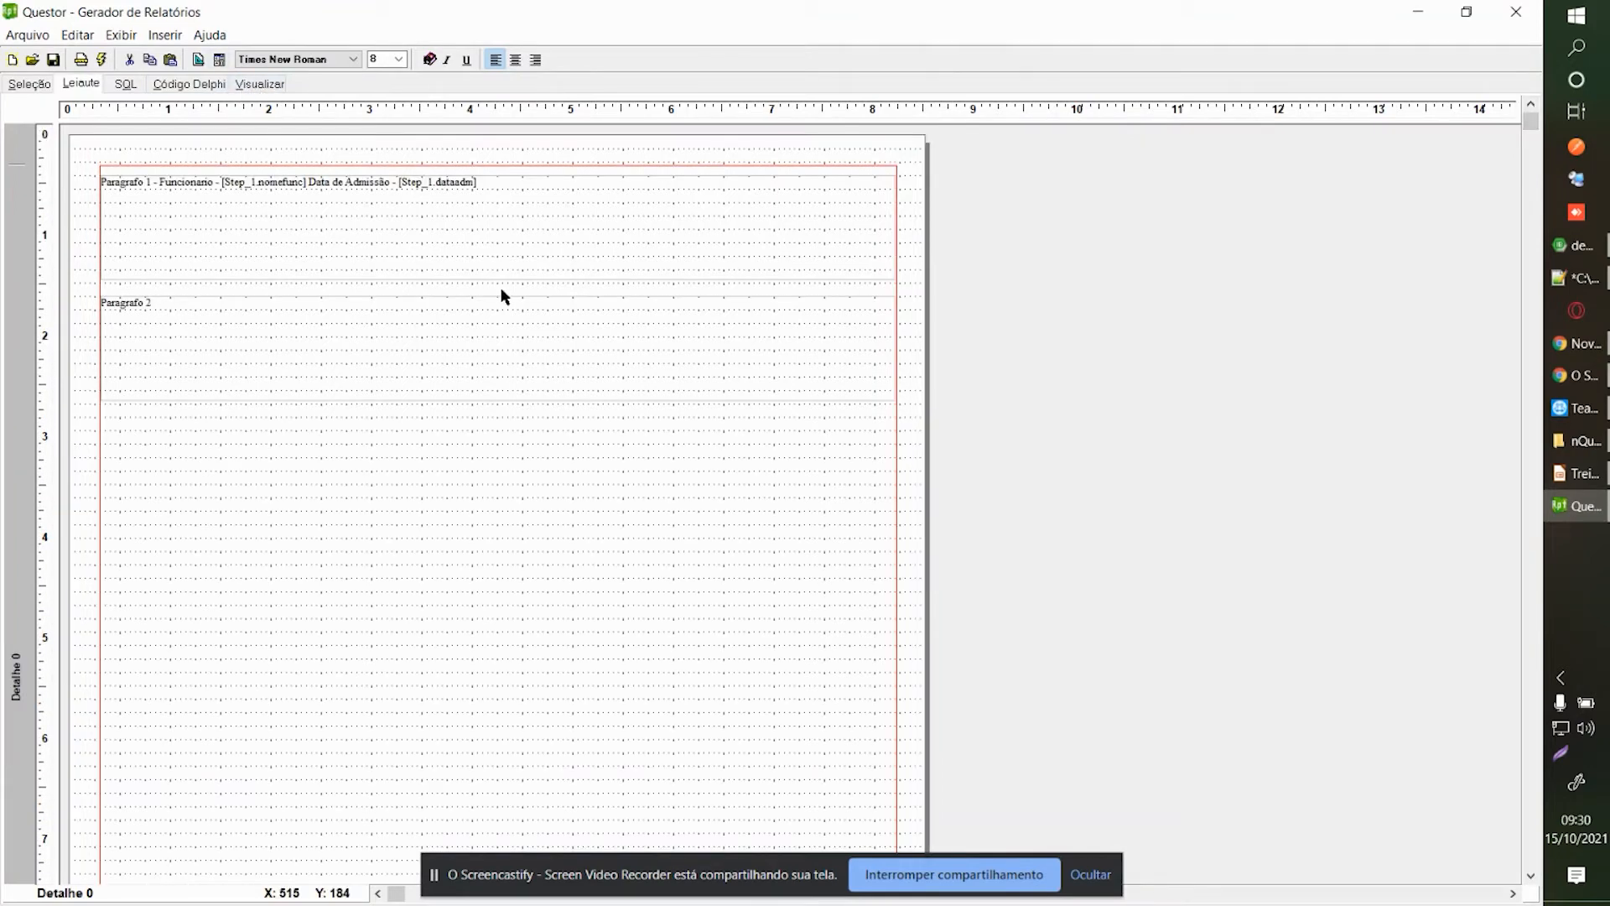
pyautogui.click(1532, 379)
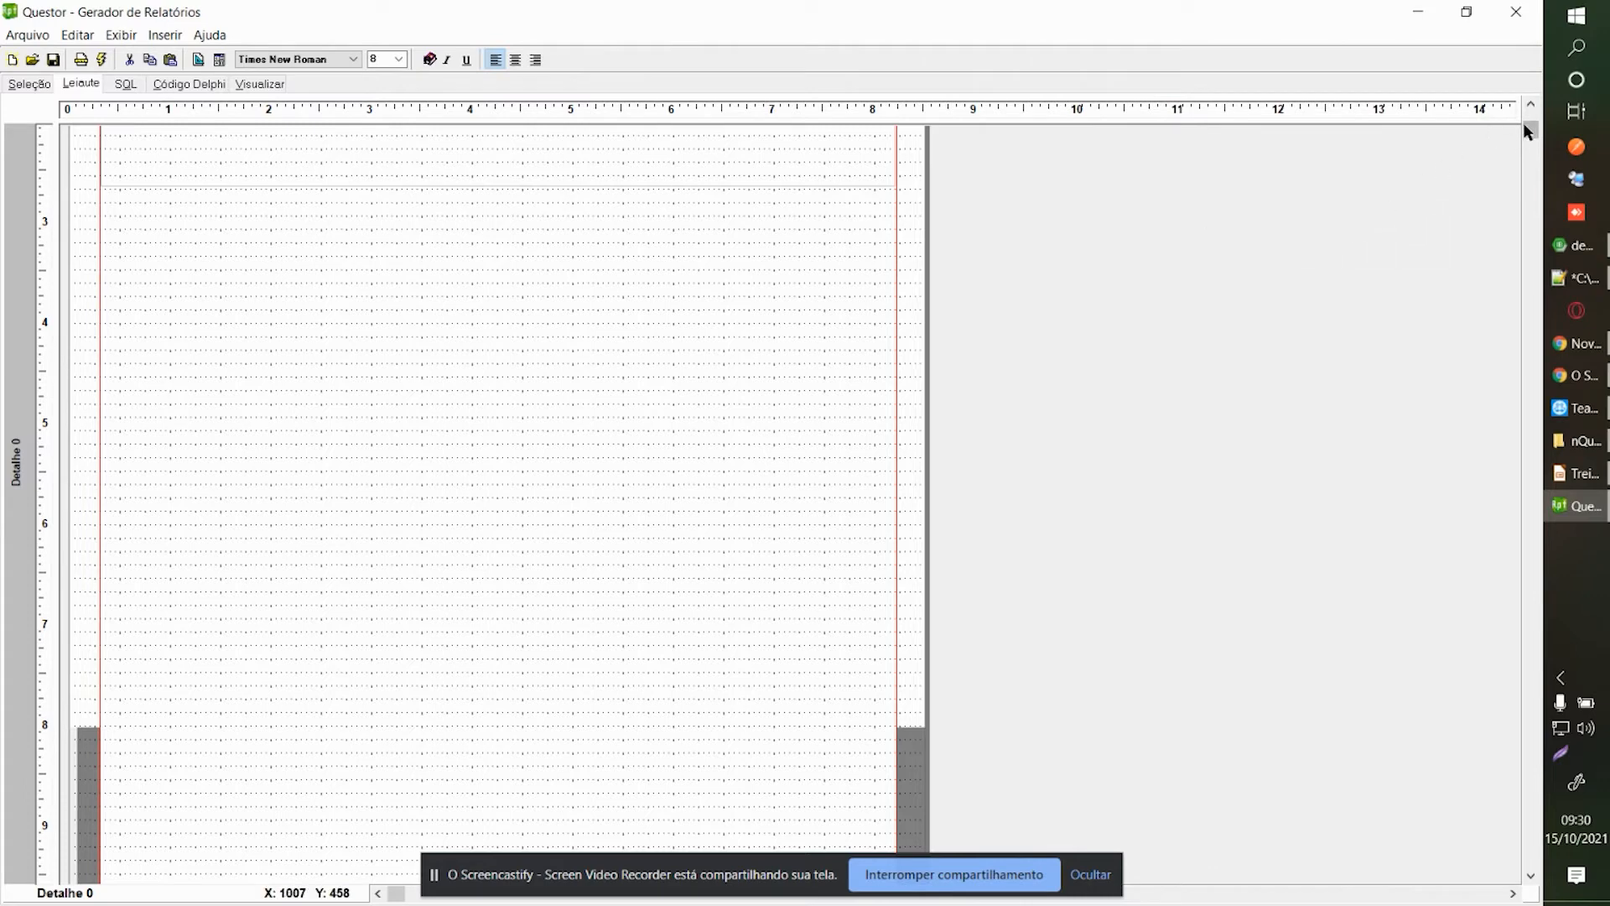
pyautogui.moveTo(1525, 125); pyautogui.dragTo(1524, 111)
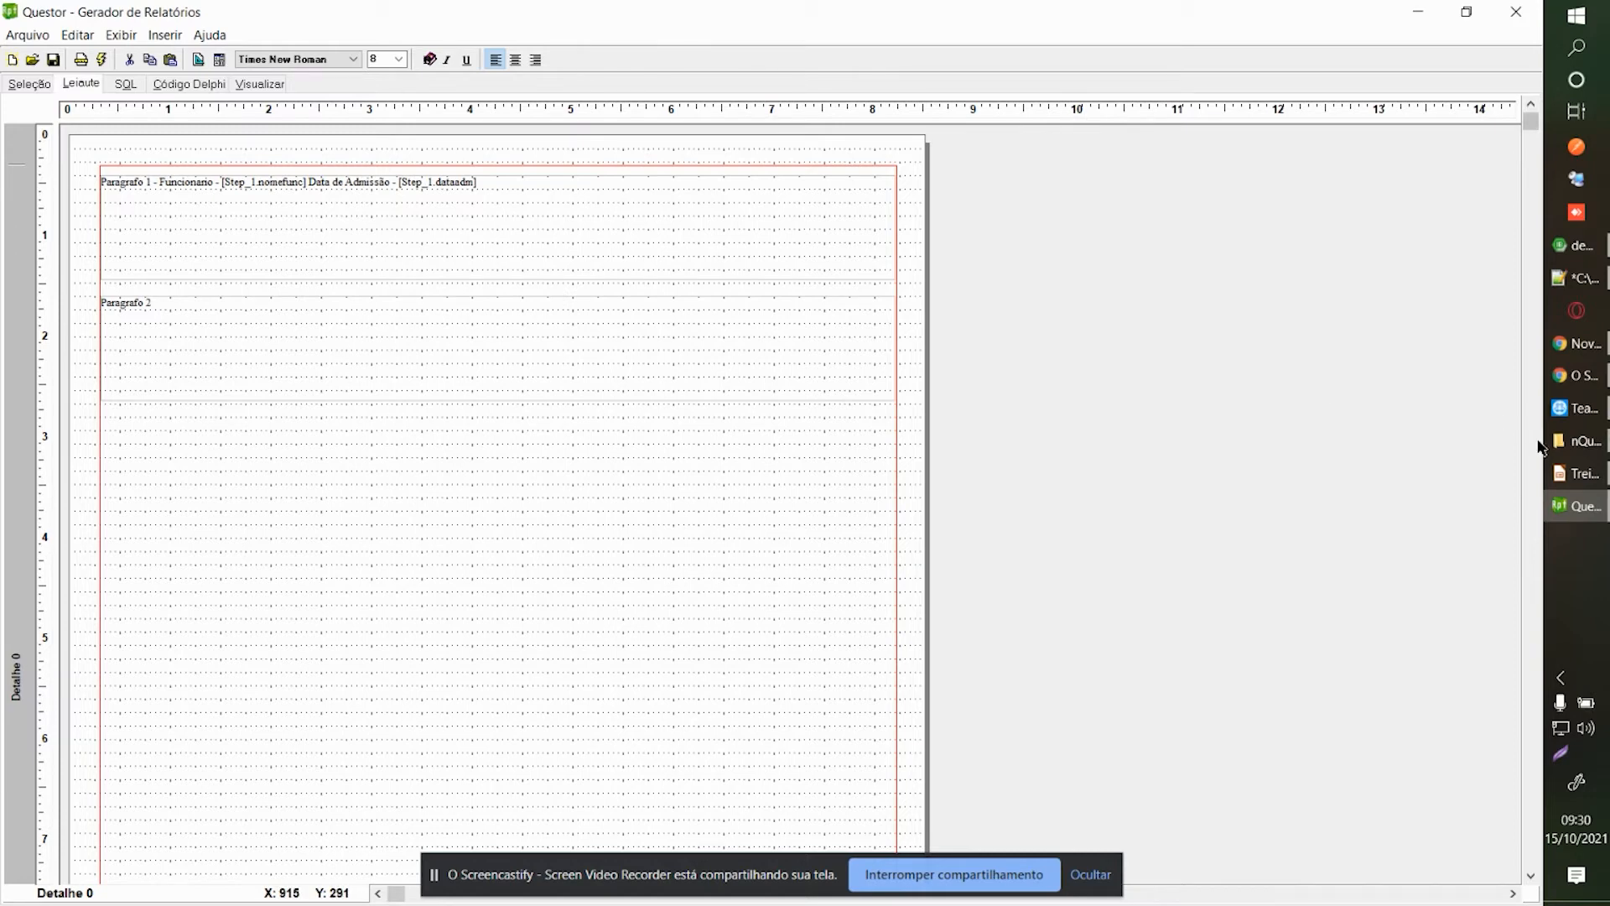
pyautogui.scroll(-5, 1539, 447)
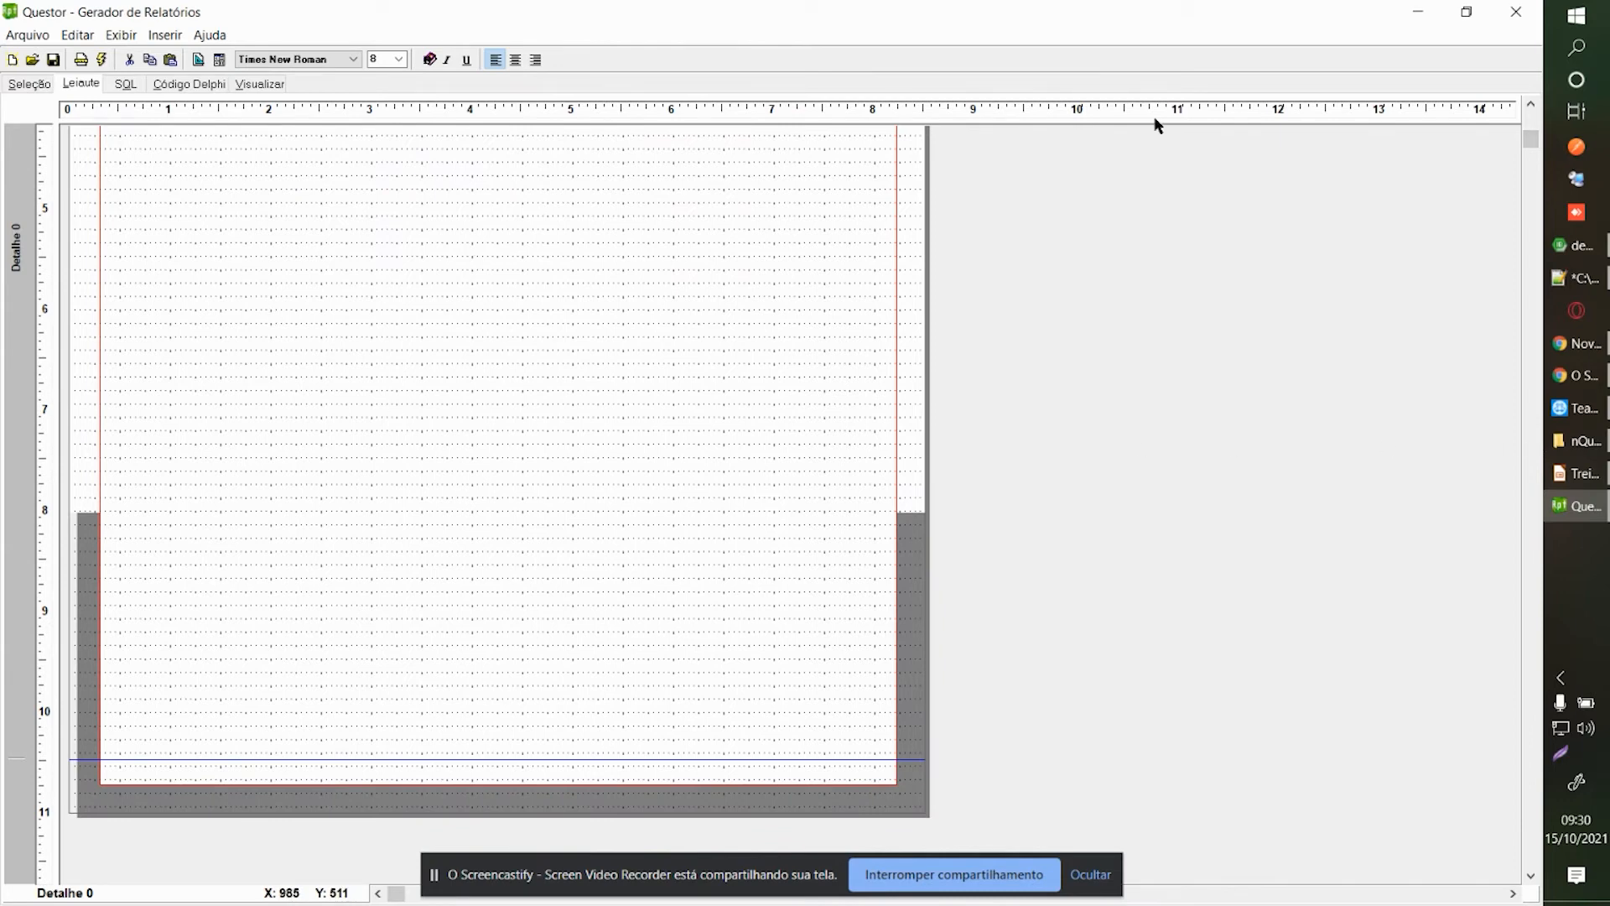
pyautogui.moveTo(1526, 144); pyautogui.dragTo(1527, 118)
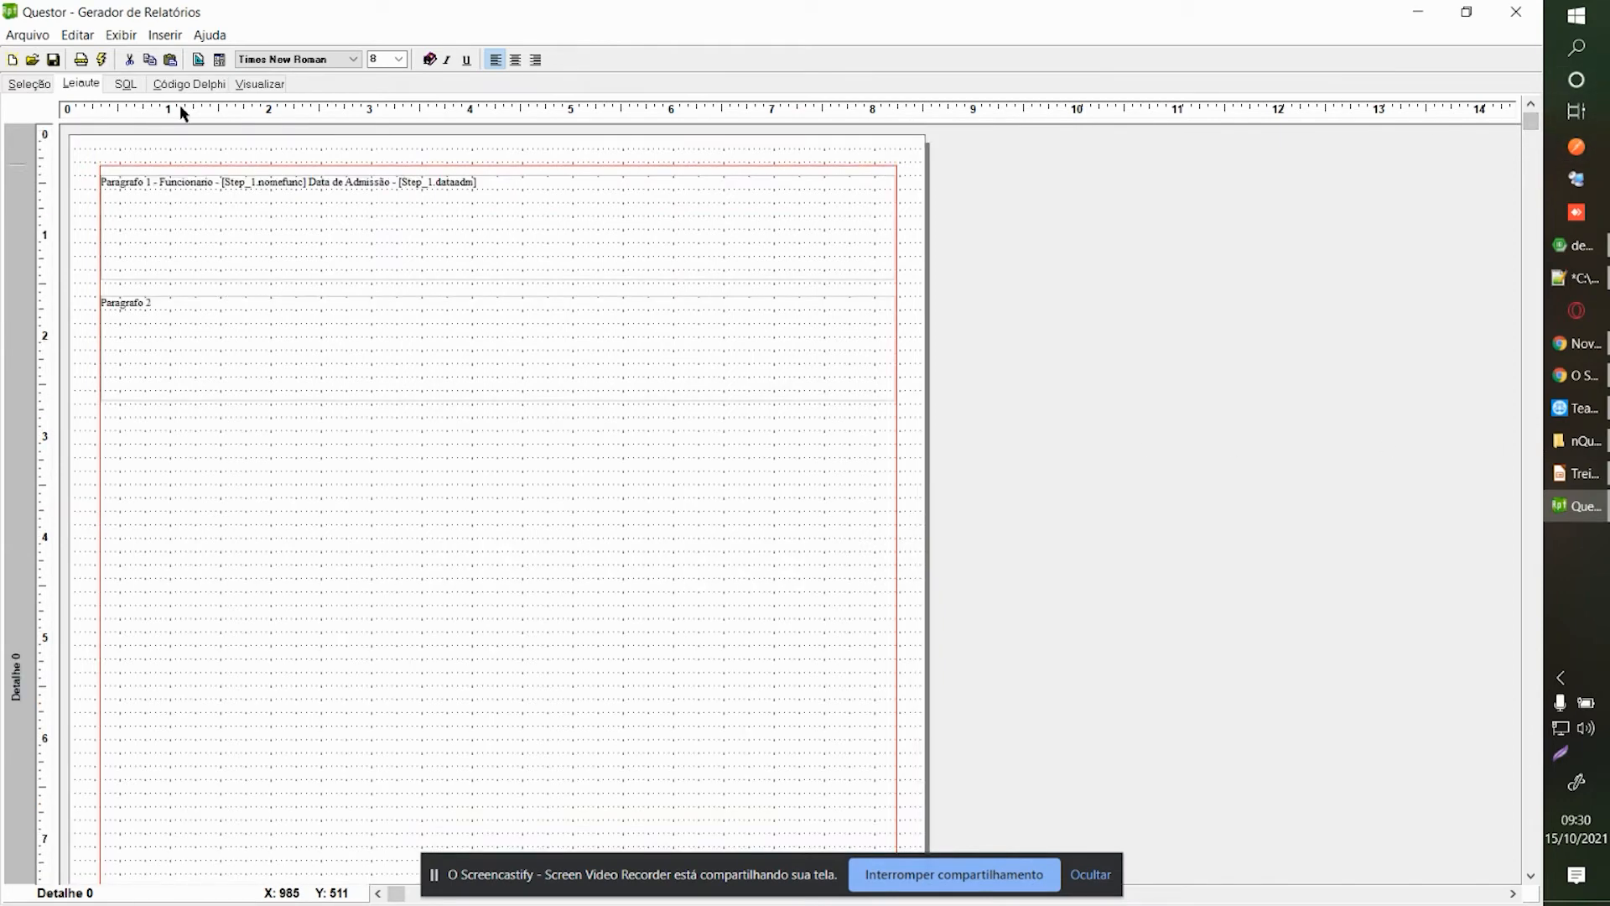
pyautogui.click(163, 86)
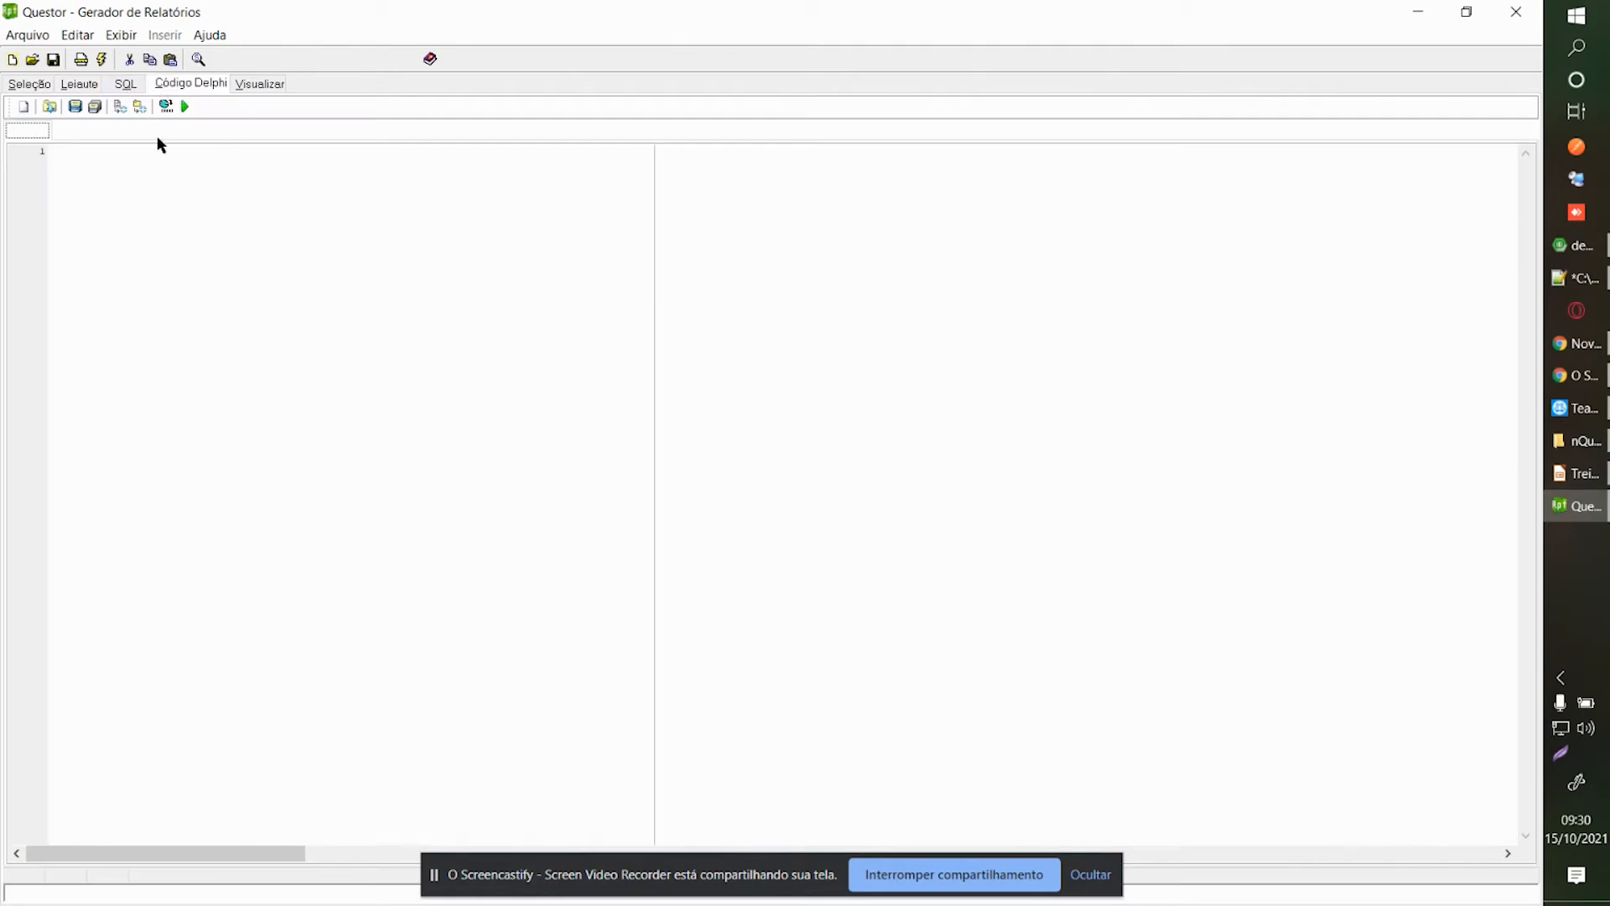
# Clear the editor's empty line and return to the Código Delphi tab after checking Seleção.
pyautogui.click(126, 192)
pyautogui.press('BackSpace')
pyautogui.click(42, 87)
pyautogui.click(174, 87)
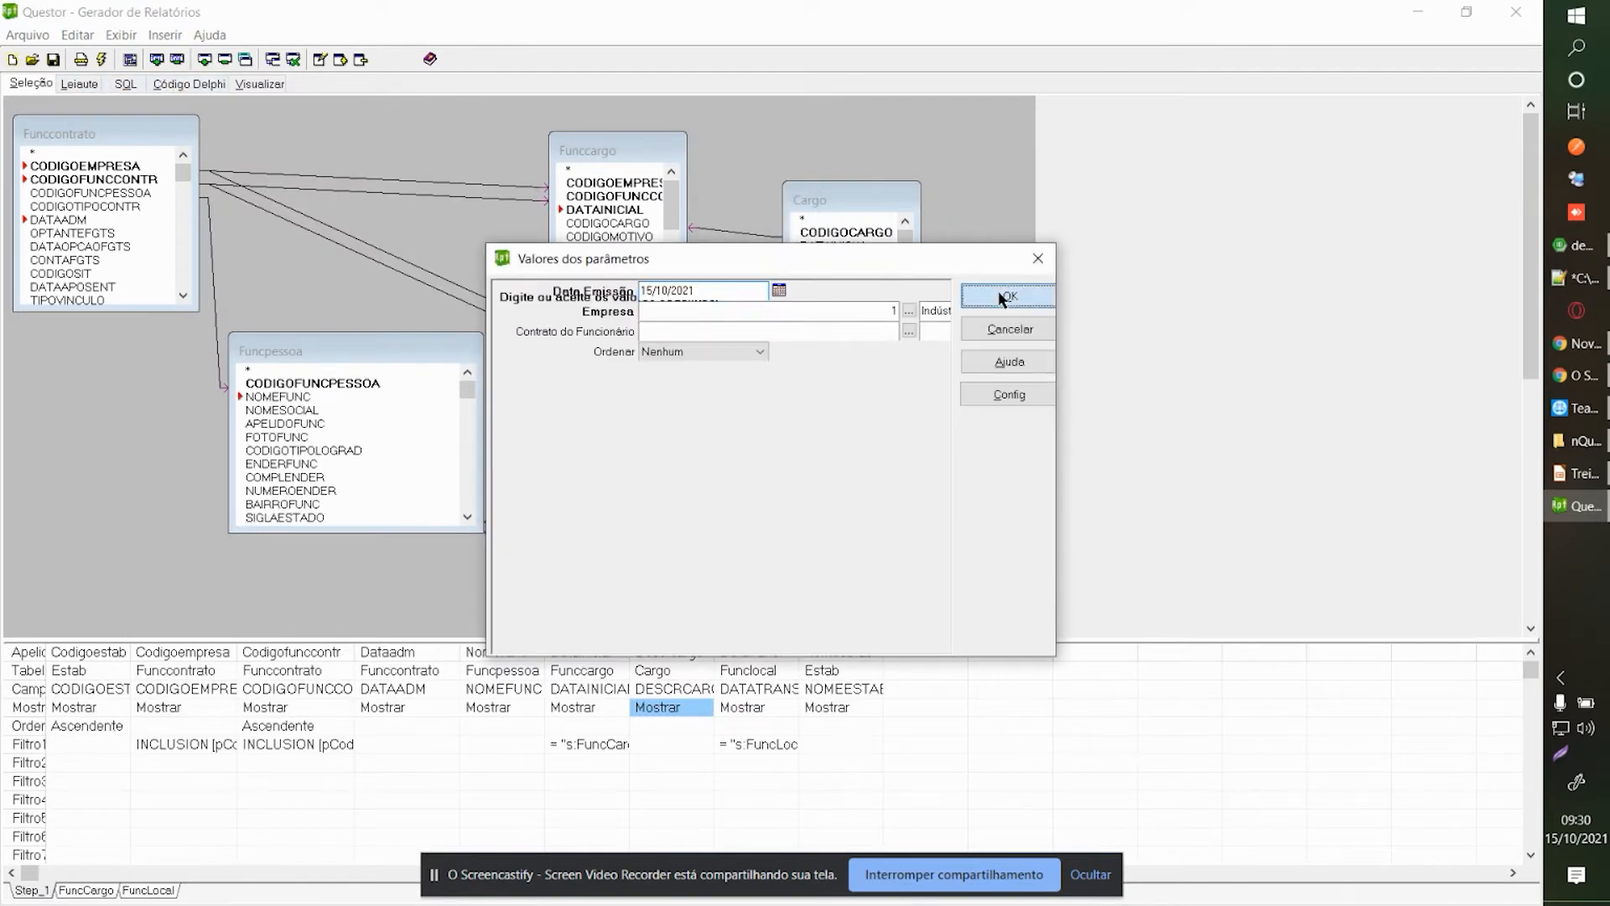
pyautogui.click(1003, 300)
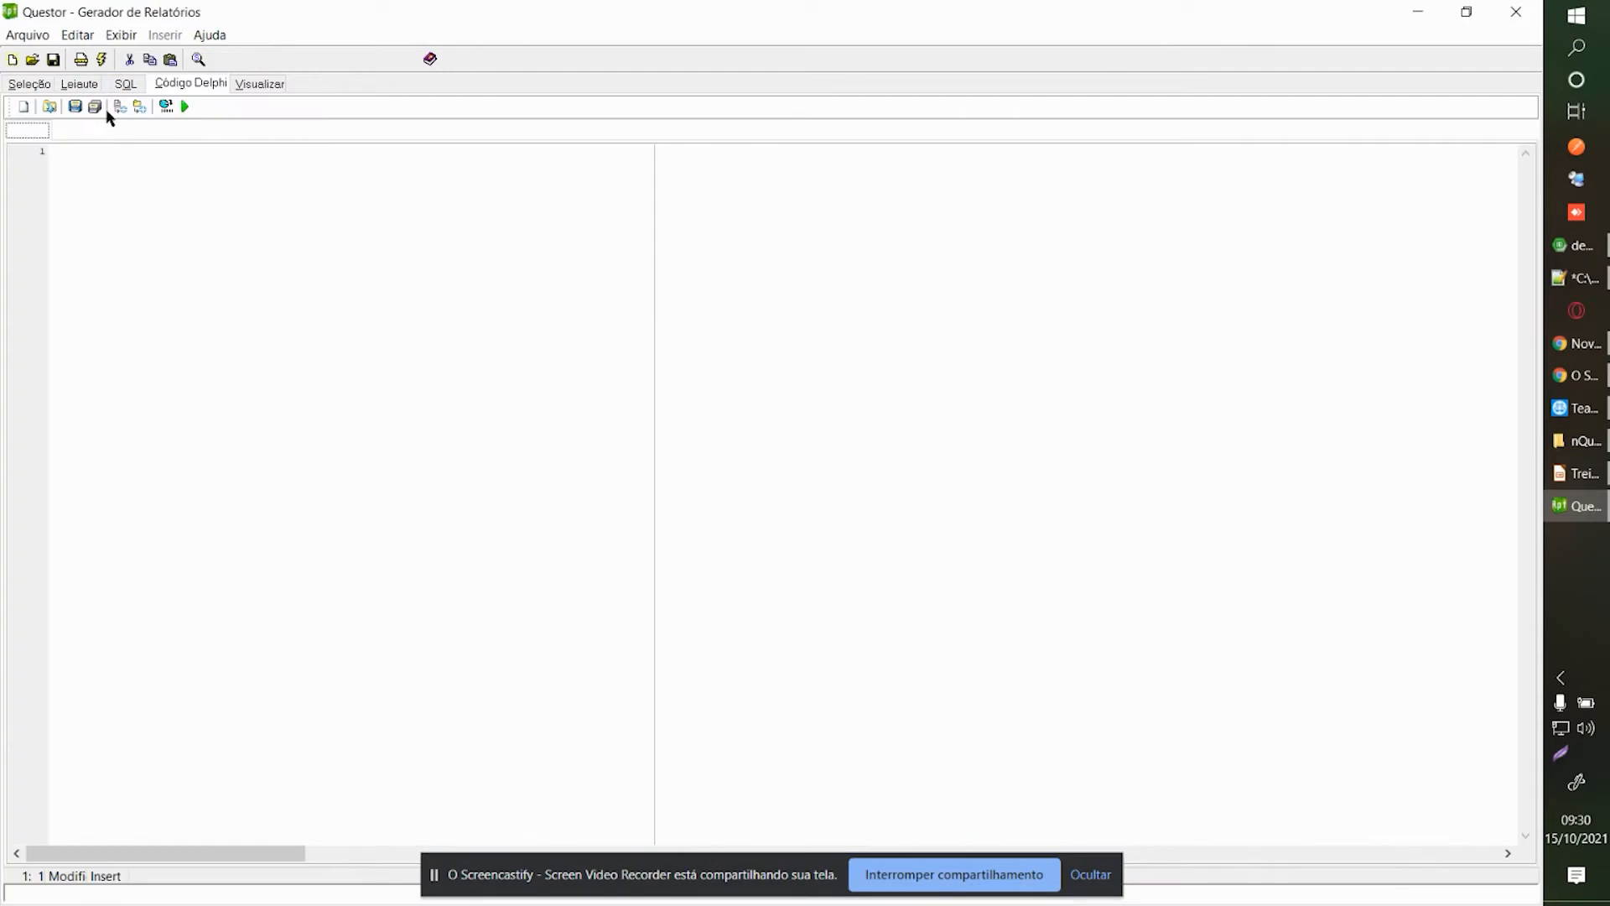
# Open nfpaORContratoModelo.dpr from C:\nQuestor\Treinamento in the code editor.
pyautogui.click(52, 109)
pyautogui.click(50, 109)
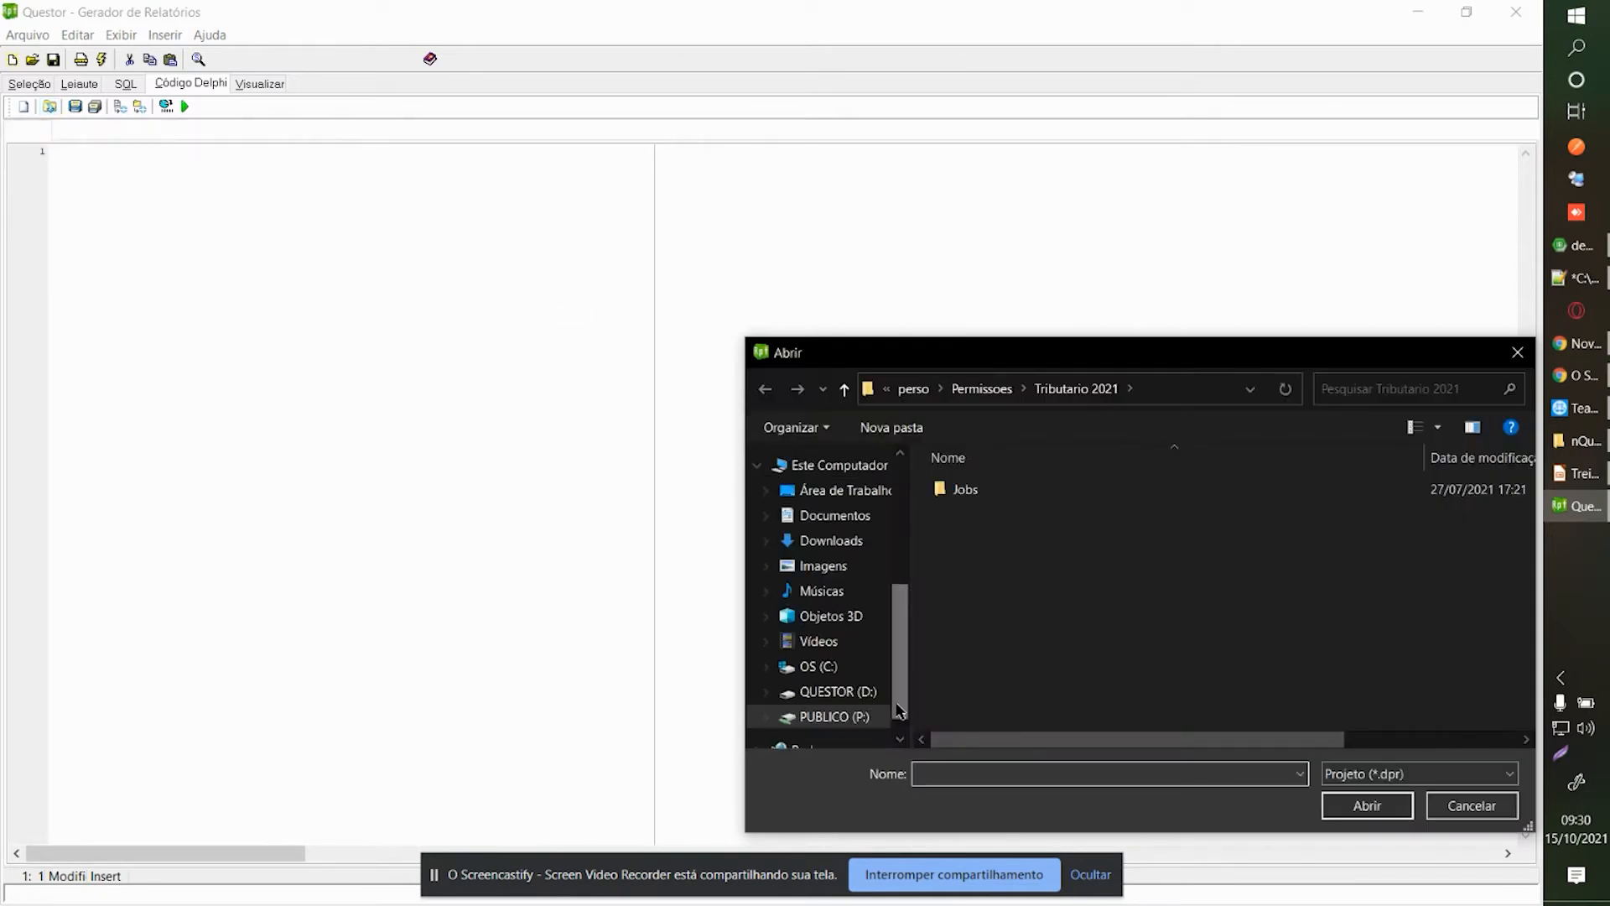
pyautogui.click(841, 694)
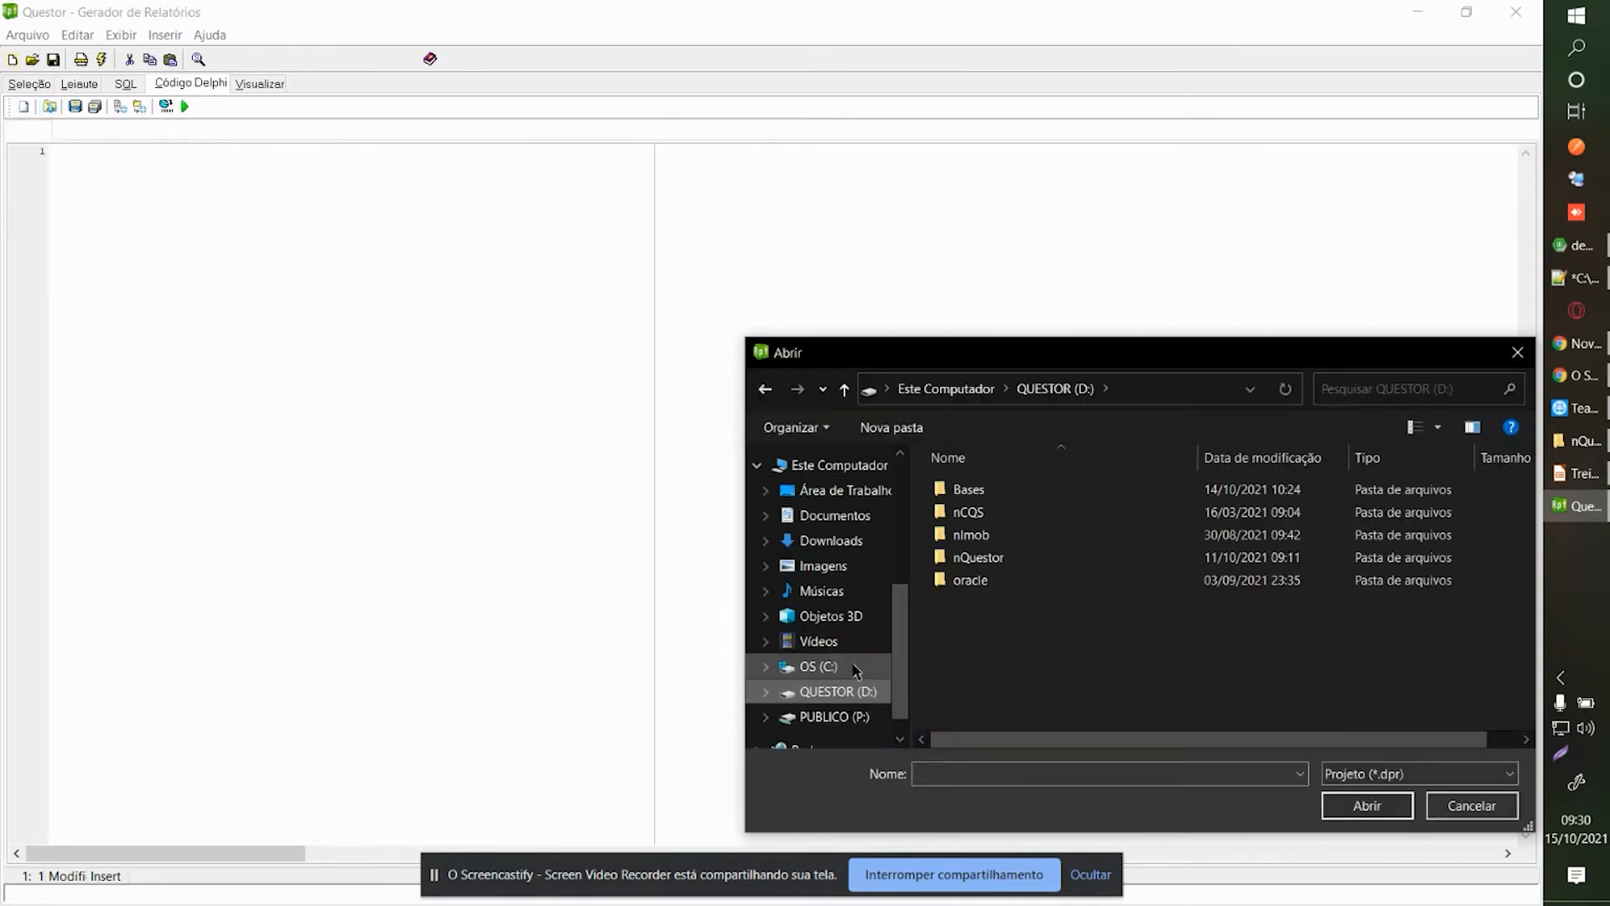
pyautogui.click(855, 668)
pyautogui.scroll(-3, 1000, 558)
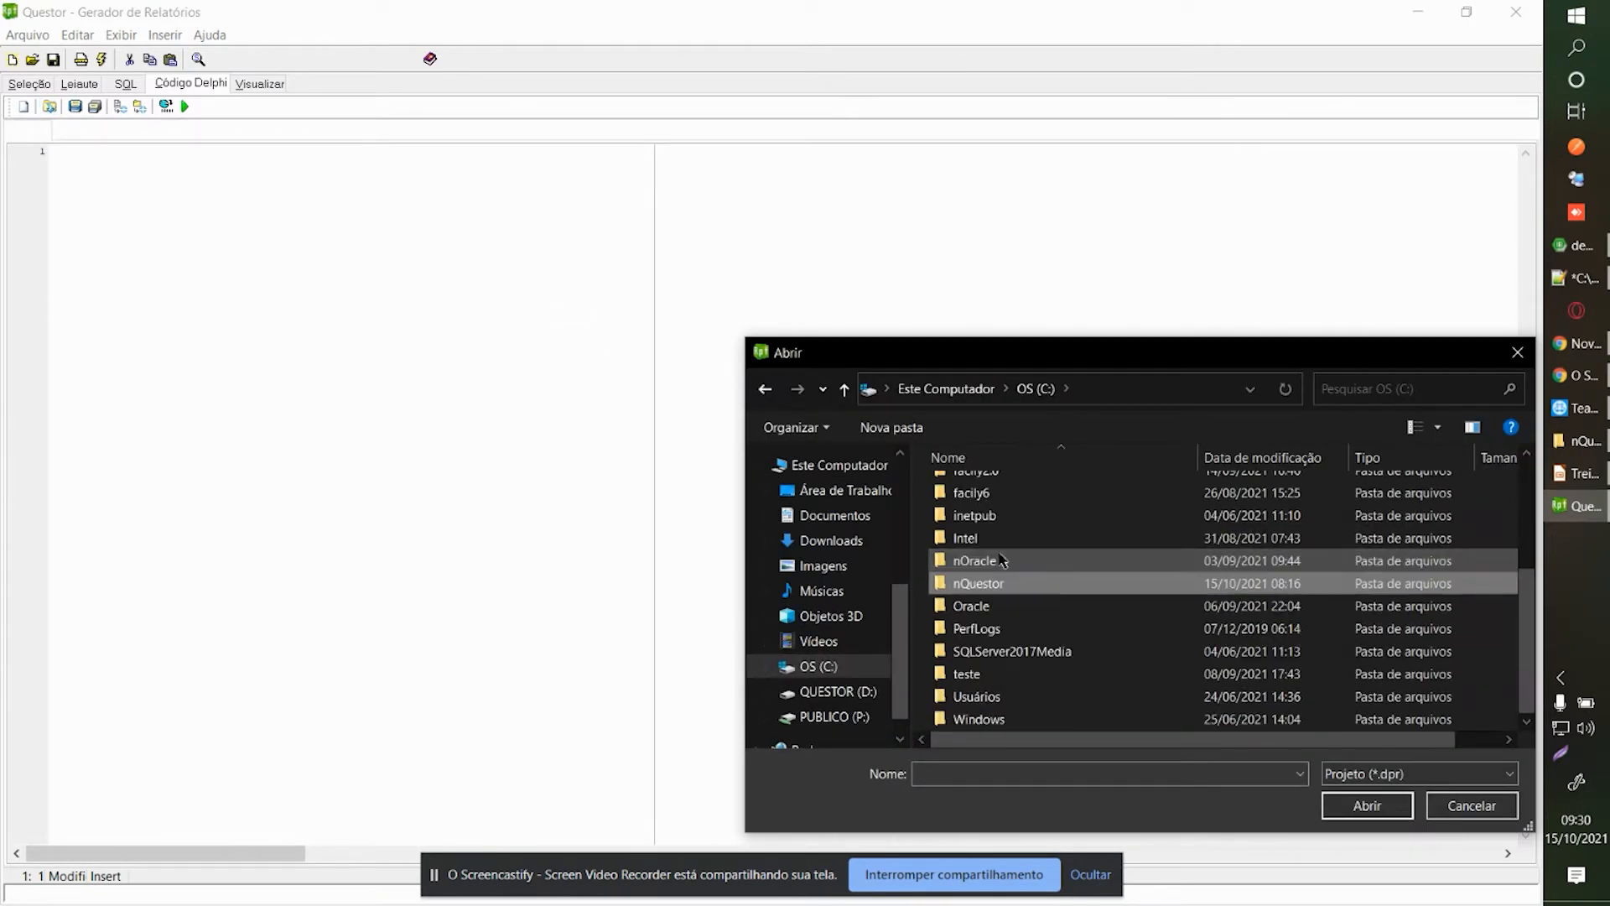
pyautogui.doubleClick(999, 559)
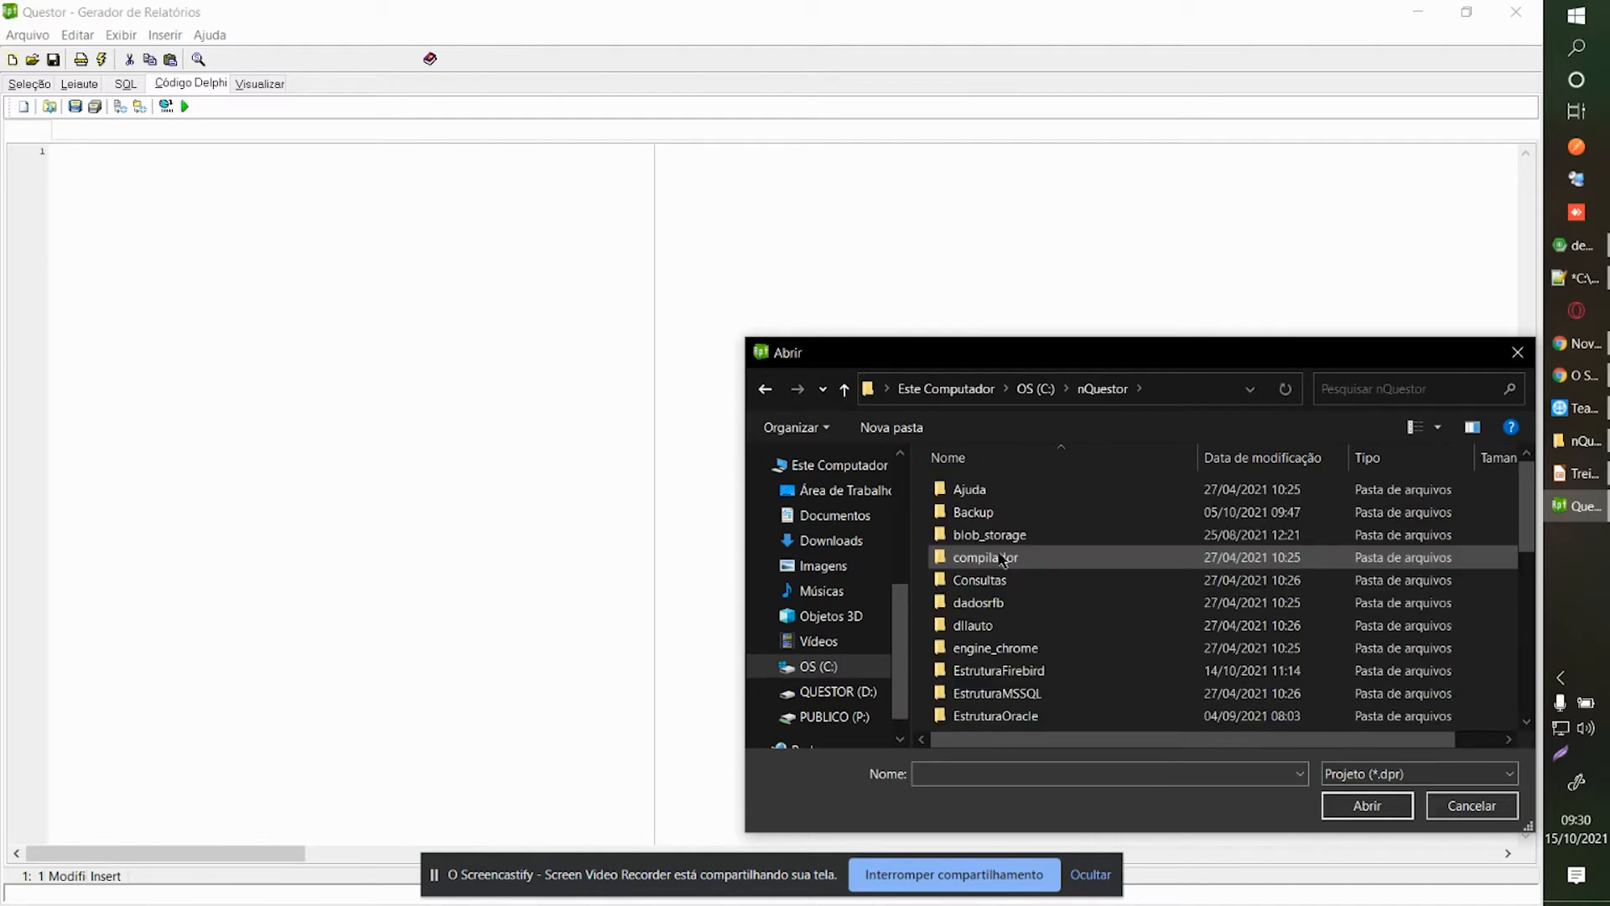
pyautogui.scroll(-8, 1002, 560)
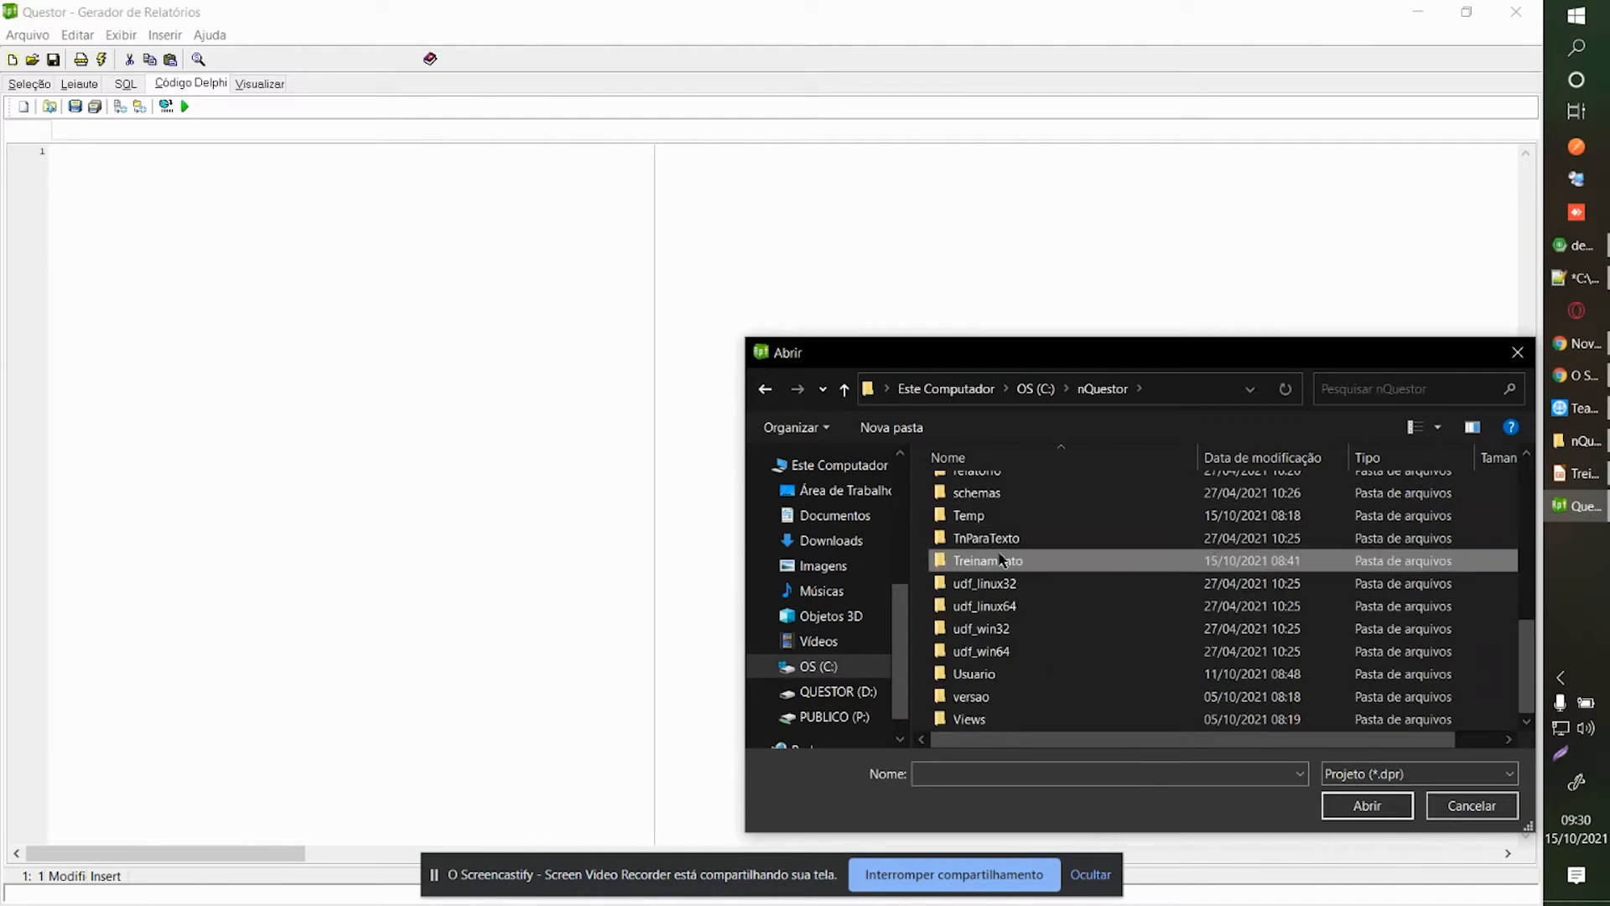
pyautogui.doubleClick(1000, 560)
pyautogui.click(1023, 491)
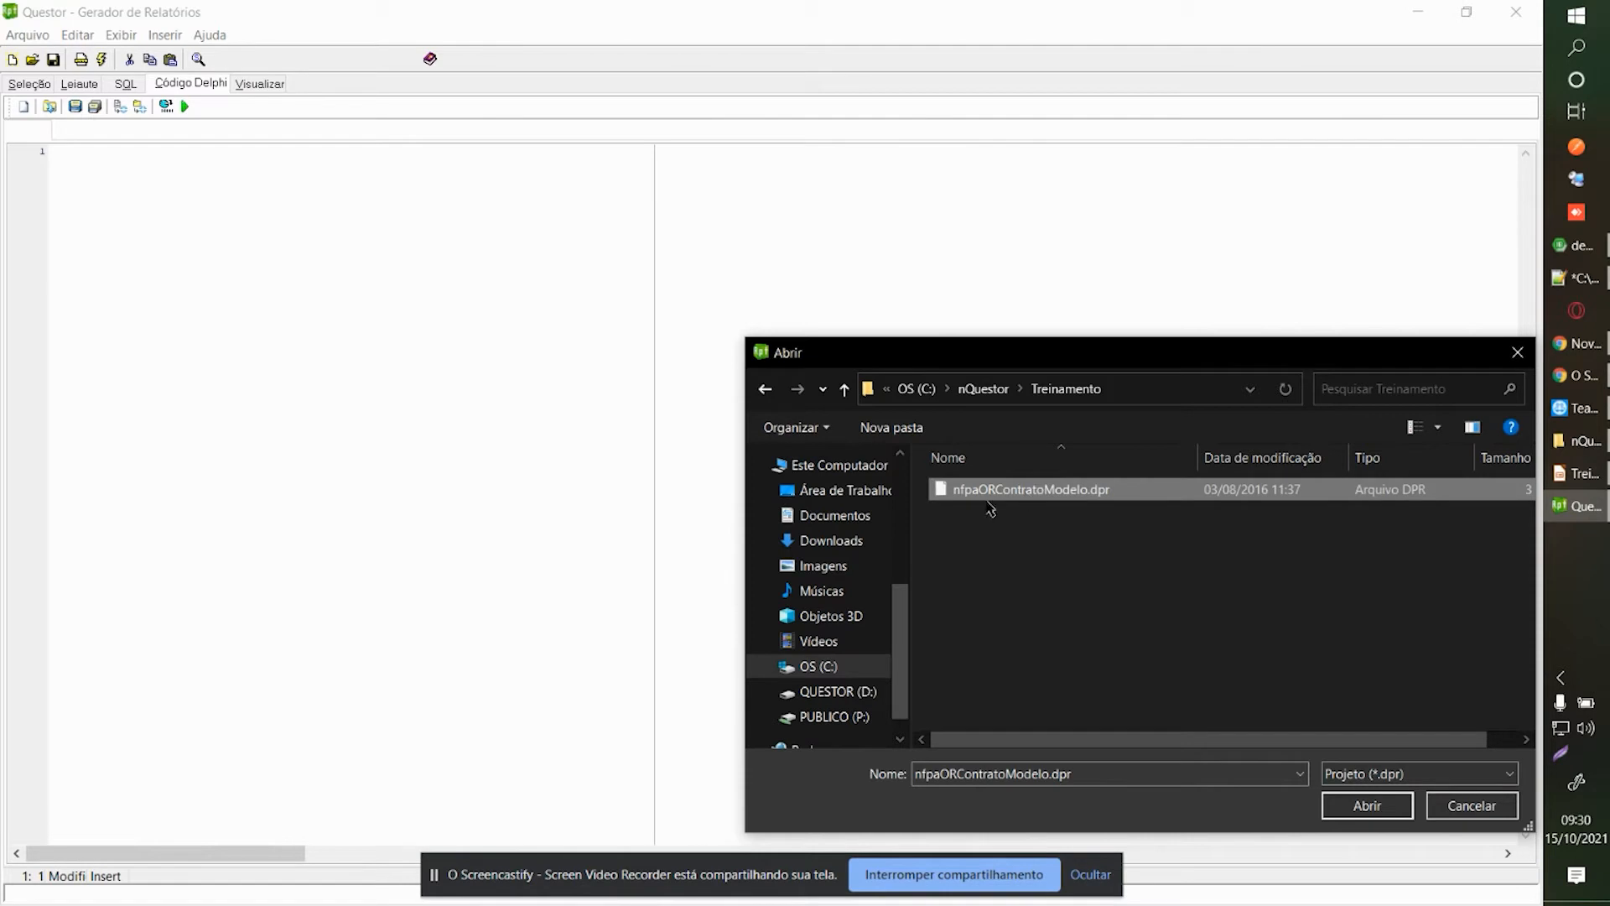
pyautogui.doubleClick(1014, 495)
pyautogui.click(676, 406)
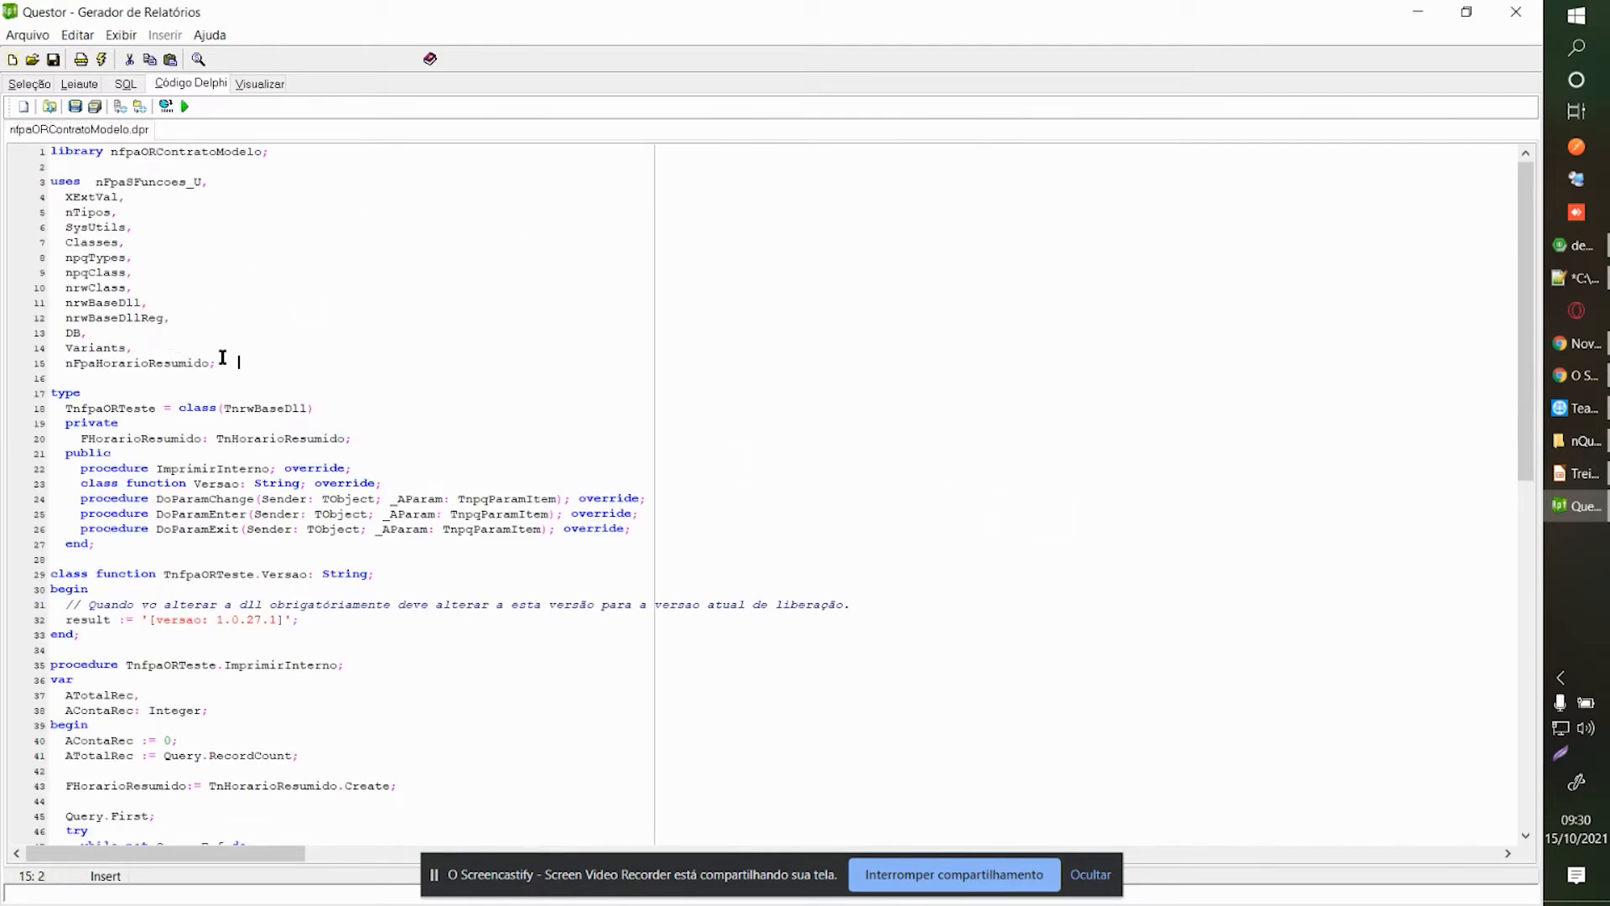
pyautogui.moveTo(219, 362); pyautogui.dragTo(52, 179)
pyautogui.click(163, 207)
pyautogui.scroll(-10, 163, 207)
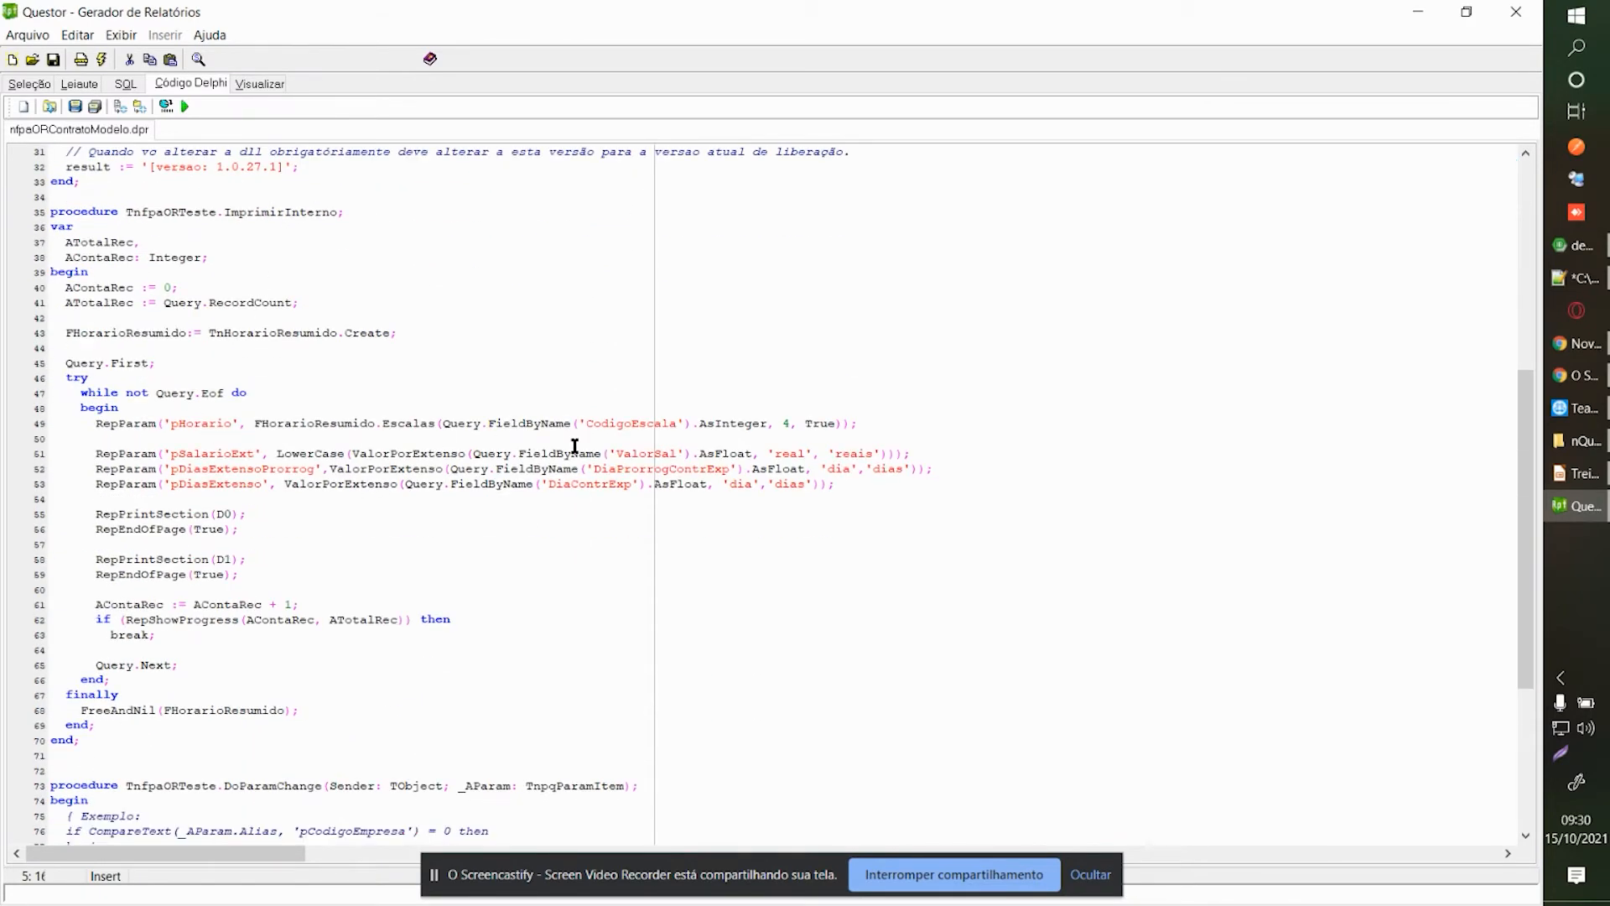
pyautogui.doubleClick(191, 424)
pyautogui.click(149, 433)
pyautogui.press('Tab')
pyautogui.press('BackSpace')
pyautogui.press('BackSpace')
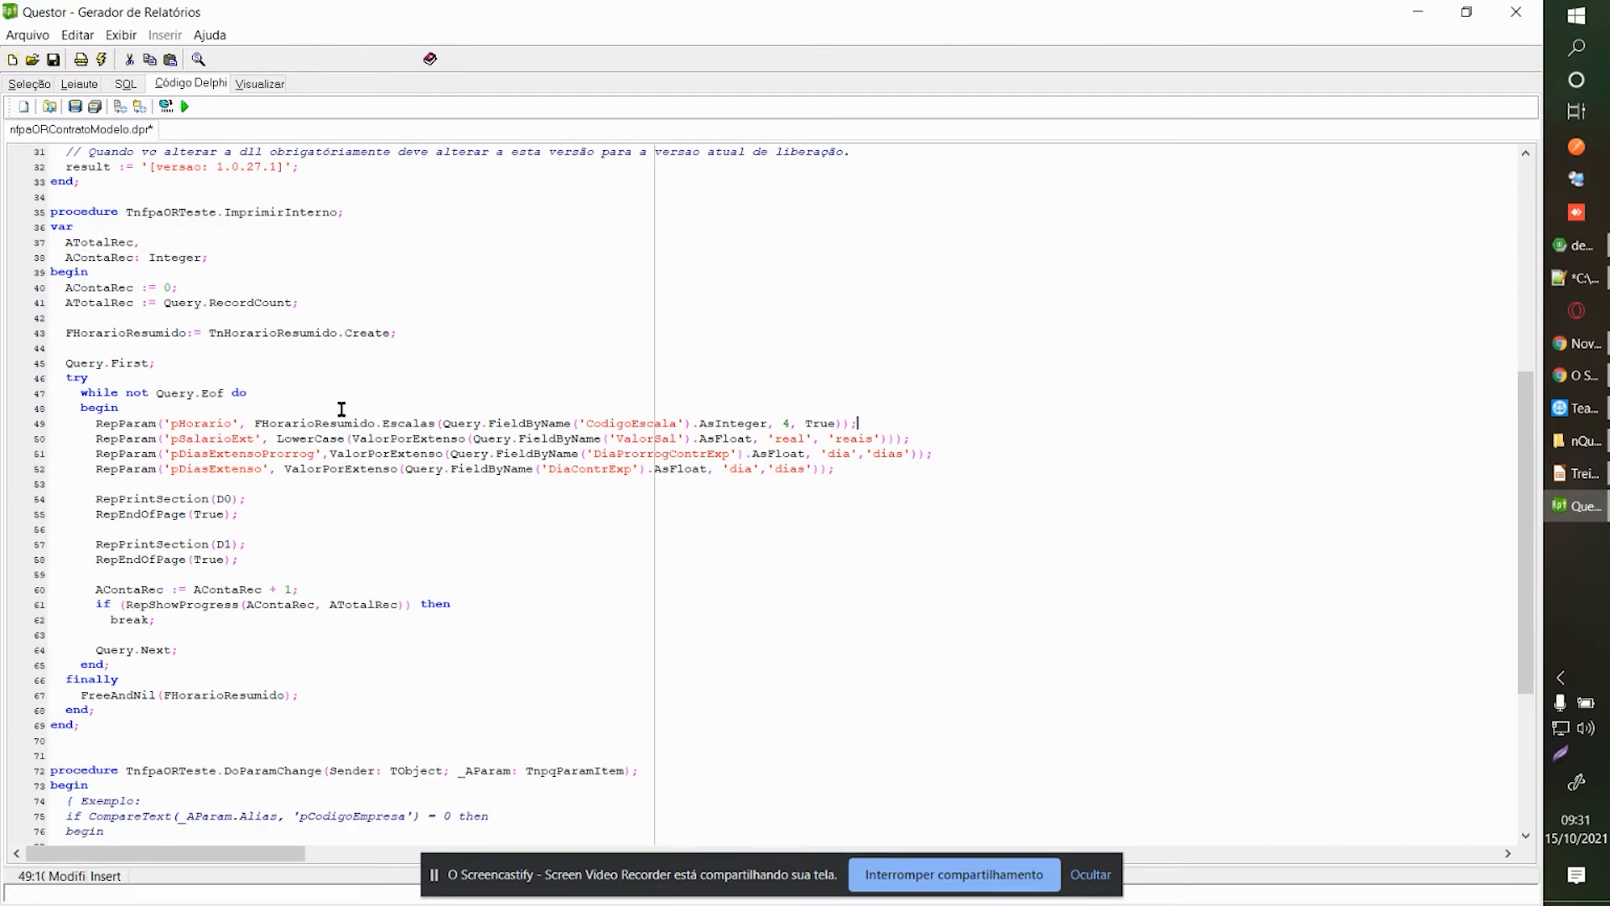
pyautogui.click(667, 496)
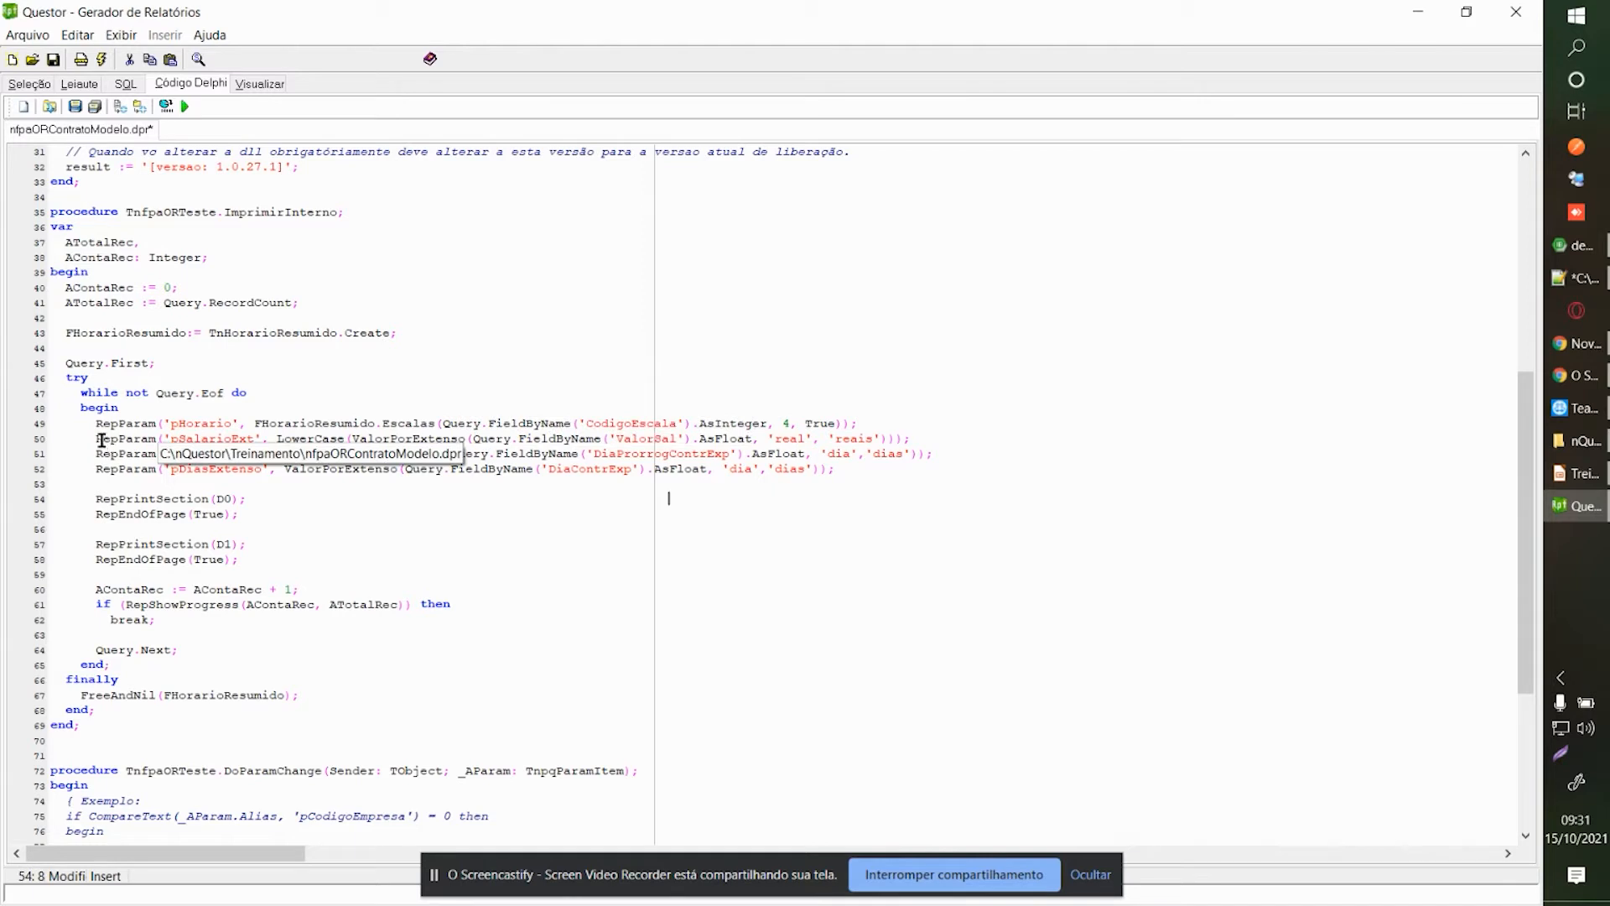
pyautogui.click(216, 453)
pyautogui.click(96, 439)
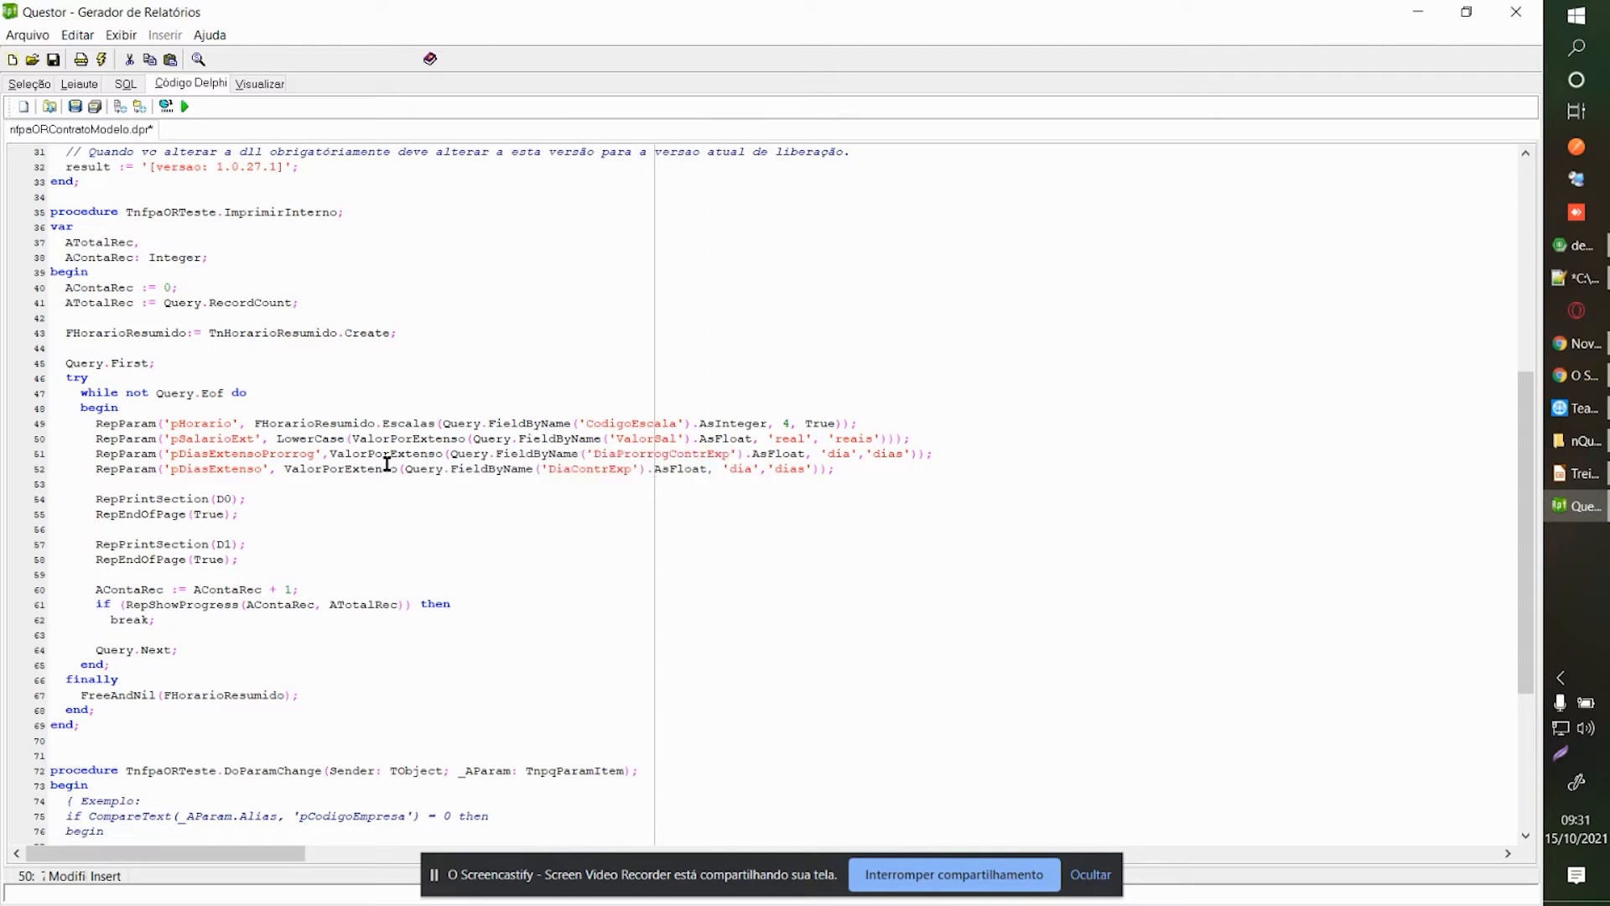
pyautogui.write('//')
pyautogui.press('Down')
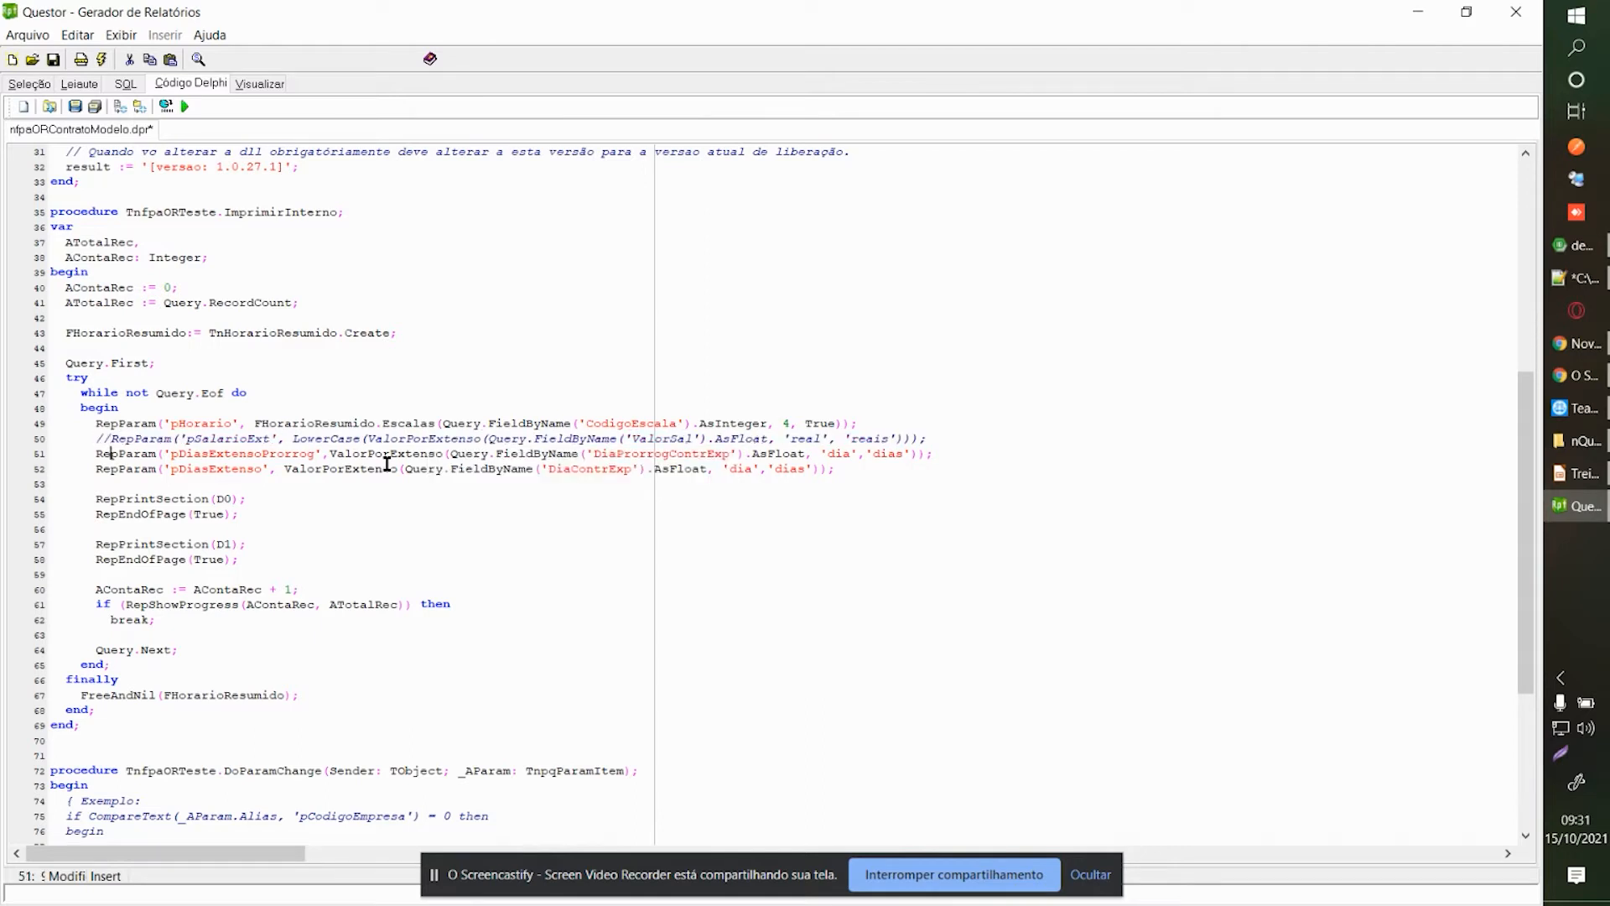
pyautogui.write('//')
pyautogui.write('//')
pyautogui.click(97, 496)
pyautogui.moveTo(97, 496); pyautogui.dragTo(253, 495)
pyautogui.click(193, 517)
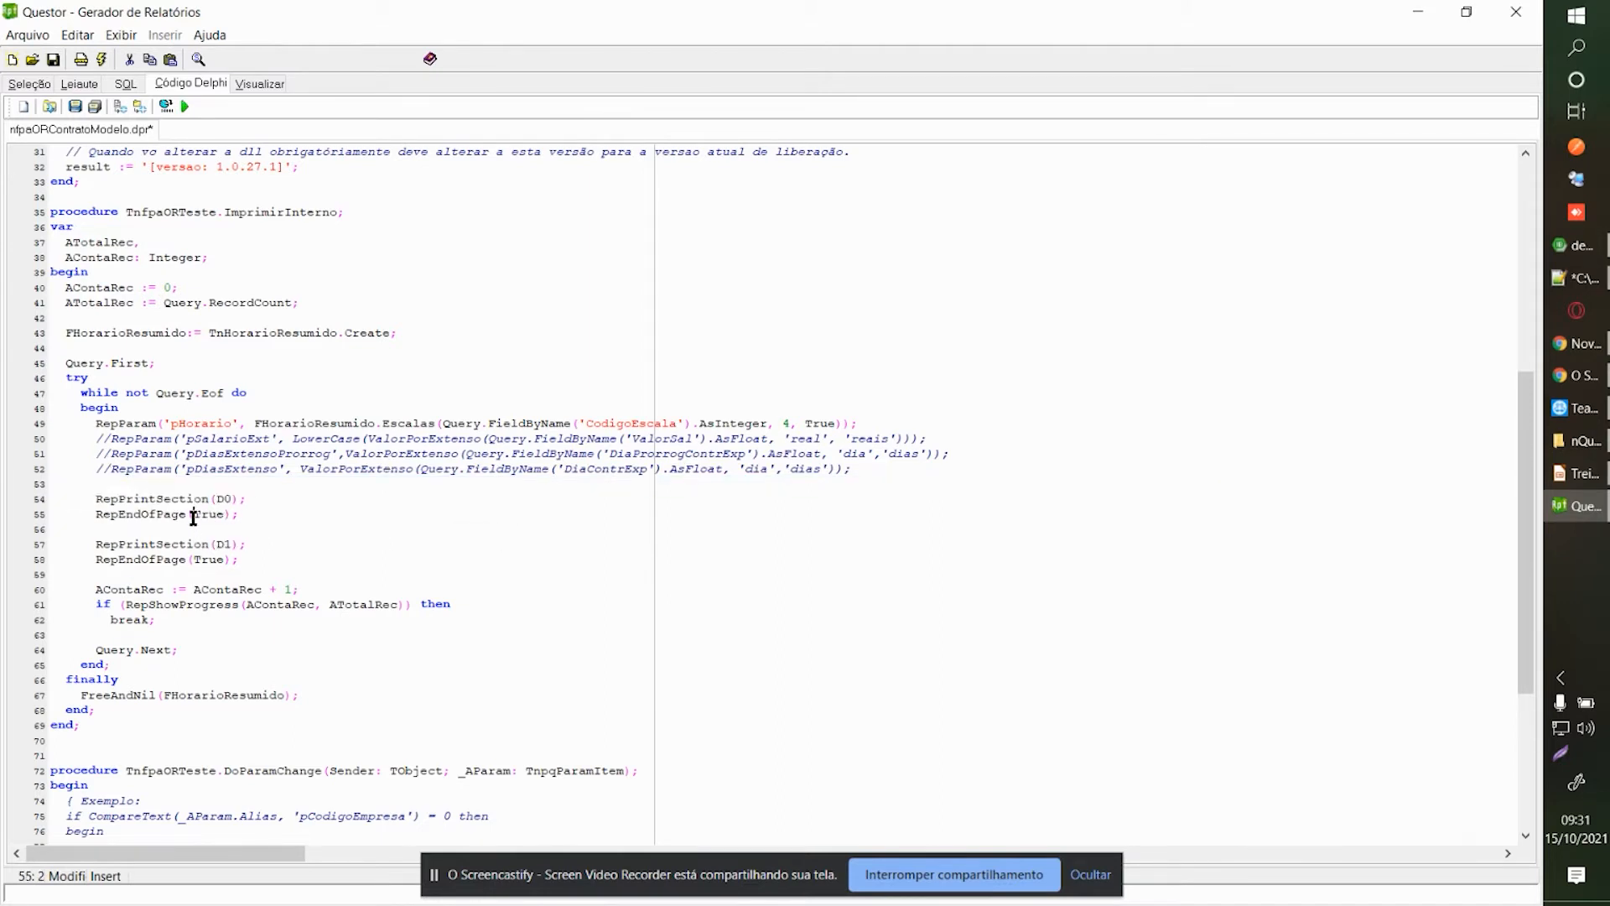
pyautogui.moveTo(95, 496); pyautogui.dragTo(260, 500)
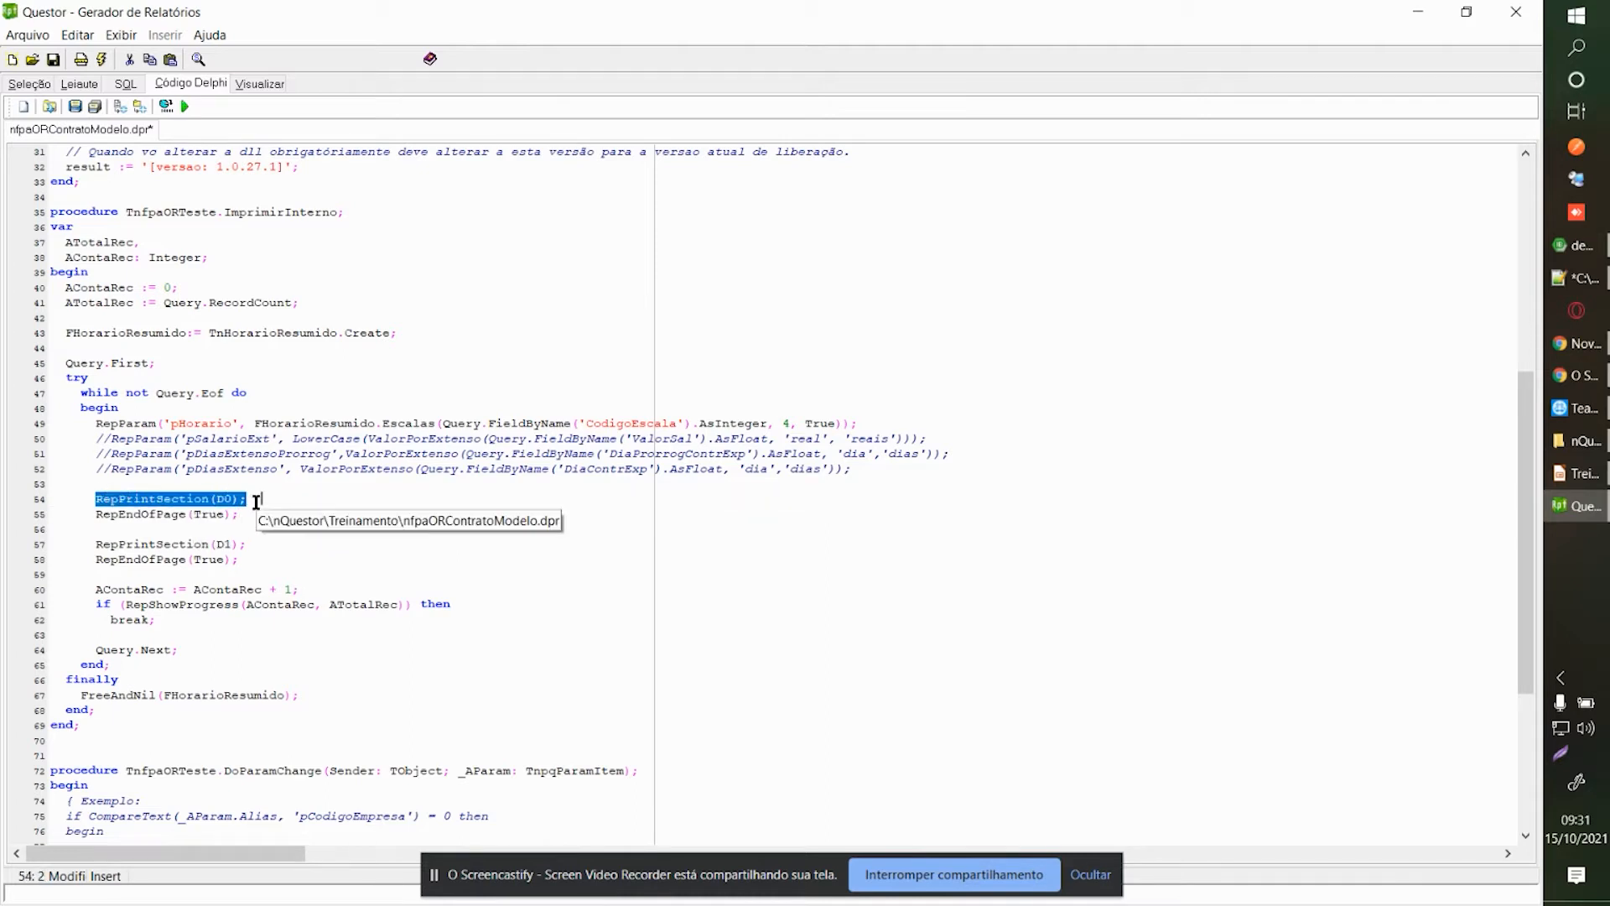
pyautogui.click(255, 501)
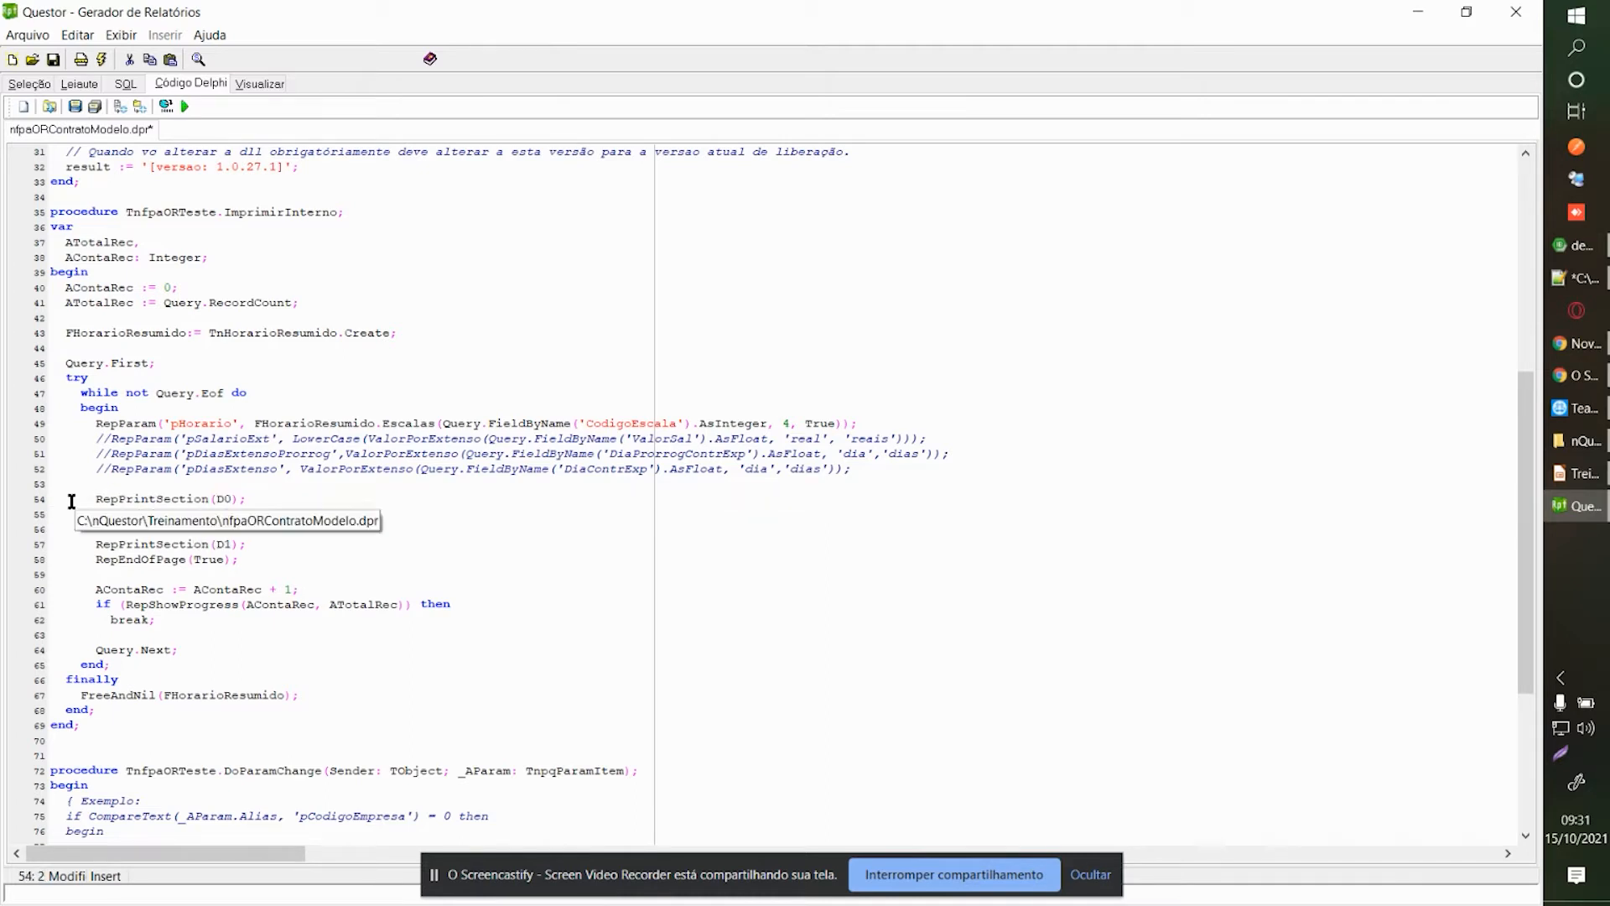
pyautogui.click(217, 589)
pyautogui.moveTo(96, 514); pyautogui.dragTo(240, 510)
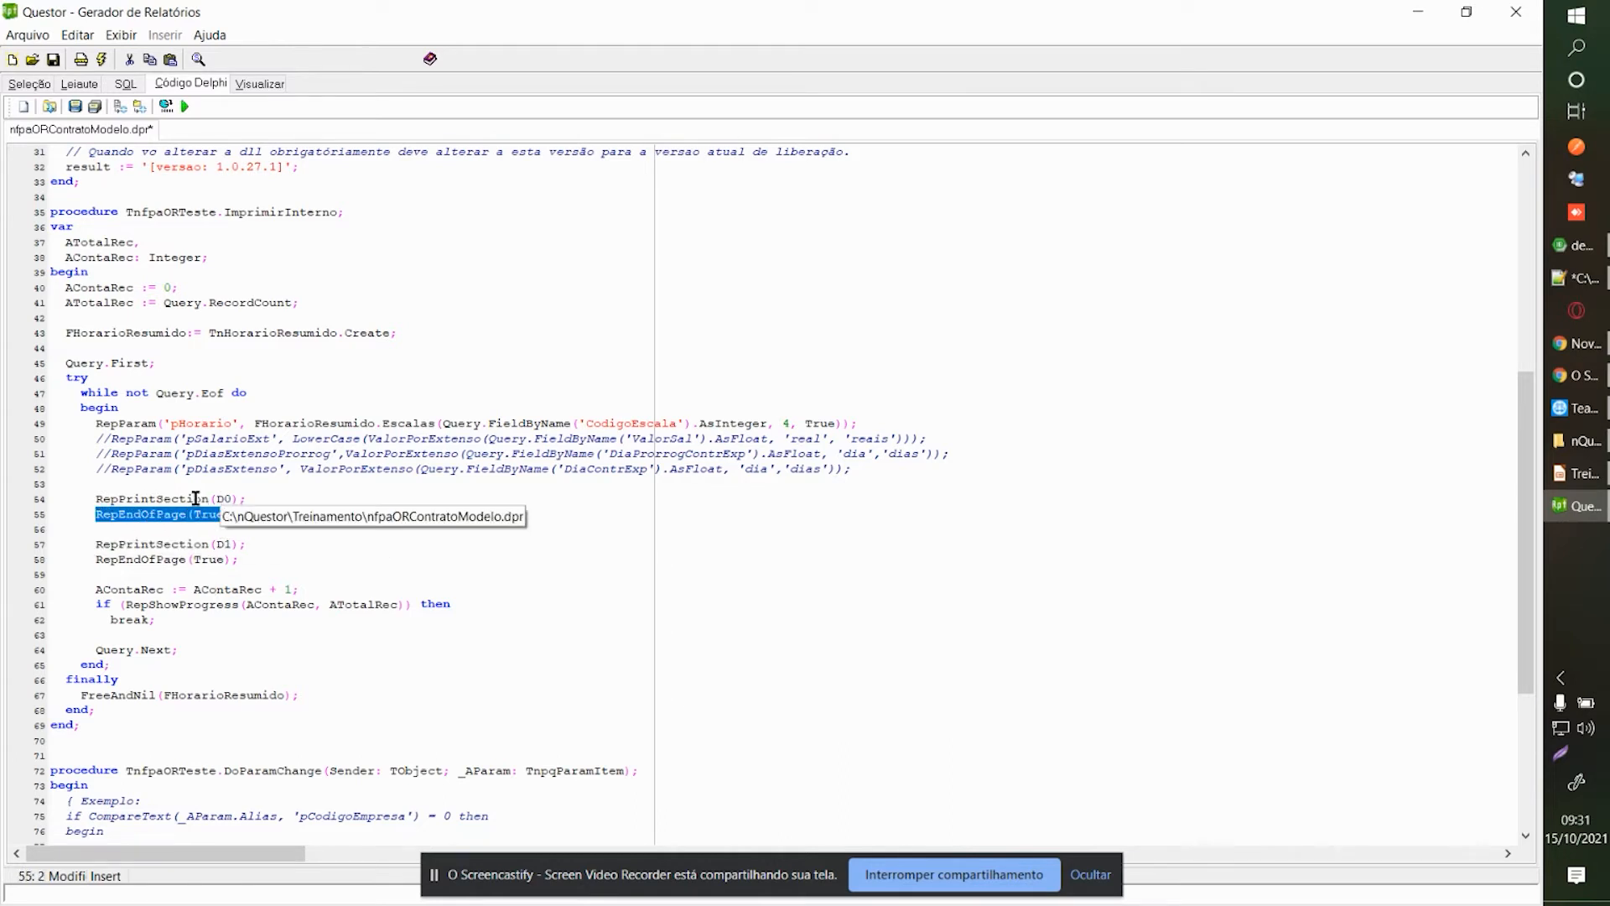
pyautogui.click(126, 514)
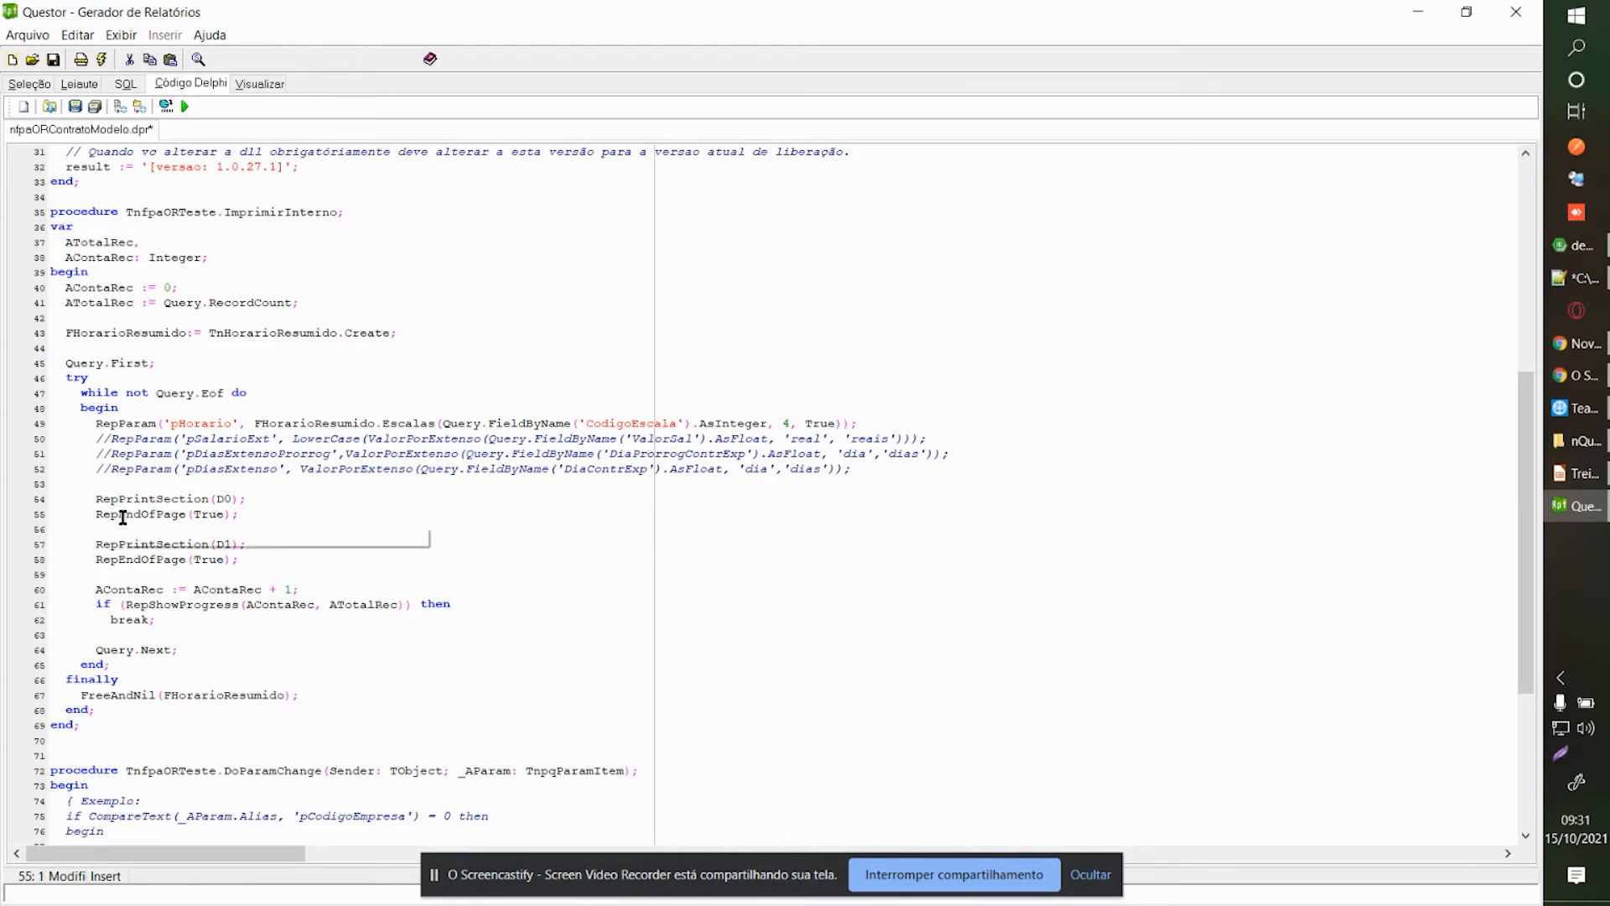
pyautogui.moveTo(98, 517); pyautogui.dragTo(240, 514)
pyautogui.click(274, 514)
pyautogui.scroll(-1, 232, 497)
pyautogui.moveTo(95, 502); pyautogui.dragTo(245, 502)
pyautogui.click(99, 499)
pyautogui.moveTo(99, 499); pyautogui.dragTo(244, 499)
pyautogui.click(241, 499)
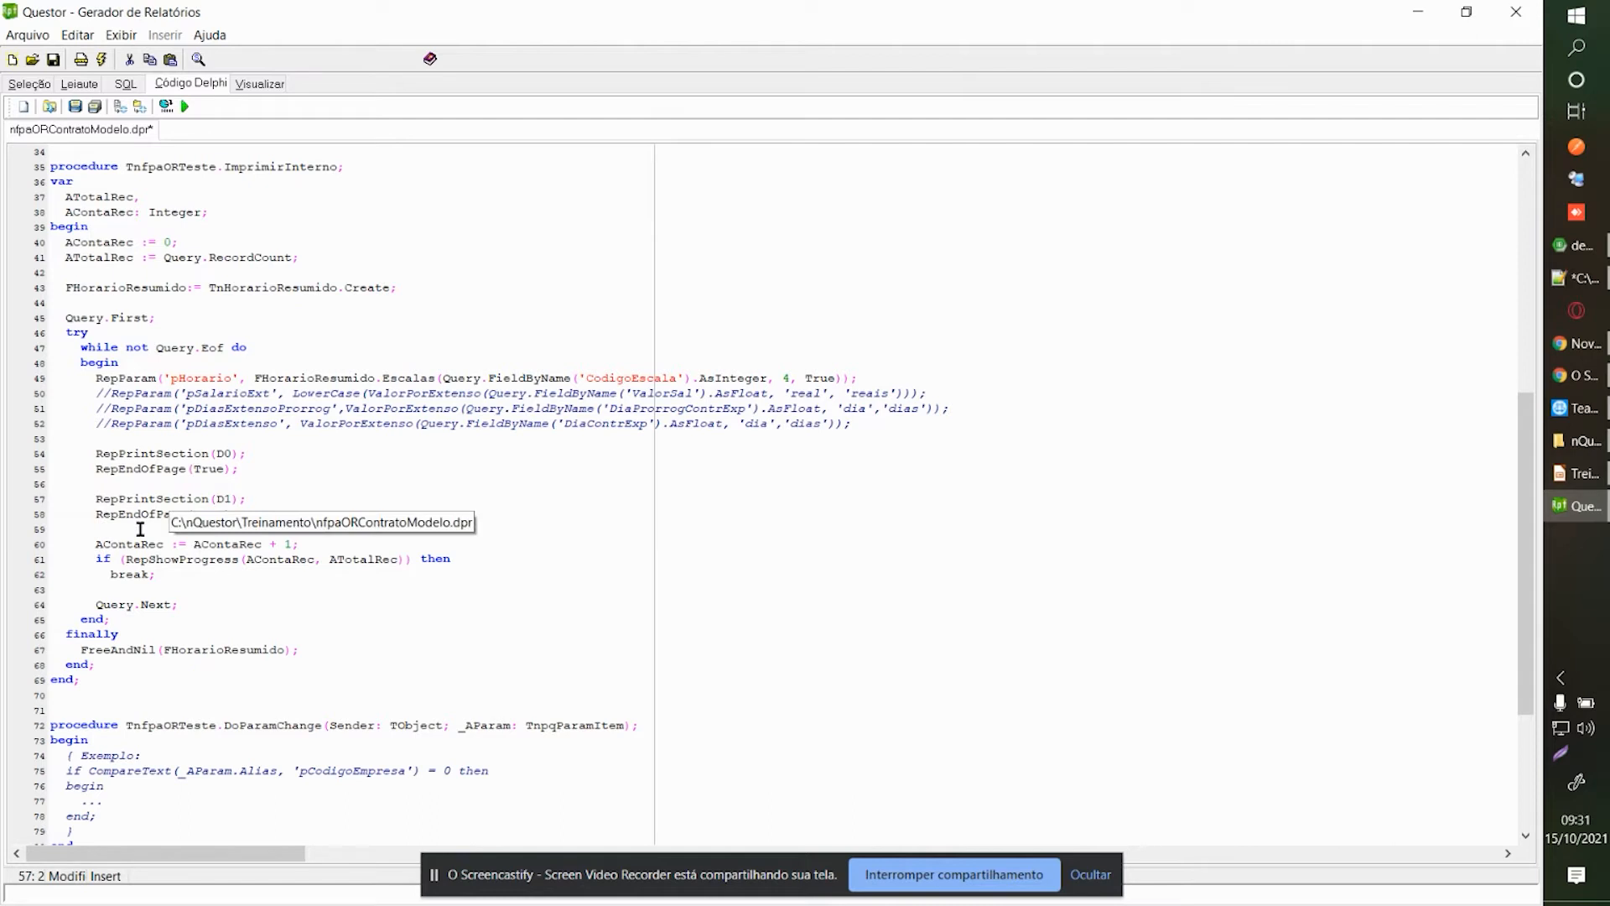
pyautogui.moveTo(95, 516); pyautogui.dragTo(259, 514)
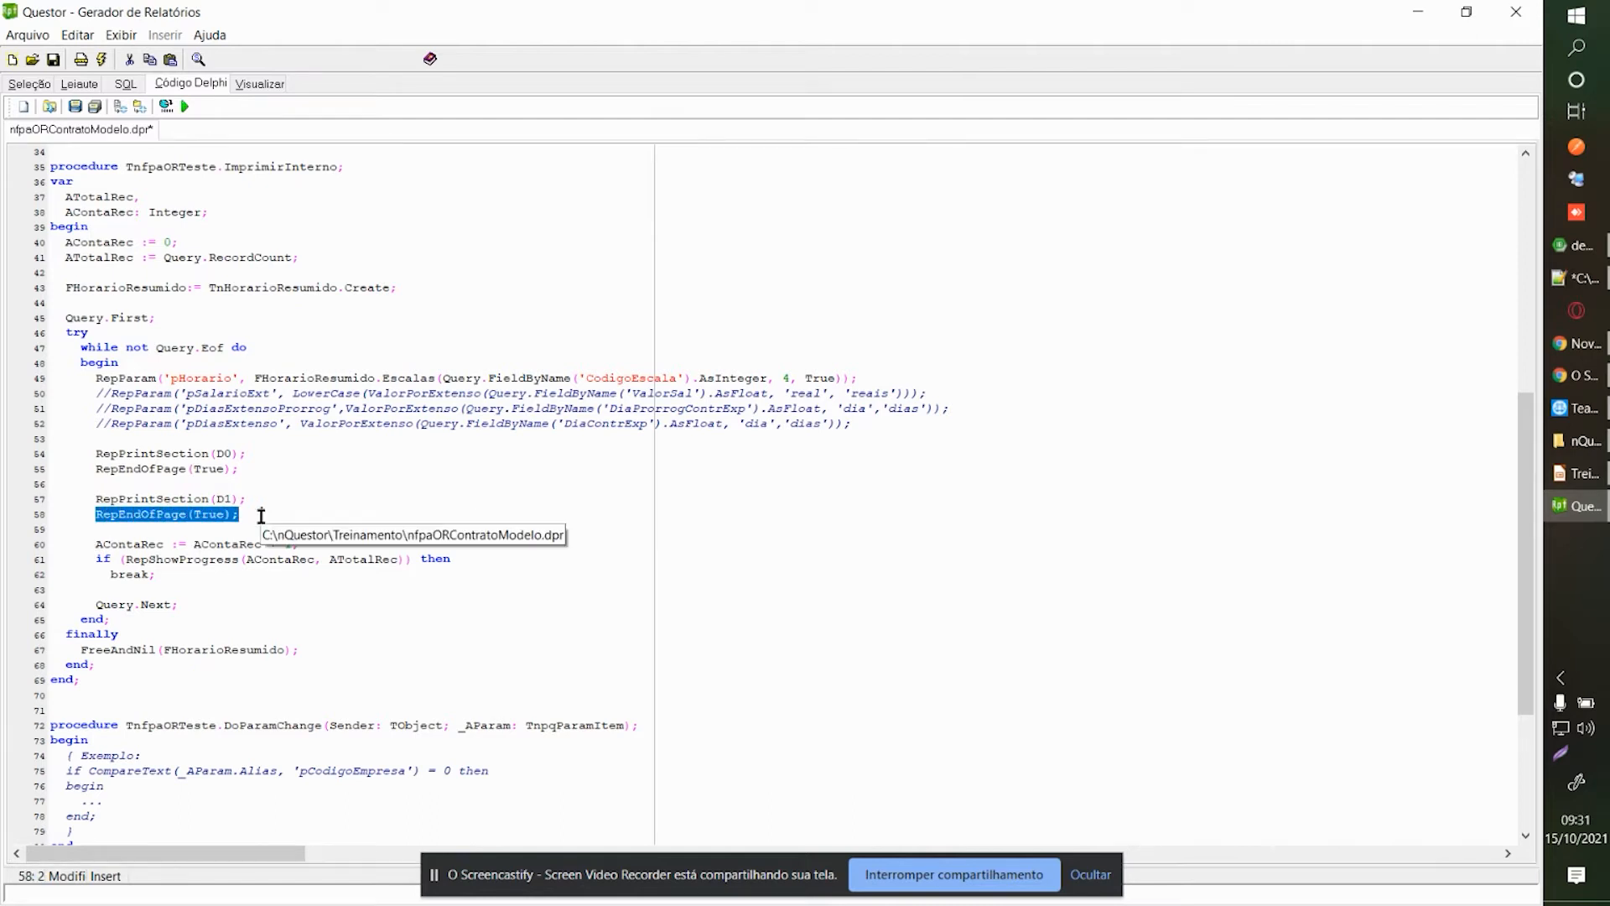
pyautogui.click(122, 515)
pyautogui.moveTo(96, 514); pyautogui.dragTo(269, 512)
pyautogui.click(274, 514)
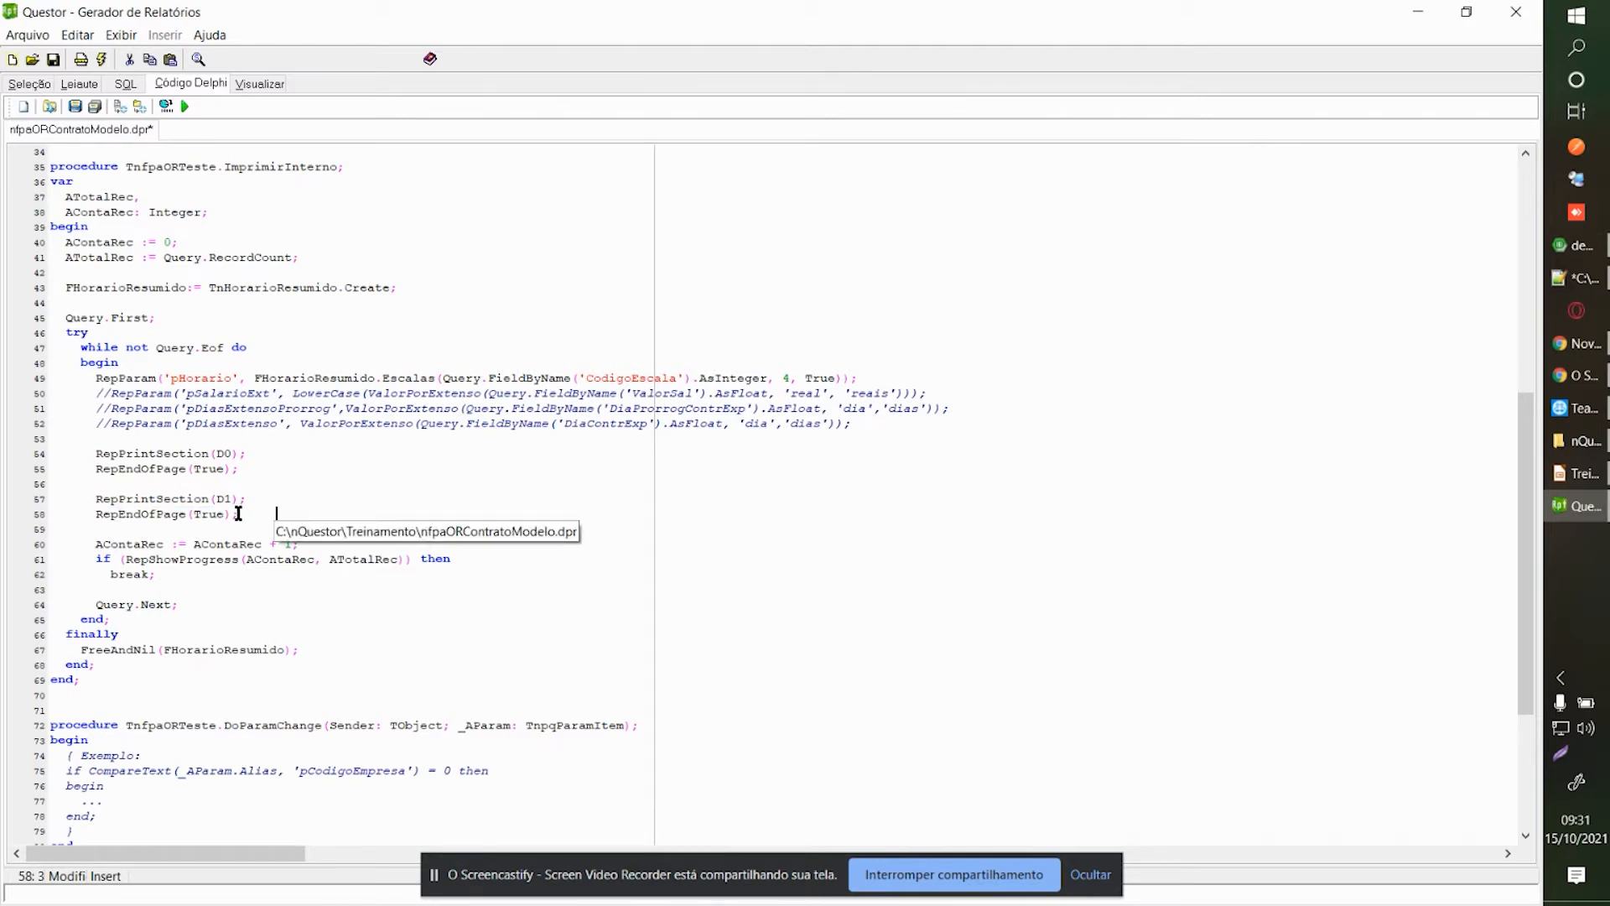
# Compile the report code and close the logcompilarComando.txt and logcompilar2.txt logs.
pyautogui.click(166, 108)
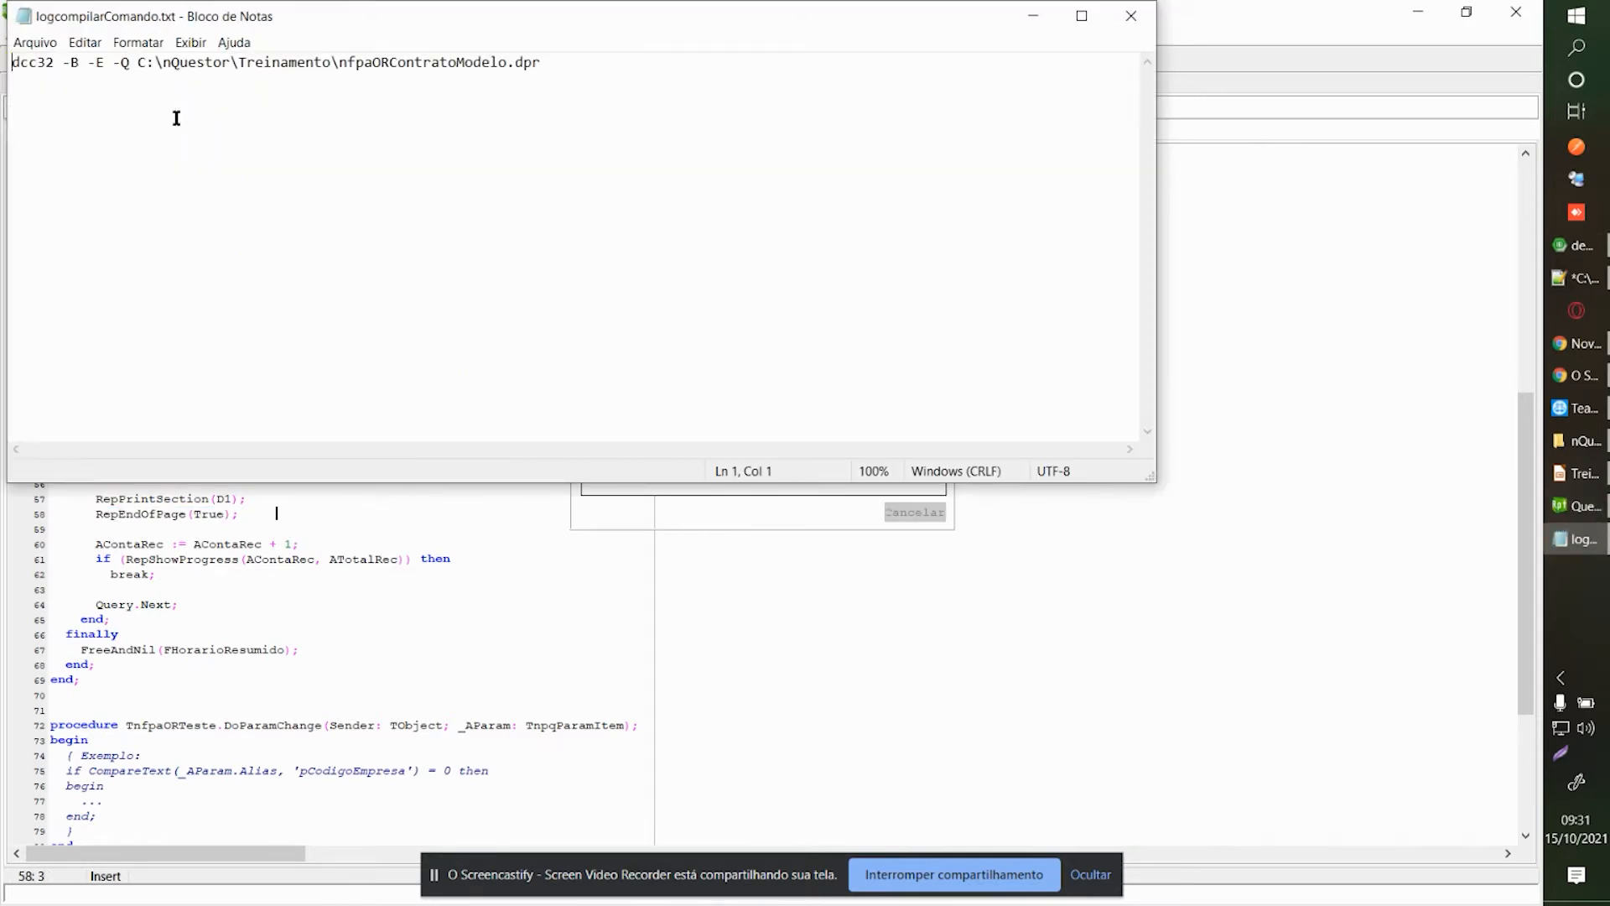
pyautogui.click(1129, 16)
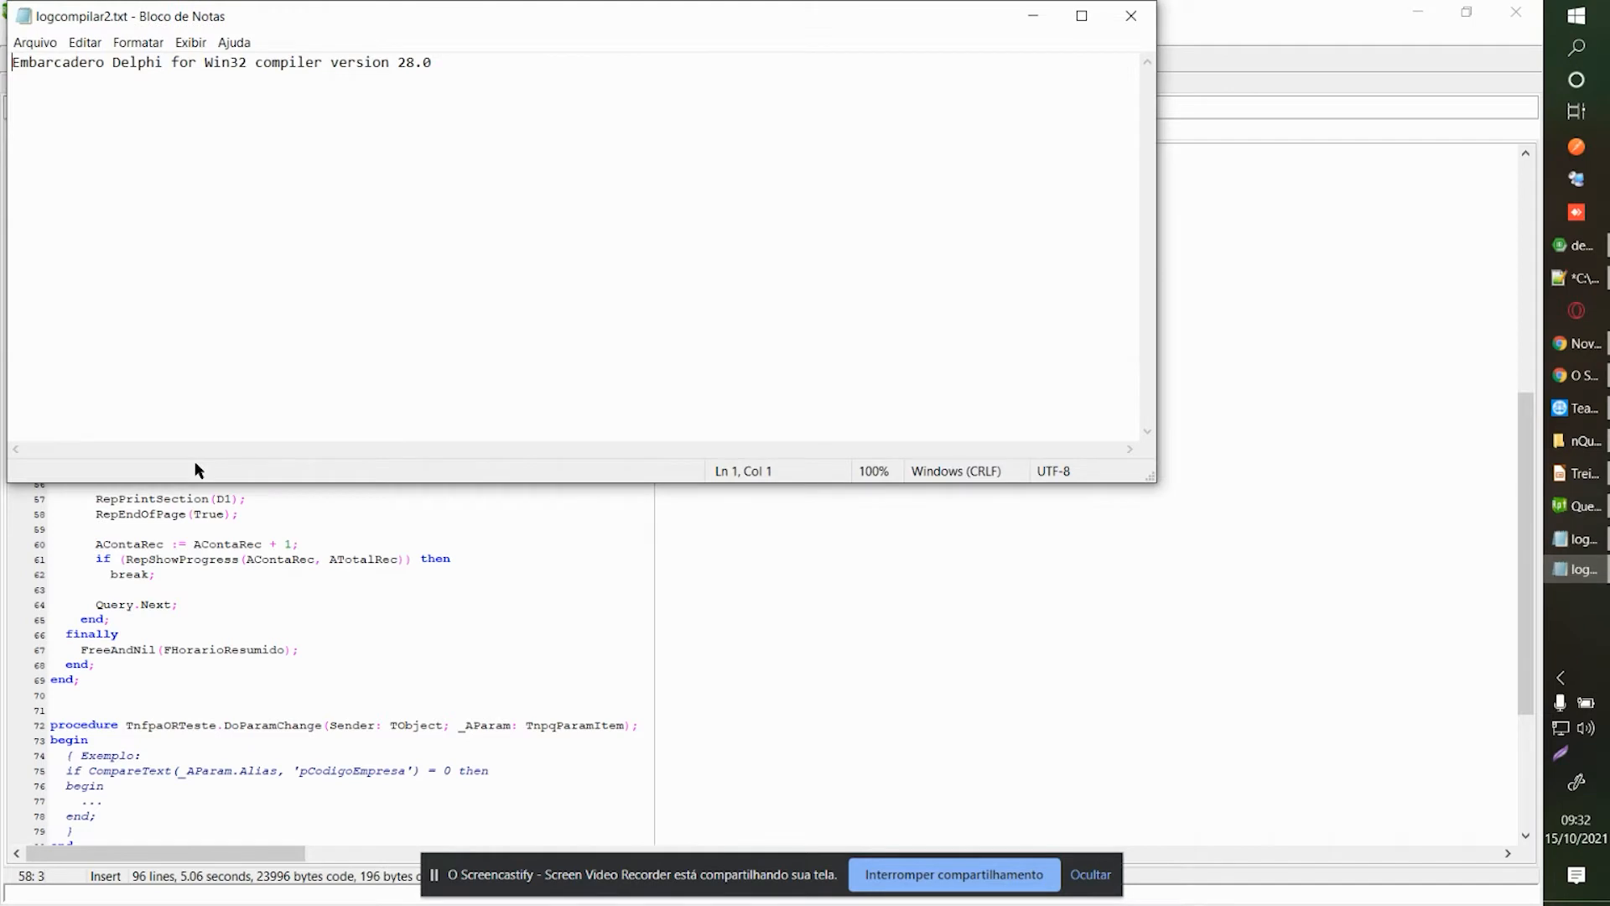
pyautogui.click(1130, 16)
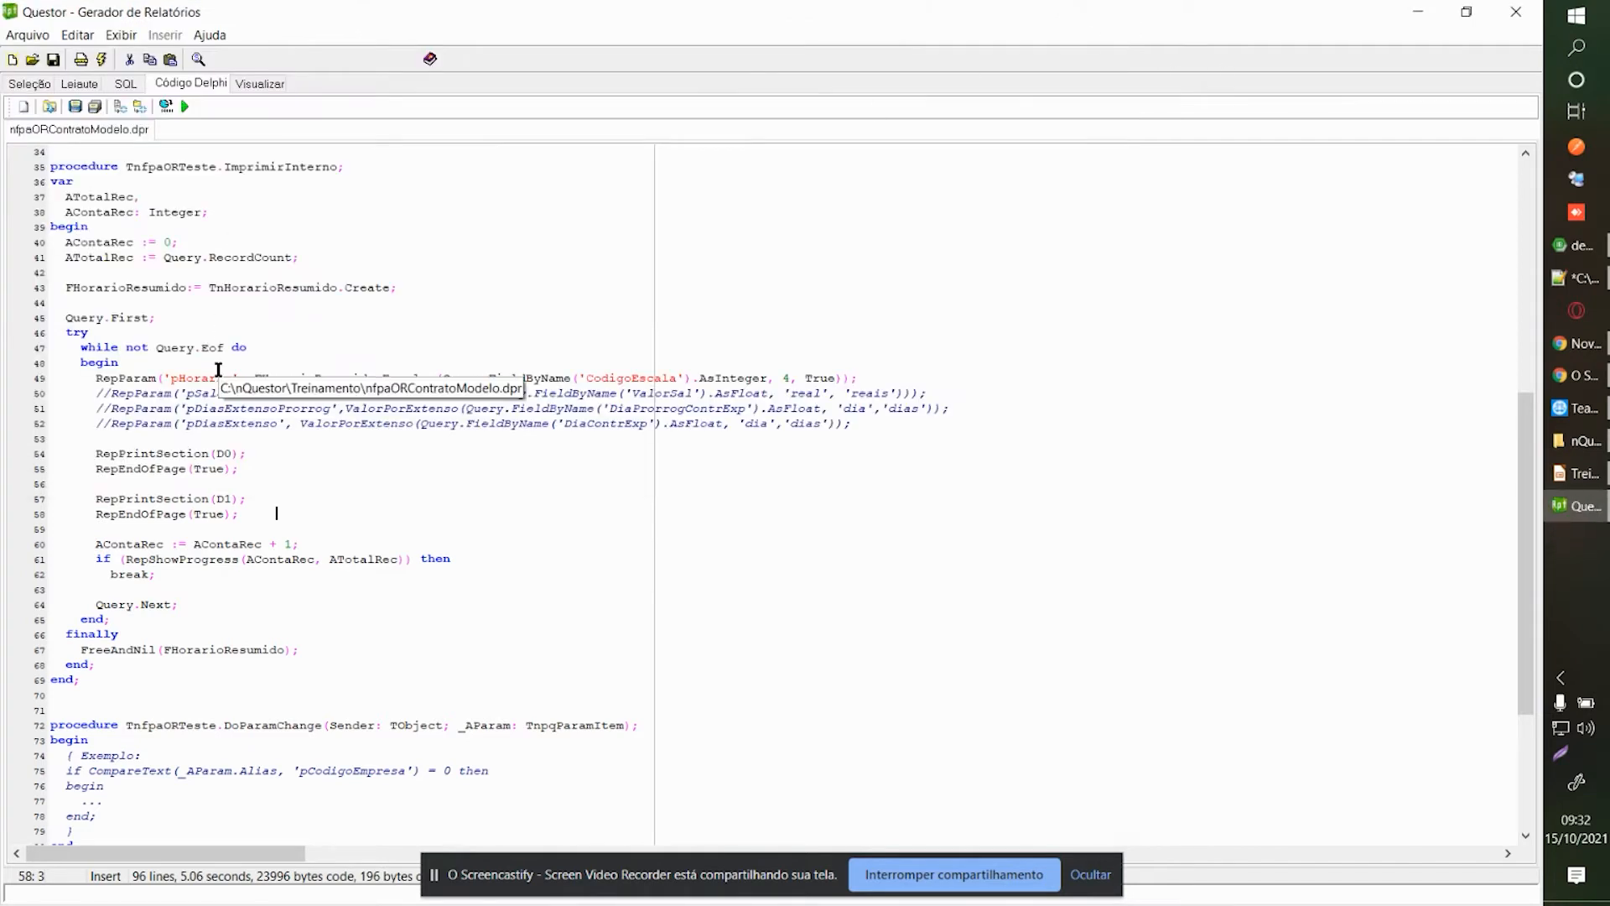
pyautogui.click(391, 480)
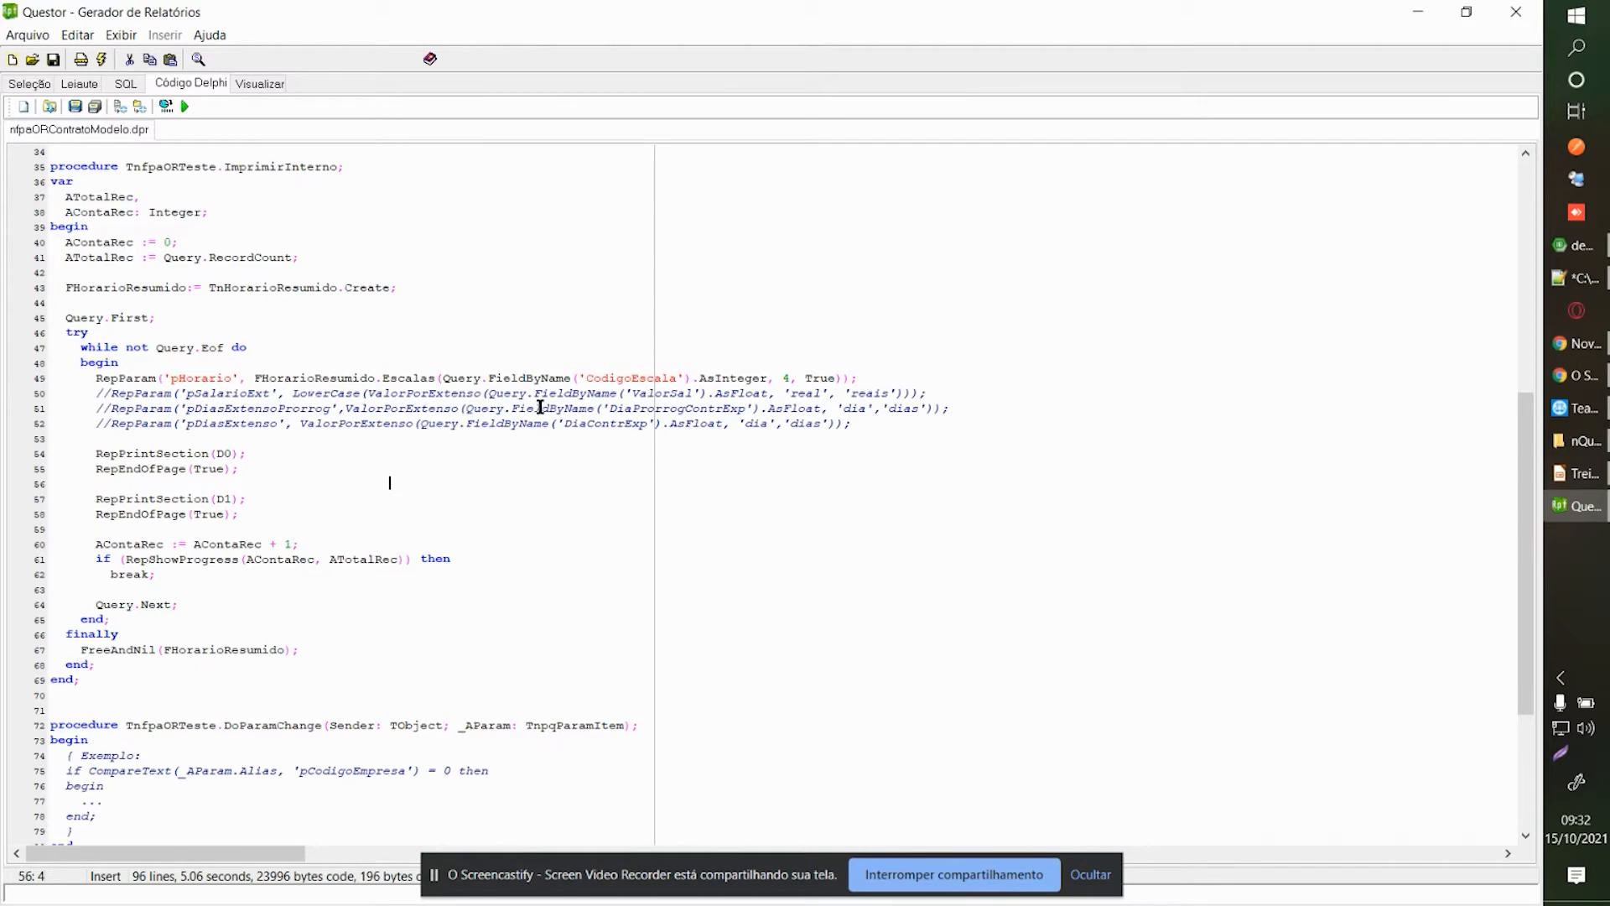
# Insert a new Seção Detalhe band, Detalhe 1, into the Leiaute page through Adicionar Objetos.
pyautogui.click(96, 81)
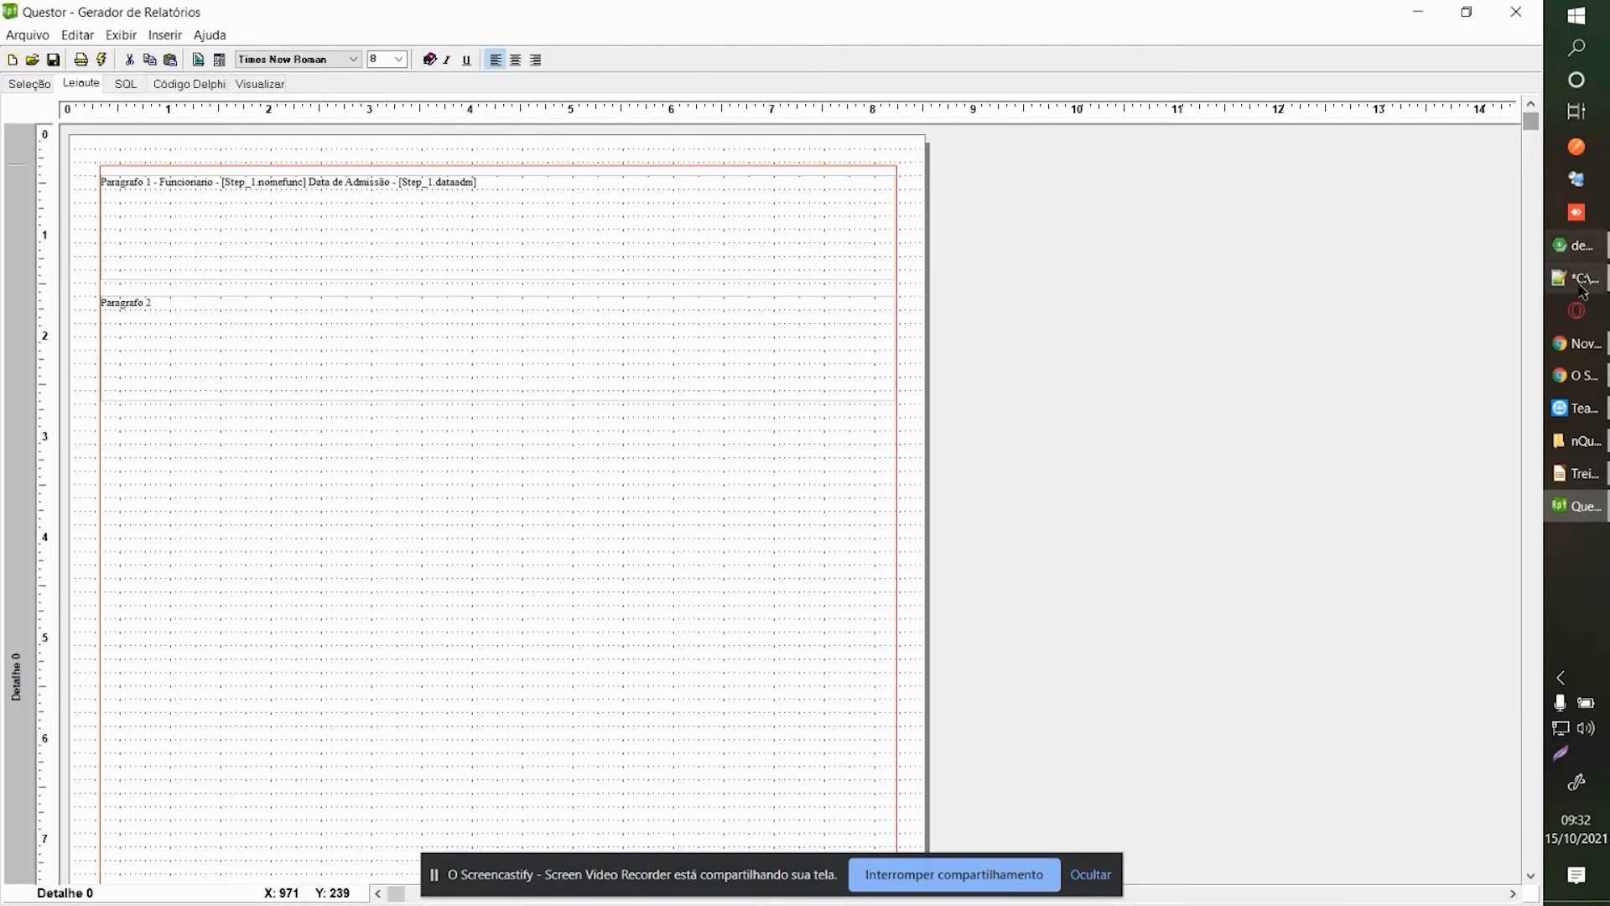
pyautogui.scroll(-10, 1527, 305)
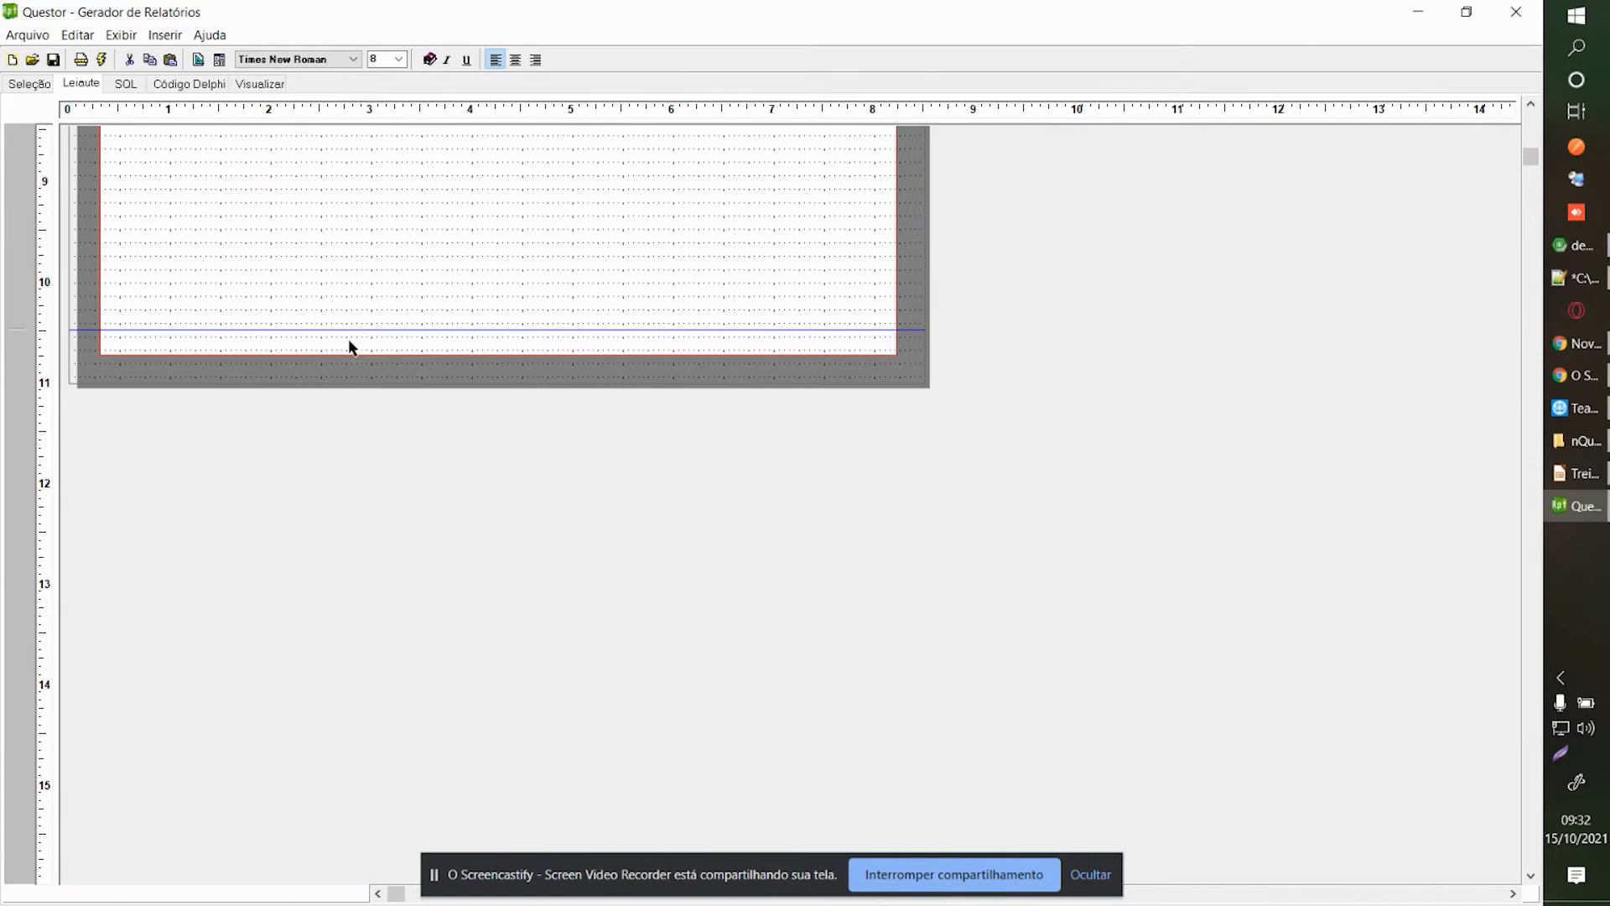
pyautogui.rightClick(250, 344)
pyautogui.click(345, 372)
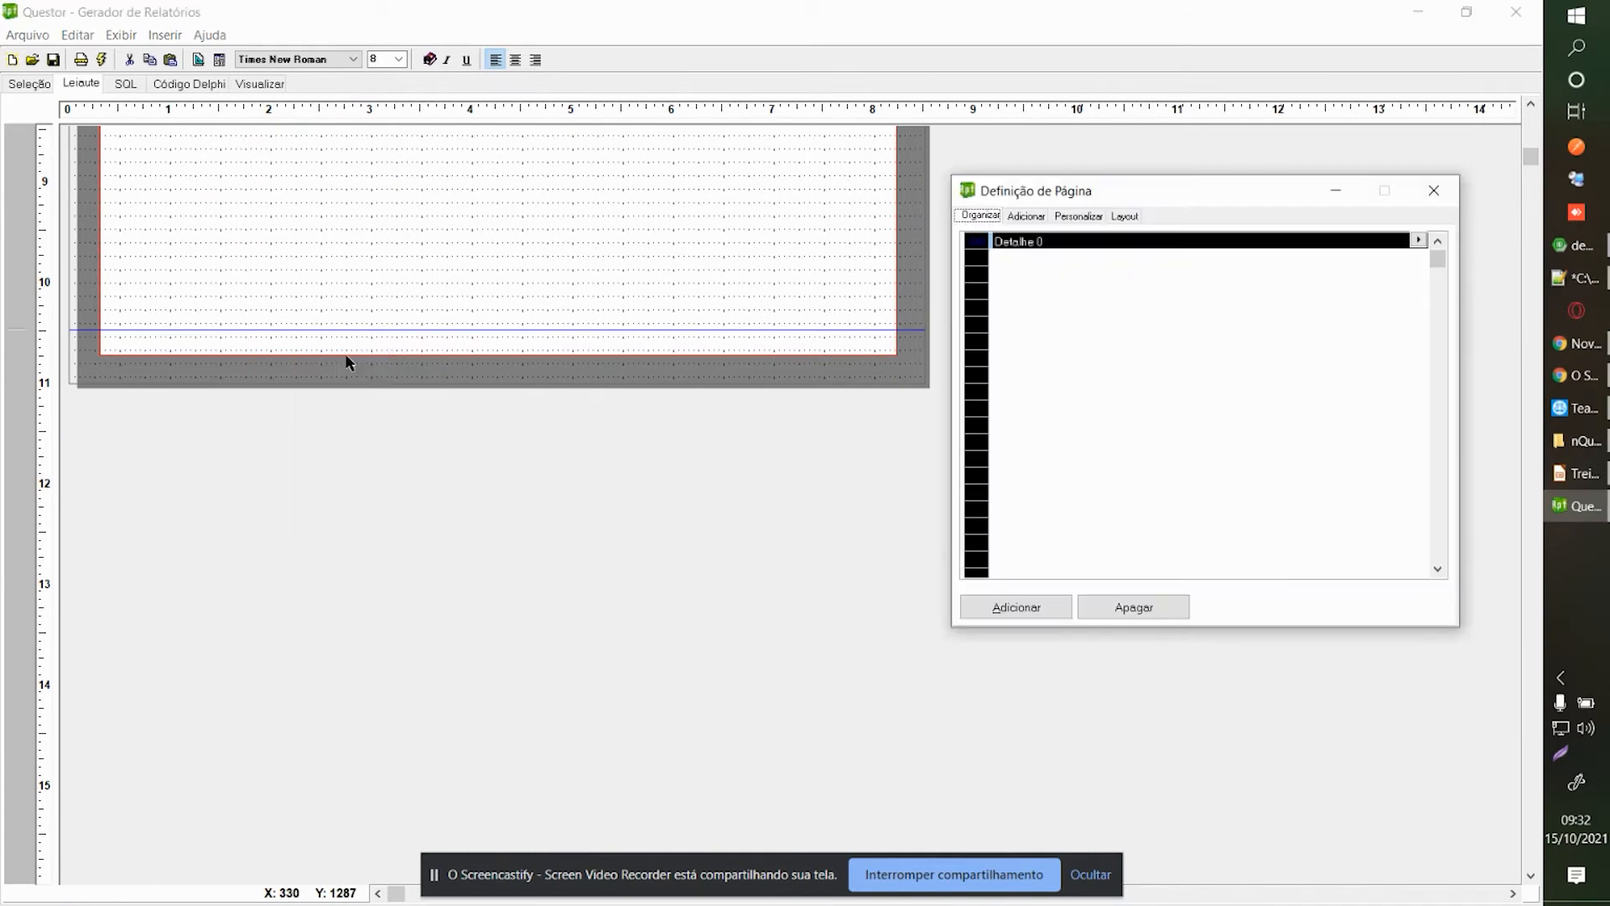
pyautogui.click(1017, 606)
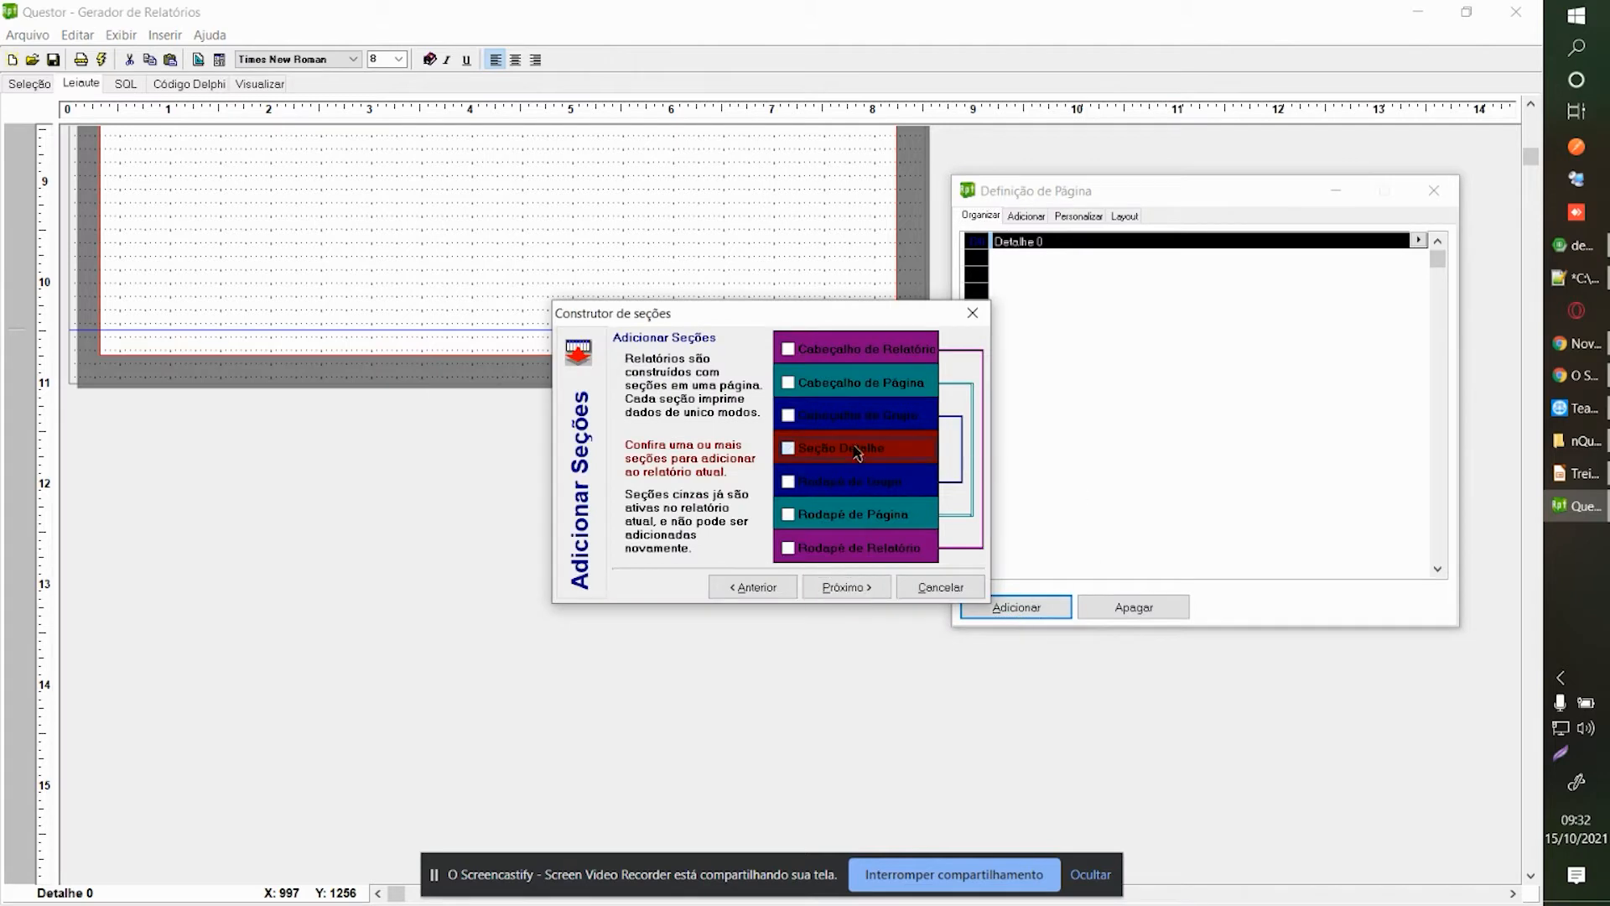
pyautogui.click(836, 585)
pyautogui.click(843, 586)
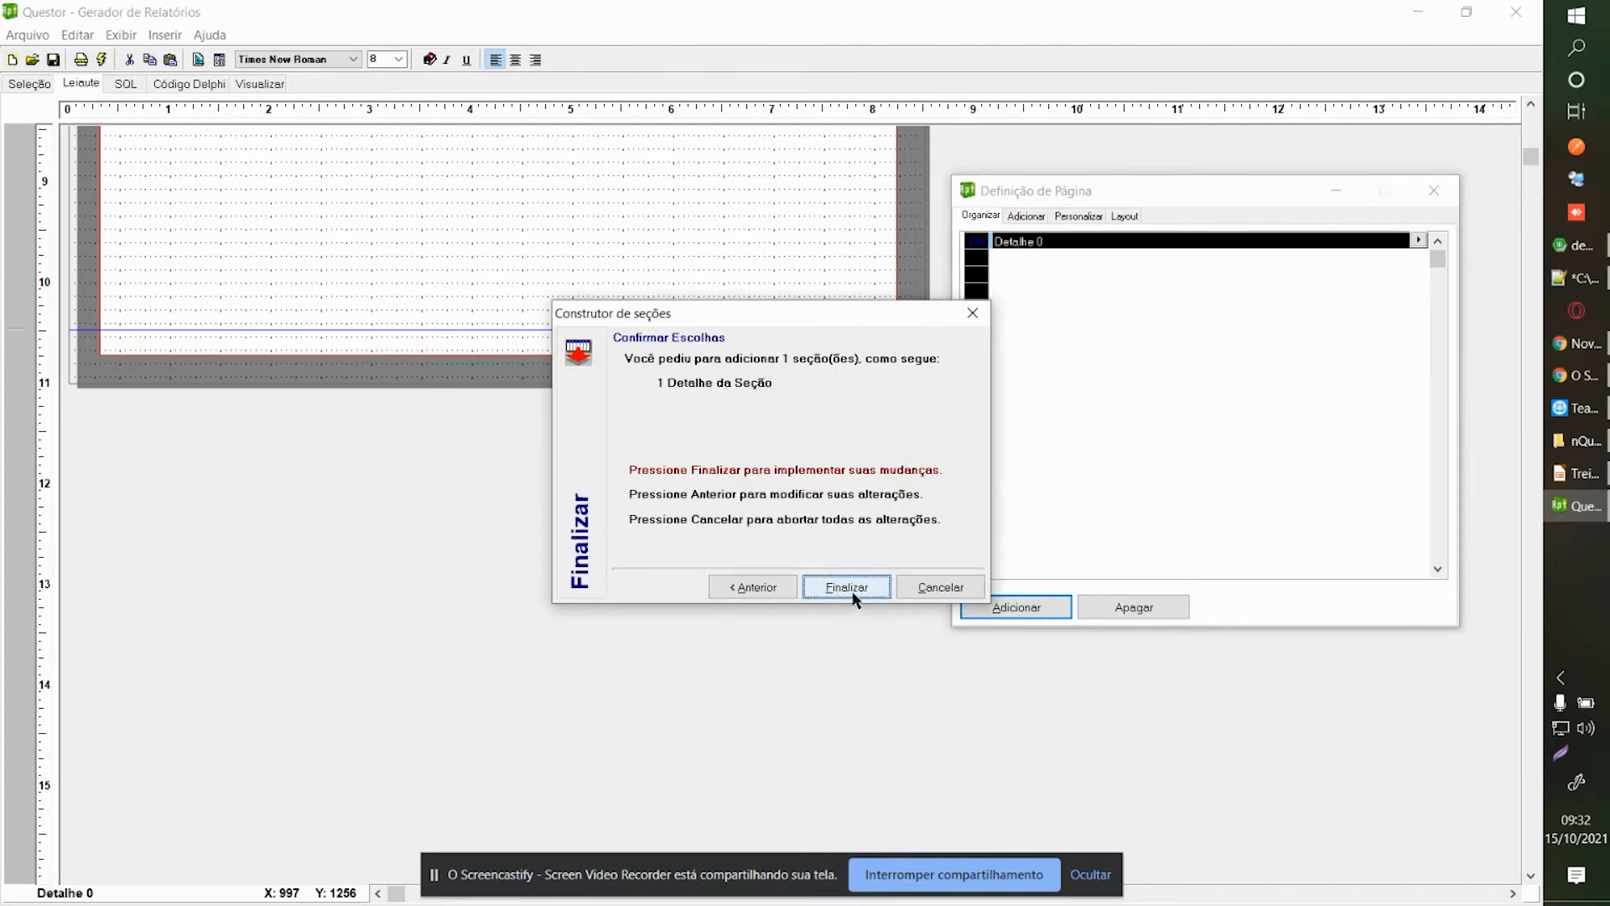
pyautogui.click(847, 586)
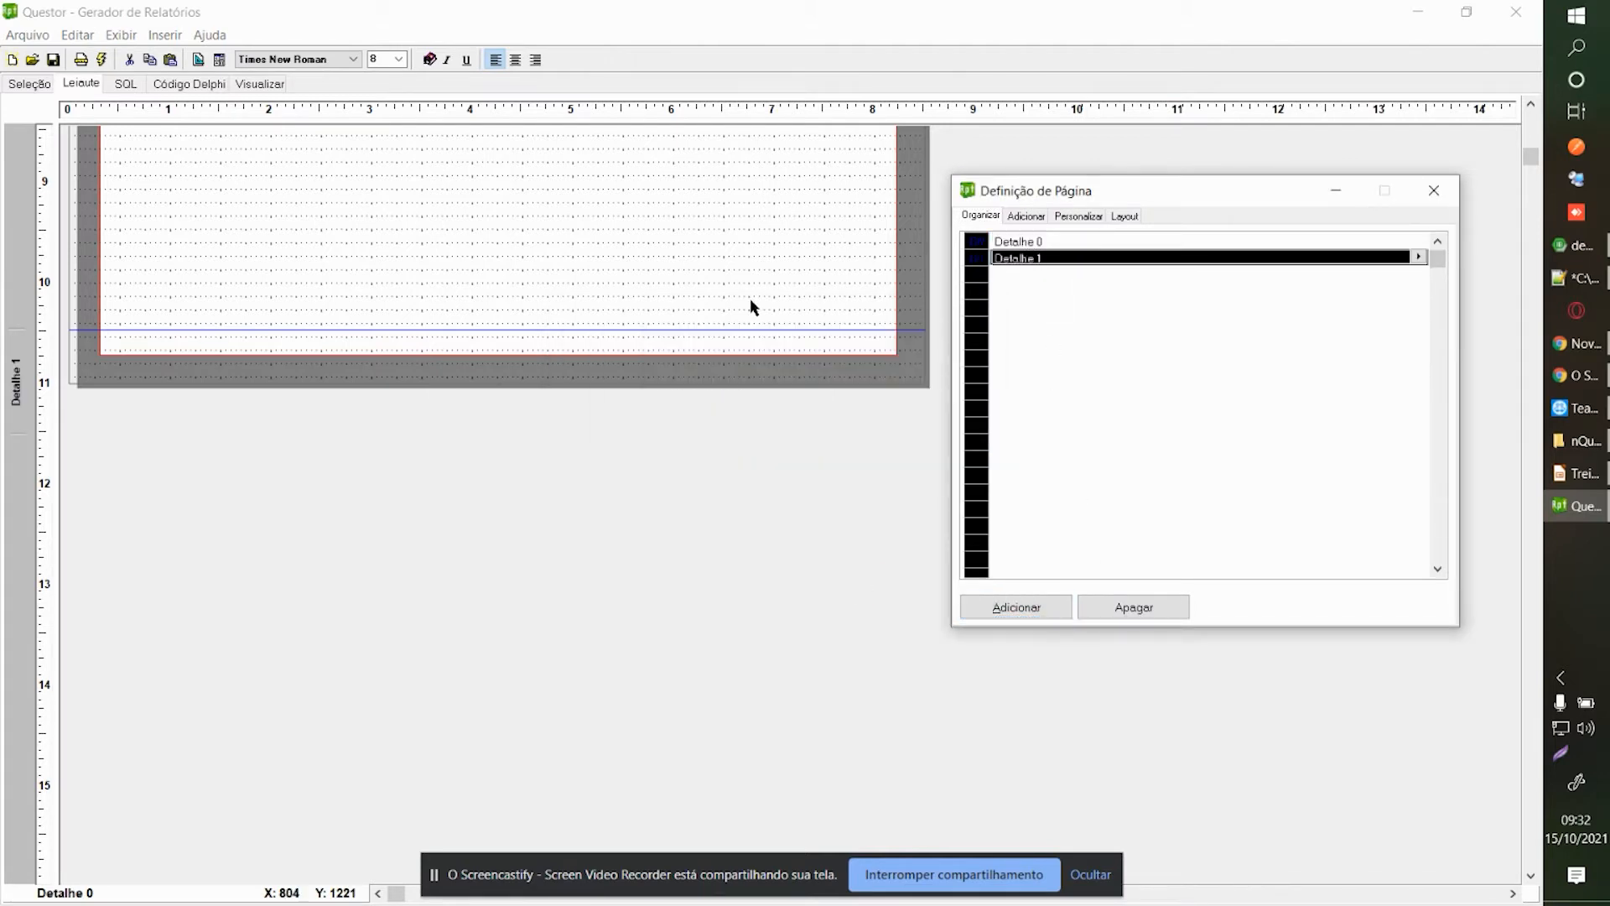
pyautogui.click(218, 235)
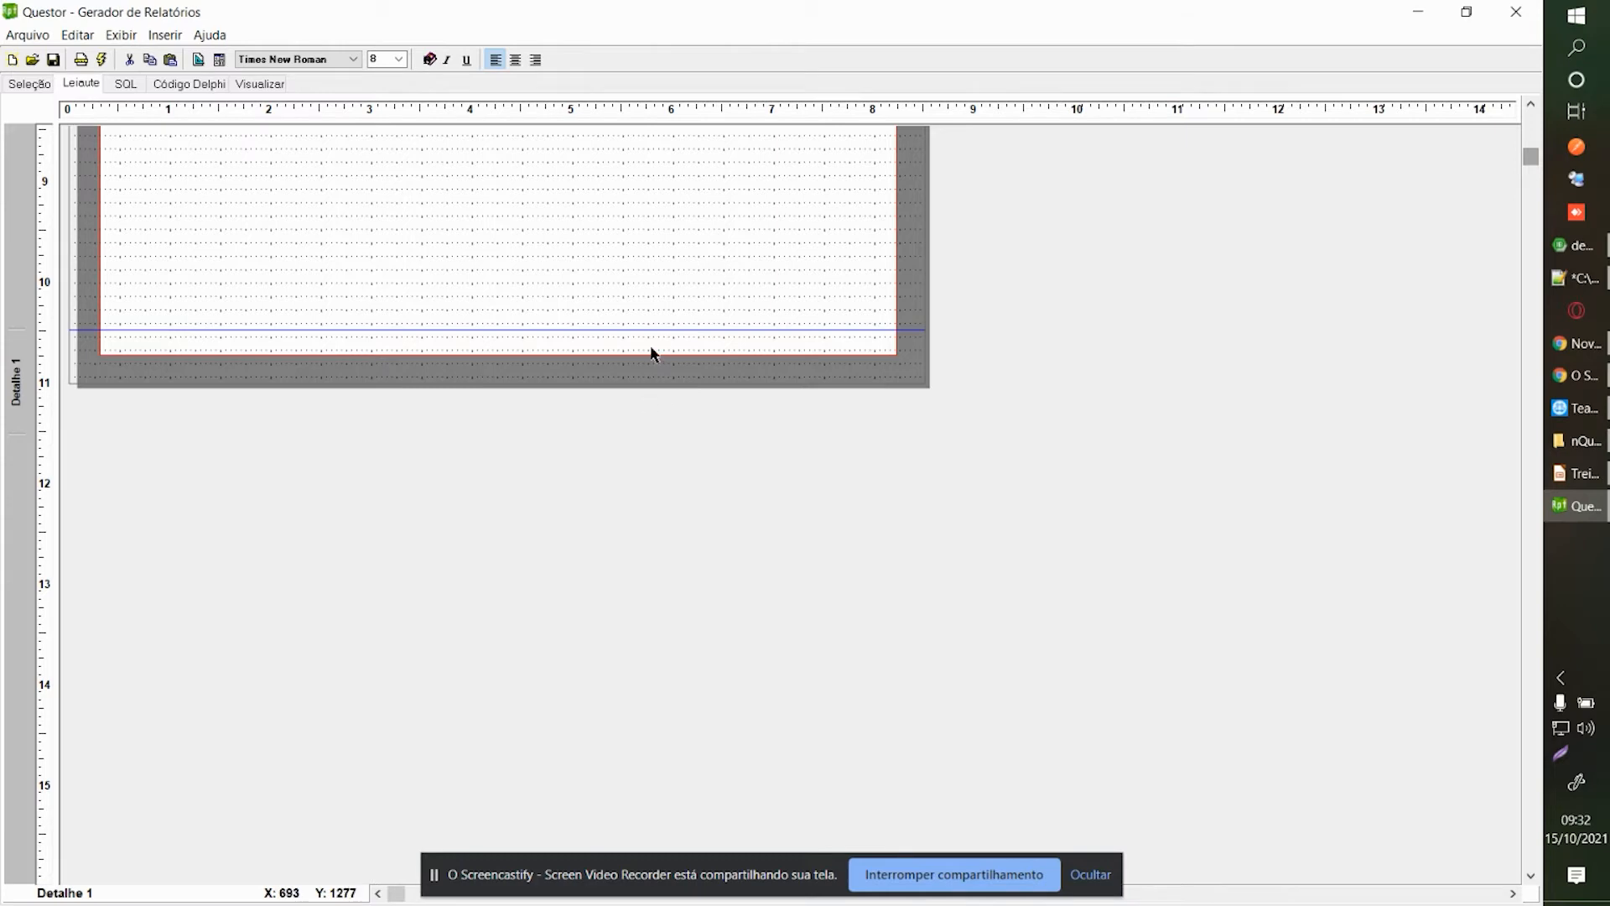
# Switch the page size from Letter to Personalizado with height 22 (8.50 x 22).
pyautogui.click(84, 62)
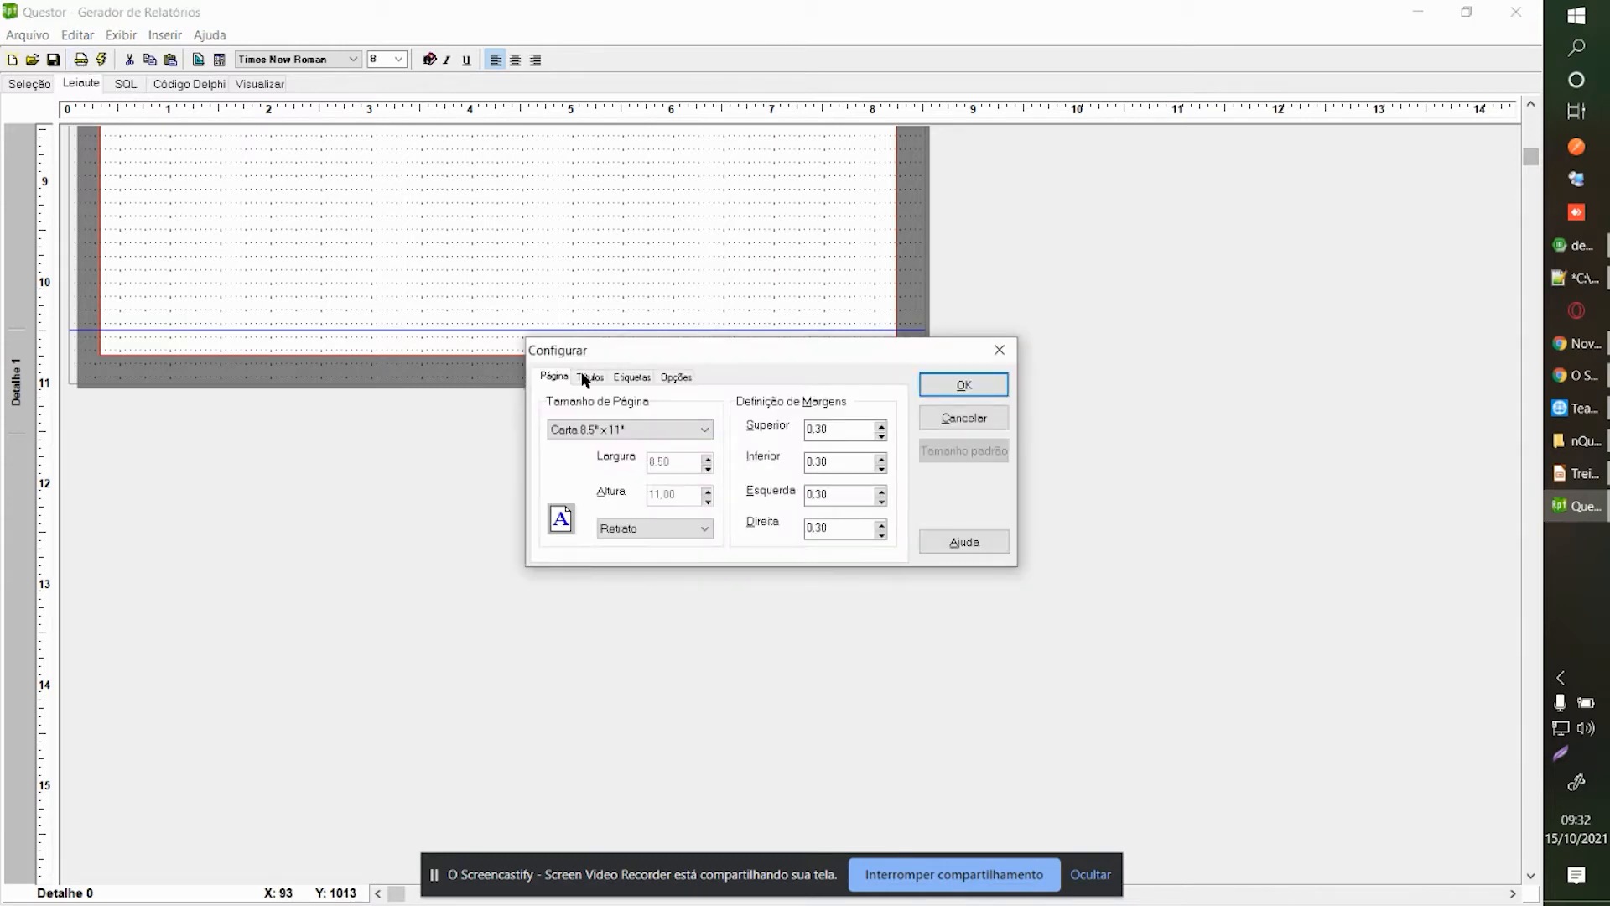
pyautogui.click(677, 434)
pyautogui.click(604, 447)
pyautogui.click(653, 495)
pyautogui.write('22')
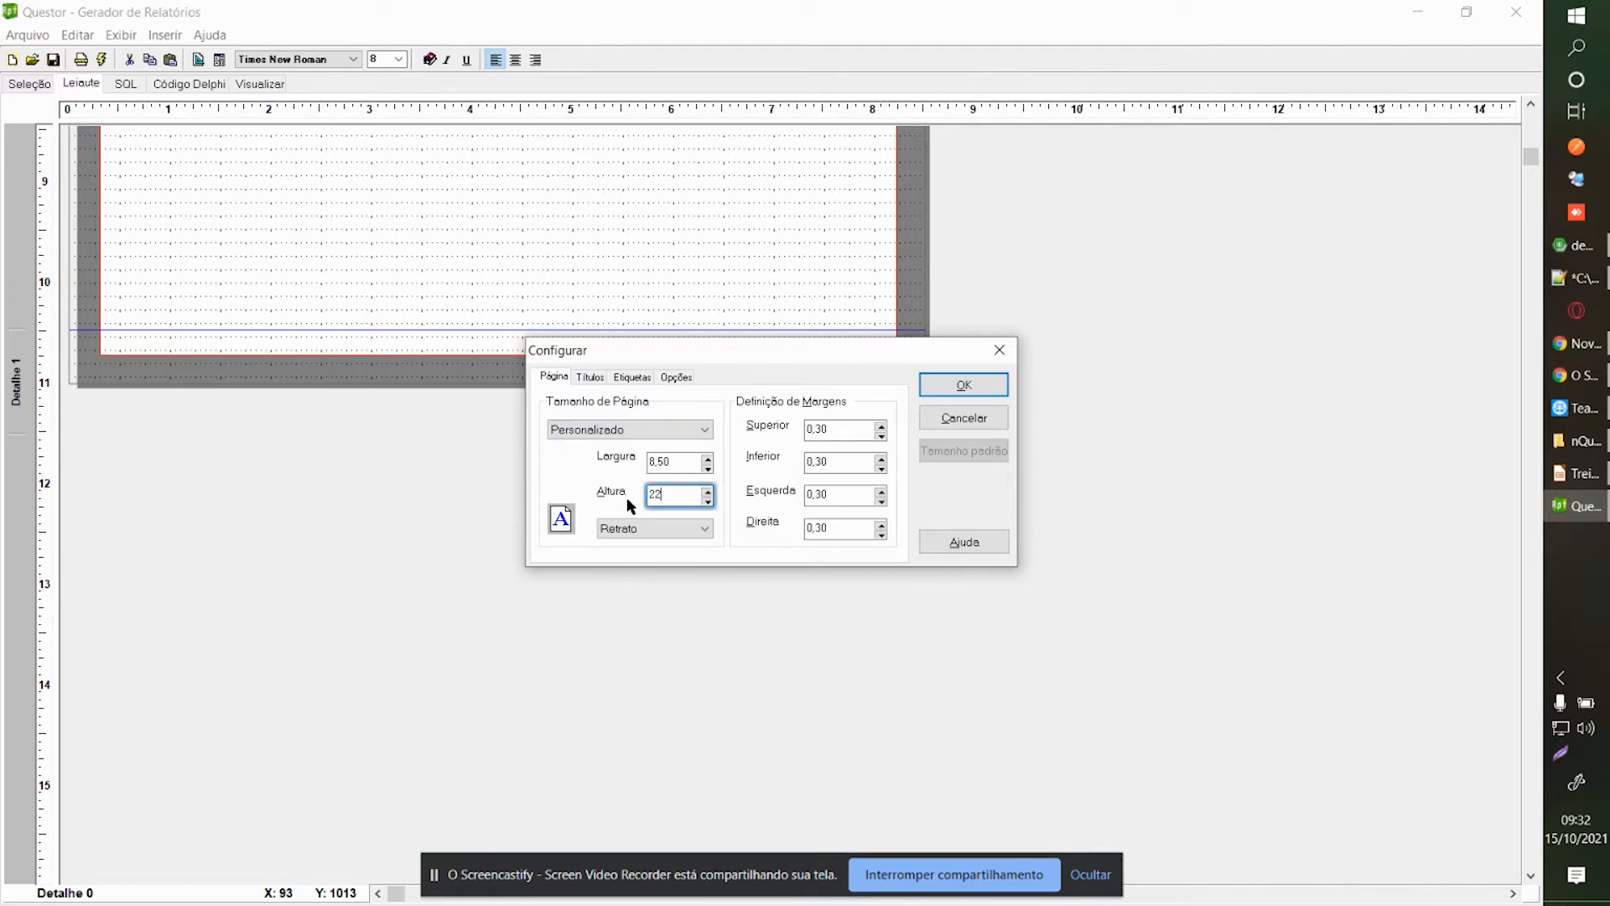
pyautogui.click(958, 377)
pyautogui.scroll(-5, 1529, 404)
pyautogui.scroll(3, 1174, 243)
pyautogui.scroll(2, 811, 302)
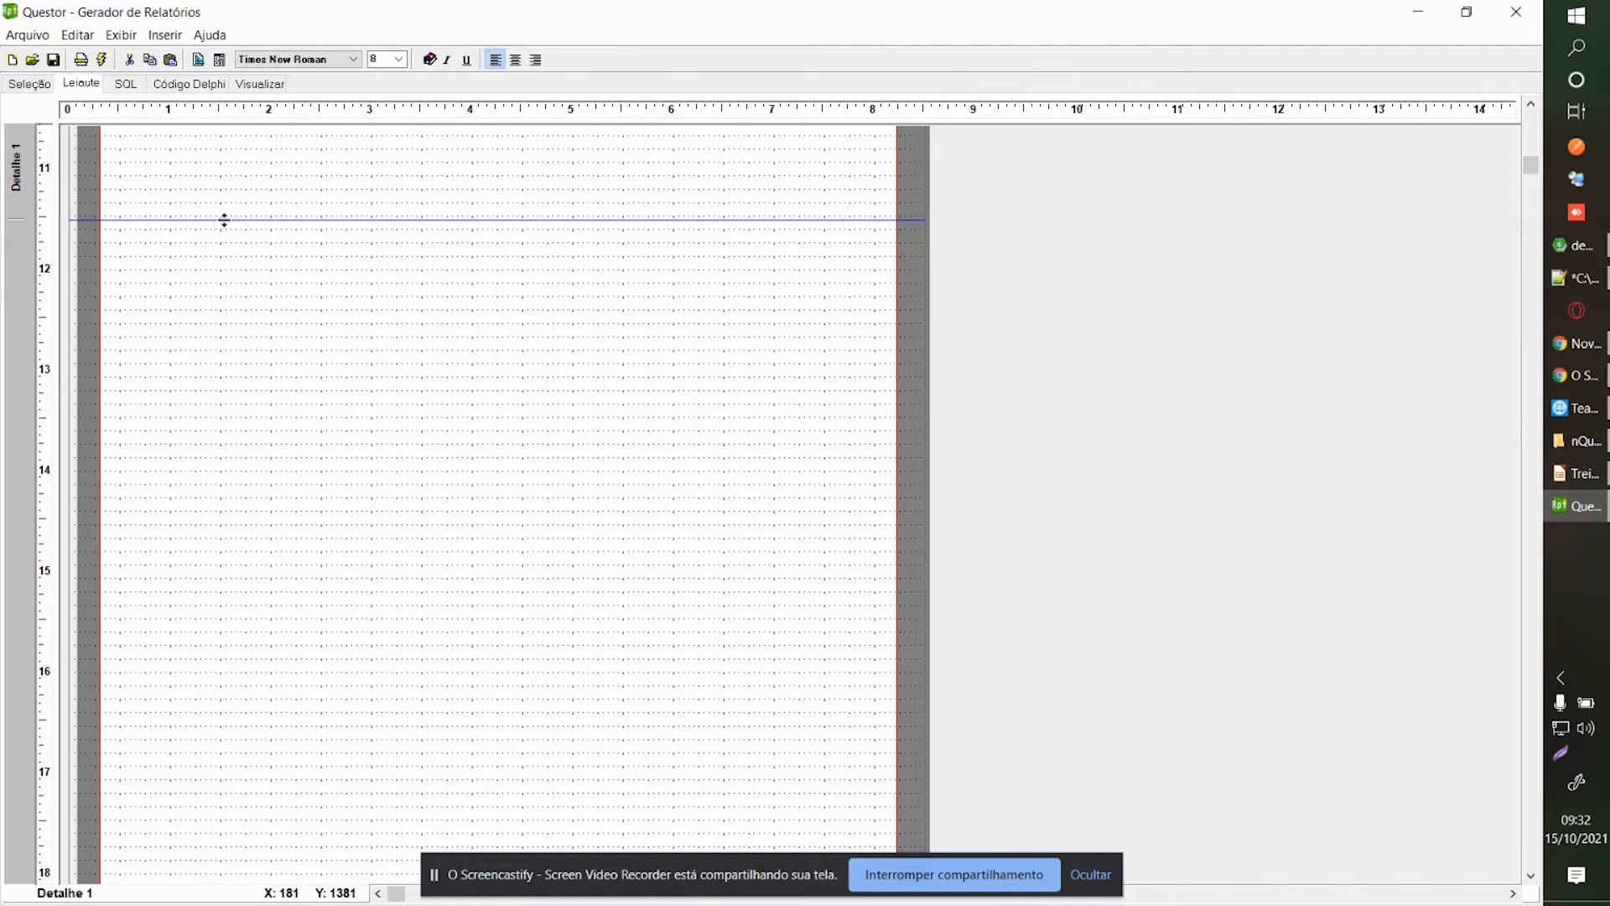
# Stretch the Detalhe 1 band much taller down the page.
pyautogui.moveTo(227, 220); pyautogui.dragTo(381, 746)
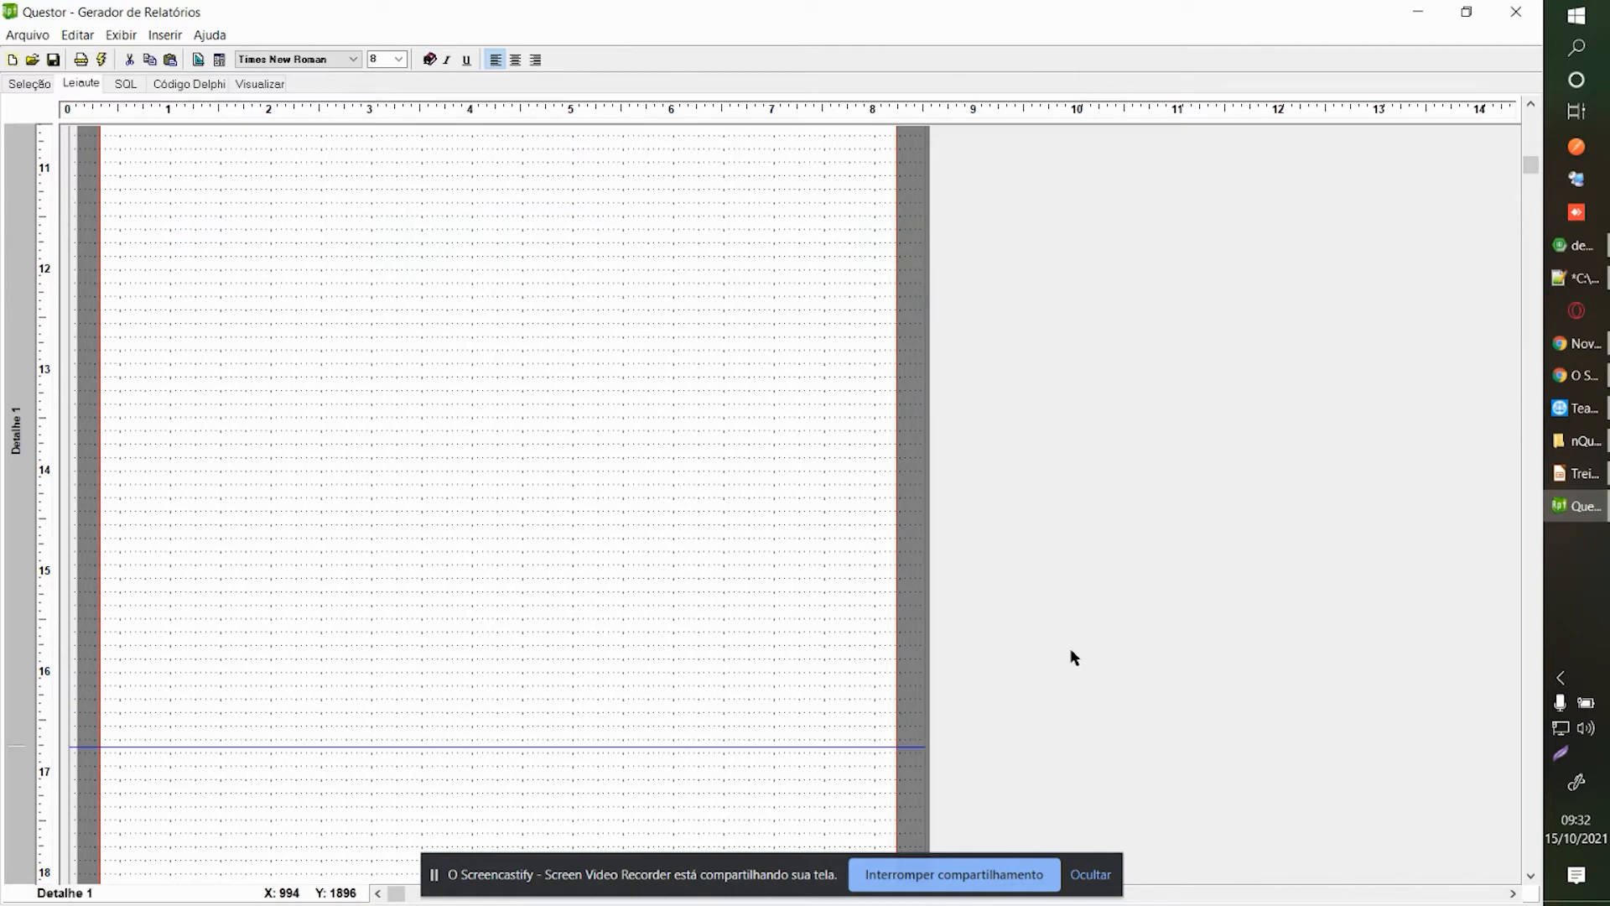
pyautogui.scroll(-5, 662, 566)
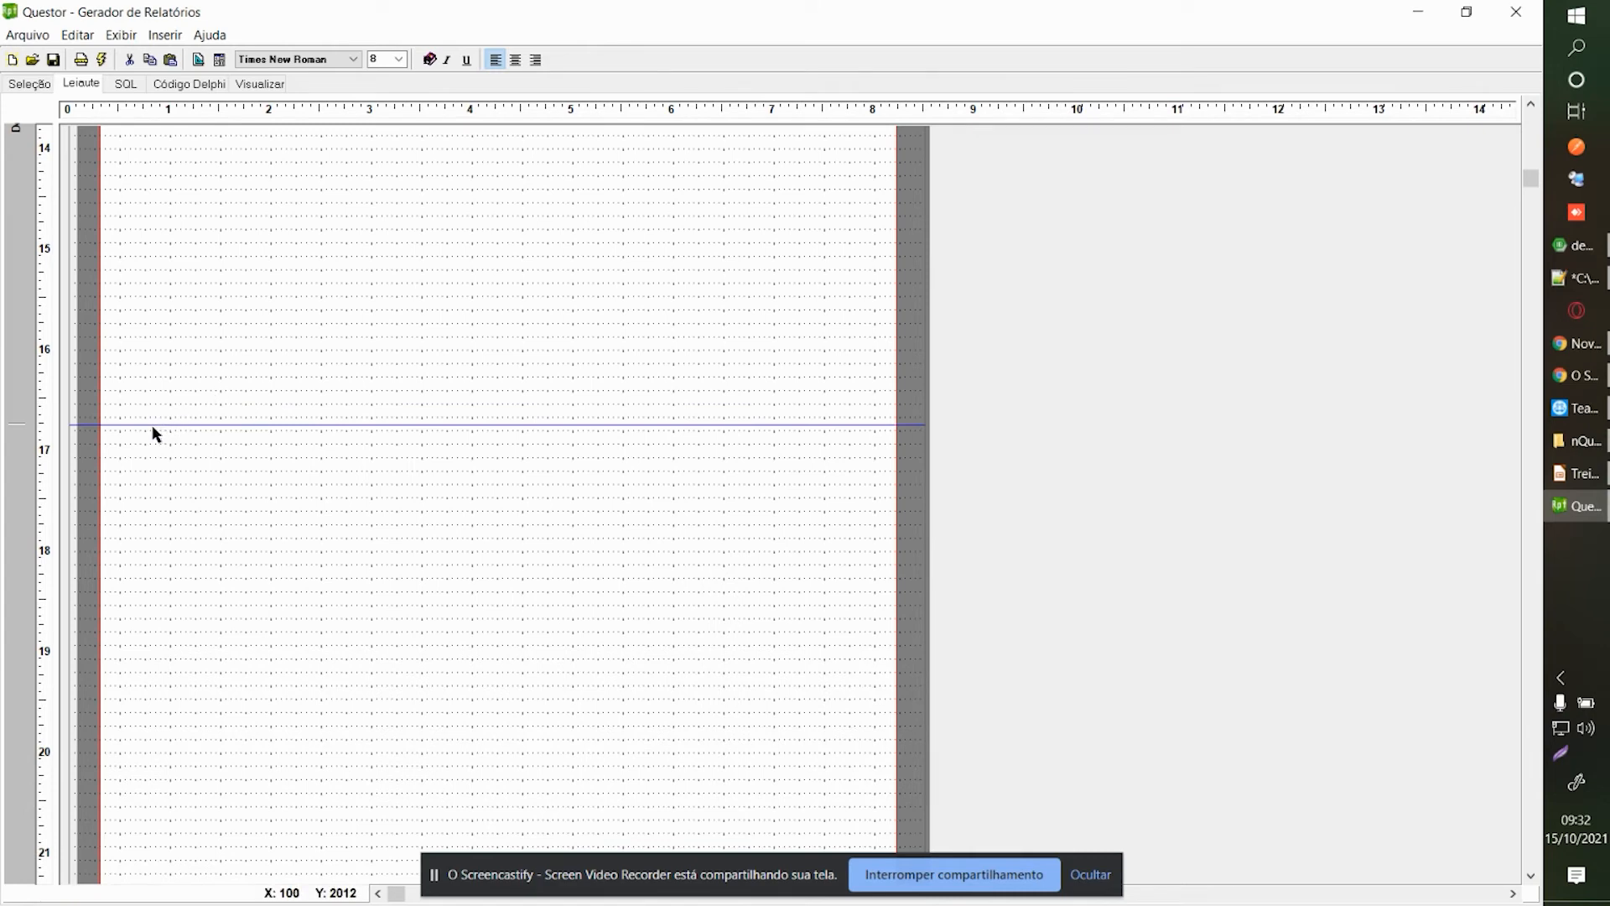
pyautogui.moveTo(148, 424); pyautogui.dragTo(95, 799)
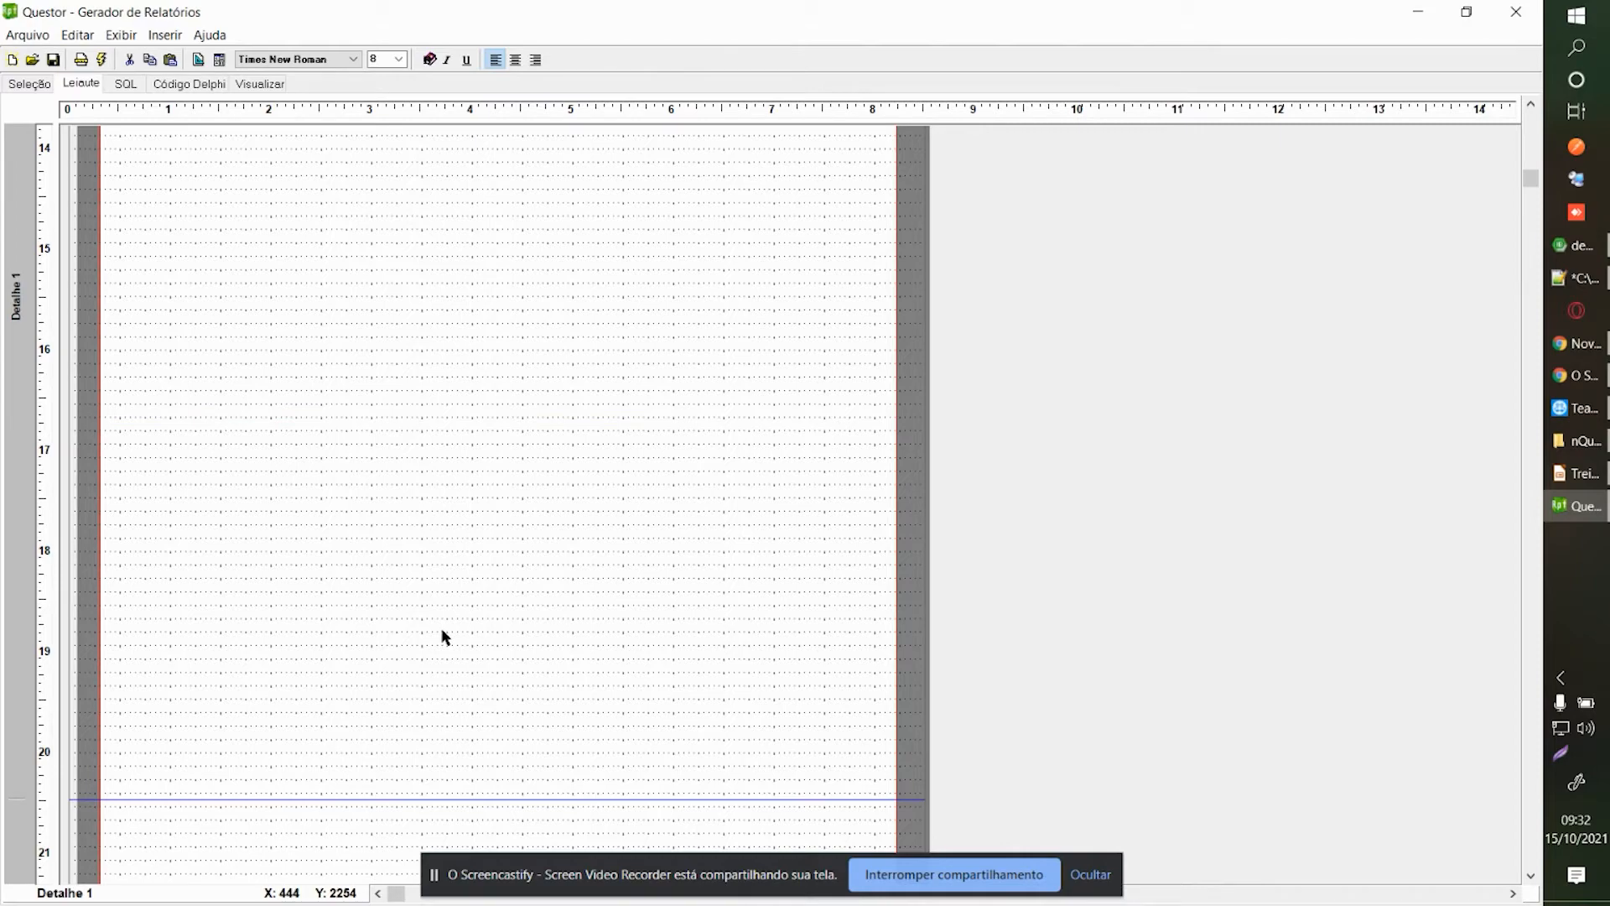
pyautogui.scroll(5, 453, 627)
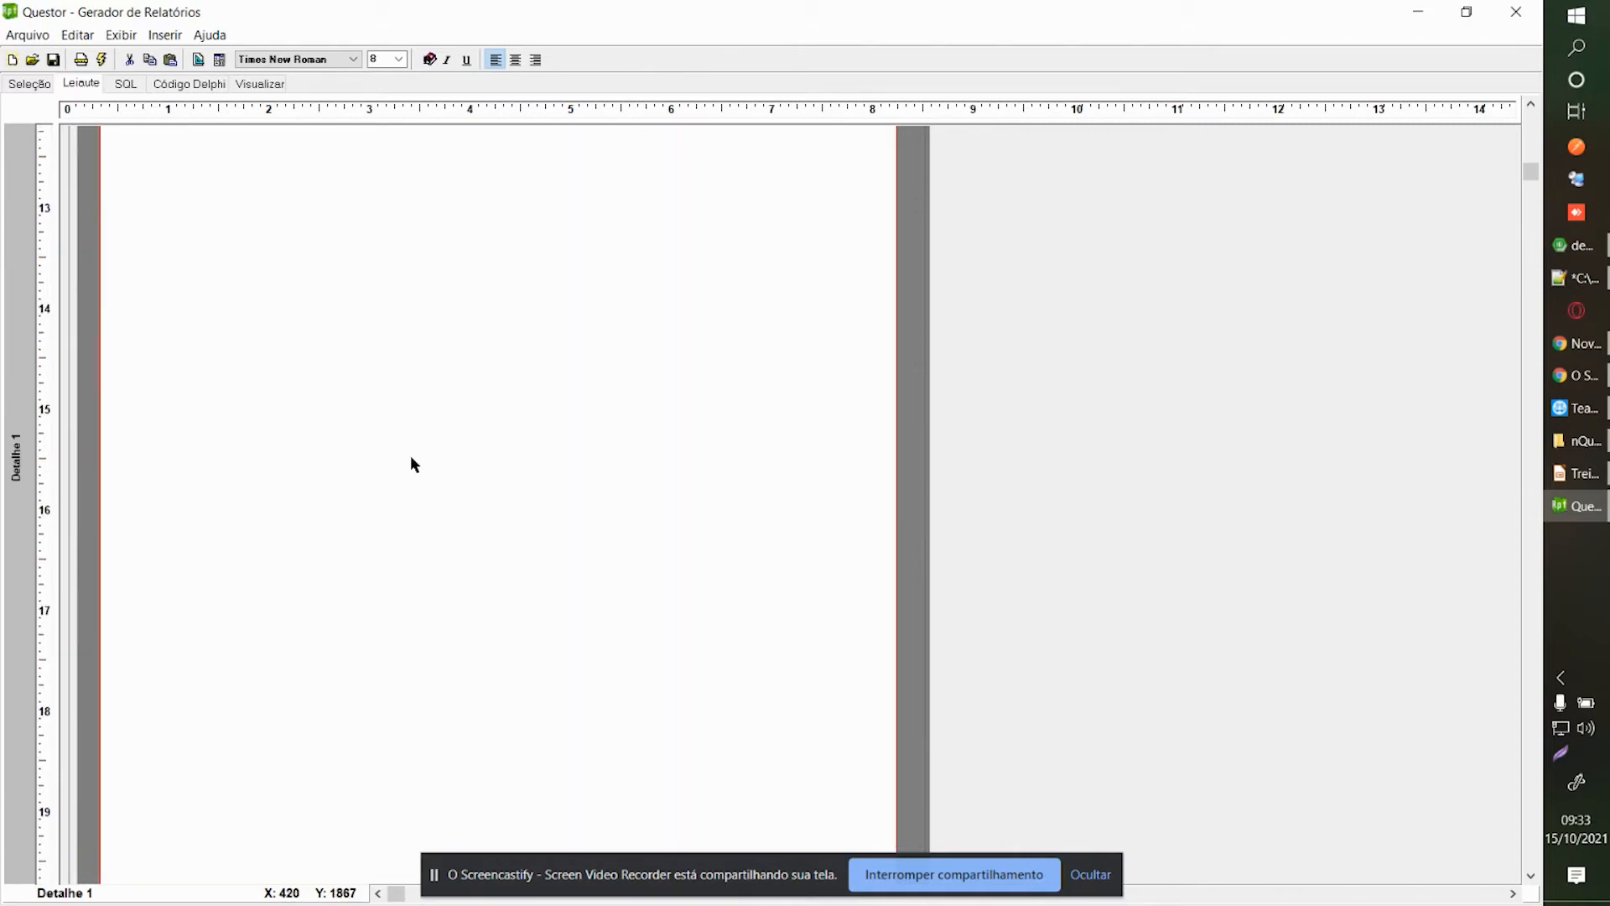
# Insert a memo box into Detalhe 1 and widen it across the page.
pyautogui.rightClick(232, 351)
pyautogui.click(316, 370)
pyautogui.click(976, 301)
pyautogui.click(108, 317)
pyautogui.moveTo(158, 352); pyautogui.dragTo(177, 338)
pyautogui.moveTo(317, 347); pyautogui.dragTo(887, 366)
# Set the memo's text to 'Primeiro paragrafo segunda pagina'.
pyautogui.rightClick(878, 359)
pyautogui.click(929, 429)
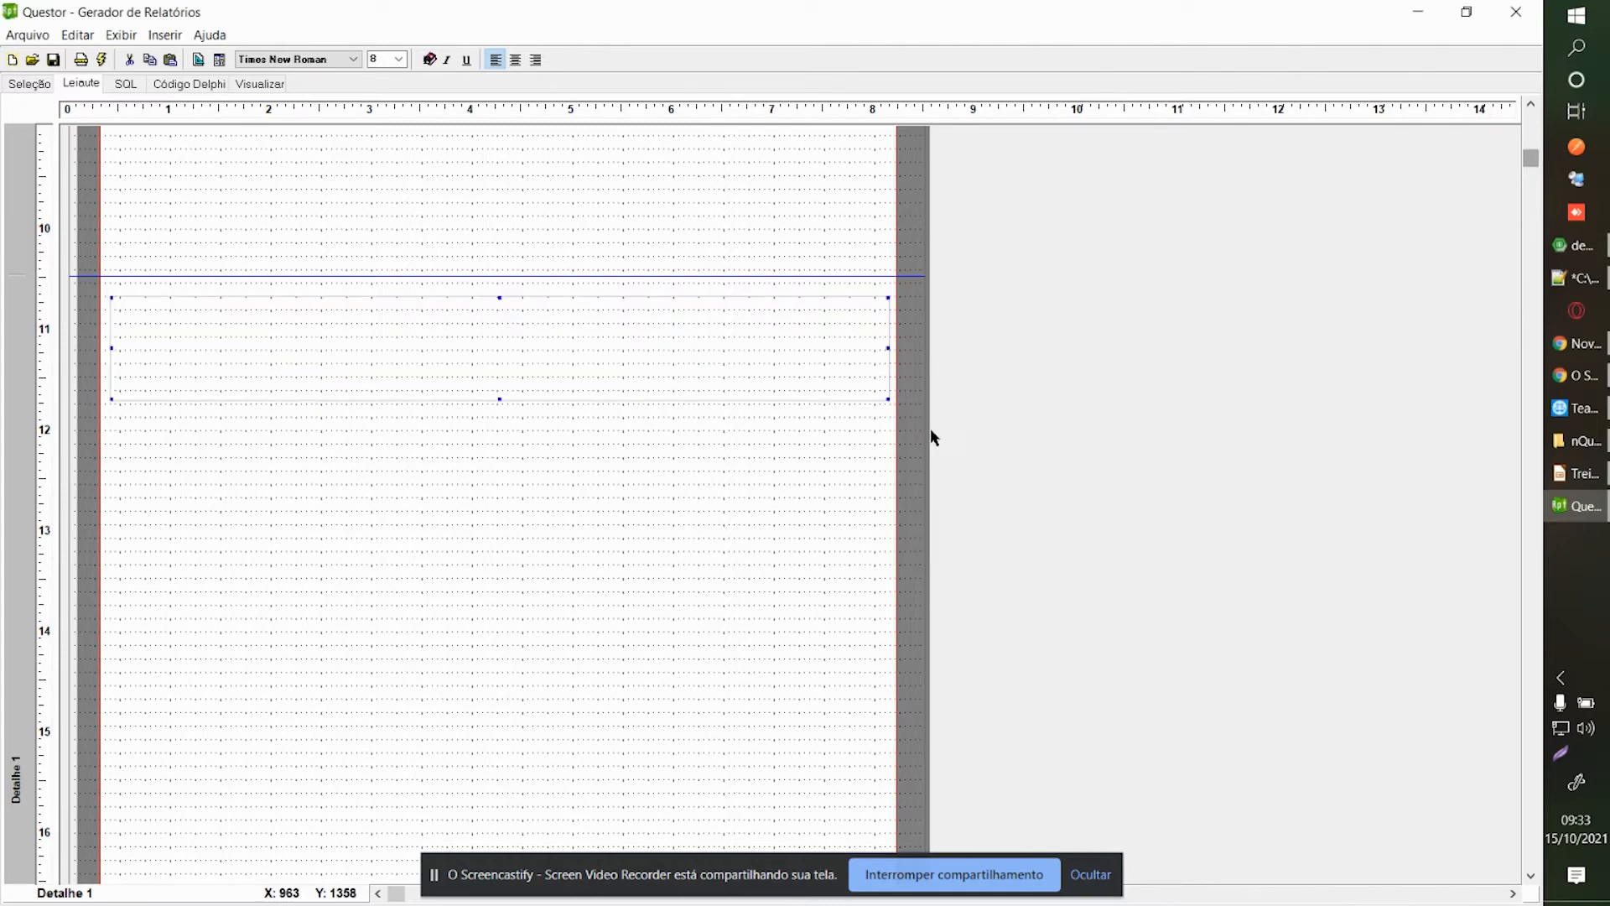
pyautogui.write('Primei')
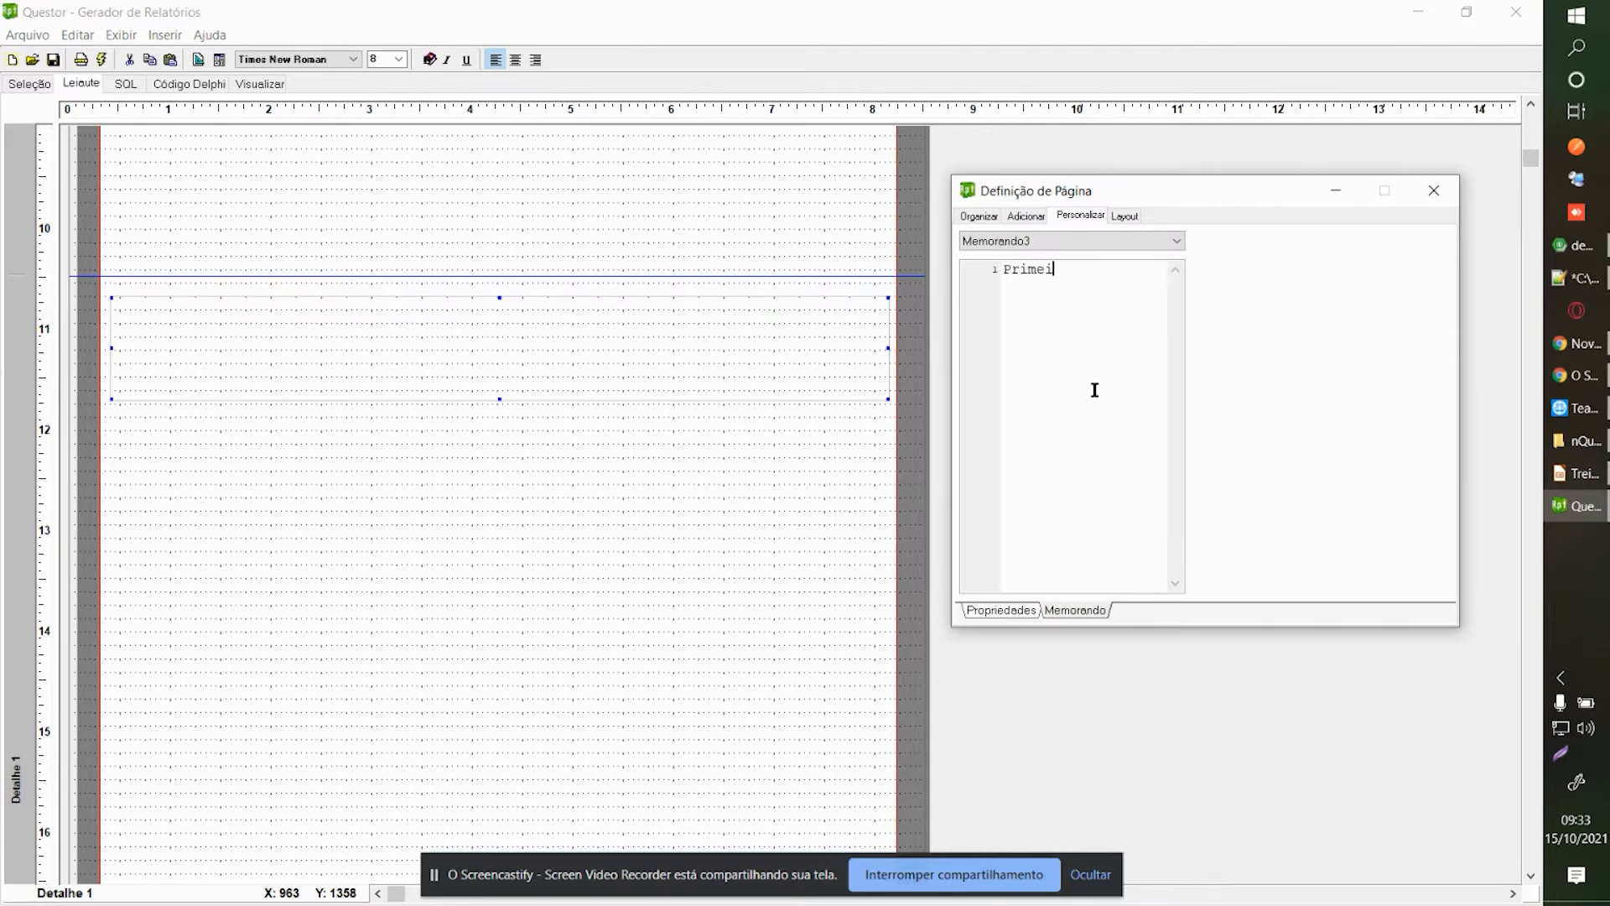
pyautogui.write('ro paragrafo segunda pagina')
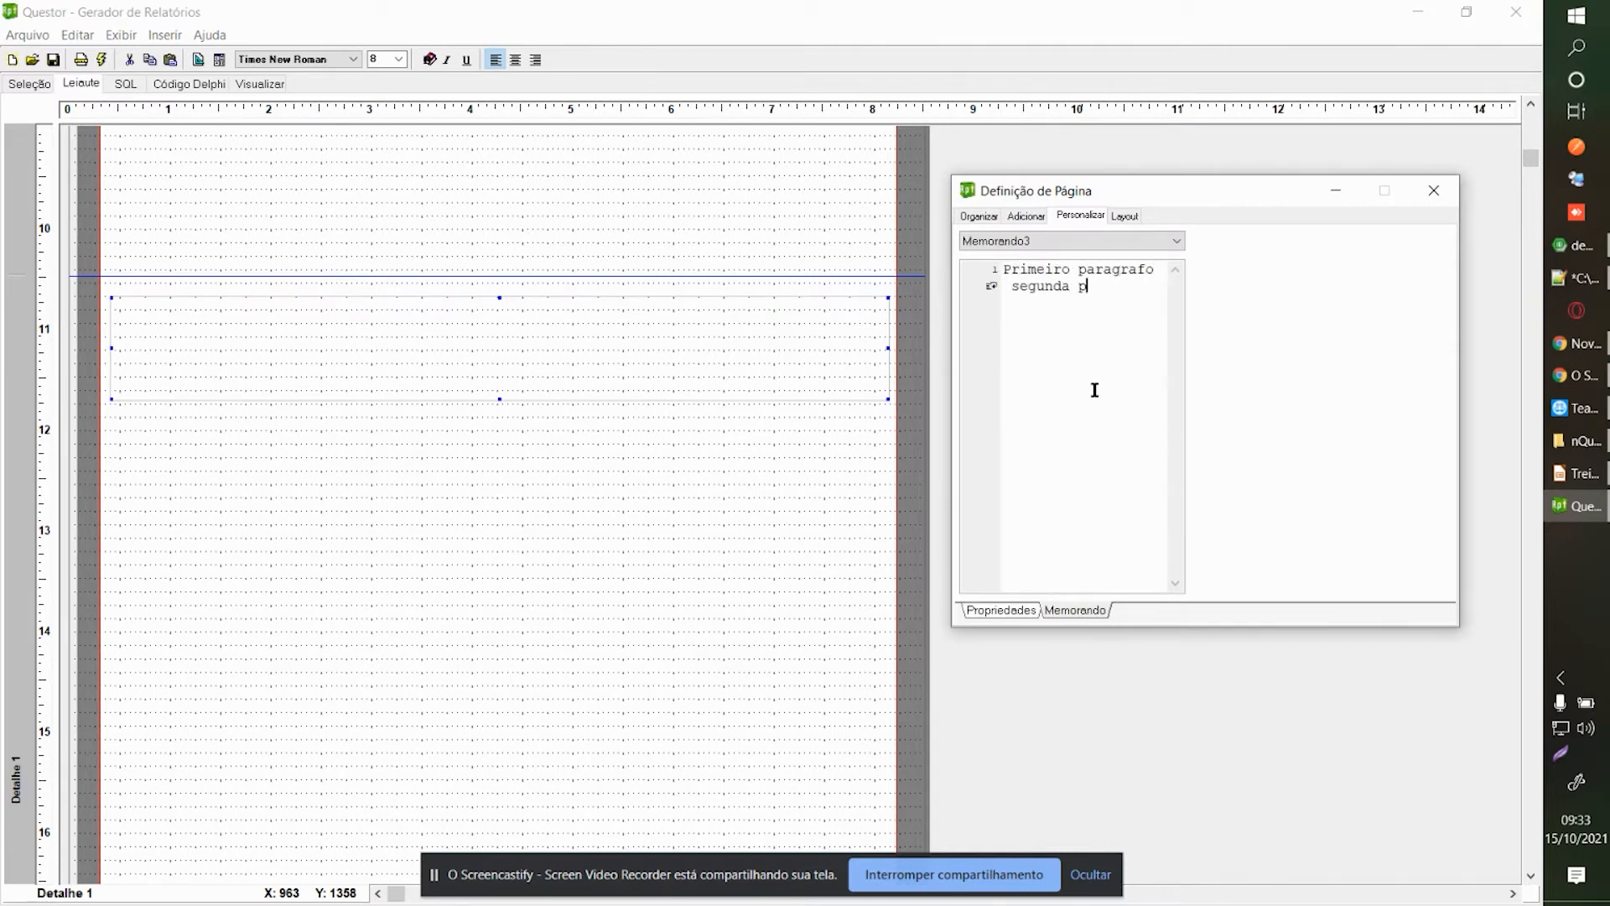
pyautogui.click(1429, 192)
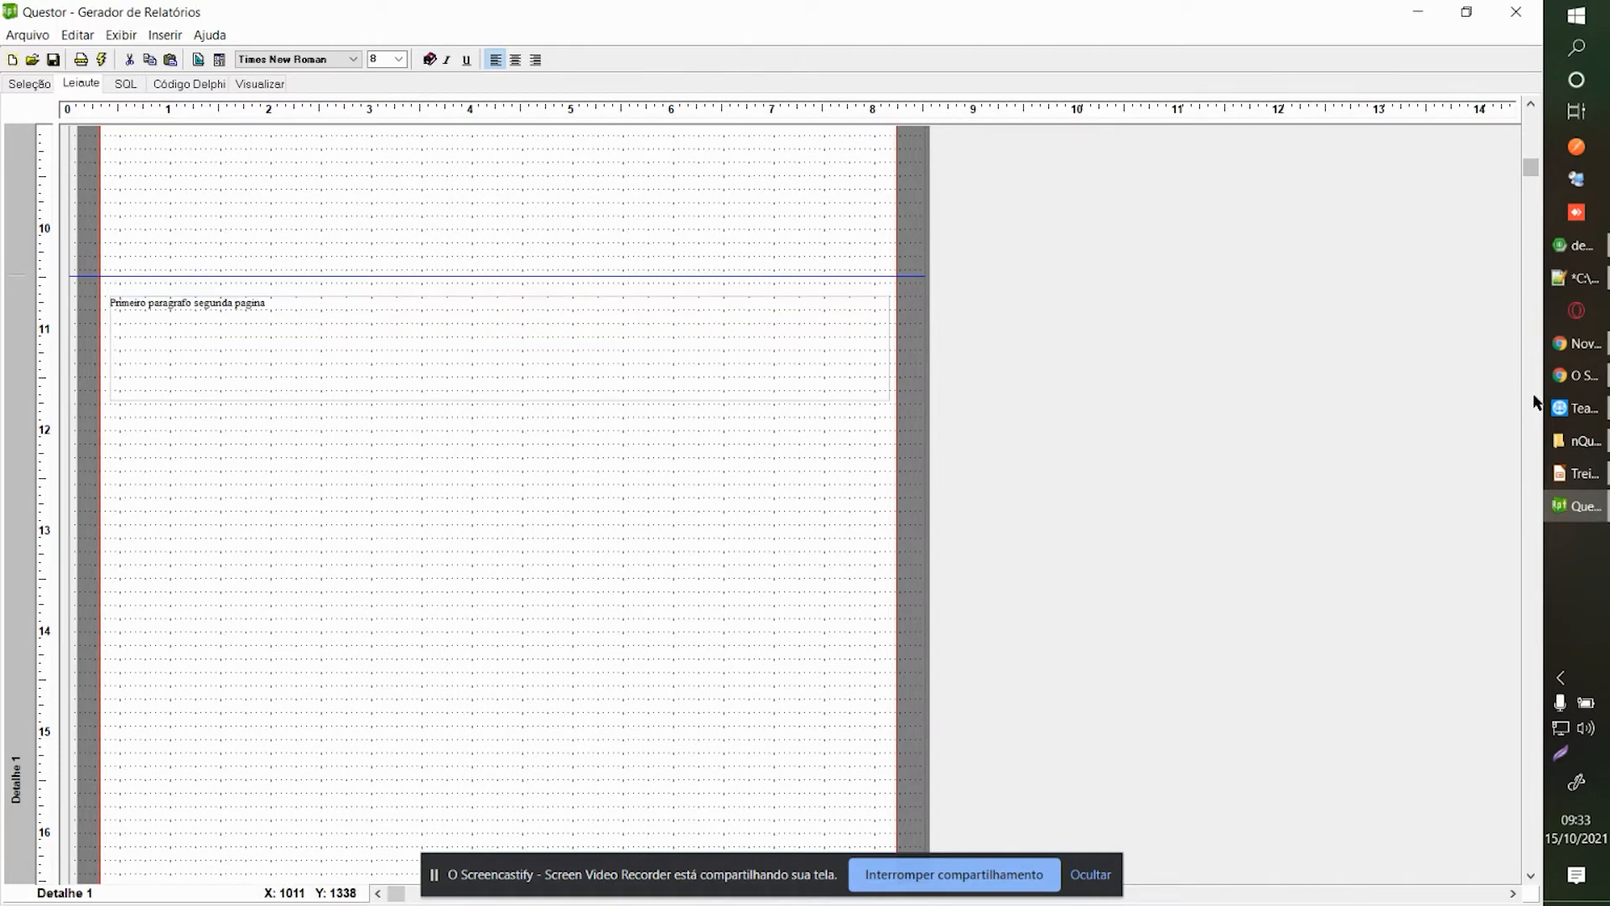
pyautogui.scroll(-2, 1535, 403)
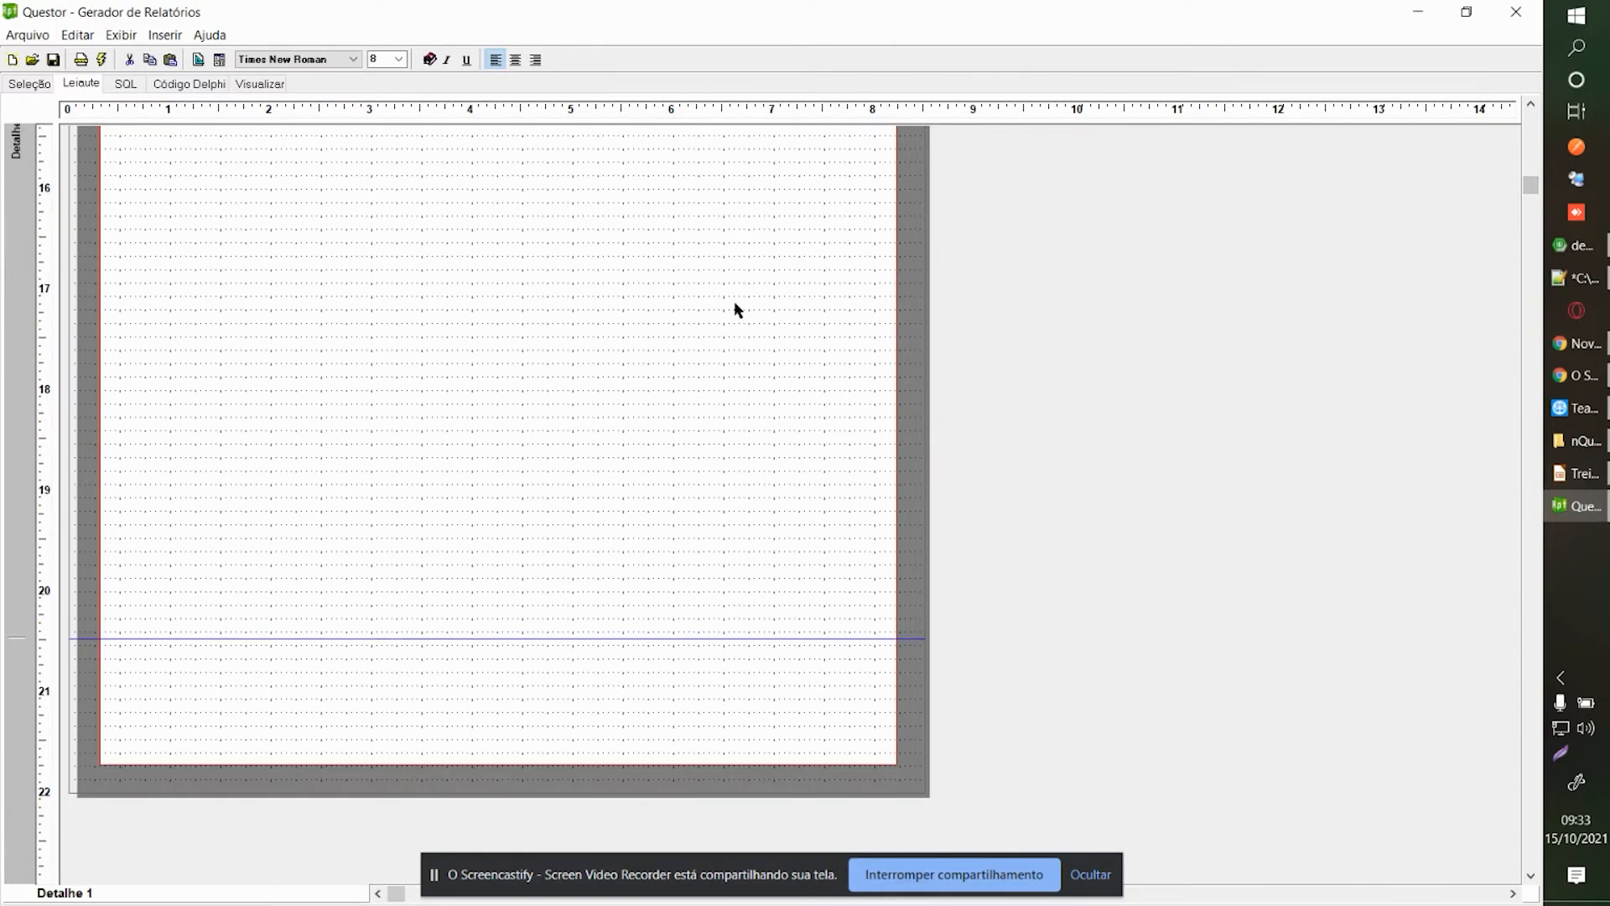
# Set the page size back to Carta 8.5" x 11" in page setup.
pyautogui.scroll(2, 711, 310)
pyautogui.scroll(3, 711, 307)
pyautogui.click(81, 60)
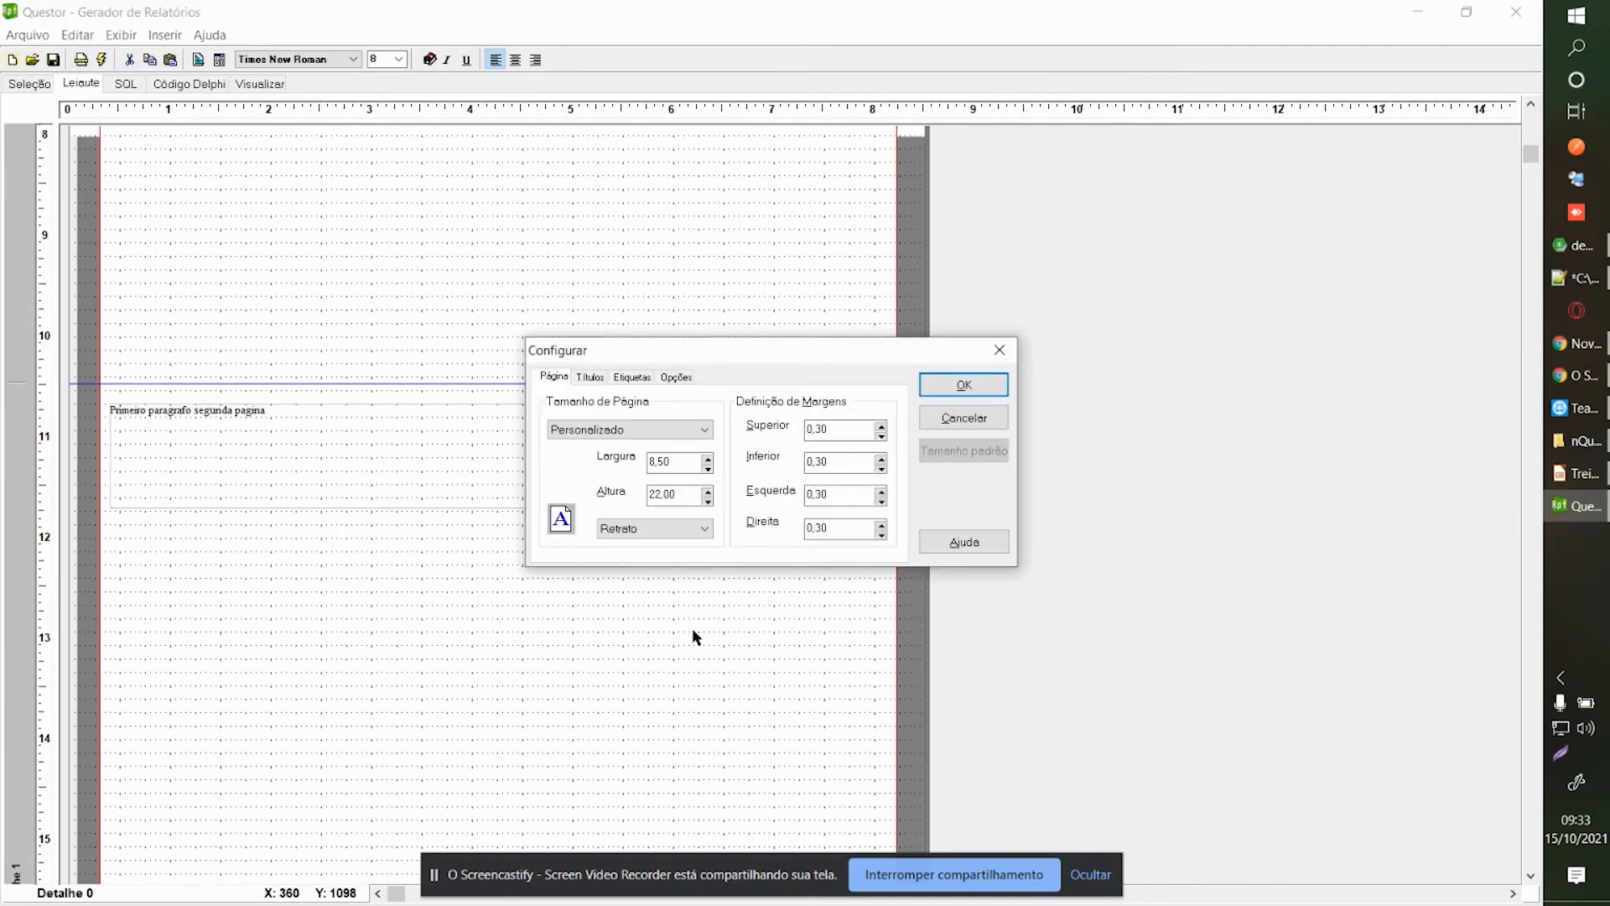
pyautogui.click(703, 429)
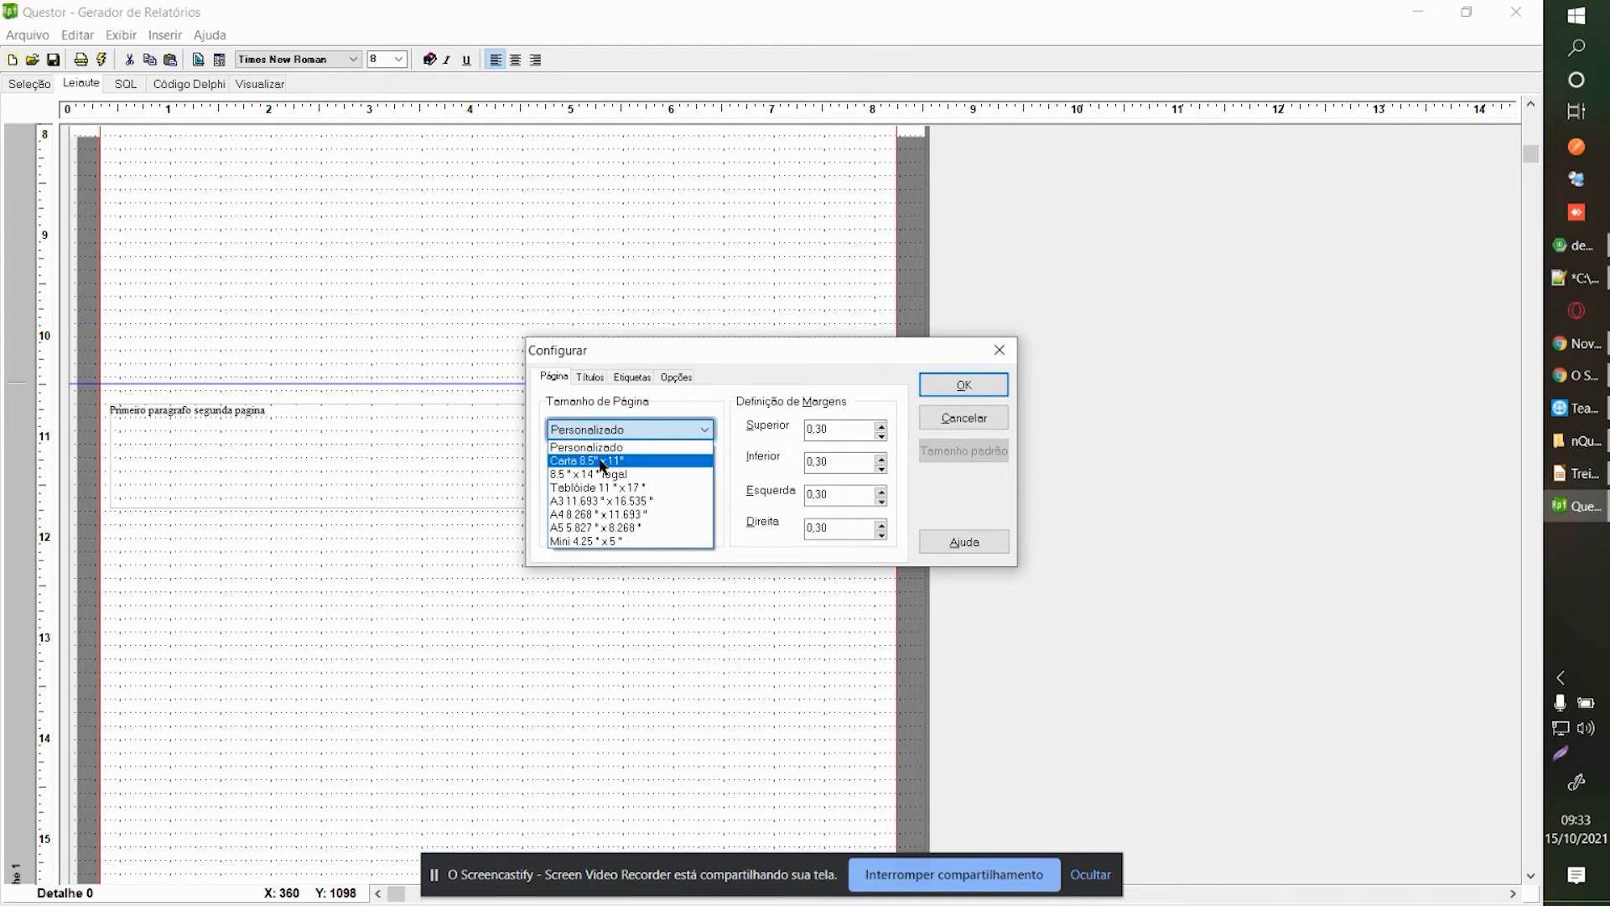
pyautogui.click(602, 462)
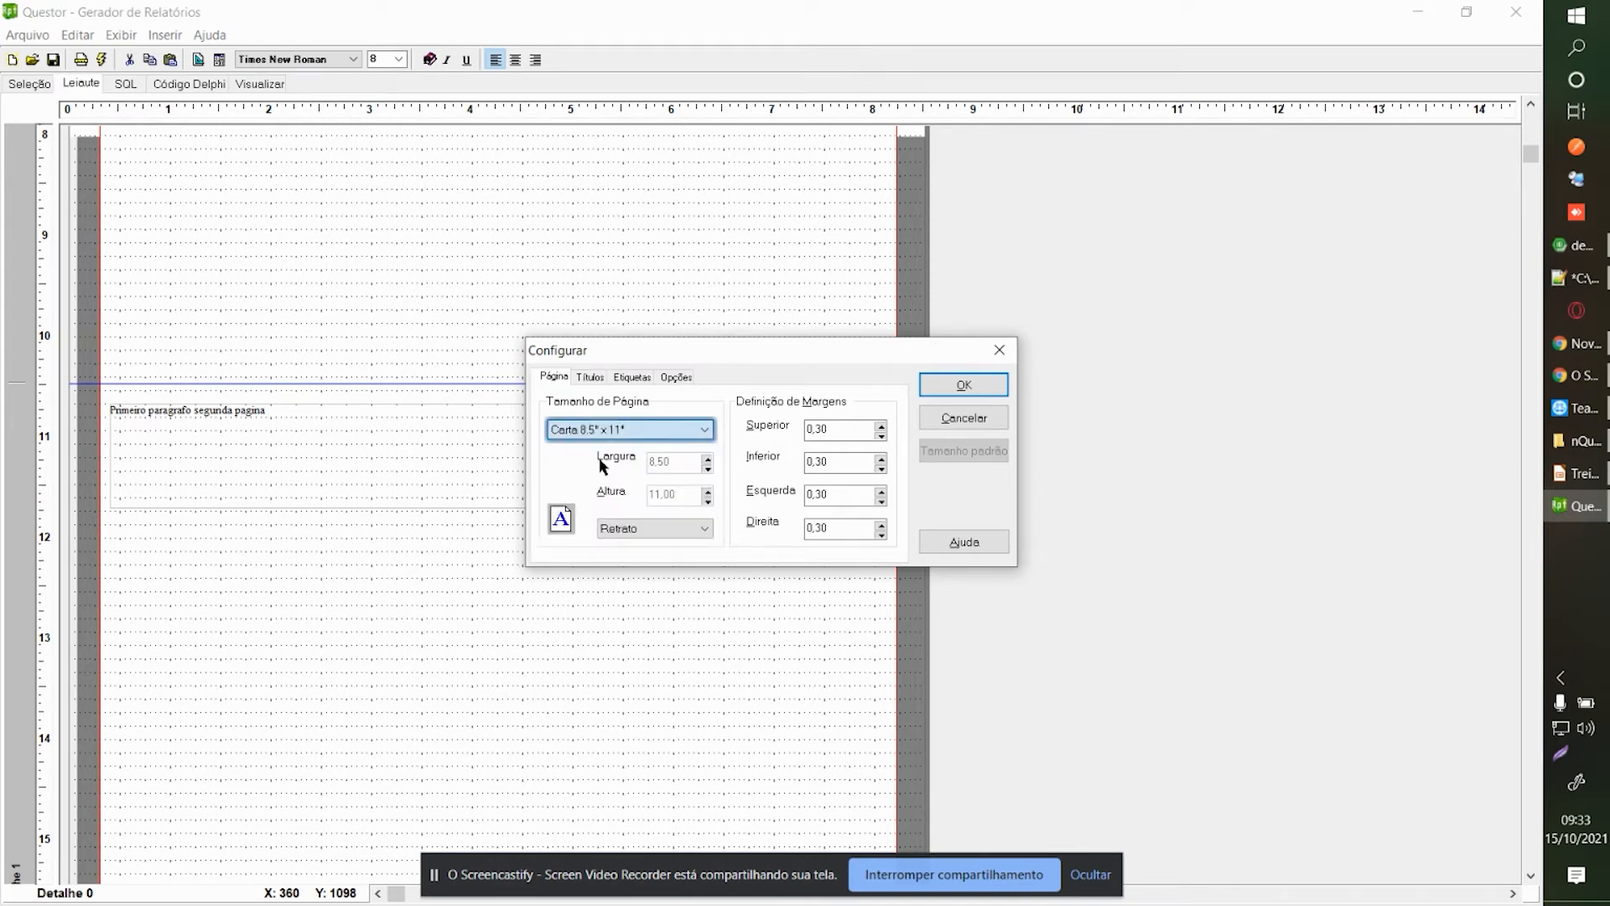
pyautogui.click(950, 387)
# Try previewing, dismiss the error, and bring up the Código Delphi source.
pyautogui.click(244, 85)
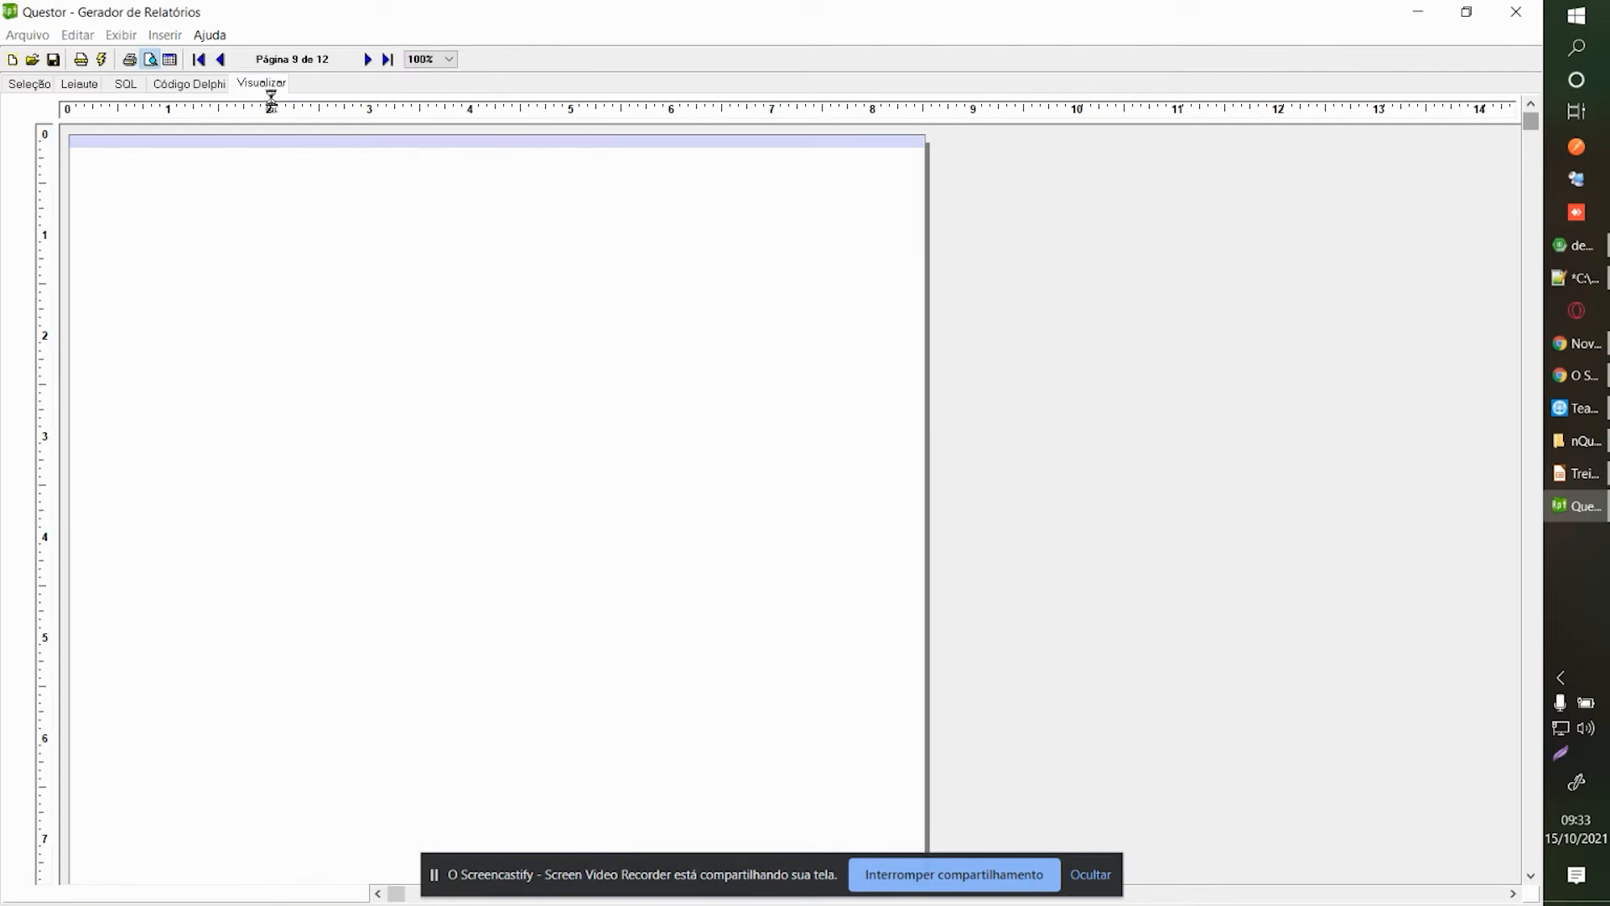
pyautogui.click(772, 488)
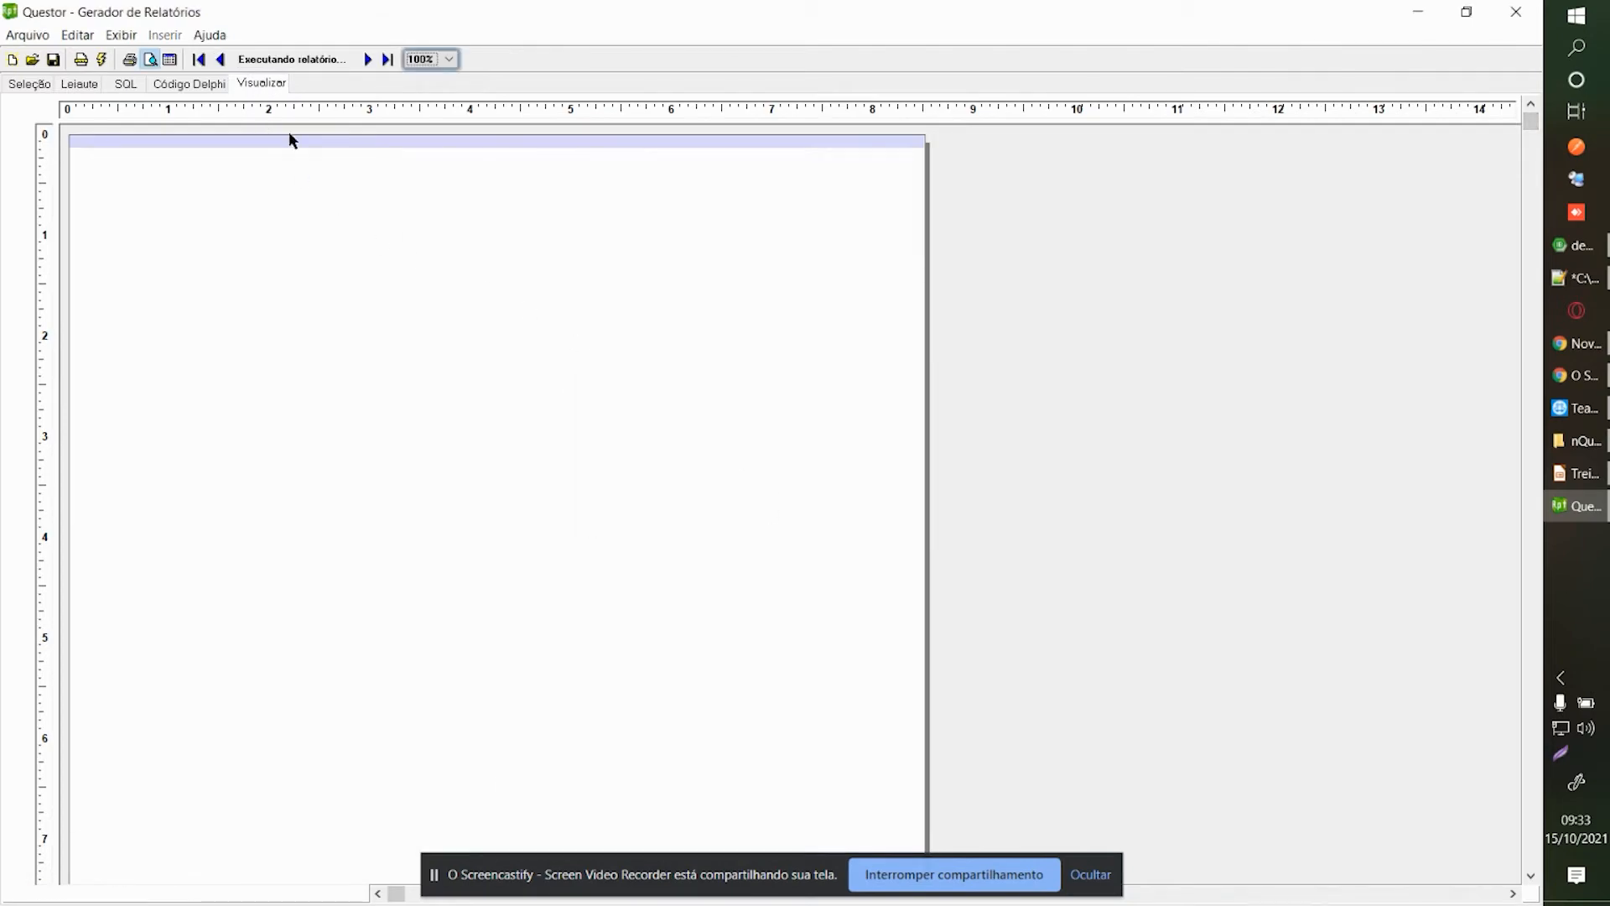
pyautogui.click(188, 84)
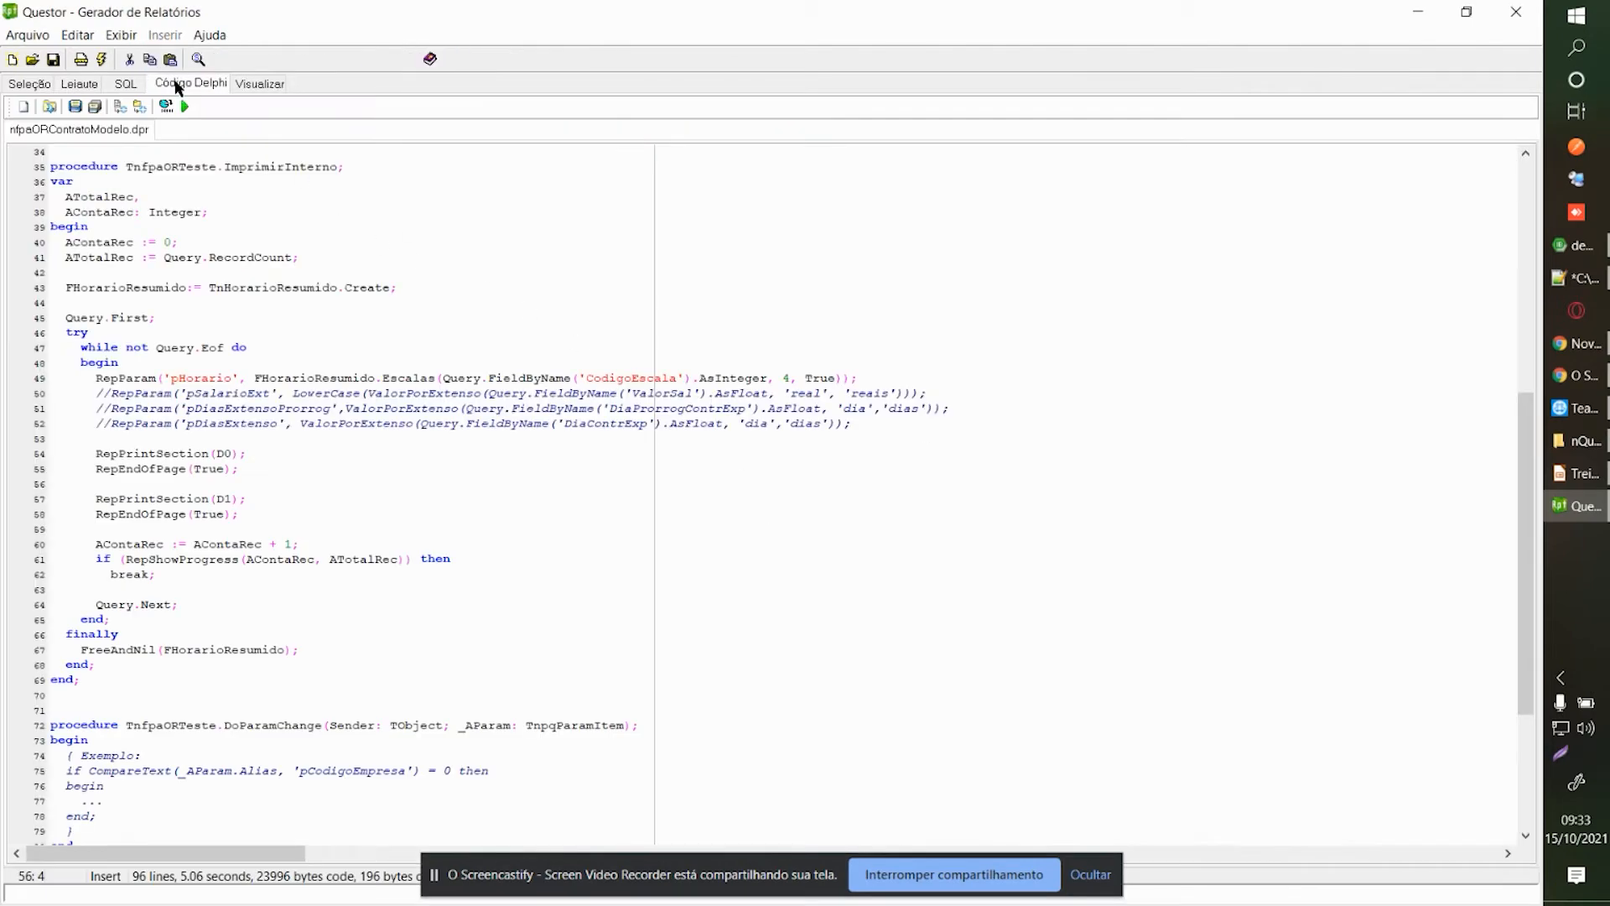
# Comment out the pHorario parameter on line 49 with //.
pyautogui.press('Right')
pyautogui.press('Right')
pyautogui.click(100, 393)
pyautogui.click(548, 408)
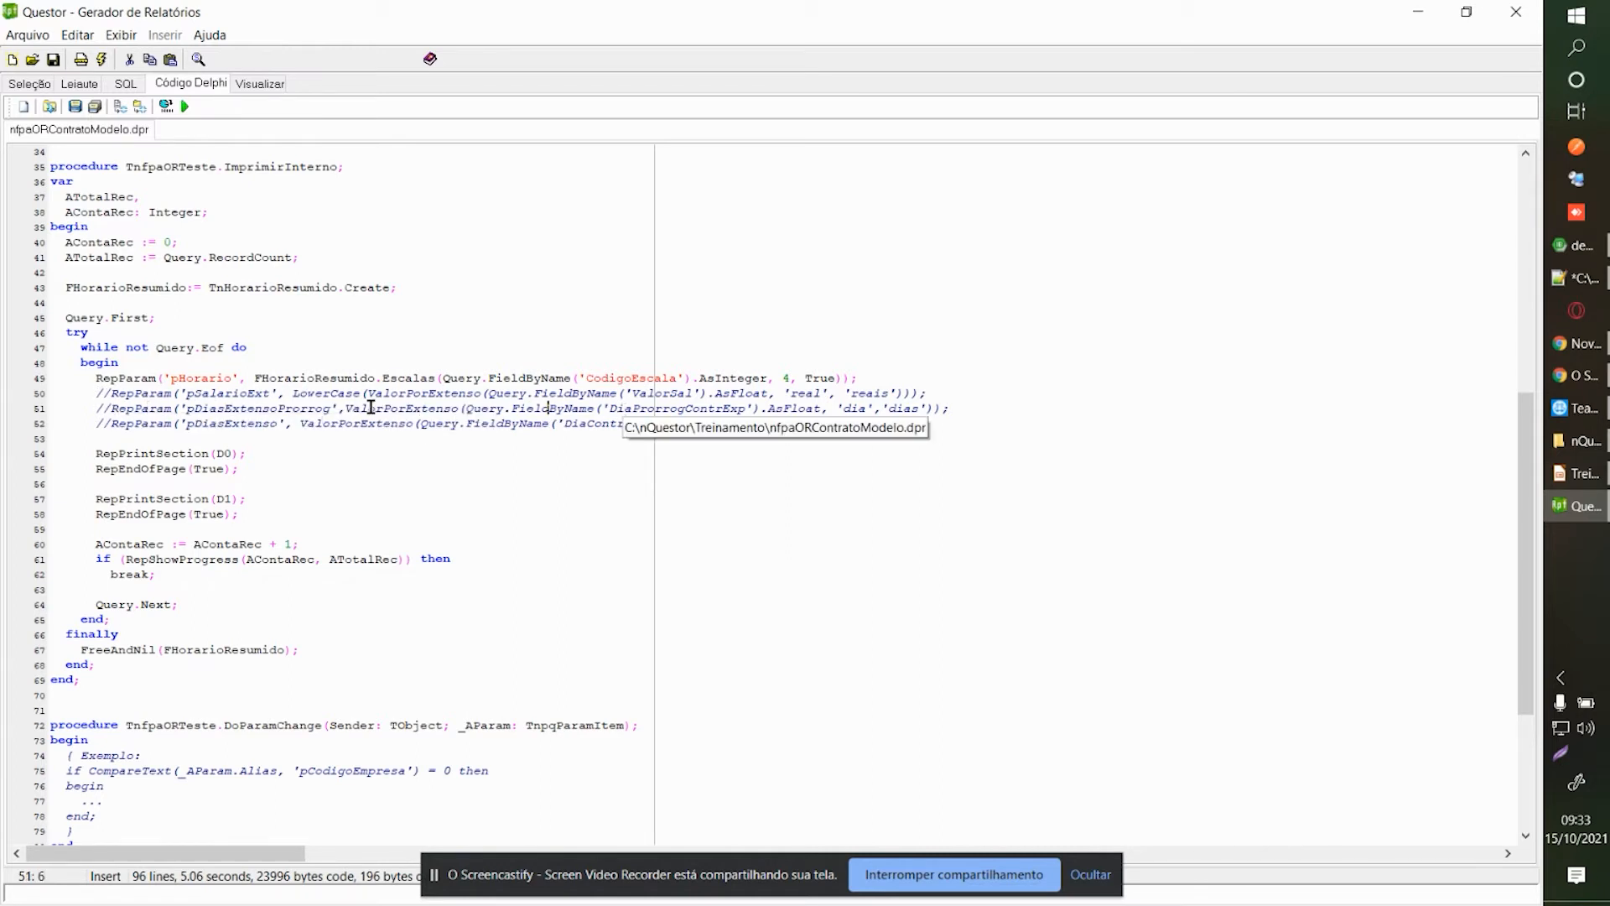
pyautogui.doubleClick(391, 380)
pyautogui.click(102, 379)
pyautogui.write('//')
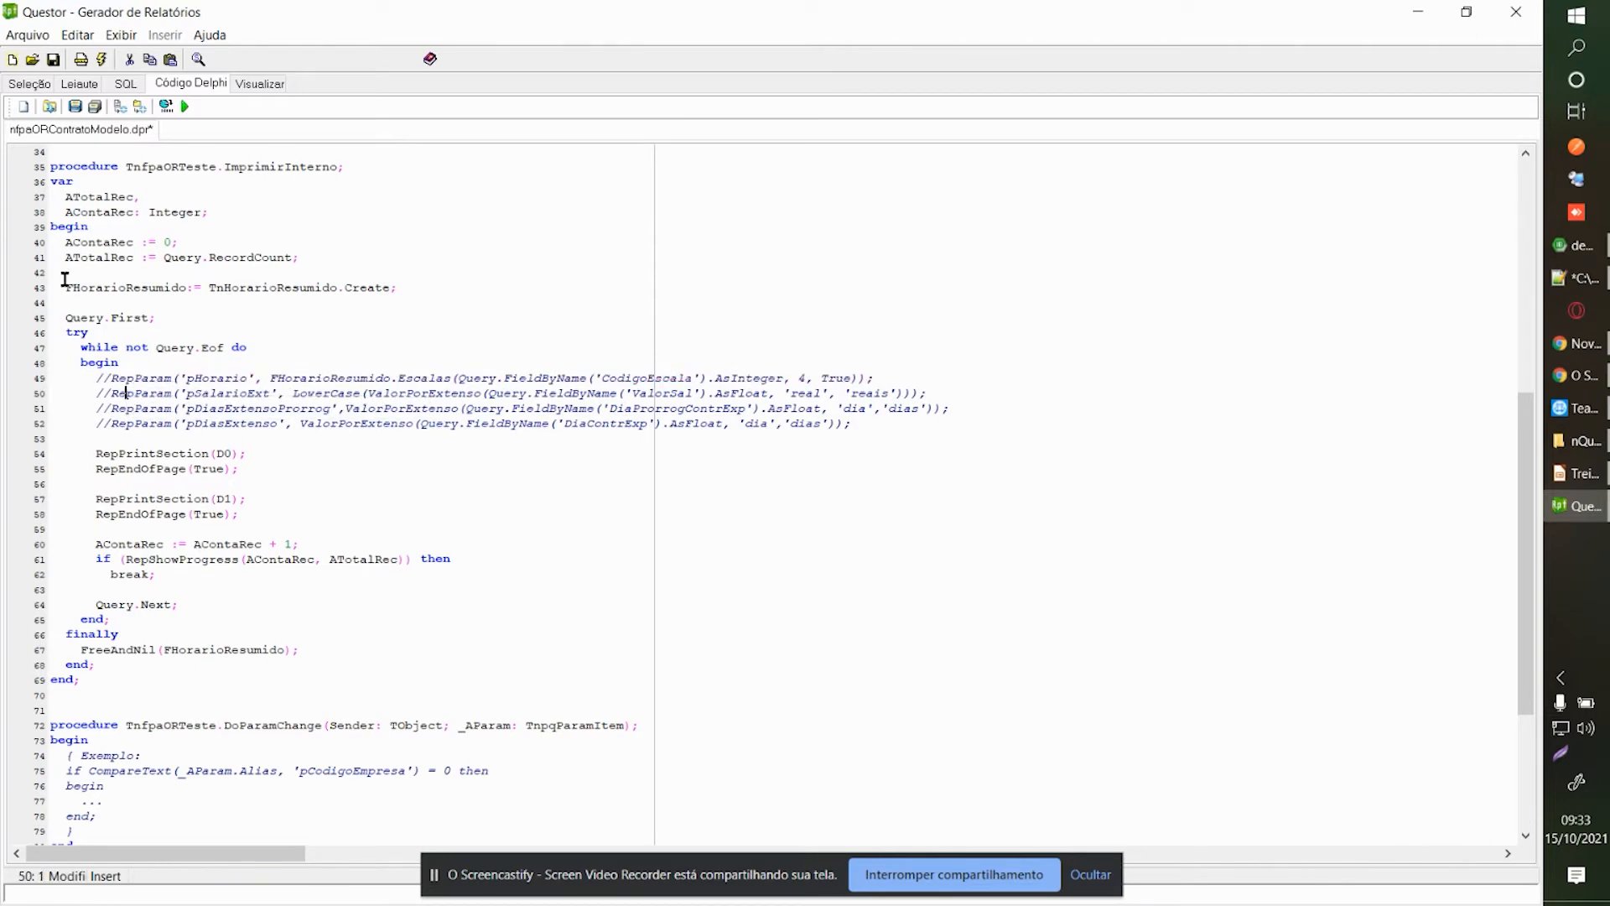
# Save and compile the Delphi code, closing the compiler log windows.
pyautogui.click(75, 107)
pyautogui.click(165, 106)
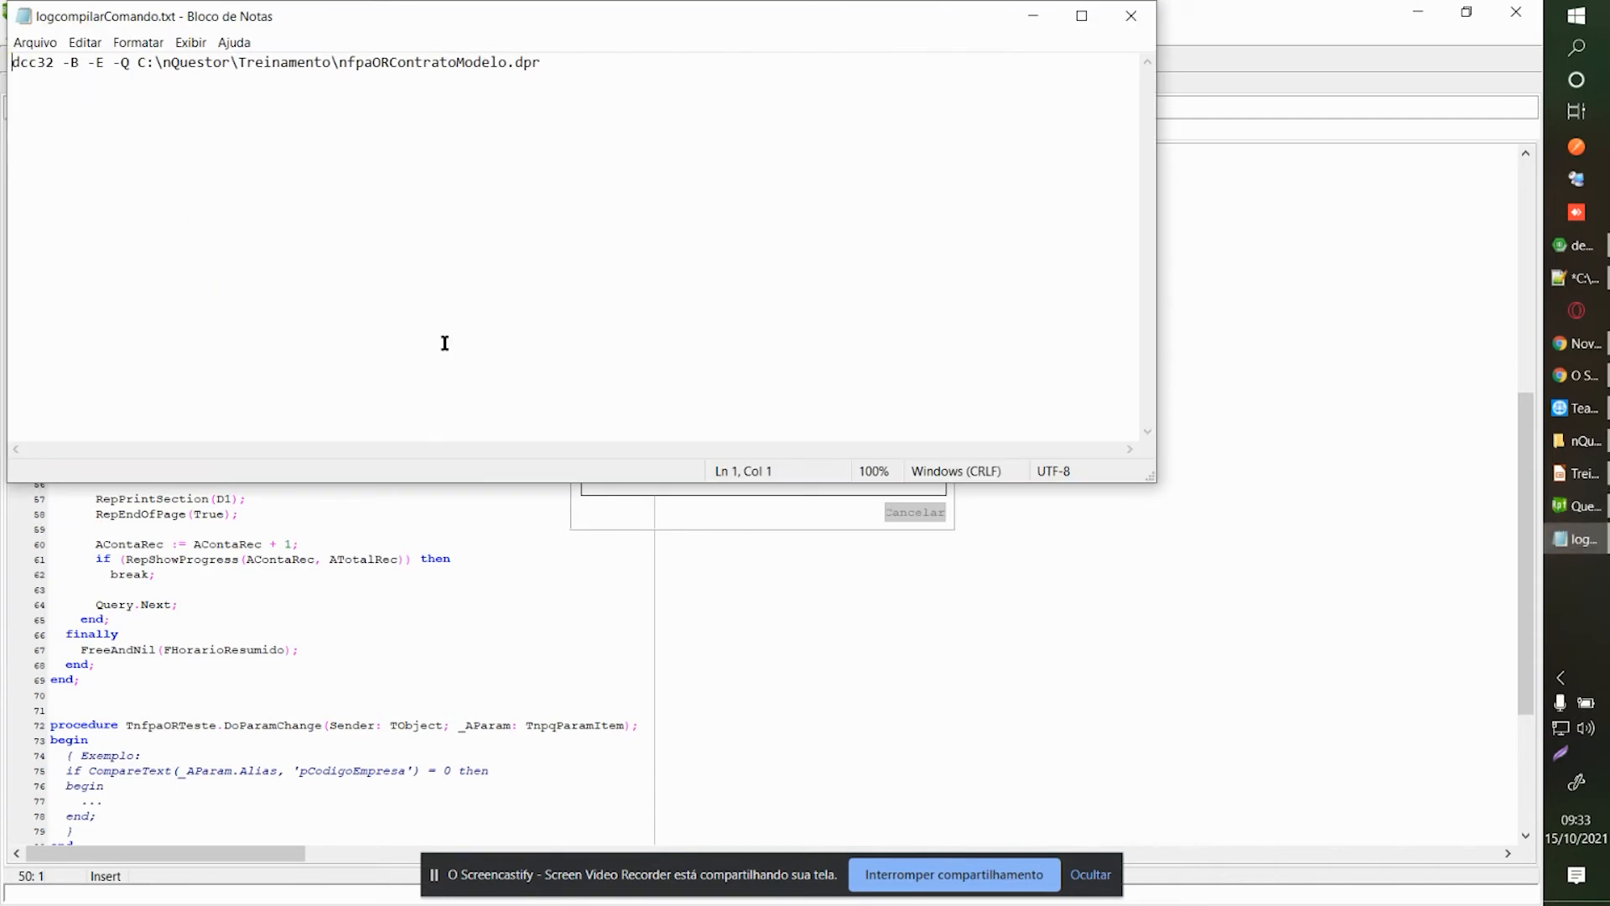
pyautogui.click(1134, 13)
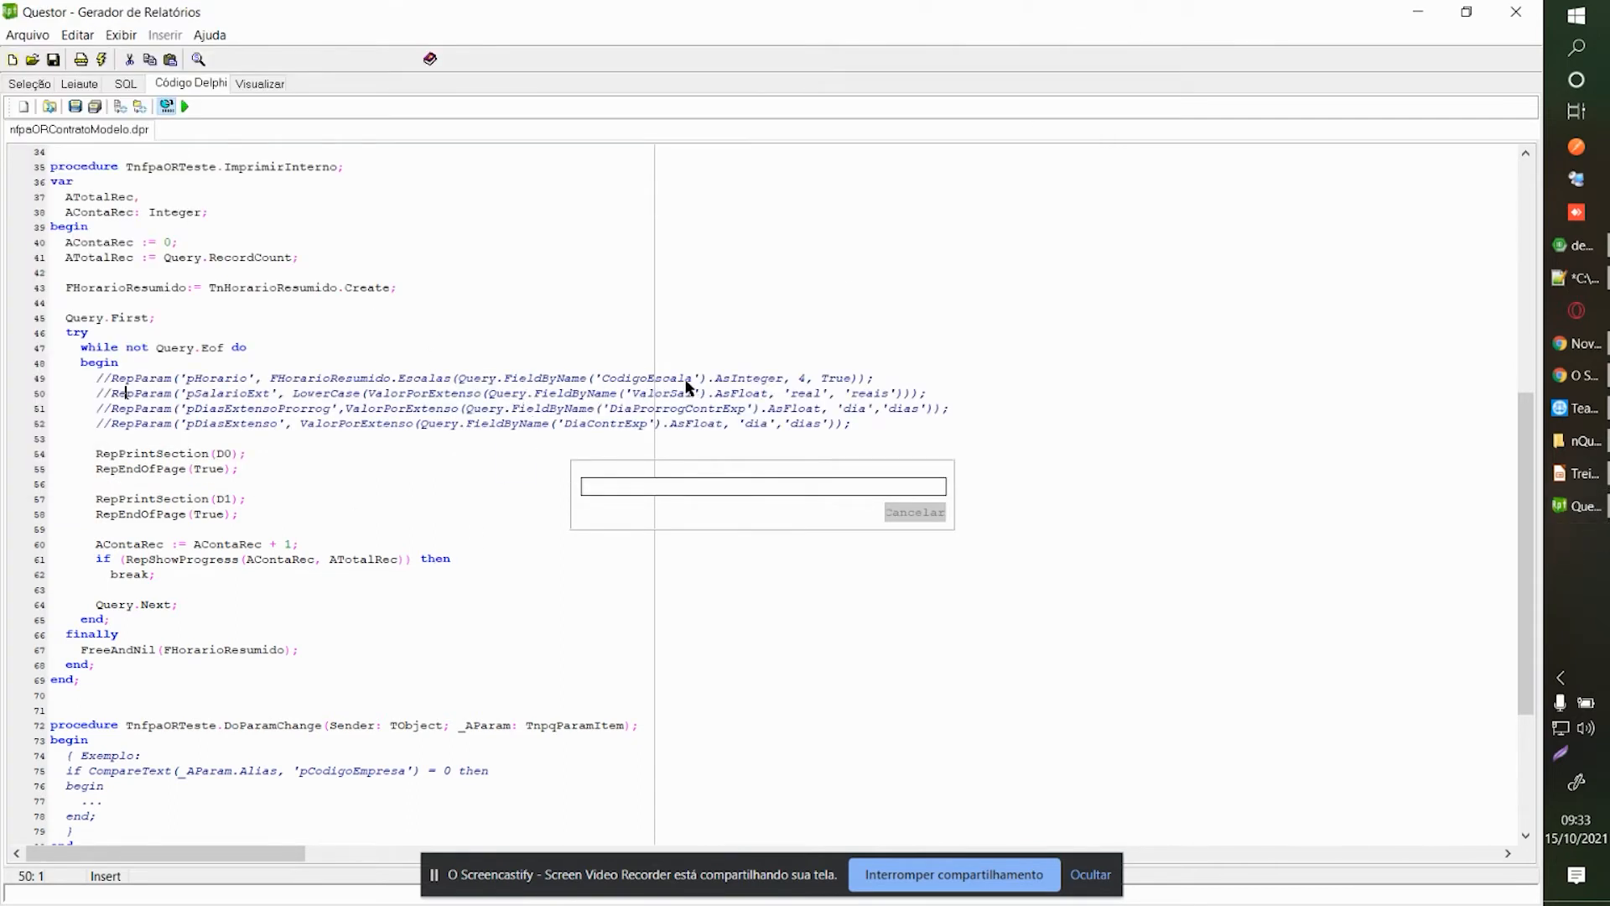
pyautogui.click(1134, 14)
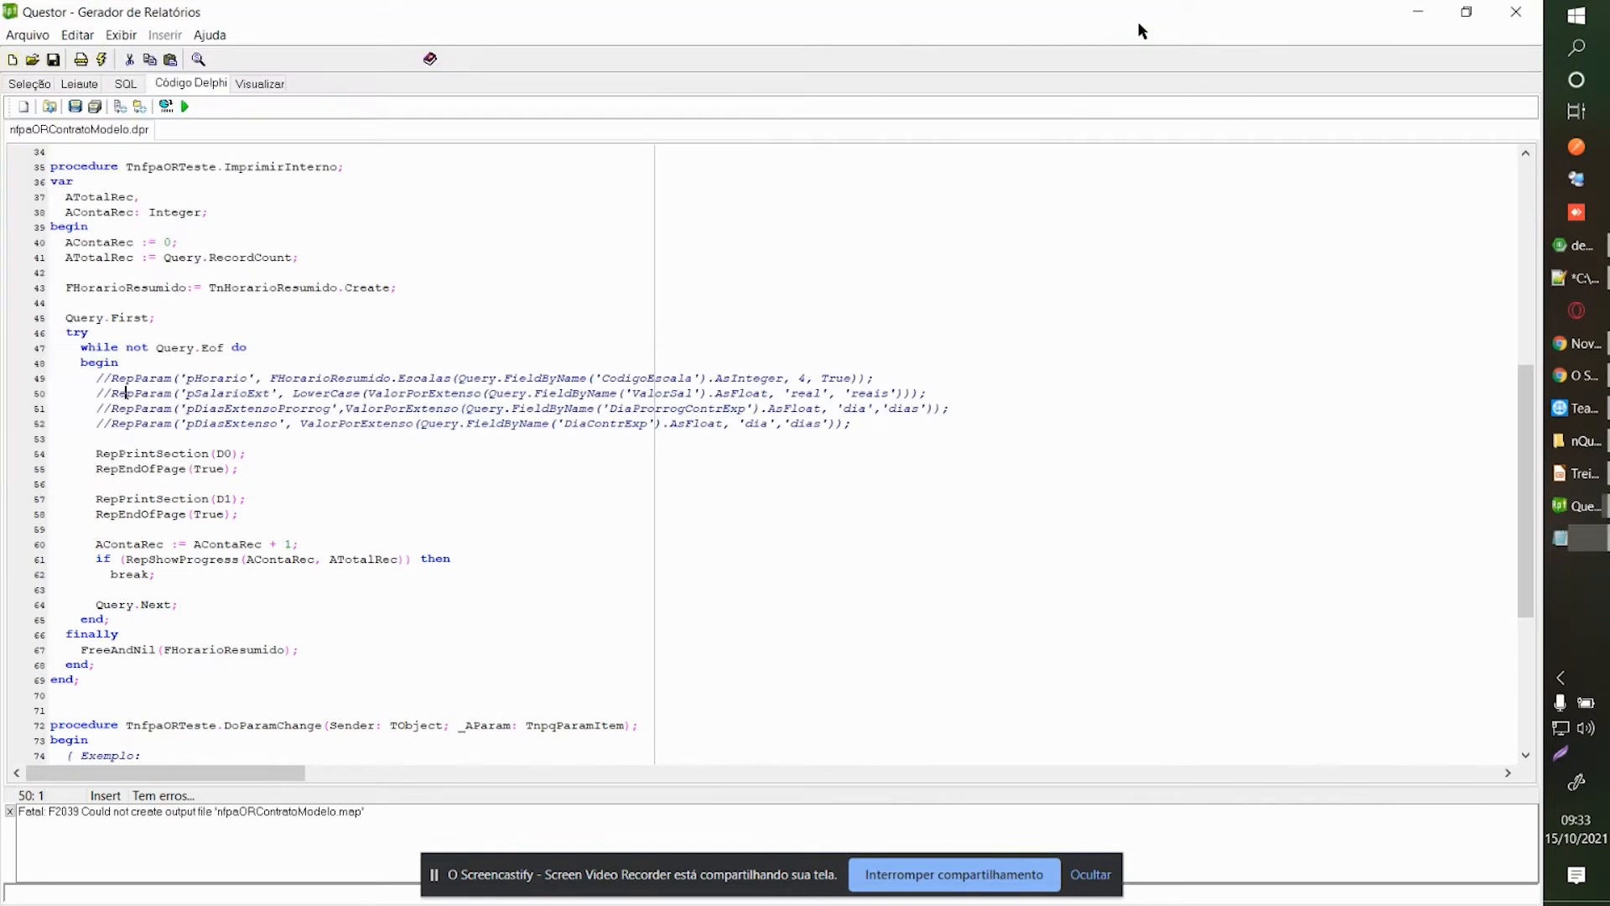
# Highlight the commented-out parameter lines and the CodigoEscala field to review them.
pyautogui.moveTo(97, 378); pyautogui.dragTo(867, 422)
pyautogui.click(884, 419)
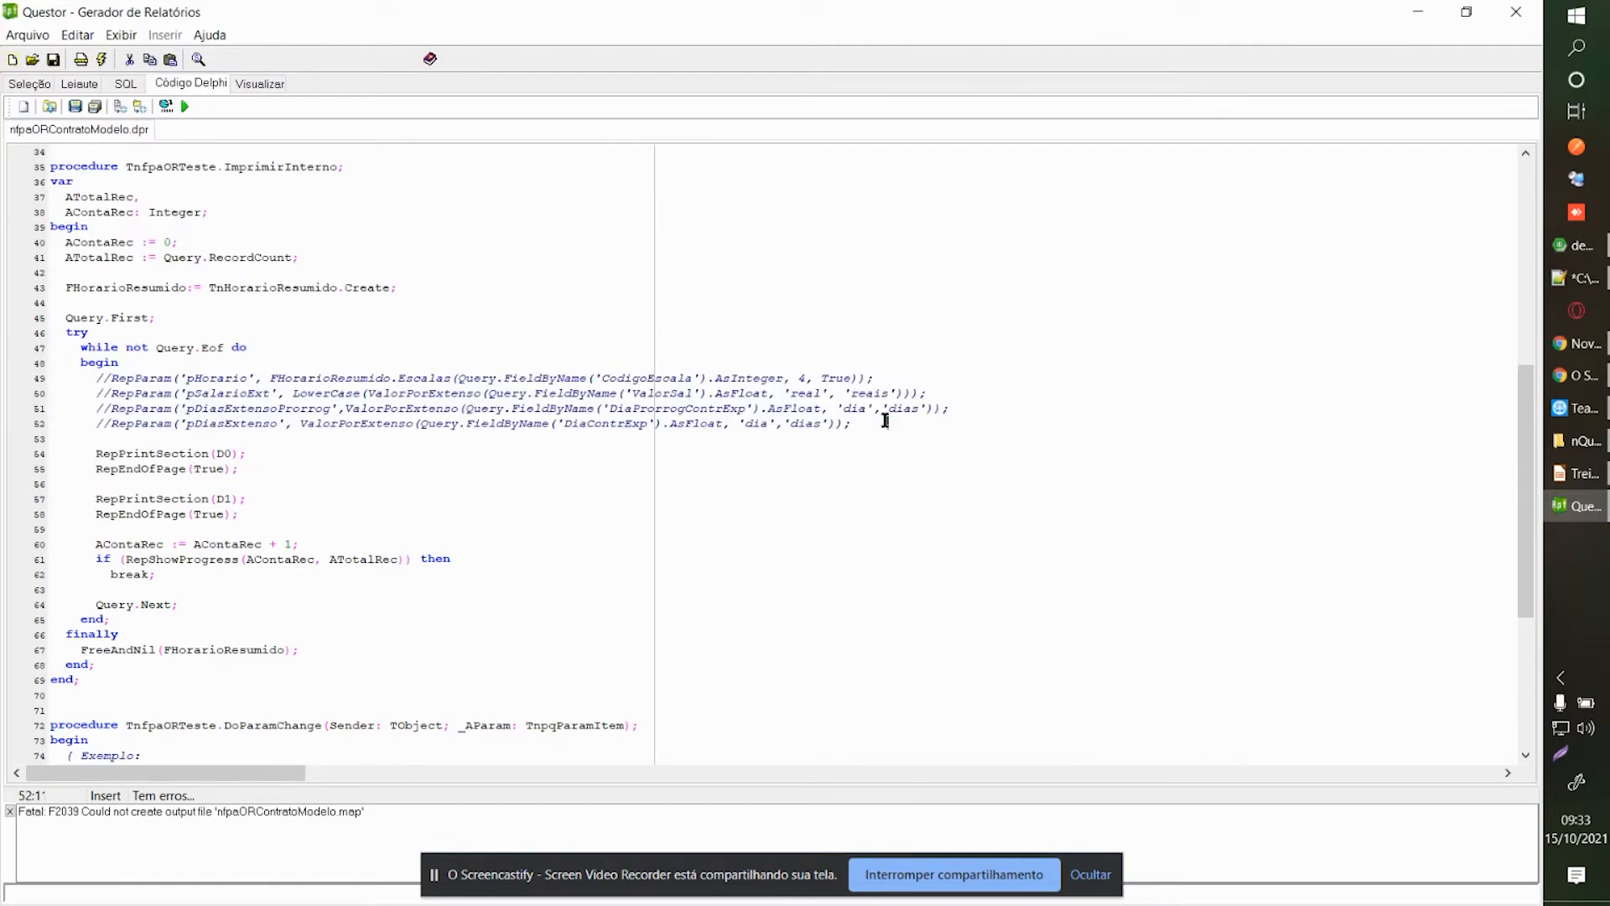
pyautogui.doubleClick(625, 379)
pyautogui.click(641, 424)
# Run the report and browse the 24-page preview: pages 2–4, last, first, then page 5.
pyautogui.click(186, 106)
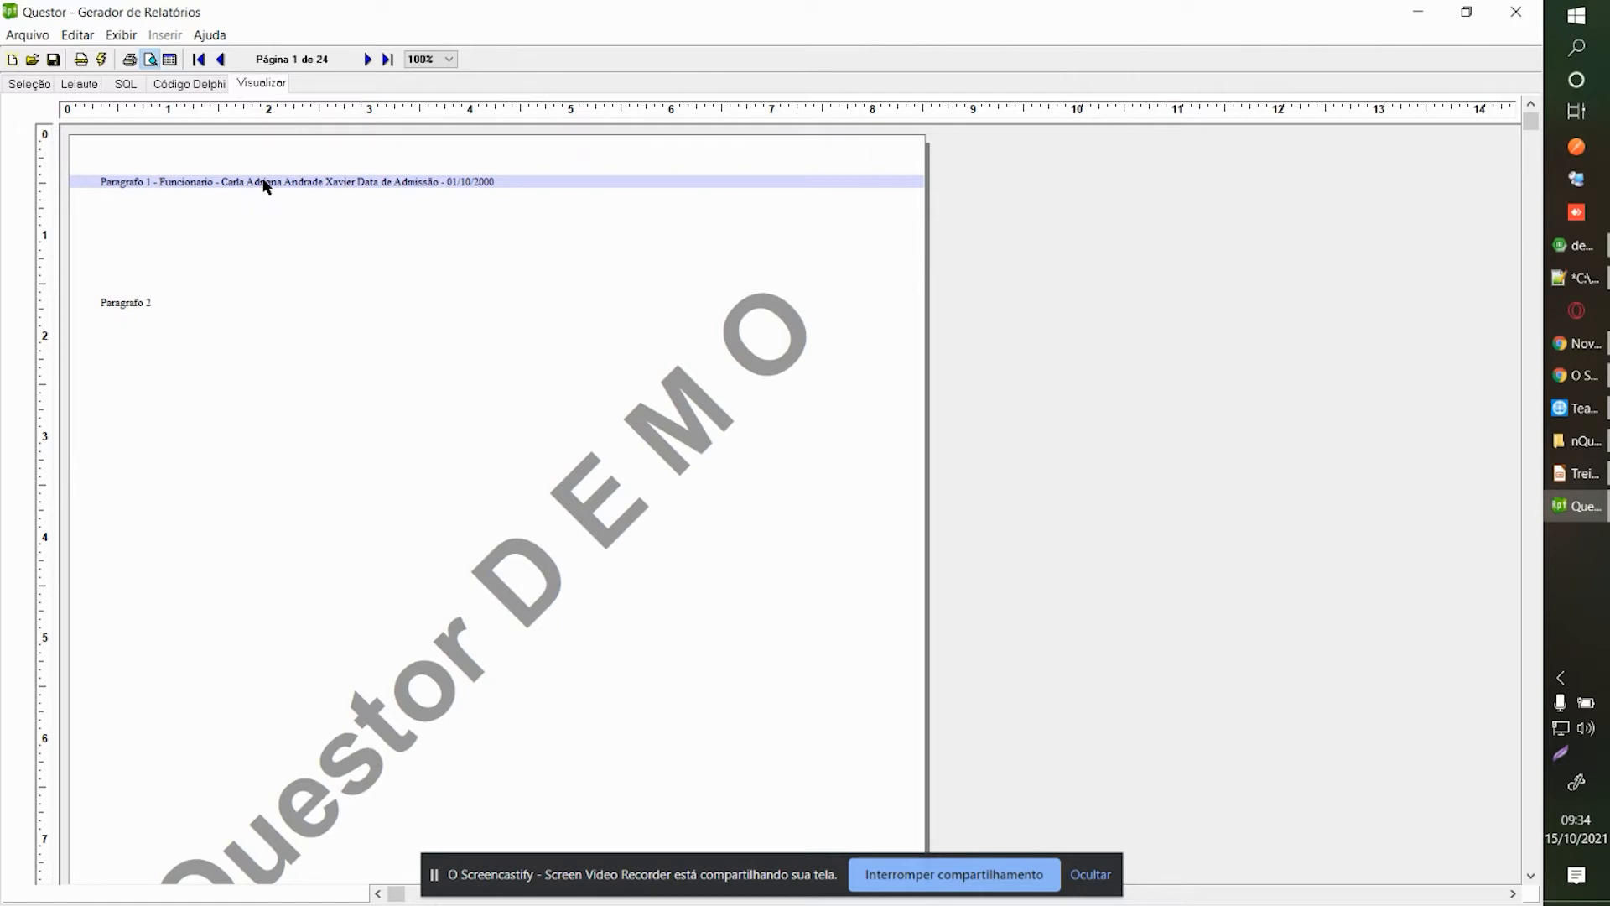
pyautogui.click(367, 59)
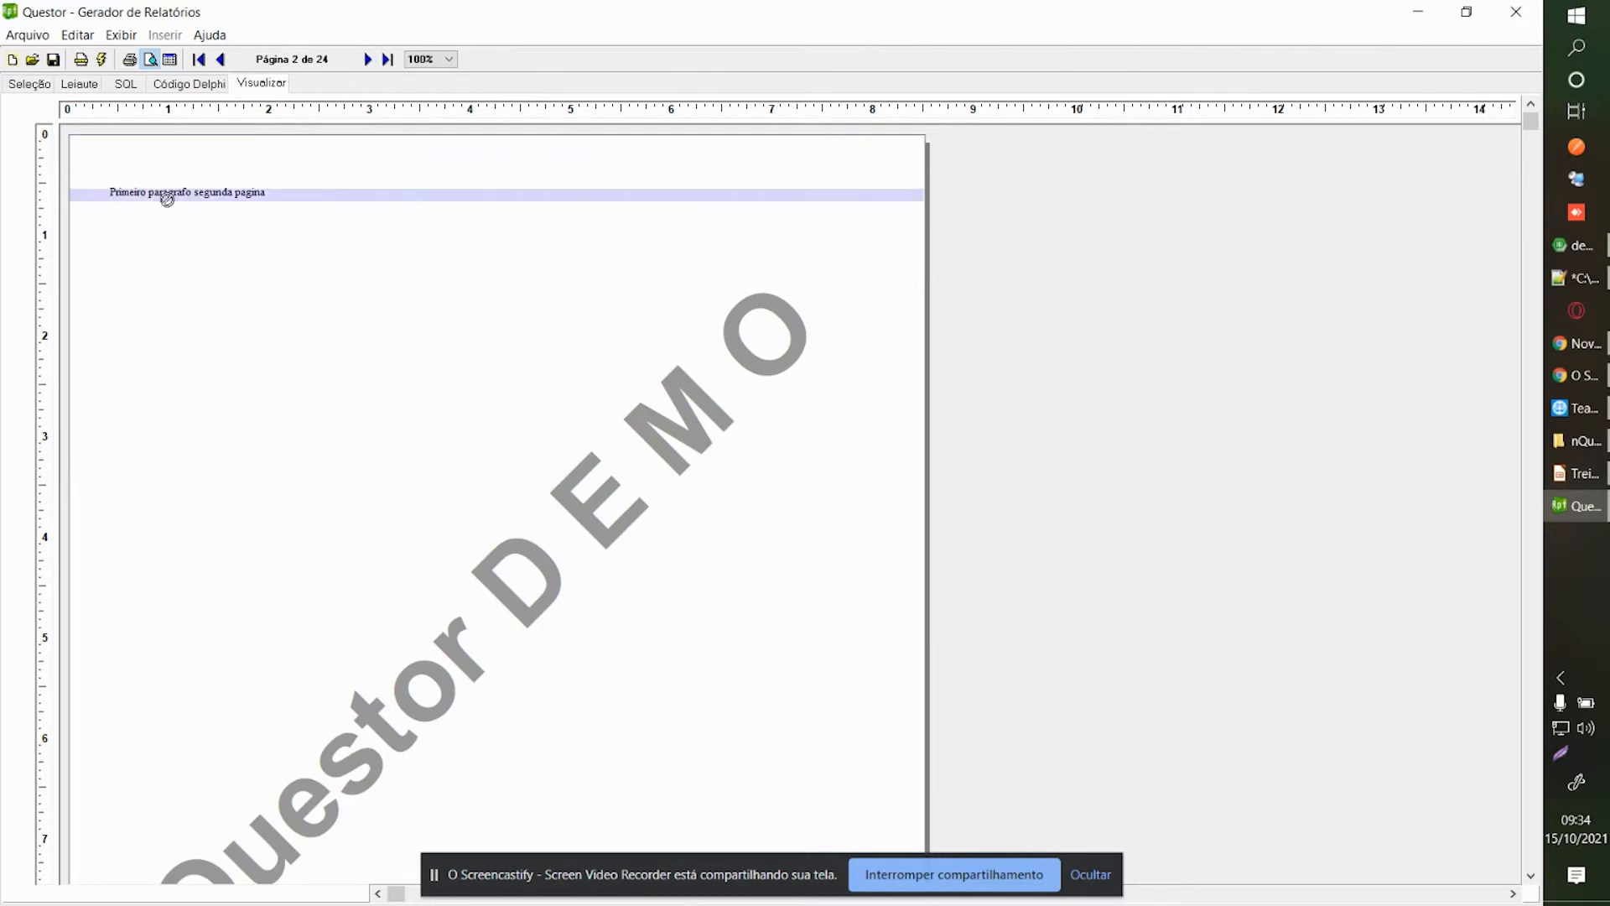
pyautogui.click(367, 59)
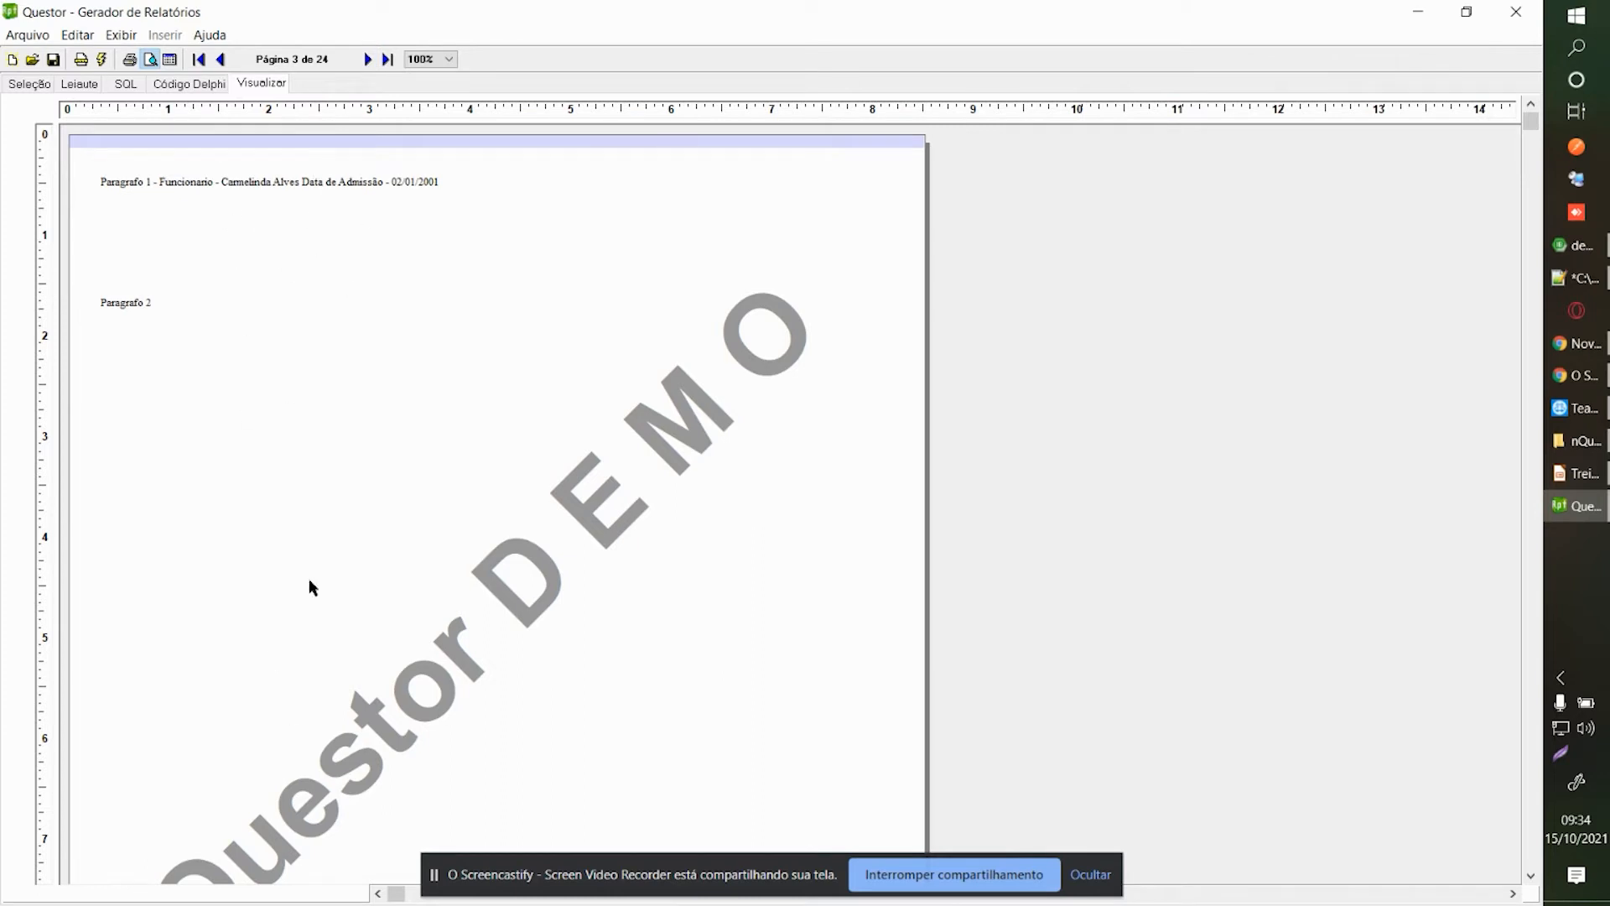
pyautogui.click(366, 58)
pyautogui.click(384, 58)
pyautogui.click(199, 59)
pyautogui.click(366, 59)
pyautogui.click(367, 58)
pyautogui.click(366, 59)
pyautogui.click(366, 58)
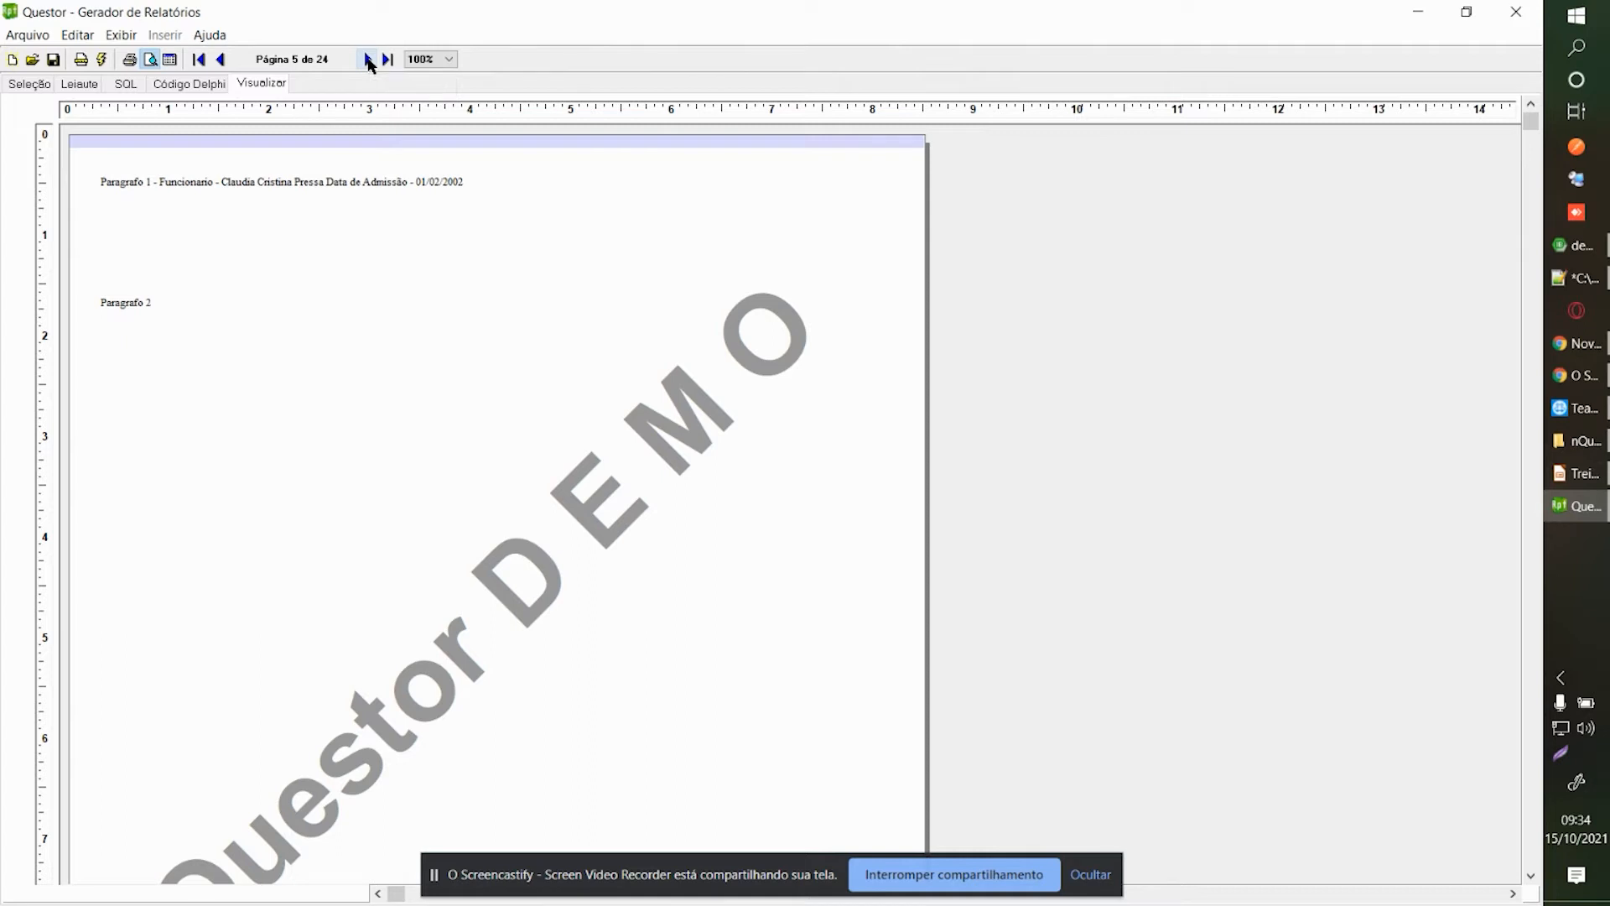
# Return to the layout and bring up options for the second-page paragraph memo.
pyautogui.click(79, 85)
pyautogui.click(251, 411)
pyautogui.rightClick(250, 421)
# Append the [Step_1.nomefunc] name field to the Detalhe 1 memo text and preview the report.
pyautogui.click(305, 492)
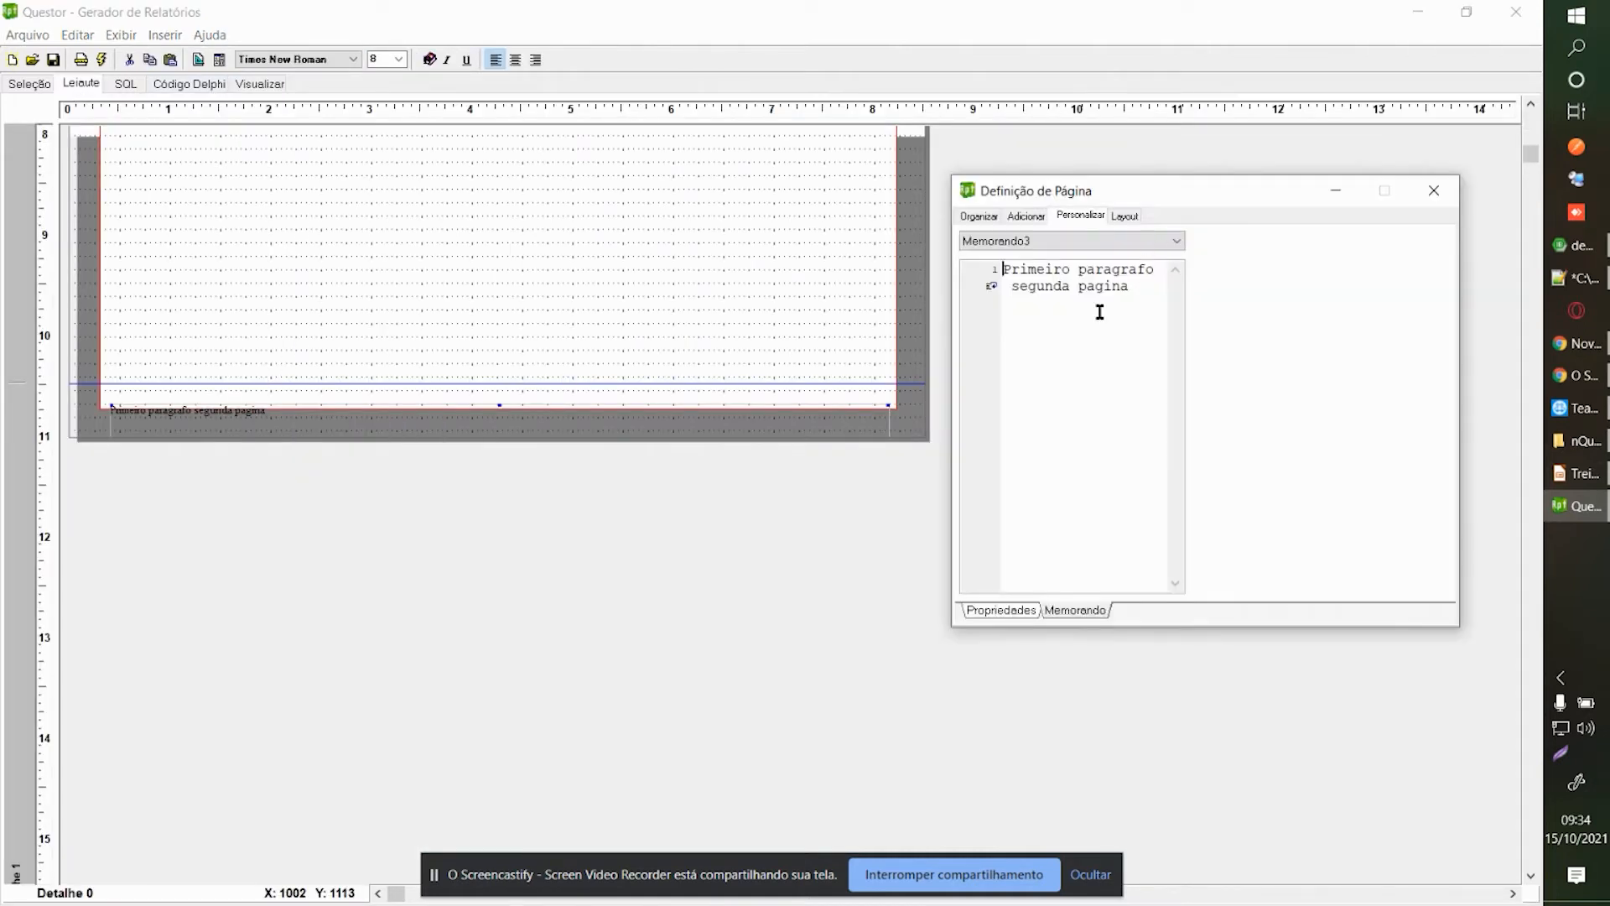
pyautogui.write('[Step')
pyautogui.click(1434, 190)
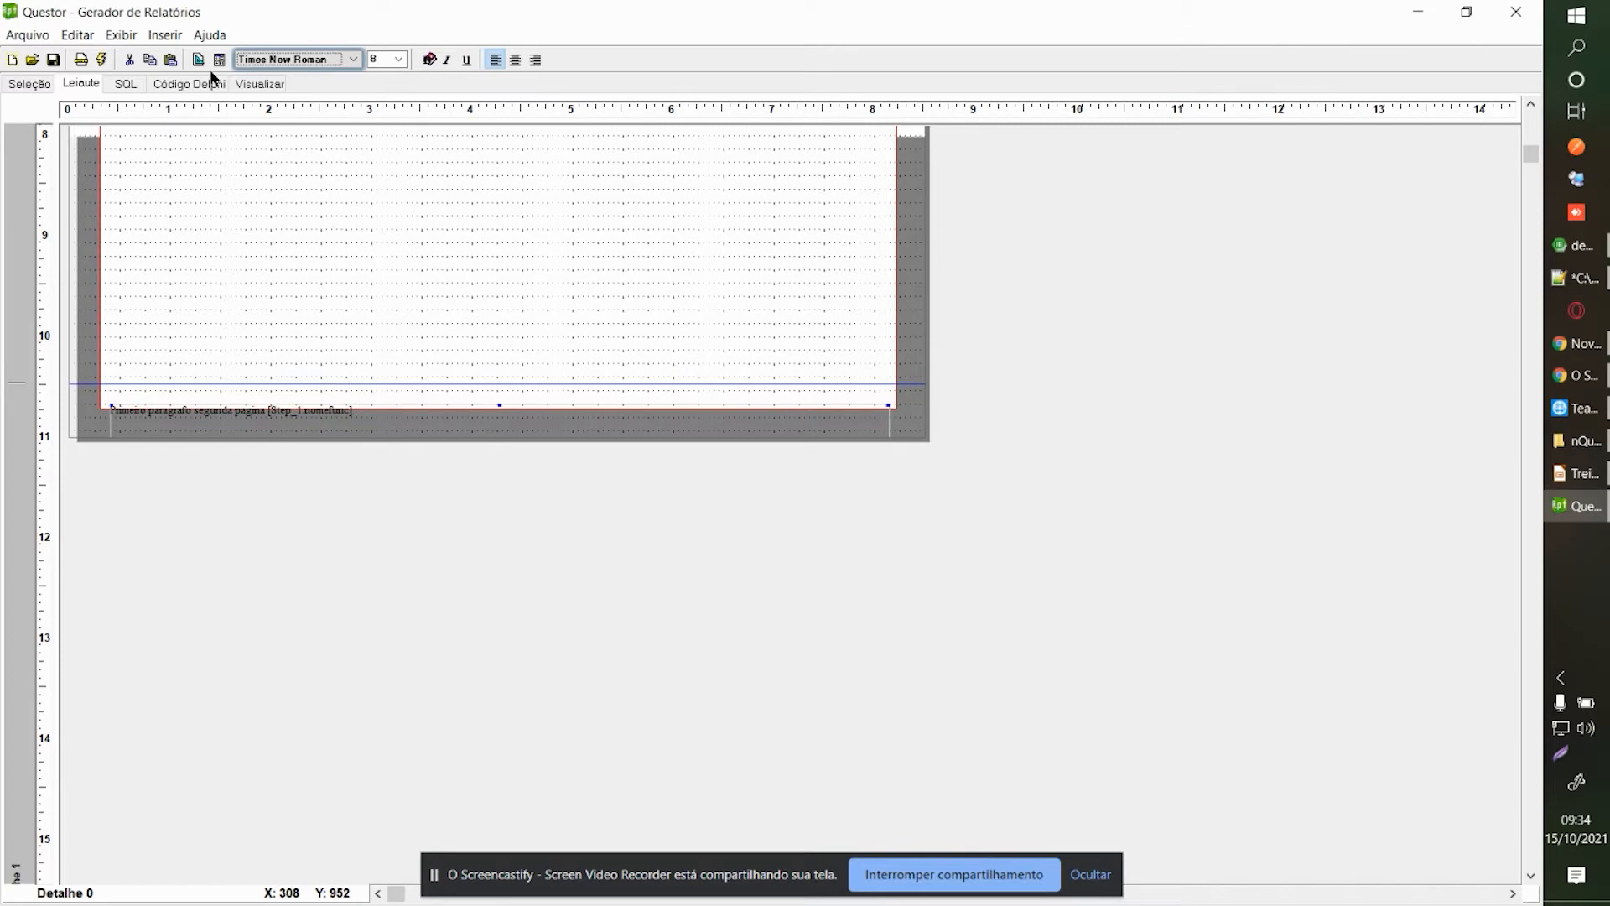
pyautogui.click(259, 84)
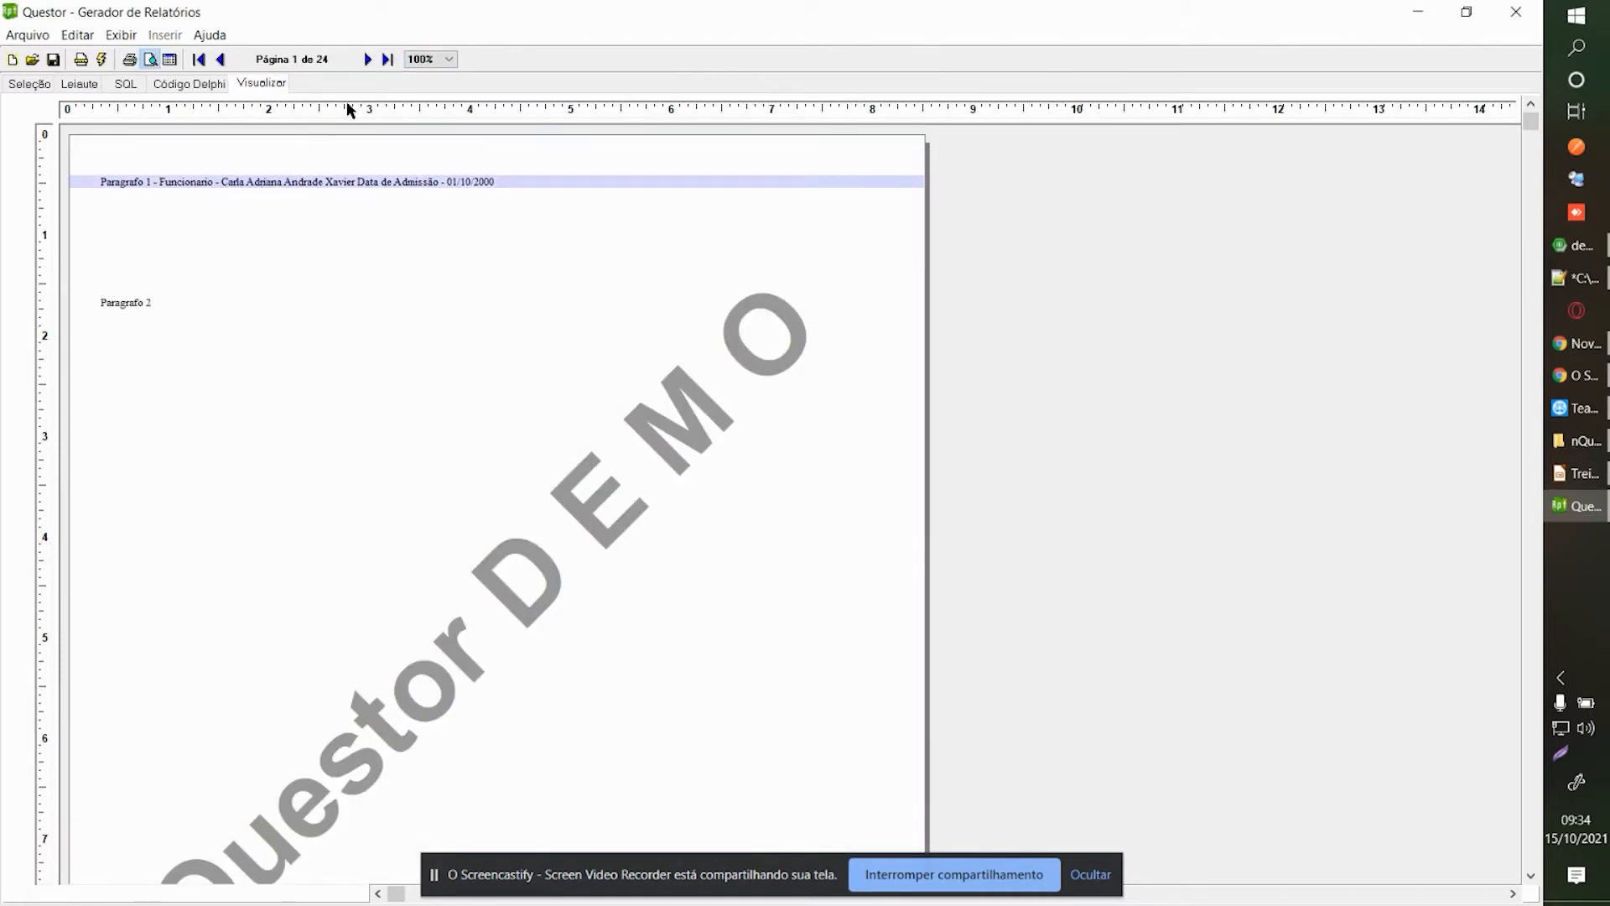
# Step through preview pages 2–5 checking employee names, return to page 1, then show the Delphi code.
pyautogui.click(367, 58)
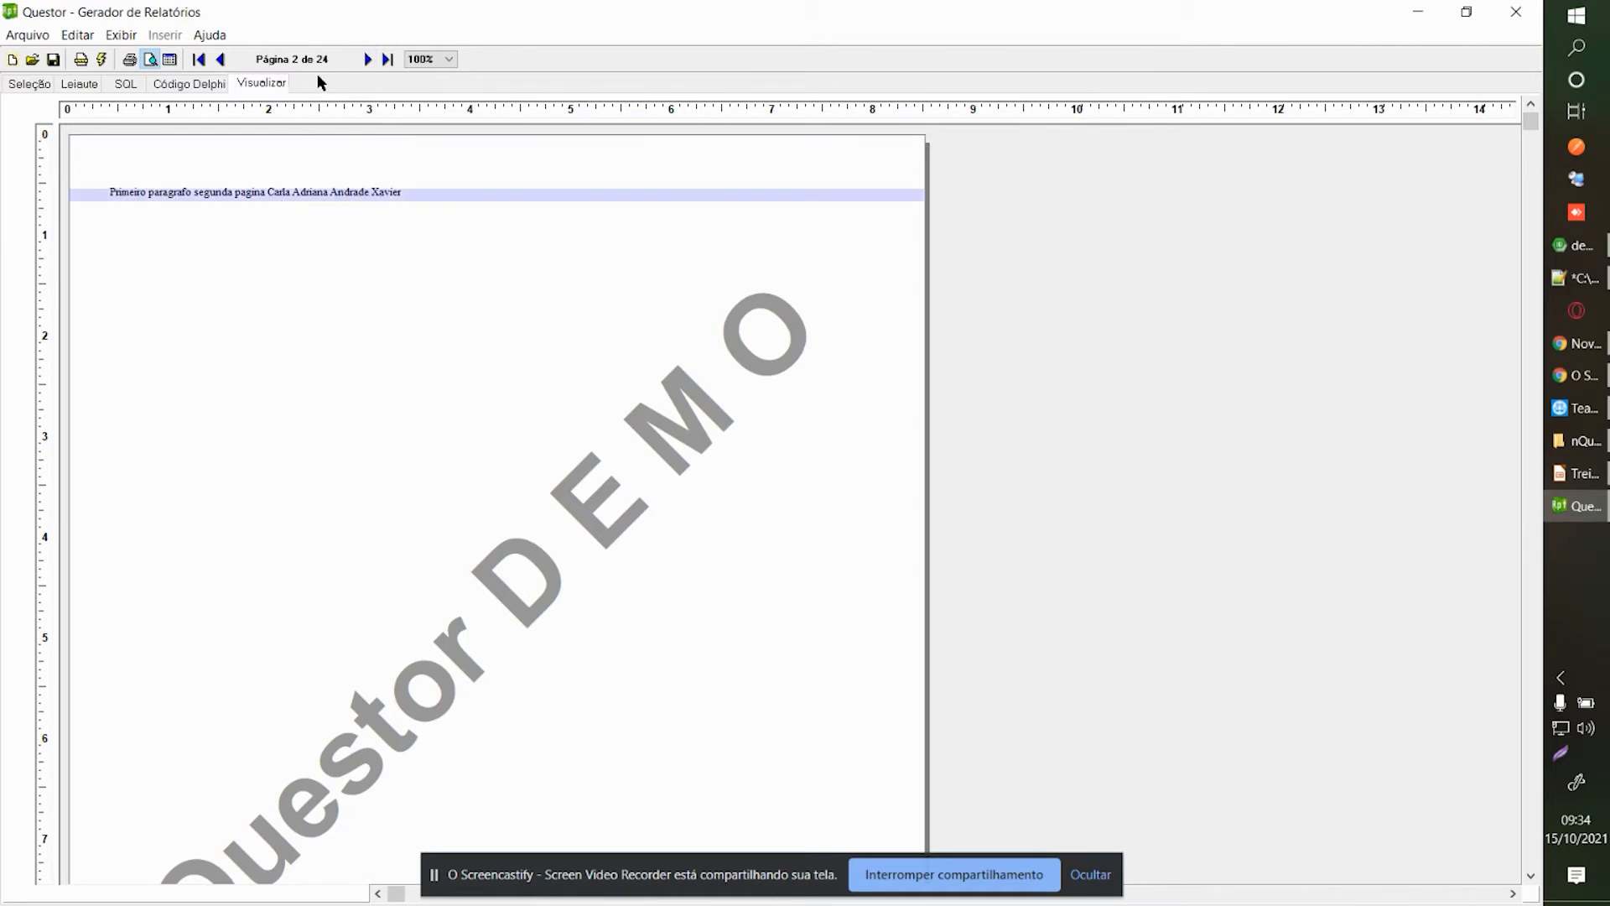
pyautogui.click(367, 61)
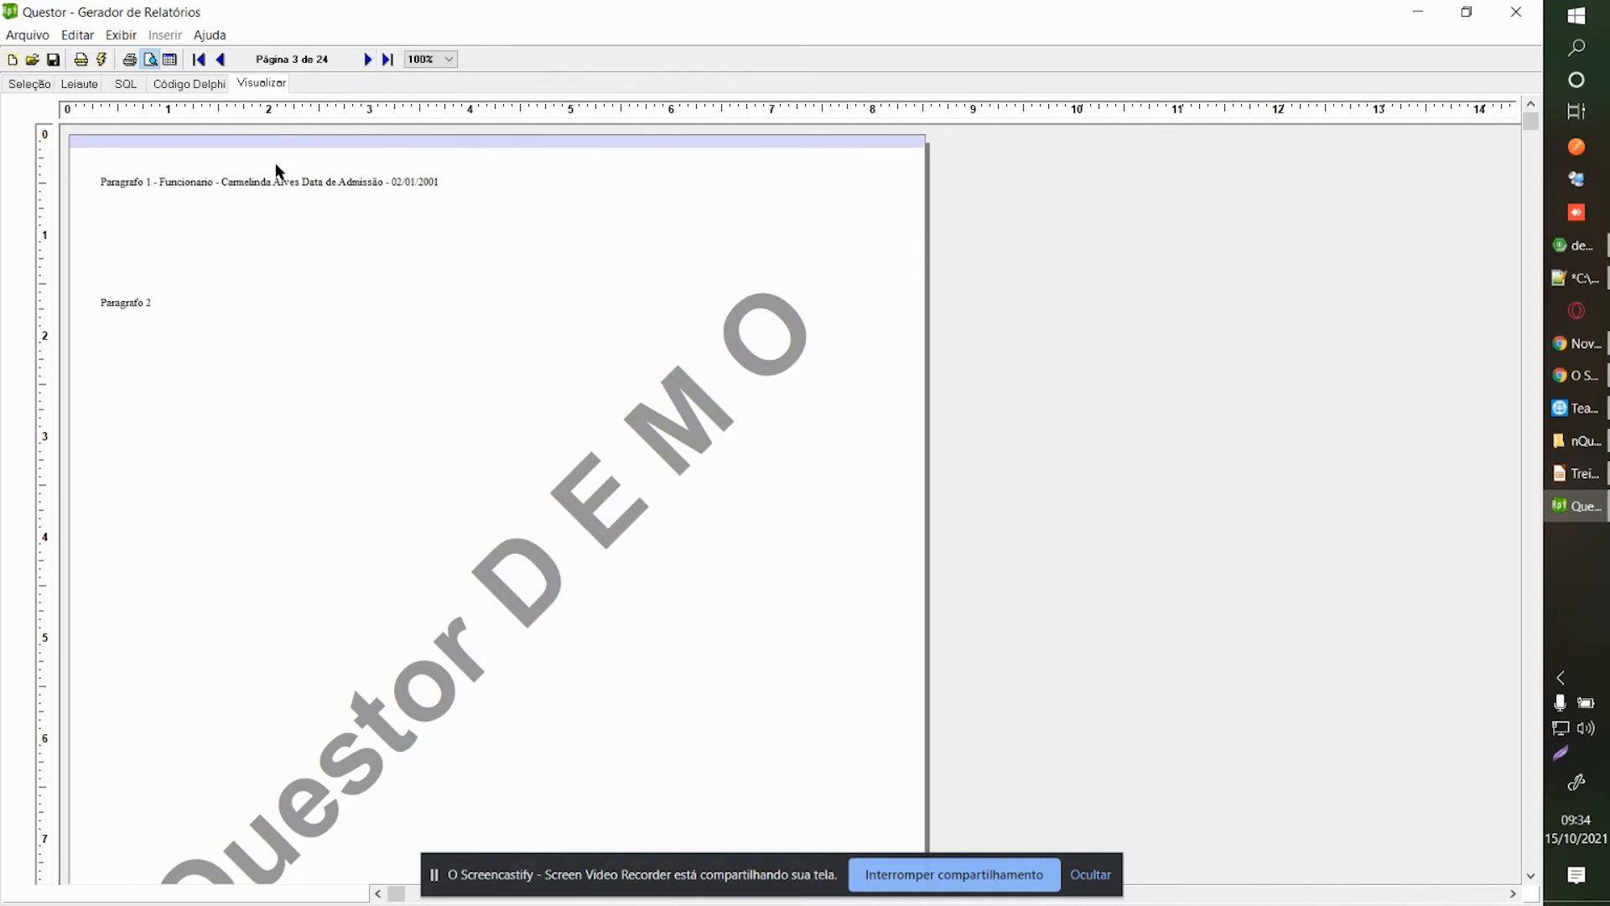
pyautogui.click(366, 58)
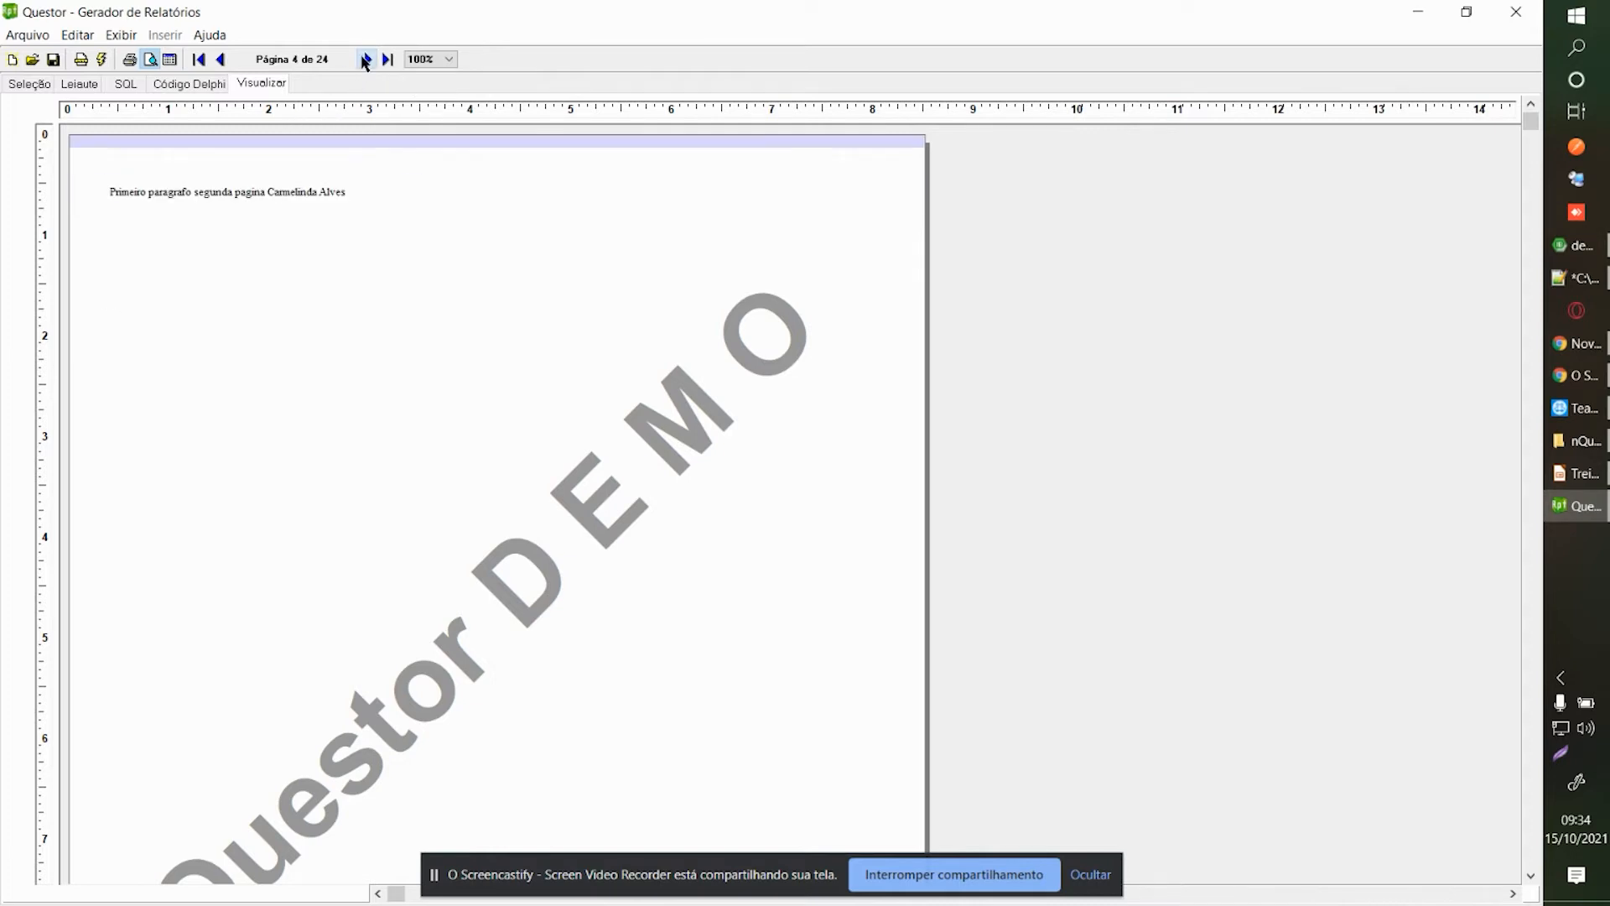
pyautogui.click(366, 59)
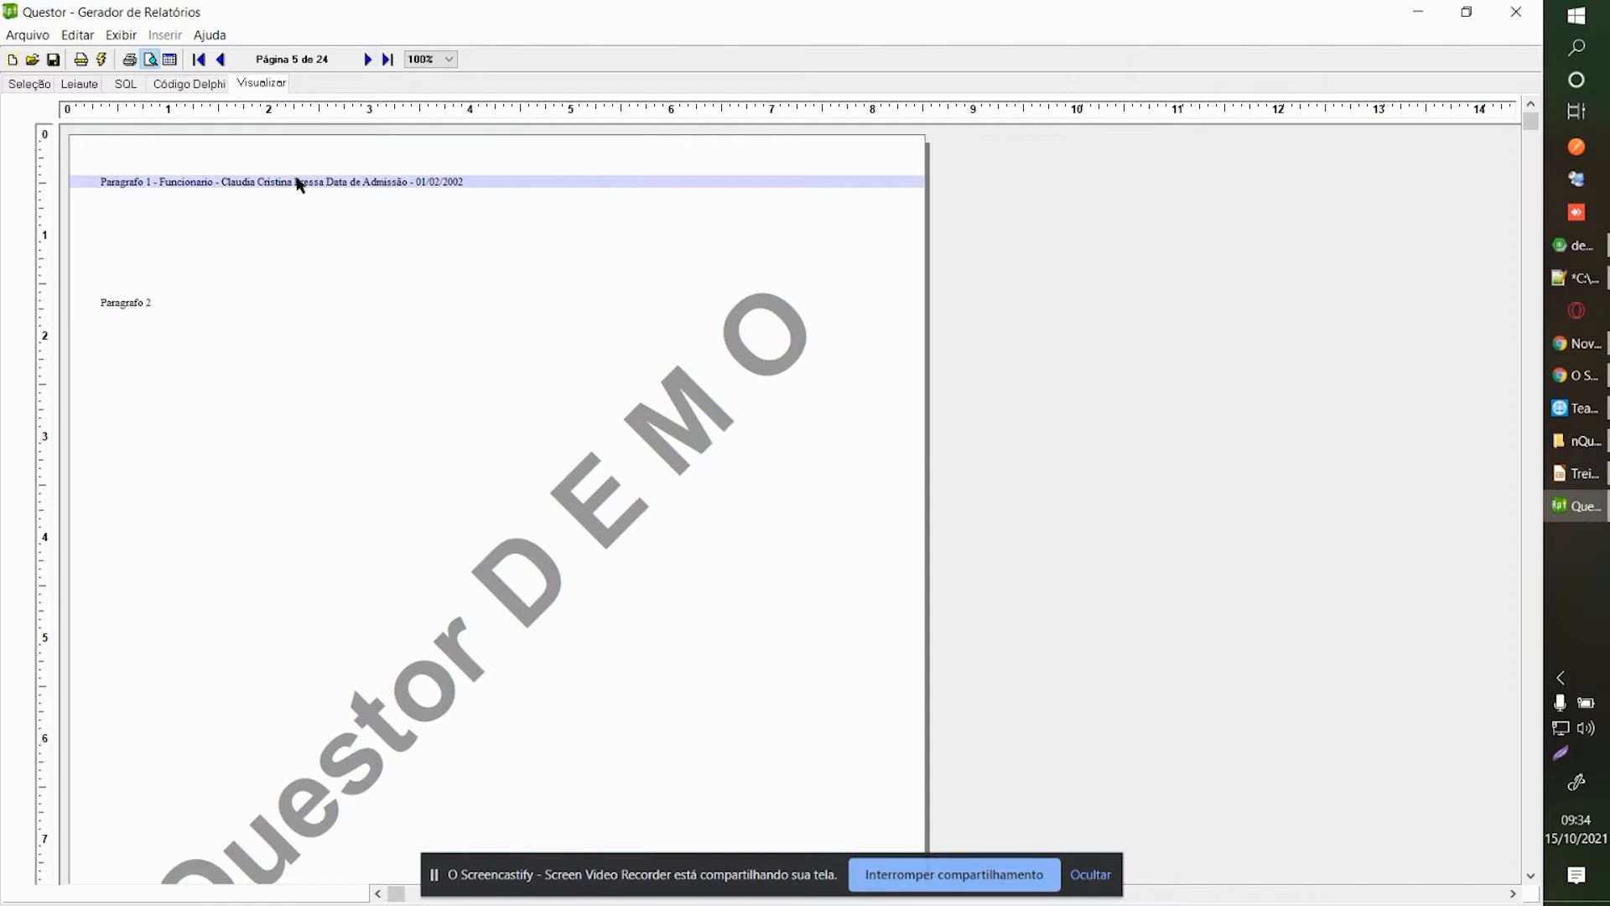
pyautogui.click(367, 59)
pyautogui.click(368, 60)
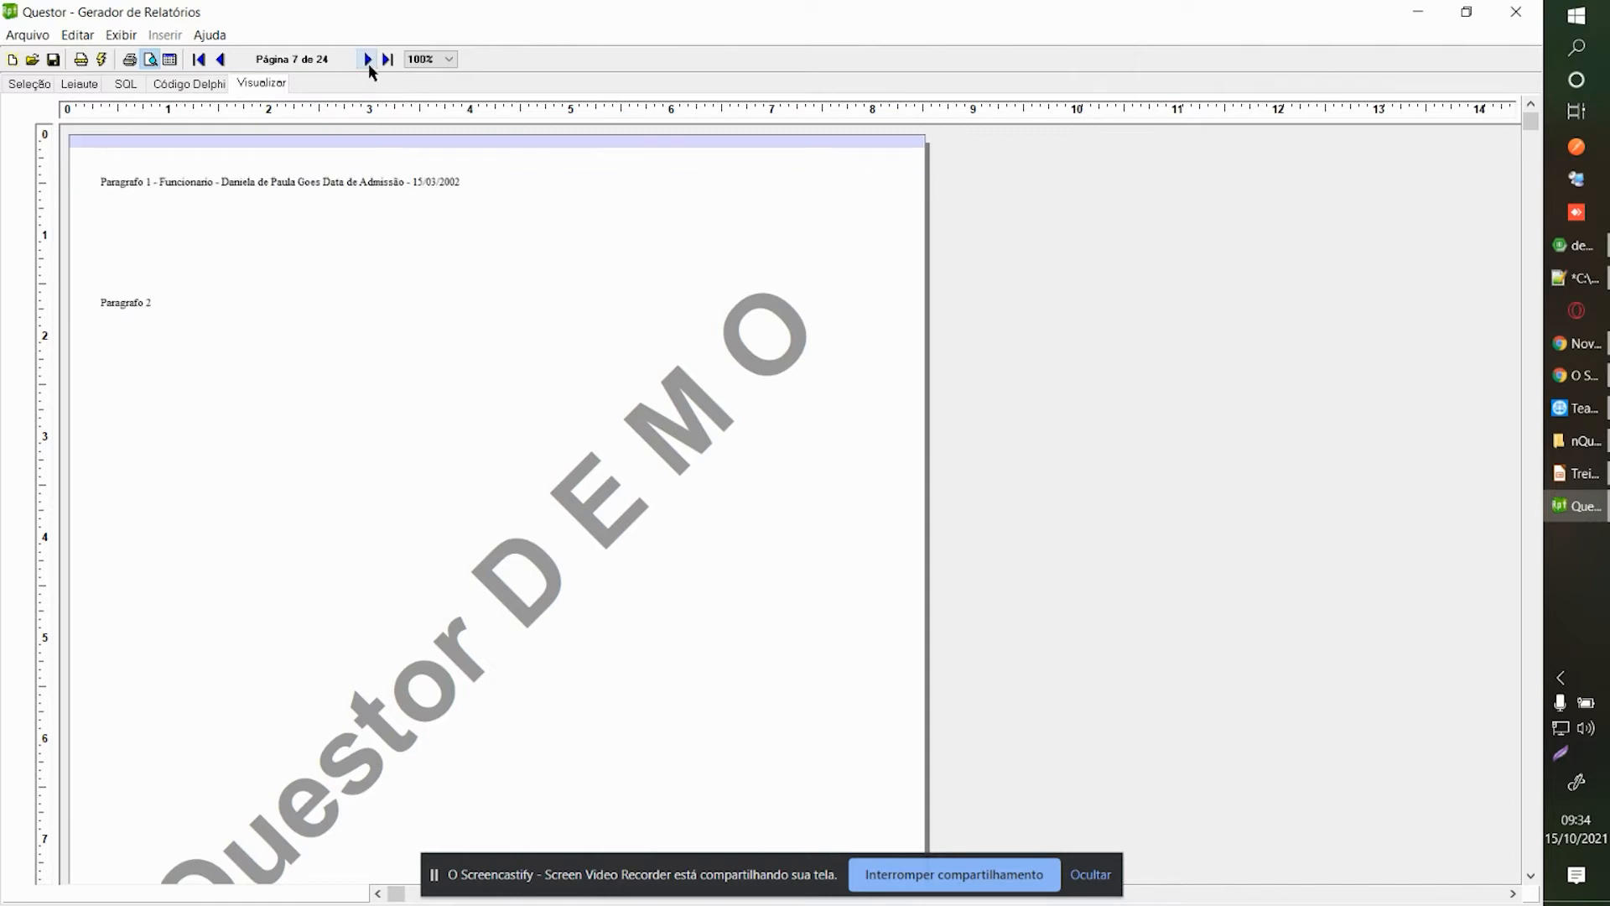
pyautogui.click(219, 59)
pyautogui.click(215, 58)
pyautogui.click(215, 57)
pyautogui.click(215, 58)
pyautogui.click(215, 58)
pyautogui.click(215, 58)
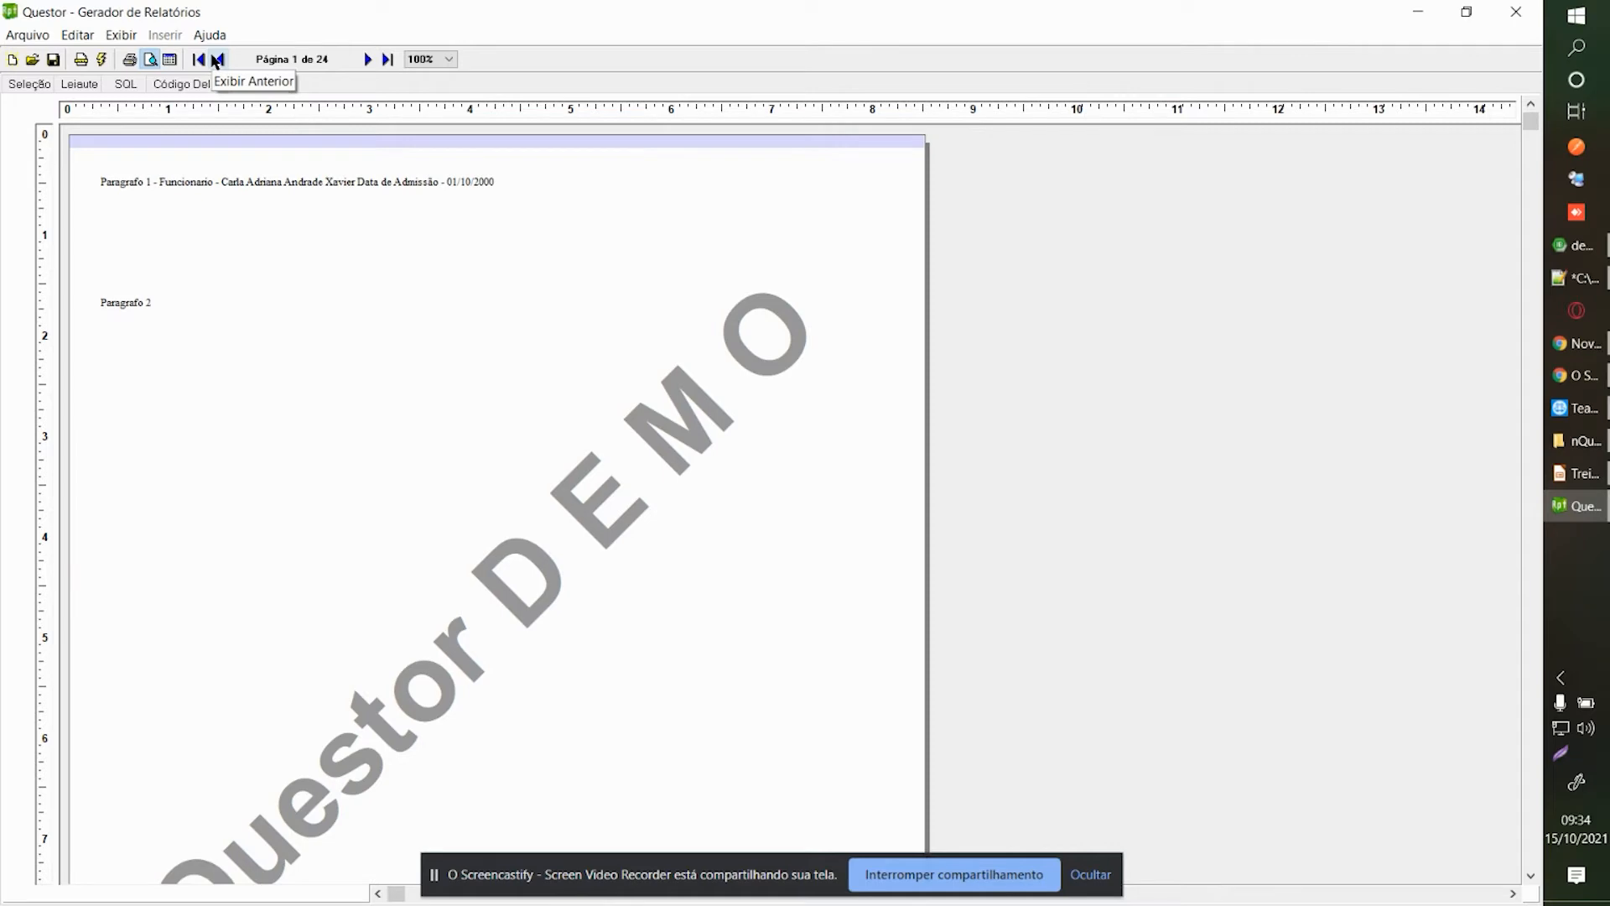
pyautogui.click(189, 84)
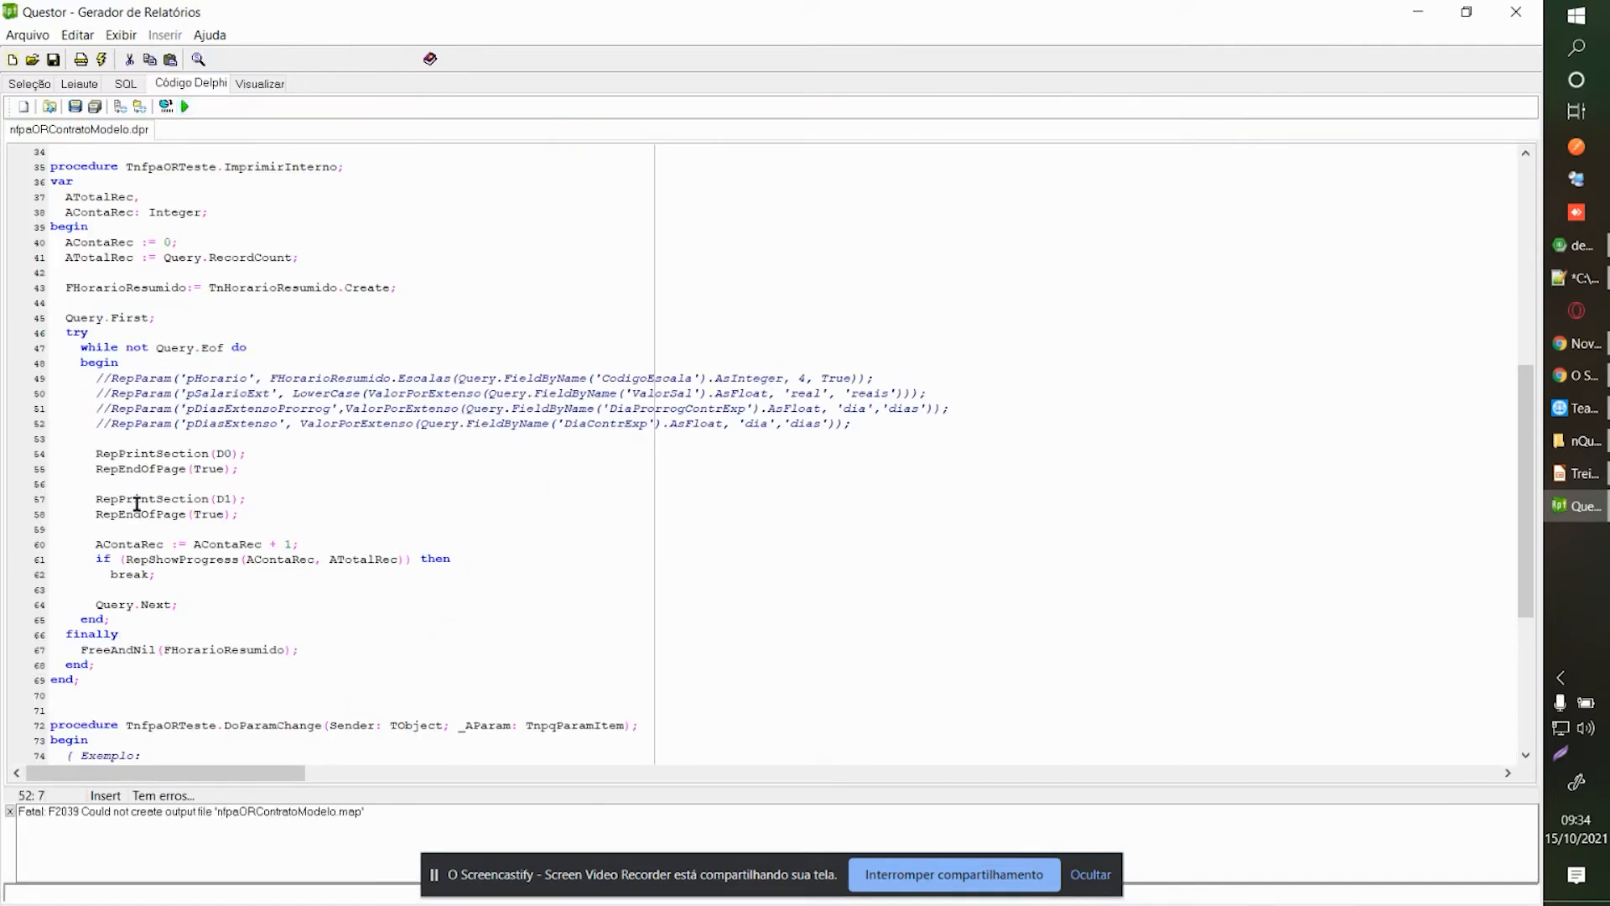
# Duplicate the D1 print and page-end lines below line 58, changing the copy to RepPrintSection(D2).
pyautogui.moveTo(97, 496); pyautogui.dragTo(243, 516)
pyautogui.hotkey('ctrl', 'c')
pyautogui.click(247, 513)
pyautogui.press('Return')
pyautogui.press('Return')
pyautogui.hotkey('ctrl', 'v')
pyautogui.click(233, 543)
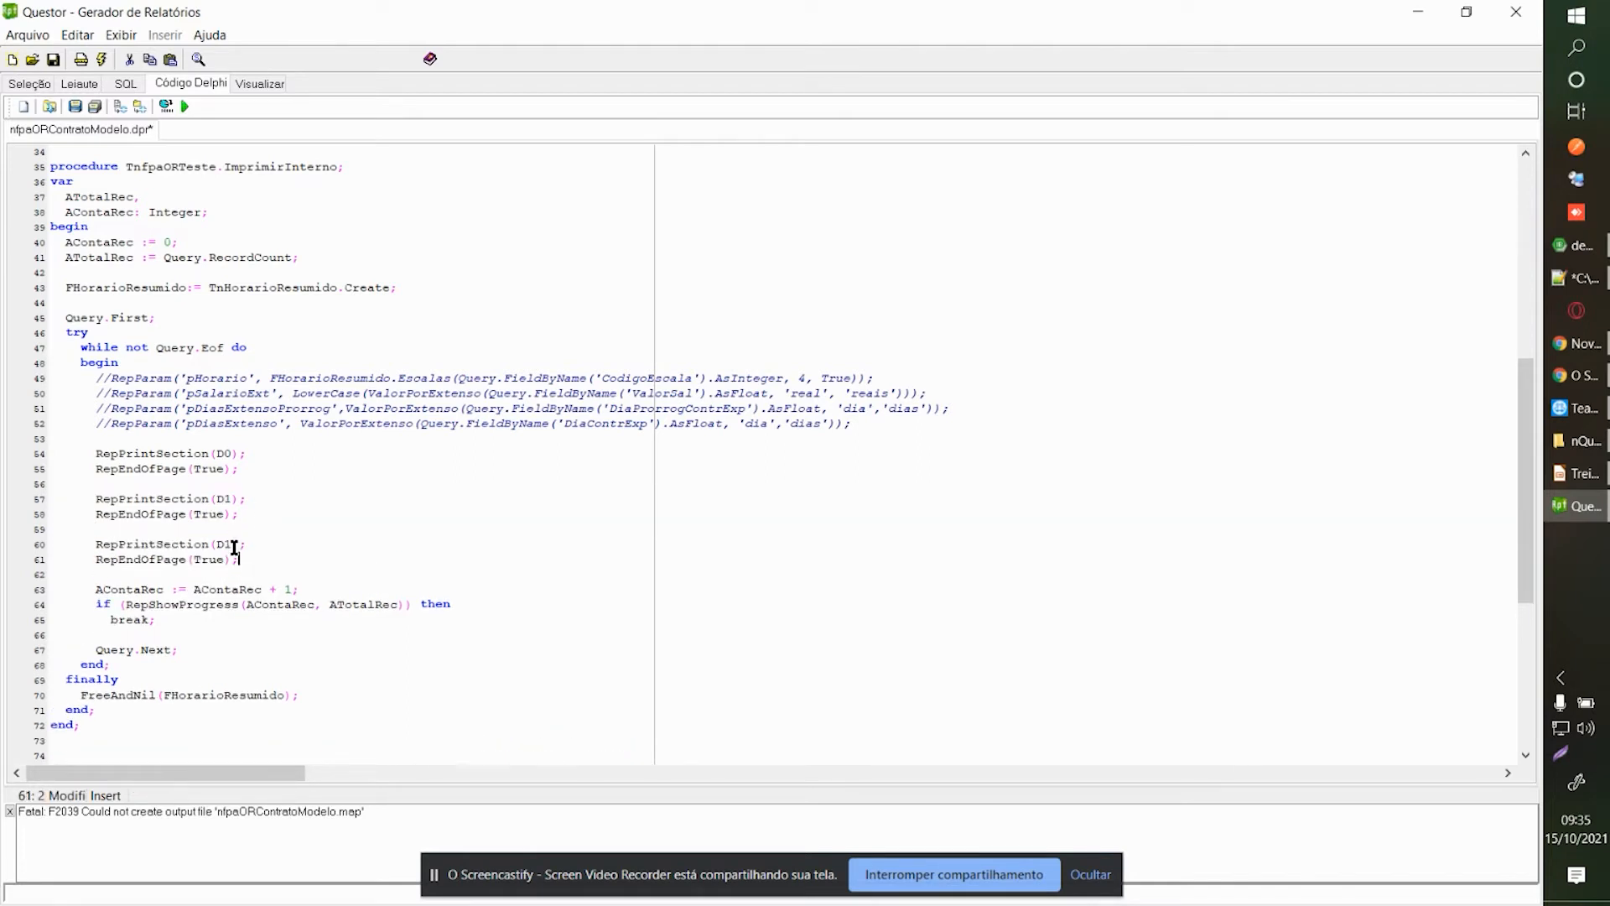
pyautogui.write('2')
pyautogui.hotkey('shift', 'Left')
pyautogui.write('2')
# Save and compile the code, close the compiler logs, and run the report.
pyautogui.click(75, 106)
pyautogui.click(165, 106)
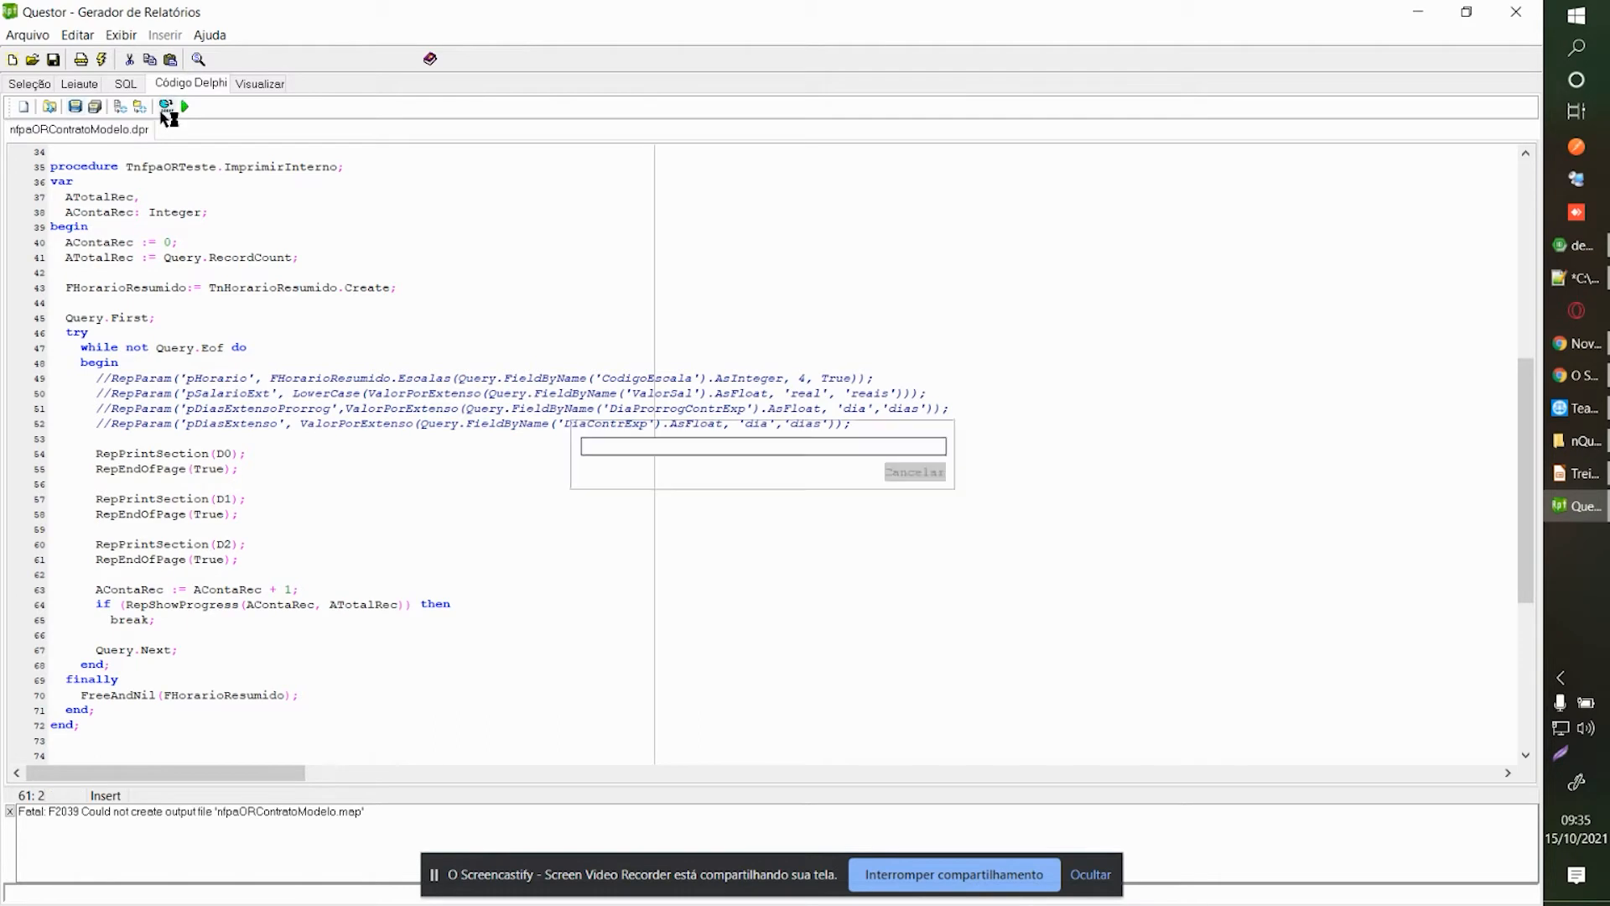
pyautogui.click(1131, 15)
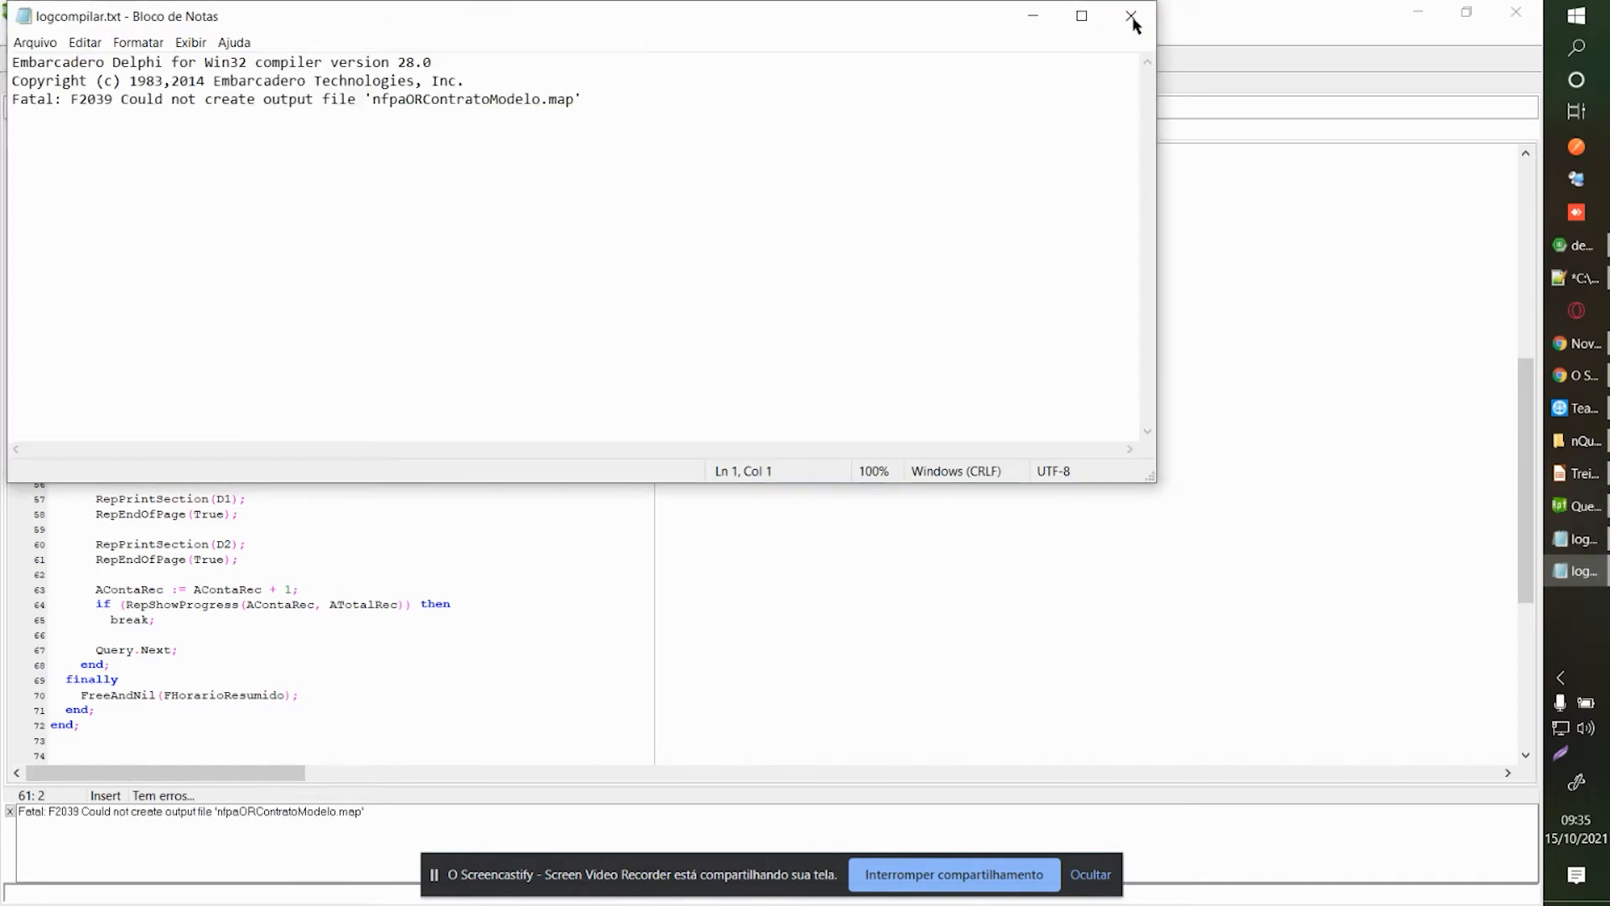
pyautogui.click(1131, 15)
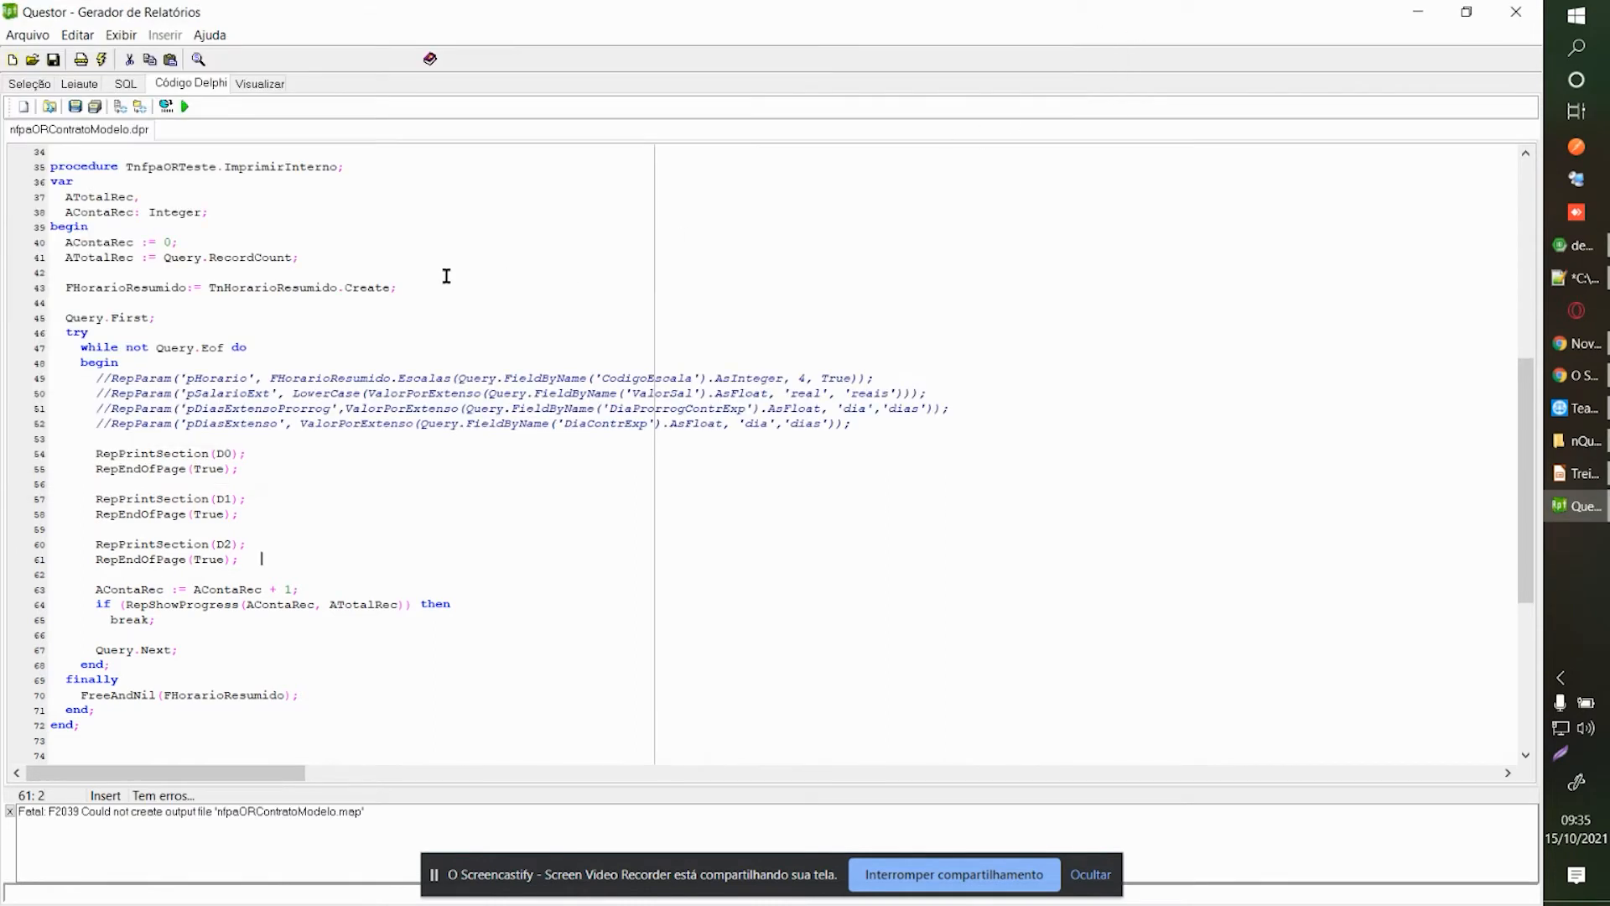
pyautogui.click(185, 106)
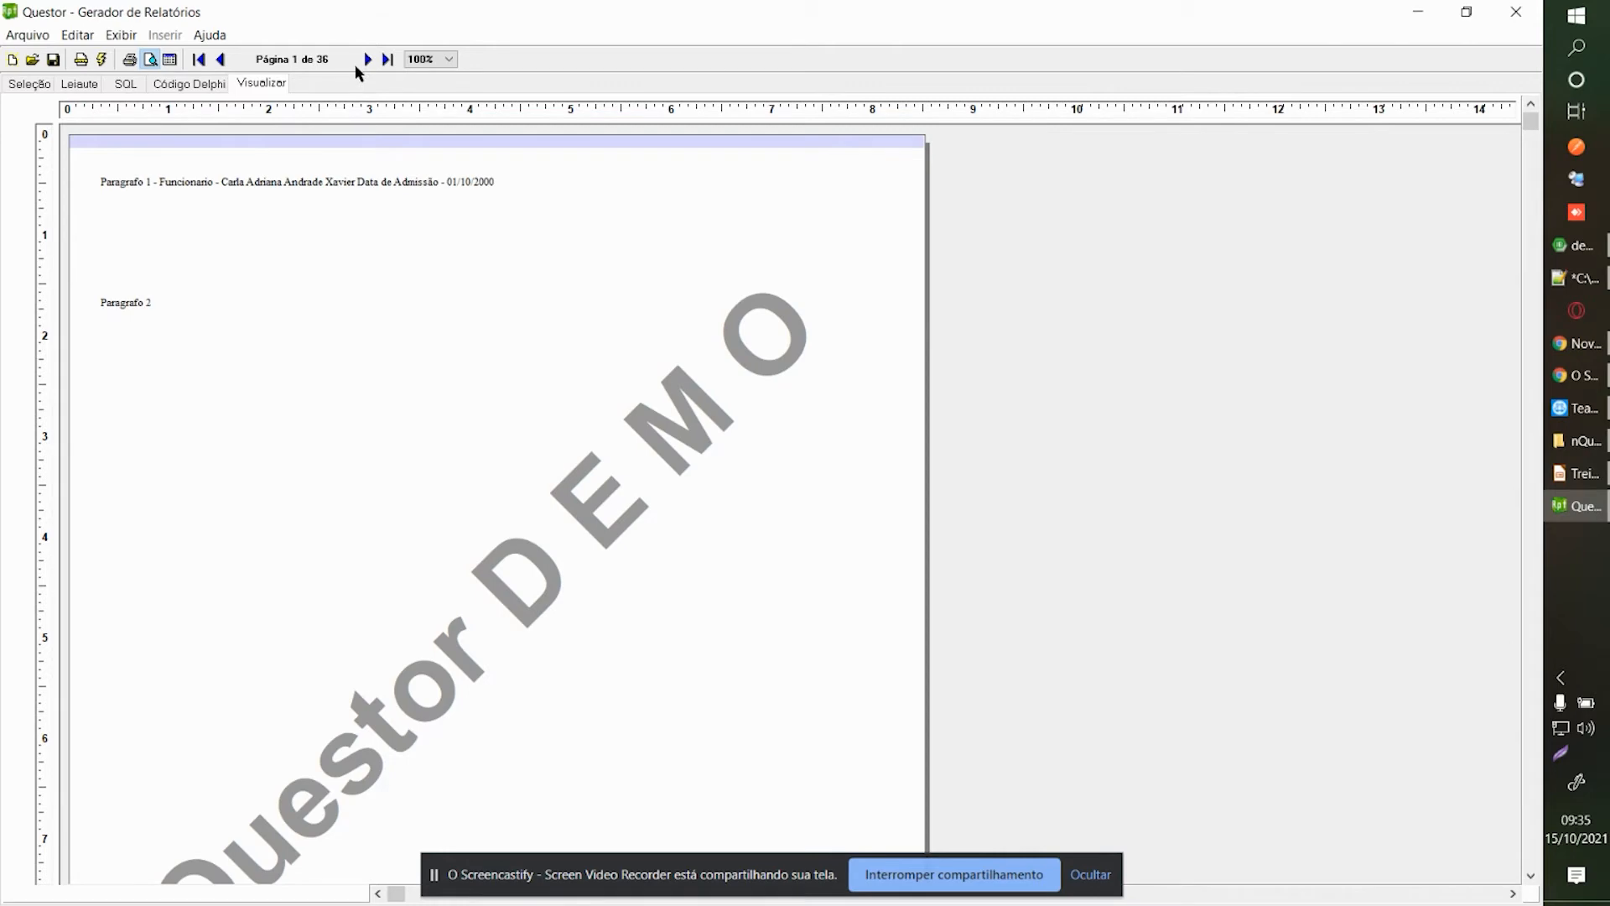
# Browse the 36-page preview forward to about page 6, back to page 1, then show the Delphi code.
pyautogui.click(367, 59)
pyautogui.click(366, 59)
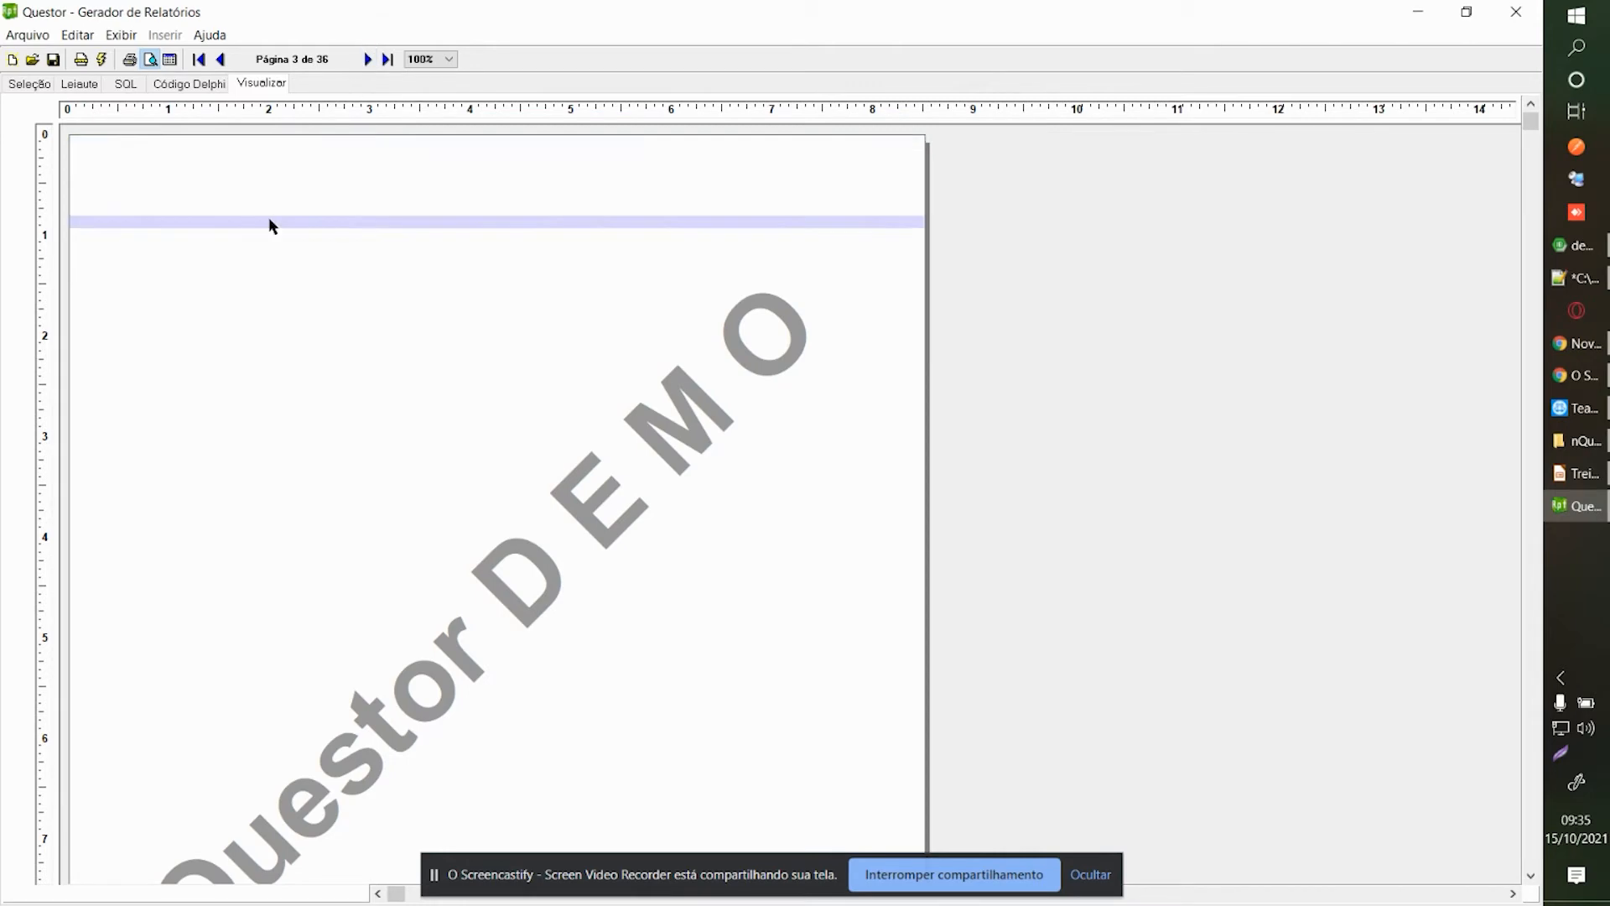
pyautogui.click(430, 407)
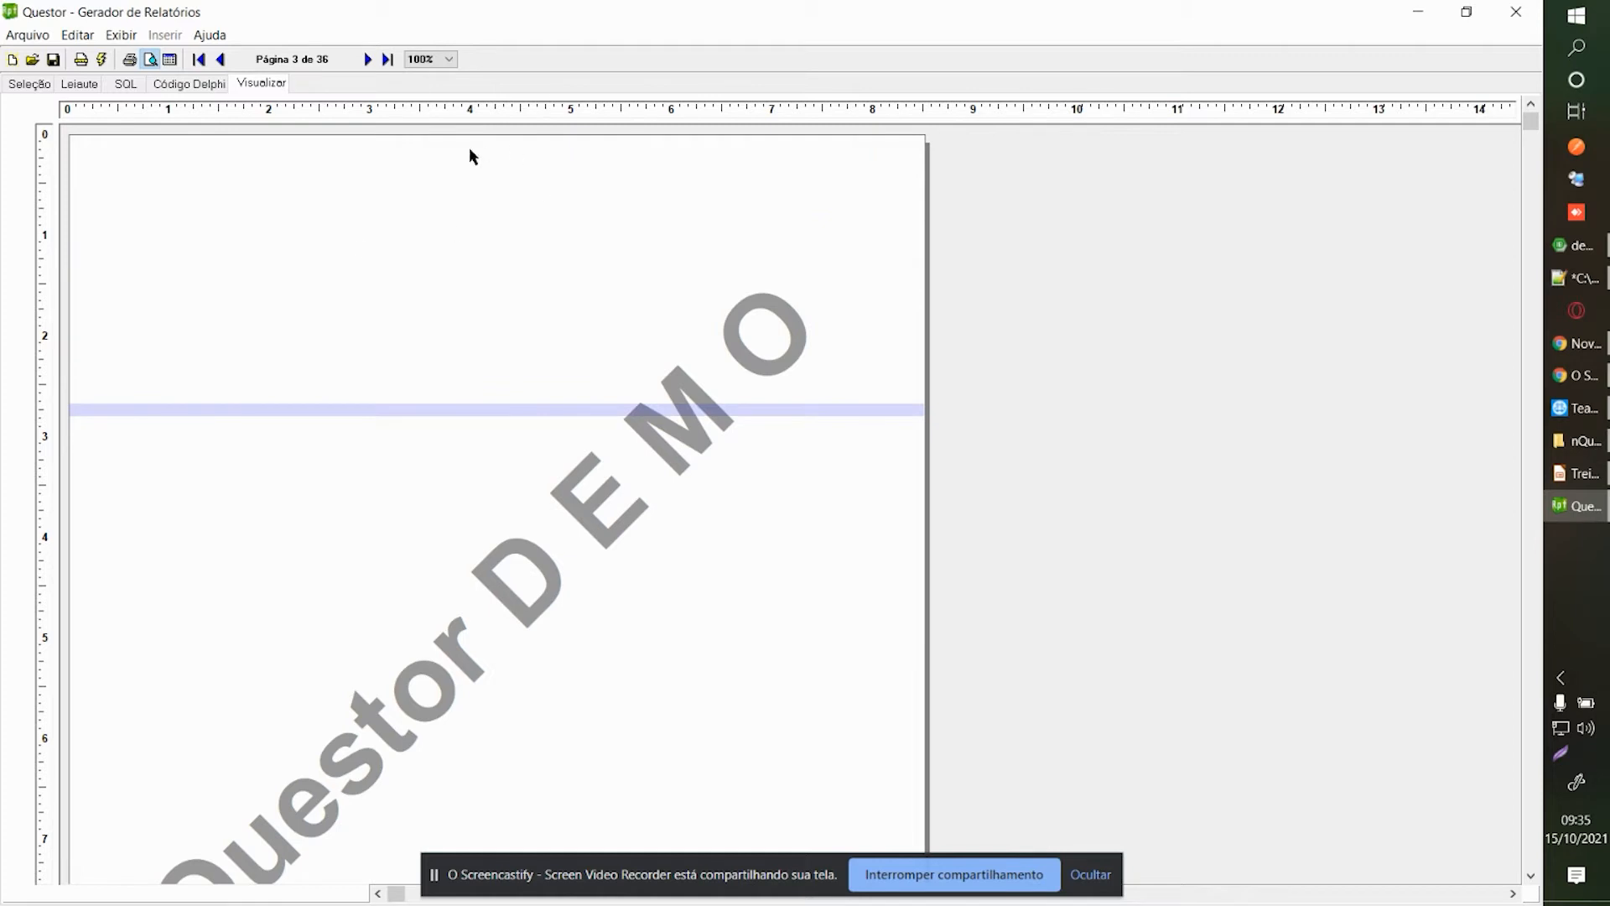
pyautogui.click(367, 58)
pyautogui.click(367, 58)
pyautogui.click(367, 59)
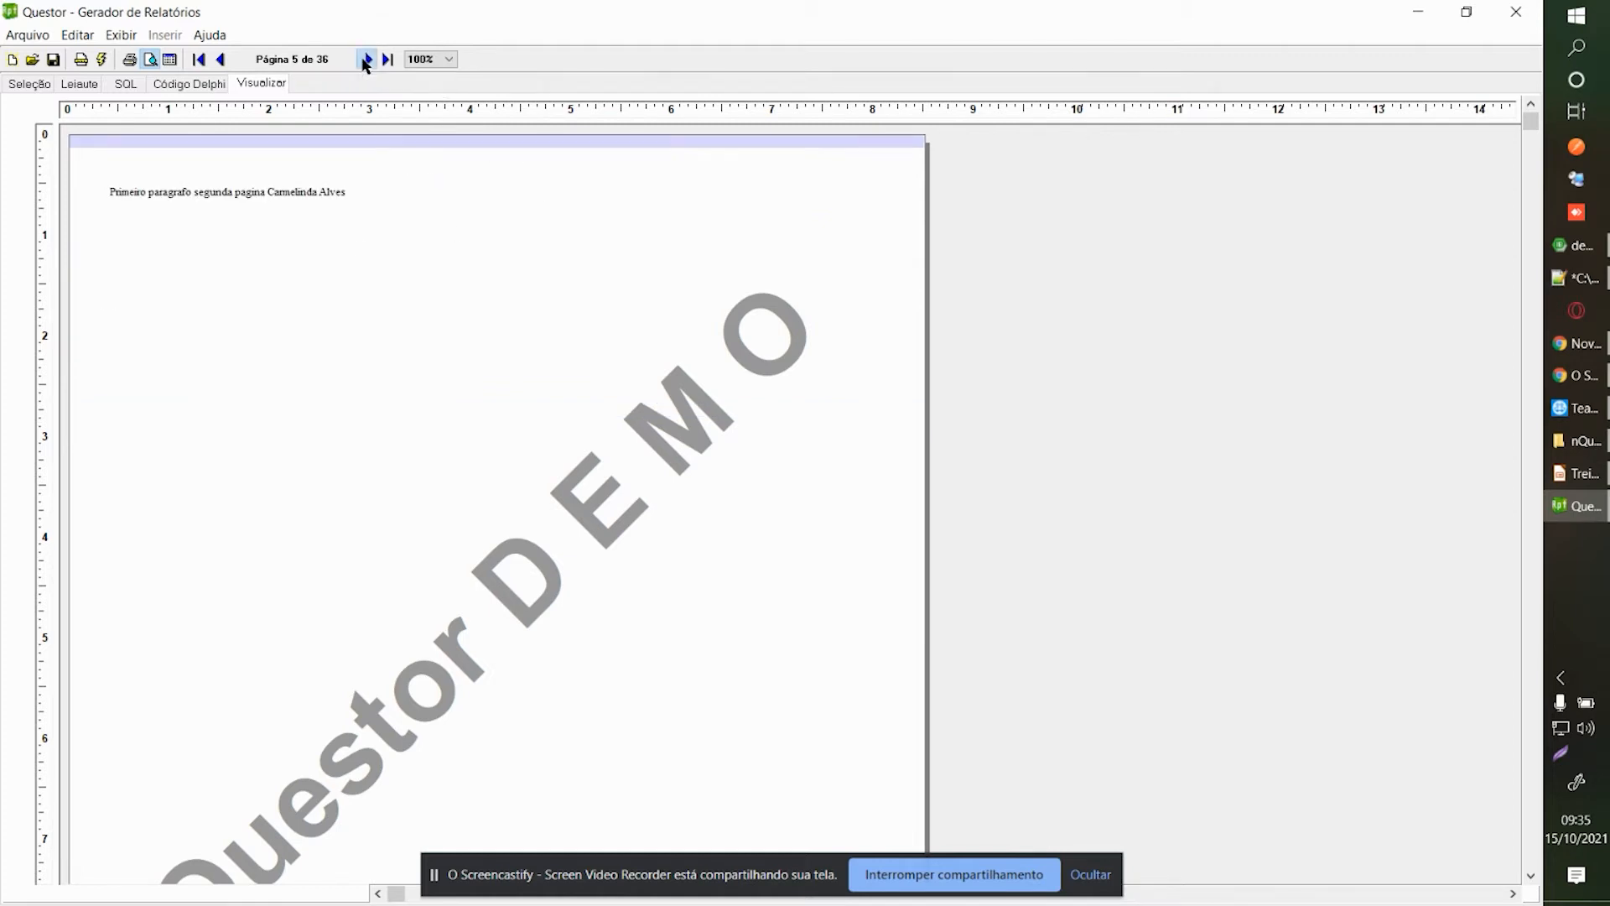
pyautogui.click(220, 58)
pyautogui.click(221, 58)
pyautogui.click(221, 59)
pyautogui.click(221, 59)
pyautogui.click(220, 59)
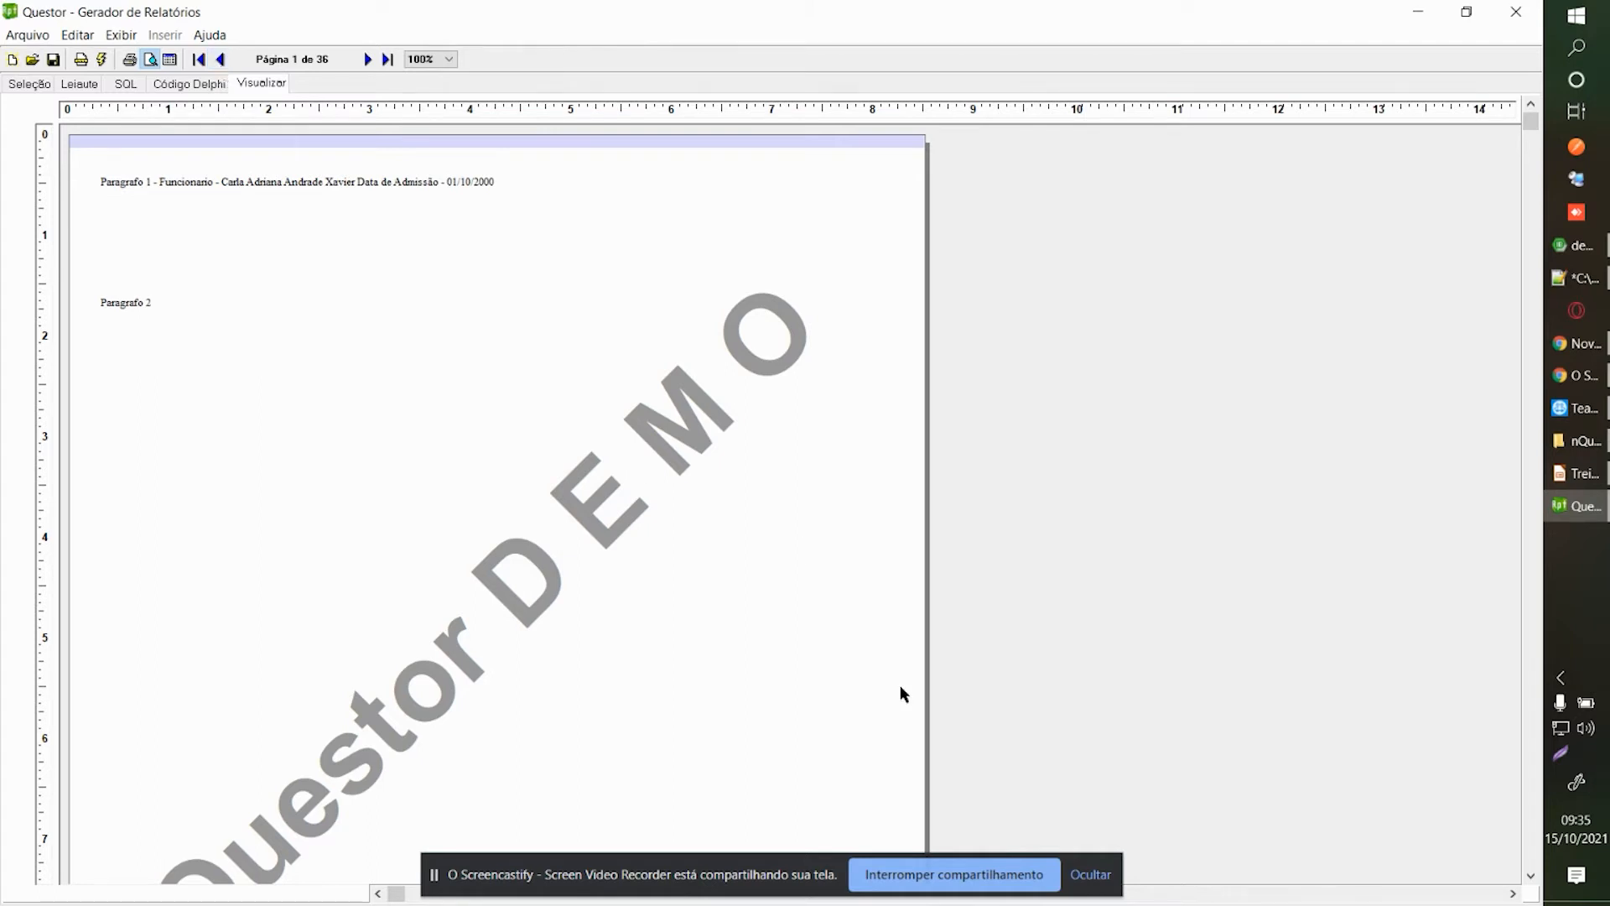
pyautogui.click(168, 84)
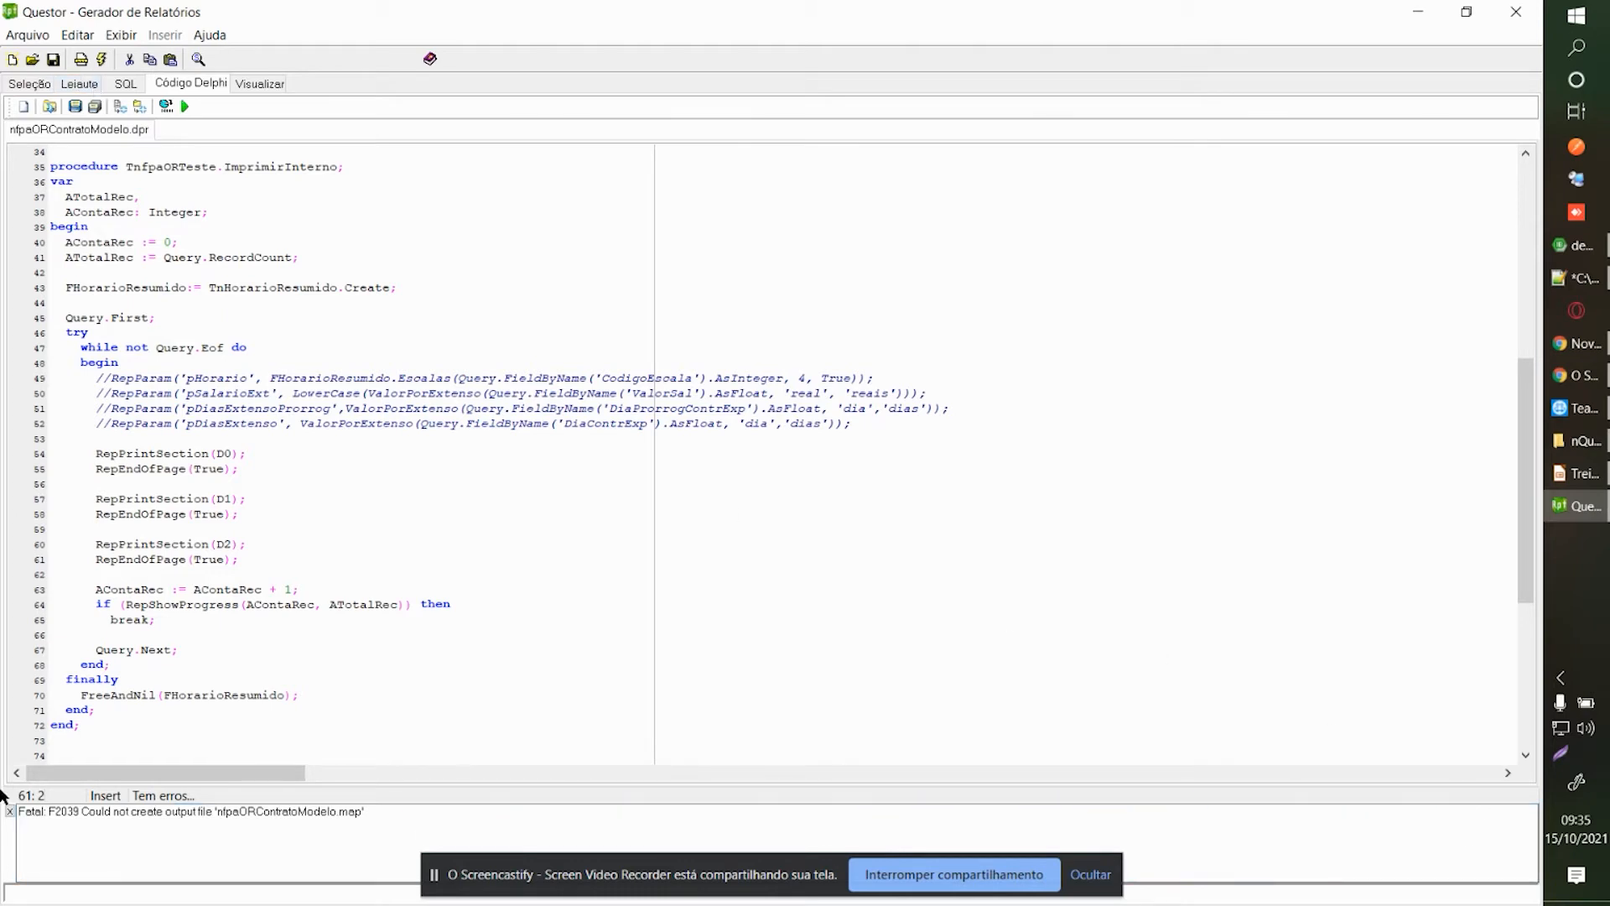
# Clear the compile errors and return to the Leiaute page, bringing up Configurar page setup.
pyautogui.click(10, 812)
pyautogui.click(80, 85)
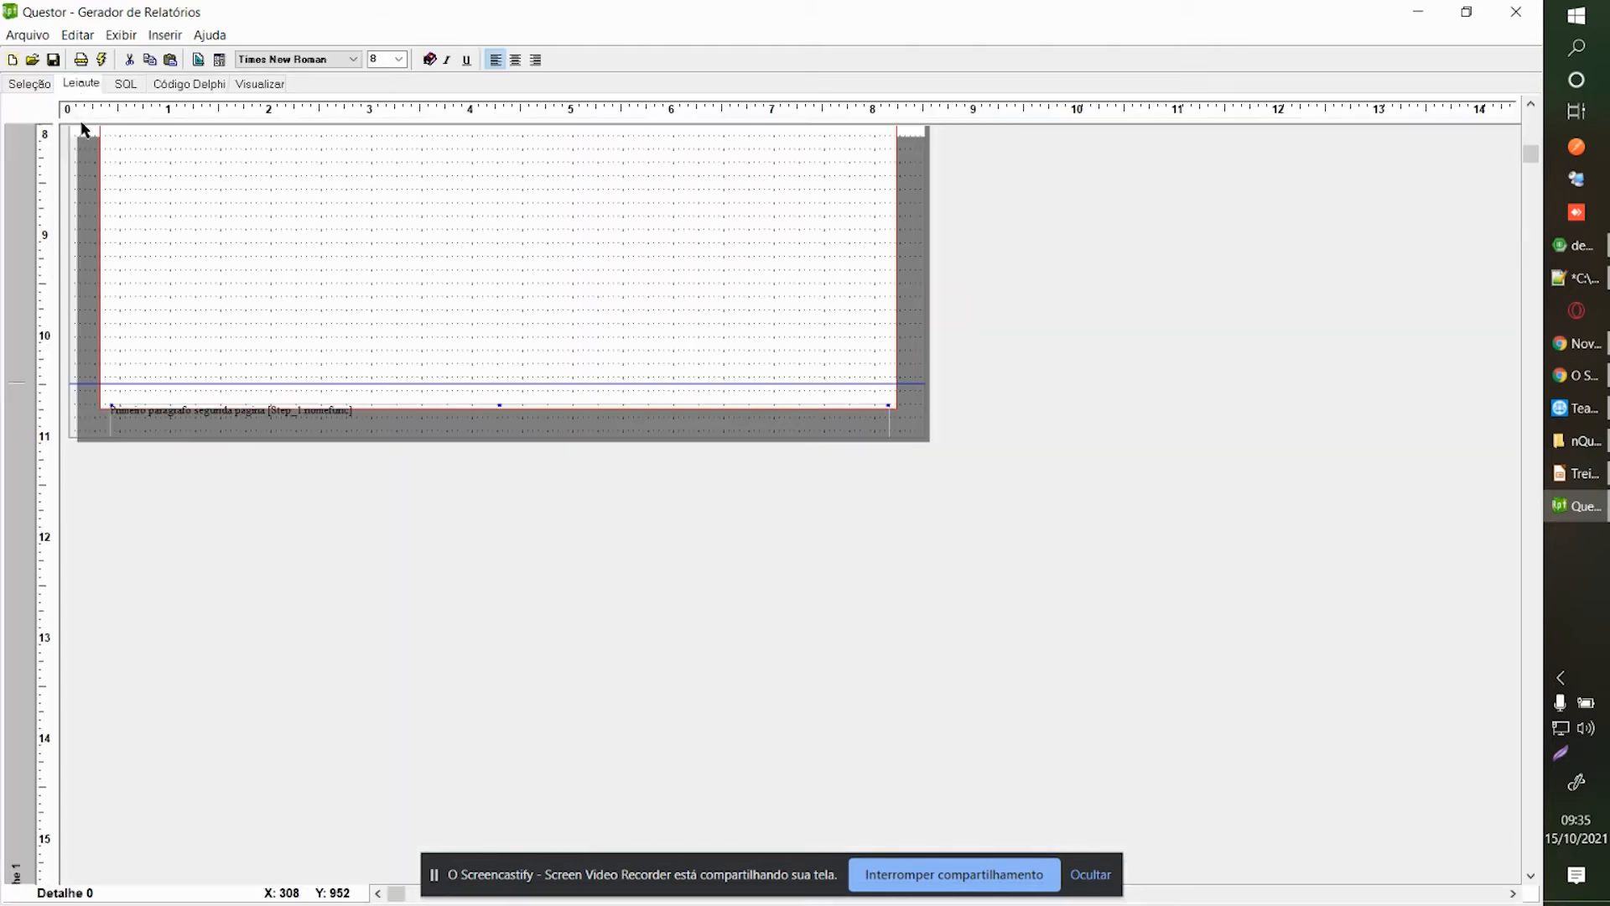
pyautogui.click(516, 305)
pyautogui.click(893, 875)
pyautogui.moveTo(1533, 153); pyautogui.dragTo(1529, 115)
pyautogui.click(82, 60)
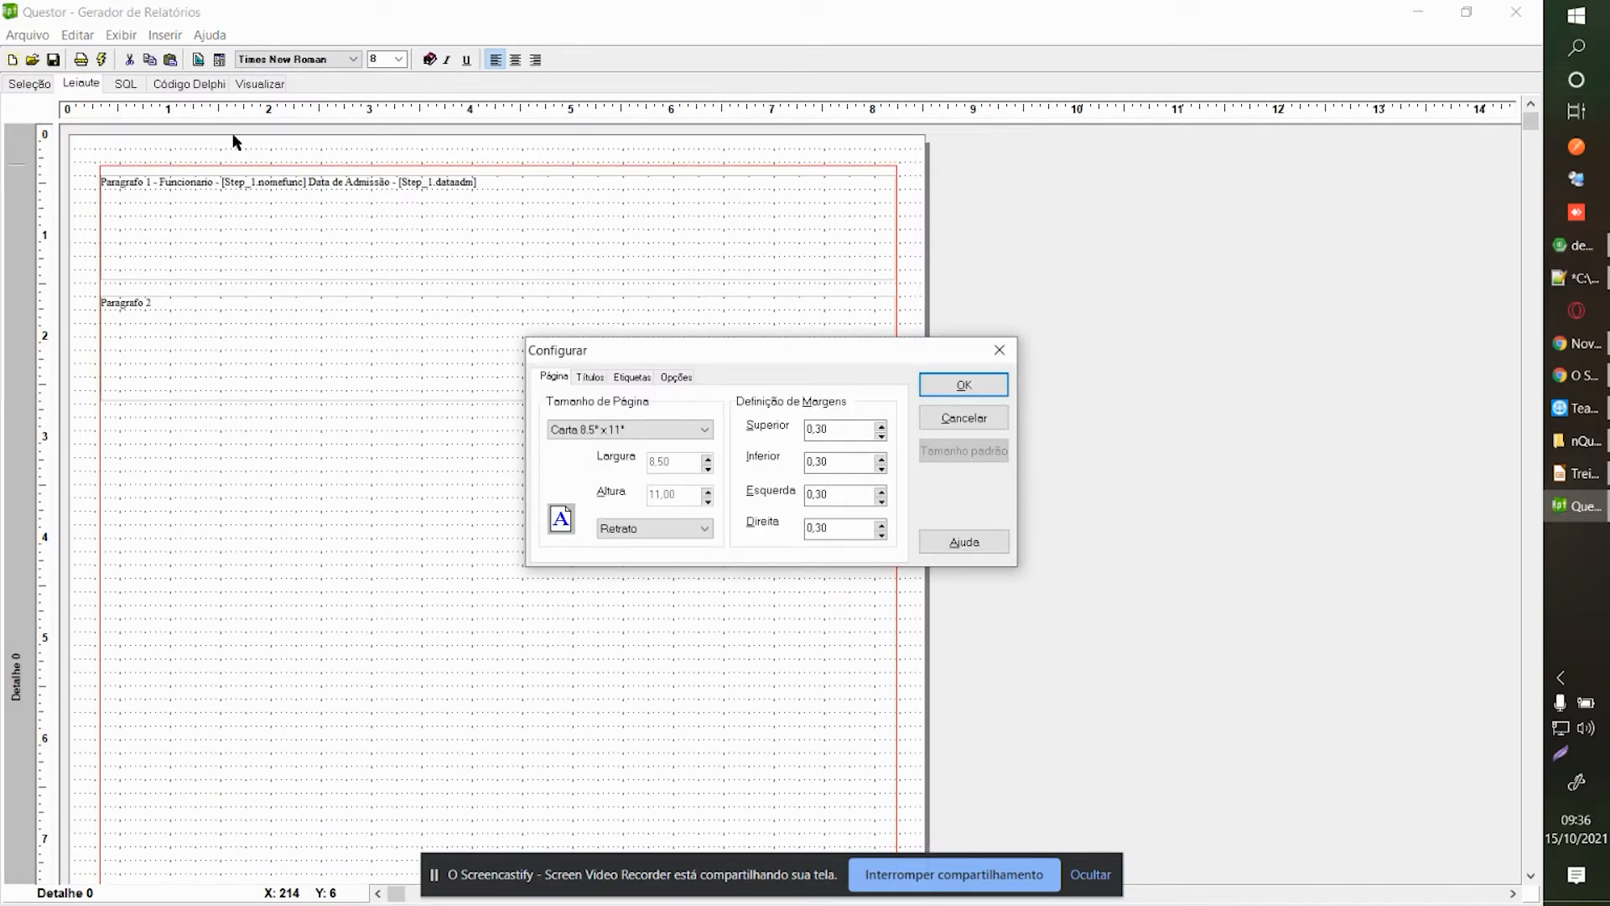
pyautogui.click(631, 429)
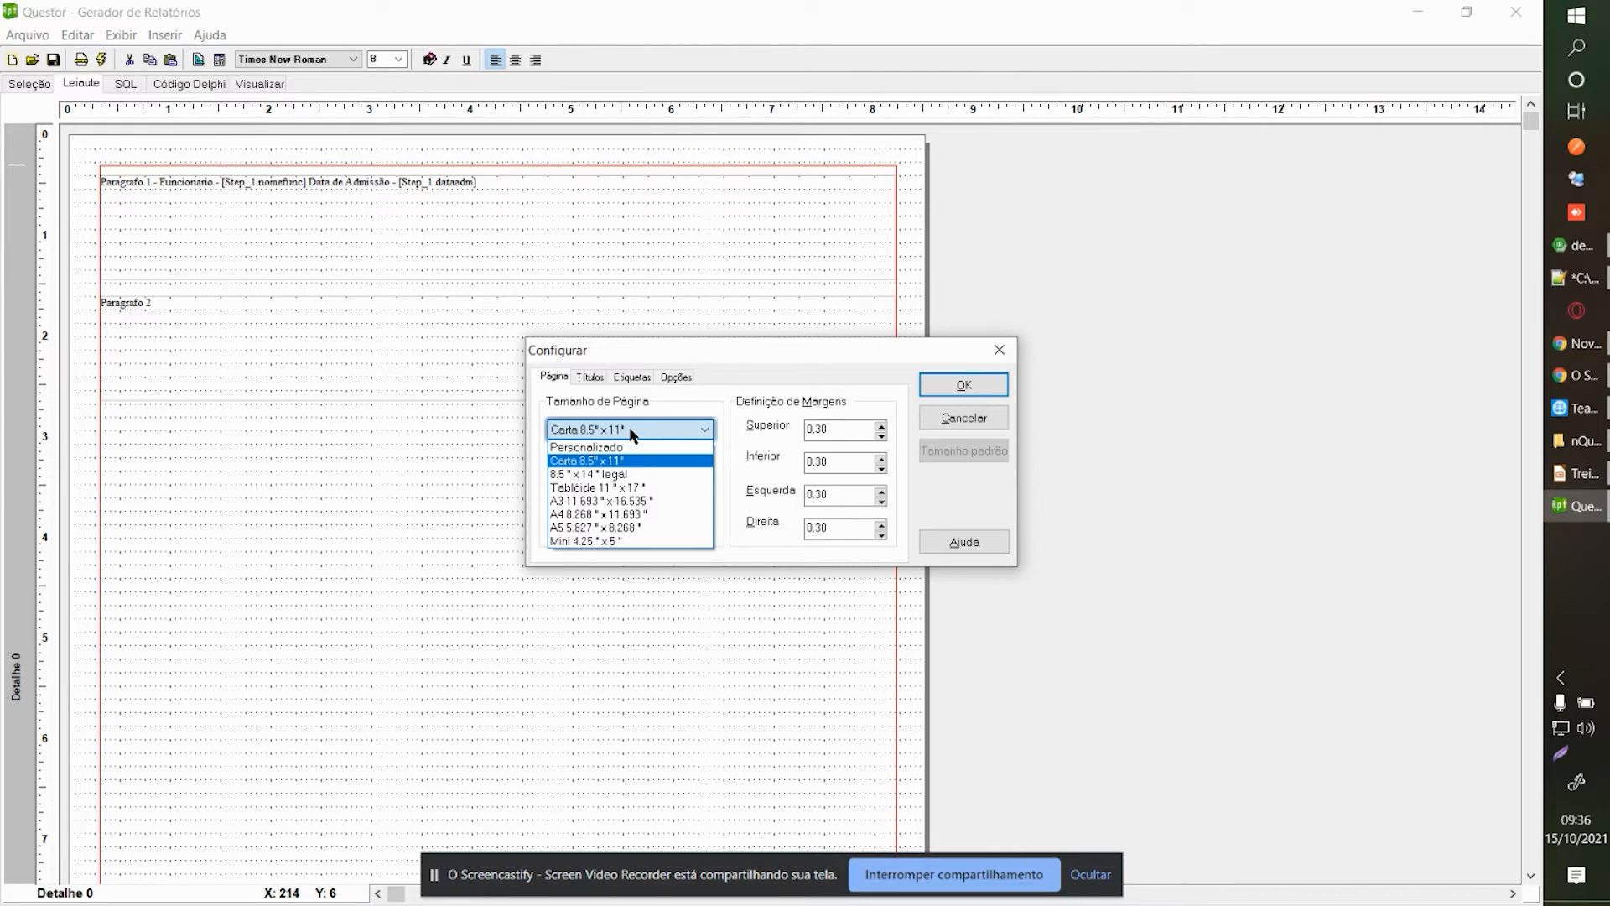
pyautogui.click(632, 430)
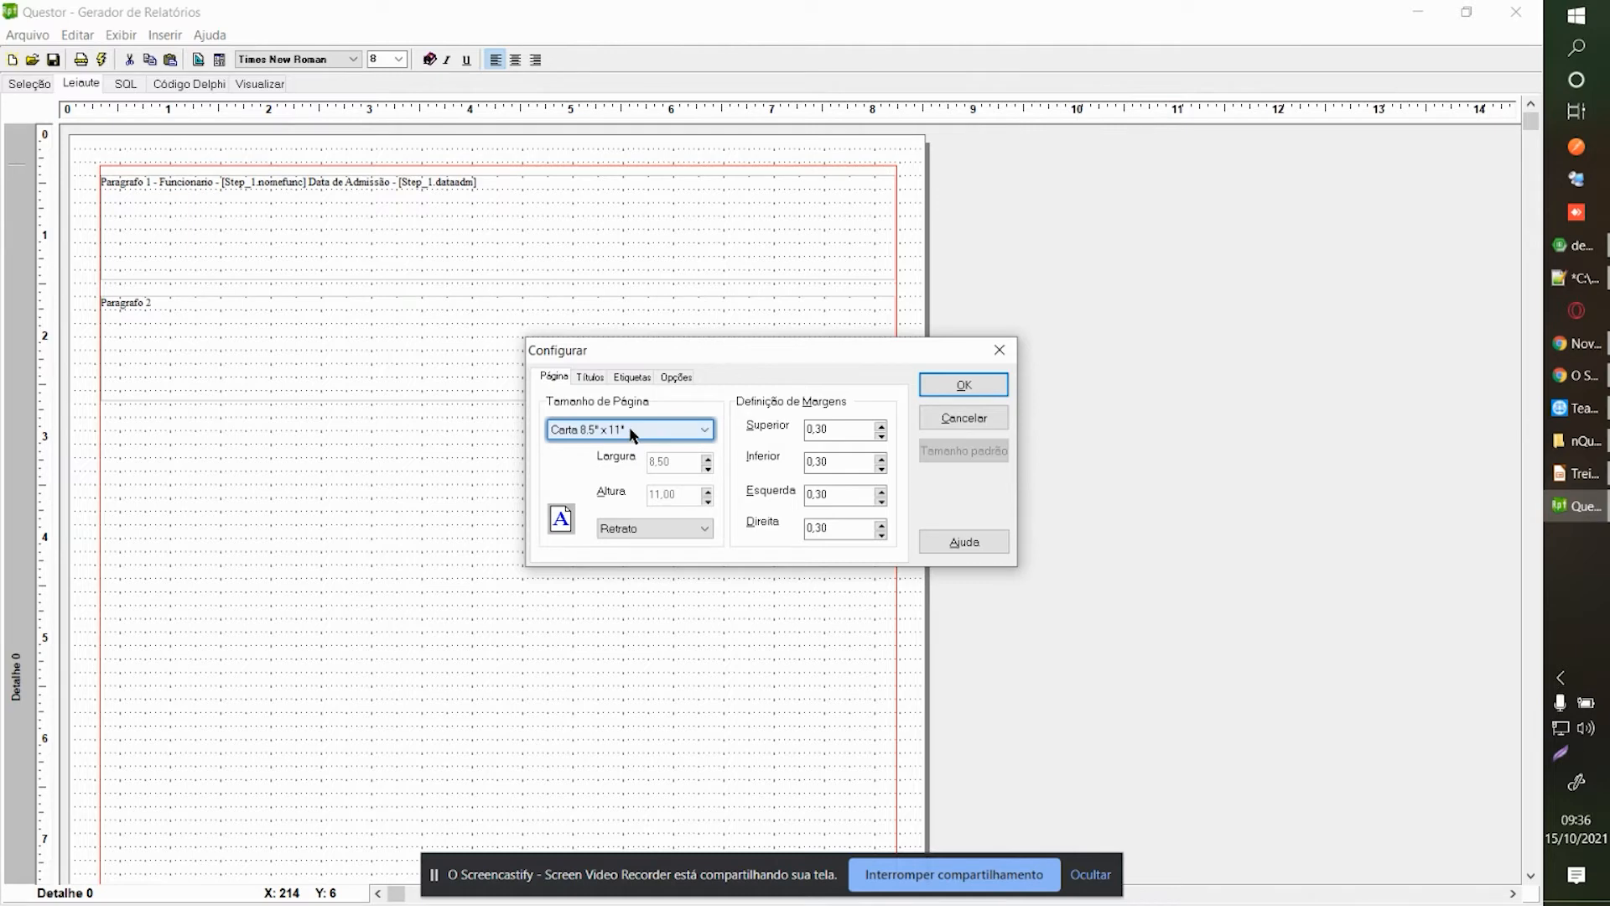
pyautogui.click(999, 349)
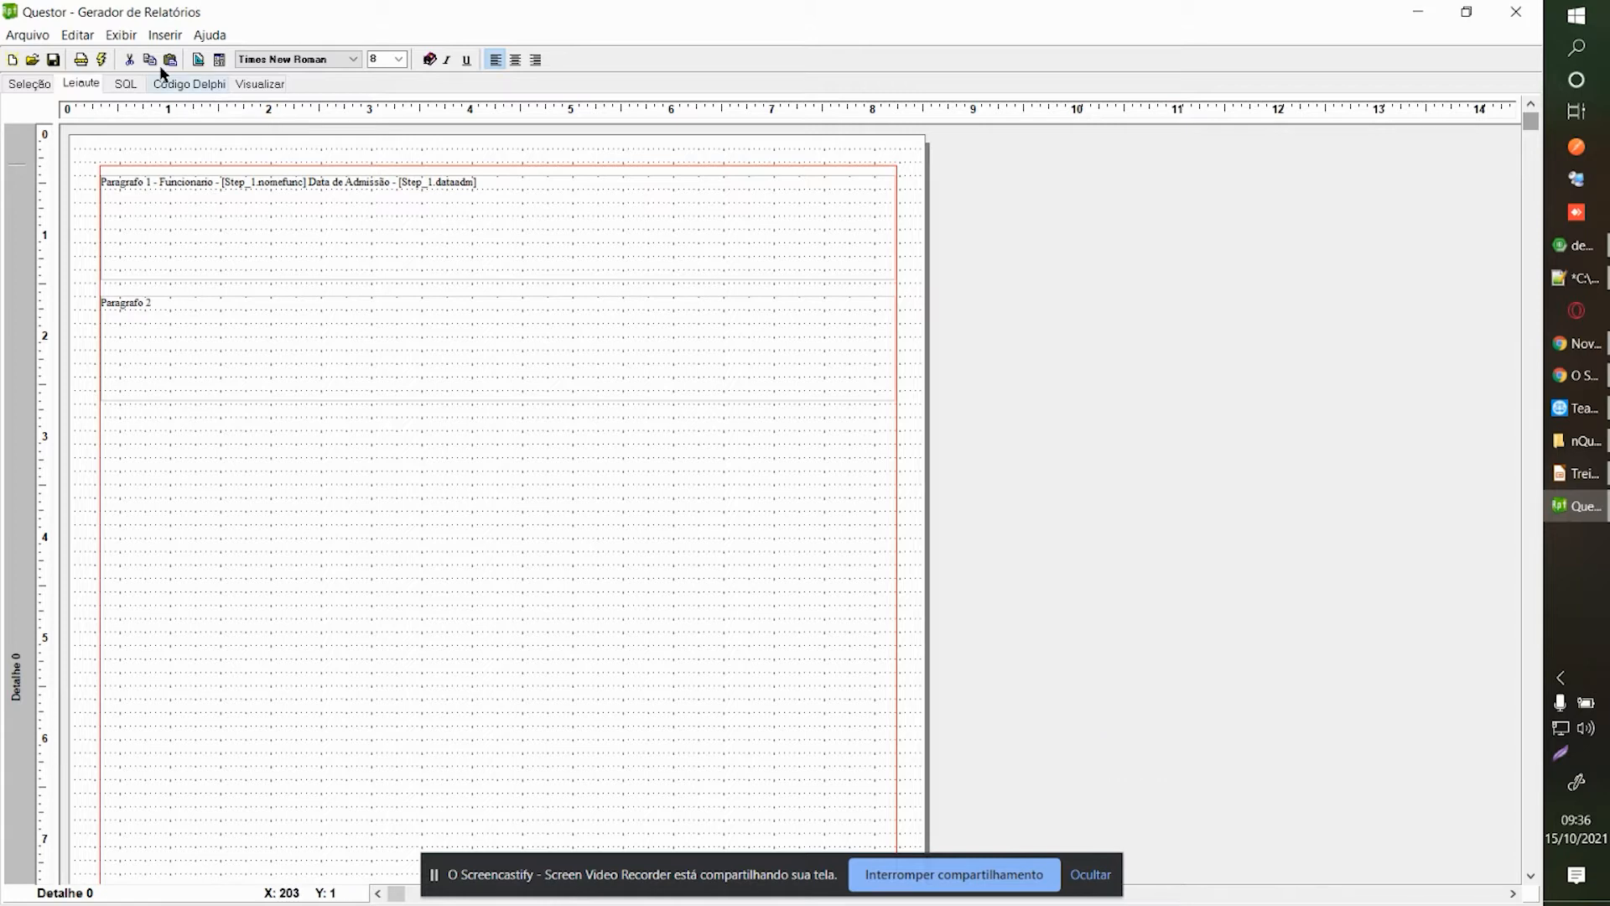
pyautogui.click(100, 57)
pyautogui.click(663, 428)
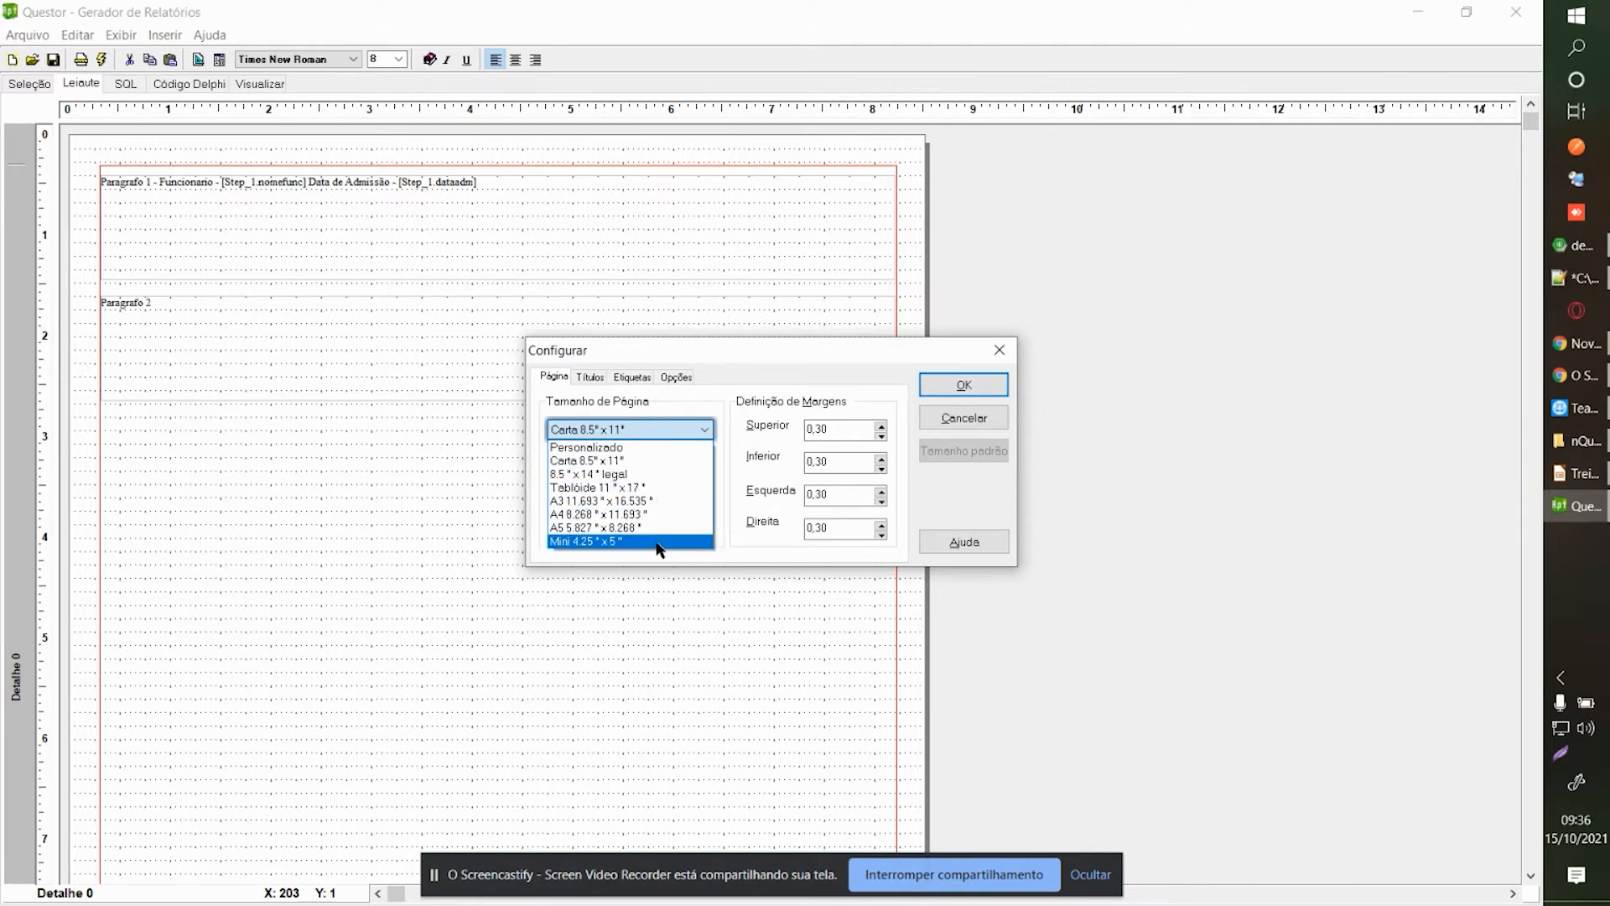
pyautogui.click(723, 443)
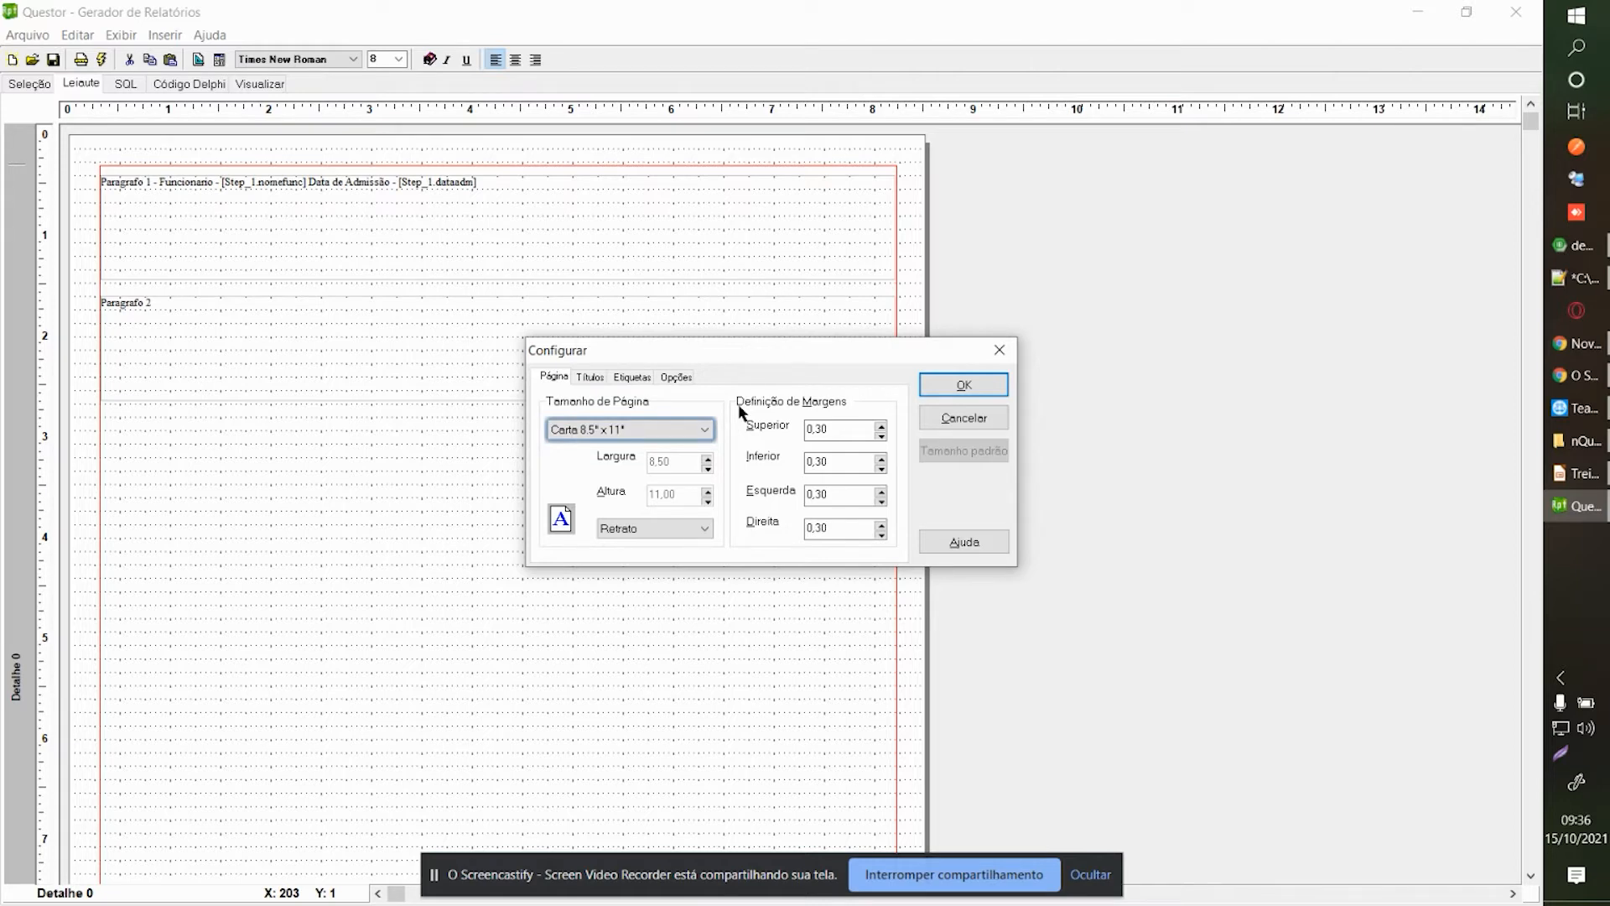
pyautogui.click(625, 530)
pyautogui.click(625, 560)
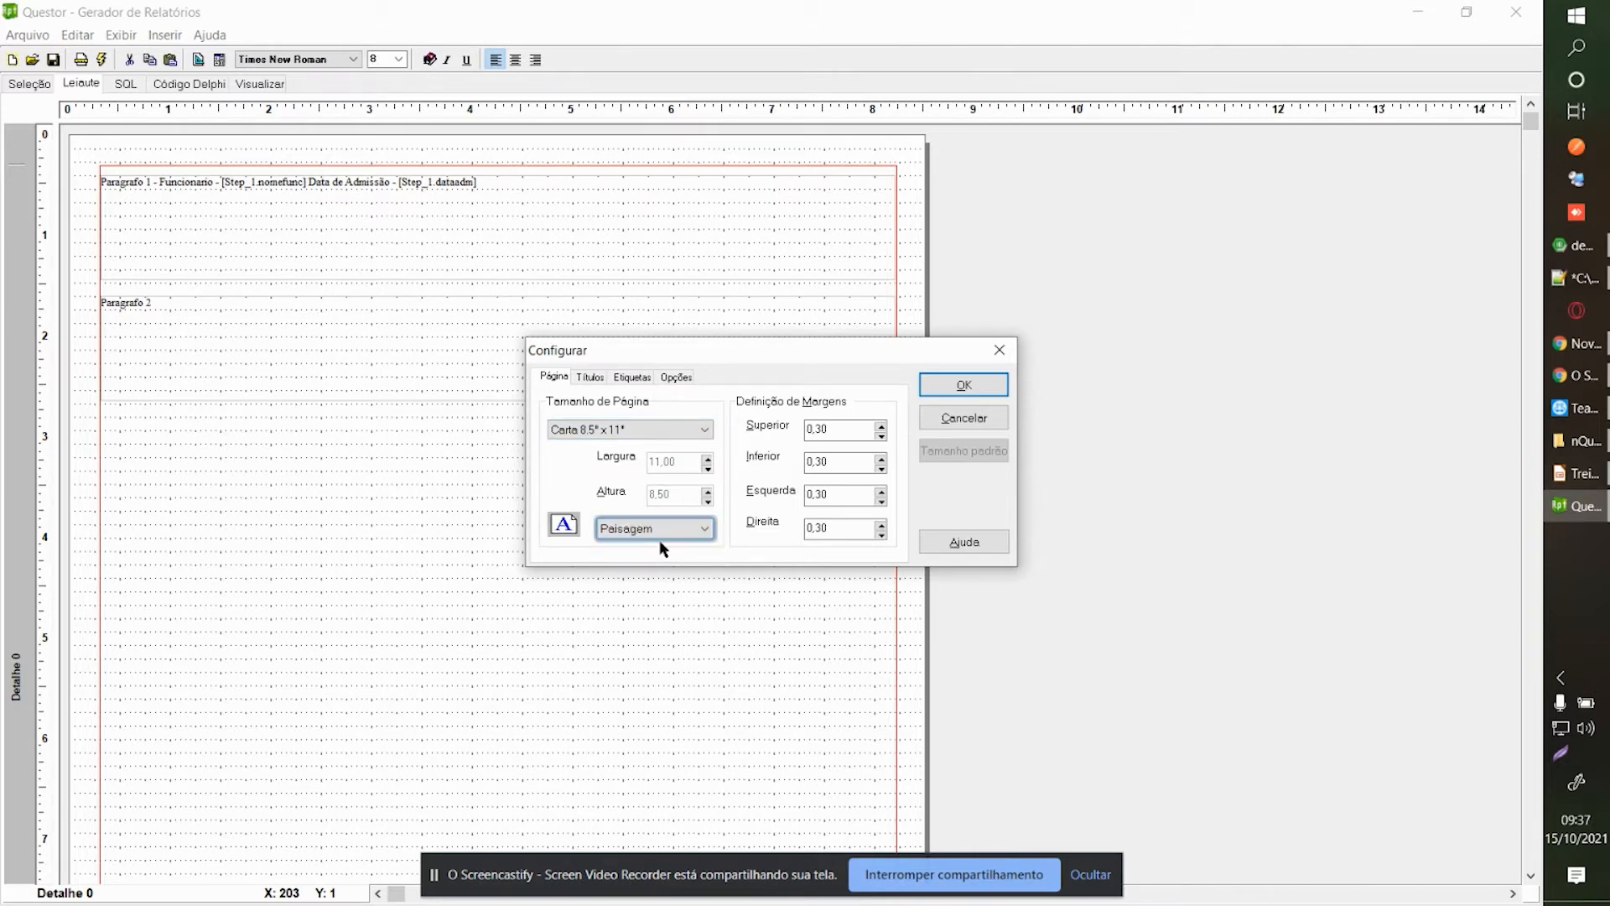
pyautogui.click(625, 530)
pyautogui.click(624, 546)
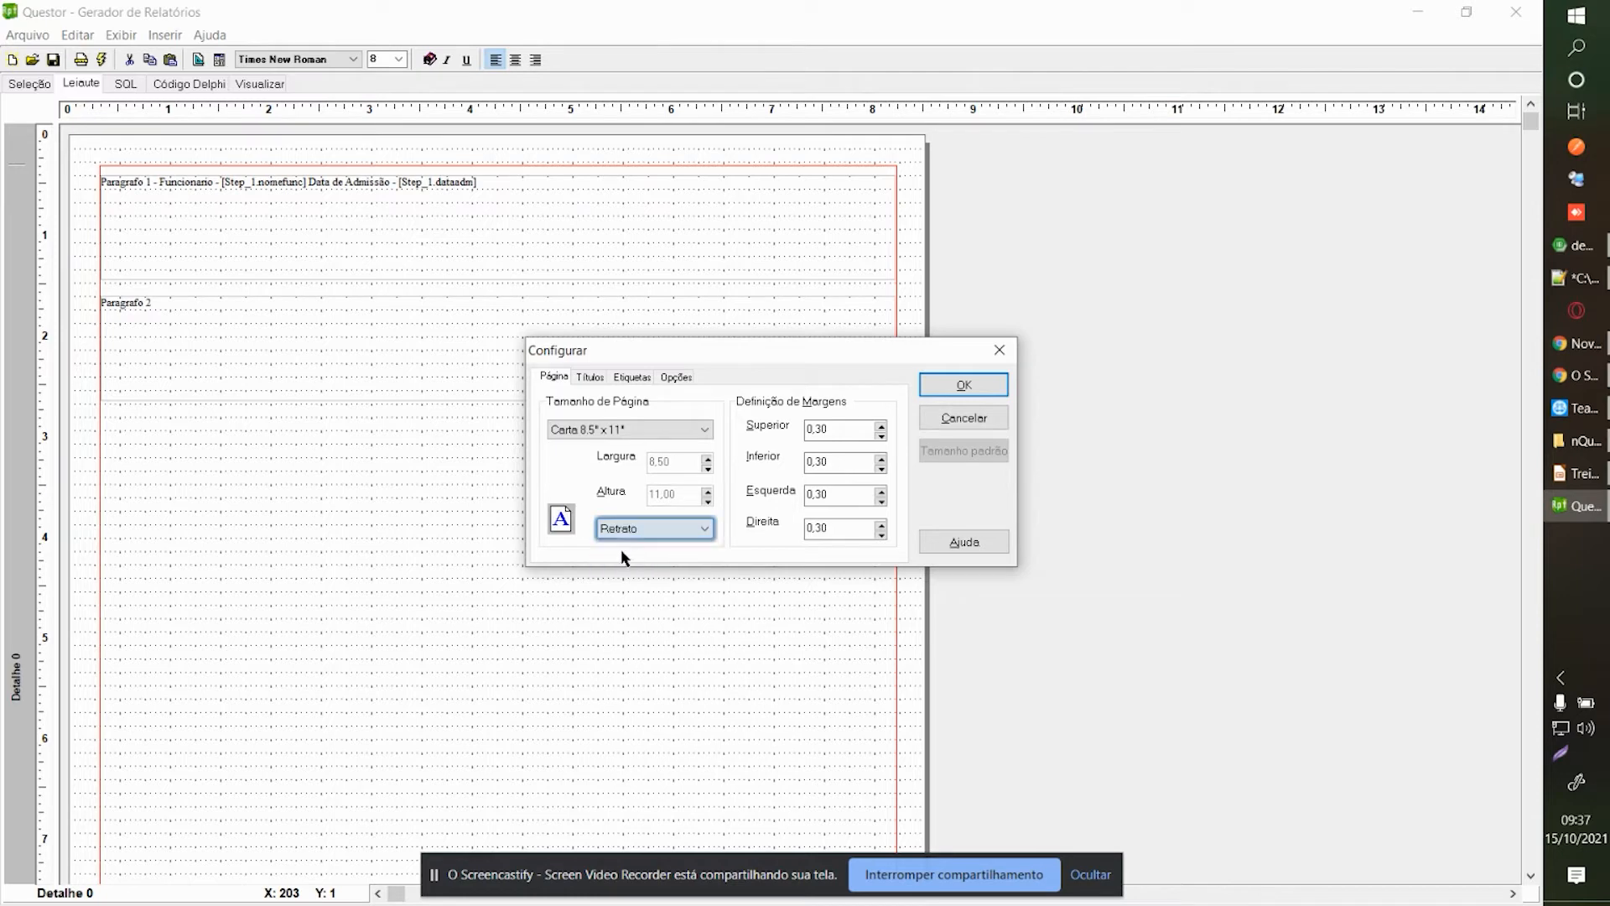
pyautogui.click(656, 530)
pyautogui.click(626, 546)
pyautogui.click(629, 530)
pyautogui.click(630, 560)
pyautogui.click(663, 526)
pyautogui.click(644, 546)
pyautogui.click(826, 426)
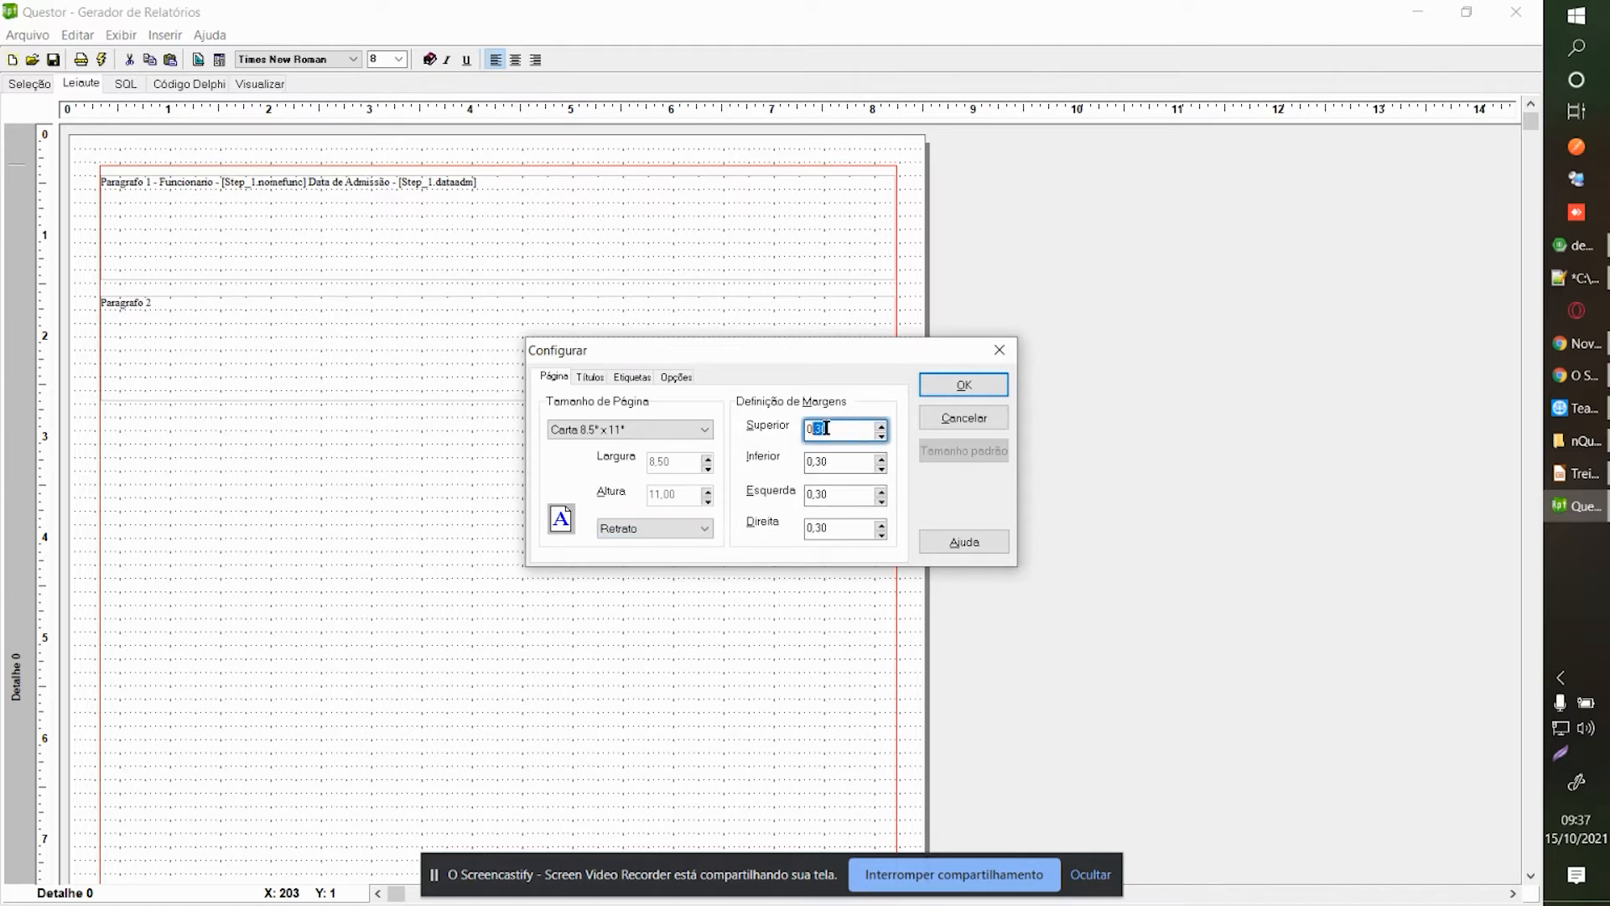
pyautogui.click(825, 463)
pyautogui.click(838, 495)
pyautogui.click(841, 525)
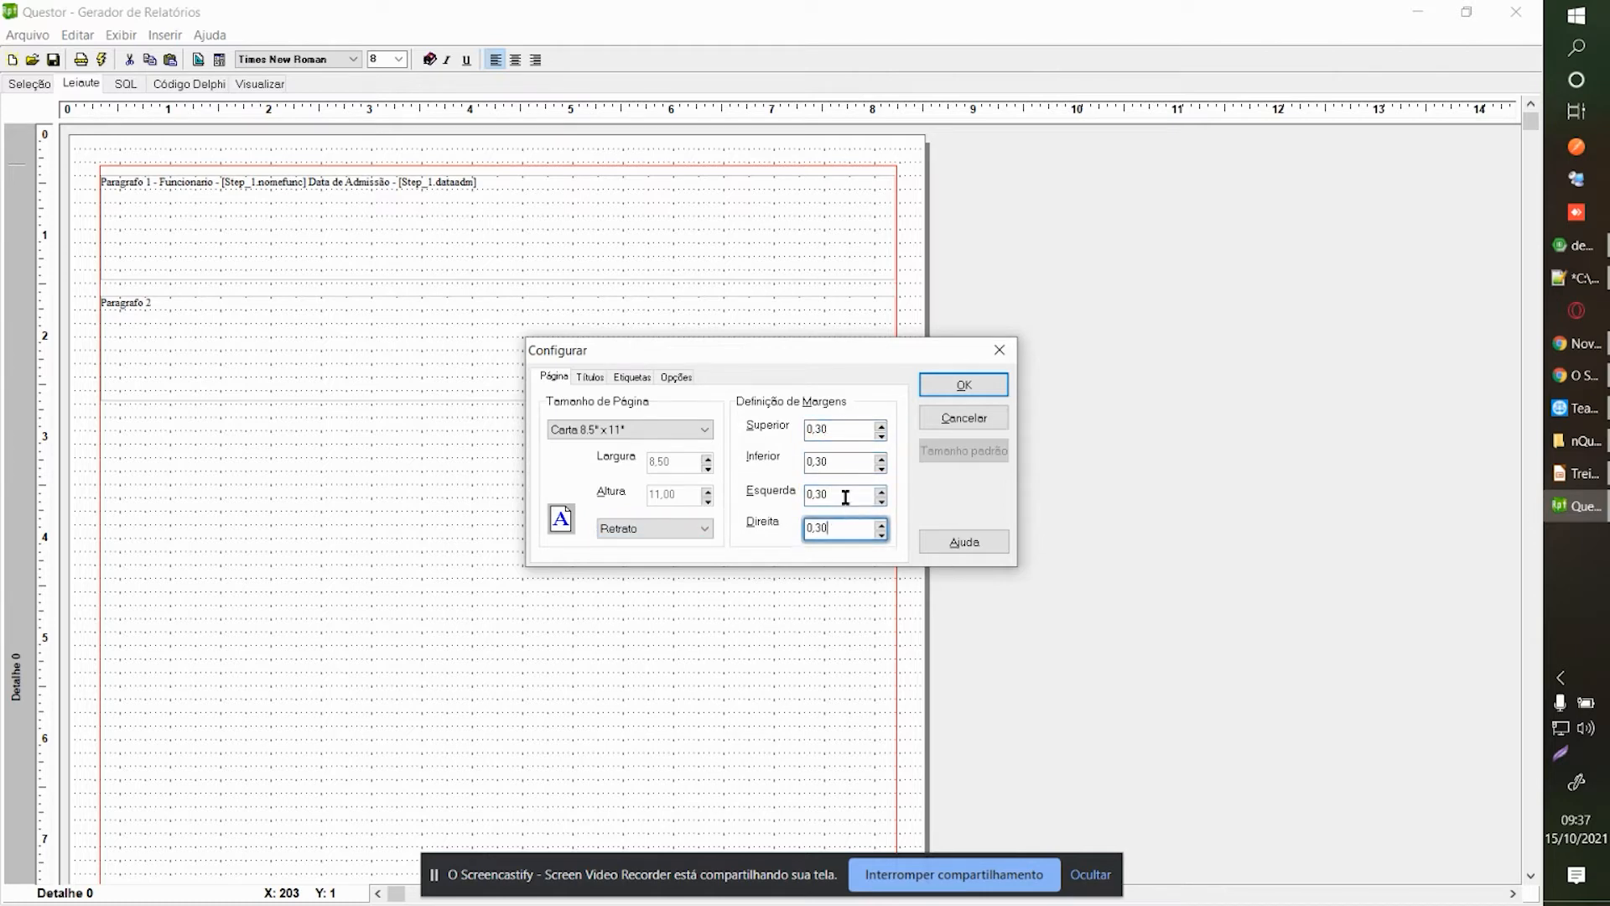
pyautogui.click(937, 386)
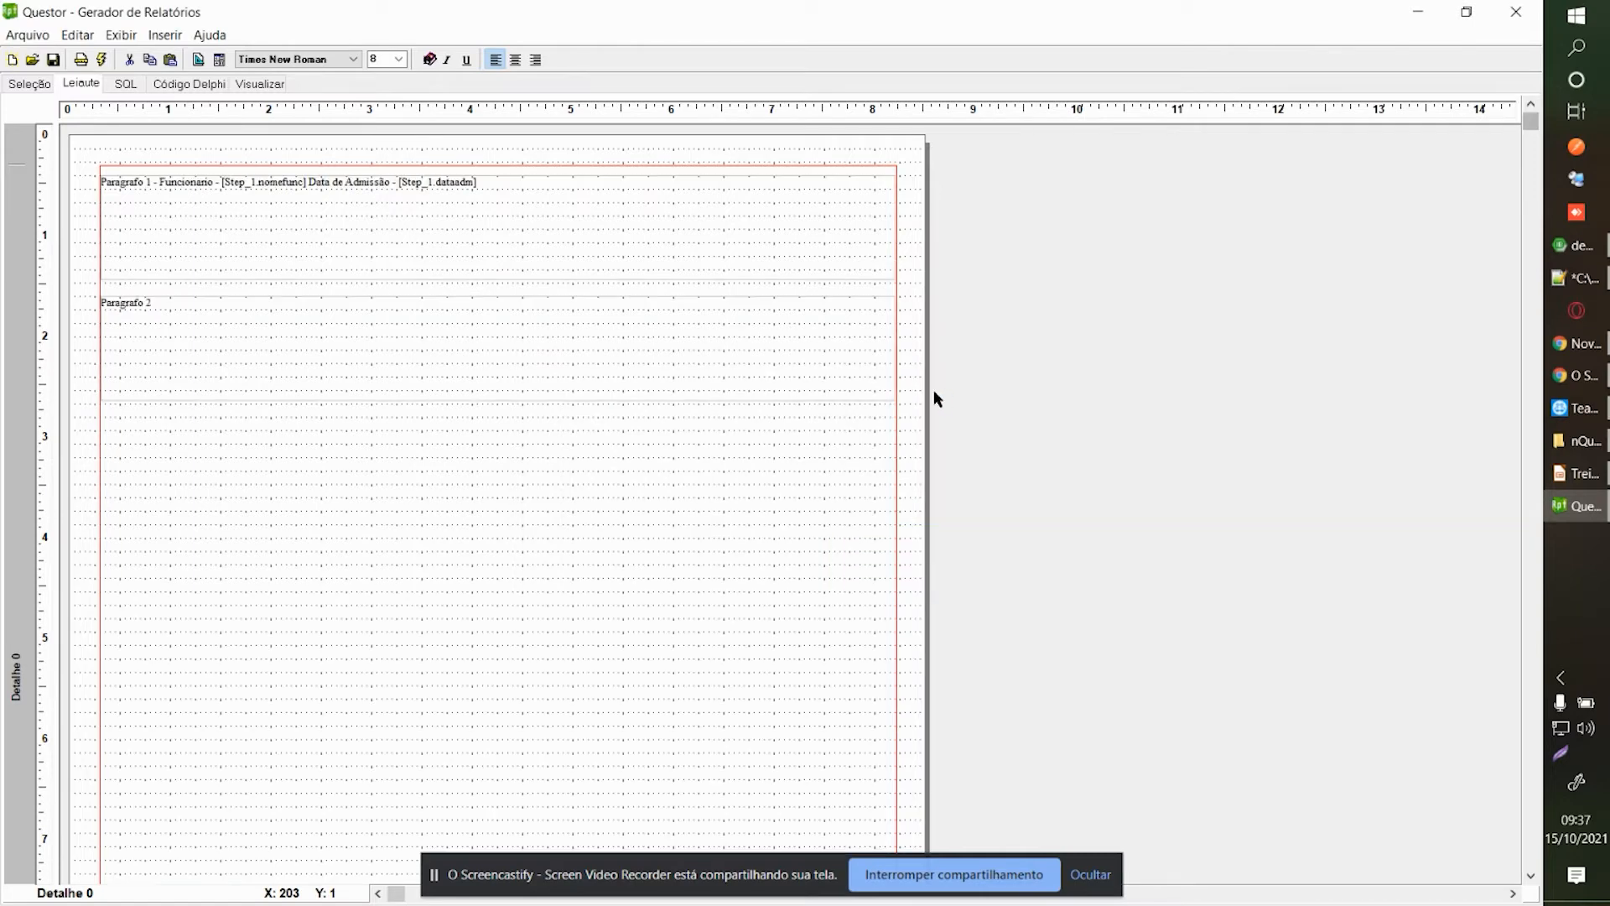
pyautogui.click(81, 59)
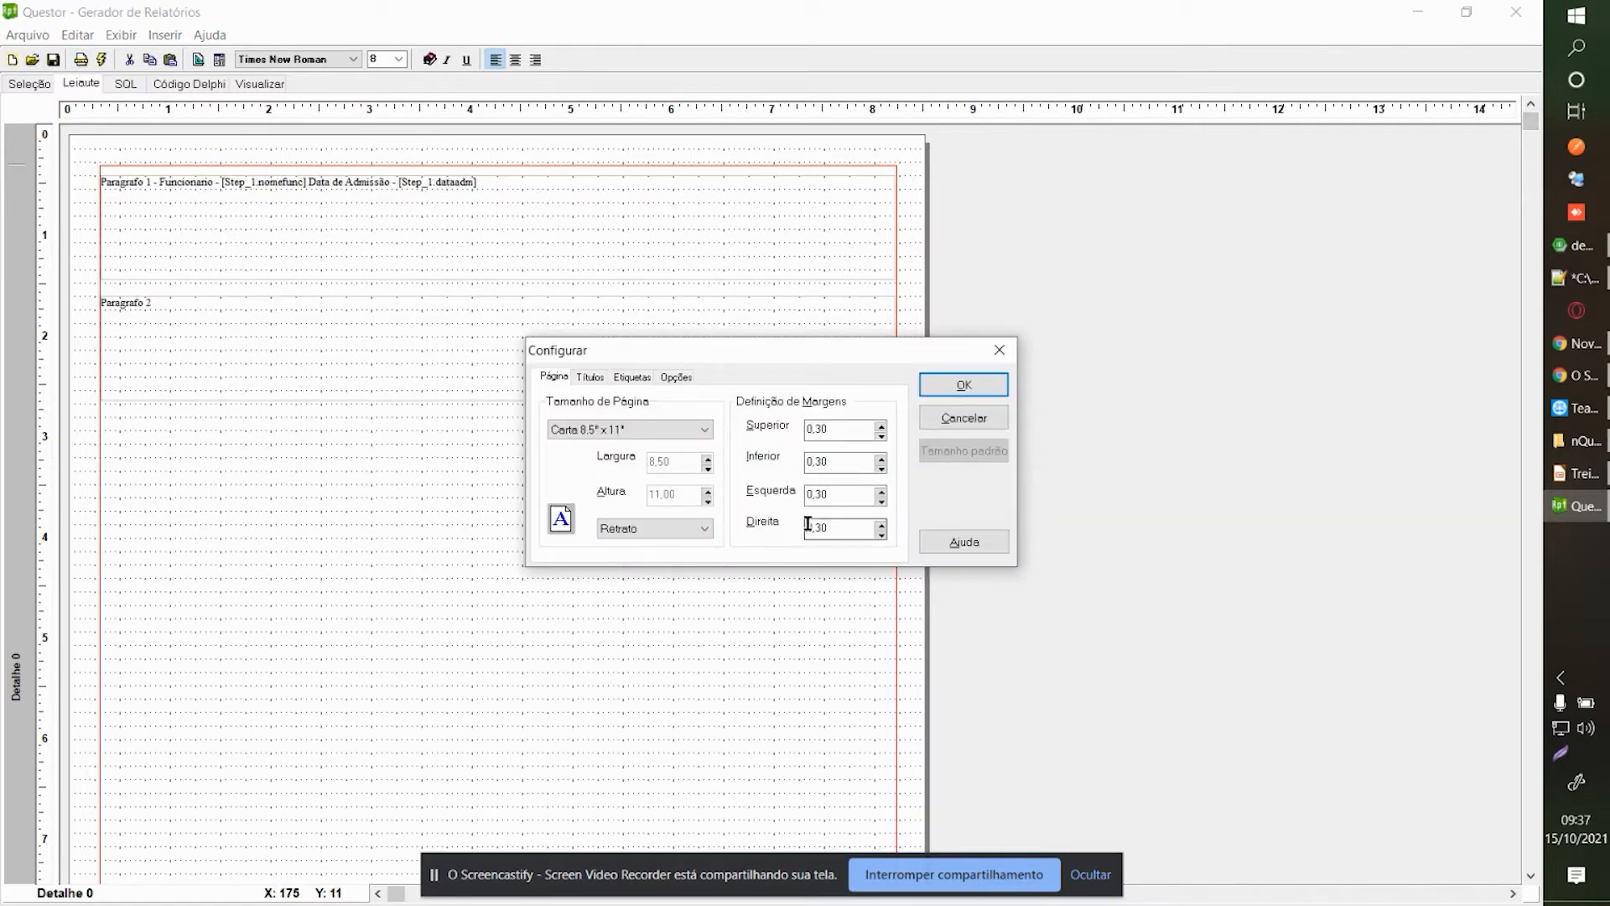
pyautogui.click(880, 867)
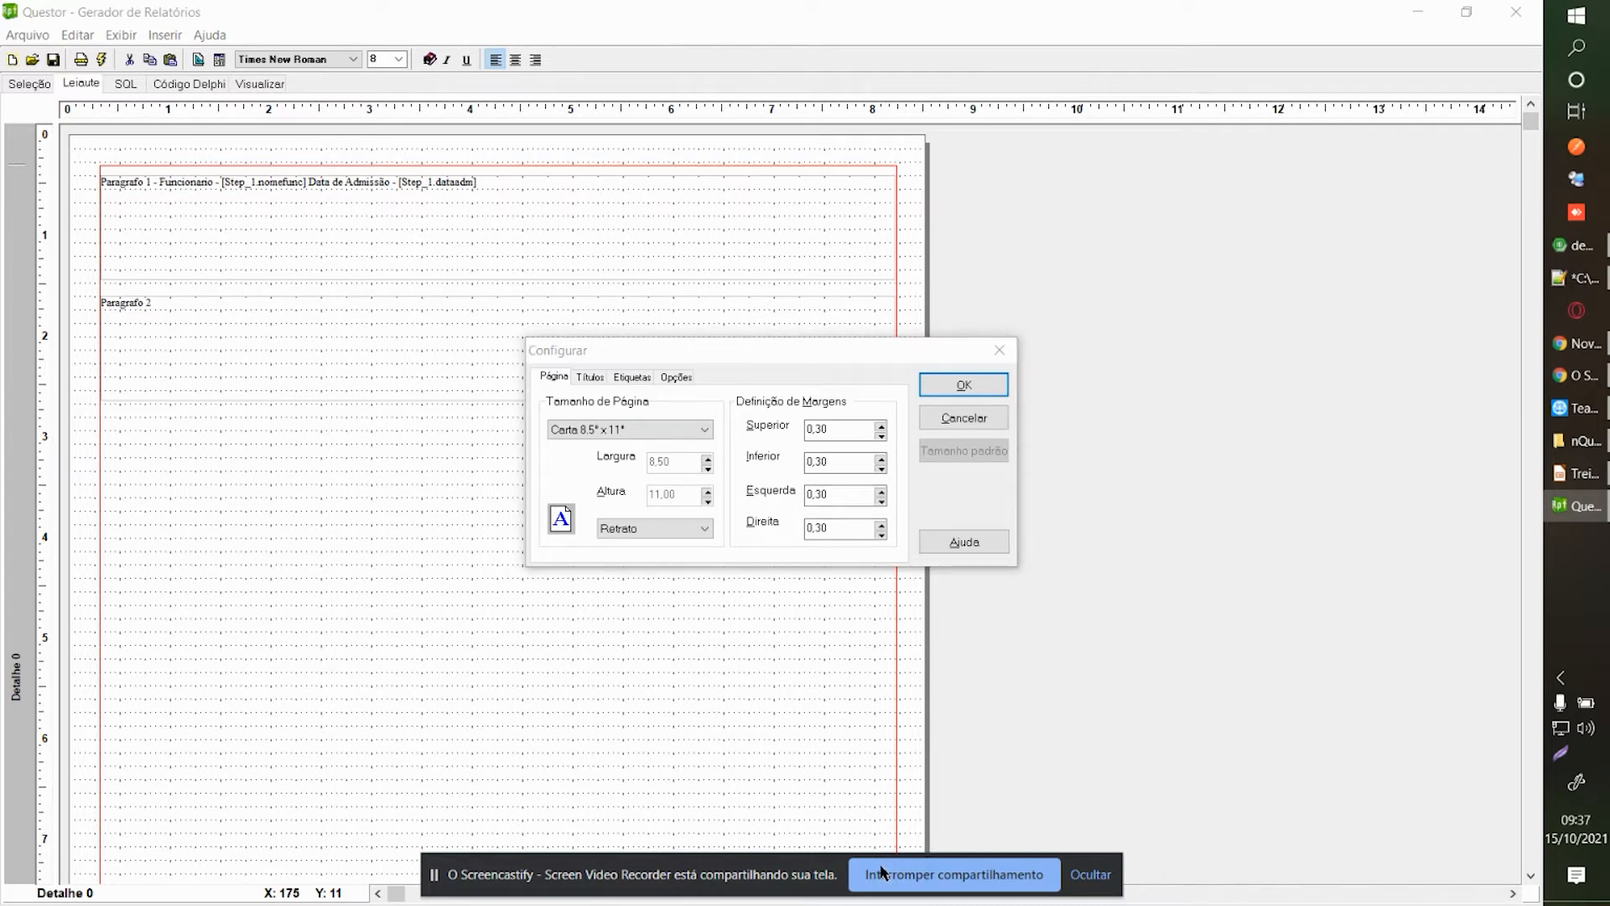
pyautogui.click(602, 381)
pyautogui.click(620, 380)
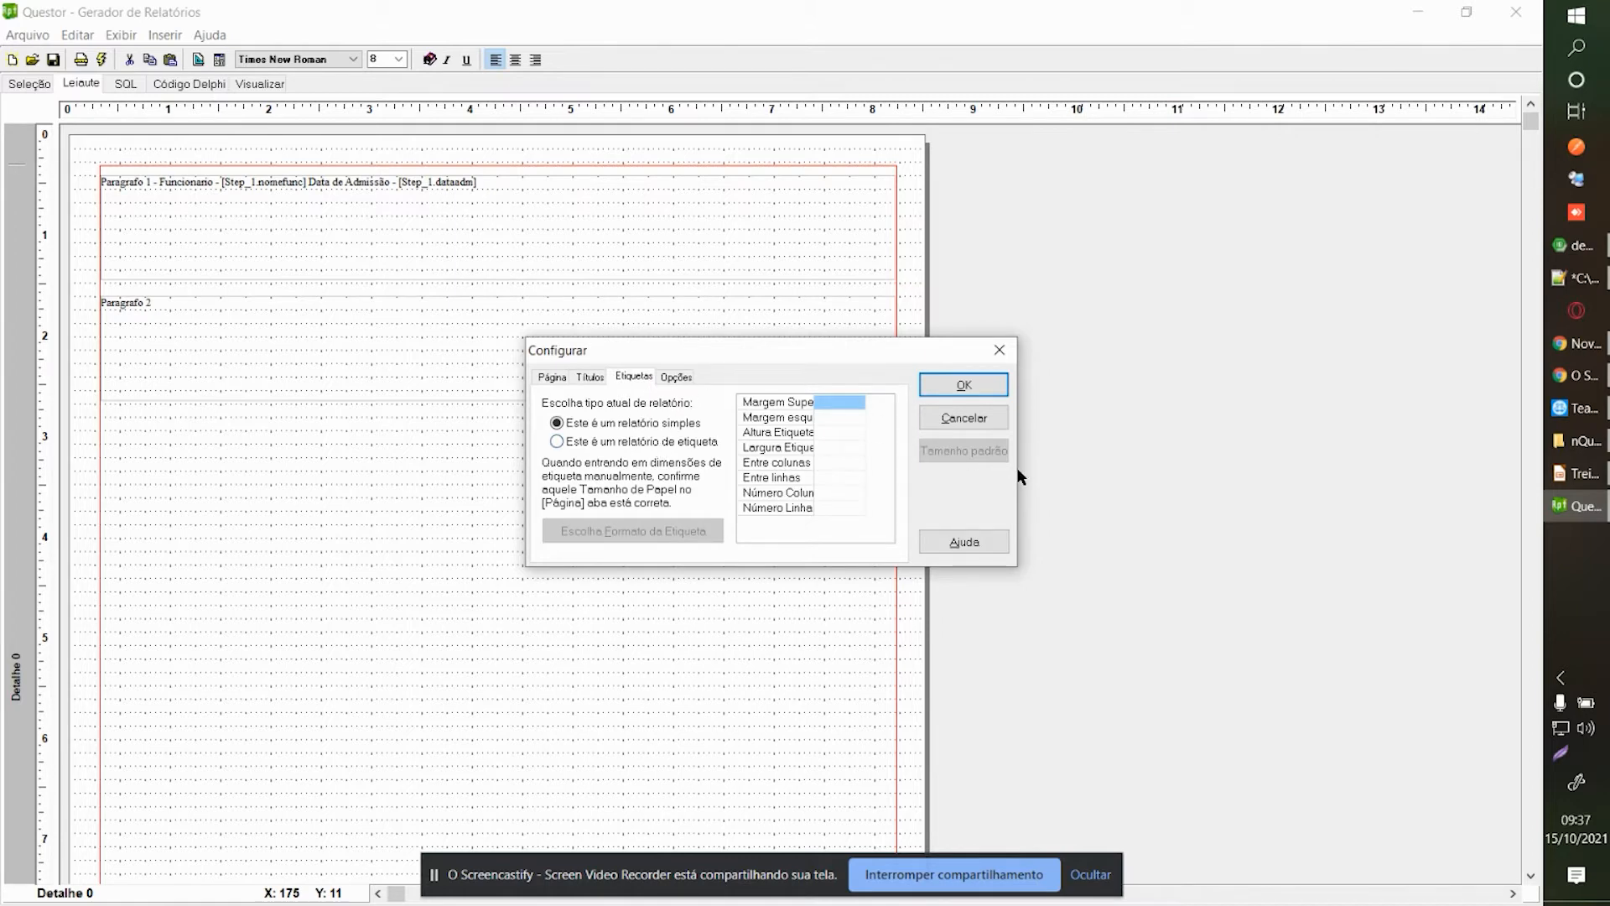
pyautogui.moveTo(792, 359); pyautogui.dragTo(518, 435)
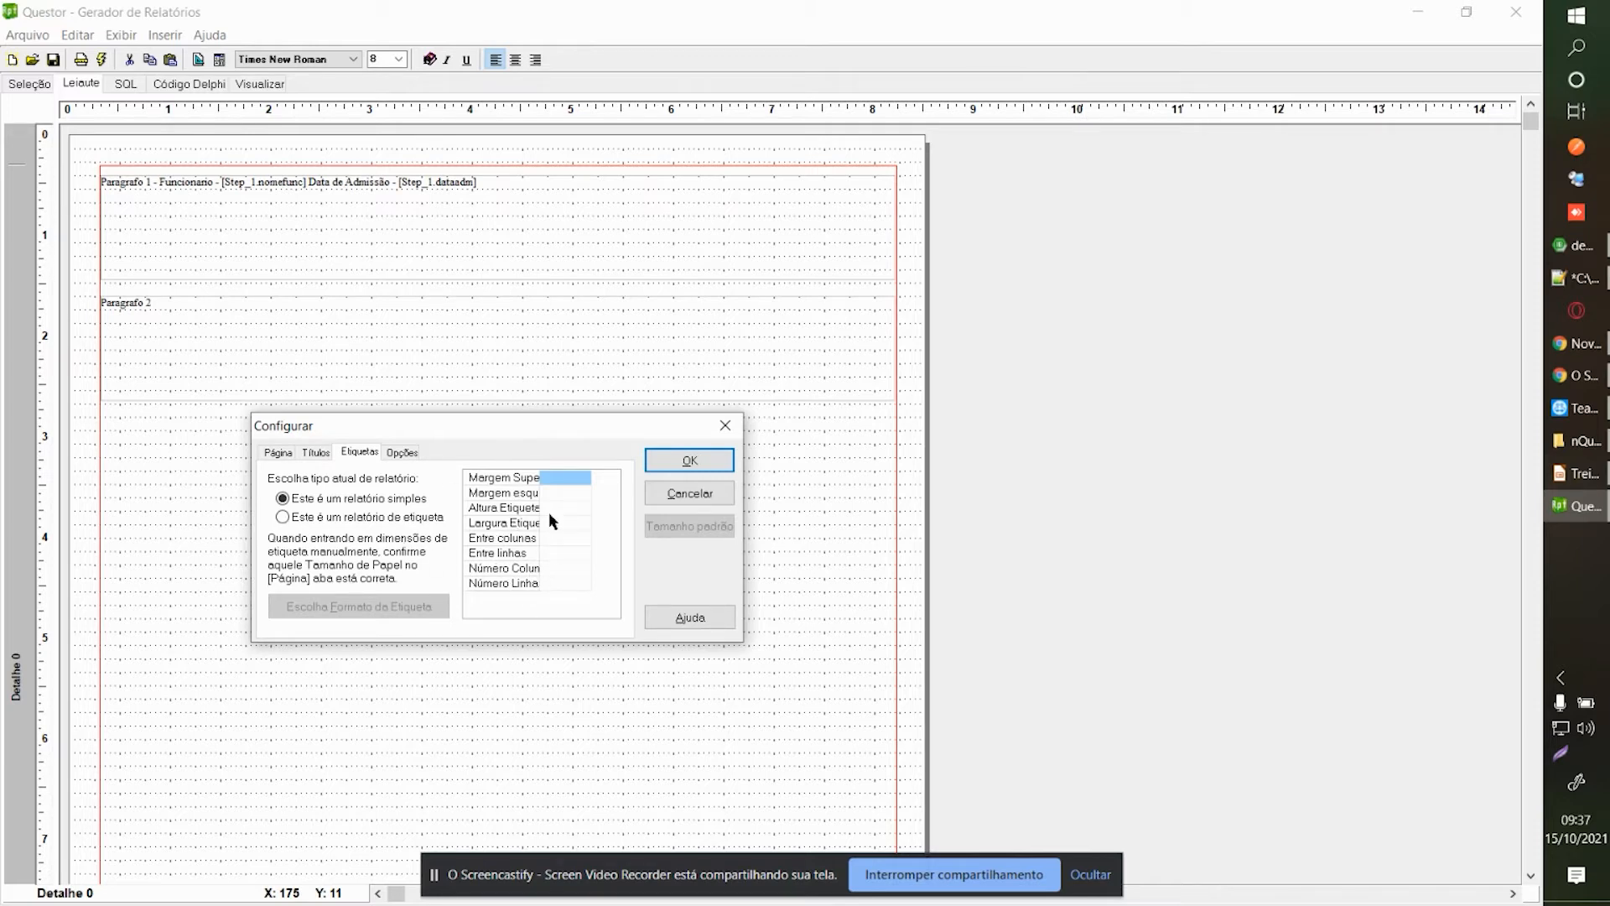
pyautogui.click(725, 425)
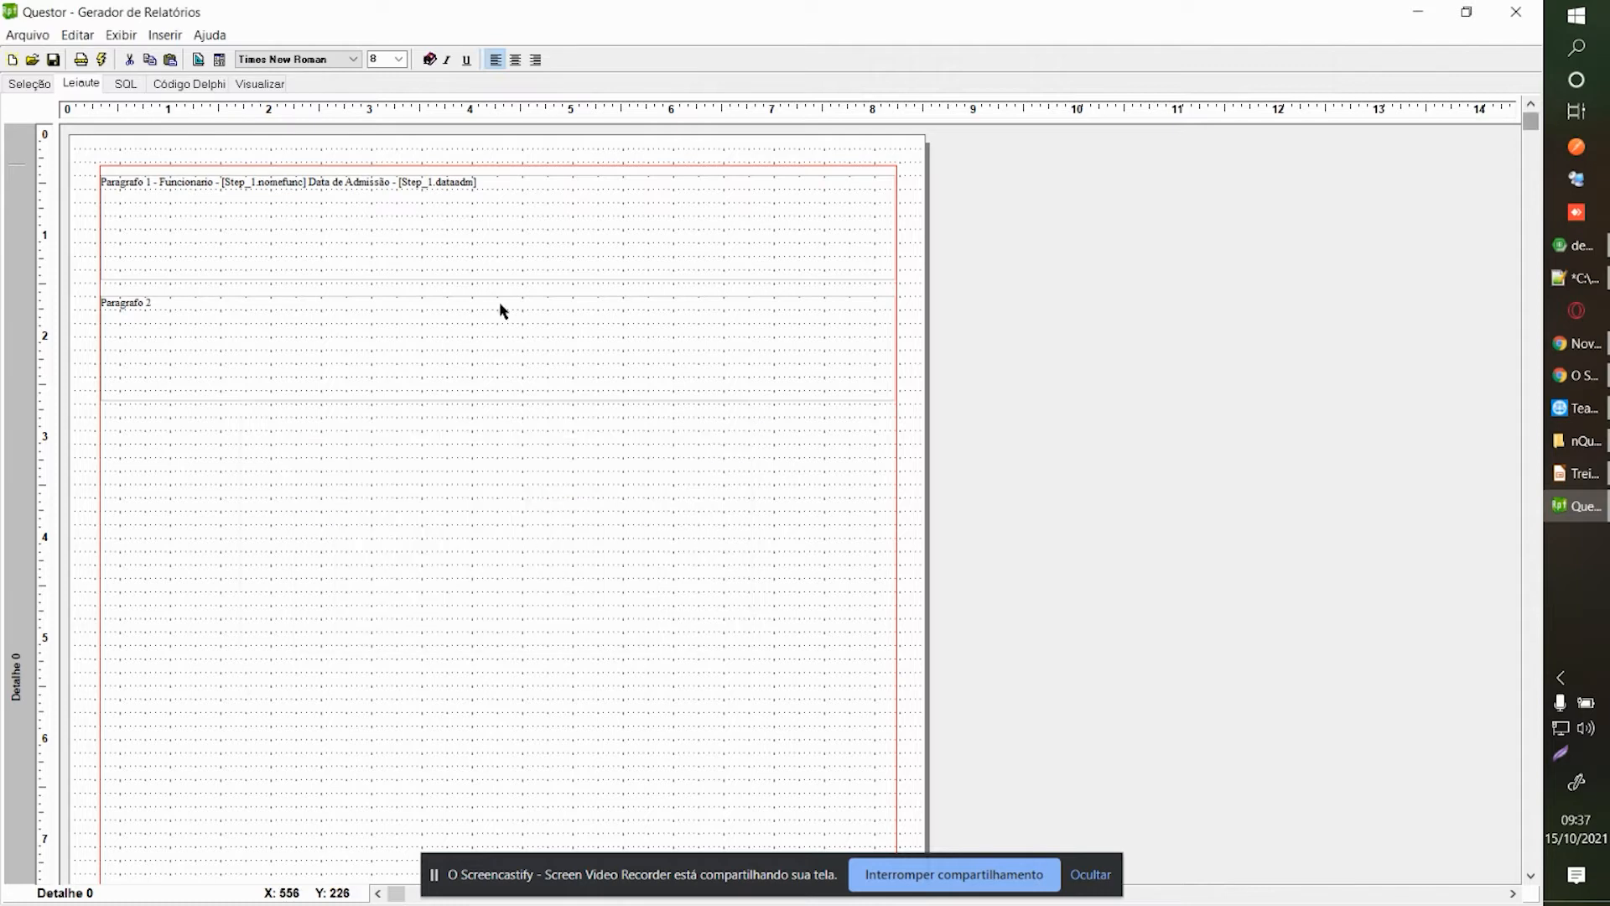
pyautogui.click(82, 64)
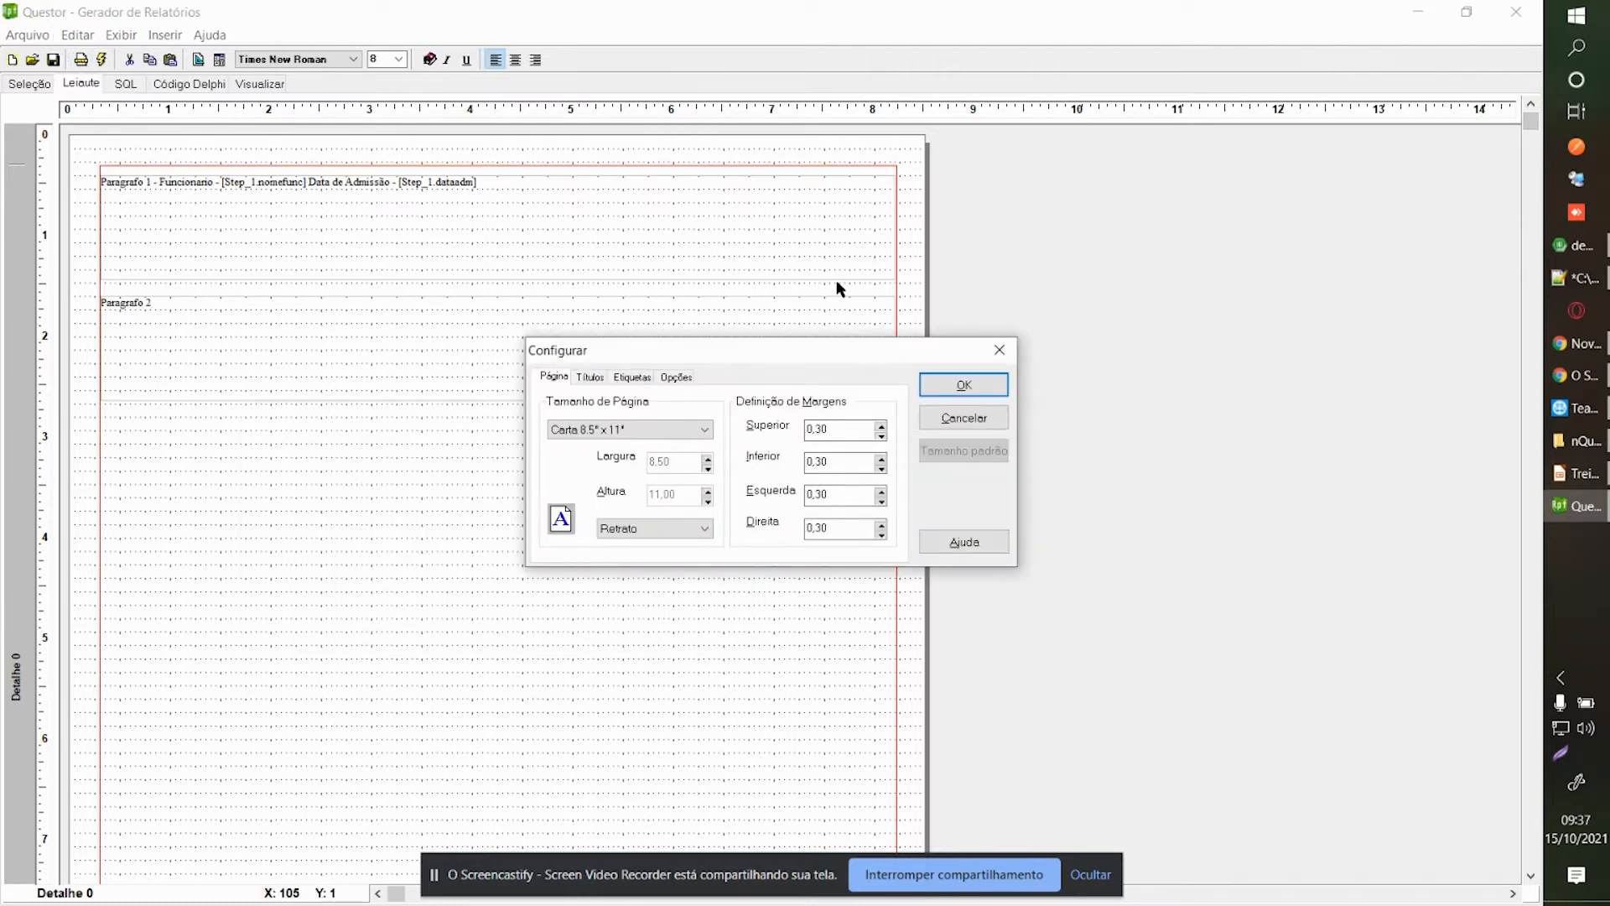
pyautogui.click(999, 350)
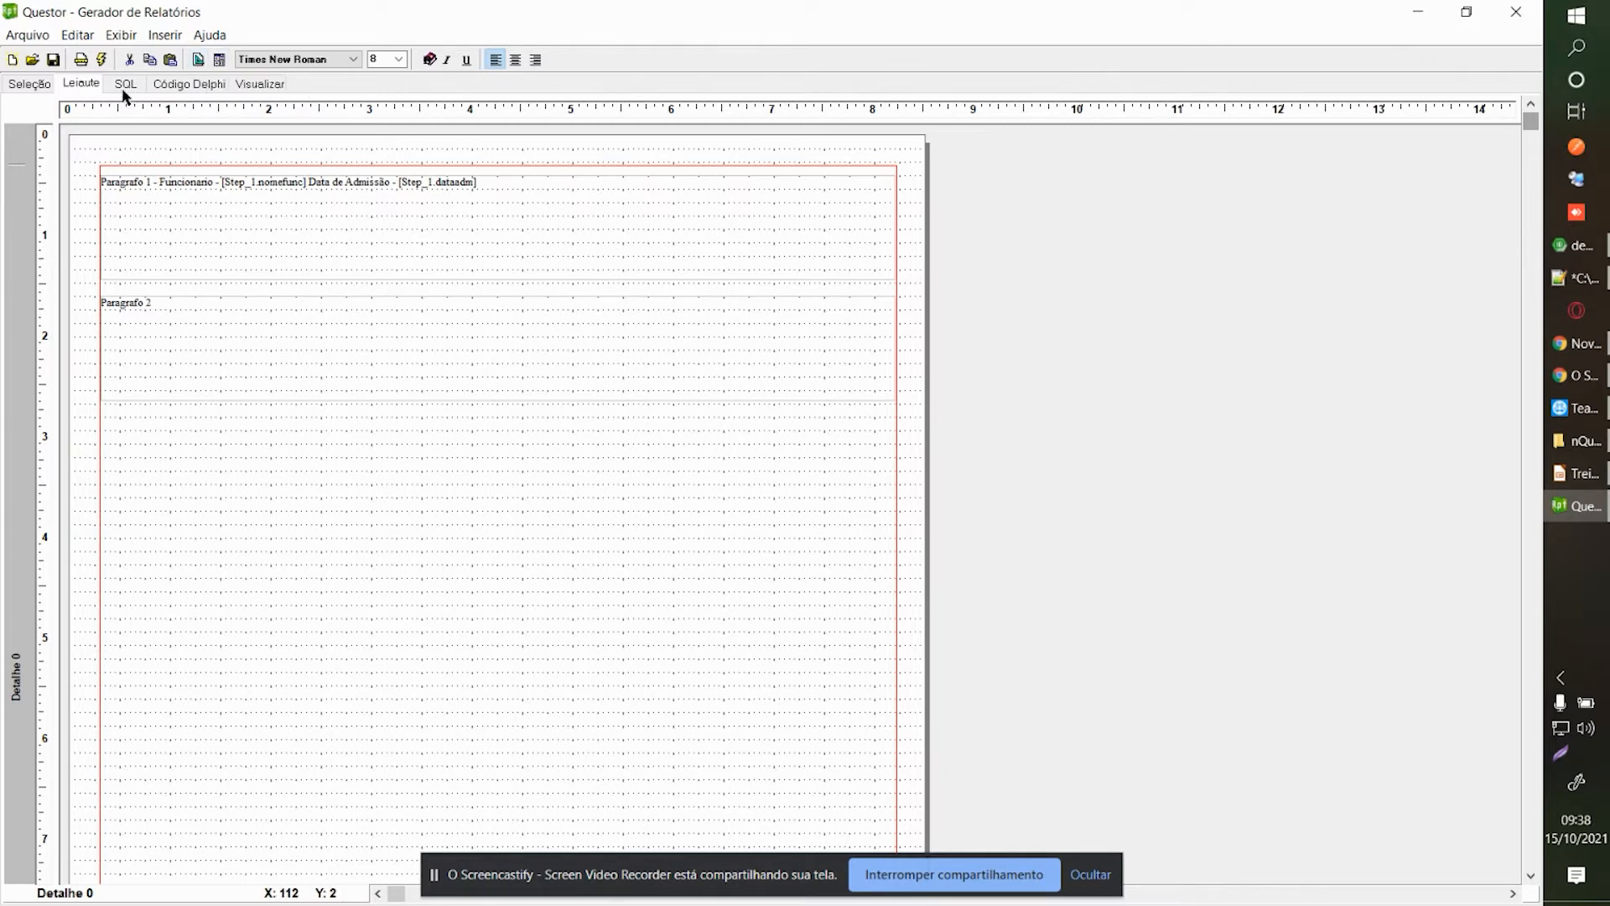
# Review the Seleção join diagram and the Exibir, Editar and Inserir menus, then show the Delphi code.
pyautogui.click(27, 86)
pyautogui.click(115, 36)
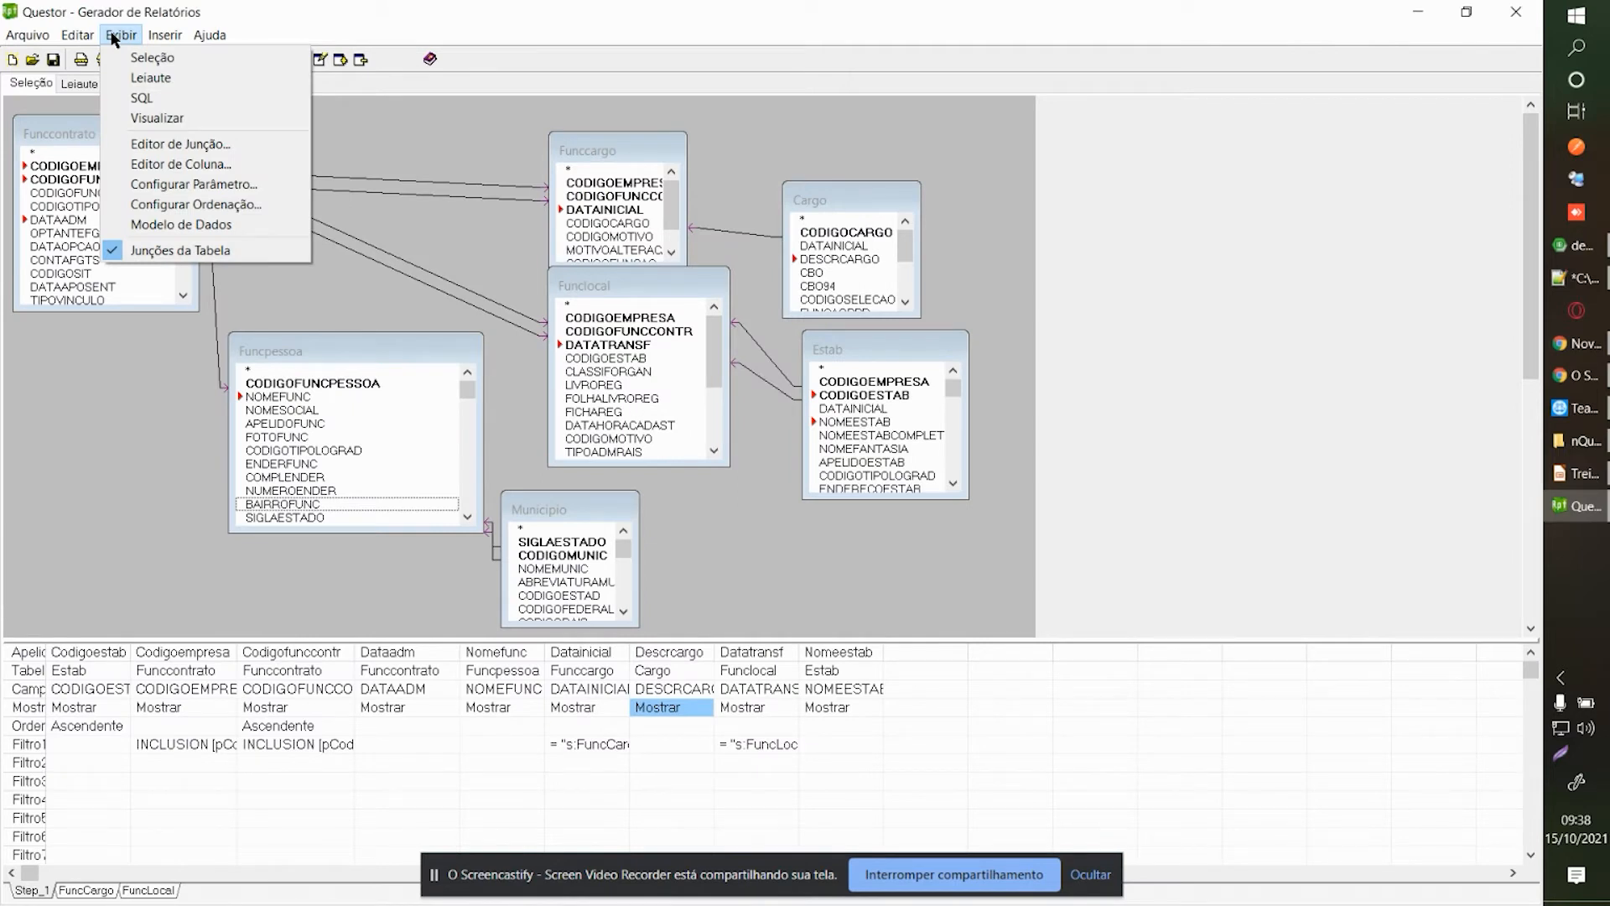
pyautogui.click(115, 36)
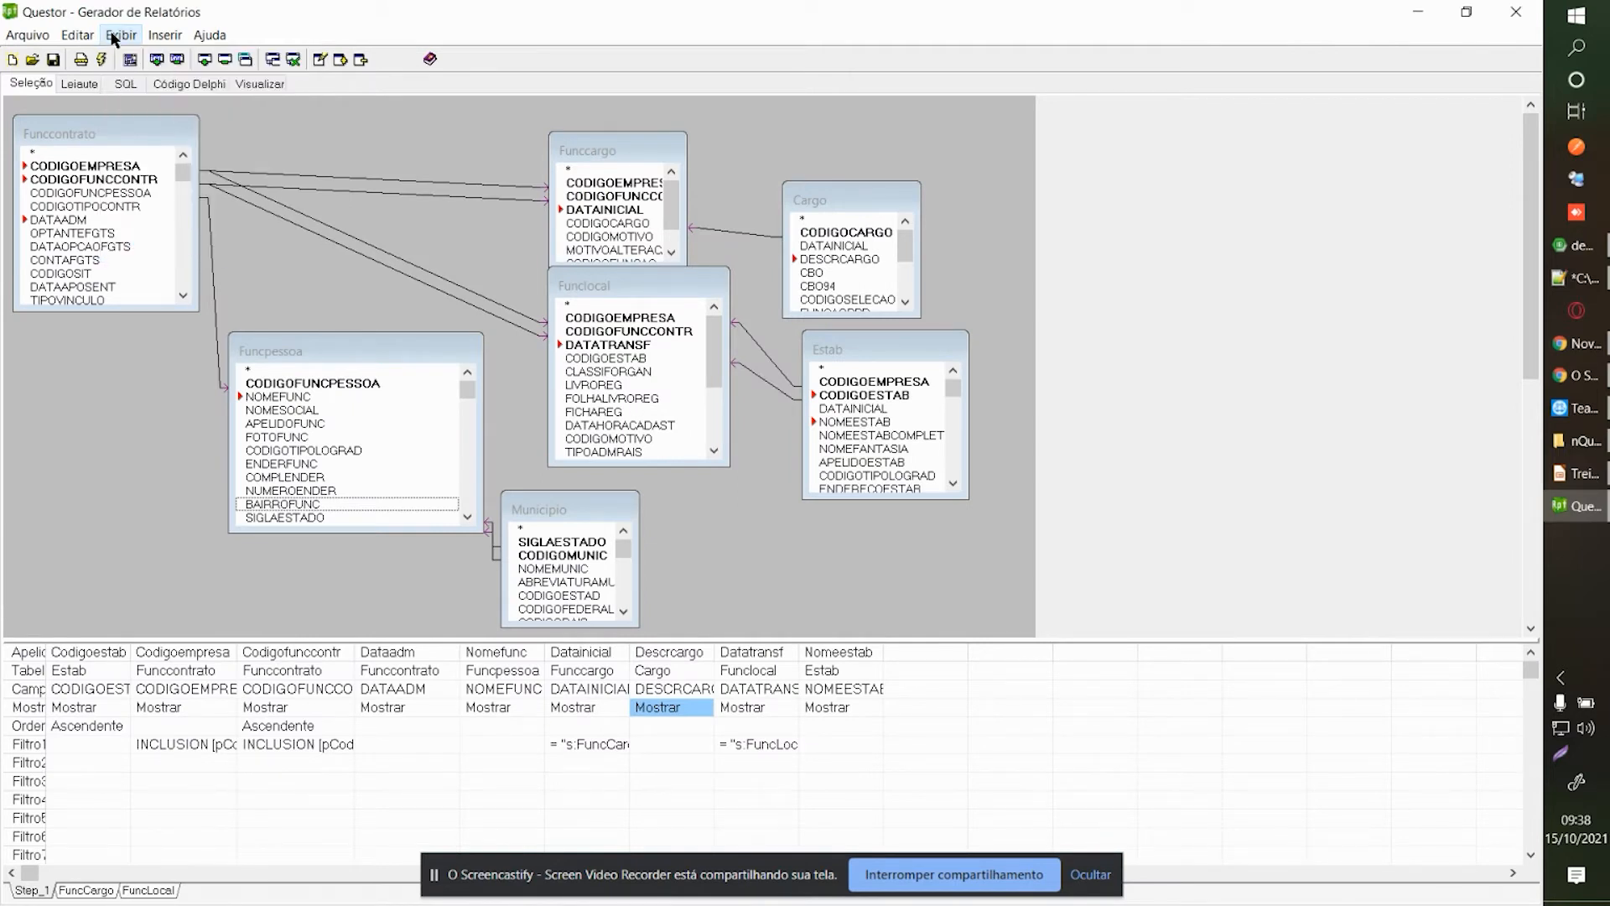
pyautogui.click(90, 38)
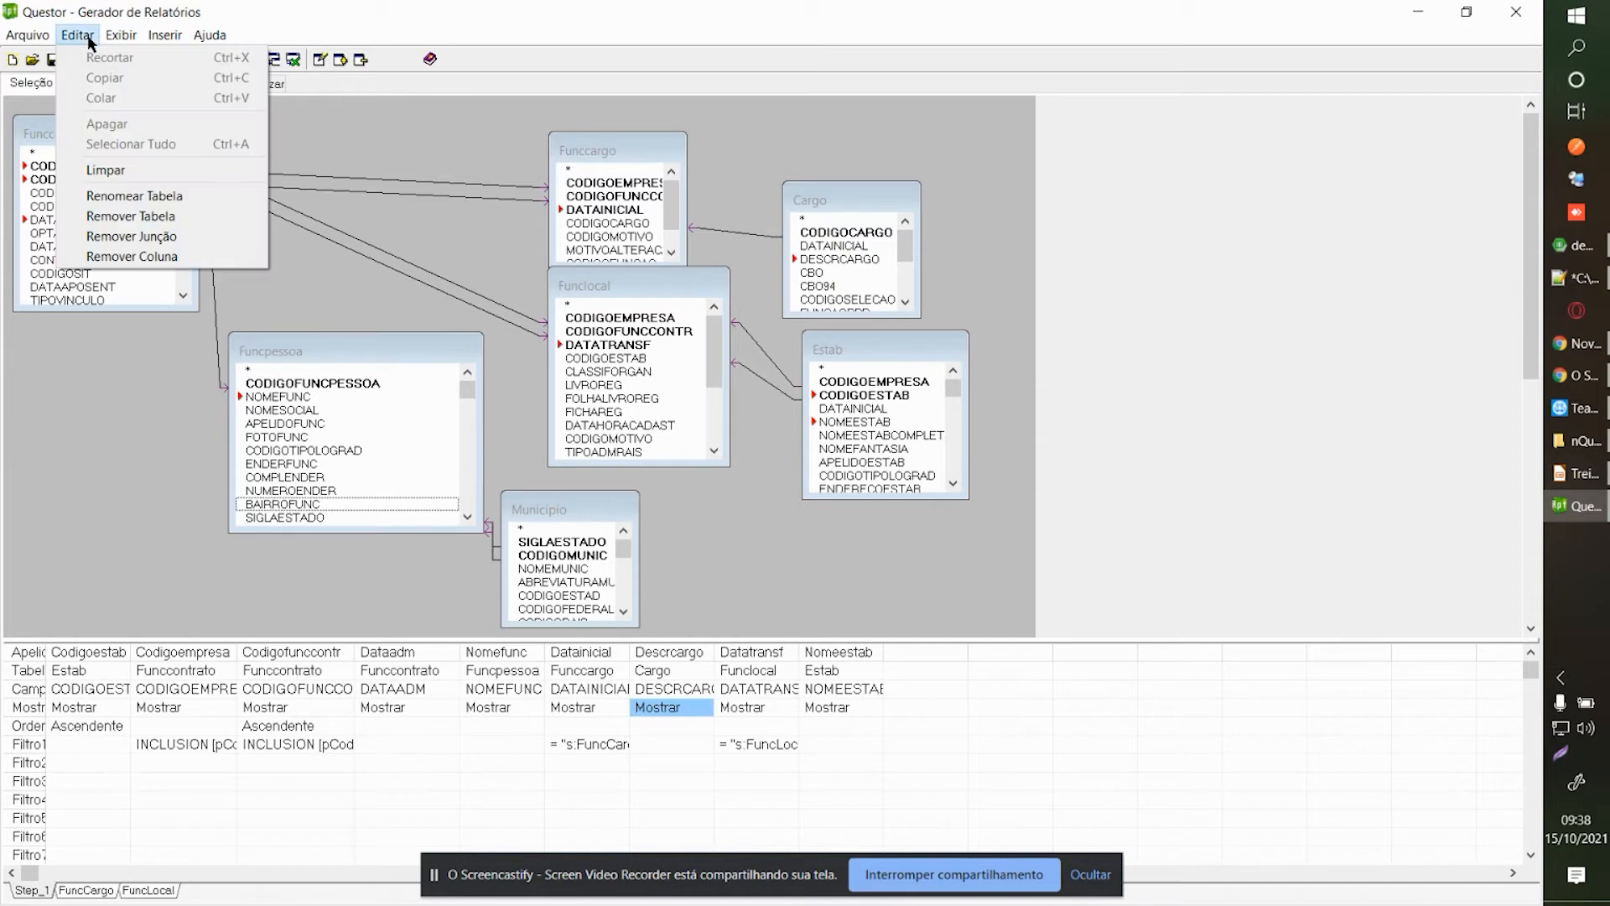
pyautogui.click(89, 38)
pyautogui.click(153, 37)
pyautogui.click(138, 36)
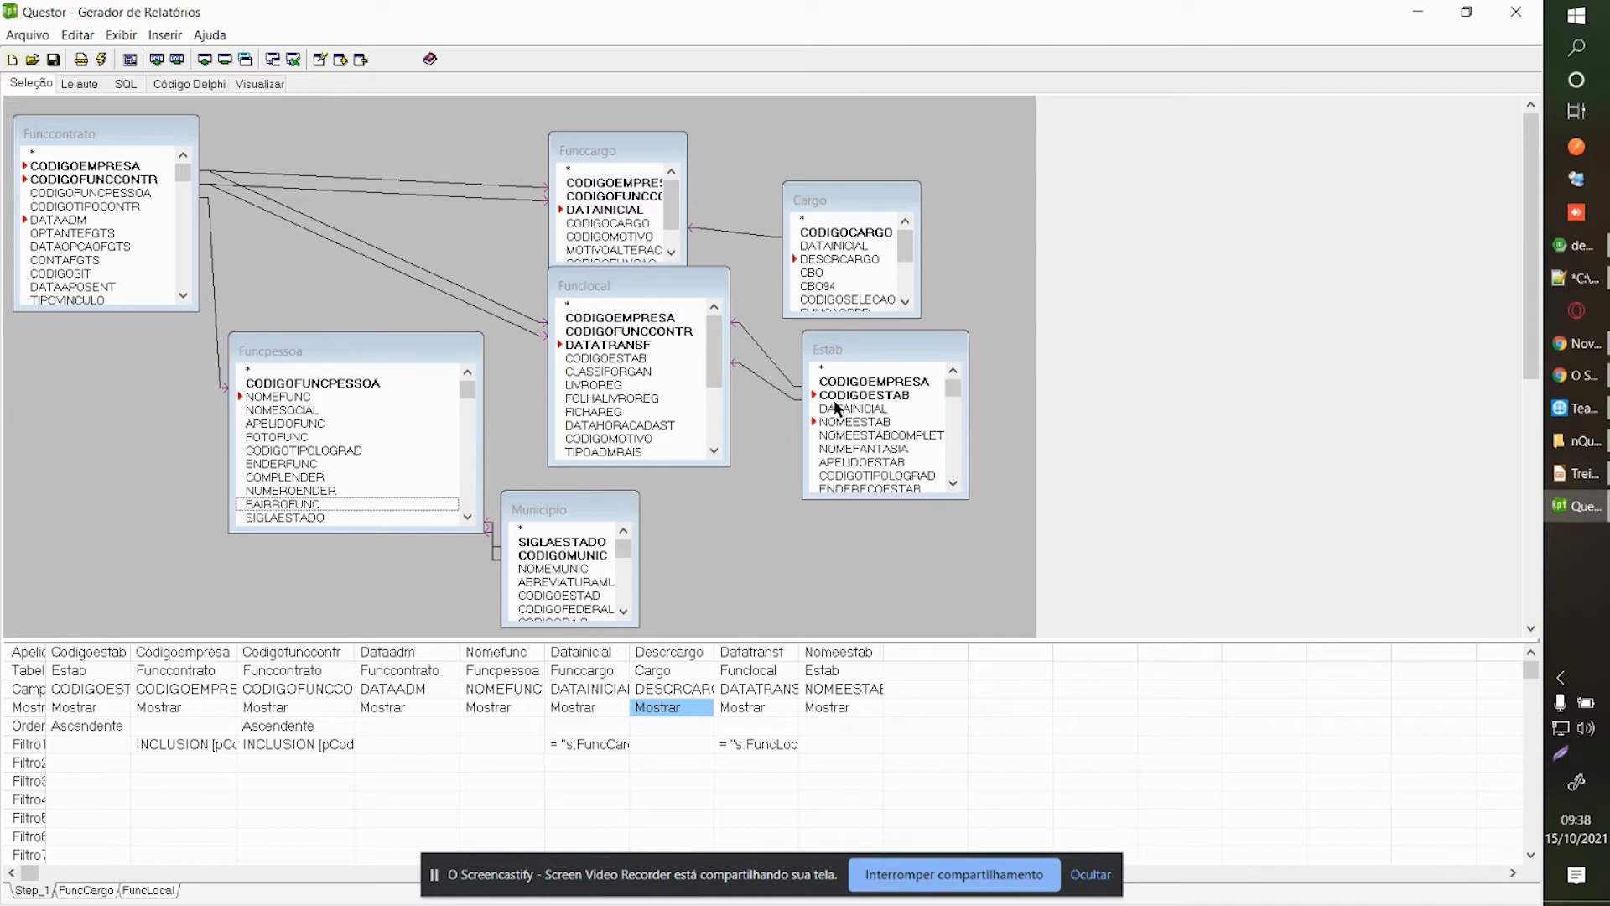
pyautogui.click(218, 86)
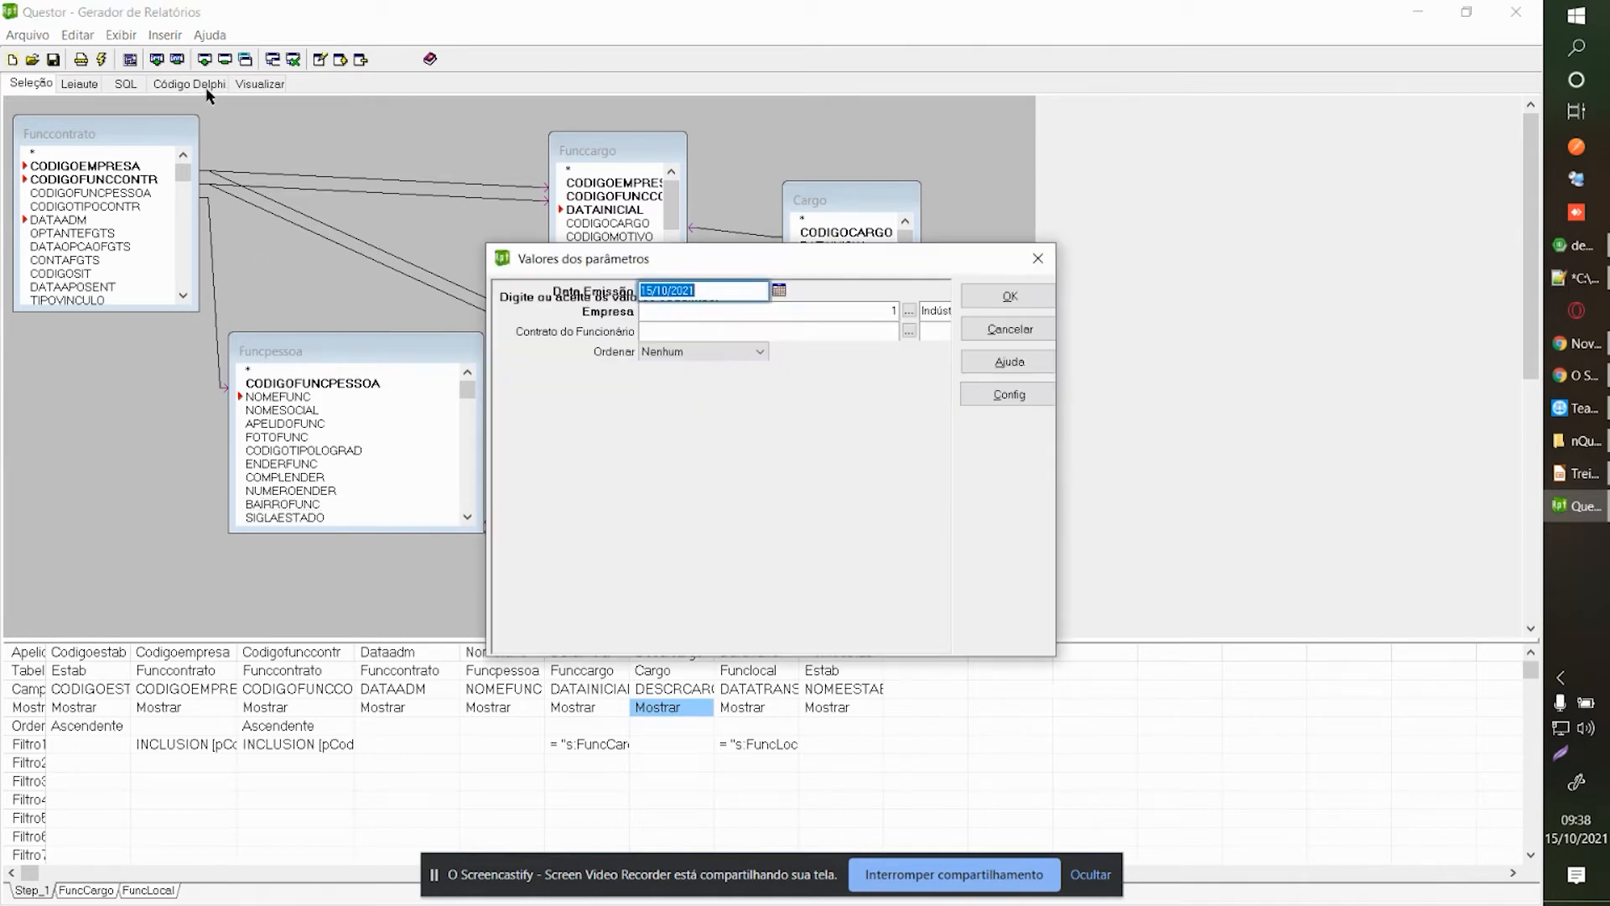
pyautogui.click(1044, 298)
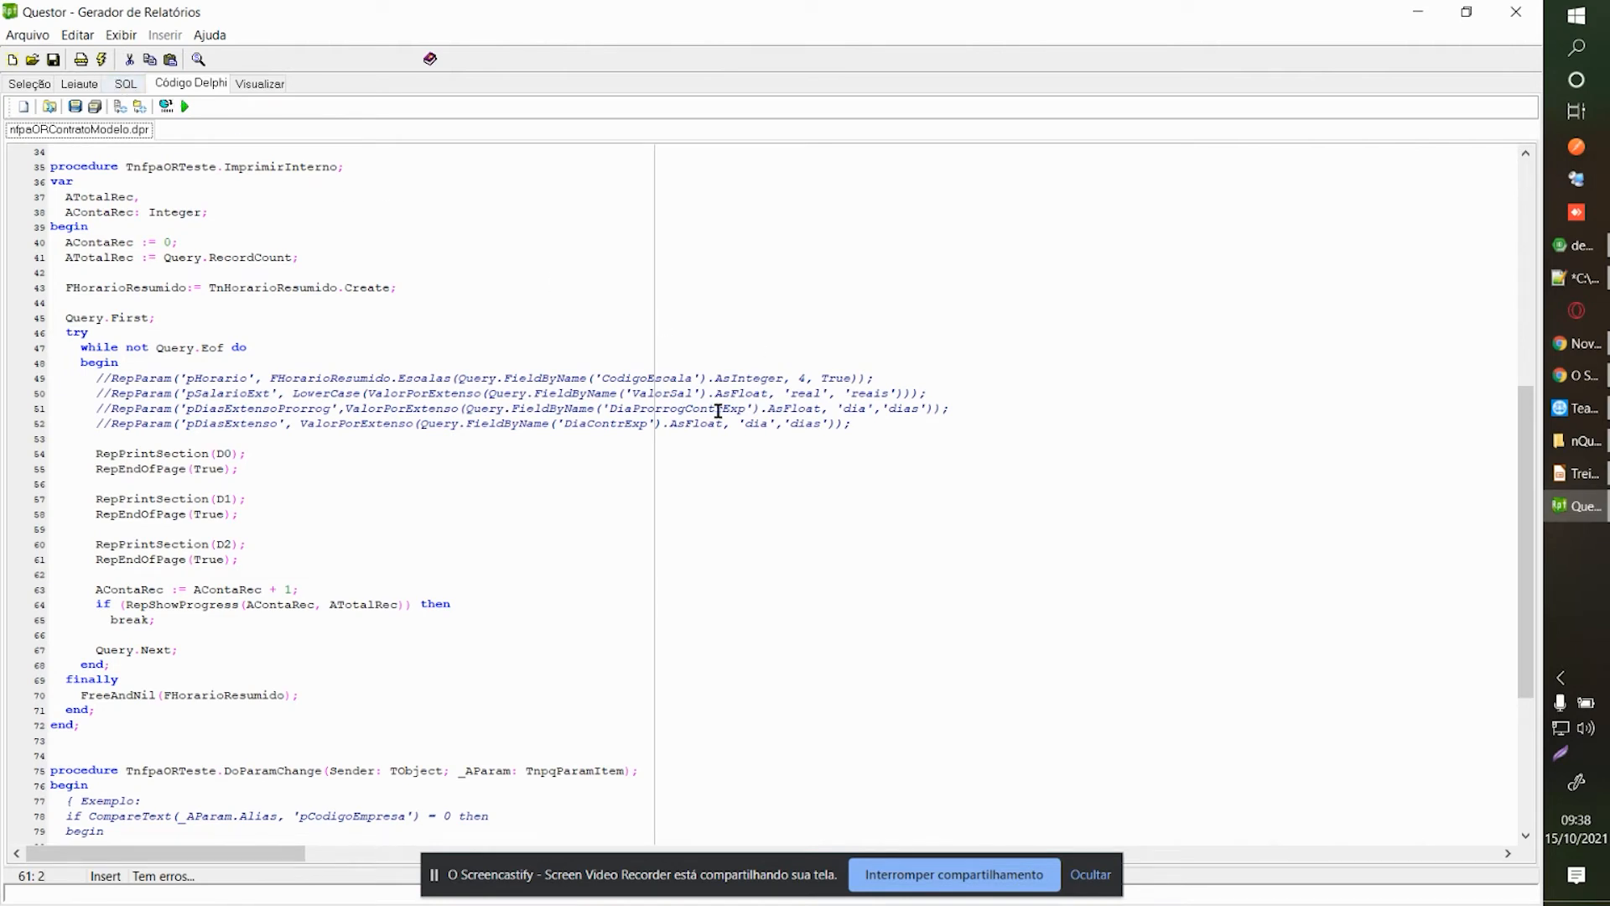
# Bring Treinamento_BD4.pptx to the front at its 'Leiautes' slide.
pyautogui.click(1579, 474)
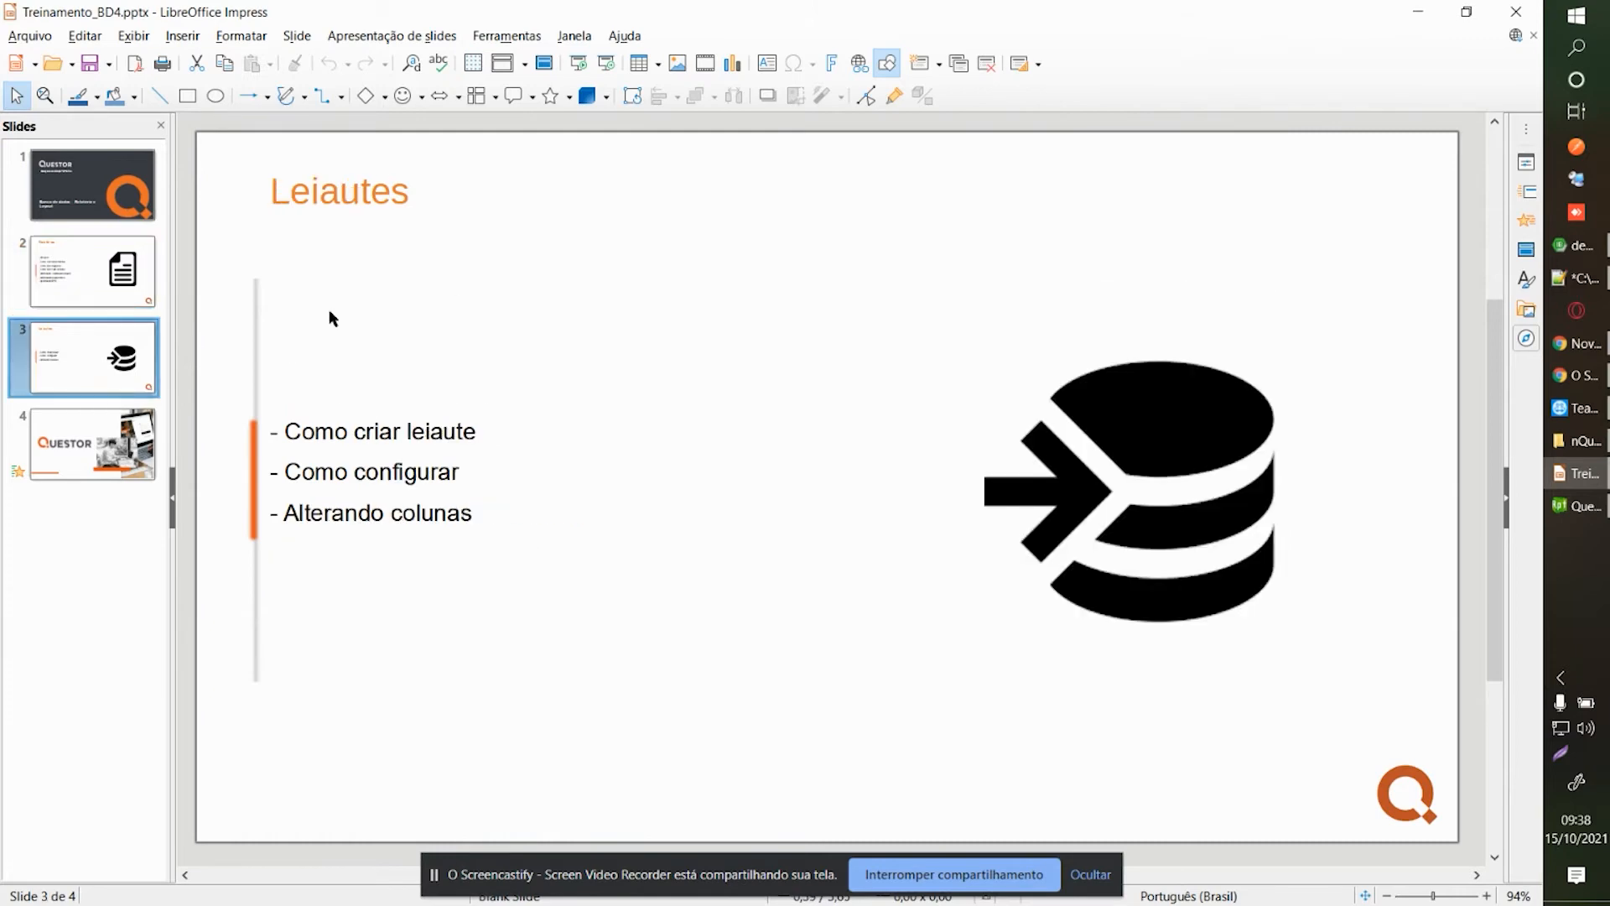
# Run nfis.exe from the nQuestor folder and sign in to Questor Fiscal.
pyautogui.click(1575, 472)
pyautogui.click(1576, 440)
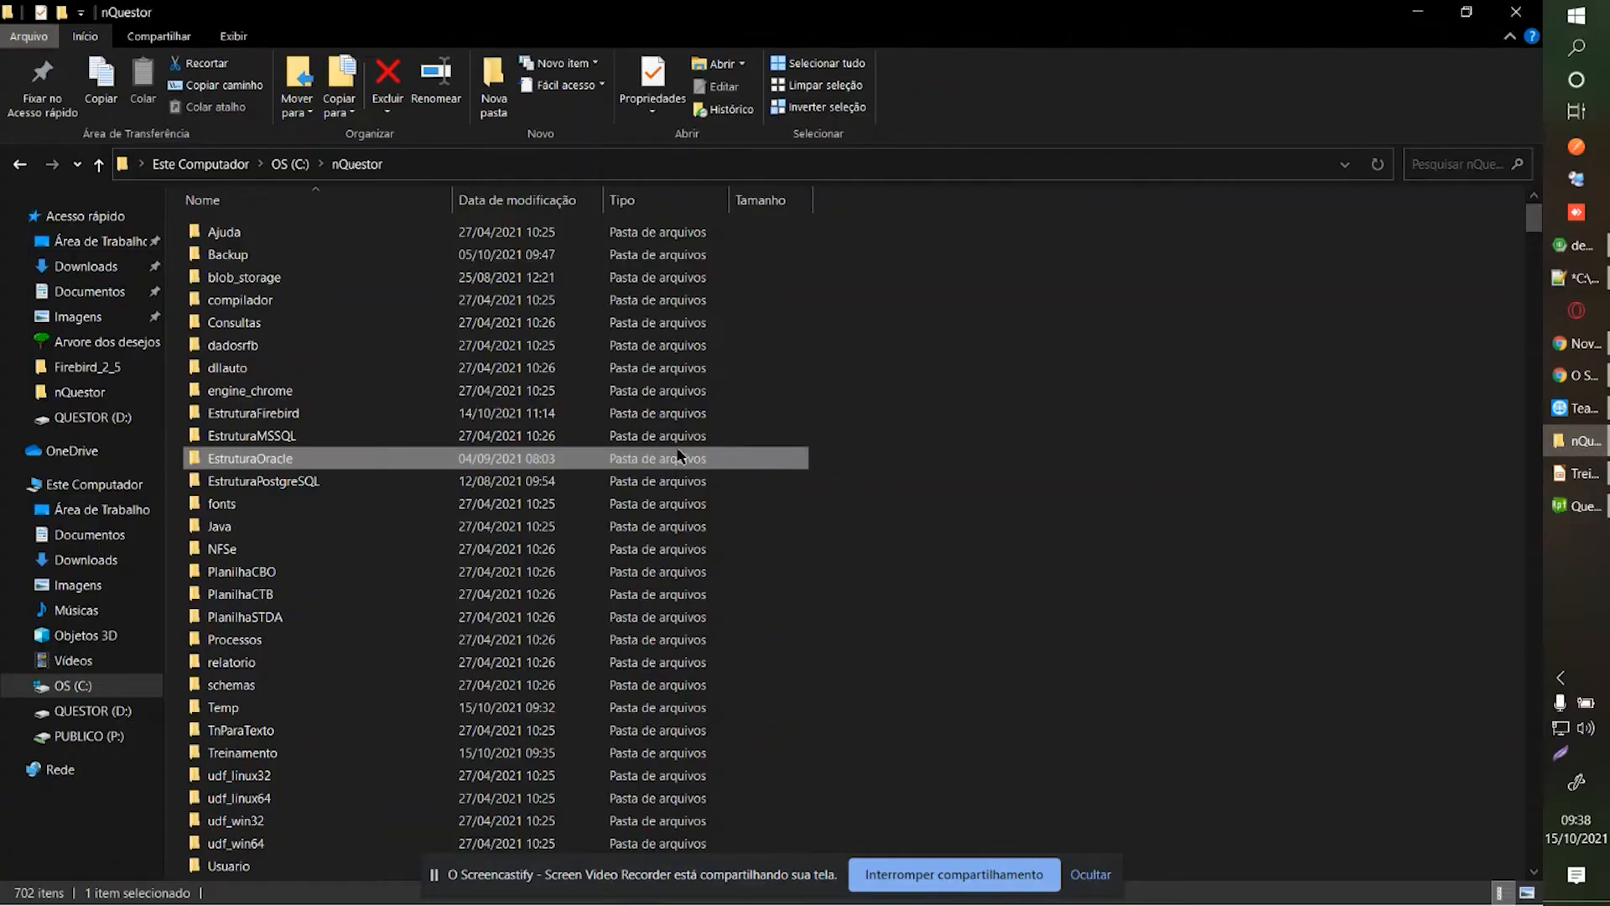
pyautogui.write('nfis')
pyautogui.press('Return')
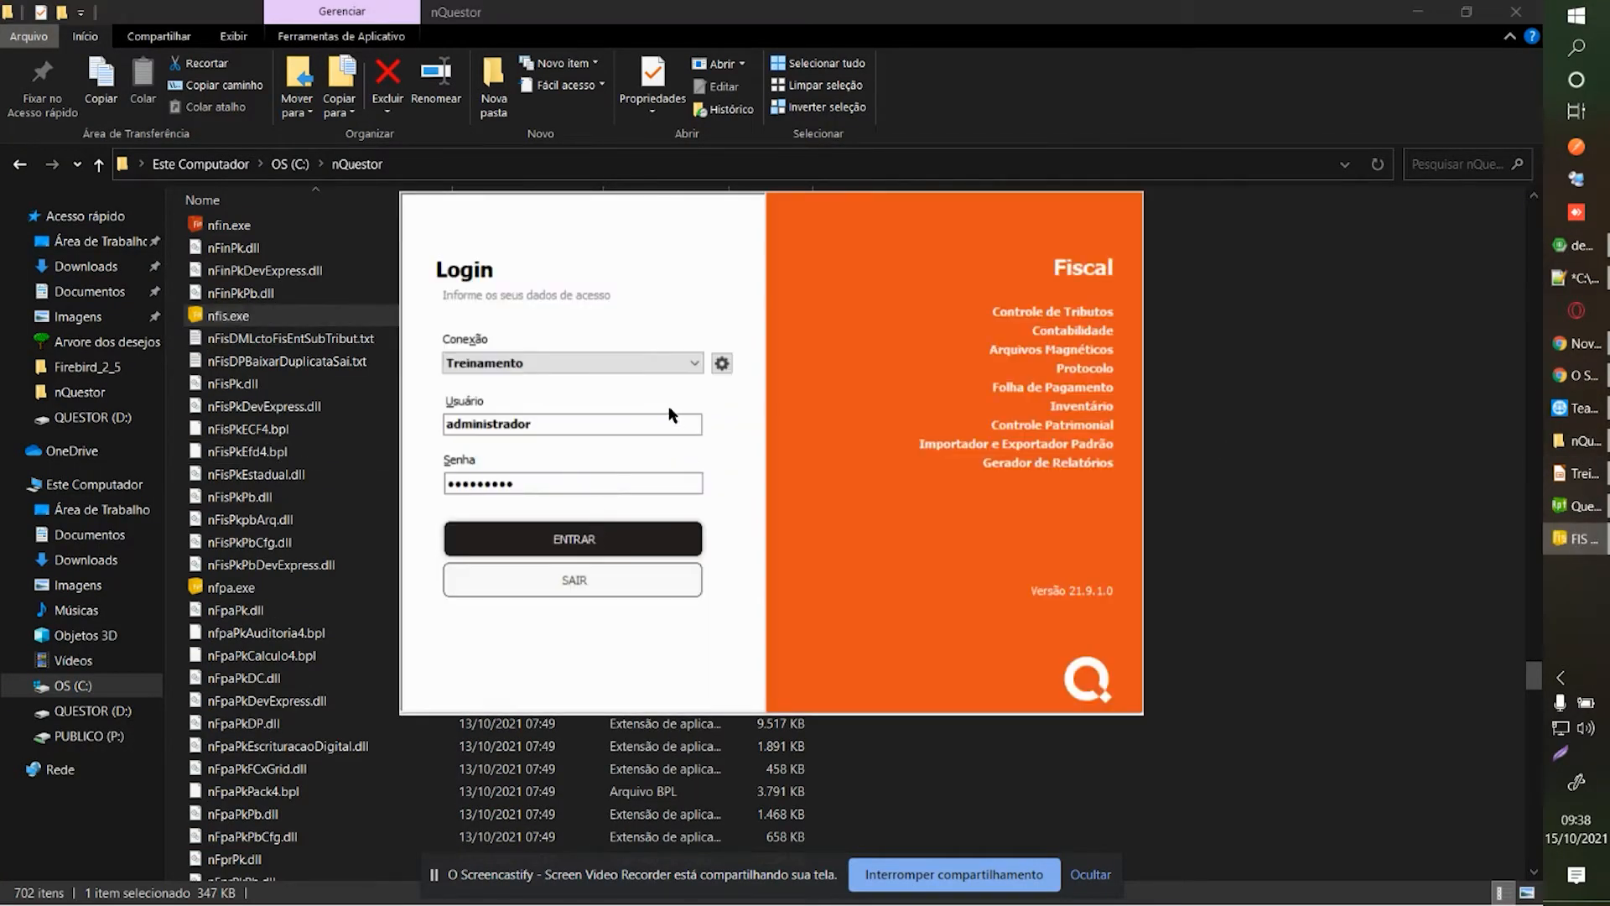
pyautogui.click(619, 539)
pyautogui.click(1576, 514)
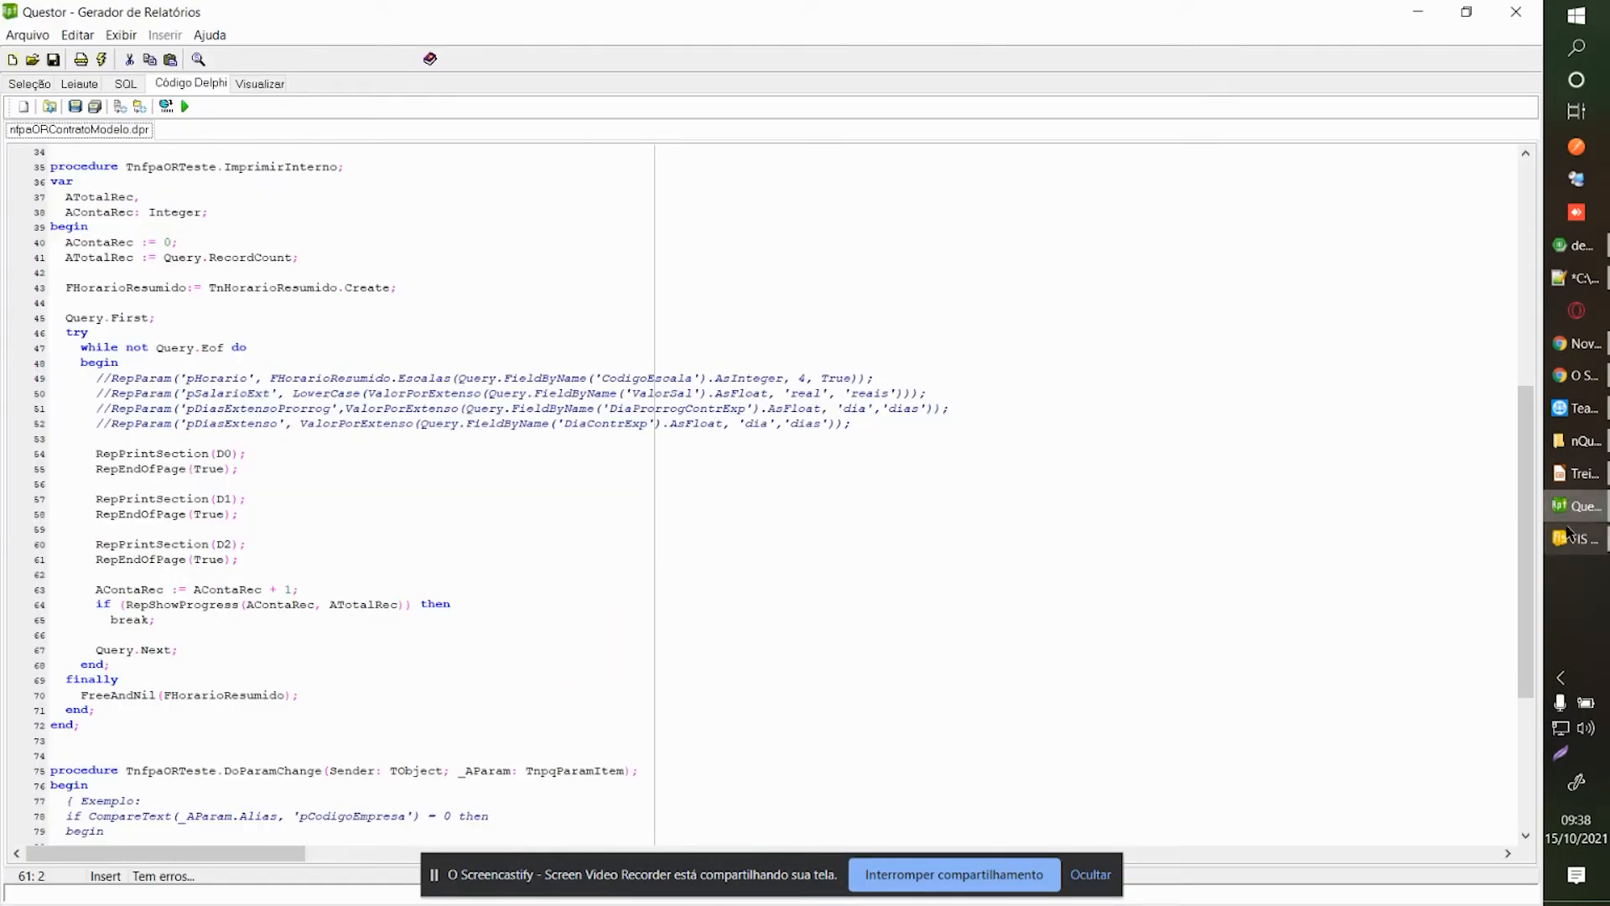
pyautogui.click(1568, 541)
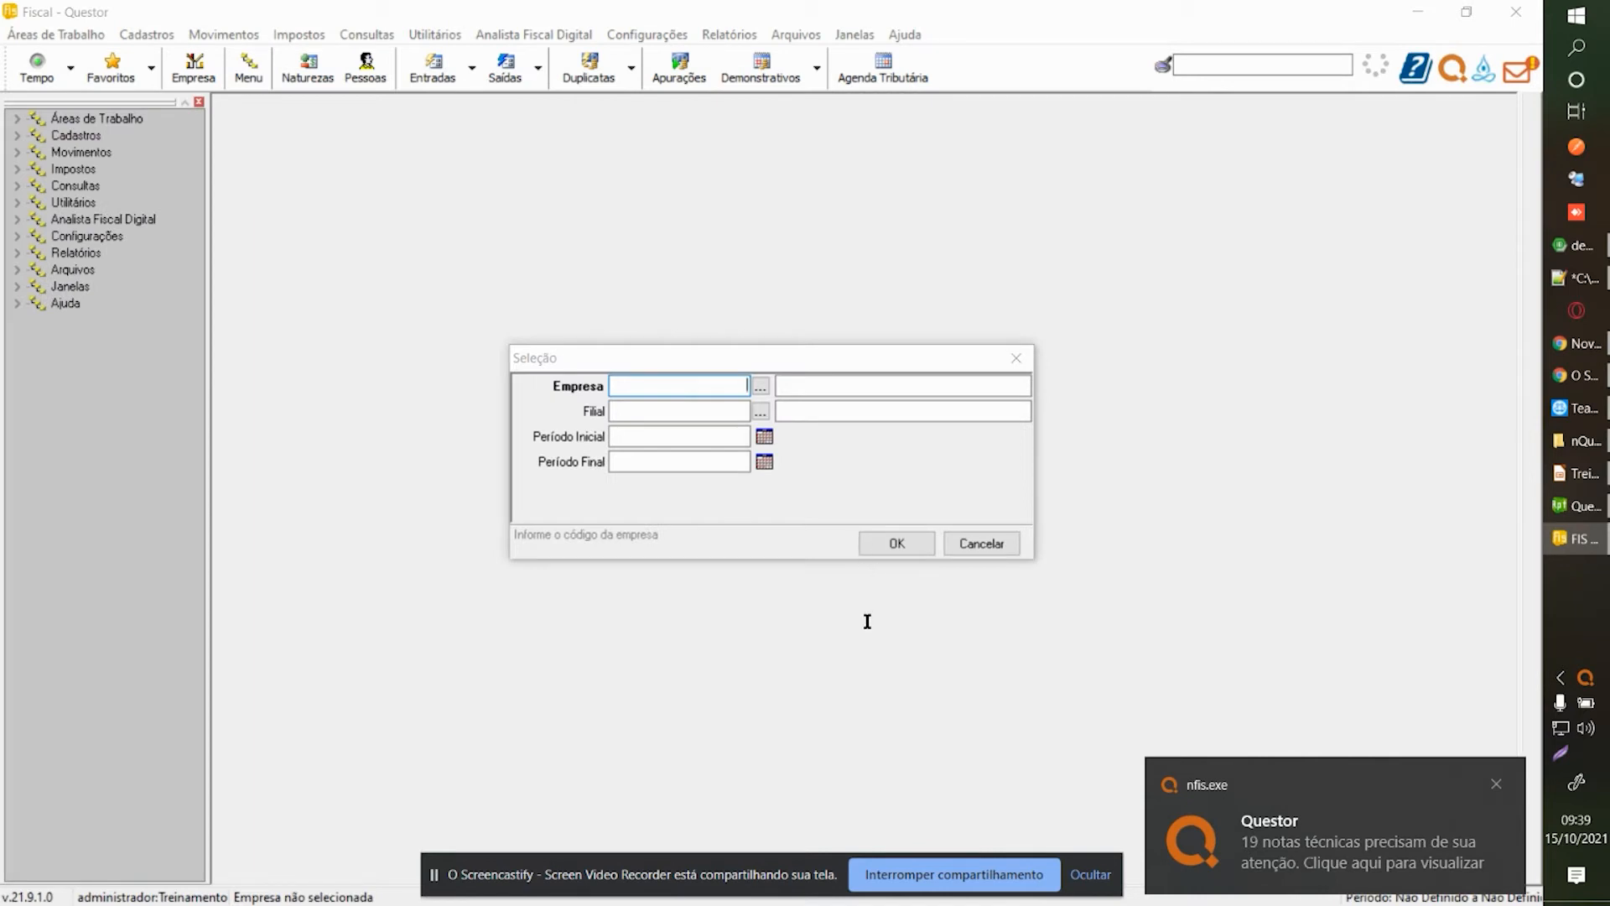
# Bring the report generator forward in Leiaute view with the Paragrafo 1 band selected.
pyautogui.click(1576, 506)
pyautogui.click(79, 84)
pyautogui.click(248, 230)
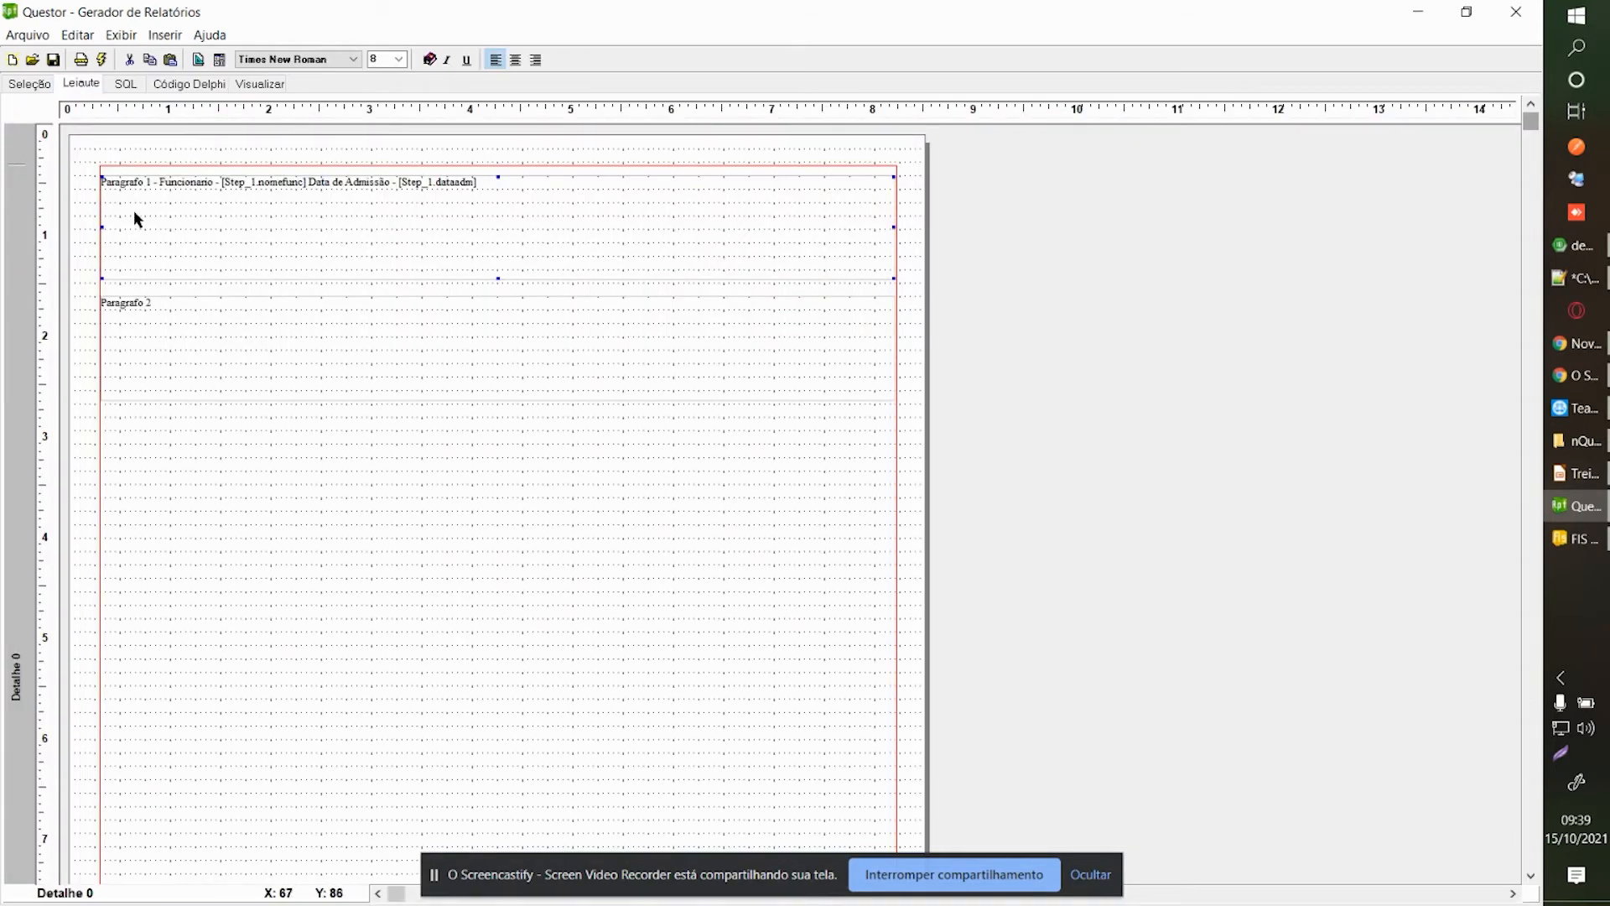
# Start a new blank report, discarding changes to the previous one.
pyautogui.click(37, 39)
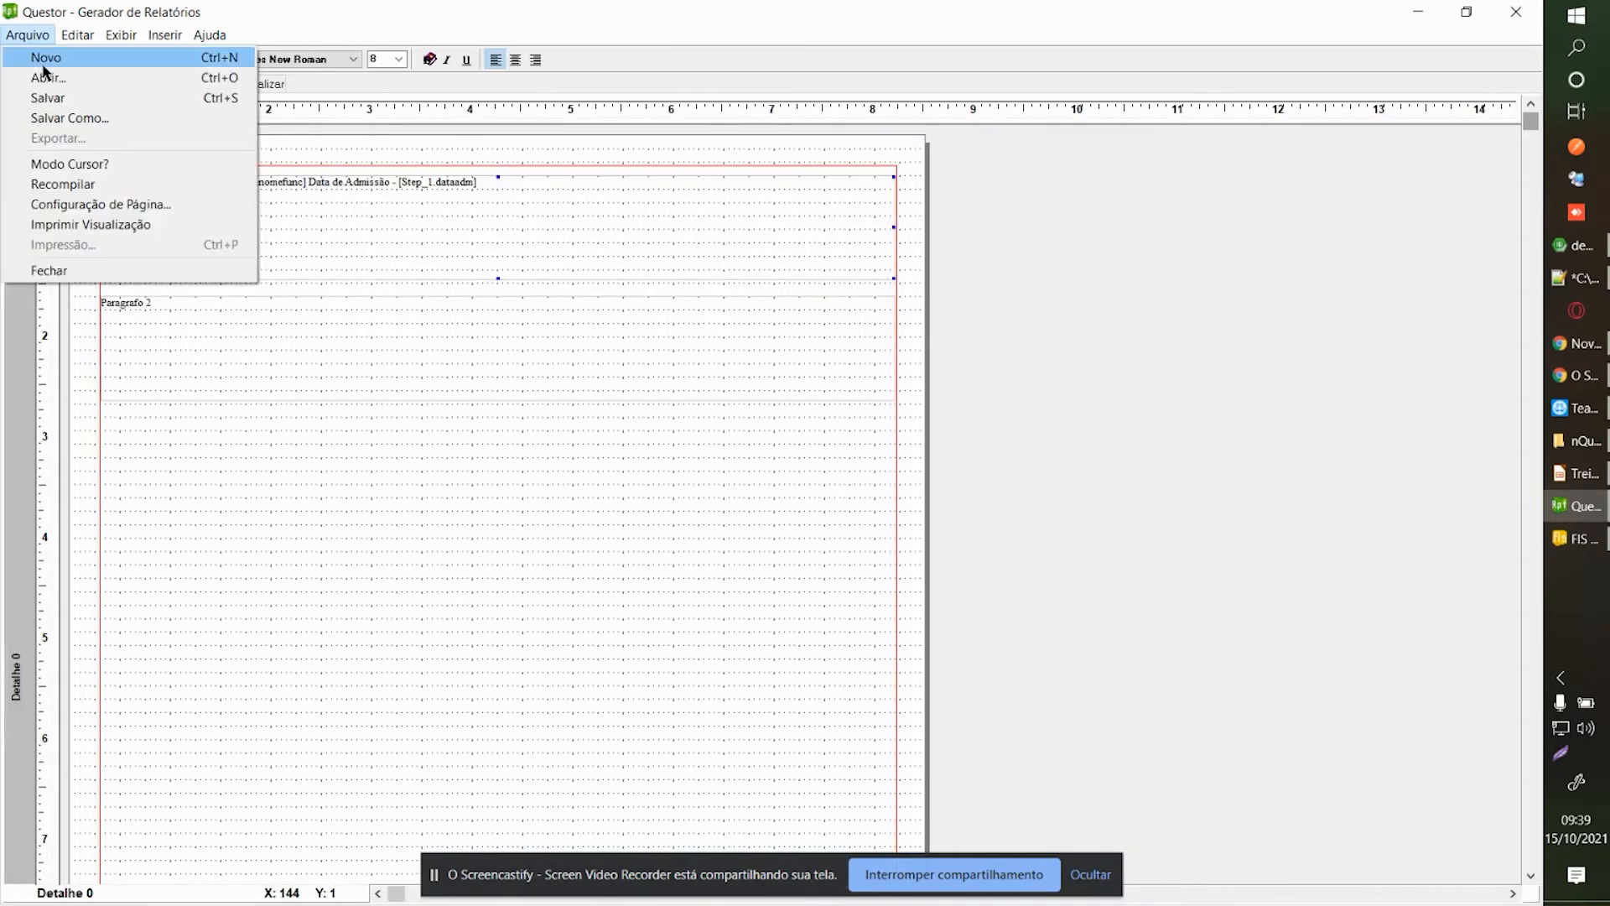
pyautogui.click(45, 67)
pyautogui.click(839, 522)
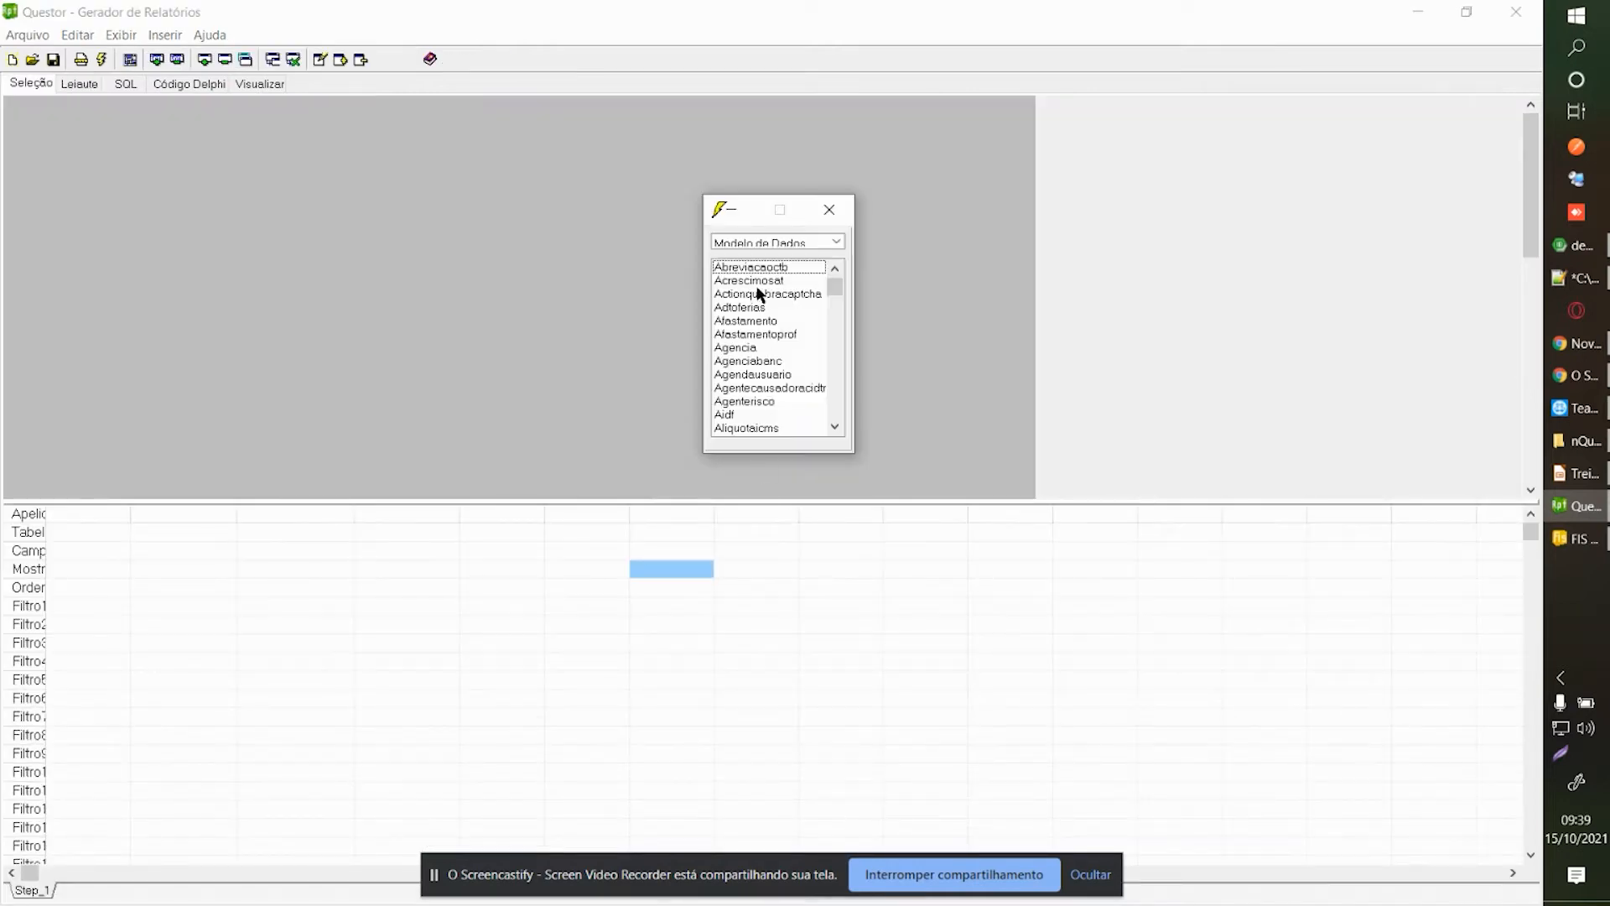
# Add the Funcpessoa table to the query canvas and enlarge its box.
pyautogui.click(829, 209)
pyautogui.rightClick(285, 188)
pyautogui.click(316, 199)
pyautogui.click(735, 308)
pyautogui.write('funcpes')
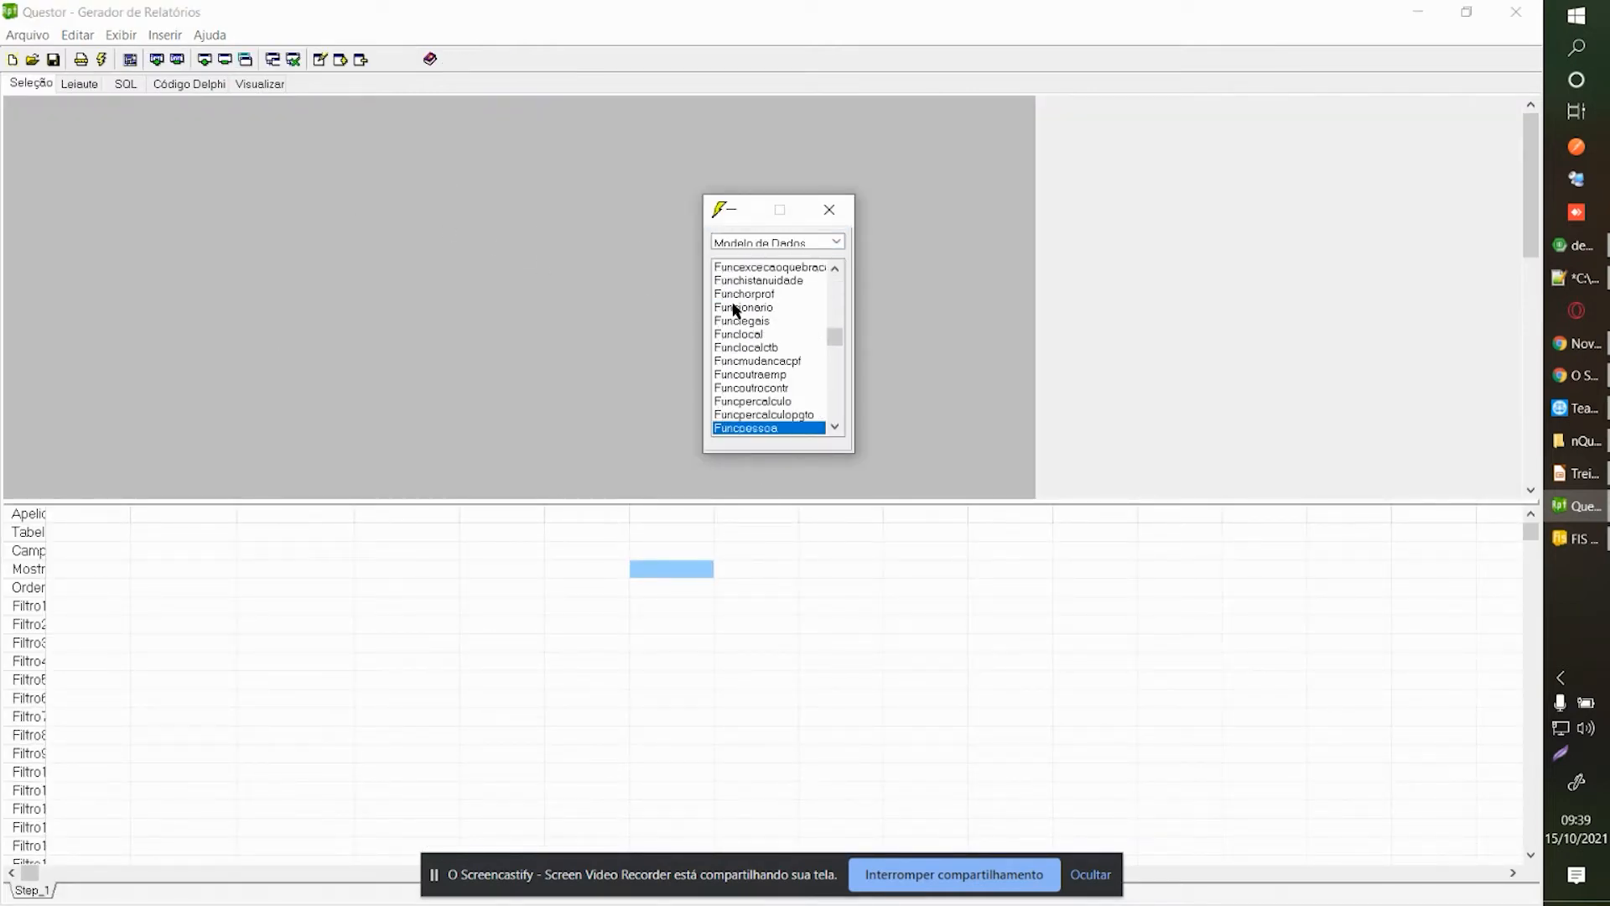
pyautogui.scroll(-1, 735, 309)
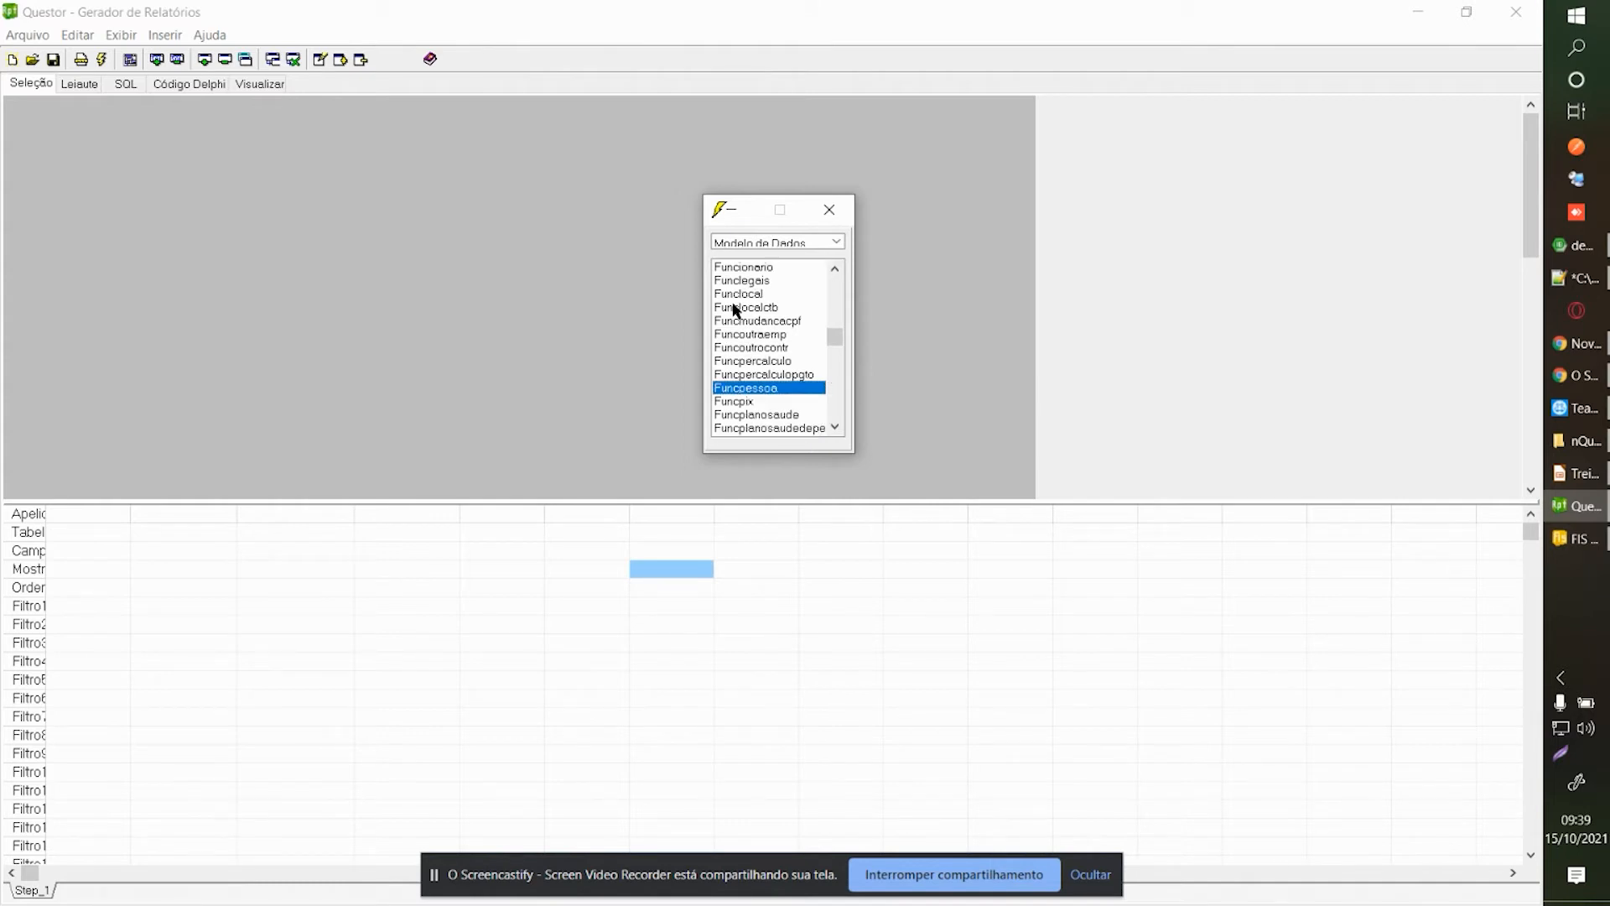
pyautogui.moveTo(246, 221); pyautogui.dragTo(100, 147)
pyautogui.moveTo(178, 262); pyautogui.dragTo(259, 379)
# Add the Funccontrato table to the query canvas.
pyautogui.rightClick(352, 181)
pyautogui.click(393, 204)
pyautogui.click(841, 517)
pyautogui.rightClick(748, 243)
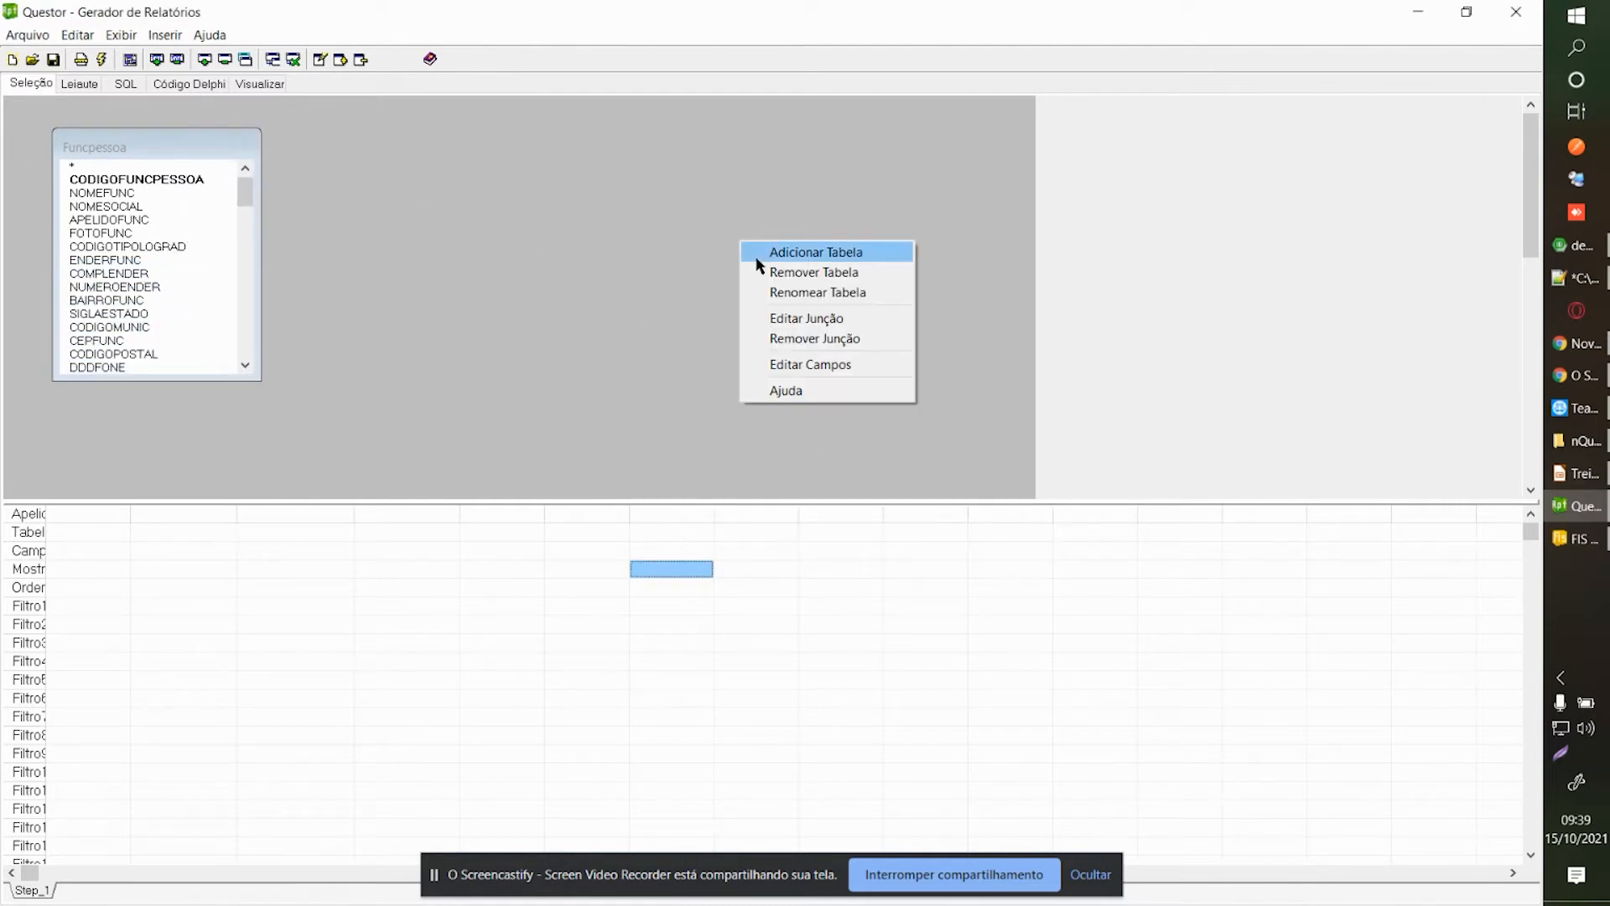
pyautogui.click(759, 252)
pyautogui.write('funccontrato')
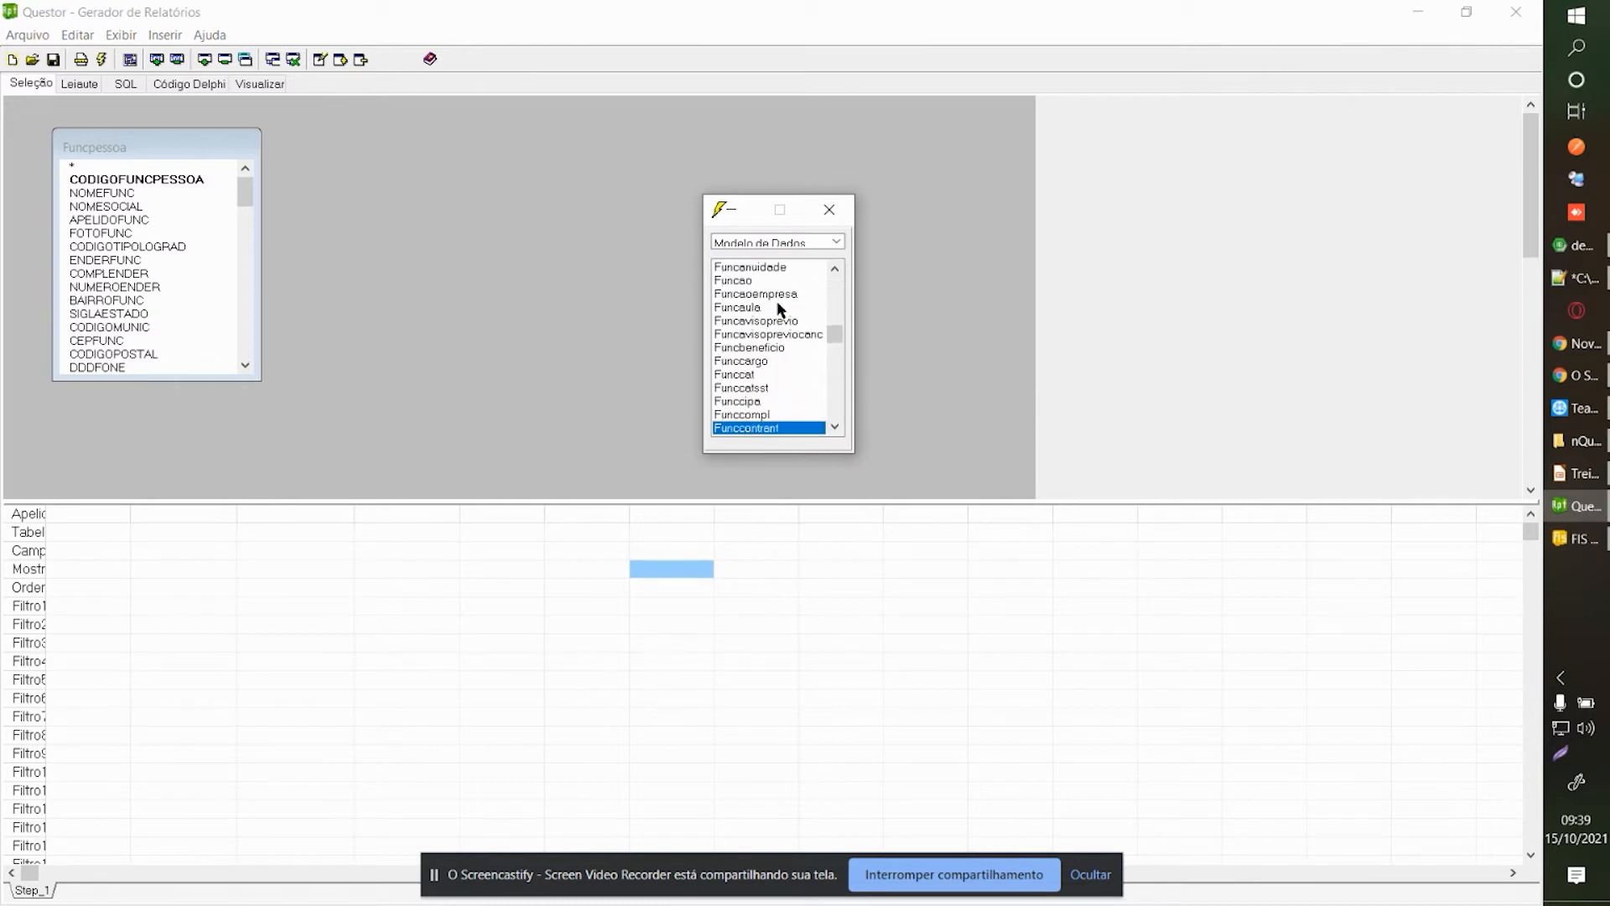
pyautogui.moveTo(741, 436); pyautogui.dragTo(340, 144)
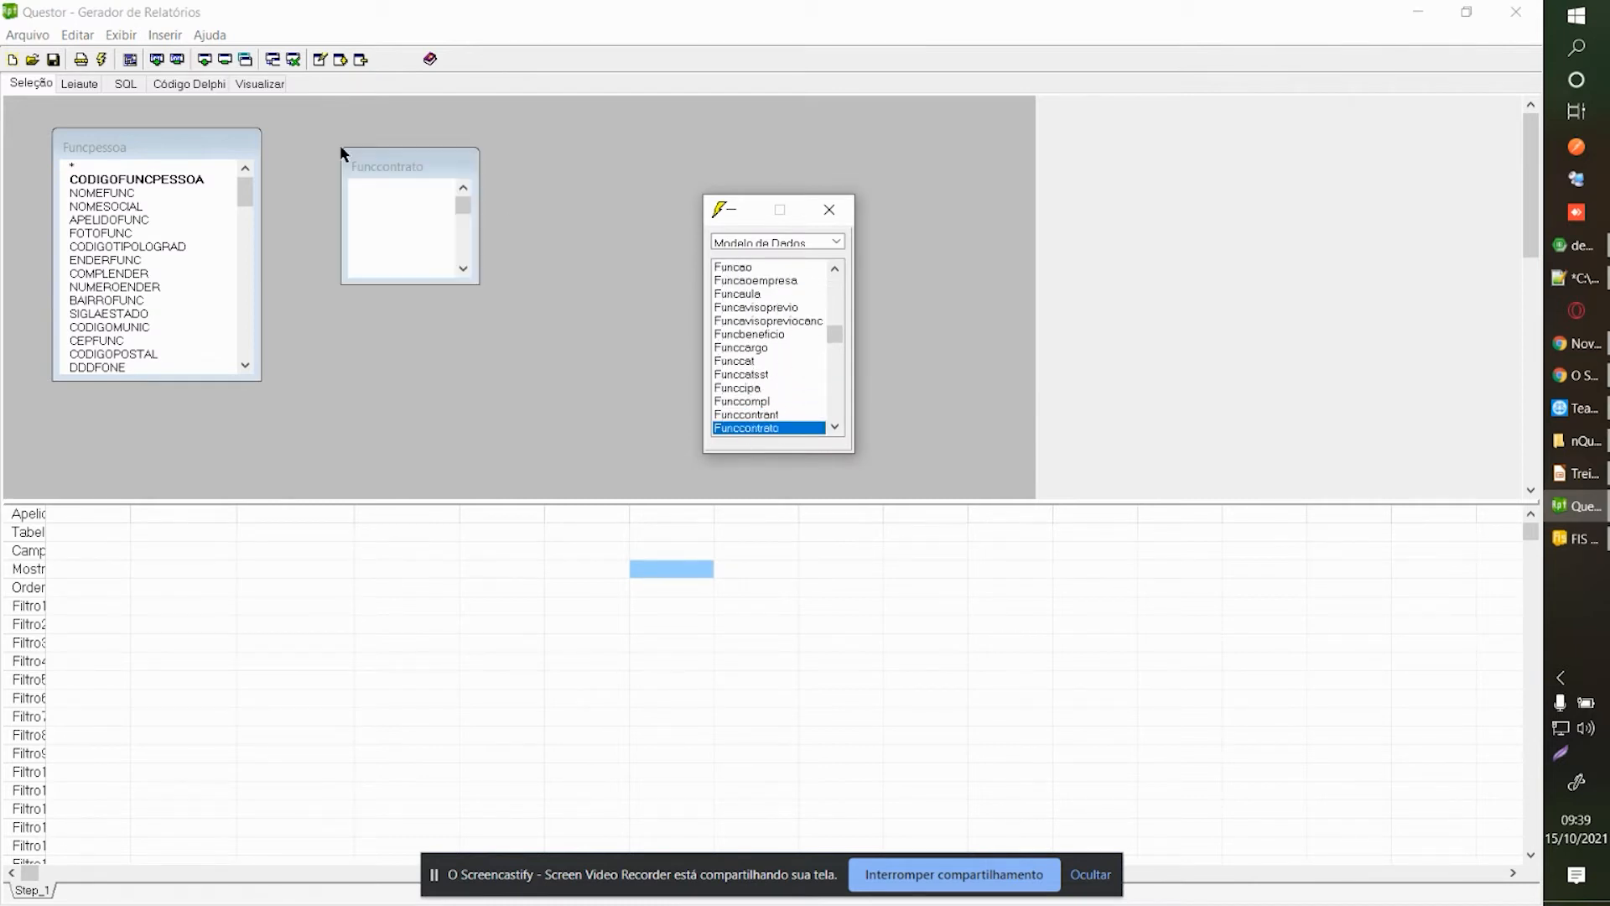
pyautogui.click(273, 484)
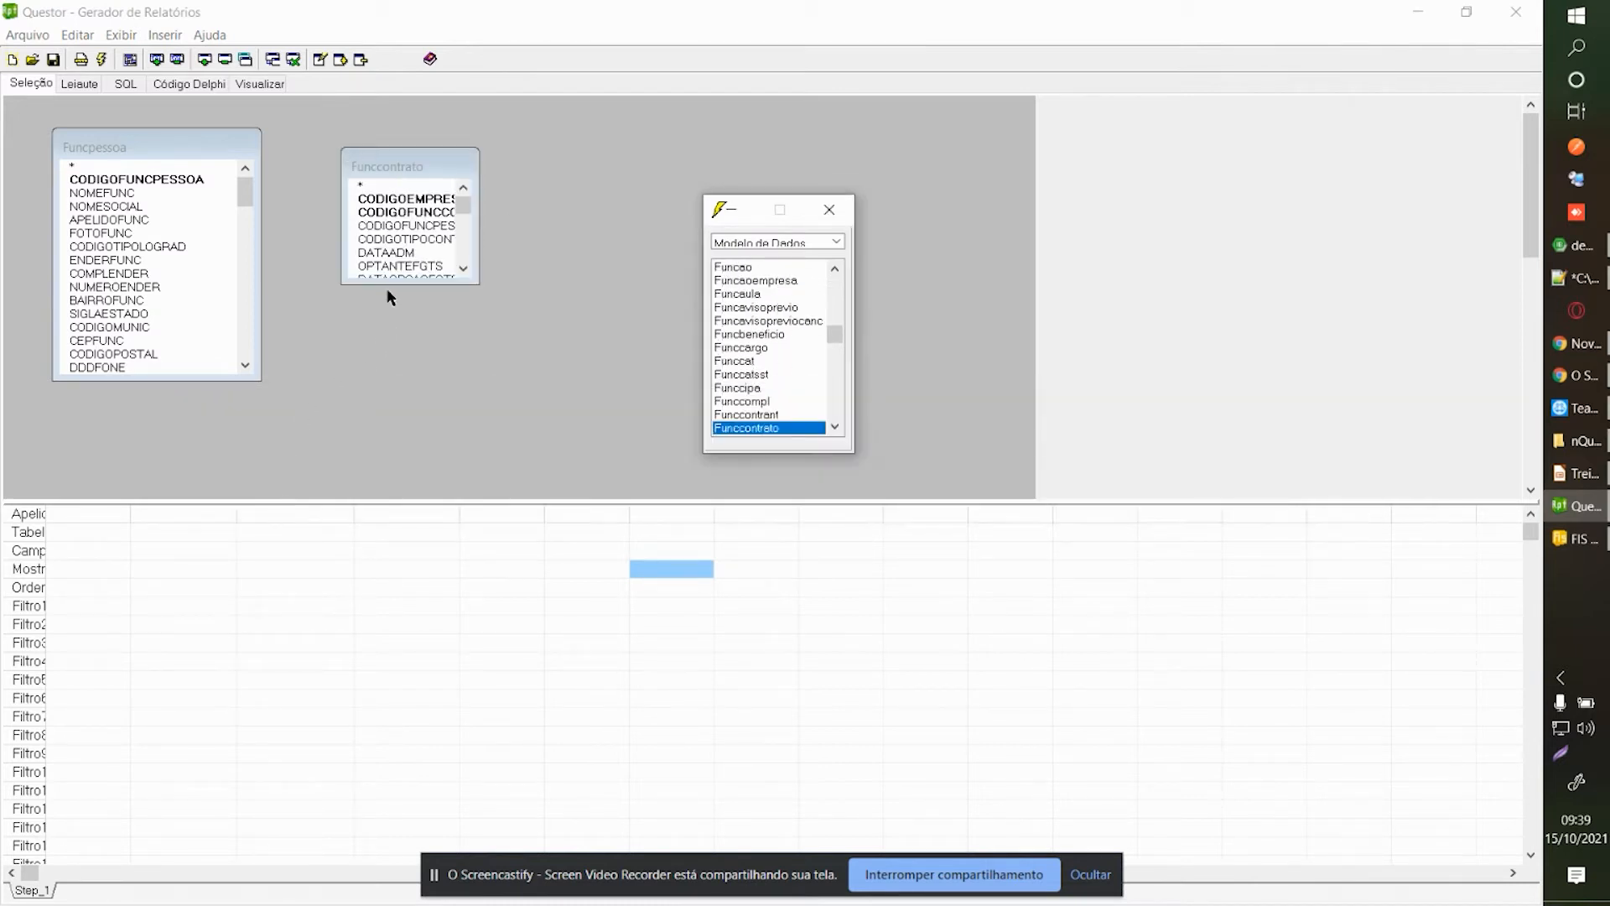
pyautogui.click(375, 204)
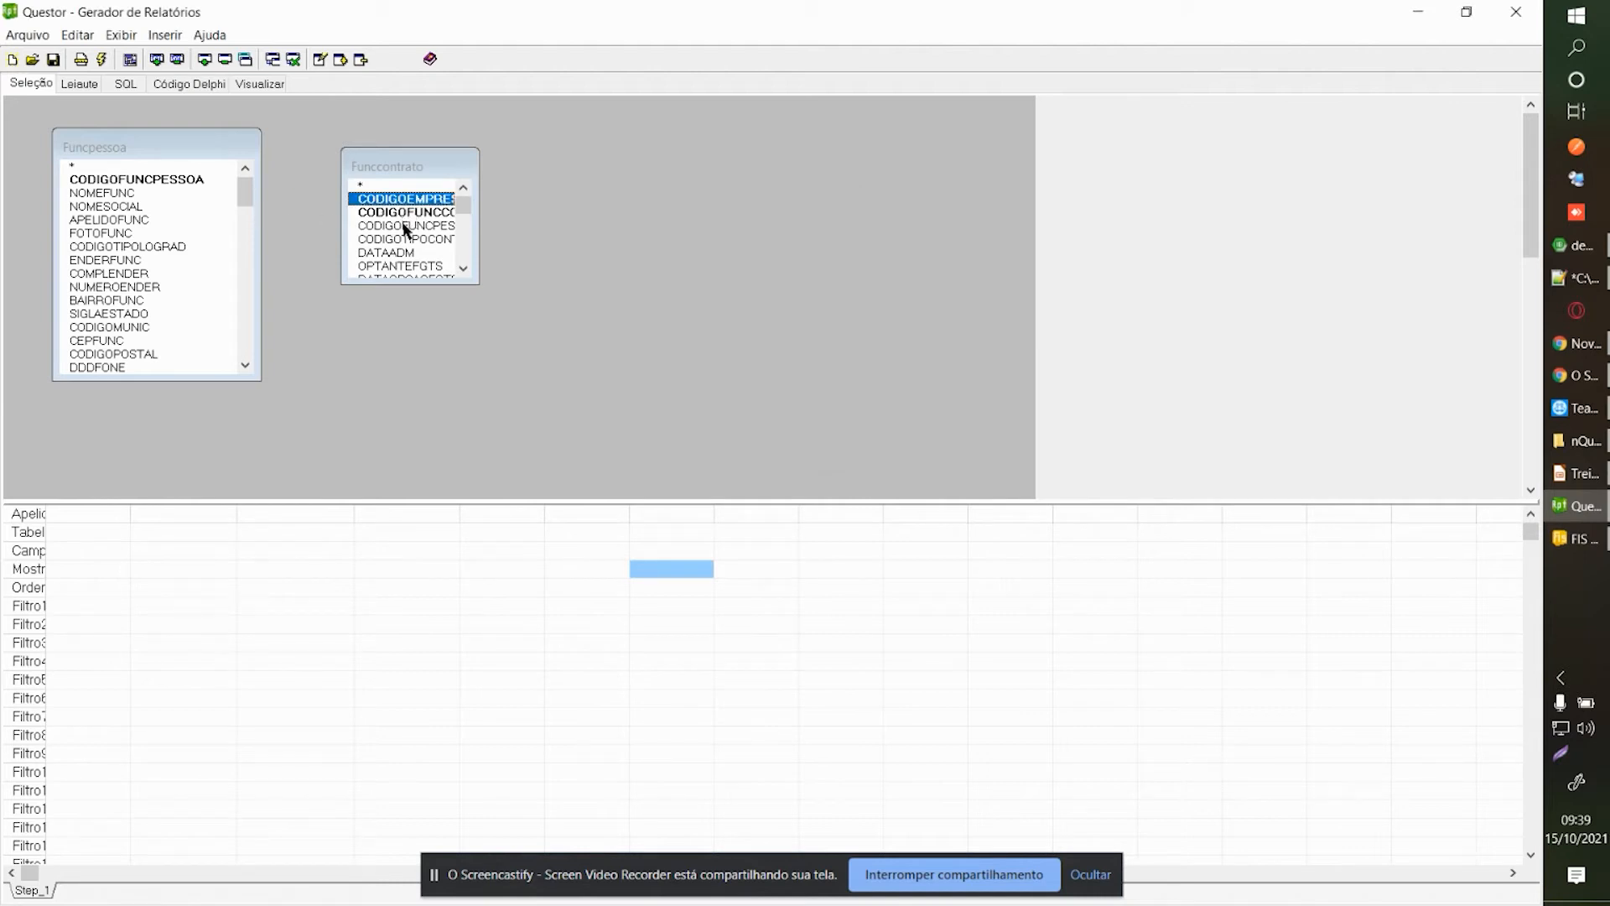
# Join Funccontrato to Funcpessoa on CODIGOFUNCPESSOA and arrange the boxes side by side.
pyautogui.moveTo(406, 226); pyautogui.dragTo(208, 188)
pyautogui.moveTo(374, 176); pyautogui.dragTo(357, 147)
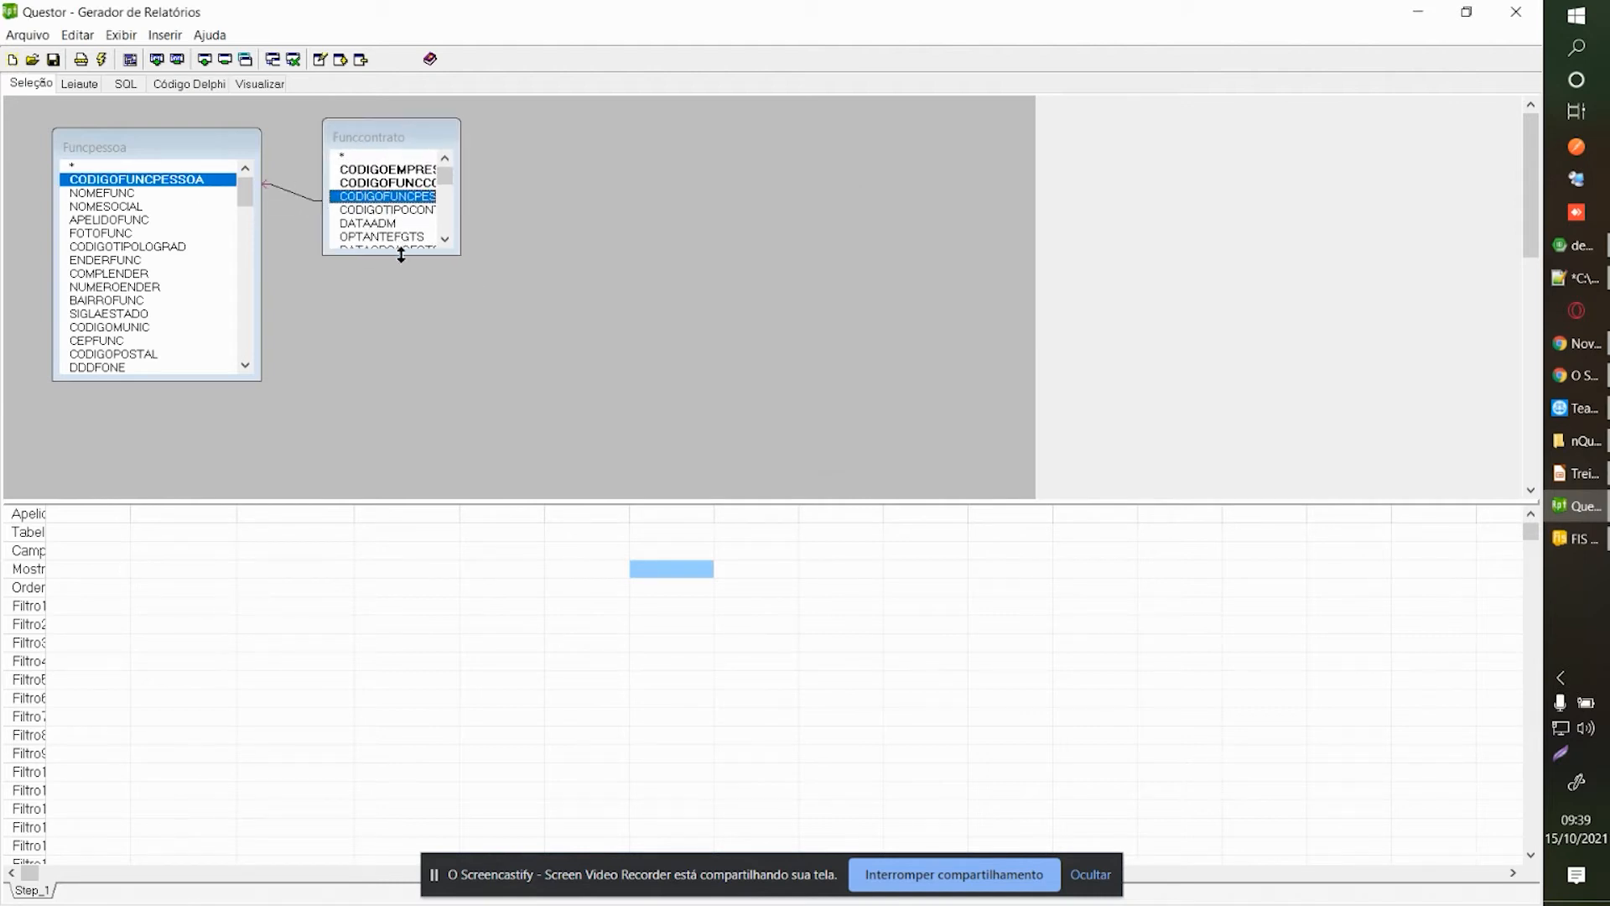
pyautogui.moveTo(400, 254); pyautogui.dragTo(400, 363)
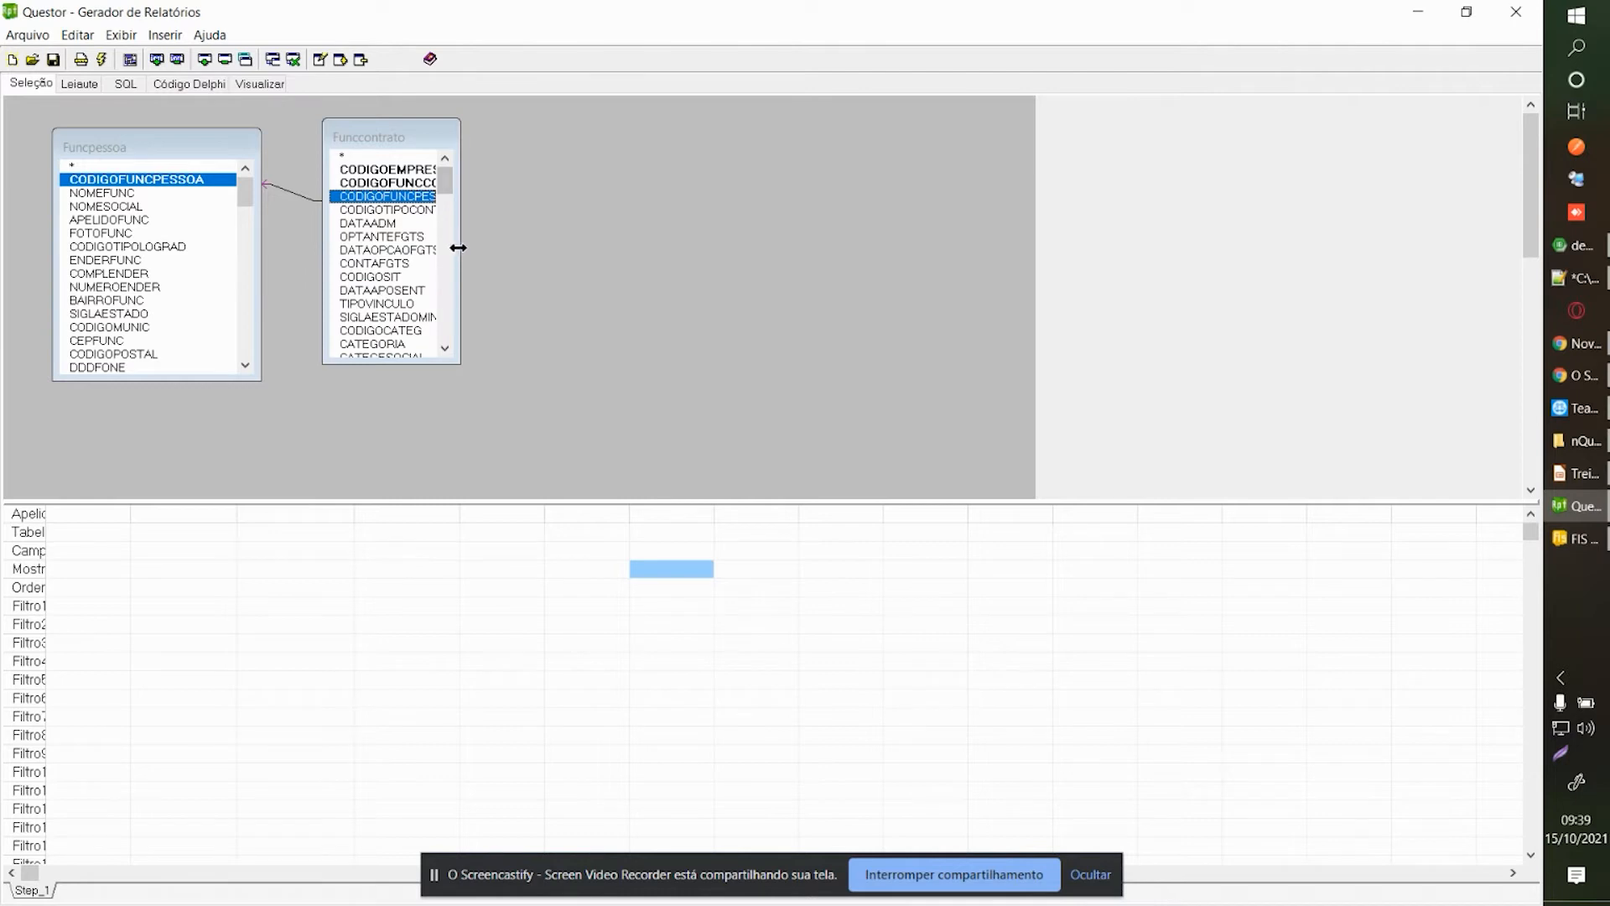
pyautogui.moveTo(458, 248); pyautogui.dragTo(496, 249)
pyautogui.moveTo(429, 144); pyautogui.dragTo(410, 180)
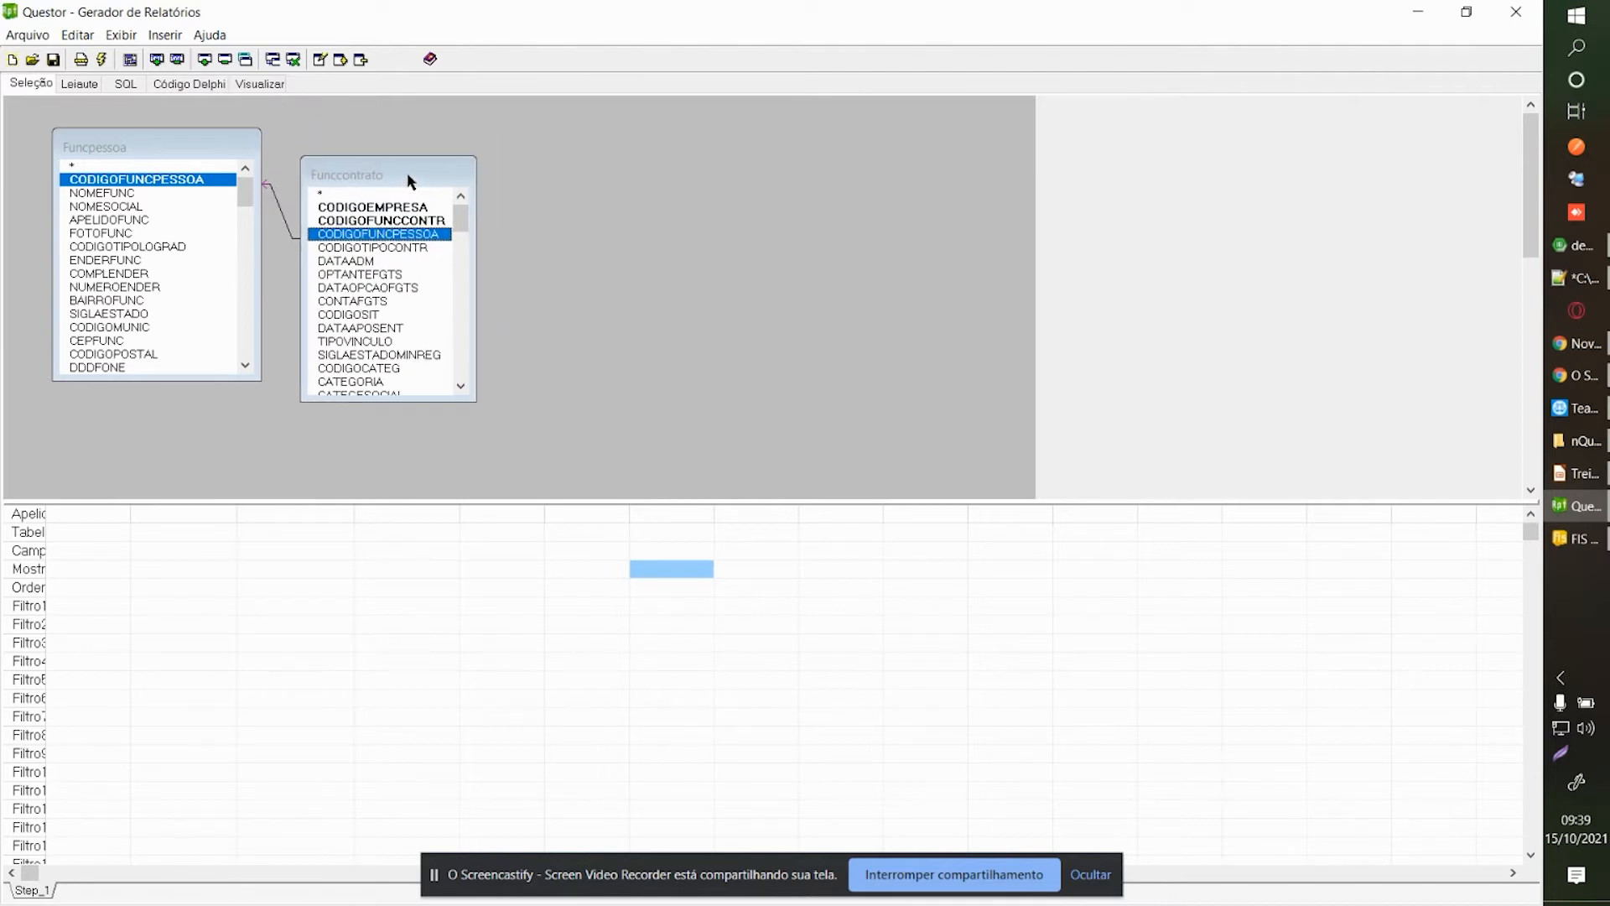
# Output CODIGOEMPRESA and CODIGOFUNCCONTR and view the still-empty page layout.
pyautogui.click(382, 208)
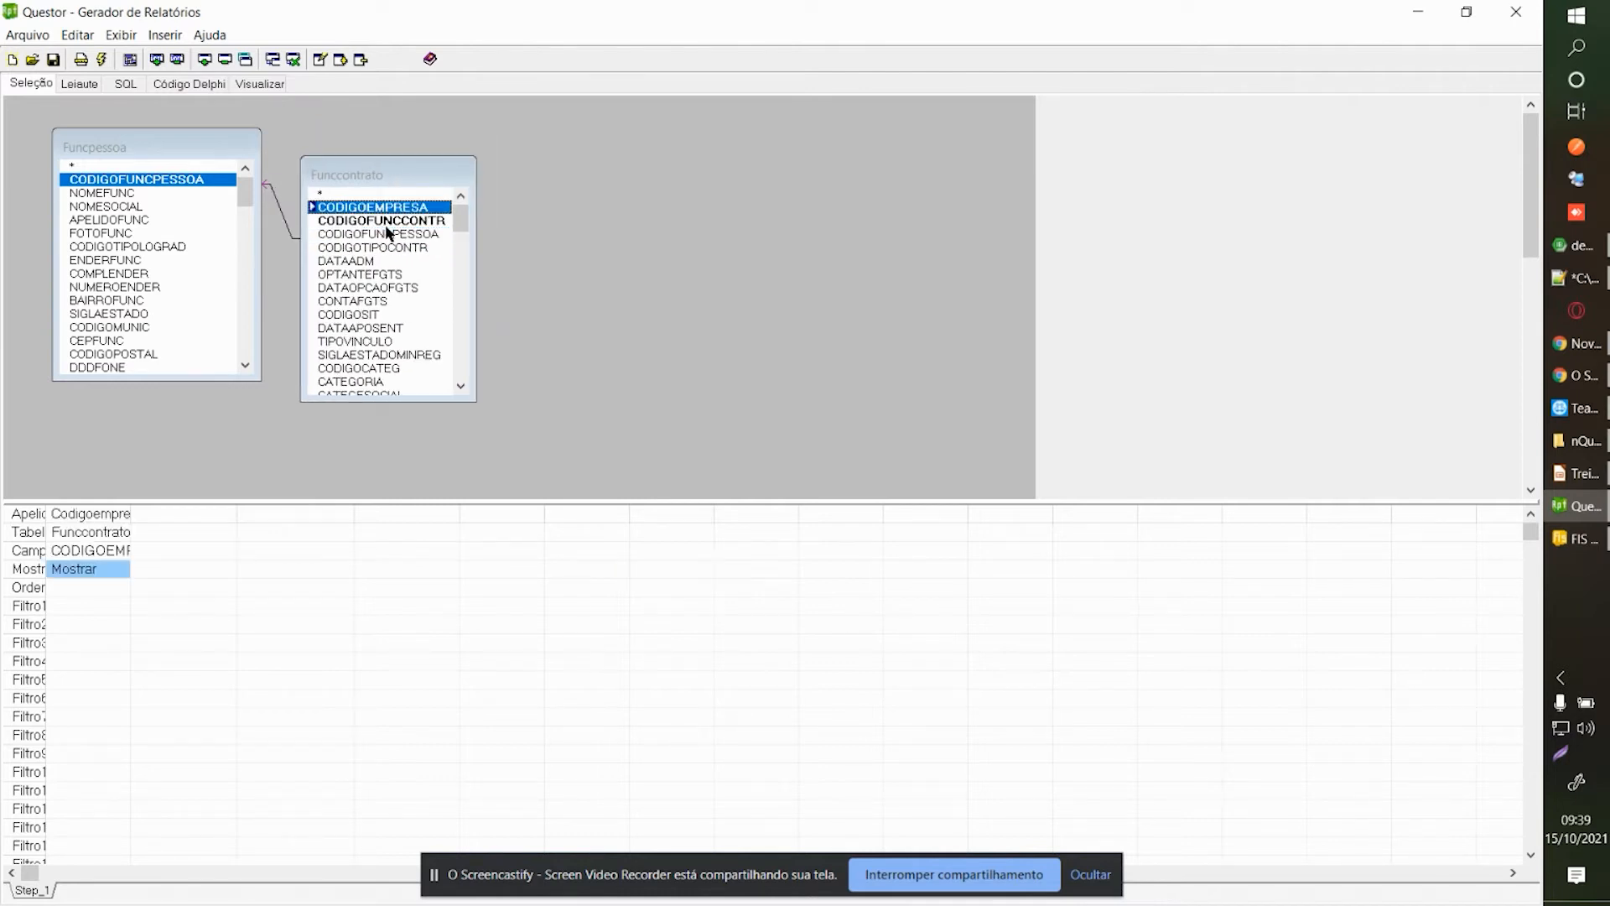
pyautogui.click(386, 222)
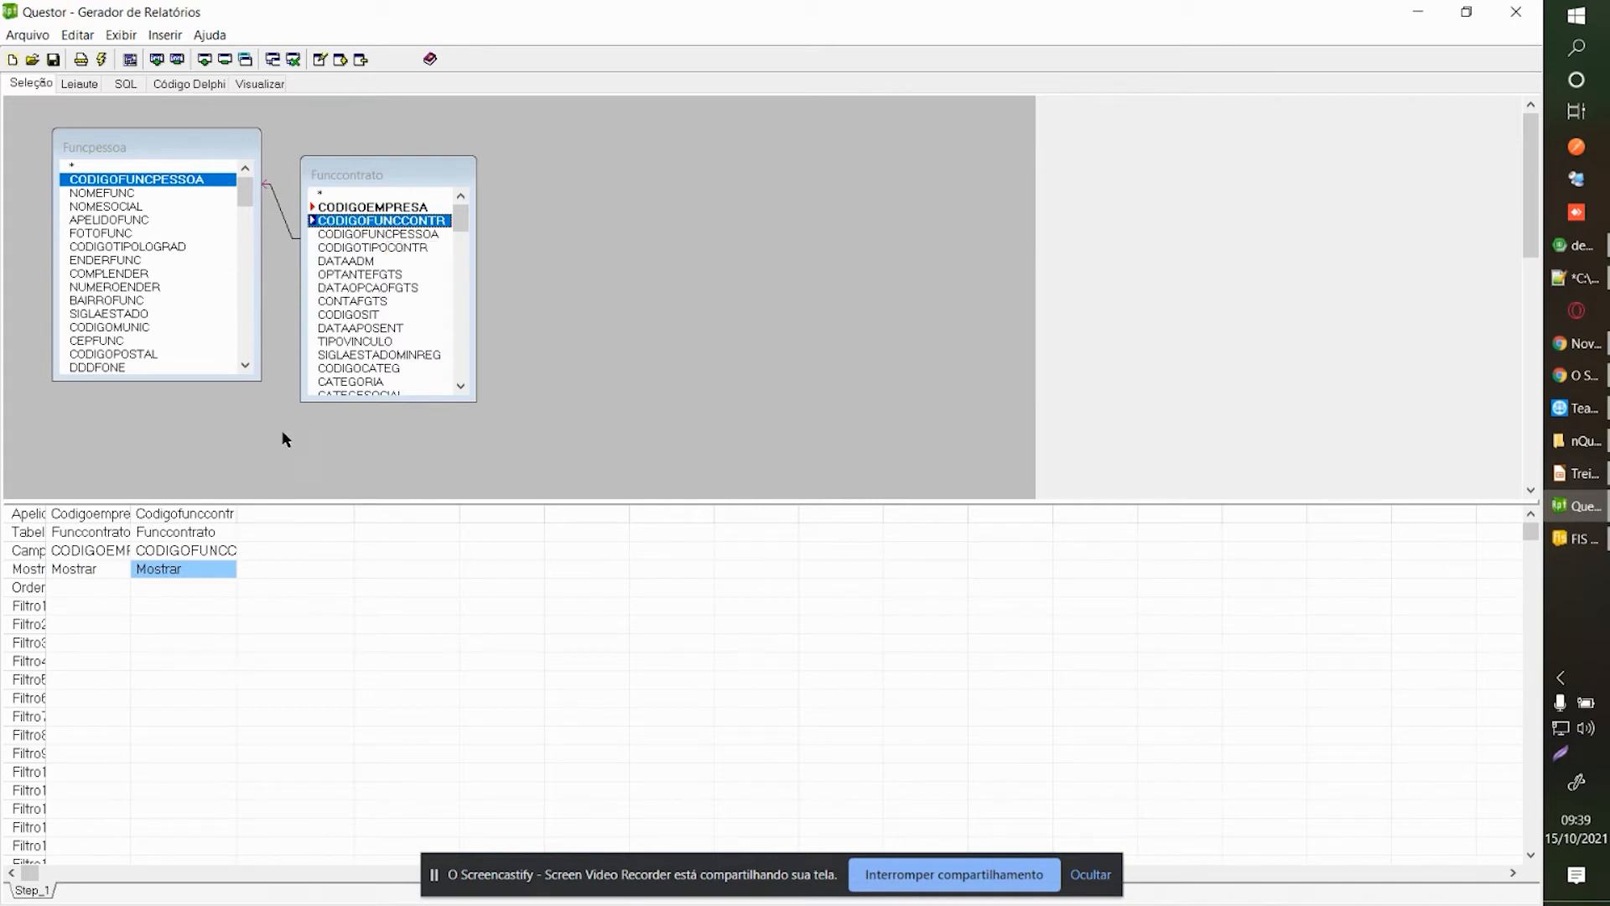
pyautogui.click(78, 84)
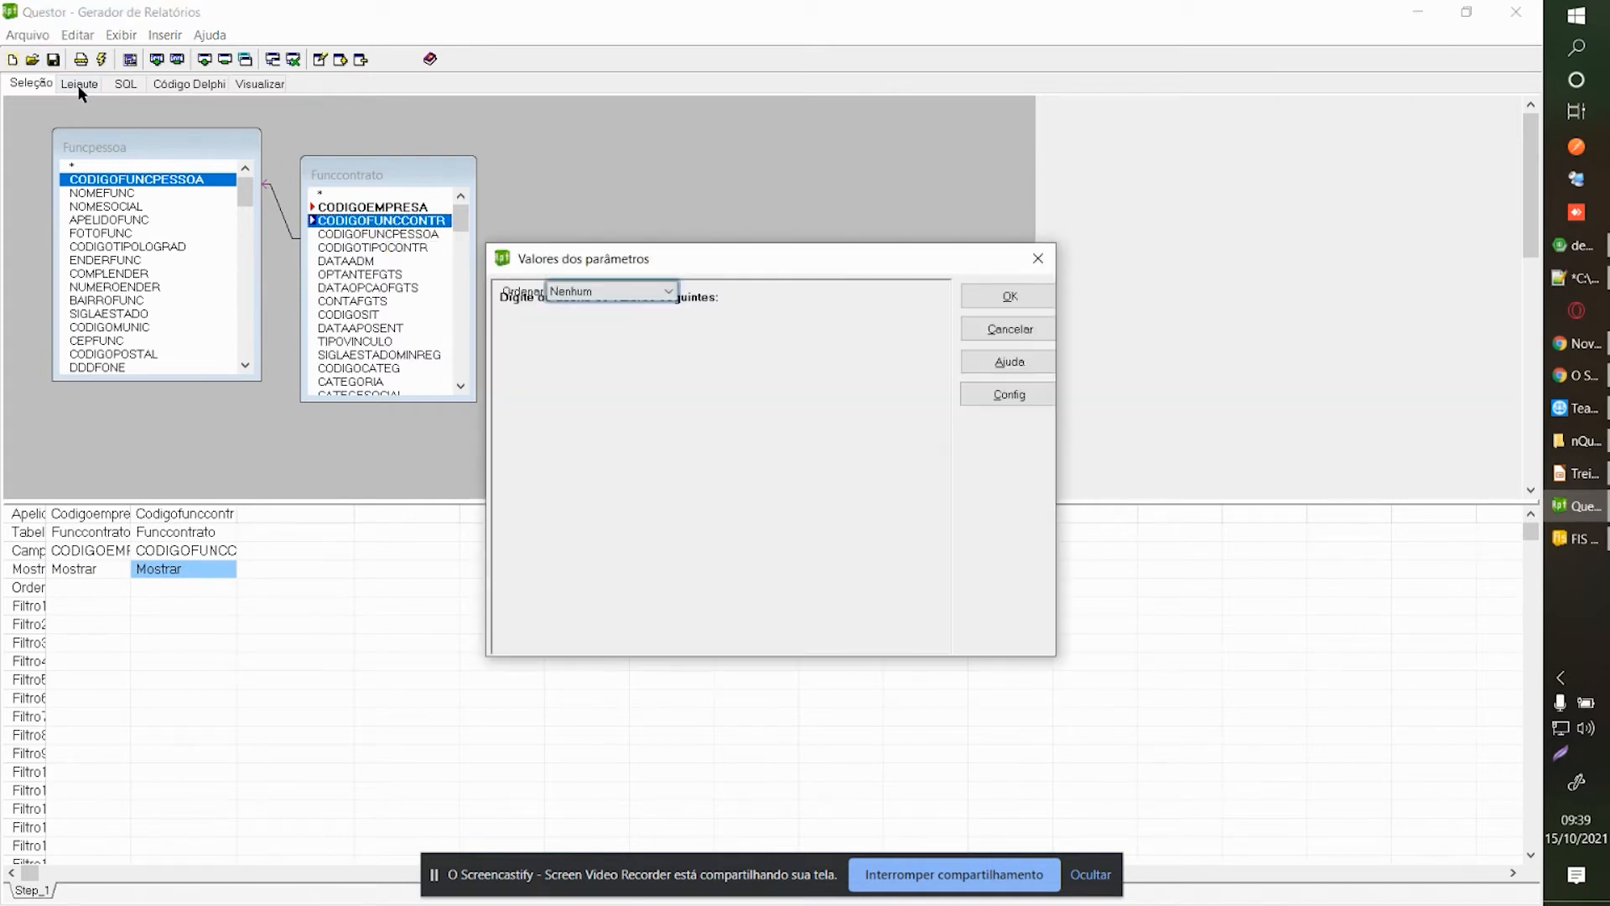
pyautogui.click(986, 297)
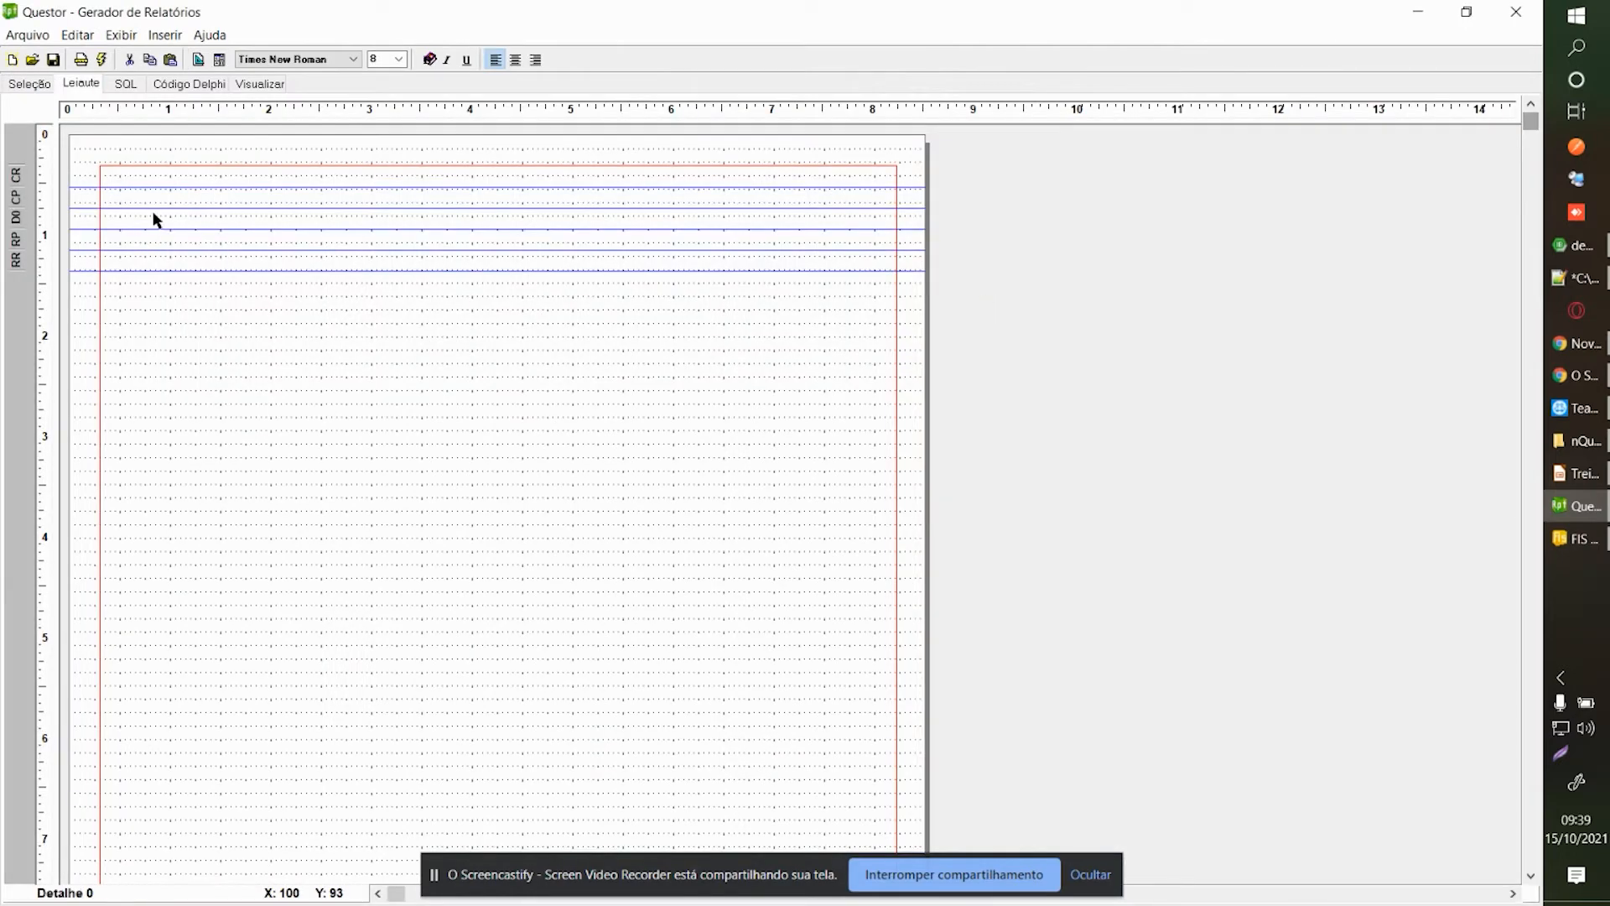
# Delete the report and page headers and footers in Organizar Seções.
pyautogui.rightClick(280, 286)
pyautogui.click(316, 297)
pyautogui.click(1076, 325)
pyautogui.click(1086, 308)
pyautogui.click(1133, 606)
pyautogui.click(867, 512)
pyautogui.click(1076, 293)
pyautogui.click(1141, 605)
pyautogui.click(869, 513)
pyautogui.click(1060, 260)
pyautogui.click(1119, 599)
pyautogui.click(910, 515)
pyautogui.click(1053, 243)
pyautogui.click(1132, 608)
pyautogui.click(905, 514)
# Add a group header and footer grouped on Step_1.Codigoempresa.
pyautogui.click(1002, 603)
pyautogui.click(838, 416)
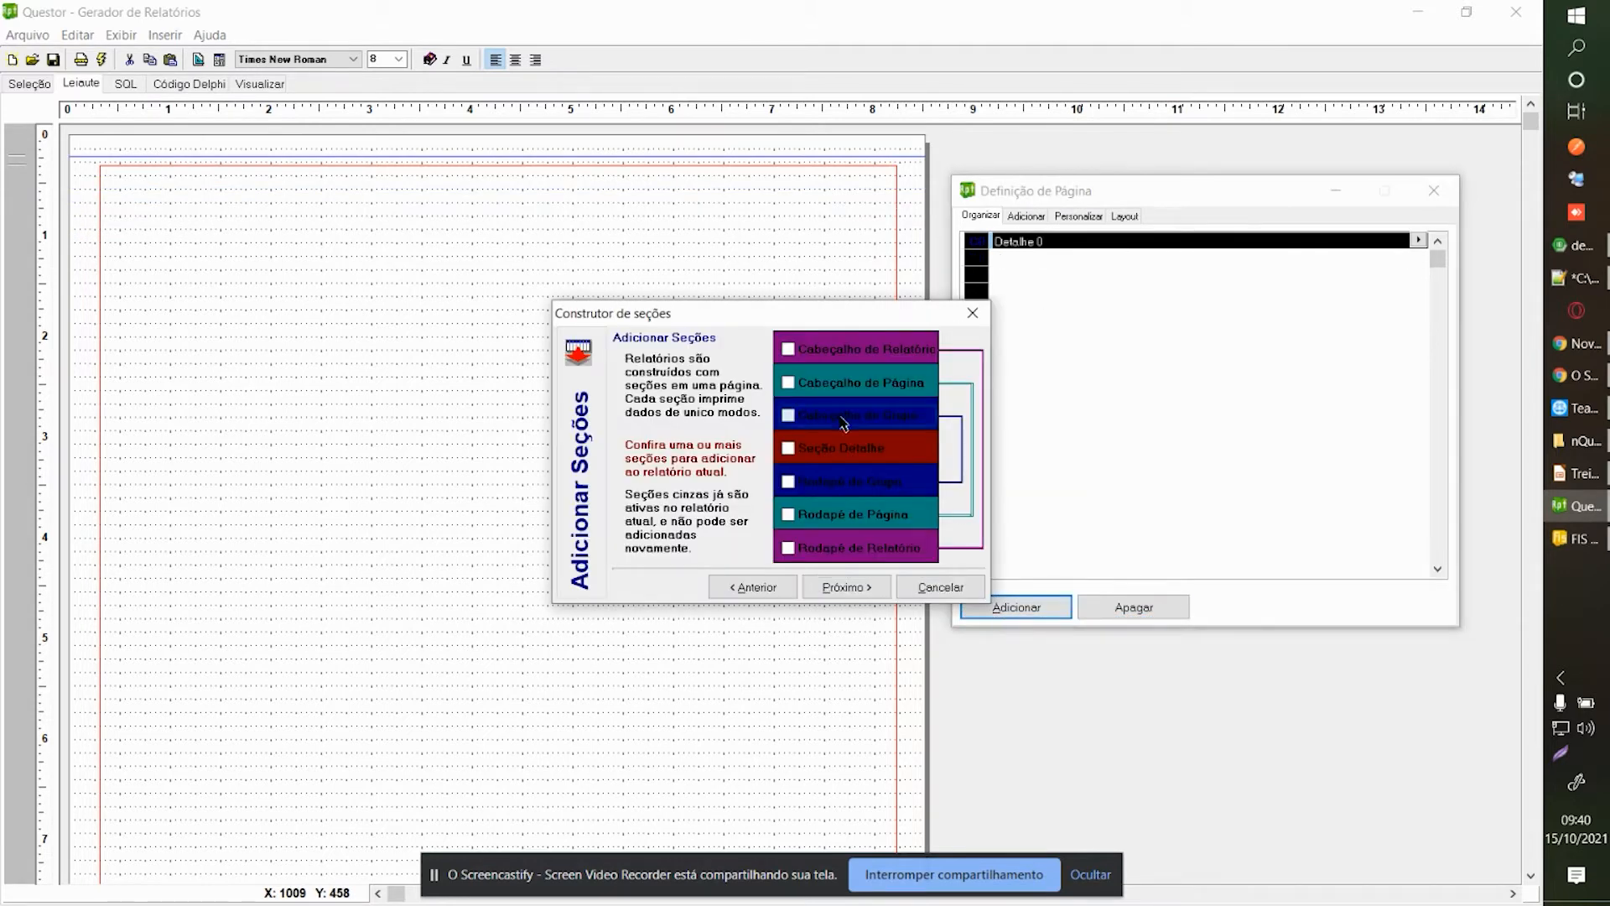
pyautogui.click(855, 481)
pyautogui.click(846, 587)
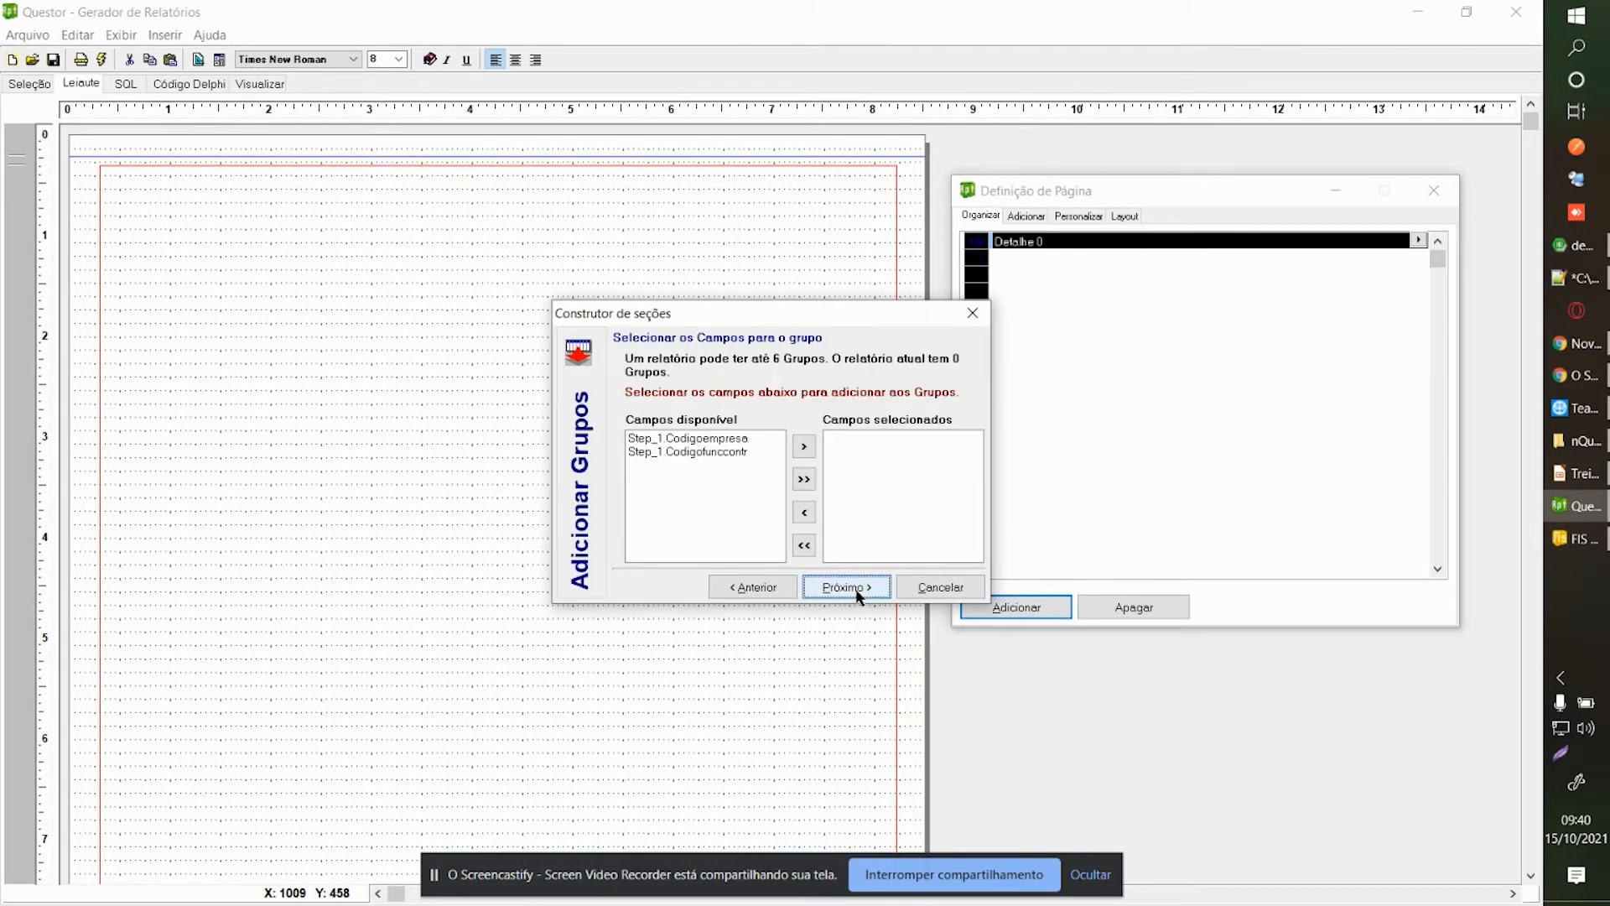
pyautogui.click(736, 440)
pyautogui.click(803, 446)
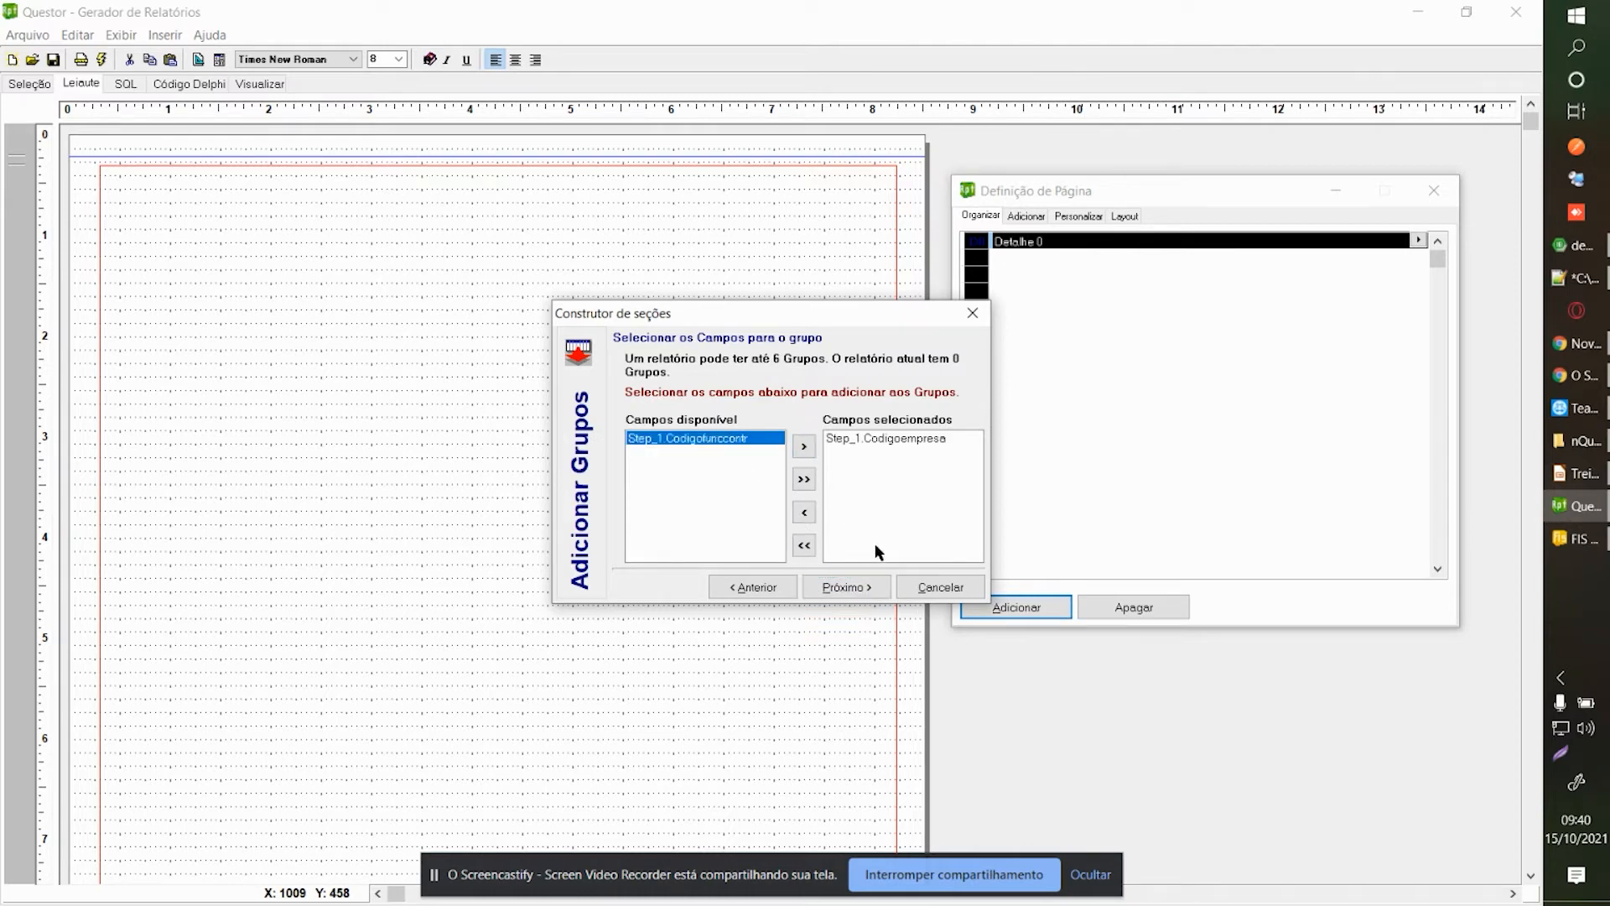
pyautogui.click(847, 587)
pyautogui.click(847, 587)
pyautogui.click(262, 373)
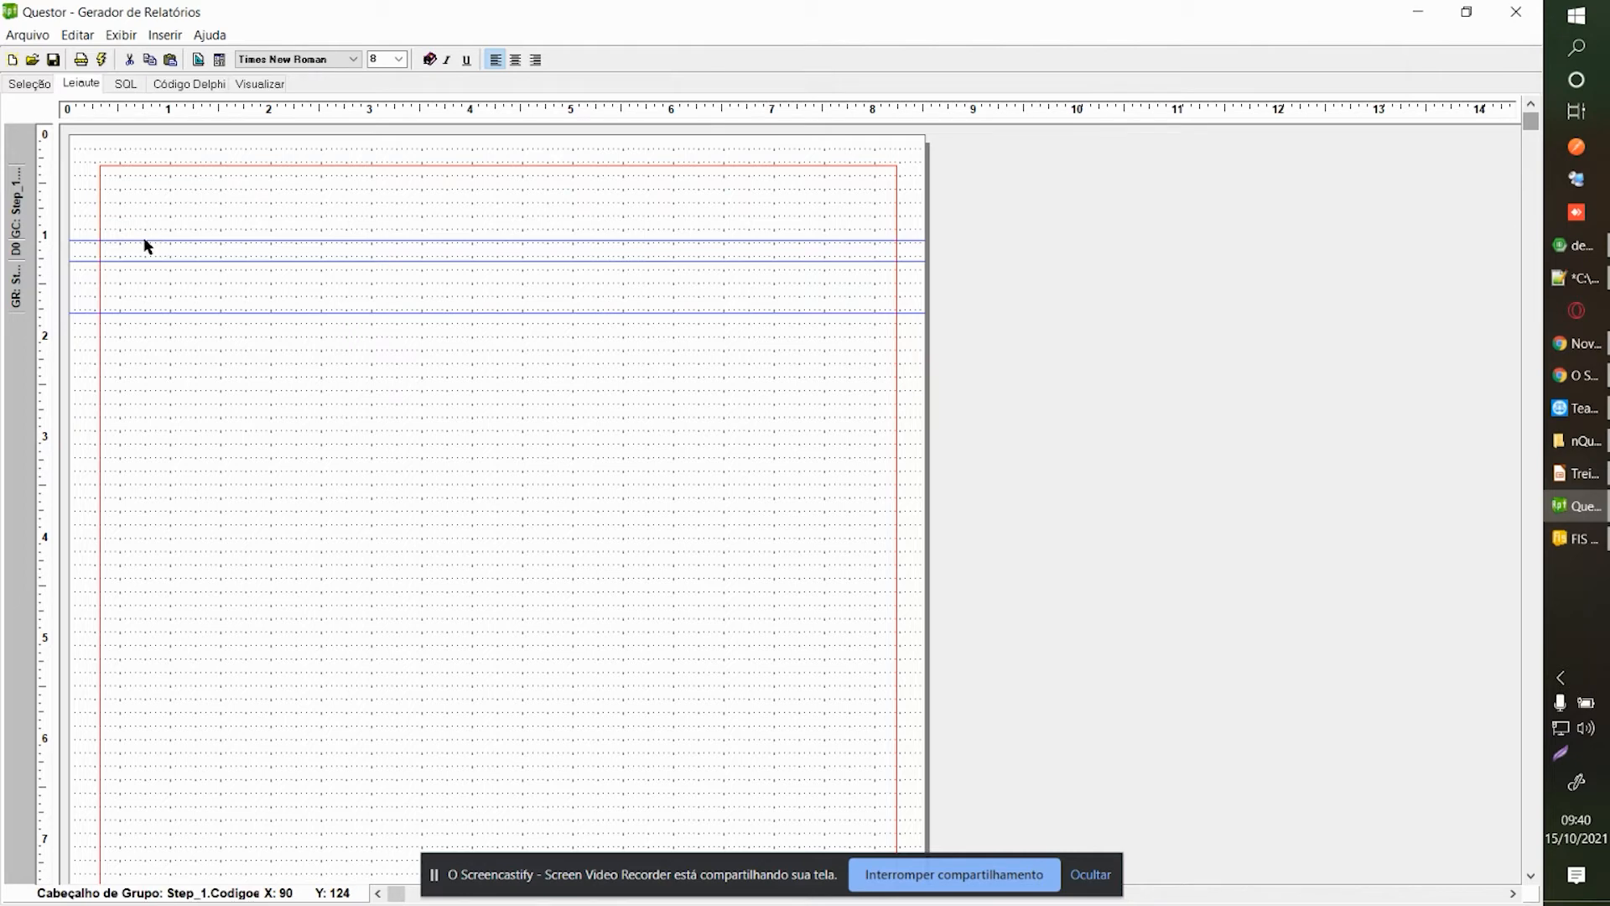
# Shrink the group band heights and bring up the Adicionar Objetos list.
pyautogui.moveTo(143, 240); pyautogui.dragTo(148, 193)
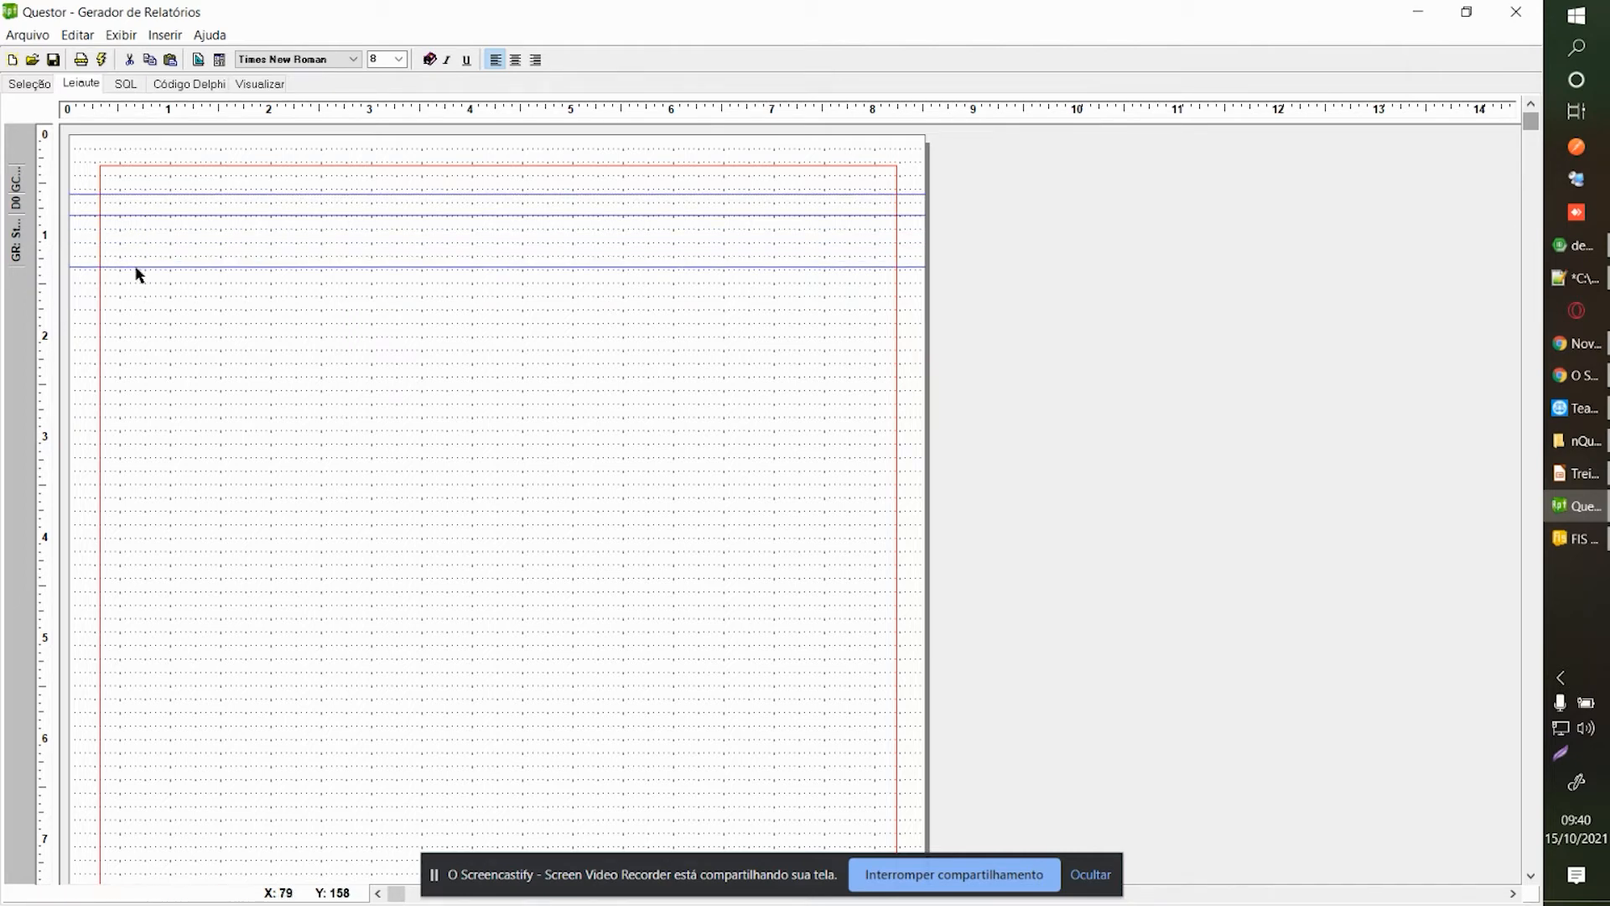
pyautogui.moveTo(125, 266); pyautogui.dragTo(126, 242)
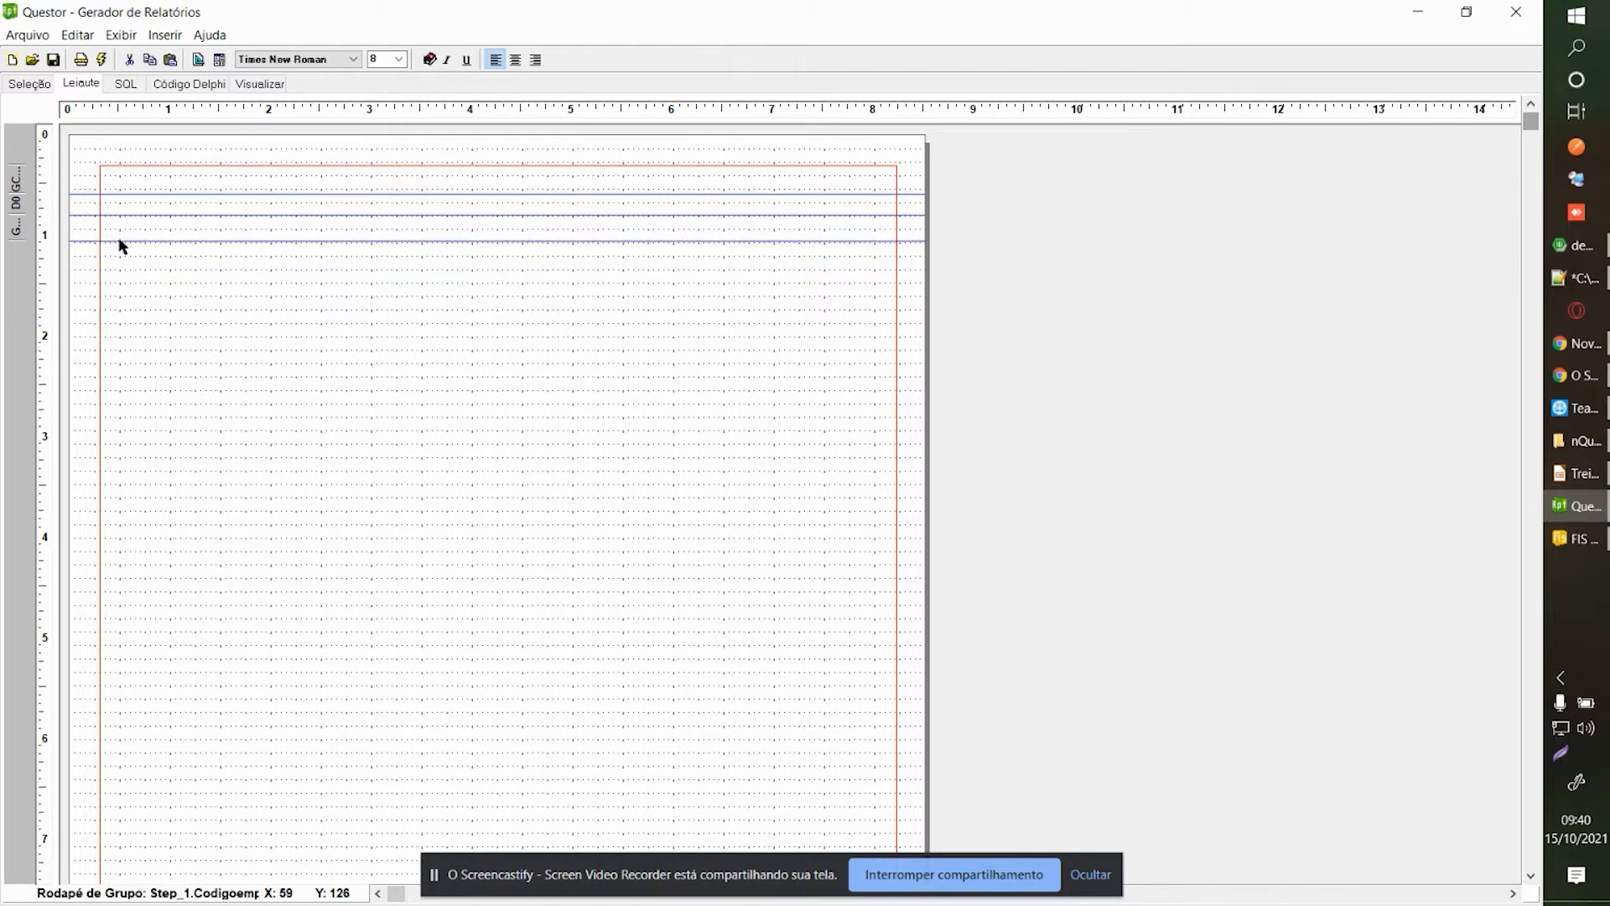
pyautogui.rightClick(154, 148)
pyautogui.click(200, 184)
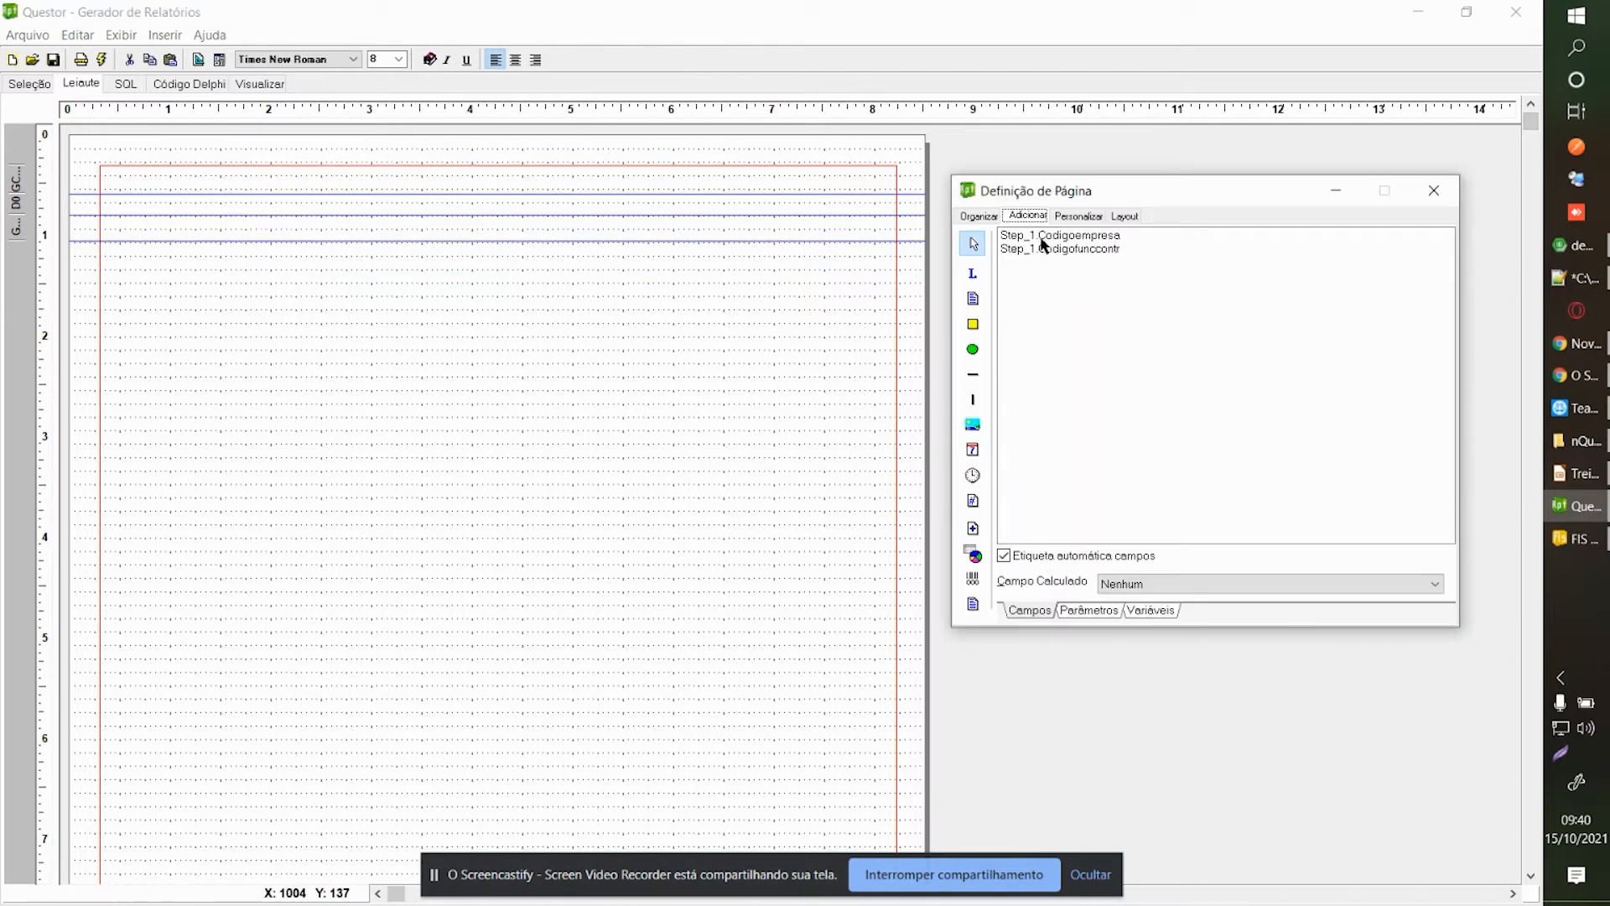
# Place a label on the group header showing [Step_1.CodigoEmpresa].
pyautogui.click(973, 273)
pyautogui.click(118, 205)
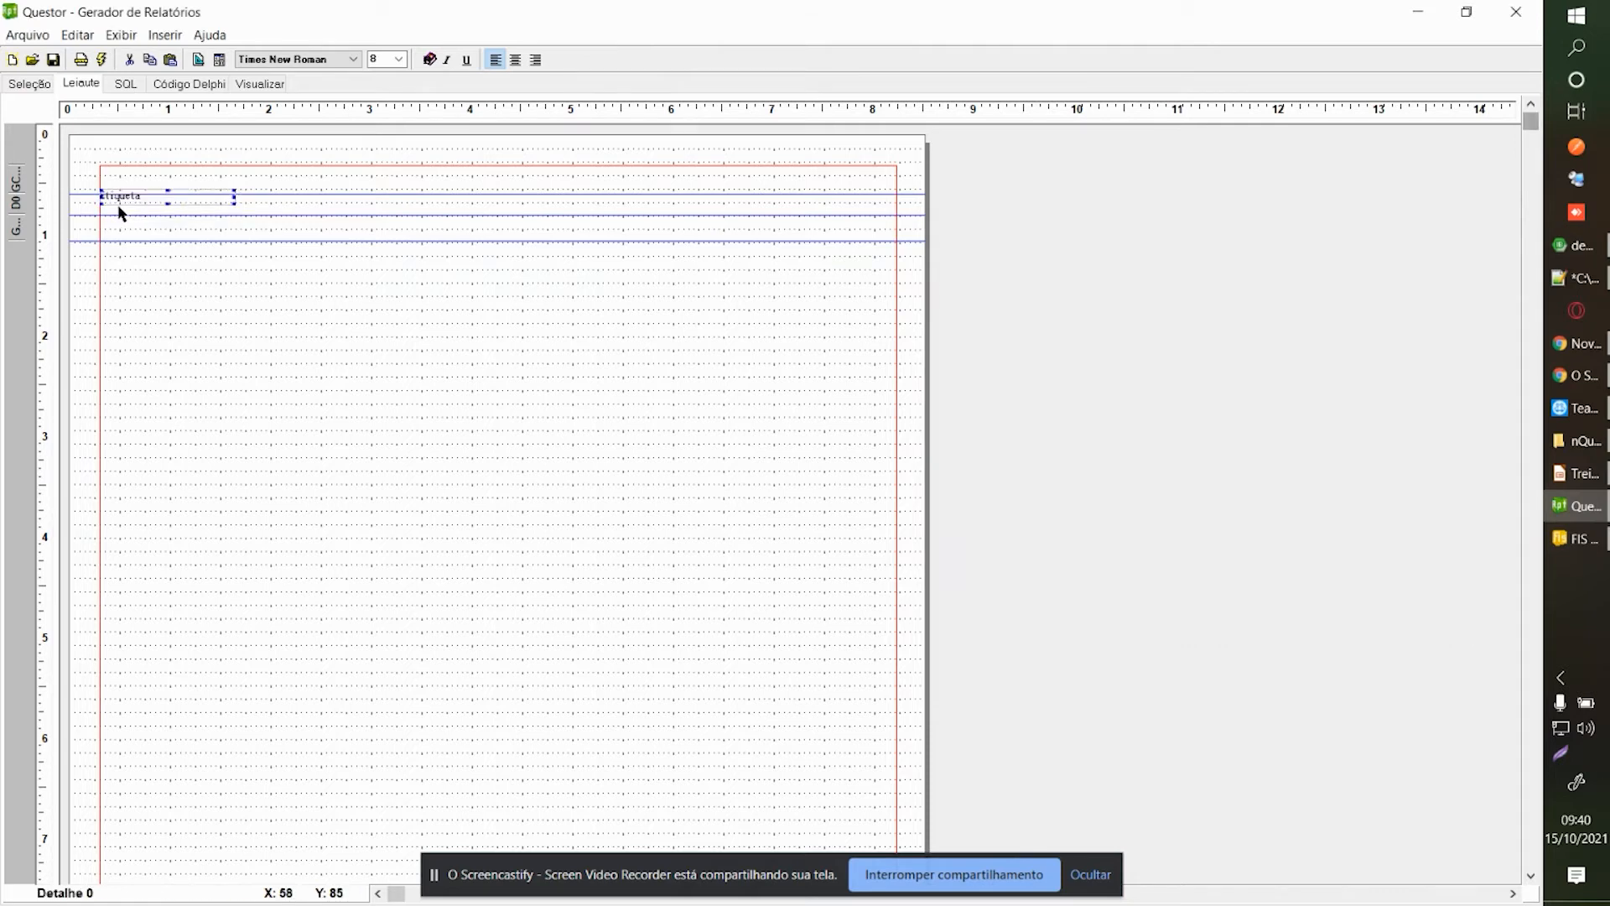
pyautogui.rightClick(119, 210)
pyautogui.click(133, 260)
pyautogui.moveTo(1088, 269); pyautogui.dragTo(916, 250)
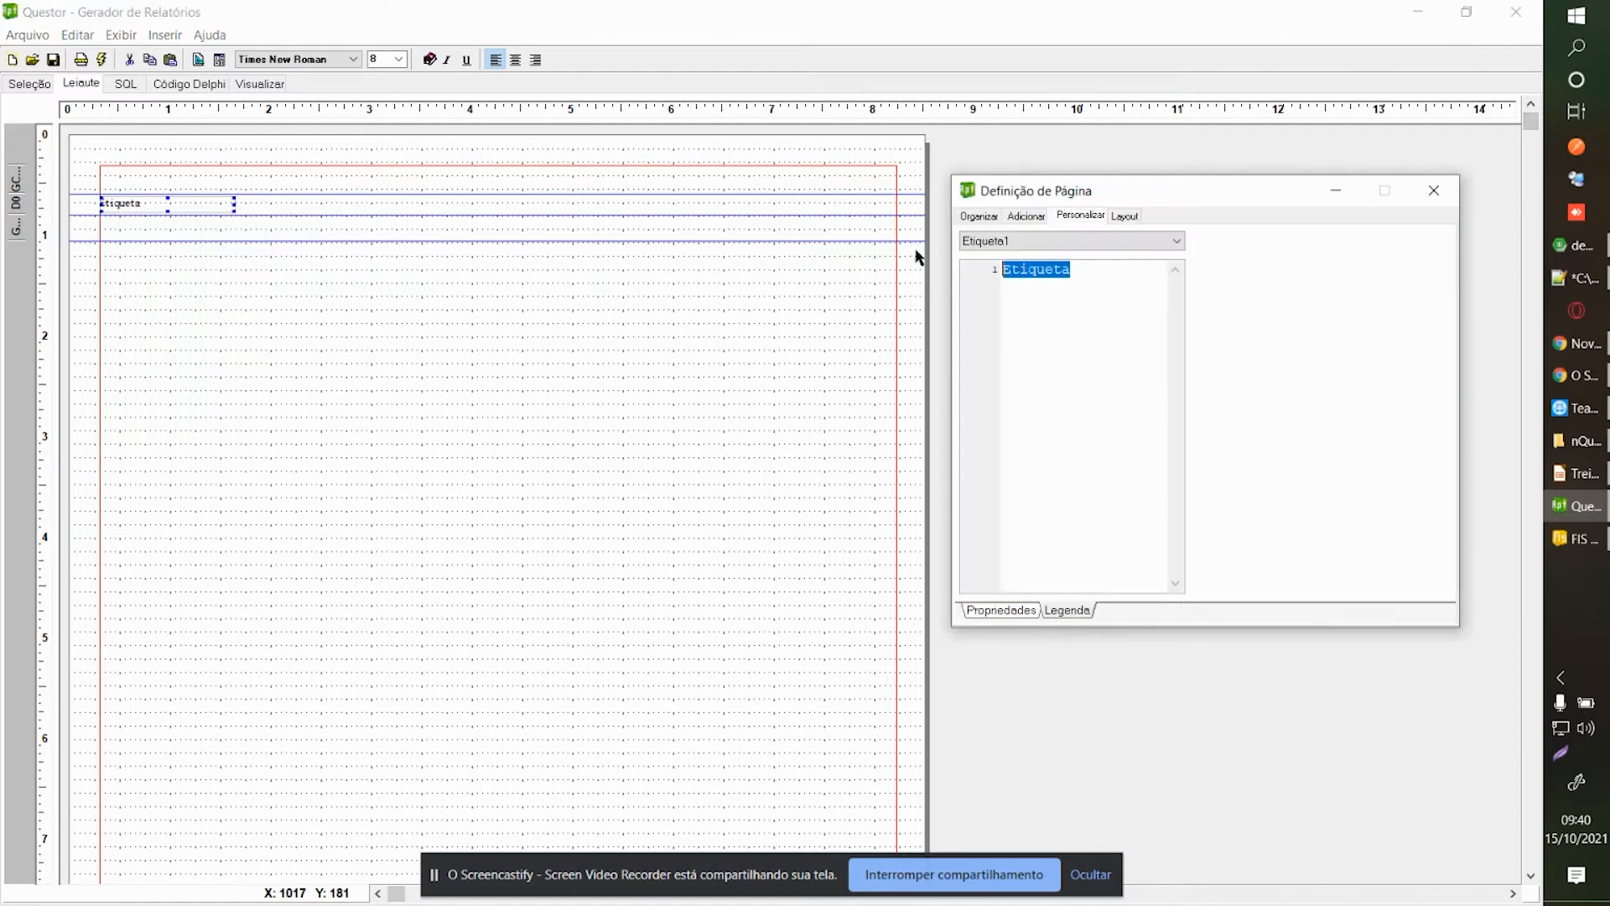
pyautogui.write('[Step_')
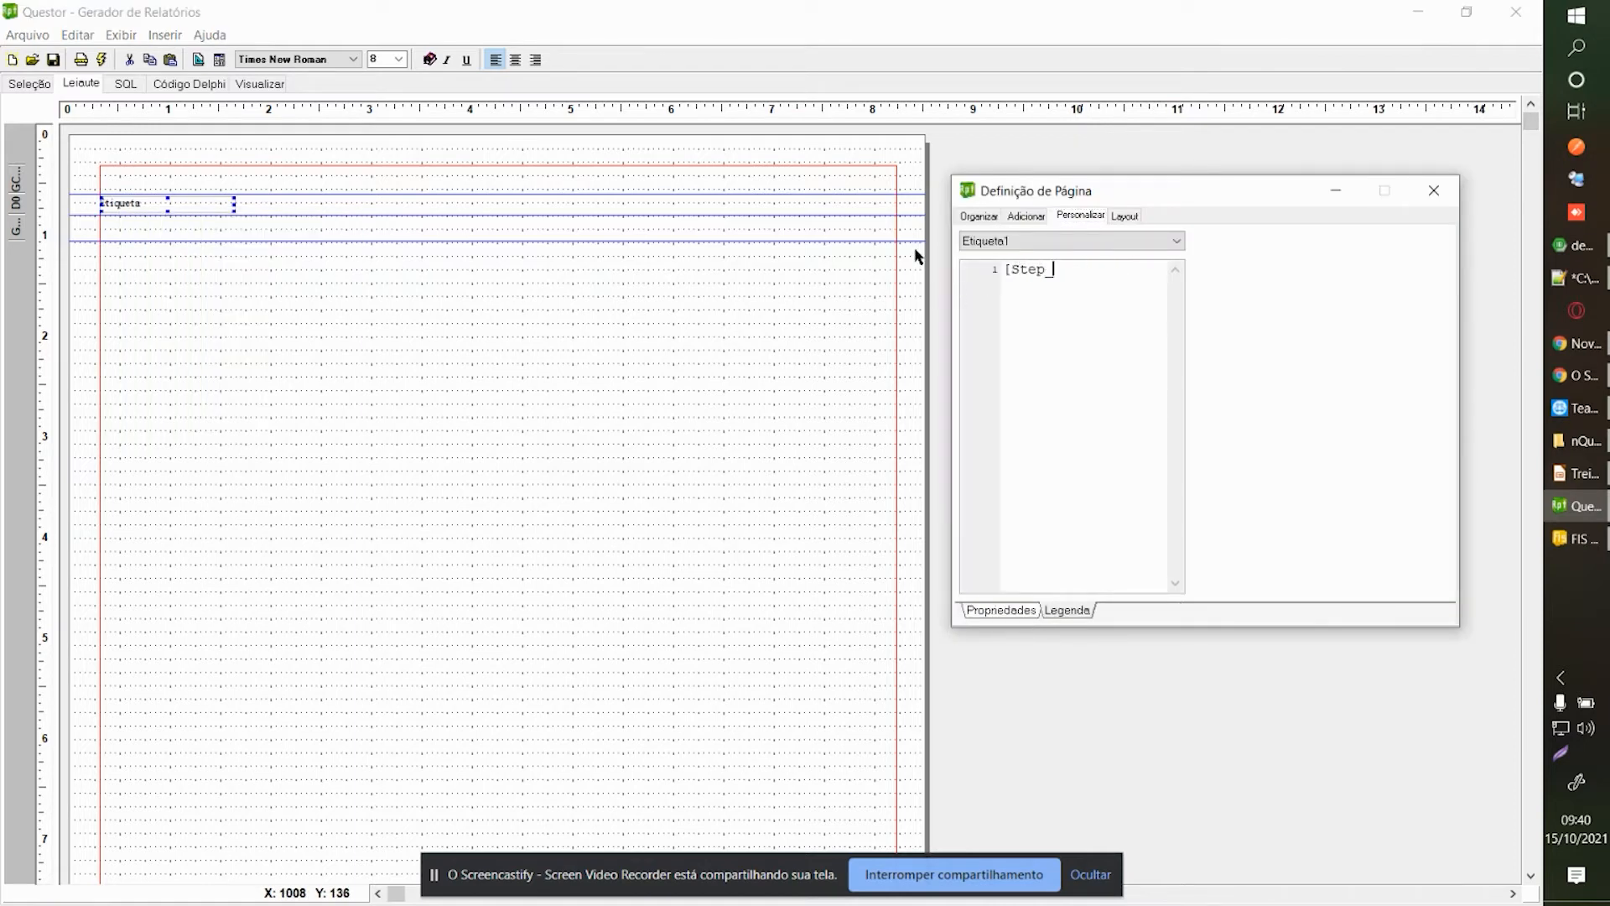
pyautogui.write('1.CodigoEmpresa]')
pyautogui.click(1430, 190)
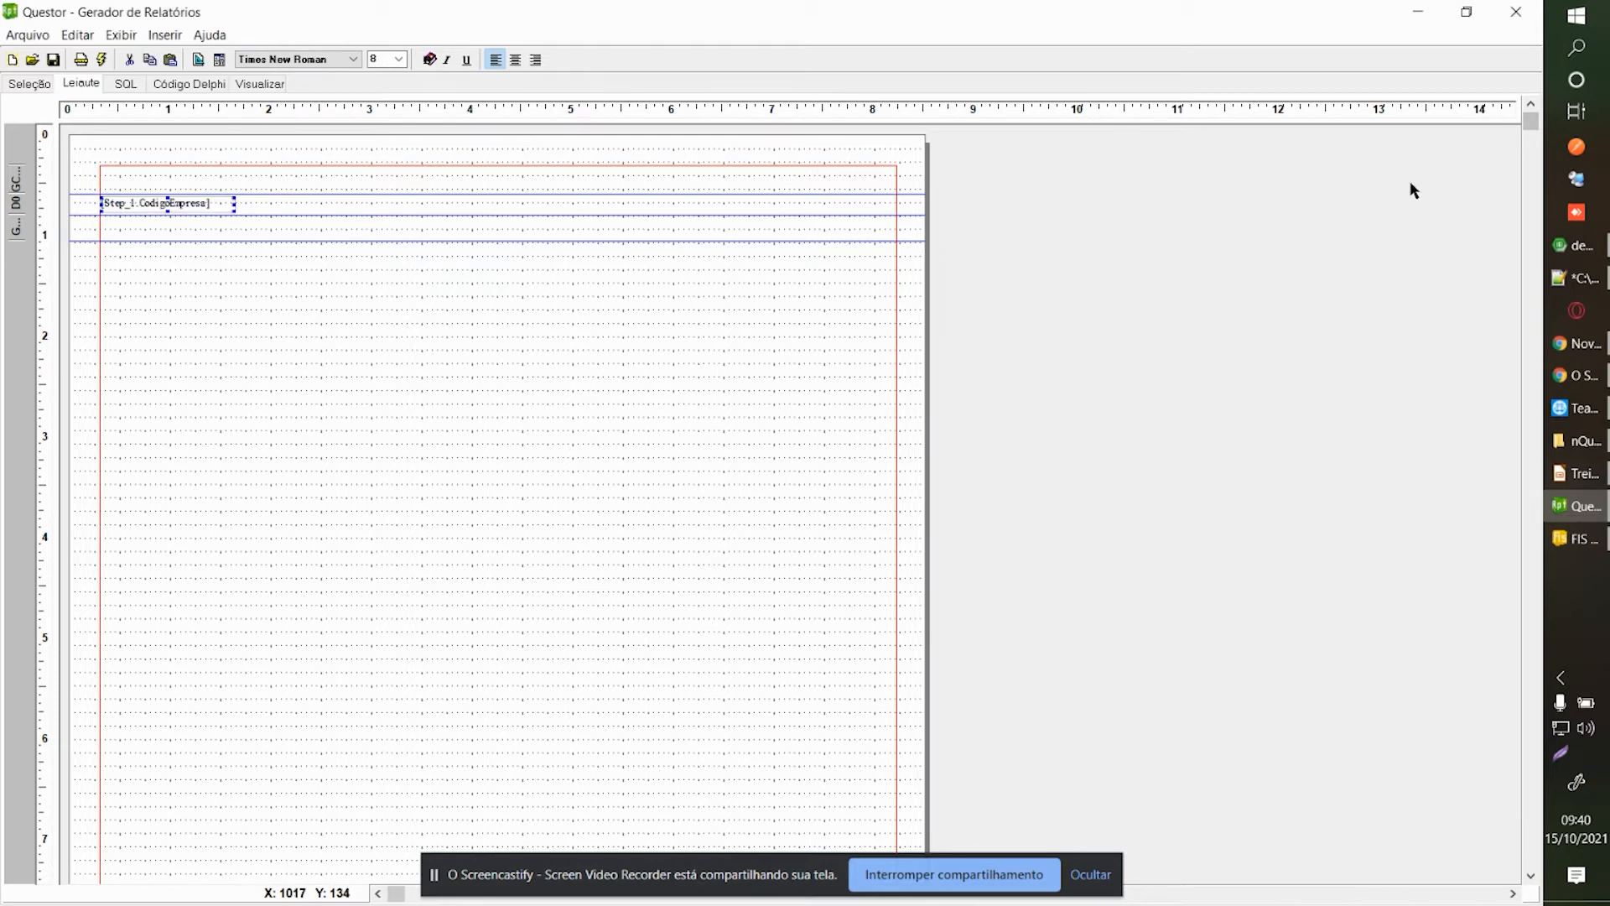
# Paste a duplicate of the CodigoEmpresa label beside the original.
pyautogui.hotkey('ctrl', 'v')
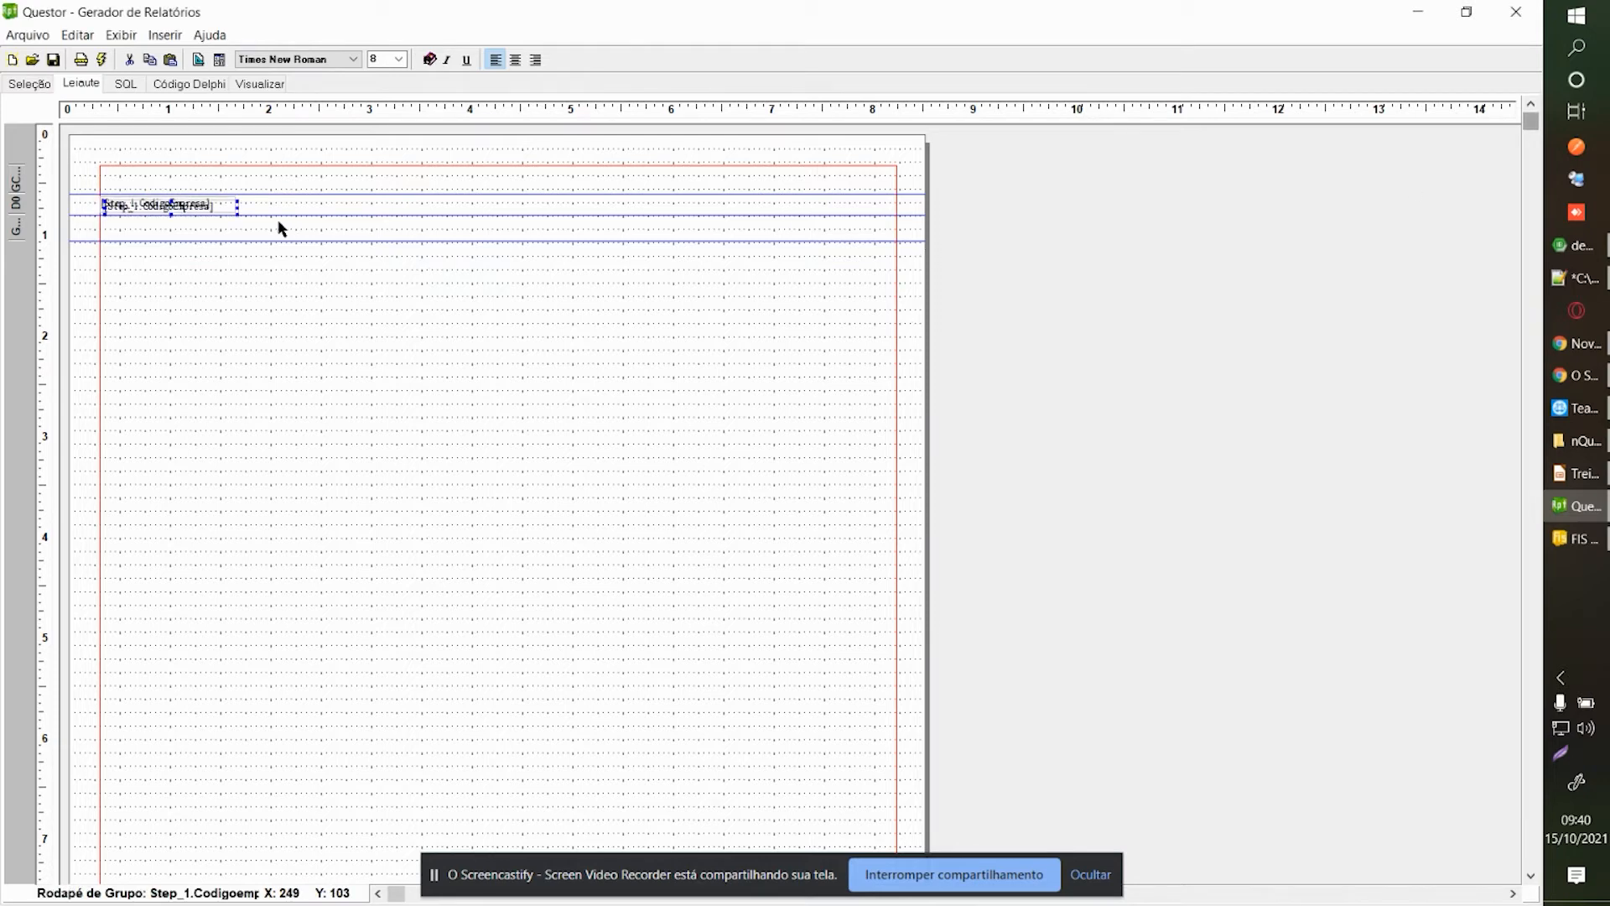
pyautogui.press('Left')
pyautogui.press('Up')
pyautogui.press('Right')
pyautogui.press('Delete')
pyautogui.press('Right')
pyautogui.press('Right')
pyautogui.press('Right')
pyautogui.press('Left')
pyautogui.press('Left')
pyautogui.press('Left')
pyautogui.press('Left')
pyautogui.press('Left')
pyautogui.press('Left')
pyautogui.press('Left')
# Change the duplicate label's expression to codigofunccontr and return to Seleção.
pyautogui.rightClick(284, 201)
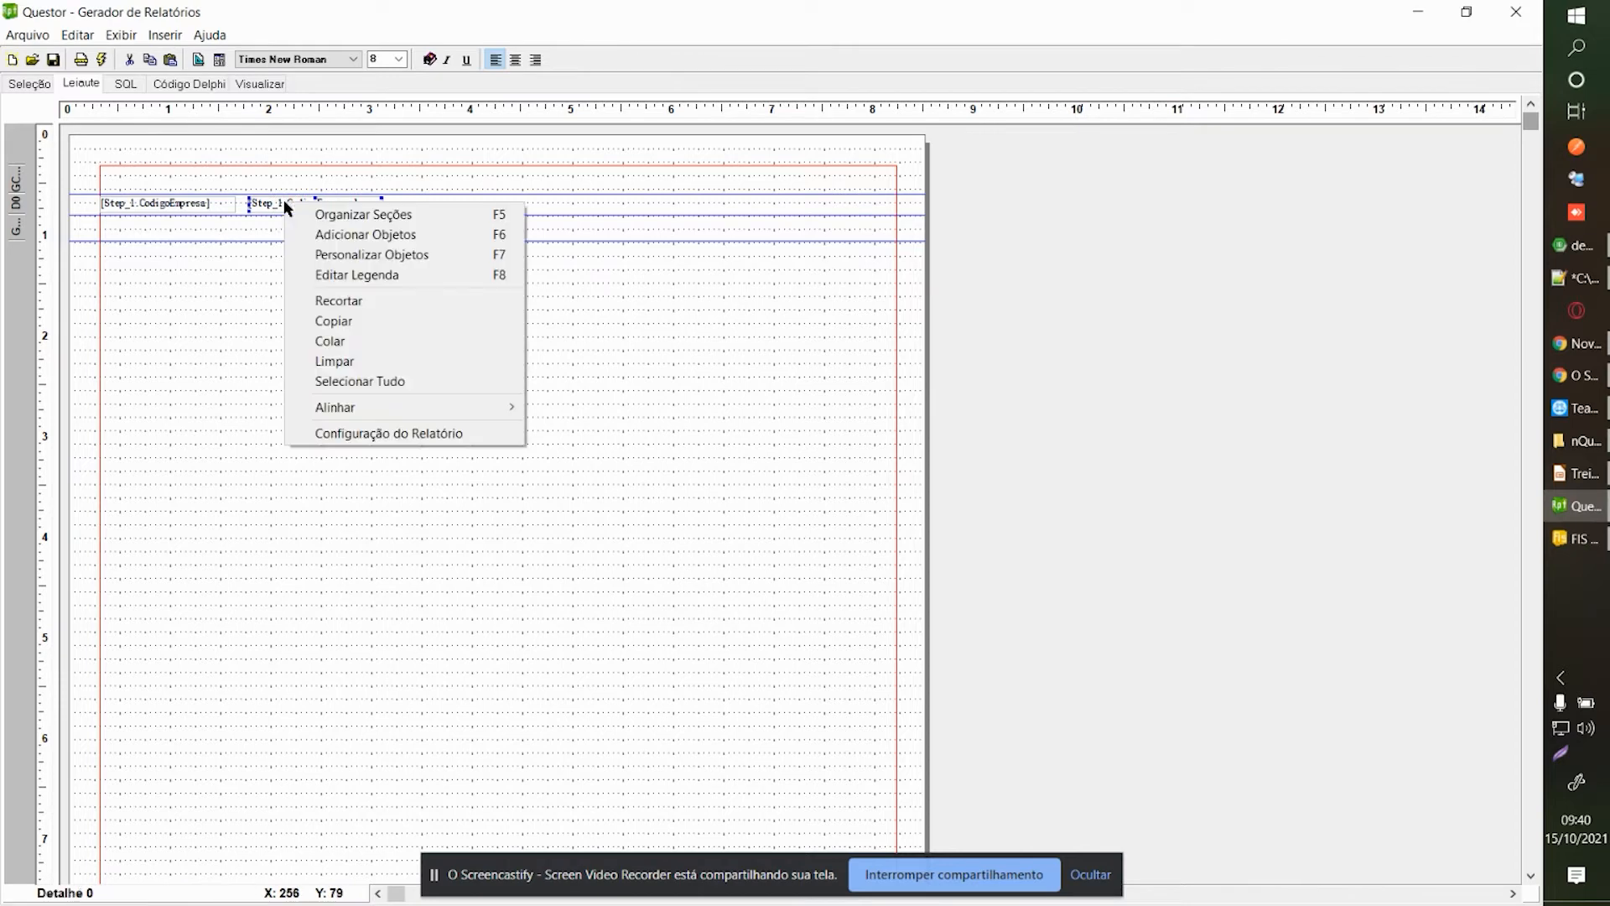
pyautogui.click(336, 275)
pyautogui.doubleClick(1105, 274)
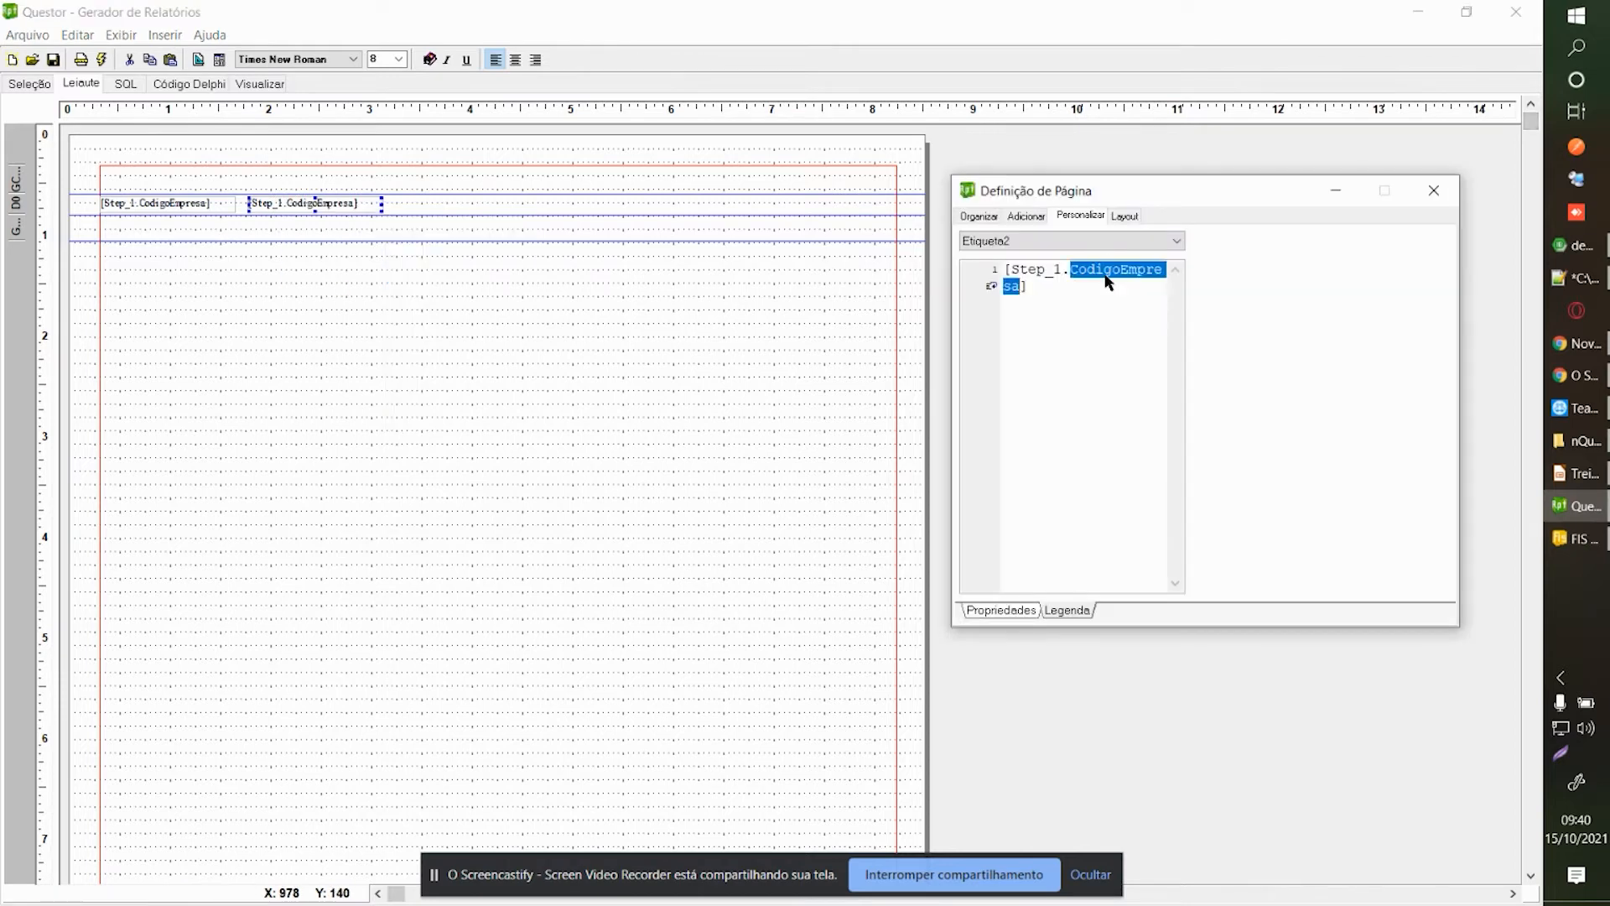
pyautogui.write('codigofunccontr')
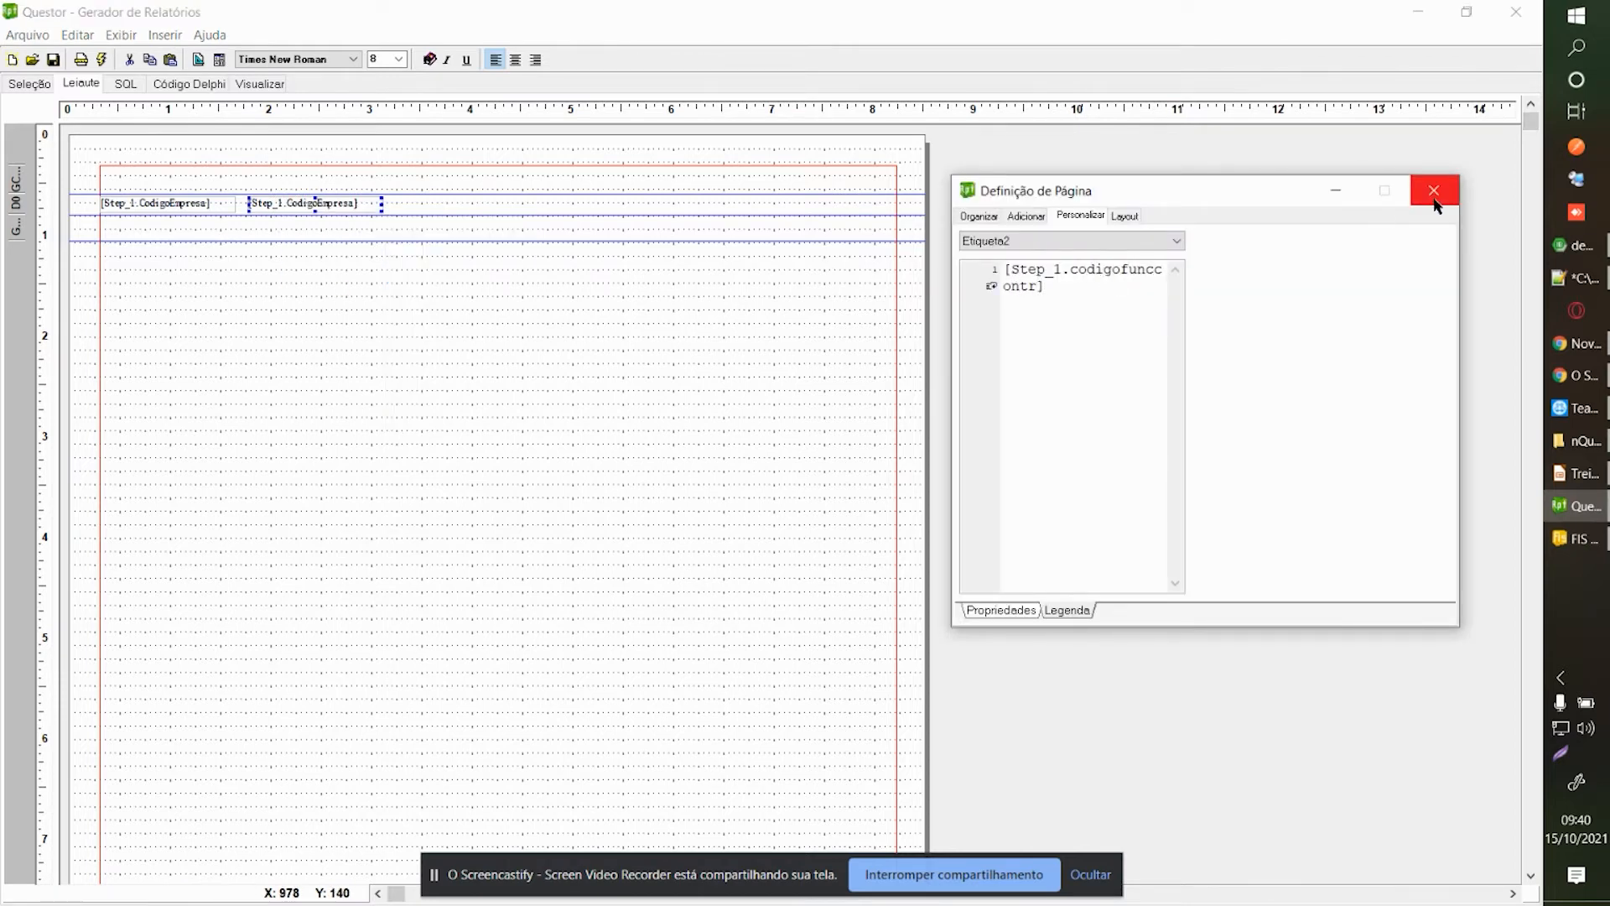
pyautogui.click(1434, 198)
pyautogui.click(30, 83)
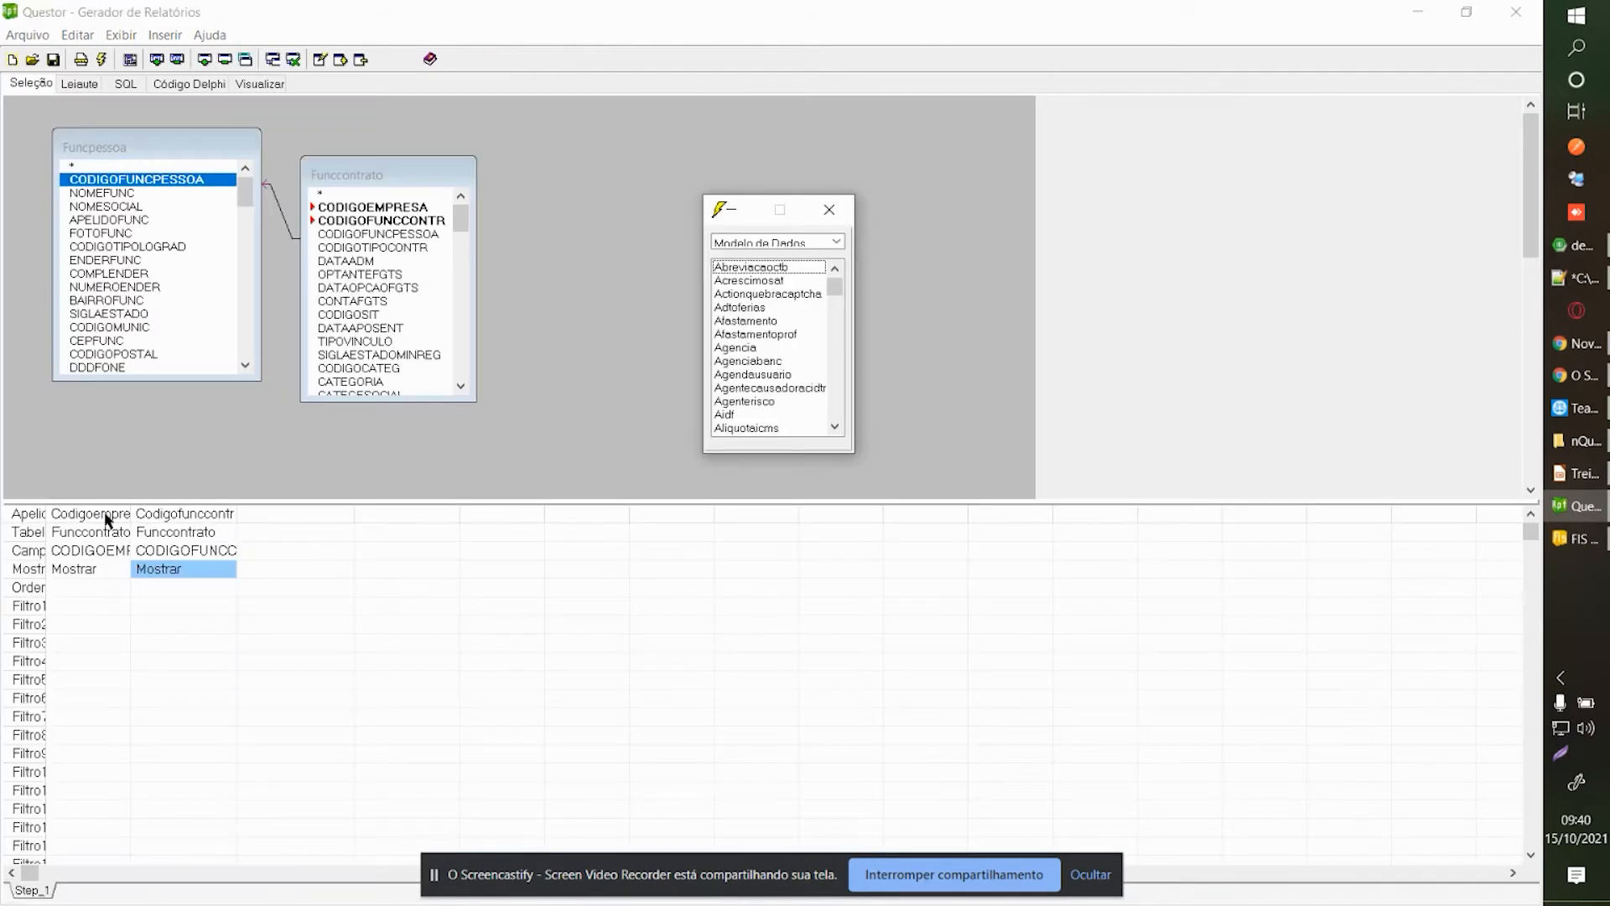
pyautogui.doubleClick(80, 584)
pyautogui.click(1419, 286)
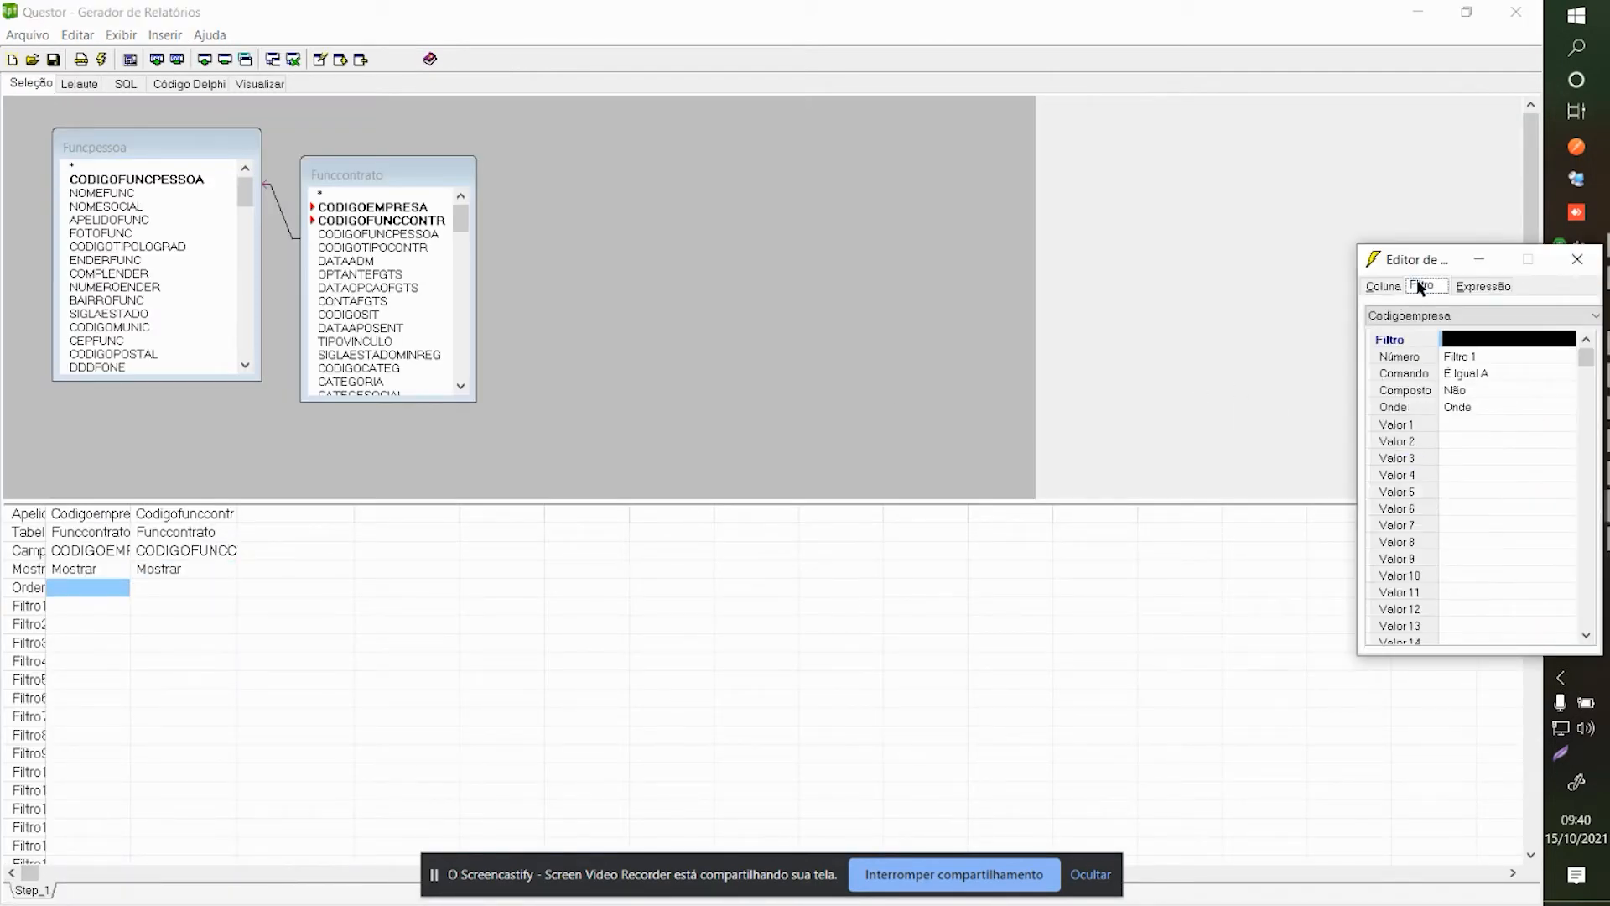
pyautogui.moveTo(1422, 259); pyautogui.dragTo(1168, 195)
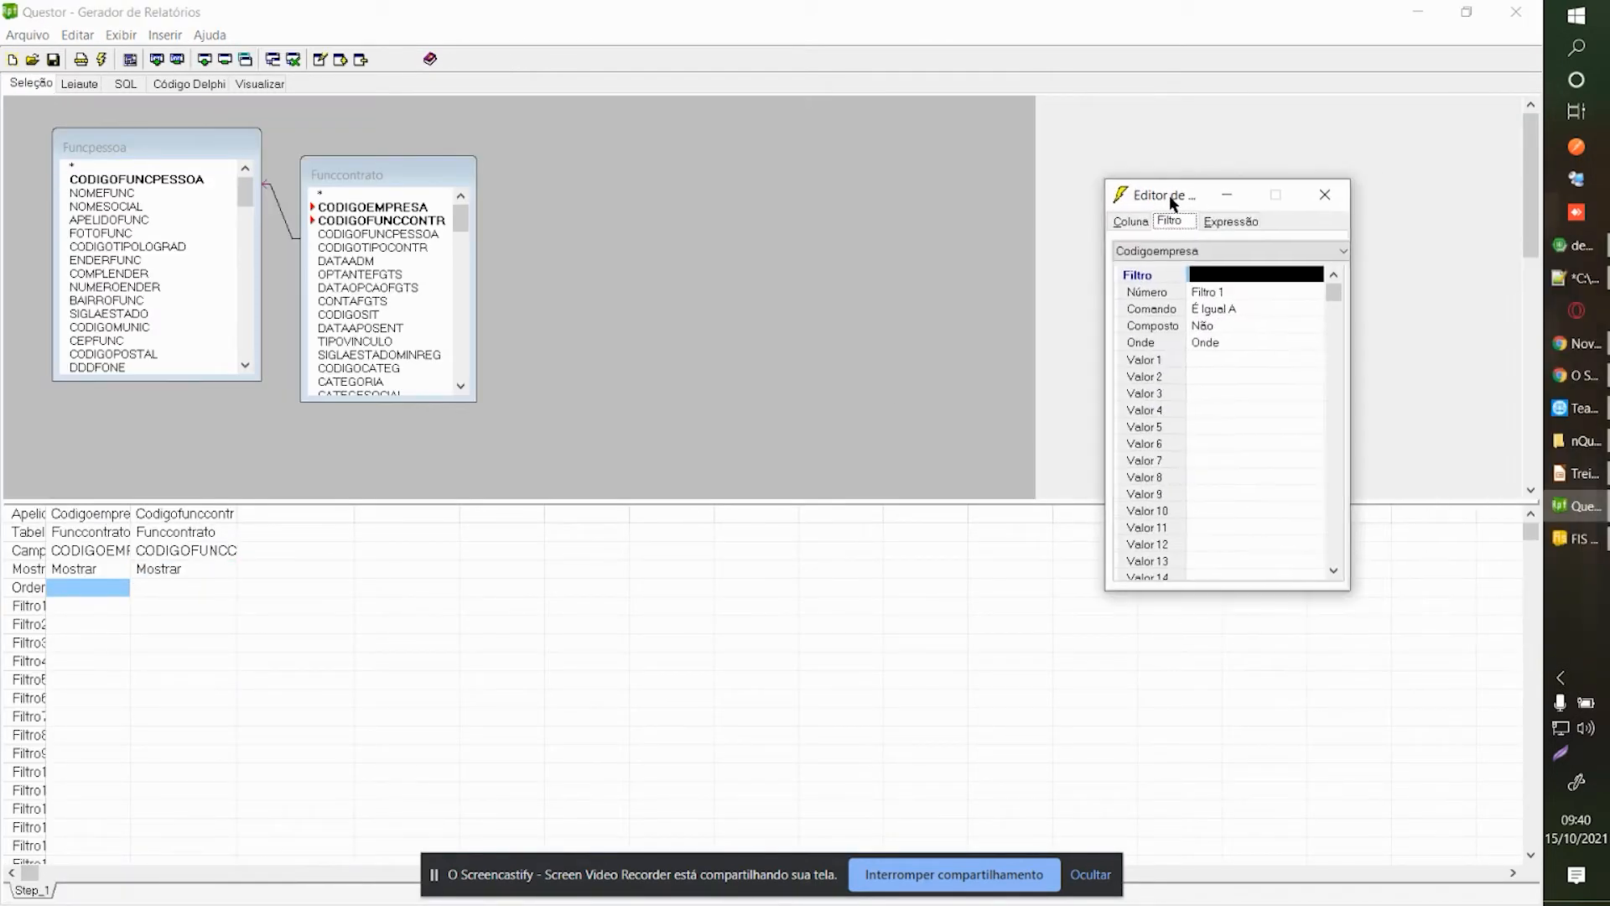
pyautogui.click(1132, 222)
pyautogui.click(1324, 195)
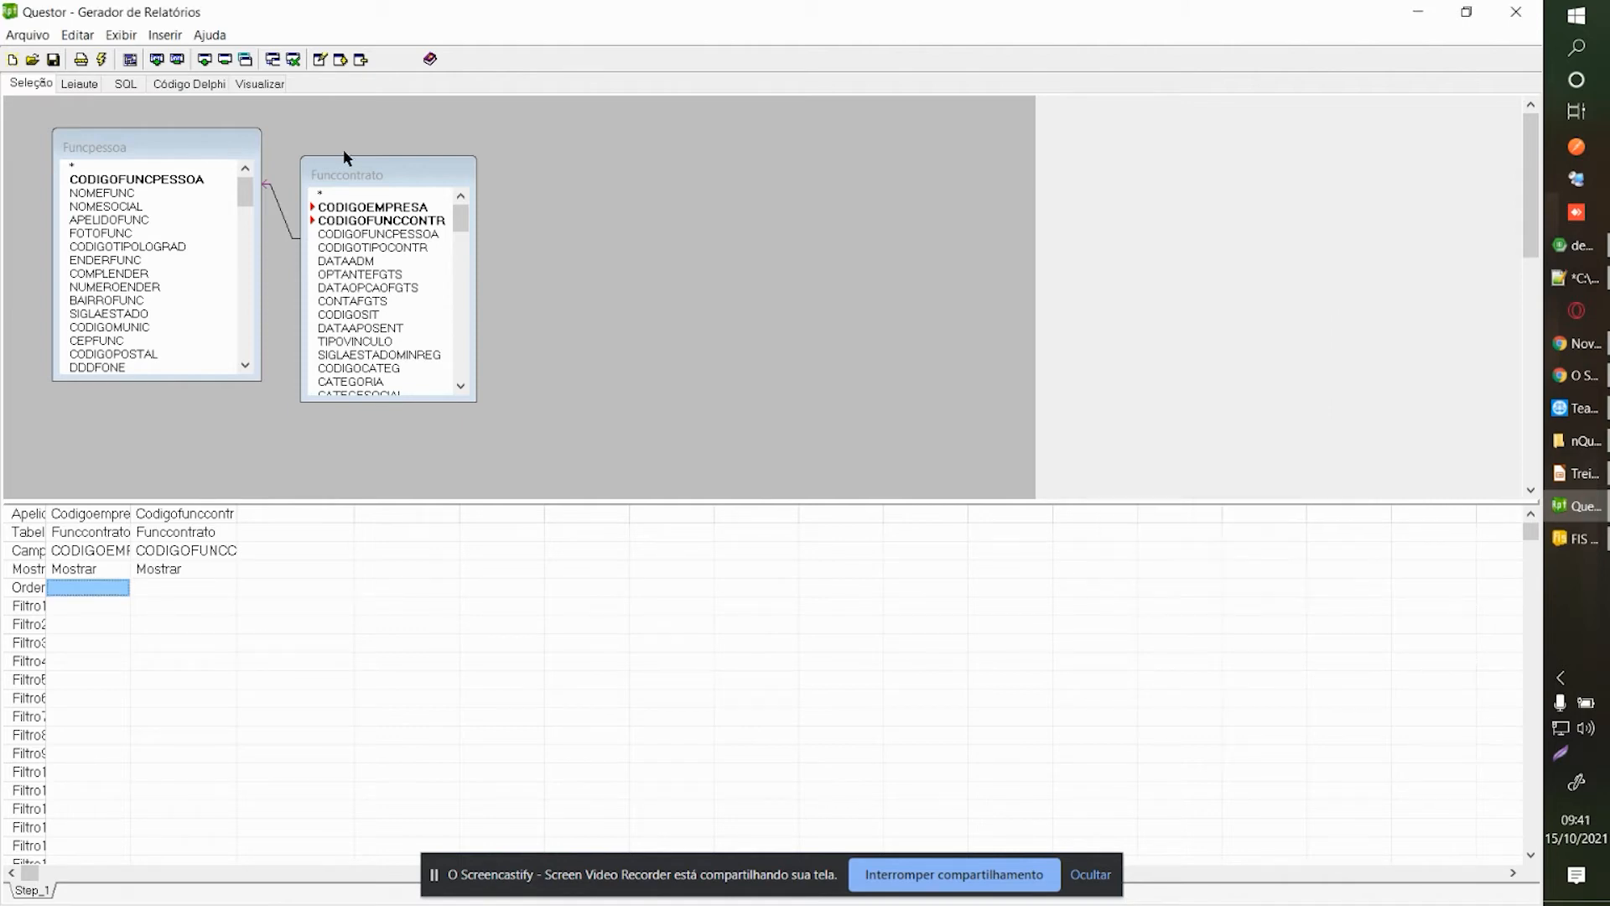
pyautogui.click(260, 84)
pyautogui.click(977, 299)
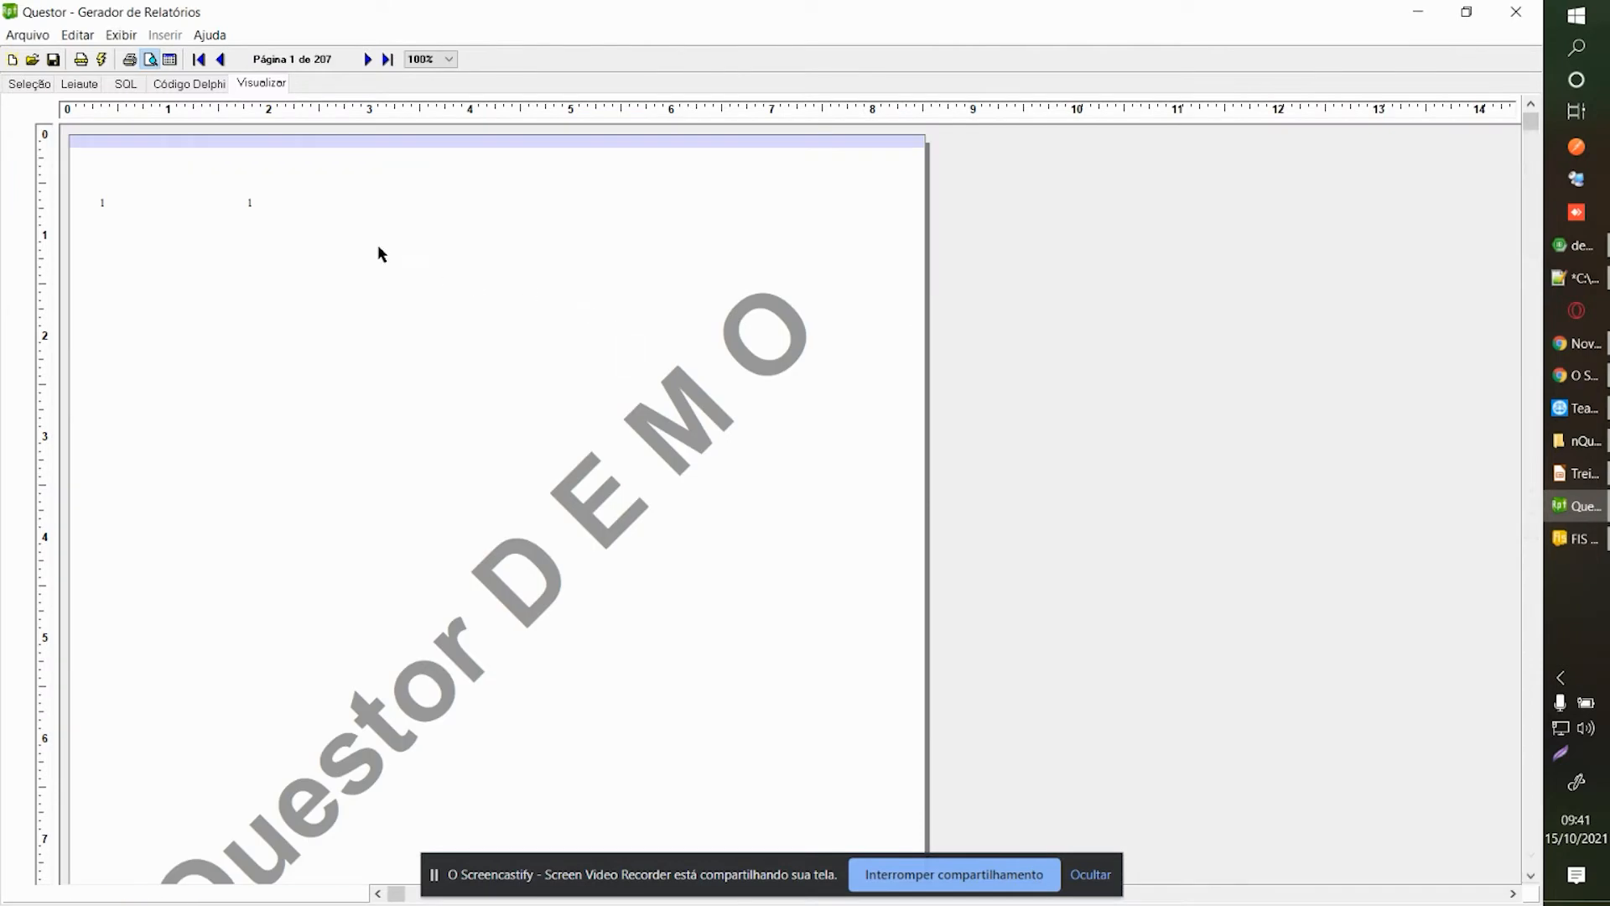
pyautogui.click(368, 59)
pyautogui.click(80, 84)
pyautogui.rightClick(254, 302)
pyautogui.click(331, 340)
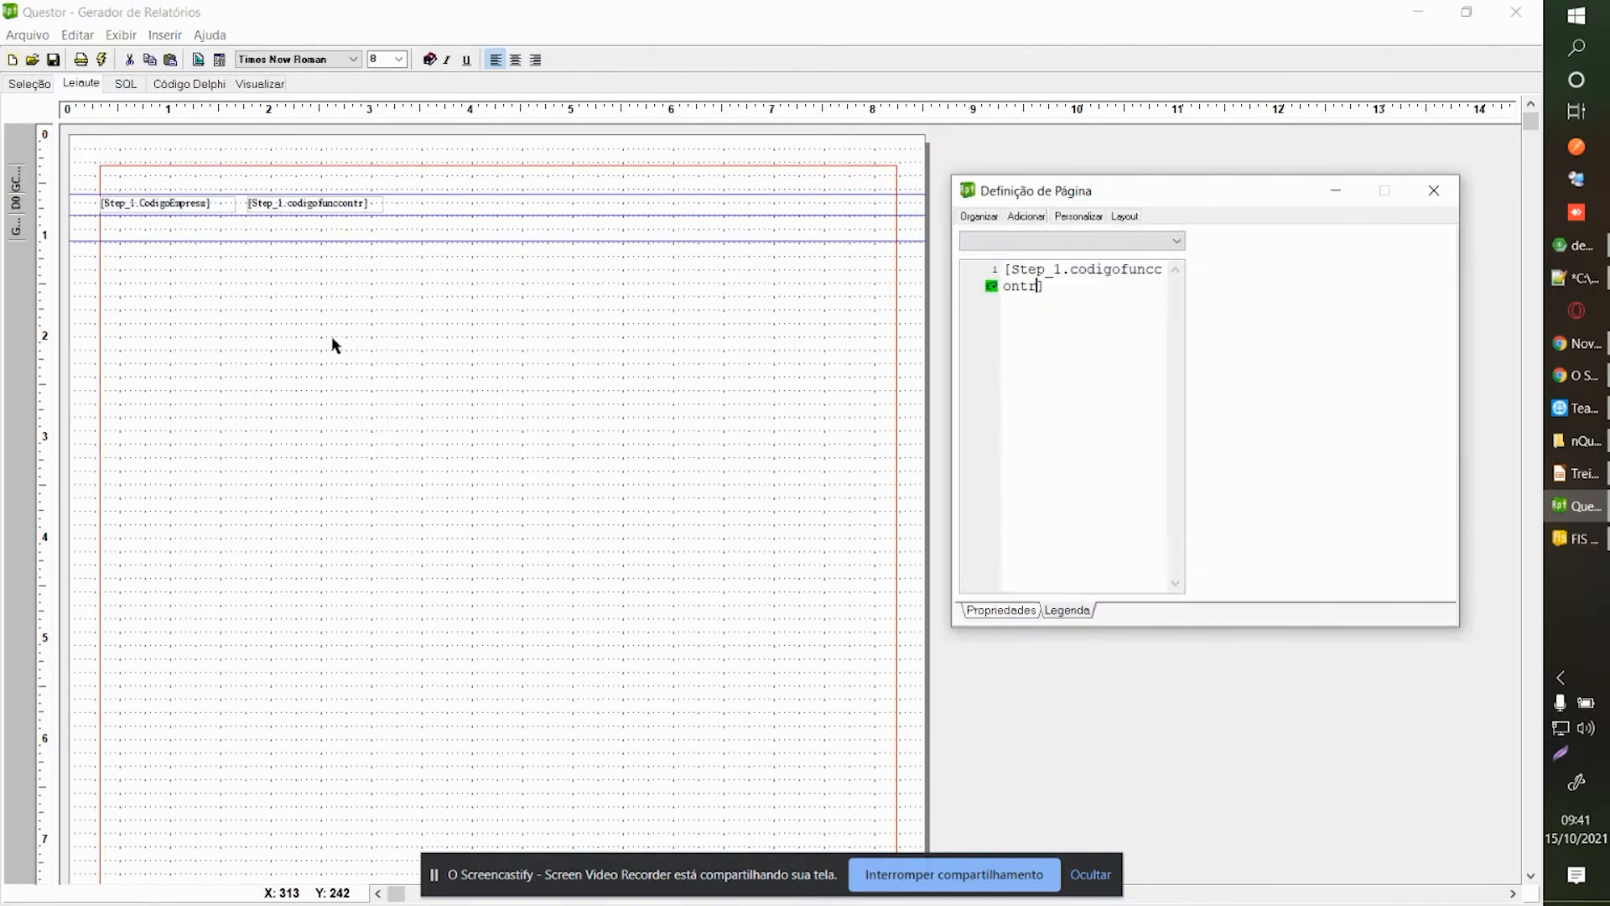
pyautogui.rightClick(371, 331)
pyautogui.click(396, 343)
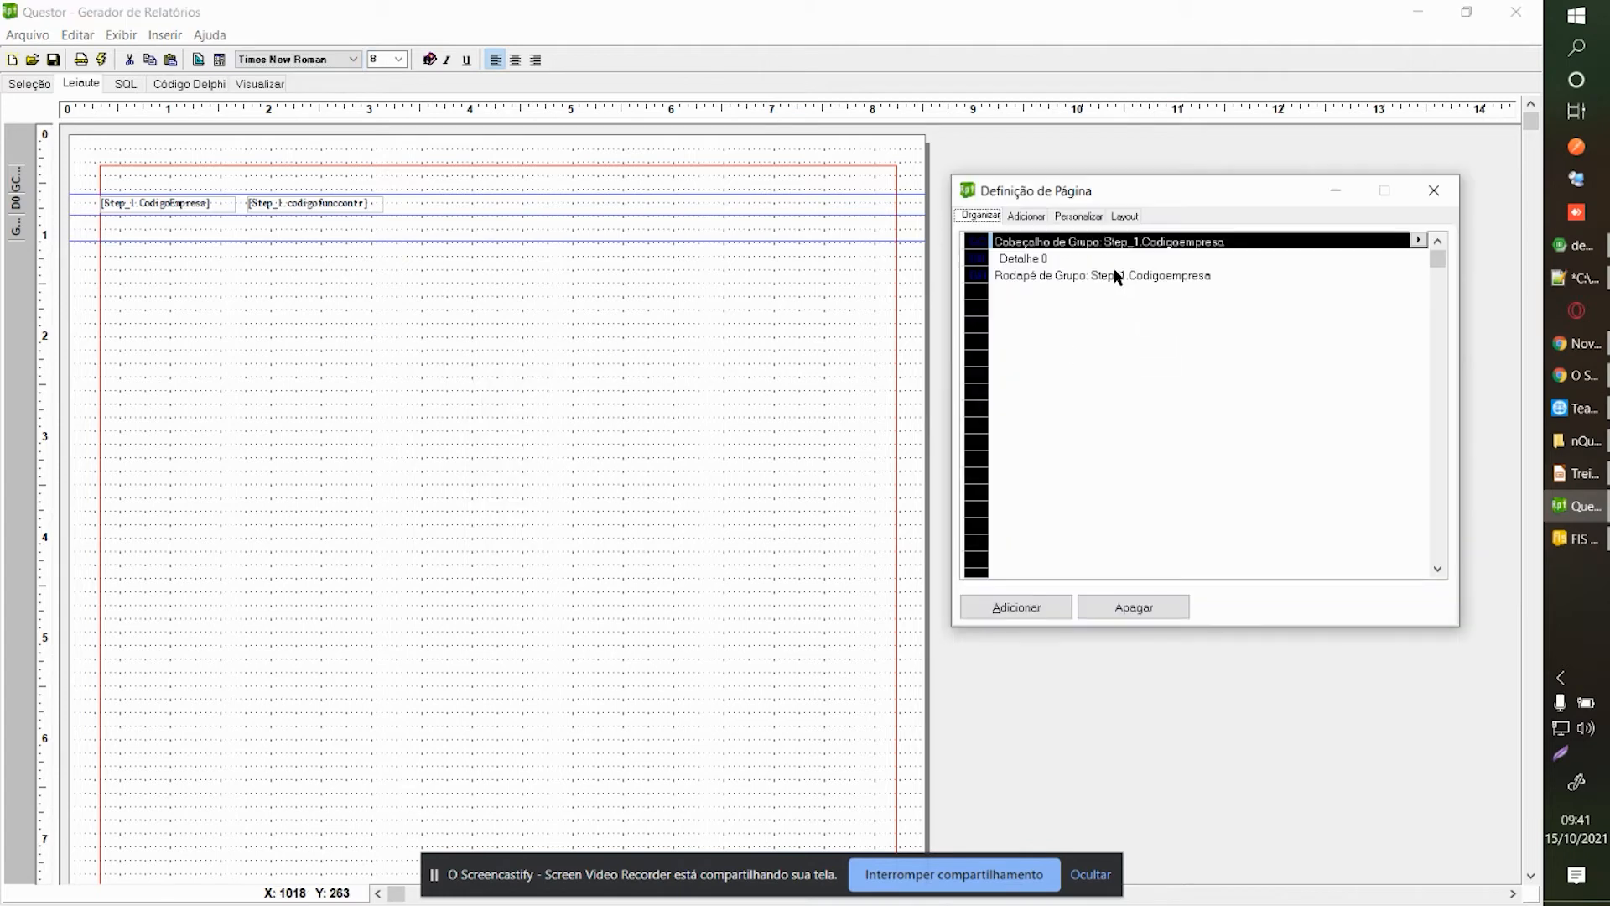
pyautogui.click(1418, 240)
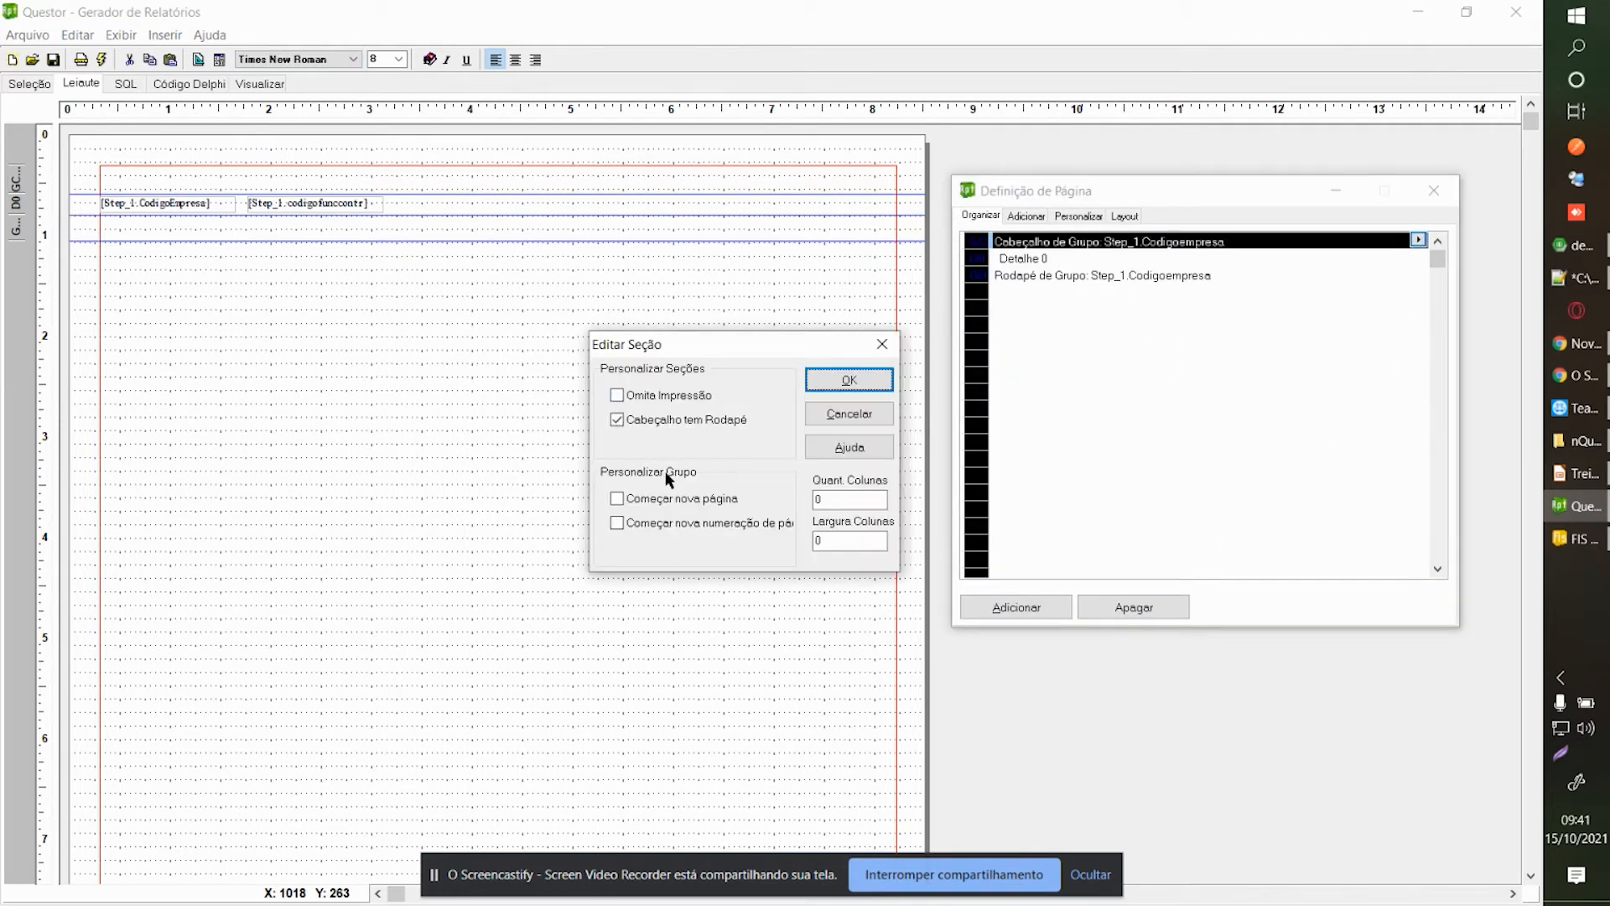
pyautogui.click(860, 416)
pyautogui.click(1079, 276)
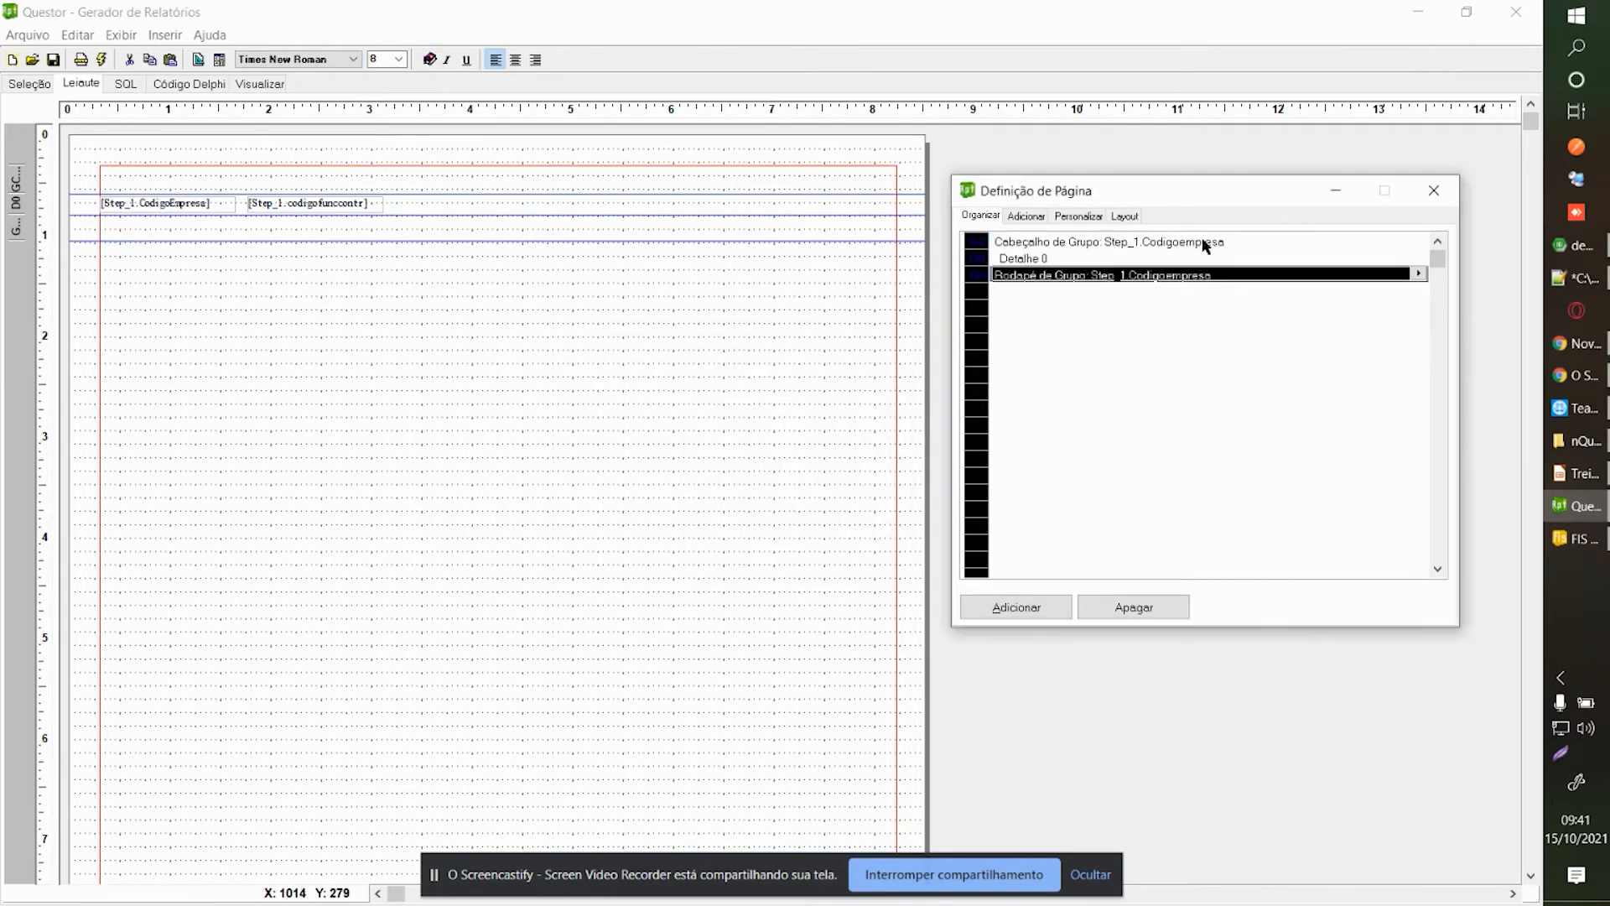
pyautogui.click(1417, 274)
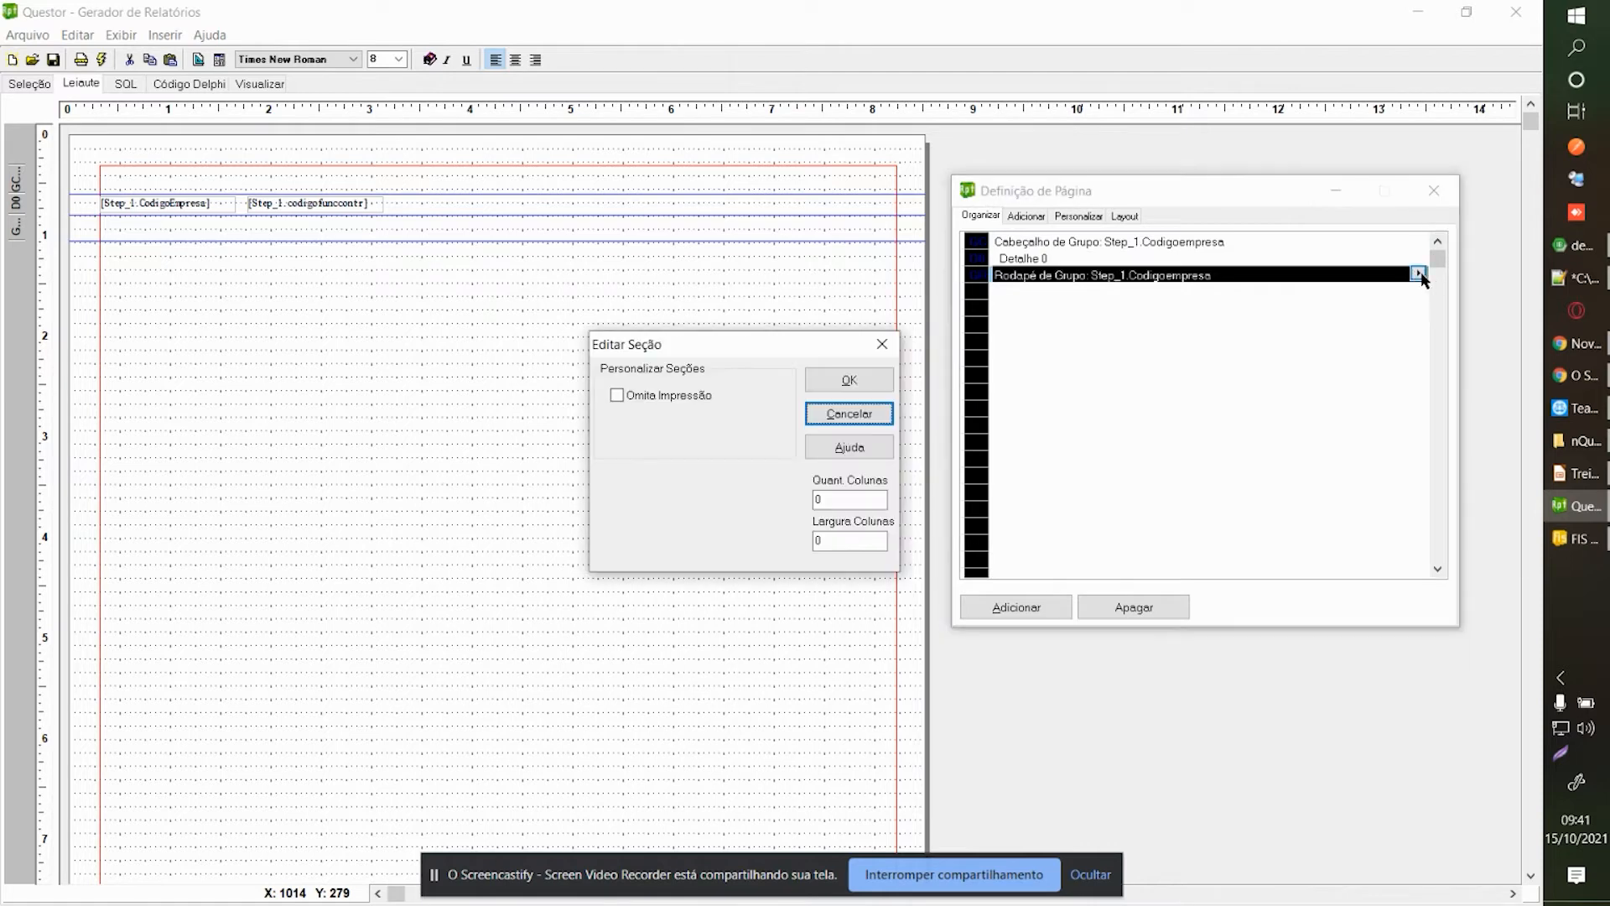
pyautogui.click(881, 344)
pyautogui.click(1434, 190)
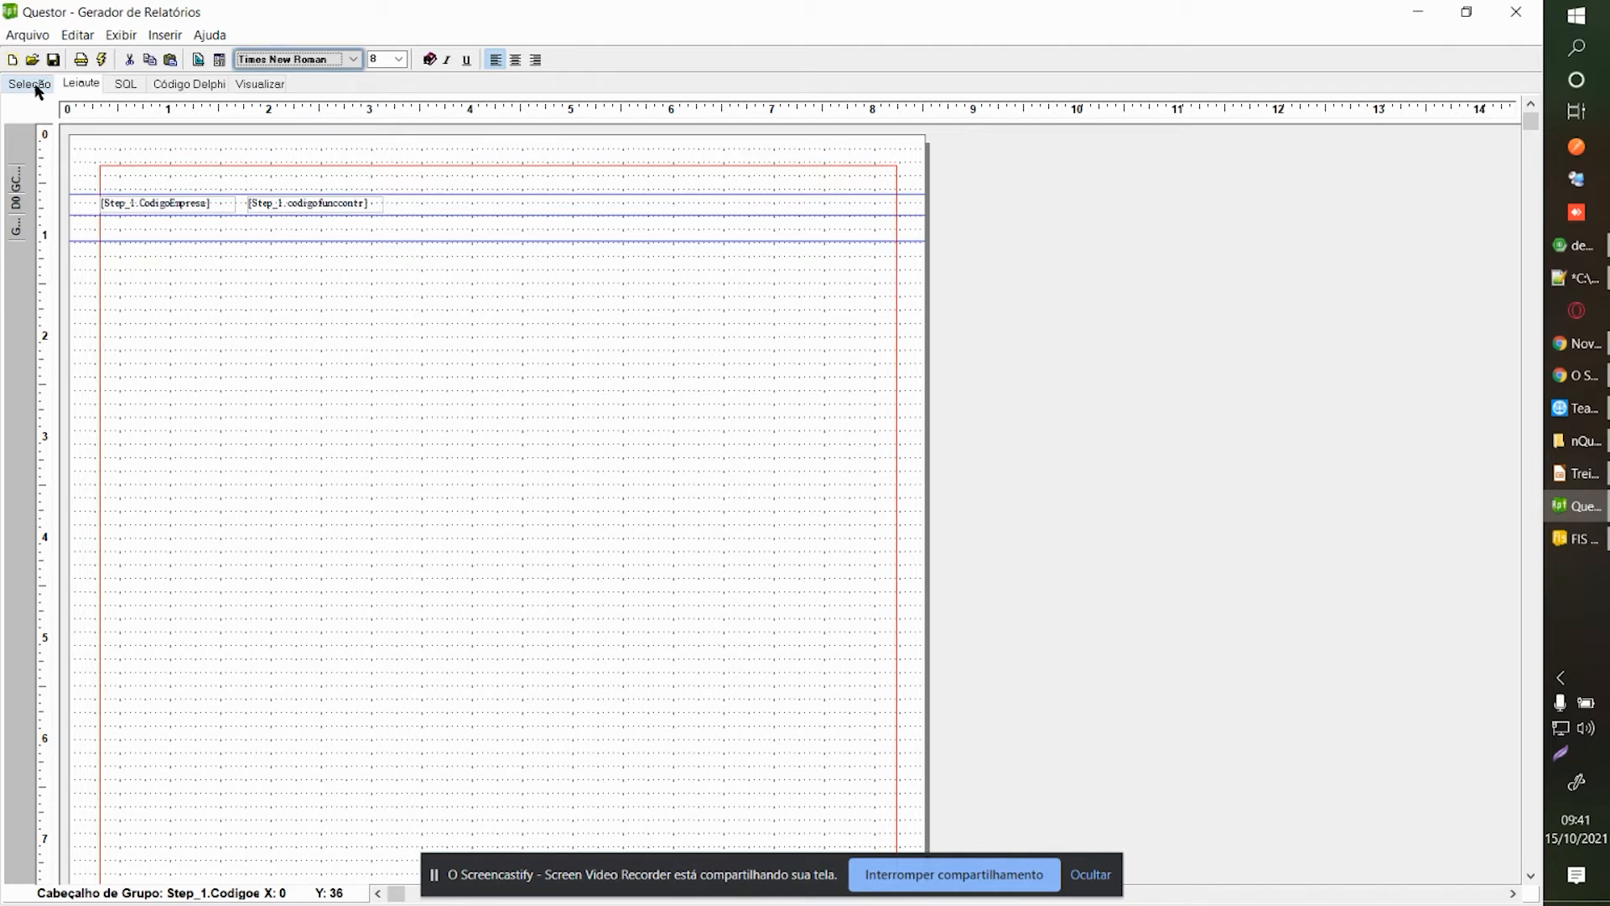
pyautogui.click(164, 85)
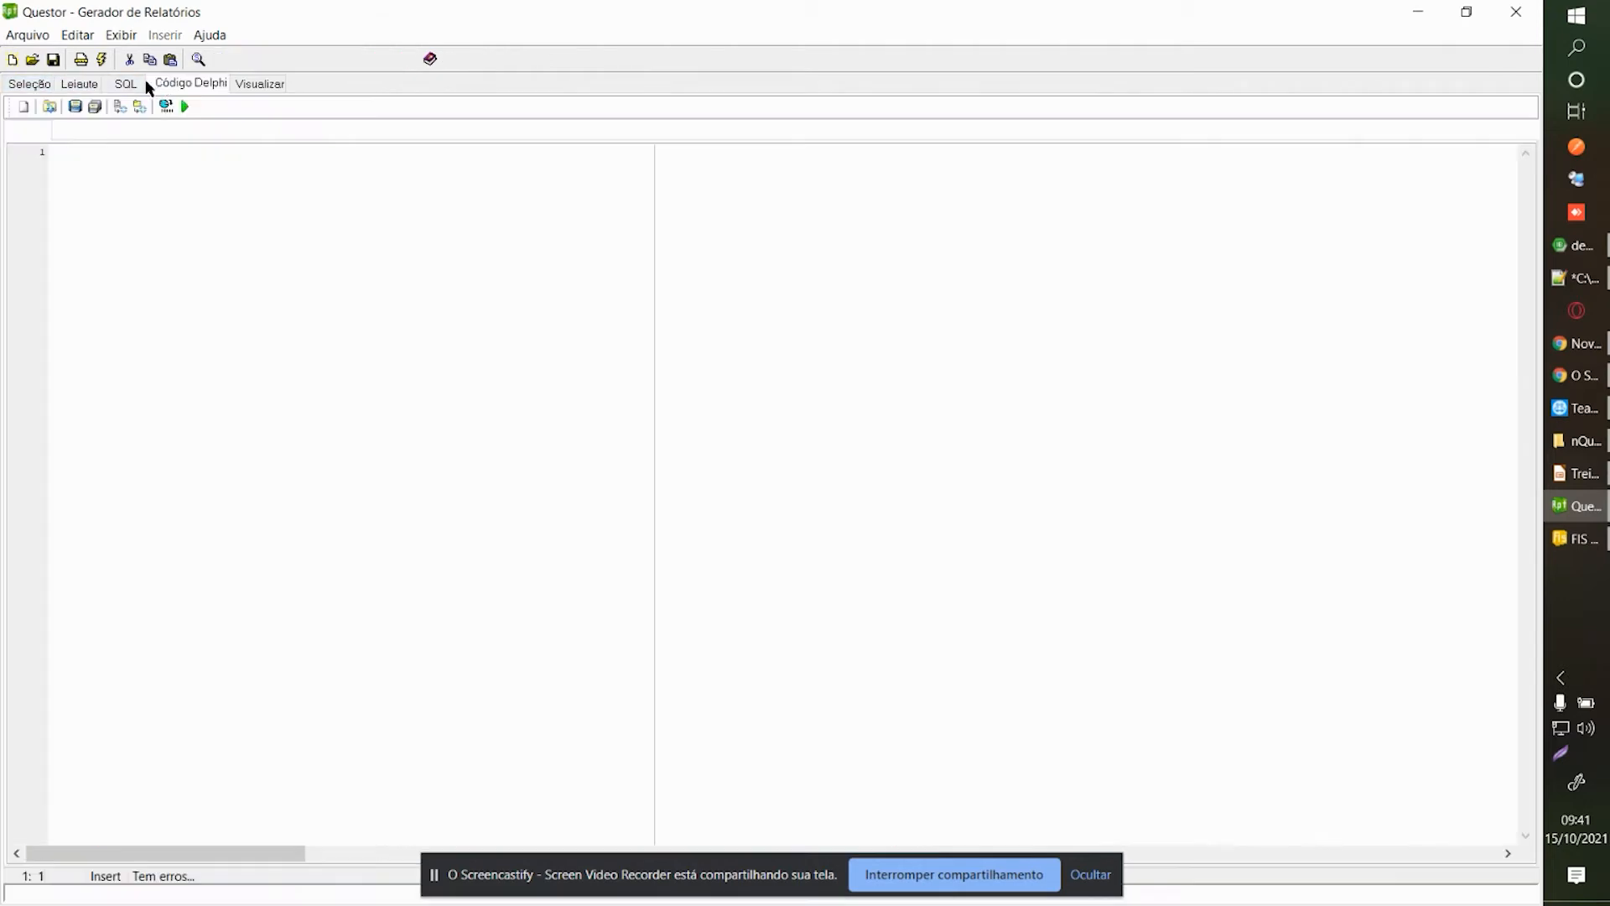
pyautogui.click(127, 84)
pyautogui.click(84, 85)
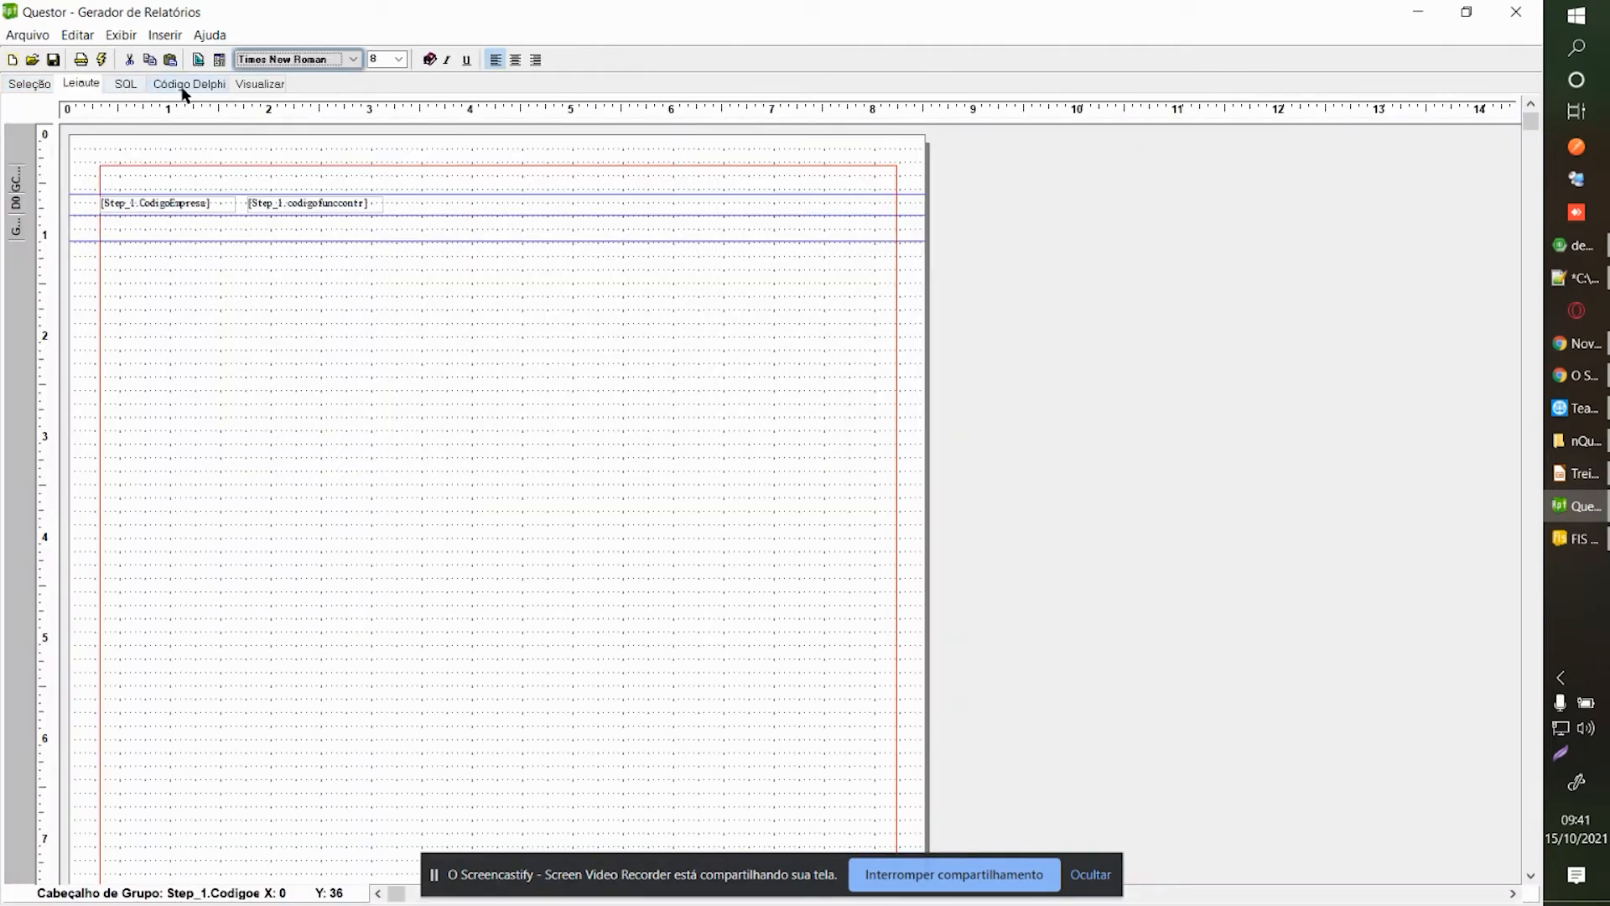
pyautogui.click(42, 80)
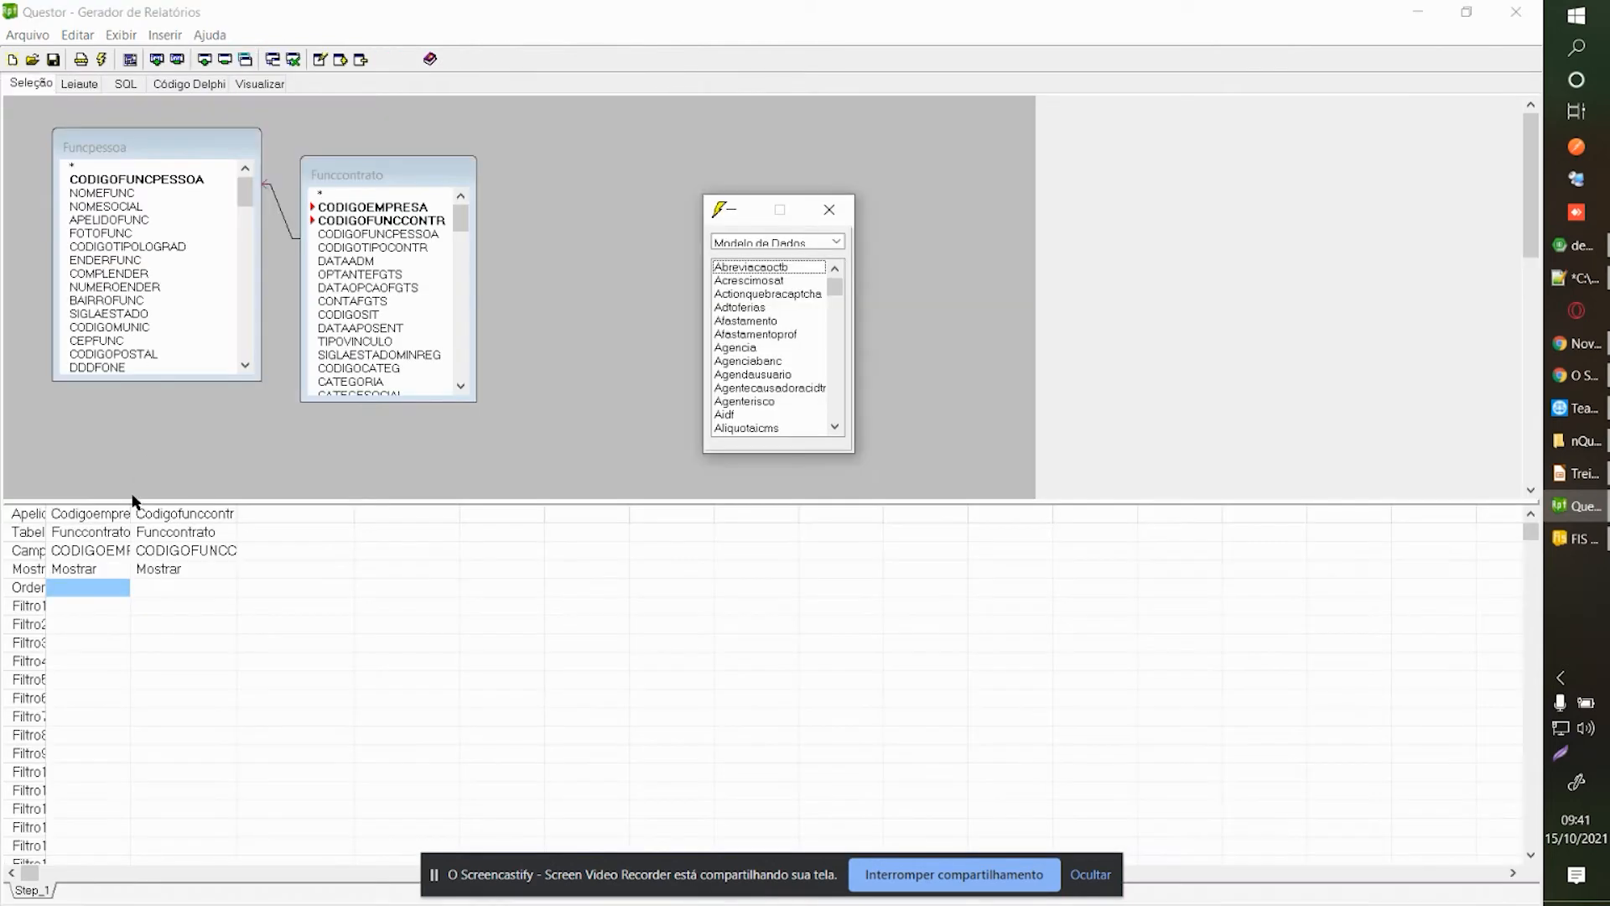
# Sort the Codigoempresa column in Ascendente order.
pyautogui.doubleClick(88, 568)
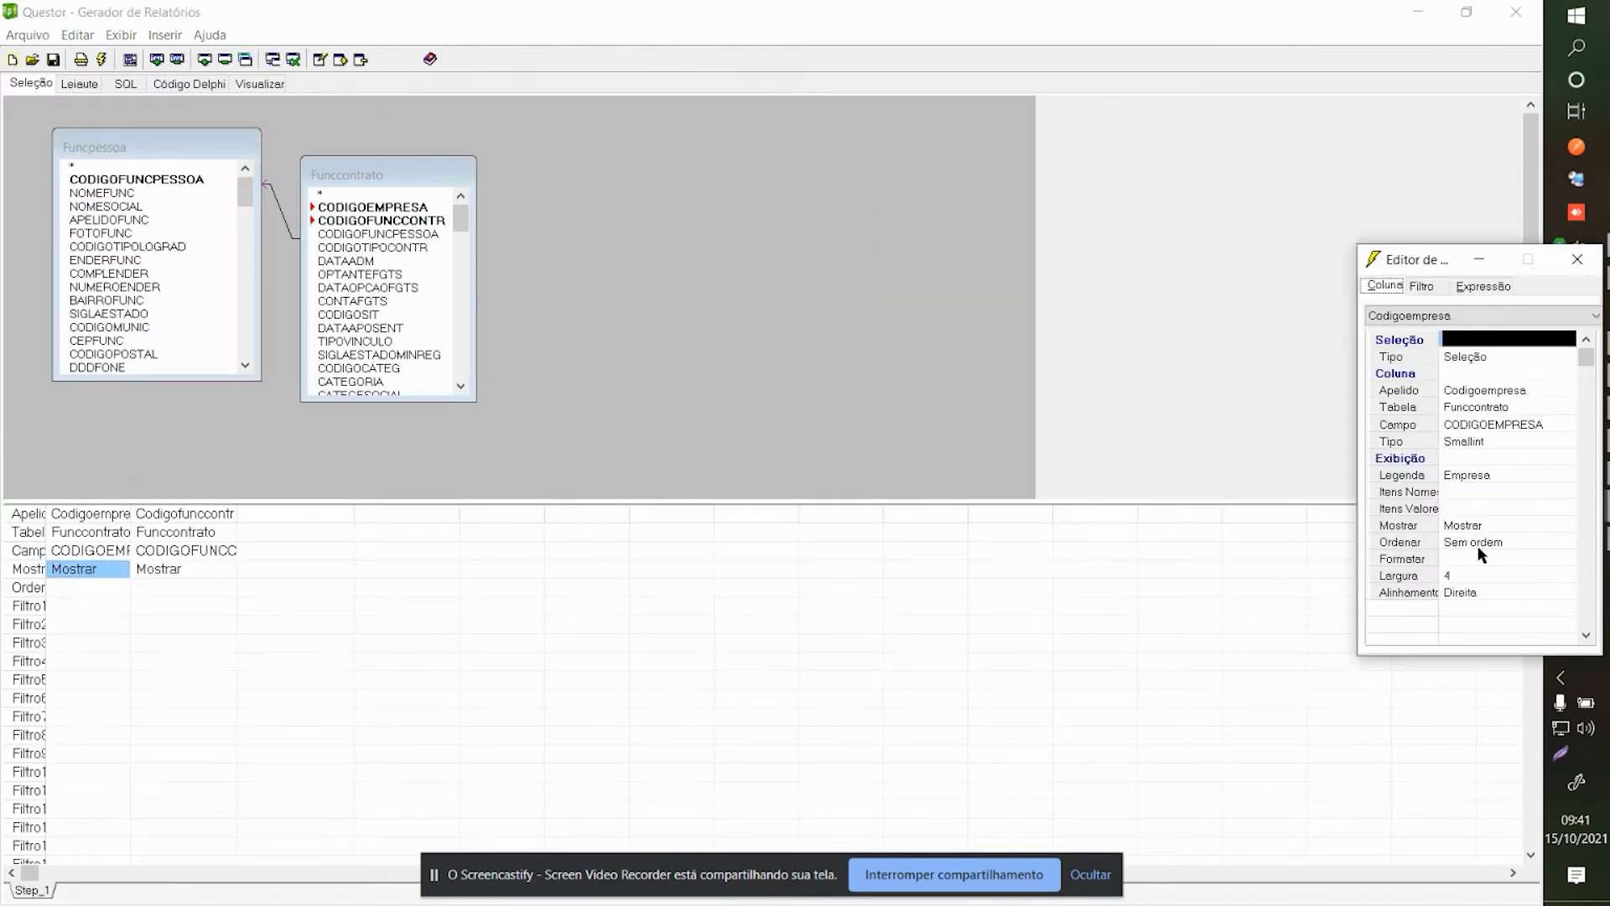
pyautogui.click(1479, 546)
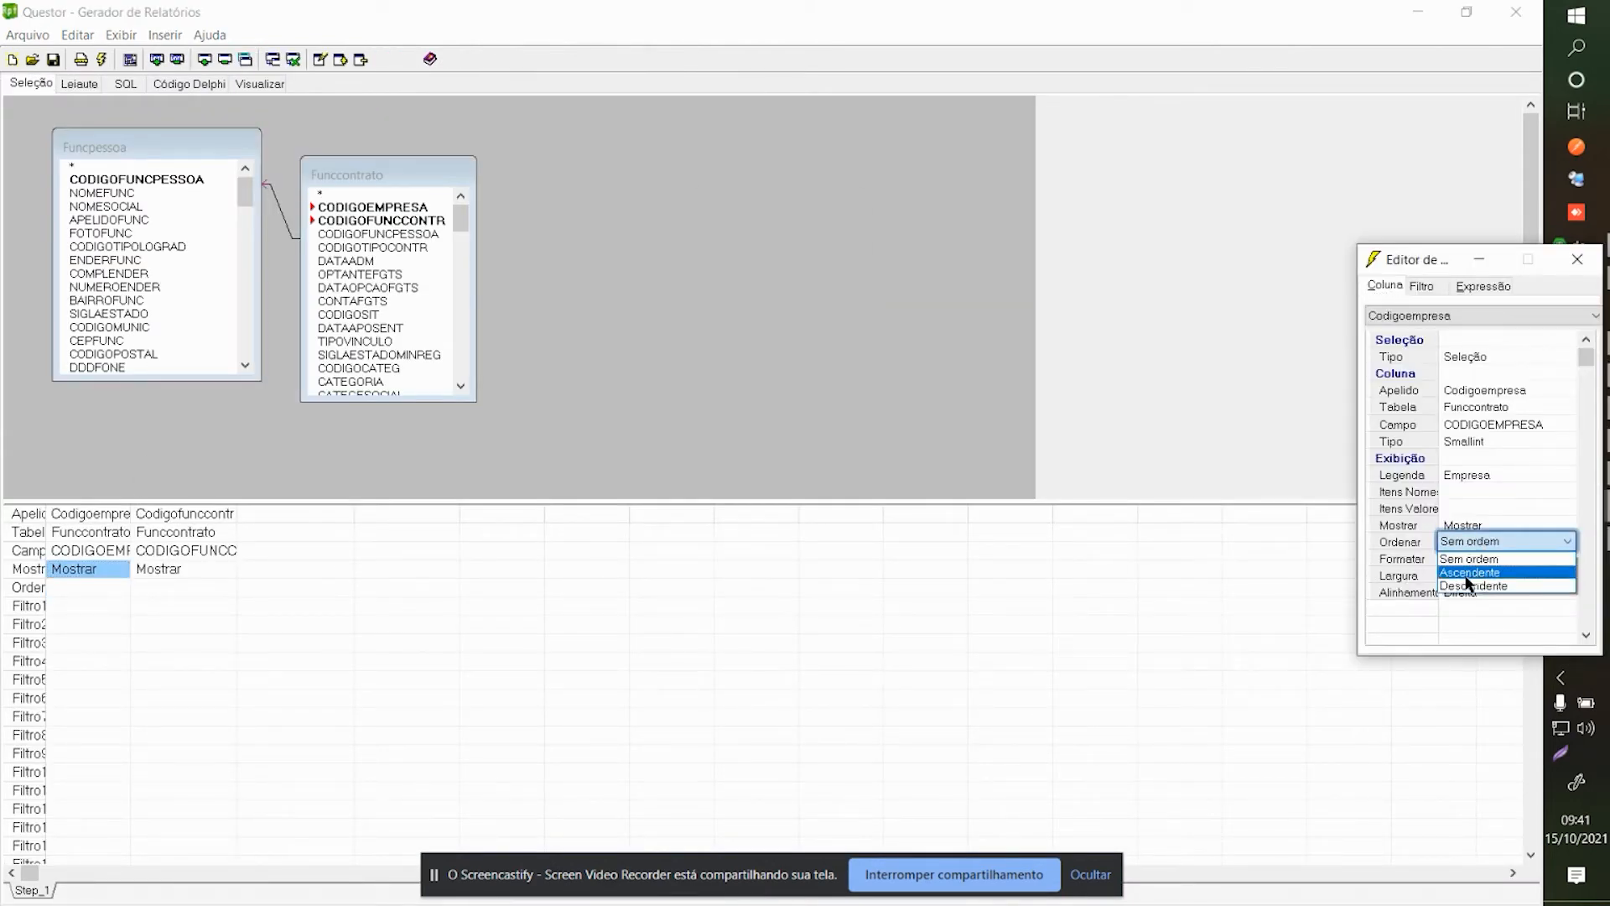
pyautogui.click(1467, 574)
pyautogui.click(512, 570)
# Preview the 207-page report and page through its first pages.
pyautogui.click(260, 84)
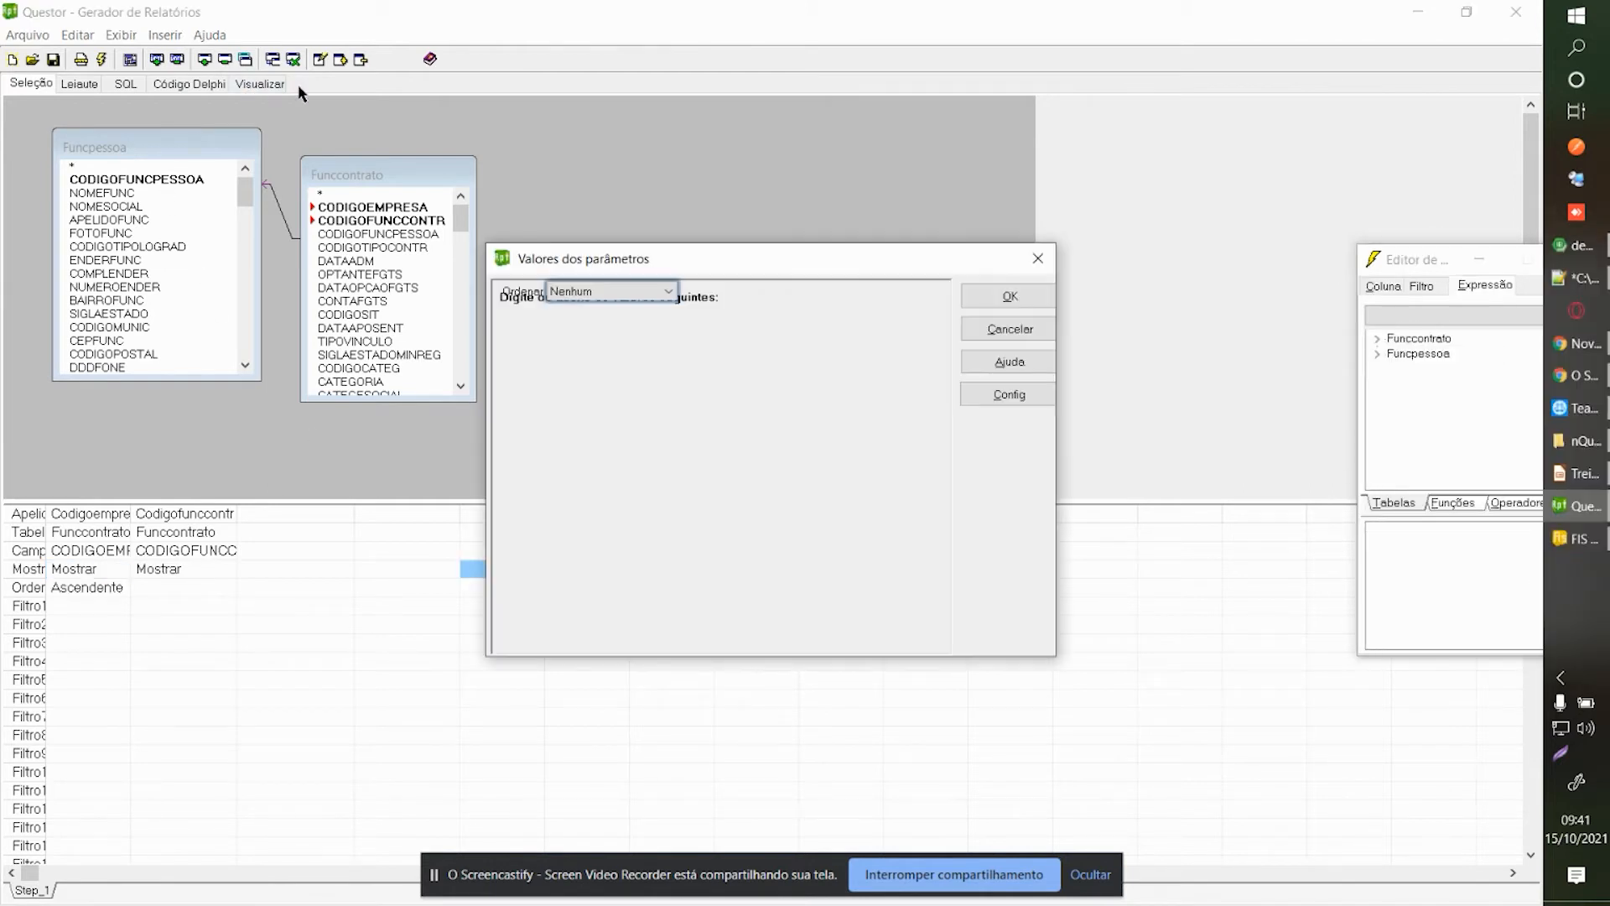
pyautogui.click(1030, 294)
pyautogui.click(386, 60)
pyautogui.click(200, 59)
pyautogui.click(367, 59)
pyautogui.click(366, 59)
pyautogui.click(366, 59)
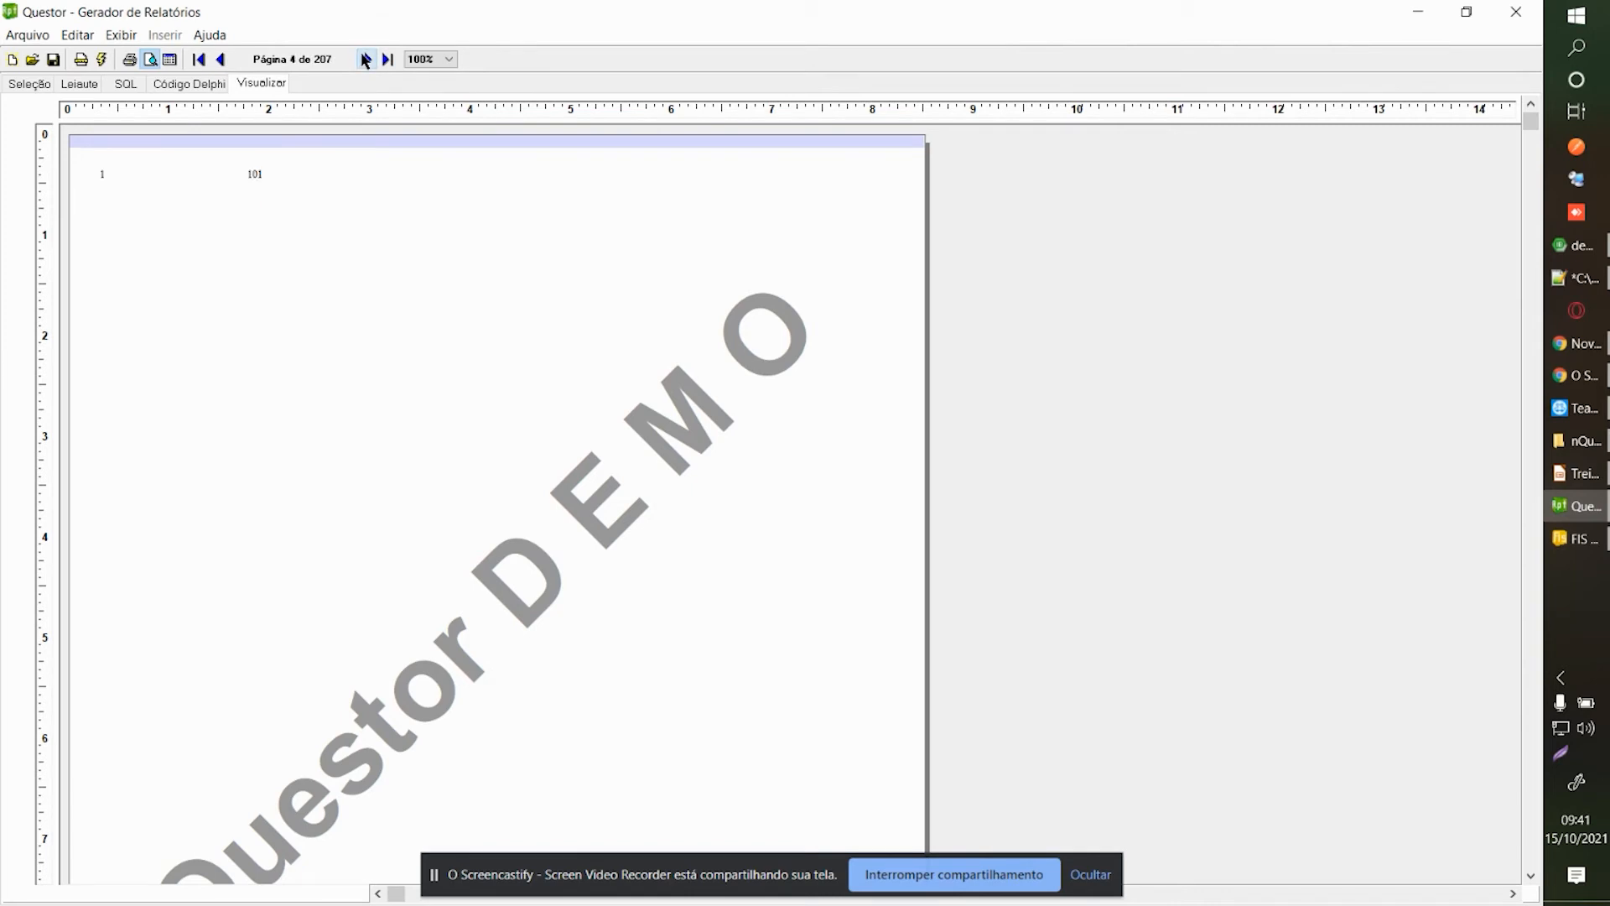
pyautogui.click(220, 60)
pyautogui.click(221, 59)
pyautogui.click(221, 59)
pyautogui.click(367, 59)
pyautogui.click(367, 59)
pyautogui.click(223, 60)
pyautogui.click(367, 60)
pyautogui.click(366, 59)
pyautogui.click(389, 213)
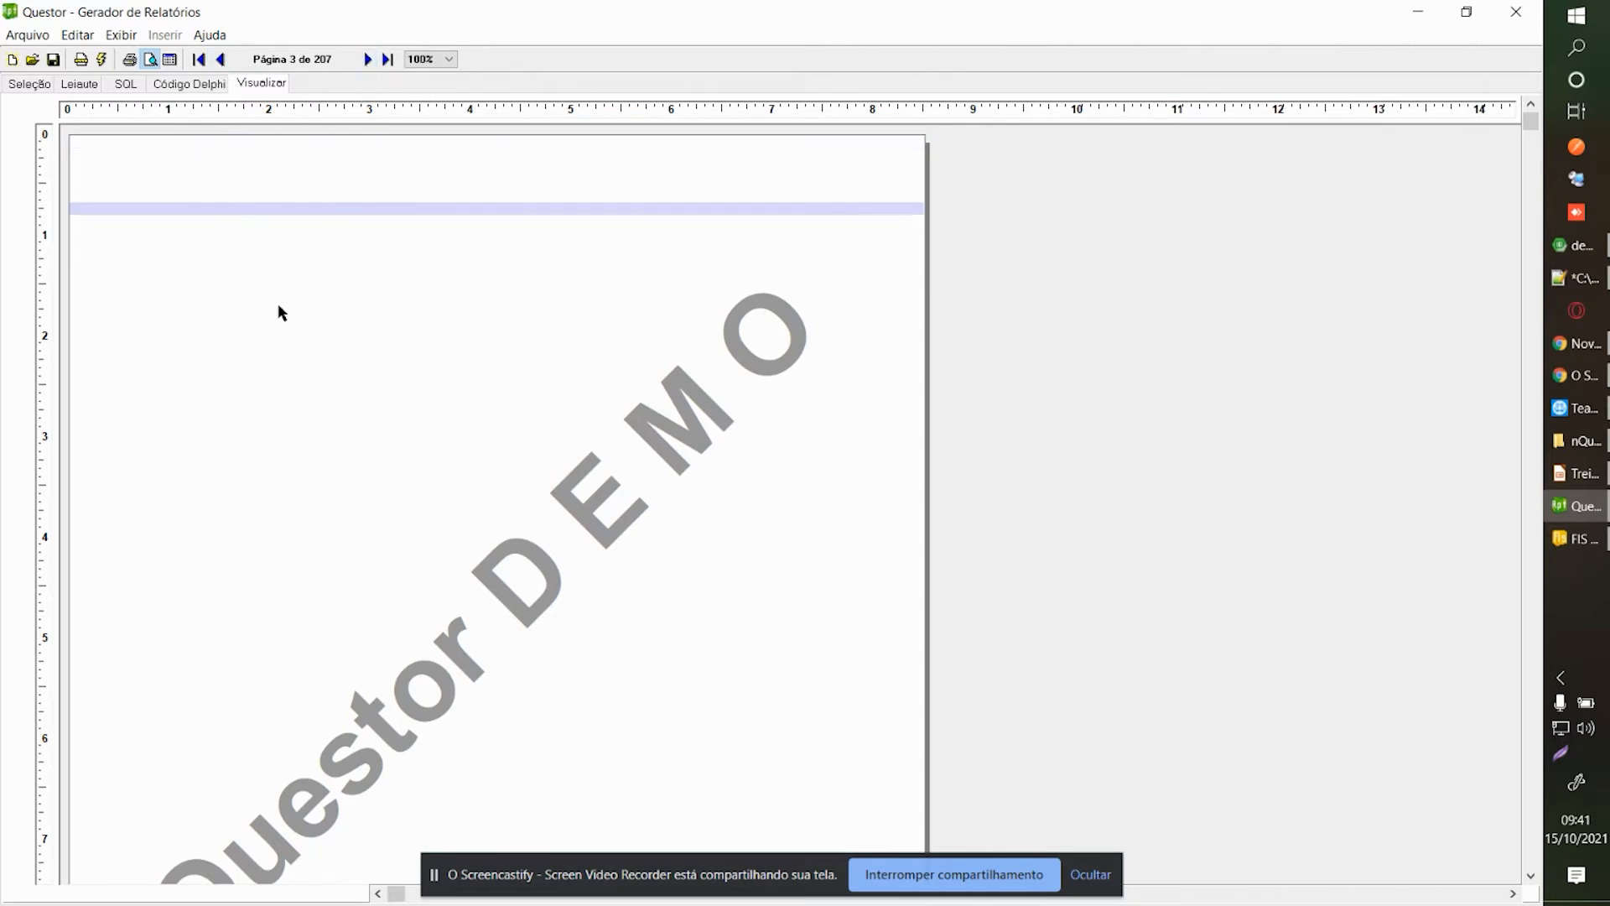
# Close the report designer without saving changes.
pyautogui.click(81, 83)
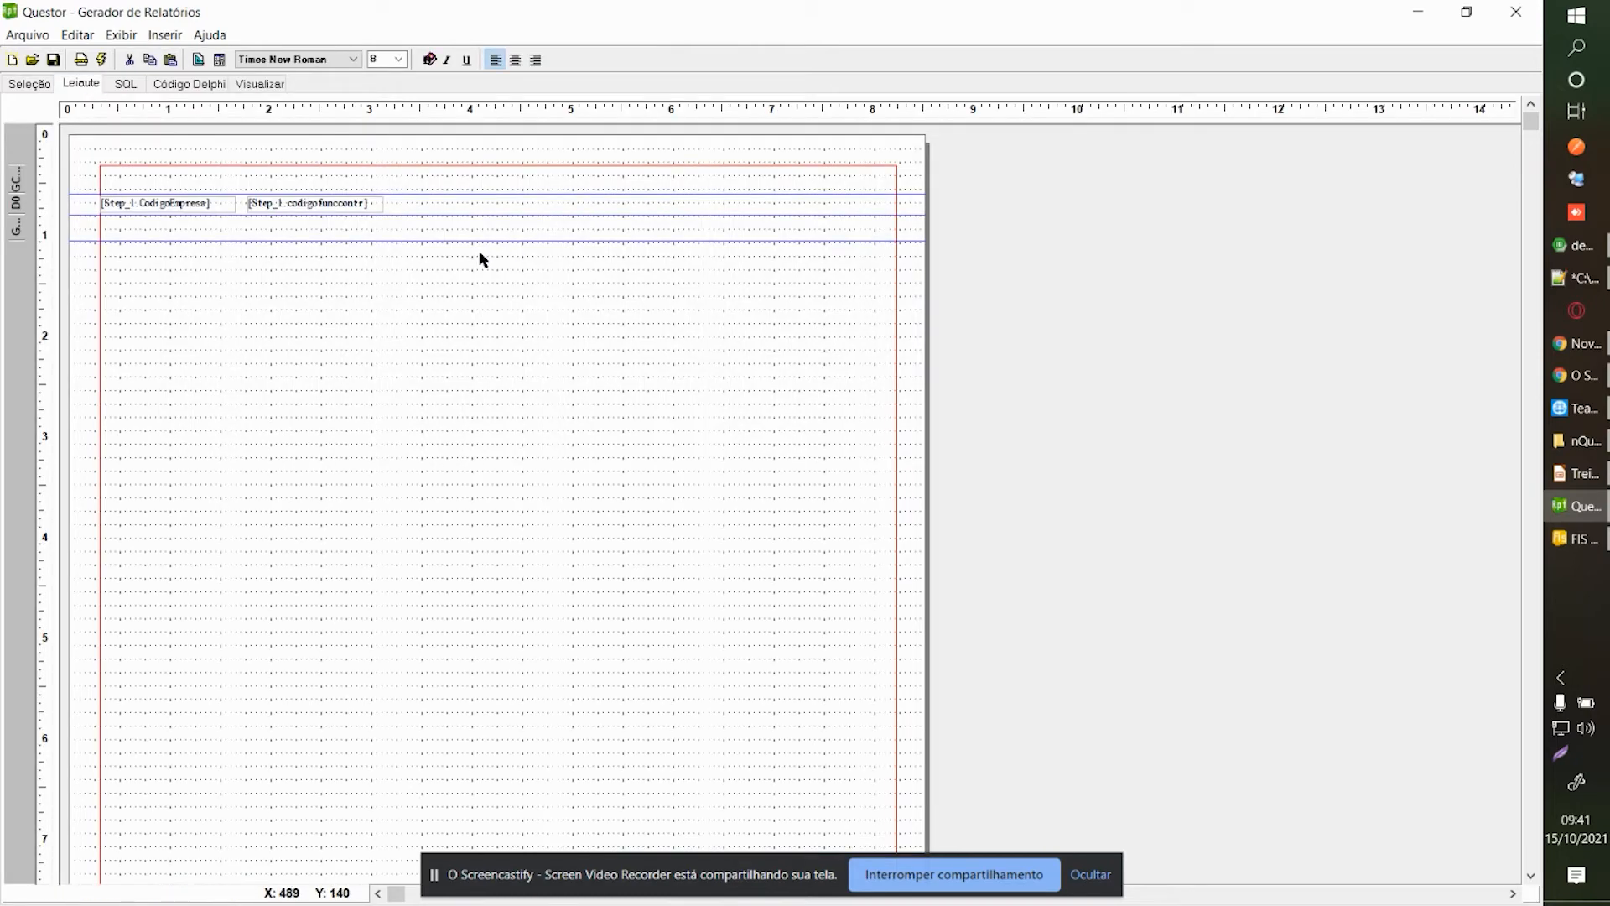
pyautogui.rightClick(305, 389)
pyautogui.click(375, 394)
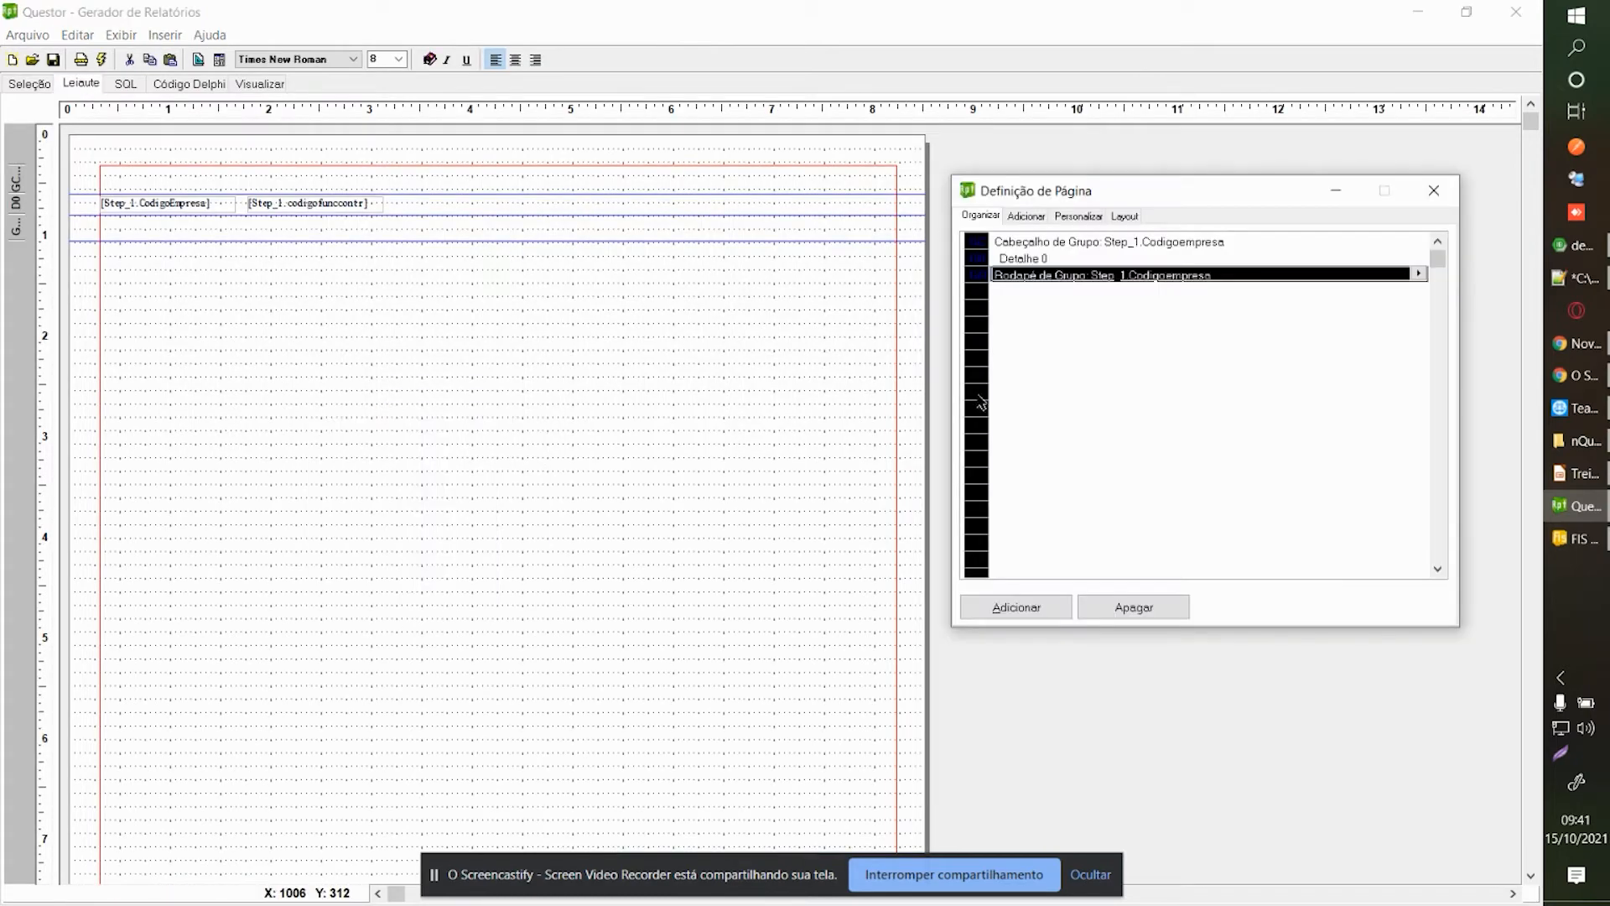
pyautogui.click(1434, 190)
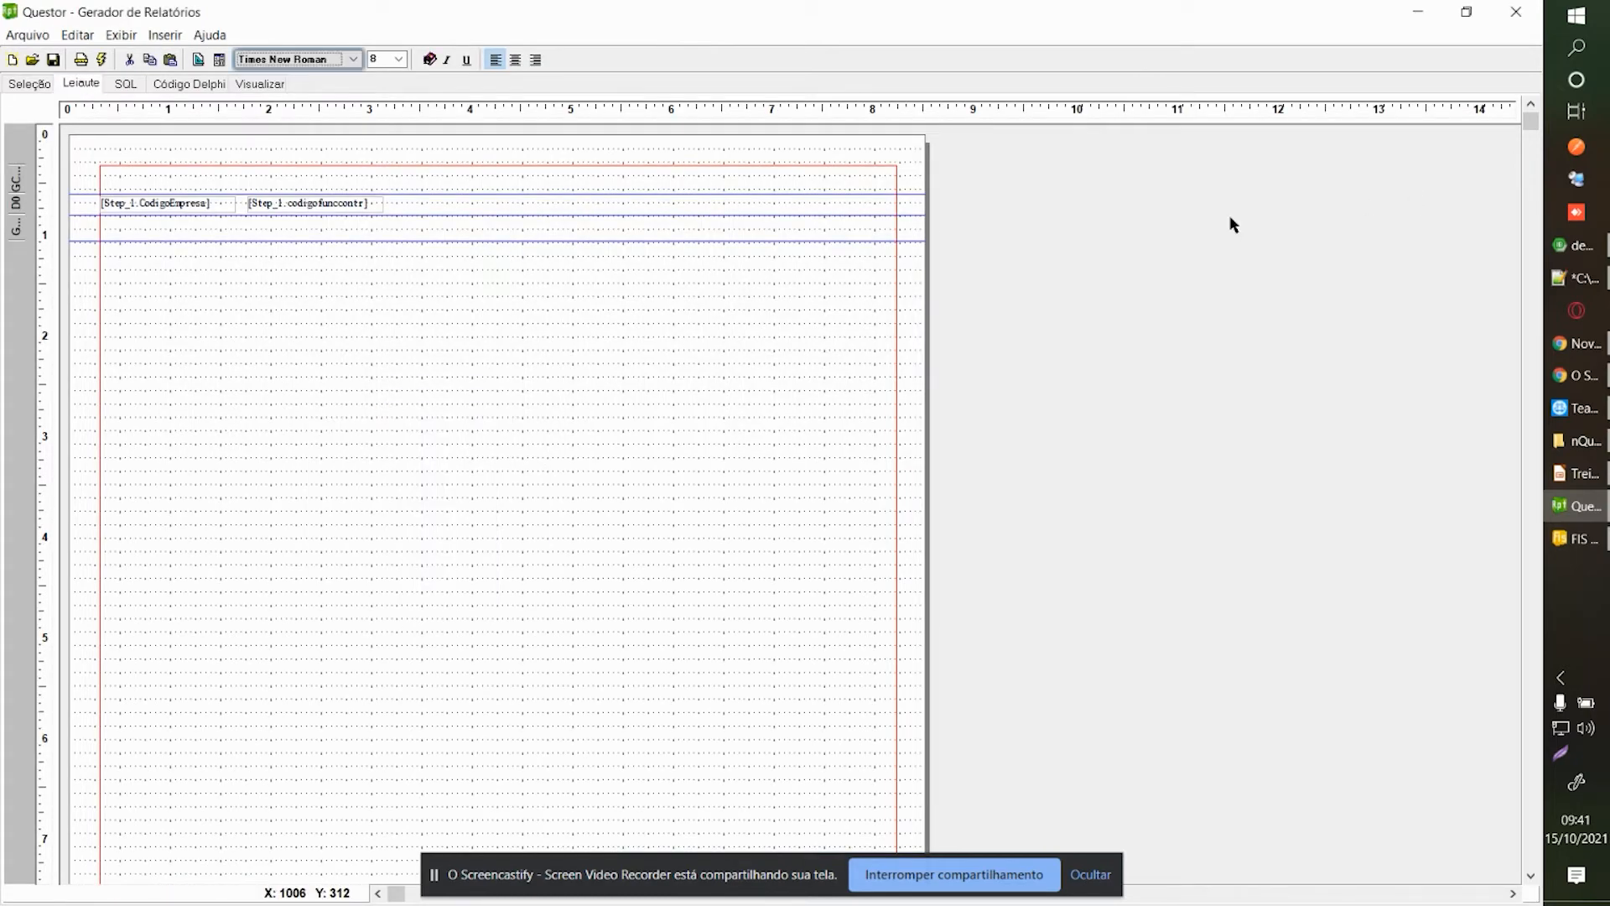
pyautogui.click(1517, 21)
pyautogui.click(901, 517)
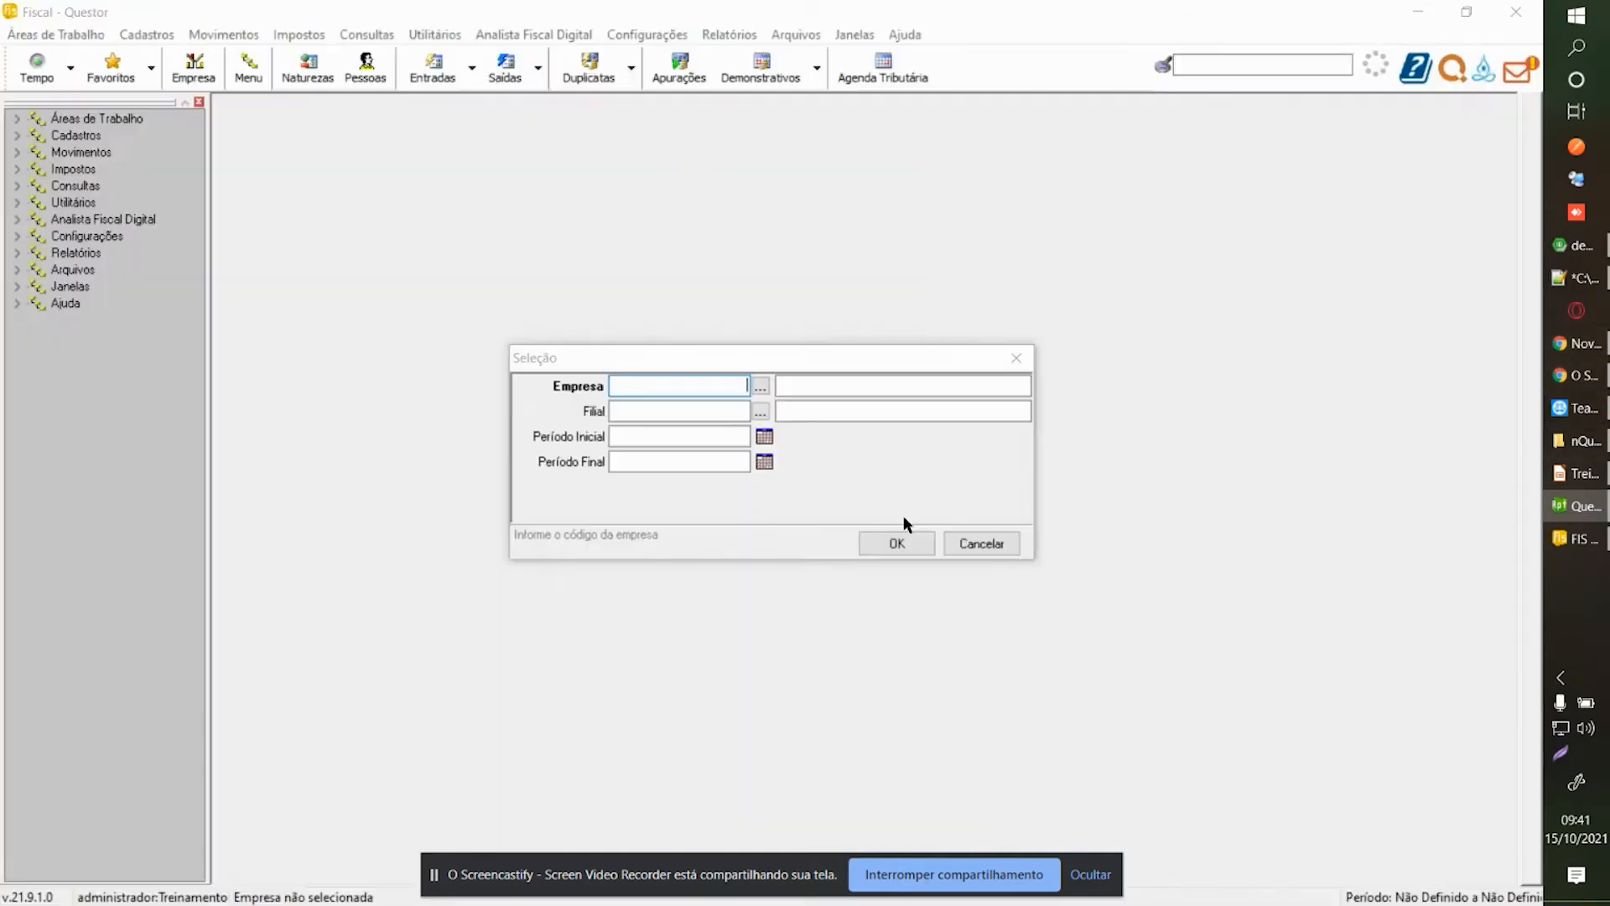
# Relaunch the report generator from nQuestor, log in, and bring it to the front.
pyautogui.click(1573, 441)
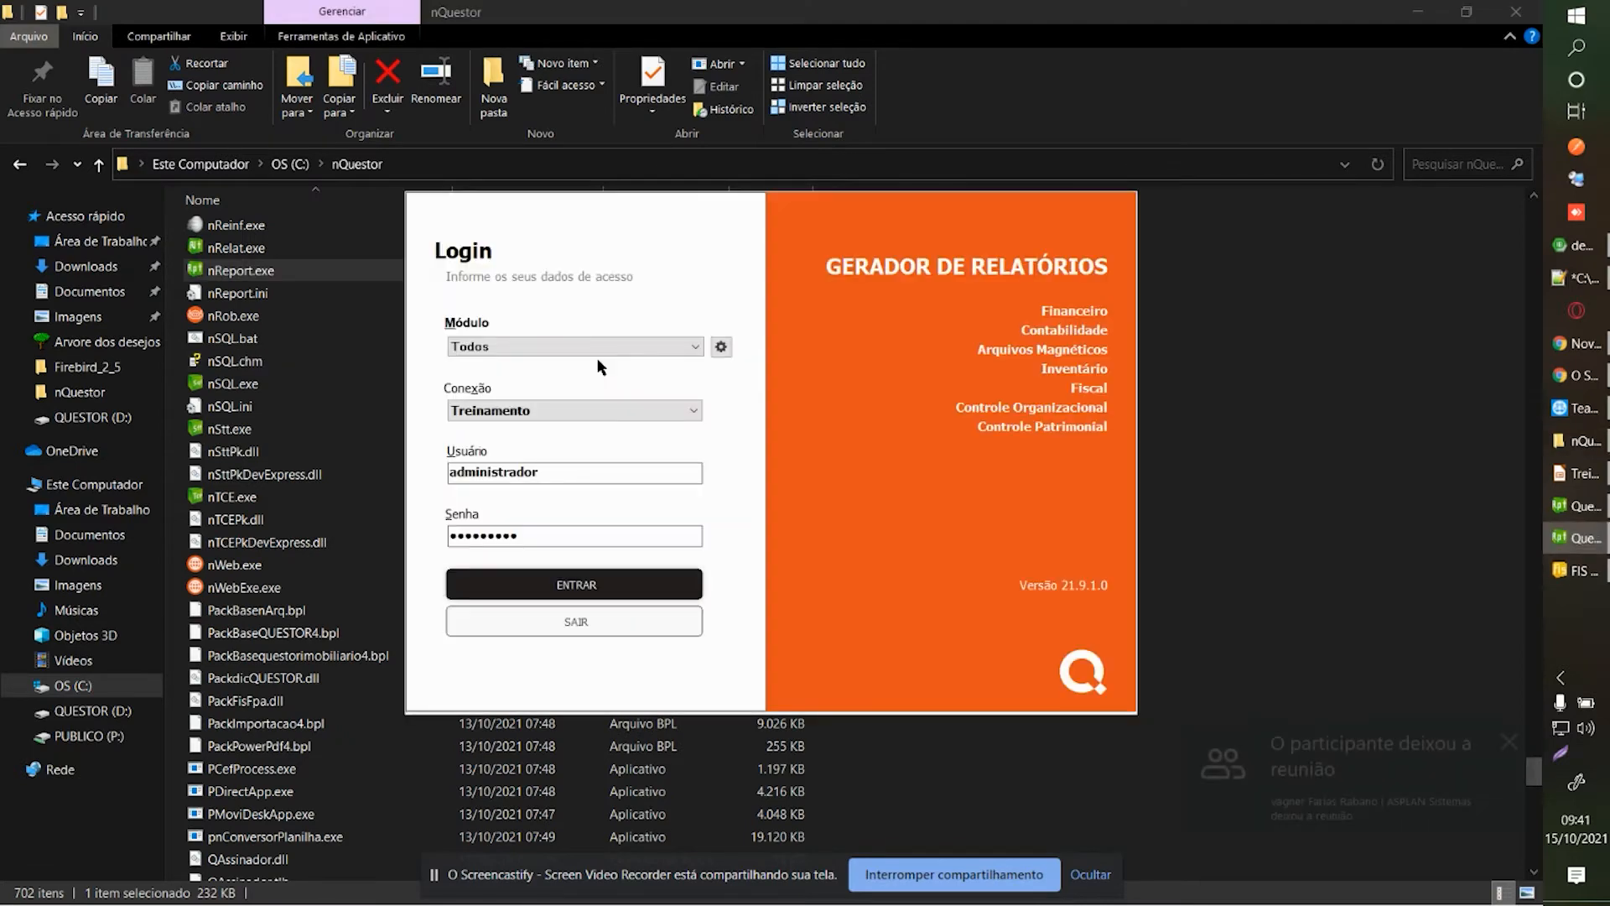
pyautogui.press('Return')
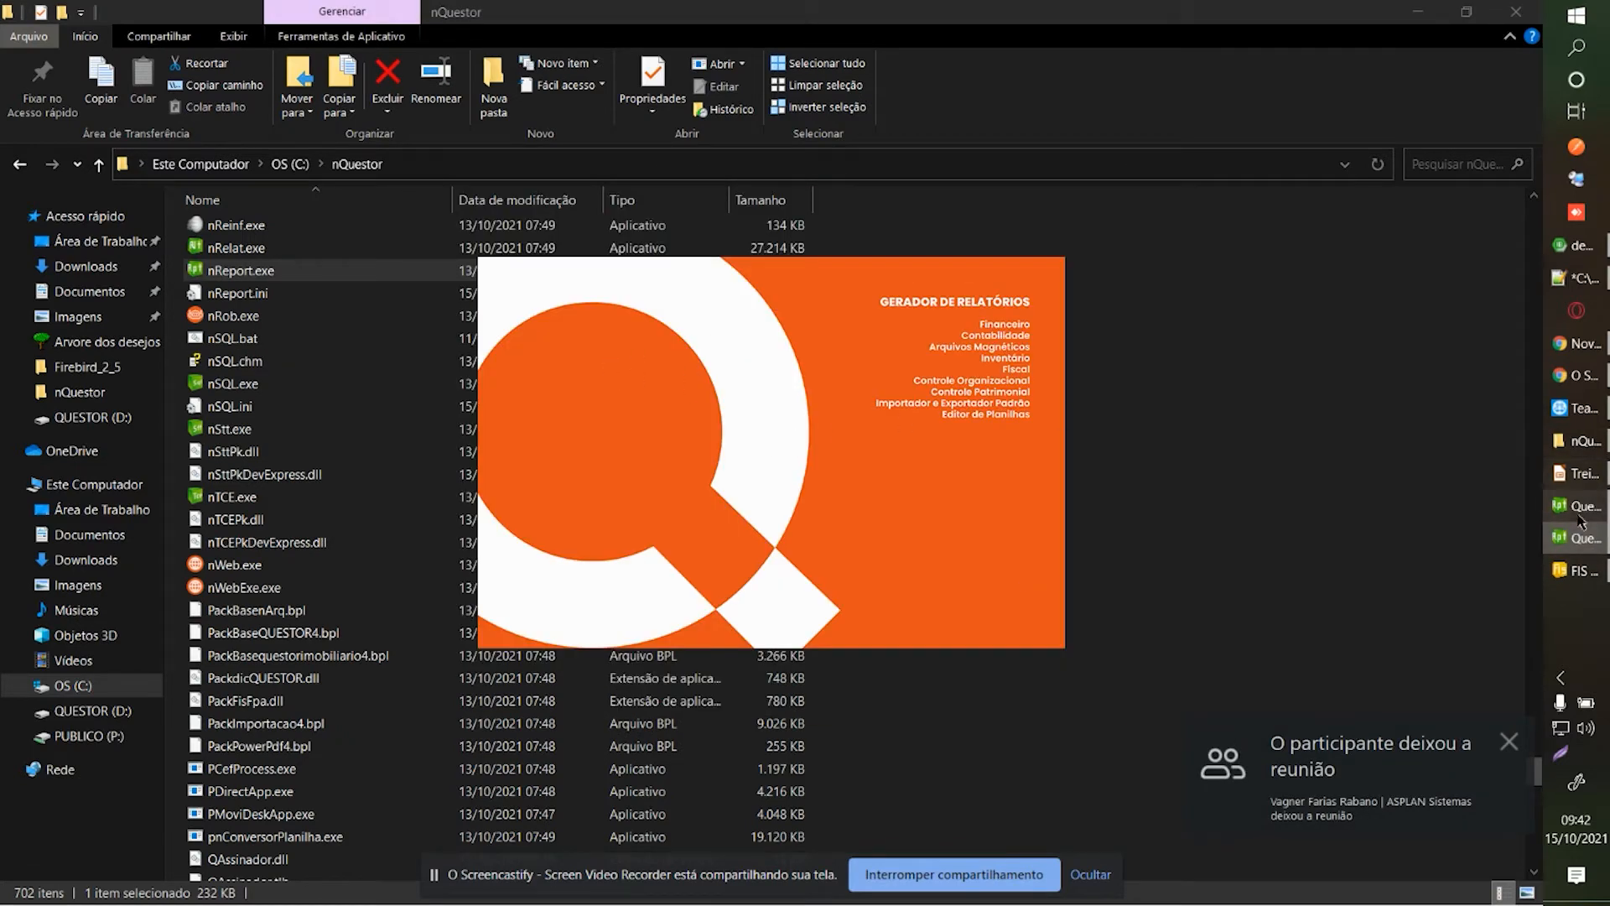
pyautogui.click(1571, 569)
pyautogui.click(1577, 538)
pyautogui.click(1576, 538)
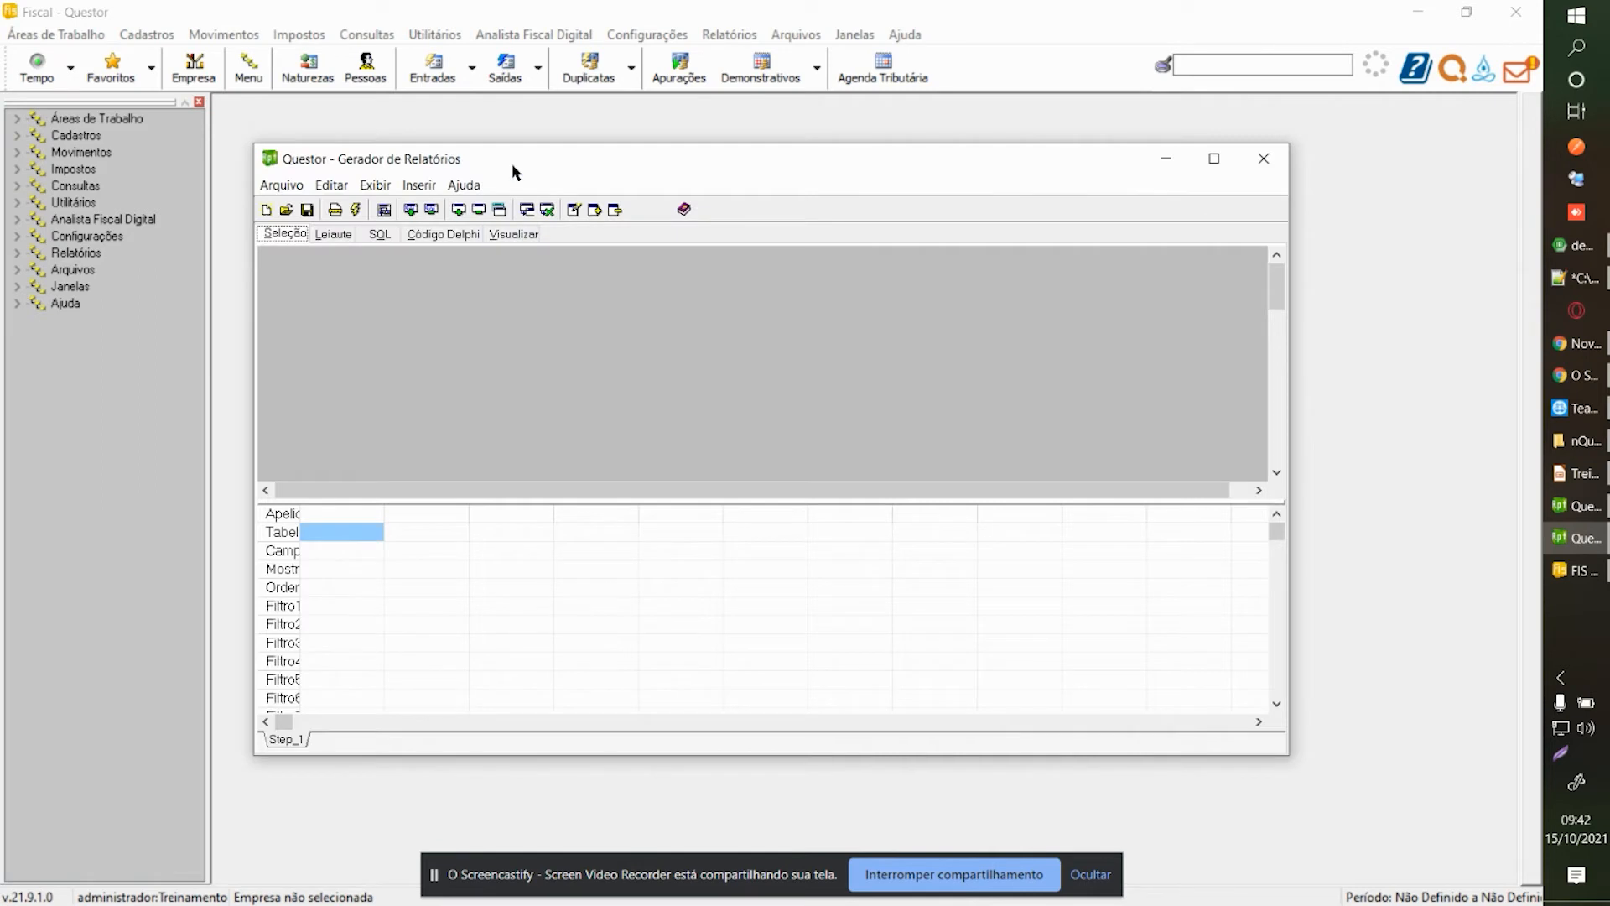
# Add the Funcpessoa and Funccontrato tables to the query canvas from the table list.
pyautogui.doubleClick(516, 171)
pyautogui.rightClick(266, 187)
pyautogui.click(339, 198)
pyautogui.click(780, 334)
pyautogui.write('funcpes')
pyautogui.doubleClick(774, 429)
pyautogui.click(773, 399)
pyautogui.write('funccontrato')
pyautogui.doubleClick(750, 432)
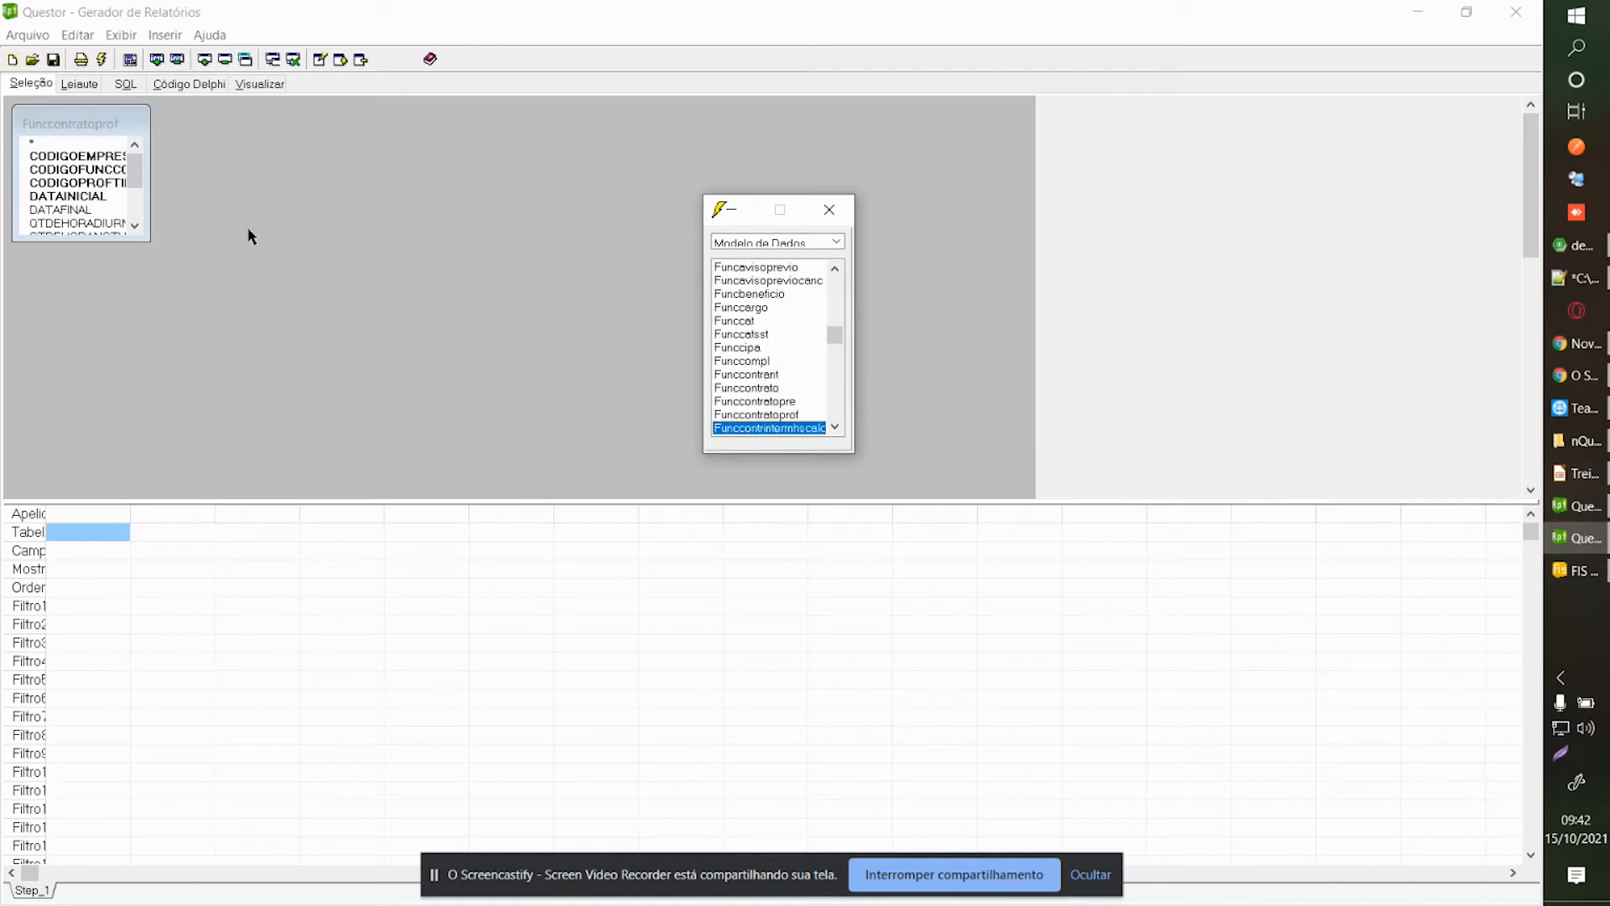
pyautogui.click(88, 183)
# Place Funccontrato on the diagram and join it to Funcpessoa on CODIGOFUNCPESSOA.
pyautogui.rightClick(350, 208)
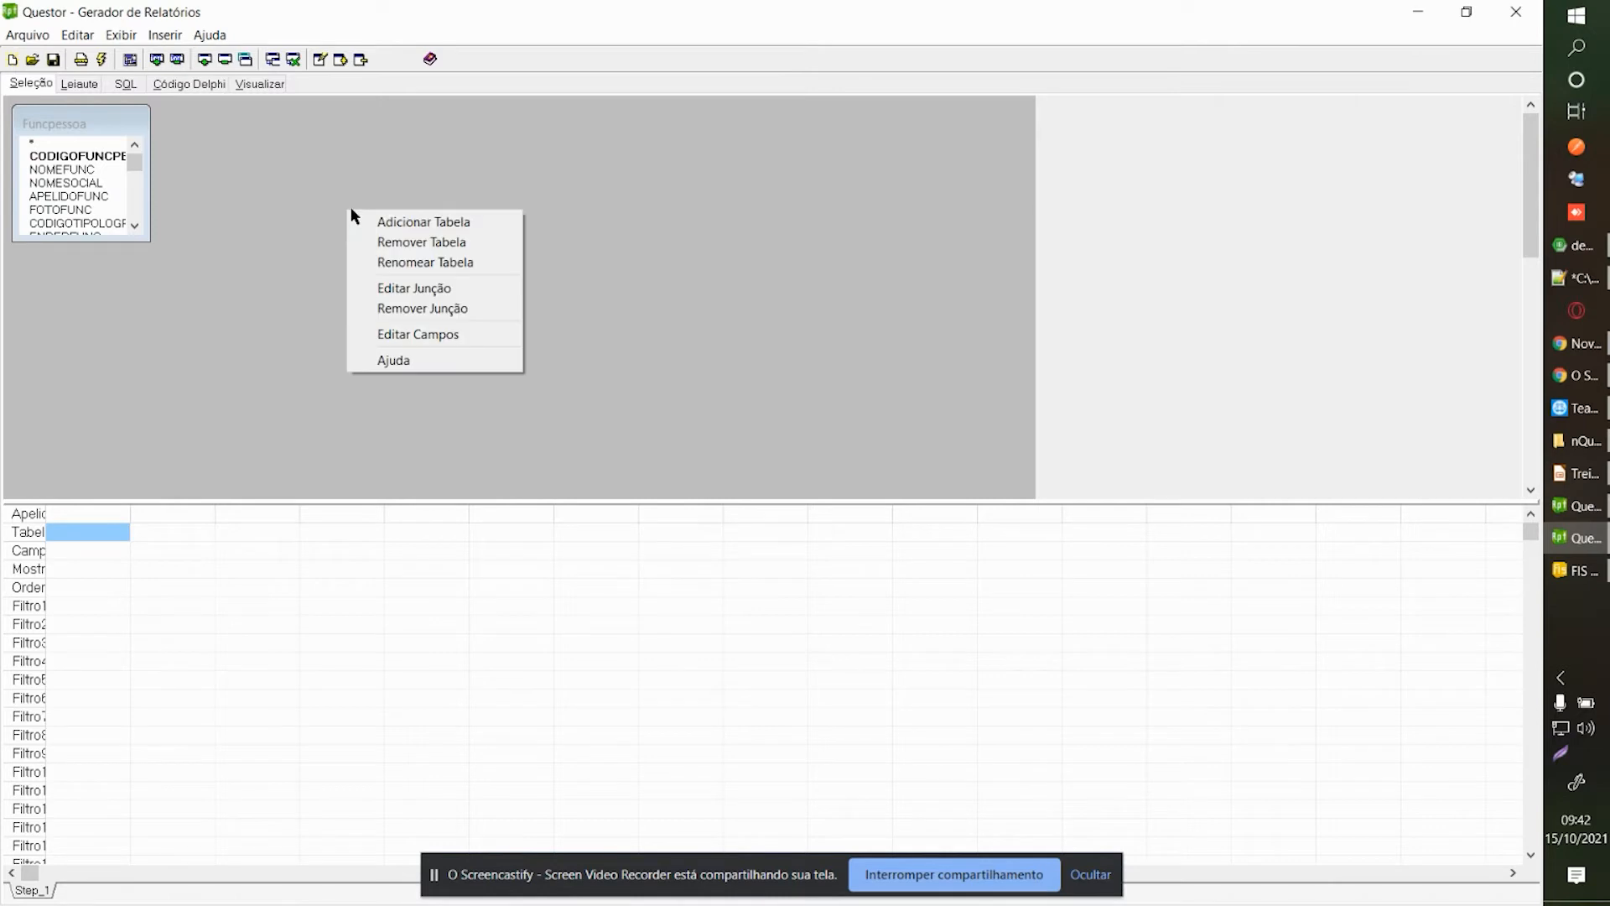
pyautogui.click(406, 222)
pyautogui.click(740, 326)
pyautogui.write('funccontrat')
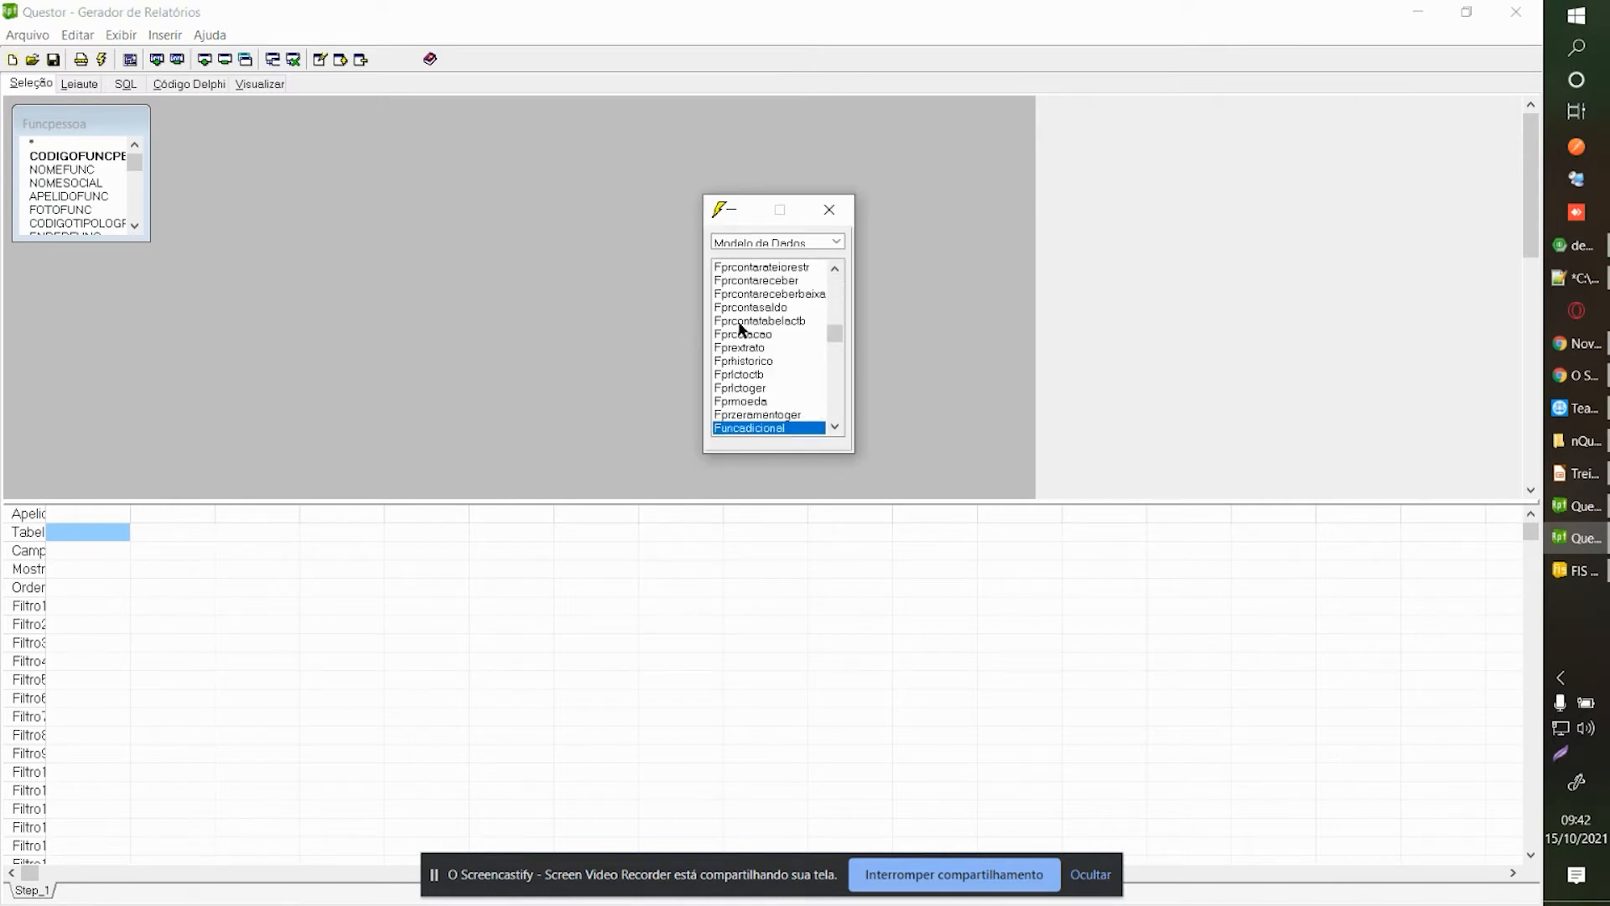
pyautogui.moveTo(755, 428); pyautogui.dragTo(289, 163)
pyautogui.click(264, 490)
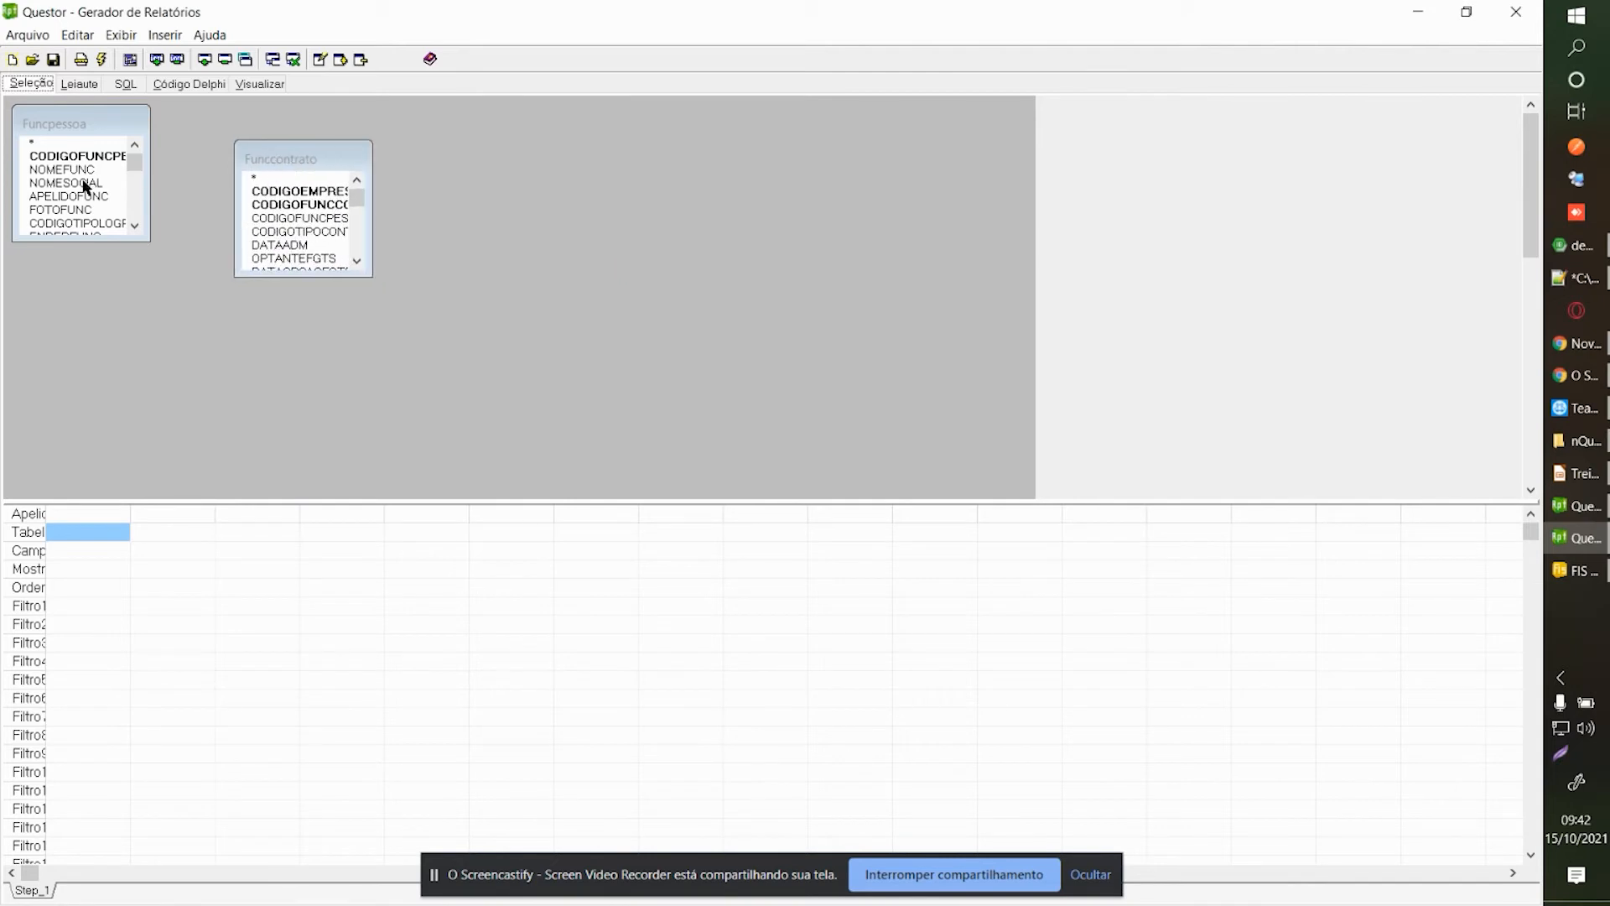
pyautogui.moveTo(97, 157); pyautogui.dragTo(433, 205)
# Output CODIGOEMPRESA and CODIGOFUNCCONTR as columns, then confirm parameters without ordering.
pyautogui.doubleClick(331, 191)
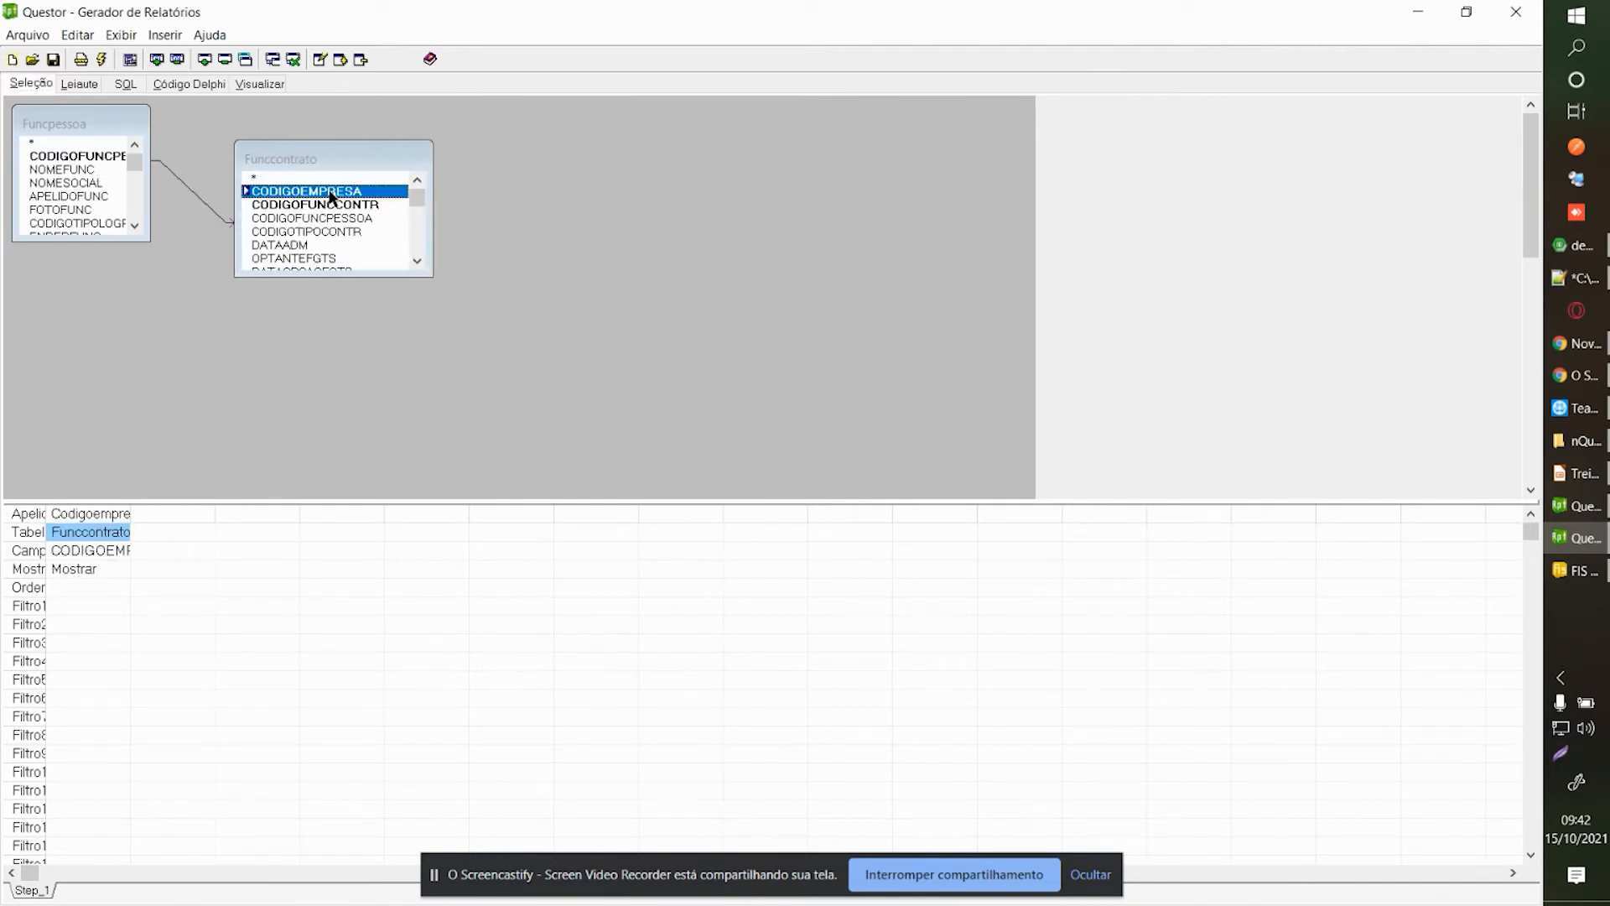
pyautogui.doubleClick(332, 204)
pyautogui.click(81, 83)
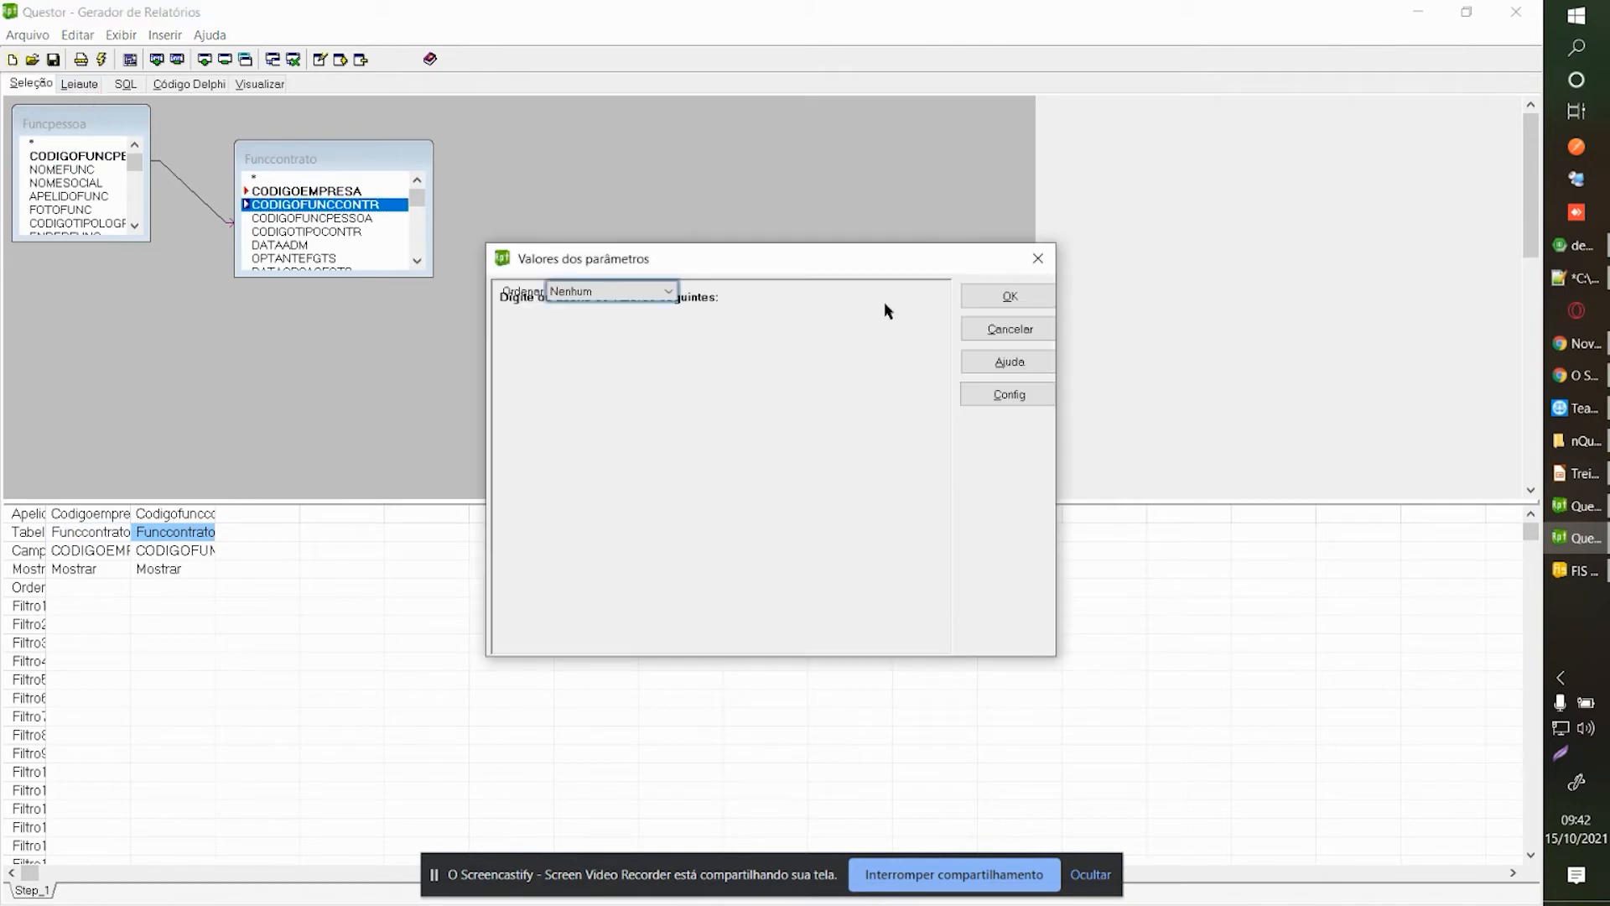
pyautogui.click(974, 292)
# In Organizar Seções, delete the report footer and page footer bands.
pyautogui.rightClick(284, 305)
pyautogui.click(360, 312)
pyautogui.click(1336, 359)
pyautogui.click(1460, 654)
pyautogui.press('Return')
pyautogui.click(1422, 342)
pyautogui.click(1491, 665)
pyautogui.press('Return')
# Delete the page header and report header bands.
pyautogui.click(1437, 310)
pyautogui.click(1482, 665)
pyautogui.press('Return')
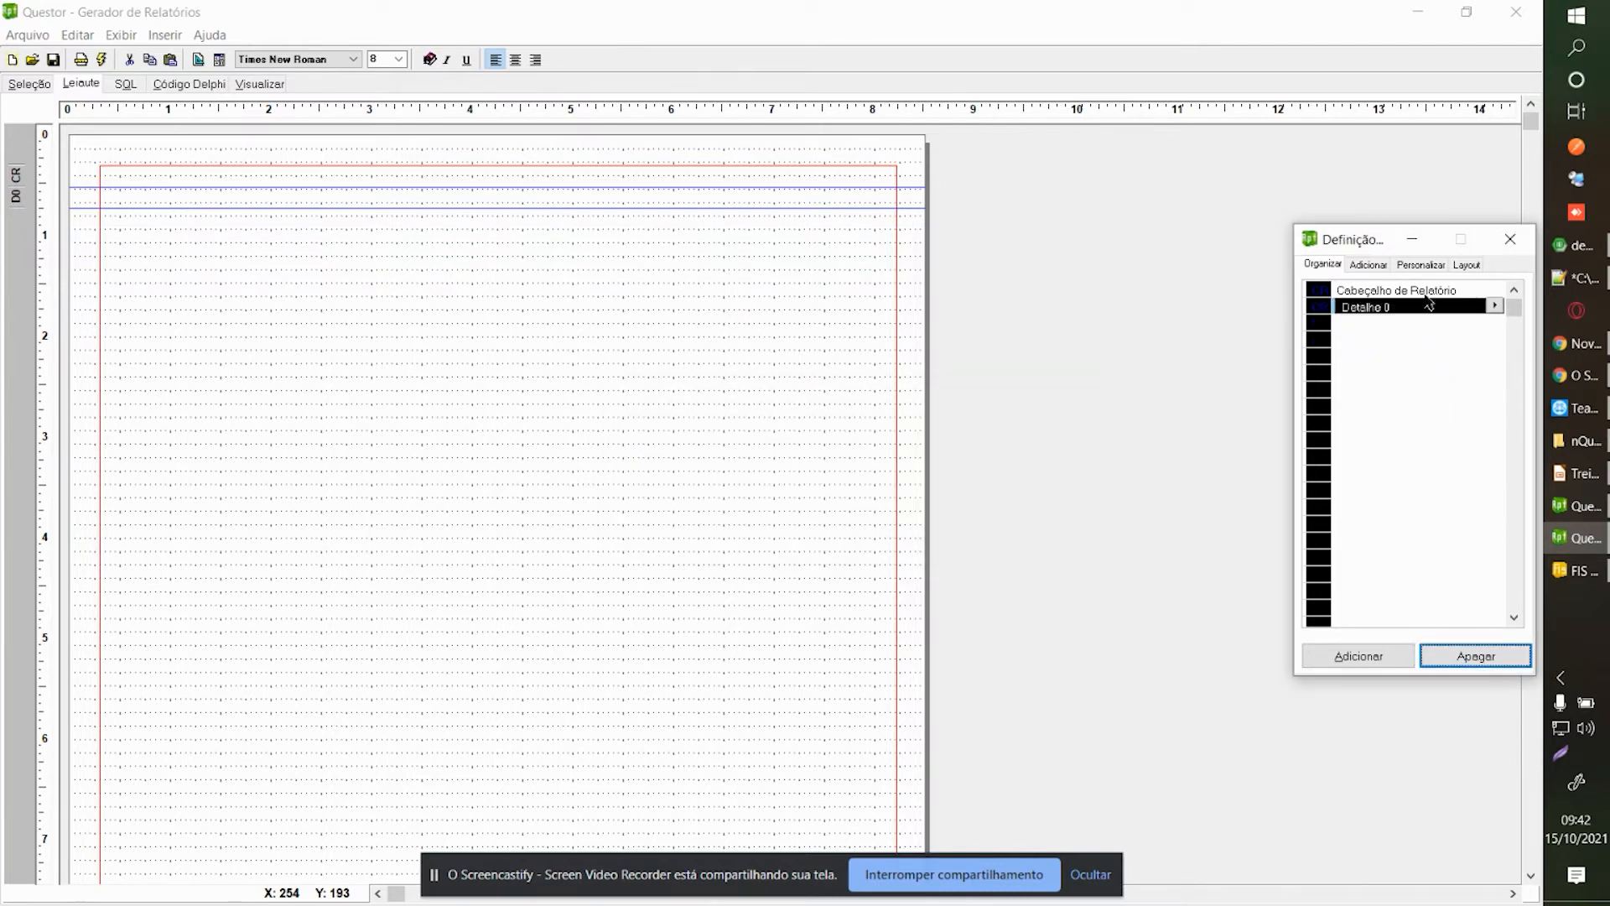
pyautogui.click(1425, 290)
pyautogui.click(1482, 663)
pyautogui.press('Return')
pyautogui.click(1399, 655)
# Add a group header and footer grouped on Step_1.Codigoempresa.
pyautogui.click(838, 416)
pyautogui.click(846, 587)
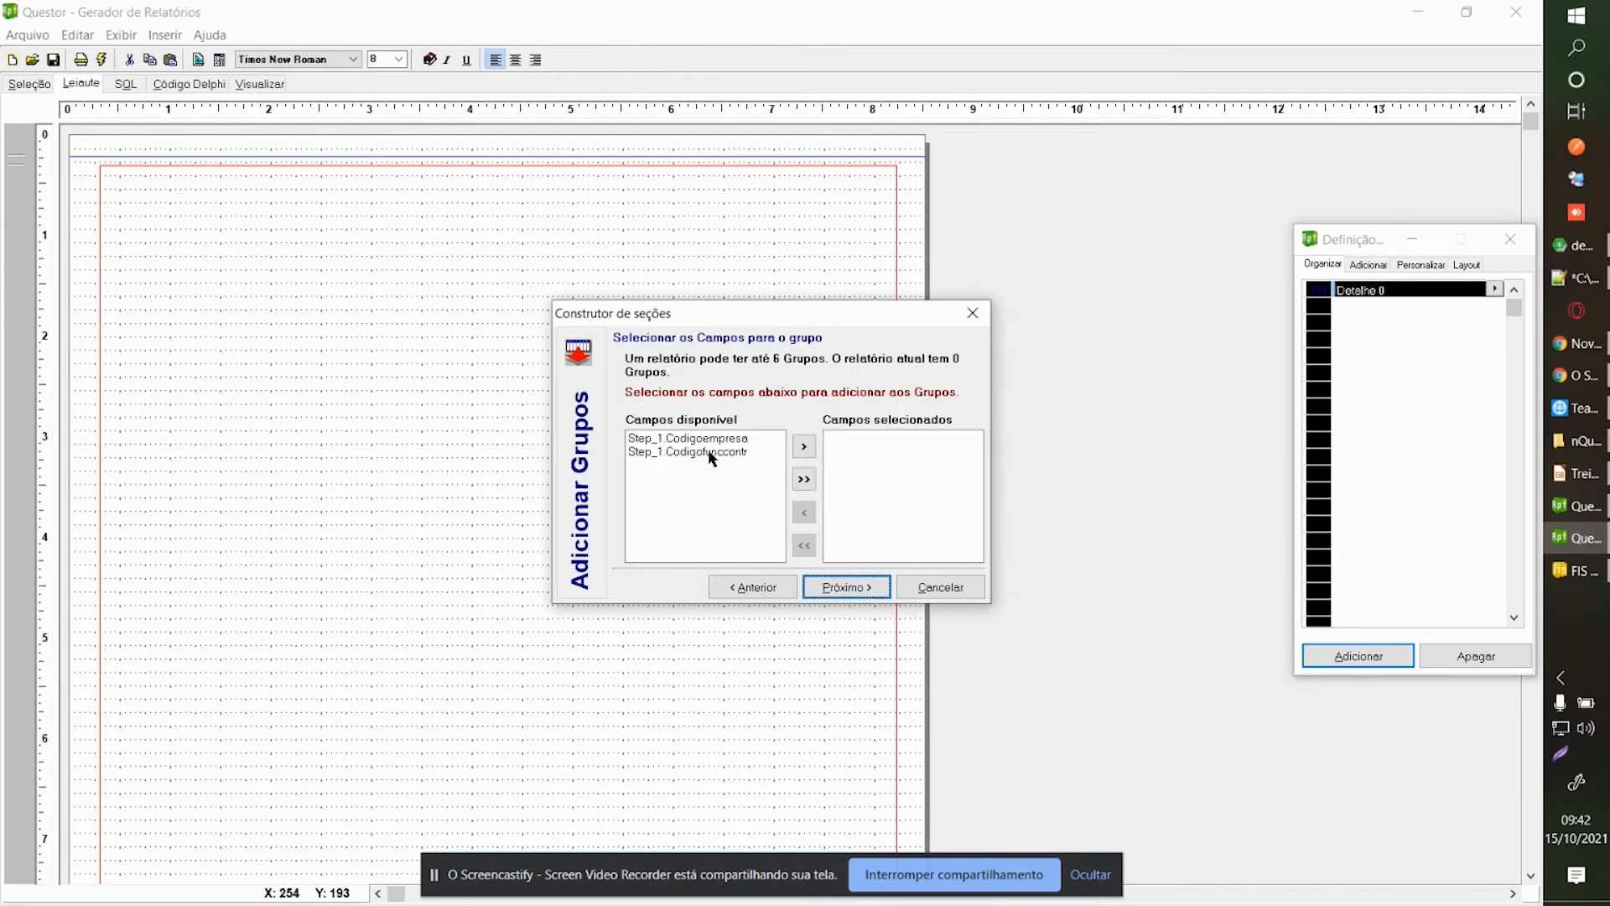
pyautogui.click(716, 439)
pyautogui.click(804, 446)
pyautogui.click(846, 587)
pyautogui.click(846, 587)
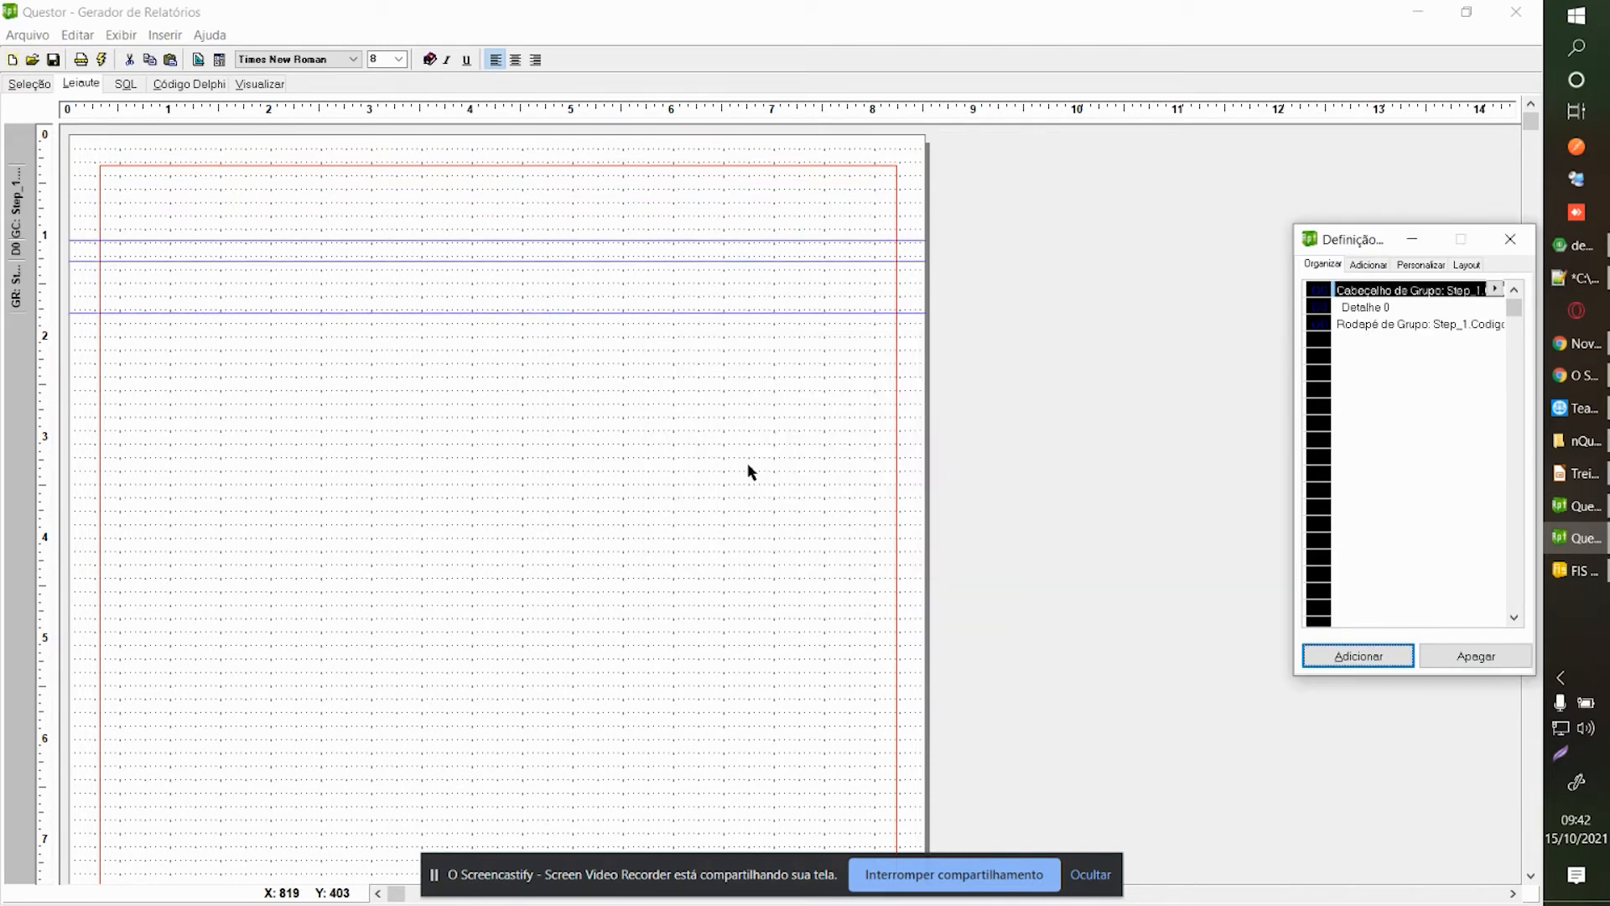
pyautogui.click(306, 322)
# Place Step_1.Codigofunccontr and Step_1.Codigoempresa on the layout with automatic labels.
pyautogui.rightClick(194, 229)
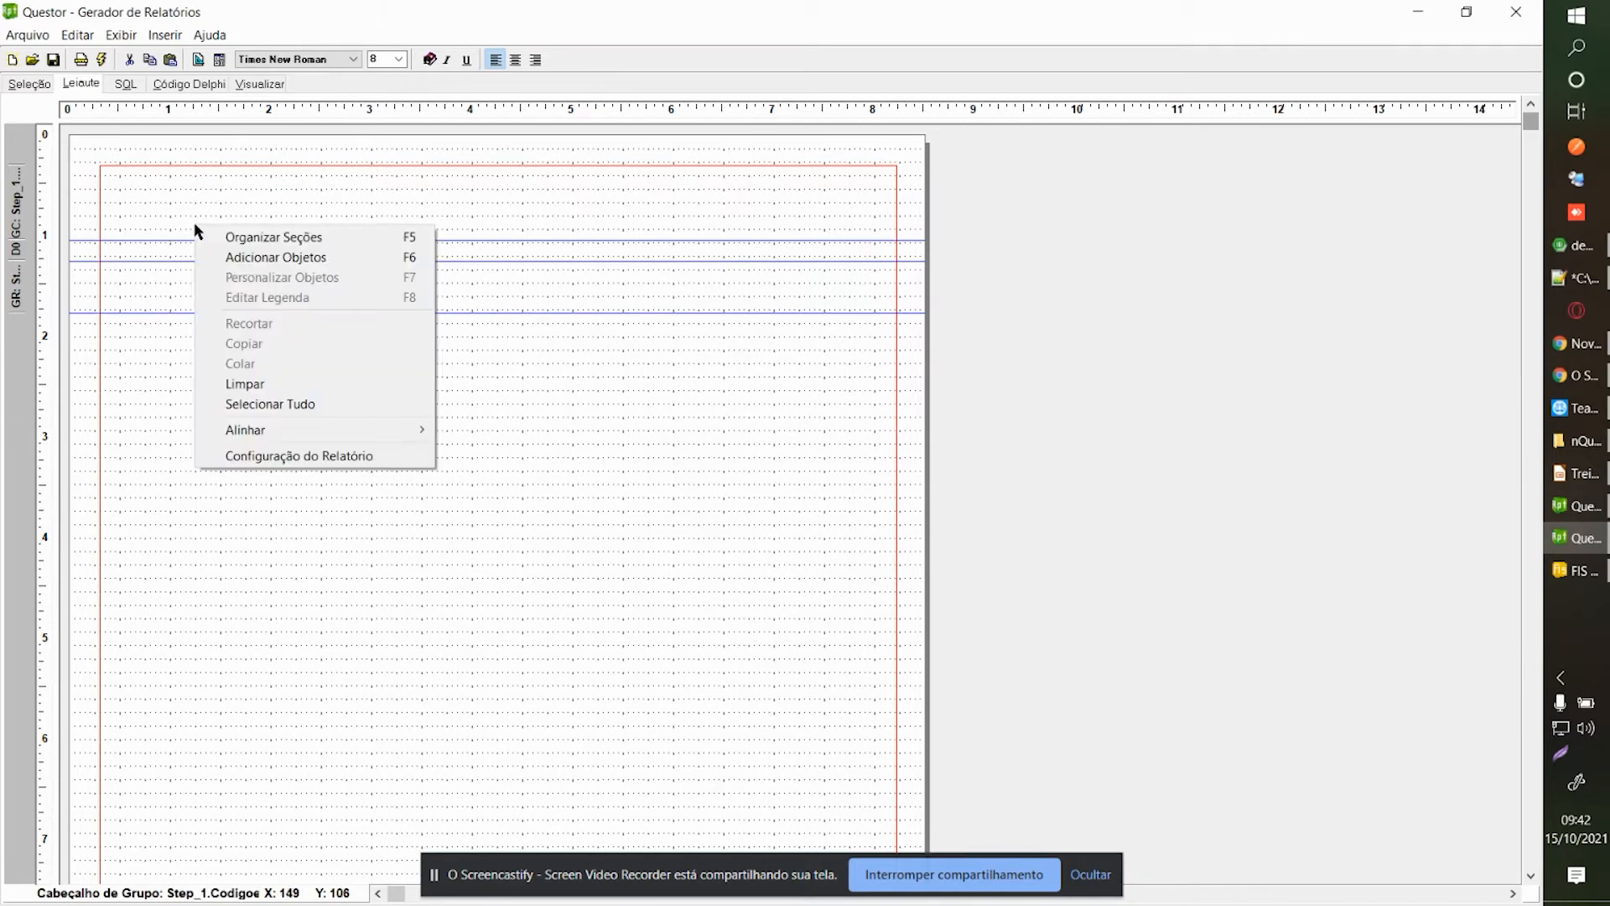
pyautogui.click(225, 257)
pyautogui.click(1399, 299)
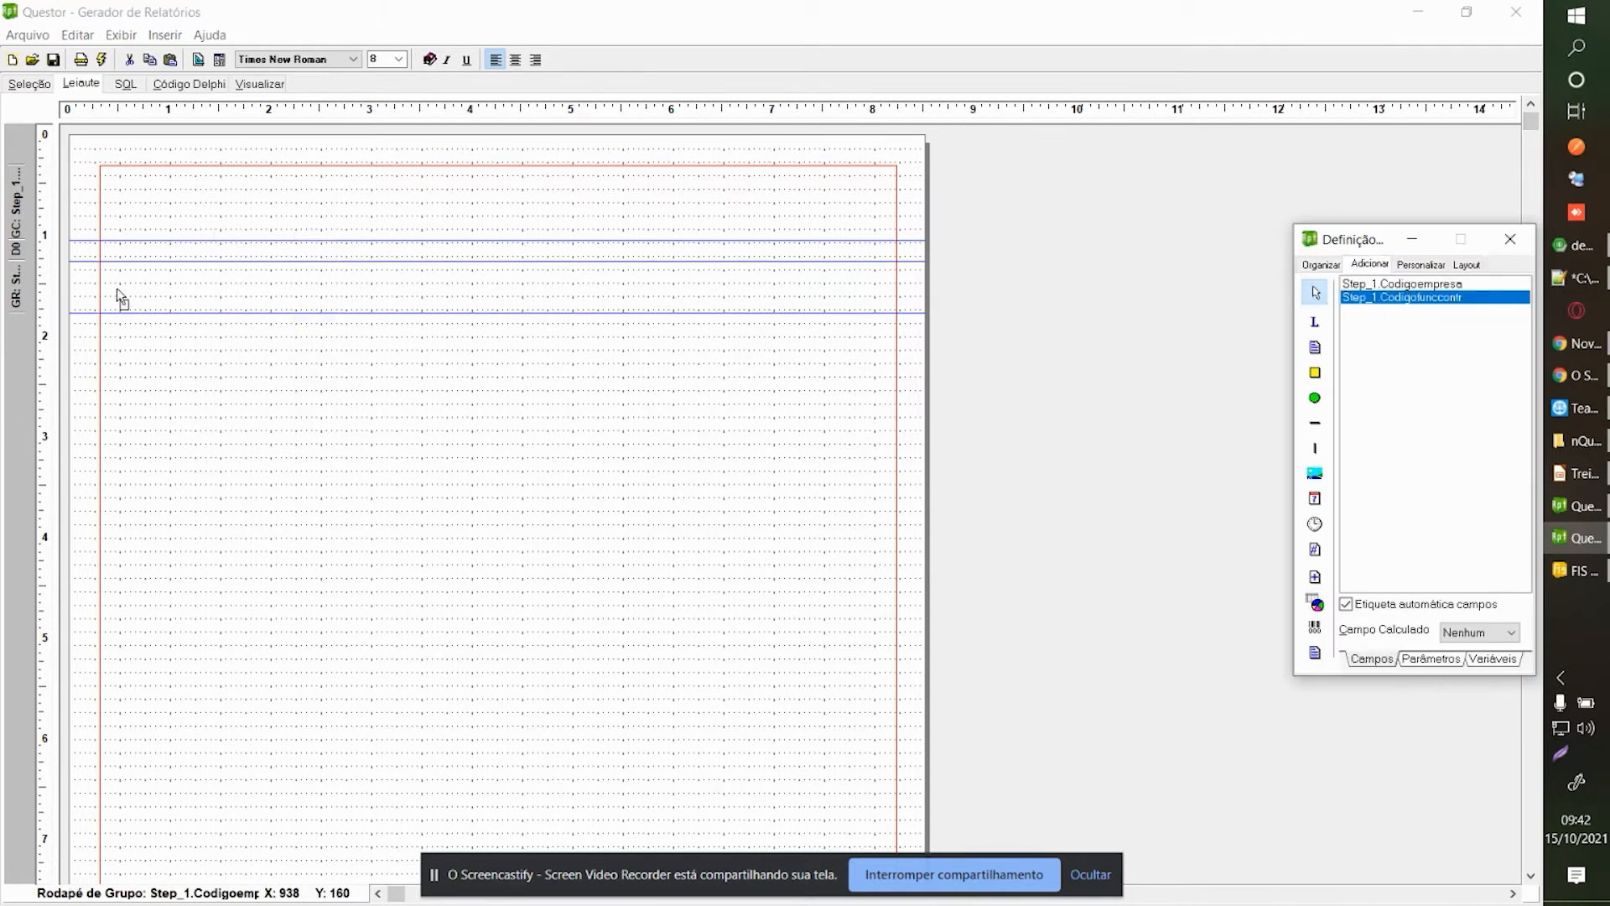
pyautogui.click(125, 244)
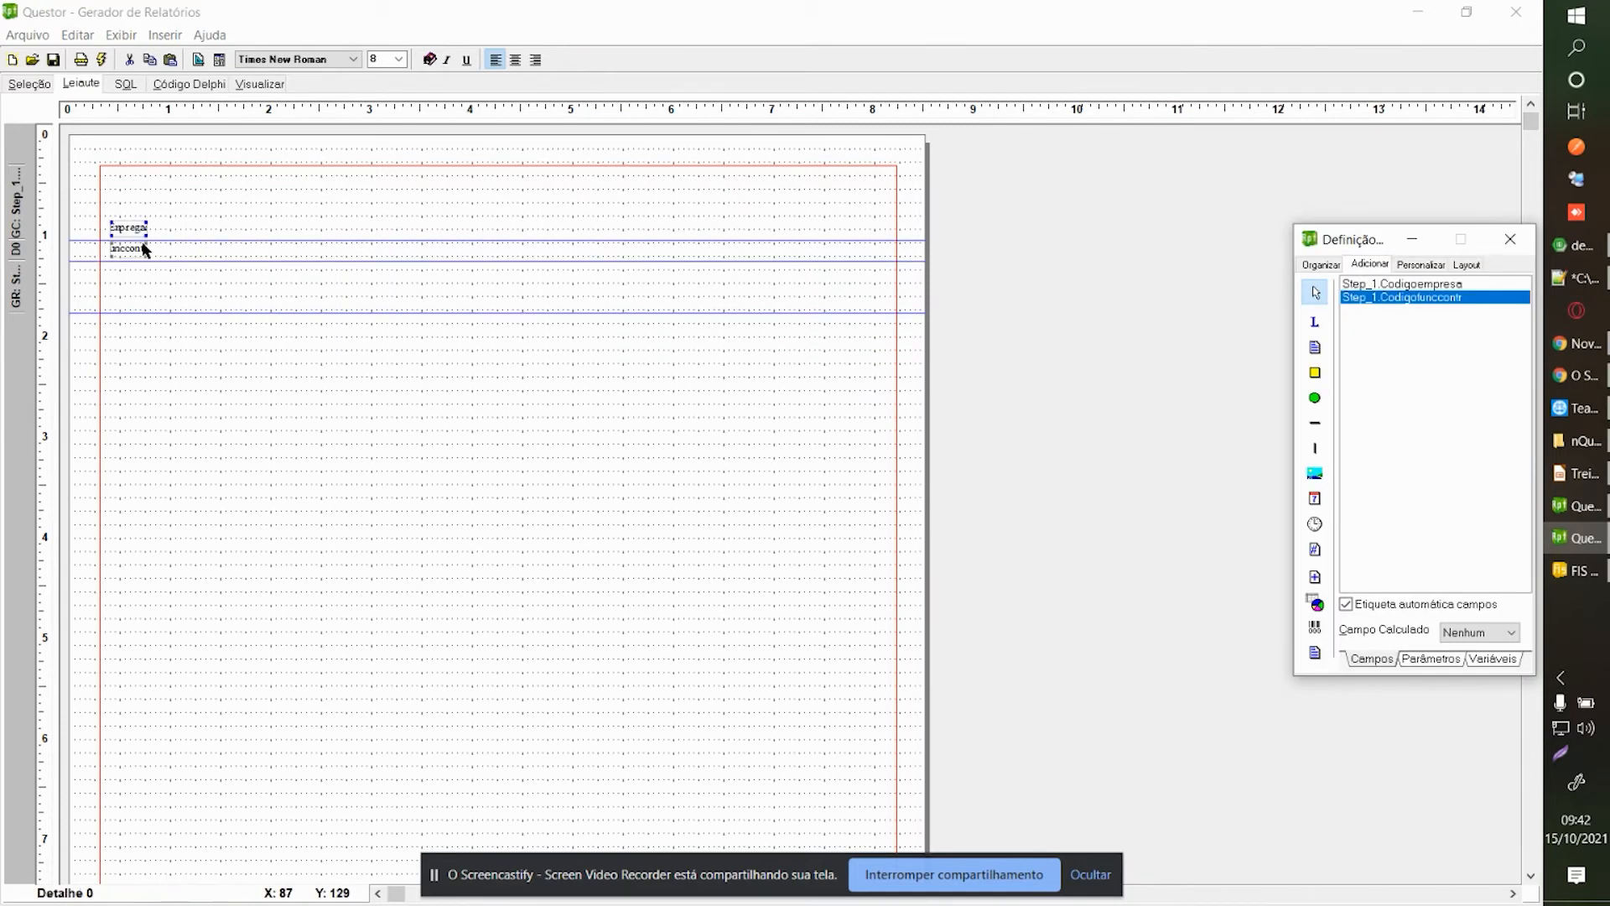
pyautogui.click(1360, 284)
pyautogui.click(178, 221)
# Adjust the company and contract field-label pairs, restoring them after trial deletions.
pyautogui.moveTo(163, 208); pyautogui.dragTo(217, 255)
pyautogui.moveTo(102, 213)
pyautogui.mouseDown()
pyautogui.moveTo(167, 277)
pyautogui.moveTo(237, 235)
pyautogui.moveTo(108, 229)
pyautogui.mouseUp()
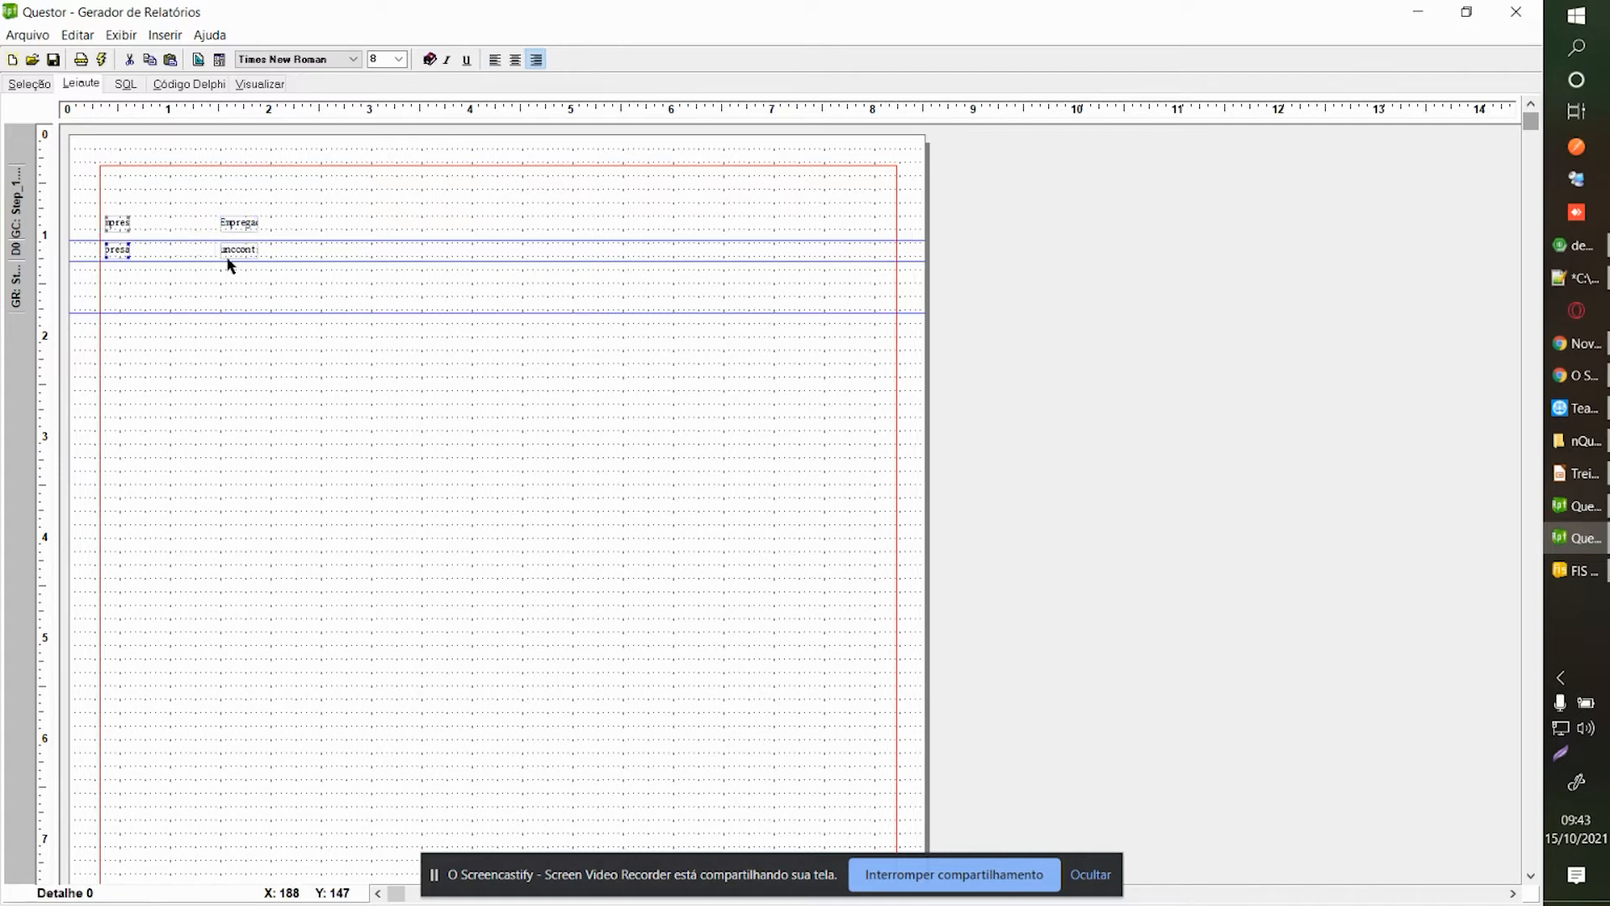
pyautogui.press('Delete')
pyautogui.hotkey('shift', 'Right')
pyautogui.moveTo(195, 191); pyautogui.dragTo(279, 285)
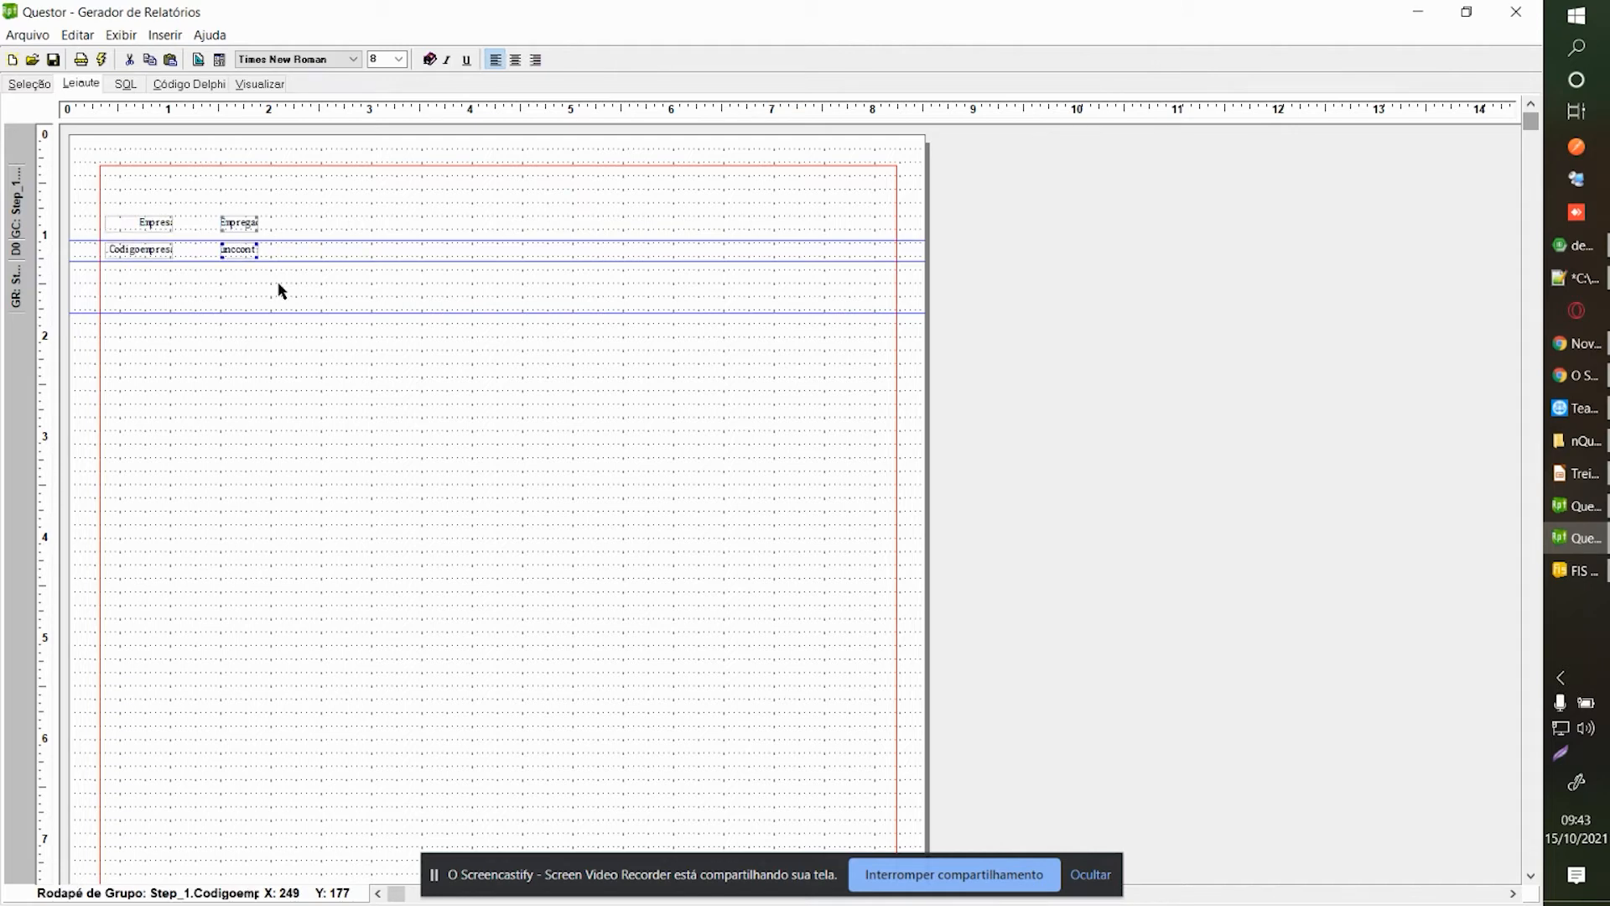
pyautogui.press('Delete')
pyautogui.hotkey('ctrl', 'z')
pyautogui.moveTo(184, 200); pyautogui.dragTo(329, 287)
pyautogui.press('Delete')
pyautogui.hotkey('ctrl', 'z')
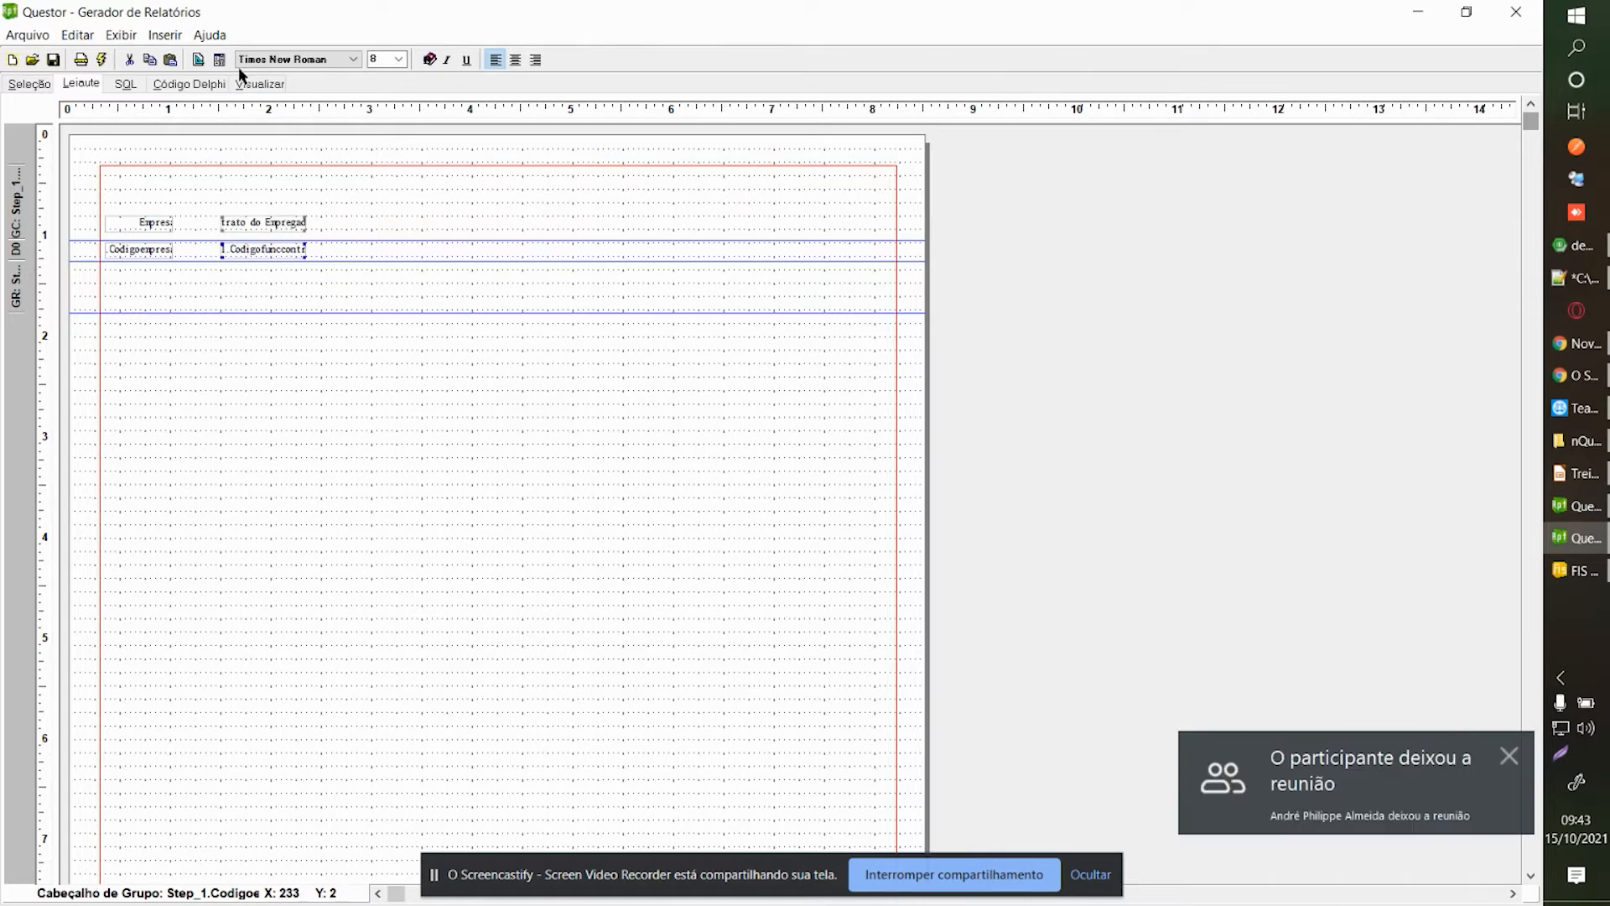
# Preview the report grouped by Empresa, rechecking the contract field pair in between.
pyautogui.click(248, 85)
pyautogui.click(84, 85)
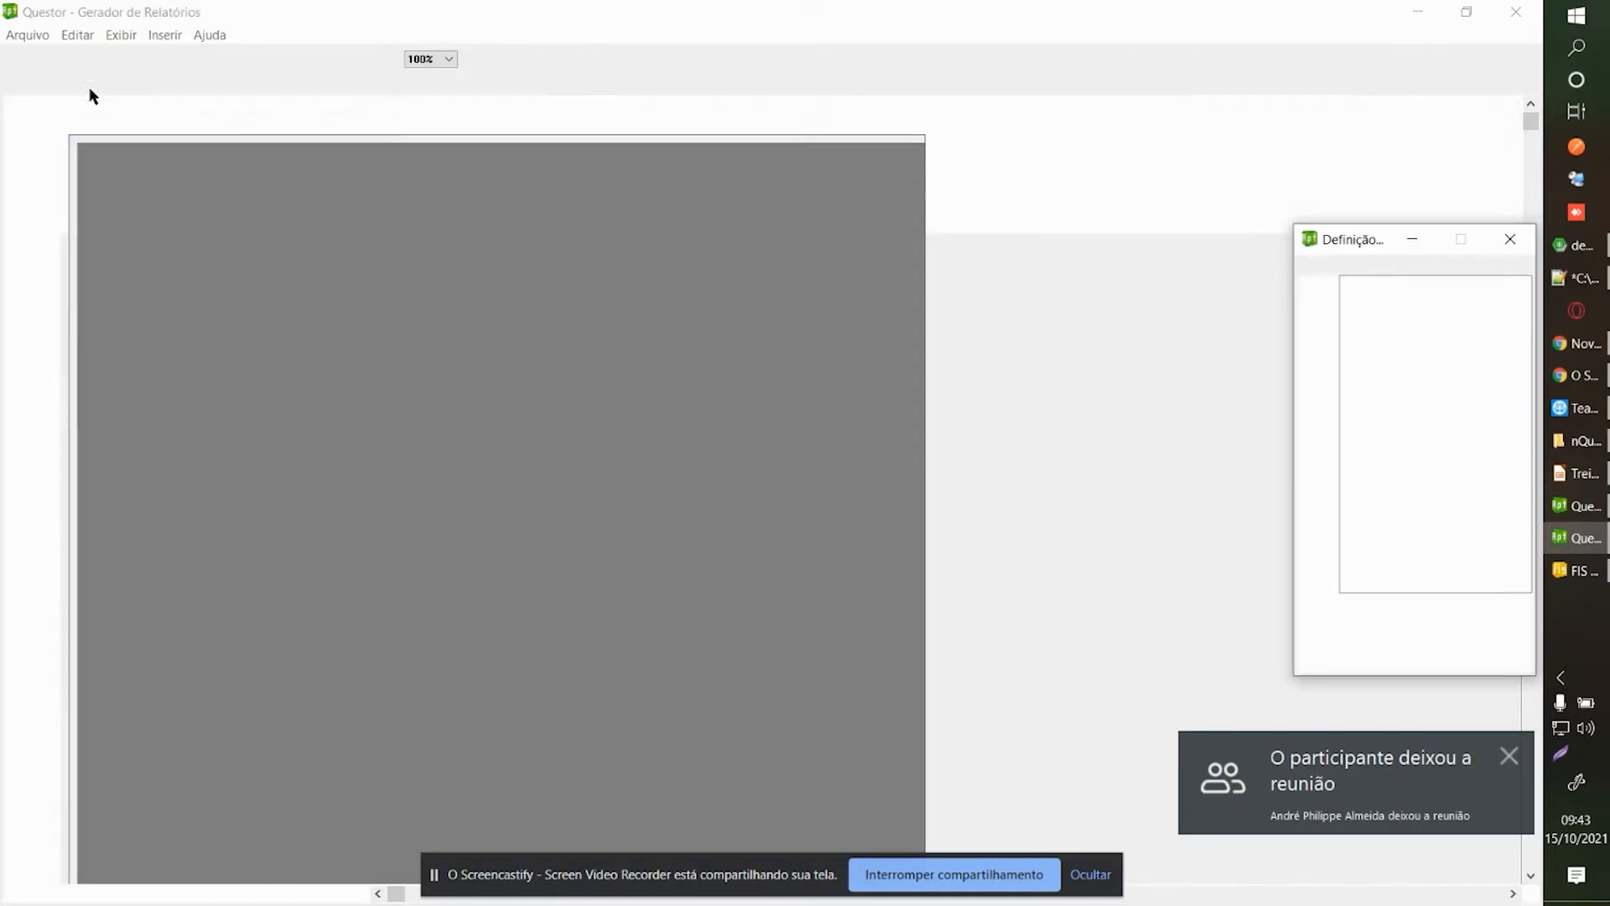
pyautogui.moveTo(201, 194); pyautogui.dragTo(330, 269)
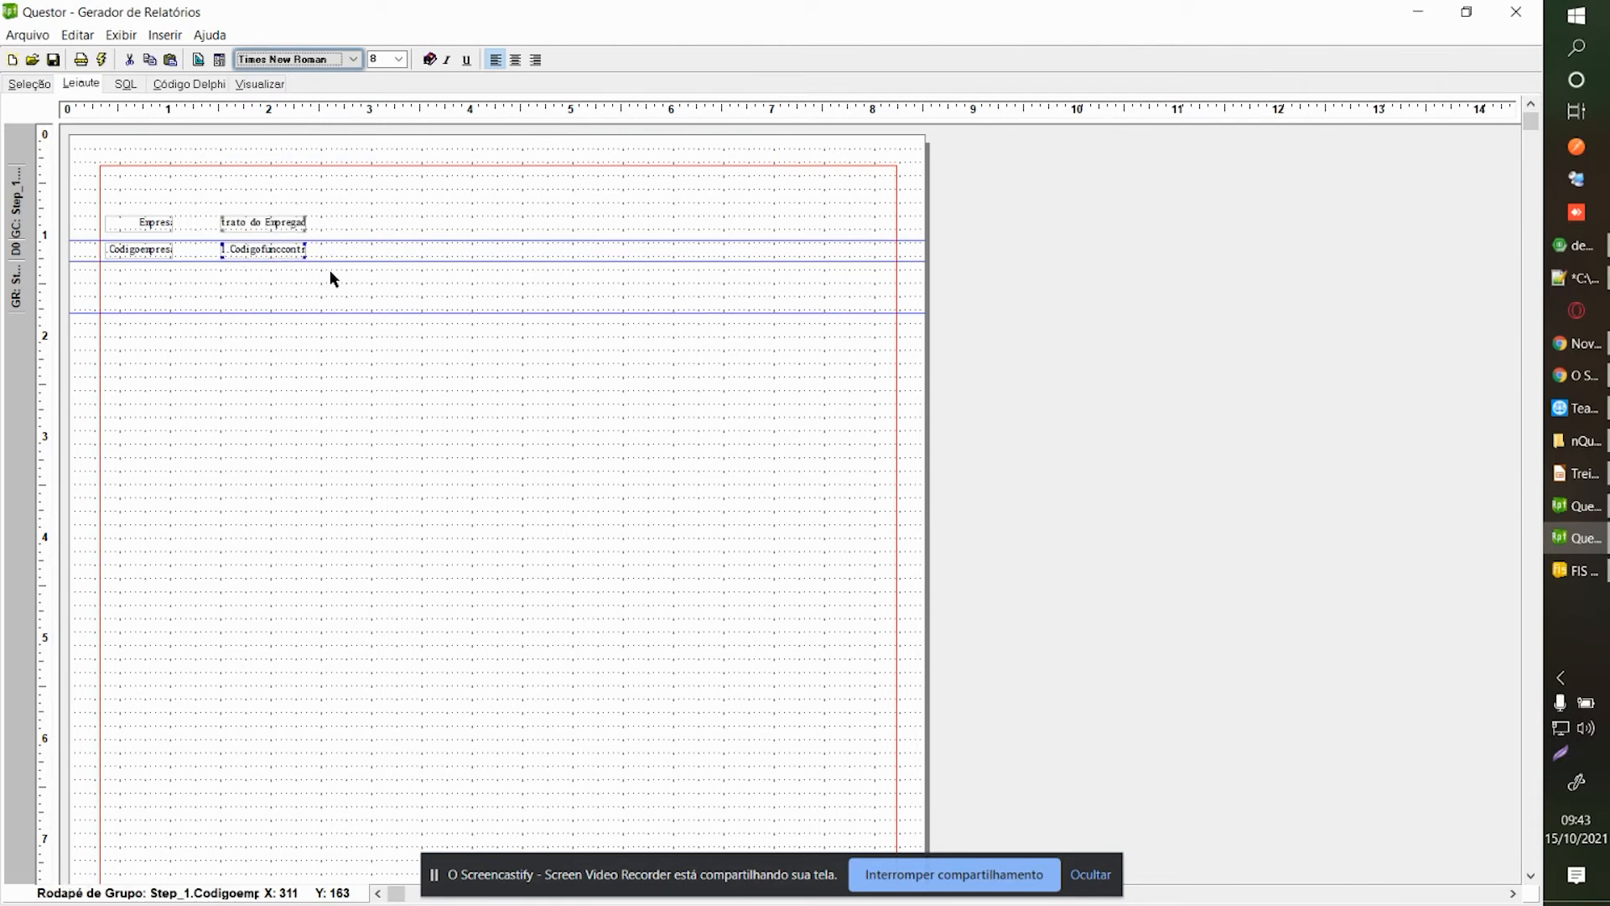
pyautogui.press('Delete')
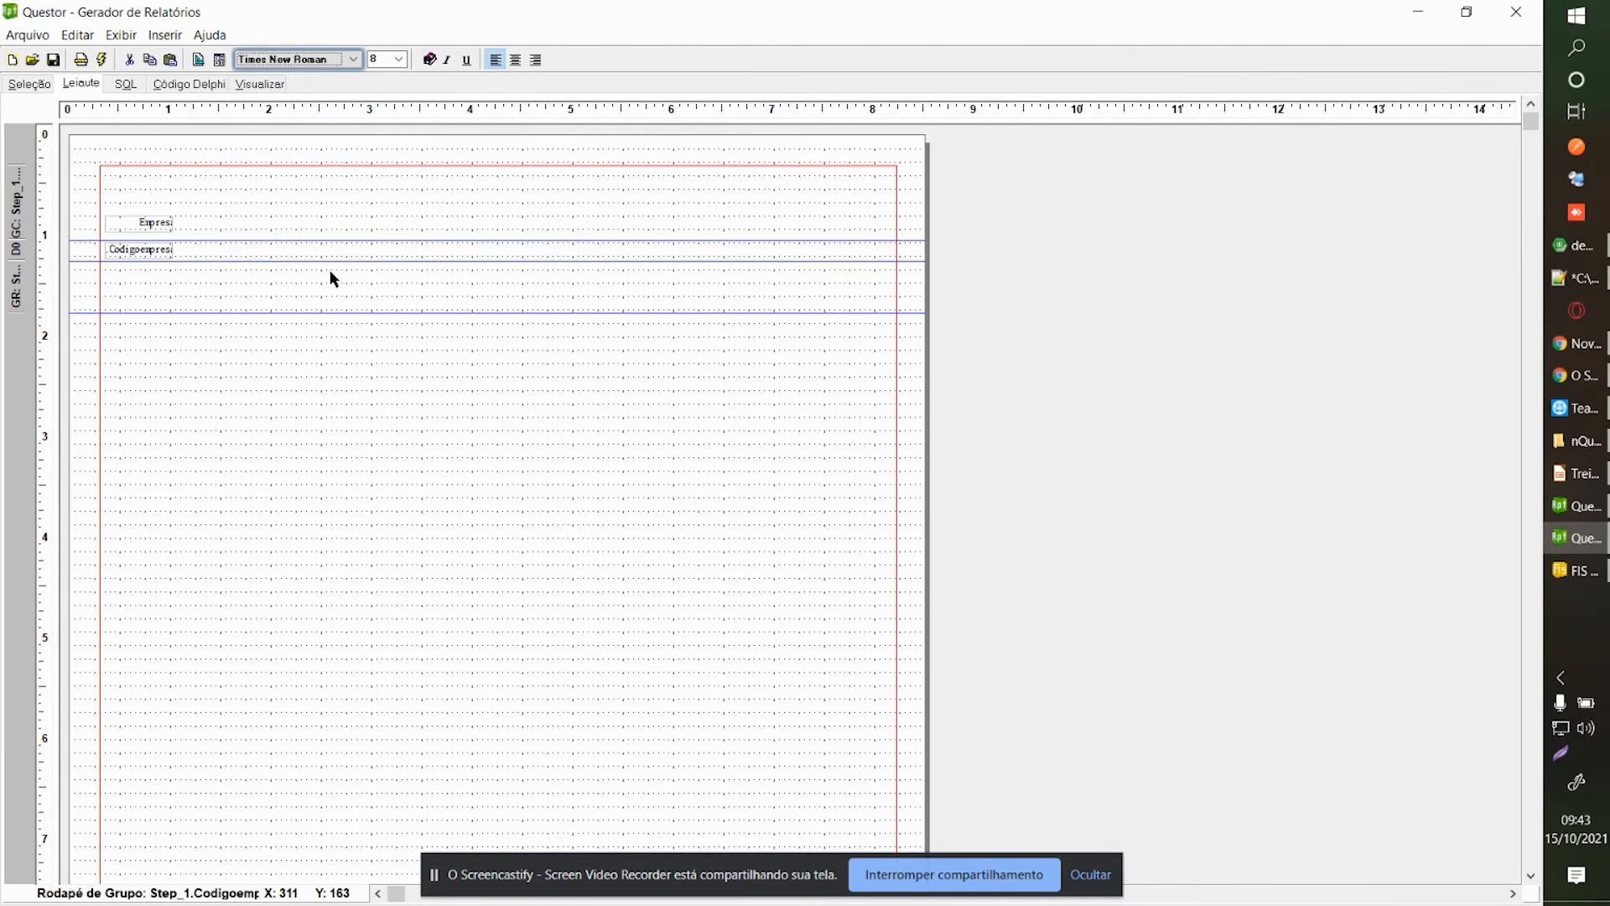
pyautogui.hotkey('ctrl', 'z')
pyautogui.click(266, 84)
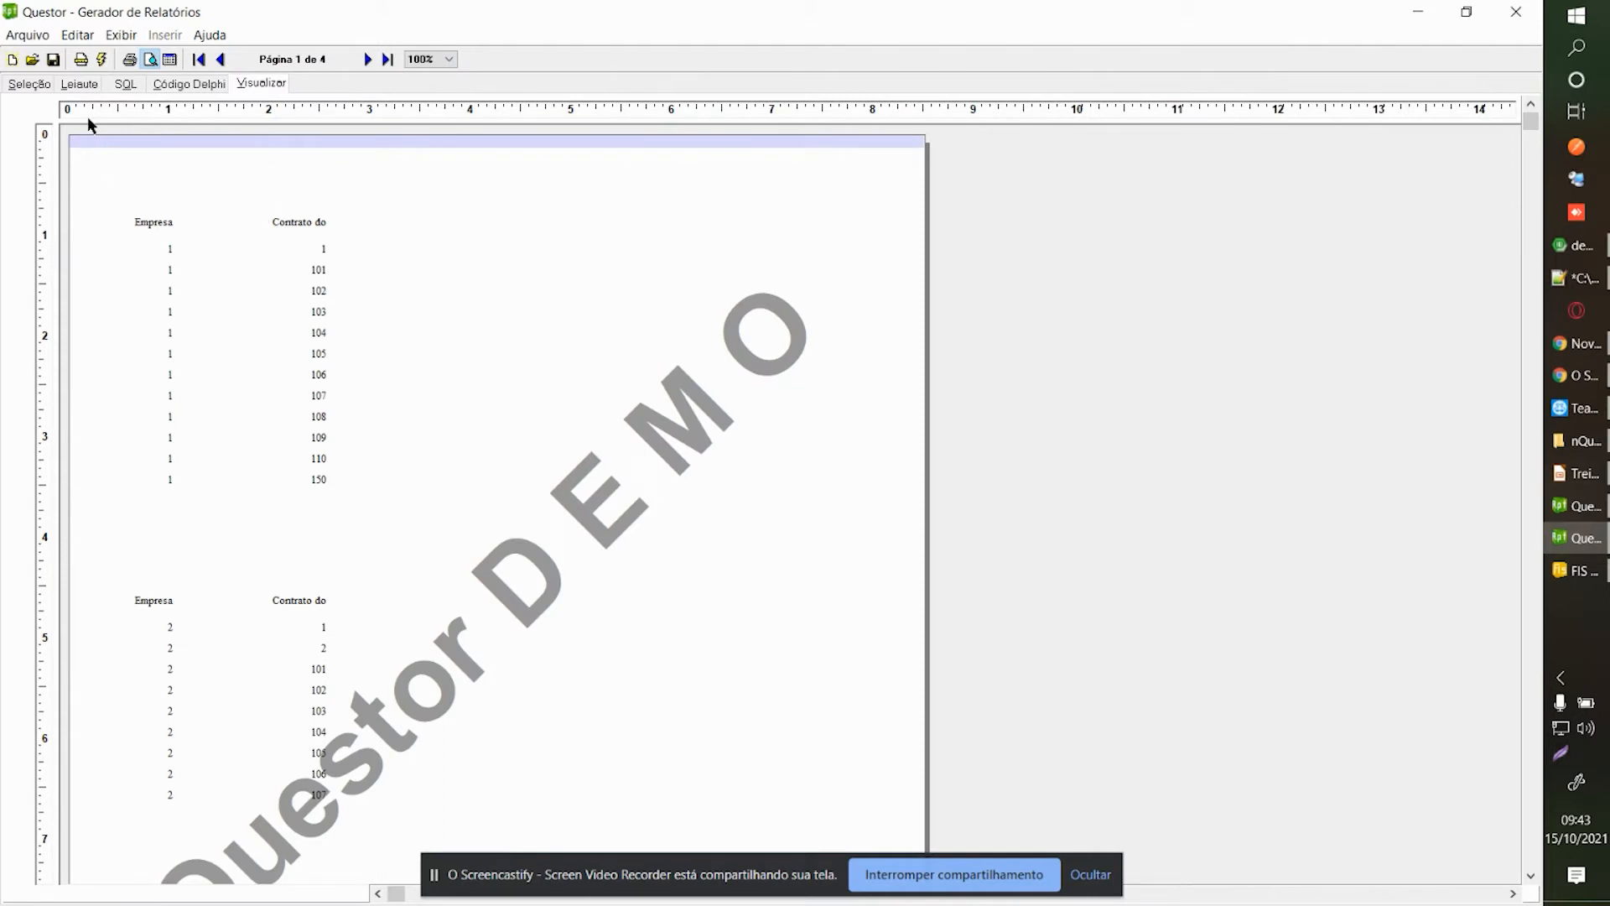
# Filter Codigoempresa with É Inclusion on the parameter [pCodigoEmpre in Valor 1.
pyautogui.click(28, 83)
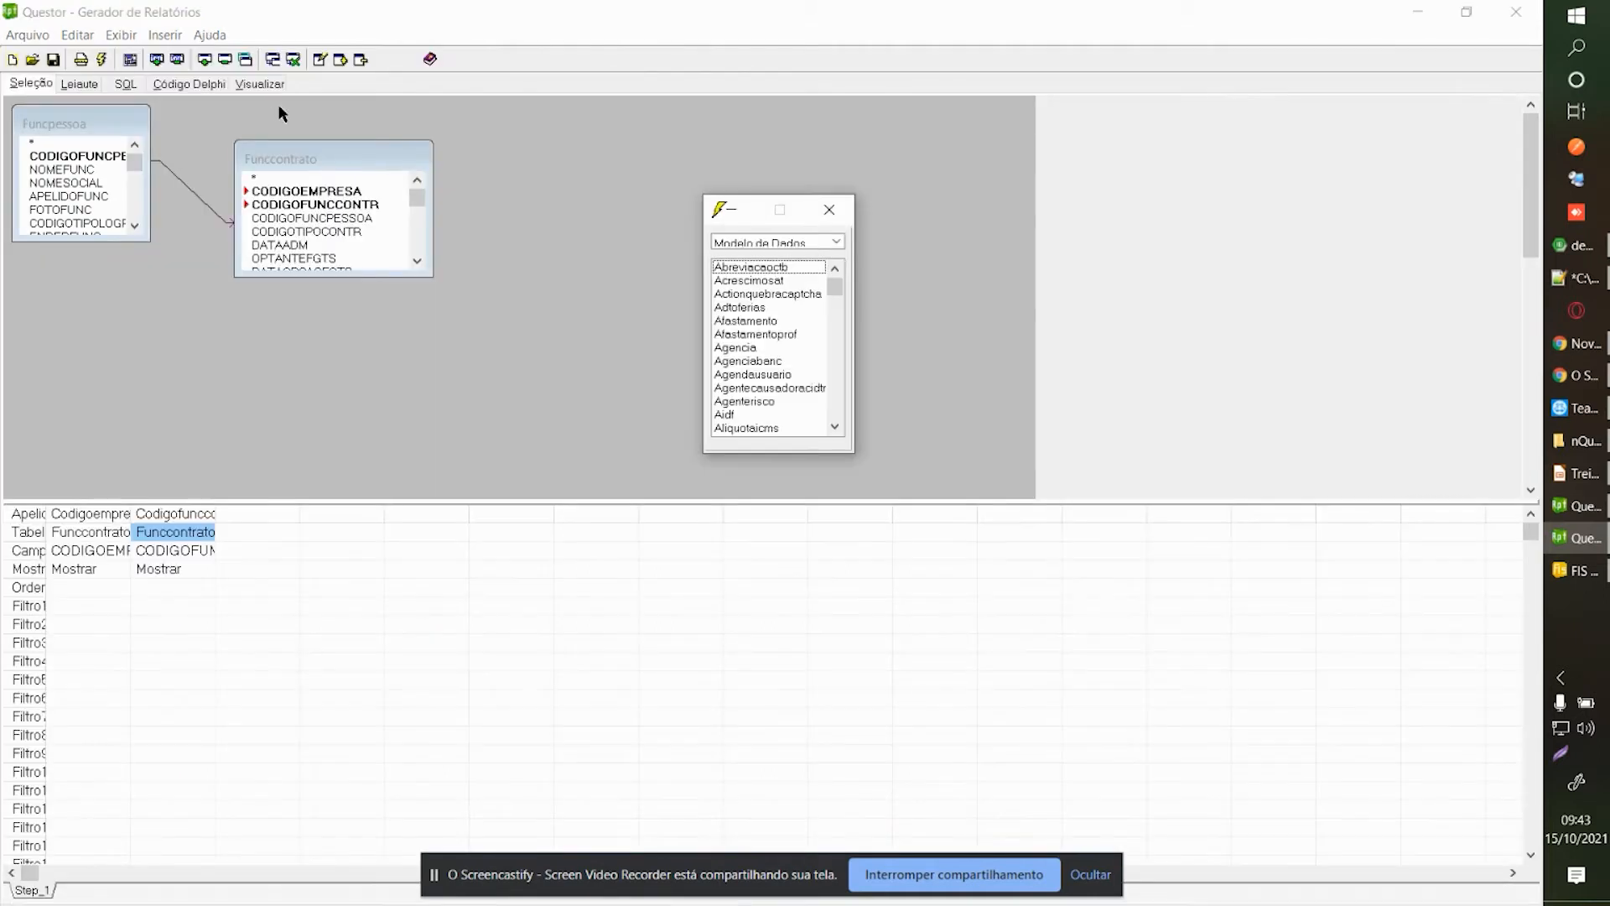
pyautogui.click(95, 571)
pyautogui.click(1415, 286)
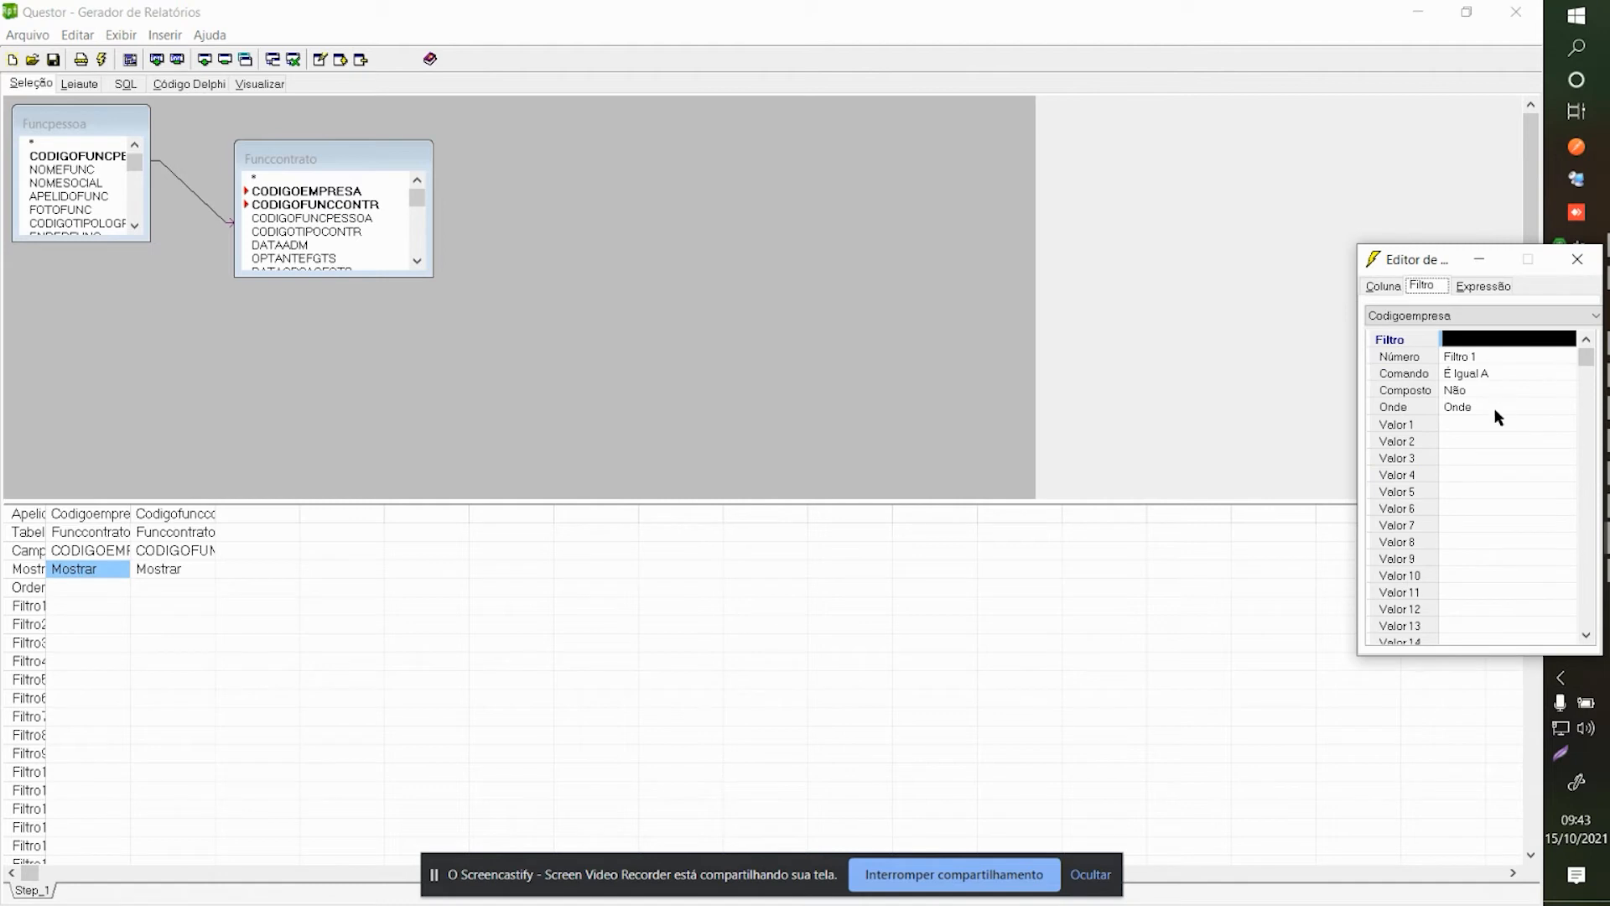
pyautogui.click(1466, 424)
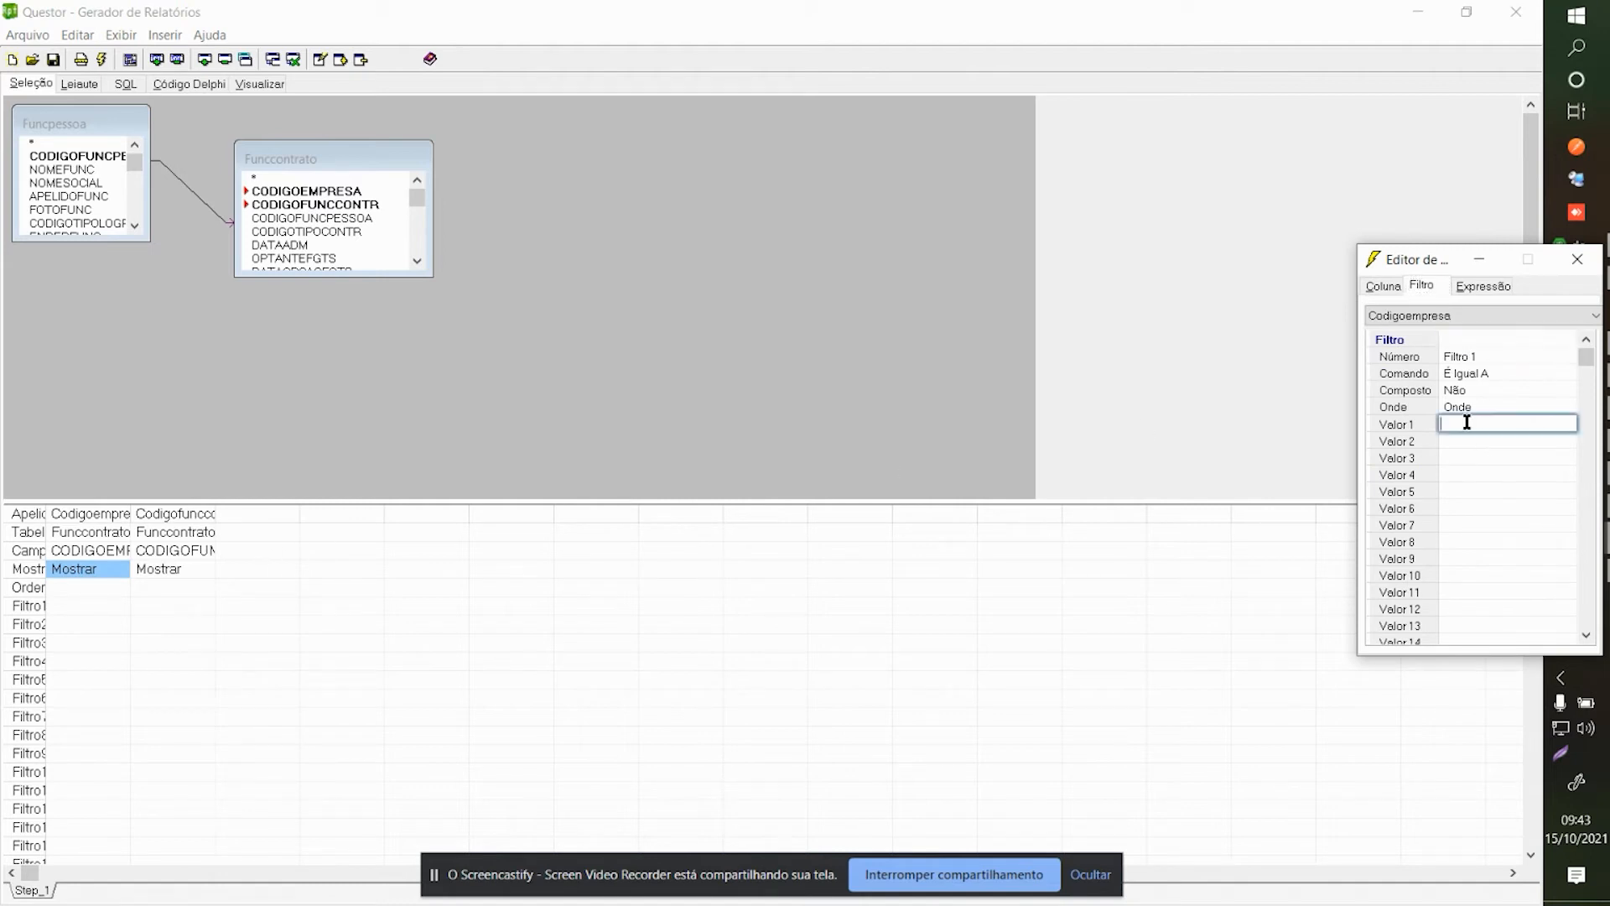
pyautogui.click(1466, 375)
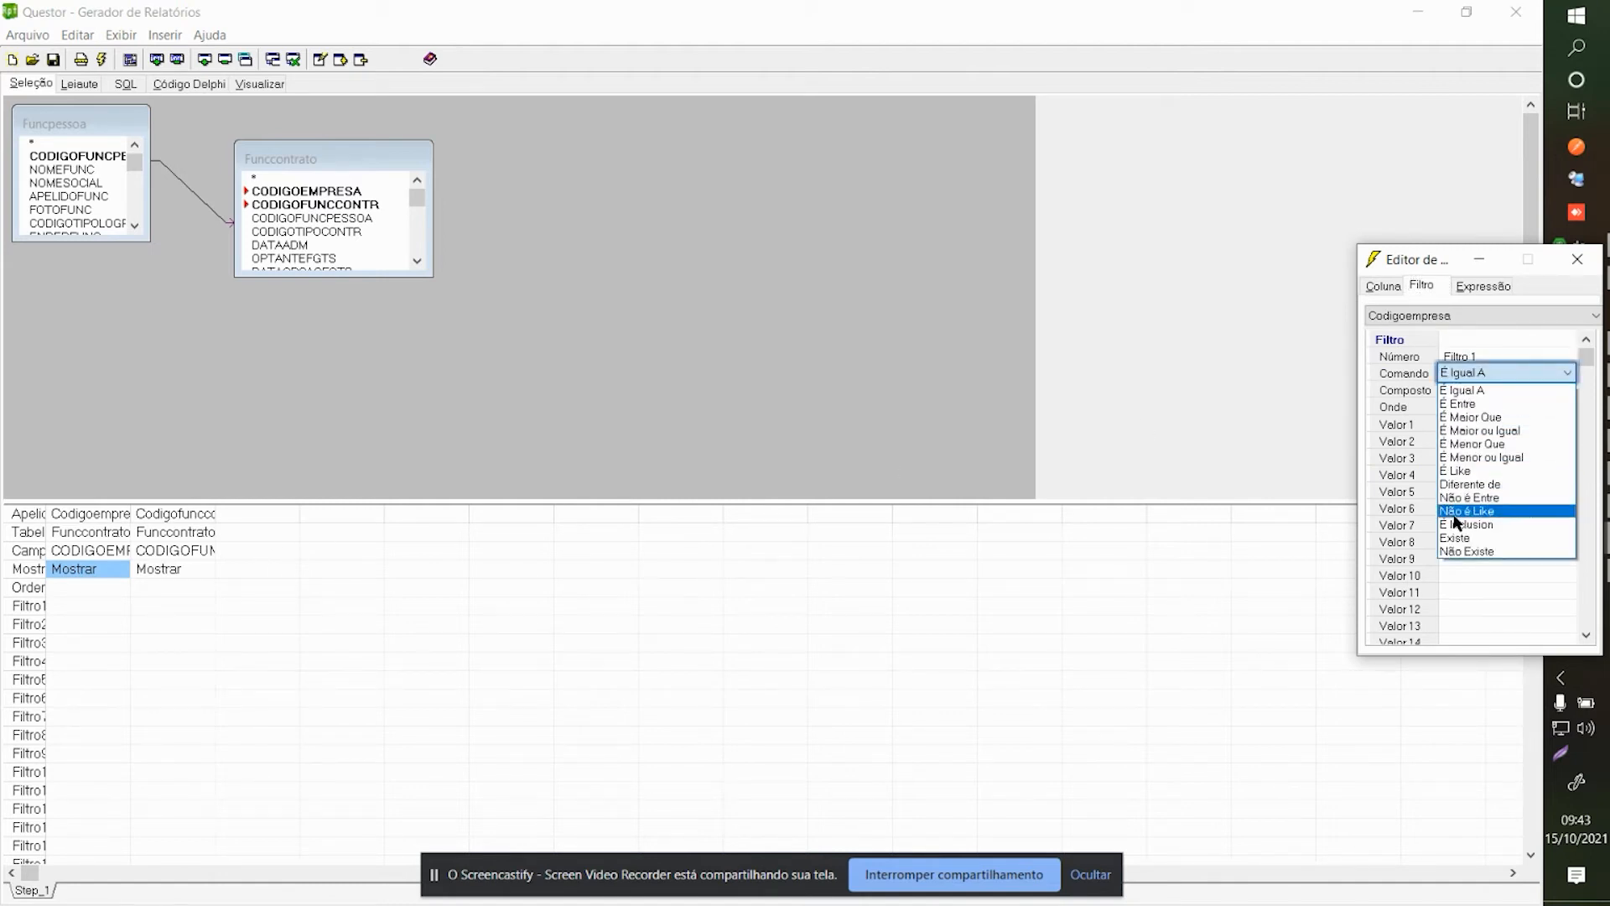
pyautogui.click(1451, 508)
pyautogui.click(1460, 424)
pyautogui.write('[p')
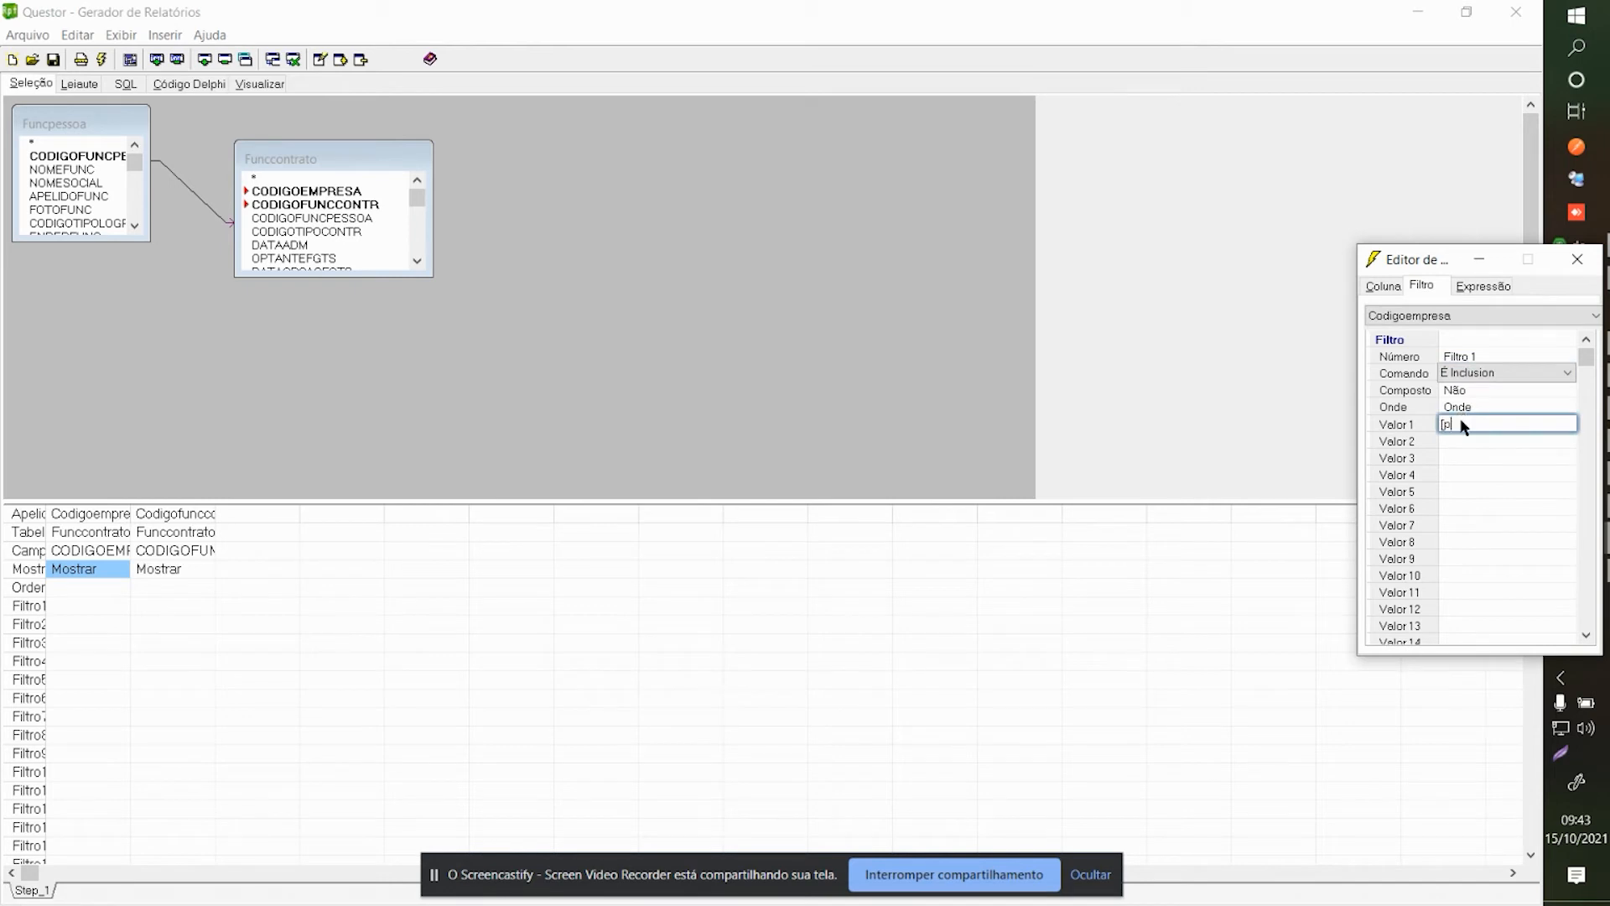
pyautogui.write('CodigoEmpresa')
# Set Codigofunccontr's filter command to É Inclusion and begin its first value.
pyautogui.click(167, 564)
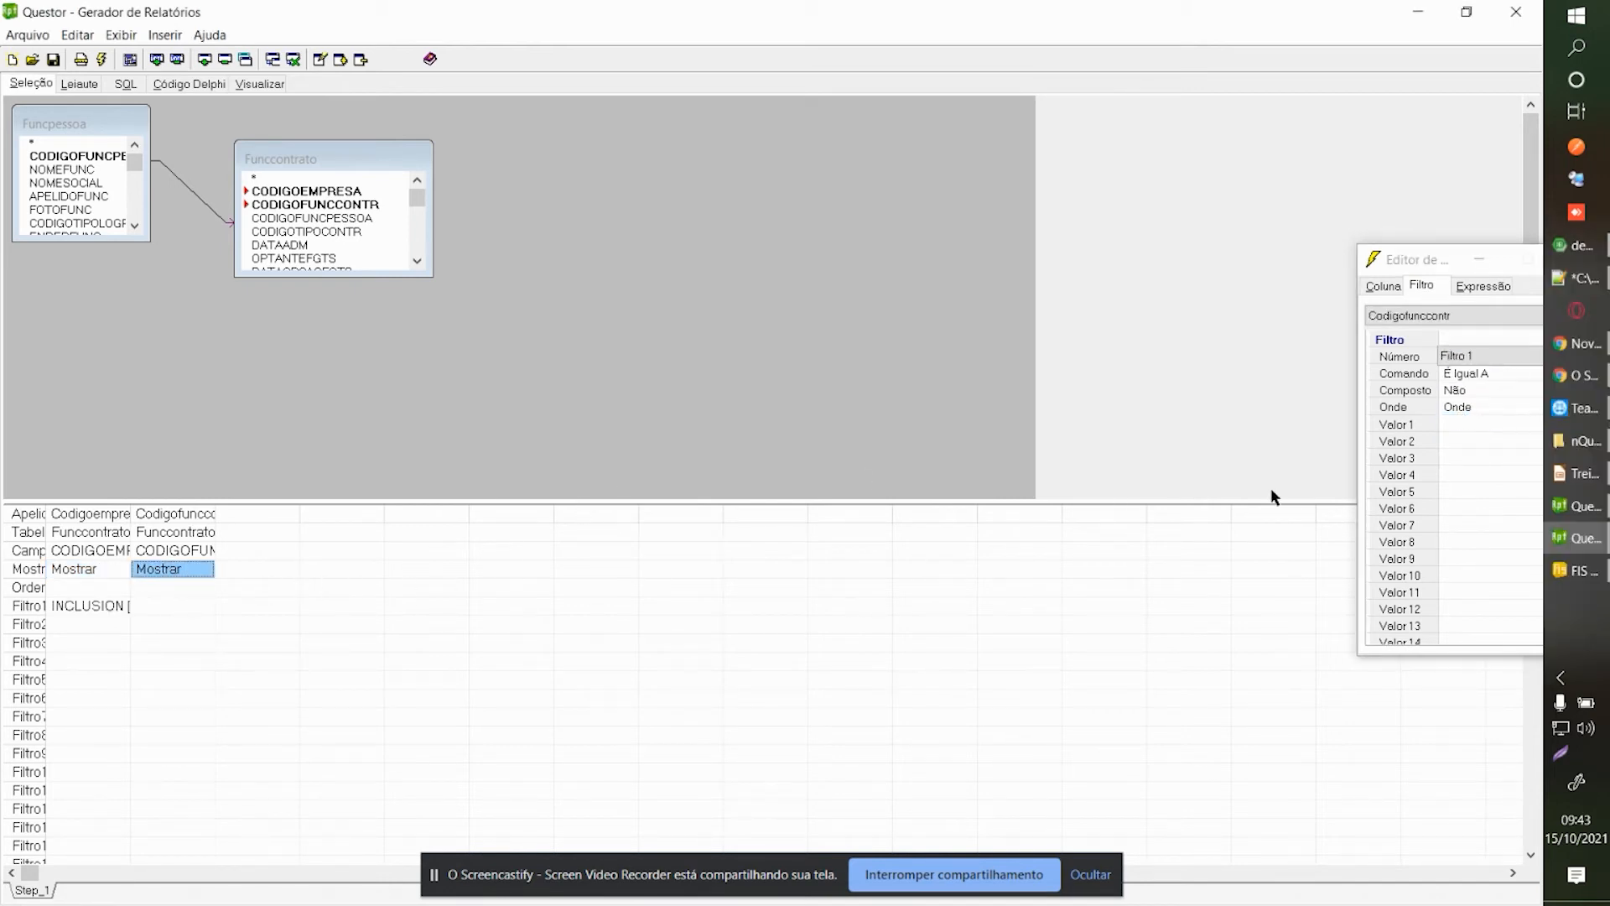
pyautogui.click(1482, 373)
pyautogui.click(1483, 373)
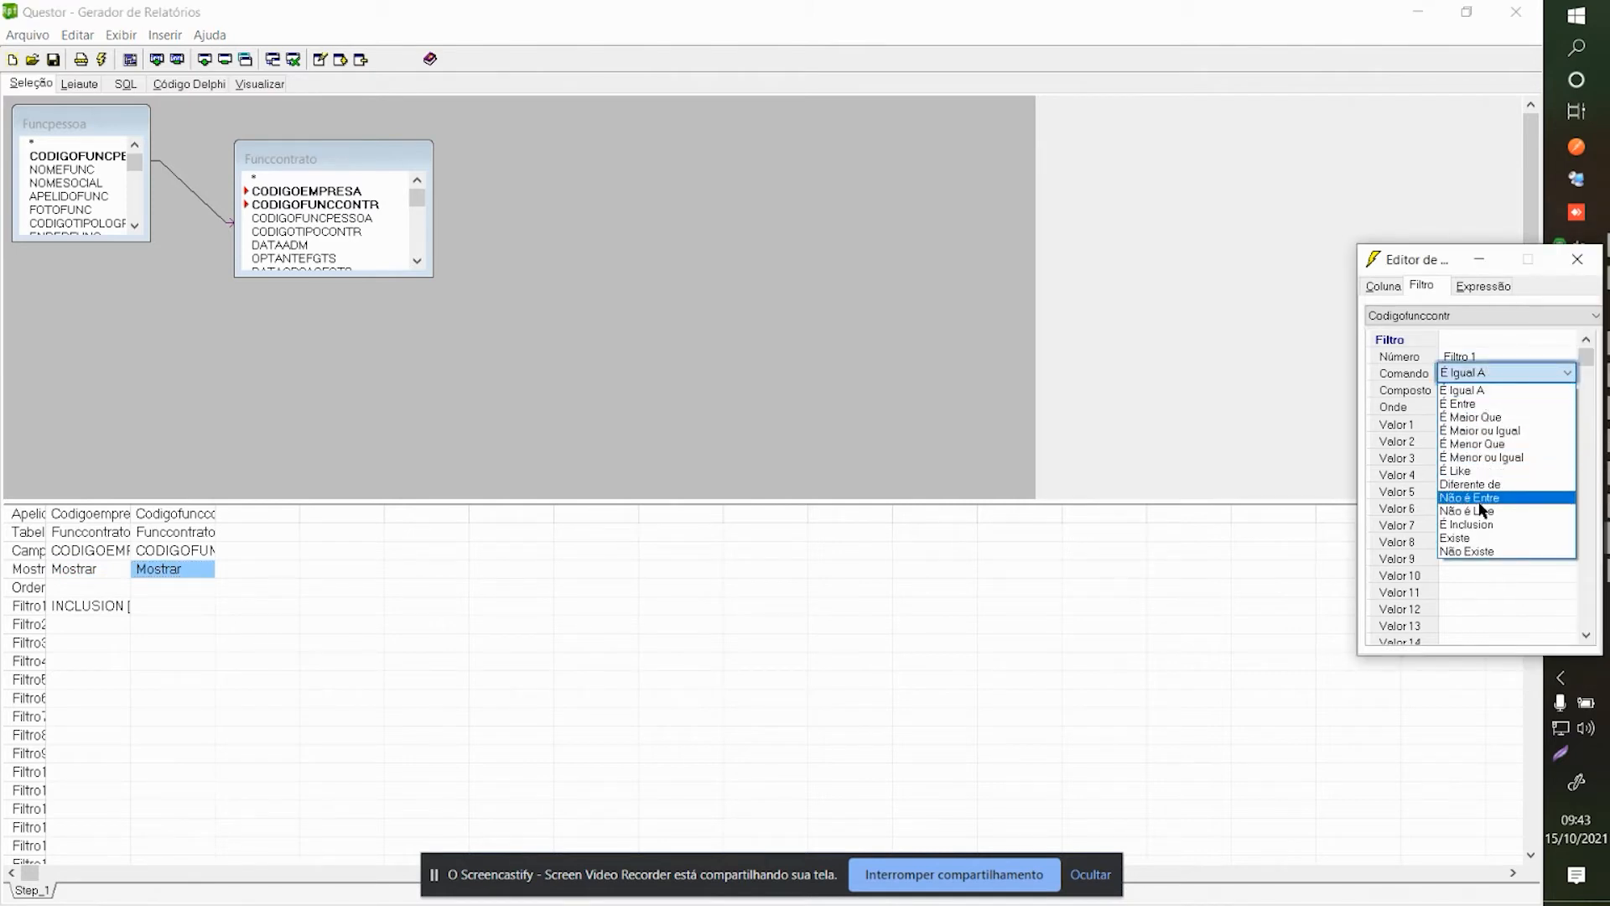
pyautogui.click(1484, 525)
pyautogui.click(1489, 442)
pyautogui.click(1486, 423)
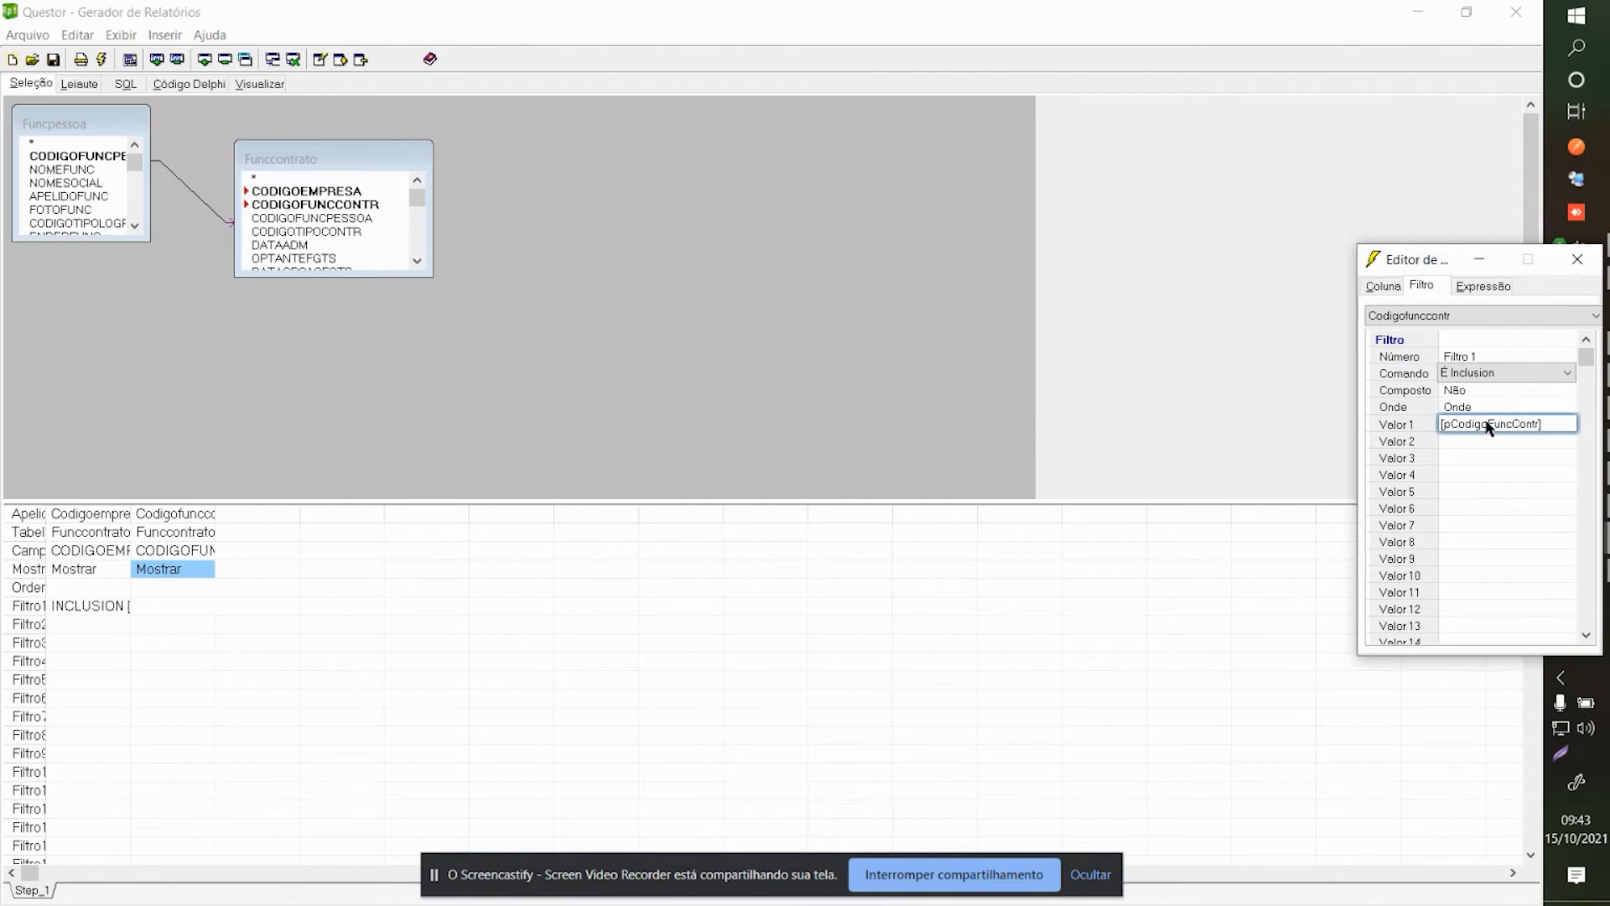
# Close the contract filter editor and run the report preview to reach the parameter prompt.
pyautogui.click(1578, 259)
pyautogui.click(84, 89)
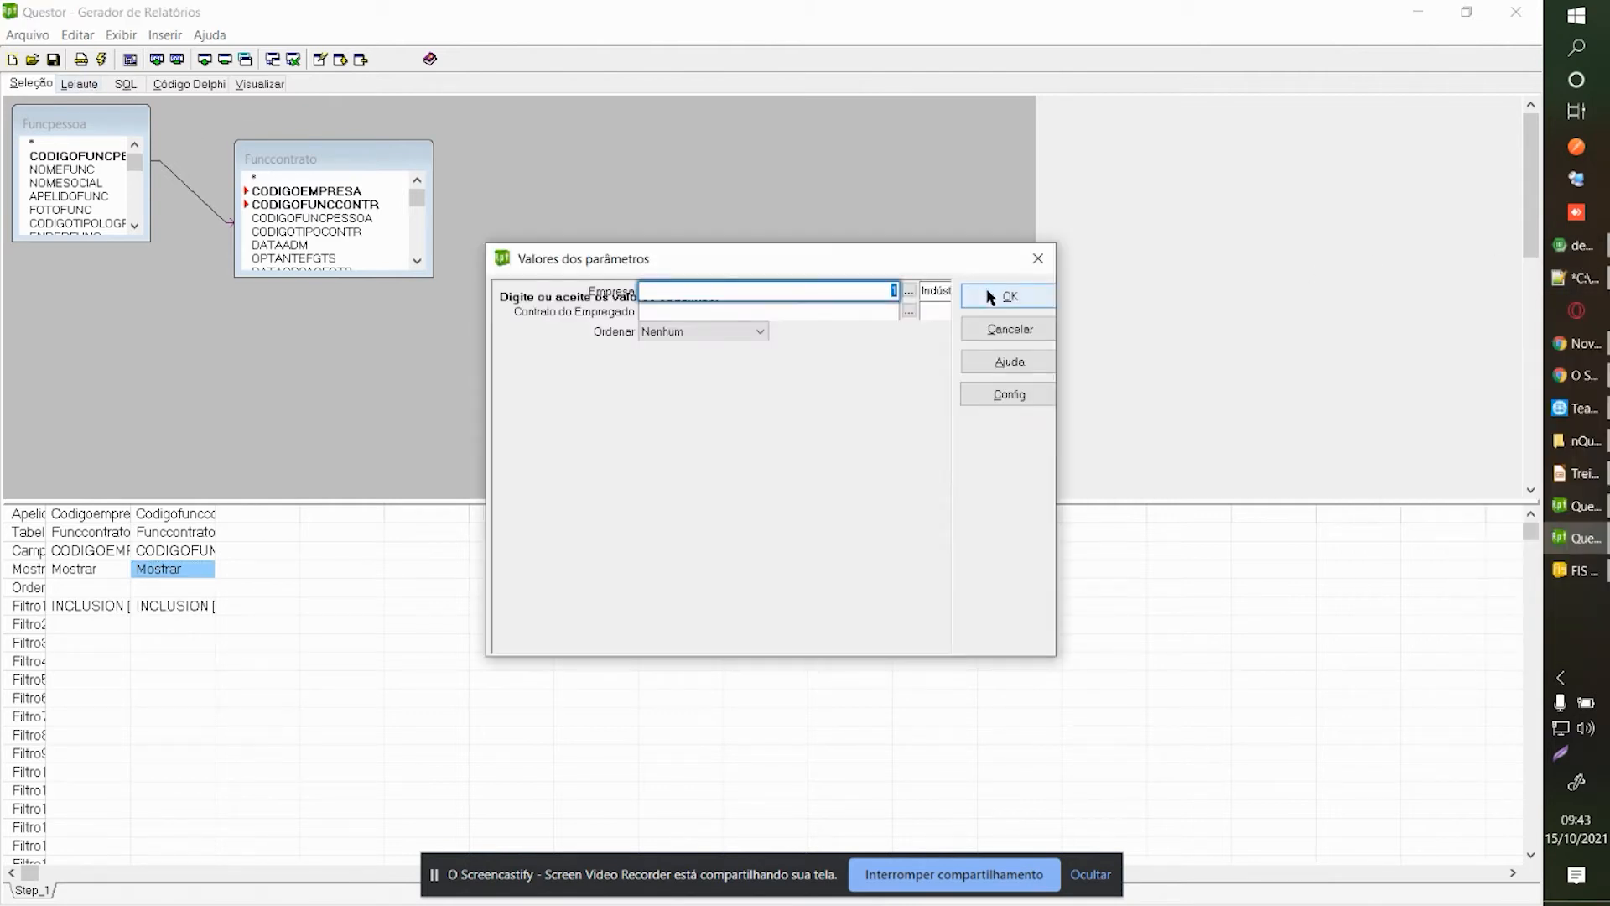
pyautogui.click(989, 295)
pyautogui.click(265, 87)
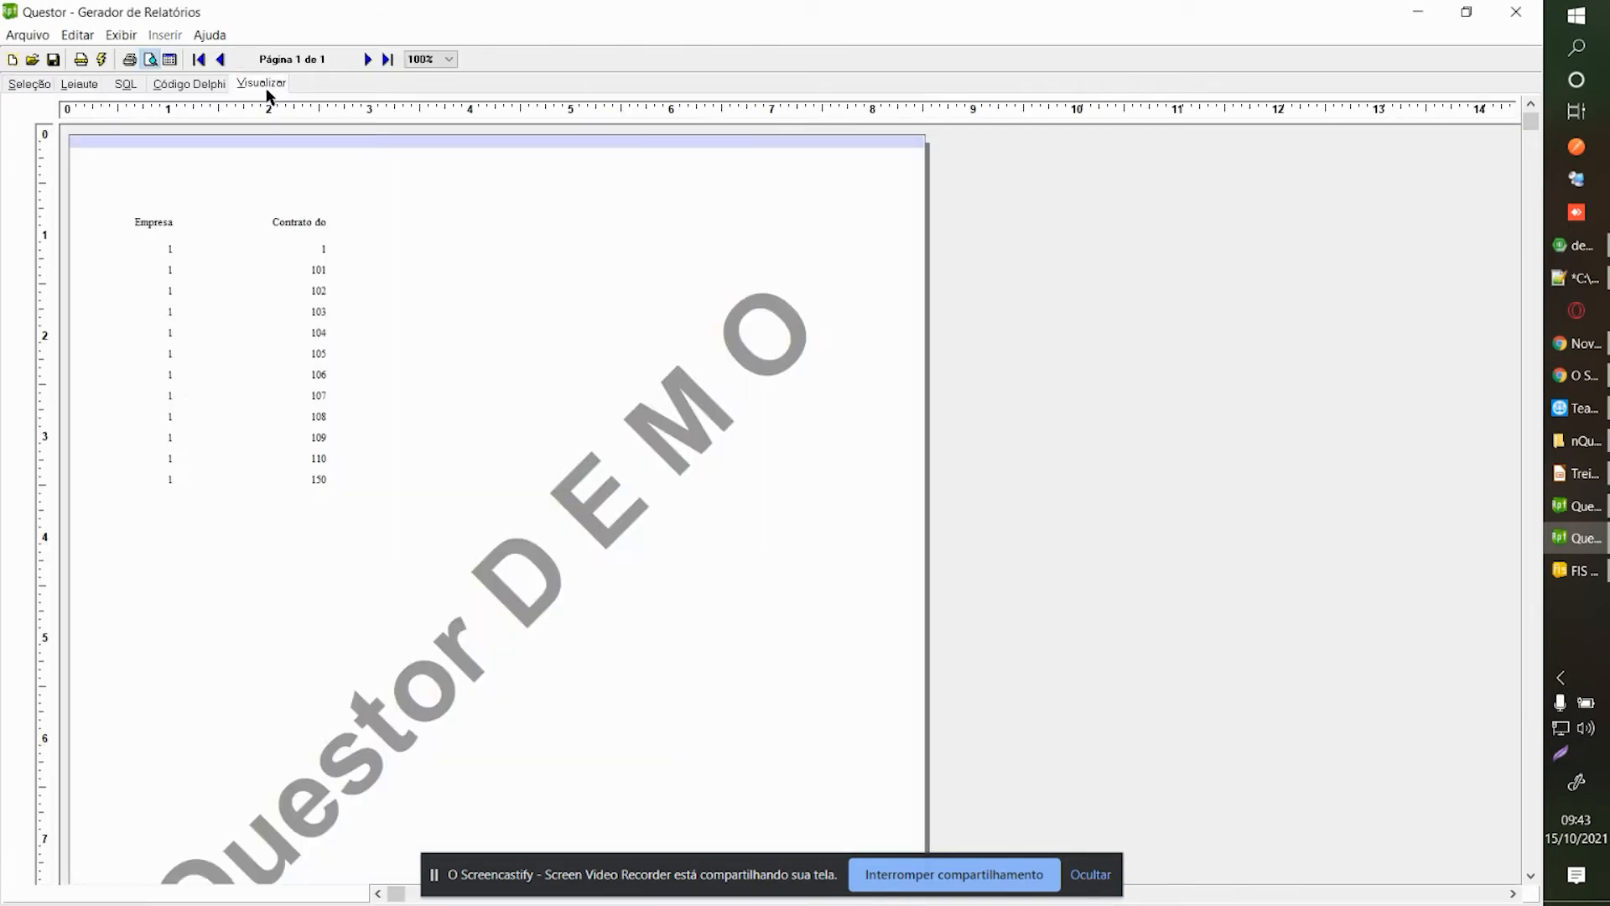
pyautogui.click(32, 85)
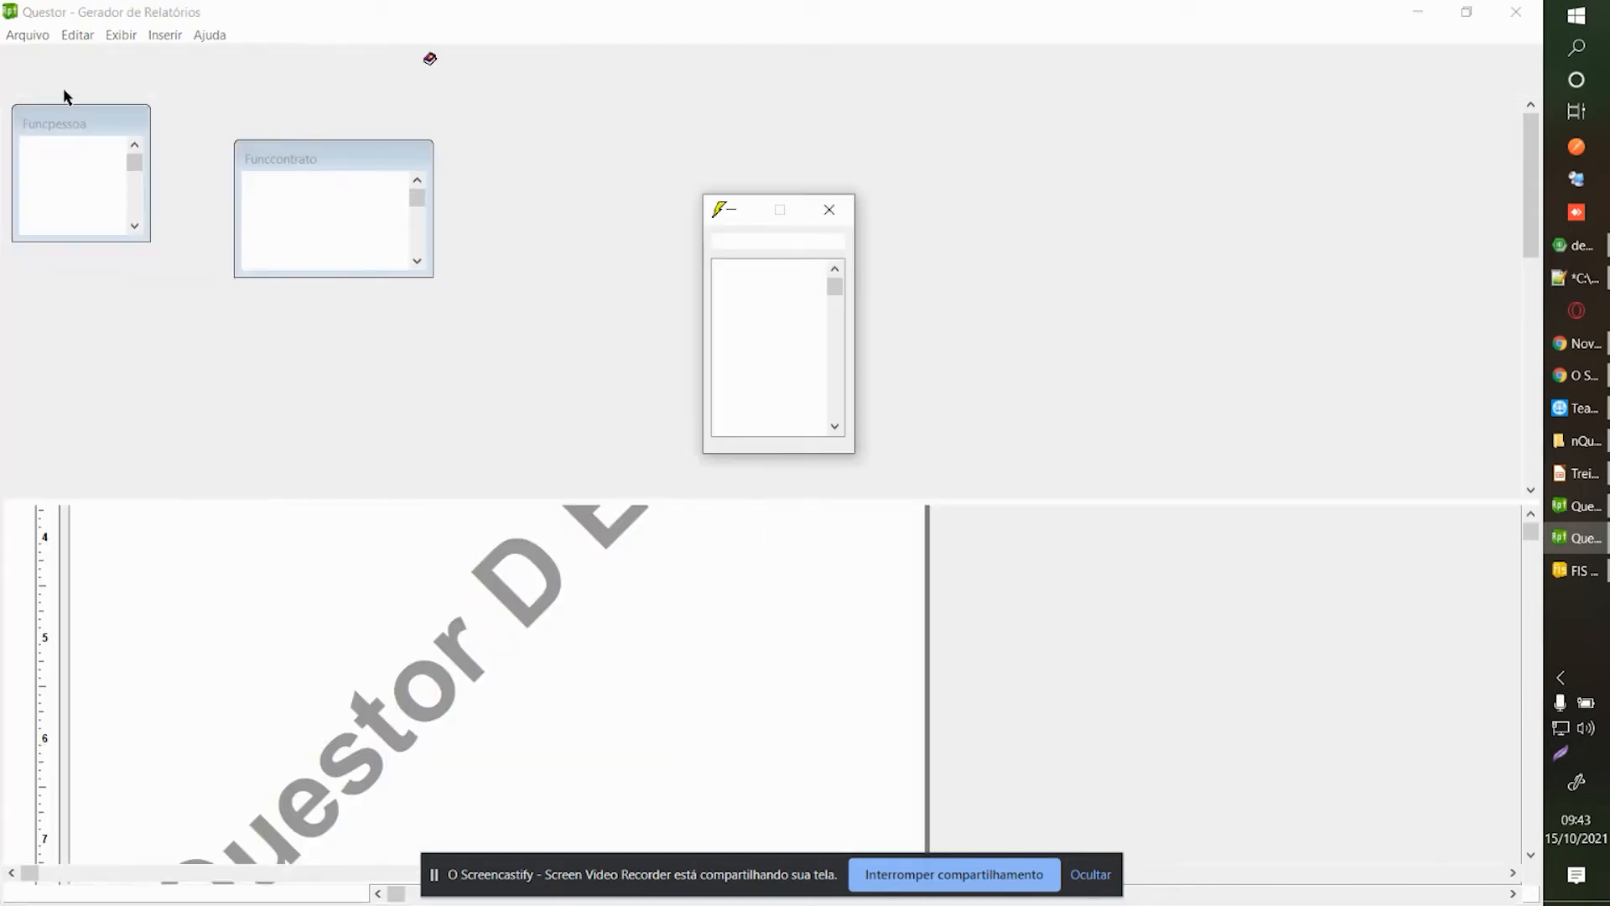
pyautogui.click(260, 84)
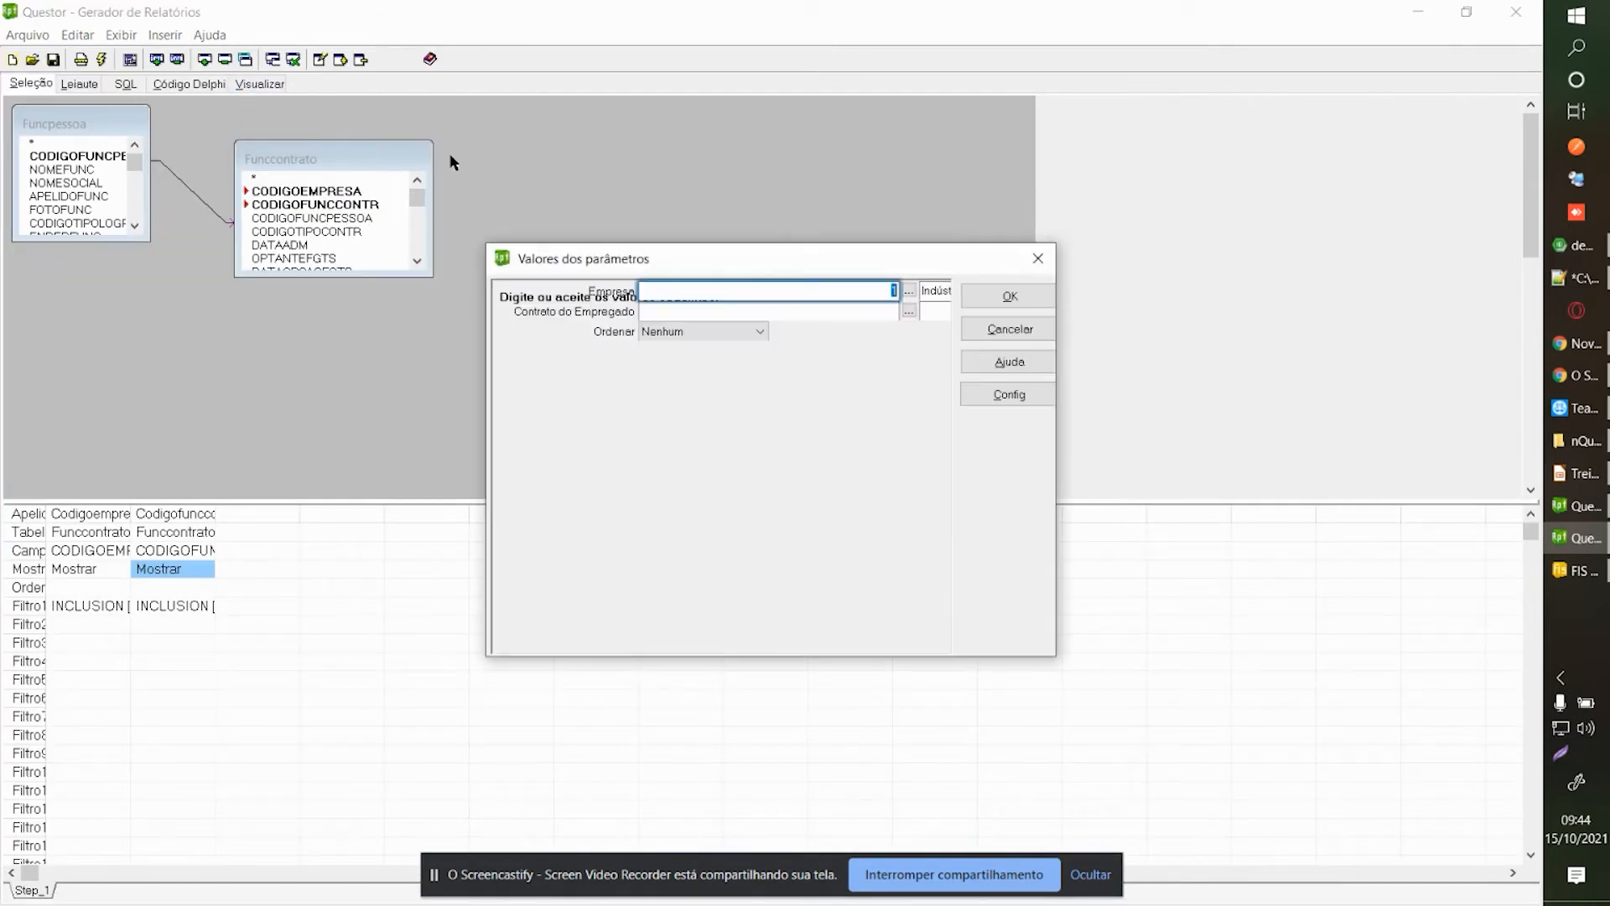
# Enter 1 for Contrato do Empregado and review the Empresa and Contrato rows in the preview.
pyautogui.click(863, 310)
pyautogui.write('1..50')
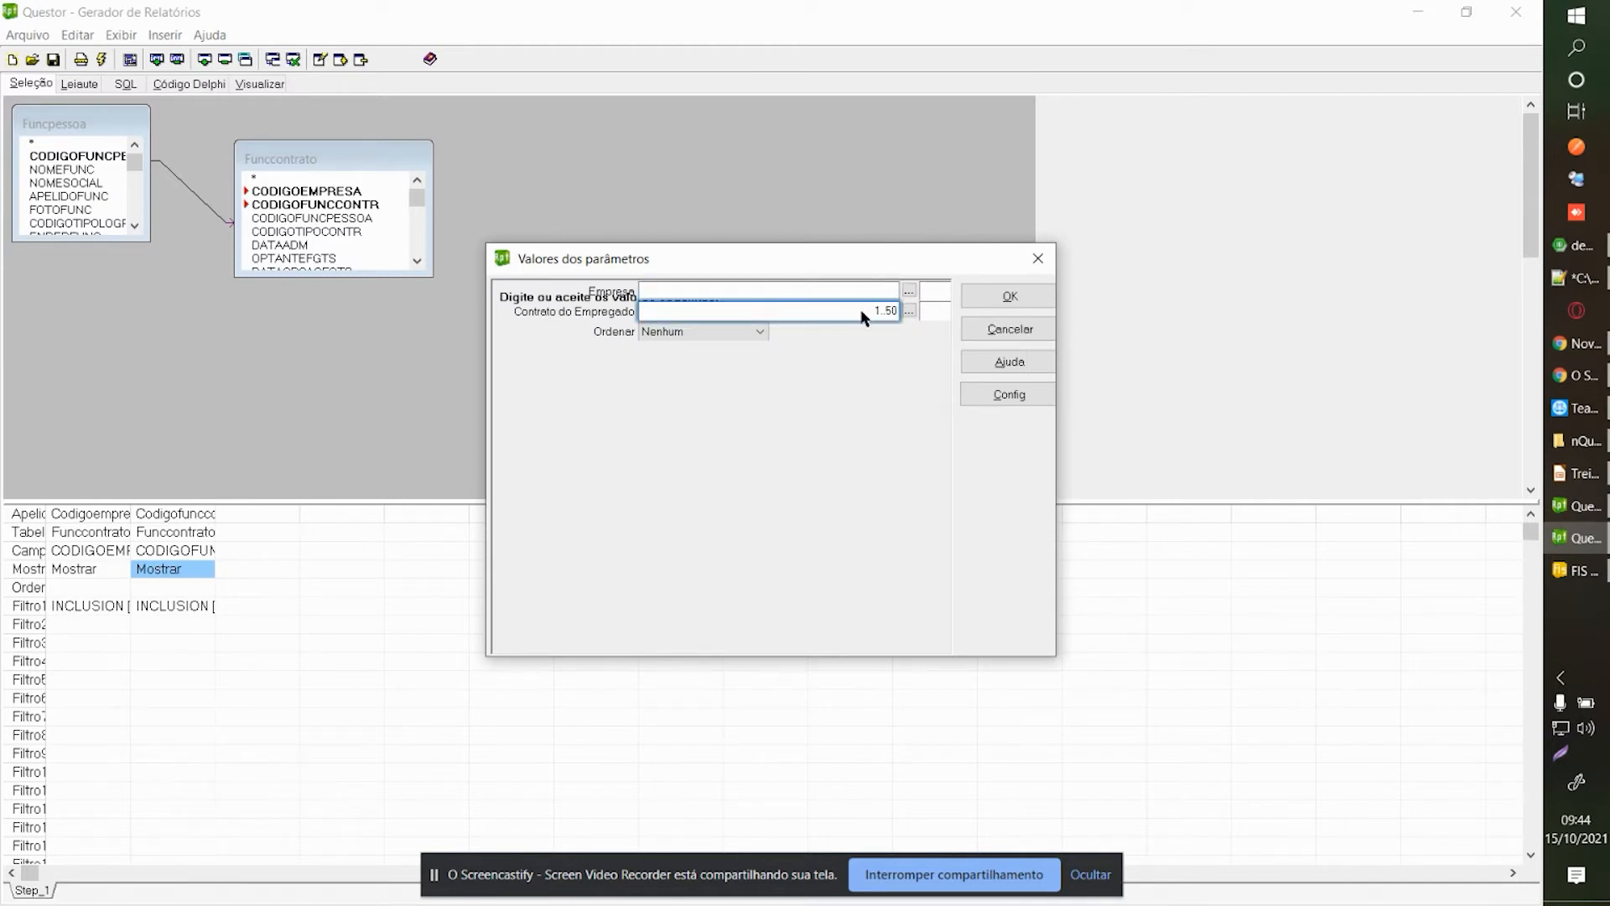
pyautogui.click(998, 297)
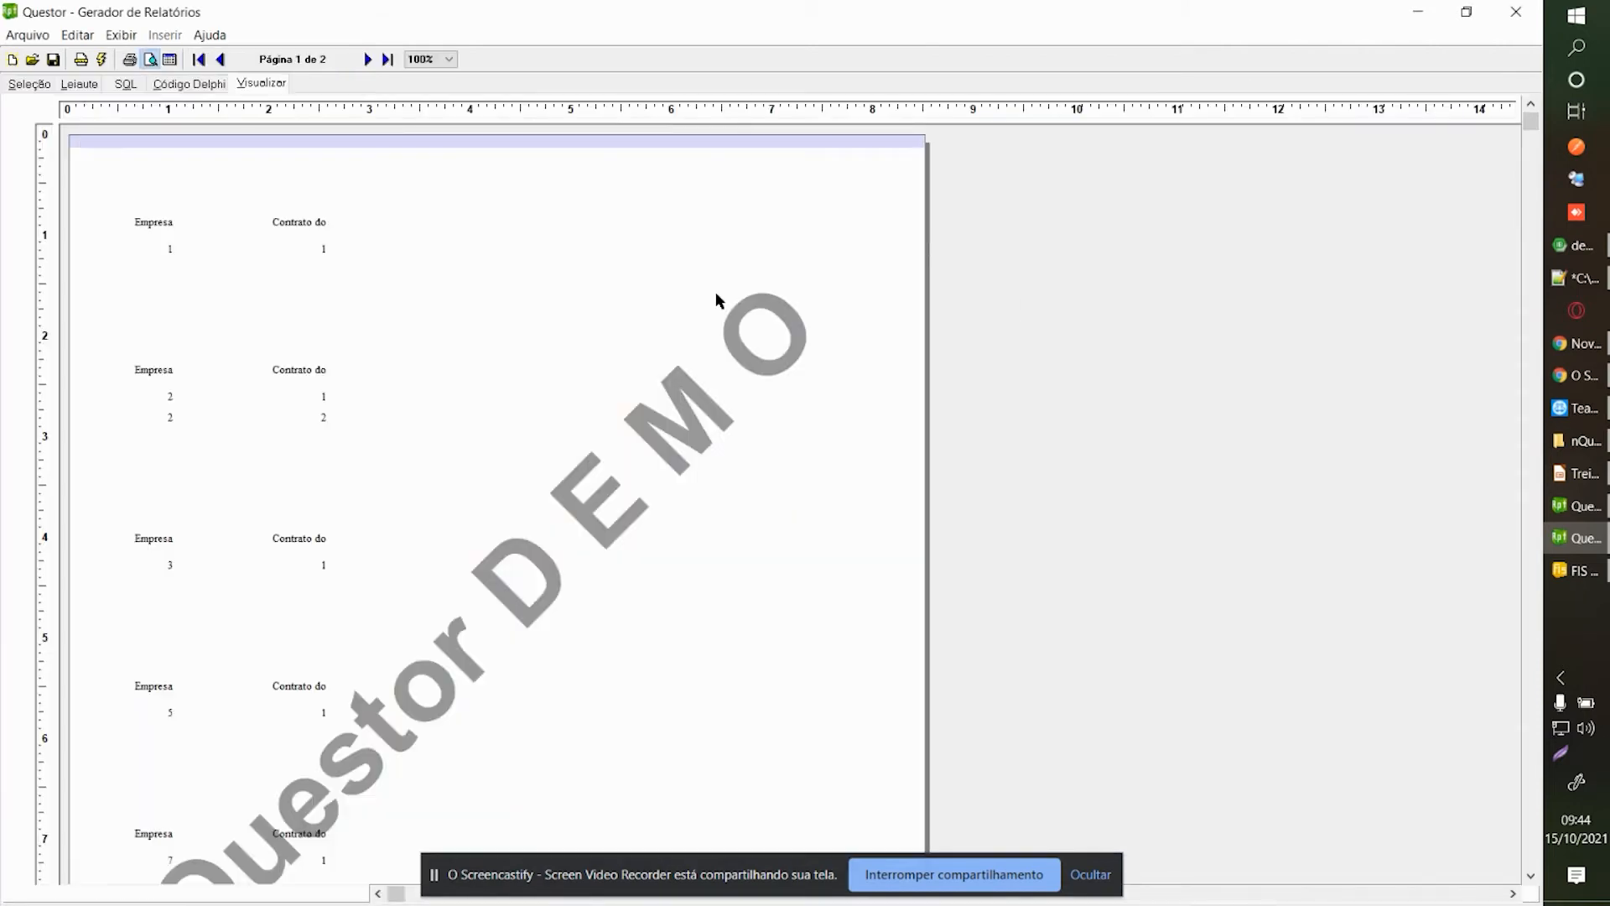
pyautogui.click(243, 317)
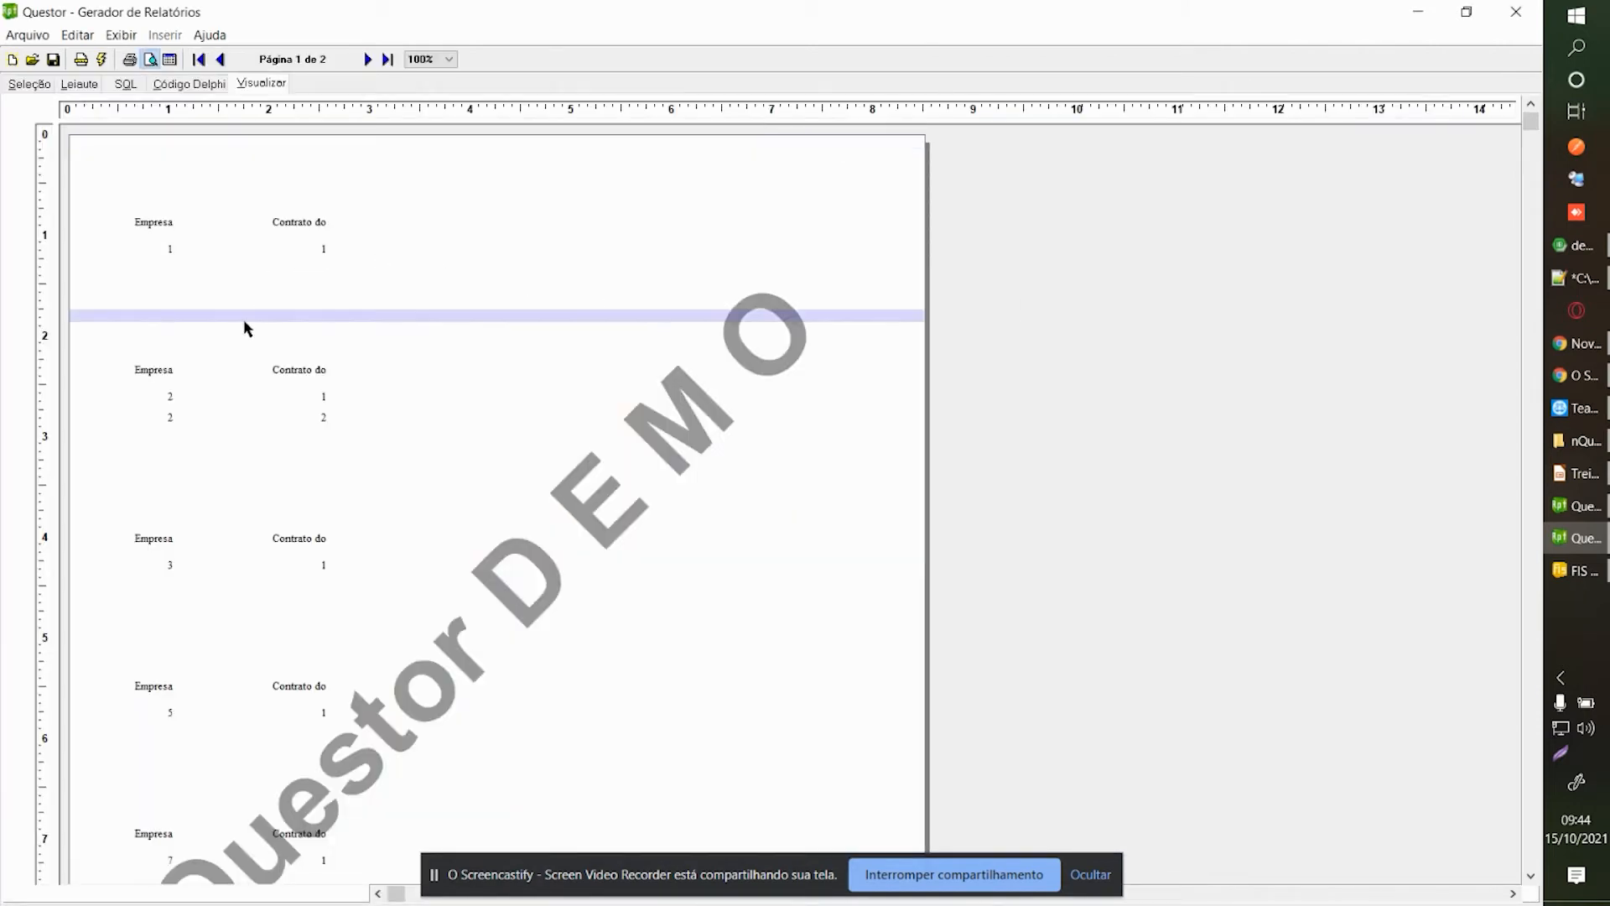
pyautogui.click(223, 222)
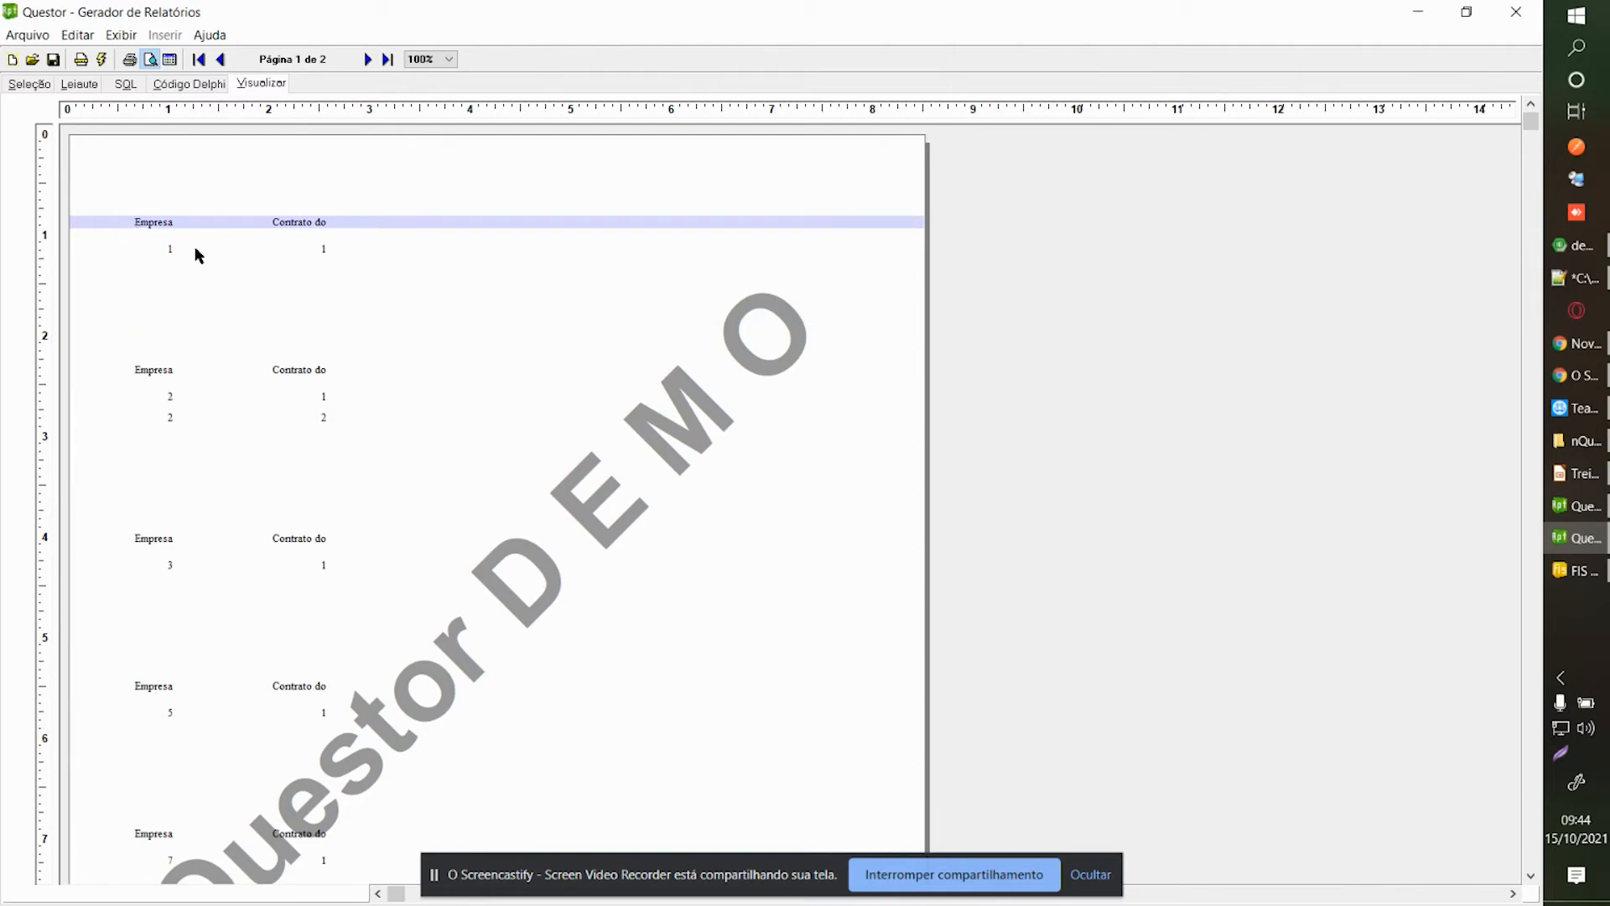
pyautogui.click(199, 267)
pyautogui.click(239, 251)
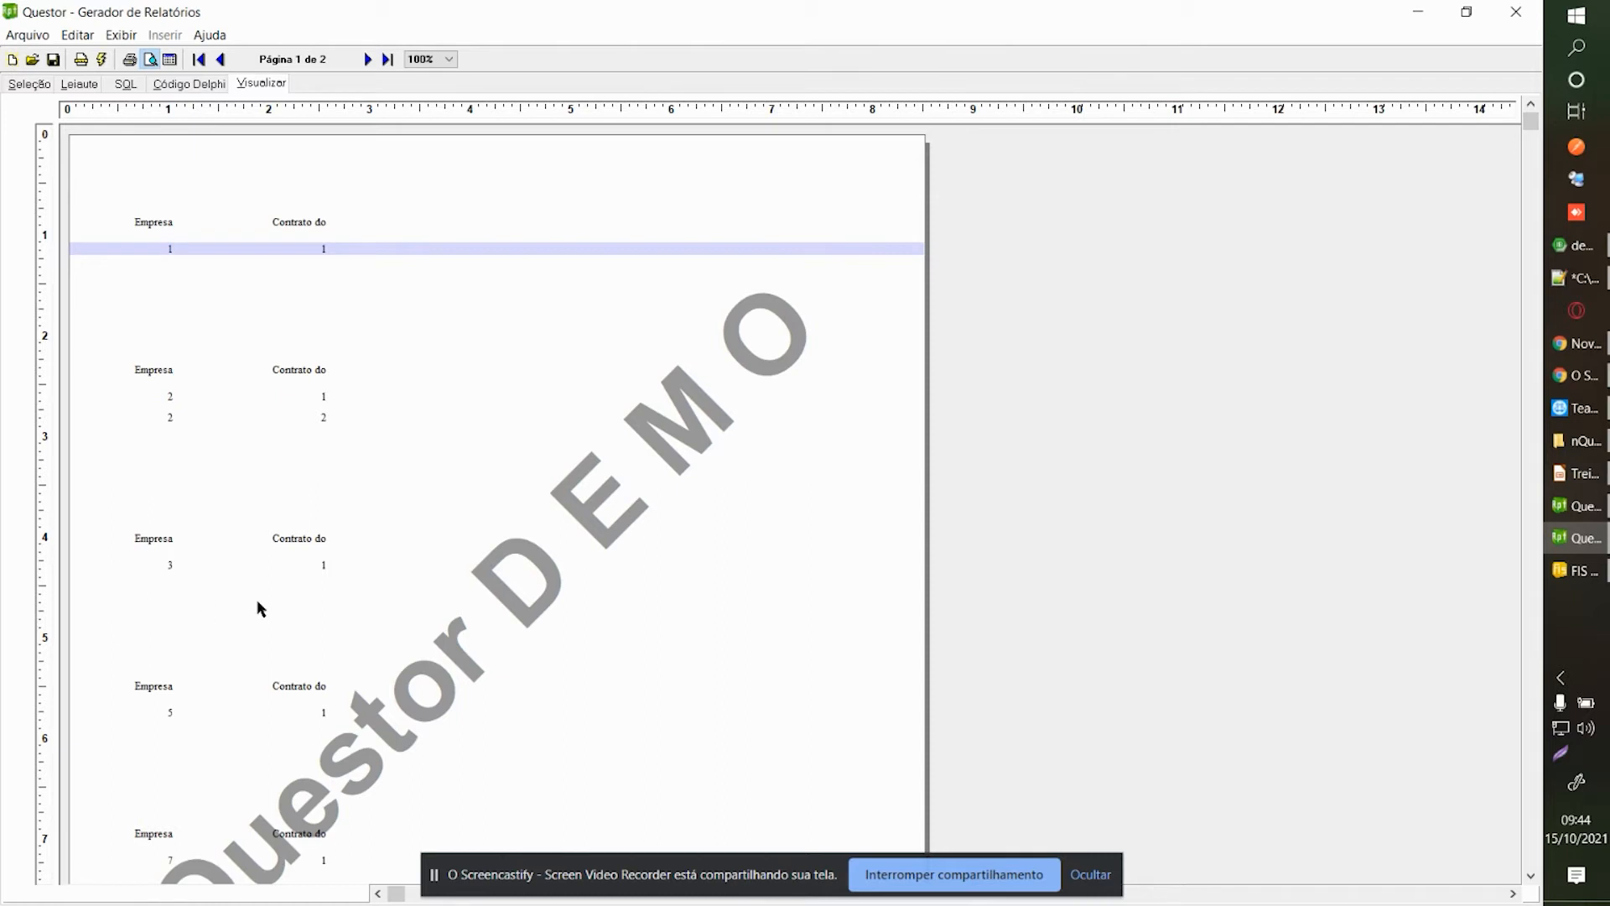
pyautogui.scroll(-3, 1524, 456)
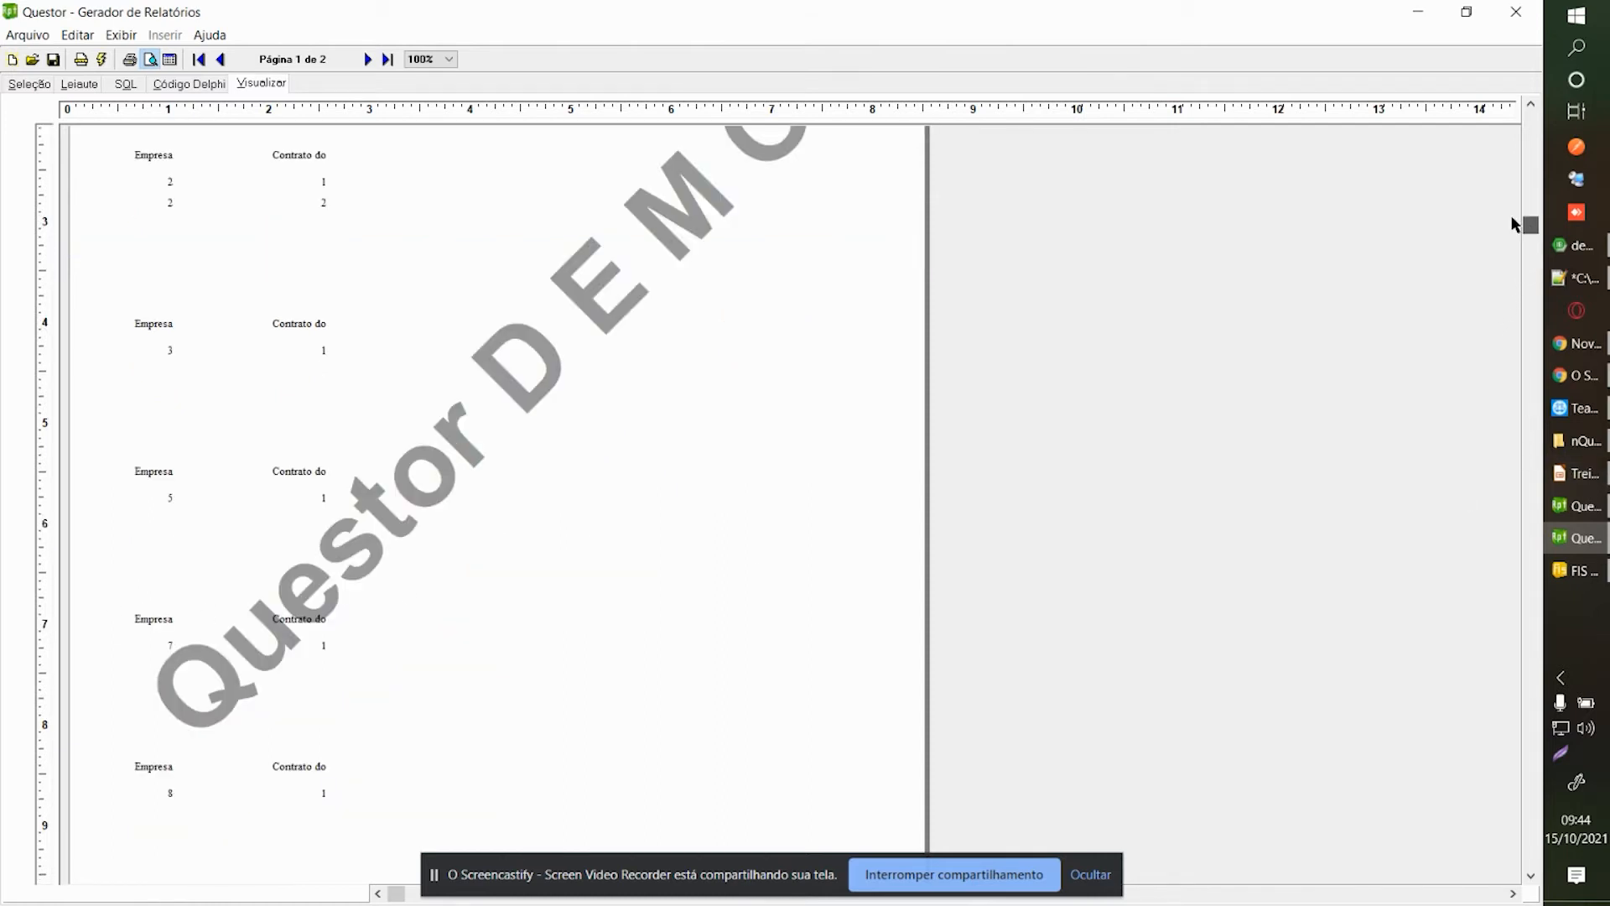
pyautogui.scroll(3, 1513, 223)
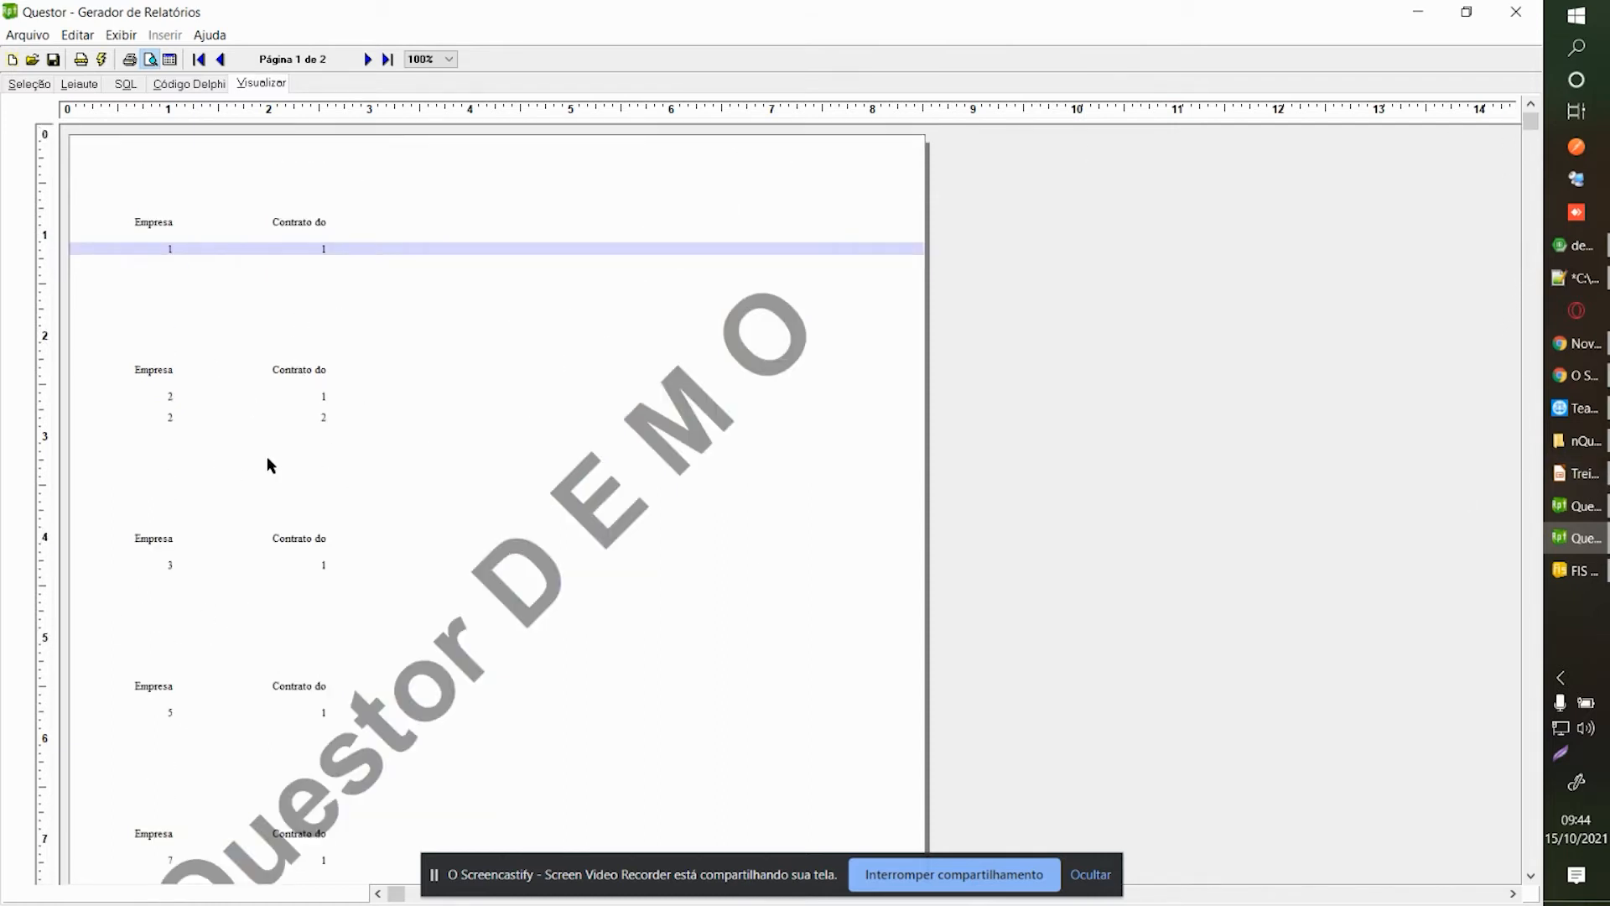
# Return to the report layout design, accepting the parameter values.
pyautogui.click(42, 87)
pyautogui.click(80, 84)
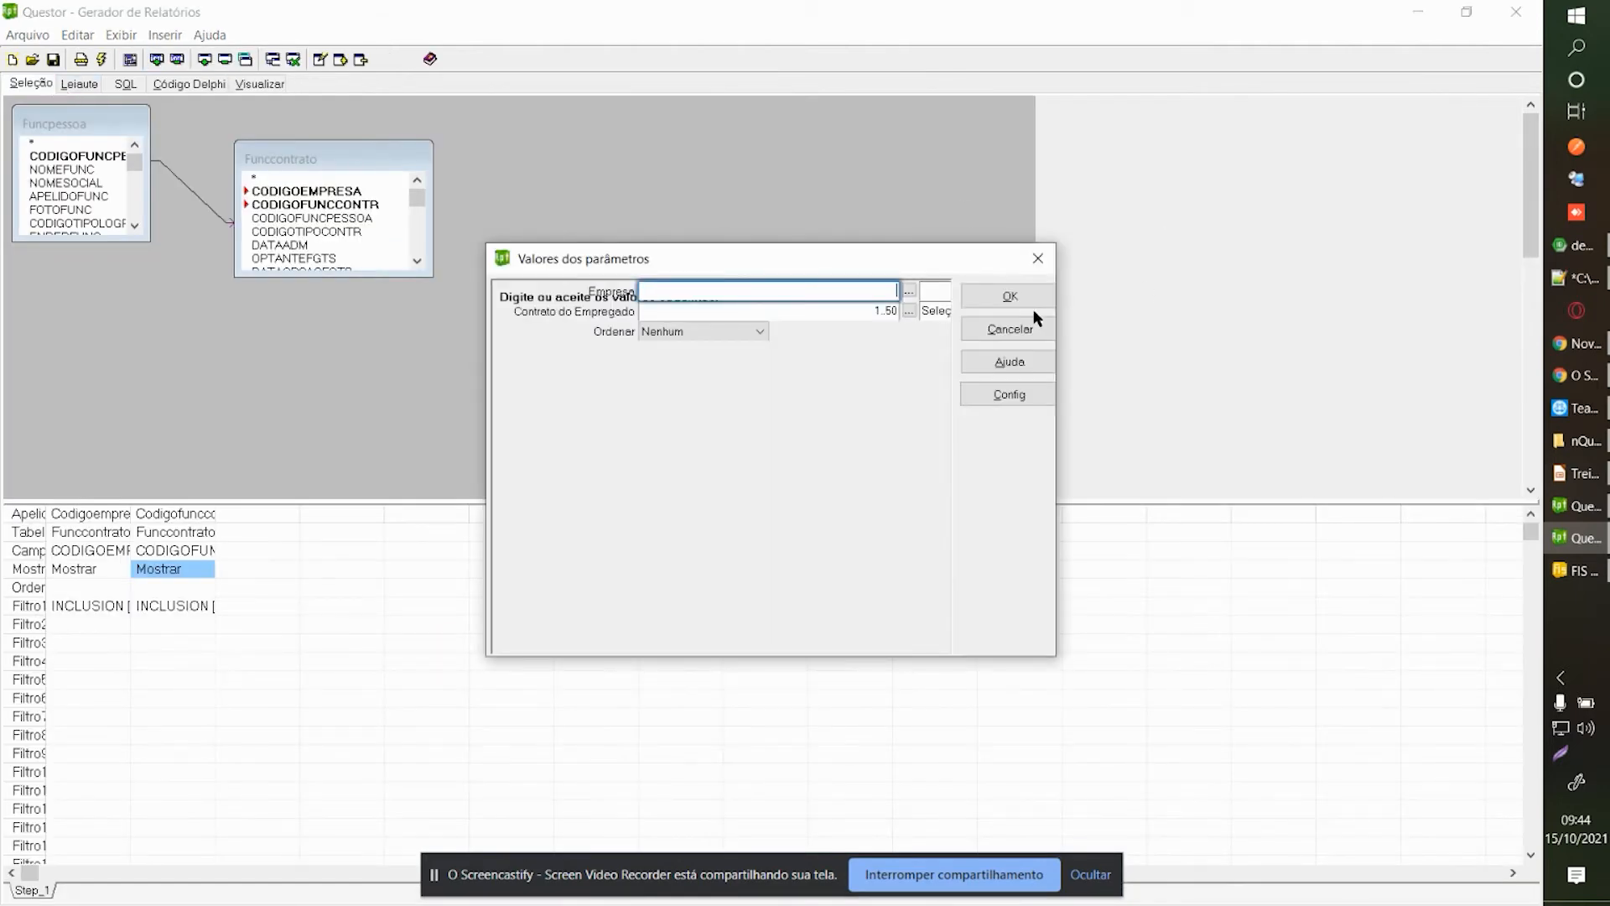
pyautogui.click(1019, 303)
# Add a narrow label to the group footer below Codigoempresa.
pyautogui.rightClick(158, 280)
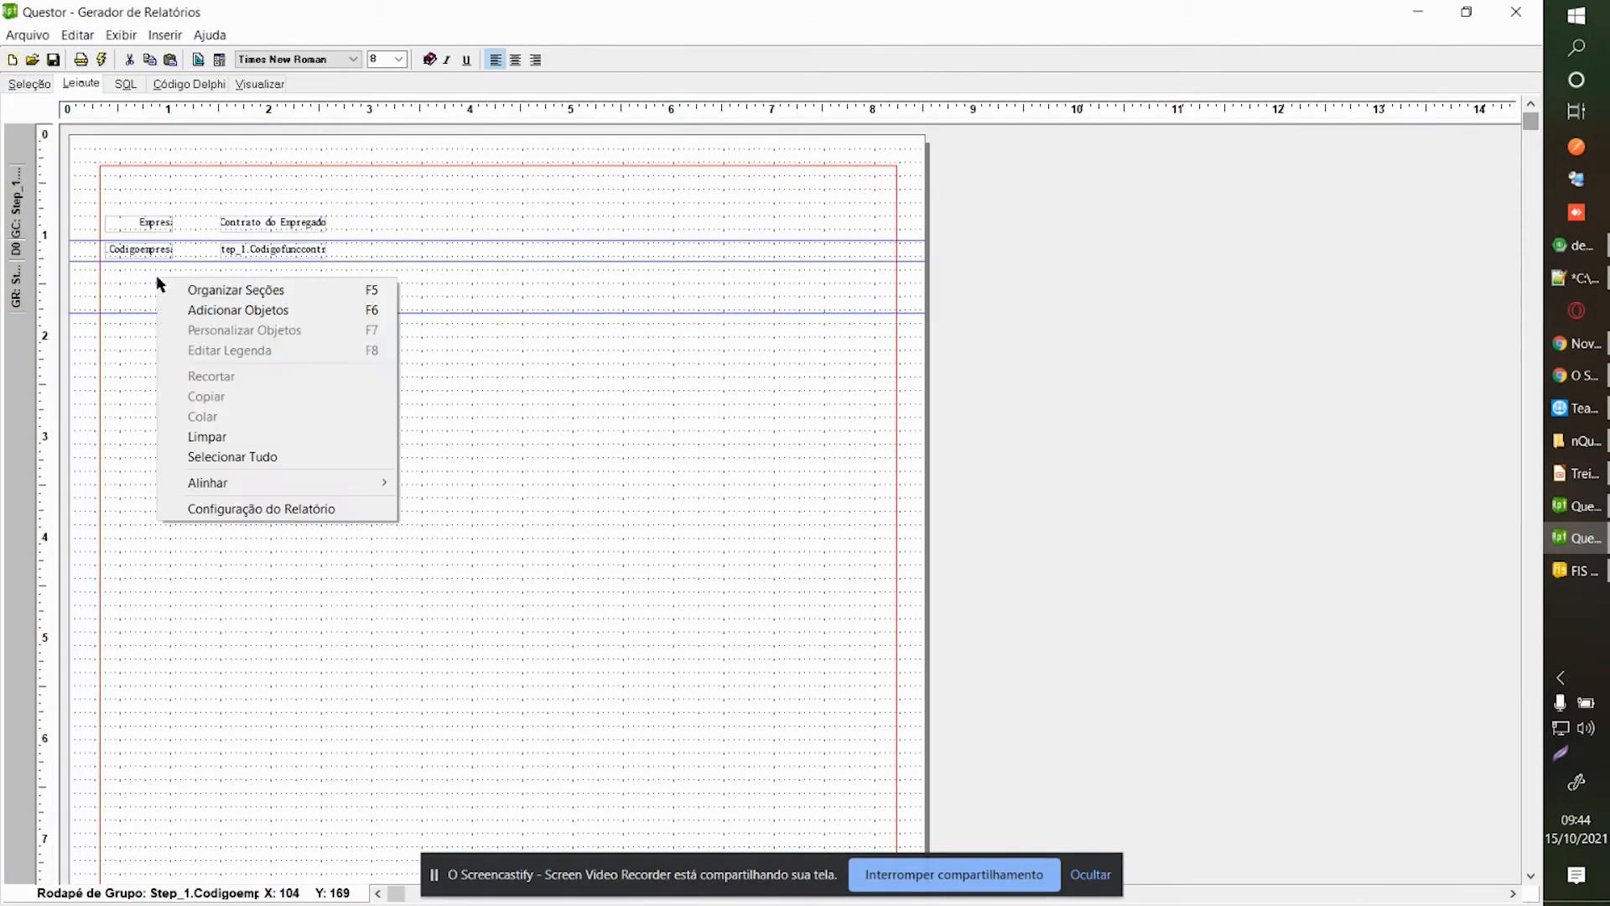
pyautogui.click(192, 315)
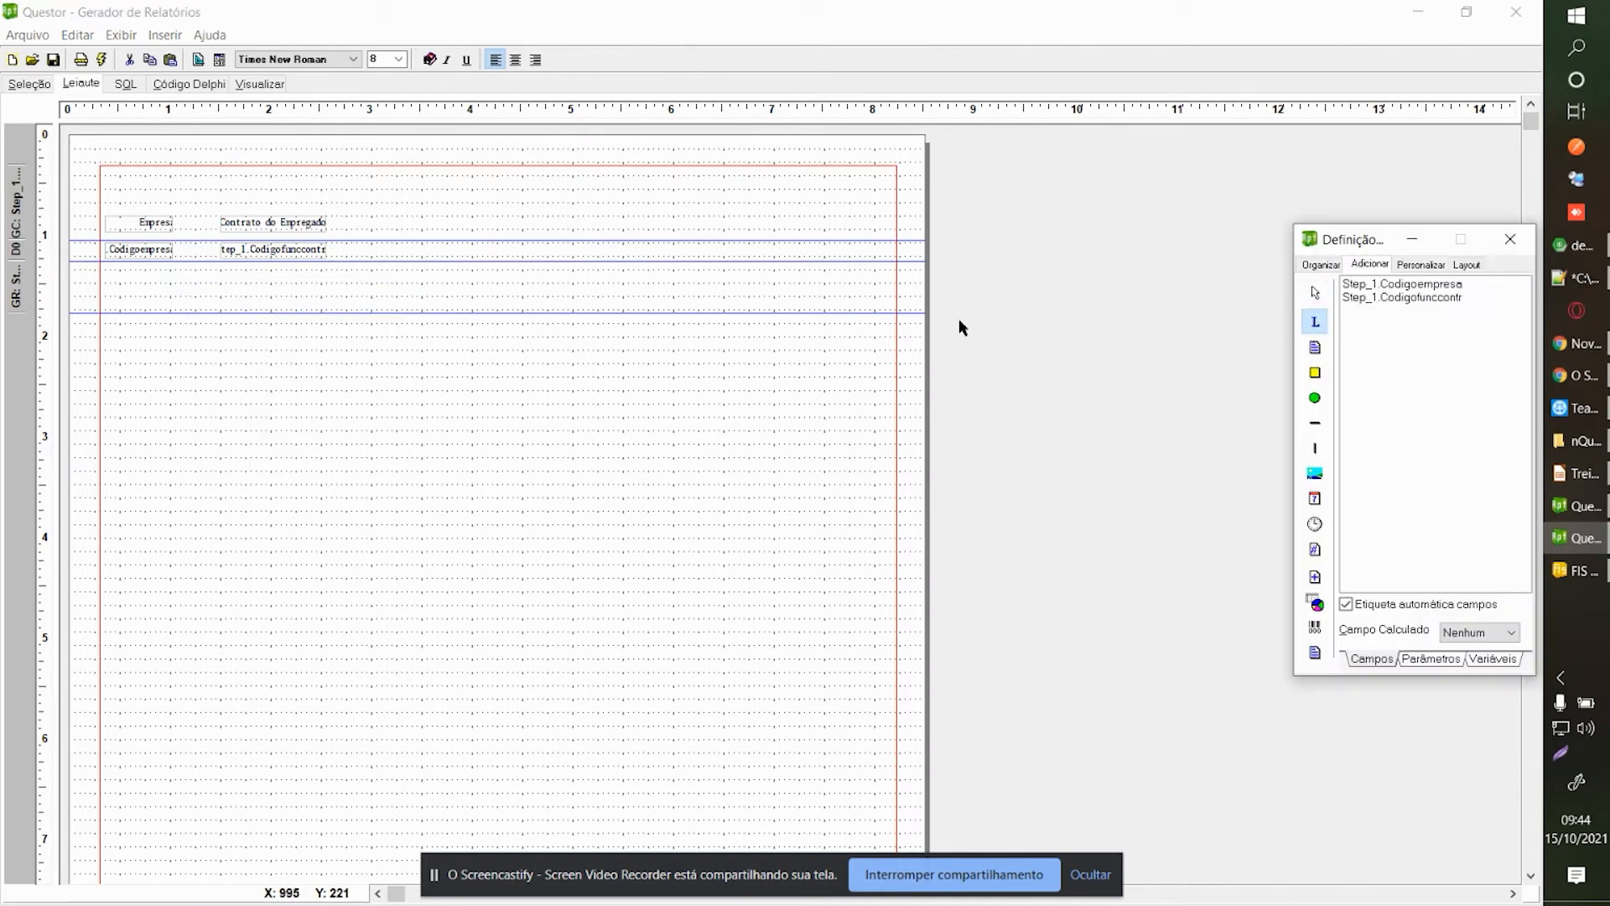
pyautogui.click(107, 276)
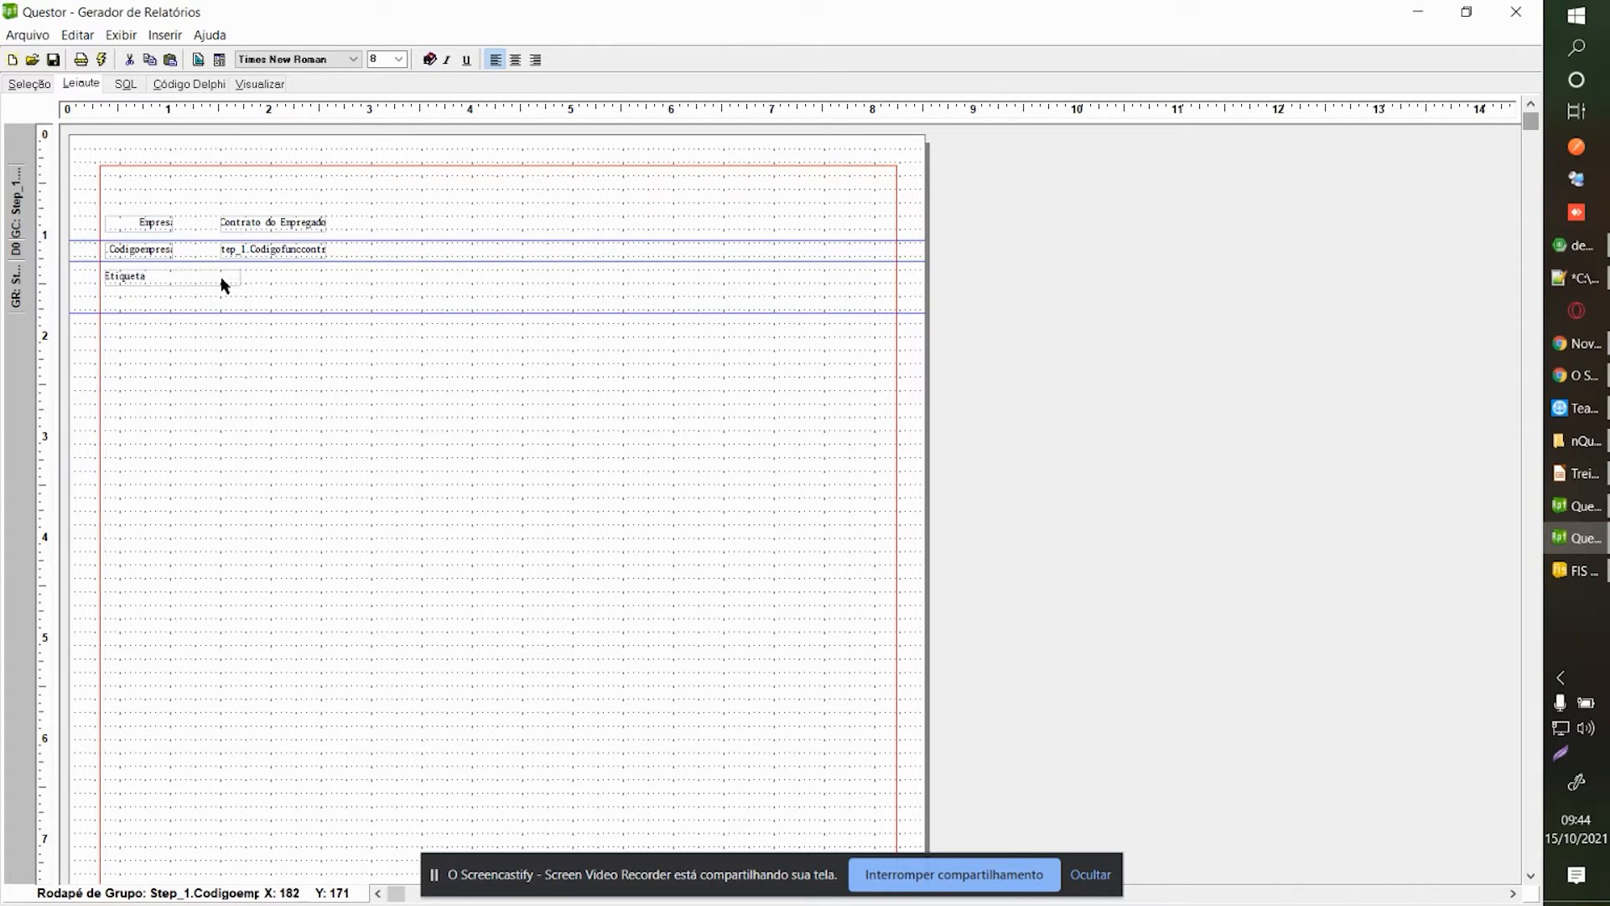
pyautogui.moveTo(239, 277); pyautogui.dragTo(165, 269)
pyautogui.click(158, 250)
pyautogui.rightClick(158, 249)
pyautogui.click(215, 319)
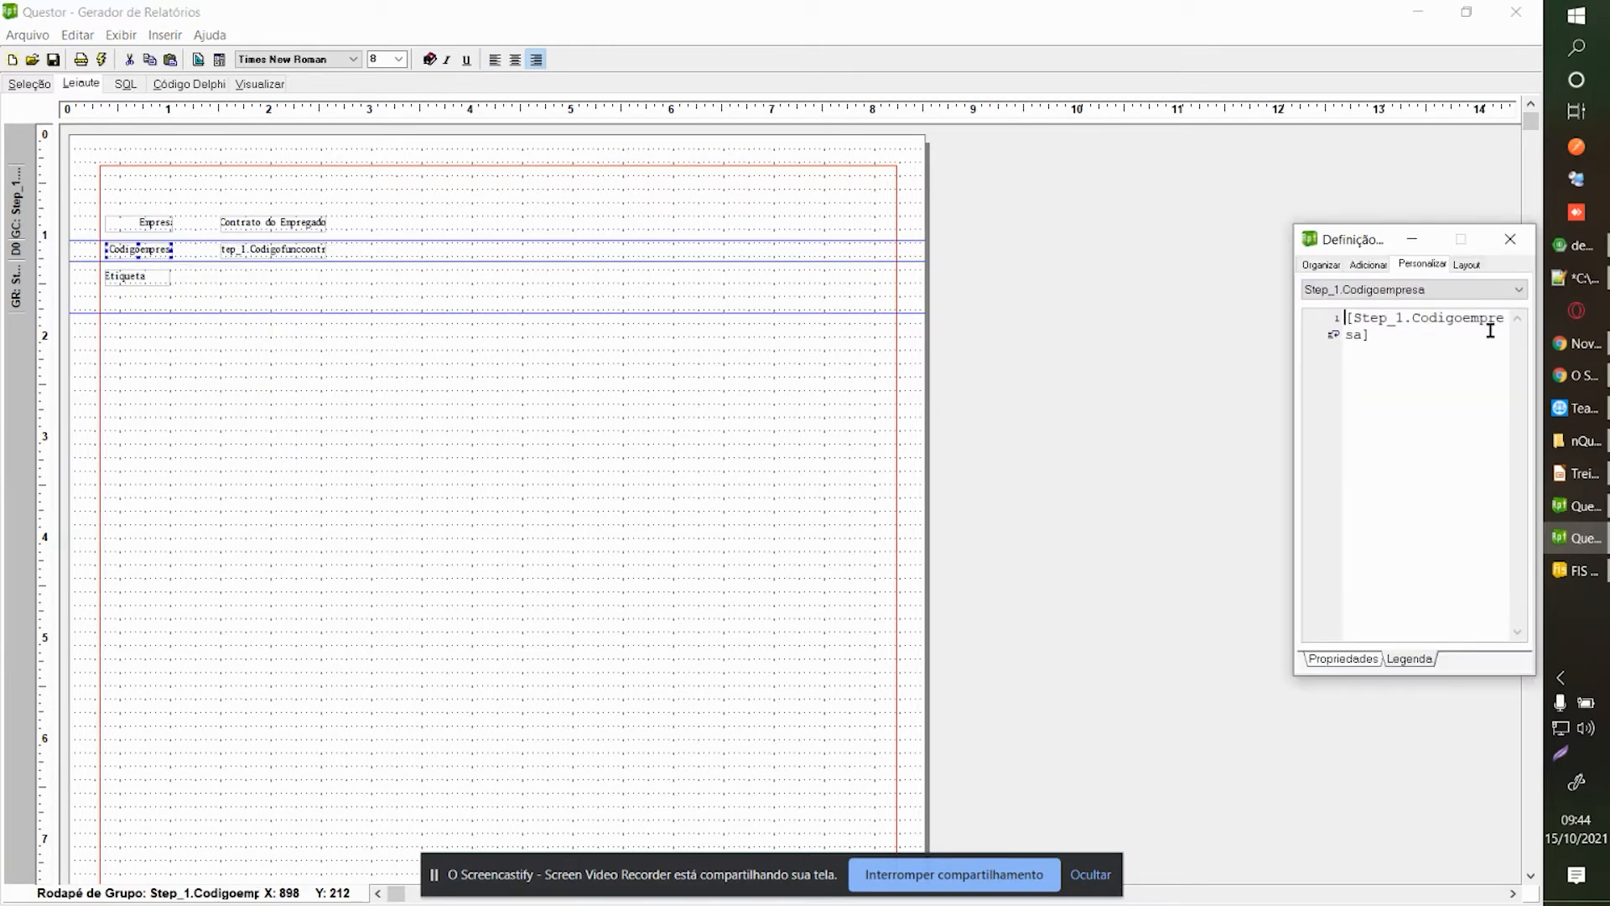
pyautogui.click(1510, 239)
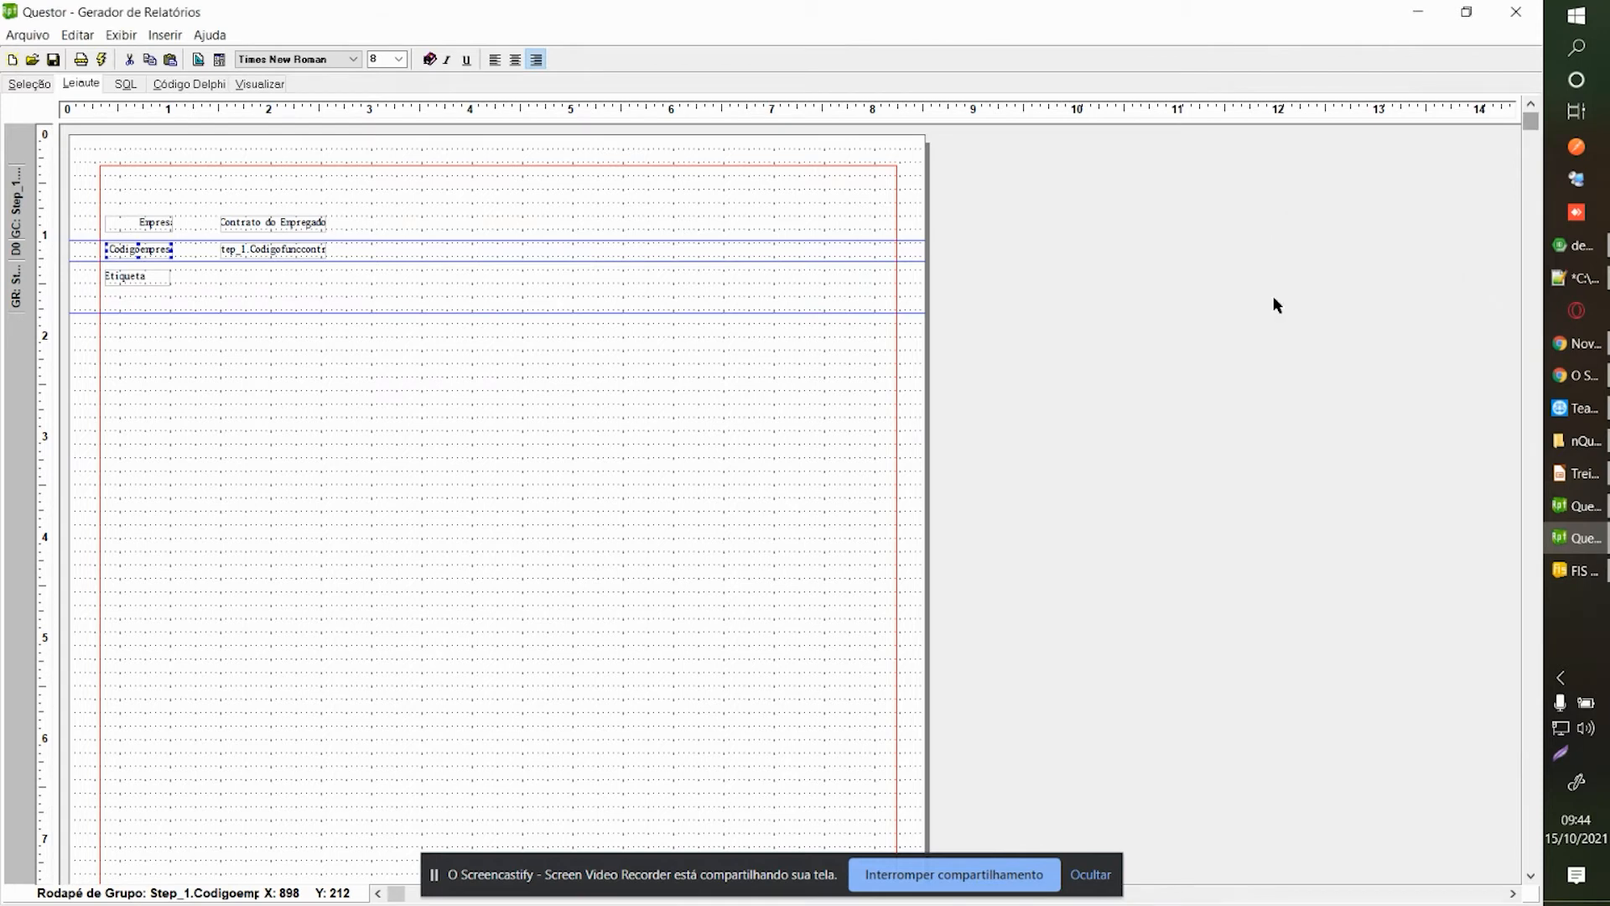
pyautogui.rightClick(134, 274)
pyautogui.click(194, 345)
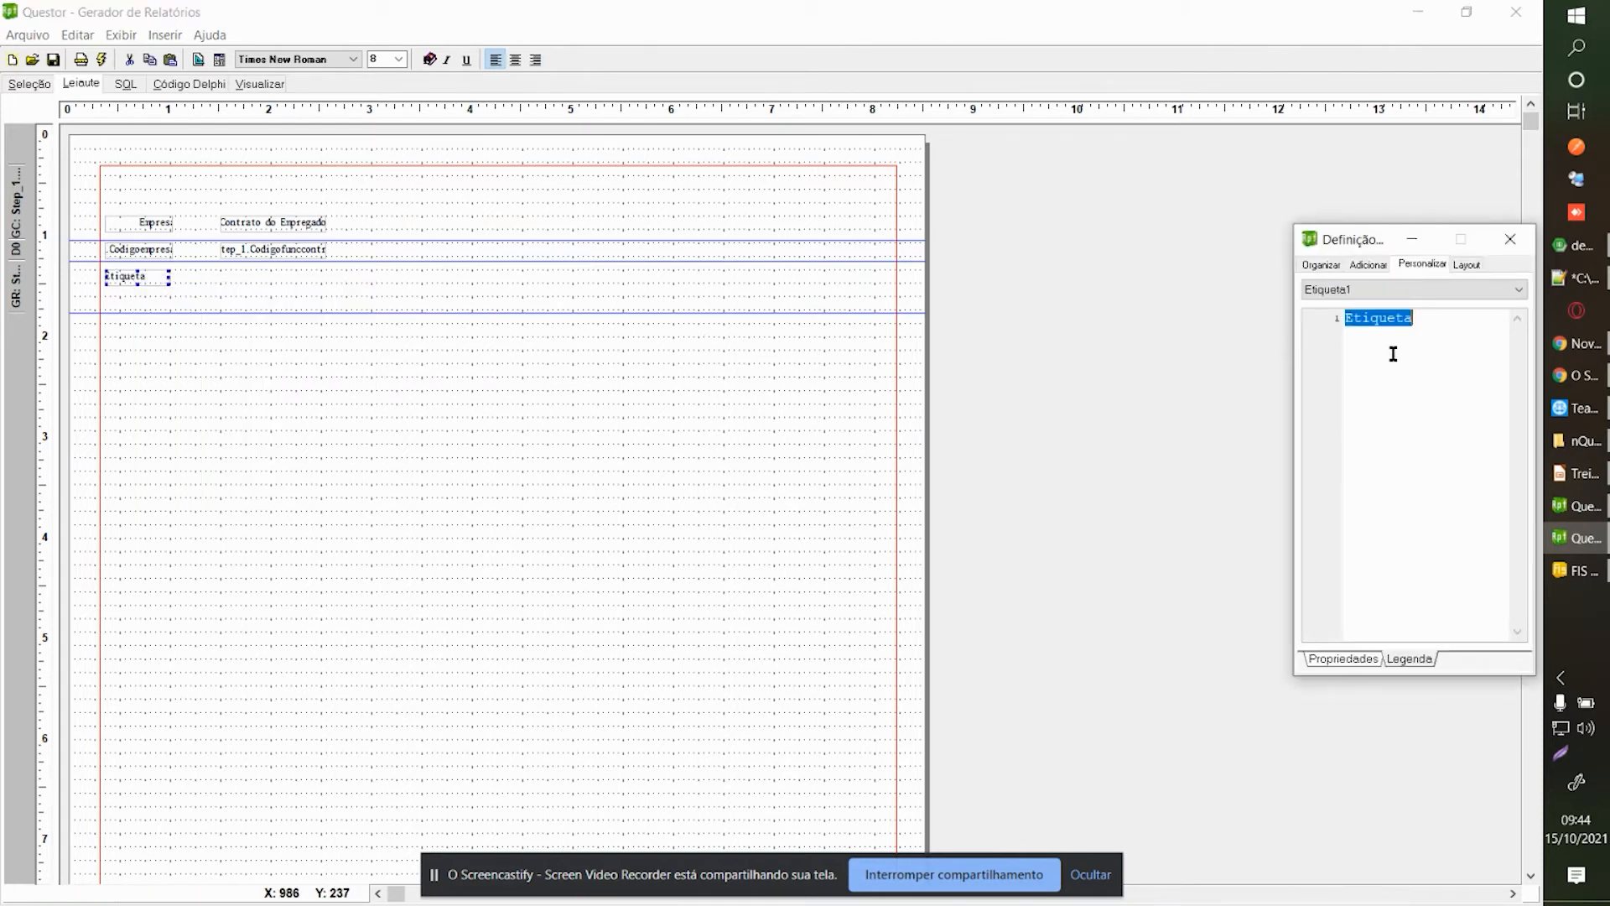
pyautogui.write('@sum(')
pyautogui.write('[Step_1.Codigoempresa]')
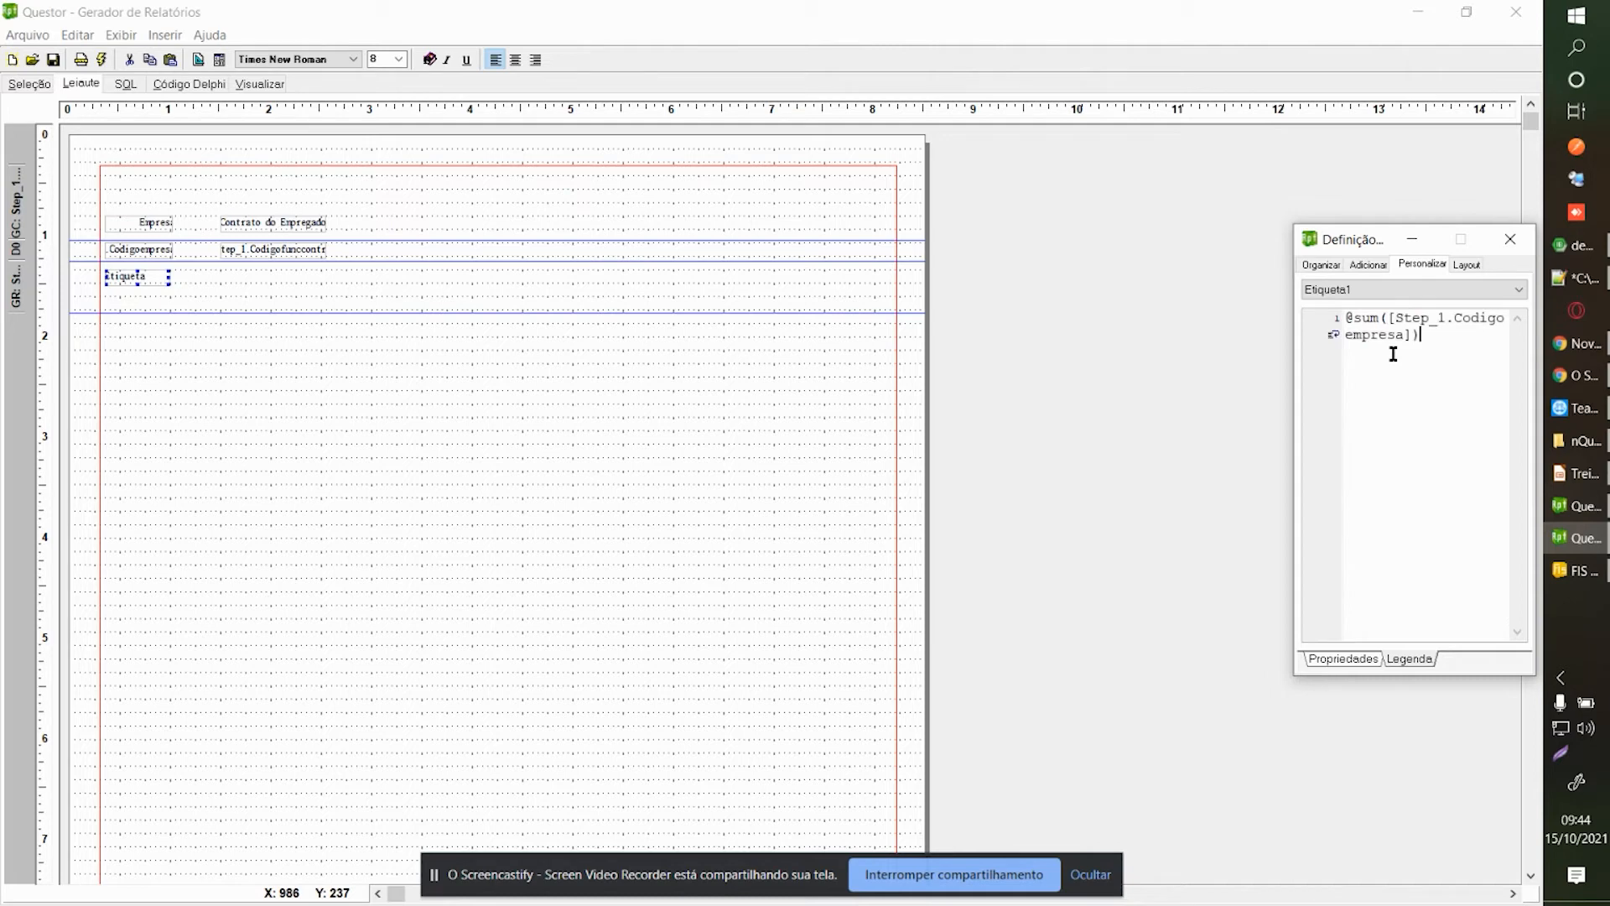
pyautogui.moveTo(1389, 318); pyautogui.dragTo(1411, 336)
pyautogui.click(1429, 337)
pyautogui.click(1509, 239)
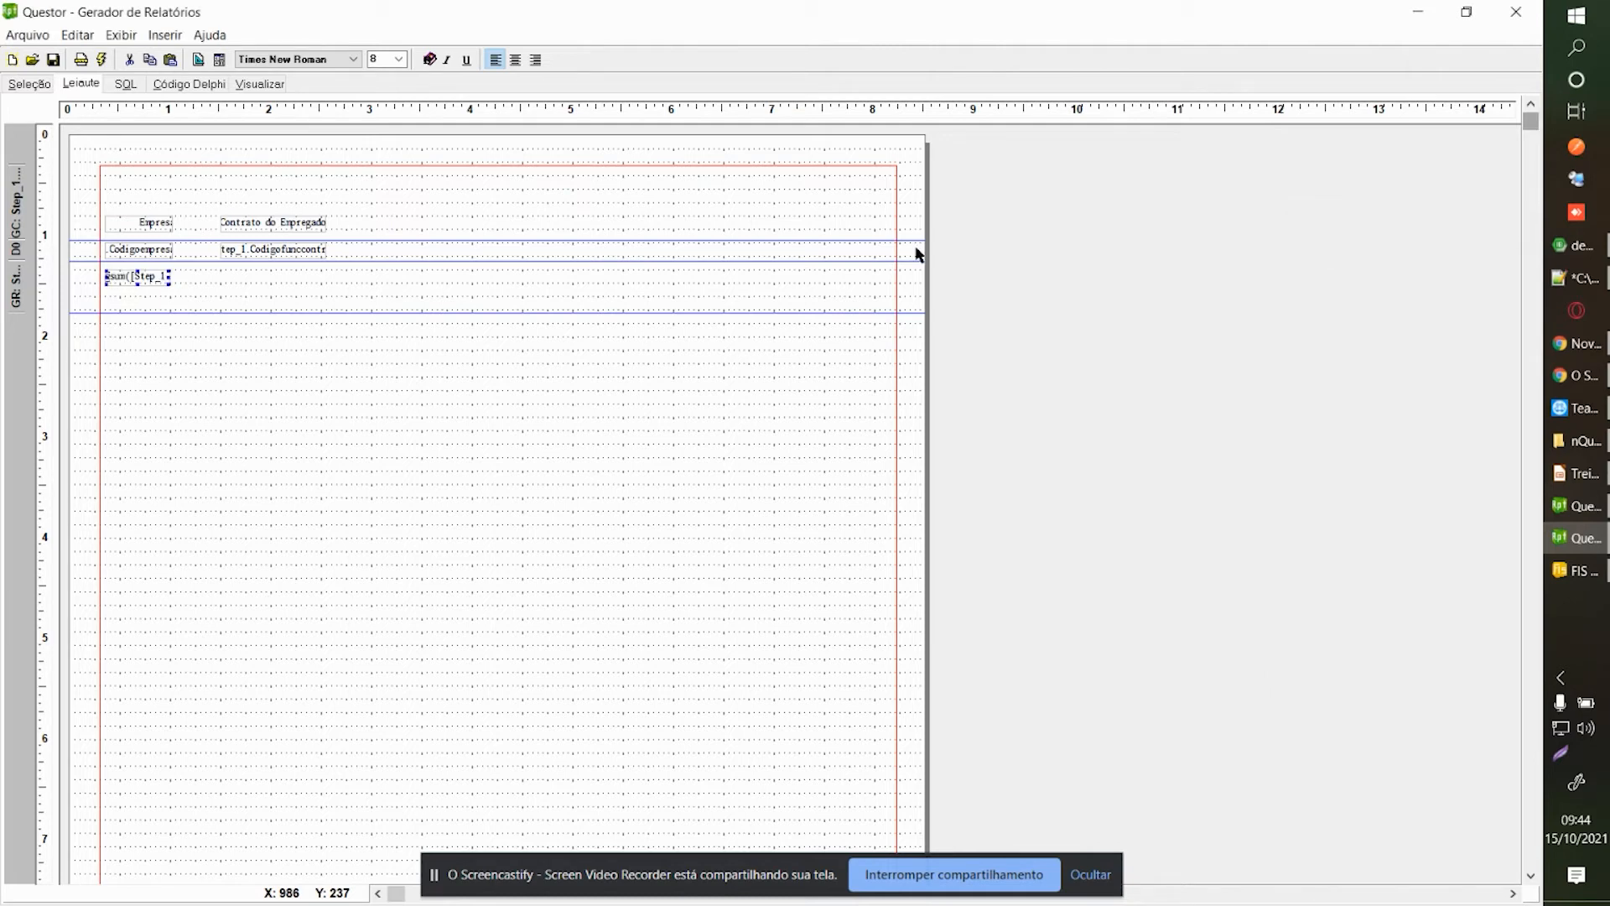
# Add a second footer label aligned under the Codigofunccontr field.
pyautogui.click(300, 256)
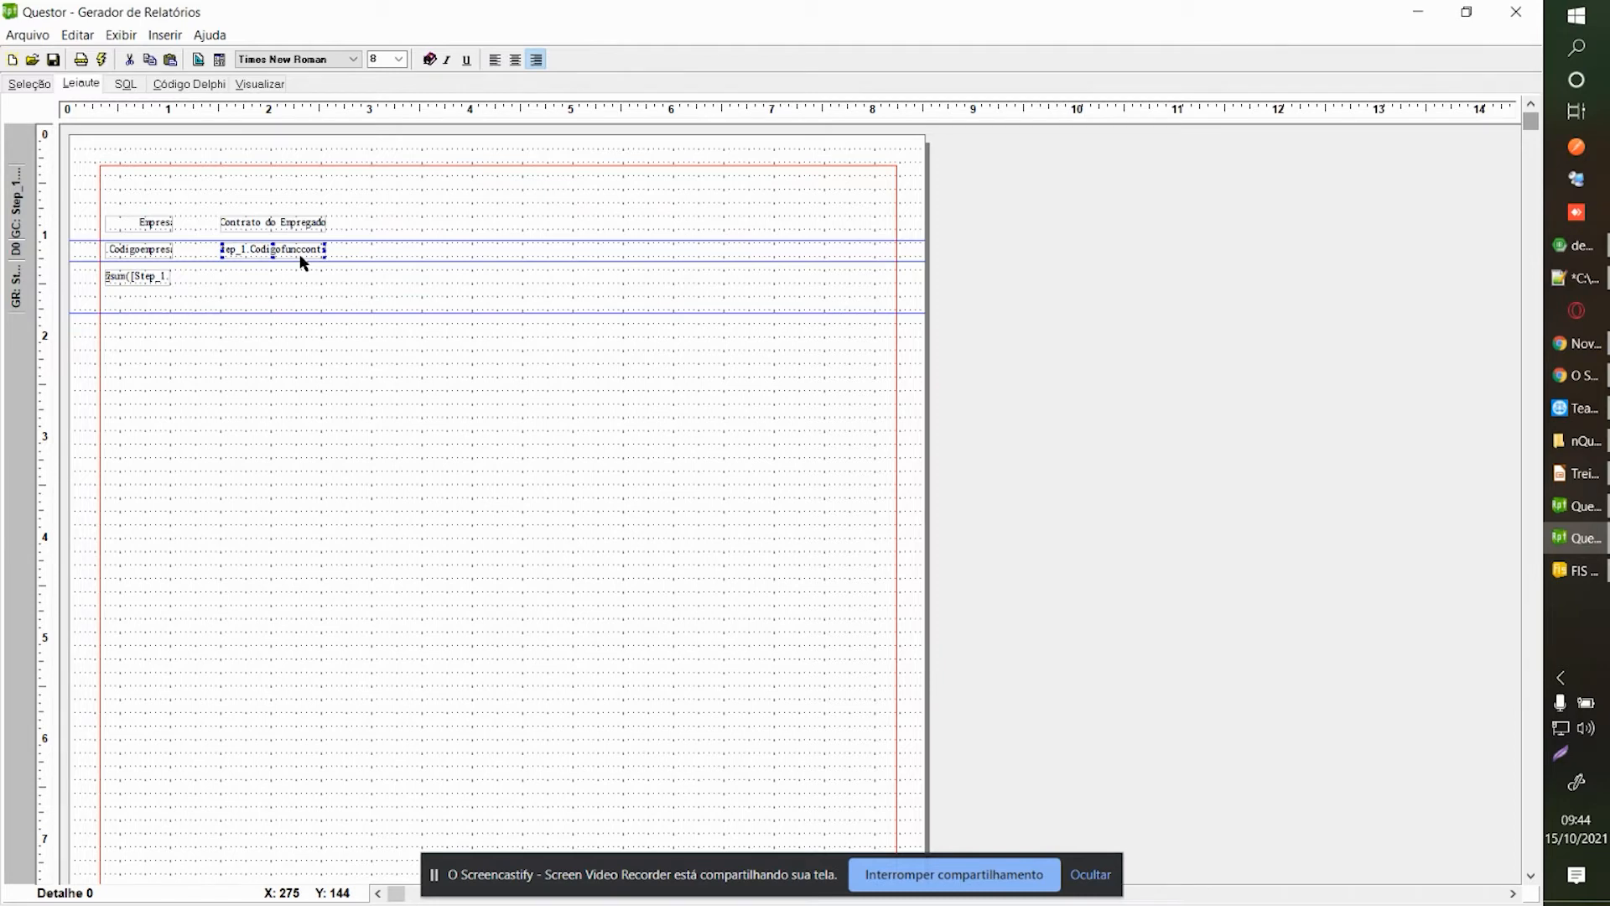
pyautogui.click(767, 491)
pyautogui.click(233, 291)
pyautogui.rightClick(235, 292)
pyautogui.click(240, 319)
pyautogui.click(1315, 321)
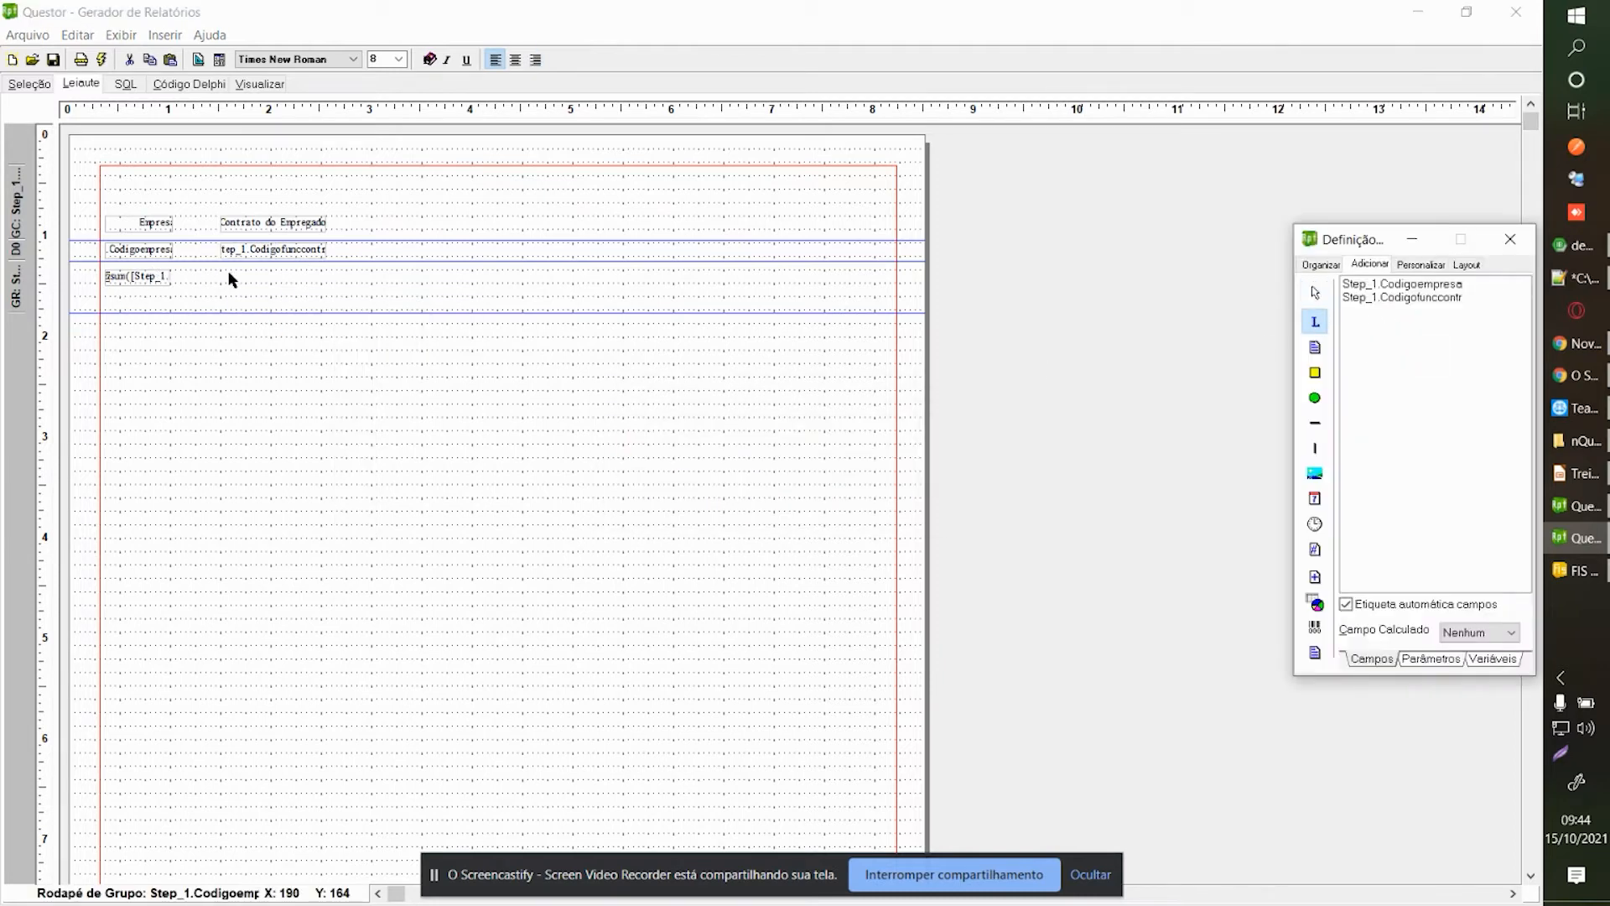
pyautogui.click(229, 273)
pyautogui.moveTo(238, 284); pyautogui.dragTo(228, 276)
# Set the second label's caption to [Step_1.Codigofunccontr] and preview the footer line.
pyautogui.rightClick(282, 247)
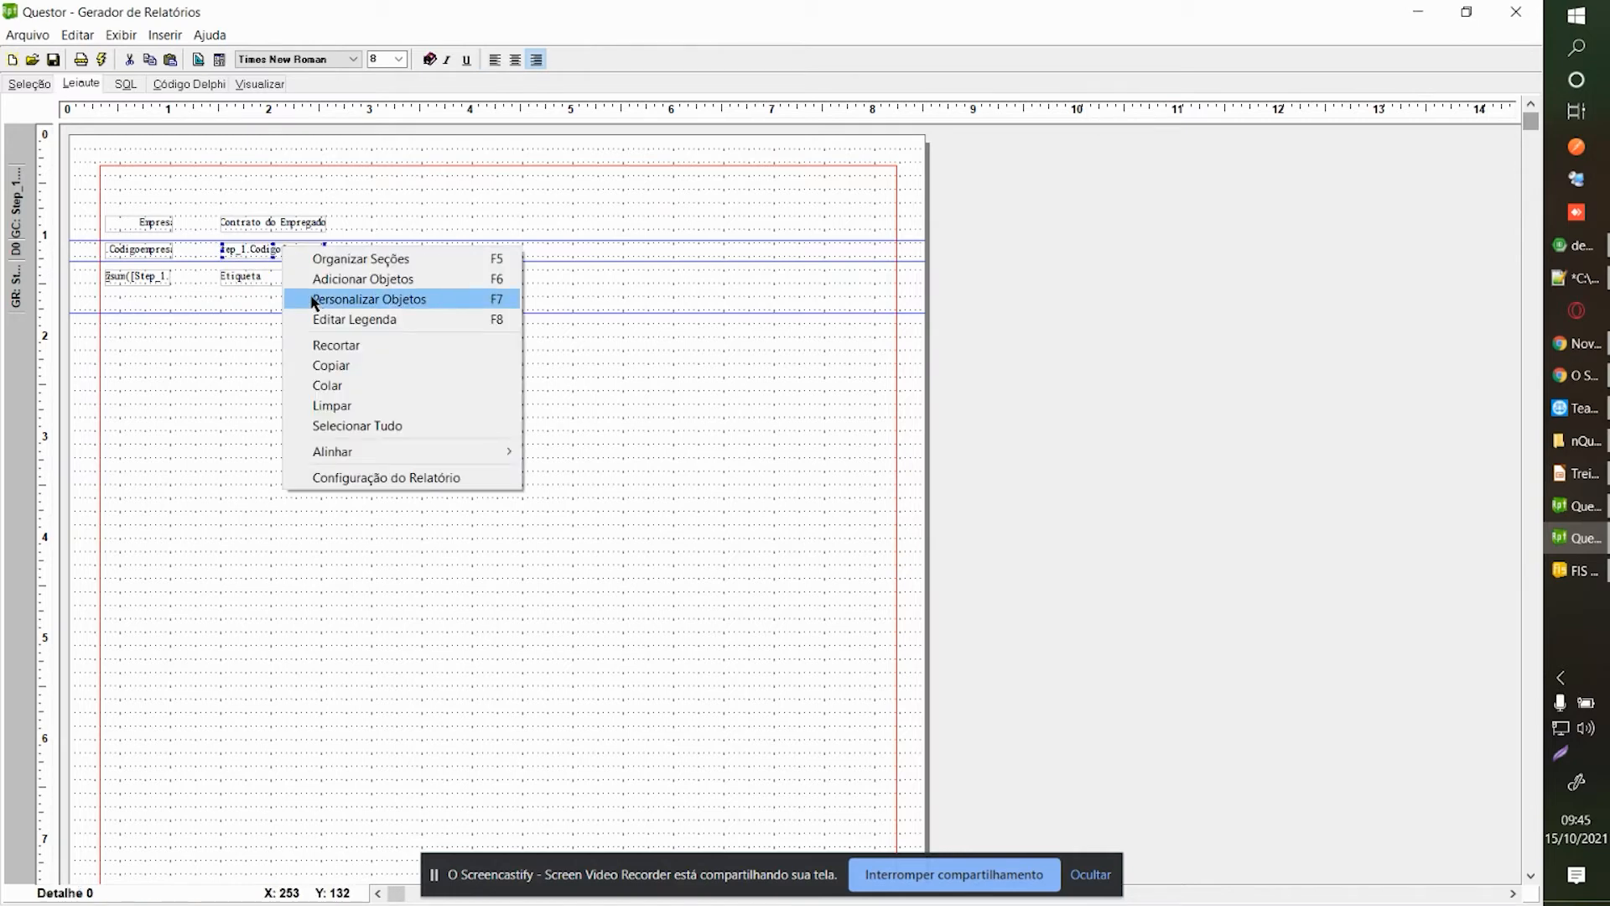
pyautogui.click(319, 319)
pyautogui.click(1390, 400)
pyautogui.hotkey('ctrl', 'a')
pyautogui.hotkey('ctrl', 'c')
pyautogui.click(1509, 239)
pyautogui.click(305, 275)
pyautogui.rightClick(304, 275)
pyautogui.click(343, 327)
pyautogui.hotkey('ctrl', 'a')
pyautogui.hotkey('ctrl', 'v')
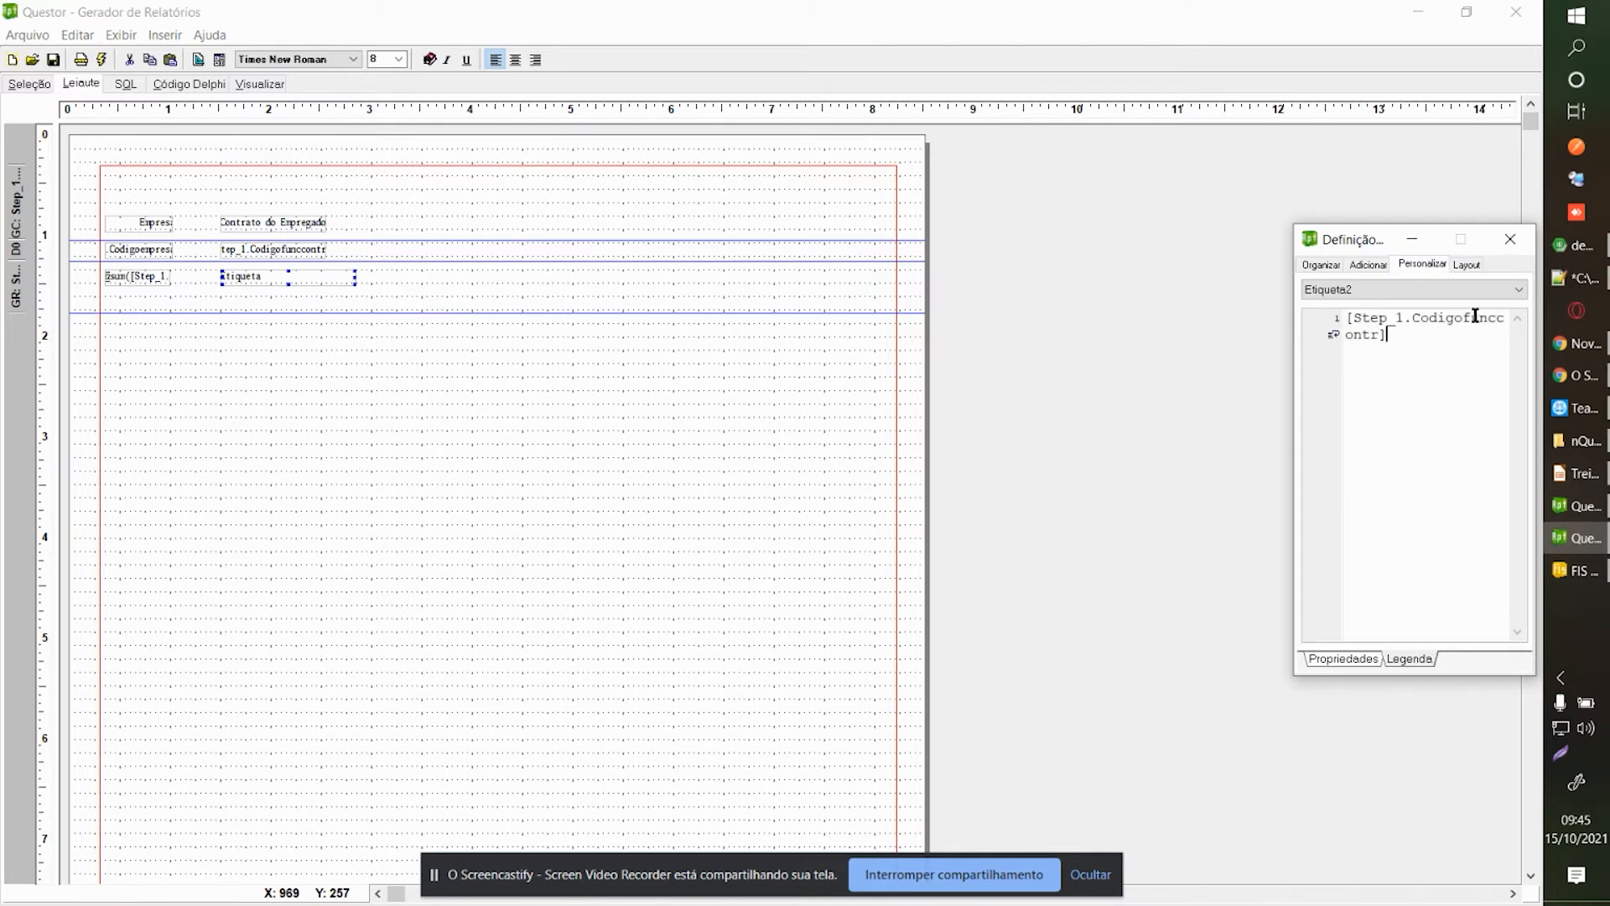
pyautogui.click(1509, 239)
pyautogui.click(260, 83)
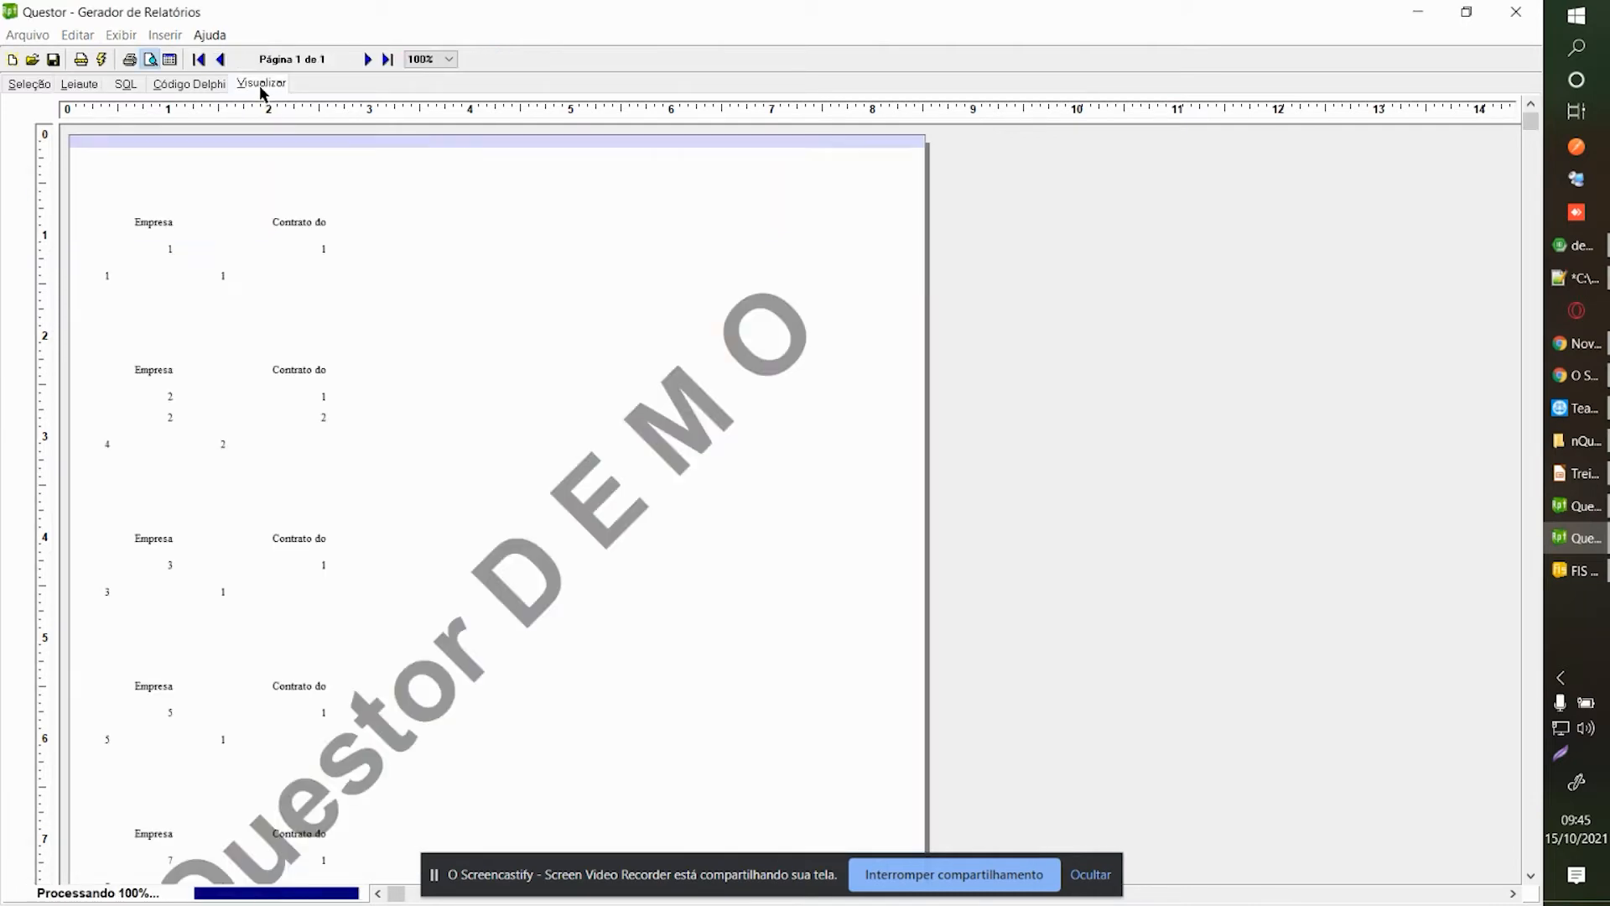
# Center the text of the sum and contract footer labels and preview again.
pyautogui.click(84, 85)
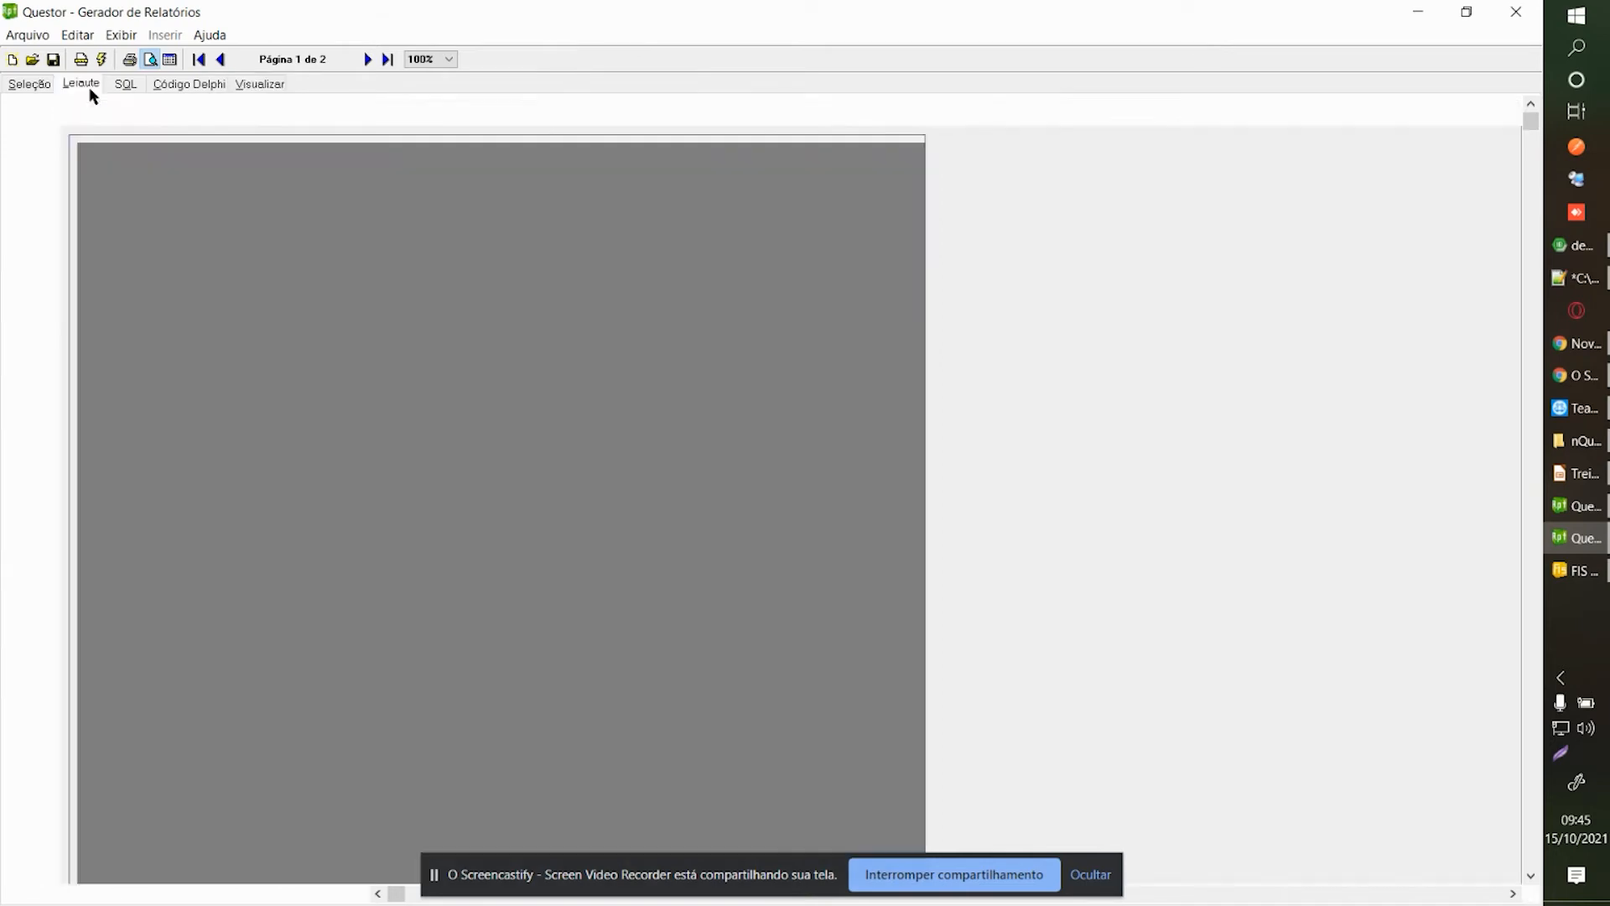
pyautogui.click(143, 275)
pyautogui.click(516, 60)
pyautogui.click(326, 279)
pyautogui.click(513, 60)
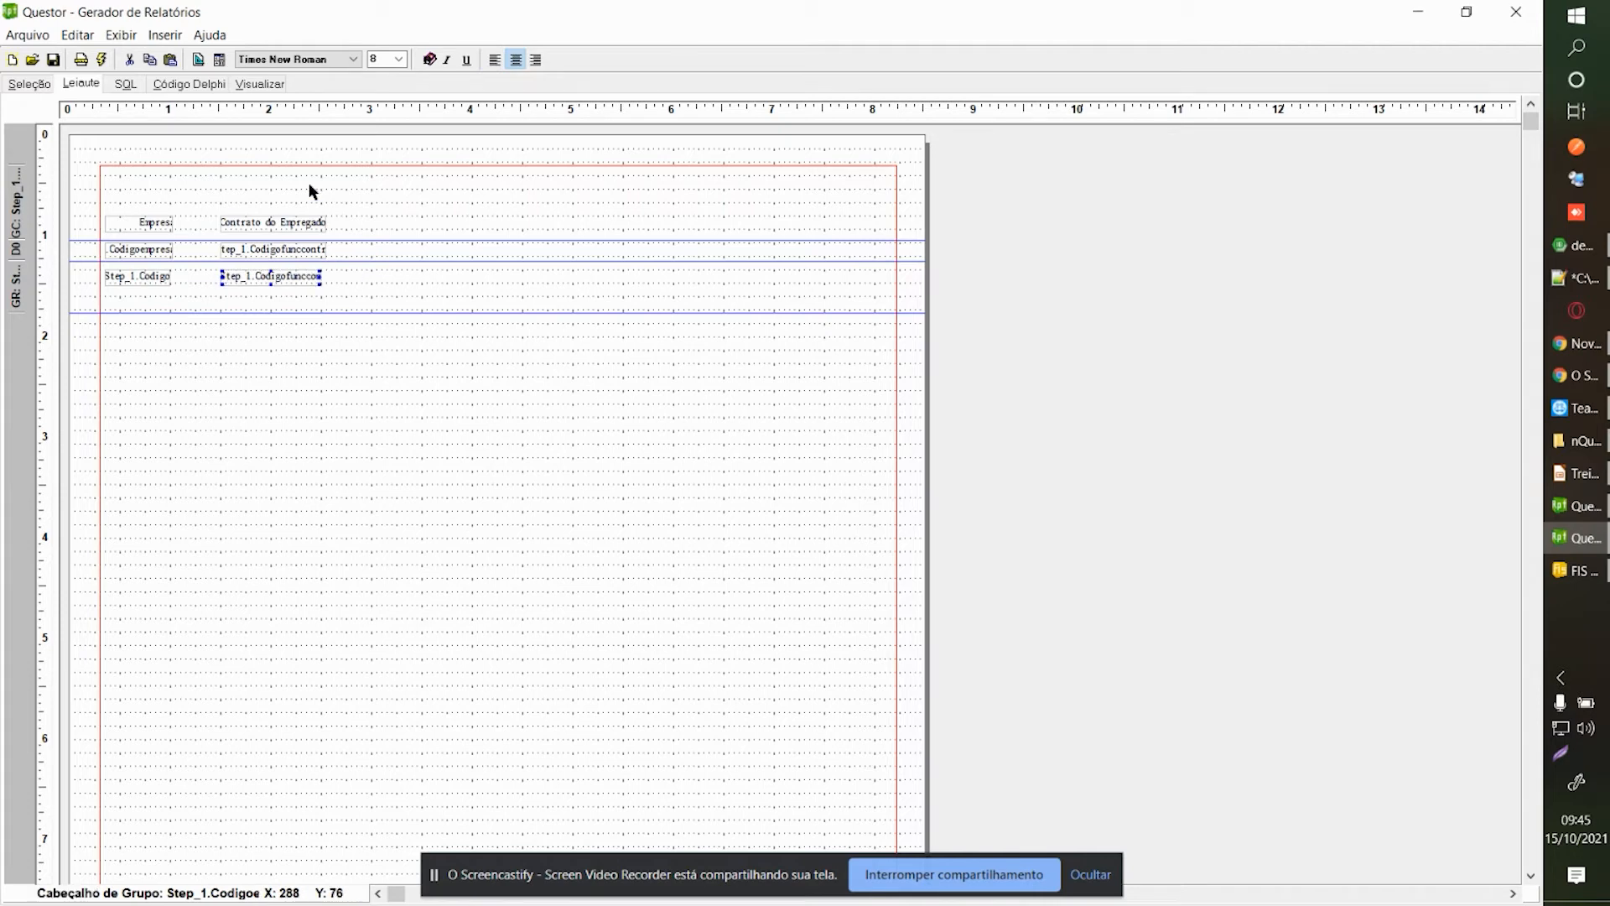
pyautogui.click(262, 84)
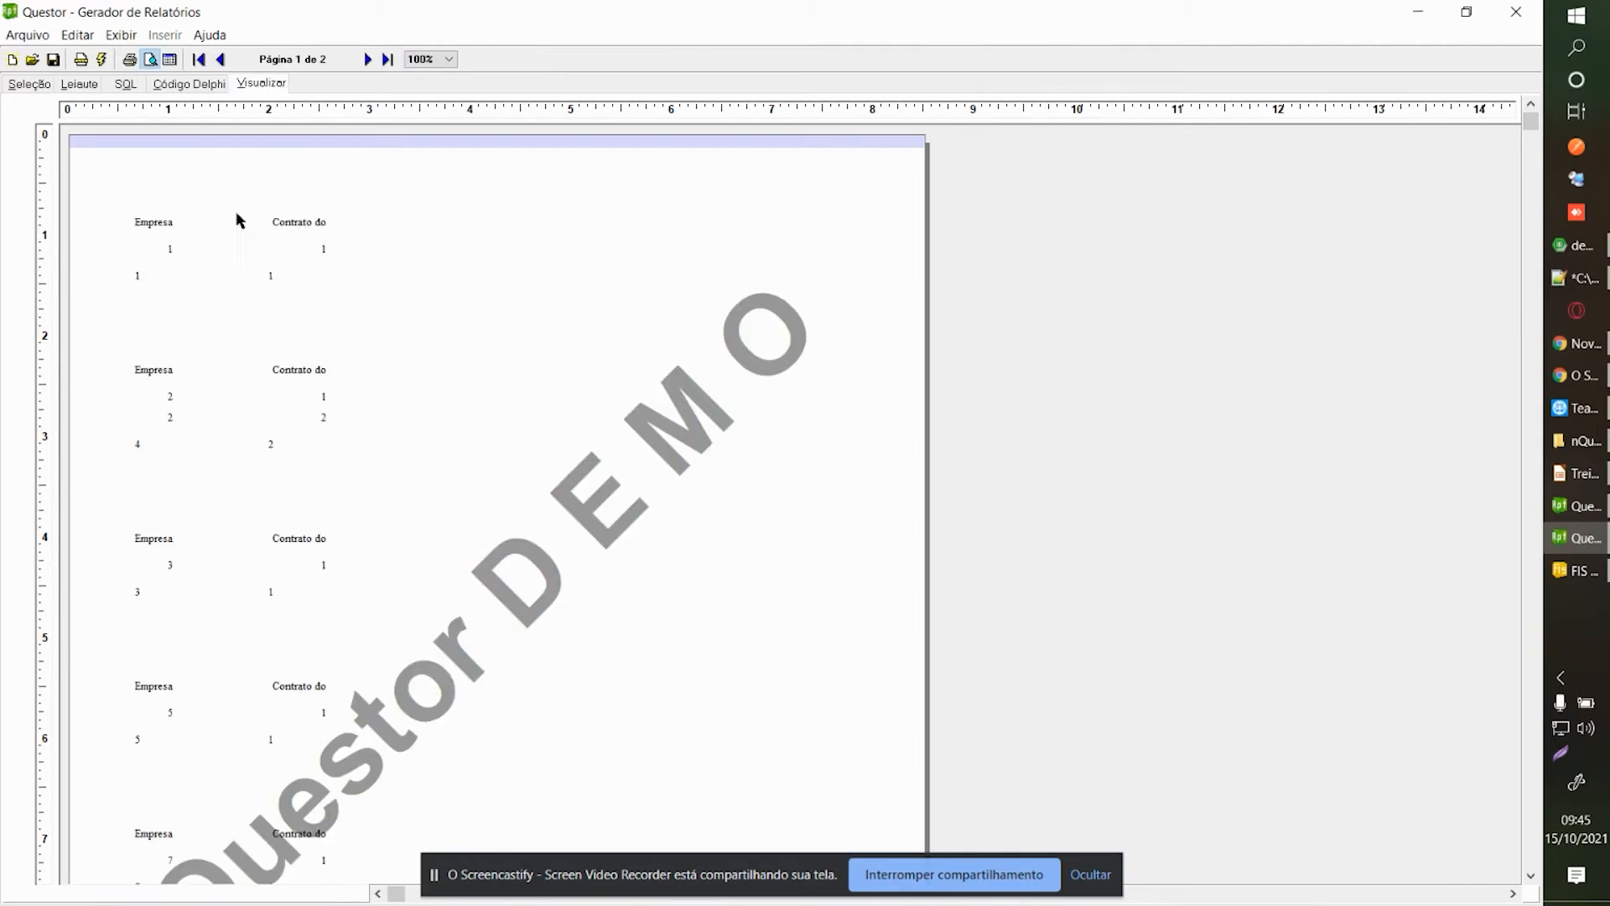
# Left-align the data row fields and check them in the preview.
pyautogui.click(88, 86)
pyautogui.click(164, 249)
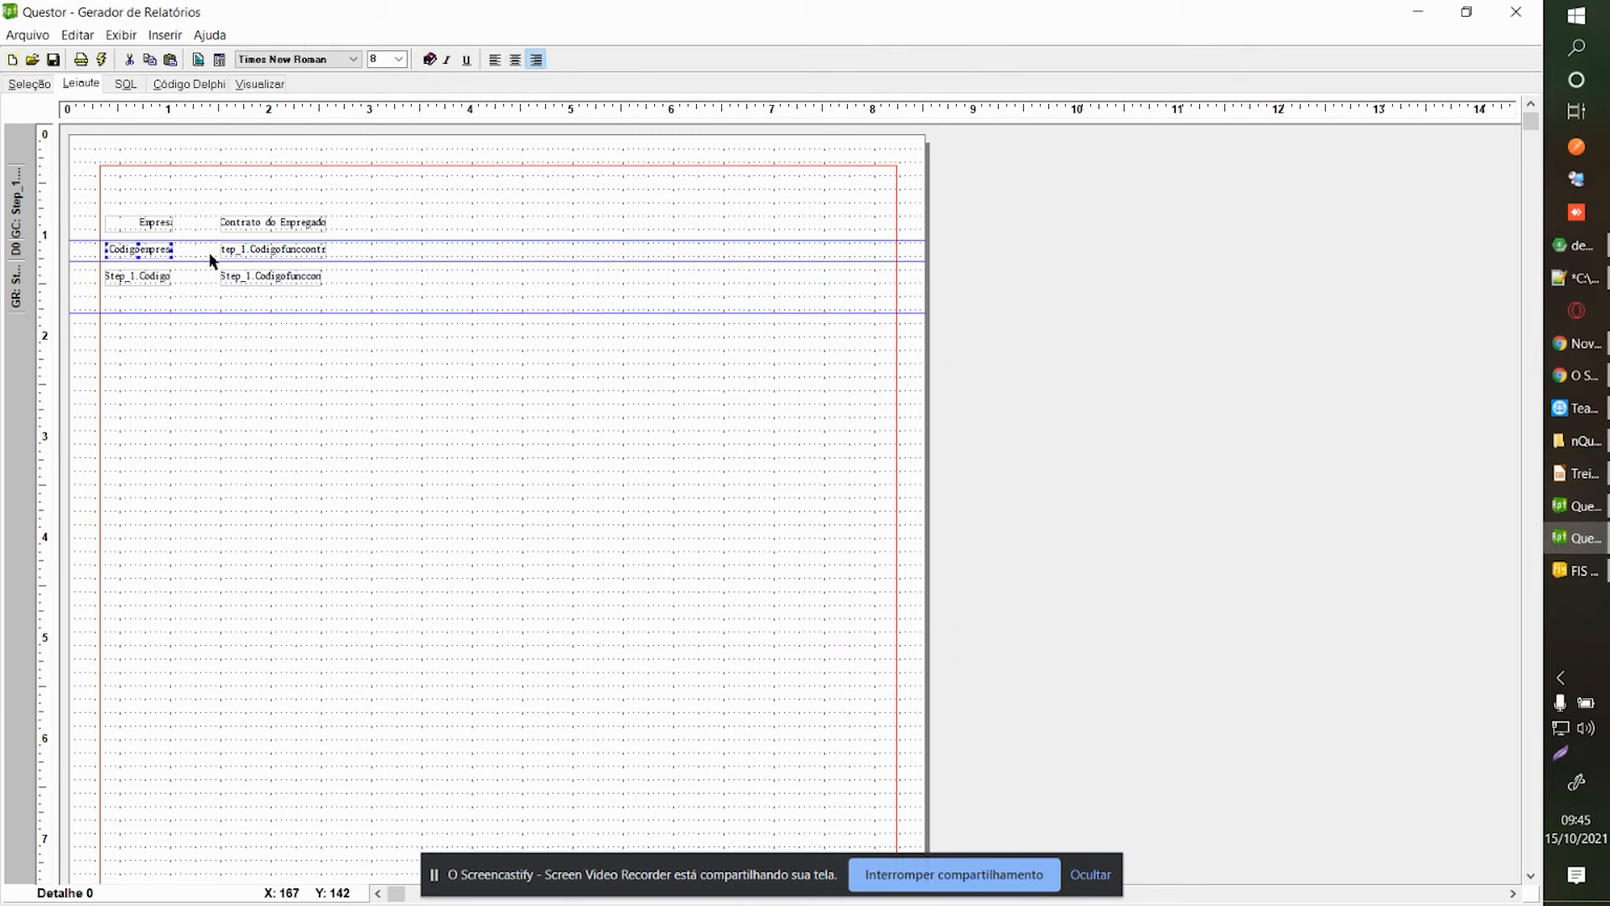
pyautogui.moveTo(90, 232); pyautogui.dragTo(197, 274)
pyautogui.click(494, 63)
pyautogui.click(404, 283)
pyautogui.click(258, 87)
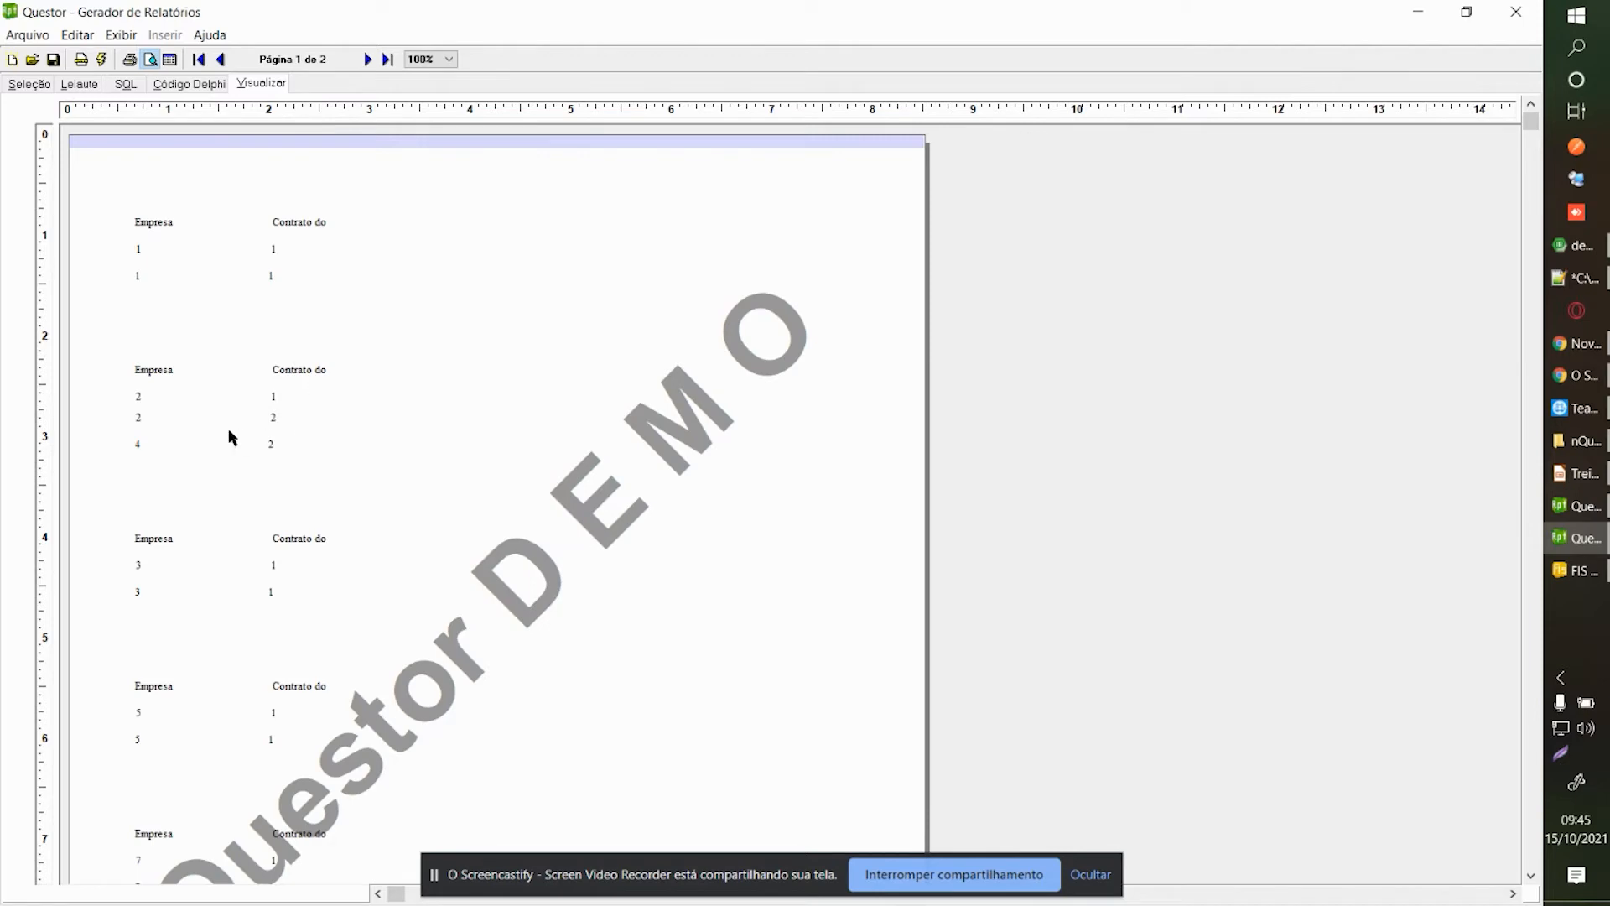
# In Leiaute, choose Adicionar Objetos and pick a text label object.
pyautogui.click(80, 84)
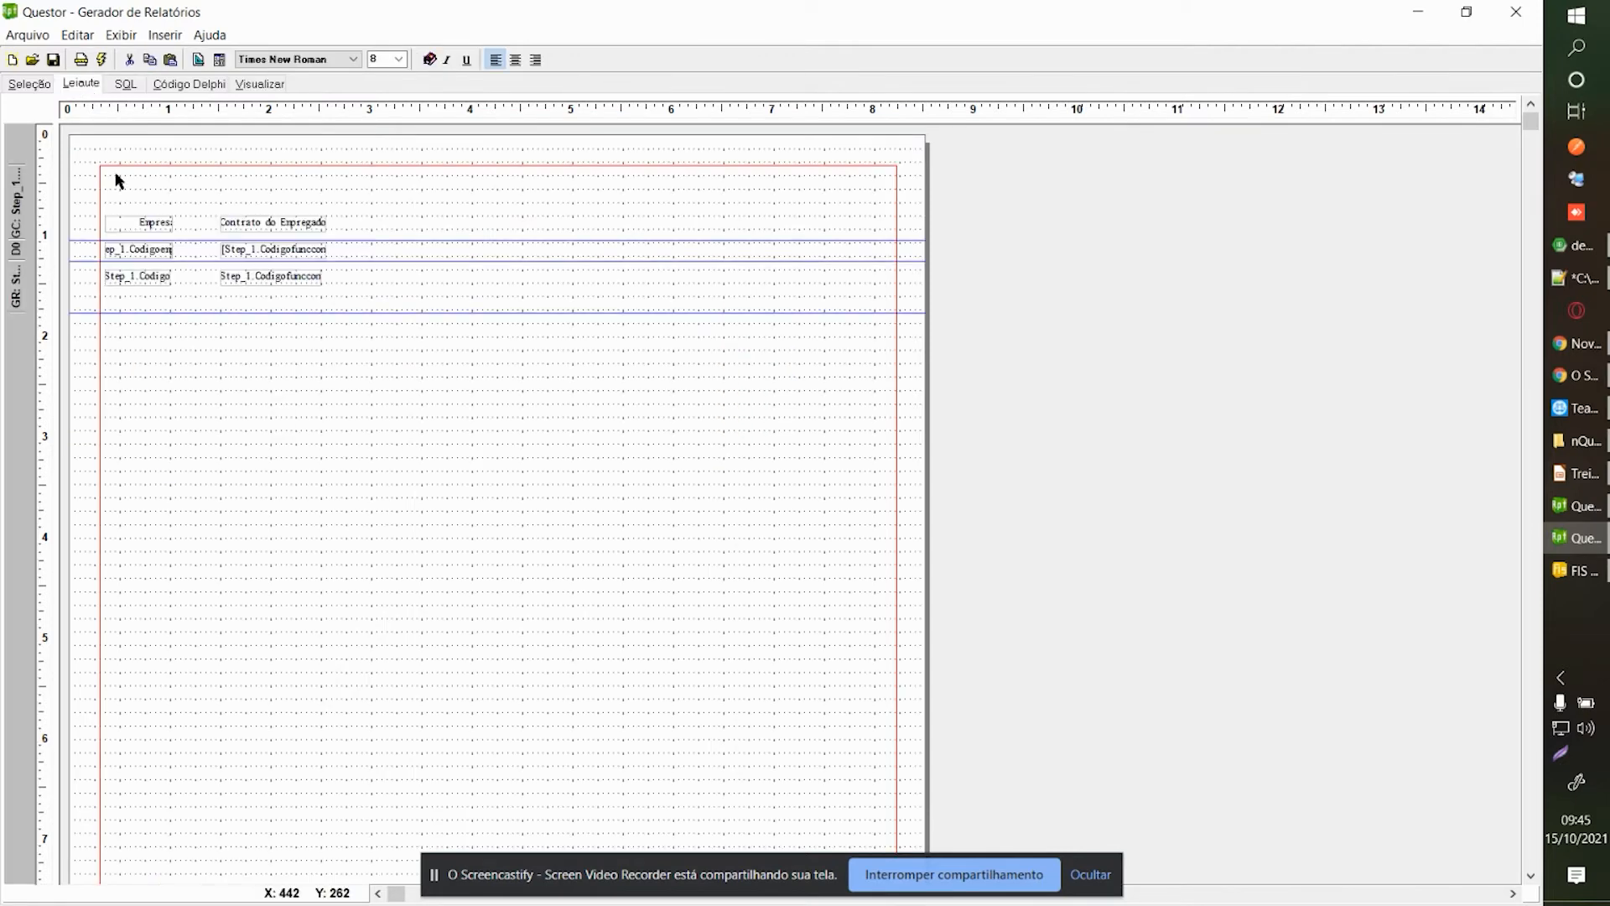
pyautogui.rightClick(220, 396)
pyautogui.click(303, 425)
pyautogui.click(1314, 320)
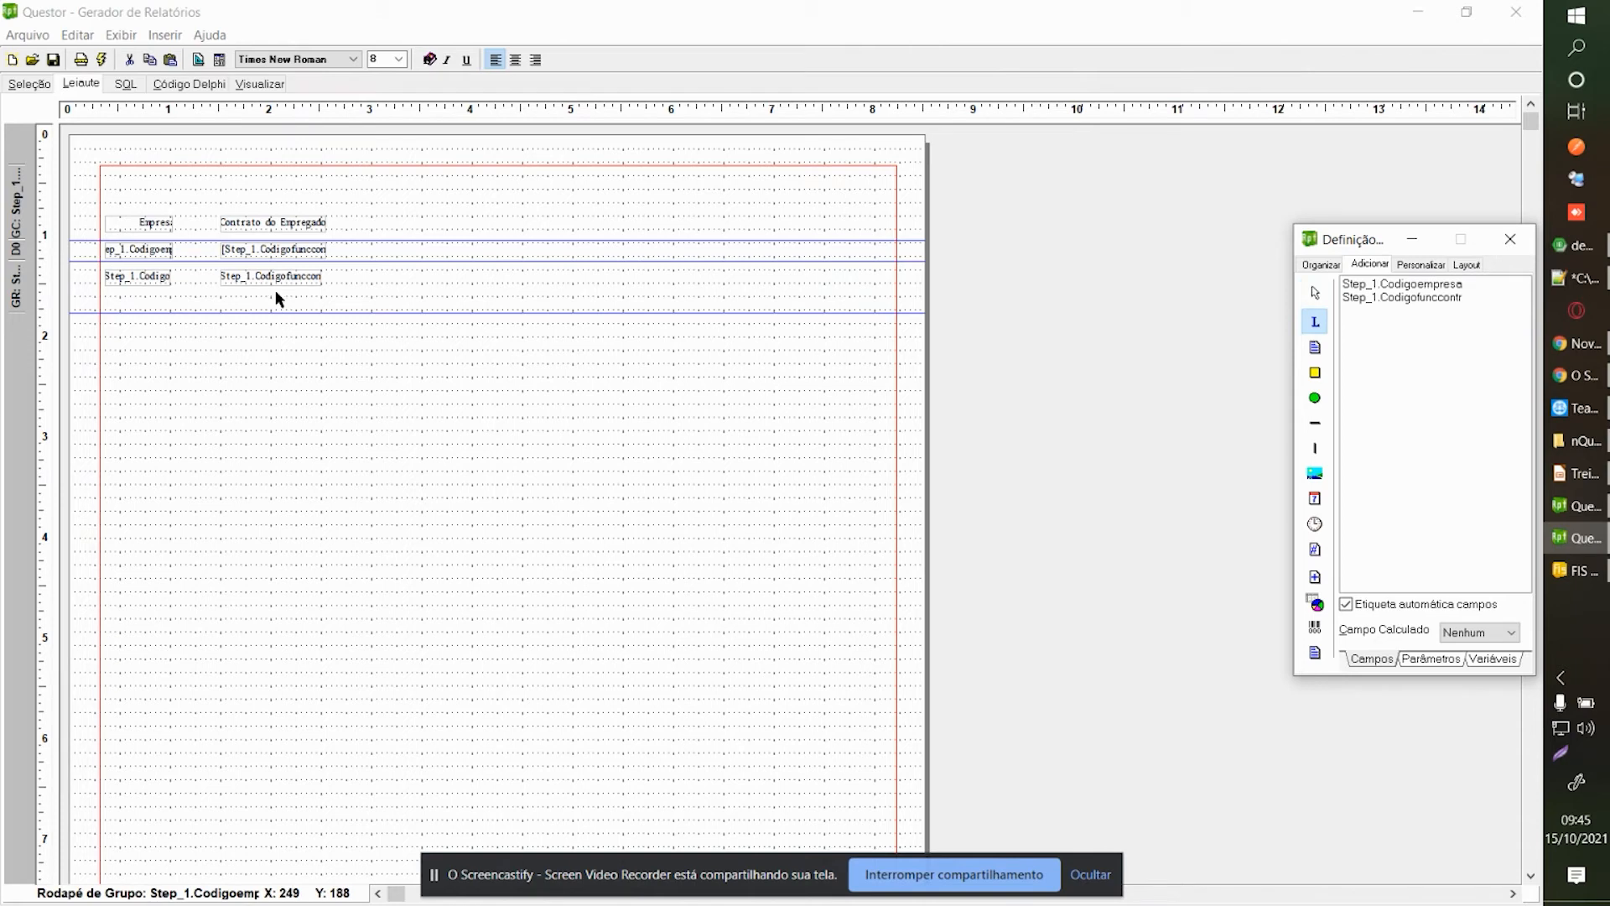
# Remove the unwanted label that was placed in the group footer.
pyautogui.click(98, 275)
pyautogui.moveTo(124, 283); pyautogui.dragTo(368, 282)
pyautogui.rightClick(367, 281)
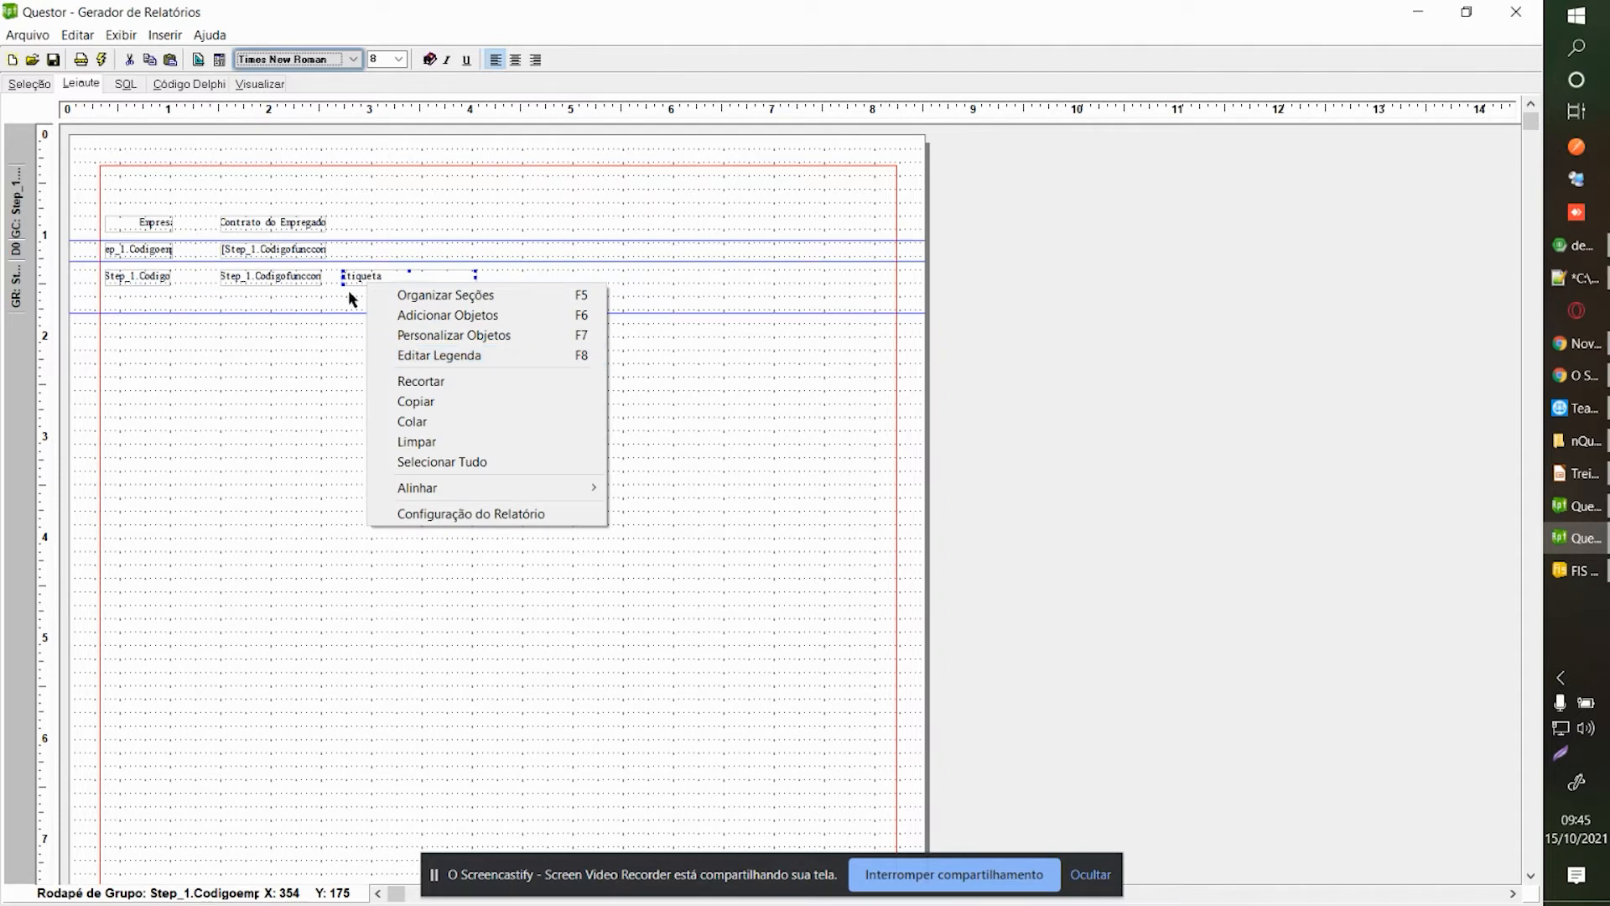
pyautogui.click(354, 277)
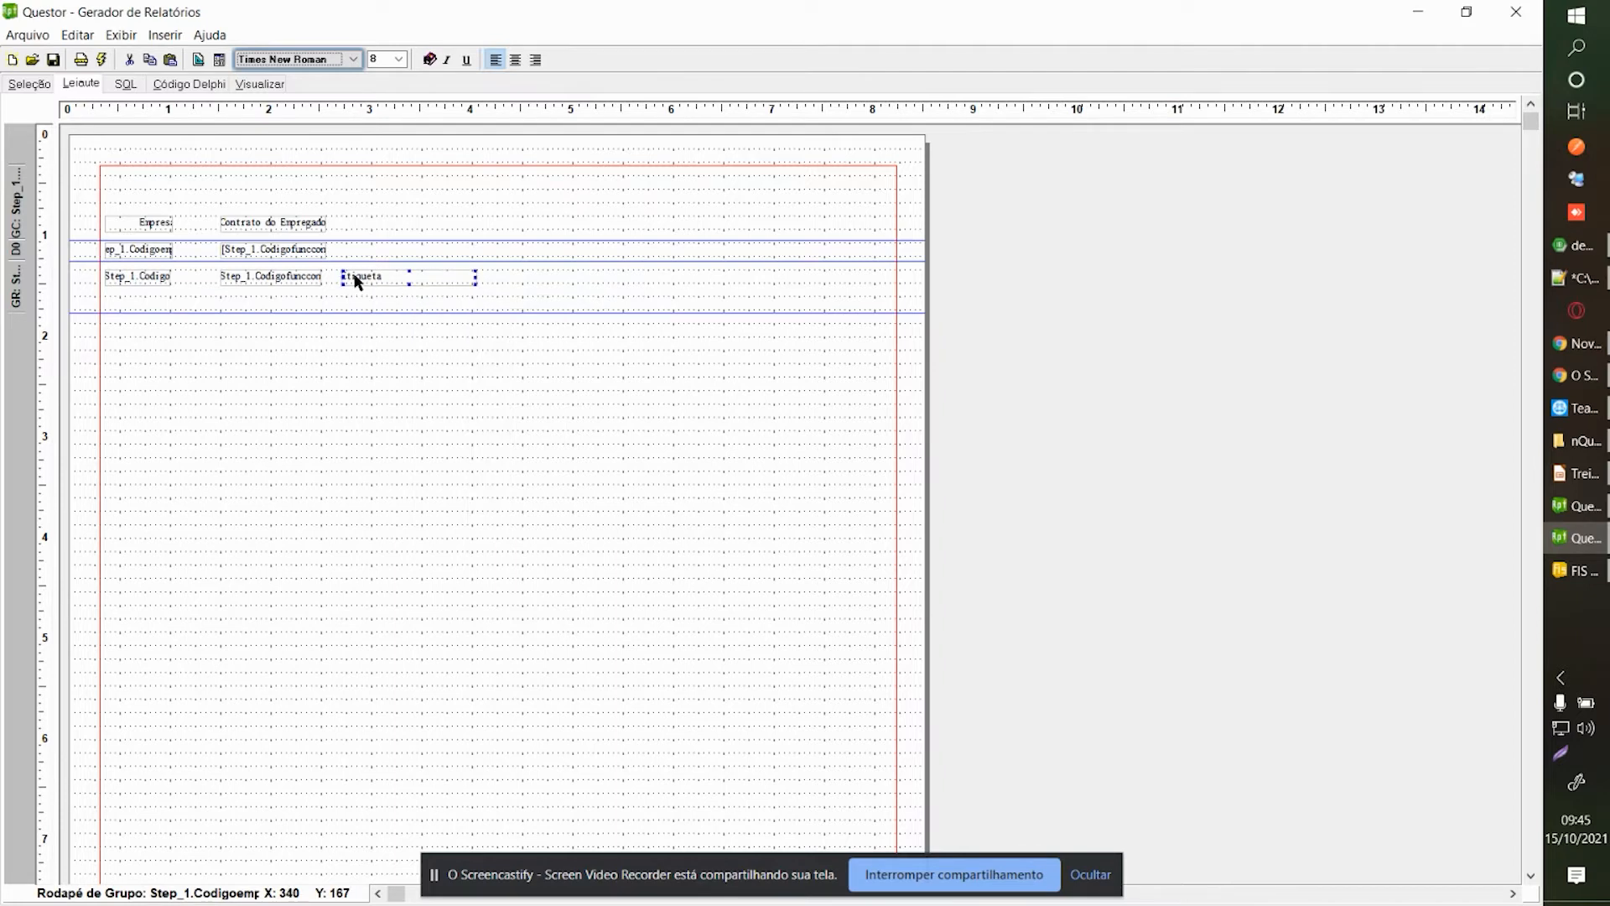
pyautogui.press('Delete')
pyautogui.press('Return')
# Add a thin horizontal line across the page width in the group footer and preview it.
pyautogui.rightClick(379, 275)
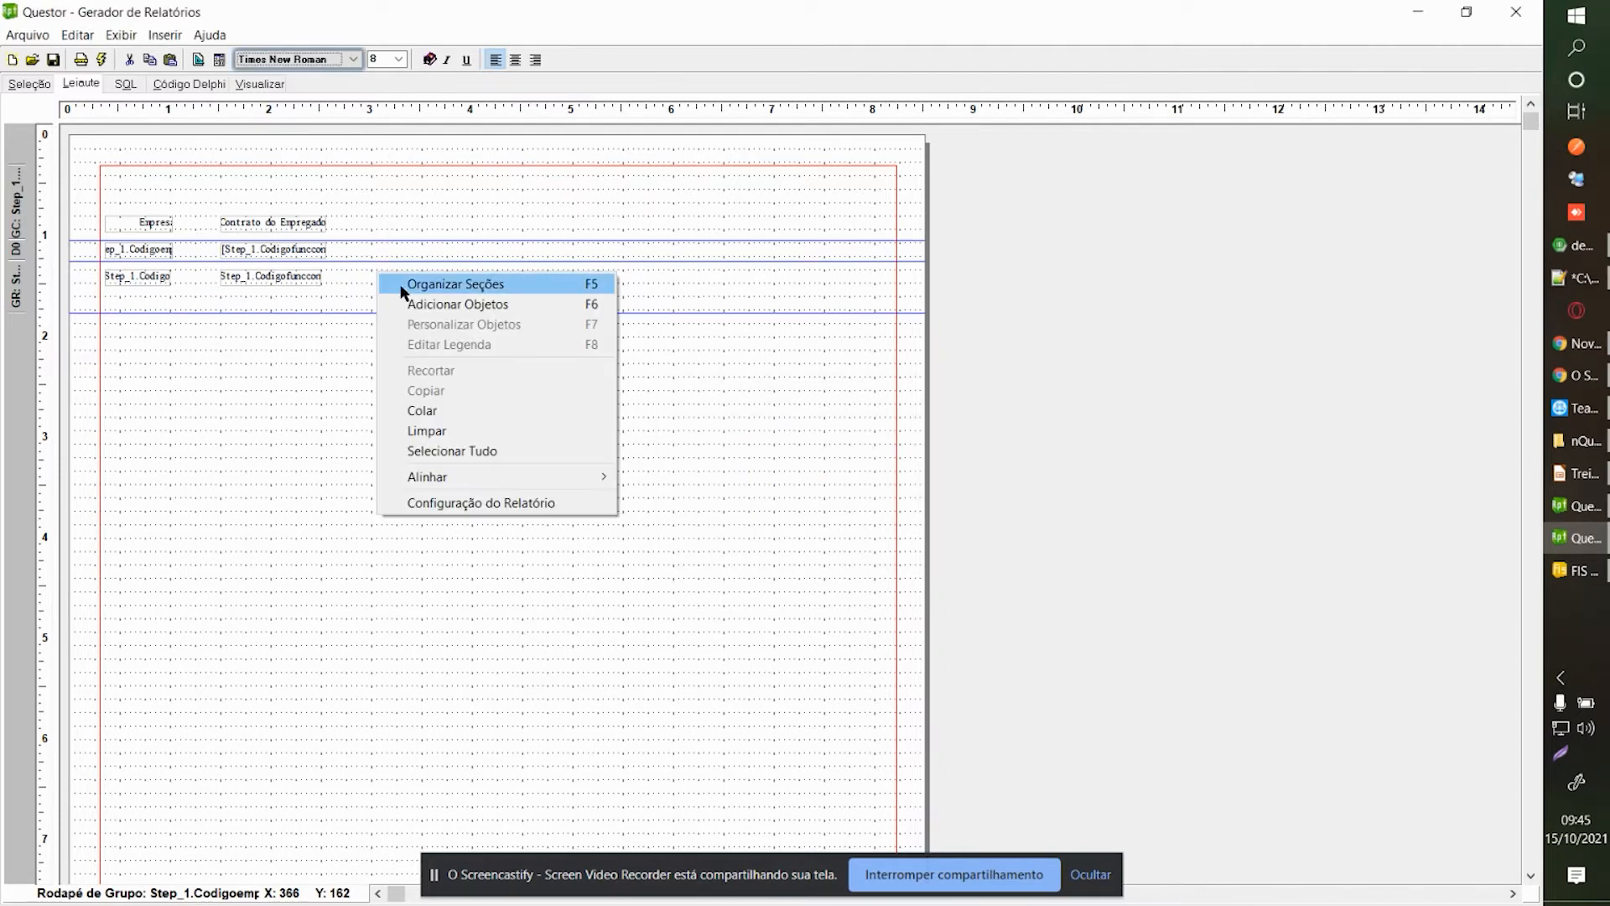
pyautogui.click(420, 304)
pyautogui.click(1315, 426)
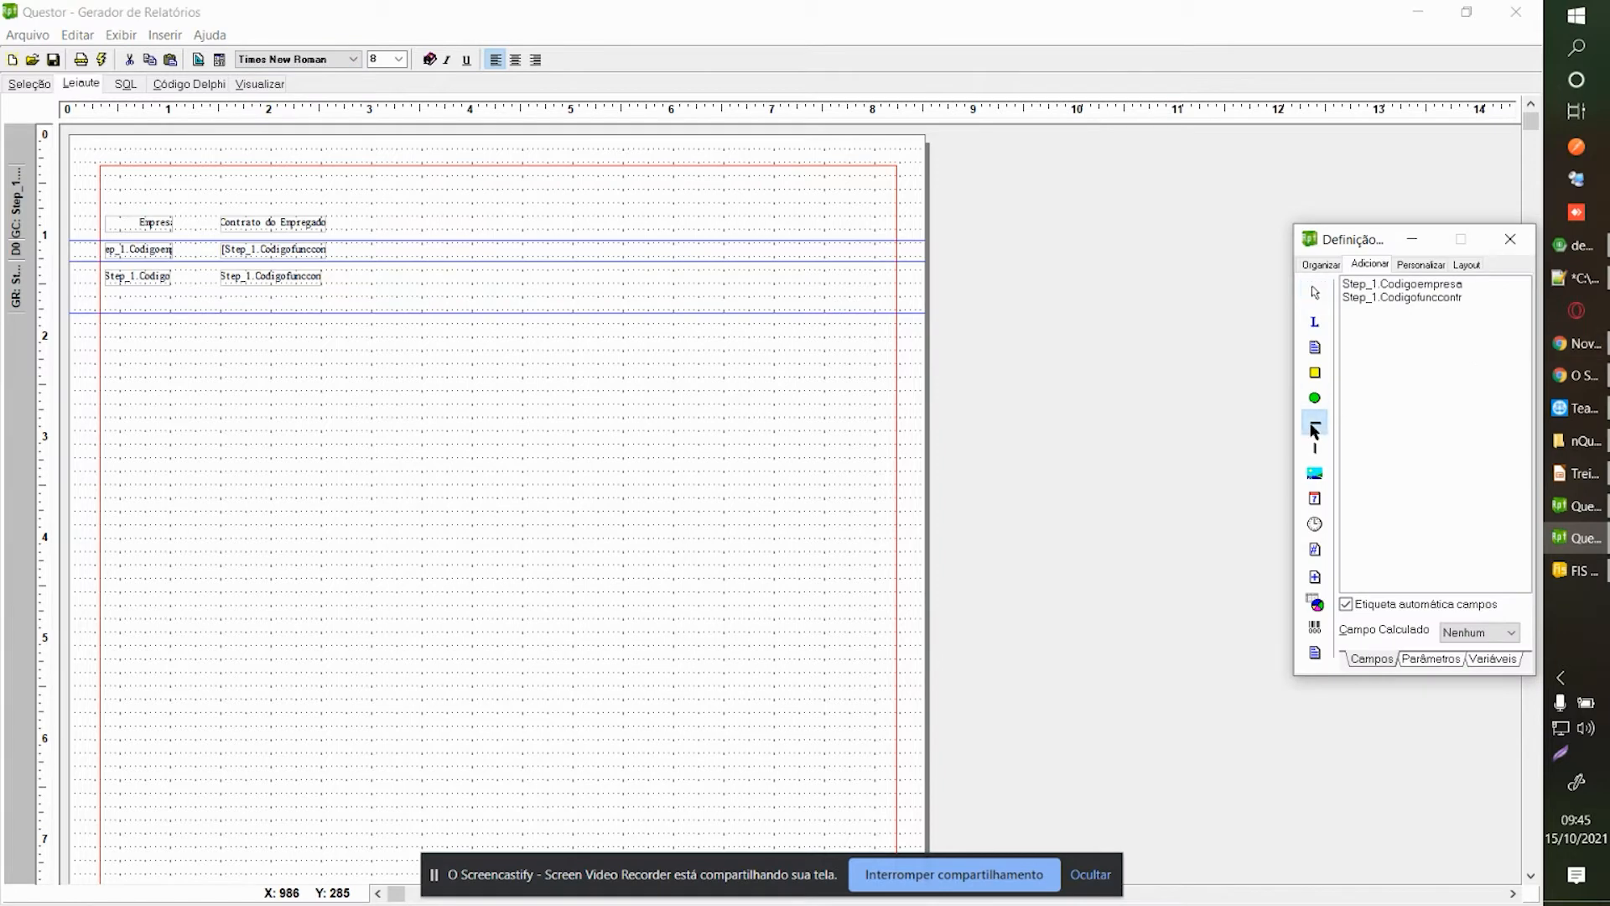
pyautogui.click(410, 277)
pyautogui.moveTo(141, 274)
pyautogui.mouseDown()
pyautogui.moveTo(131, 262)
pyautogui.moveTo(143, 274)
pyautogui.mouseUp()
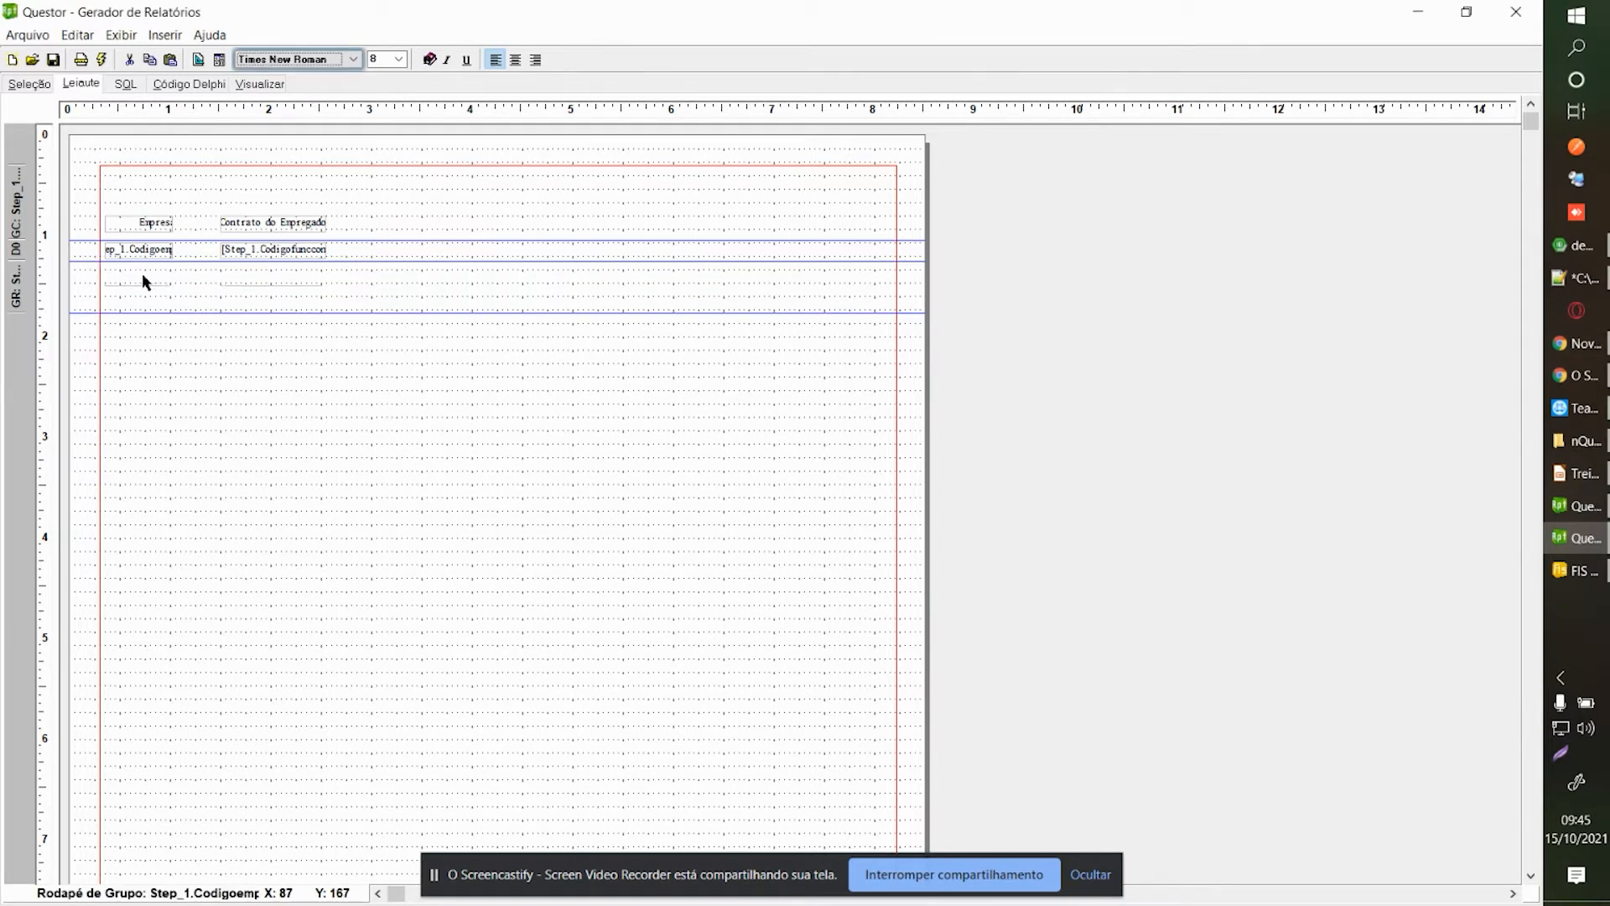
pyautogui.hotkey('ctrl', 'Up')
pyautogui.hotkey('ctrl', 'Up')
pyautogui.hotkey('ctrl', 'Up')
pyautogui.hotkey('ctrl', 'Up')
pyautogui.hotkey('ctrl', 'Up')
pyautogui.hotkey('ctrl', 'Left')
pyautogui.hotkey('ctrl', 'Left')
pyautogui.hotkey('ctrl', 'Left')
pyautogui.hotkey('ctrl', 'Left')
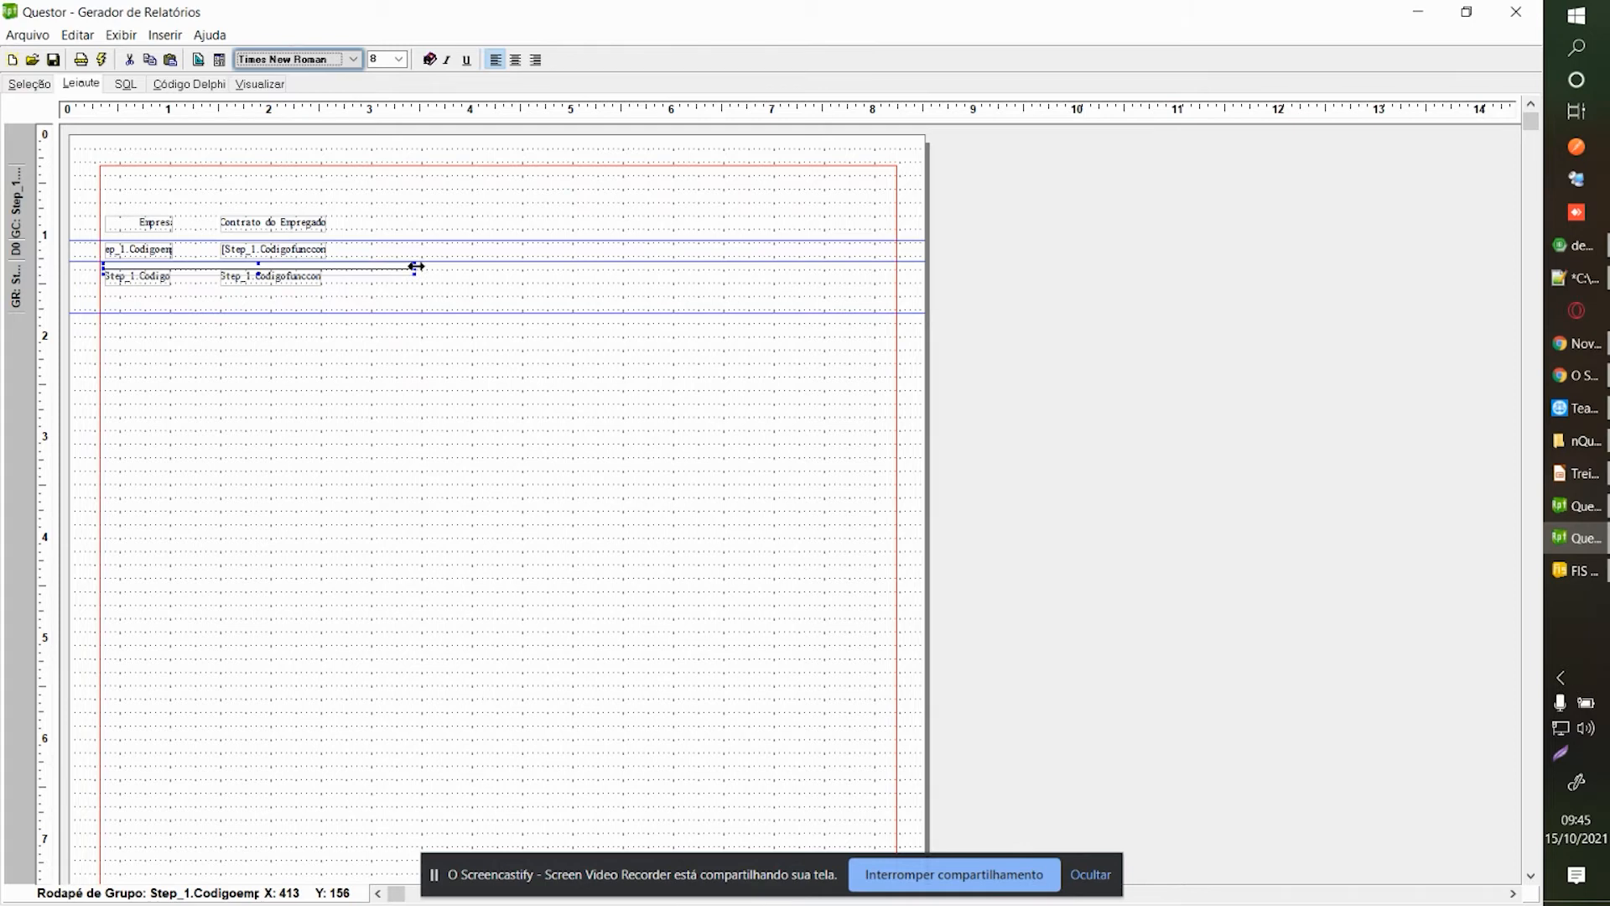
pyautogui.moveTo(412, 267); pyautogui.dragTo(892, 270)
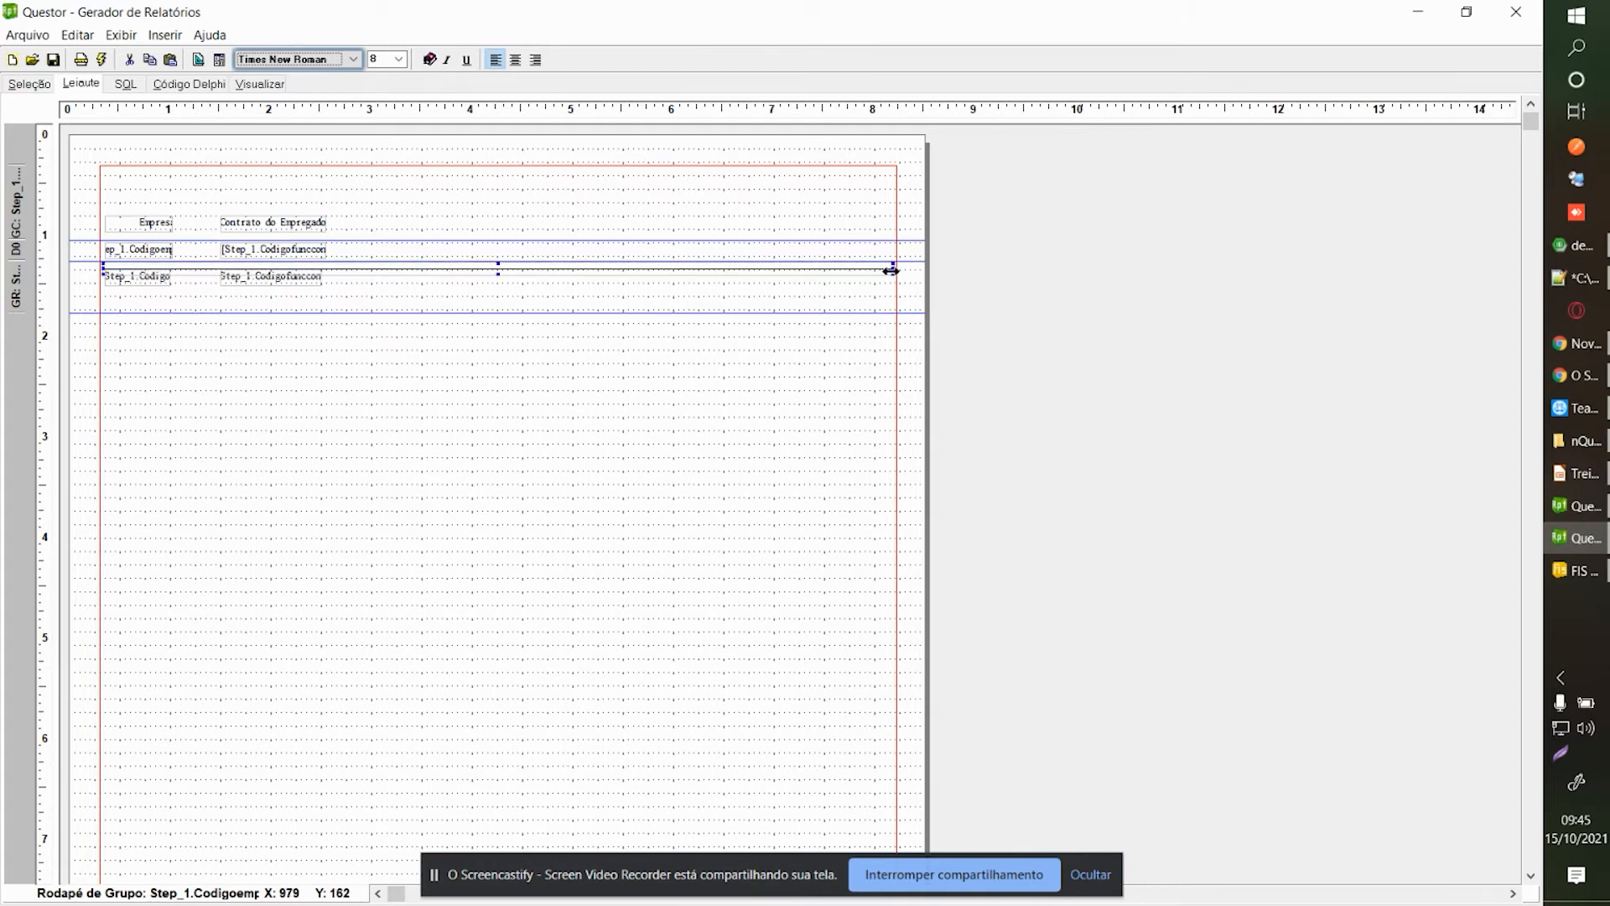
pyautogui.hotkey('shift', 'Up')
pyautogui.hotkey('shift', 'Up')
pyautogui.hotkey('shift', 'Up')
pyautogui.hotkey('shift', 'Up')
pyautogui.hotkey('shift', 'Up')
pyautogui.hotkey('shift', 'Up')
pyautogui.hotkey('shift', 'Up')
pyautogui.hotkey('shift', 'Up')
pyautogui.hotkey('shift', 'Up')
pyautogui.hotkey('shift', 'Up')
pyautogui.hotkey('shift', 'Up')
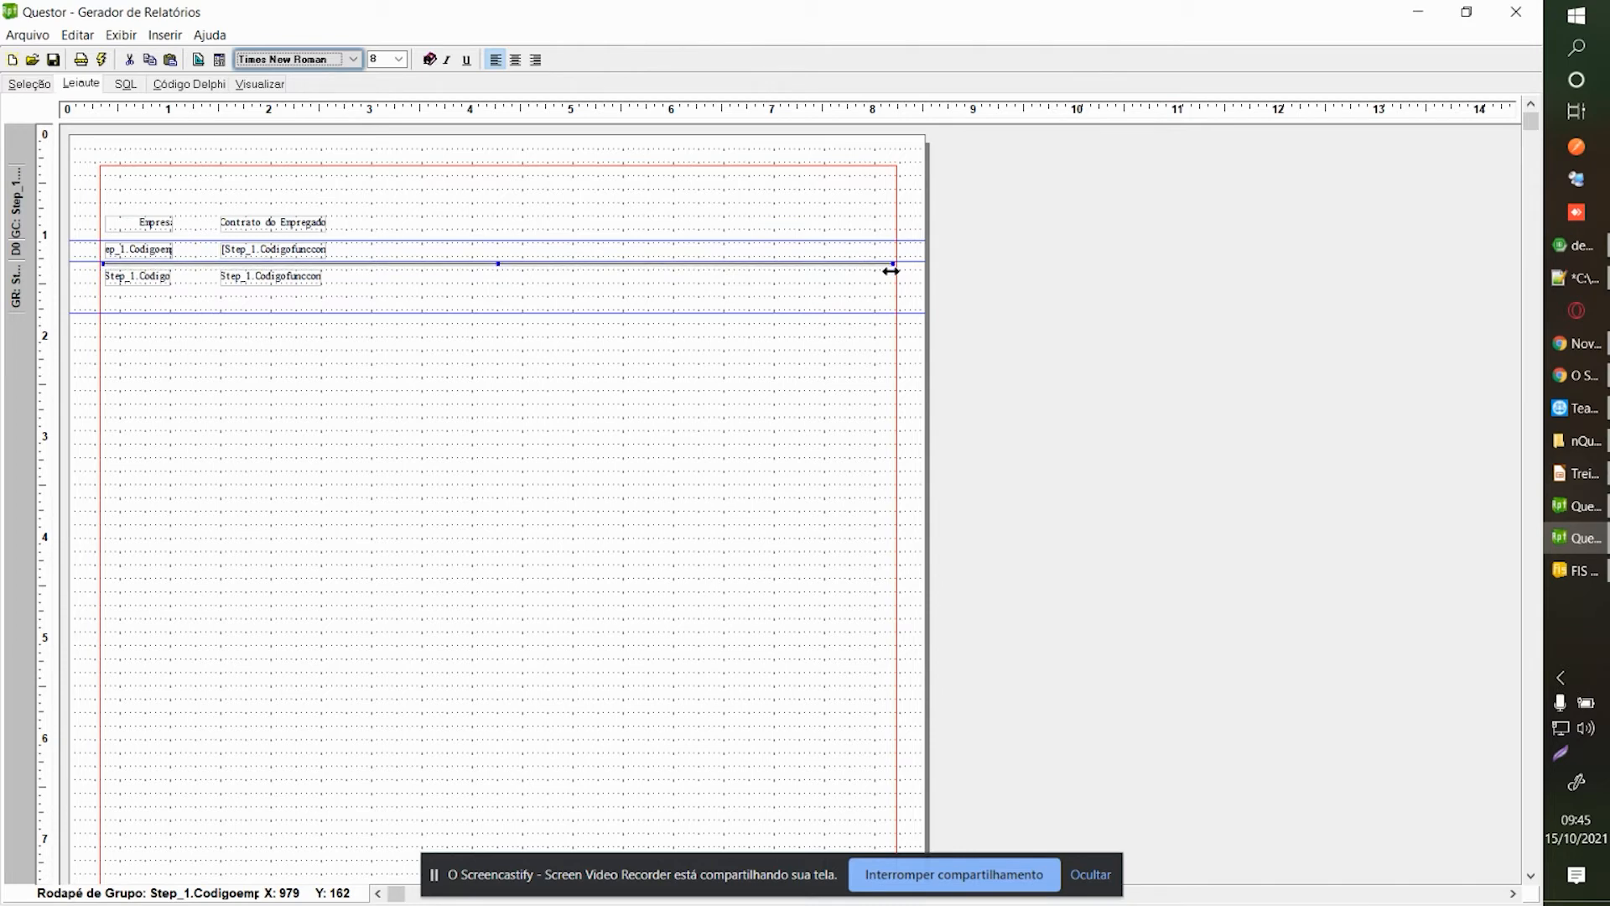
pyautogui.click(245, 83)
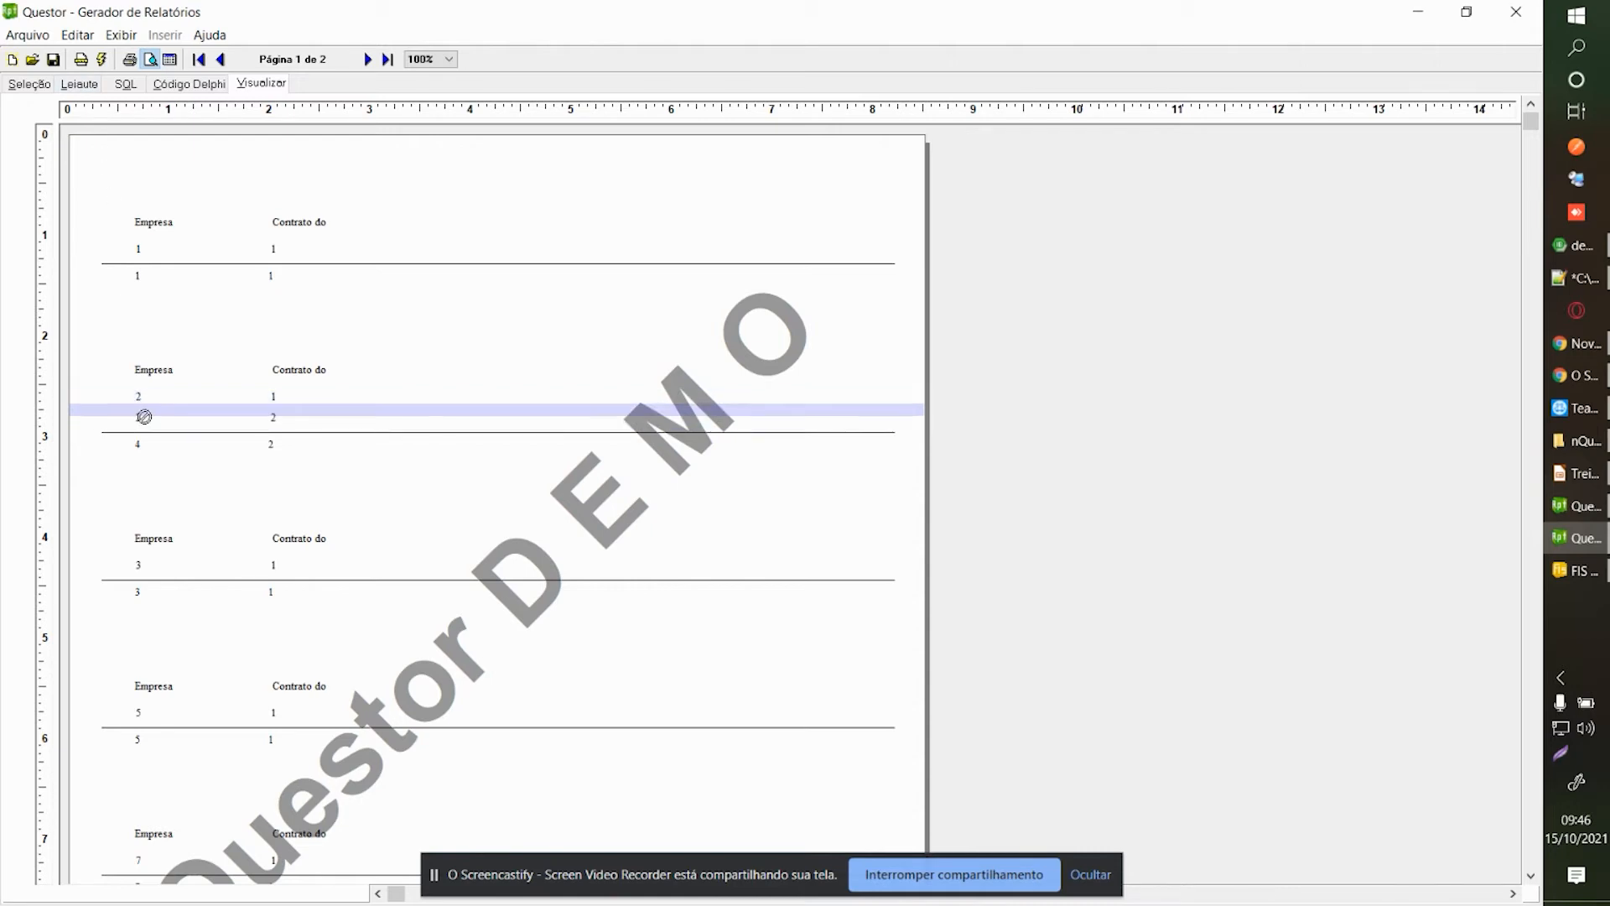
# Open the contract footer field's definition panel and close it again.
pyautogui.click(83, 87)
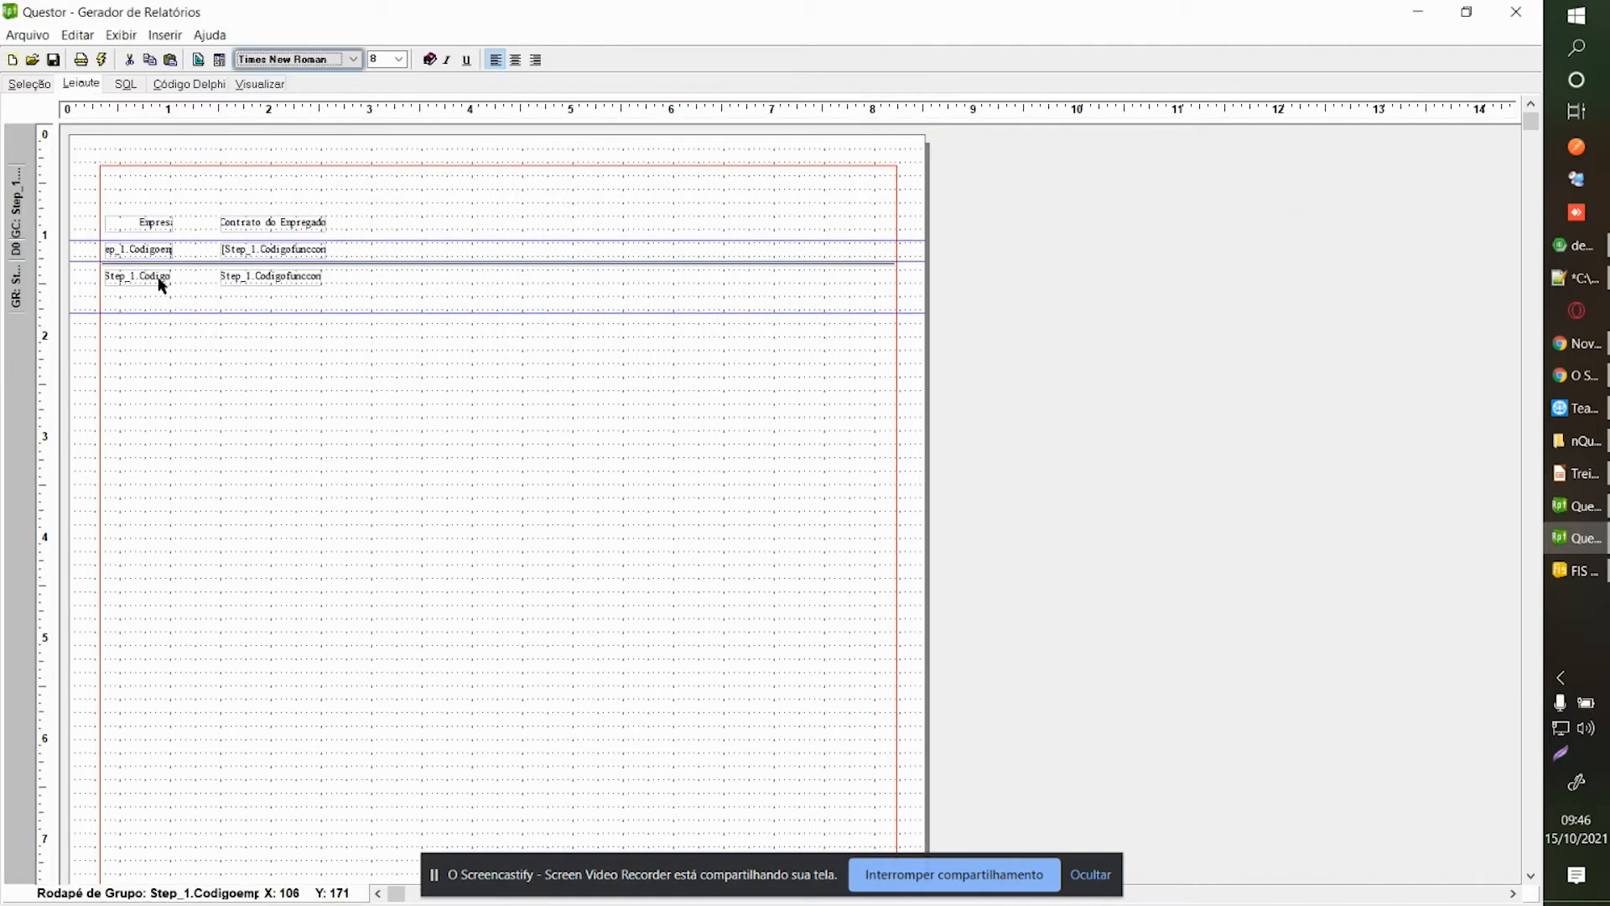
pyautogui.click(241, 281)
pyautogui.rightClick(241, 281)
pyautogui.click(298, 352)
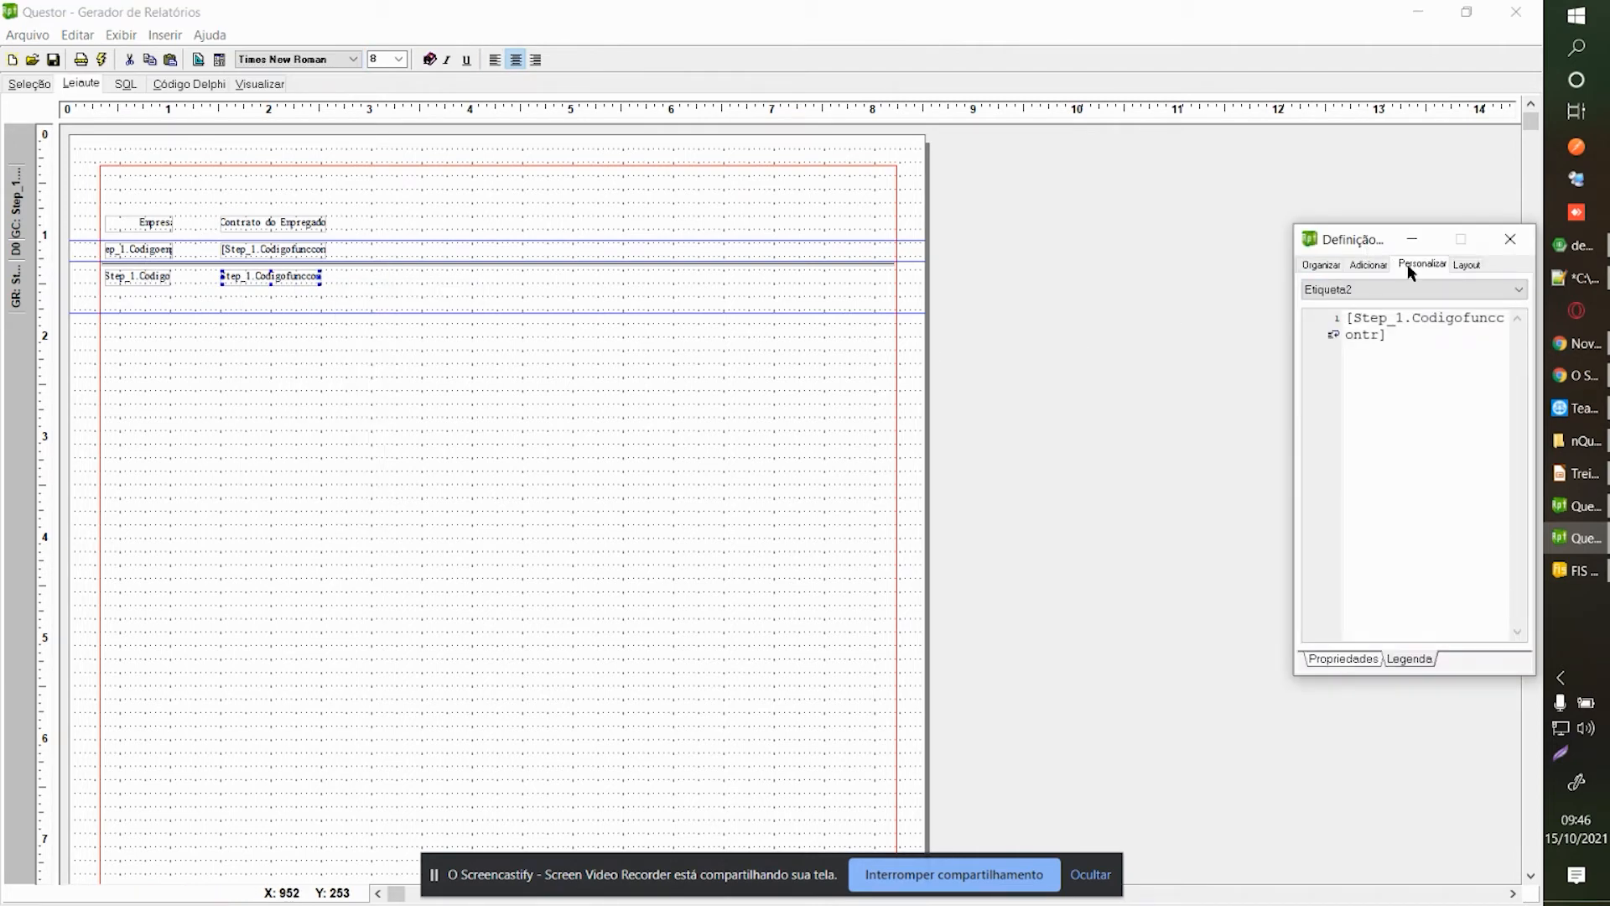
pyautogui.click(1514, 242)
pyautogui.rightClick(297, 278)
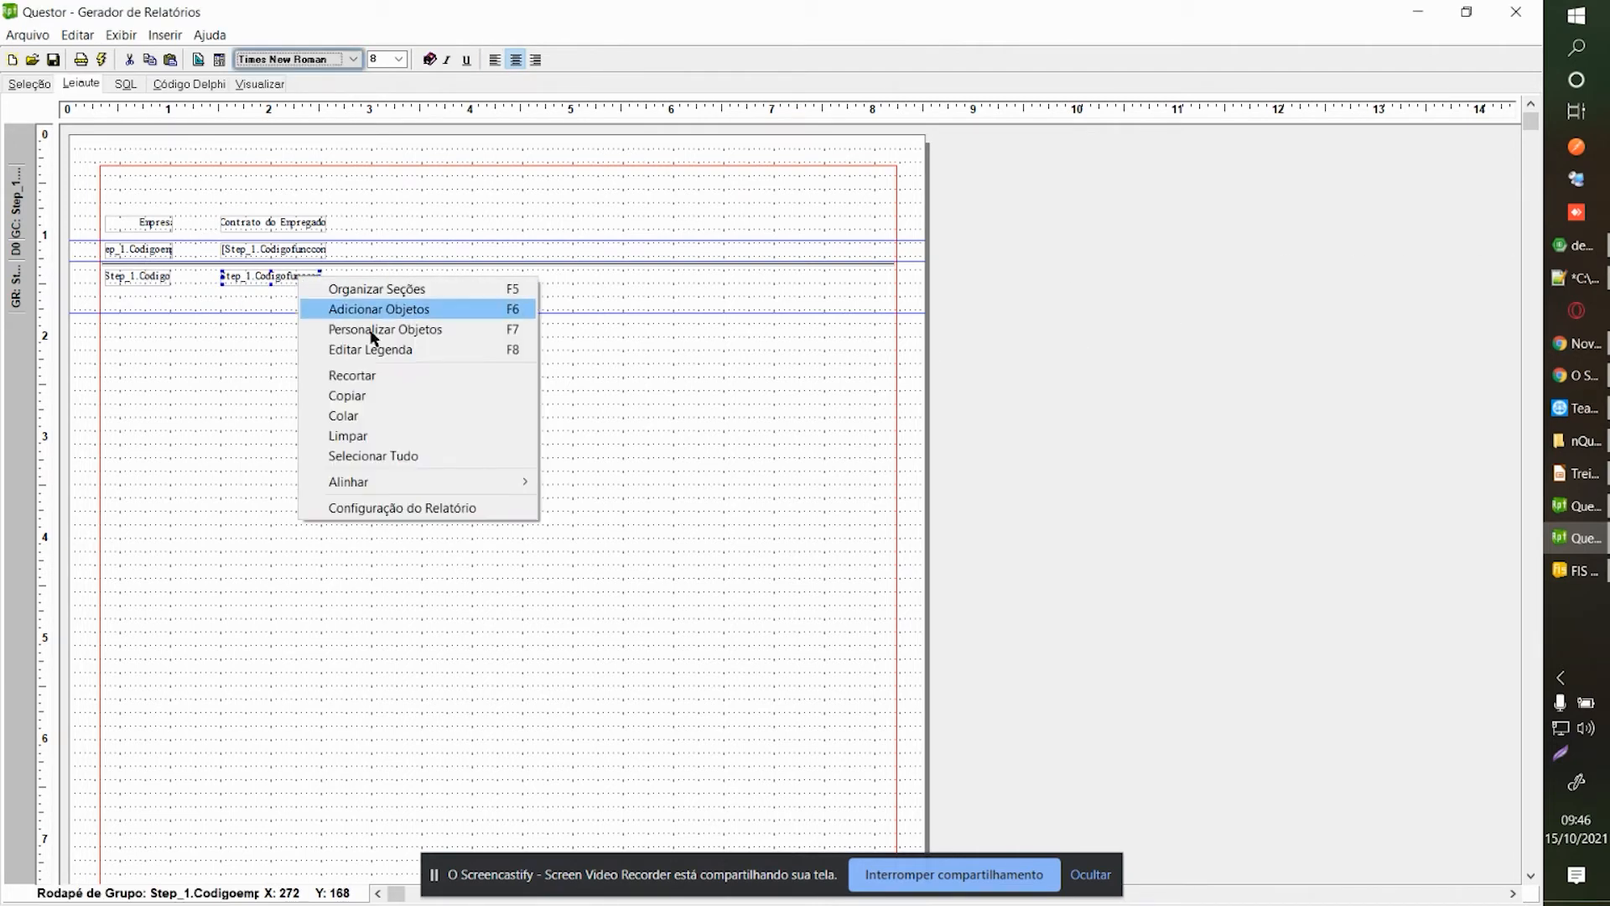
pyautogui.click(310, 345)
pyautogui.write('@sum*')
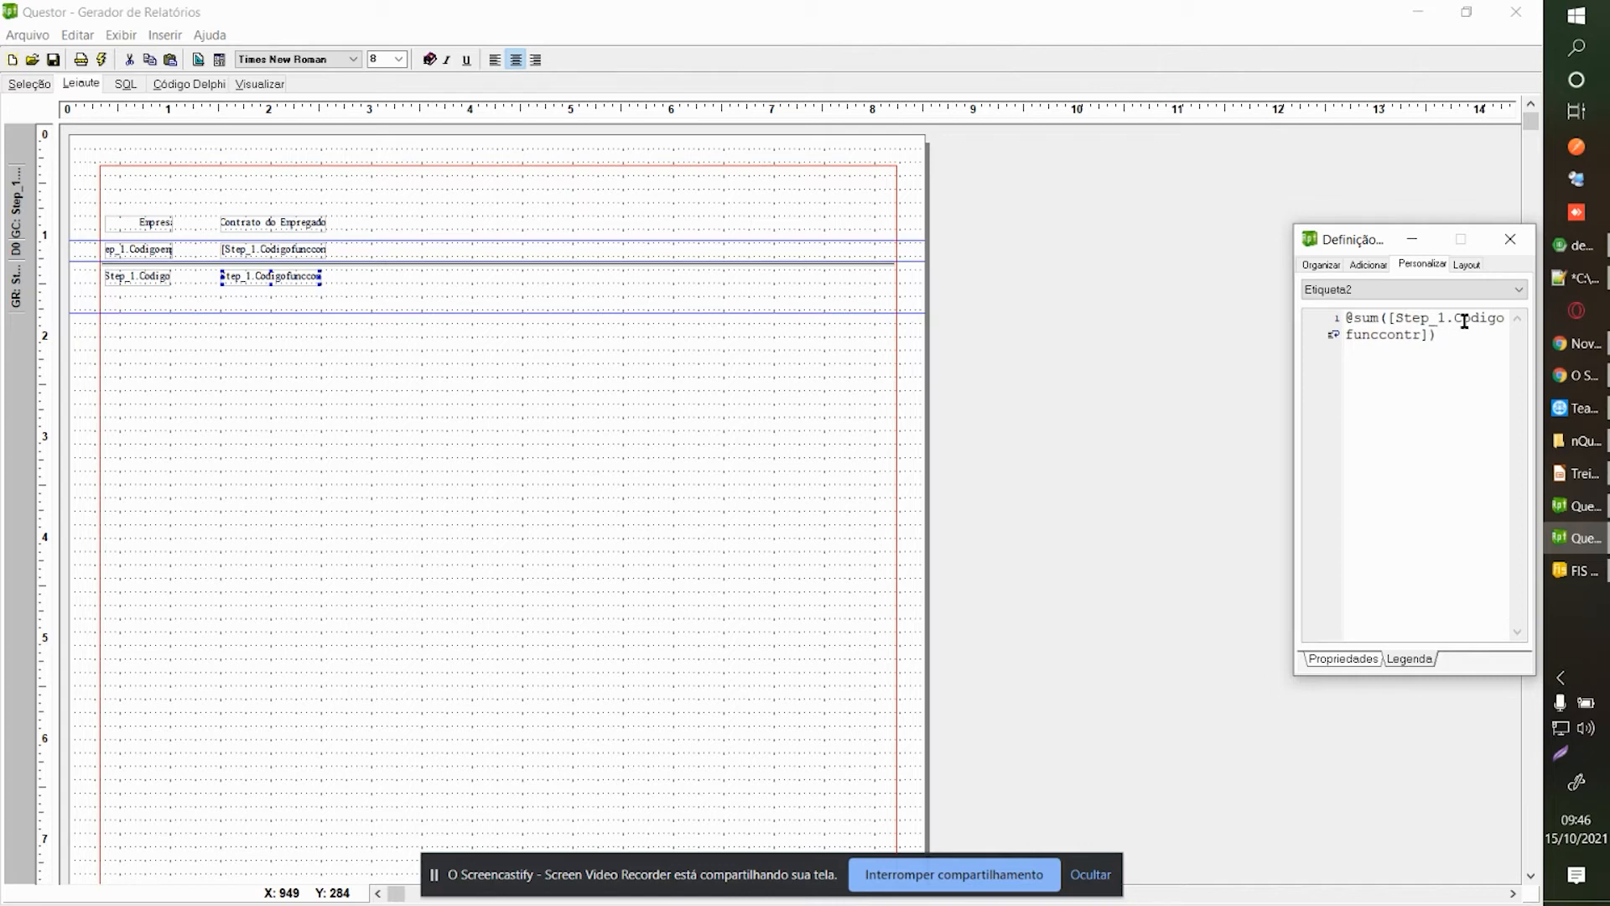
pyautogui.click(1510, 239)
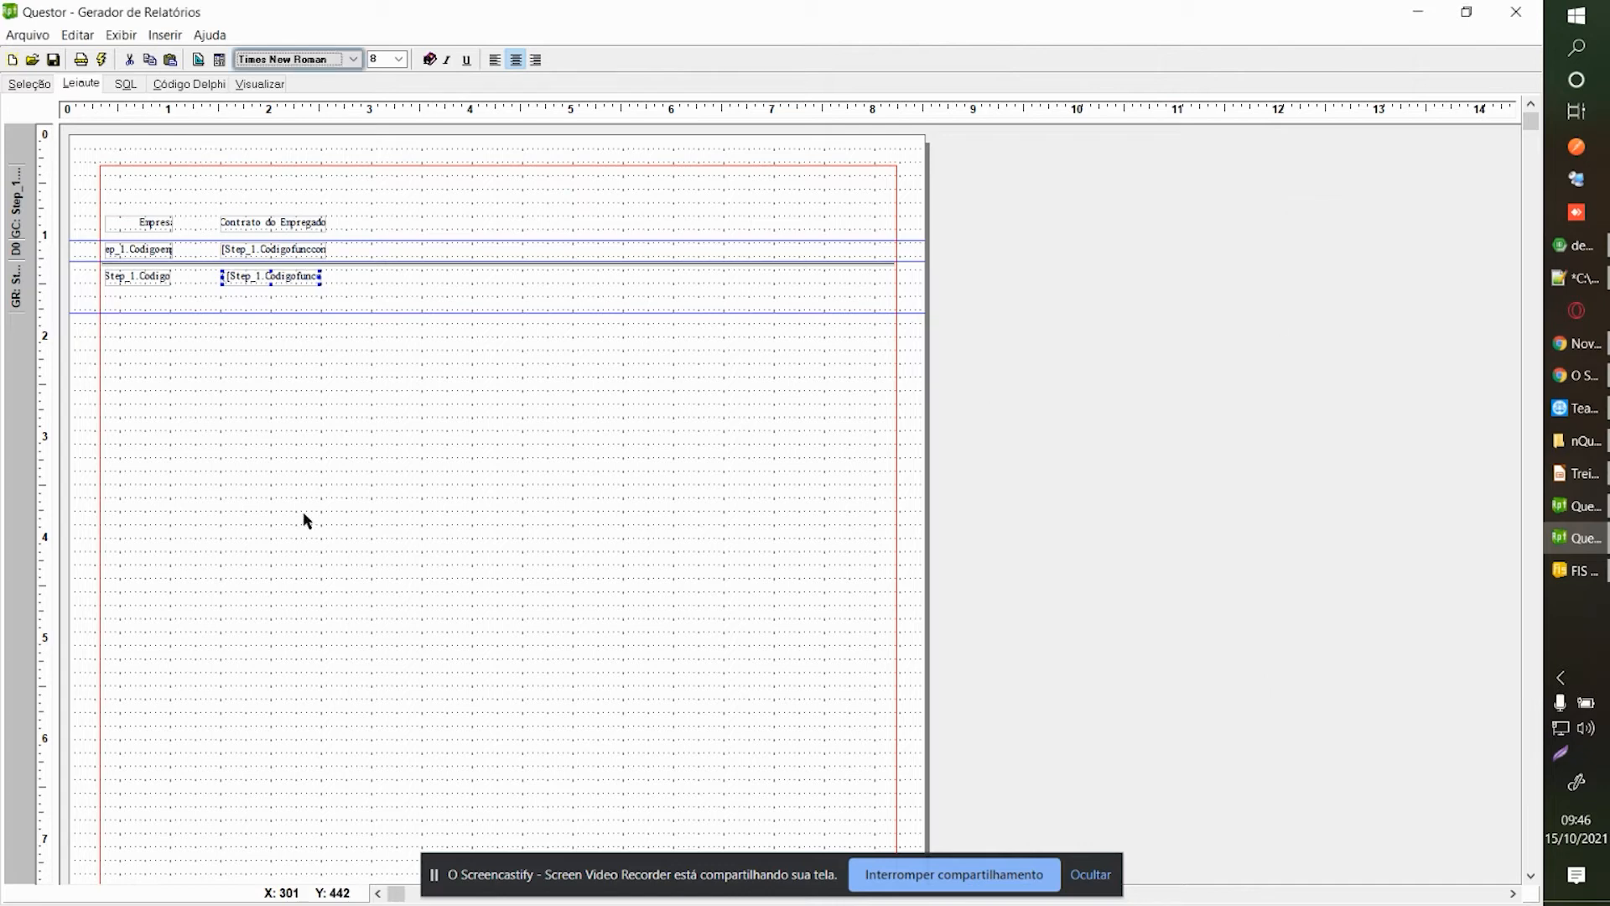
pyautogui.click(268, 84)
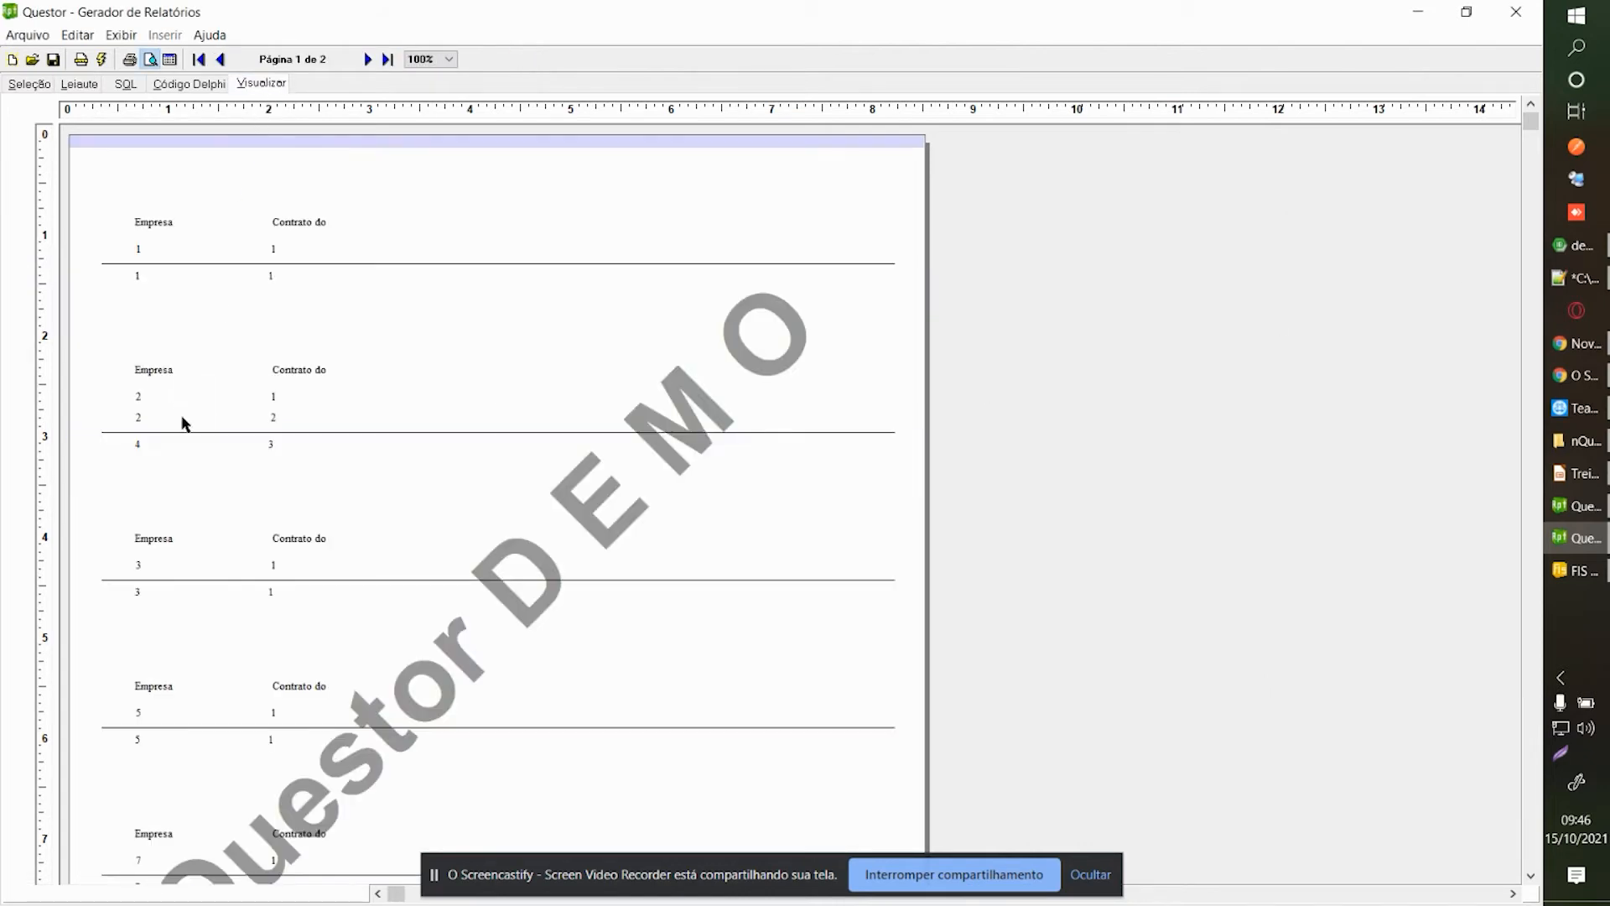
pyautogui.click(148, 404)
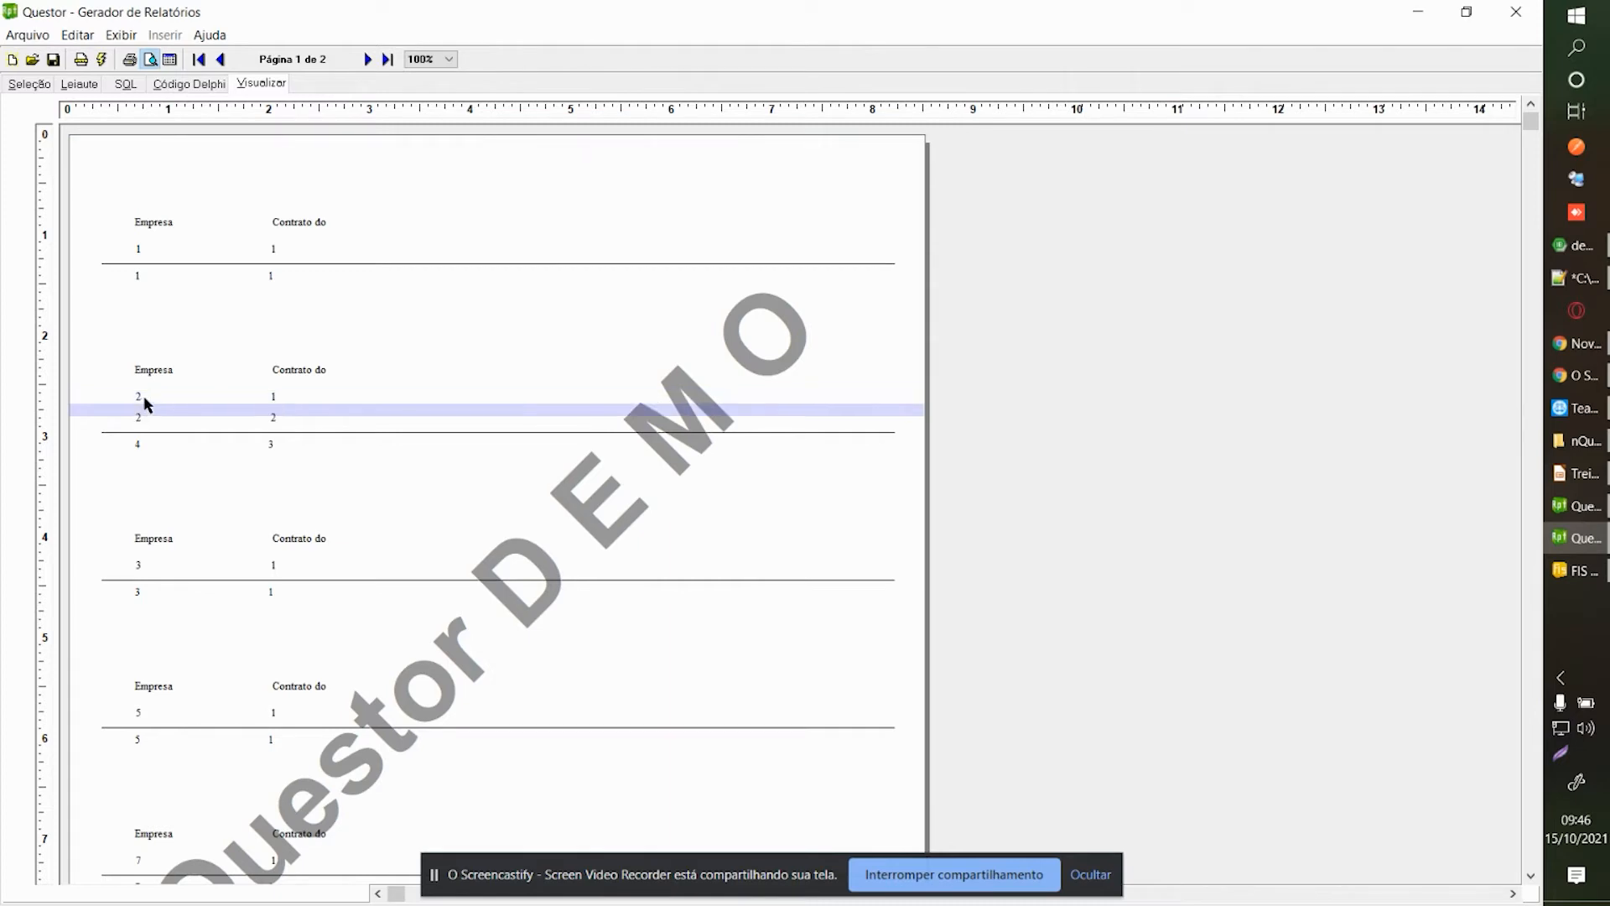
pyautogui.click(144, 399)
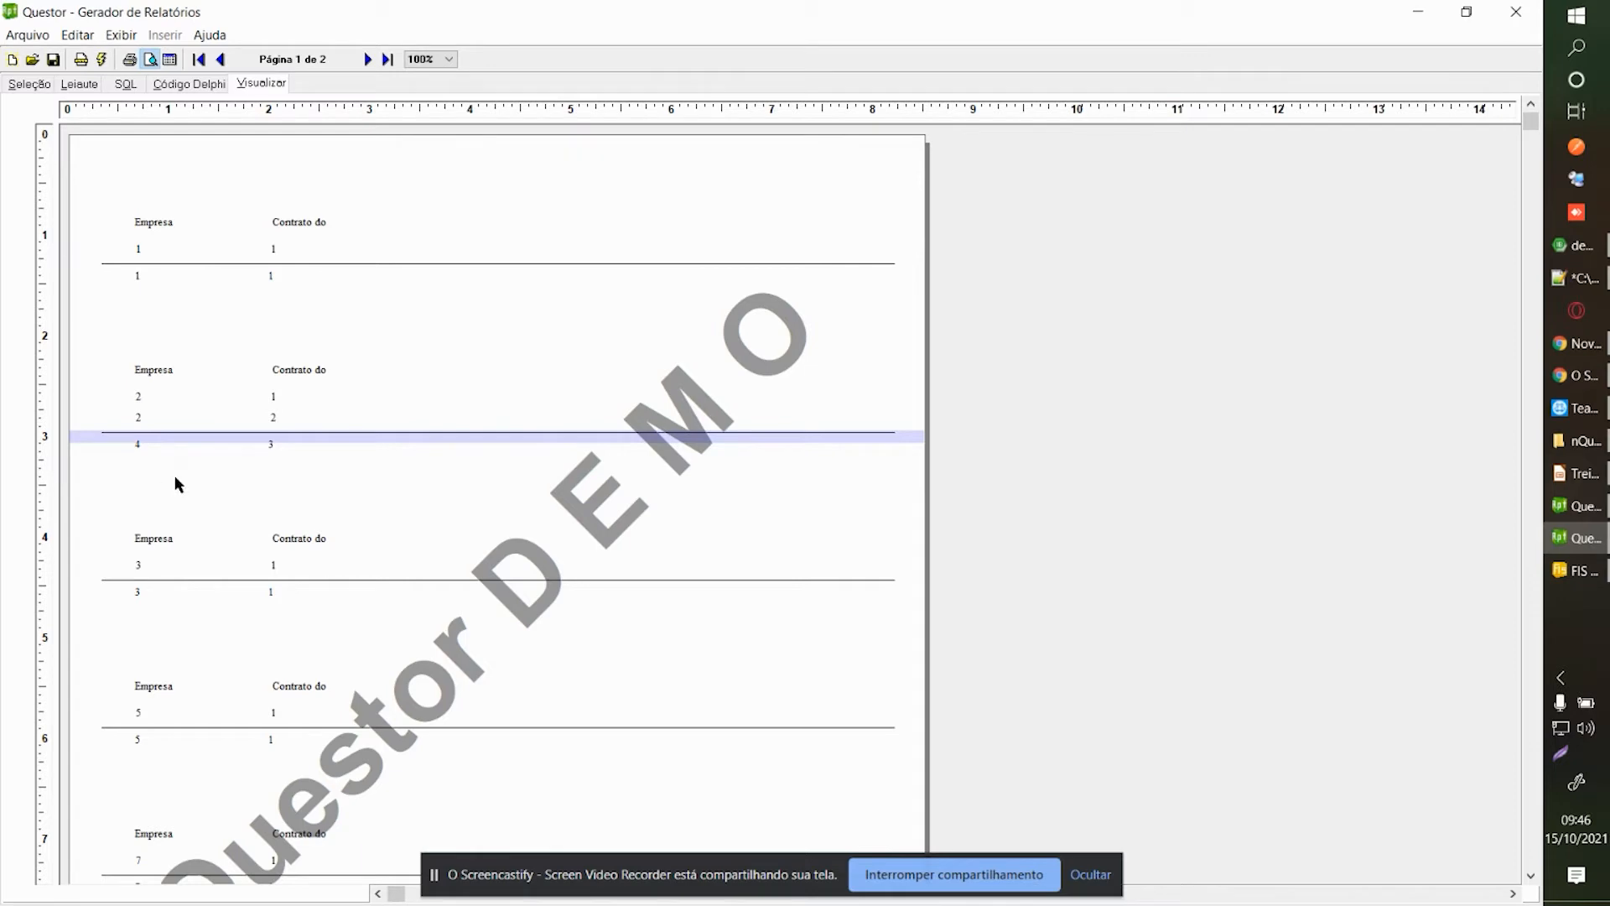
pyautogui.click(81, 84)
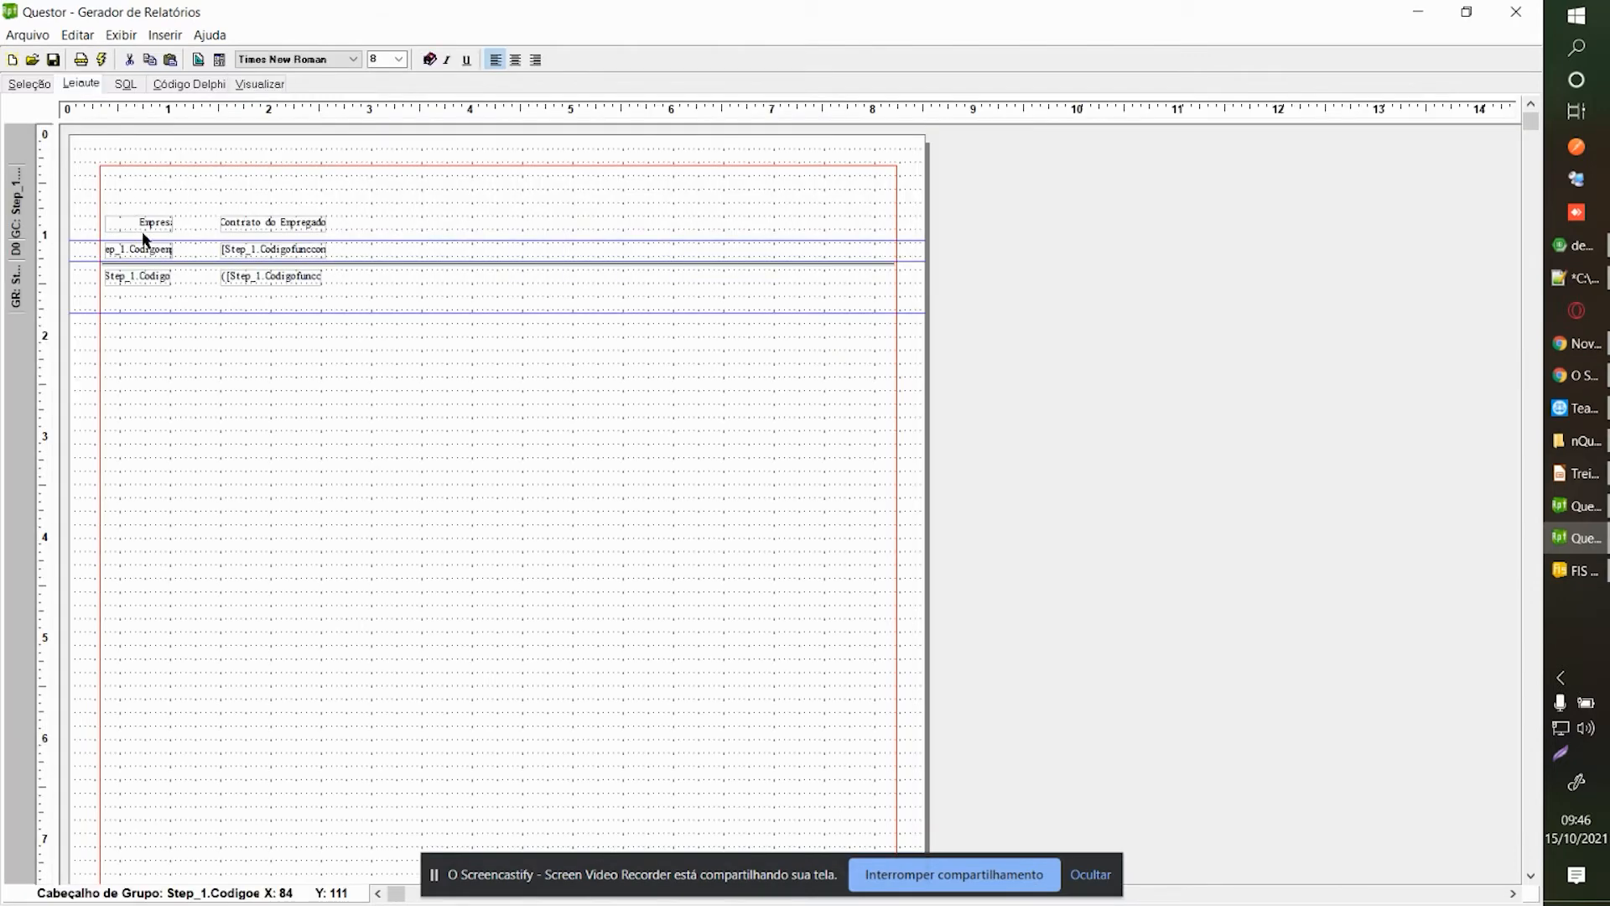
pyautogui.rightClick(145, 275)
pyautogui.click(206, 327)
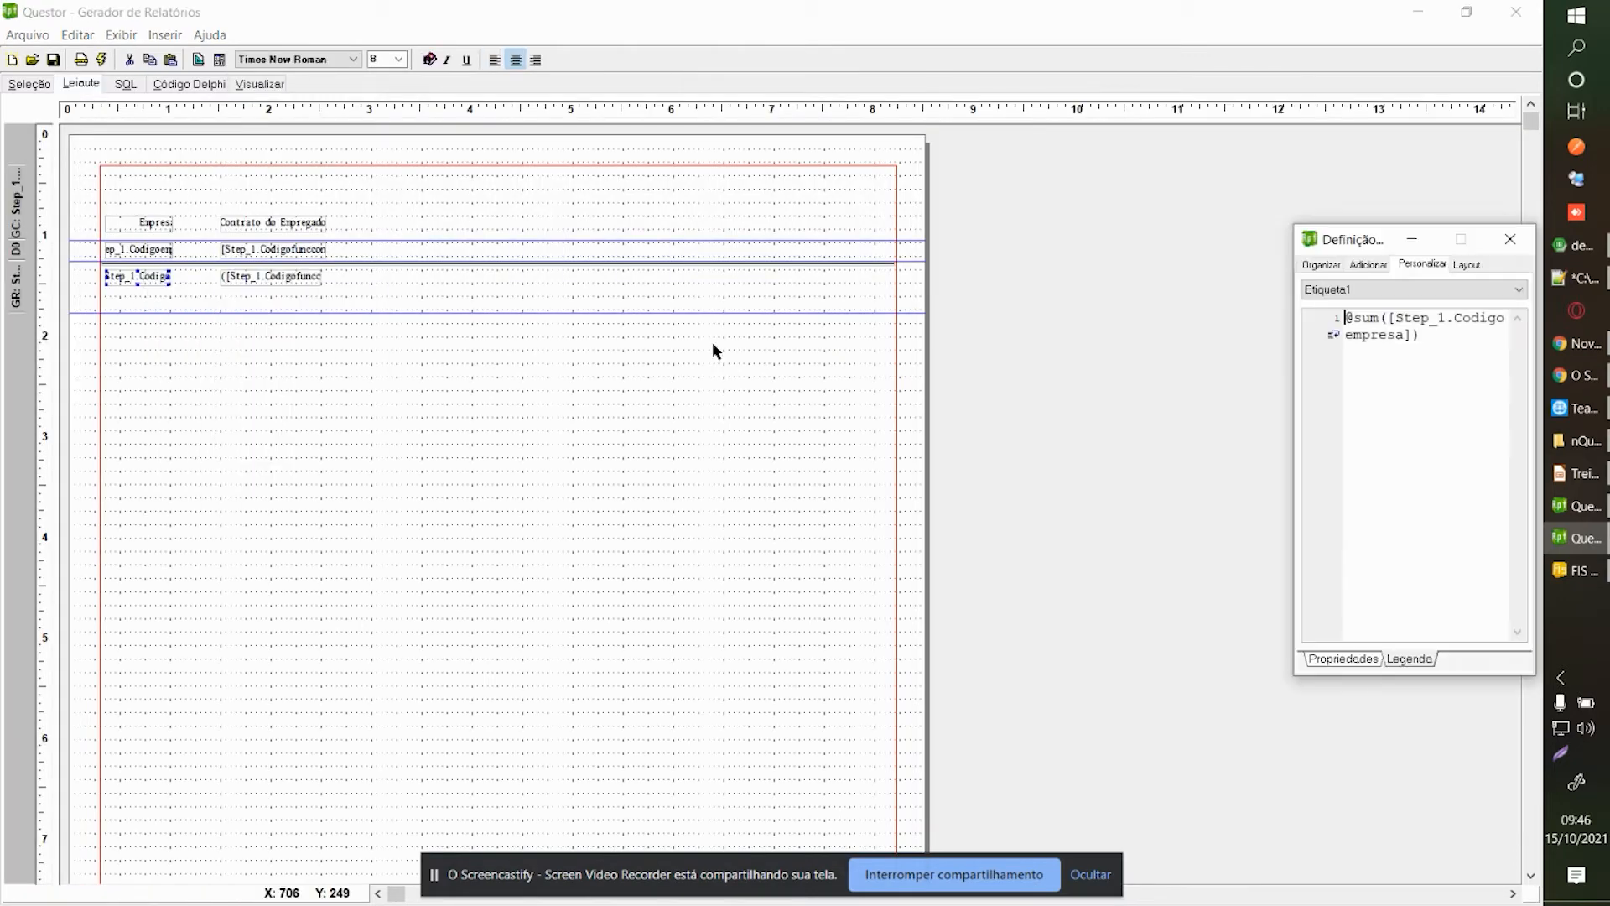
pyautogui.doubleClick(1364, 318)
pyautogui.write('count')
pyautogui.press('BackSpace')
pyautogui.press('BackSpace')
pyautogui.press('BackSpace')
pyautogui.press('BackSpace')
pyautogui.press('BackSpace')
pyautogui.doubleClick(1364, 320)
pyautogui.write('count')
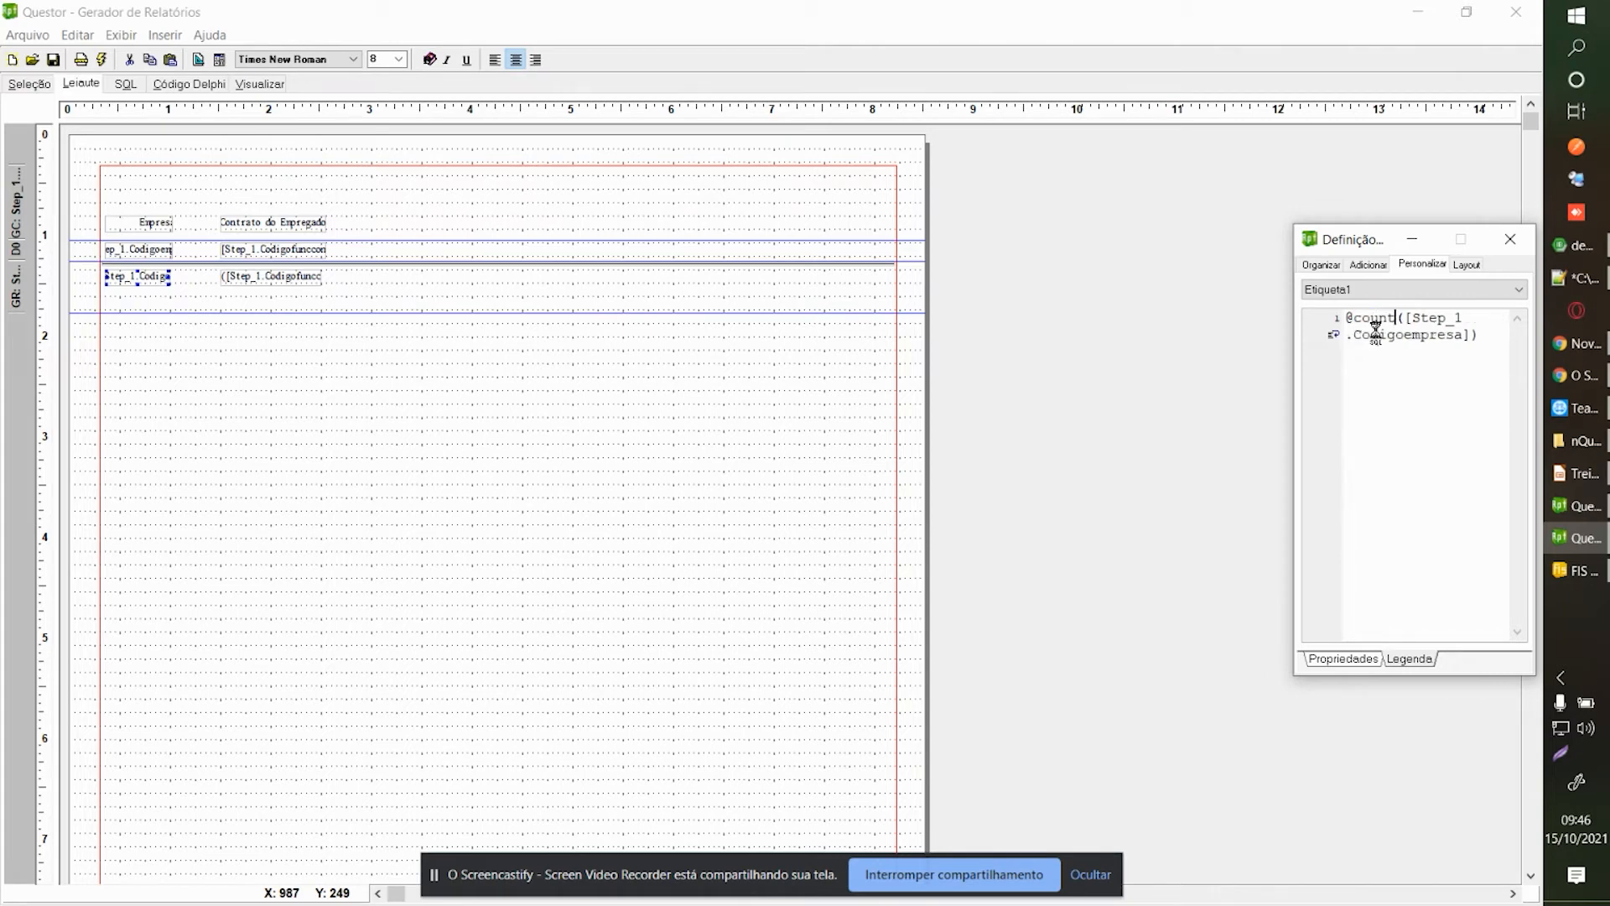
pyautogui.click(1510, 239)
# Delete the contract total field and preview the counts, e.g. 2 for company 2.
pyautogui.click(273, 277)
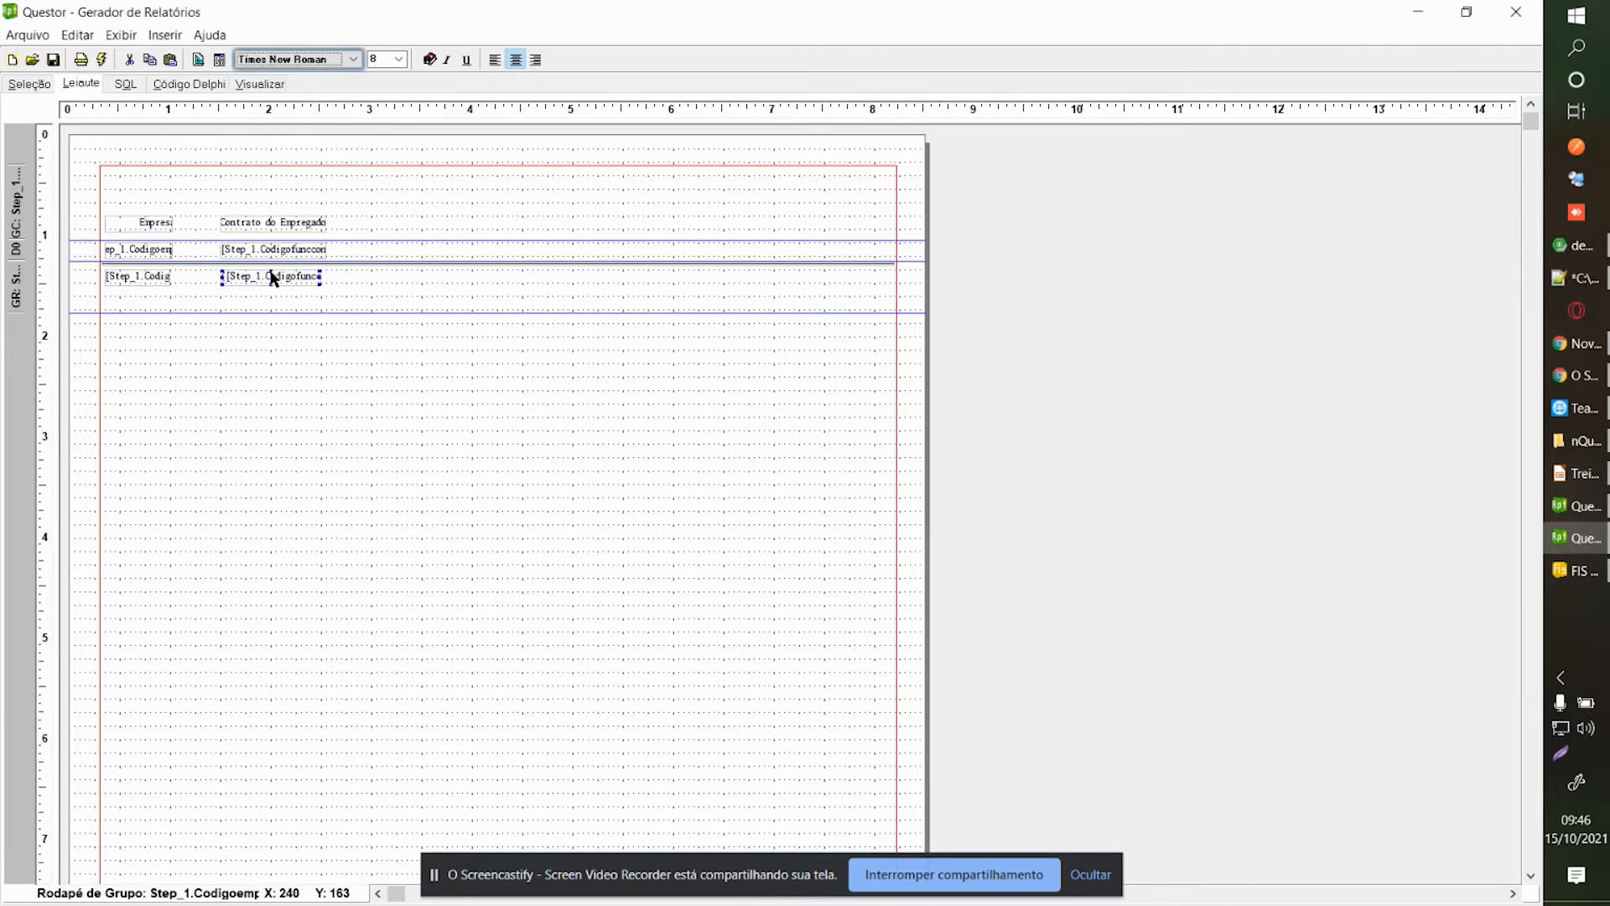
pyautogui.press('Delete')
pyautogui.press('Return')
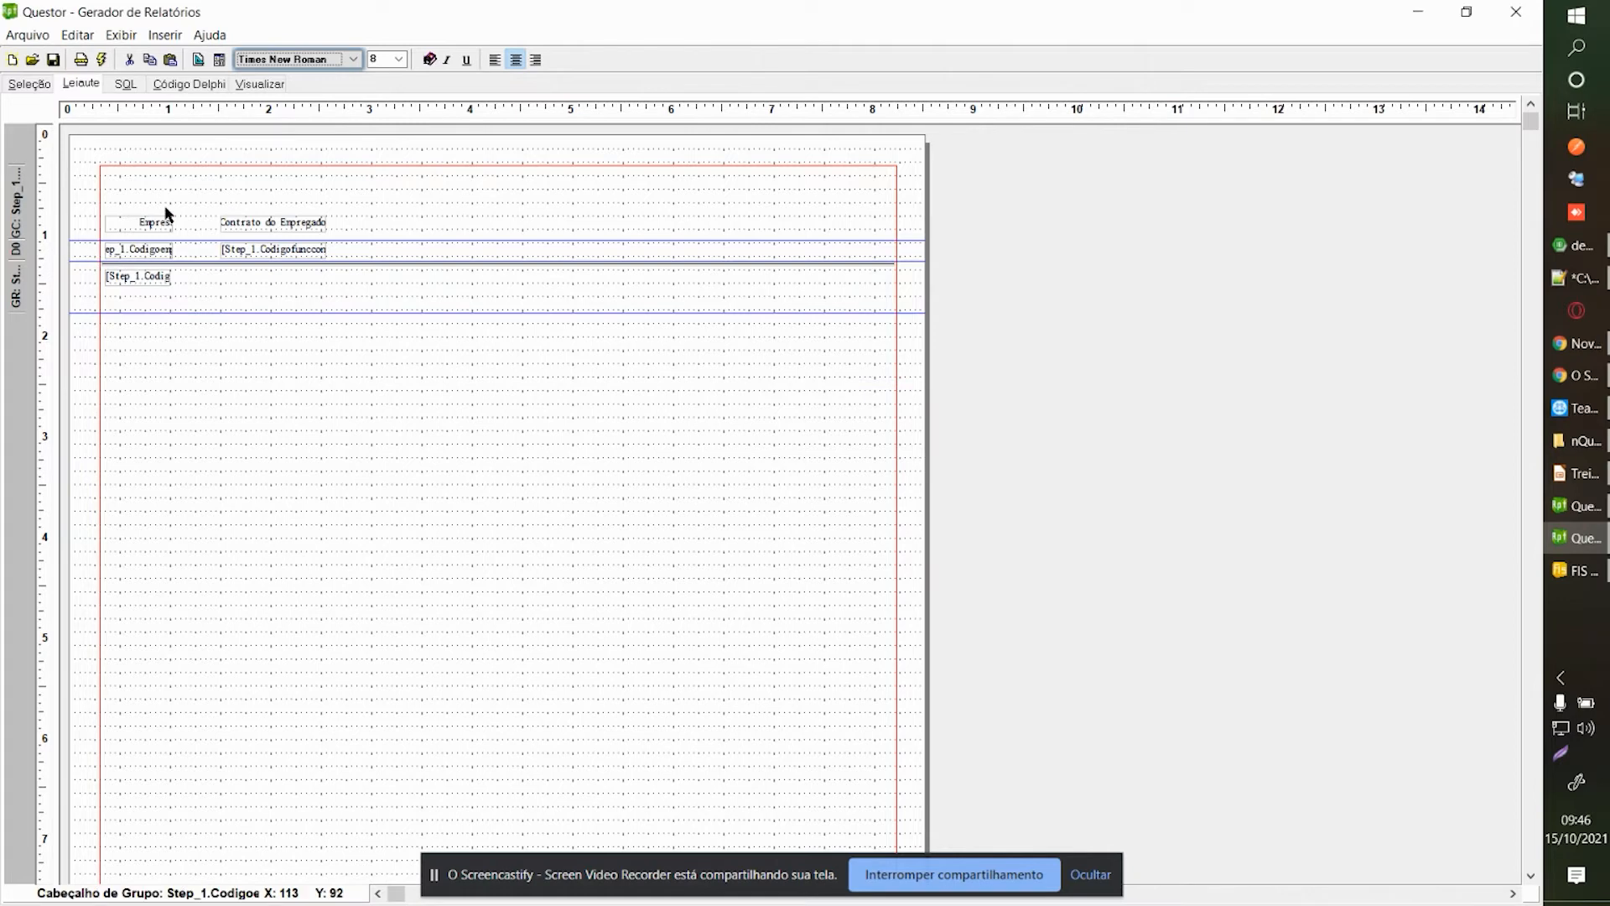
pyautogui.click(277, 85)
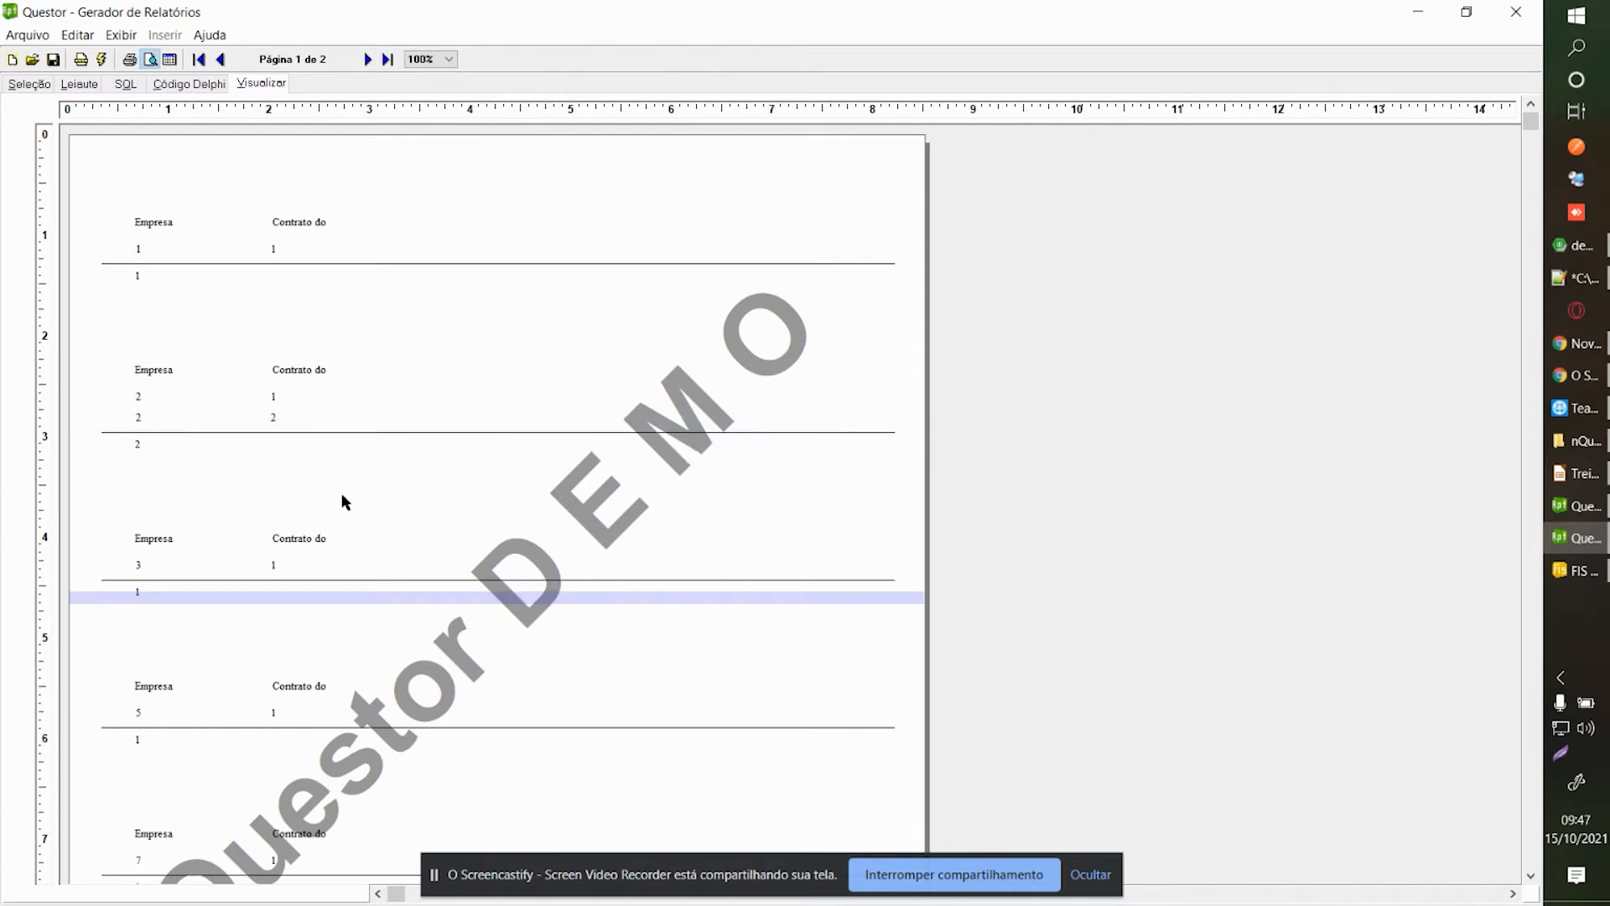
pyautogui.scroll(-2, 1524, 269)
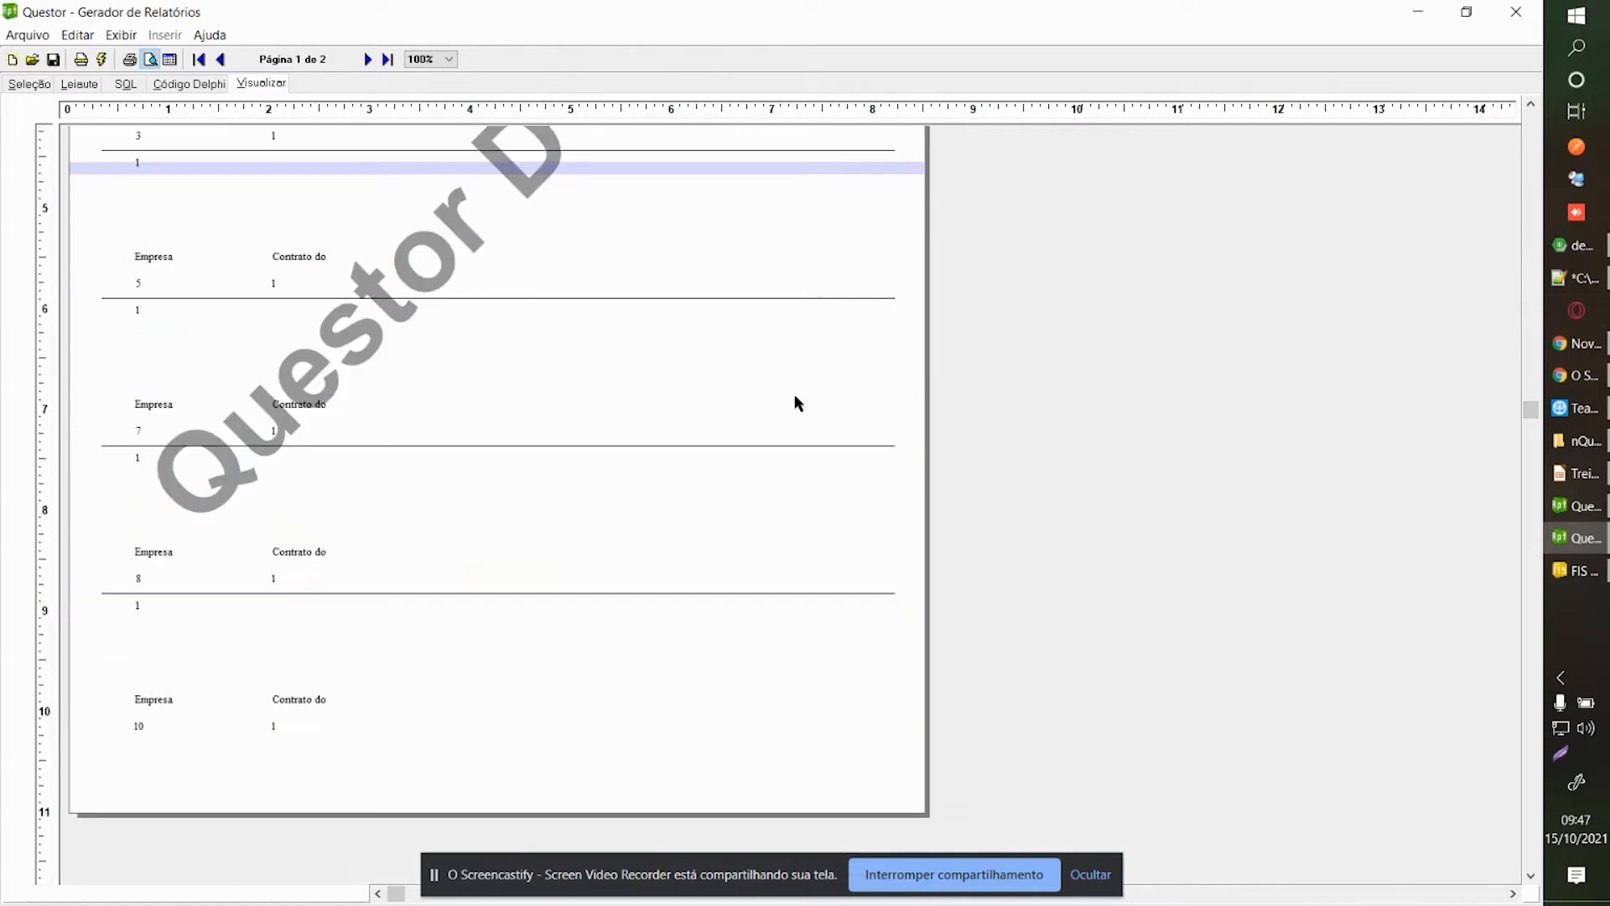
pyautogui.scroll(2, 269, 369)
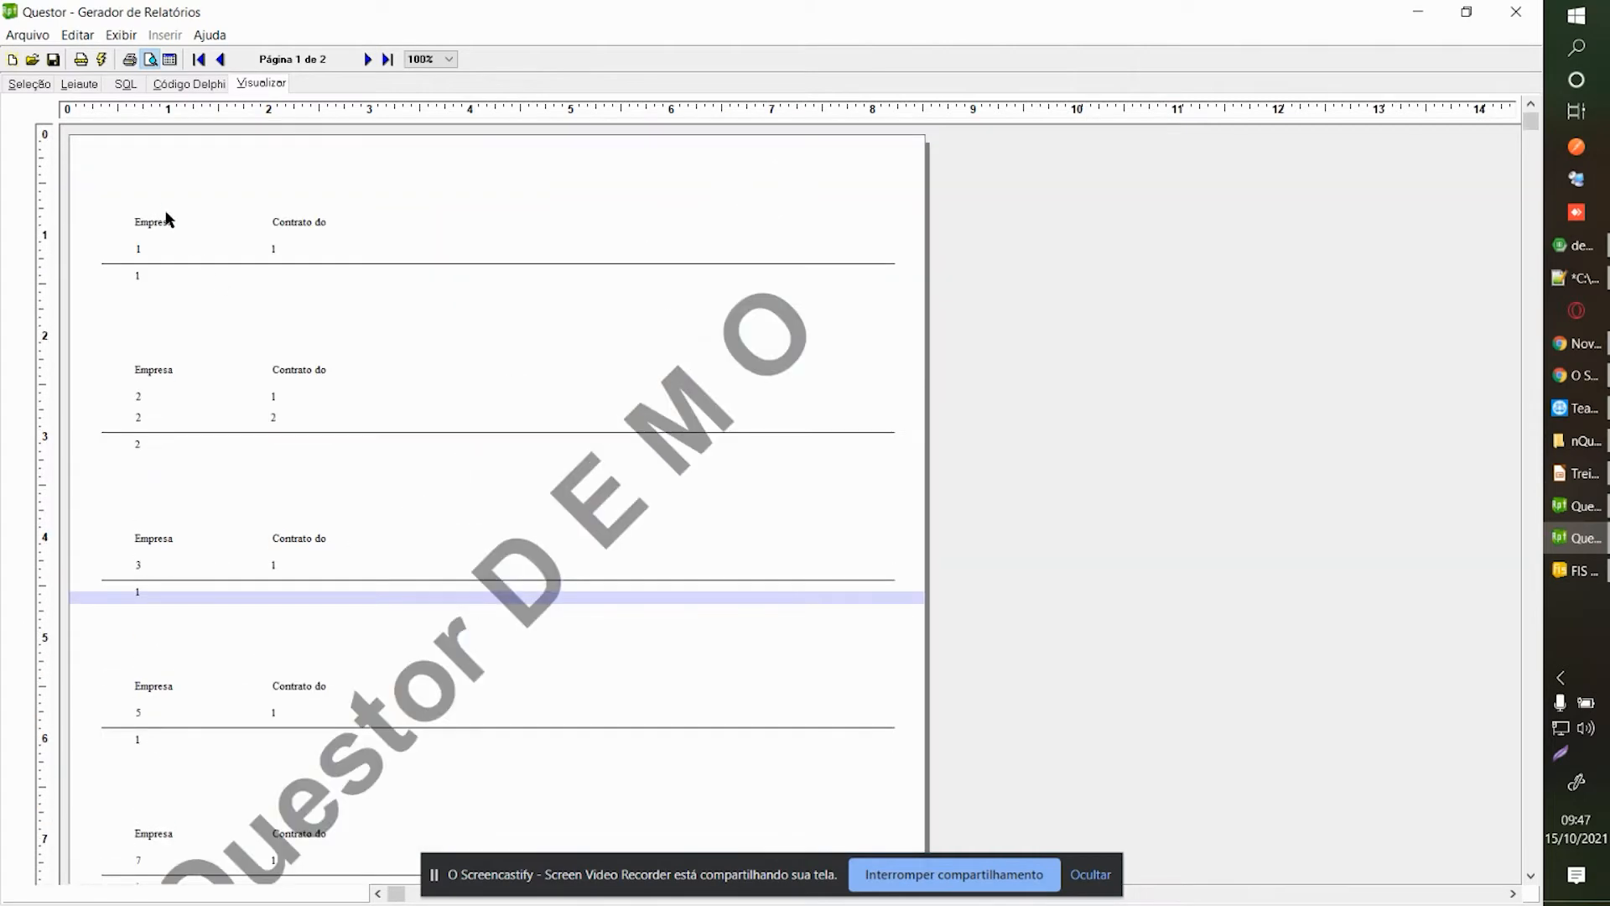
pyautogui.click(80, 84)
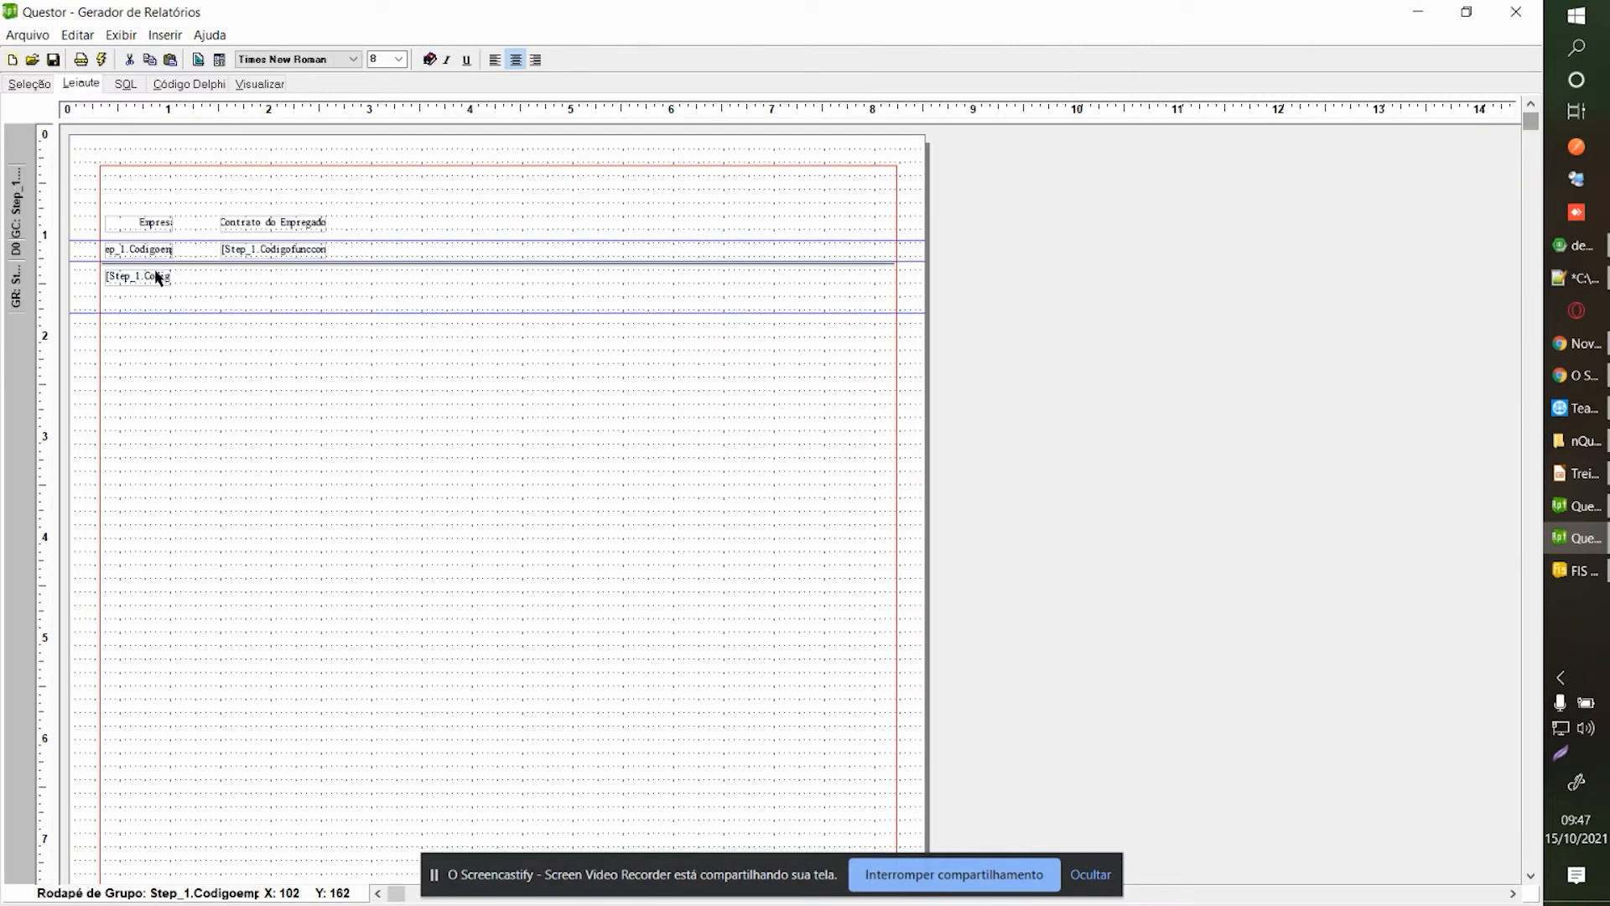
pyautogui.rightClick(159, 274)
pyautogui.click(259, 345)
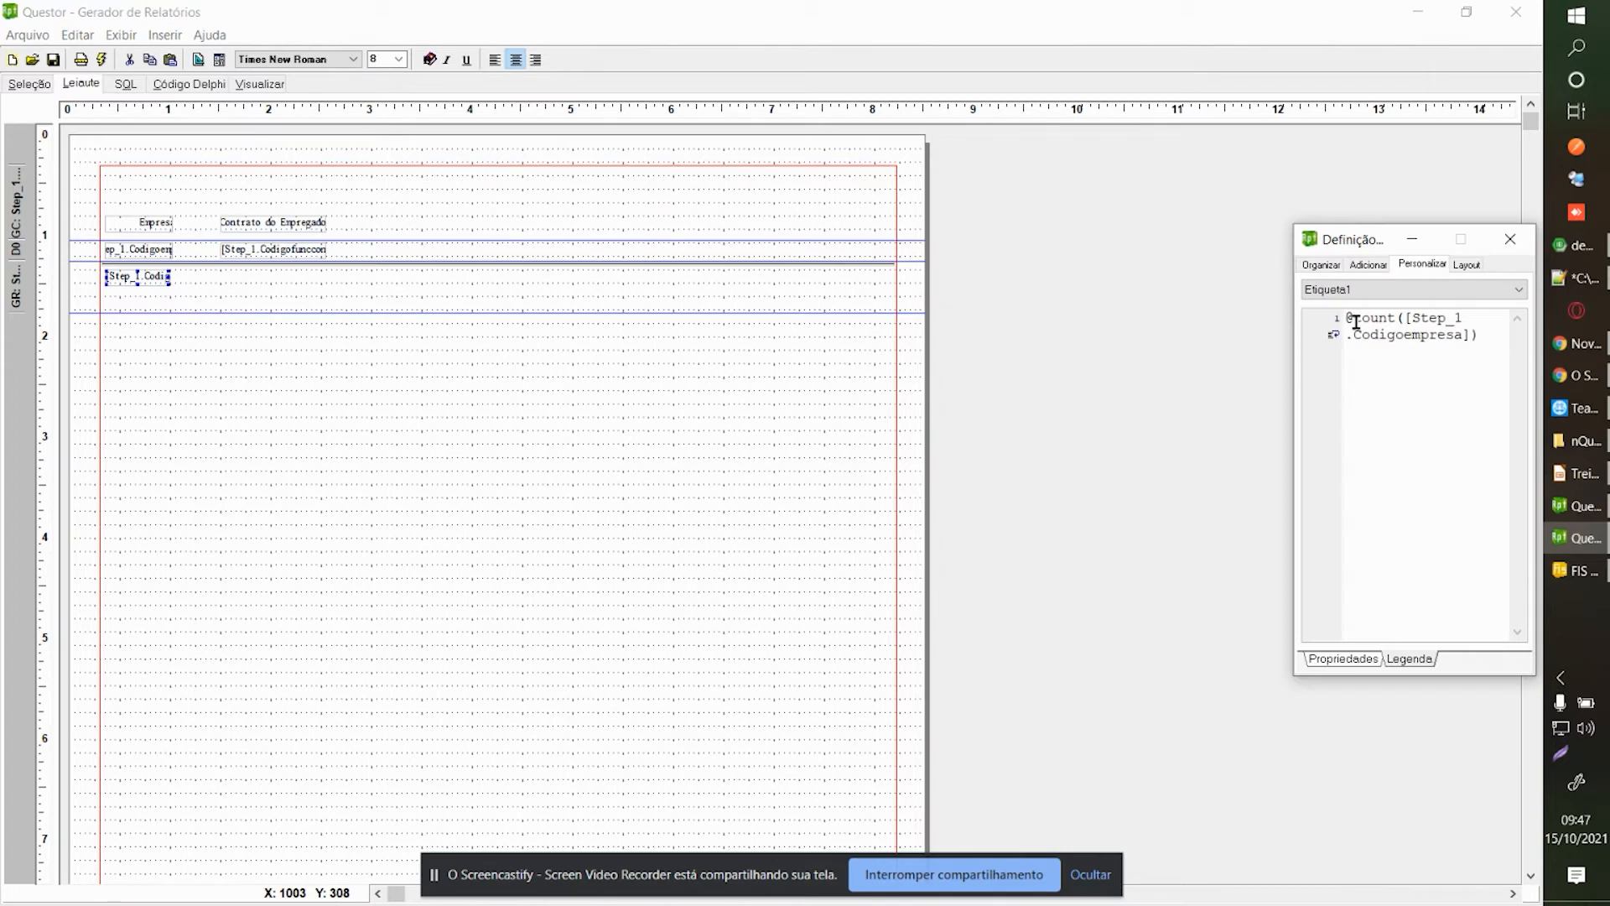
pyautogui.moveTo(1345, 322); pyautogui.dragTo(1396, 320)
pyautogui.click(1398, 327)
pyautogui.click(1405, 317)
pyautogui.moveTo(1404, 317); pyautogui.dragTo(1470, 336)
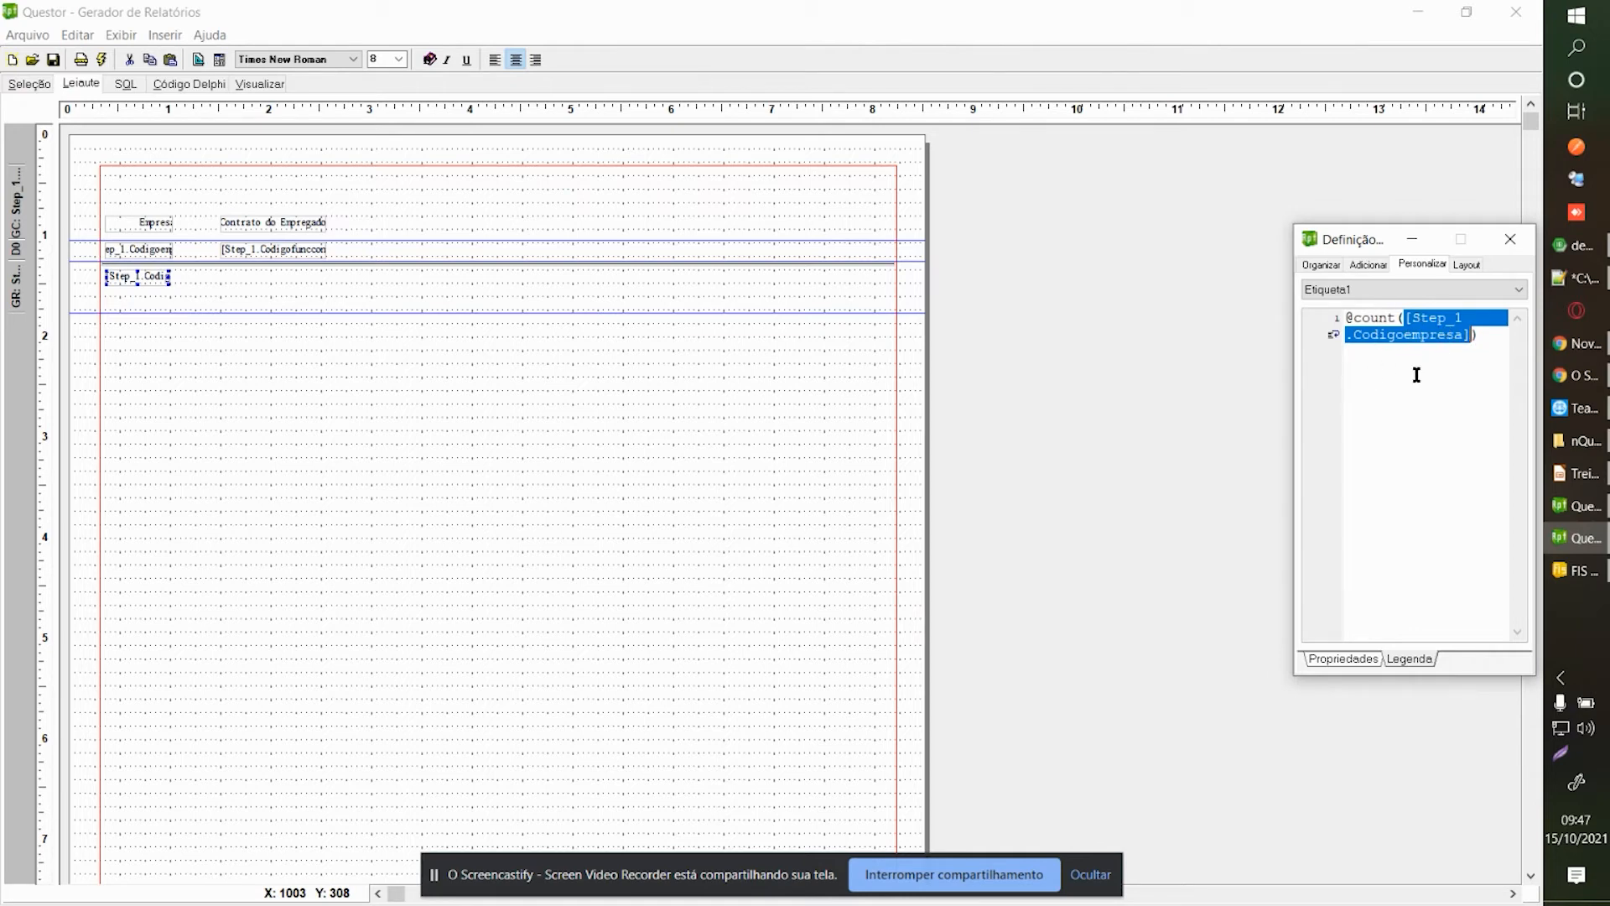
pyautogui.click(880, 738)
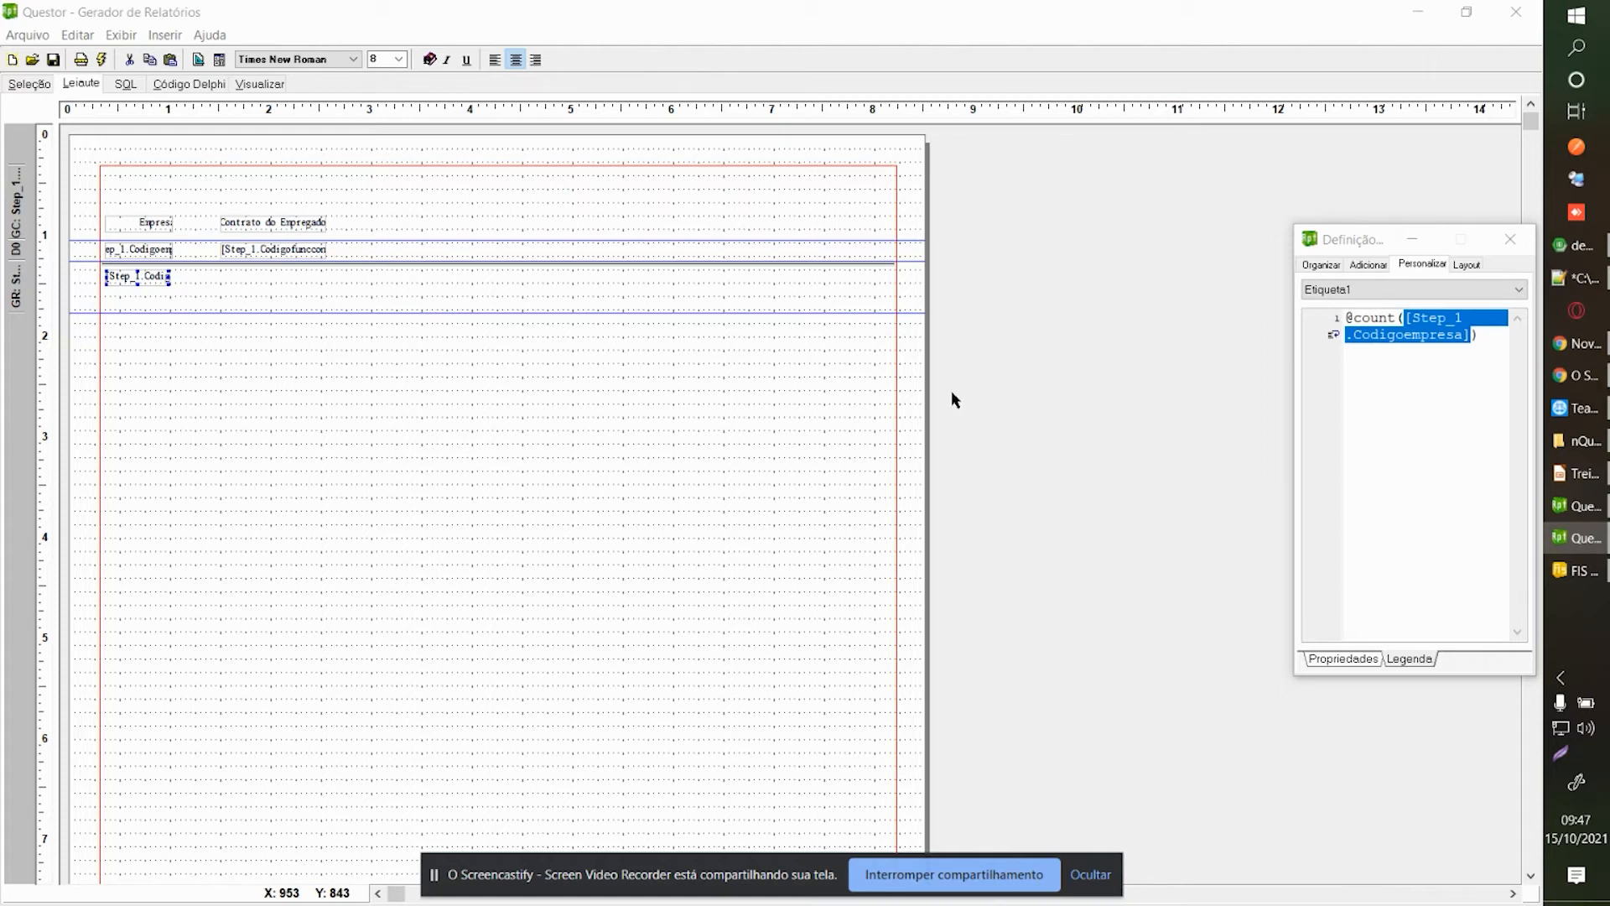
pyautogui.click(1213, 210)
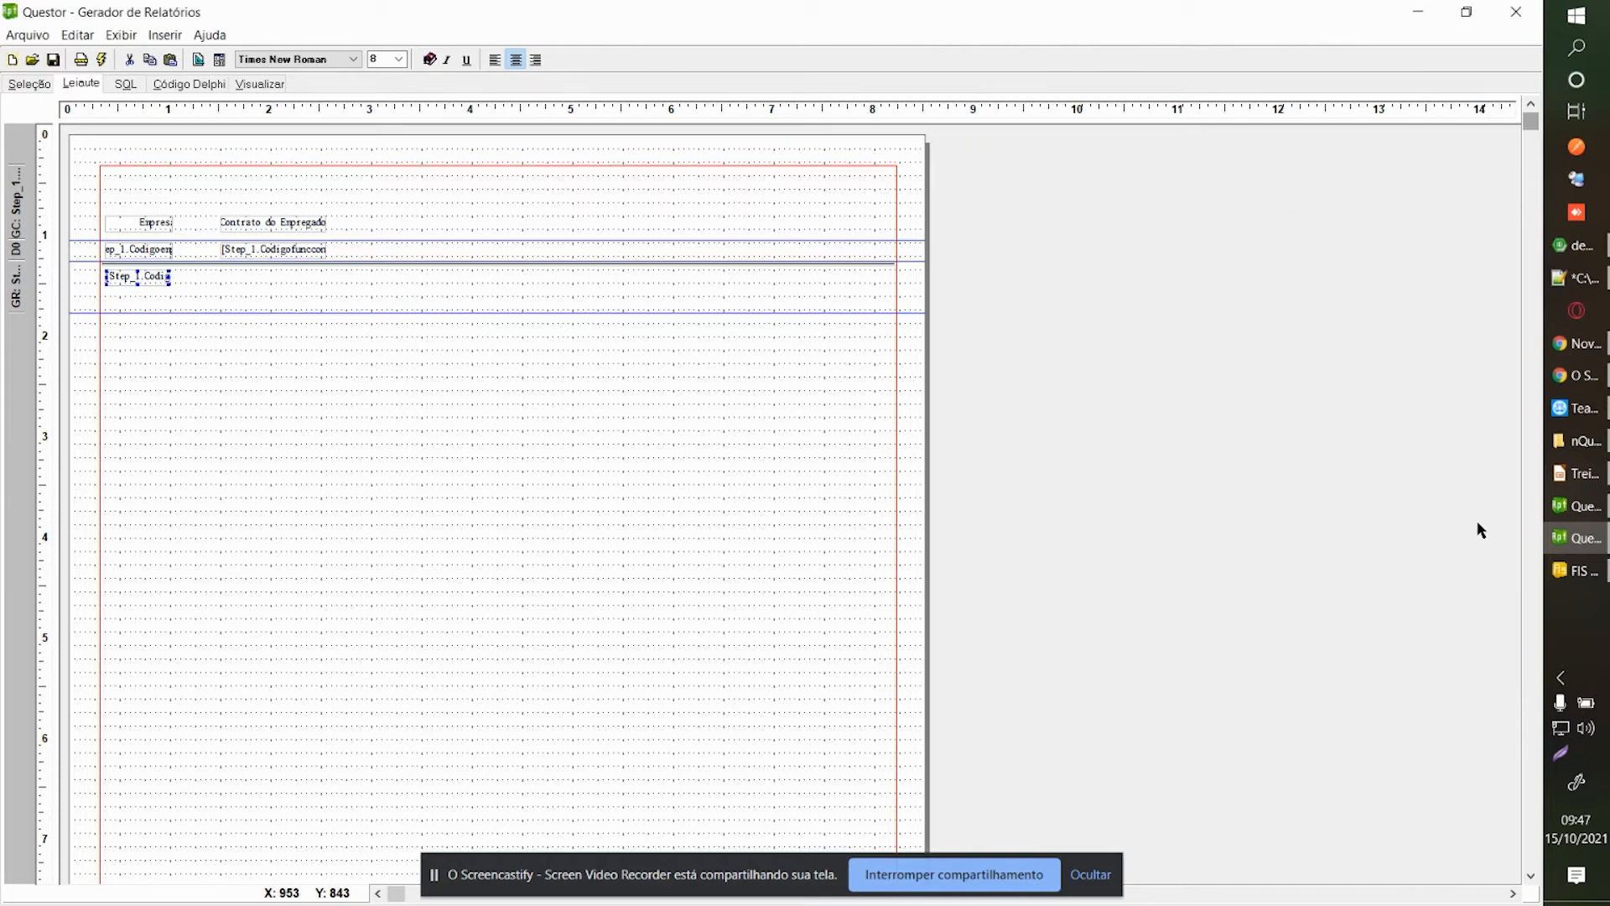
# In Fiscal, enter company 1, close the side tree and bring up Pessoas (Fornecedores / Clientes).
pyautogui.click(1565, 570)
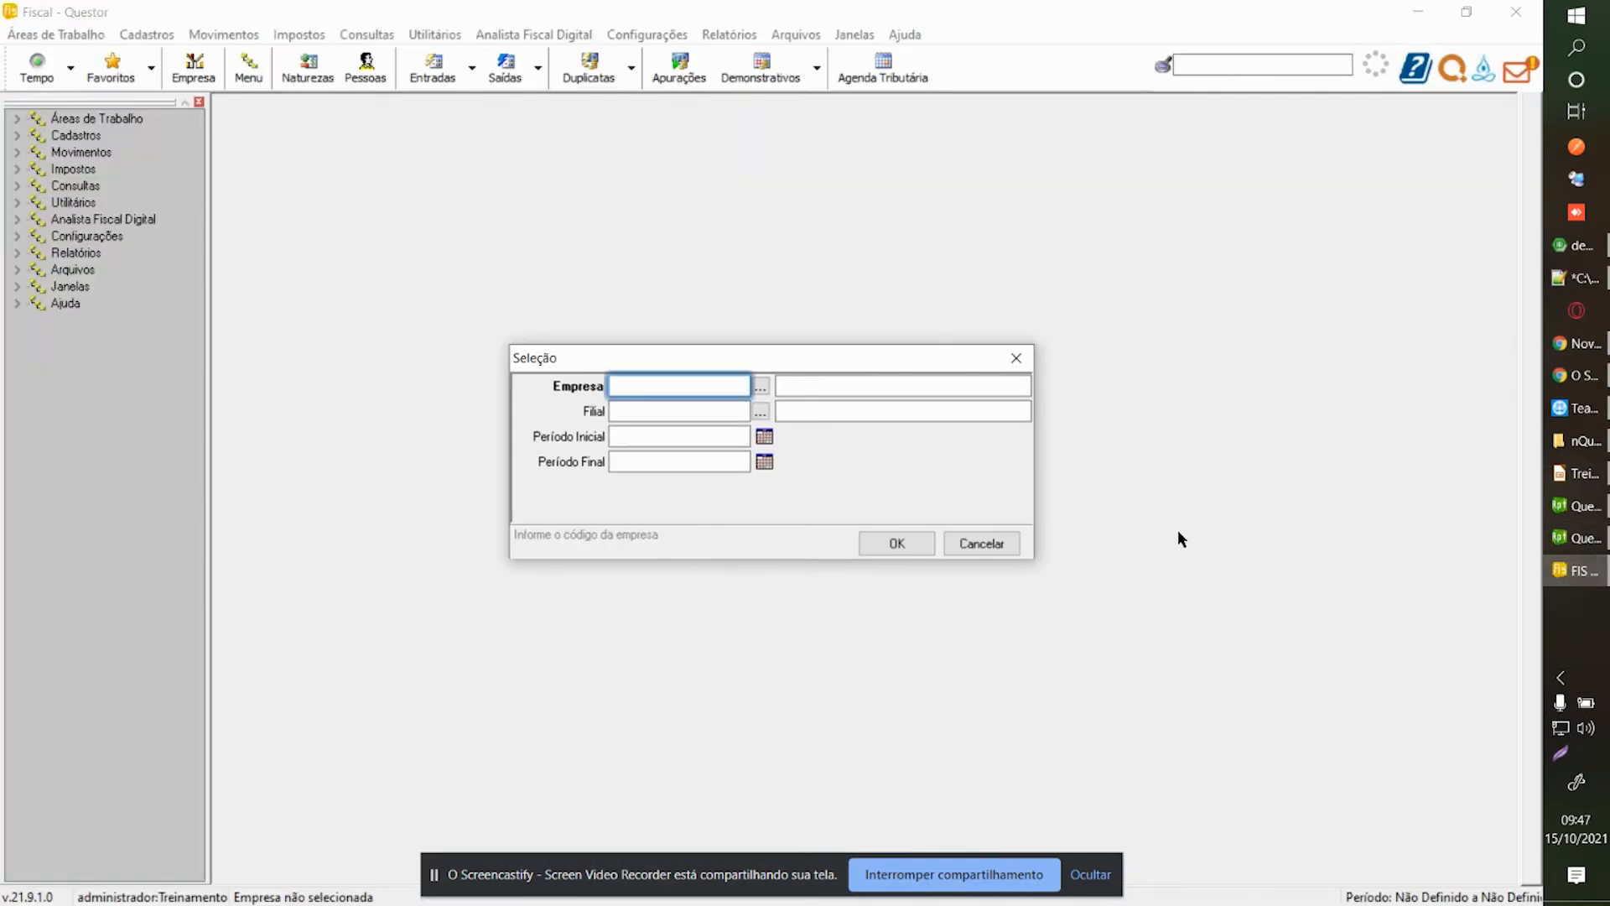
pyautogui.press('Tab')
pyautogui.click(864, 543)
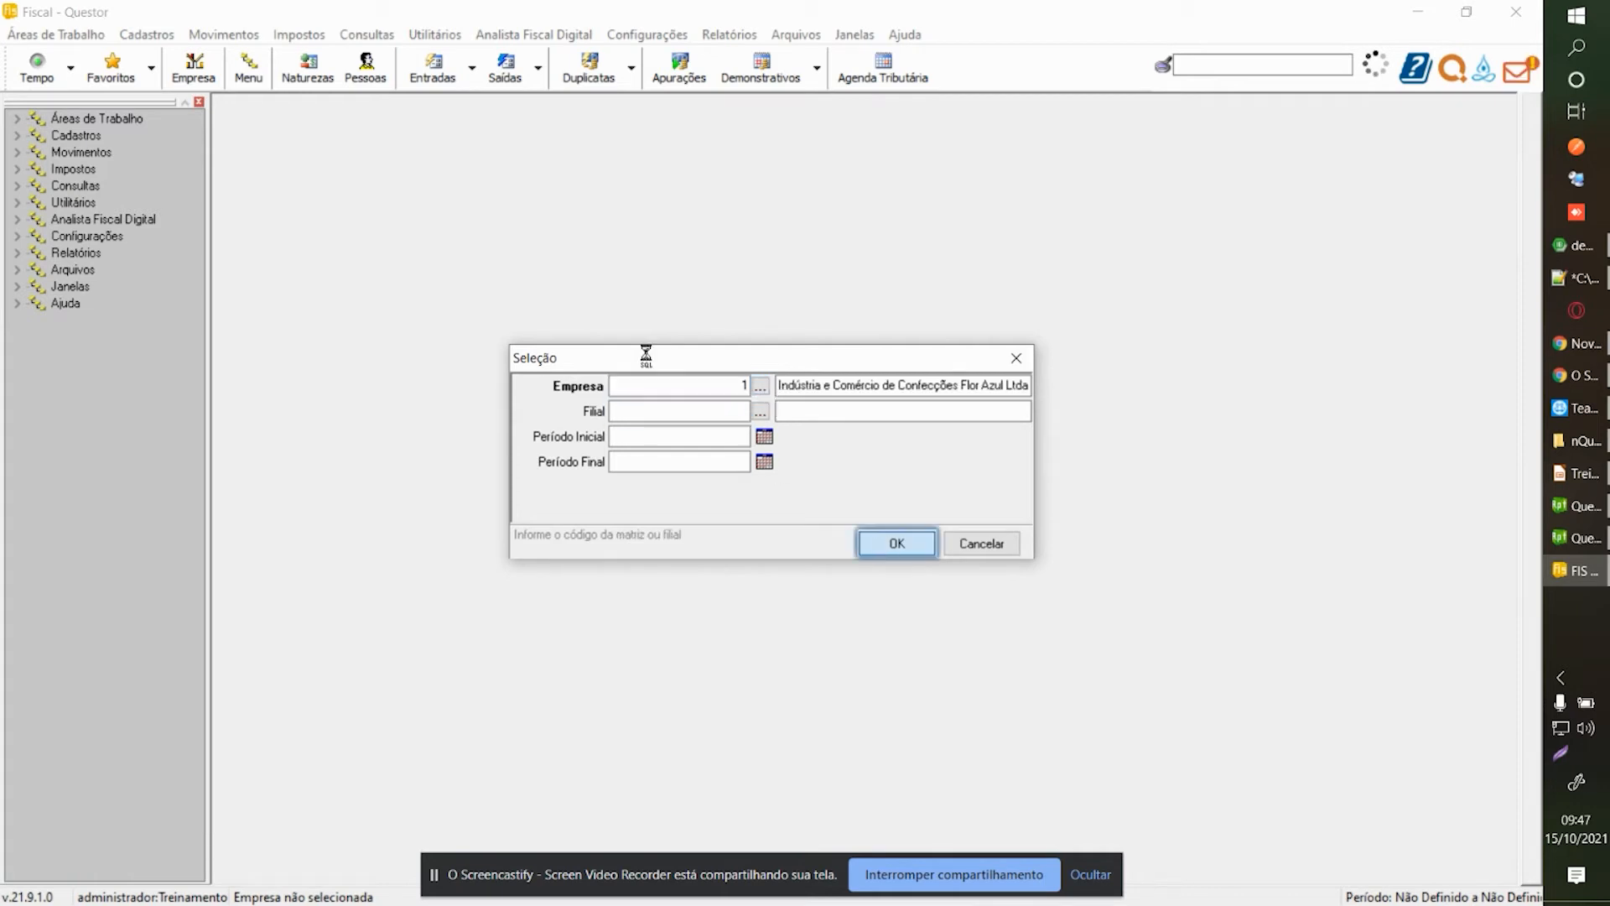
pyautogui.click(199, 102)
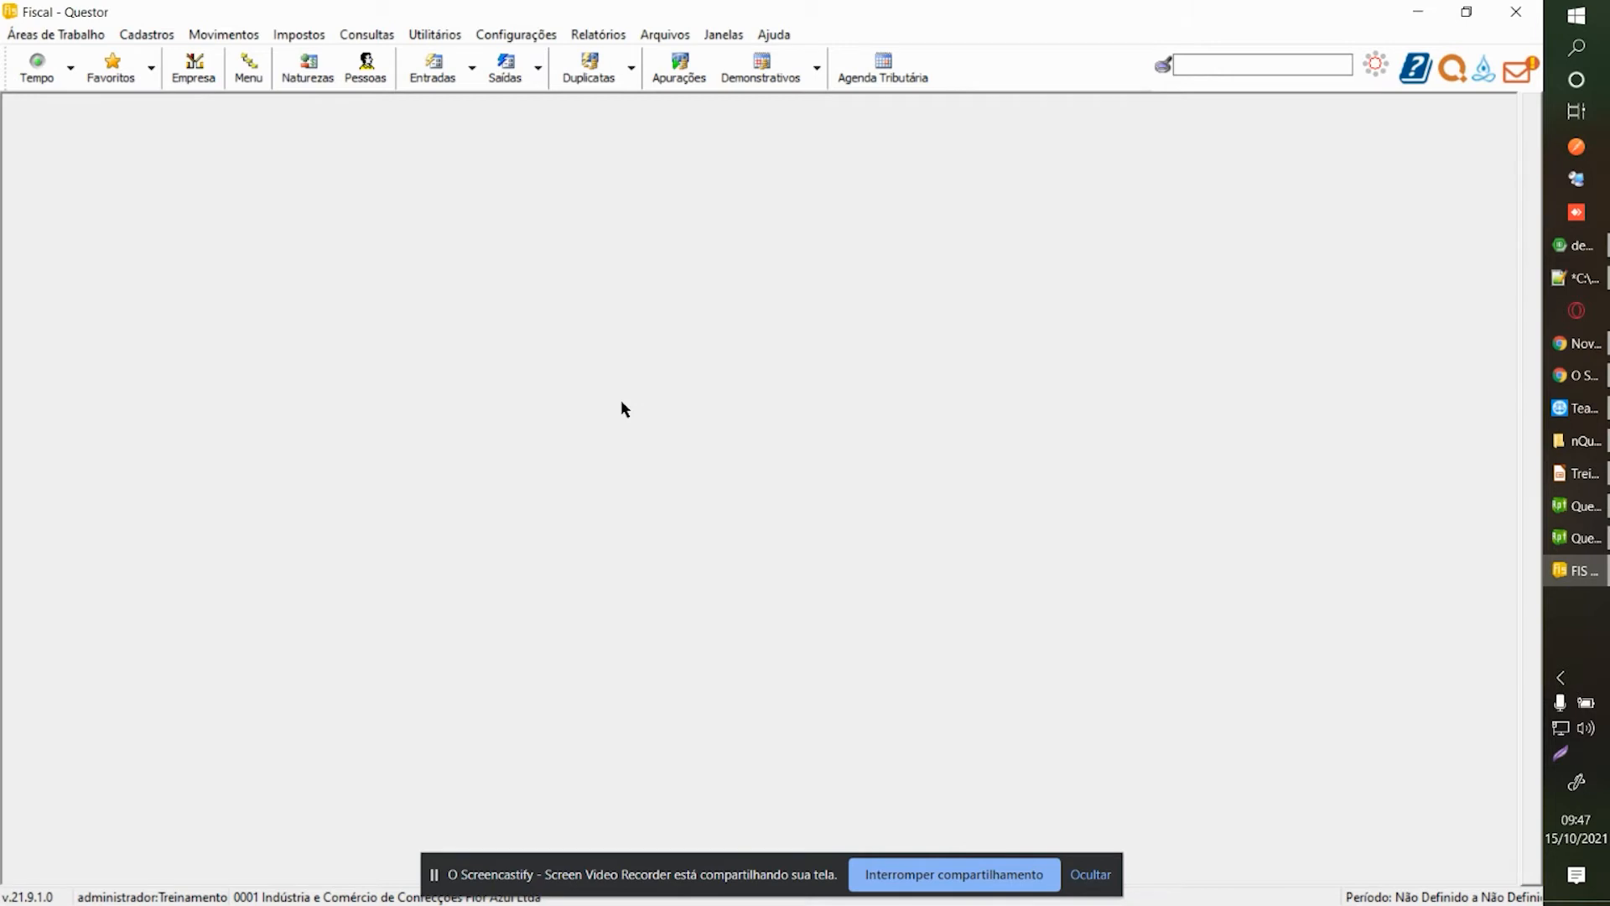
pyautogui.click(372, 83)
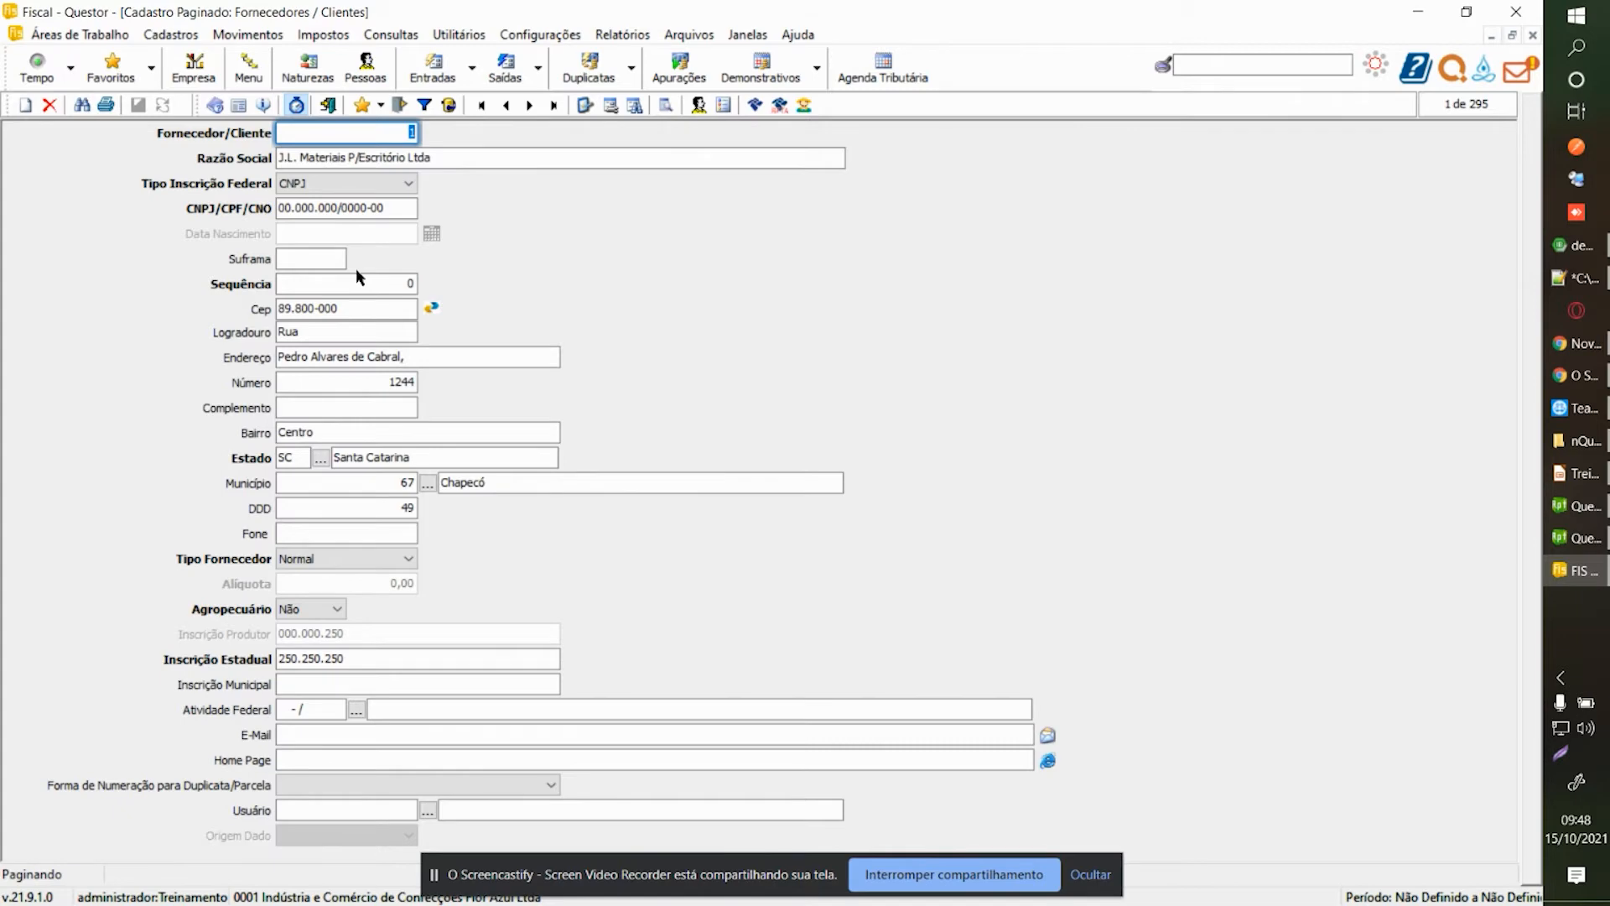
pyautogui.press('F1')
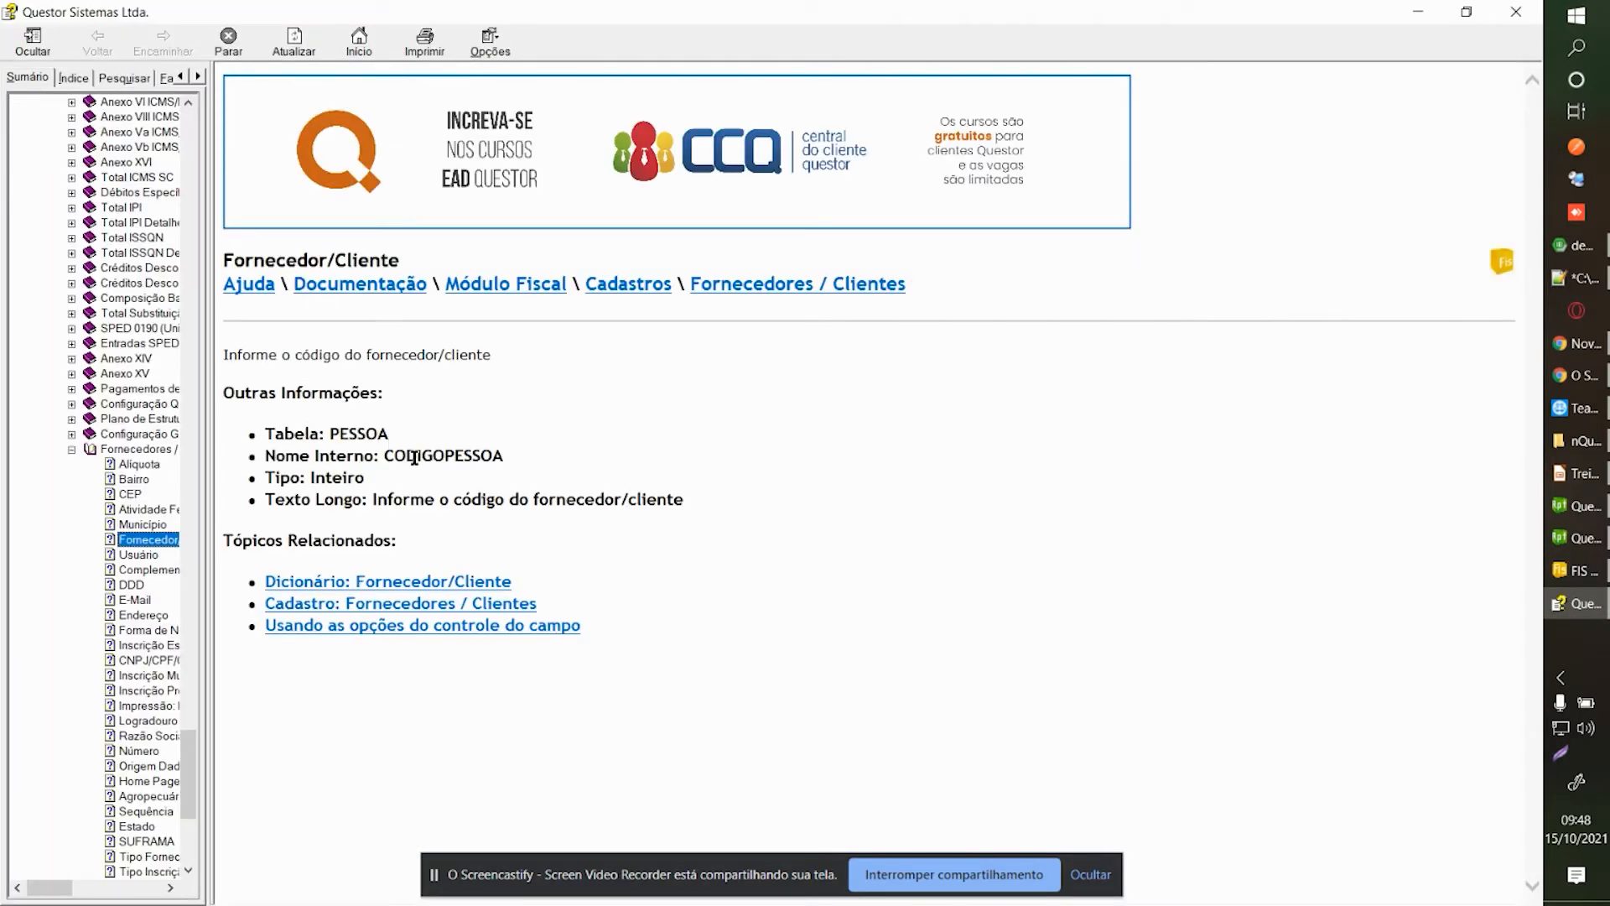
pyautogui.doubleClick(420, 457)
pyautogui.click(348, 428)
pyautogui.doubleClick(346, 429)
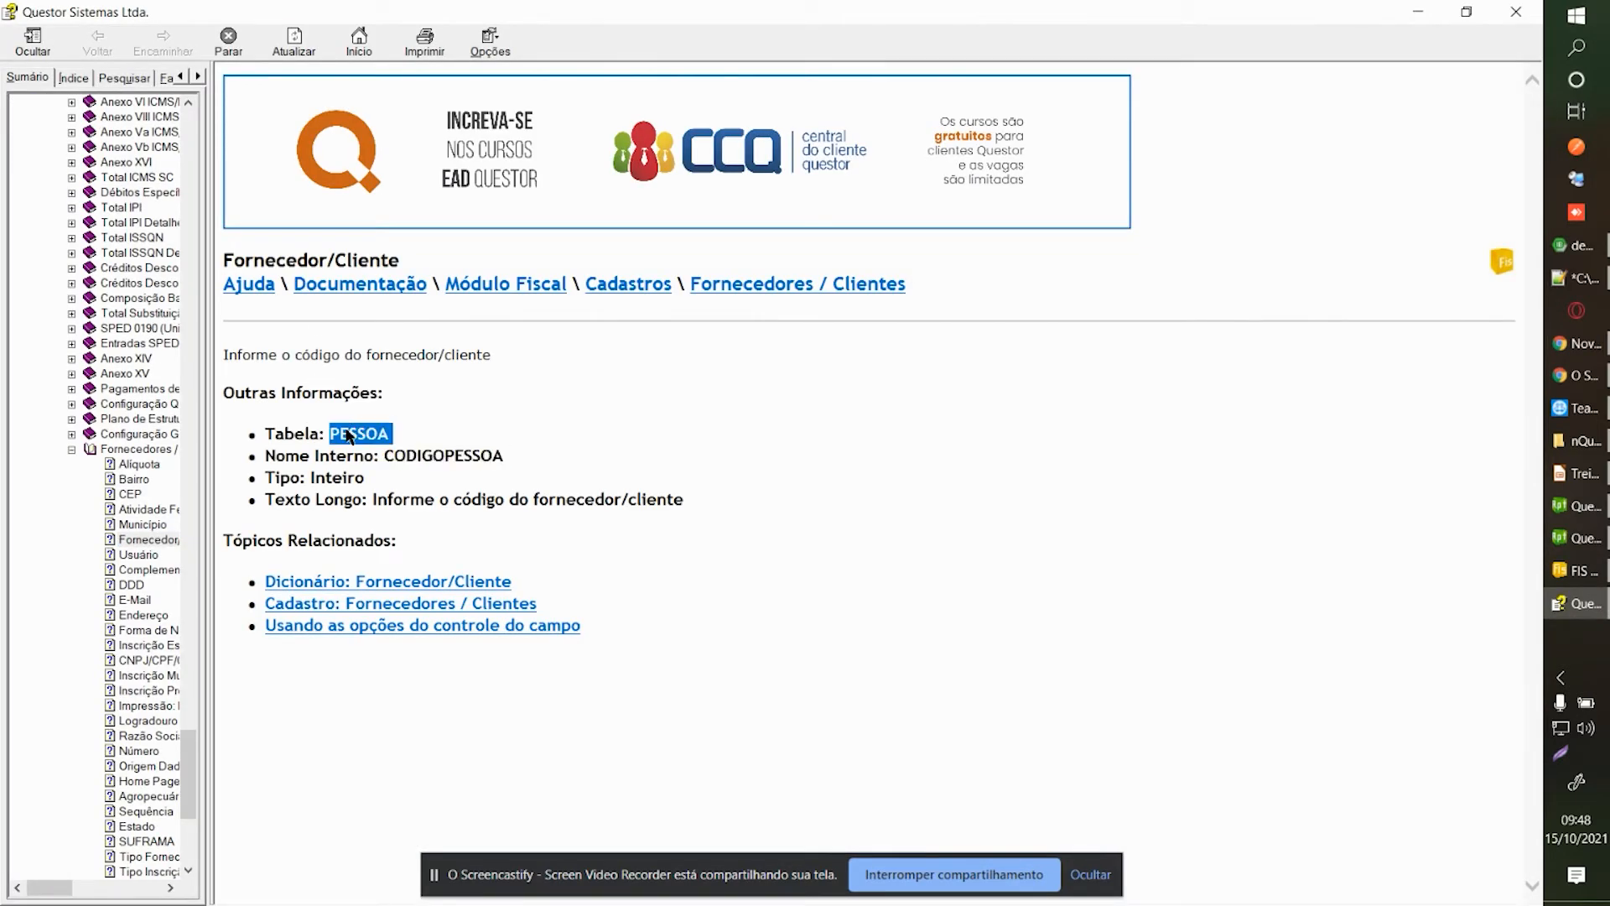
pyautogui.click(1517, 12)
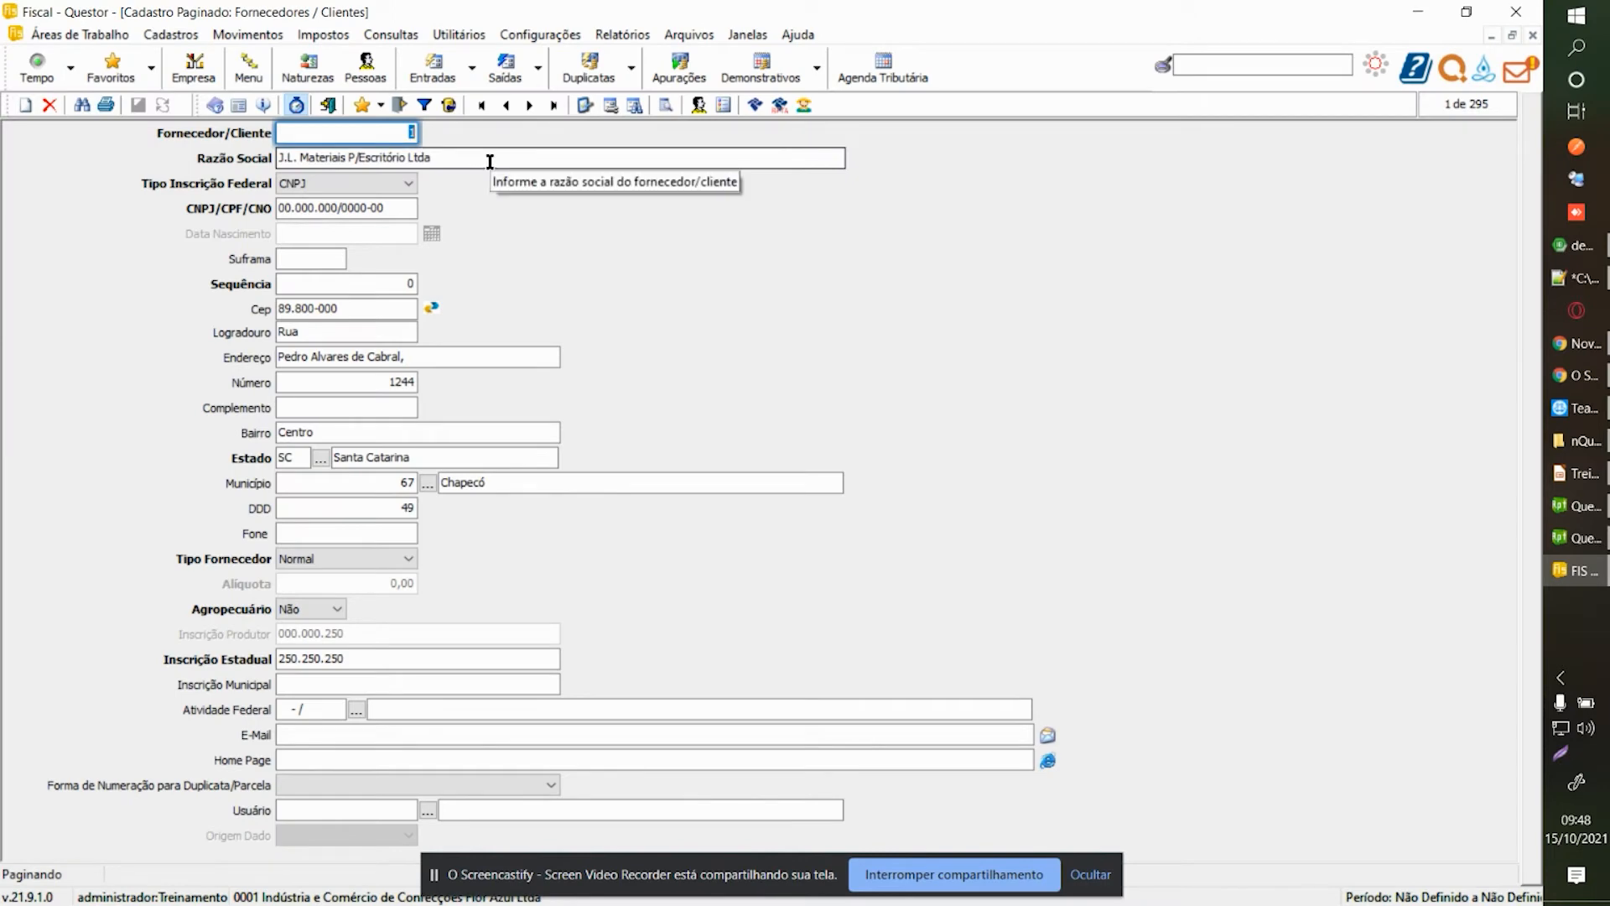
pyautogui.hotkey('alt', 'F1')
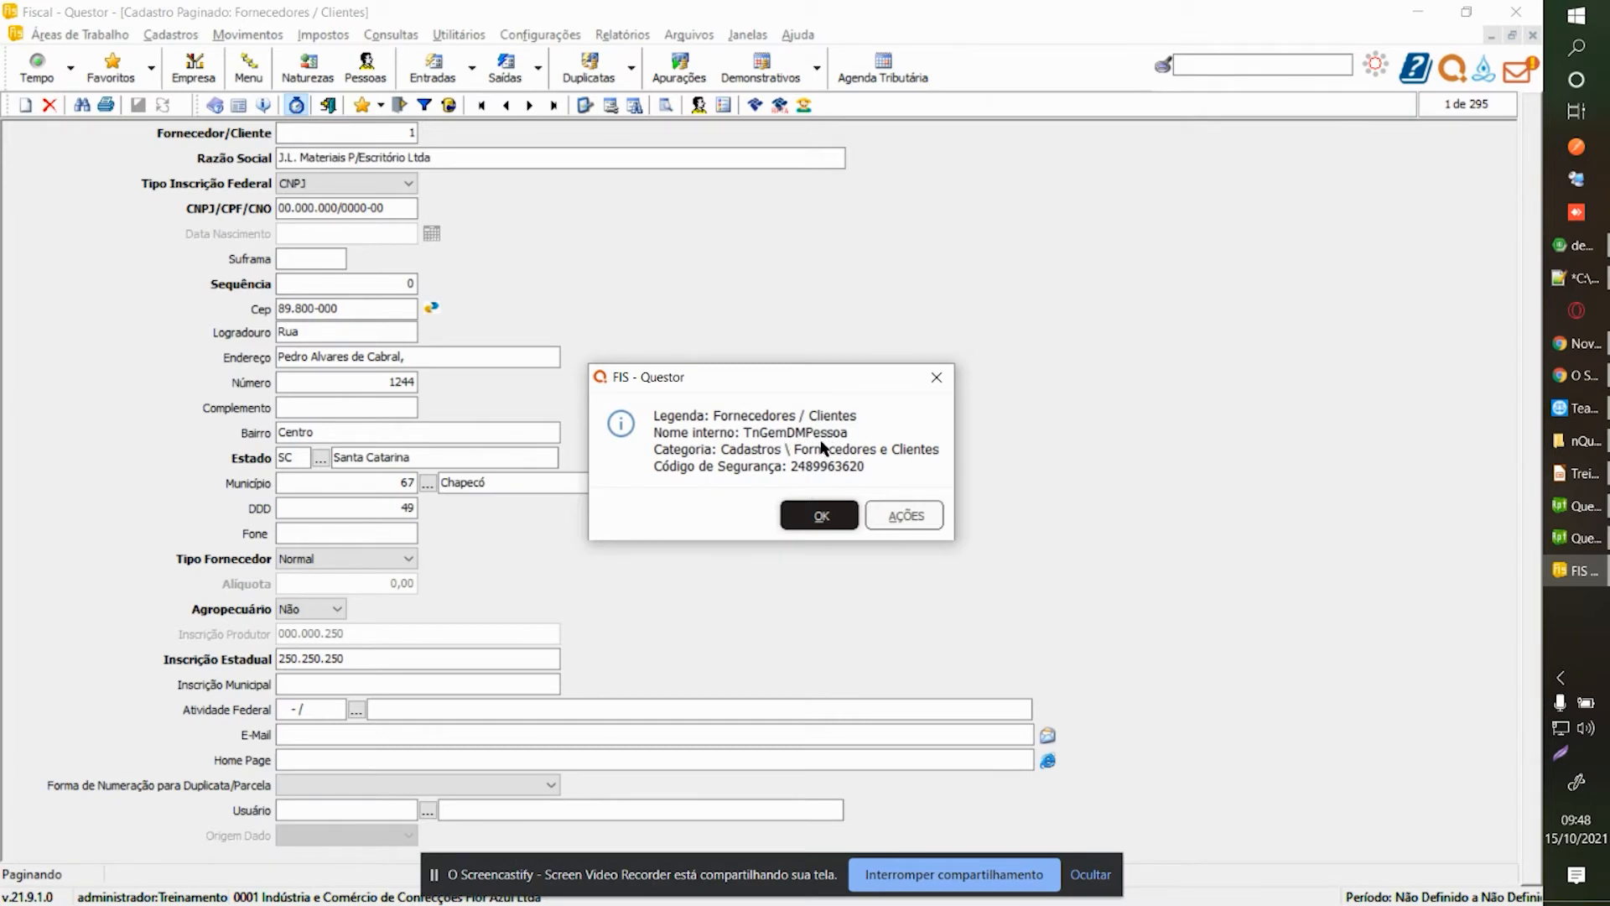
pyautogui.click(807, 513)
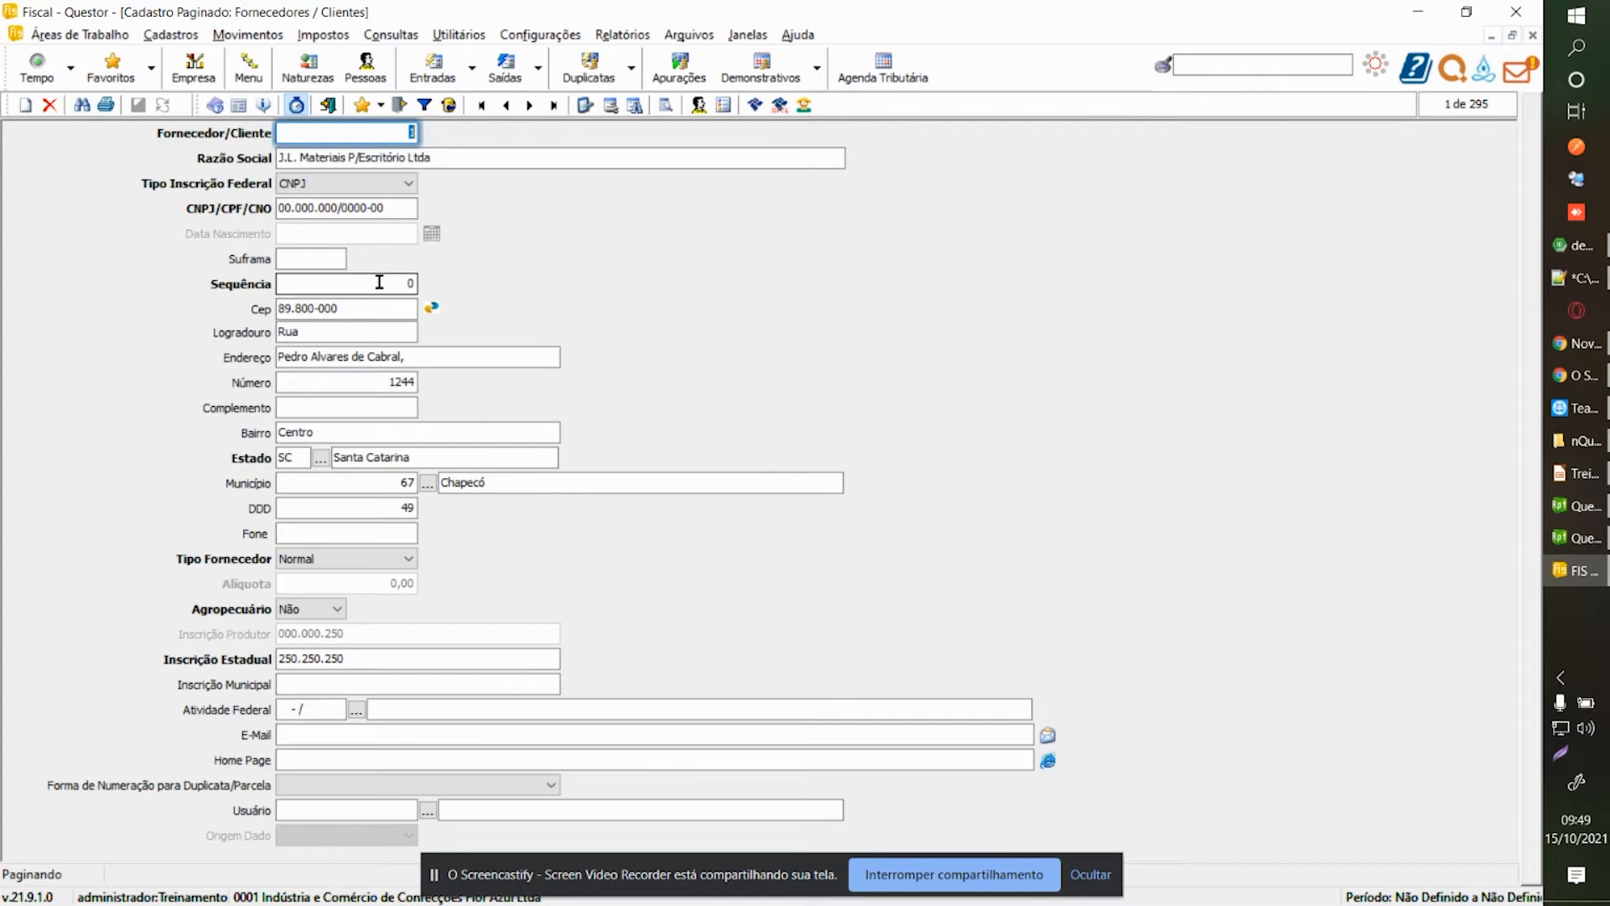
# Open Utilitários > Banco de Dados > Configurador de Leiaute.
pyautogui.click(467, 38)
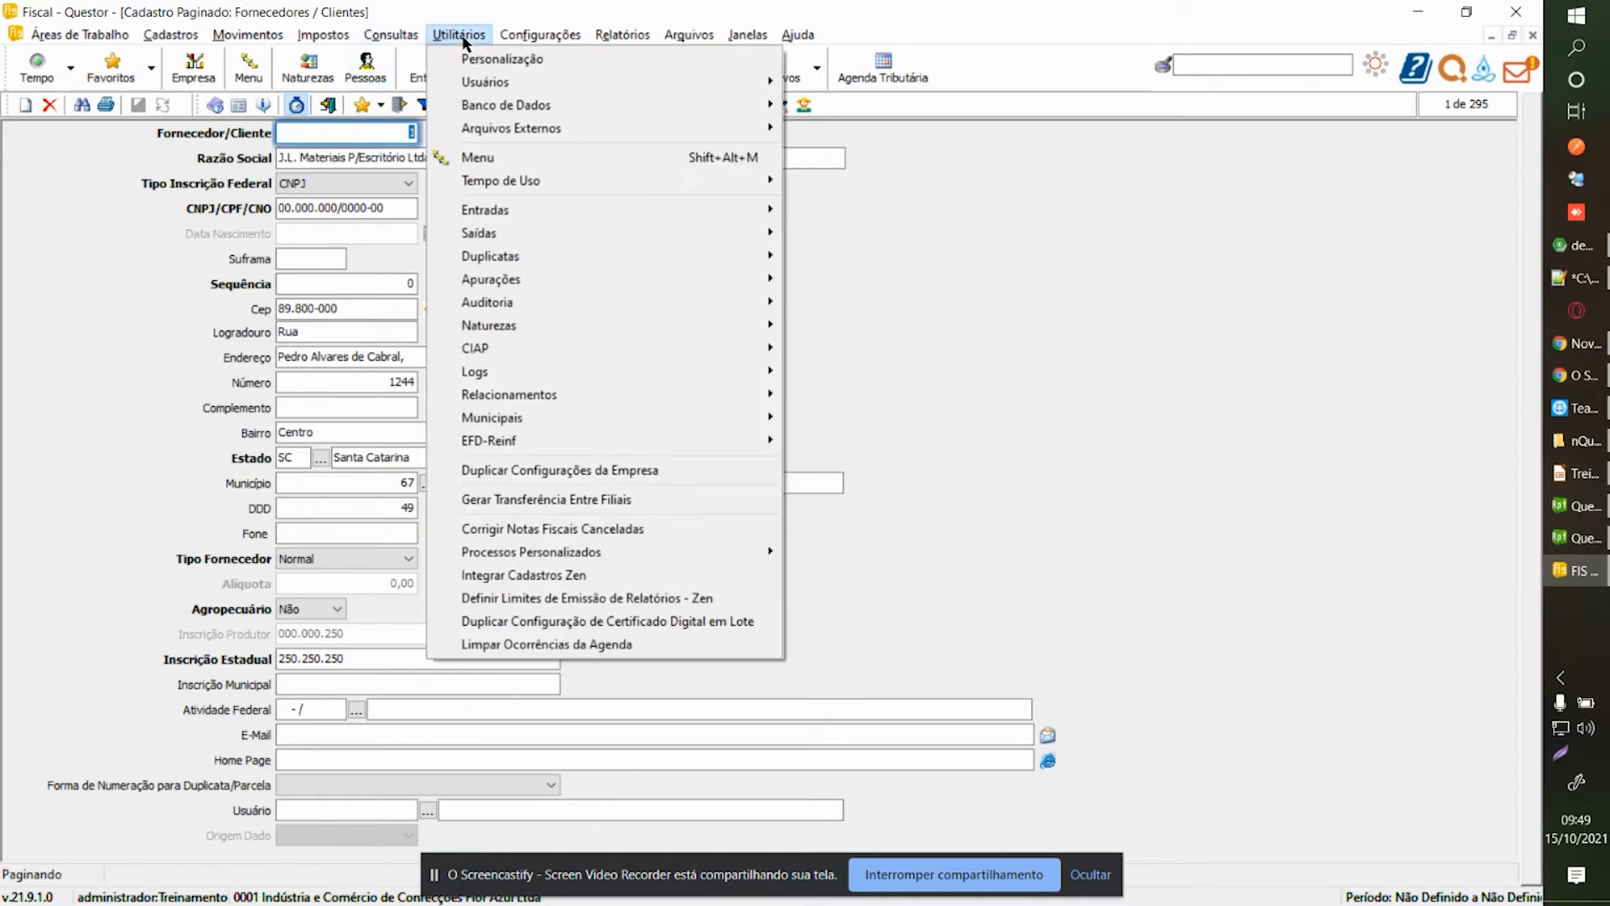
pyautogui.moveTo(501, 115)
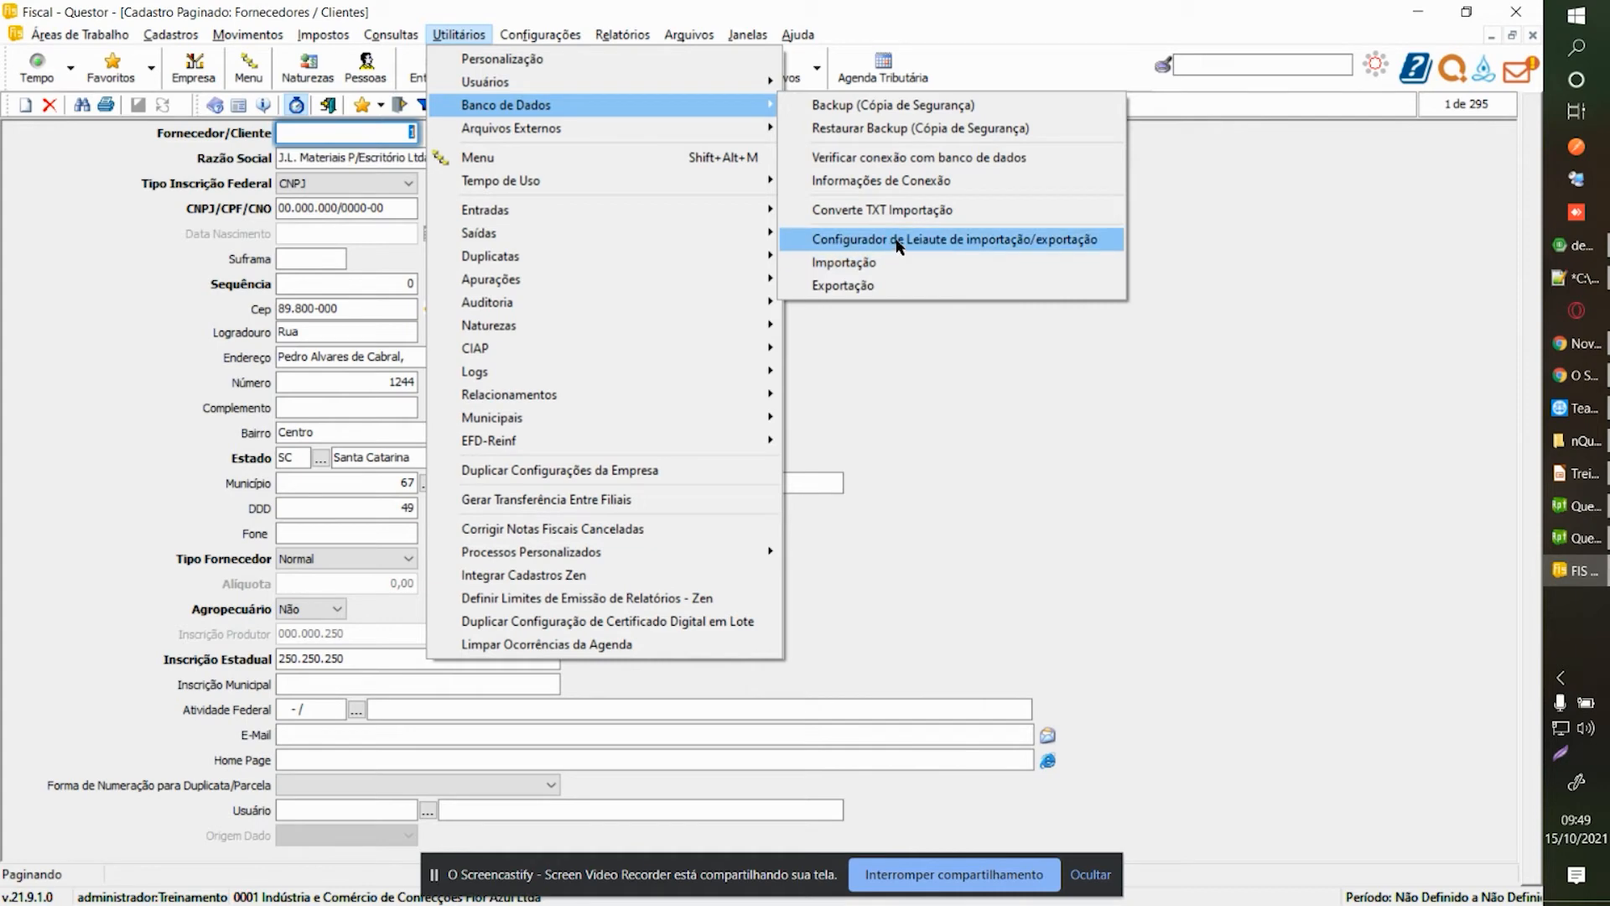
pyautogui.click(1048, 242)
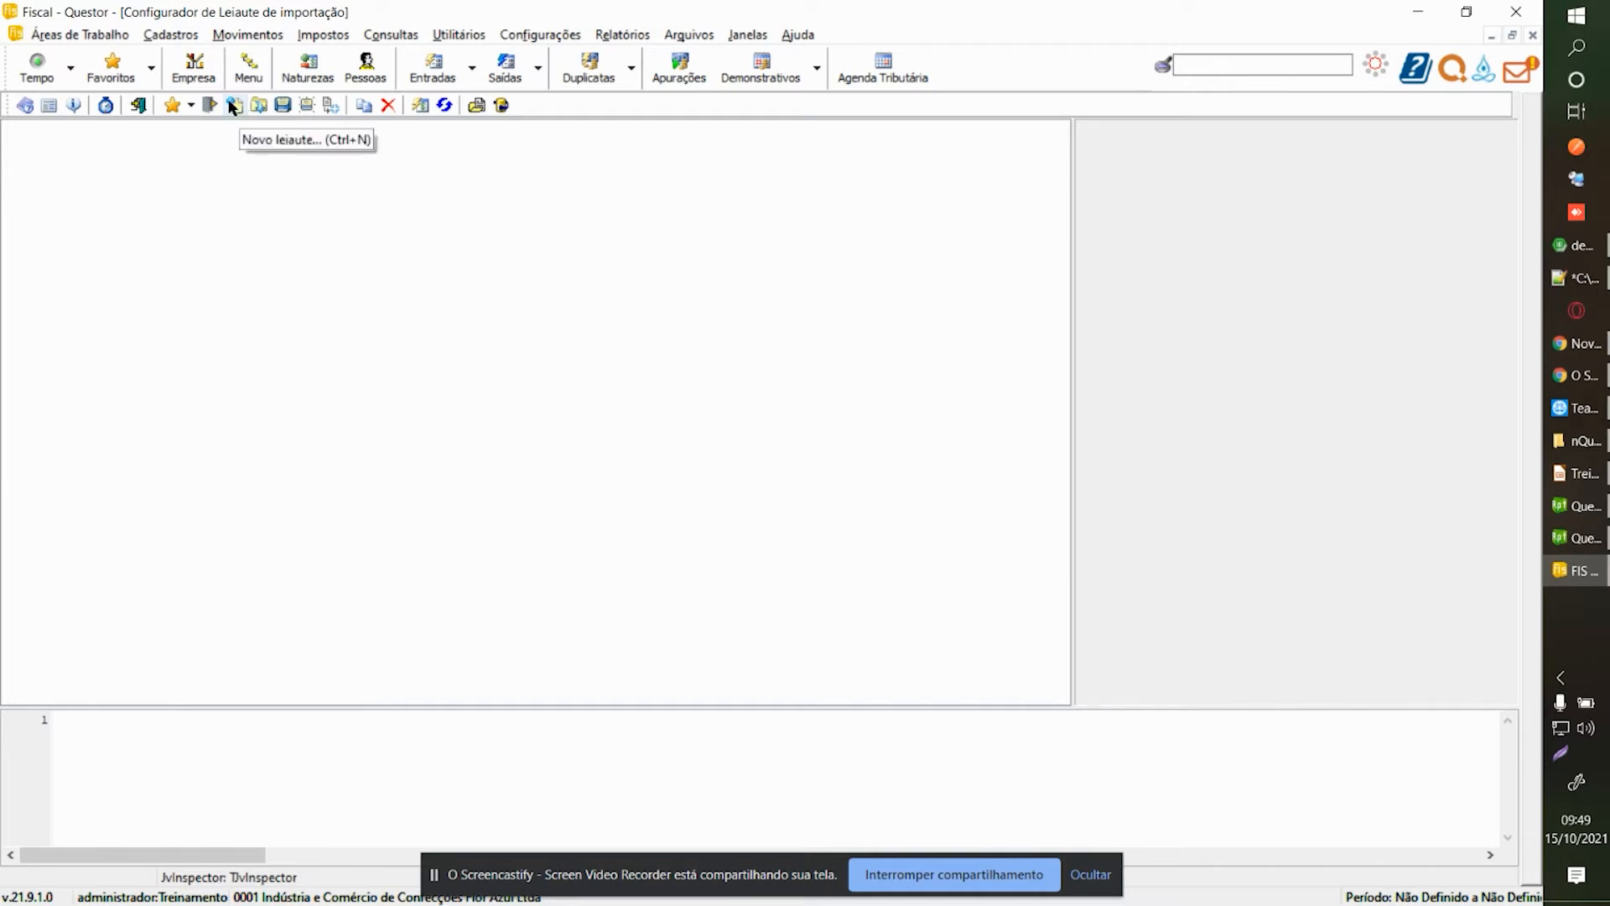
# Create a new layout, searching 'pessoa' and choosing the Pessoa (nGem) table.
pyautogui.click(234, 106)
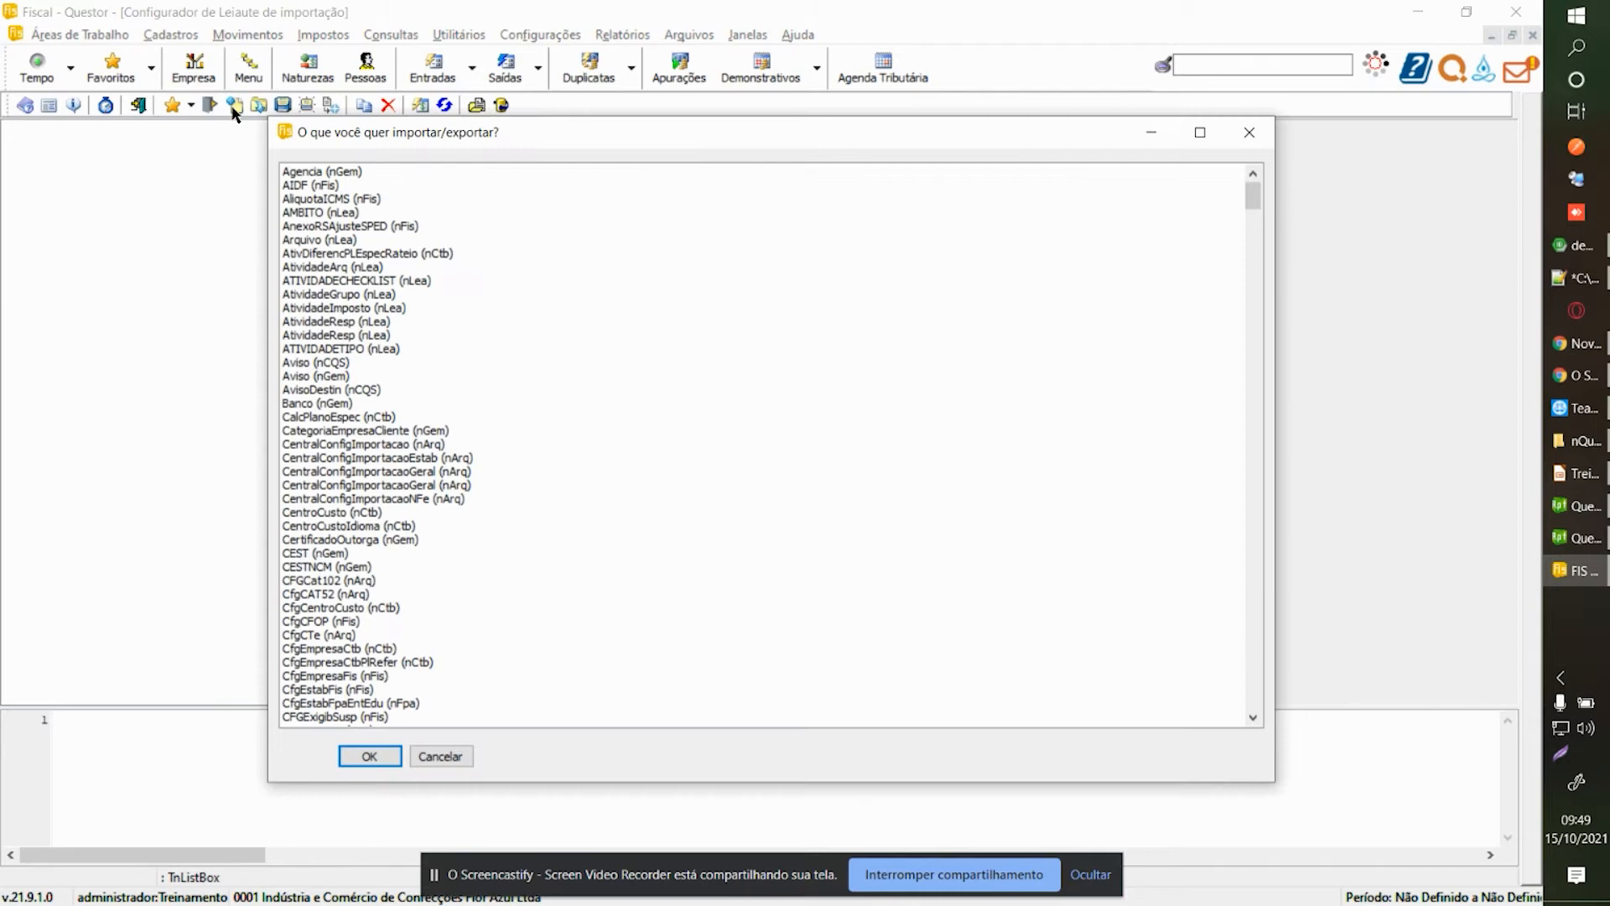
pyautogui.click(442, 312)
pyautogui.write('pessoa')
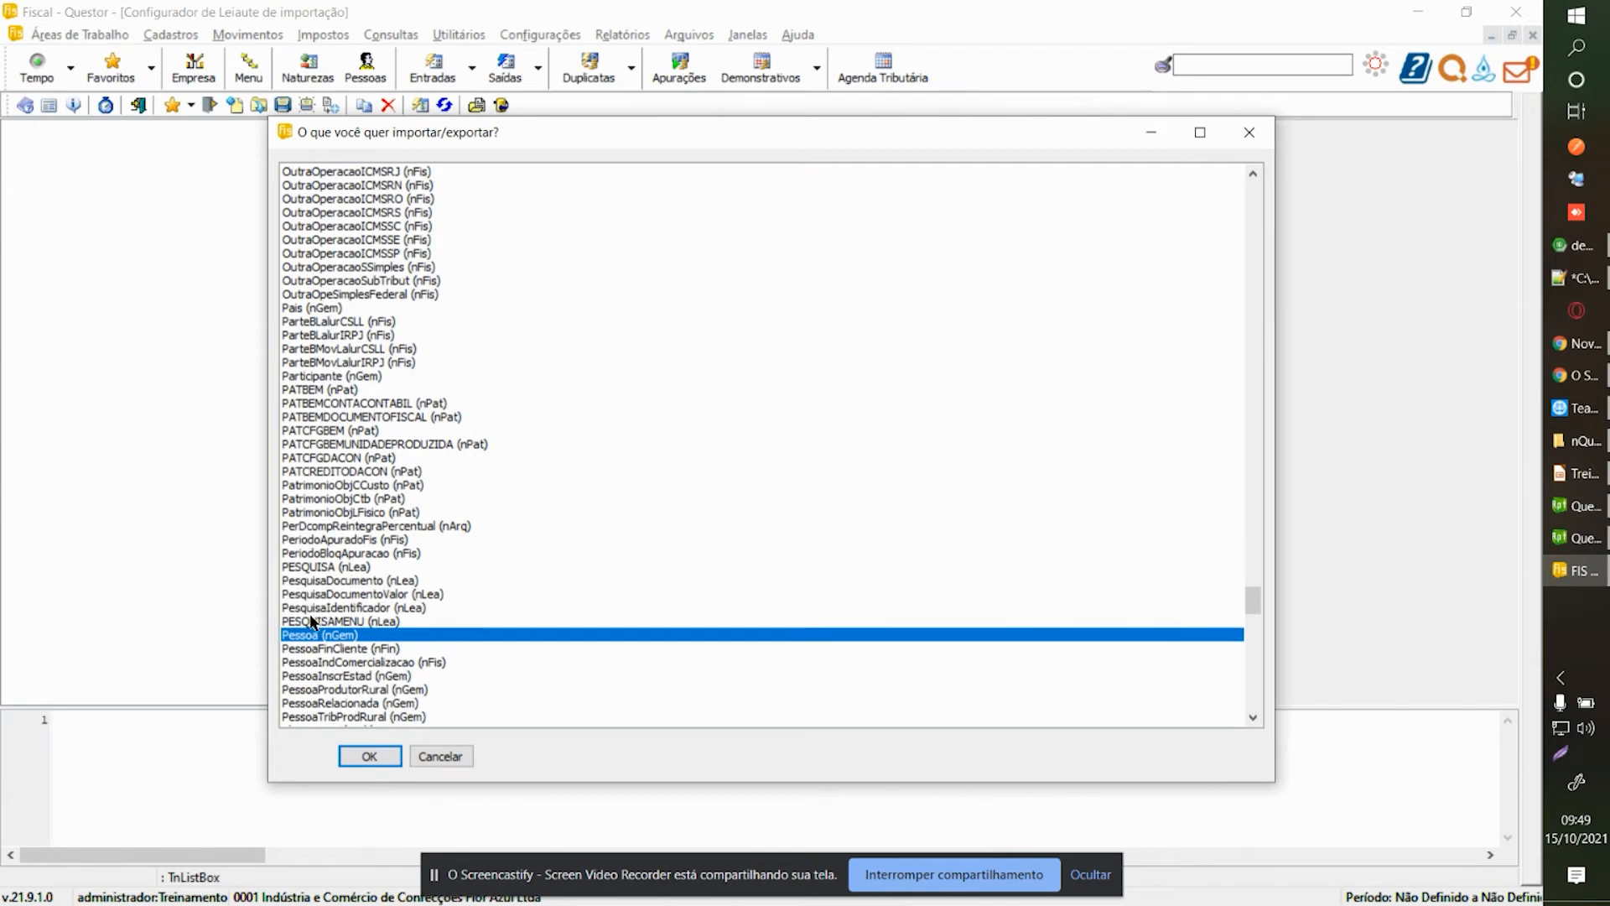
pyautogui.doubleClick(319, 639)
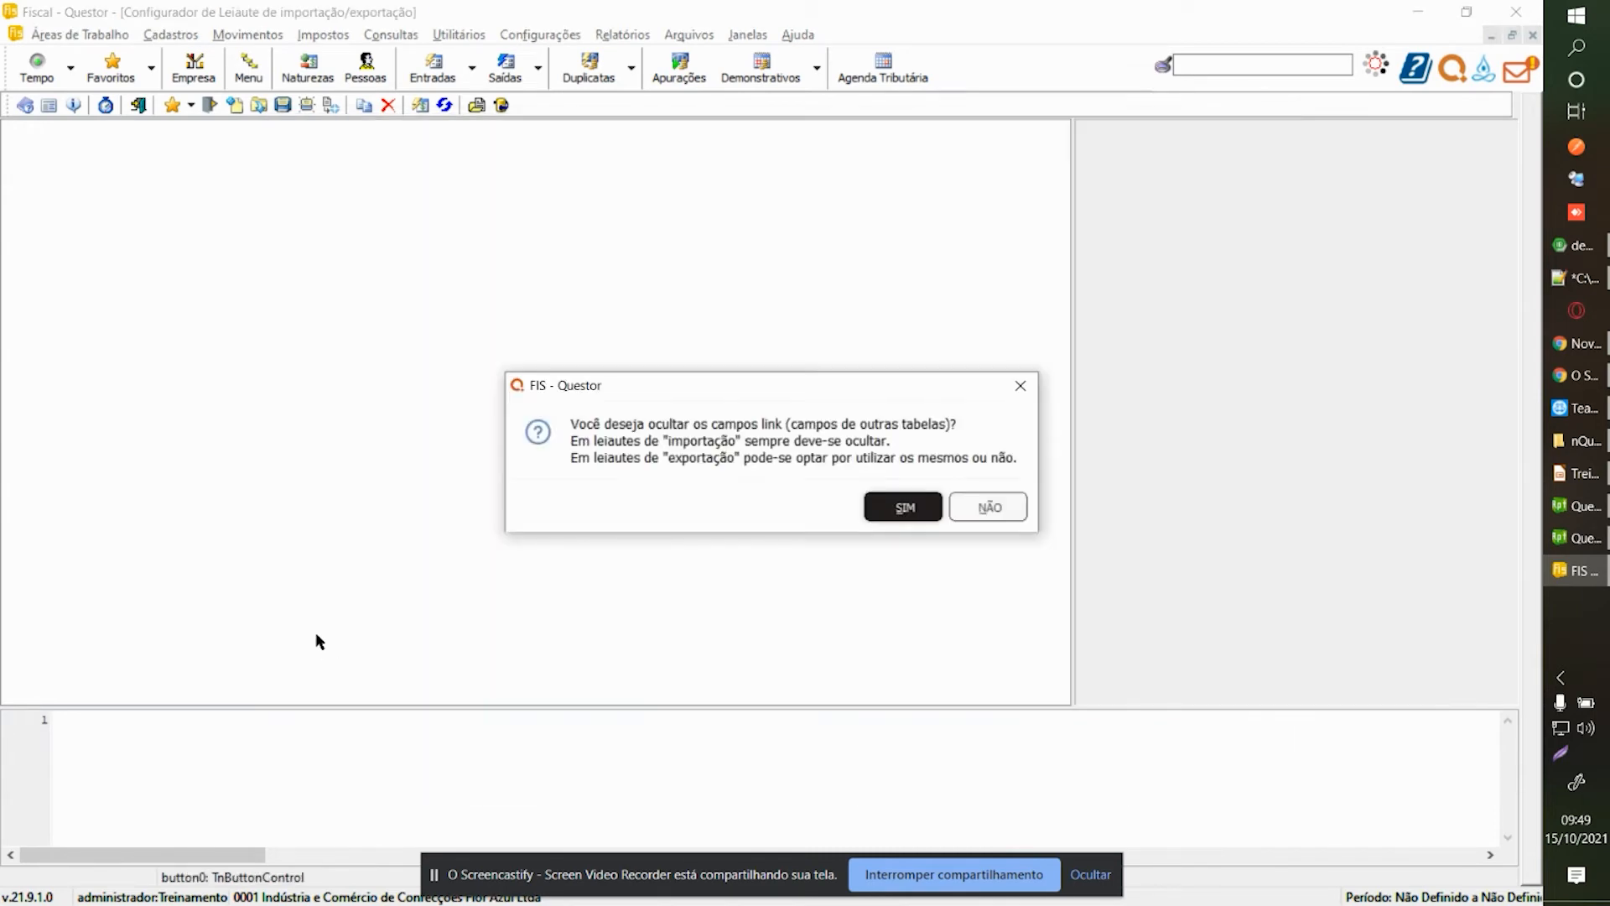
# Agree to hide link fields and view the Pessoa layout's general settings (class TnGemDMPessoa, record size 580).
pyautogui.moveTo(600, 387); pyautogui.dragTo(588, 372)
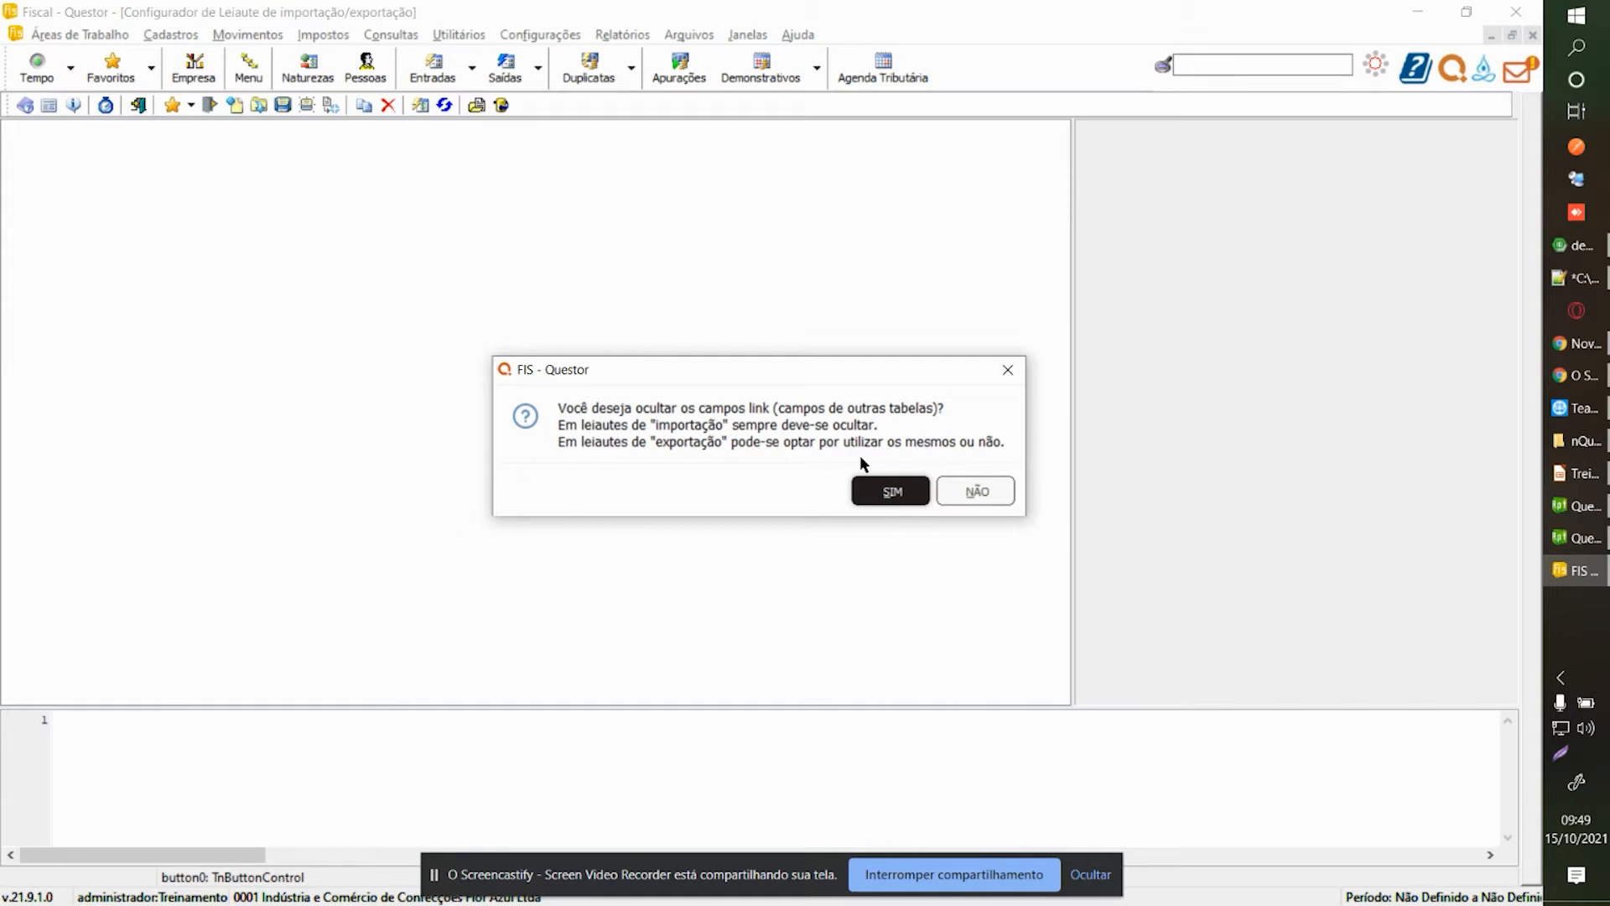
pyautogui.click(878, 502)
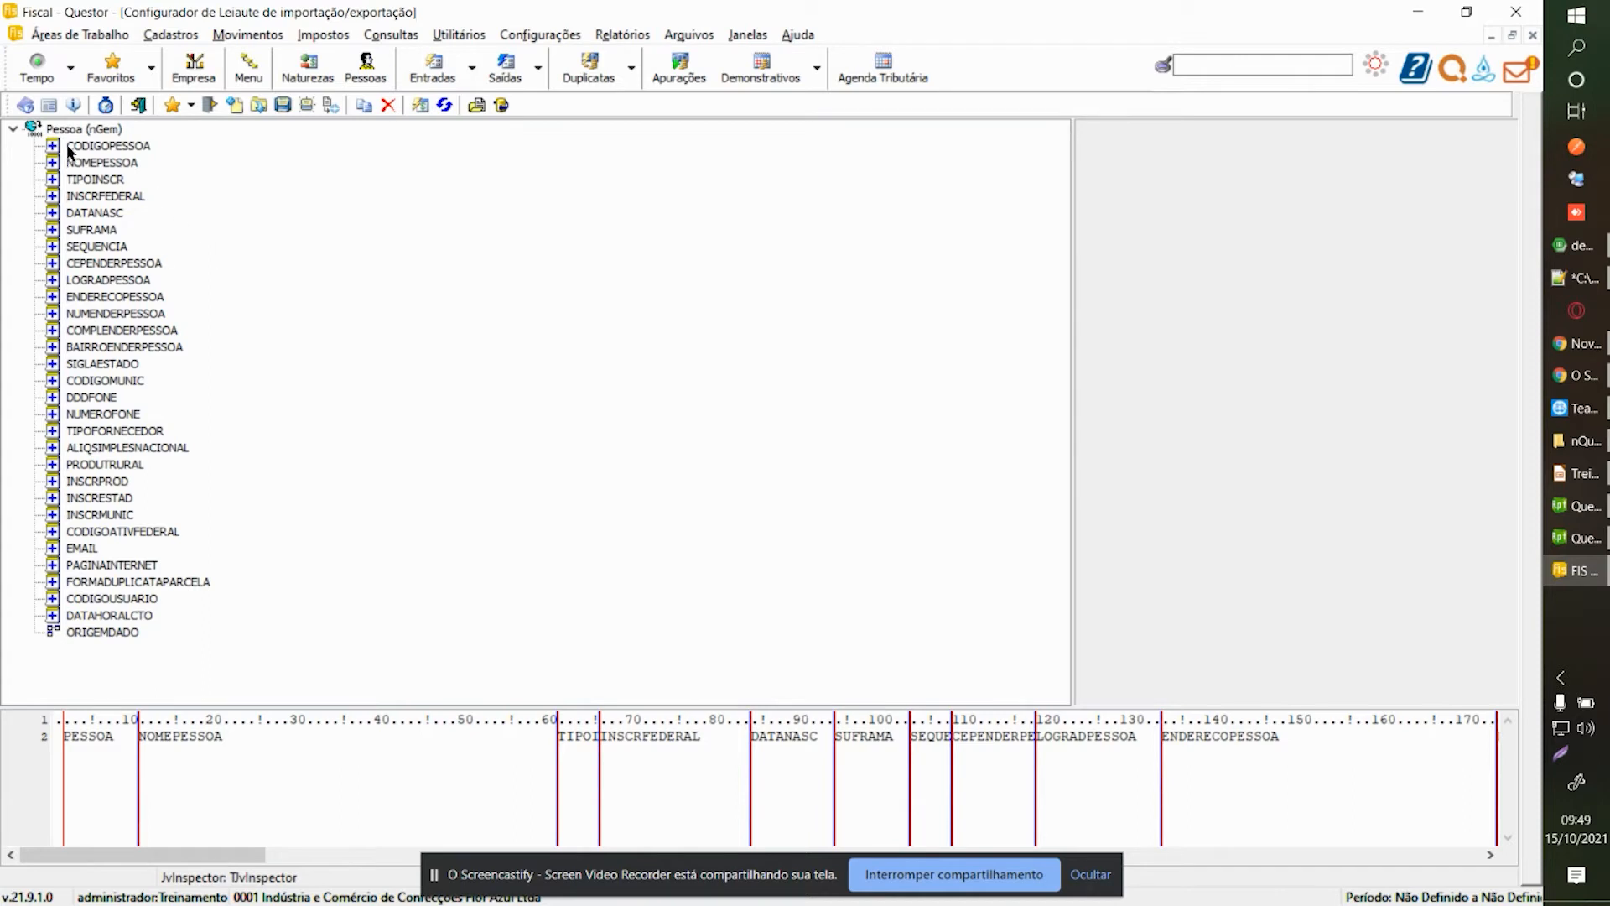
pyautogui.click(90, 130)
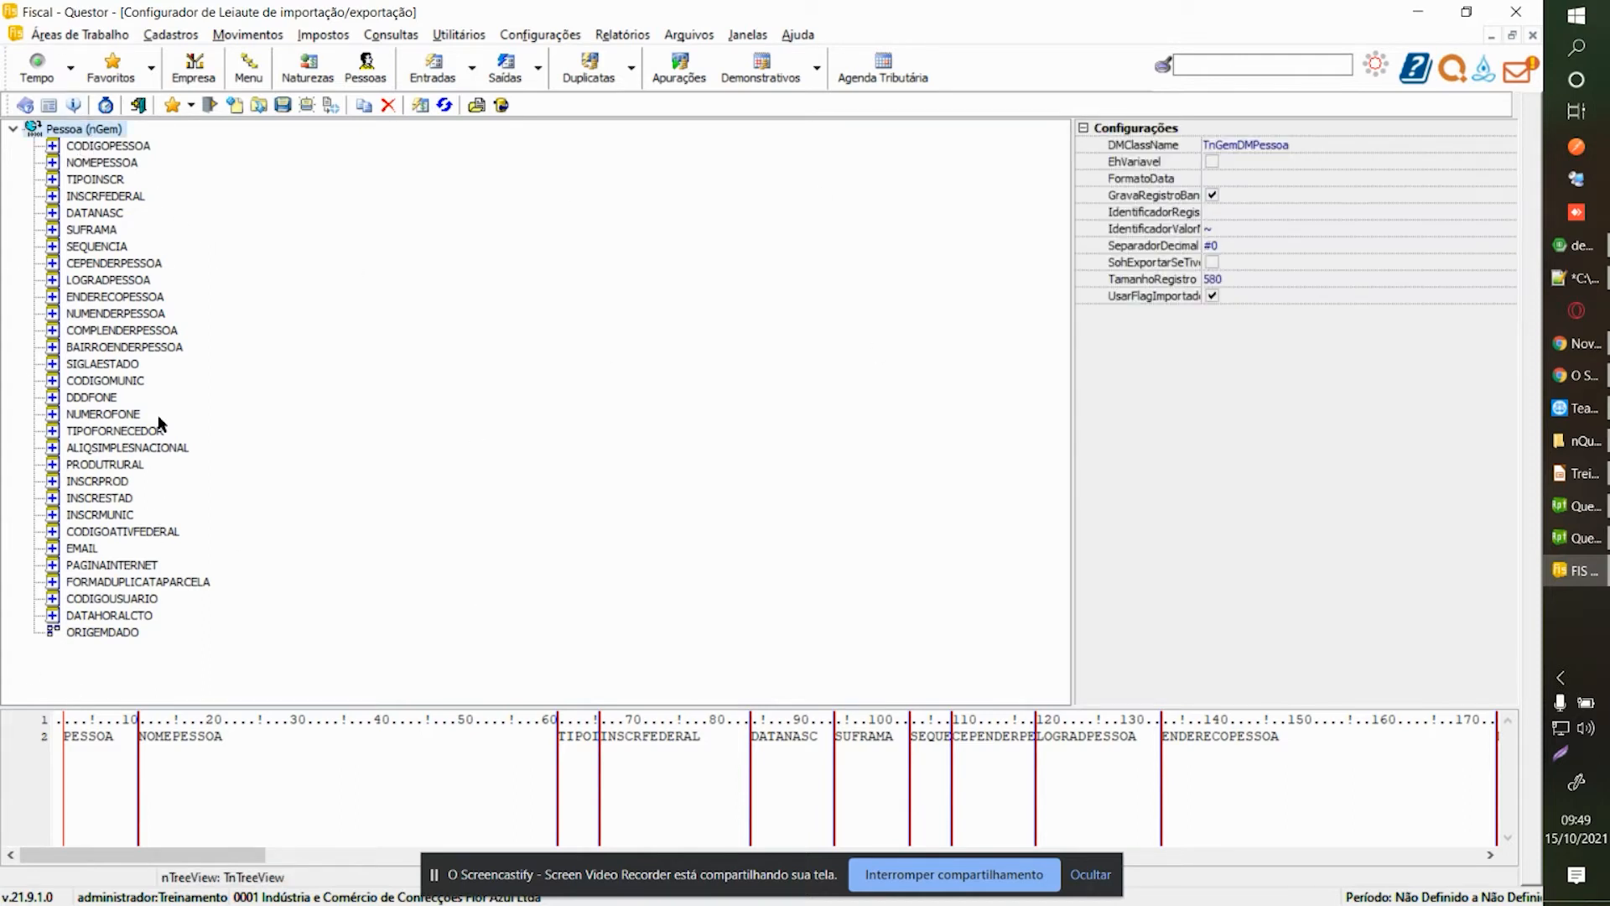
# Compare the properties of DATANASC and several other fields, then return to the layout settings.
pyautogui.click(75, 214)
pyautogui.click(83, 312)
pyautogui.click(87, 366)
pyautogui.click(89, 450)
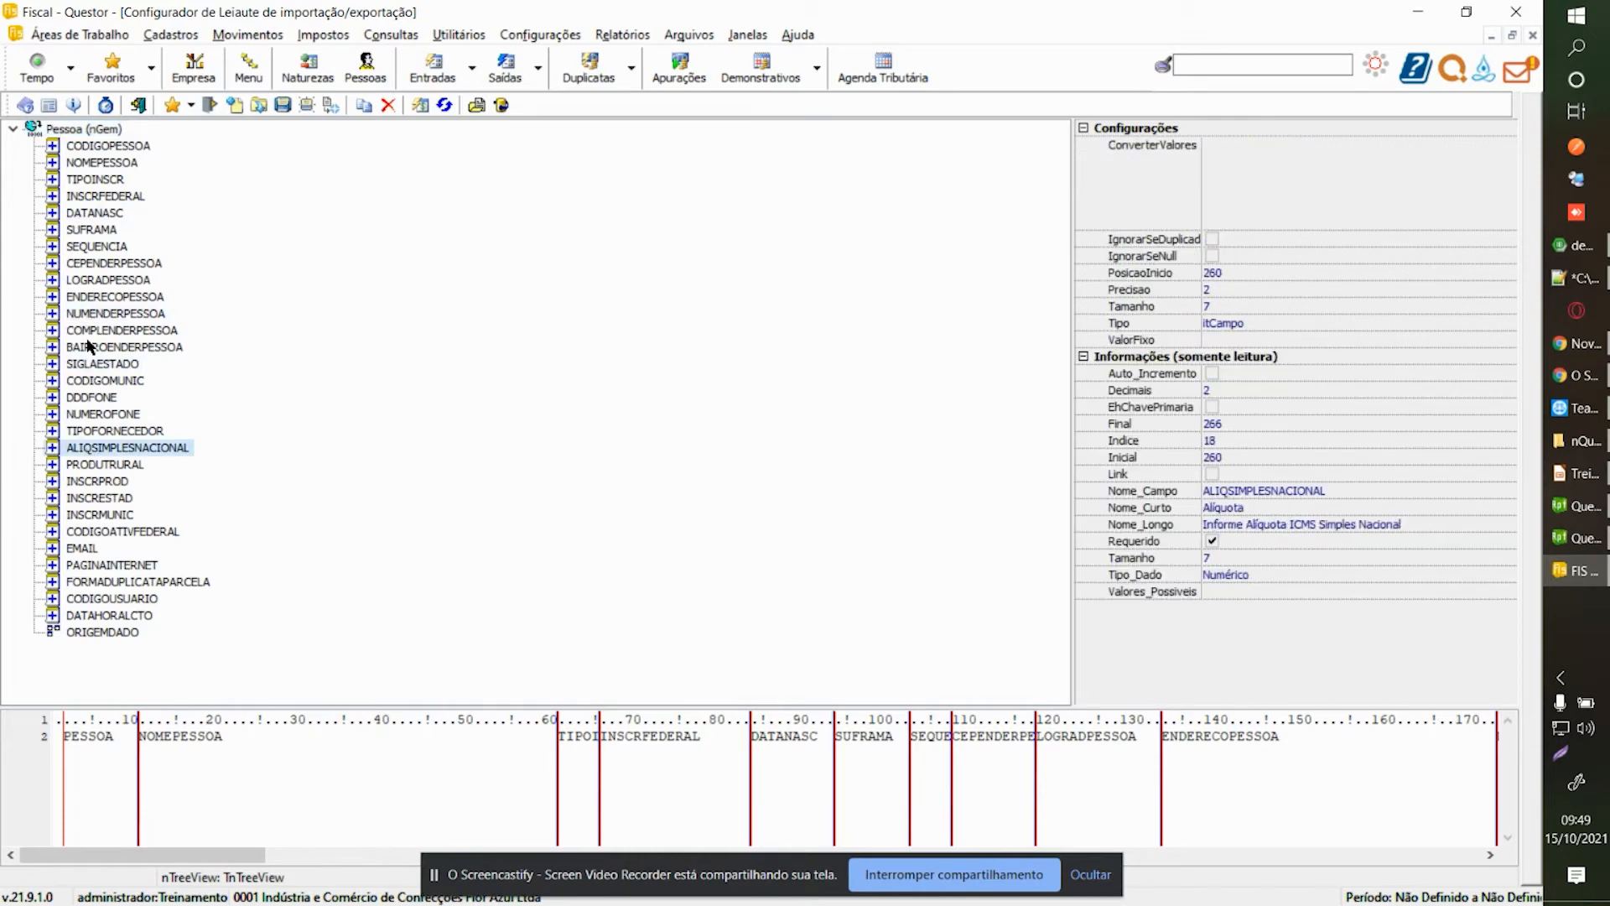
pyautogui.click(104, 144)
pyautogui.click(104, 130)
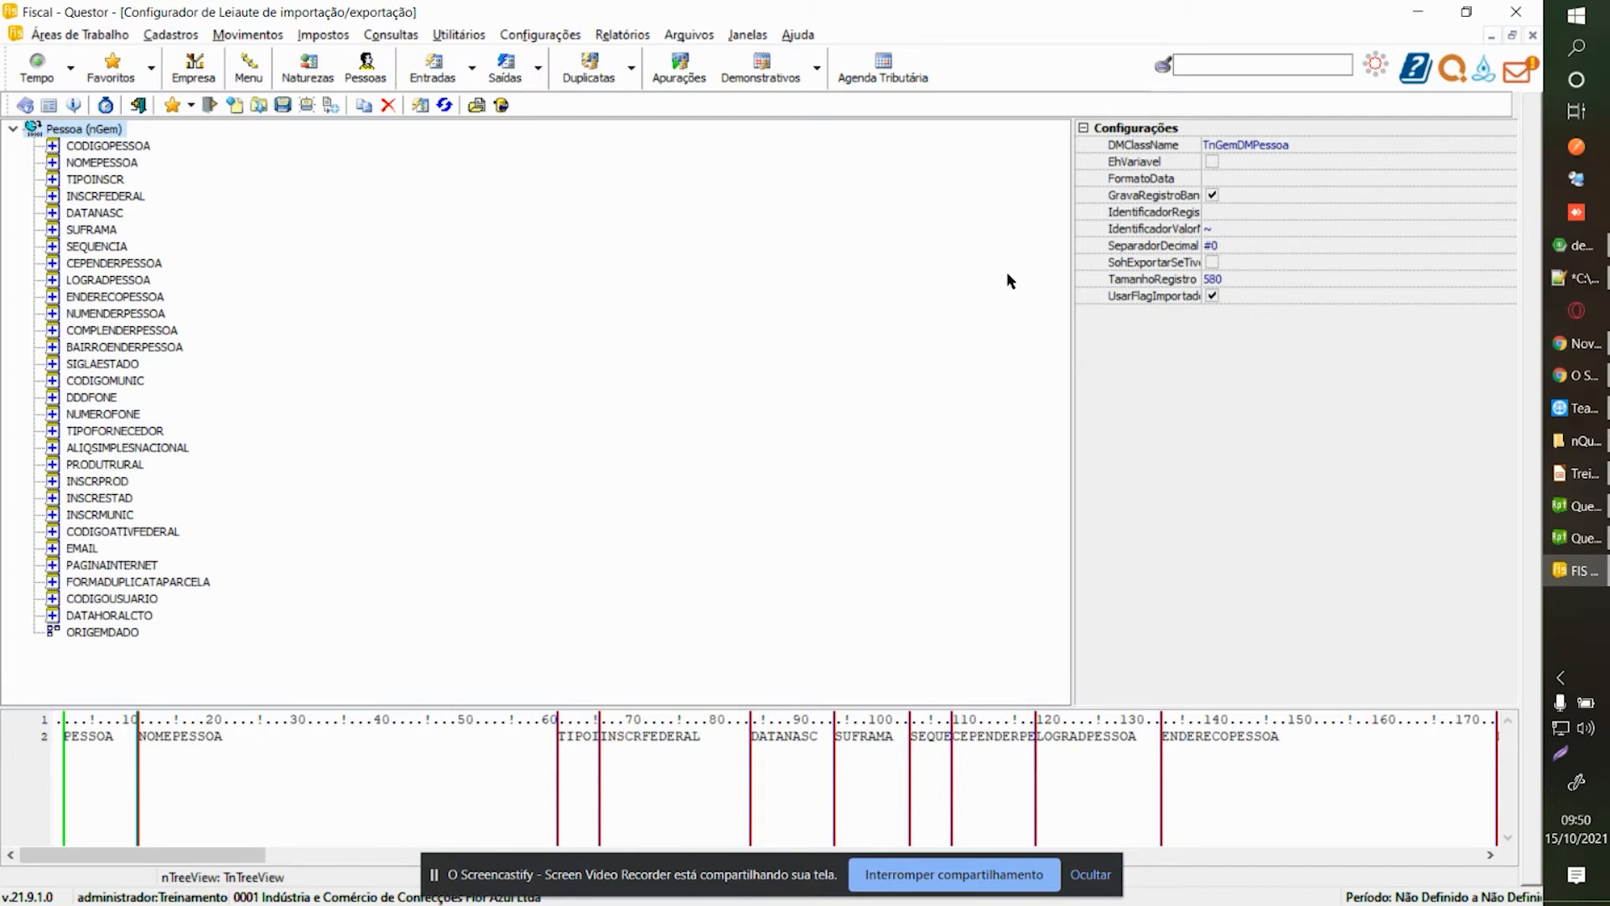
# Inspect CODIGOPESSOA's starting position 2 and size 9.
pyautogui.click(132, 147)
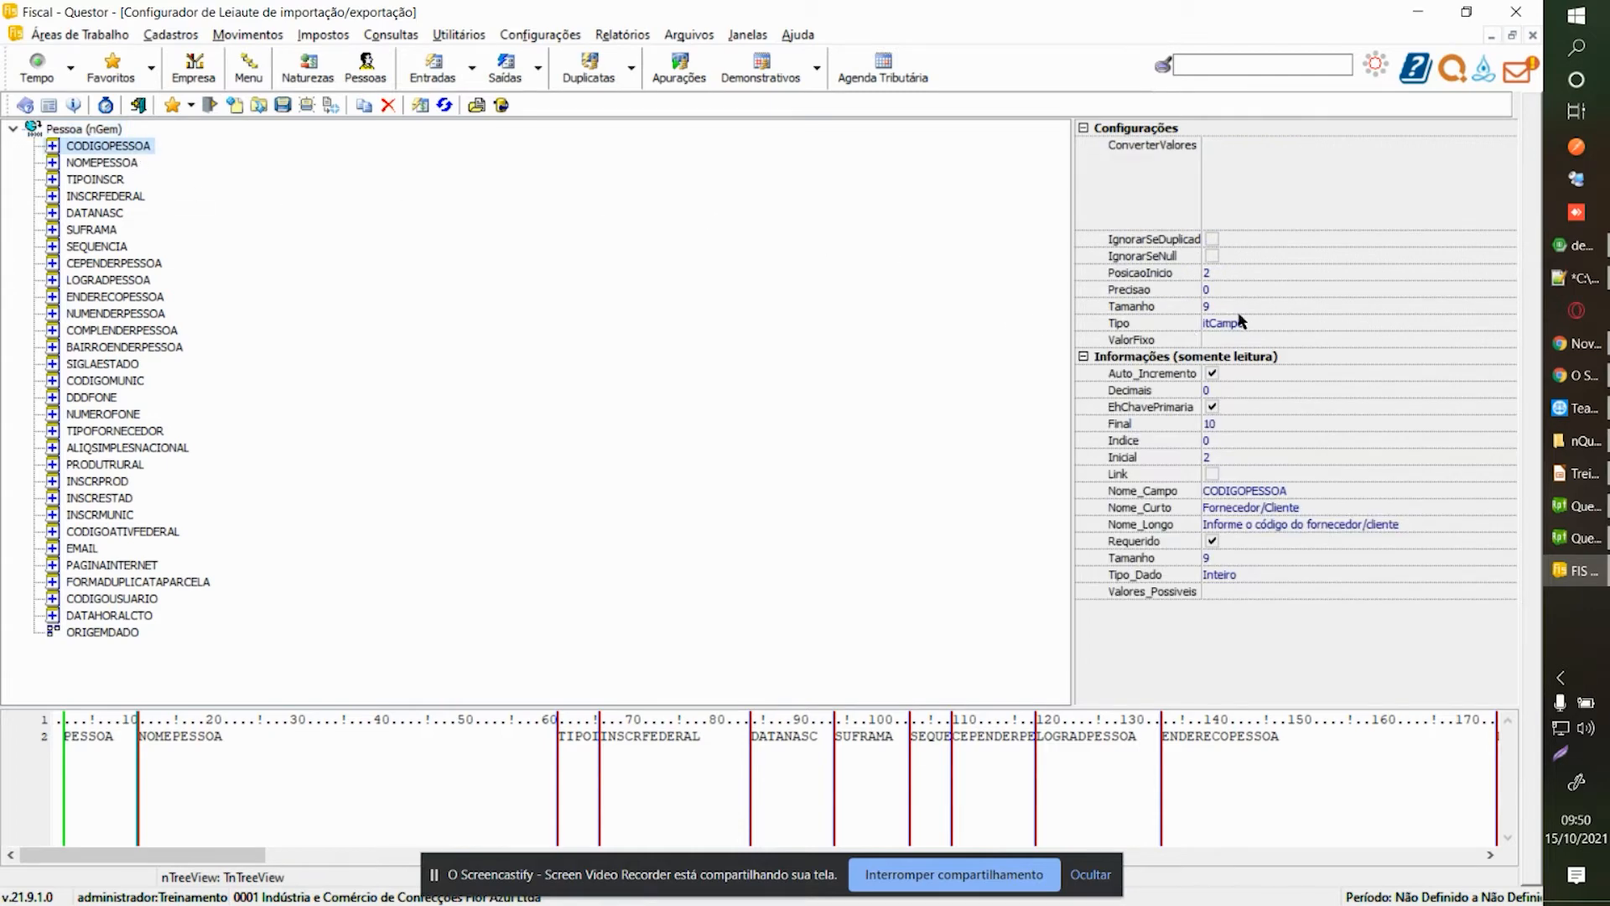
pyautogui.click(1226, 272)
pyautogui.doubleClick(1214, 272)
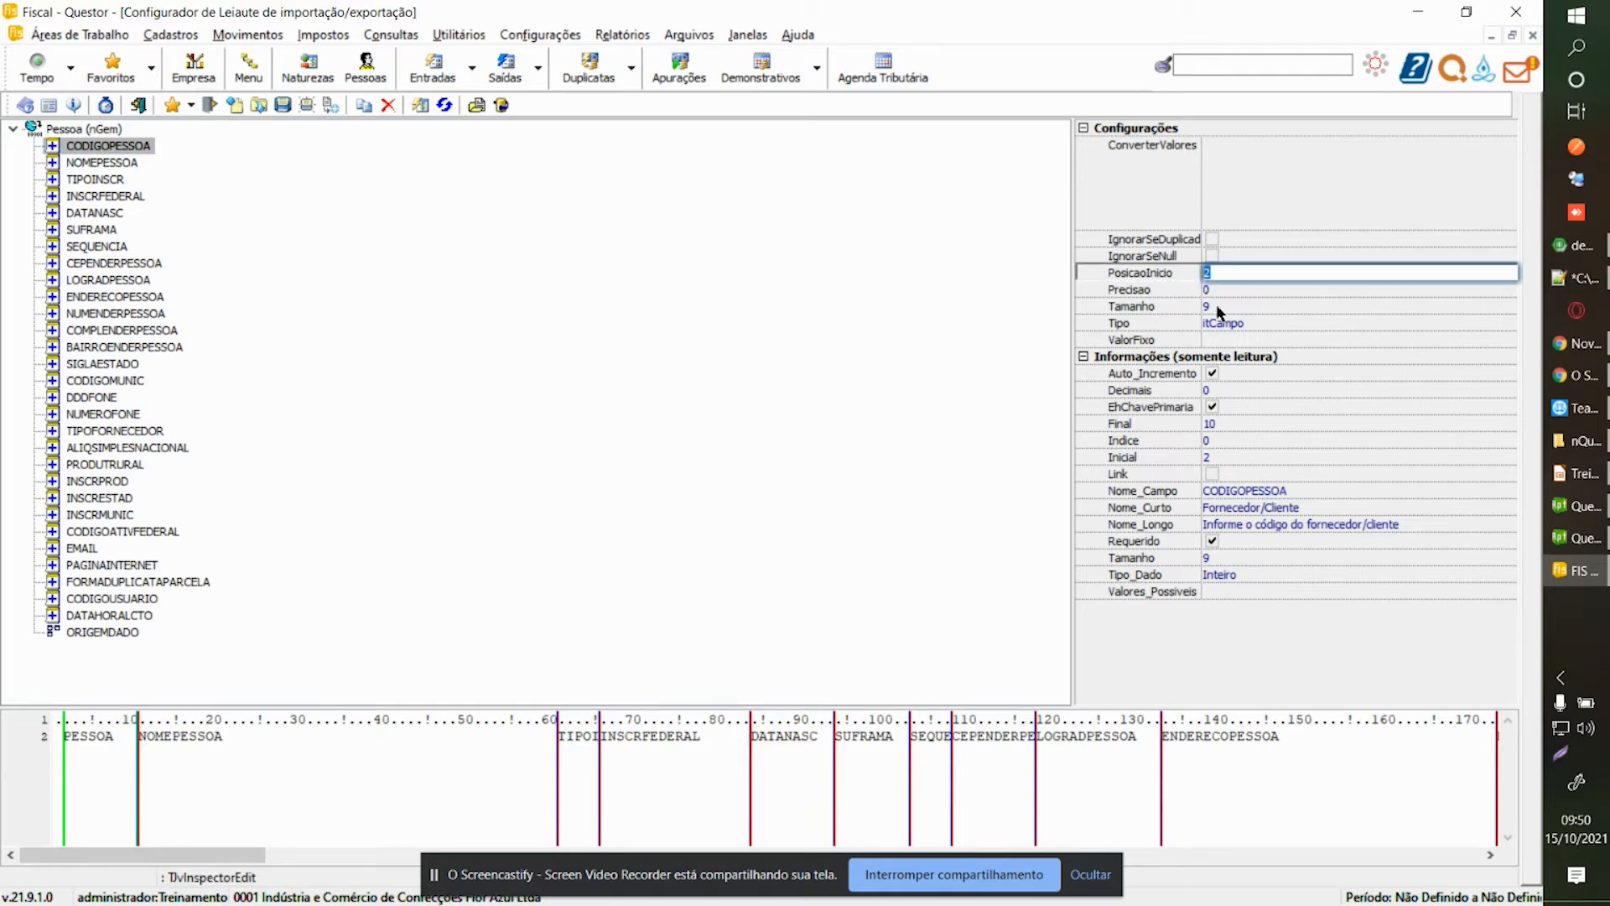
pyautogui.click(1216, 307)
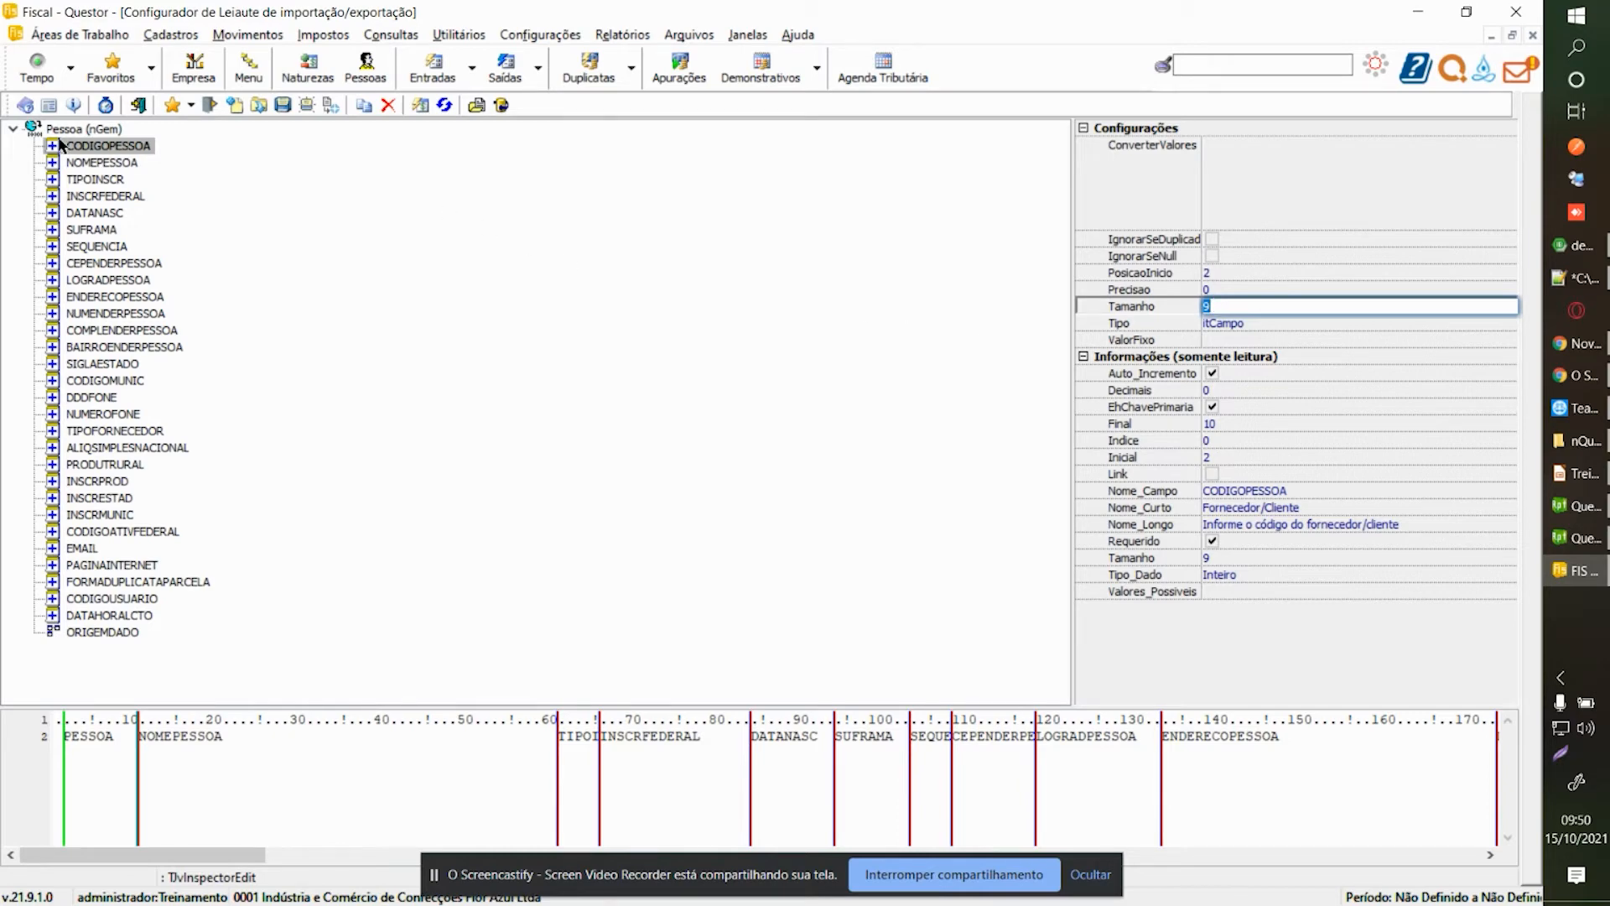
# Make the Pessoa layout variable-length with date format DD/MM/YYYY.
pyautogui.click(94, 130)
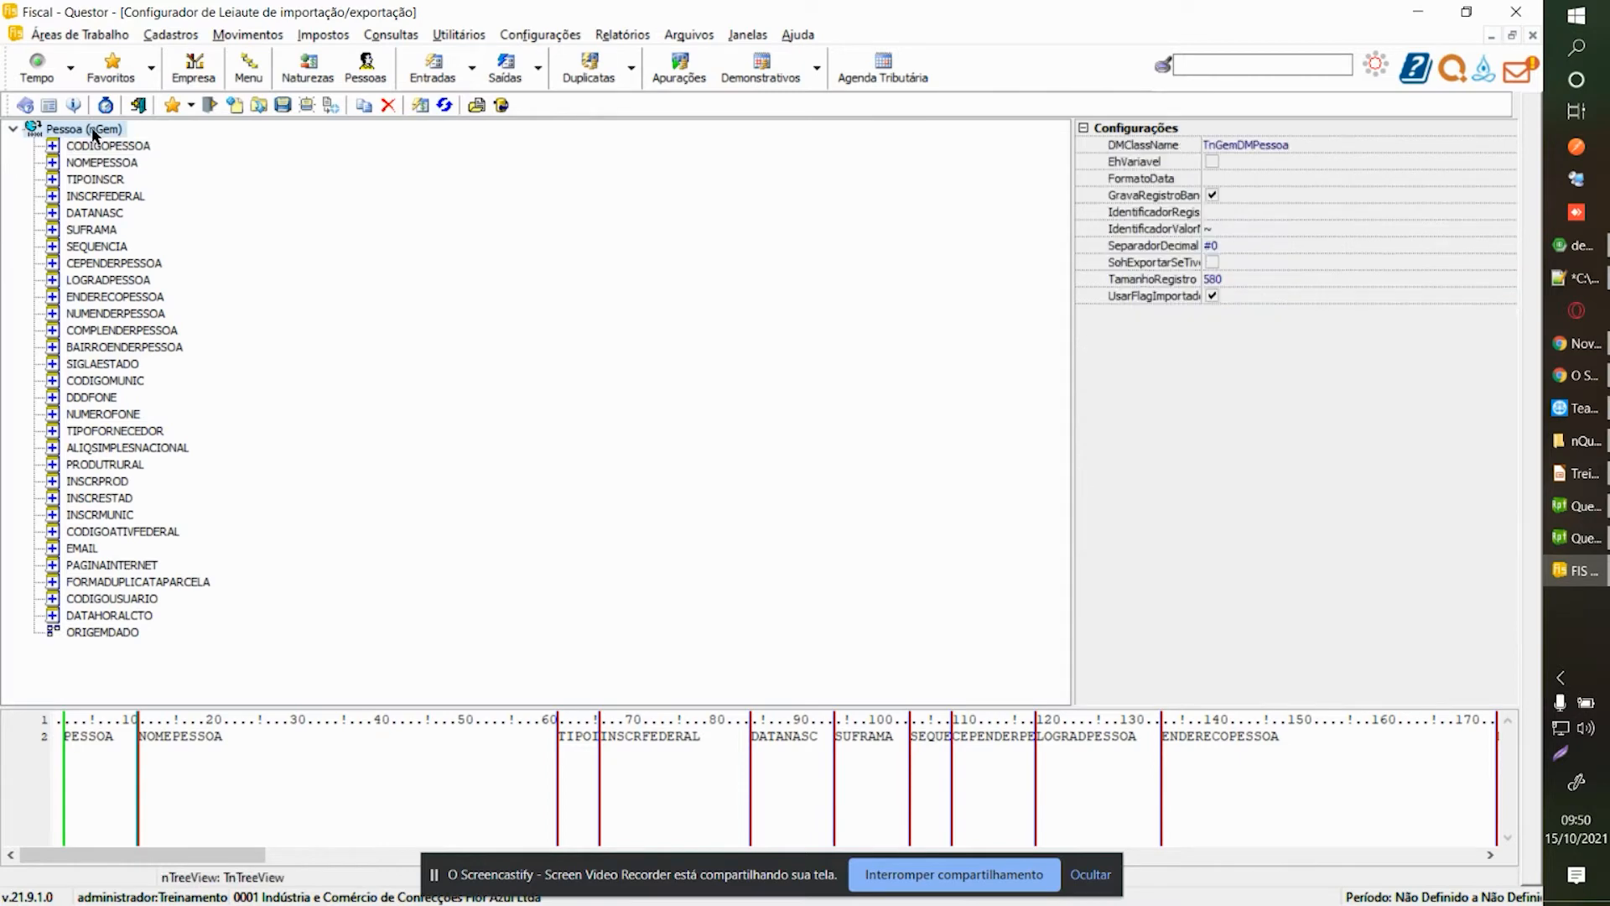
pyautogui.click(1211, 161)
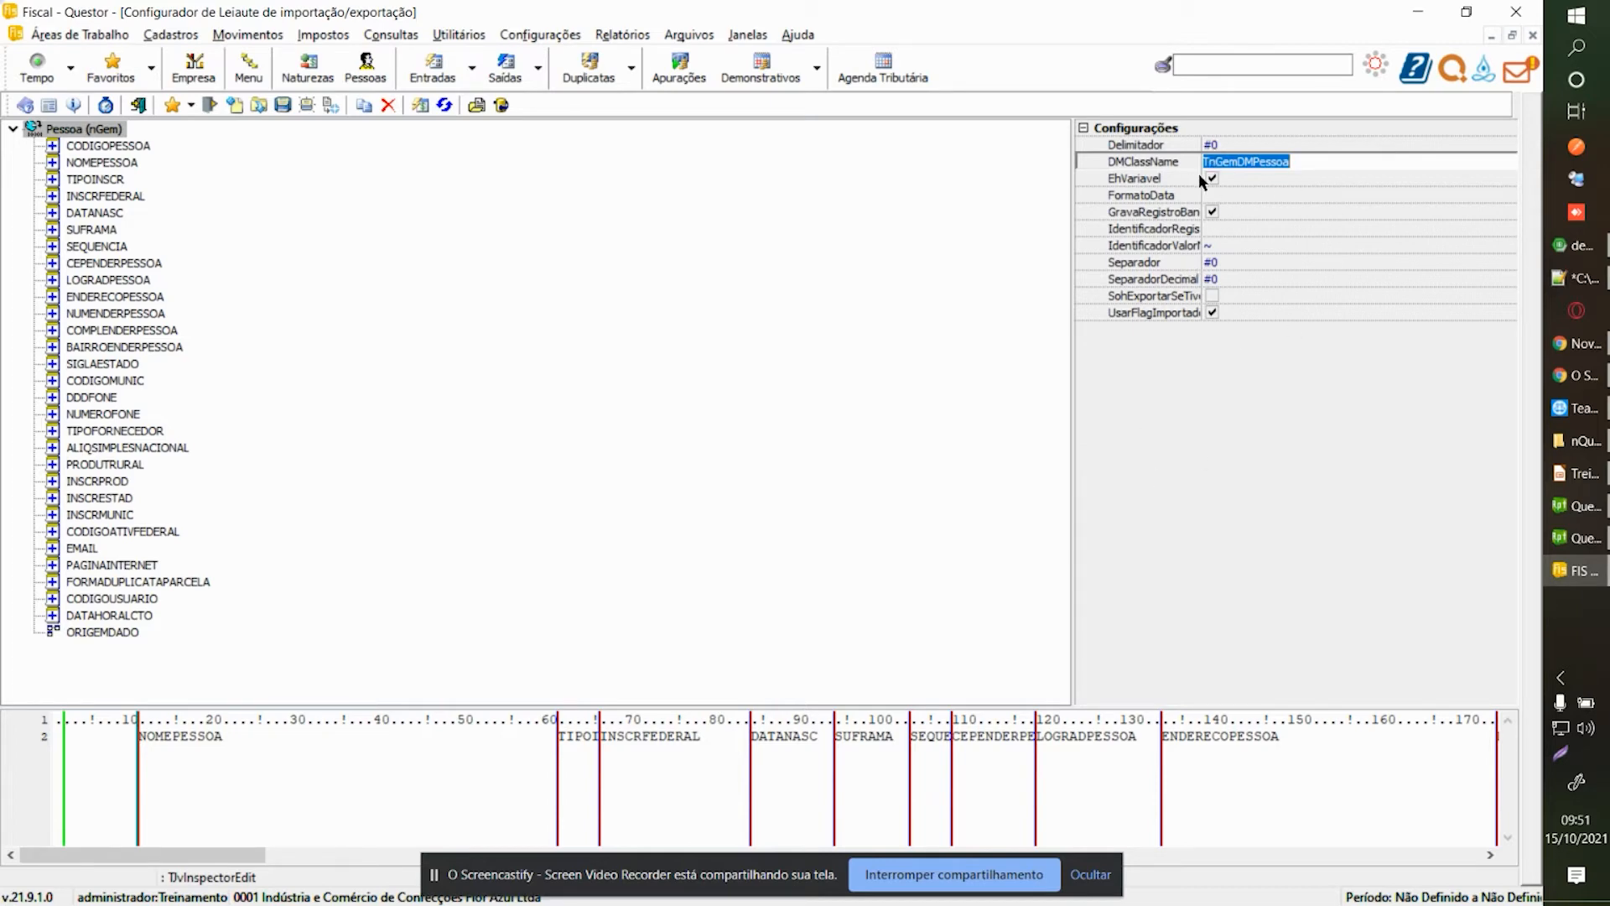
pyautogui.click(1215, 195)
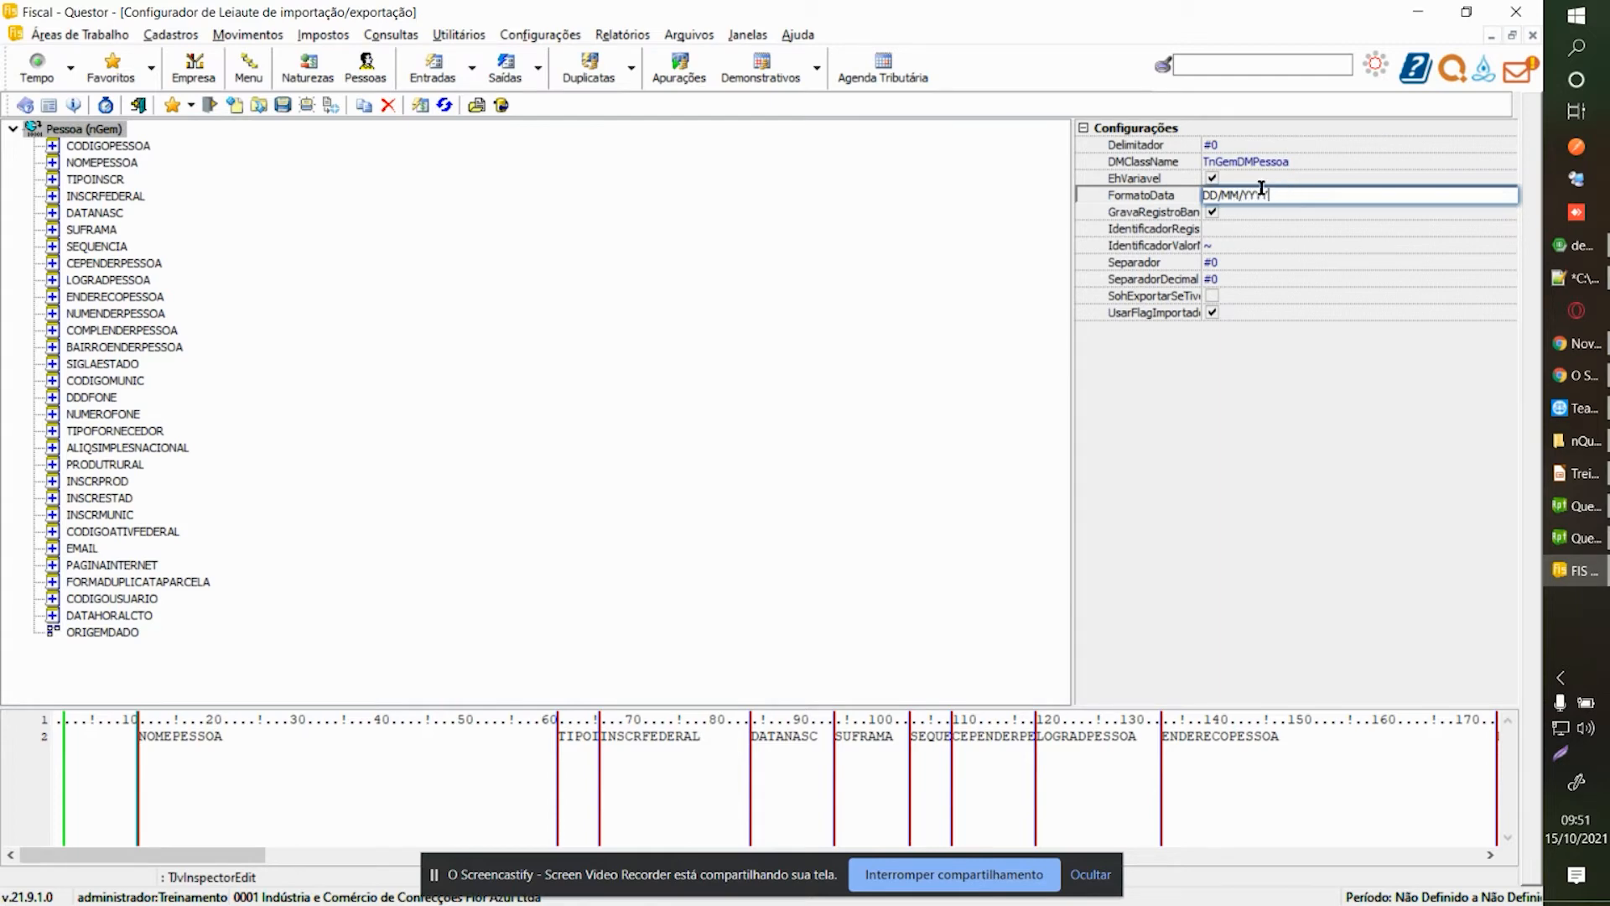
pyautogui.moveTo(1288, 195); pyautogui.dragTo(1145, 199)
pyautogui.click(1278, 194)
pyautogui.doubleClick(1306, 192)
pyautogui.click(1304, 192)
pyautogui.doubleClick(1298, 195)
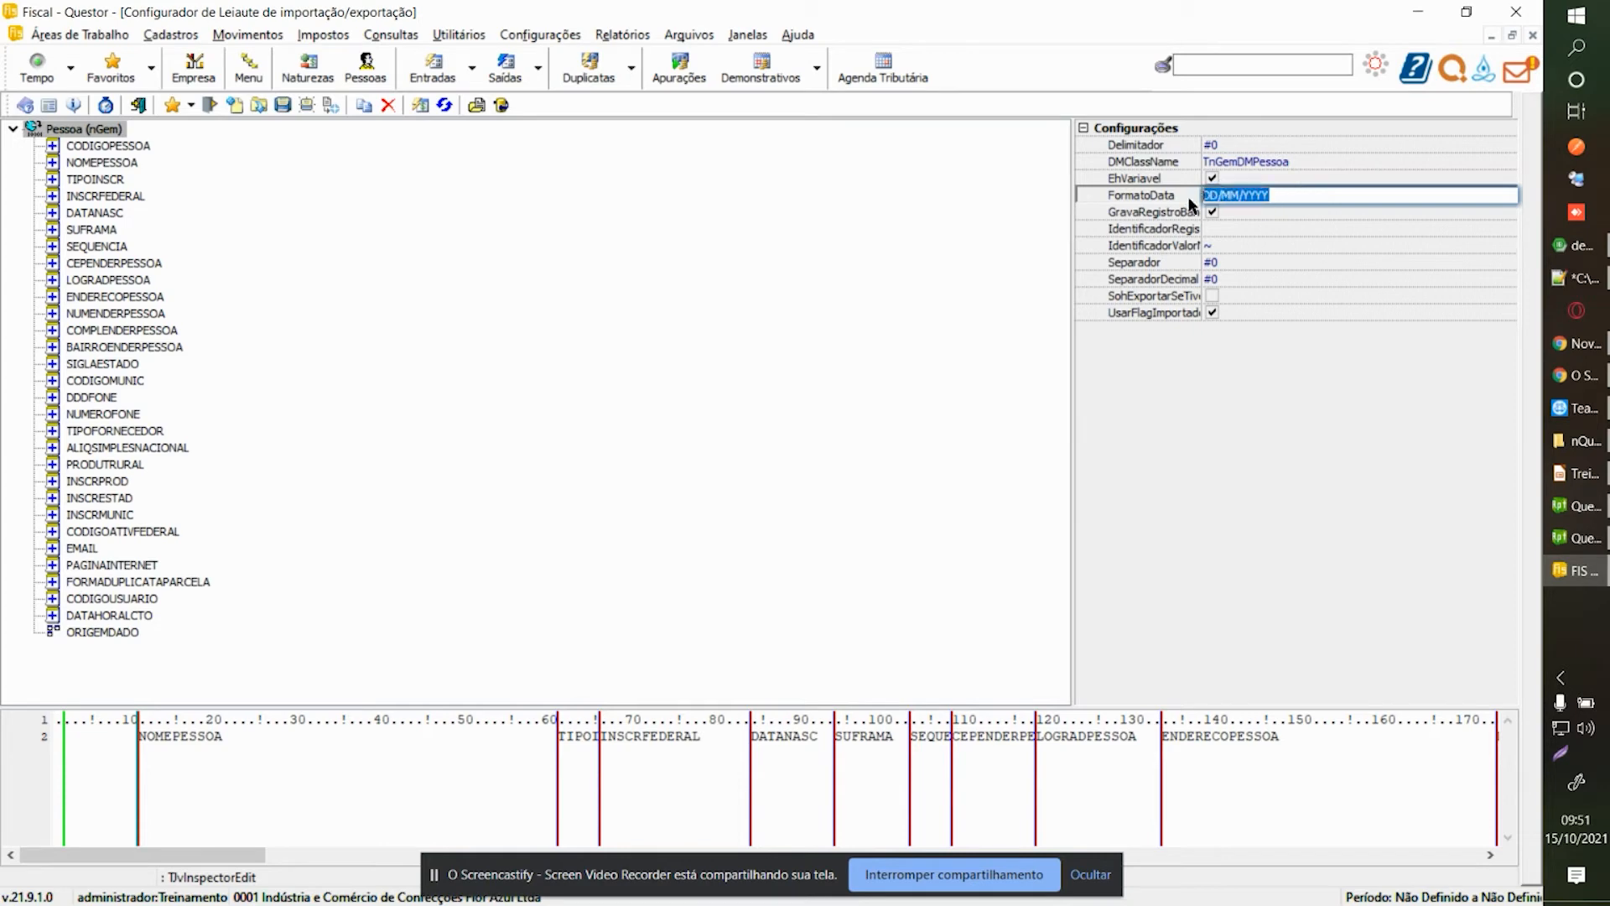
# Clear the IdentificadorRegistro value and widen the property name column.
pyautogui.click(1224, 227)
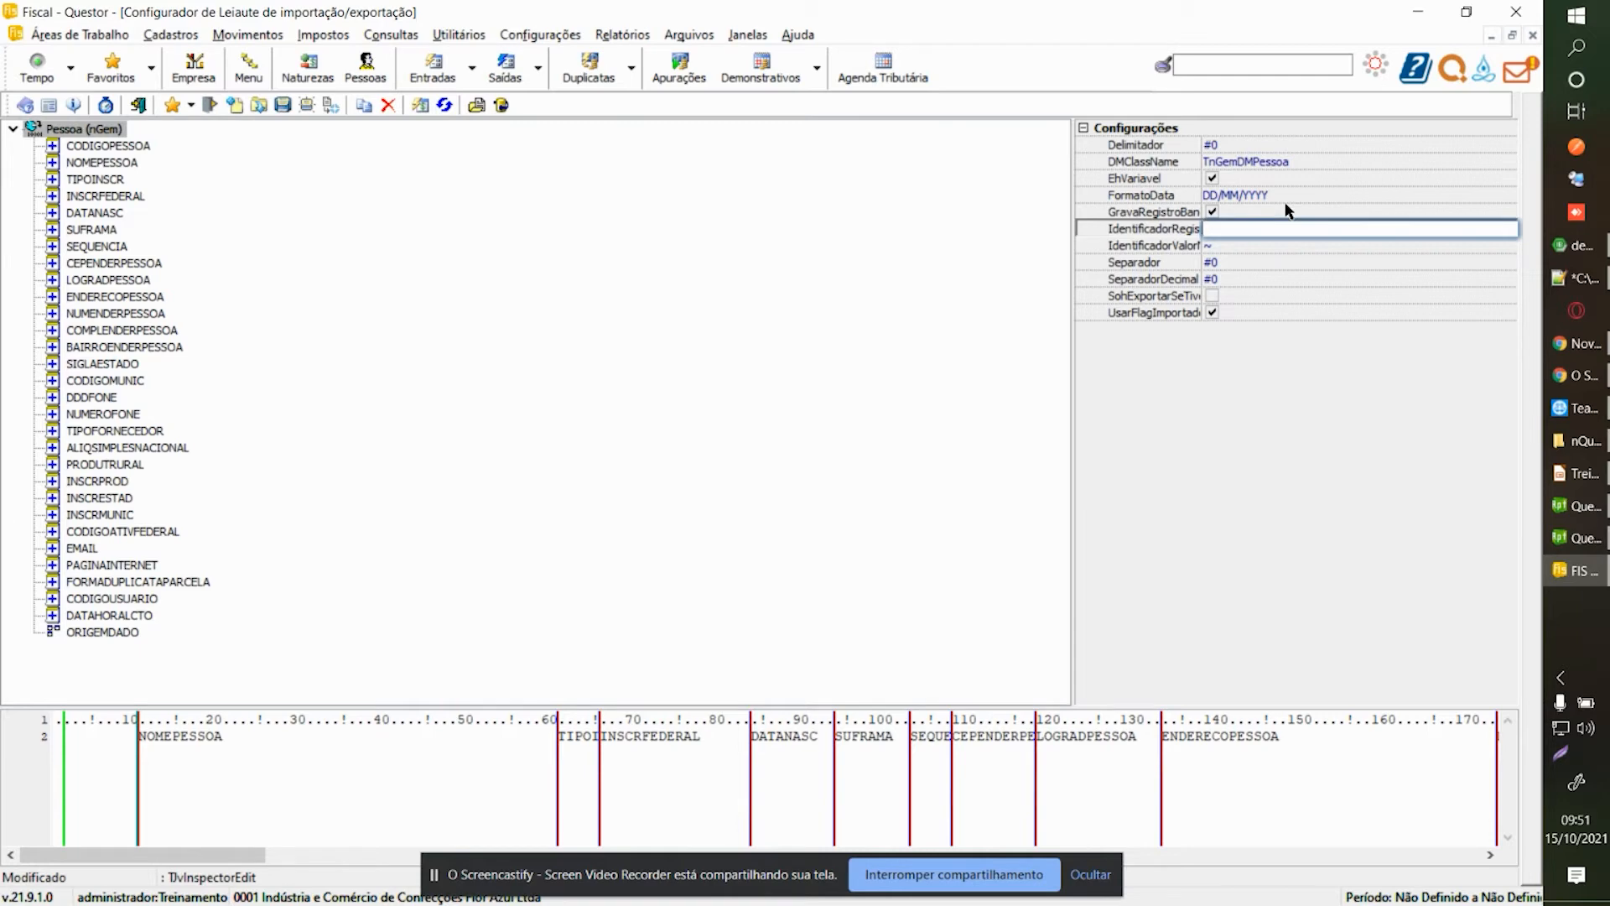
pyautogui.write('C;')
pyautogui.moveTo(1224, 228); pyautogui.dragTo(1204, 228)
pyautogui.press('Delete')
pyautogui.moveTo(1201, 144); pyautogui.dragTo(1226, 144)
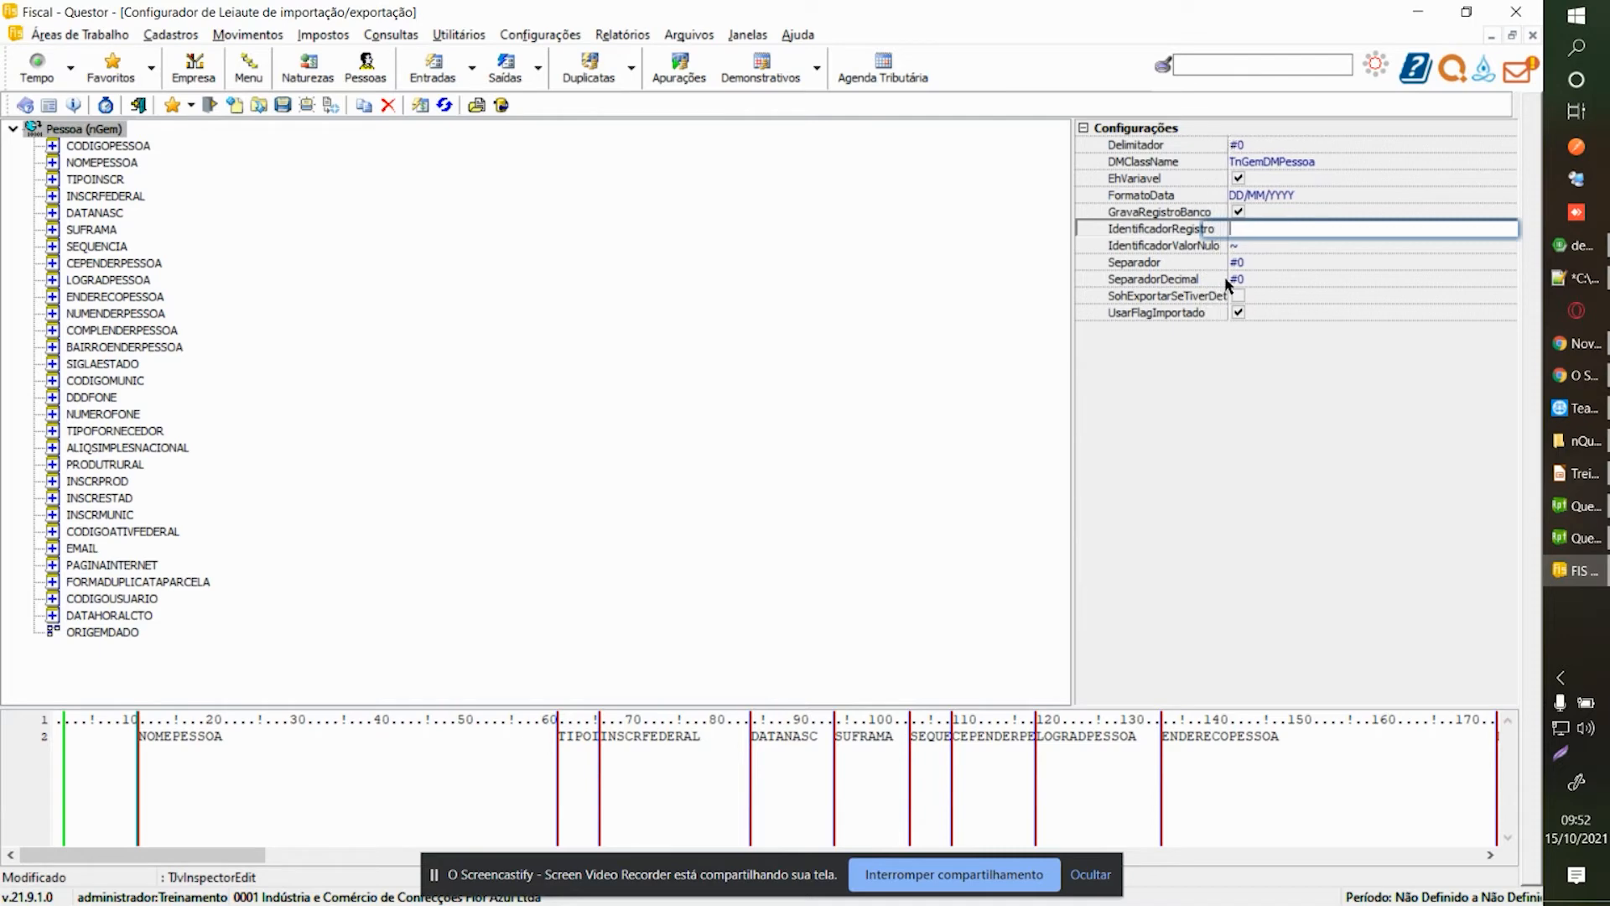
# Keep '~' as the null marker, set the field separator to ';', and show CODIGOPESSOA.
pyautogui.click(1236, 248)
pyautogui.click(1213, 250)
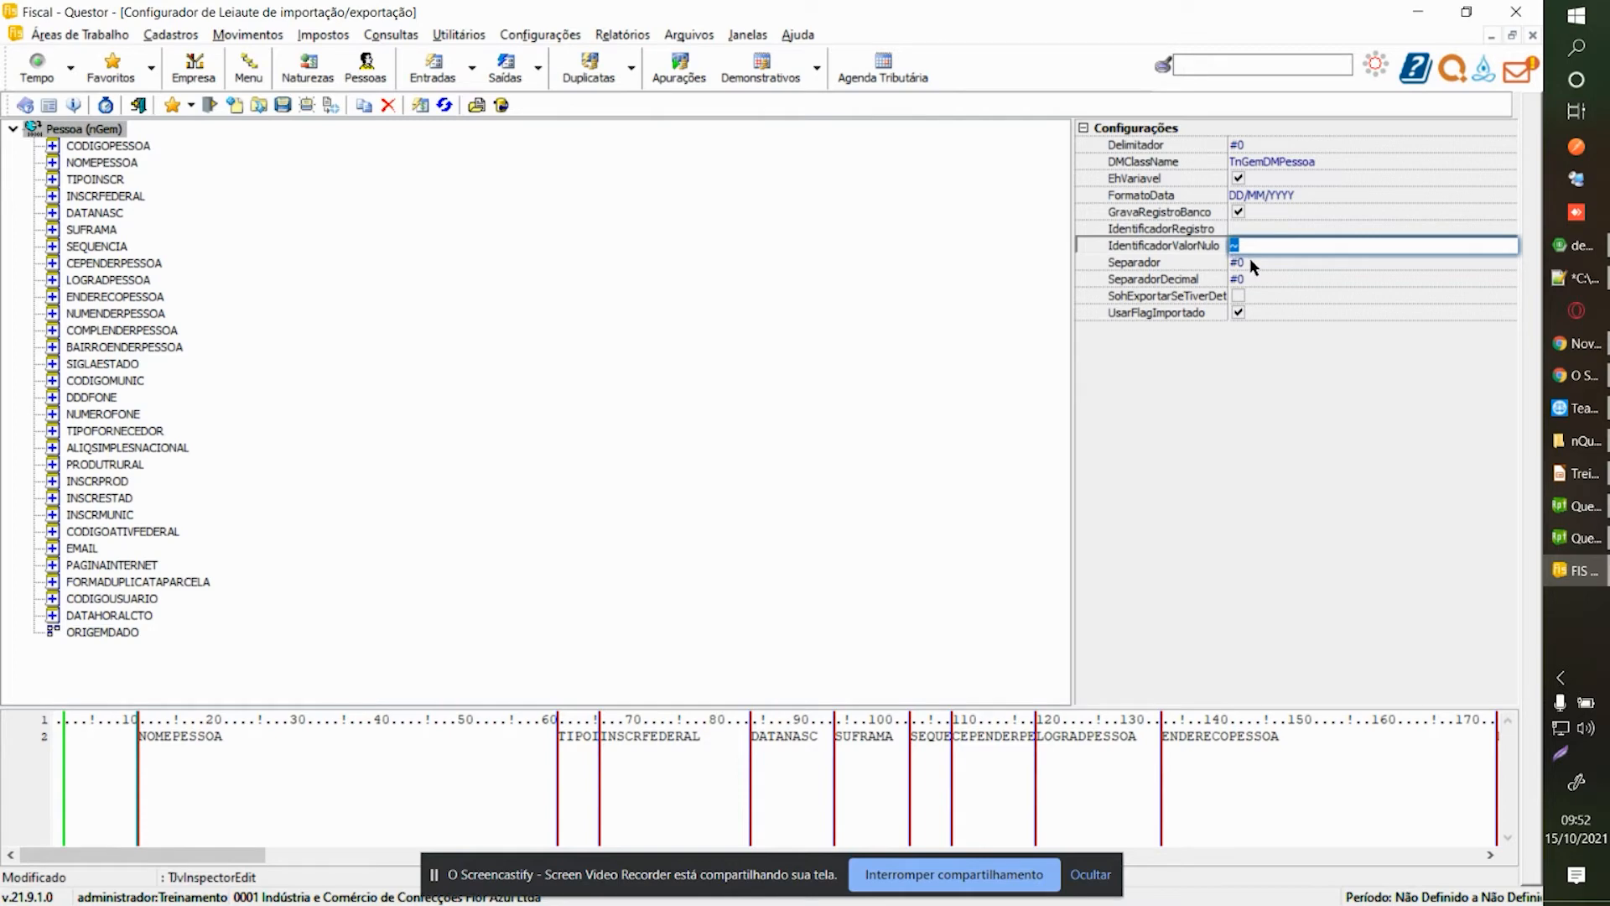
pyautogui.click(1250, 260)
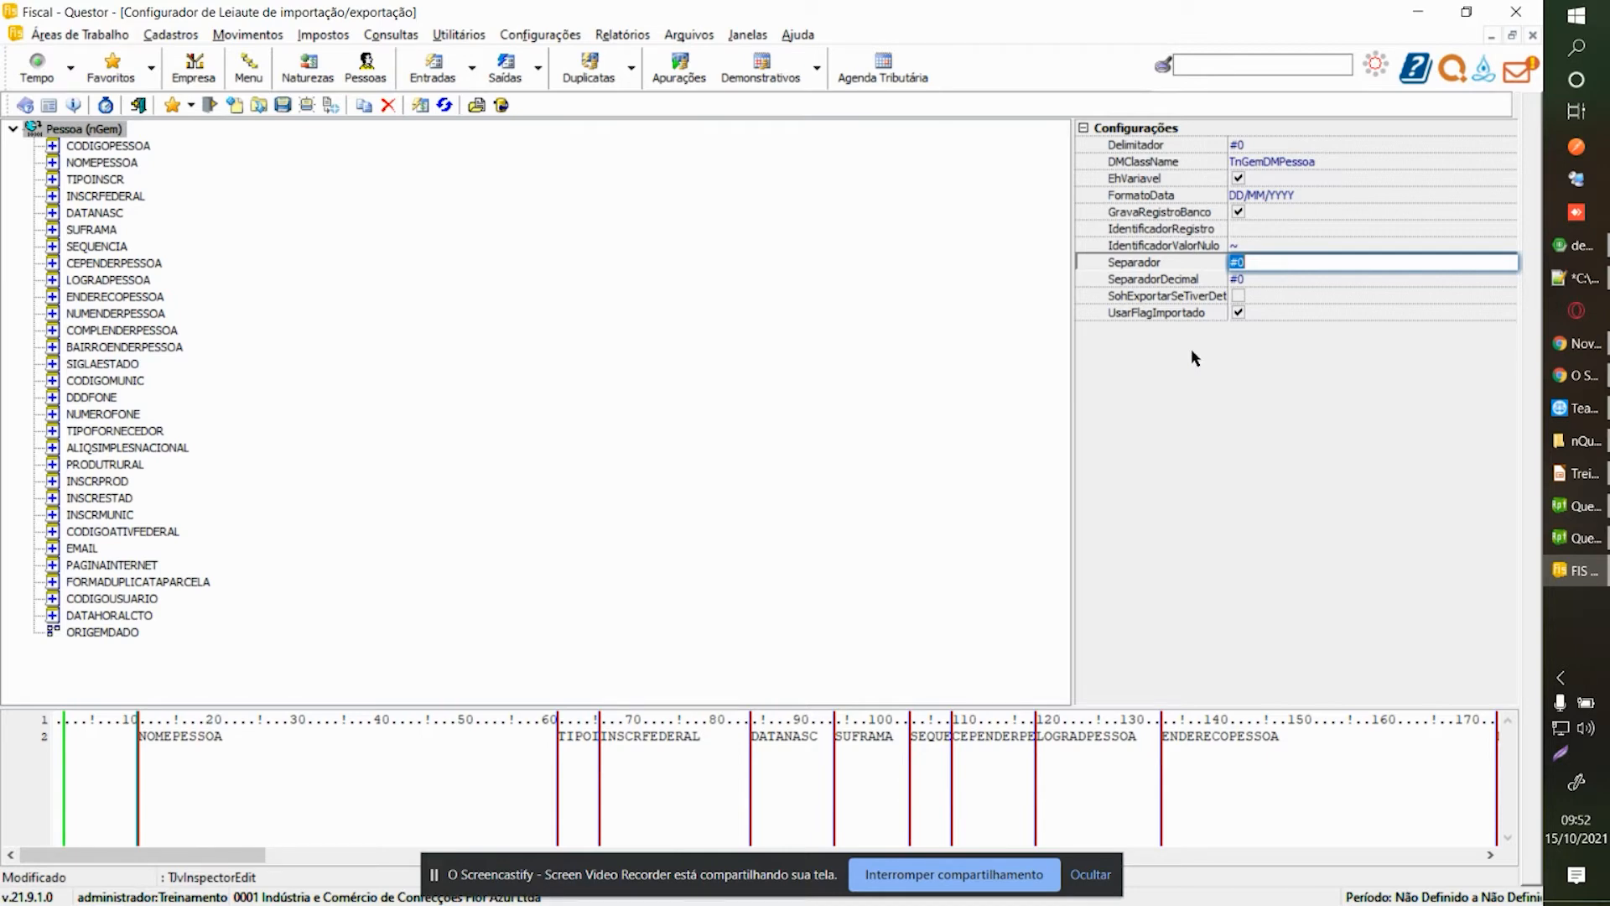
pyautogui.write(';')
pyautogui.press('Return')
pyautogui.click(1245, 281)
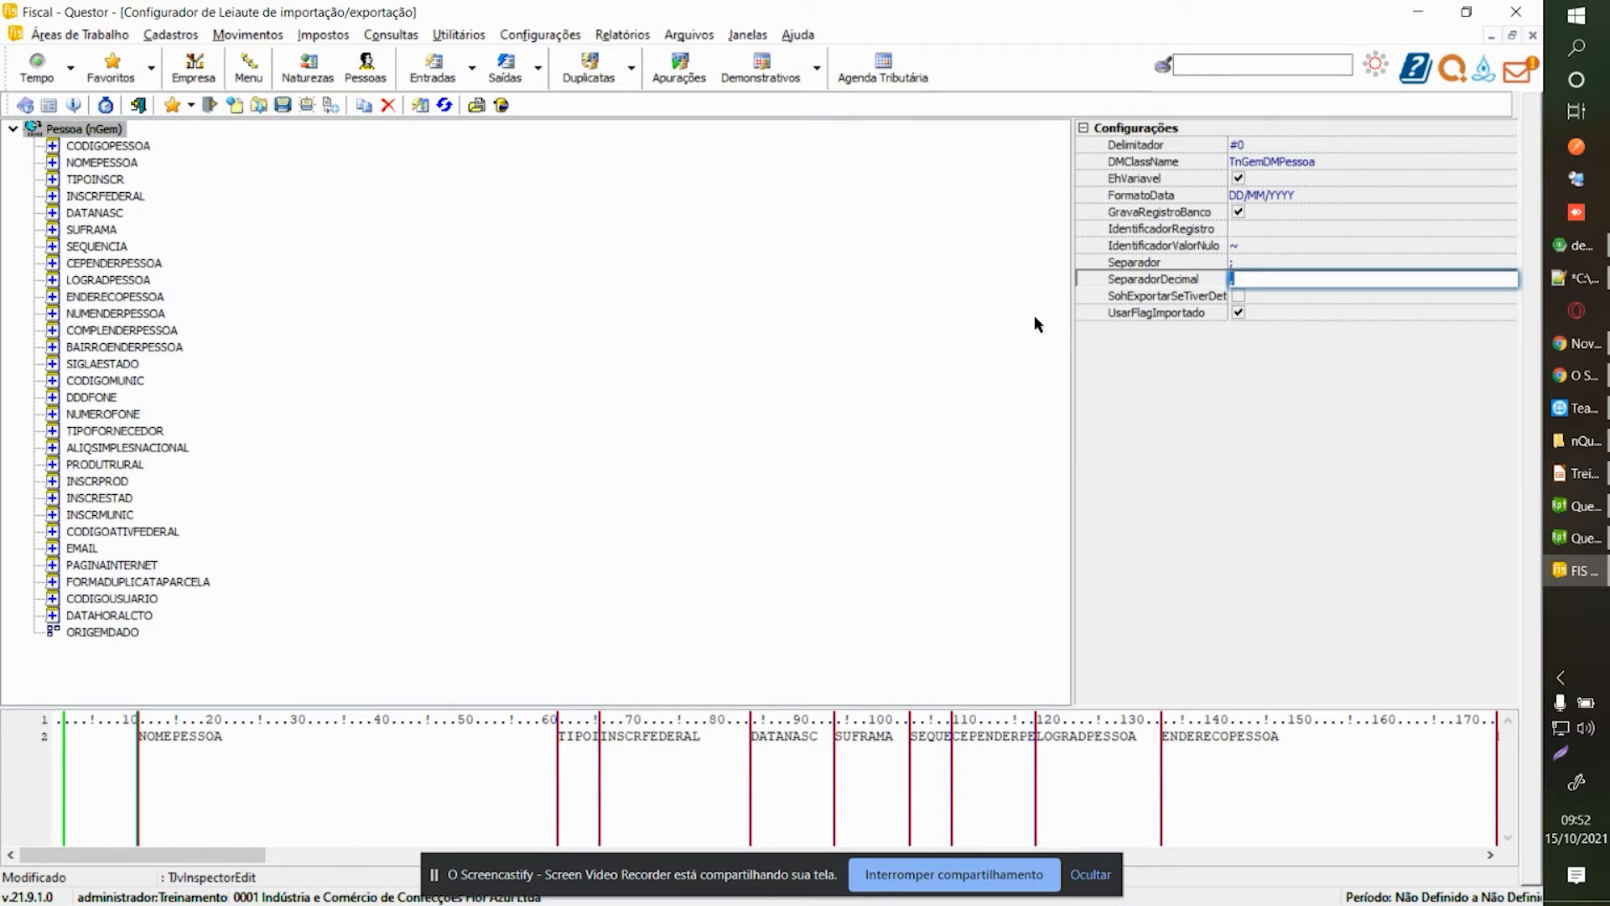
pyautogui.click(115, 147)
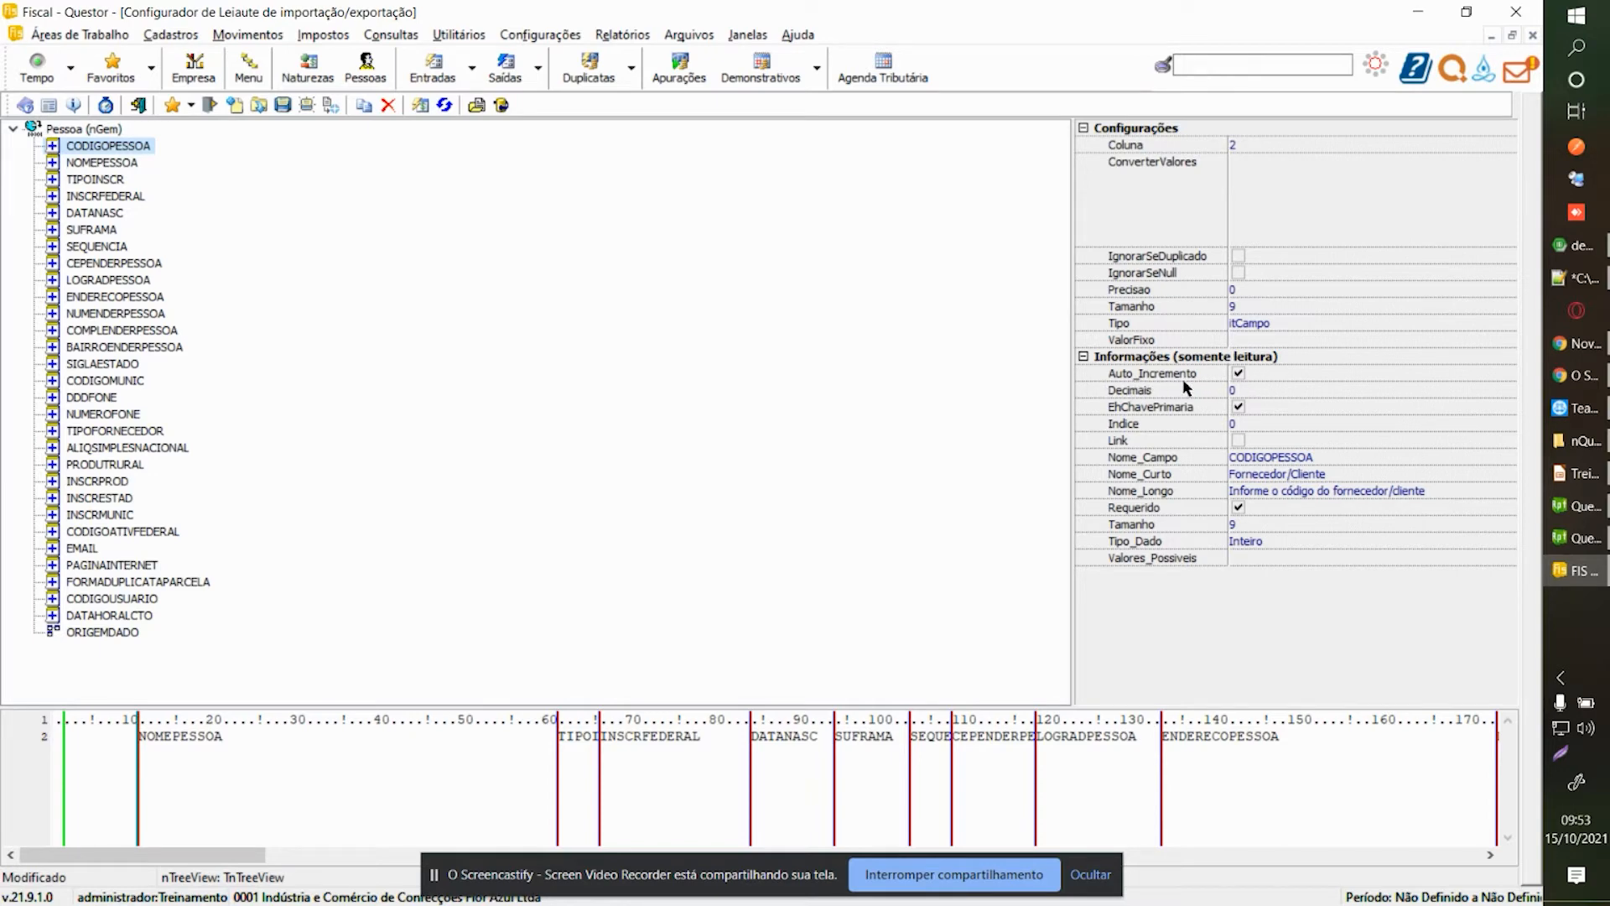
# Open the Tipo options list for the CODIGOPESSOA field.
pyautogui.click(1208, 372)
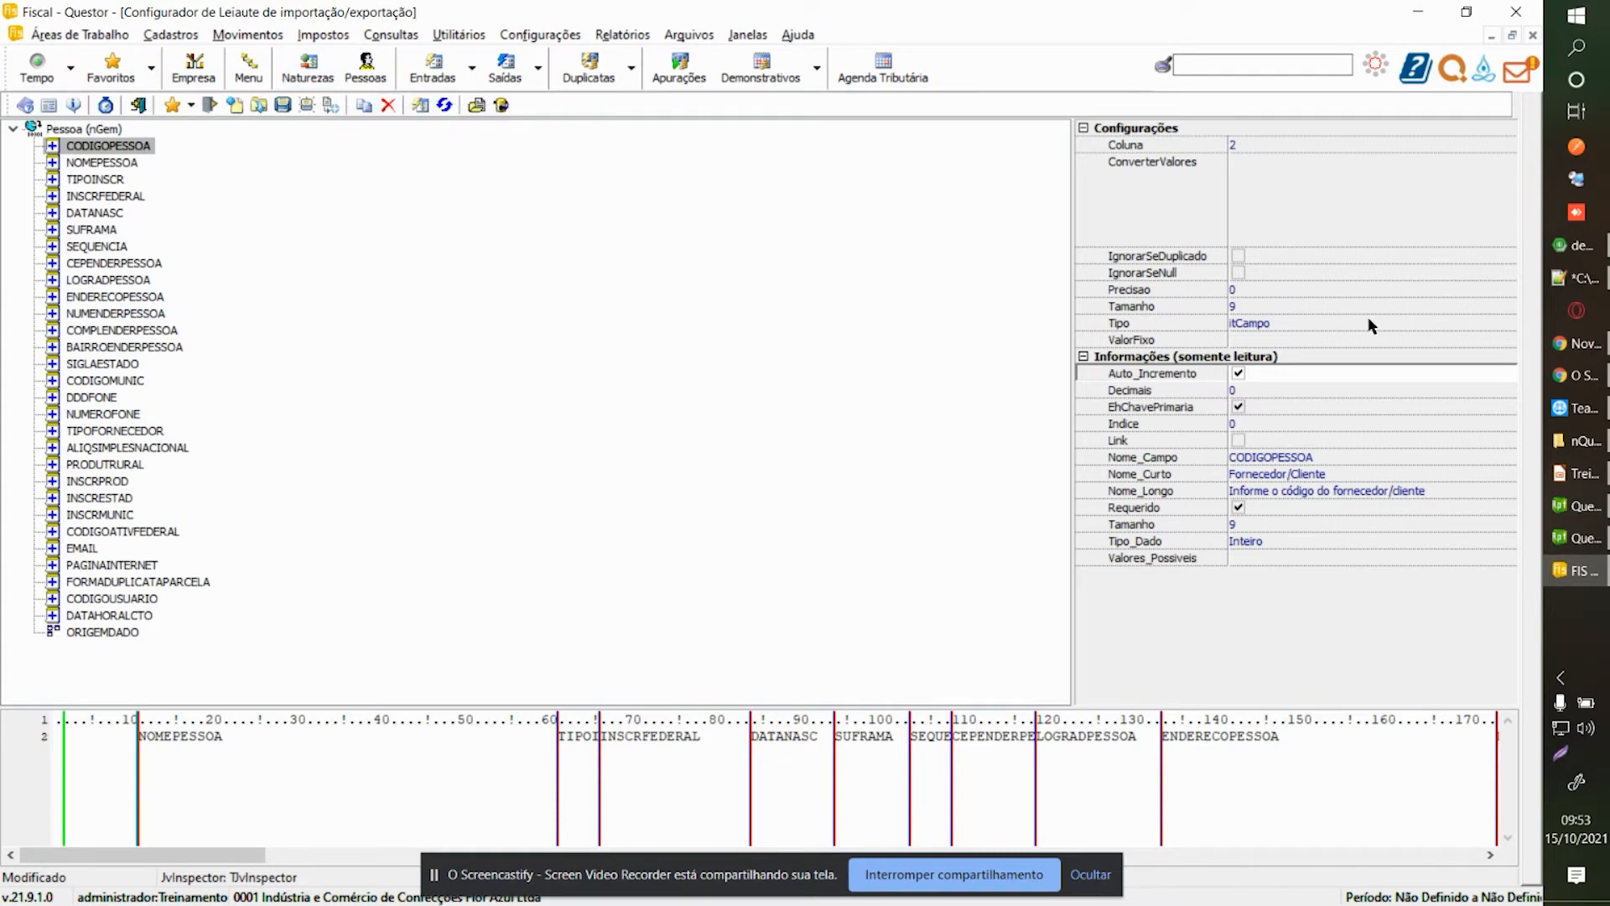
pyautogui.click(1443, 324)
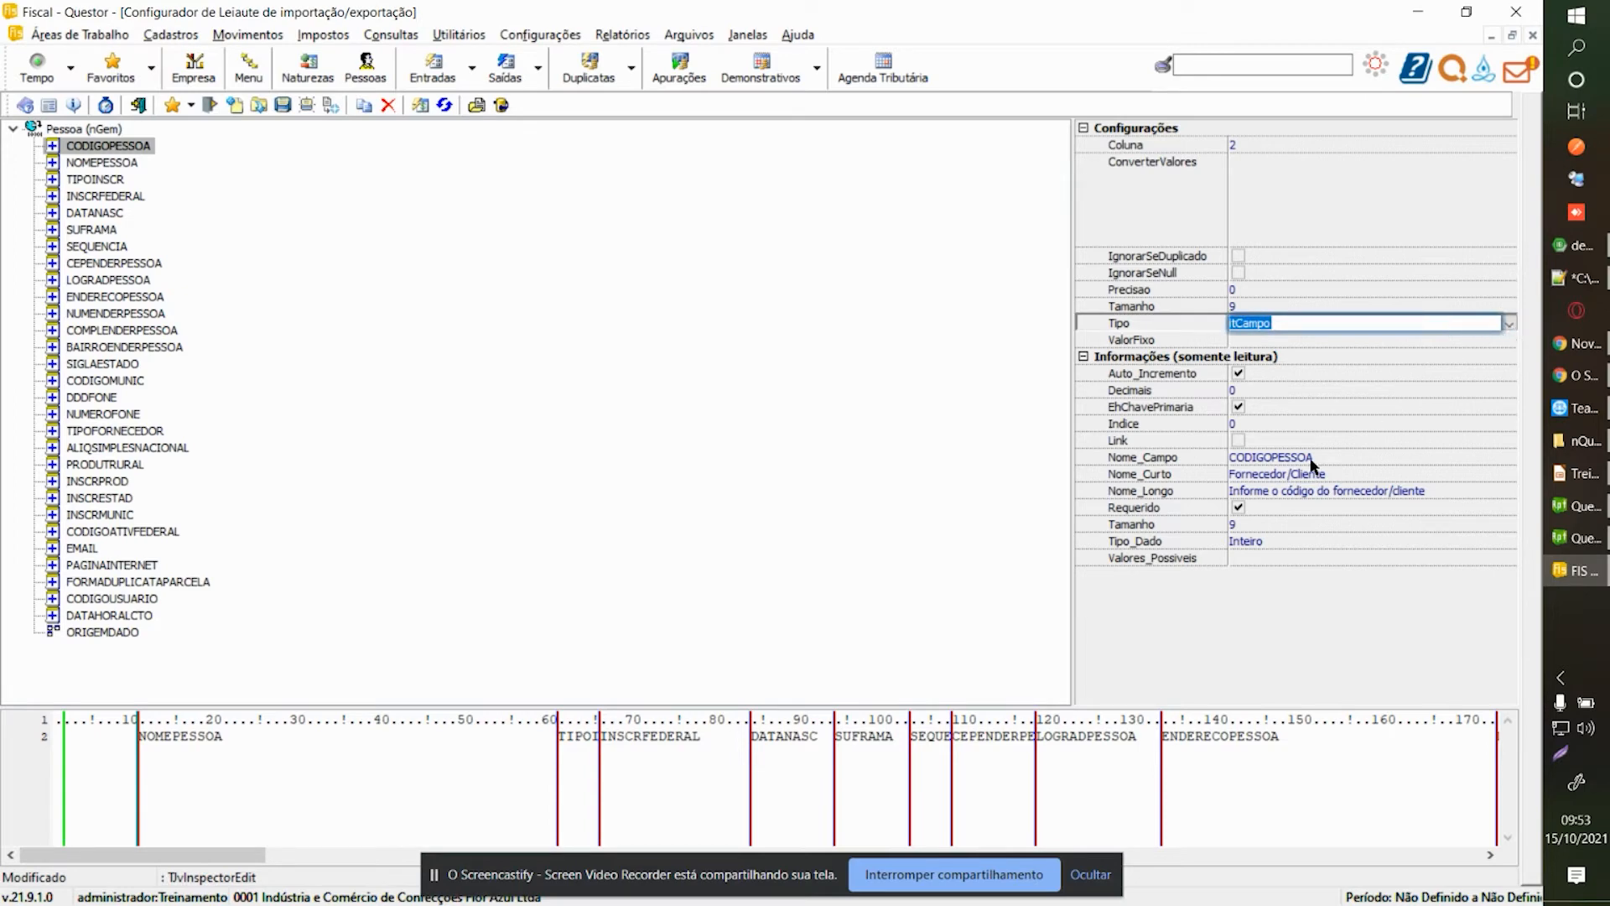
pyautogui.click(1511, 328)
pyautogui.click(1510, 328)
pyautogui.click(1506, 324)
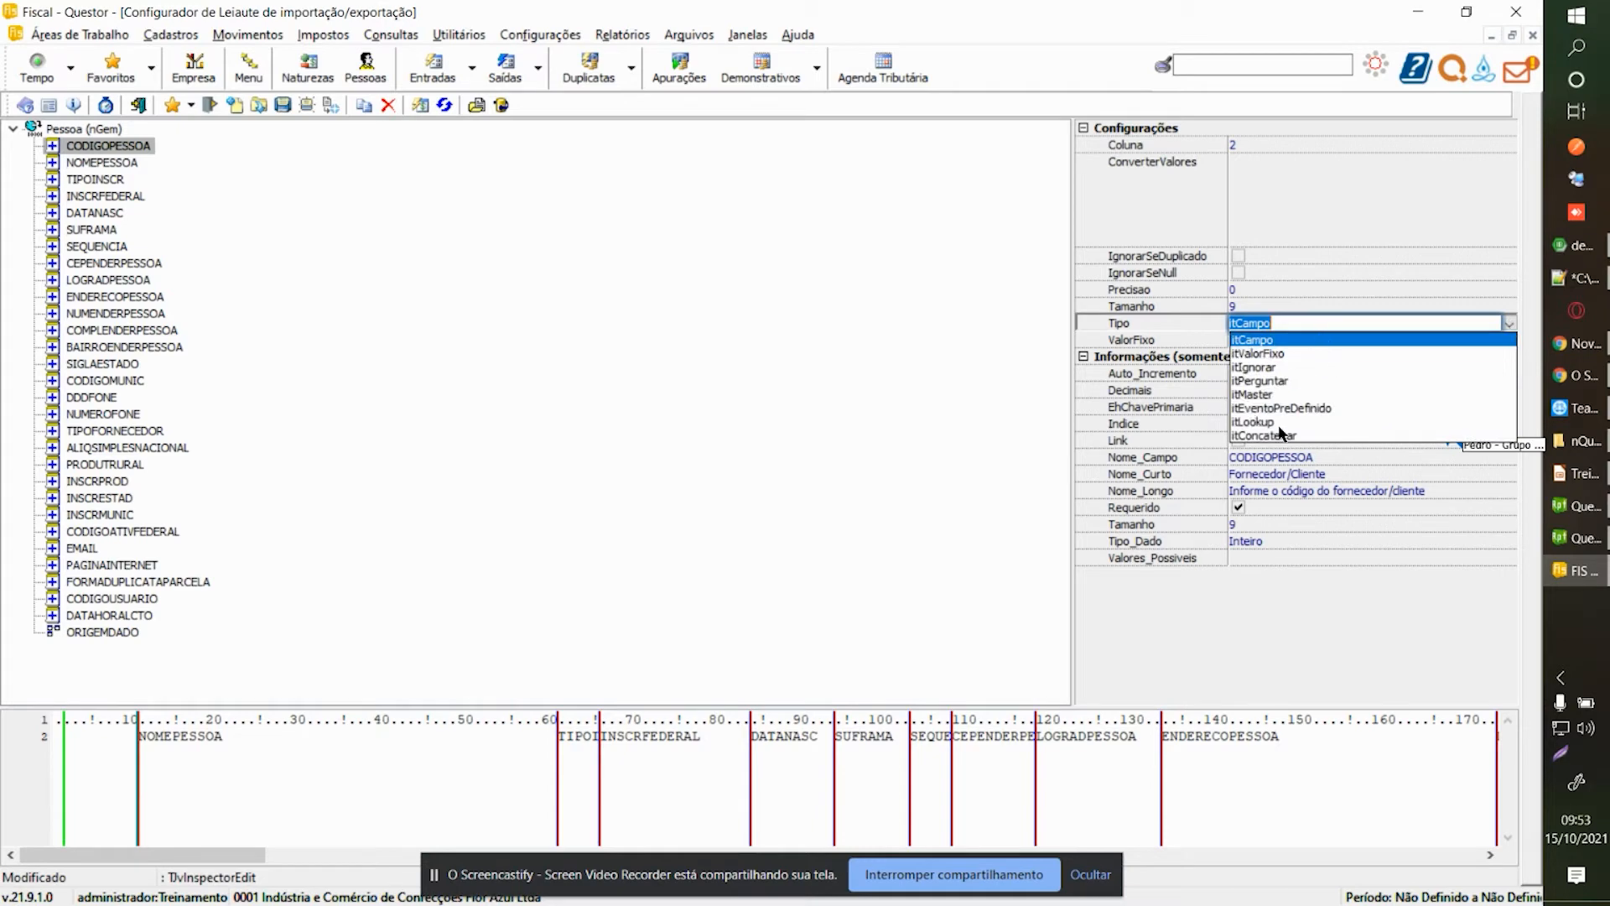
# Leave Tipo as itCampo and open the Configurador de Leiaute help with F1.
pyautogui.click(1299, 318)
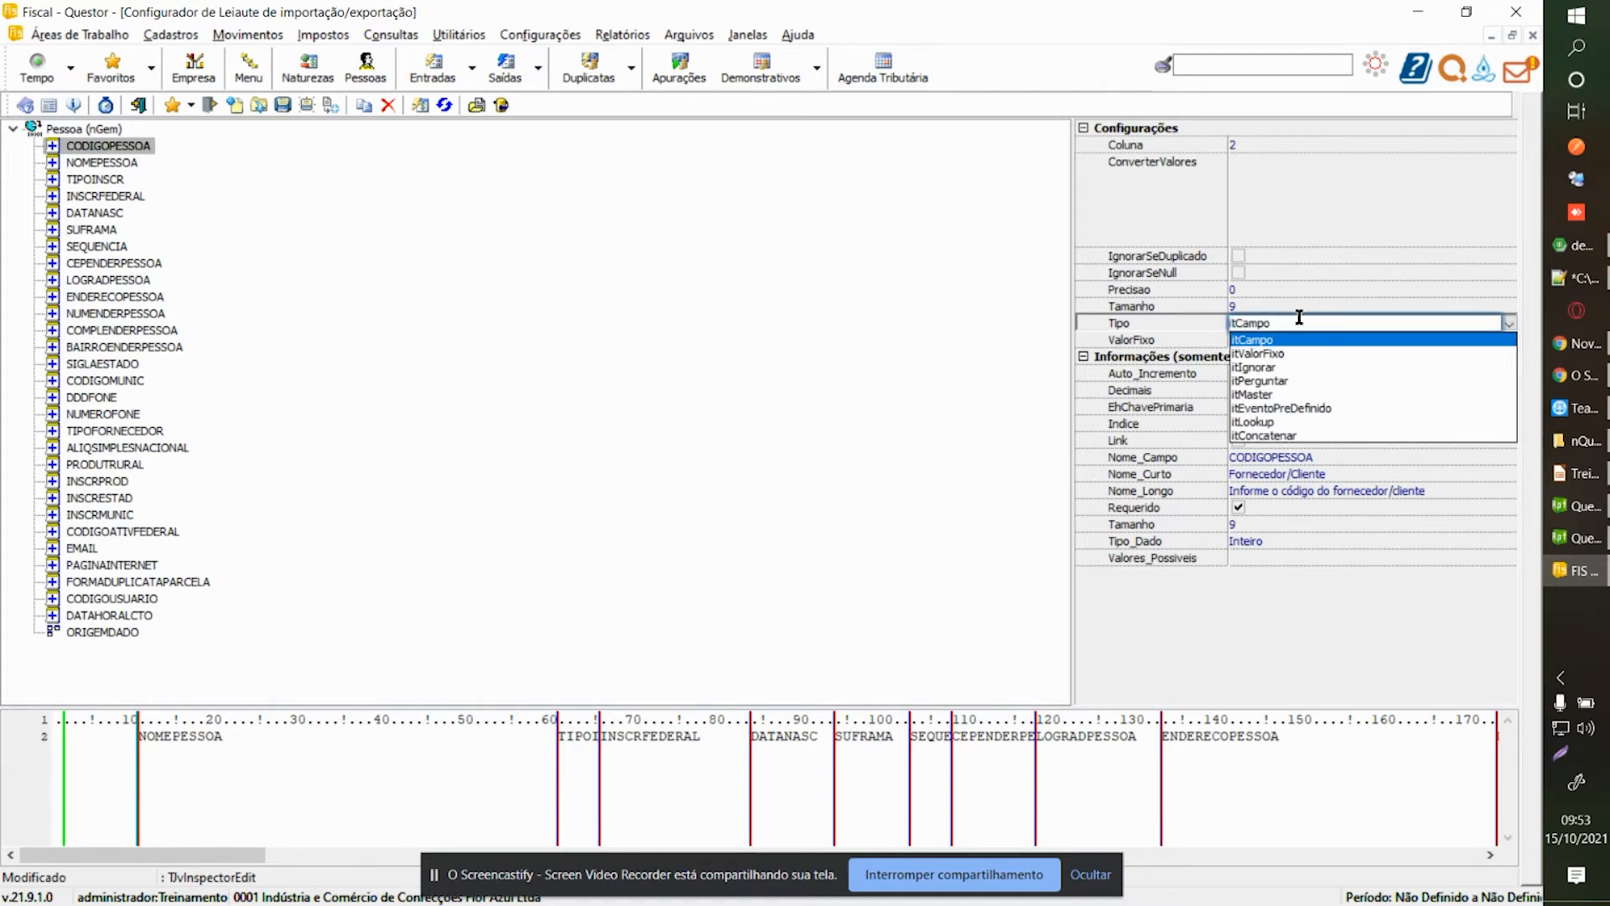
pyautogui.click(1507, 323)
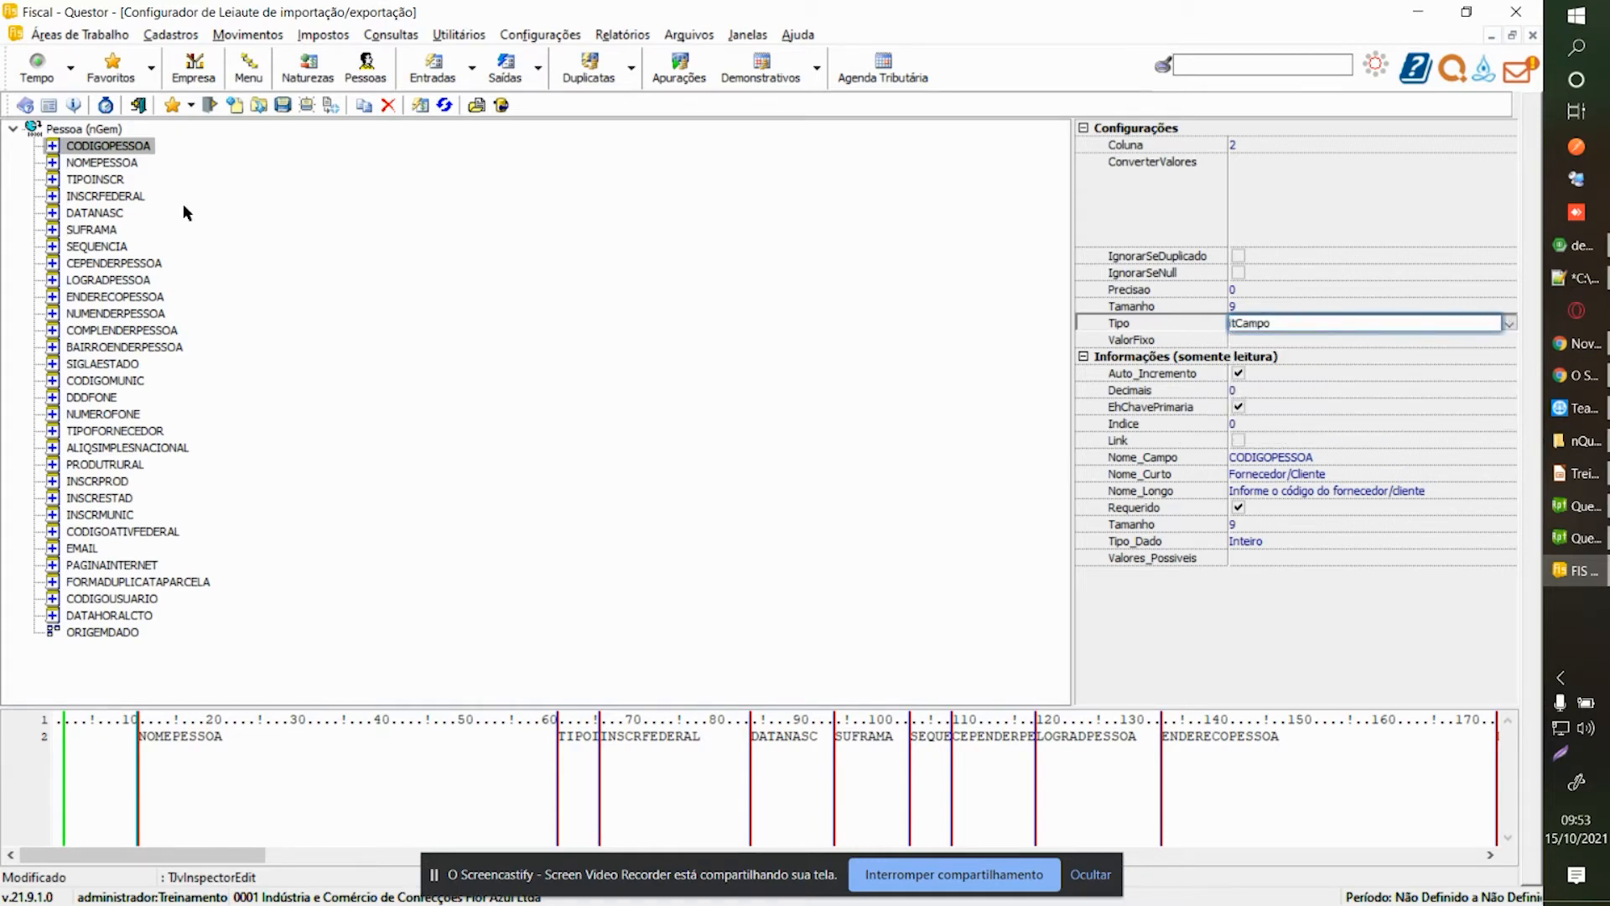
pyautogui.click(105, 147)
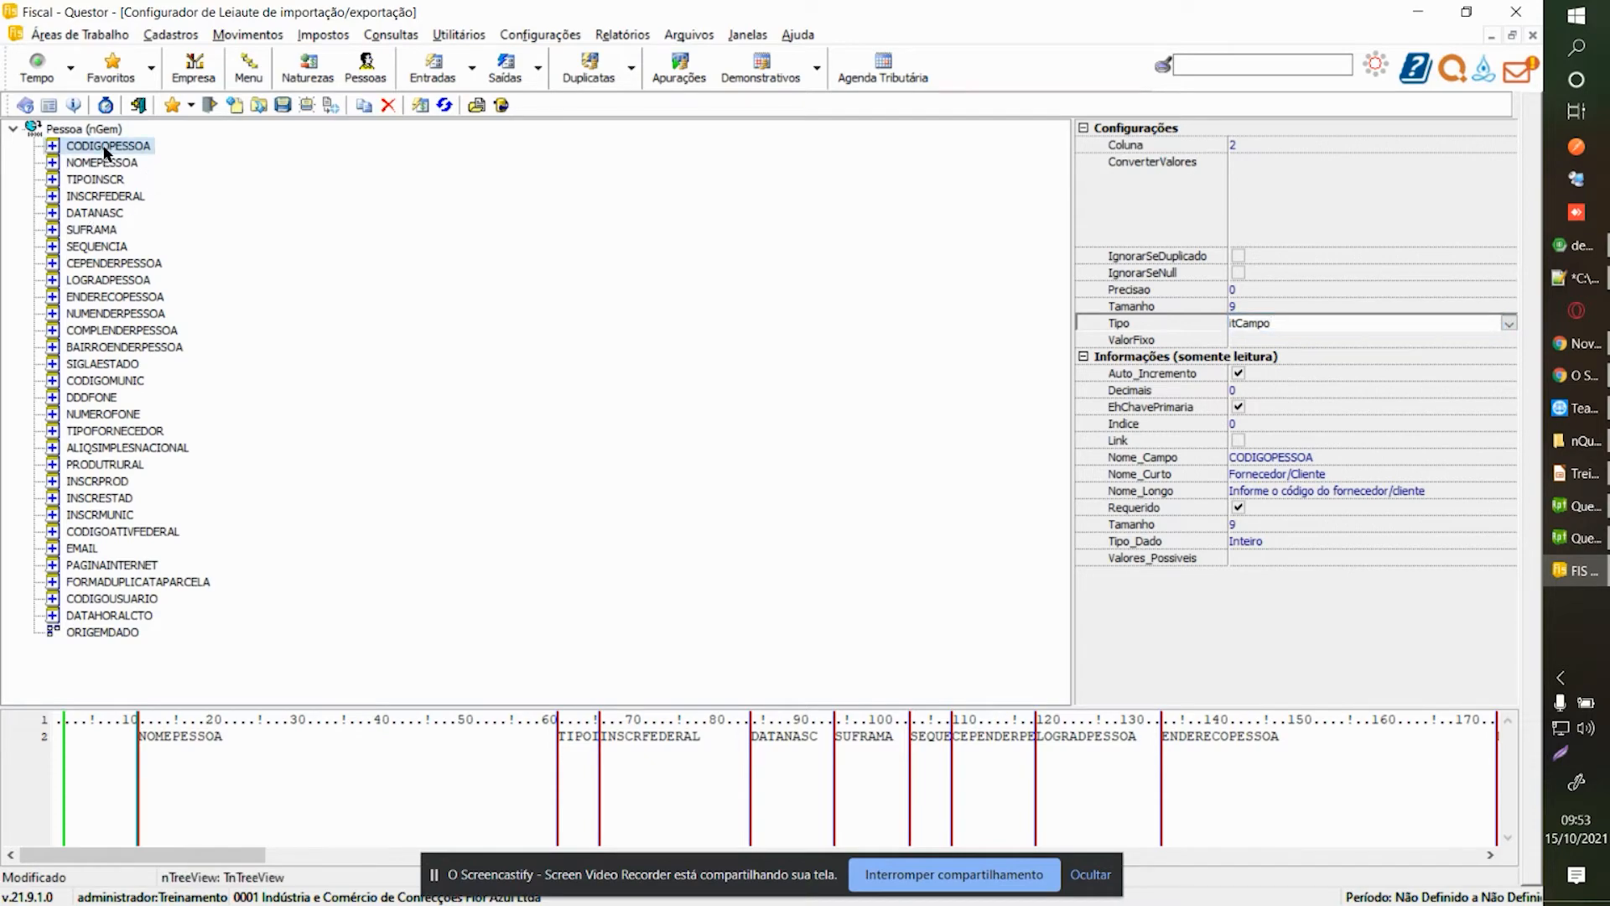
pyautogui.press('F1')
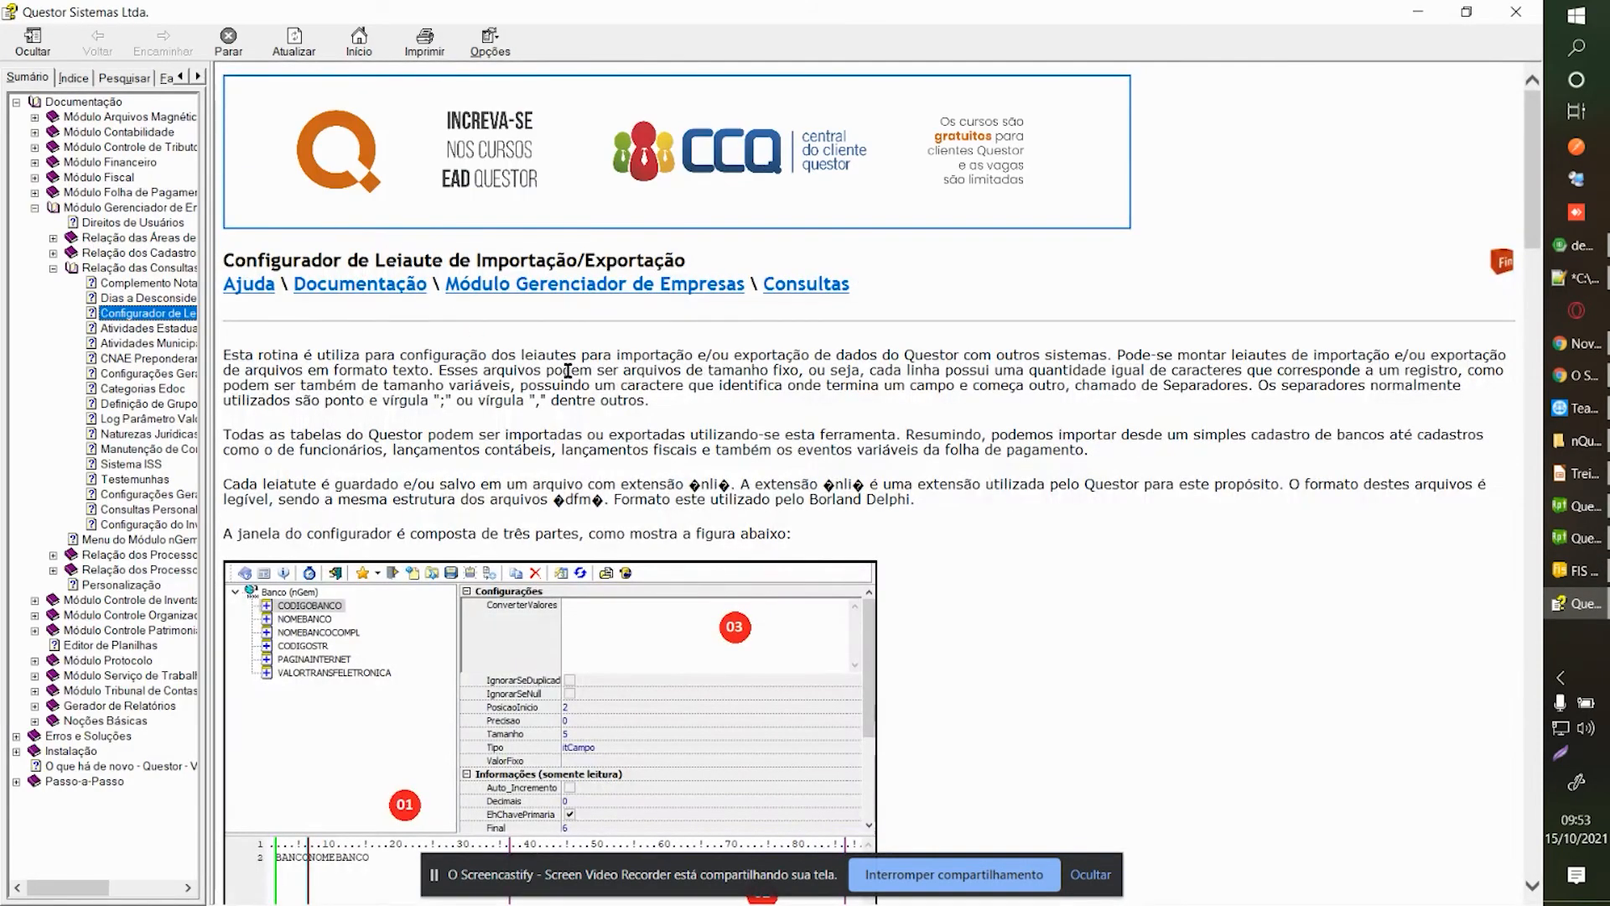
# Read the Configurador de Leiaute help introduction and field type descriptions.
pyautogui.scroll(-3, 587, 366)
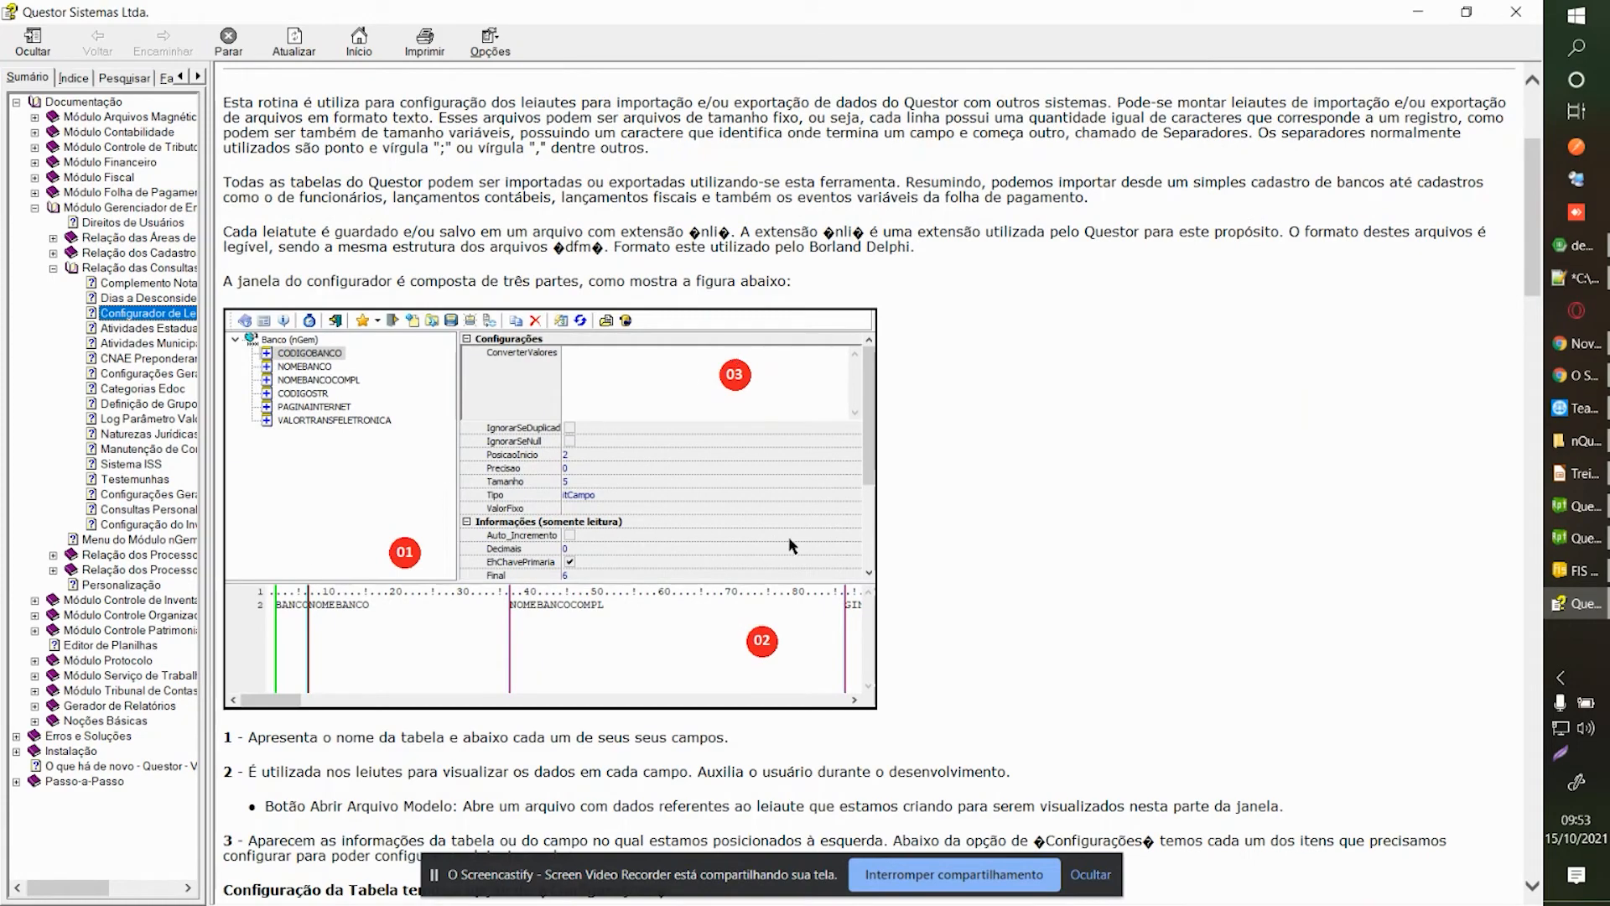
pyautogui.scroll(3, 587, 475)
pyautogui.moveTo(223, 354); pyautogui.dragTo(973, 525)
pyautogui.click(974, 525)
pyautogui.scroll(-8, 956, 503)
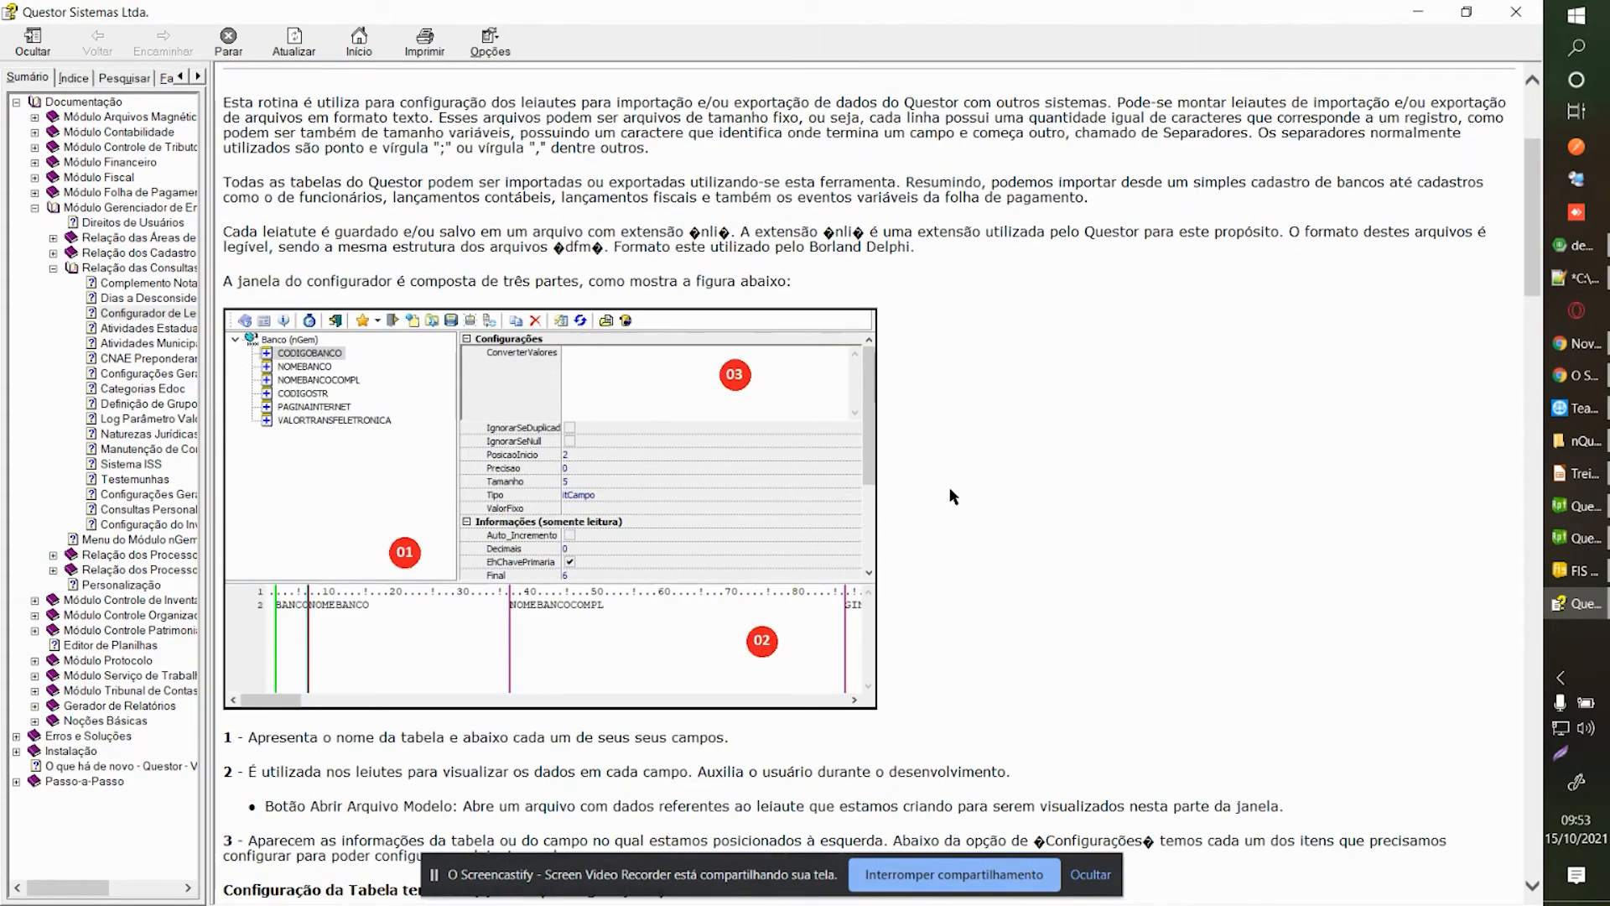
pyautogui.scroll(2, 683, 406)
pyautogui.scroll(-8, 654, 394)
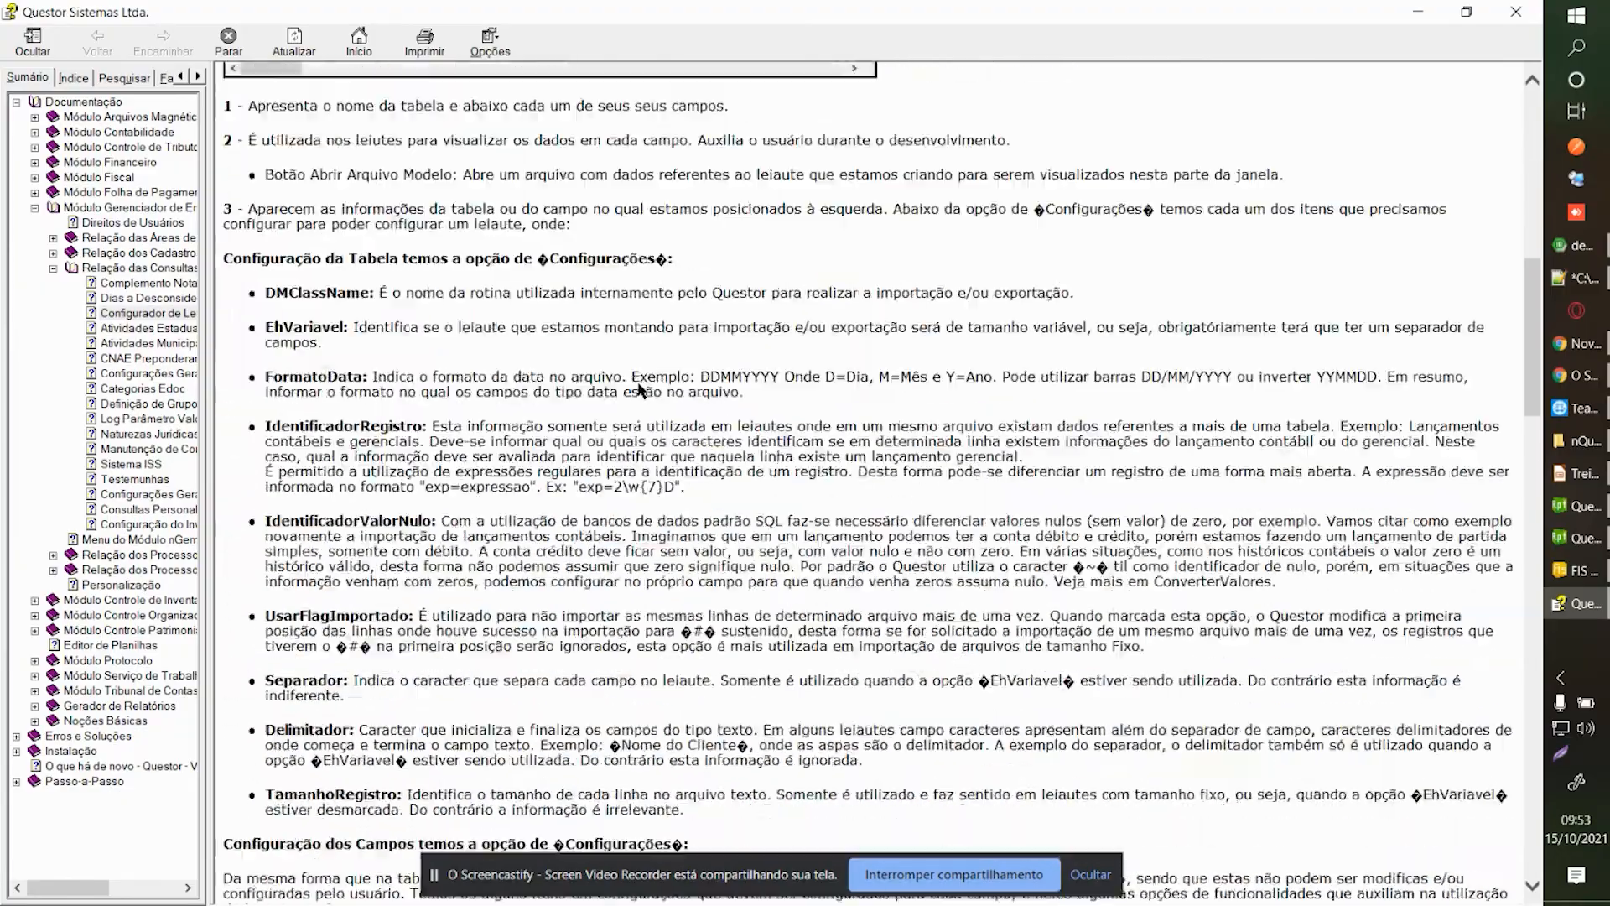
pyautogui.scroll(-15, 639, 389)
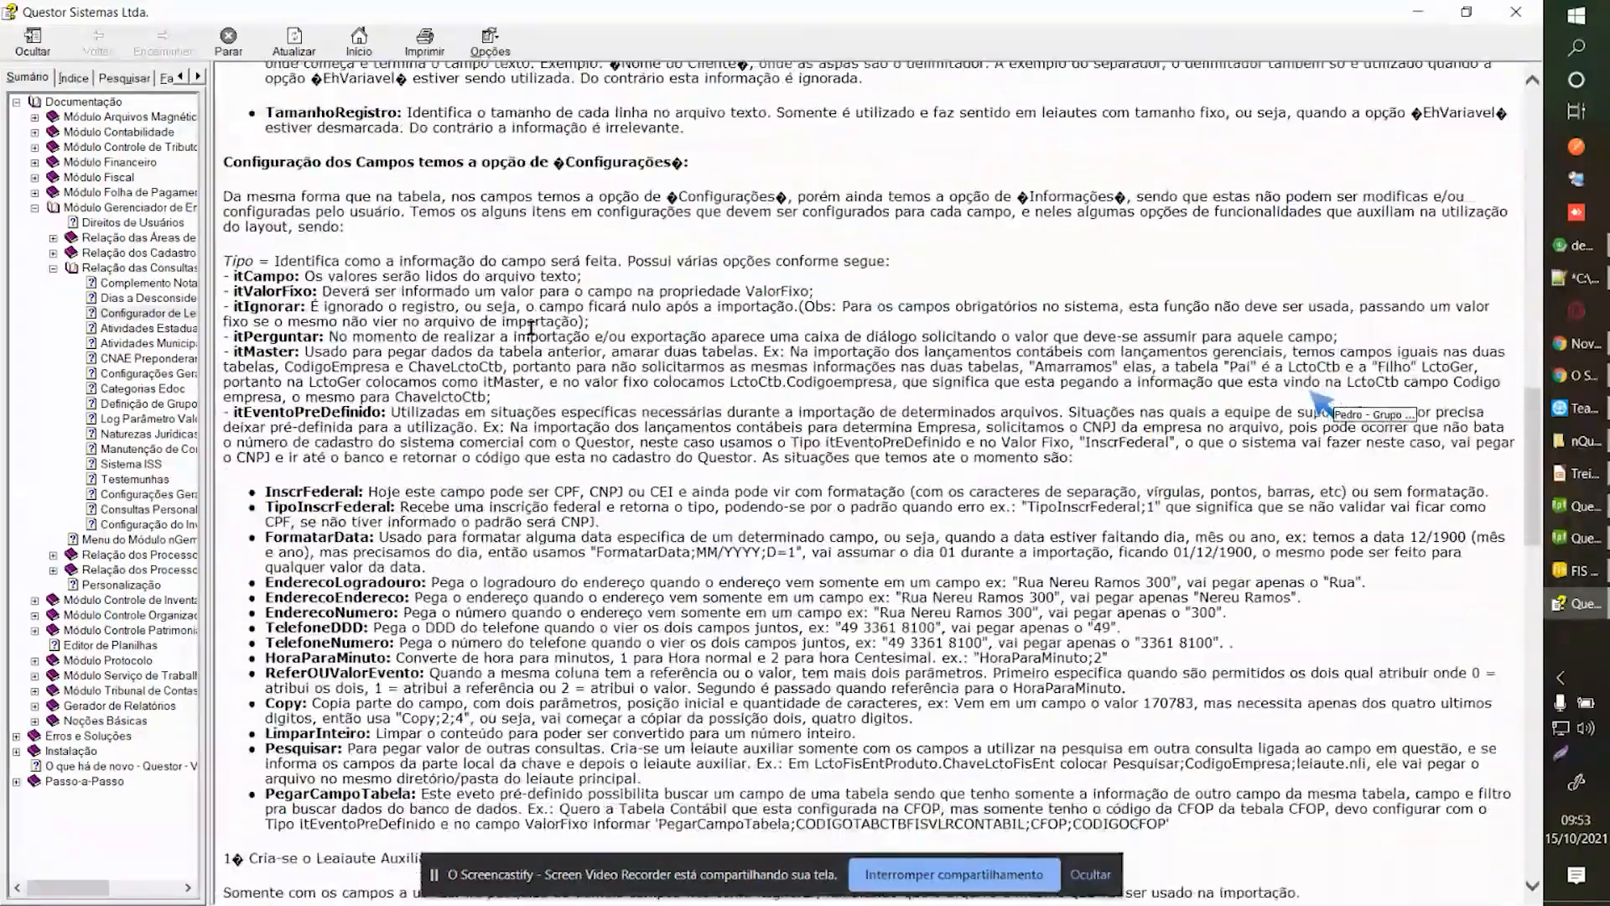
pyautogui.scroll(-5, 531, 334)
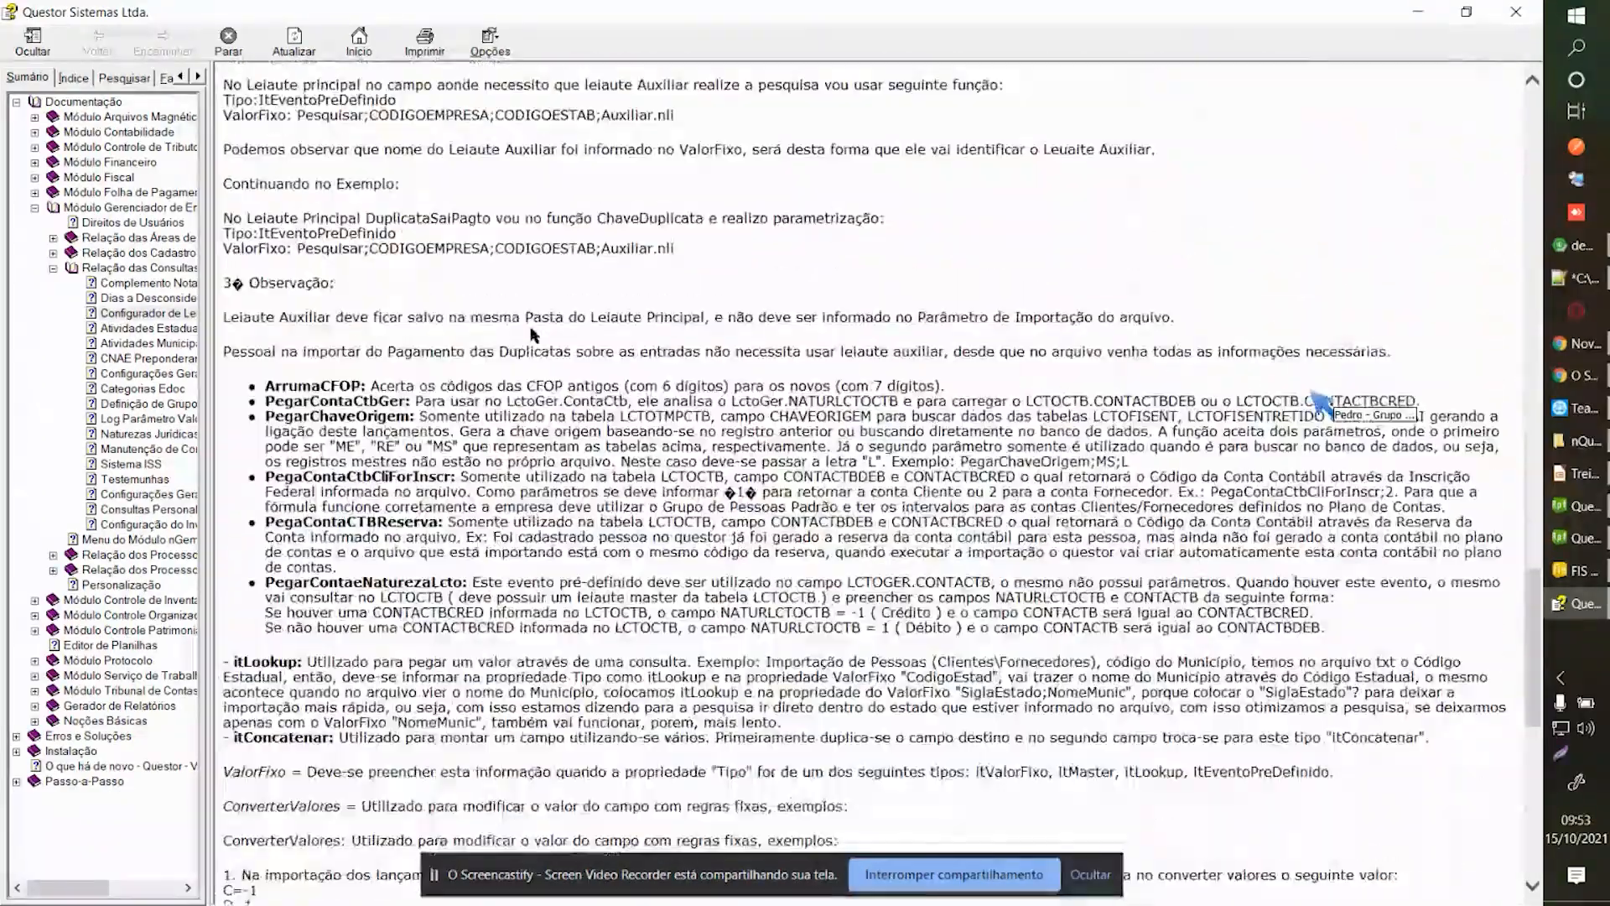
# Look over predefined events such as ArrumaCFOP and PegarContaCtbGer, then close help.
pyautogui.doubleClick(309, 385)
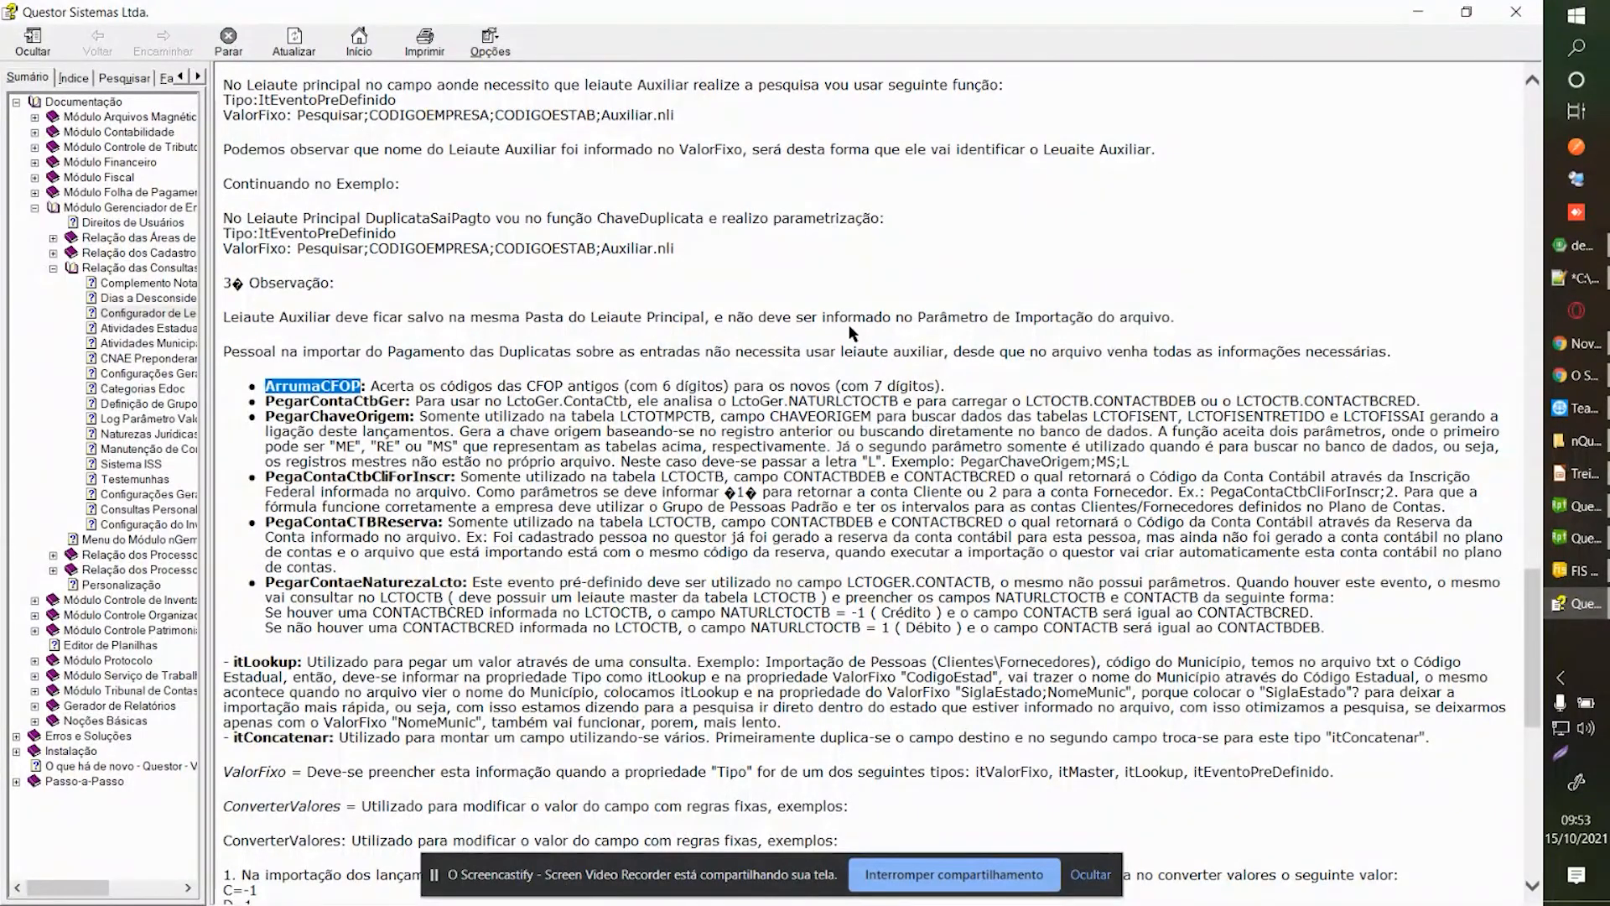
pyautogui.scroll(-3, 848, 323)
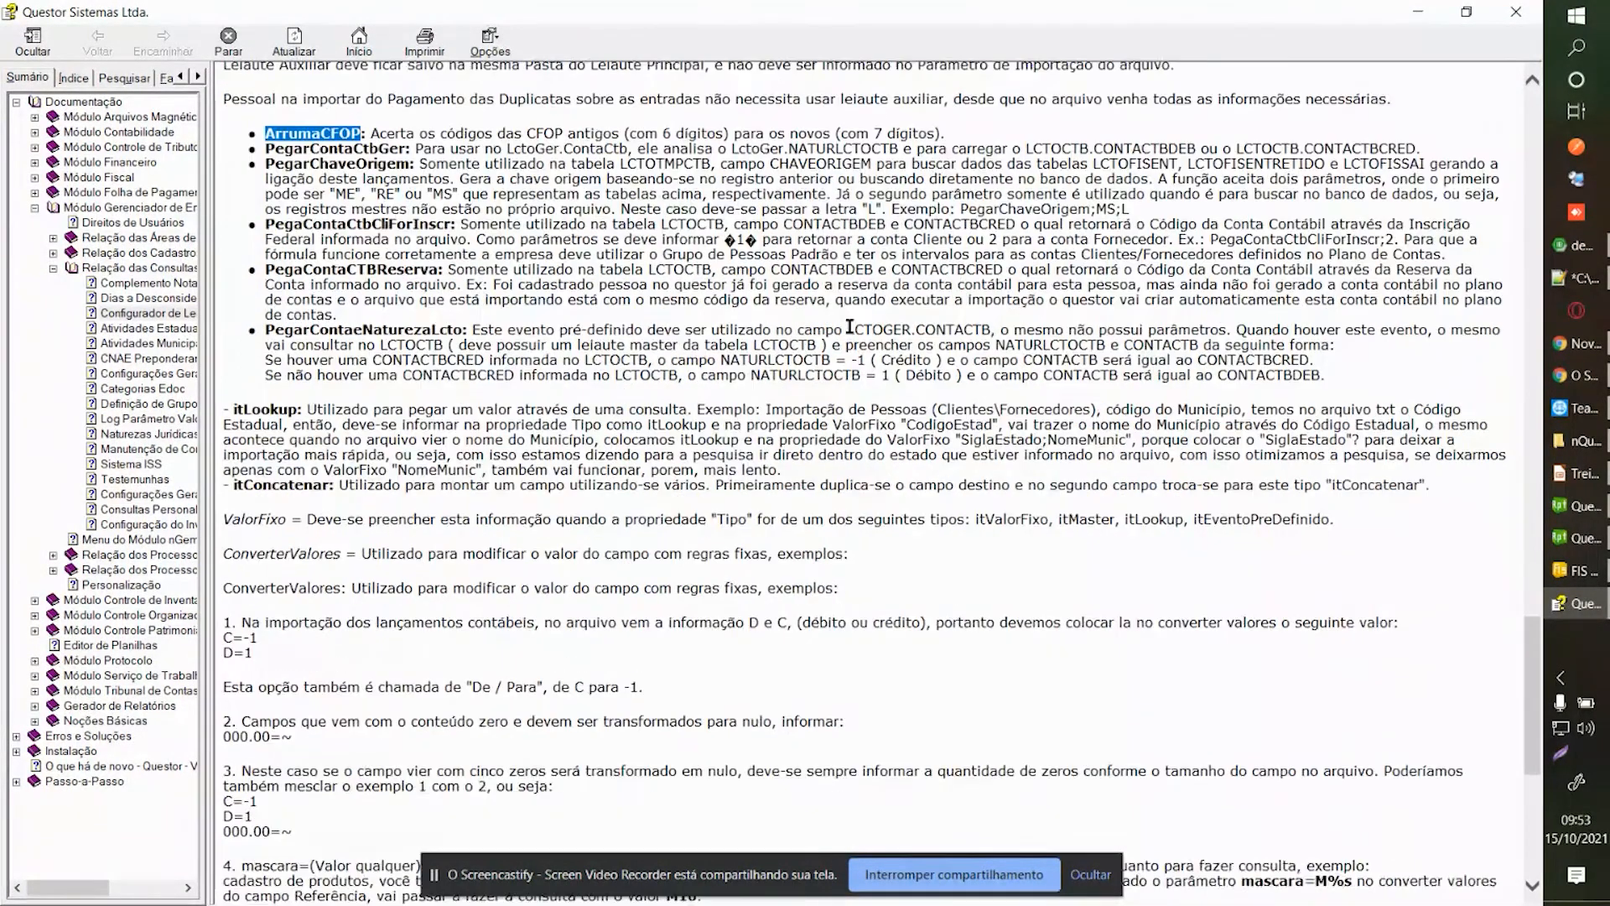
pyautogui.scroll(3, 849, 324)
pyautogui.moveTo(266, 387); pyautogui.dragTo(300, 406)
pyautogui.click(299, 404)
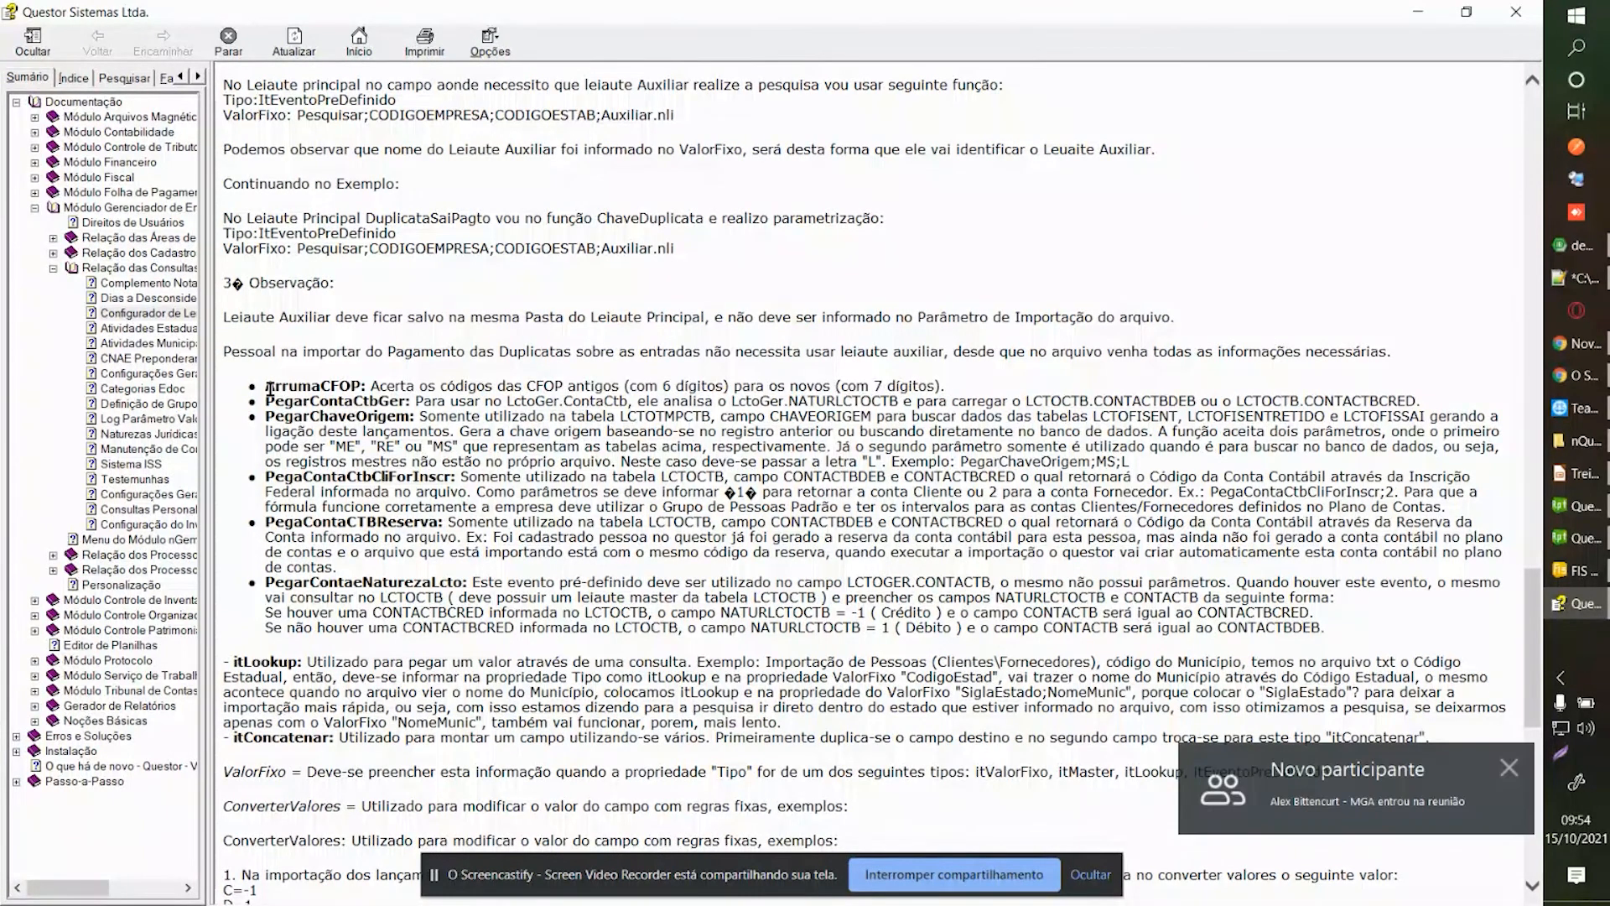
pyautogui.scroll(-4, 931, 366)
pyautogui.scroll(-1, 900, 363)
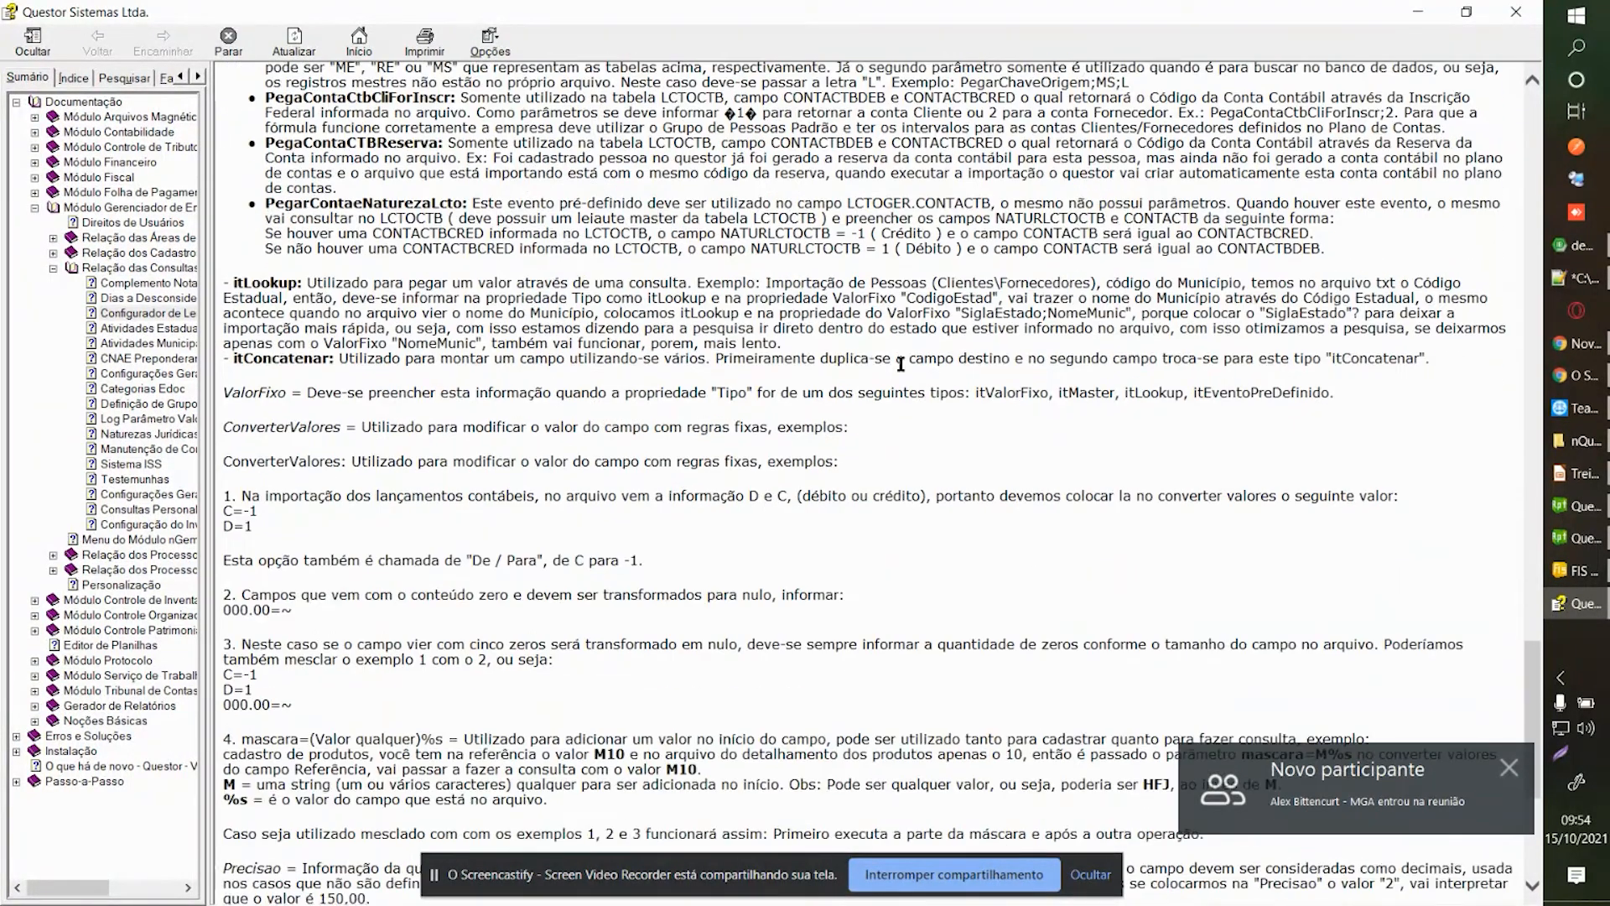
pyautogui.click(1516, 12)
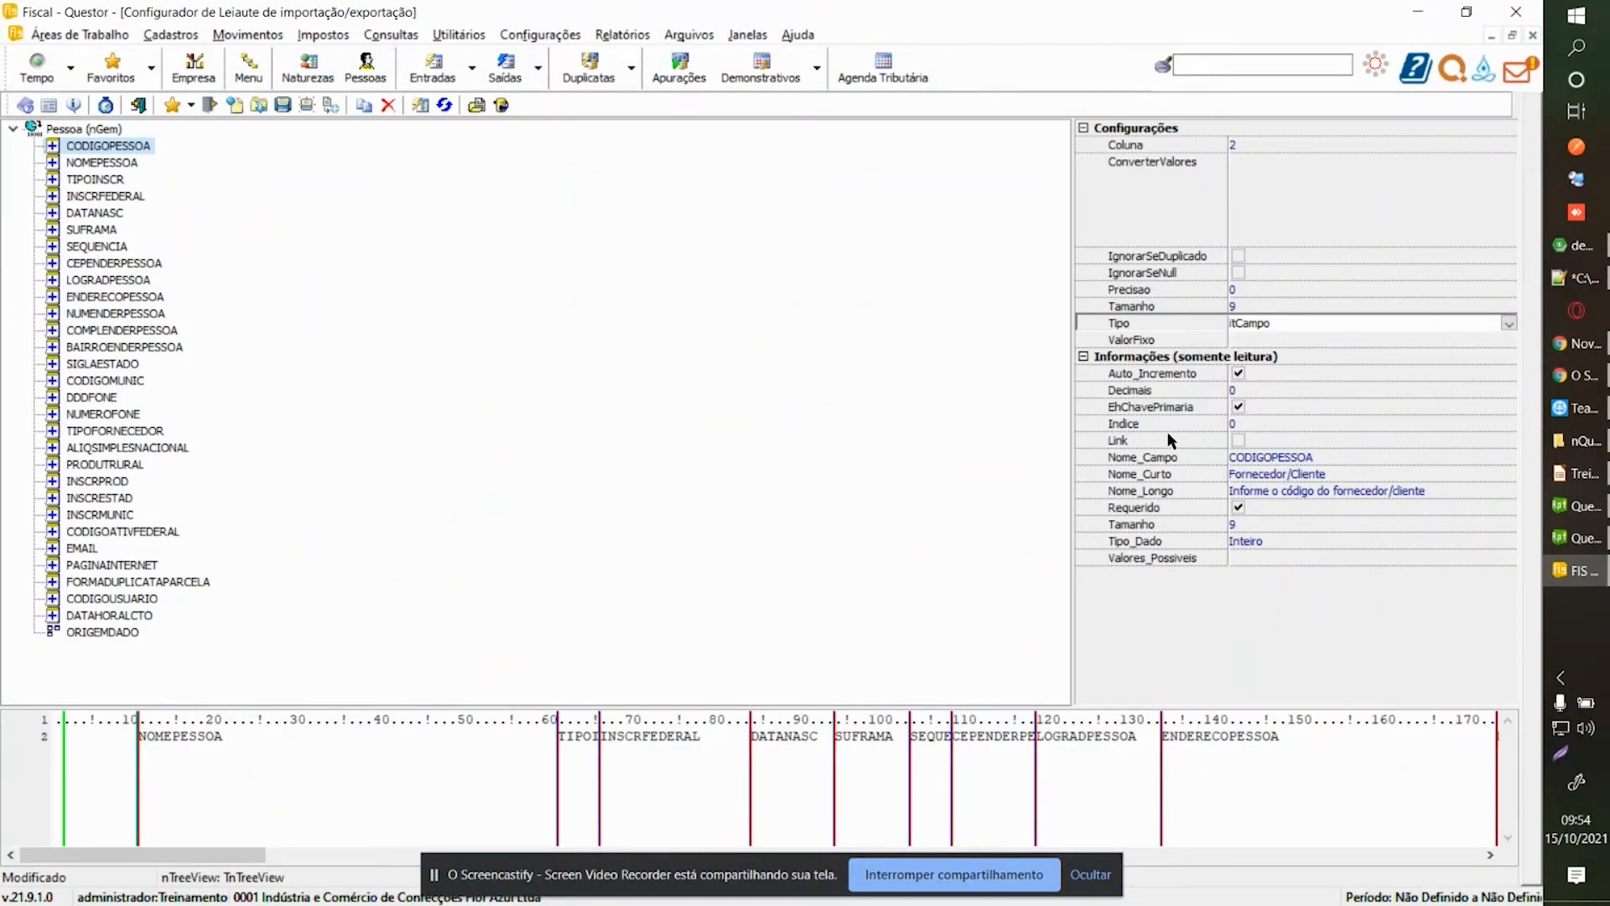
# Set CODIGOPESSOA's Tipo to itEventoPreDefinido and reopen the configurator help.
pyautogui.click(1509, 324)
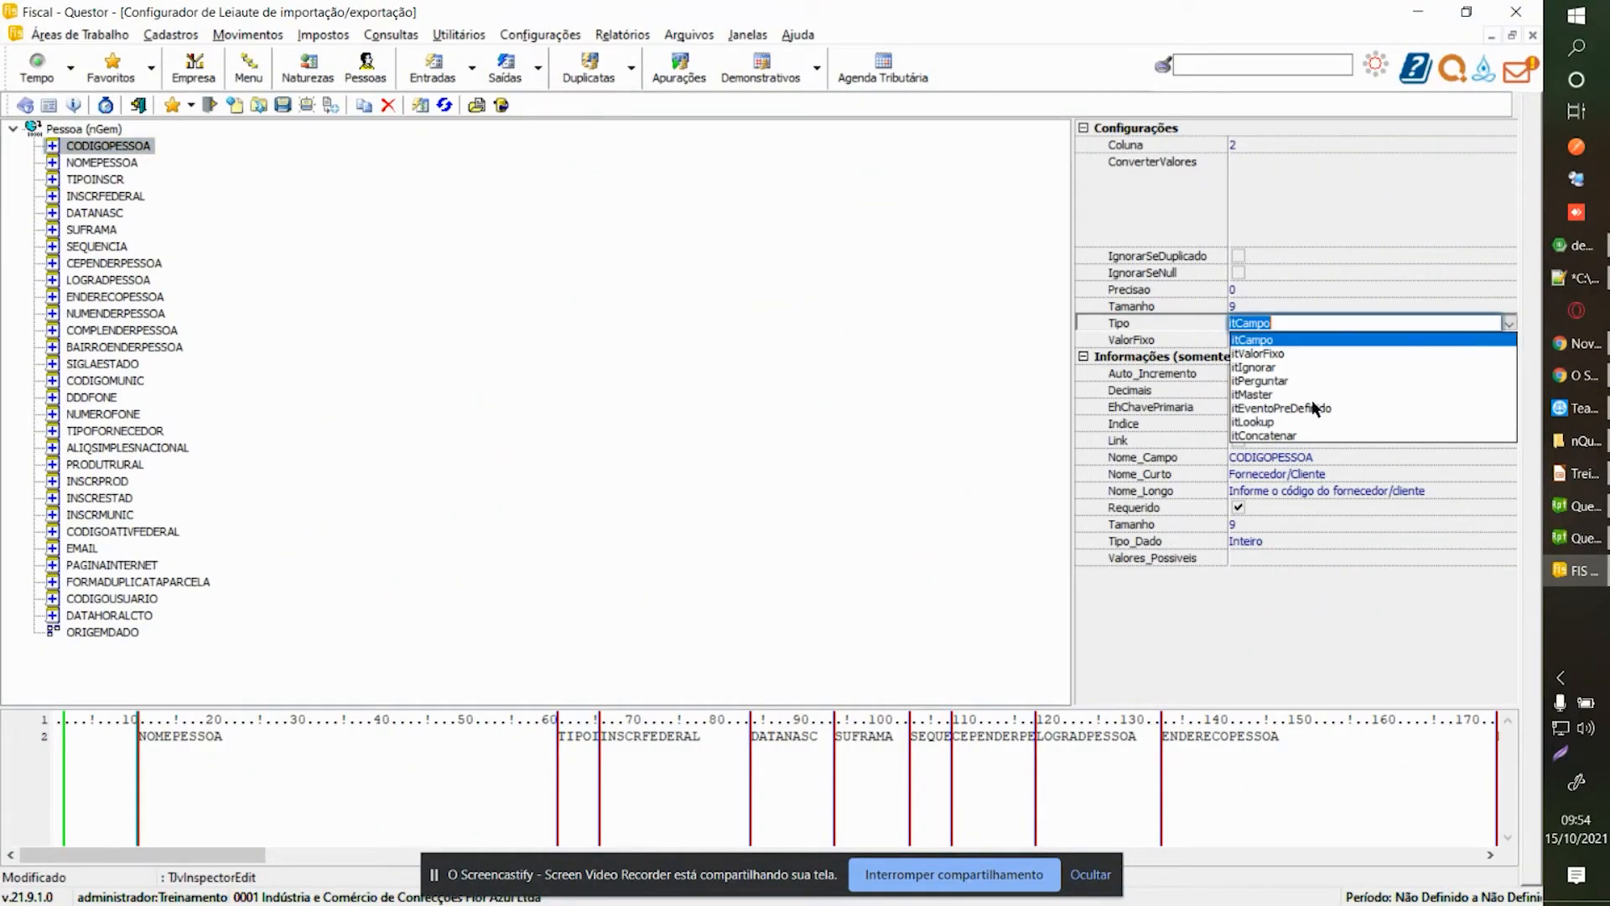
pyautogui.click(1282, 409)
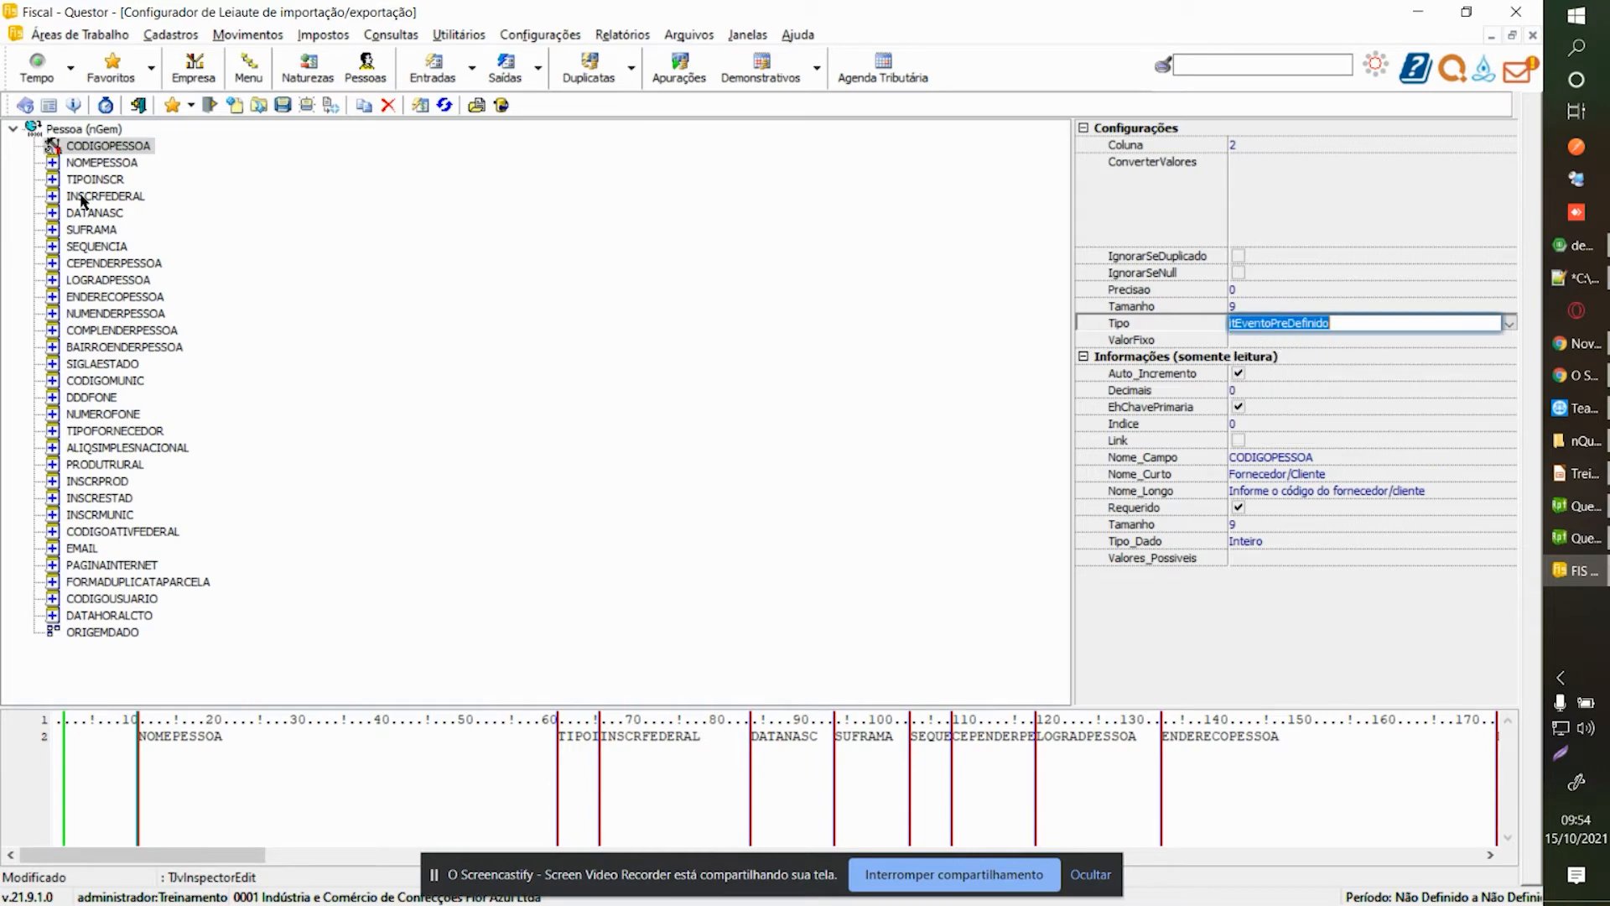
pyautogui.click(107, 149)
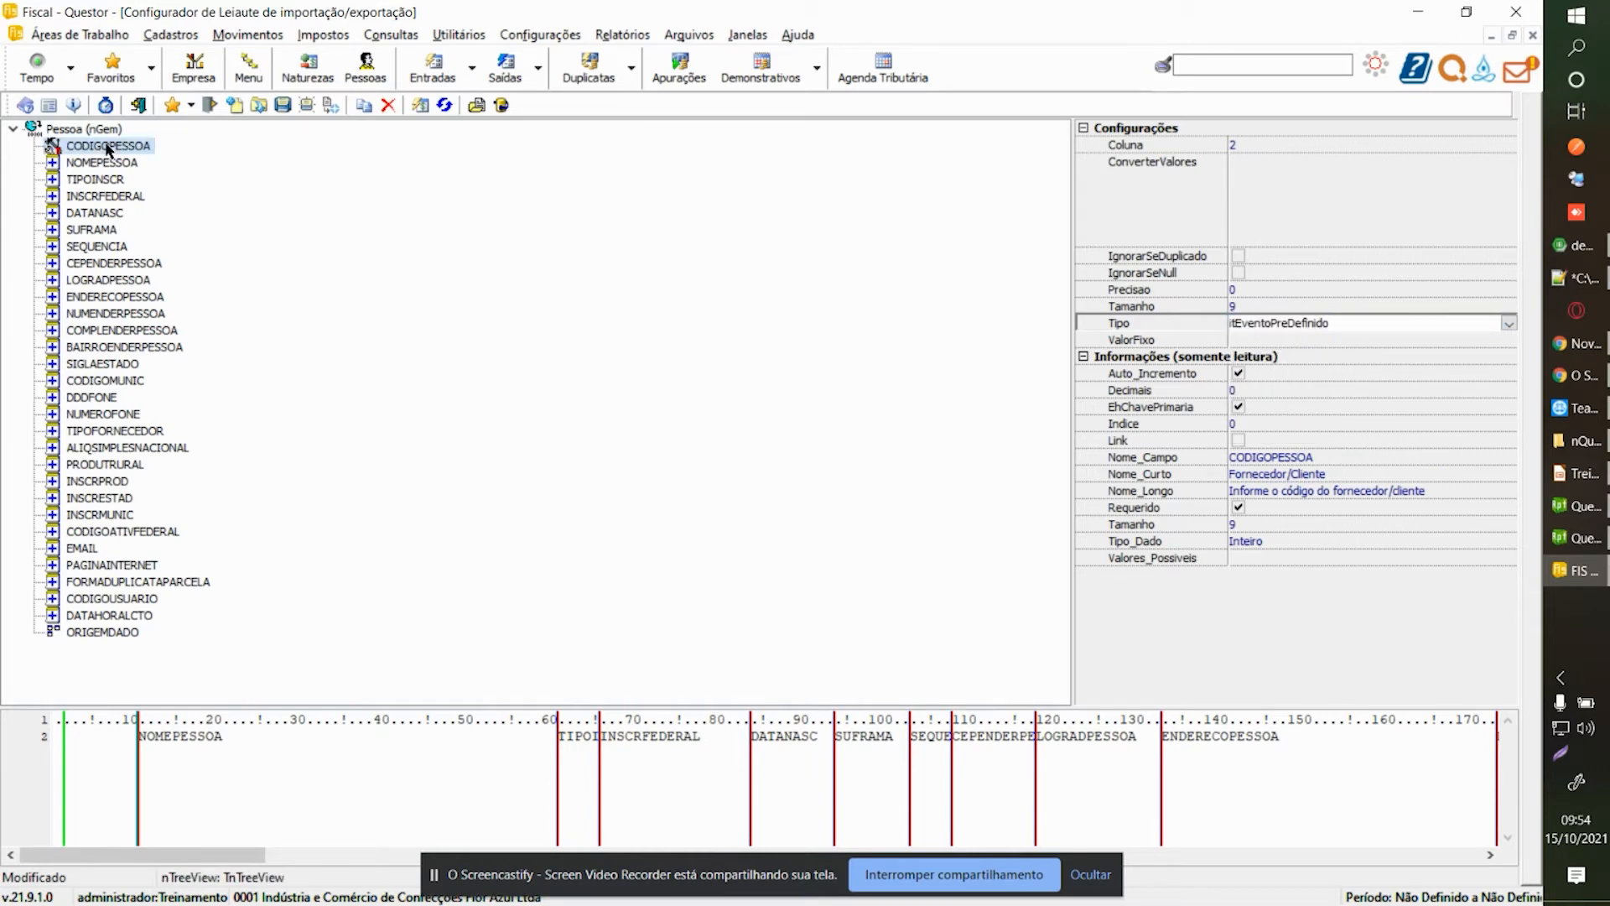
pyautogui.press('F1')
# Reread the itEventoPreDefinido and ConverterValores help, then return to Fiscal Questor.
pyautogui.scroll(-15, 595, 421)
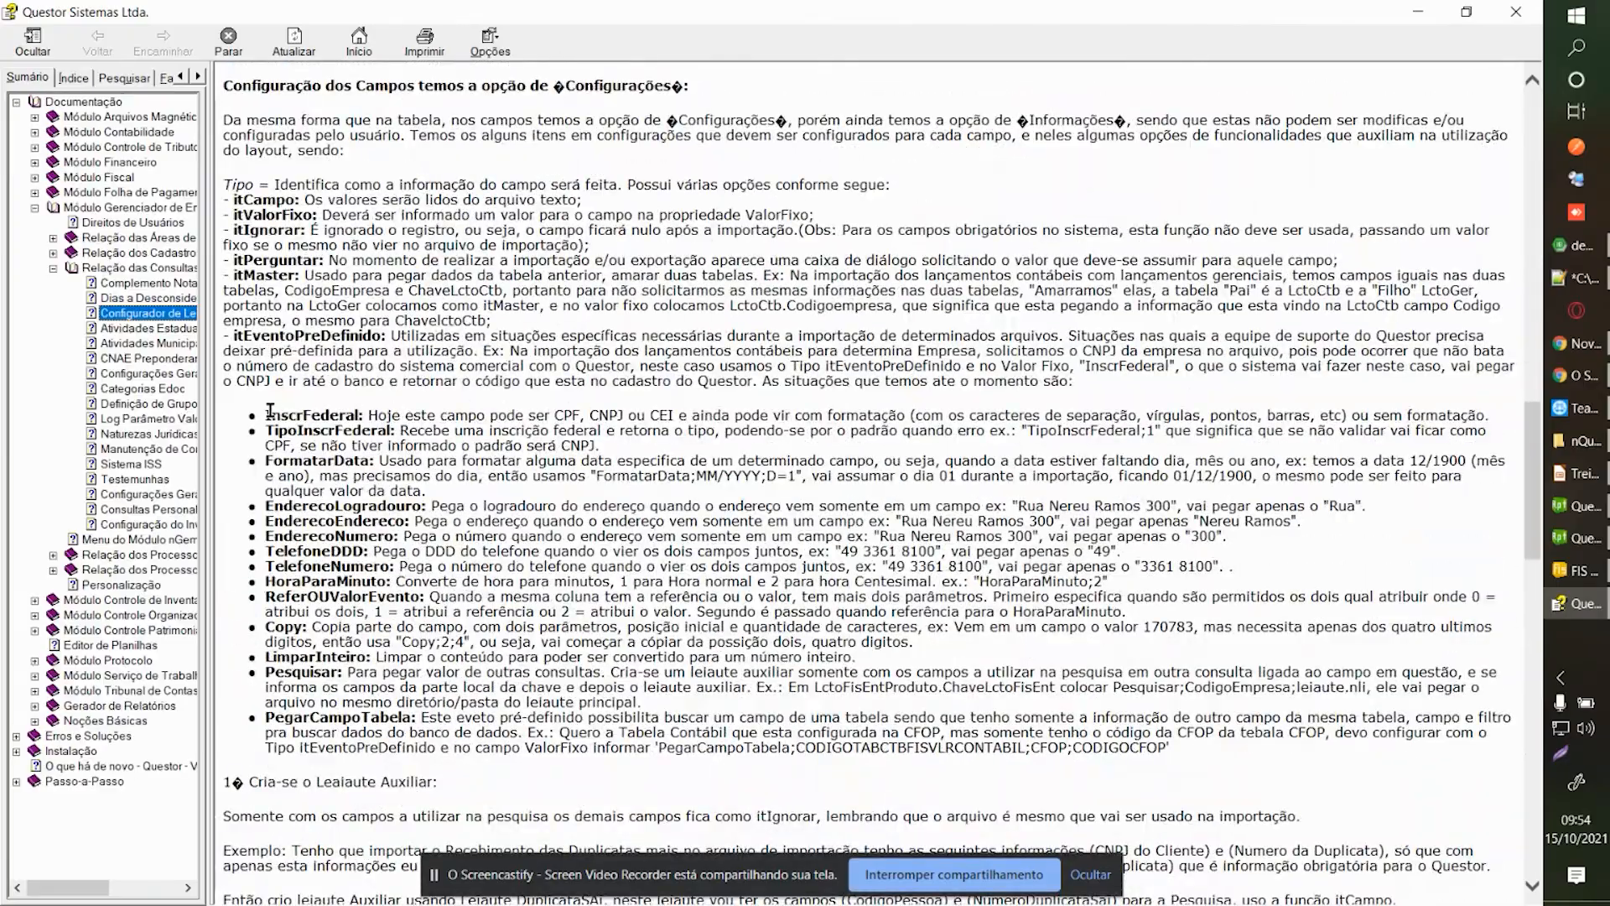
pyautogui.scroll(-20, 269, 411)
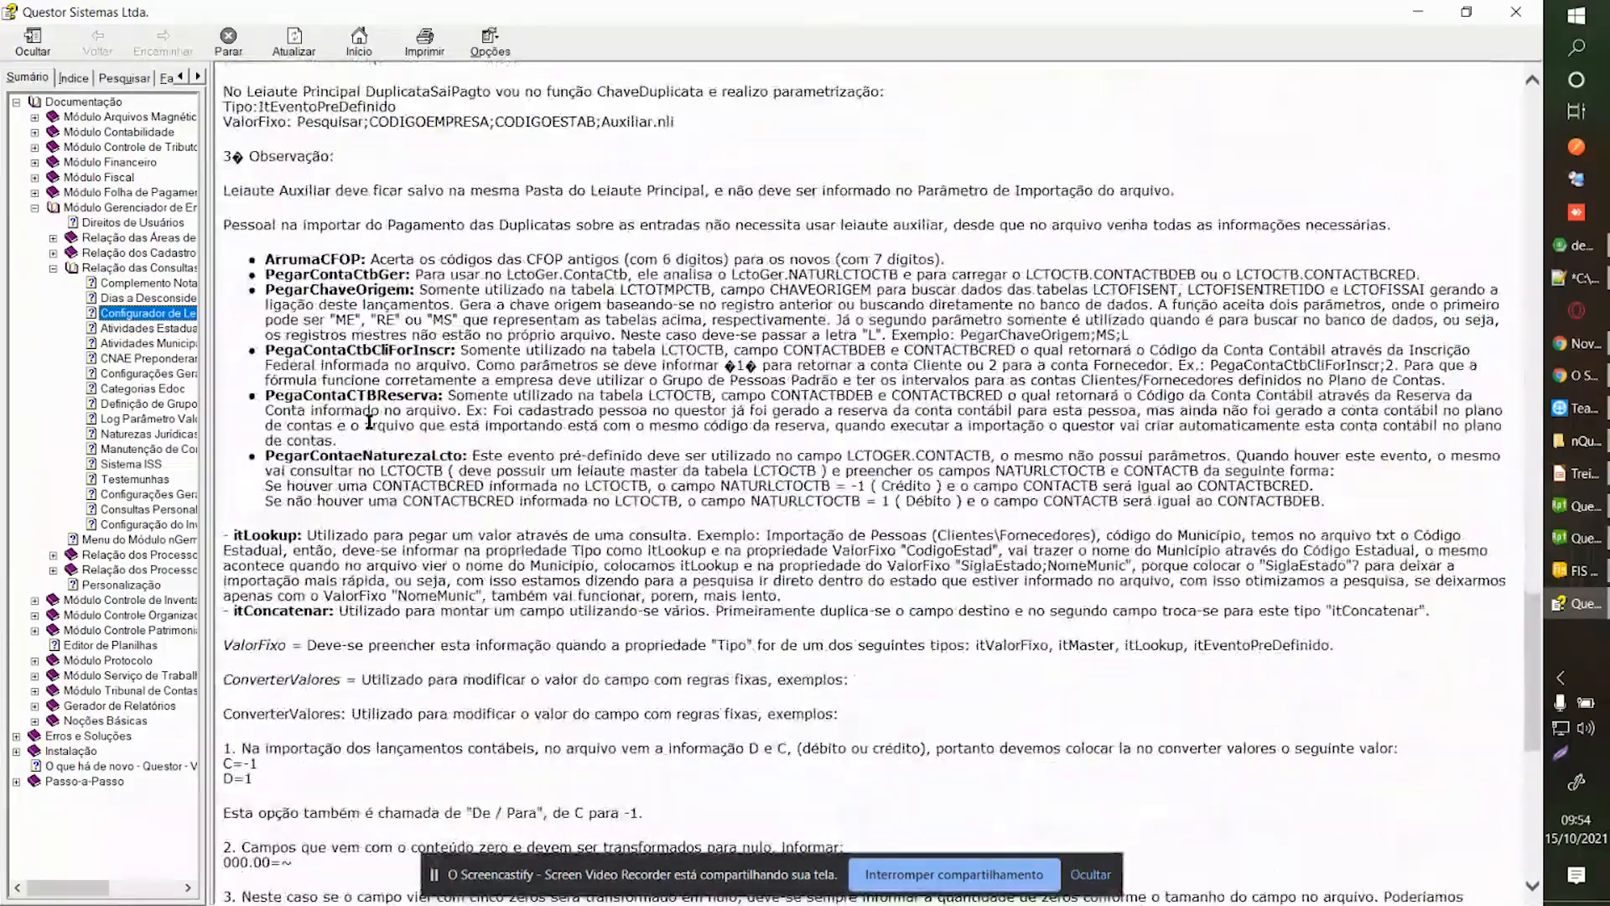
pyautogui.scroll(-10, 422, 395)
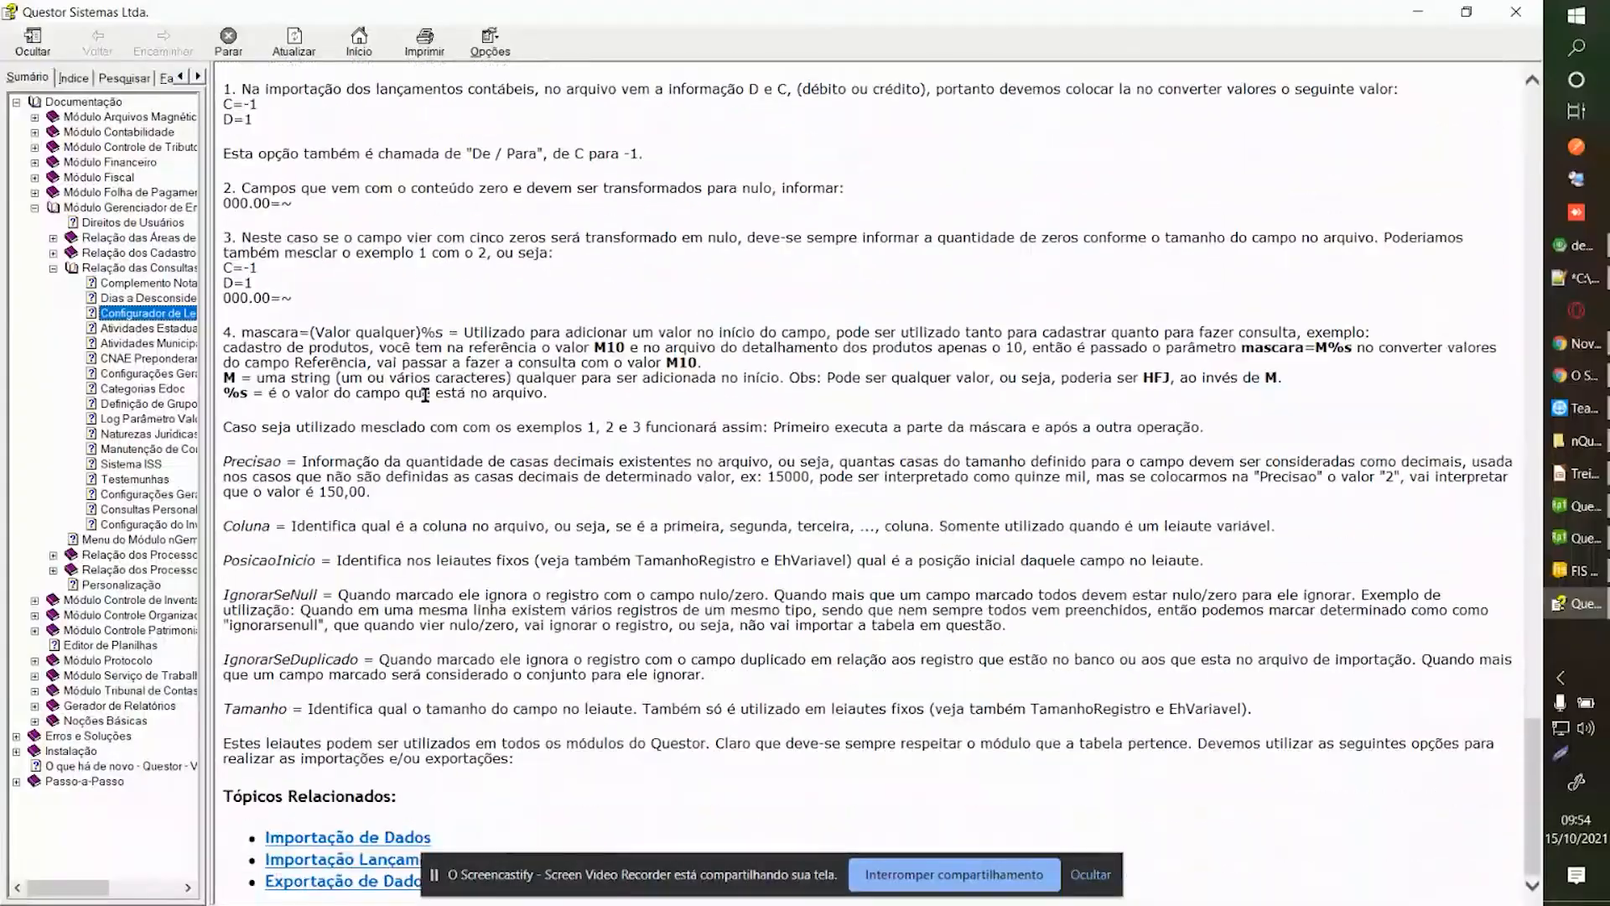
pyautogui.scroll(14, 425, 394)
pyautogui.scroll(20, 425, 394)
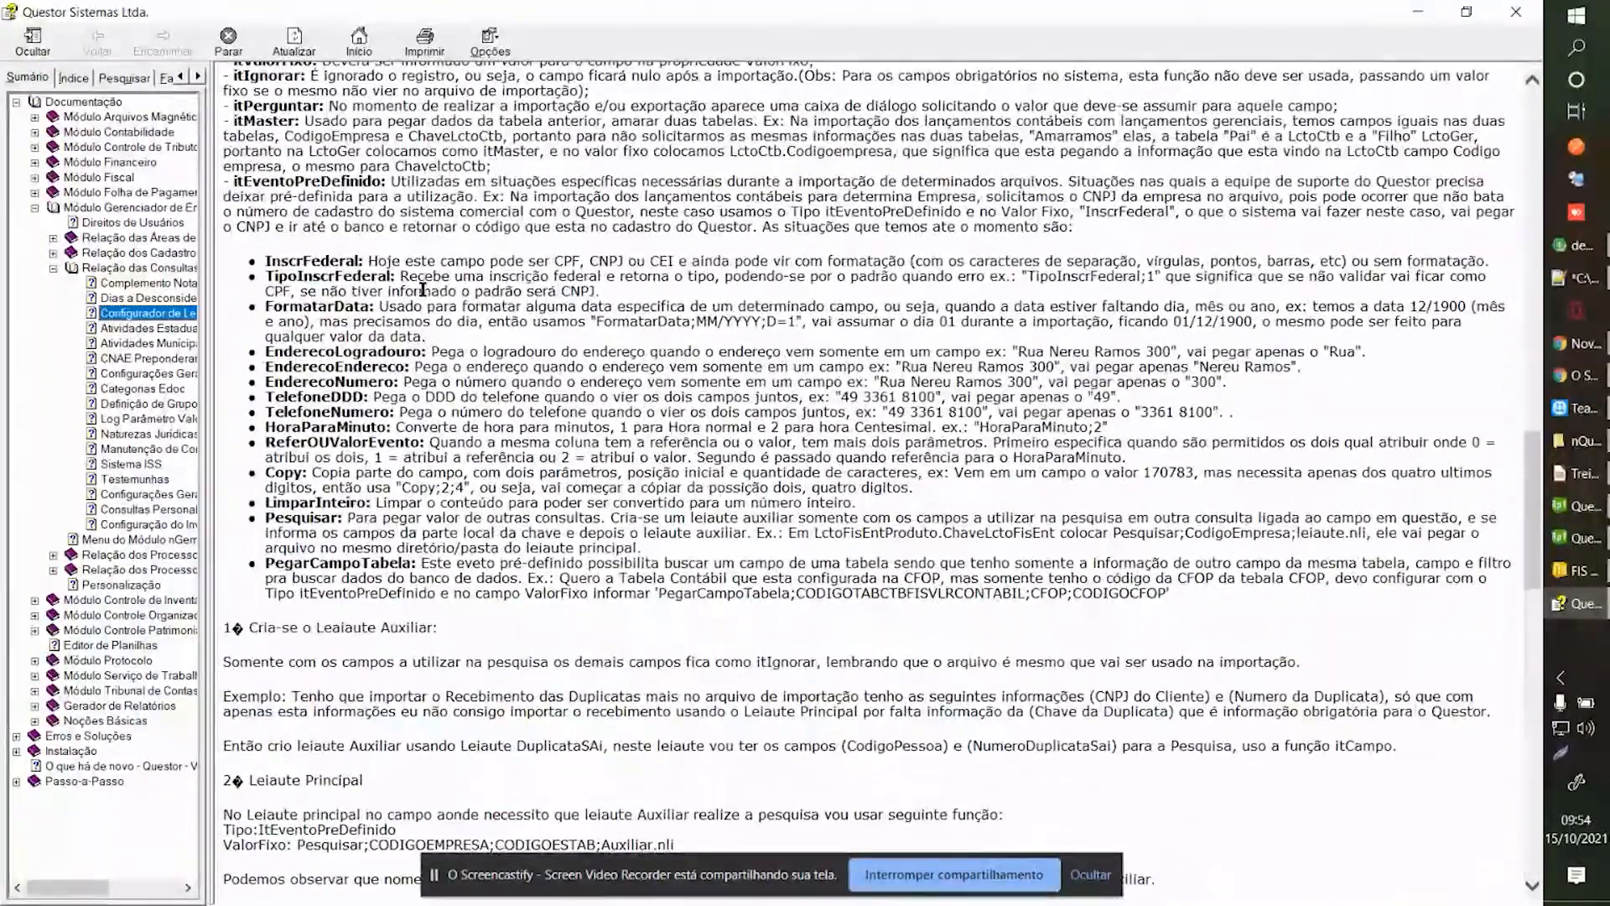
pyautogui.click(378, 374)
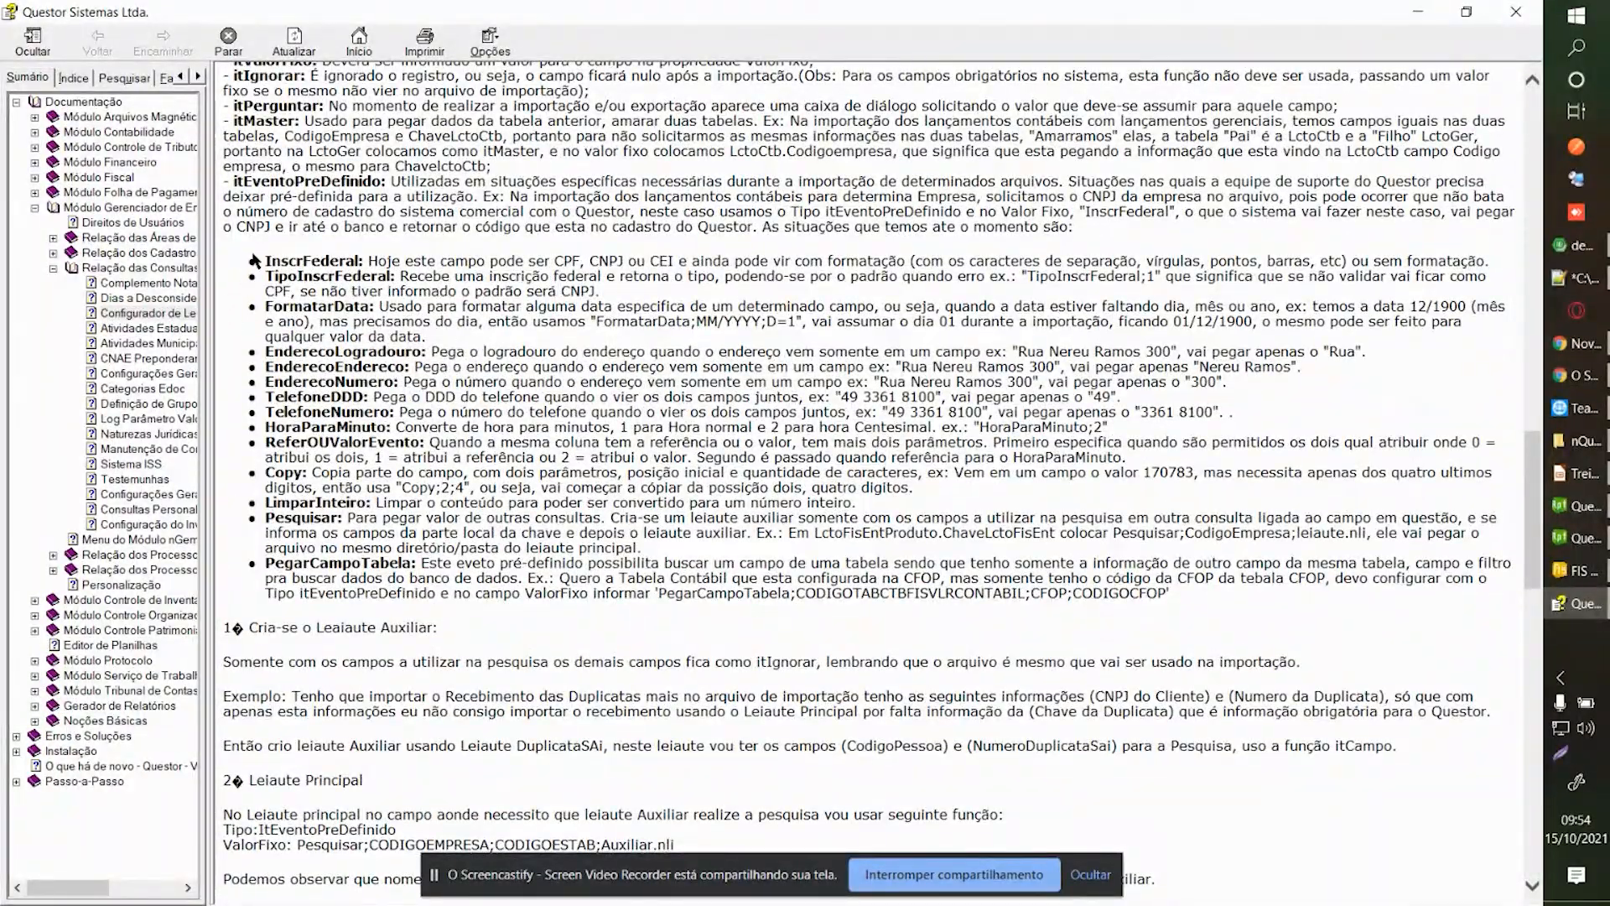
pyautogui.scroll(9, 262, 255)
pyautogui.scroll(-6, 302, 346)
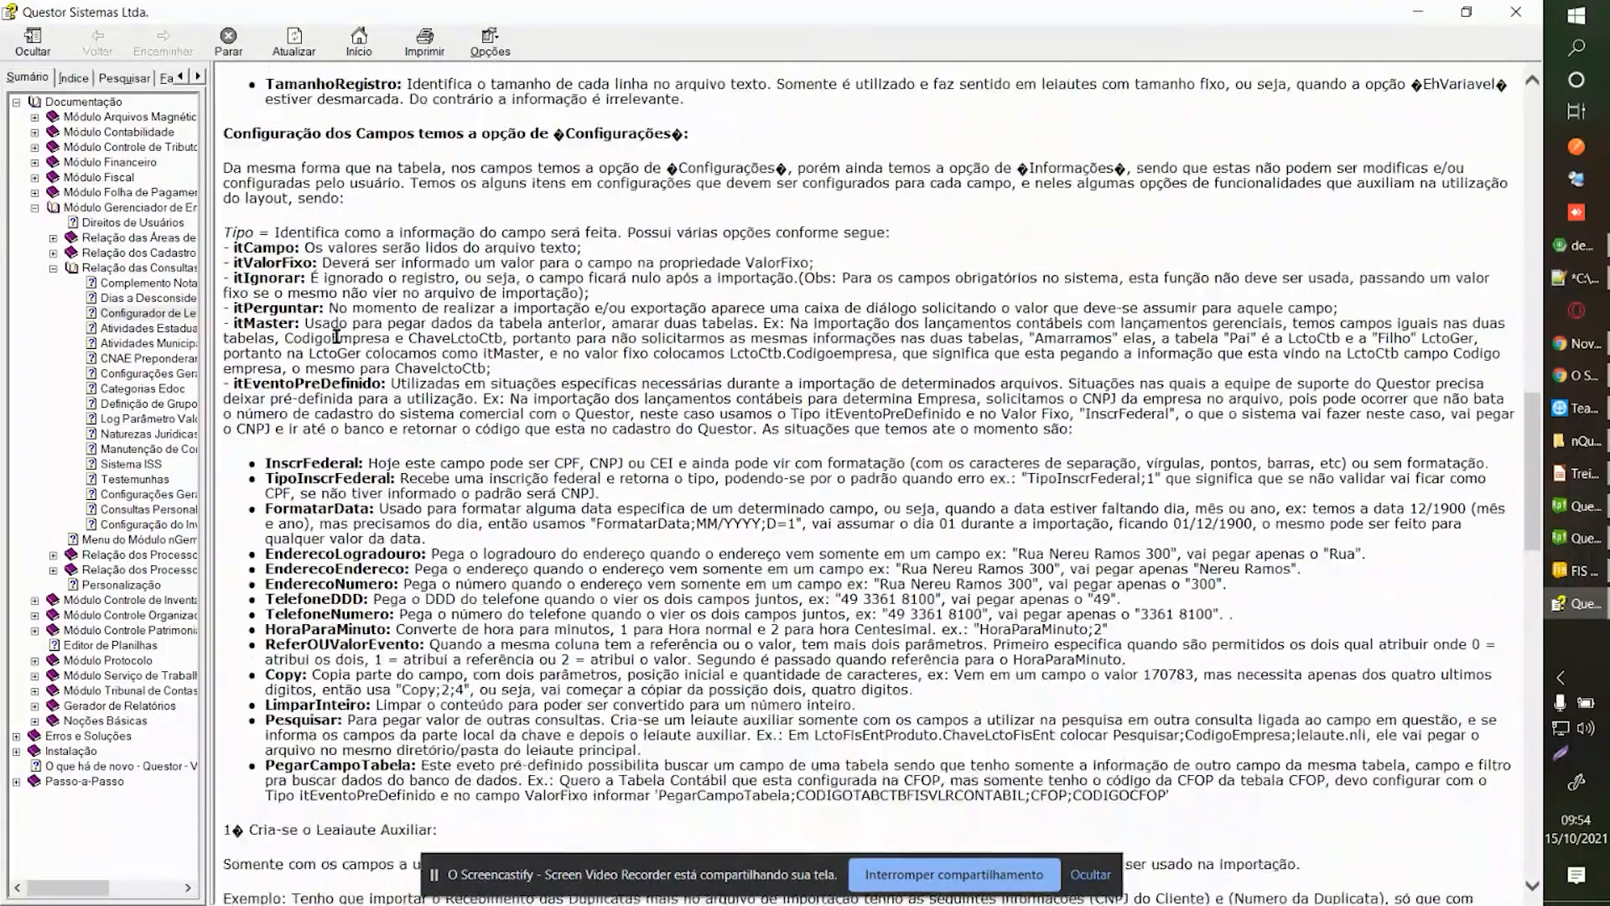
pyautogui.scroll(17, 238, 312)
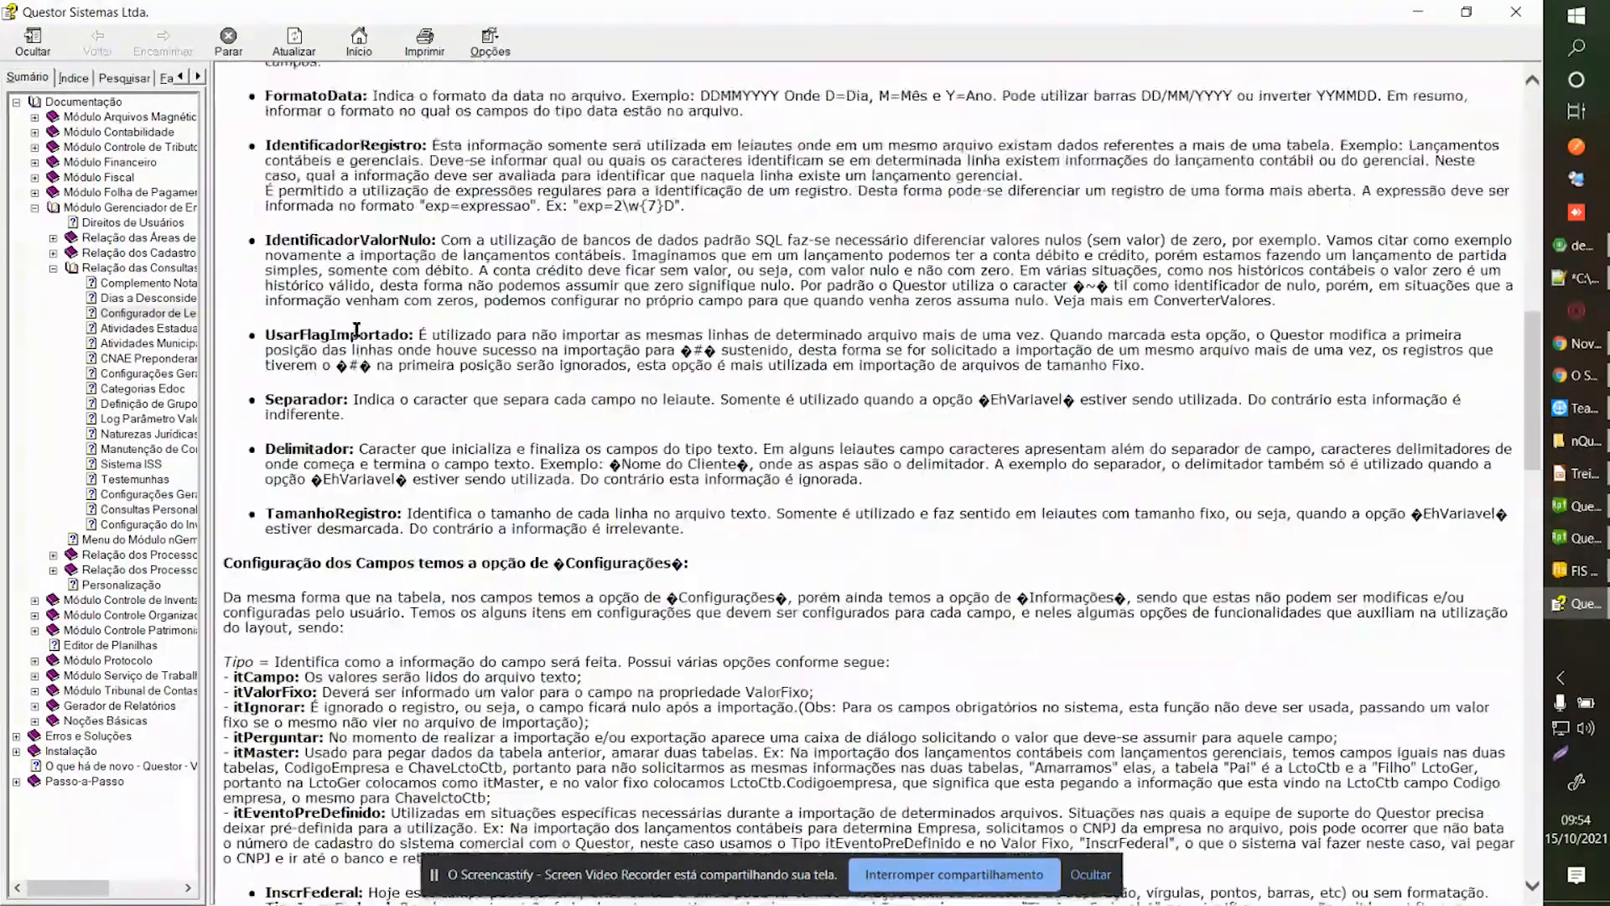
pyautogui.hotkey('alt', 'Tab')
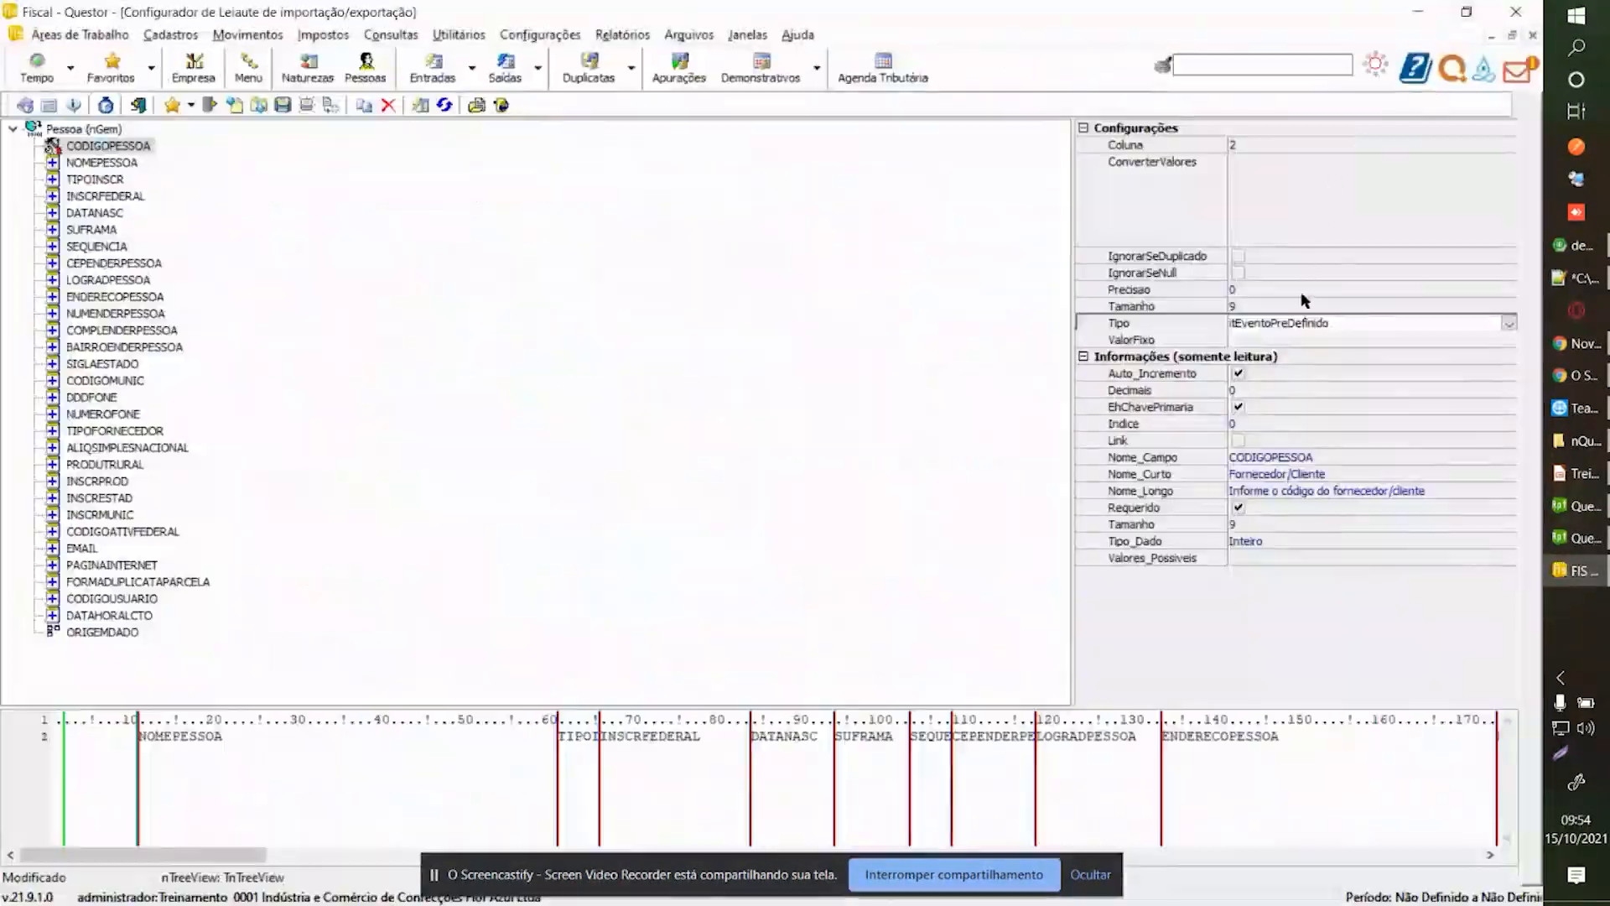
# Set CODIGOPESSOA's Tipo to itCampo, then to itValorFixo.
pyautogui.click(1507, 323)
pyautogui.click(1338, 341)
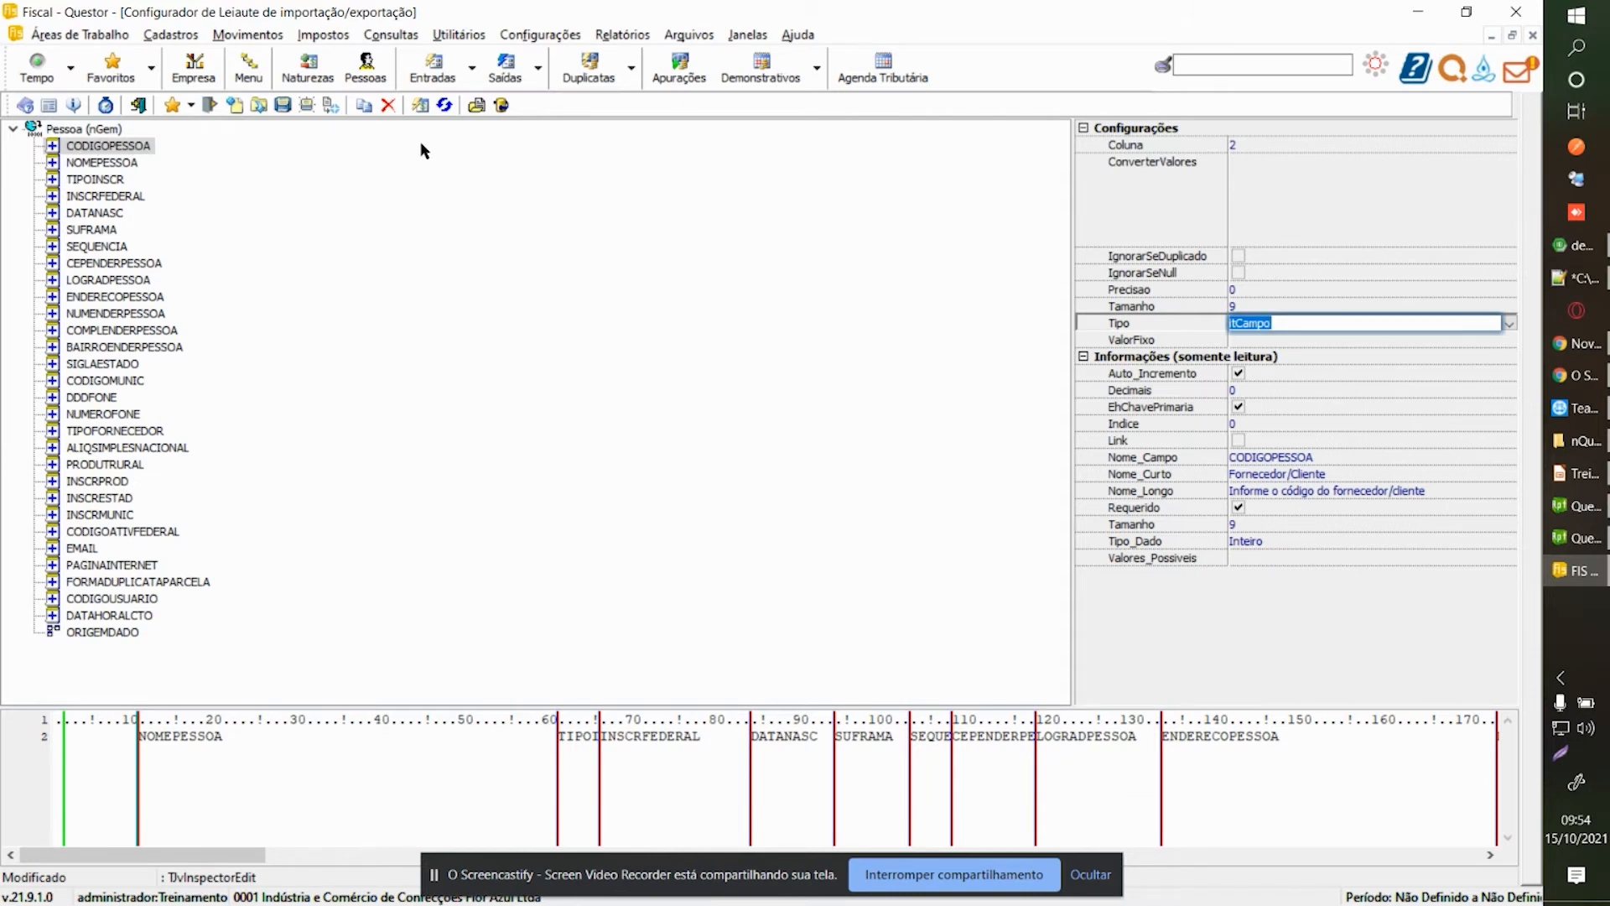
pyautogui.click(1508, 324)
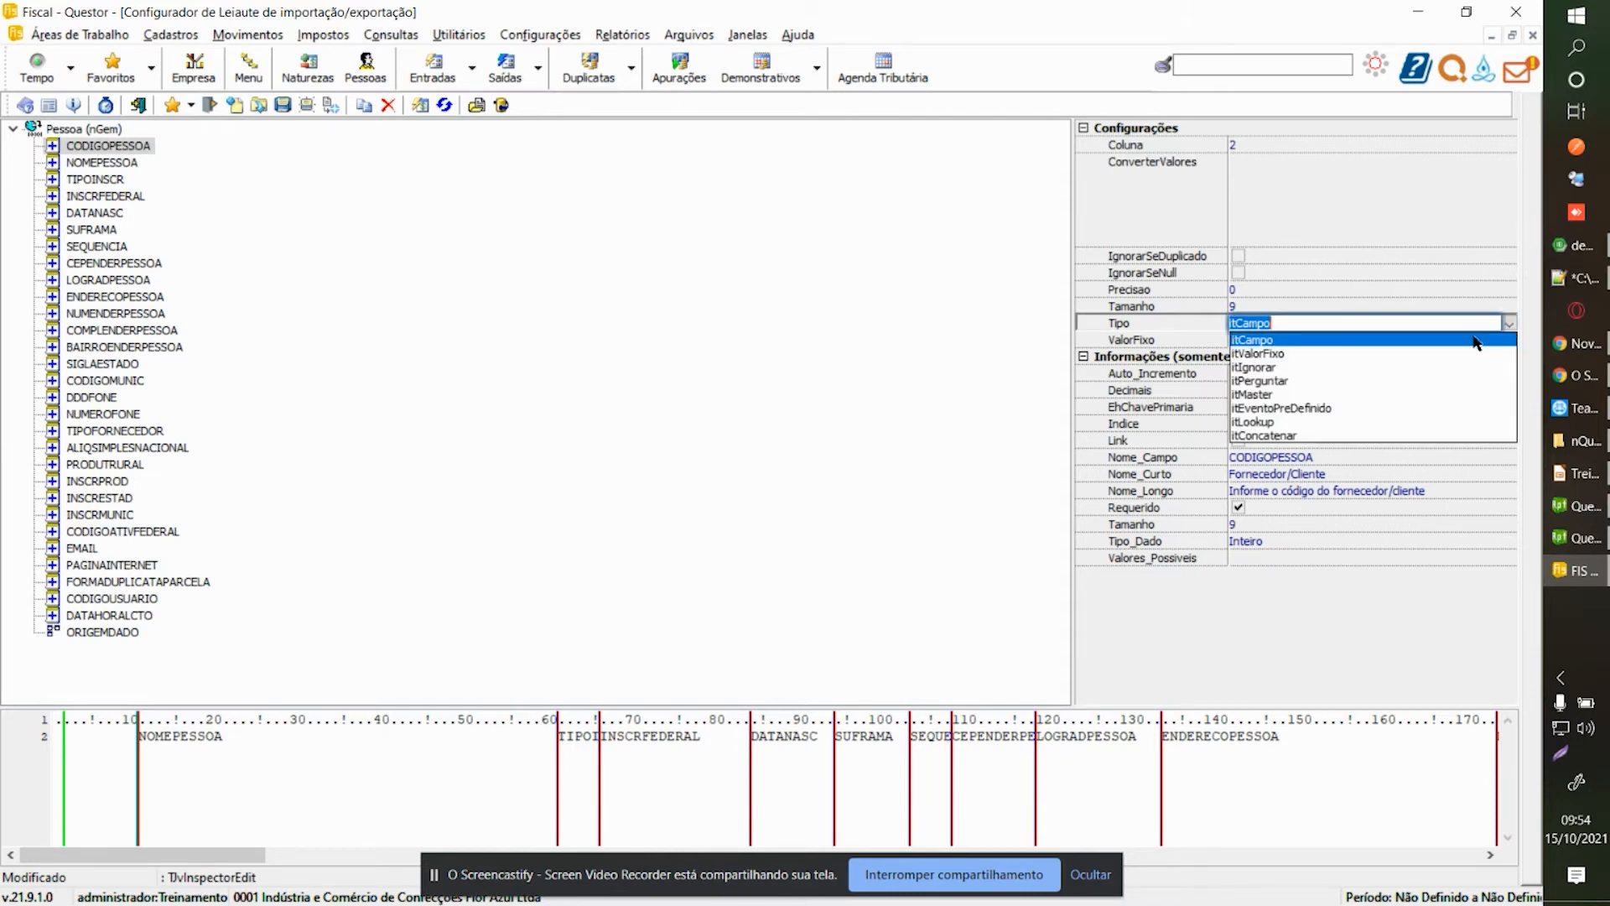
pyautogui.click(1356, 355)
pyautogui.click(1335, 339)
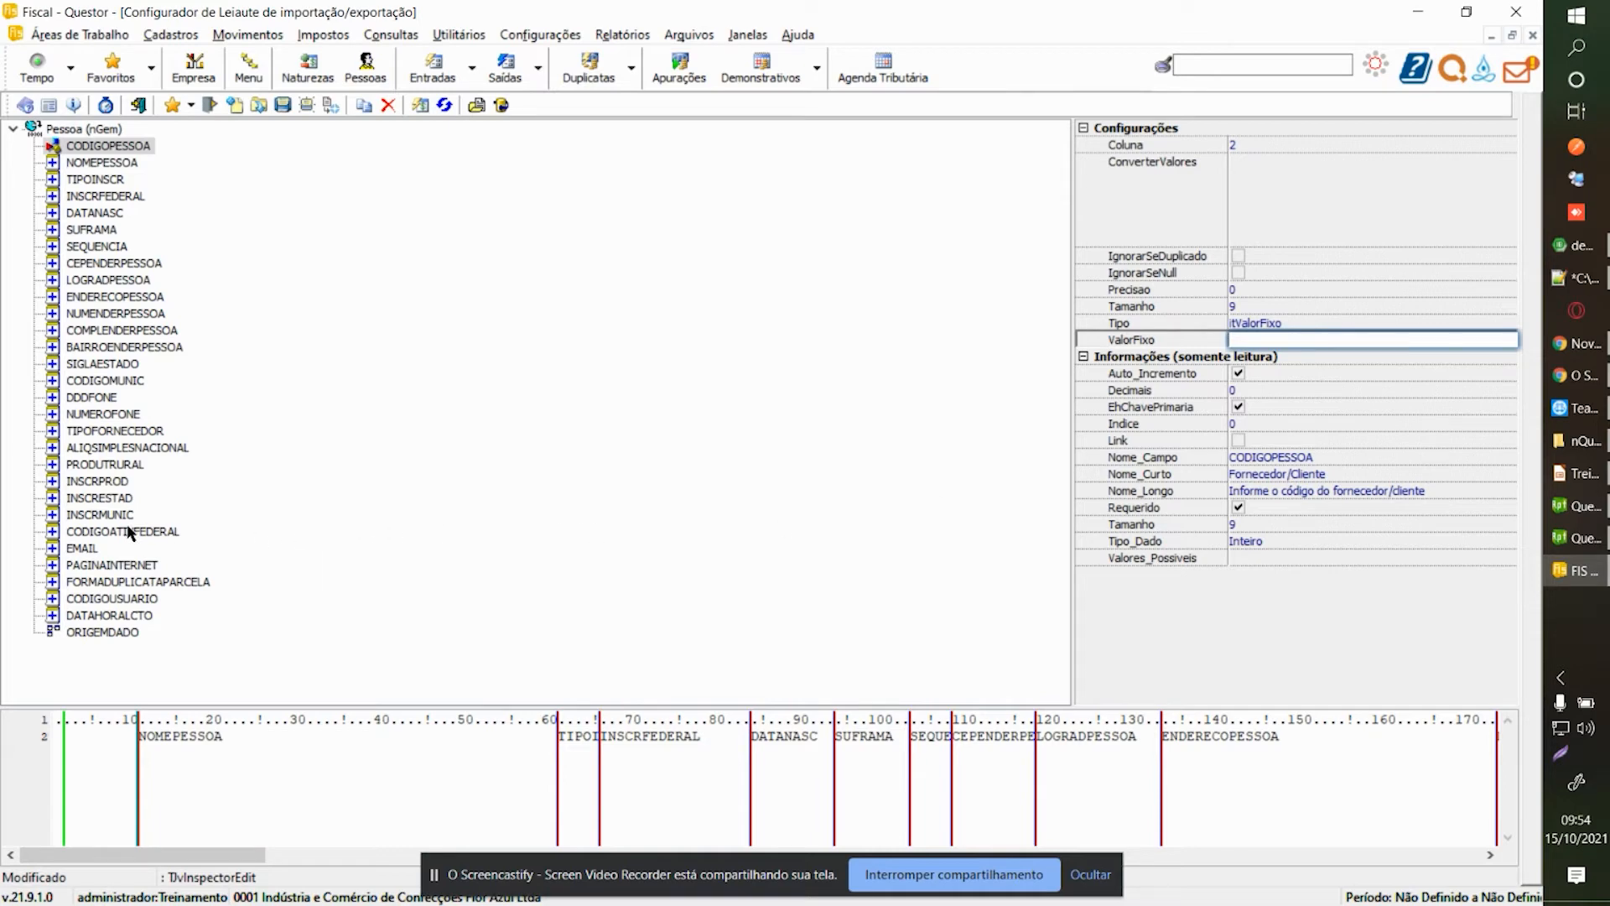
# View the DDDFONE, DATAHORALCTO and CODIGOUSUARIO settings, then return to CODIGOPESSOA.
pyautogui.click(94, 397)
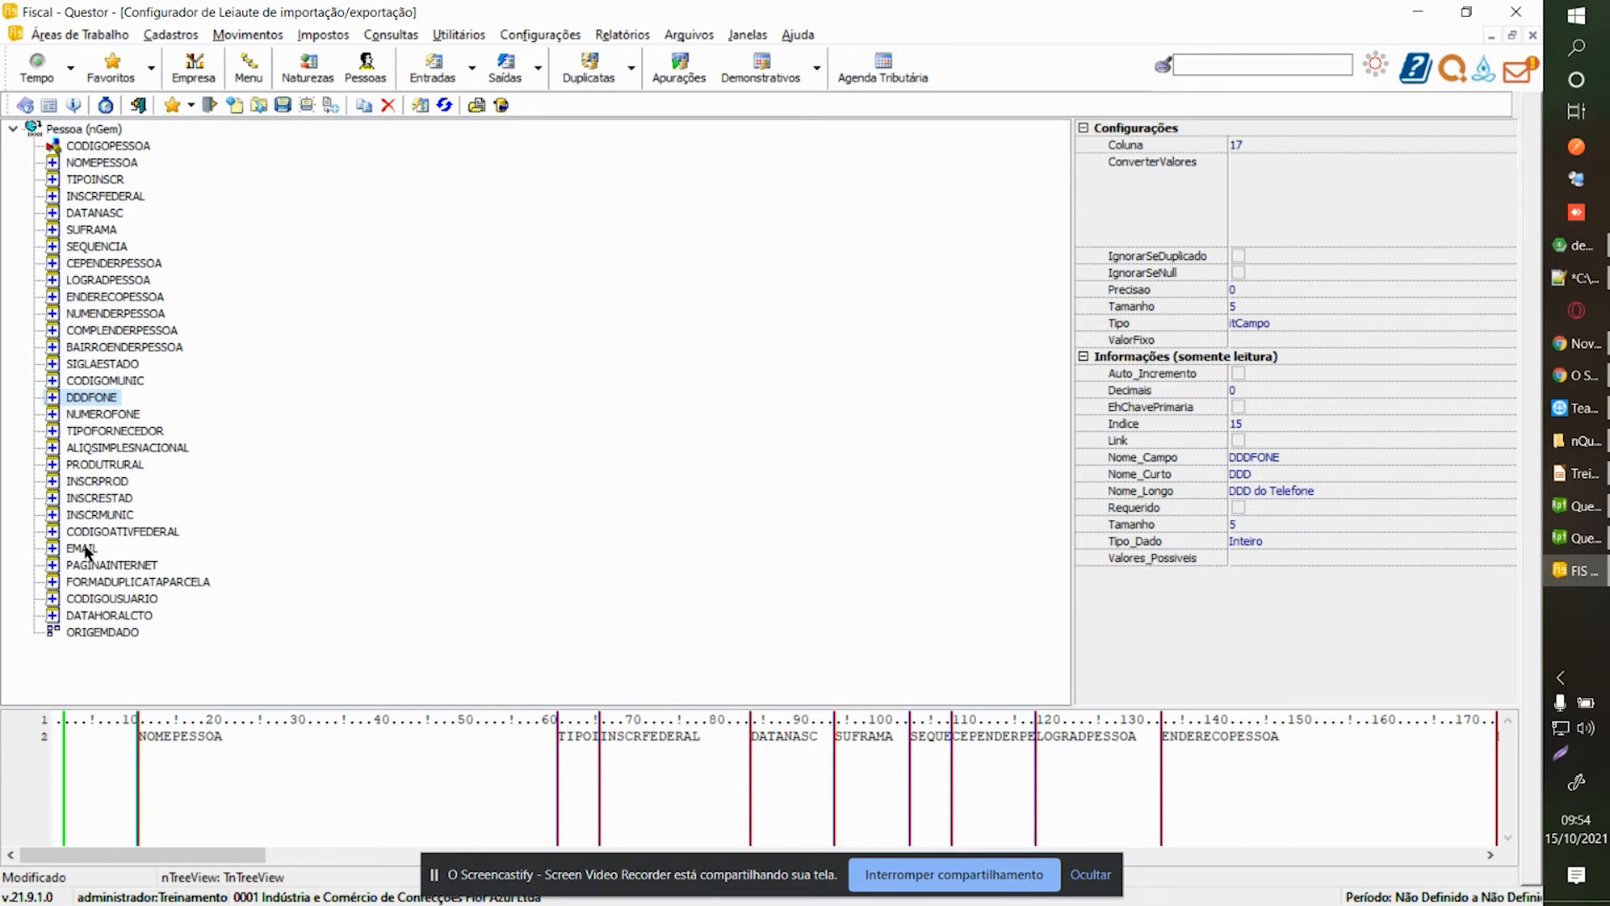
pyautogui.click(98, 617)
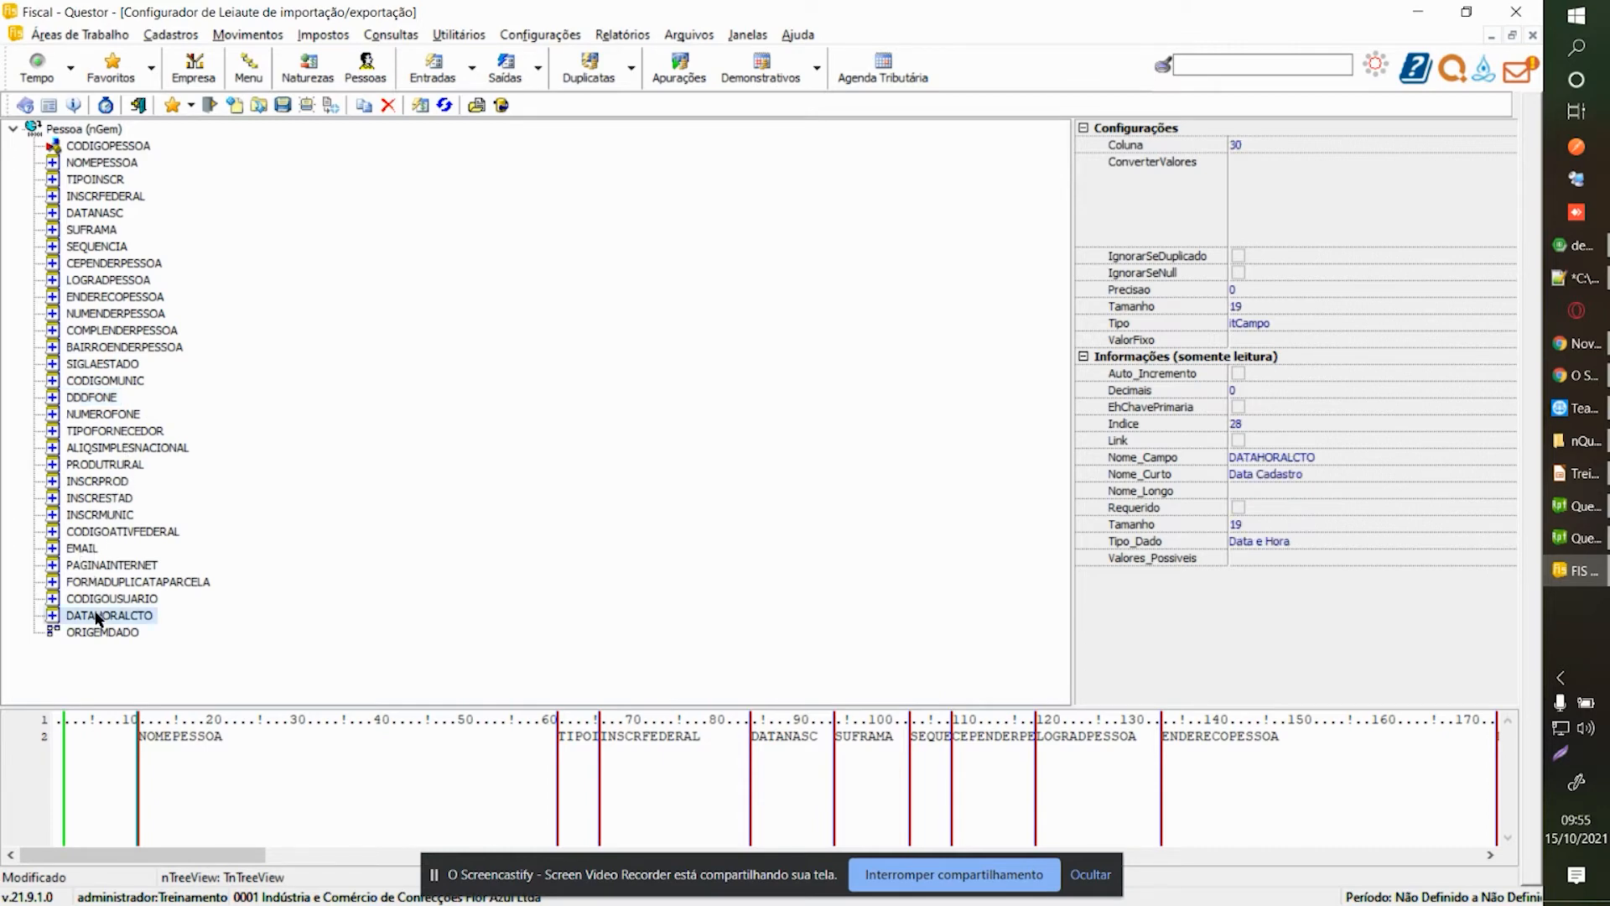
pyautogui.click(105, 600)
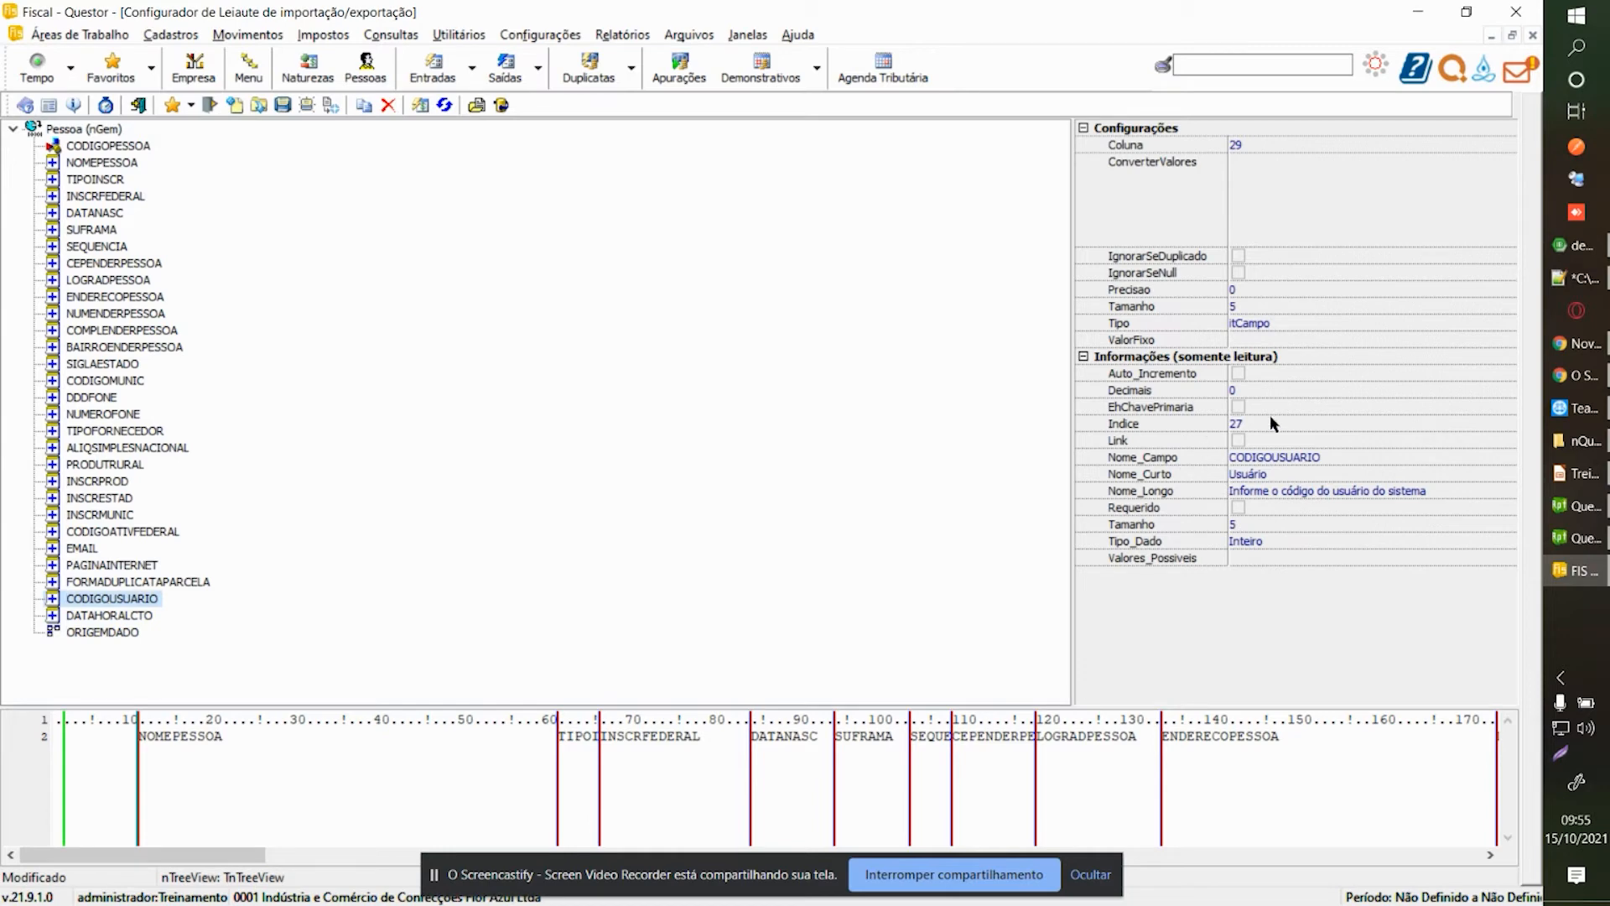
pyautogui.click(120, 147)
# Keep itValorFixo for CODIGOPESSOA and inspect its fixed value and column settings.
pyautogui.click(1467, 325)
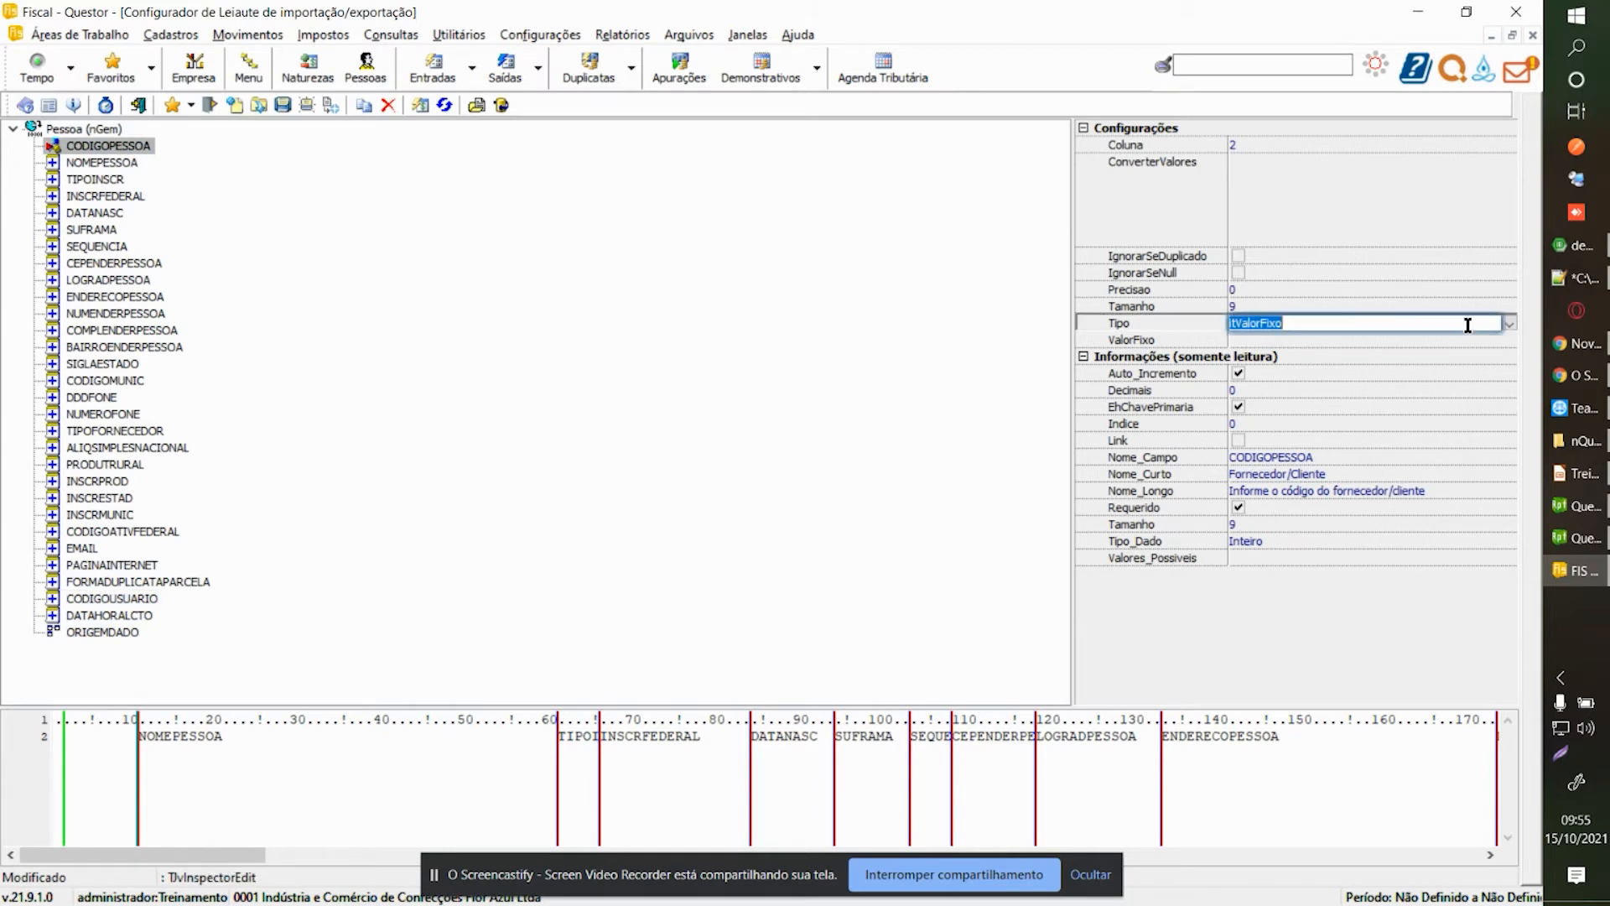
pyautogui.click(1509, 326)
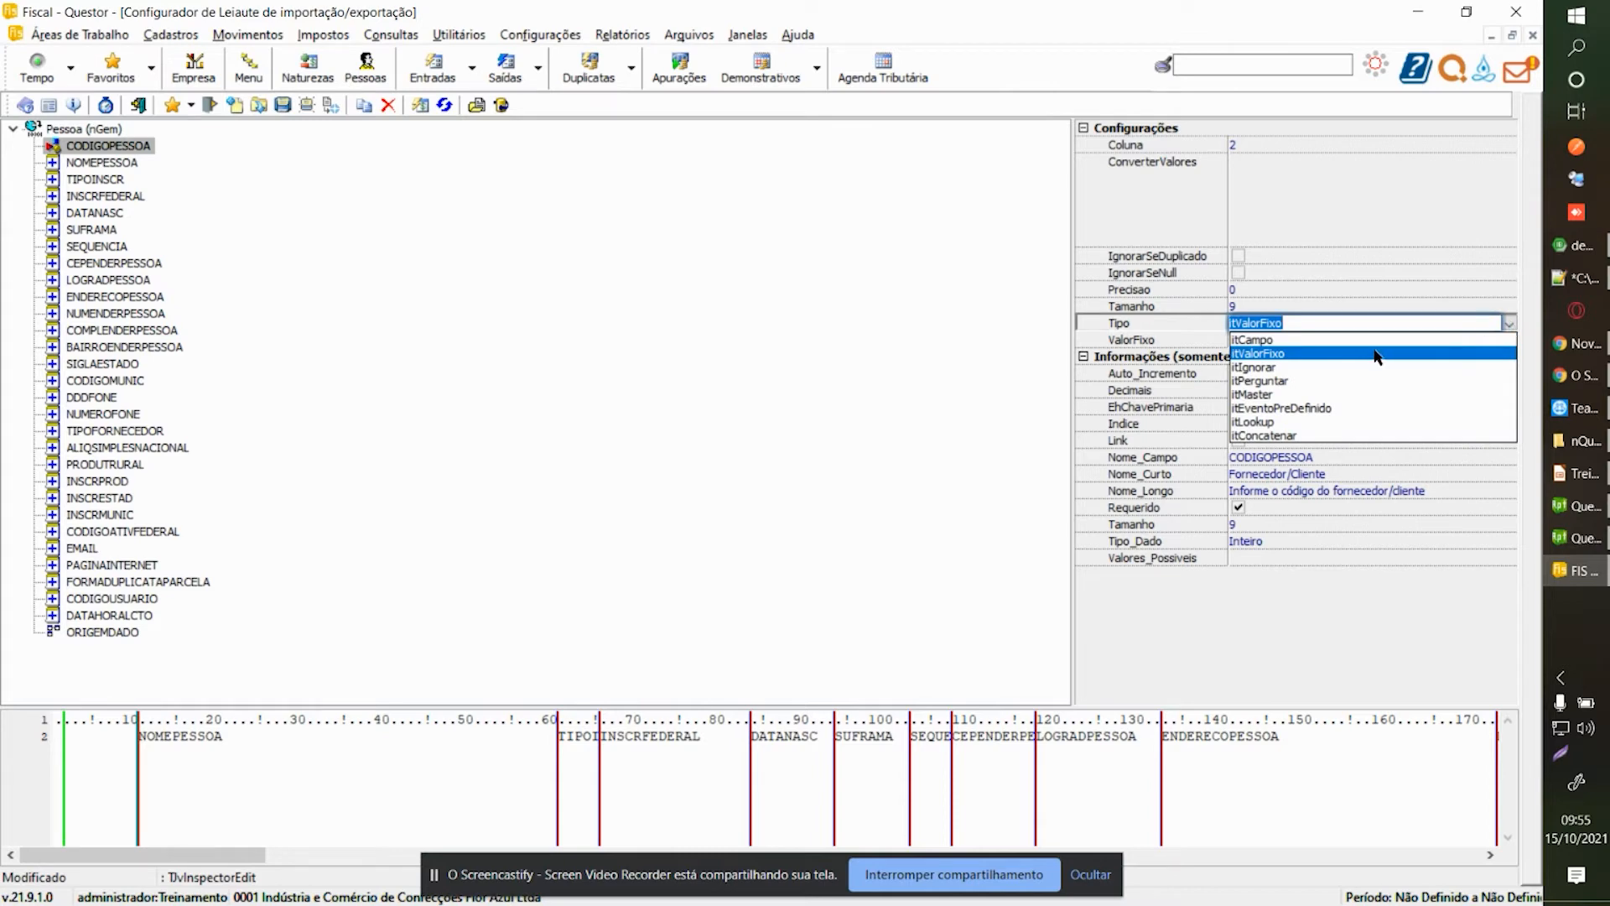
pyautogui.click(1329, 354)
pyautogui.click(1263, 339)
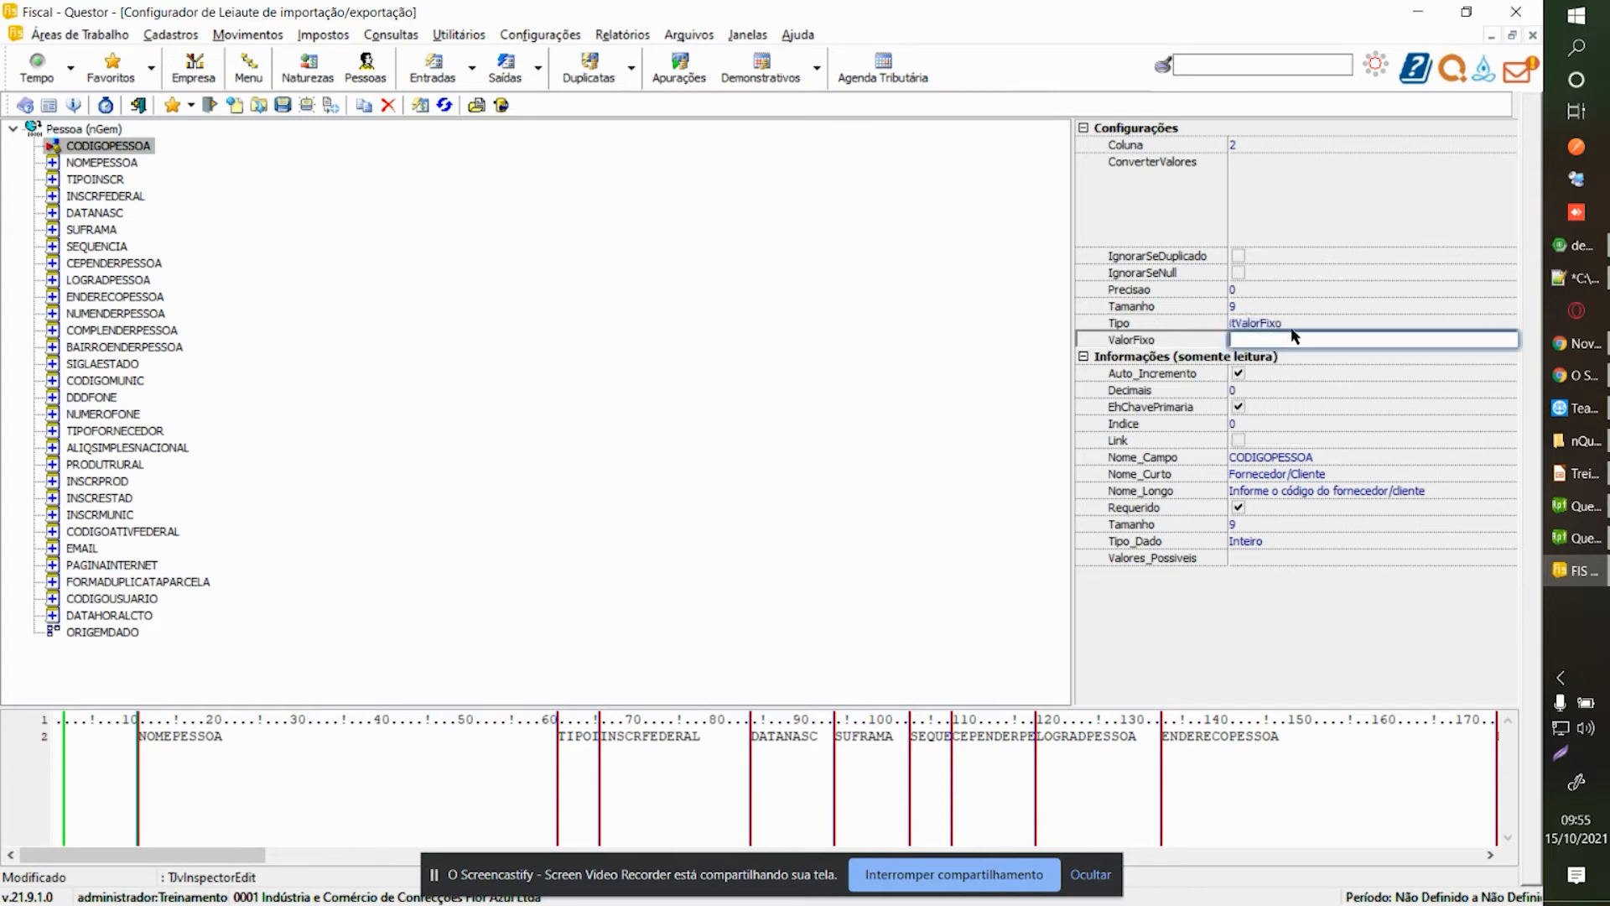
pyautogui.click(1315, 324)
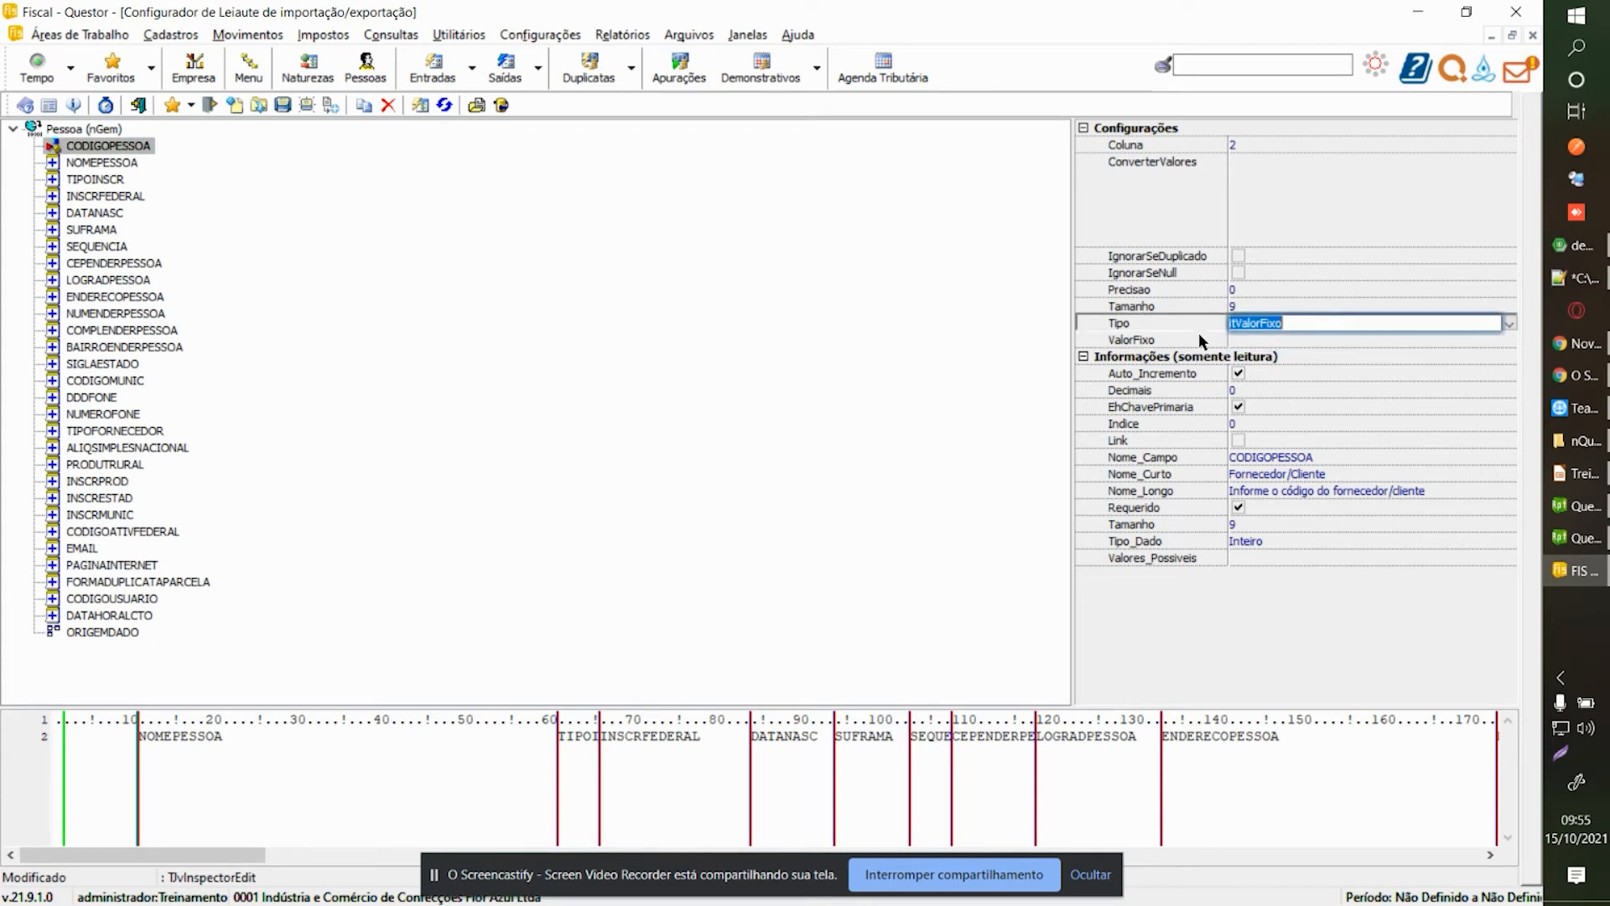
pyautogui.click(1269, 340)
pyautogui.click(1491, 323)
pyautogui.click(1248, 145)
pyautogui.click(1334, 322)
# Switch CODIGOPESSOA's Tipo through itIgnorar and itPerguntar, ending on itMaster.
pyautogui.click(1510, 324)
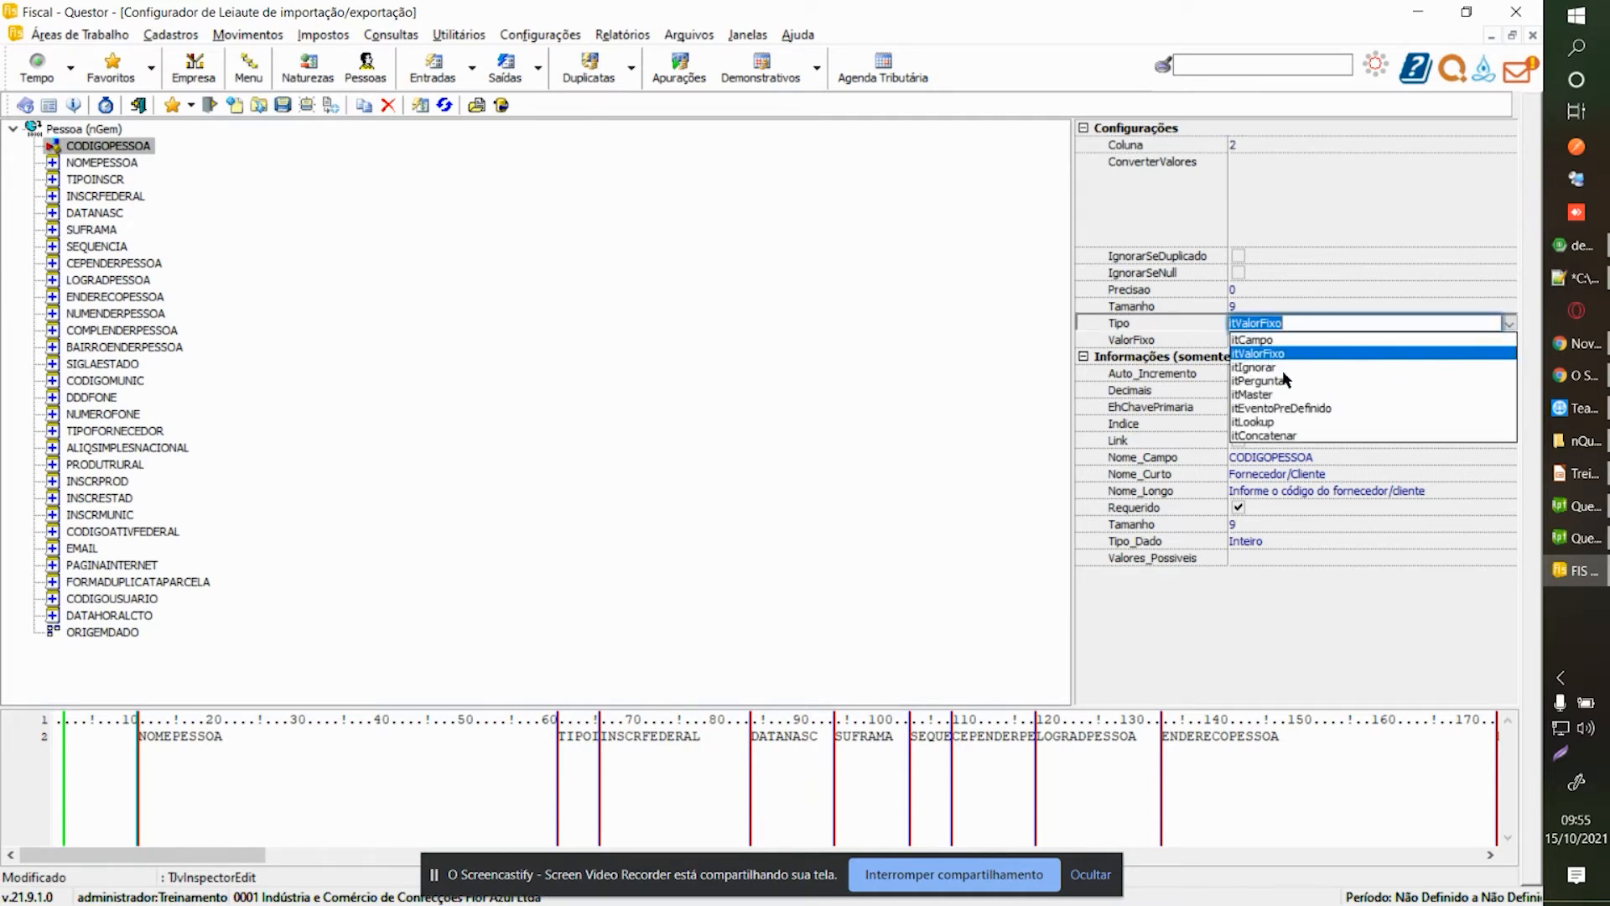
pyautogui.click(1261, 366)
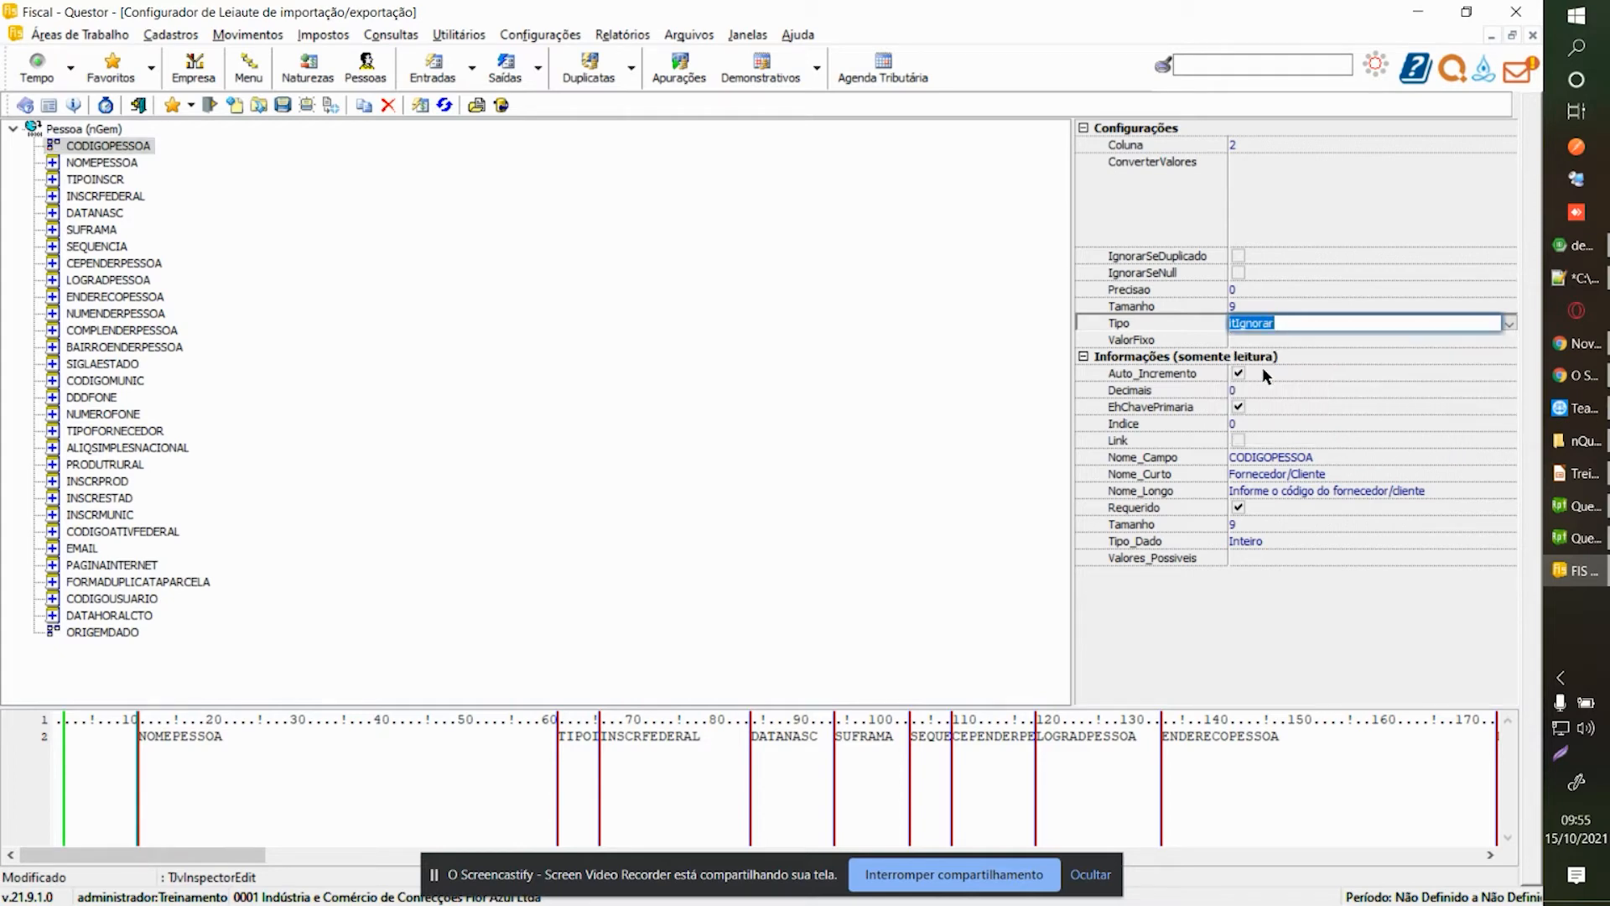
pyautogui.click(1509, 323)
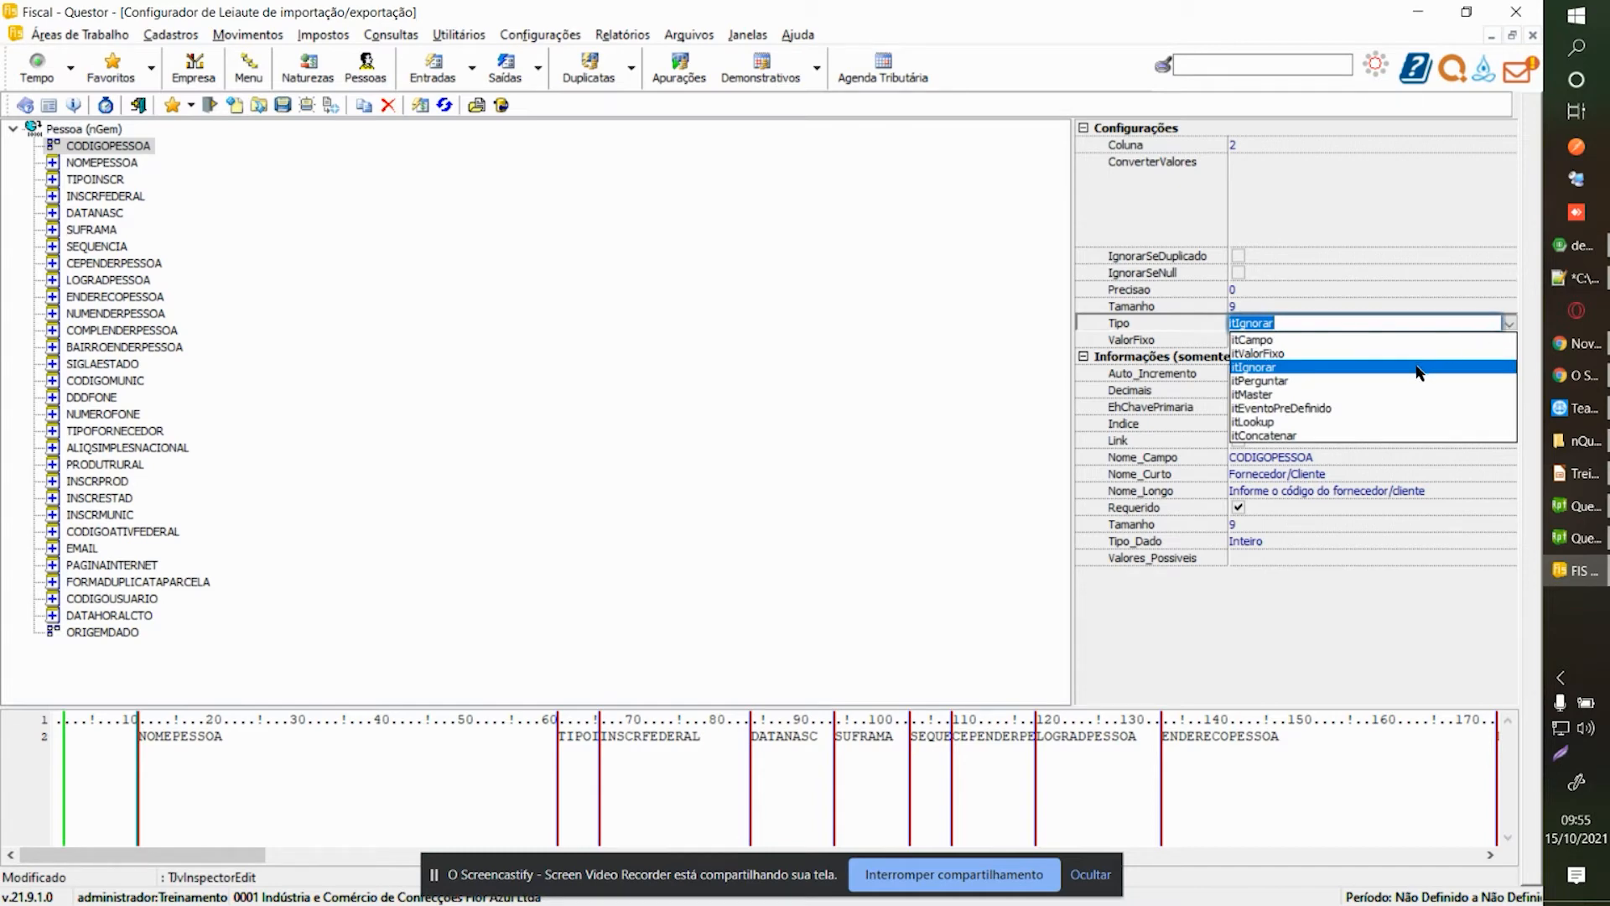
pyautogui.click(1320, 383)
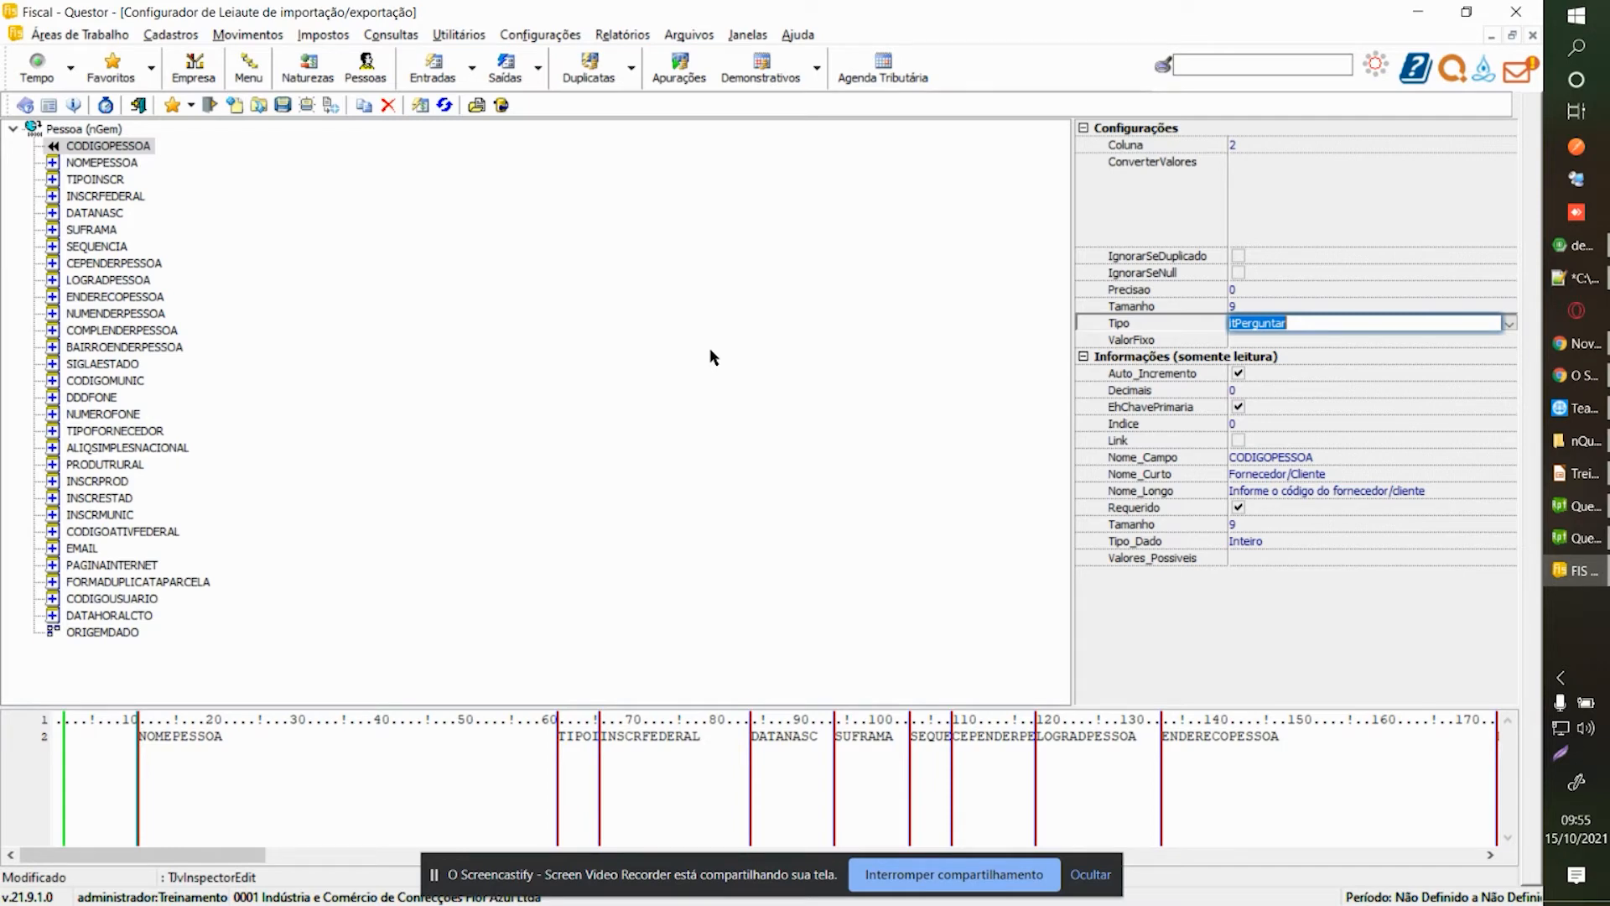
pyautogui.click(1510, 323)
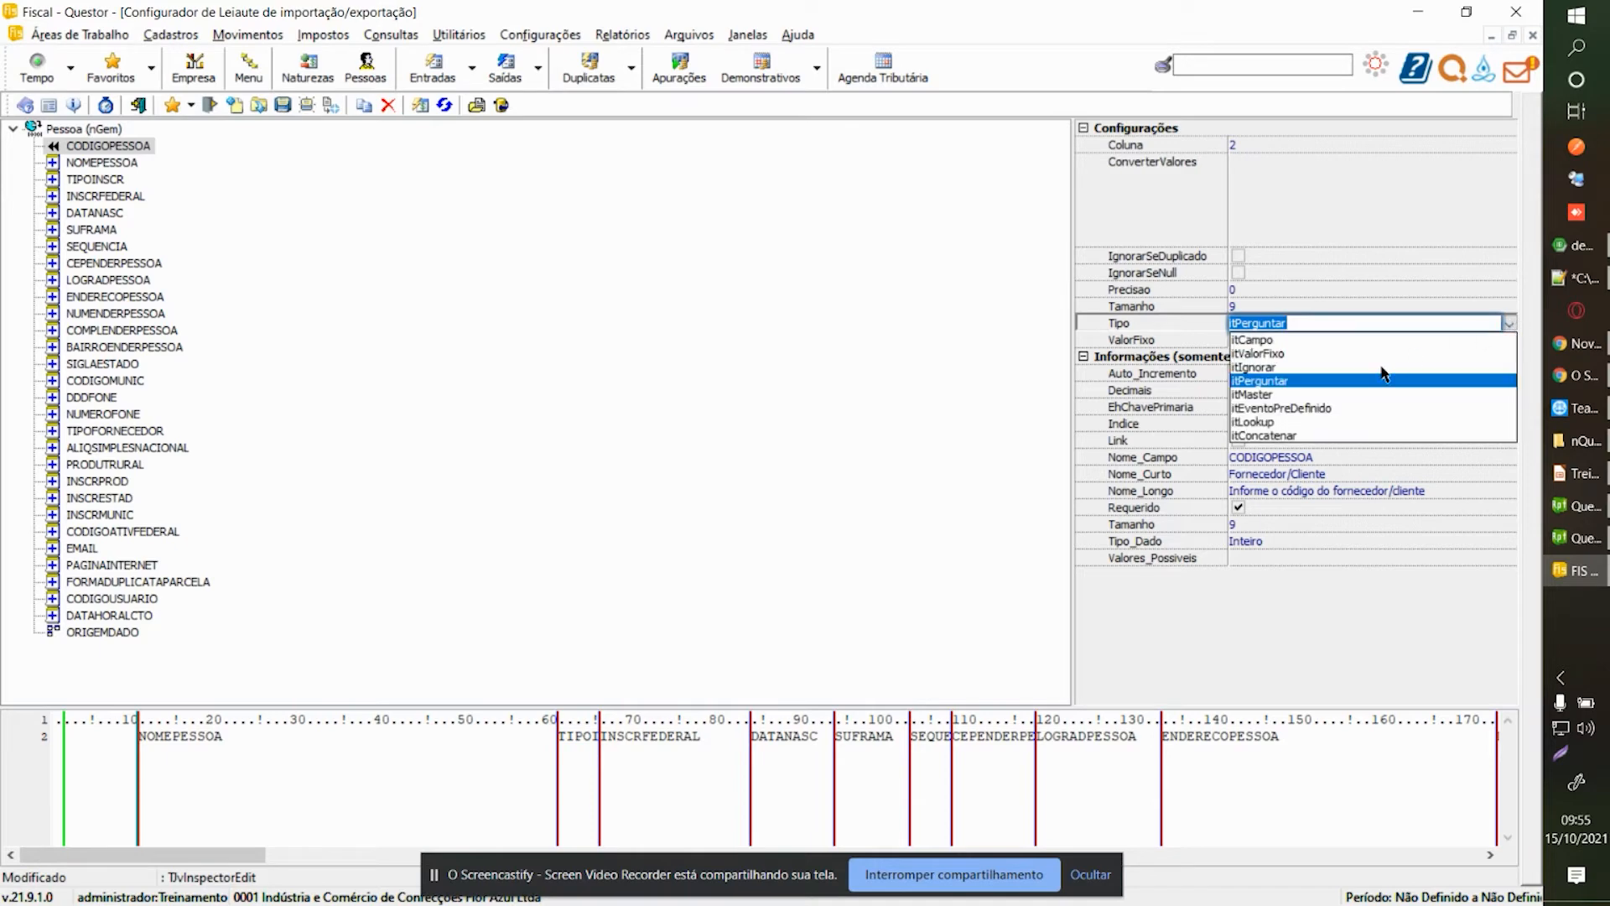
pyautogui.click(1248, 394)
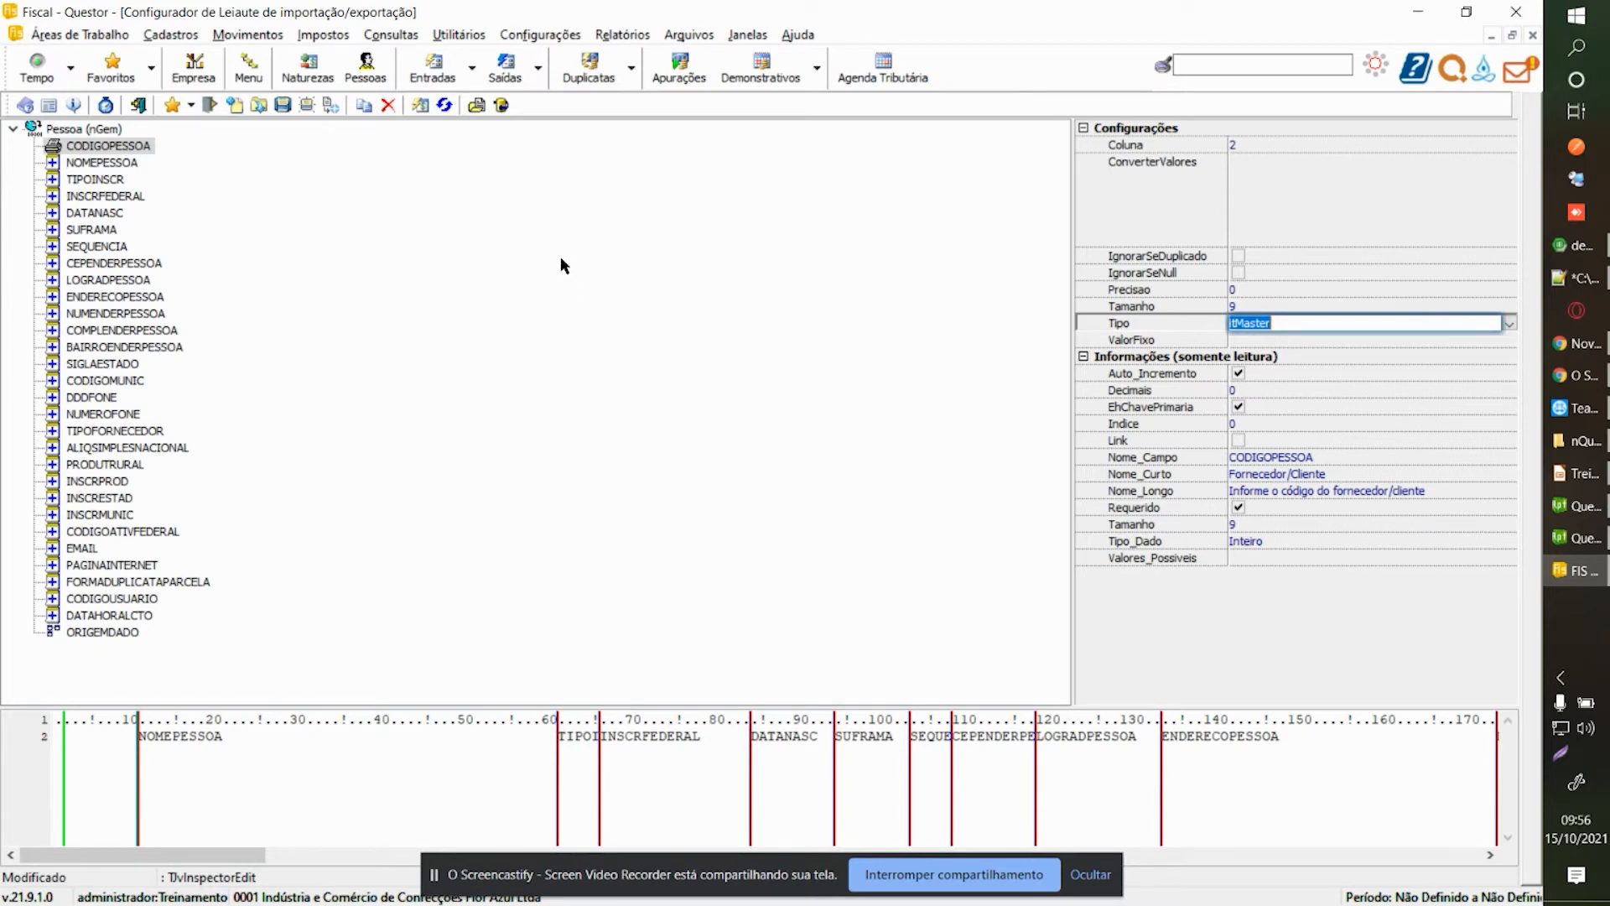
# Open outgoing entries (Saídas) for branch 1, period 01/01/1900 to 31/12/21.
pyautogui.click(498, 67)
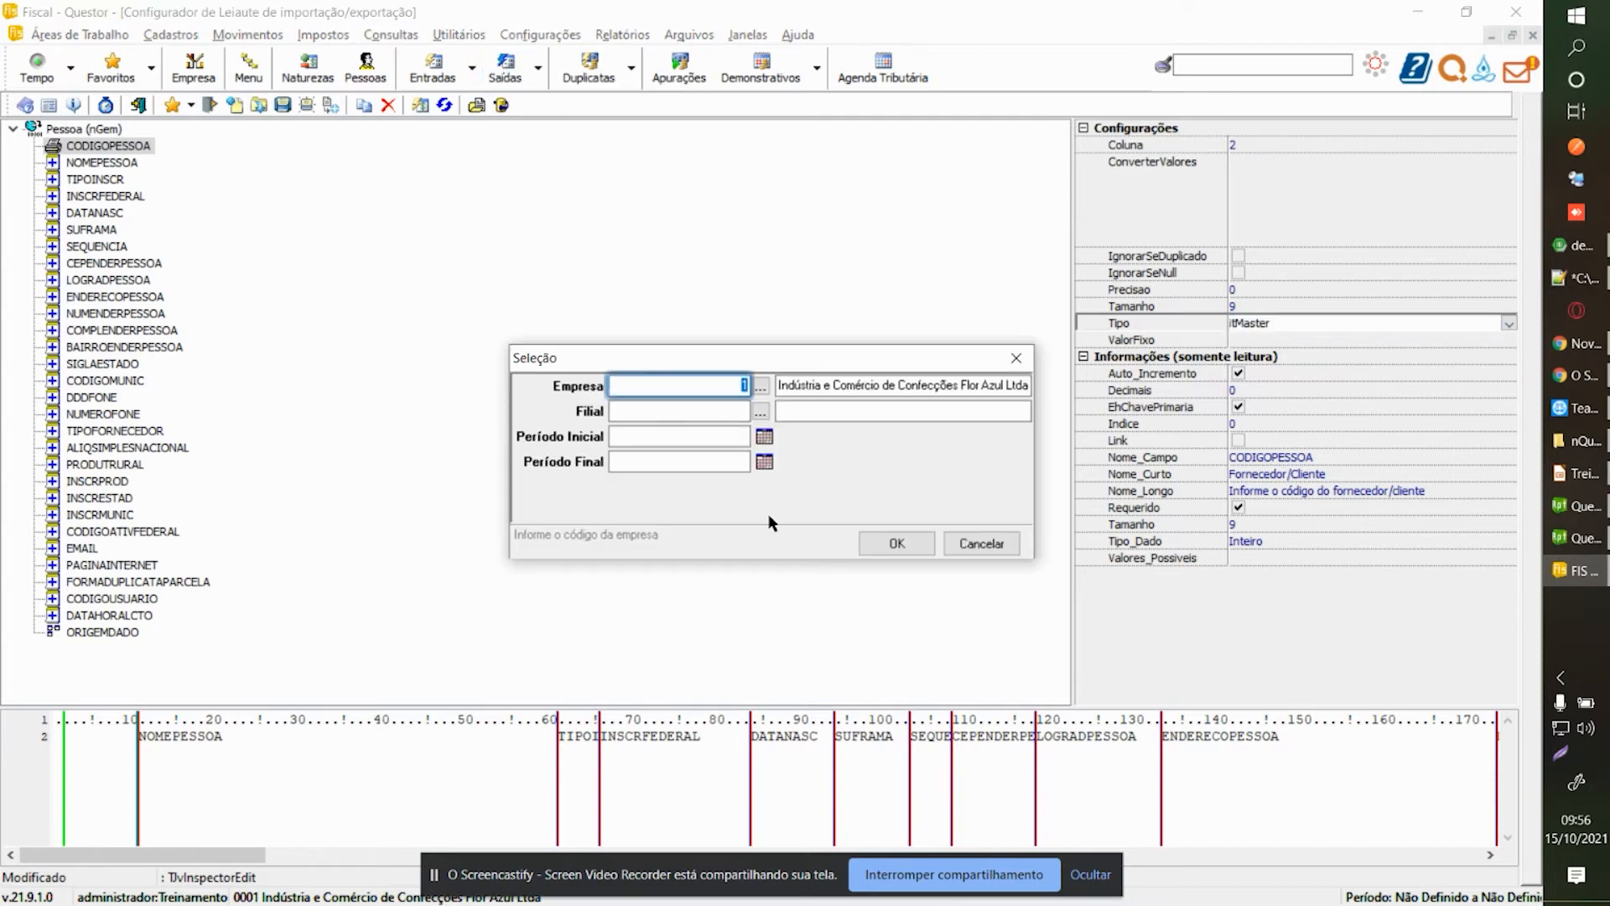
pyautogui.click(711, 409)
pyautogui.write('1')
pyautogui.press('Tab')
pyautogui.write('01/01/1900')
pyautogui.press('Tab')
pyautogui.write('31/12/21')
pyautogui.press('Return')
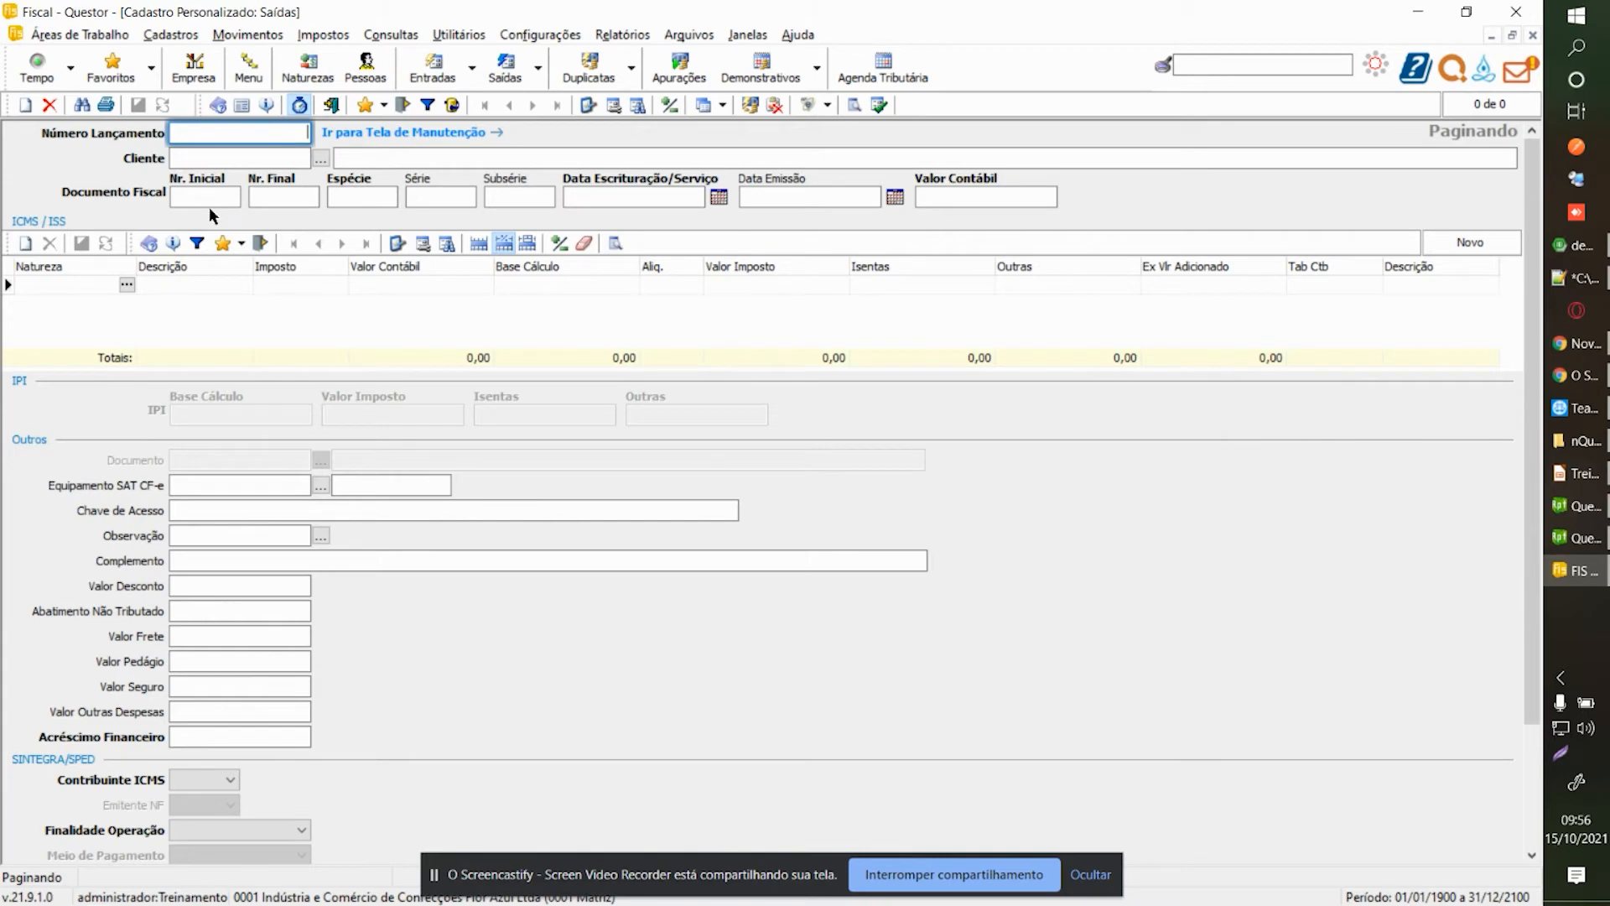
# Check the Número Lançamento help to find its table, LCTOFISSAI.
pyautogui.click(76, 284)
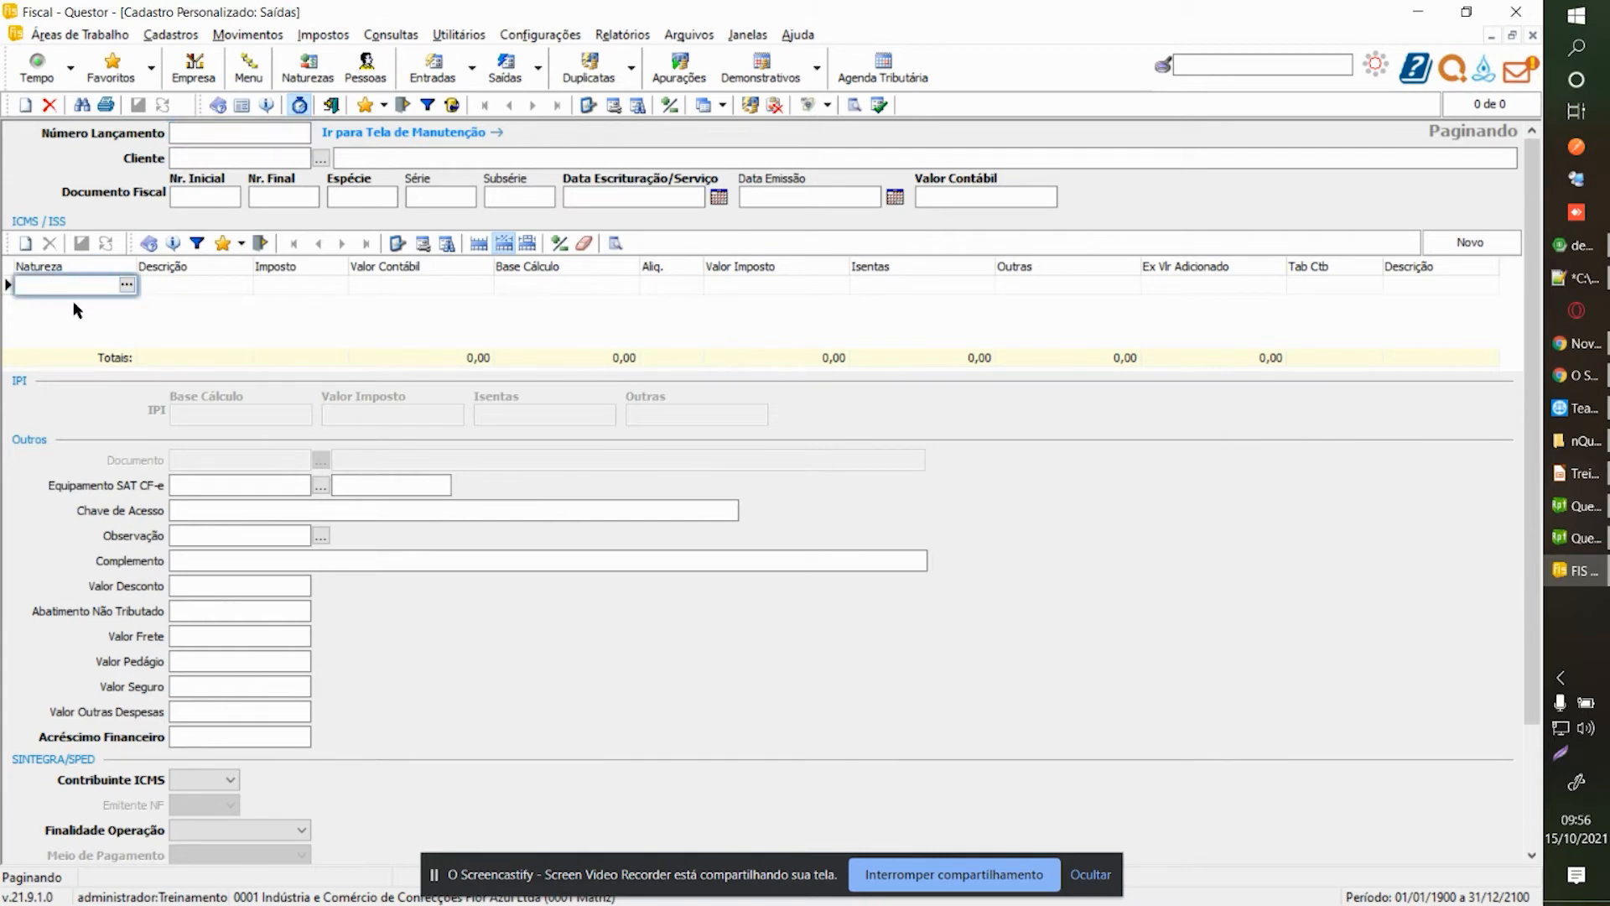
pyautogui.click(225, 134)
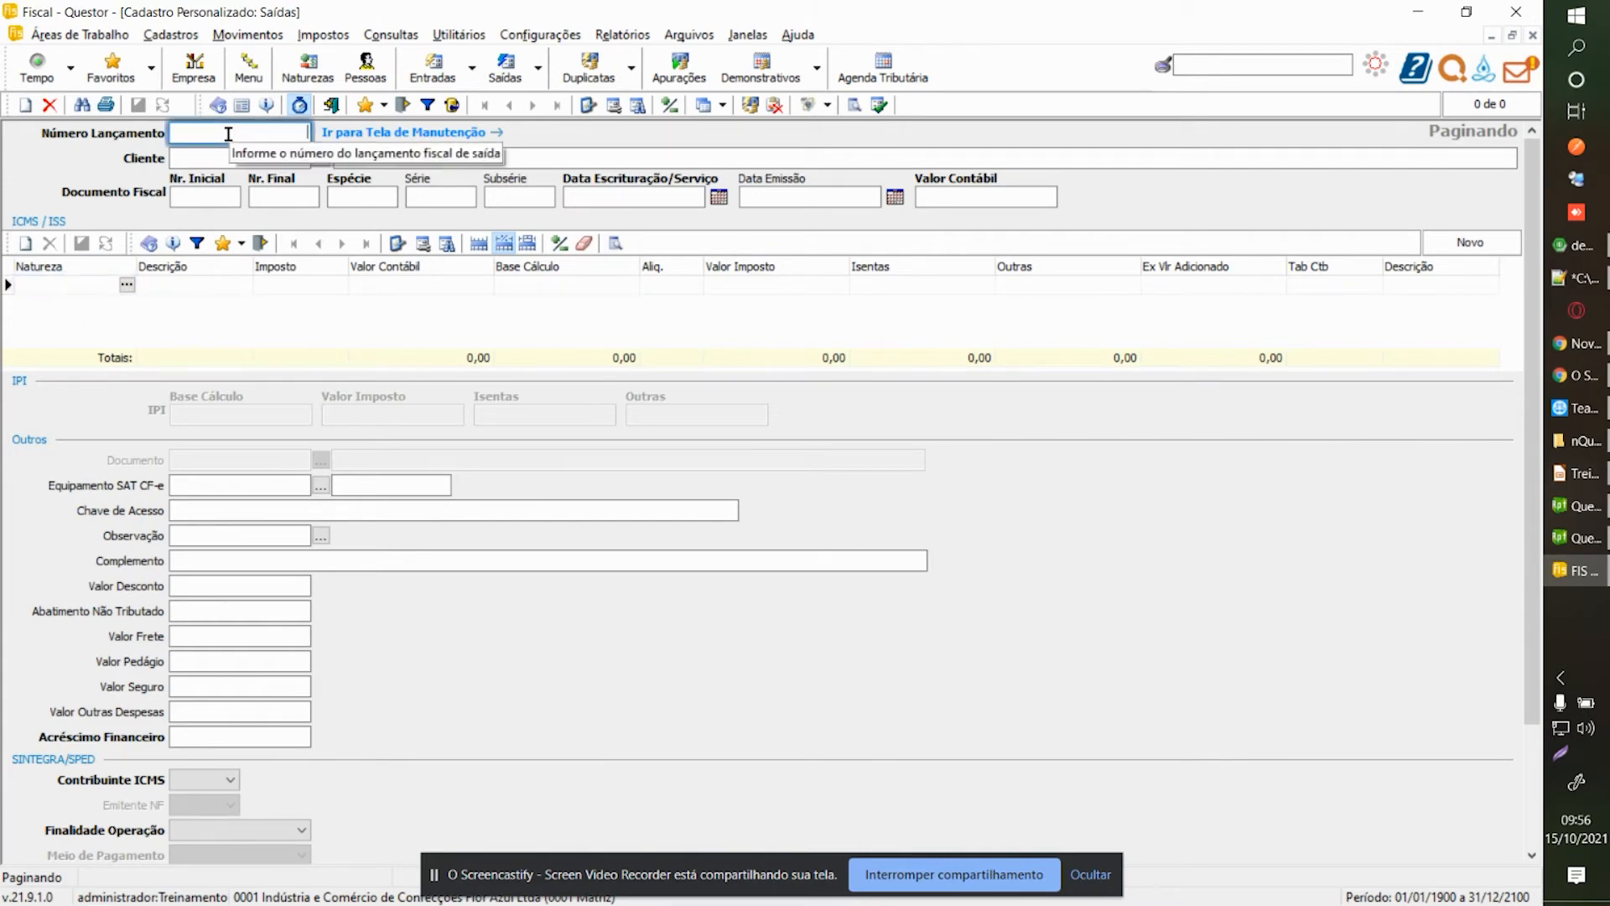
pyautogui.press('F1')
pyautogui.doubleClick(365, 435)
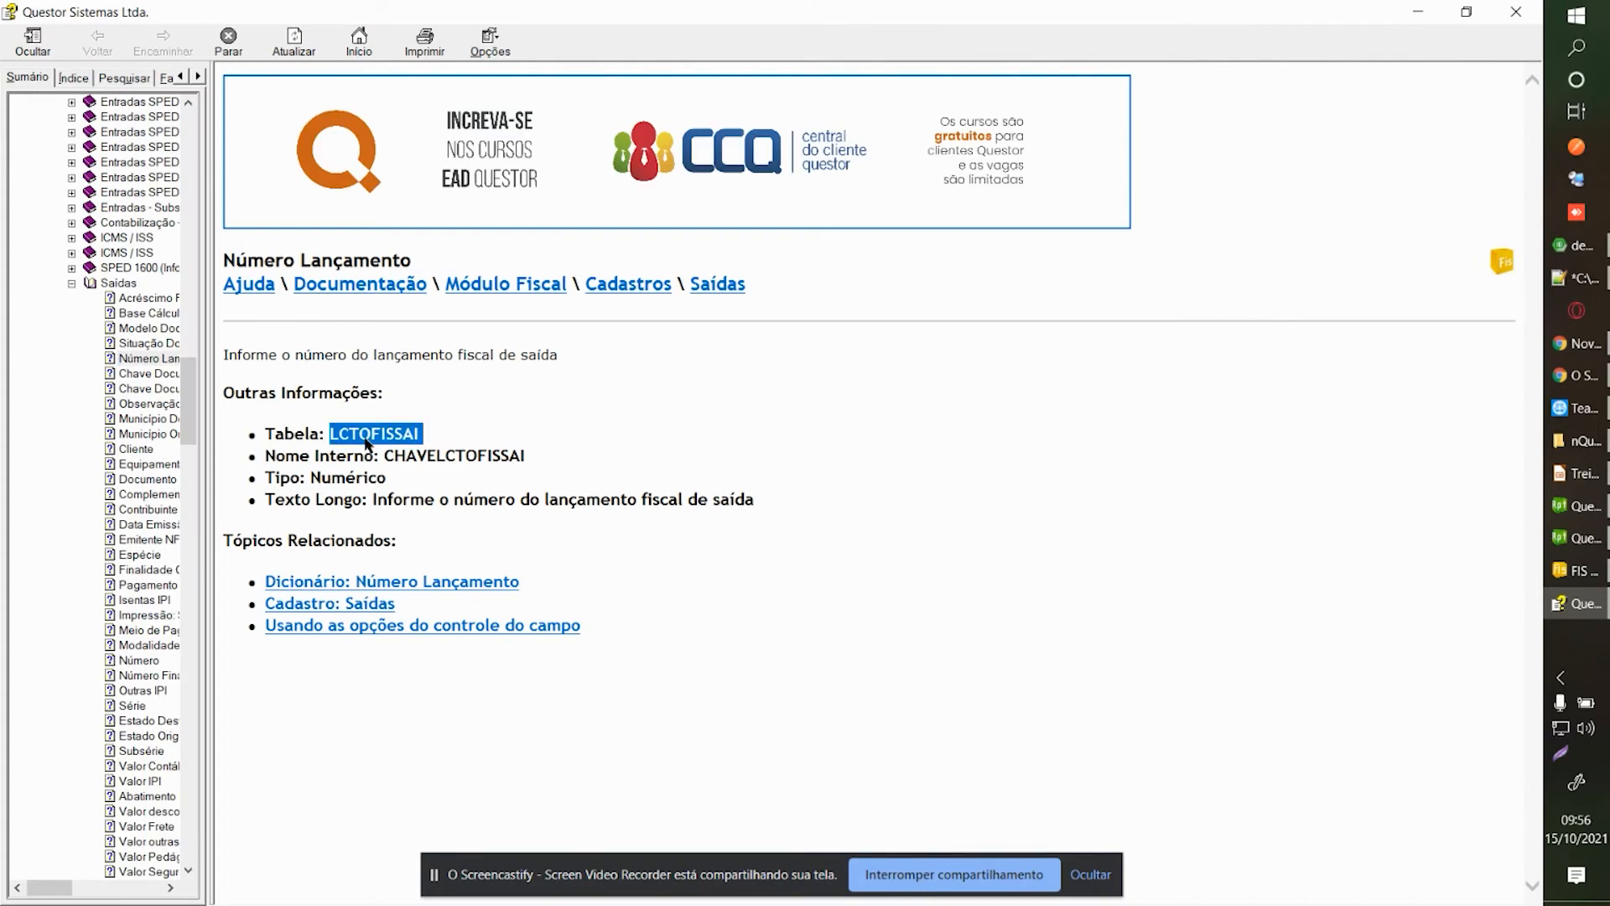
pyautogui.click(1515, 11)
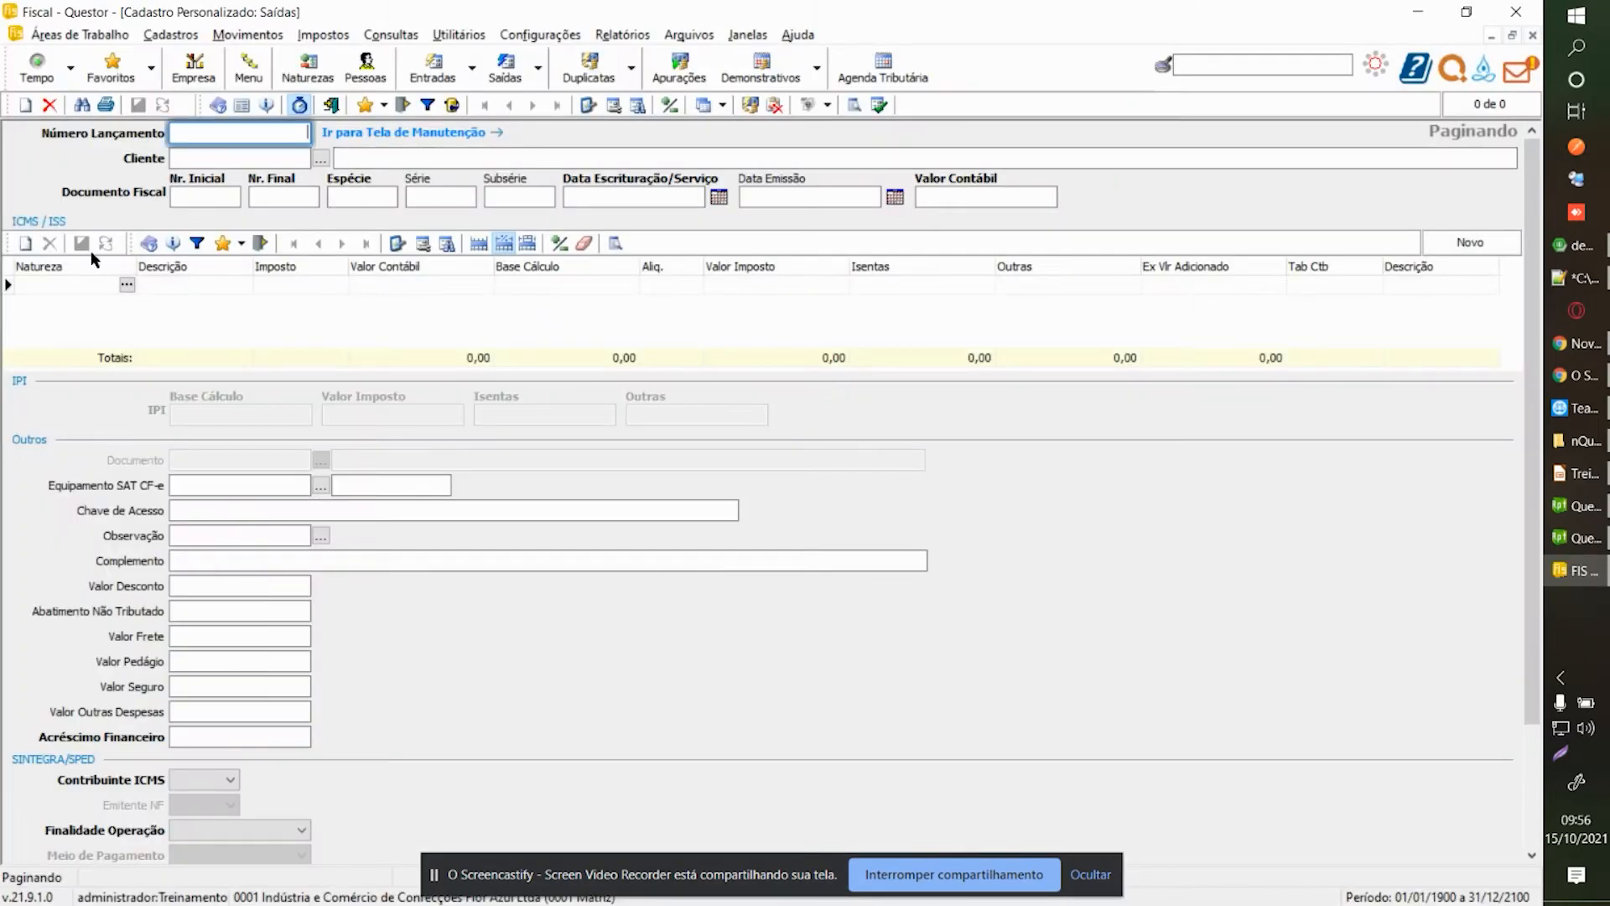
# Find the Natureza field's table LCTOFISSAICFOP in help, then return to the layout configurator.
pyautogui.click(49, 285)
pyautogui.press('F1')
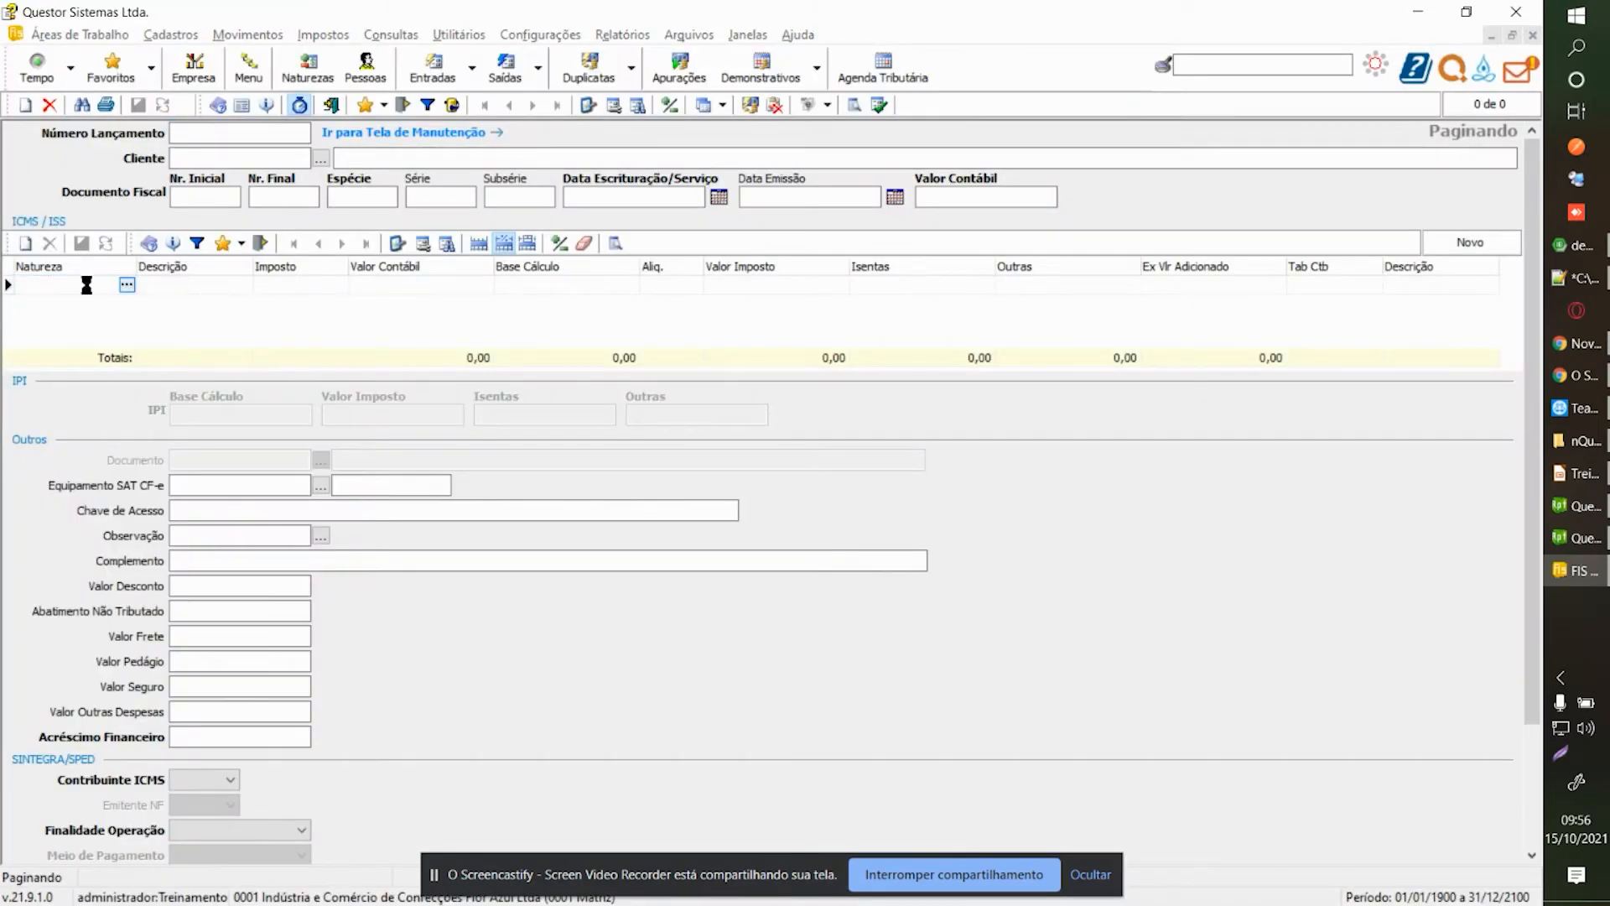
pyautogui.doubleClick(379, 560)
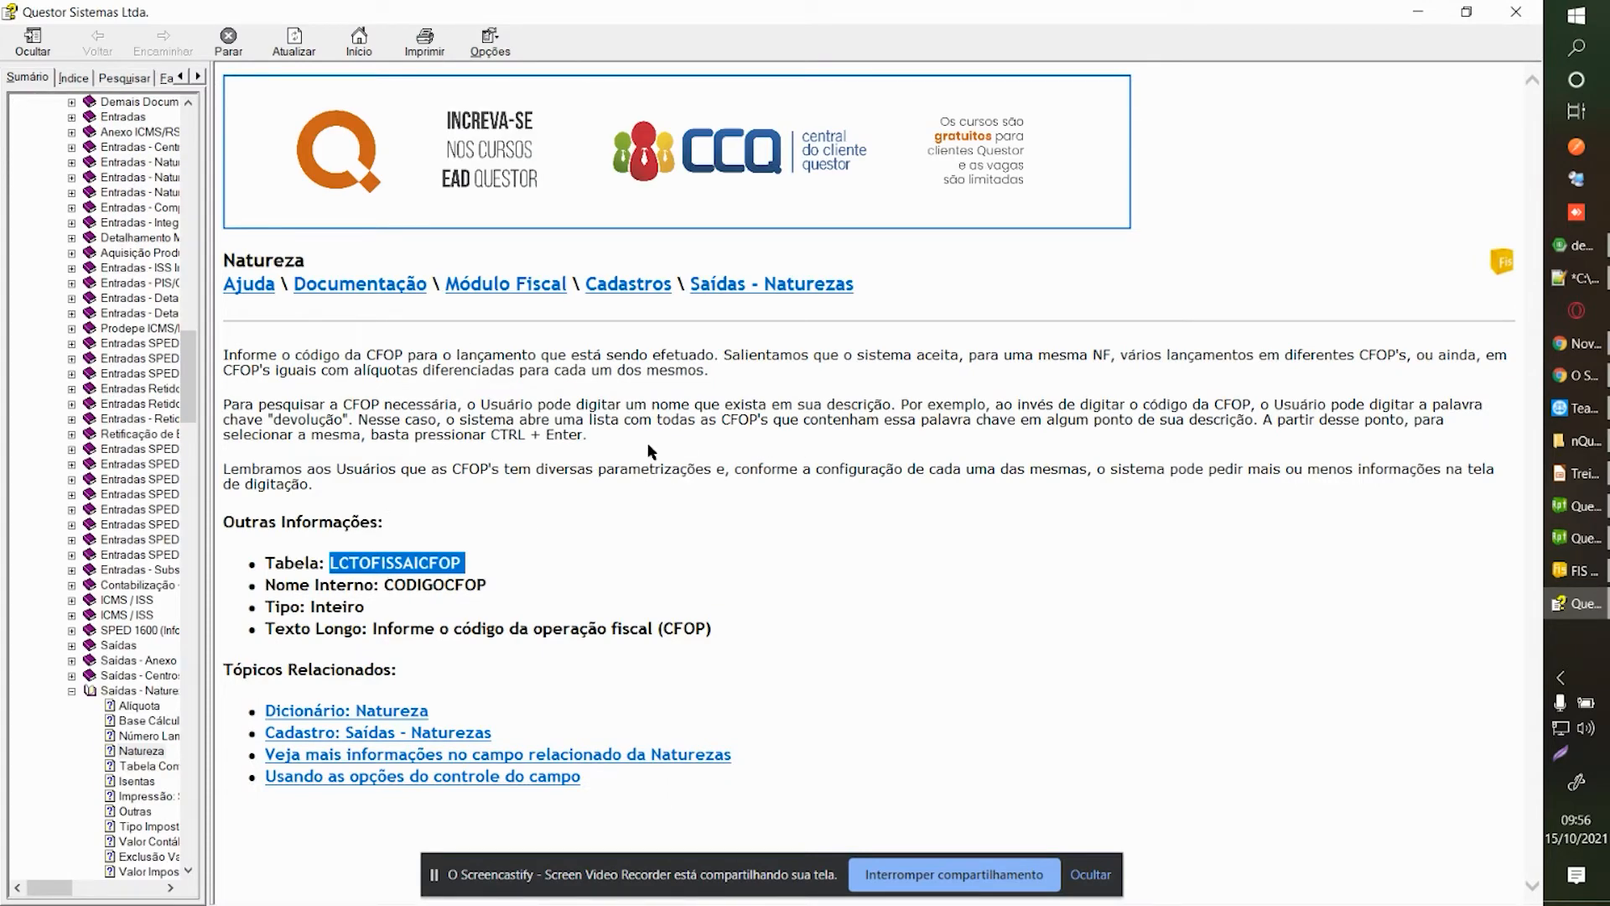
pyautogui.click(1524, 21)
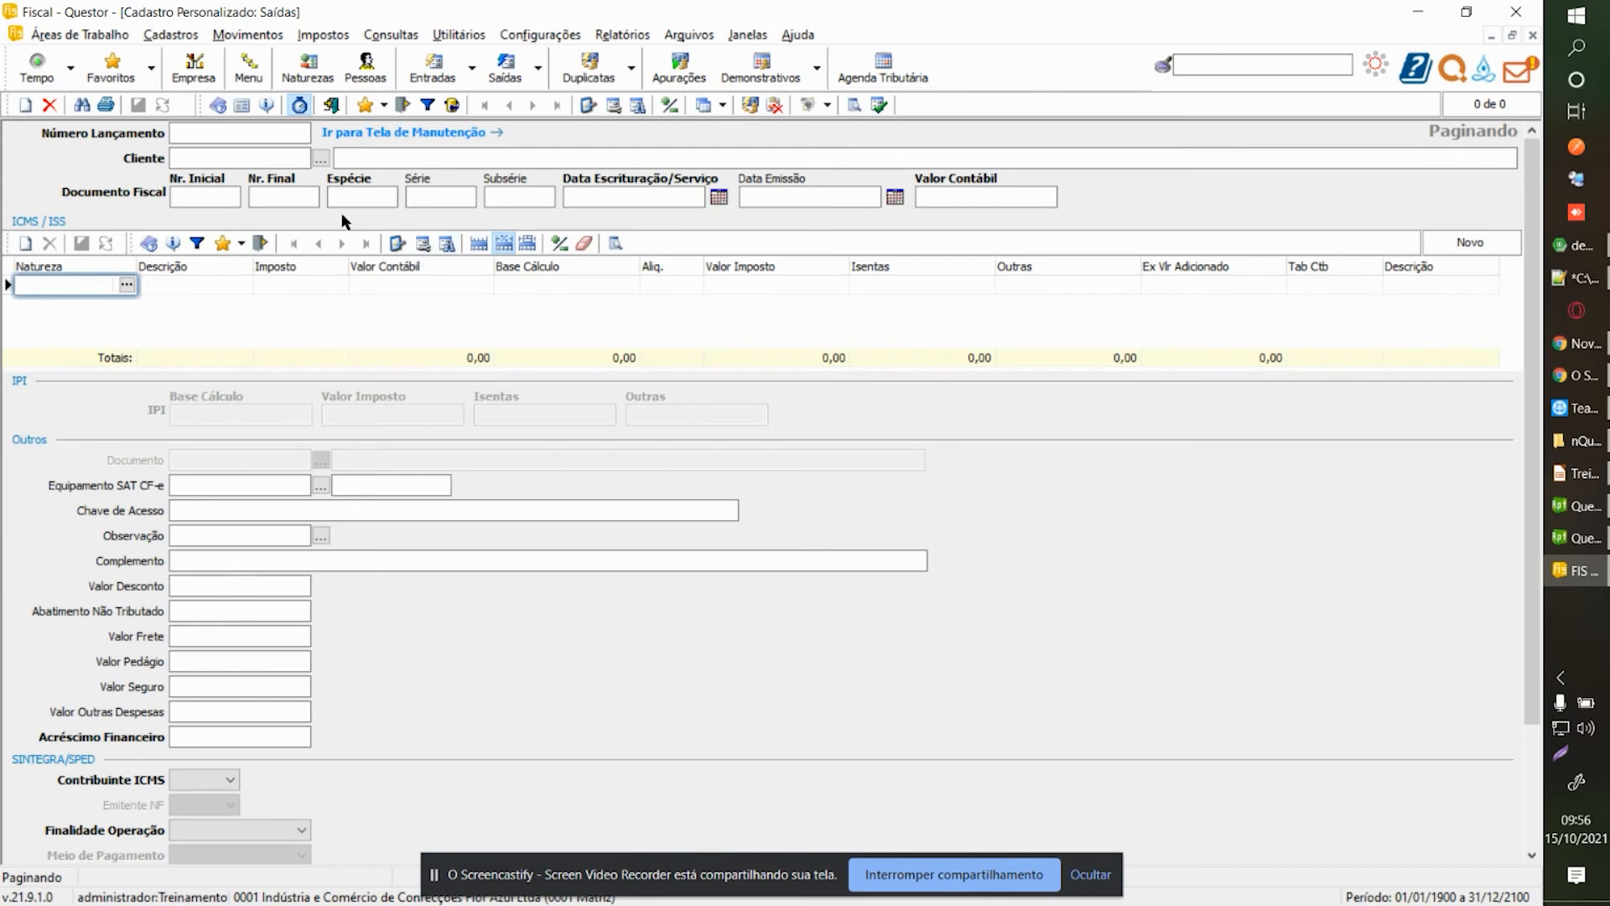
pyautogui.click(230, 135)
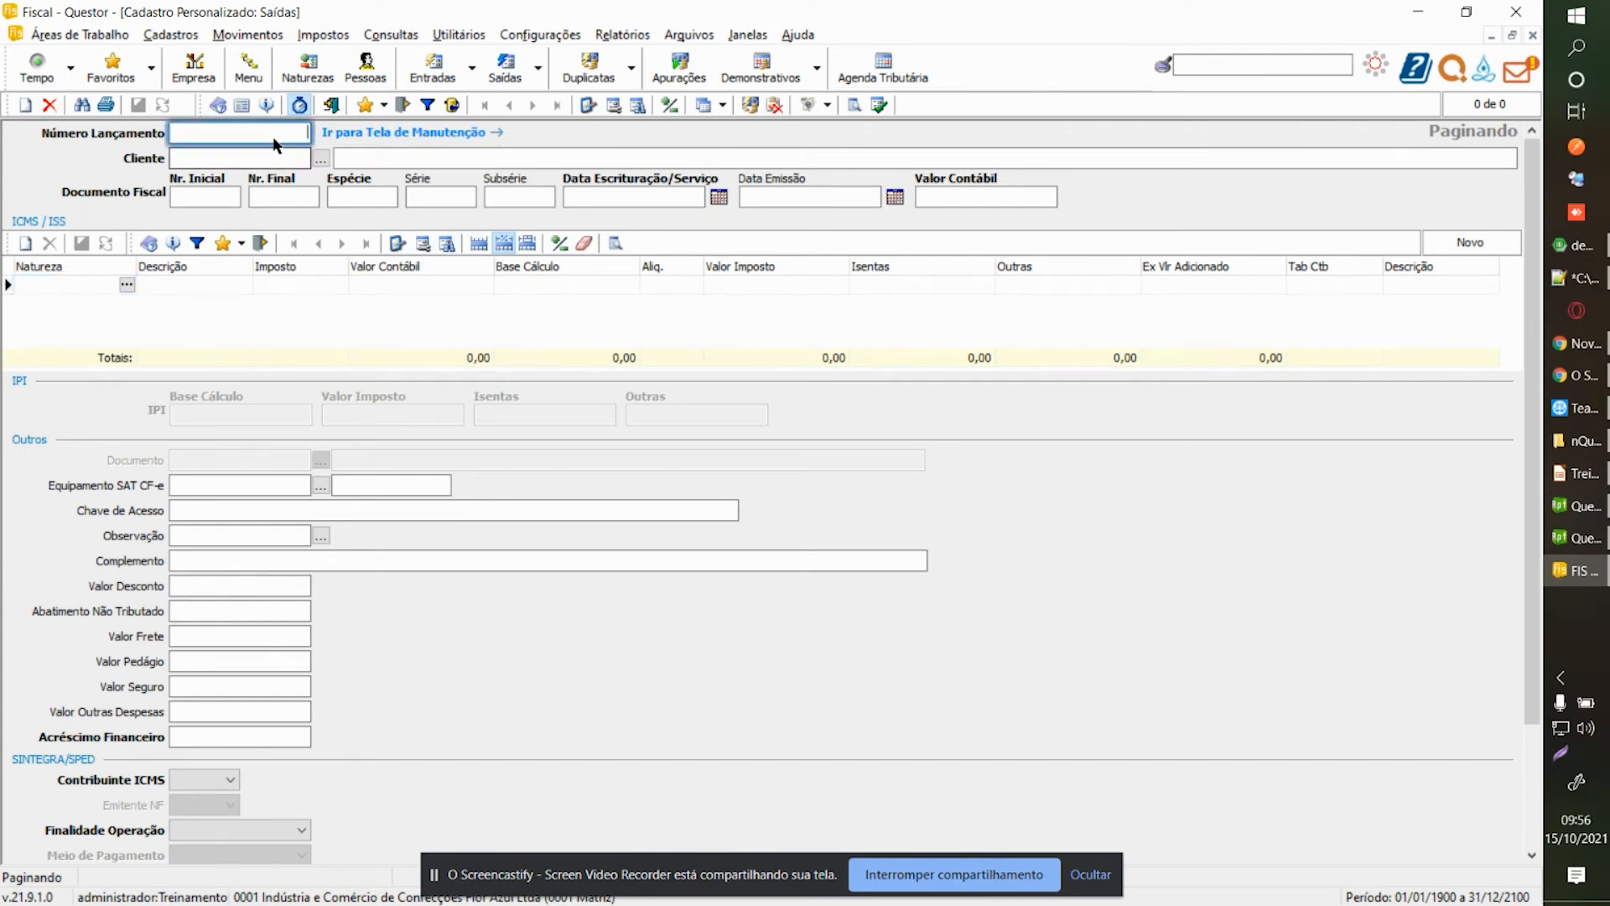
pyautogui.click(69, 287)
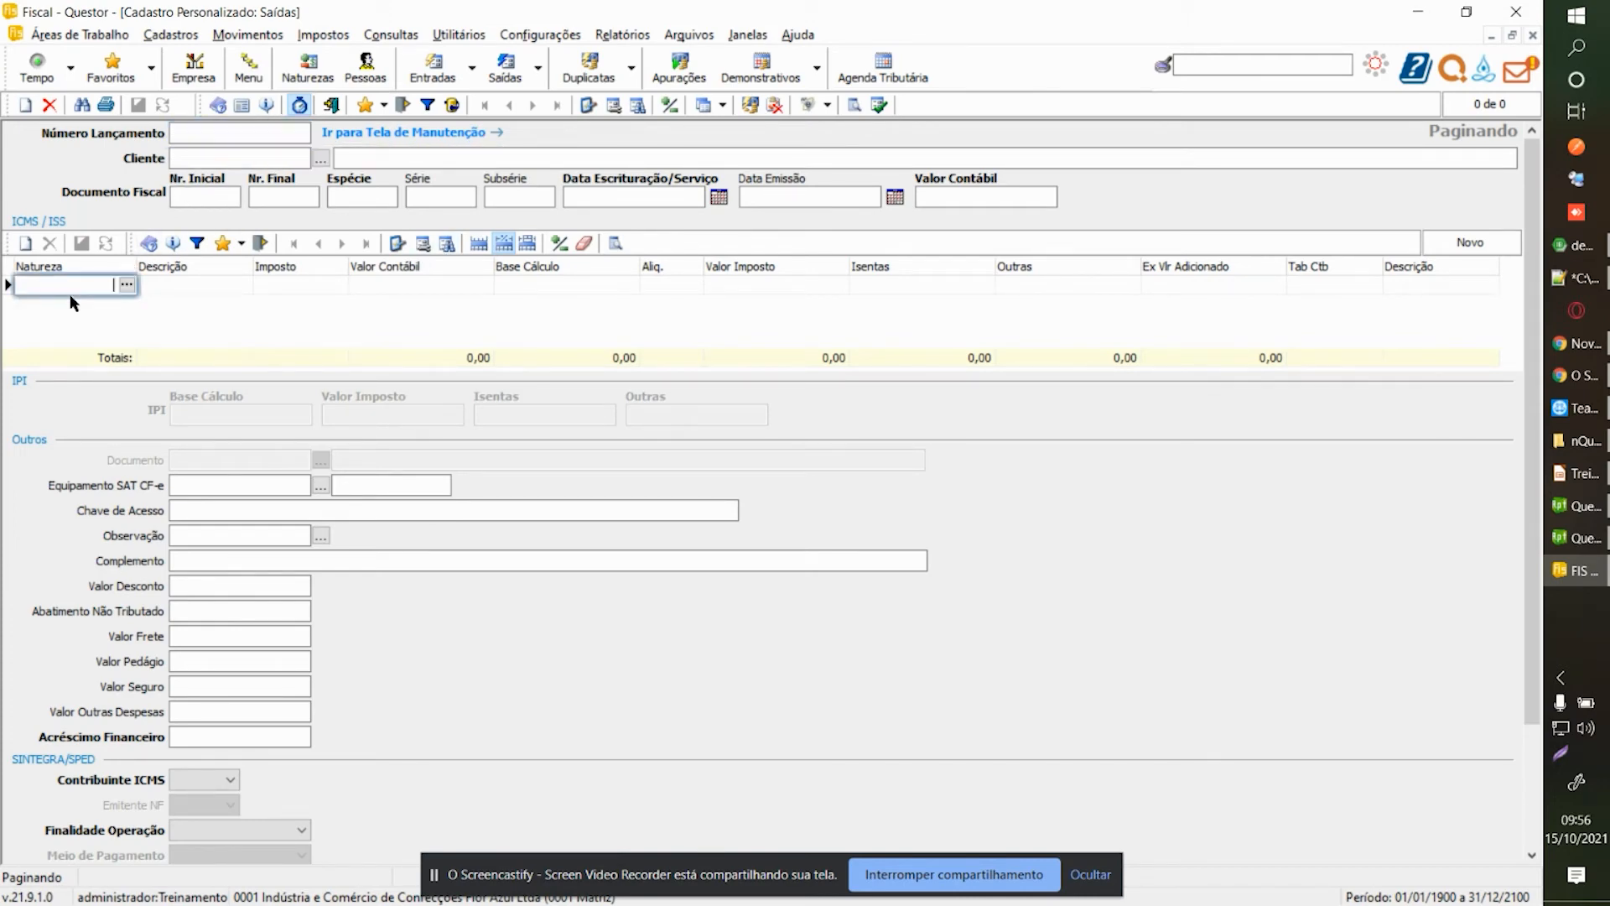
pyautogui.click(331, 104)
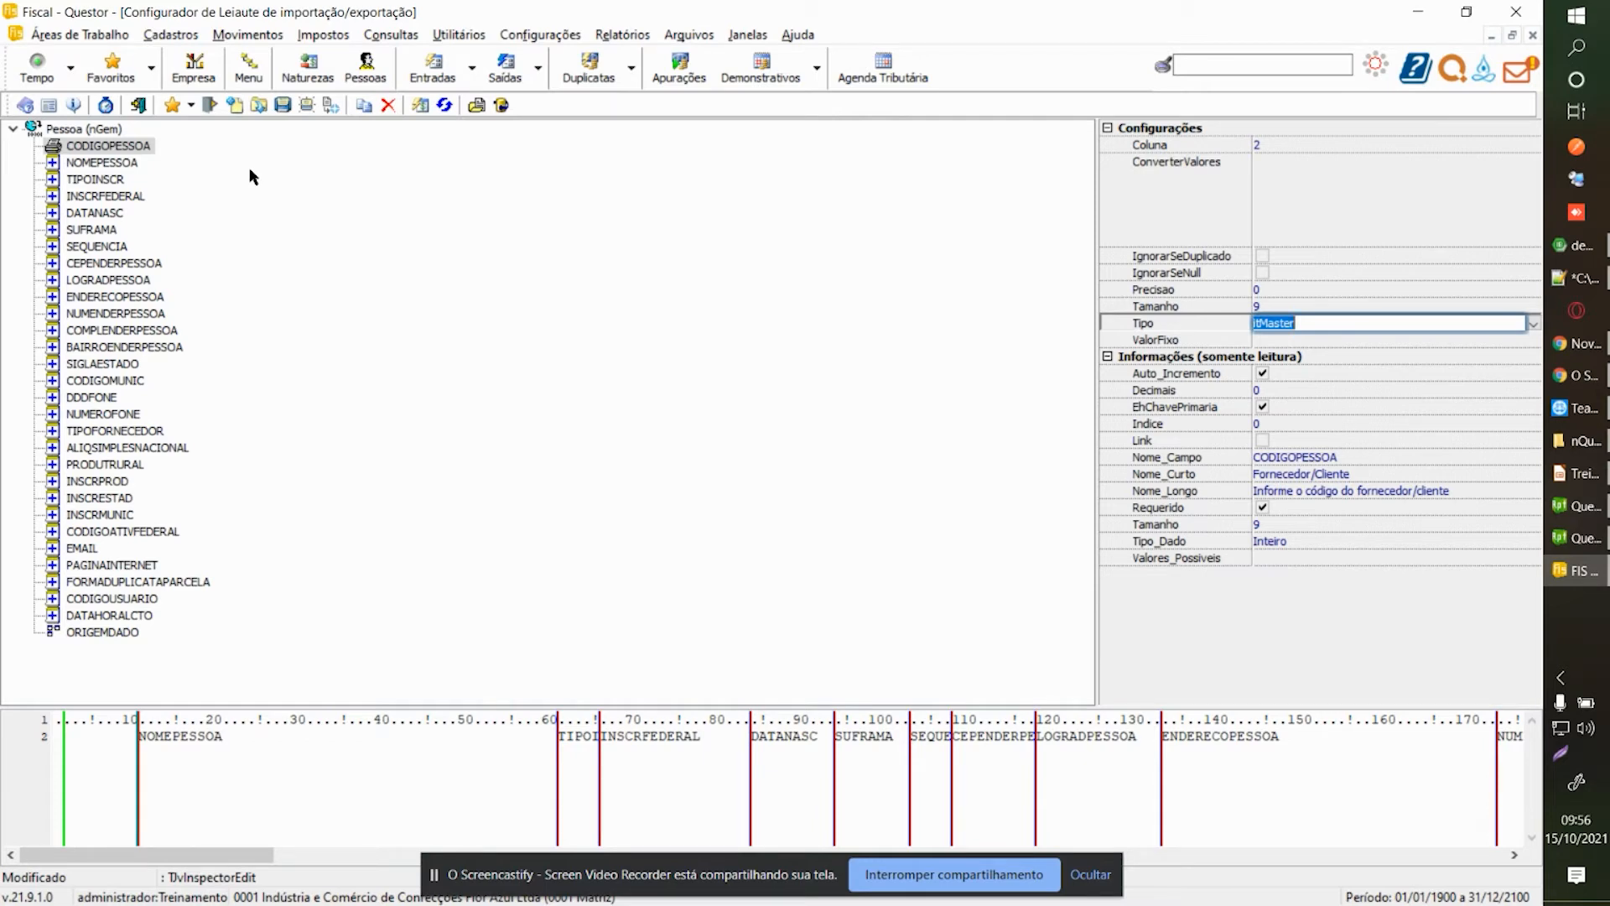
# Try itEventoPreDefinido, then set CODIGOPESSOA's Tipo to itLookup and commit it.
pyautogui.click(1532, 323)
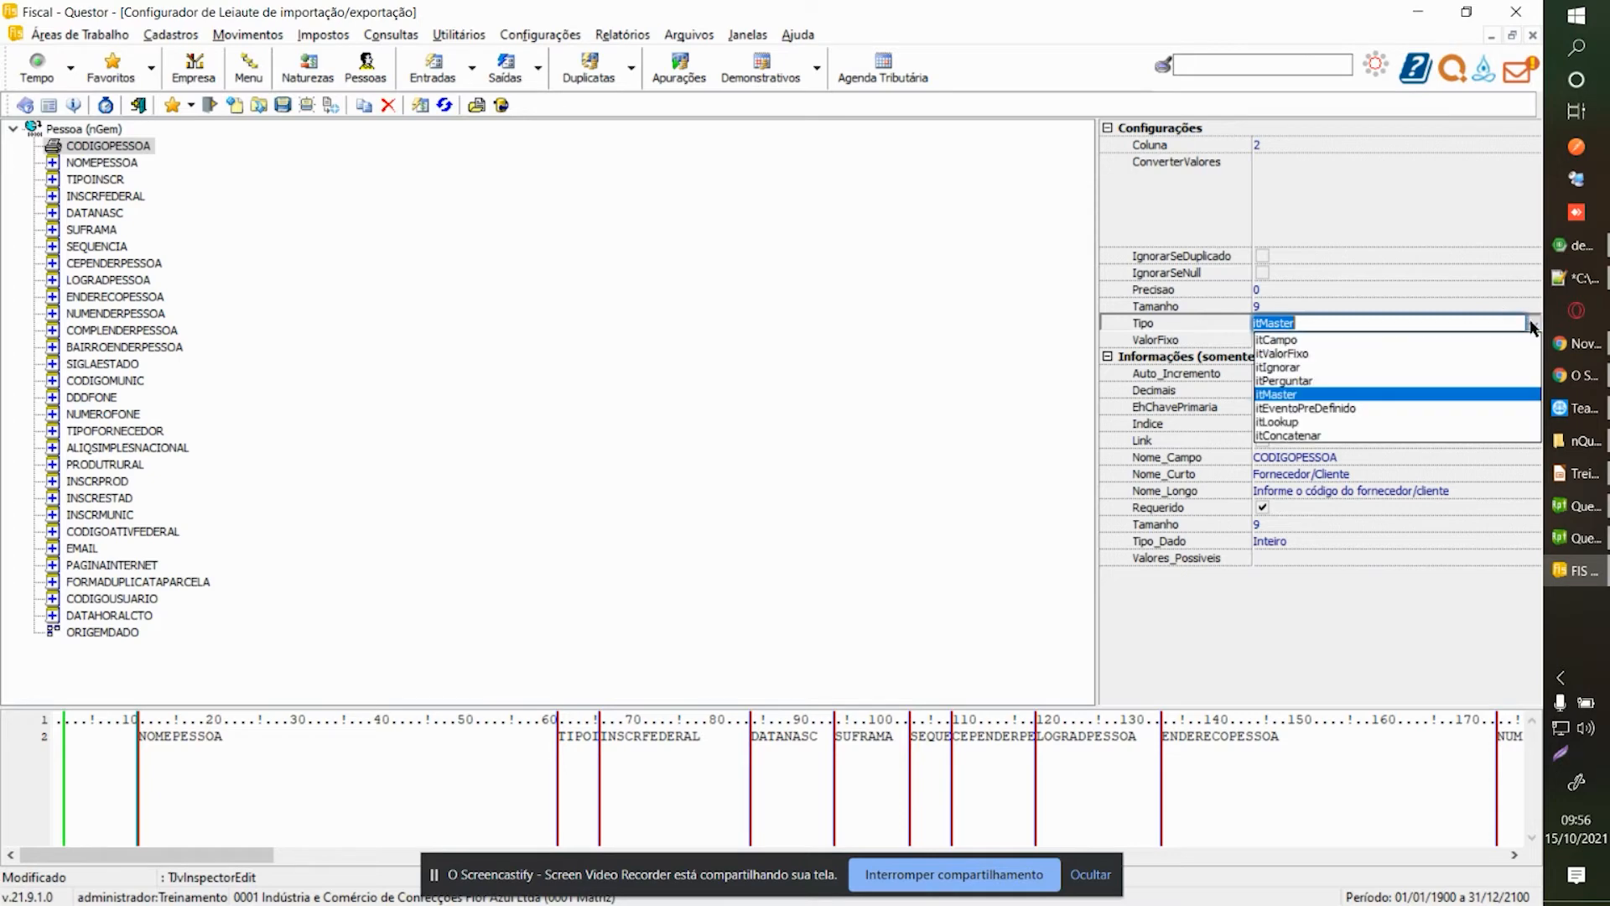
pyautogui.click(1332, 409)
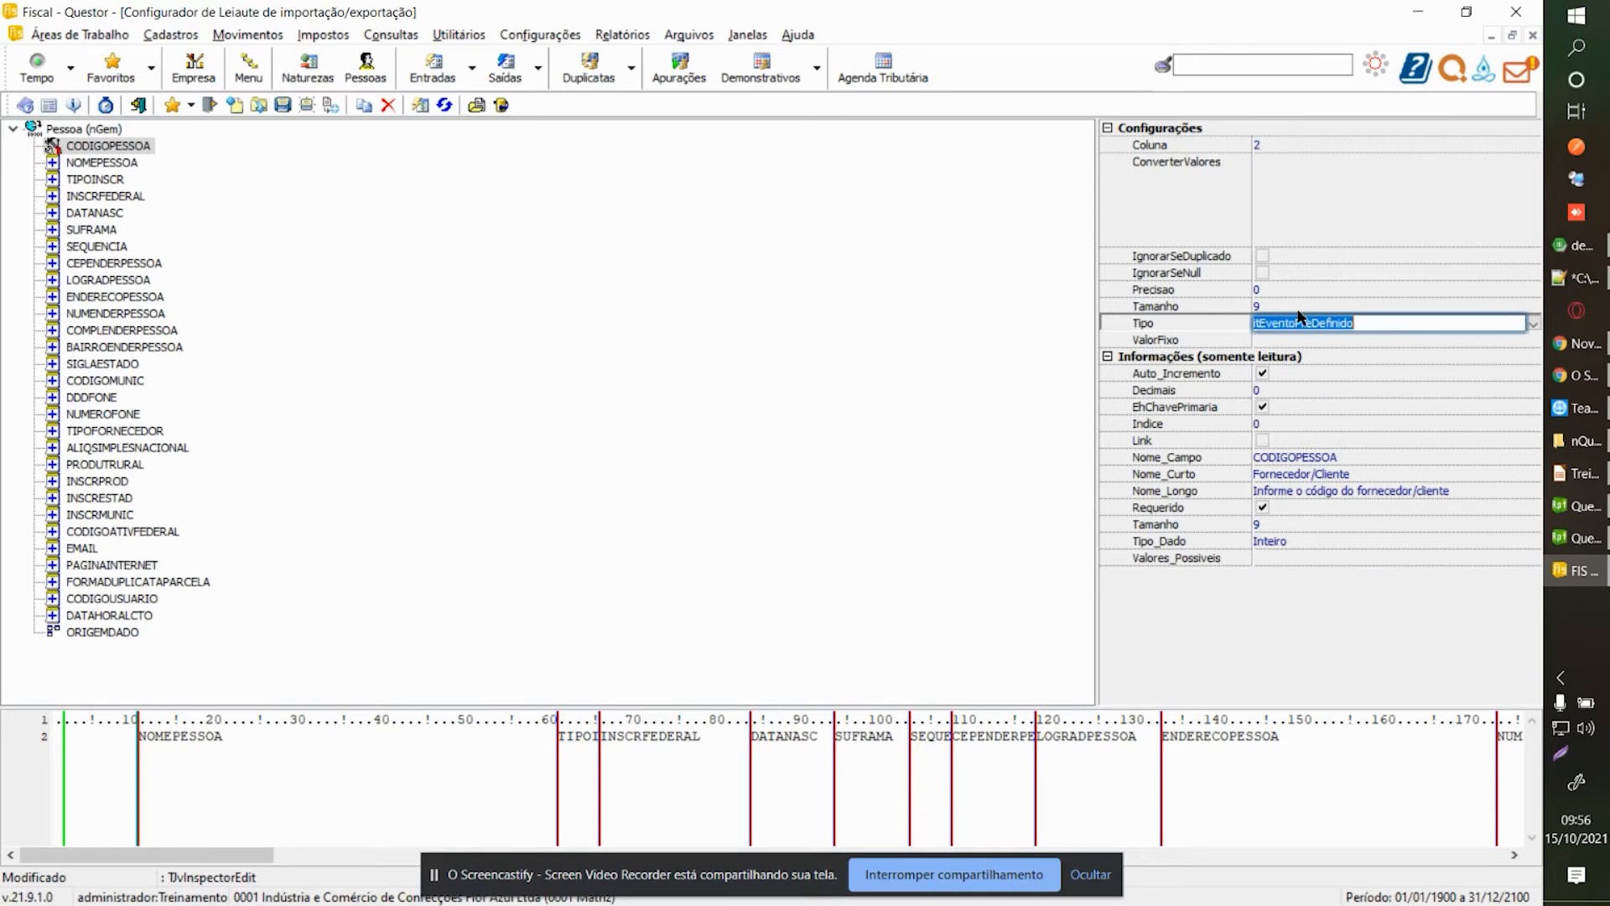
pyautogui.click(1534, 324)
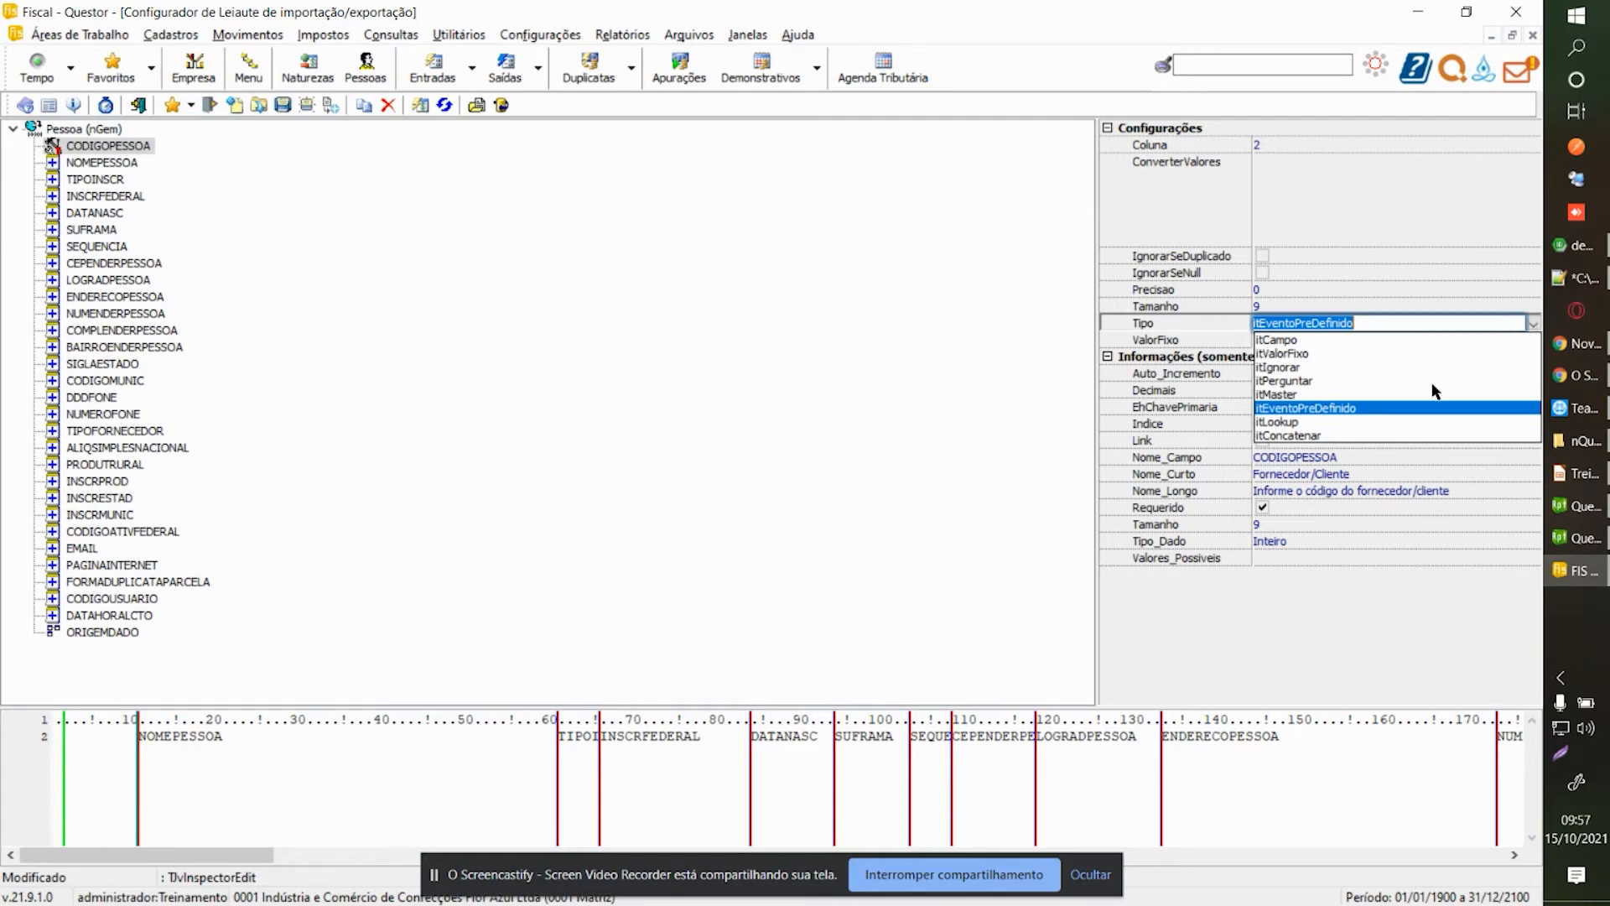
pyautogui.click(1298, 421)
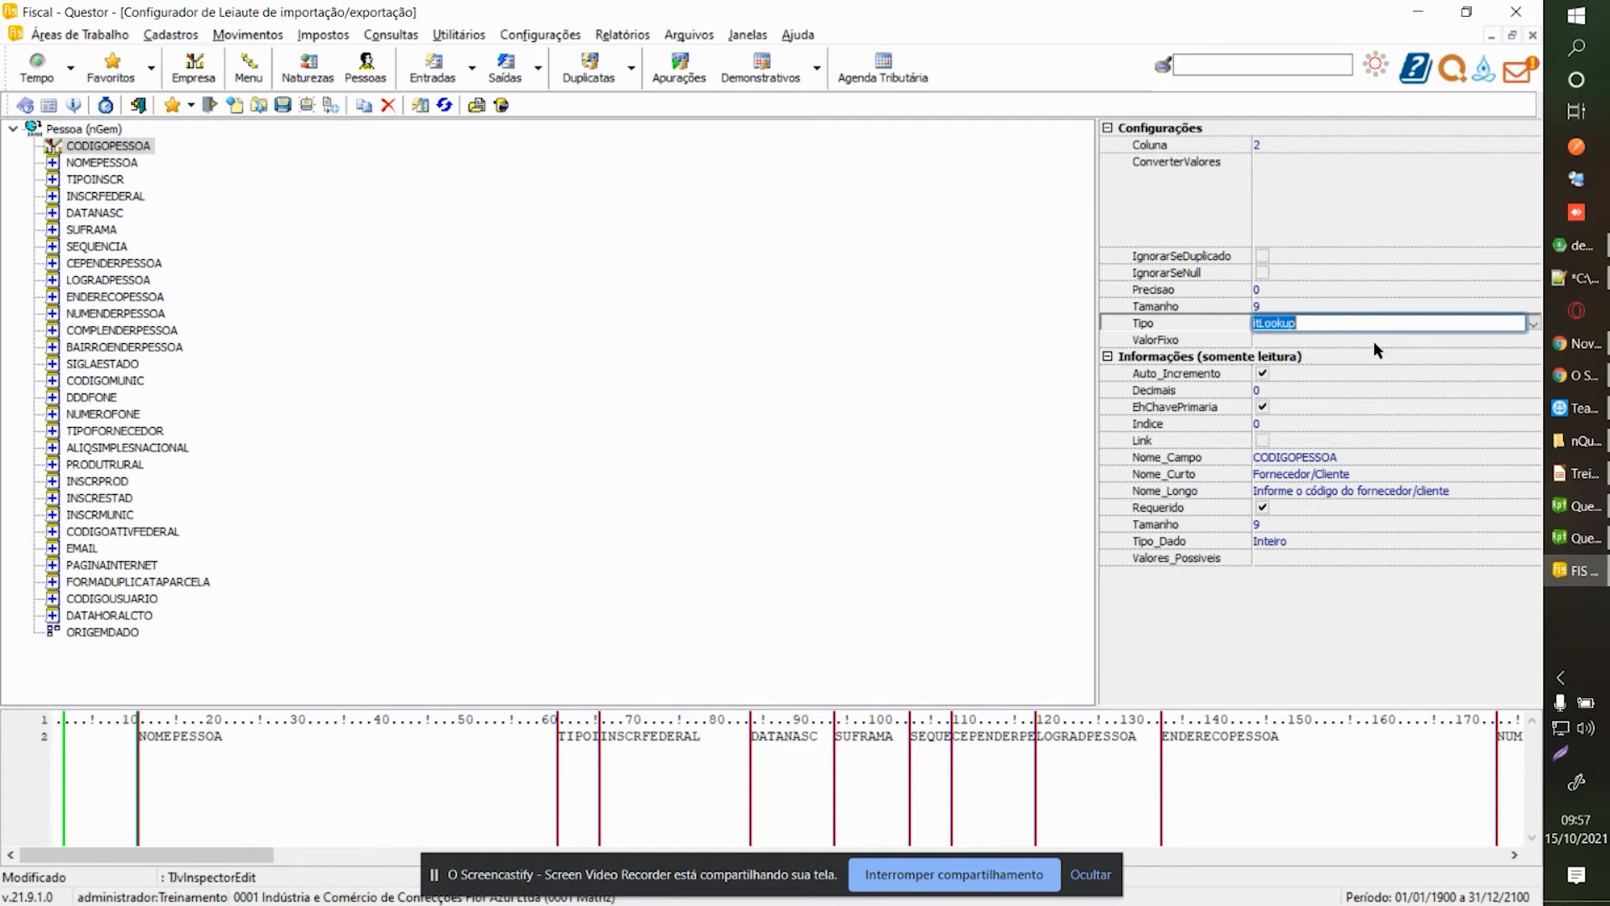
pyautogui.click(114, 150)
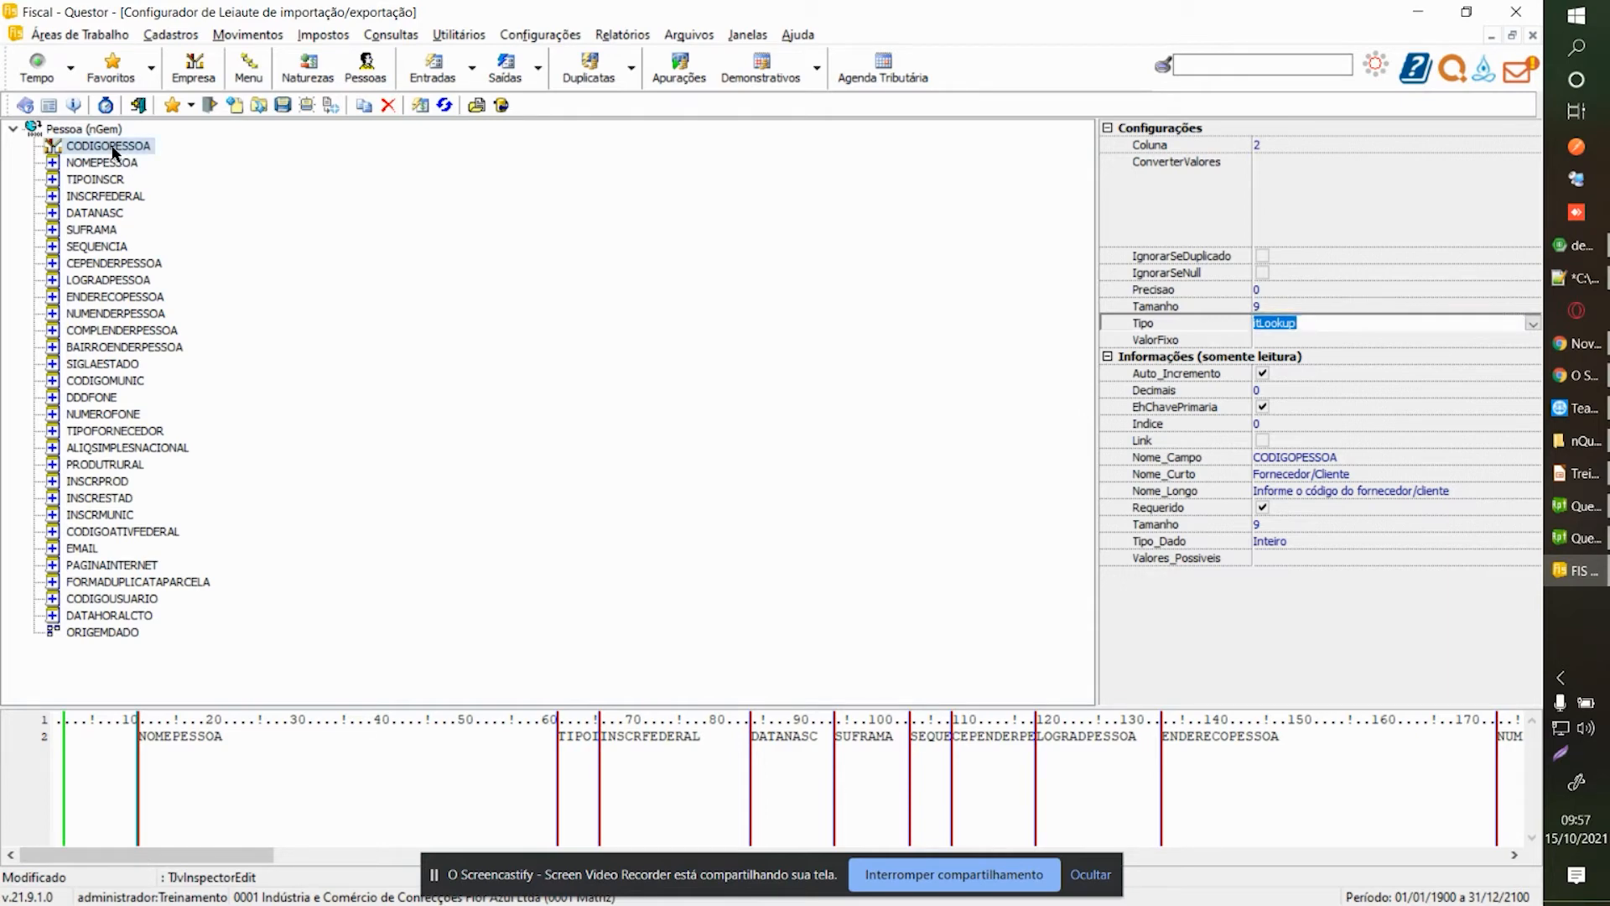
pyautogui.click(502, 72)
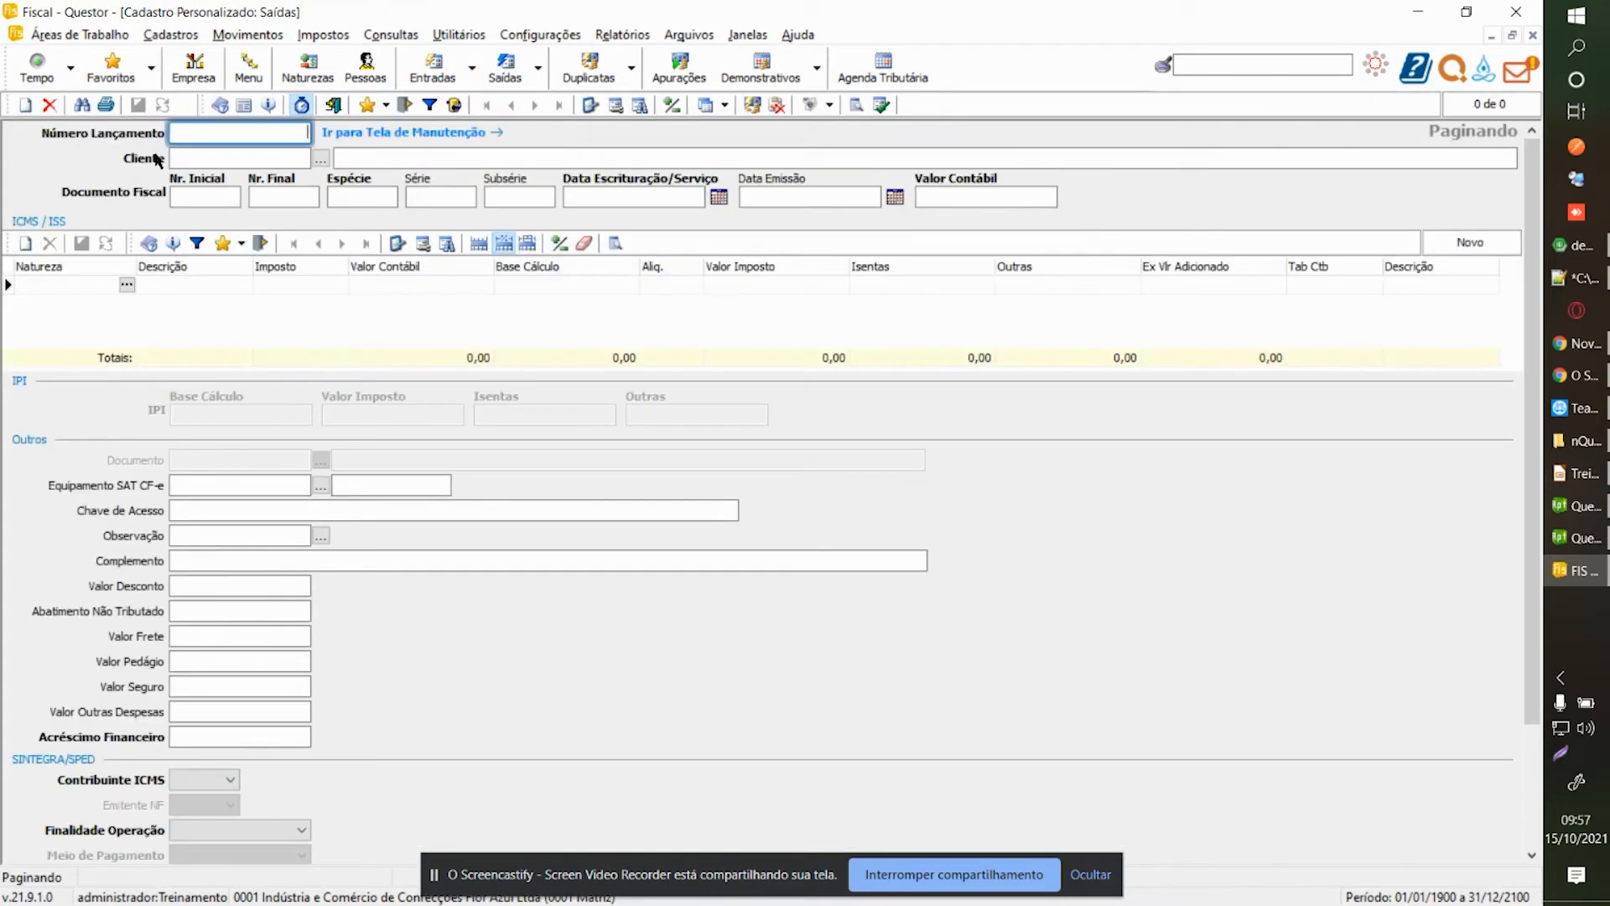
pyautogui.click(217, 166)
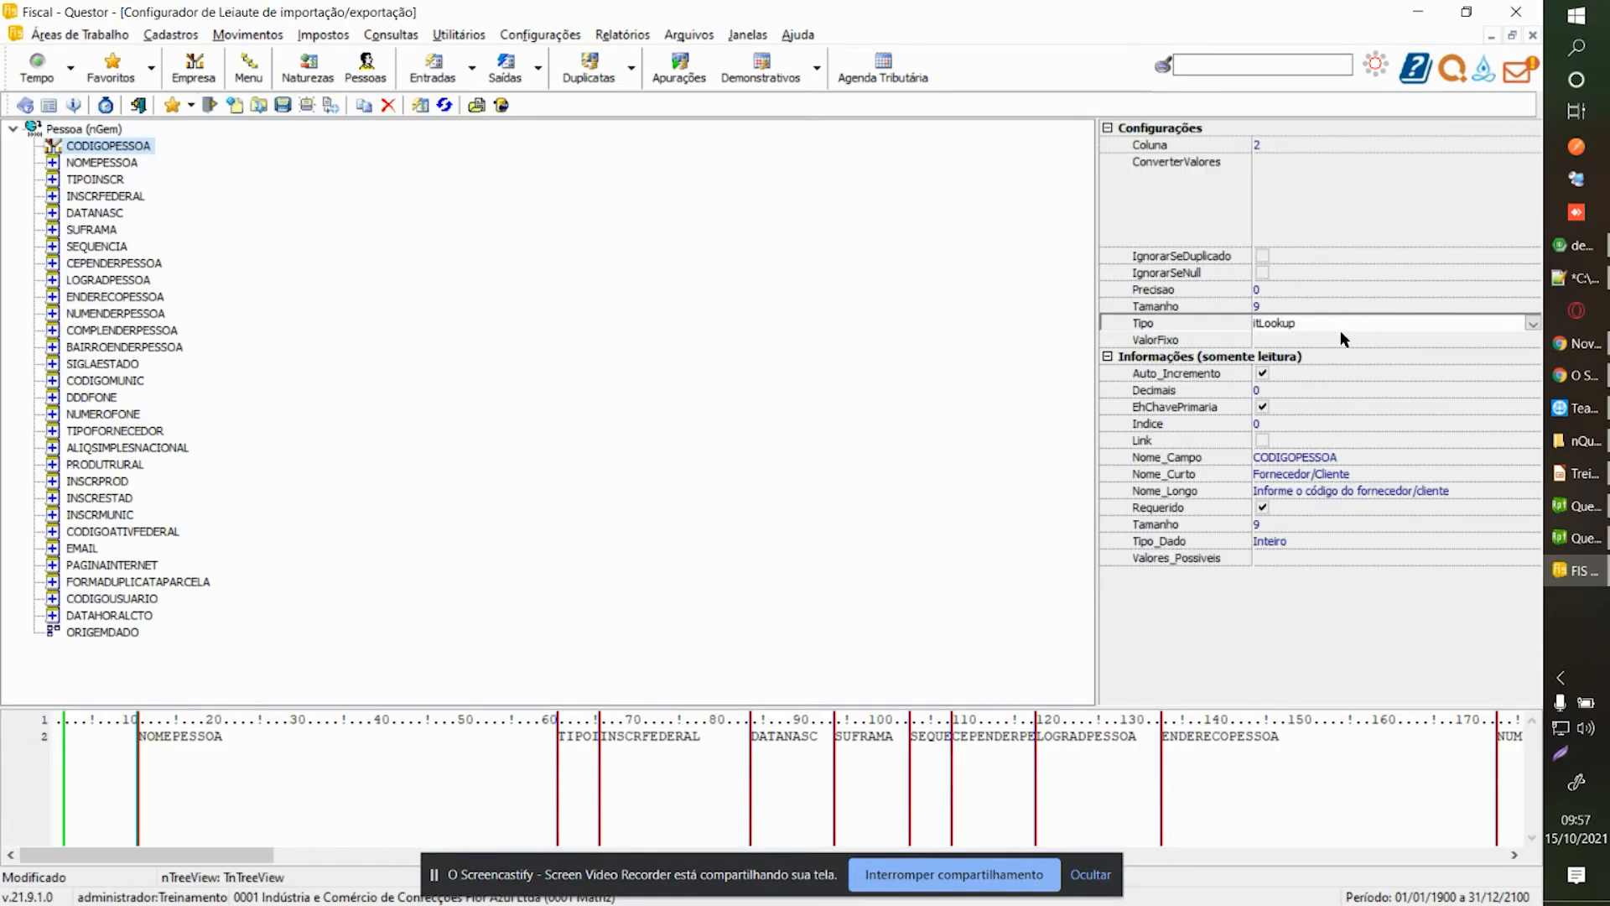
# Glance at the suppliers and customers register, then close it and the Saídas form.
pyautogui.click(1307, 339)
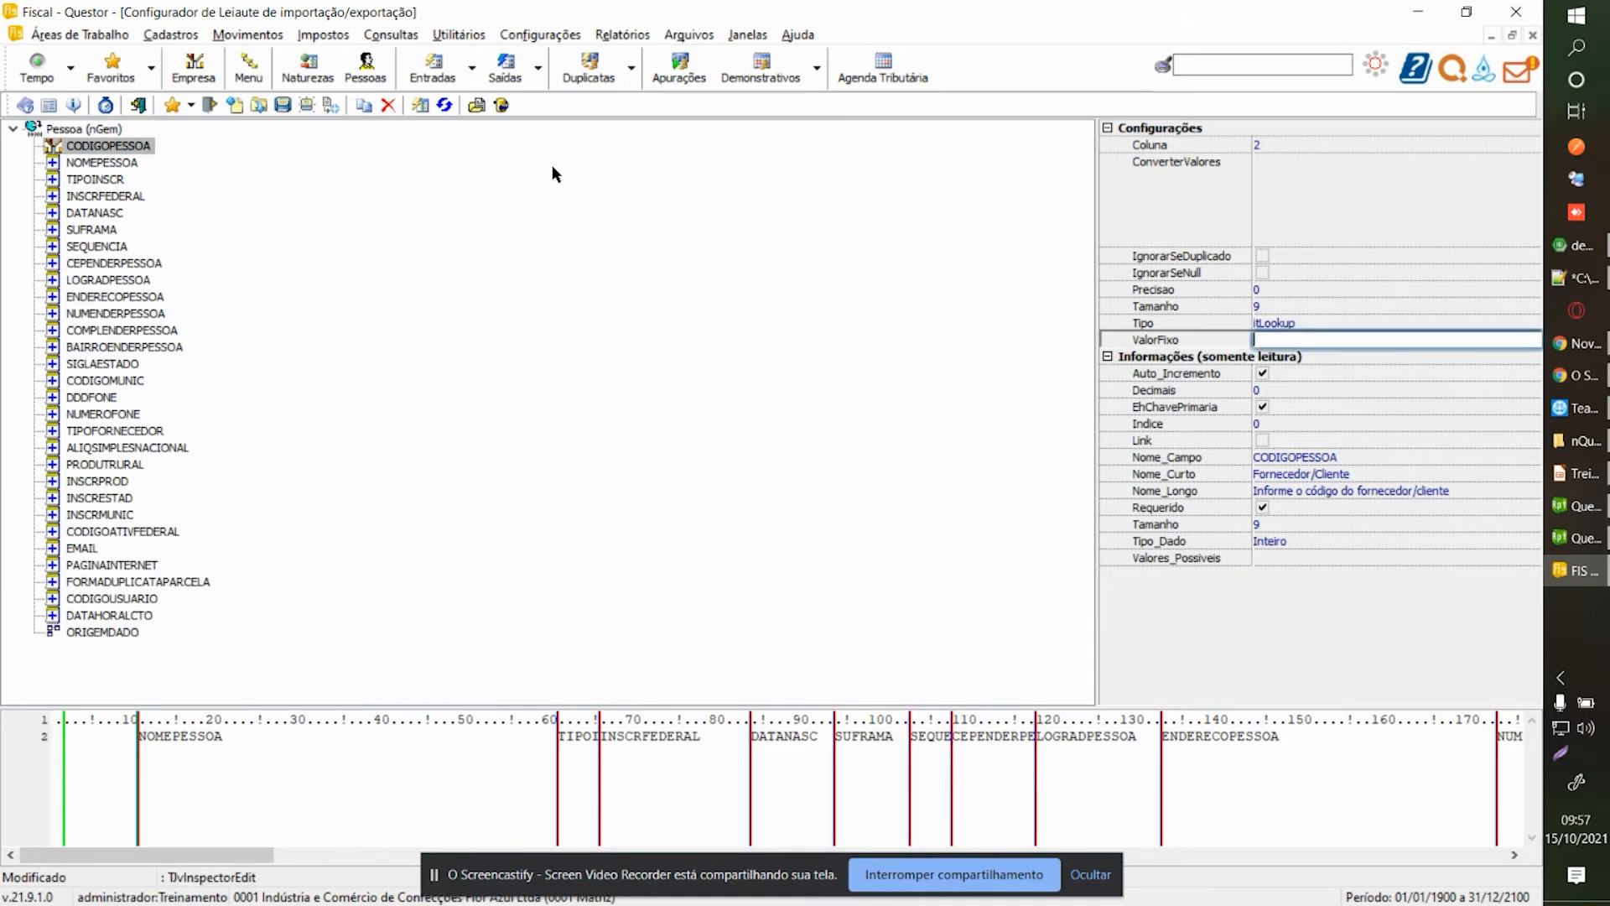
pyautogui.click(366, 67)
pyautogui.press('Escape')
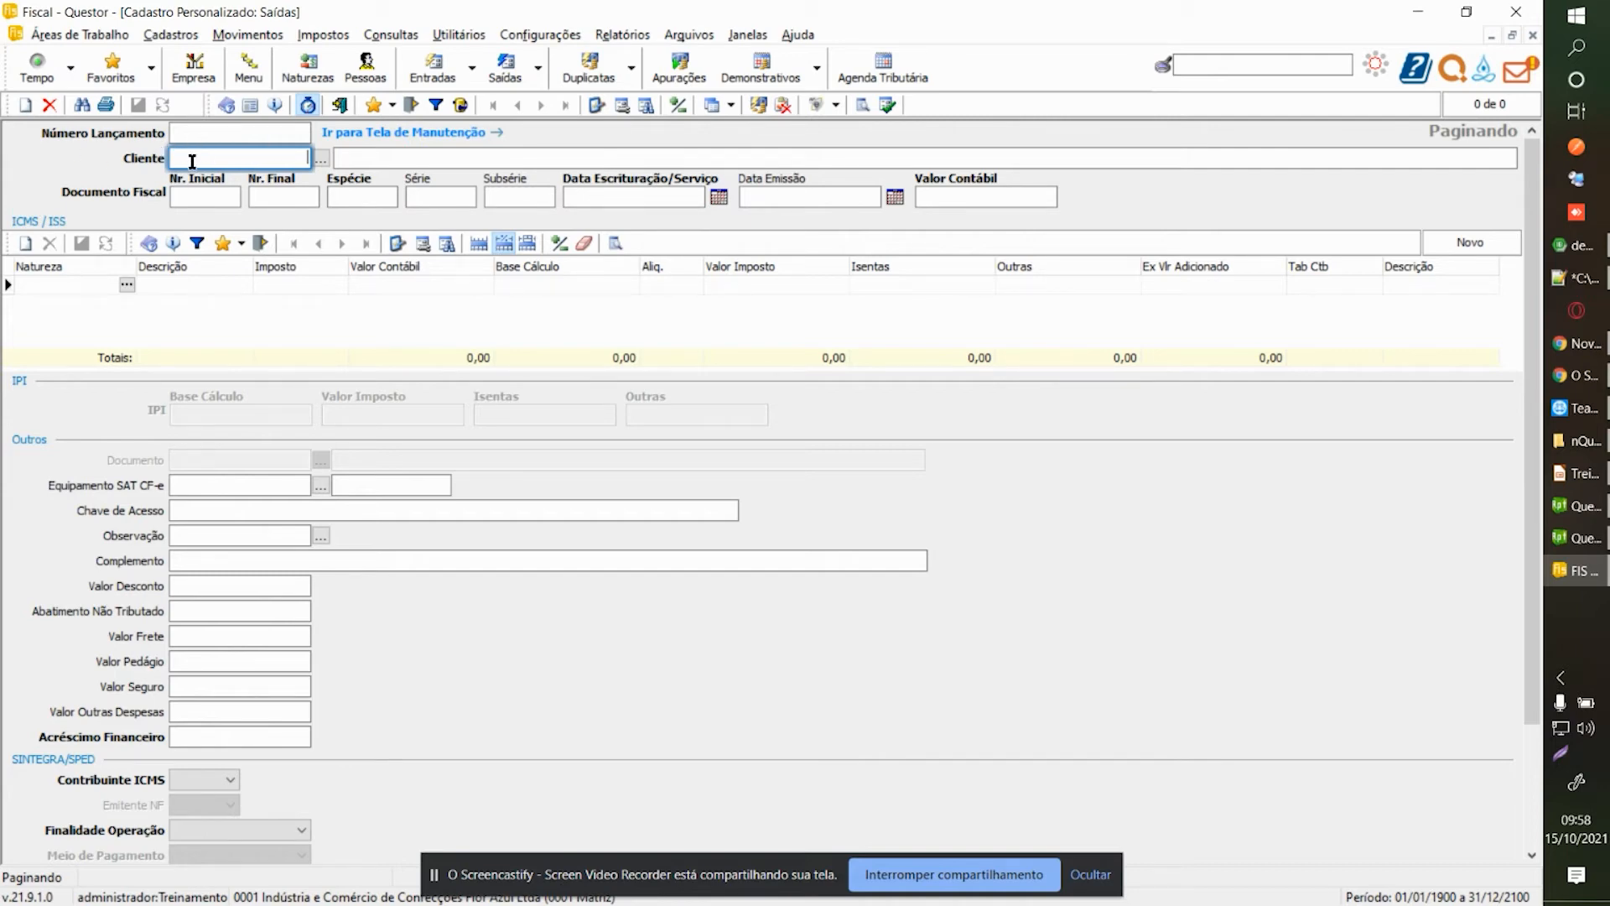
pyautogui.click(340, 107)
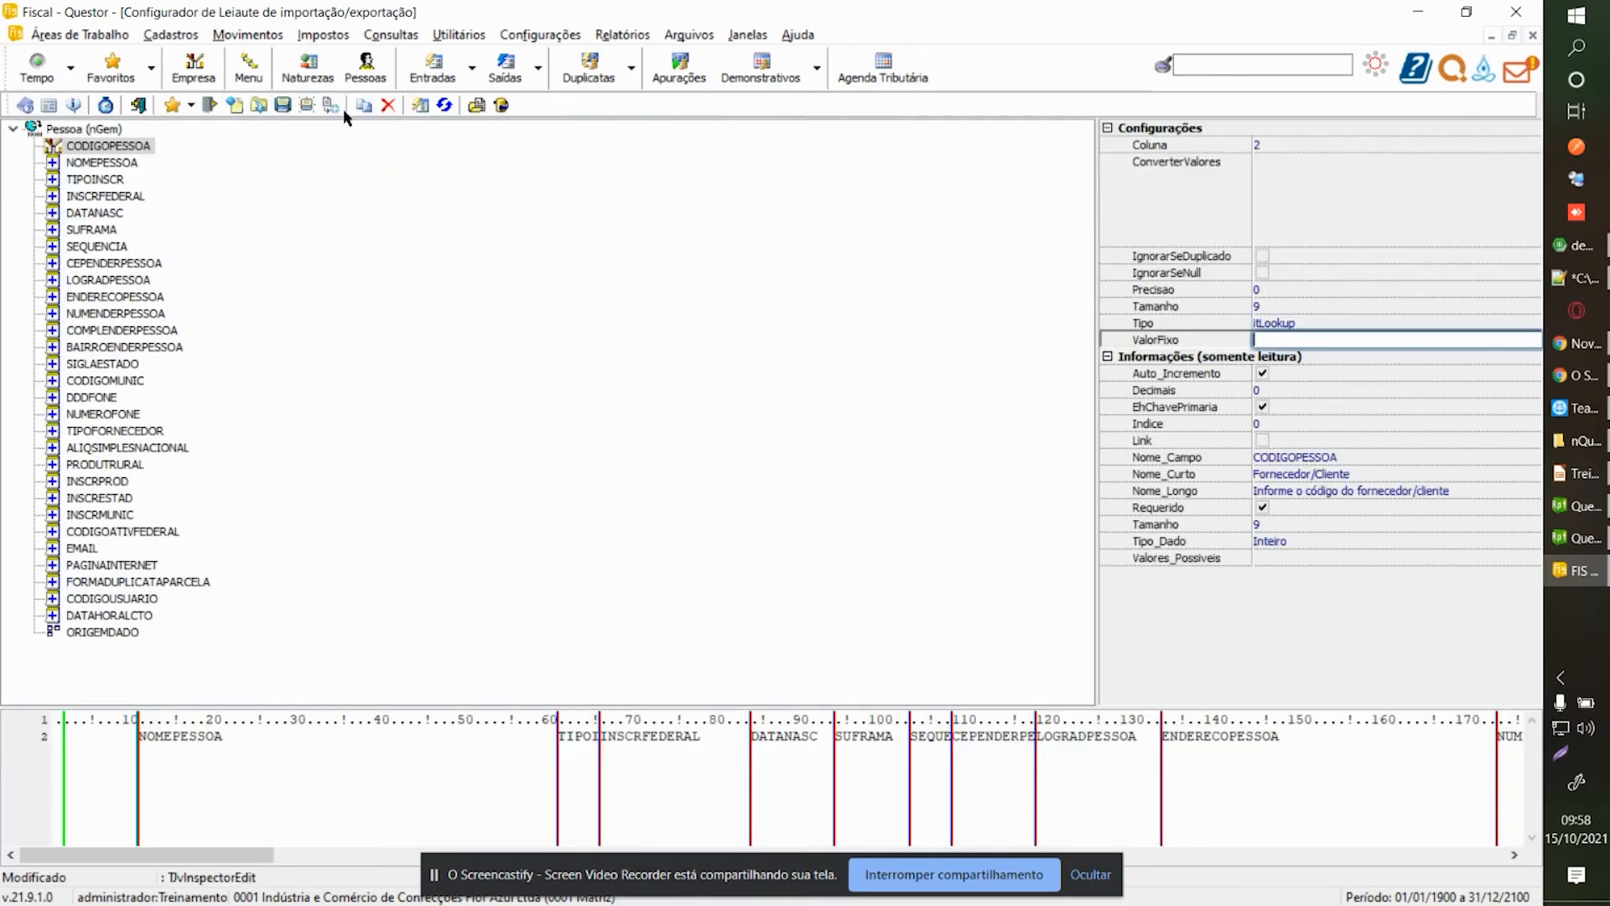
# Try itConcatenar, then set CODIGOPESSOA's Tipo to itCampo and commit it.
pyautogui.click(1527, 323)
pyautogui.click(1531, 324)
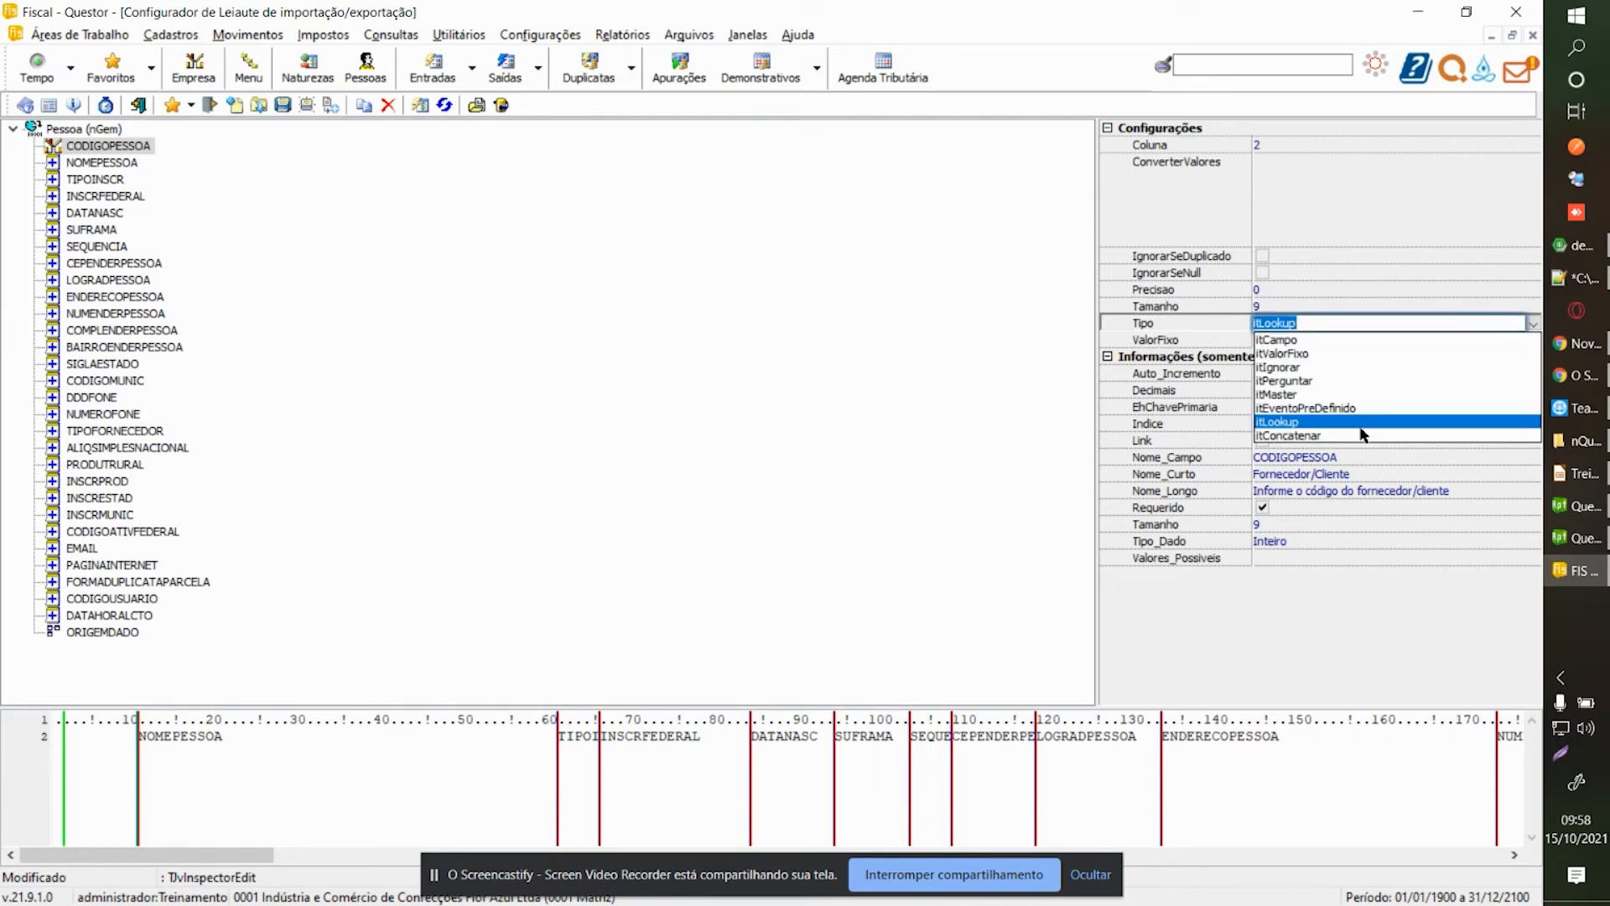
pyautogui.click(1325, 435)
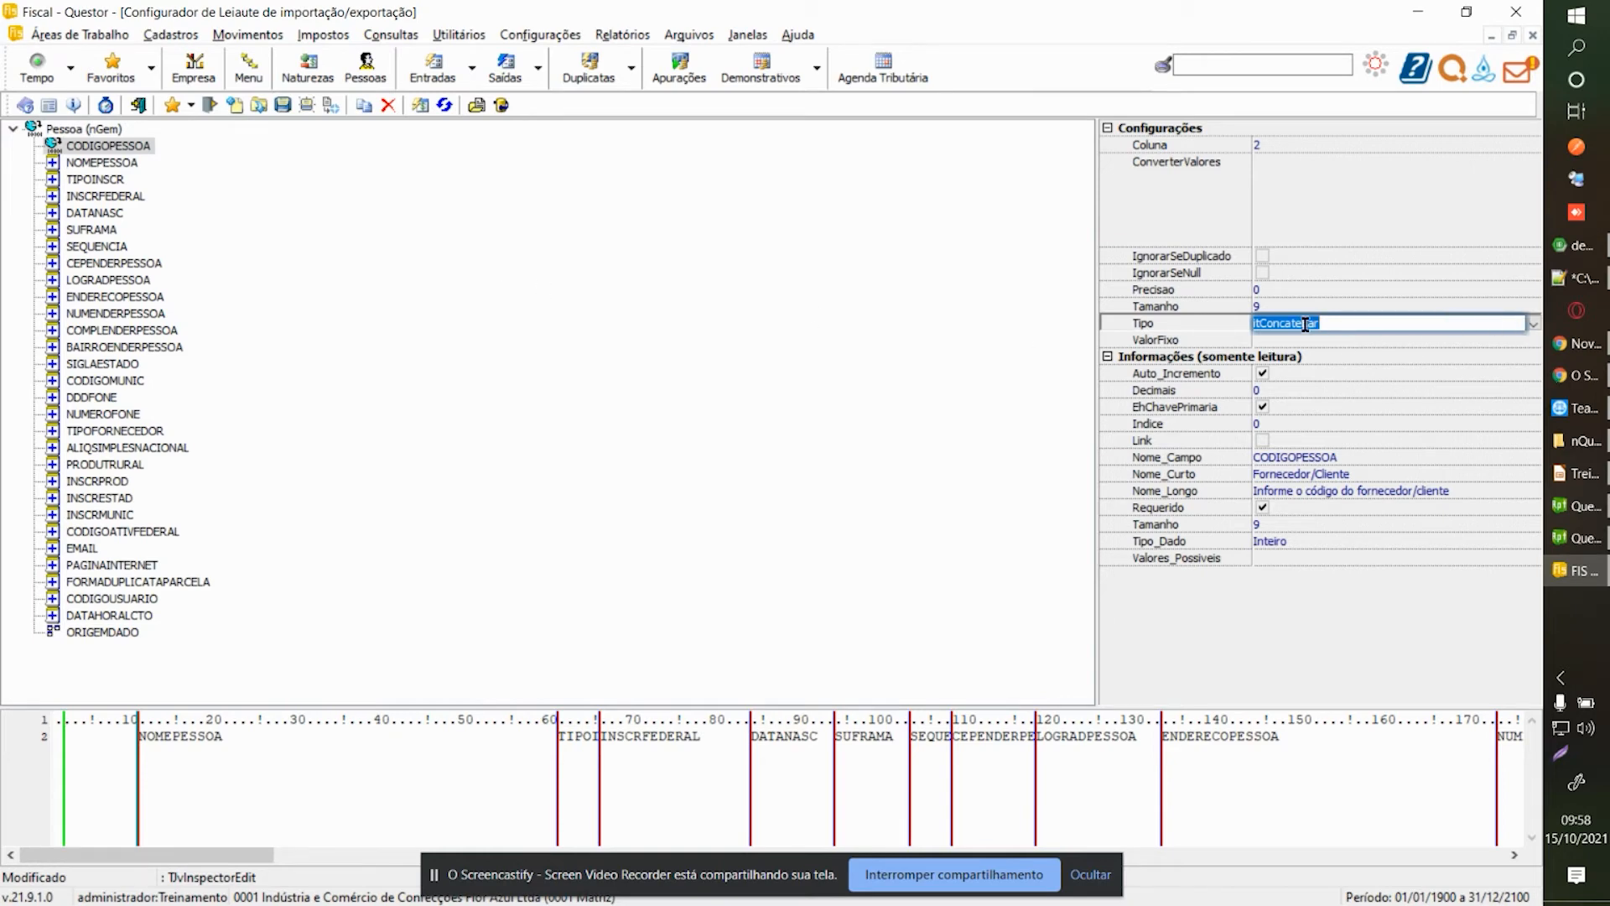
pyautogui.click(1532, 327)
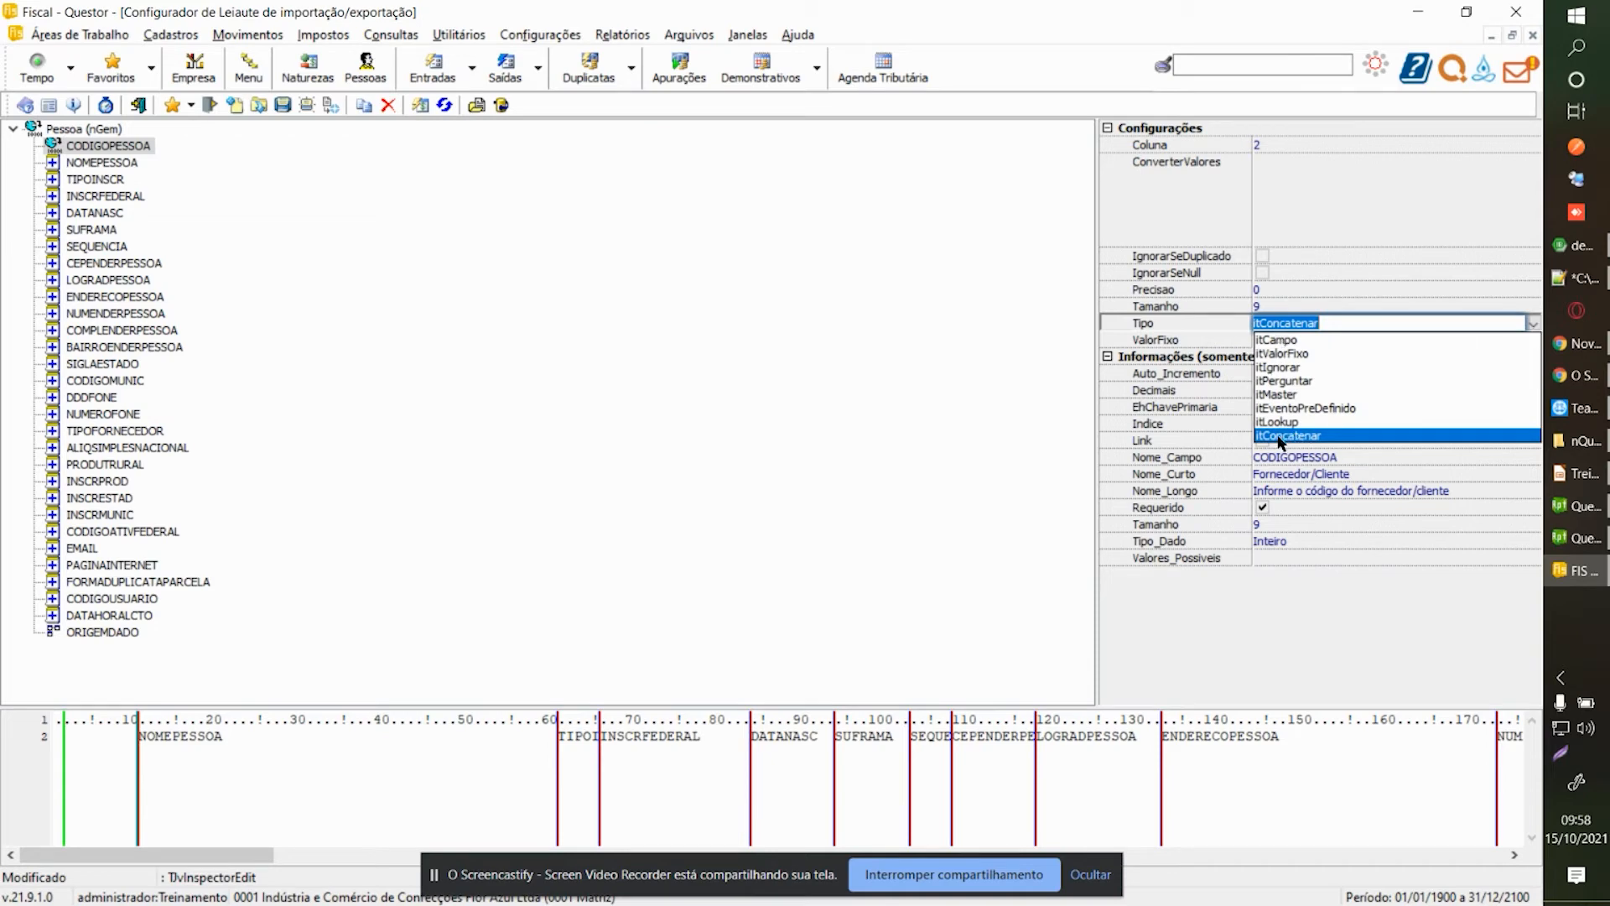
pyautogui.click(1295, 339)
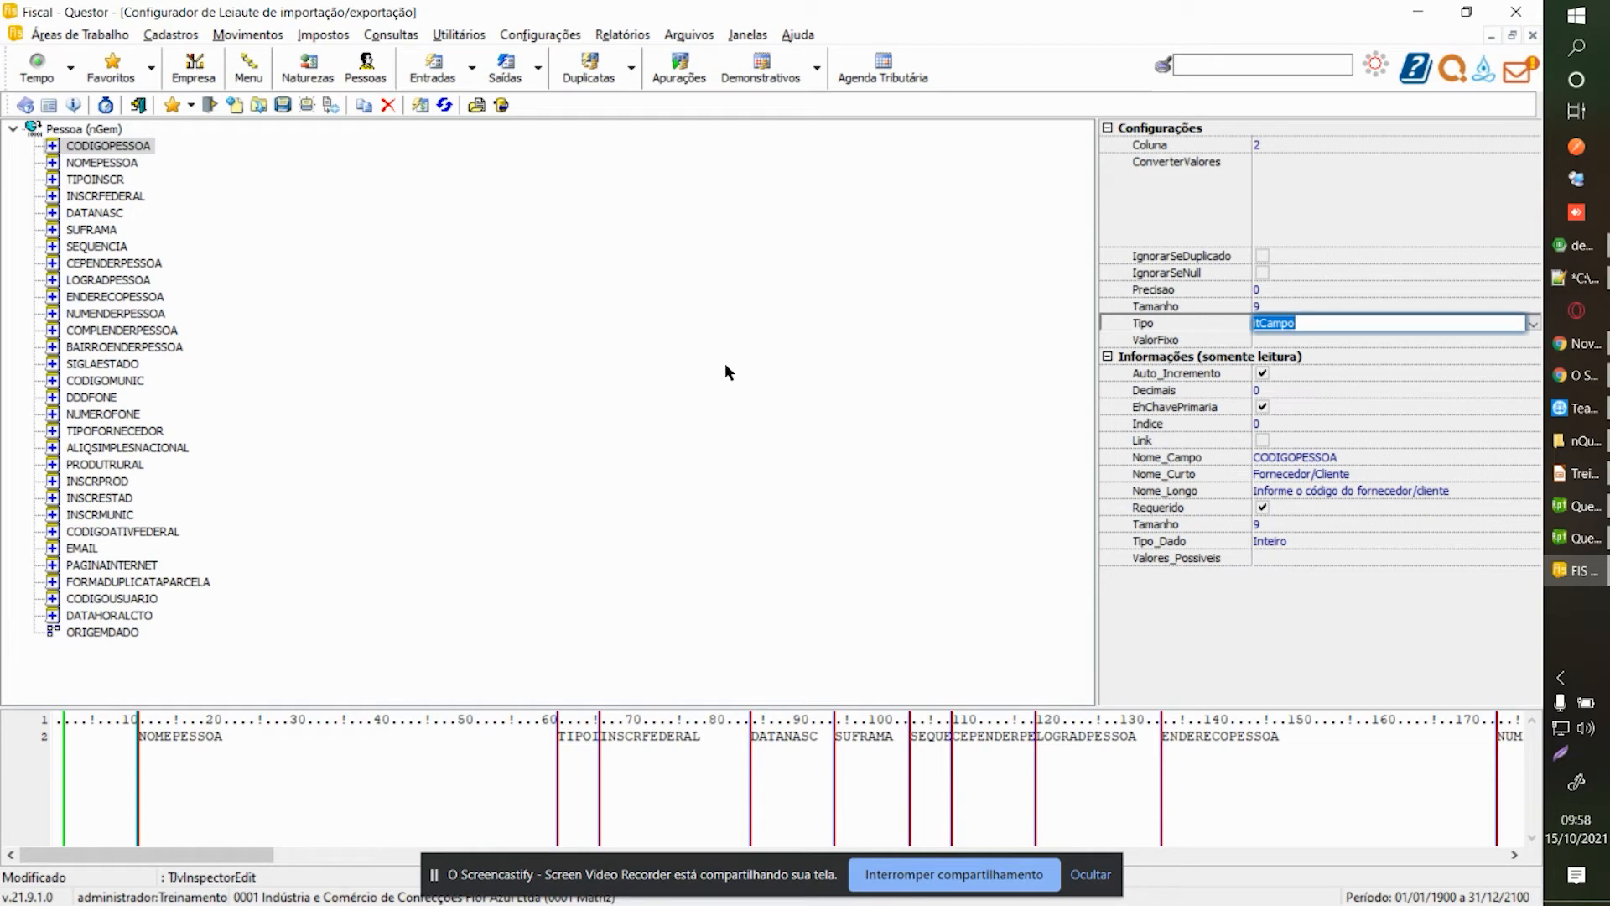
pyautogui.click(91, 131)
pyautogui.click(99, 146)
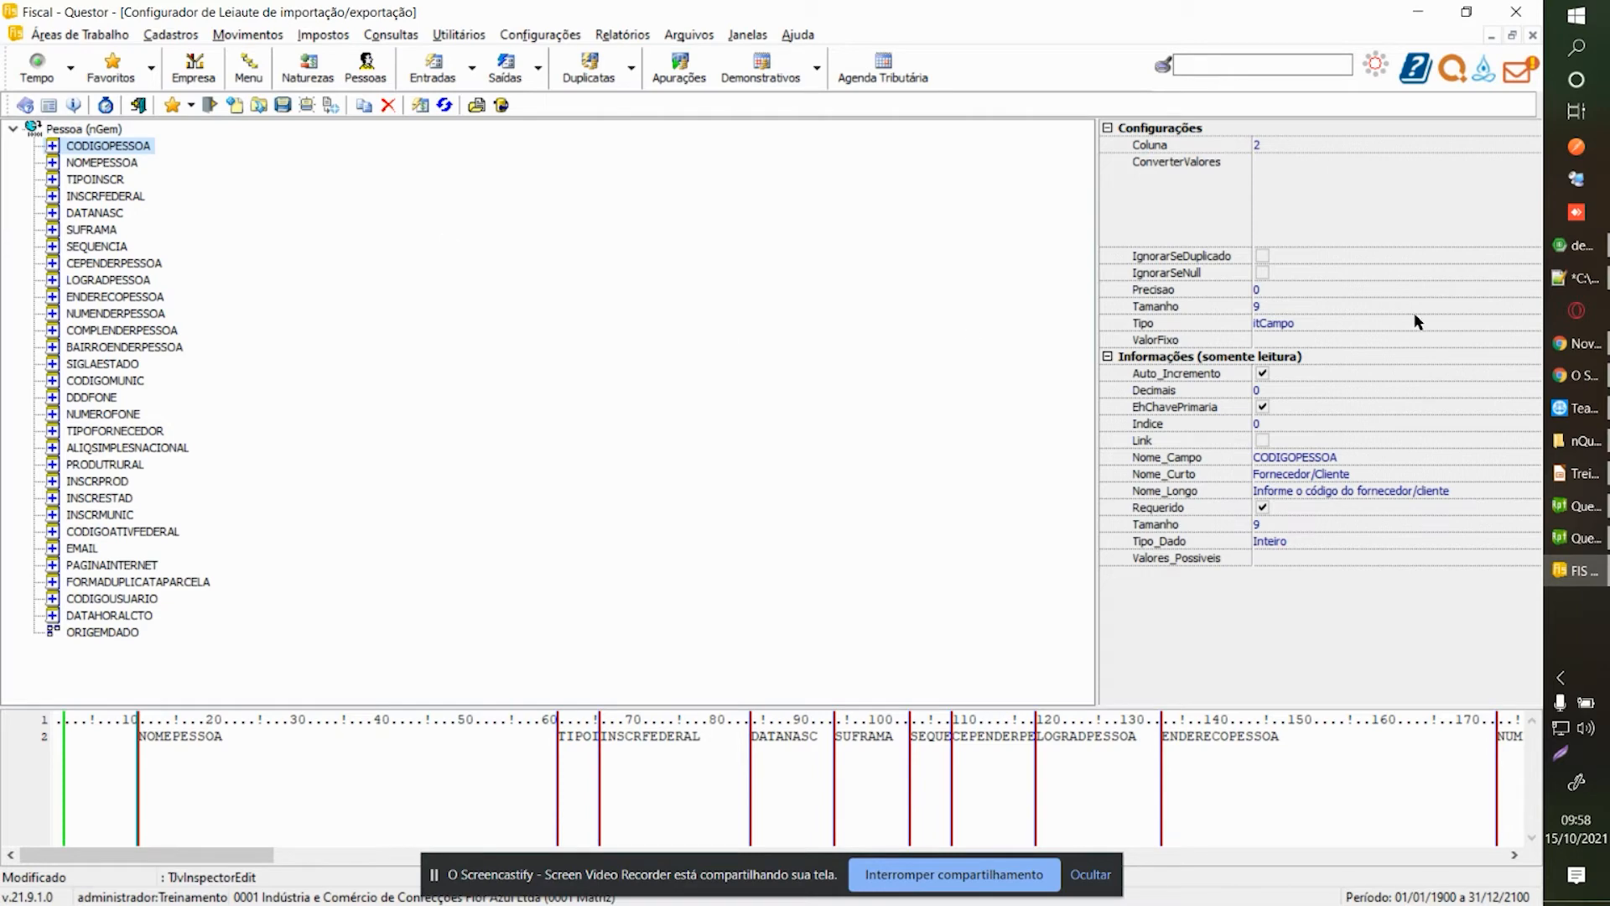
# Reopen CODIGOPESSOA's Tipo value, then move down to the NOMEPESSOA field's properties.
pyautogui.click(1499, 322)
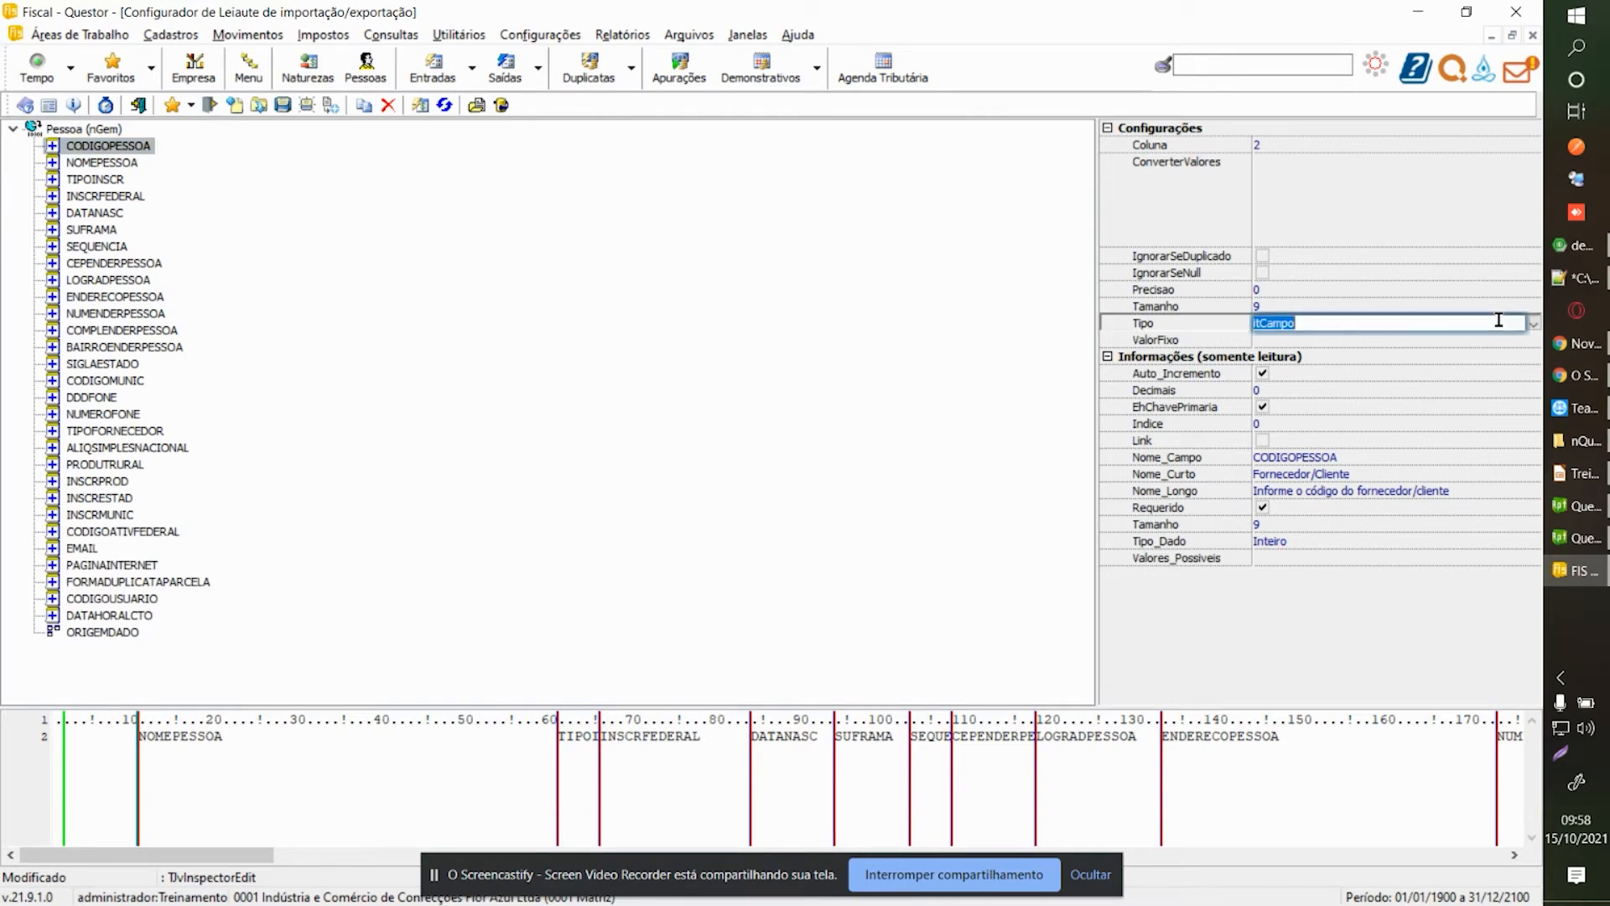
pyautogui.click(1498, 322)
pyautogui.press('Down')
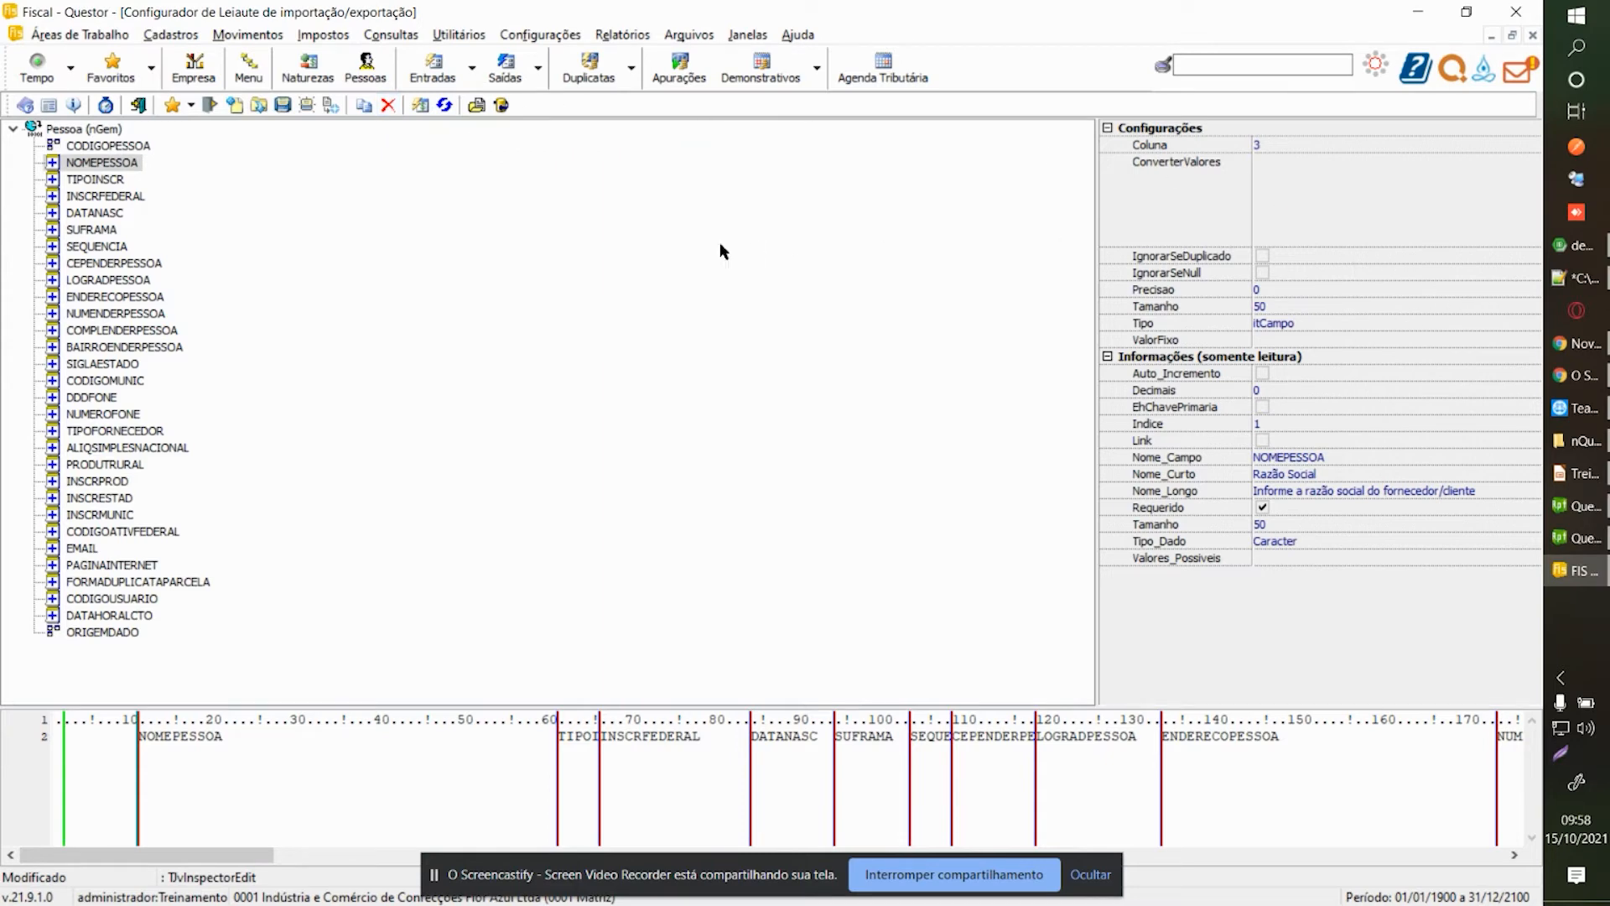
# Launch Bloco de Notas, centre it, and type 'teste' with a sample name on the next line.
pyautogui.press('super')
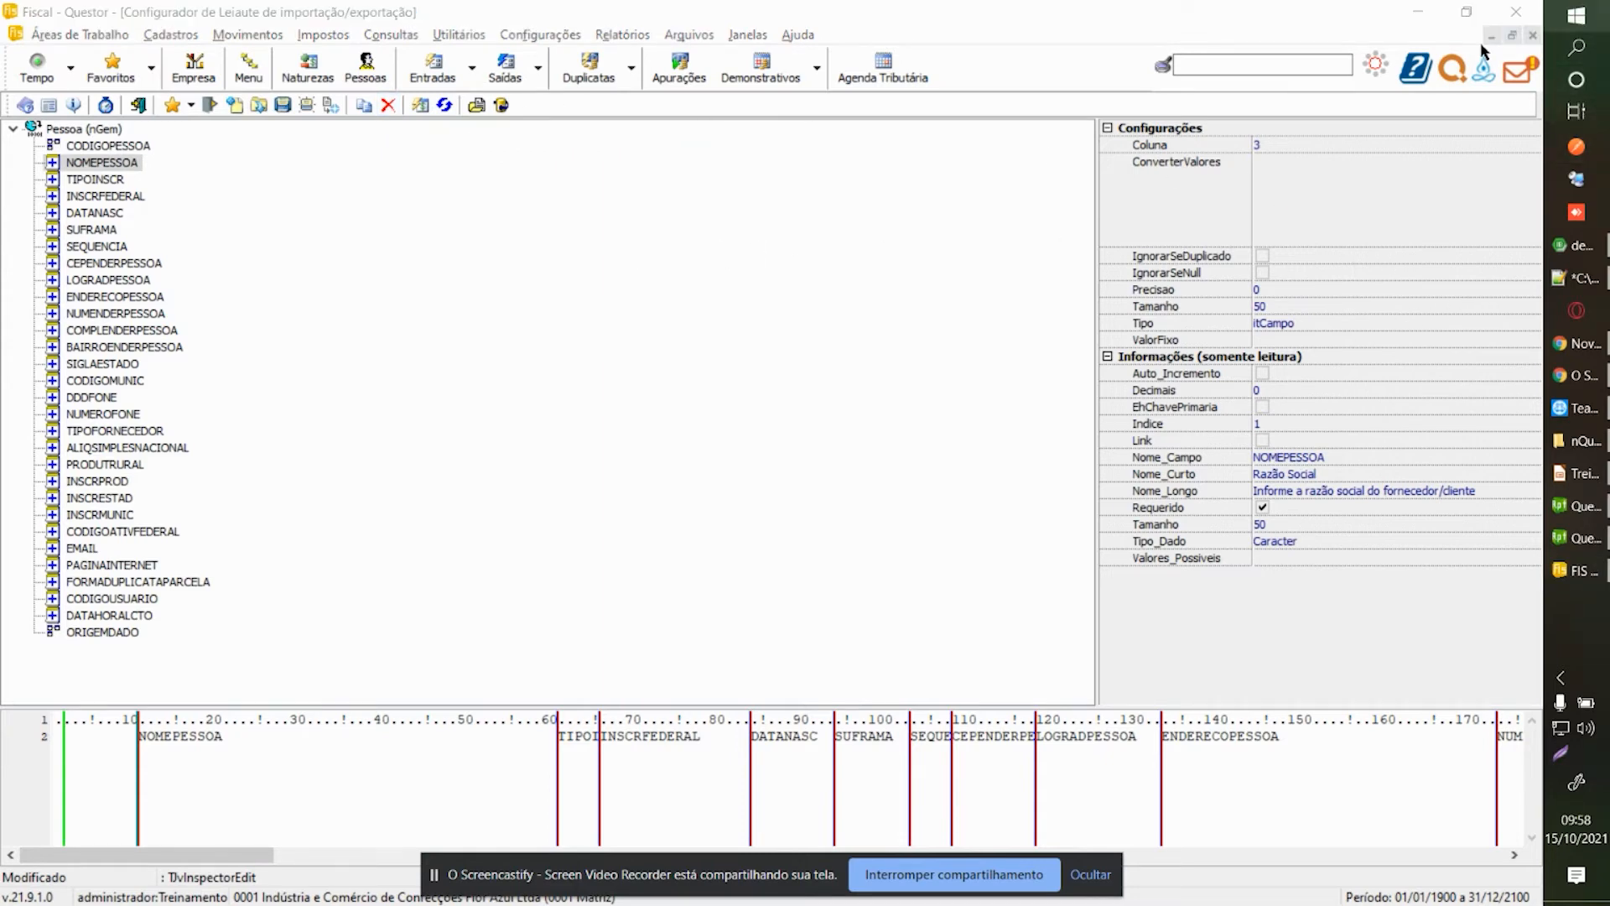
pyautogui.write('notepad')
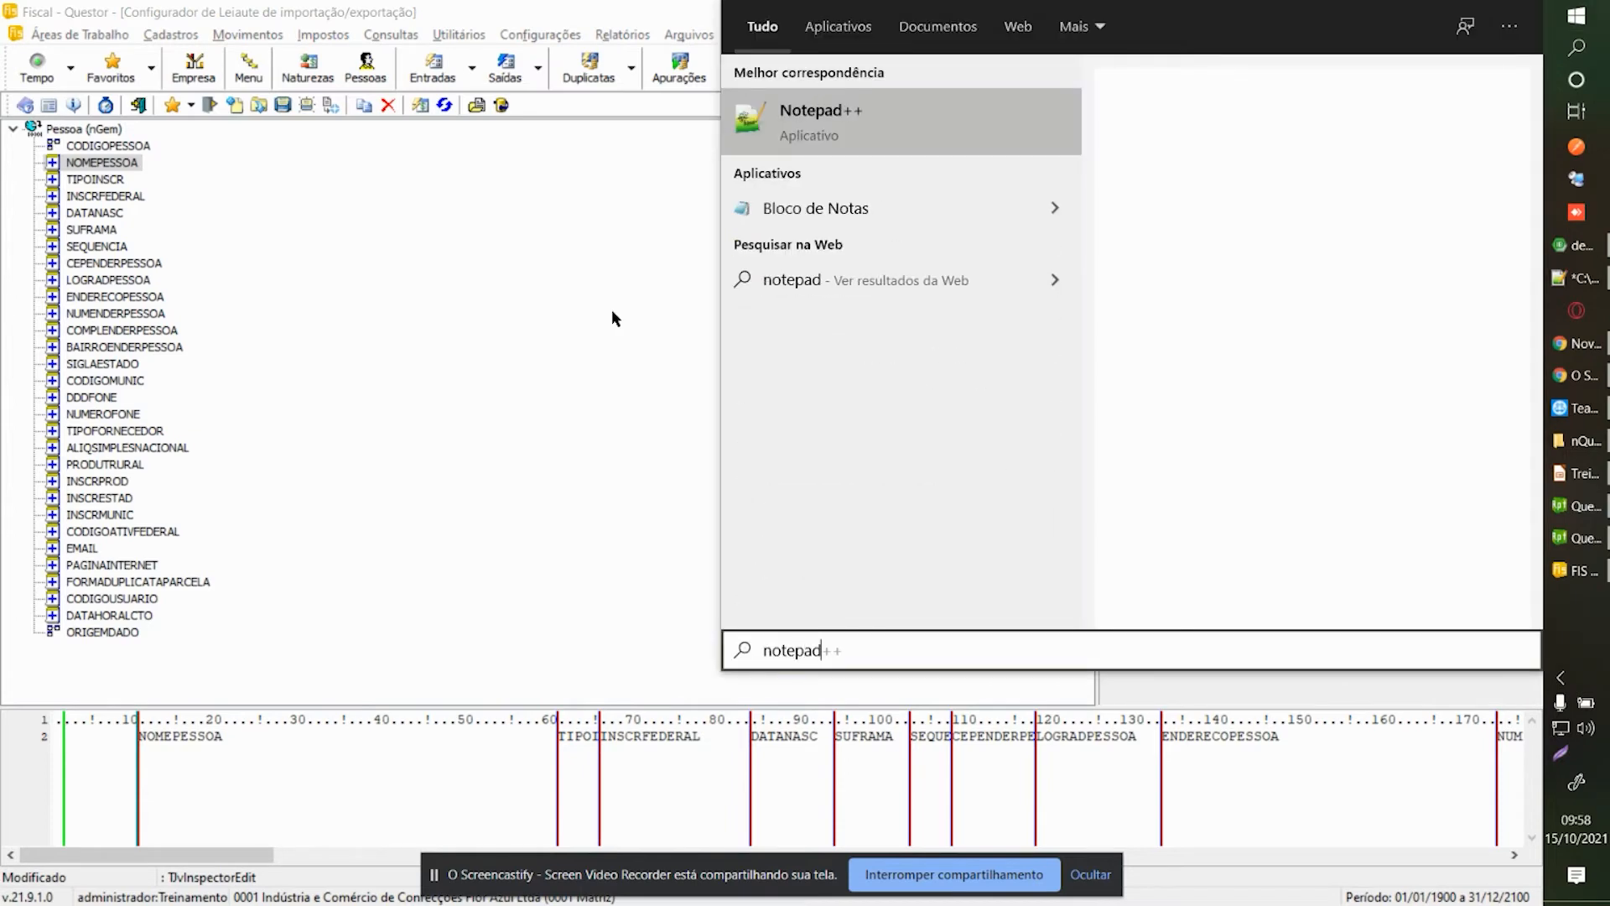
pyautogui.press('Down')
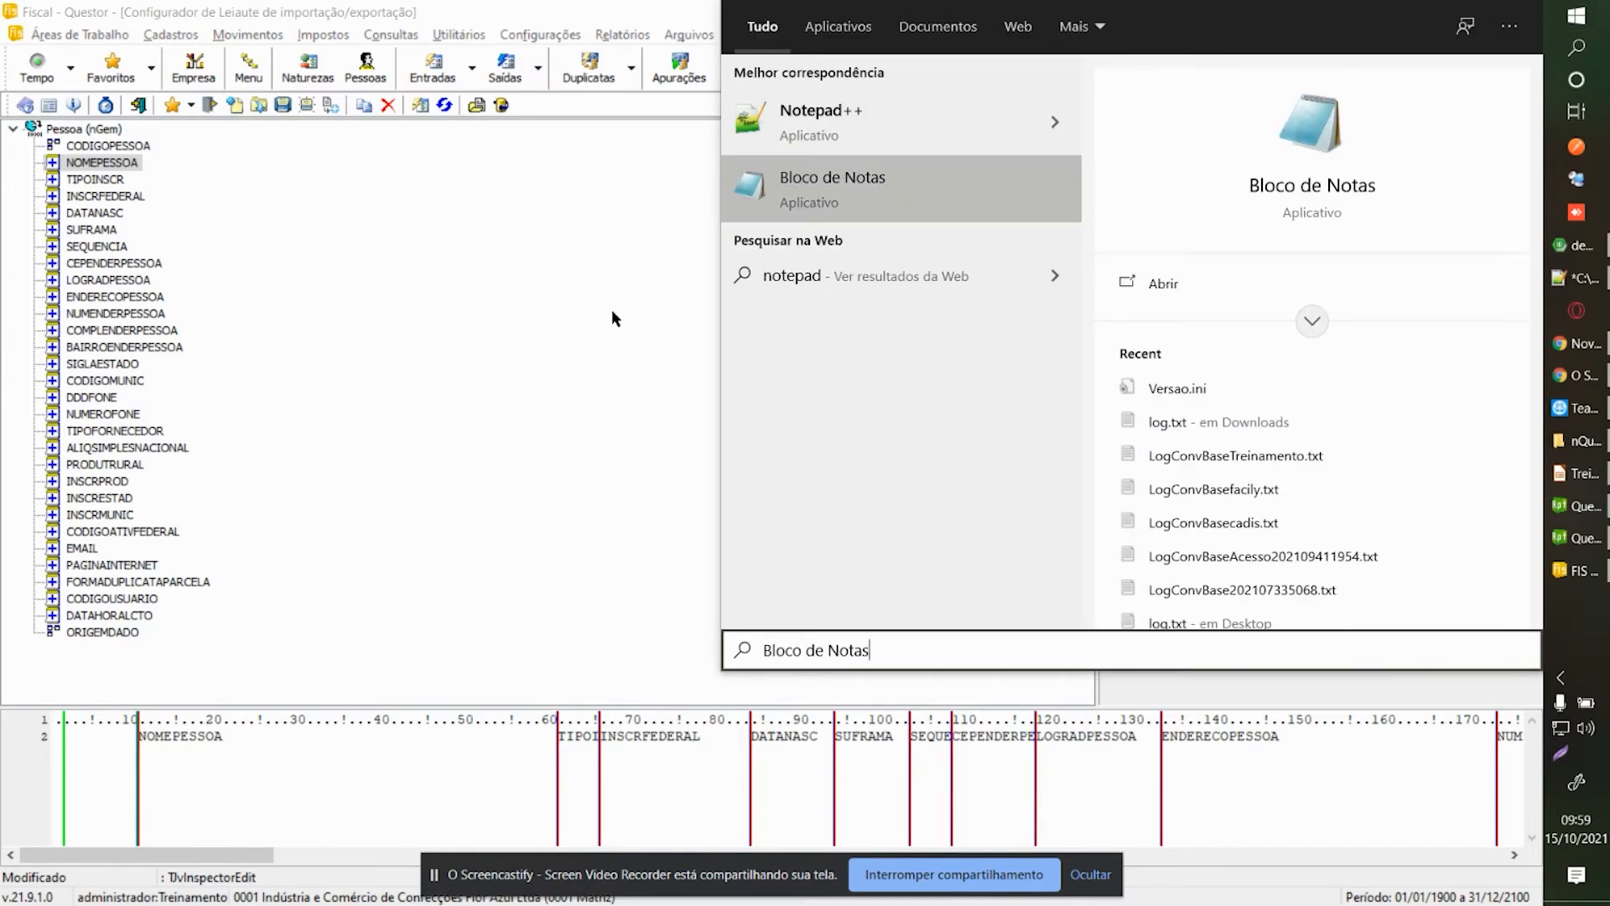
pyautogui.press('Return')
pyautogui.moveTo(305, 25); pyautogui.dragTo(570, 239)
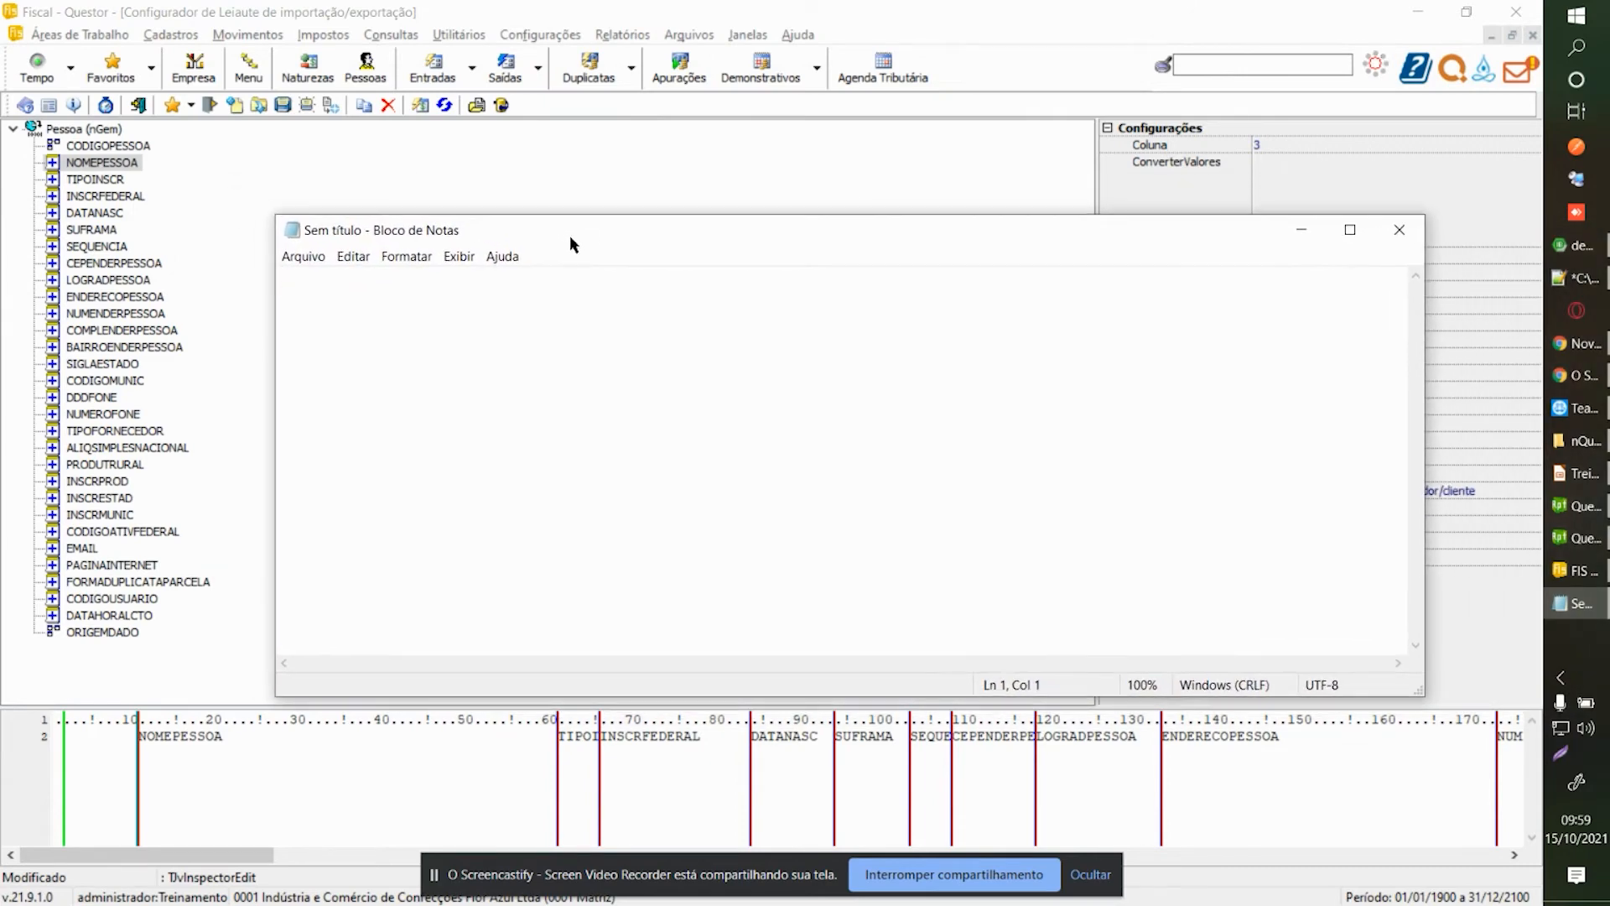
pyautogui.write('teste')
pyautogui.press('Return')
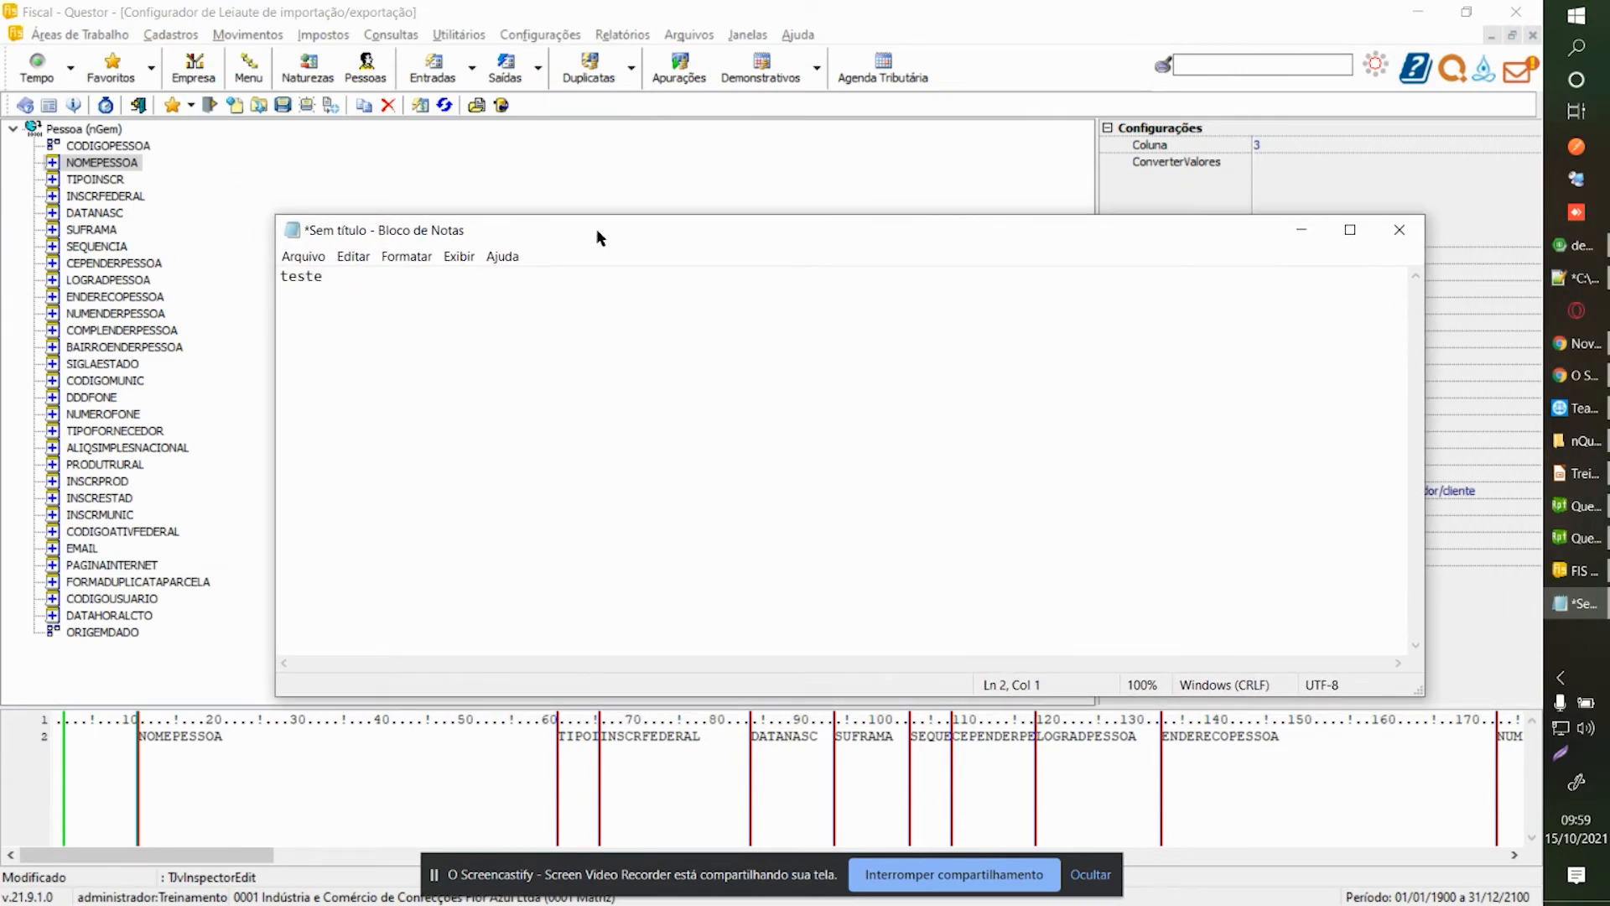
pyautogui.write('joao;')
# Set NOMEPESSOA's column number to 1 in the Pessoa layout.
pyautogui.click(298, 173)
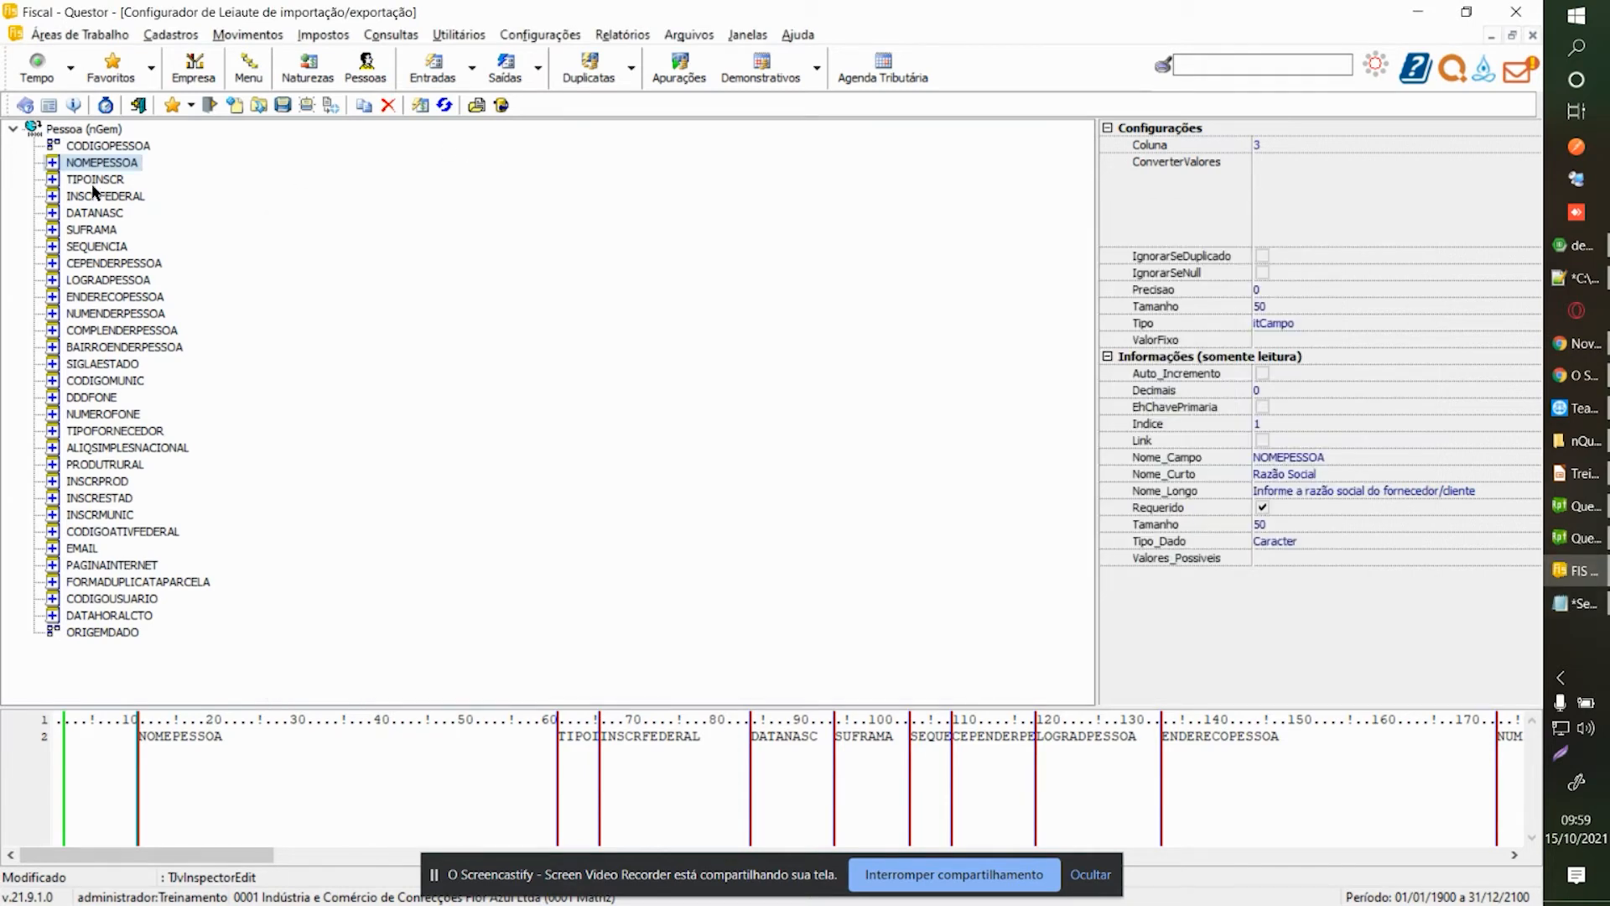
pyautogui.click(1298, 145)
pyautogui.write('1')
pyautogui.press('Return')
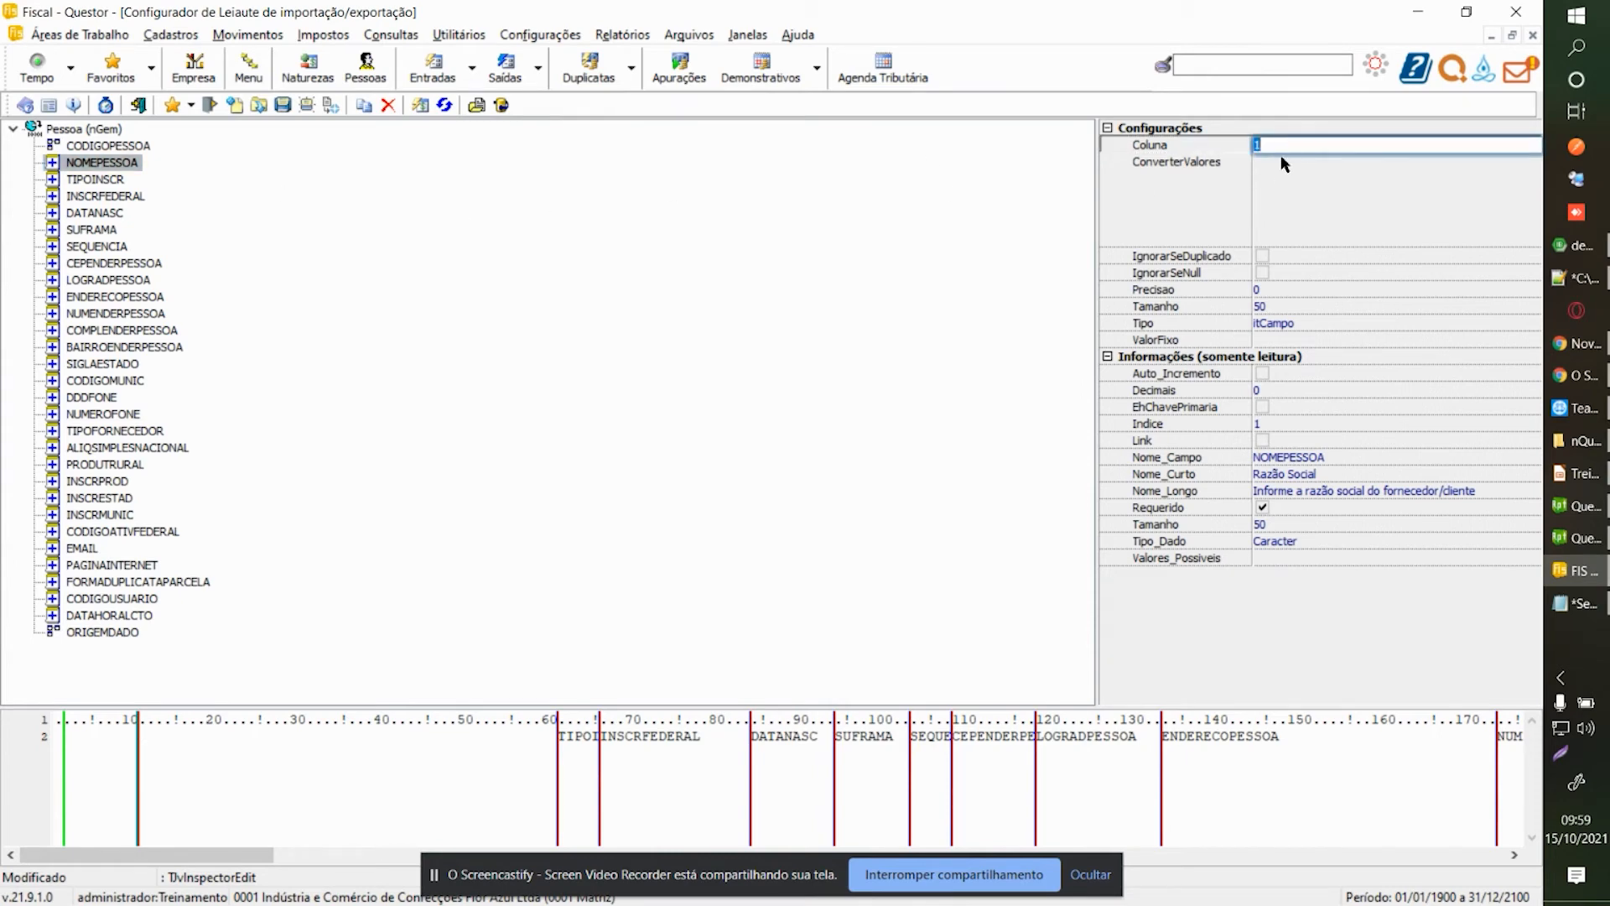
# Make TIPOINSCR an itValorFixo field with fixed value 1.
pyautogui.click(69, 181)
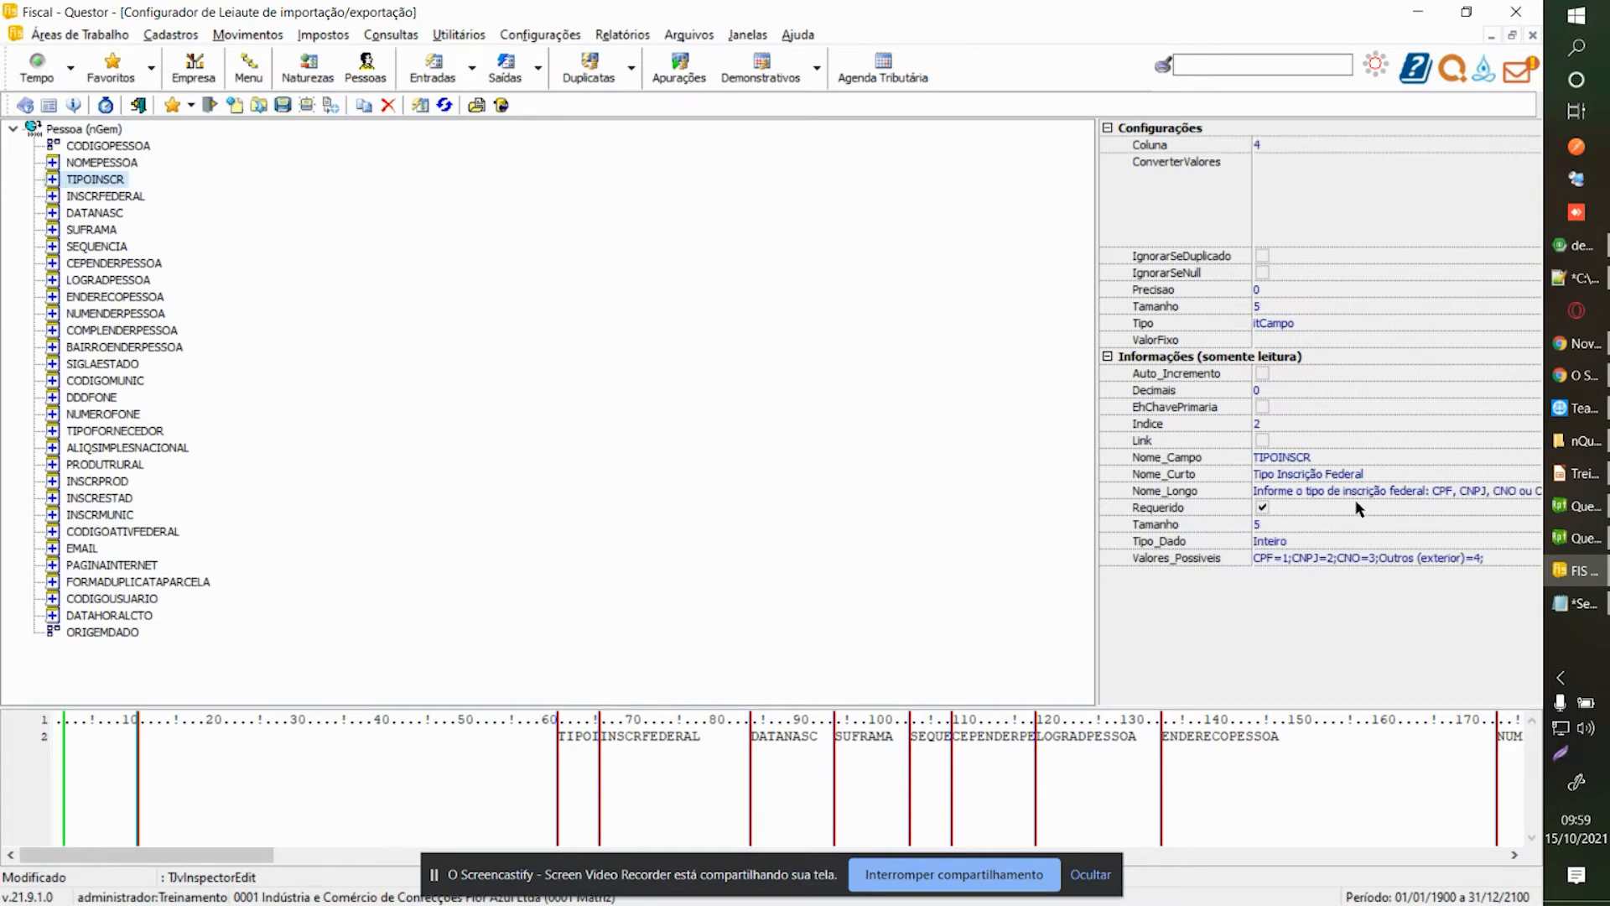
pyautogui.click(1380, 323)
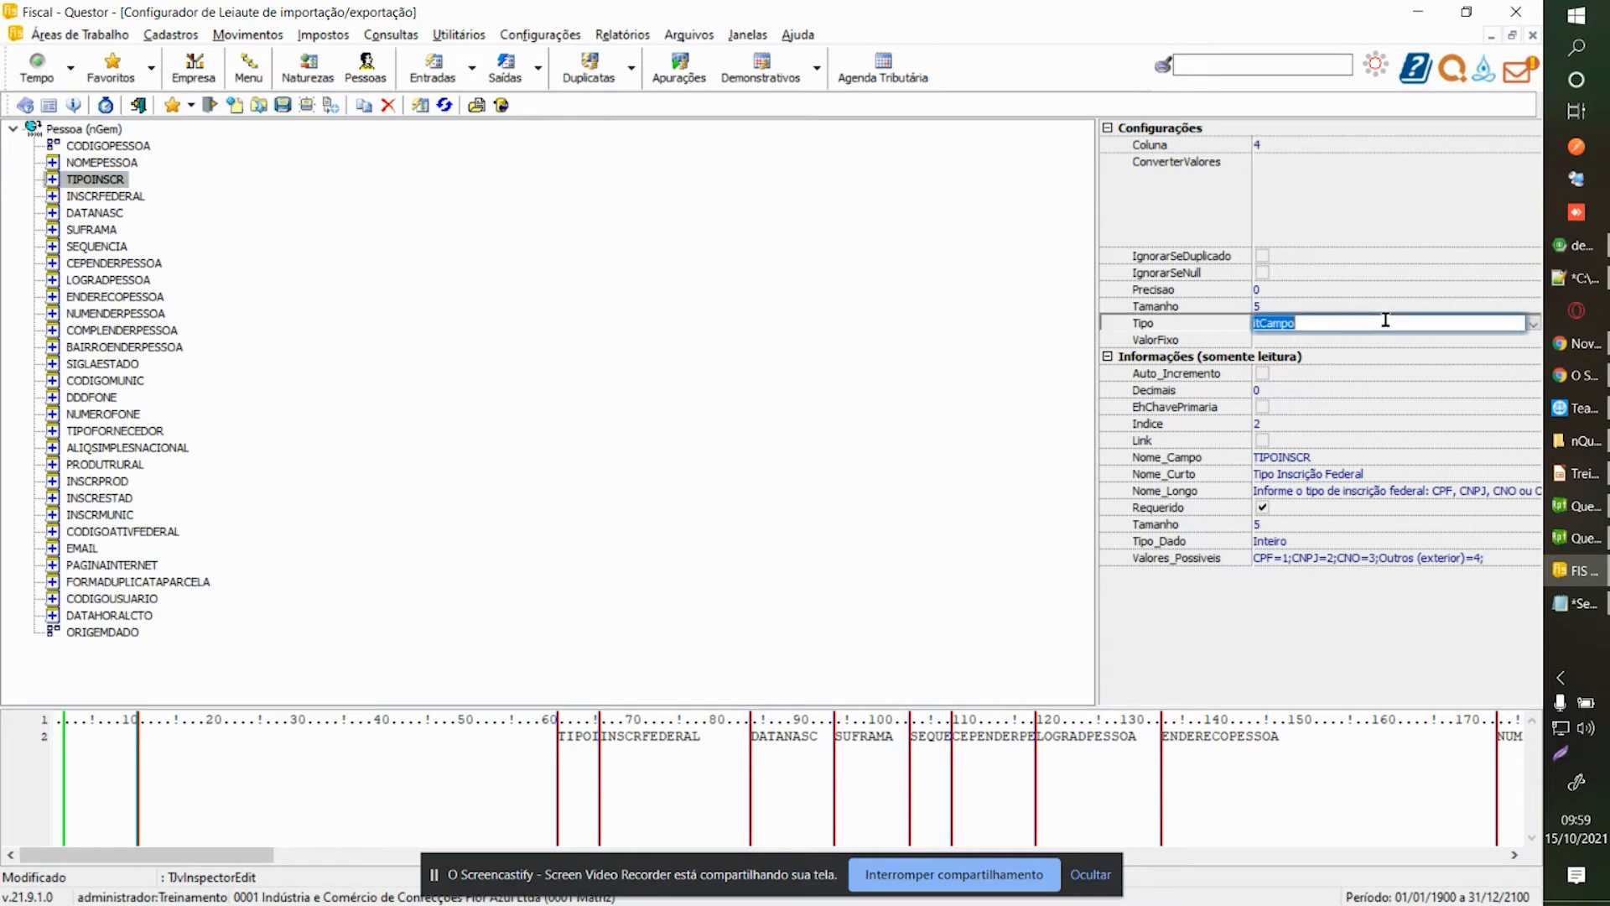
pyautogui.click(1532, 327)
pyautogui.click(1298, 354)
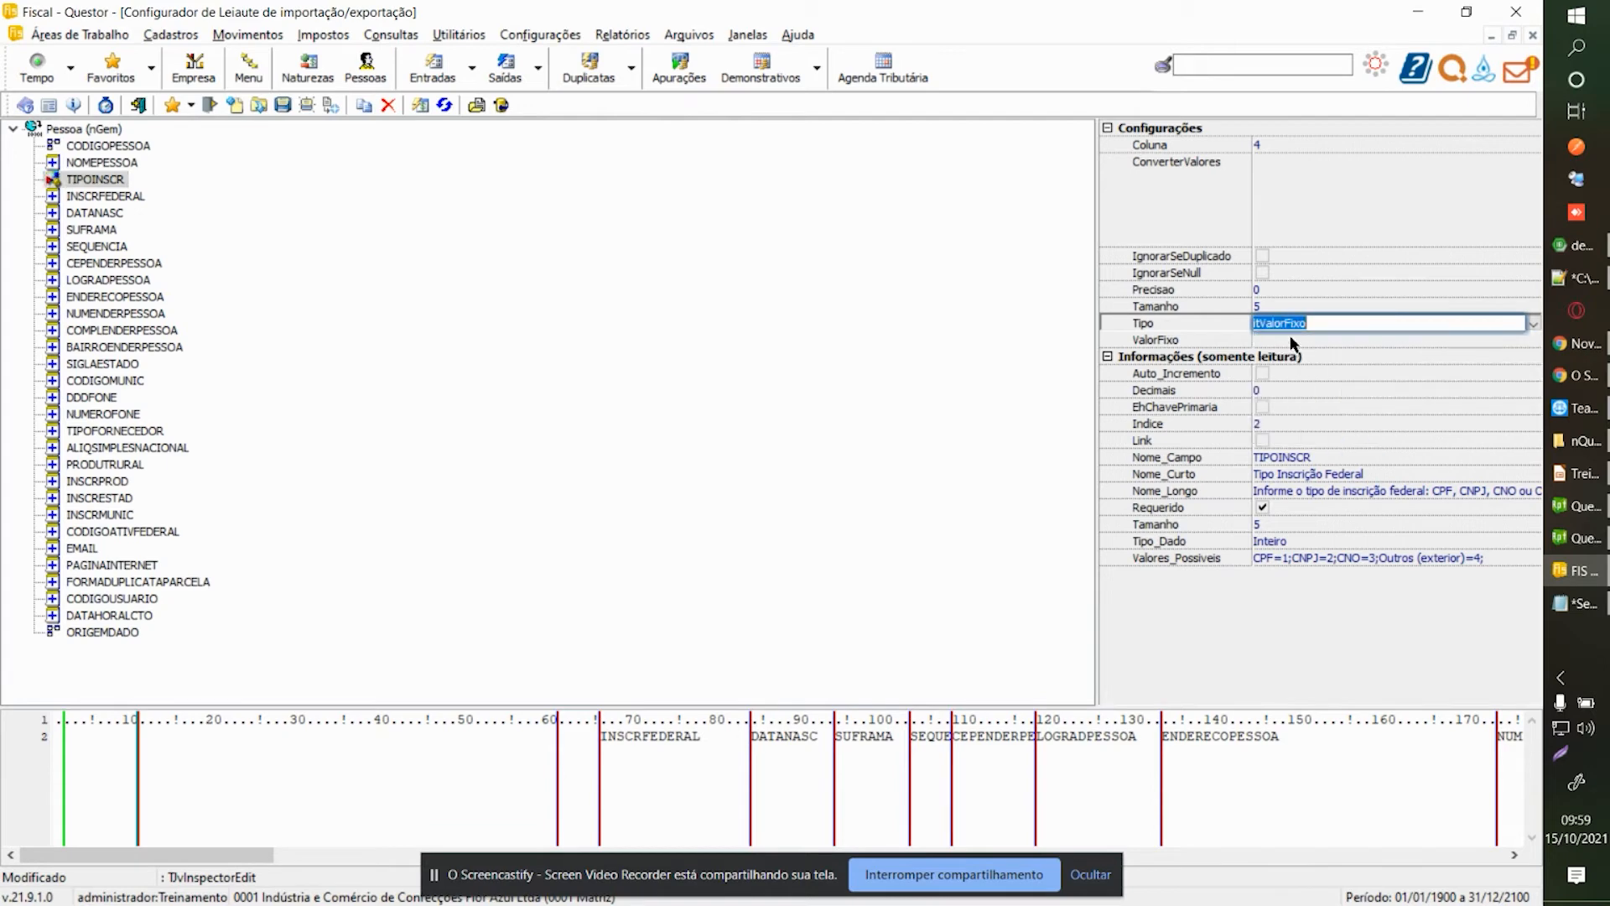
pyautogui.click(1290, 339)
pyautogui.write('1')
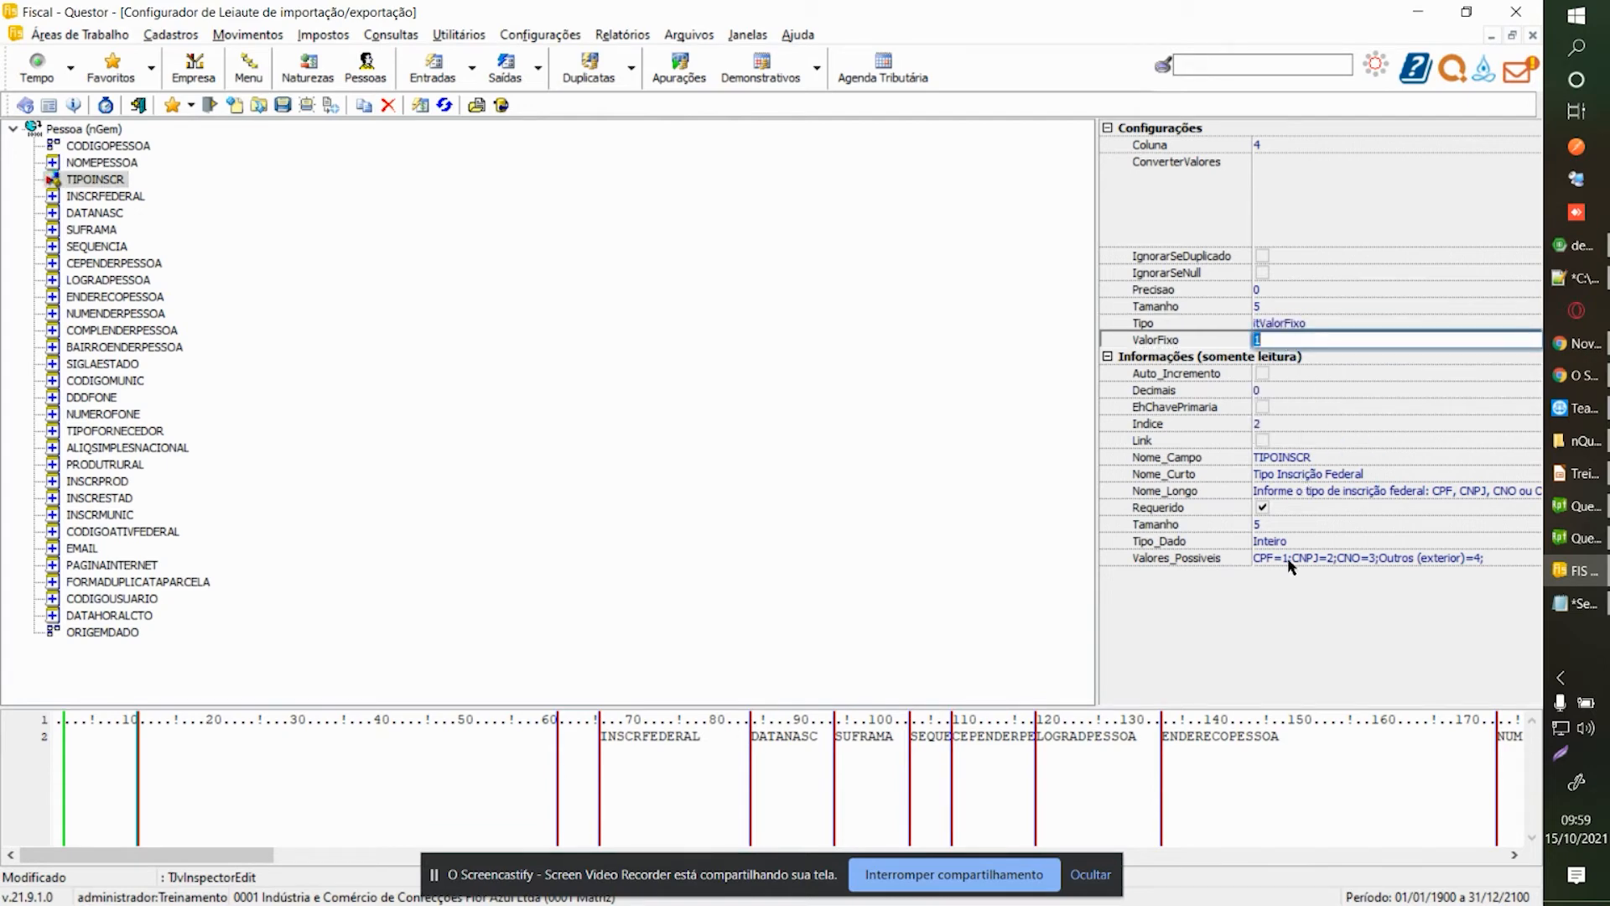
pyautogui.click(1290, 559)
pyautogui.moveTo(1292, 558); pyautogui.dragTo(1258, 564)
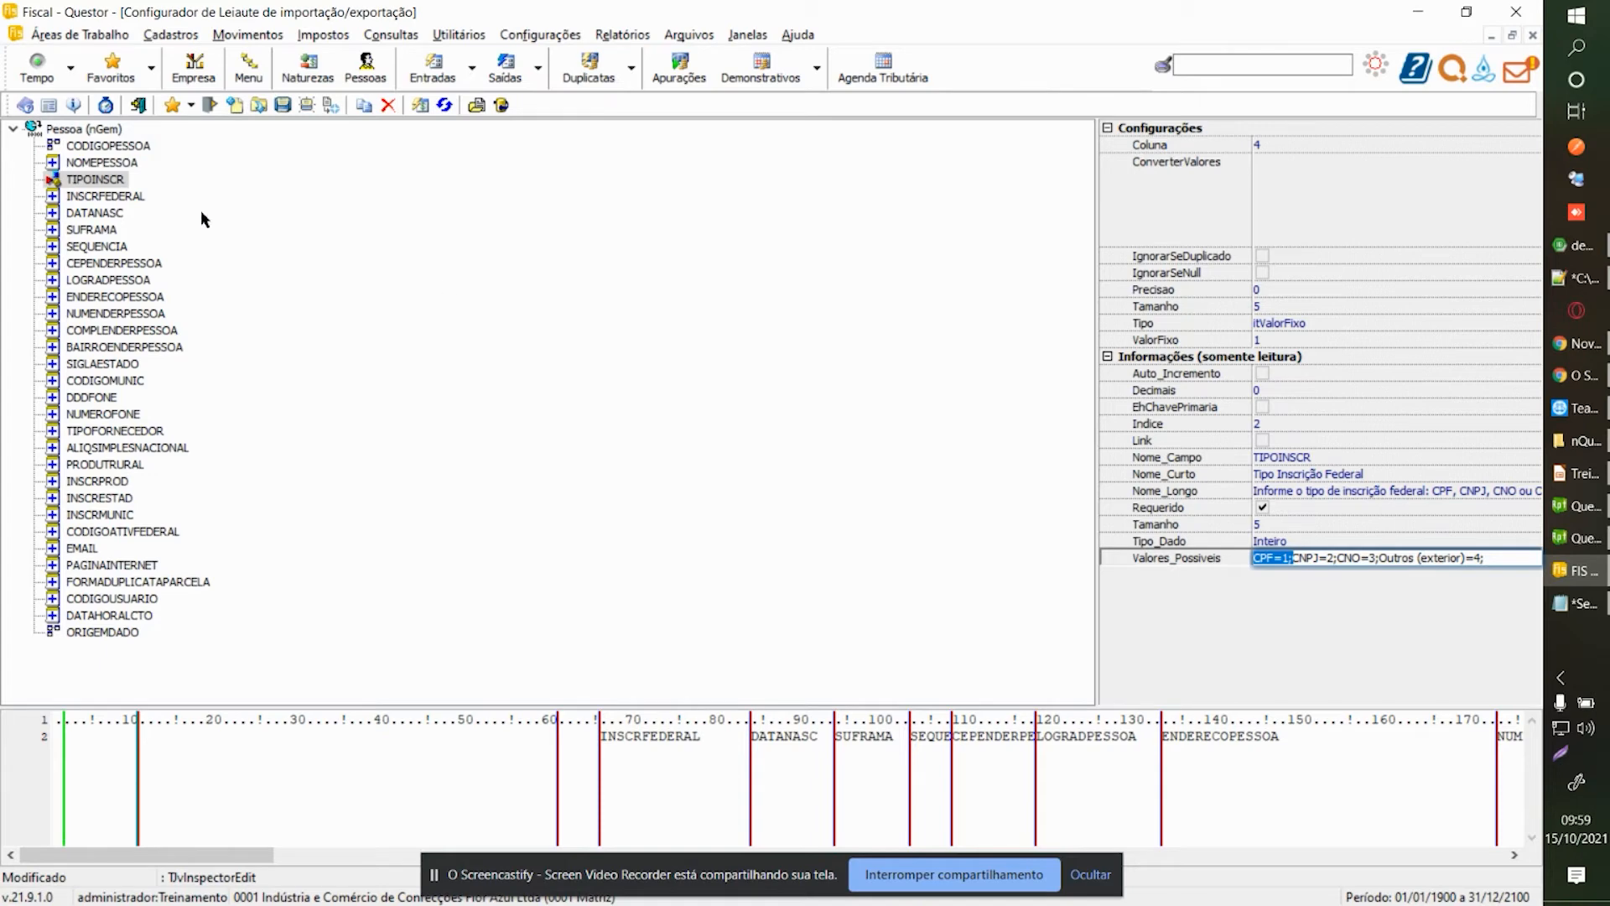
pyautogui.click(1371, 553)
pyautogui.click(1500, 556)
# Compare INSCRFEDERAL and DATANASC settings, then confirm CPF=1 in TIPOINSCR's possible values.
pyautogui.click(78, 192)
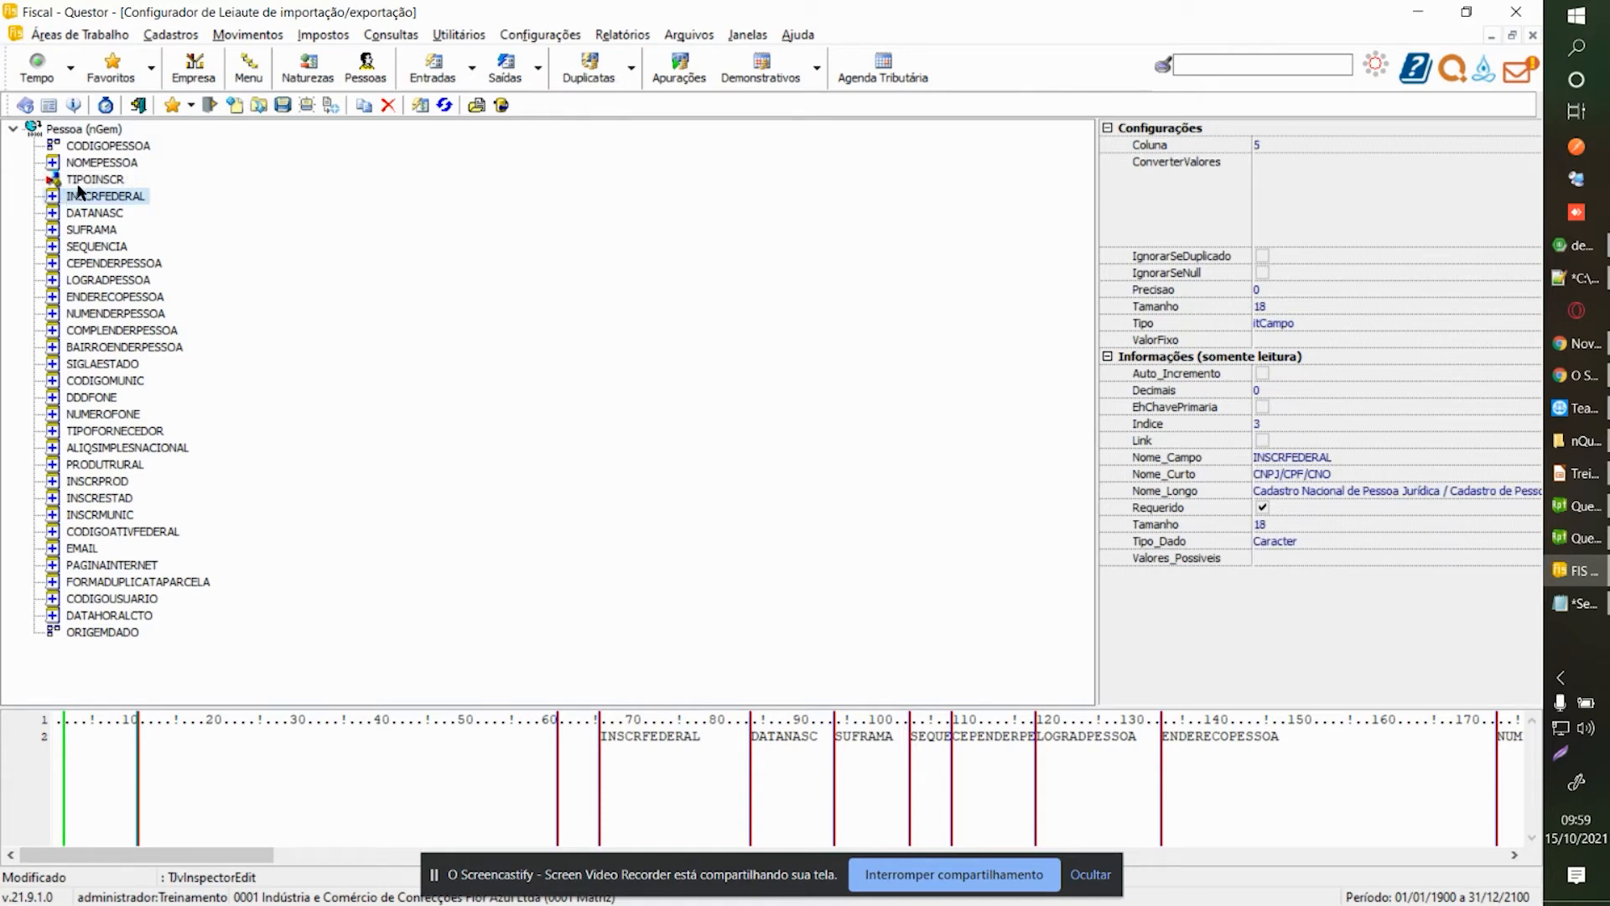
pyautogui.click(79, 182)
pyautogui.click(75, 215)
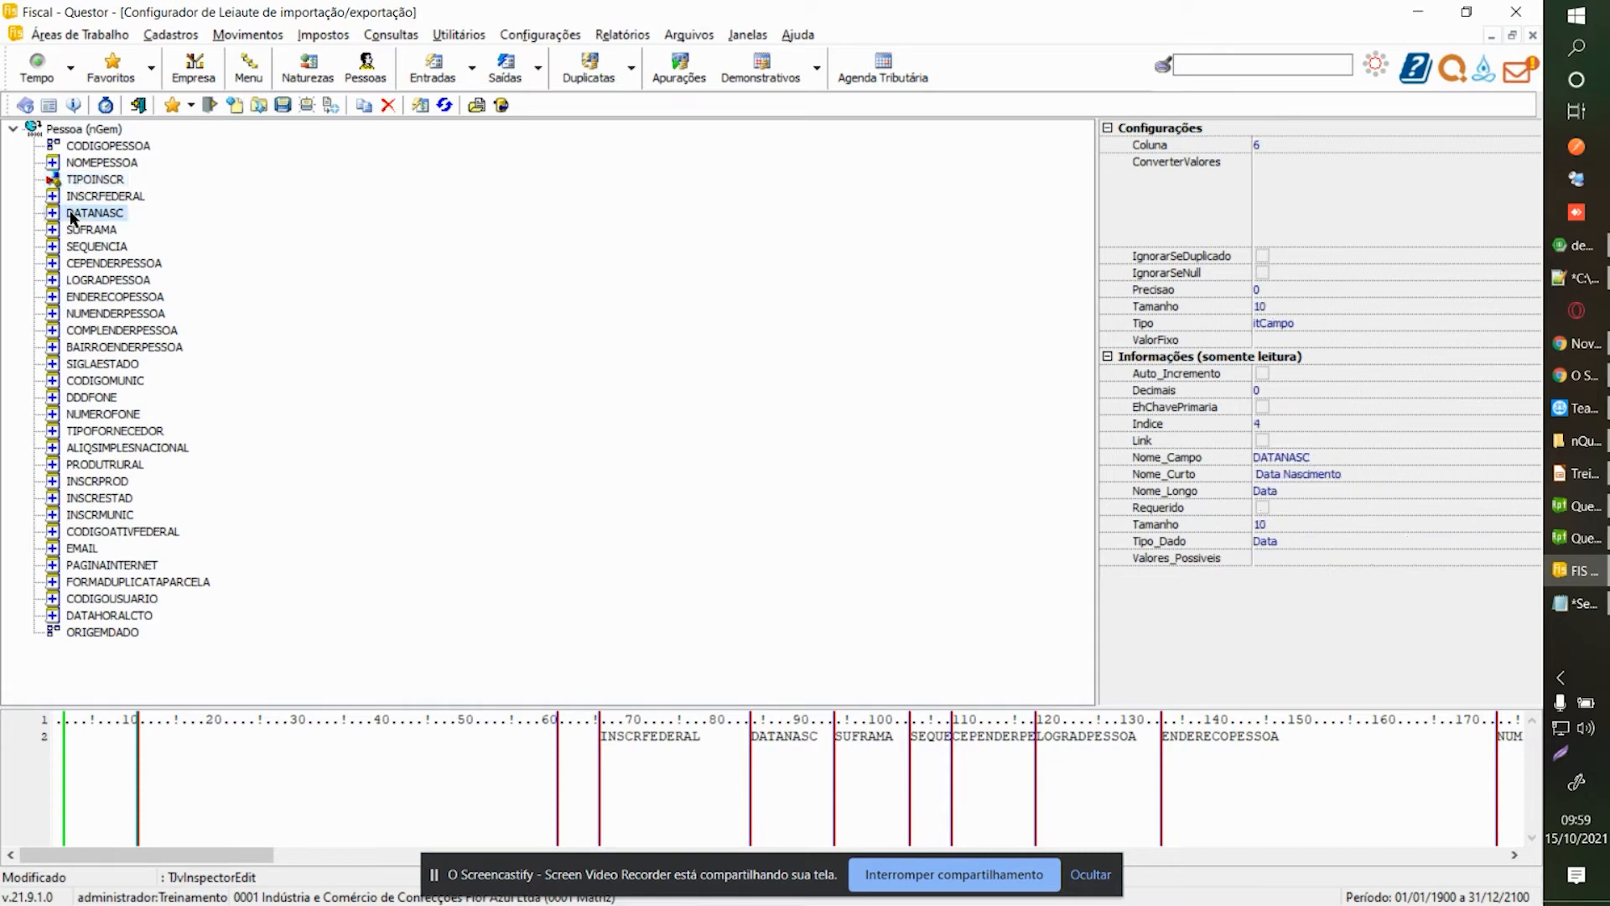
pyautogui.click(79, 180)
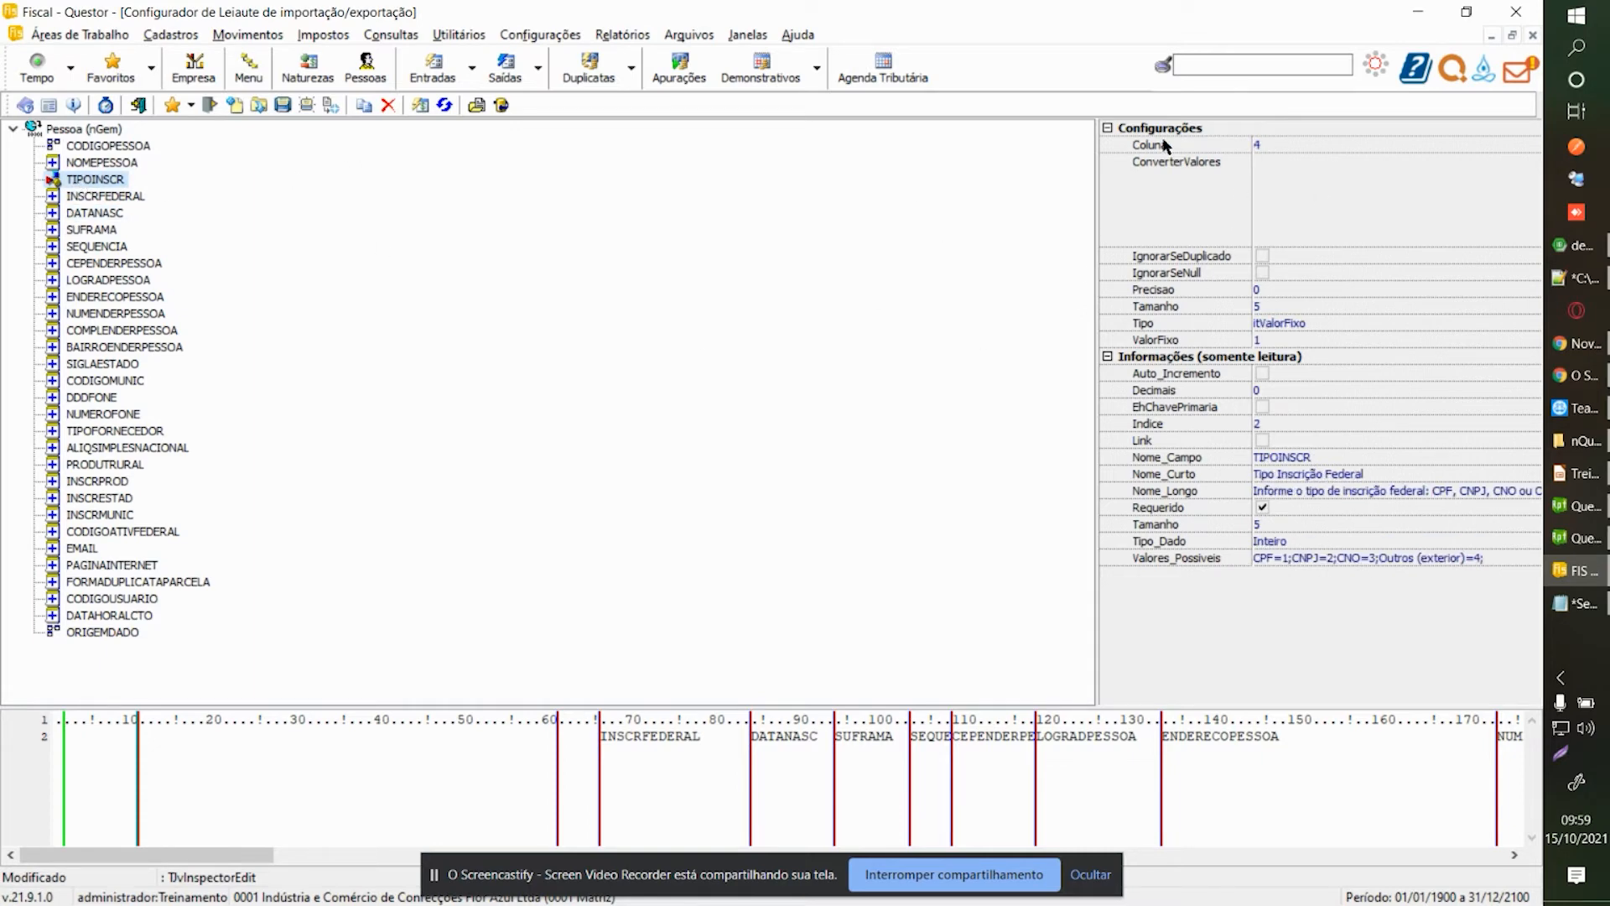
pyautogui.click(1504, 558)
pyautogui.moveTo(1513, 561); pyautogui.dragTo(1213, 554)
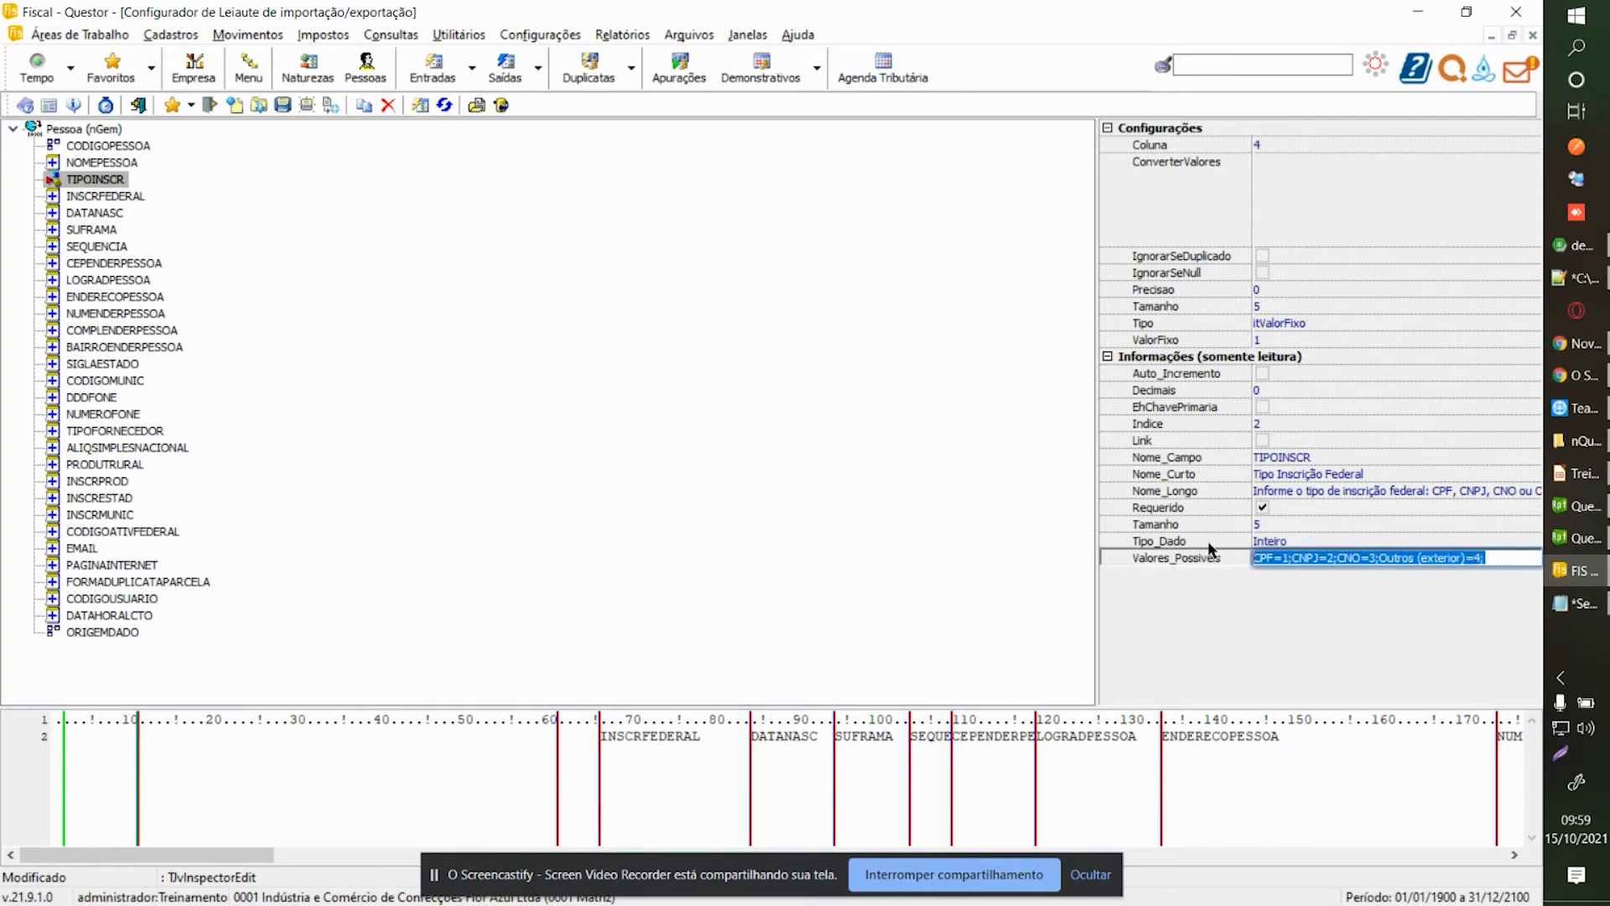
pyautogui.click(1317, 559)
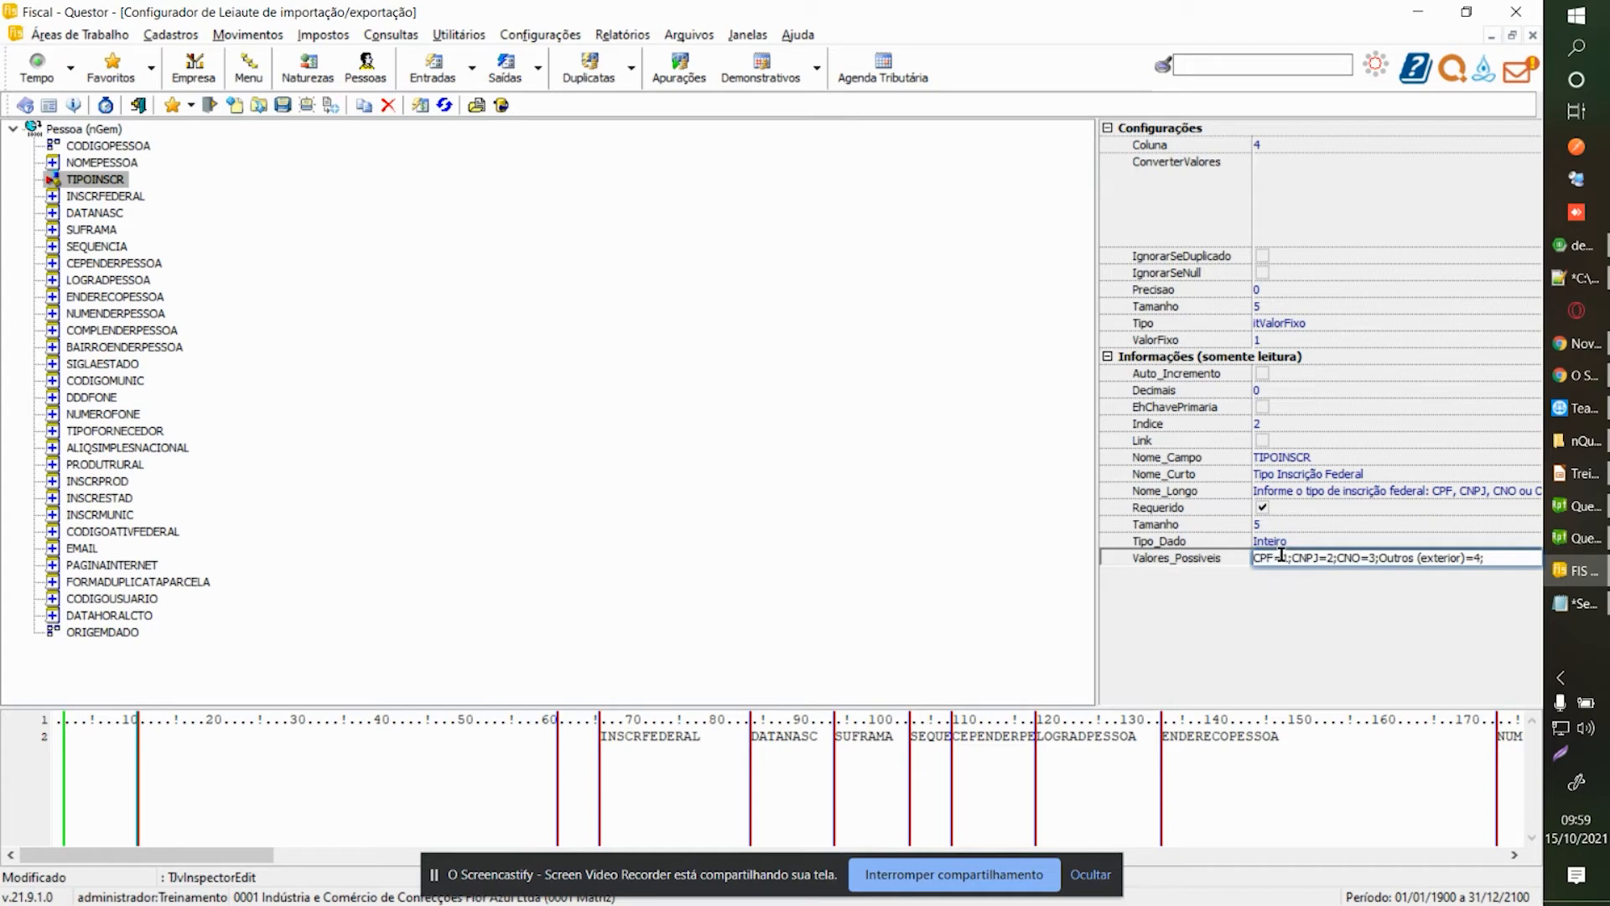
pyautogui.moveTo(1291, 557); pyautogui.dragTo(1246, 557)
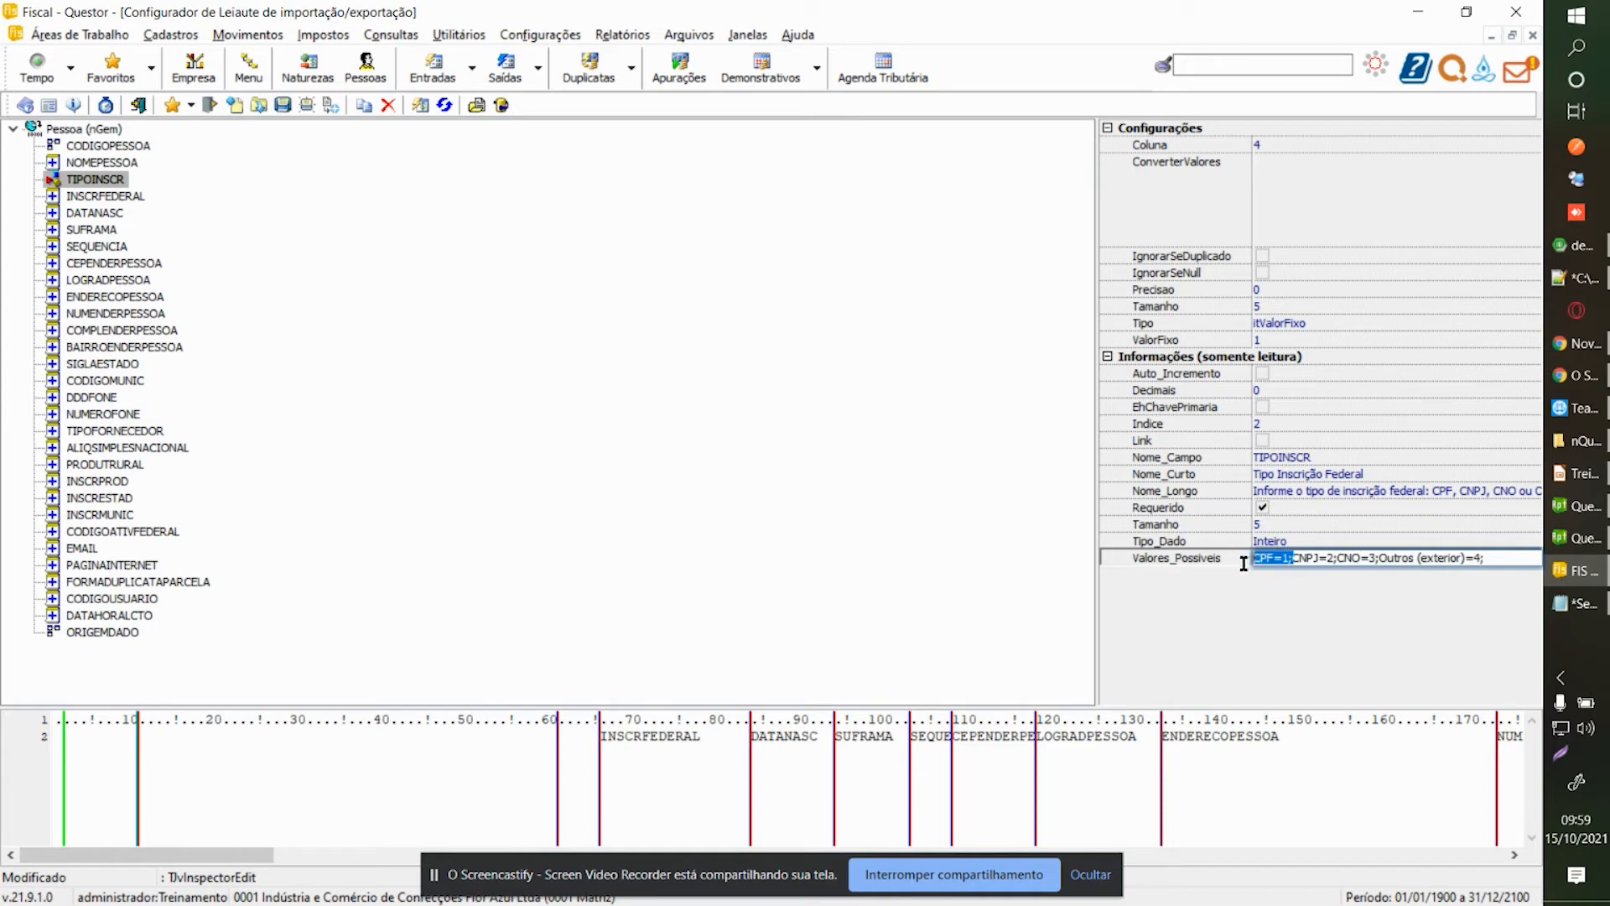
pyautogui.click(1295, 560)
pyautogui.doubleClick(1297, 560)
pyautogui.click(1325, 558)
# Select INSCRFEDERAL and begin editing its field type.
pyautogui.click(95, 200)
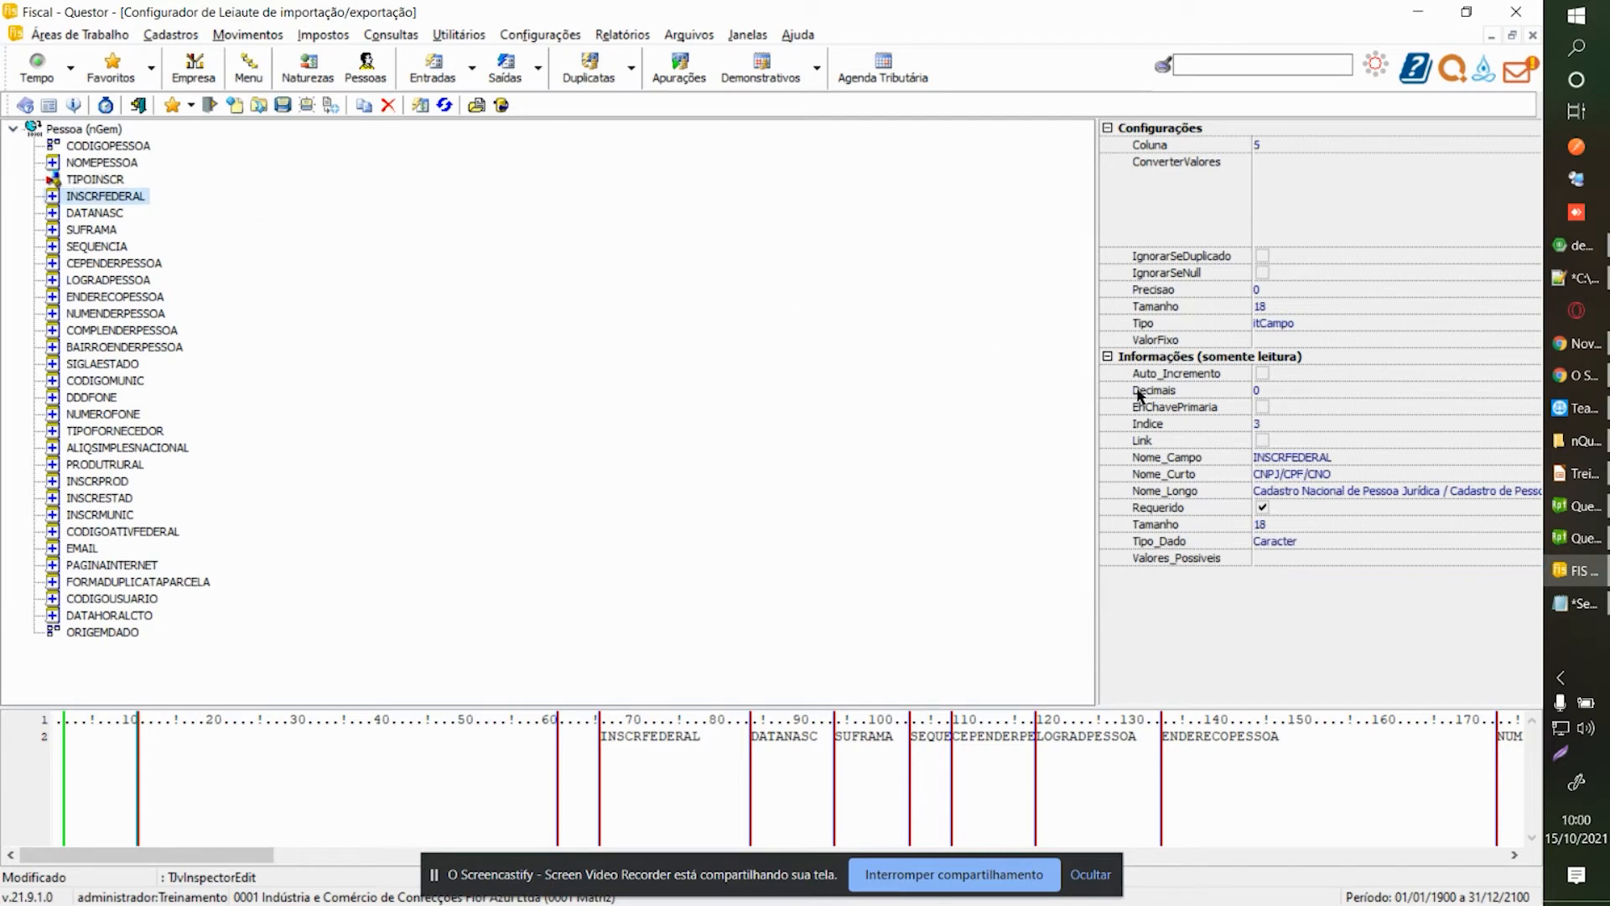
pyautogui.click(1473, 326)
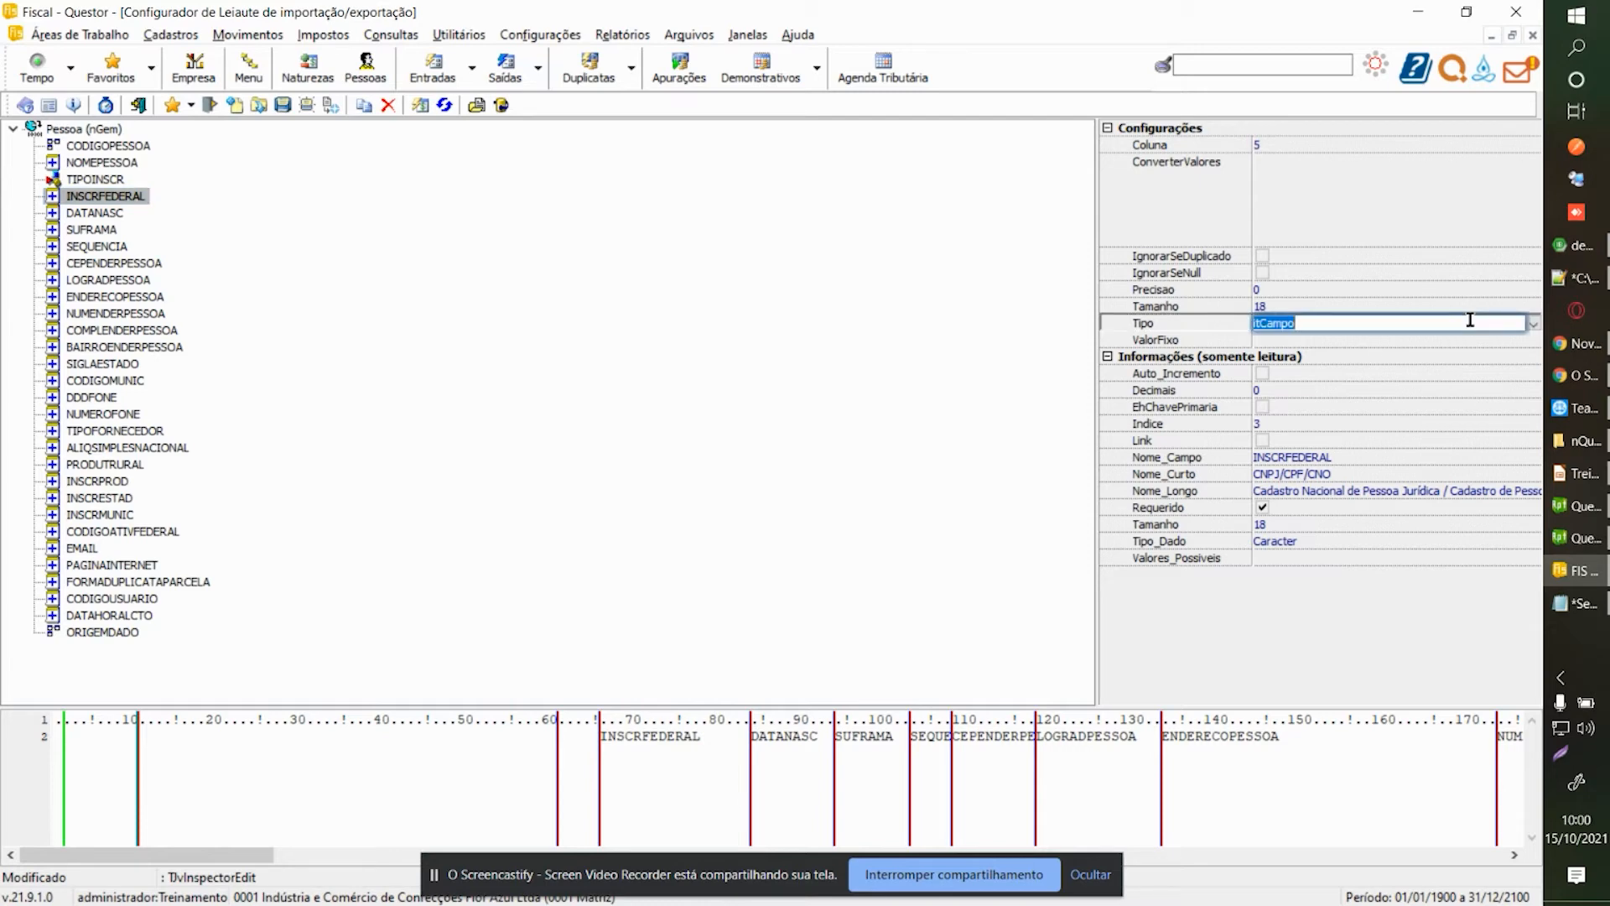
pyautogui.click(142, 333)
pyautogui.click(118, 179)
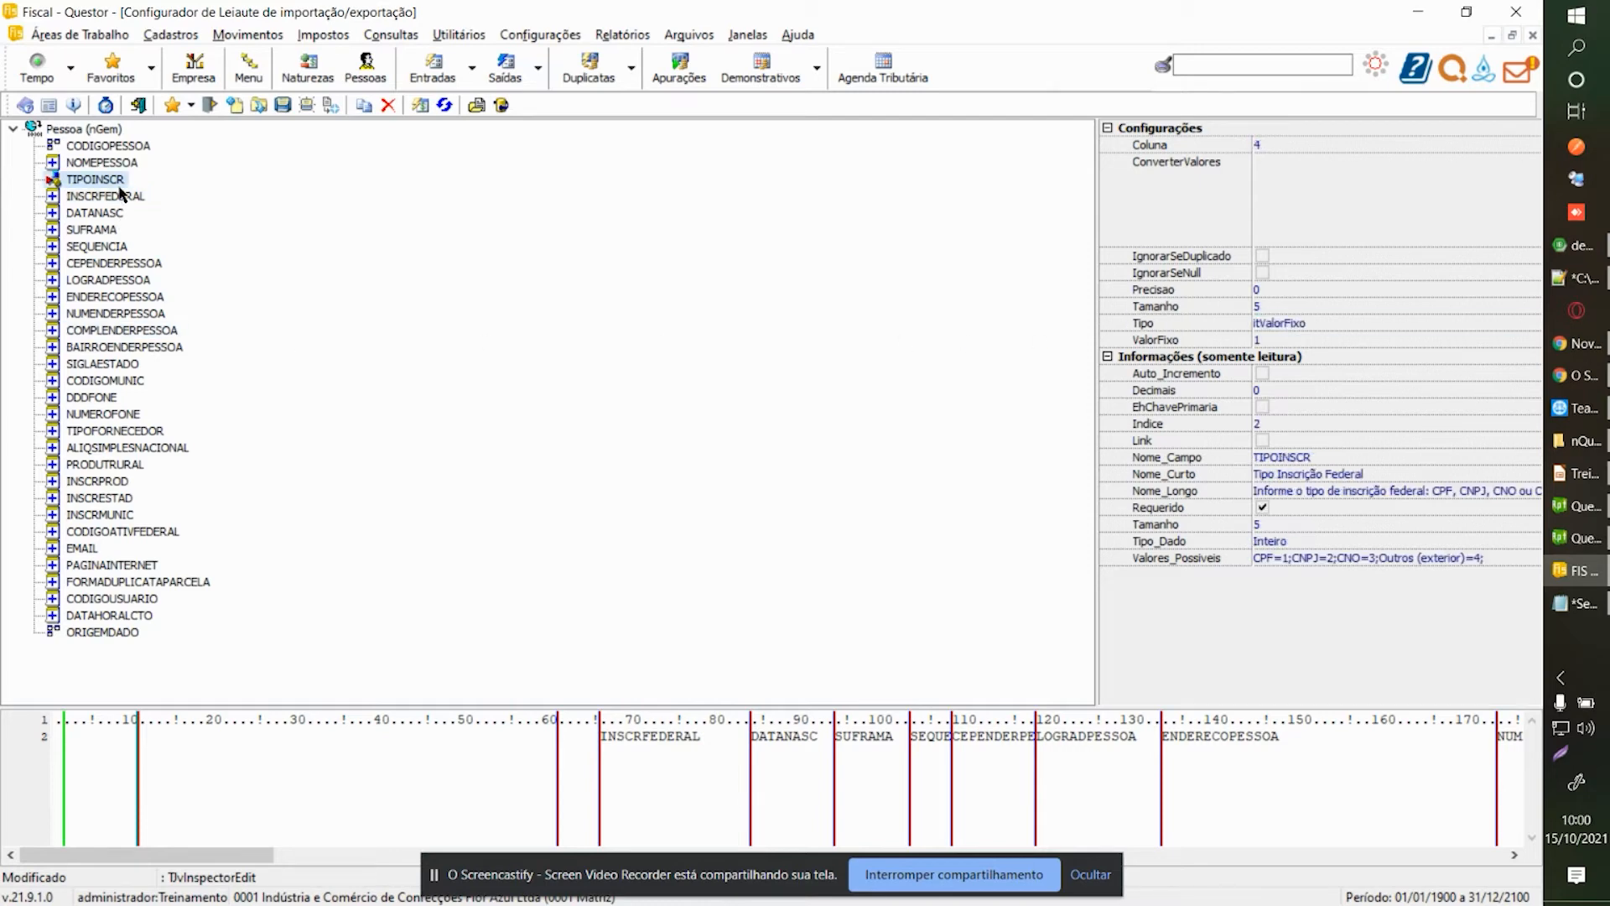
pyautogui.click(117, 196)
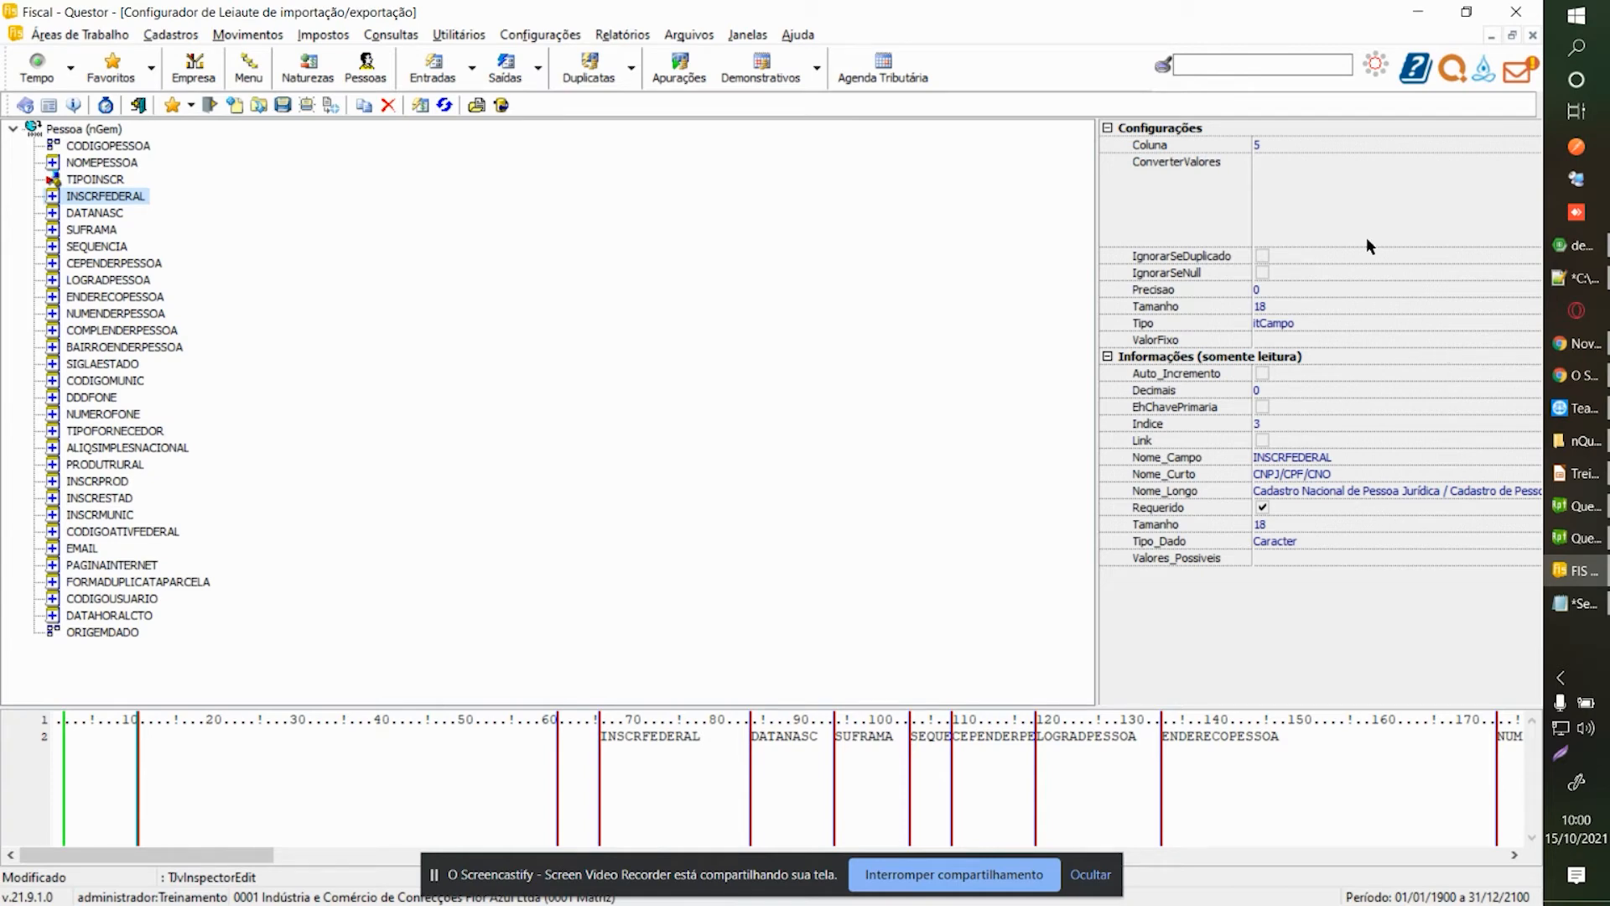
# Set INSCRFEDERAL's column to 2 and DATANASC's column to 3.
pyautogui.click(1316, 149)
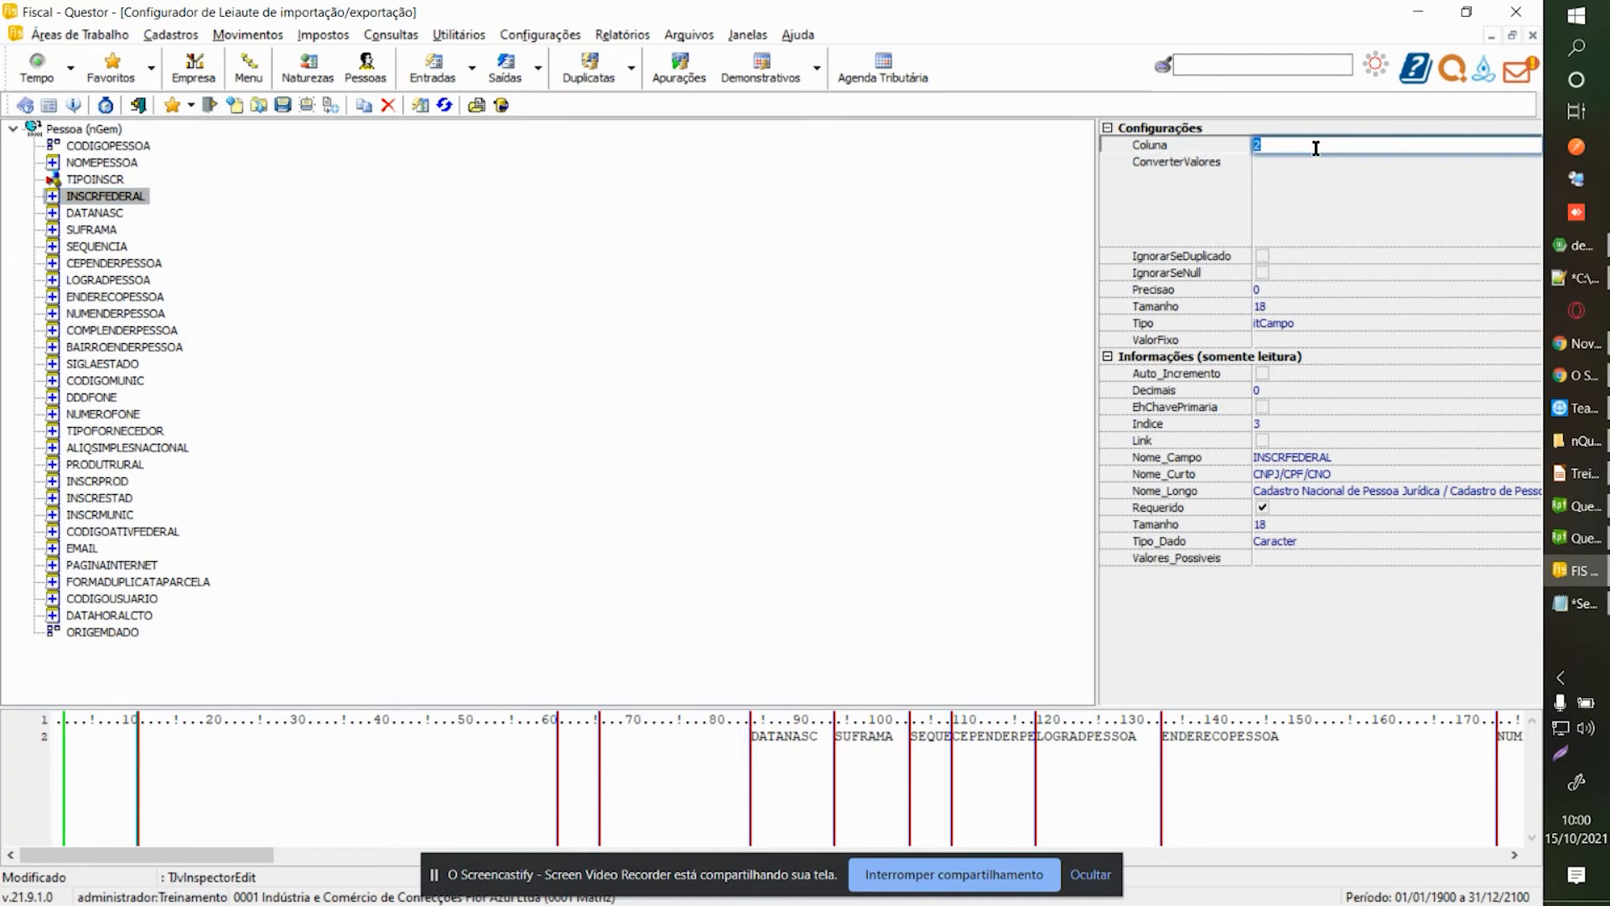
pyautogui.click(95, 213)
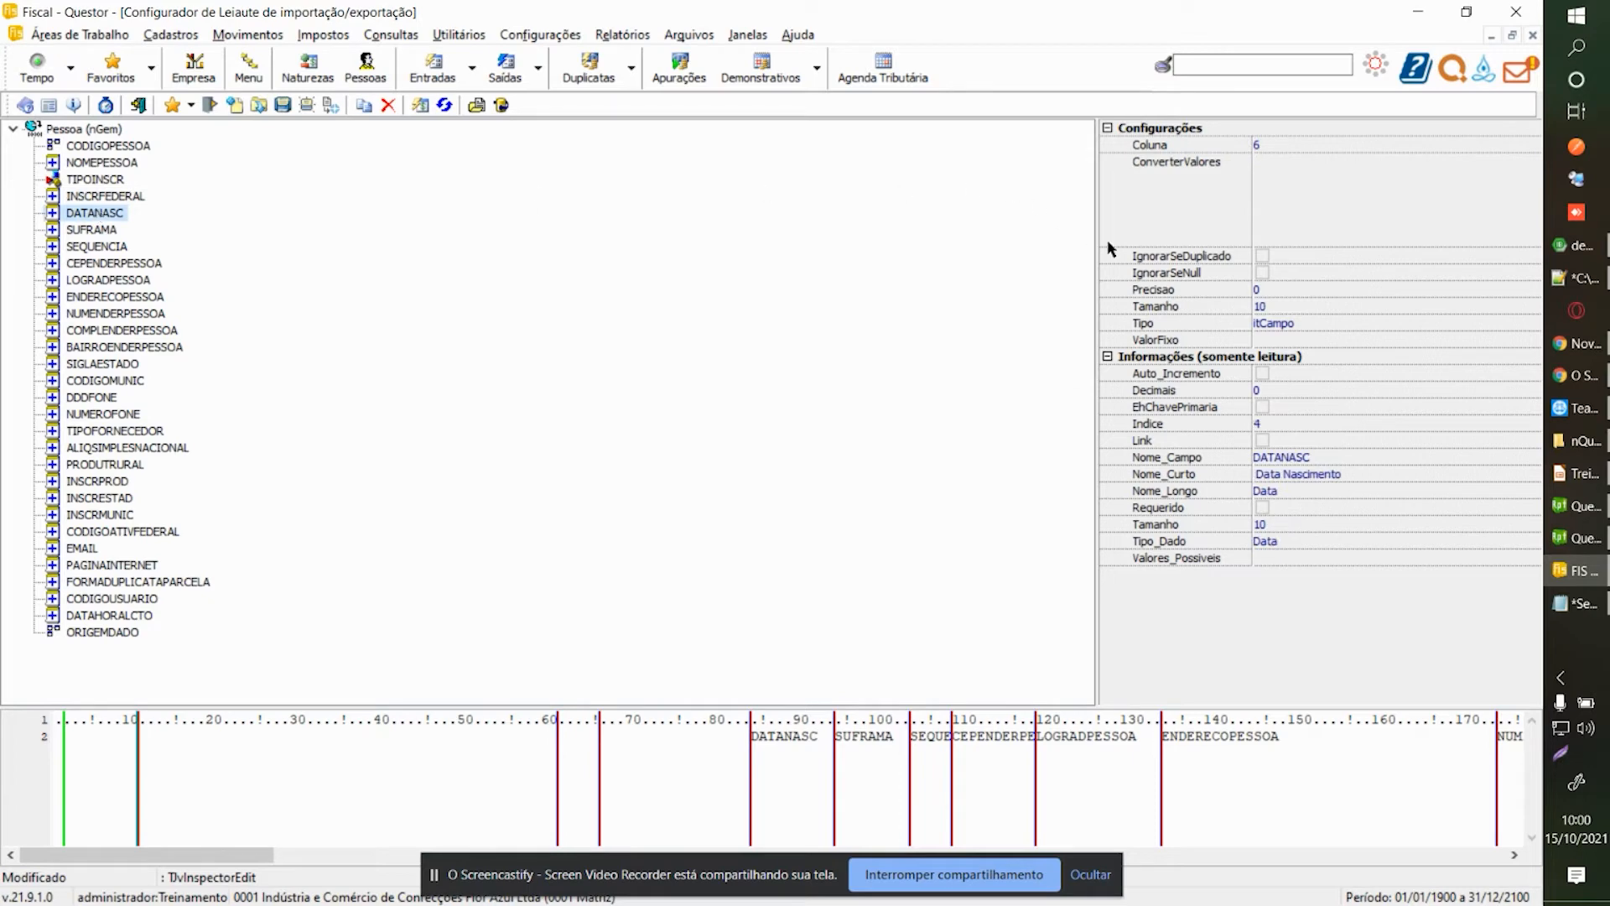
pyautogui.click(1370, 322)
pyautogui.click(1533, 322)
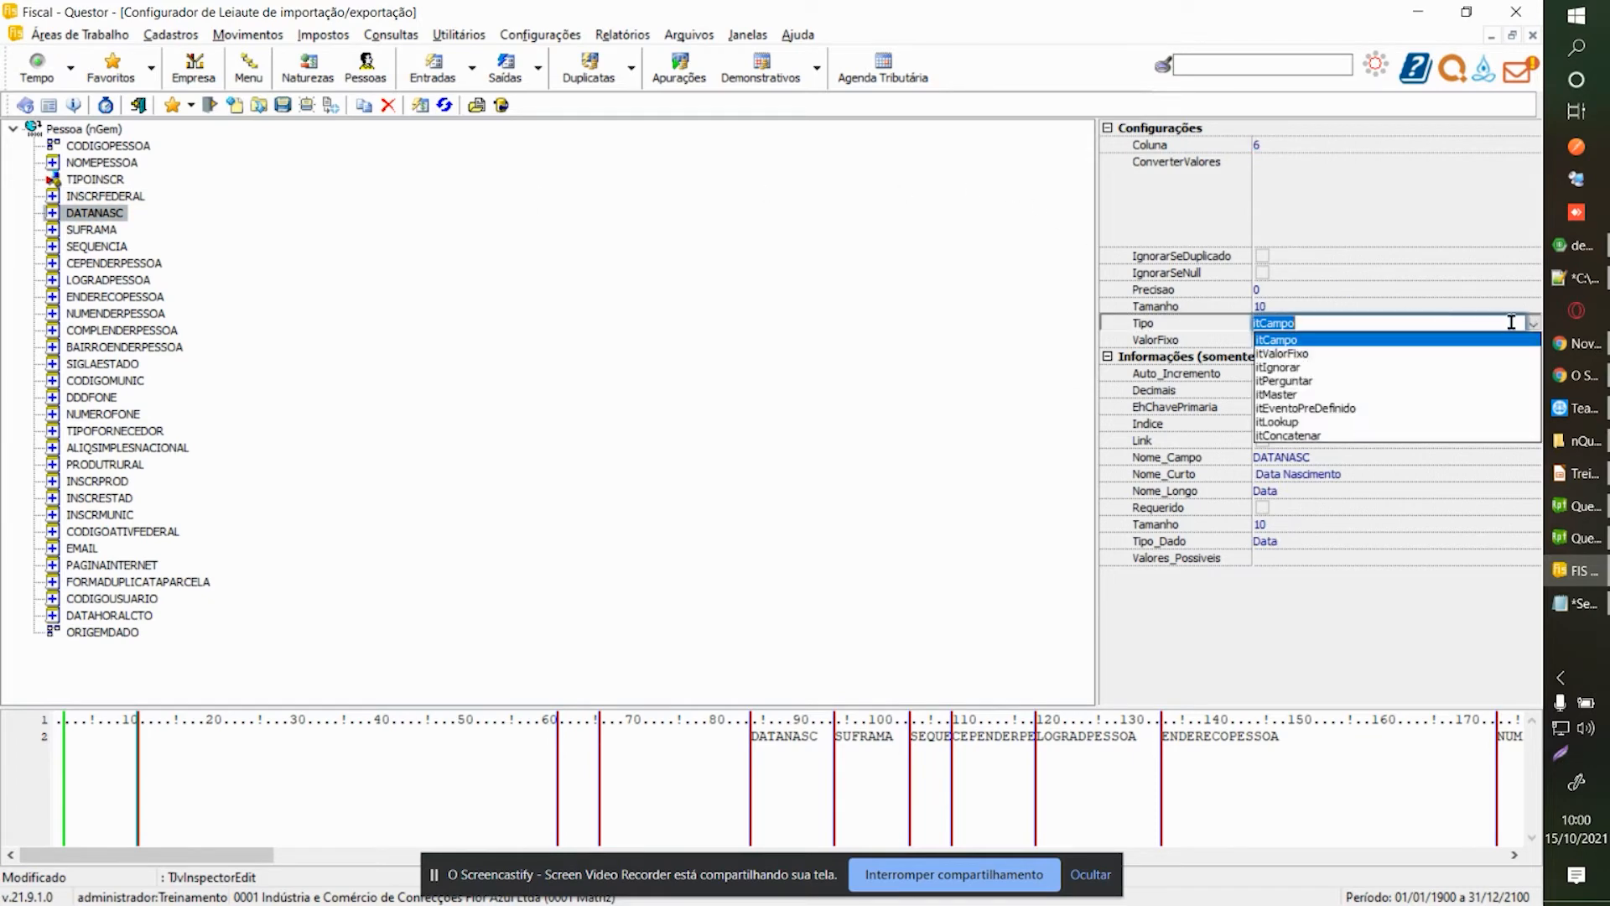
pyautogui.click(1287, 144)
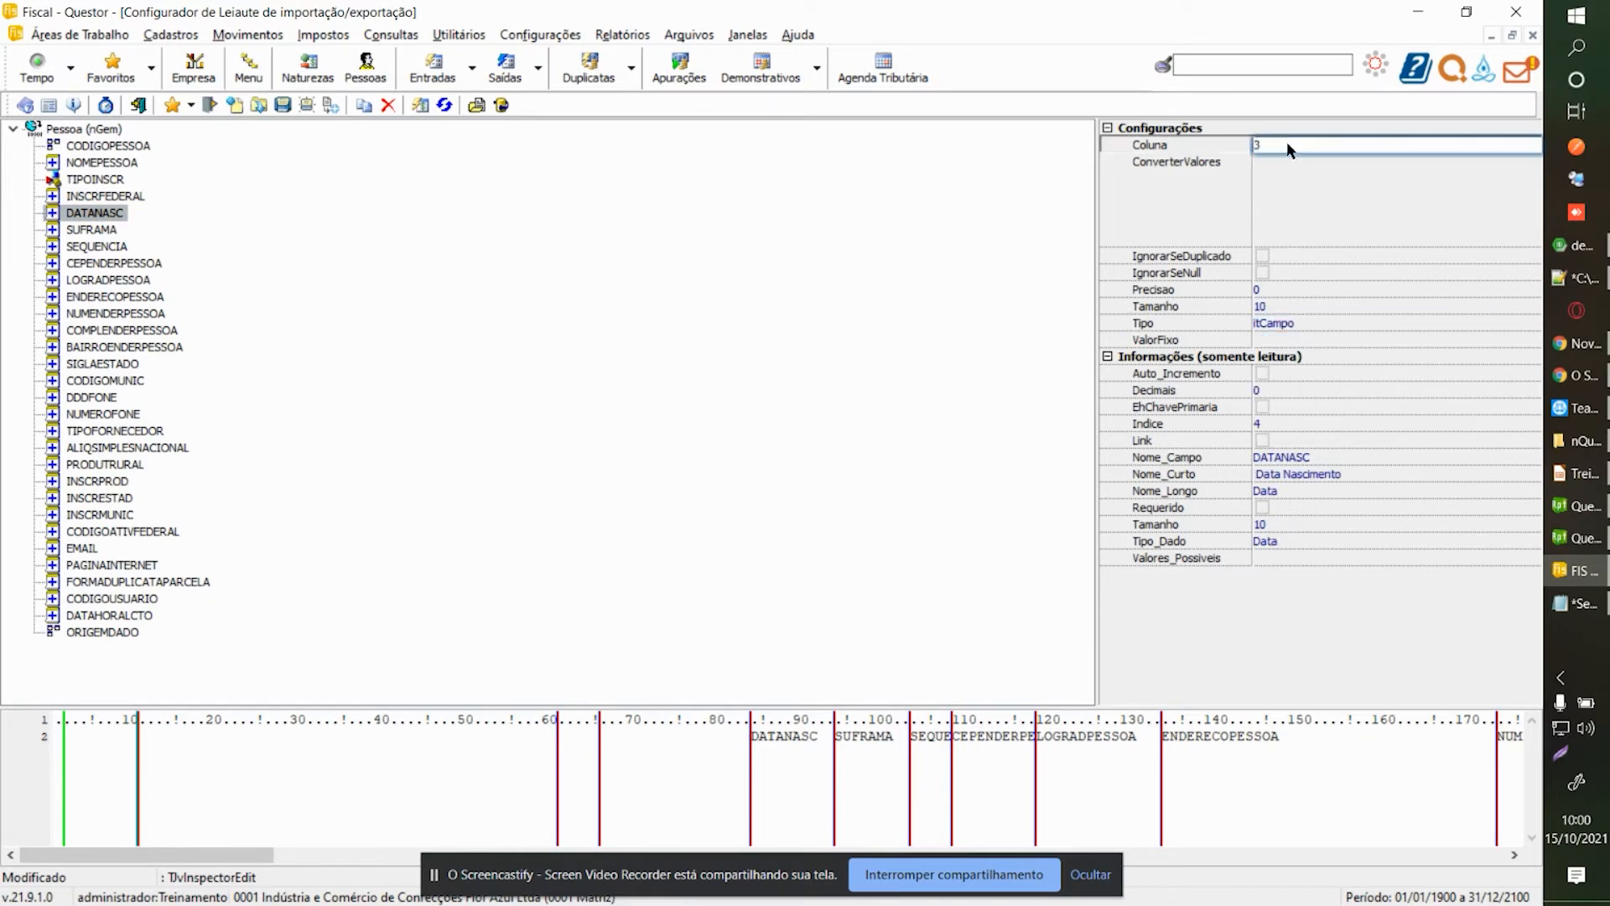
# Delete SUFRAMA and SEQUENCIA from the Pessoa layout.
pyautogui.click(91, 231)
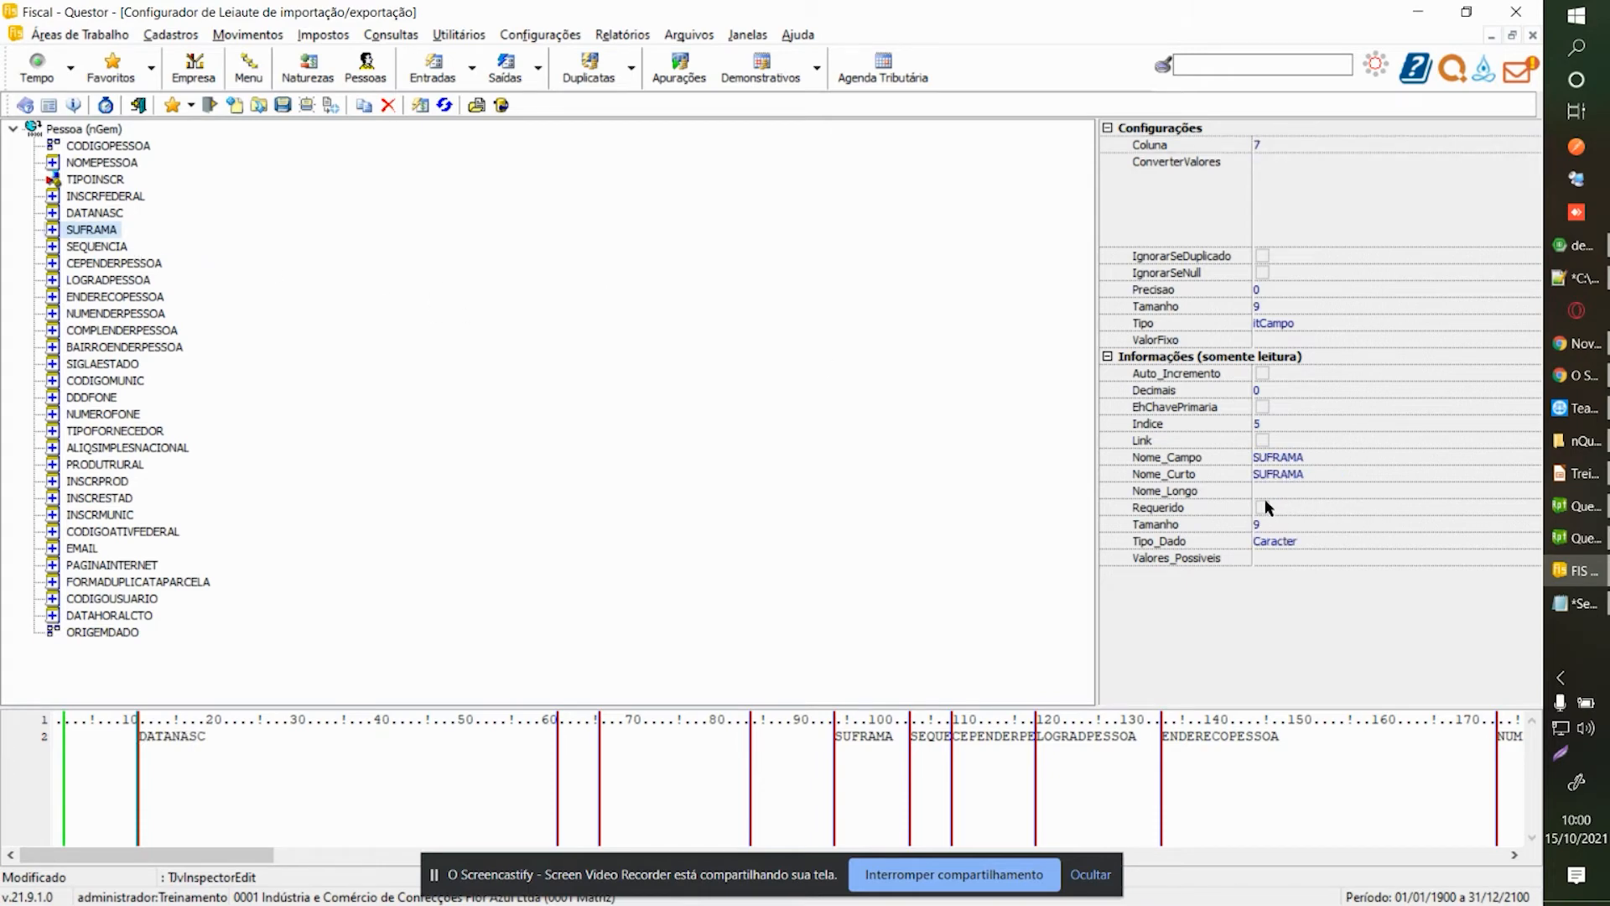
pyautogui.click(389, 105)
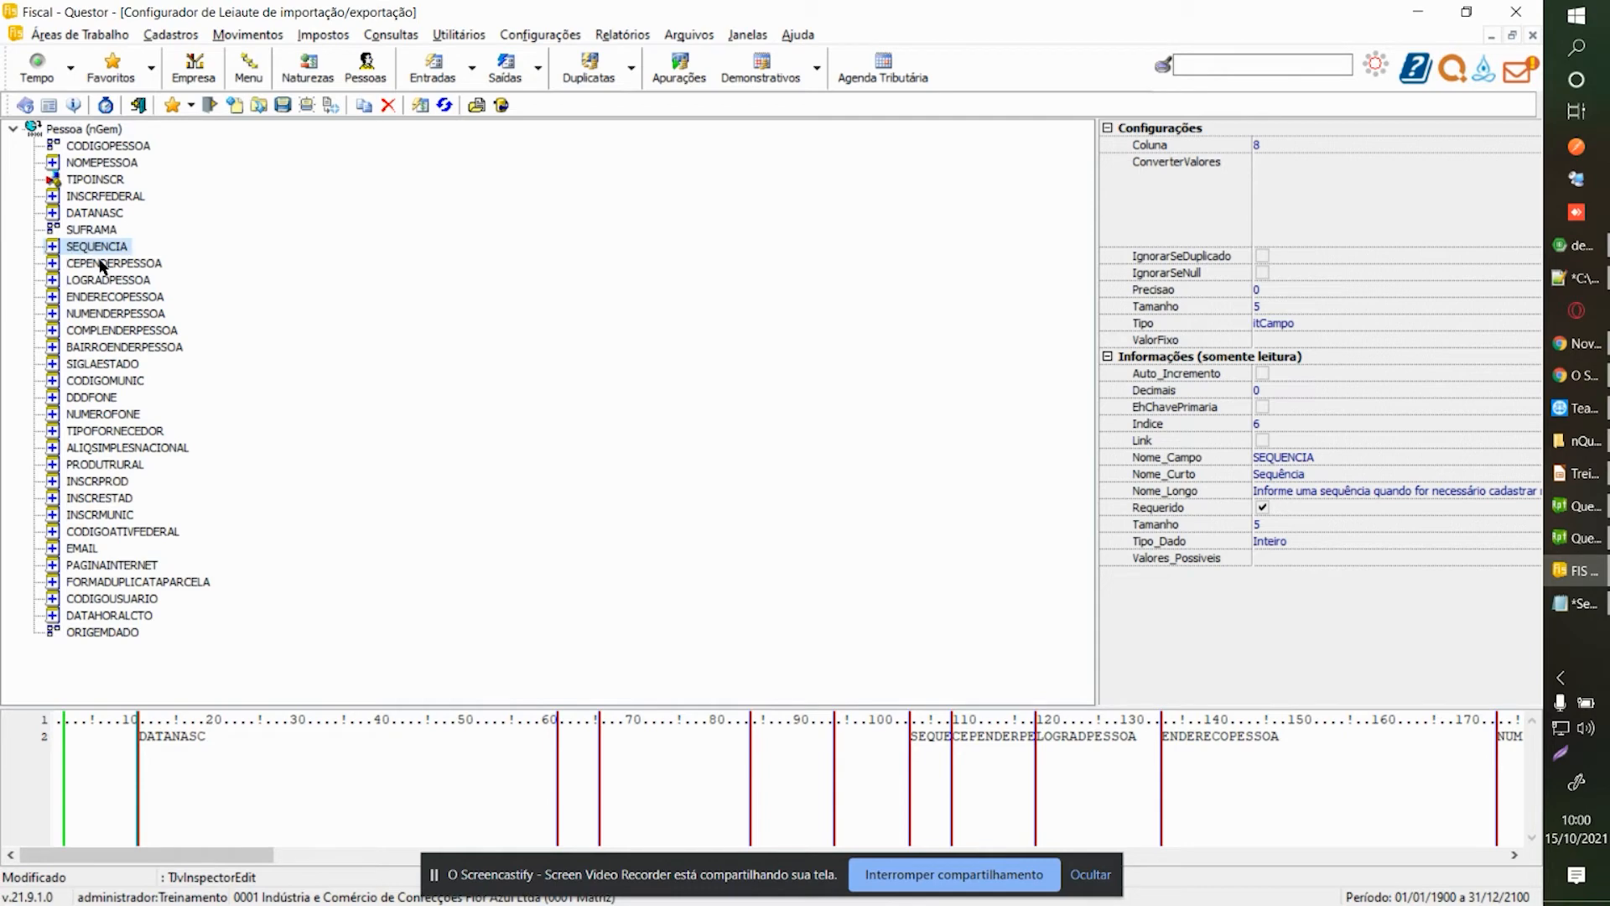
pyautogui.click(389, 104)
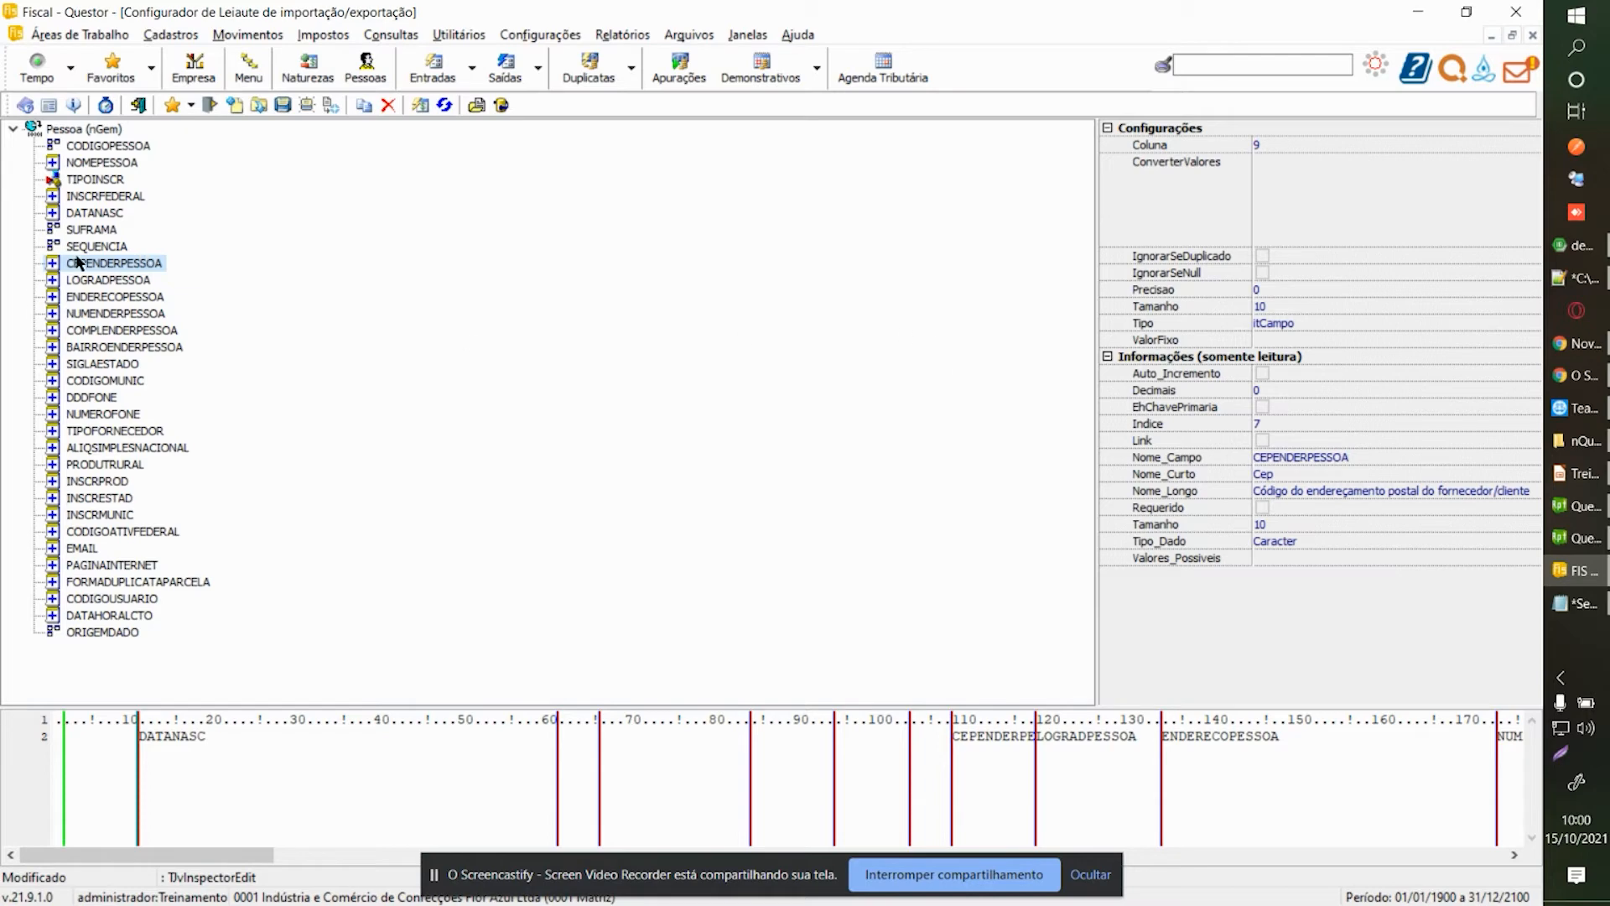
# Make SEQUENCIA a fixed-value field with value 99 instead of ignored.
pyautogui.click(122, 281)
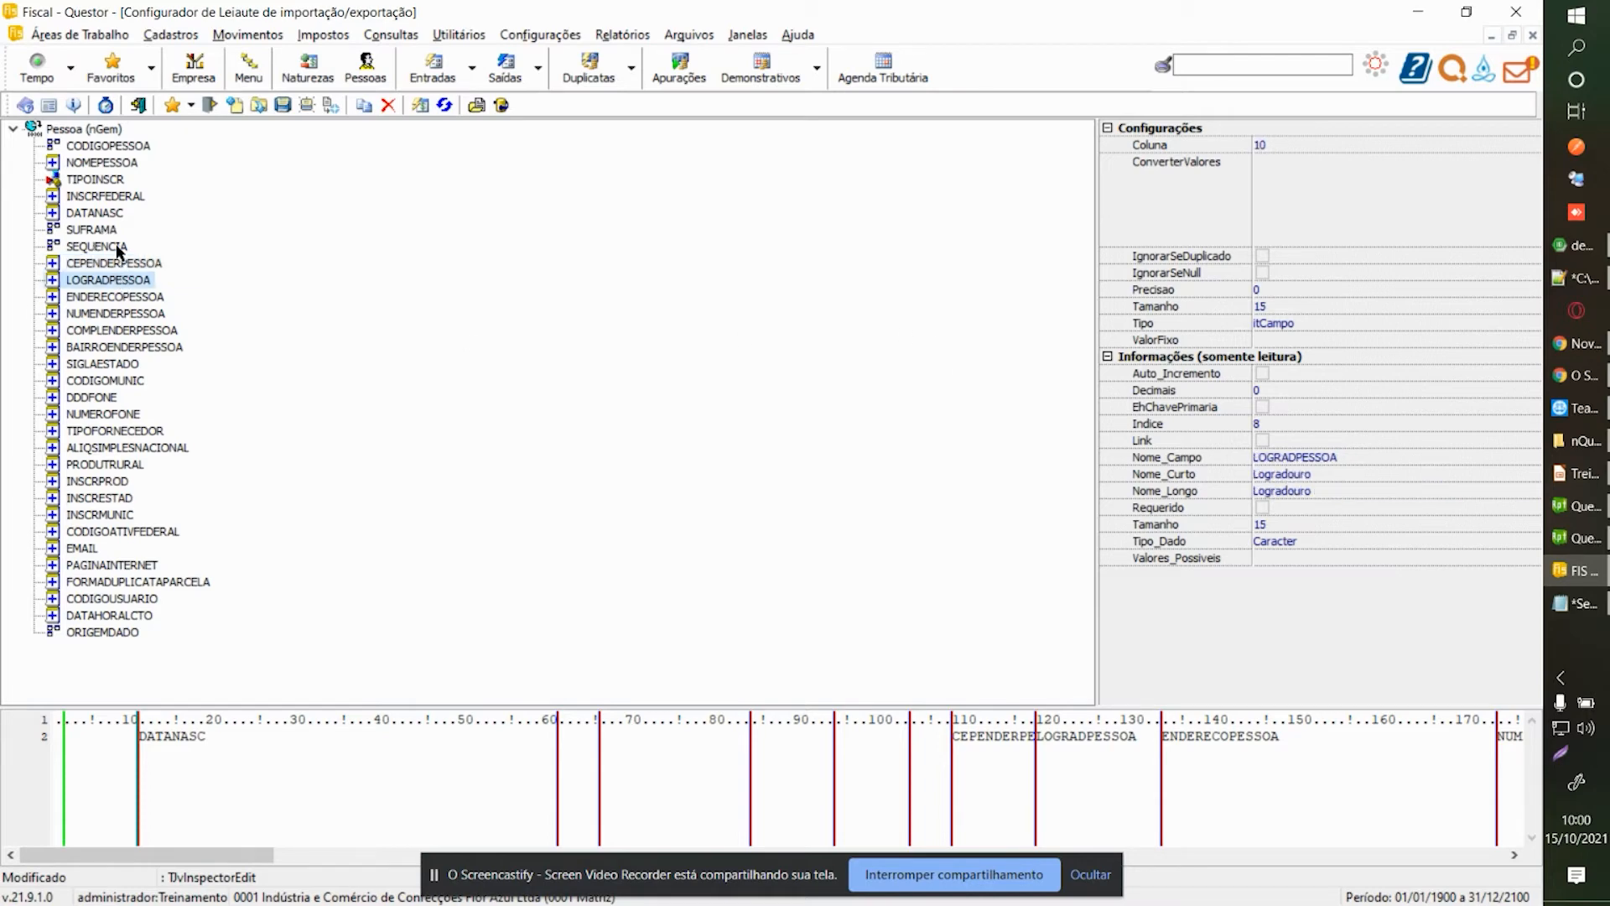
pyautogui.click(118, 249)
pyautogui.click(1481, 323)
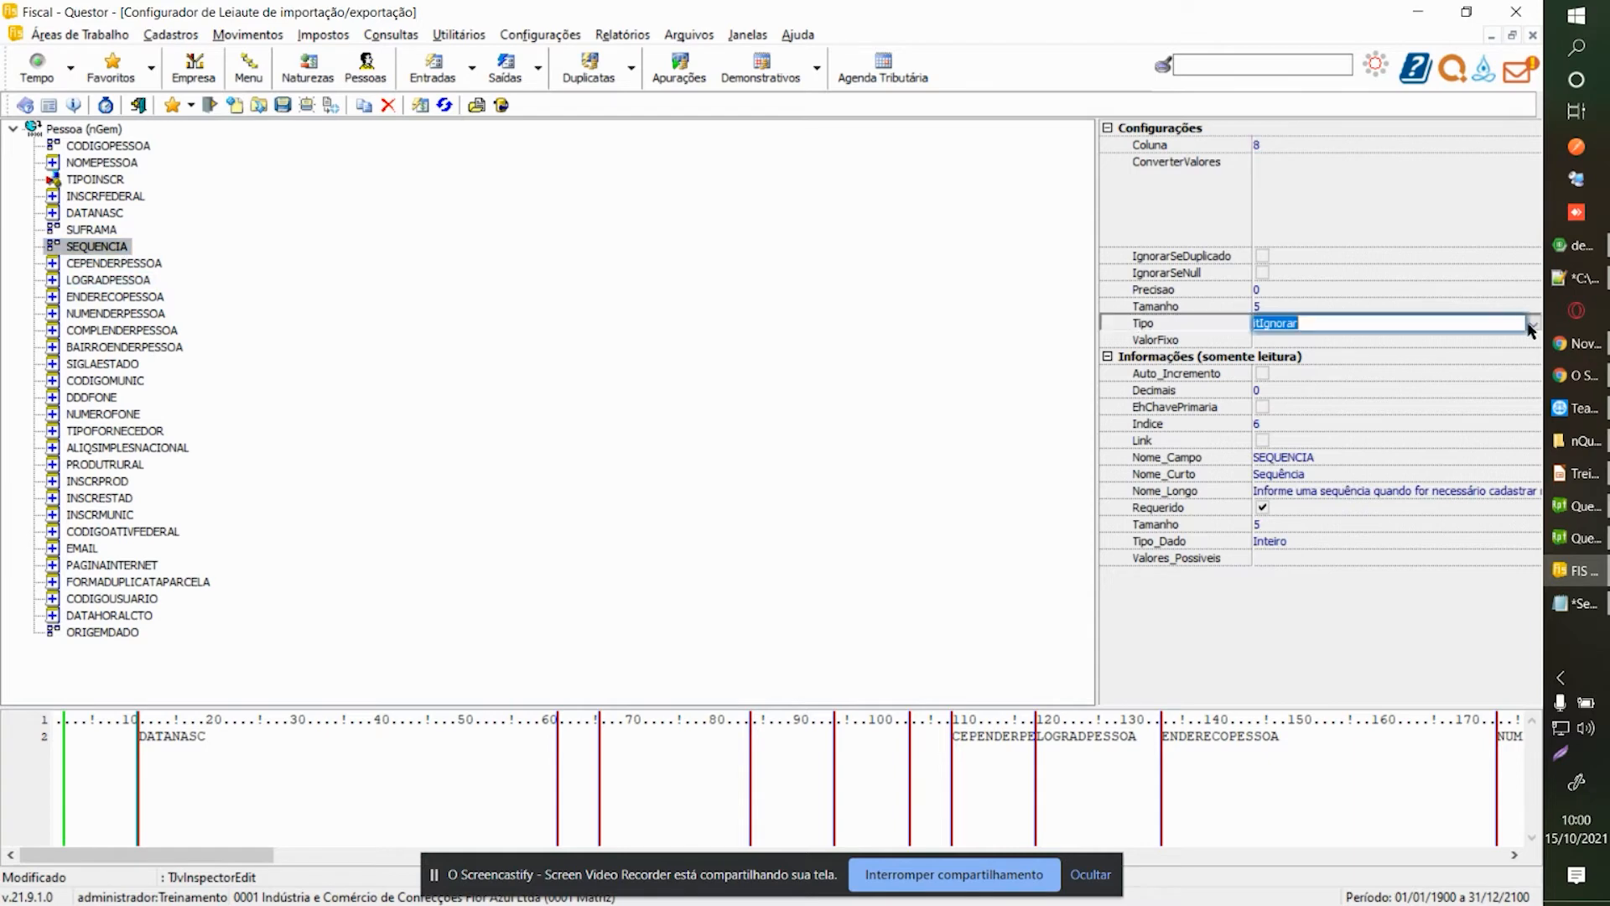
pyautogui.click(1531, 323)
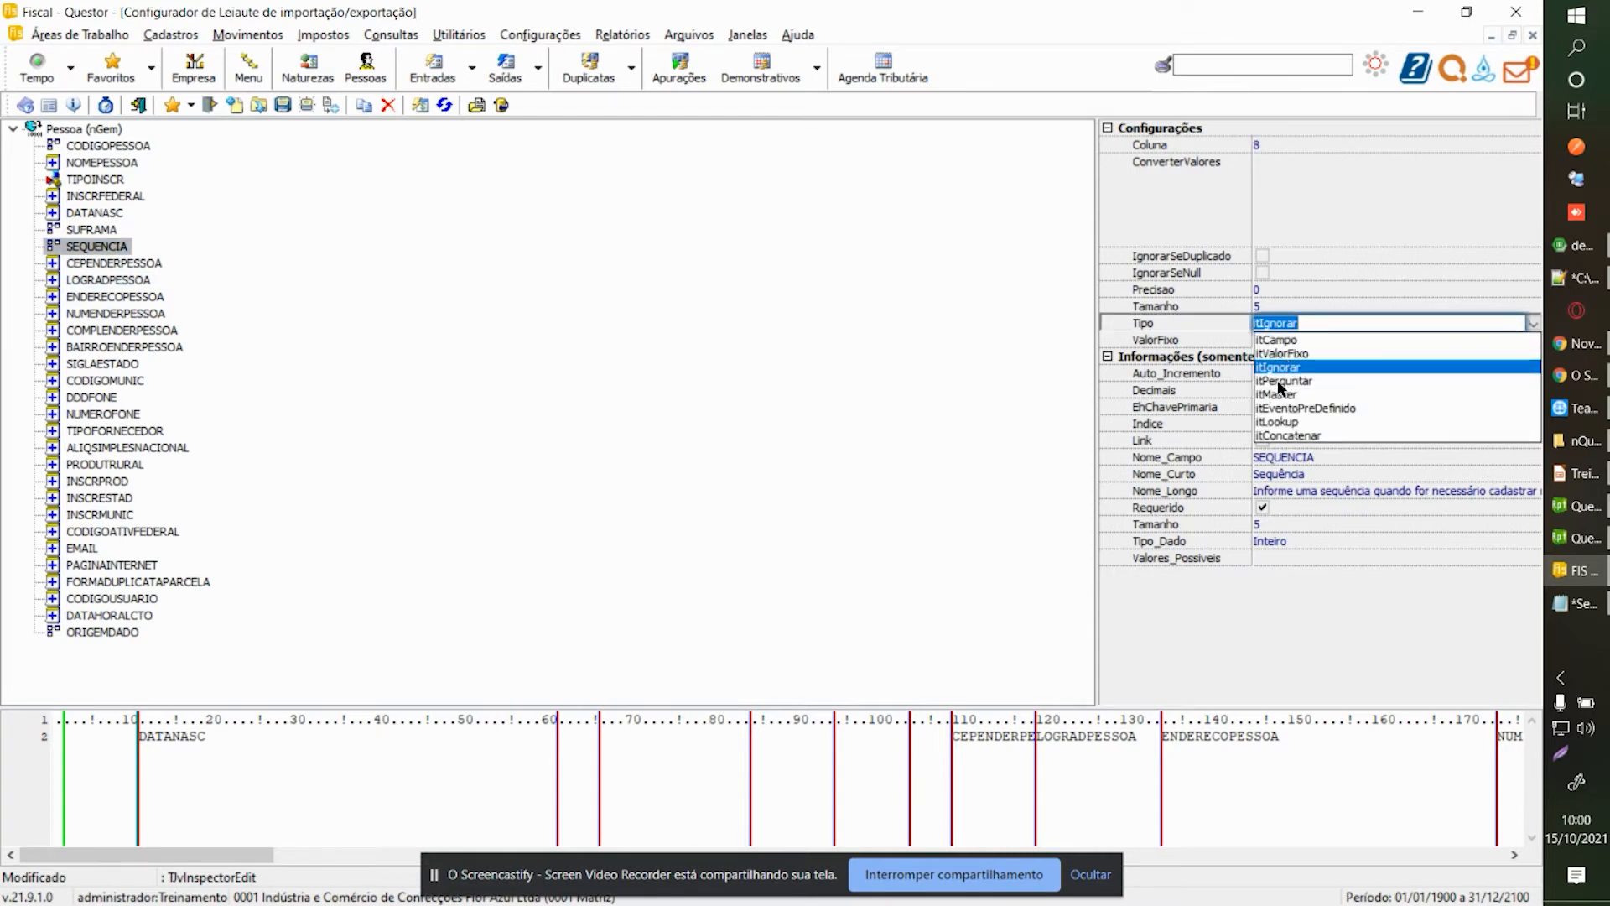
pyautogui.click(1287, 355)
pyautogui.click(1285, 339)
pyautogui.write('99')
pyautogui.press('Return')
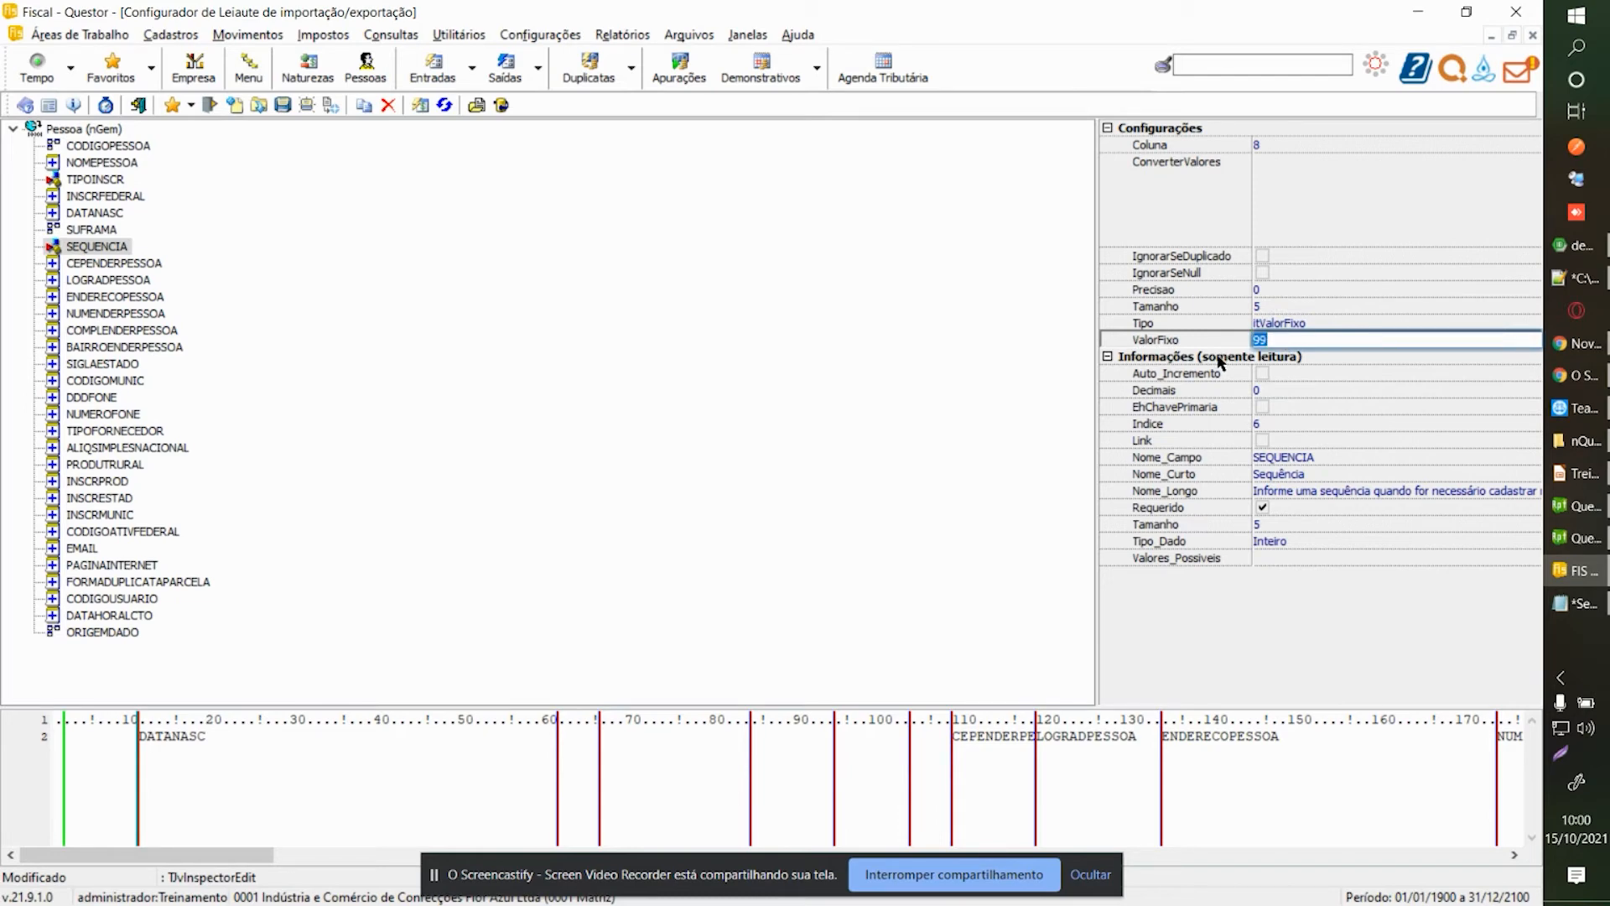
# Remove CEPENDERPESSOA, LOGRADPESSOA, ENDERECOPESSOA, NUMENDERPESSOA, COMPLENDERPESSOA and BAIRROENDERPESSOA.
pyautogui.click(149, 265)
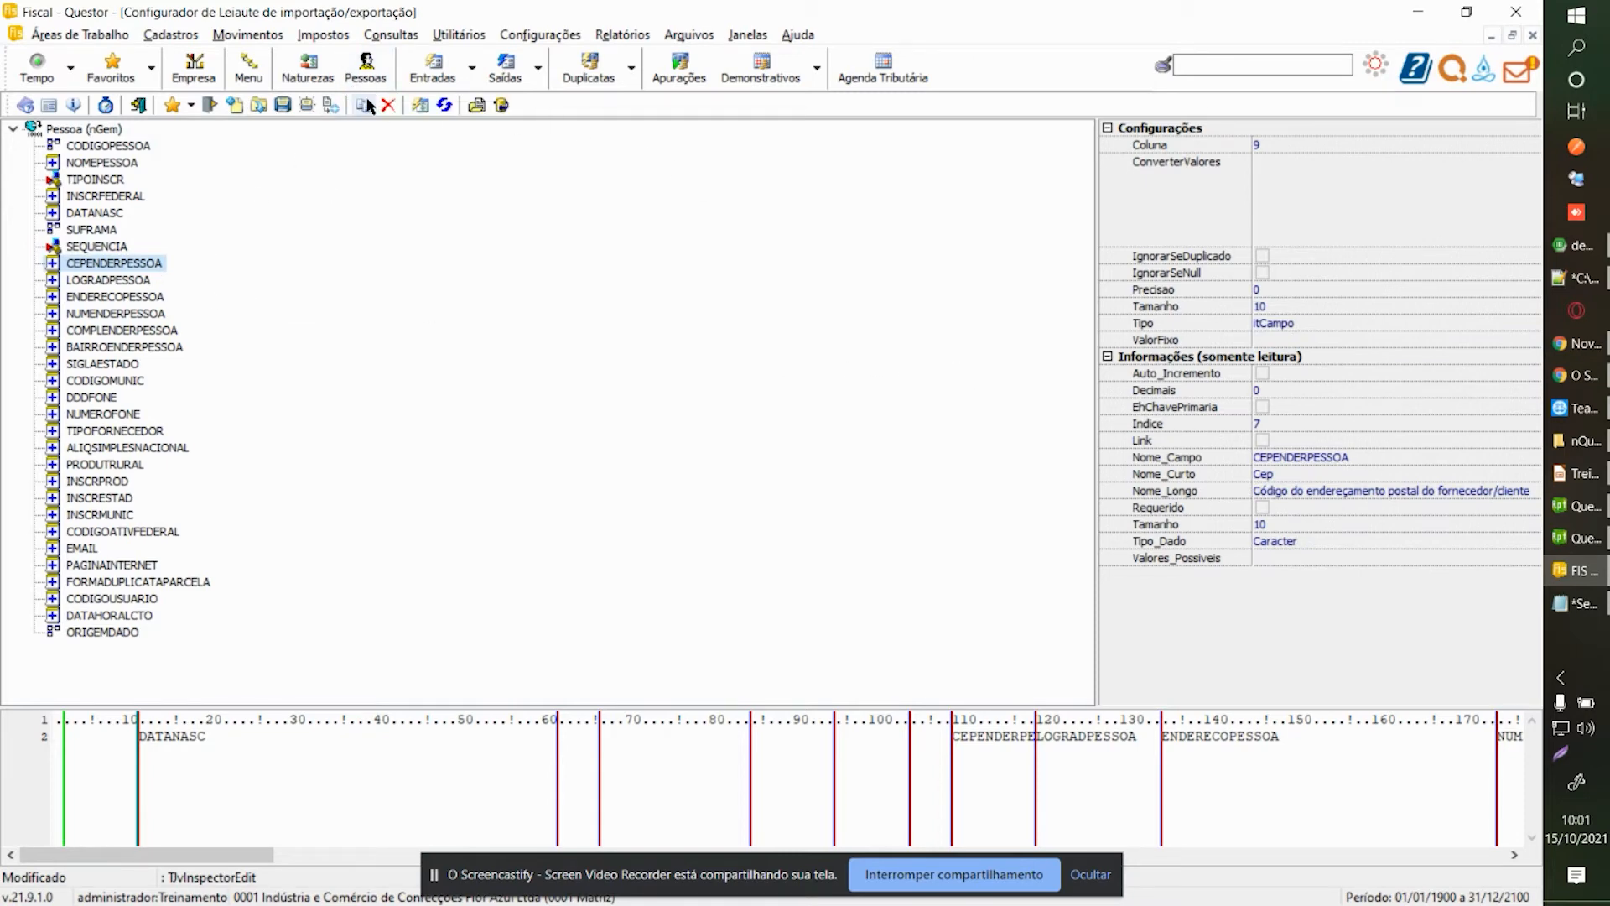
pyautogui.click(388, 105)
pyautogui.click(388, 105)
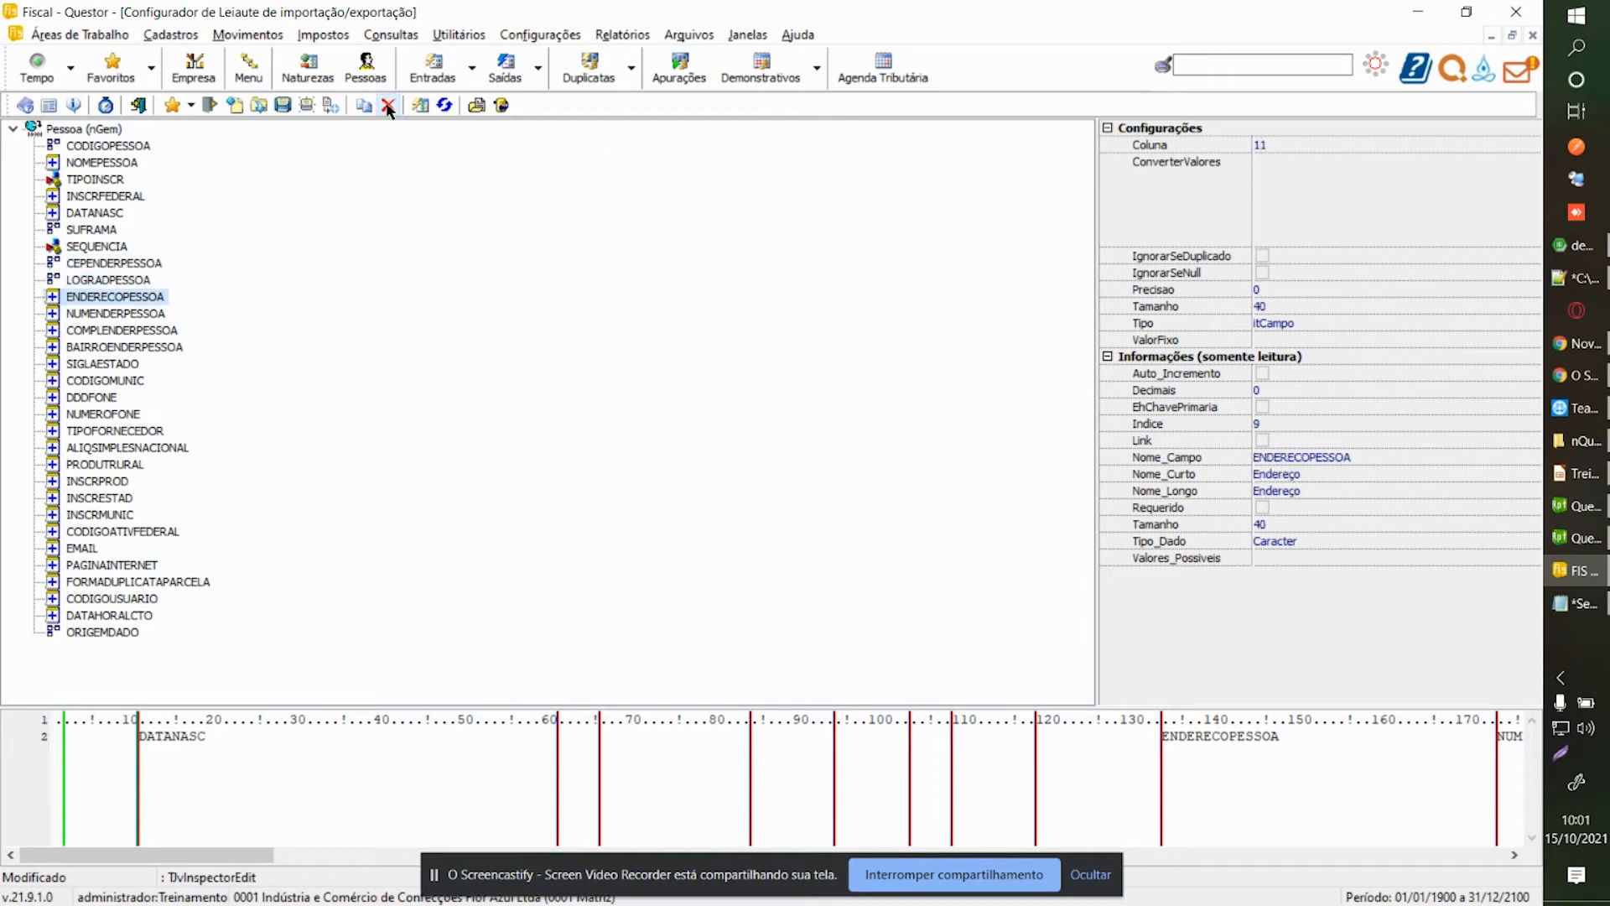
pyautogui.click(388, 105)
pyautogui.click(388, 104)
pyautogui.click(387, 105)
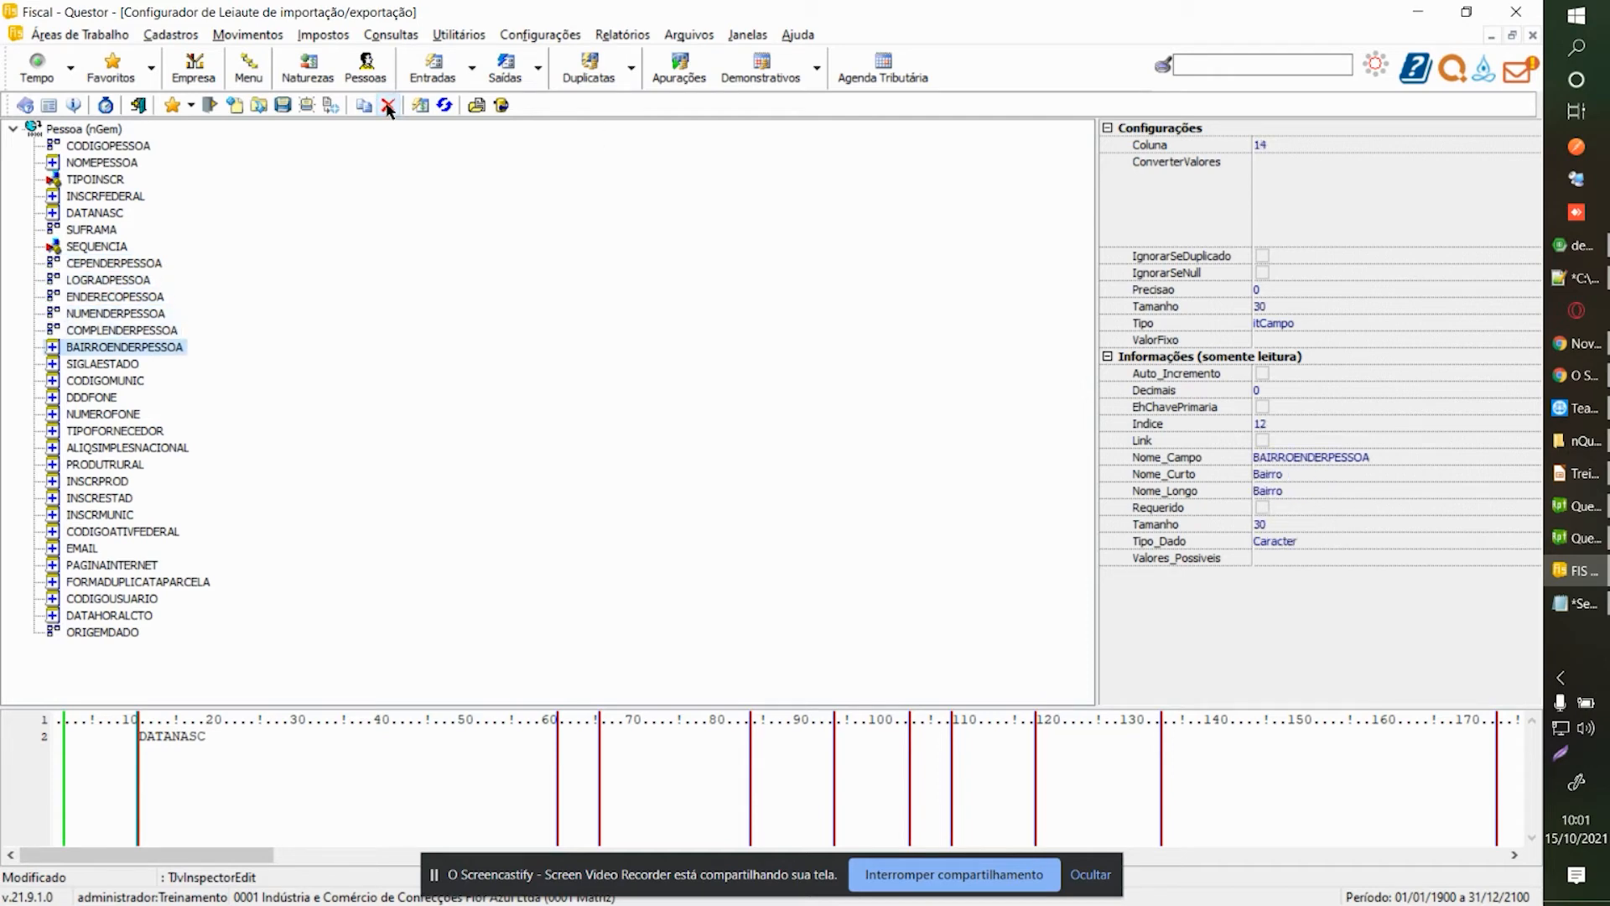
pyautogui.click(387, 105)
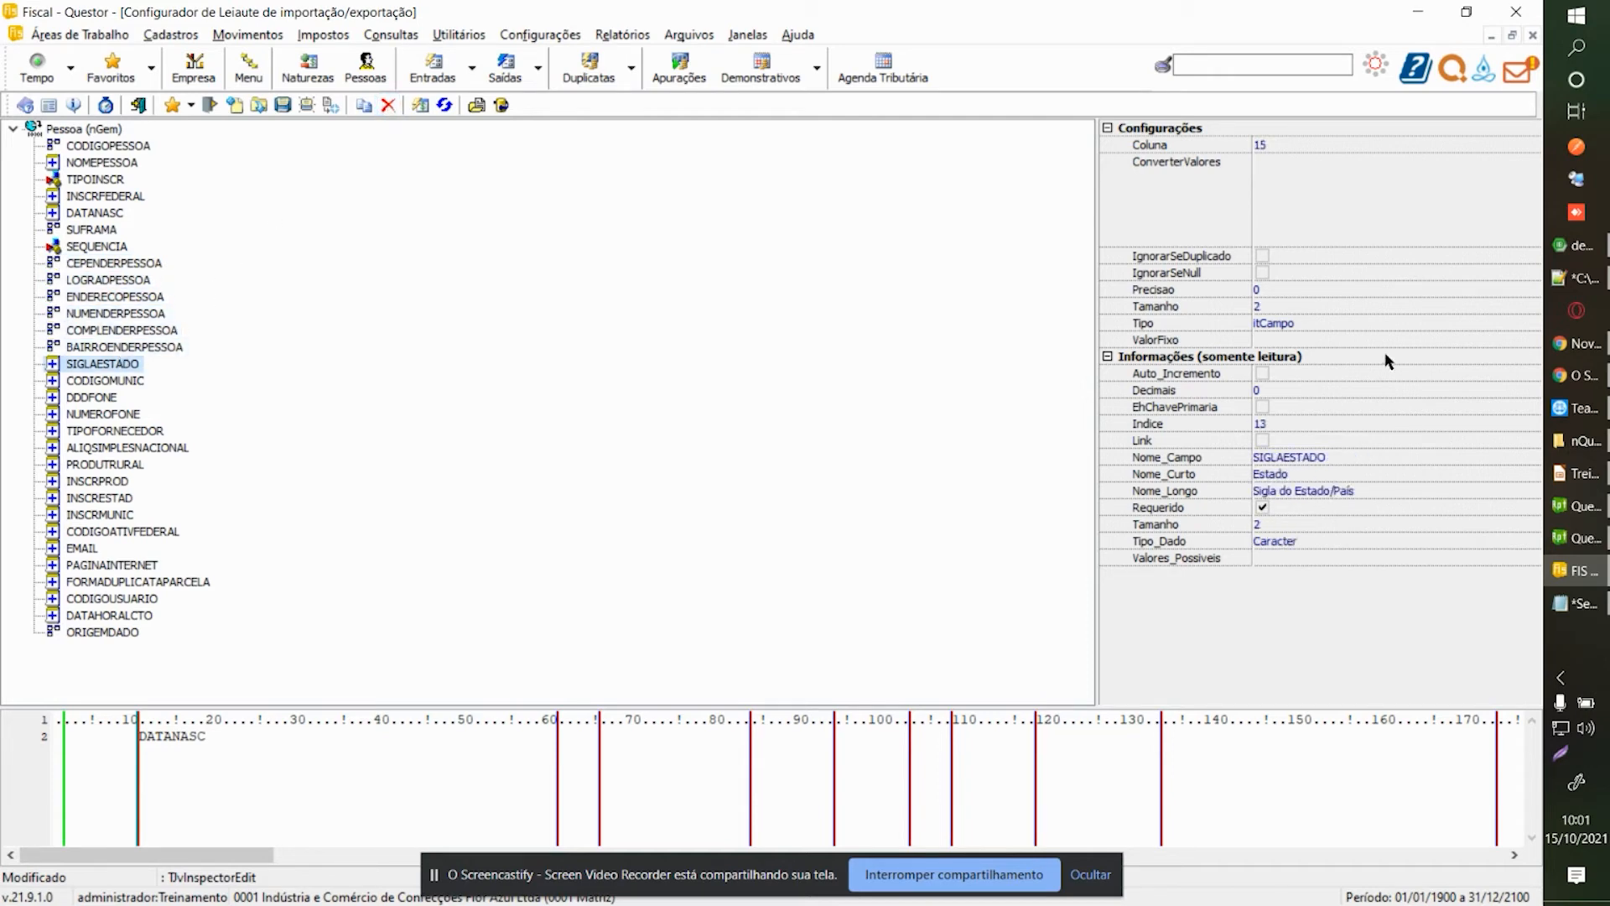
# Make SIGLAESTADO an itValorFixo field with fixed value SC.
pyautogui.click(1412, 323)
pyautogui.click(1529, 325)
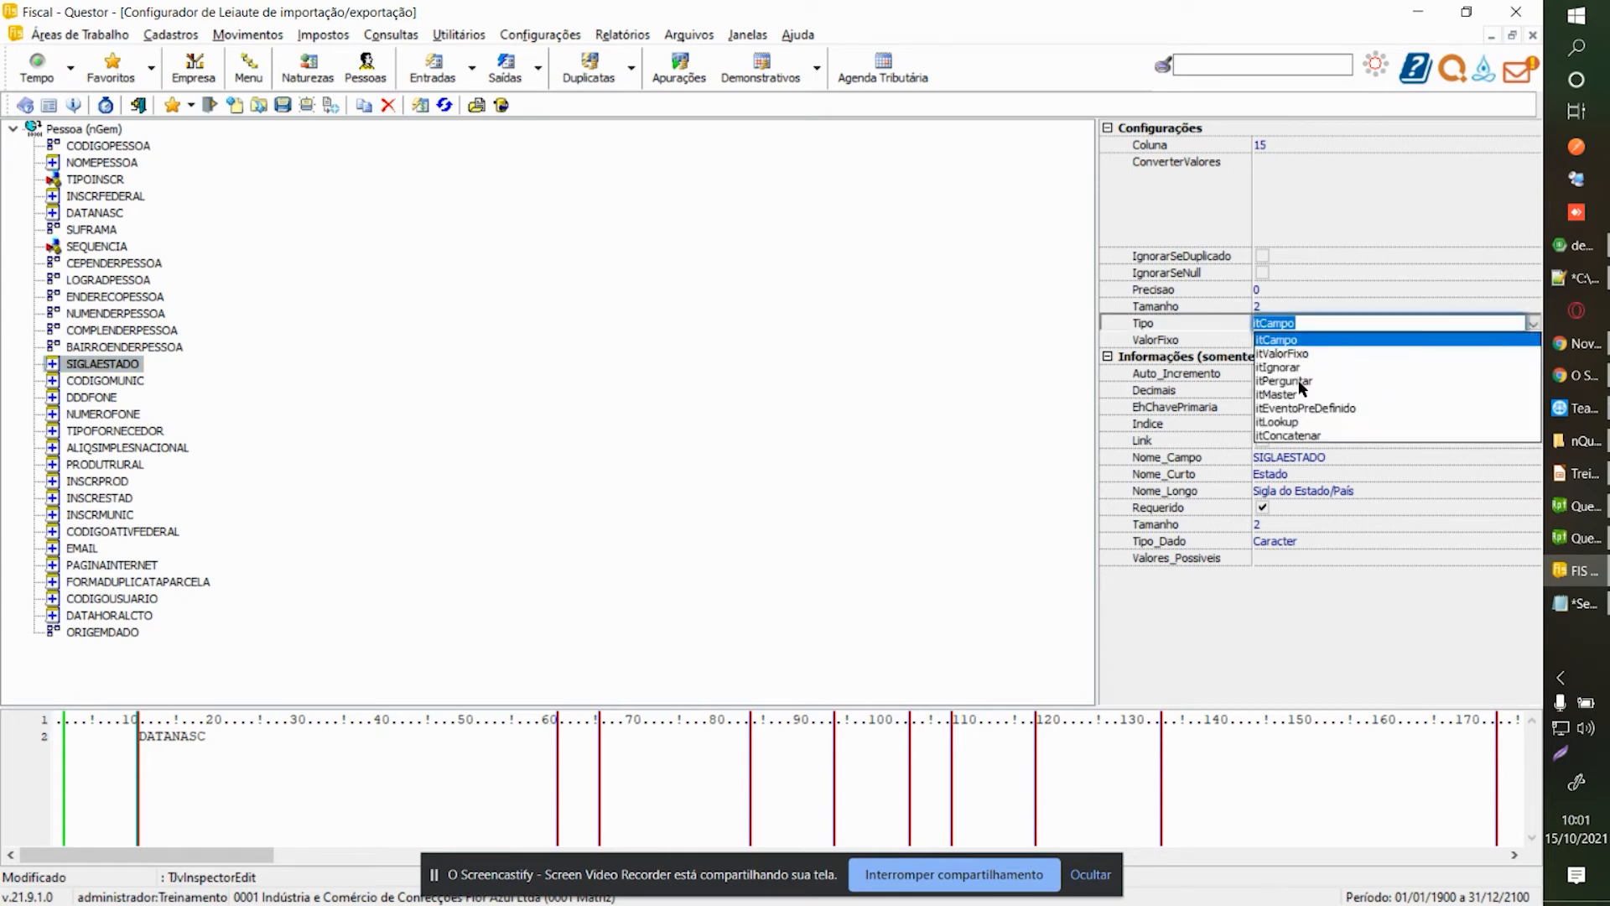
pyautogui.click(1305, 353)
pyautogui.click(1310, 341)
pyautogui.write('SC')
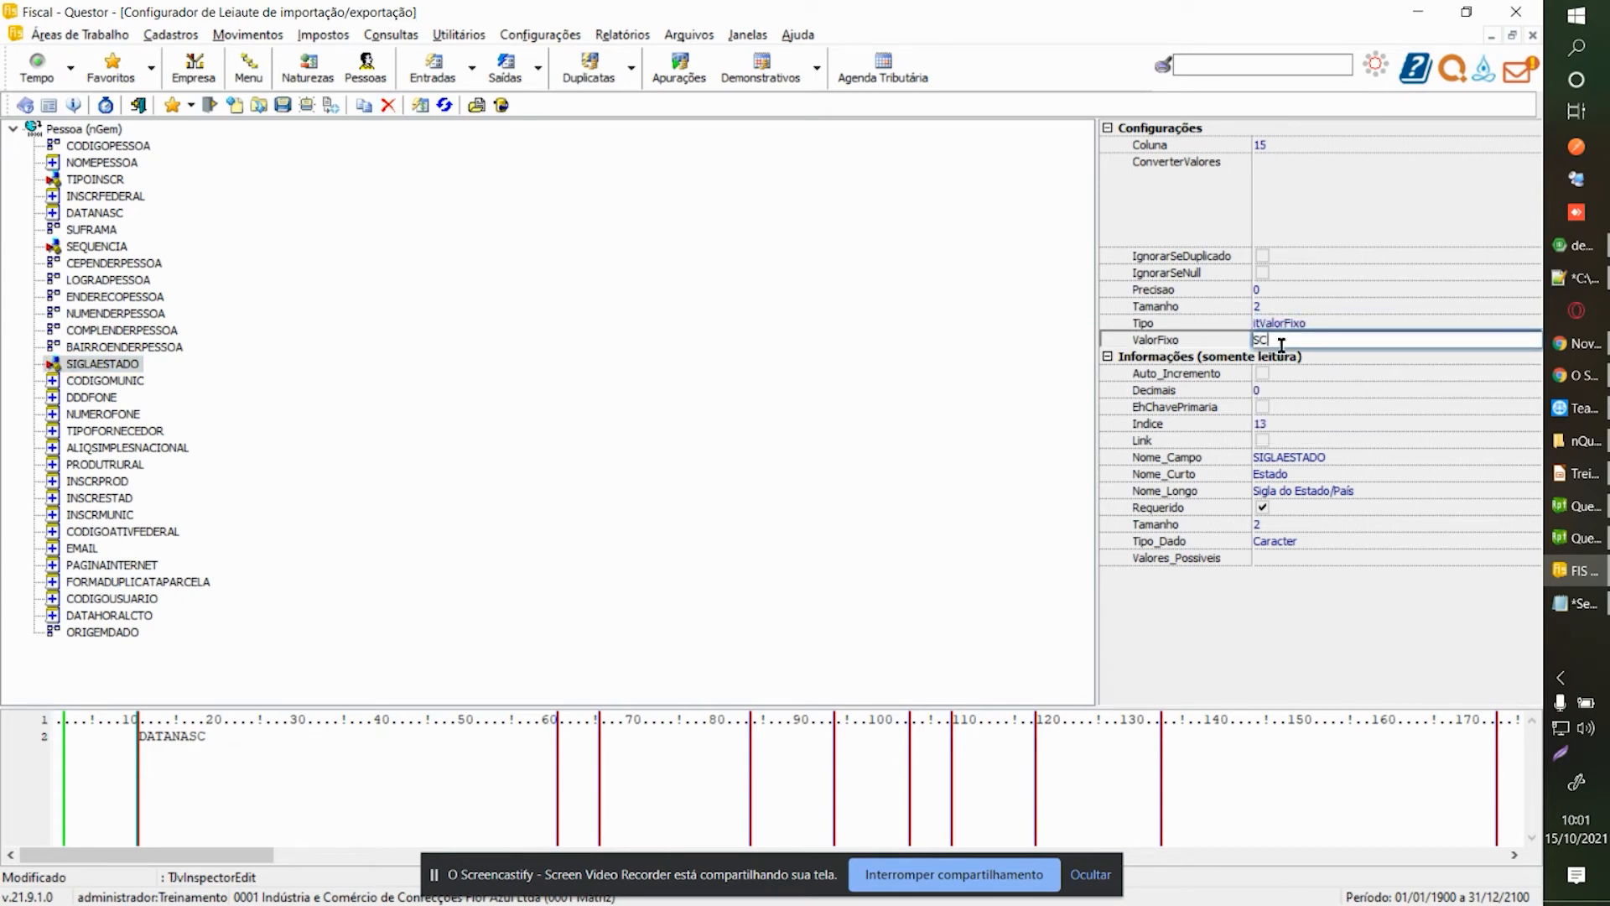
pyautogui.press('Return')
# Make CODIGOMUNIC an itValorFixo field with fixed value 1.
pyautogui.click(128, 380)
pyautogui.click(1395, 323)
pyautogui.click(1519, 323)
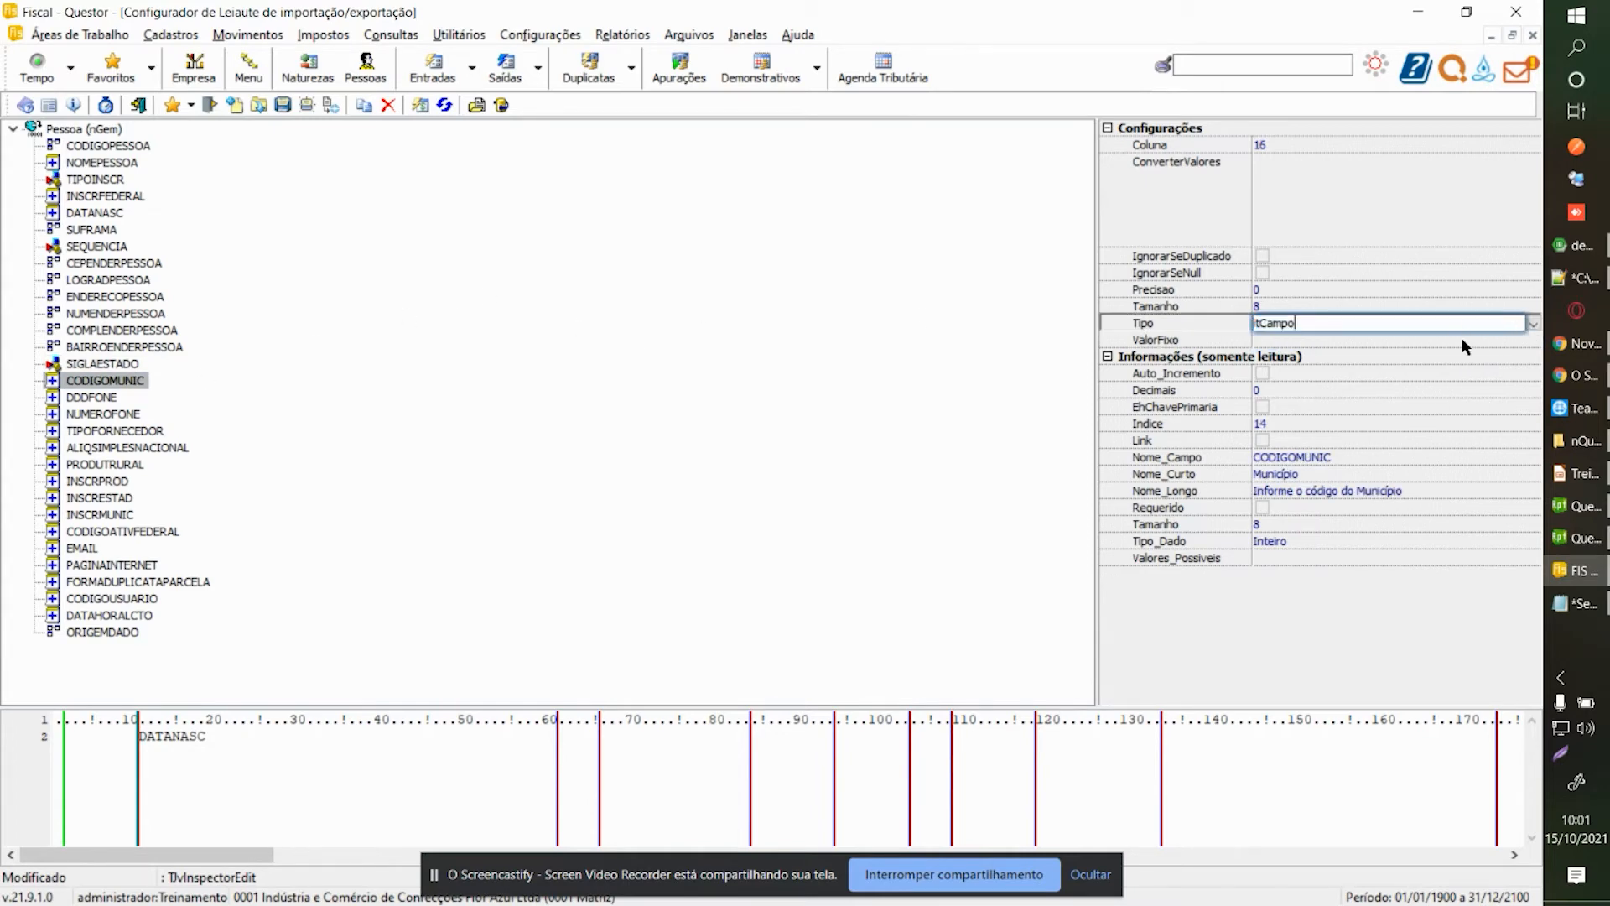
pyautogui.click(1532, 324)
pyautogui.click(1340, 347)
pyautogui.click(1340, 341)
pyautogui.write('1')
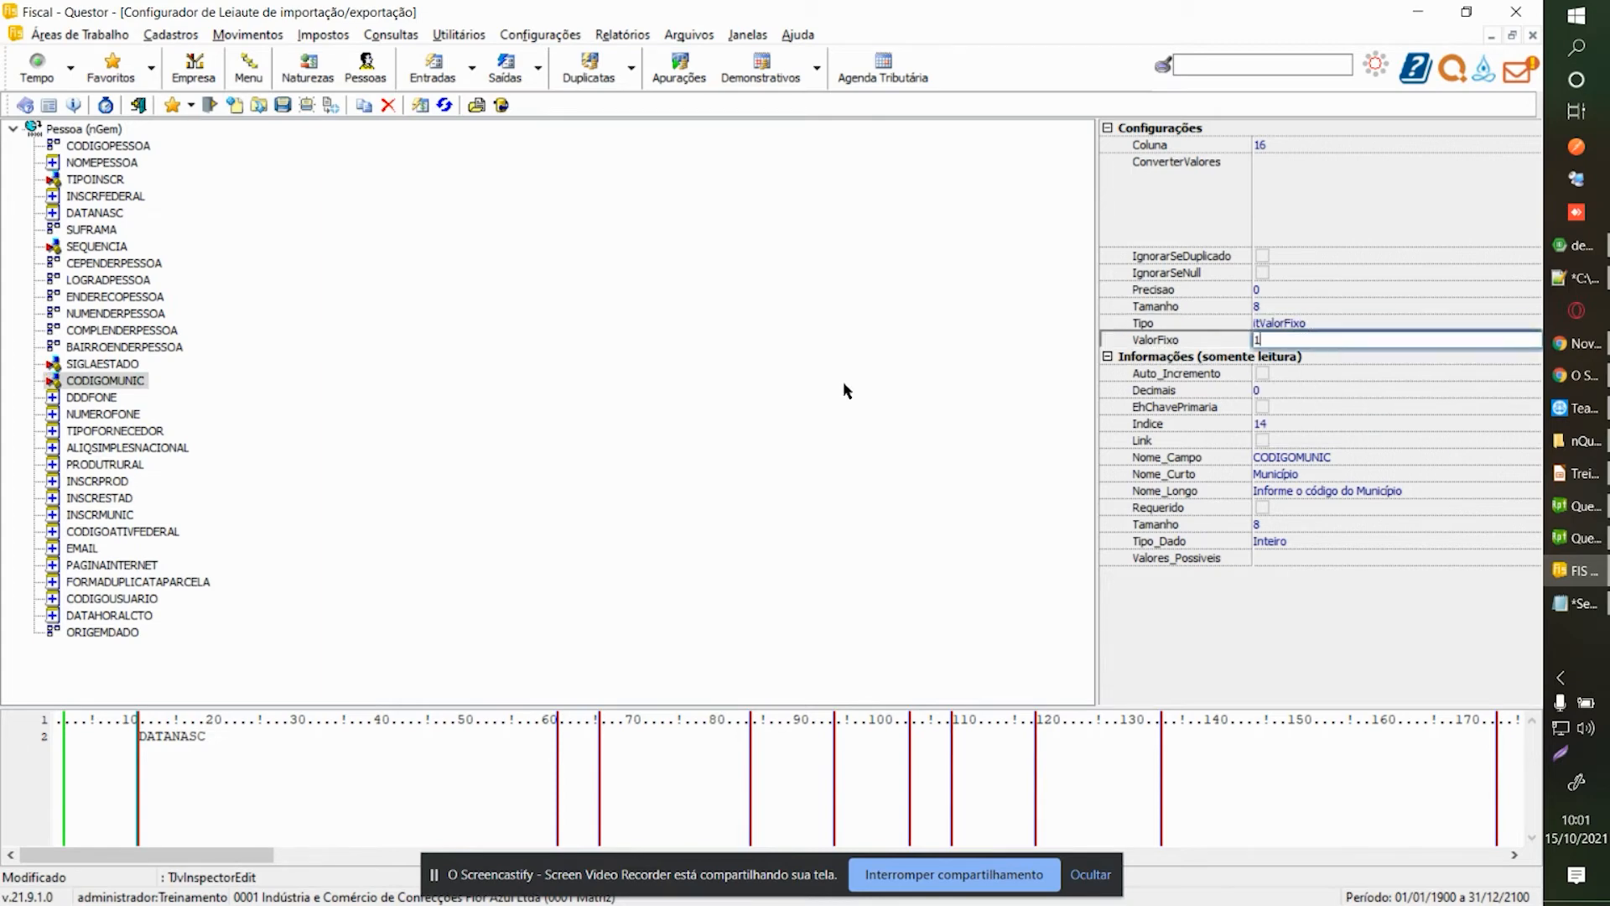
pyautogui.click(99, 399)
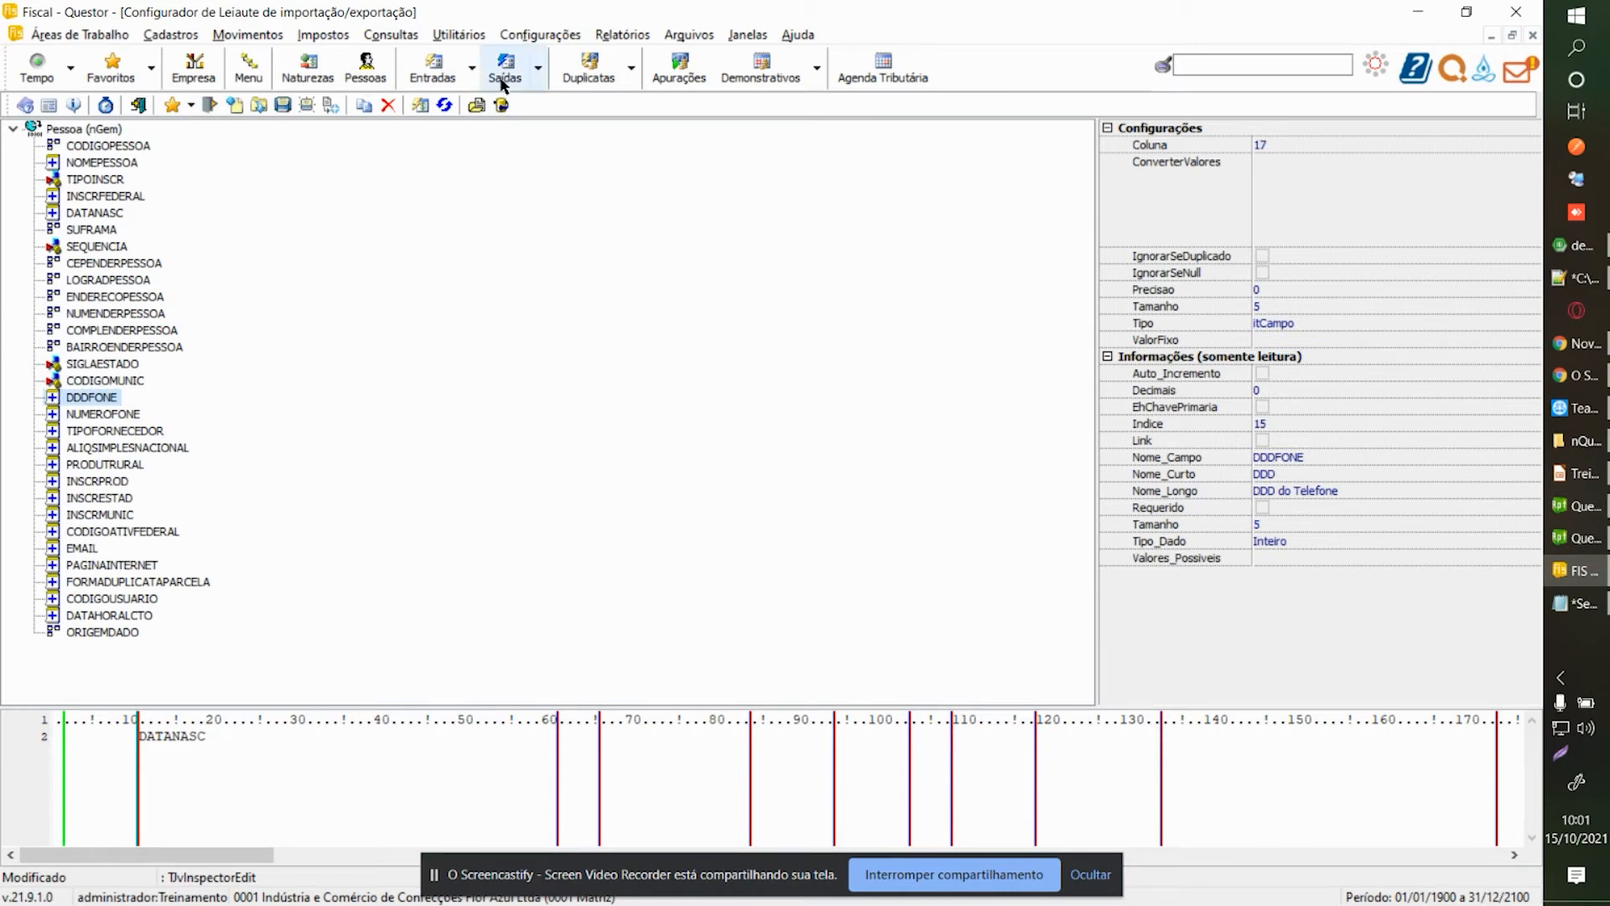
# Remove DDDFONE and NUMEROFONE, and give TIPOFORNECEDOR a fixed value of 0.
pyautogui.click(383, 107)
pyautogui.click(383, 108)
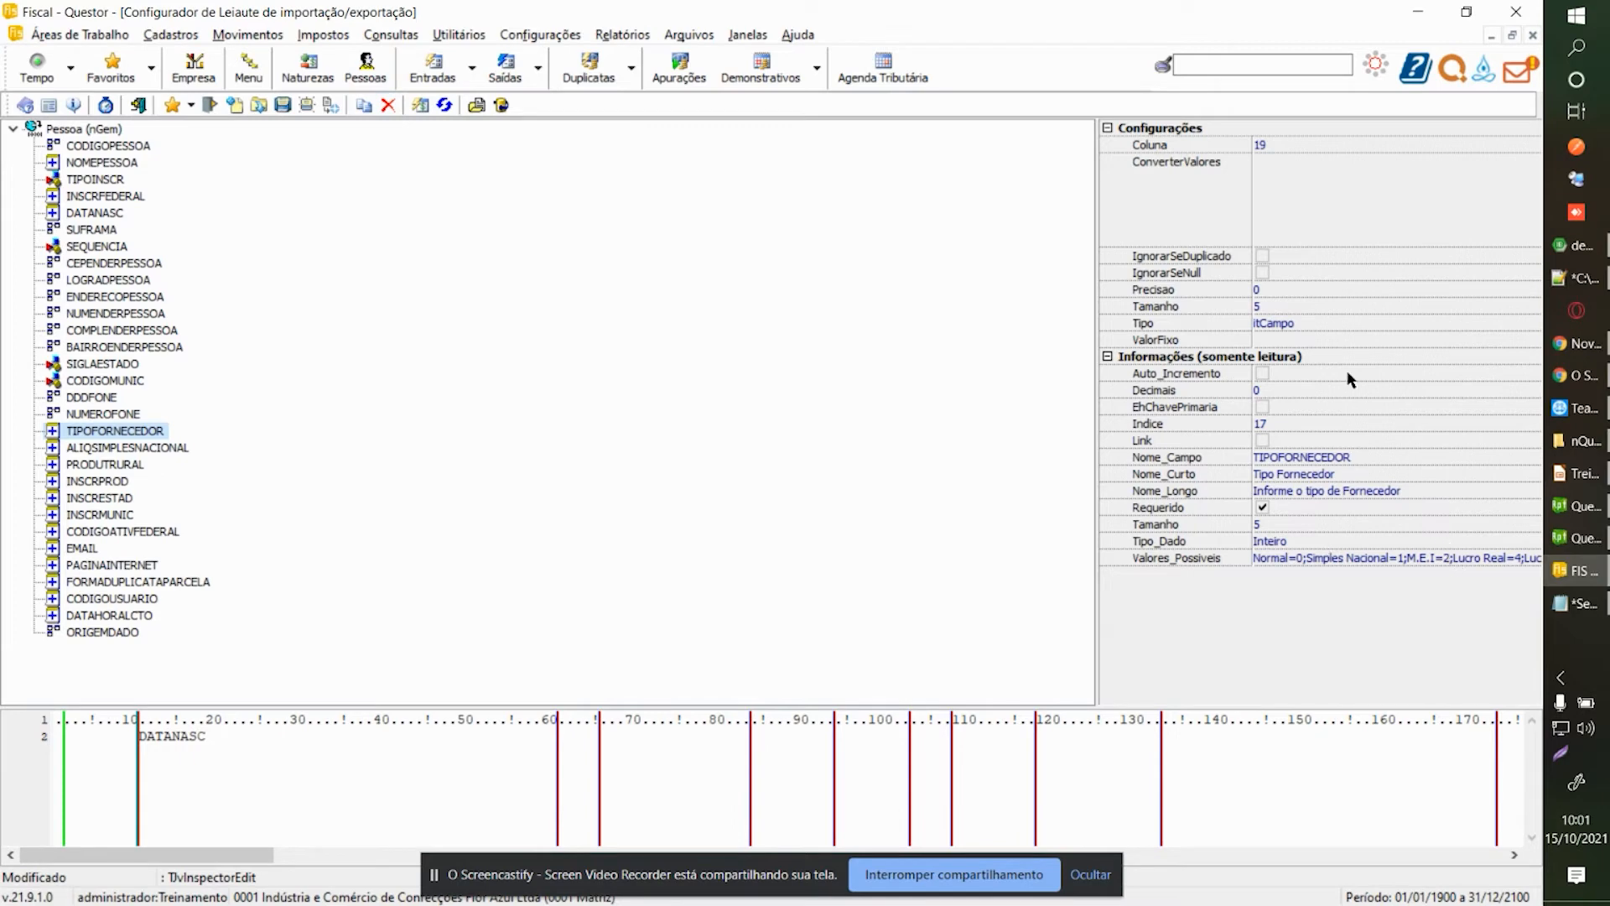
pyautogui.click(1375, 327)
pyautogui.click(1532, 324)
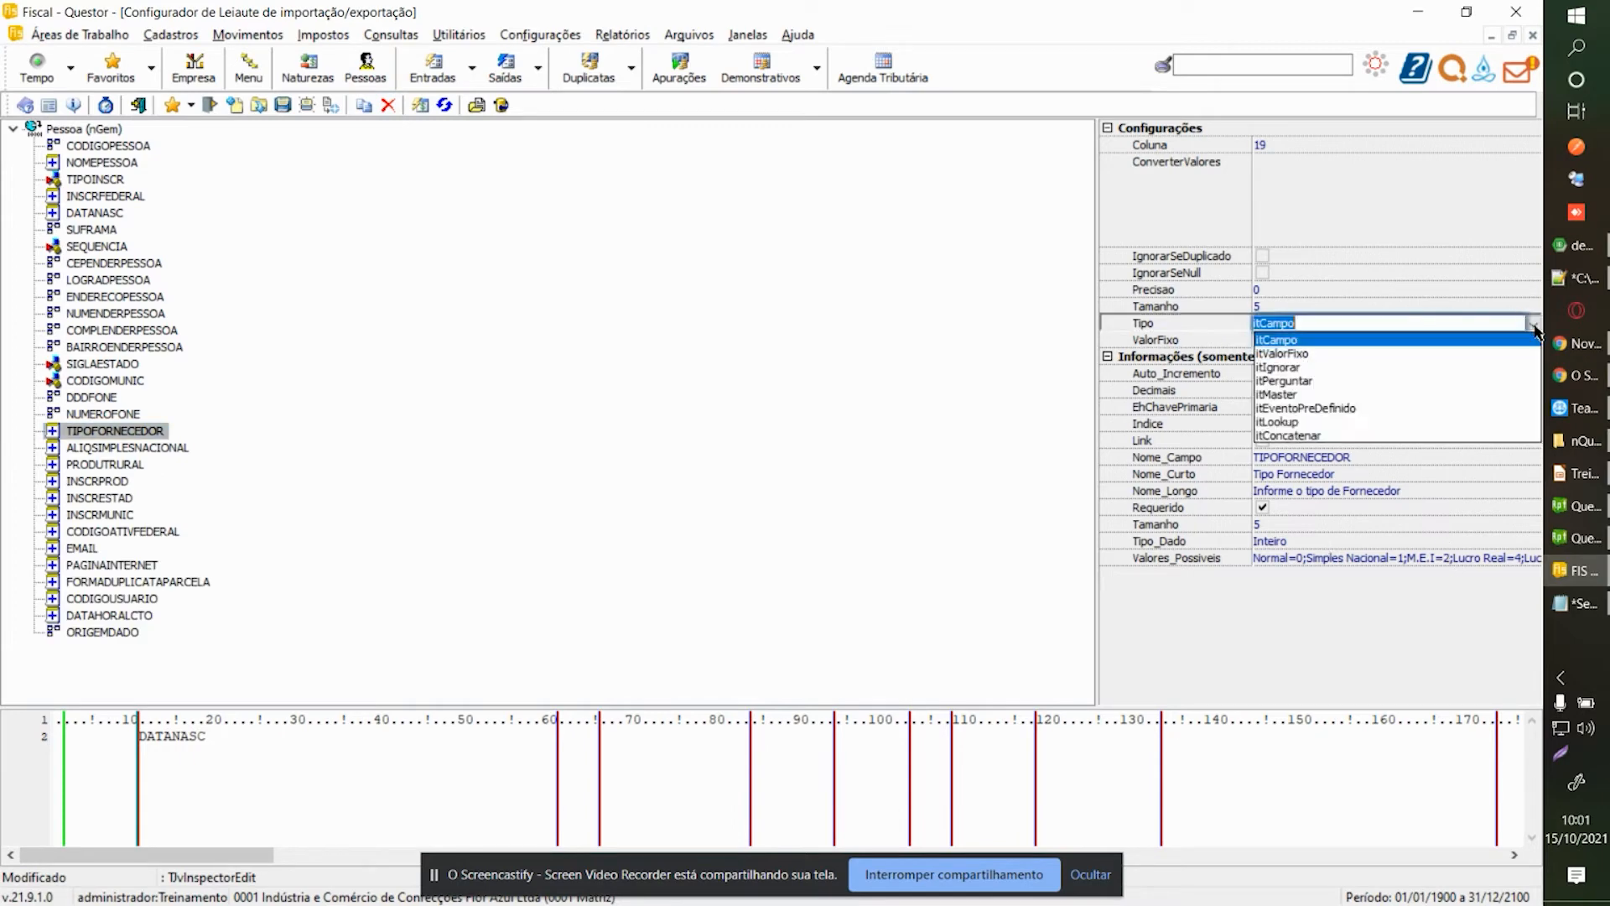
pyautogui.click(1296, 353)
pyautogui.click(1305, 340)
pyautogui.write('0')
pyautogui.press('Return')
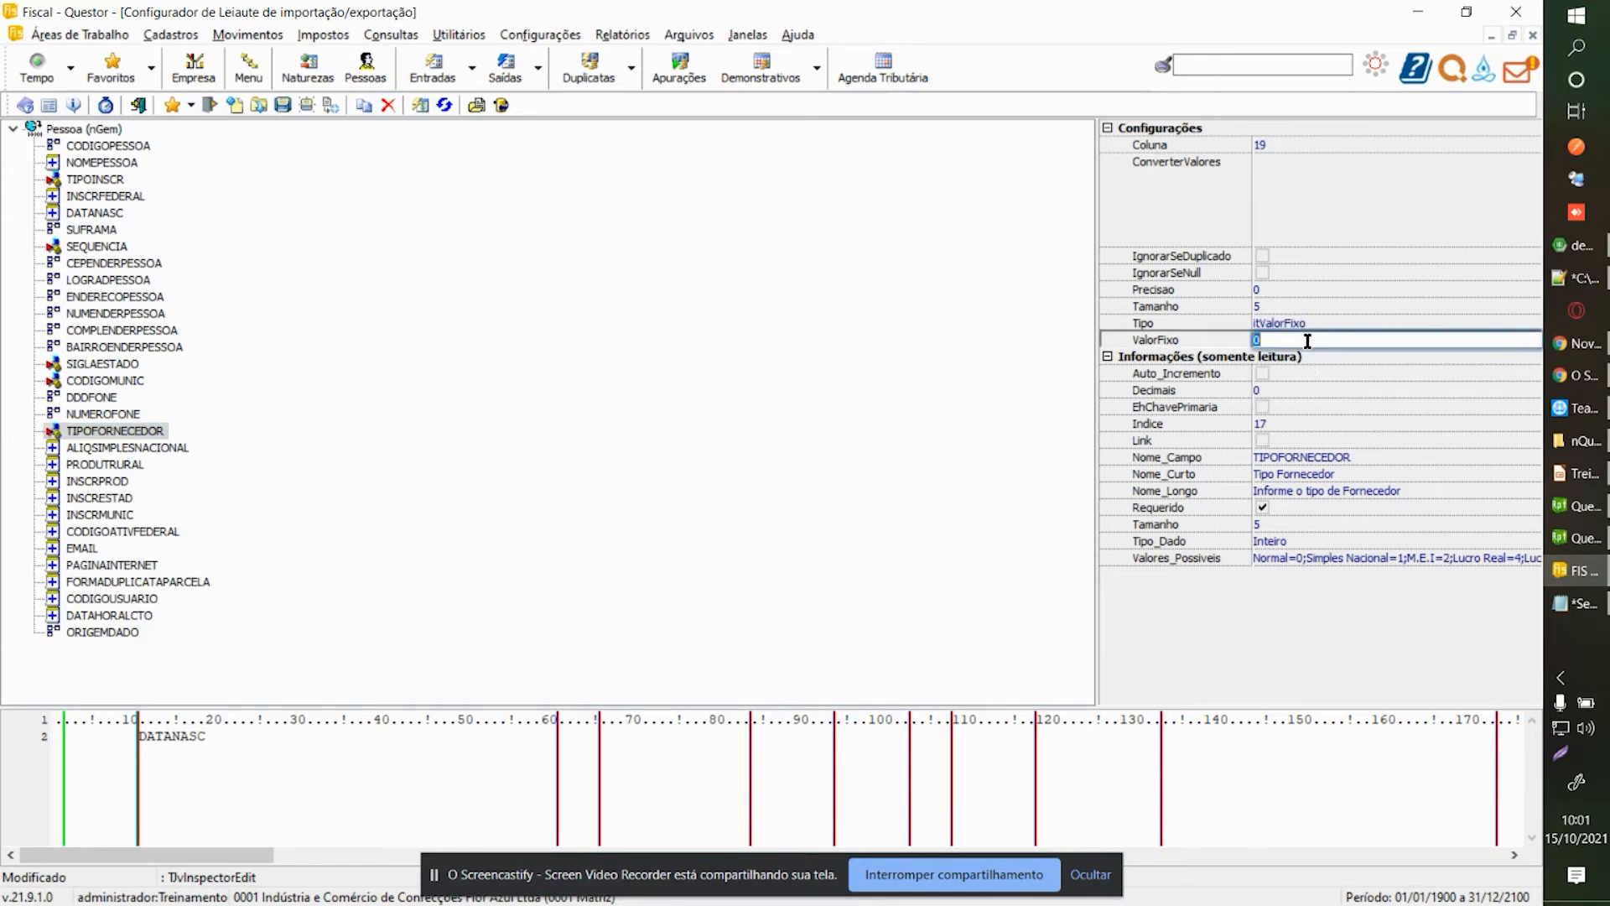
# Make ALIQSIMPLESNACIONAL and PRODUTRURAL itValorFixo fields with value 0.
pyautogui.click(107, 453)
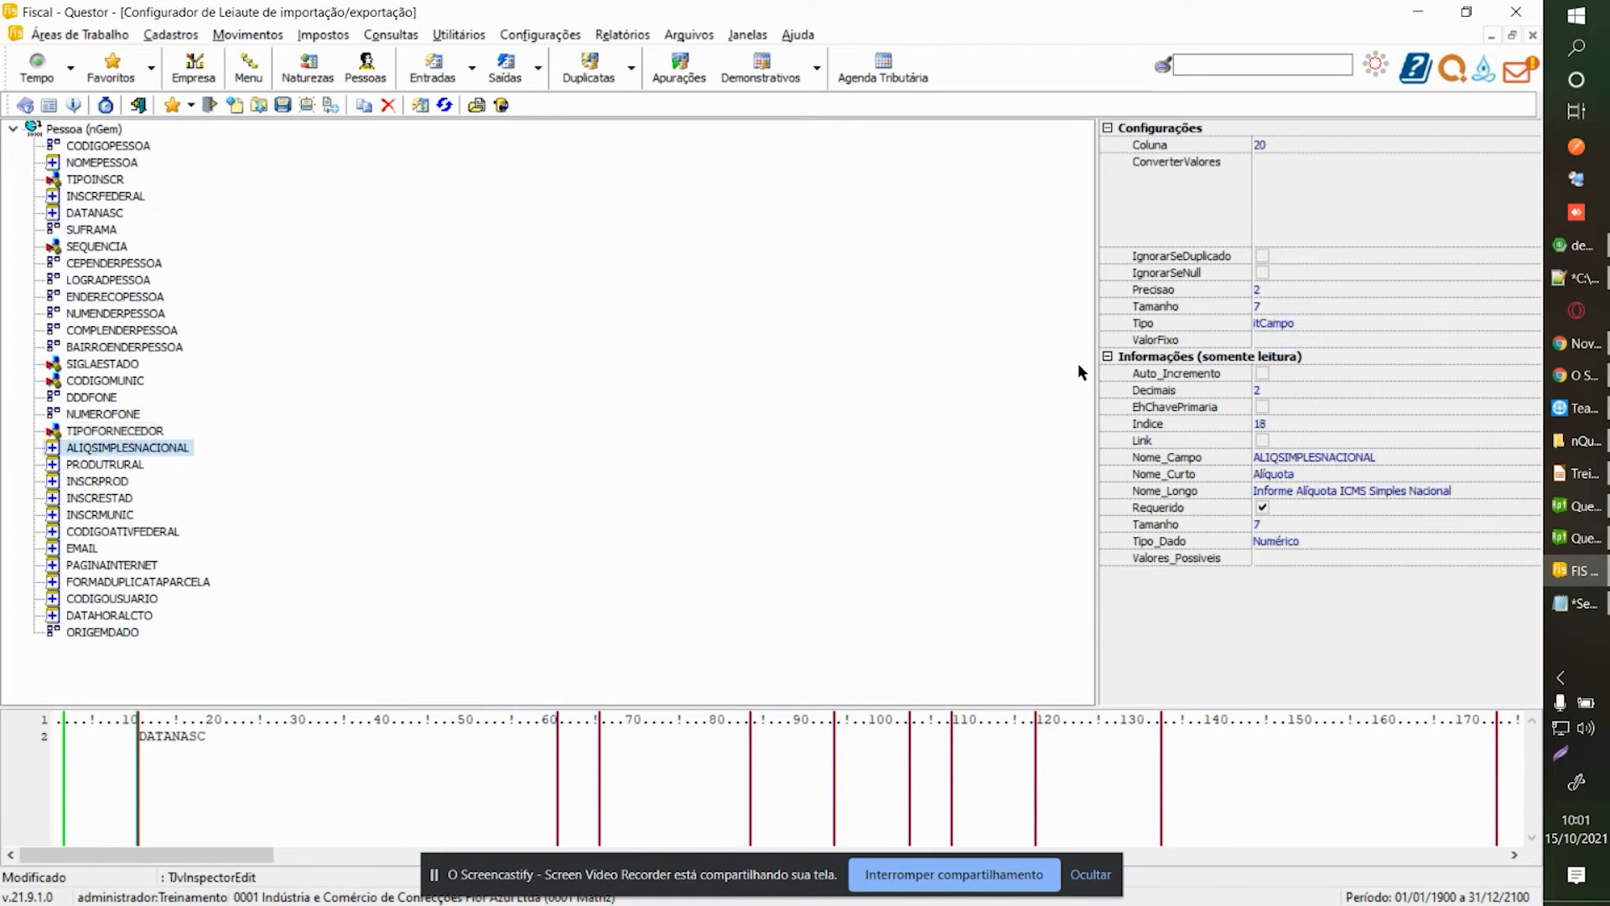
pyautogui.click(1510, 322)
pyautogui.click(1528, 322)
pyautogui.click(1345, 352)
pyautogui.click(1326, 339)
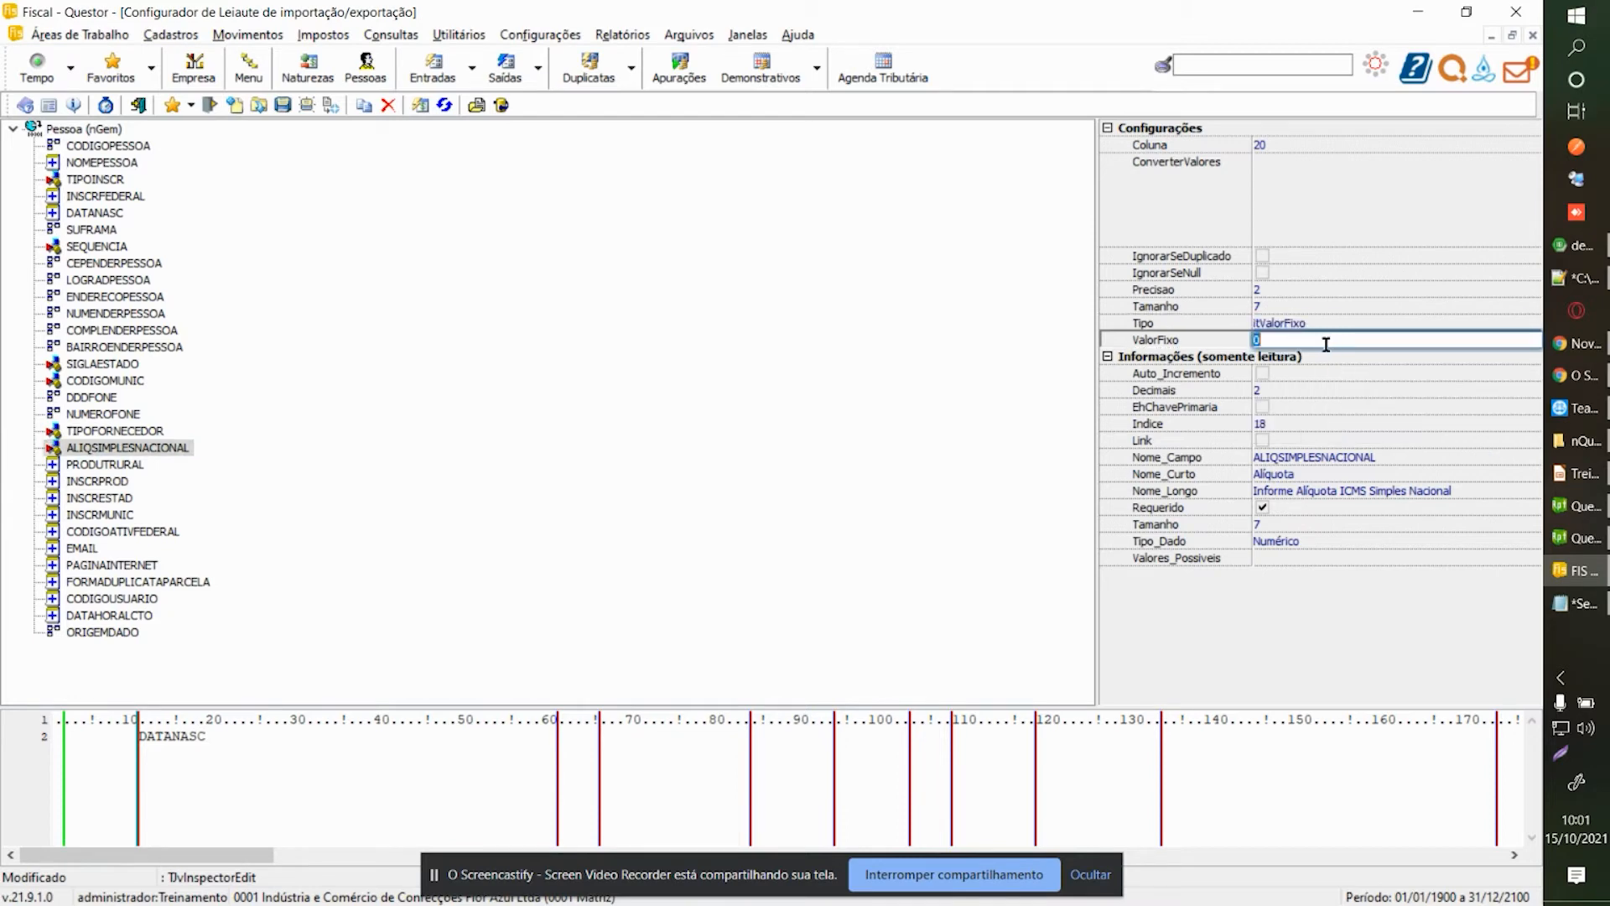
pyautogui.click(84, 464)
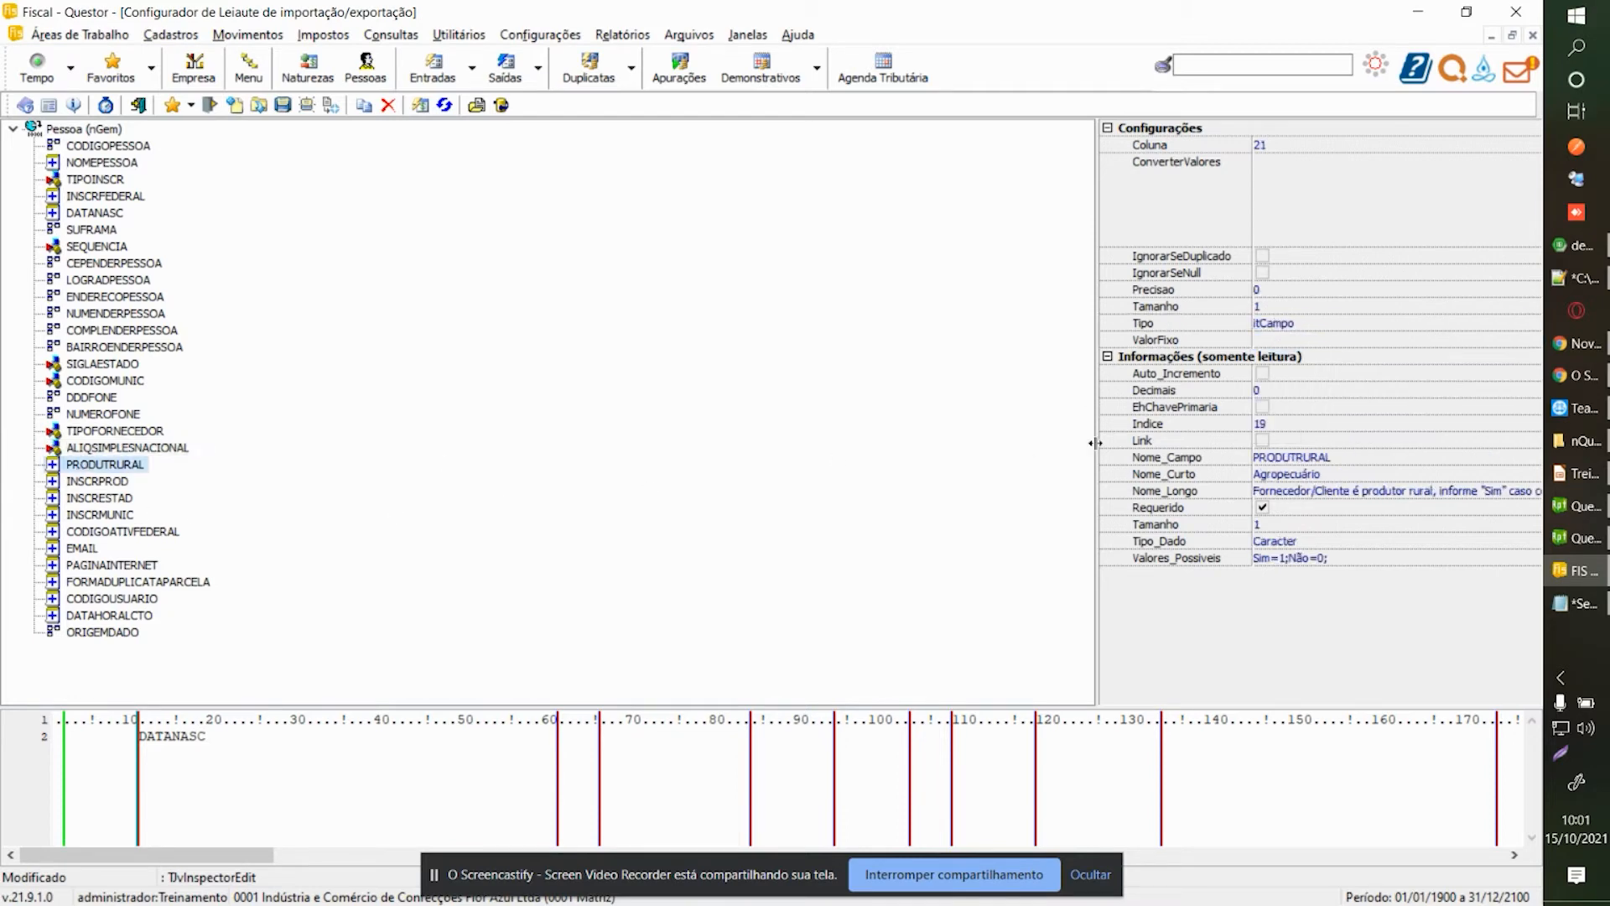
pyautogui.click(1510, 322)
pyautogui.click(1528, 322)
pyautogui.click(1358, 356)
pyautogui.click(1326, 339)
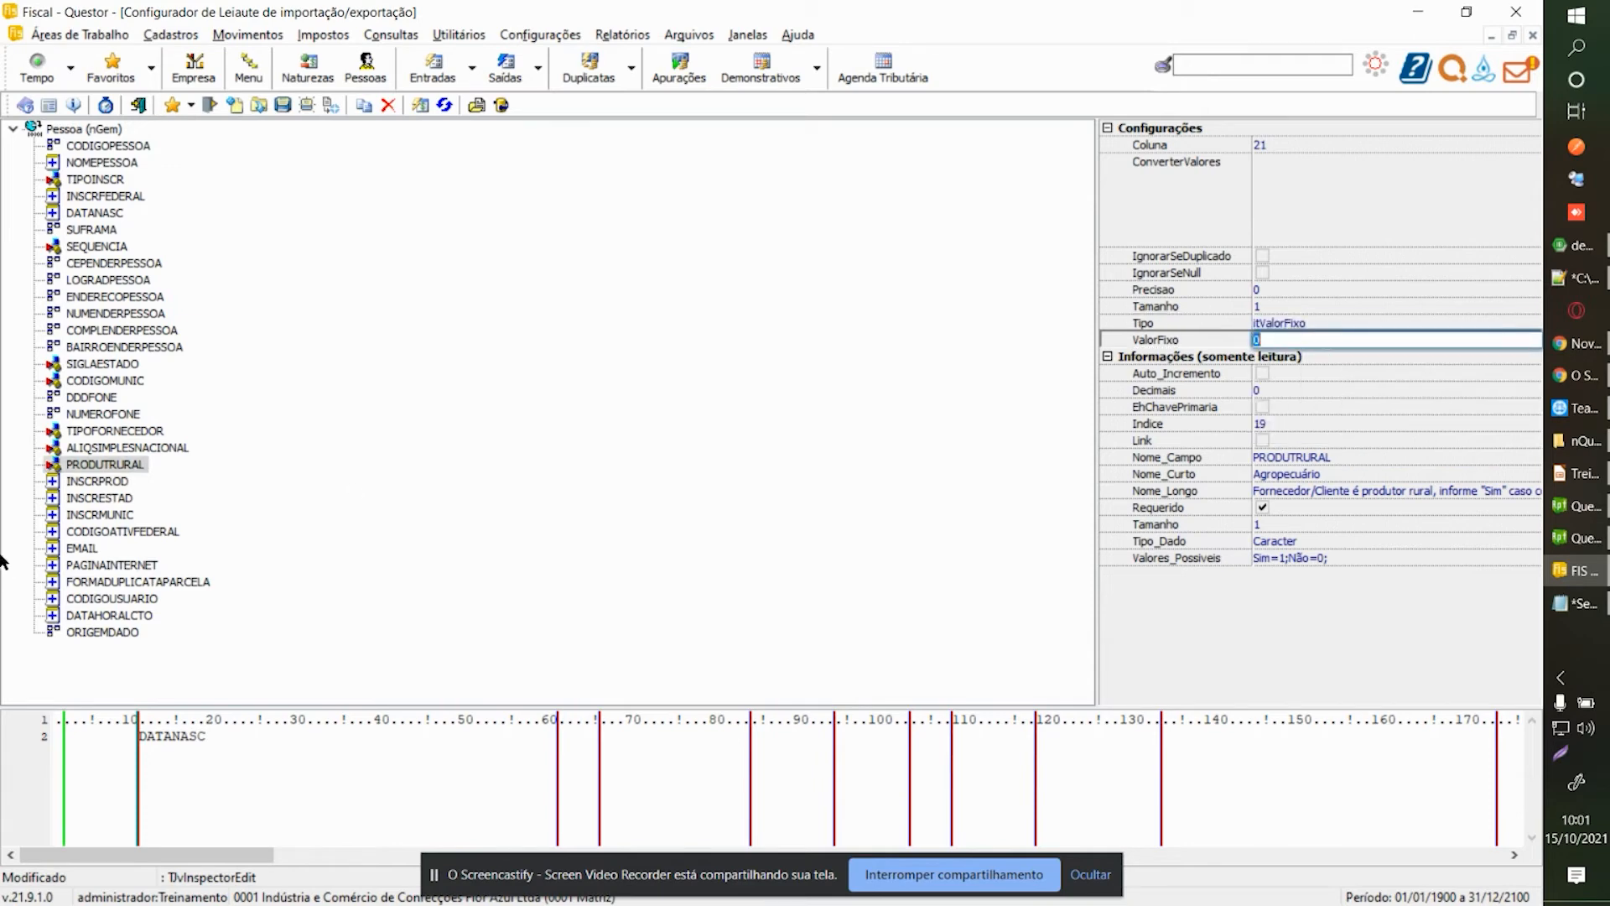
# Remove INSCRPROD, INSCRESTAD, INSCRMUNIC and the remaining fields through DATAHORALCTO.
pyautogui.click(81, 481)
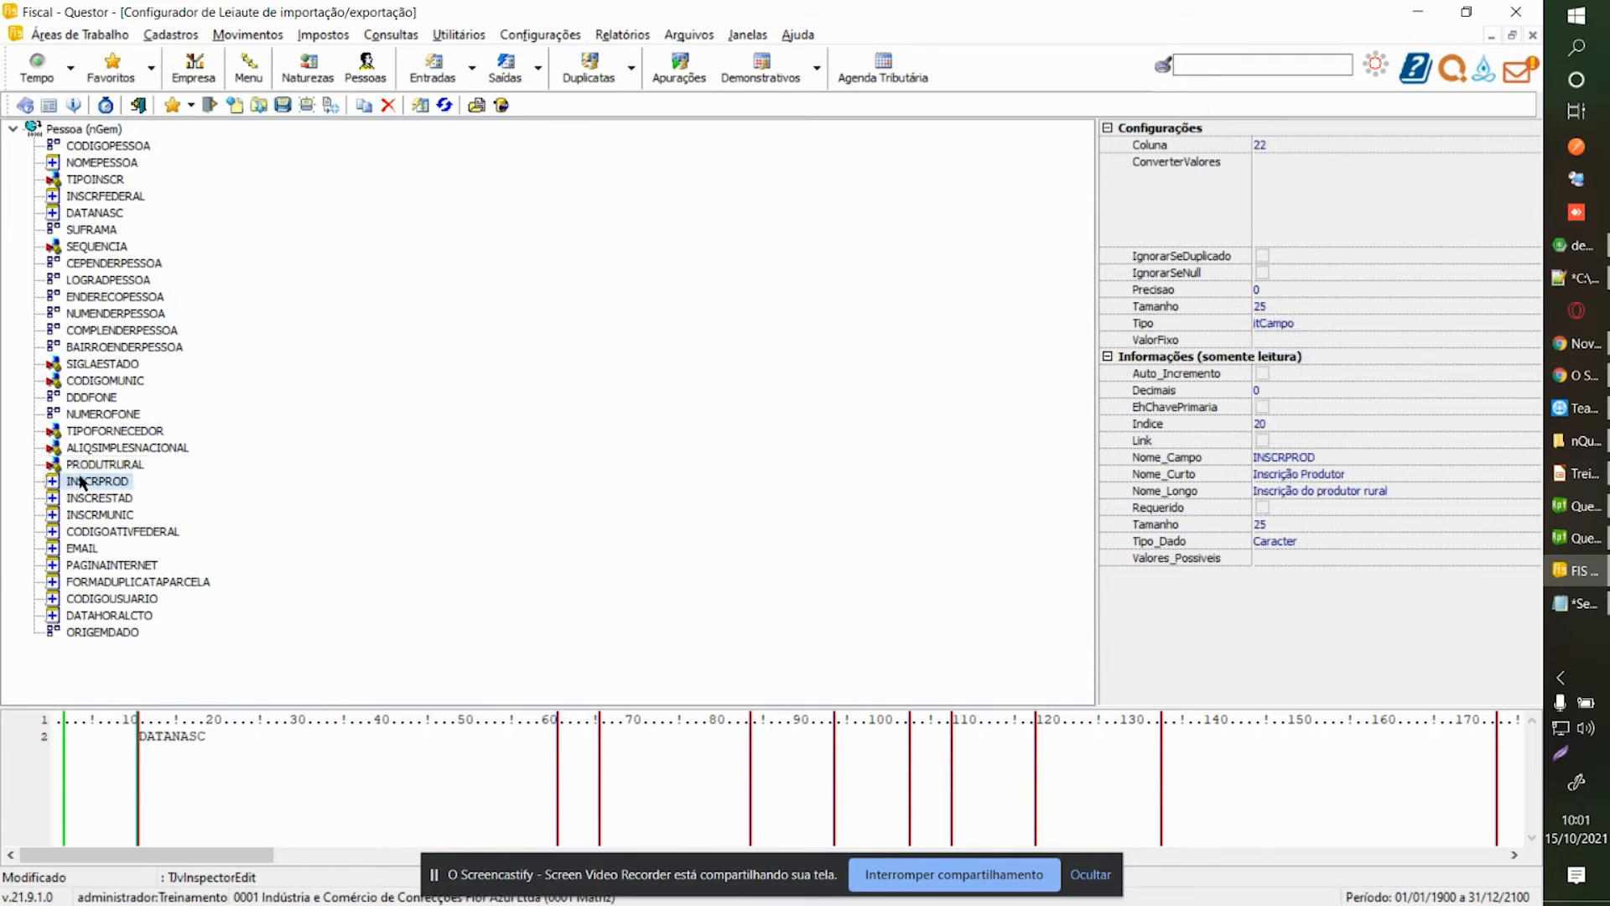
pyautogui.click(387, 108)
pyautogui.click(386, 107)
pyautogui.click(386, 108)
pyautogui.click(386, 106)
pyautogui.click(386, 105)
pyautogui.click(387, 106)
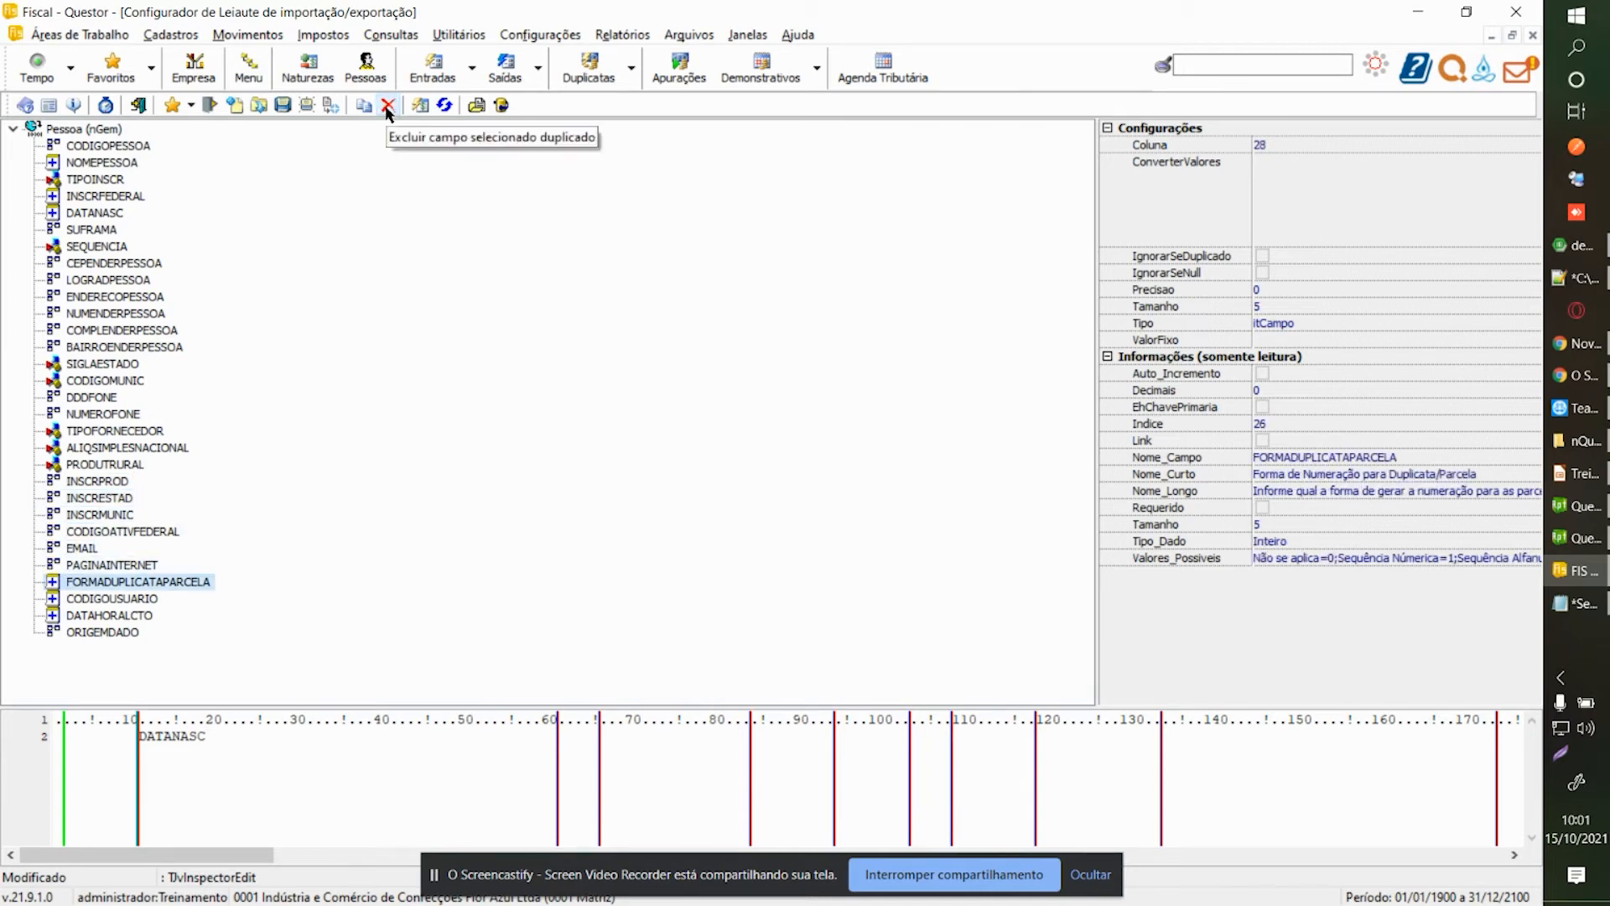
pyautogui.click(386, 107)
pyautogui.click(386, 107)
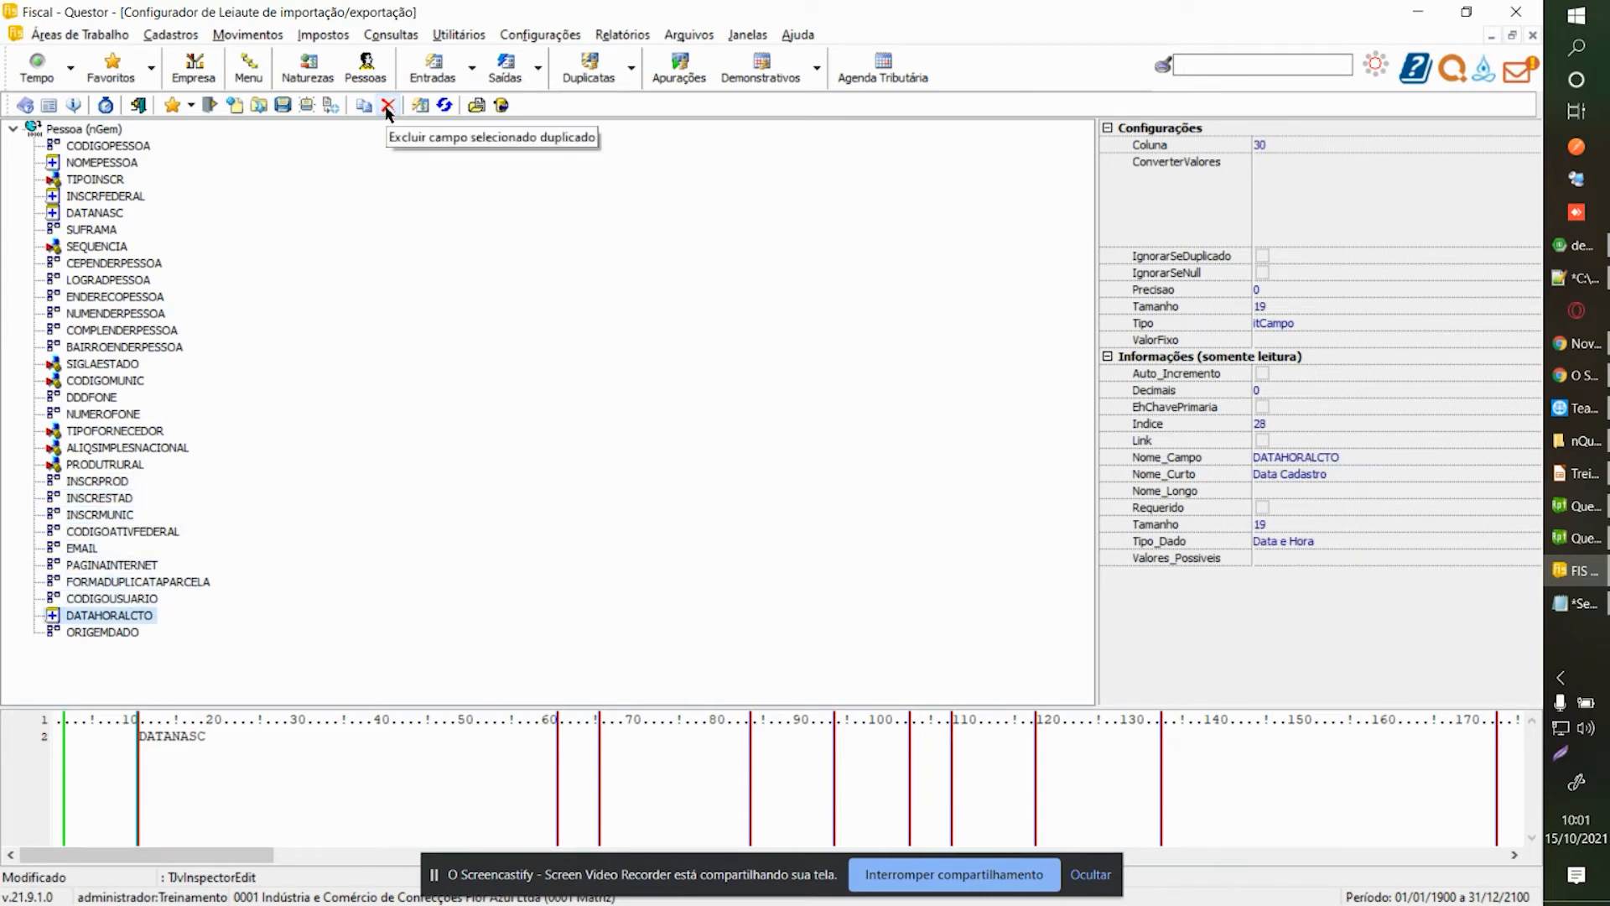
pyautogui.click(387, 107)
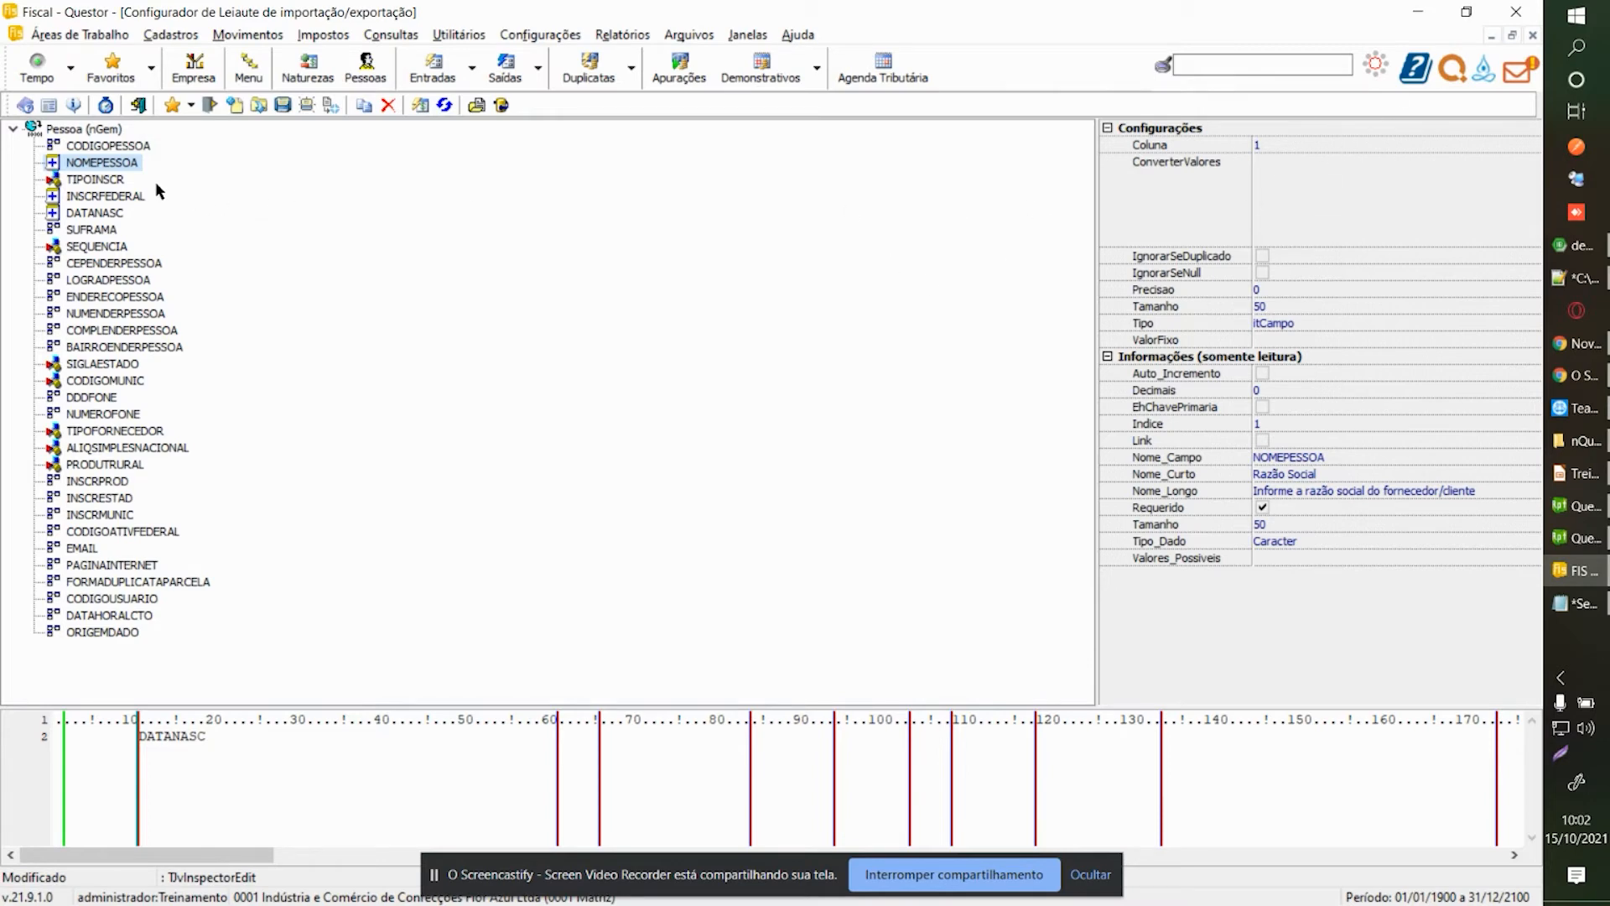
# Review INSCRFEDERAL, DATANASC and the layout's DD/MM/YYYY date format.
pyautogui.click(90, 198)
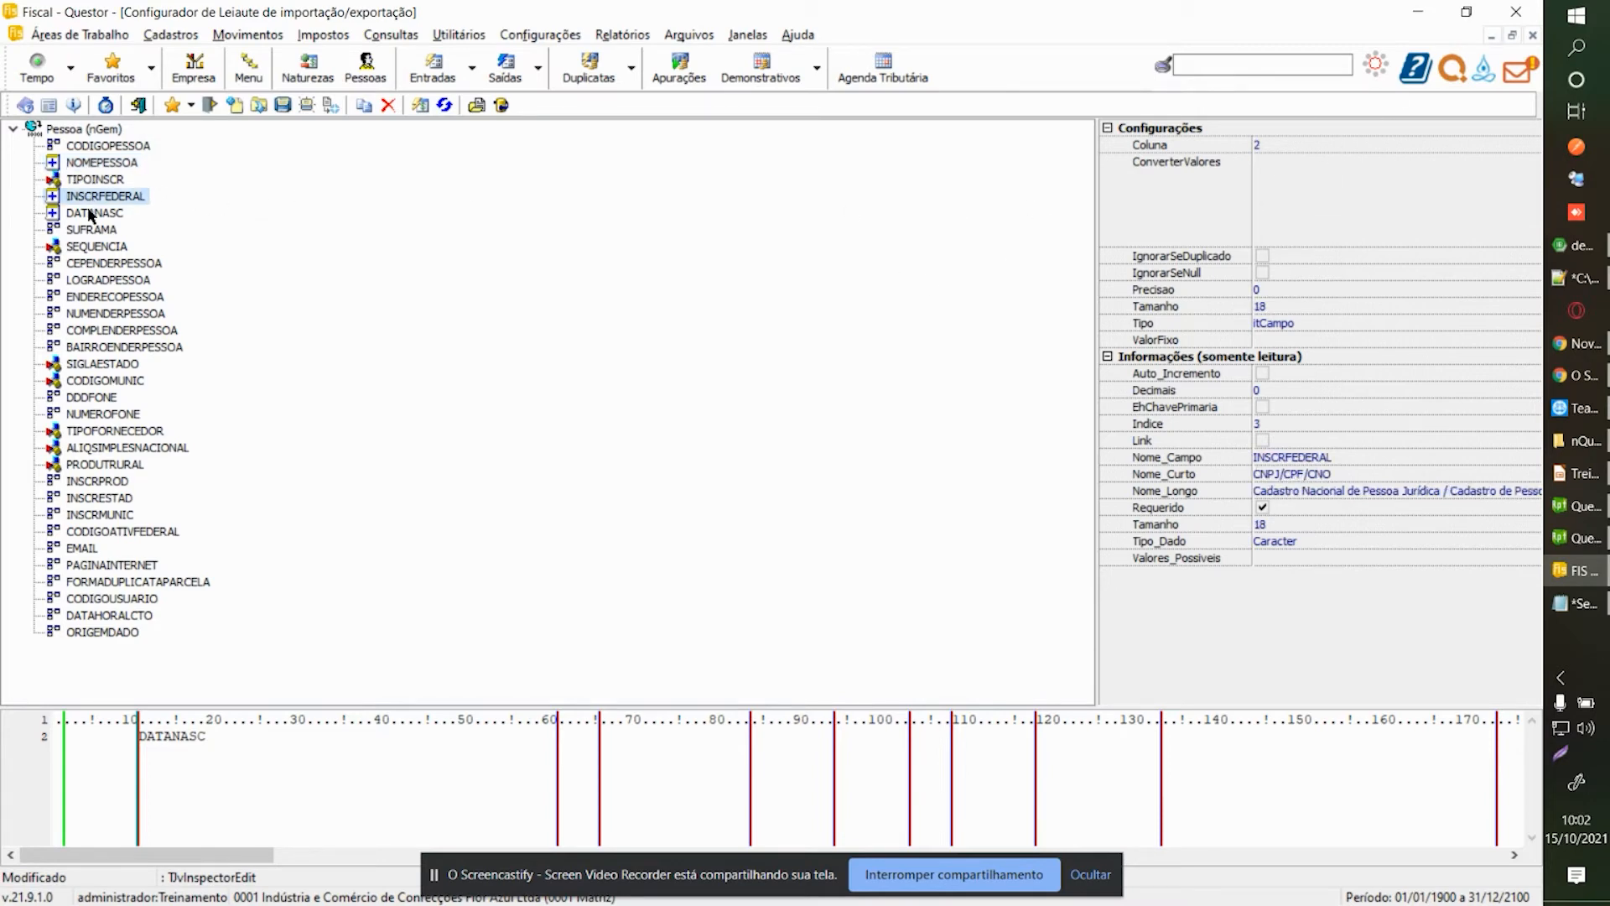
pyautogui.click(89, 214)
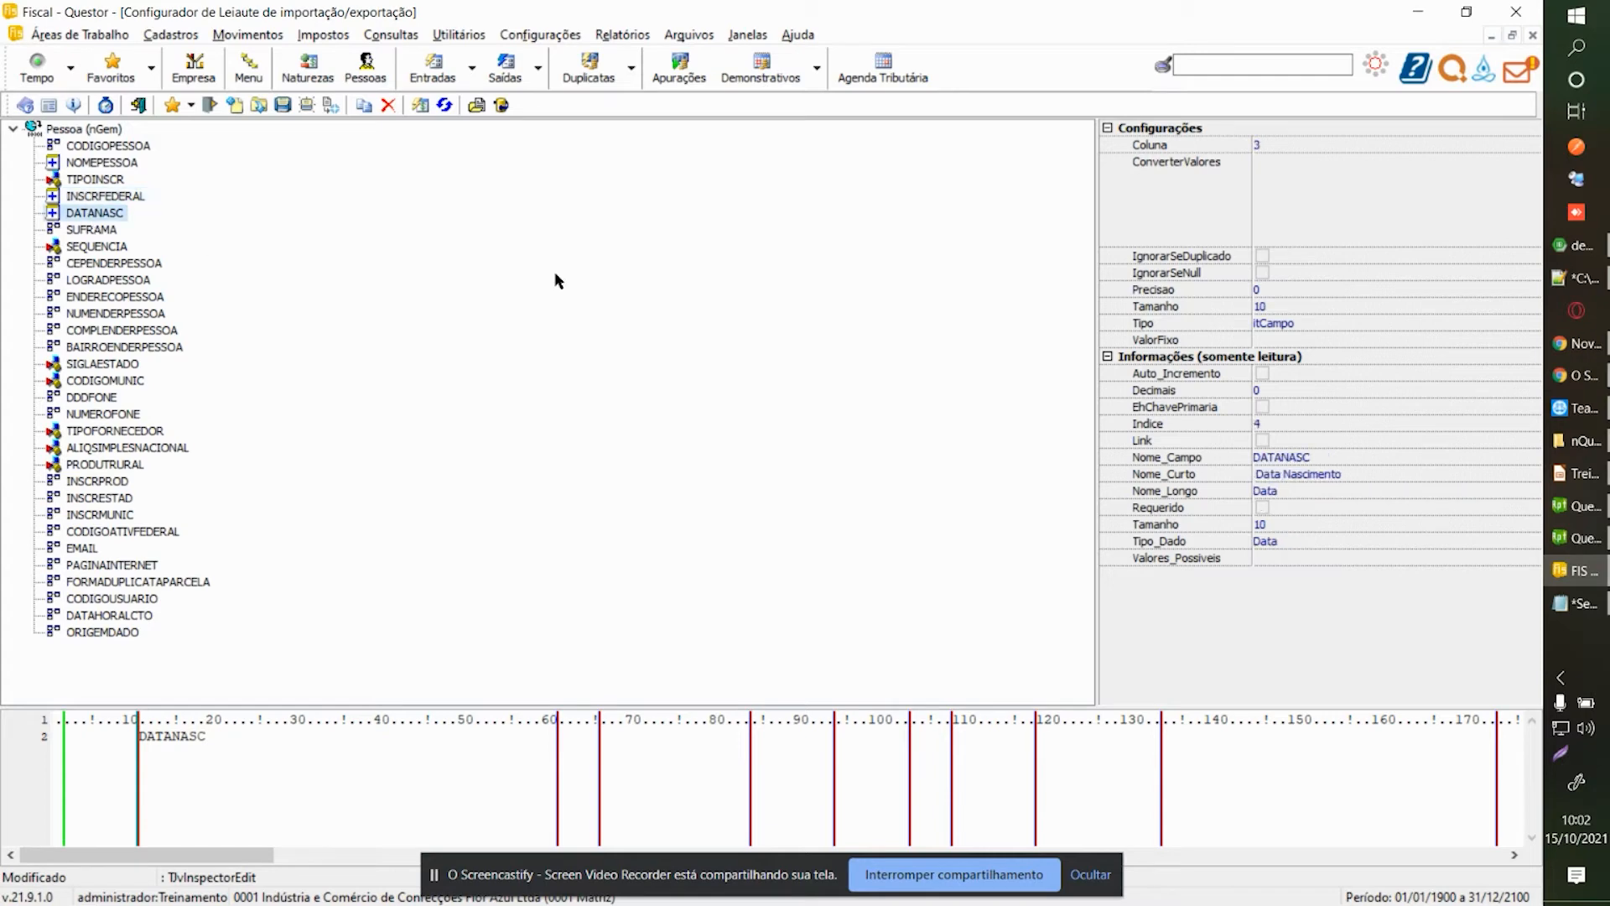
pyautogui.click(91, 130)
pyautogui.click(1372, 193)
pyautogui.moveTo(1367, 193); pyautogui.dragTo(1237, 192)
pyautogui.click(1323, 197)
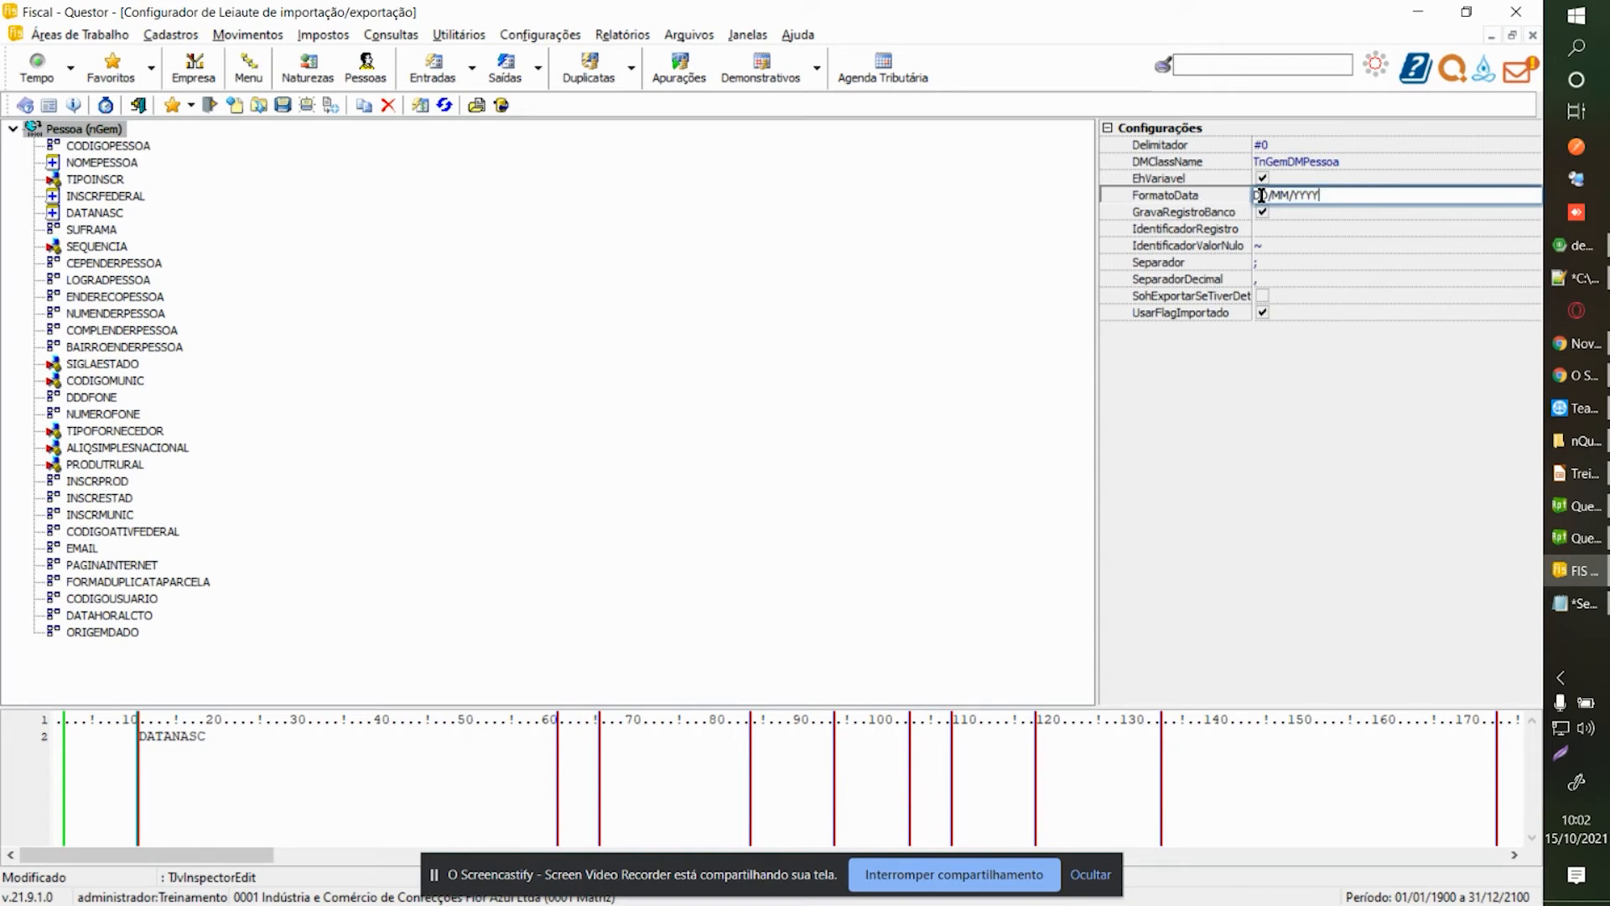
pyautogui.click(1298, 196)
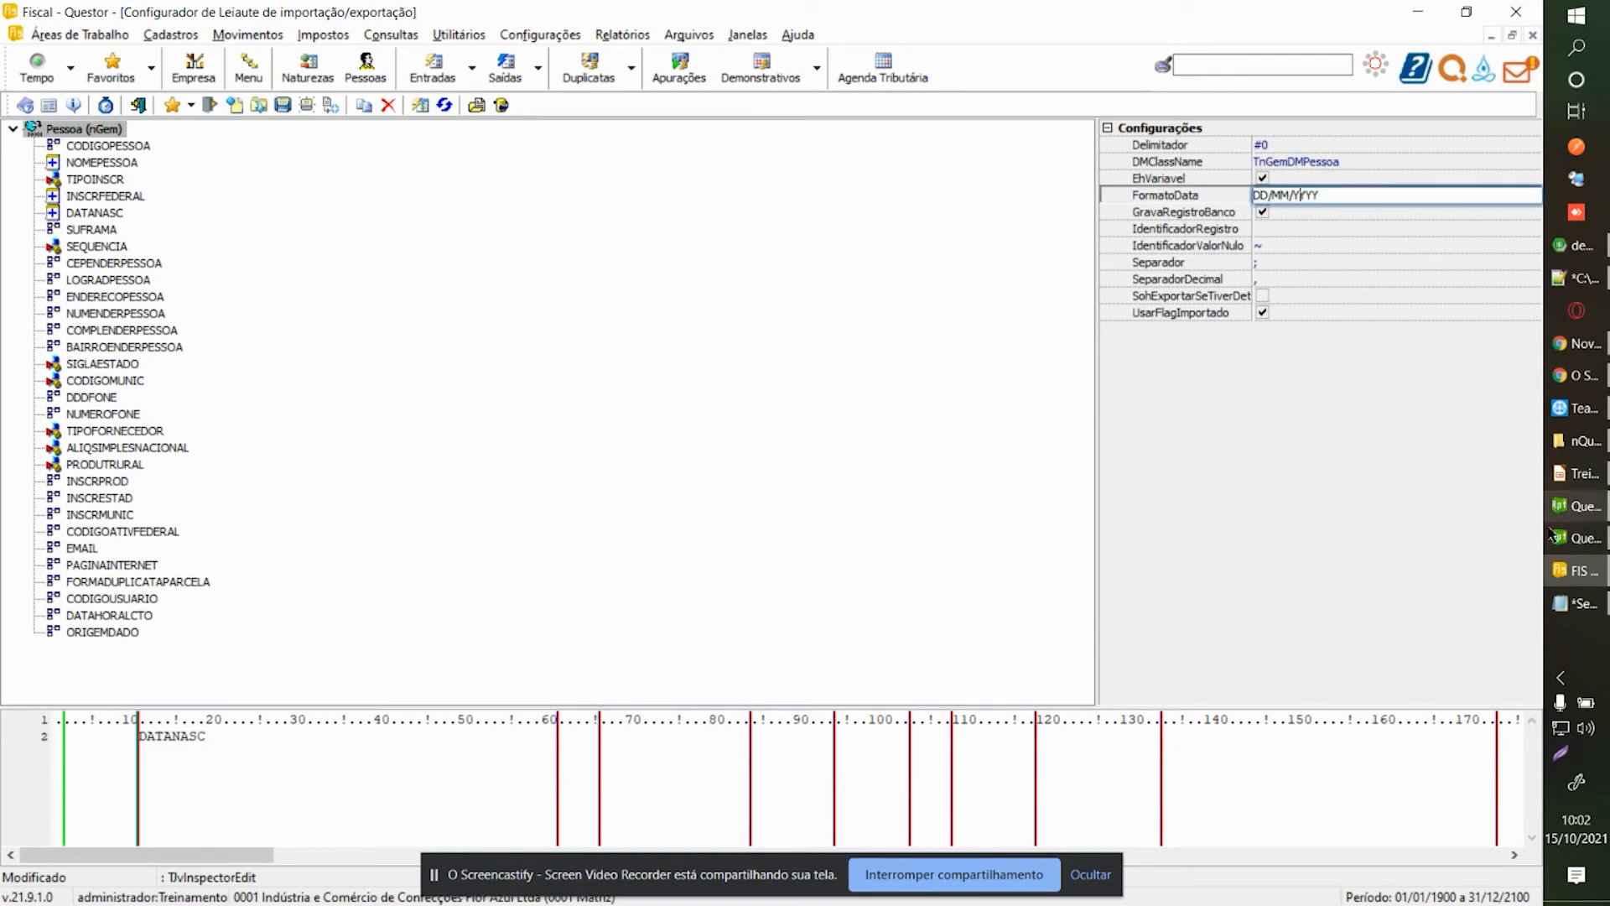
pyautogui.click(1577, 603)
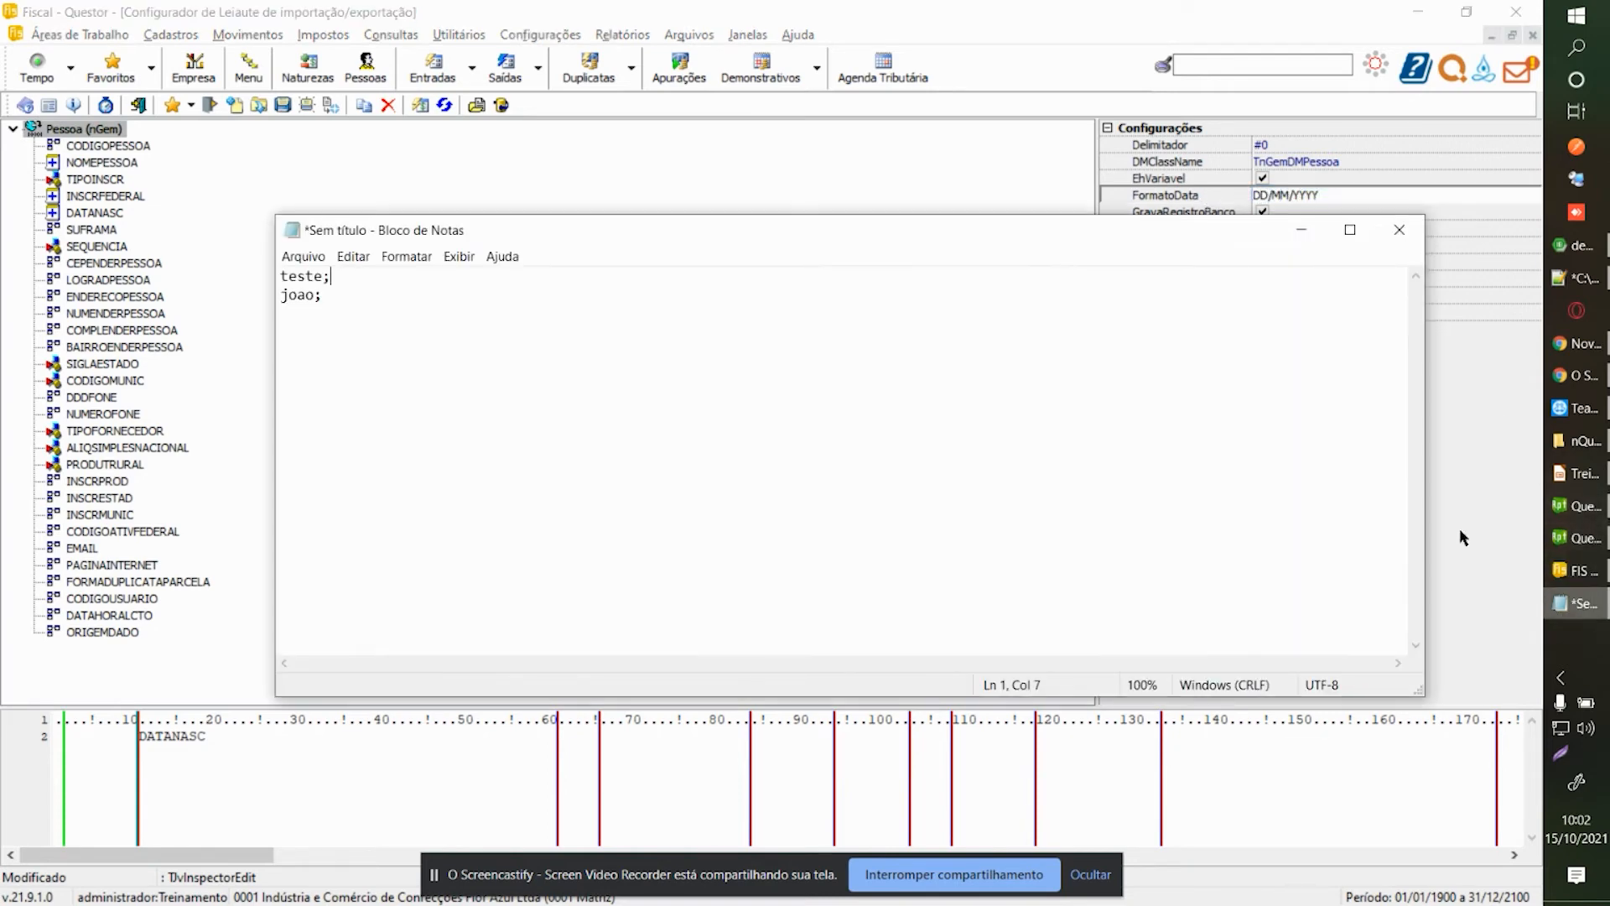
# Delete the second sample line and add the CPF 000.000.000-00 after 'teste;'.
pyautogui.click(124, 197)
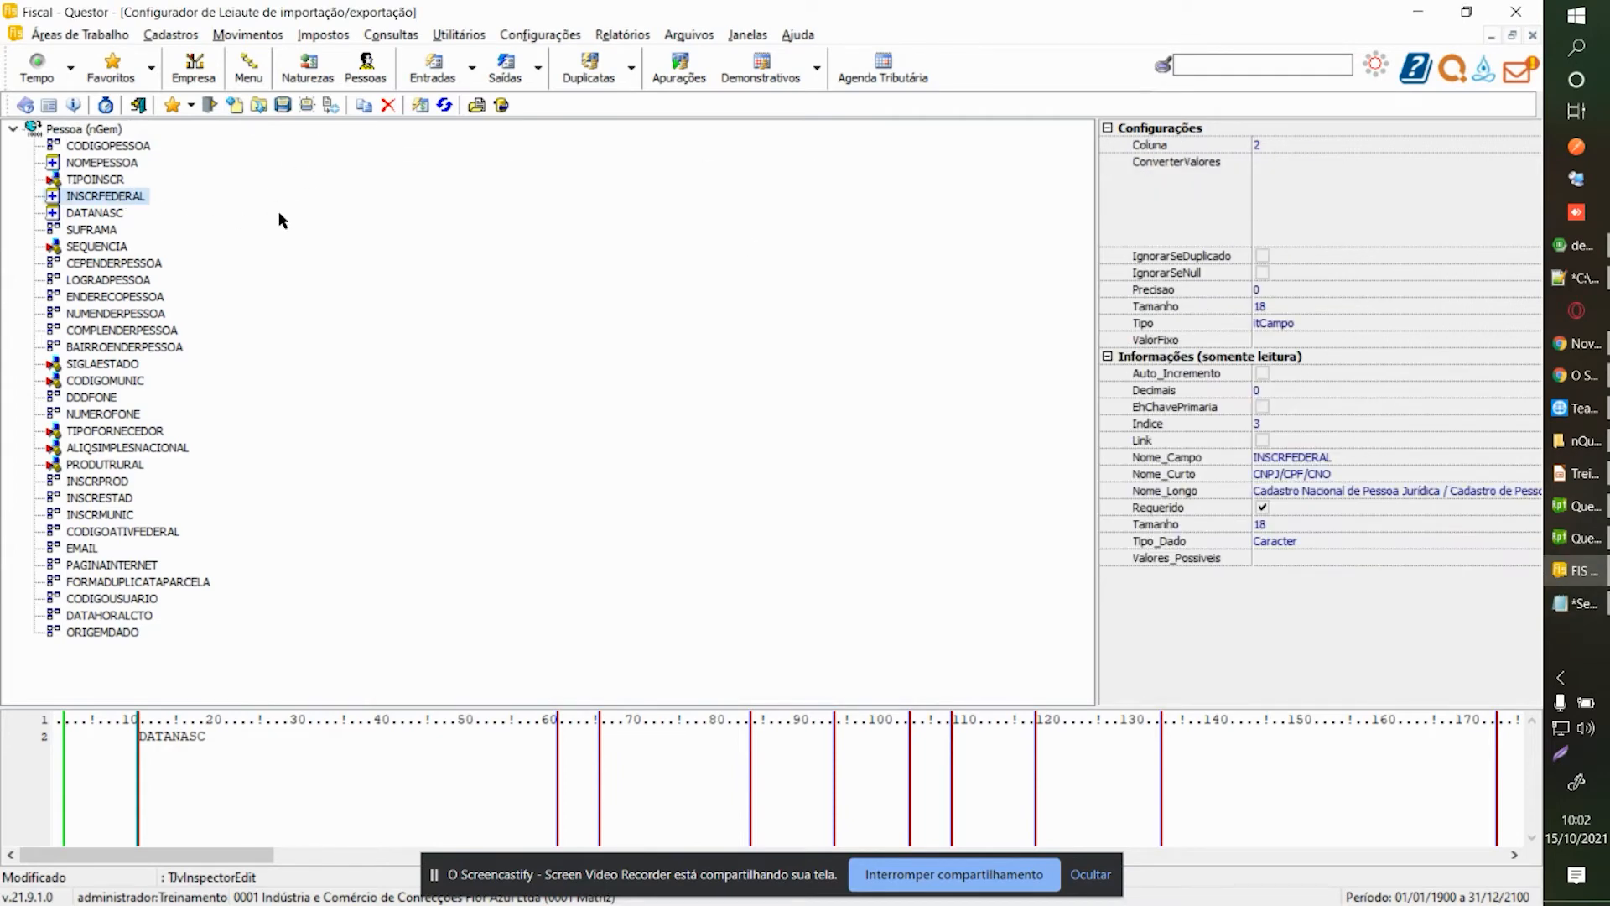
pyautogui.click(1561, 603)
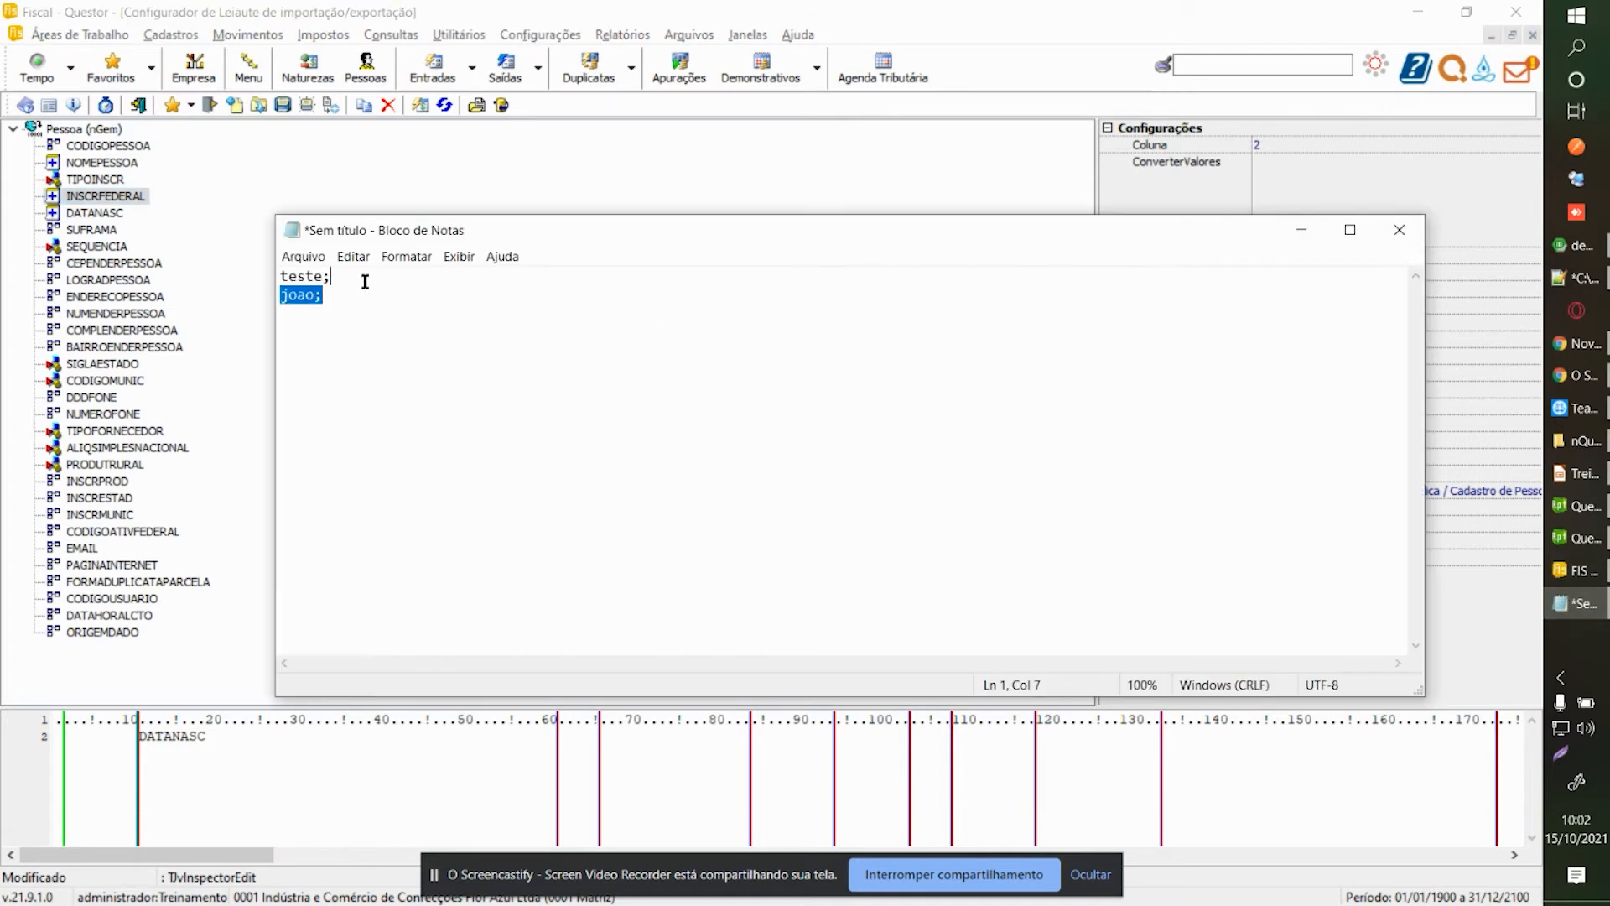
pyautogui.press('Delete')
pyautogui.write('000.000.000-00;')
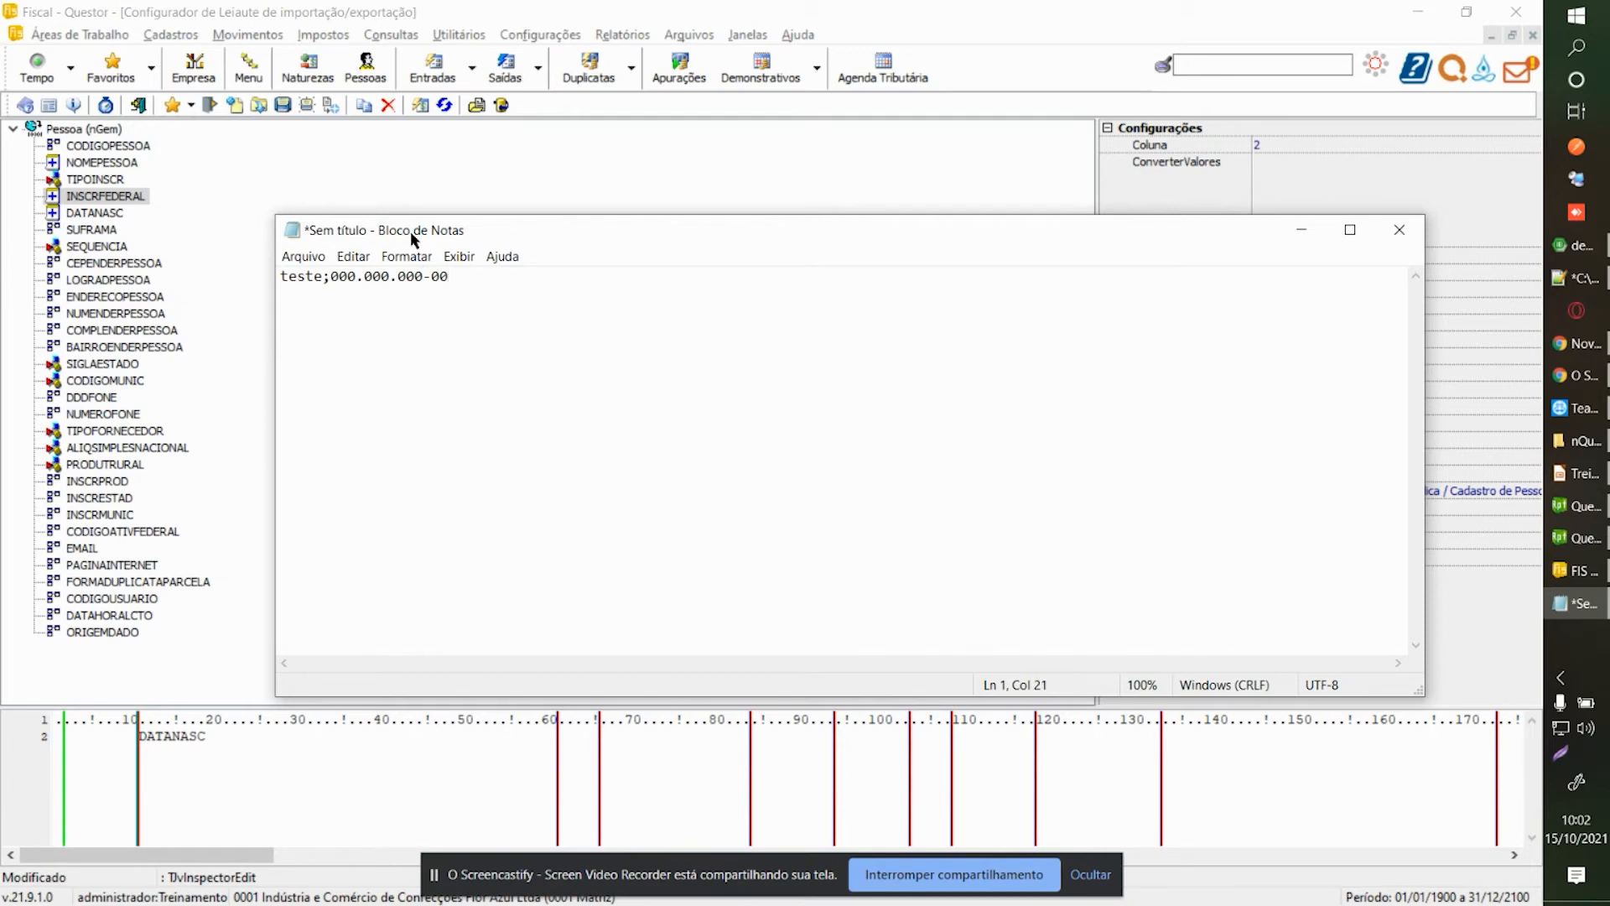
# Append the date 01/01/2000, replacing the typed dots with slashes.
pyautogui.click(102, 216)
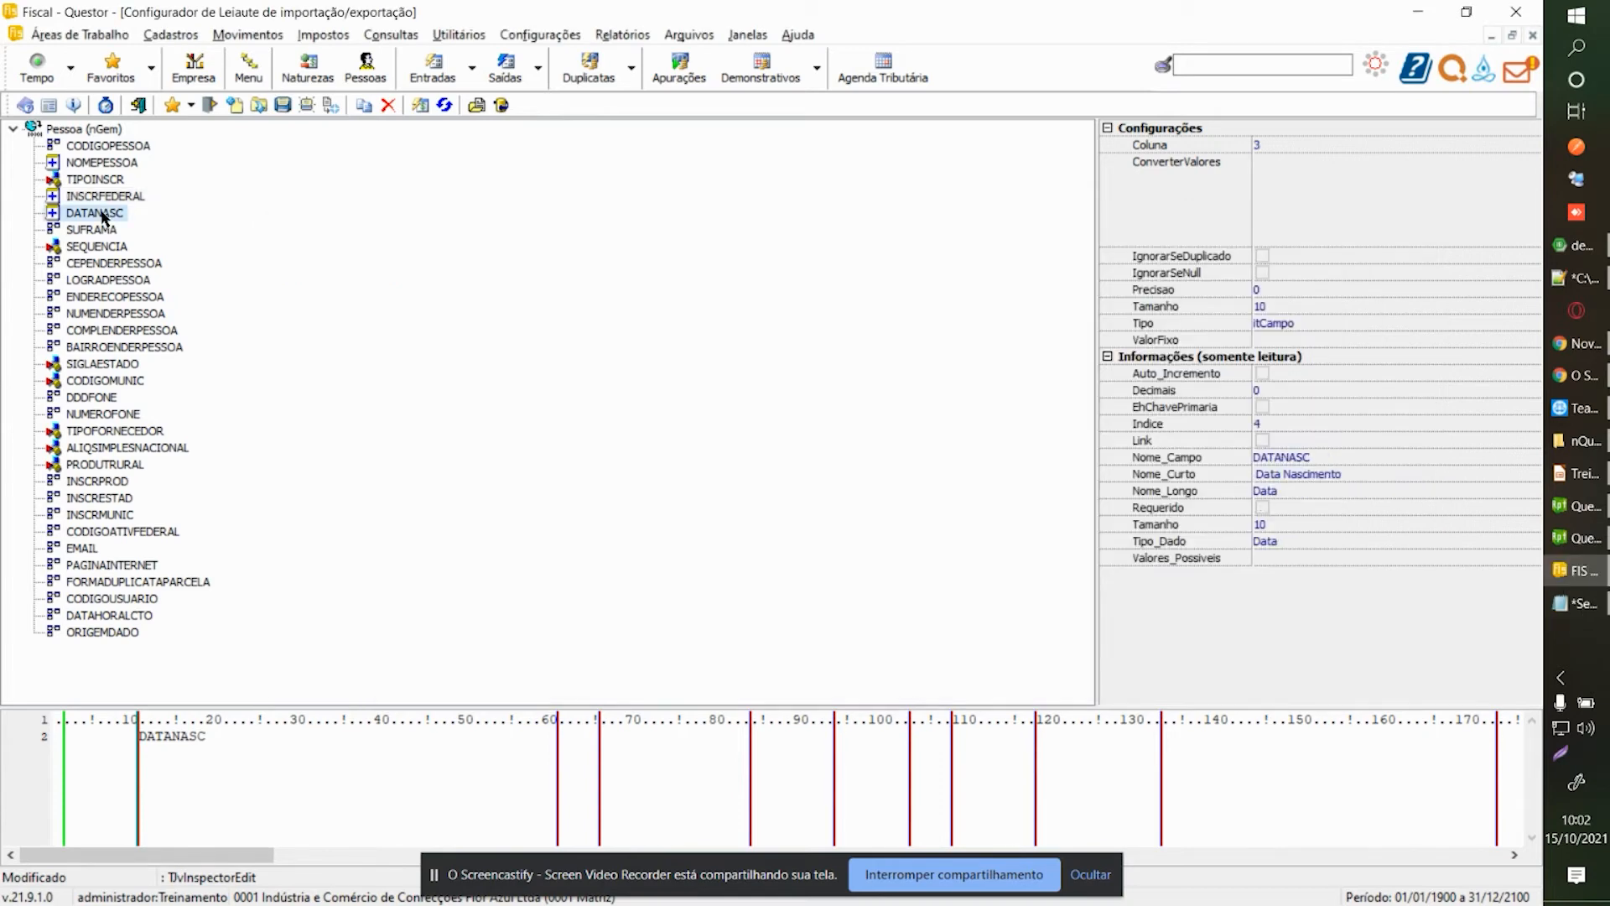
pyautogui.click(1580, 604)
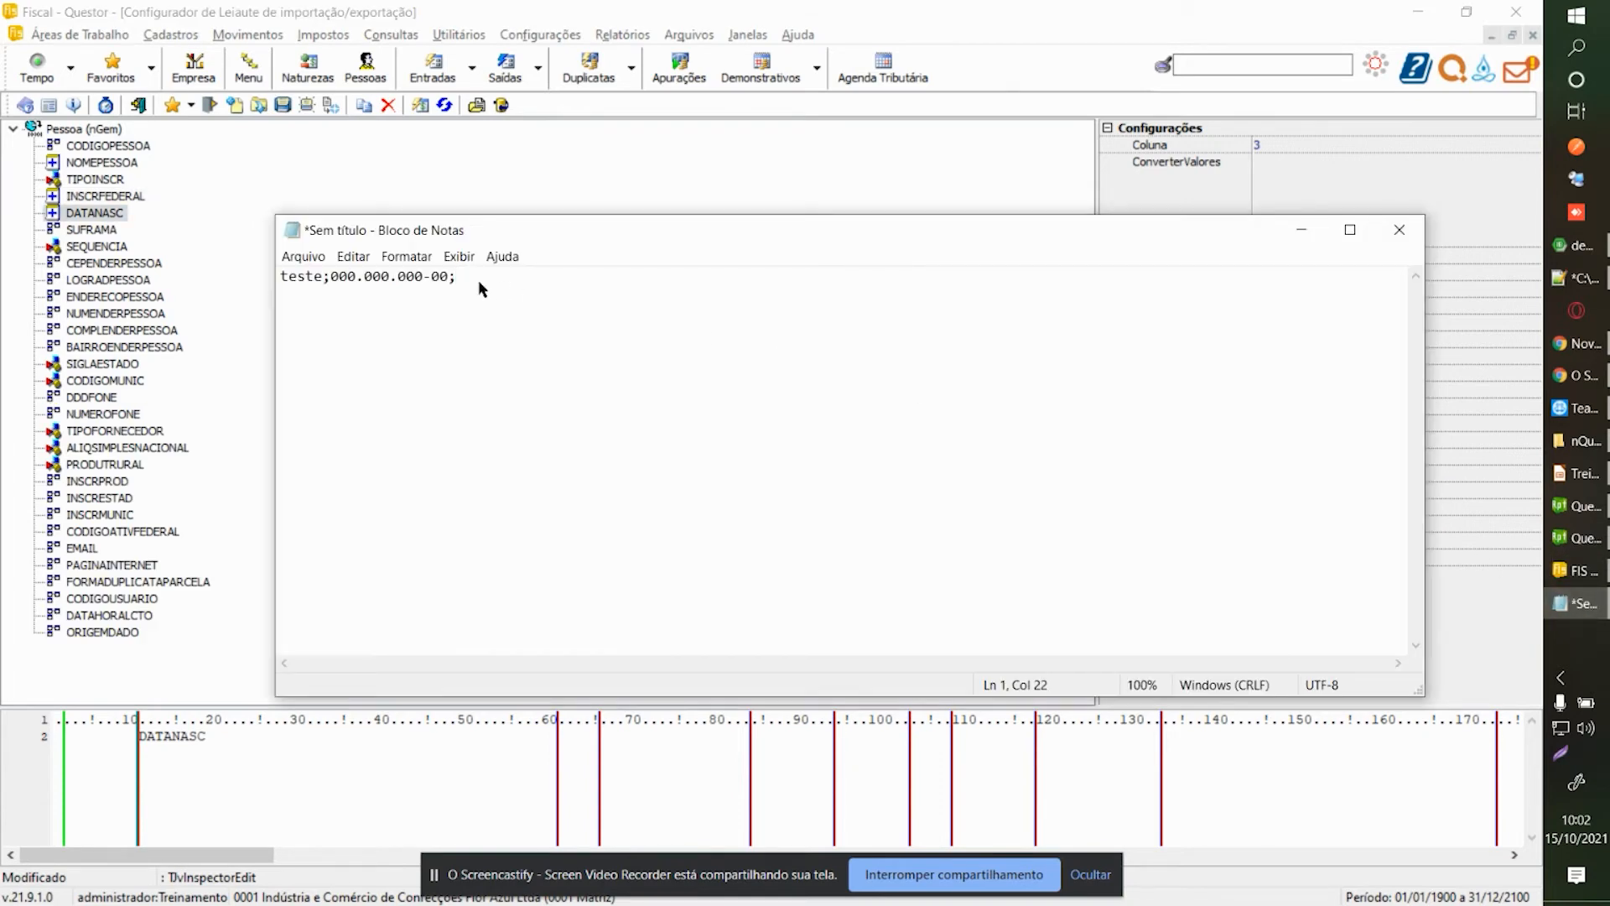
pyautogui.write('01.01.2000')
pyautogui.press('BackSpace')
pyautogui.write('/')
pyautogui.press('BackSpace')
pyautogui.write('/')
pyautogui.press('BackSpace')
pyautogui.write('/01/2000')
# Confirm the DD/MM/YYYY date format and end the record with a new line.
pyautogui.click(239, 133)
pyautogui.doubleClick(1345, 194)
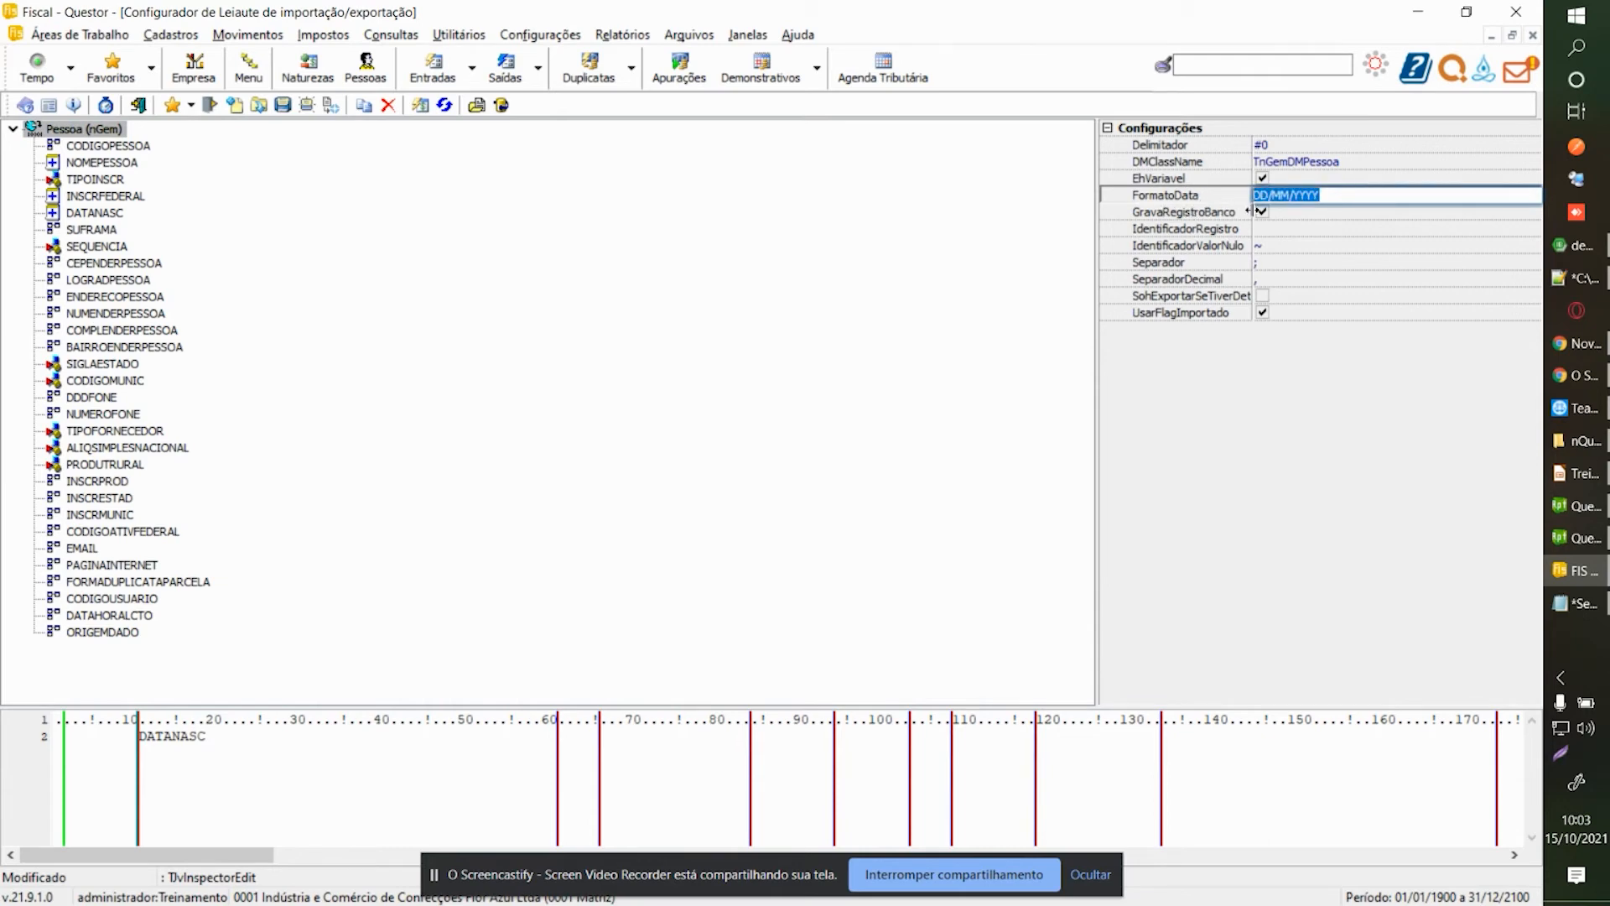
pyautogui.click(1577, 603)
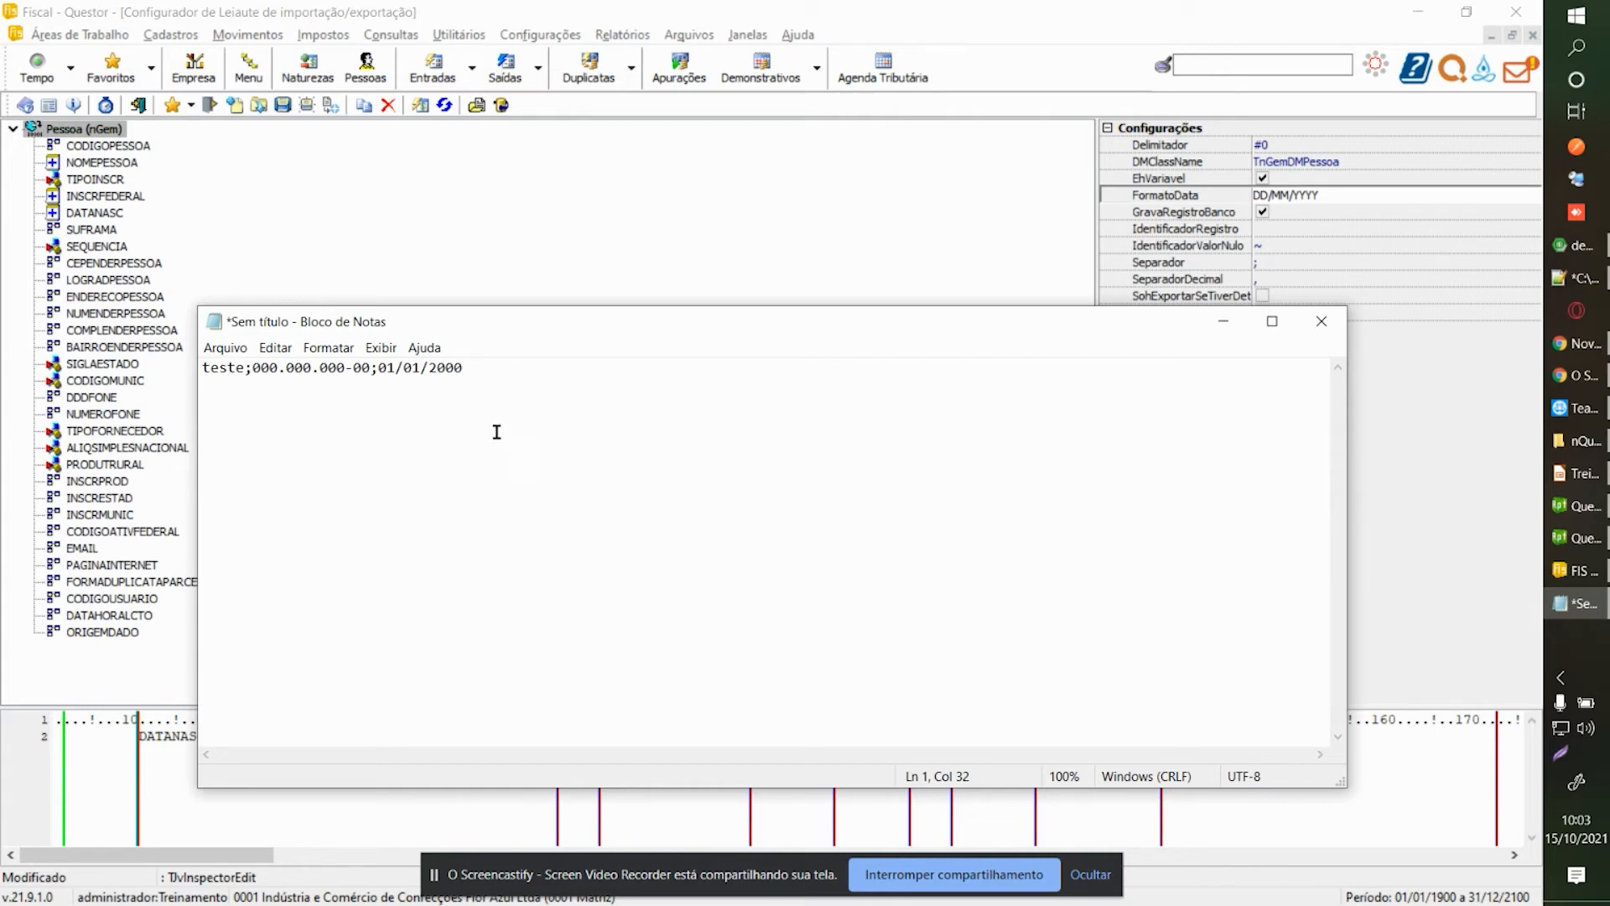
pyautogui.press('Return')
pyautogui.moveTo(203, 369); pyautogui.dragTo(466, 367)
# Save the note as testelayout.csv on Área de Trabalho with type Todos os arquivos (*.*).
pyautogui.click(489, 367)
pyautogui.click(367, 386)
pyautogui.click(225, 347)
pyautogui.click(328, 435)
pyautogui.scroll(-1, 285, 652)
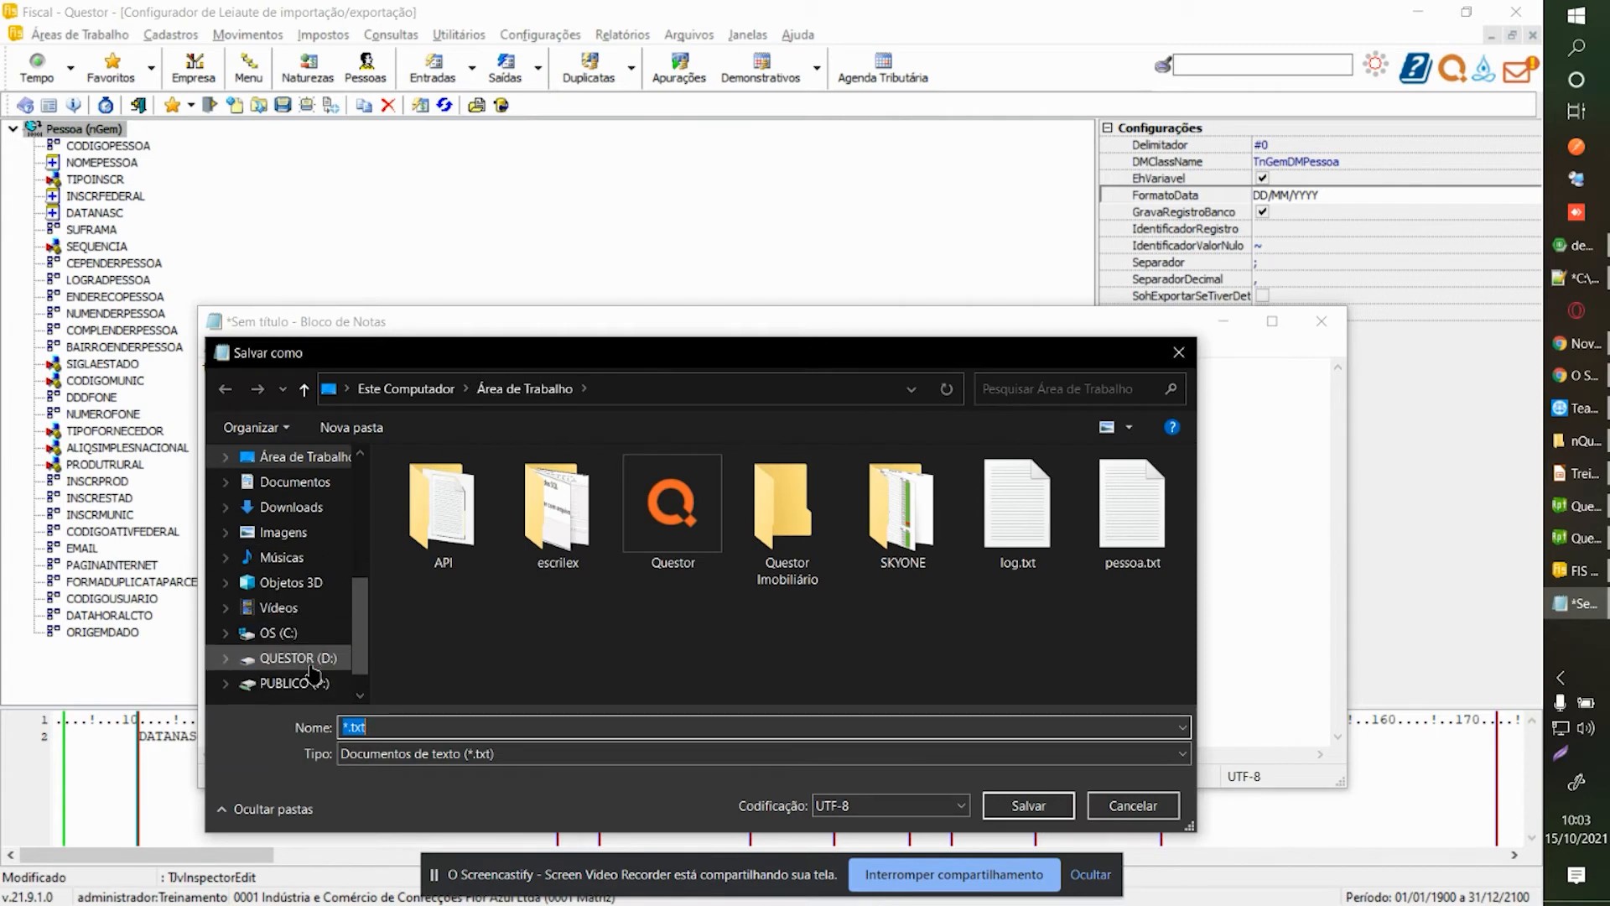
pyautogui.write('teste')
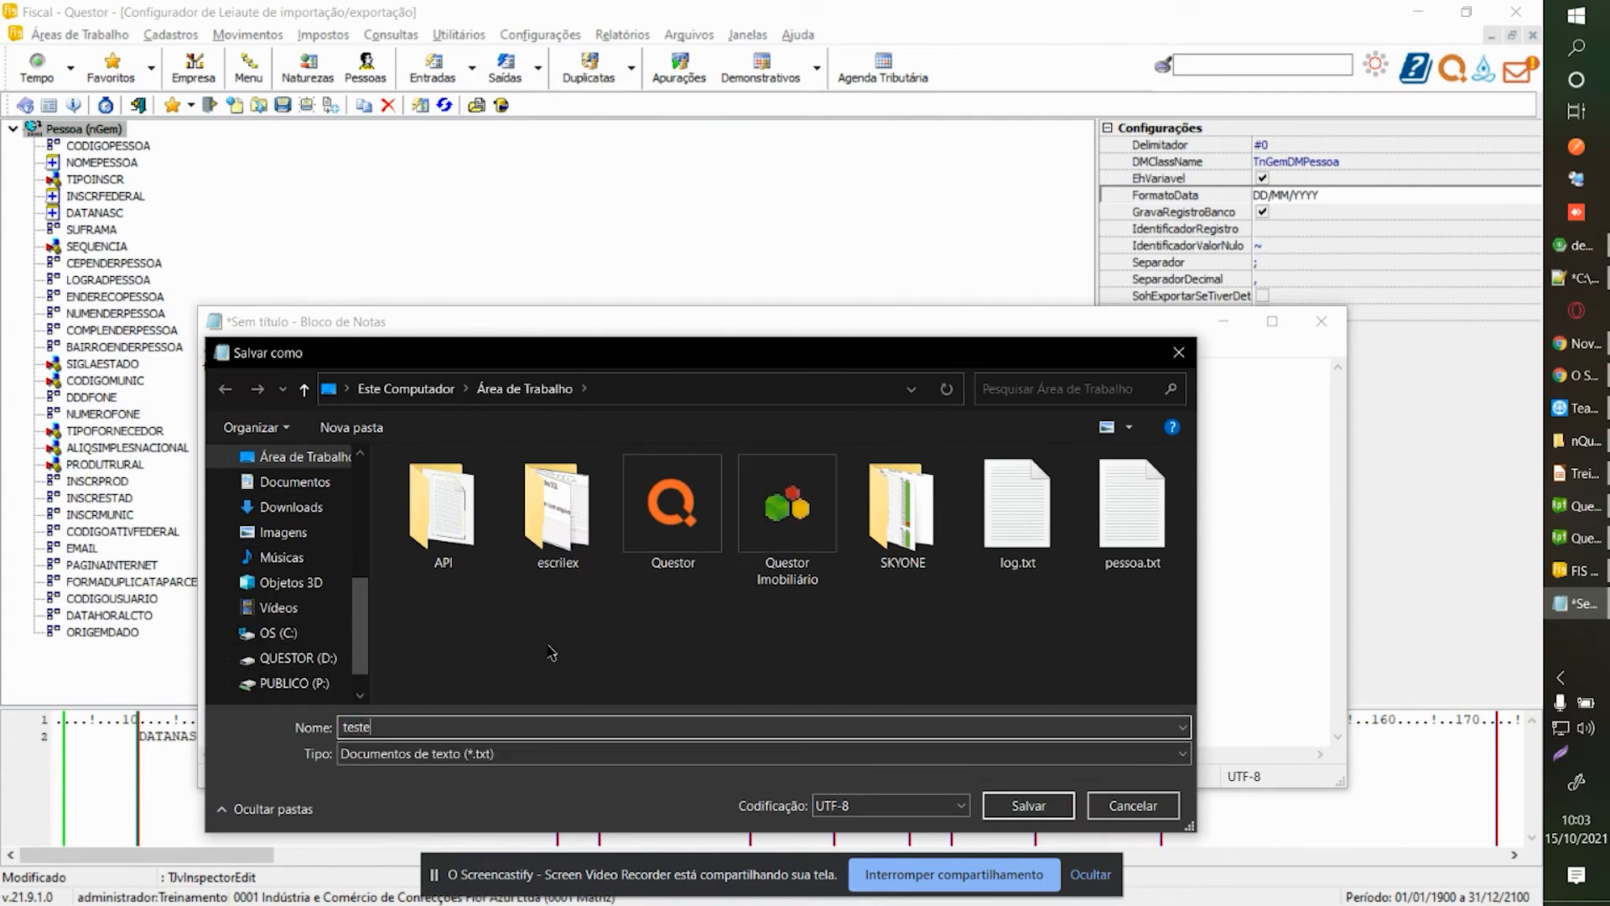
pyautogui.write('layout.csv')
pyautogui.click(384, 755)
pyautogui.click(442, 791)
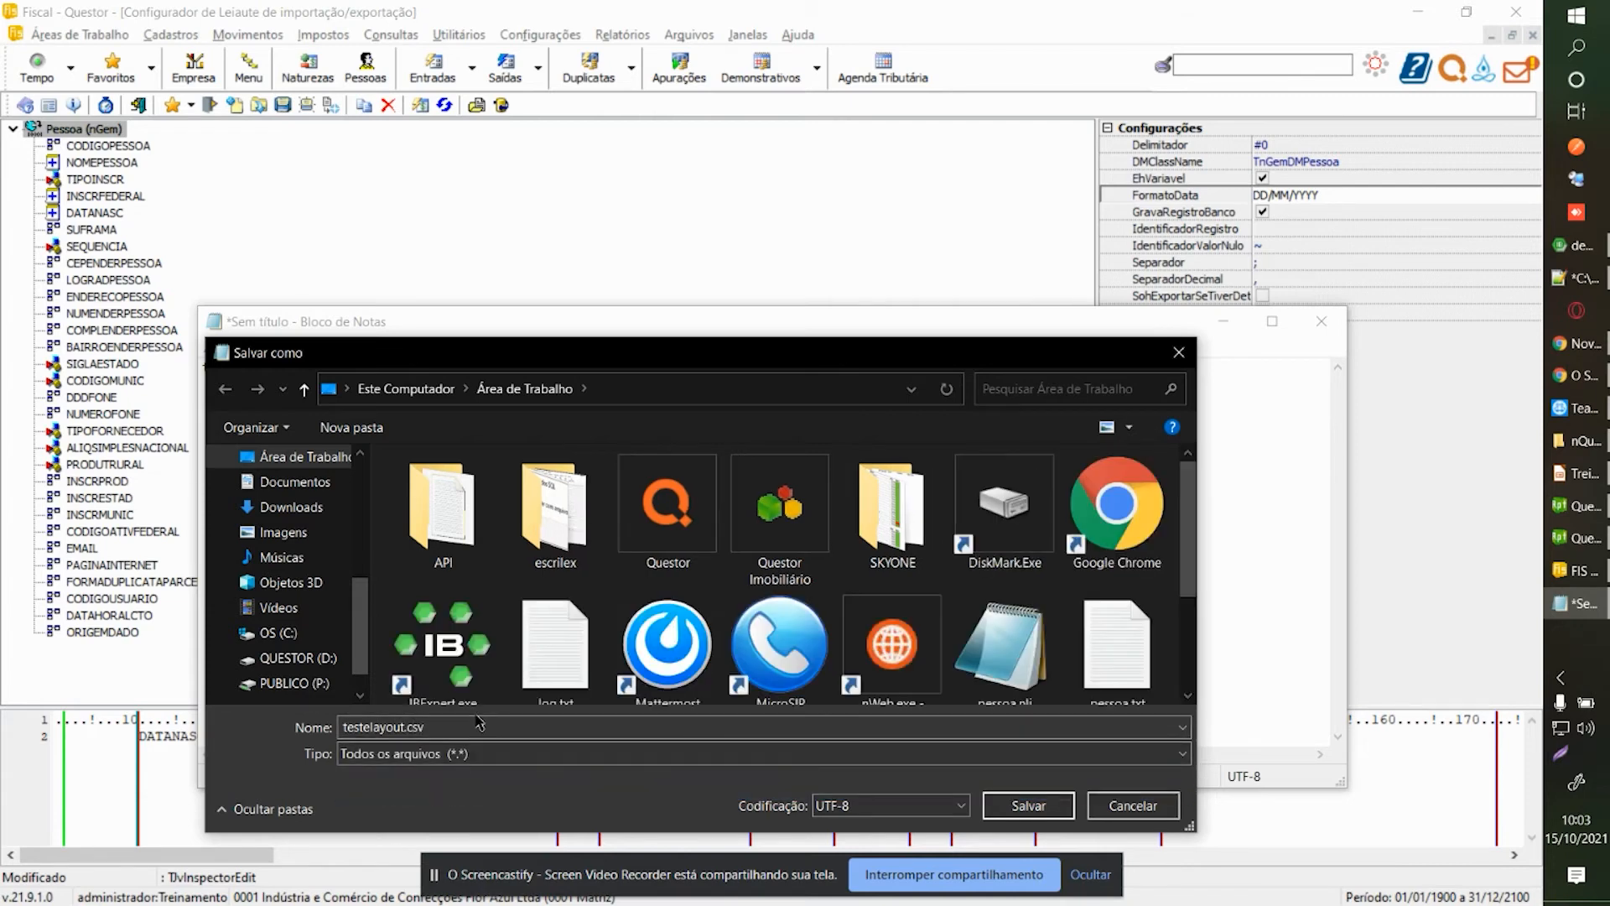
pyautogui.click(1002, 806)
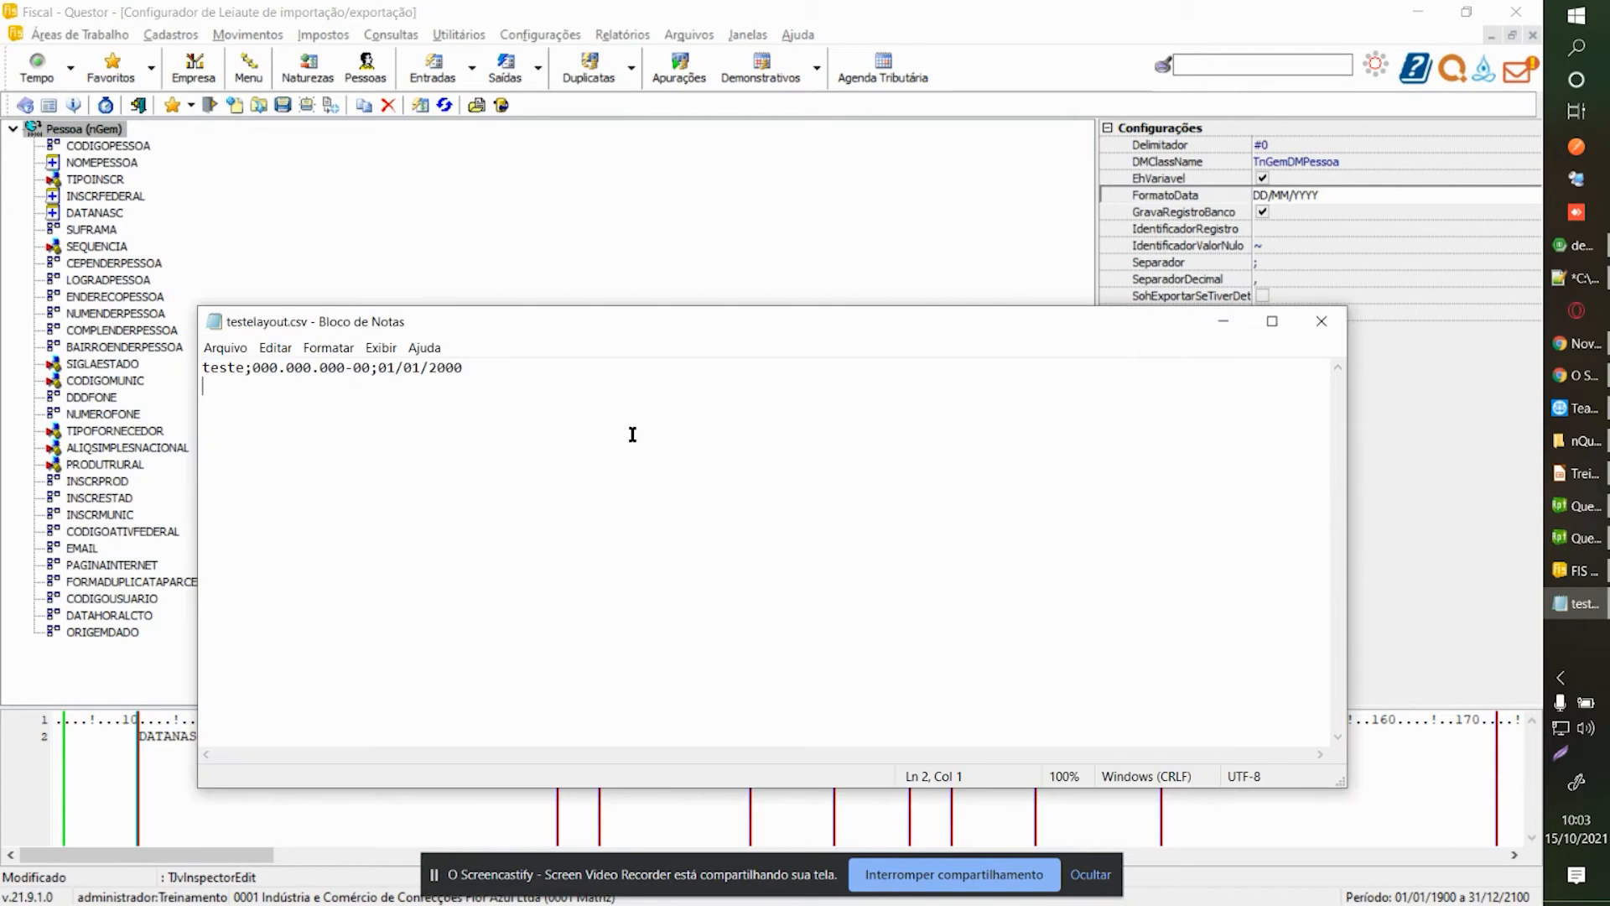
pyautogui.click(422, 249)
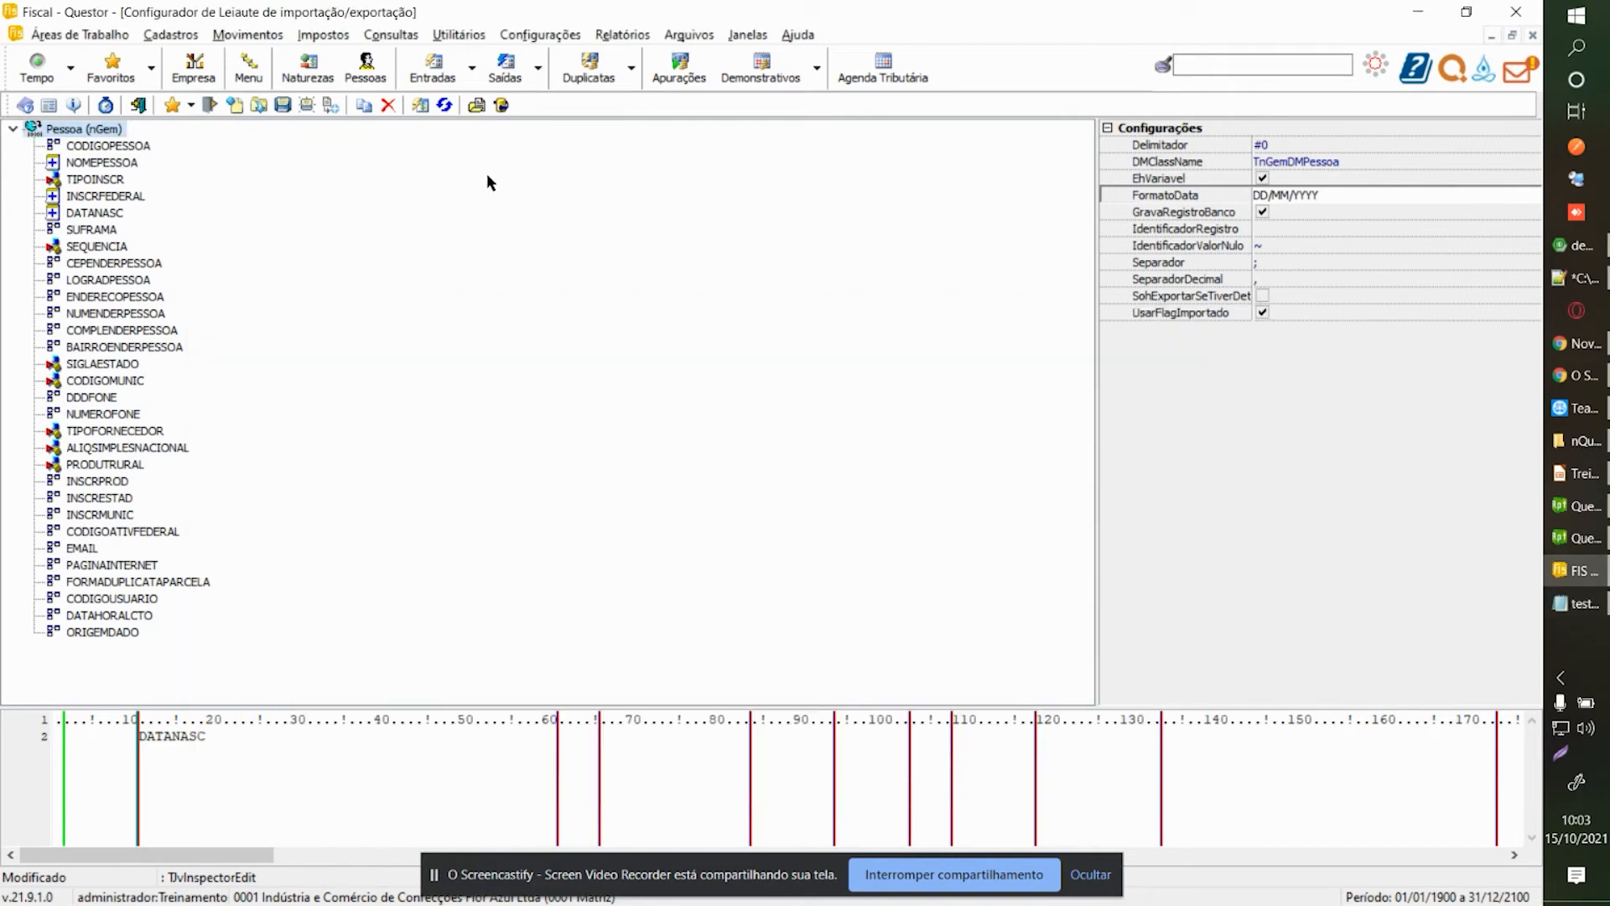
# Load testelayout.csv from the Desktop as the layout's sample file.
pyautogui.click(470, 107)
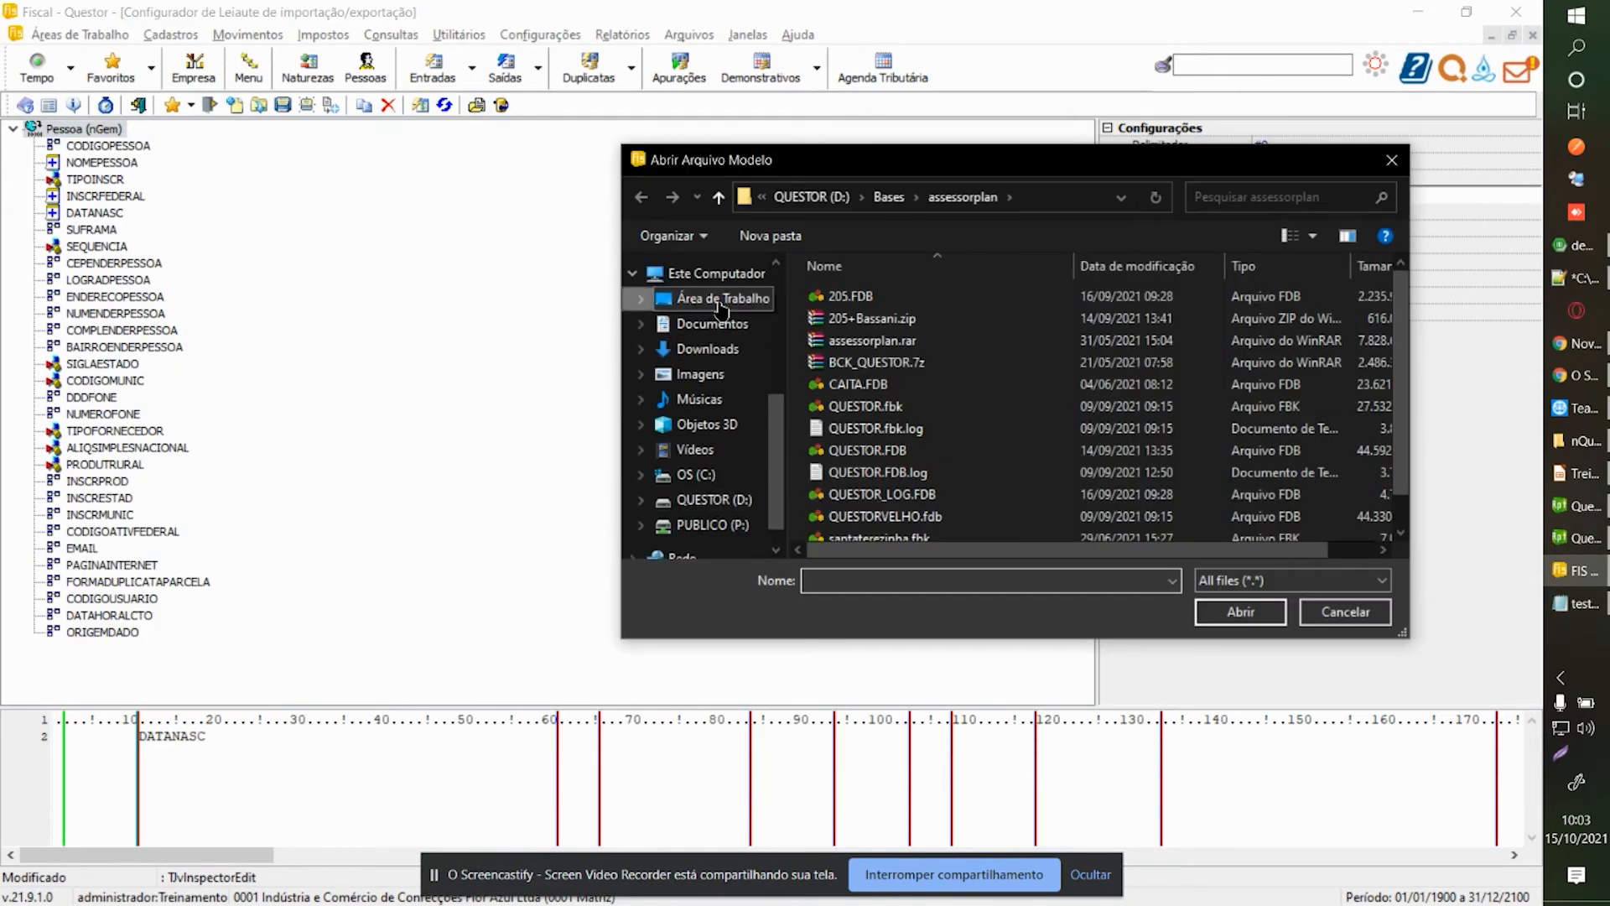
pyautogui.click(721, 299)
pyautogui.scroll(-3, 1090, 419)
pyautogui.click(1115, 520)
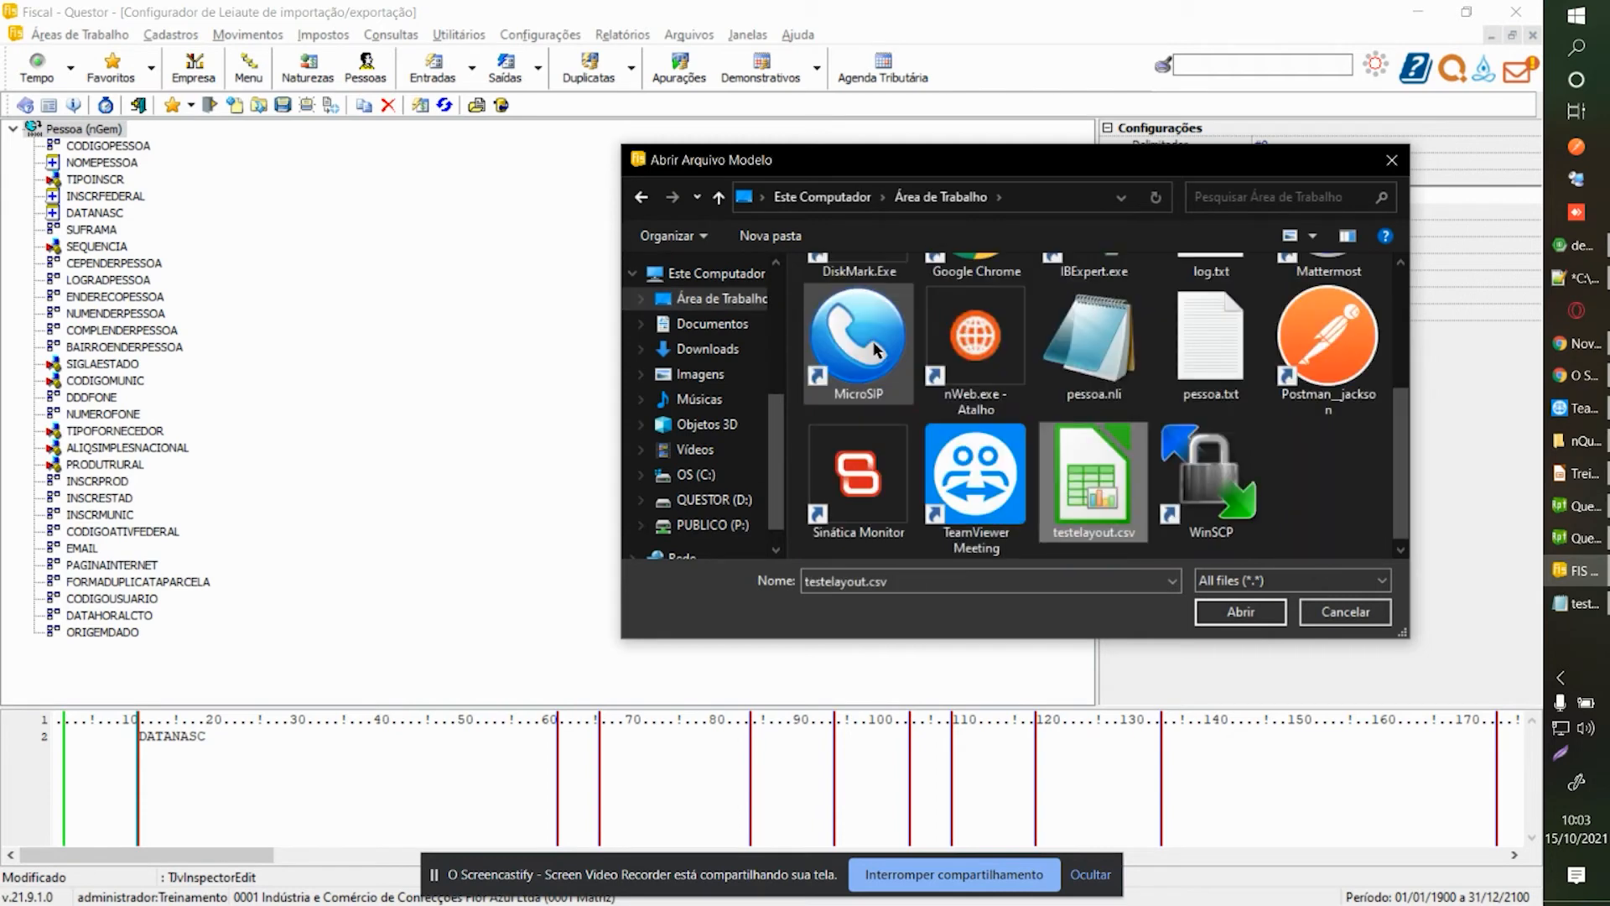
pyautogui.doubleClick(1086, 502)
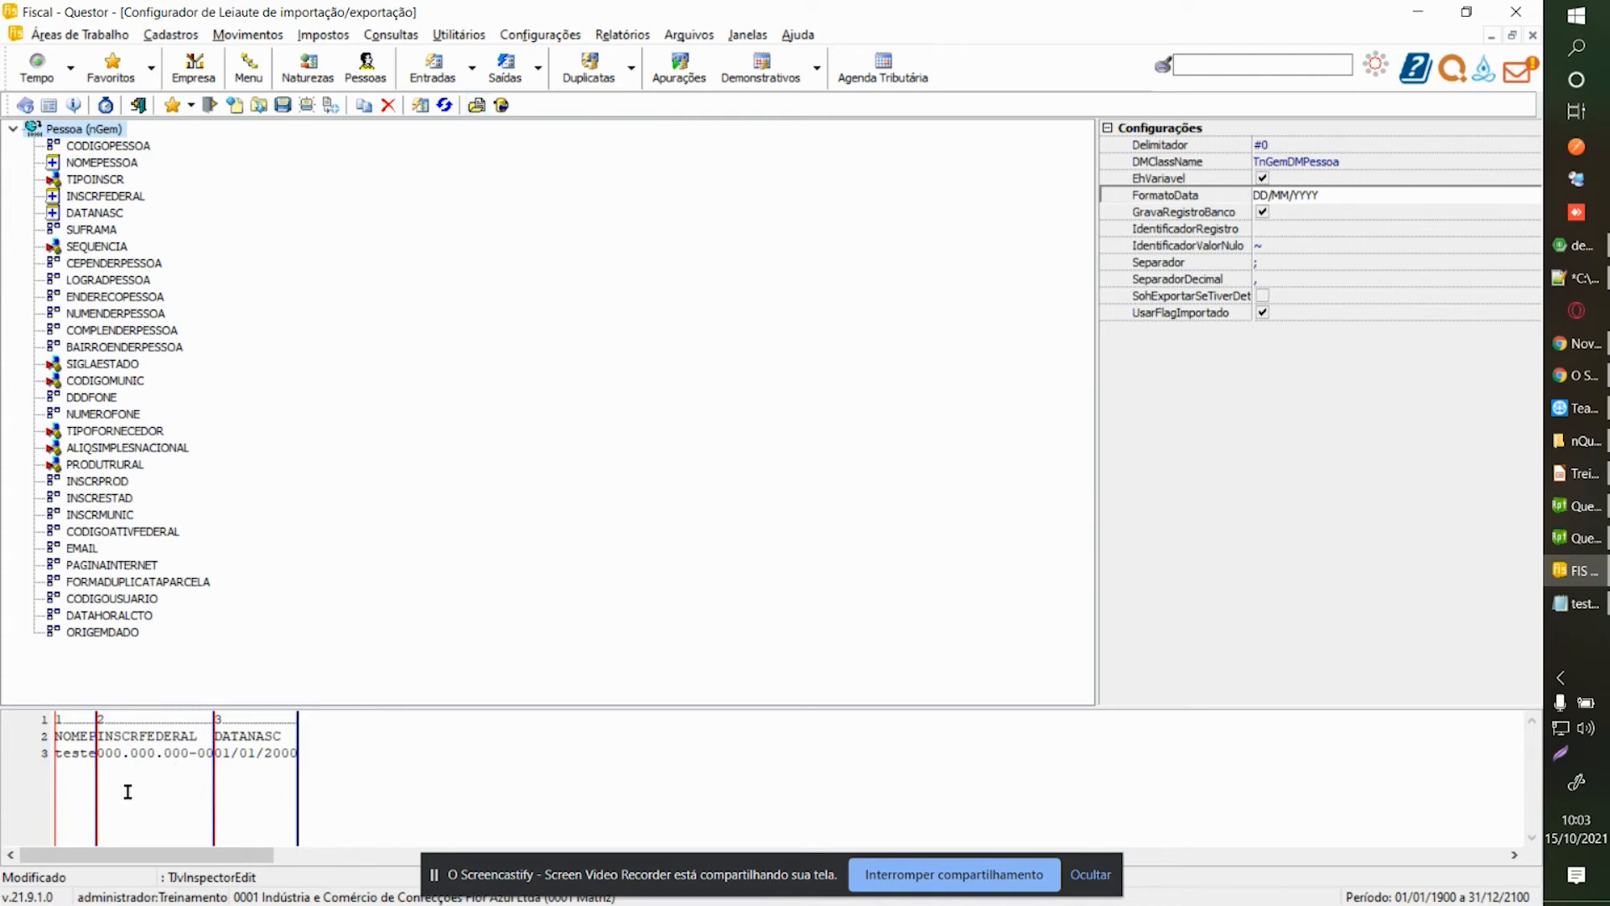
pyautogui.moveTo(55, 734); pyautogui.dragTo(301, 754)
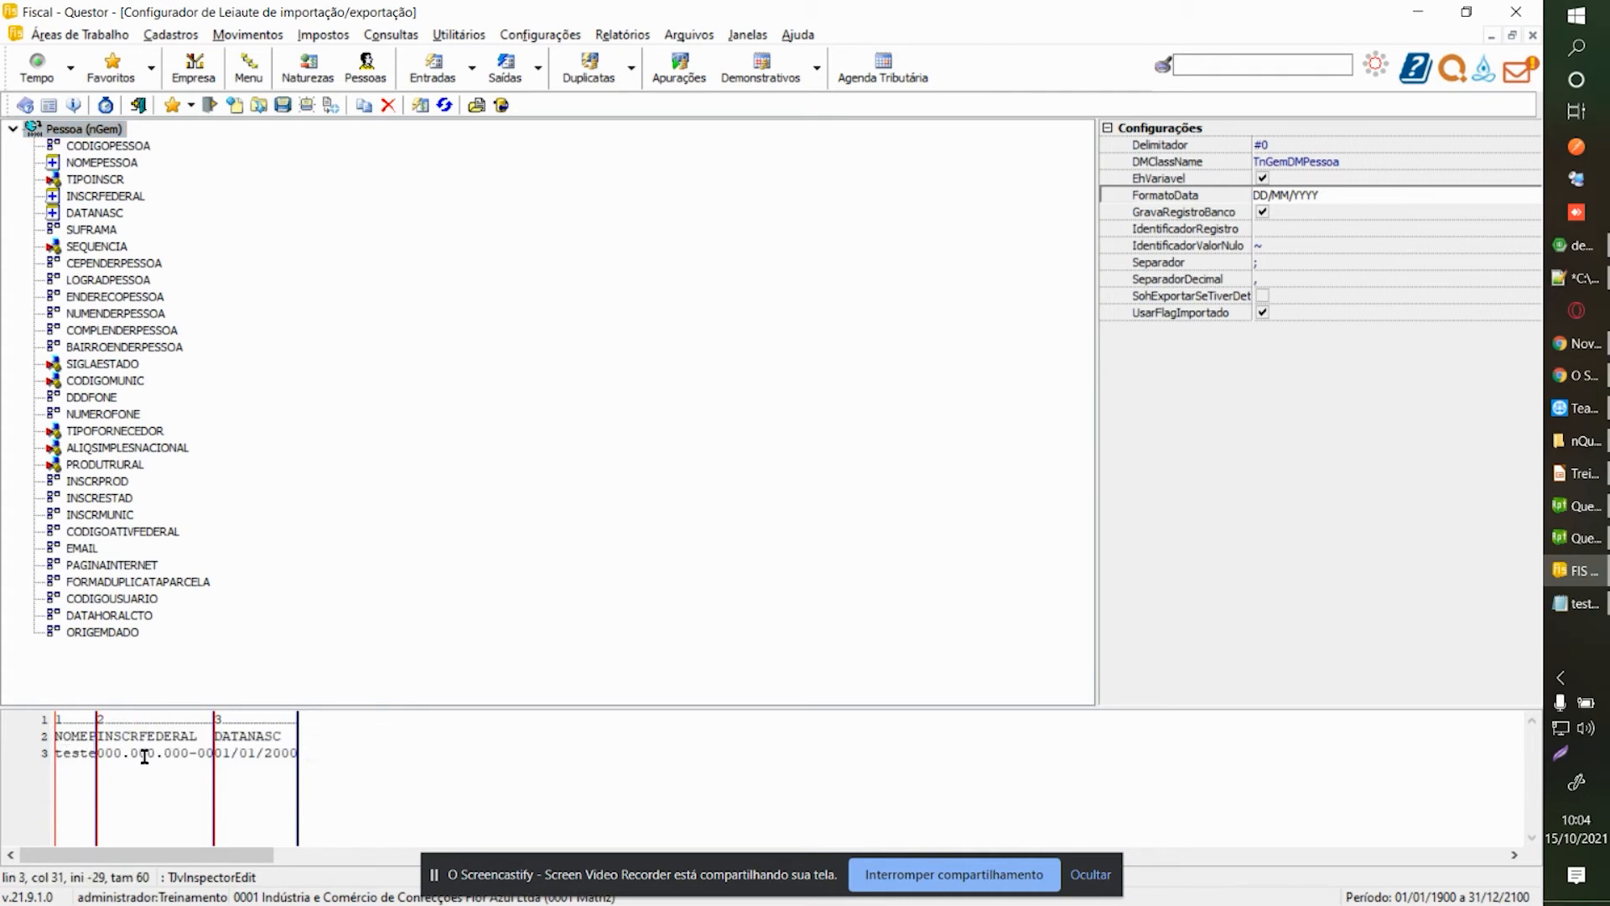
# Check the NOMEPESSOA, INSCRFEDERAL and DATANASC fields against their values in the sample preview.
pyautogui.click(100, 163)
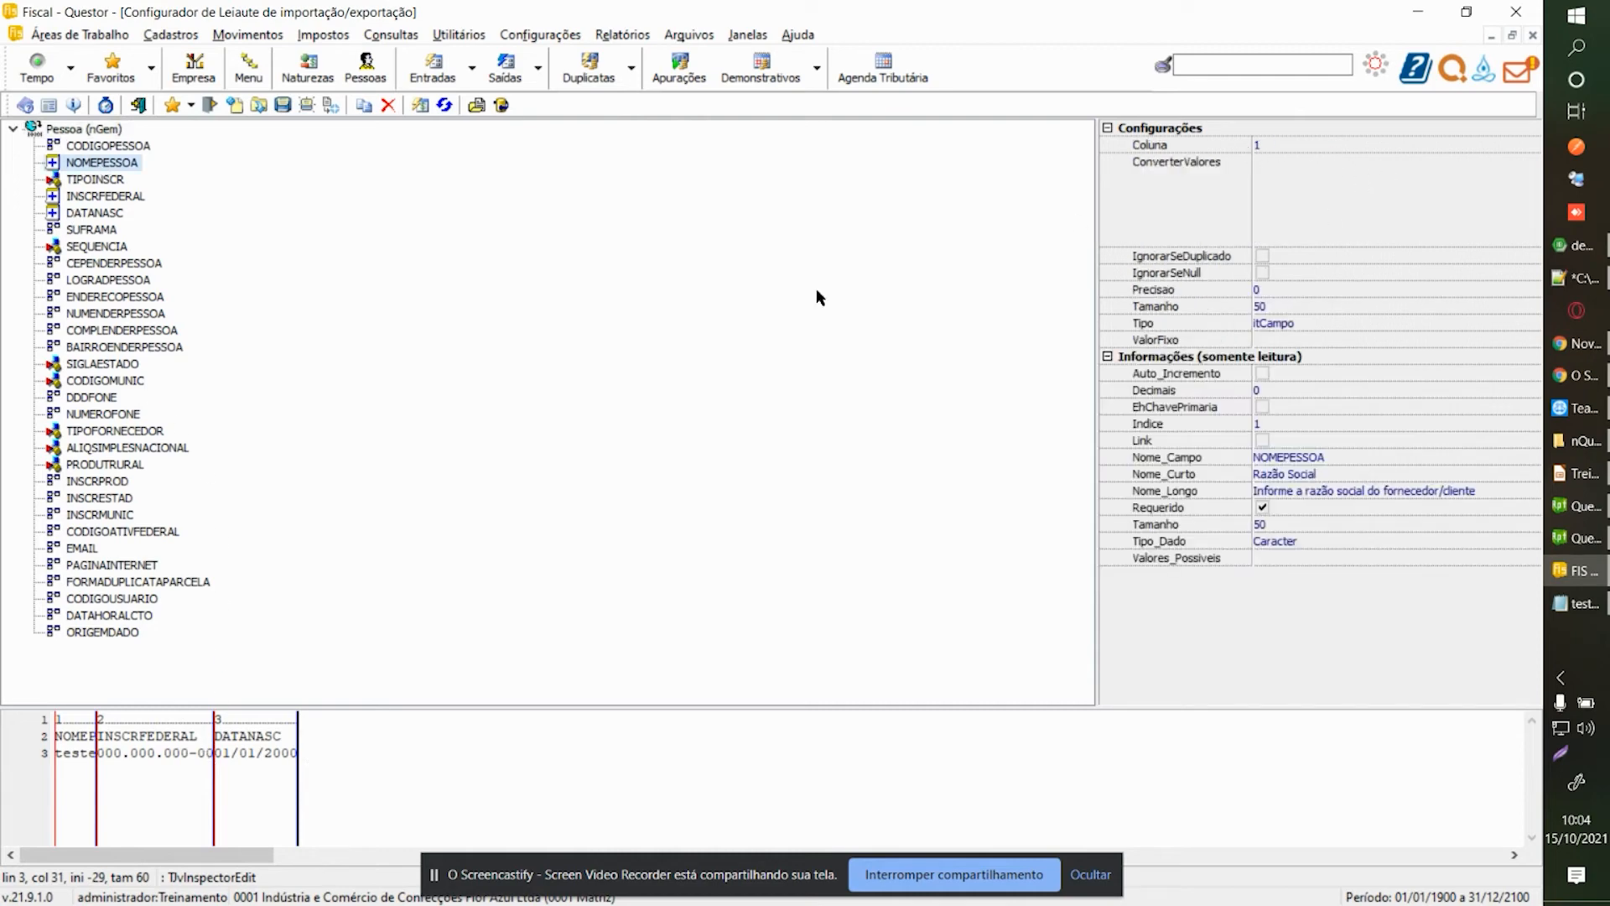
pyautogui.moveTo(55, 735); pyautogui.dragTo(93, 757)
pyautogui.click(102, 754)
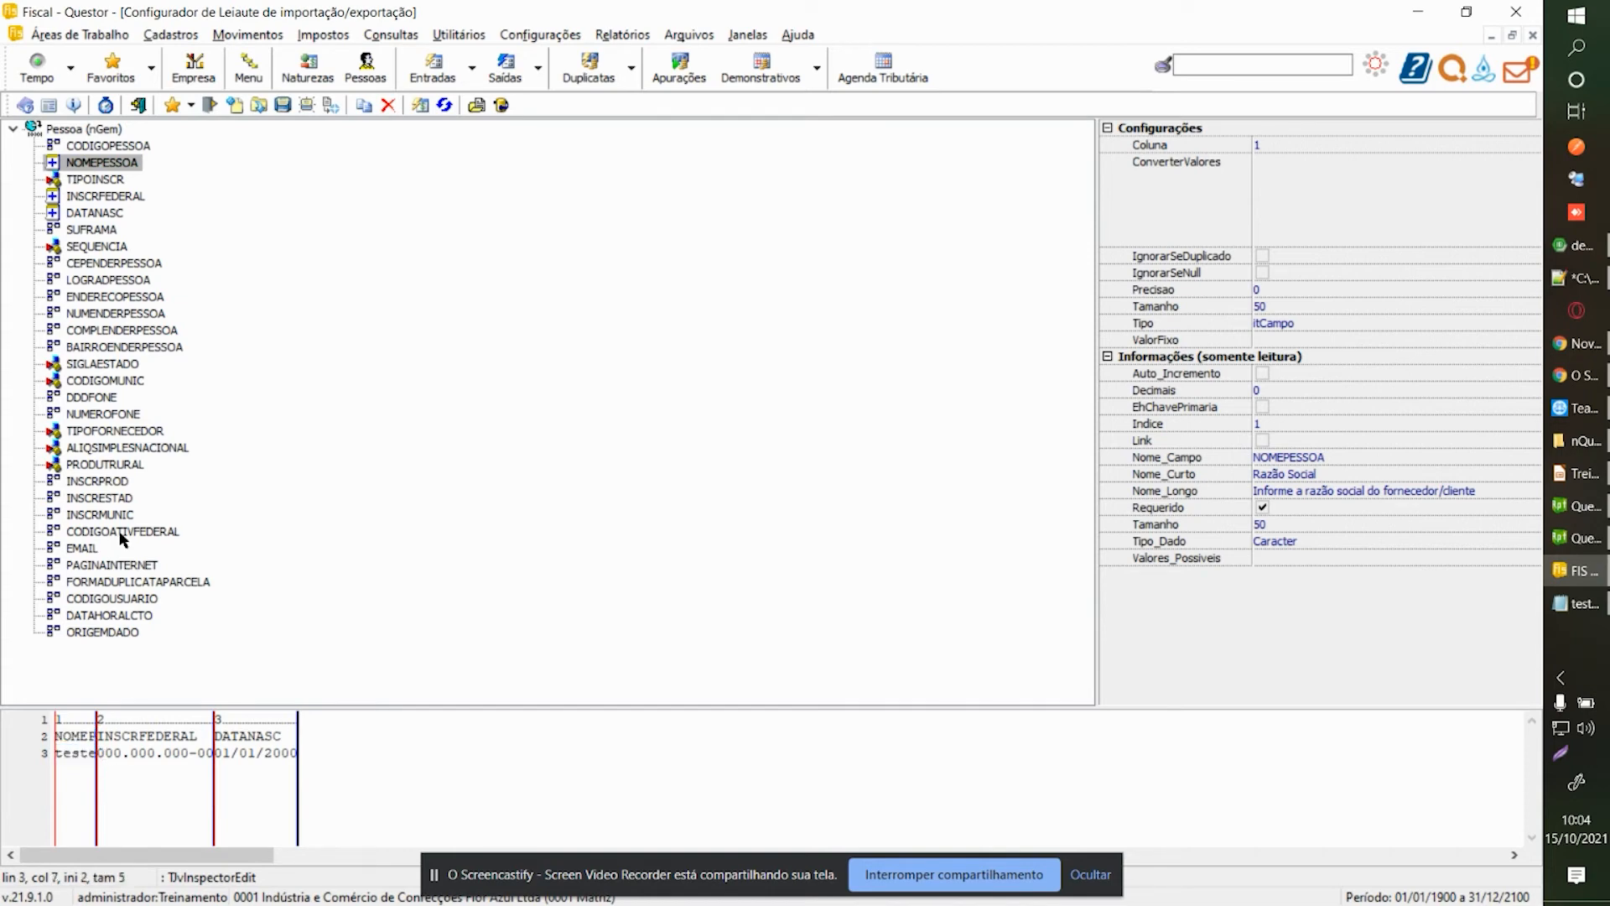
pyautogui.click(128, 198)
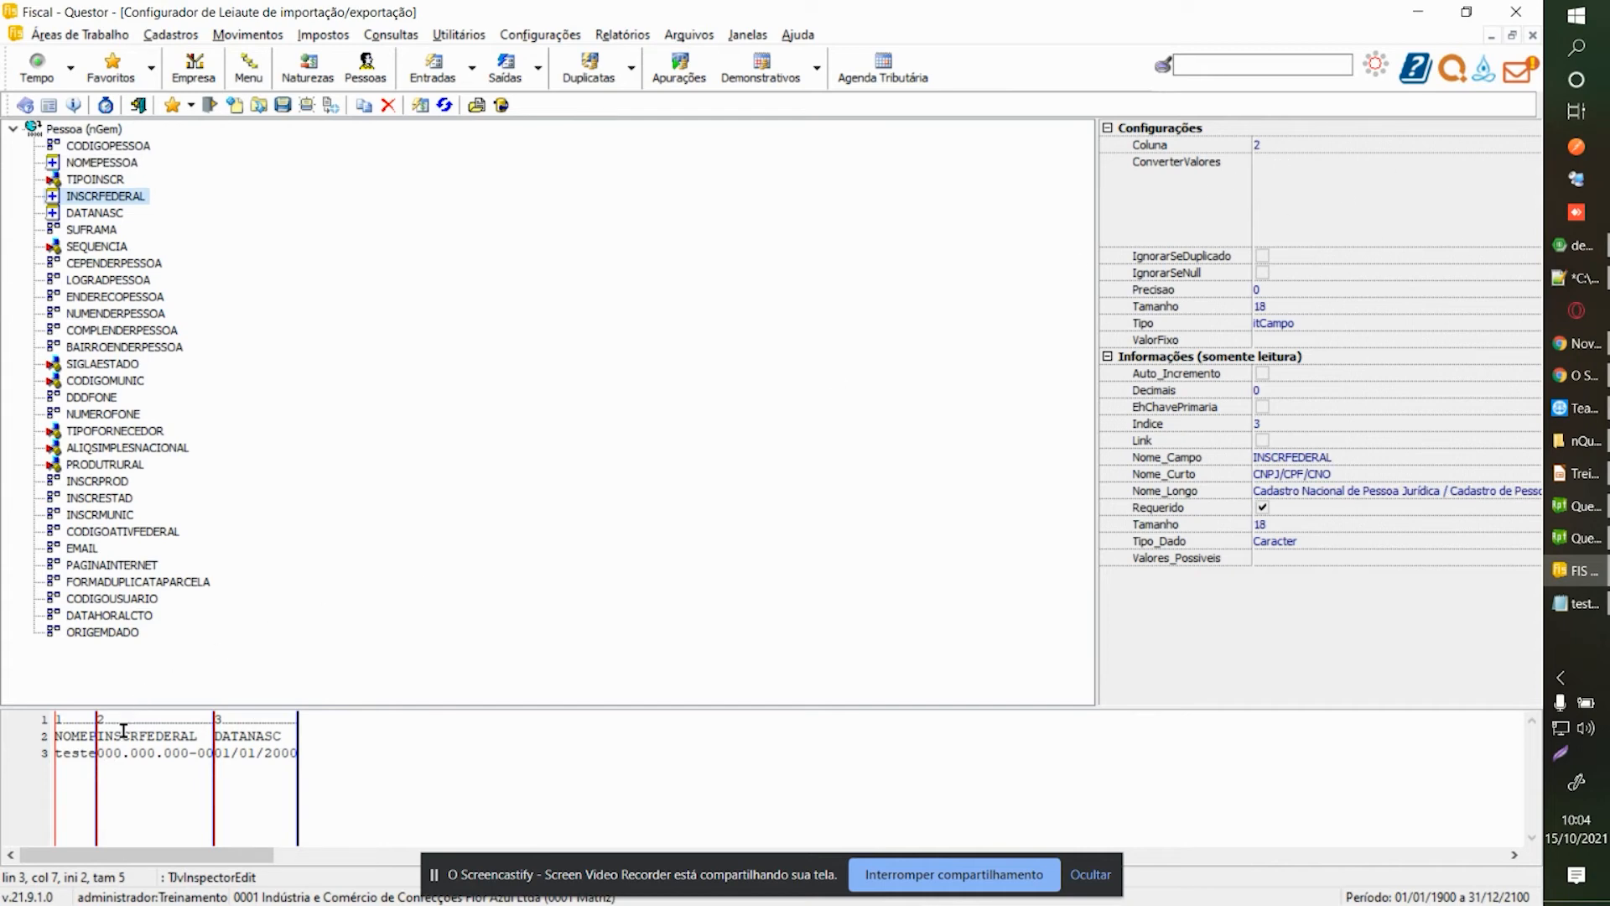
pyautogui.moveTo(98, 753); pyautogui.dragTo(291, 757)
pyautogui.click(230, 759)
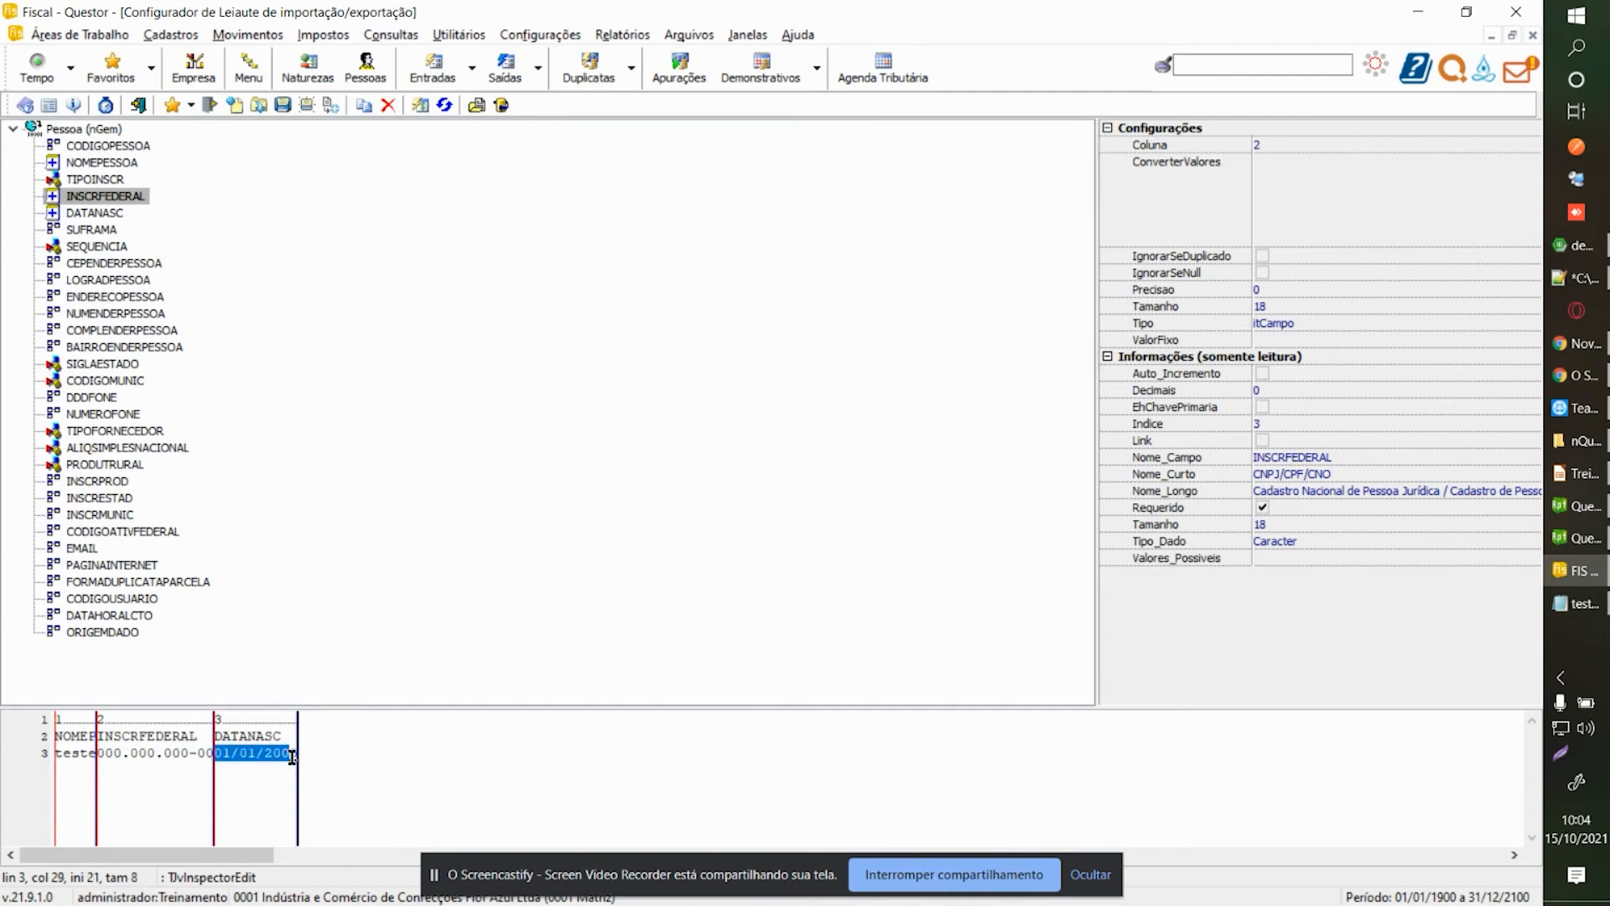
pyautogui.click(98, 214)
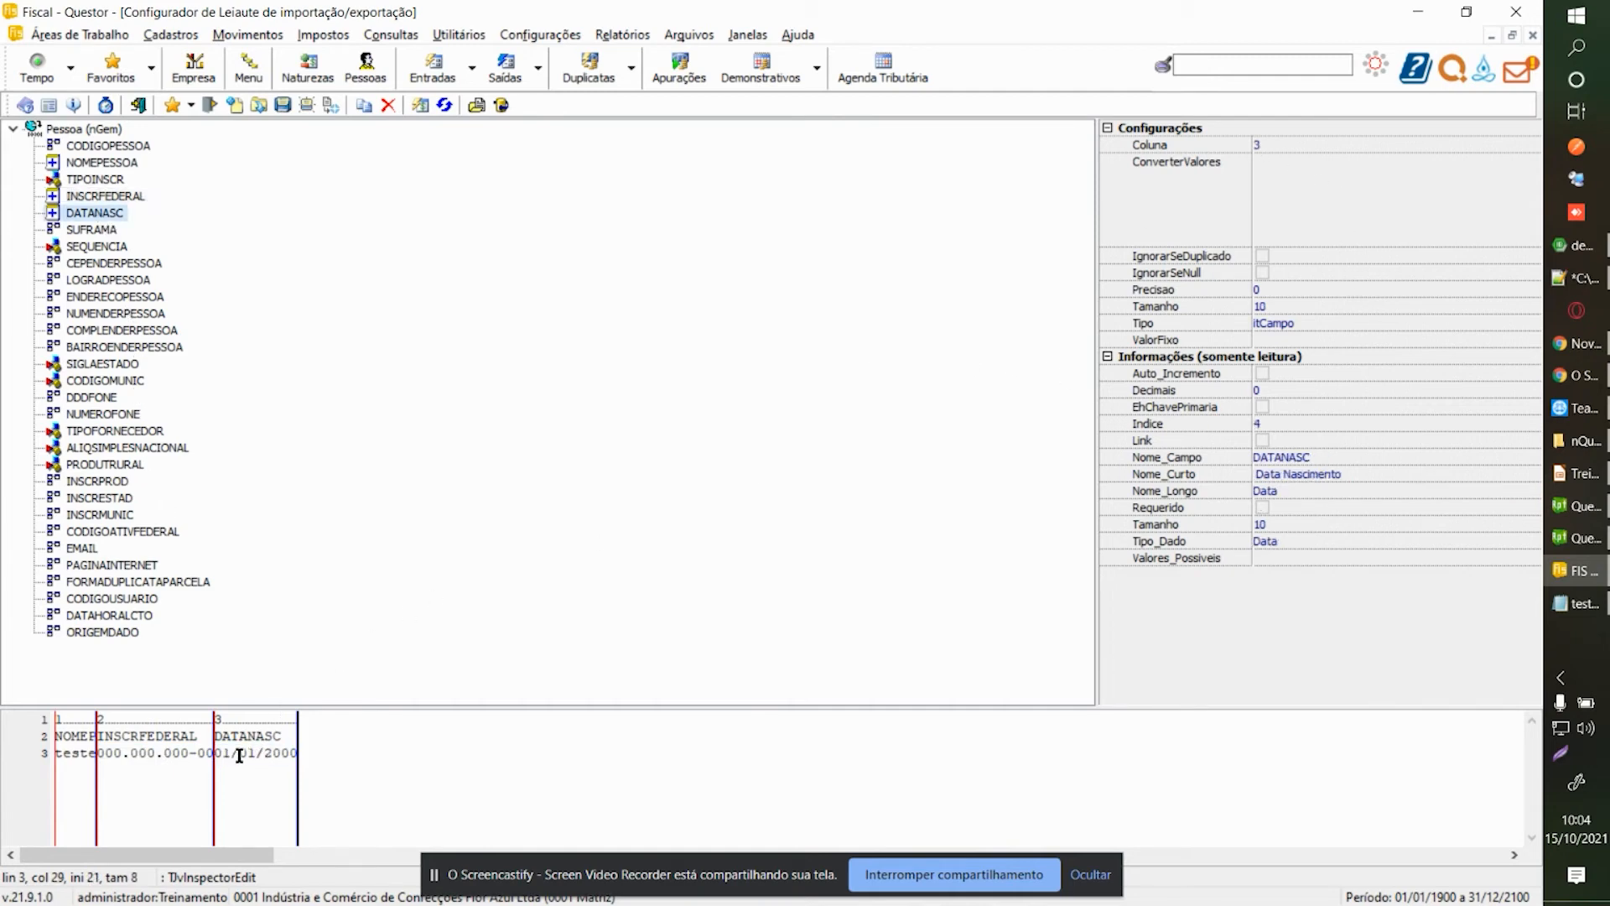
pyautogui.moveTo(216, 757); pyautogui.dragTo(298, 756)
pyautogui.click(265, 740)
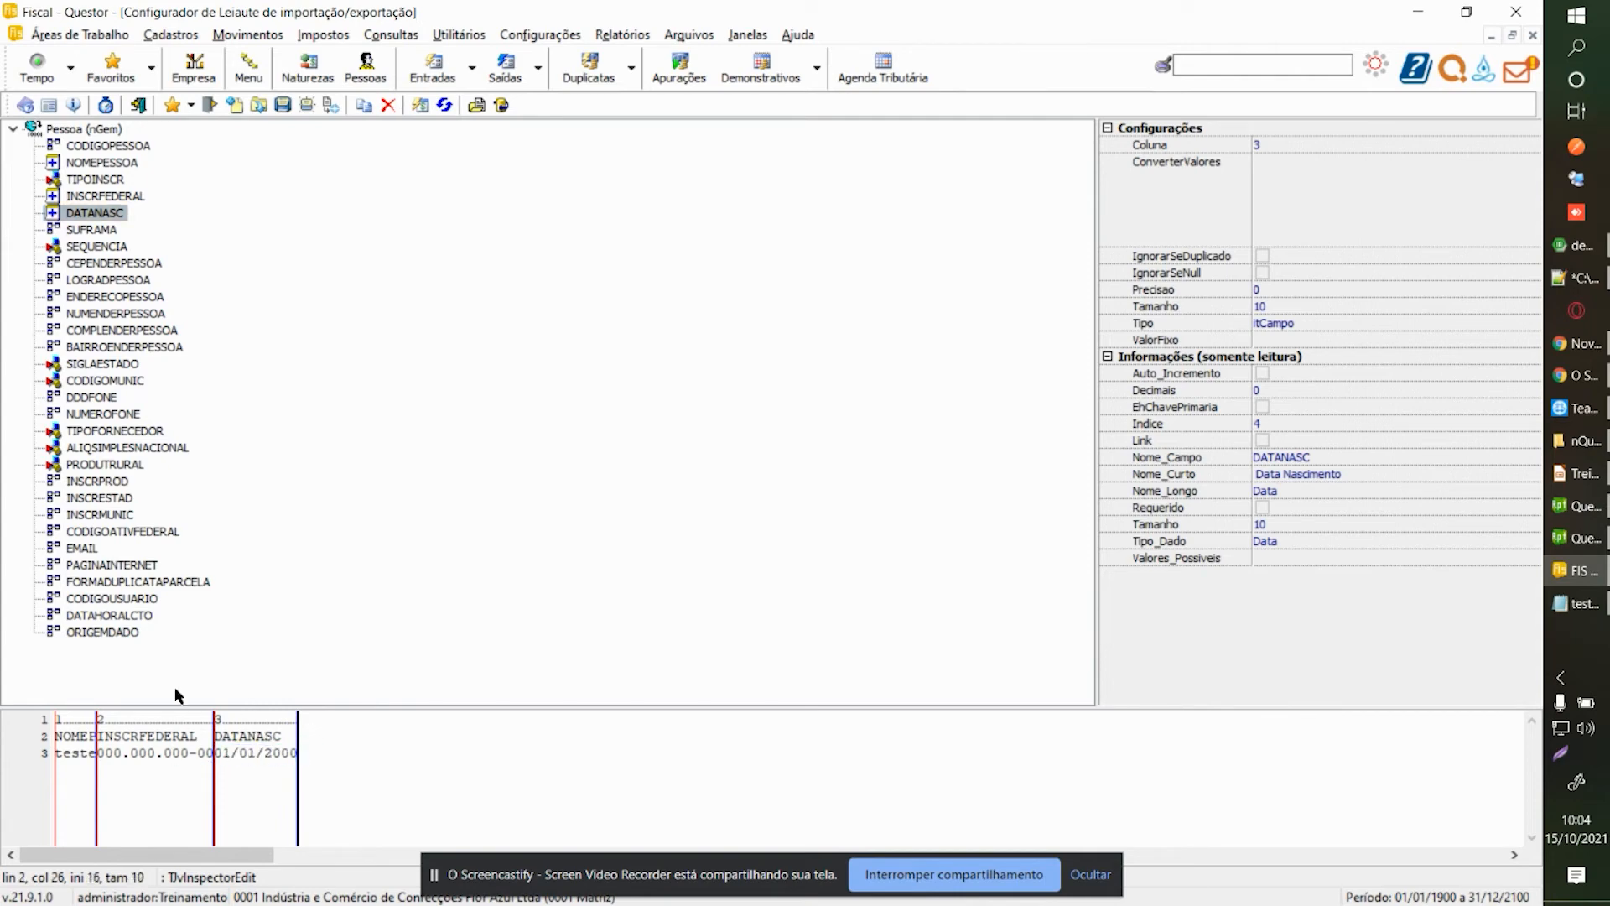
# Save the layout under the new name layoutpessoa.nli.
pyautogui.click(283, 105)
pyautogui.click(856, 539)
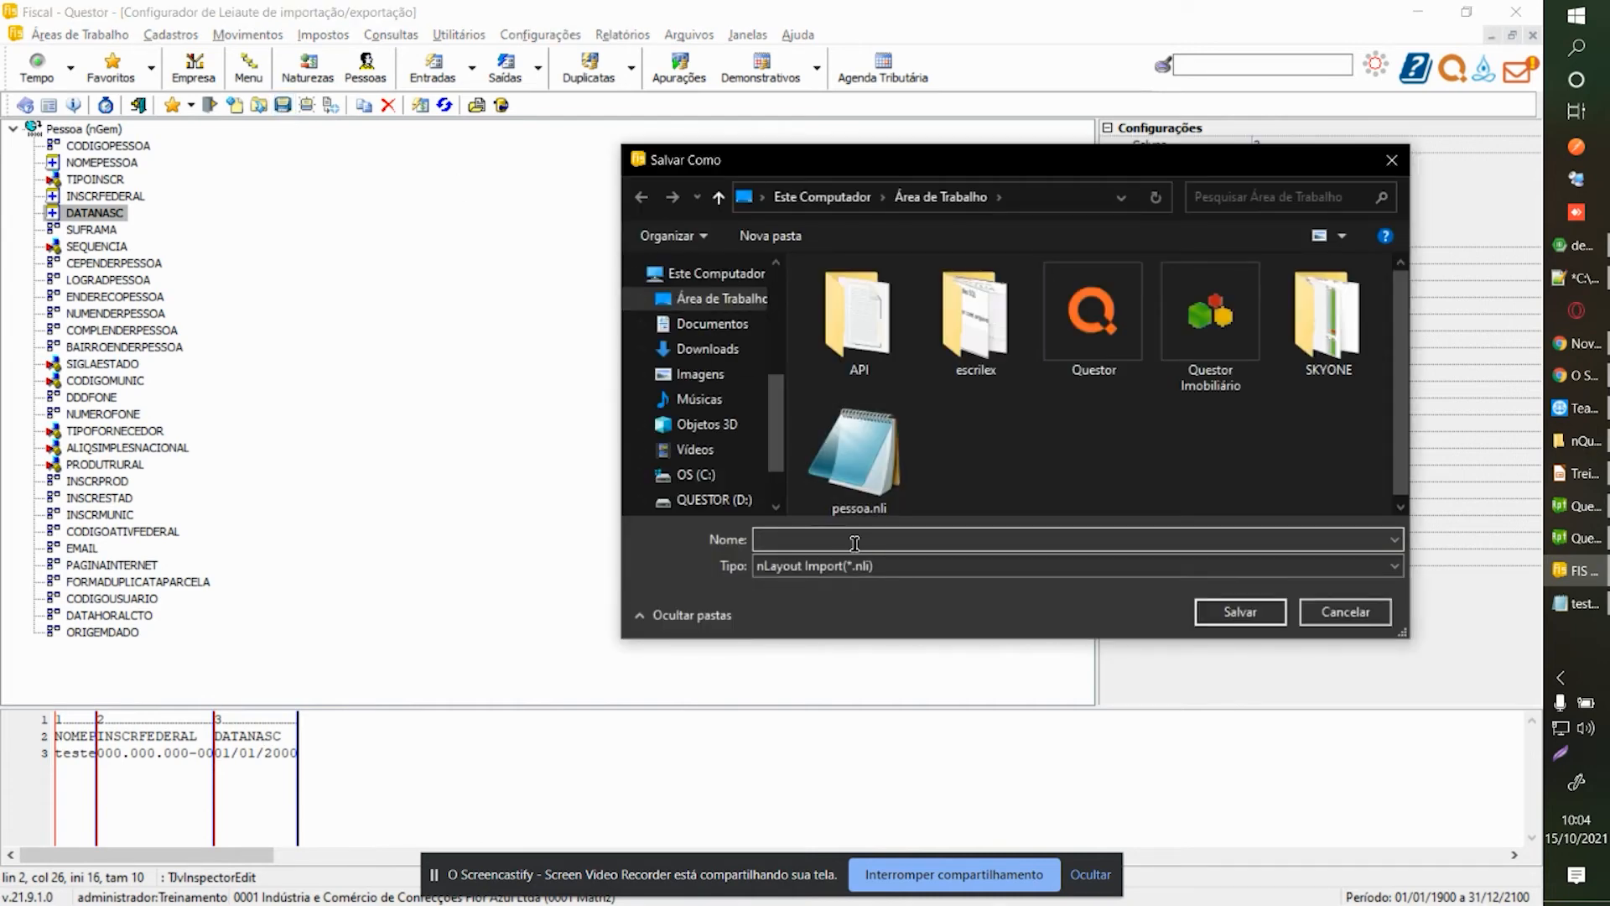
pyautogui.write('layoutpessoa')
pyautogui.click(1240, 611)
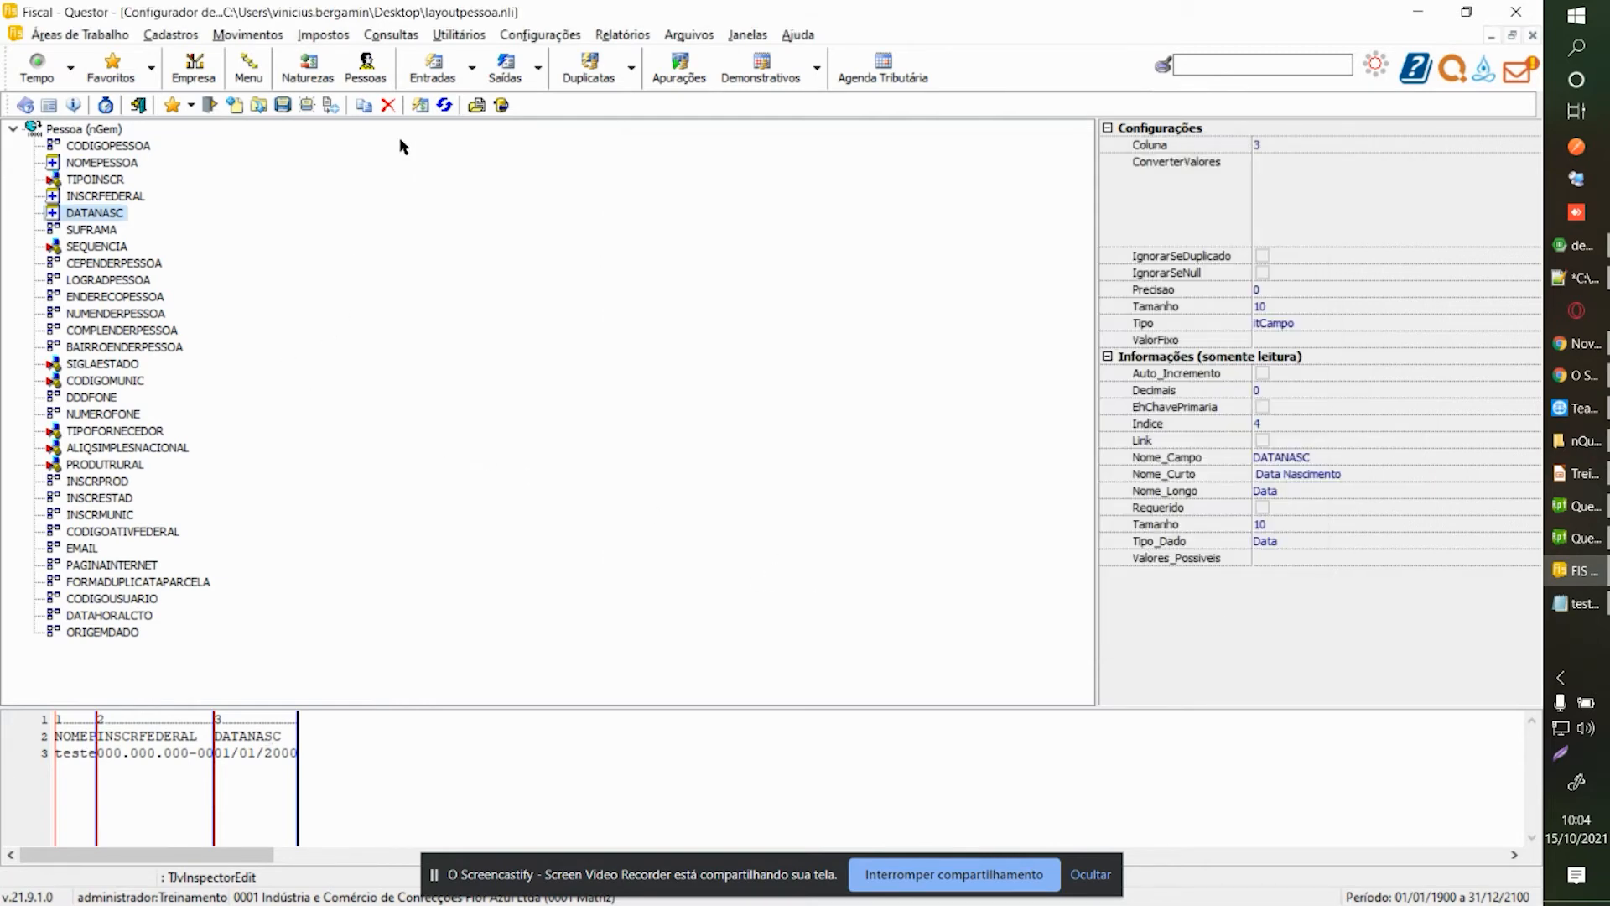
pyautogui.click(454, 37)
# Open the Importação screen and select layoutpessoa.nli as the Leiaute.
pyautogui.moveTo(489, 107)
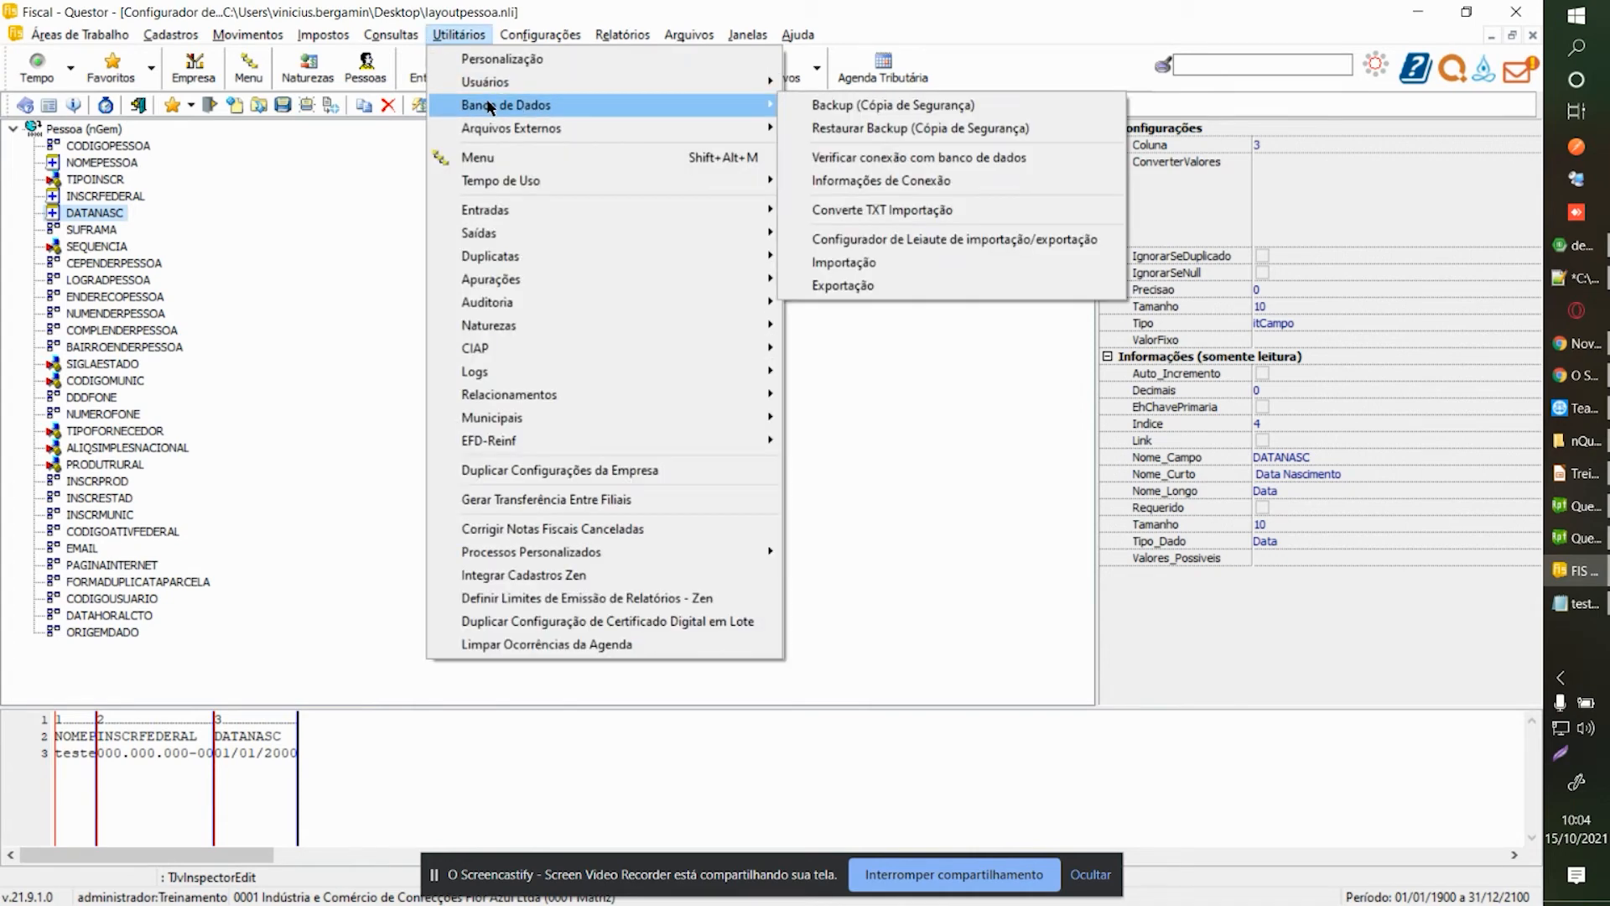
pyautogui.click(975, 267)
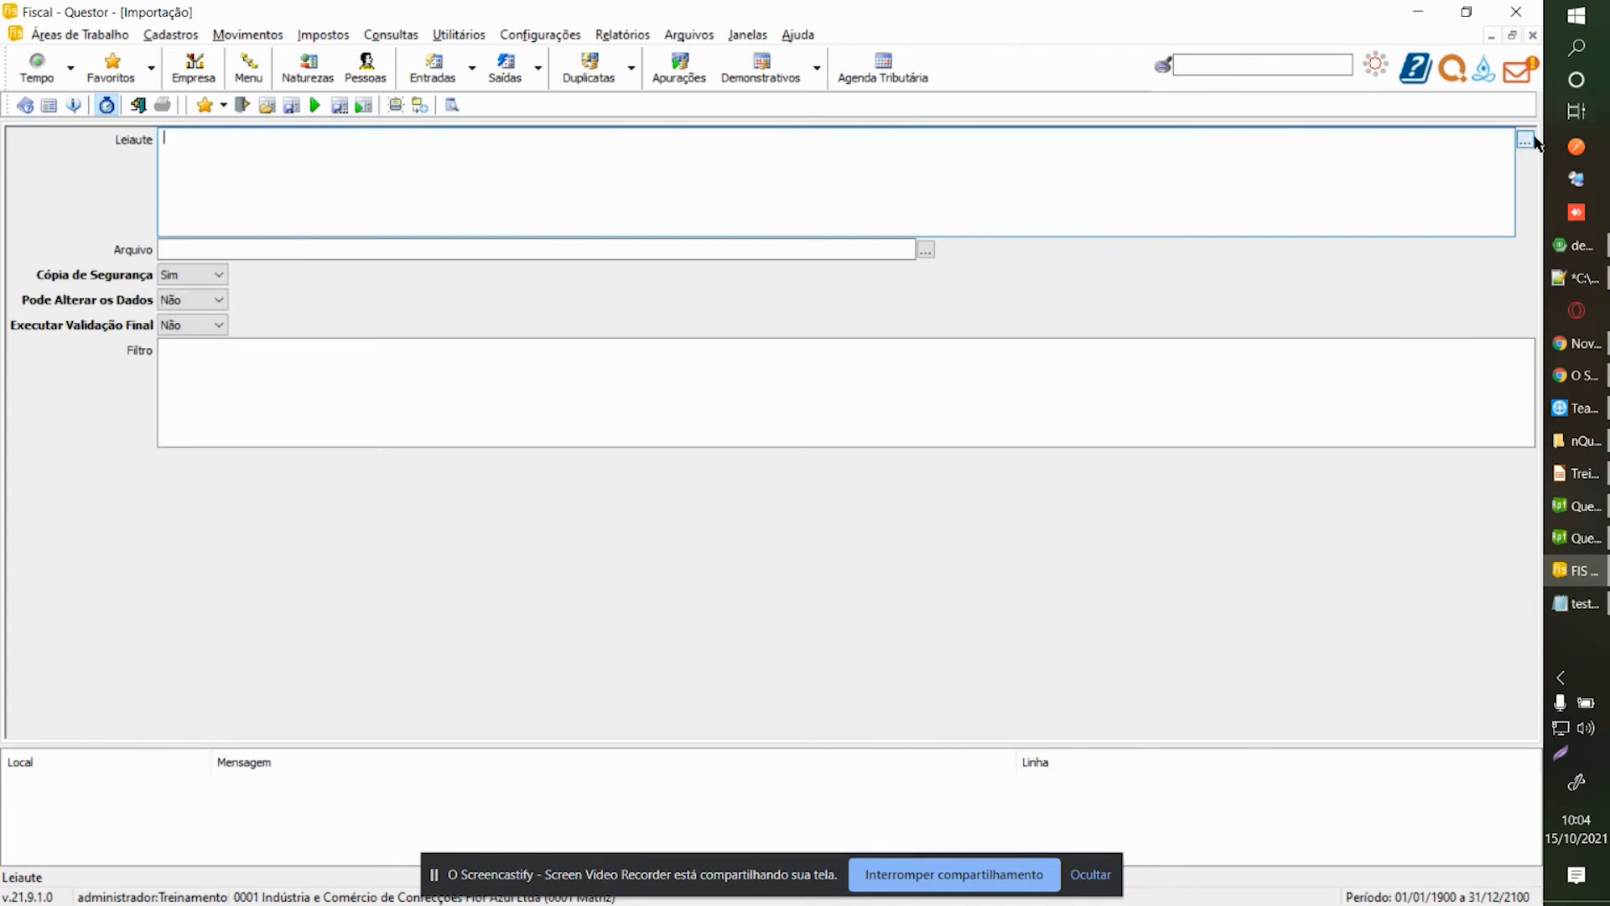
pyautogui.click(1526, 139)
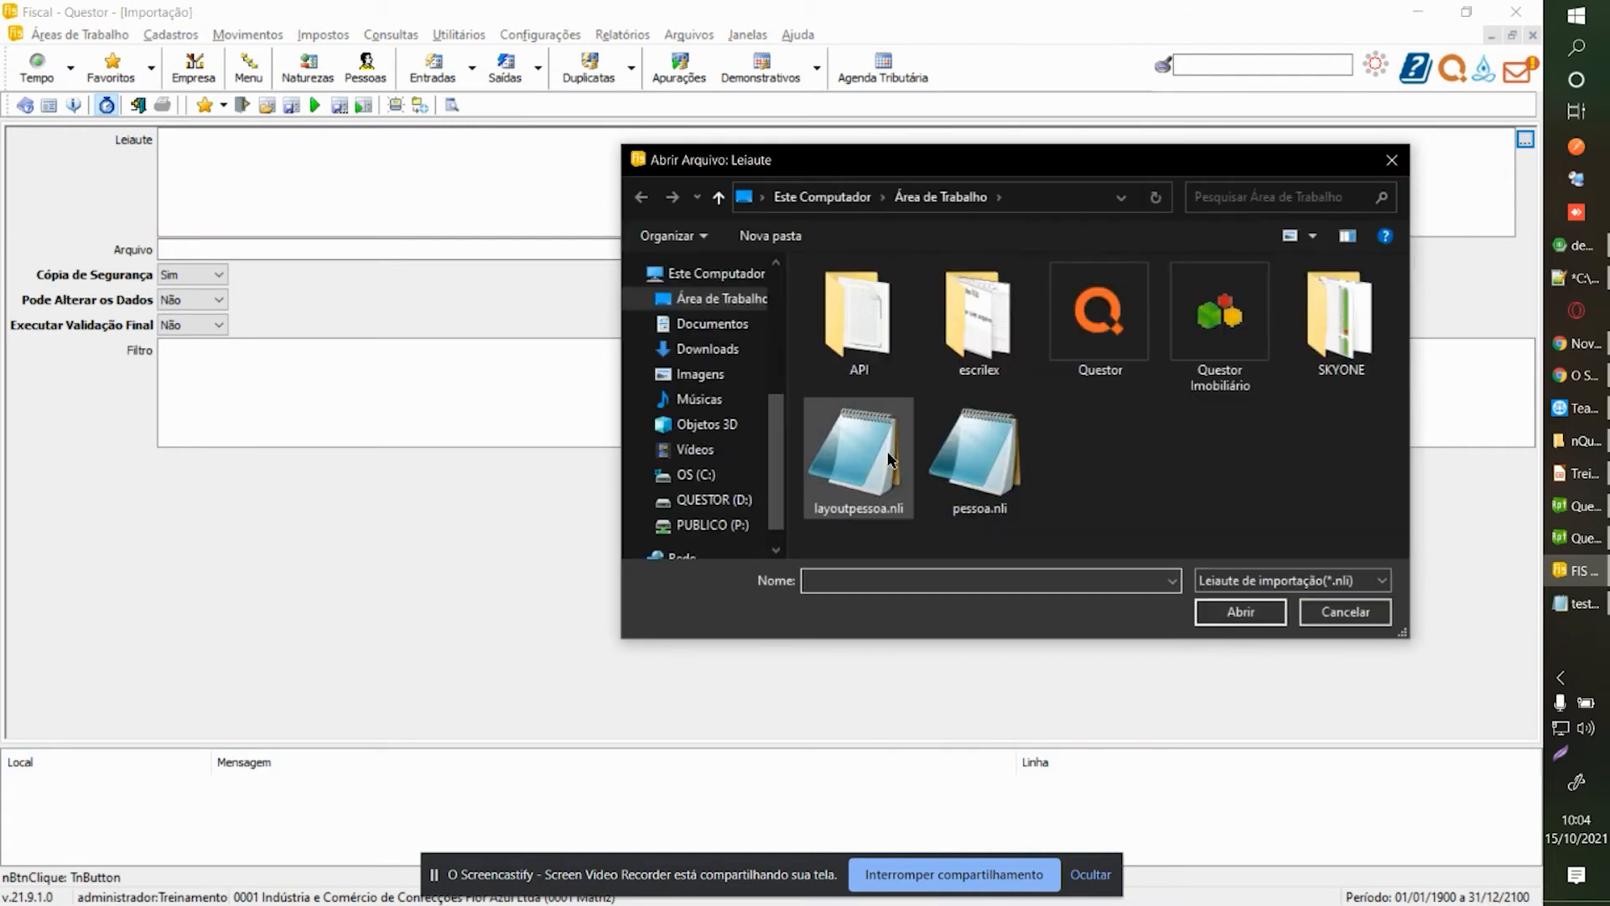
pyautogui.doubleClick(870, 486)
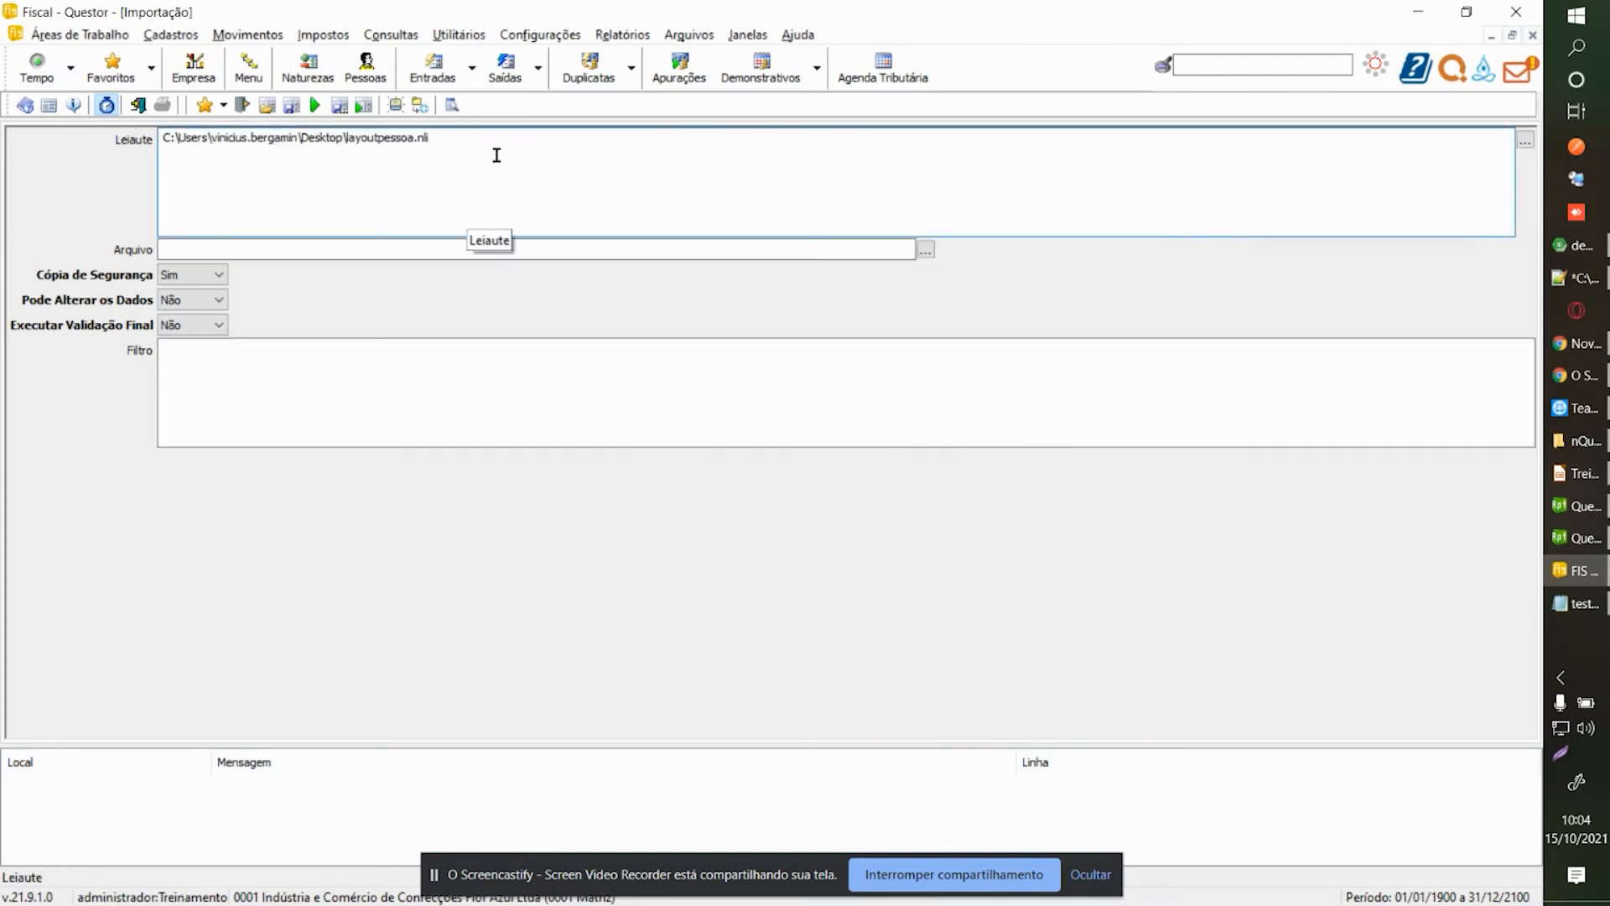
pyautogui.moveTo(478, 154); pyautogui.dragTo(194, 150)
pyautogui.click(278, 172)
pyautogui.hotkey('ctrl', 'Tab')
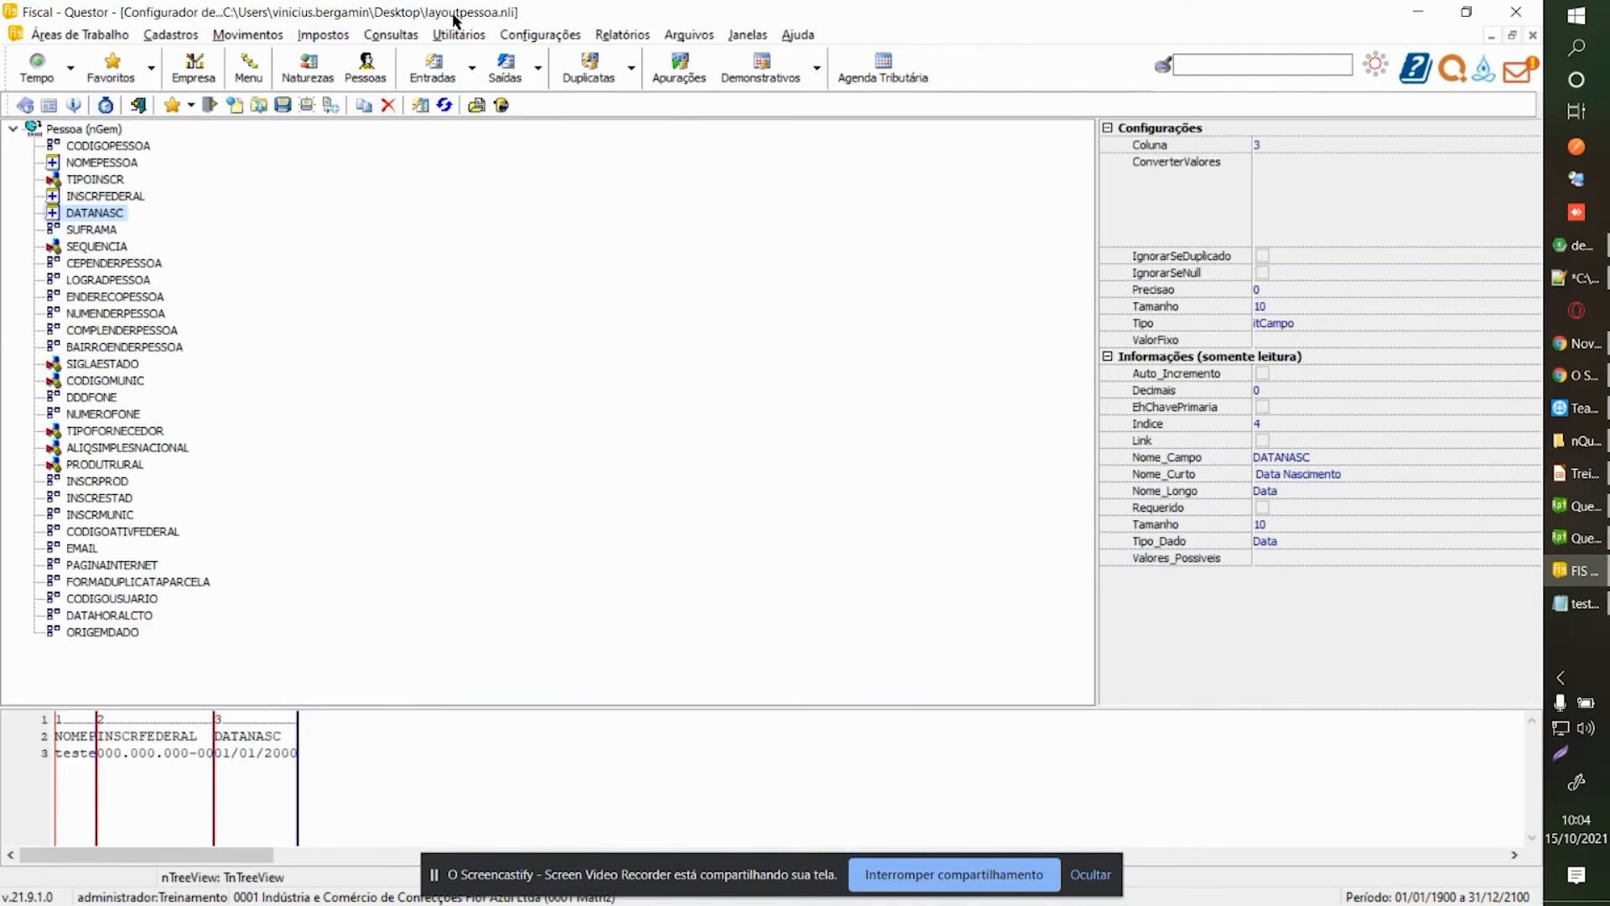
pyautogui.hotkey('ctrl', 'Tab')
pyautogui.hotkey('ctrl', 'Tab')
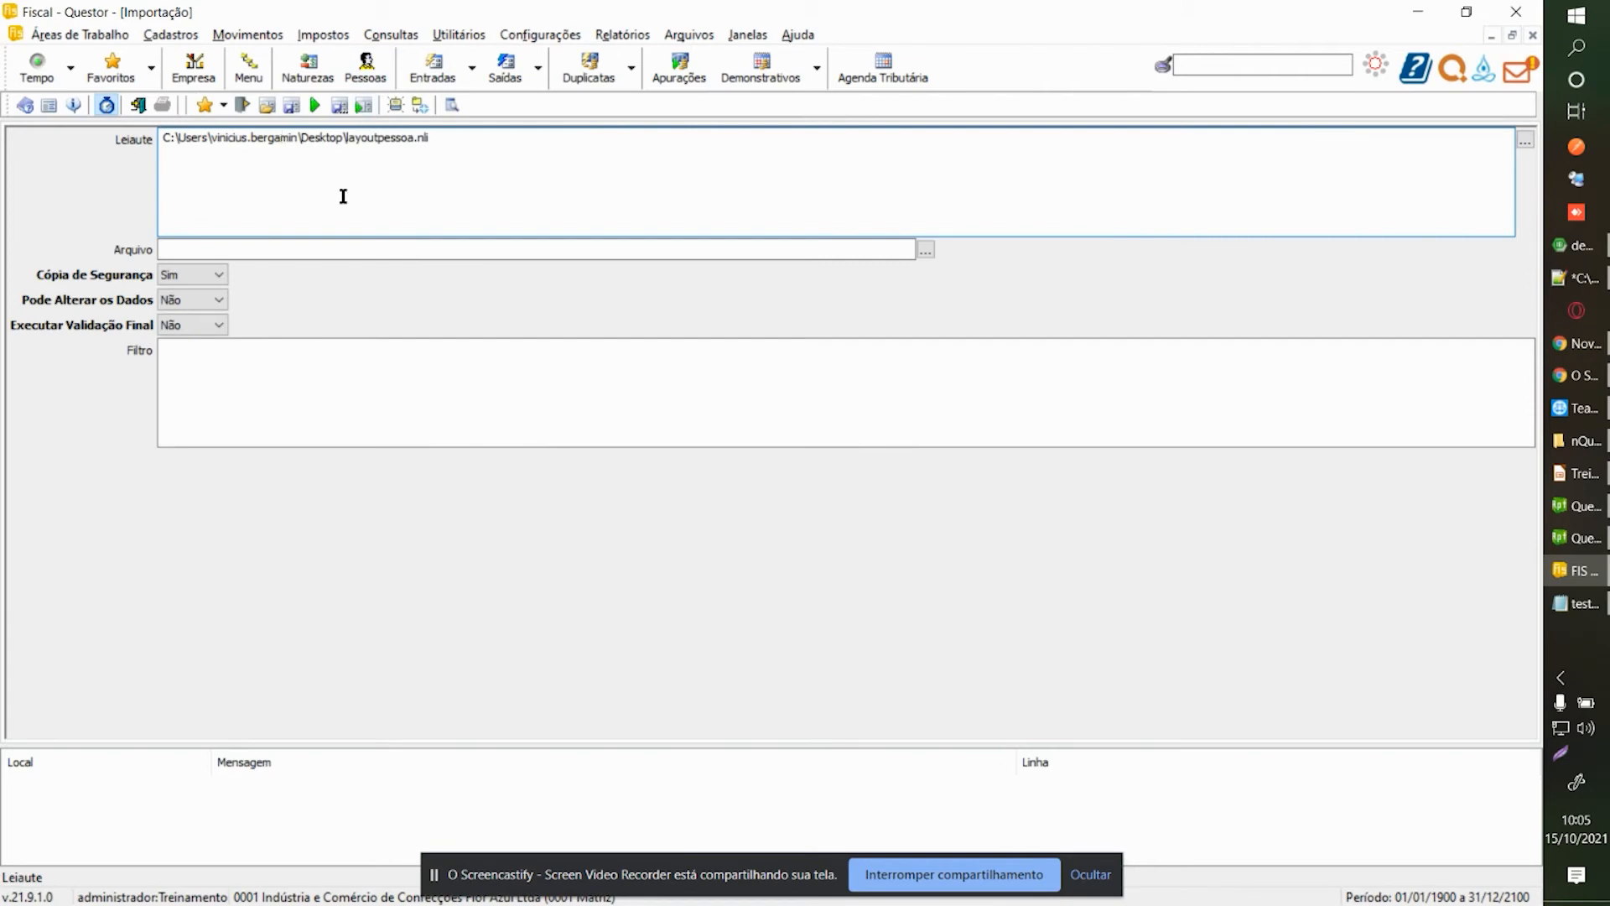
# Choose testelayout.csv as the Arquivo to import, keeping the backup copy option at Sim.
pyautogui.click(479, 248)
pyautogui.click(926, 250)
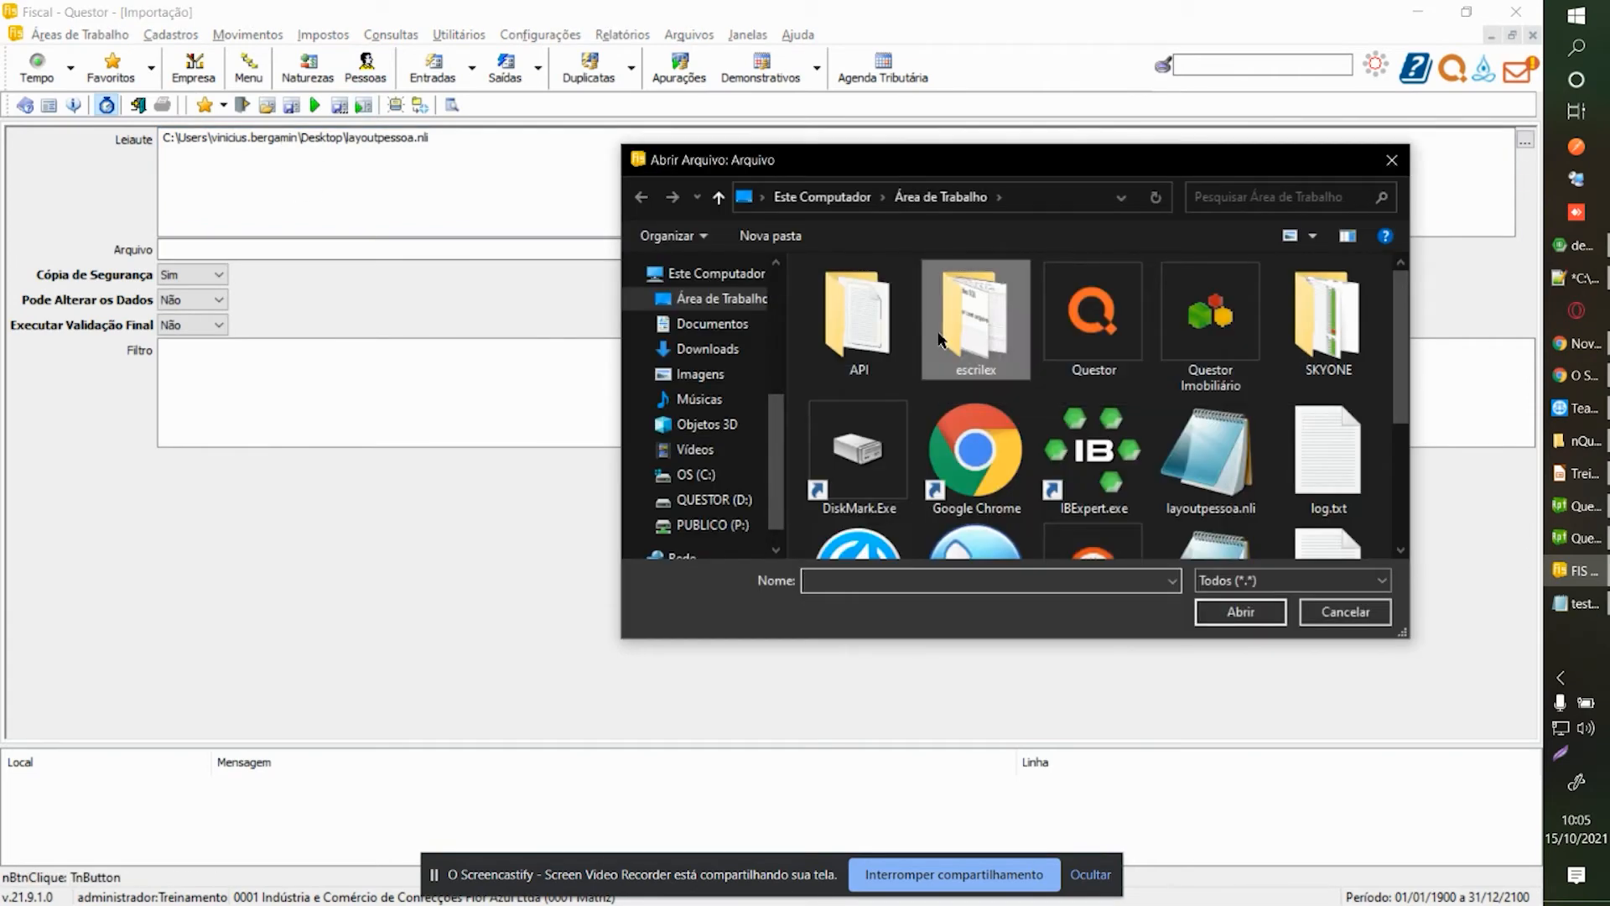
pyautogui.click(938, 340)
pyautogui.write('testelayout.csv')
pyautogui.doubleClick(1195, 512)
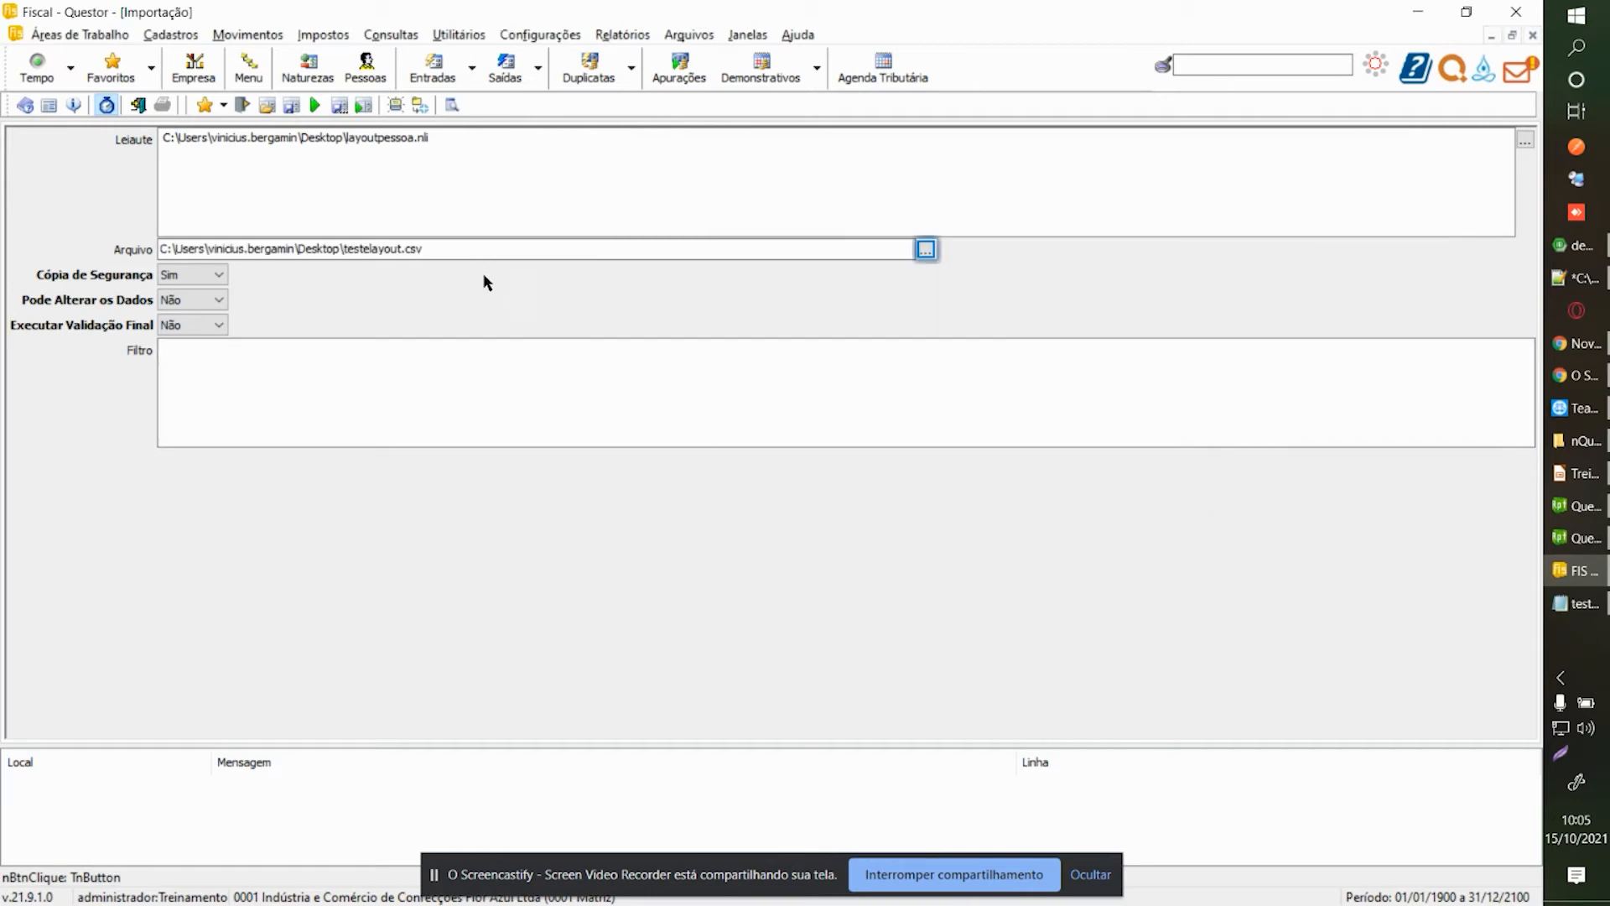
pyautogui.click(500, 250)
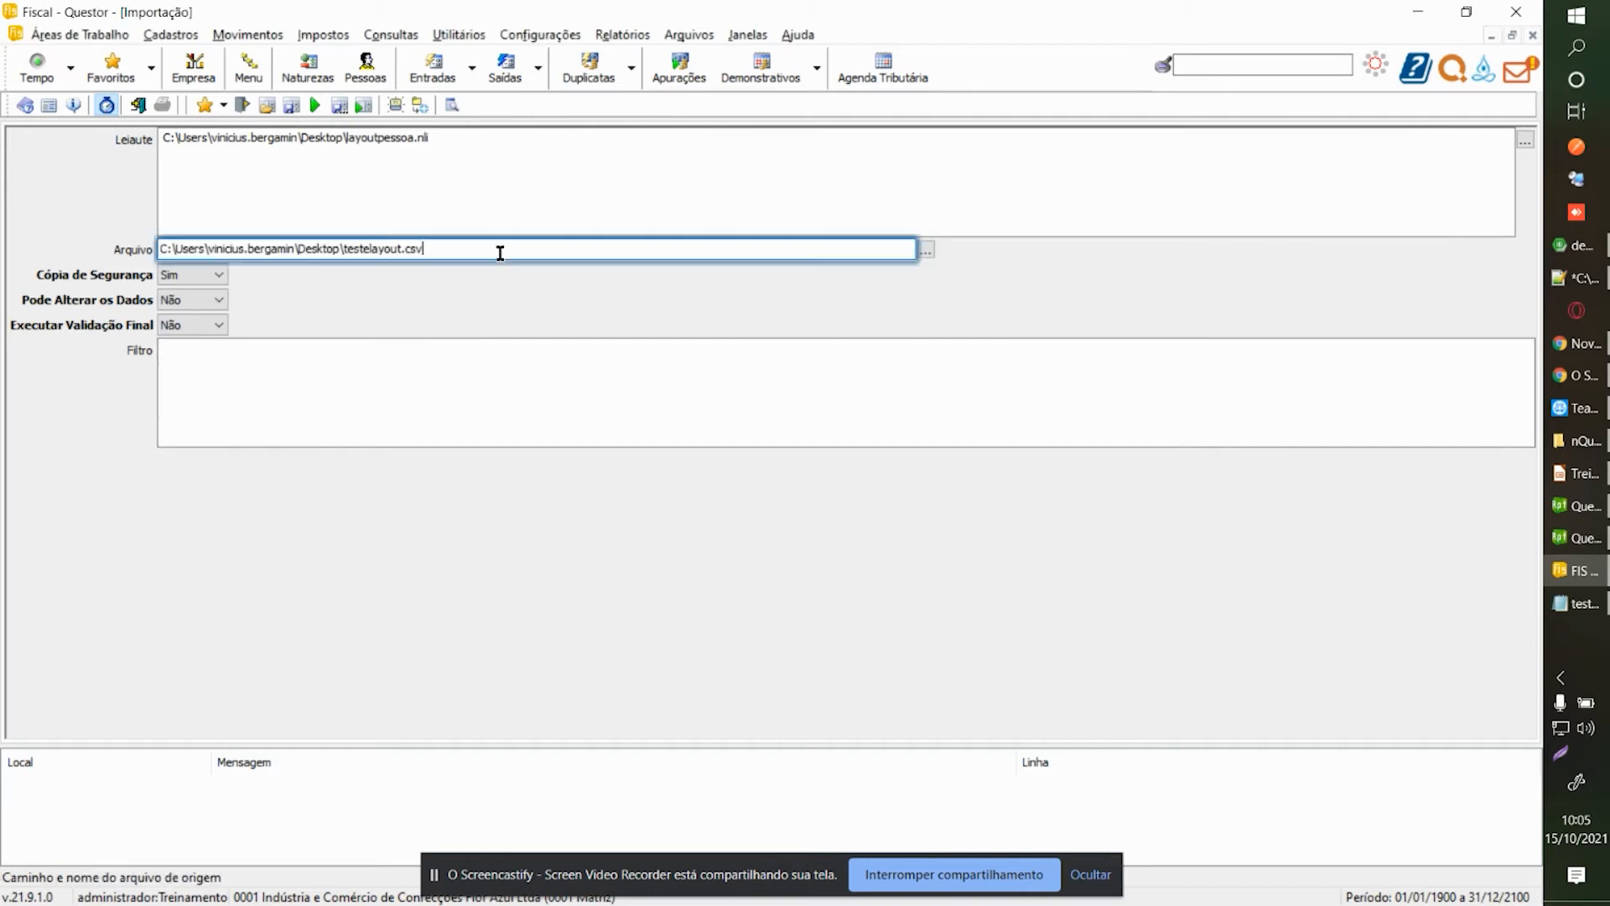
pyautogui.click(193, 275)
pyautogui.click(192, 275)
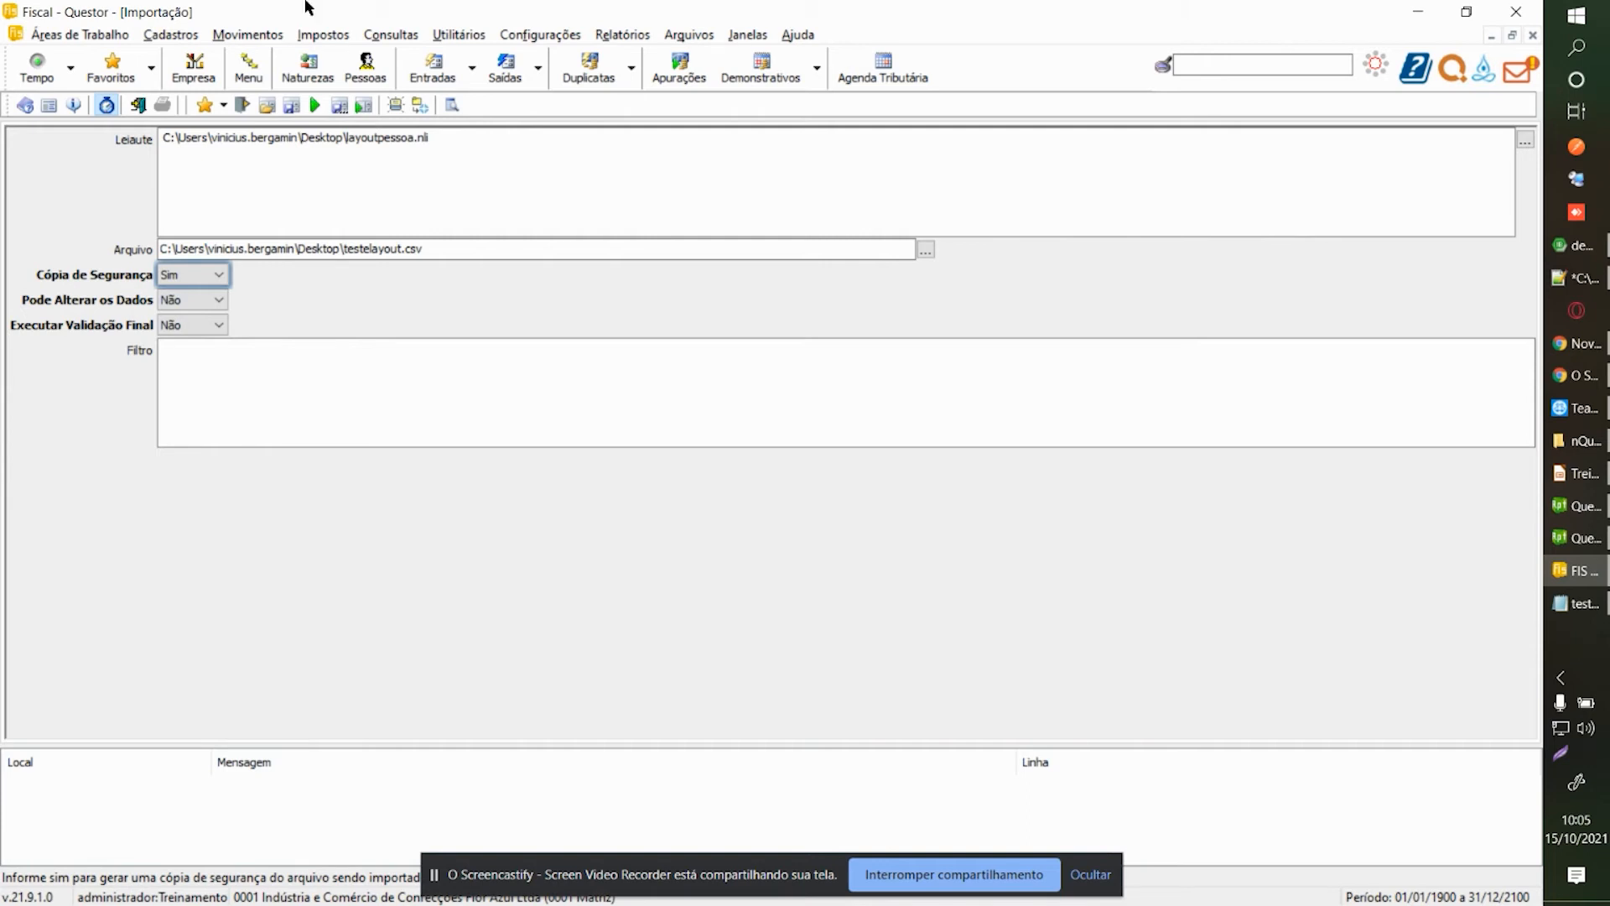
# Keep the final validation option set to Não.
pyautogui.click(188, 329)
pyautogui.click(186, 328)
pyautogui.click(187, 329)
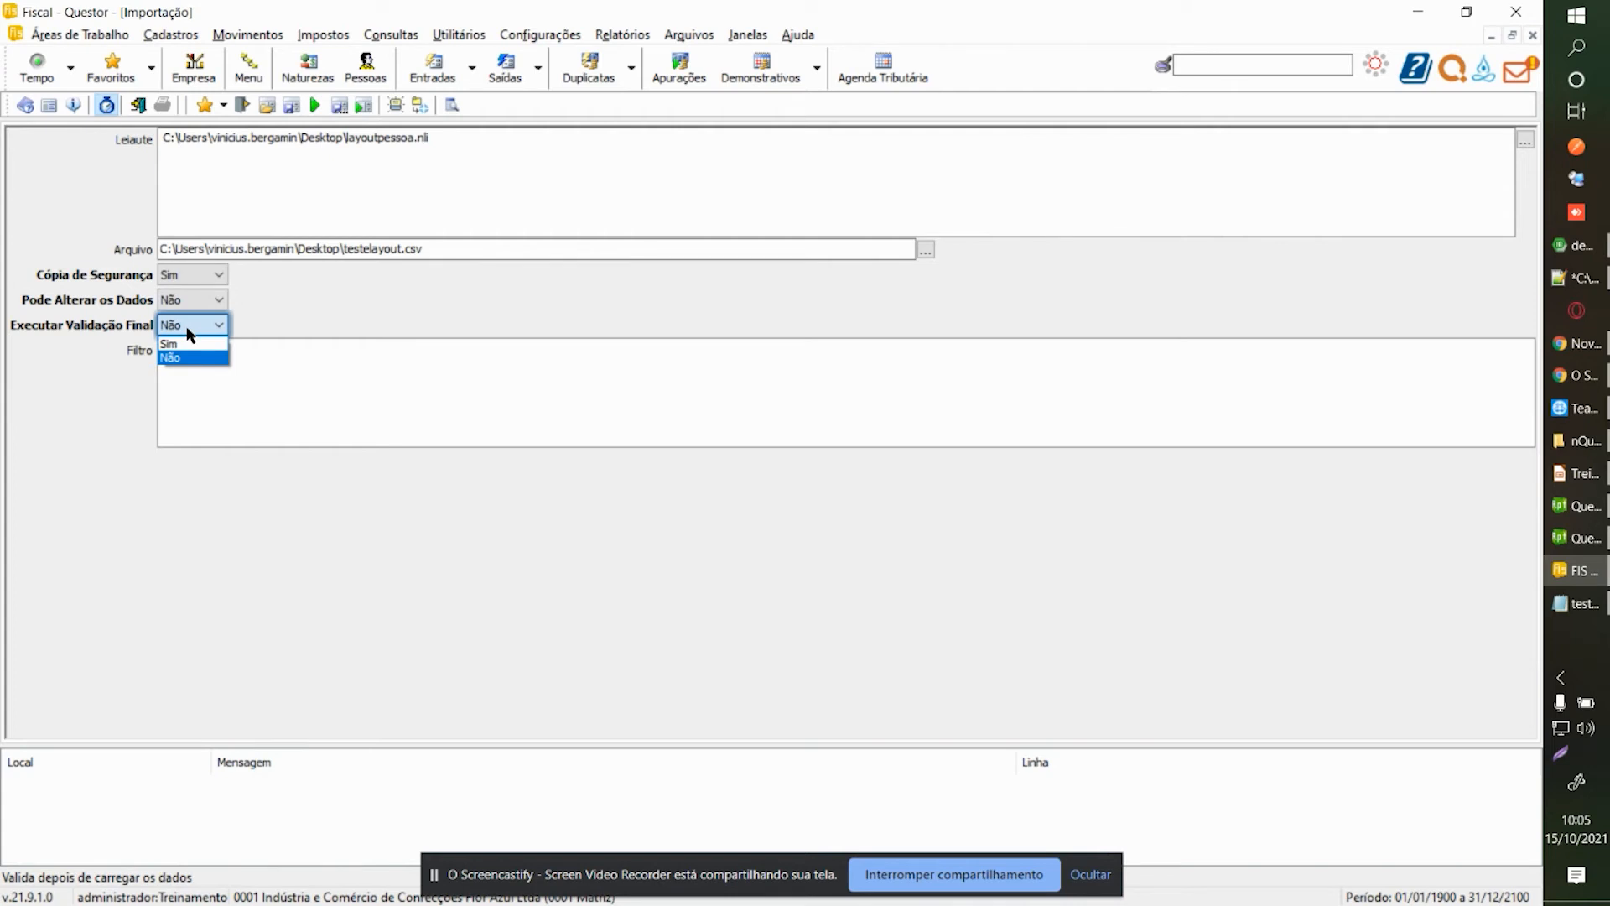
pyautogui.click(190, 335)
pyautogui.click(188, 332)
pyautogui.click(185, 353)
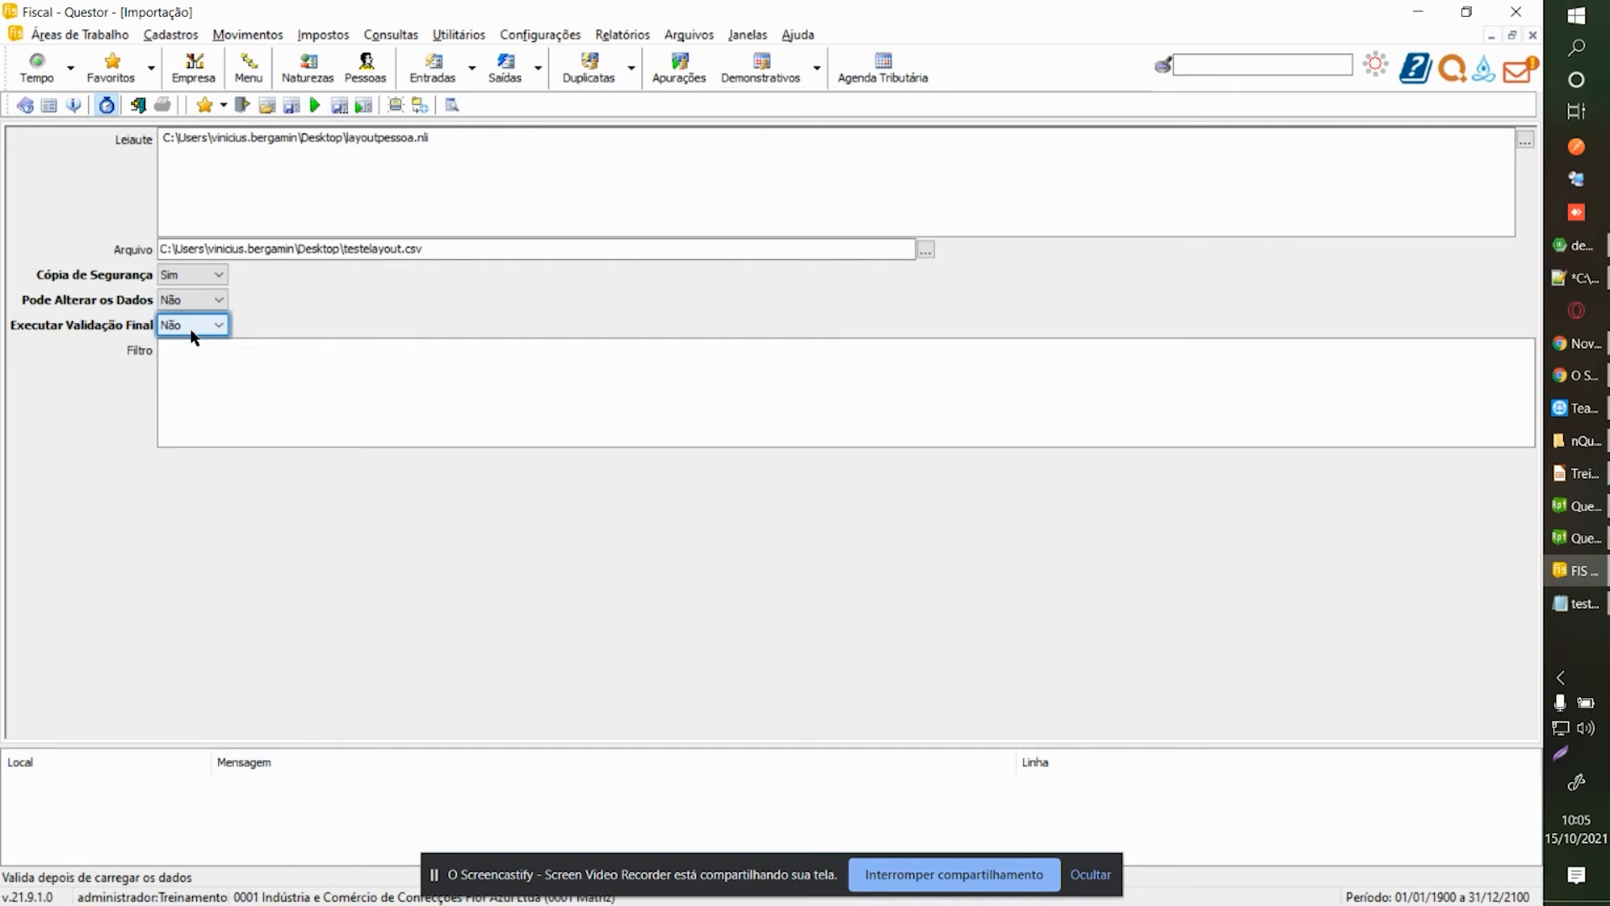
pyautogui.click(192, 334)
pyautogui.click(191, 339)
pyautogui.click(202, 333)
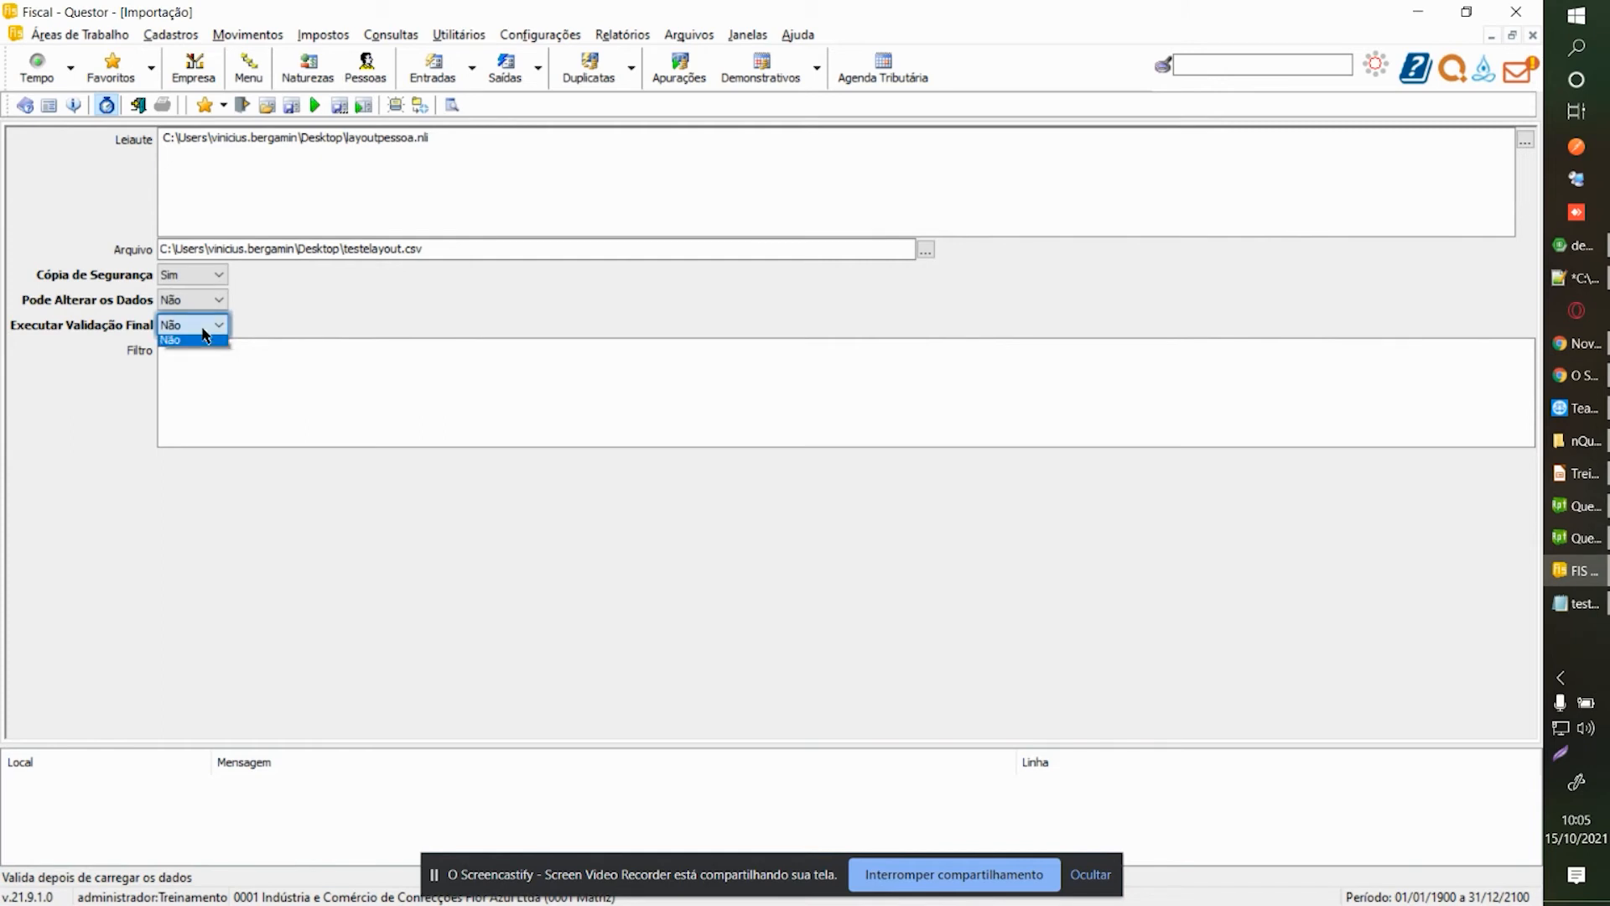
pyautogui.click(189, 337)
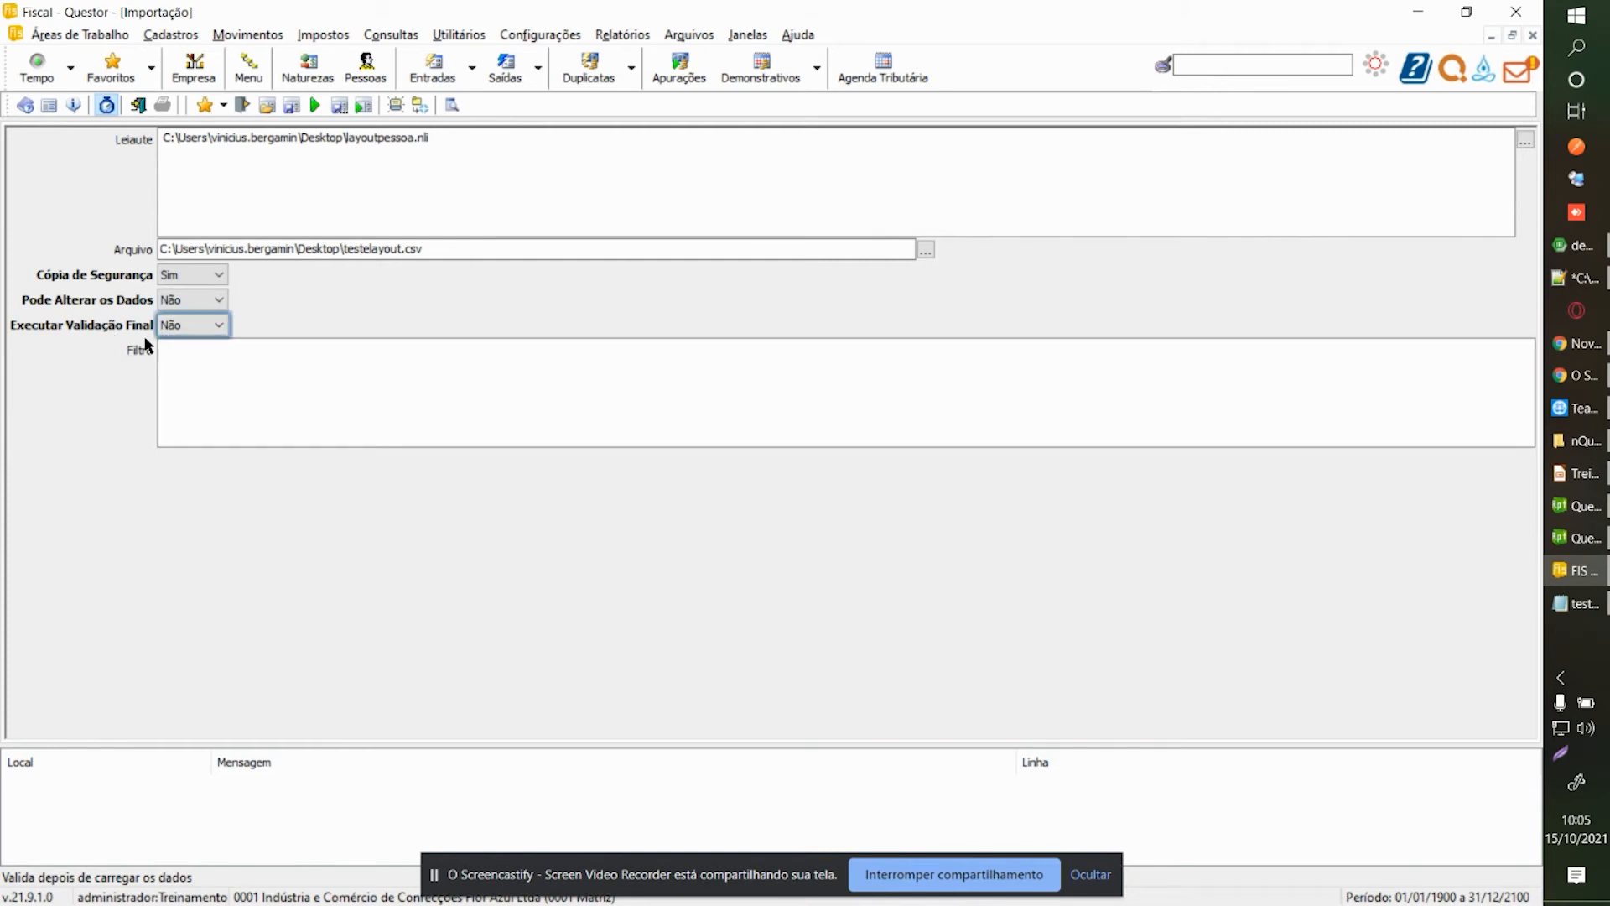
pyautogui.click(872, 883)
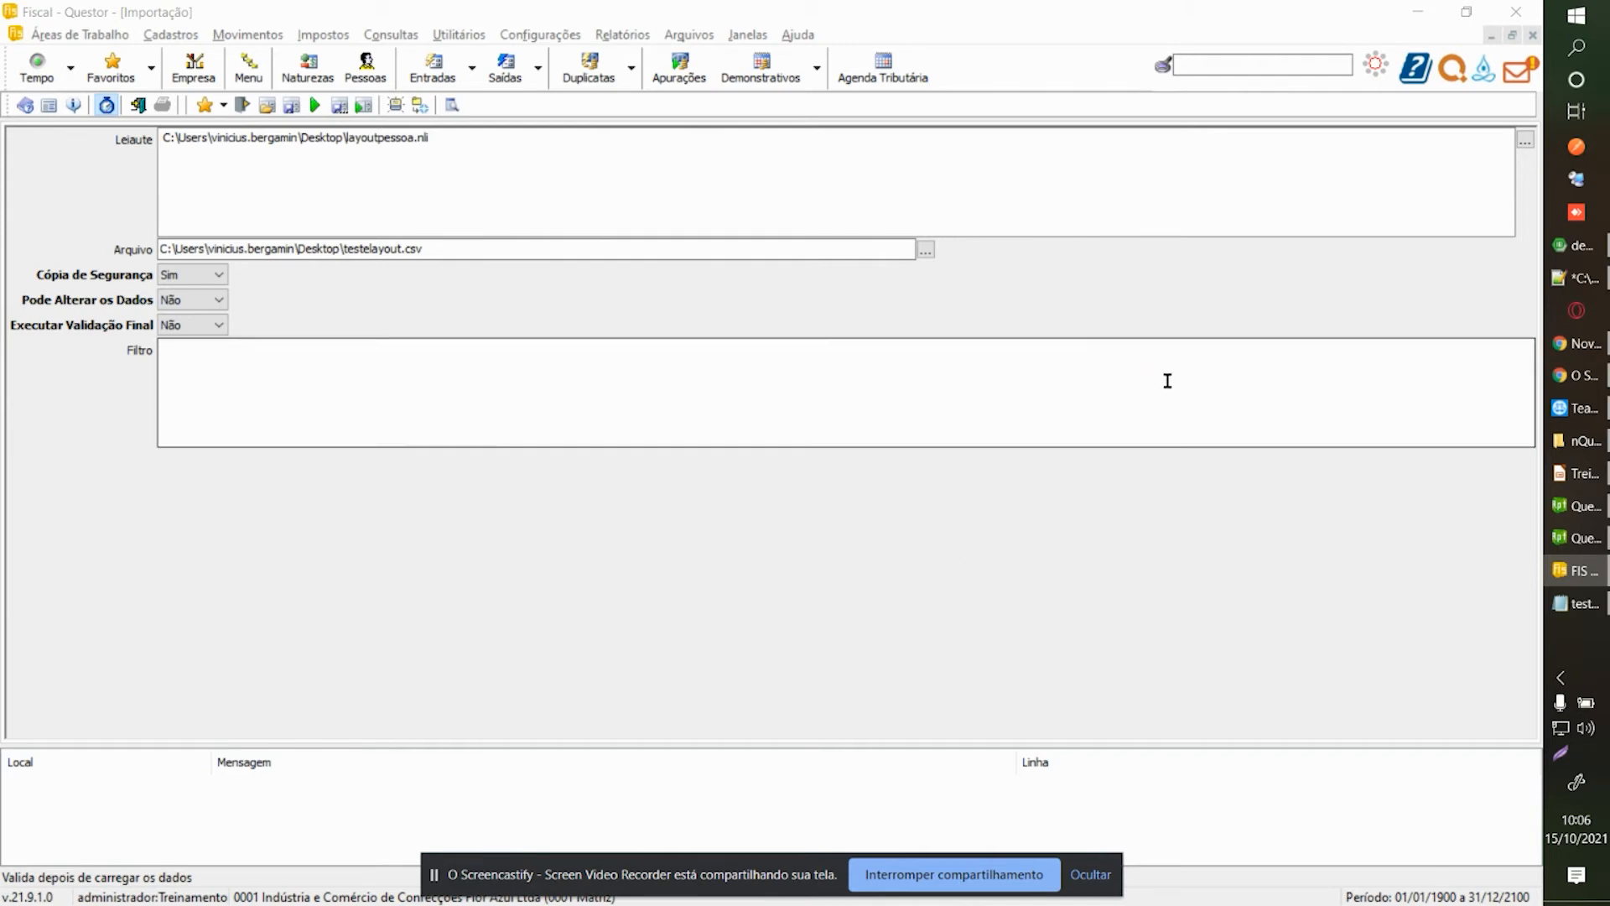
# Run the import and select the TnGemDMPessoa invalid Fornecedor/Cliente error in the enlarged log.
pyautogui.click(1164, 376)
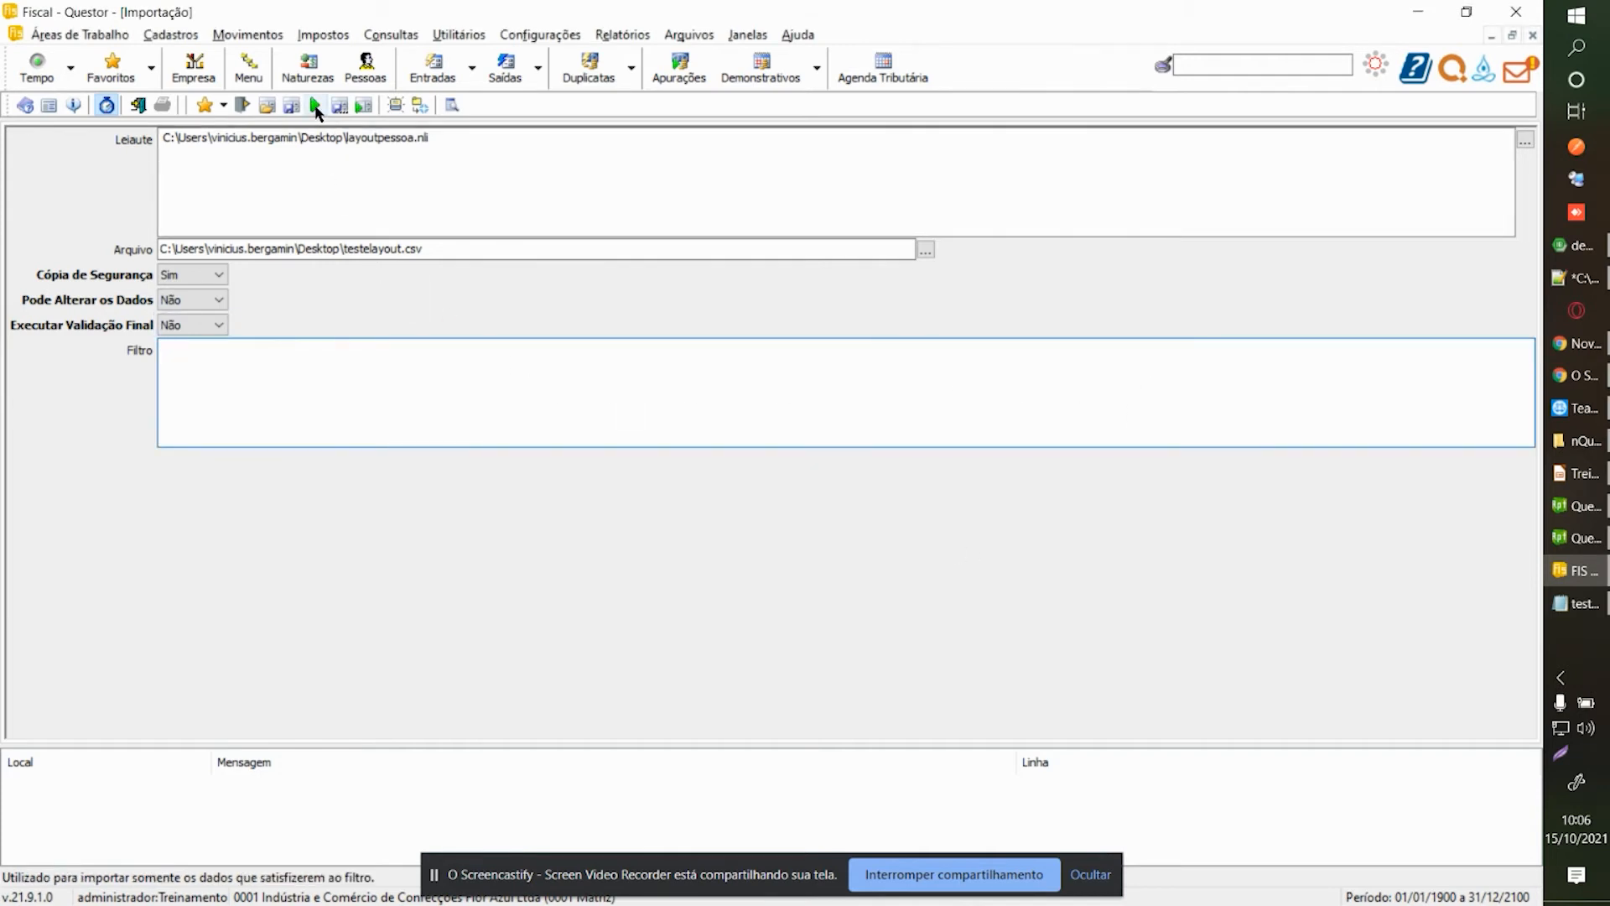
pyautogui.click(315, 106)
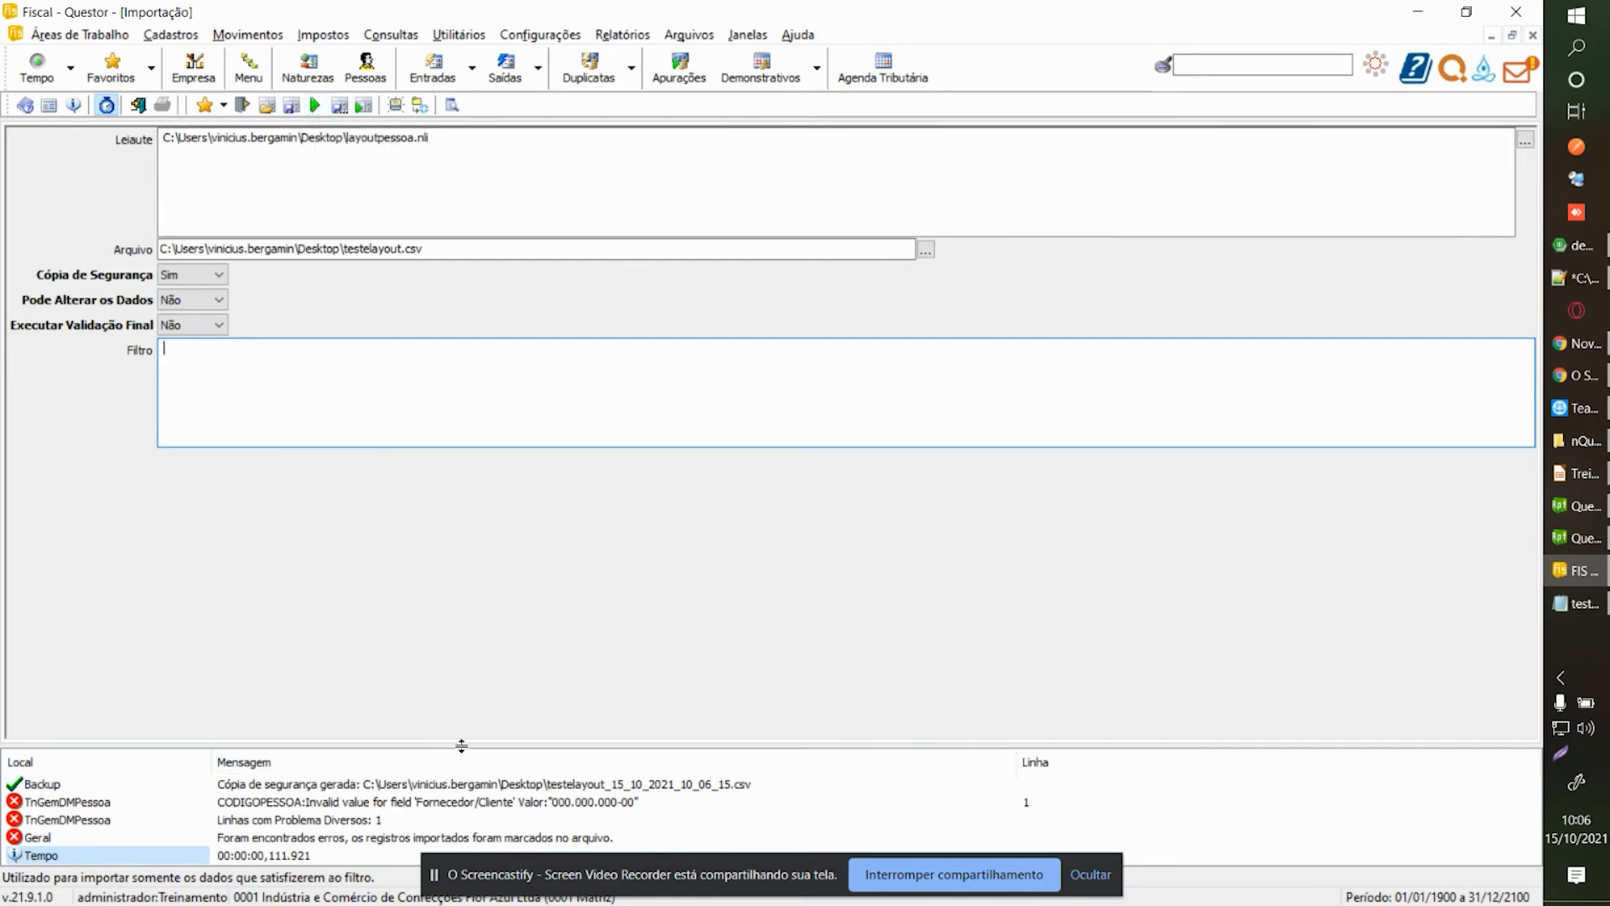
pyautogui.moveTo(467, 745); pyautogui.dragTo(482, 627)
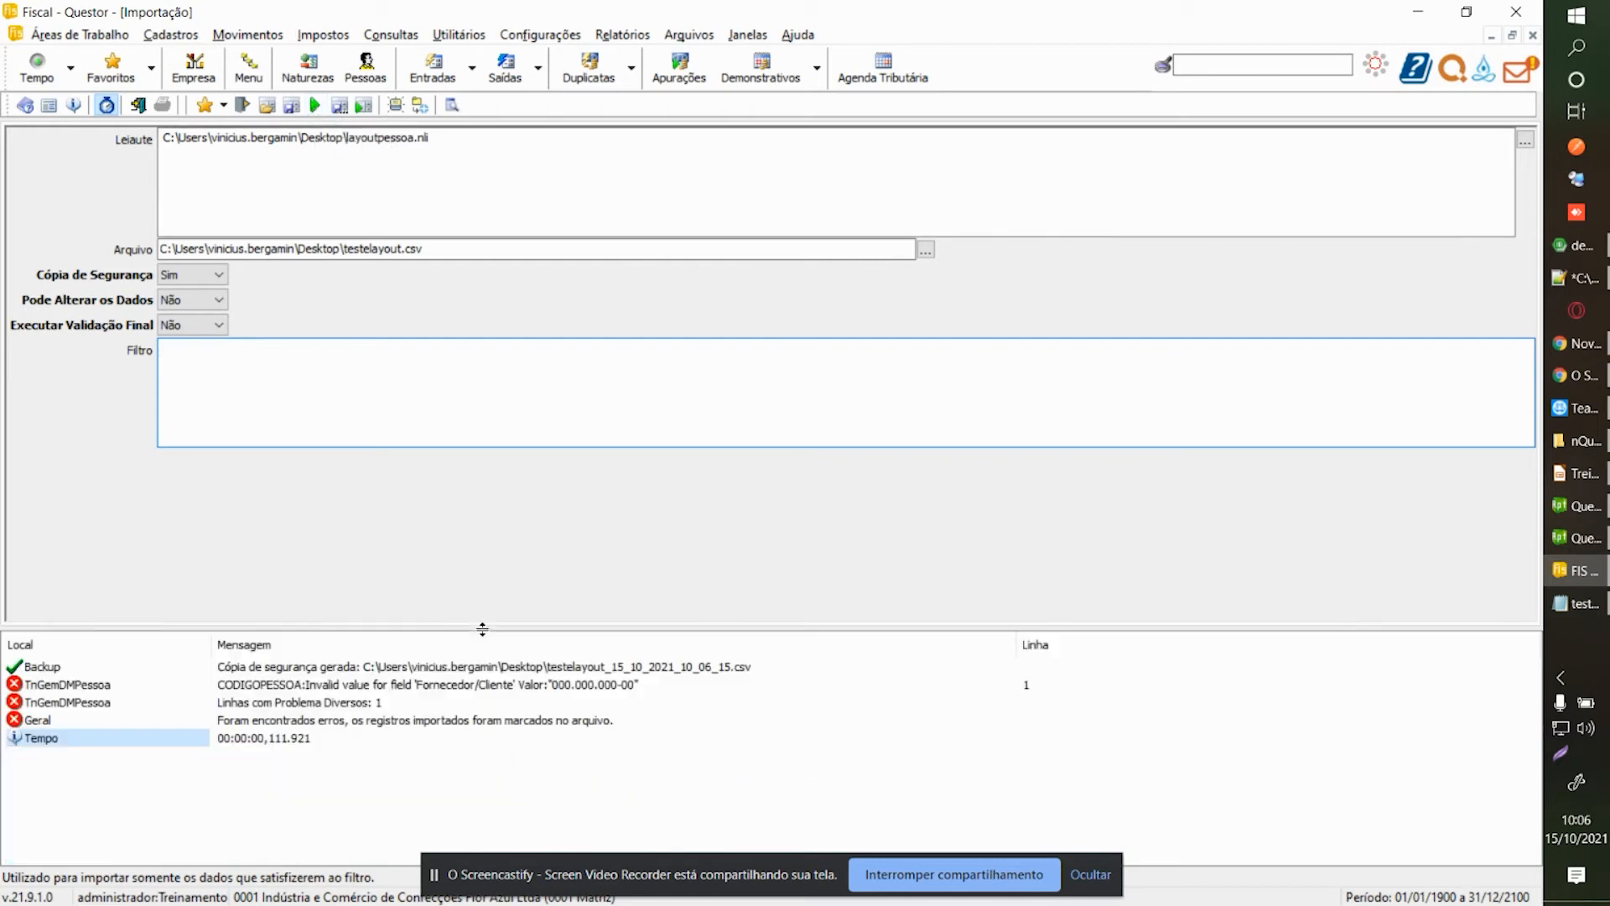
pyautogui.click(417, 691)
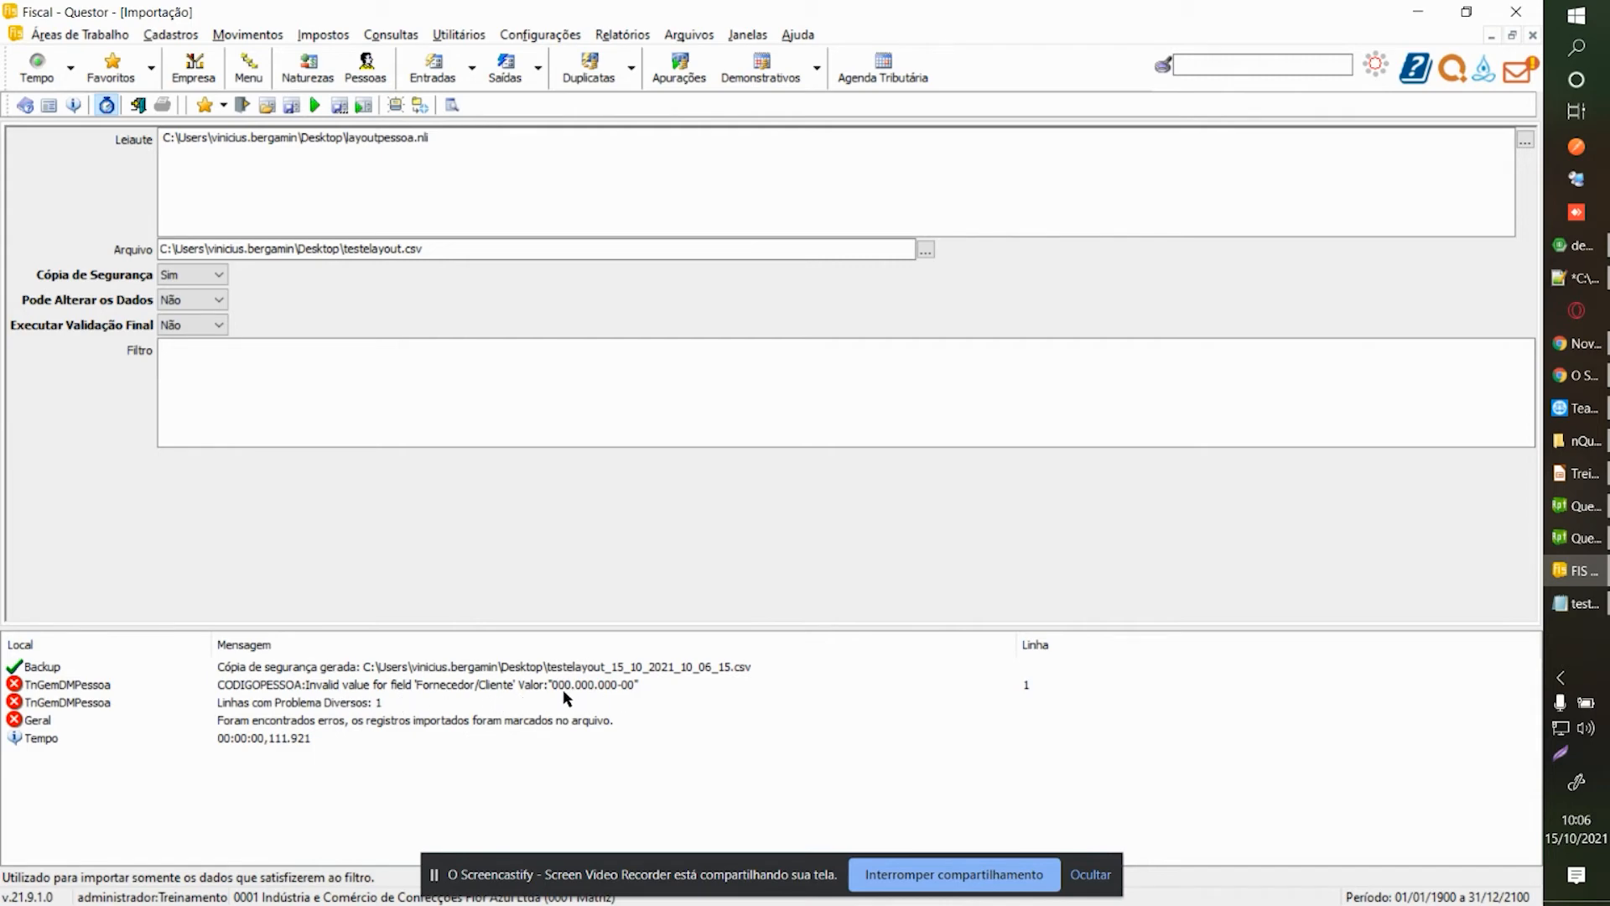
pyautogui.click(484, 245)
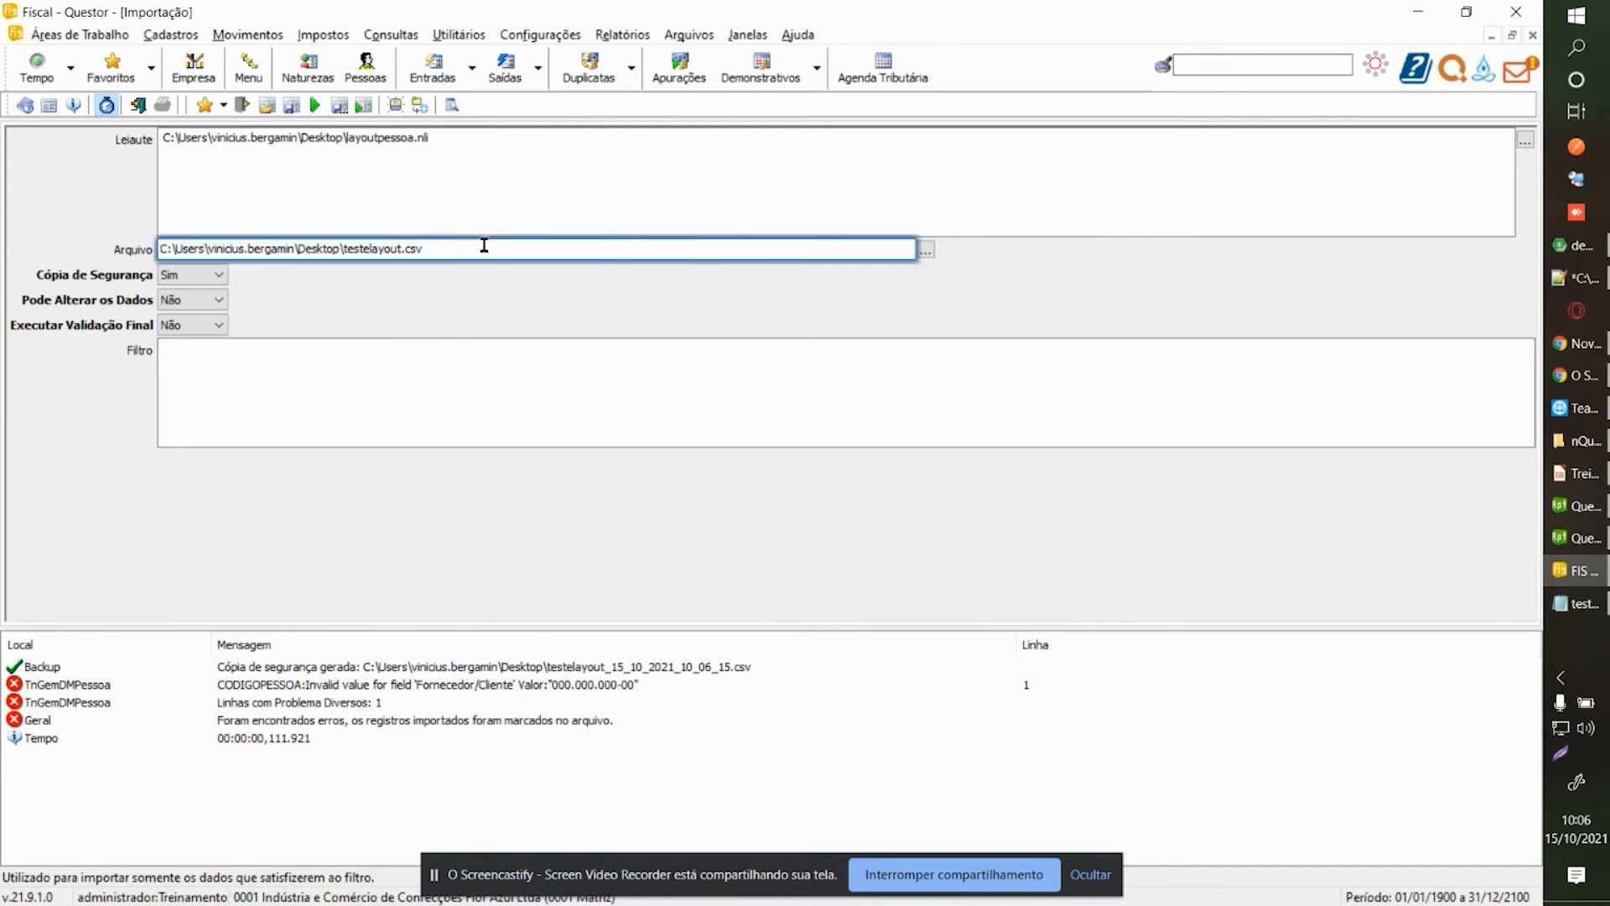
# Browse the supplier records and try deleting one, which a foreign-key error blocks.
pyautogui.hotkey('ctrl', 'Tab')
pyautogui.hotkey('ctrl', 'Tab')
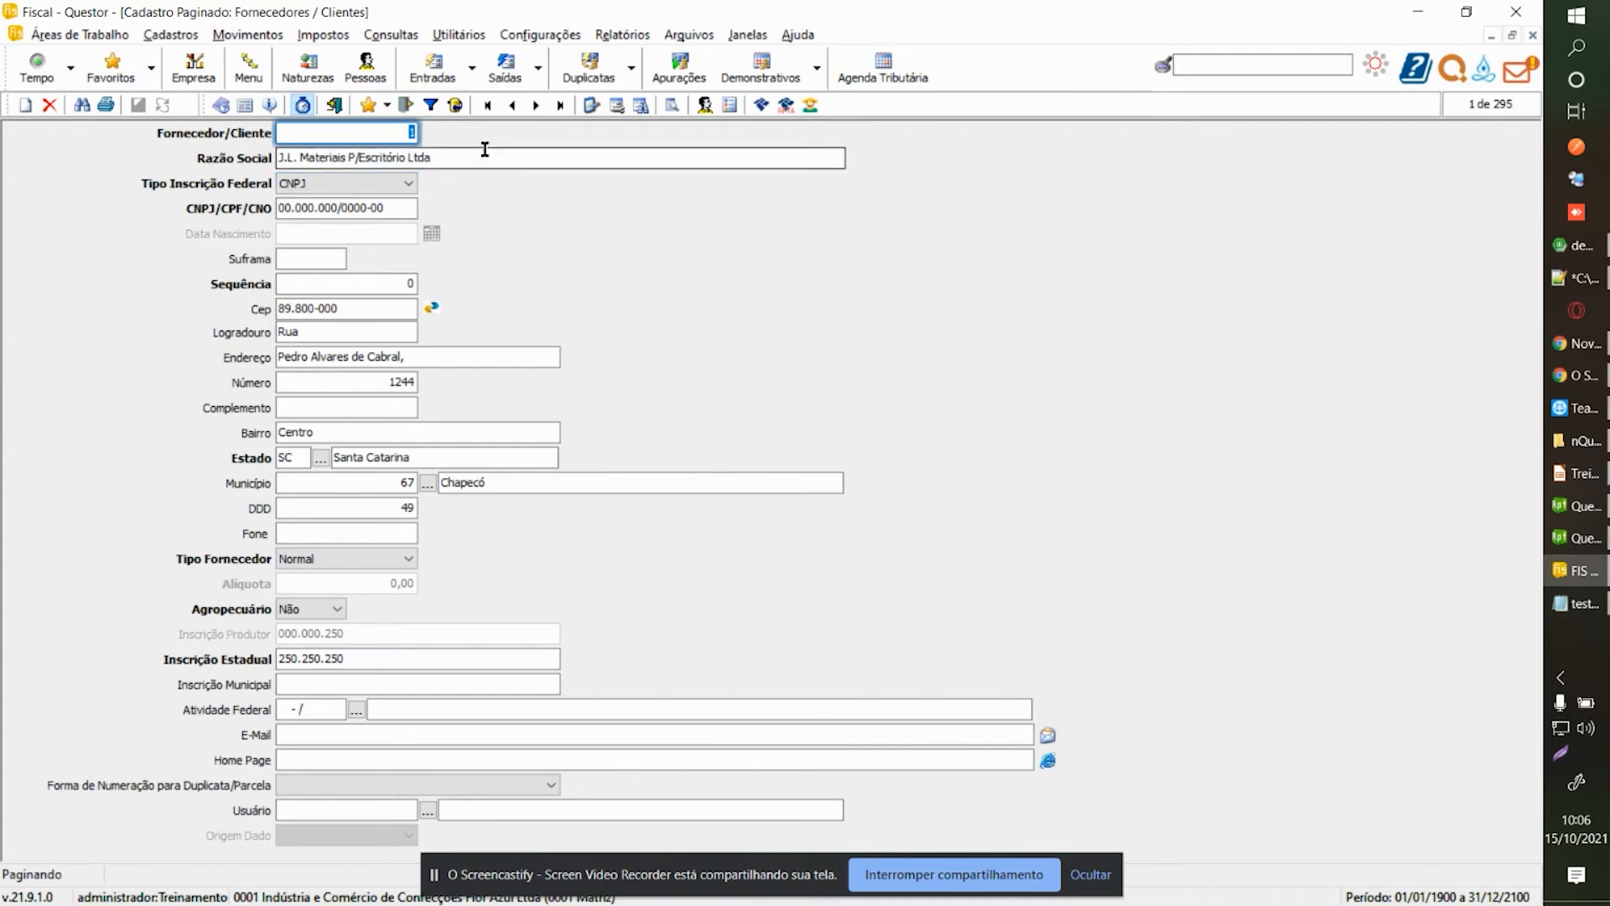
pyautogui.click(535, 106)
pyautogui.click(534, 107)
pyautogui.click(511, 105)
pyautogui.click(373, 208)
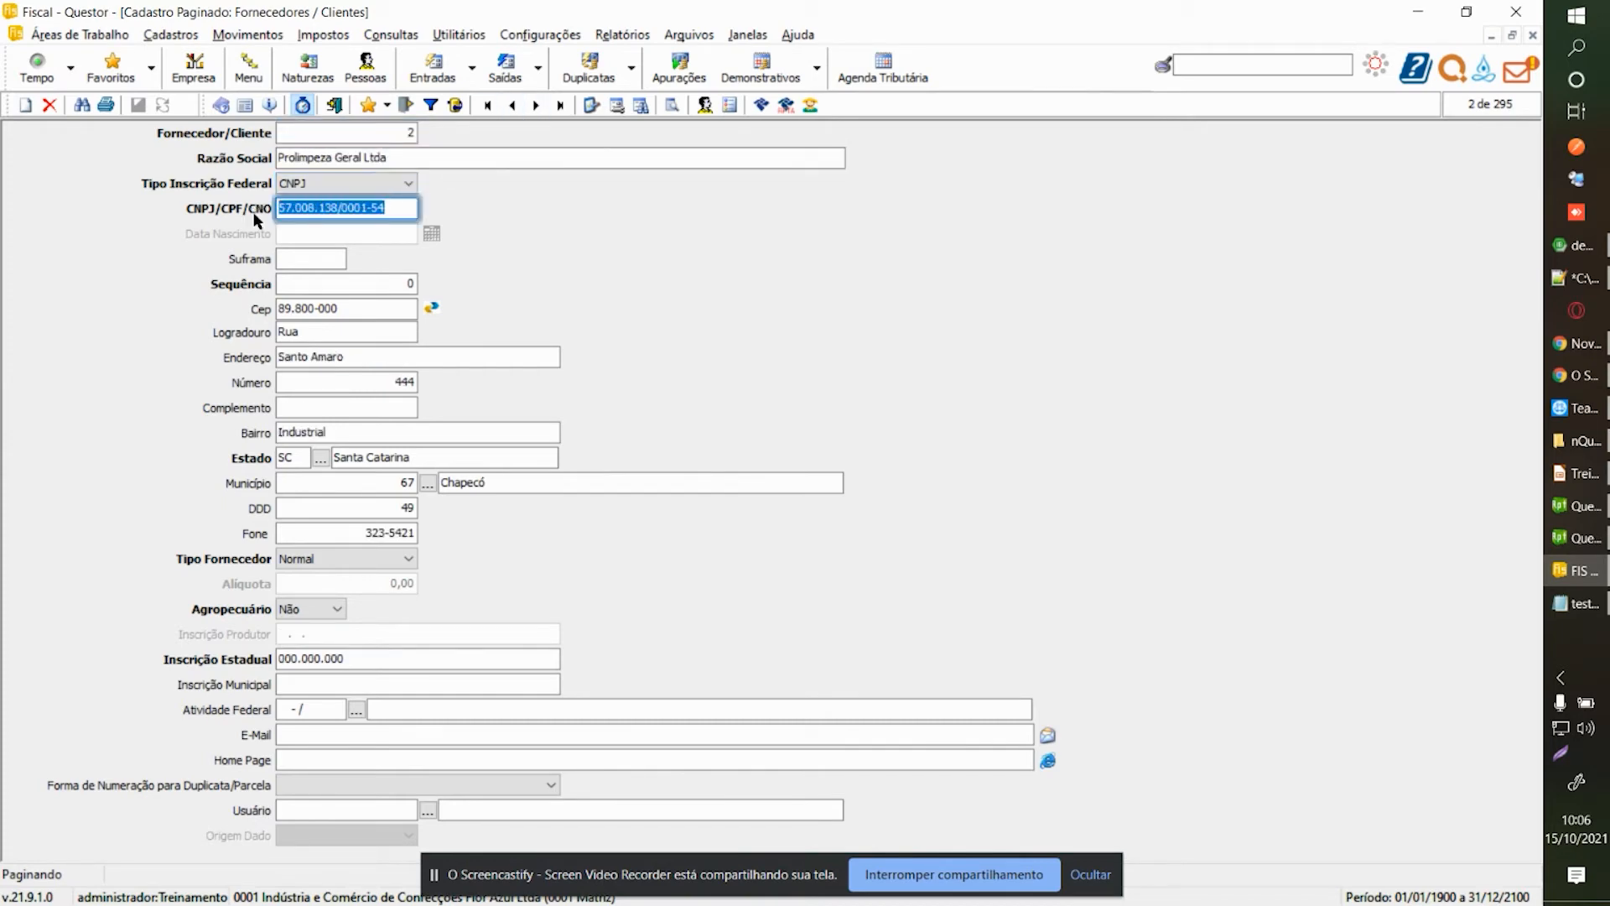
pyautogui.click(49, 105)
pyautogui.click(898, 489)
pyautogui.click(792, 533)
# Copy the CNPJ of record 295, Contrutora Pedrinho Ltda, and return to the layout configurator.
pyautogui.click(464, 156)
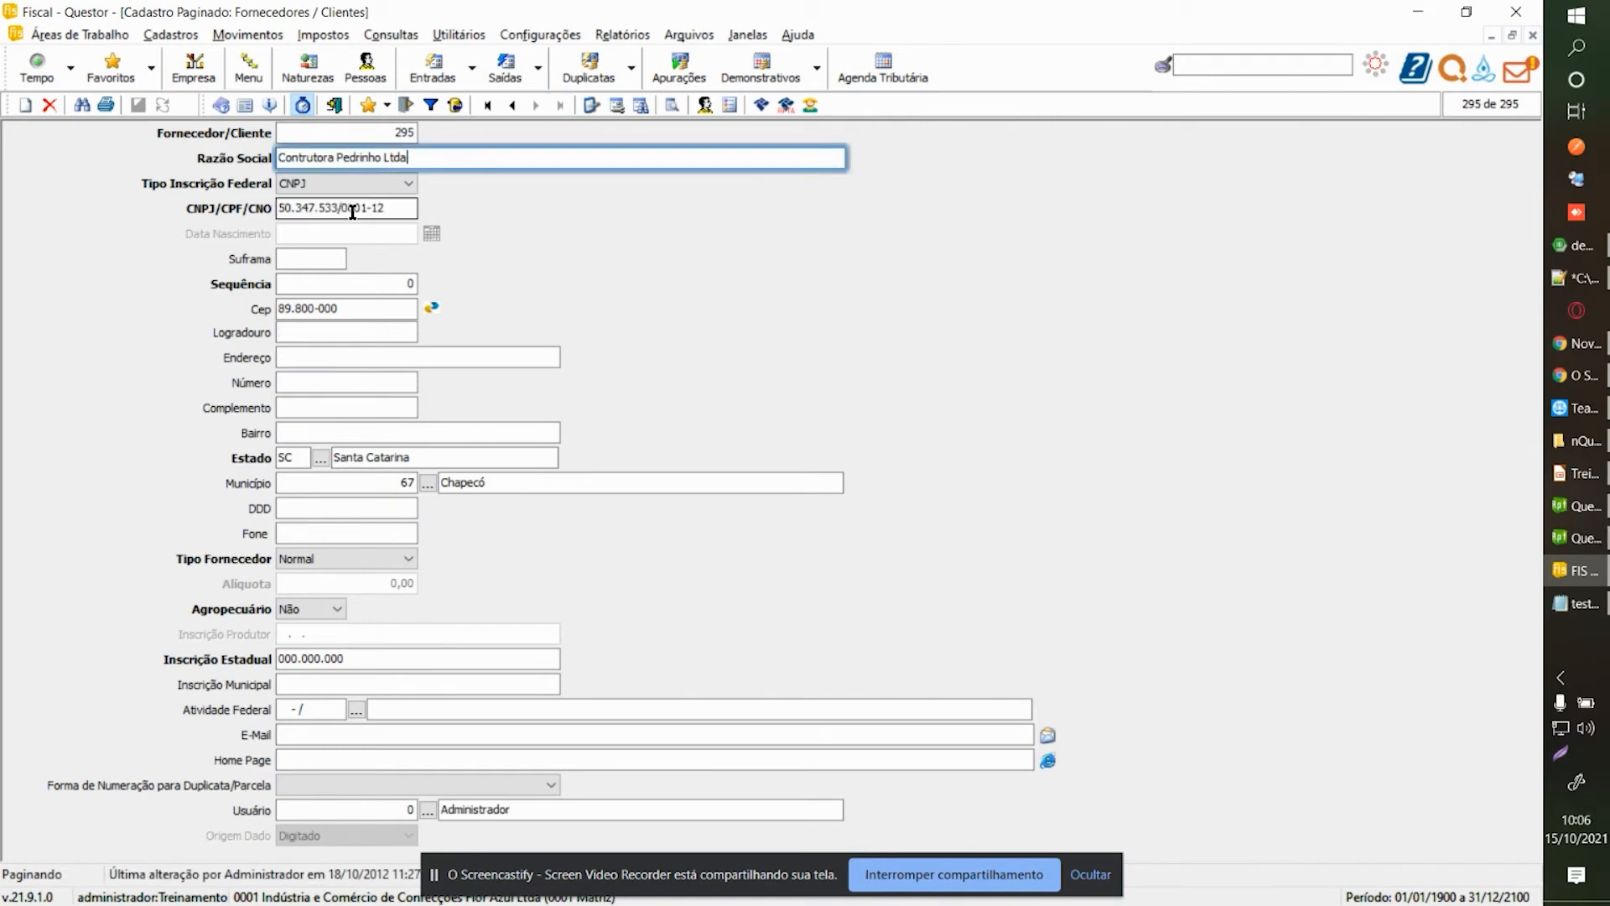
pyautogui.press('Tab')
pyautogui.hotkey('ctrl', 'c')
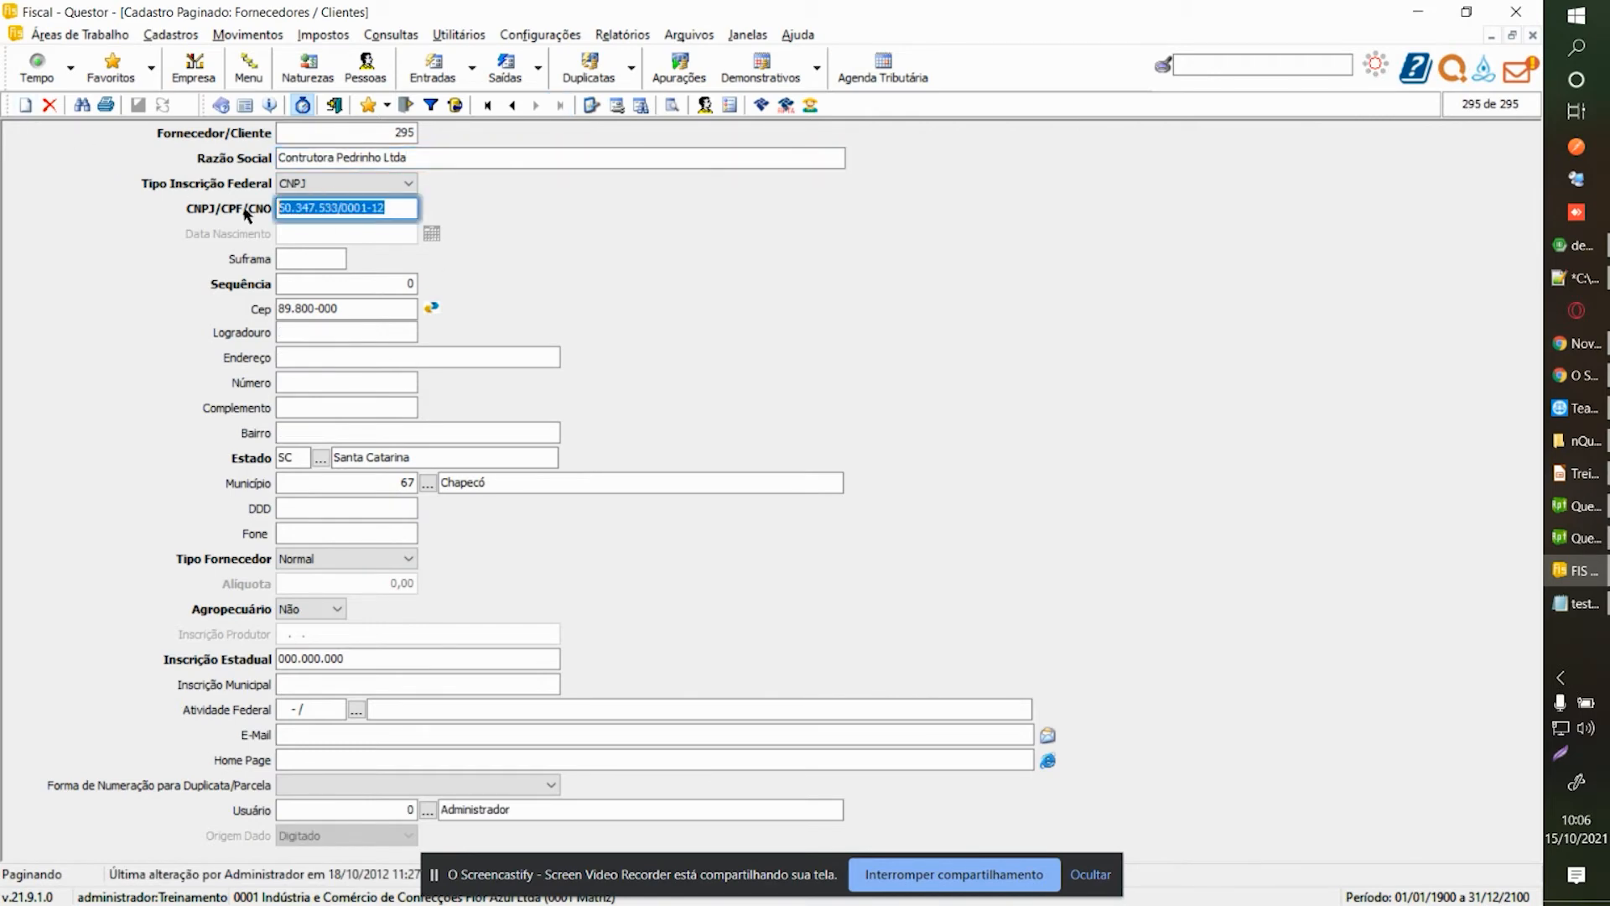
pyautogui.press('Escape')
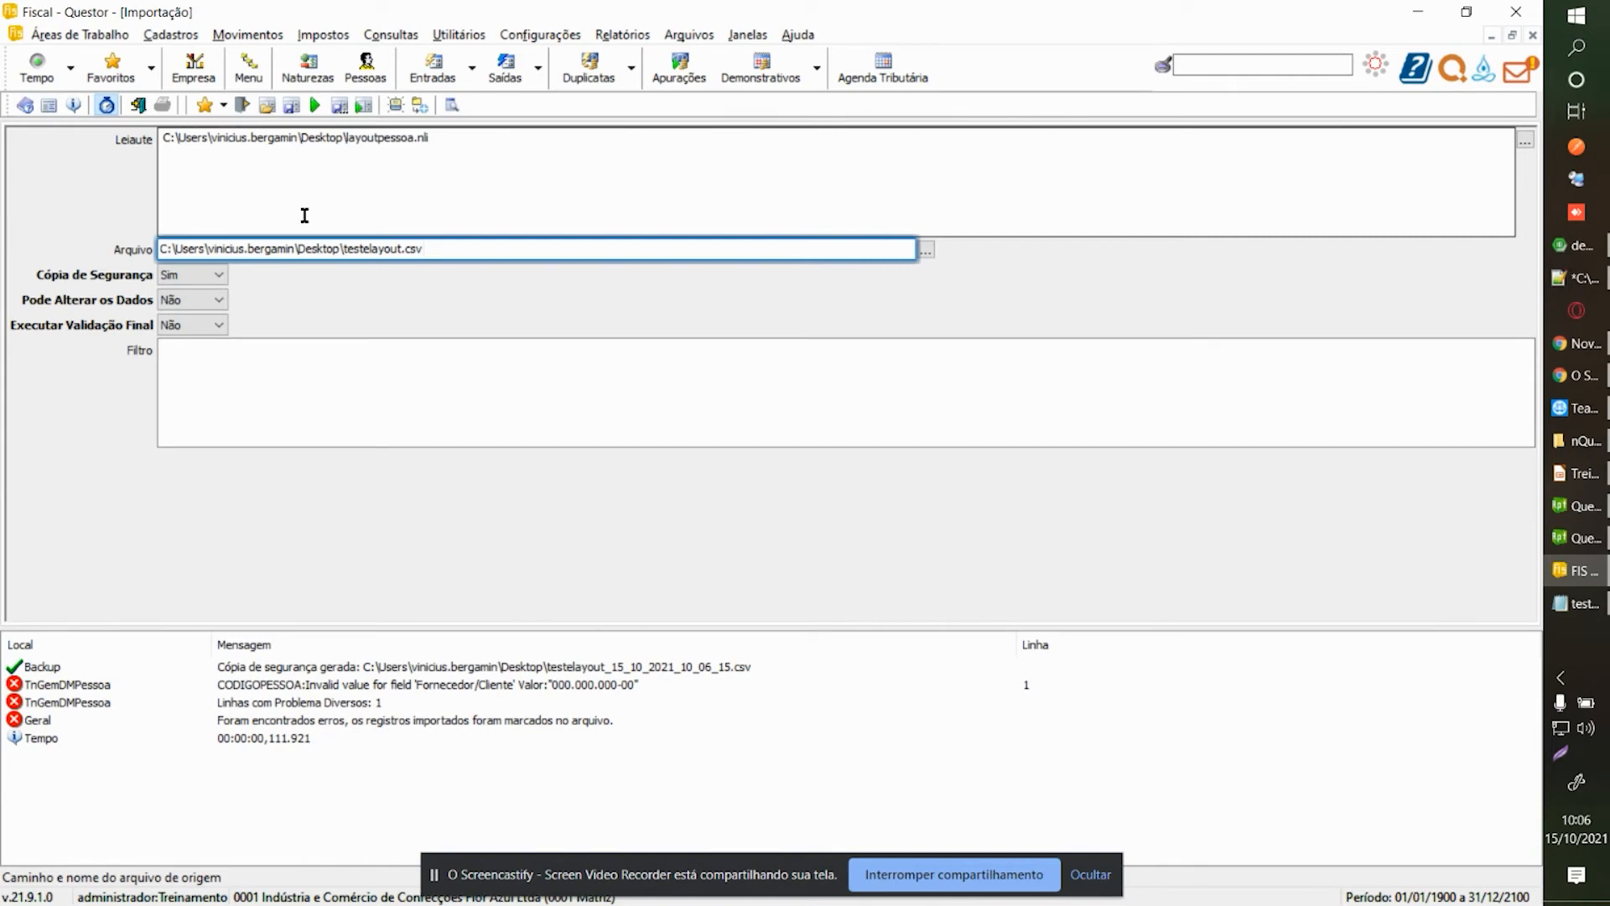
pyautogui.hotkey('ctrl', 'Tab')
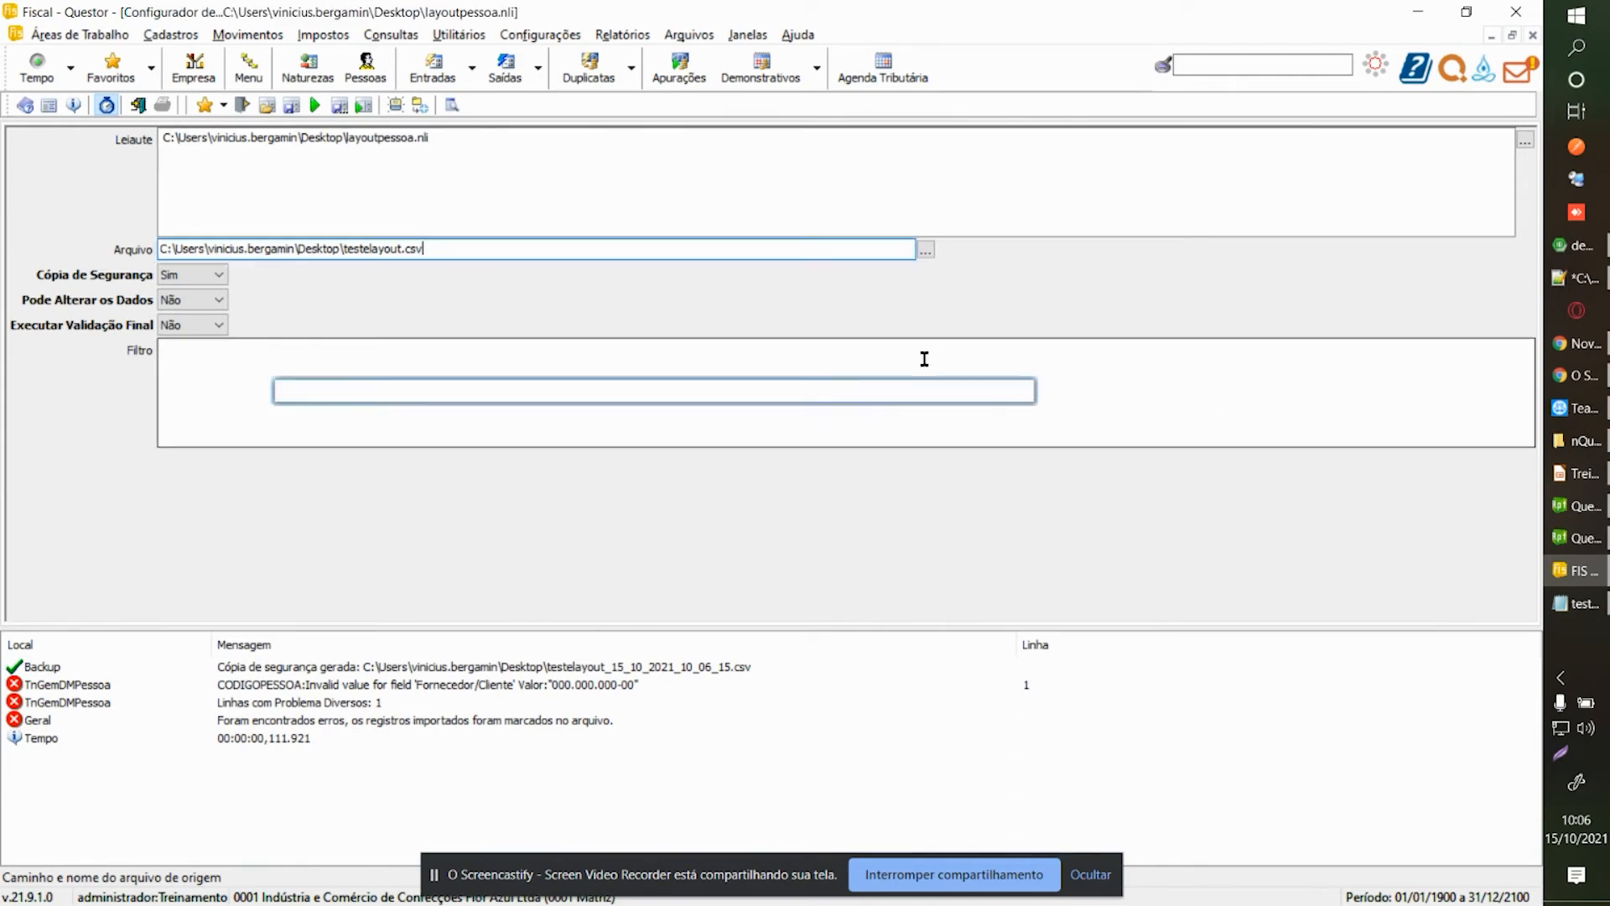
# Give the SEQUENCIA field fixed value 2 with type itValorFixo.
pyautogui.click(75, 245)
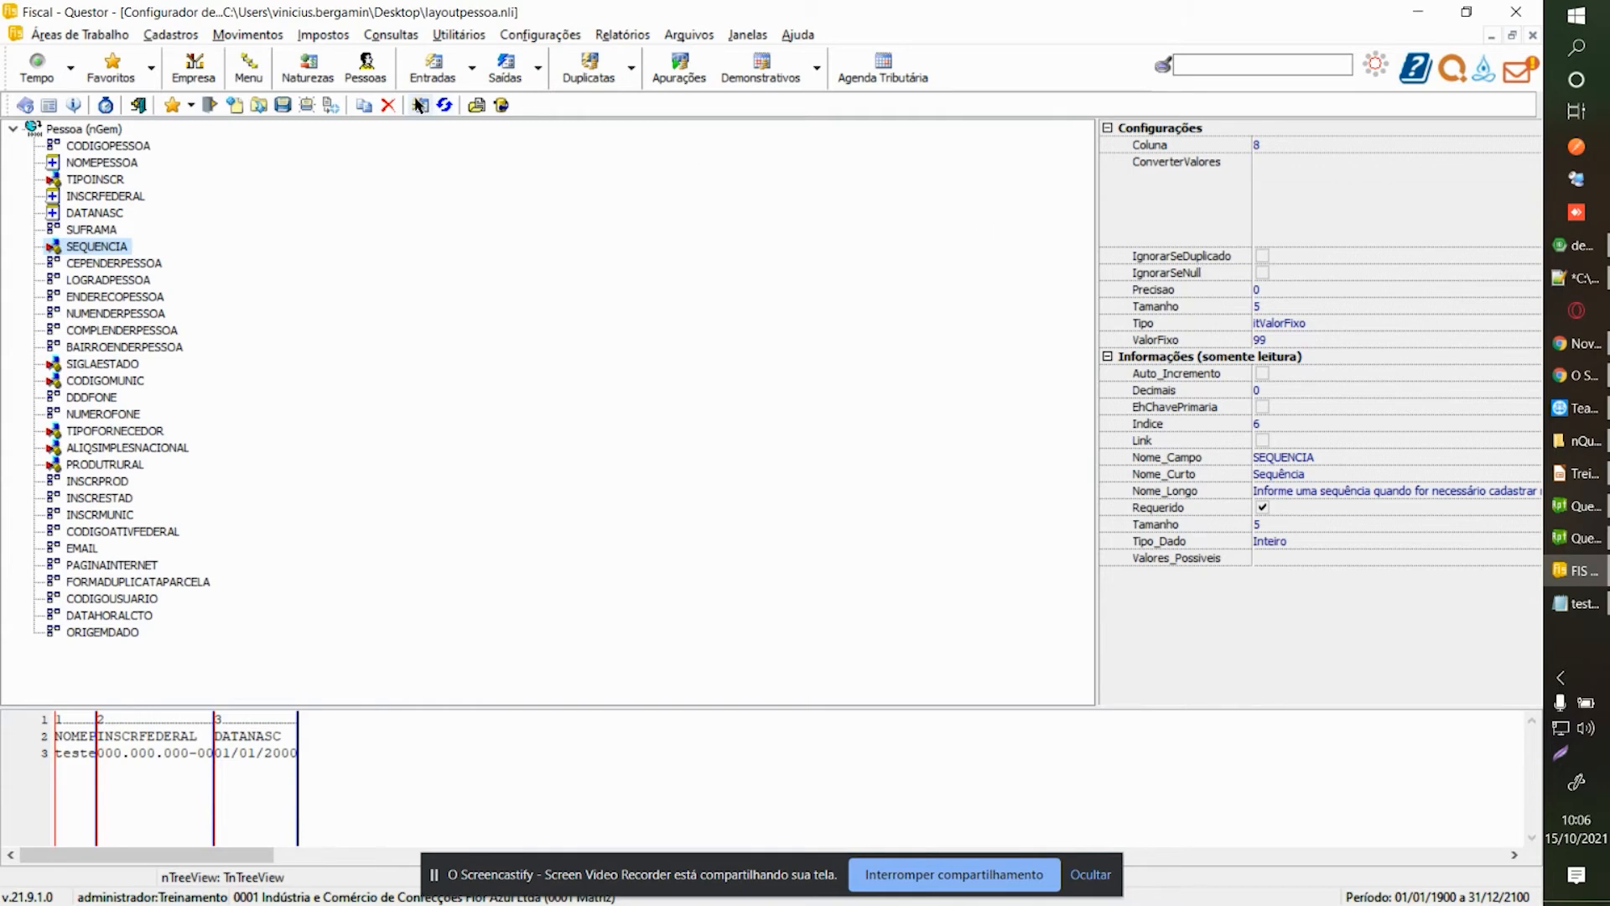
pyautogui.press('Down')
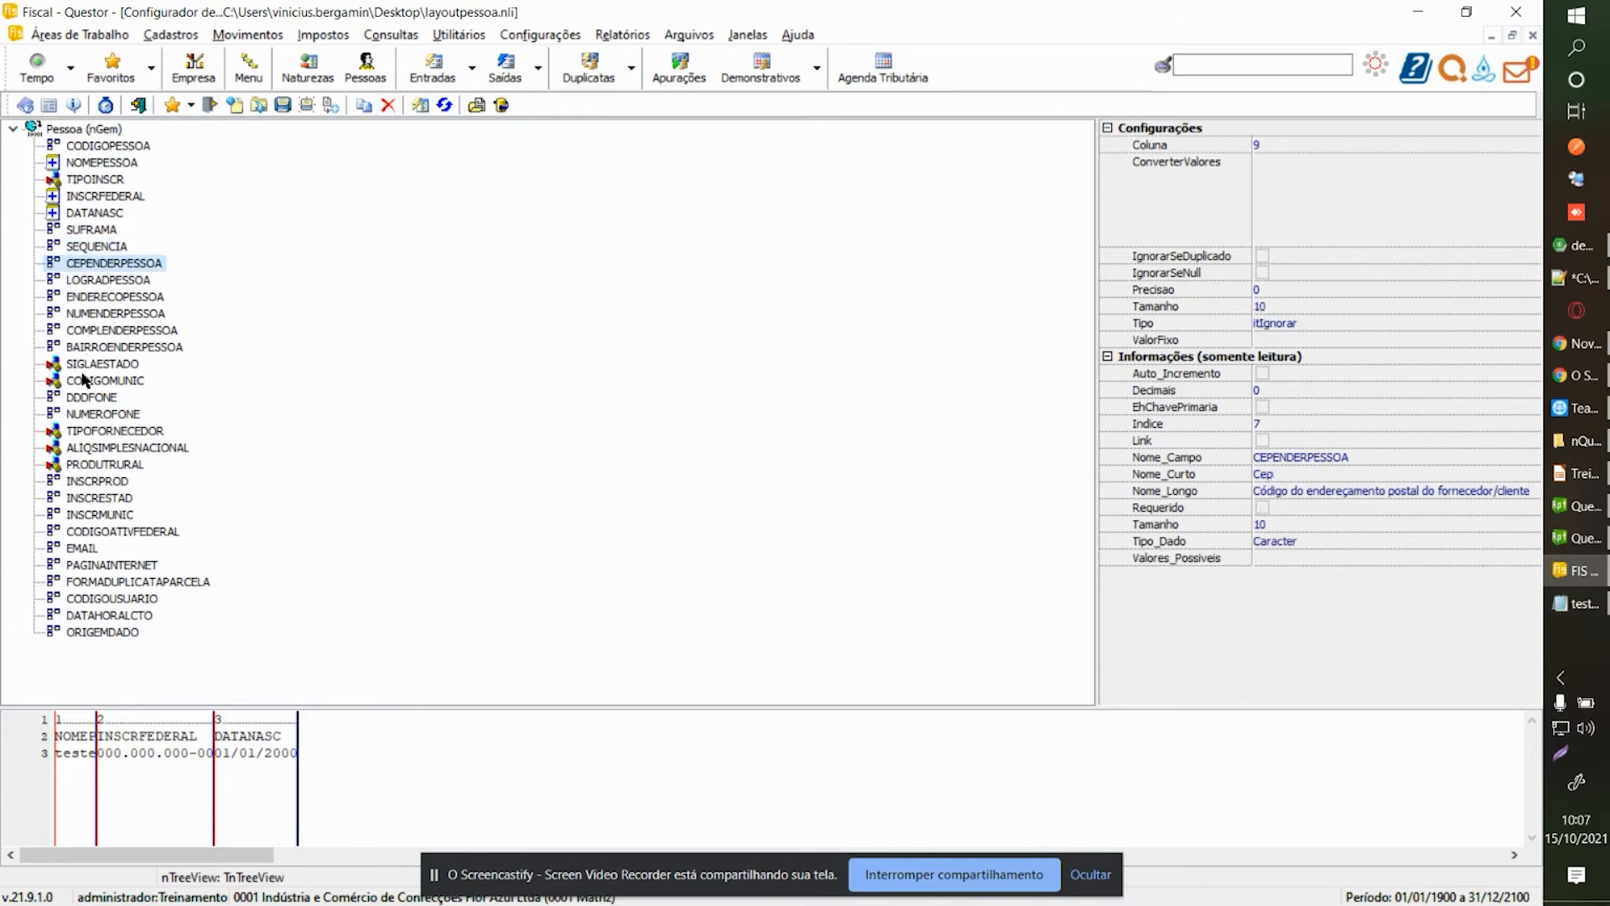
pyautogui.click(100, 247)
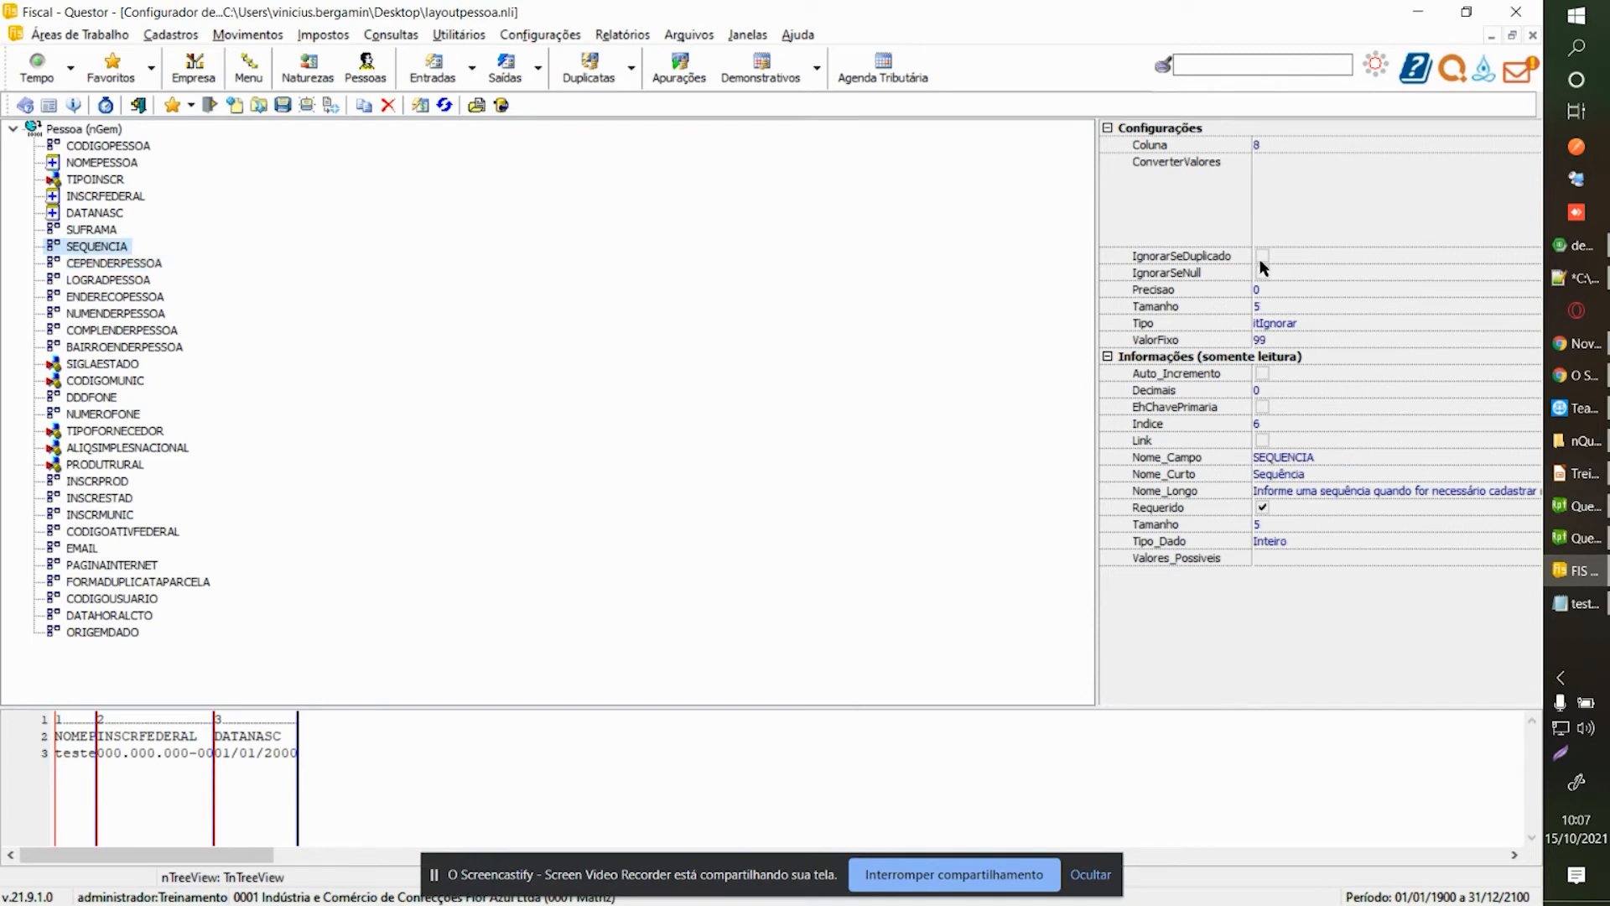
pyautogui.click(1425, 344)
pyautogui.write('2')
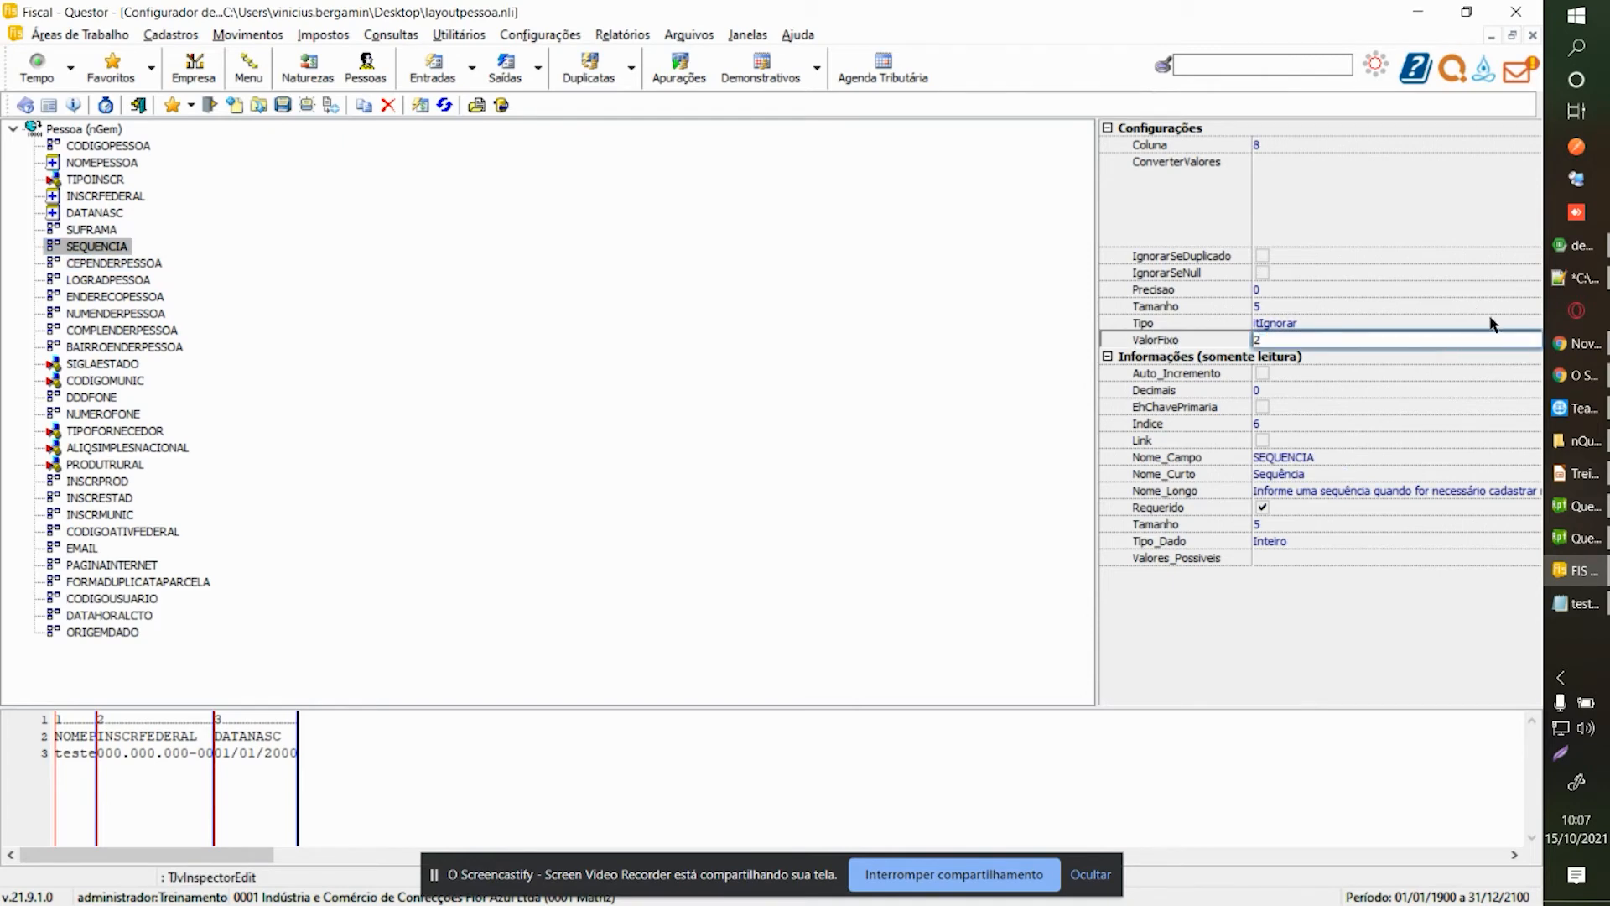
pyautogui.click(1491, 323)
pyautogui.click(1533, 323)
pyautogui.click(1329, 363)
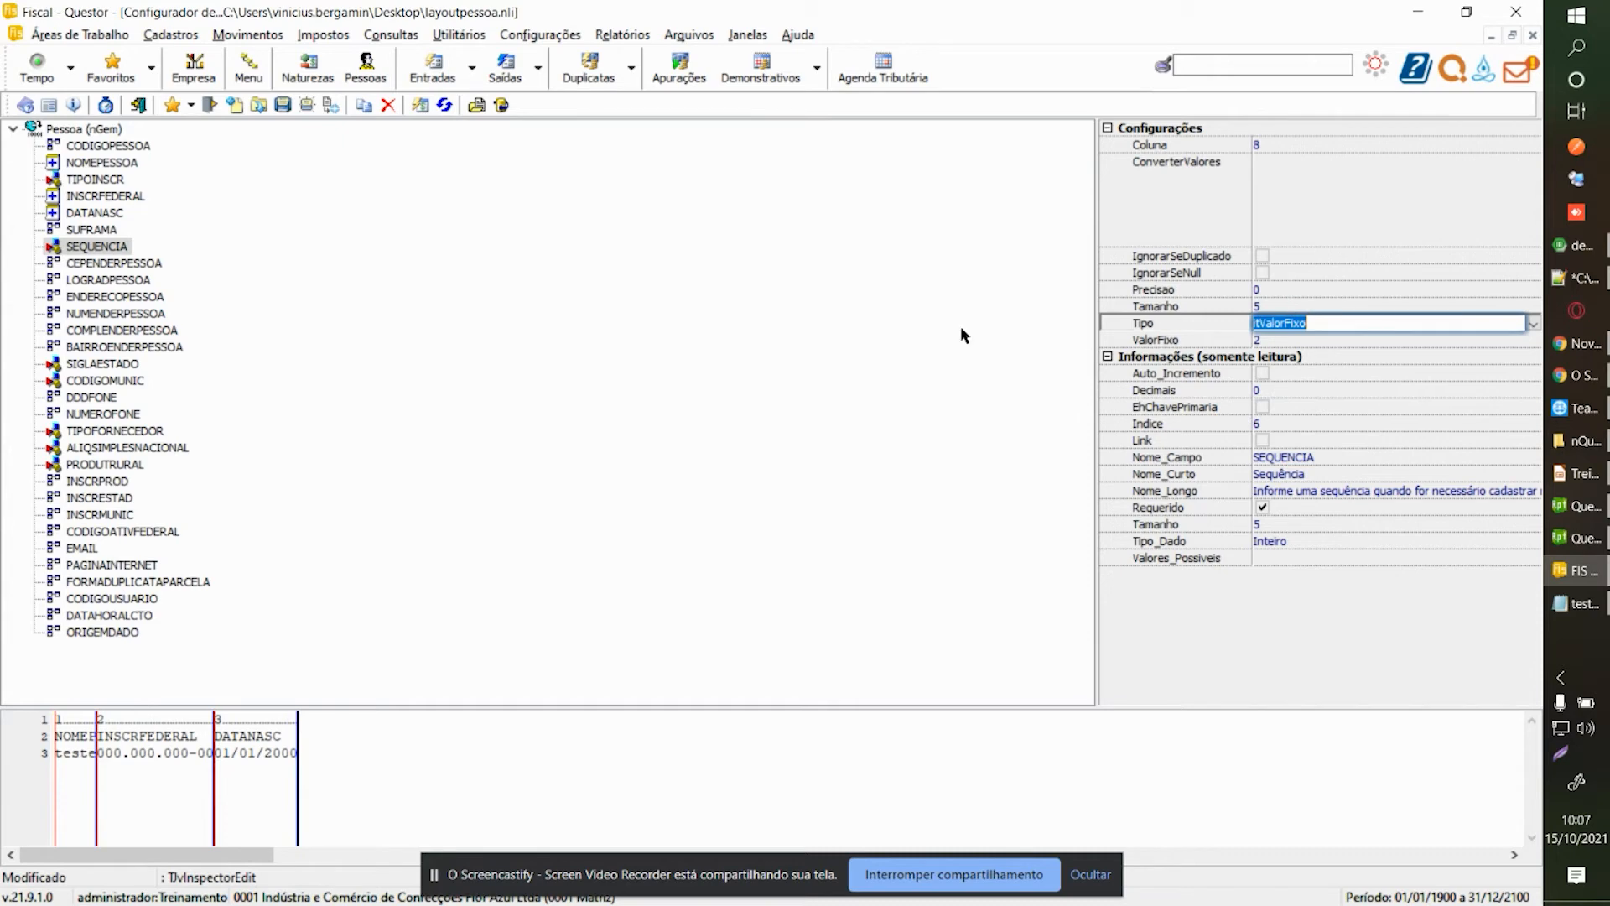
# Recheck the SEQUENCIA settings and bring testelayout.csv up in Notepad.
pyautogui.click(90, 263)
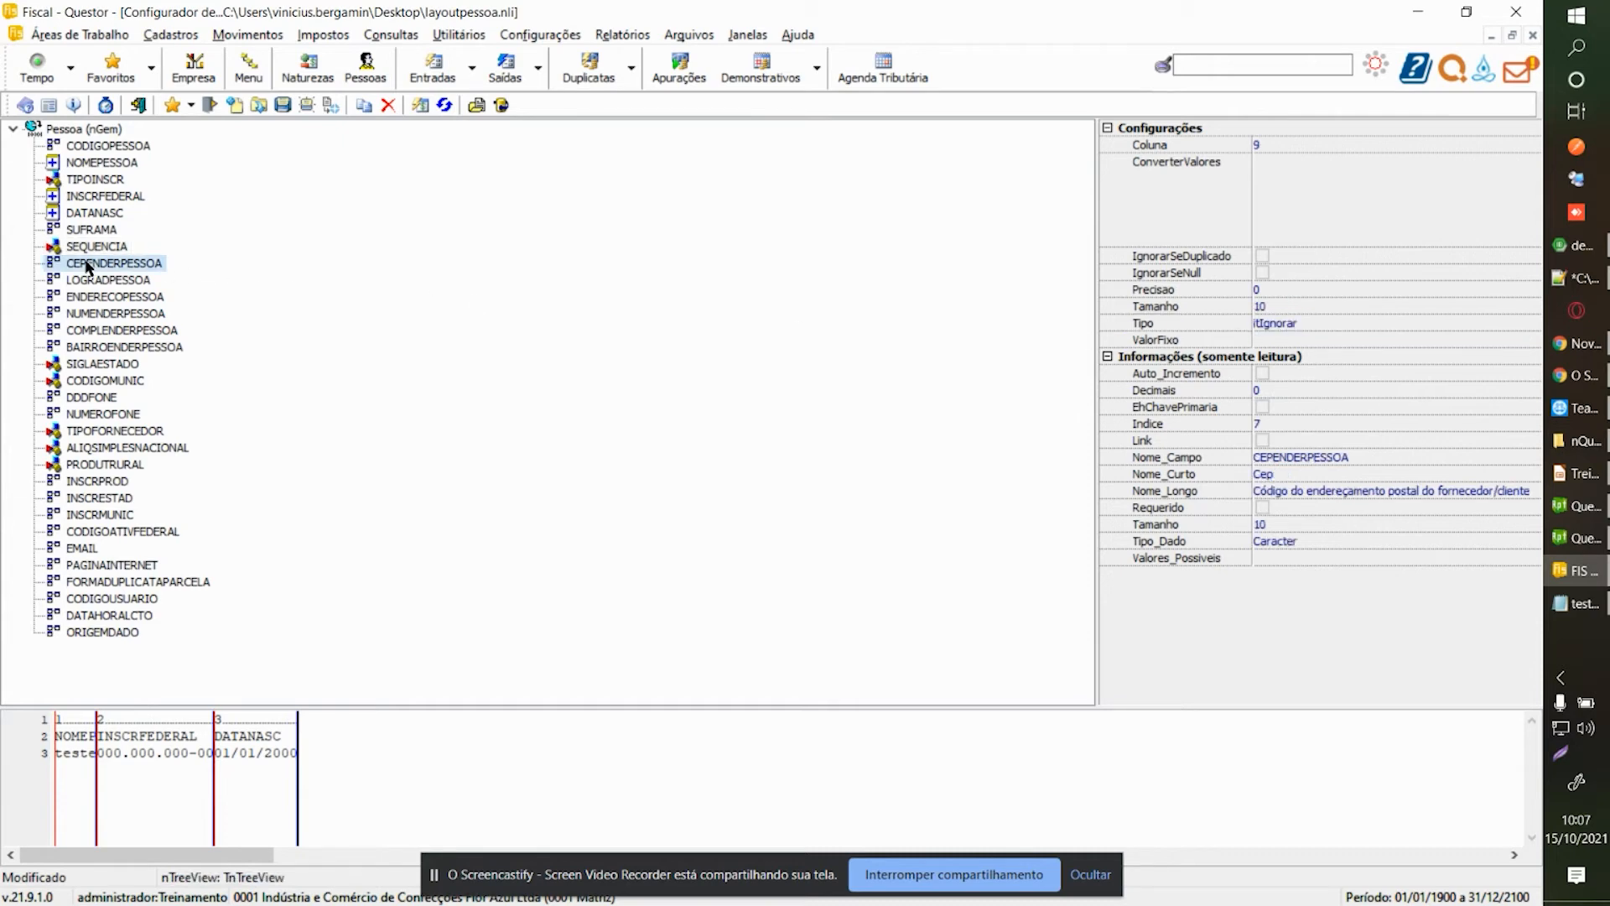
pyautogui.click(97, 249)
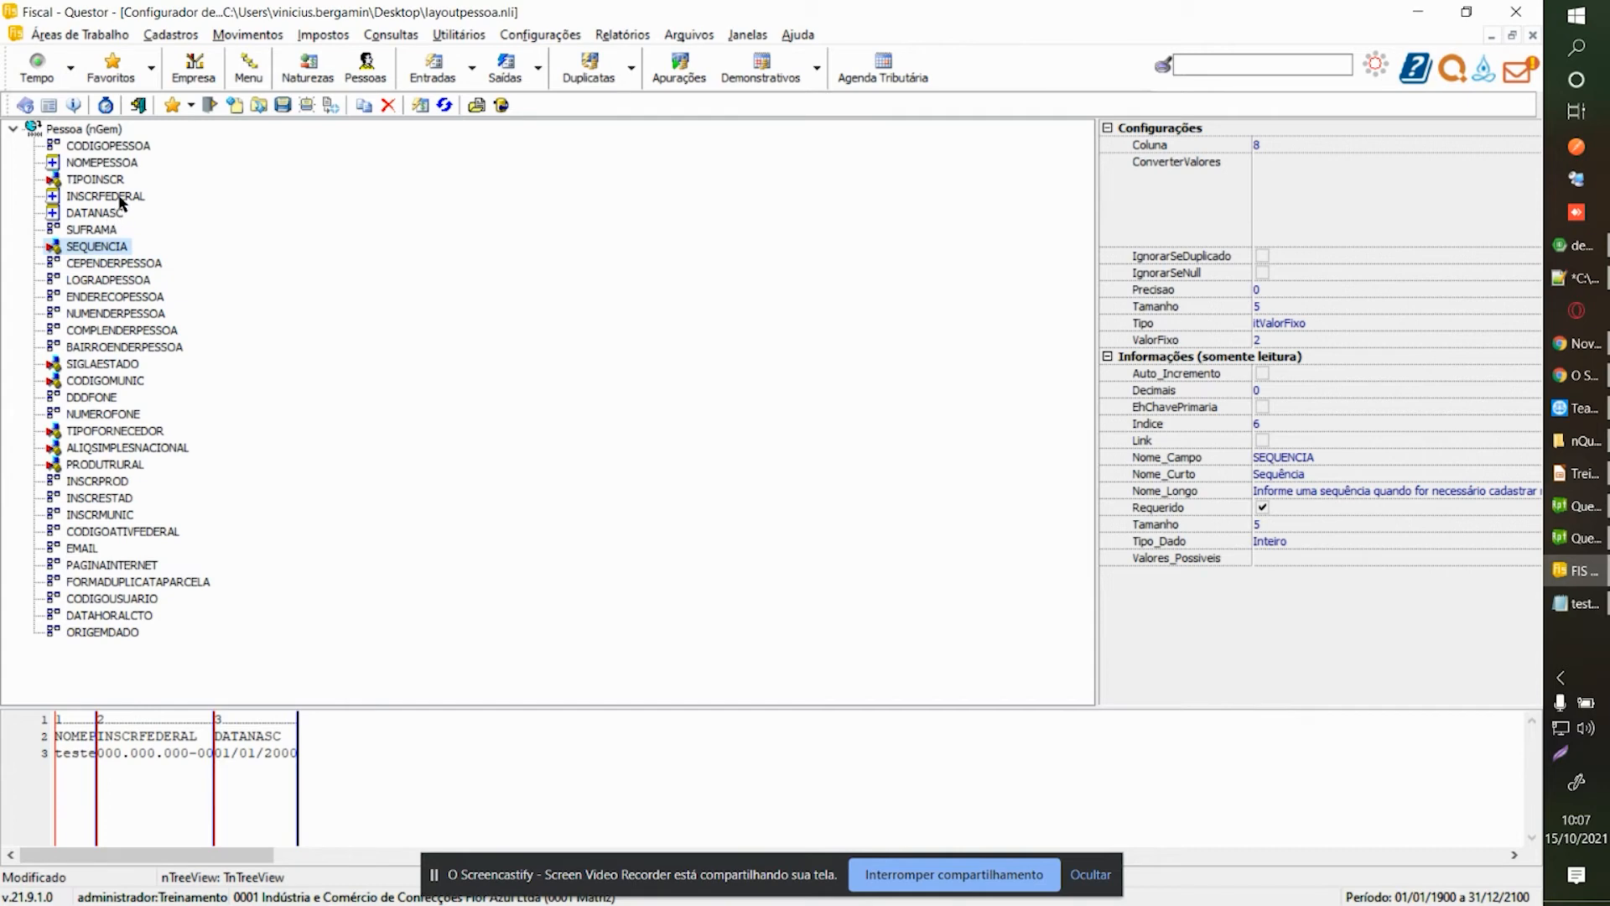
pyautogui.click(1553, 604)
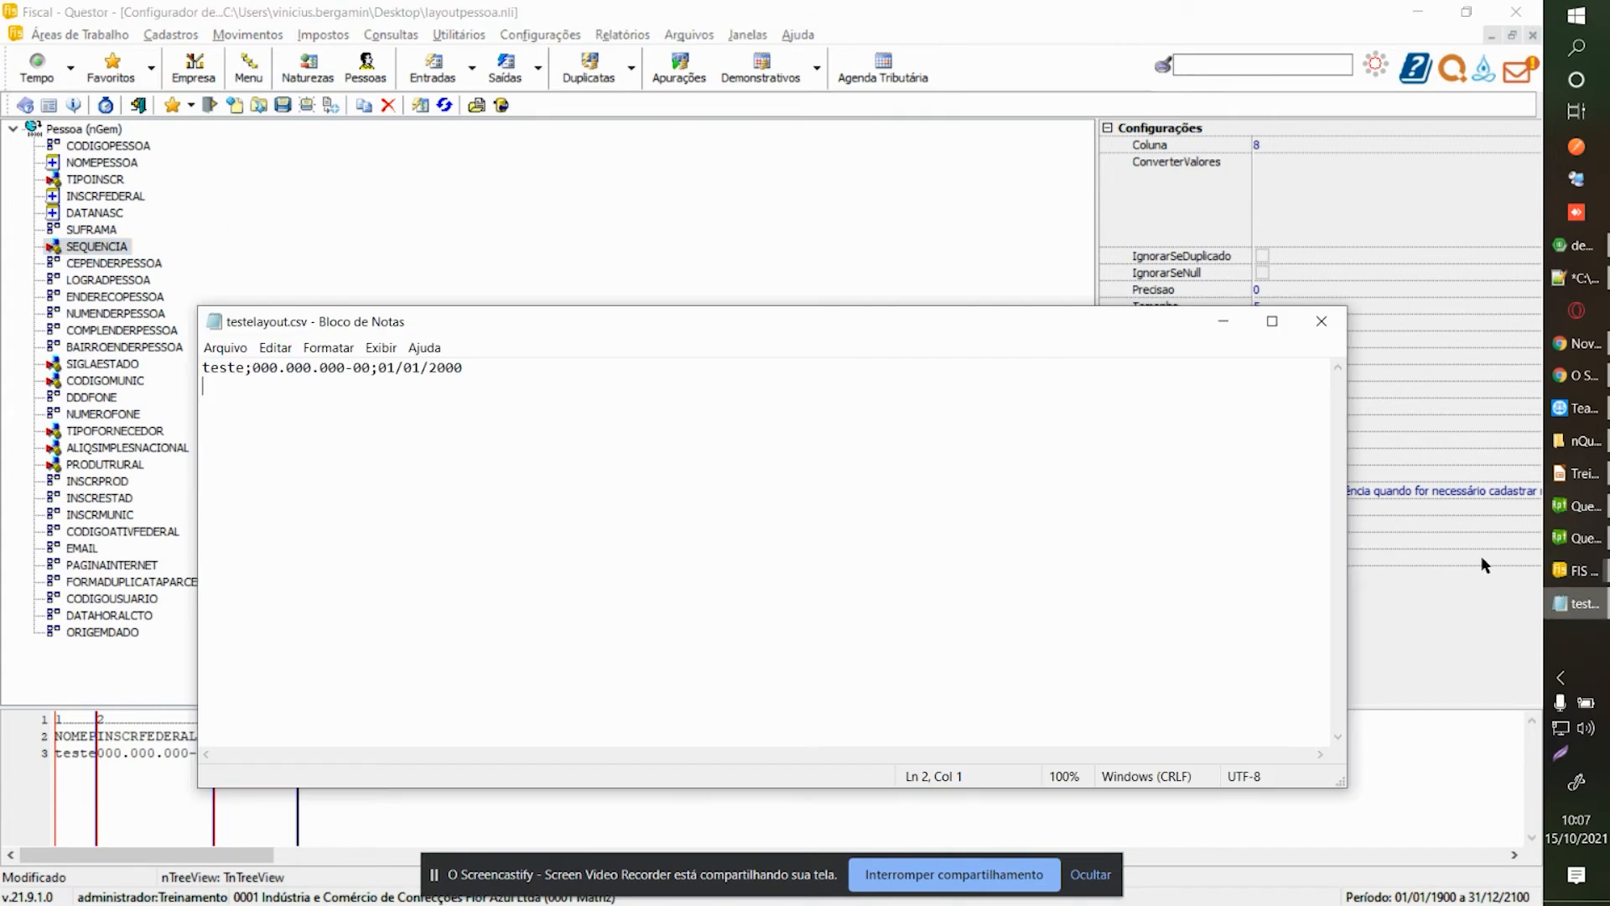
# Paste the supplier's CNPJ over 000.000.000-00, change its last digit to 3, and save testelayout.csv.
pyautogui.moveTo(252, 369); pyautogui.dragTo(370, 369)
pyautogui.hotkey('ctrl', 'v')
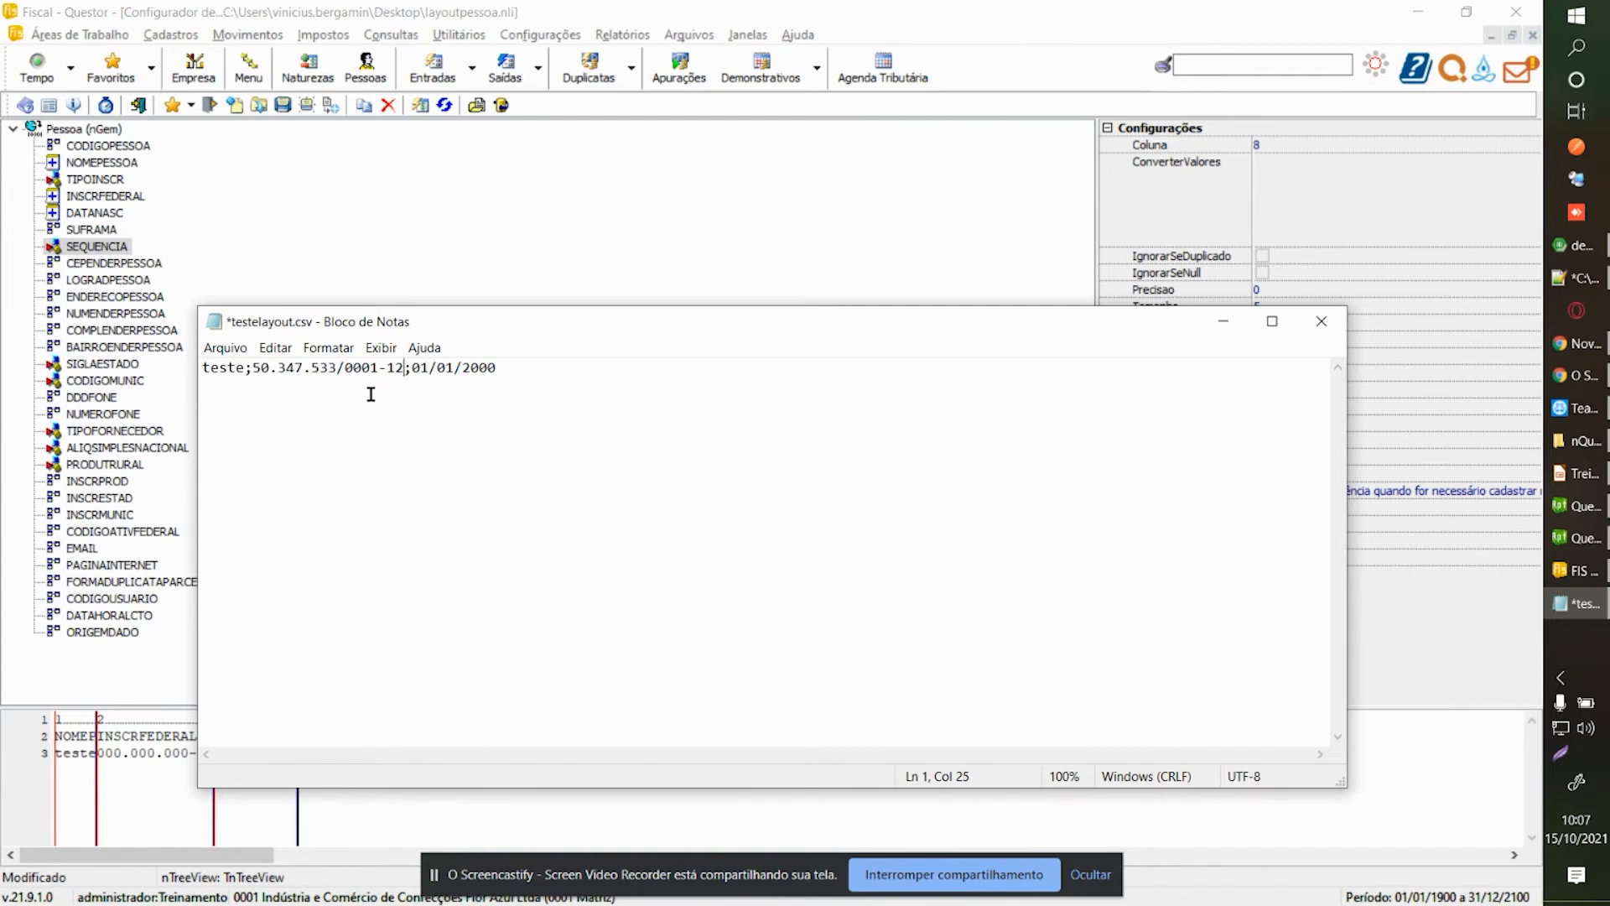
pyautogui.press('BackSpace')
pyautogui.write('3')
pyautogui.hotkey('ctrl', 's')
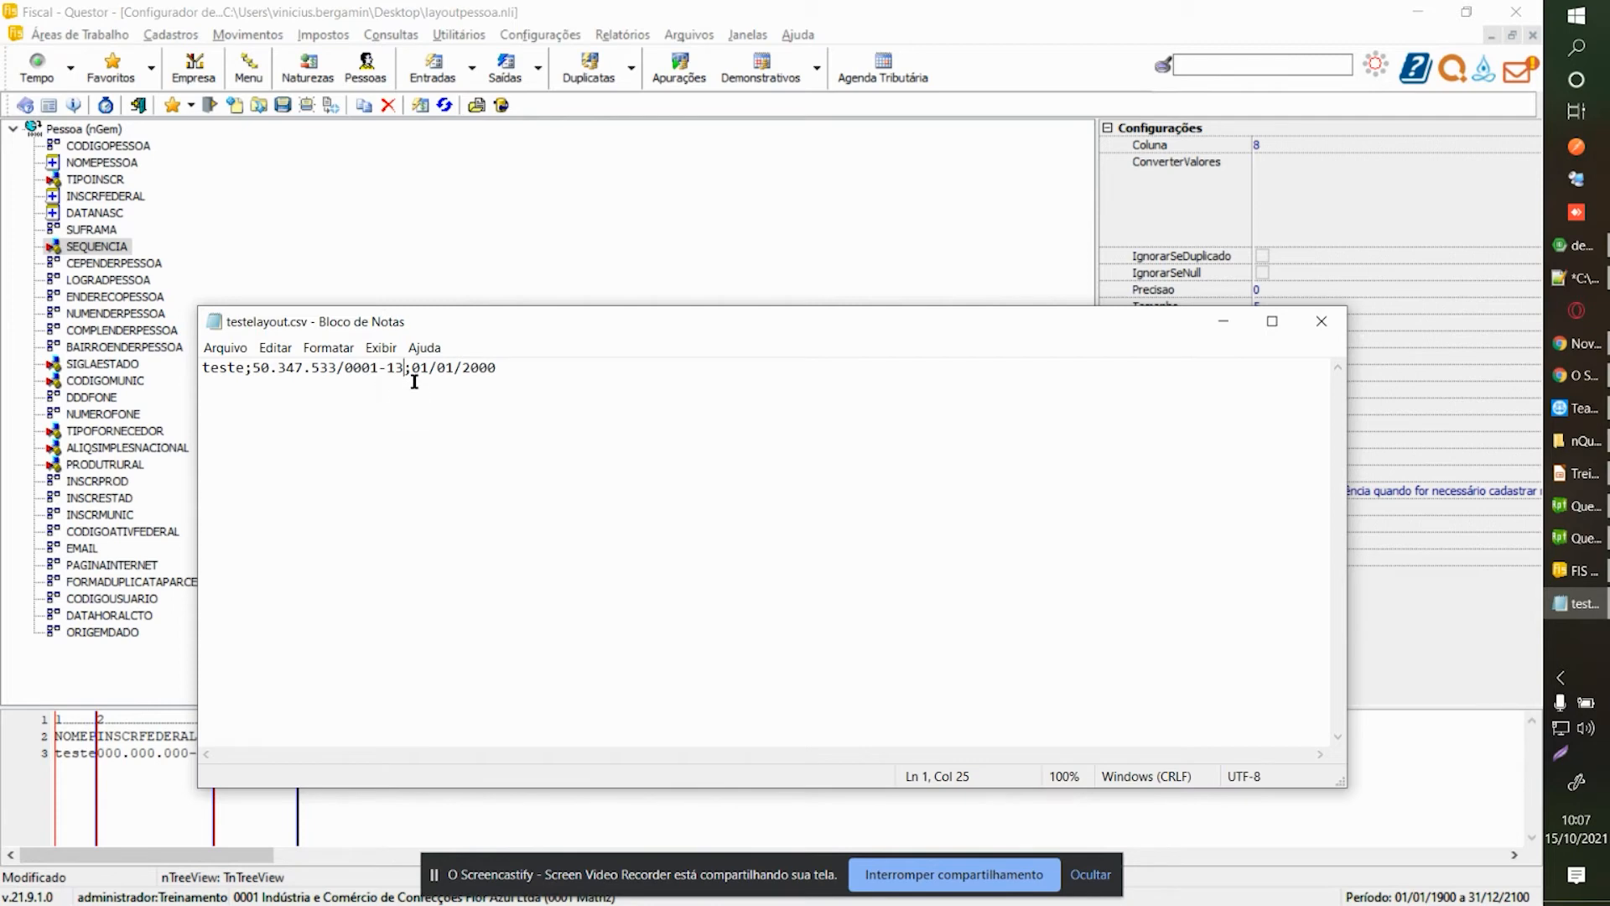
pyautogui.click(500, 244)
pyautogui.click(93, 198)
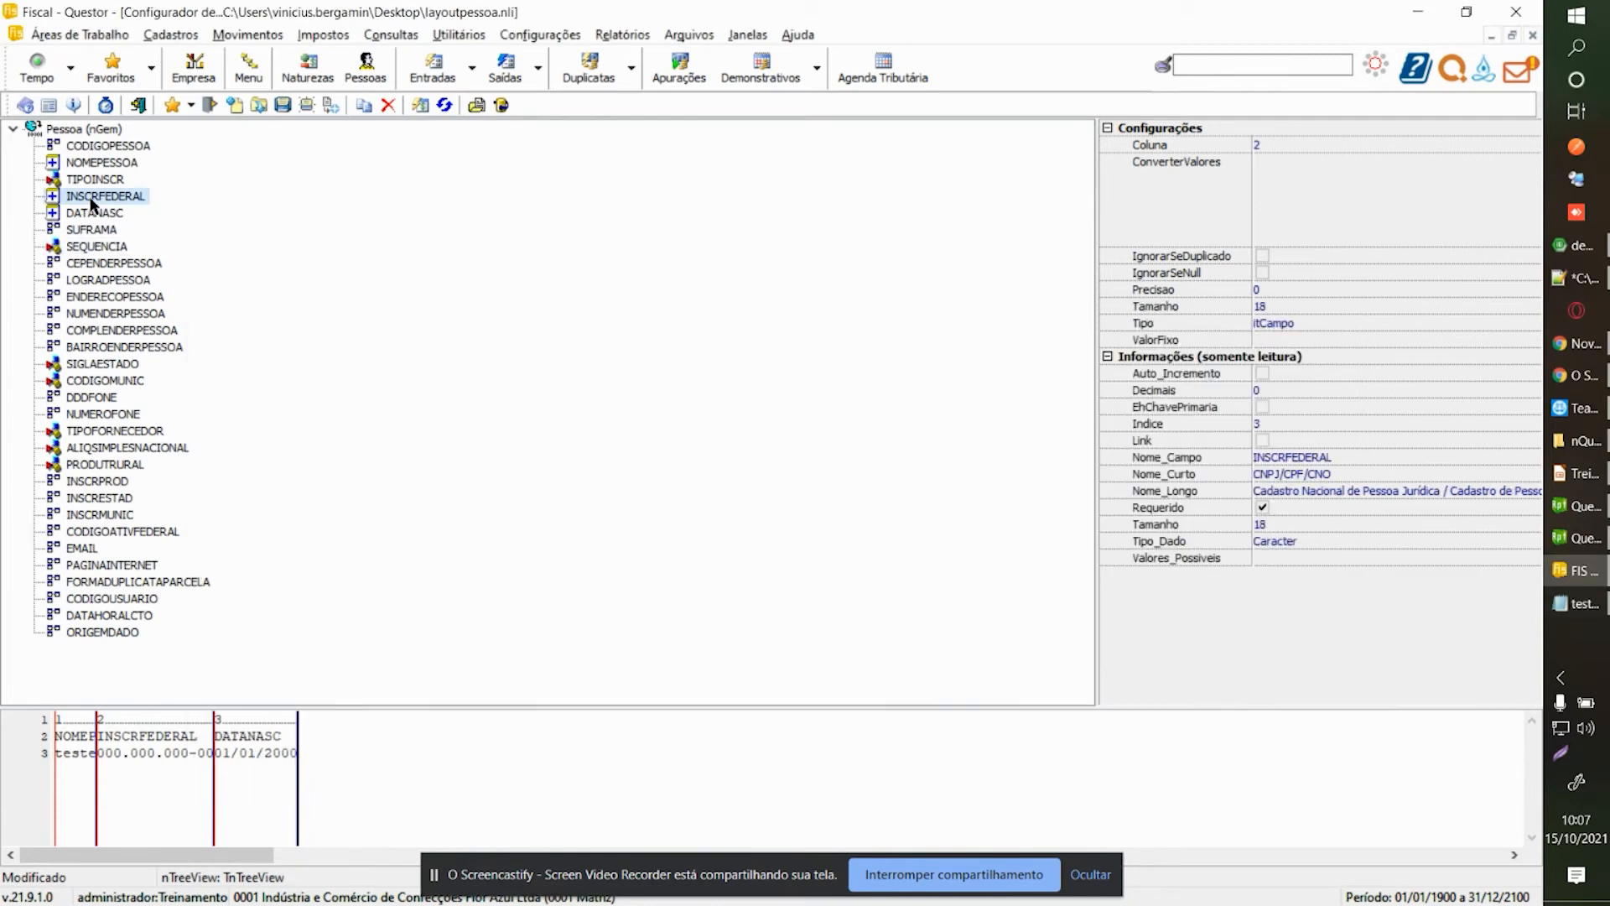
# Edit TIPOINSCR's fixed value and save the layout file.
pyautogui.click(95, 181)
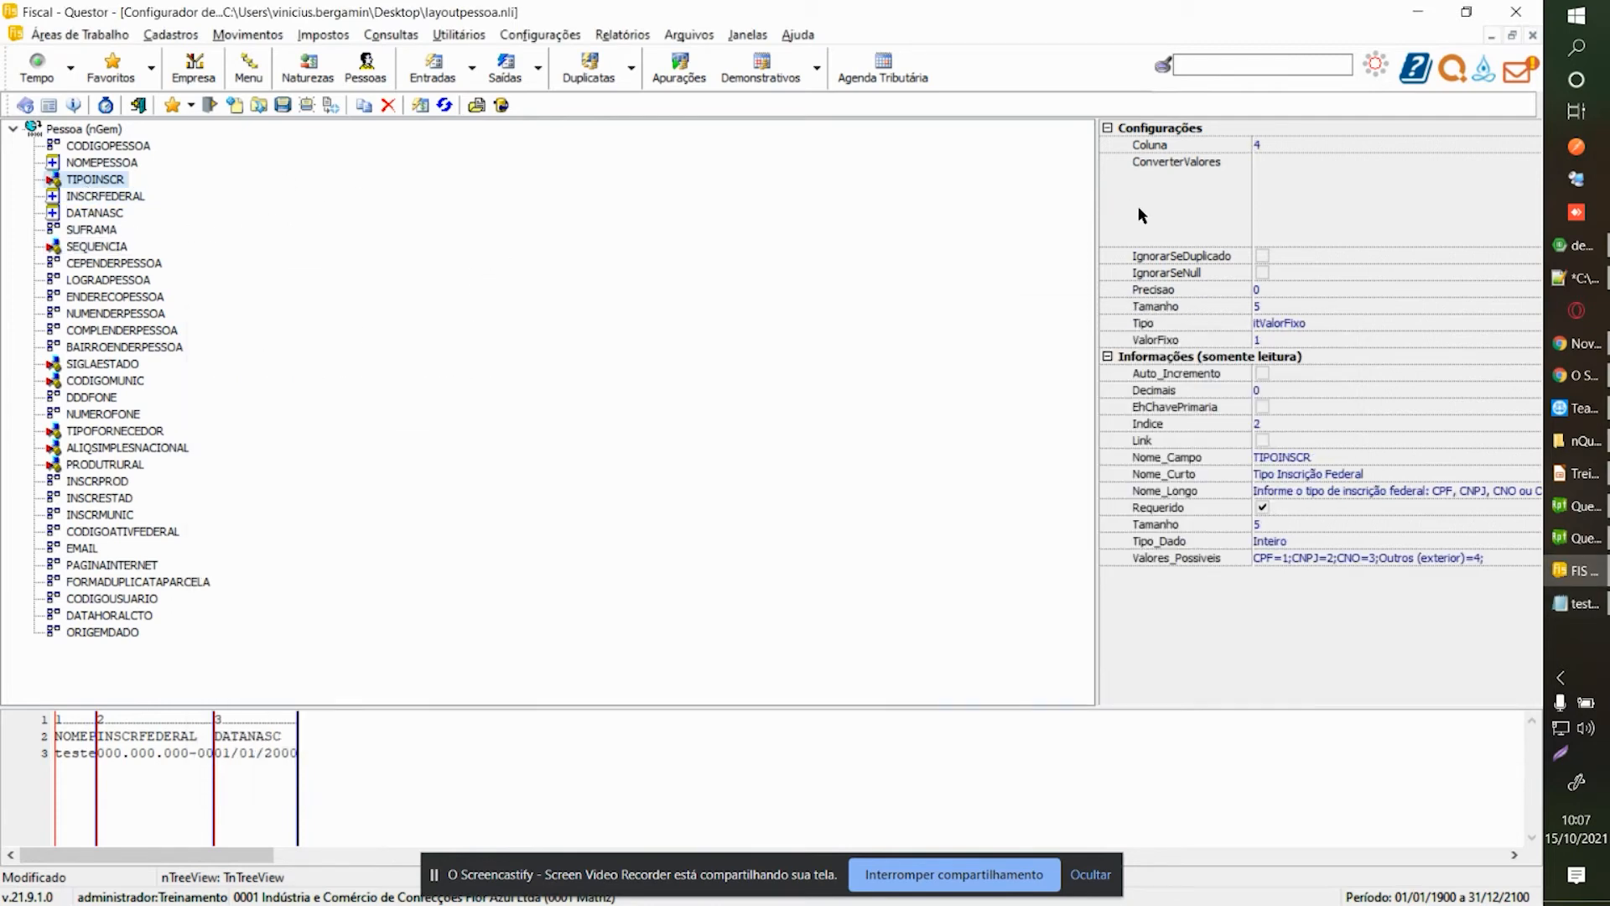
pyautogui.click(1313, 337)
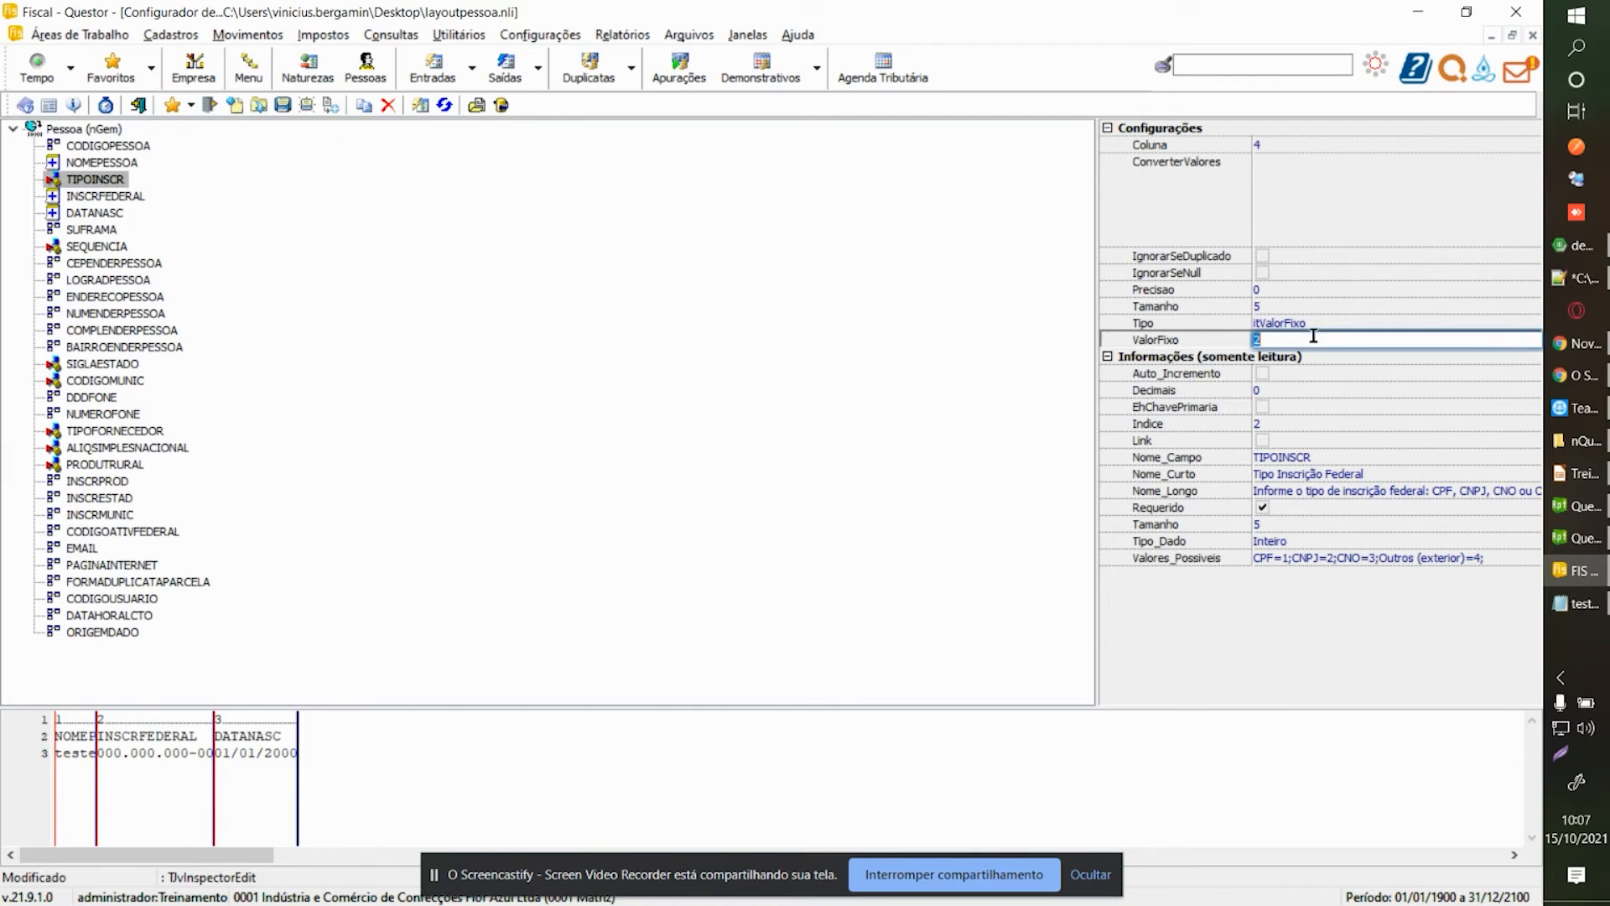
pyautogui.click(95, 214)
pyautogui.click(284, 105)
pyautogui.click(120, 248)
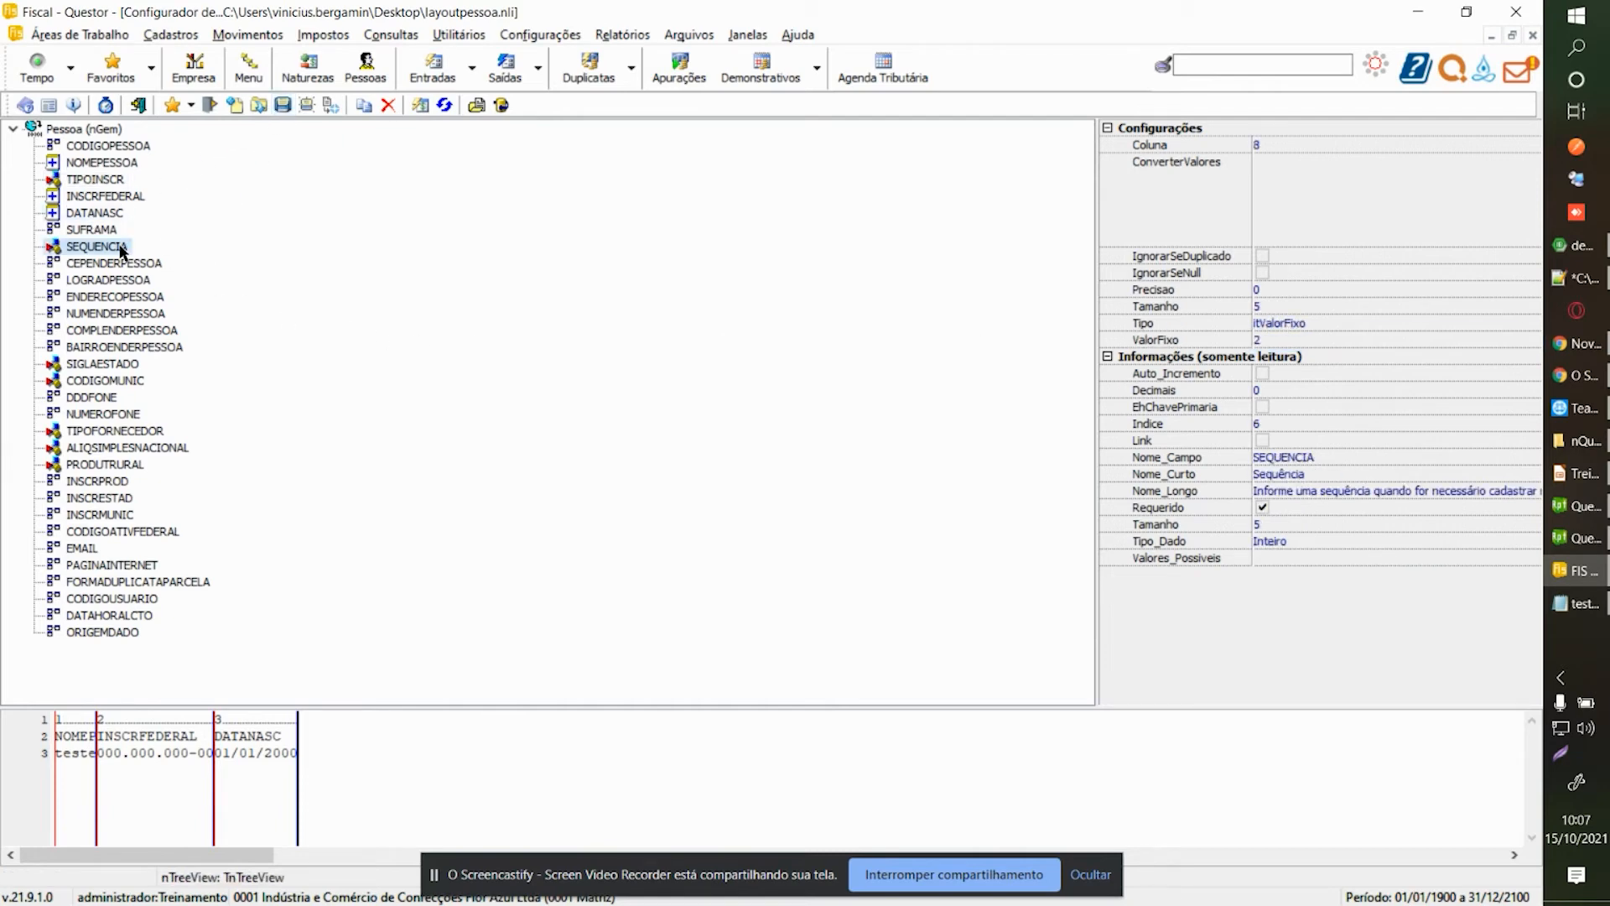
# Add an empty line after the data line in testelayout.csv and save it.
pyautogui.hotkey('ctrl', 'Tab')
pyautogui.hotkey('ctrl', 'c')
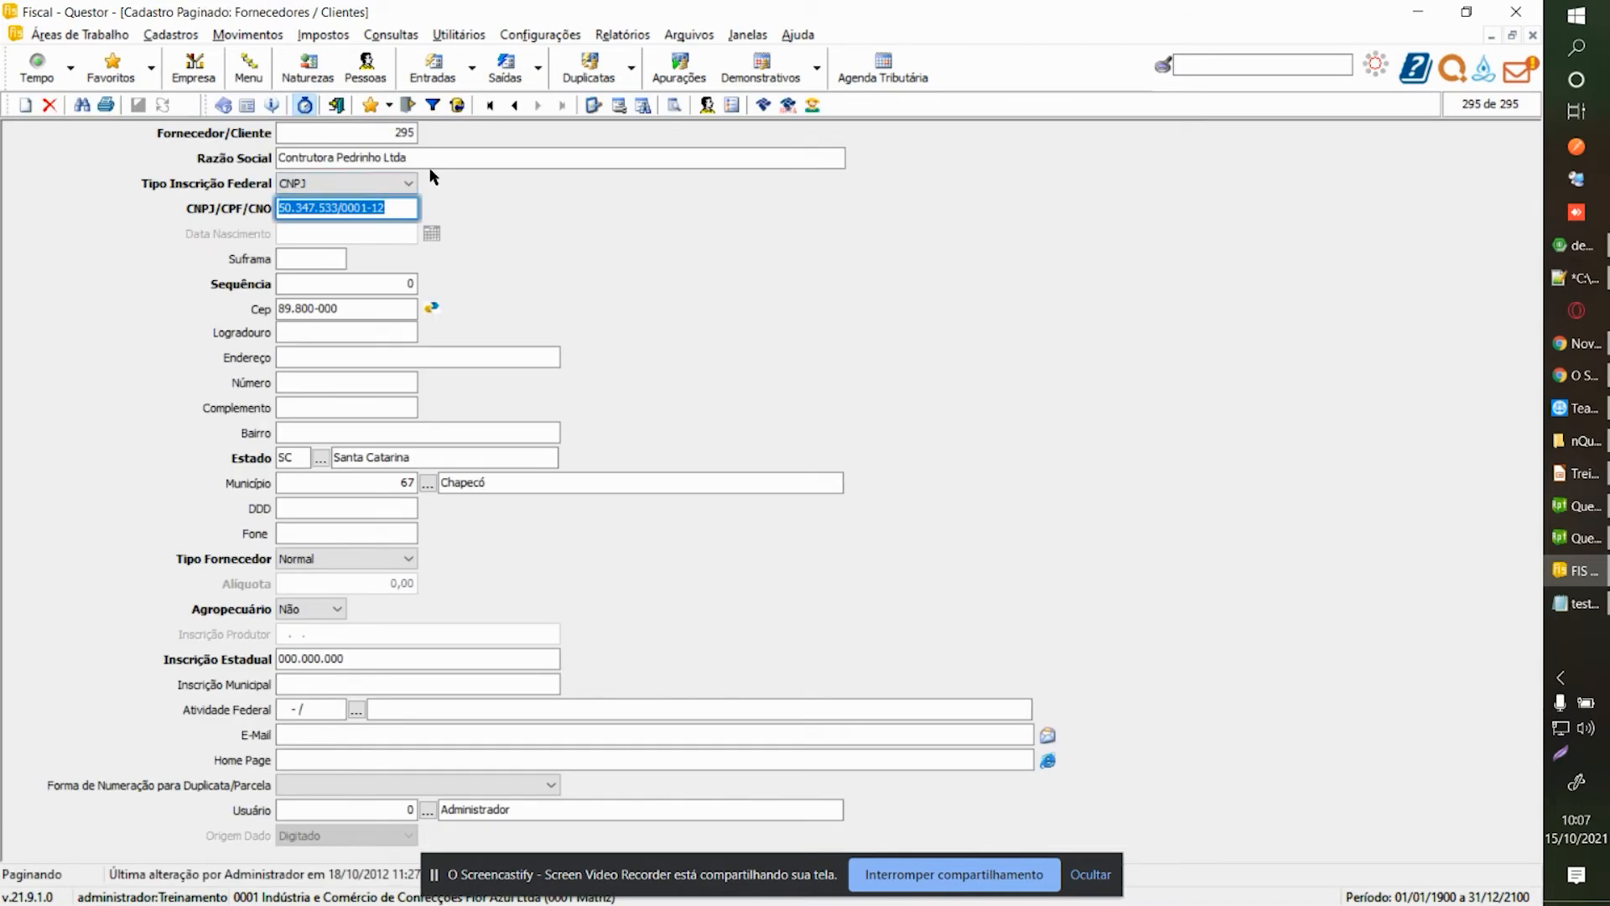
pyautogui.hotkey('ctrl', 'Tab')
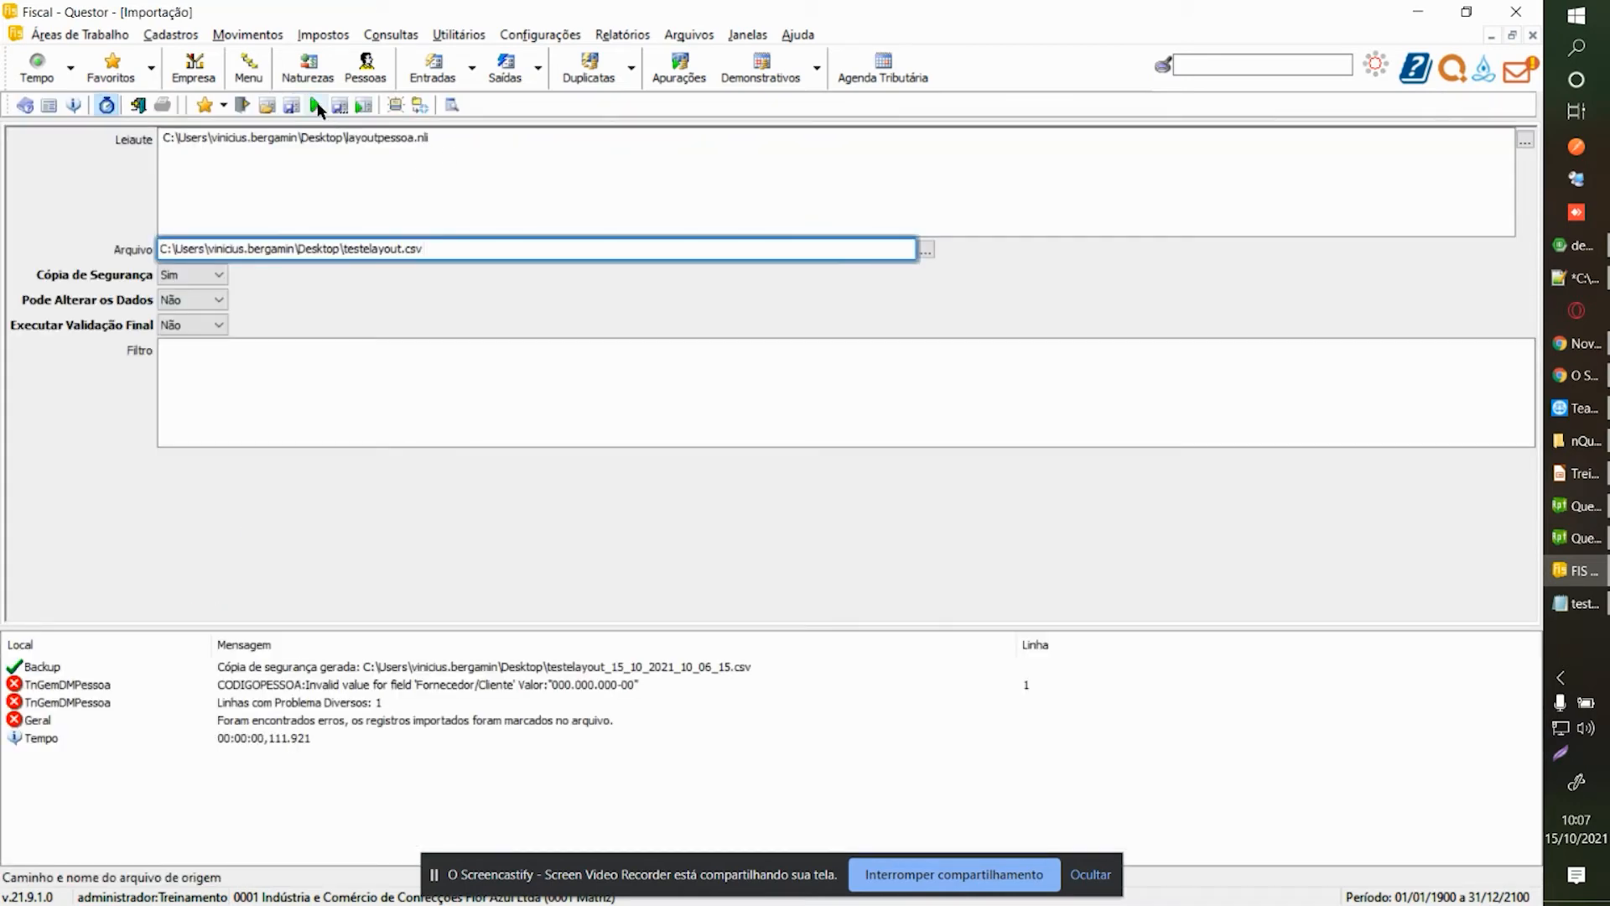
pyautogui.click(1576, 603)
pyautogui.click(503, 374)
pyautogui.press('Return')
pyautogui.click(226, 348)
pyautogui.click(275, 425)
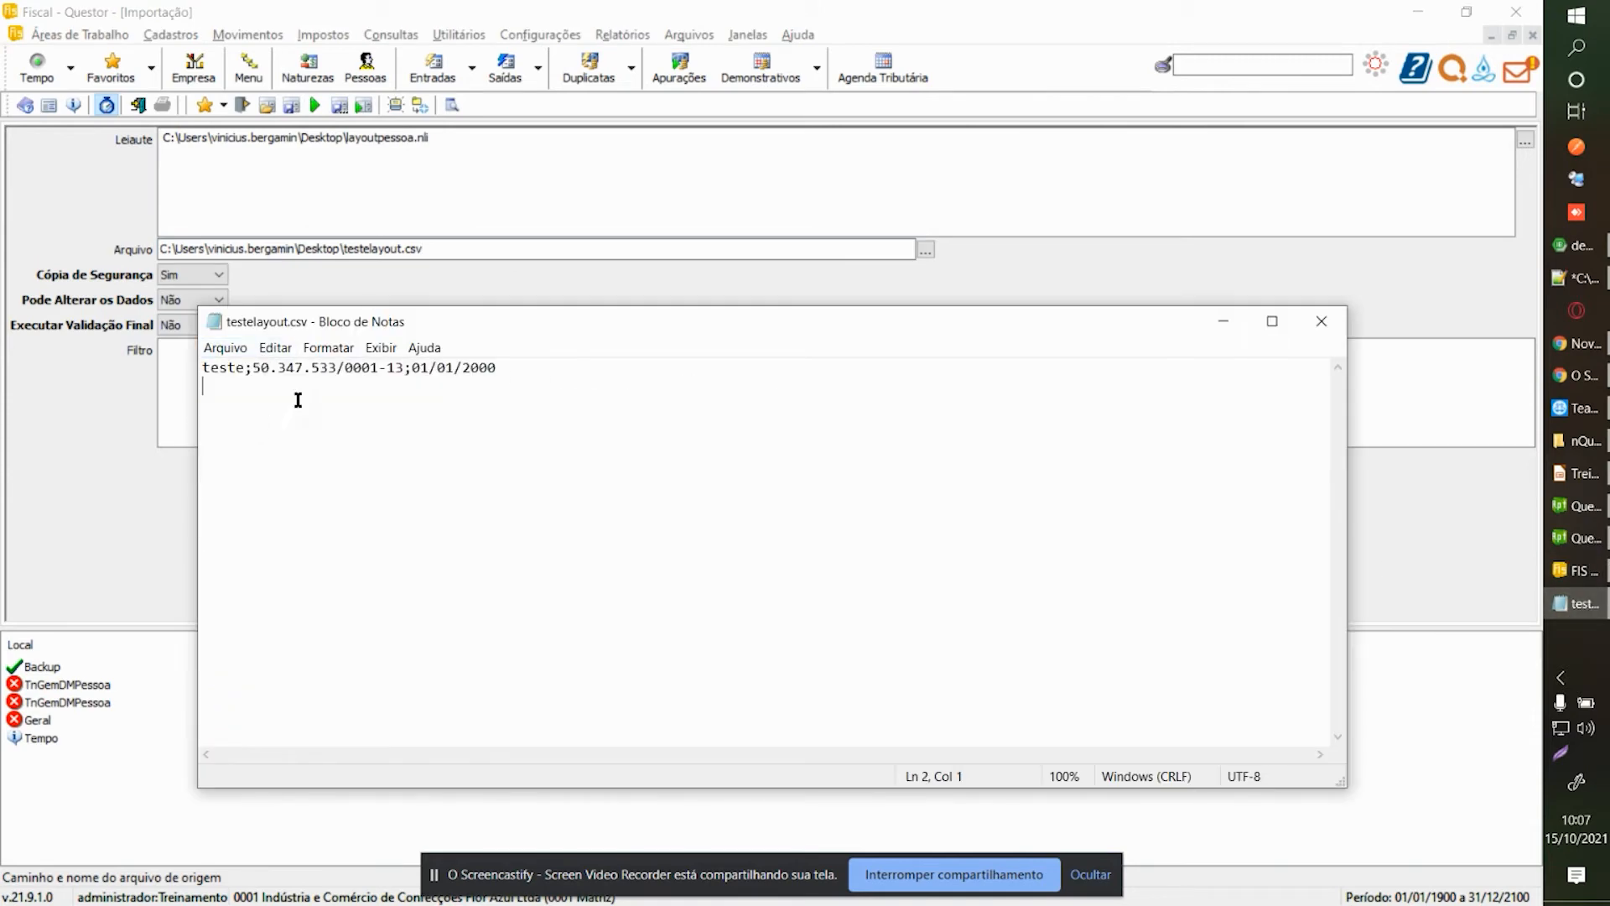
# Re-run the import and open supplier record 295 from the TrGemDMPessoa CNPJ error.
pyautogui.click(514, 208)
pyautogui.click(322, 109)
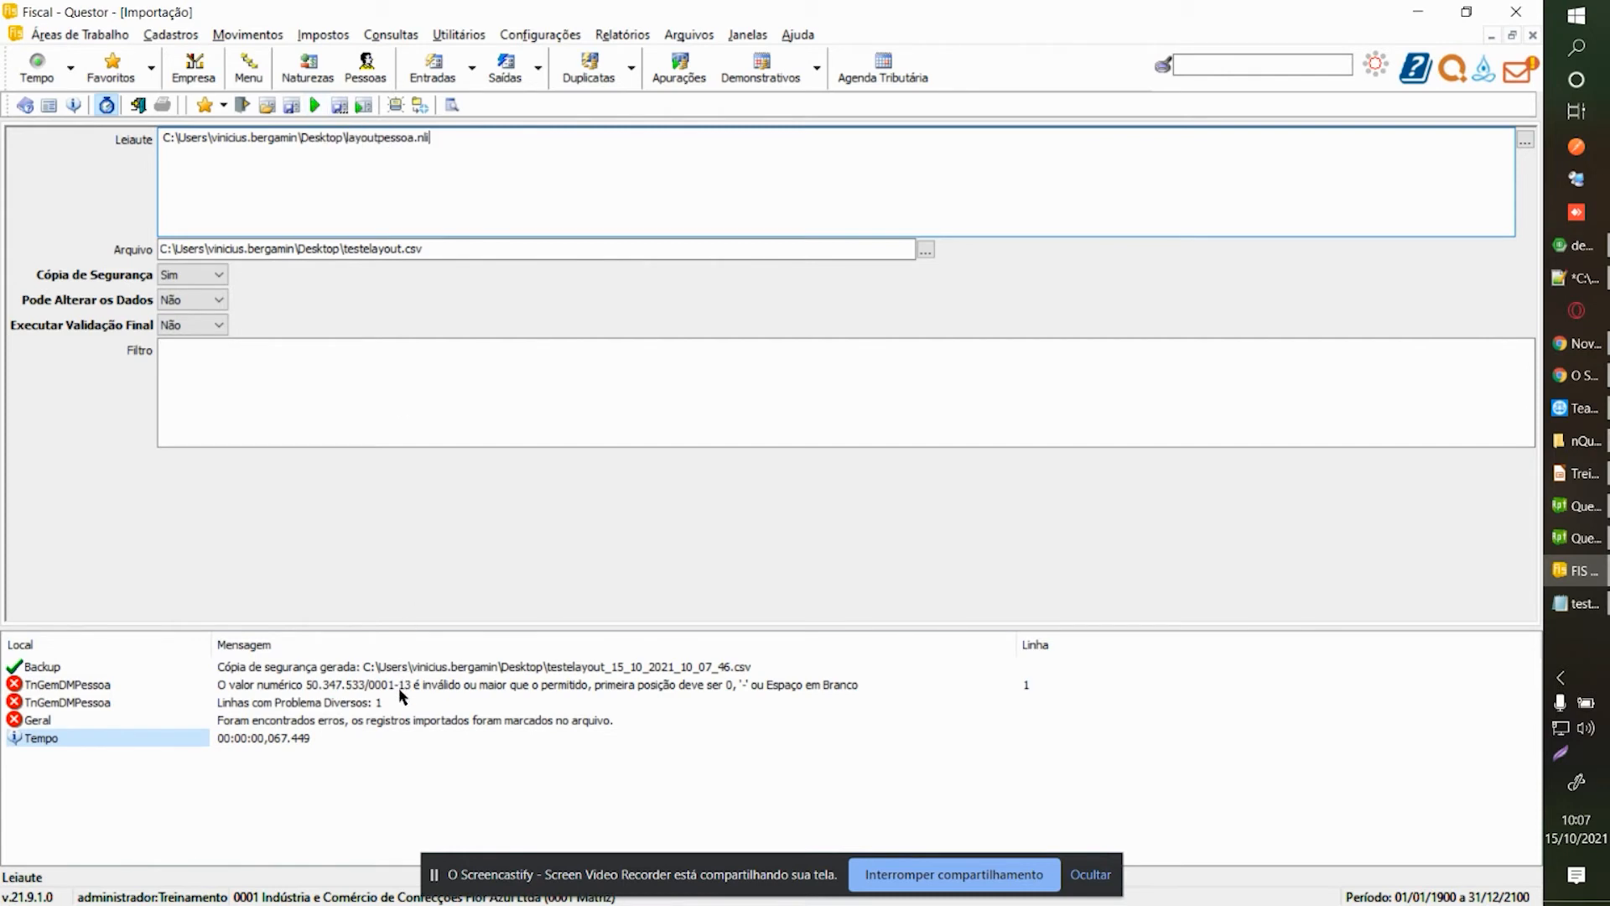
pyautogui.click(370, 688)
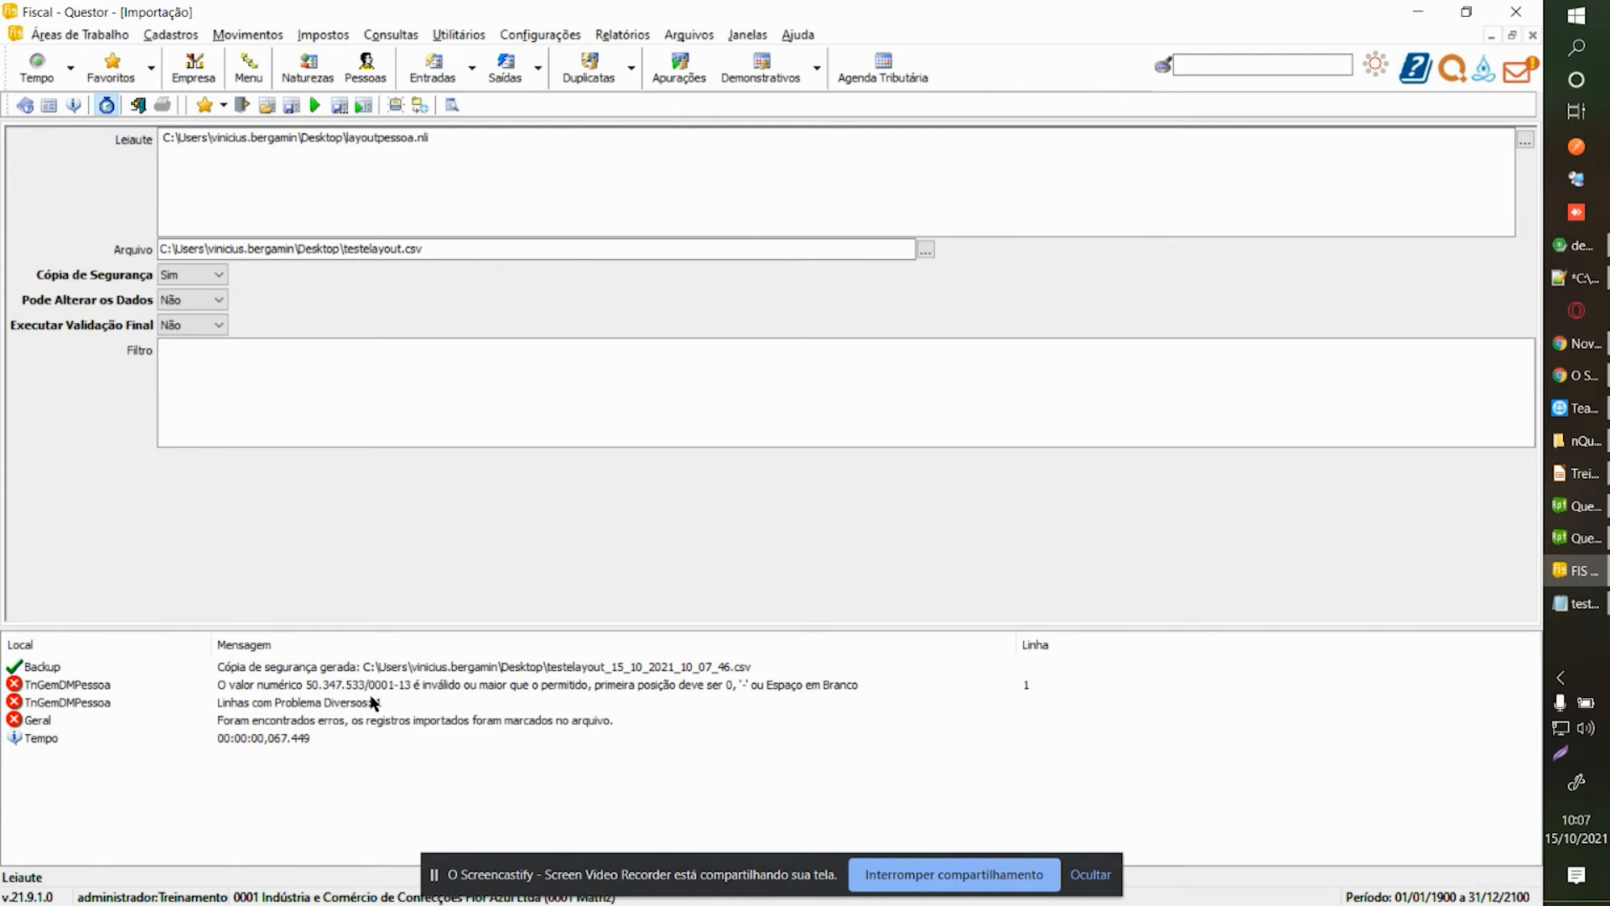
pyautogui.doubleClick(374, 702)
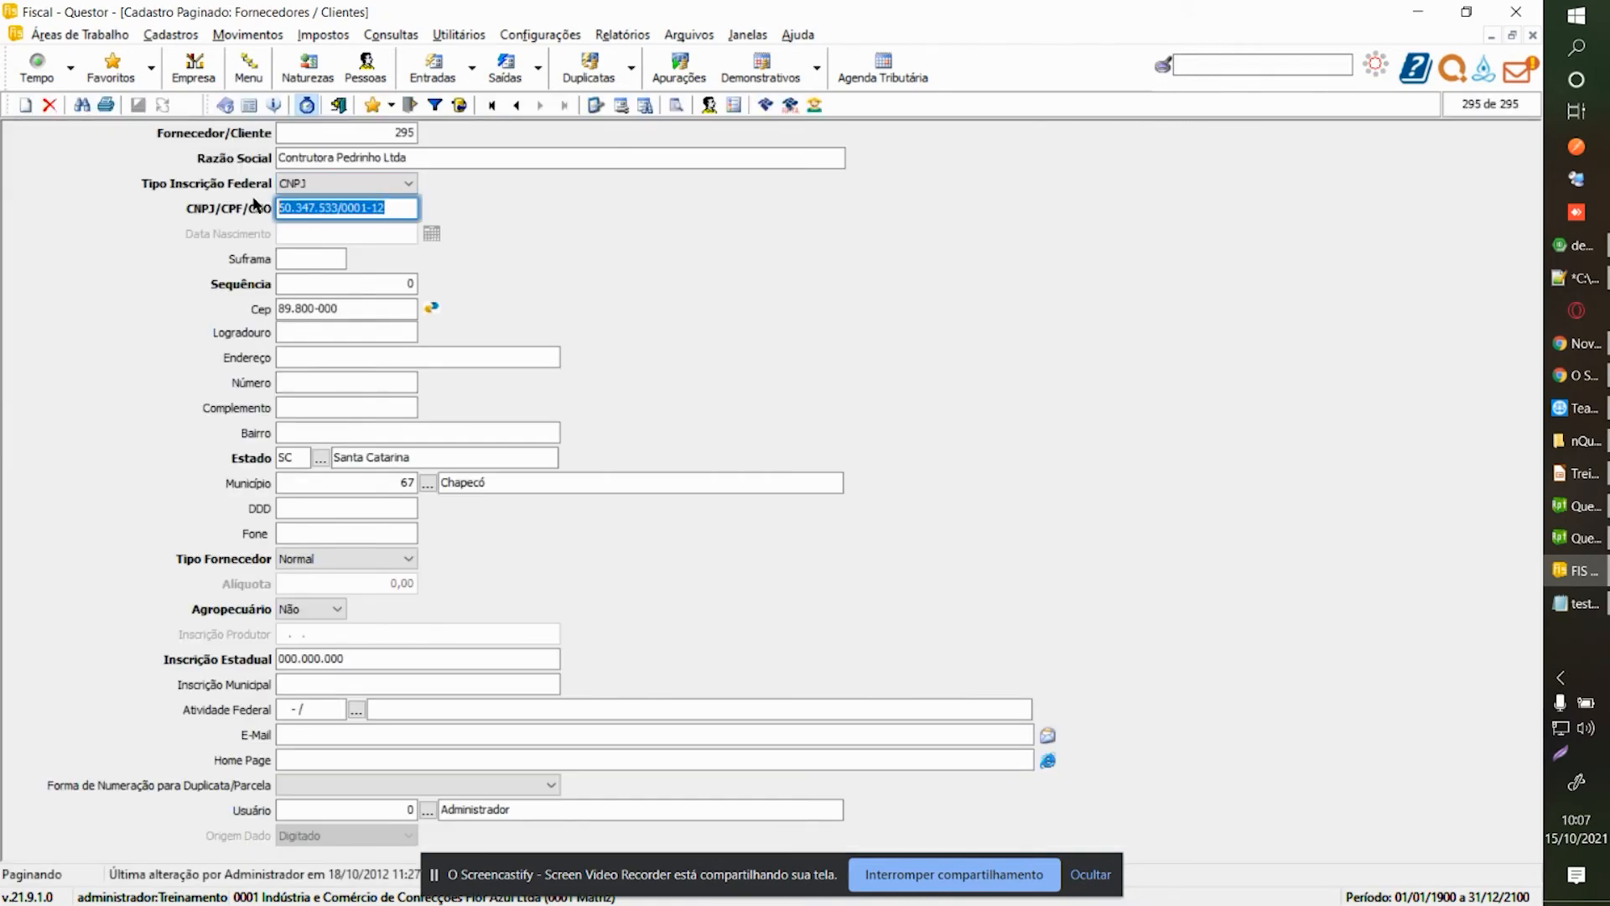
pyautogui.click(51, 104)
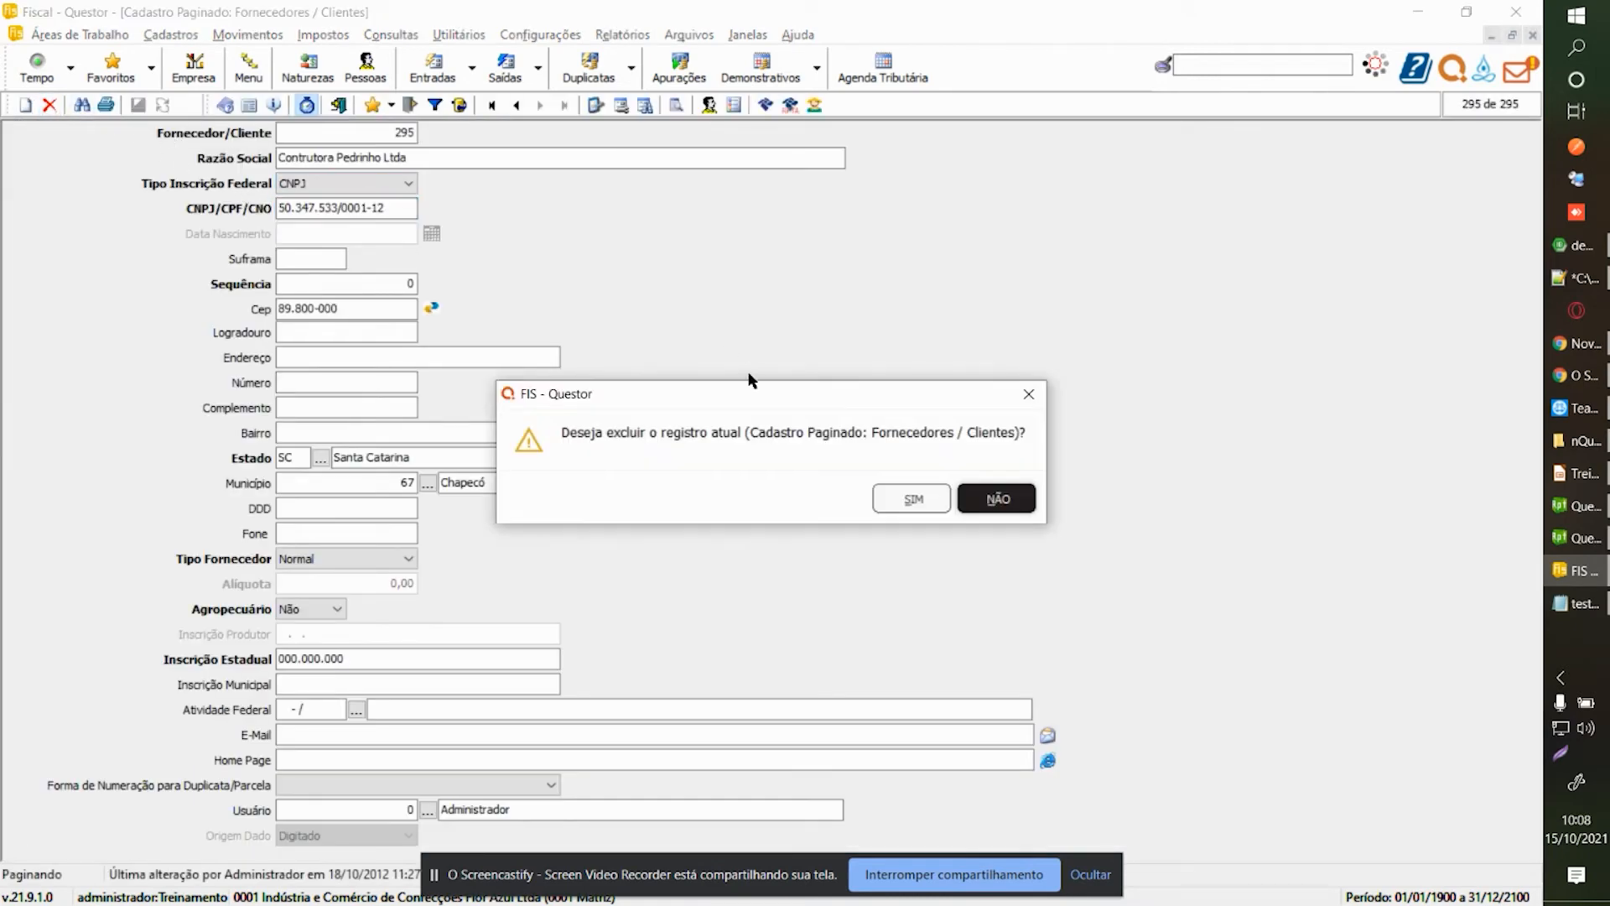
pyautogui.click(885, 495)
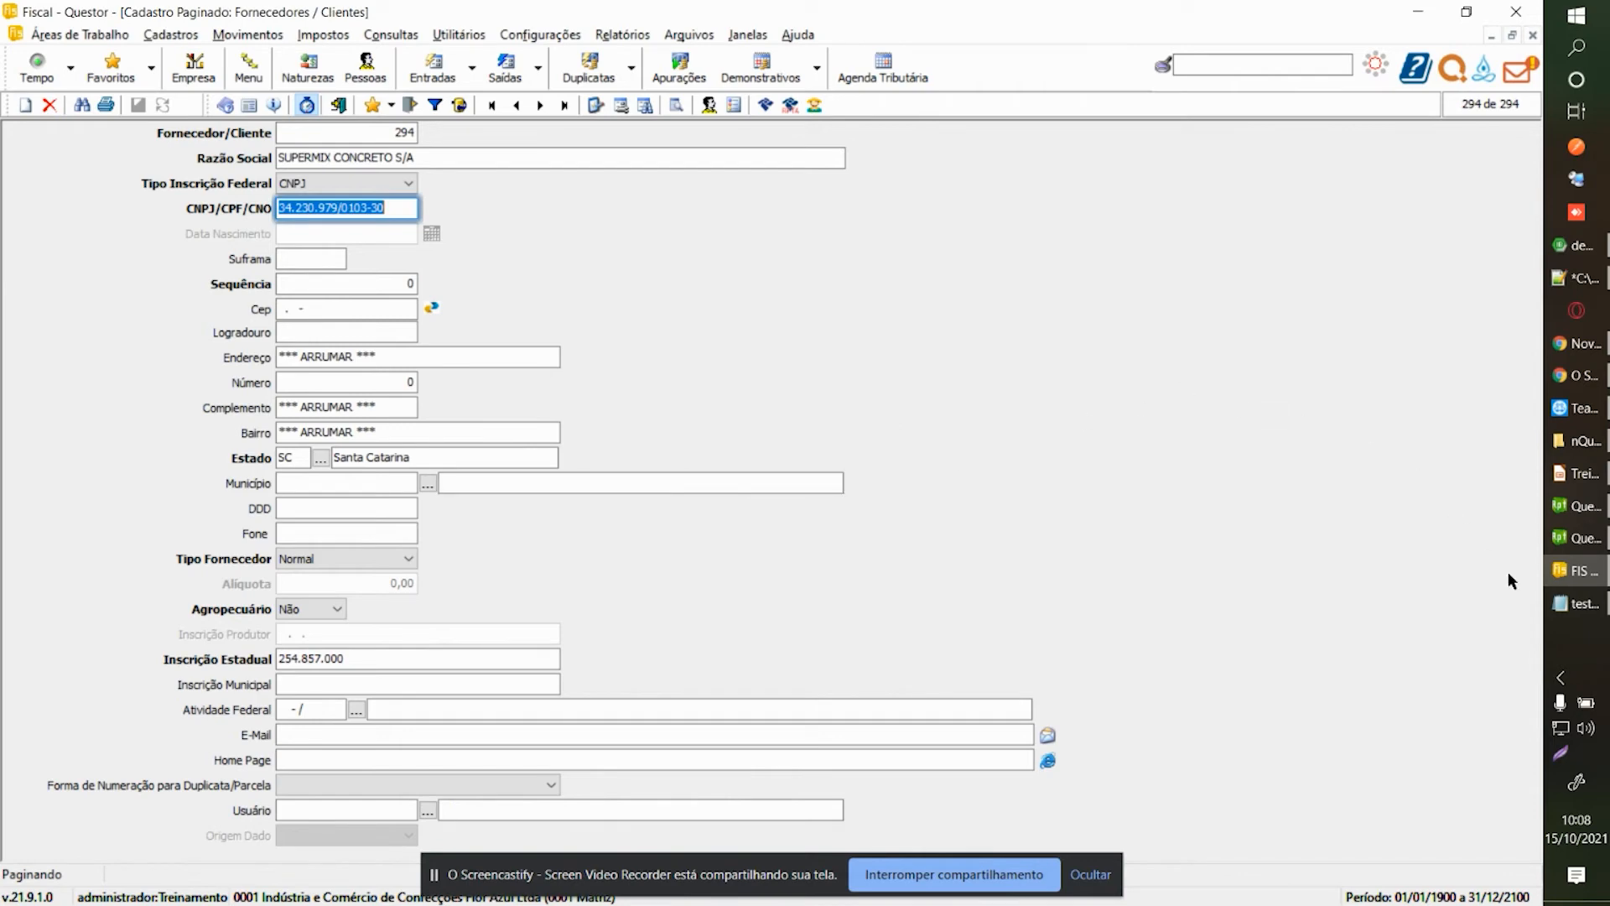
pyautogui.click(1576, 603)
pyautogui.click(403, 369)
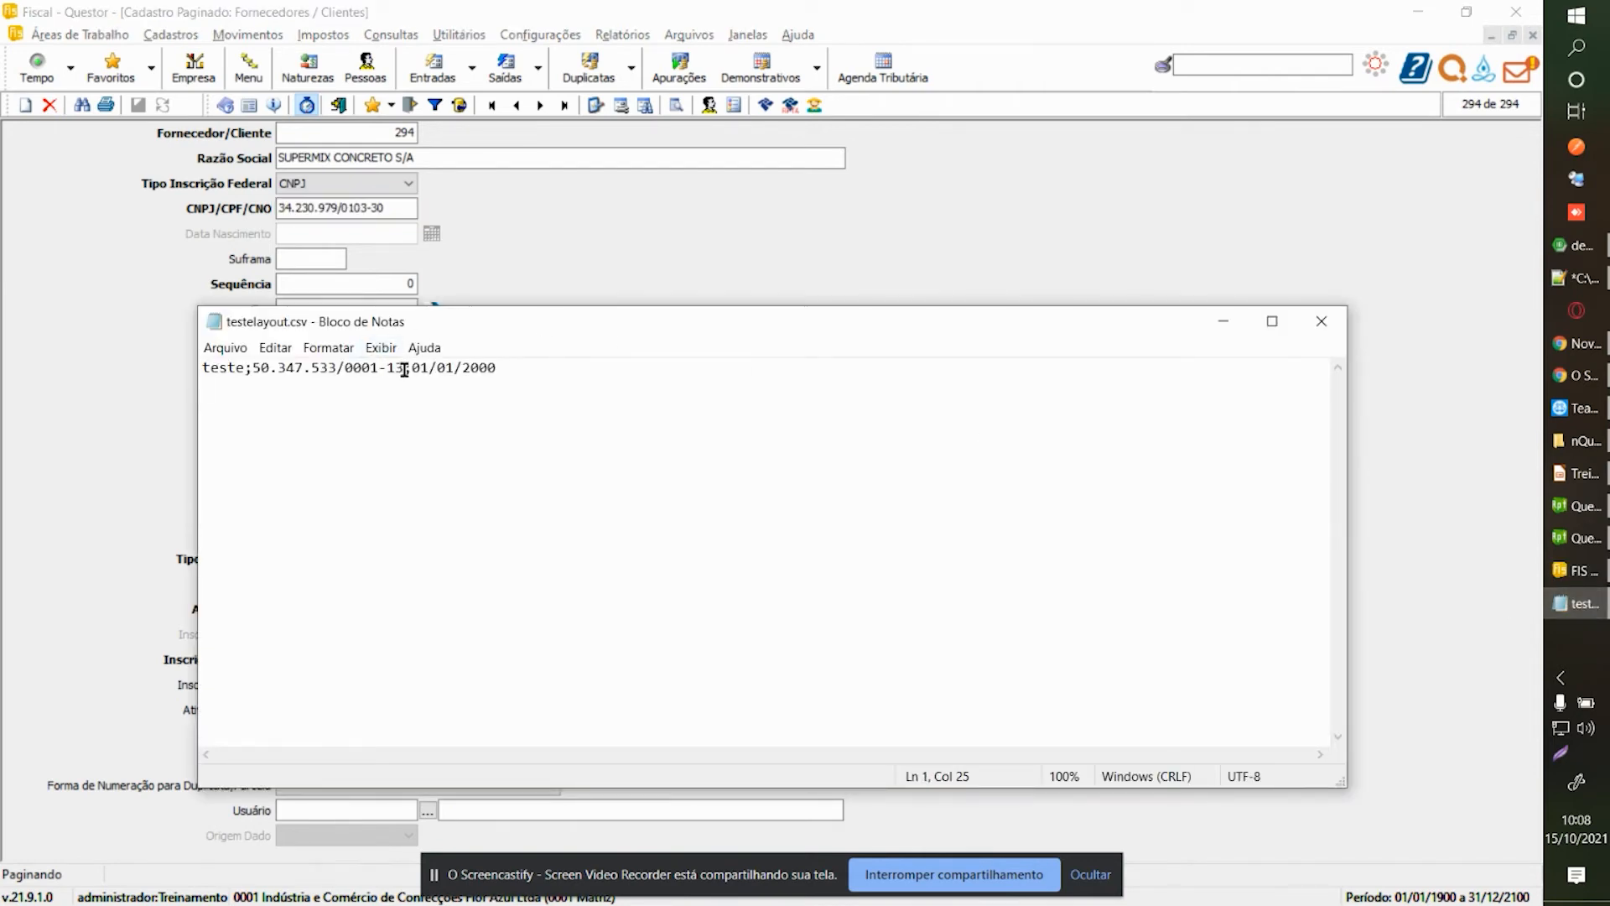
pyautogui.hotkey('shift', 'Left')
pyautogui.hotkey('shift', 'Left')
pyautogui.hotkey('shift', 'Left')
pyautogui.hotkey('shift', 'Left')
pyautogui.hotkey('shift', 'Left')
pyautogui.hotkey('shift', 'Left')
pyautogui.hotkey('shift', 'Left')
pyautogui.hotkey('shift', 'Left')
pyautogui.hotkey('shift', 'Left')
pyautogui.hotkey('shift', 'Left')
pyautogui.hotkey('shift', 'Left')
pyautogui.hotkey('shift', 'Left')
pyautogui.hotkey('shift', 'Left')
pyautogui.hotkey('shift', 'Left')
pyautogui.hotkey('shift', 'Left')
pyautogui.hotkey('shift', 'Left')
pyautogui.hotkey('shift', 'Left')
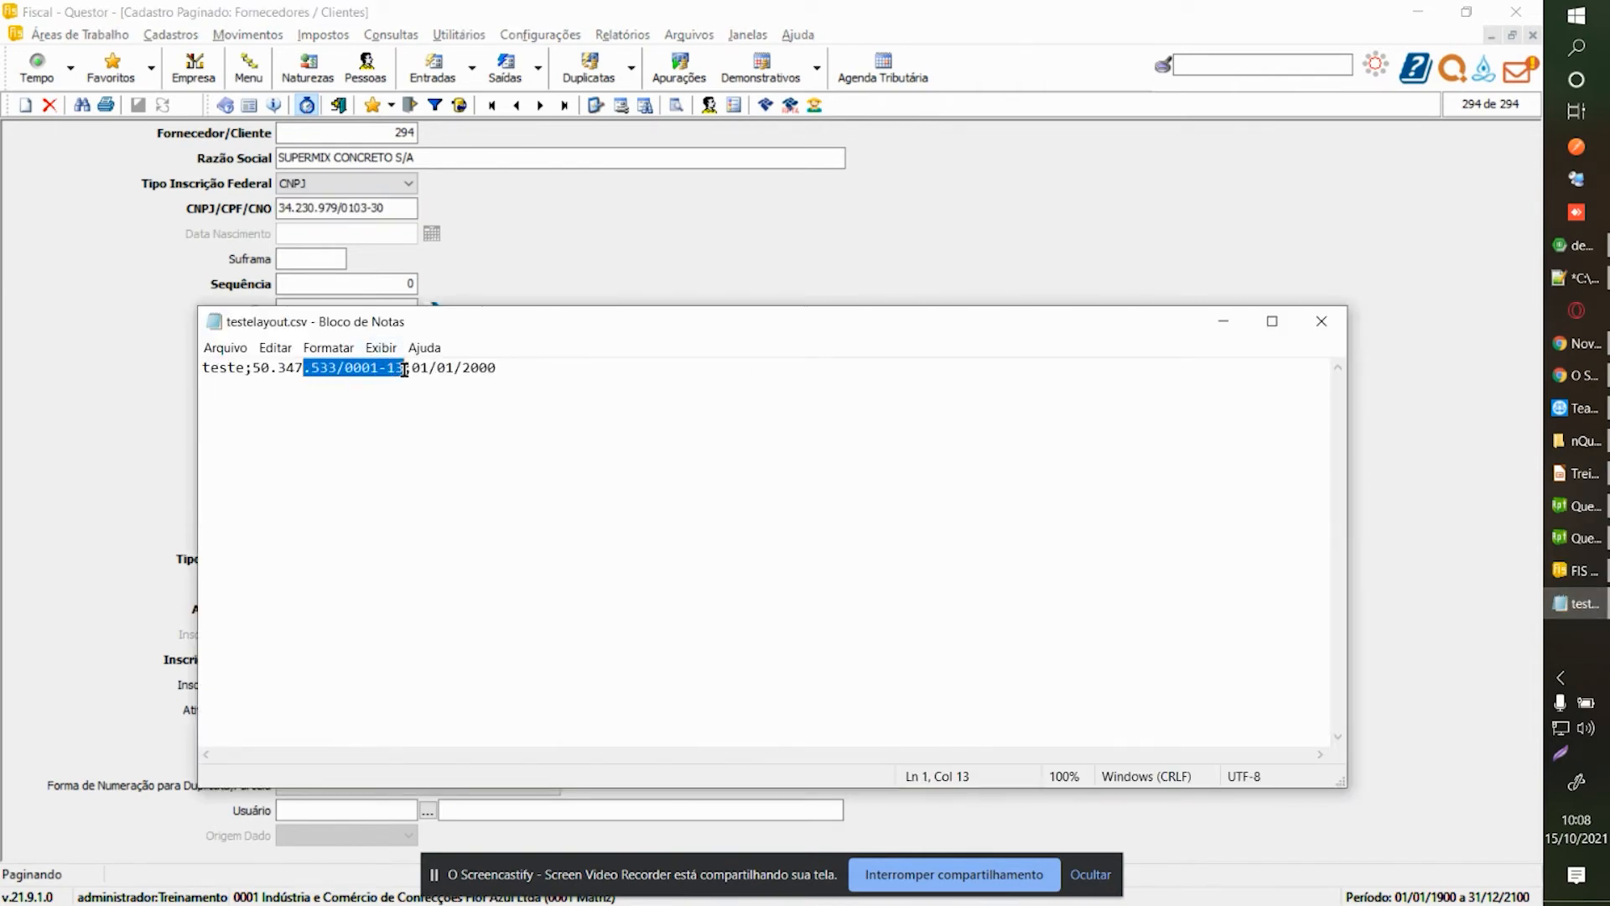
pyautogui.hotkey('ctrl', 'v')
pyautogui.hotkey('ctrl', 's')
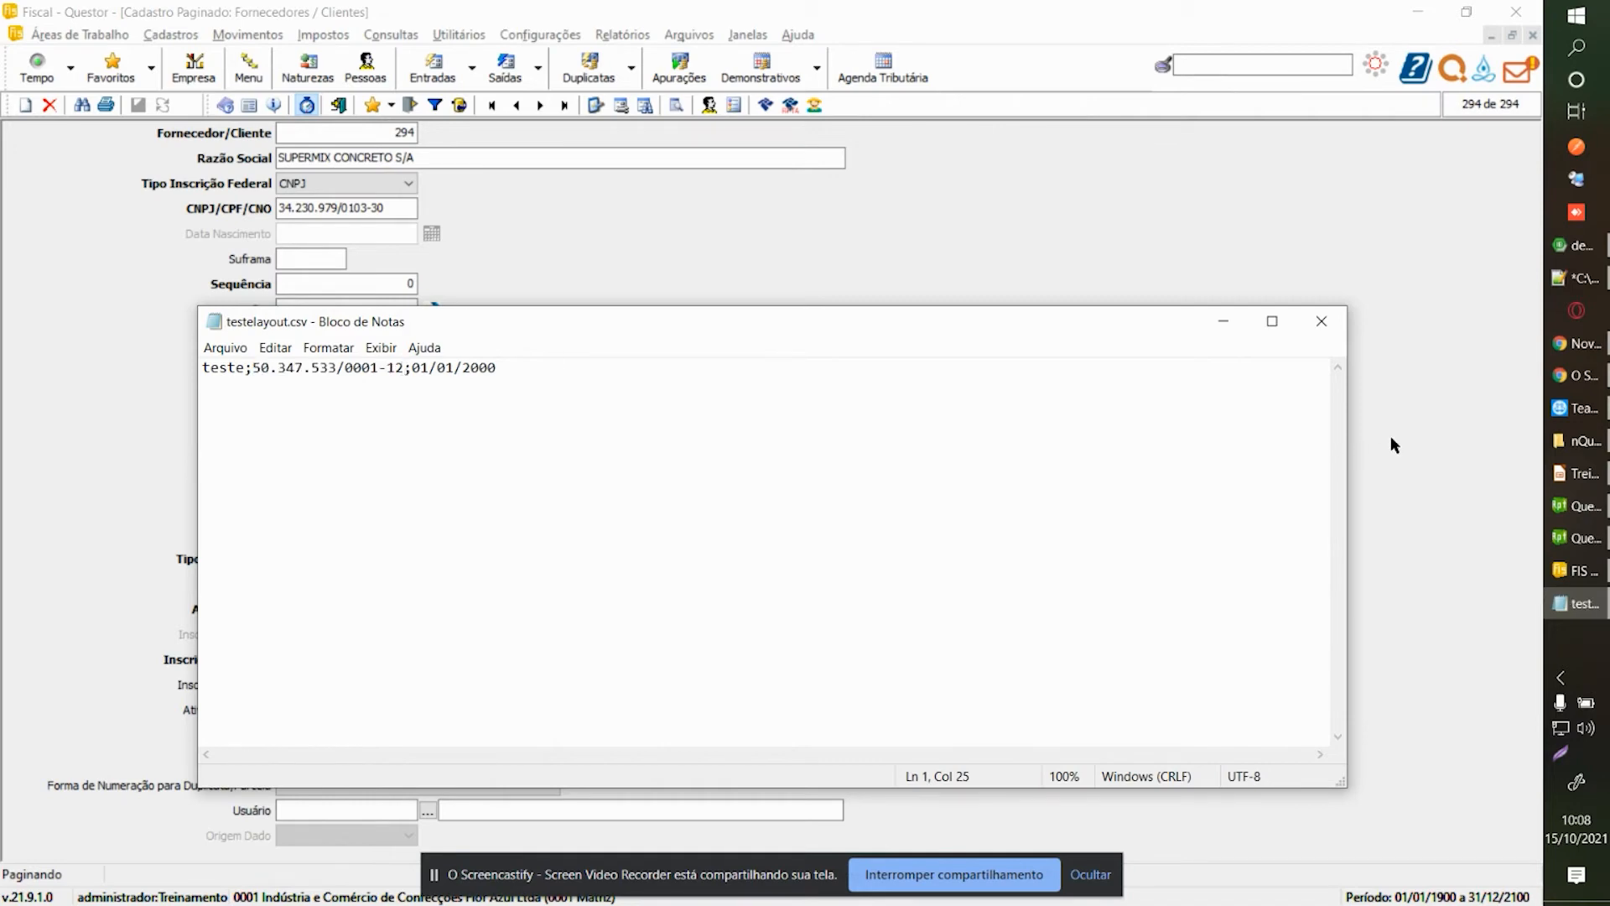
pyautogui.click(1321, 321)
pyautogui.press('Escape')
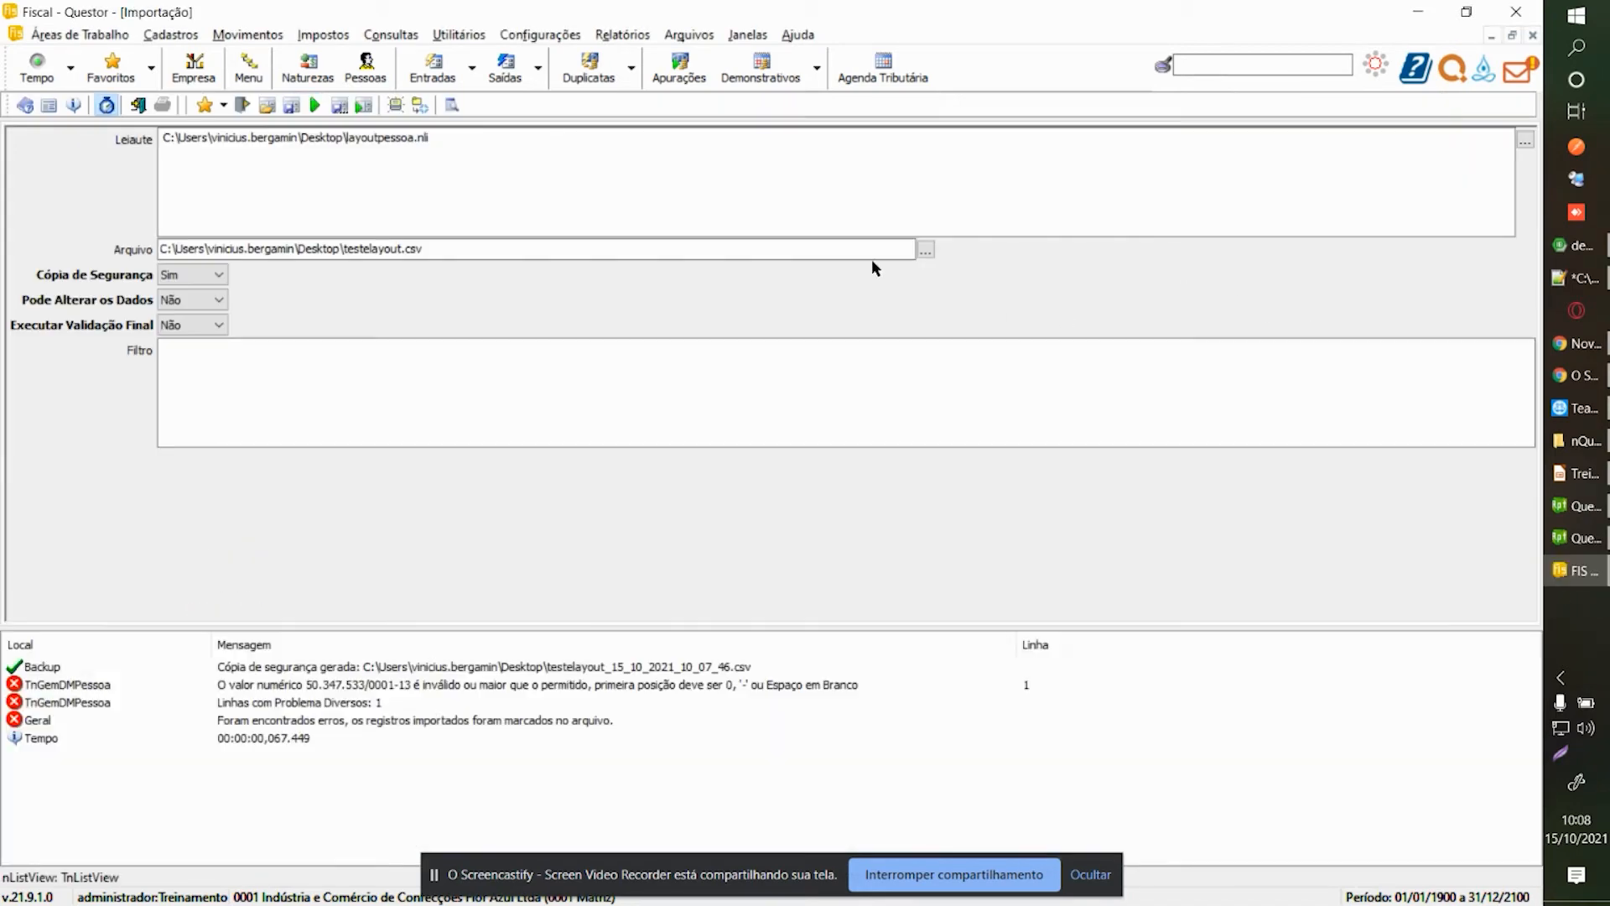
# Re-run the import and inspect INSCRFEDERAL in the layoutpessoa.nli configurator.
pyautogui.click(317, 105)
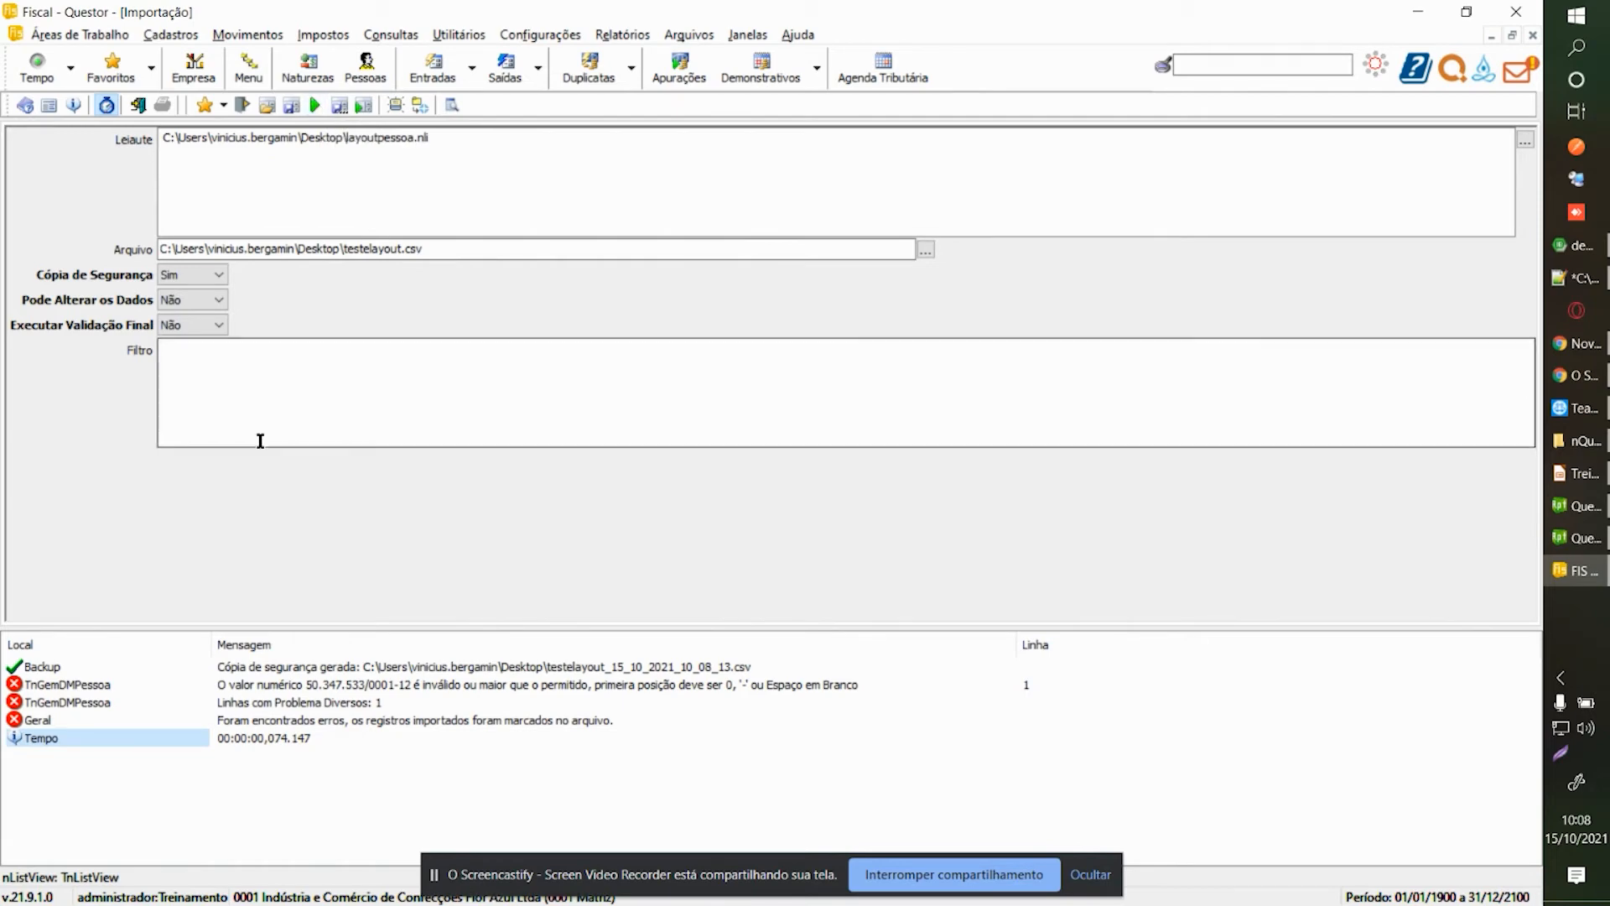
pyautogui.hotkey('ctrl', 'Tab')
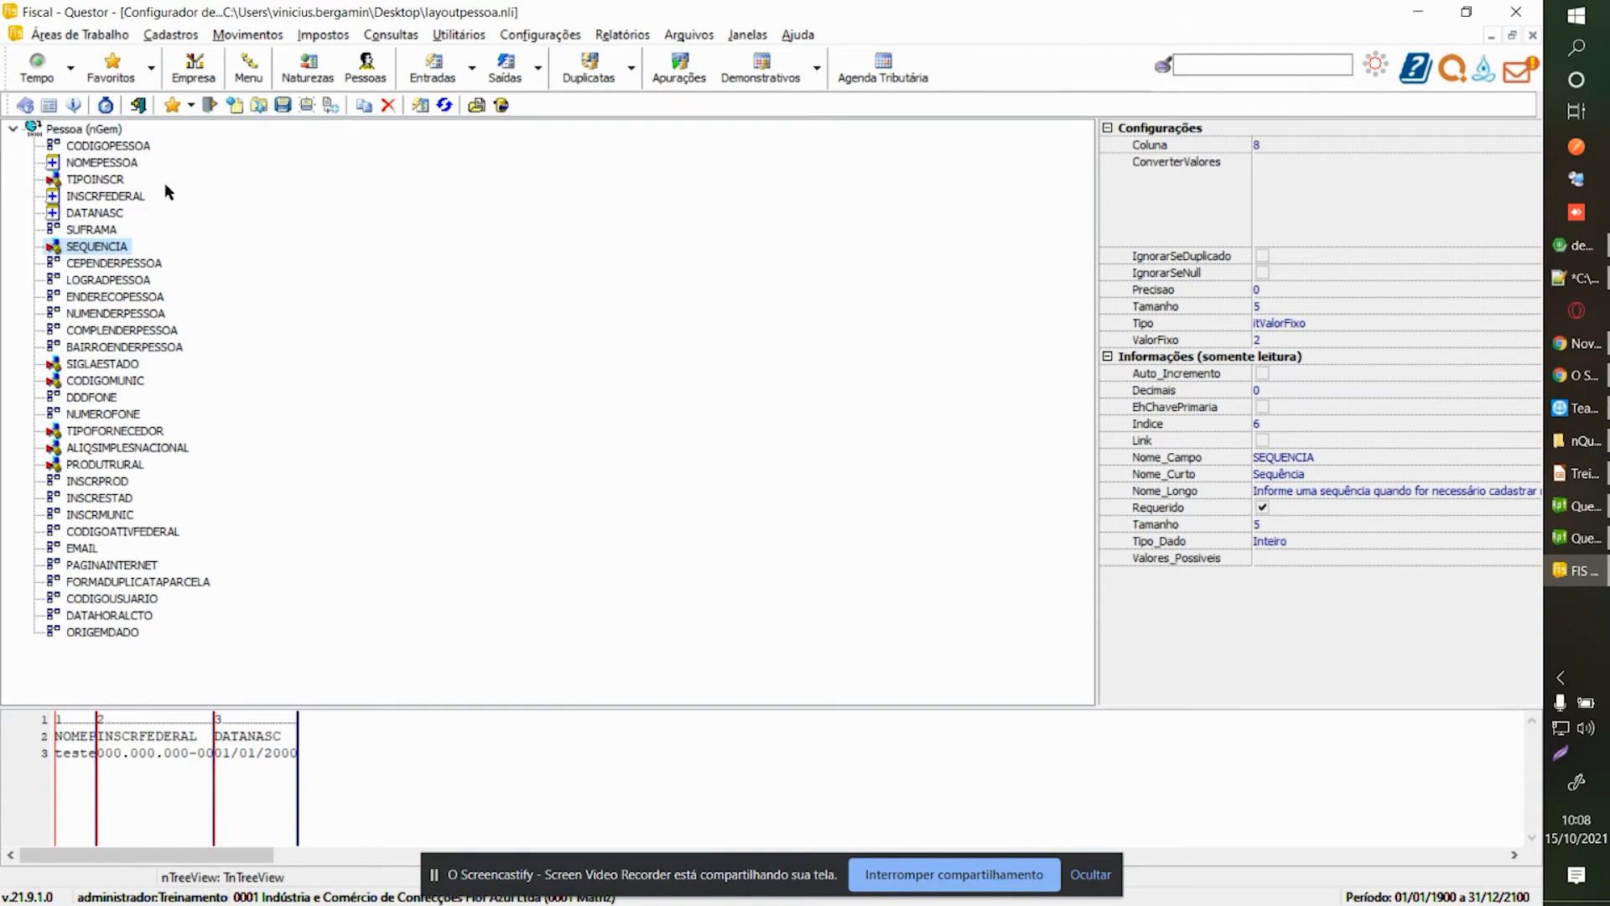
pyautogui.click(107, 199)
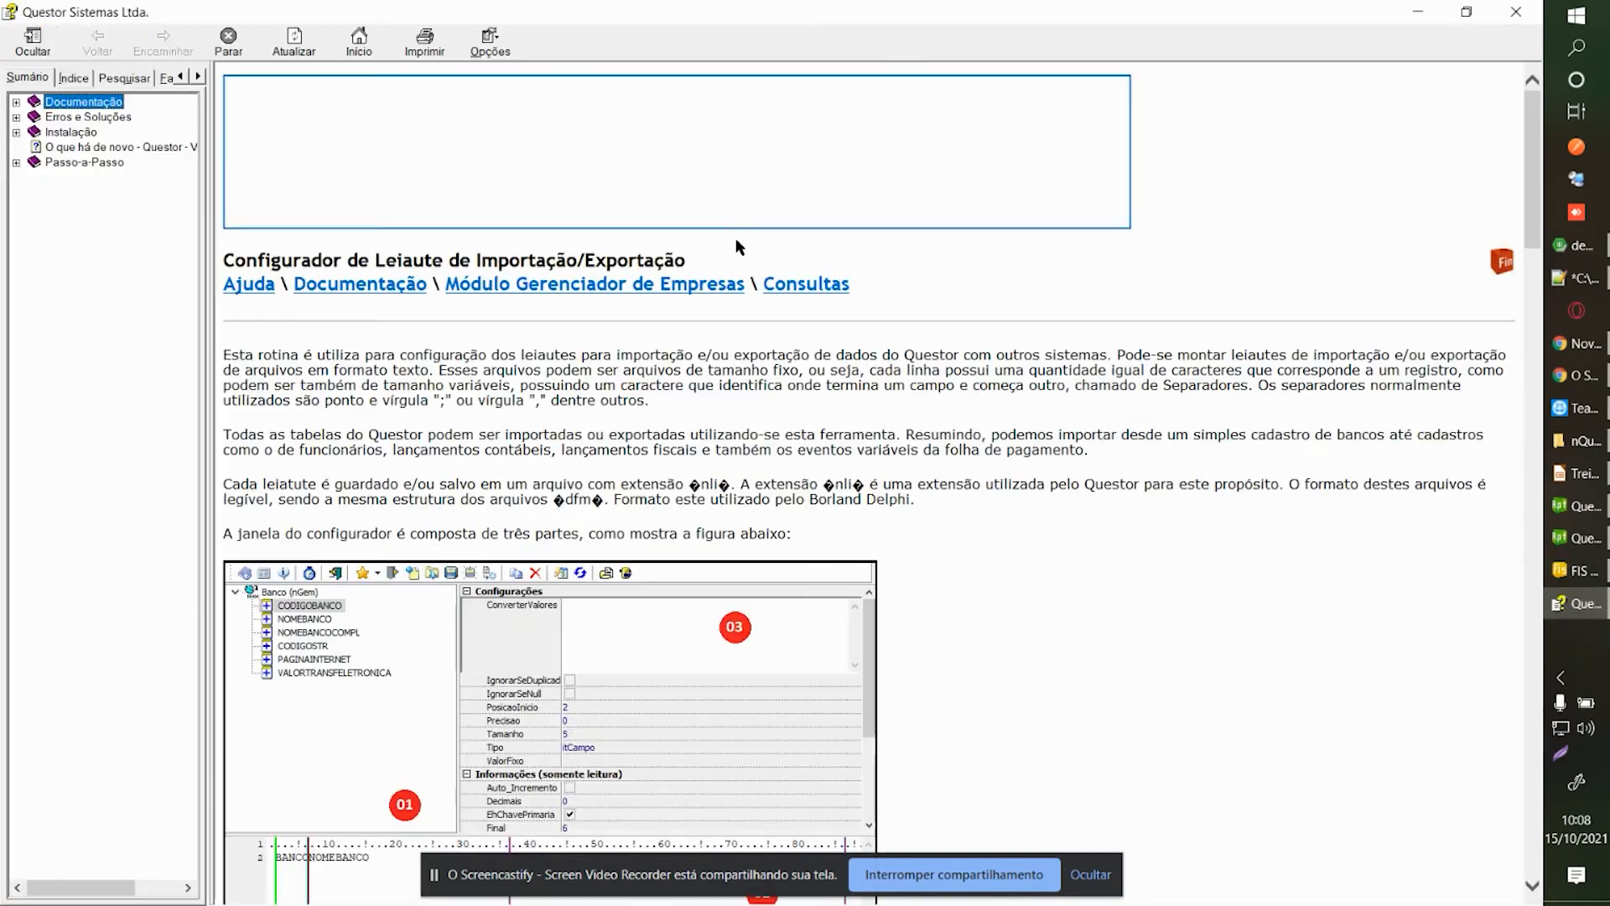
pyautogui.scroll(-10, 870, 371)
pyautogui.scroll(-12, 869, 377)
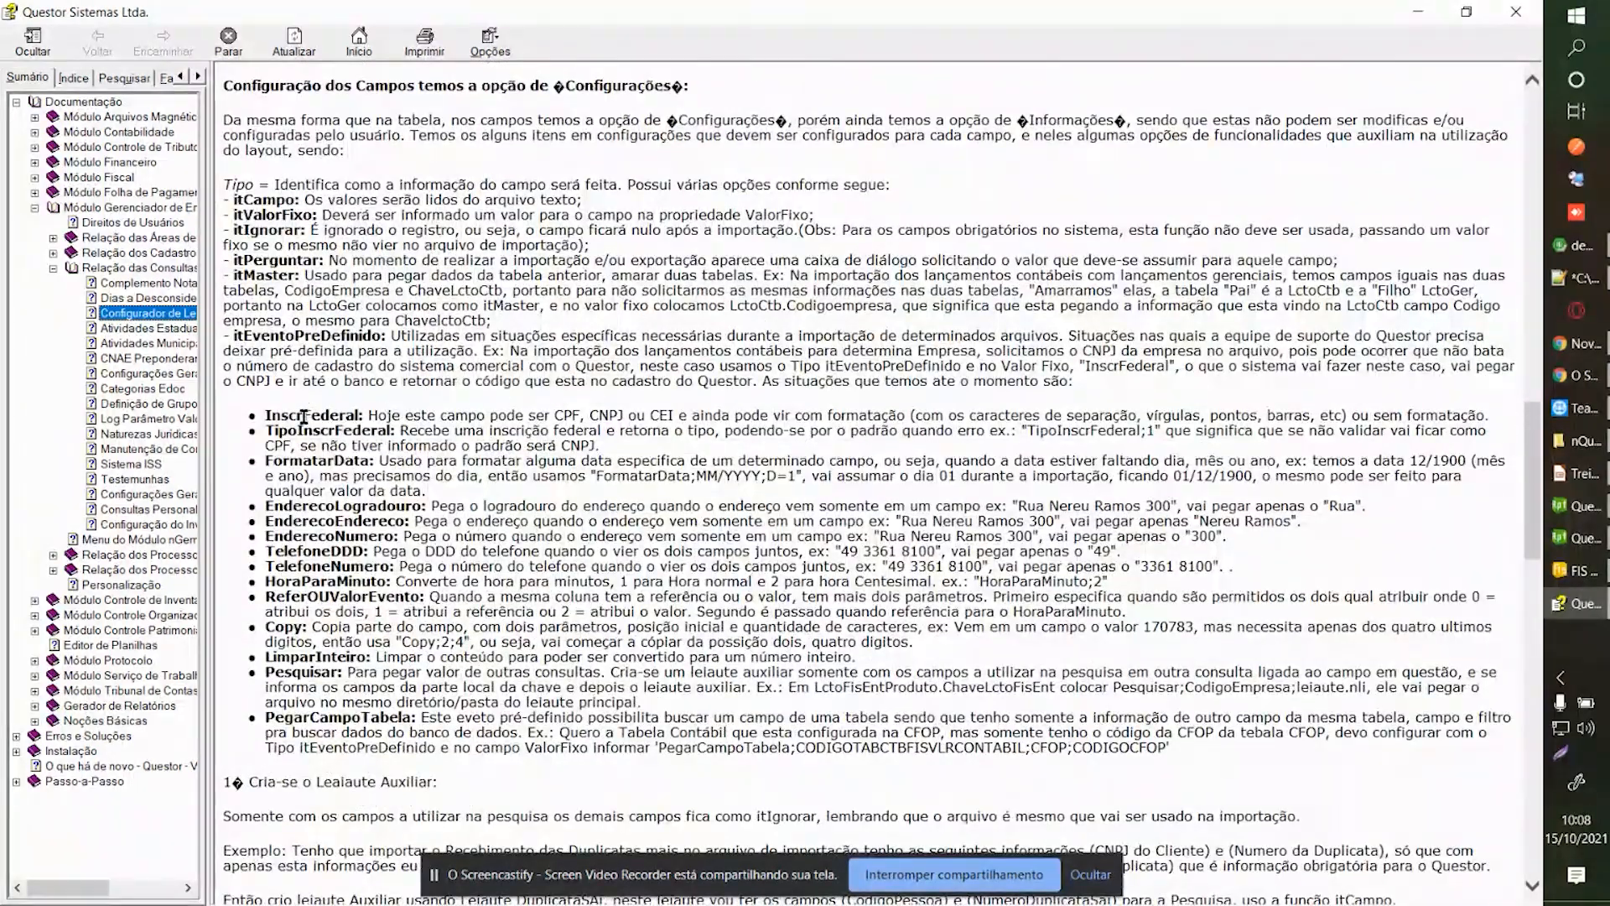
pyautogui.doubleClick(299, 415)
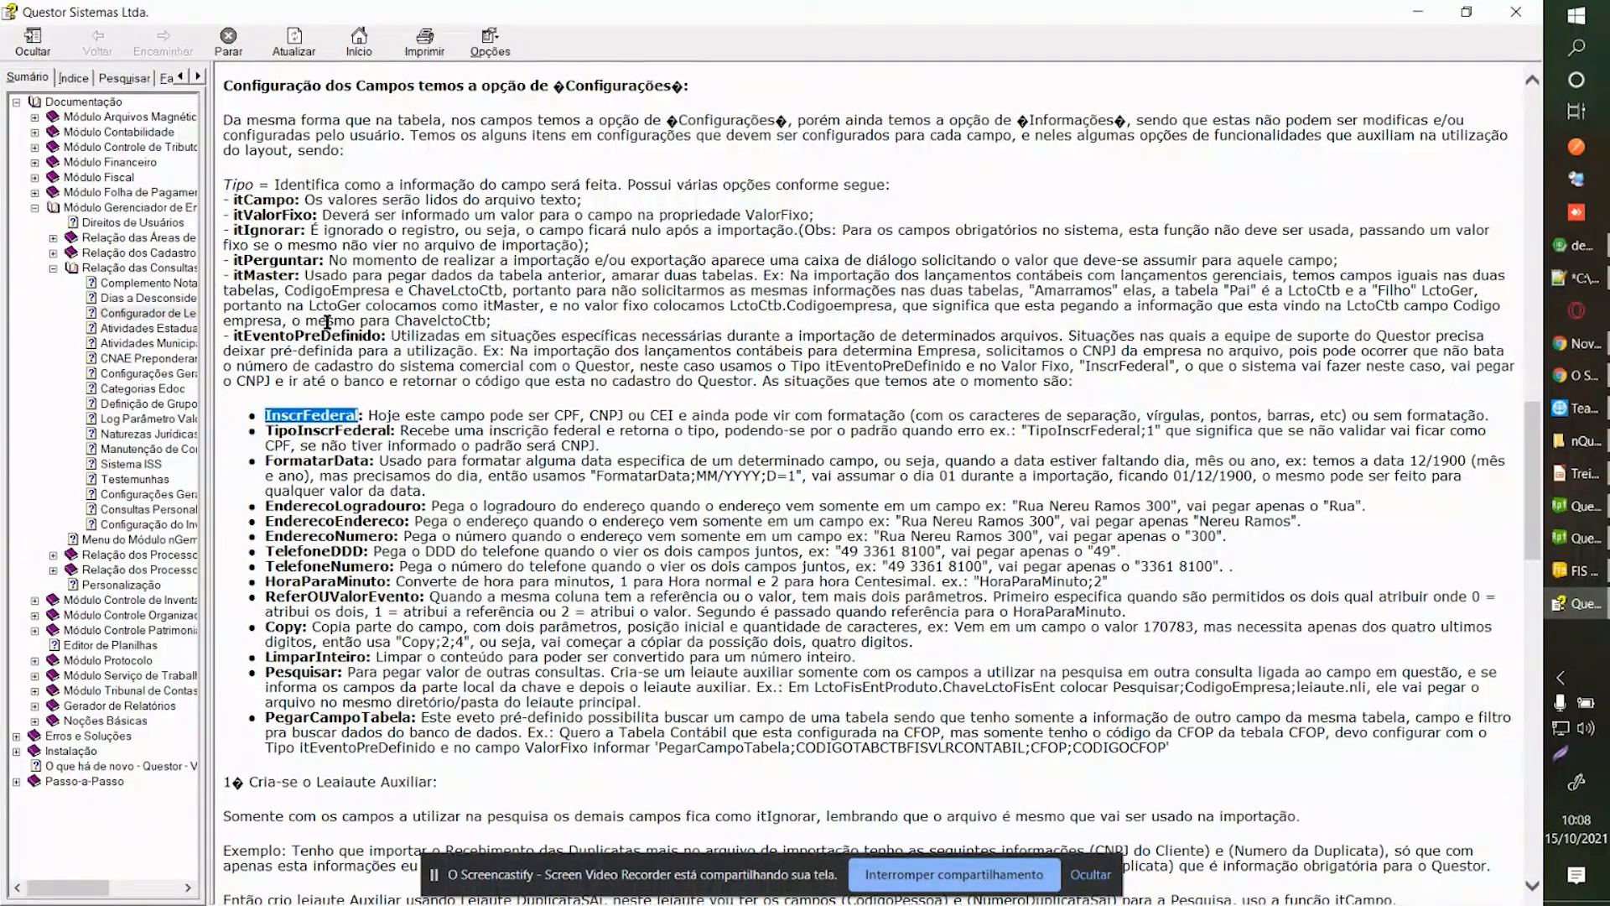
pyautogui.doubleClick(306, 336)
pyautogui.doubleClick(329, 418)
pyautogui.click(342, 416)
pyautogui.doubleClick(342, 416)
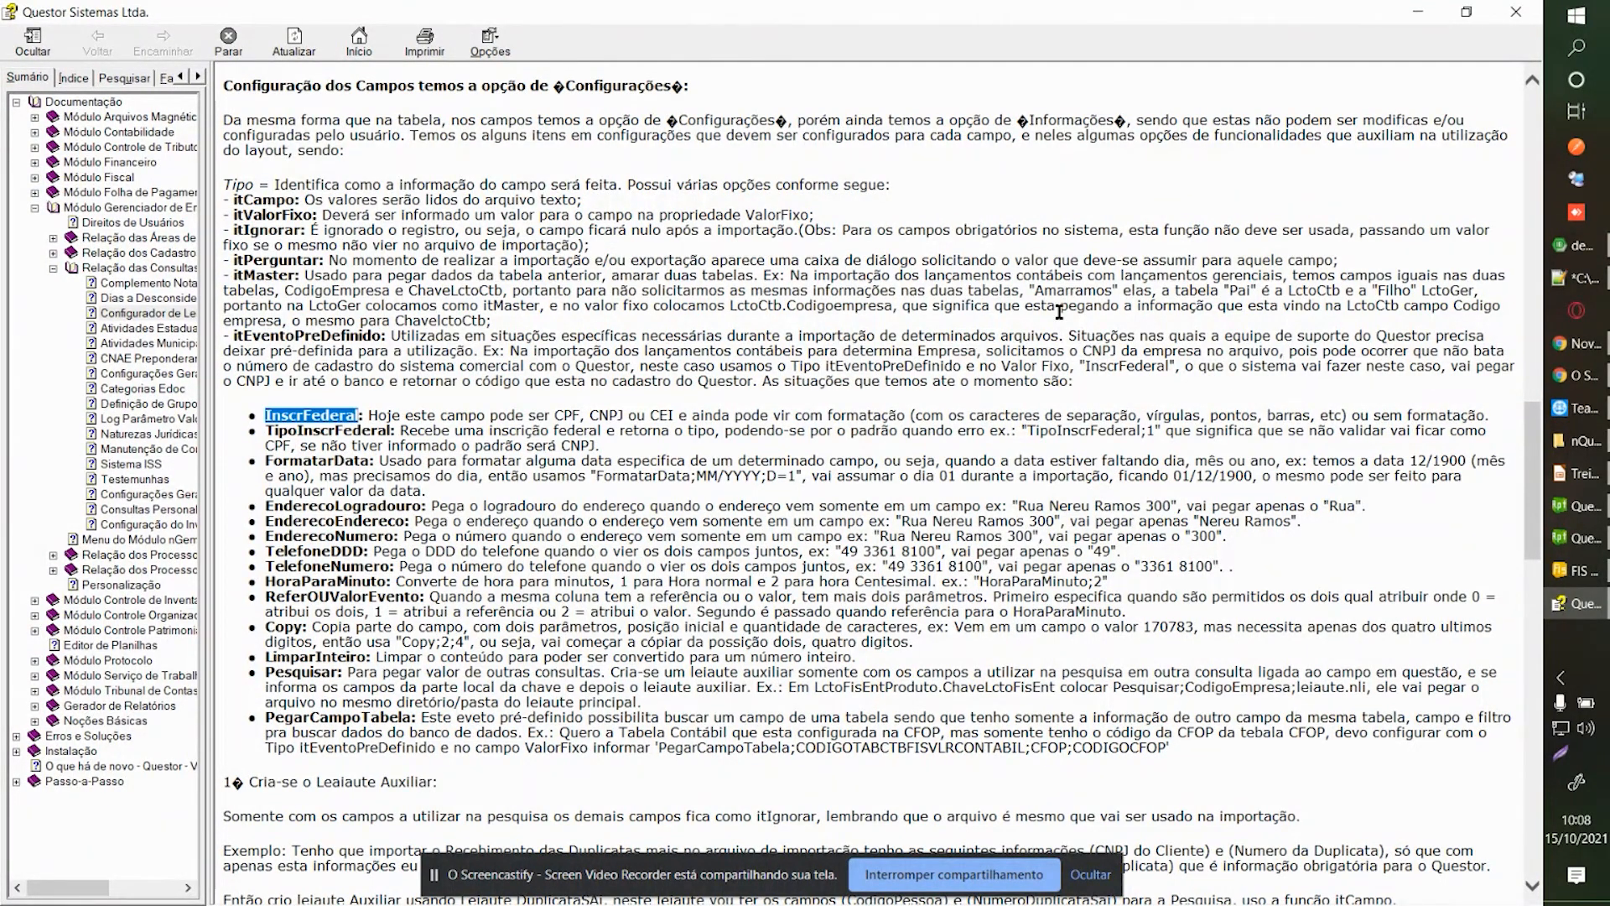
pyautogui.click(1514, 13)
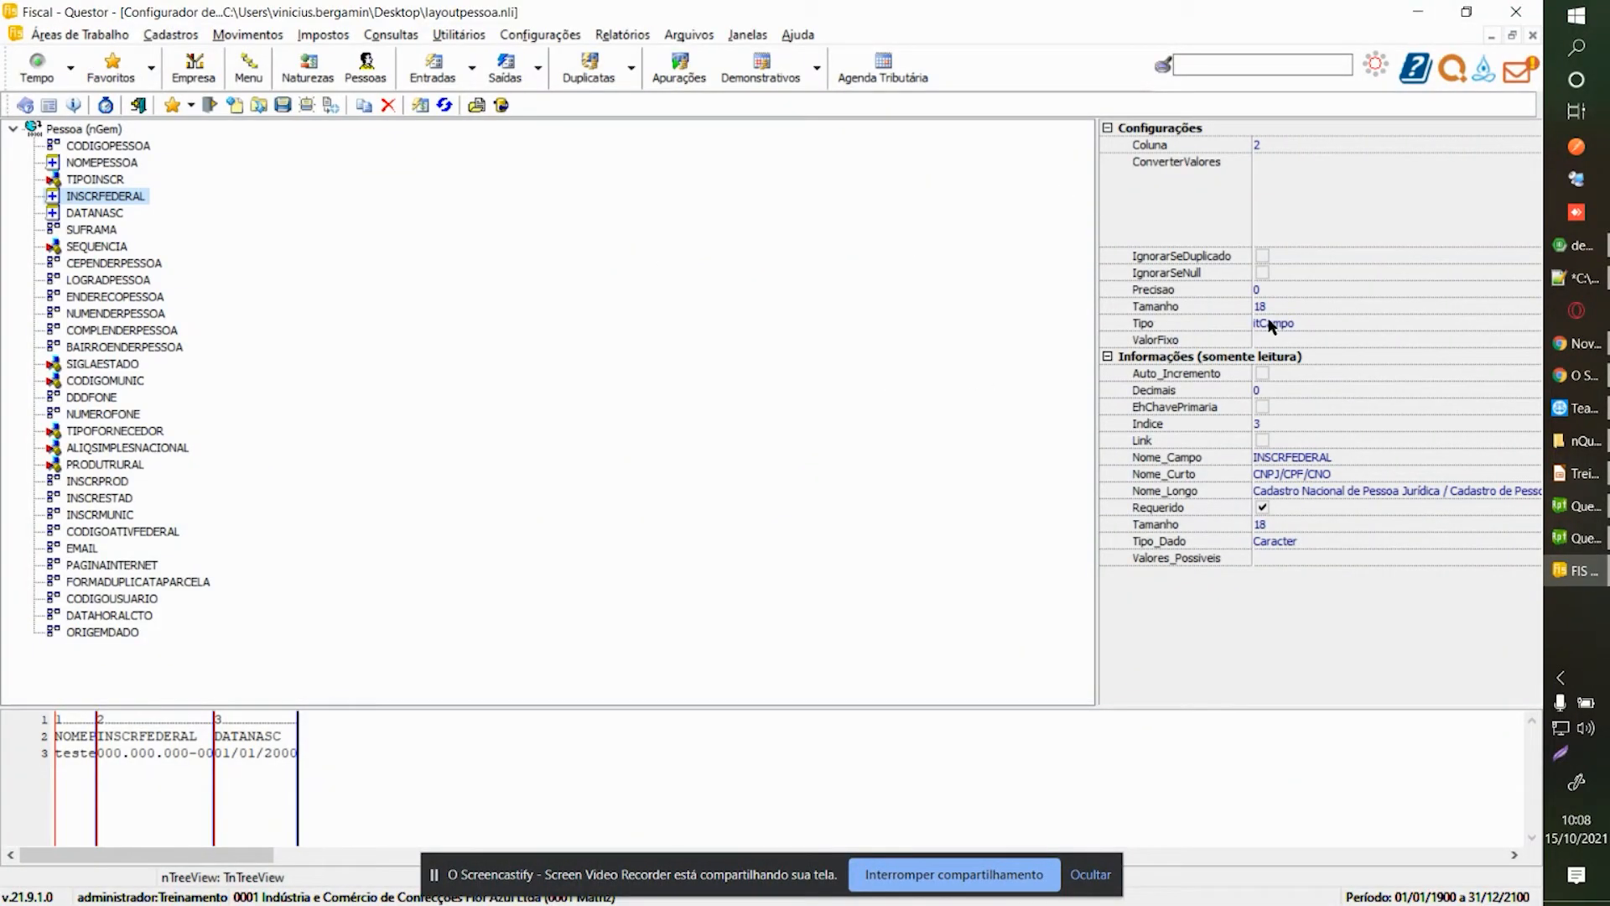
# Make INSCRFEDERAL an itEventoPreDefinido field with fixed value InscrFederal.
pyautogui.click(1411, 323)
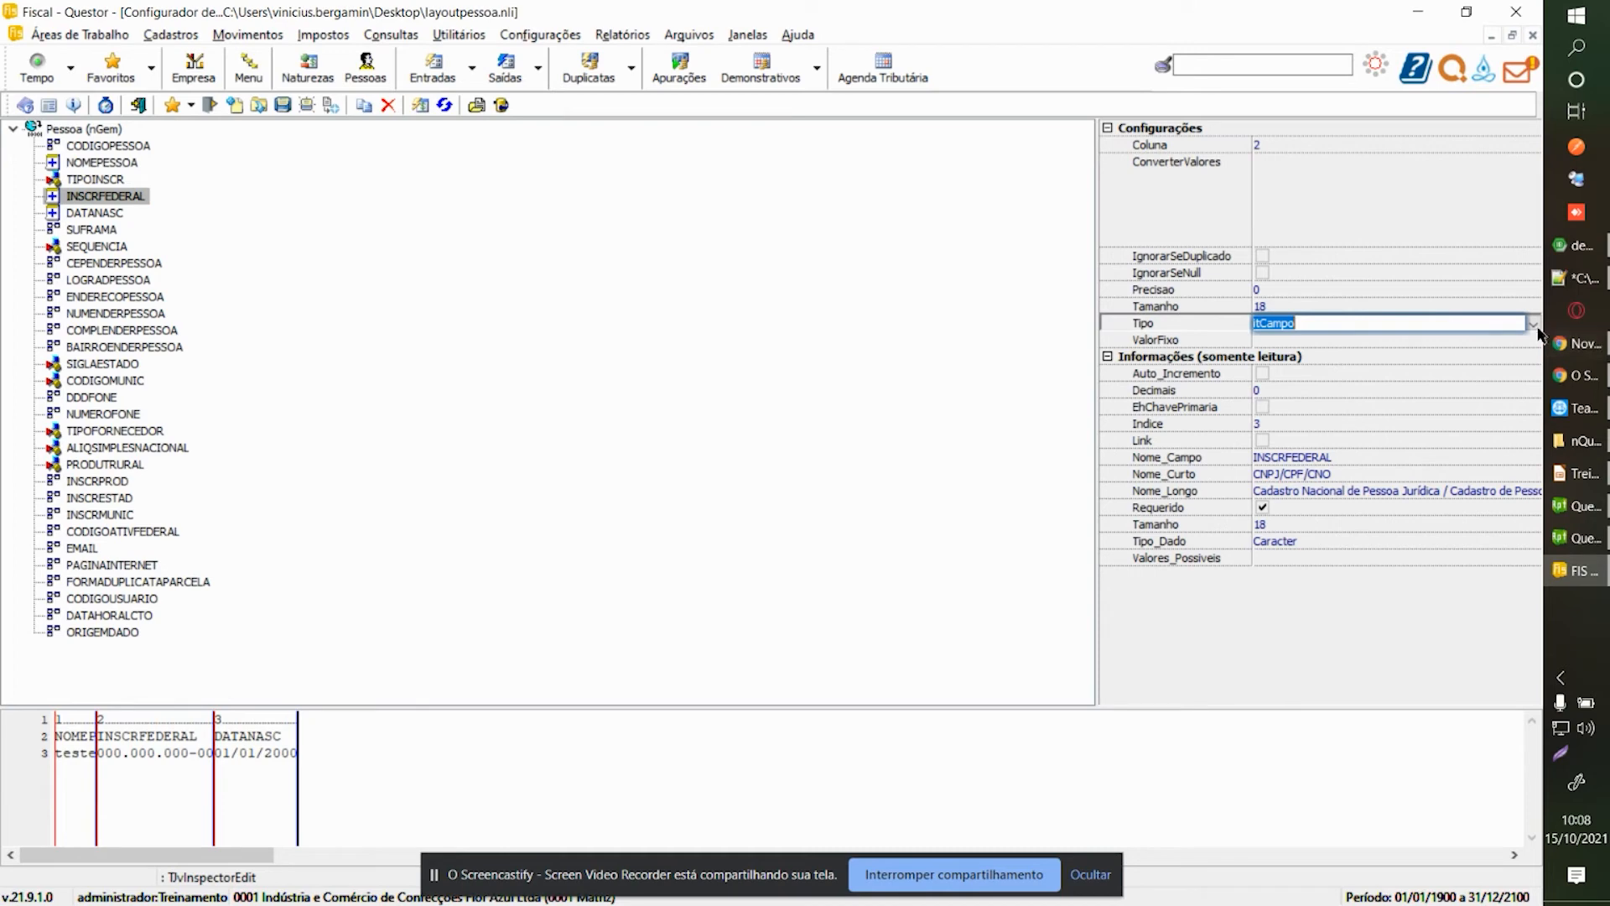
pyautogui.click(1532, 324)
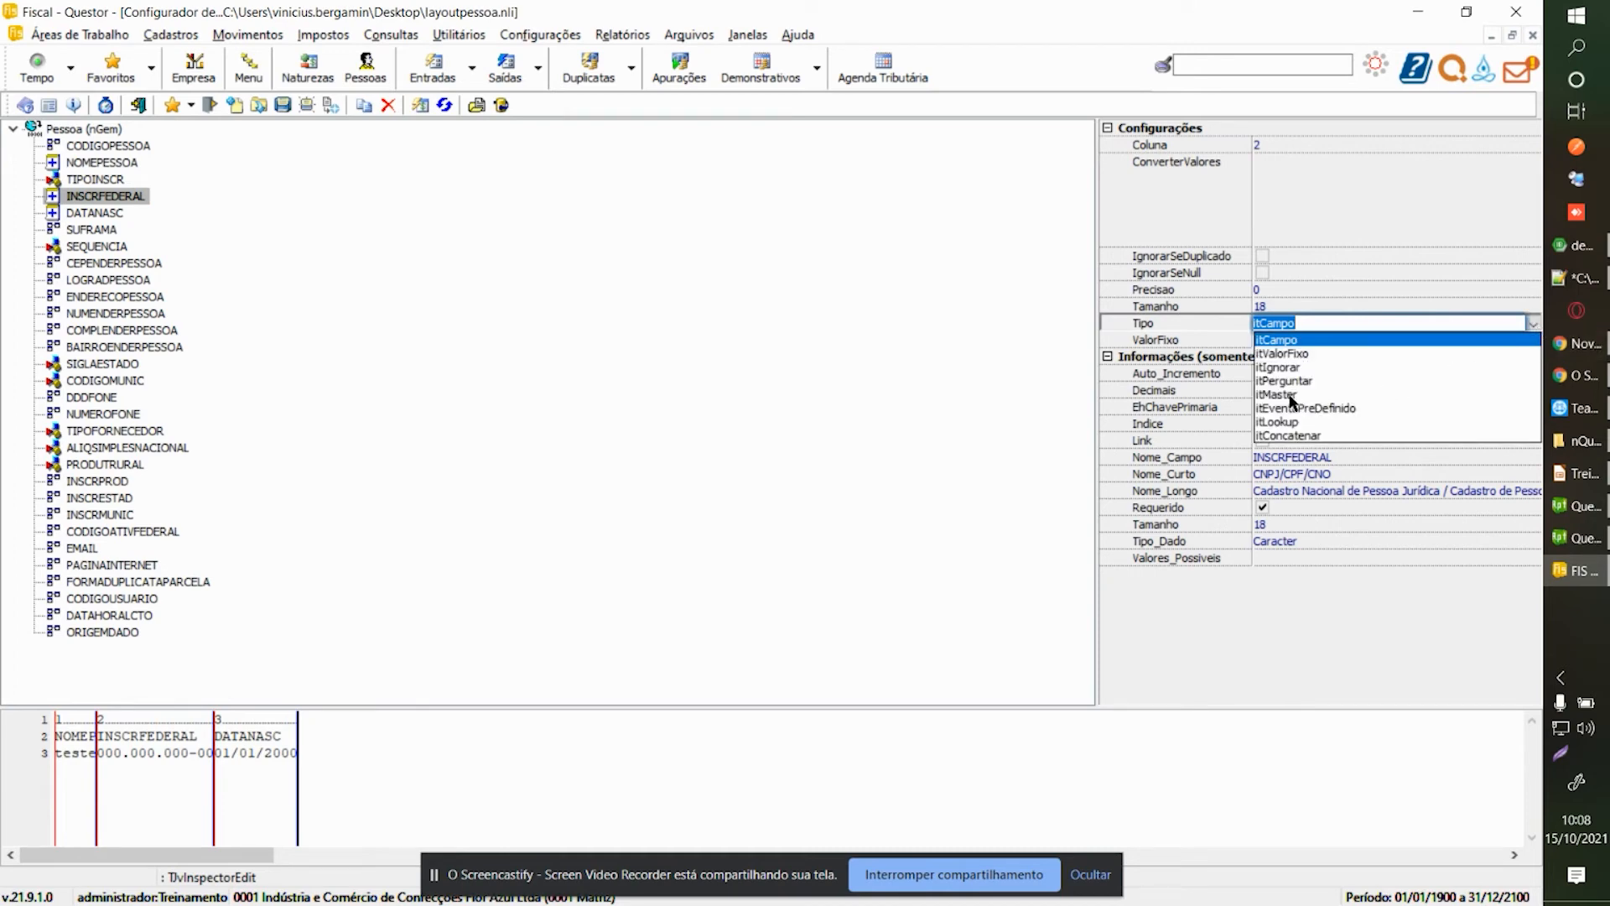
pyautogui.click(1298, 409)
pyautogui.click(1308, 339)
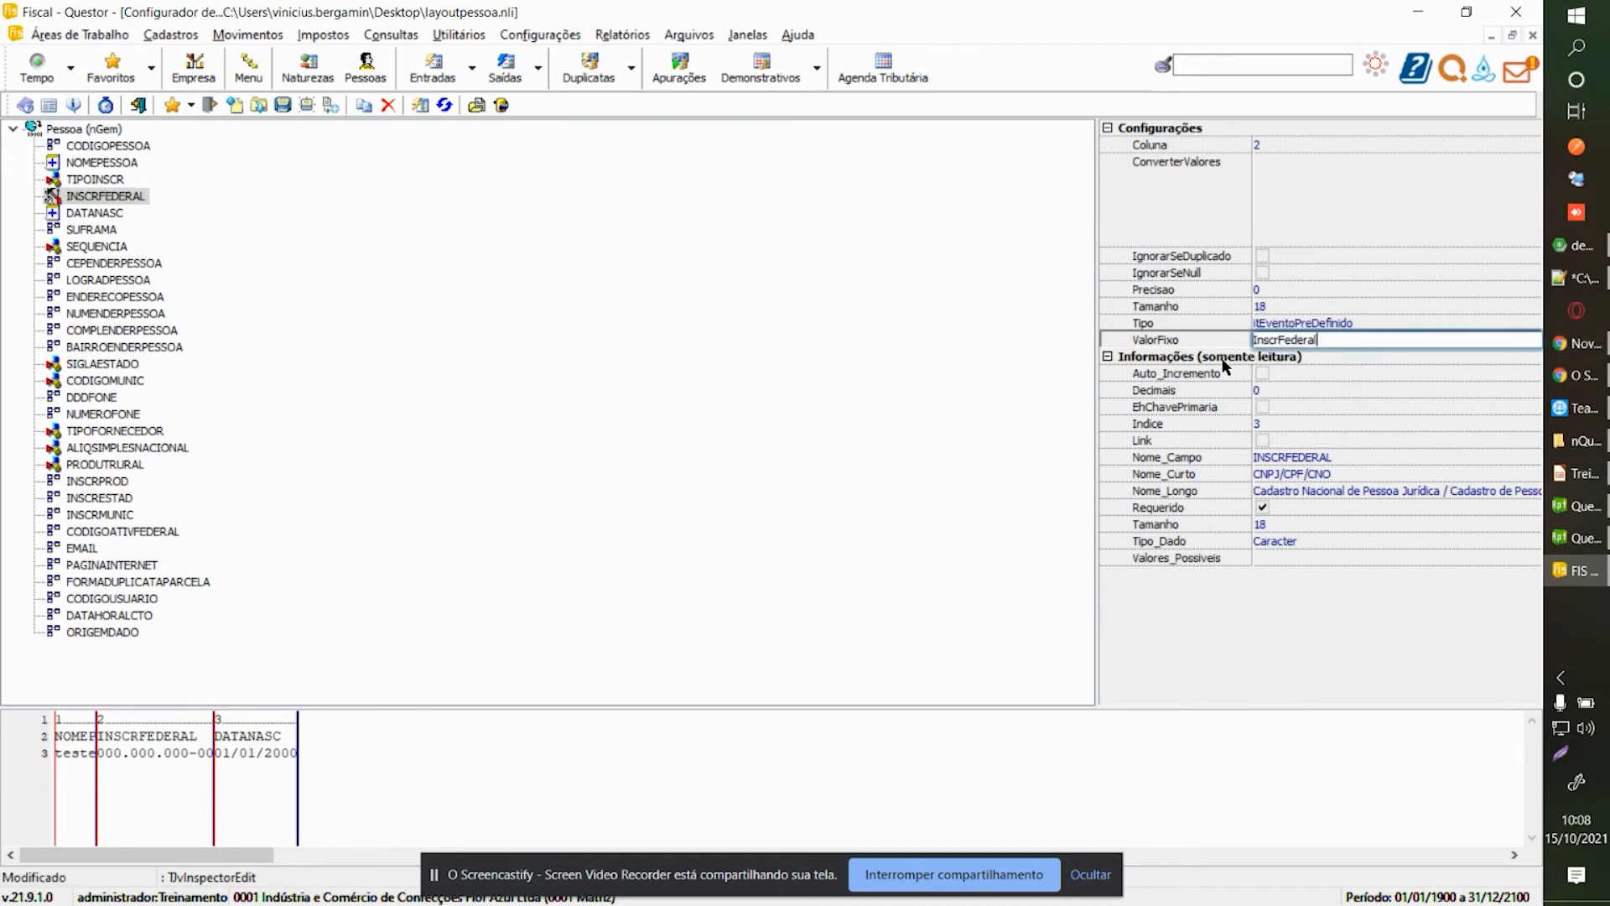
pyautogui.press('Return')
pyautogui.click(107, 214)
# Consult the layout configurator help, then save layoutpessoa.nli and return to Importação.
pyautogui.press('F1')
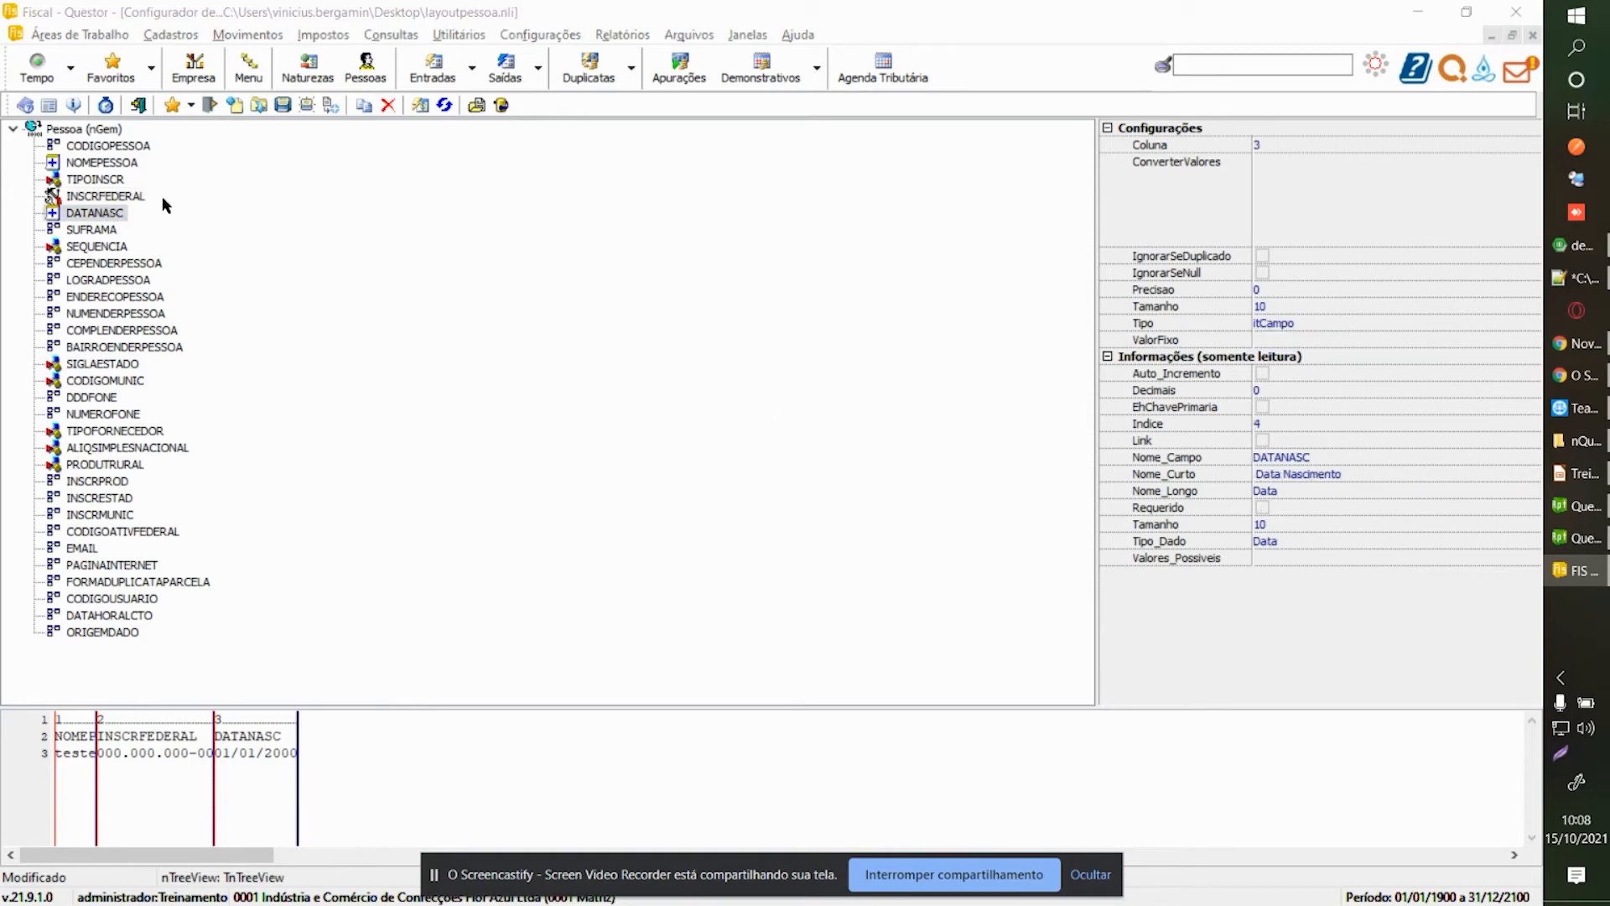
pyautogui.scroll(-20, 421, 343)
pyautogui.scroll(-20, 421, 341)
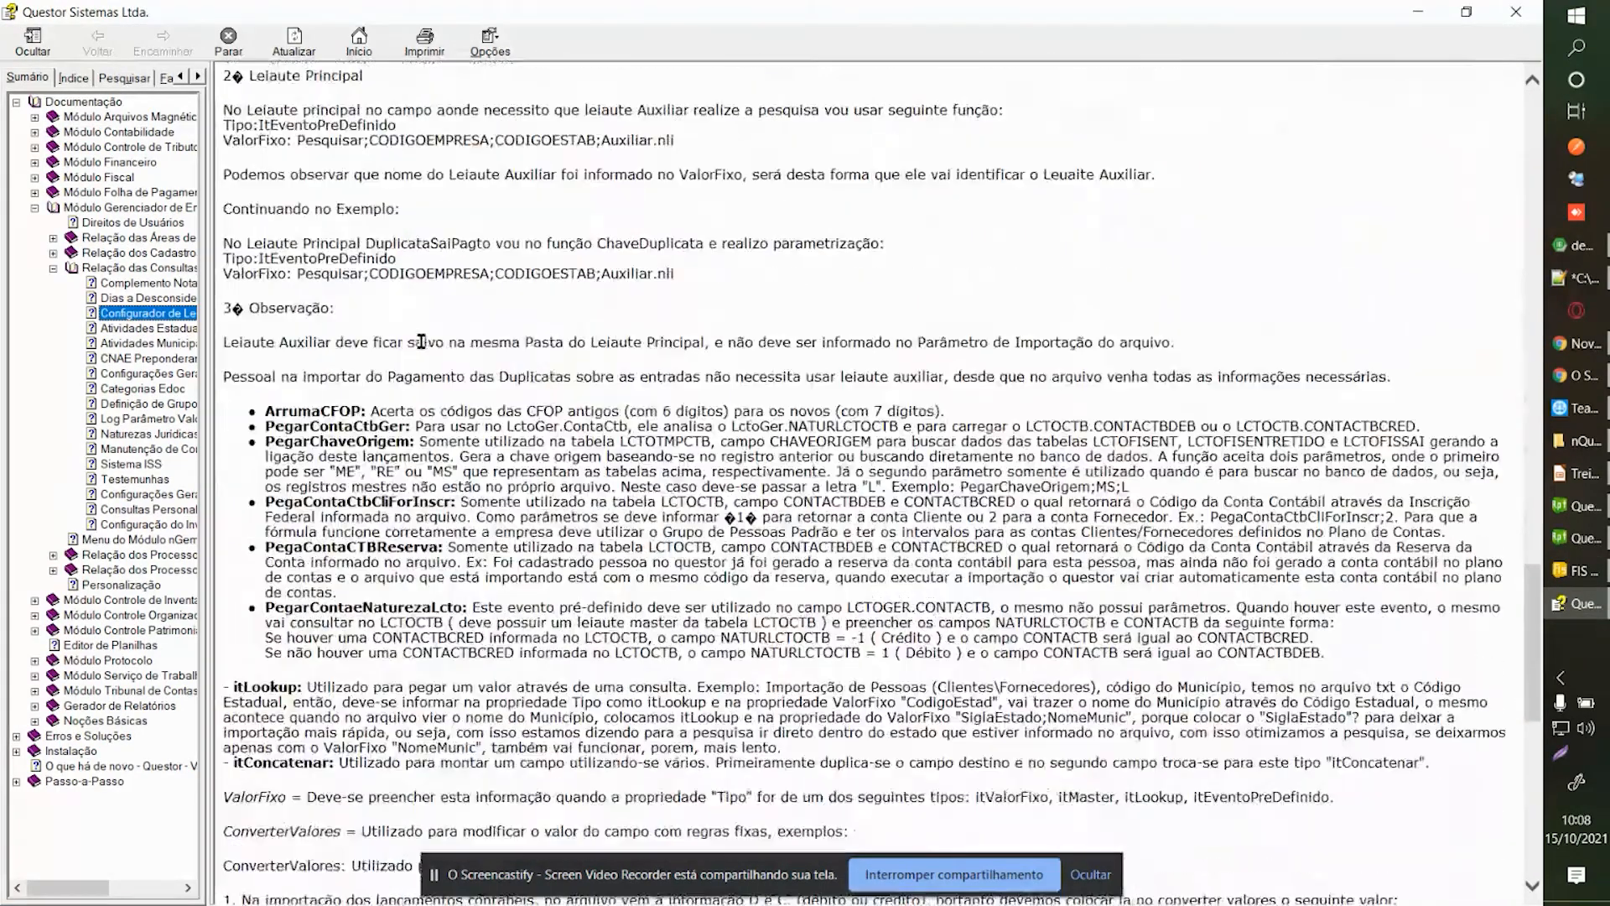
pyautogui.scroll(20, 394, 353)
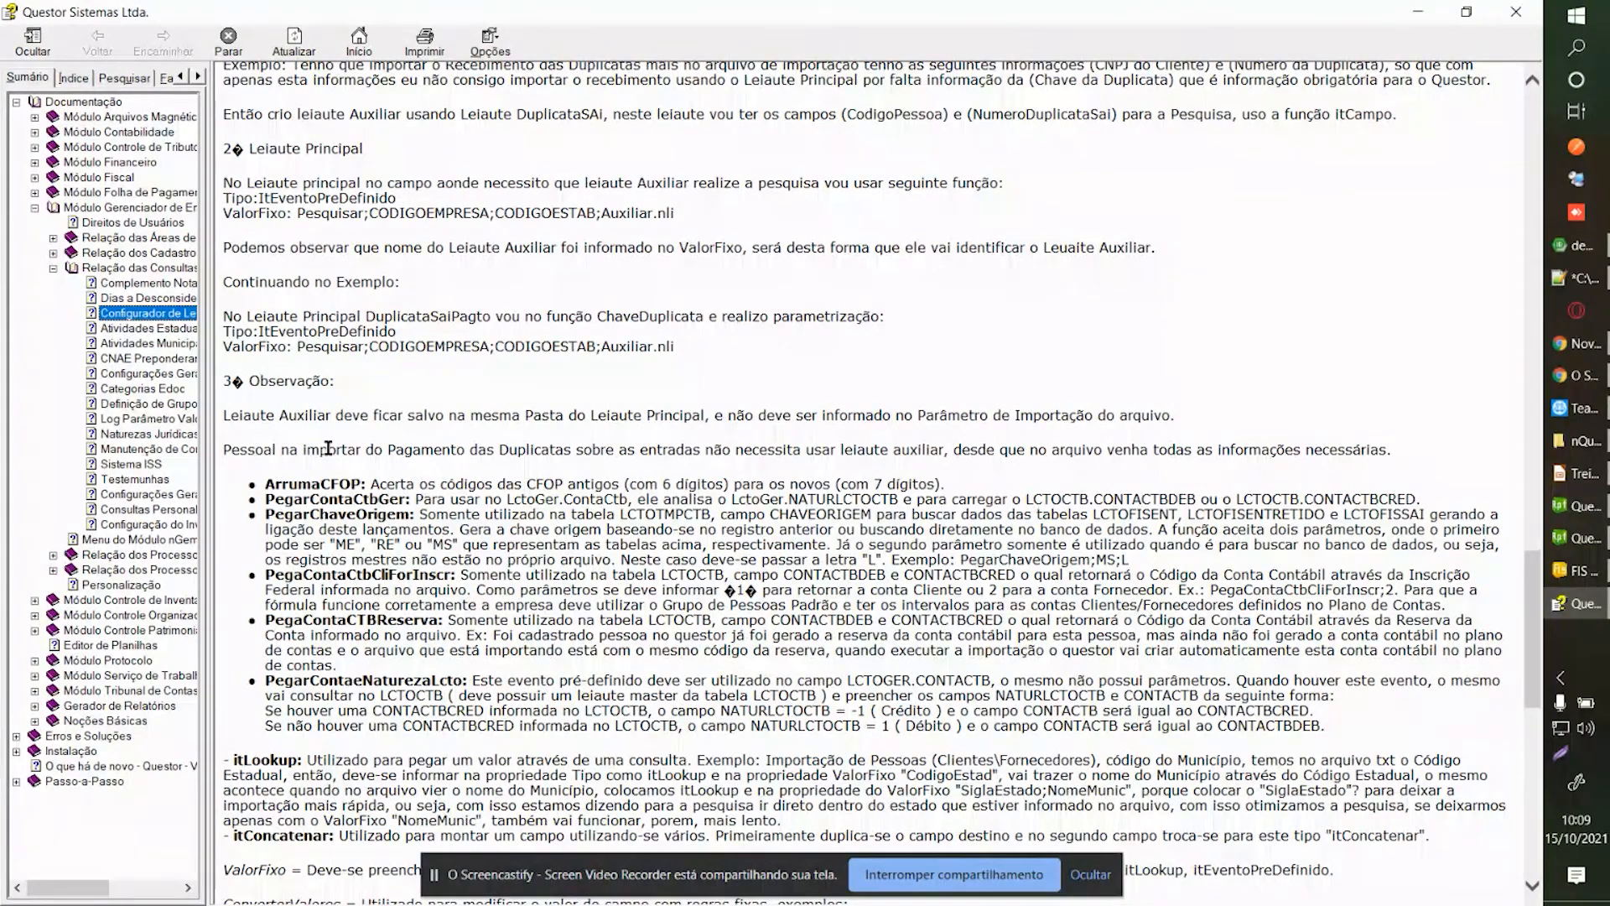
pyautogui.scroll(14, 328, 448)
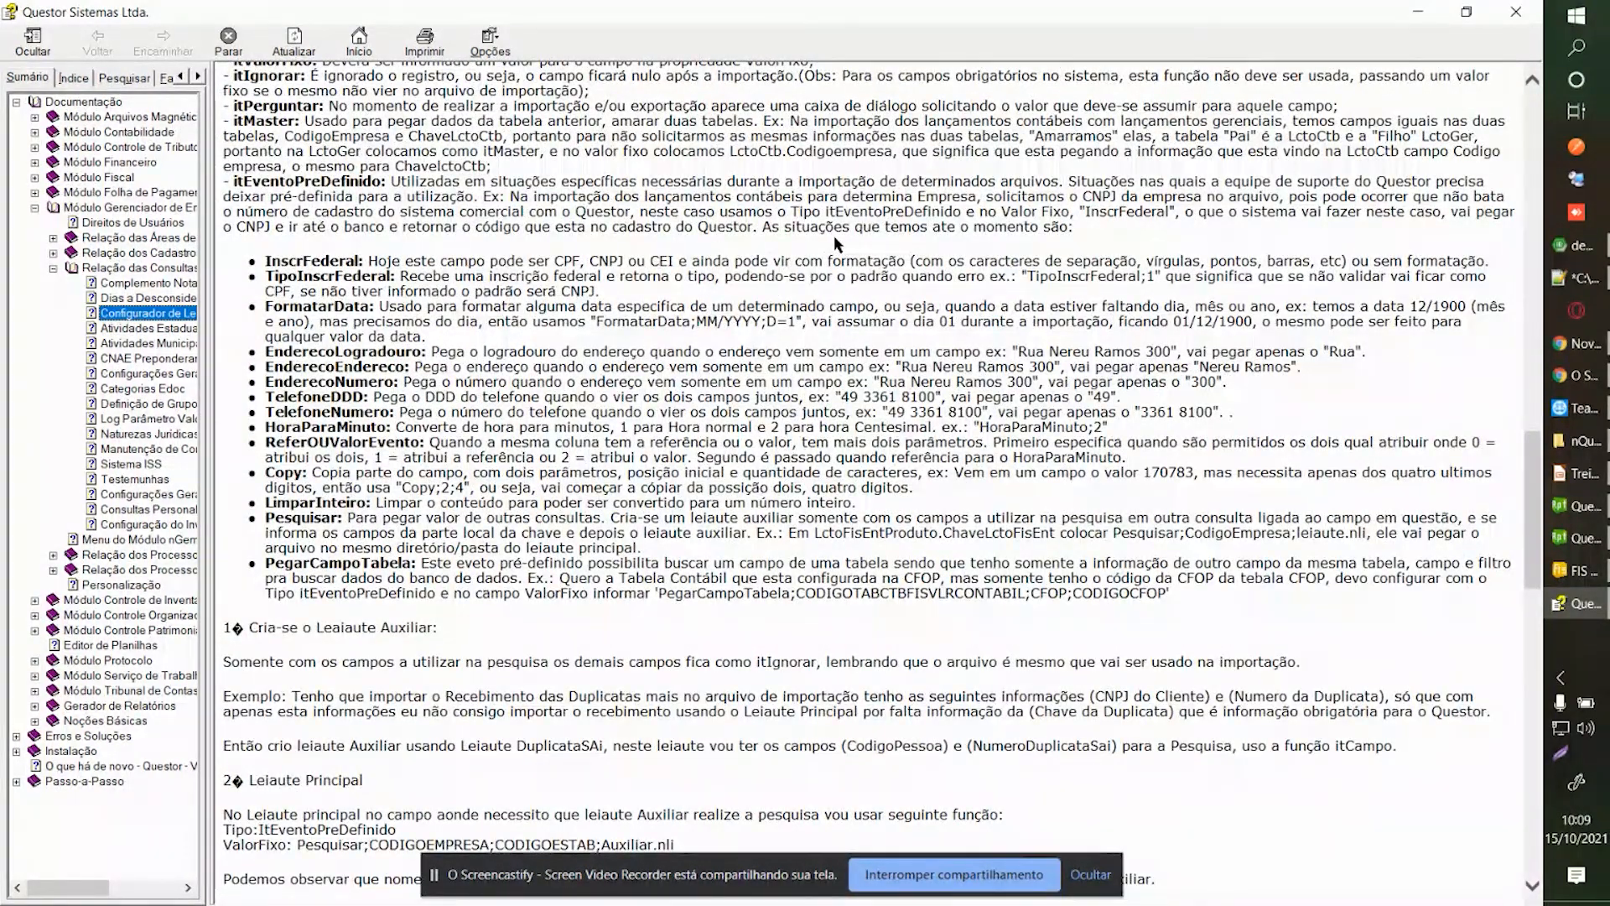
pyautogui.click(1516, 12)
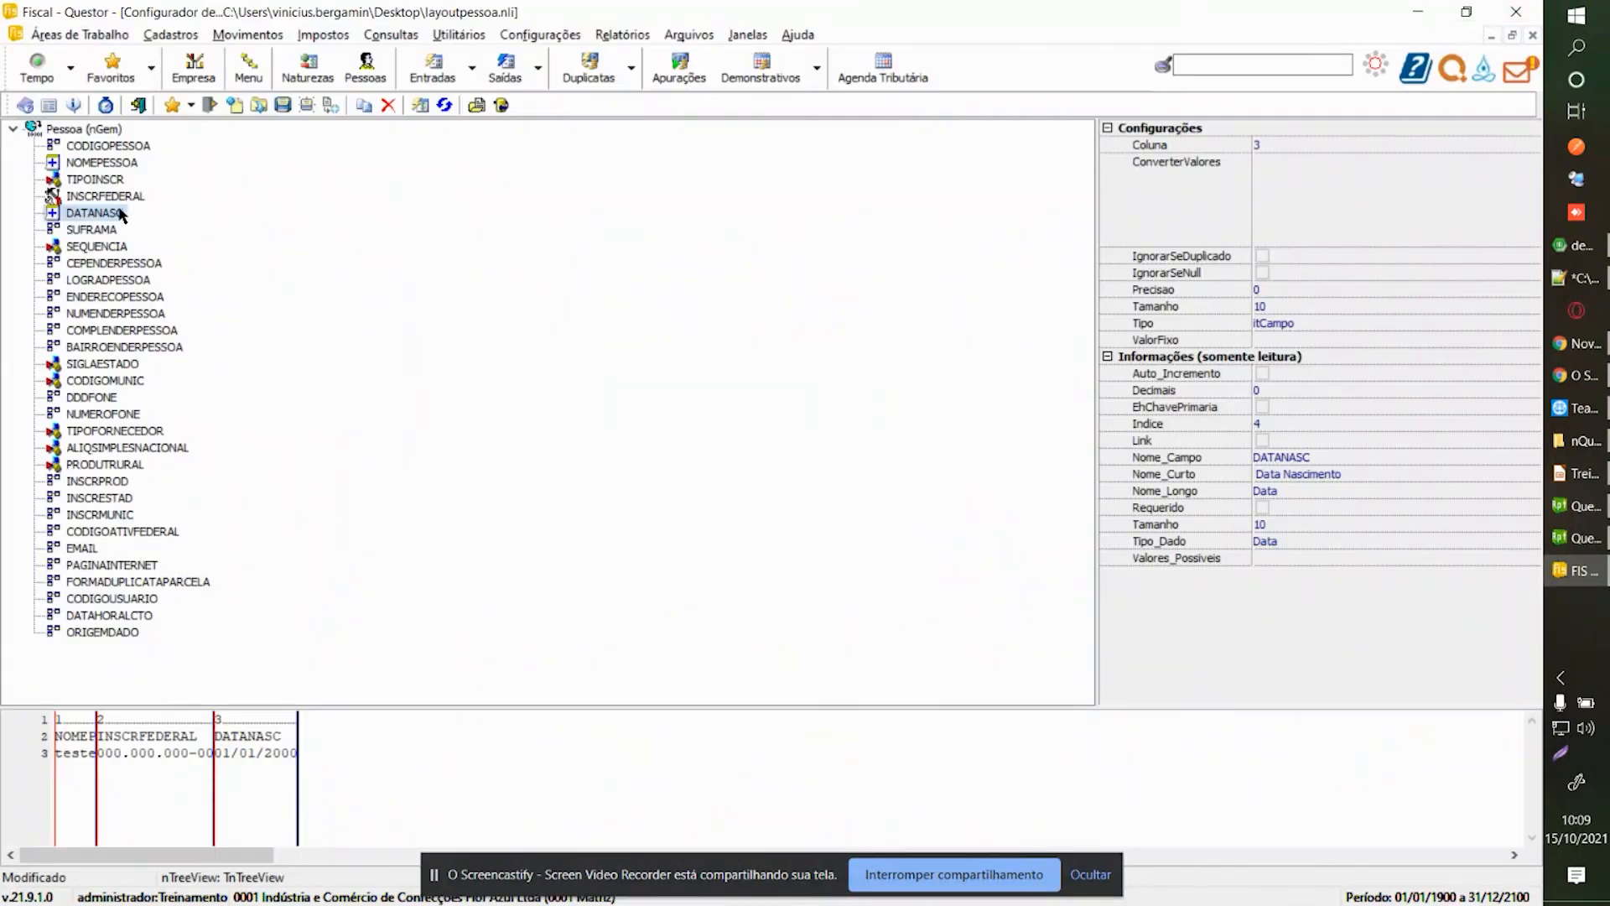
pyautogui.click(279, 106)
pyautogui.hotkey('ctrl', 'Tab')
pyautogui.hotkey('ctrl', 'Tab')
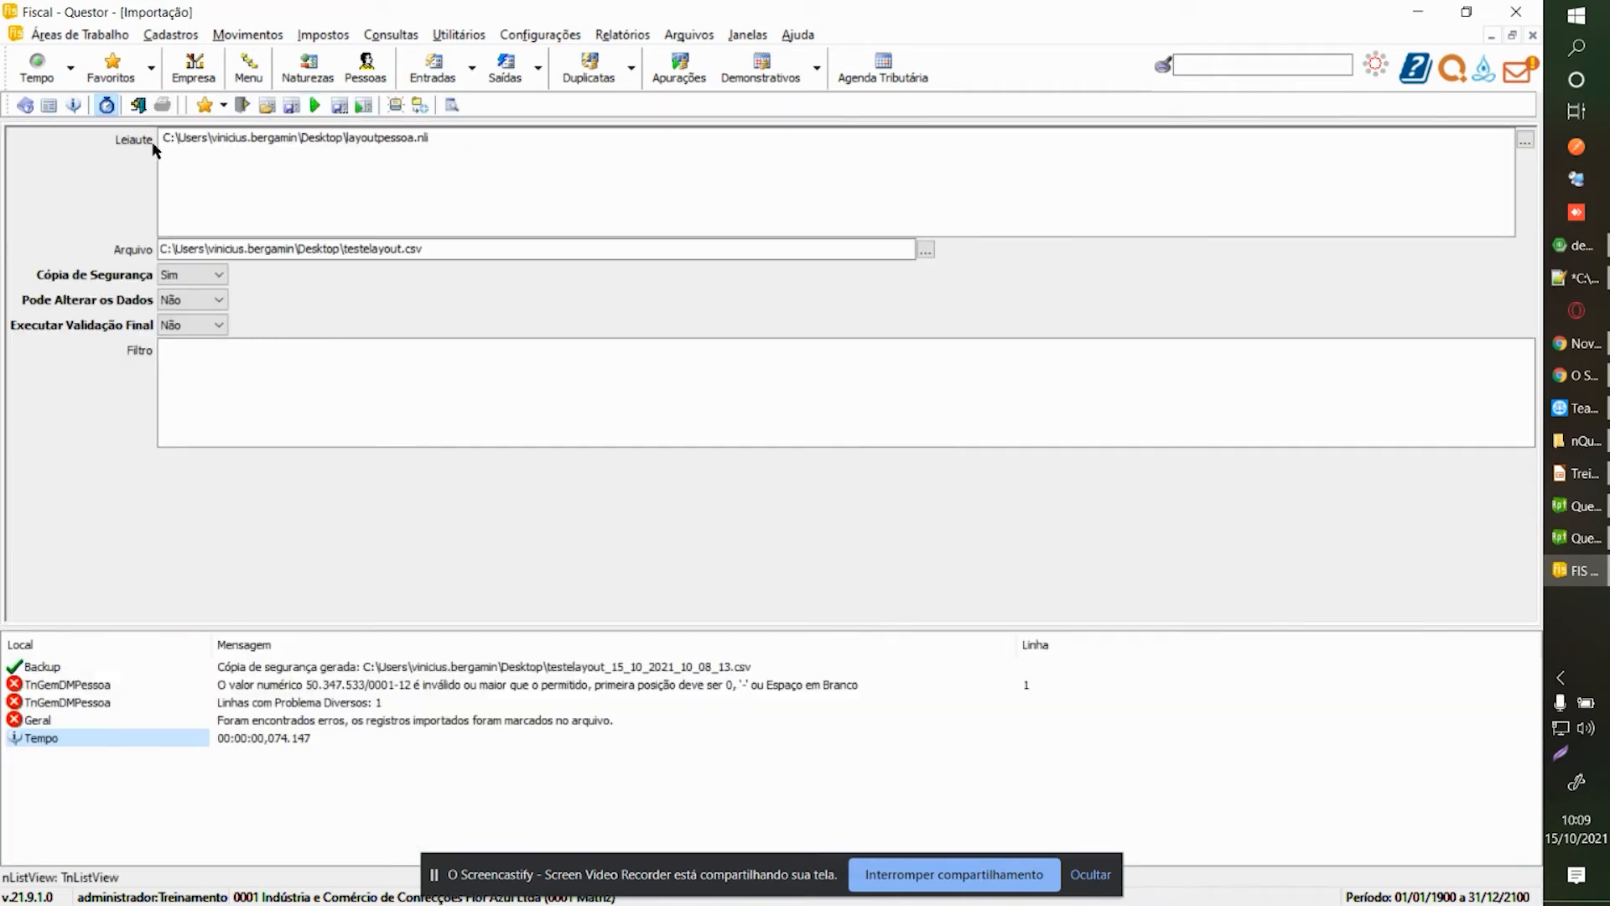
# Run the import with the updated layout and review the TIPOINSCR and INSCRFEDERAL settings.
pyautogui.click(316, 106)
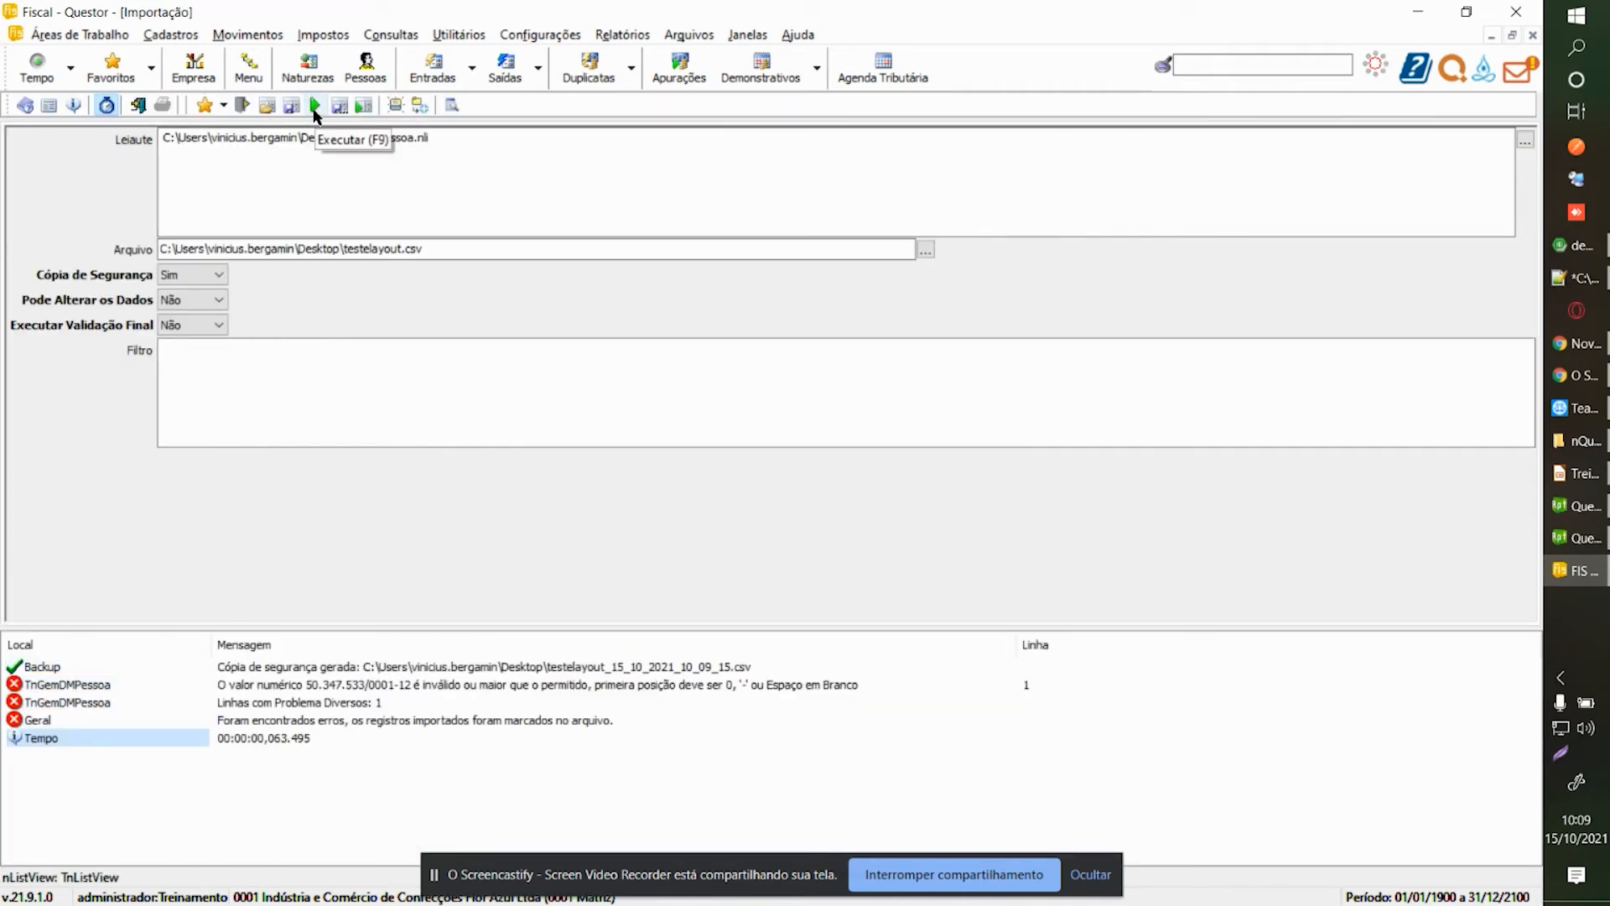
pyautogui.hotkey('ctrl', 'Tab')
pyautogui.click(95, 181)
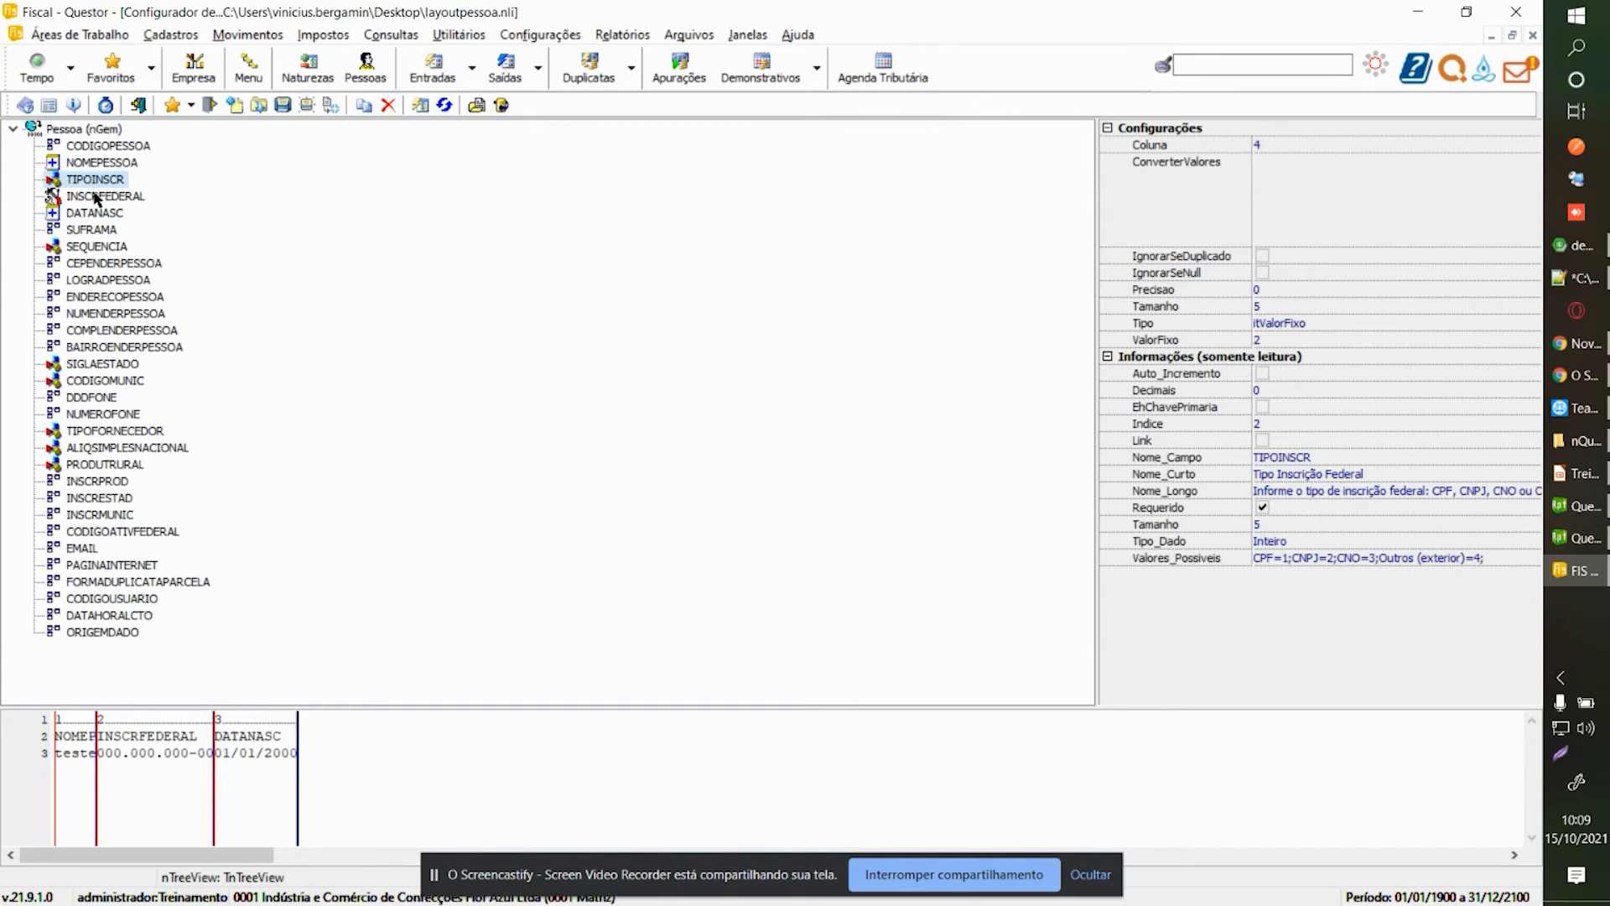
pyautogui.click(96, 197)
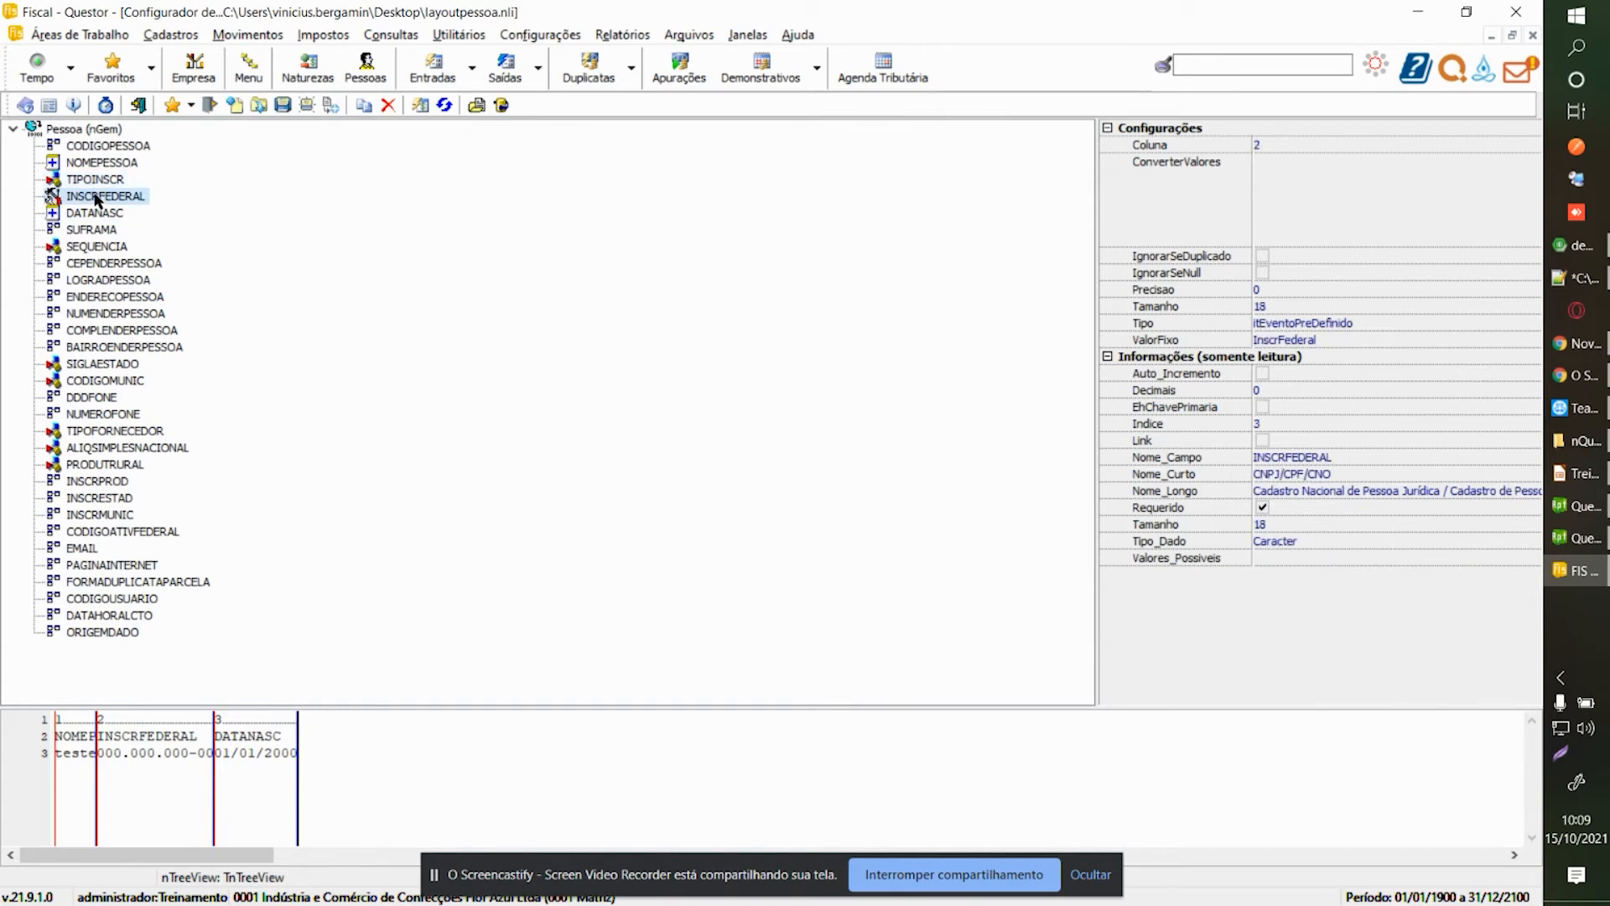
pyautogui.click(96, 180)
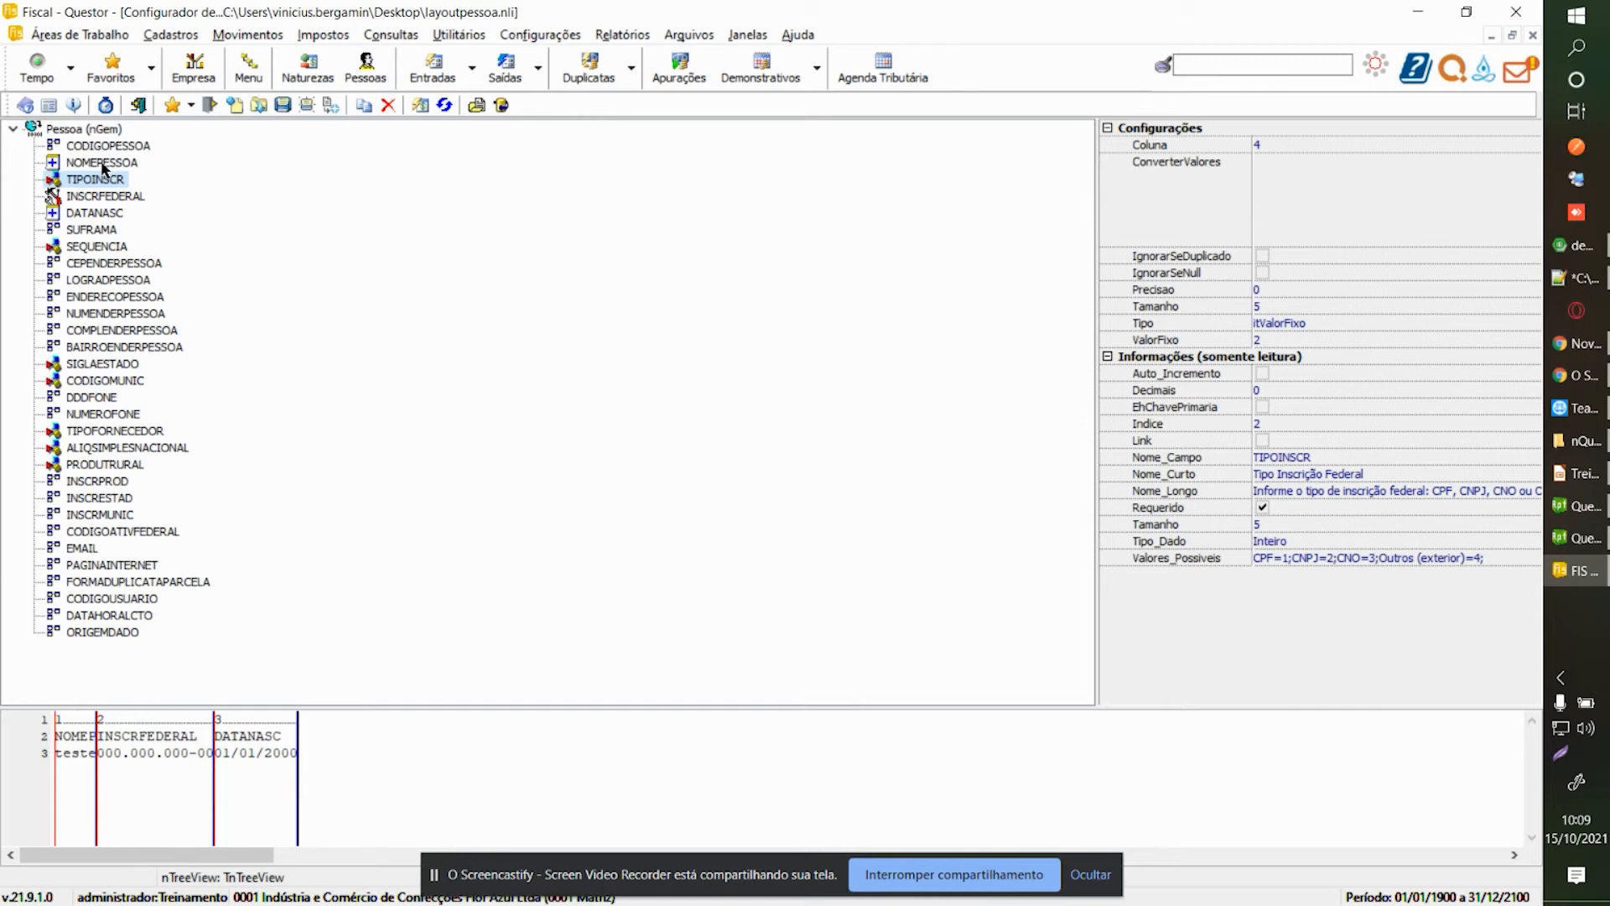
# Review NOMEPESSOA, CODIGOPESSOA, INSCRFEDERAL and TIPOINSCR, then show the Fornecedores/Clientes form at record 294.
pyautogui.click(104, 164)
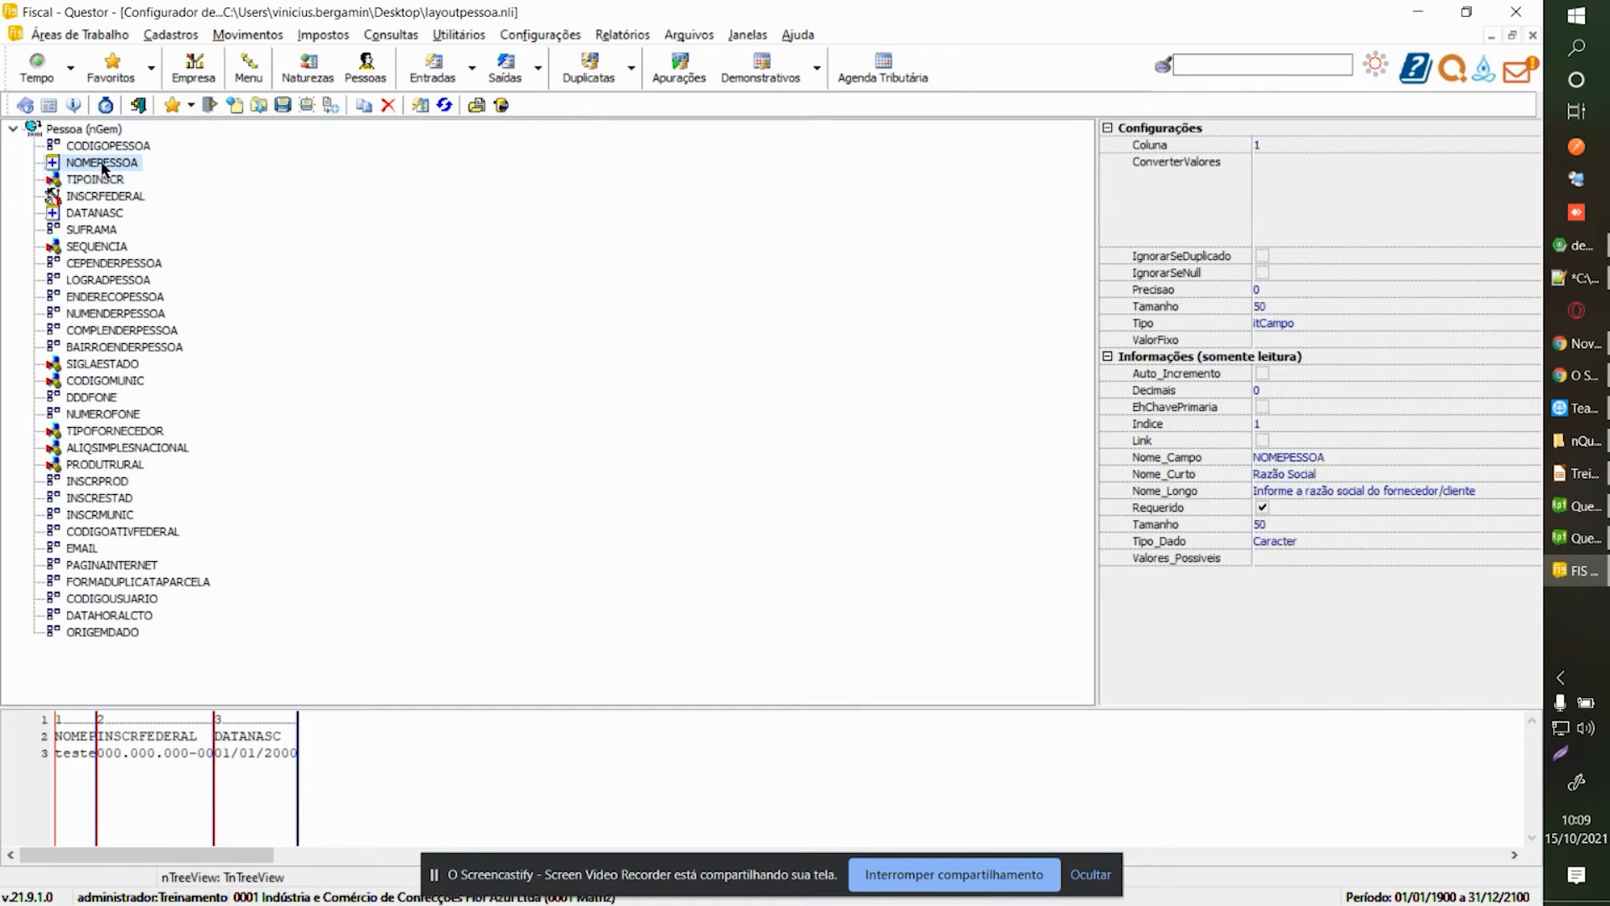
pyautogui.click(116, 148)
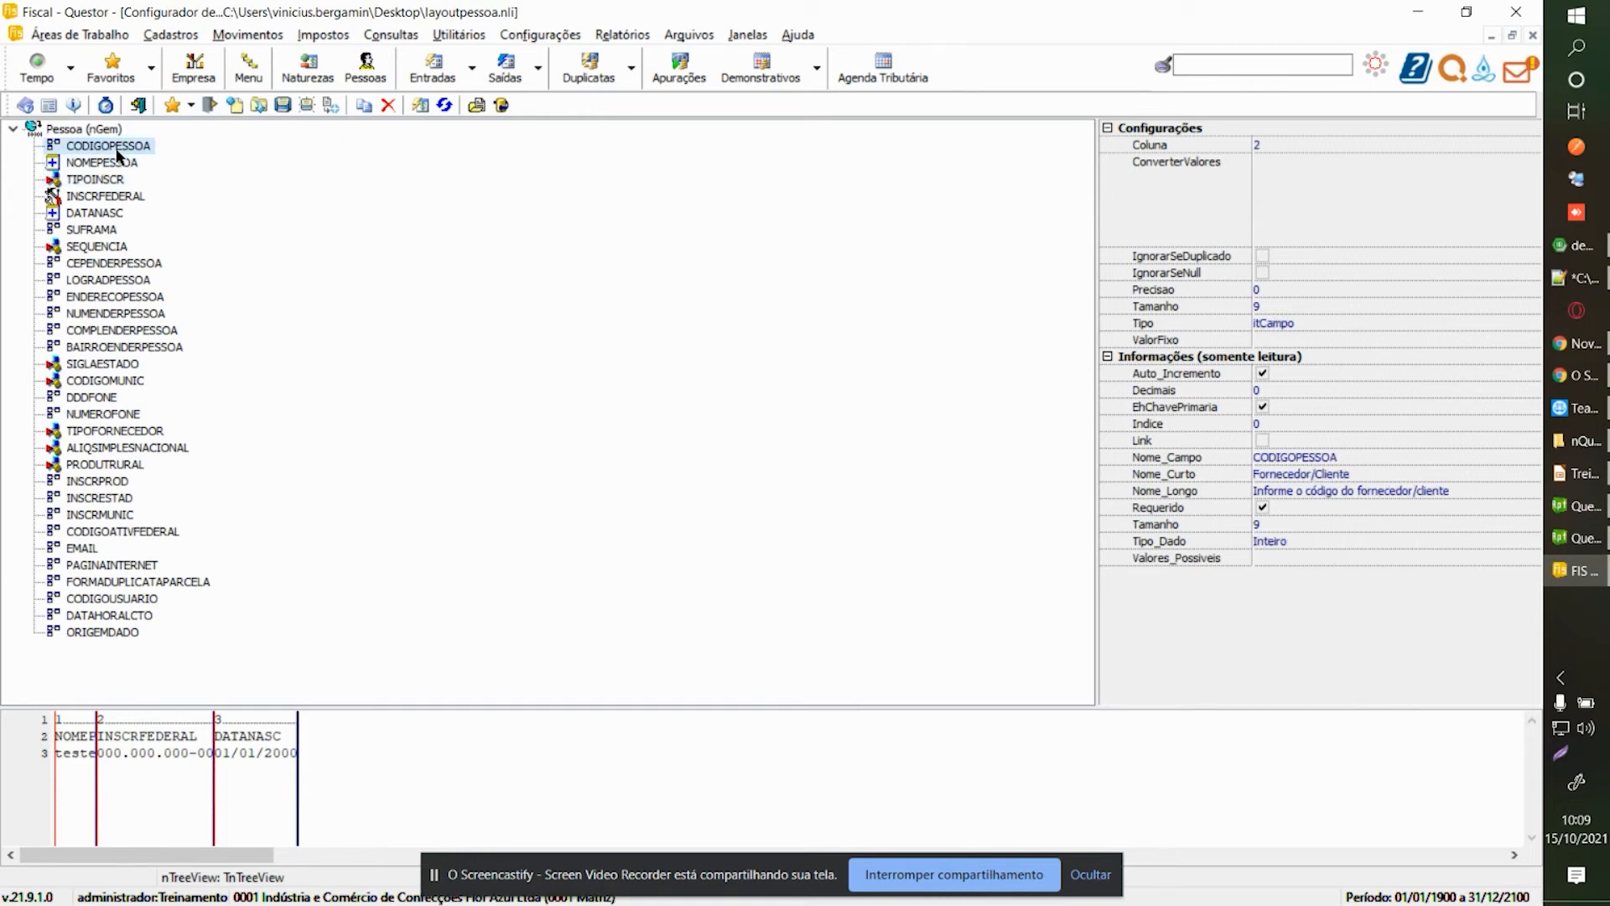
pyautogui.click(113, 200)
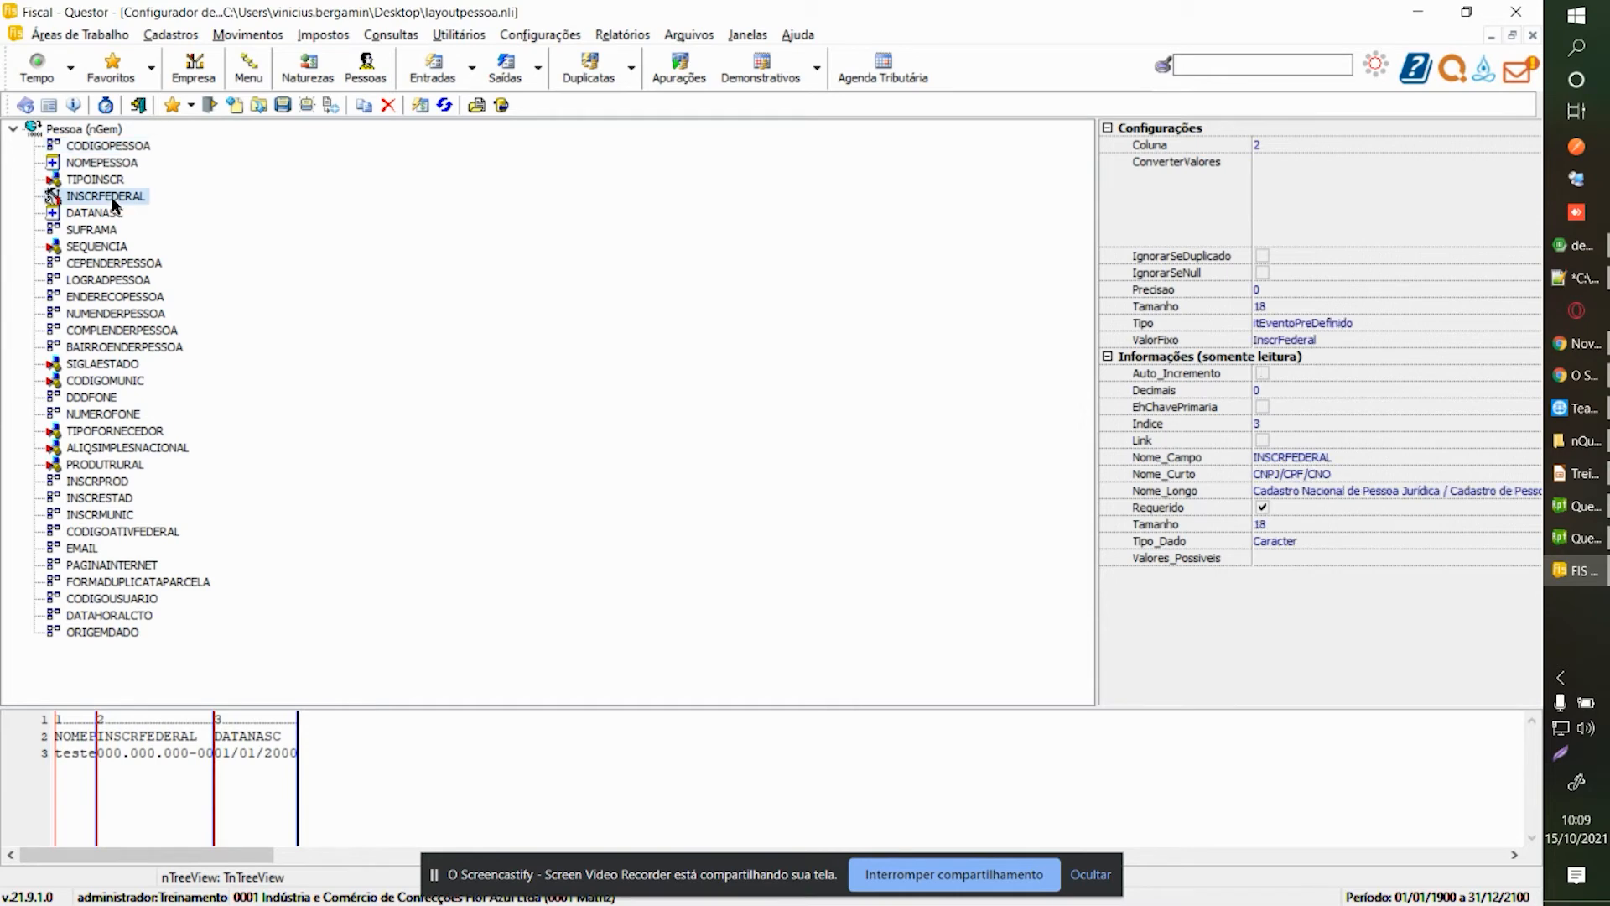
pyautogui.click(115, 181)
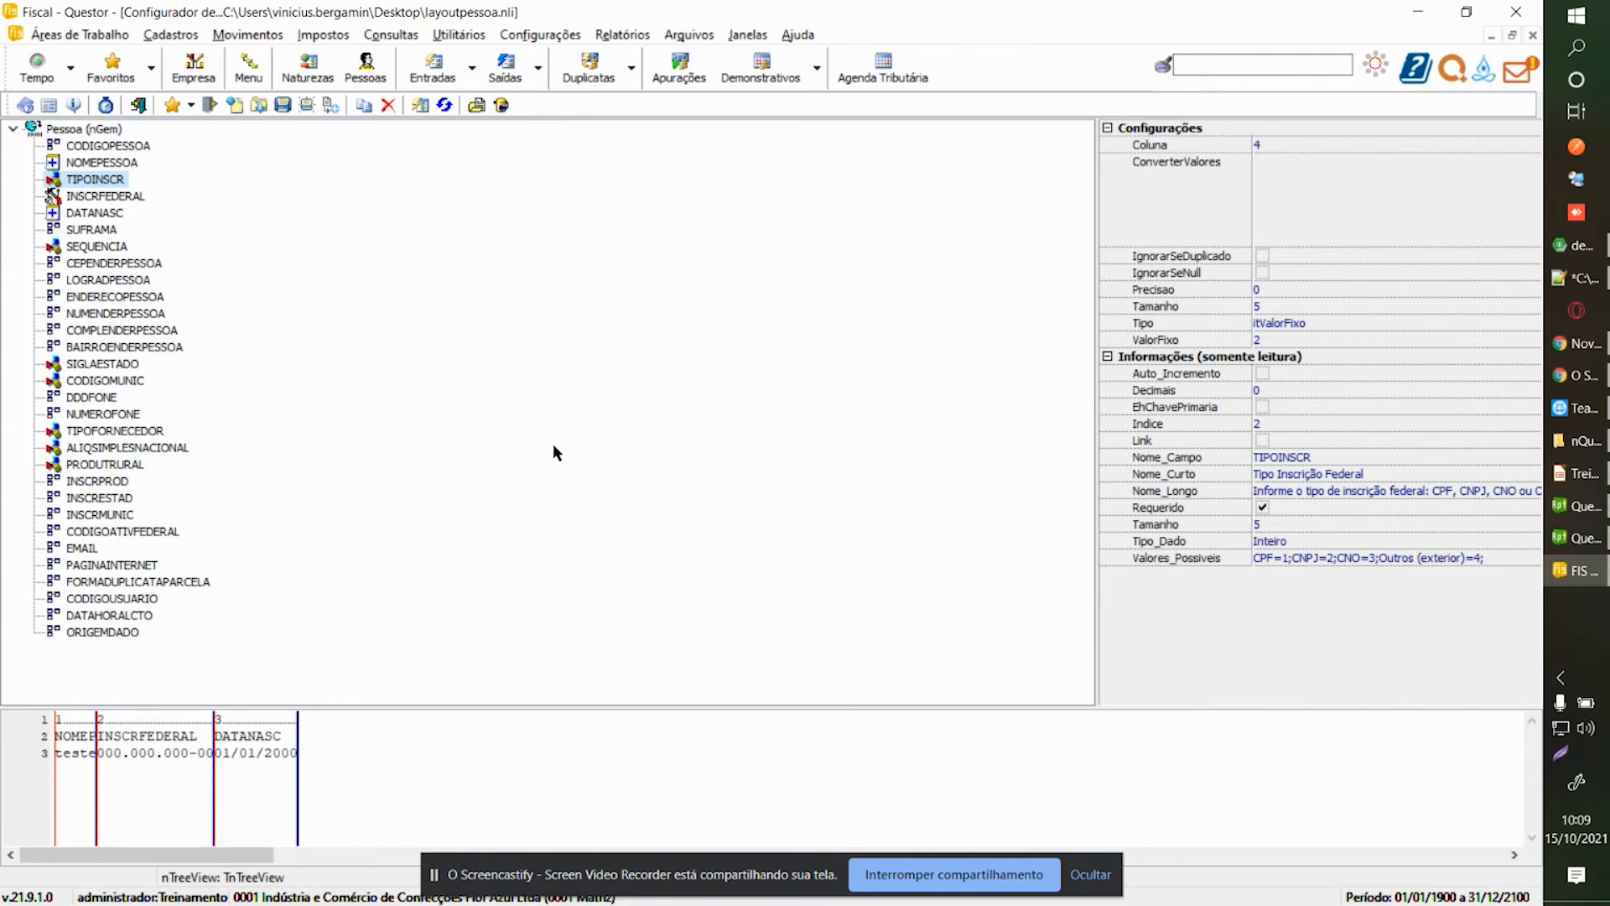
pyautogui.click(80, 152)
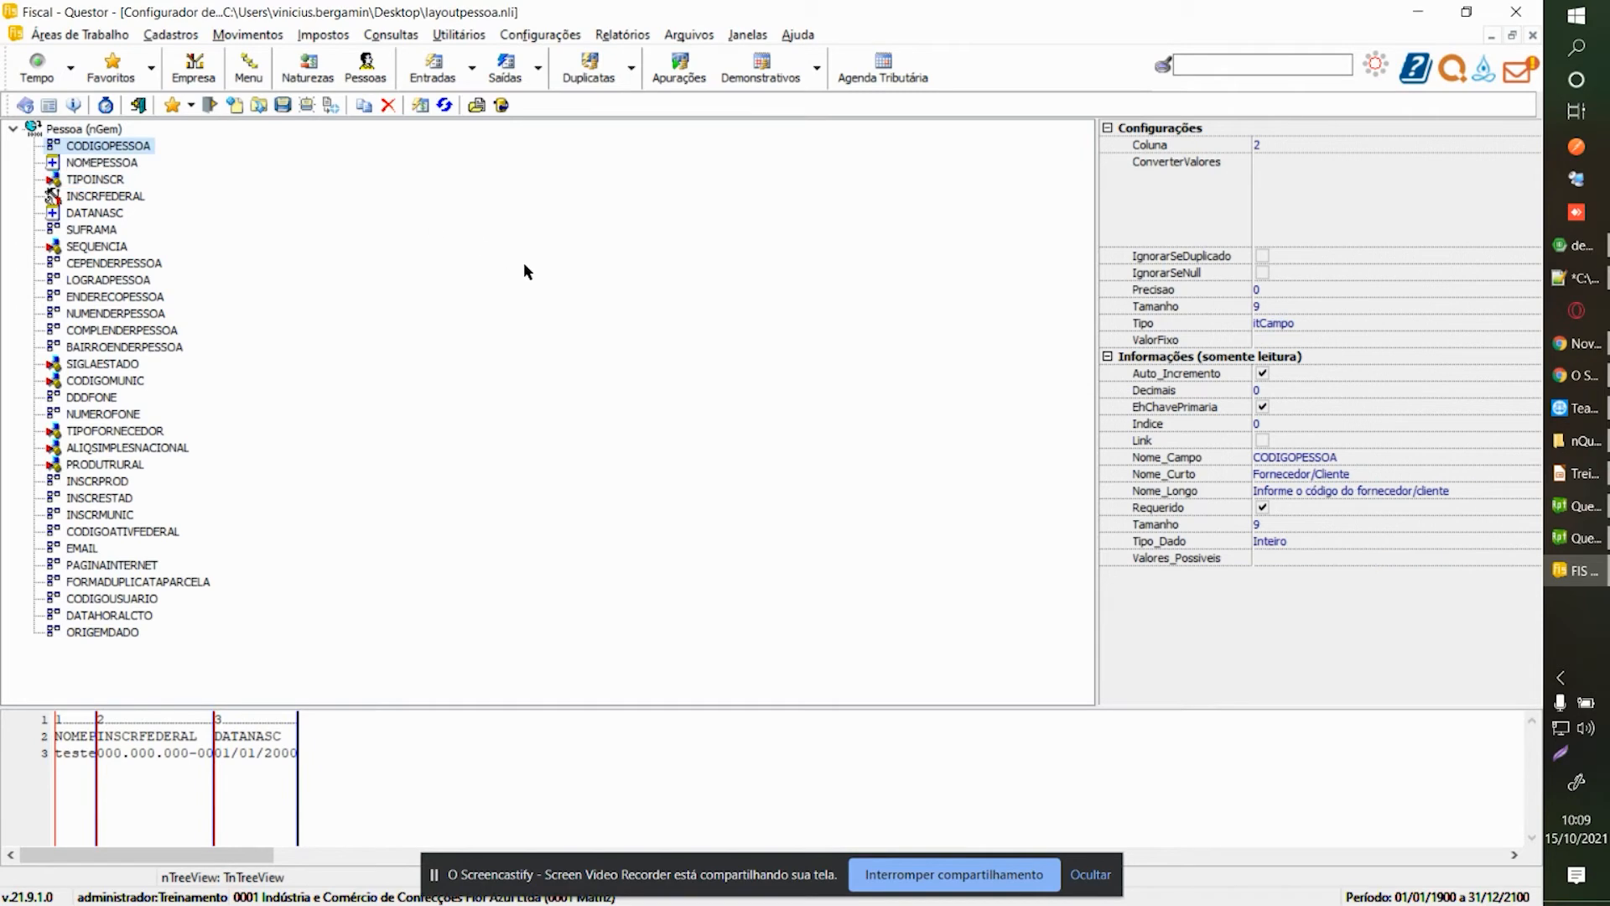
pyautogui.hotkey('ctrl', 'Tab')
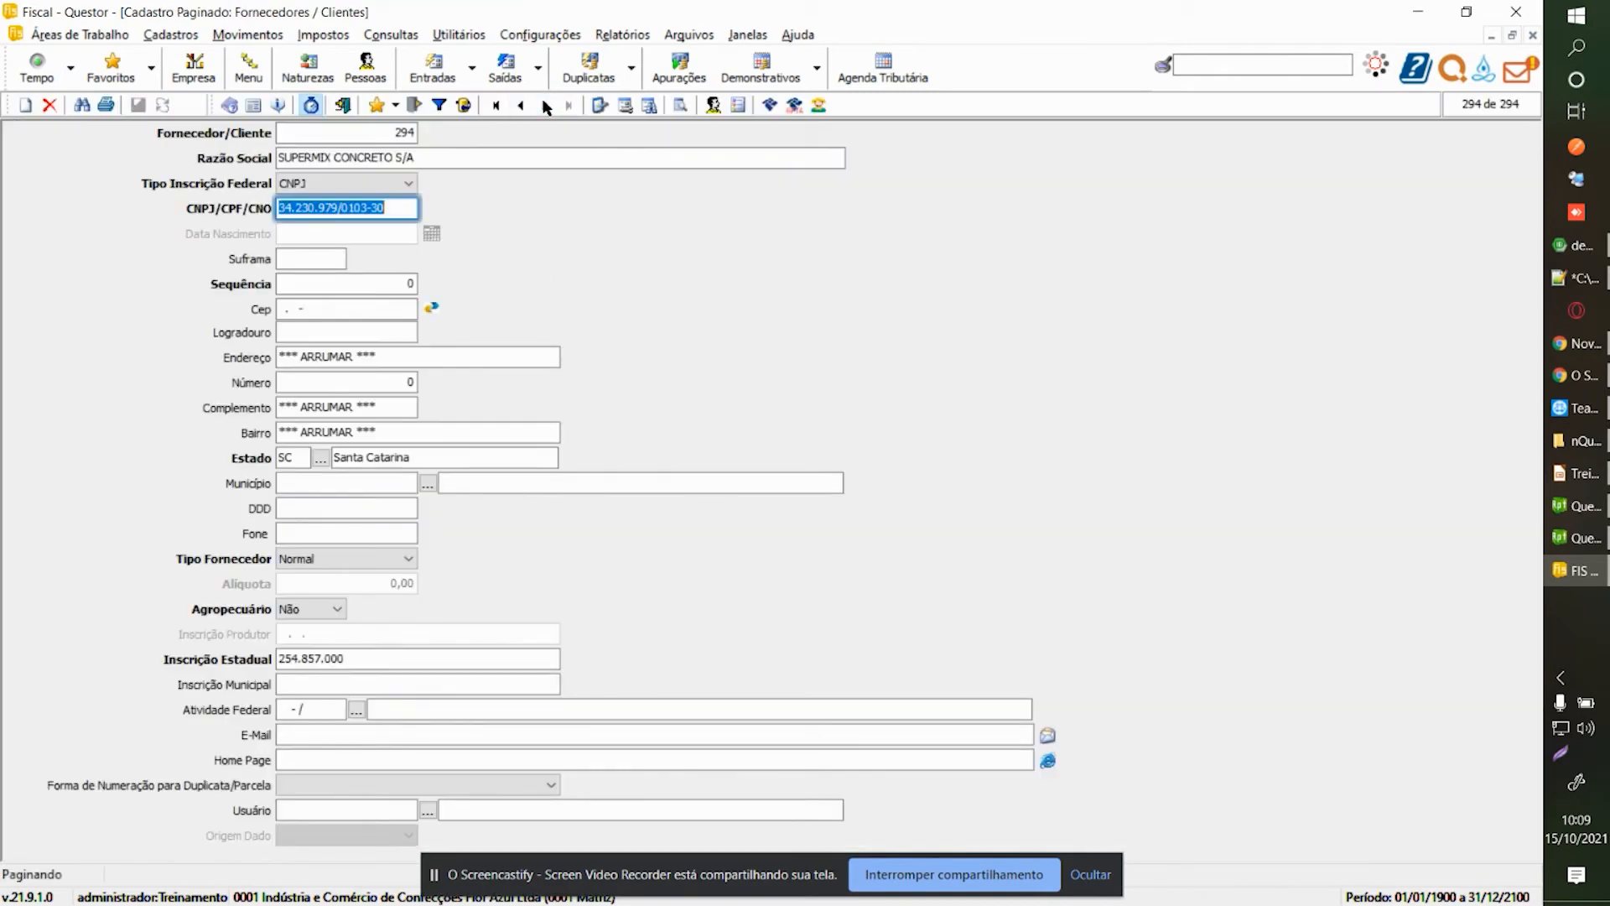
# Make CODIGOPESSOA an itValorFixo field with value 295 and save the layout.
pyautogui.hotkey('ctrl', 'Tab')
pyautogui.hotkey('ctrl', 'Tab')
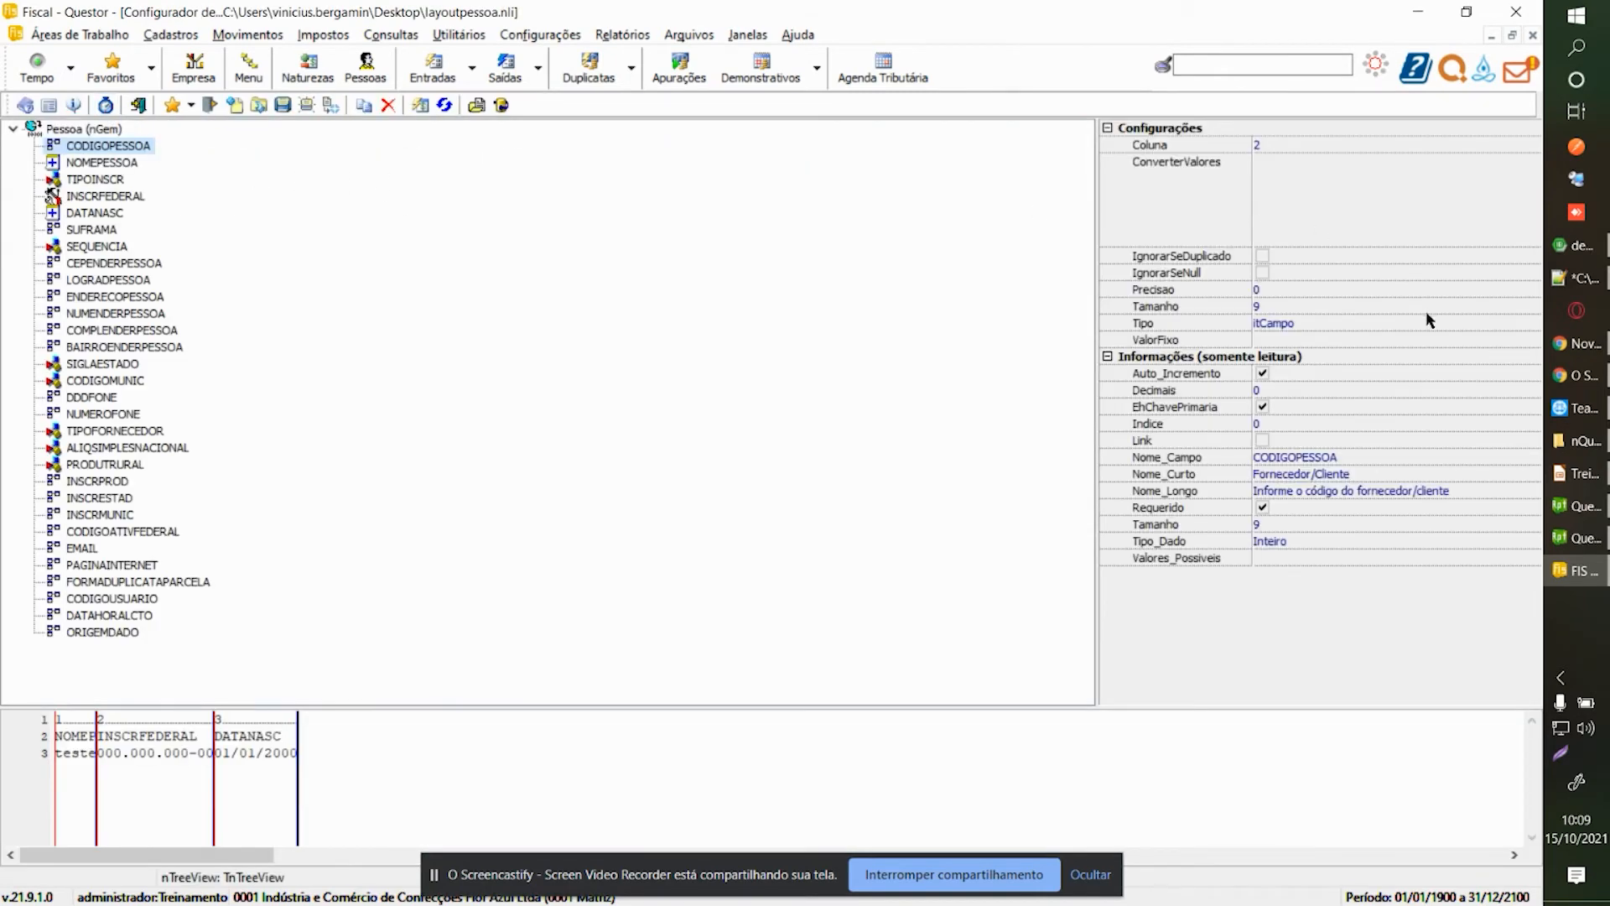
pyautogui.click(1462, 325)
pyautogui.click(1533, 324)
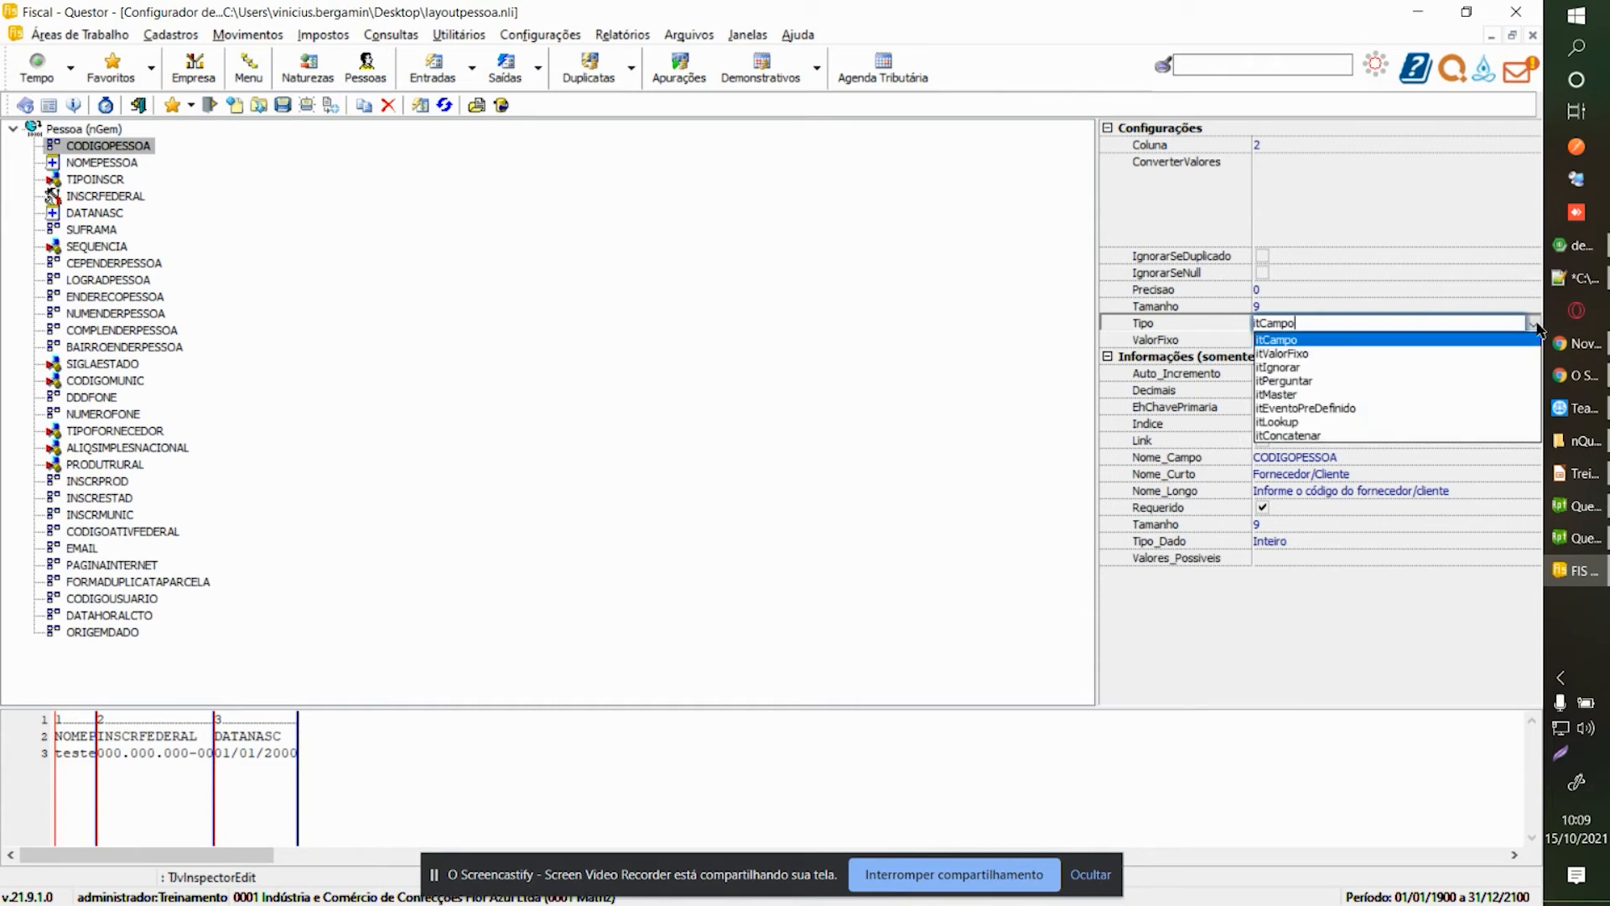
pyautogui.click(1308, 353)
pyautogui.click(1308, 339)
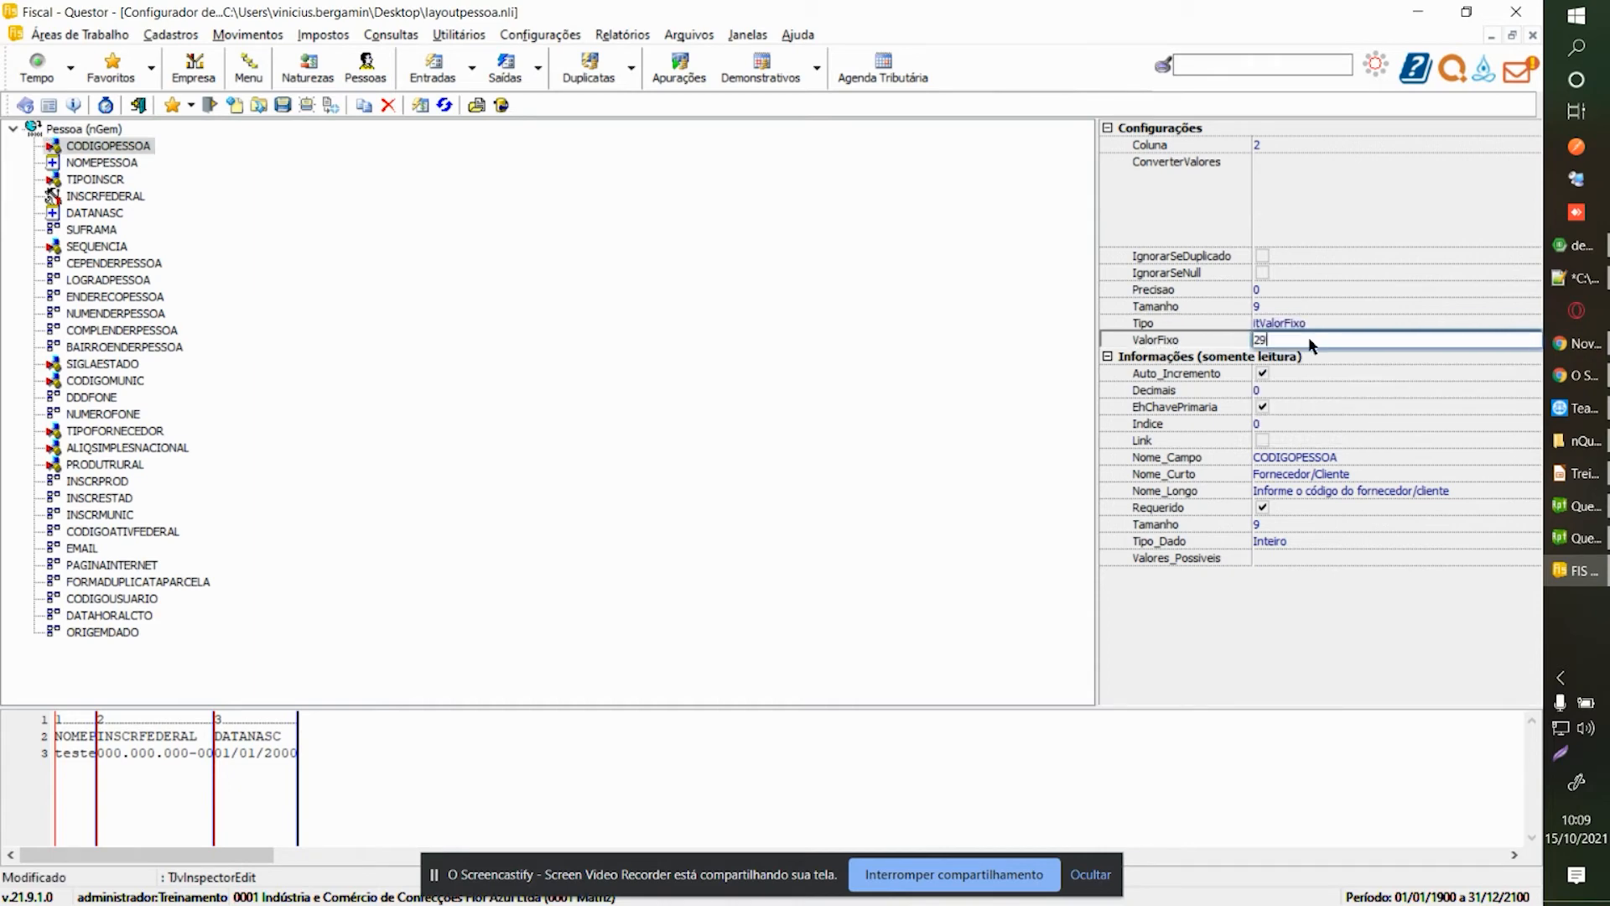
pyautogui.click(88, 198)
pyautogui.click(283, 107)
# Run the import and dismiss the manual person code error.
pyautogui.hotkey('ctrl', 'Tab')
pyautogui.hotkey('ctrl', 'Tab')
pyautogui.click(318, 107)
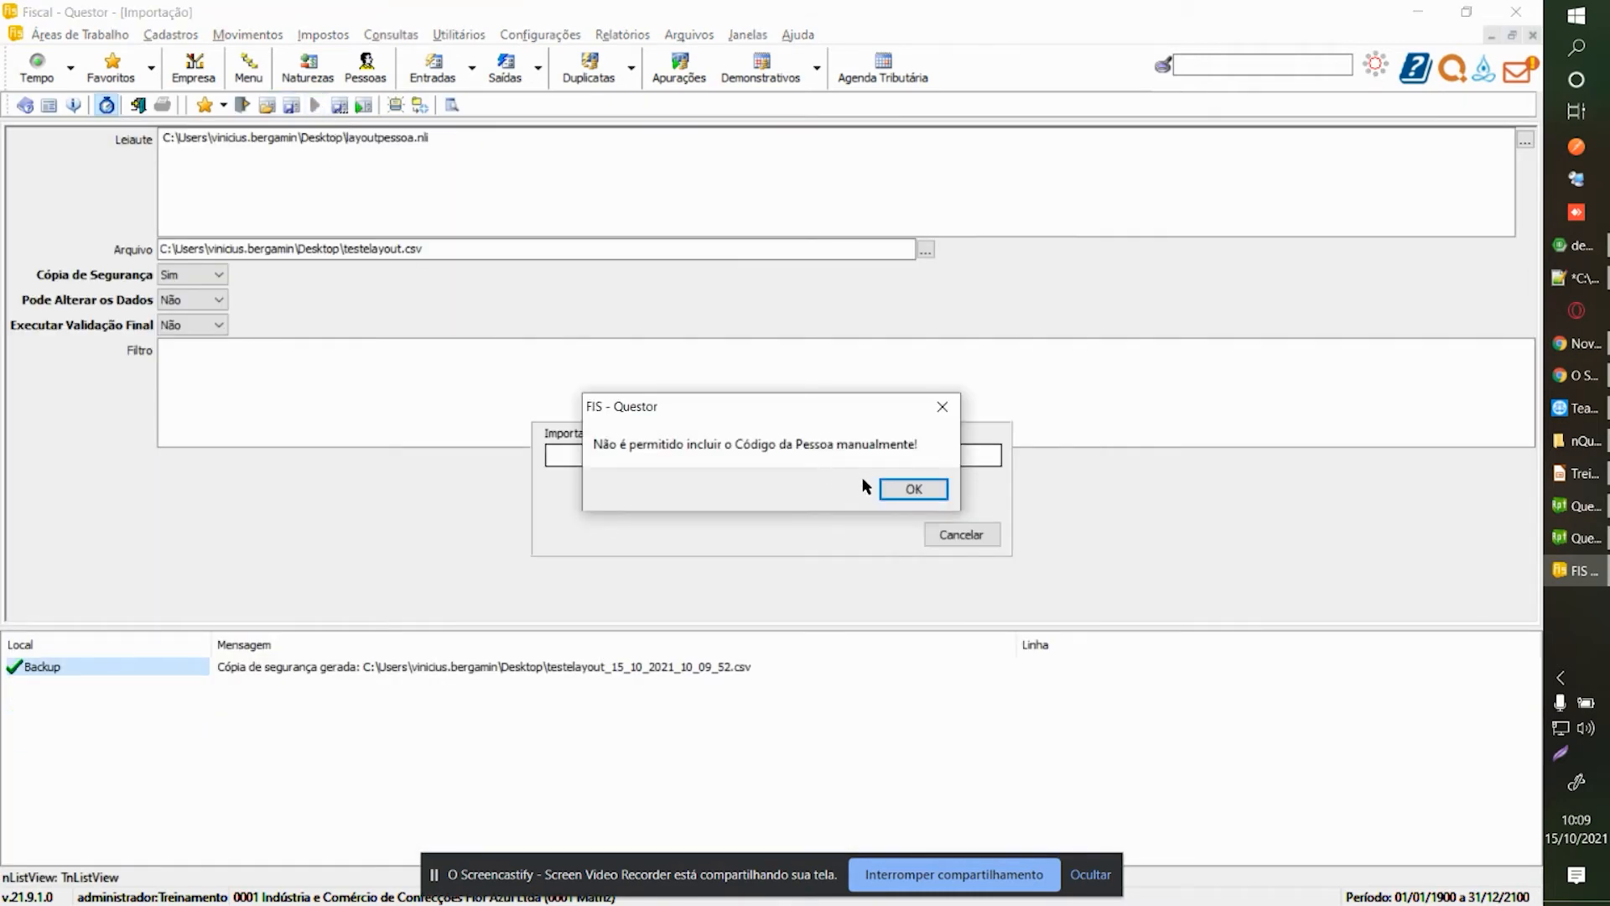
pyautogui.click(902, 493)
# Recheck CODIGOPESSOA, NOMEPESSOA, TIPOINSCR and INSCRFEDERAL, then return to the Importação screen.
pyautogui.hotkey('ctrl', 'Tab')
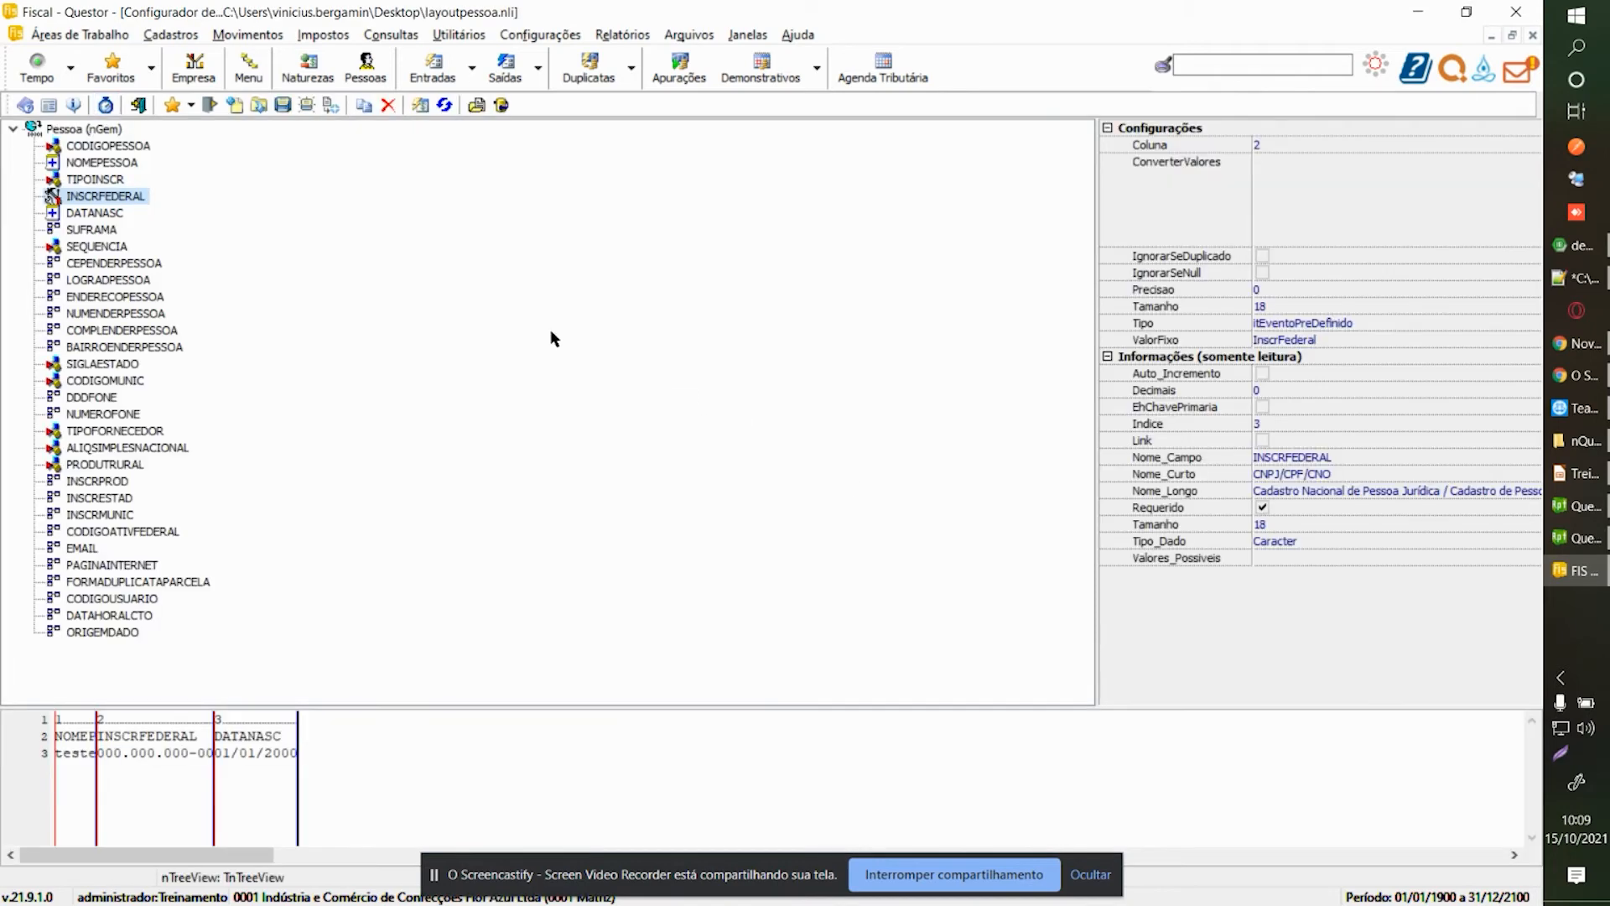
pyautogui.click(138, 147)
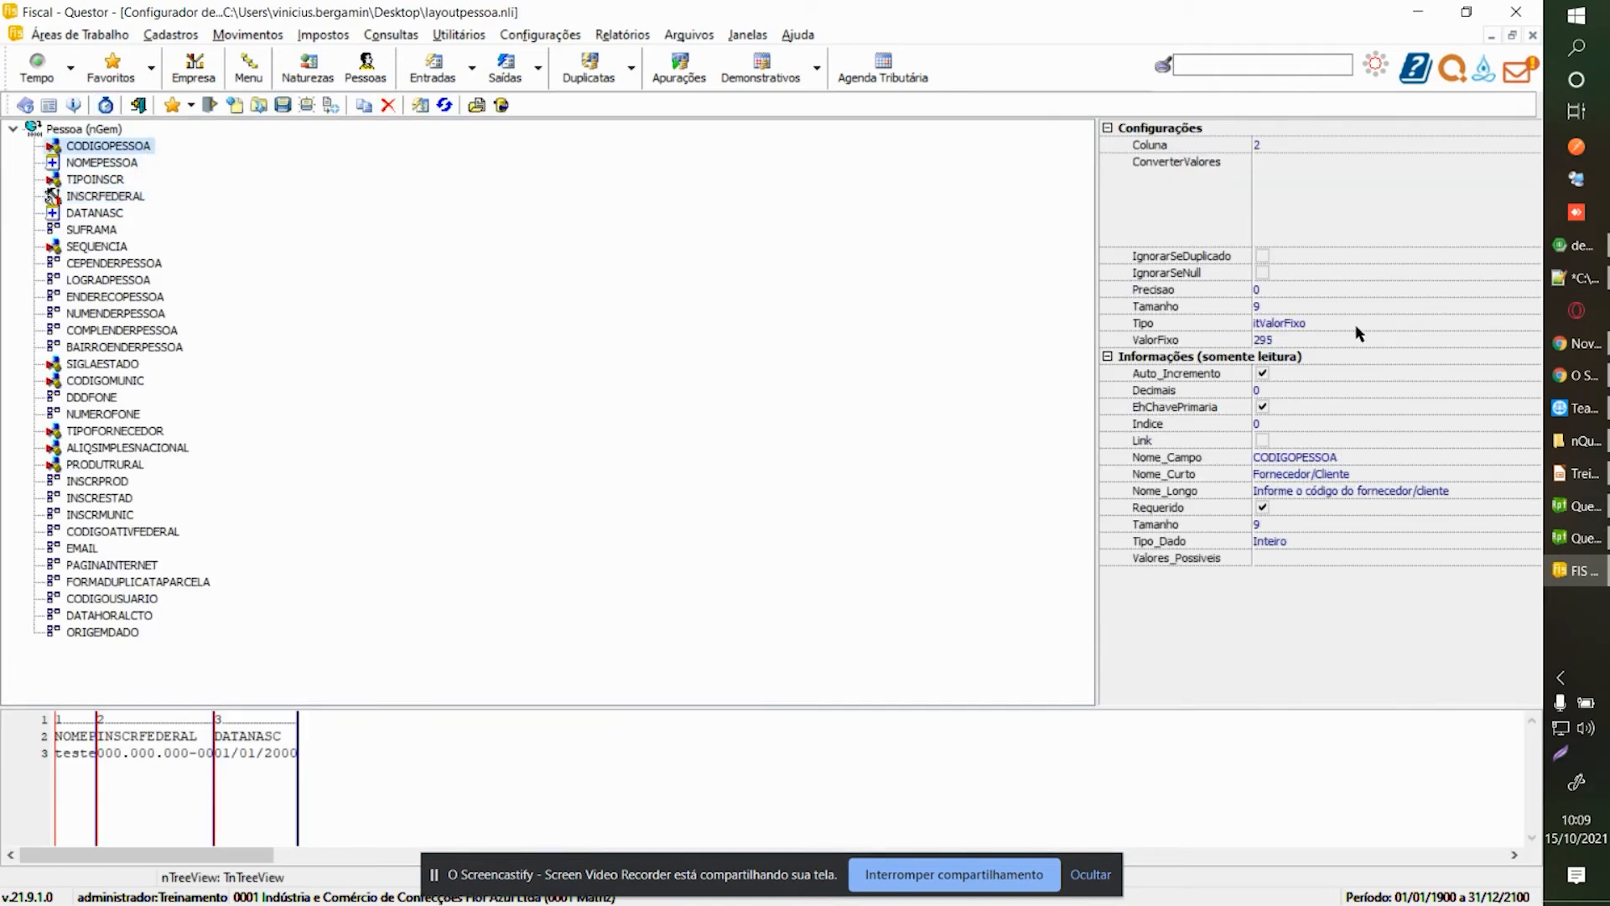
pyautogui.click(97, 162)
pyautogui.click(90, 180)
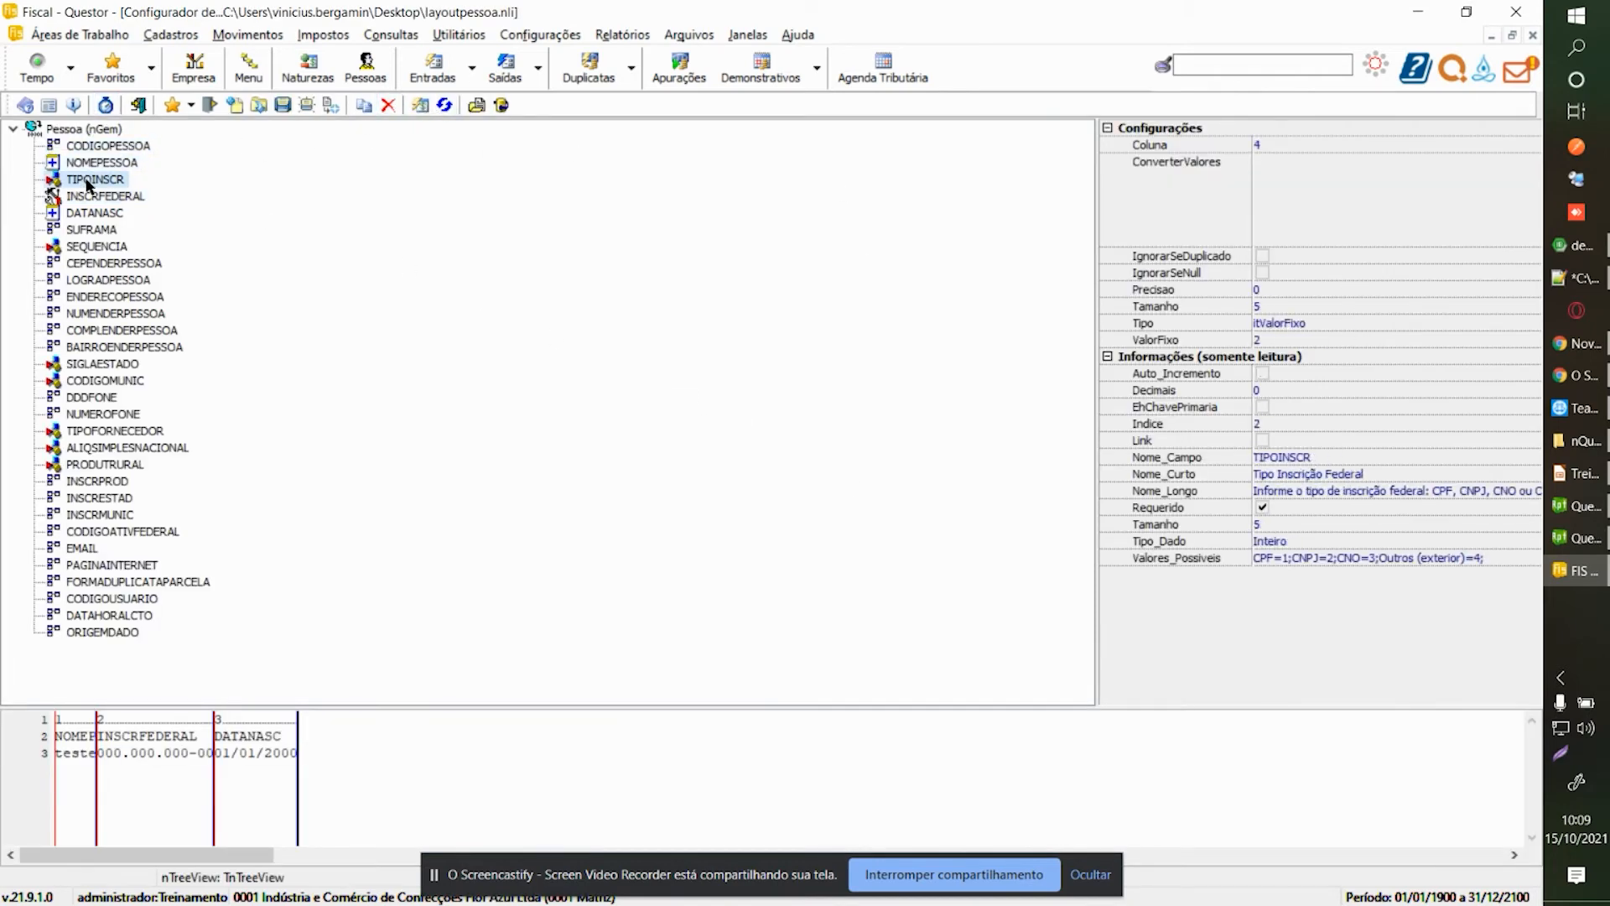
pyautogui.click(92, 197)
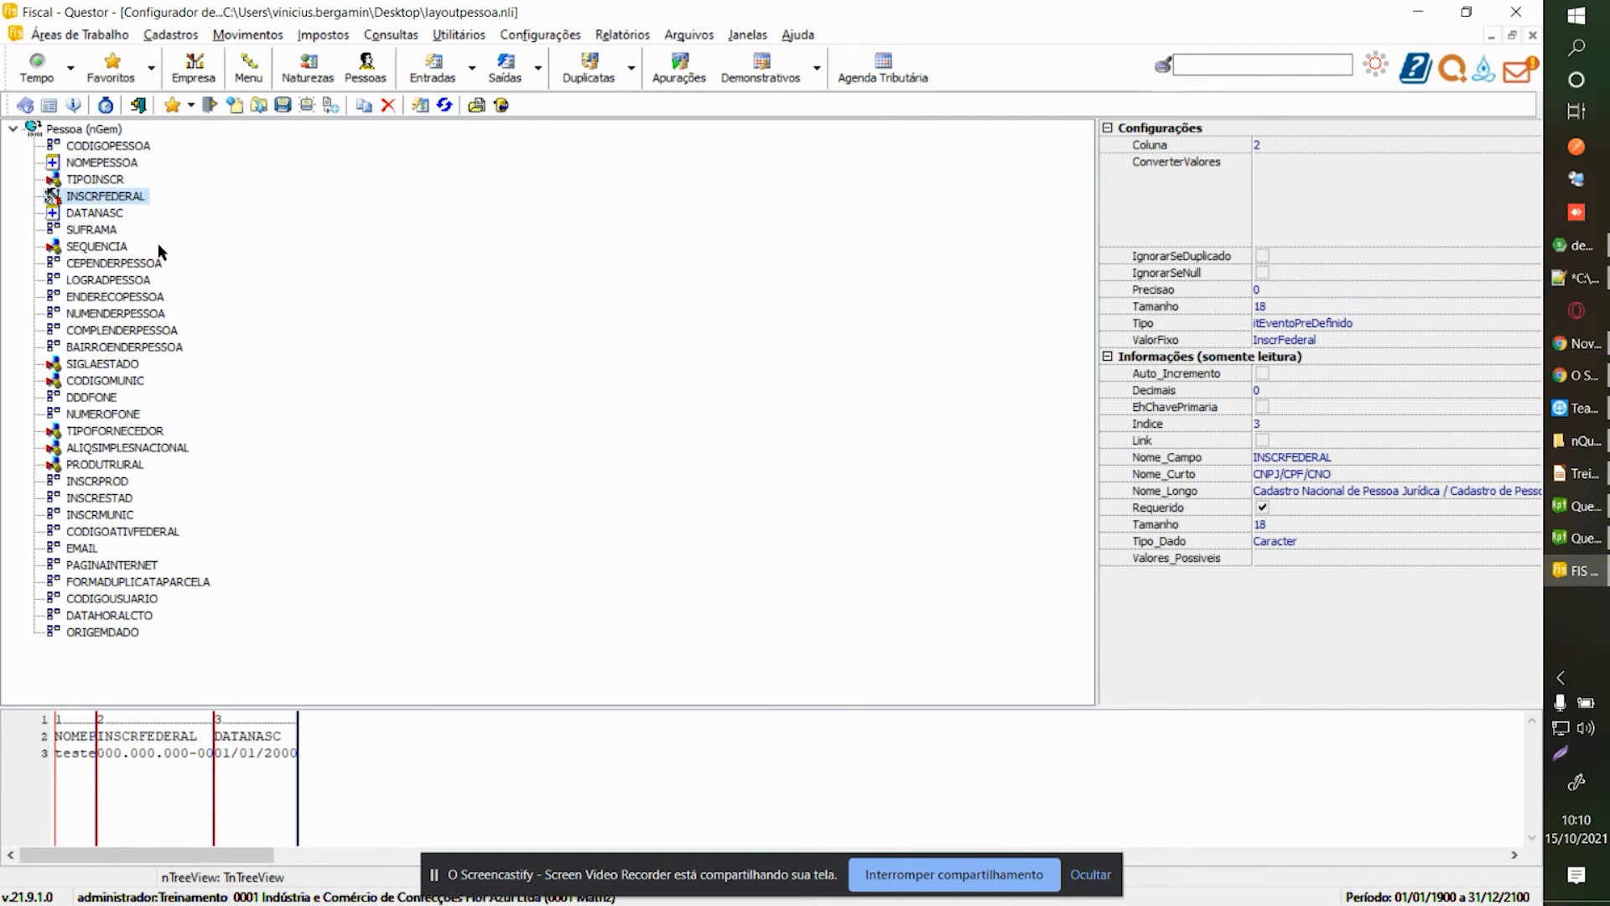
pyautogui.hotkey('ctrl', 'Tab')
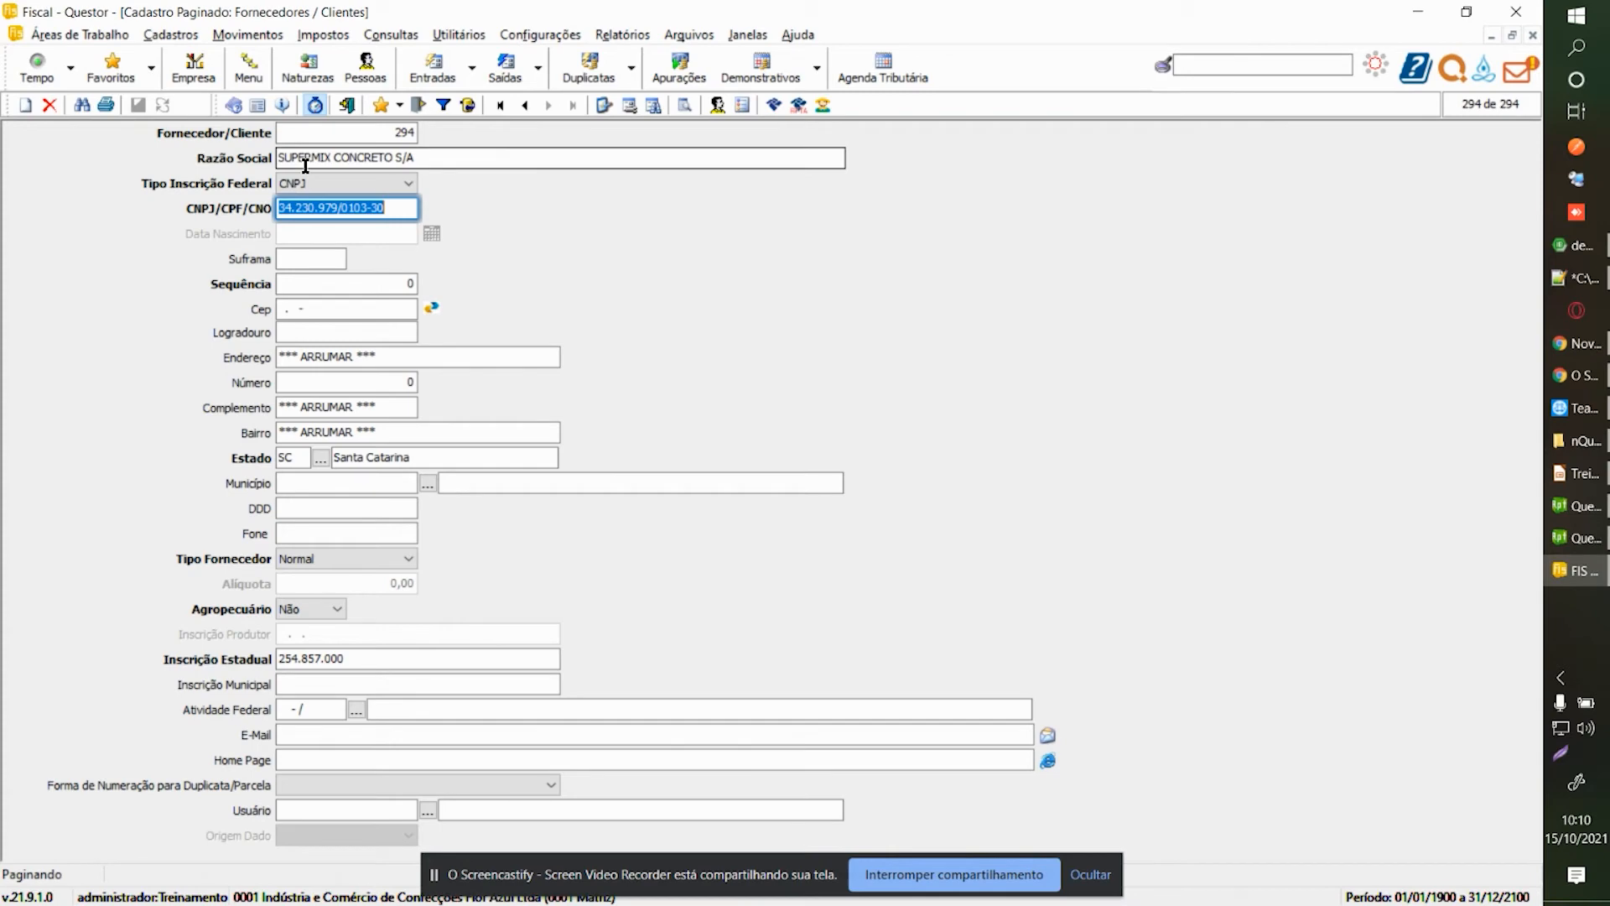
pyautogui.click(874, 870)
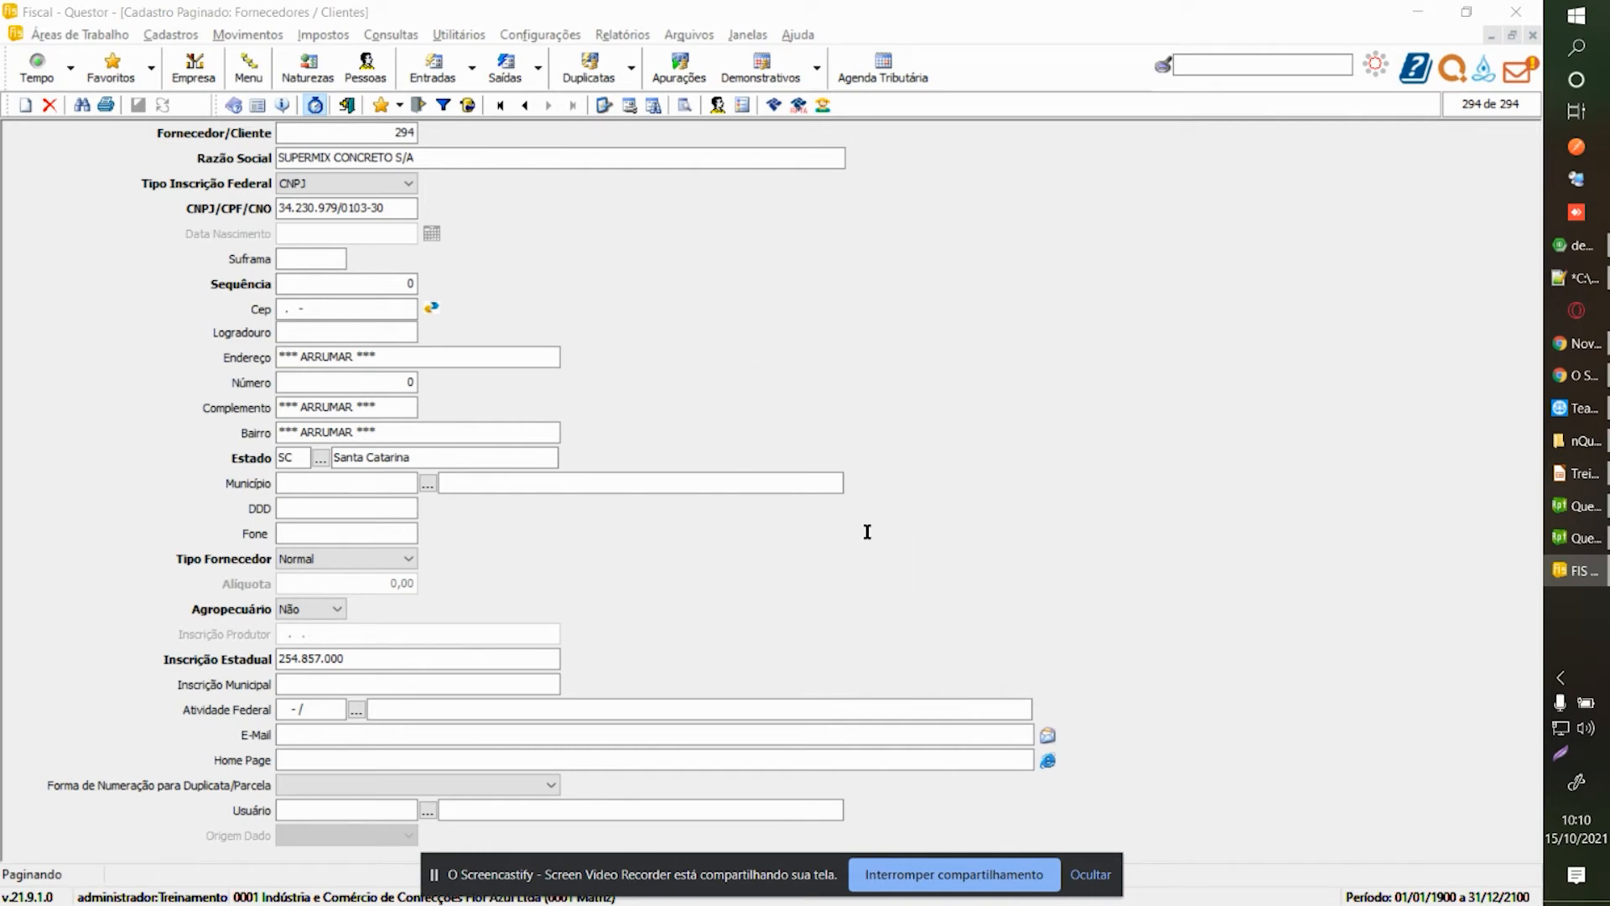
pyautogui.click(1113, 214)
pyautogui.hotkey('ctrl', 'Tab')
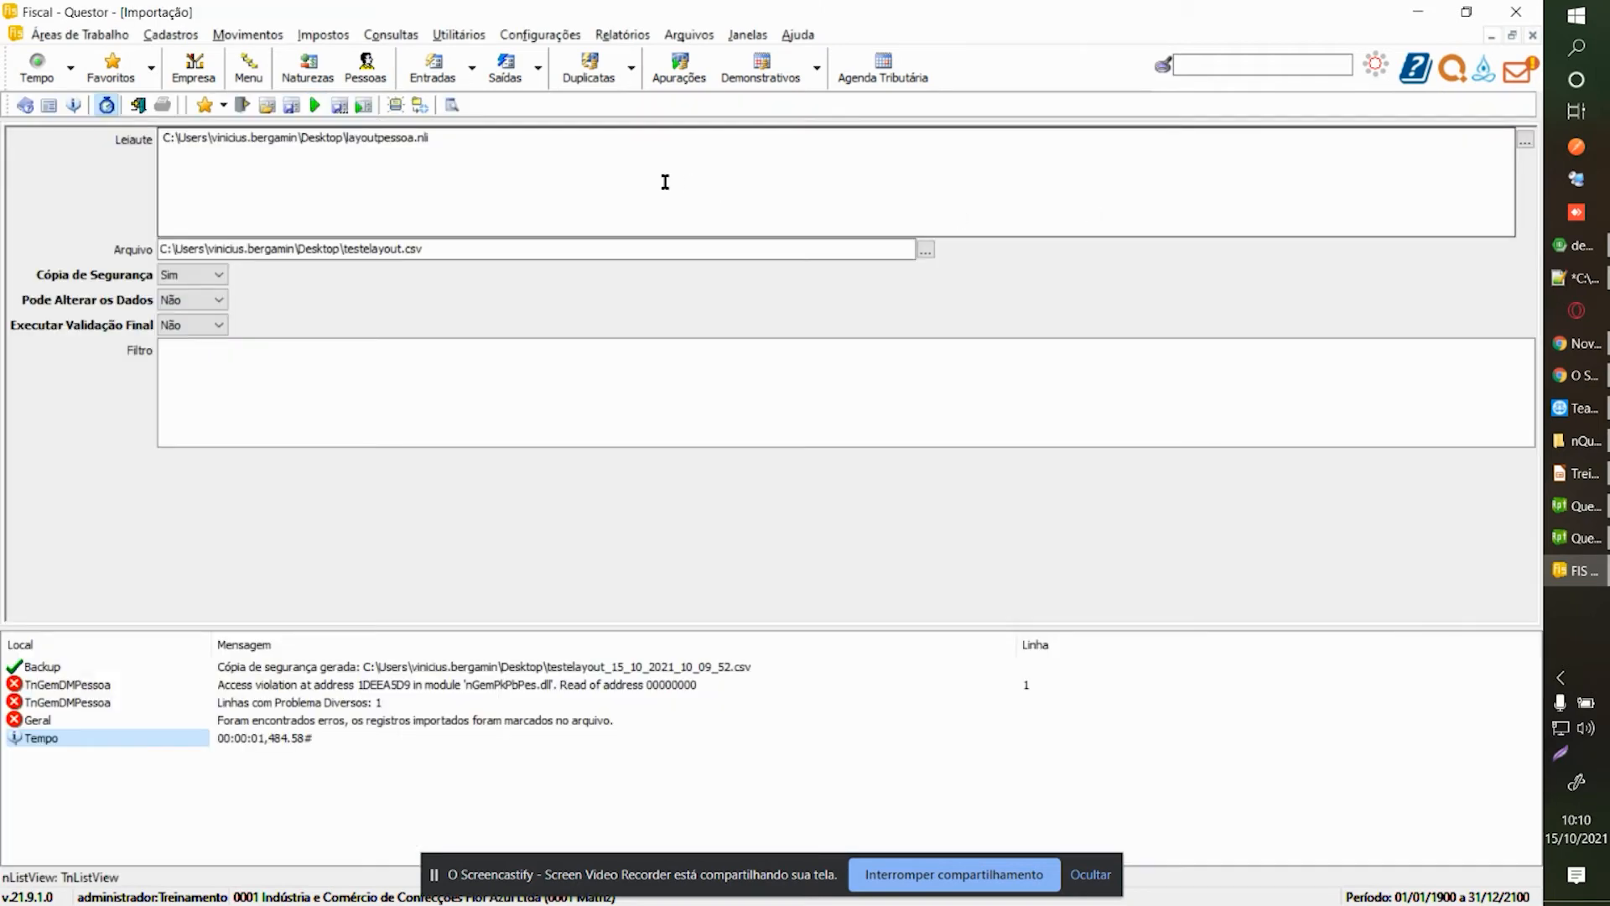
# Enter the ~= rule in CODIGOPESSOA's ConverterValores, then call up the configurator help with F1.
pyautogui.hotkey('ctrl', 'Tab')
pyautogui.click(70, 159)
pyautogui.click(115, 146)
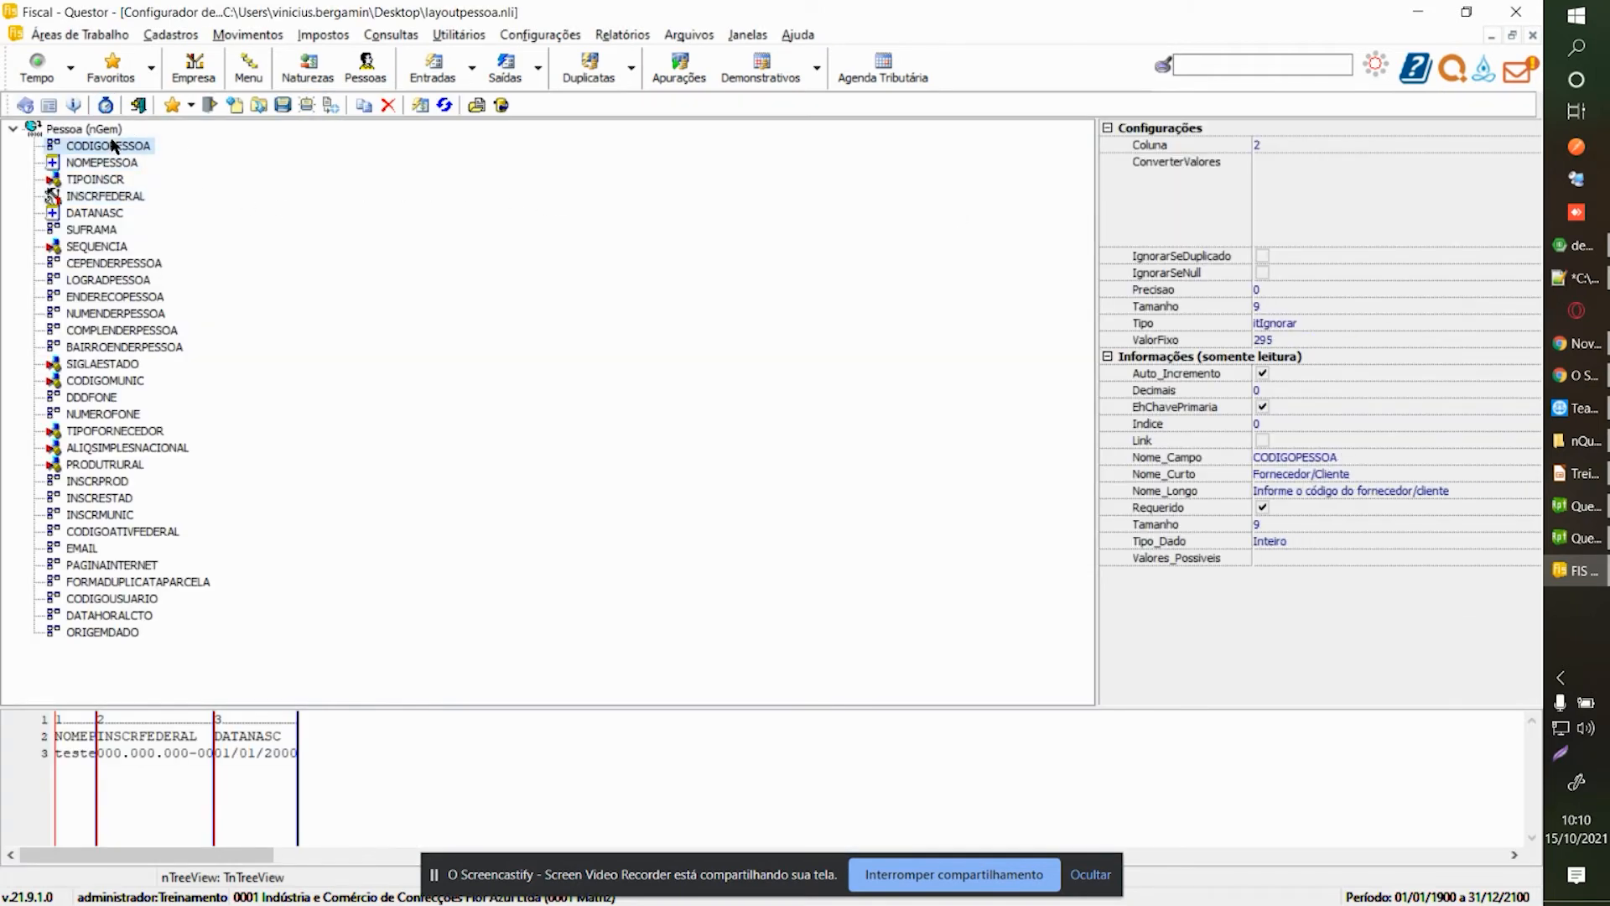
pyautogui.click(1287, 195)
pyautogui.click(868, 879)
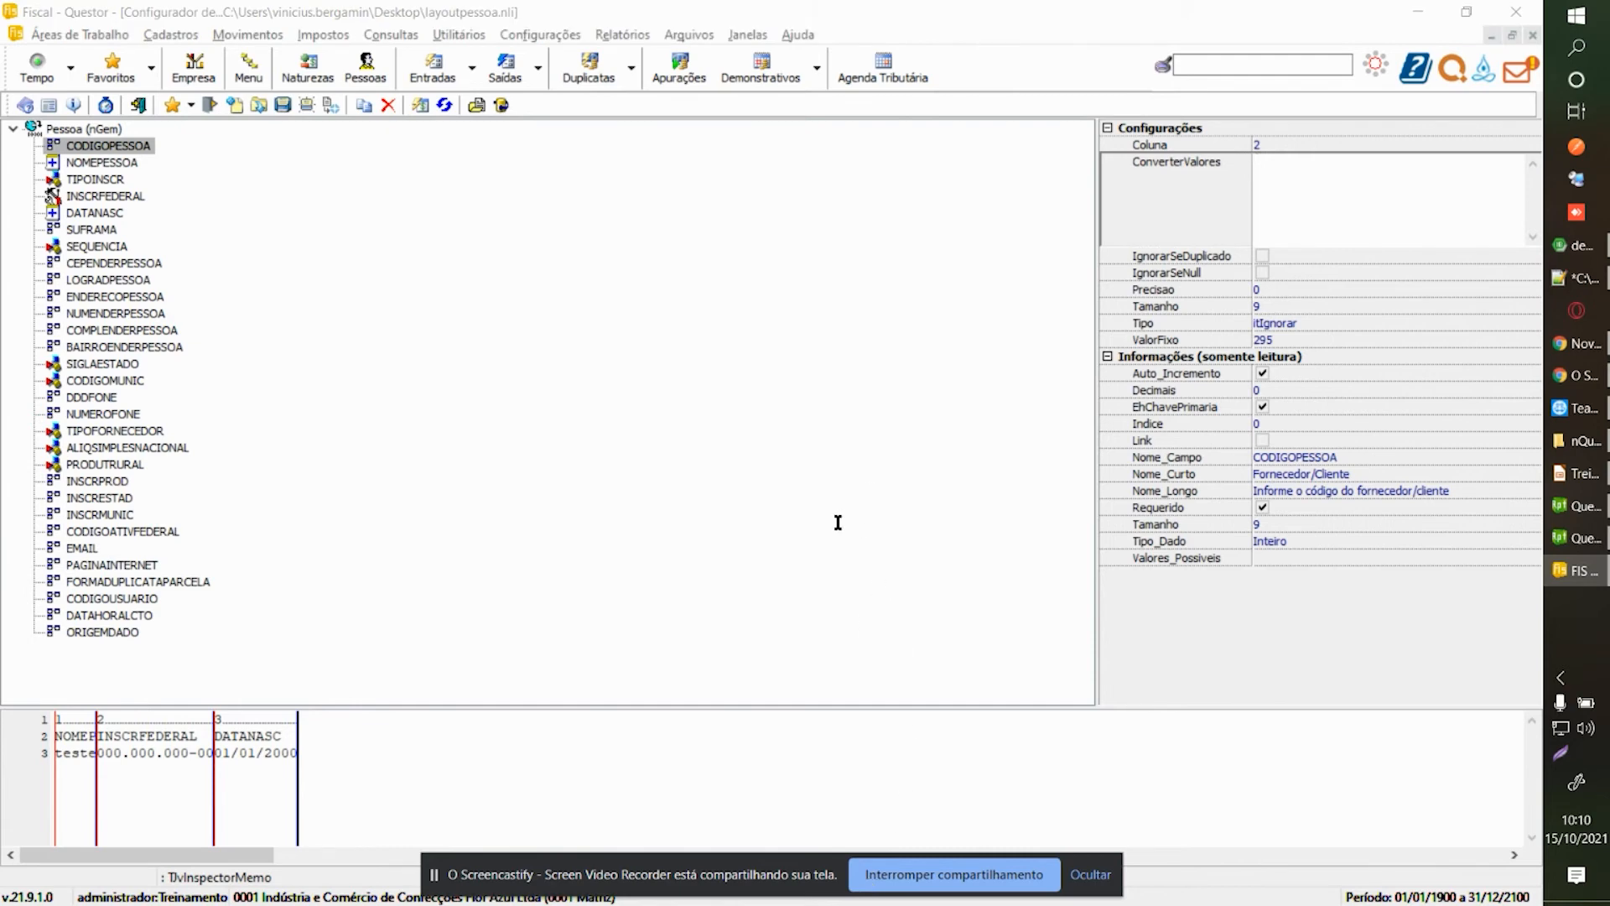
pyautogui.click(1287, 171)
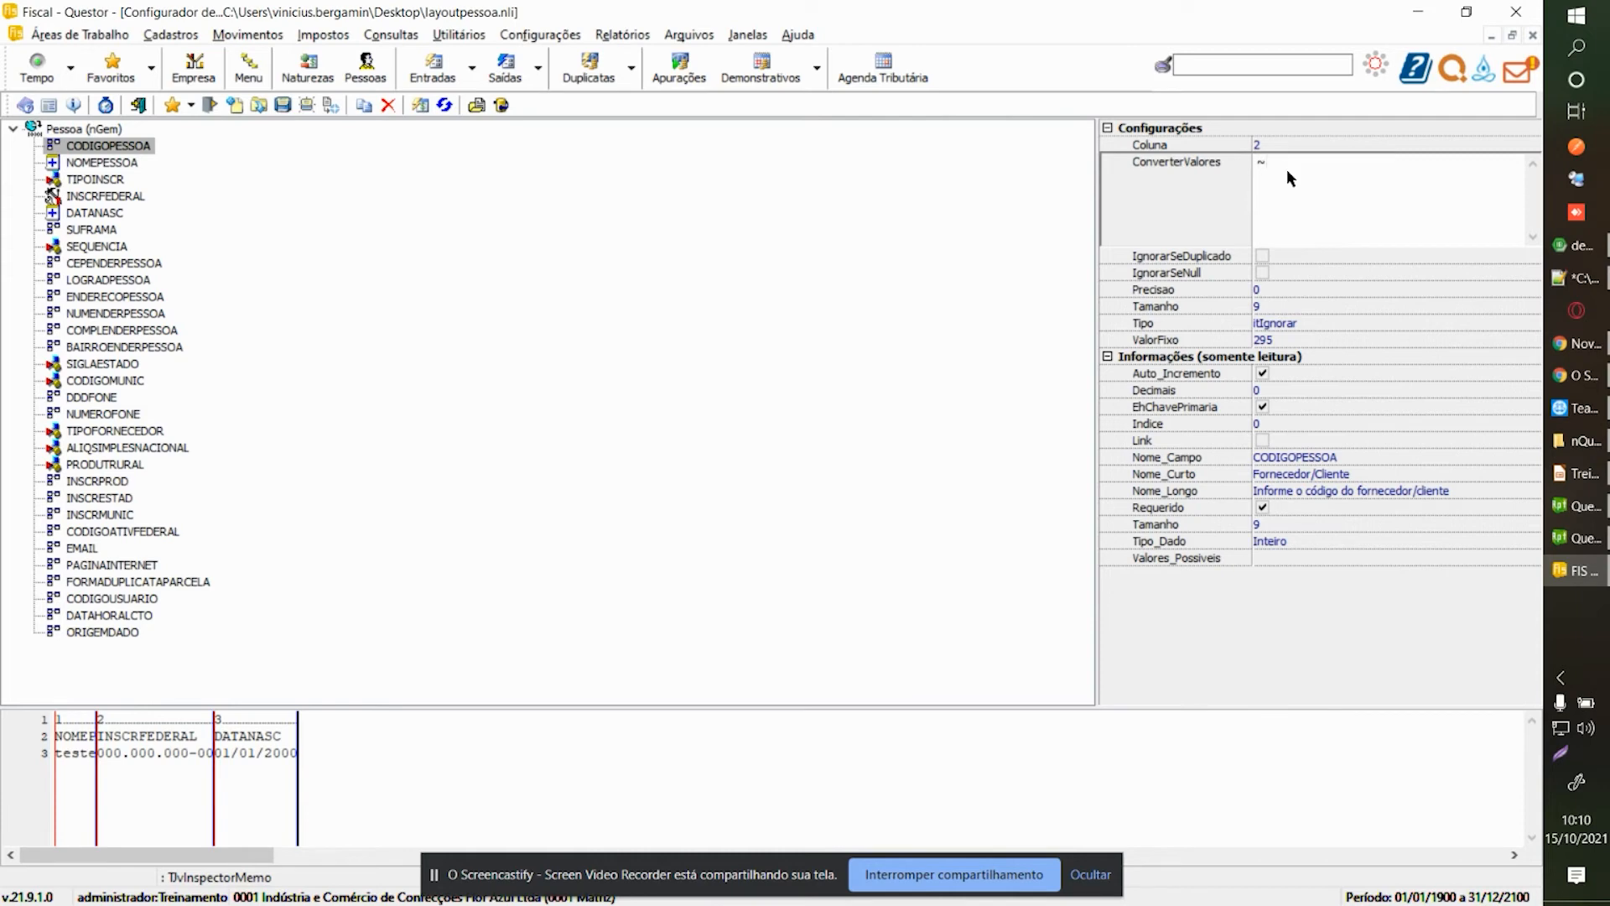
pyautogui.write('~=')
pyautogui.click(885, 874)
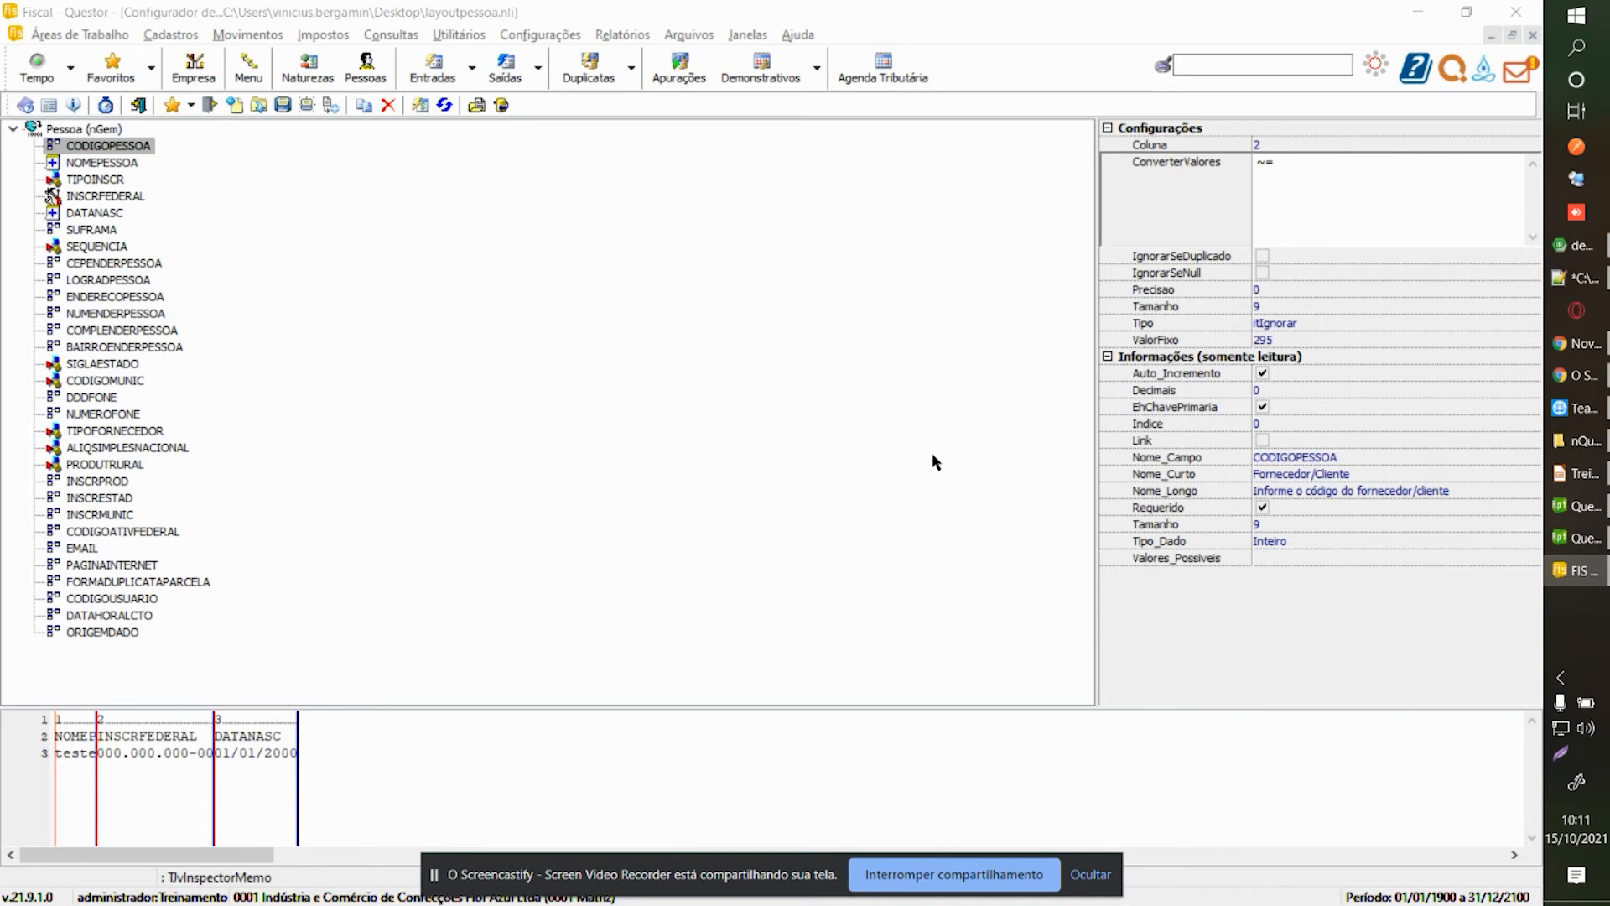
pyautogui.click(137, 154)
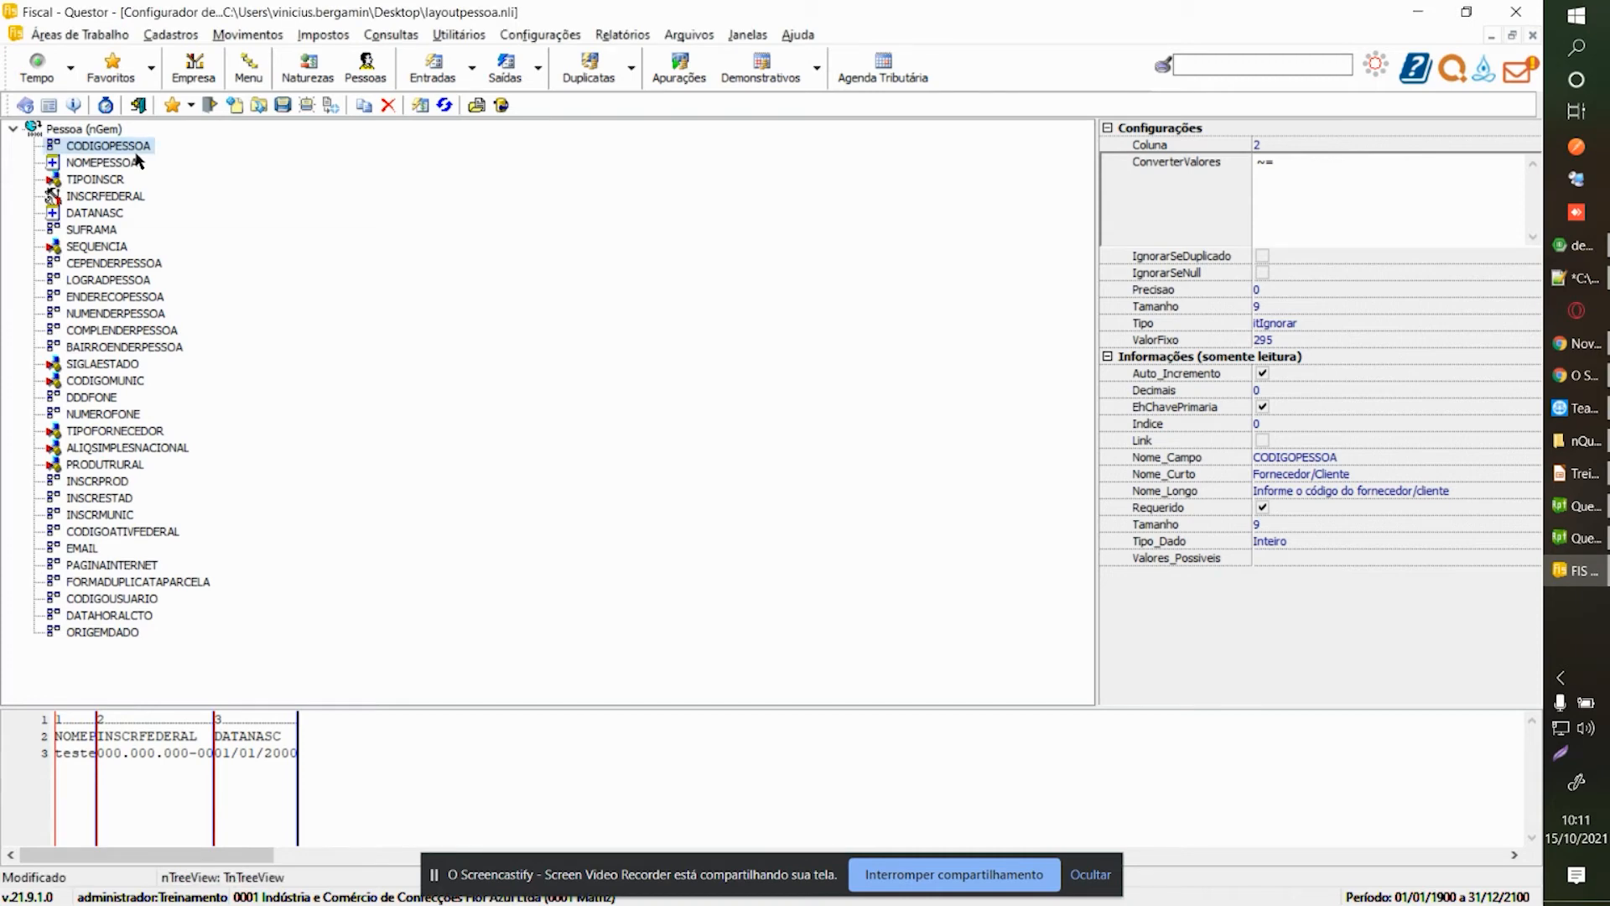
pyautogui.press('F1')
# Read the help's PegarCampoTabela entry and its example value.
pyautogui.scroll(-20, 582, 339)
pyautogui.scroll(5, 581, 339)
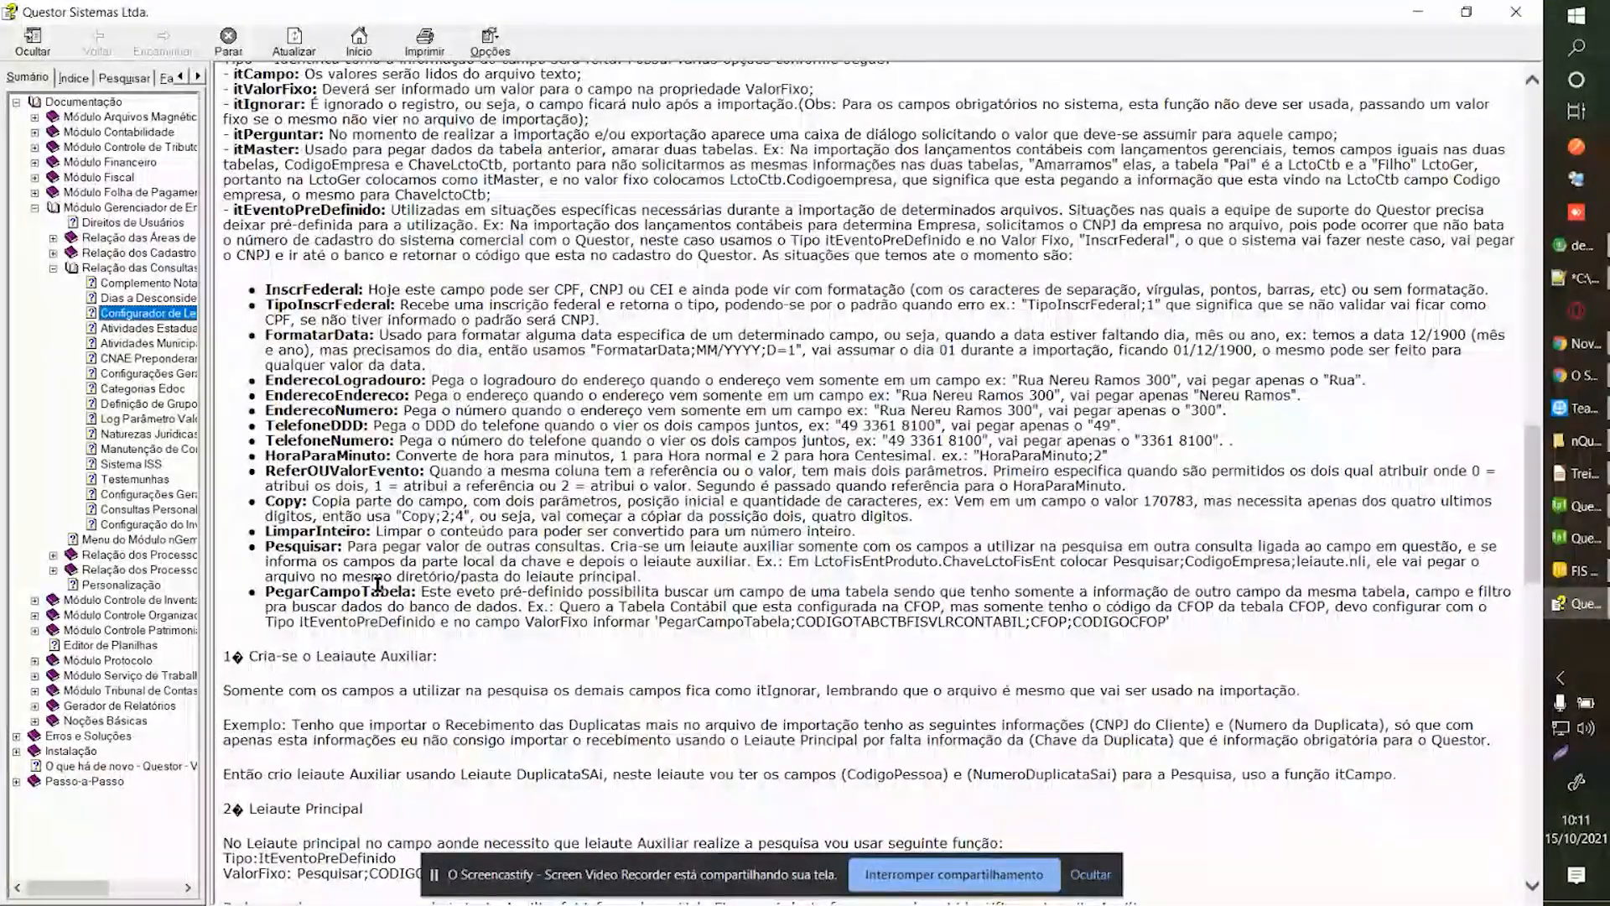
pyautogui.doubleClick(347, 595)
pyautogui.click(409, 599)
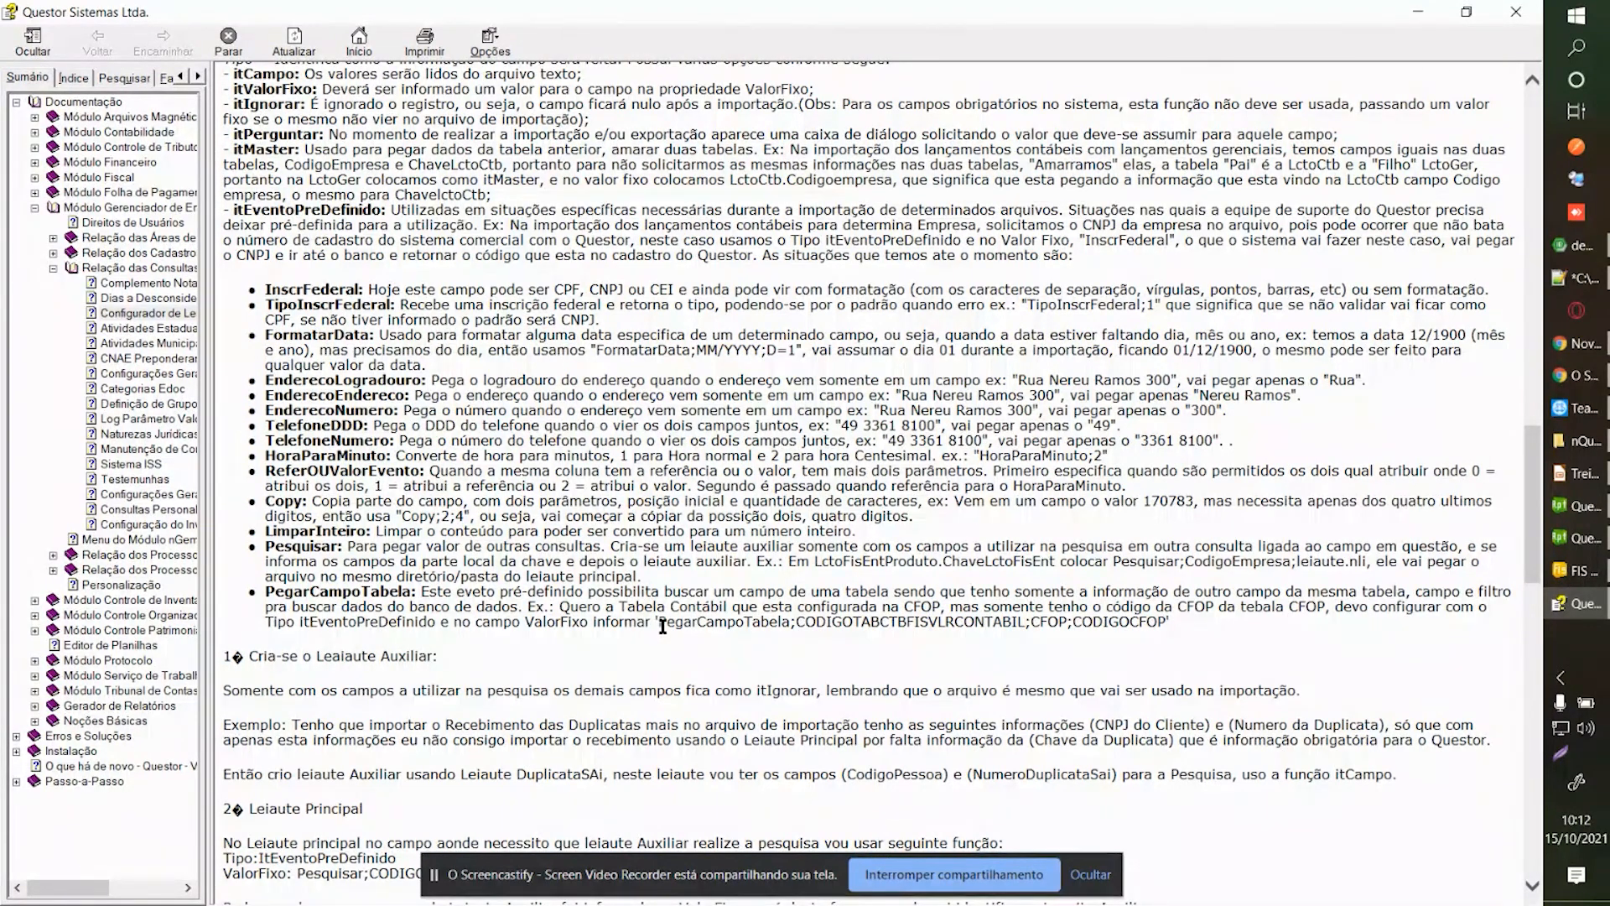
pyautogui.moveTo(654, 625); pyautogui.dragTo(1168, 624)
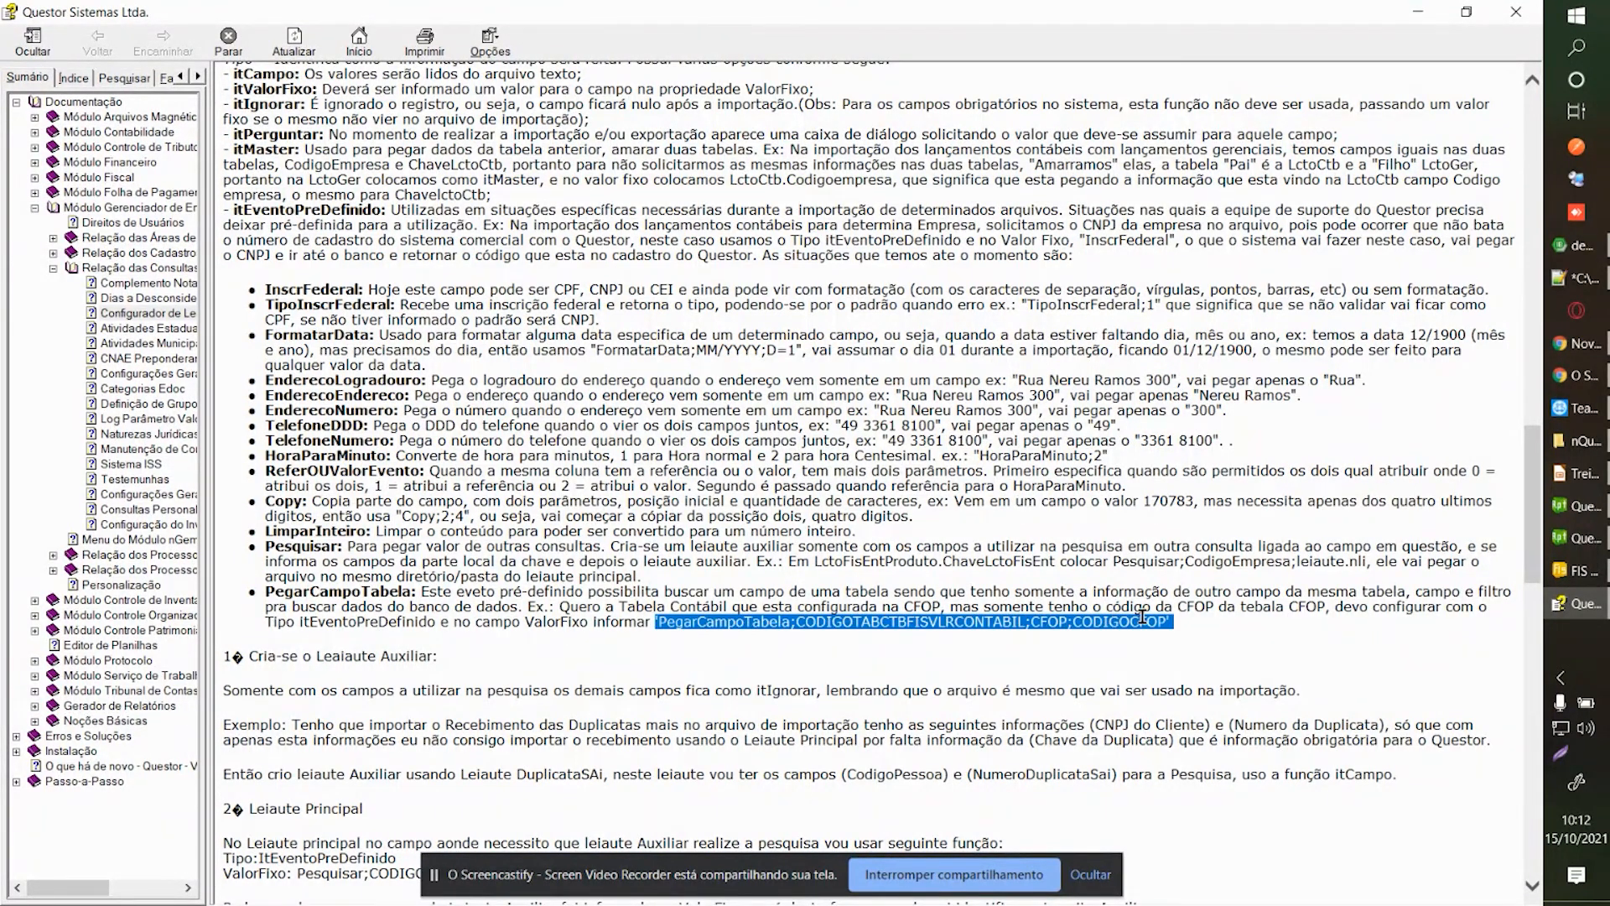
pyautogui.click(1164, 622)
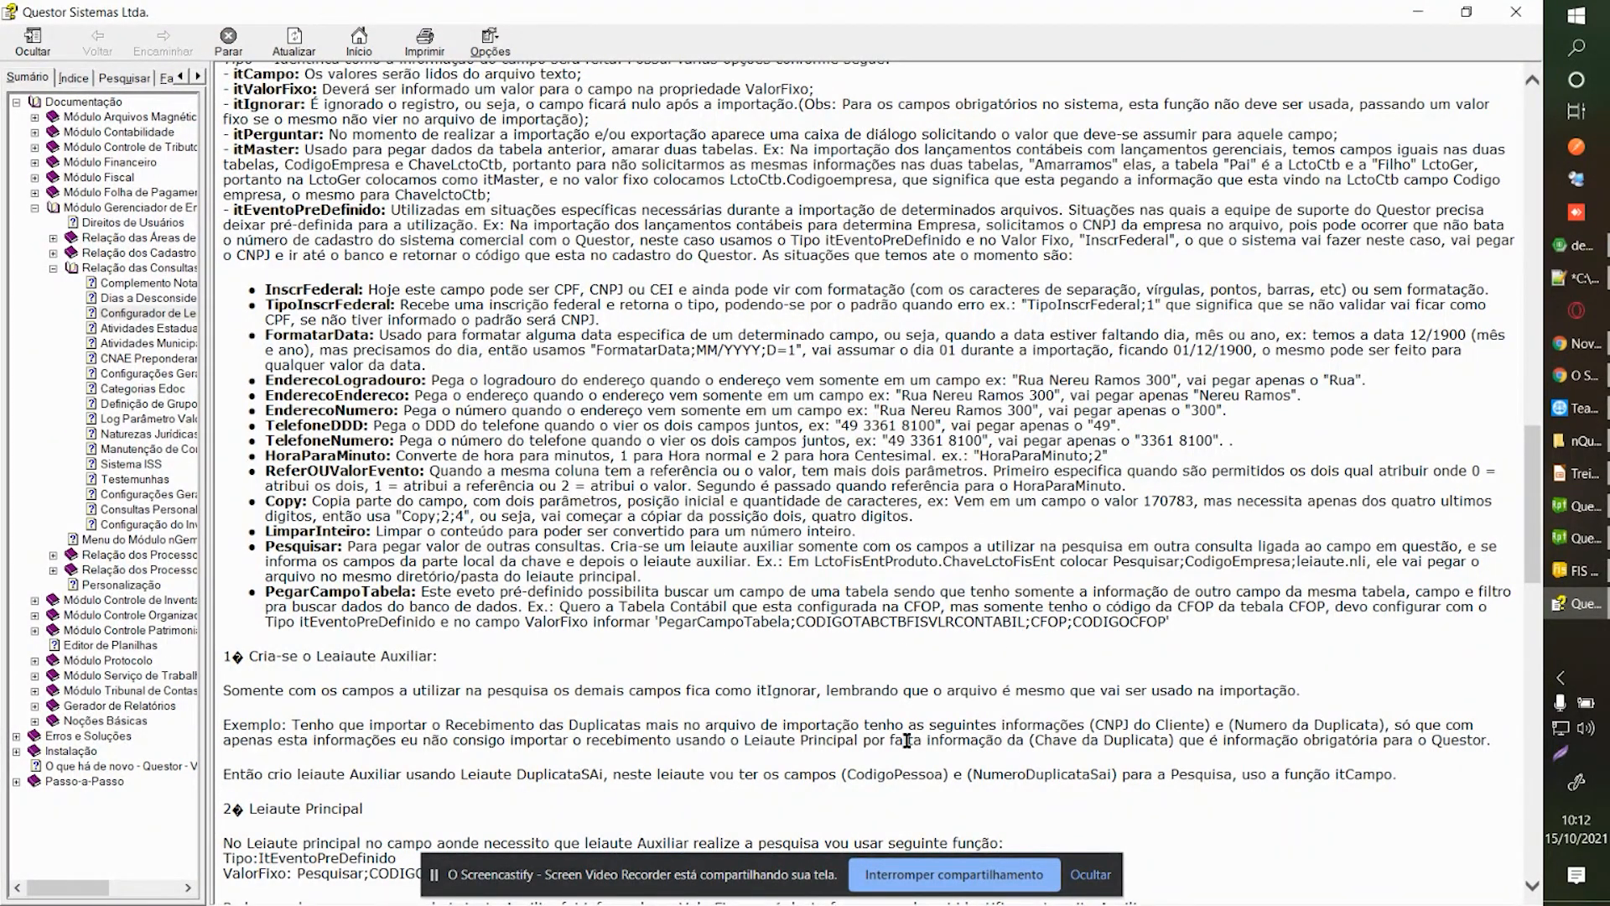
pyautogui.click(1183, 685)
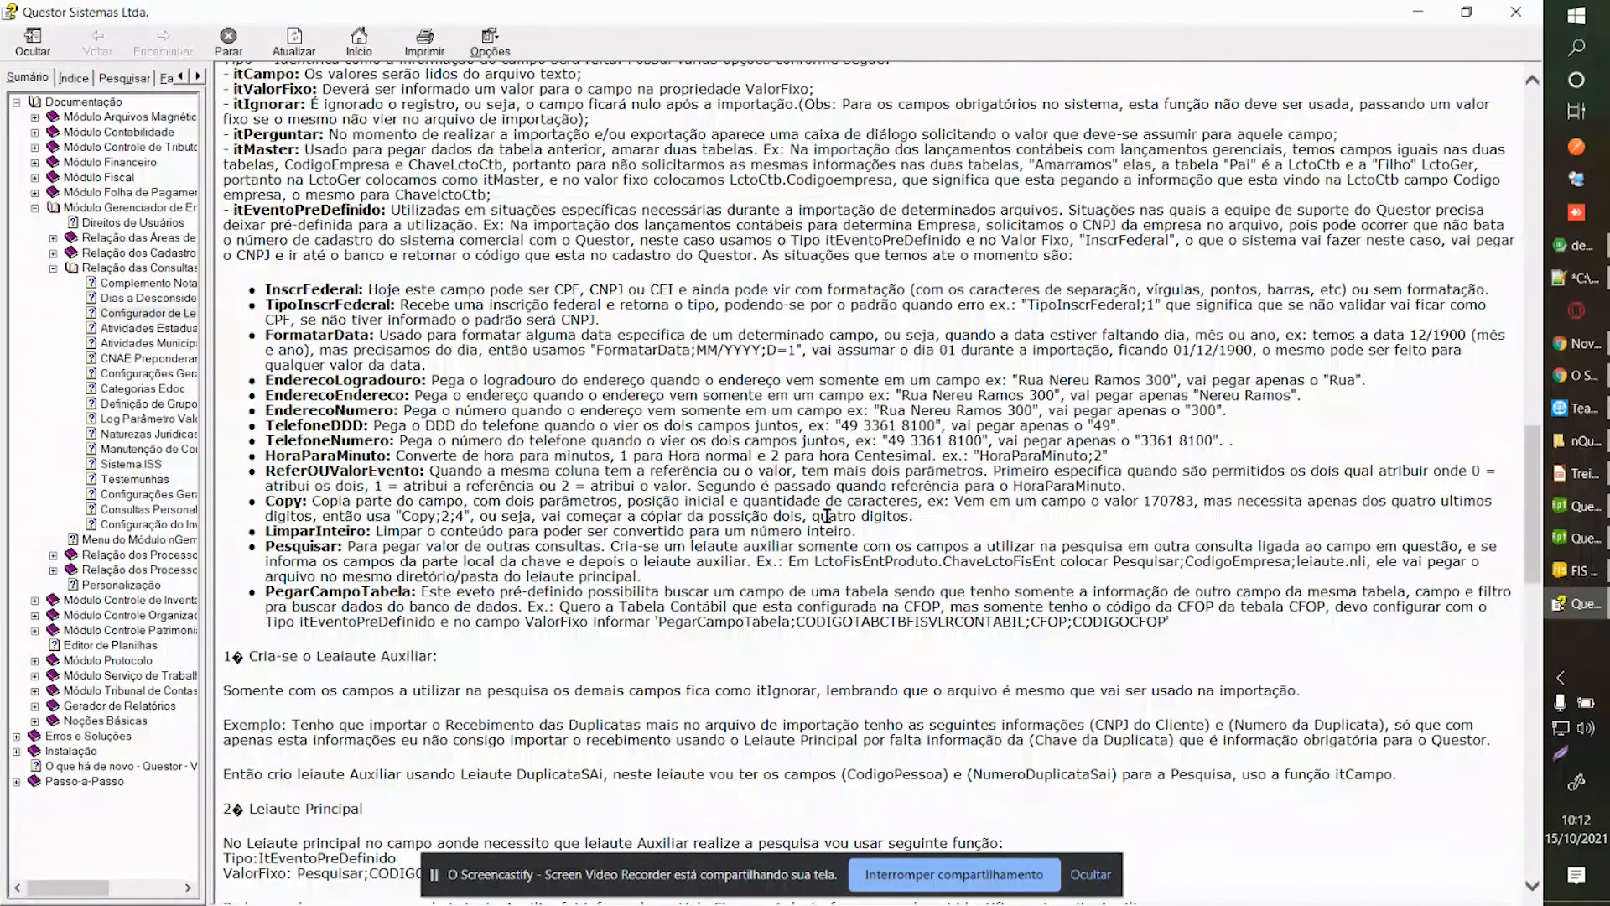
pyautogui.scroll(7, 827, 519)
pyautogui.scroll(13, 827, 514)
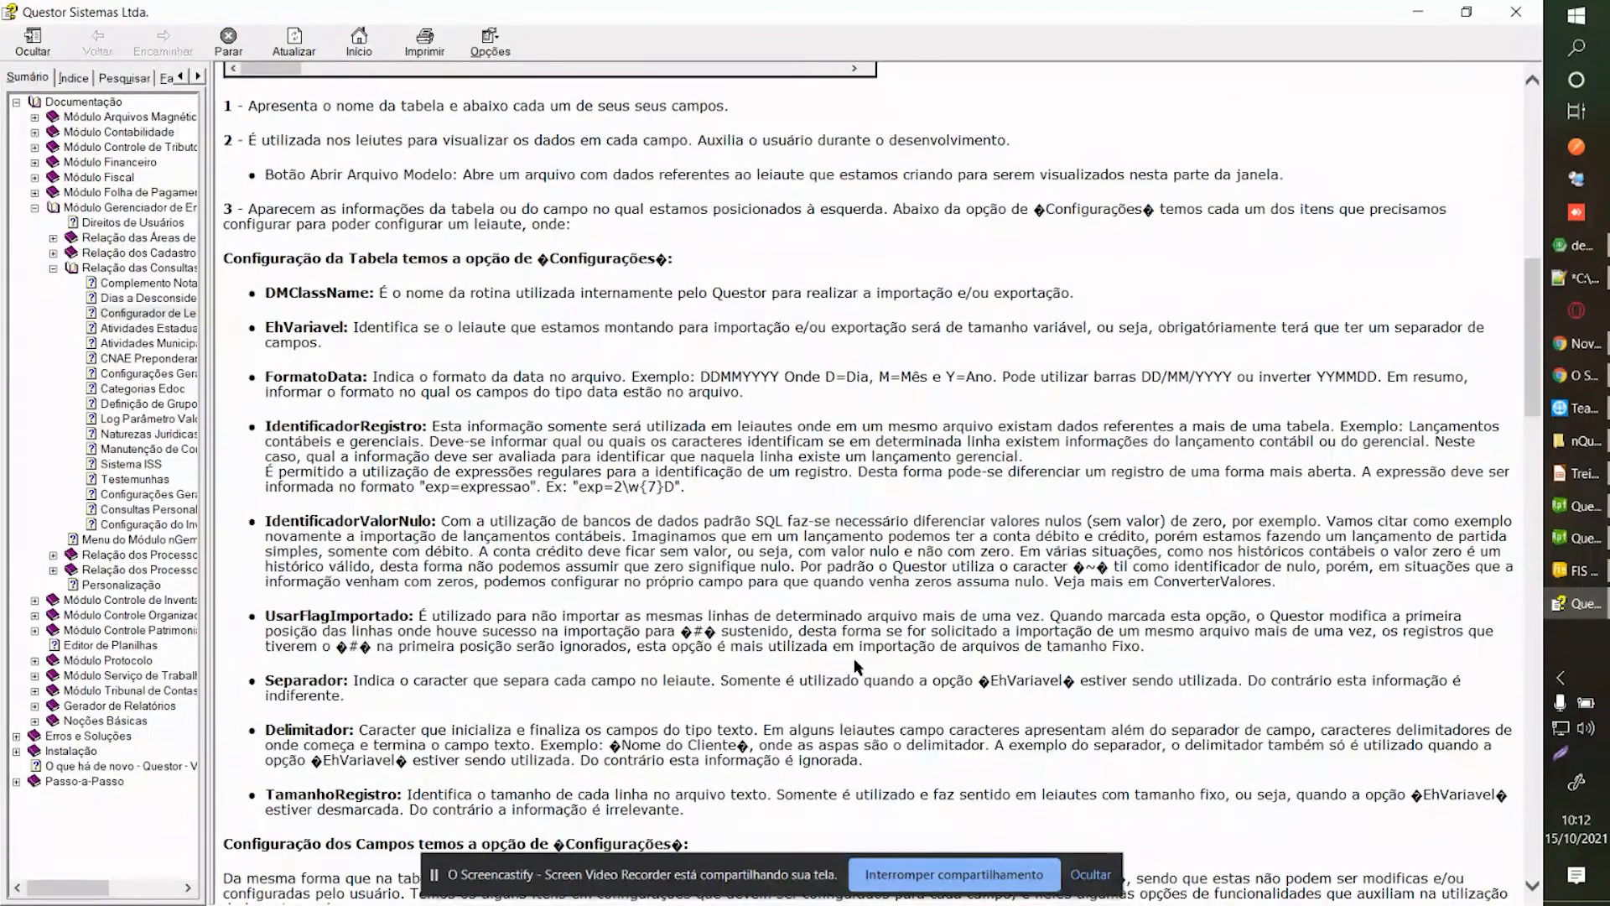
pyautogui.click(896, 871)
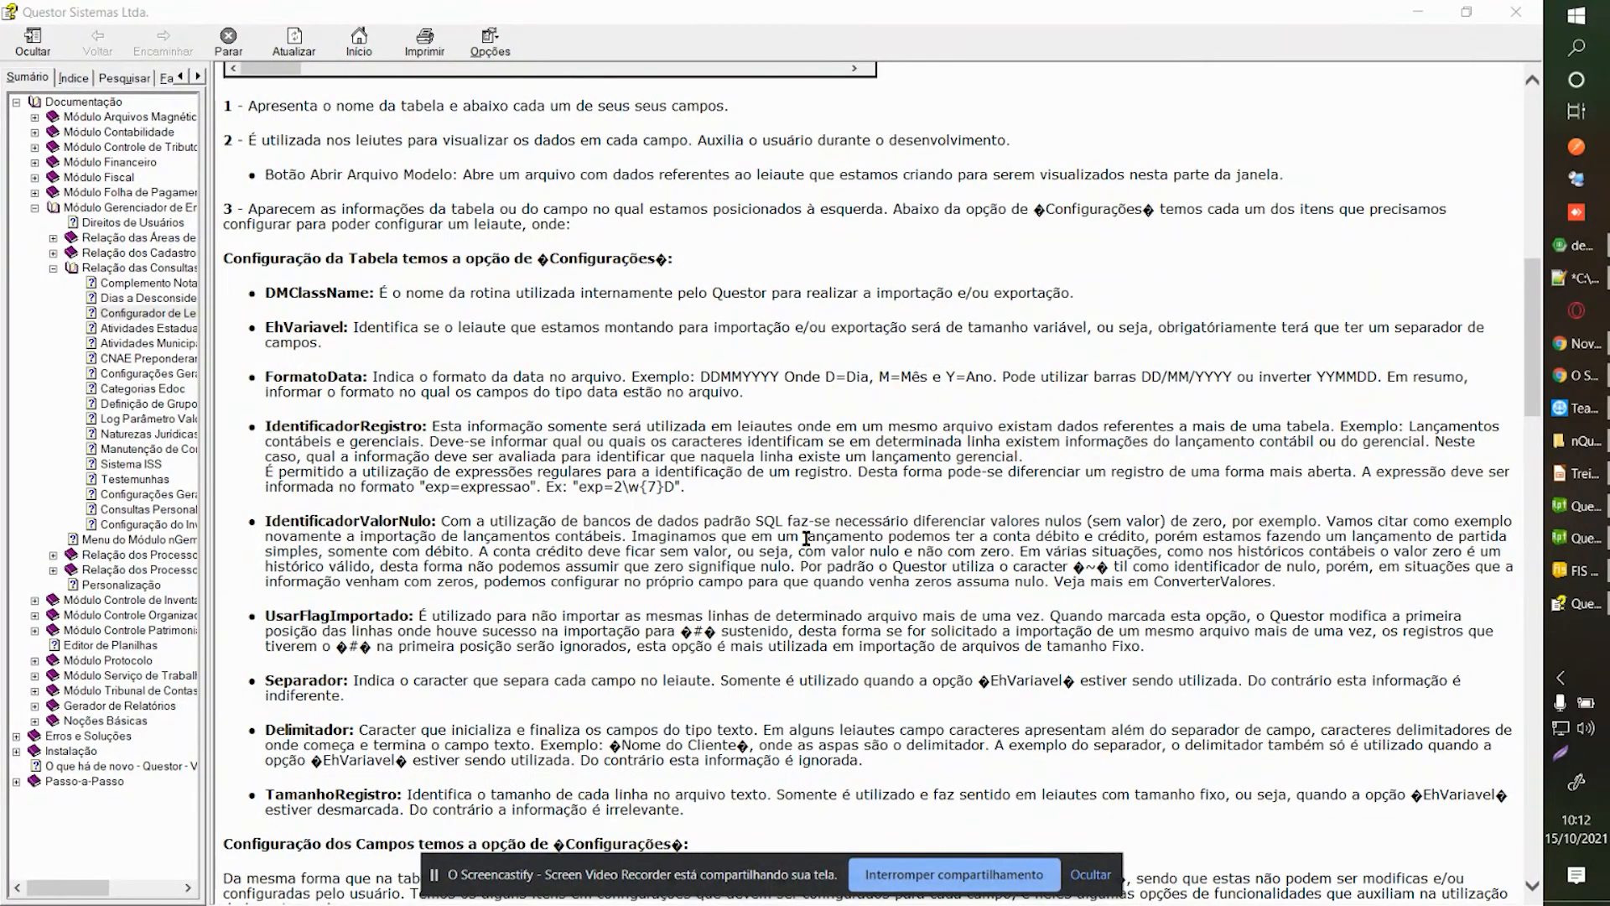
# Look up the PegaContaCtbCliForInscr function further down, then close the help window.
pyautogui.scroll(-20, 806, 541)
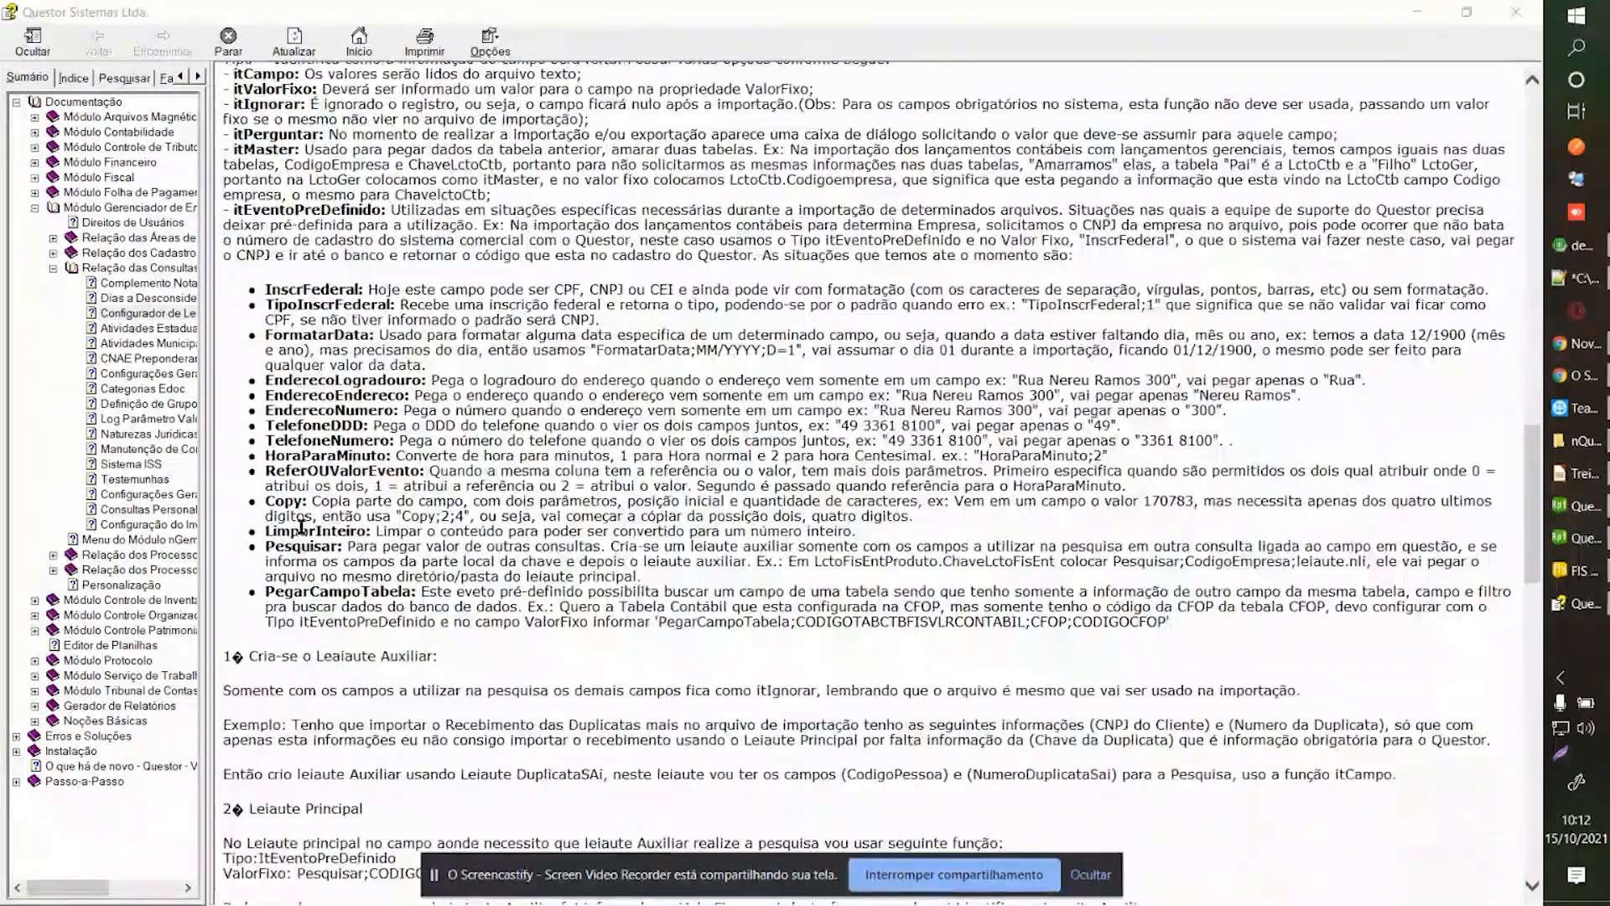
pyautogui.doubleClick(285, 593)
pyautogui.scroll(-14, 389, 534)
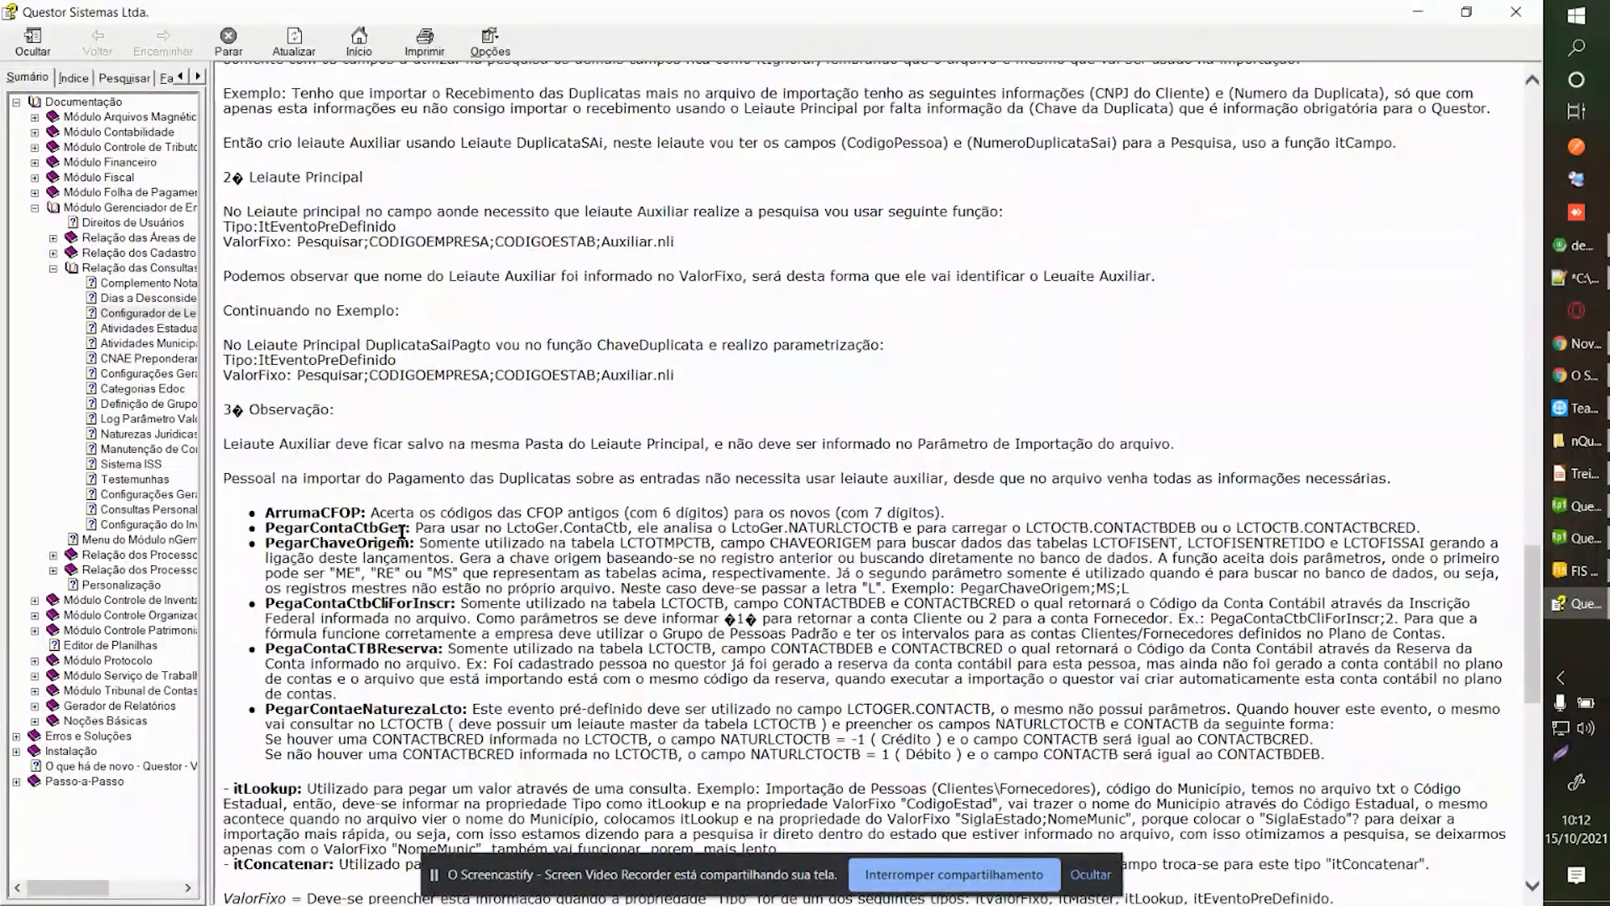
pyautogui.scroll(-3, 400, 561)
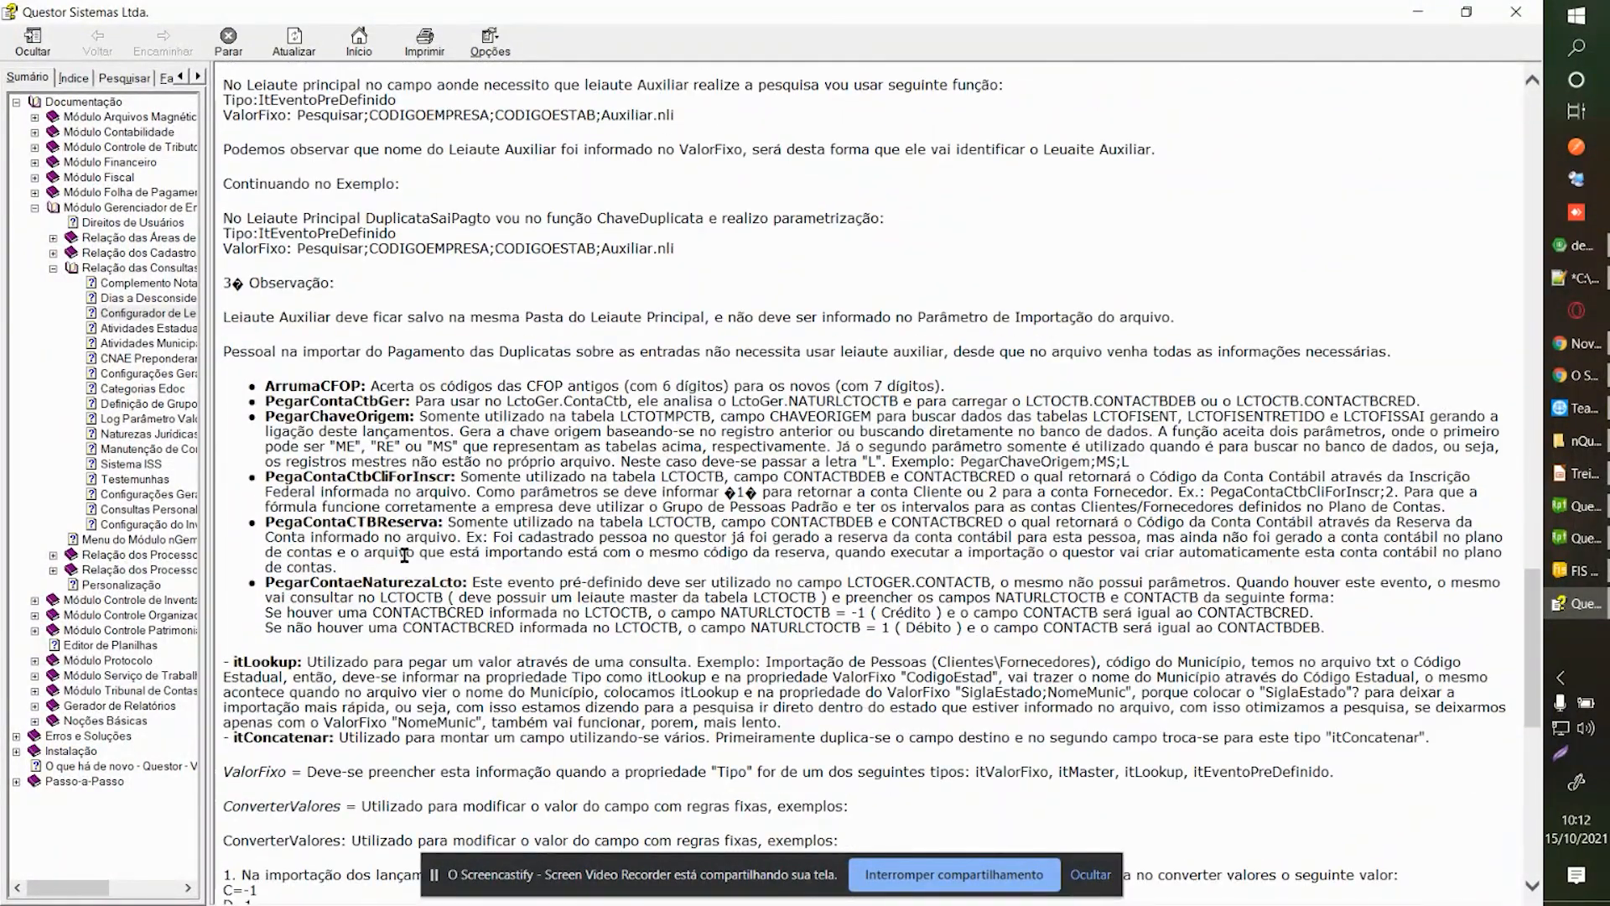
pyautogui.doubleClick(379, 478)
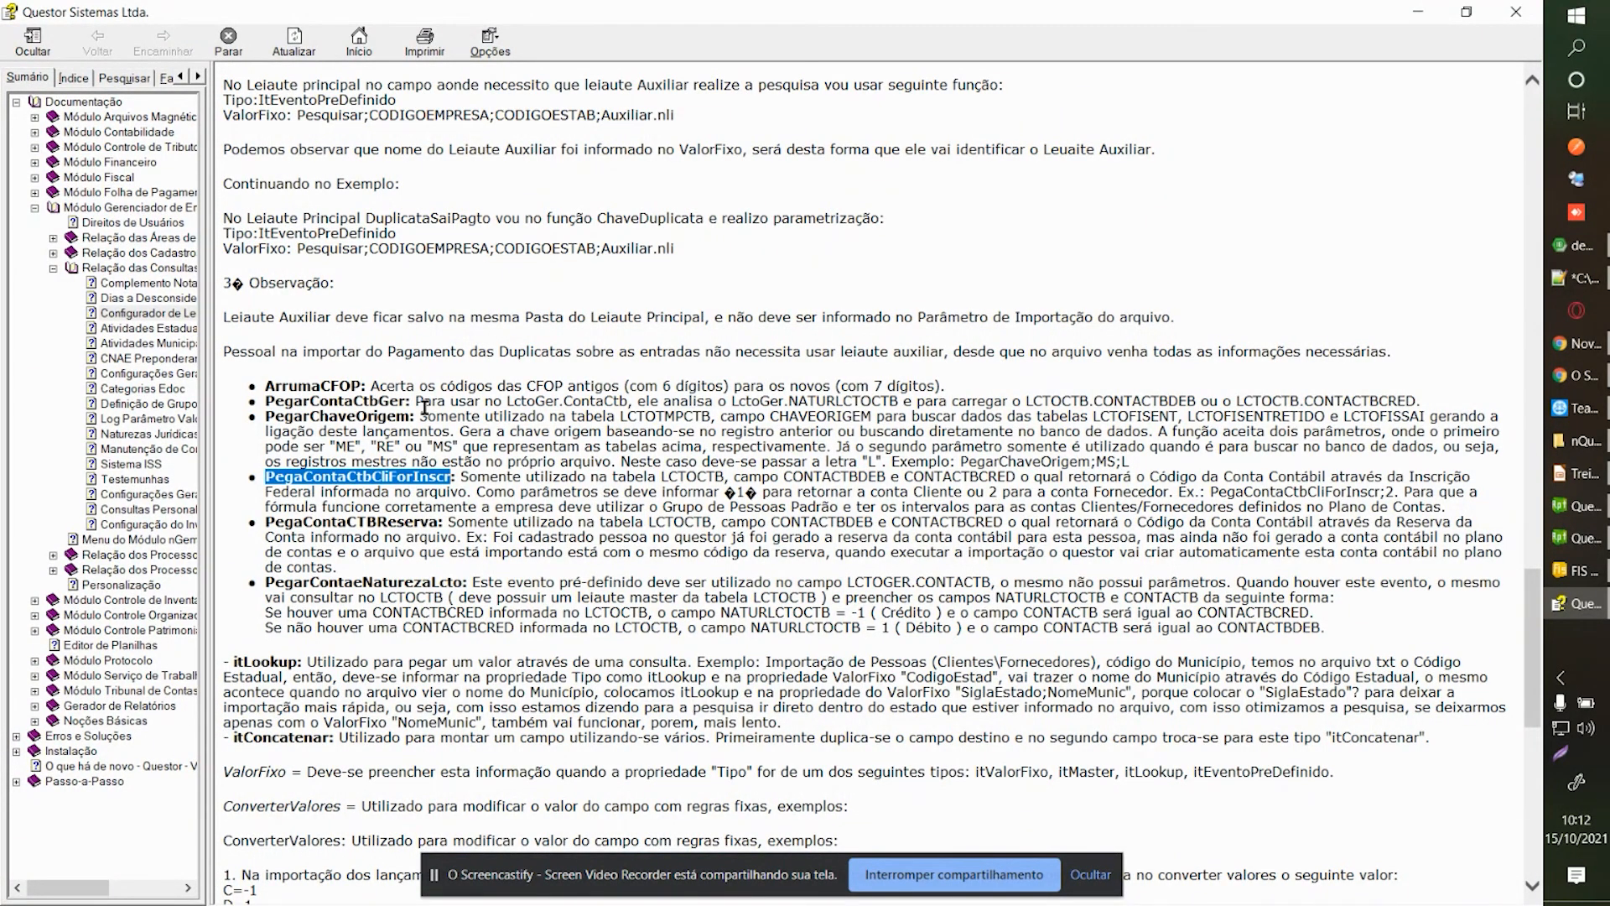
pyautogui.scroll(15, 503, 398)
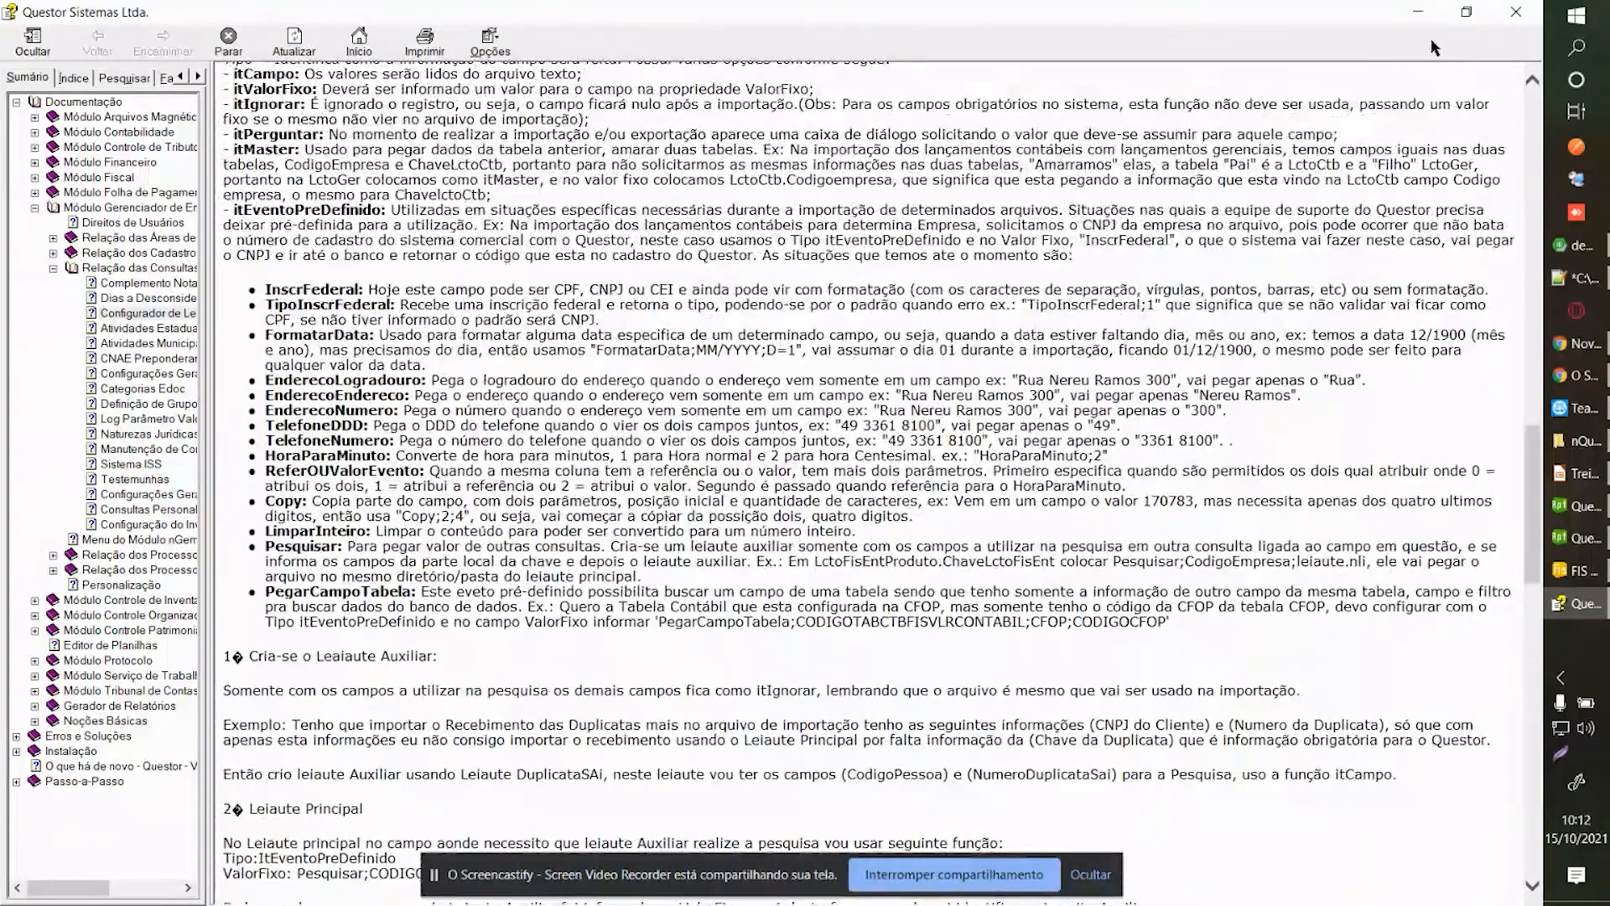
pyautogui.click(1503, 18)
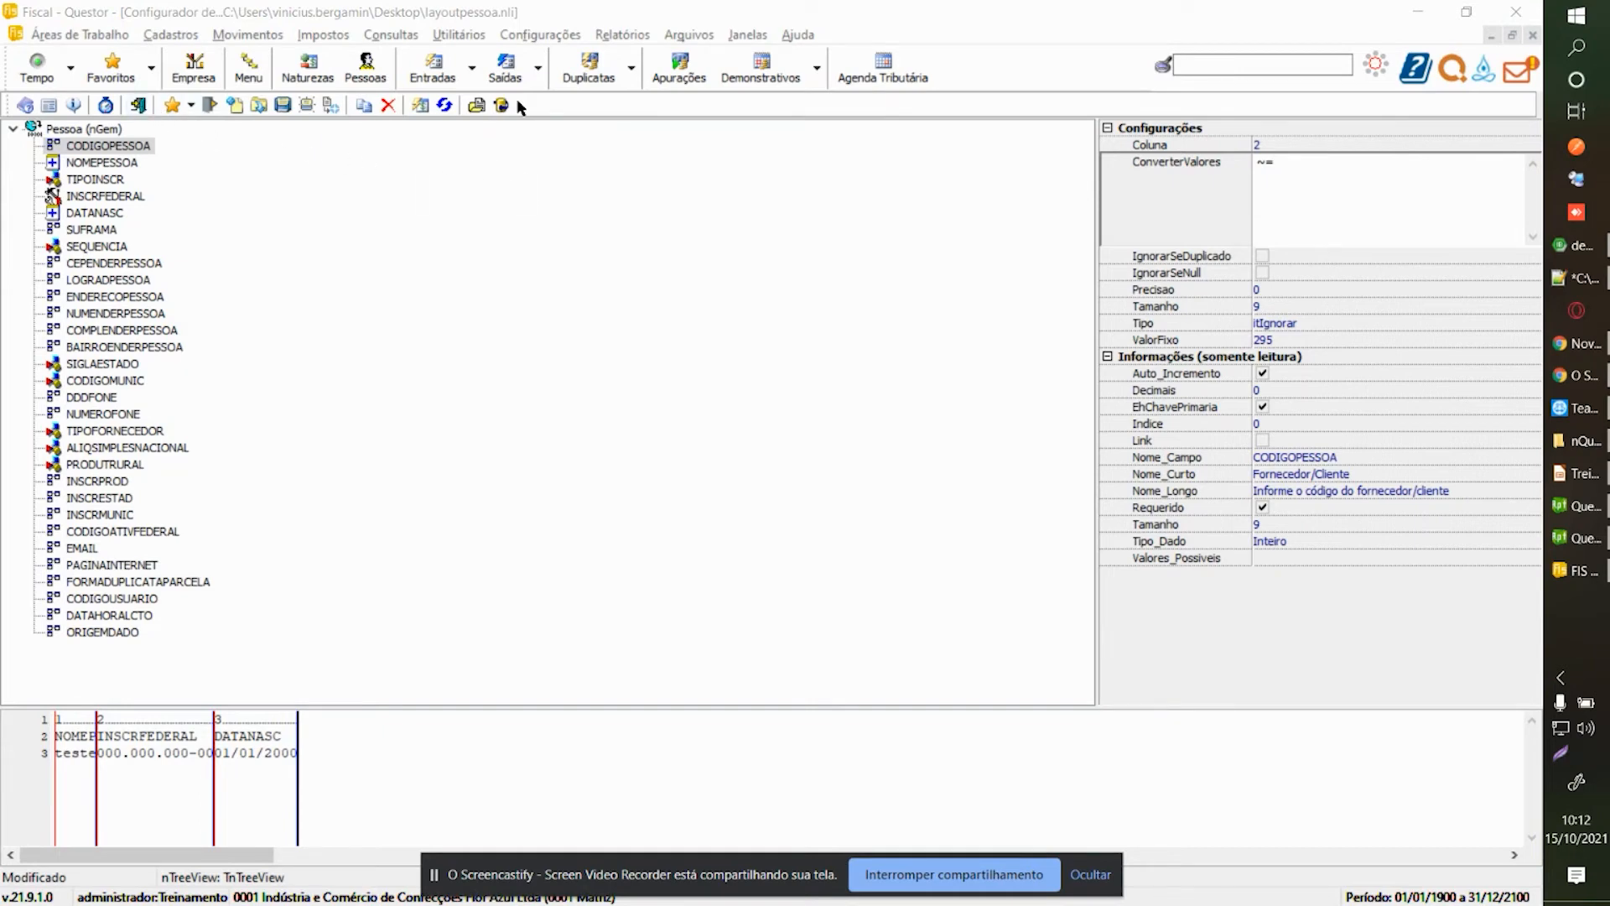
# Start a new layout for the LctoFisSai table, accepting the hidden link fields.
pyautogui.click(236, 105)
pyautogui.click(407, 199)
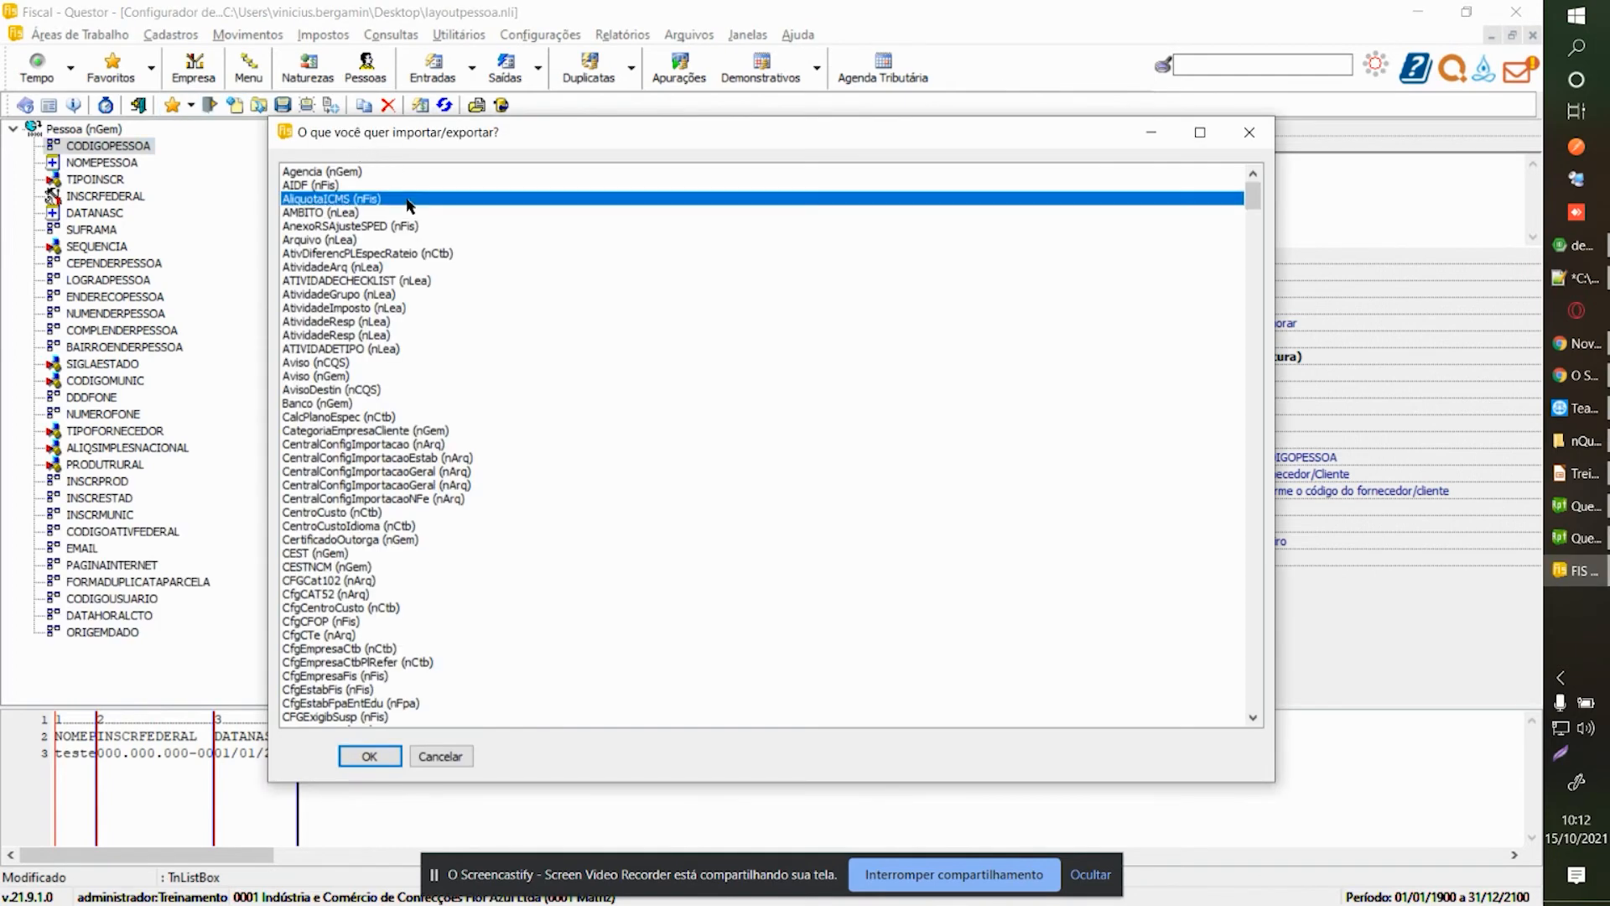
pyautogui.press('pagedown')
pyautogui.press('pagedown')
pyautogui.press('pagedown')
pyautogui.press('pagedown')
pyautogui.press('pagedown')
pyautogui.press('pagedown')
pyautogui.press('pagedown')
pyautogui.press('pagedown')
pyautogui.press('pagedown')
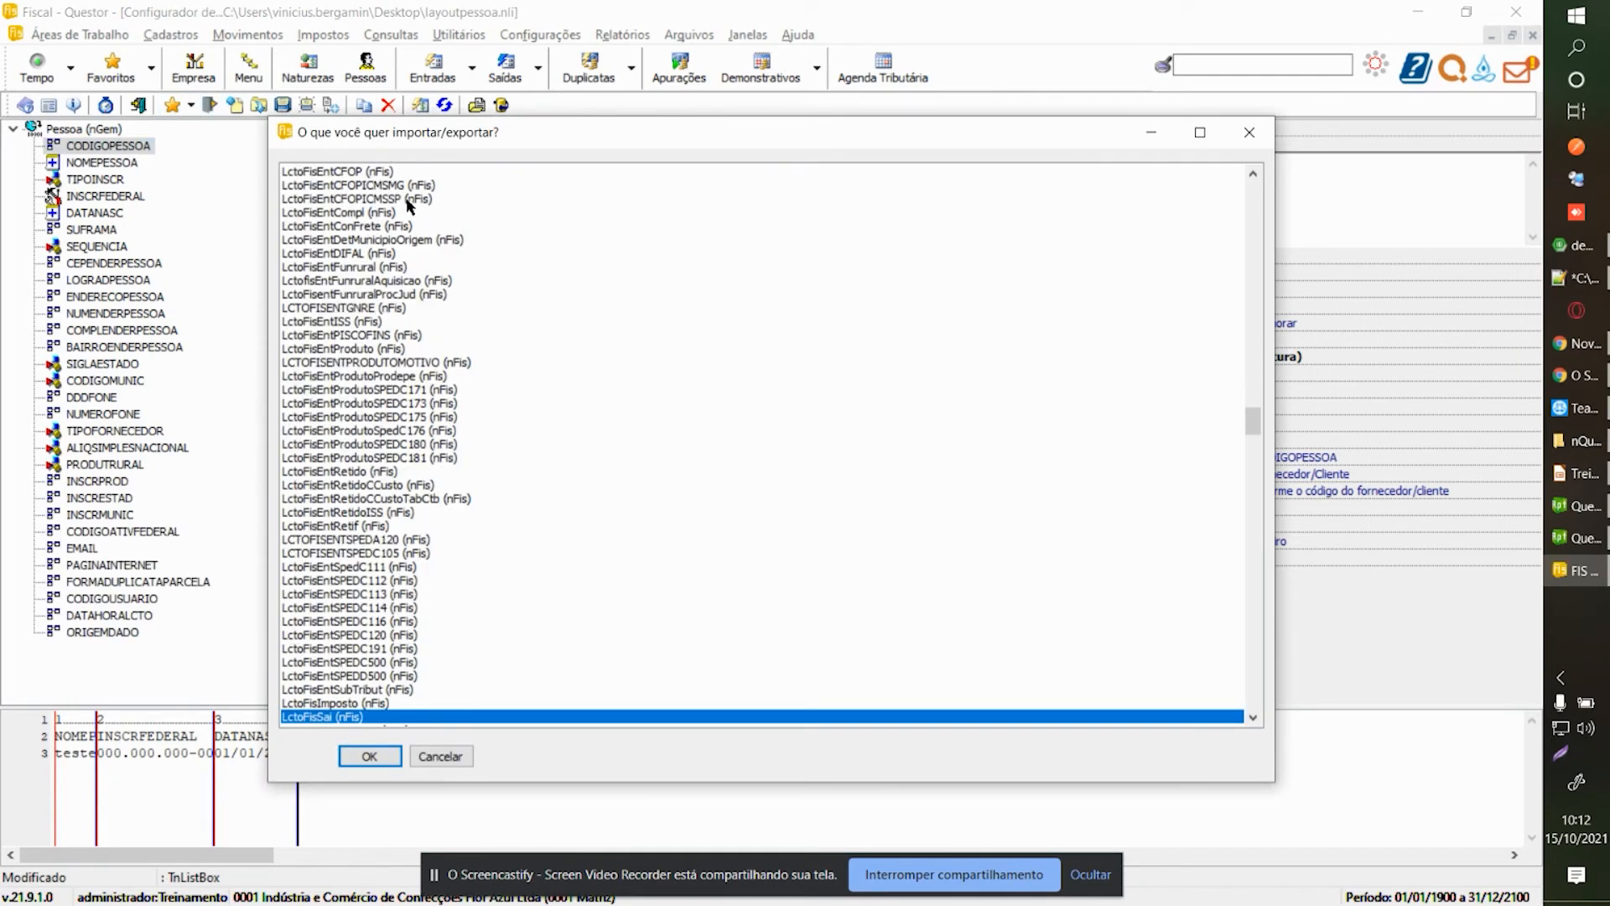
pyautogui.scroll(-2, 506, 234)
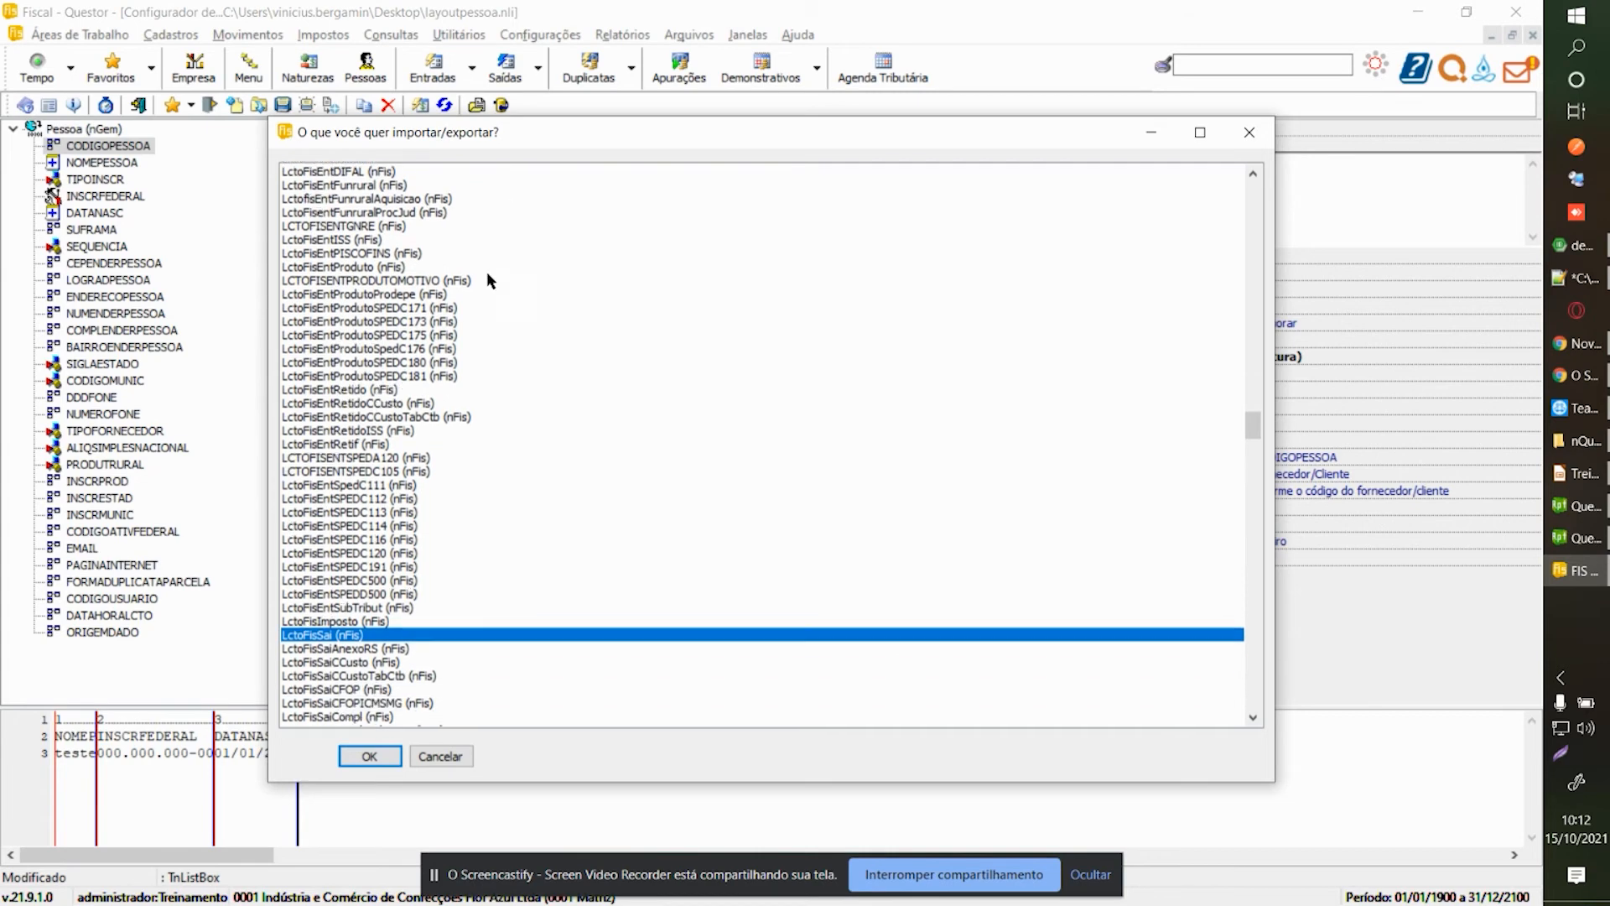
pyautogui.doubleClick(337, 643)
pyautogui.click(890, 515)
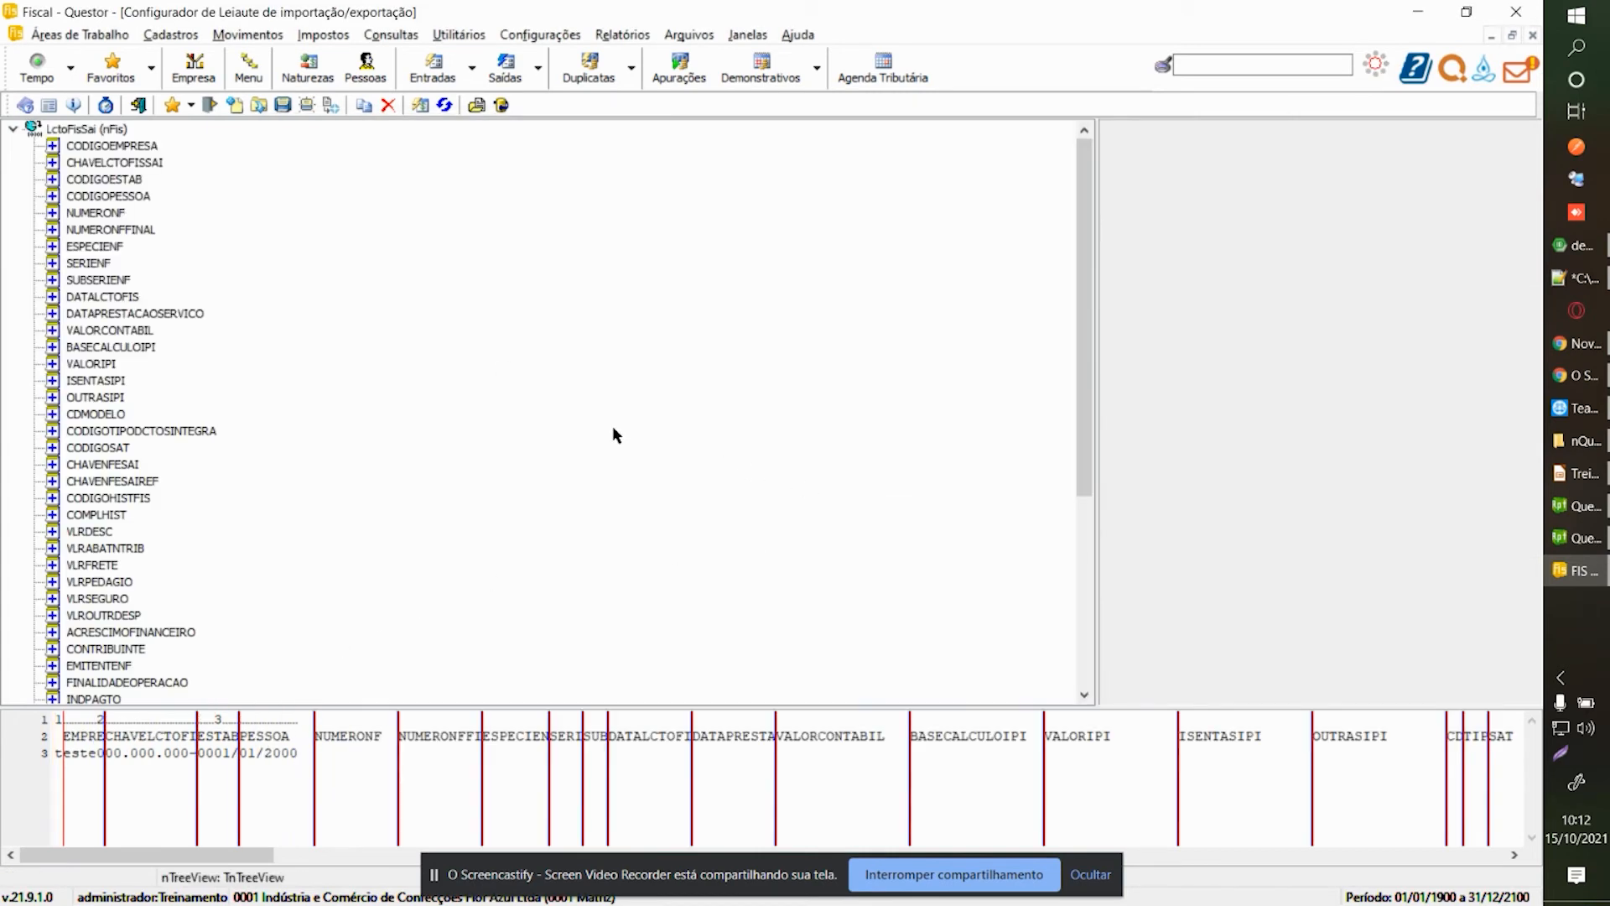
# Make the layout variable-length with date format DD/MM/YYYY and ; as field separator.
pyautogui.click(93, 130)
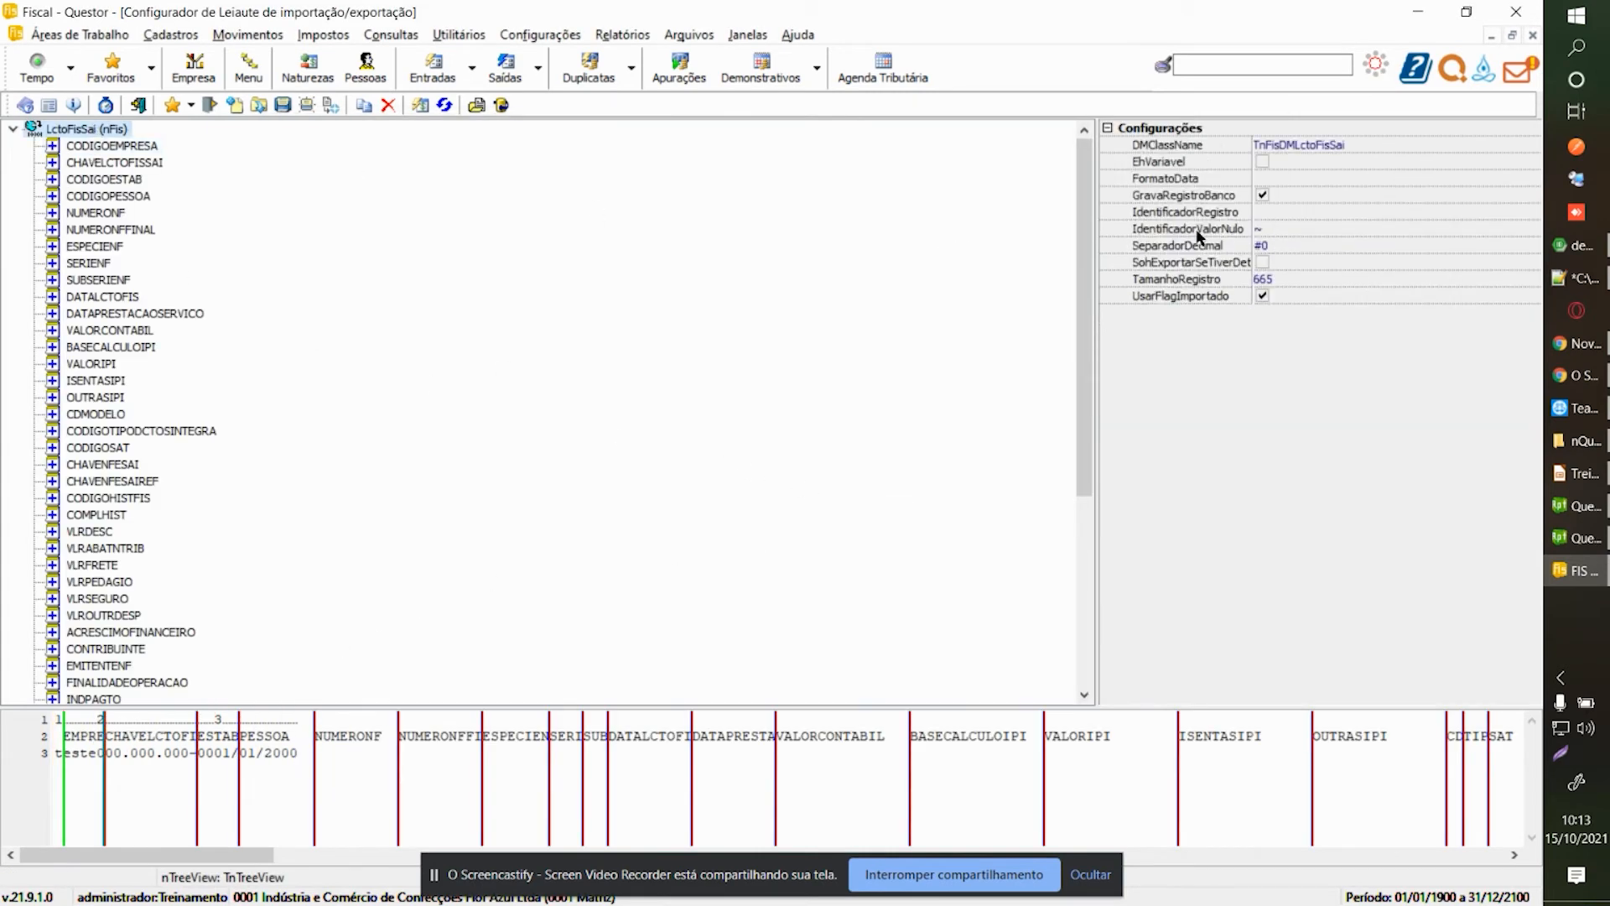
pyautogui.click(1264, 162)
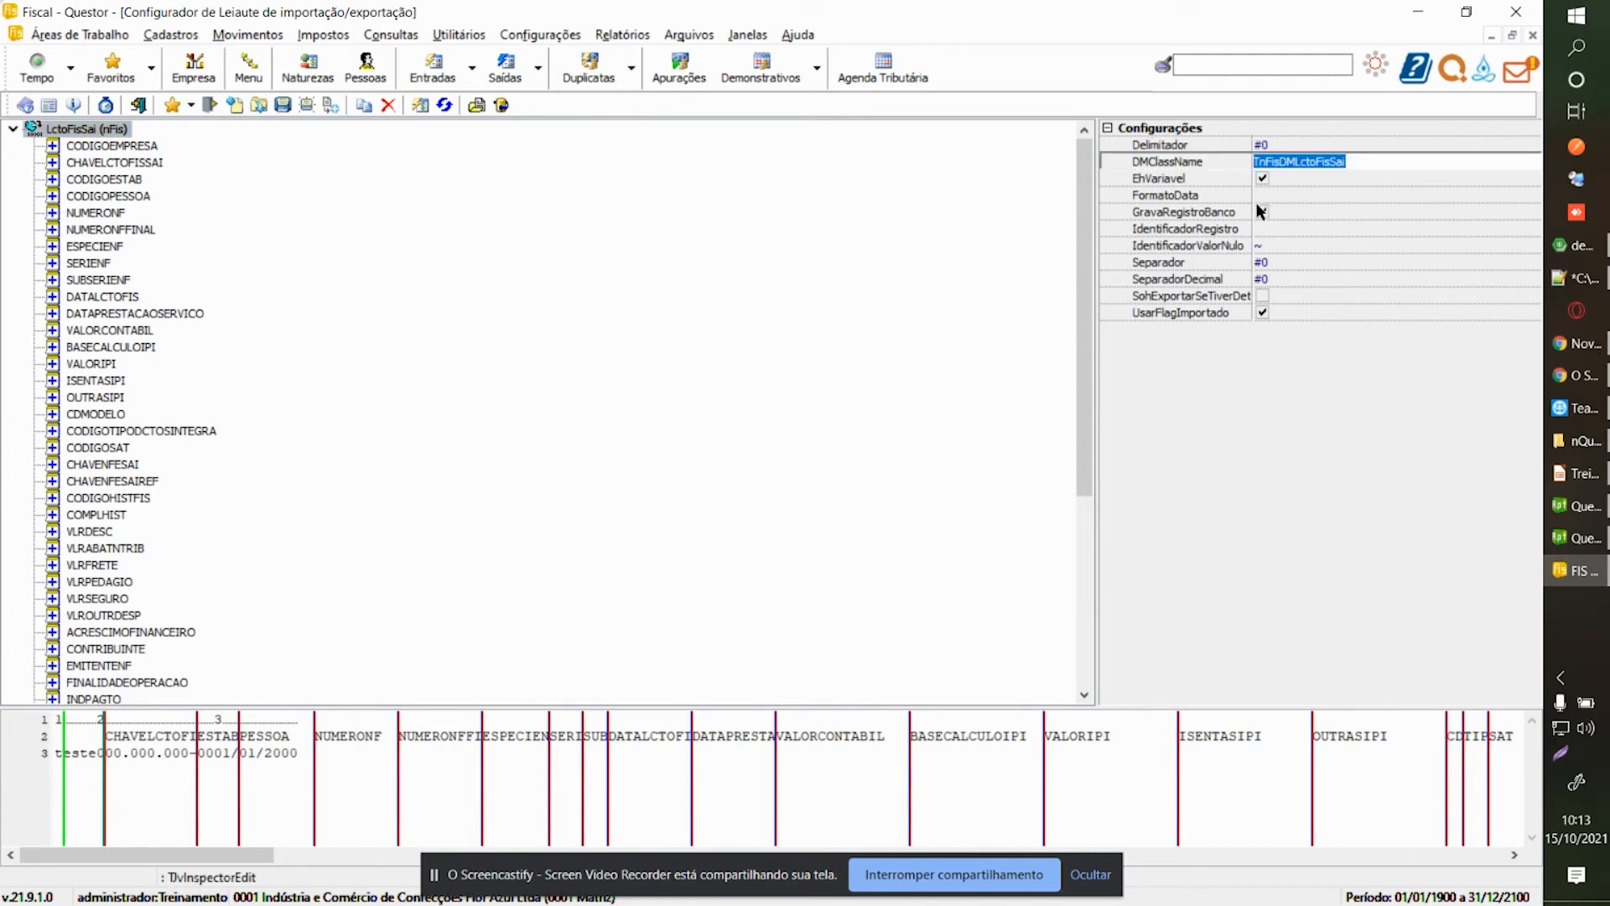
pyautogui.click(1267, 195)
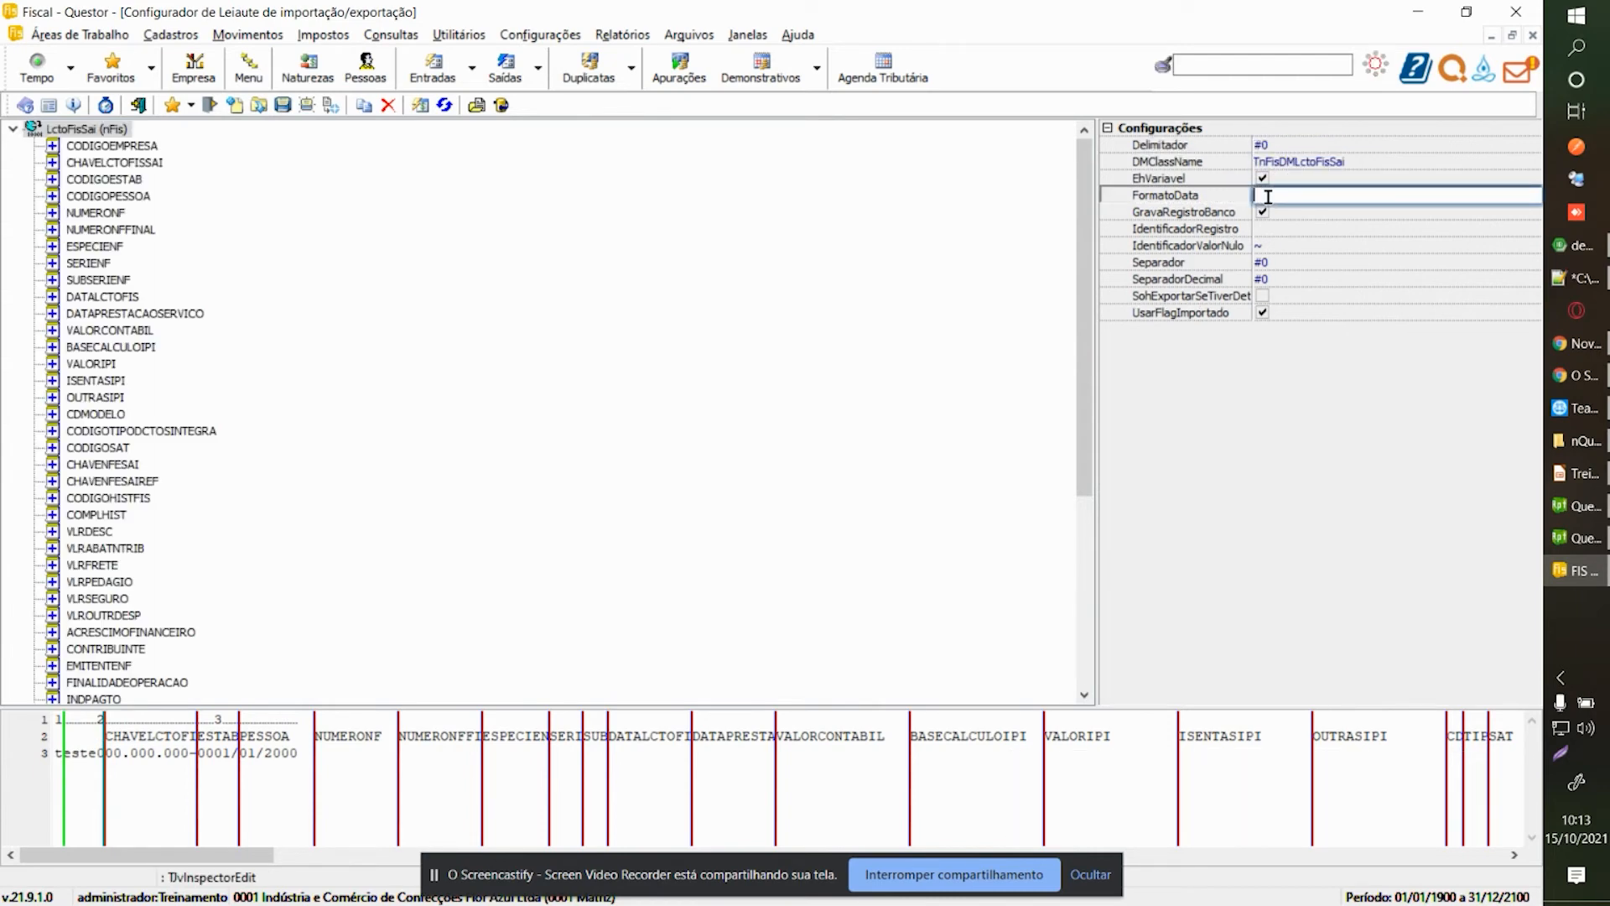
pyautogui.write('DD/MM/YYYY')
pyautogui.press('Return')
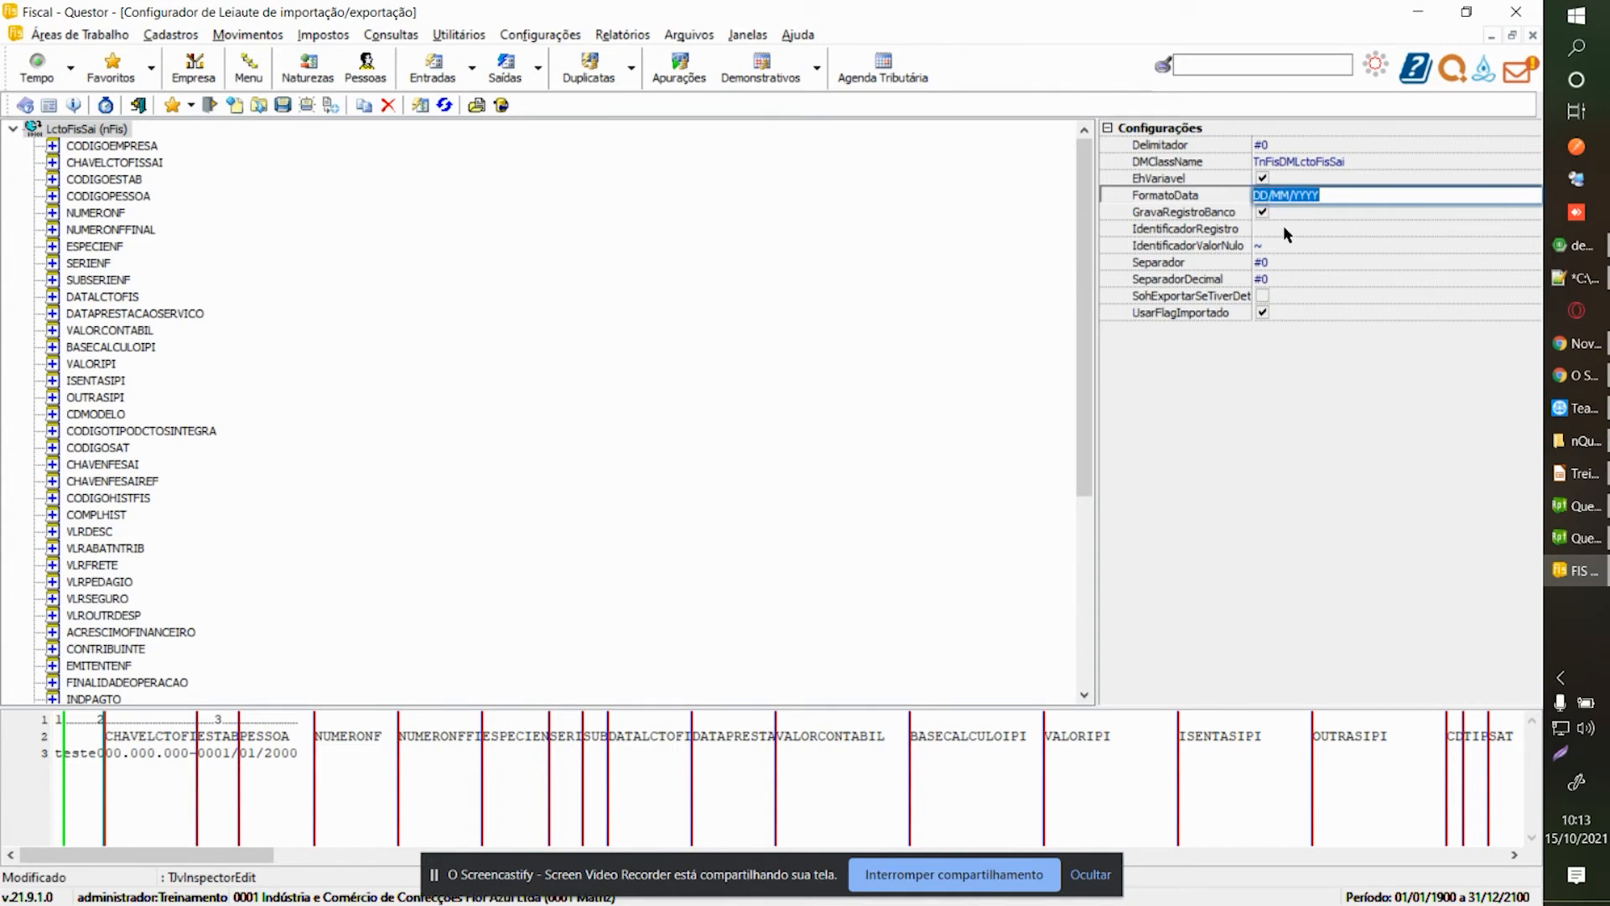
pyautogui.click(1263, 262)
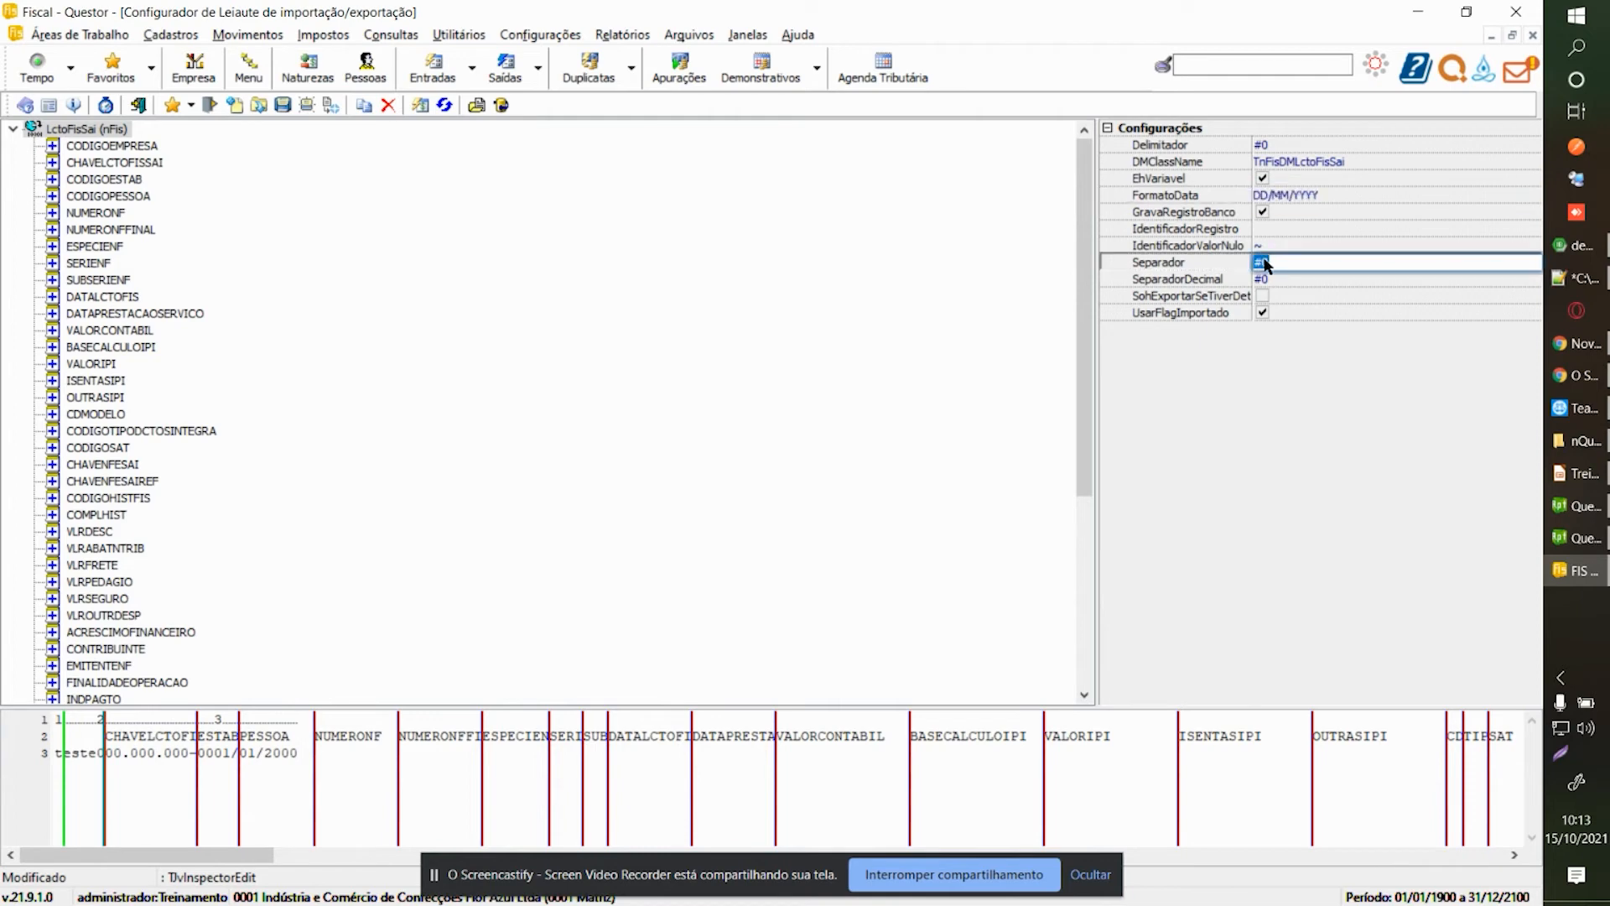
pyautogui.press('Return')
pyautogui.click(1278, 280)
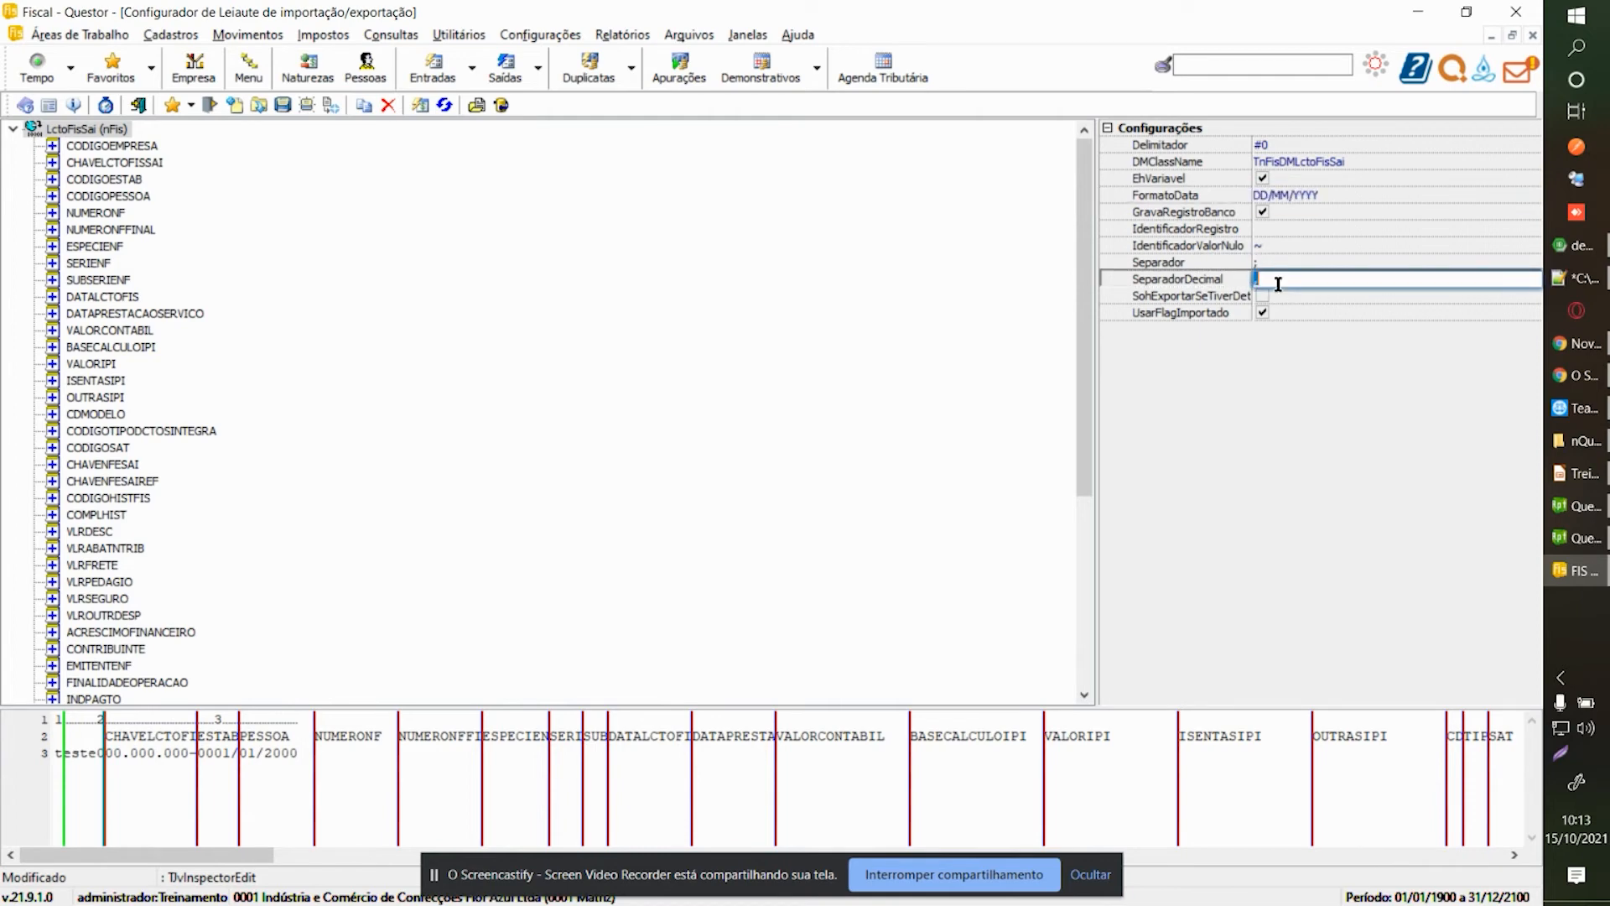
pyautogui.click(126, 148)
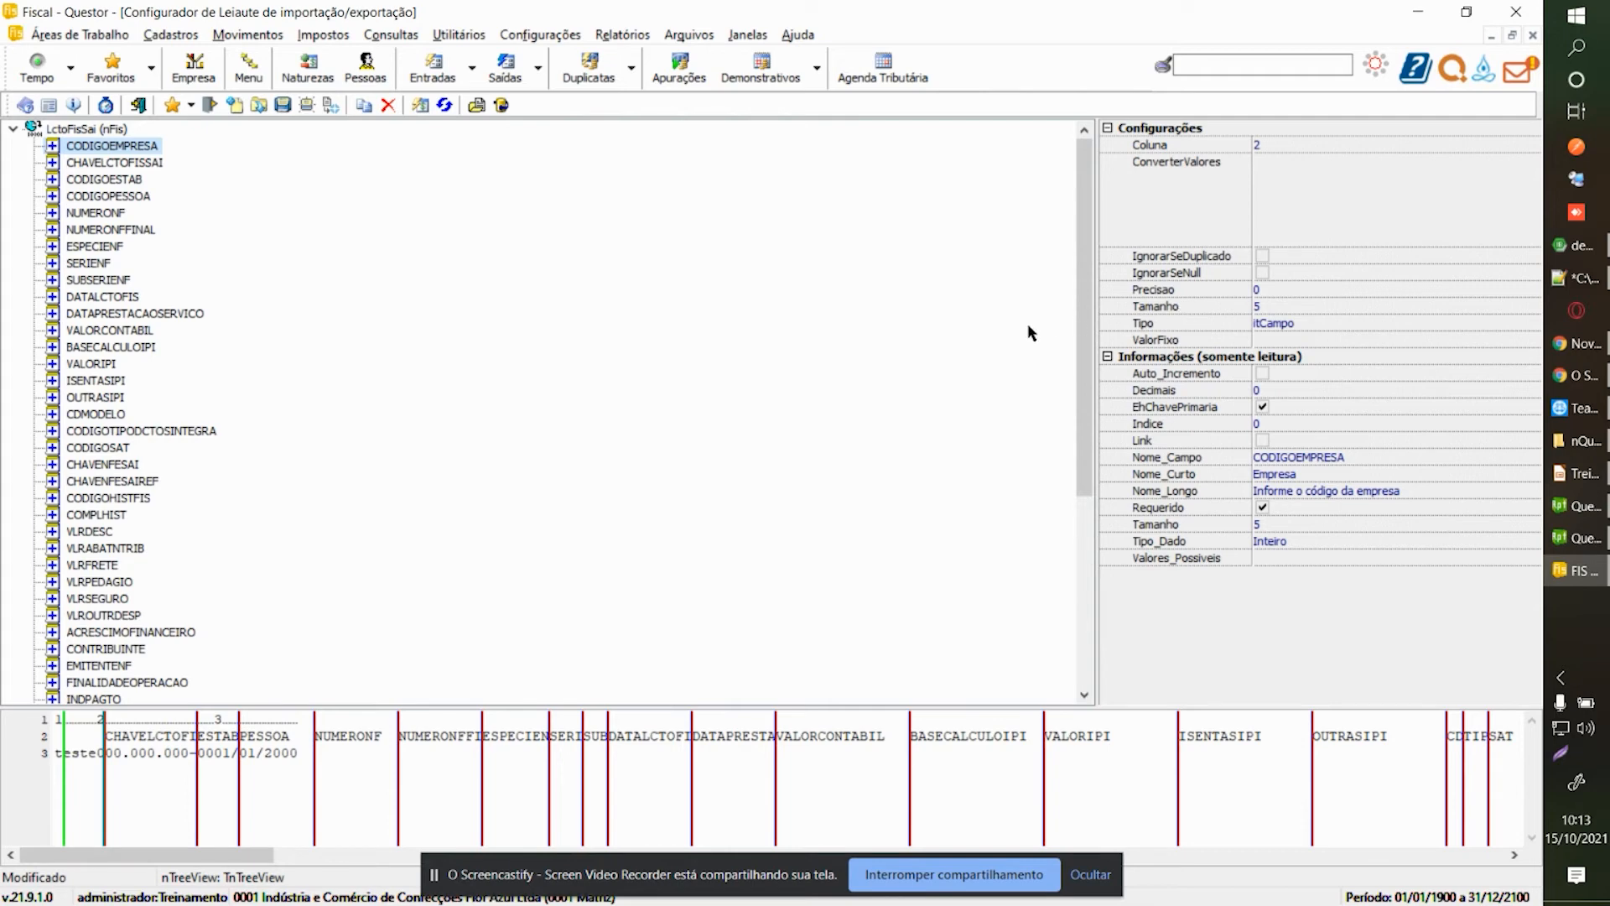
# Set CODIGOEMPRESA to itPerguntar and map CHAVELCTOFISSAI to column 1.
pyautogui.click(1334, 323)
pyautogui.click(1533, 324)
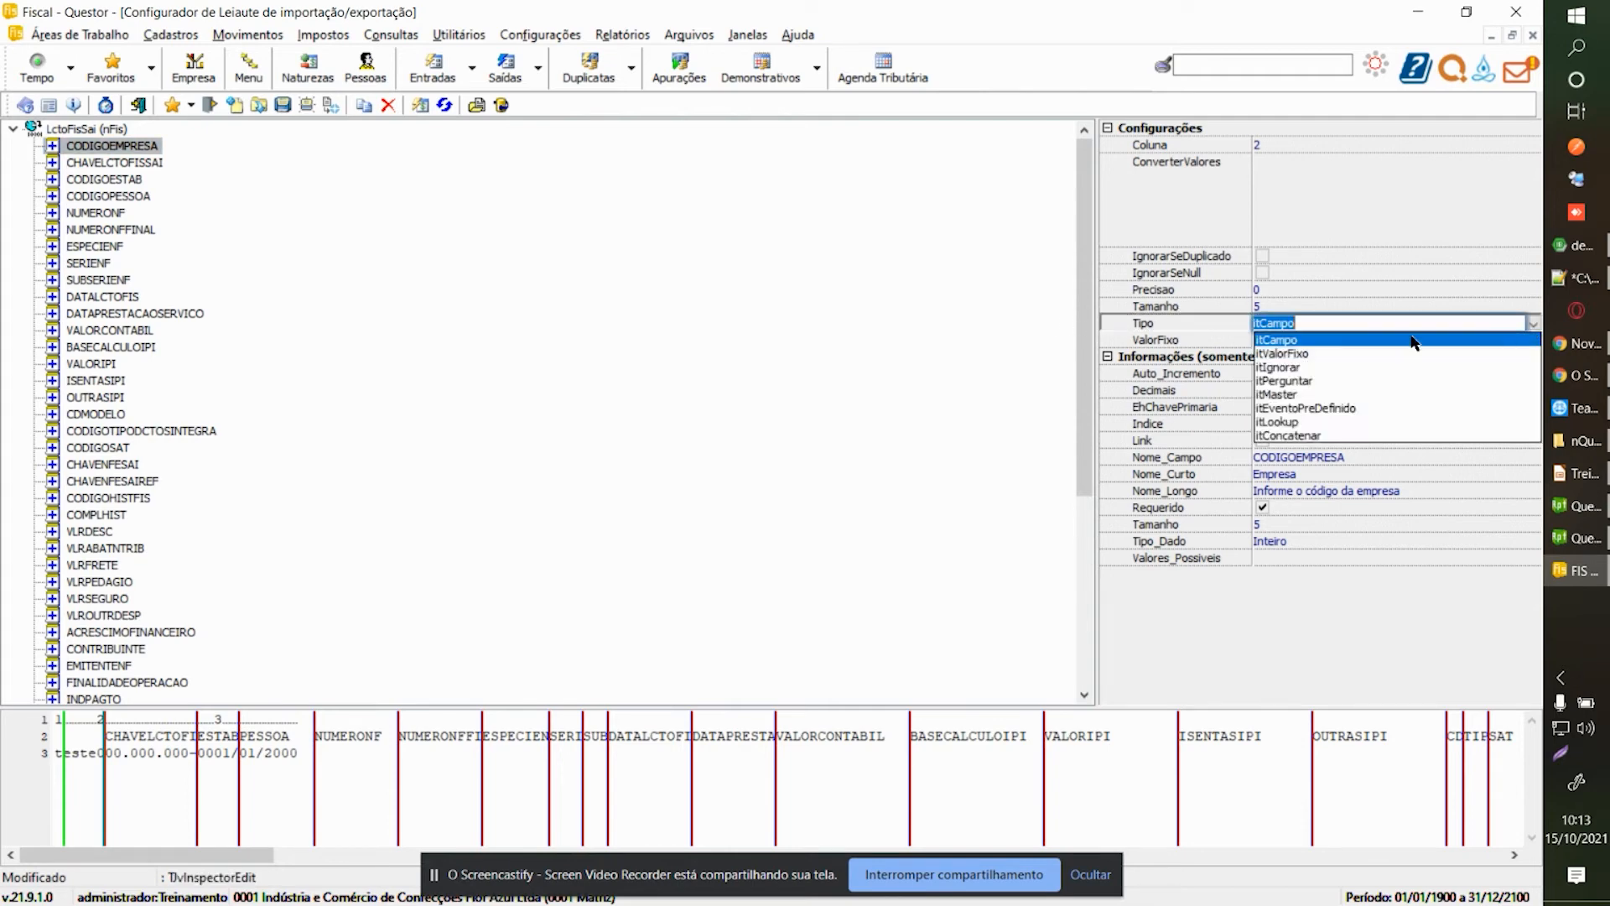
pyautogui.click(1274, 382)
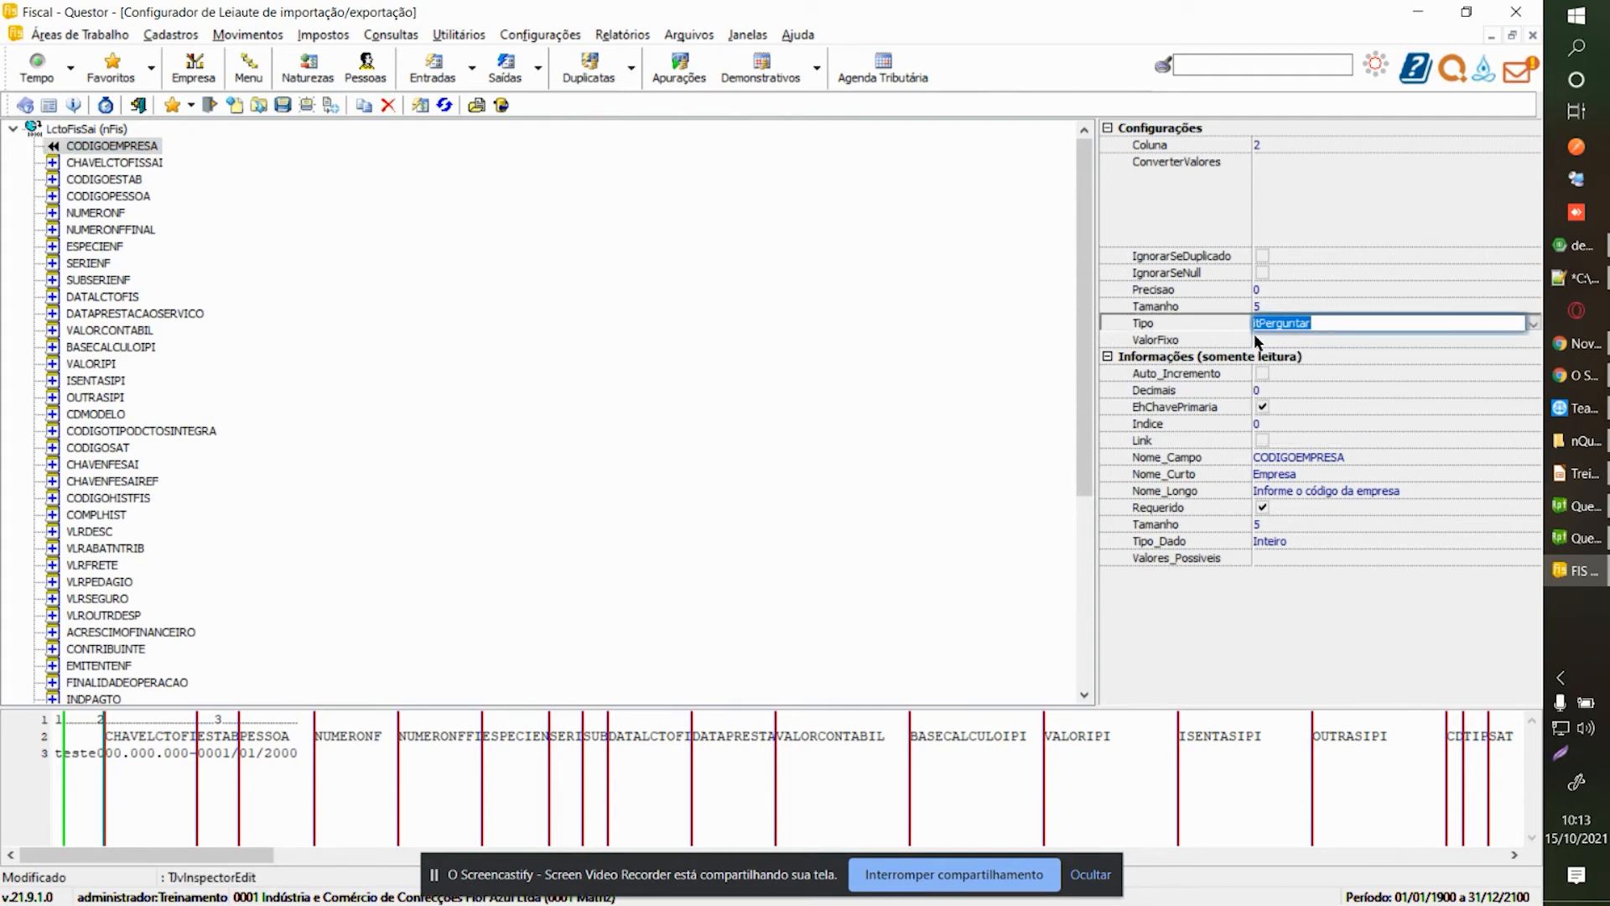
pyautogui.click(122, 168)
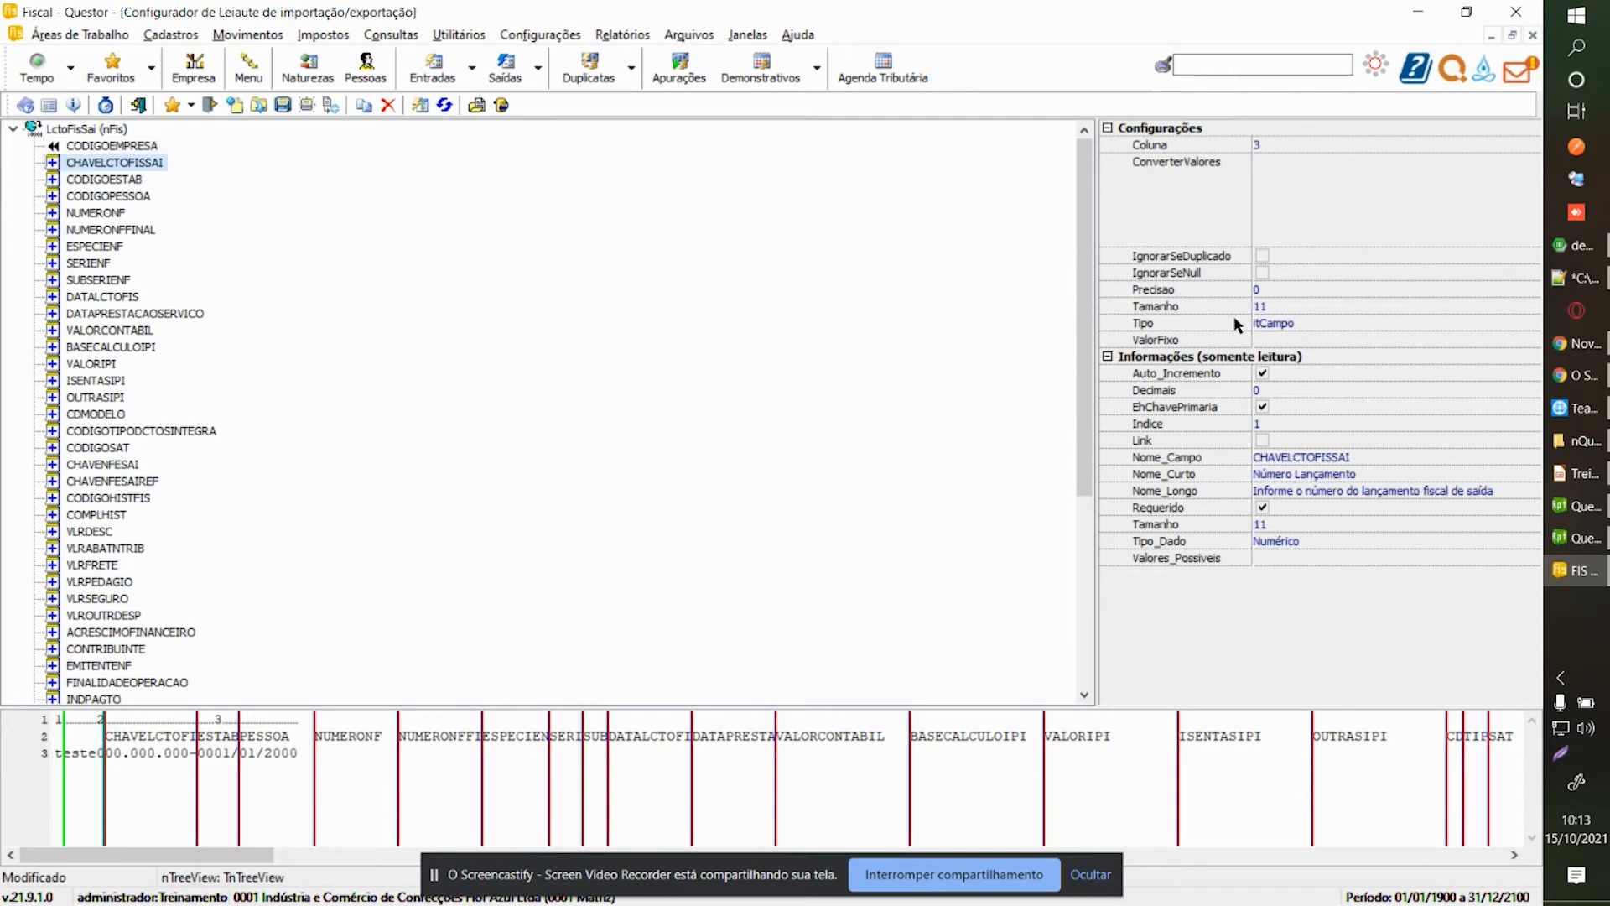
pyautogui.scroll(-4, 319, 310)
pyautogui.scroll(4, 318, 310)
pyautogui.click(1331, 144)
pyautogui.write('1')
pyautogui.press('Return')
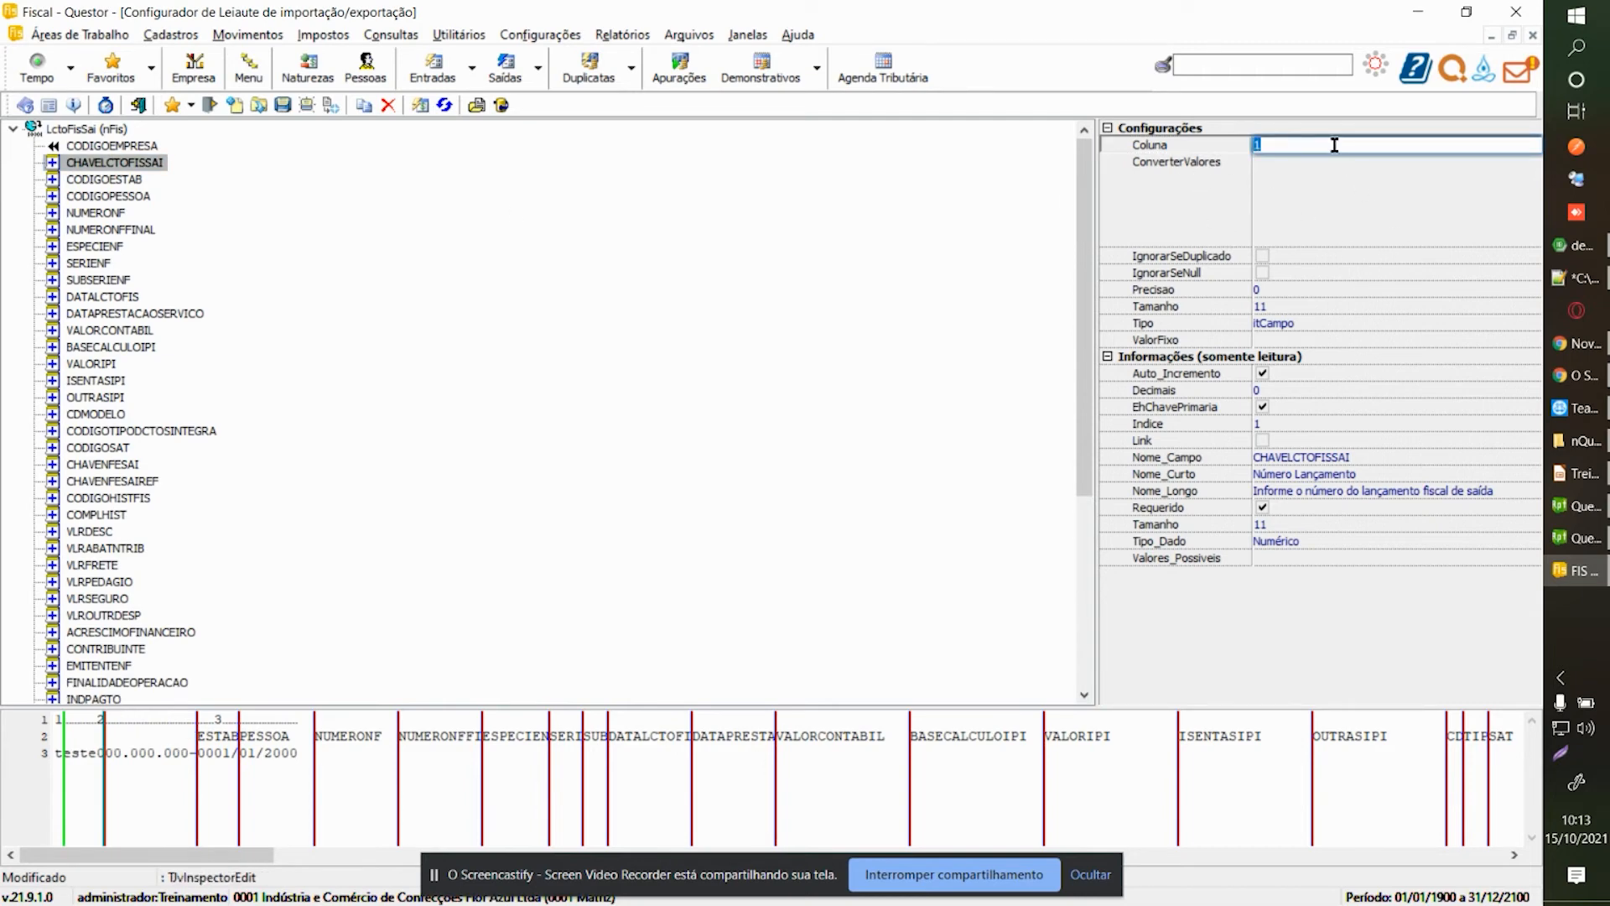
# Set CODIGOESTAB to itPerguntar, then bring up the Fornecedores/Clientes register.
pyautogui.click(134, 180)
pyautogui.click(1504, 326)
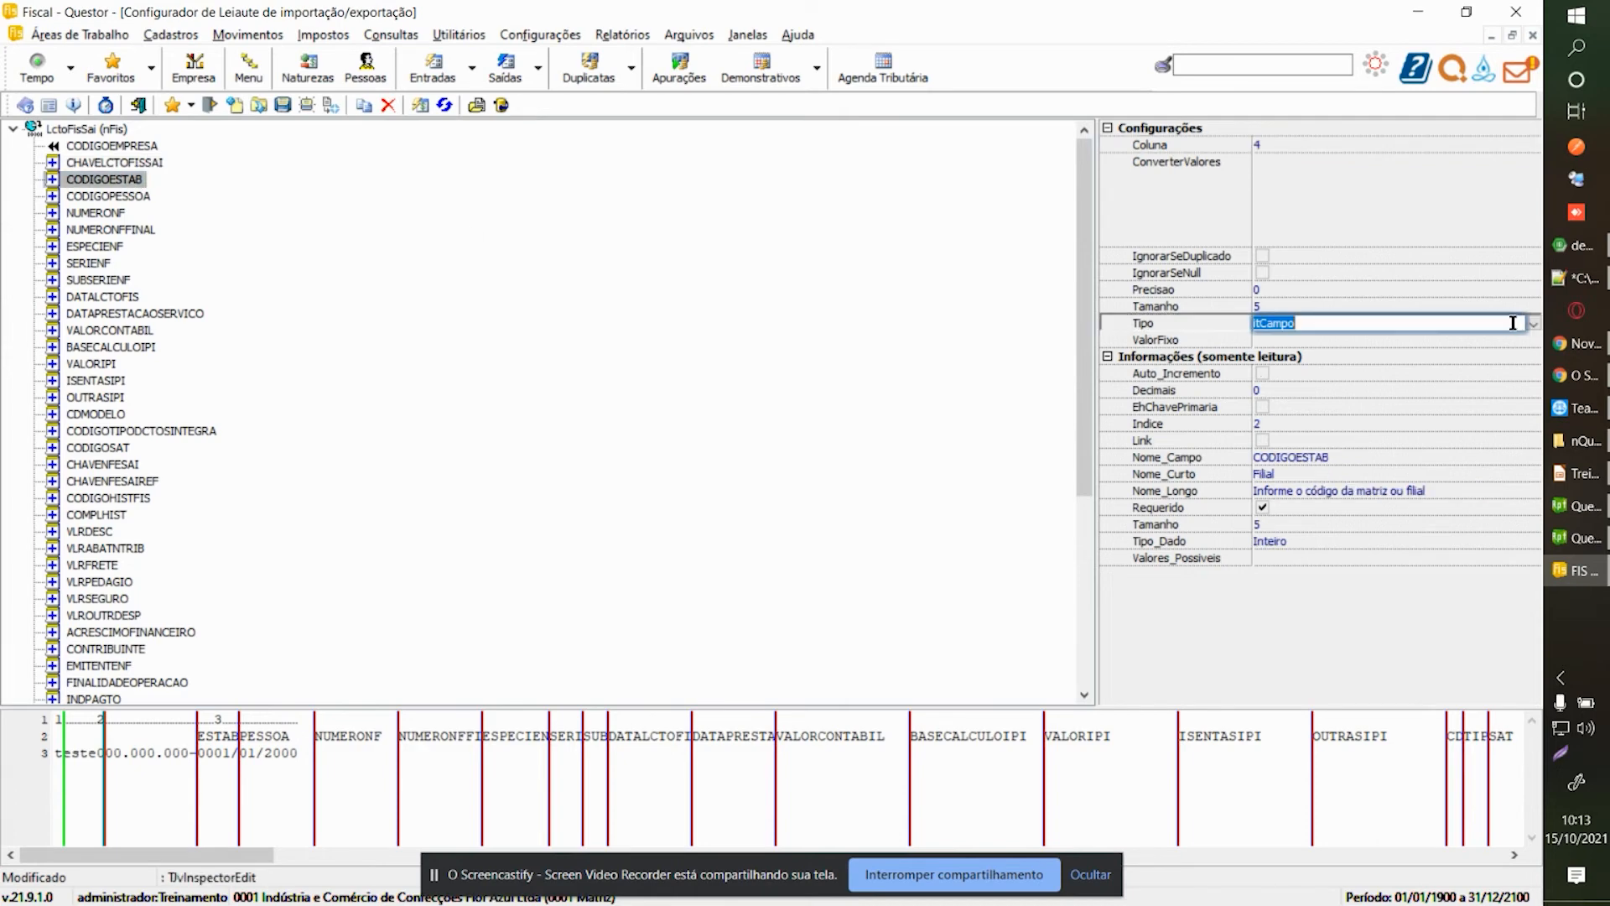
pyautogui.click(1531, 325)
pyautogui.click(1308, 353)
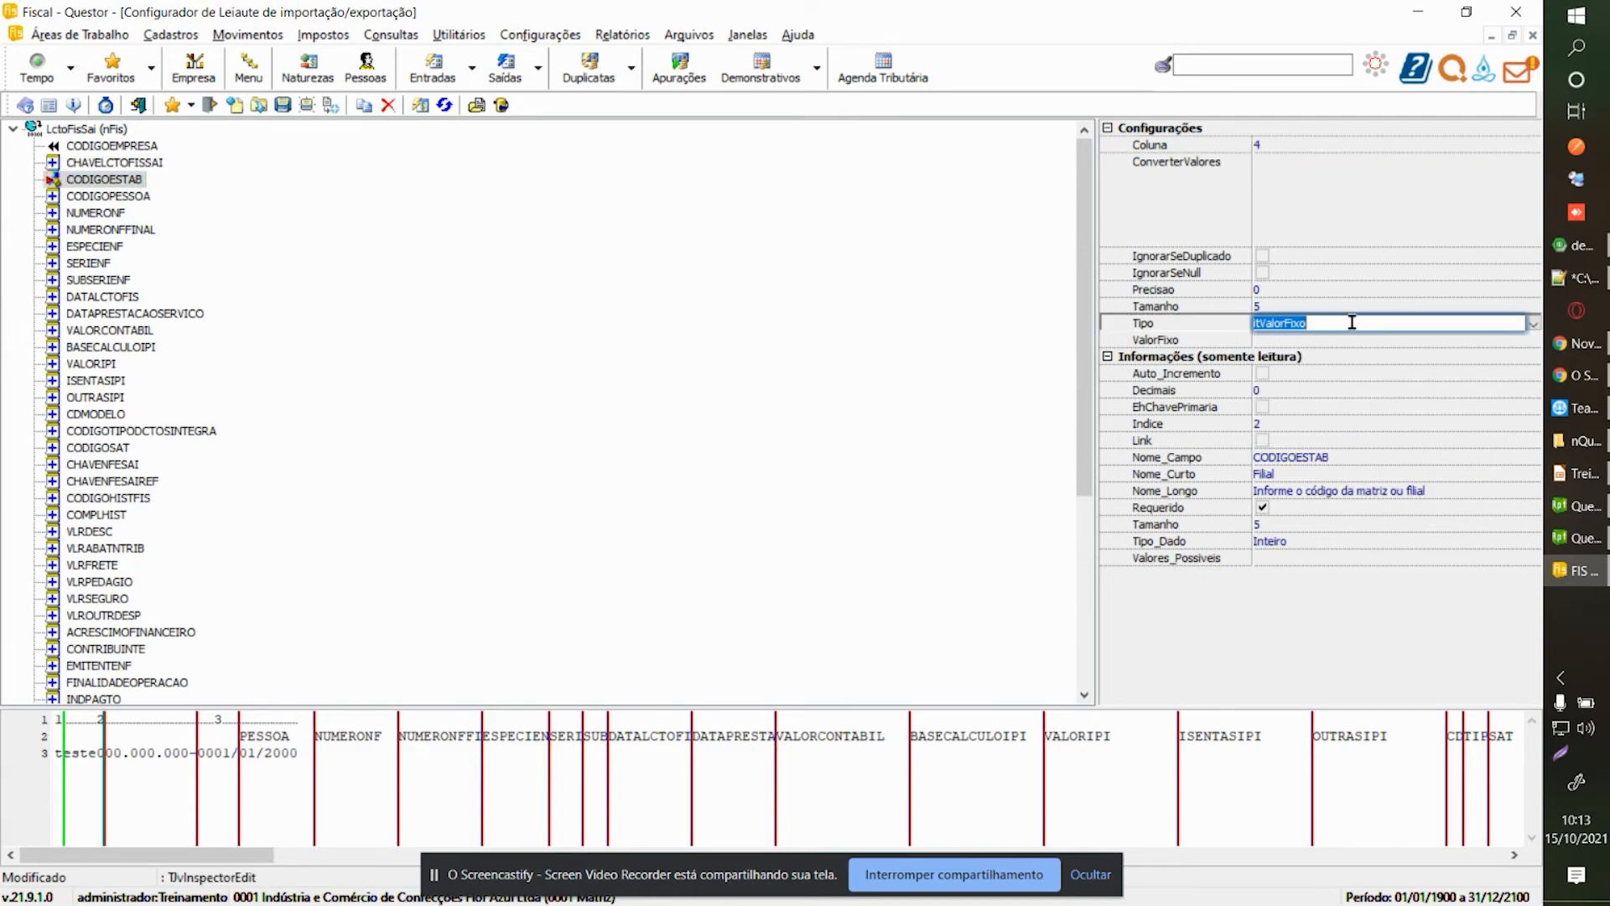
pyautogui.click(1533, 325)
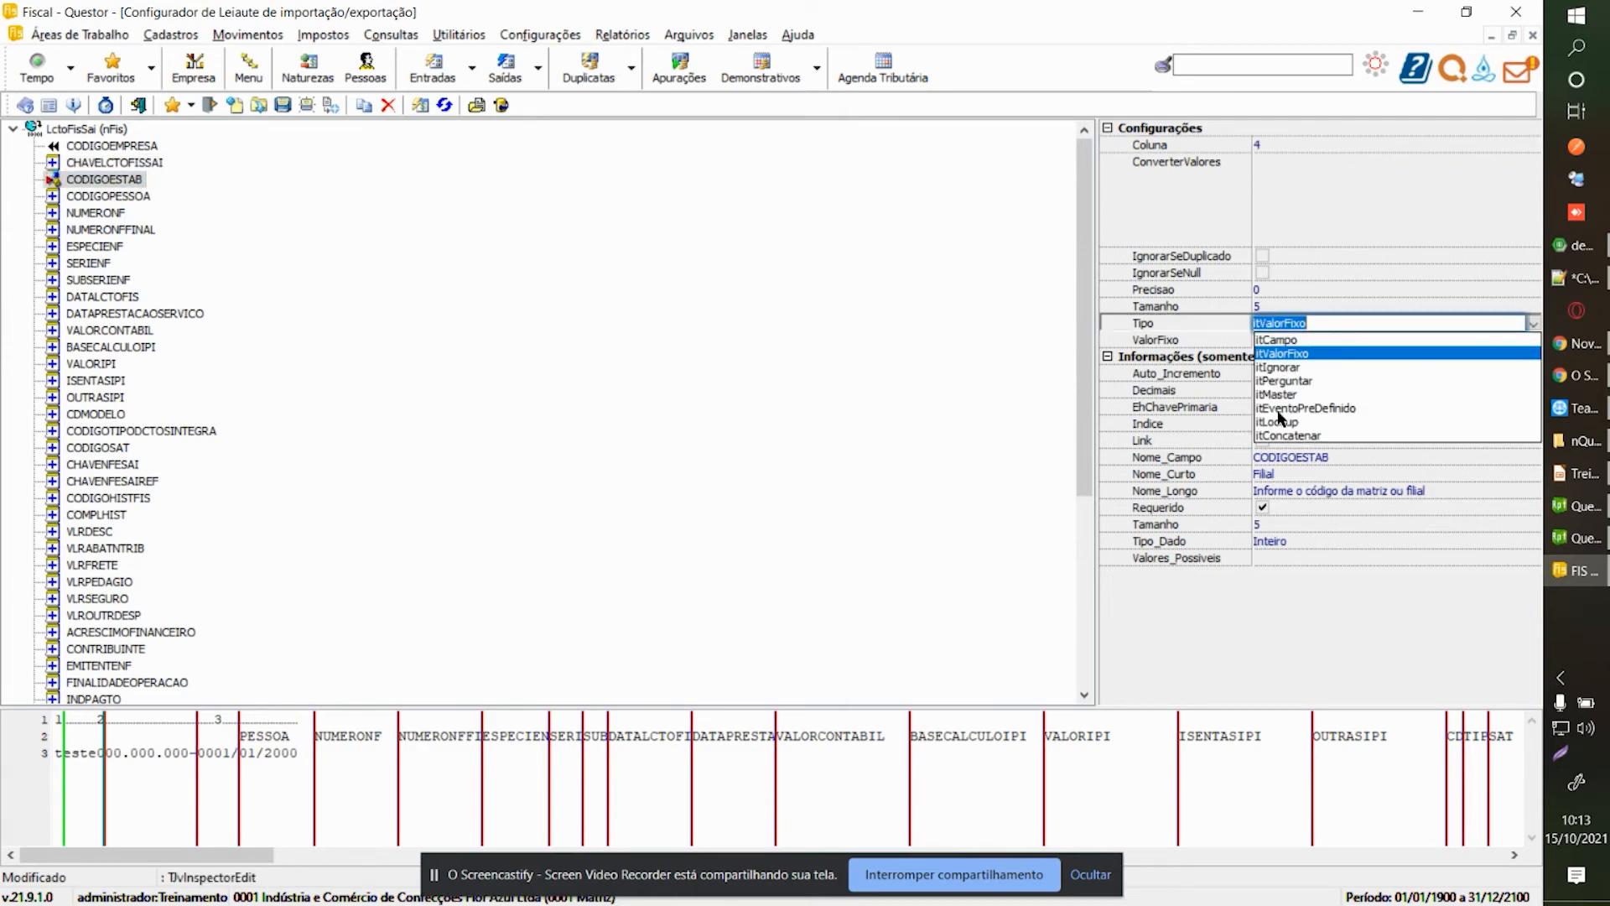
pyautogui.click(1292, 381)
pyautogui.click(128, 201)
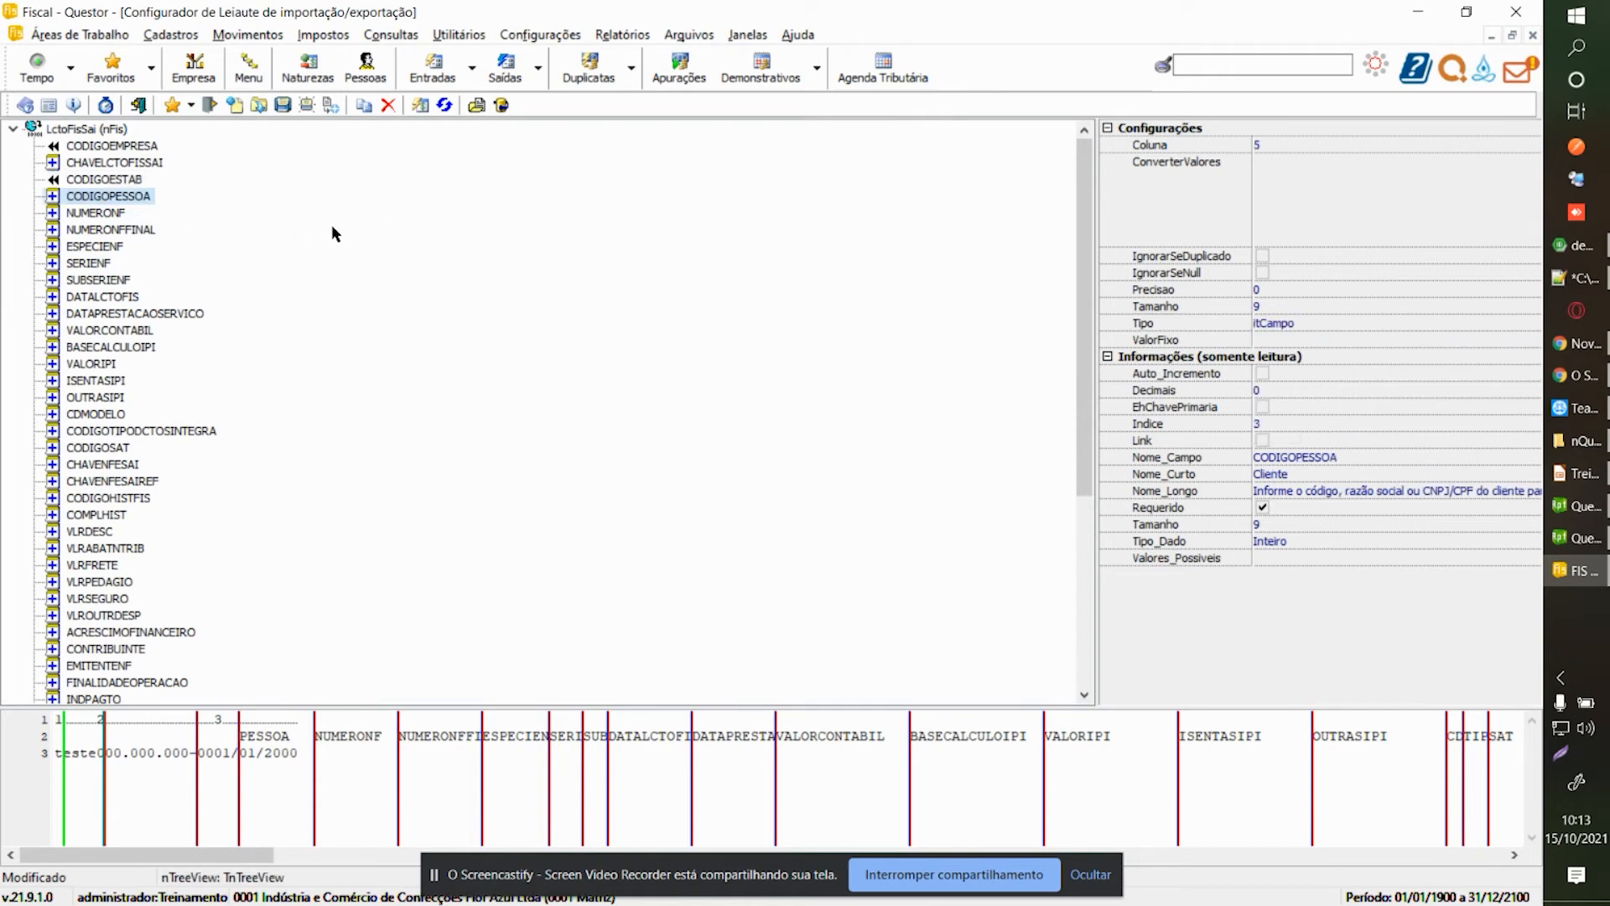
pyautogui.hotkey('ctrl', 'Tab')
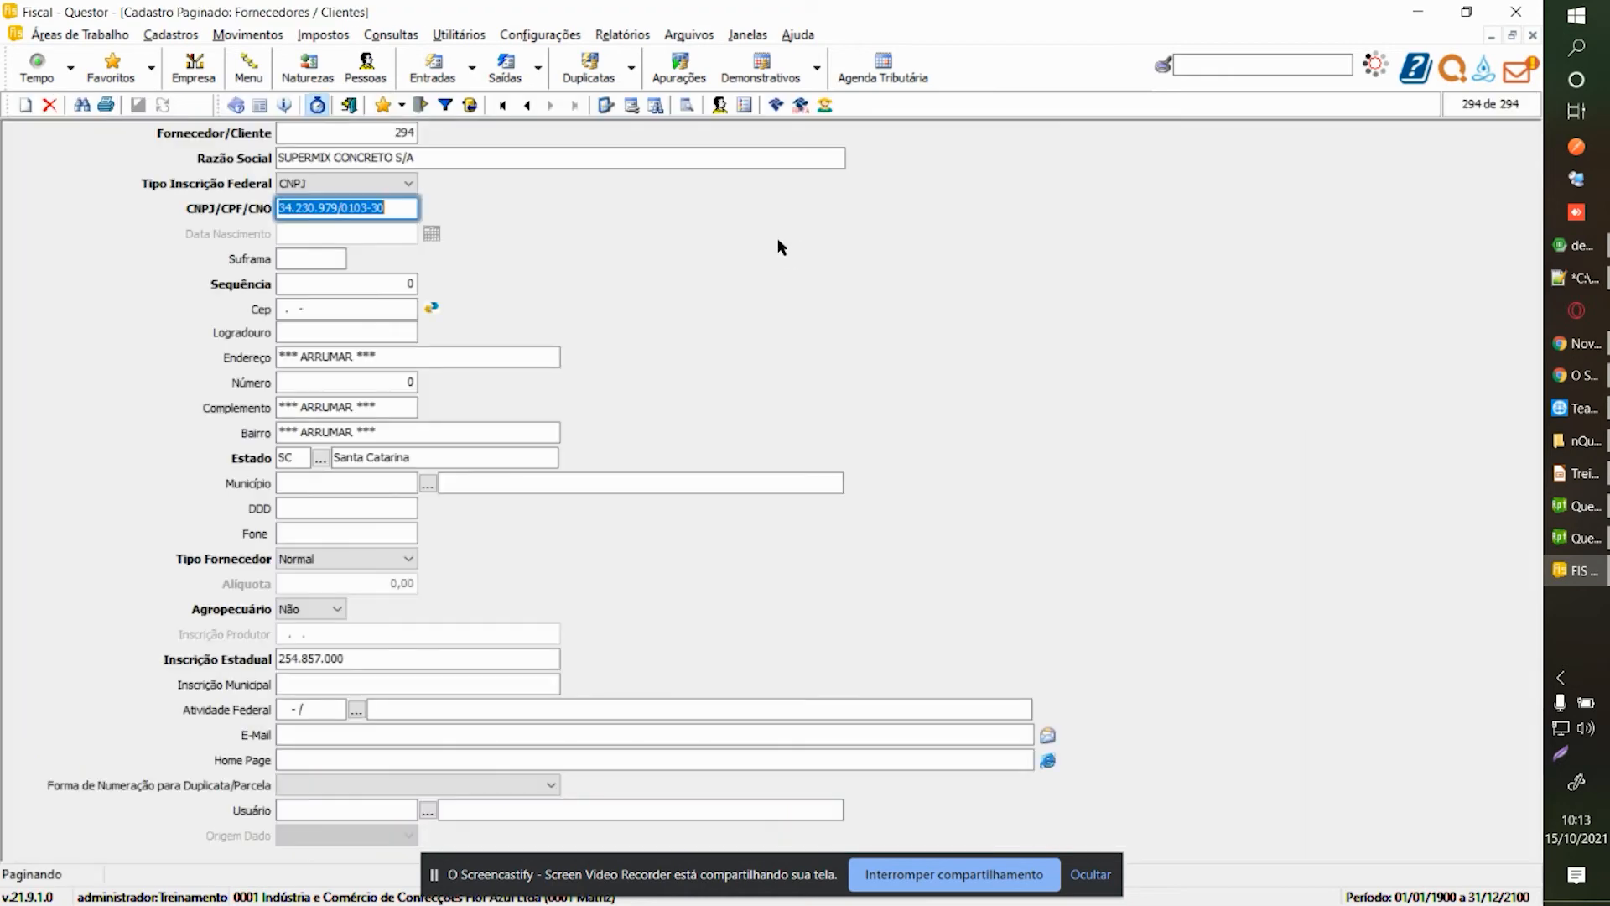
# Check the first supplier record, then return to the layout configurator.
pyautogui.click(502, 105)
pyautogui.click(399, 132)
pyautogui.hotkey('ctrl', 'Tab')
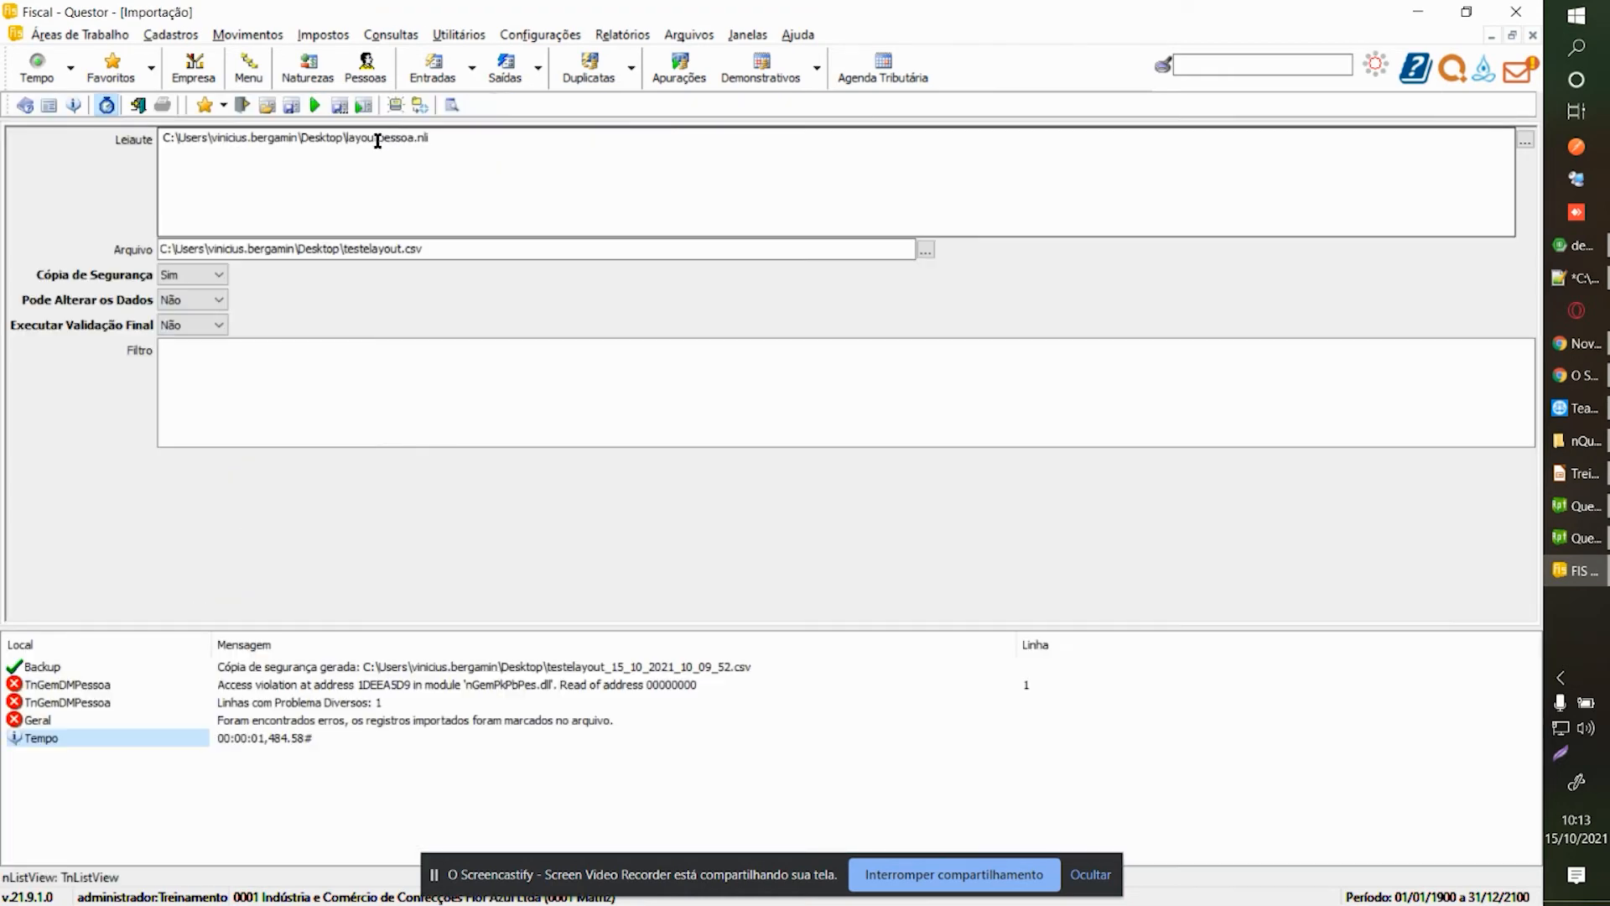
pyautogui.hotkey('ctrl', 'Tab')
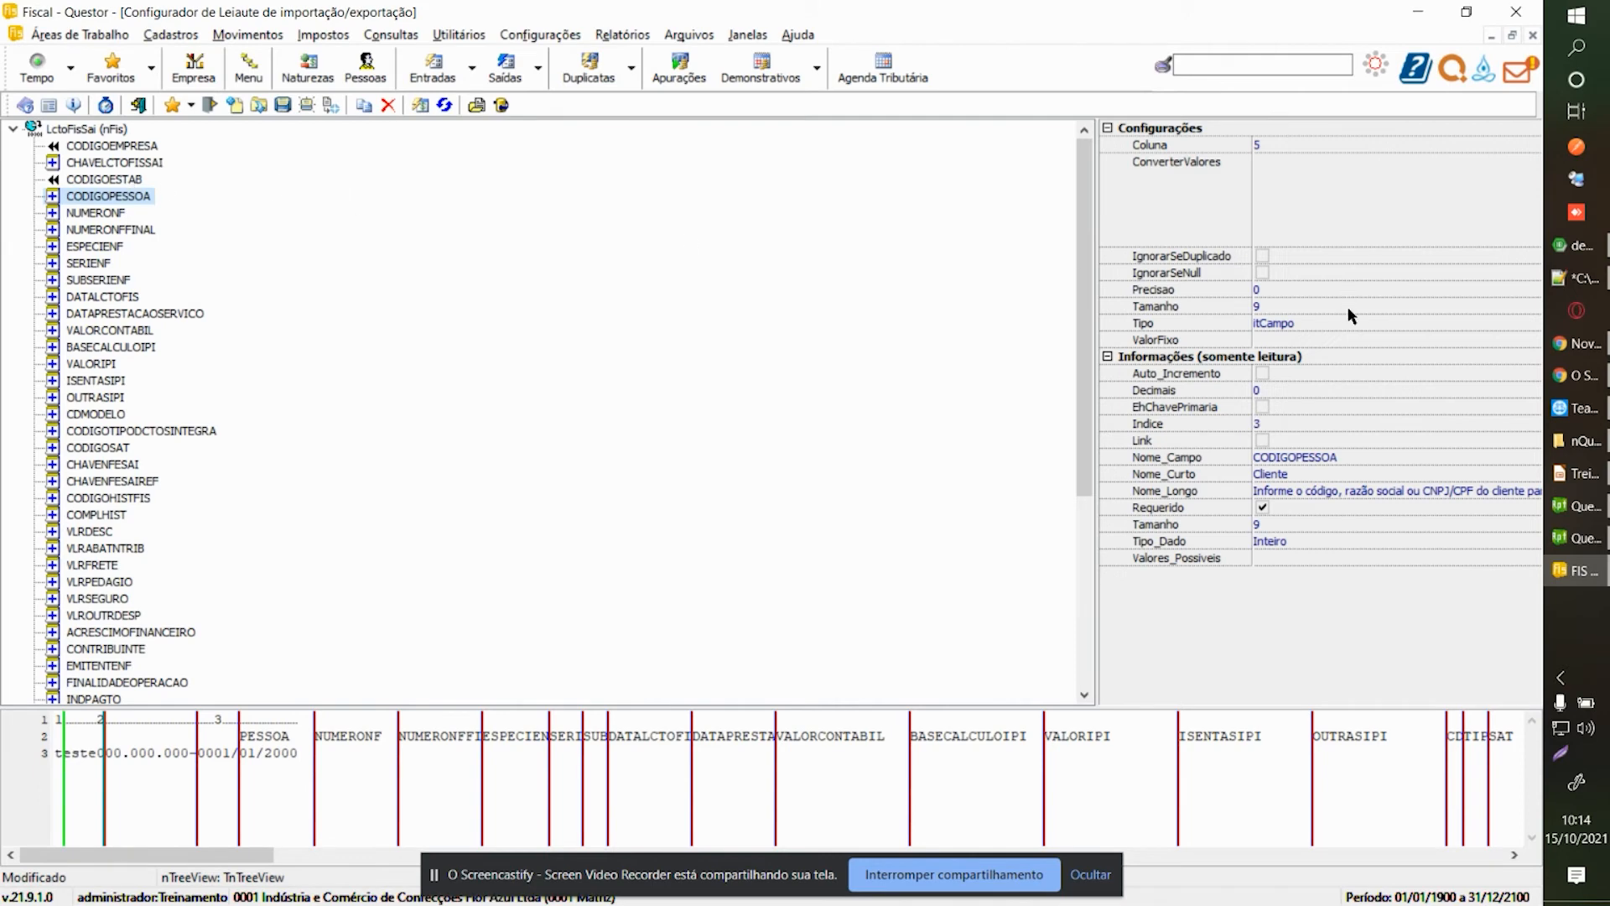
# Give CODIGOPESSOA the fixed value 1.
pyautogui.click(1469, 326)
pyautogui.click(1533, 324)
pyautogui.click(1304, 351)
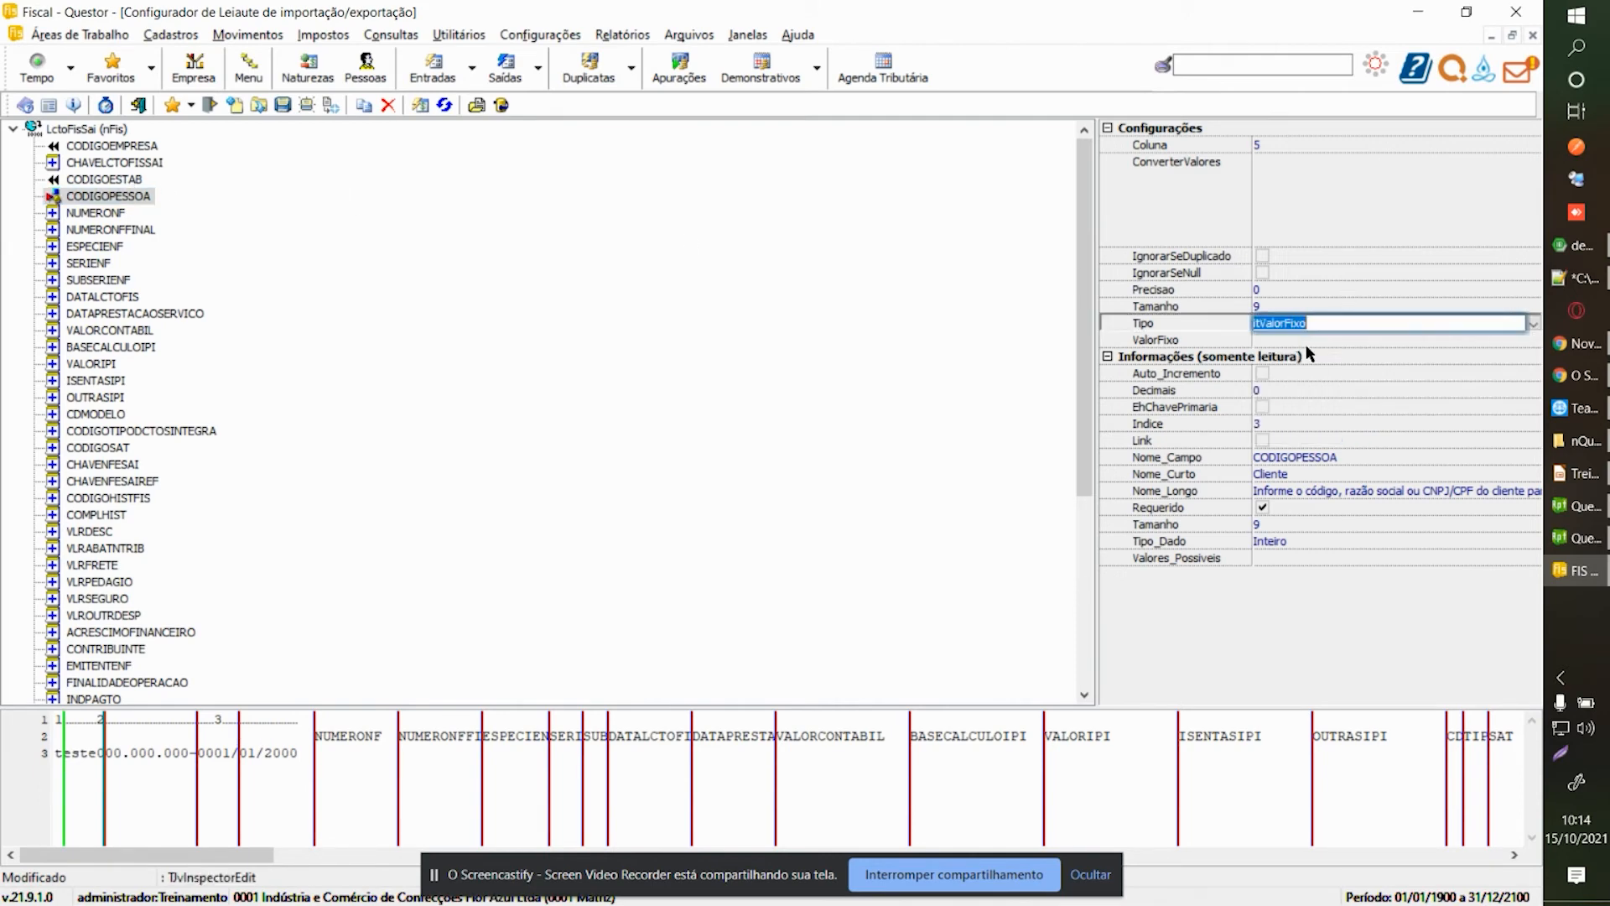
pyautogui.click(1306, 340)
pyautogui.write('1')
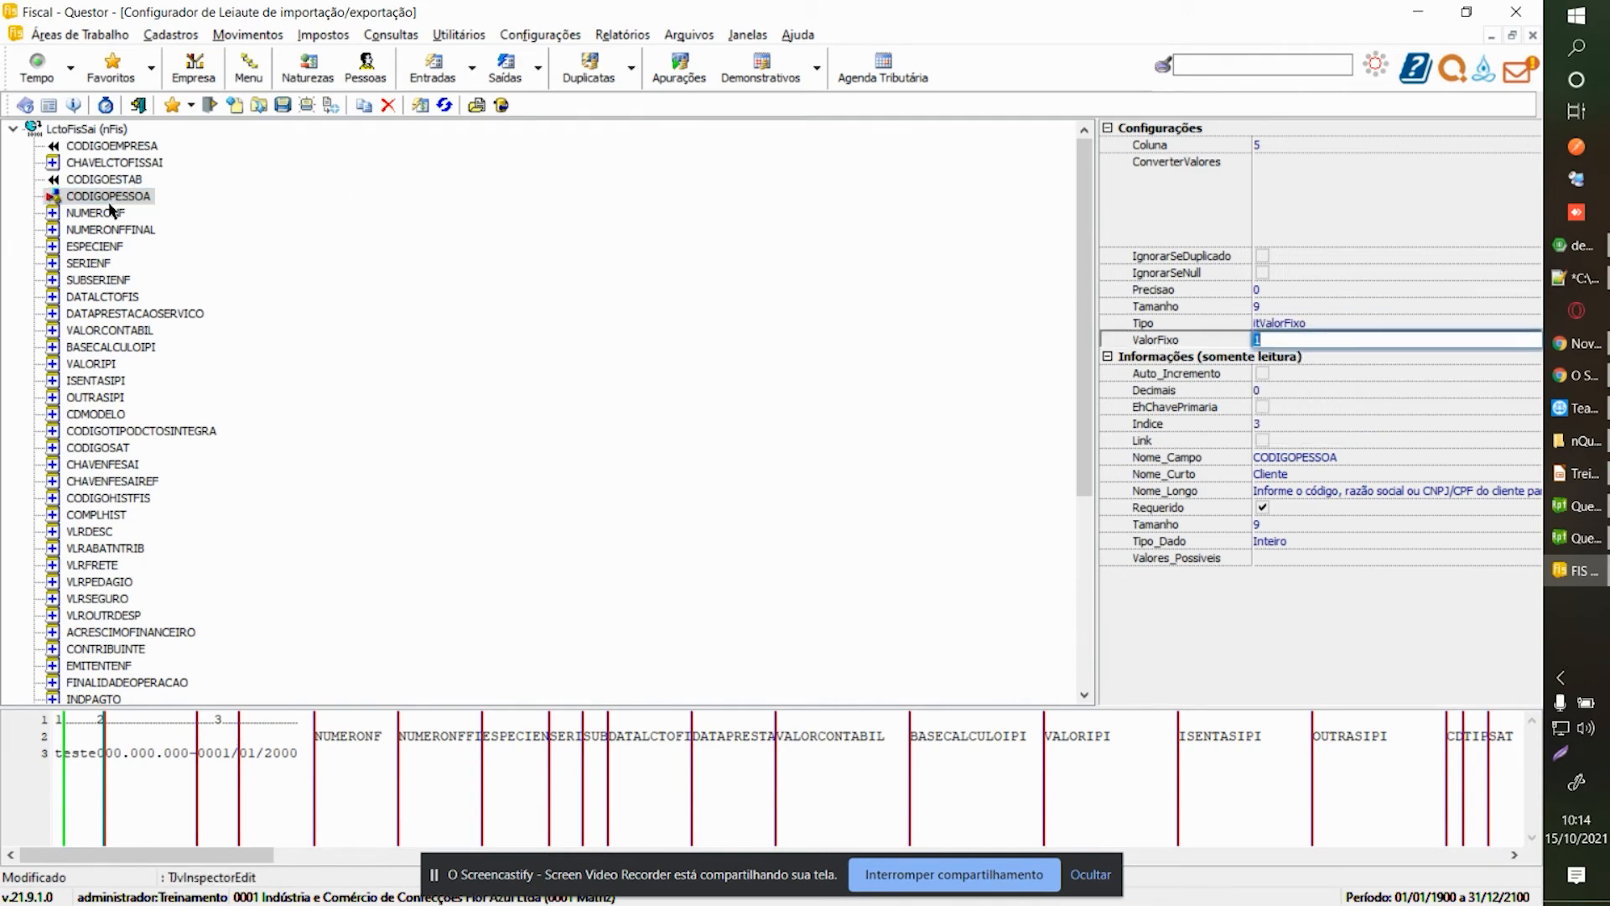
# Map NUMERONF to column 2 and adjust NUMERONFFINAL's column number.
pyautogui.click(111, 212)
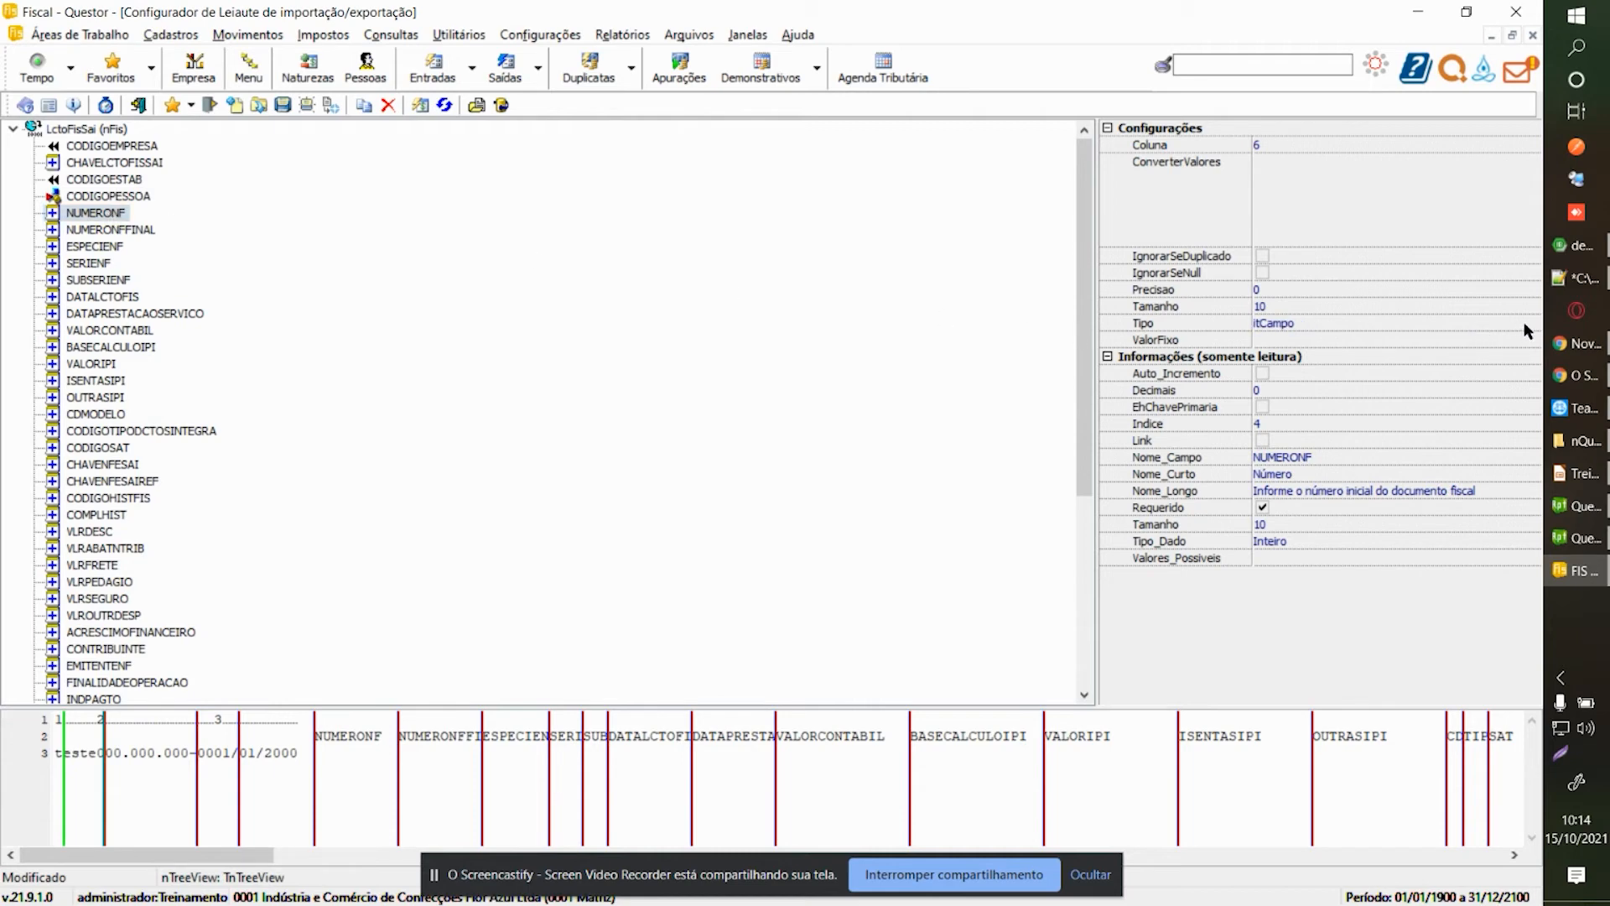
pyautogui.click(1497, 325)
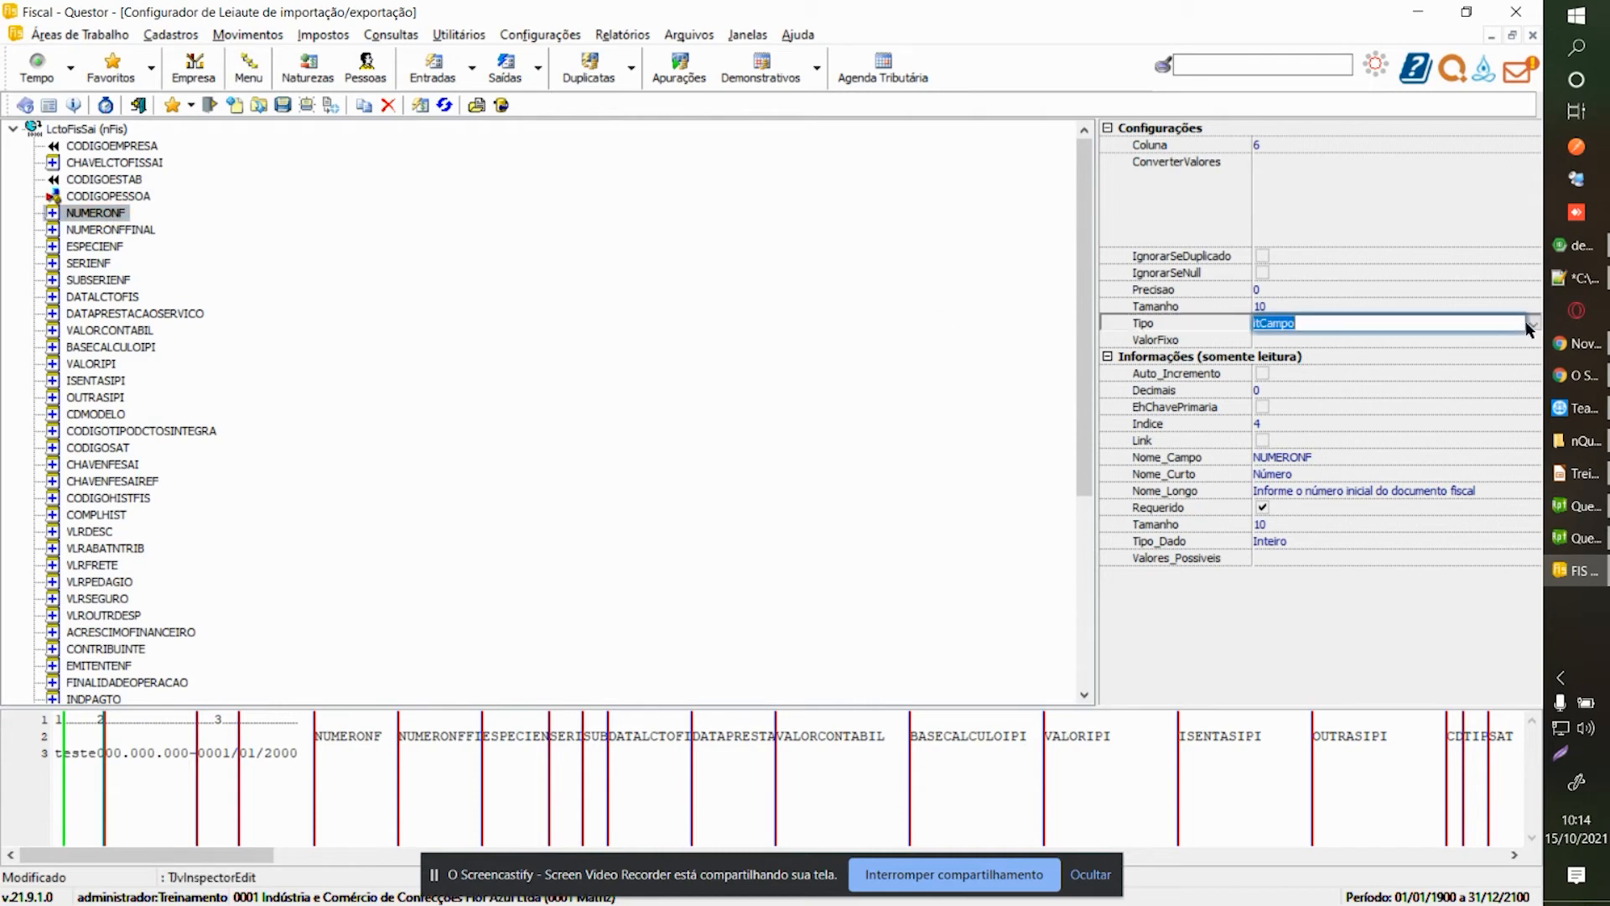
pyautogui.click(1532, 326)
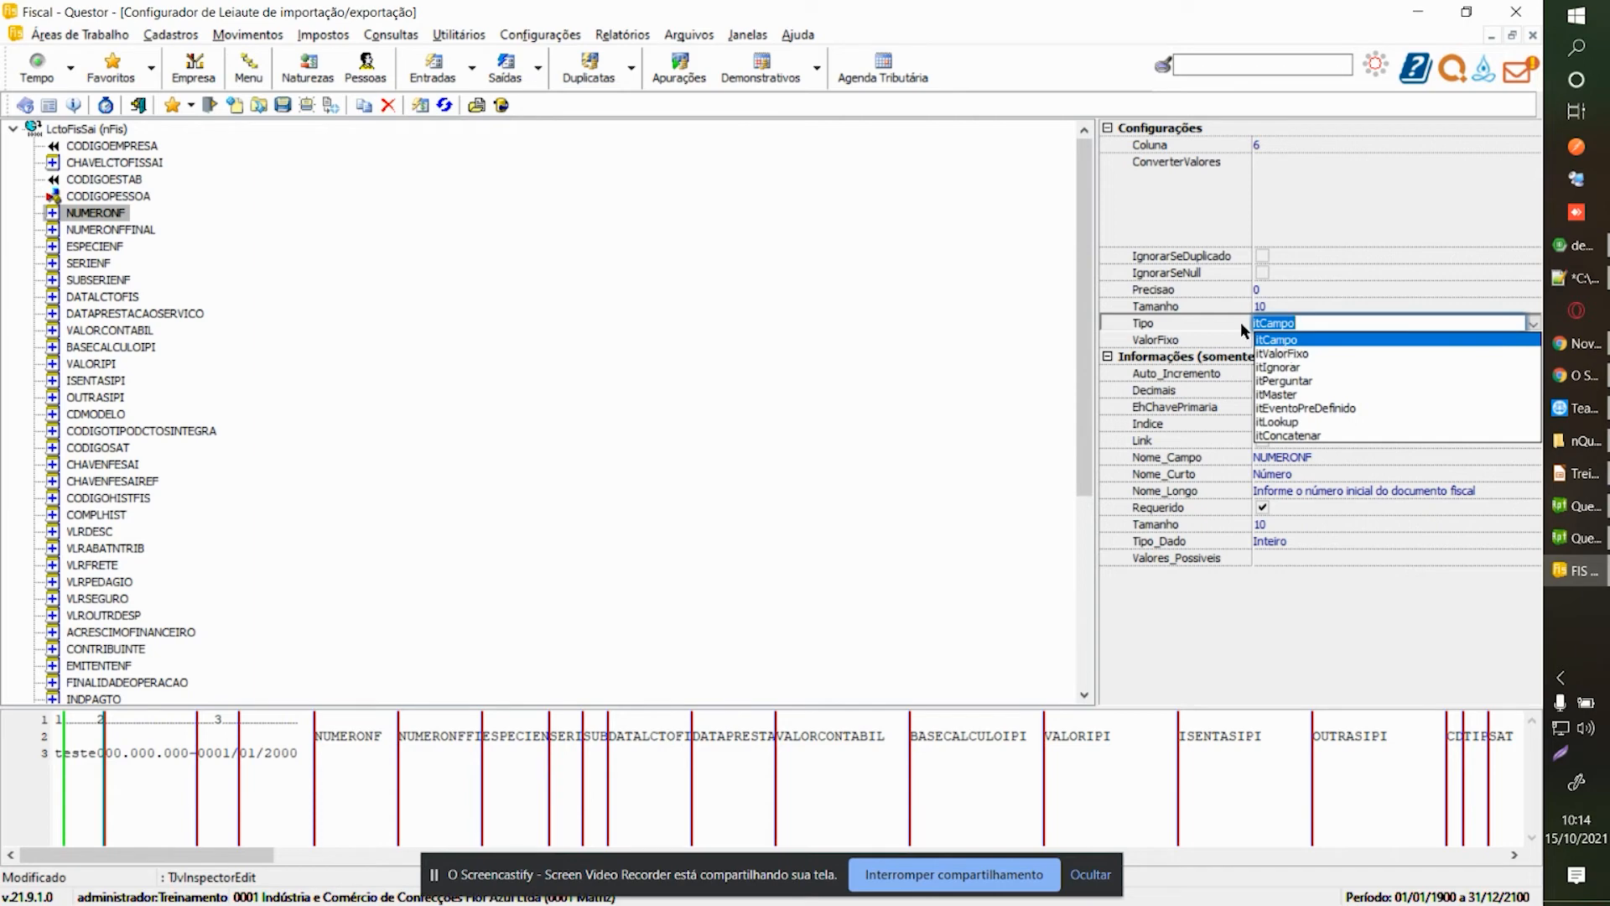
pyautogui.click(1284, 144)
pyautogui.write('2')
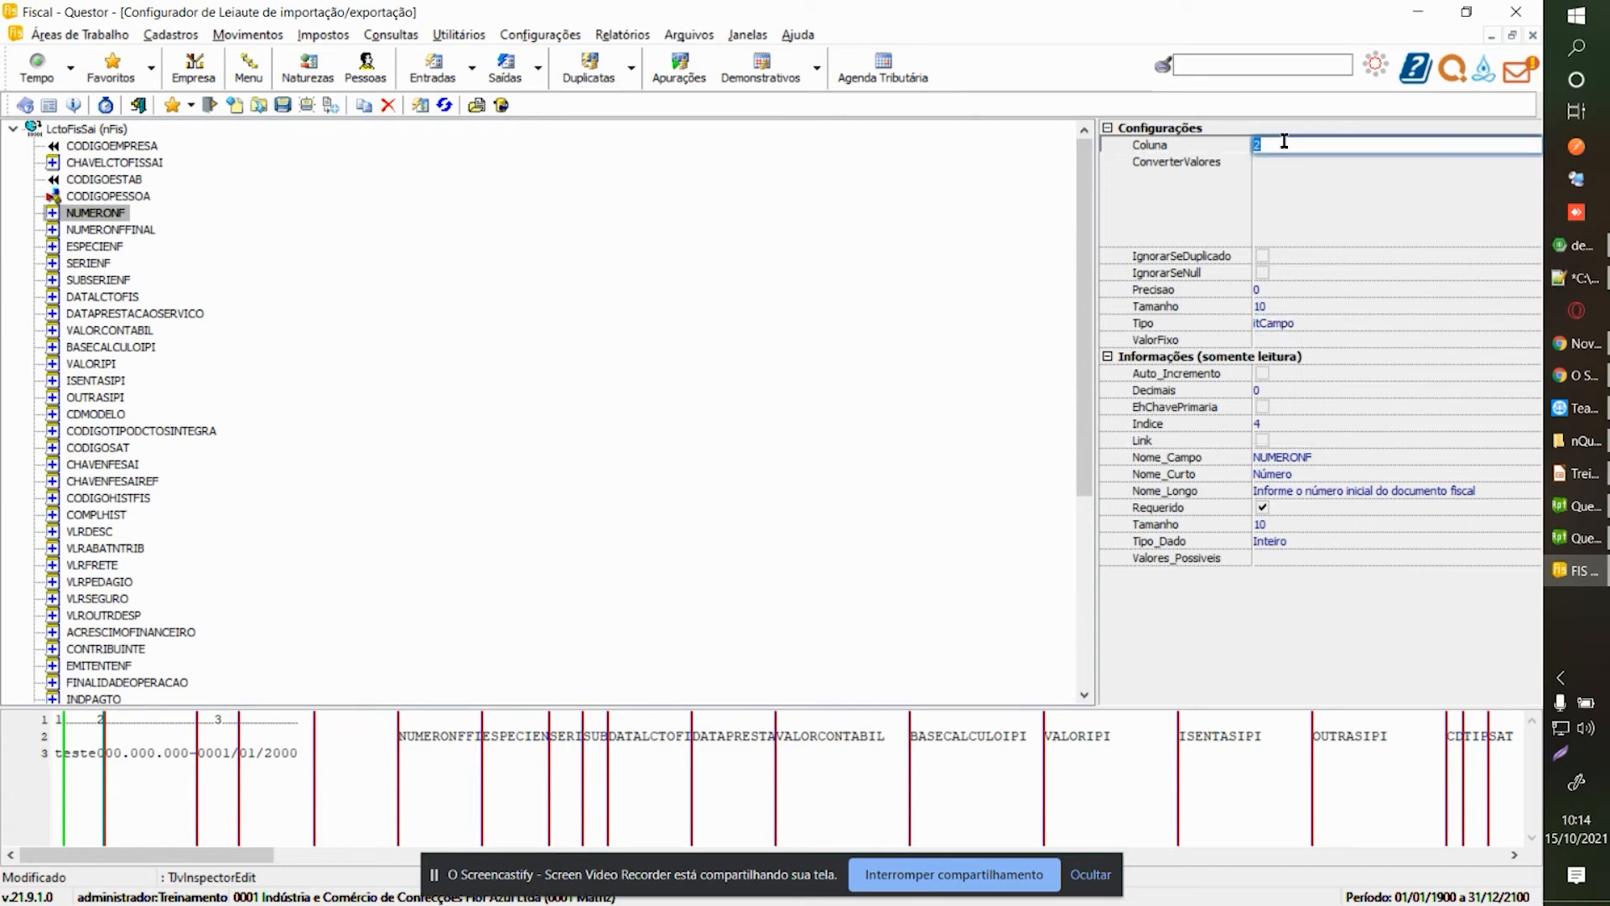
pyautogui.click(124, 229)
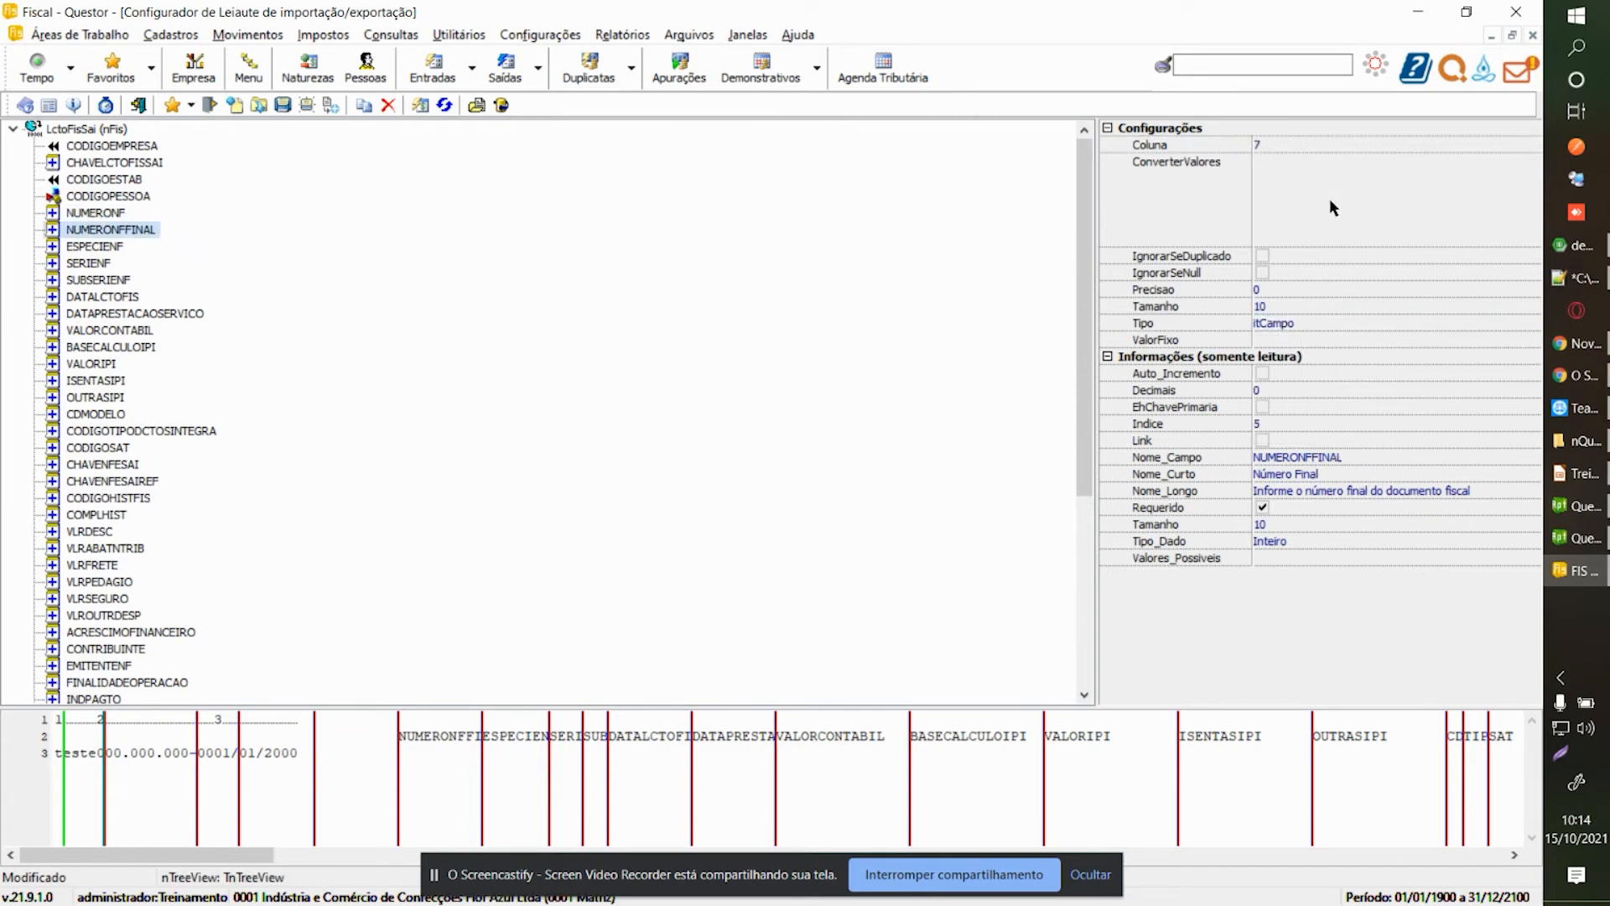
pyautogui.click(1277, 146)
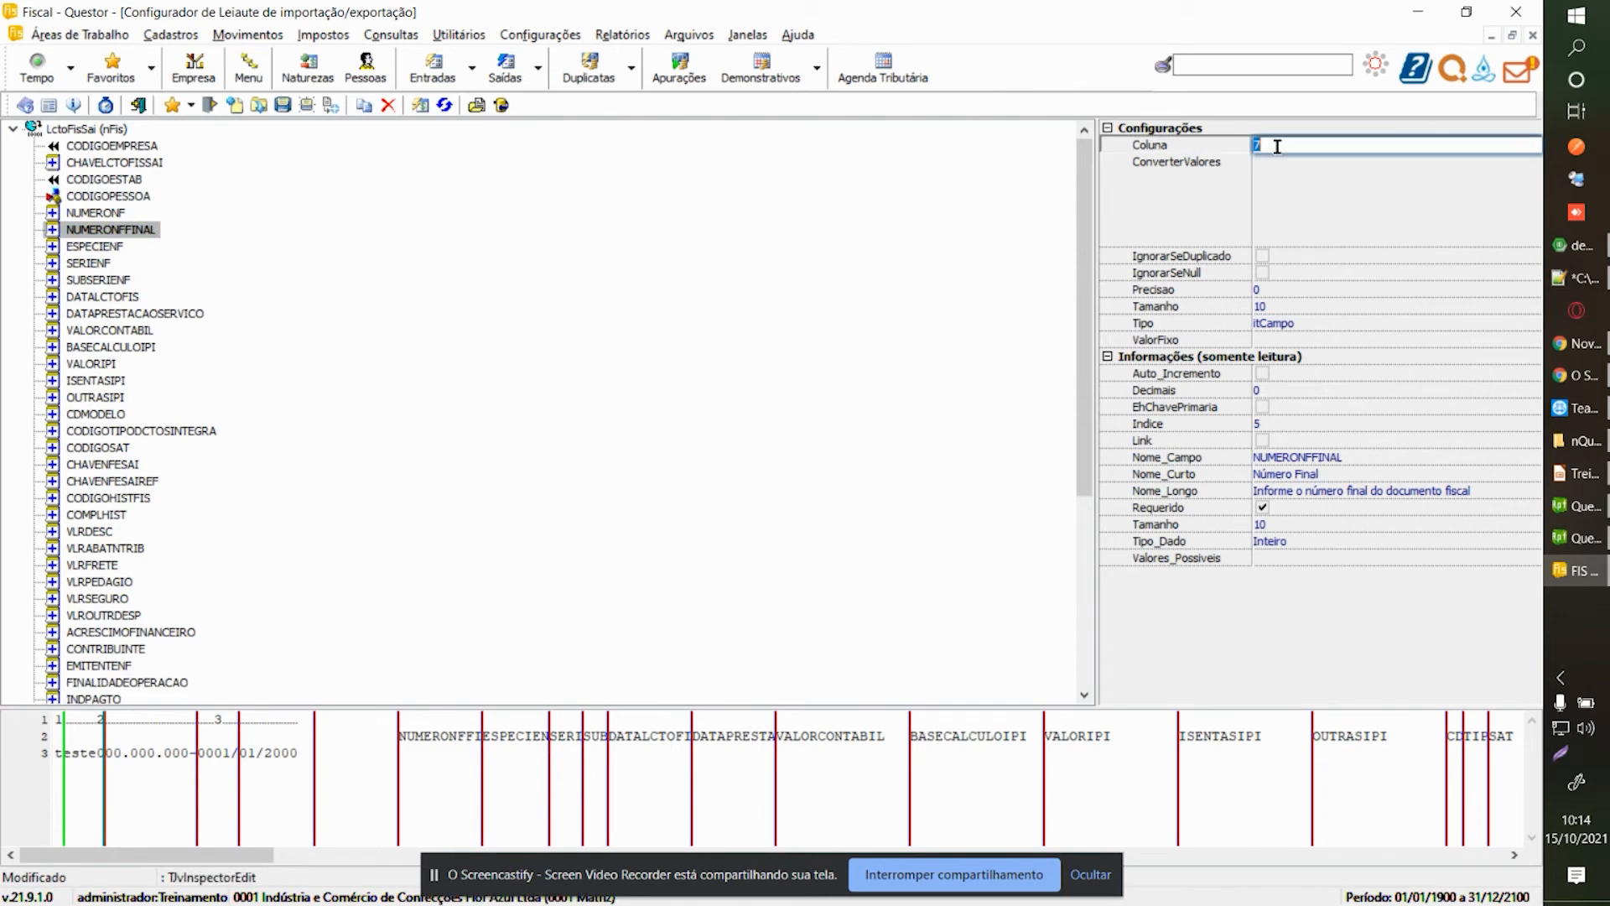
# Make ESPECIENF a fixed-value field with value NF.
pyautogui.click(123, 248)
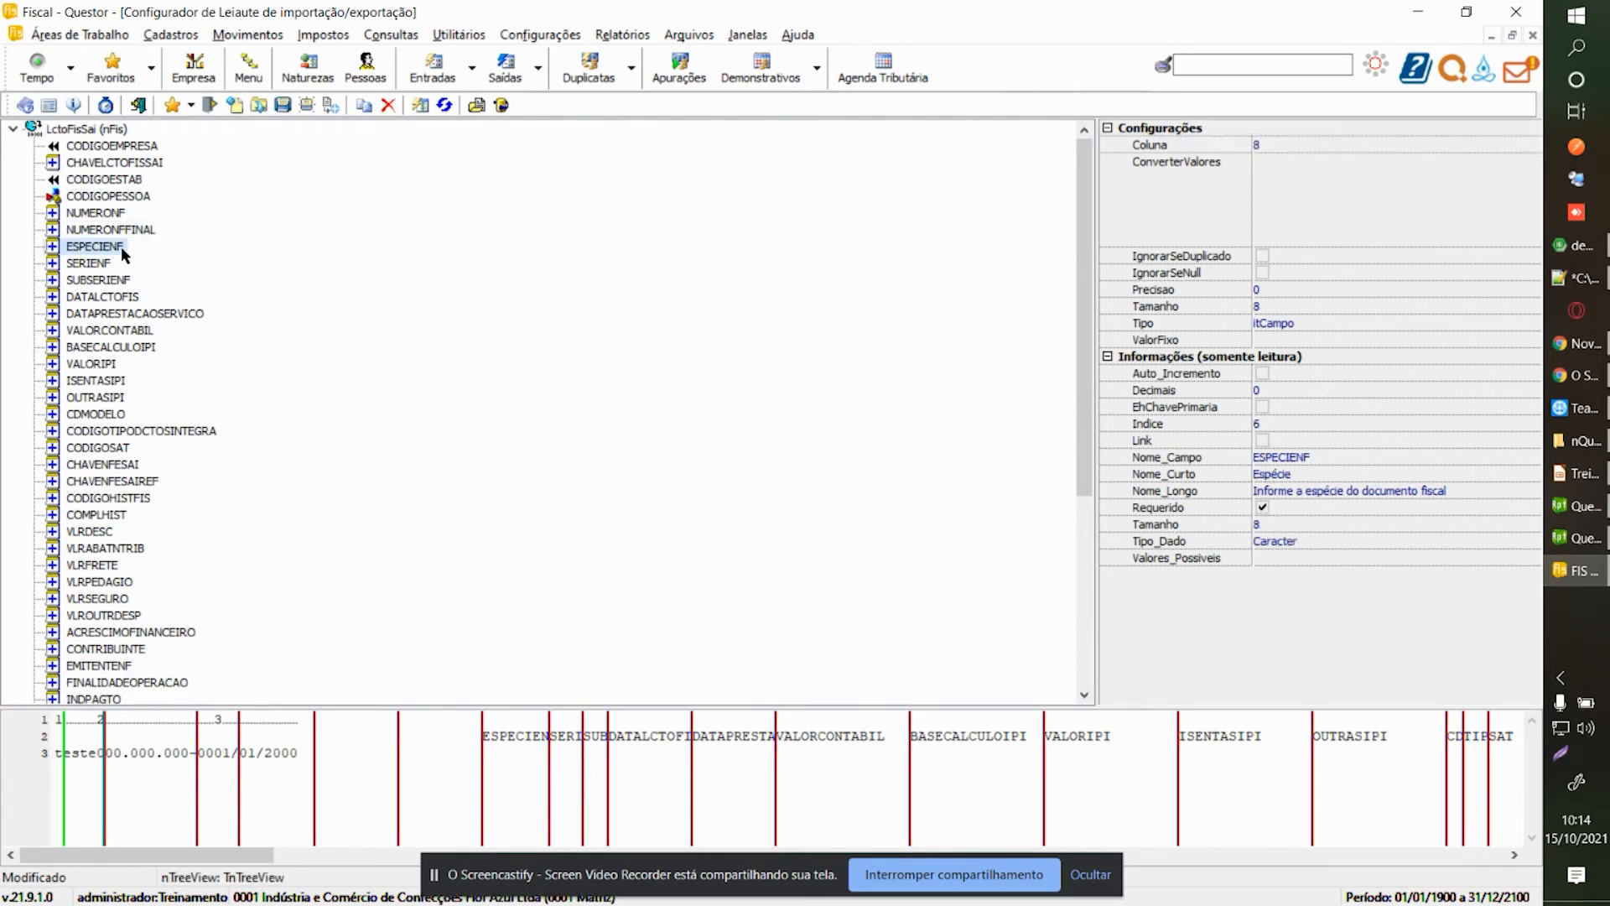
pyautogui.click(1426, 322)
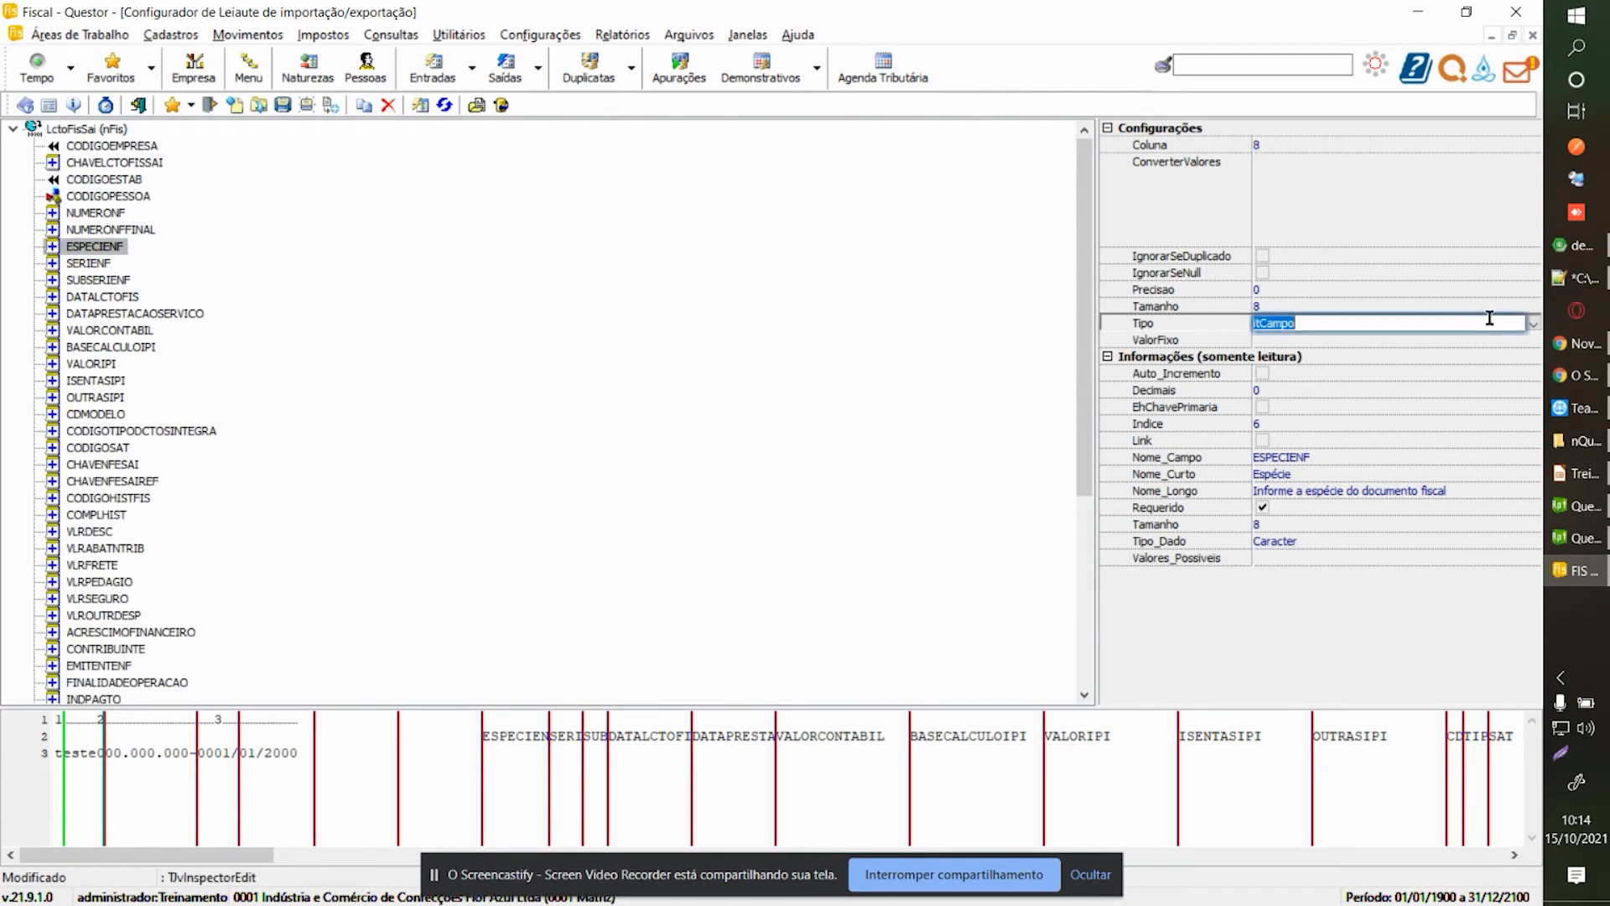
pyautogui.click(1533, 323)
pyautogui.click(1282, 353)
pyautogui.click(1289, 340)
pyautogui.write('n')
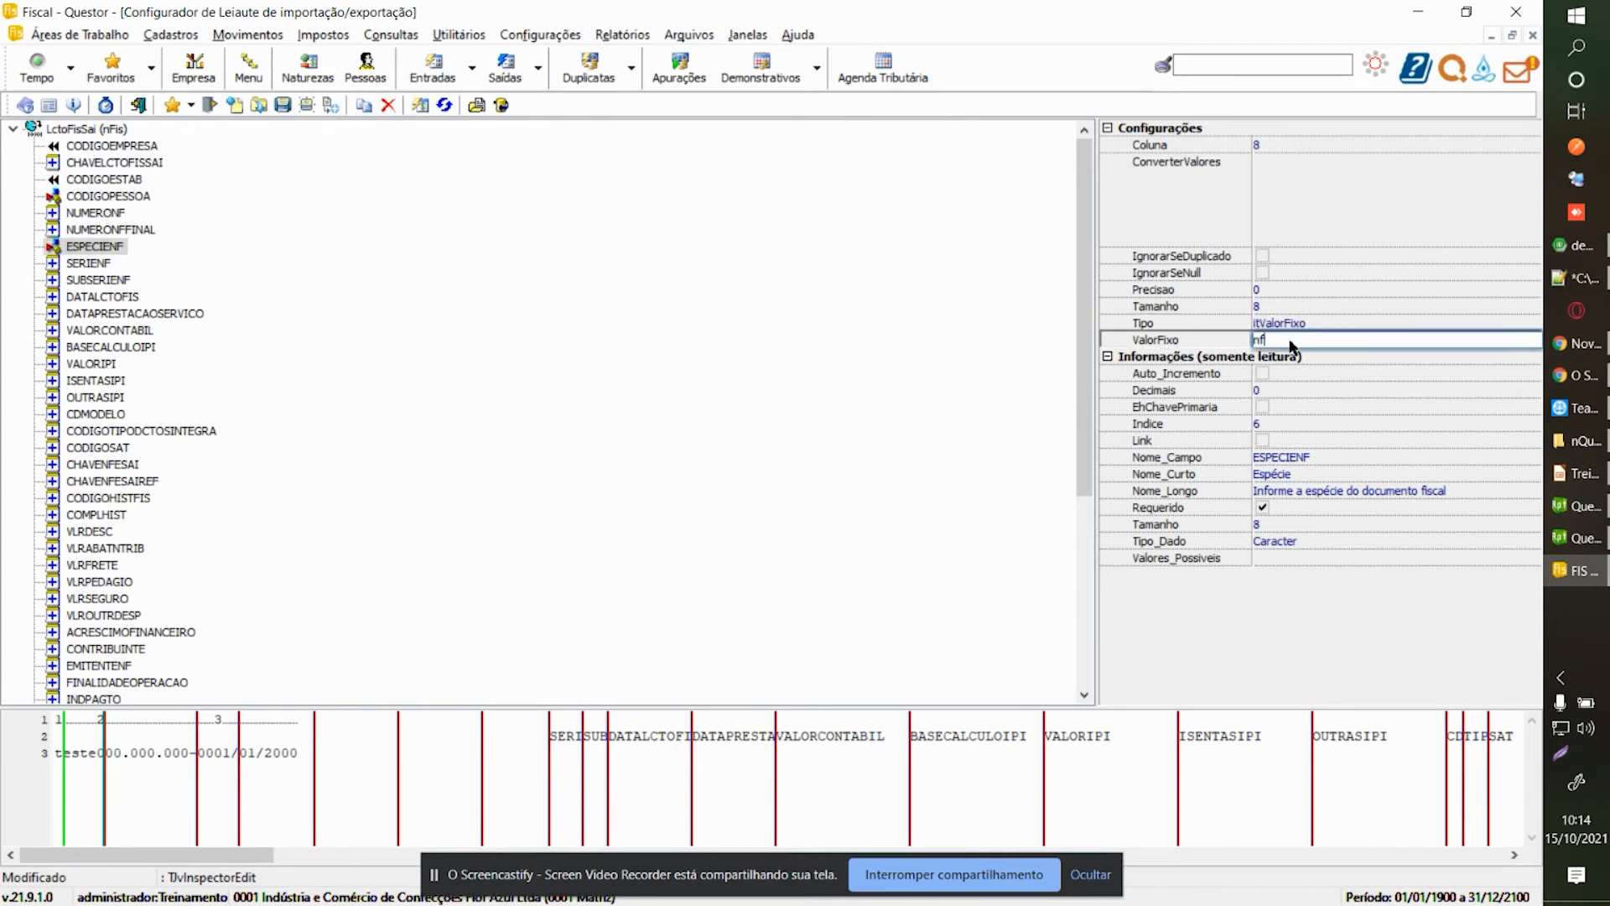
pyautogui.write('F')
pyautogui.press('Return')
# Remove SERIENF, SUBSERIENF and DATAPRESTACAOSERVICO, and move DATALCTOFIS to an earlier column.
pyautogui.click(84, 266)
pyautogui.click(386, 106)
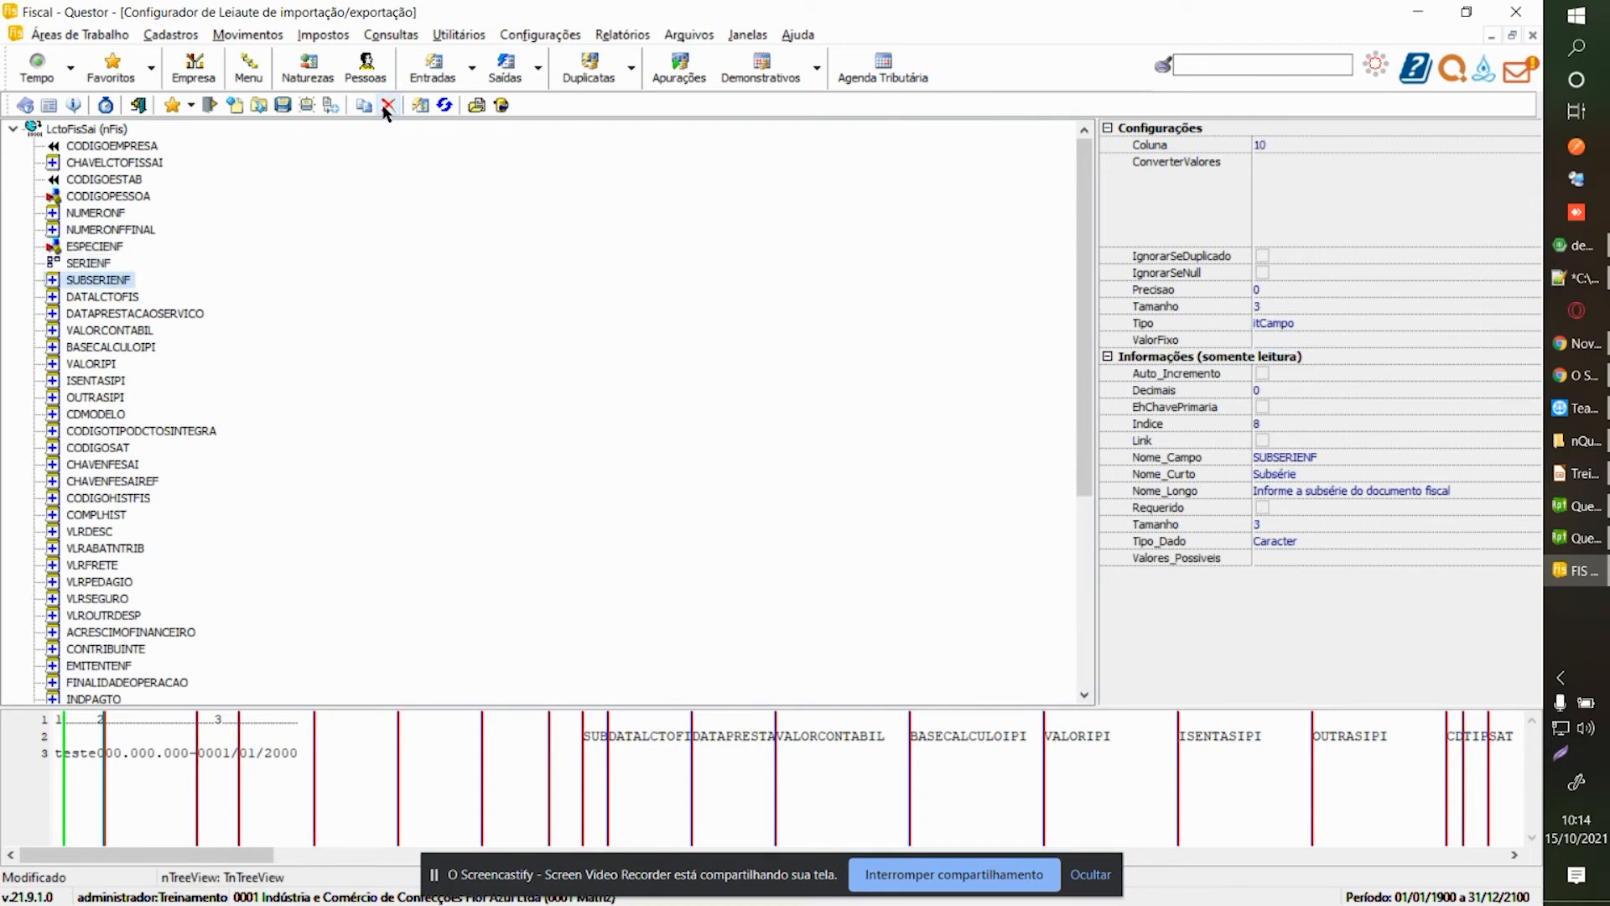
pyautogui.click(387, 106)
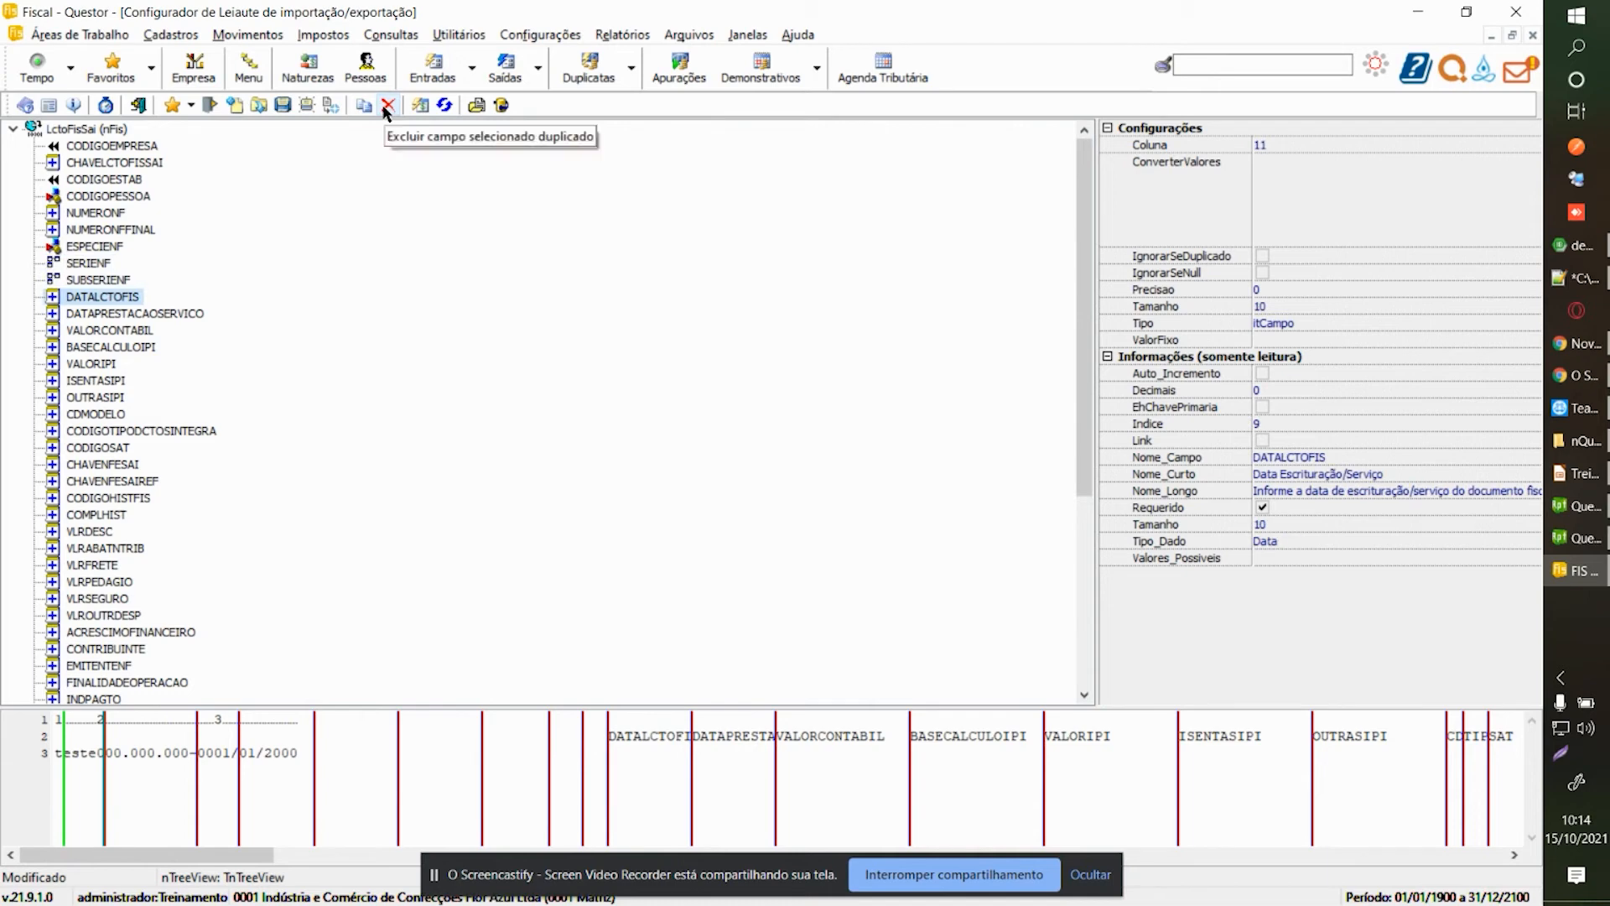
pyautogui.click(1358, 323)
pyautogui.click(1533, 324)
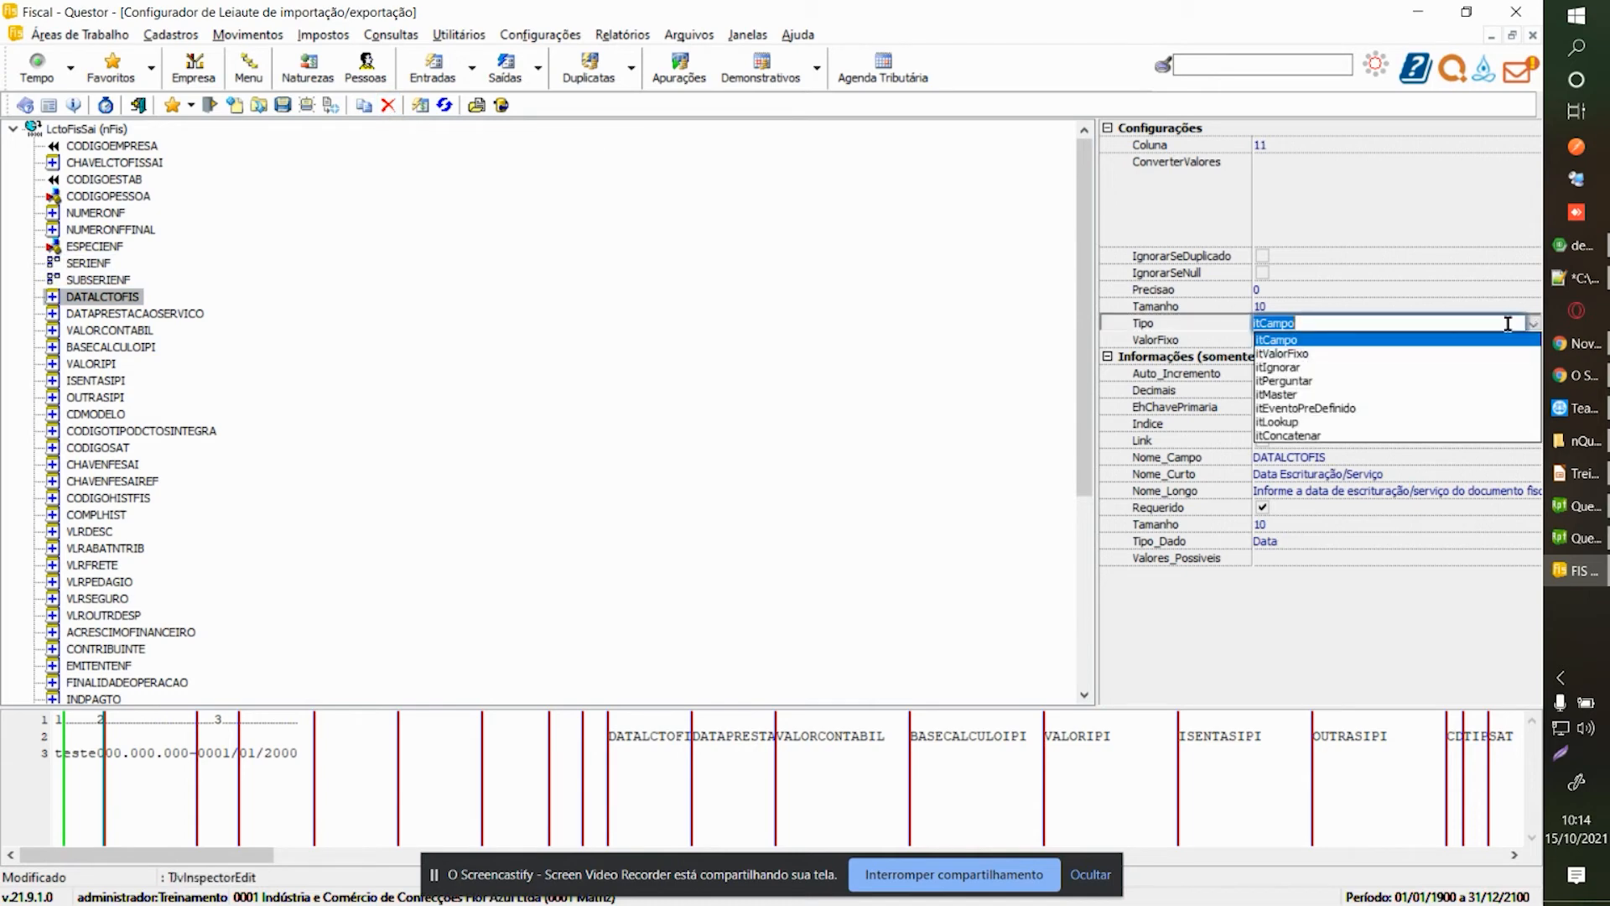
pyautogui.click(1337, 340)
pyautogui.click(98, 229)
pyautogui.click(109, 297)
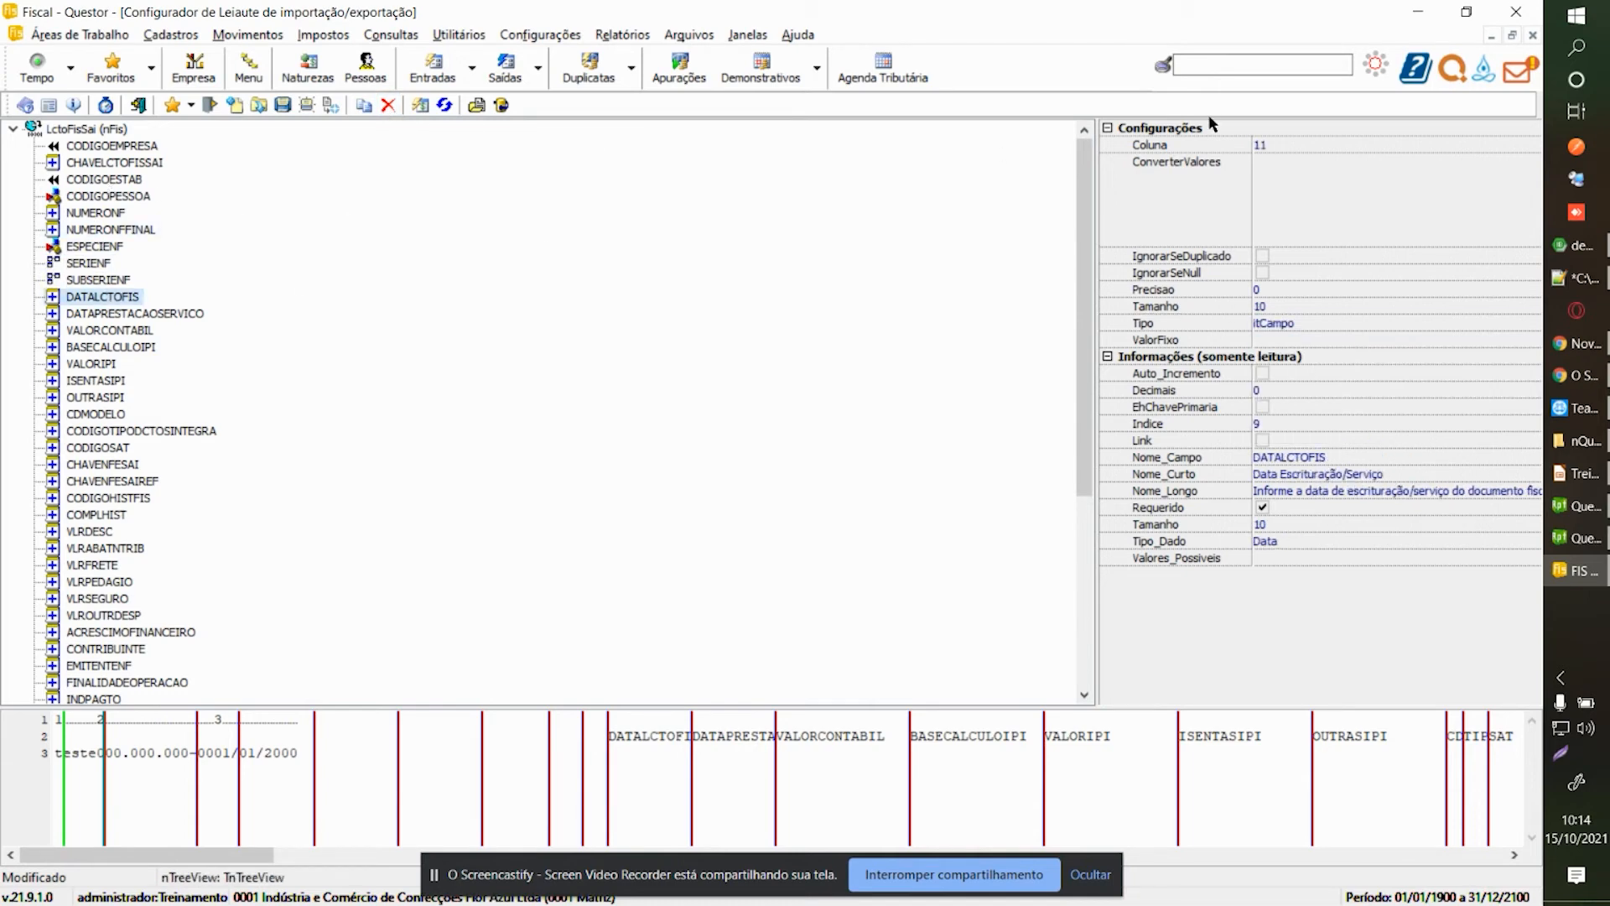
pyautogui.click(1260, 144)
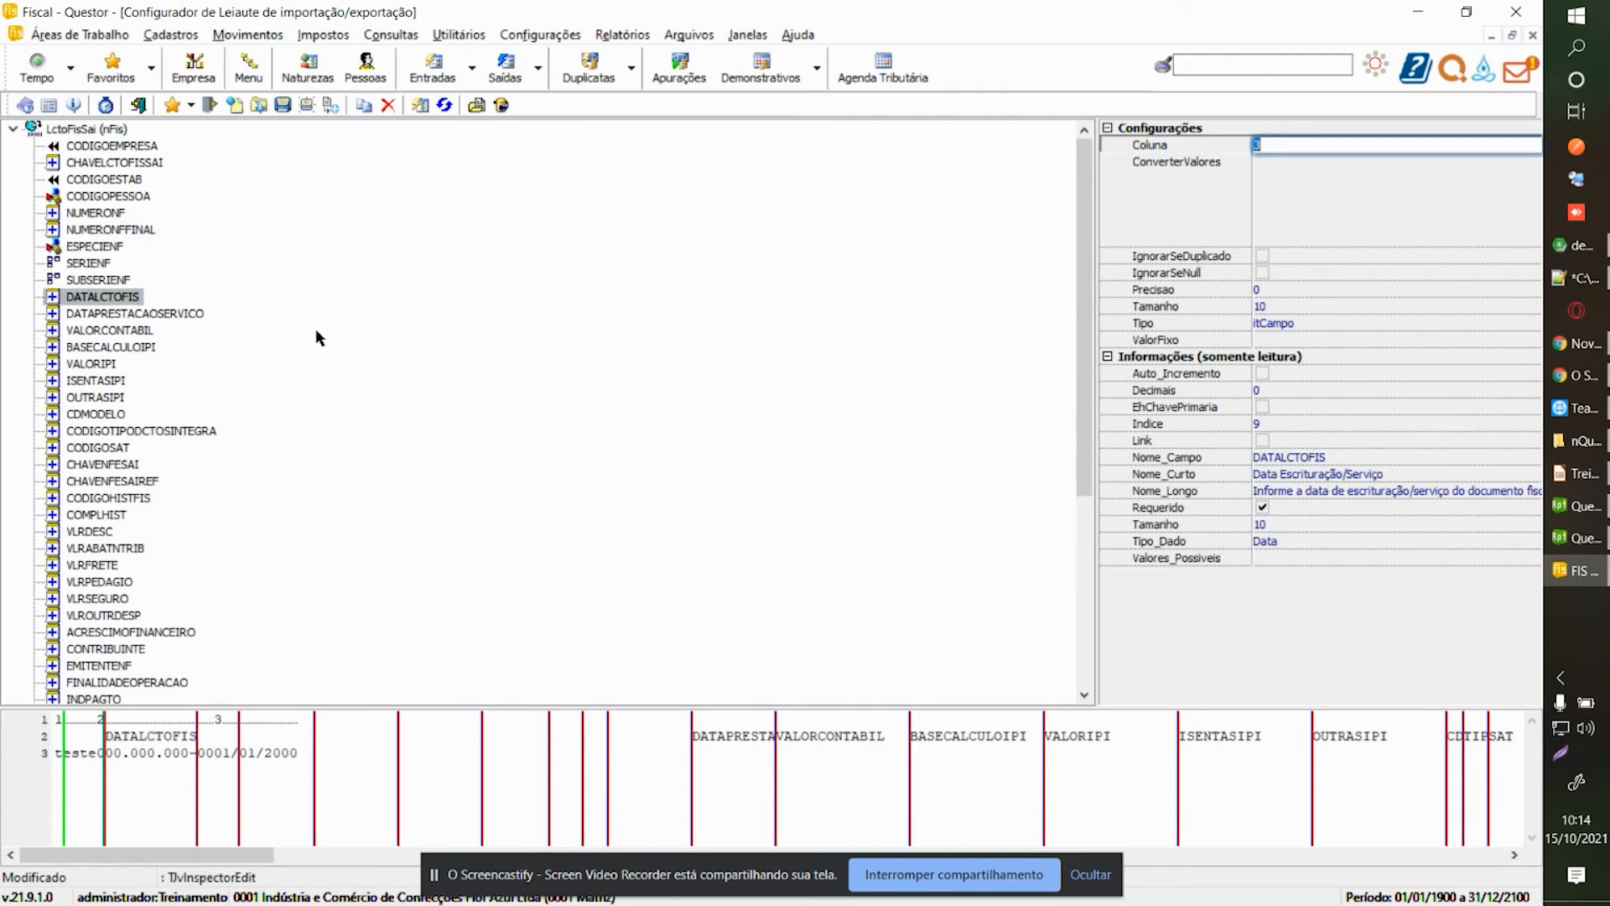
pyautogui.click(175, 315)
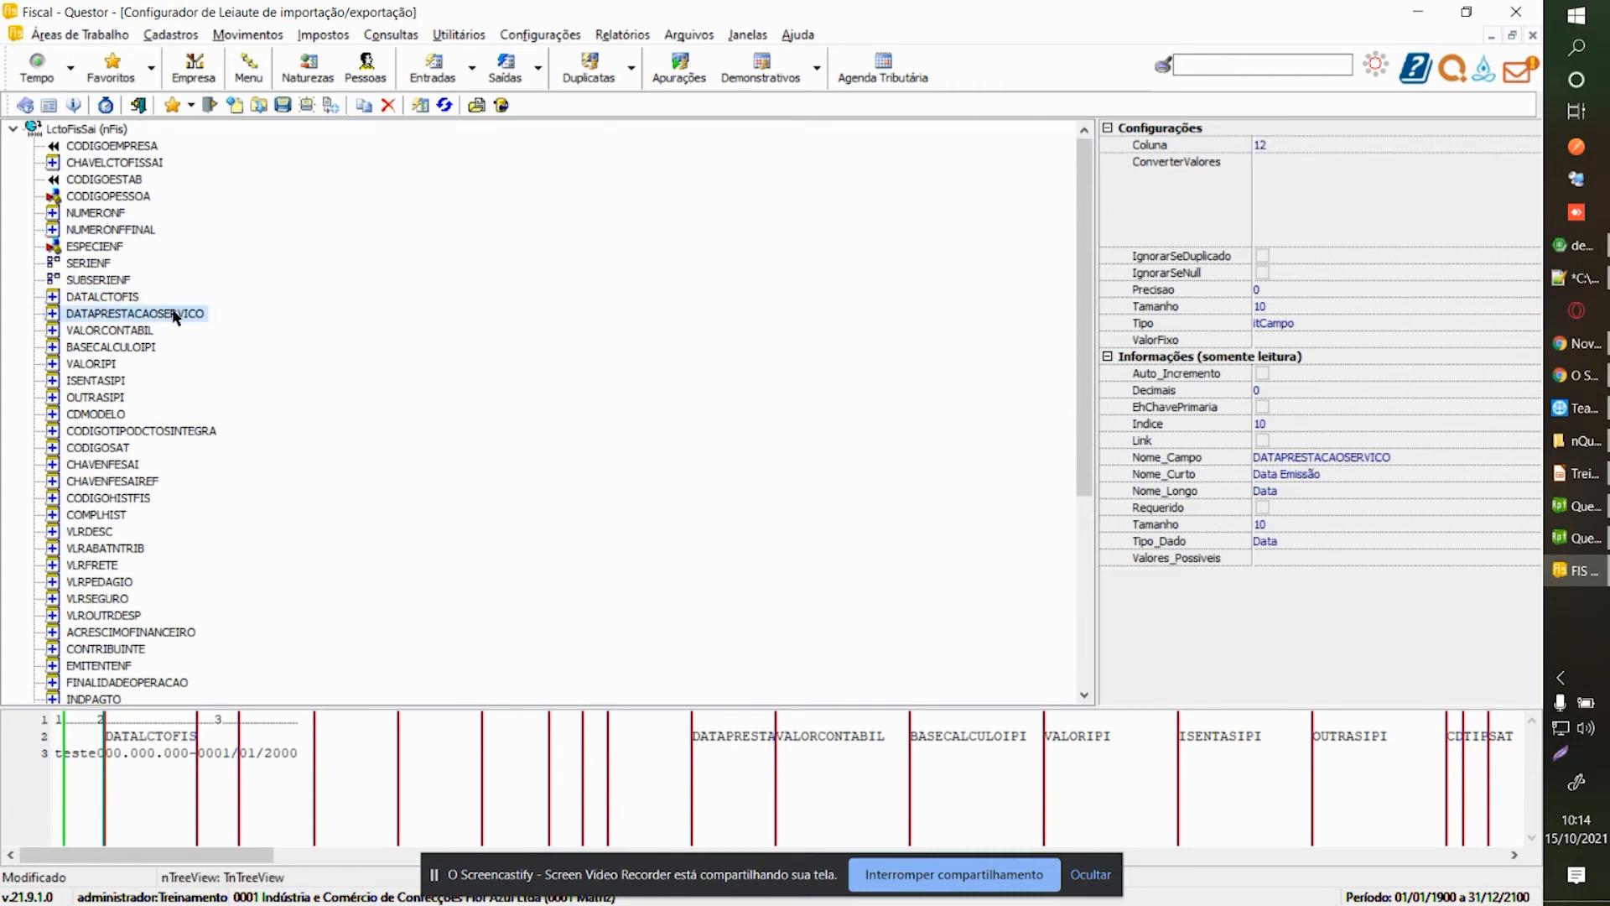
pyautogui.click(387, 104)
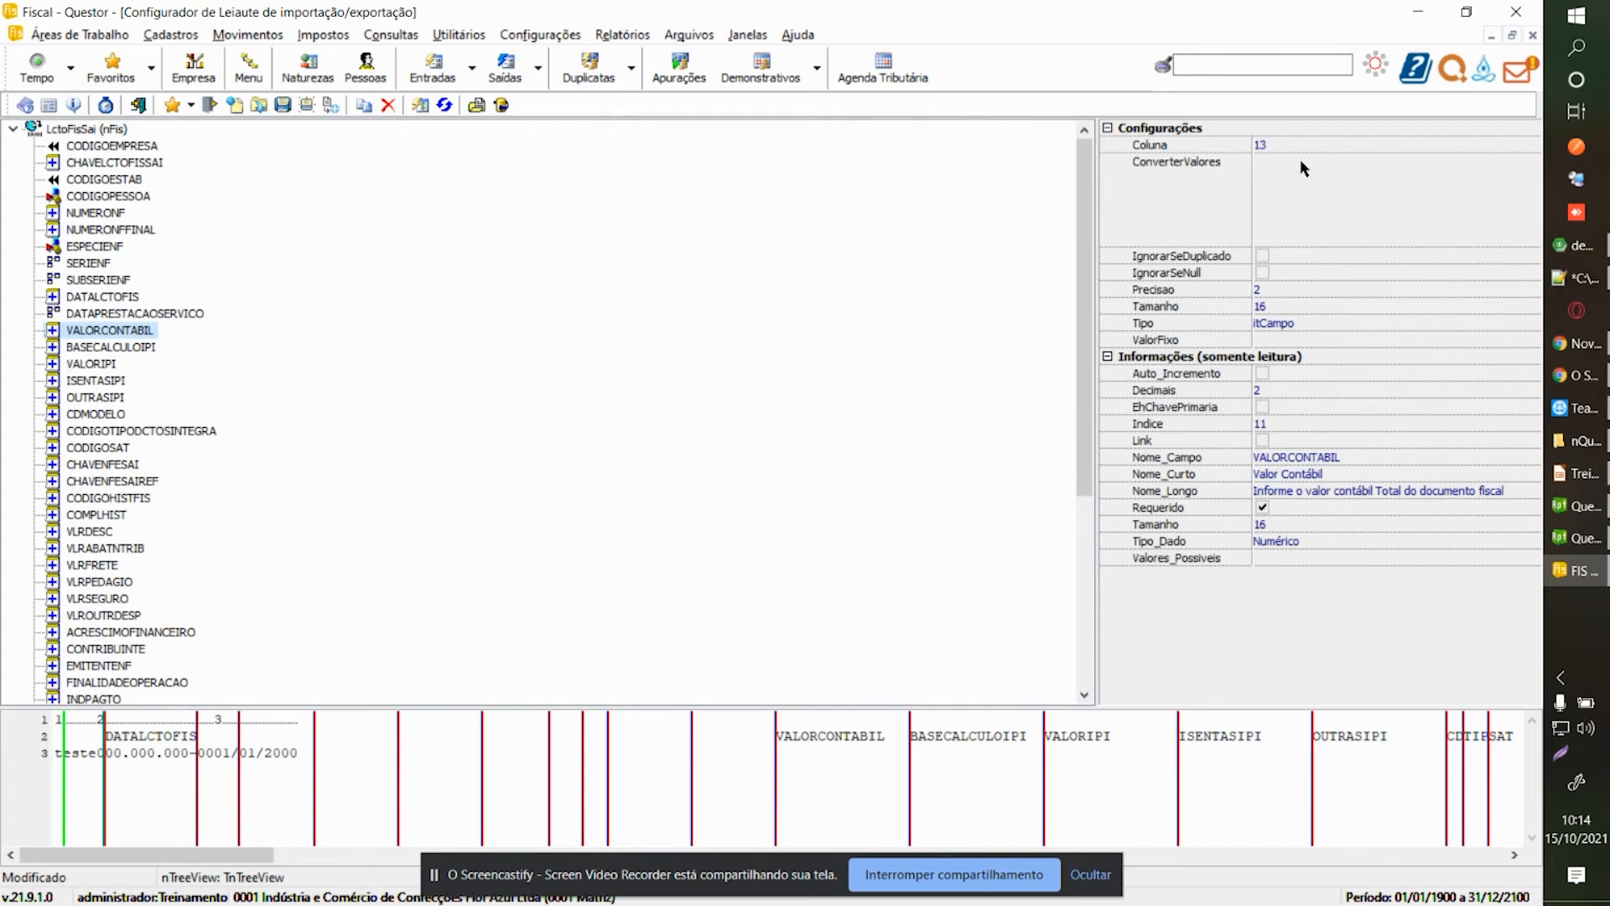
# Put VALORCONTABIL in column 4 and give BASECALCULOIPI the fixed value 0.
pyautogui.click(1266, 144)
pyautogui.write('4')
pyautogui.press('Return')
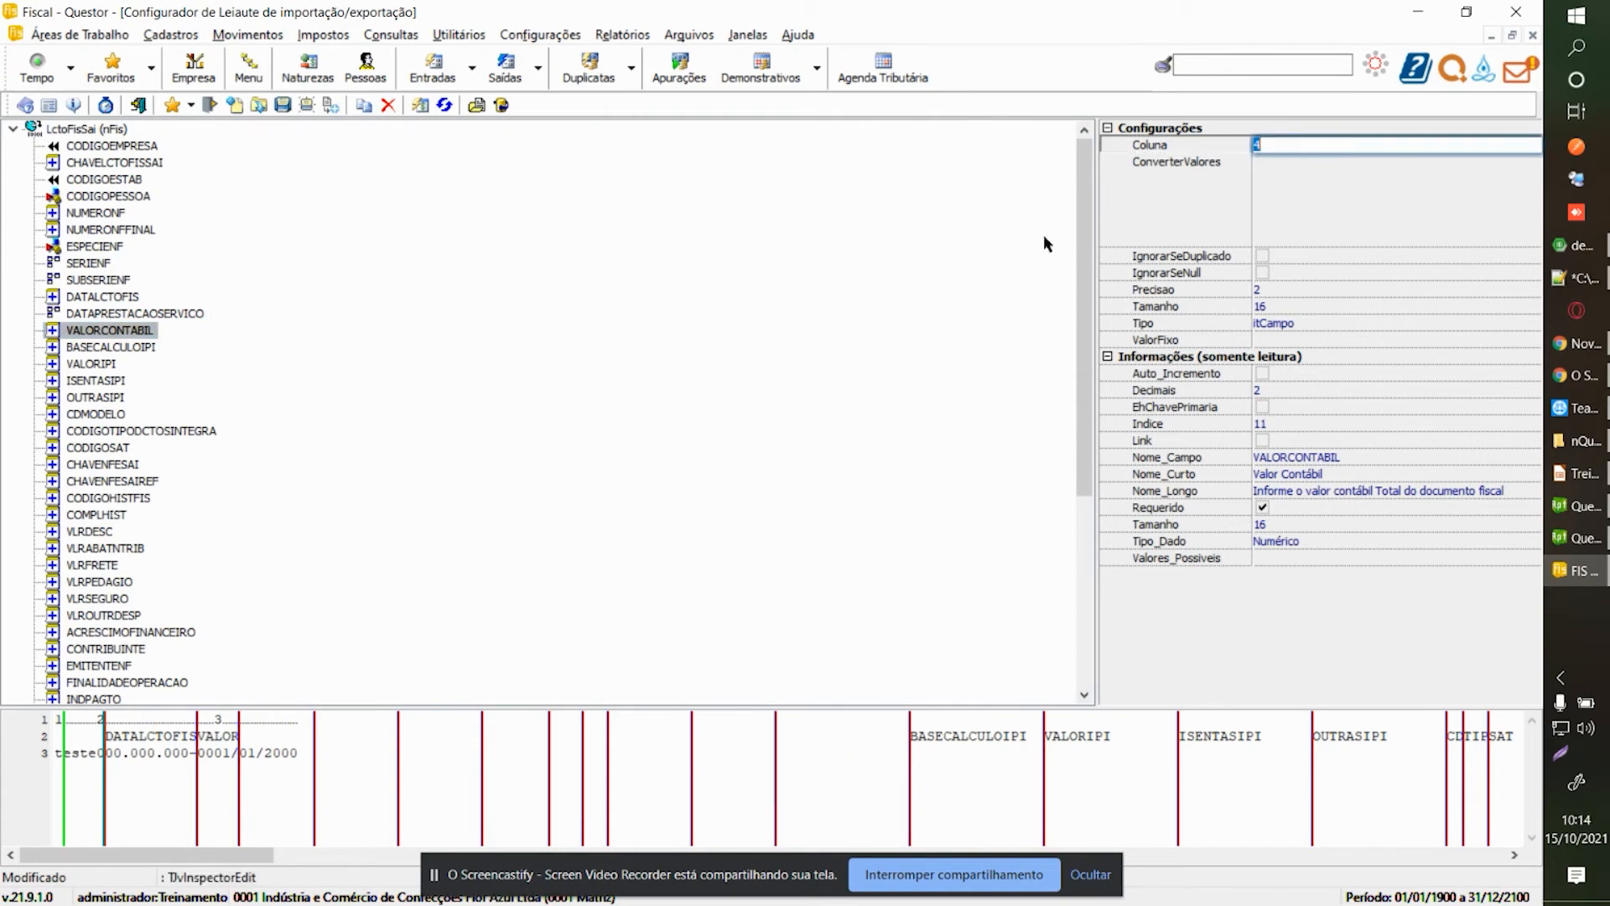
pyautogui.click(116, 348)
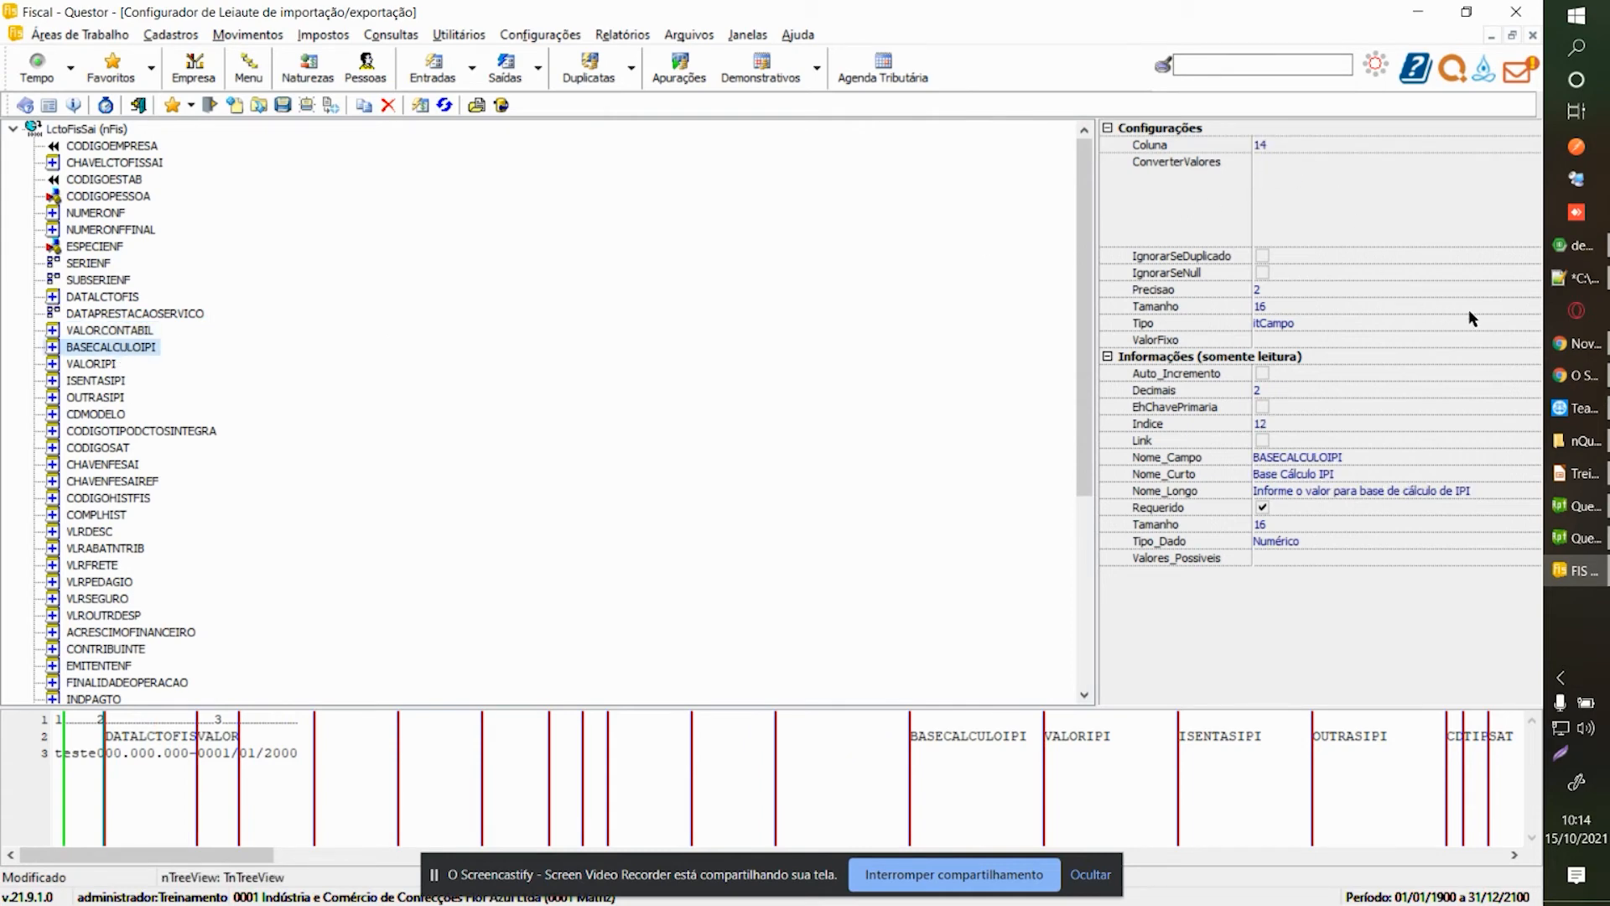
pyautogui.click(1518, 322)
pyautogui.click(1529, 325)
pyautogui.click(1347, 349)
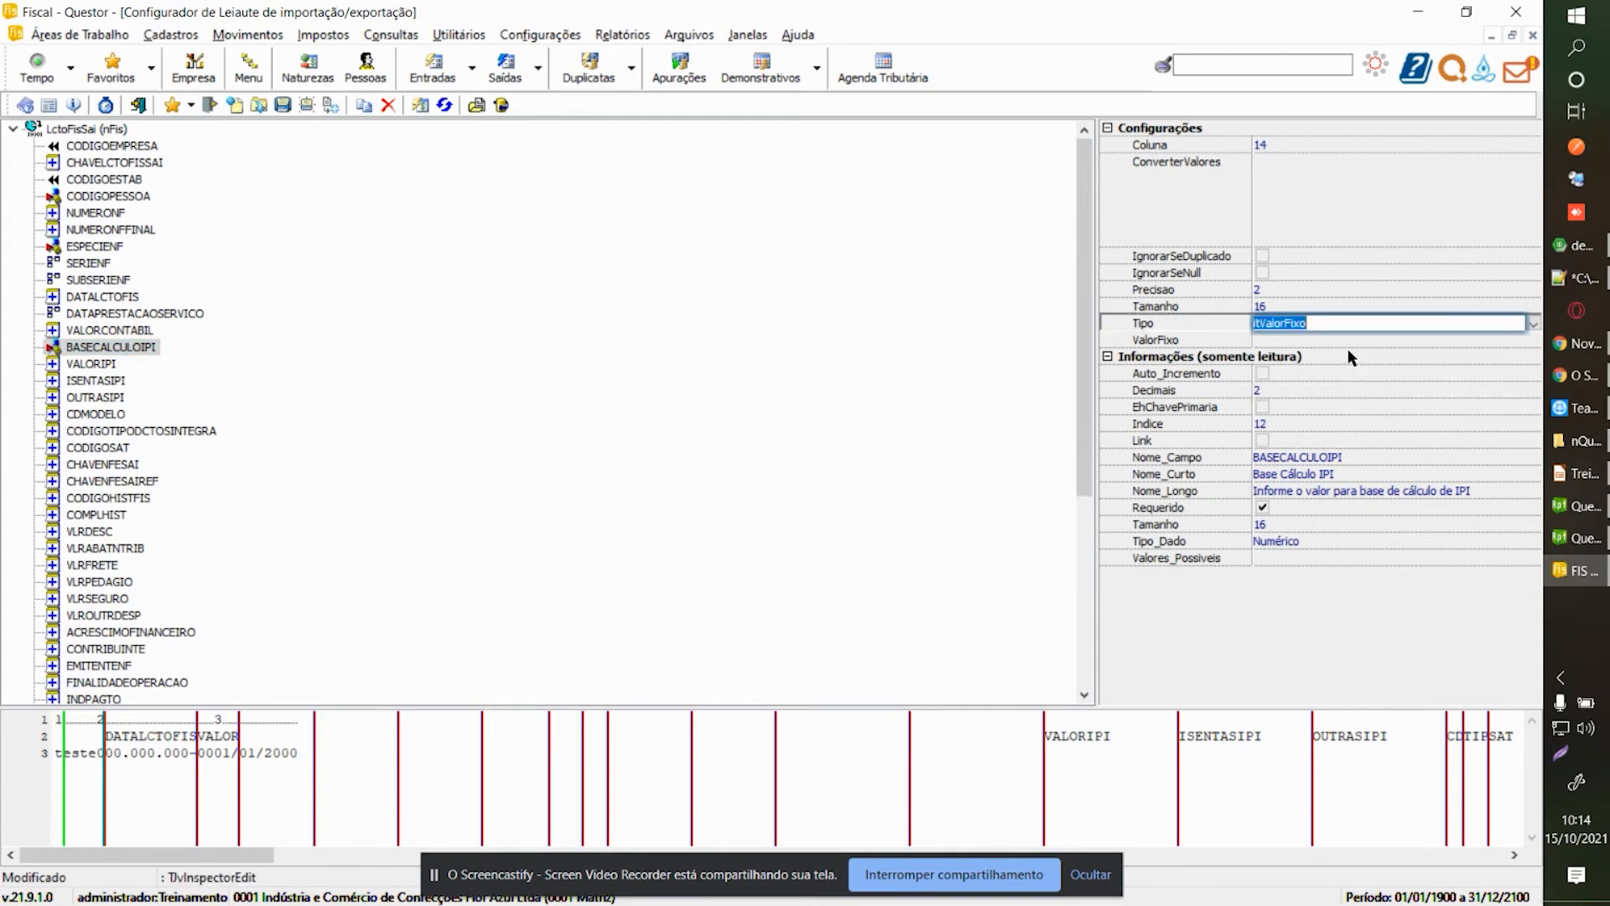
pyautogui.click(1335, 337)
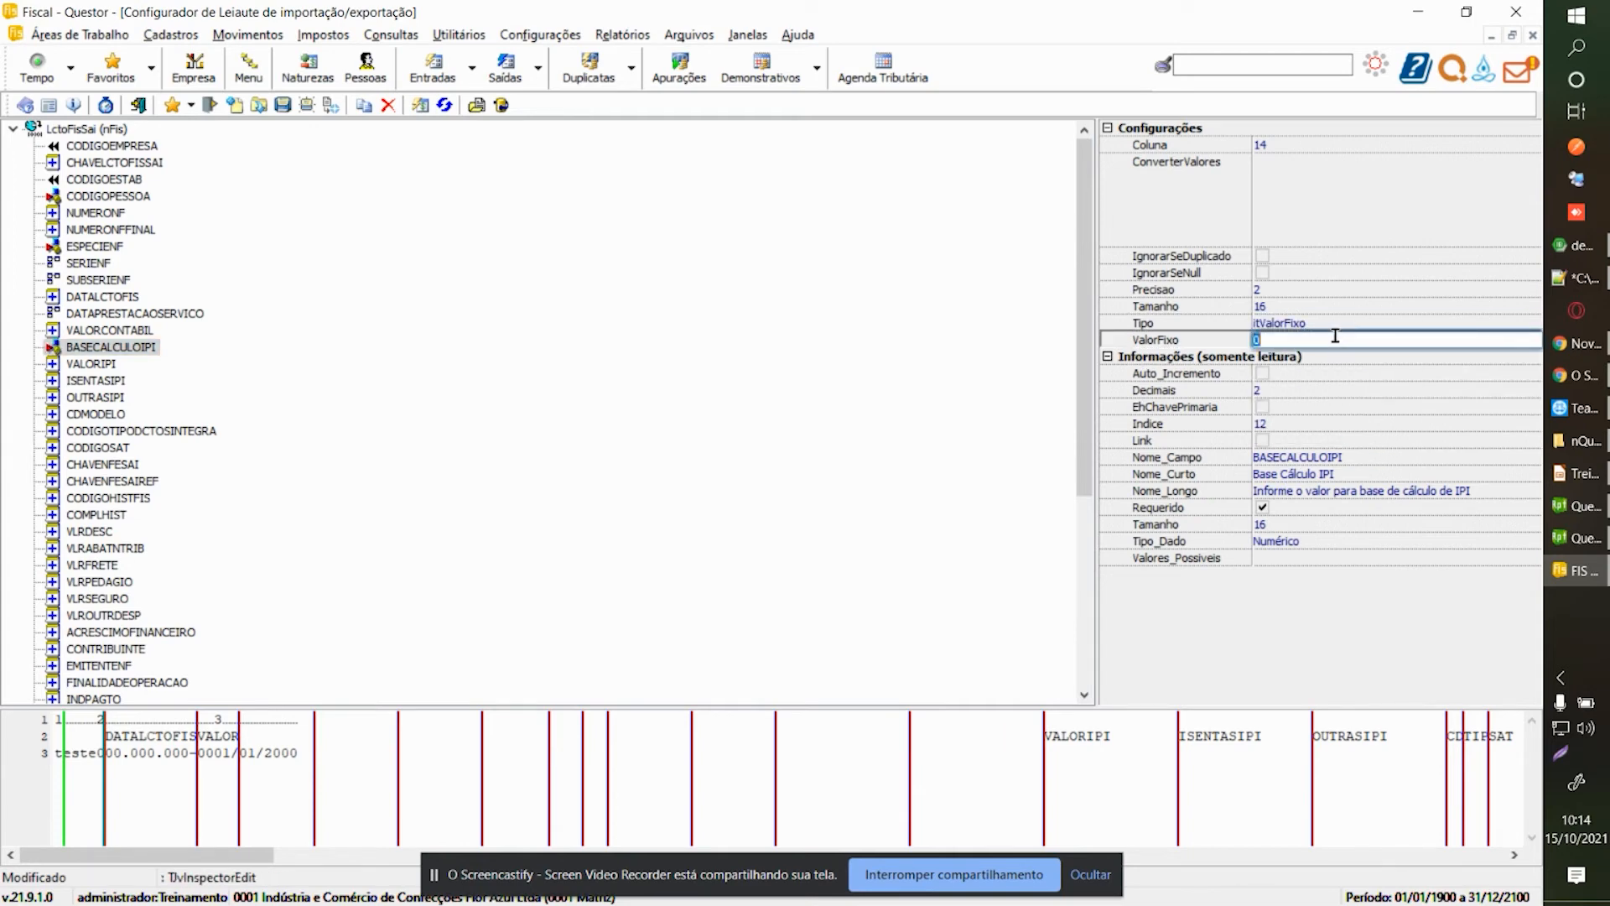
pyautogui.click(889, 874)
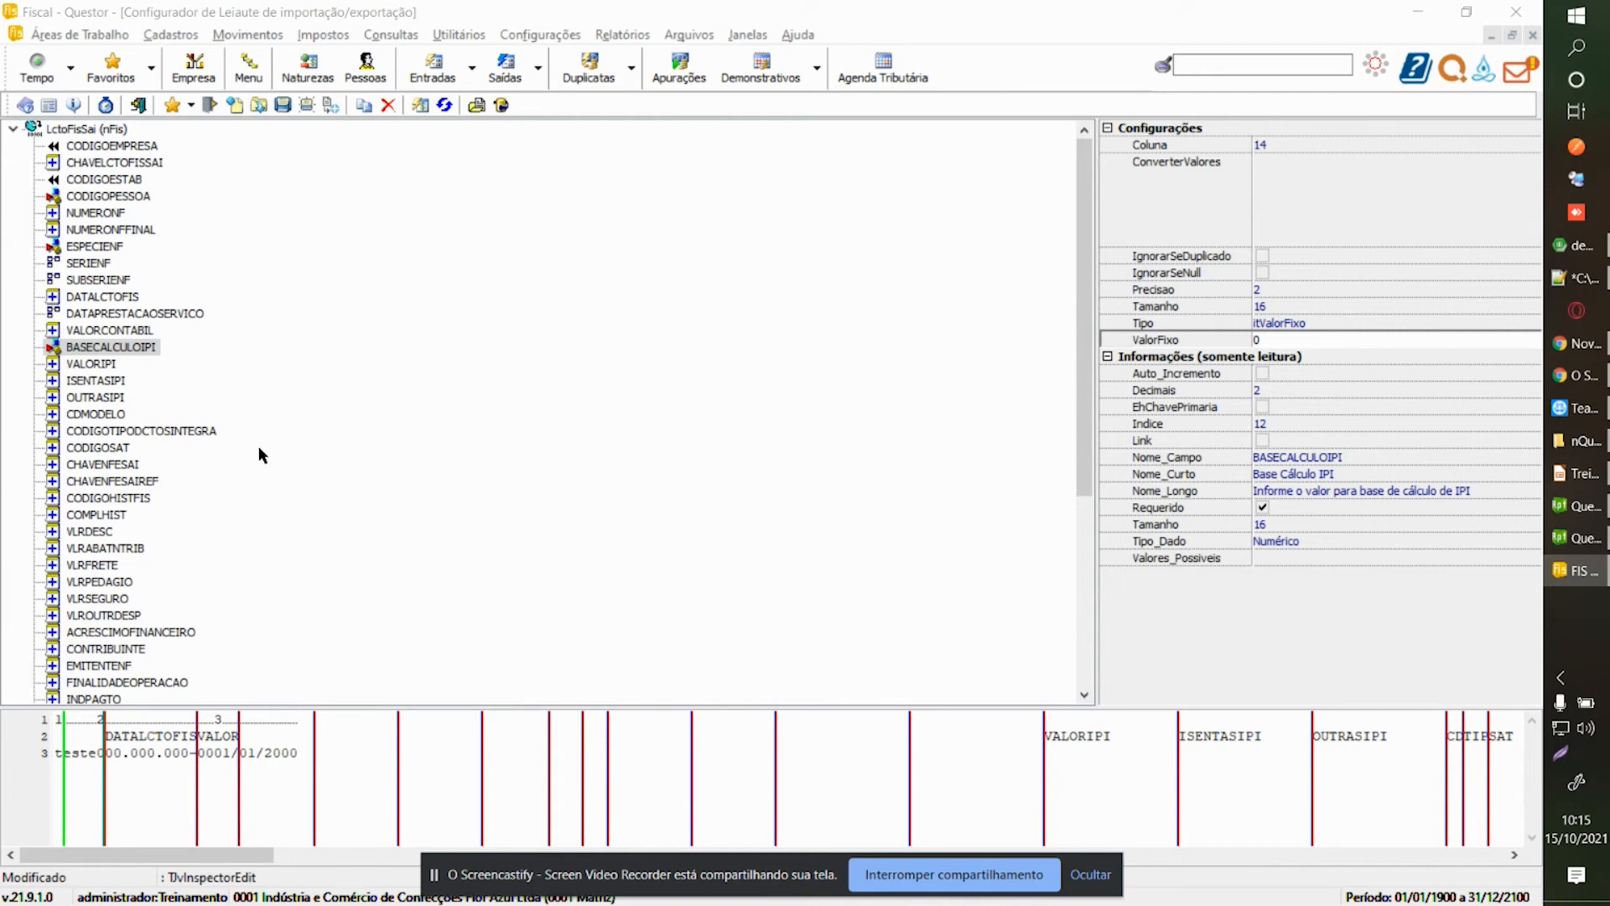
pyautogui.click(88, 363)
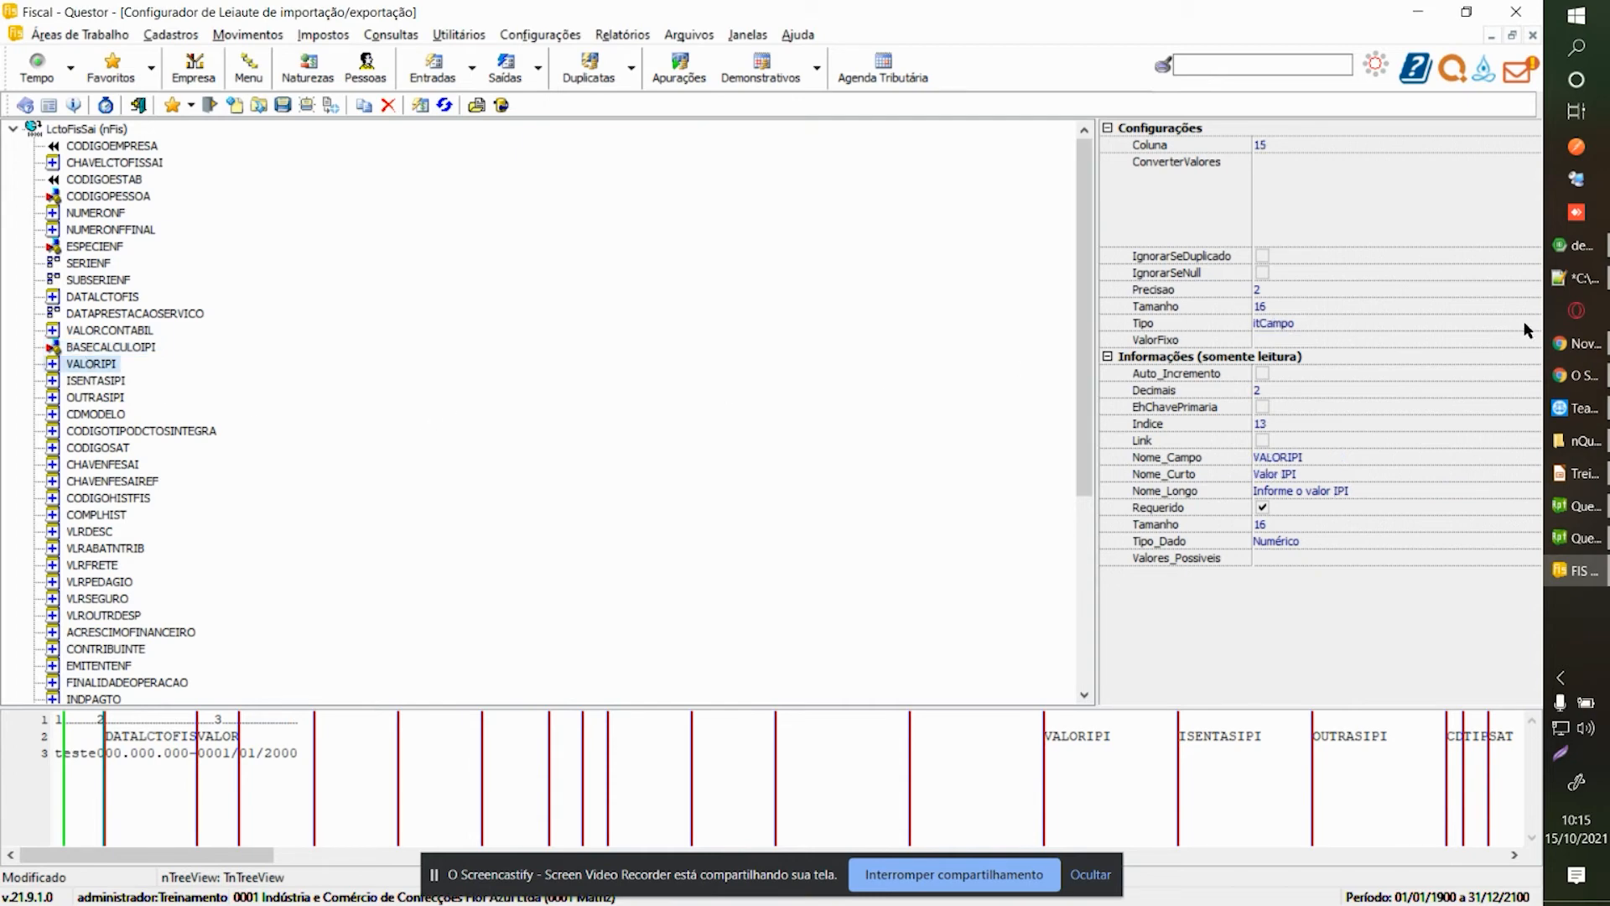
pyautogui.click(422, 107)
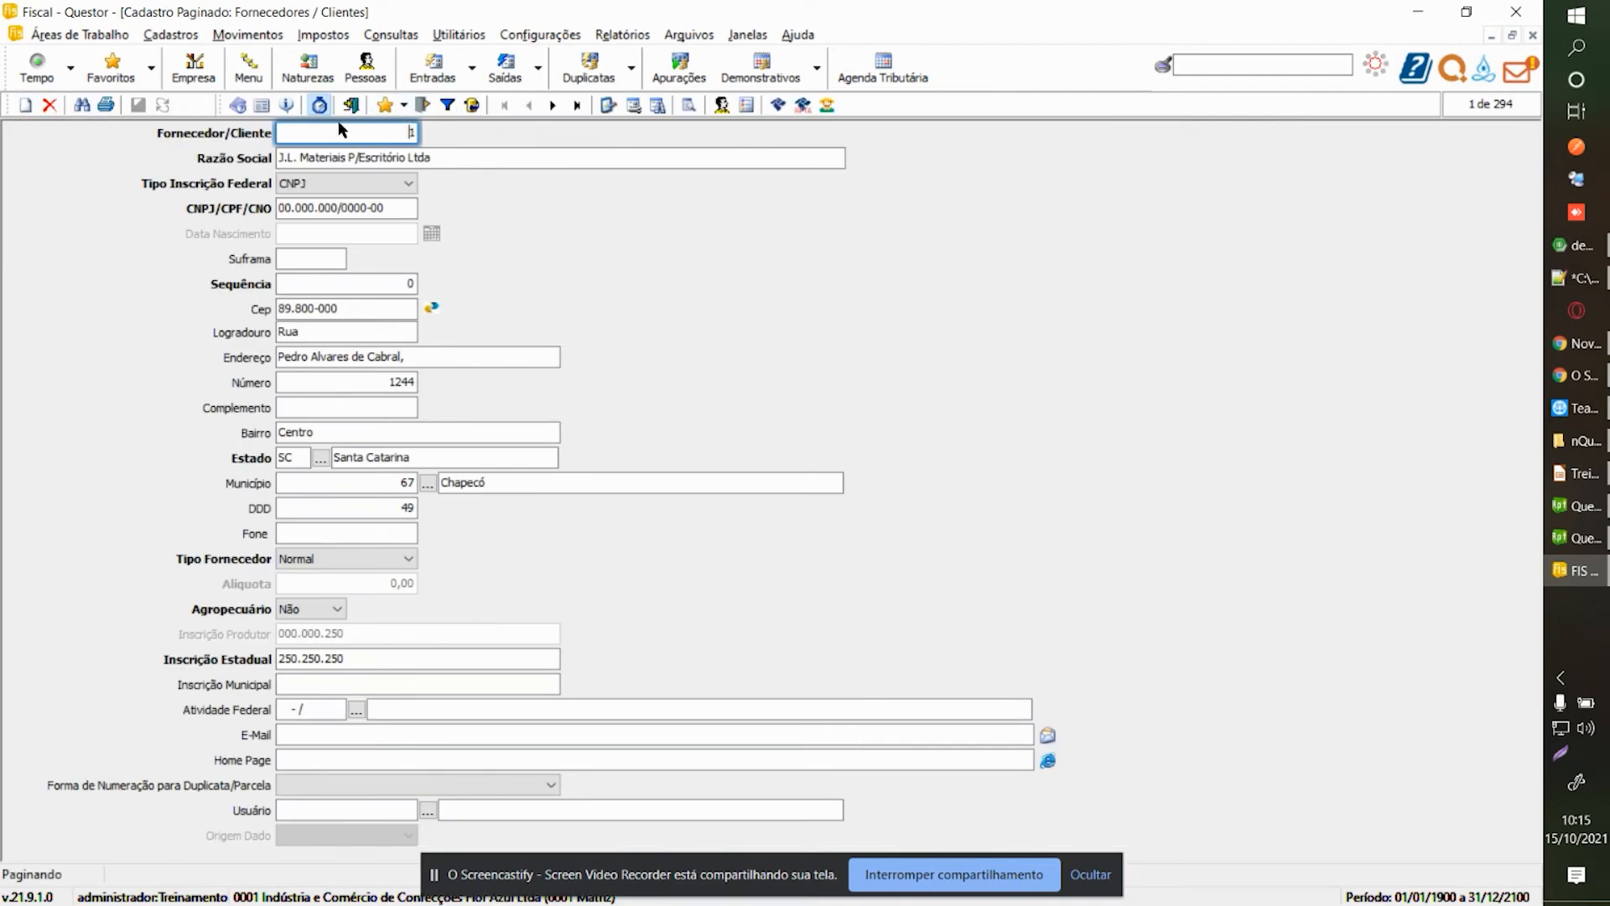
pyautogui.click(353, 109)
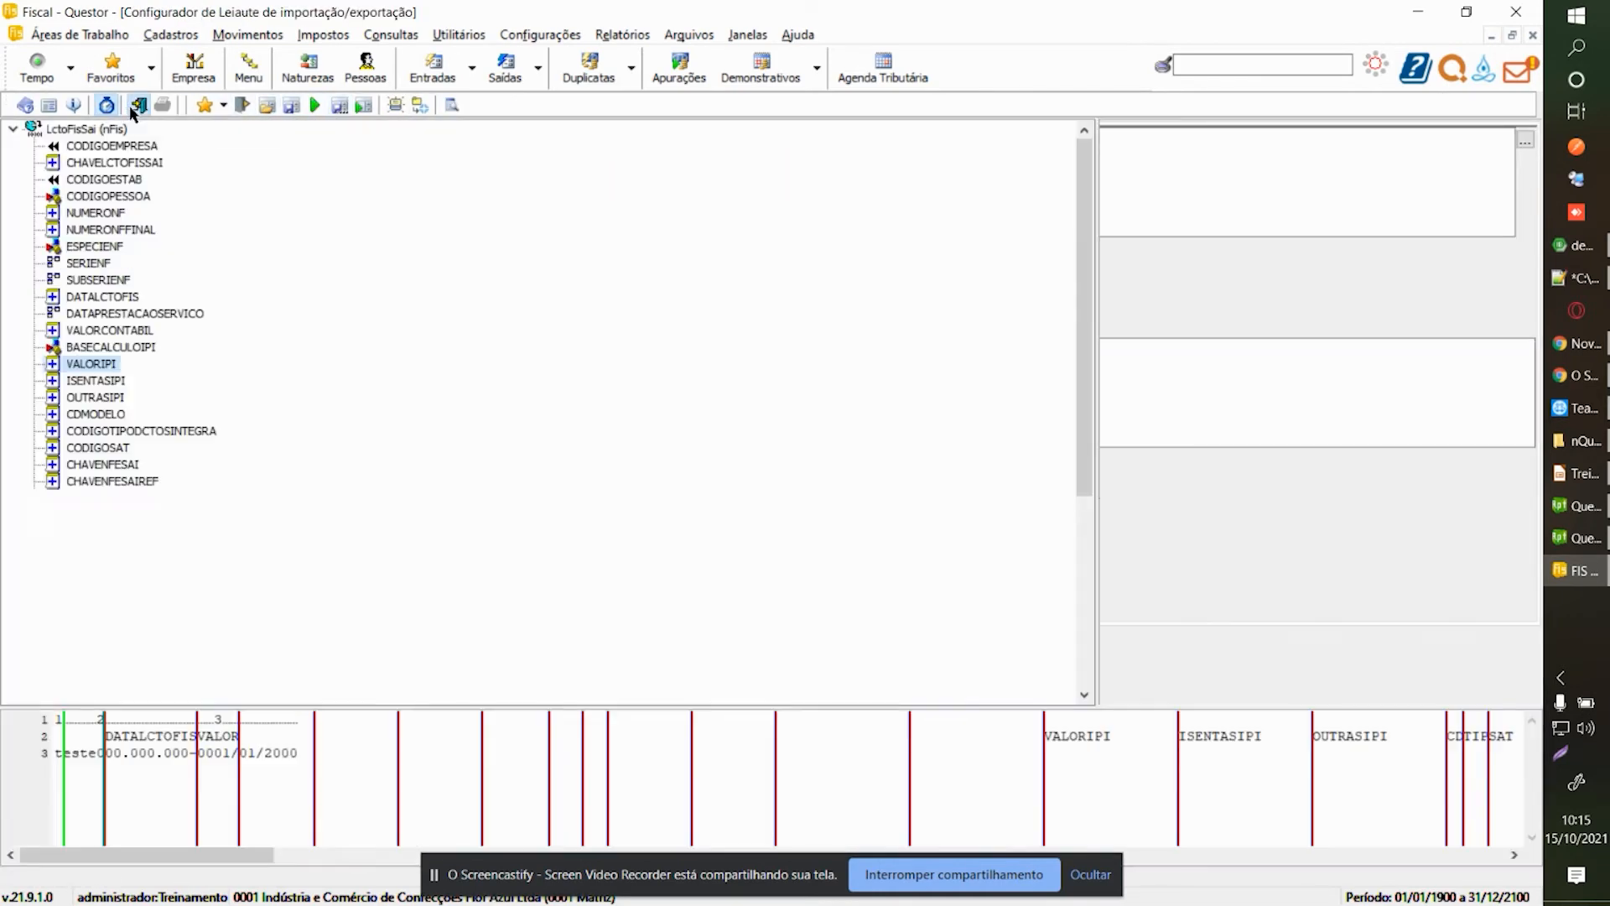
pyautogui.click(138, 105)
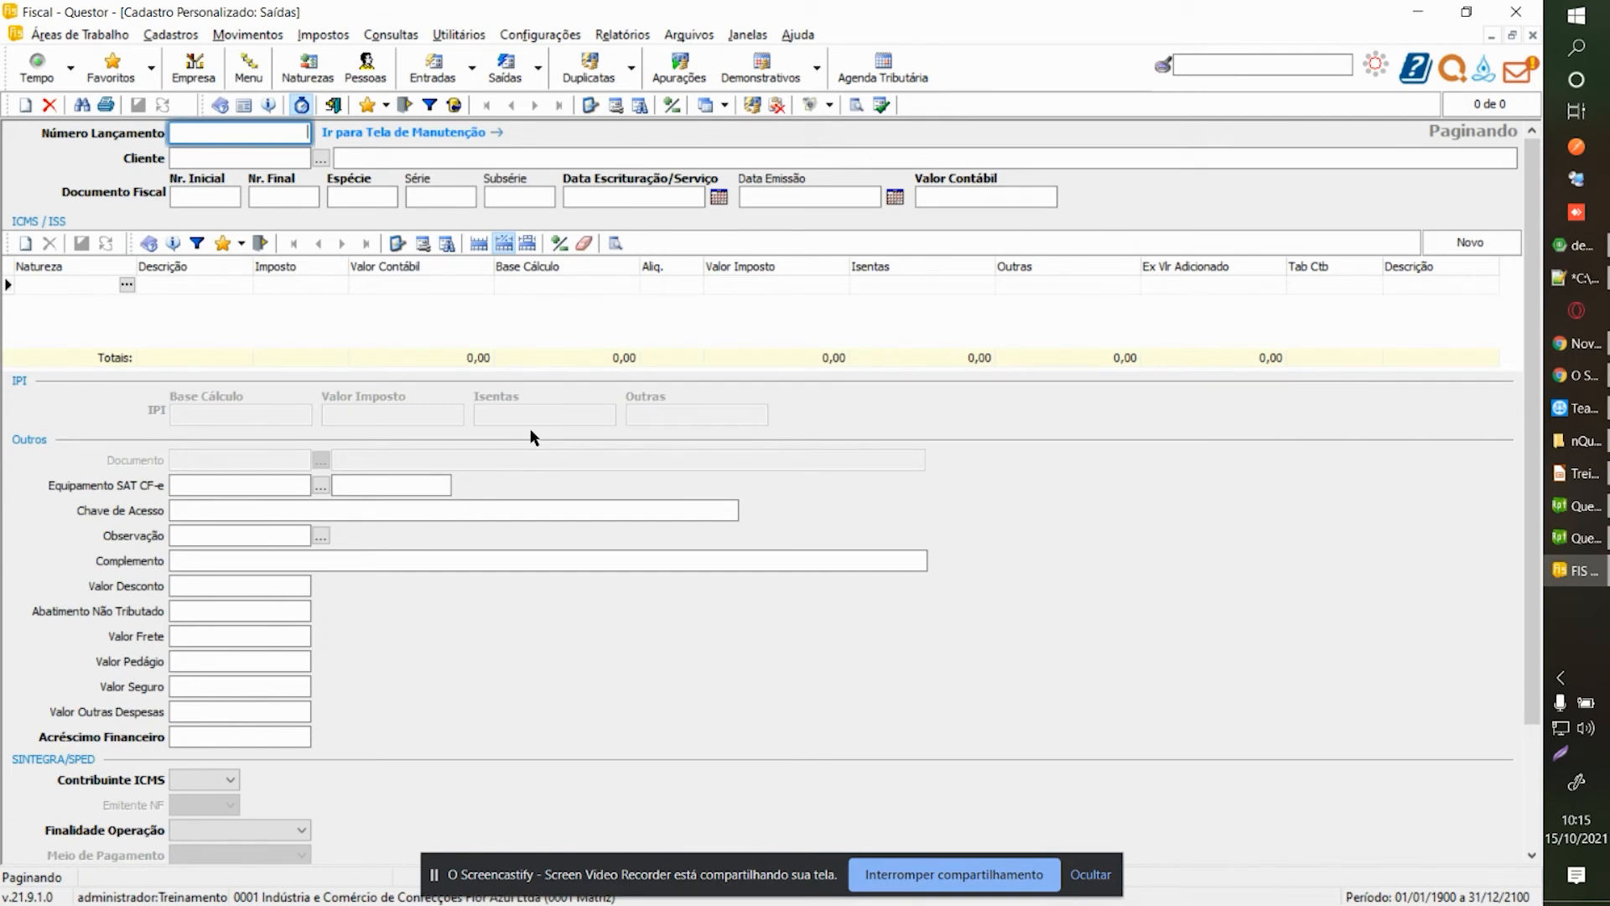
pyautogui.hotkey('ctrl', 'Tab')
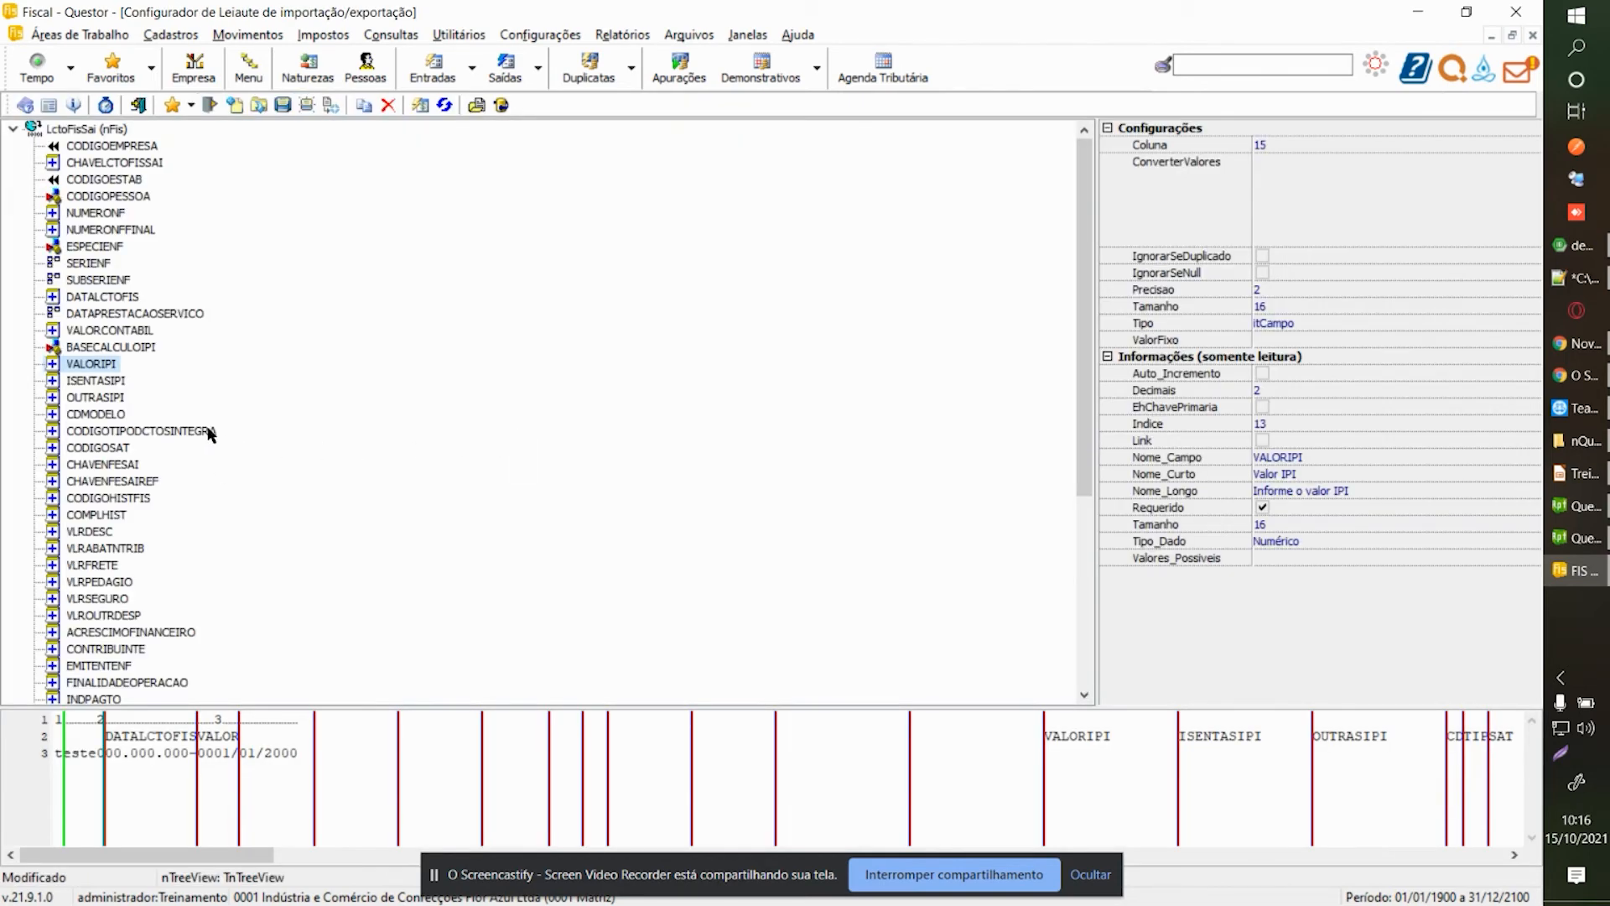
# Give VALORIPI and ISENTASIPI each the fixed value 0.
pyautogui.click(1531, 323)
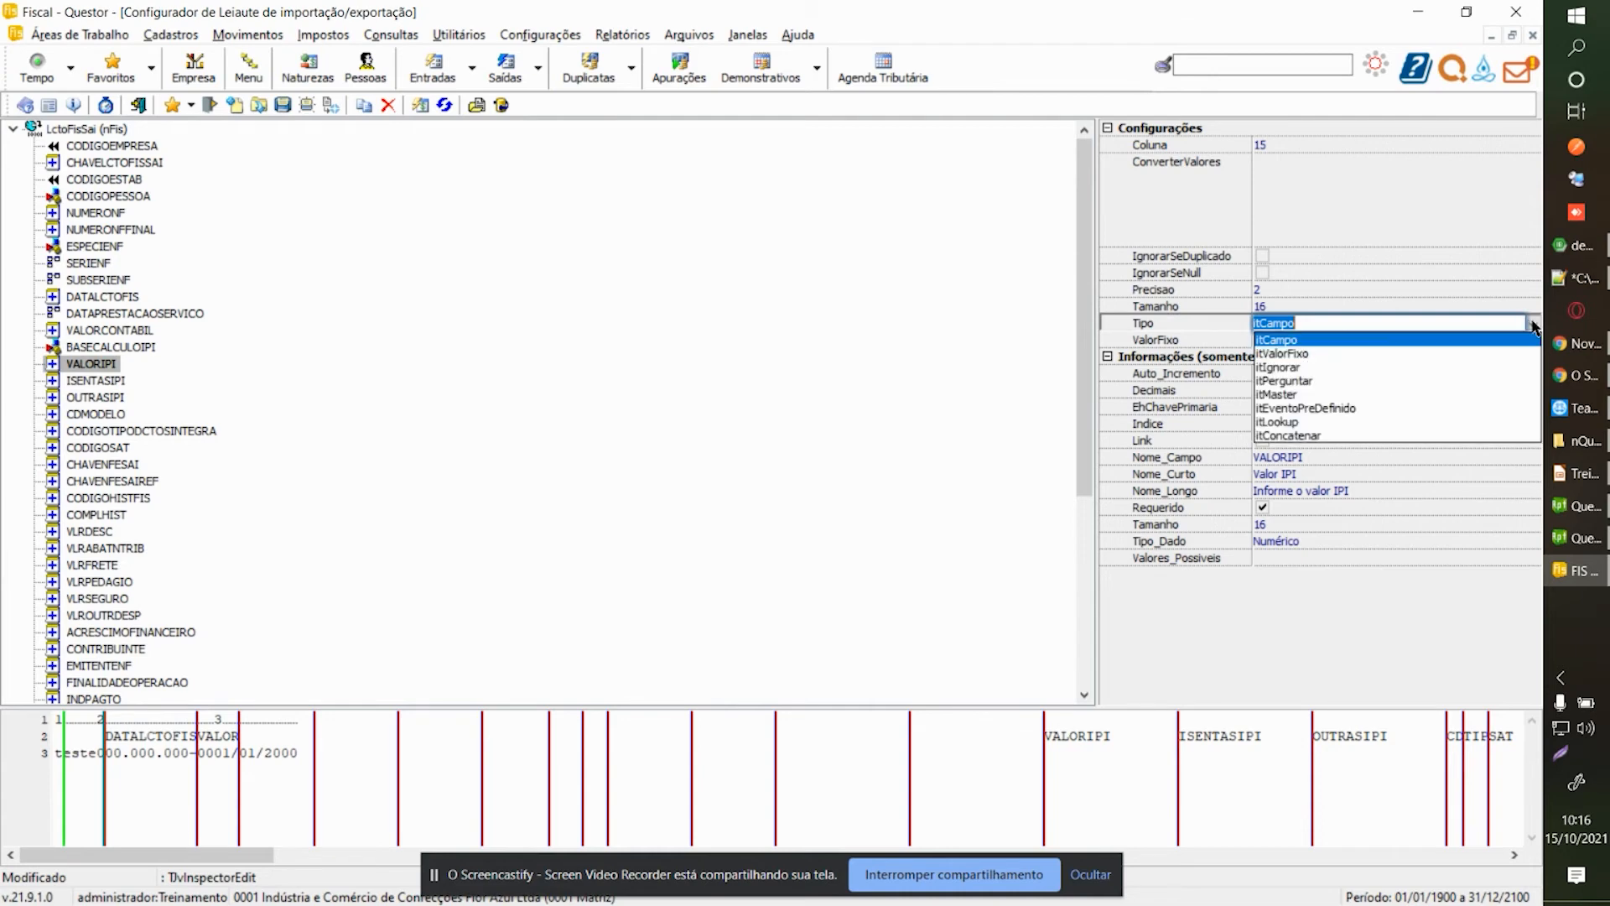
pyautogui.click(1387, 347)
pyautogui.click(1373, 341)
pyautogui.write('0')
pyautogui.press('Return')
pyautogui.click(117, 382)
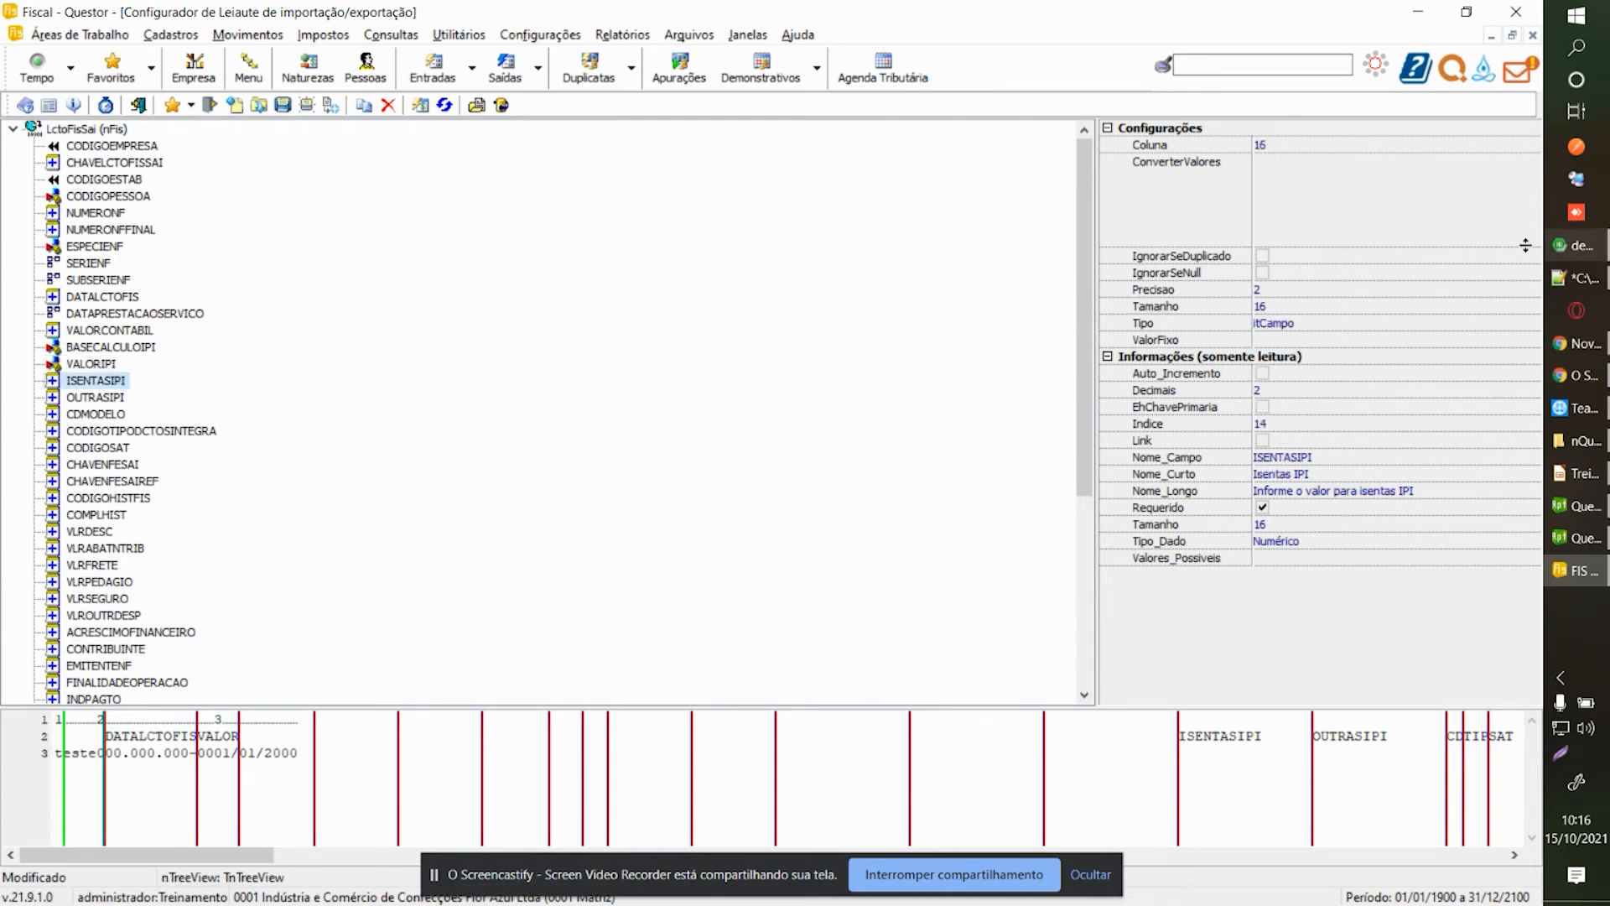
pyautogui.click(1532, 324)
pyautogui.click(1532, 324)
pyautogui.click(1532, 323)
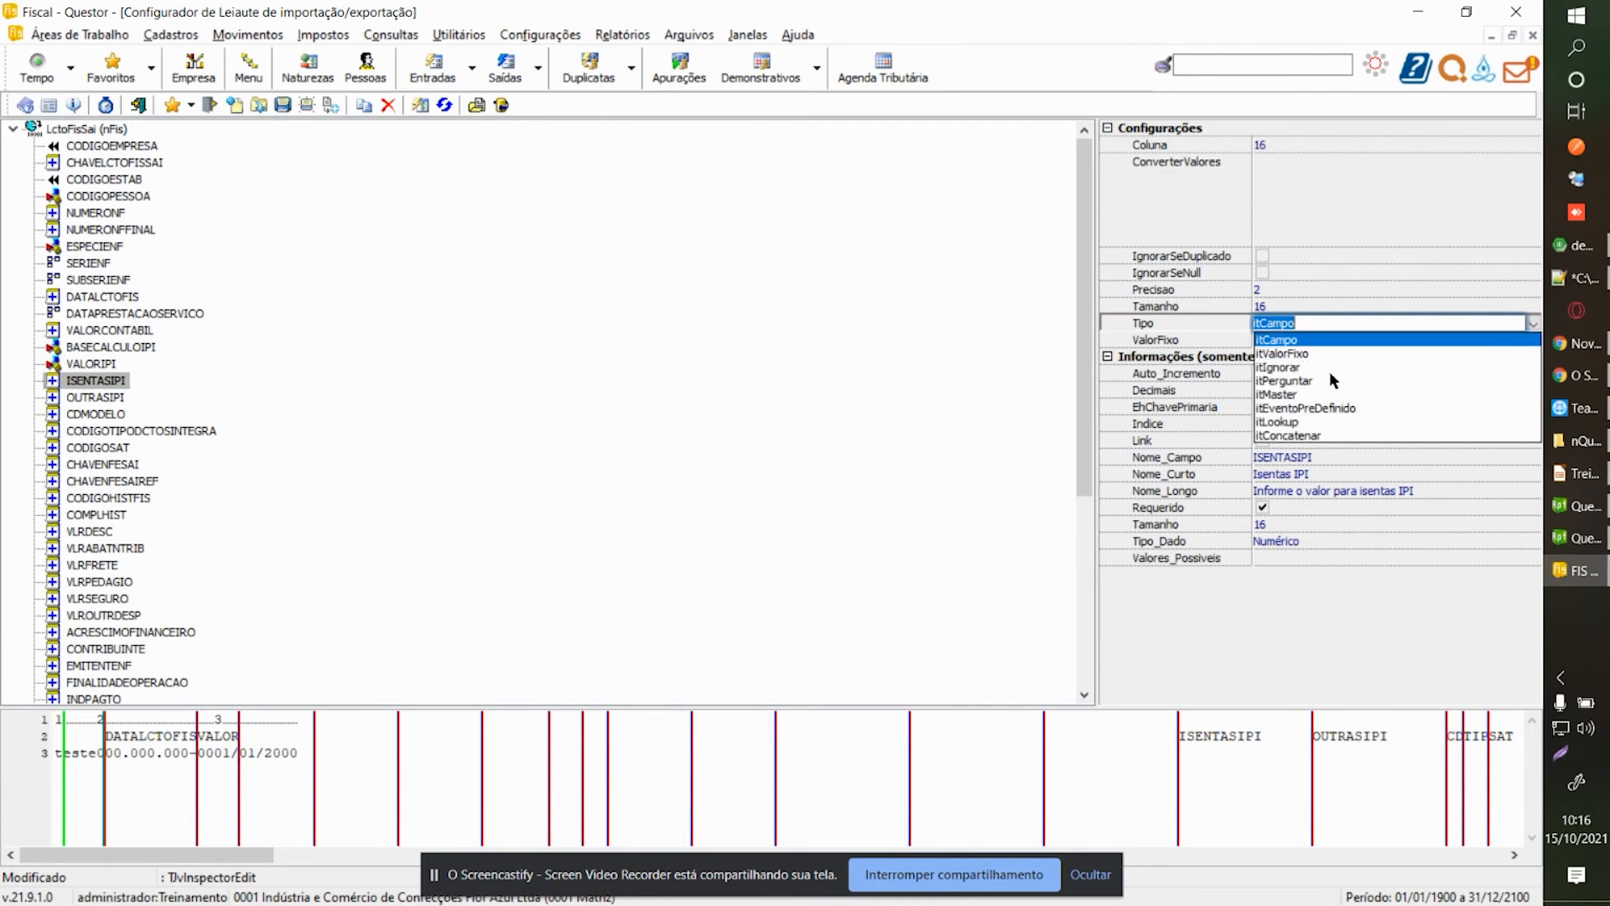
pyautogui.click(1317, 347)
pyautogui.click(1279, 341)
pyautogui.write('0')
pyautogui.press('Return')
# Make OUTRASIPI a fixed-value field and set CDMODELO to fixed value 55.
pyautogui.click(109, 403)
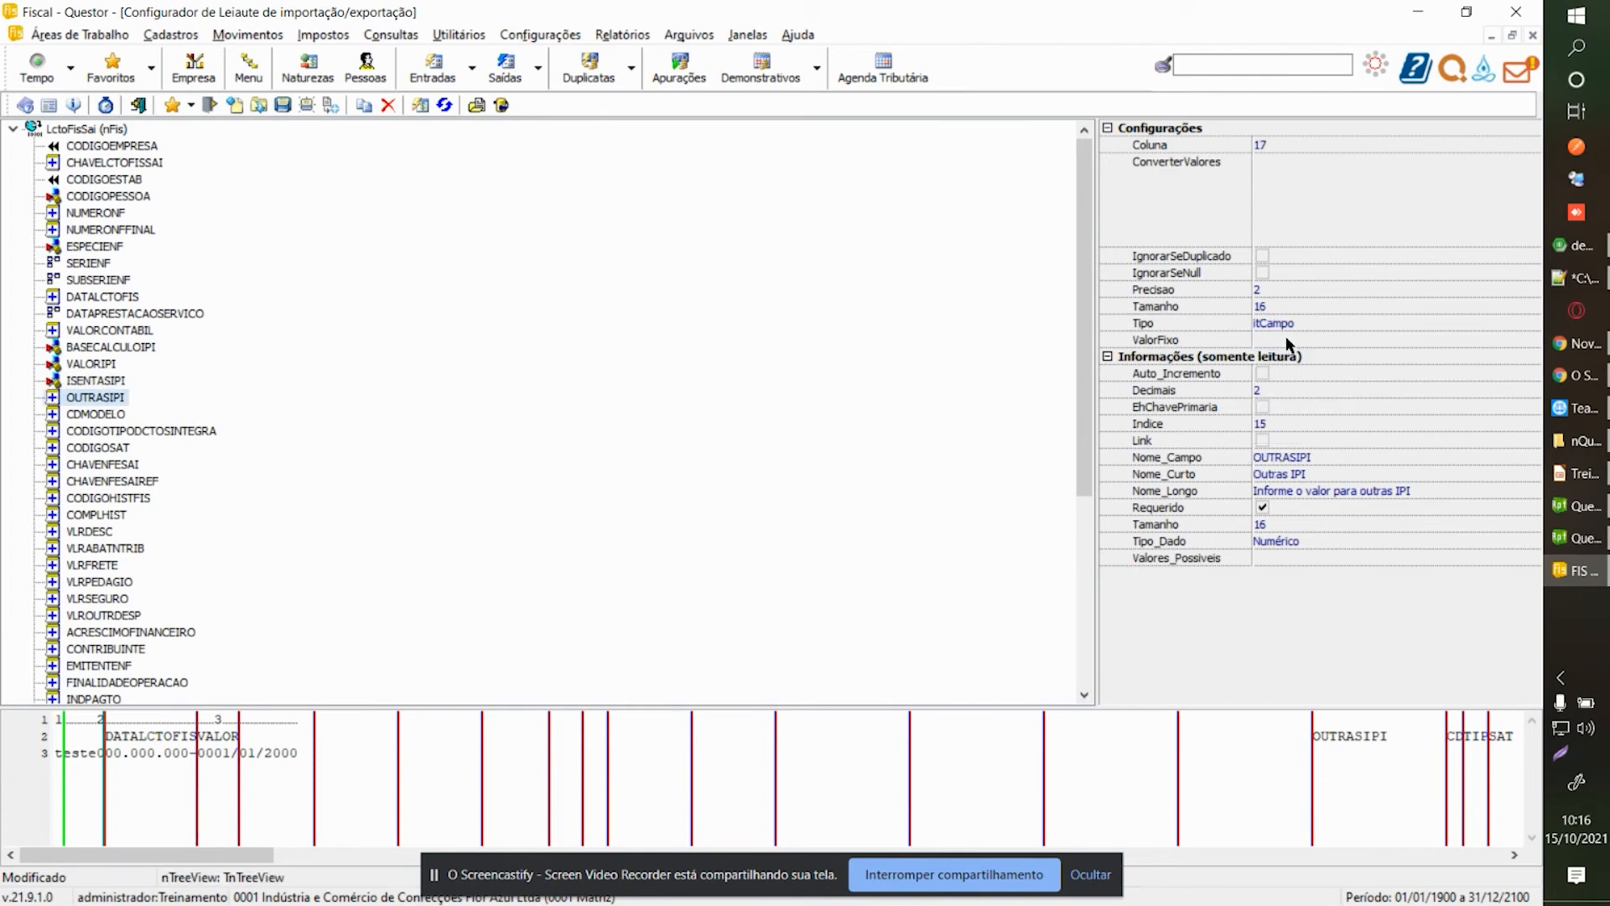
pyautogui.click(1491, 322)
pyautogui.click(1532, 324)
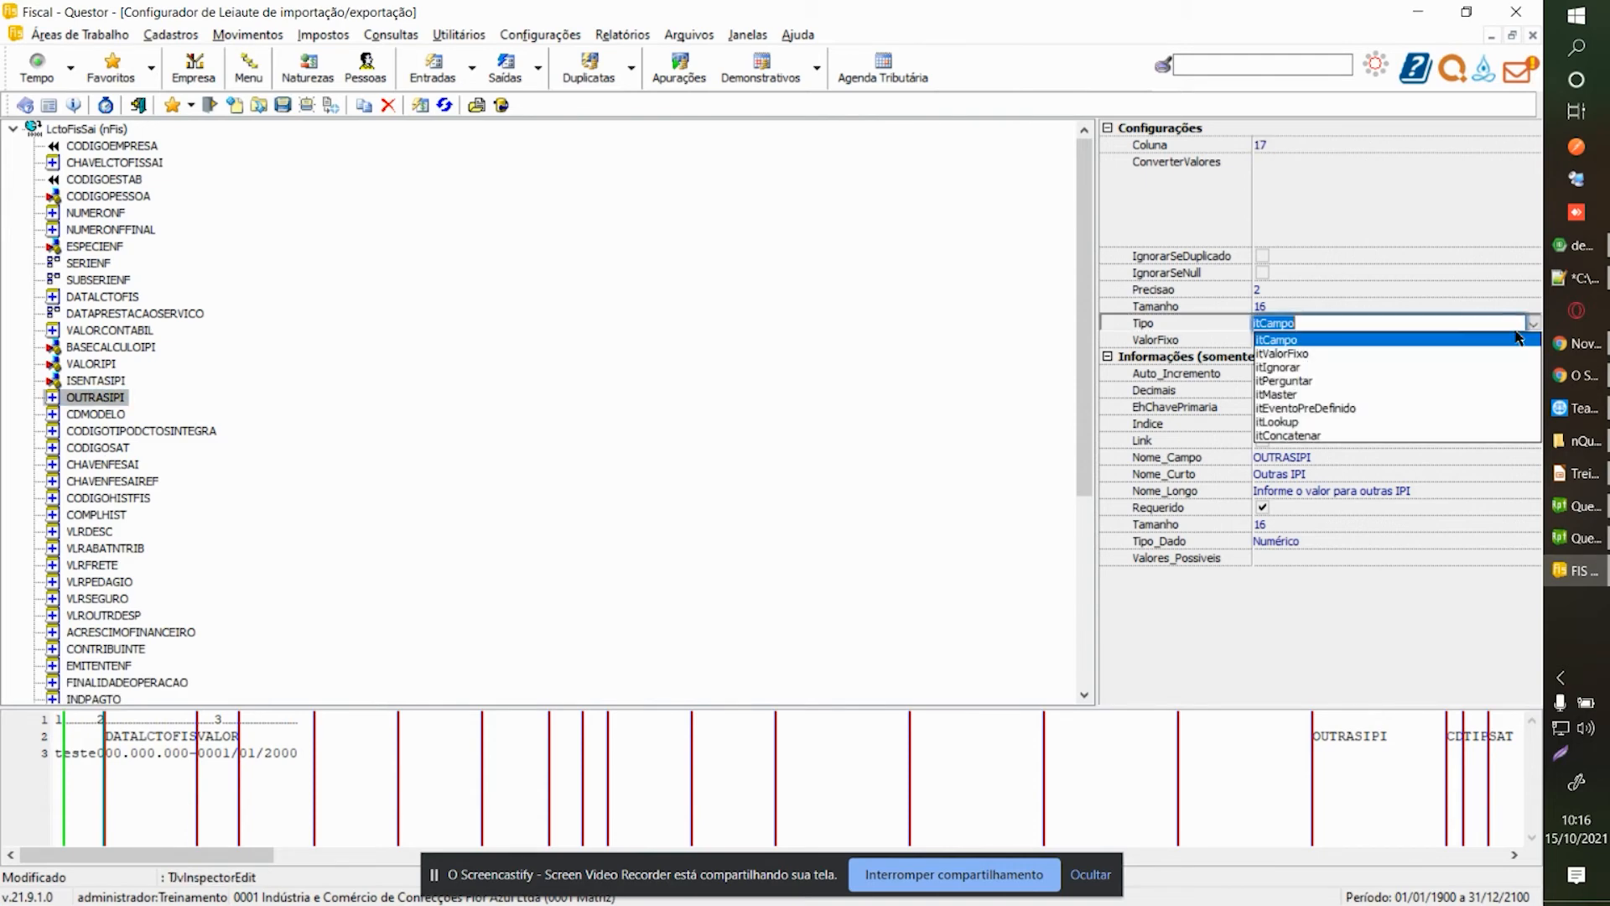
pyautogui.click(1333, 364)
pyautogui.click(1313, 338)
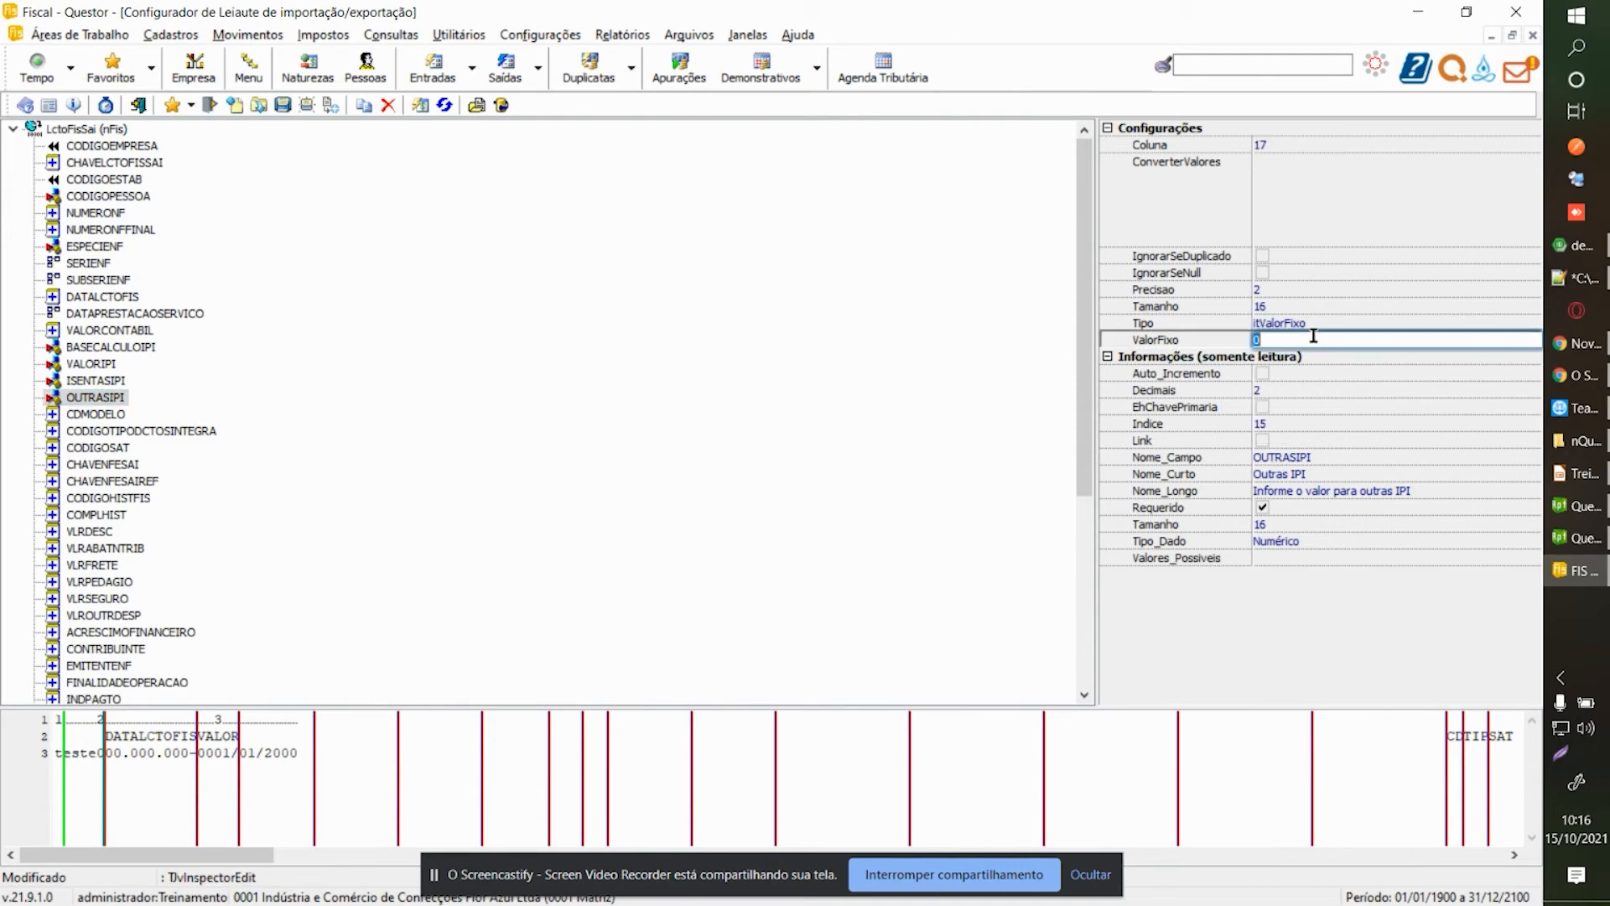
pyautogui.click(94, 417)
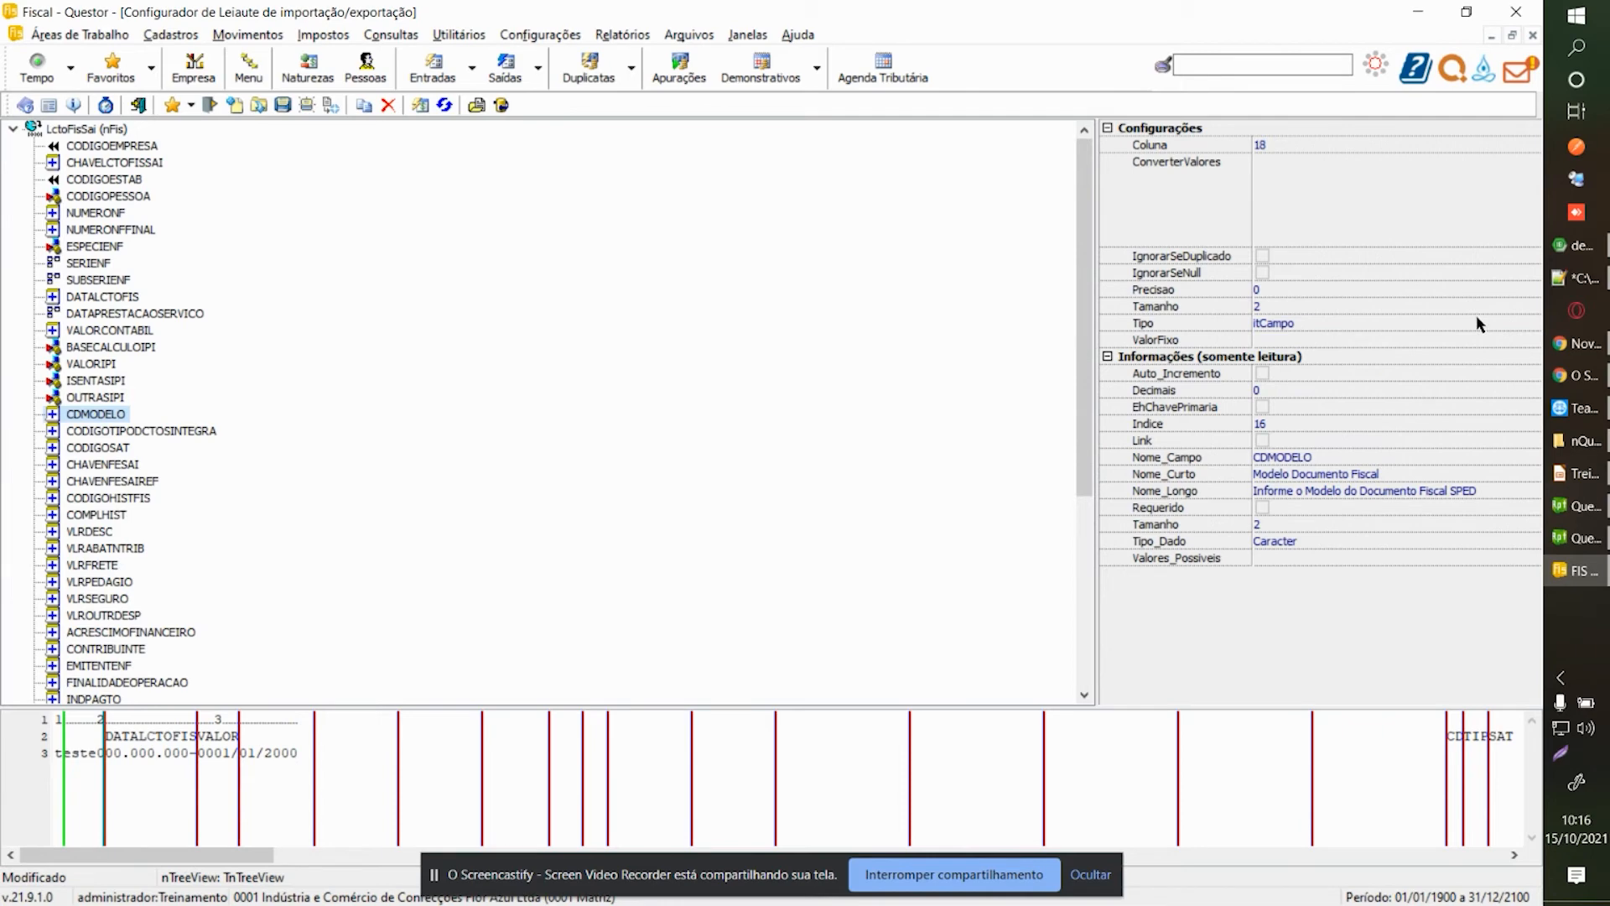
pyautogui.click(1534, 324)
pyautogui.click(1303, 353)
pyautogui.click(1293, 339)
pyautogui.write('55')
pyautogui.press('Return')
# Switch CODIGOTIPODCTOSINTEGRA to itValorFixo and delete CODIGOSAT from the layout.
pyautogui.click(148, 430)
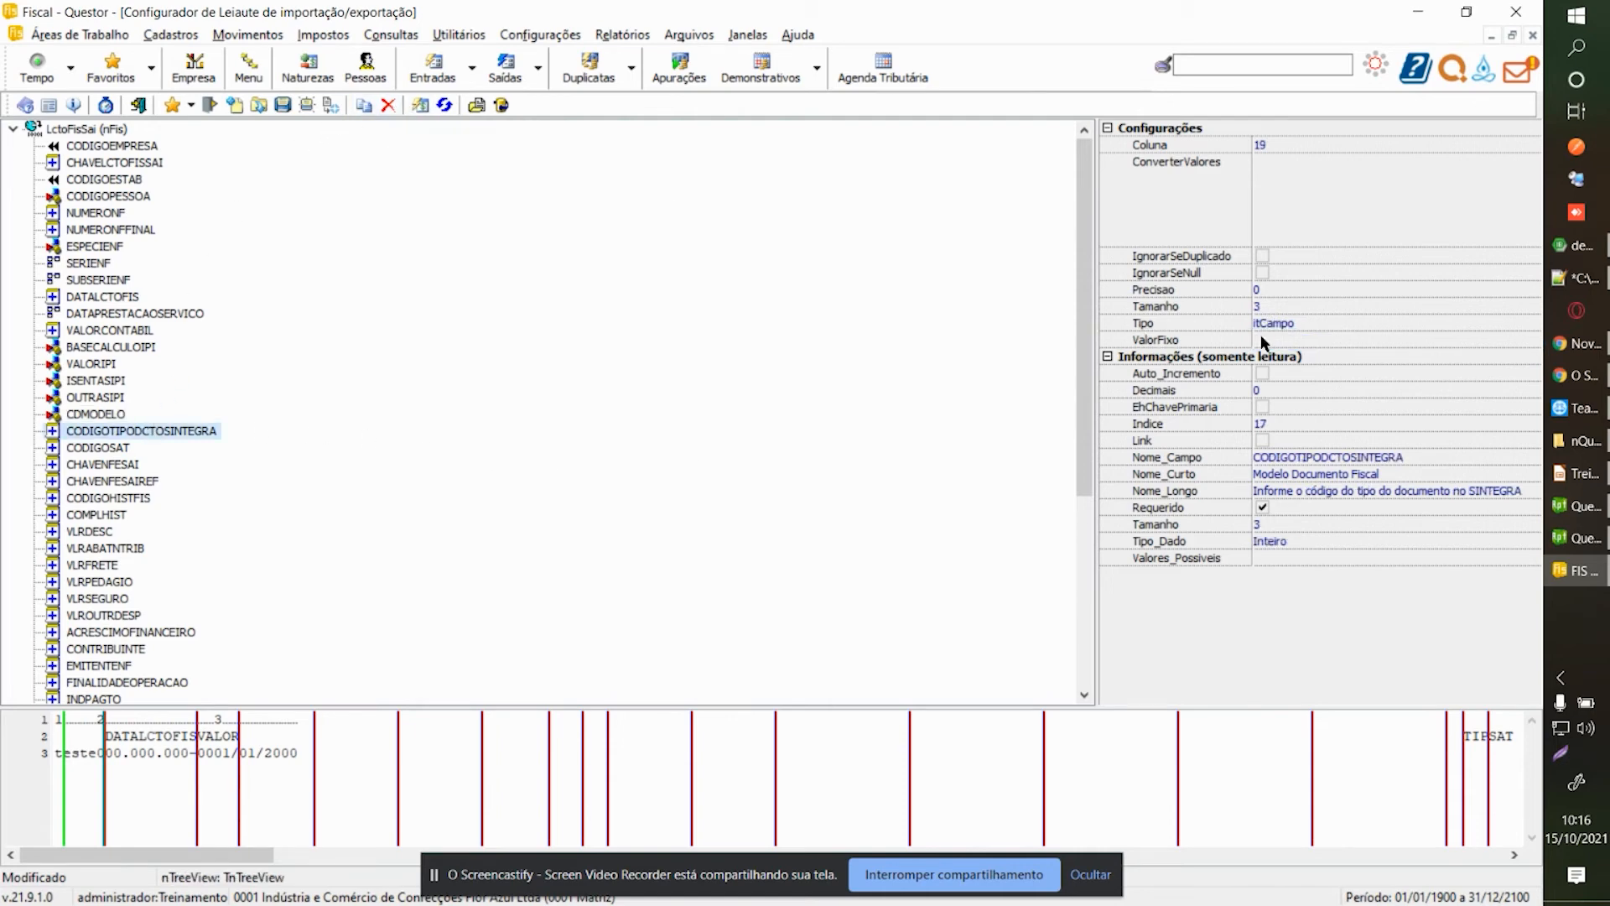
pyautogui.click(1463, 322)
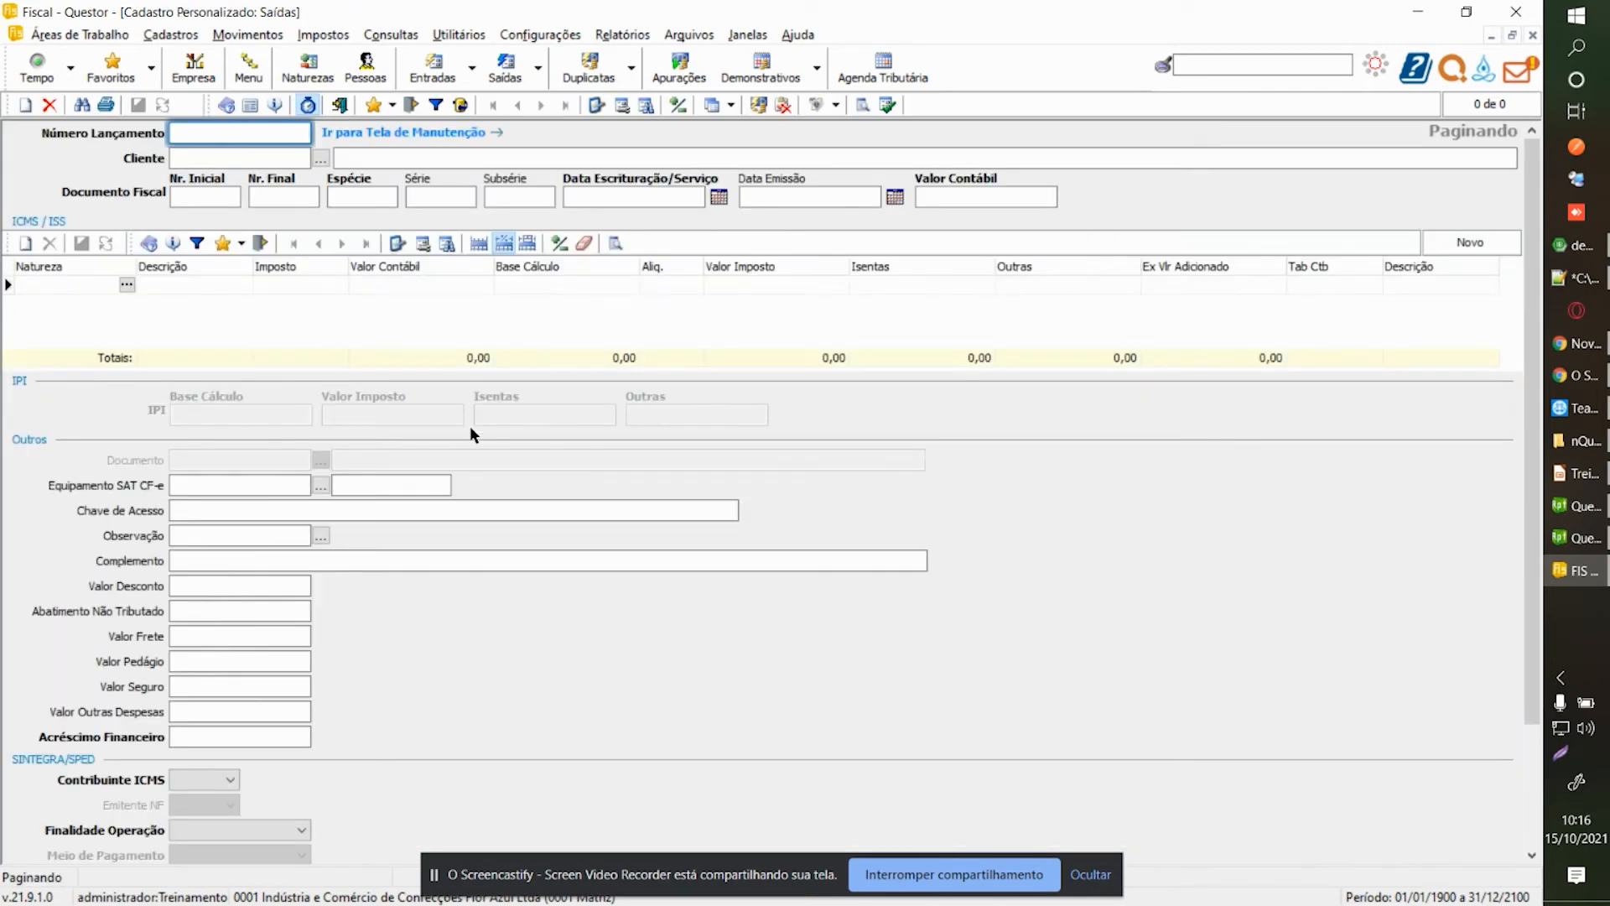
pyautogui.scroll(-3, 470, 425)
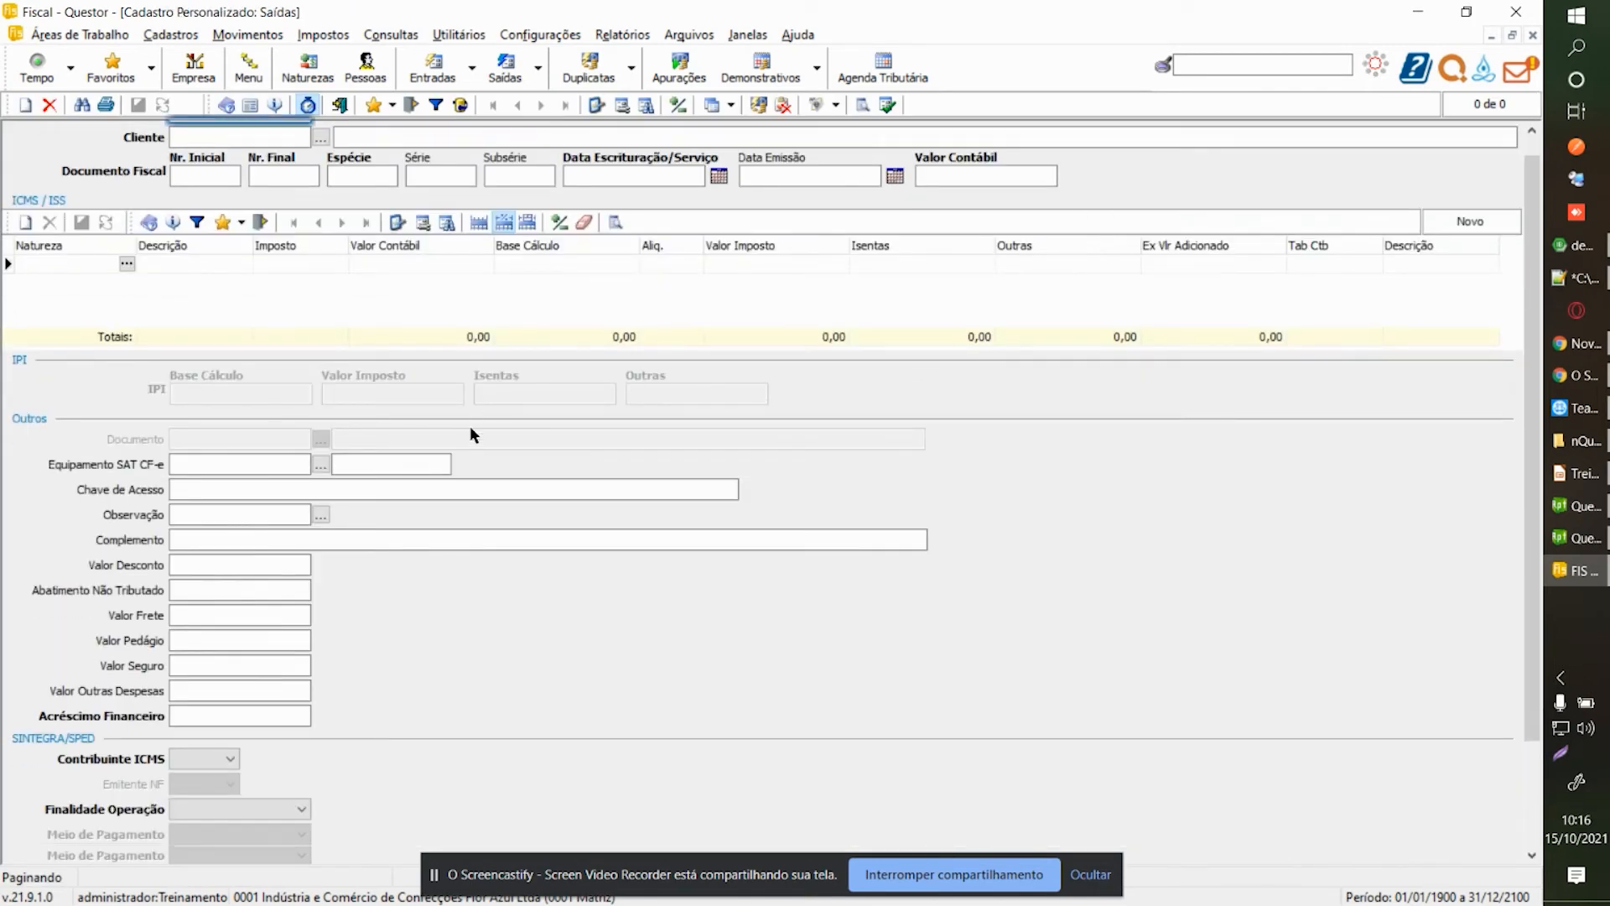
pyautogui.scroll(3, 469, 425)
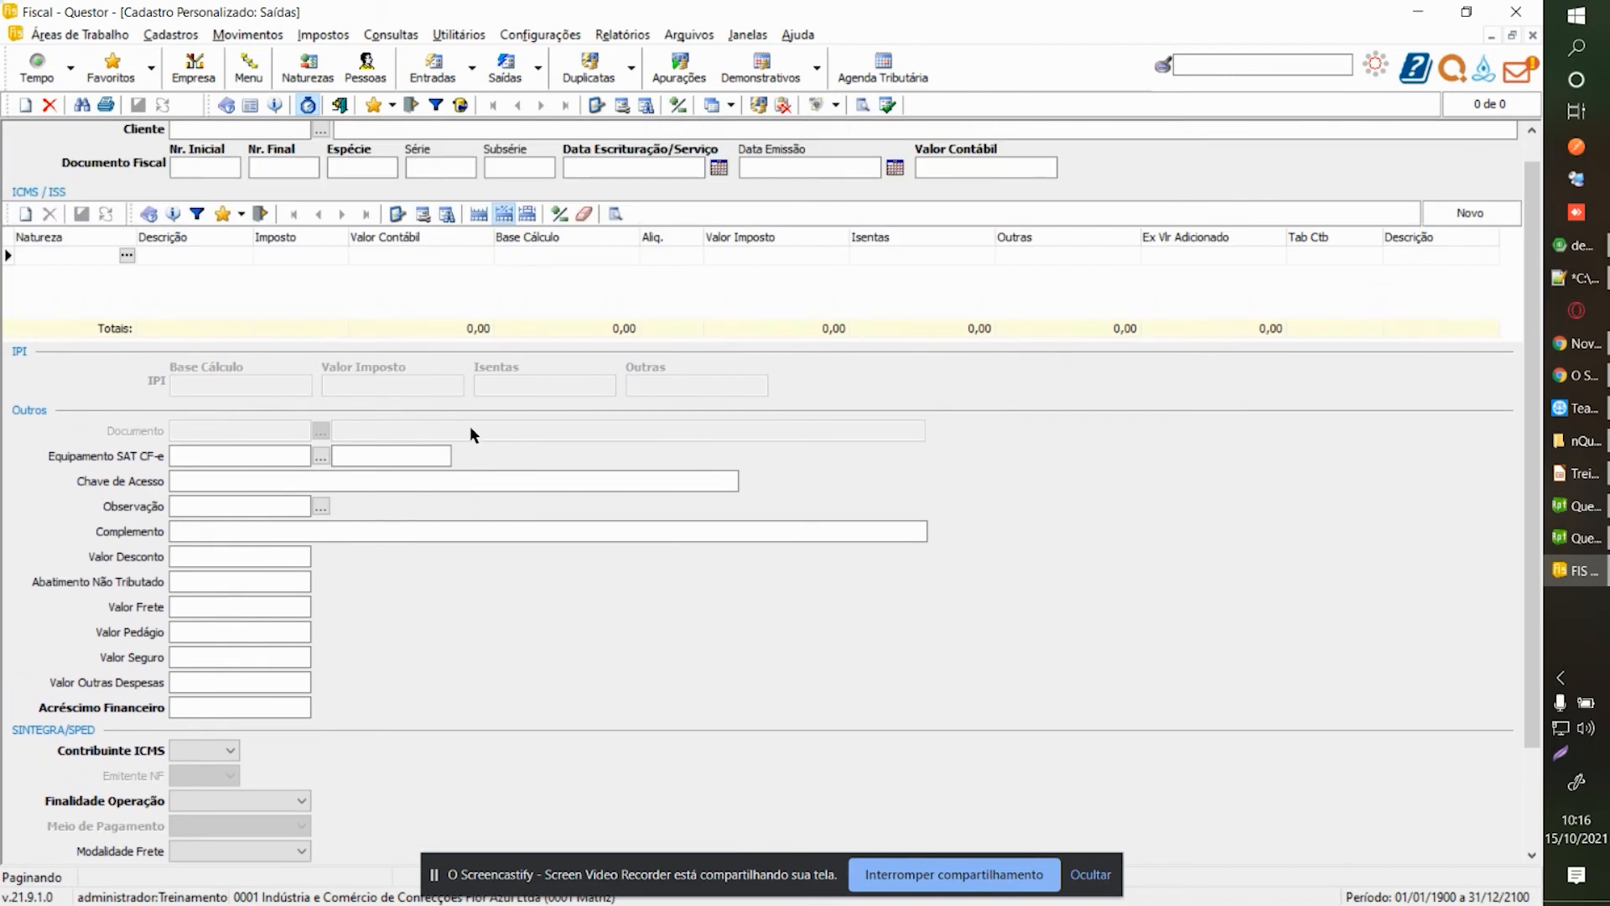
pyautogui.hotkey('ctrl', 'Tab')
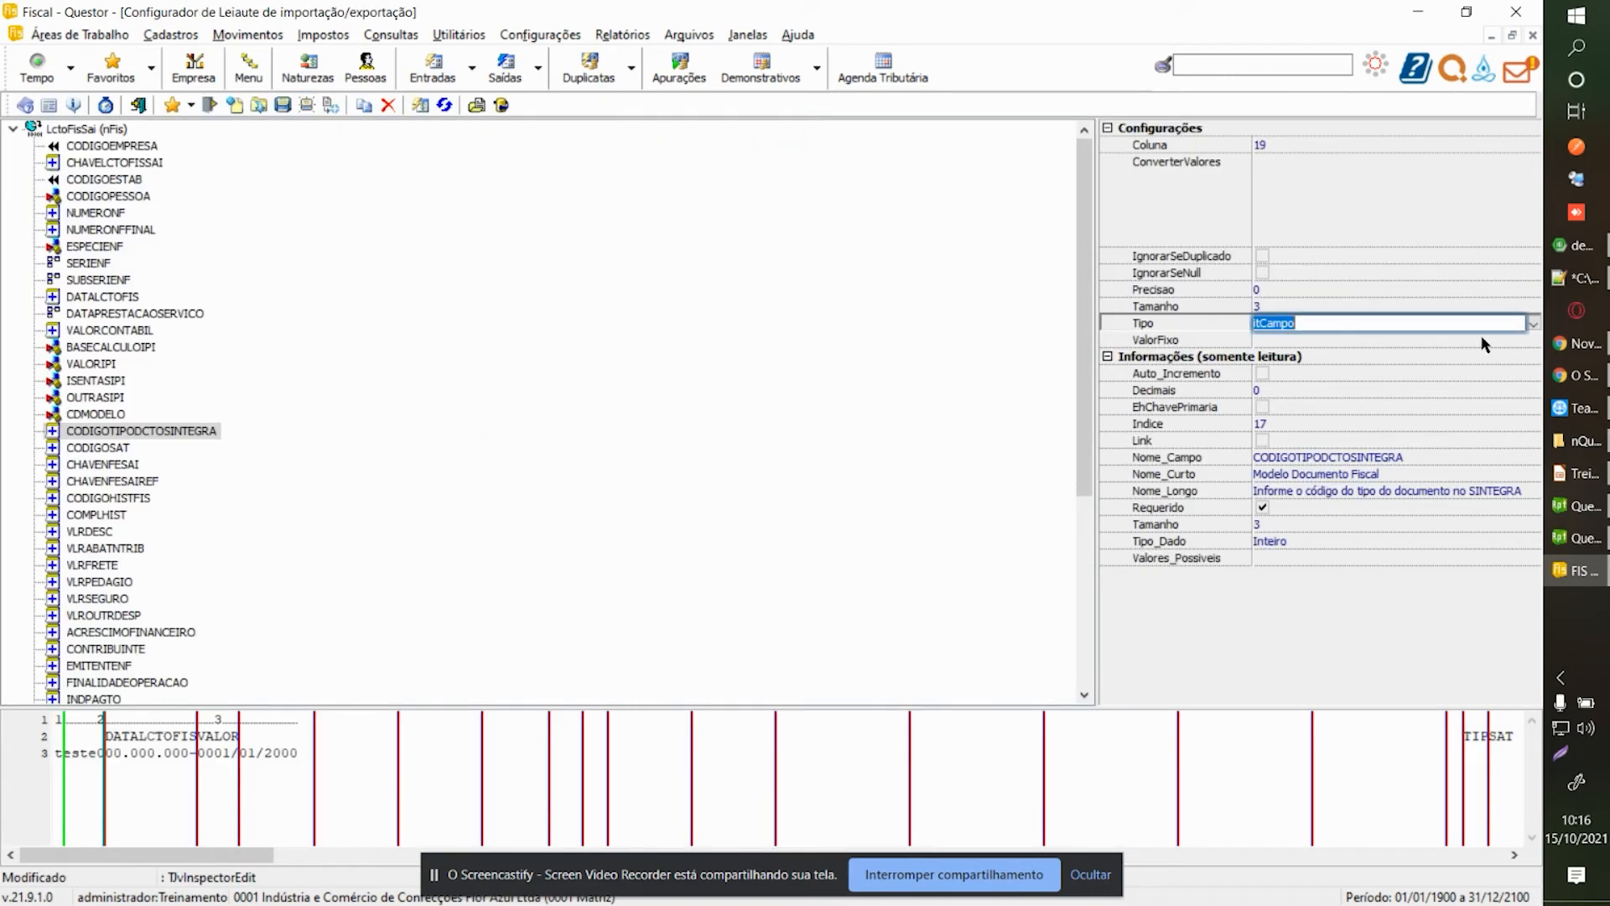
pyautogui.click(1534, 324)
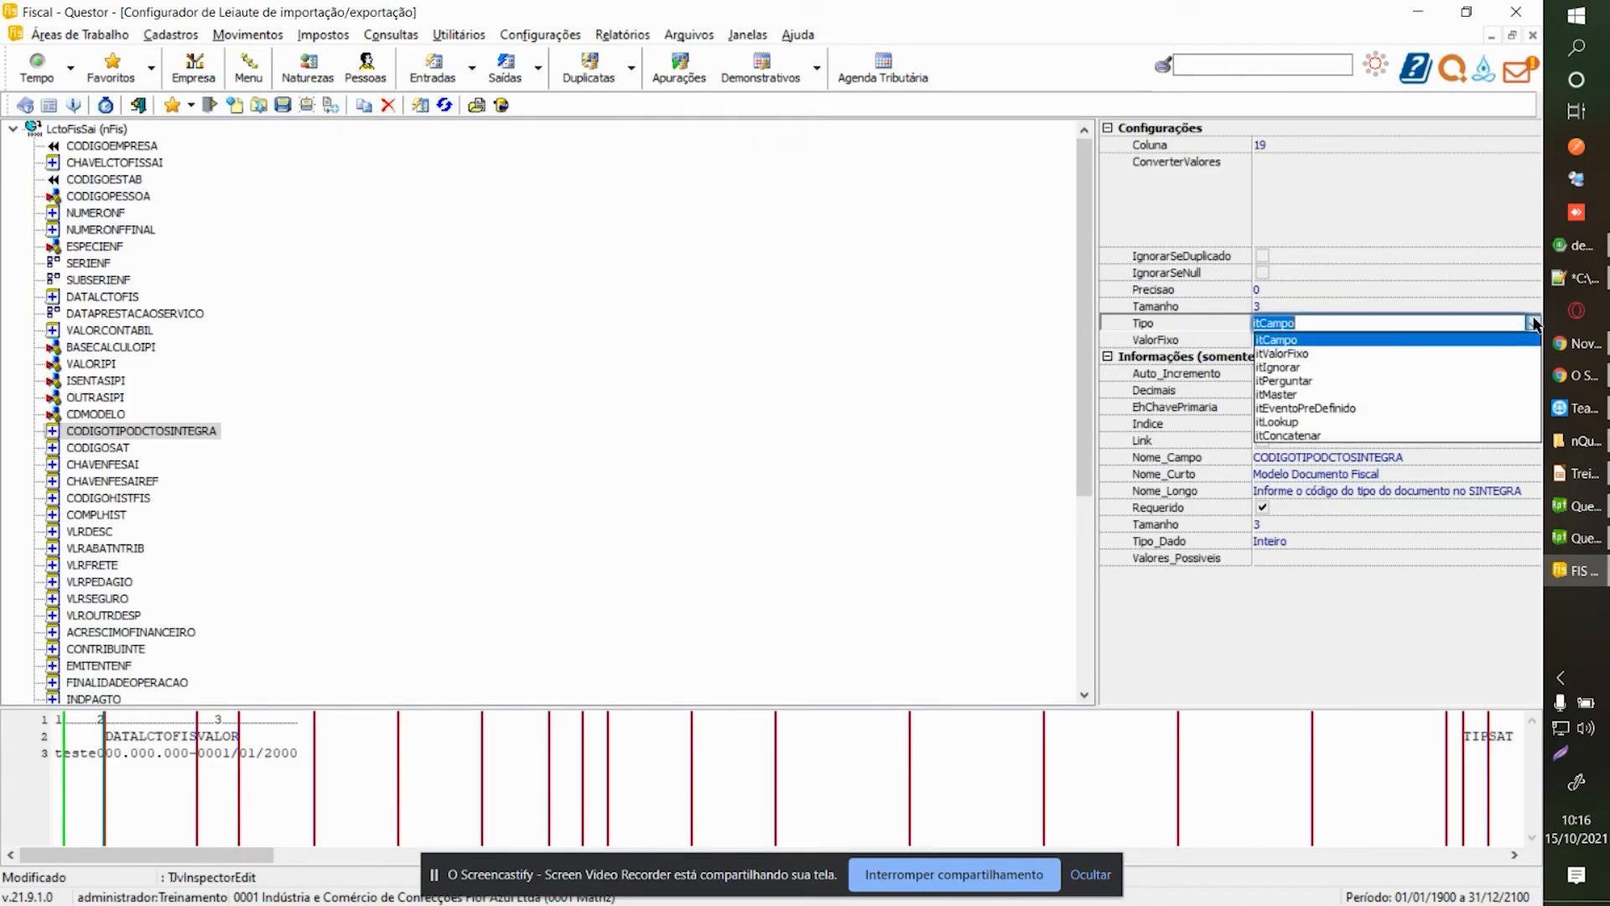
pyautogui.click(1281, 353)
pyautogui.click(1275, 340)
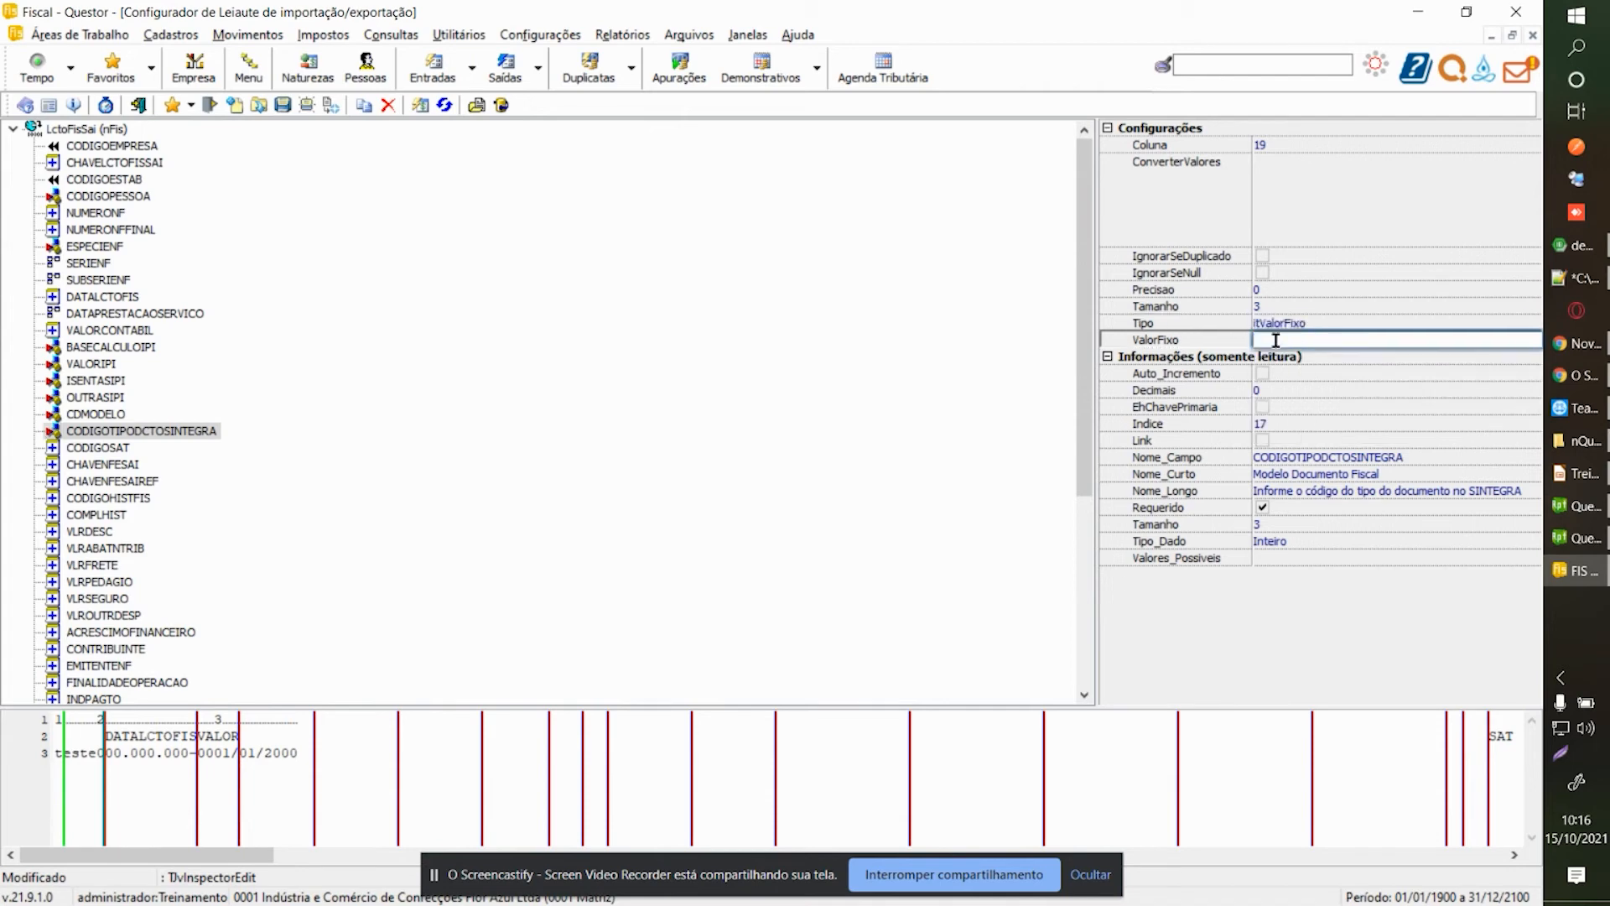
pyautogui.click(98, 449)
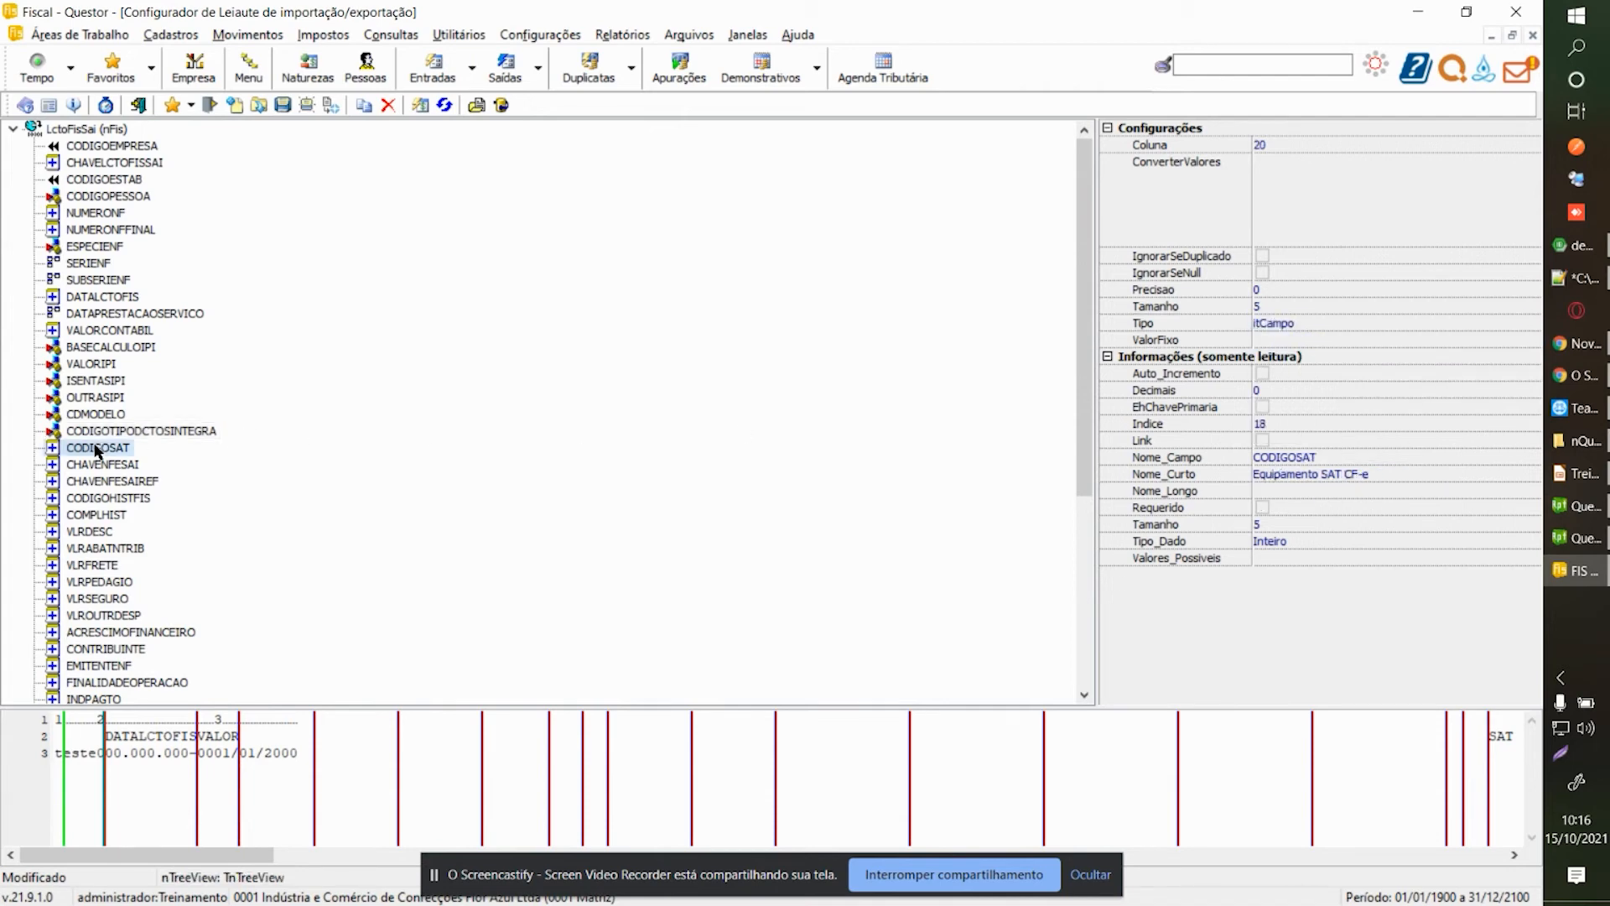
pyautogui.click(382, 110)
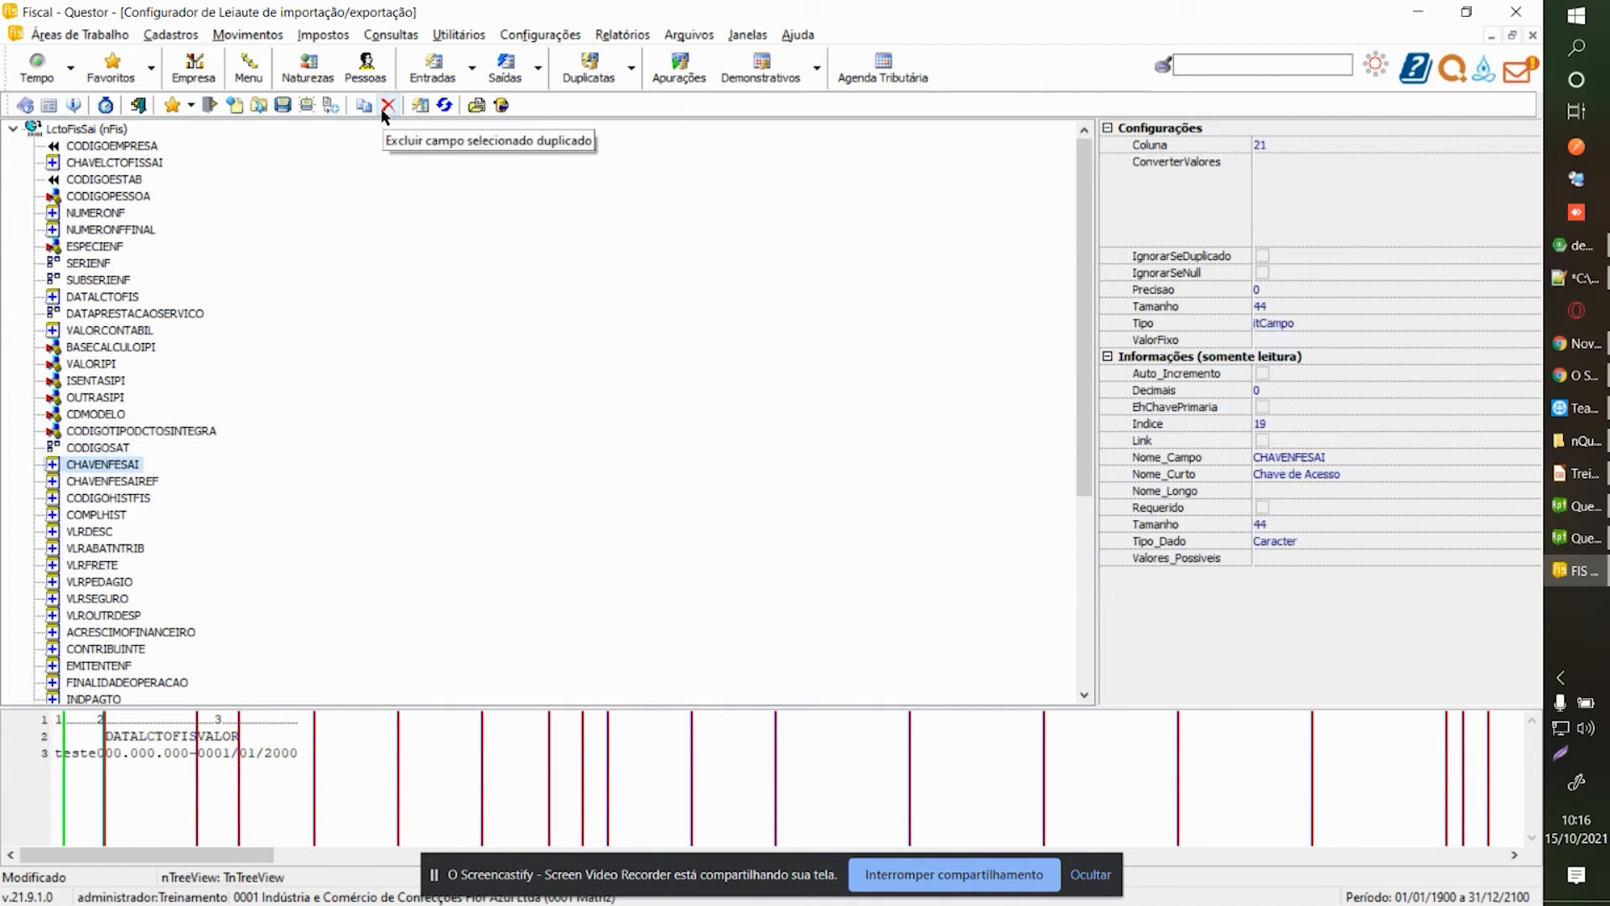
# Exclude CHAVENFESAI, CODIGOHISTFIS, COMPLHIST, VLRDESC, VLRABATNTRIB, VLRFRETE, VLRPEDAGIO, VLRSEGURO and VLROUTRDESP from the layout.
pyautogui.click(382, 110)
pyautogui.click(382, 110)
pyautogui.click(382, 108)
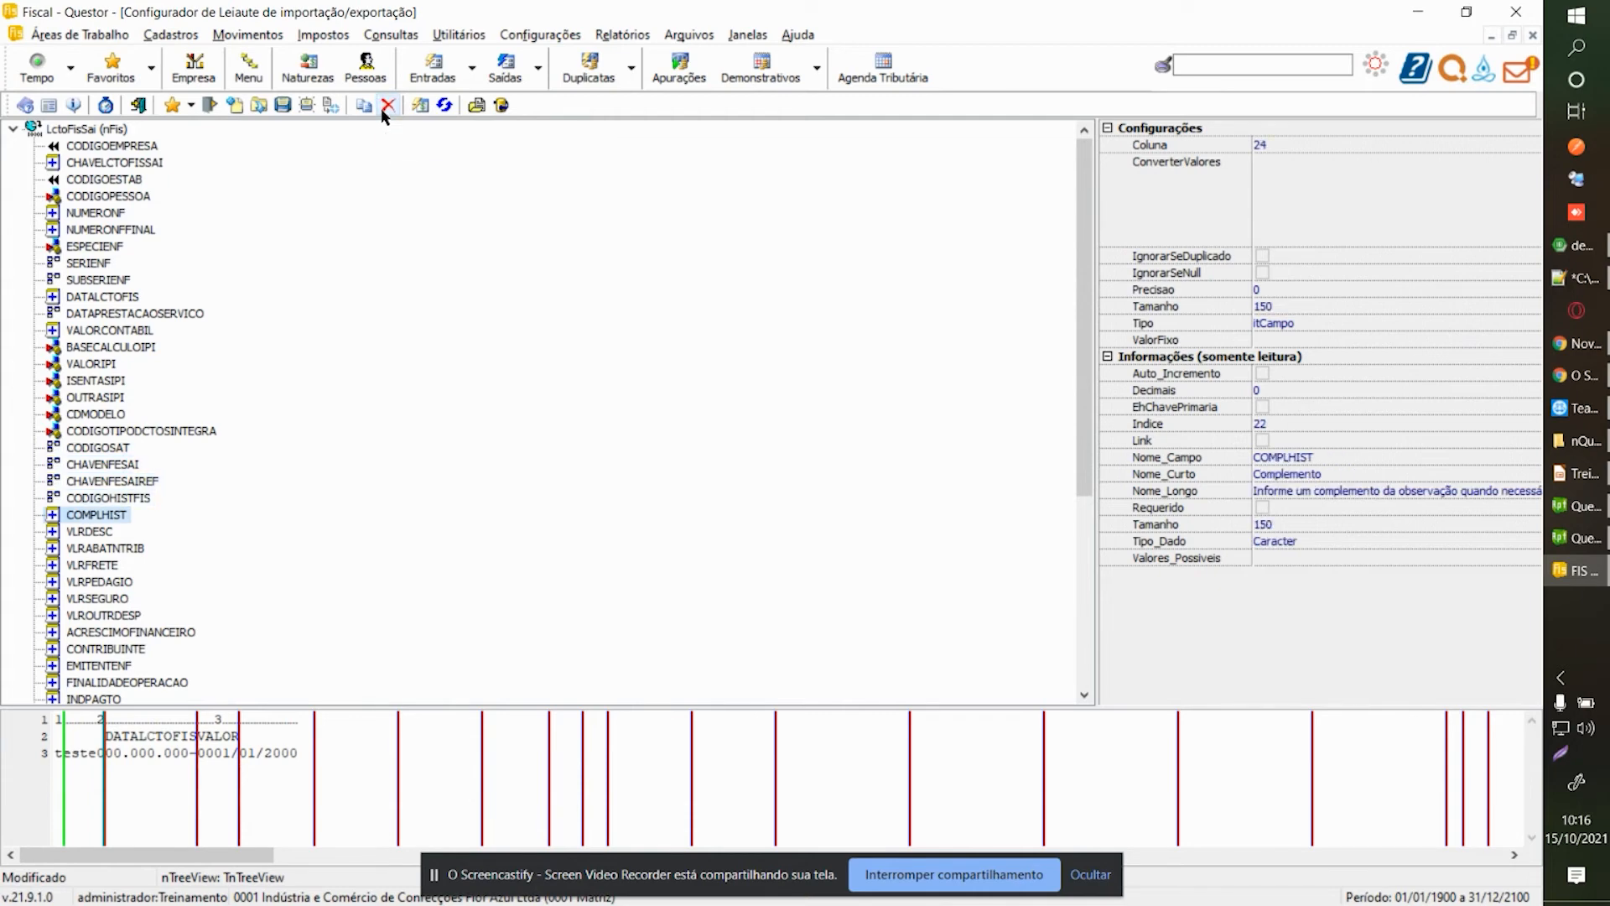
pyautogui.click(383, 108)
pyautogui.click(382, 108)
pyautogui.click(382, 108)
pyautogui.click(382, 108)
pyautogui.click(382, 108)
pyautogui.click(381, 109)
pyautogui.click(381, 108)
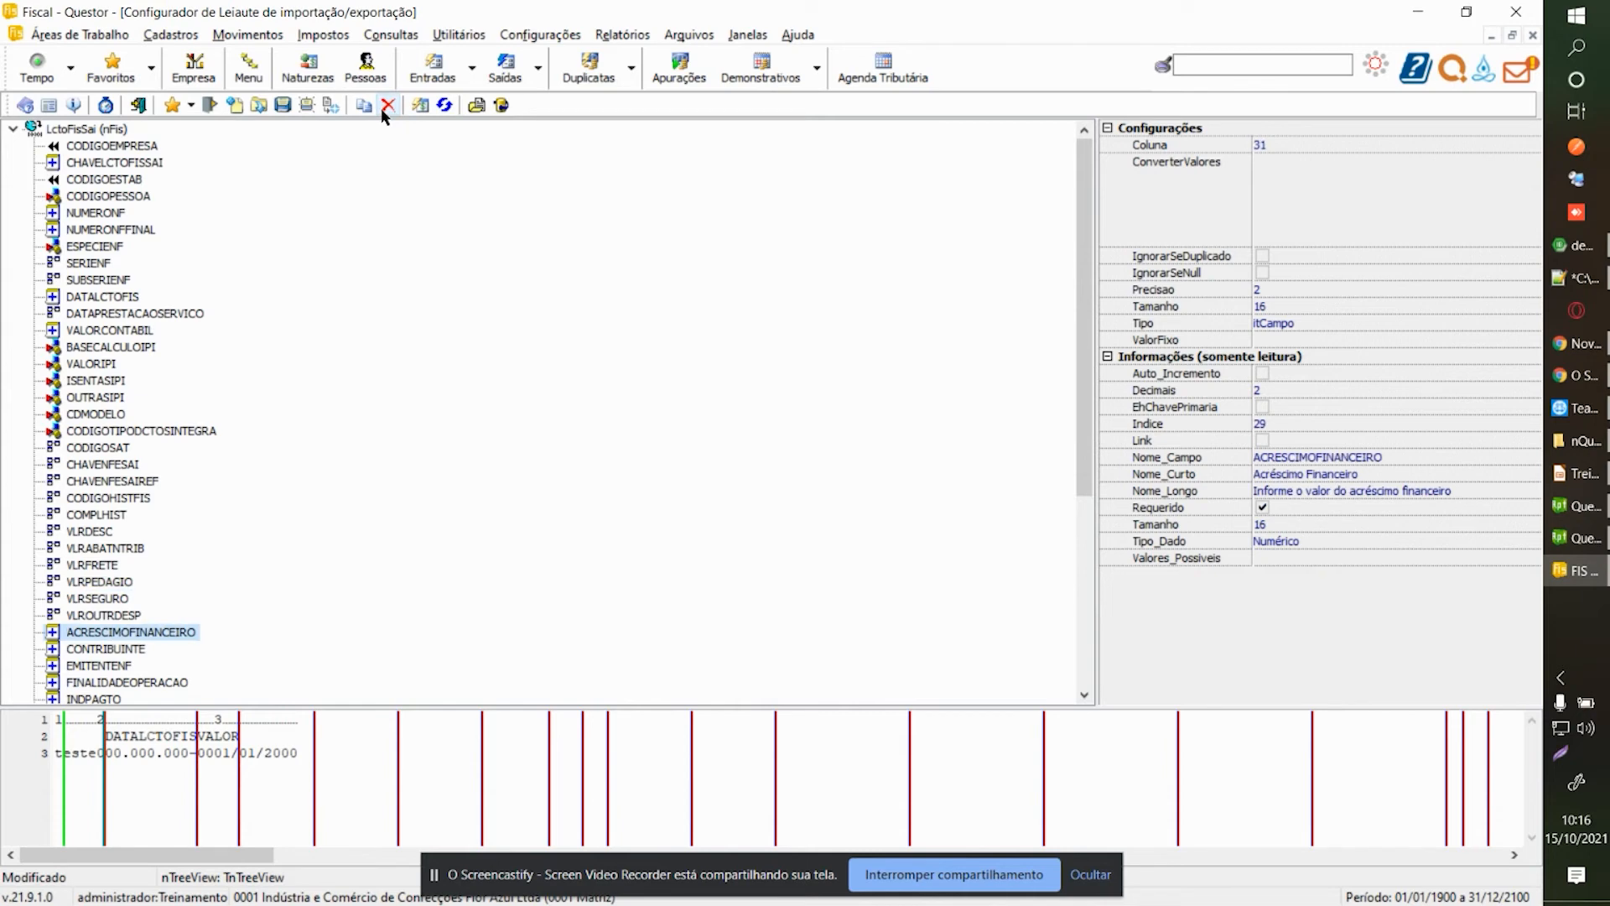
# Make ACRESCIMOFINANCEIRO and CONTRIBUINTE itValorFixo fields, with CONTRIBUINTE fixed at 0.
pyautogui.click(1525, 323)
pyautogui.click(1287, 348)
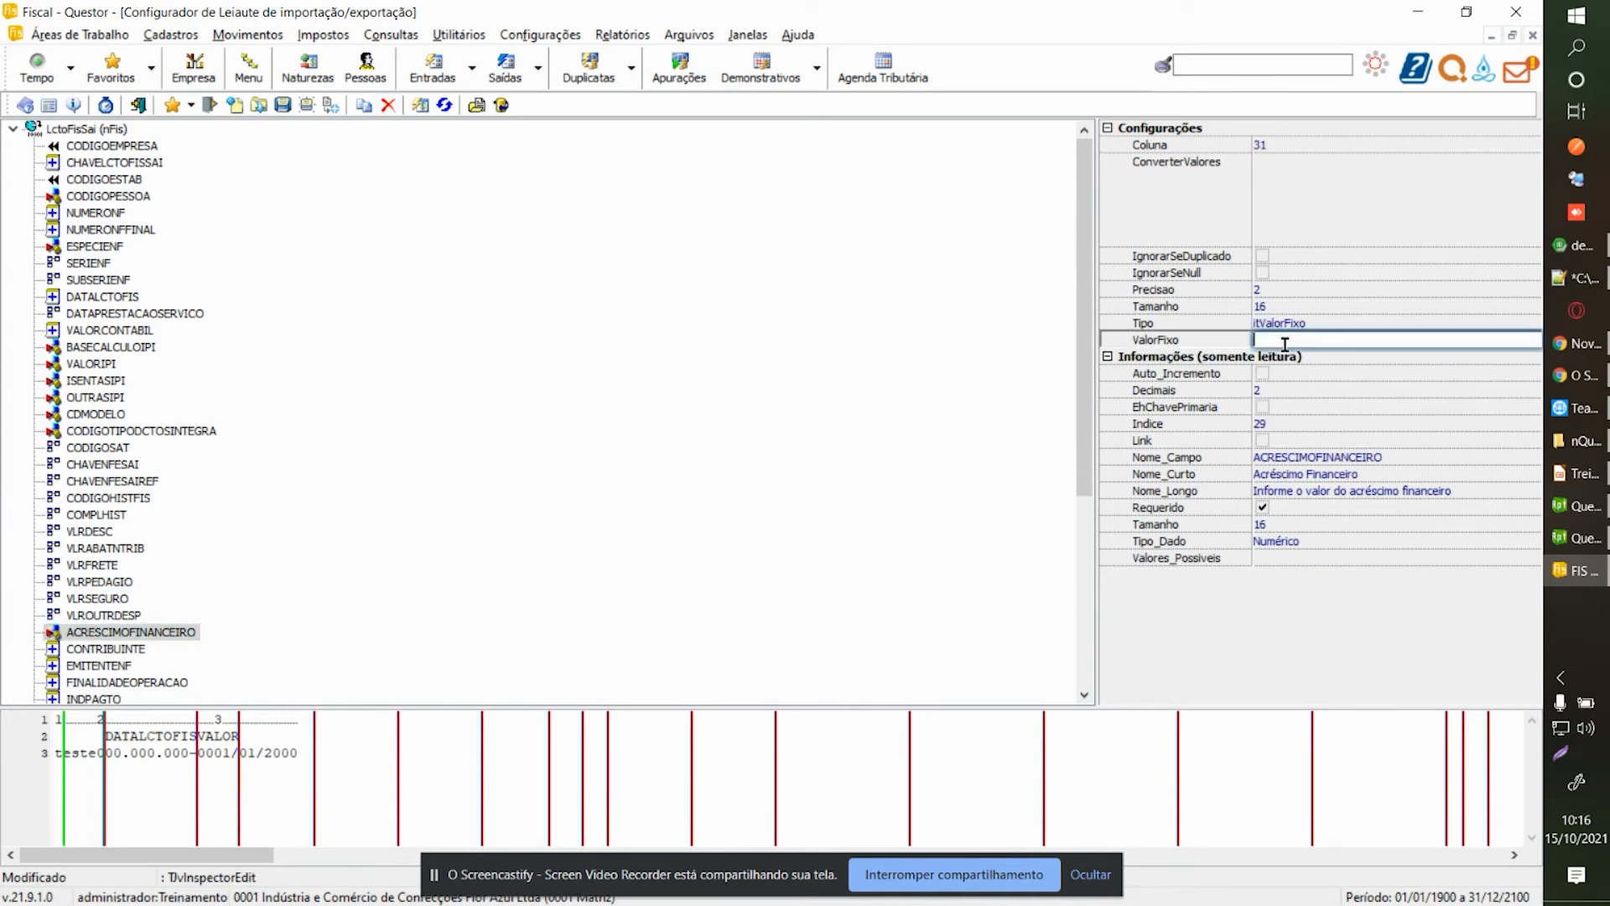
pyautogui.click(96, 514)
pyautogui.scroll(-2, 104, 555)
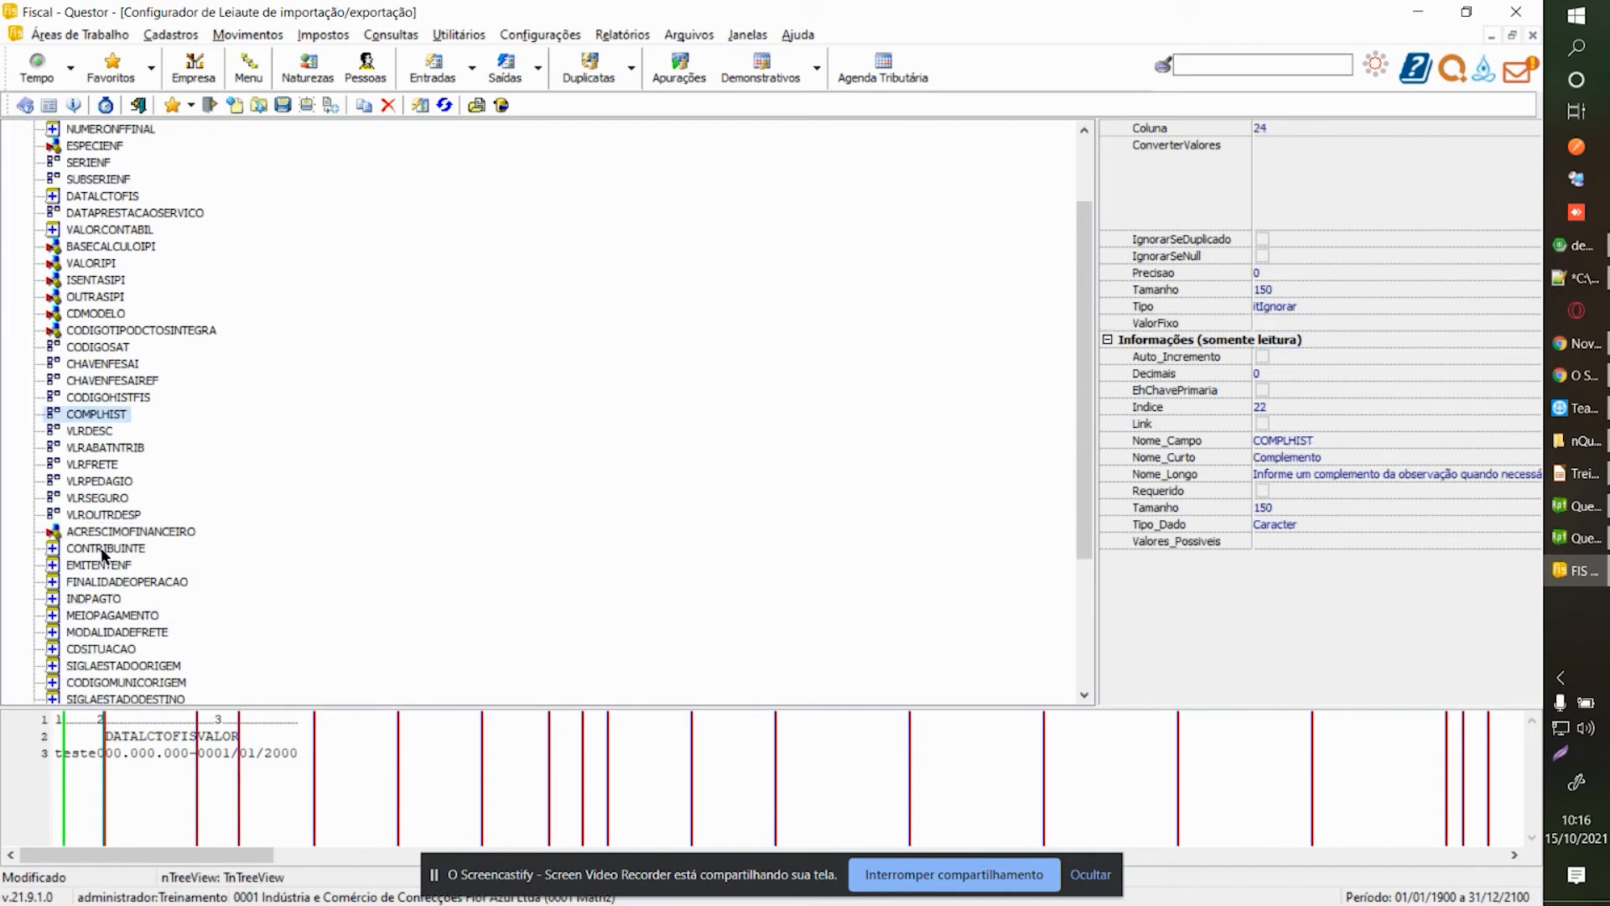
pyautogui.click(104, 549)
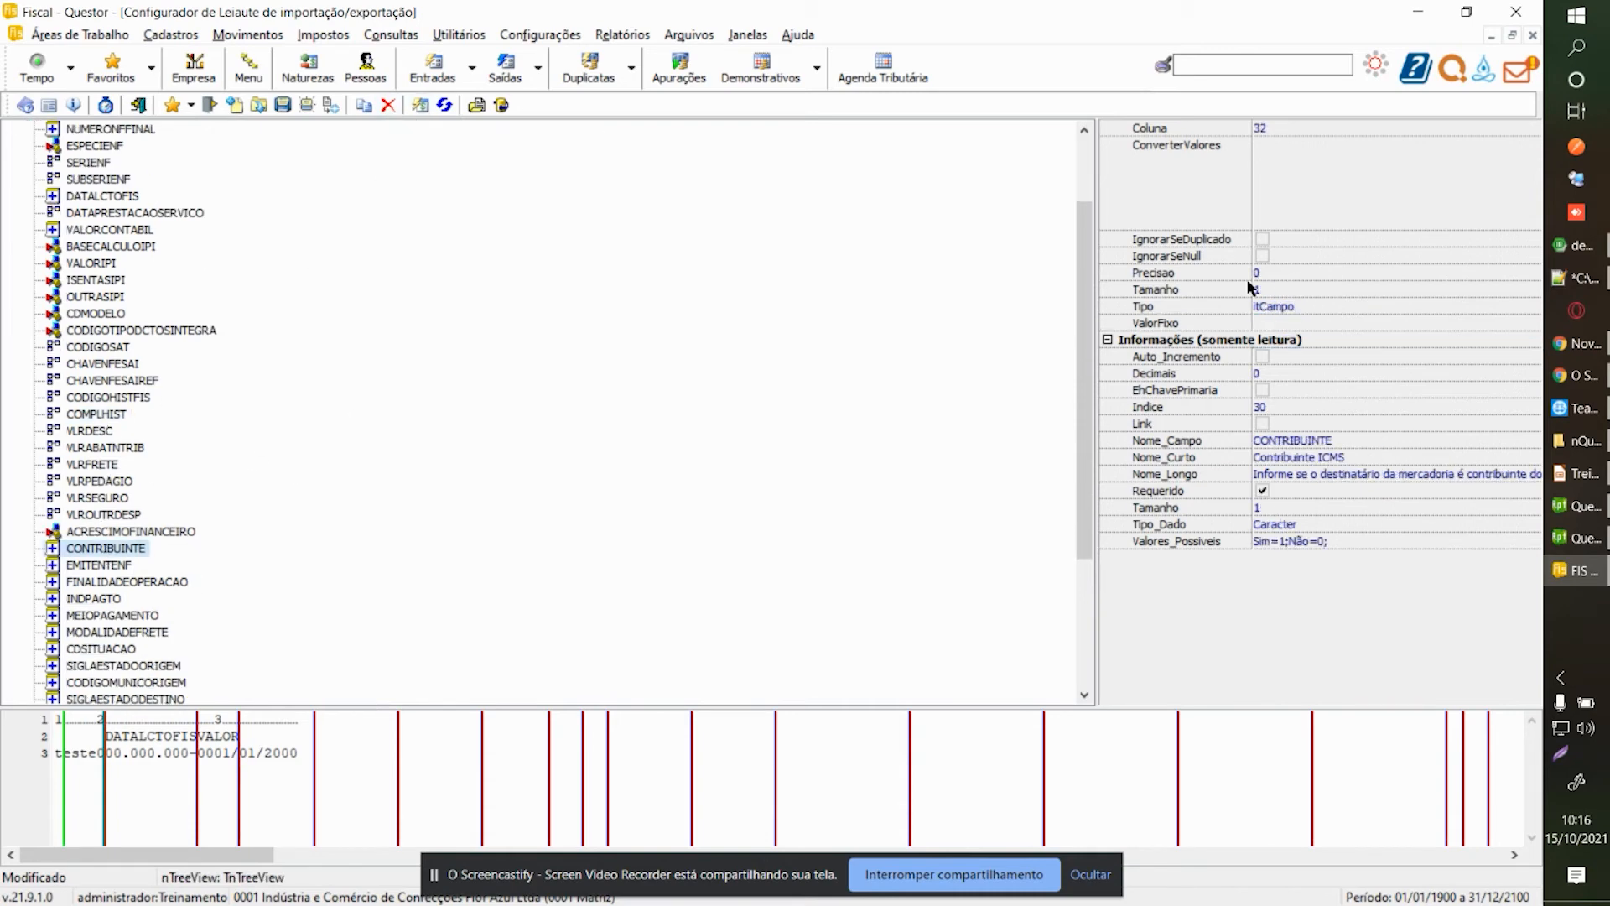
pyautogui.click(1531, 307)
pyautogui.click(1366, 335)
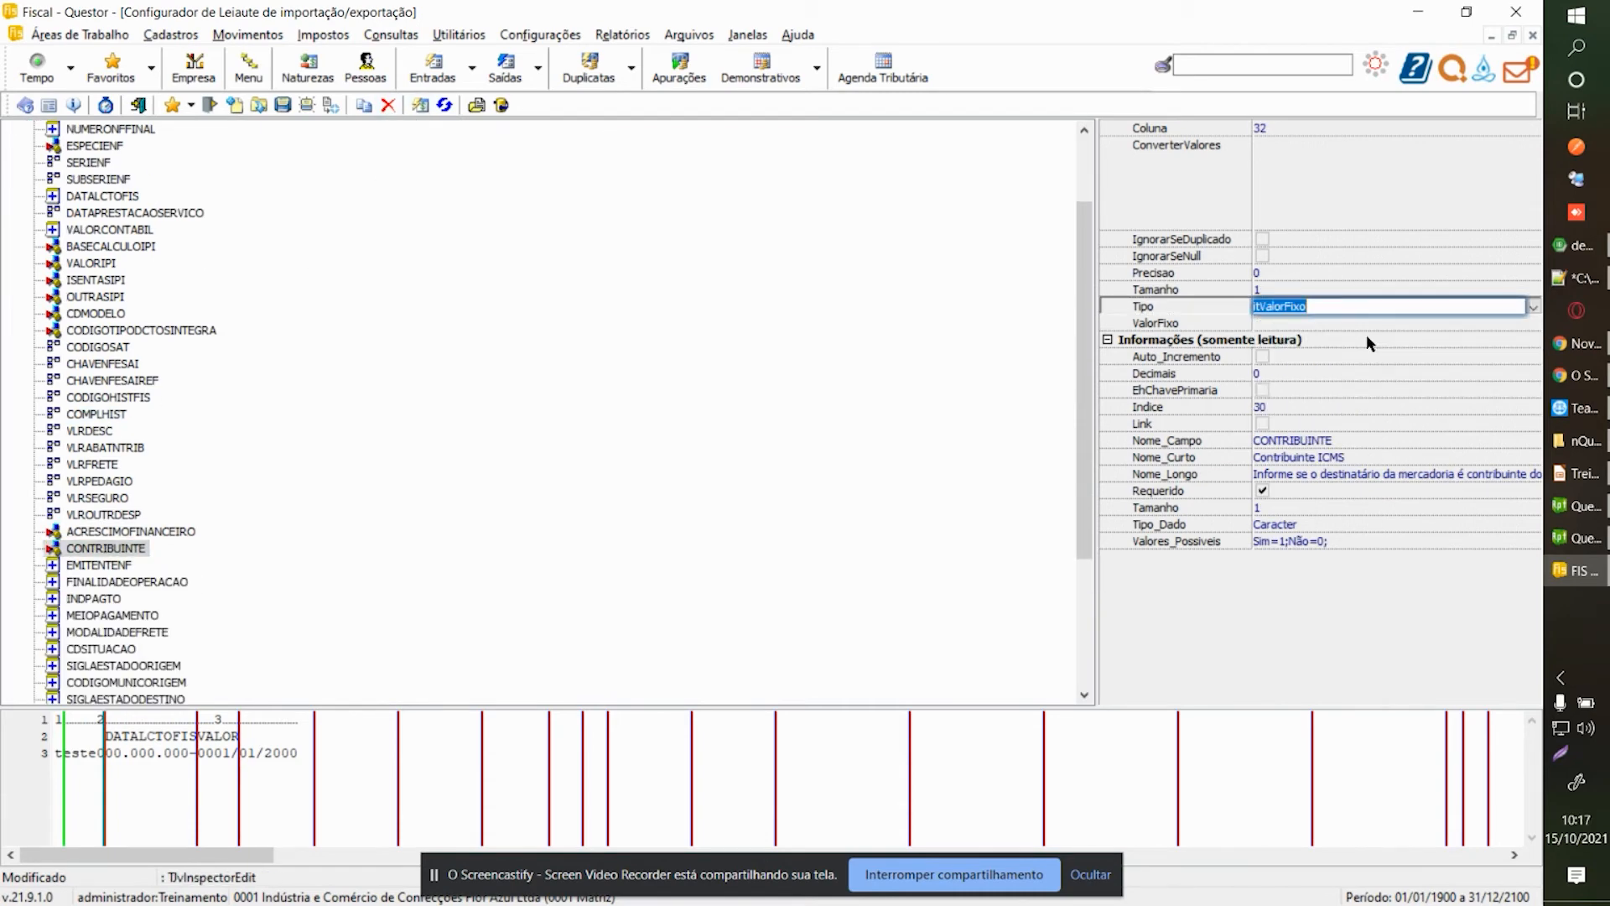
pyautogui.click(1339, 322)
pyautogui.write('0')
pyautogui.press('Return')
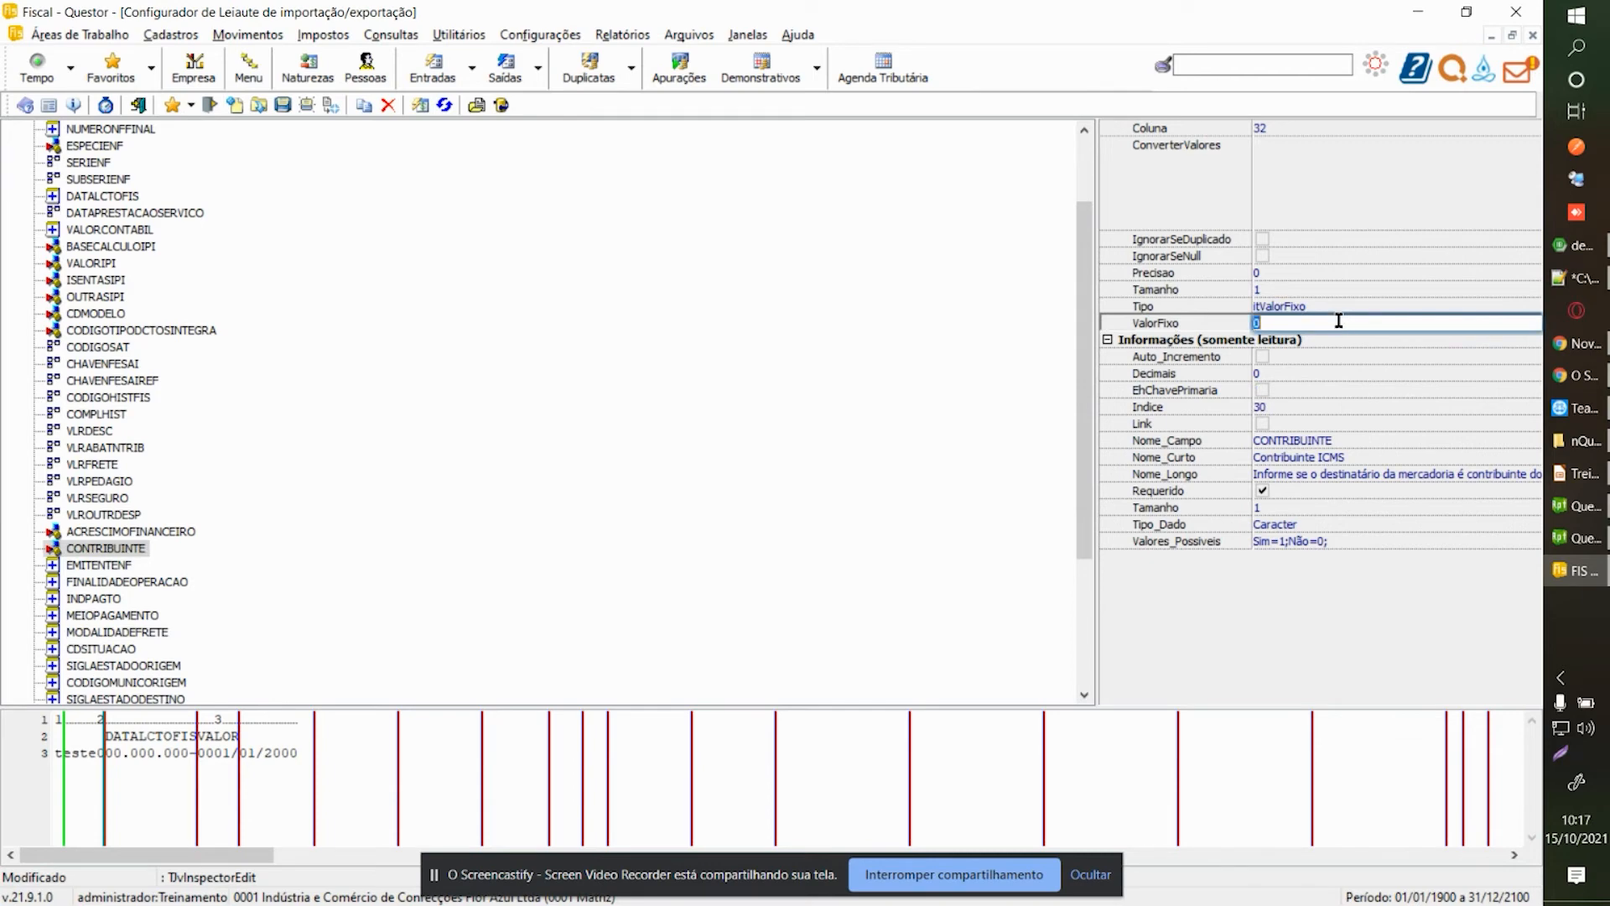
# Set EMITENTENF and FINALIDADEOPERACAO to itValorFixo and begin entering their fixed values.
pyautogui.click(92, 566)
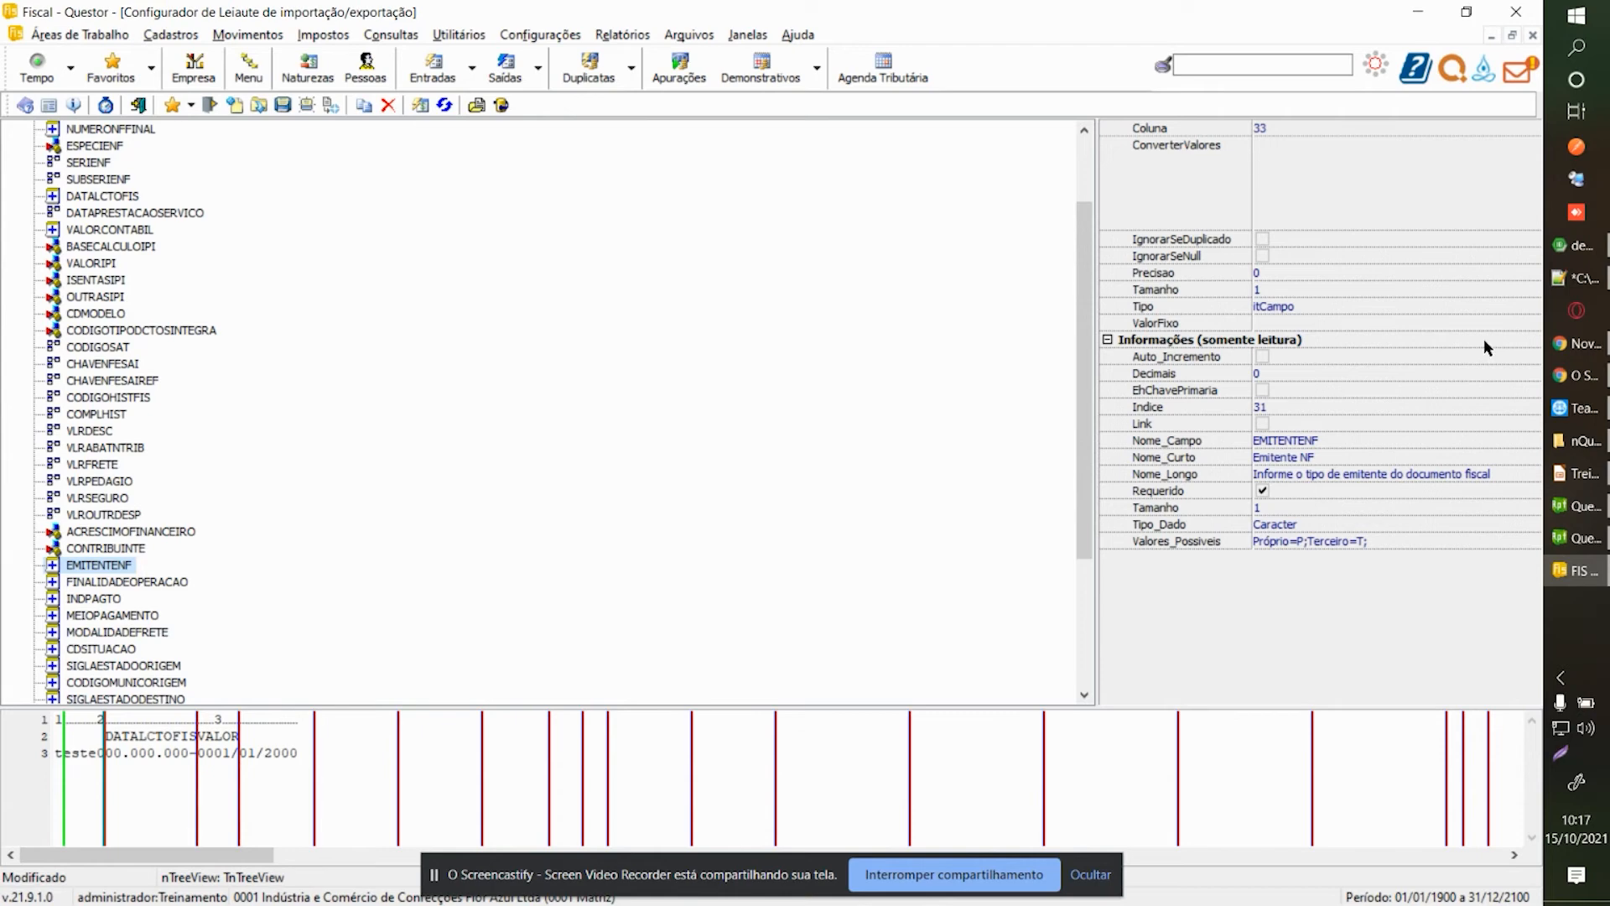
pyautogui.click(1518, 306)
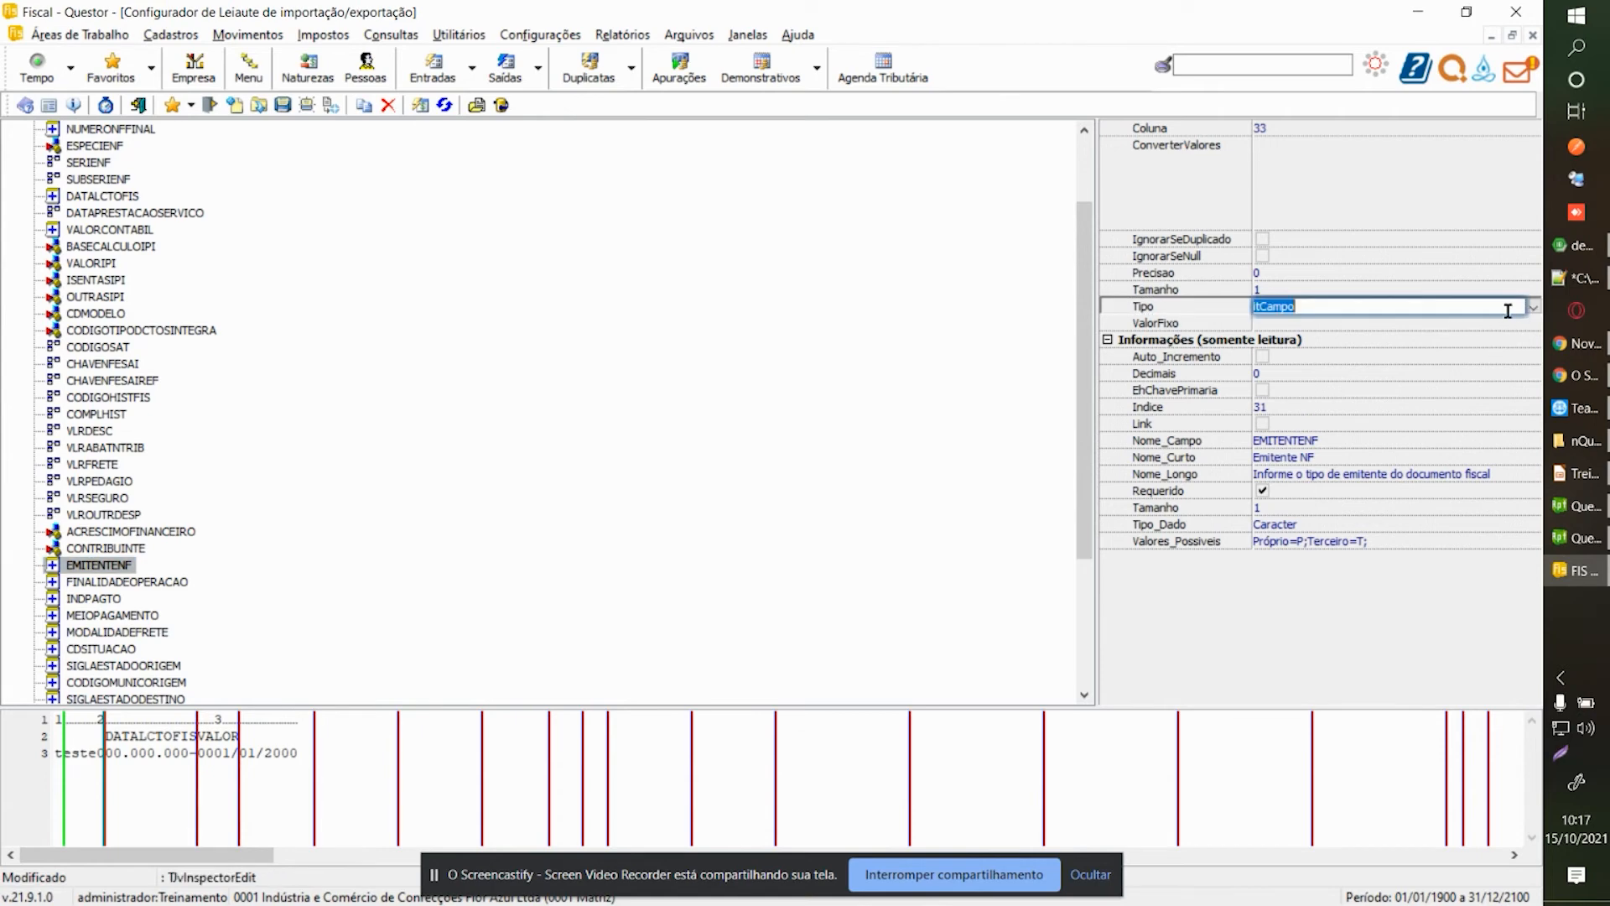
pyautogui.click(1532, 307)
pyautogui.click(1335, 336)
pyautogui.click(1329, 325)
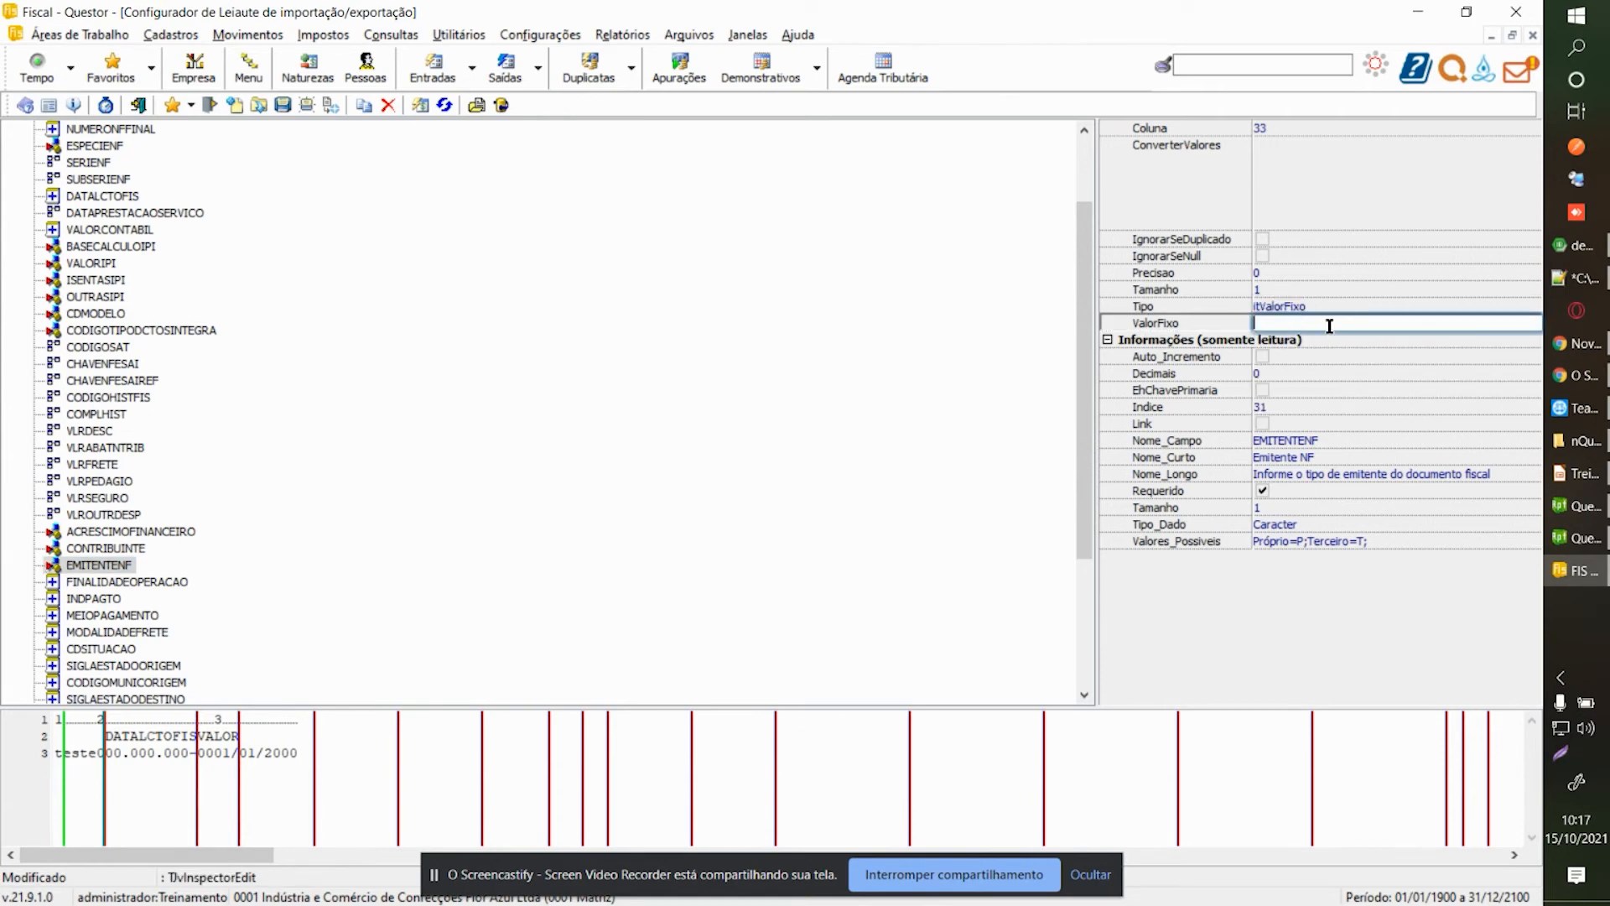
pyautogui.click(83, 597)
pyautogui.click(90, 587)
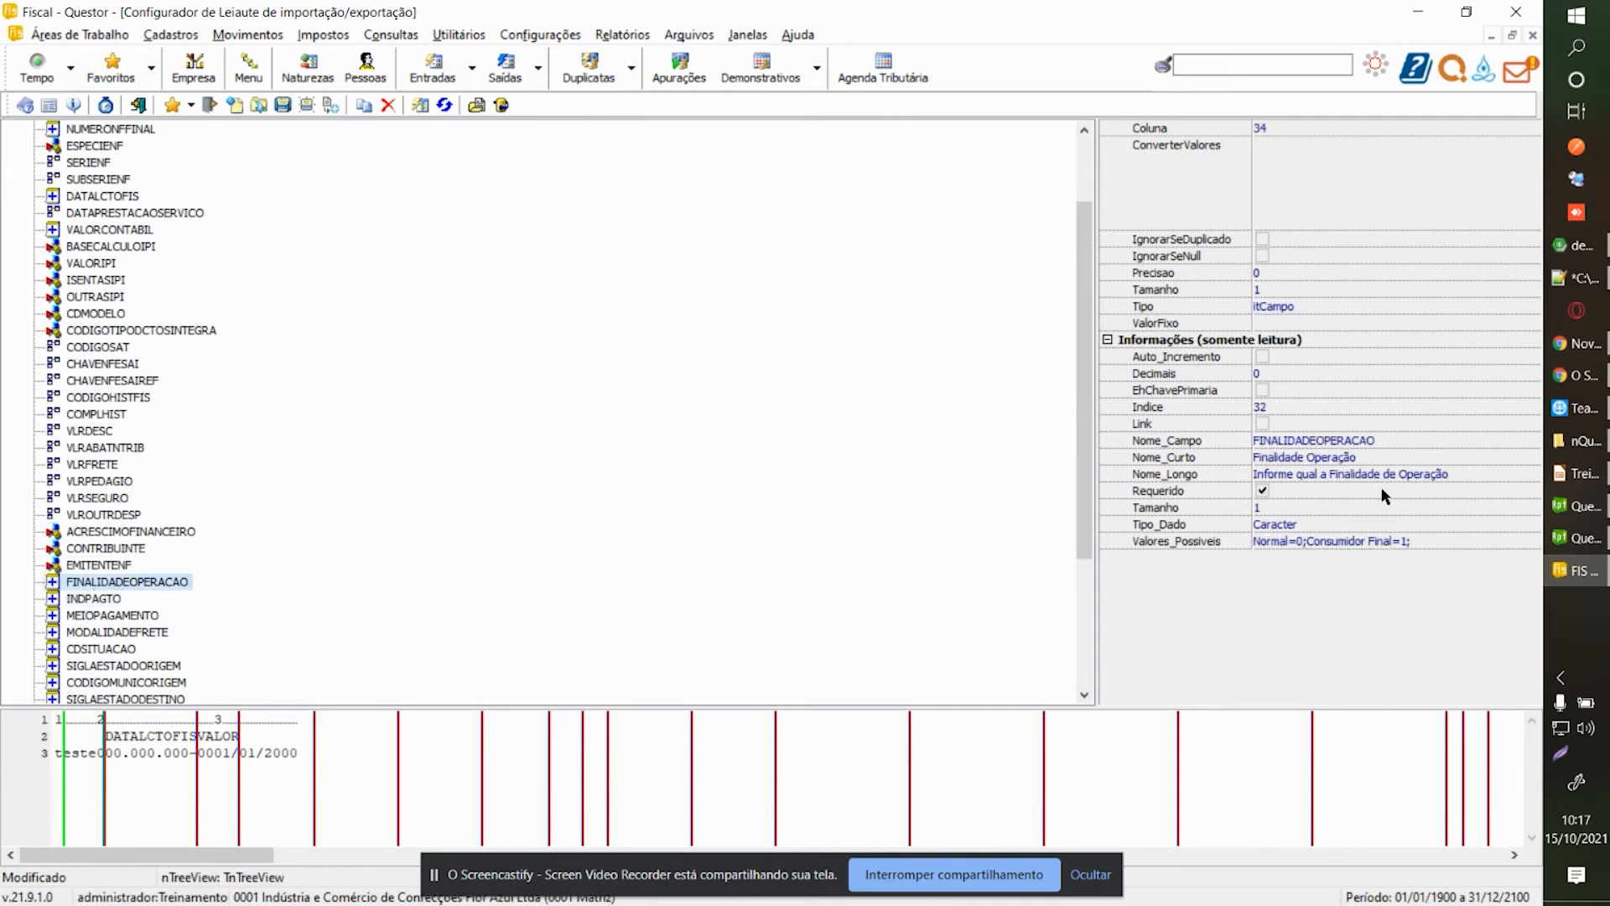
pyautogui.click(1510, 305)
pyautogui.click(1534, 307)
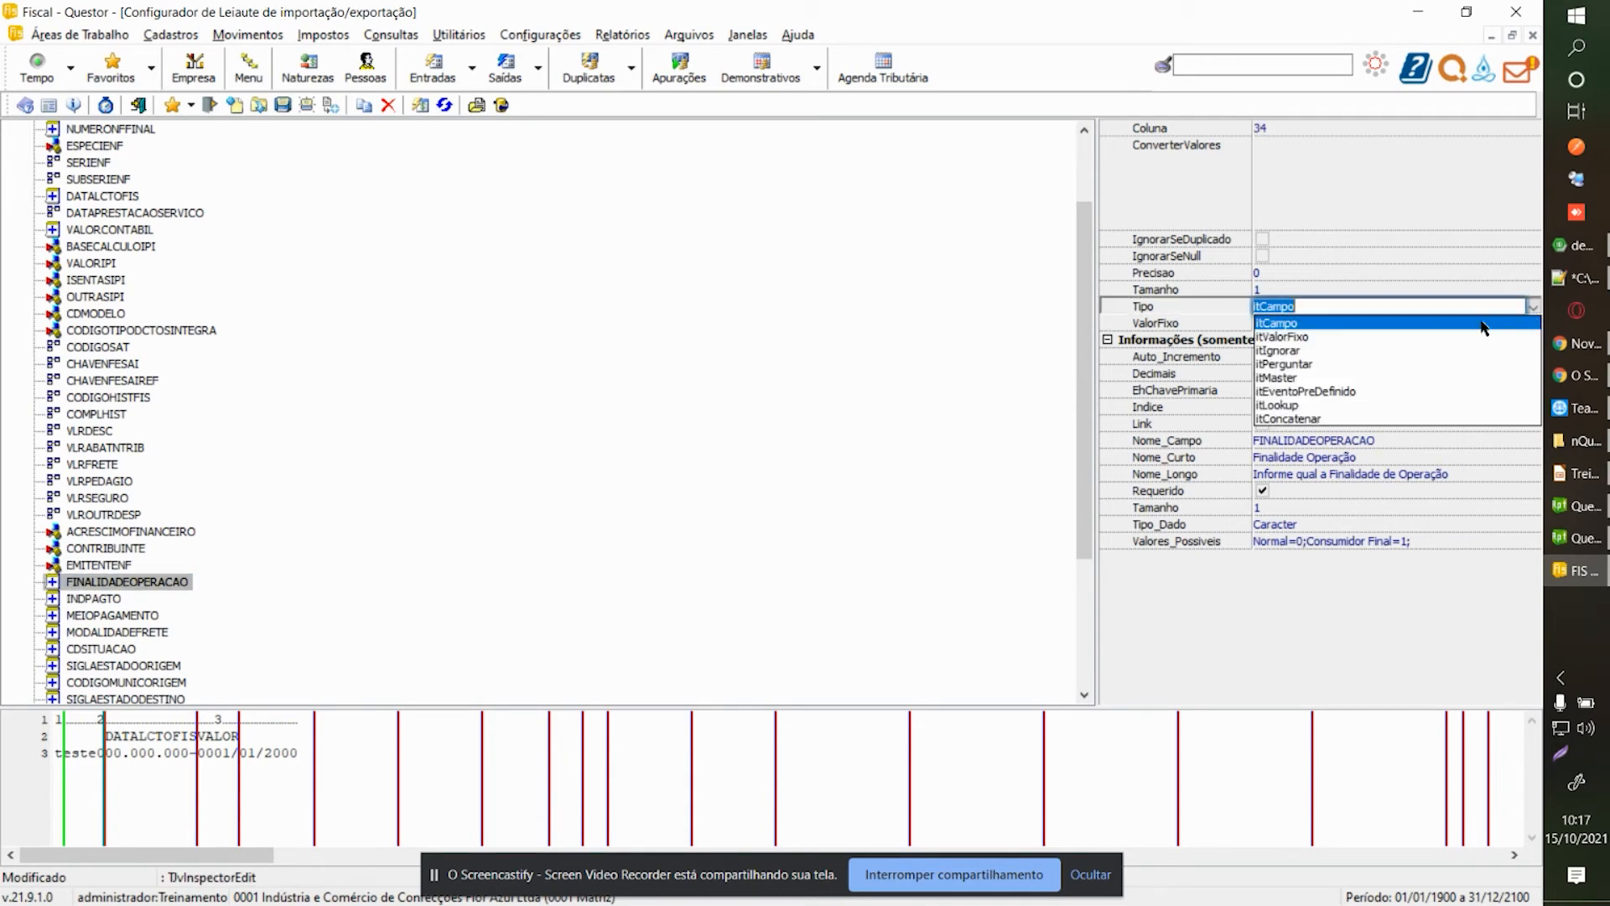
pyautogui.click(1297, 336)
pyautogui.click(1308, 324)
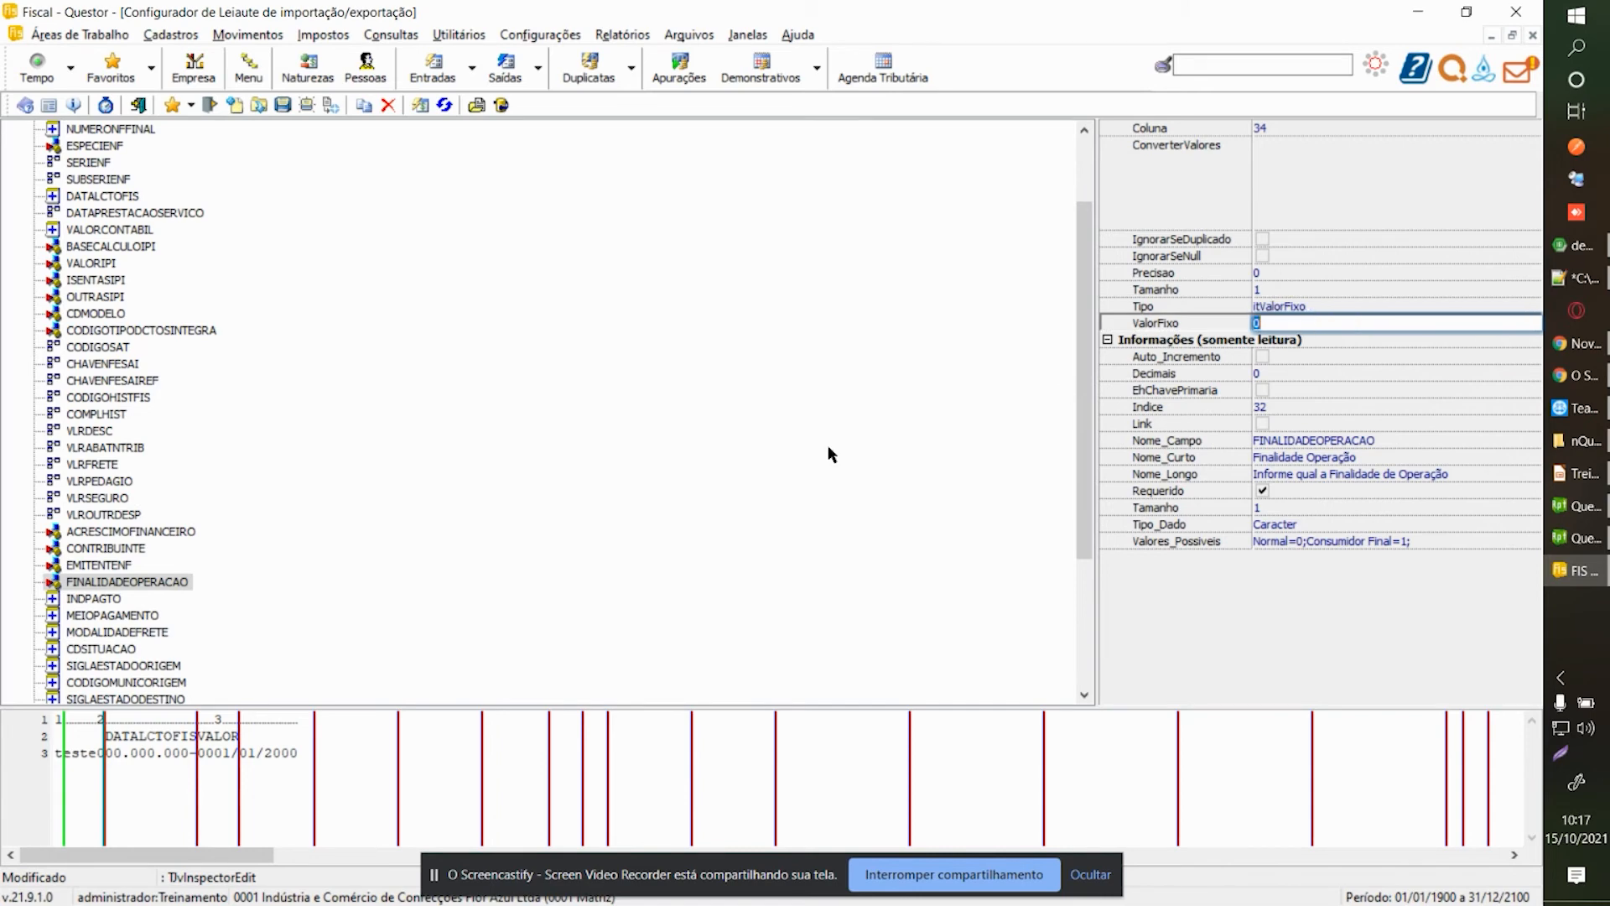
# Exclude INDPAGTO and make MEIOPAGAMENTO an itValorFixo field with value 1.
pyautogui.click(82, 598)
pyautogui.scroll(-2, 251, 263)
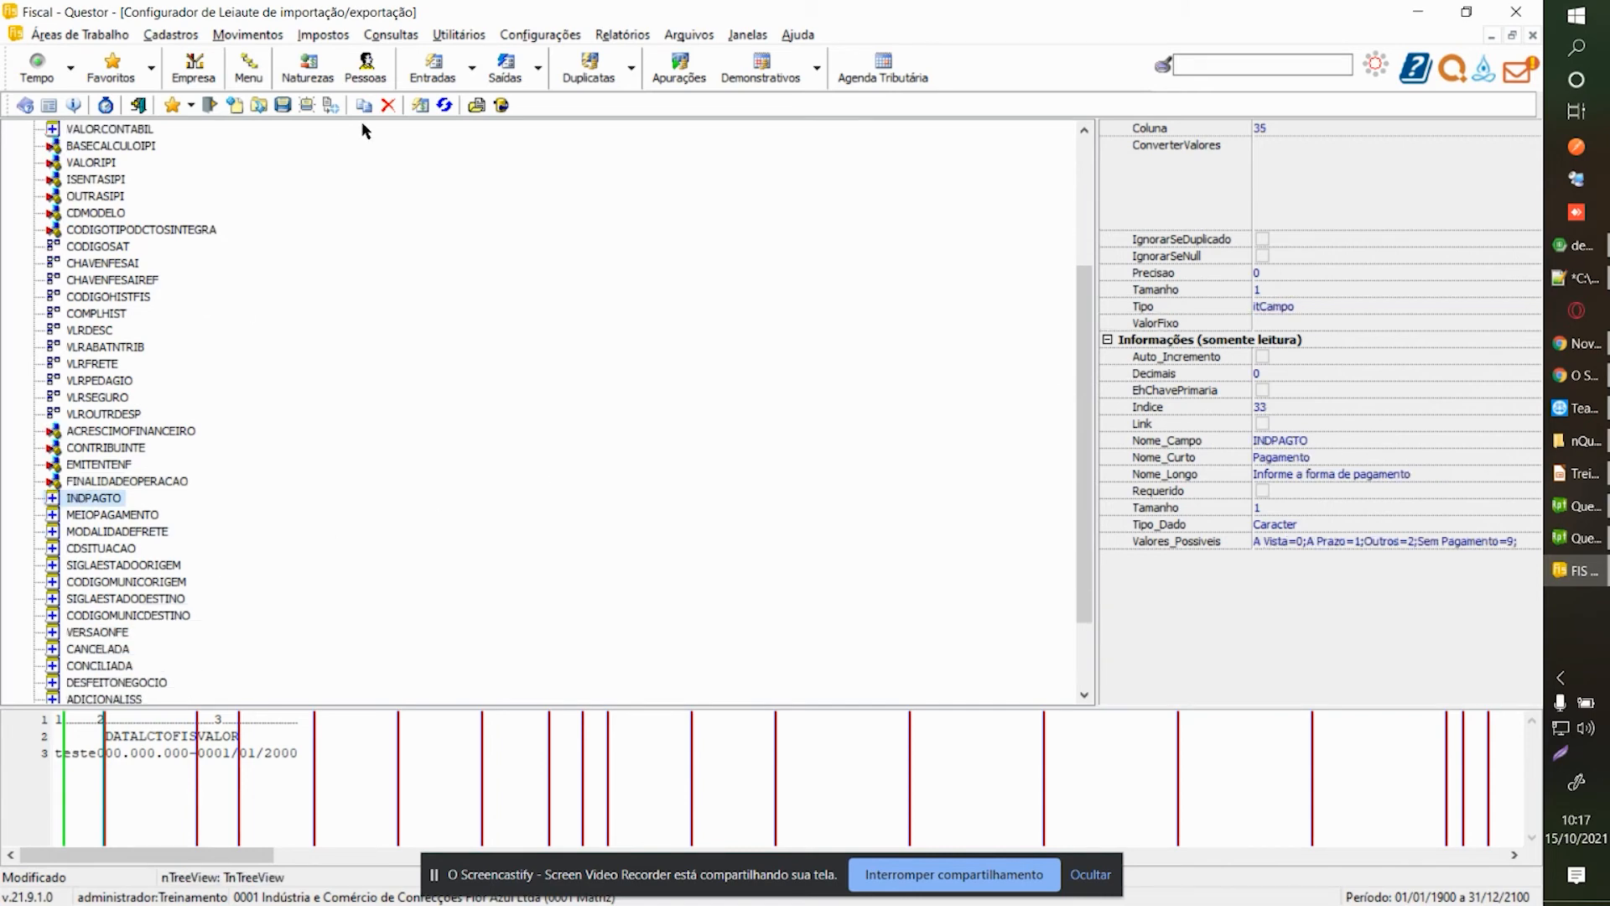
pyautogui.click(388, 106)
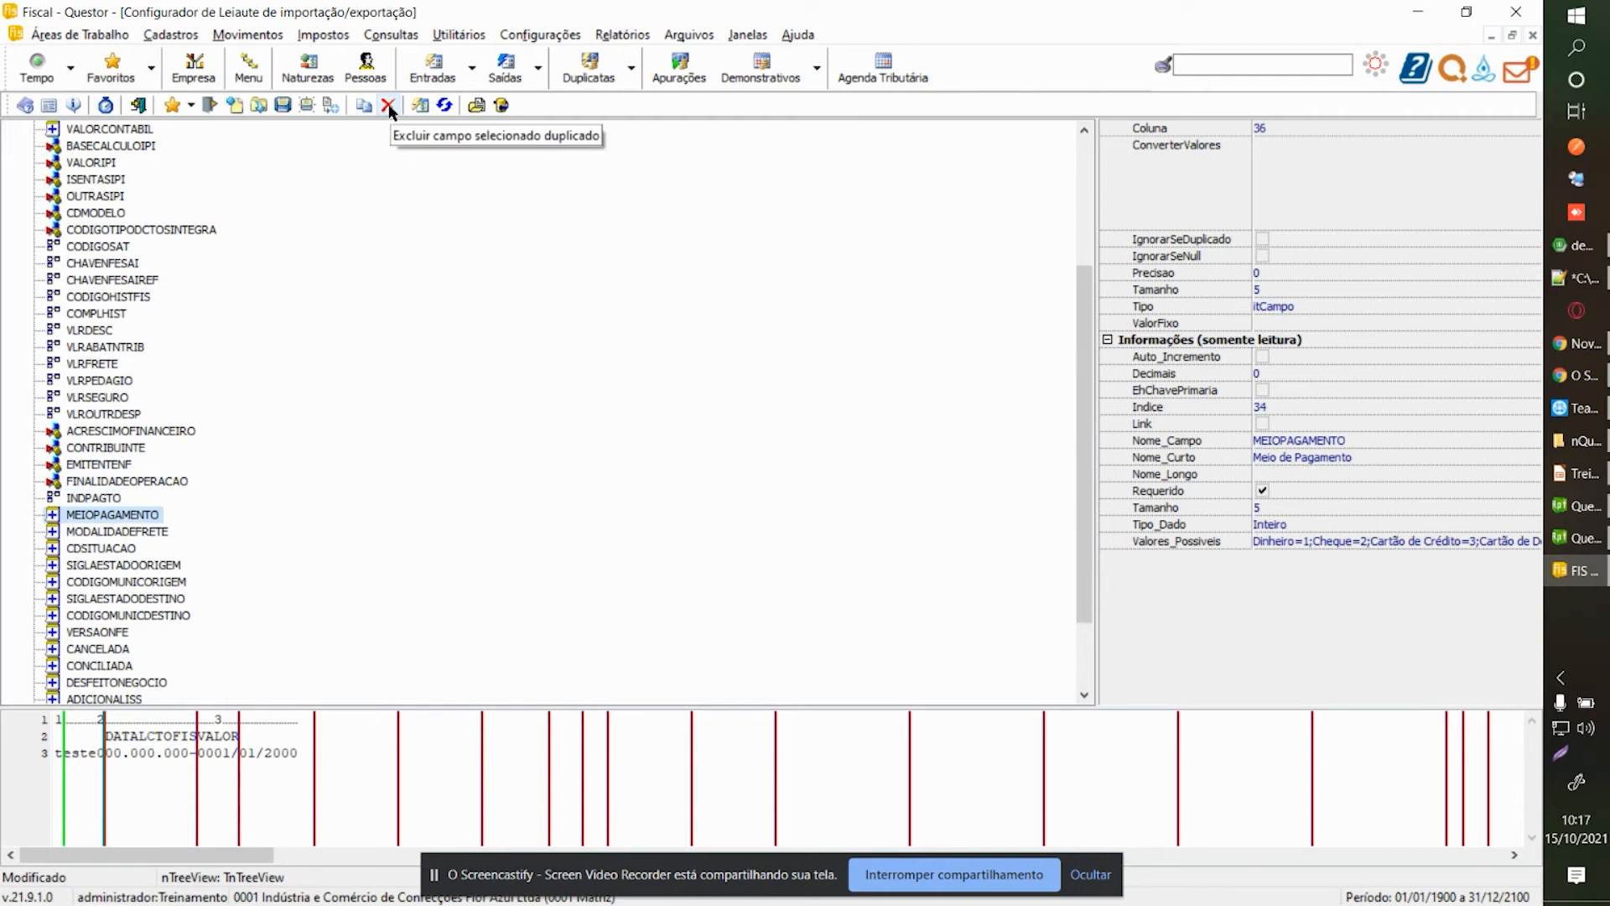
pyautogui.click(1515, 312)
pyautogui.click(1529, 307)
pyautogui.click(1362, 330)
pyautogui.click(1364, 323)
pyautogui.write('1')
# Exclude MODALIDADEFRETE, CDSITUACAO, the origin/destination state and municipality fields, VERSAONFE and CANCELADA.
pyautogui.click(119, 534)
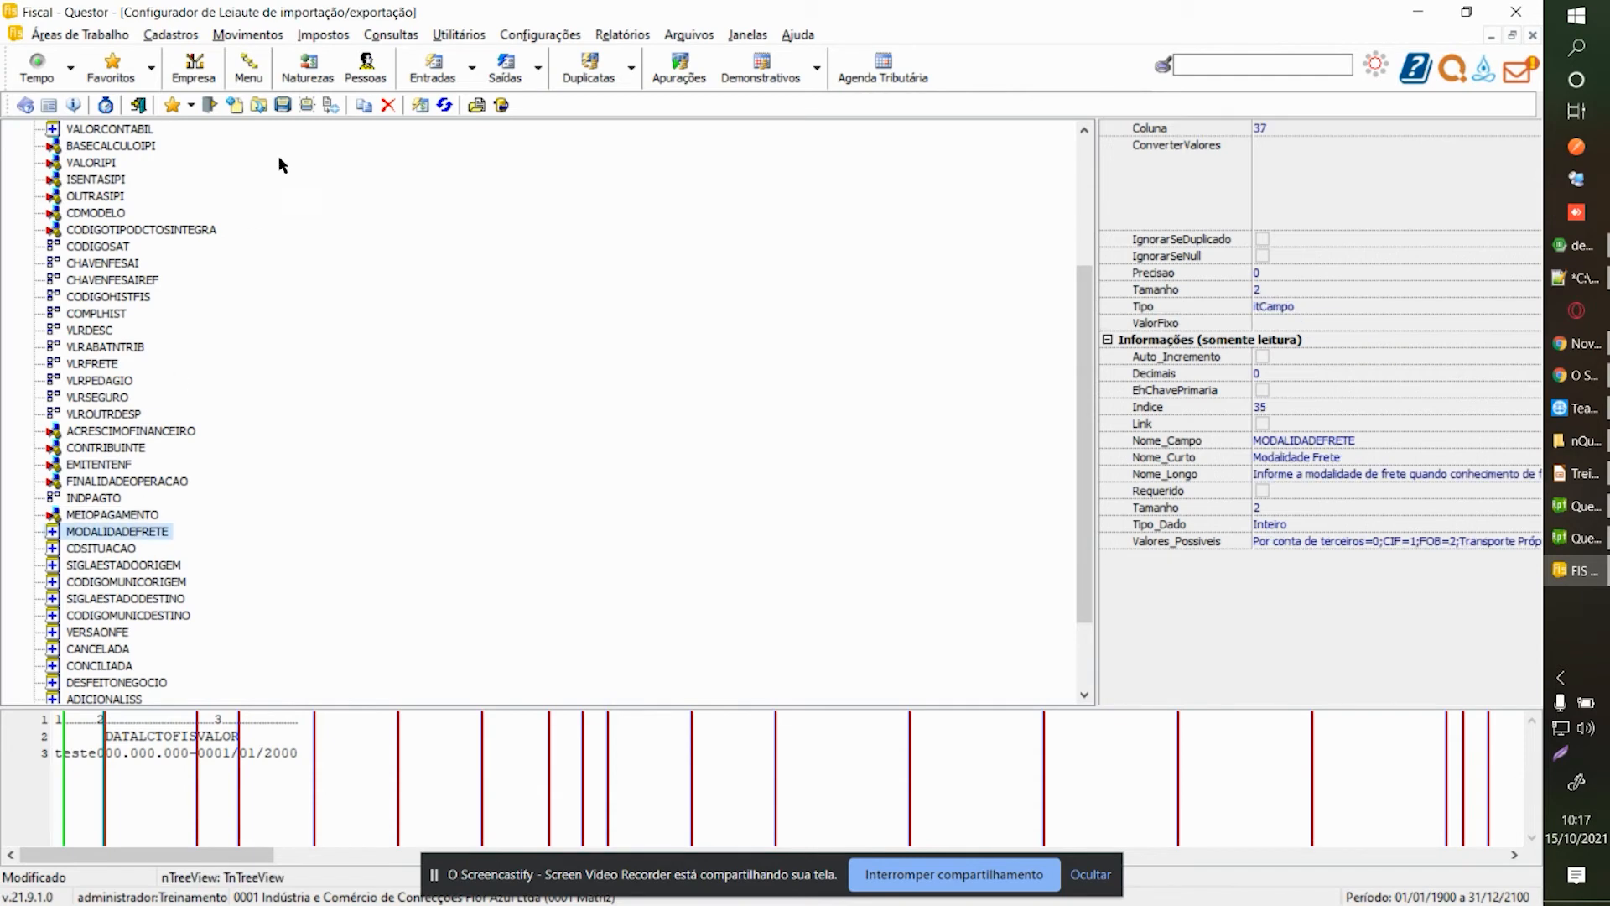
pyautogui.click(391, 106)
pyautogui.click(392, 108)
pyautogui.click(392, 108)
pyautogui.click(392, 108)
pyautogui.click(393, 108)
pyautogui.click(392, 108)
pyautogui.click(393, 108)
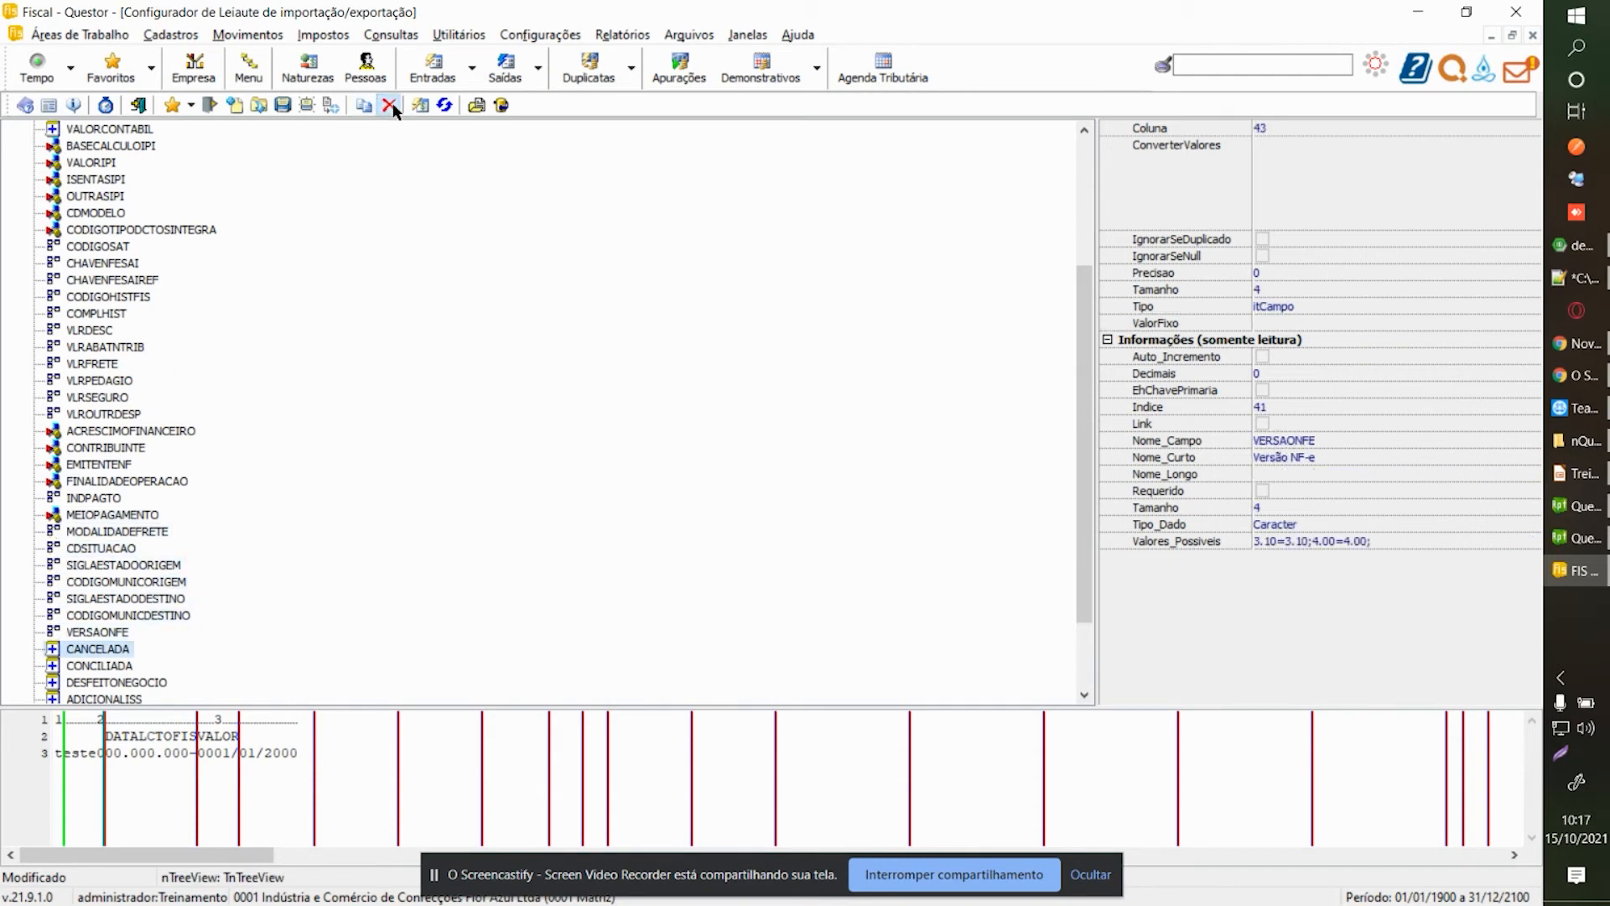
pyautogui.click(393, 108)
pyautogui.click(390, 107)
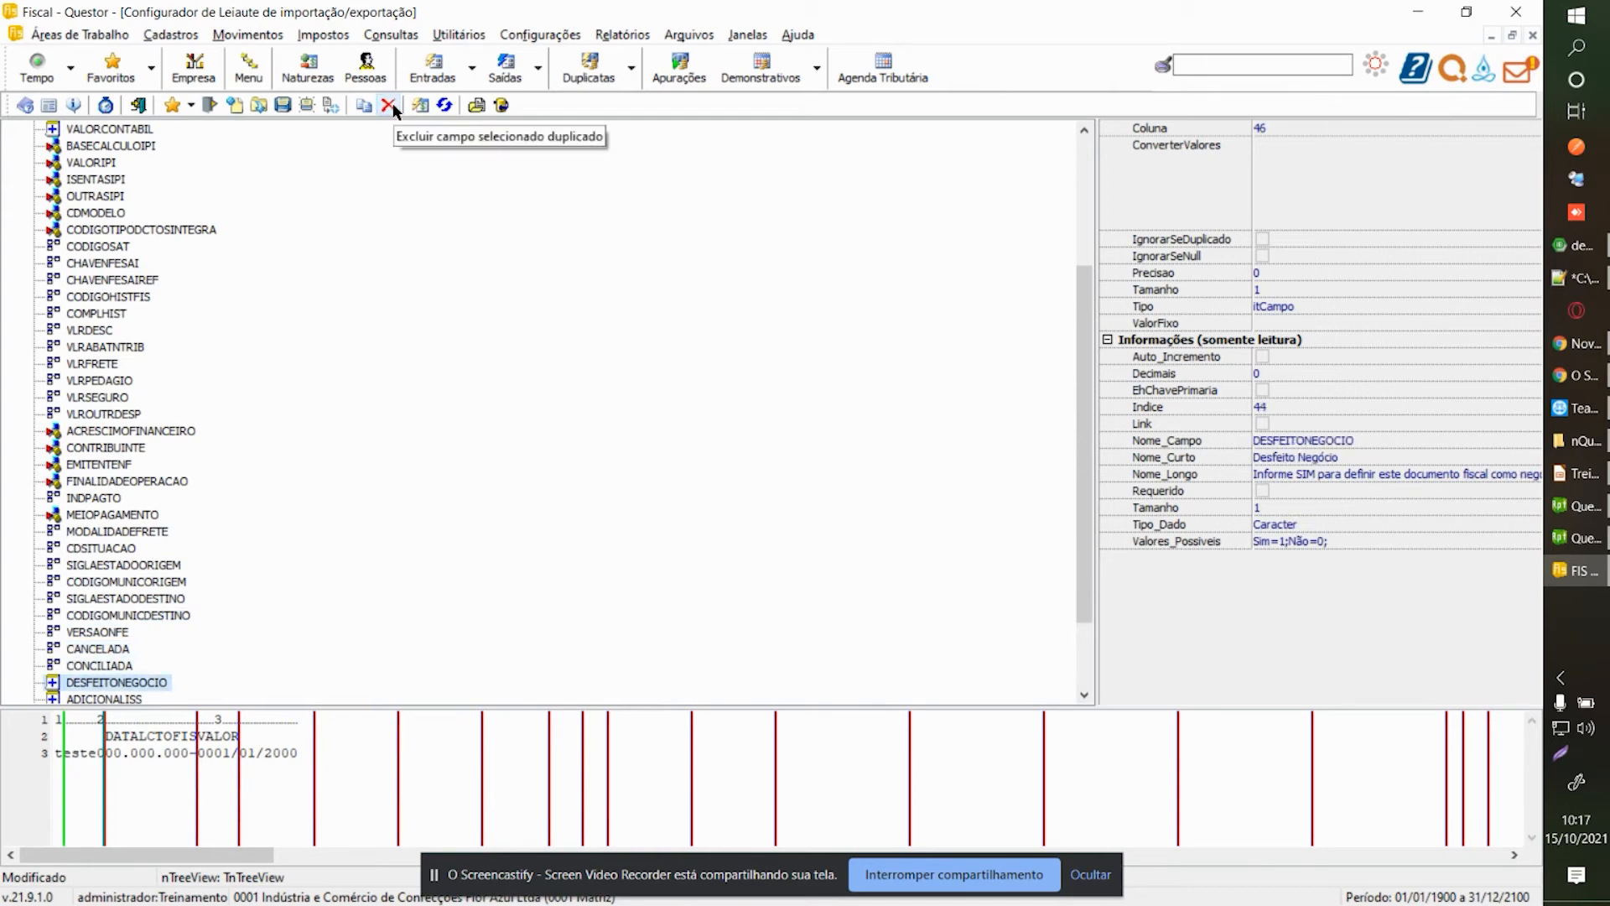
# Make CONCILIADA an itValorFixo field with fixed value 0.
pyautogui.scroll(-2, 128, 618)
pyautogui.click(128, 566)
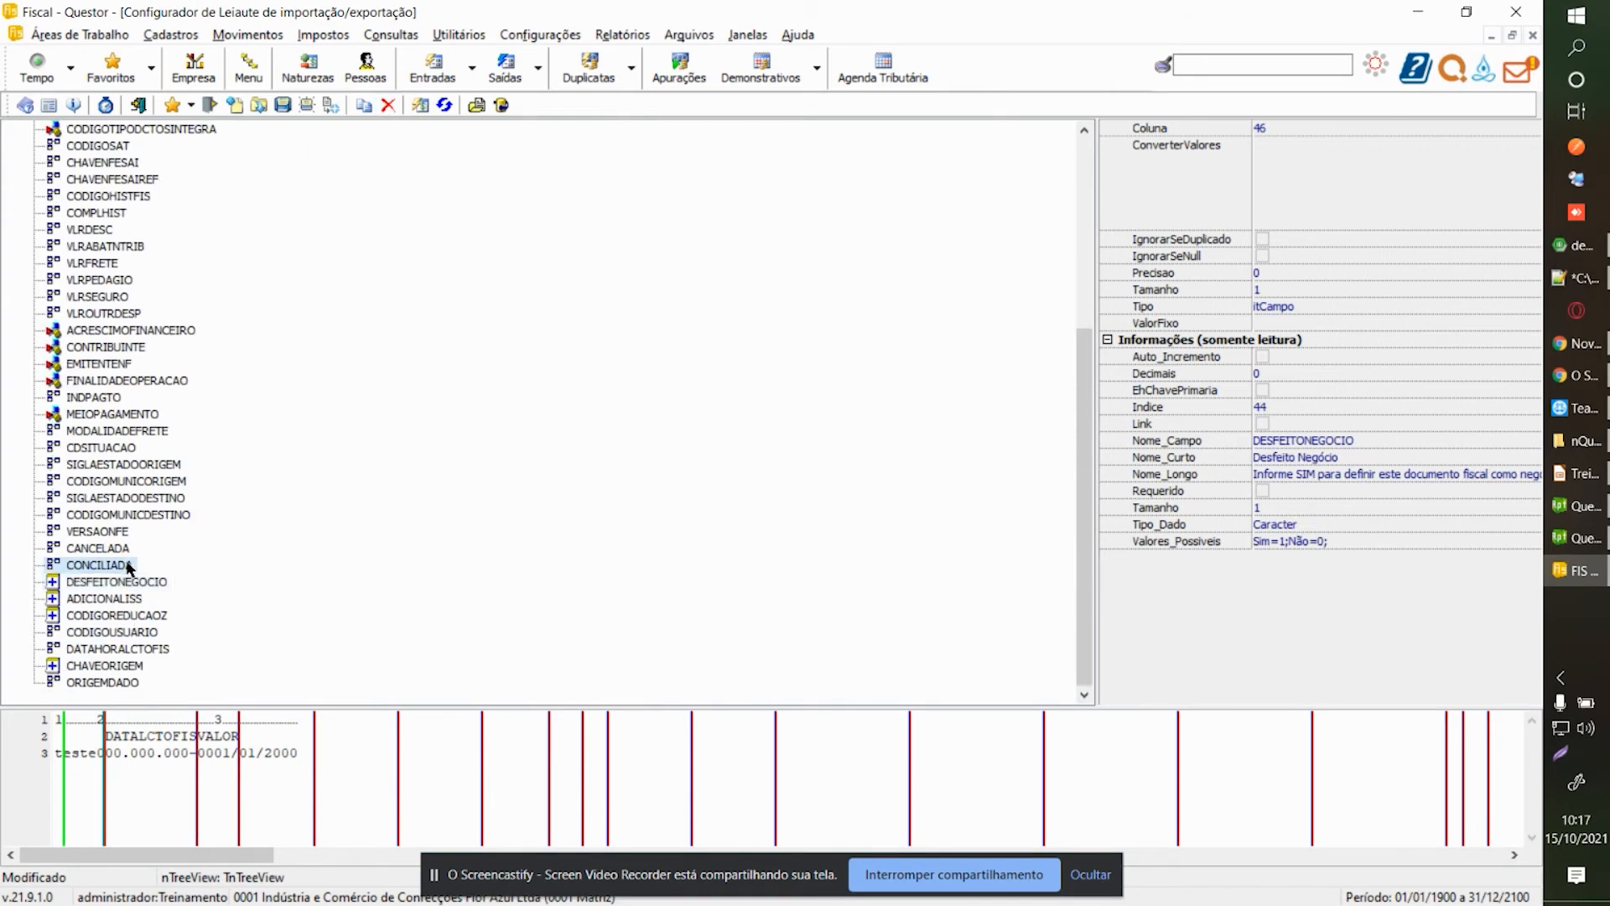
pyautogui.click(1517, 305)
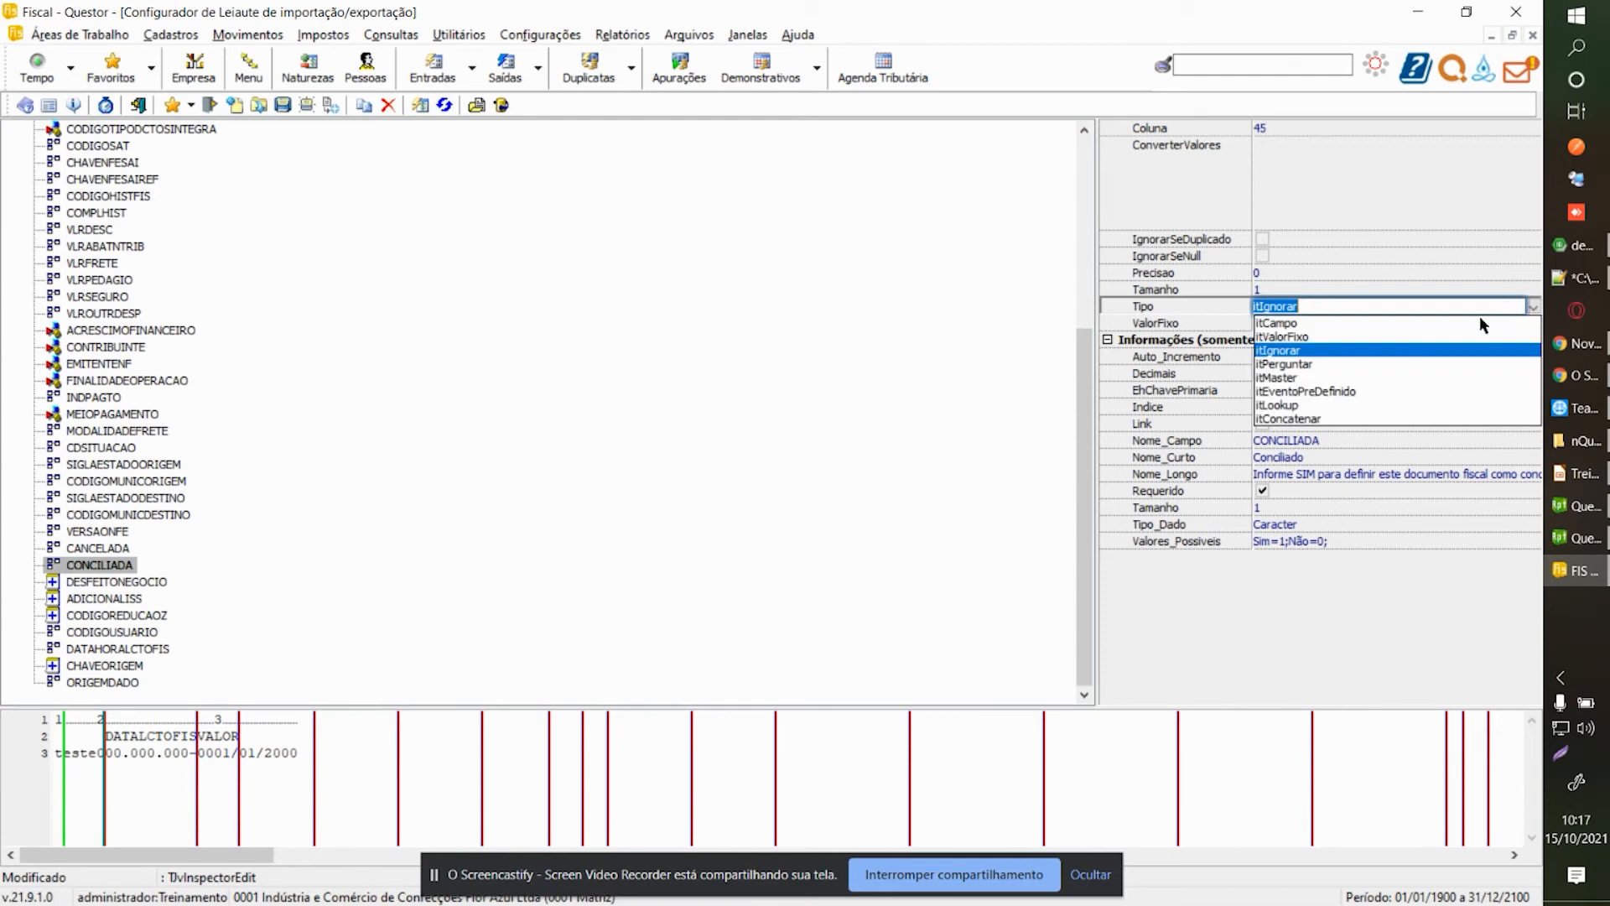
pyautogui.click(1331, 336)
pyautogui.click(1328, 324)
pyautogui.write('0')
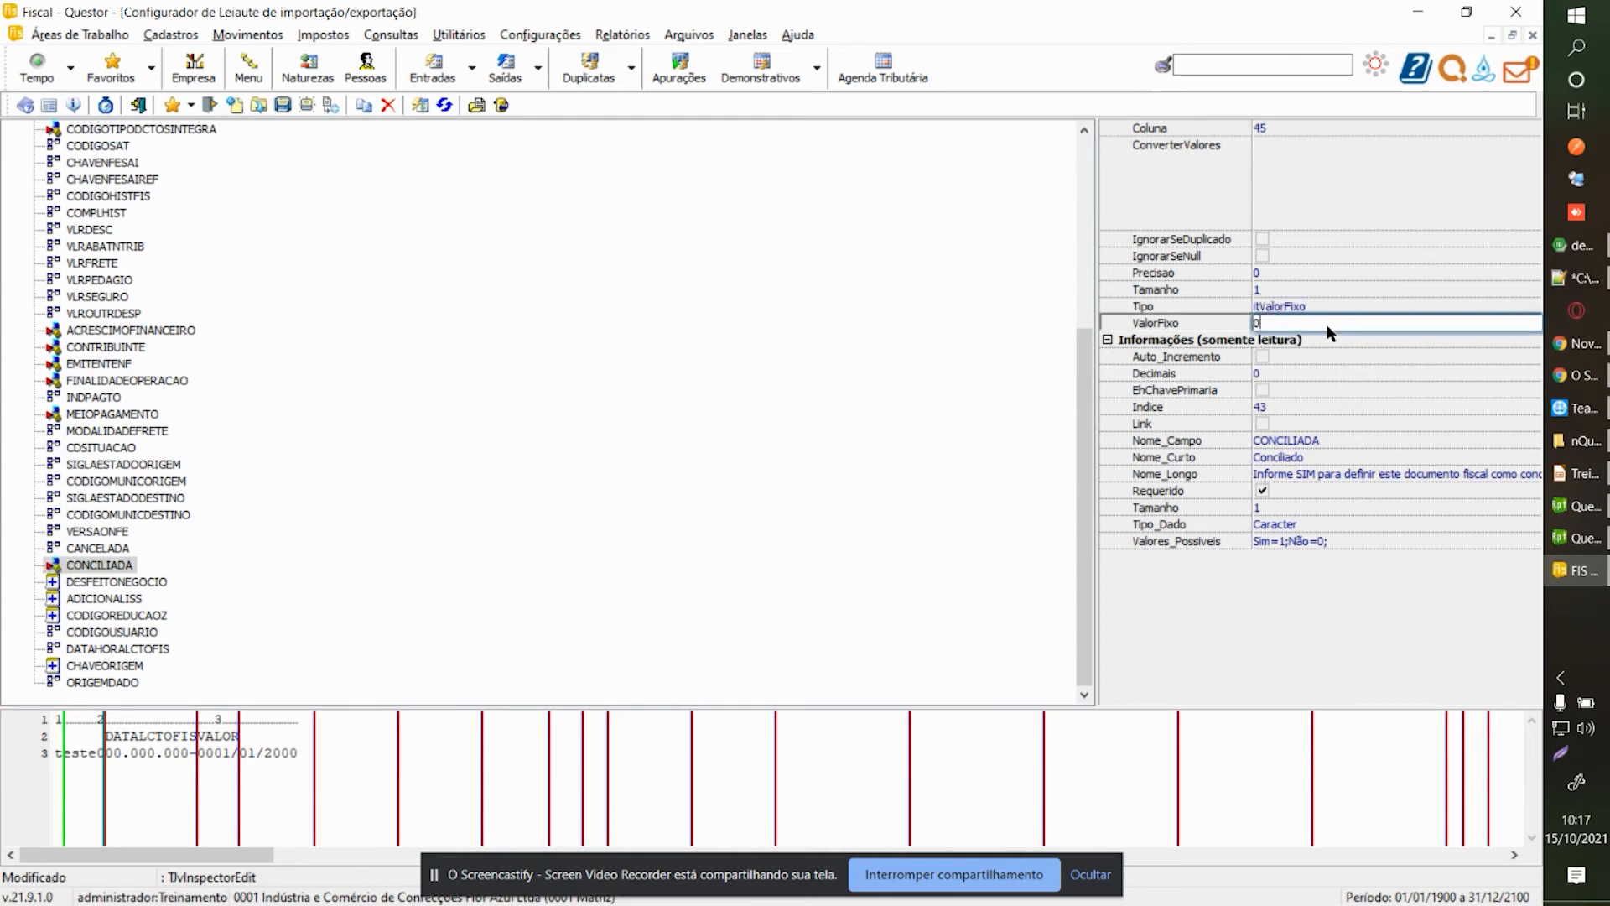
pyautogui.press('Return')
# Exclude DESFEITONEGOCIO, ADICIONALISS, CODIGOREDUCAOZ and CHAVEORIGEM from the layout.
pyautogui.click(73, 584)
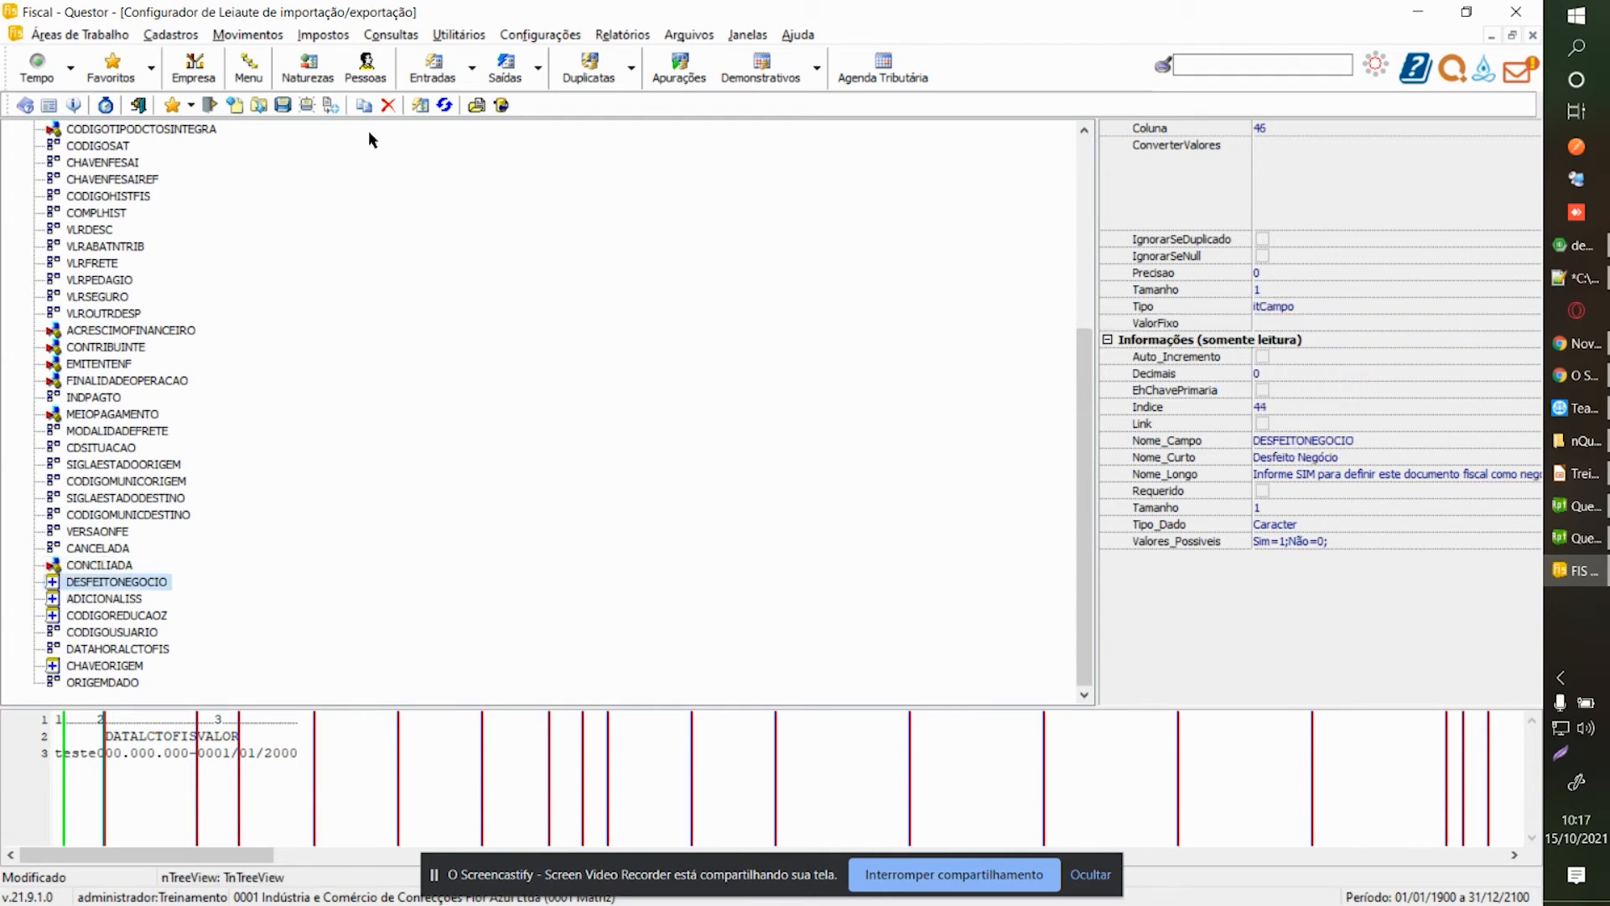
pyautogui.click(388, 104)
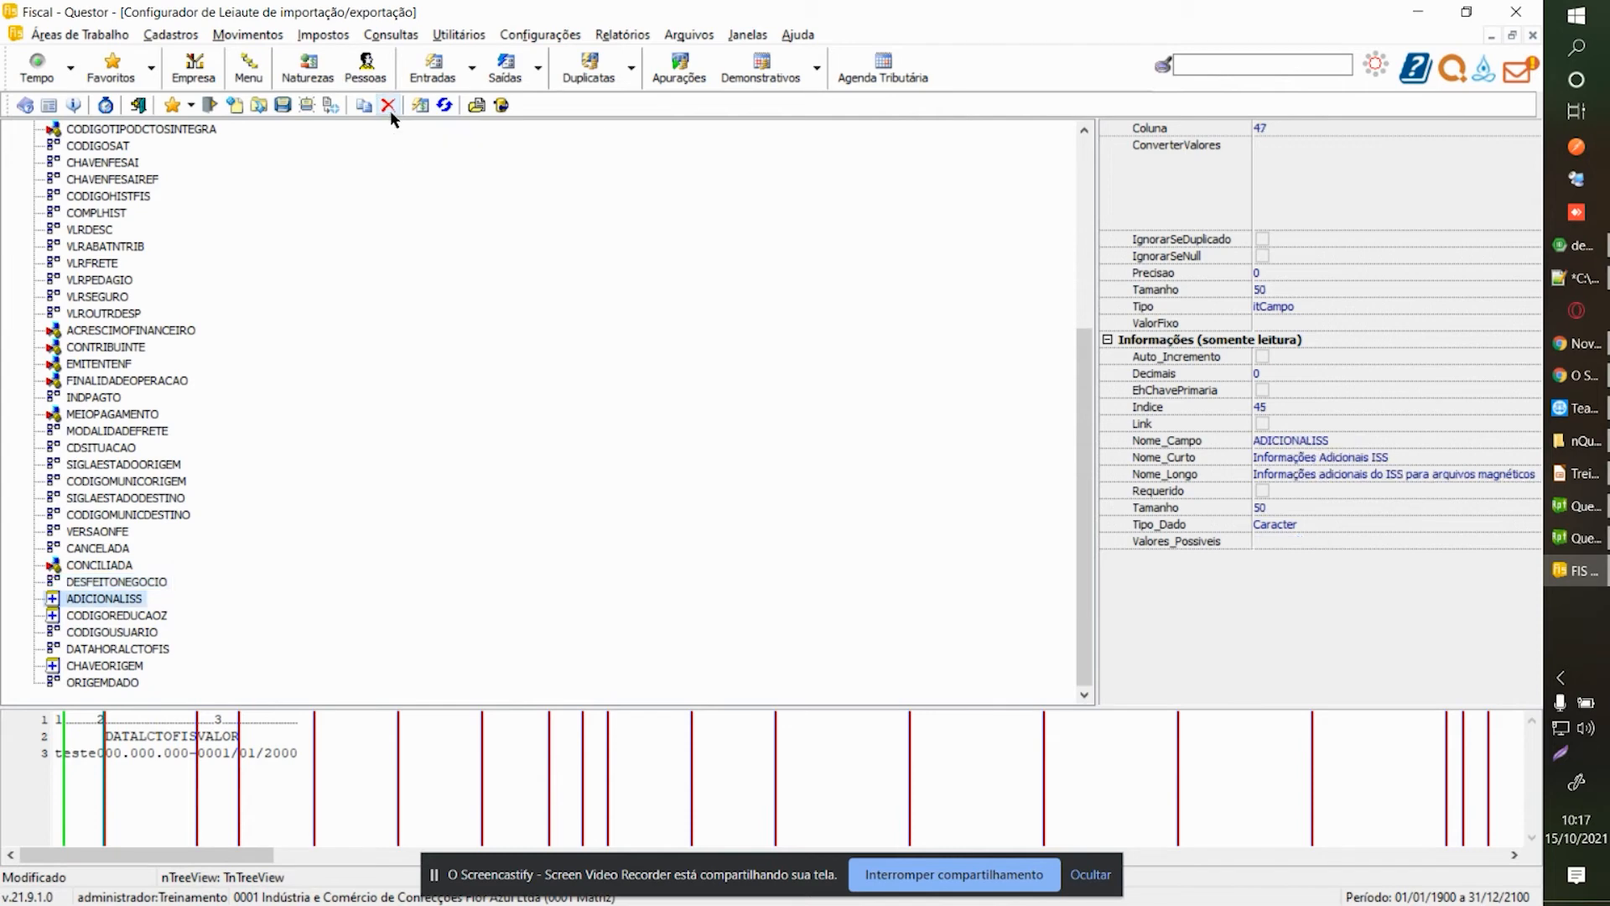
pyautogui.click(388, 105)
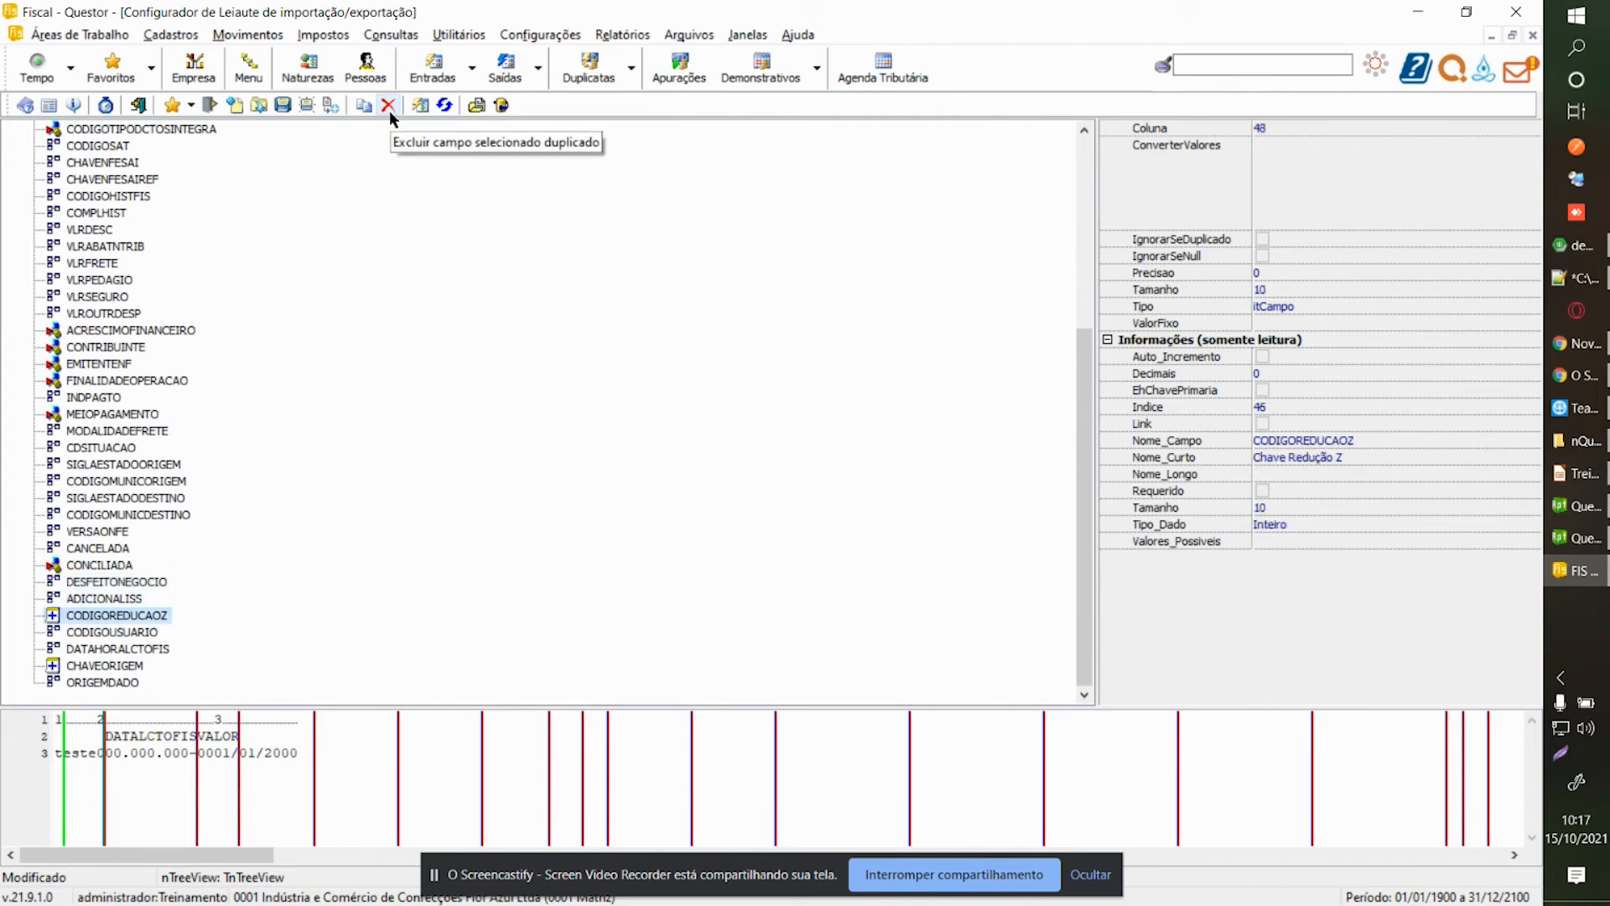
pyautogui.click(389, 109)
pyautogui.click(134, 667)
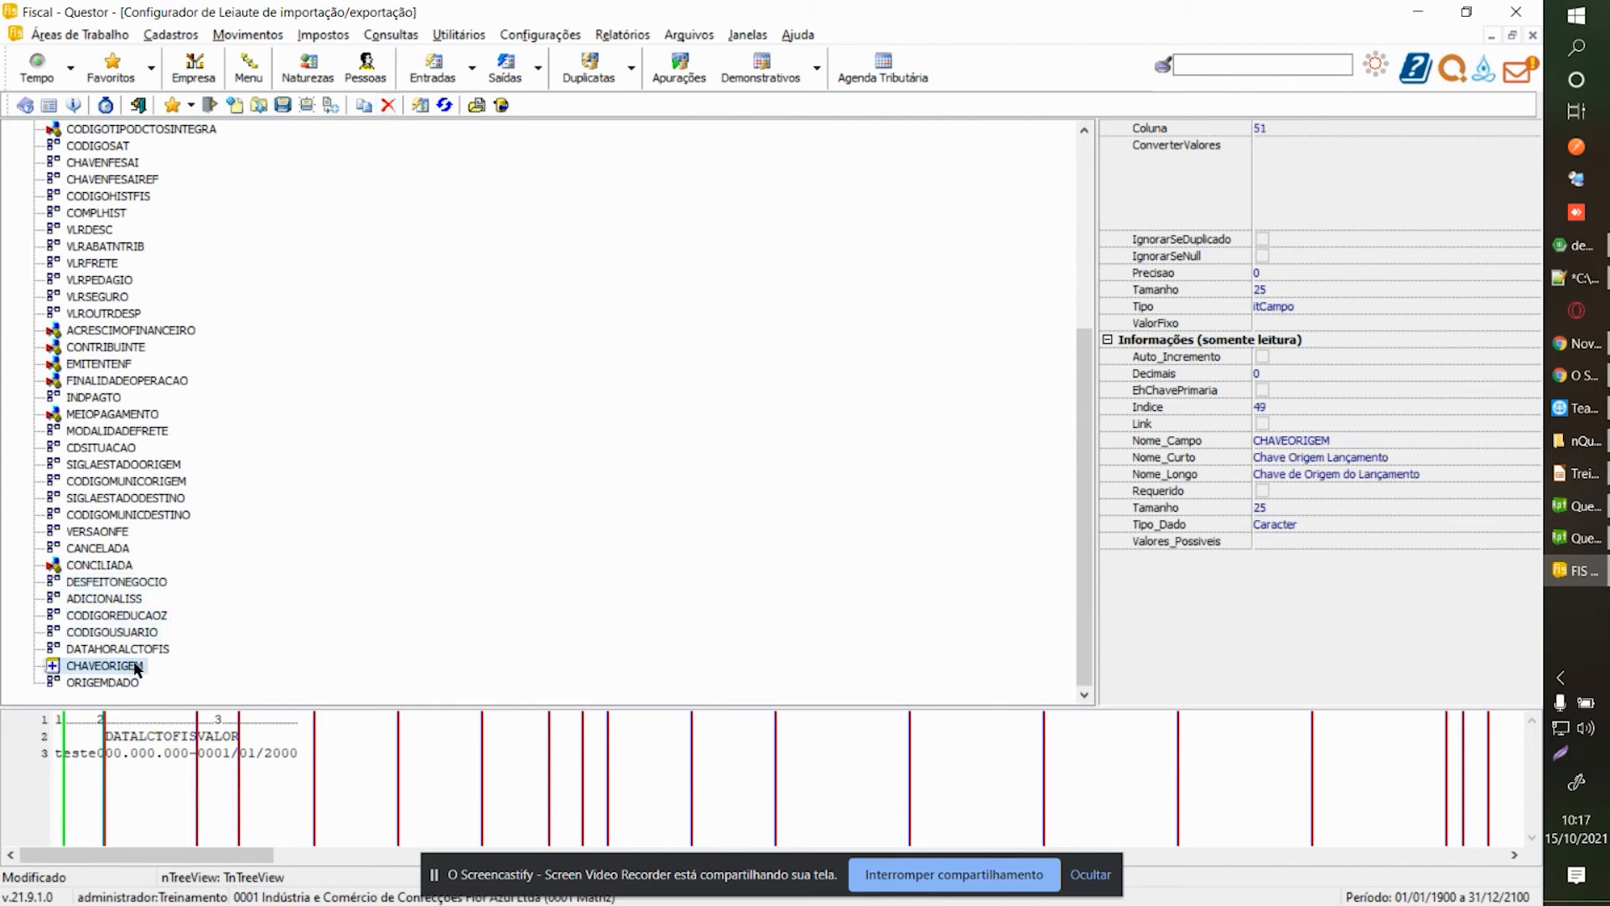
pyautogui.click(389, 104)
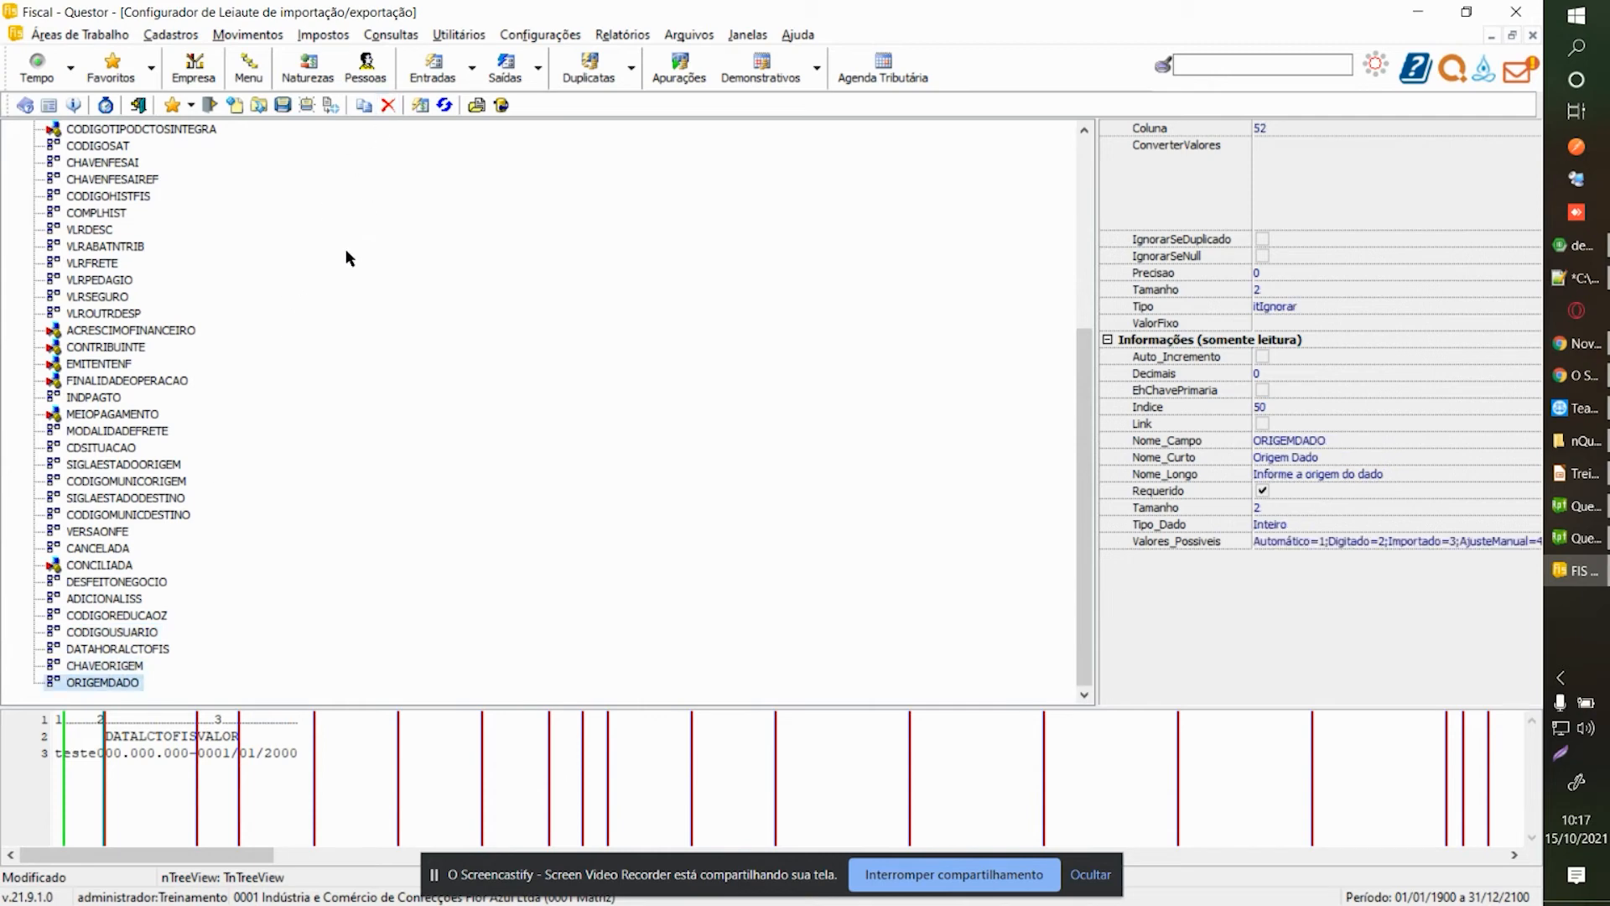
# Save the layout as lctofistreinamento.nli.
pyautogui.click(291, 104)
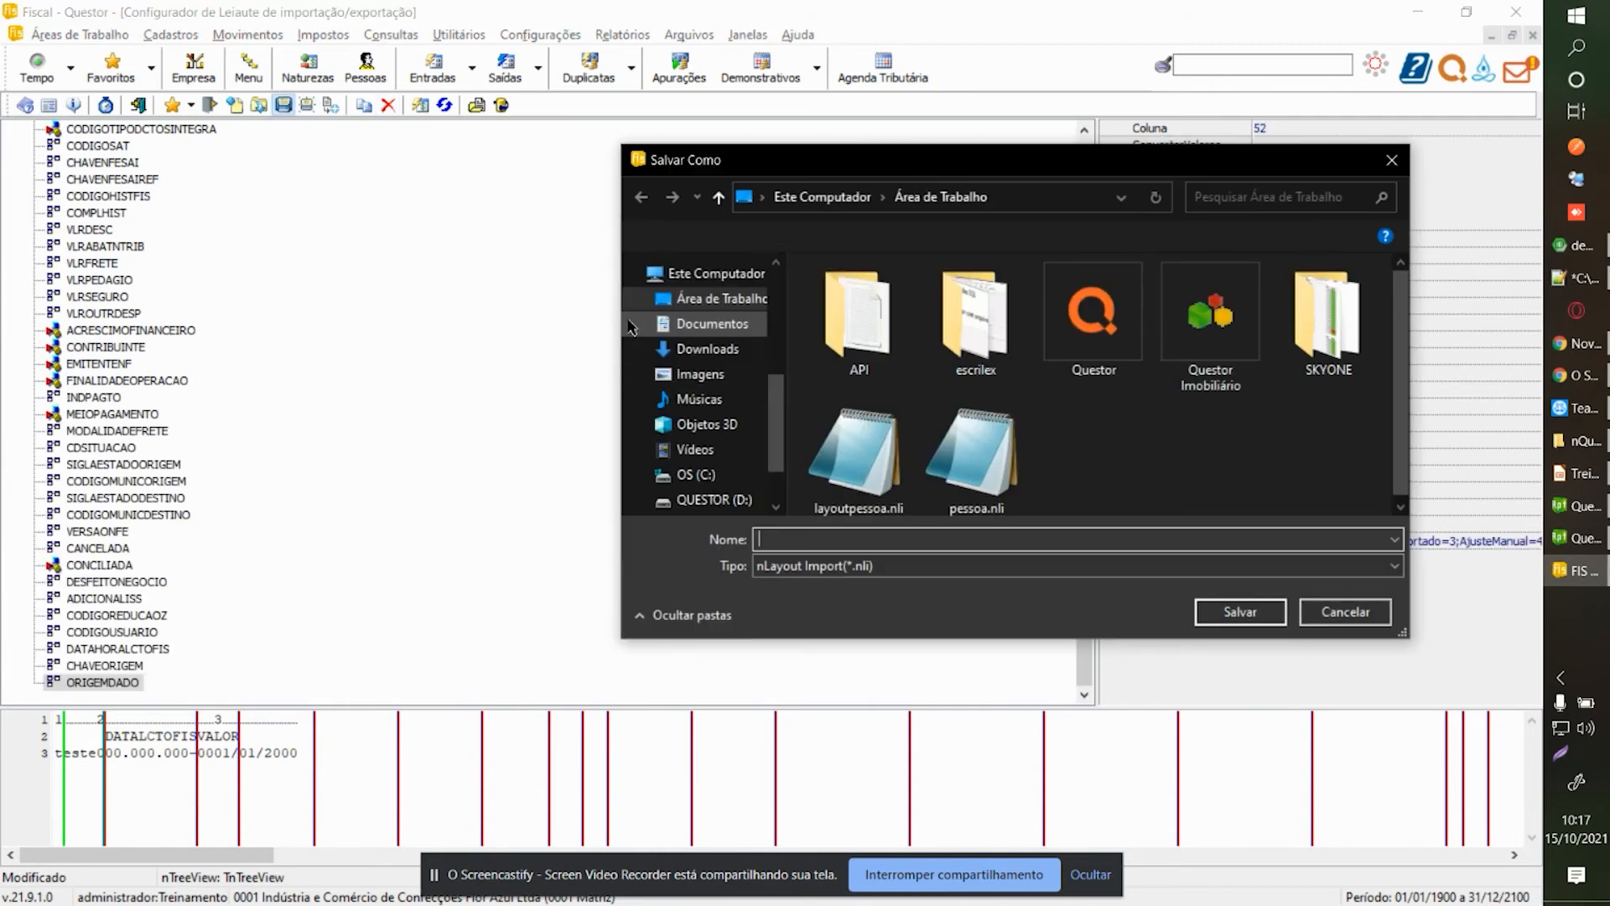
pyautogui.write('lctofis')
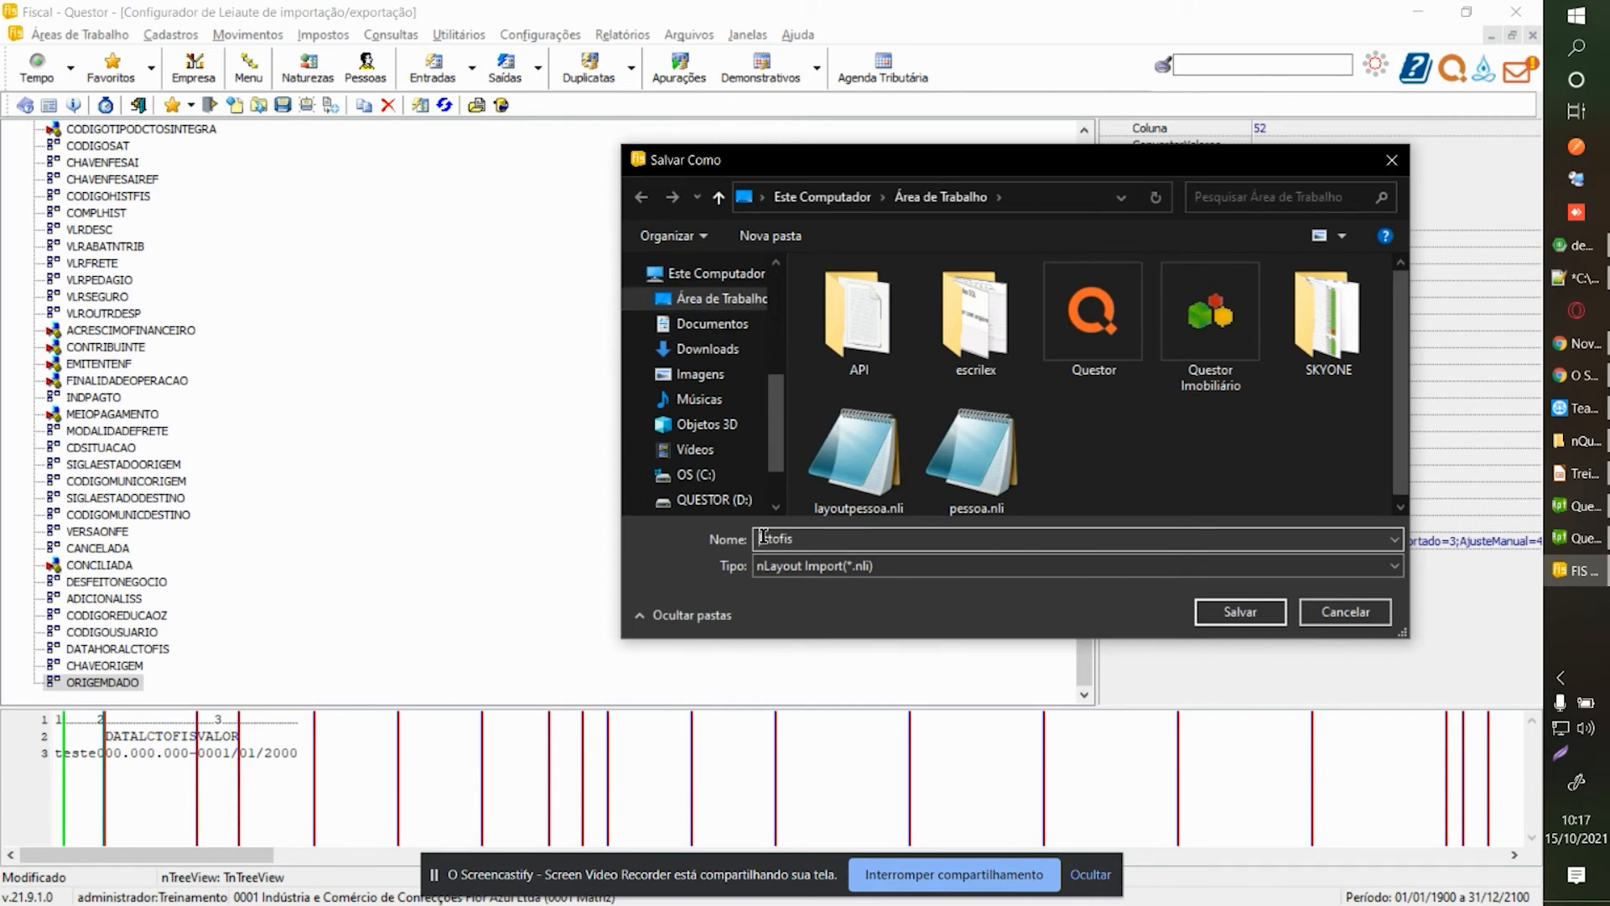
pyautogui.write('treinamento')
pyautogui.press('Return')
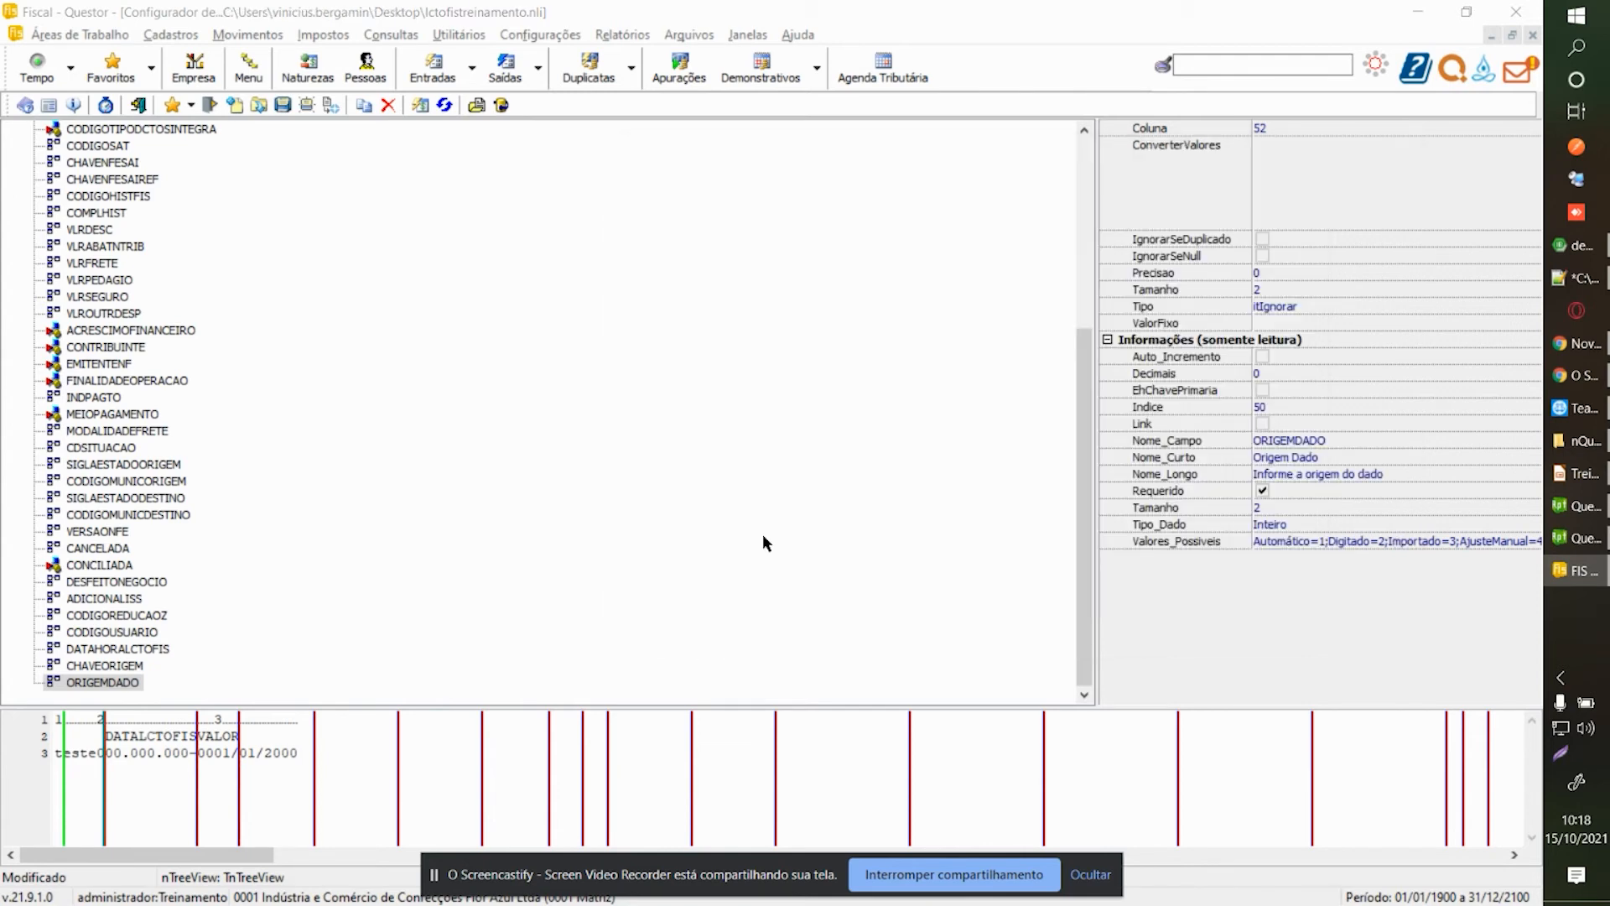
# Review the CHAVELCTOFISSAI column and size and the root LctoFisSai layout settings.
pyautogui.scroll(6, 109, 353)
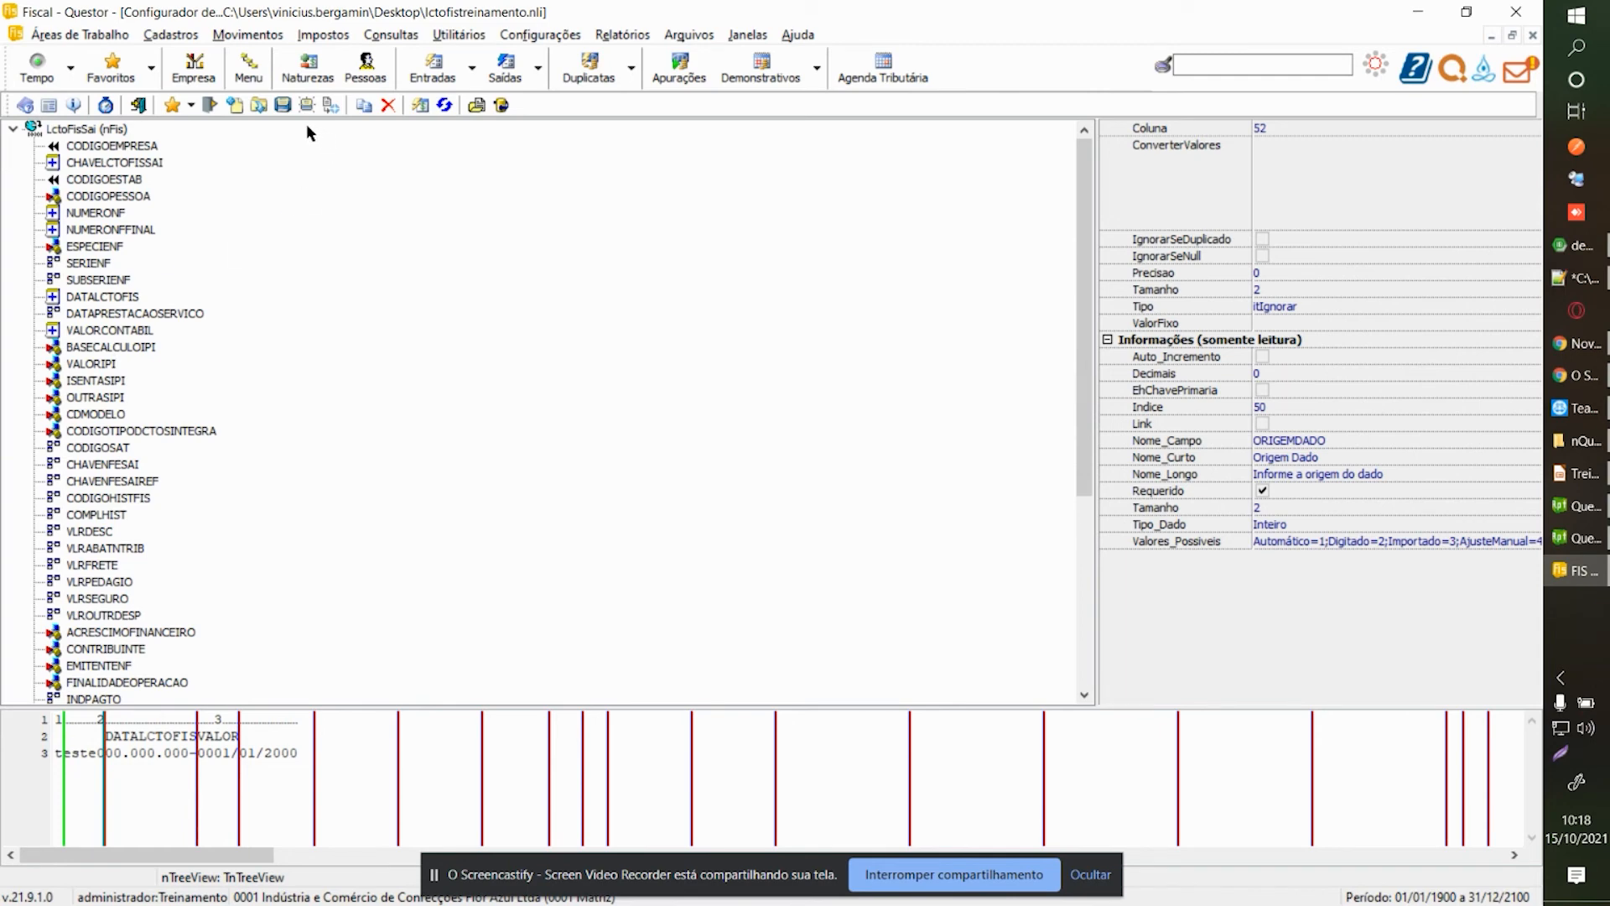
pyautogui.click(158, 164)
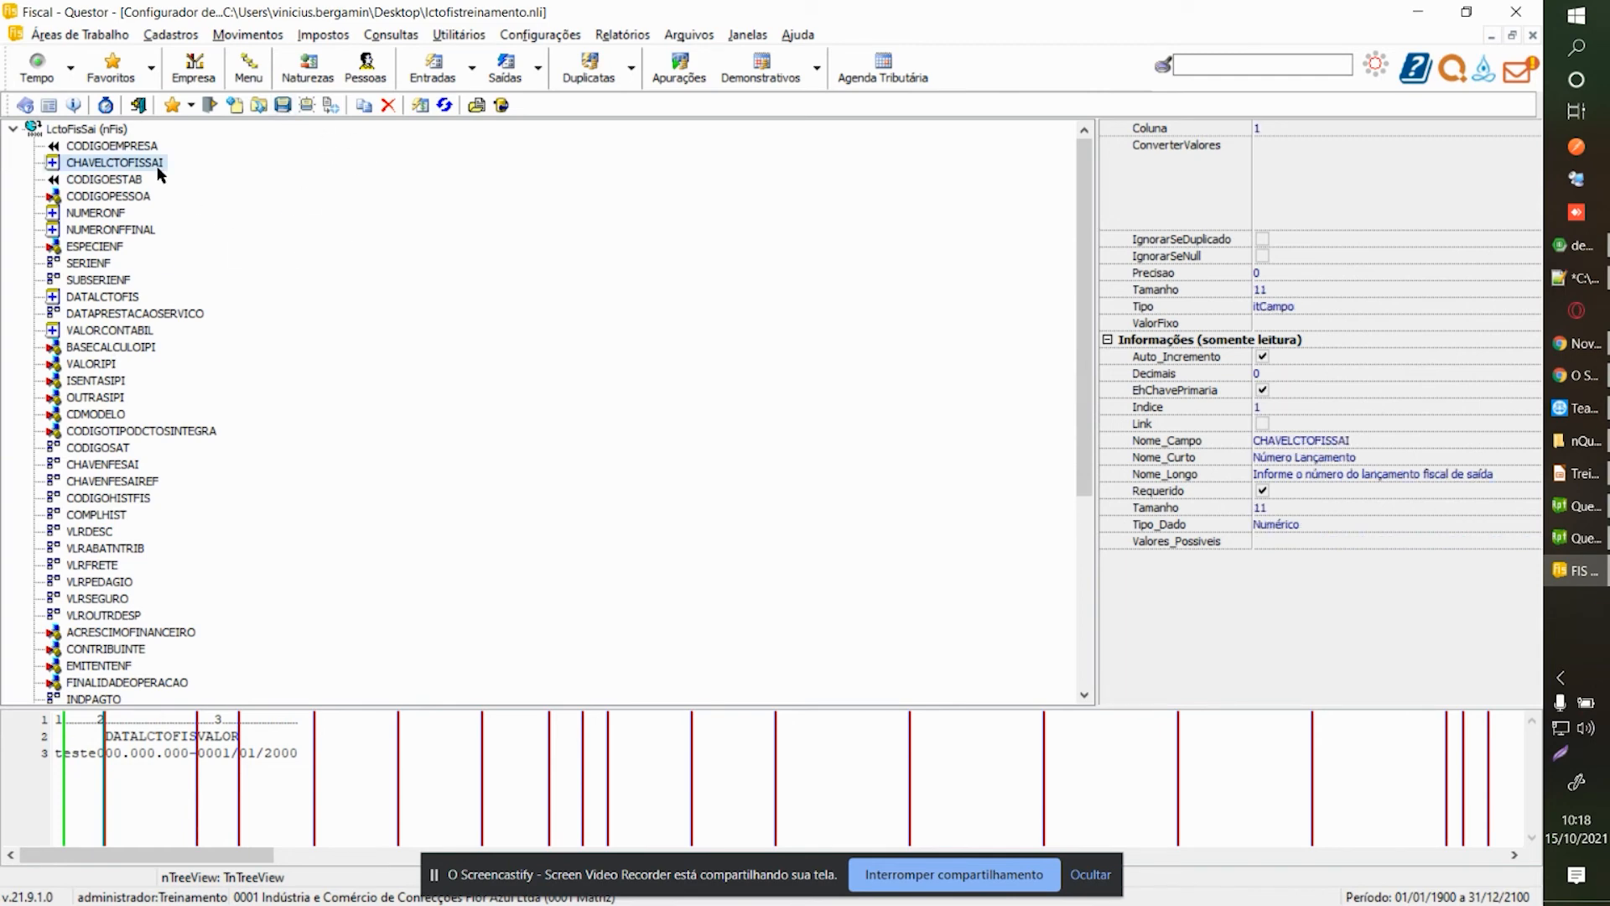
pyautogui.click(102, 132)
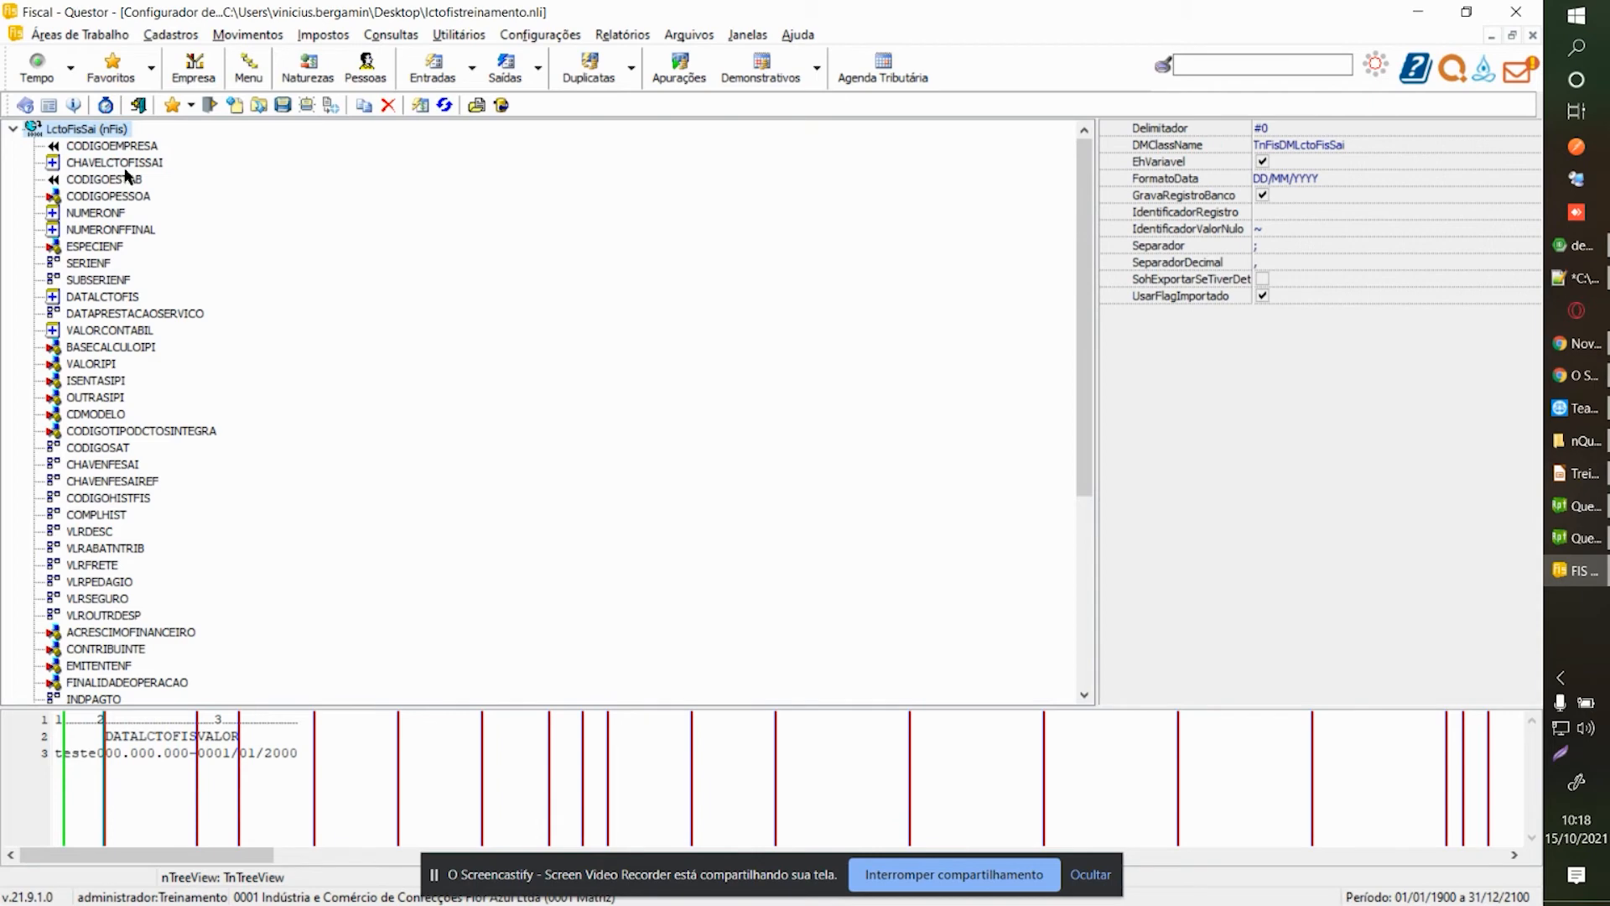
pyautogui.click(125, 166)
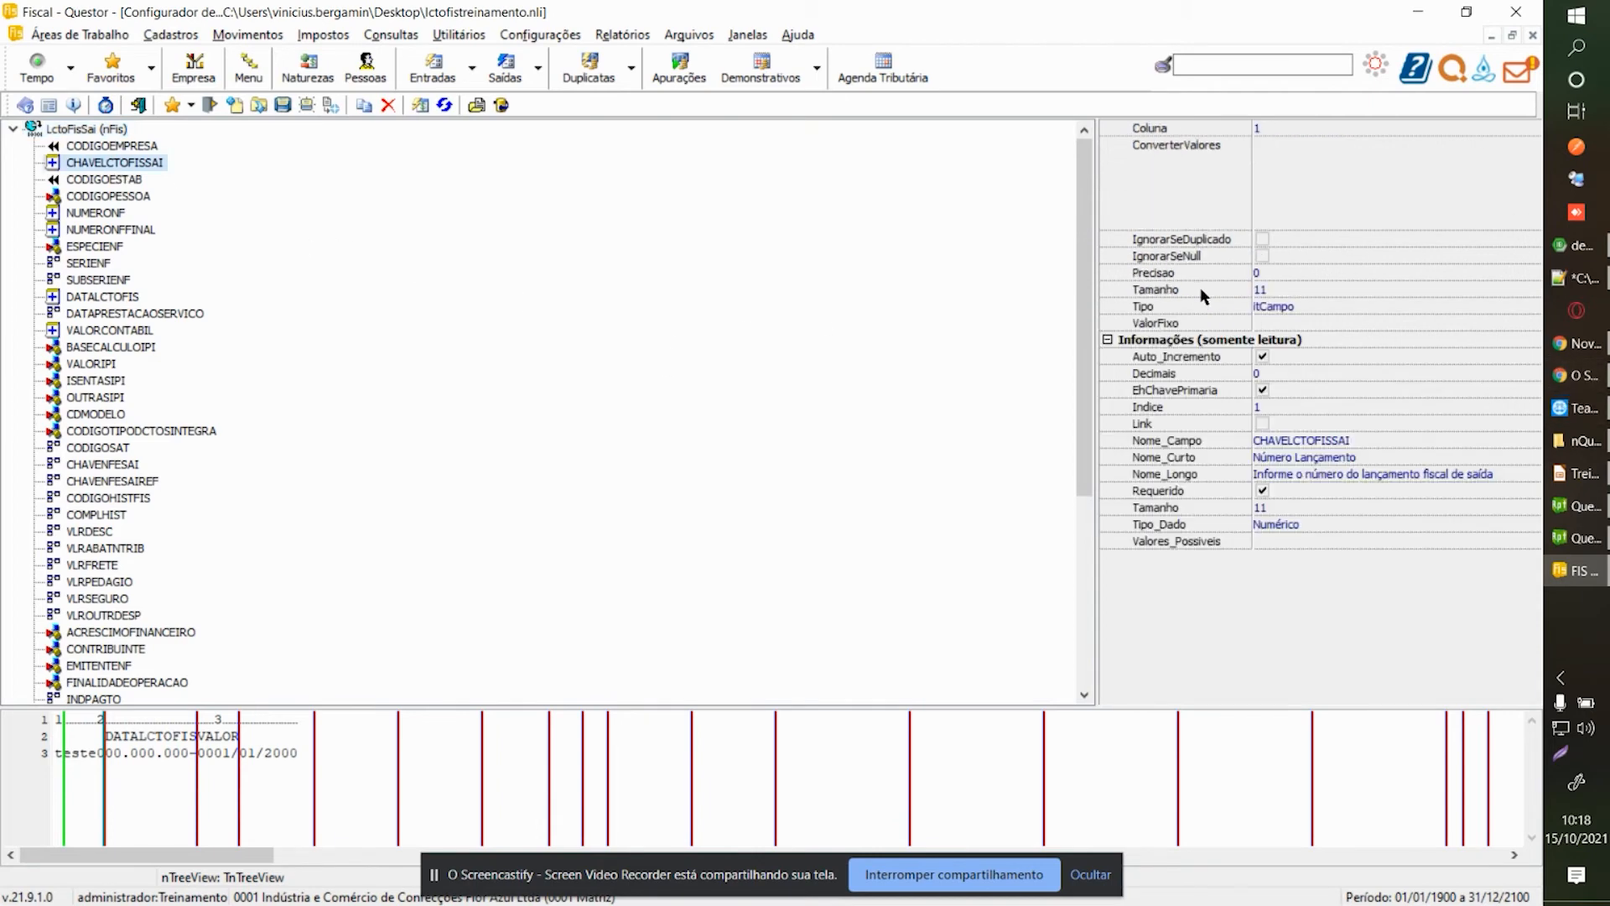
pyautogui.press('super+r')
# Launch Notepad and type '1;1;', checking NUMERONF and DATALCTOFIS properties in the layout.
pyautogui.write('notep')
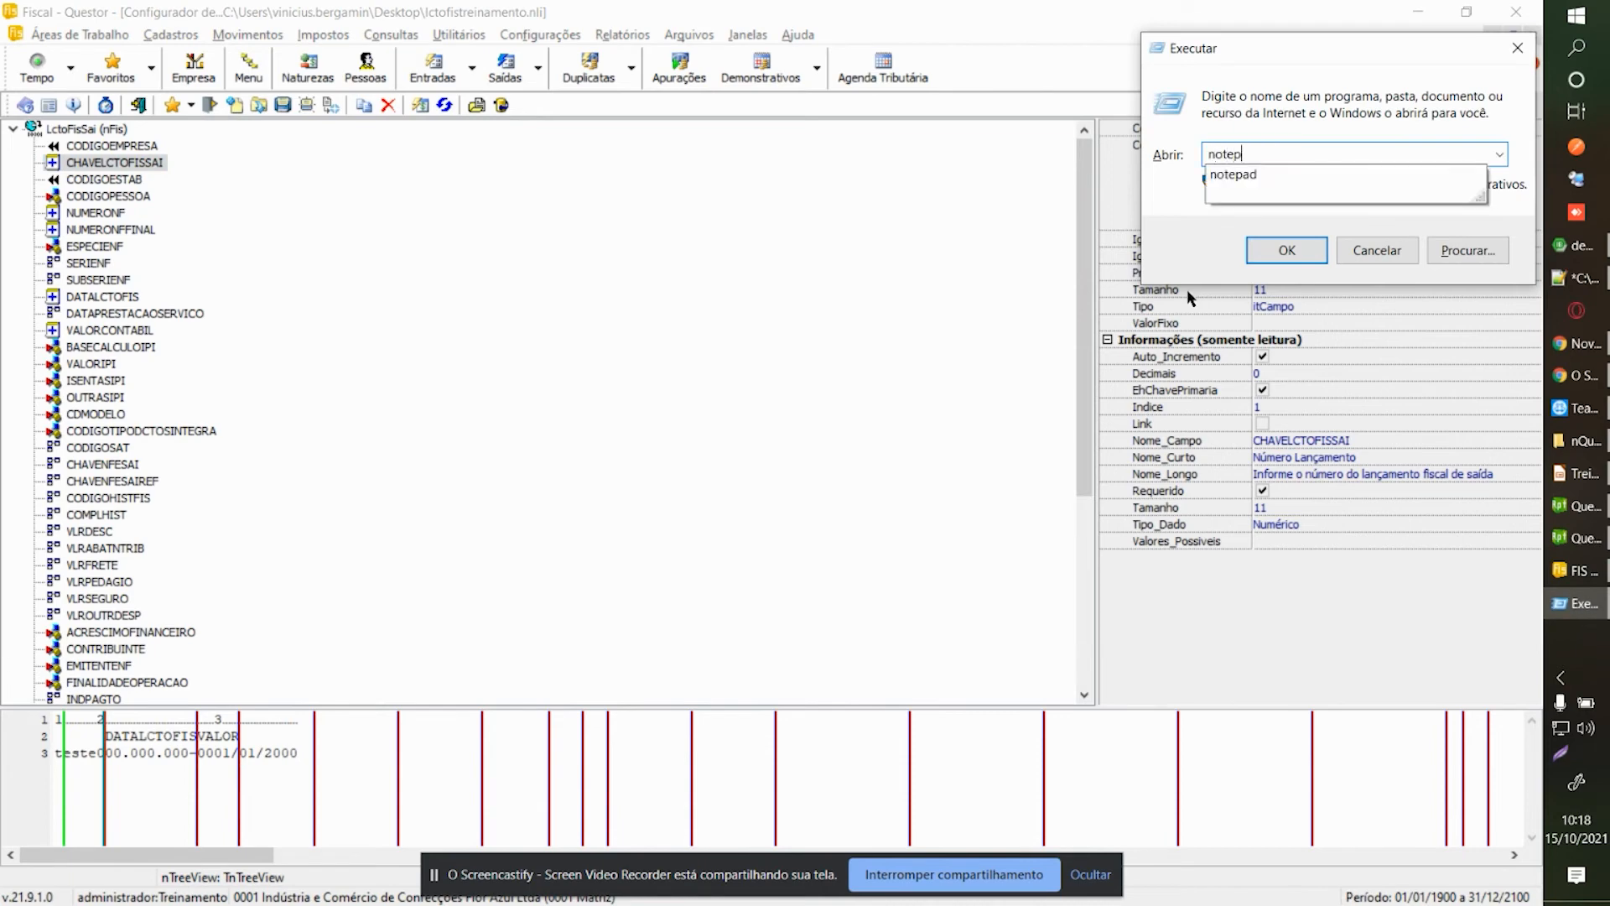
pyautogui.write('ad')
pyautogui.press('Return')
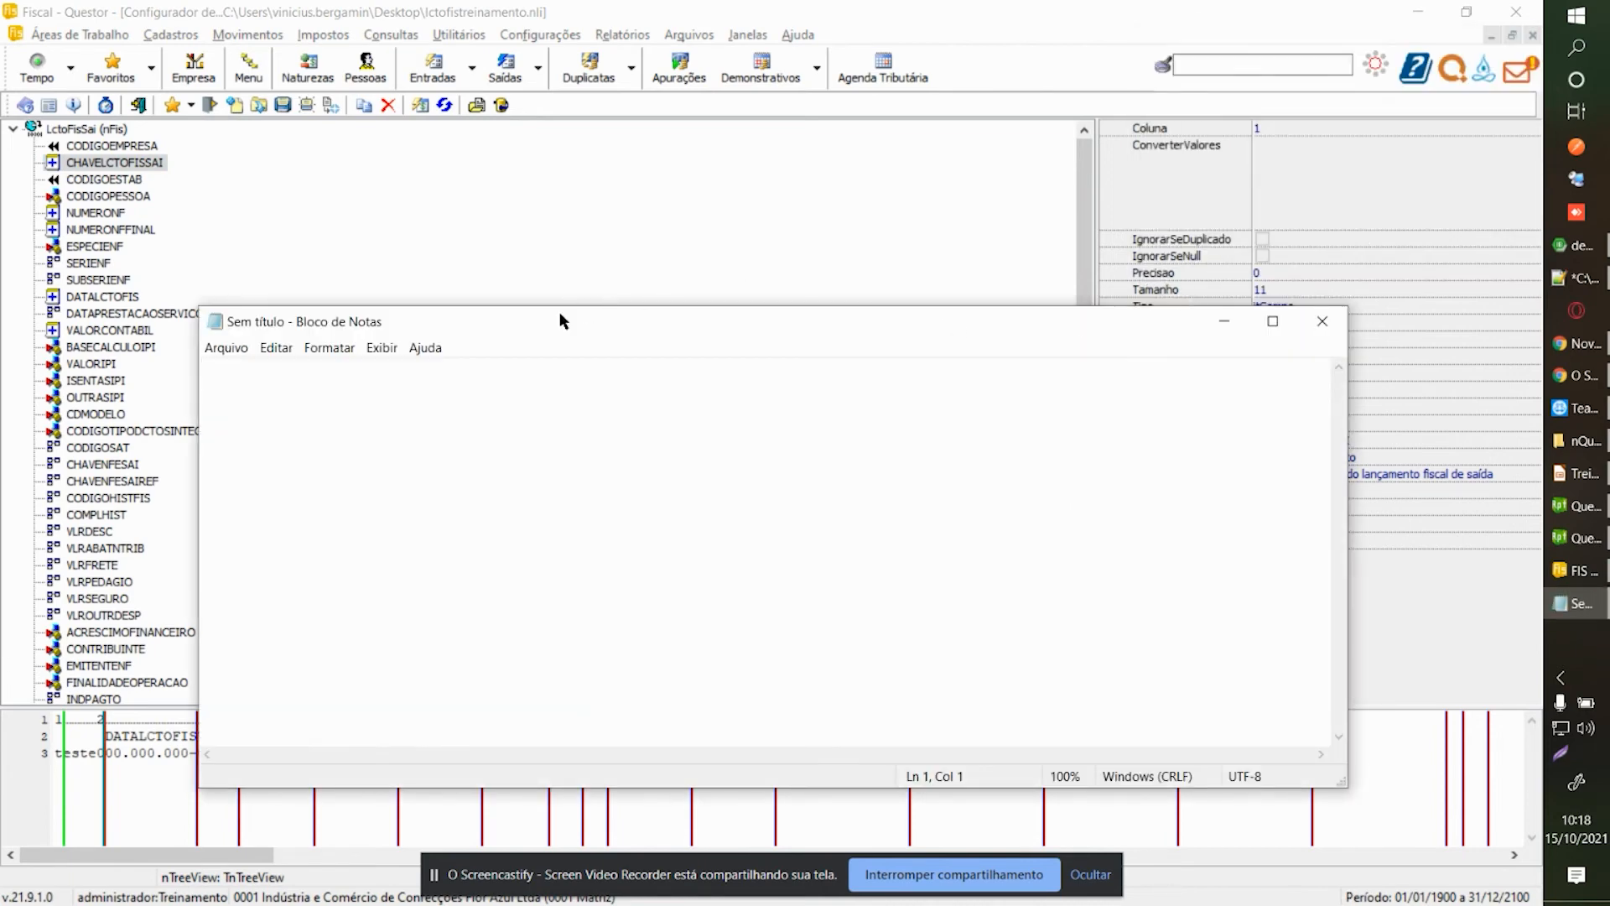
pyautogui.moveTo(683, 252); pyautogui.dragTo(676, 357)
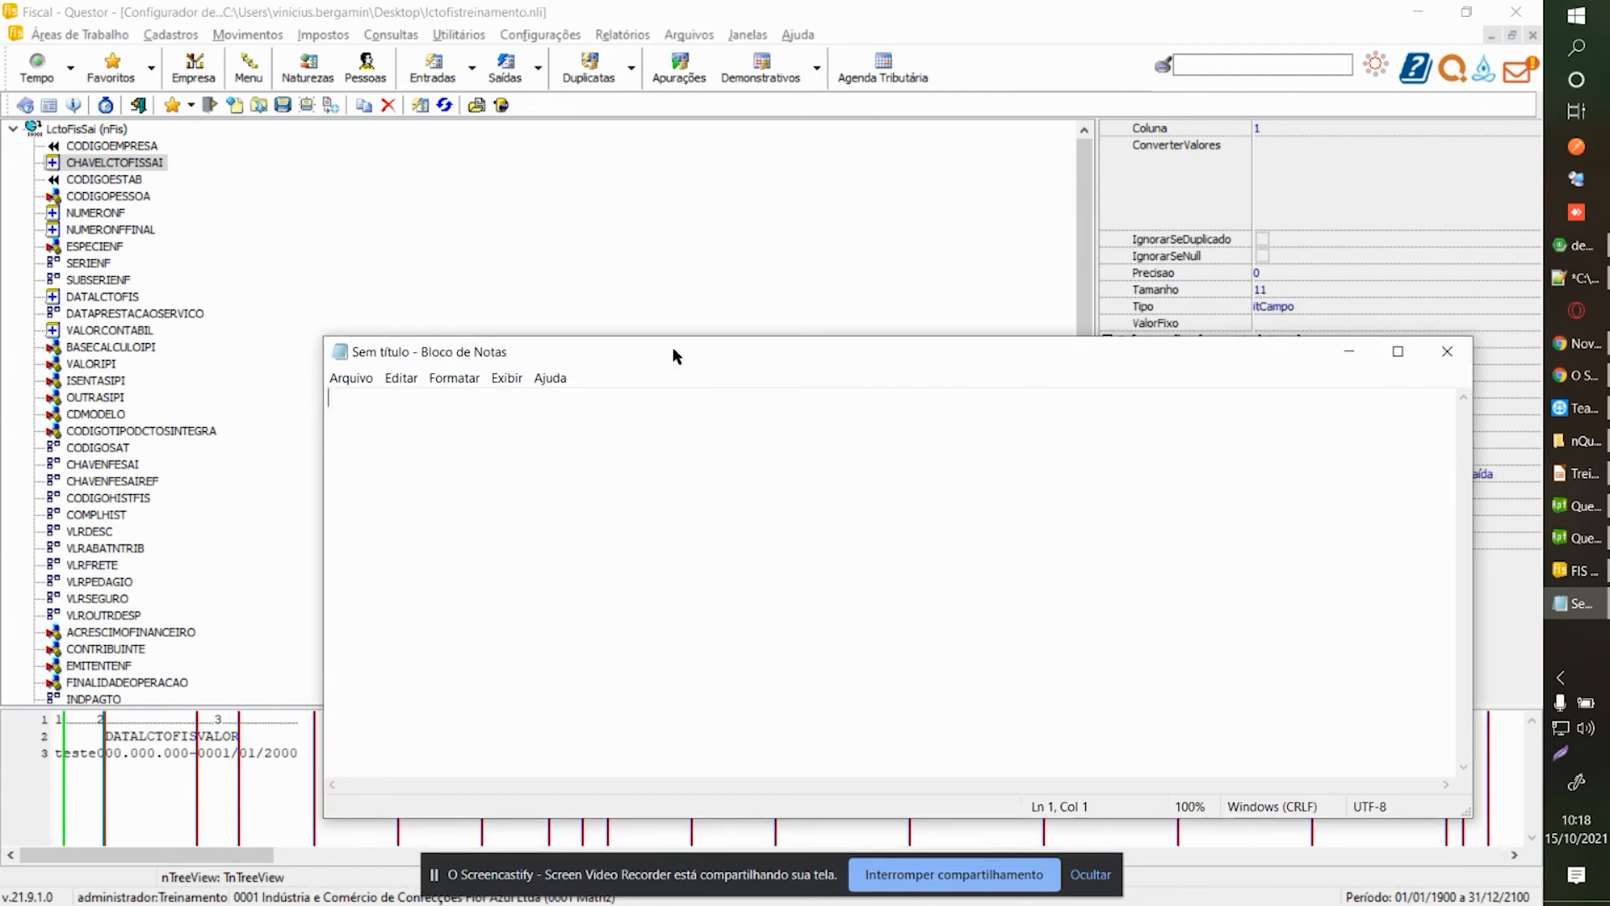
pyautogui.write('1;')
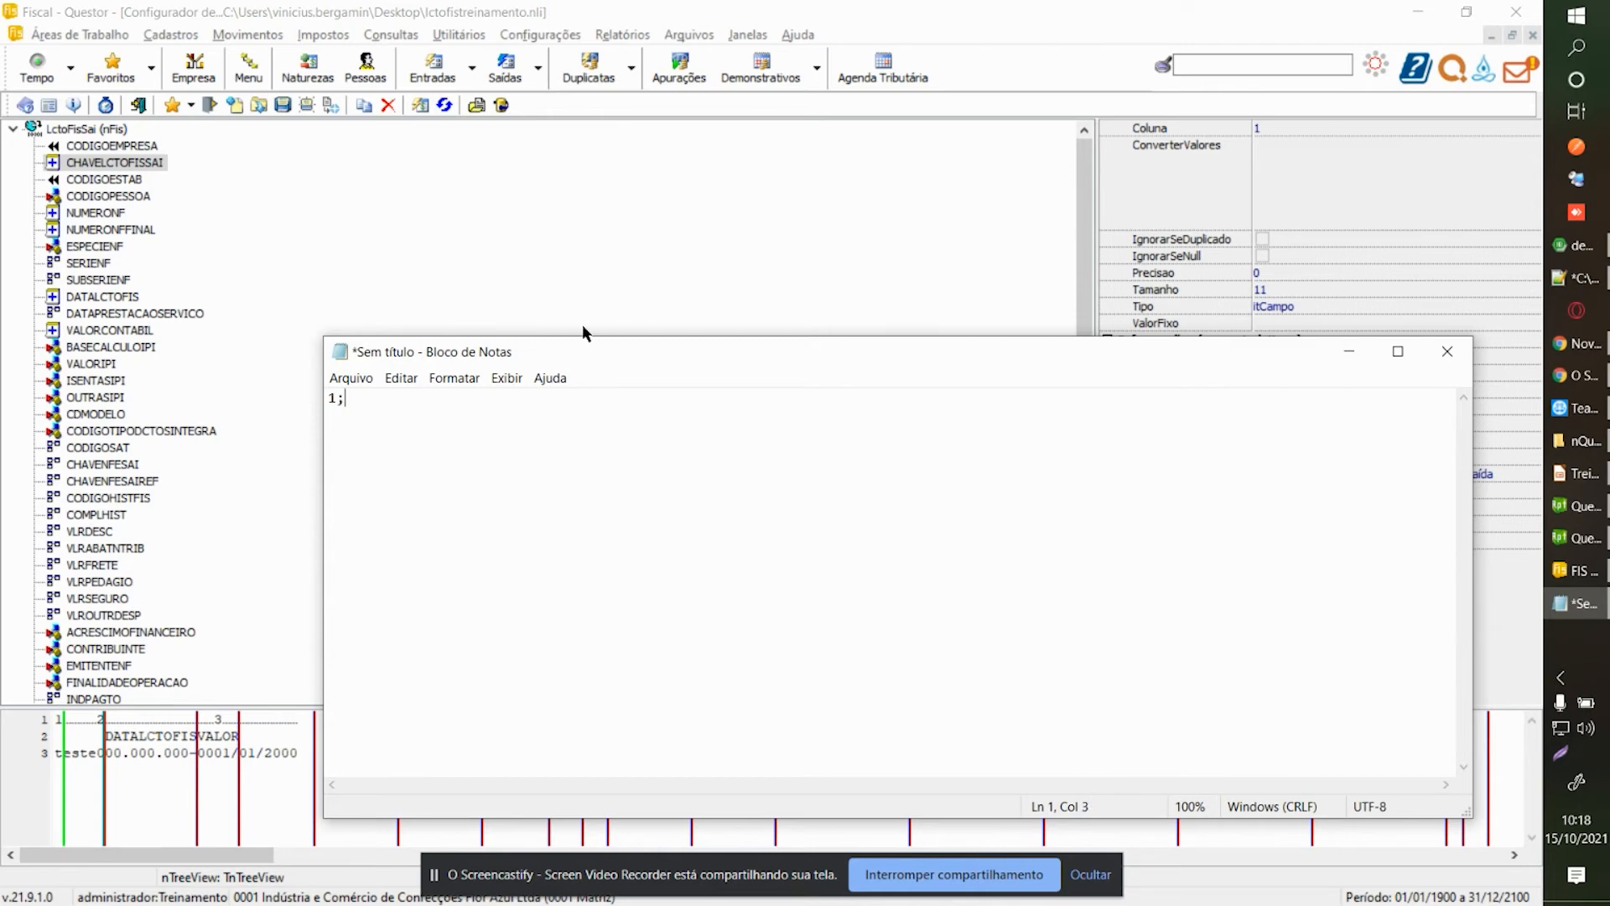
pyautogui.click(105, 215)
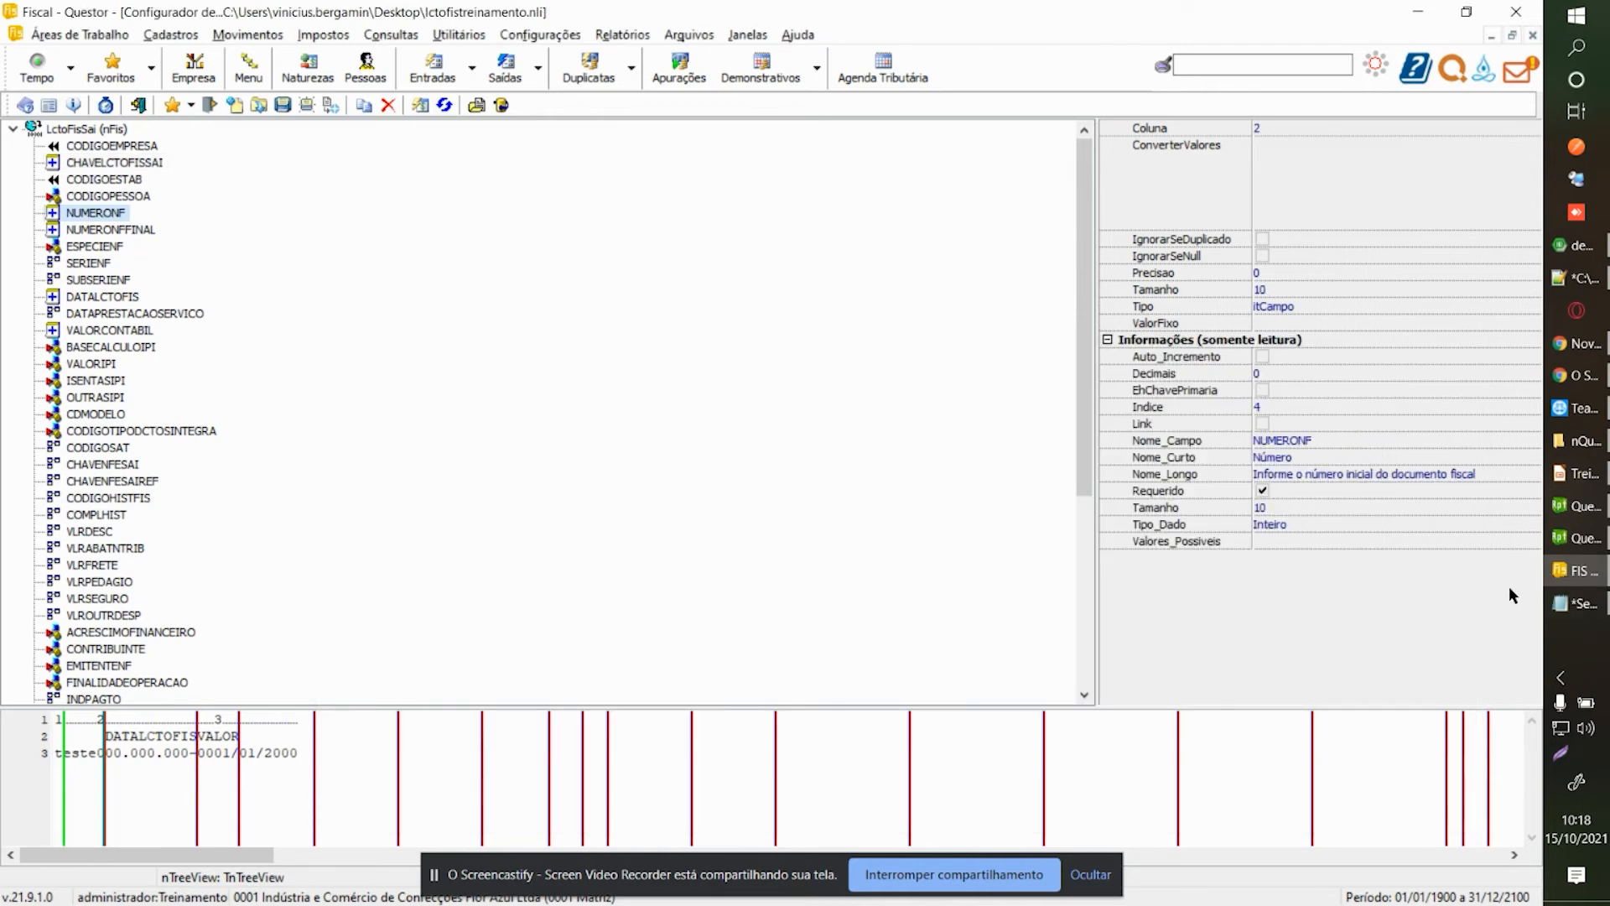
pyautogui.click(1580, 604)
pyautogui.write('1;1;')
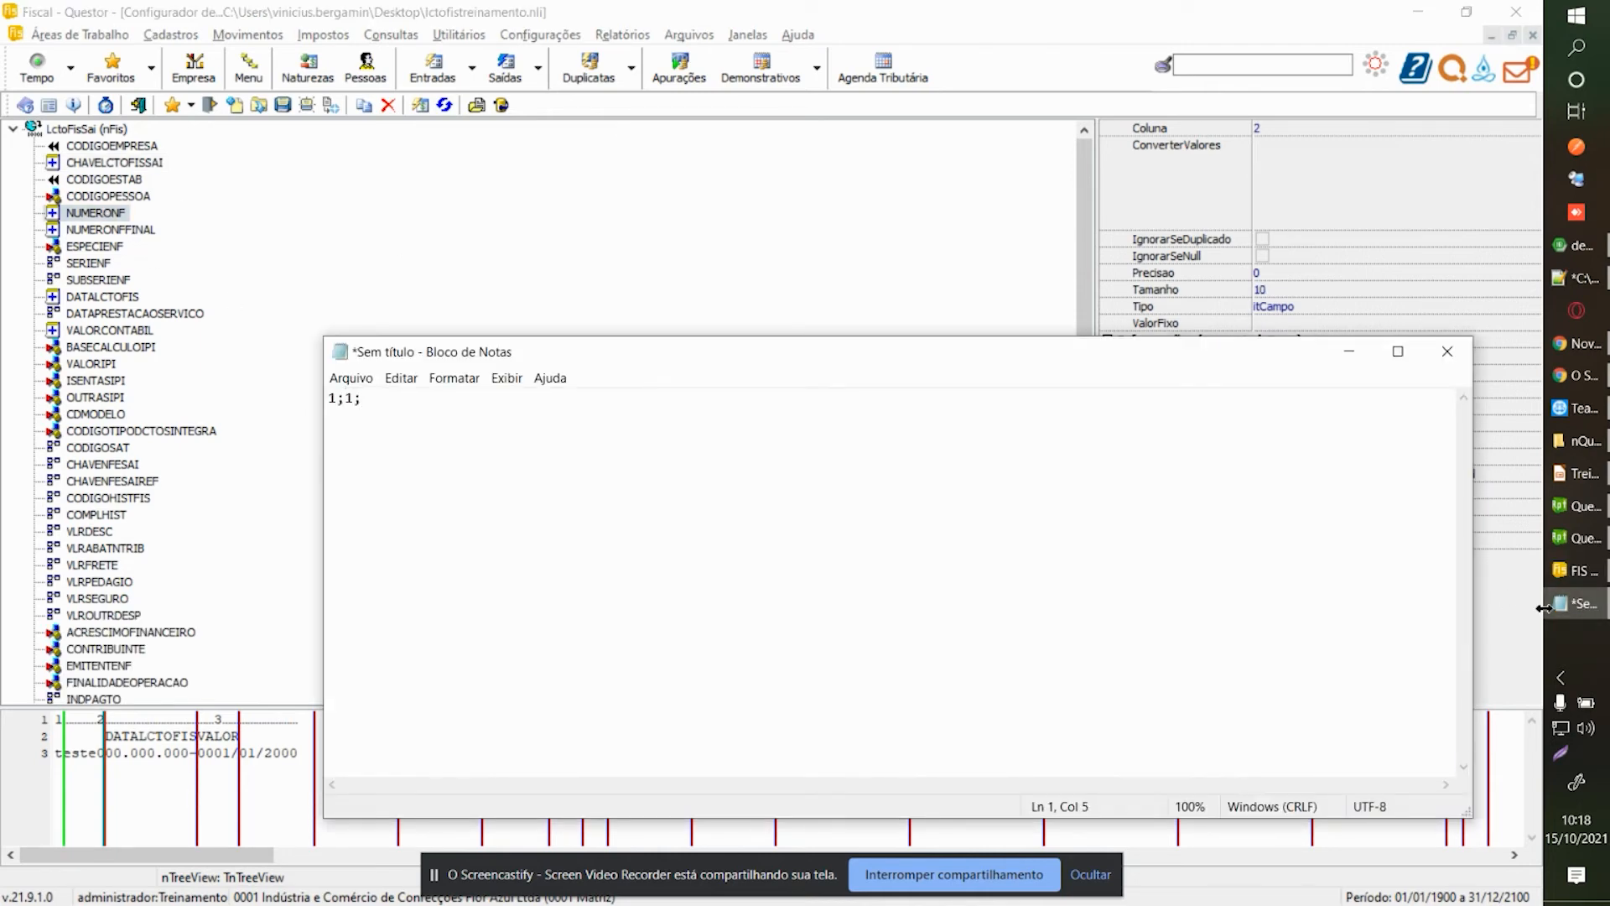
pyautogui.click(98, 297)
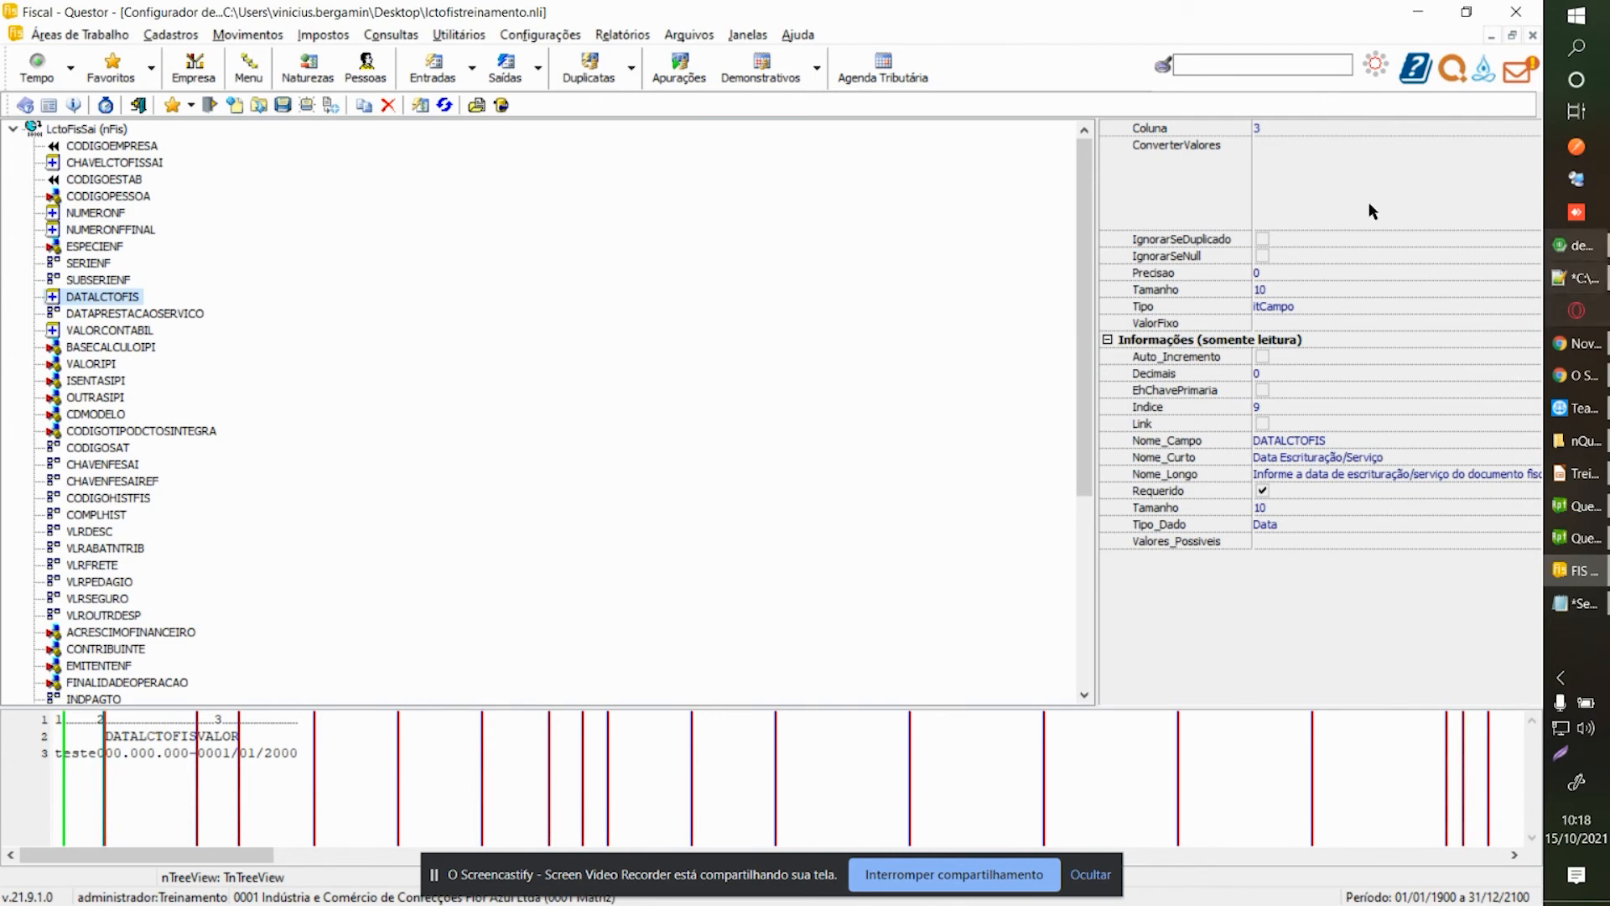
pyautogui.click(1578, 604)
# Add the date 01/10/2021; and begin the value 10, checking VALORCONTABIL's properties.
pyautogui.write('01.0-')
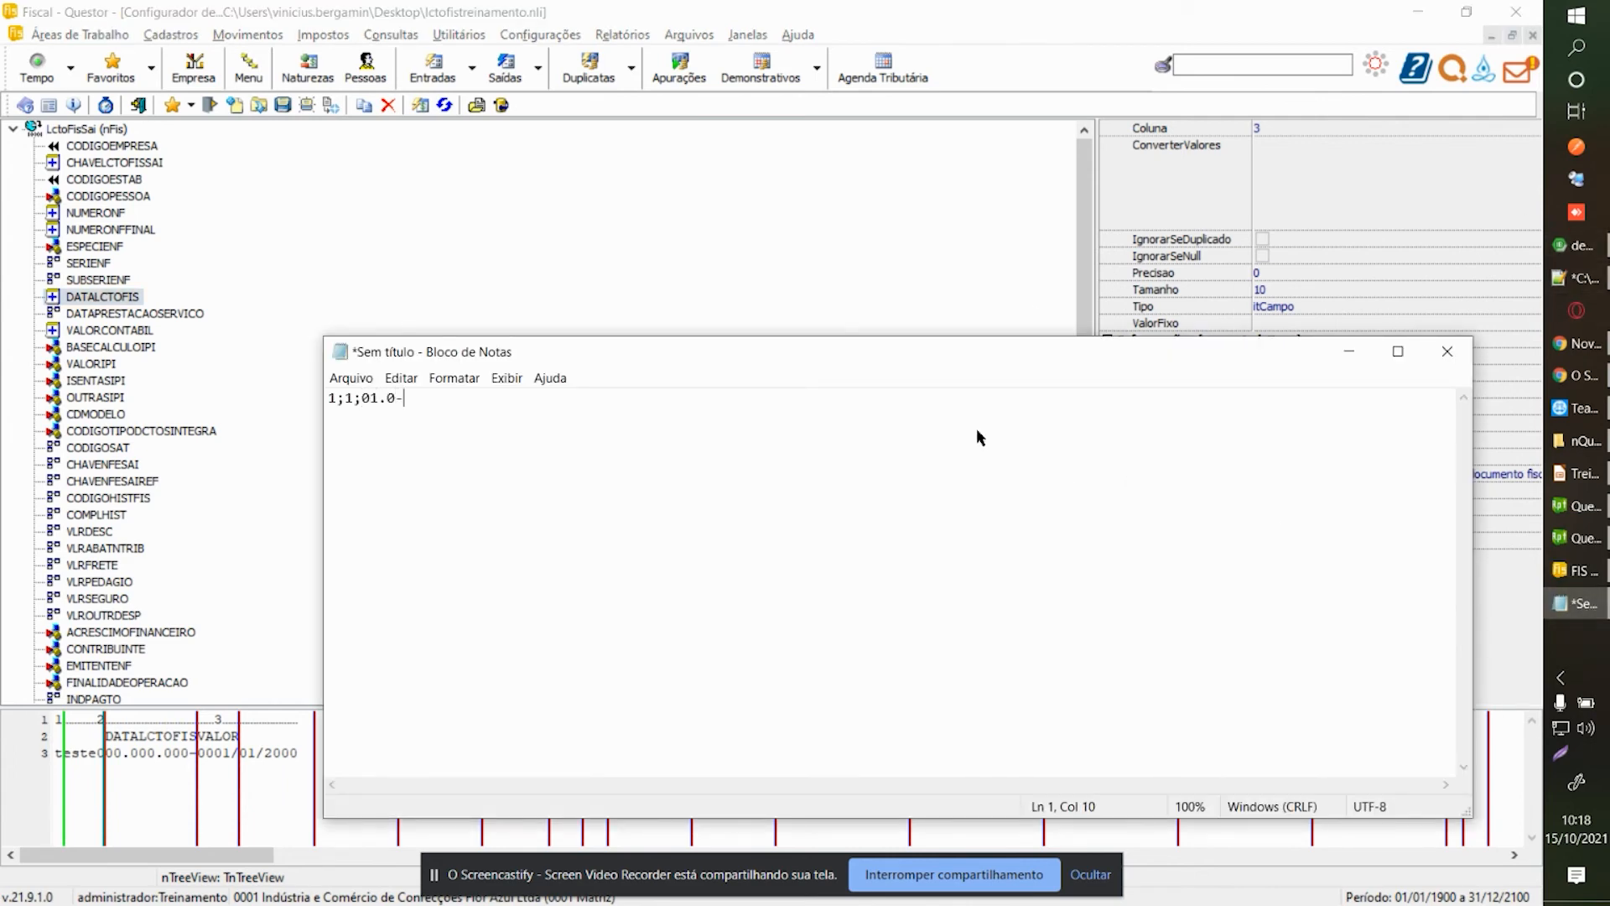
pyautogui.press('BackSpace')
pyautogui.press('BackSpace')
pyautogui.press('BackSpace')
pyautogui.write('/10/')
pyautogui.write('021;')
pyautogui.click(269, 327)
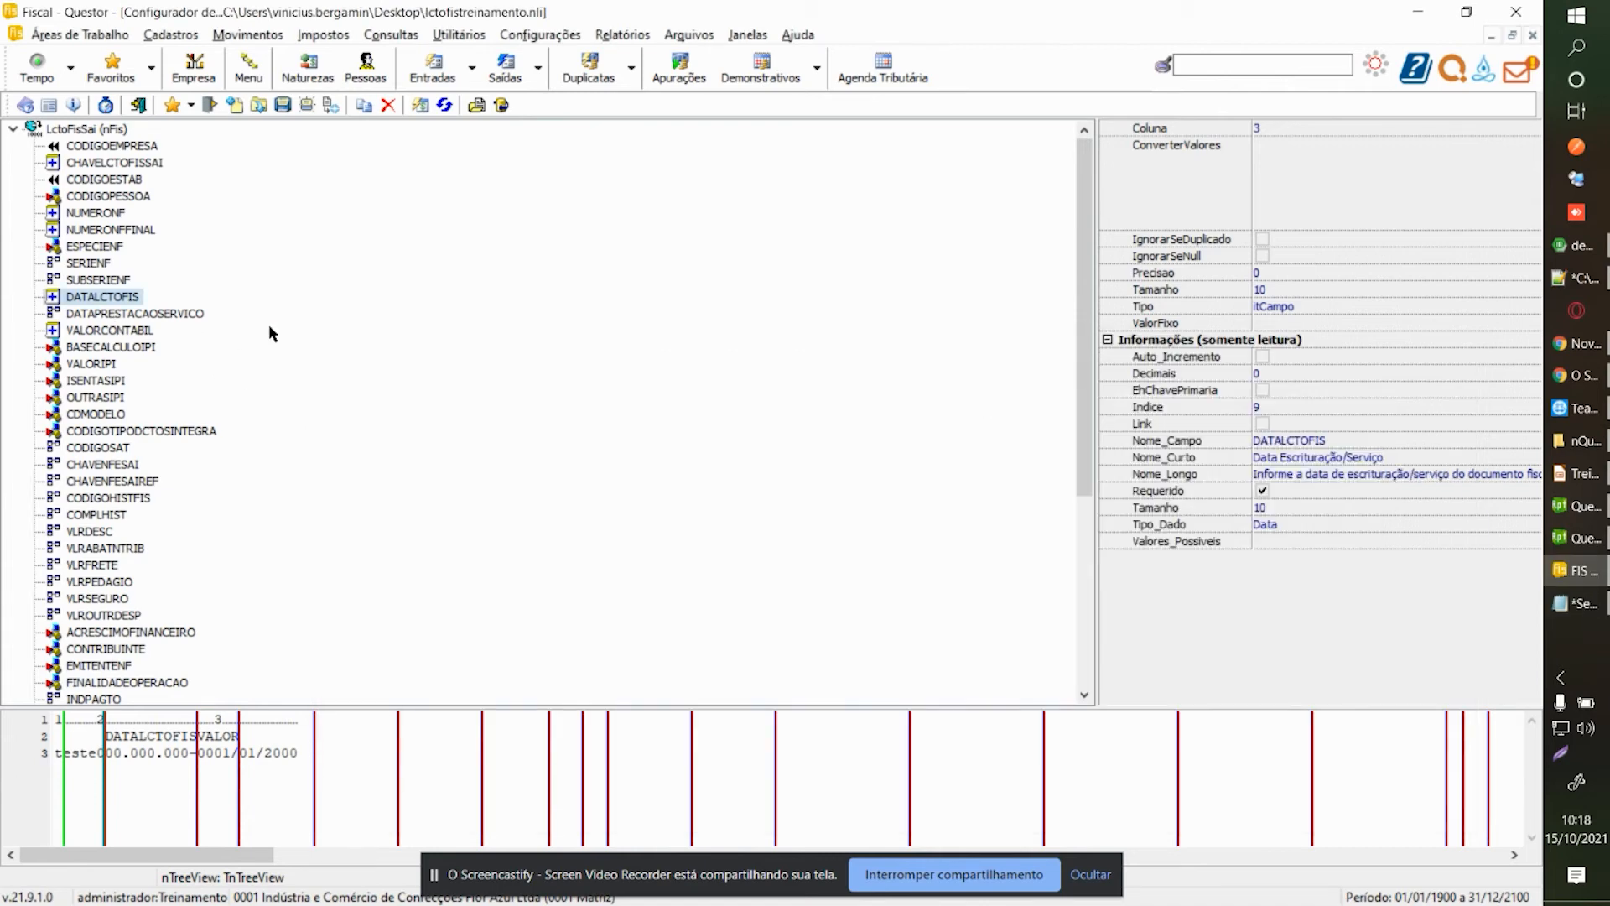
pyautogui.click(117, 331)
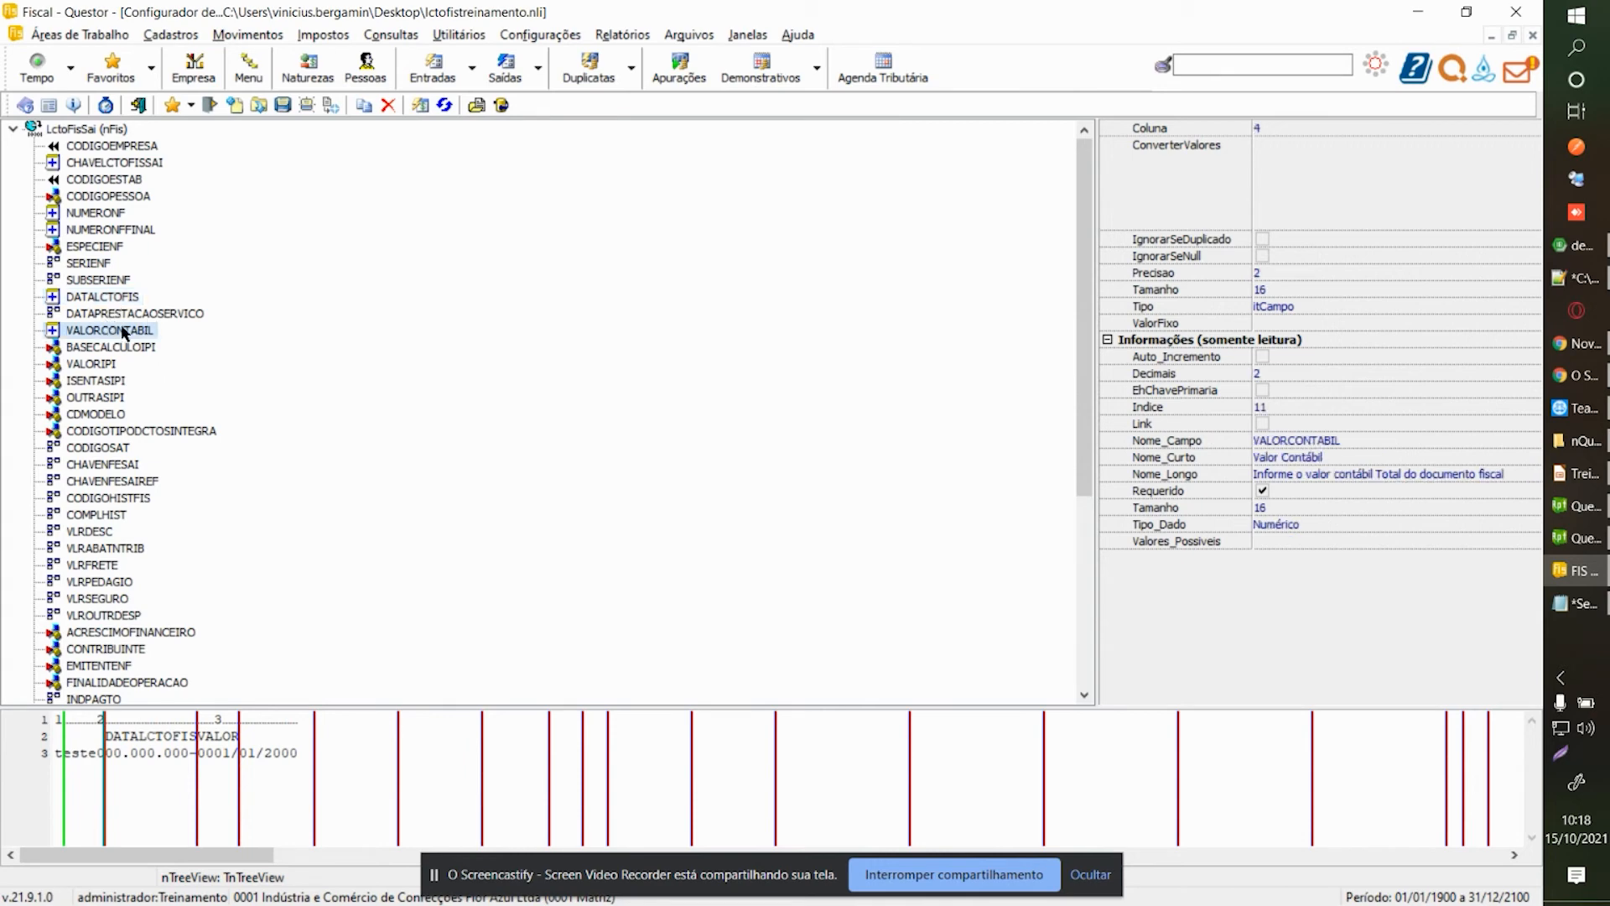
pyautogui.scroll(-2, 117, 335)
pyautogui.scroll(-4, 118, 337)
pyautogui.scroll(6, 118, 338)
pyautogui.click(1577, 603)
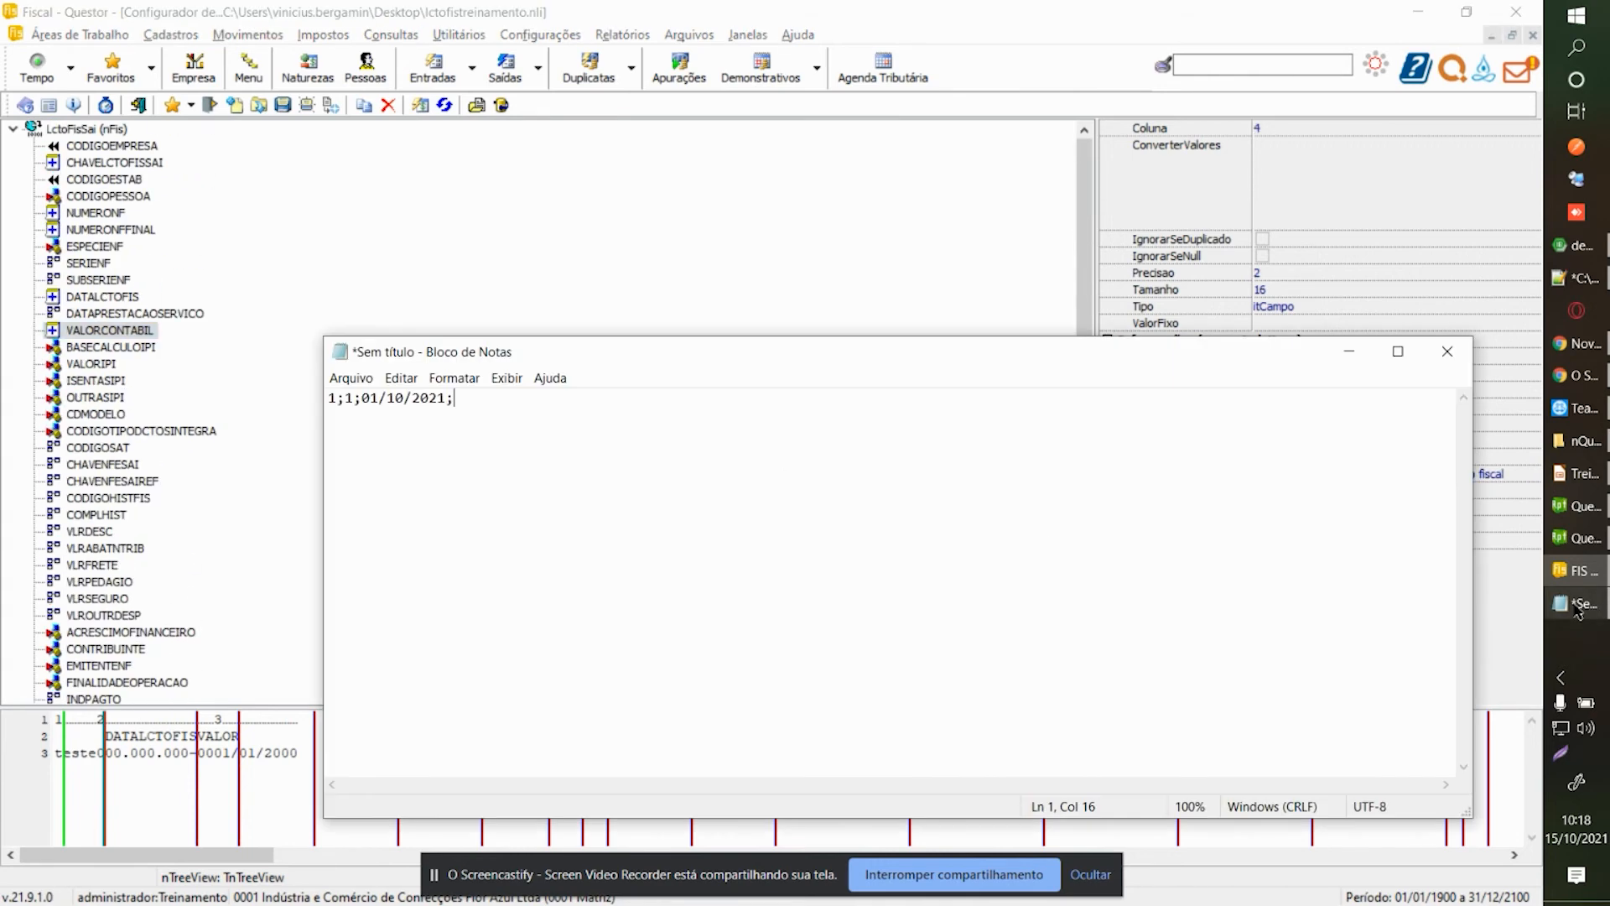
pyautogui.write('100')
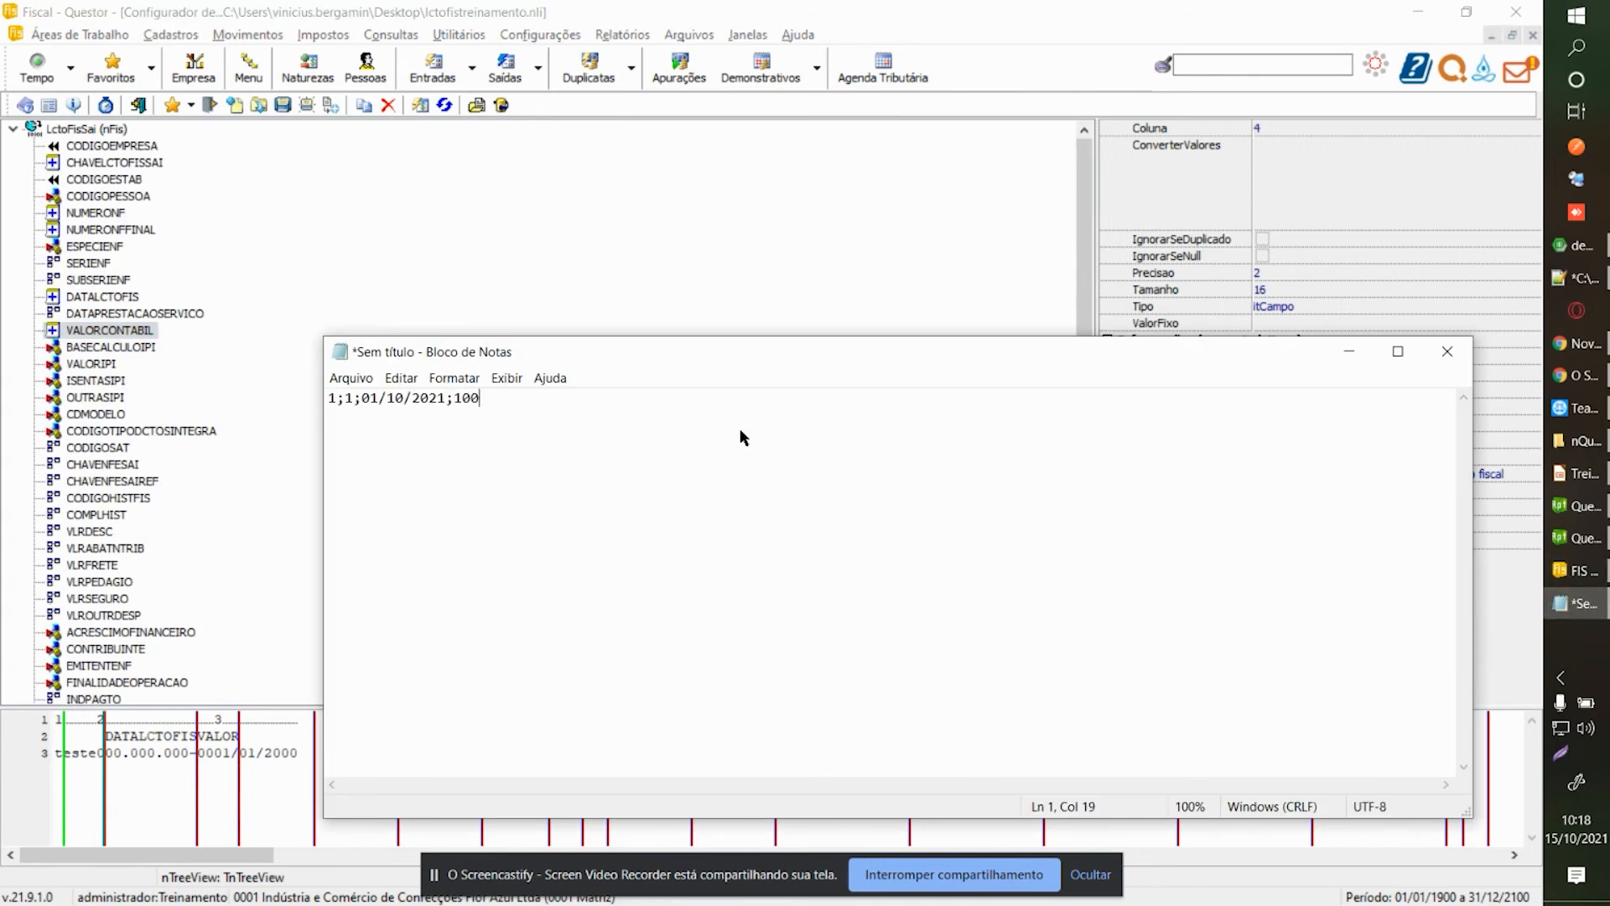
# Confirm the layout's decimal separator and finish the line with ',00' and a line break.
pyautogui.click(114, 130)
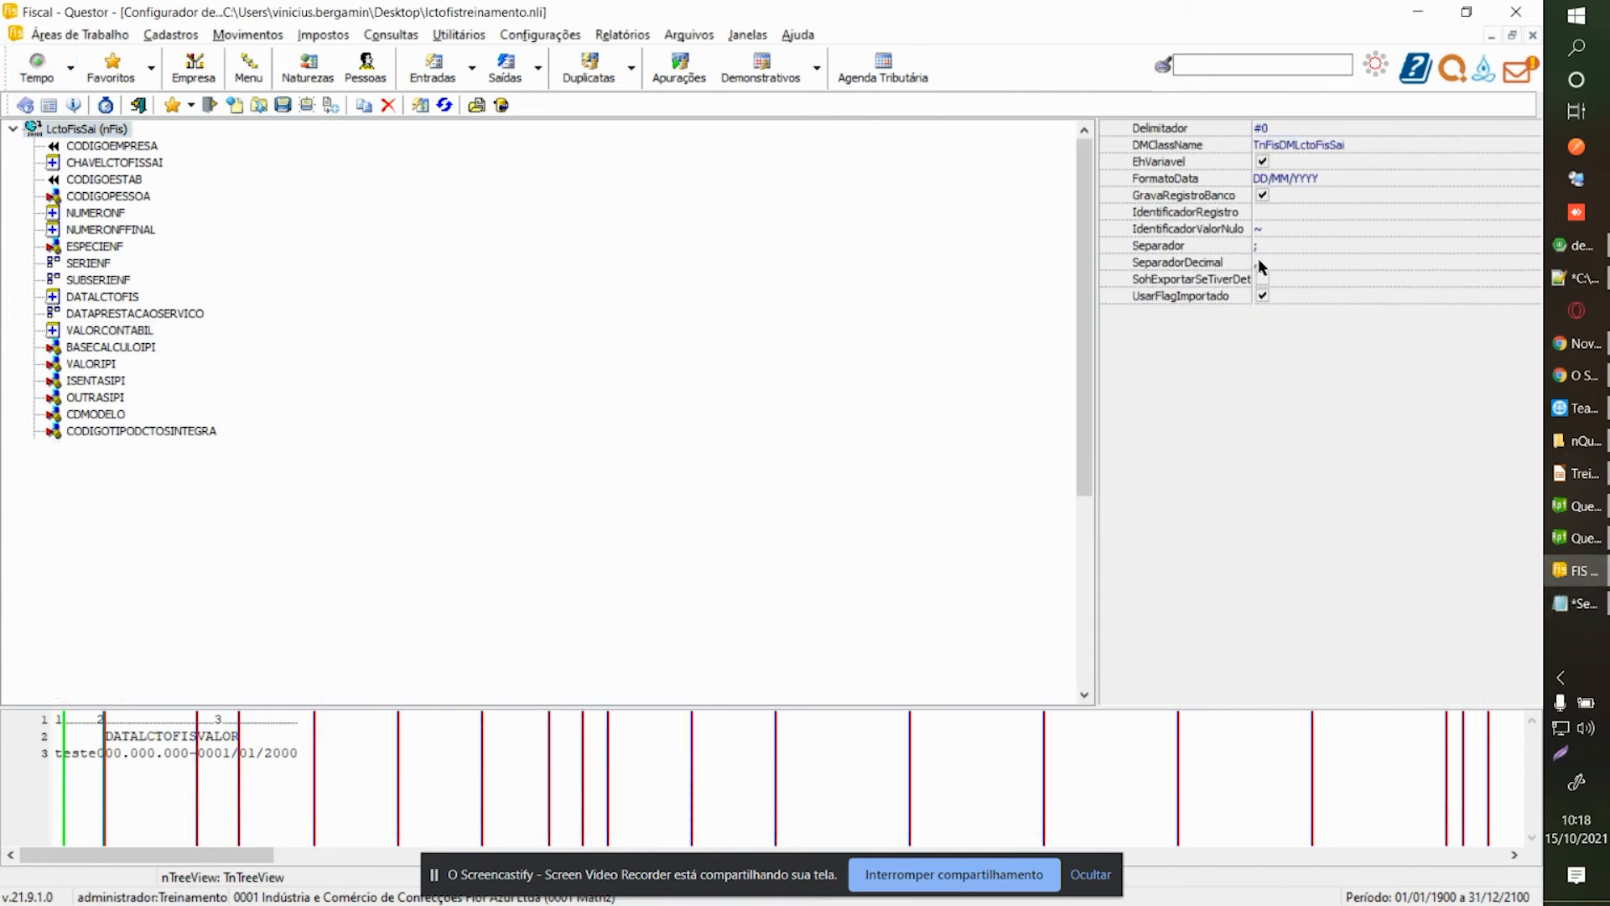
pyautogui.click(1258, 262)
pyautogui.click(1577, 603)
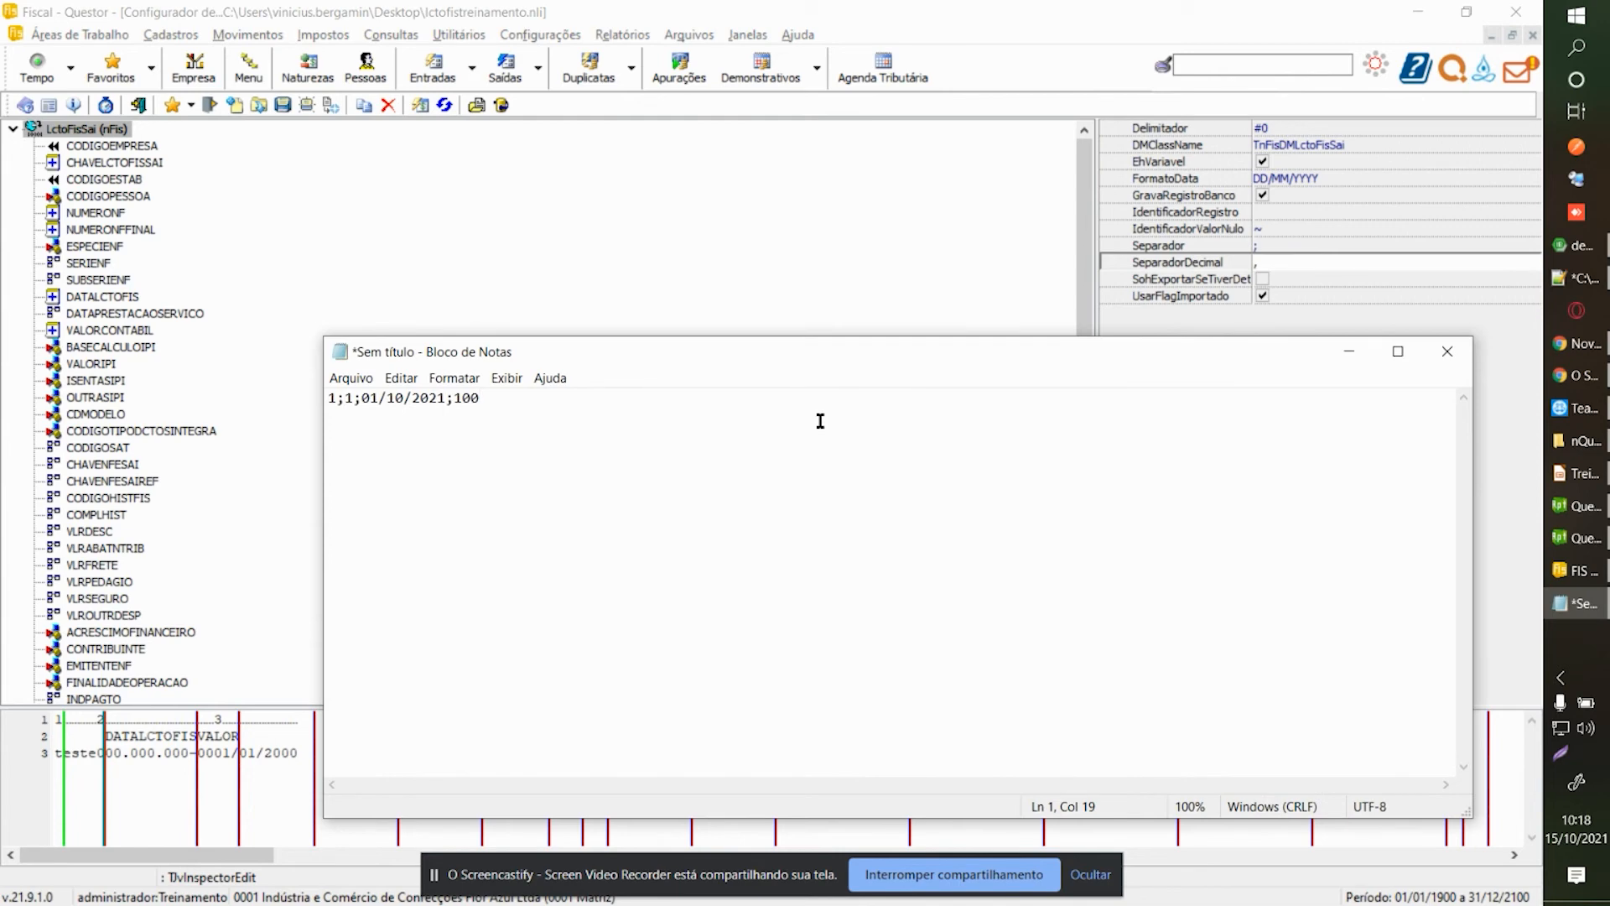
pyautogui.write(',00')
pyautogui.press('Return')
# Save the Notepad file as arquivolctofistreinamento.txt and return to the Questor window.
pyautogui.click(350, 377)
pyautogui.click(380, 467)
pyautogui.write('lcto')
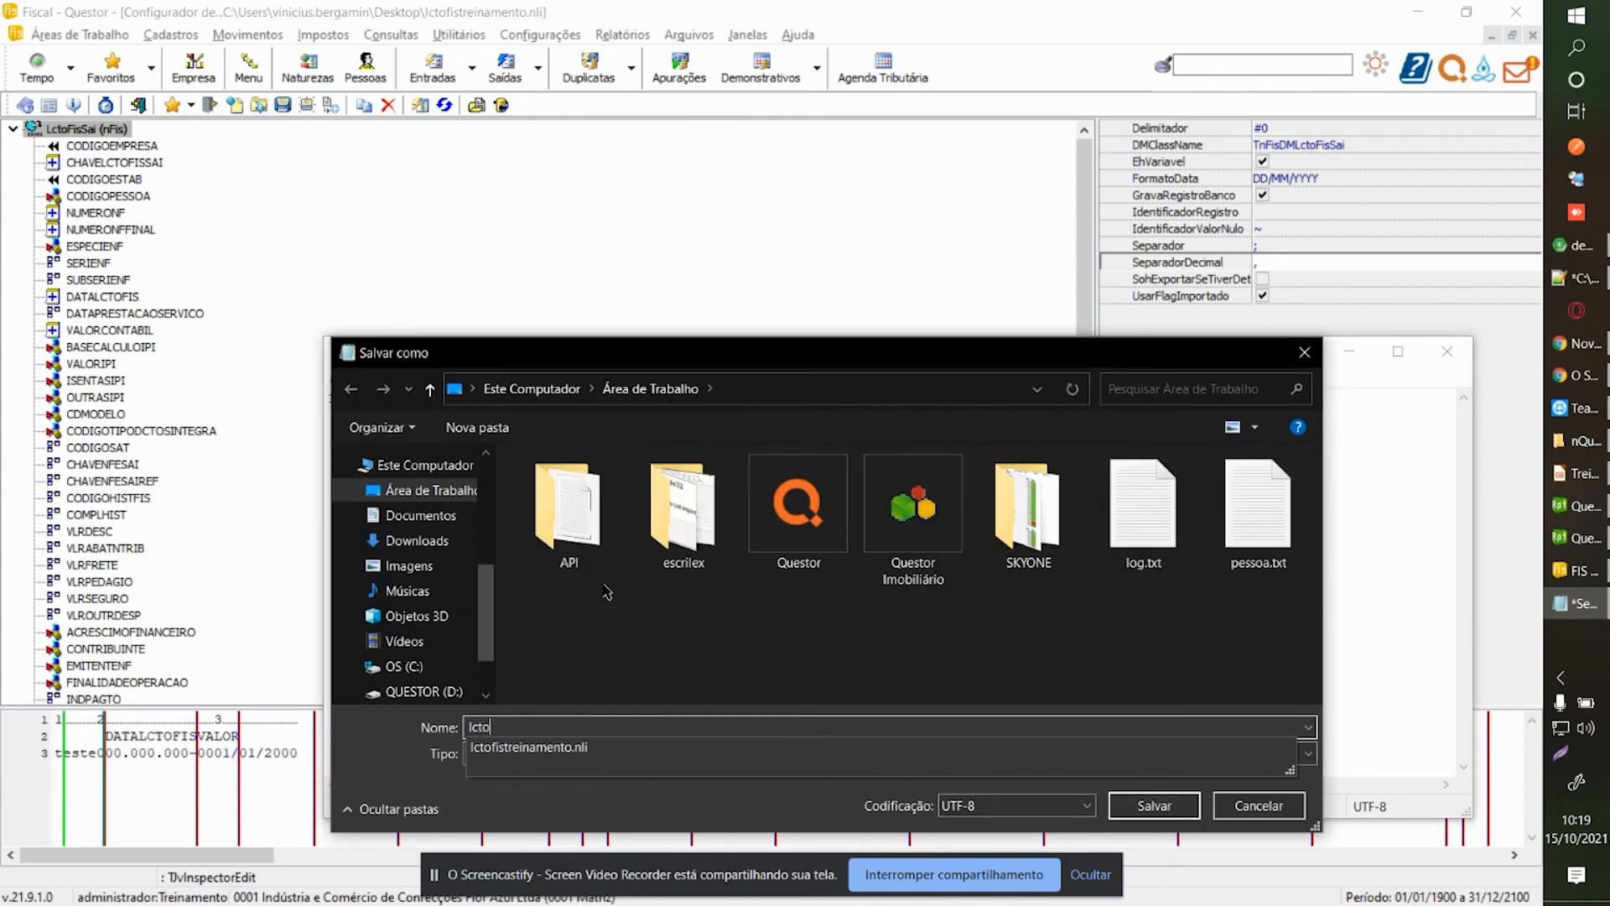
pyautogui.press('BackSpace')
pyautogui.press('BackSpace')
pyautogui.press('BackSpace')
pyautogui.write('arquivo')
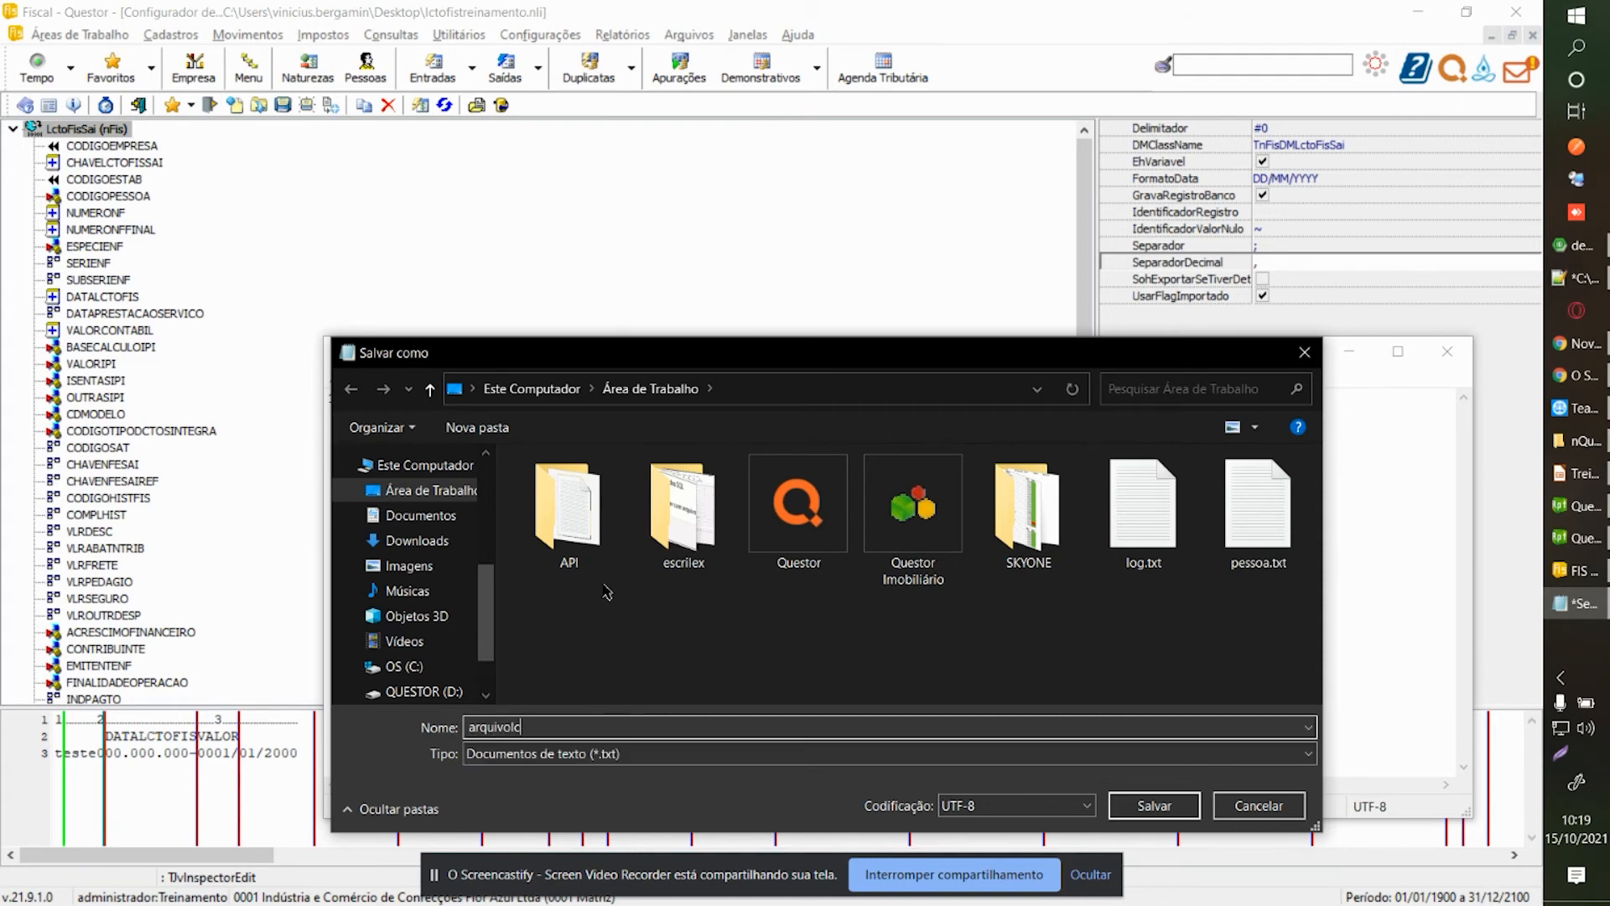
pyautogui.write('lctofistreinamento')
pyautogui.press('Return')
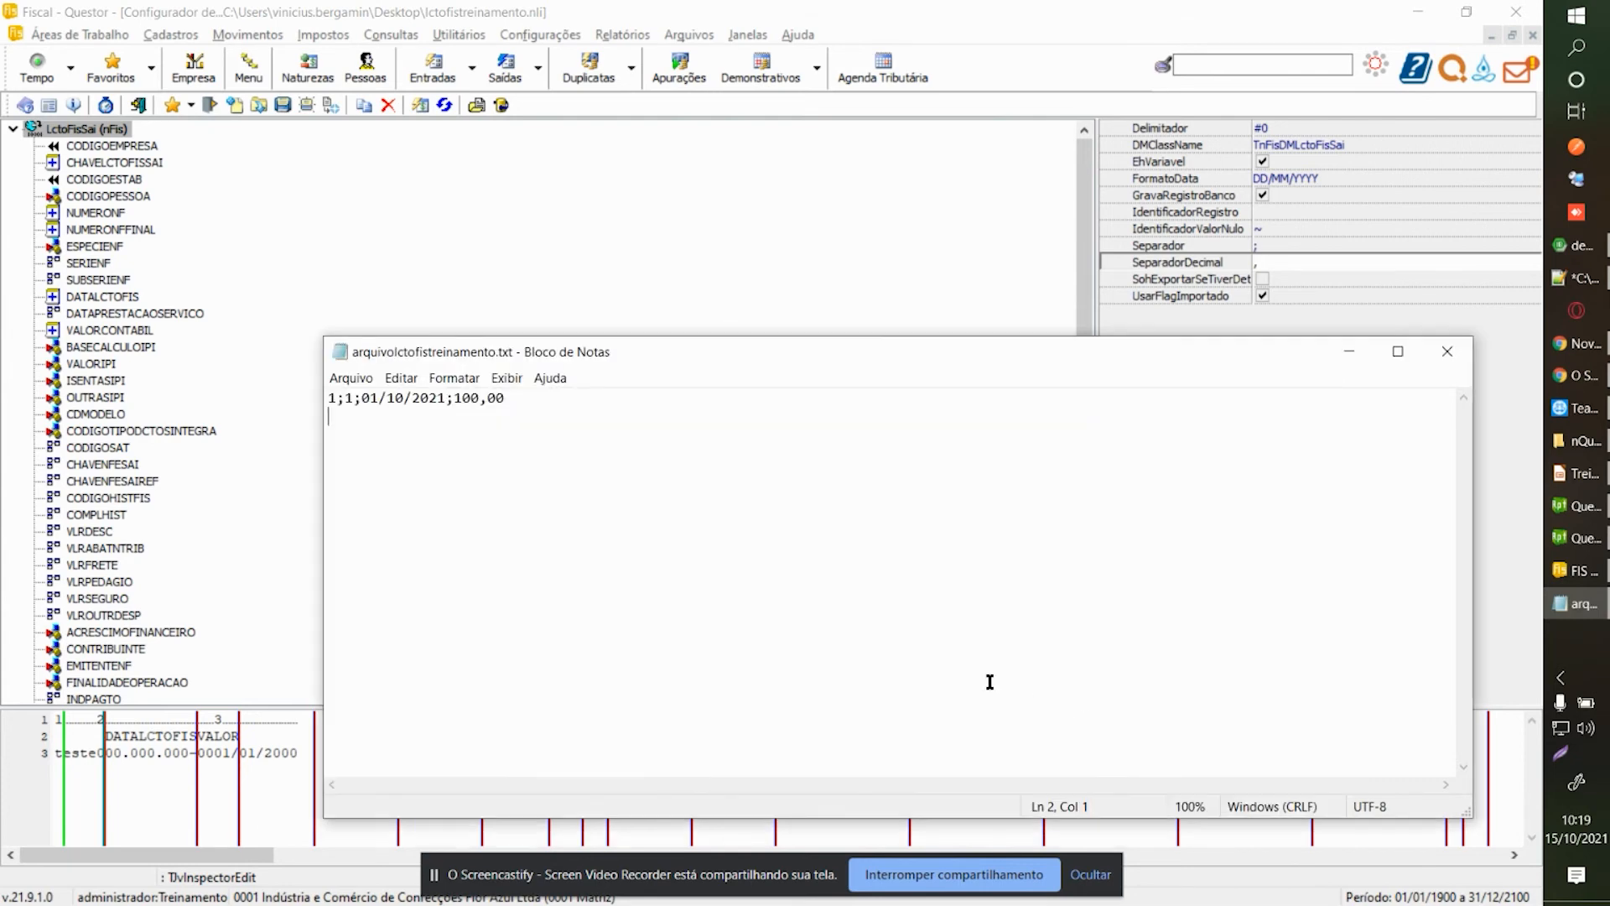
pyautogui.click(435, 271)
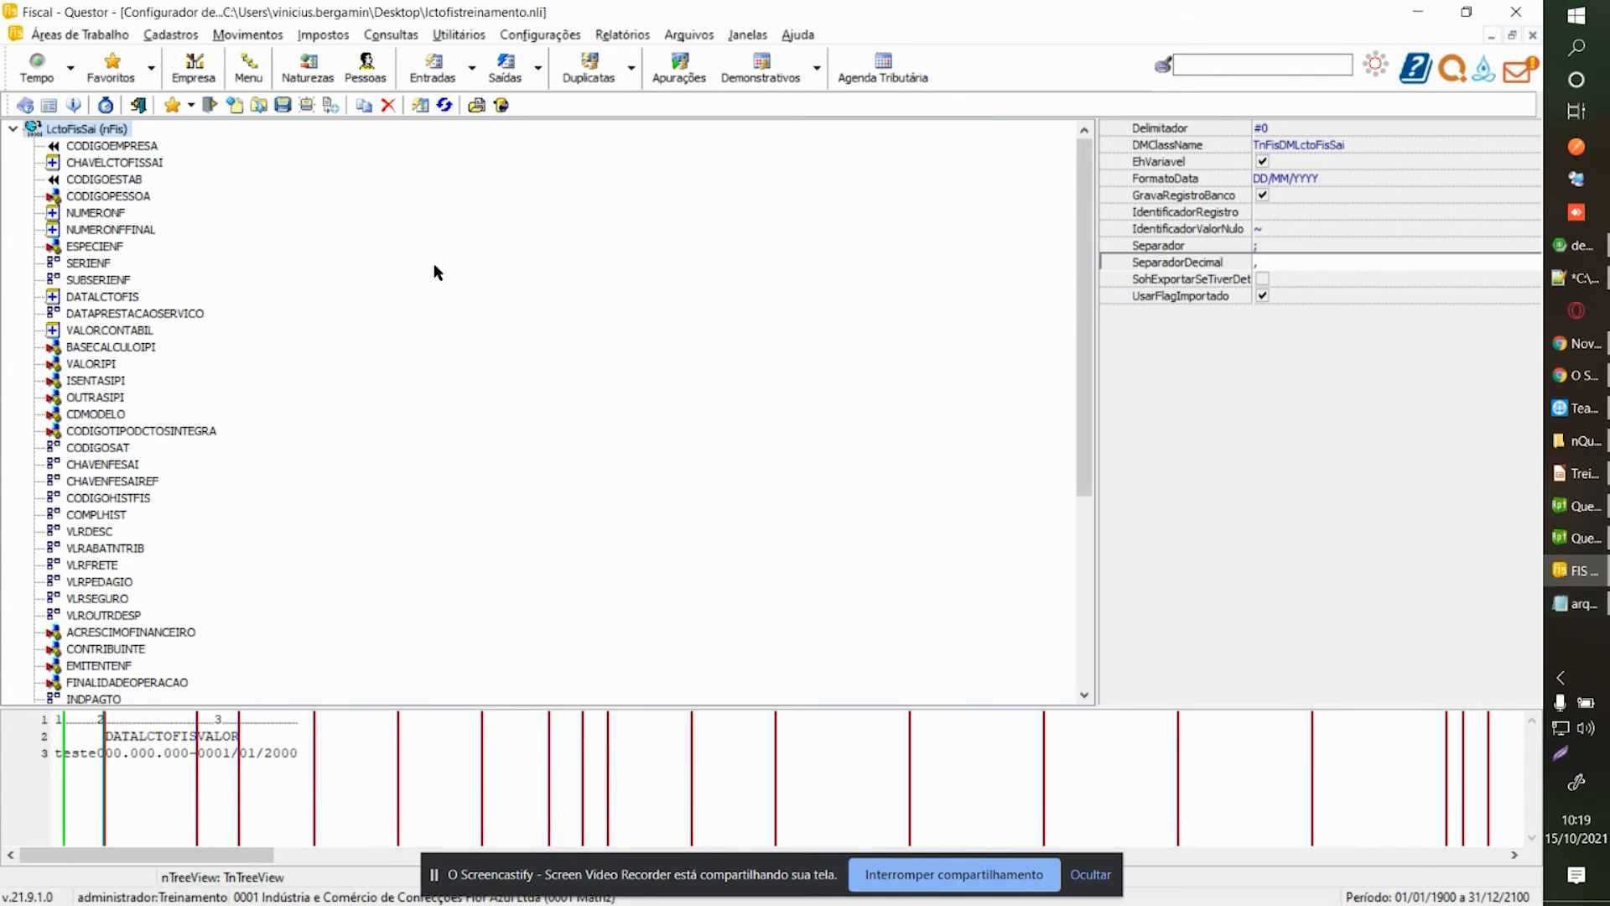
pyautogui.hotkey('ctrl', 'Tab')
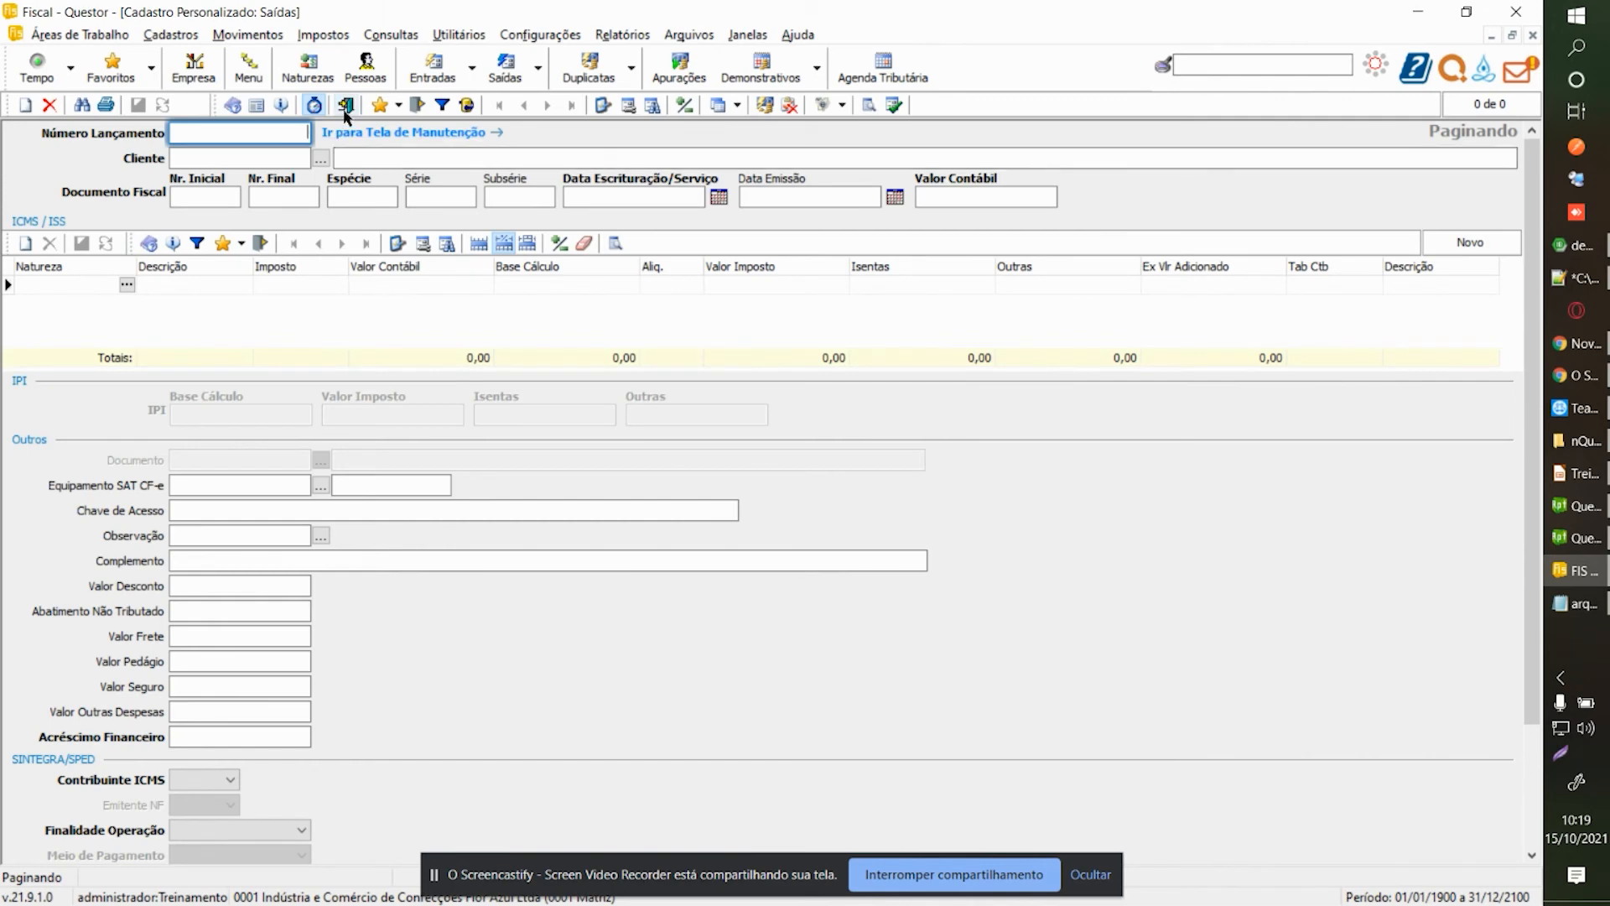
# Close the Saídas form and open Utilitários > Banco de Dados > Importação.
pyautogui.click(344, 105)
pyautogui.click(459, 35)
pyautogui.moveTo(502, 108)
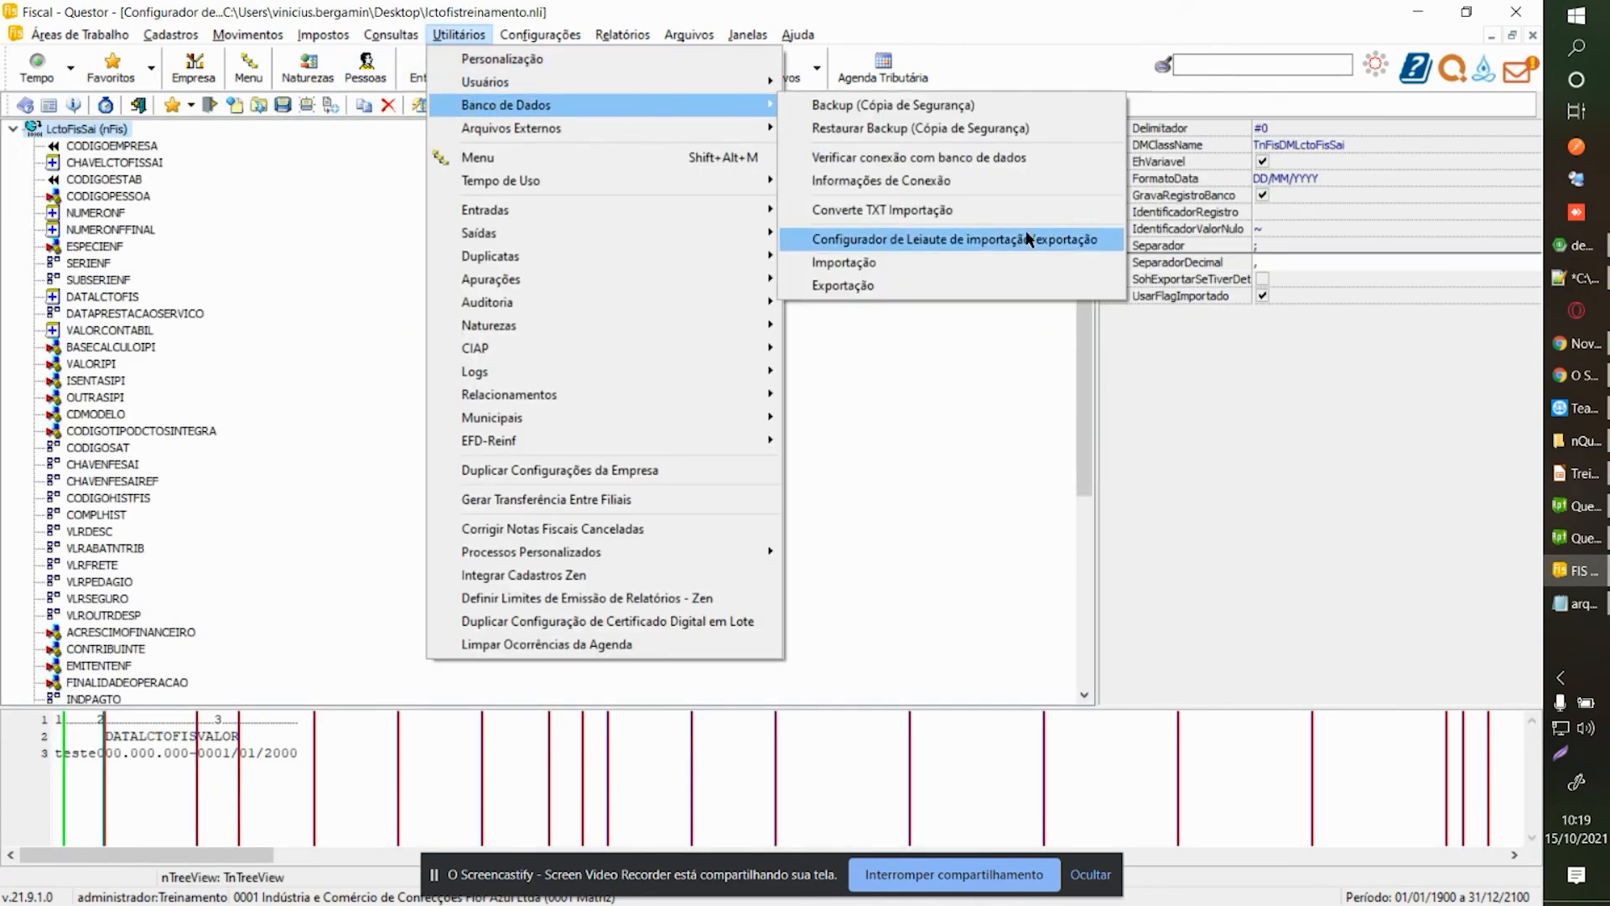
pyautogui.click(976, 263)
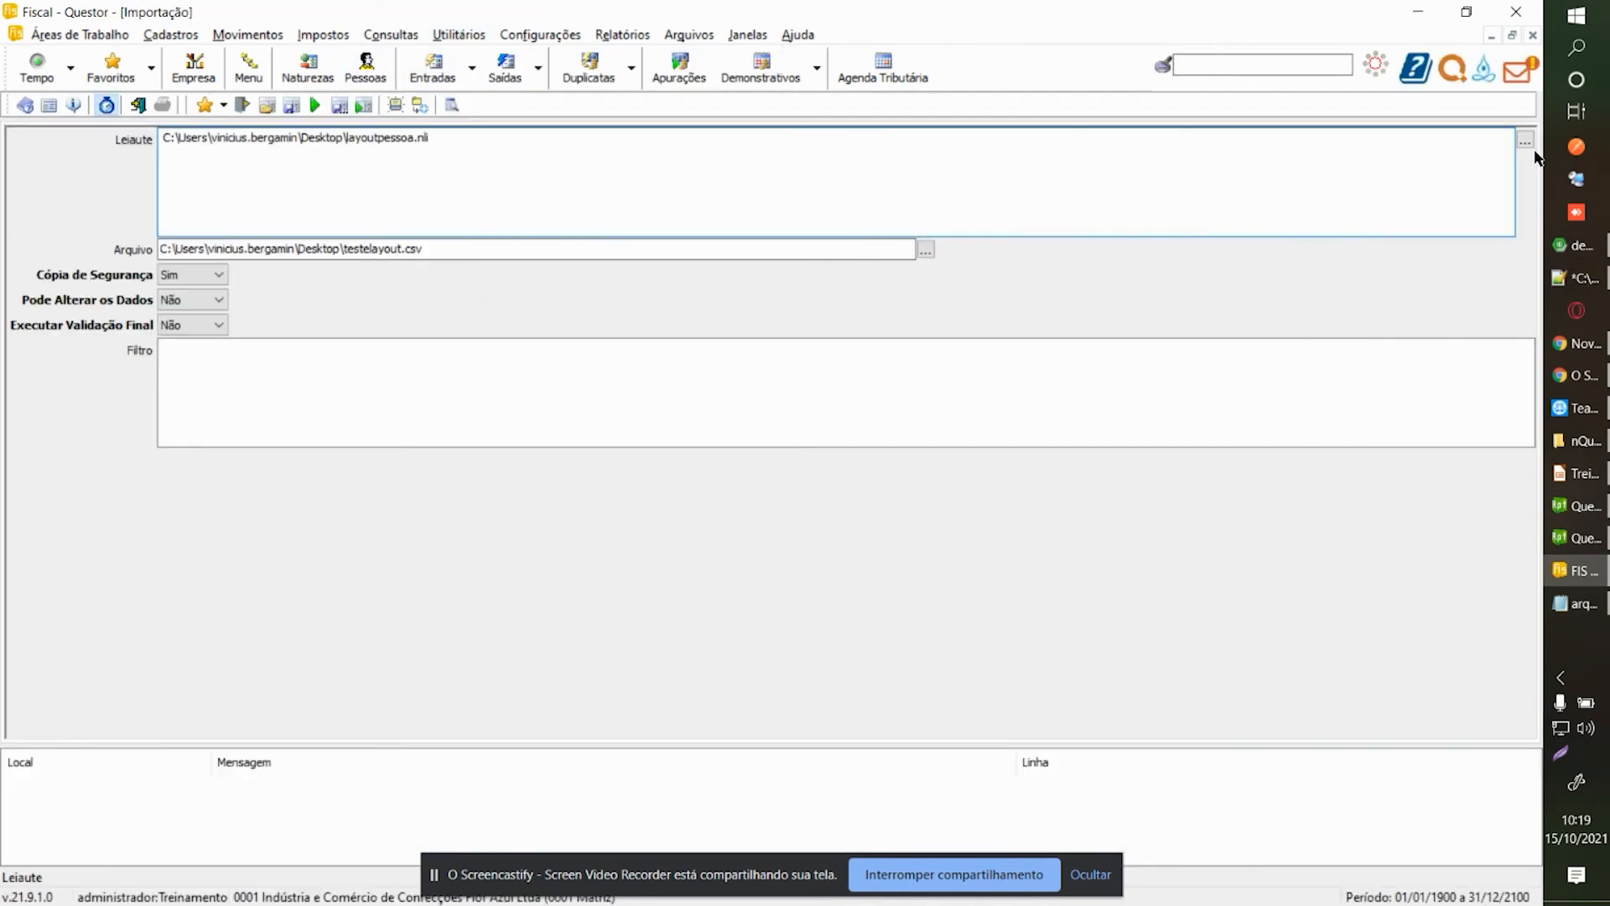
# Add lctofistreinamento.nli as the import layout and delete the old layoutpessoa.nli path.
pyautogui.click(1525, 140)
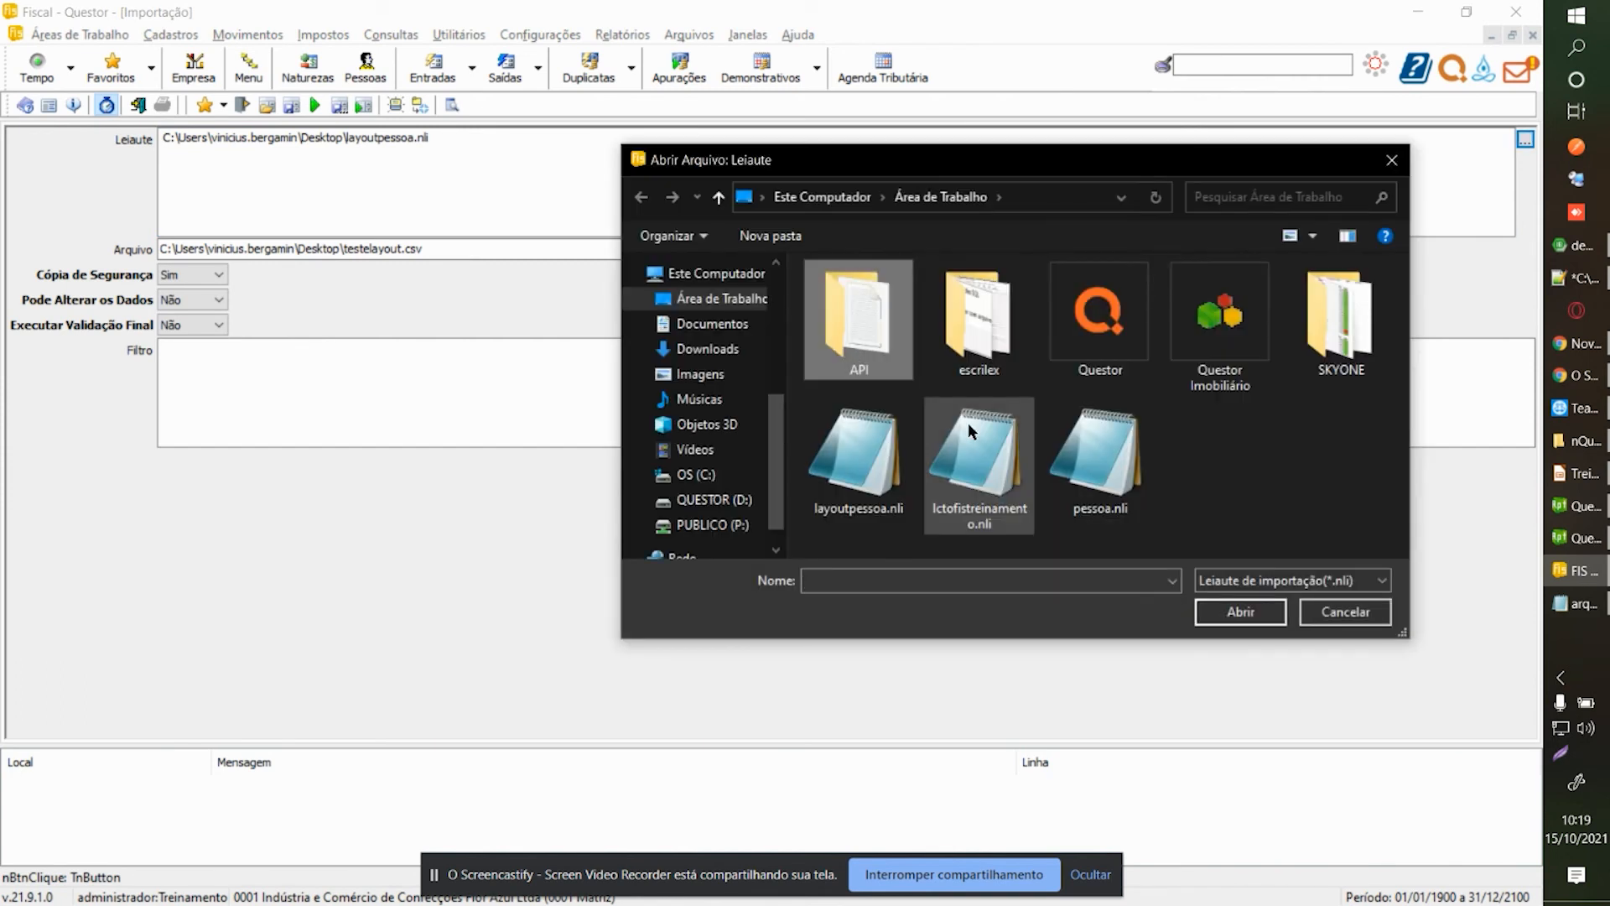
pyautogui.doubleClick(934, 468)
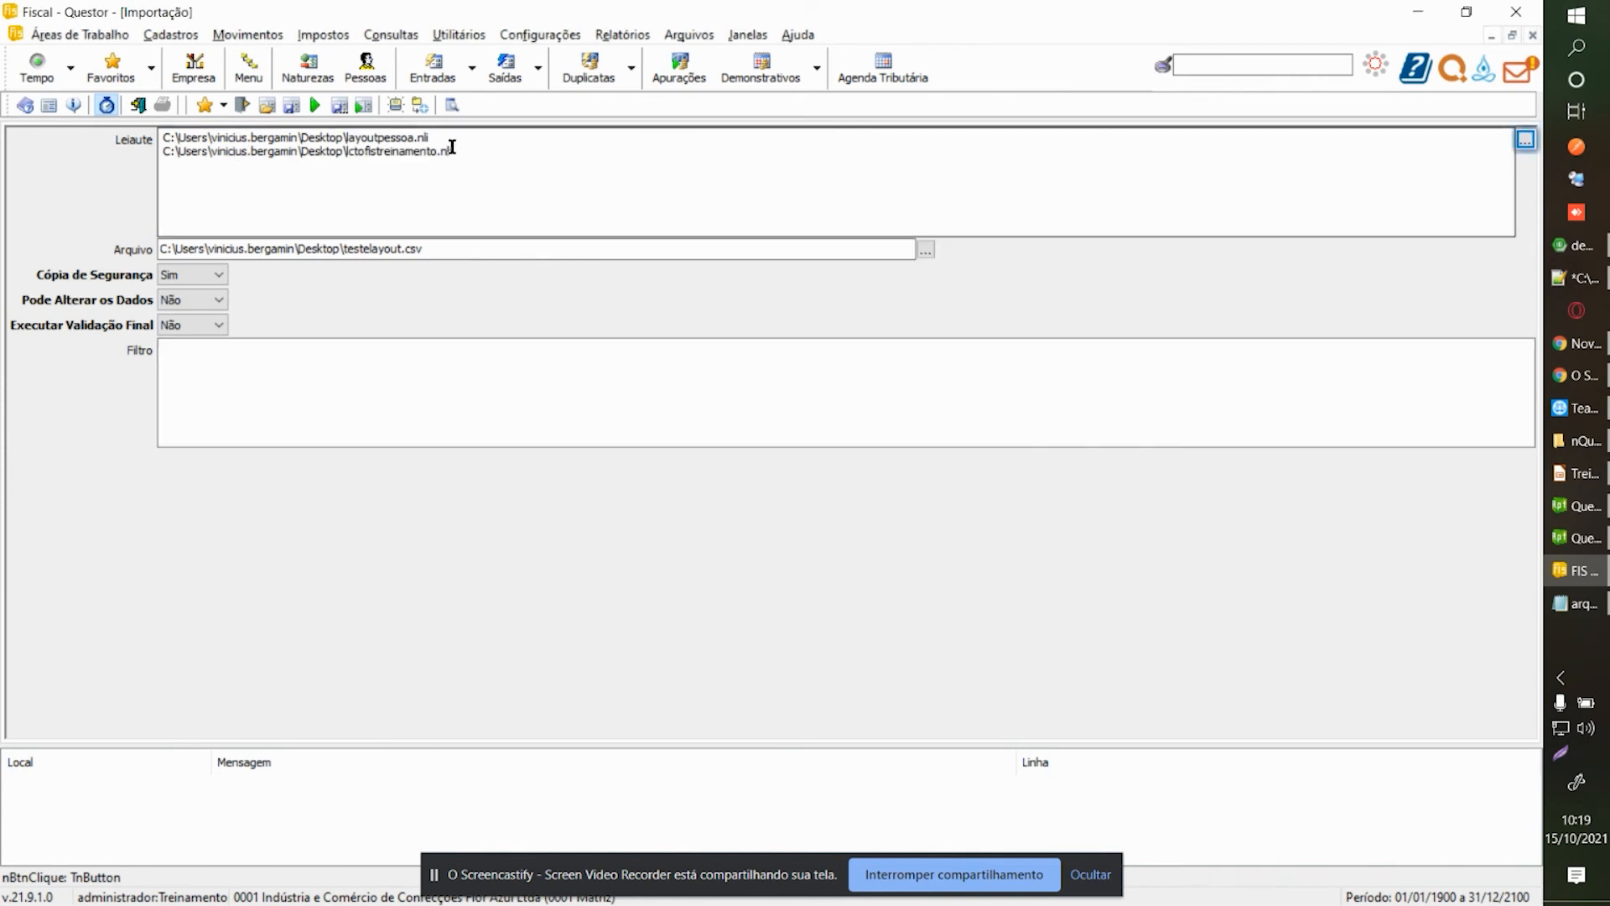
pyautogui.moveTo(452, 148); pyautogui.dragTo(212, 138)
pyautogui.click(327, 160)
pyautogui.moveTo(444, 133); pyautogui.dragTo(2, 99)
pyautogui.press('Delete')
pyautogui.press('Delete')
# Choose arquivolctofistreinamento.txt as the data file to import.
pyautogui.click(925, 249)
pyautogui.scroll(-2, 916, 333)
pyautogui.scroll(2, 917, 333)
pyautogui.doubleClick(858, 457)
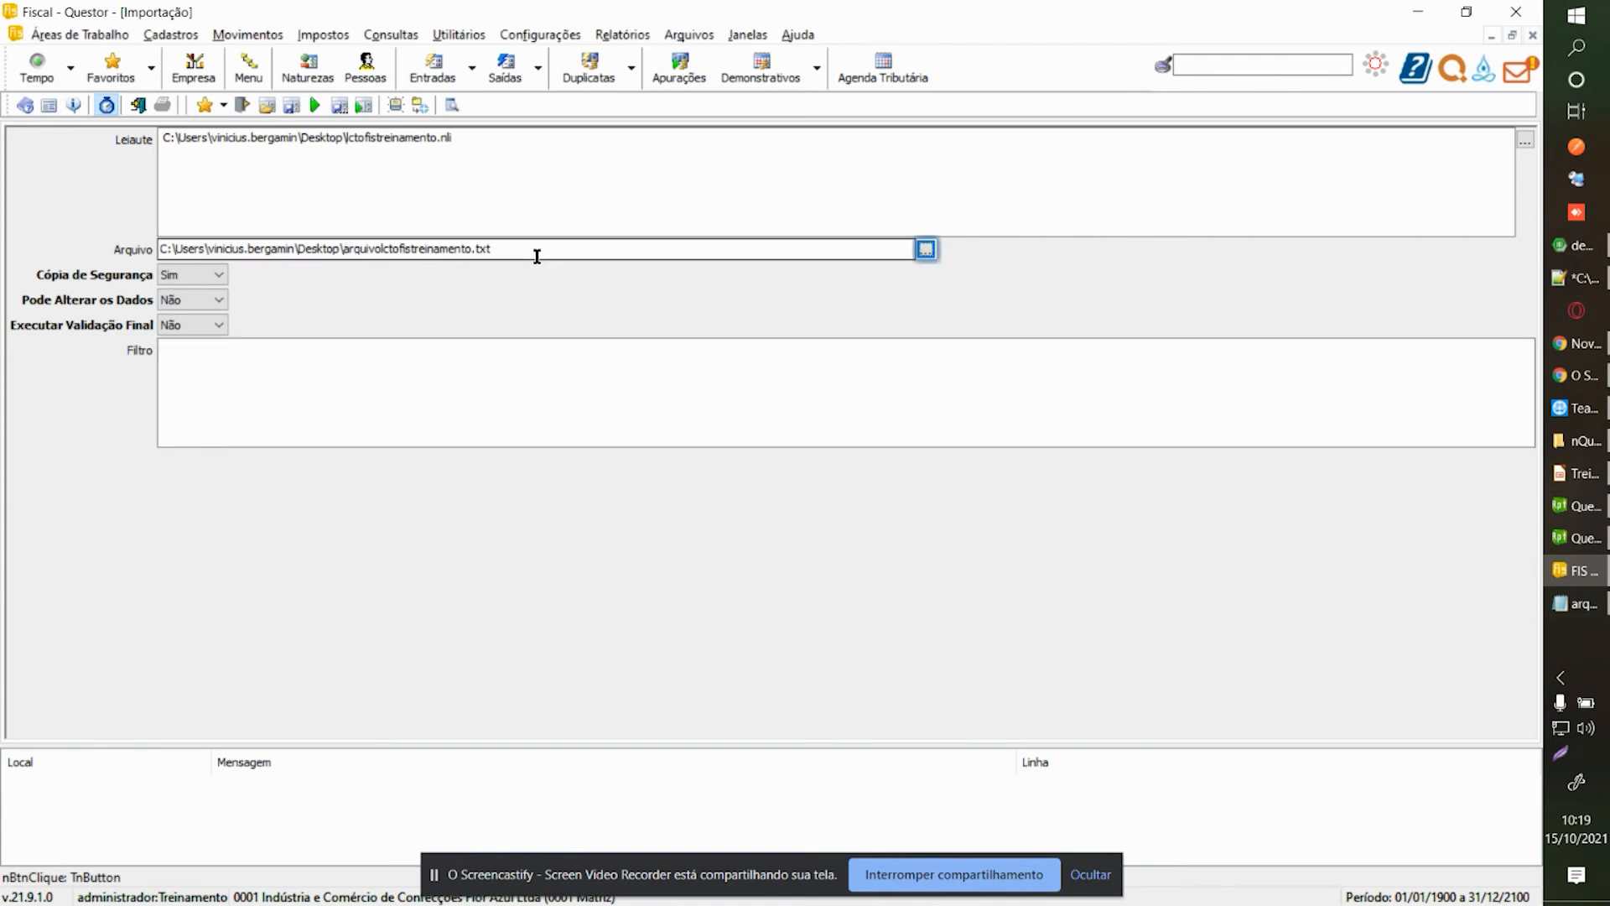
pyautogui.click(388, 403)
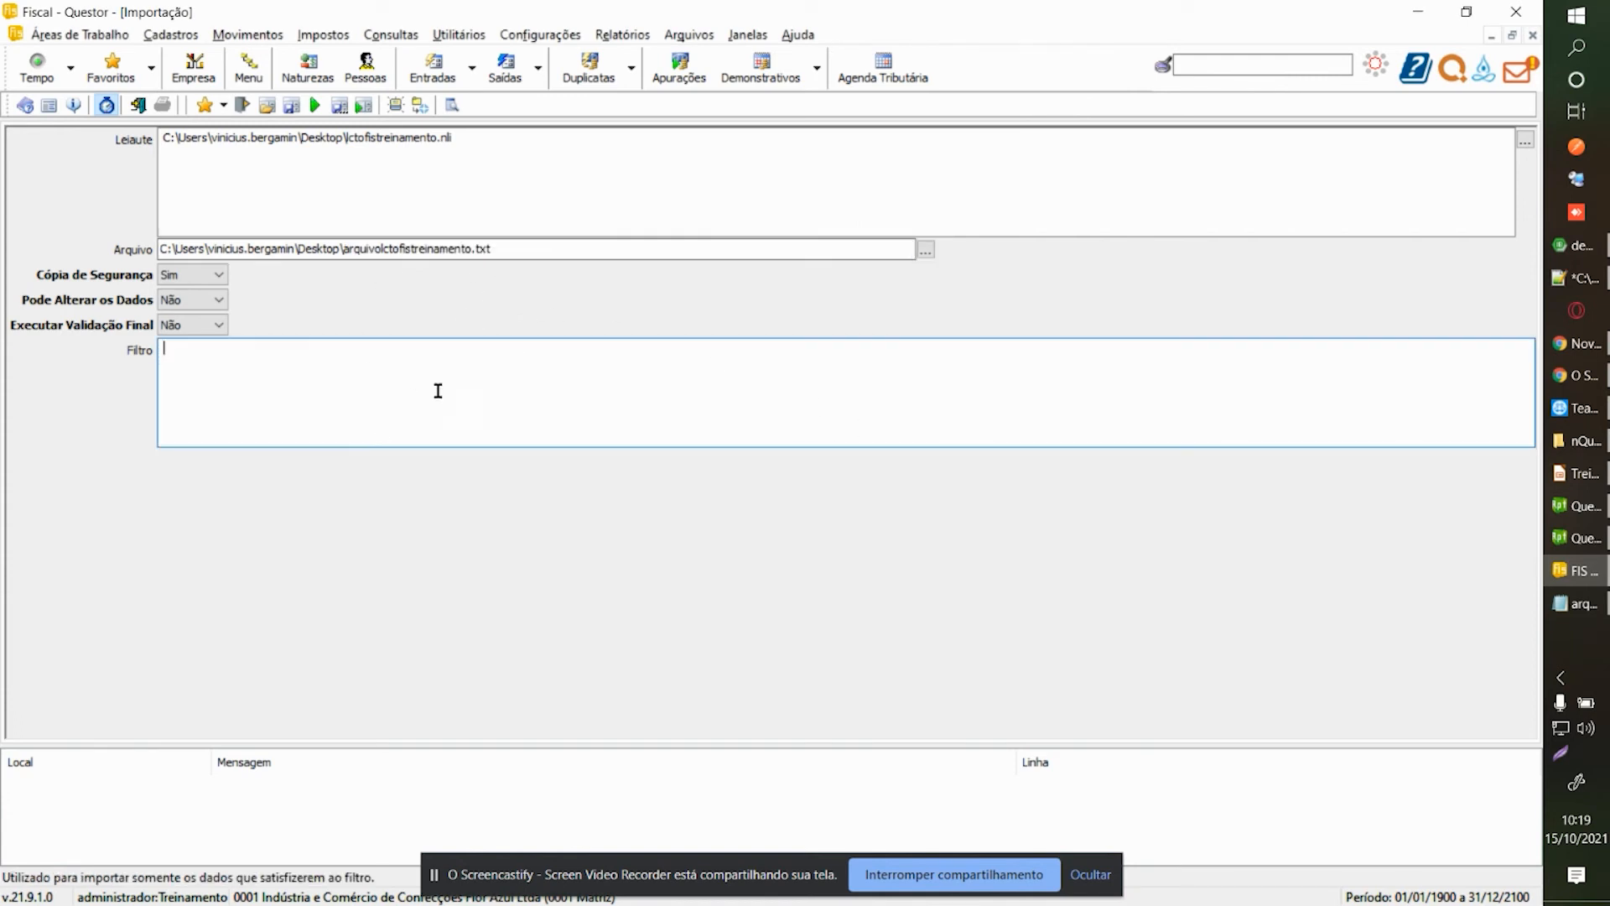
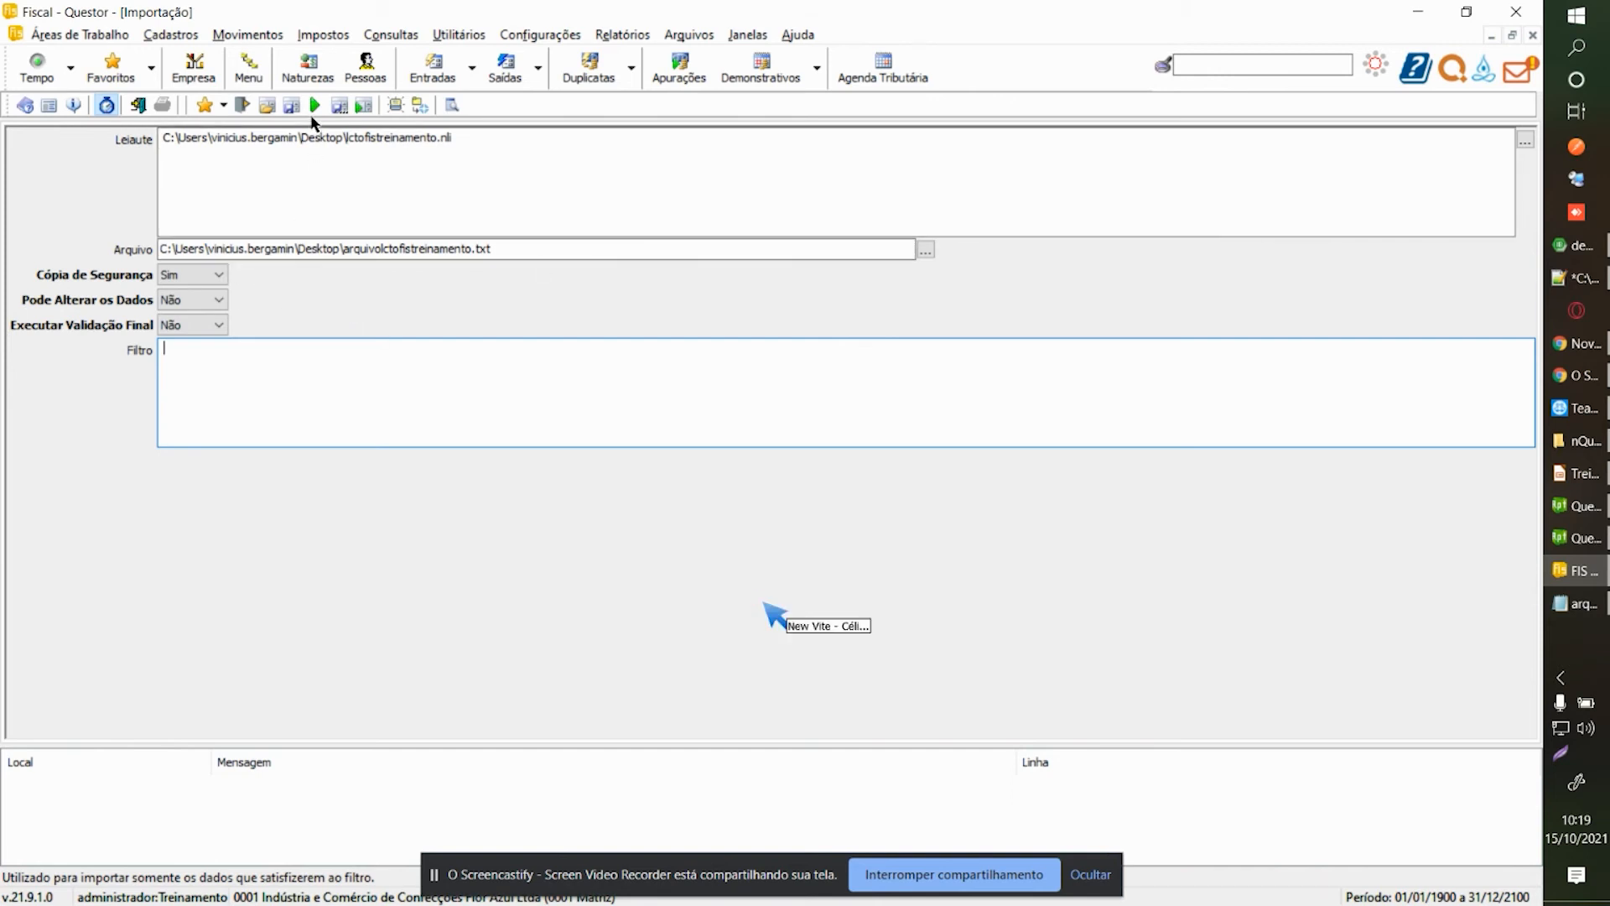
# Import arquivolctofistreinamento.txt for company 1, branch 1, then bring up the layout configurator.
pyautogui.click(317, 106)
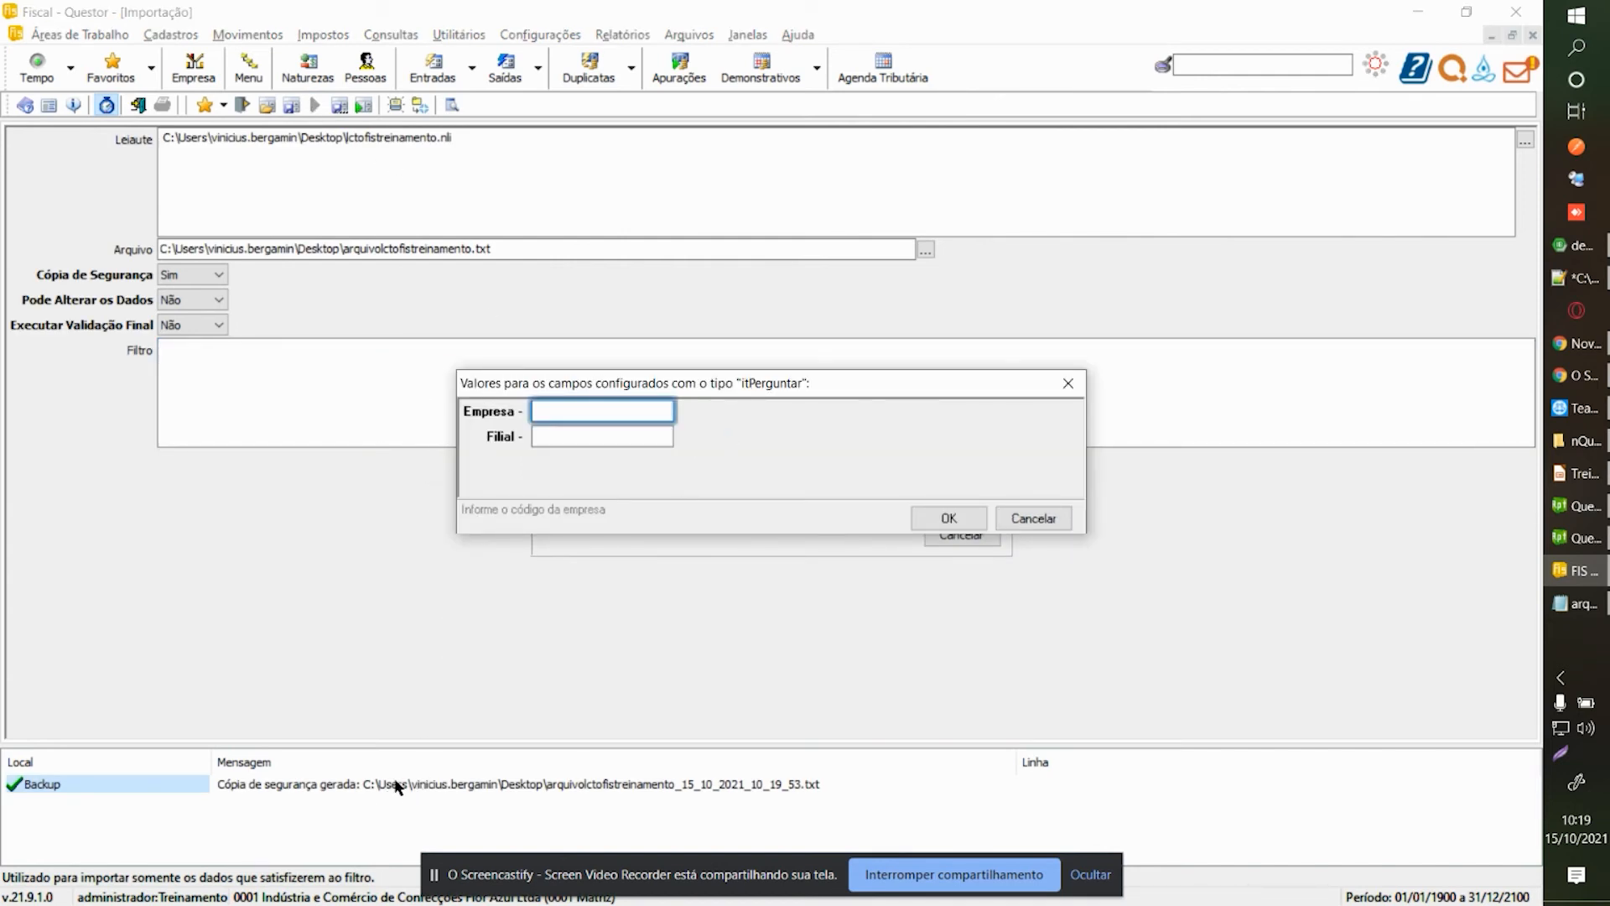
pyautogui.write('1')
pyautogui.press('Tab')
pyautogui.write('1')
pyautogui.press('Tab')
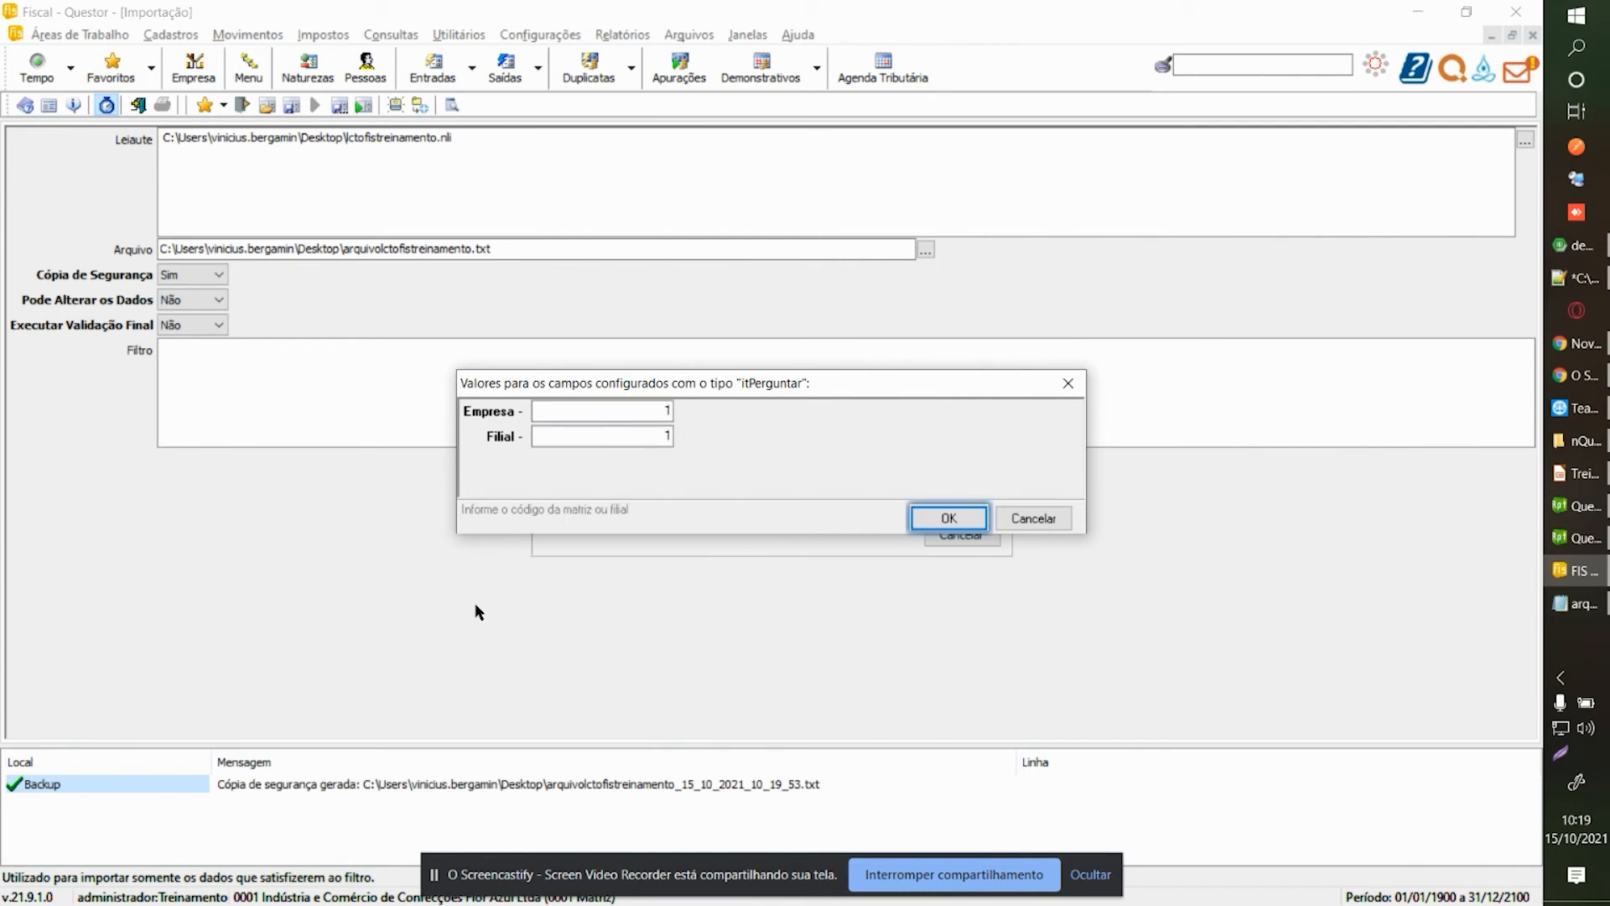
pyautogui.press('Return')
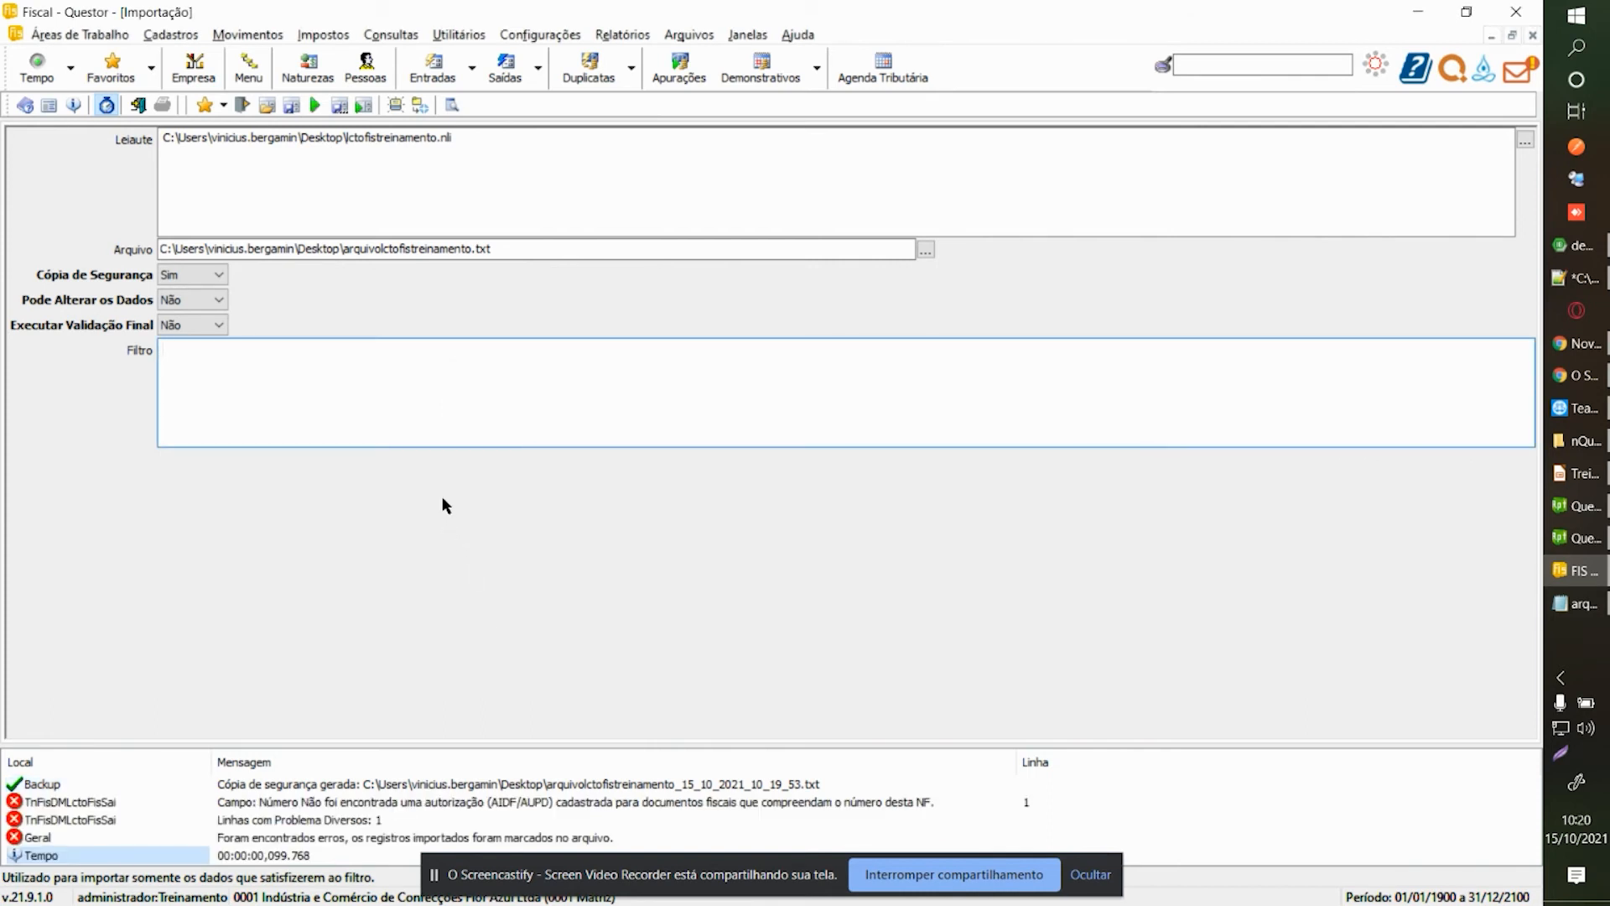
pyautogui.click(527, 250)
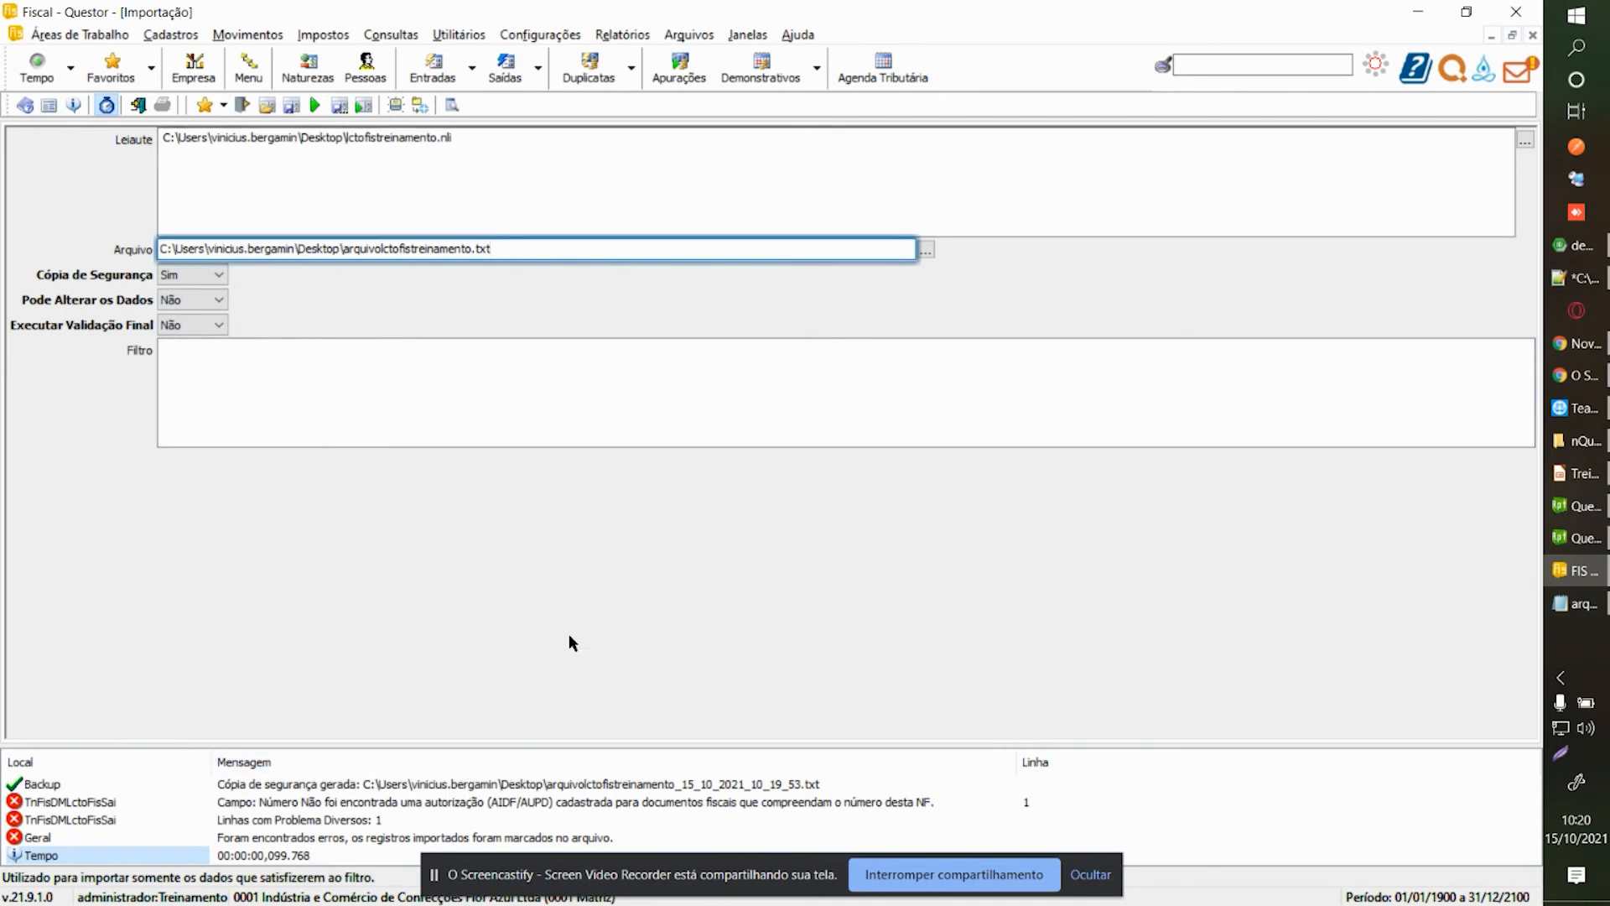
pyautogui.hotkey('ctrl', 'Tab')
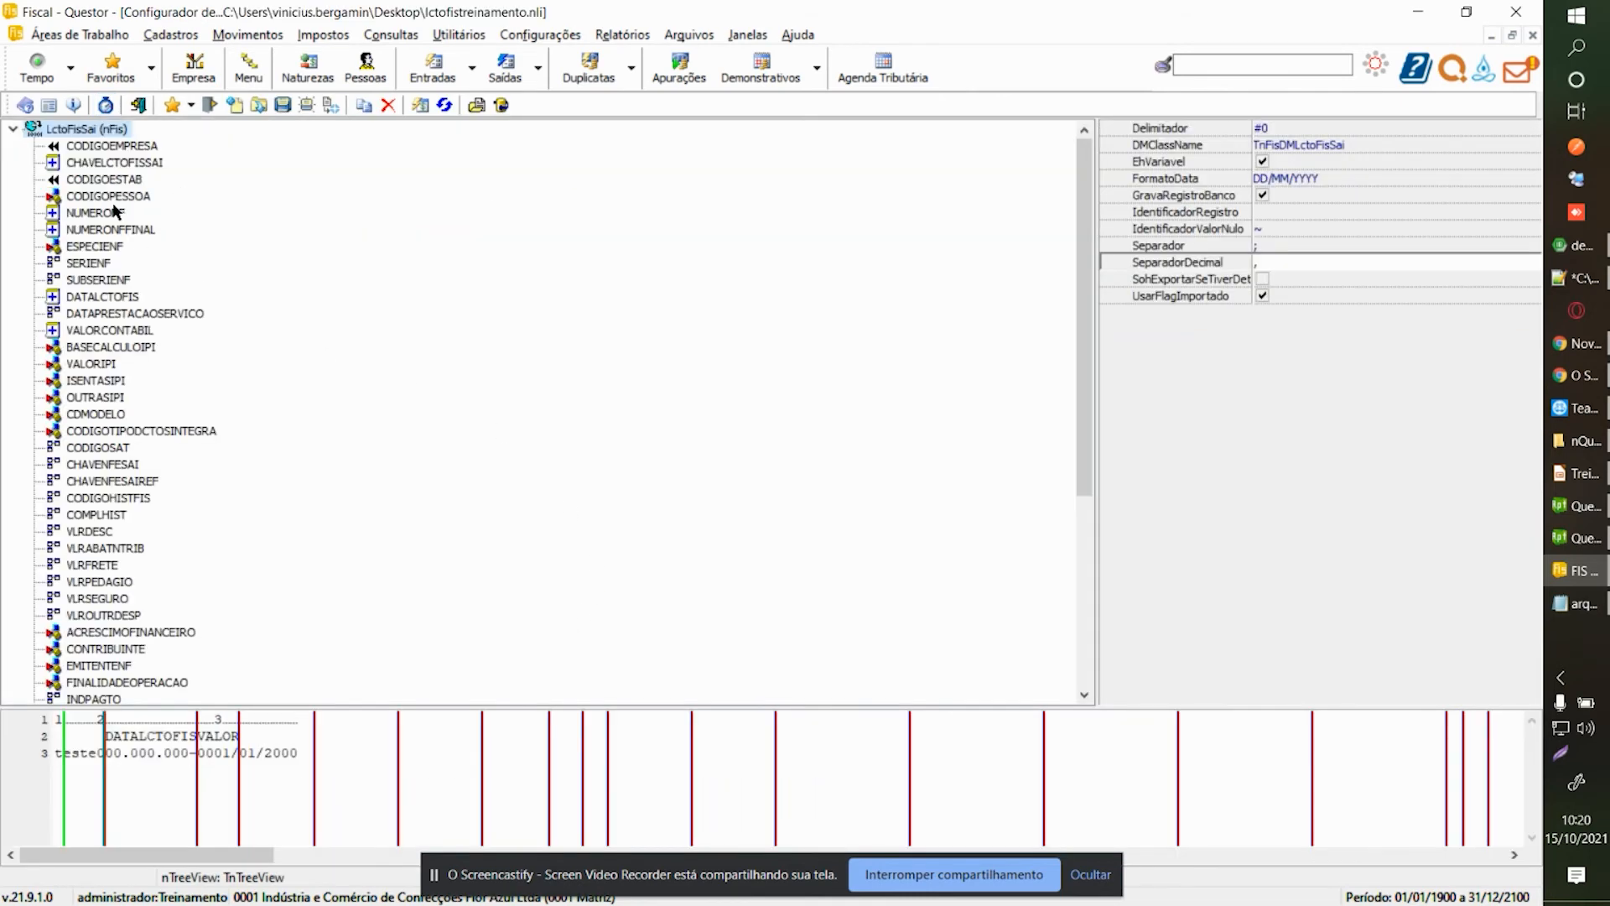
# In the layout configurator, review the CDMODELO, CODIGOTIPODCTOSINTEGRA and CODIGOSAT field settings.
pyautogui.hotkey('ctrl', 'Tab')
pyautogui.hotkey('ctrl', 'Tab')
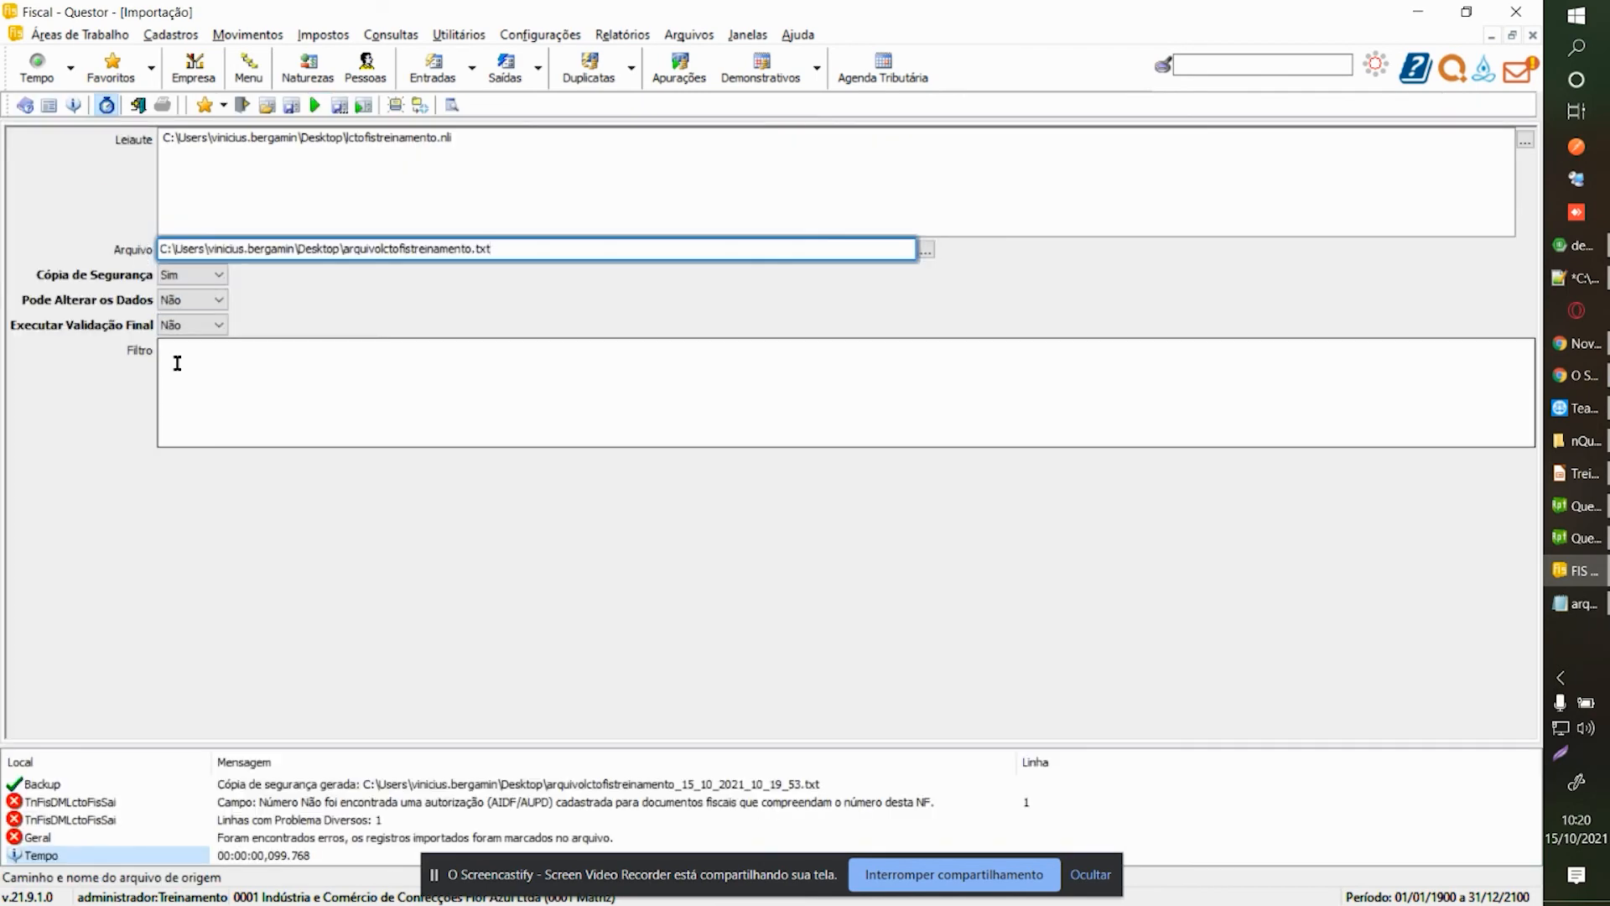
pyautogui.hotkey('ctrl', 'Tab')
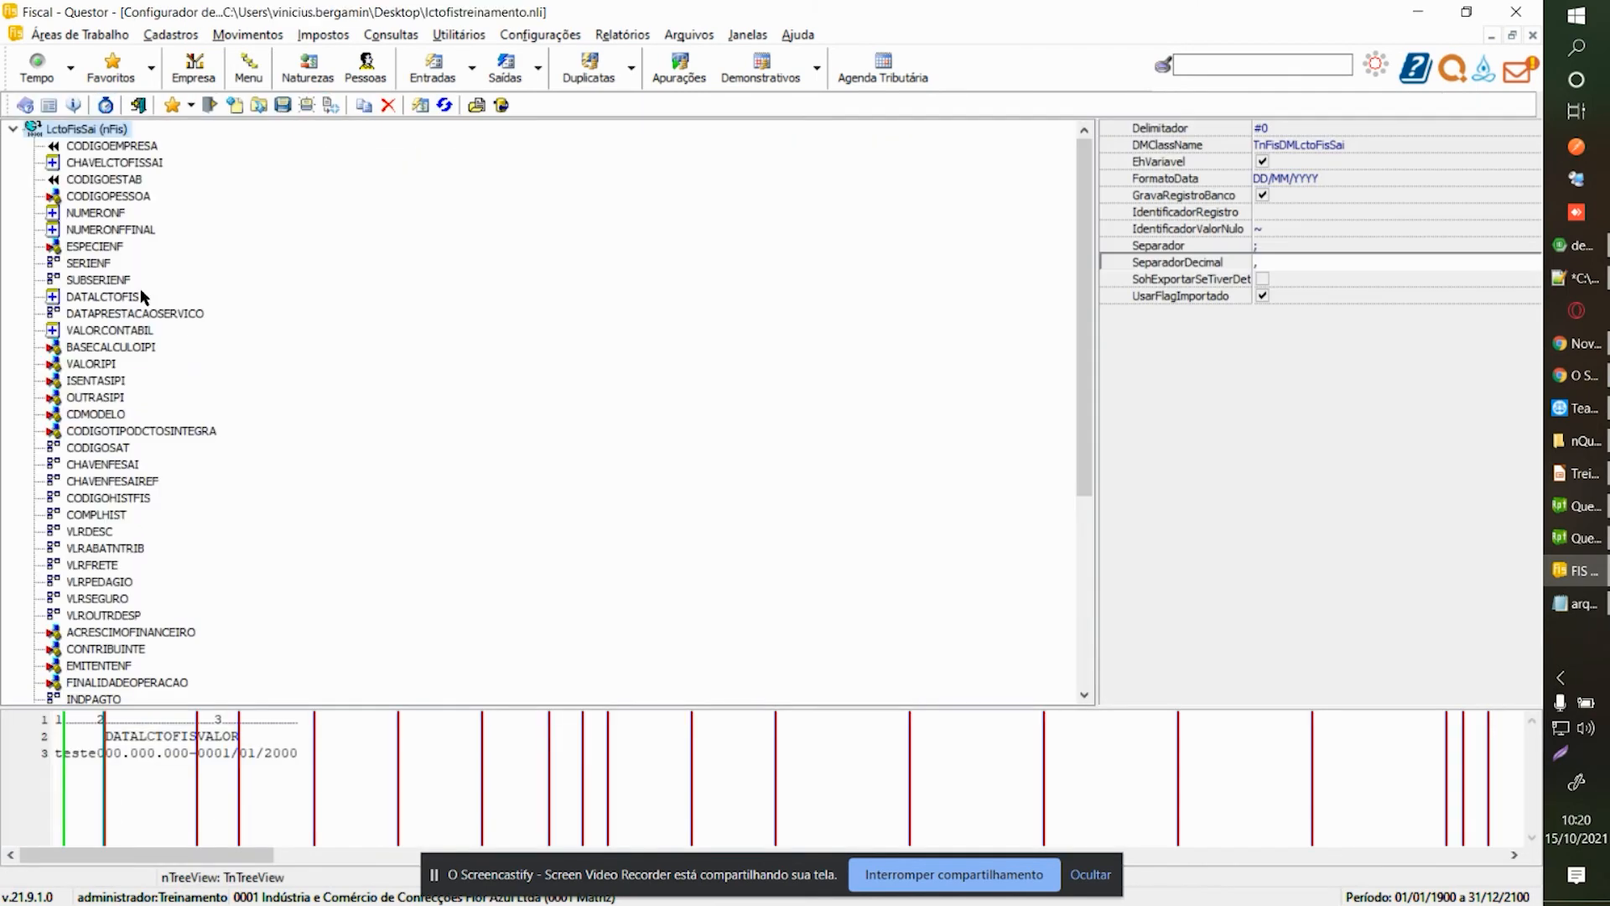
pyautogui.click(101, 421)
pyautogui.click(101, 429)
pyautogui.scroll(-2, 126, 426)
pyautogui.scroll(1, 130, 426)
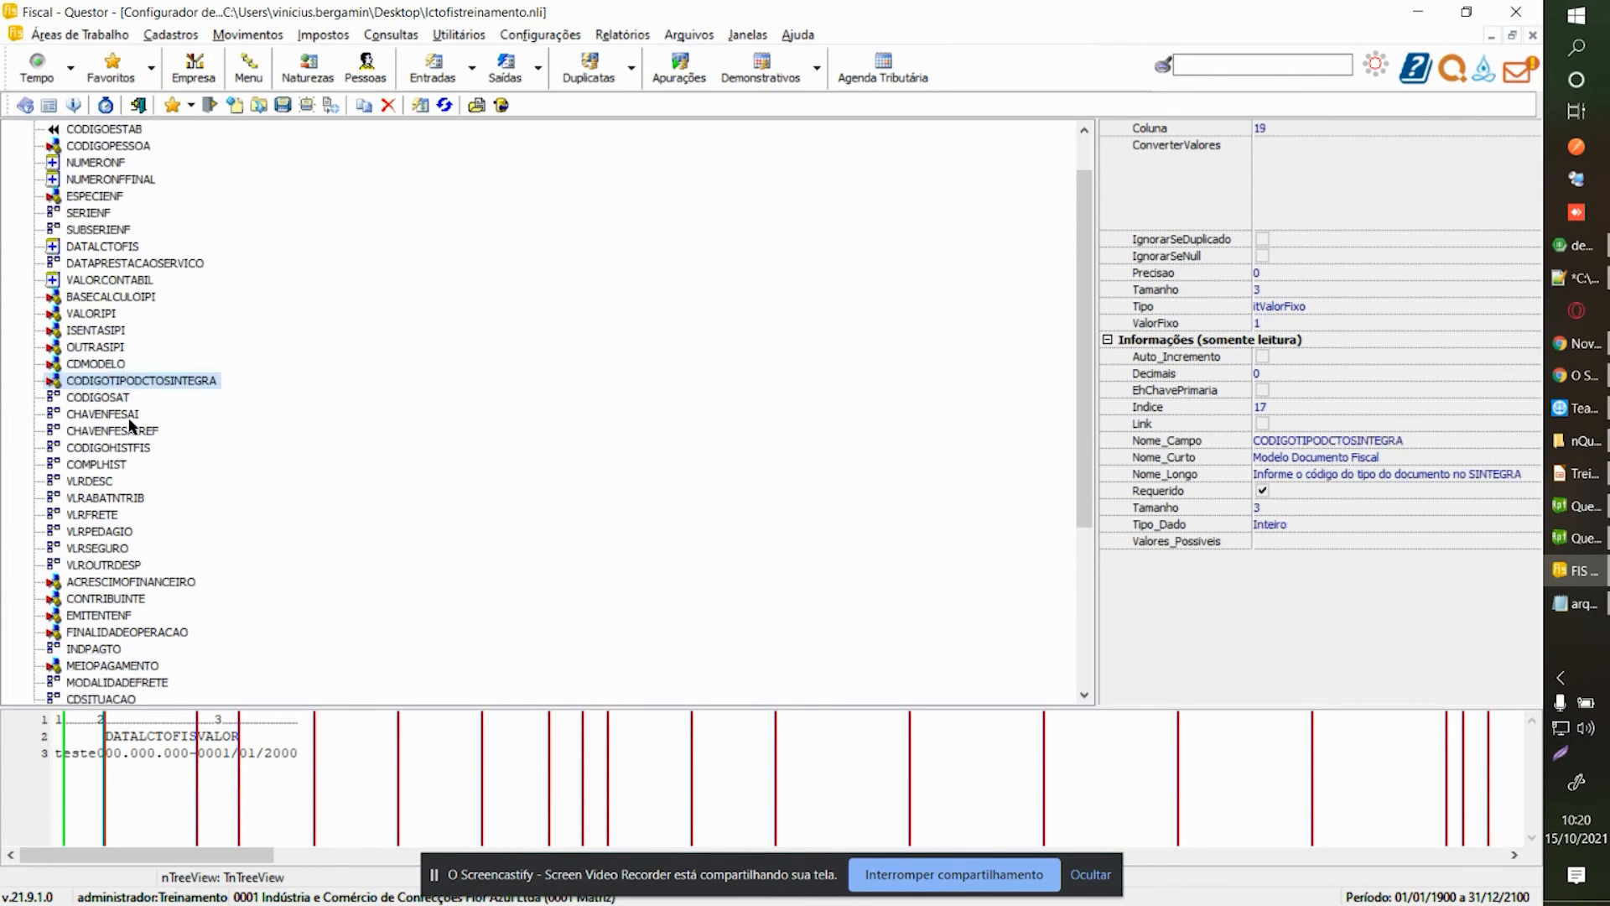
pyautogui.press('Down')
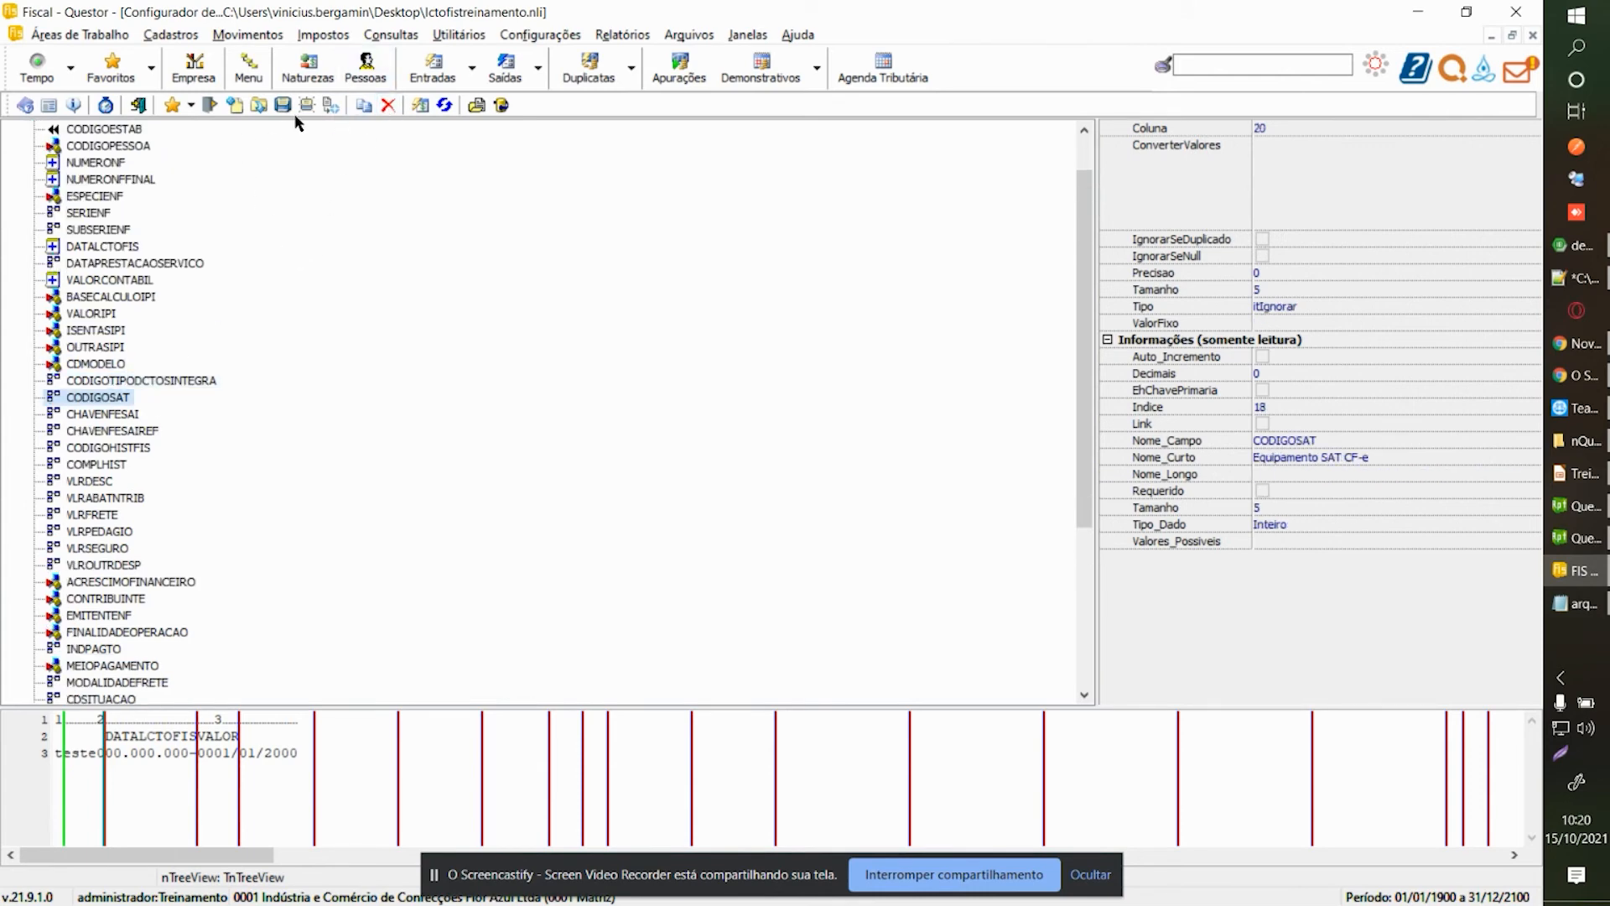
# Rerun the import with company 1 and branch 1.
pyautogui.hotkey('ctrl', 'Tab')
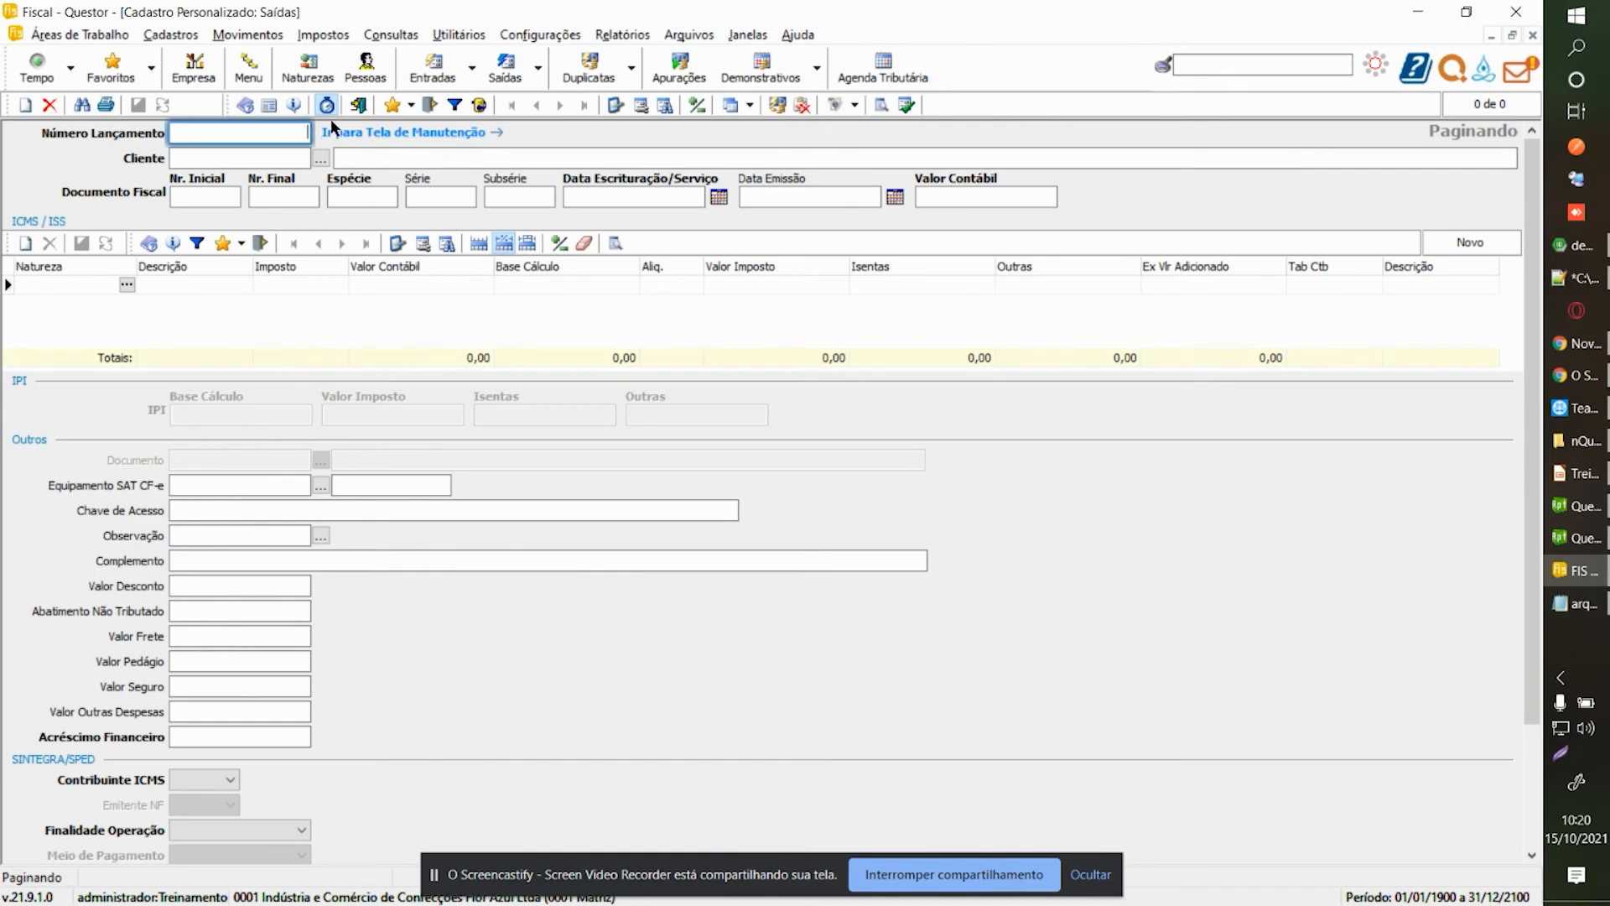
pyautogui.hotkey('ctrl', 'Tab')
pyautogui.click(316, 105)
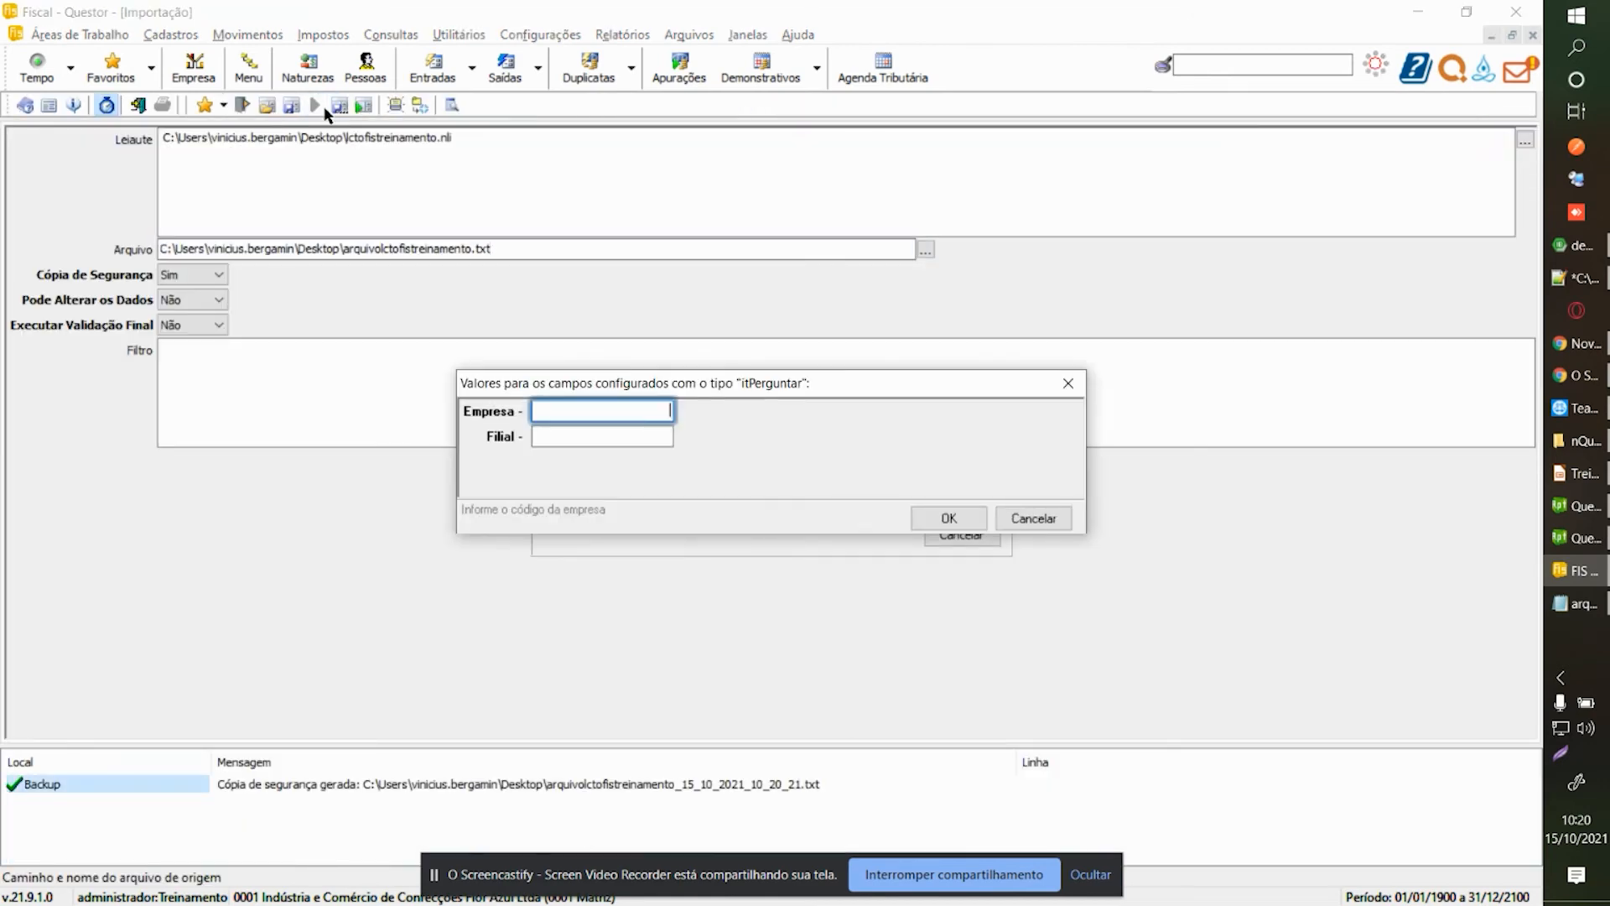
pyautogui.write('1')
pyautogui.press('Return')
pyautogui.write('1')
pyautogui.press('Return')
pyautogui.press('Return')
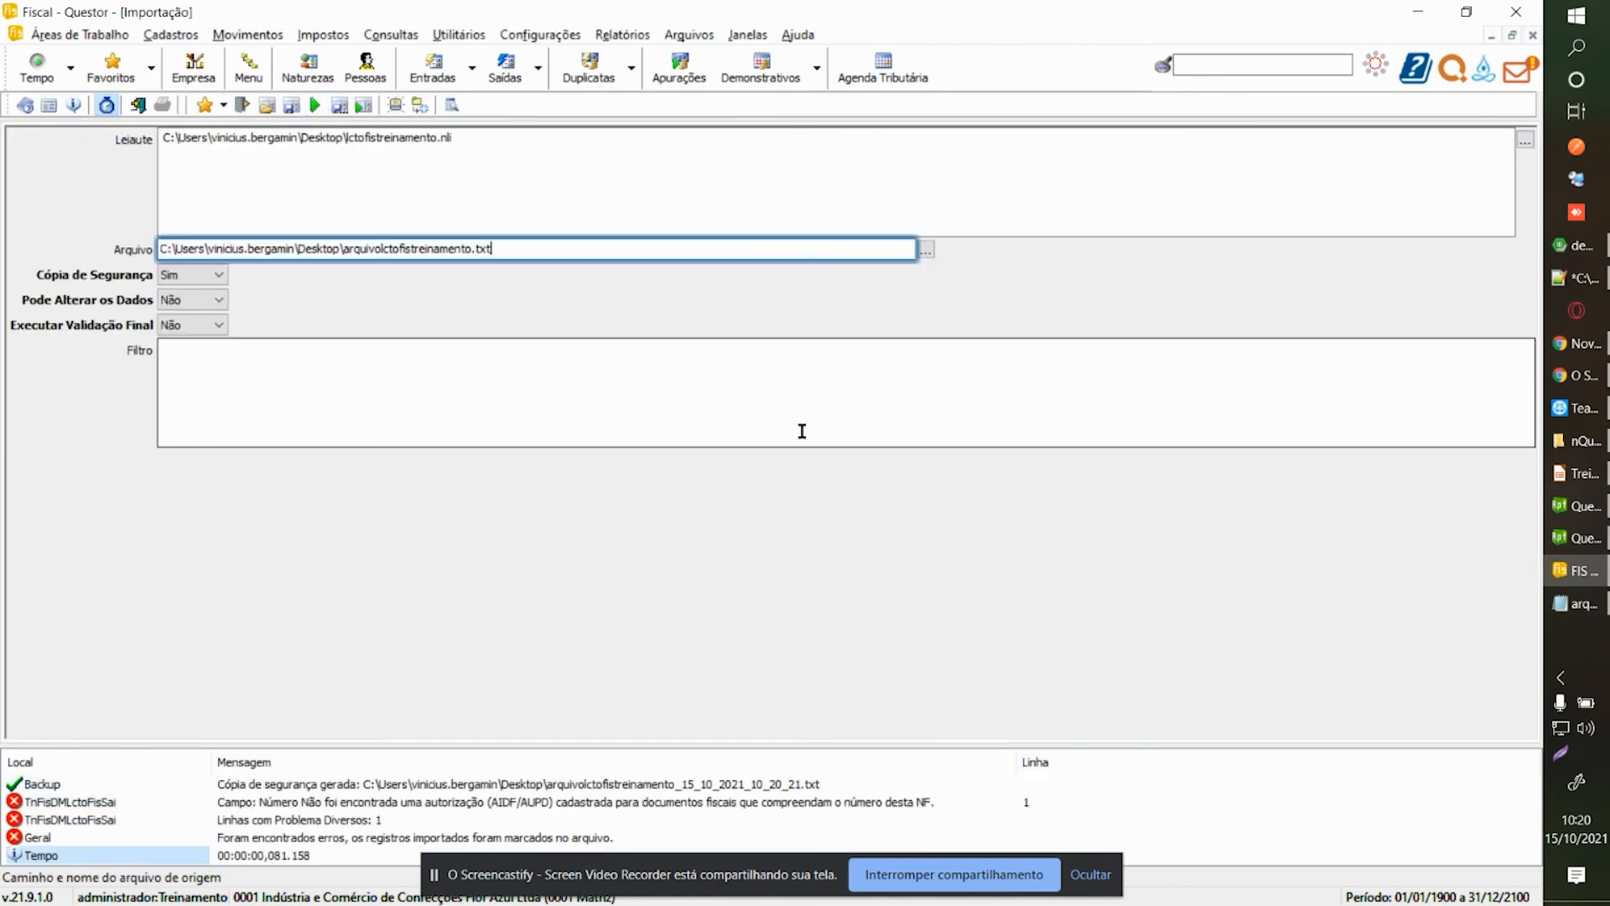
pyautogui.hotkey('ctrl', 'Tab')
# Review the CONCILIADA, MEIOPAGAMENTO, EMITENTENF, INDPAGTO, FINALIDADEOPERACAO, ACRESCIMOFINANCEIRO and CONTRIBUINTE settings.
pyautogui.scroll(-5, 275, 428)
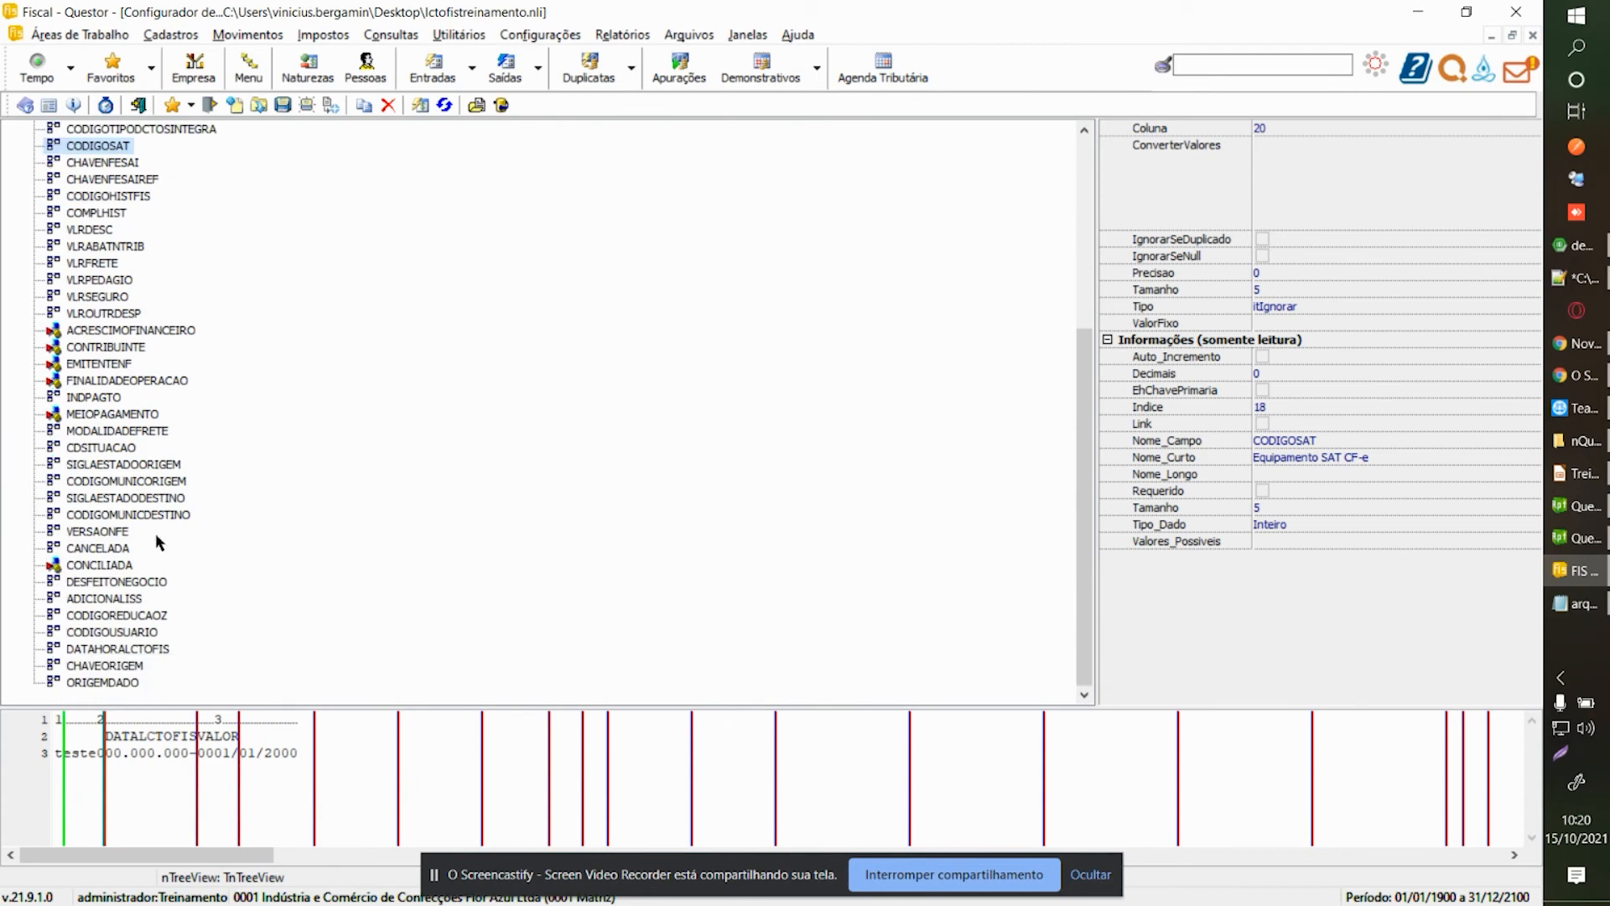
pyautogui.click(113, 565)
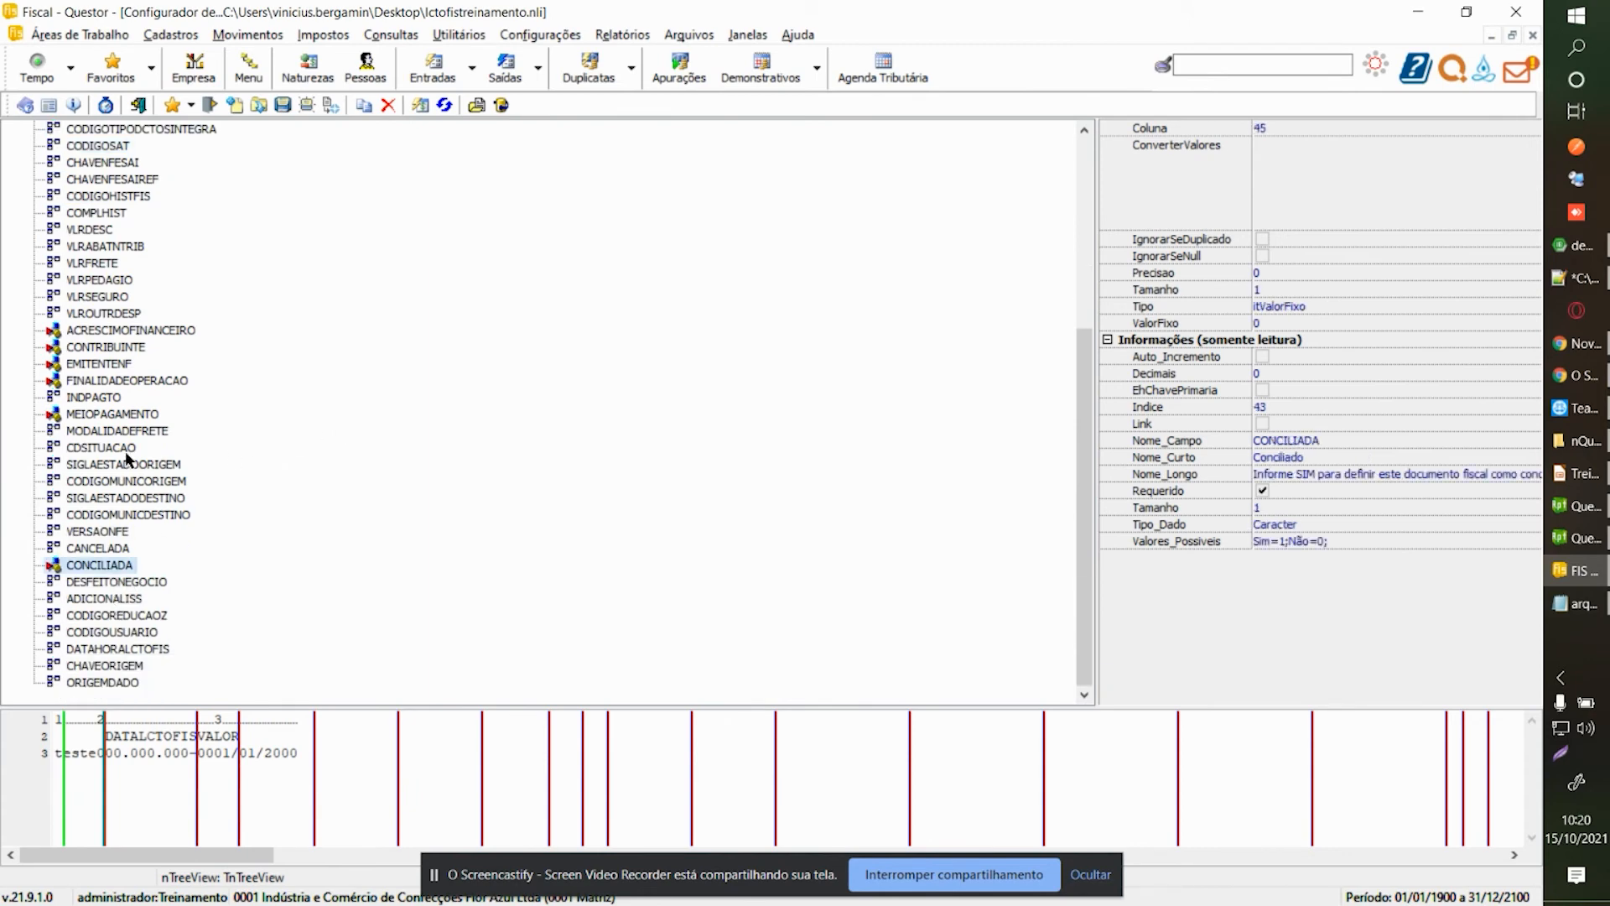
pyautogui.click(88, 416)
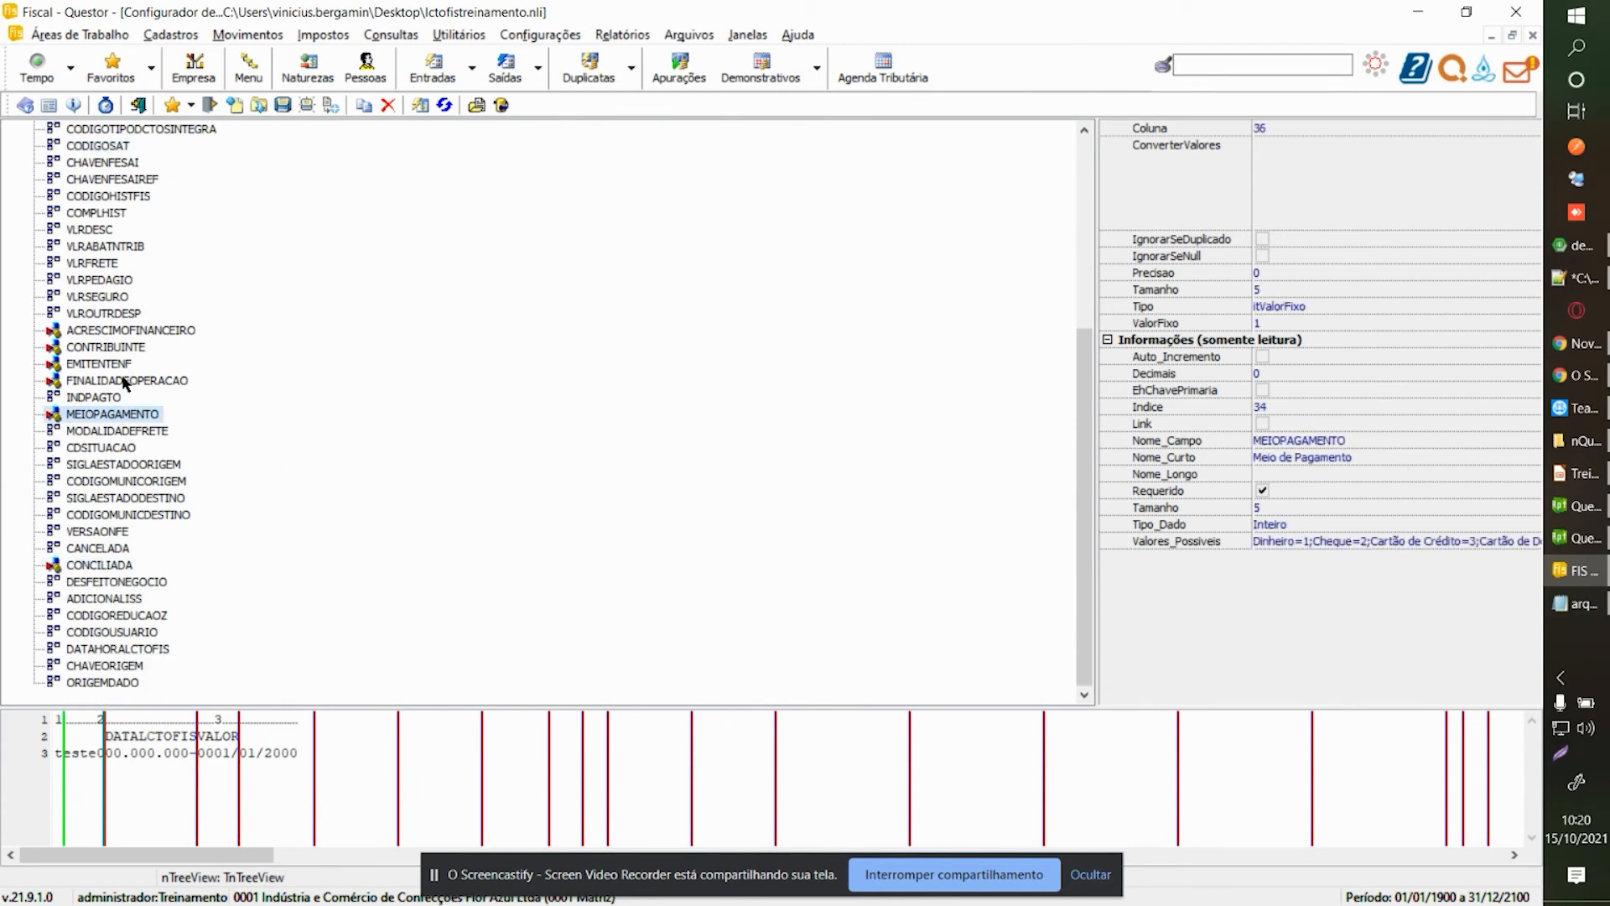
pyautogui.click(116, 366)
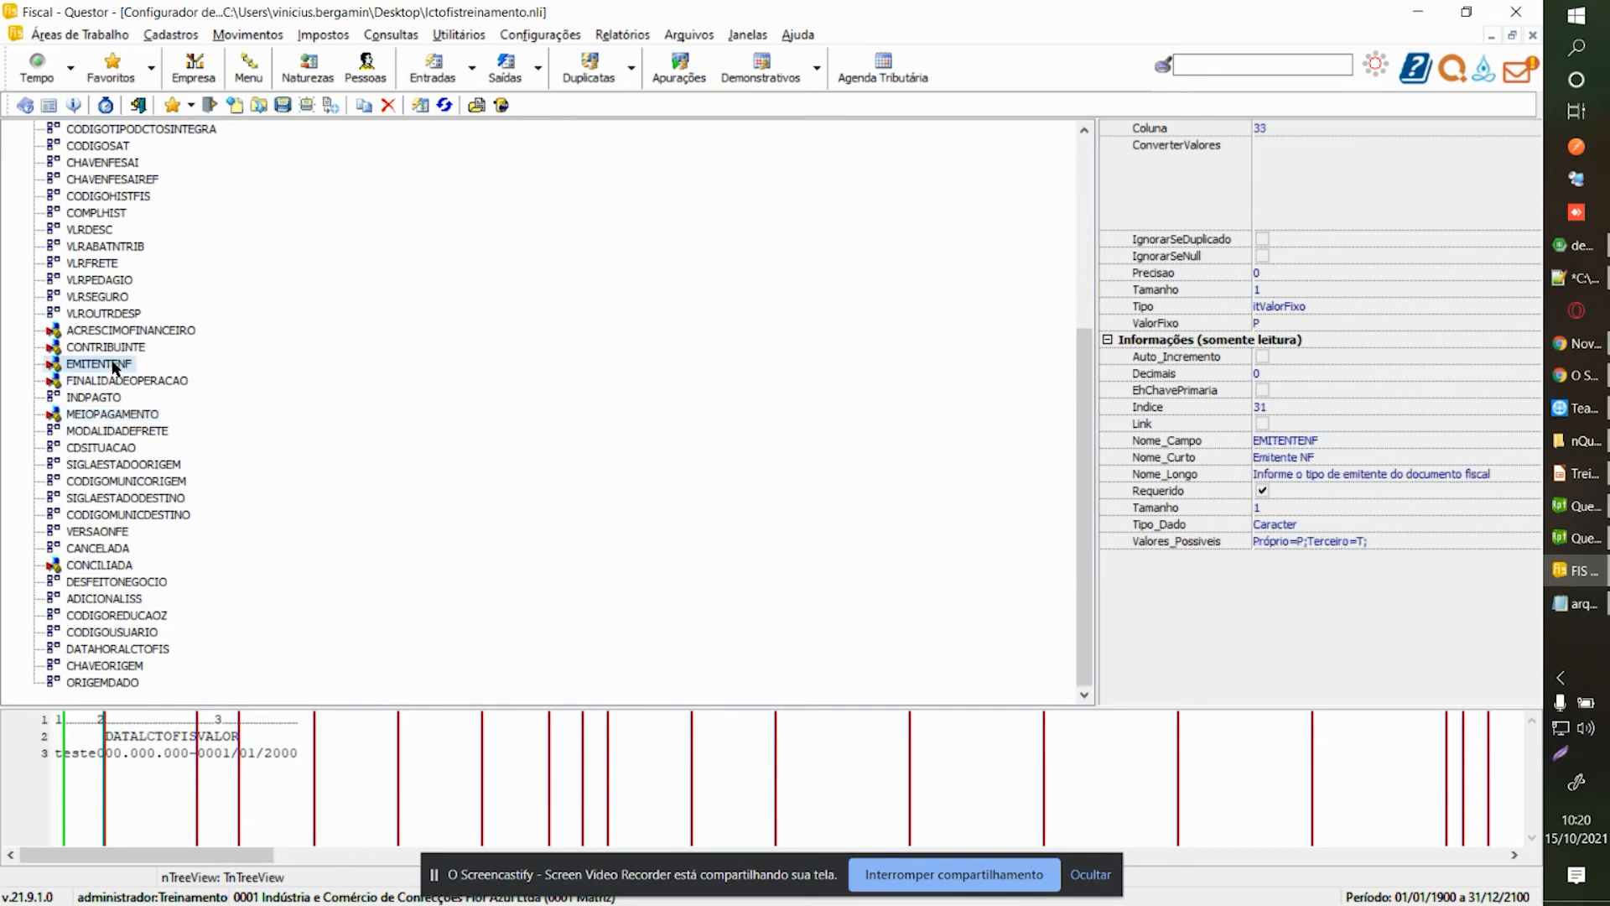
pyautogui.click(114, 397)
pyautogui.click(115, 384)
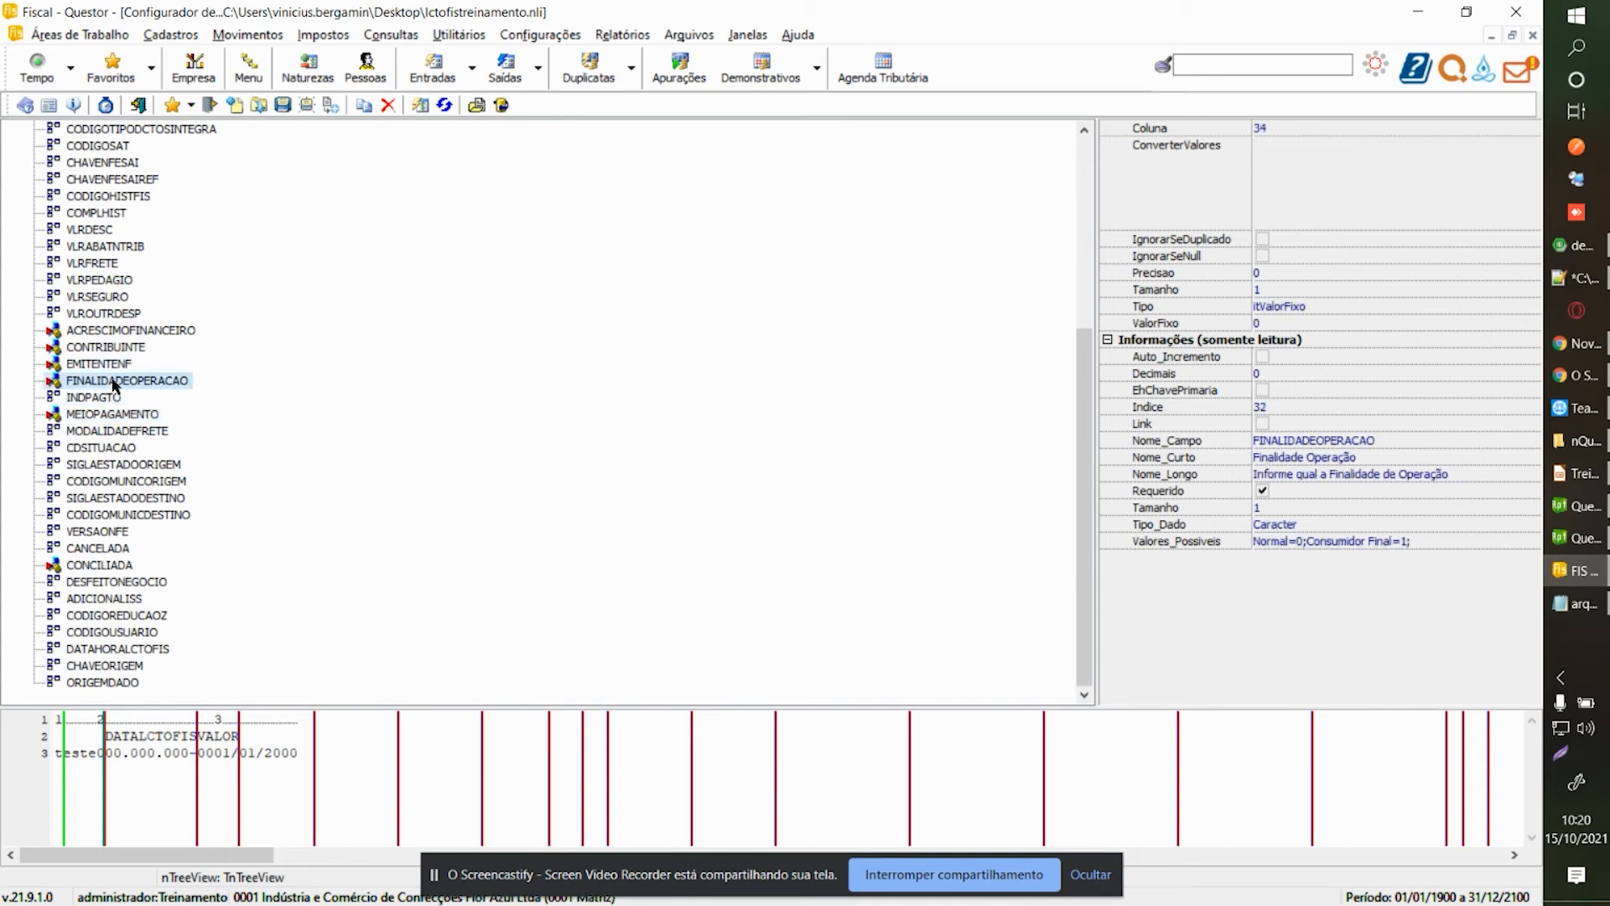
pyautogui.click(107, 334)
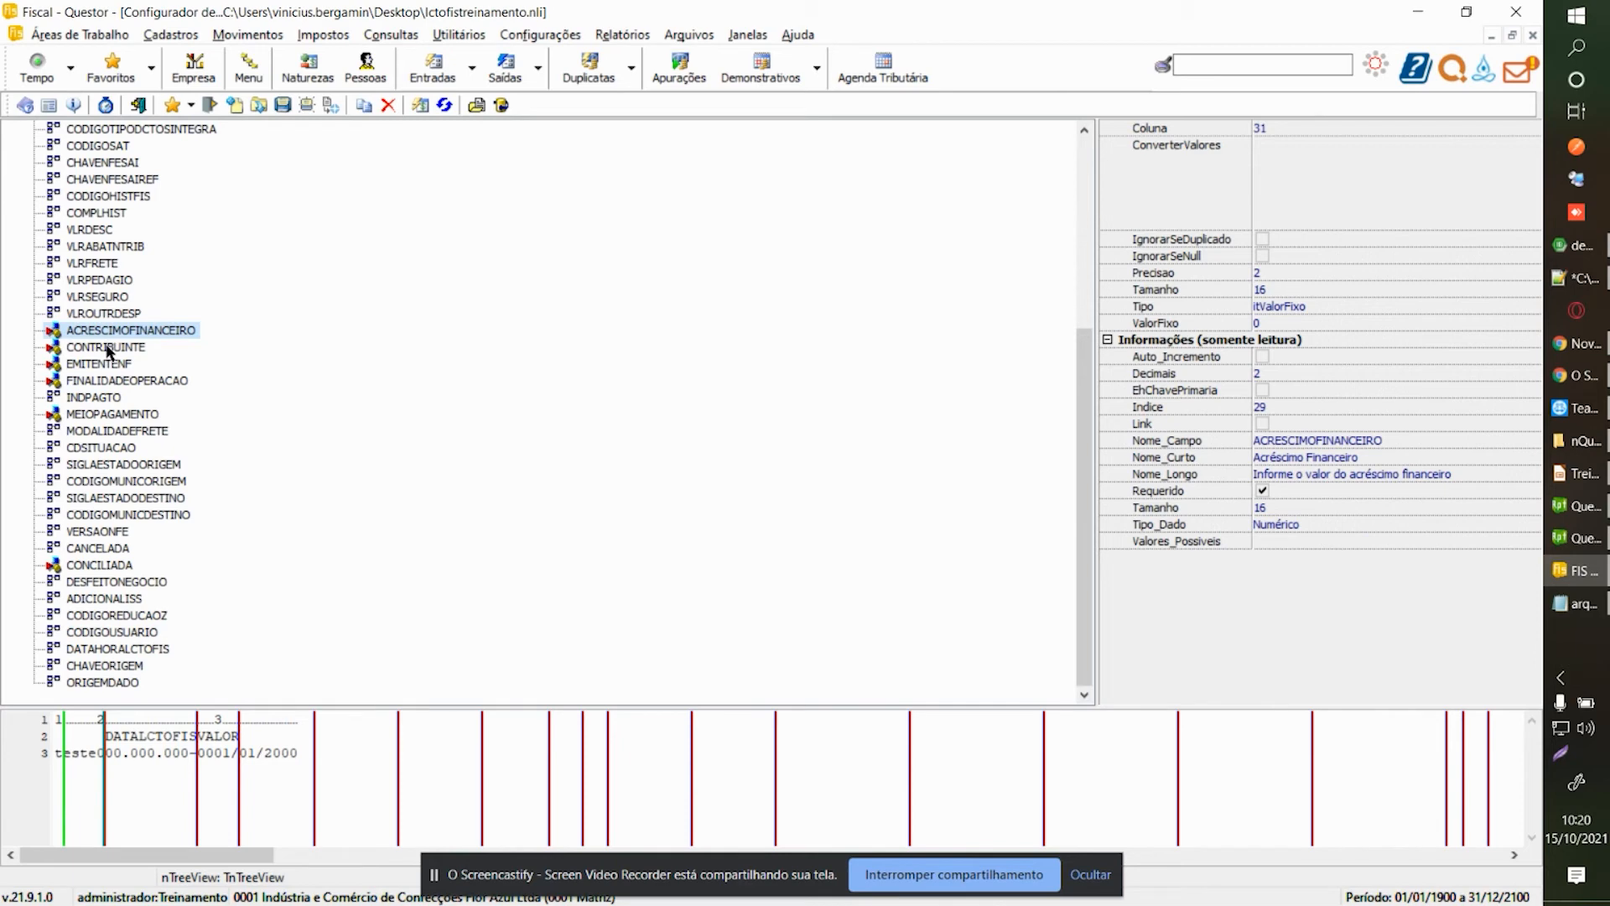
pyautogui.click(109, 349)
# Recheck CDMODELO (fixed value 55) and OUTRASIPI, then close the layout configurator.
pyautogui.scroll(6, 109, 349)
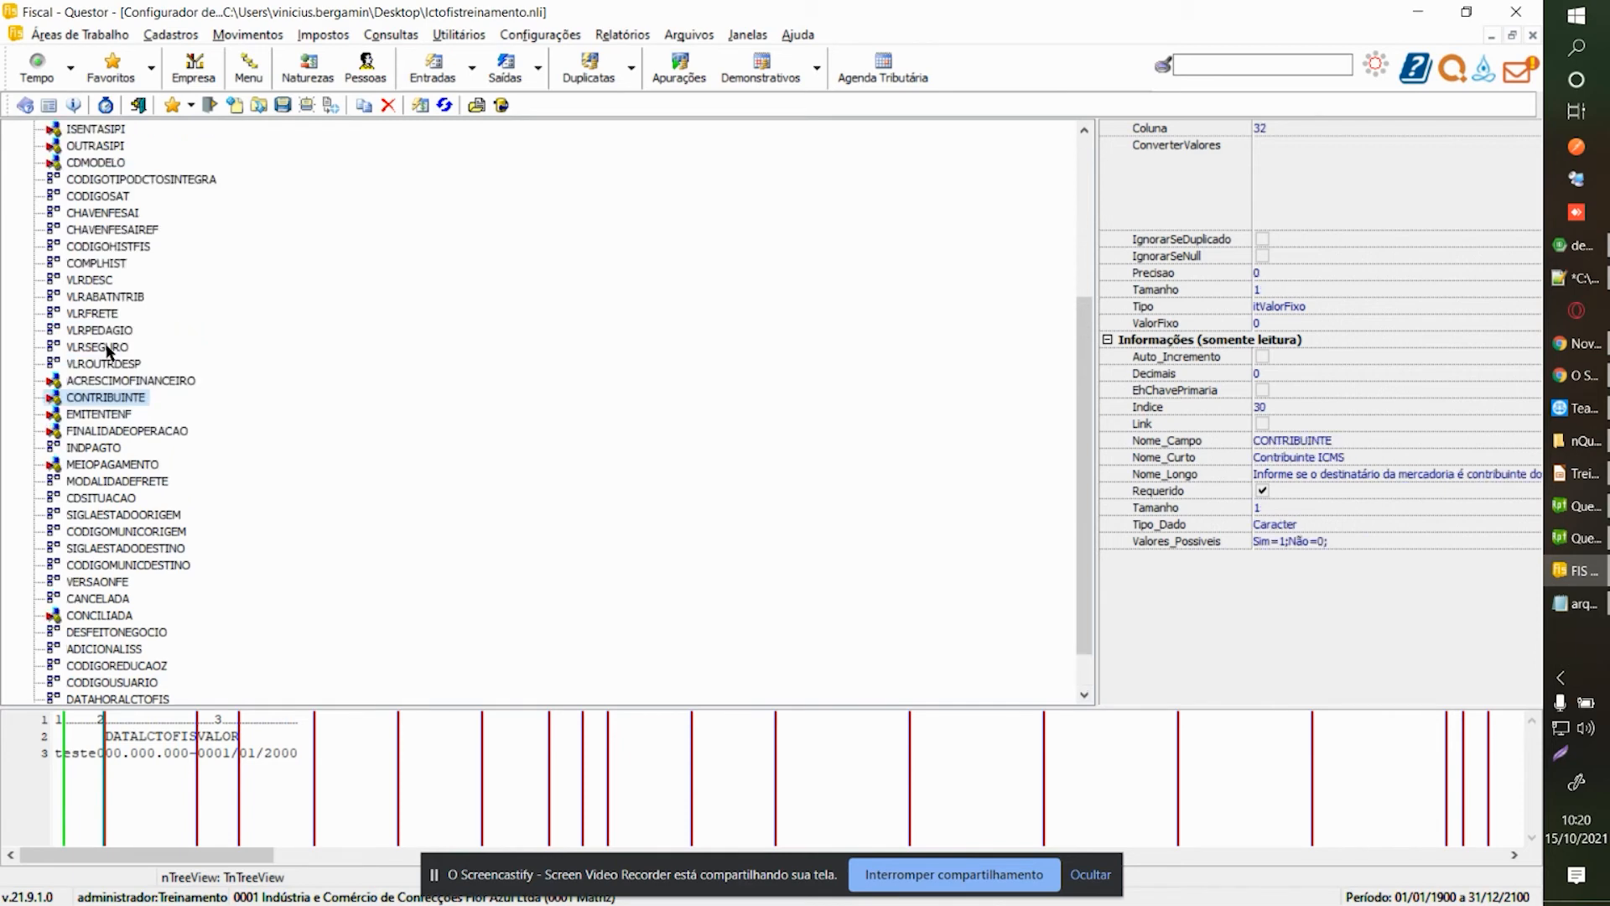
pyautogui.click(97, 414)
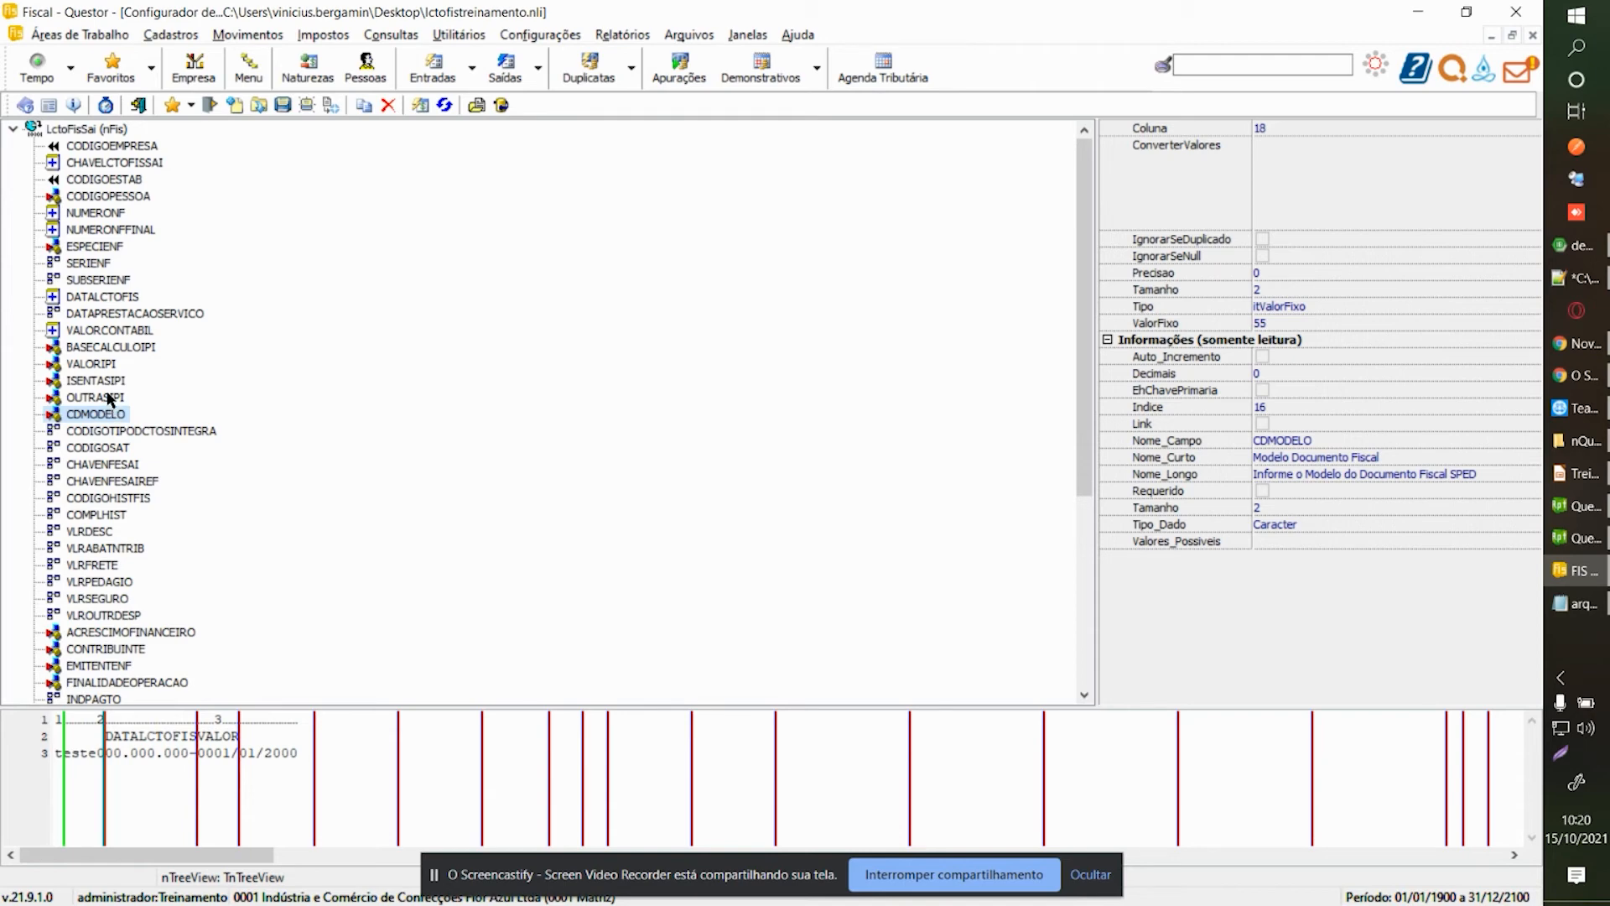
pyautogui.press('Down')
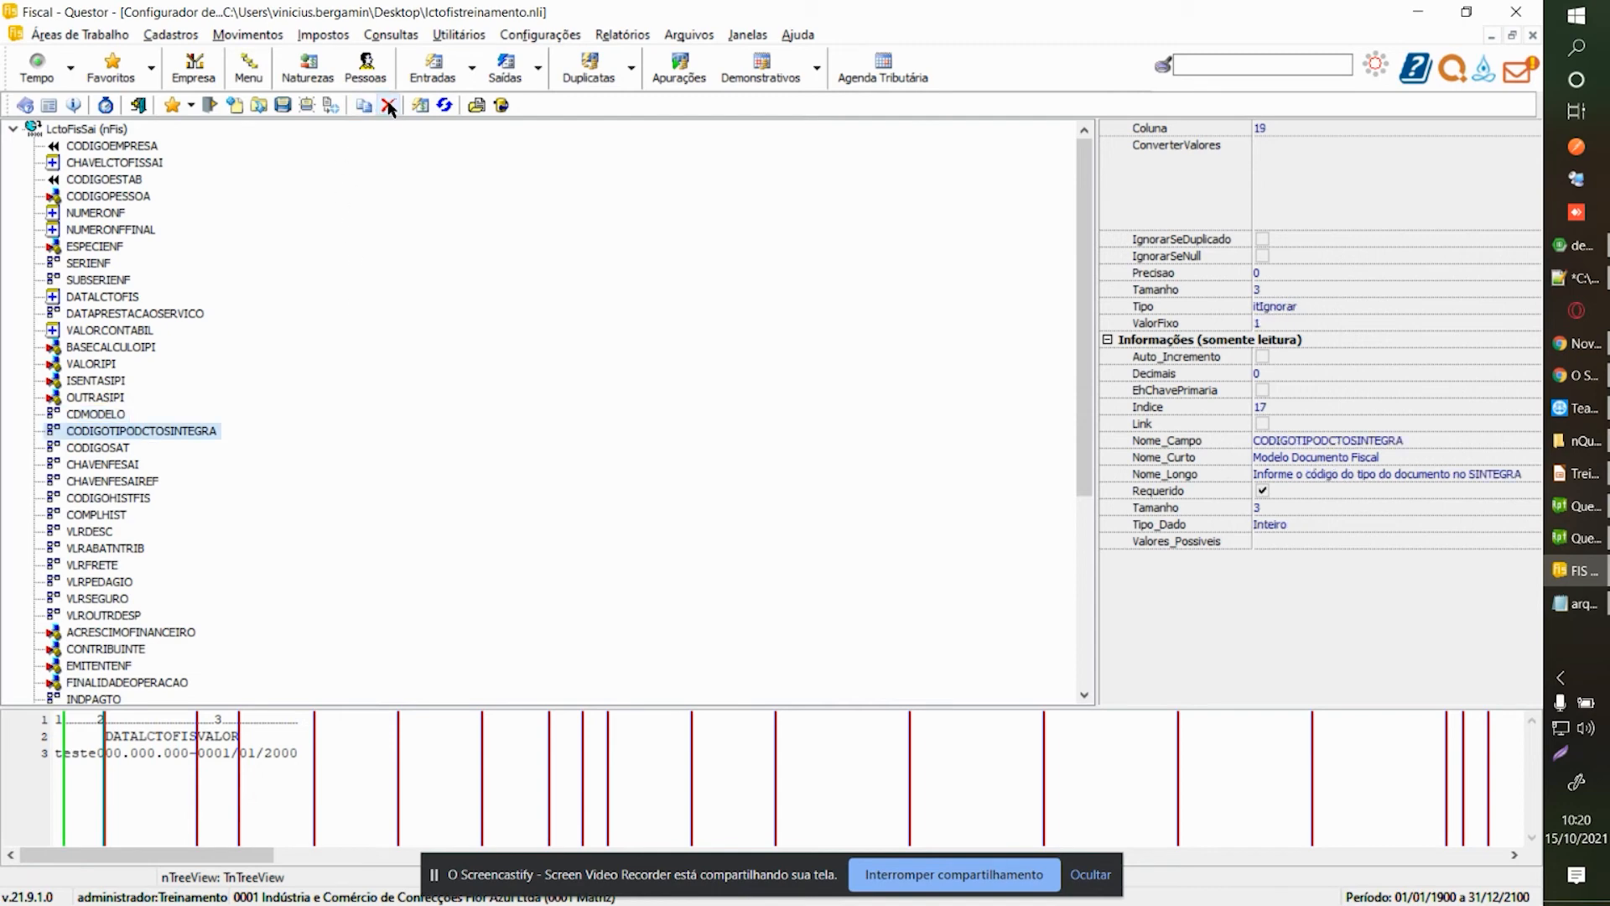
pyautogui.click(120, 394)
pyautogui.click(283, 106)
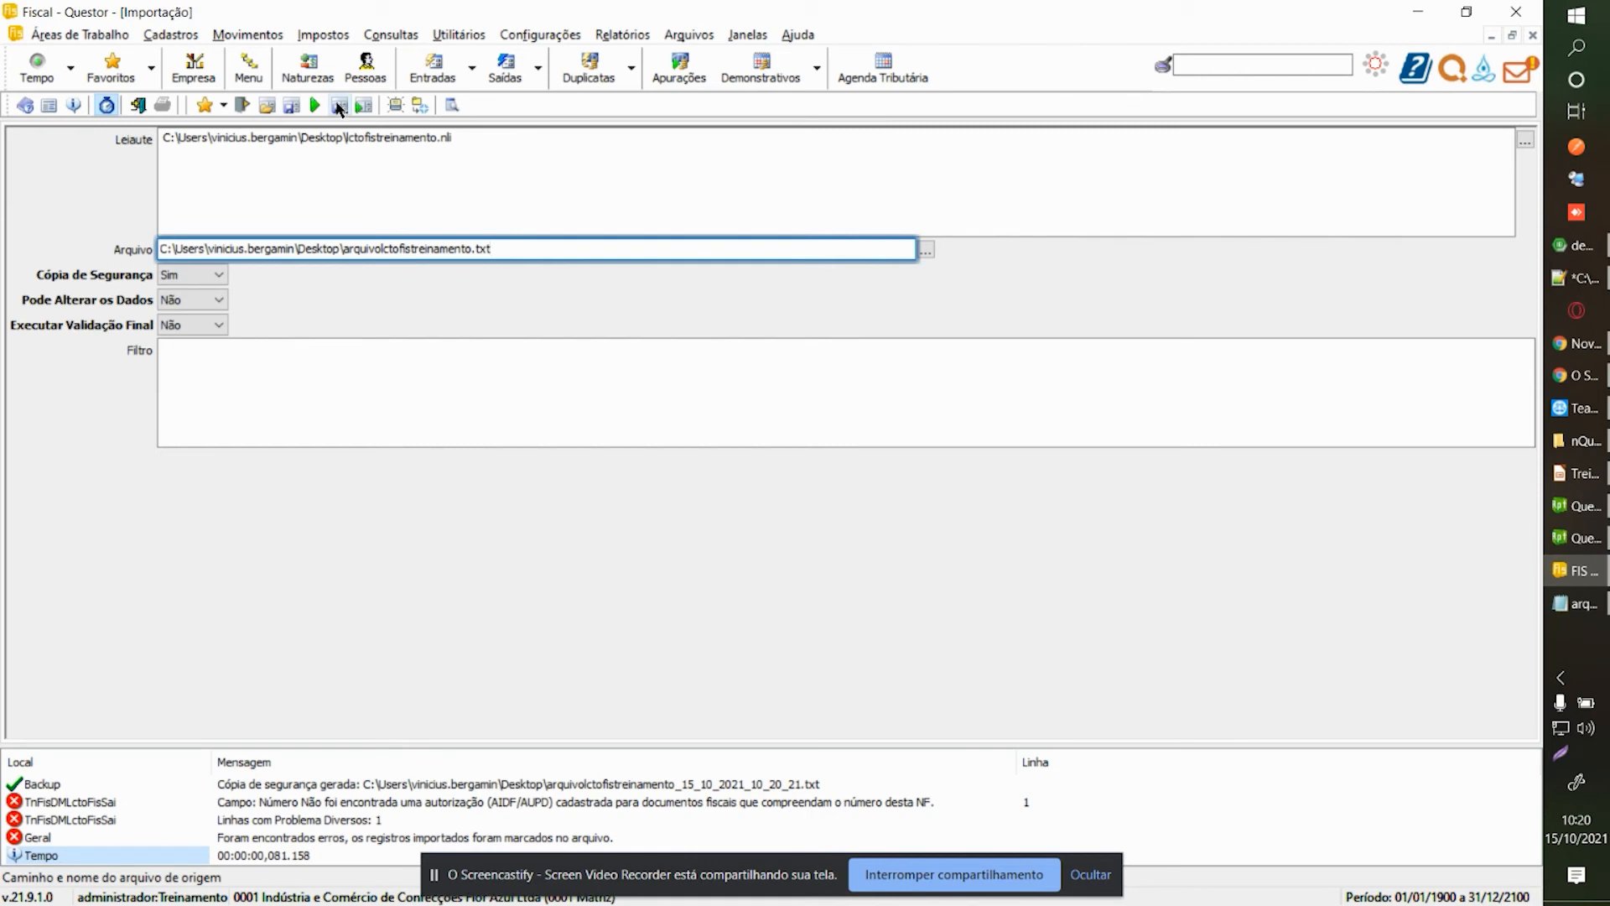
# Rerun the import for company 1, branch 1.
pyautogui.click(314, 105)
pyautogui.press('Tab')
pyautogui.press('Tab')
pyautogui.press('Return')
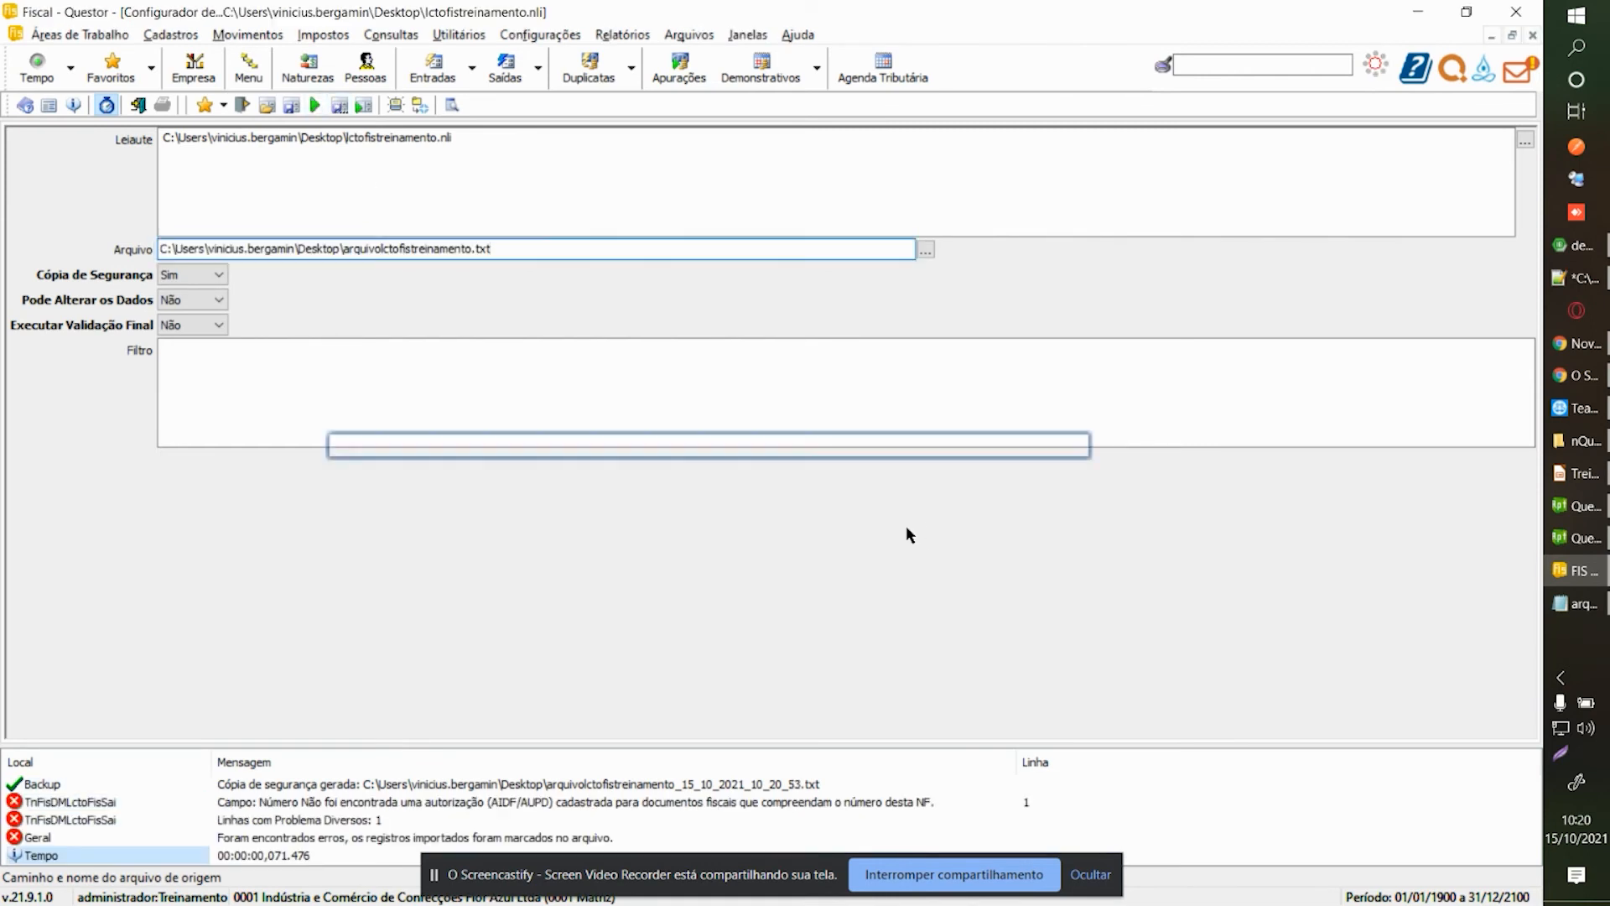
# Review the ESPECIENF, DATALCTOFIS and DATAPRESTACAOSERVICO fields, then choose a model file for the layout.
pyautogui.hotkey('ctrl', 'Tab')
pyautogui.click(79, 249)
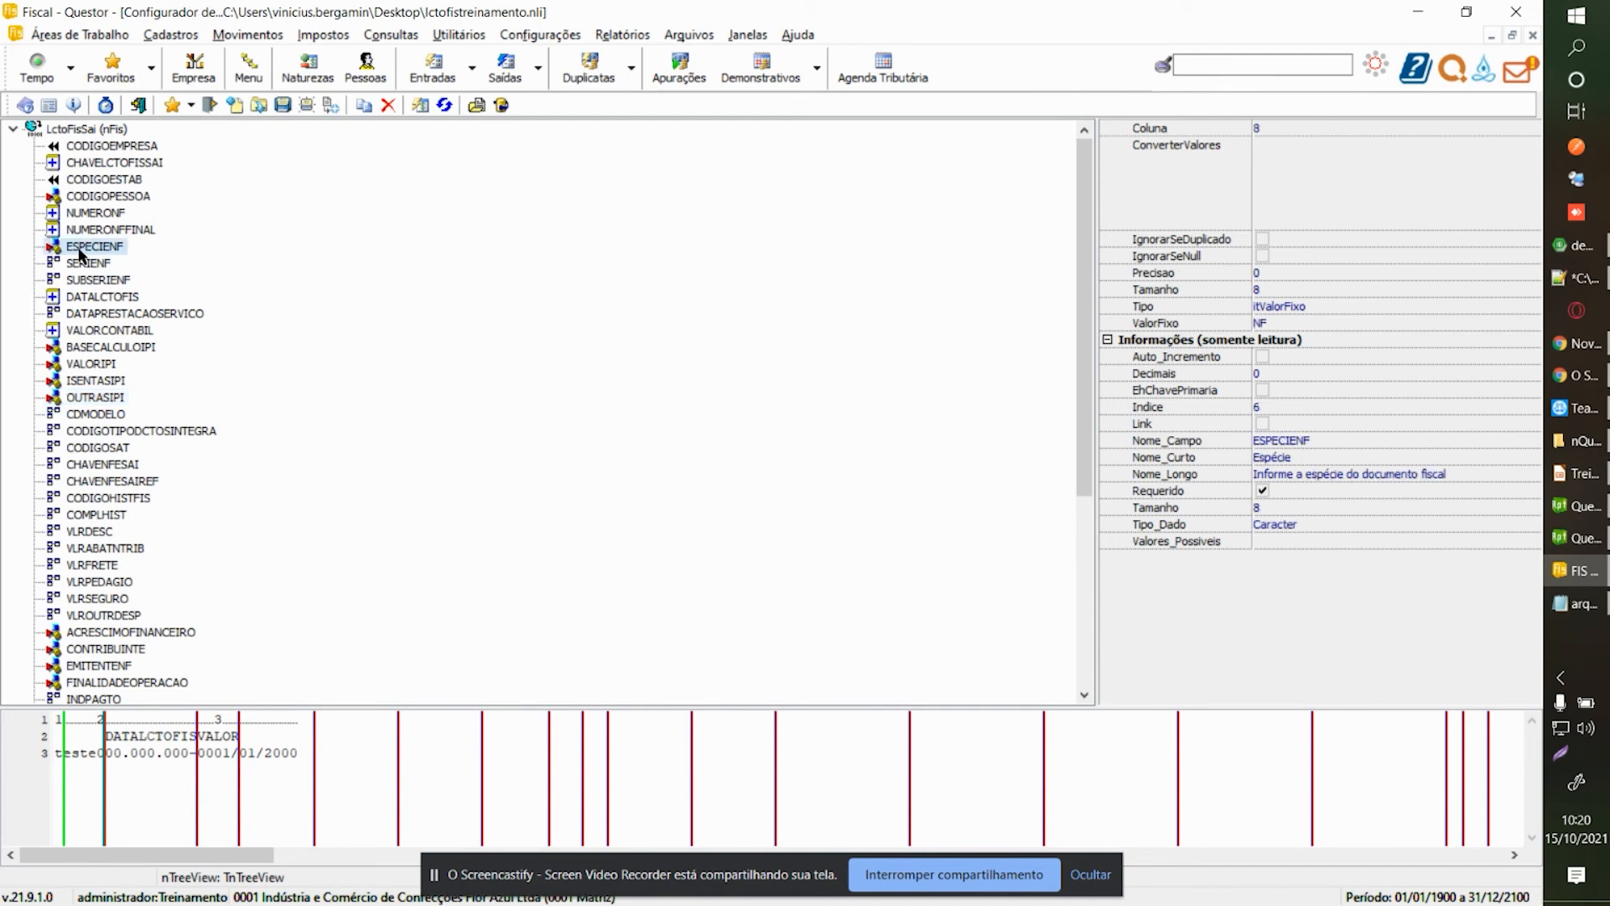
pyautogui.press('Down')
pyautogui.press('Down')
pyautogui.press('Down')
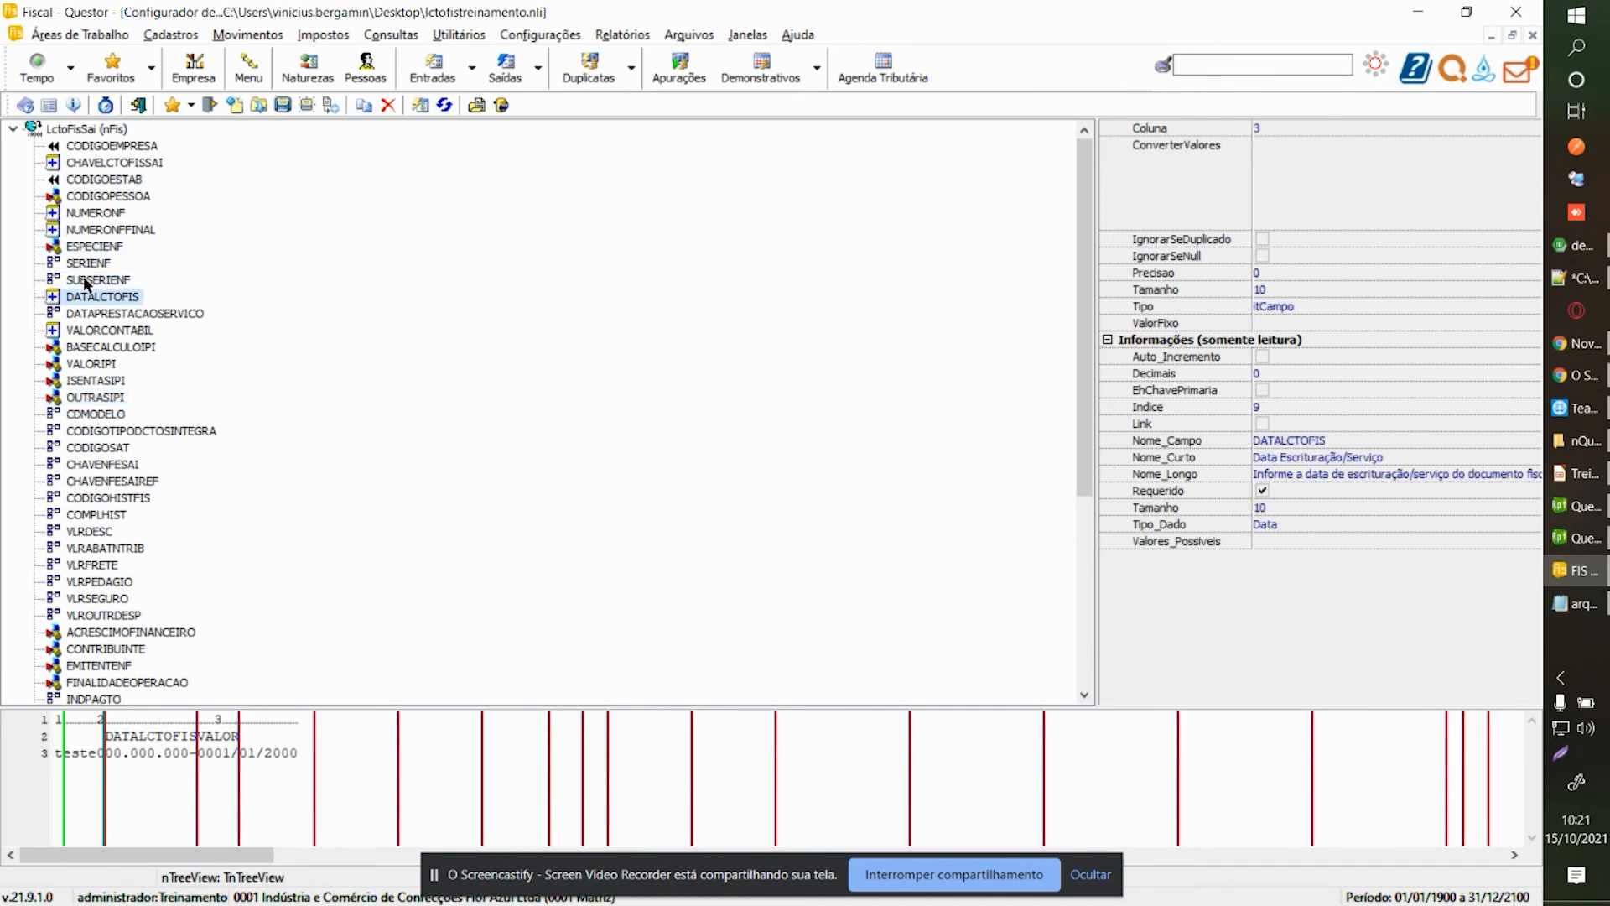
pyautogui.press('Down')
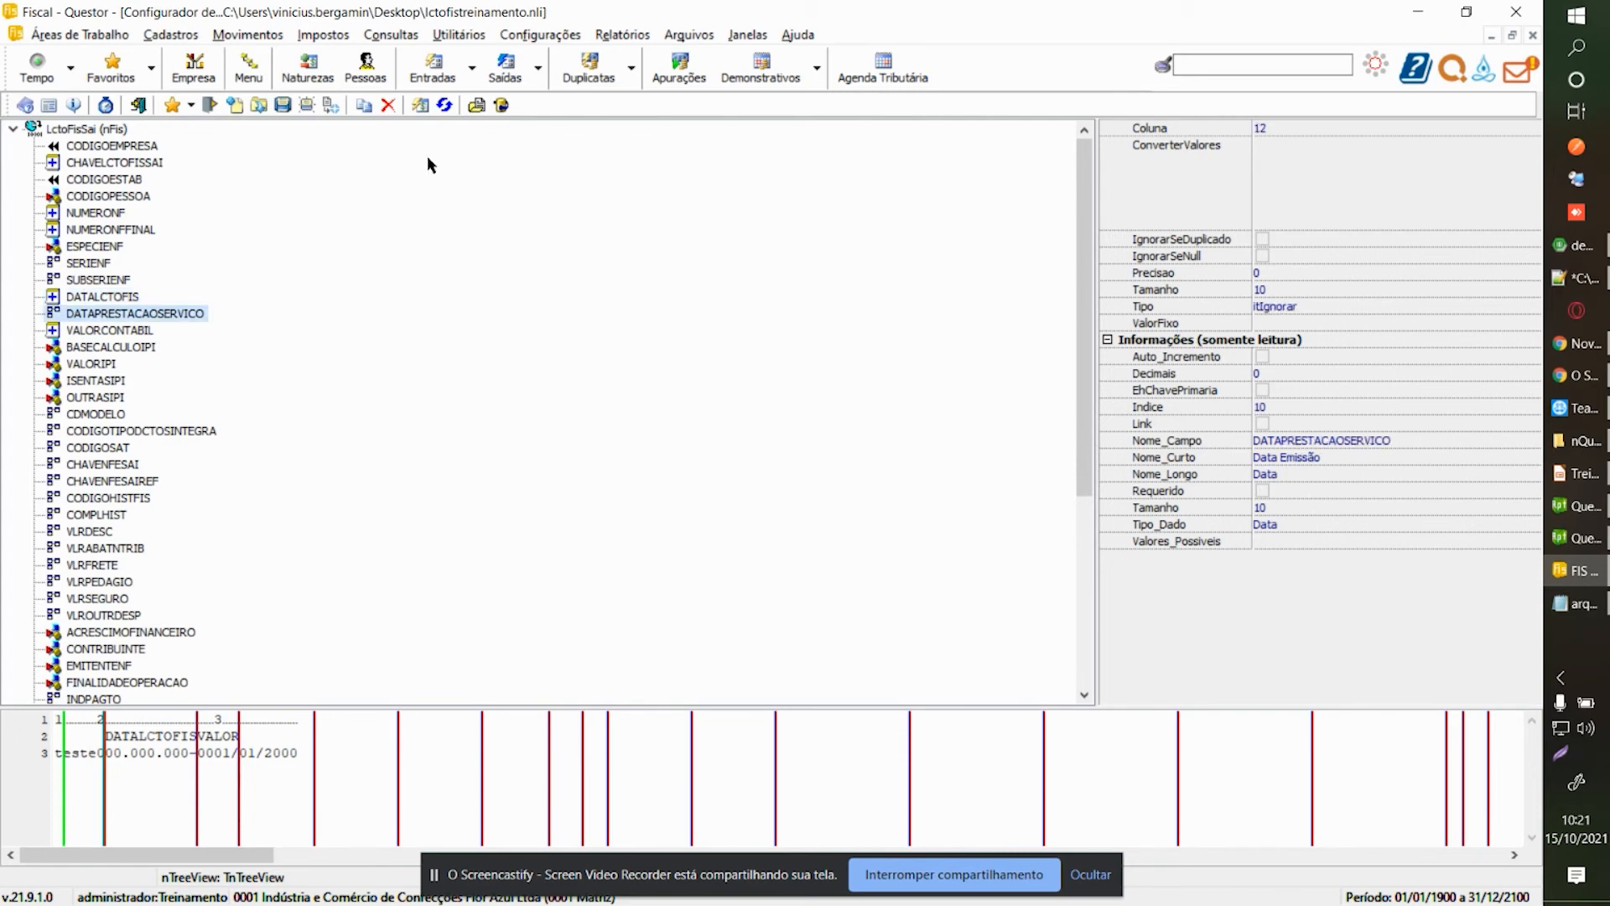
pyautogui.click(476, 104)
# Load arquivolctofistreinamento.txt as the model file and view BASECALCULOIPI, VALORCONTABIL, CODIGOEMPRESA and CODIGOPESSOA.
pyautogui.doubleClick(848, 441)
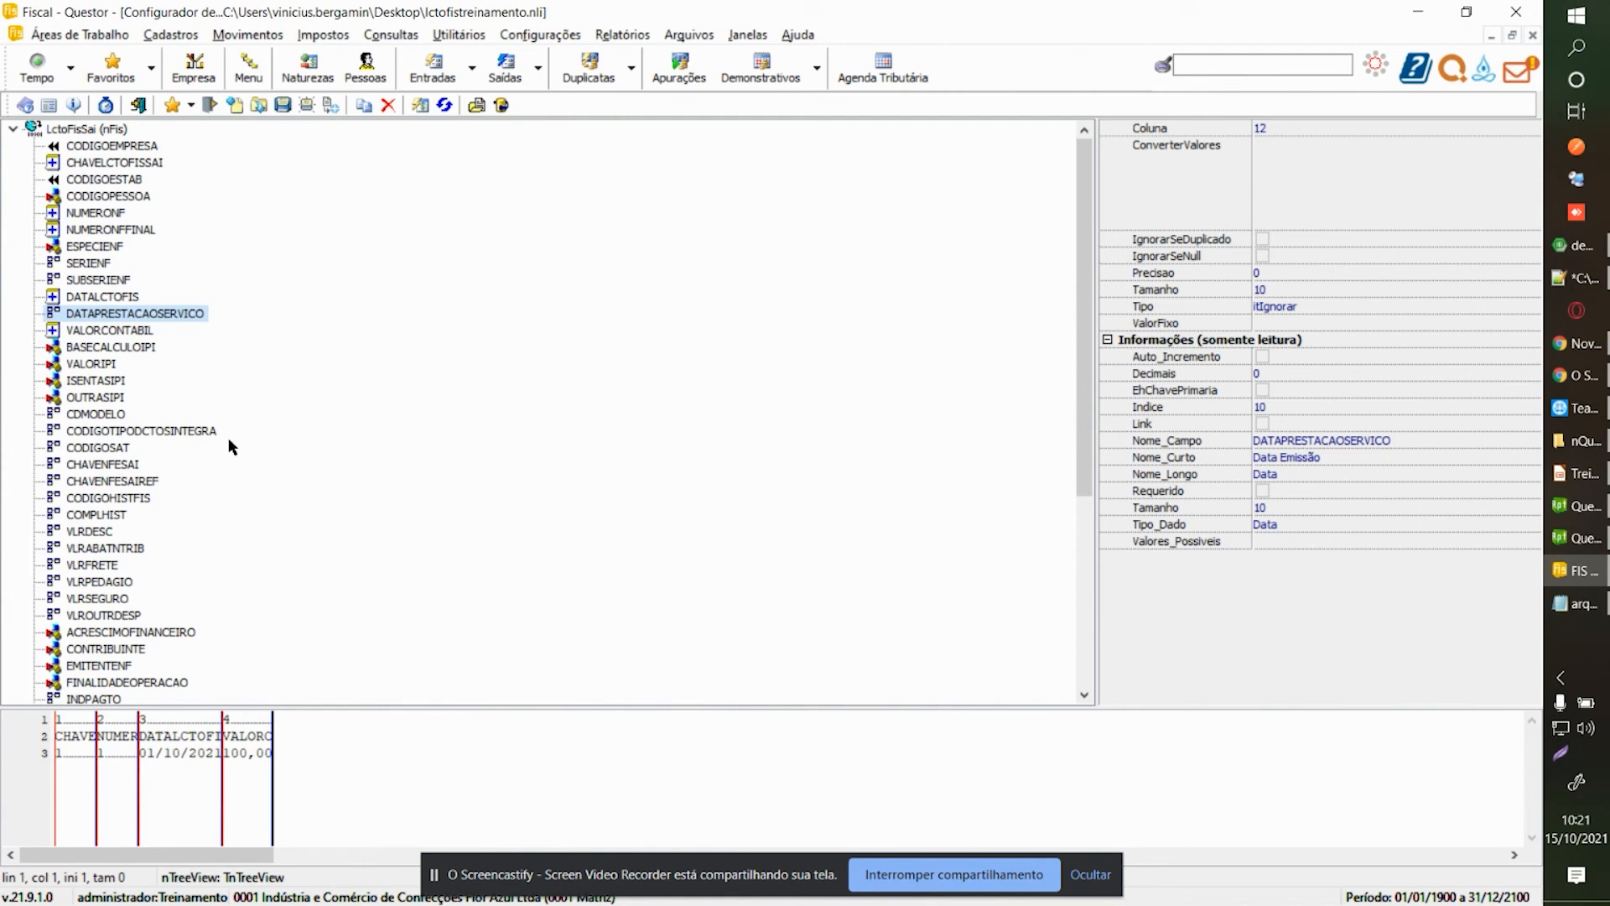
pyautogui.click(121, 347)
pyautogui.click(138, 330)
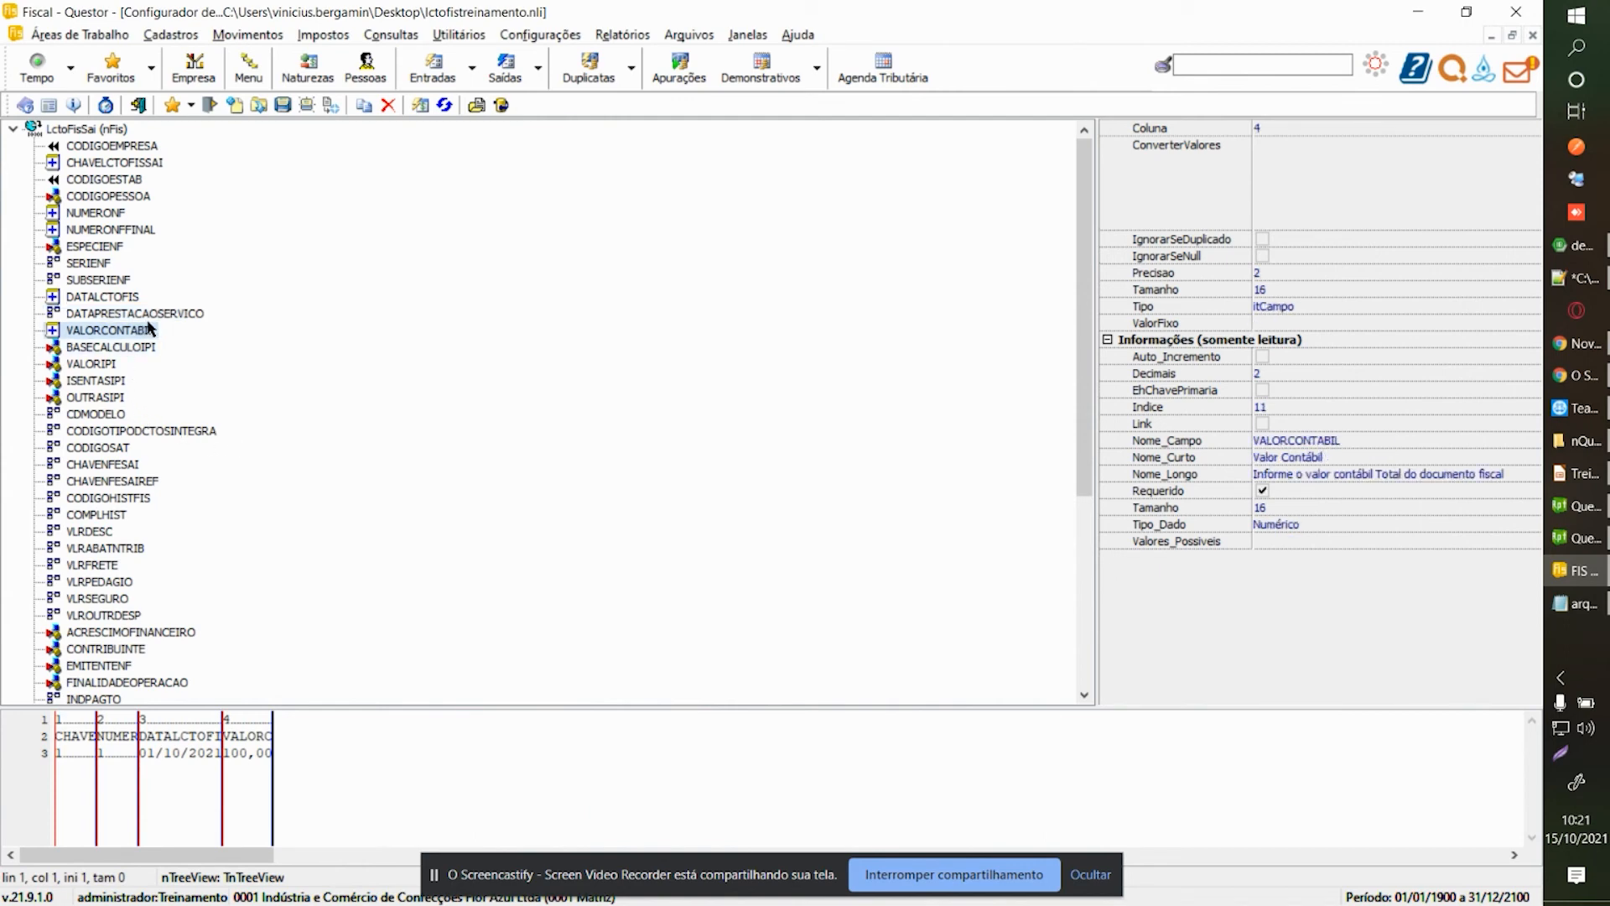
pyautogui.click(113, 149)
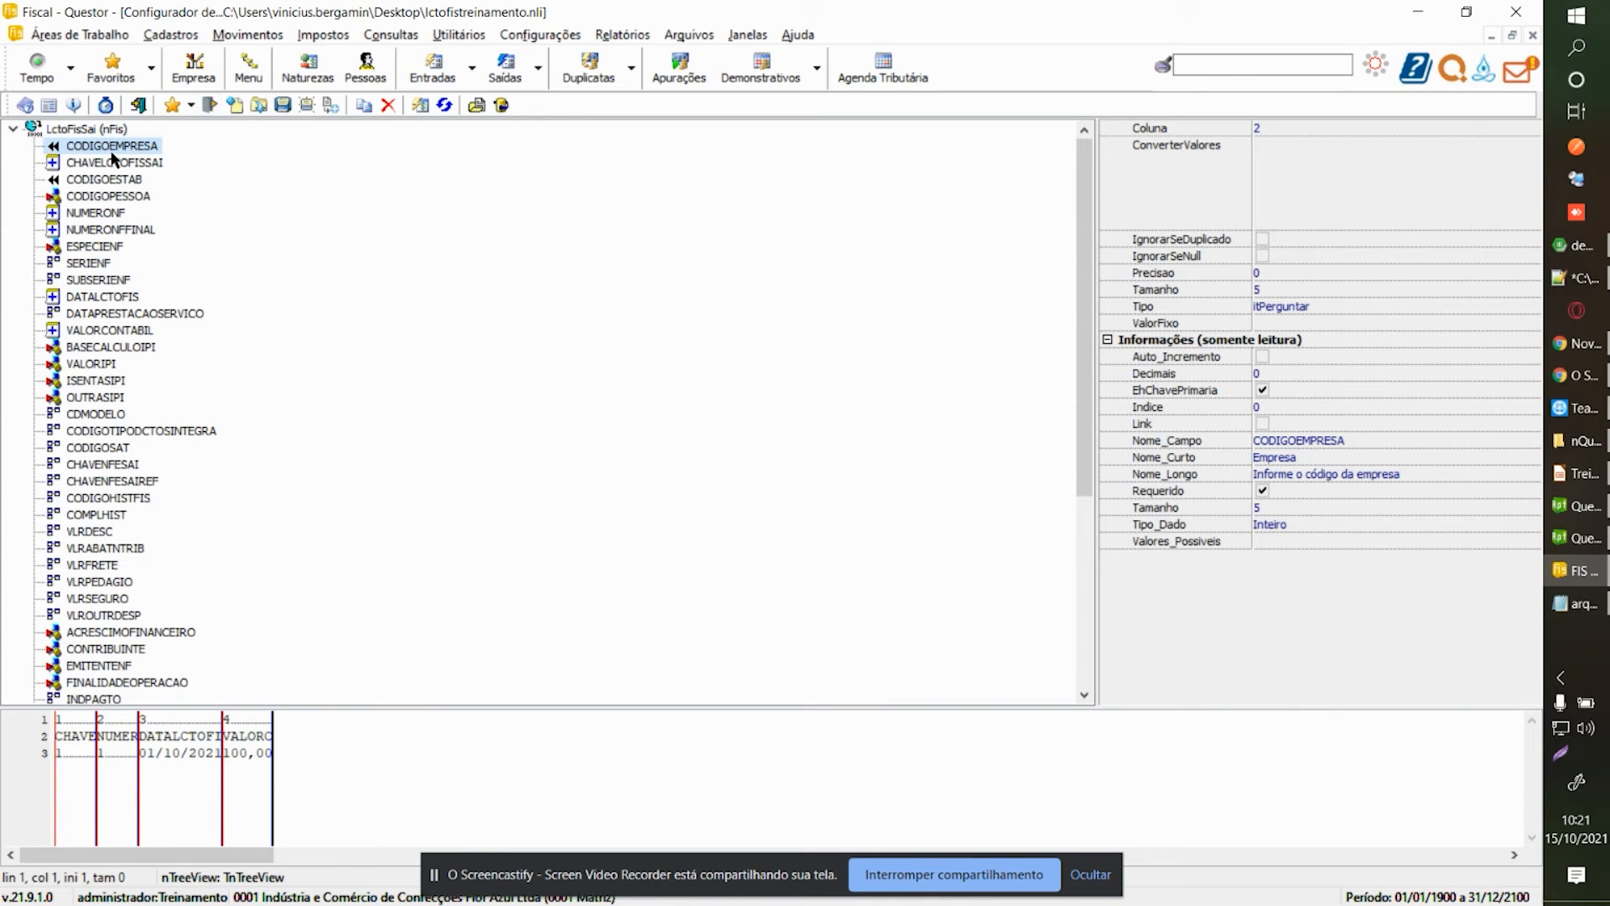
pyautogui.click(110, 198)
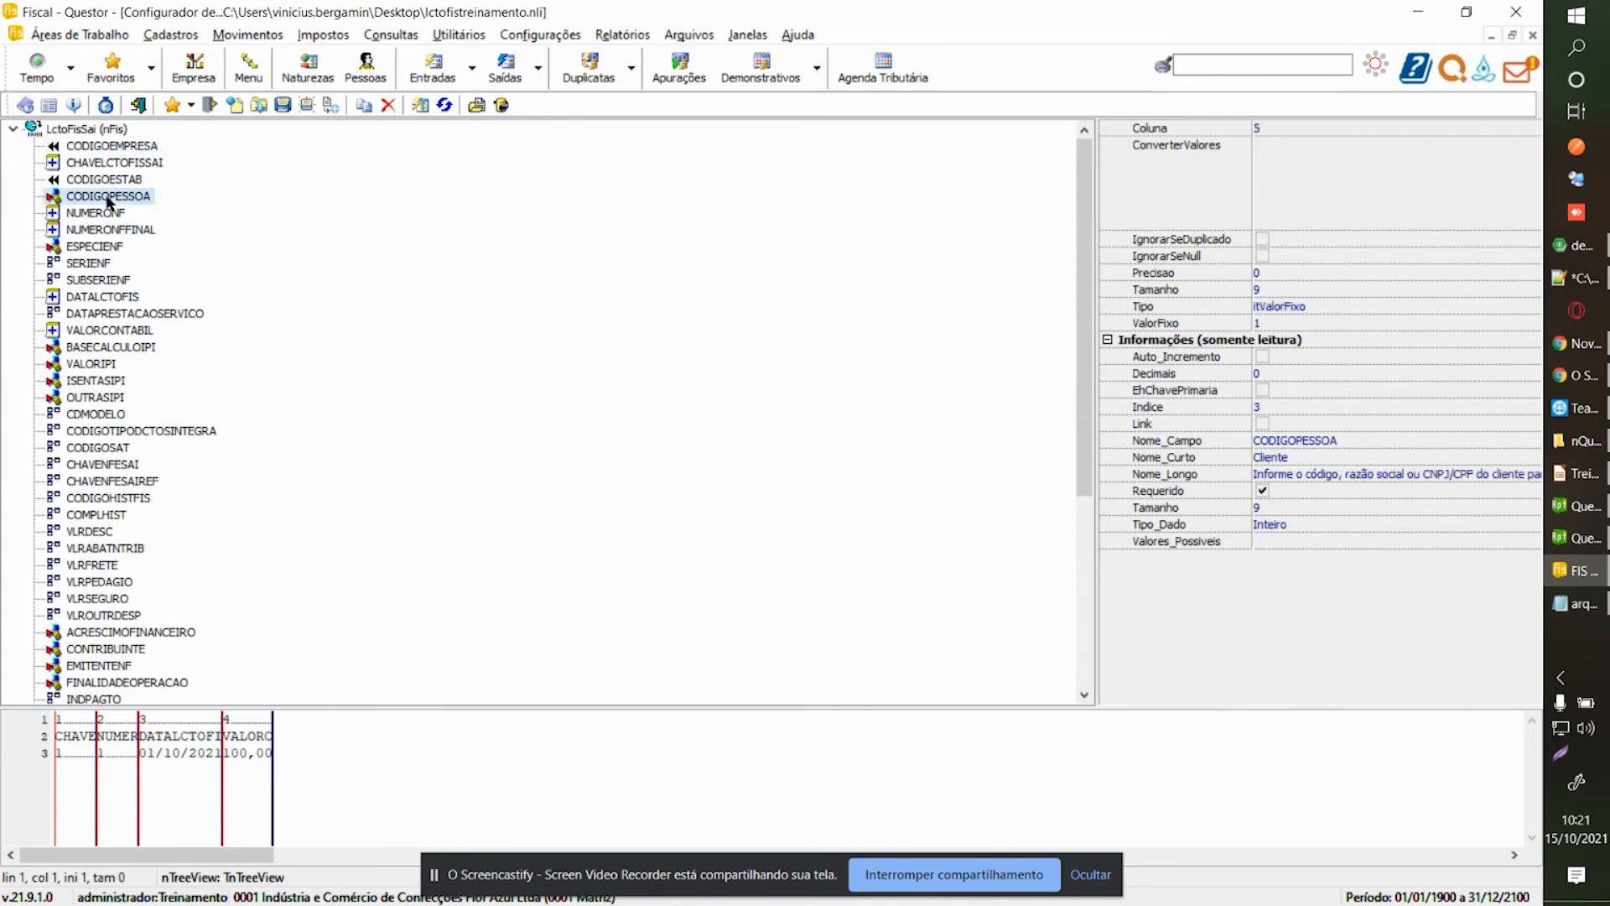
# Step through the fields down to CANCELADA and open its Tipo choices.
pyautogui.press('Down')
pyautogui.press('Down')
pyautogui.press('Down')
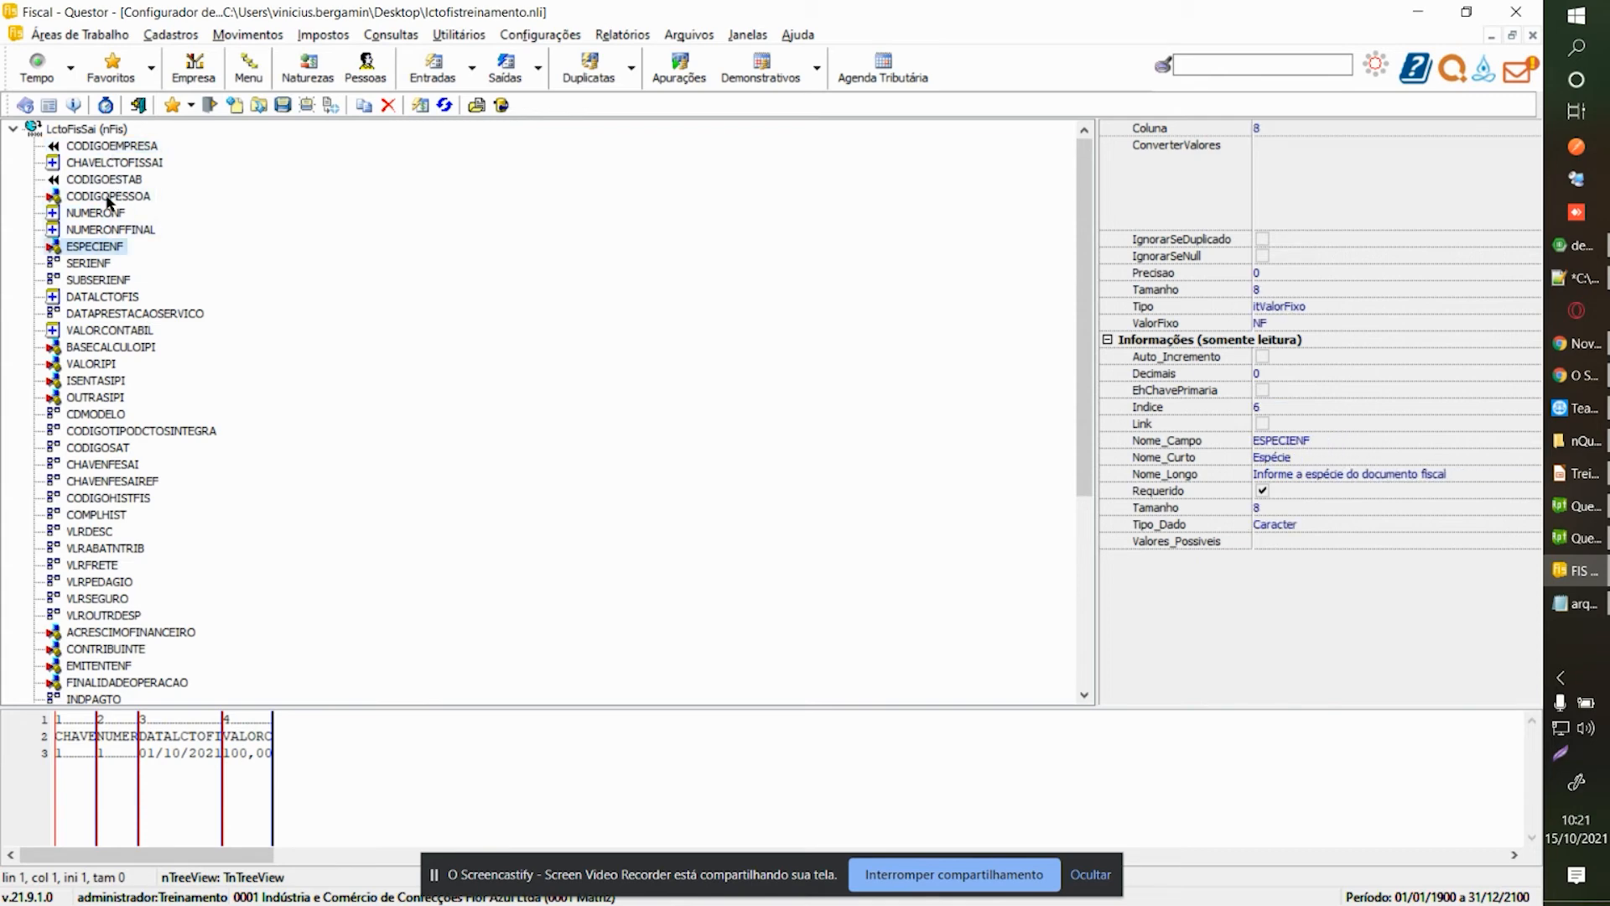
pyautogui.press('Down')
pyautogui.press('Down')
pyautogui.press('Down')
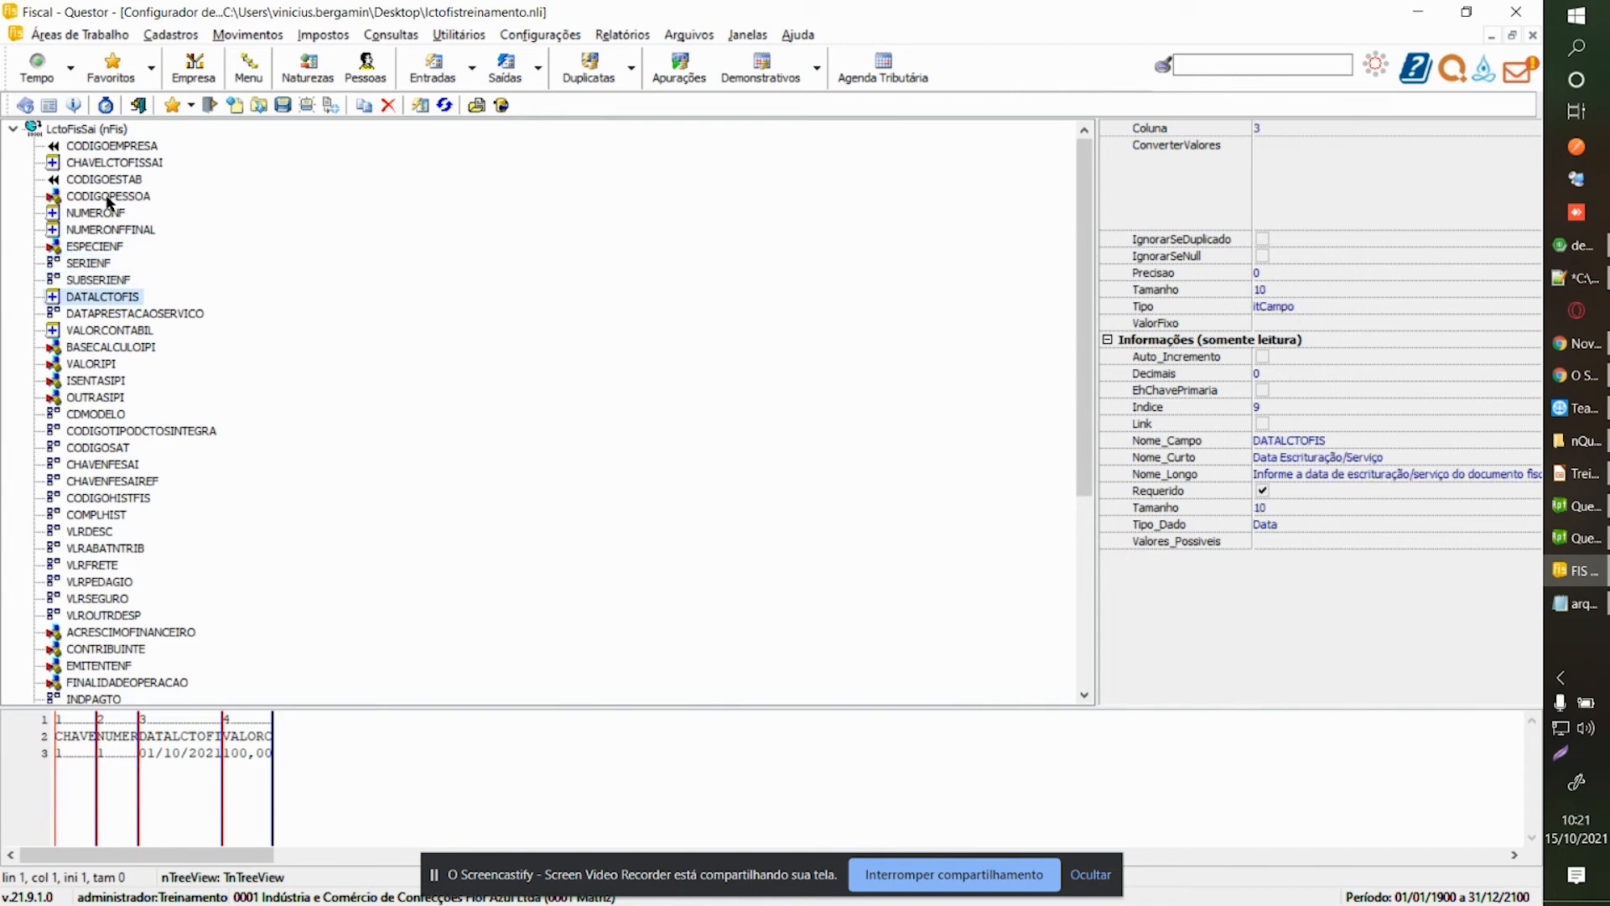
pyautogui.press('Down')
pyautogui.press('Down')
pyautogui.press('Down')
pyautogui.press('Down')
pyautogui.press('Down')
pyautogui.press('Down')
pyautogui.press('Down')
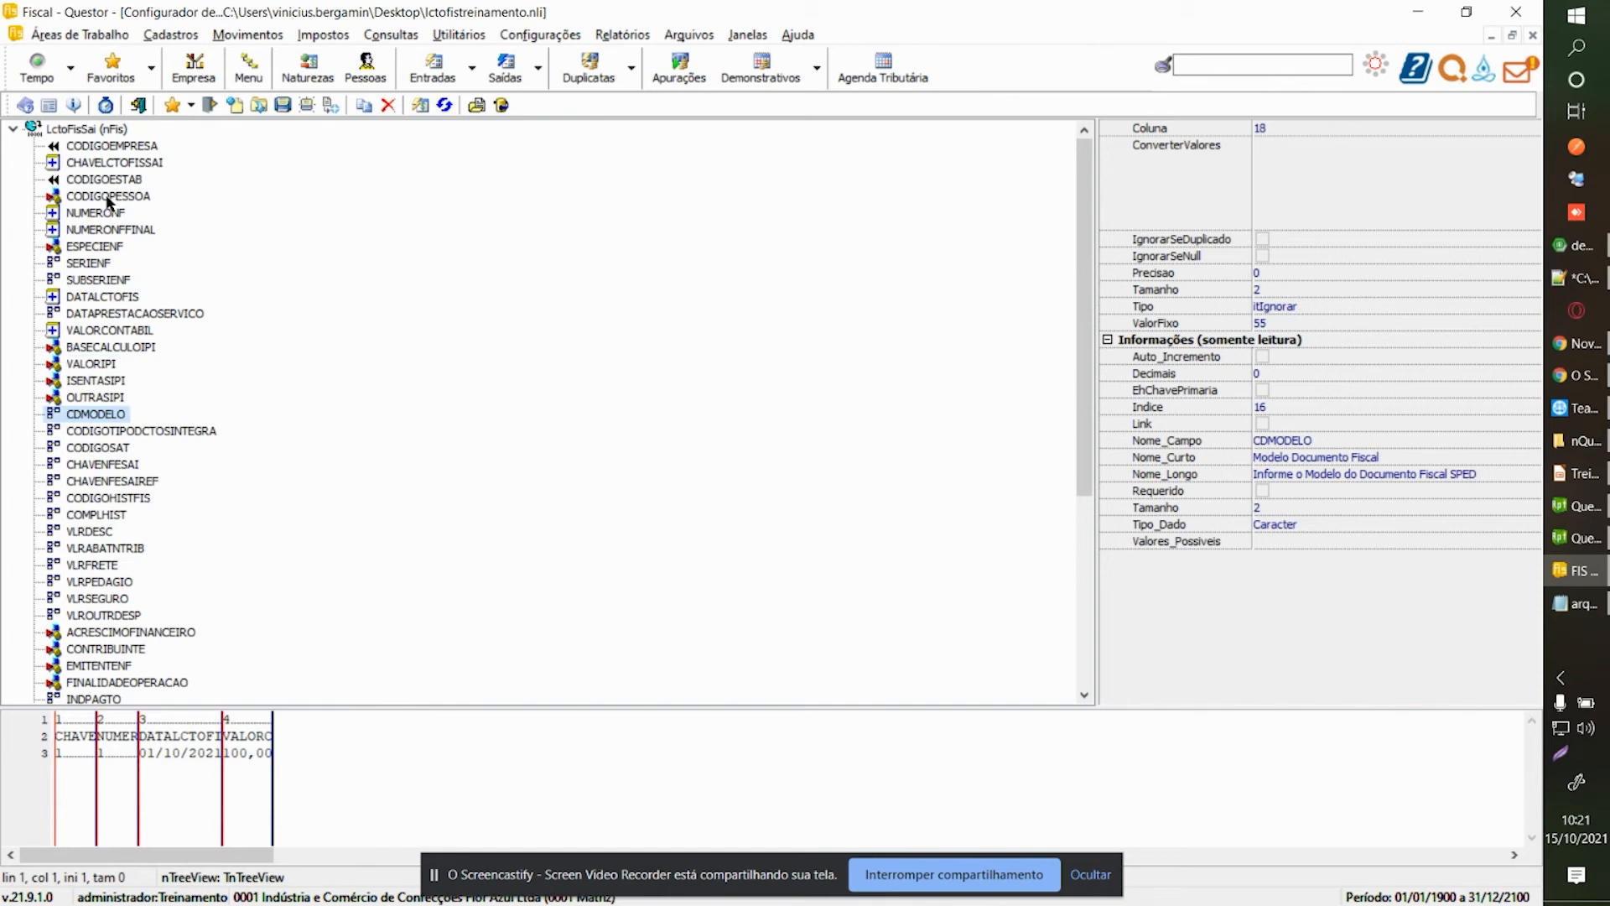
pyautogui.press('Down')
pyautogui.press('Down')
pyautogui.press('Down')
pyautogui.press('Down')
pyautogui.press('Down')
pyautogui.press('Down')
pyautogui.press('Down')
pyautogui.press('Down')
pyautogui.press('Down')
pyautogui.press('Down')
pyautogui.press('Down')
pyautogui.press('Down')
pyautogui.press('Down')
pyautogui.press('Down')
pyautogui.press('Down')
pyautogui.press('Down')
pyautogui.press('Down')
pyautogui.press('Down')
pyautogui.press('Down')
pyautogui.press('Down')
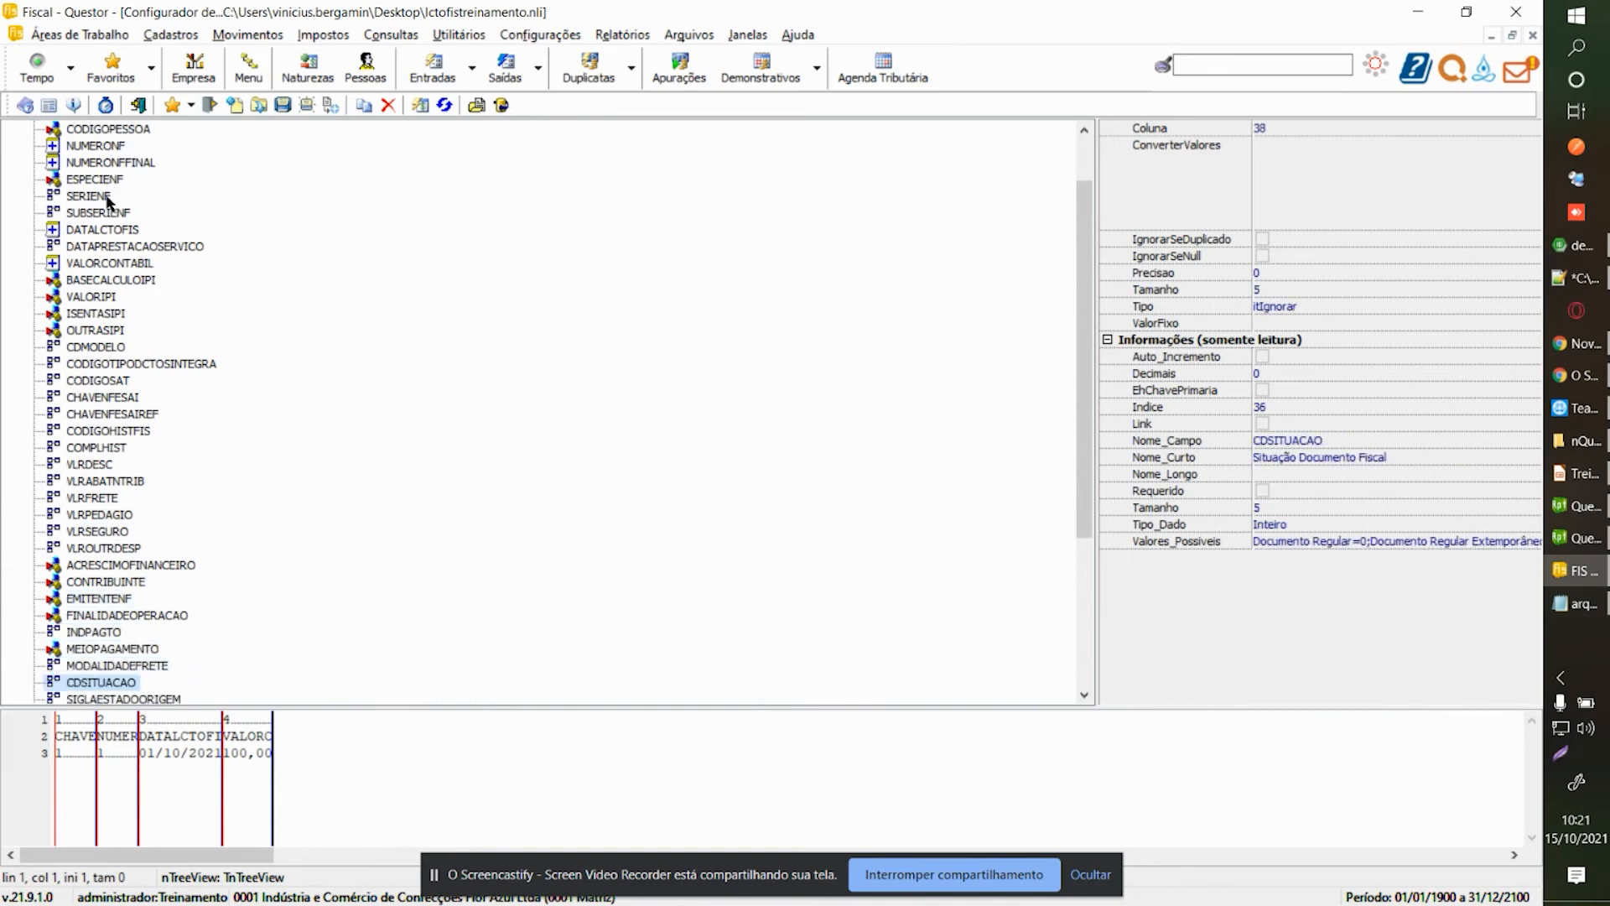
pyautogui.press('Down')
pyautogui.press('Down')
pyautogui.press('Down')
pyautogui.press('Down')
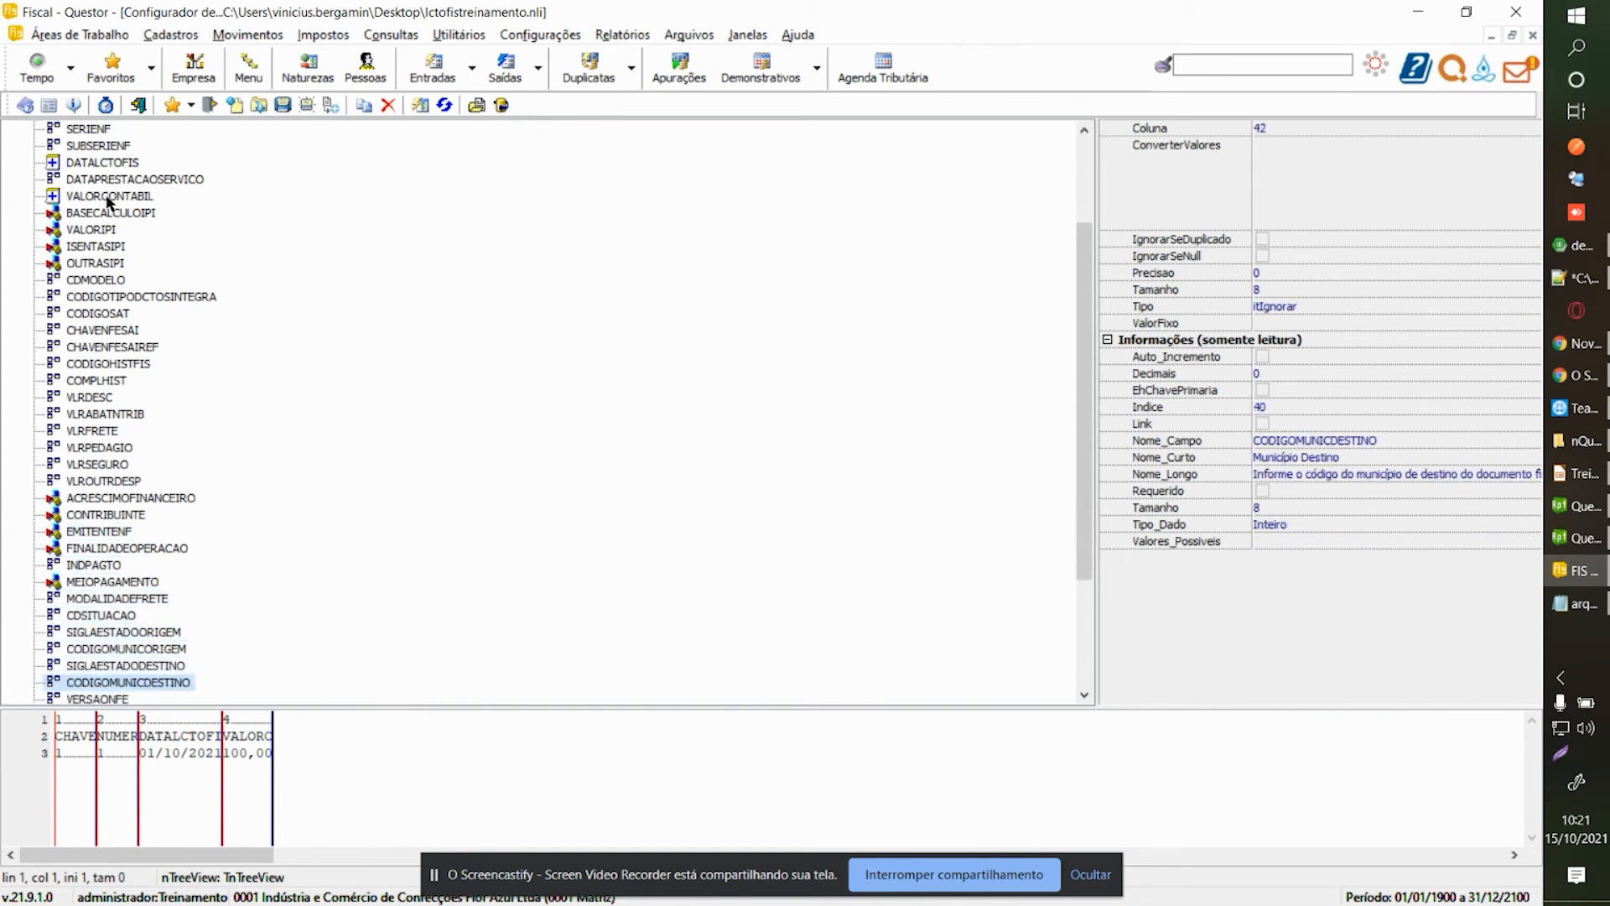
pyautogui.press('Down')
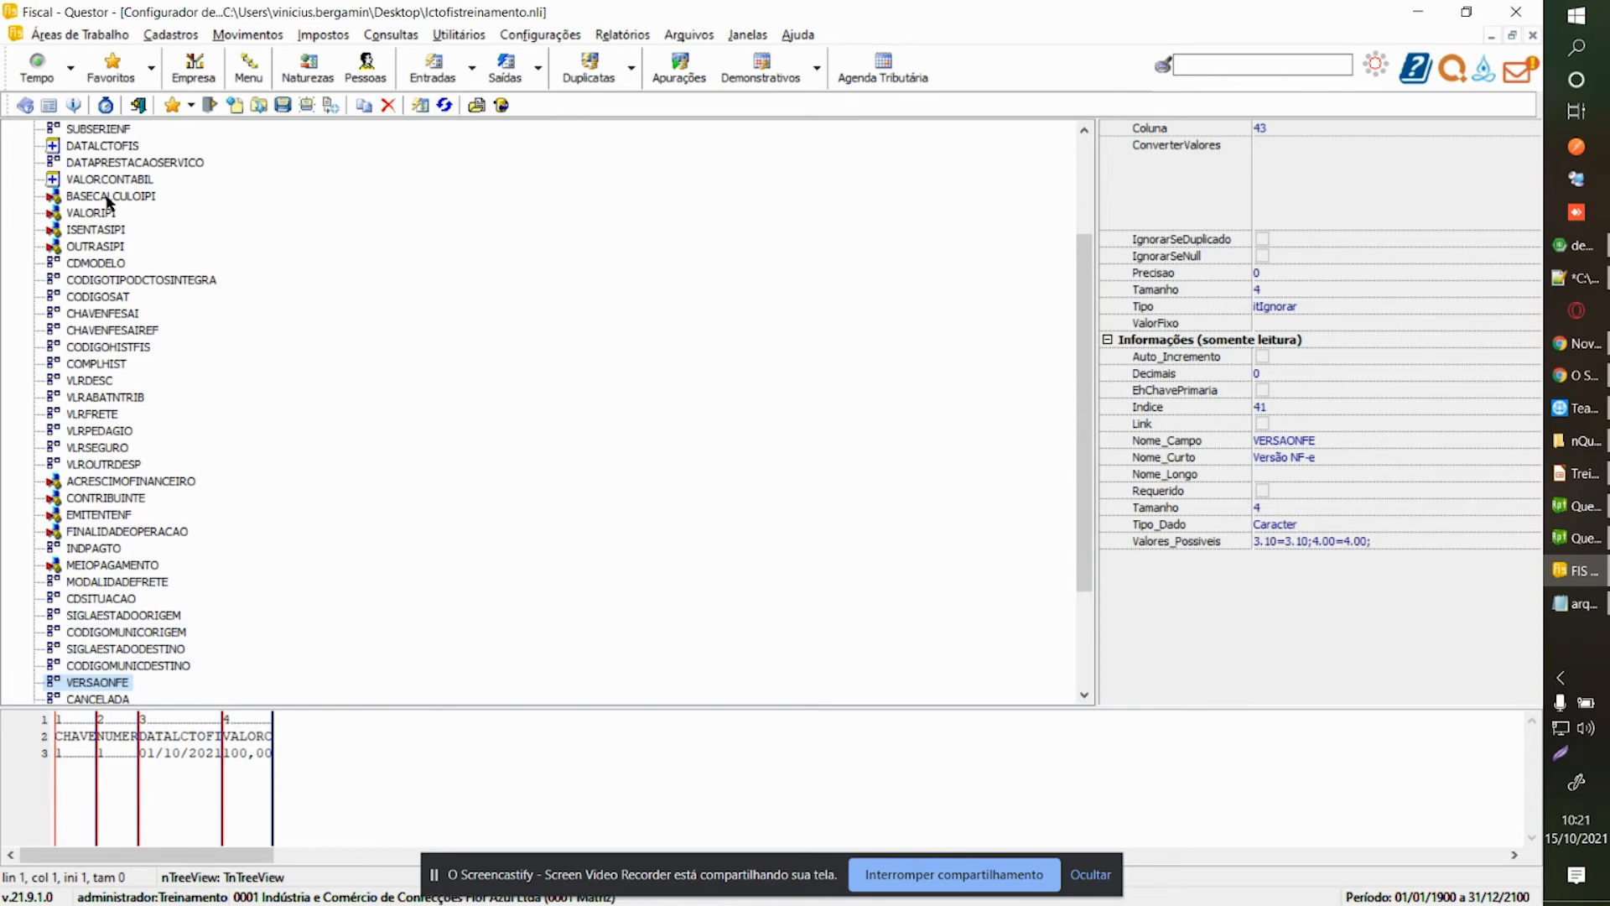
pyautogui.press('Down')
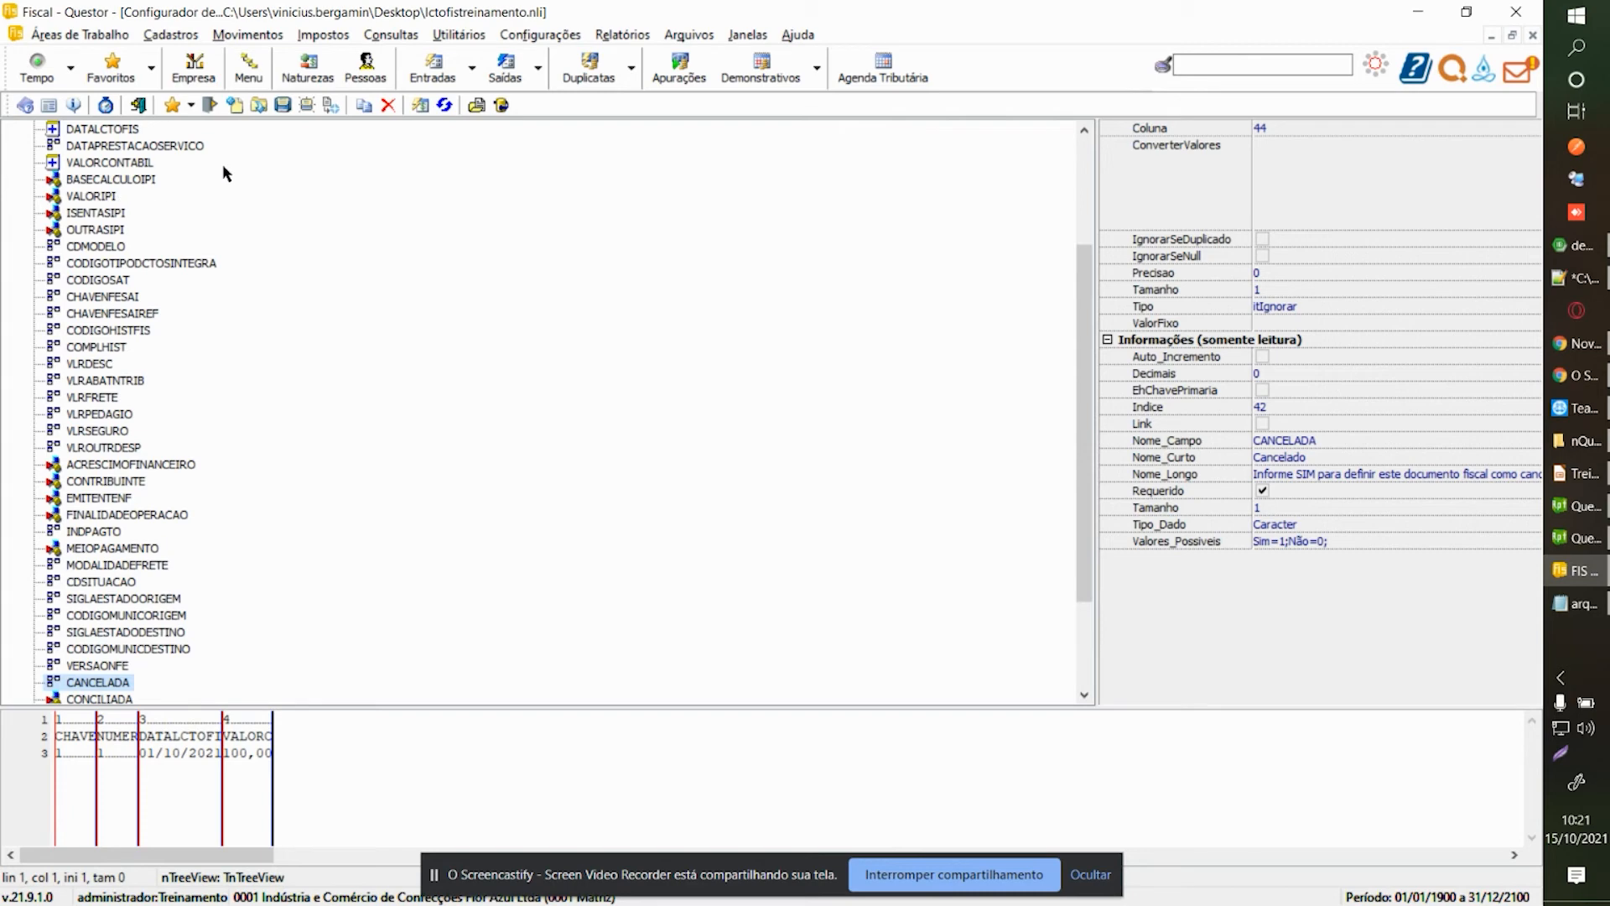
pyautogui.click(1508, 311)
pyautogui.click(1533, 308)
# Make CANCELADA an itValorFixo field with fixed value 0.
pyautogui.click(1291, 347)
pyautogui.click(1533, 309)
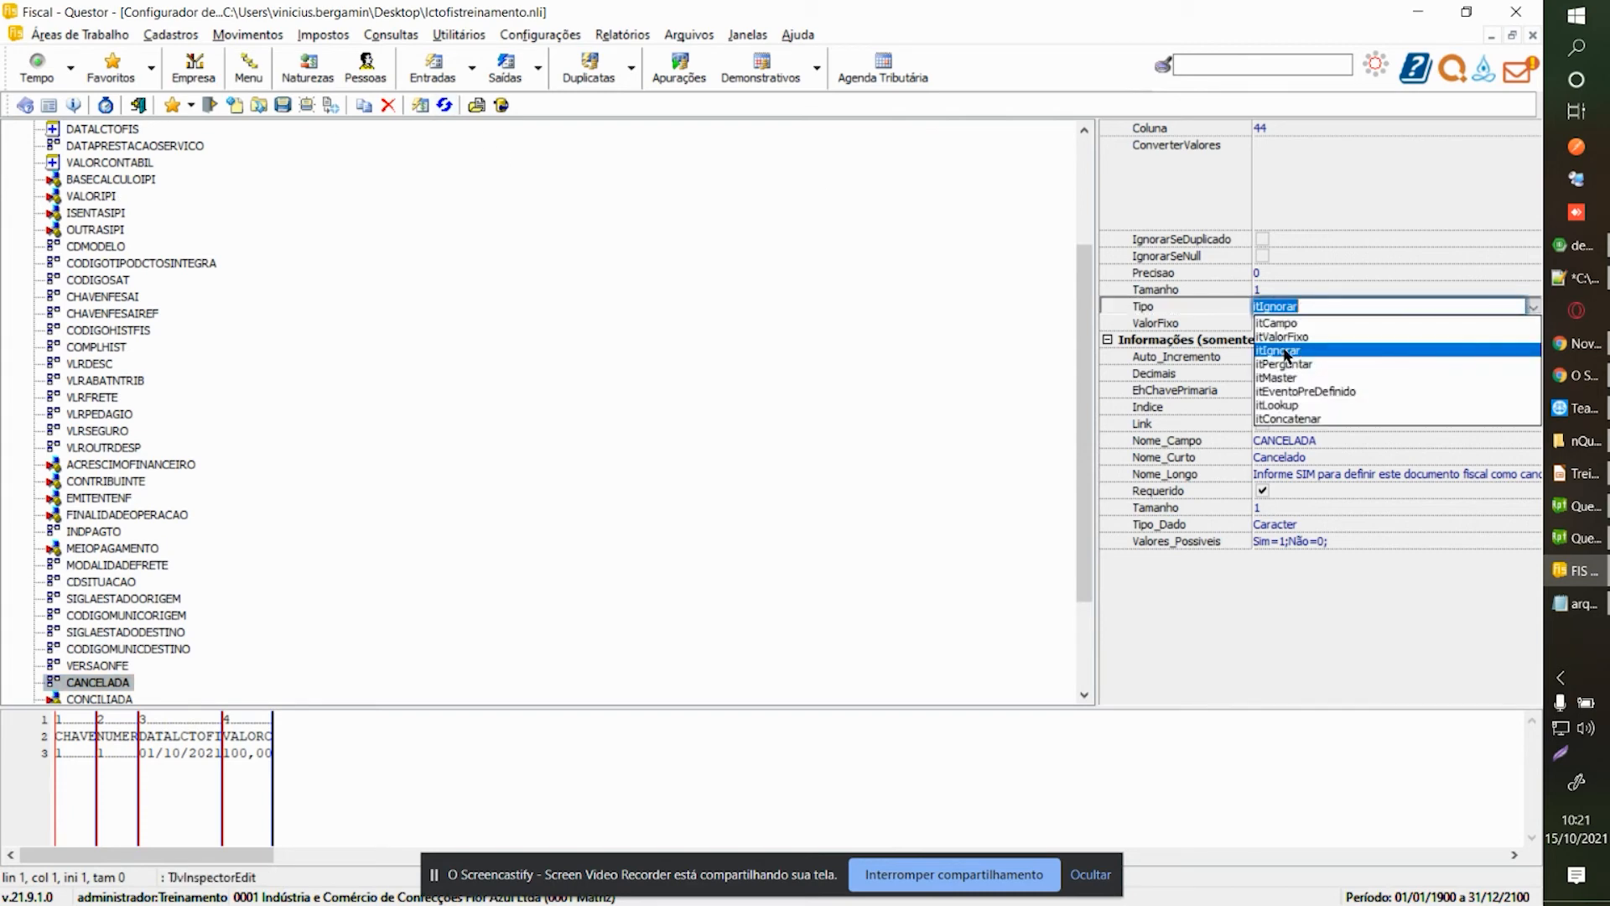
pyautogui.click(1292, 345)
pyautogui.click(1290, 322)
pyautogui.write('0')
pyautogui.press('Return')
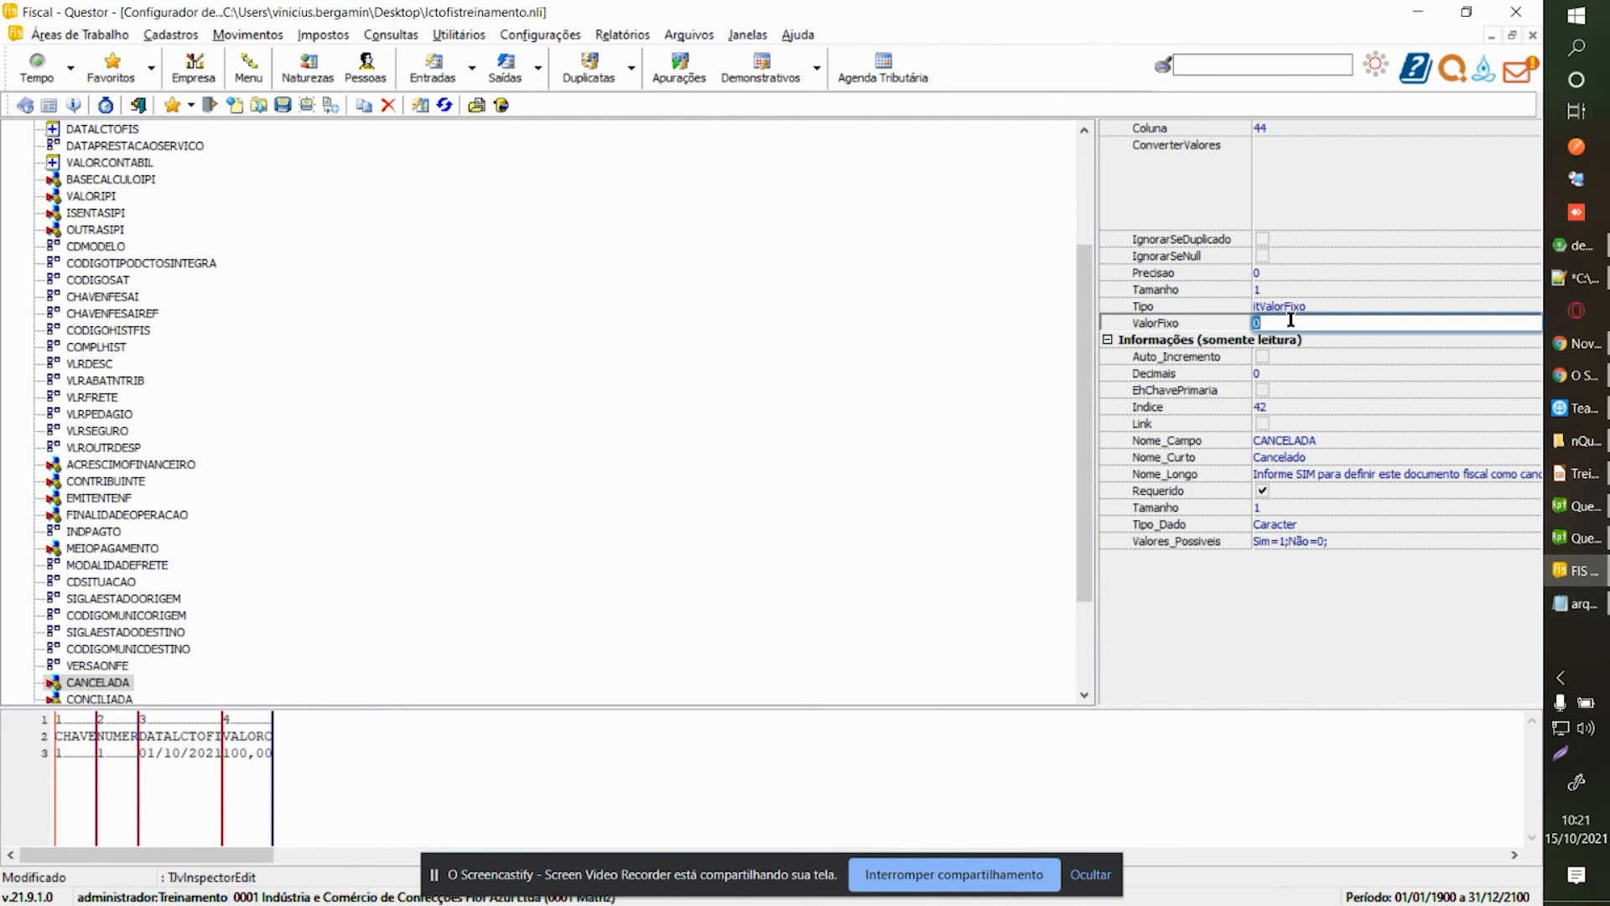
pyautogui.click(89, 683)
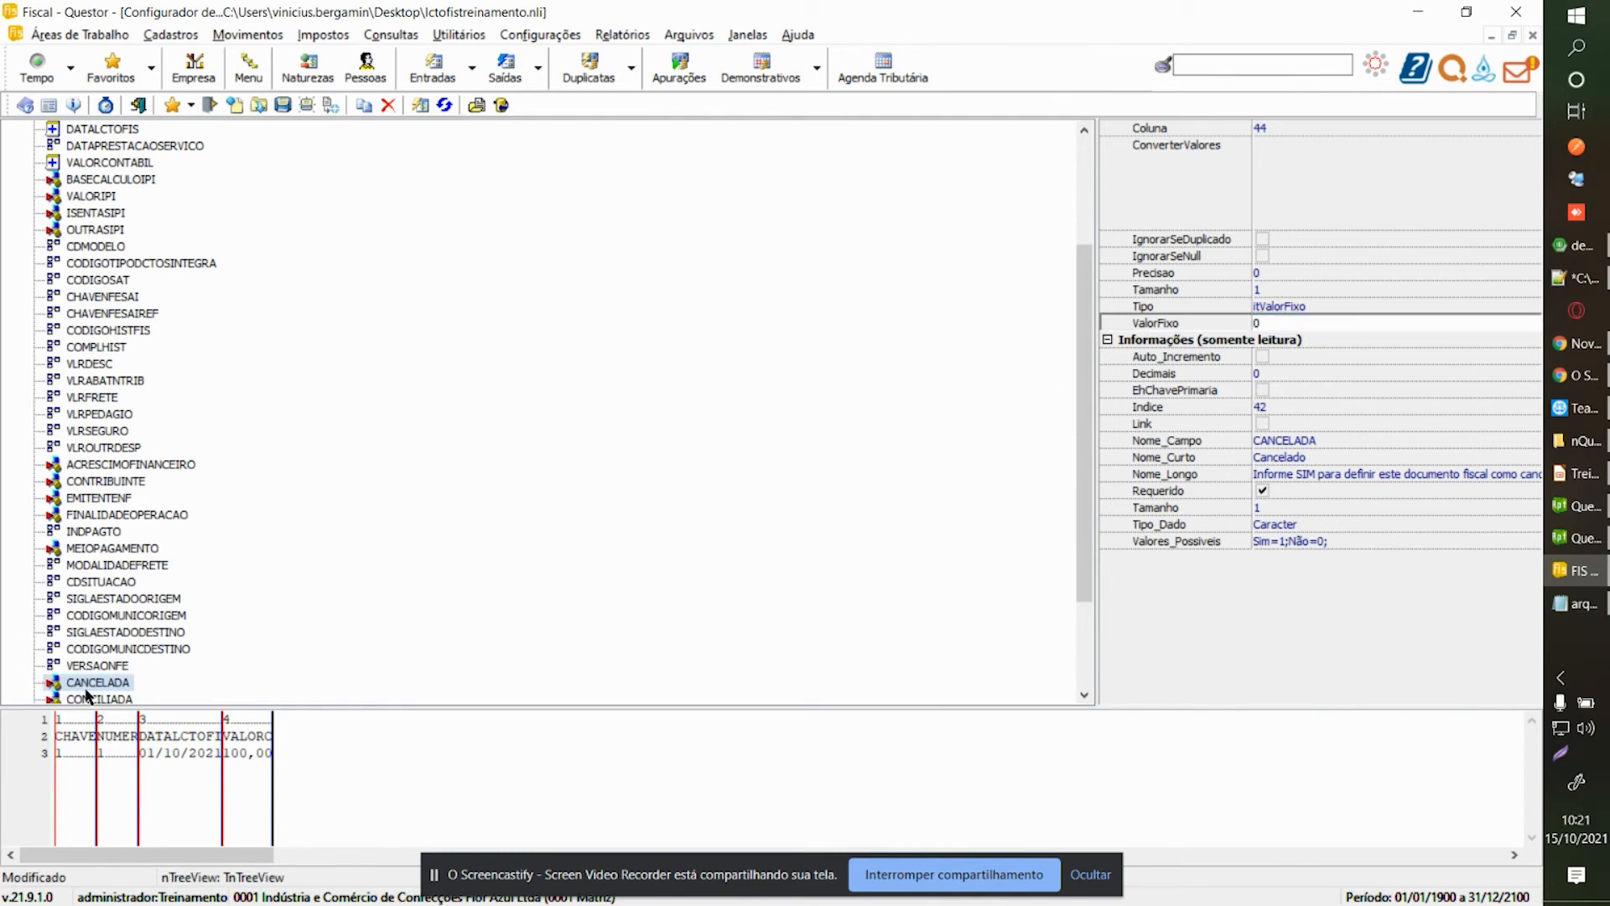
# Review the remaining fields down to ORIGEMDADO and save the lctofistreinamento.nli layout.
pyautogui.press('Down')
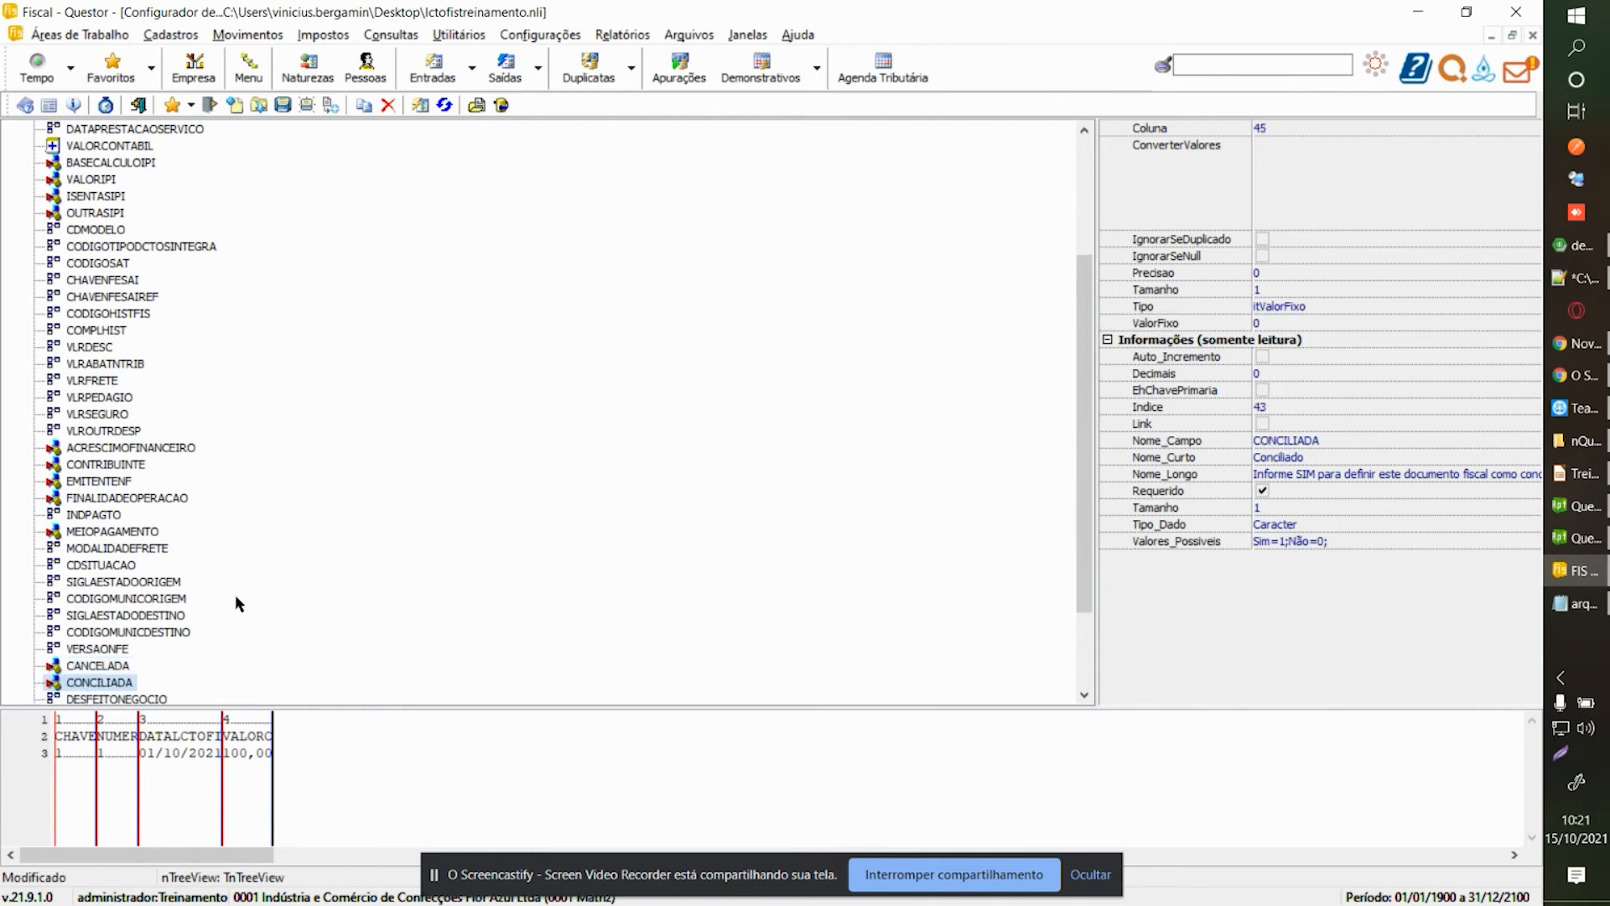
pyautogui.press('Down')
pyautogui.press('Down')
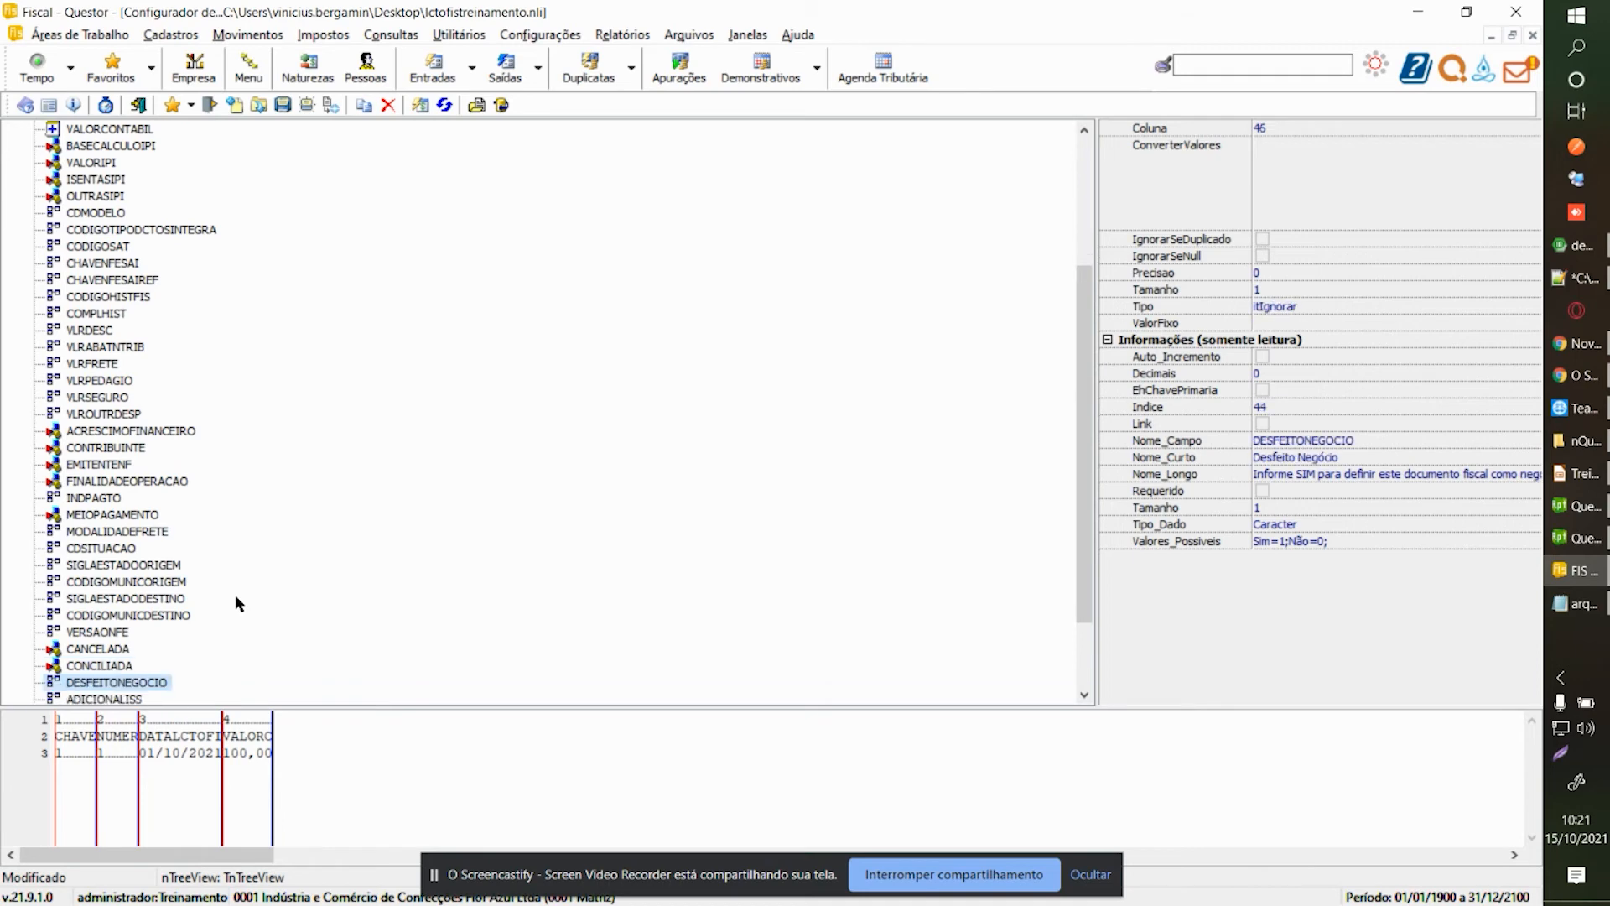
pyautogui.press('Down')
pyautogui.press('Down')
pyautogui.press('Down')
pyautogui.press('Down')
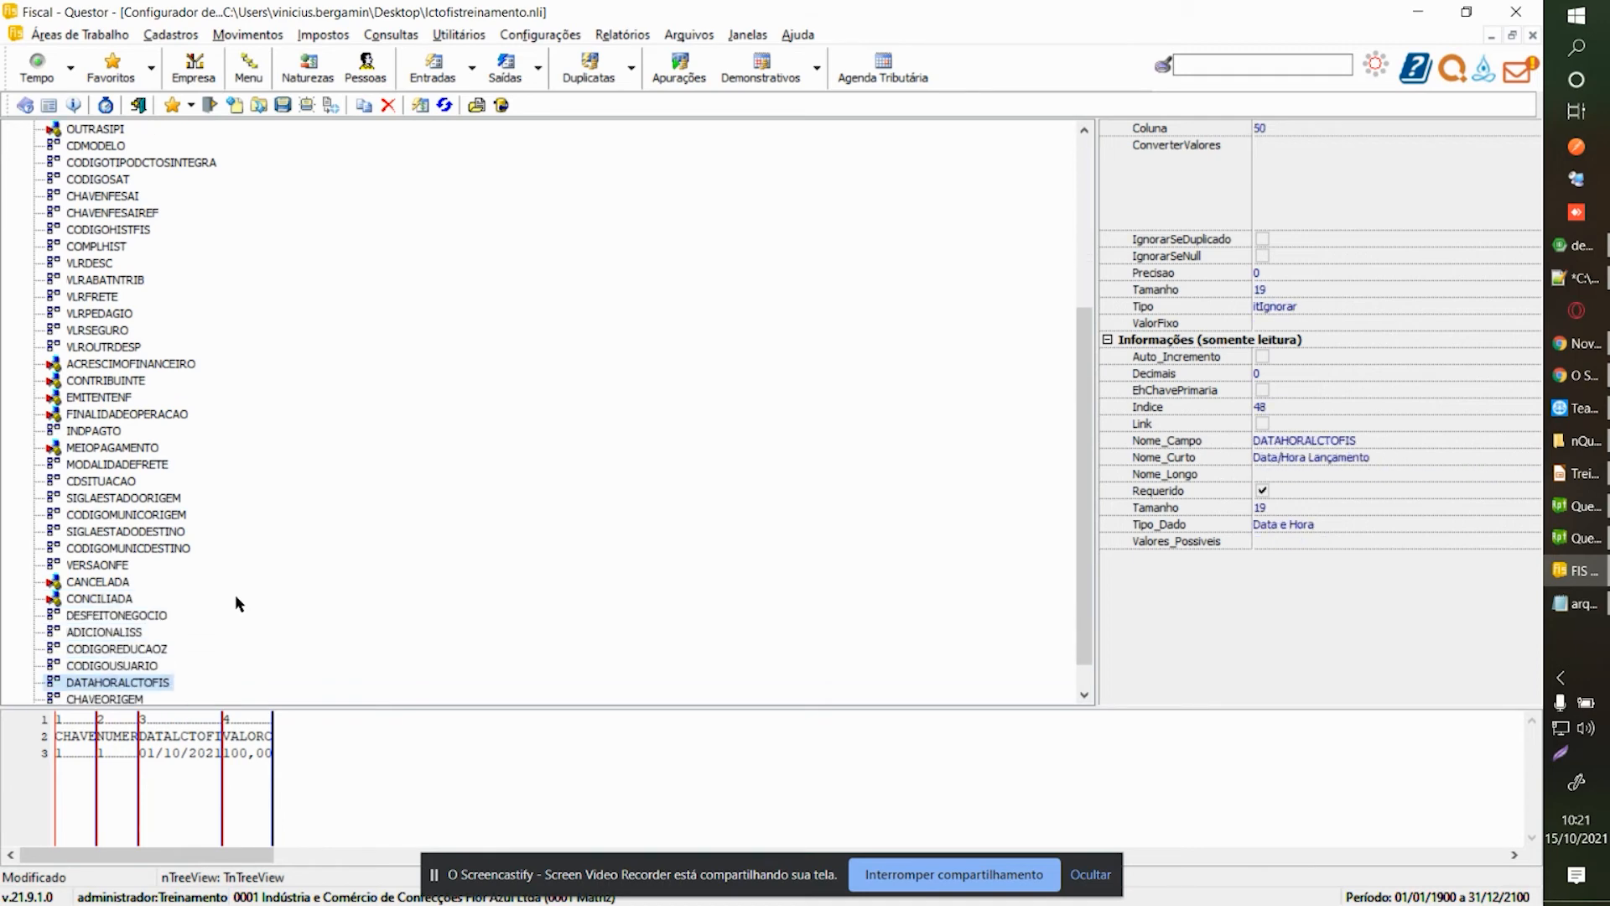
pyautogui.press('Up')
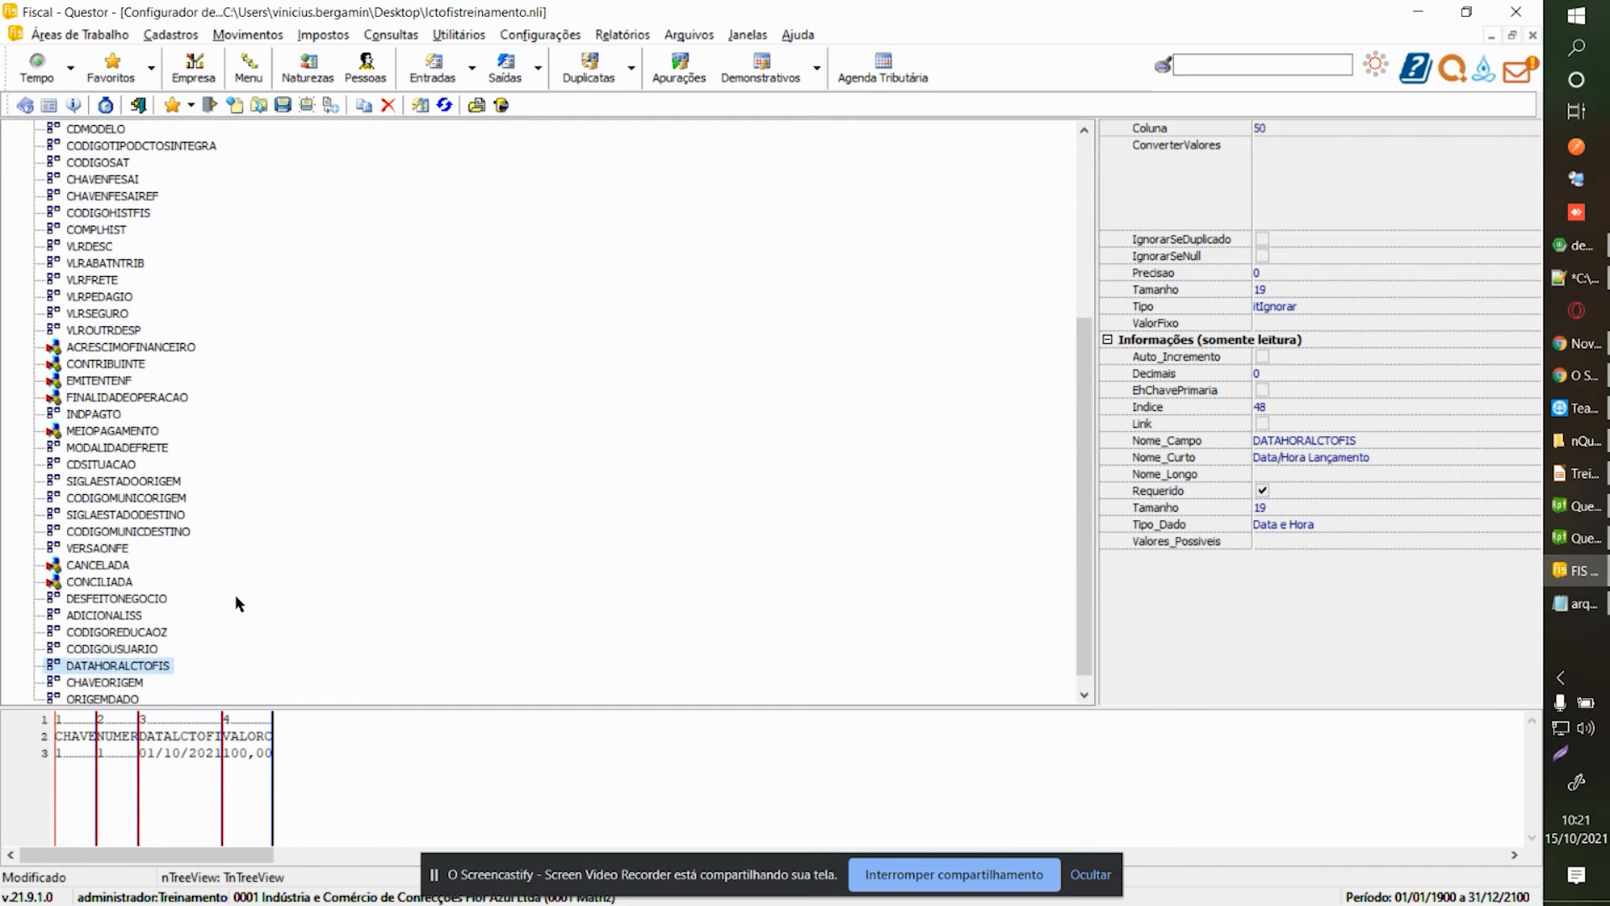
pyautogui.press('Down')
pyautogui.press('Down')
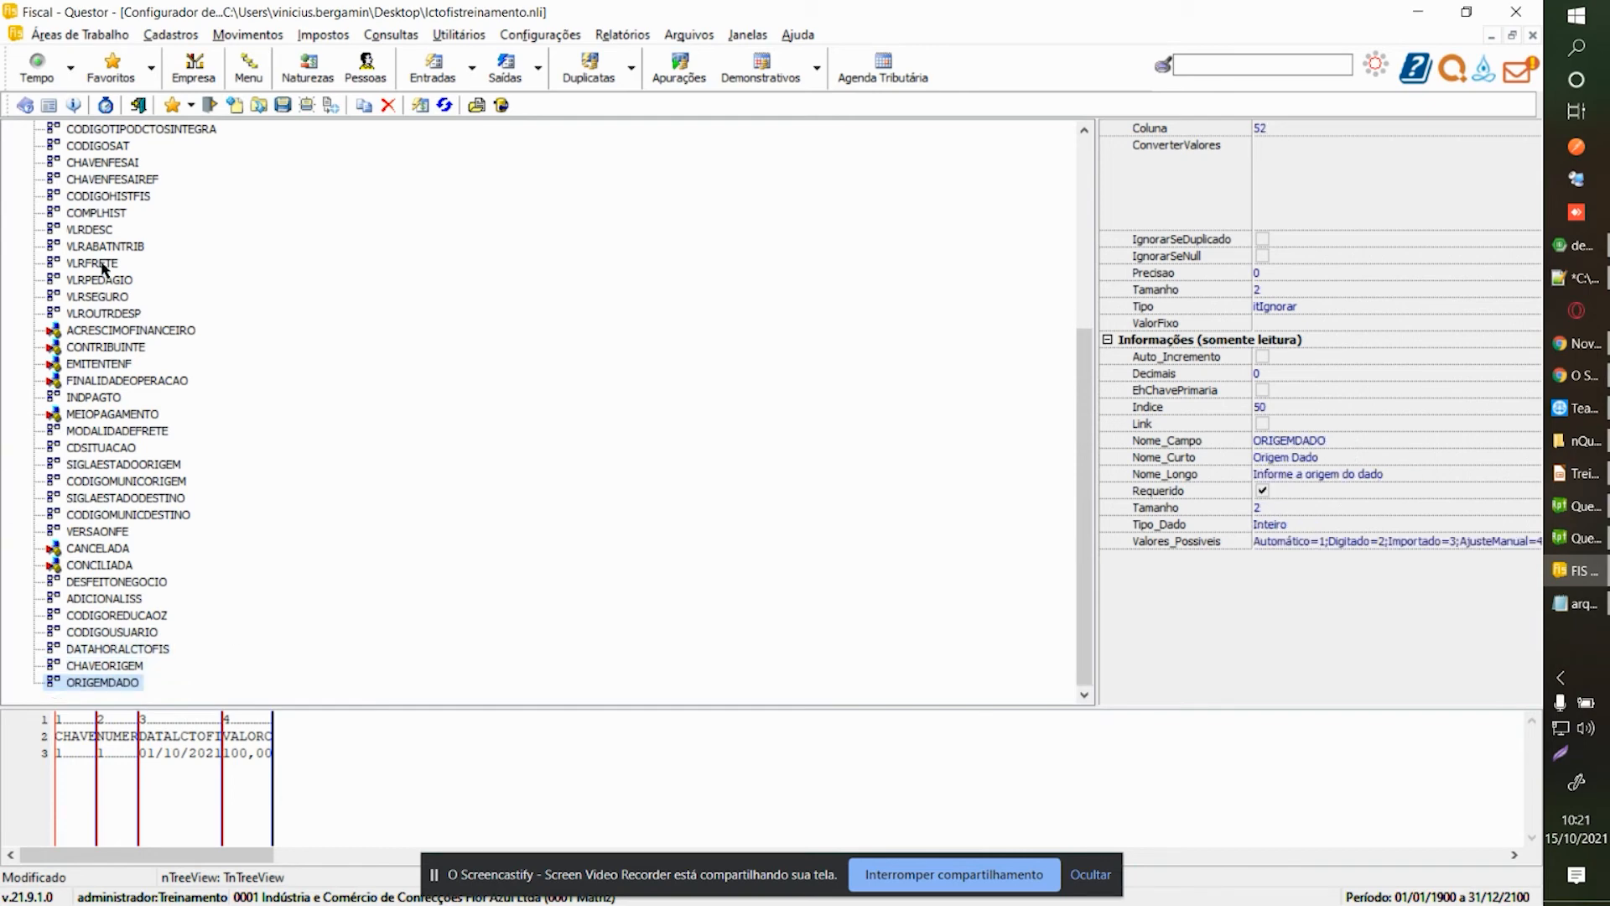
pyautogui.click(290, 108)
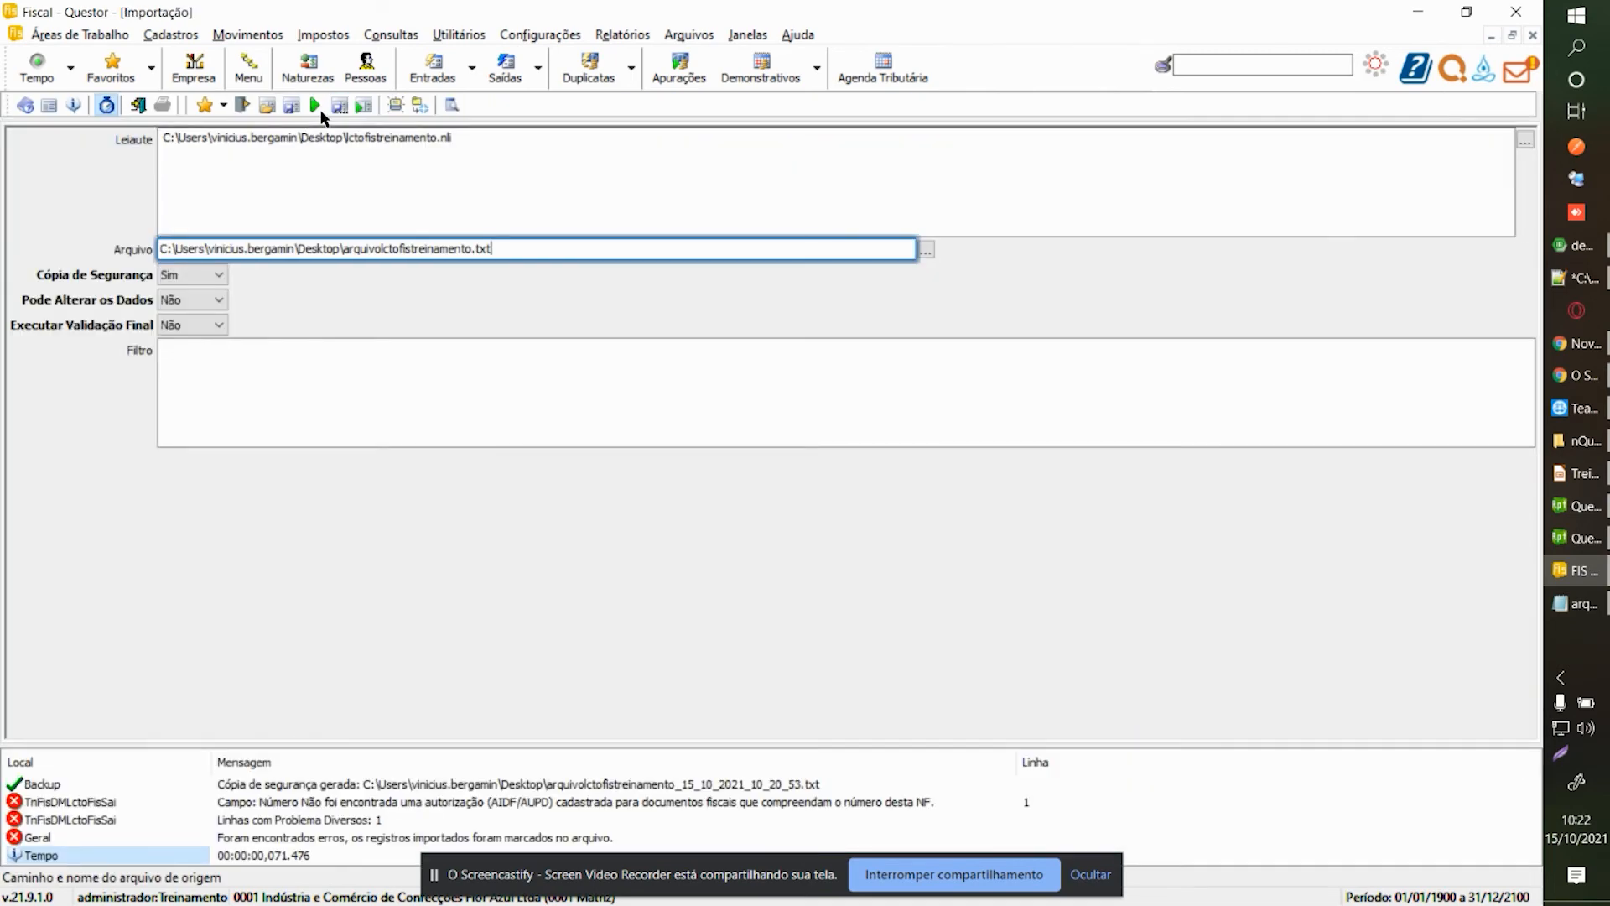
# Rerun the import with the updated layout for company 1, branch 1.
pyautogui.click(314, 105)
pyautogui.write('1')
pyautogui.press('Return')
pyautogui.write('1')
pyautogui.press('Return')
pyautogui.press('Return')
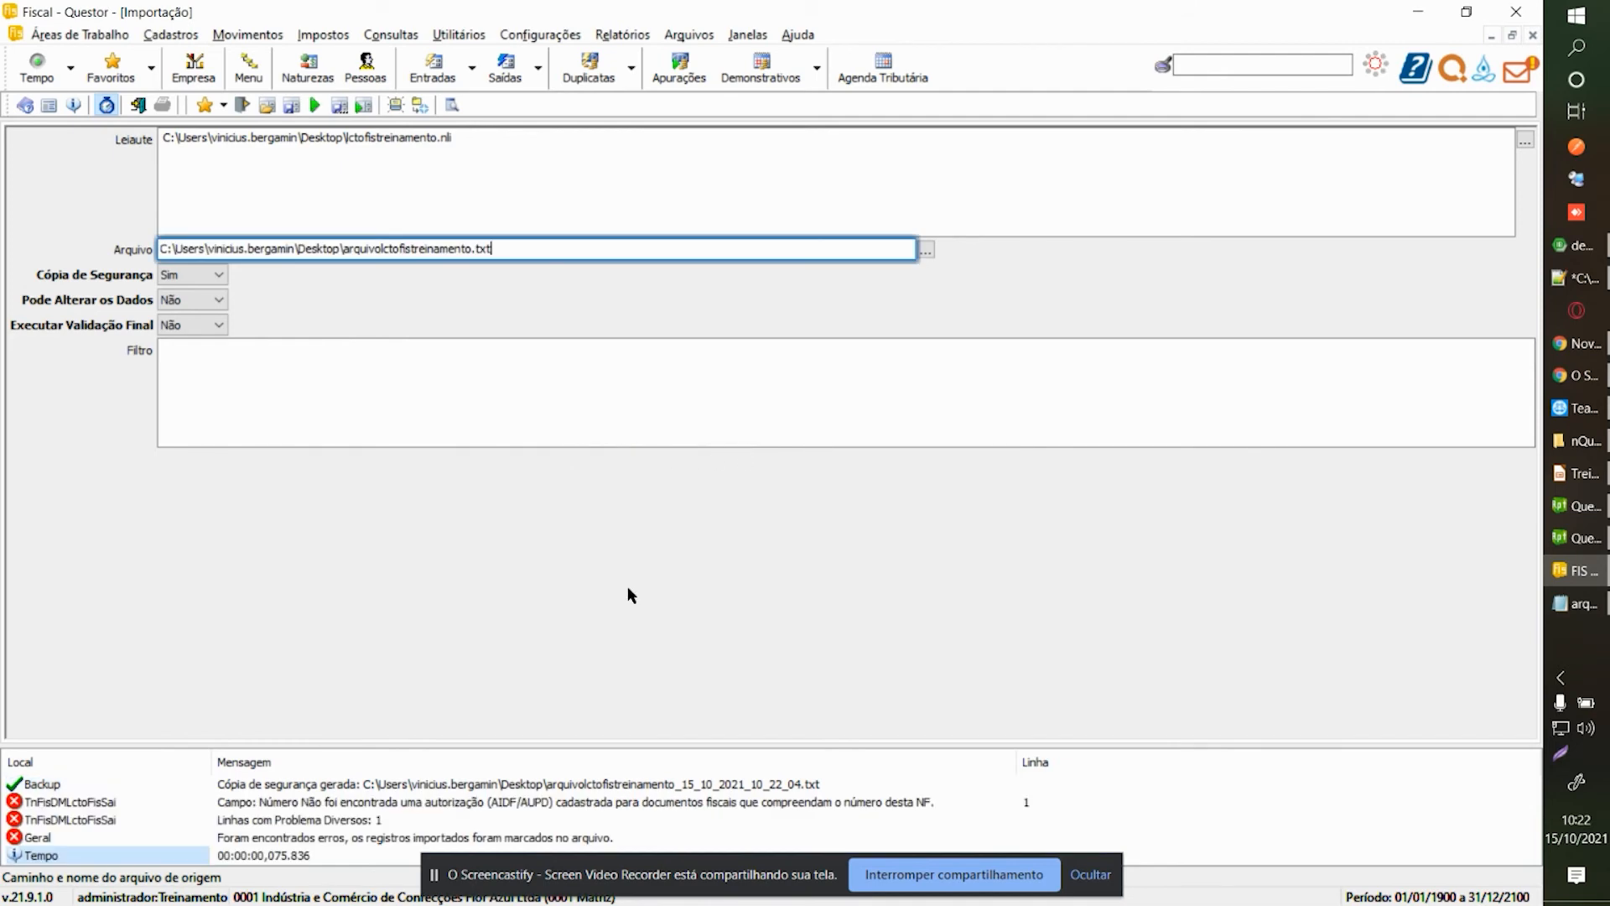
# Review NUMERONF, NUMERONFFINAL, CODIGOPESSOA and ESPECIENF (fixed value NF), then open the Saídas form.
pyautogui.hotkey('ctrl', 'Tab')
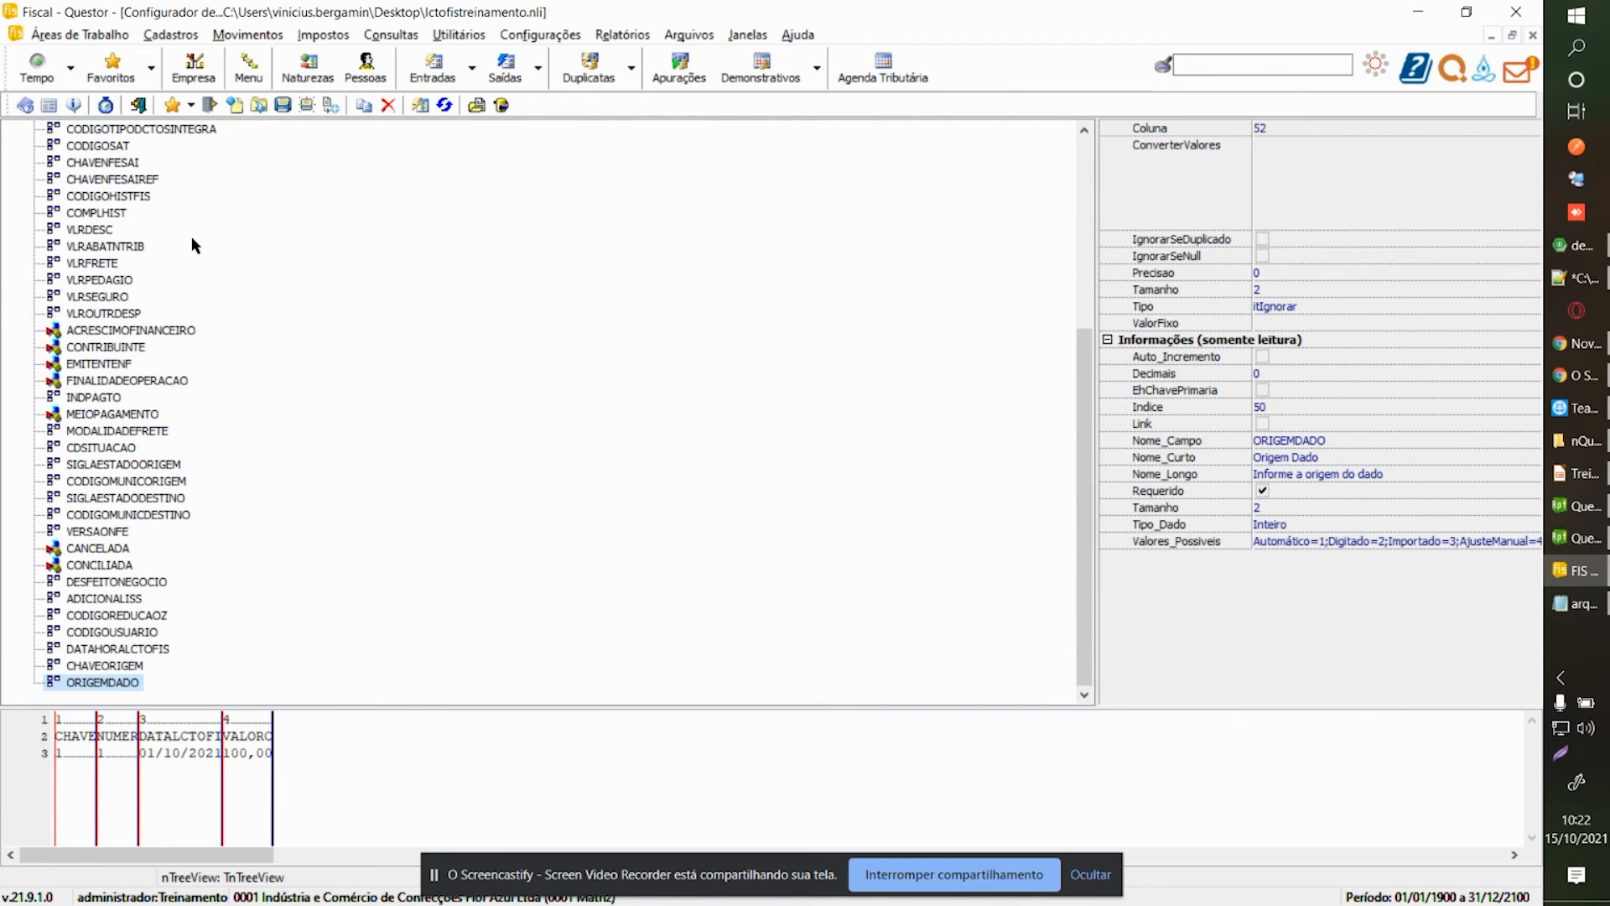
pyautogui.scroll(6, 158, 241)
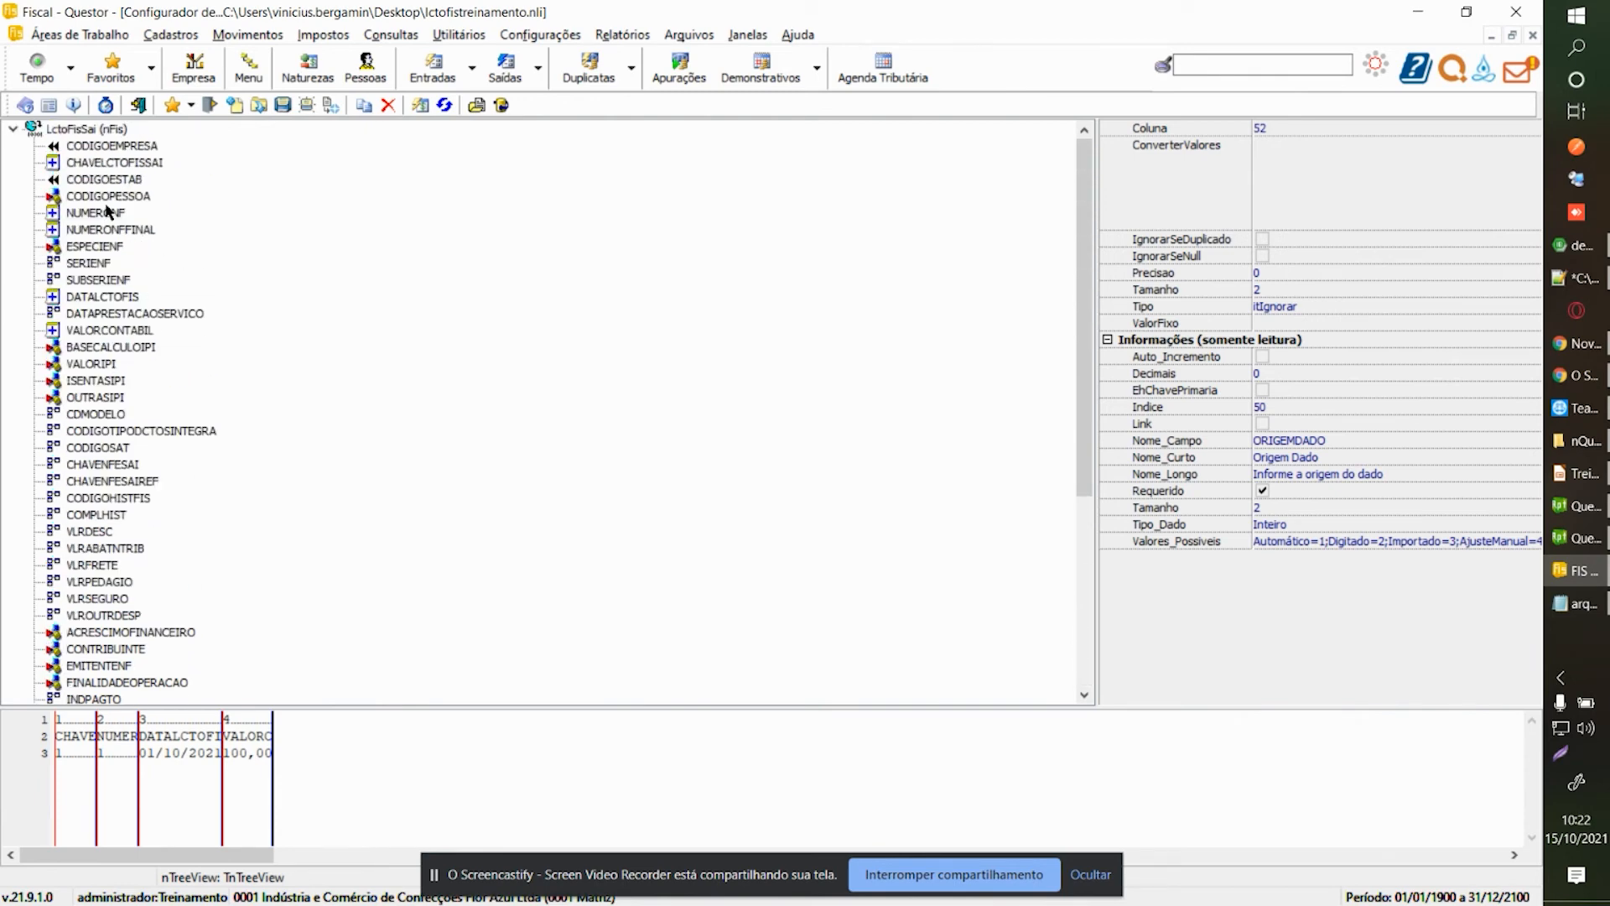
pyautogui.click(99, 215)
pyautogui.click(104, 232)
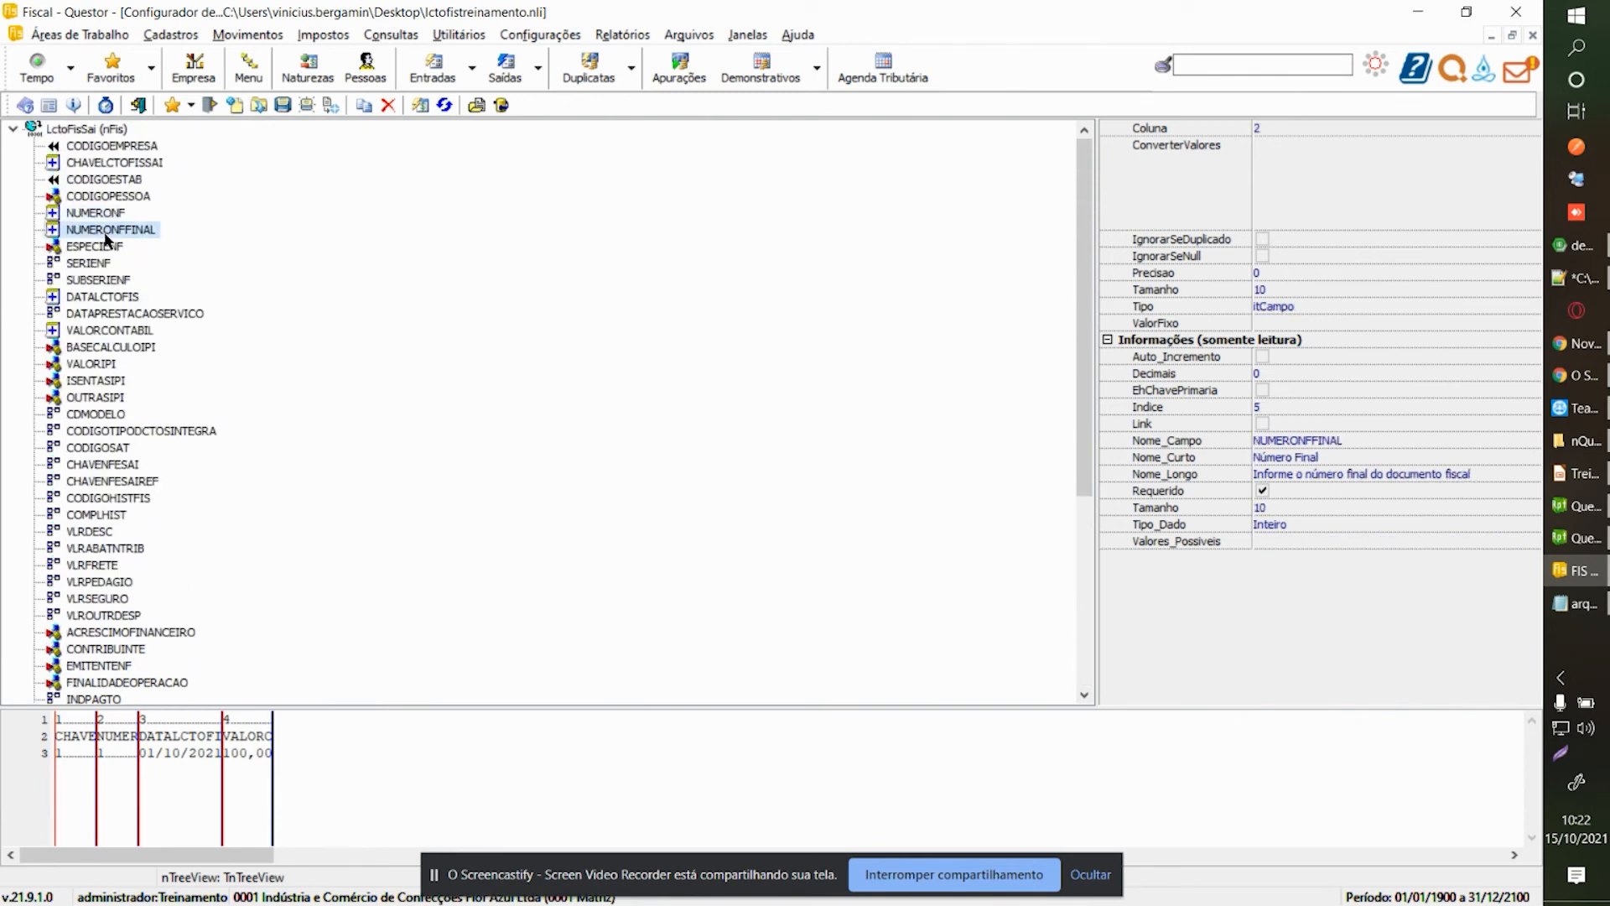
pyautogui.click(106, 216)
pyautogui.click(110, 199)
pyautogui.click(94, 248)
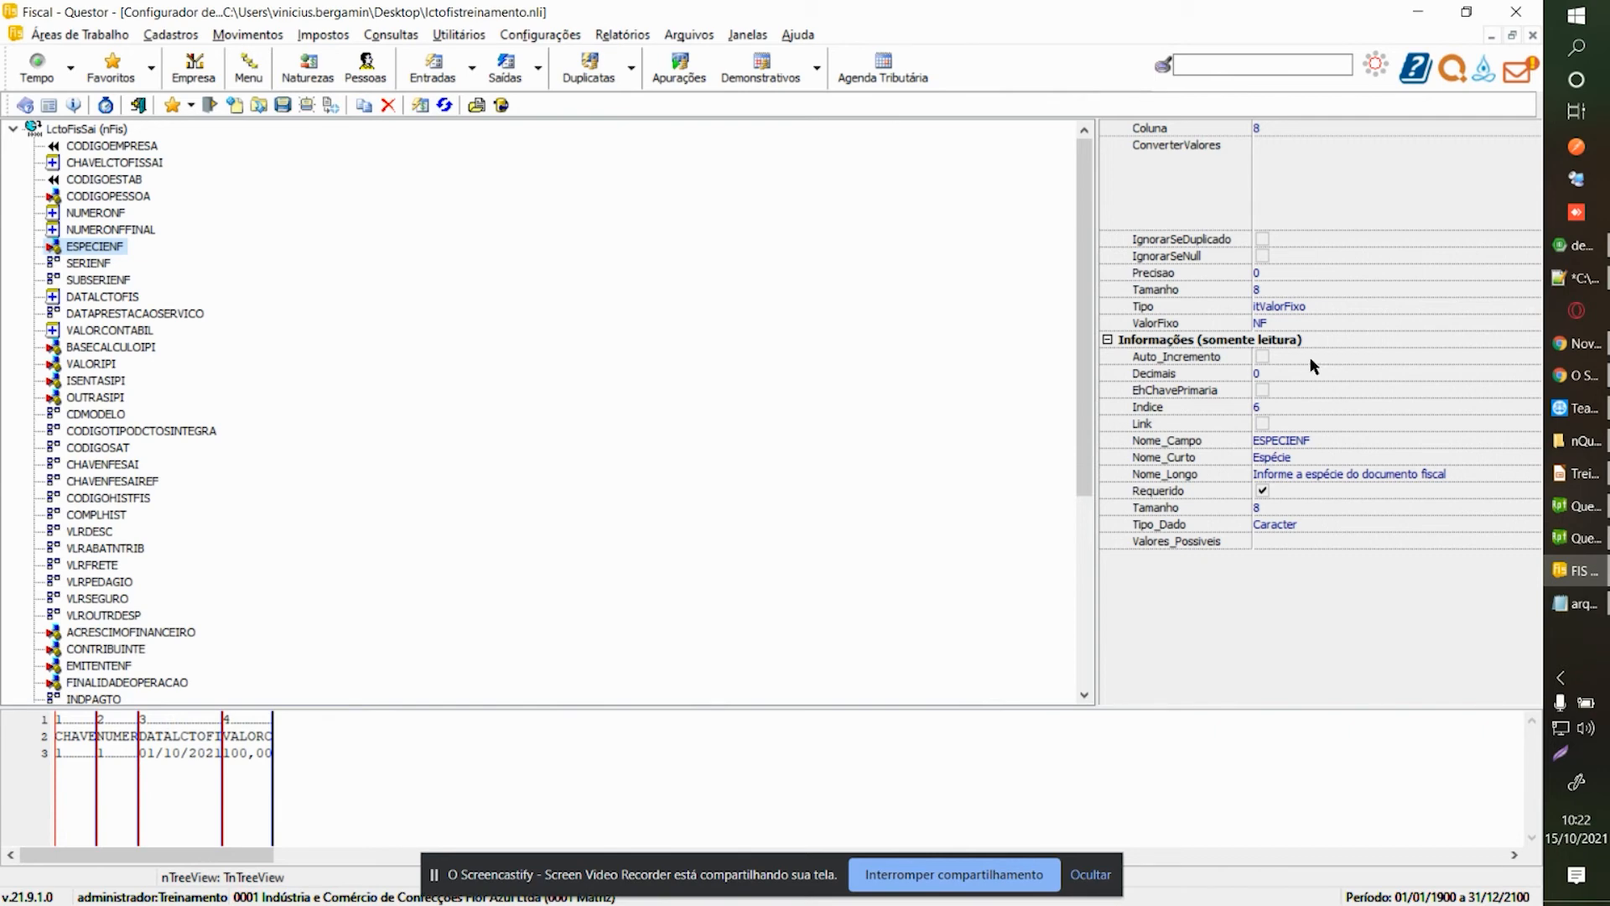
pyautogui.click(1285, 322)
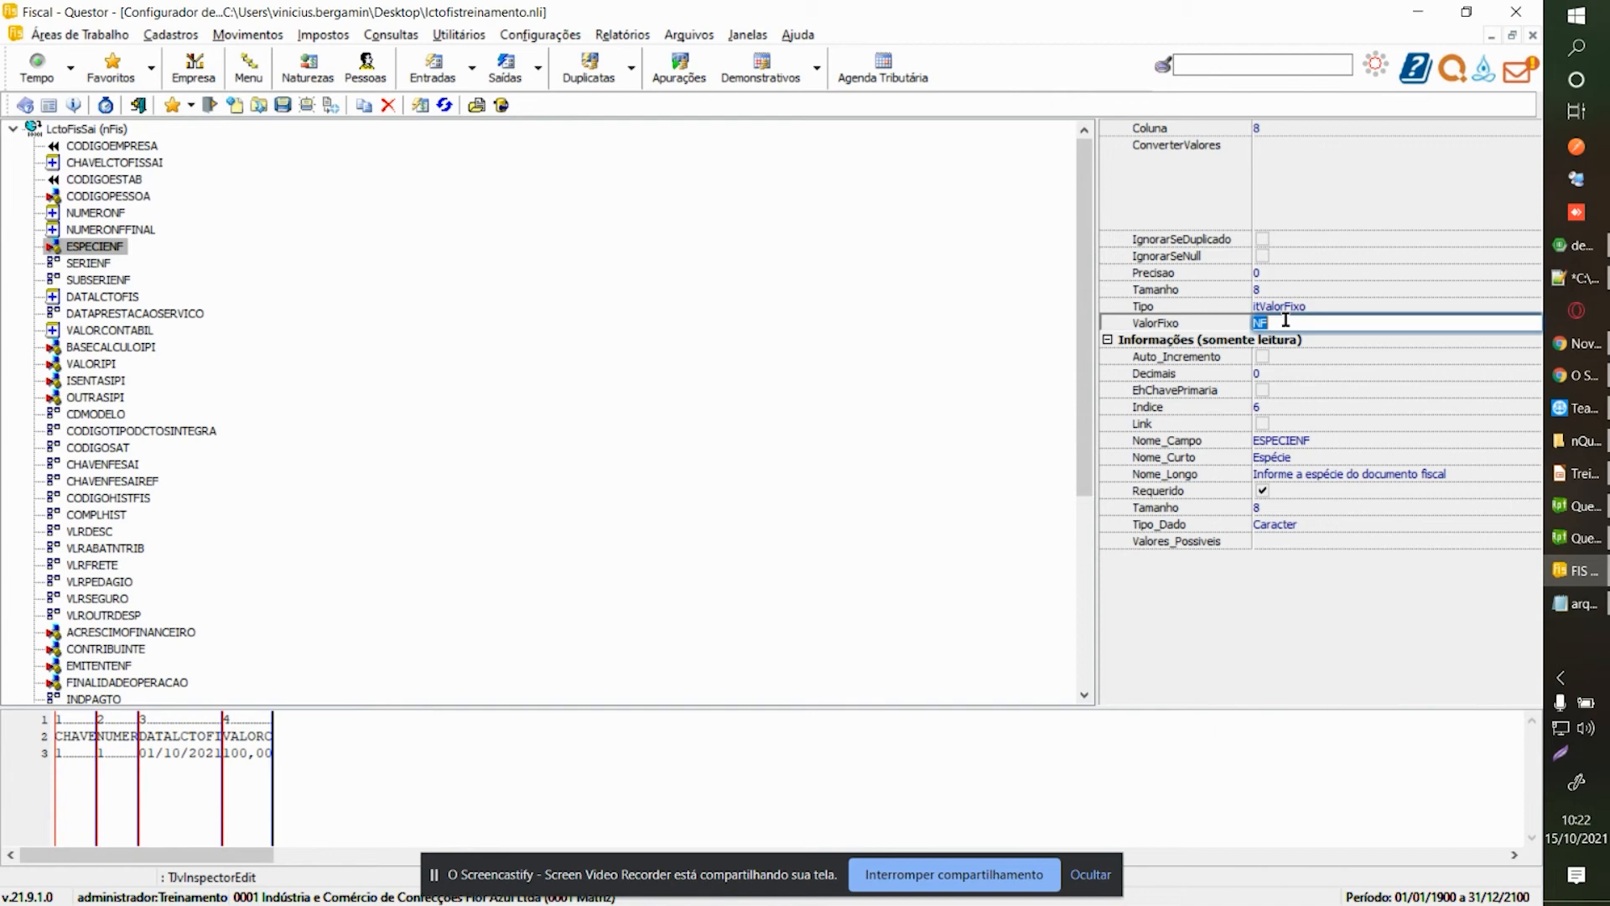
pyautogui.click(505, 73)
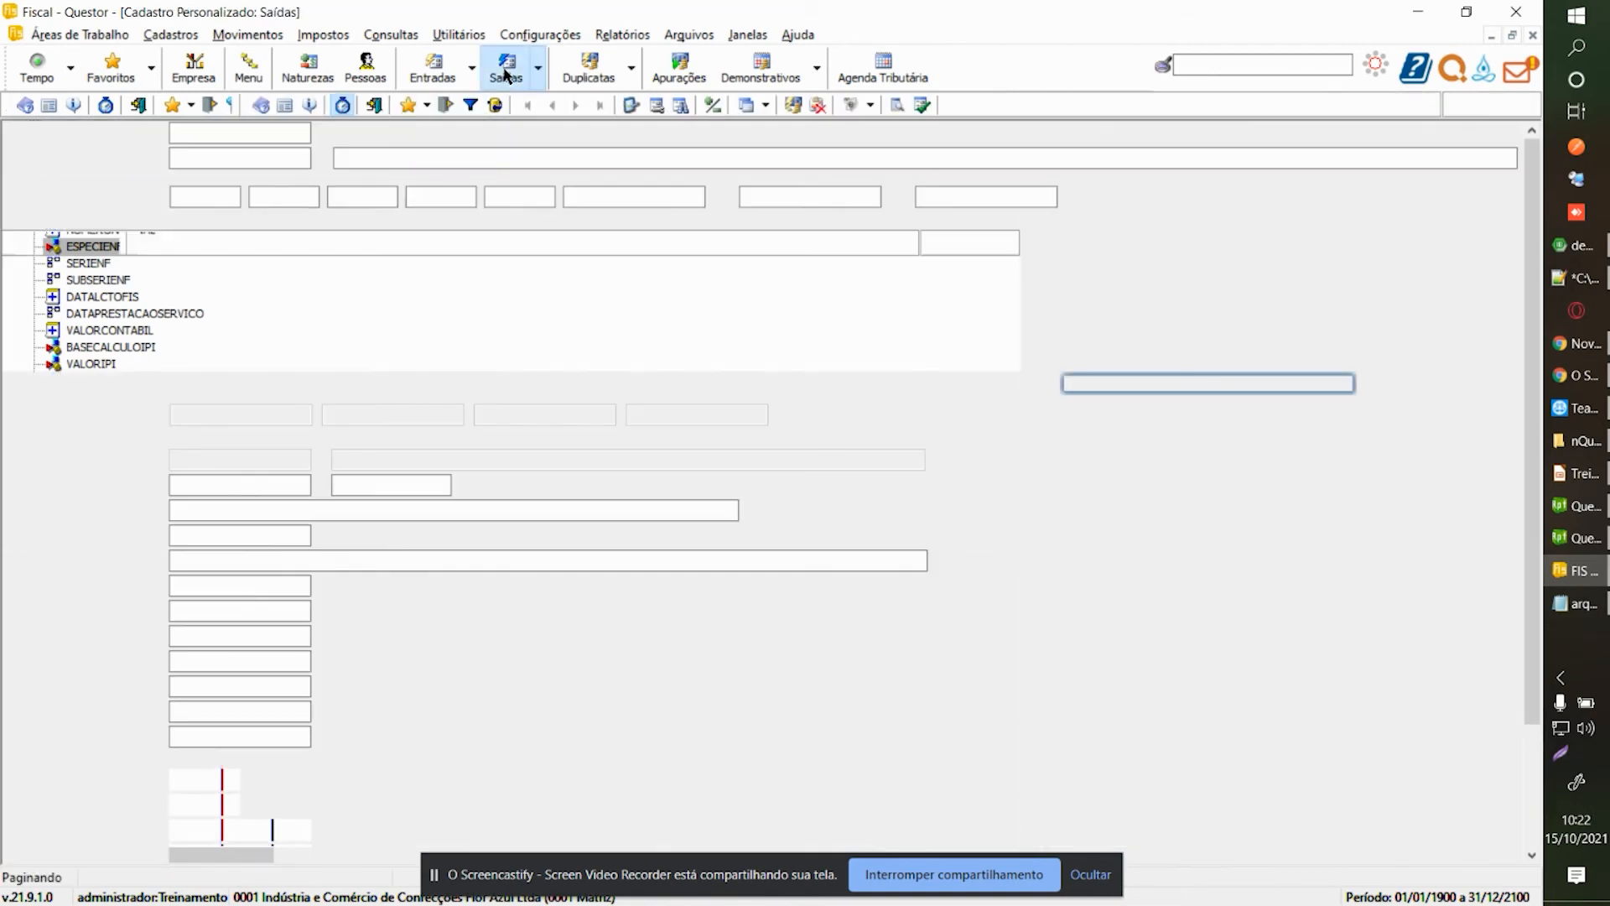
# Change ESPECIENF's fixed value to 1 and save the layout.
pyautogui.click(356, 202)
pyautogui.press('Escape')
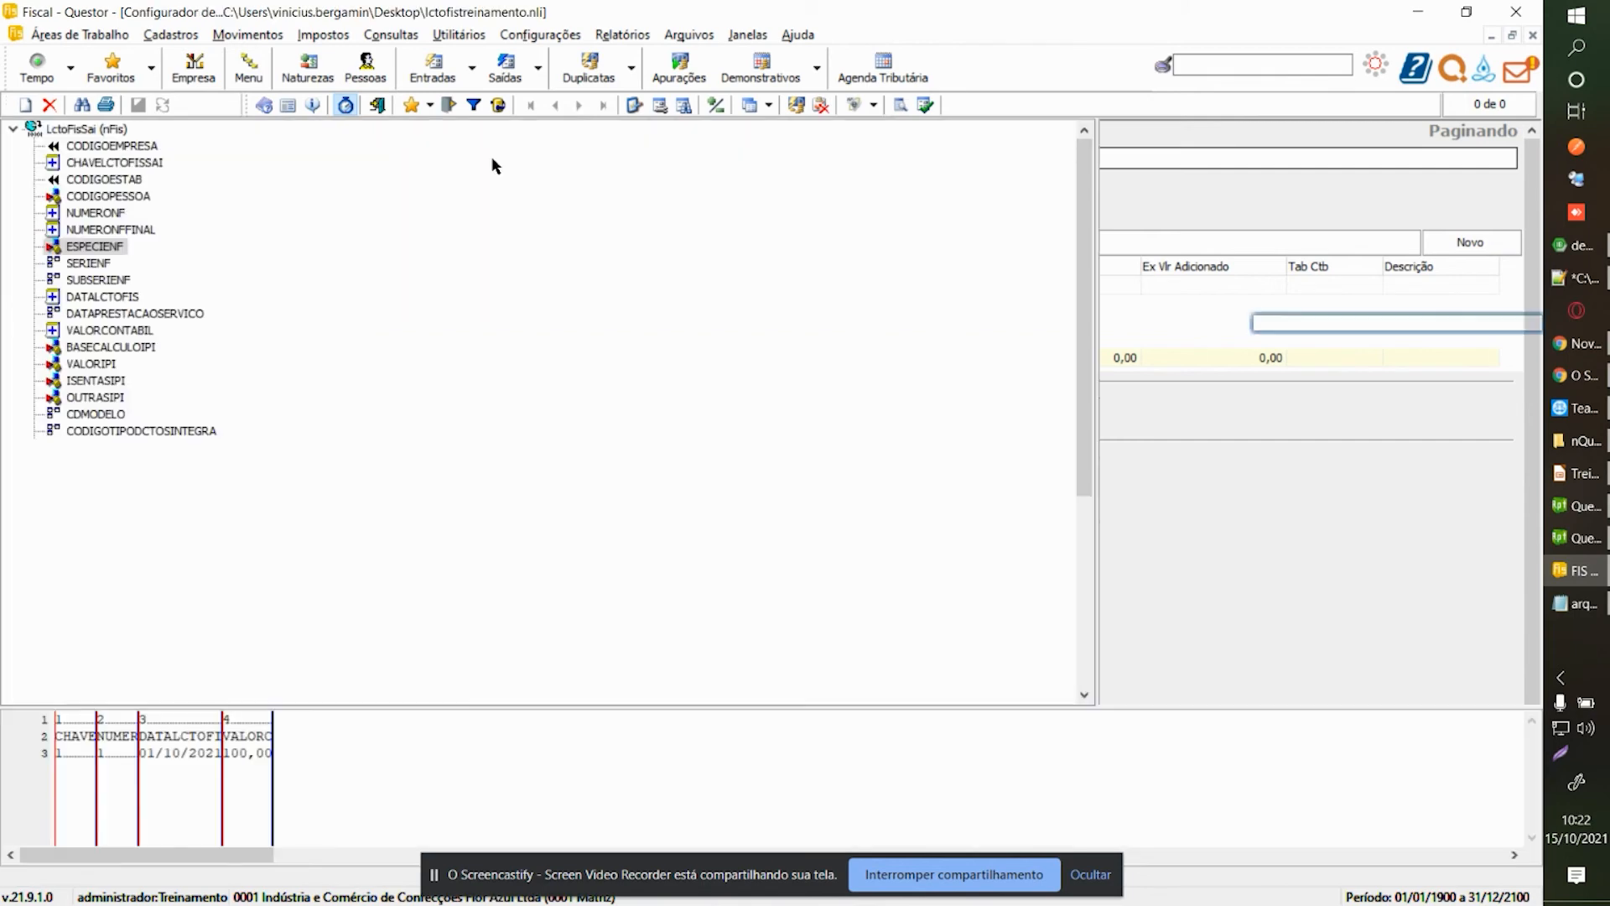
pyautogui.write('1')
pyautogui.press('Return')
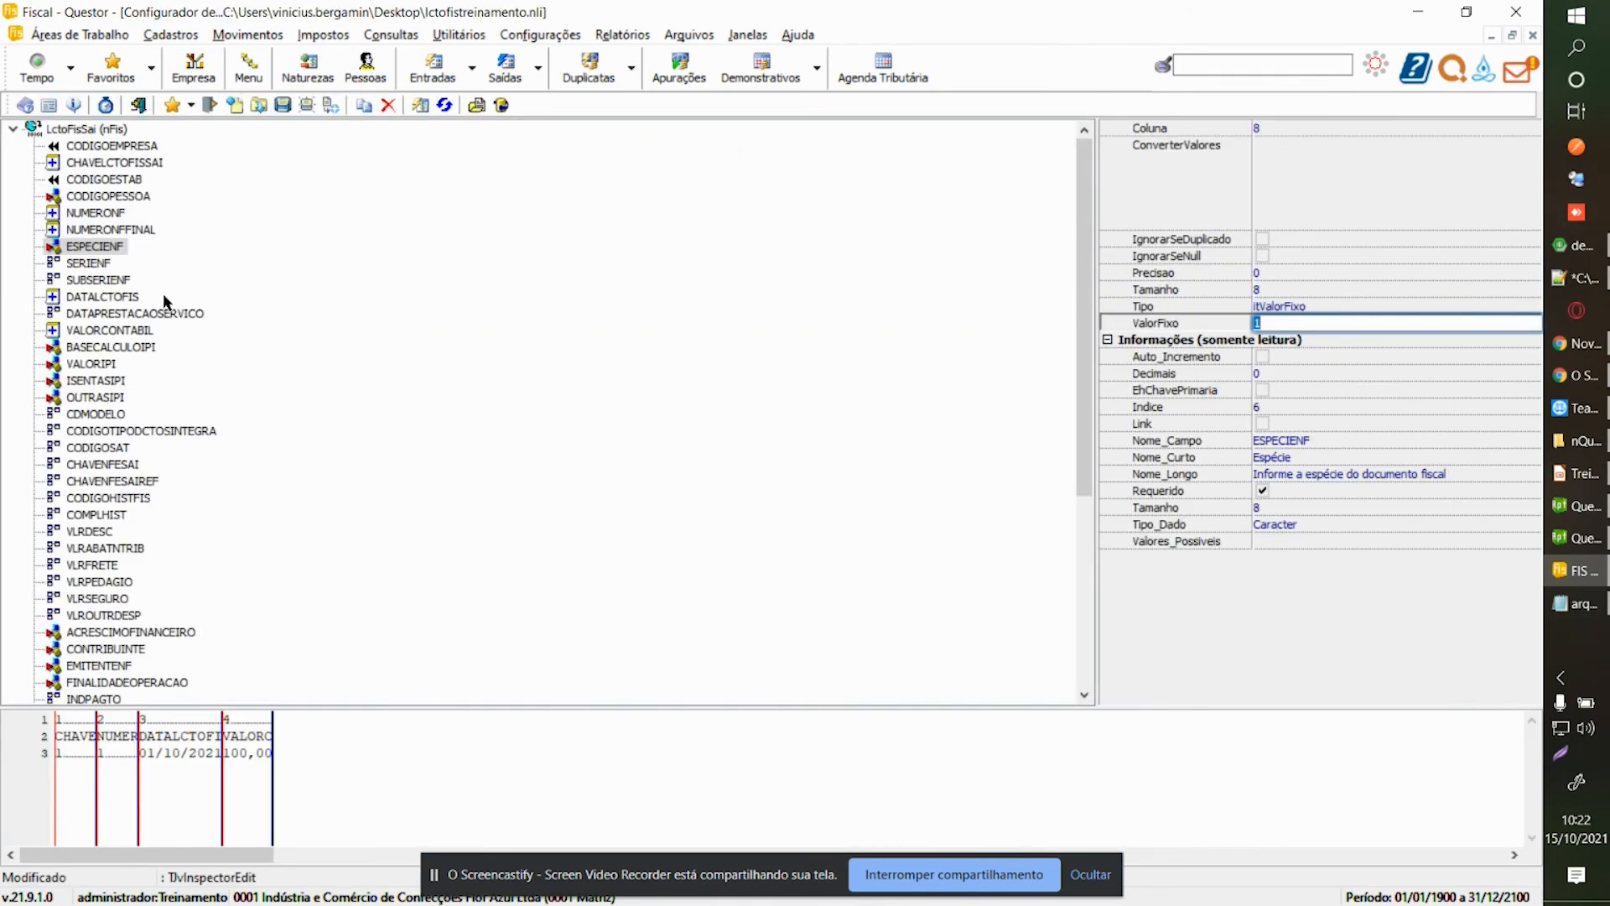
pyautogui.click(117, 196)
pyautogui.click(284, 106)
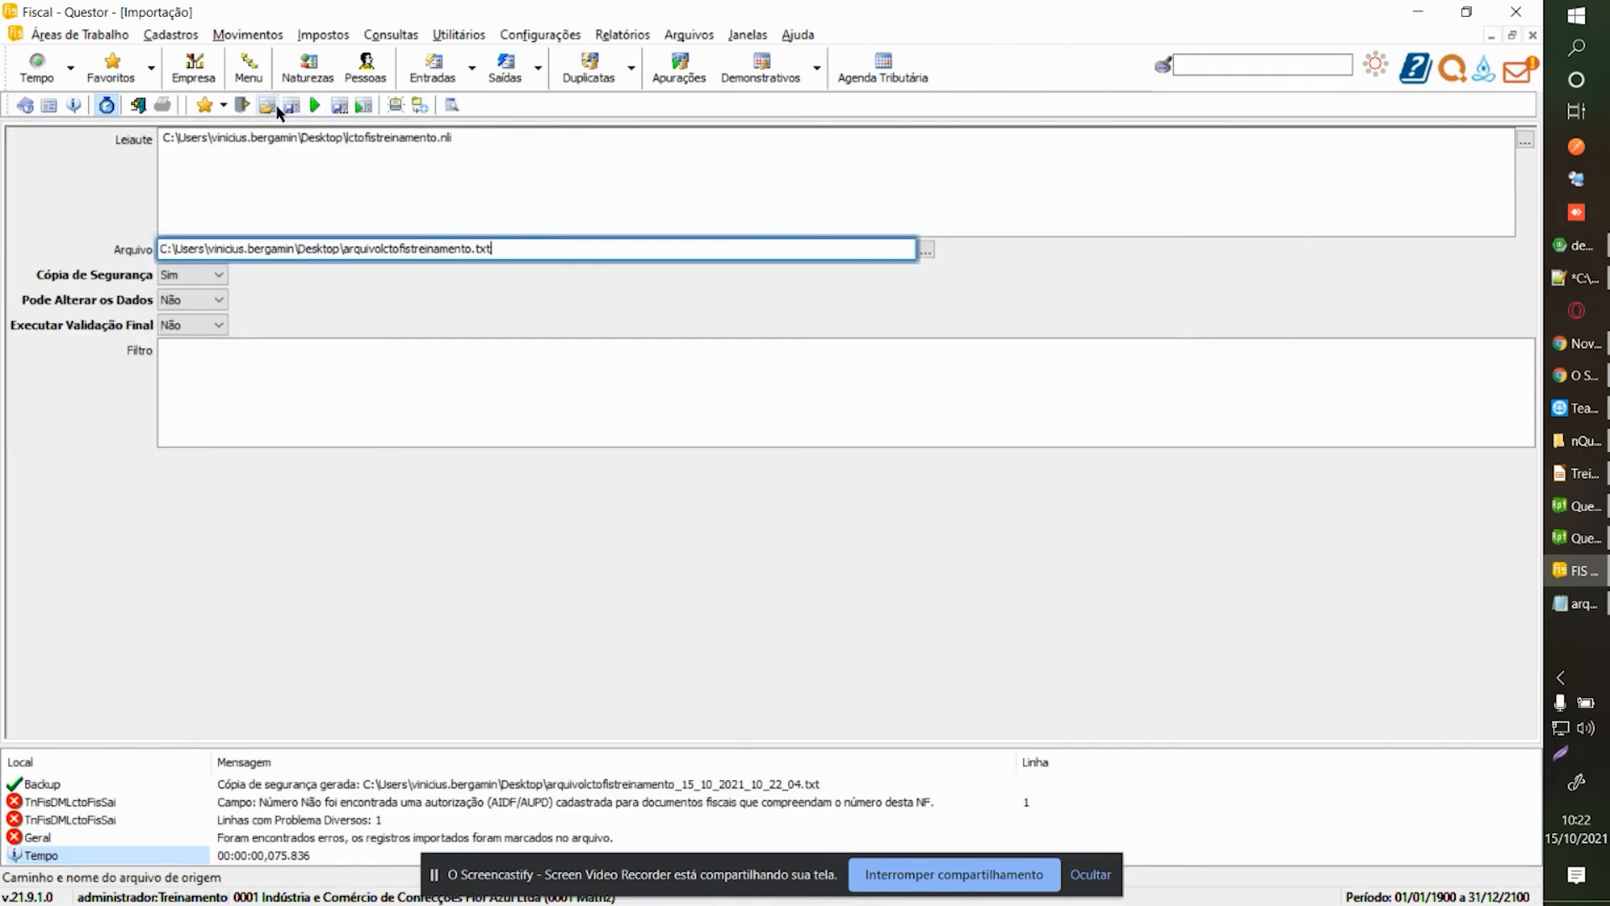
# Rerun the import, check the Saídas form for records, and return to the configurator.
pyautogui.click(314, 105)
pyautogui.press('Tab')
pyautogui.press('Tab')
pyautogui.press('Return')
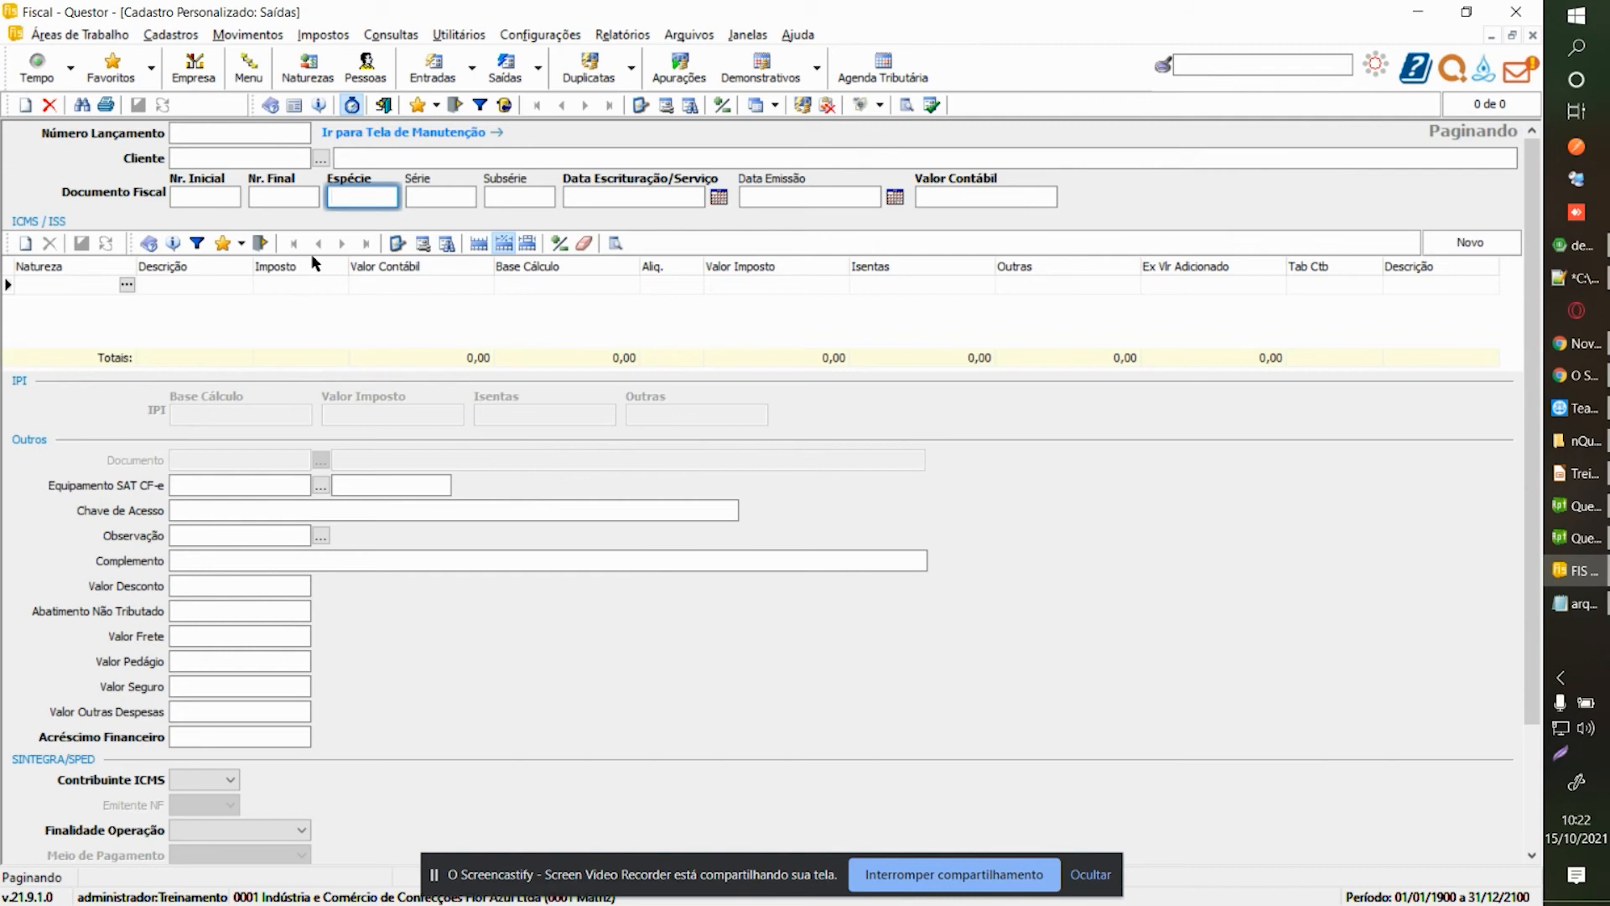
pyautogui.click(242, 136)
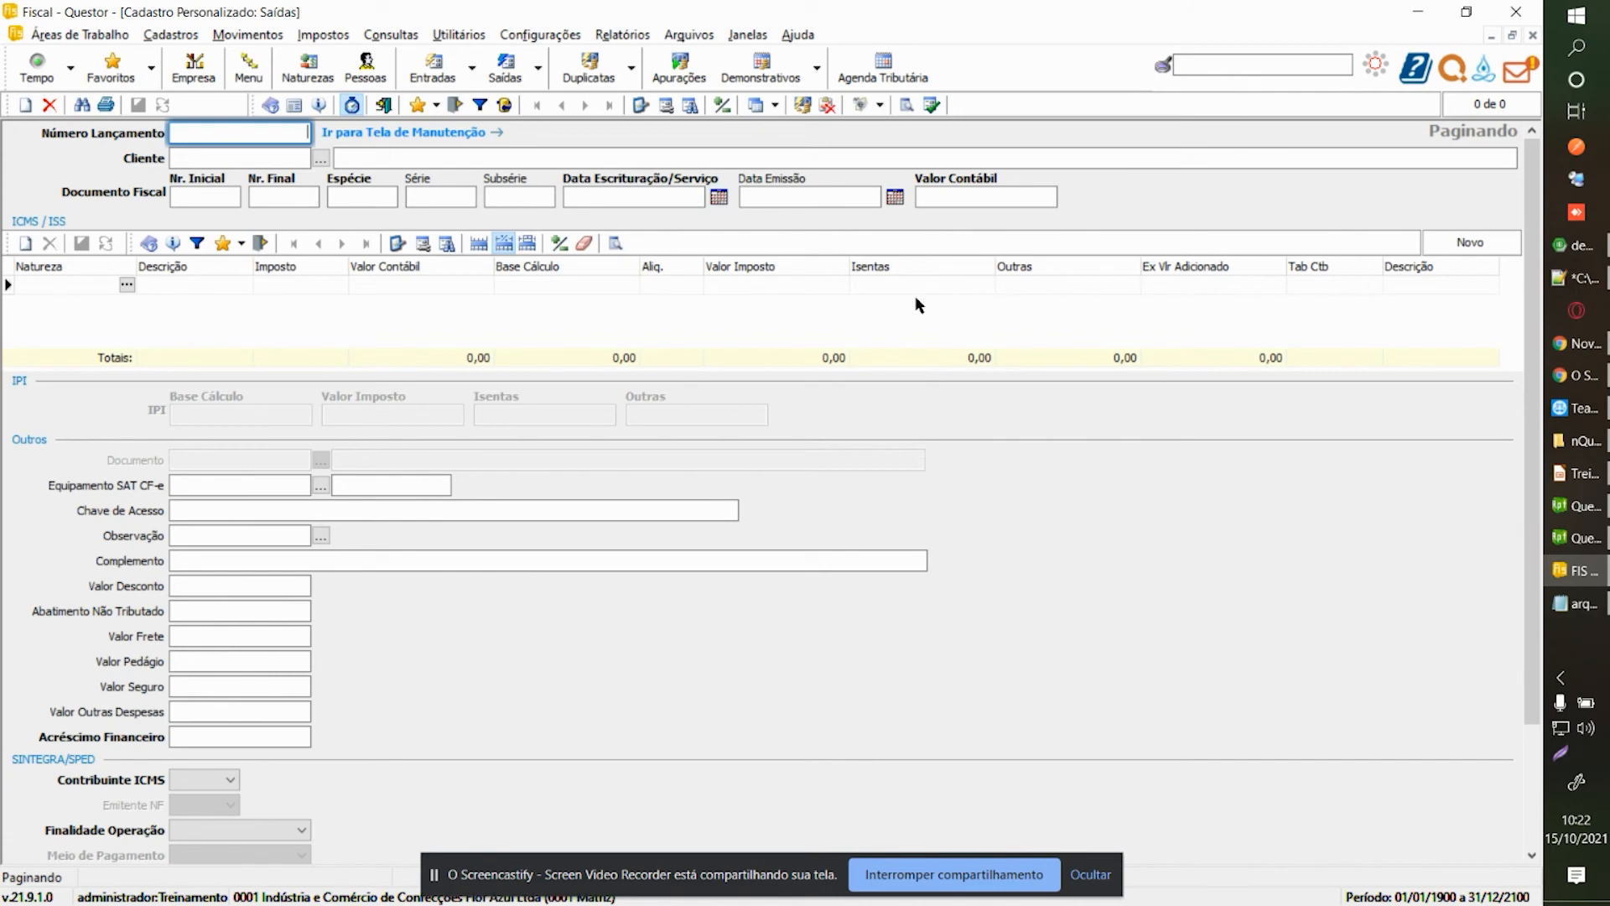
pyautogui.hotkey('ctrl', 'Tab')
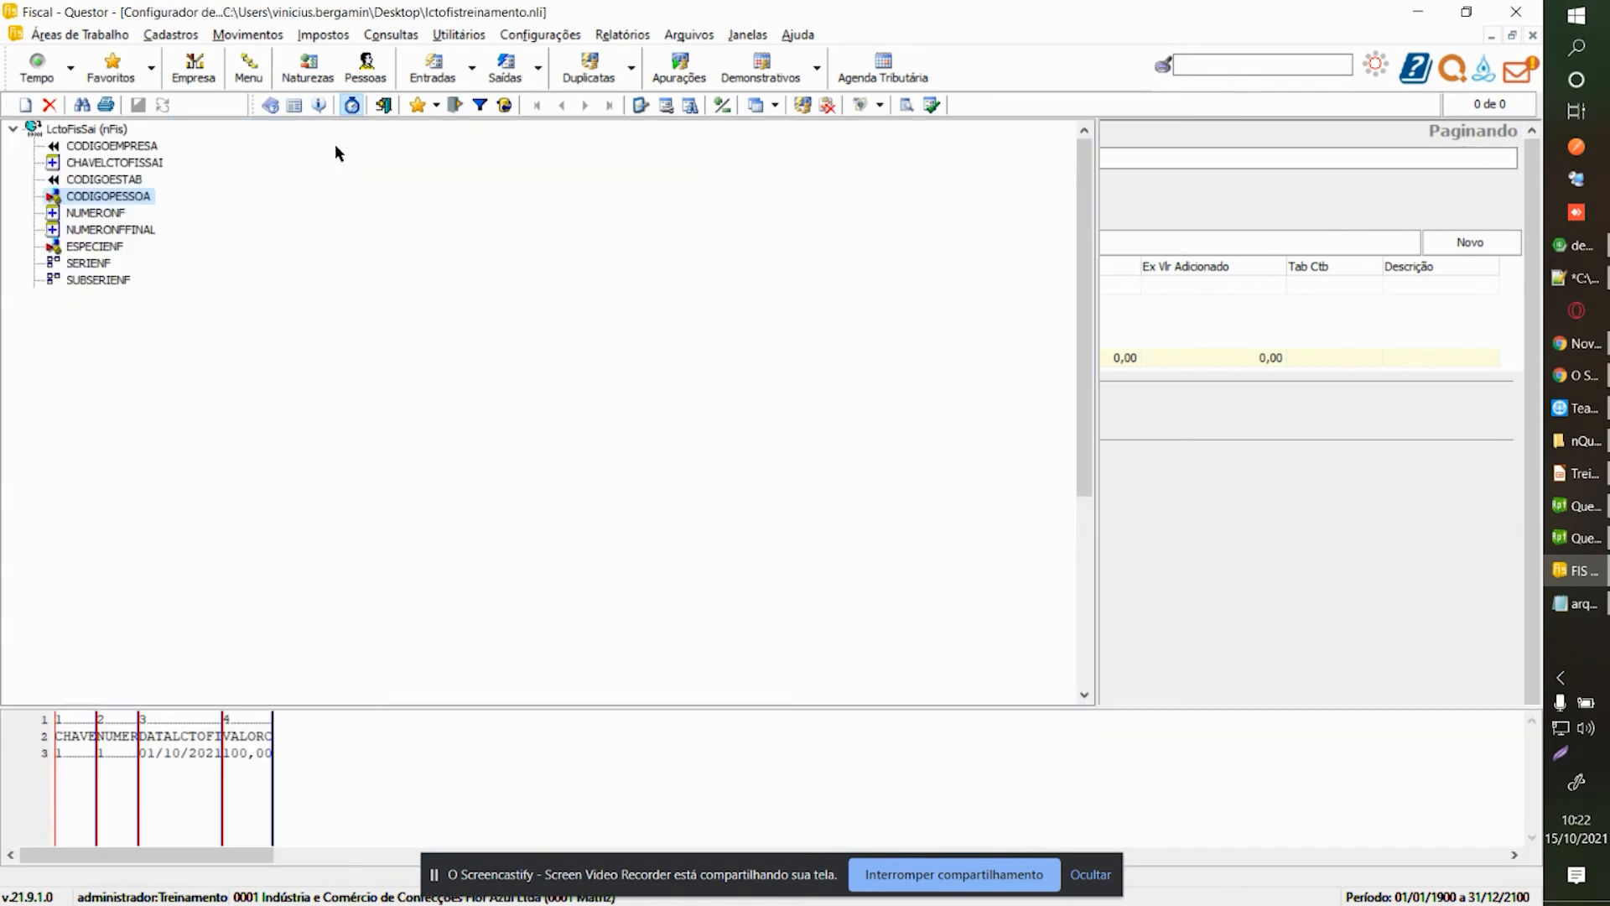
pyautogui.click(122, 218)
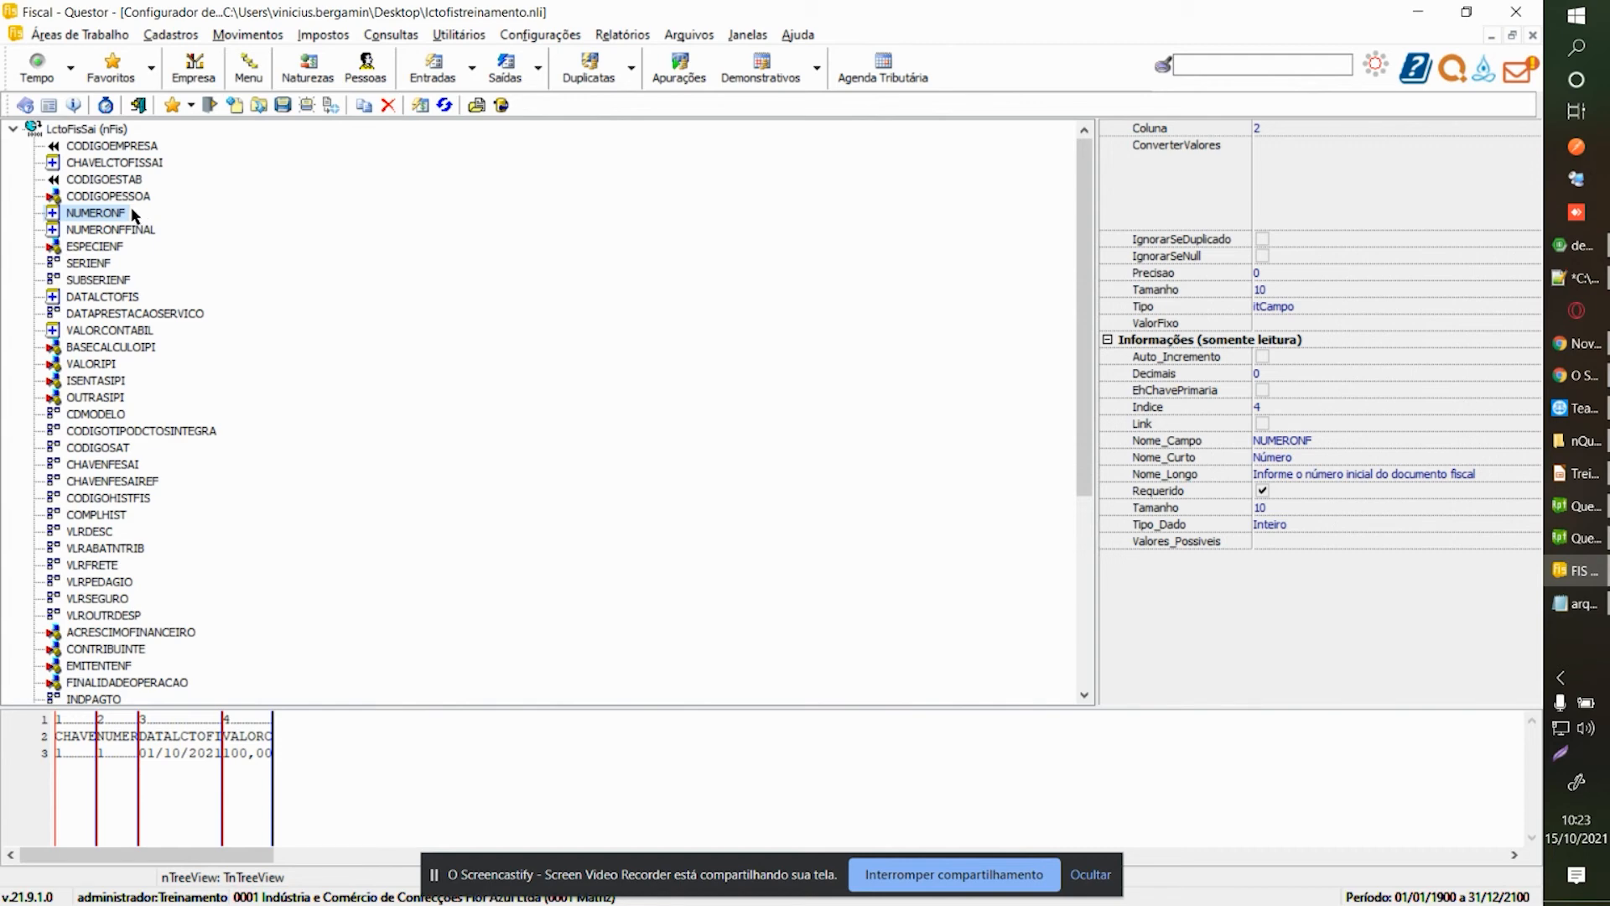
pyautogui.press('Down')
pyautogui.press('Down')
pyautogui.press('Down')
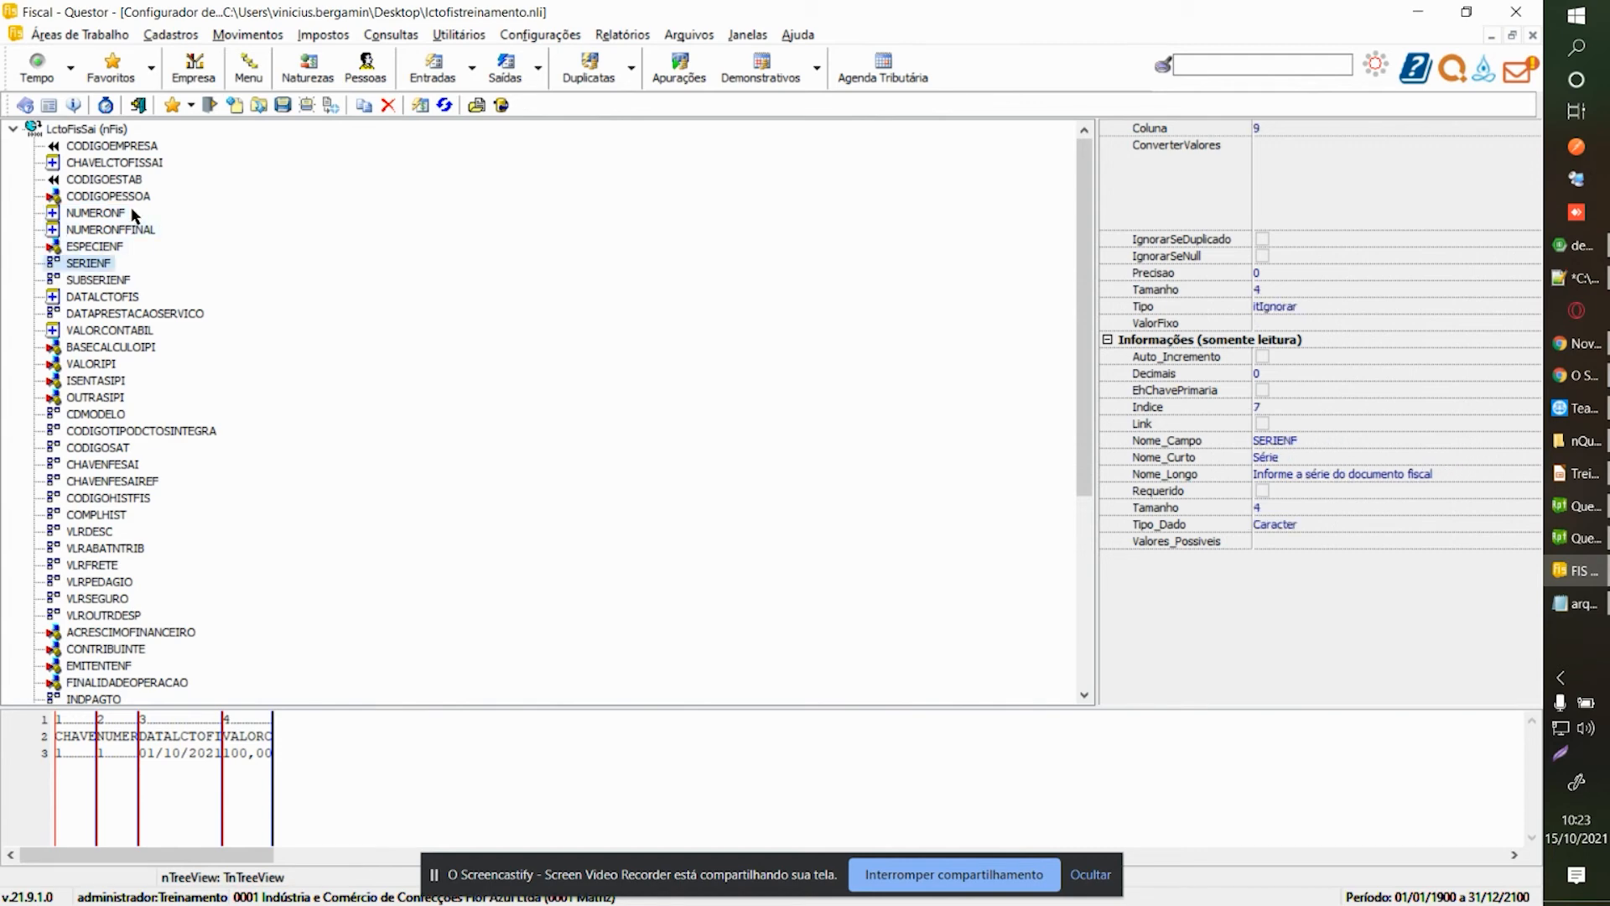
pyautogui.press('Down')
pyautogui.press('Down')
pyautogui.press('Down')
pyautogui.press('Down')
pyautogui.press('Down')
pyautogui.press('Down')
pyautogui.press('Down')
pyautogui.press('Down')
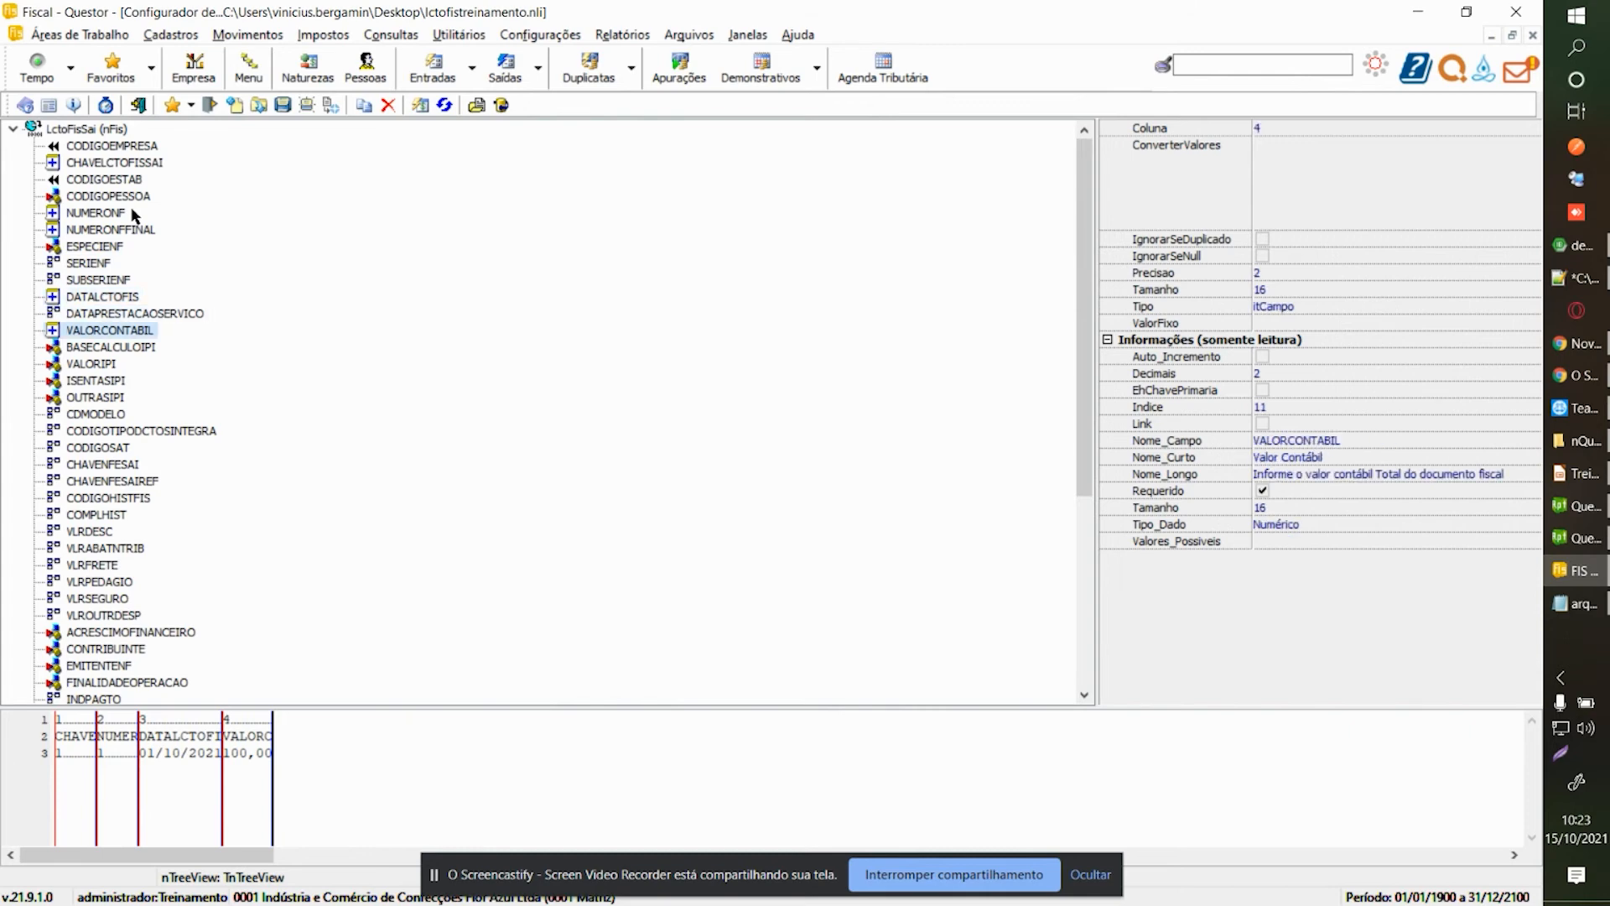
pyautogui.press('Down')
pyautogui.press('Down')
pyautogui.press('Down')
pyautogui.press('Up')
pyautogui.press('Up')
pyautogui.press('Up')
pyautogui.press('Up')
pyautogui.press('Up')
pyautogui.press('Up')
pyautogui.press('Up')
pyautogui.press('Up')
pyautogui.press('Up')
pyautogui.press('Up')
pyautogui.press('Up')
pyautogui.press('Up')
pyautogui.press('Up')
pyautogui.press('Up')
pyautogui.press('Up')
pyautogui.press('Up')
pyautogui.press('Up')
pyautogui.press('Up')
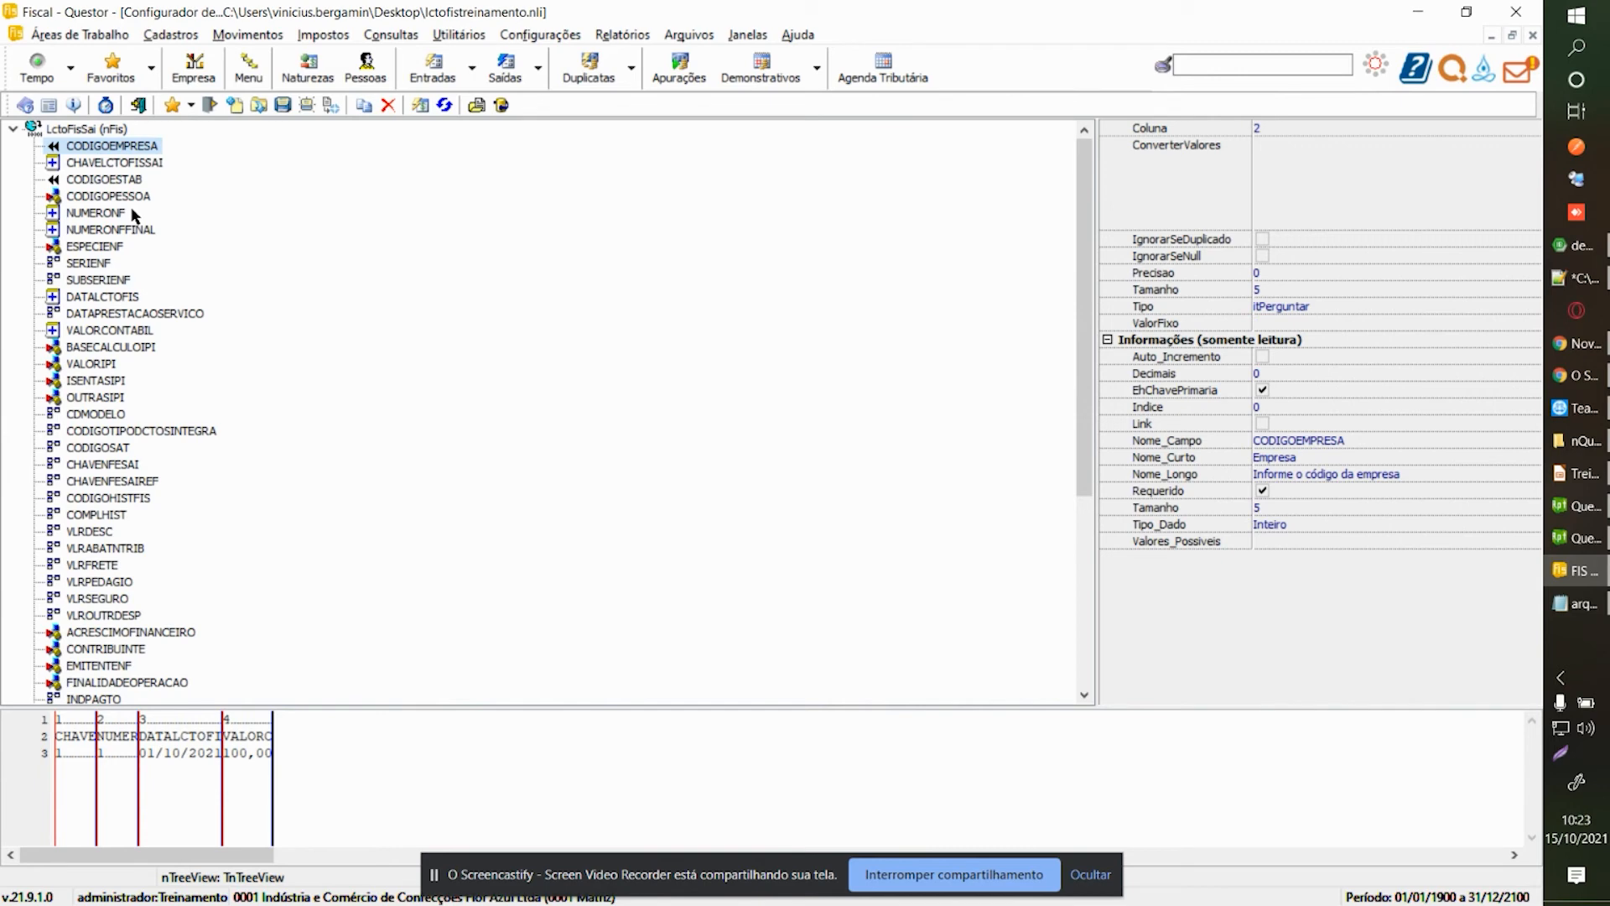
pyautogui.press('Down')
pyautogui.press('Up')
pyautogui.press('Down')
pyautogui.press('Down')
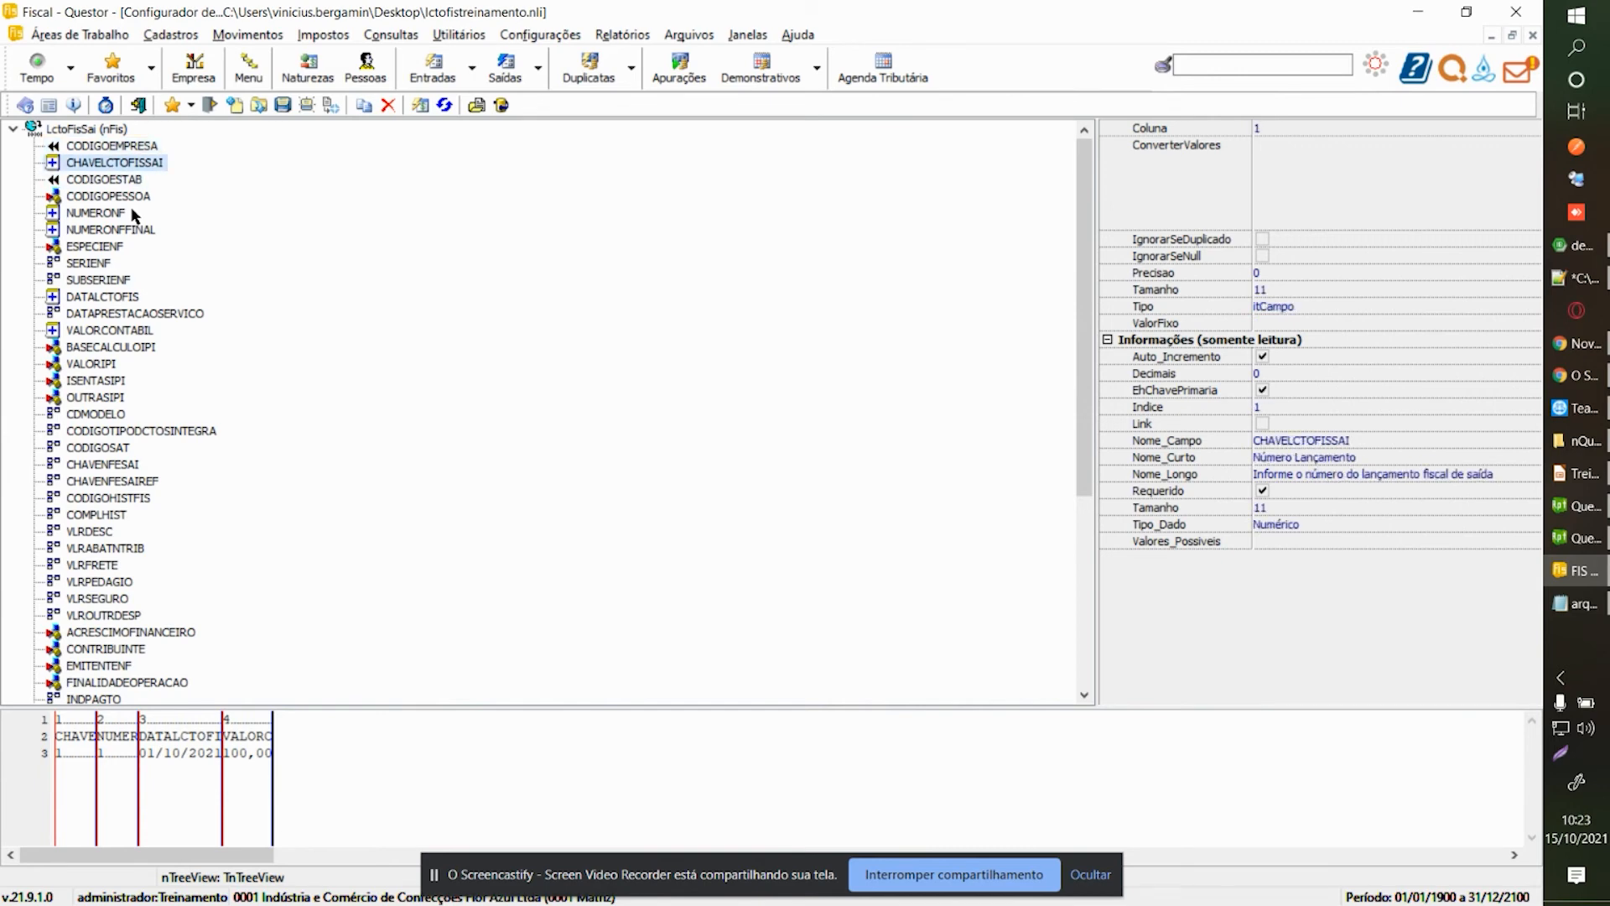
pyautogui.press('Up')
pyautogui.press('Up')
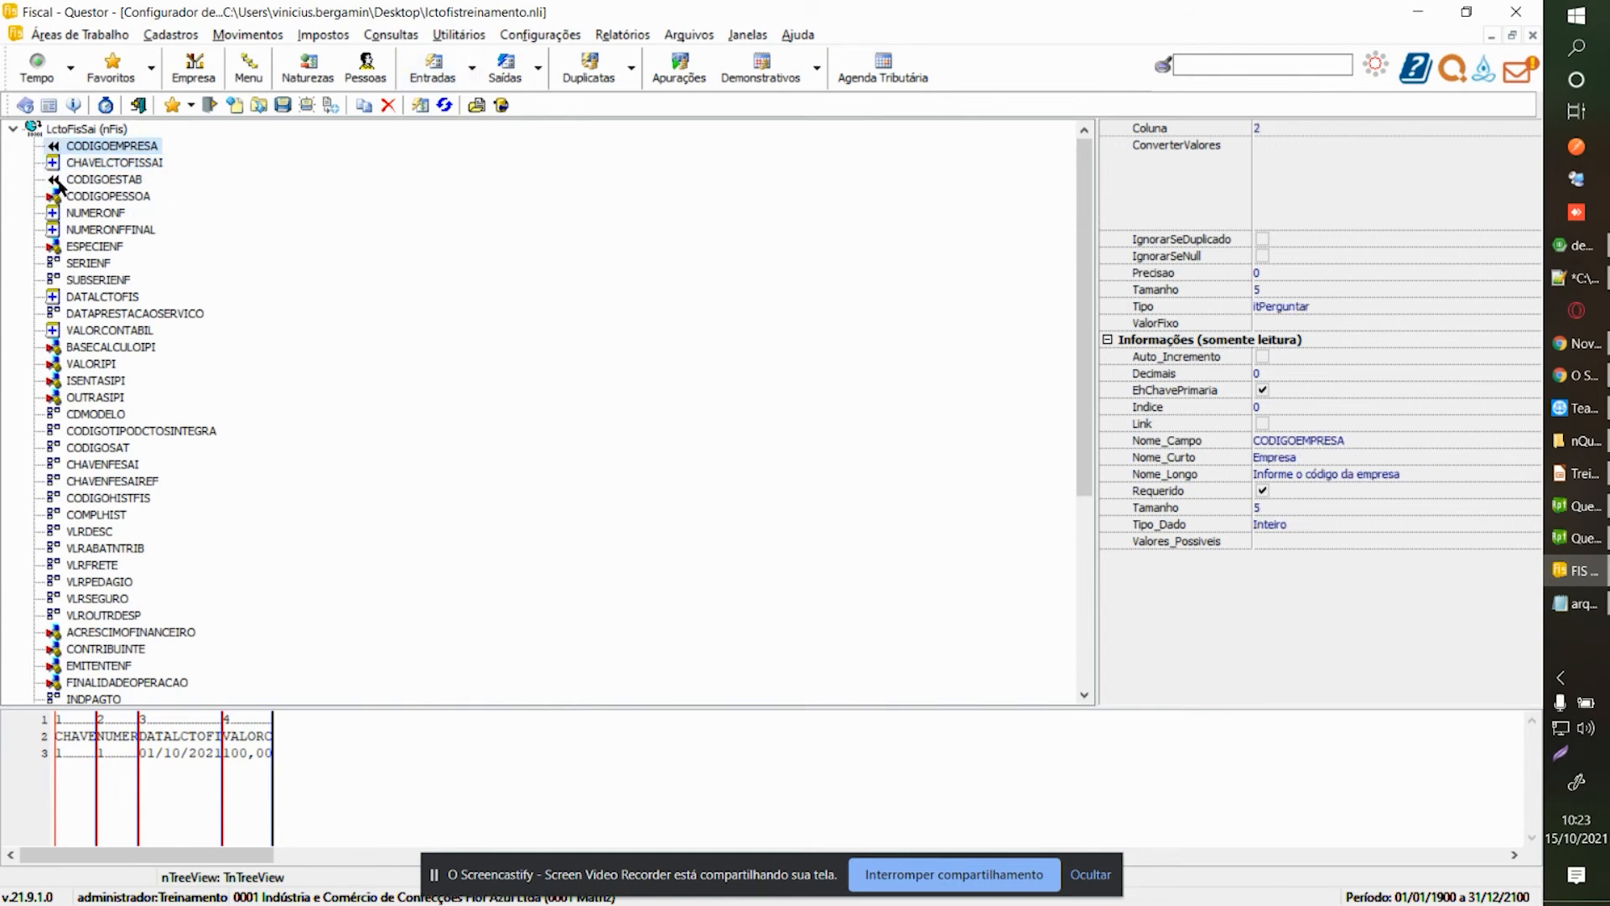
pyautogui.click(74, 166)
pyautogui.click(86, 195)
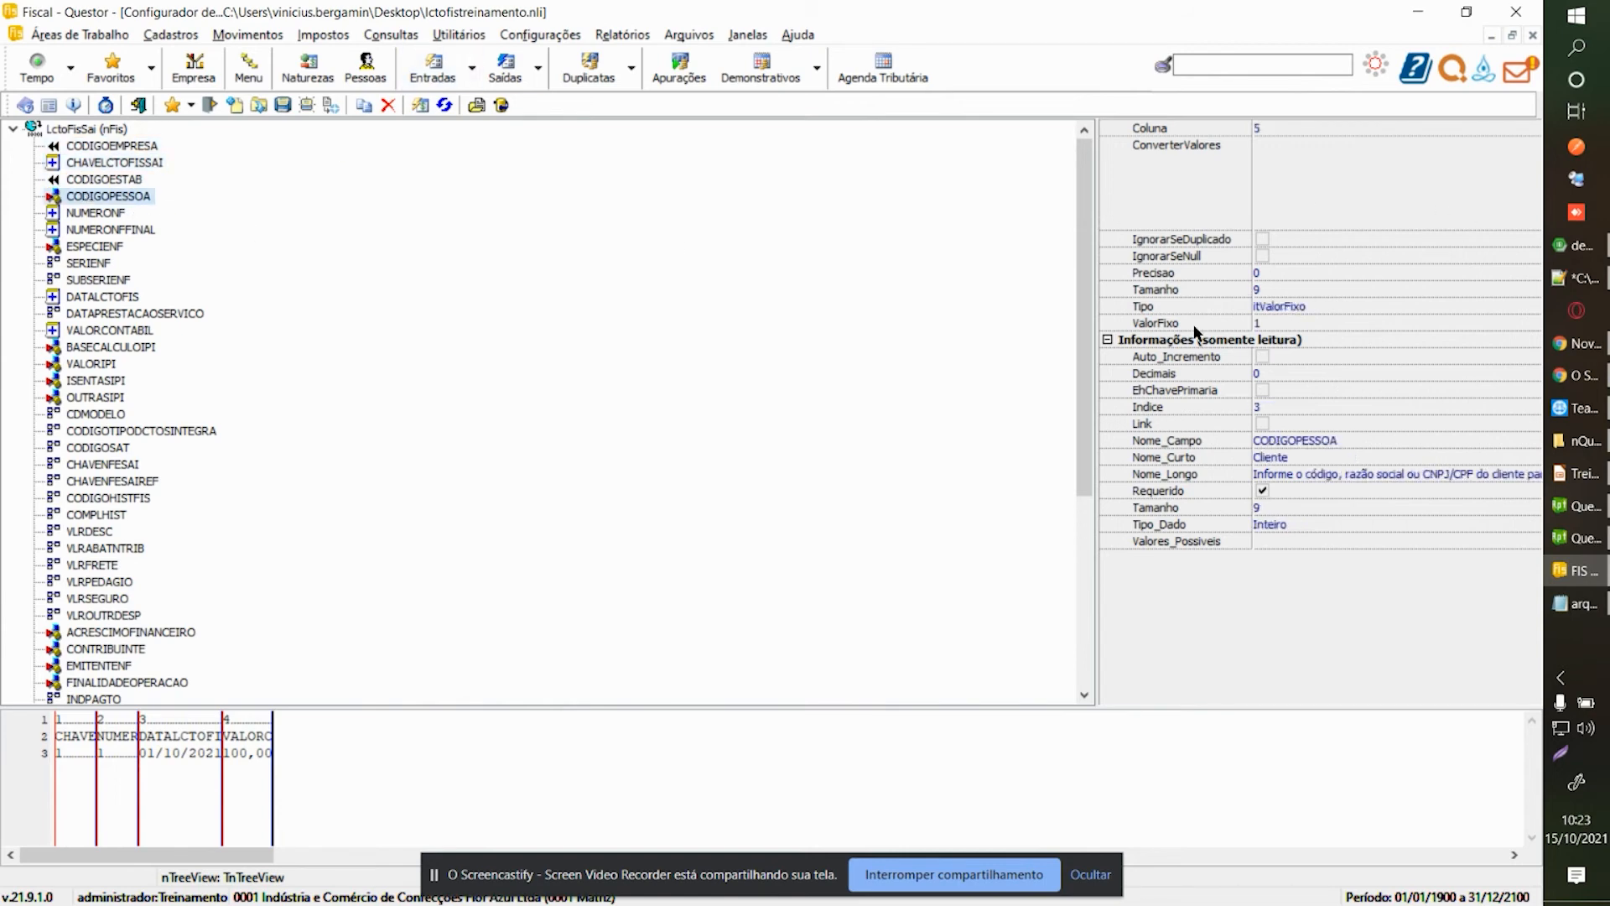
pyautogui.scroll(-1, 184, 447)
pyautogui.scroll(-5, 186, 447)
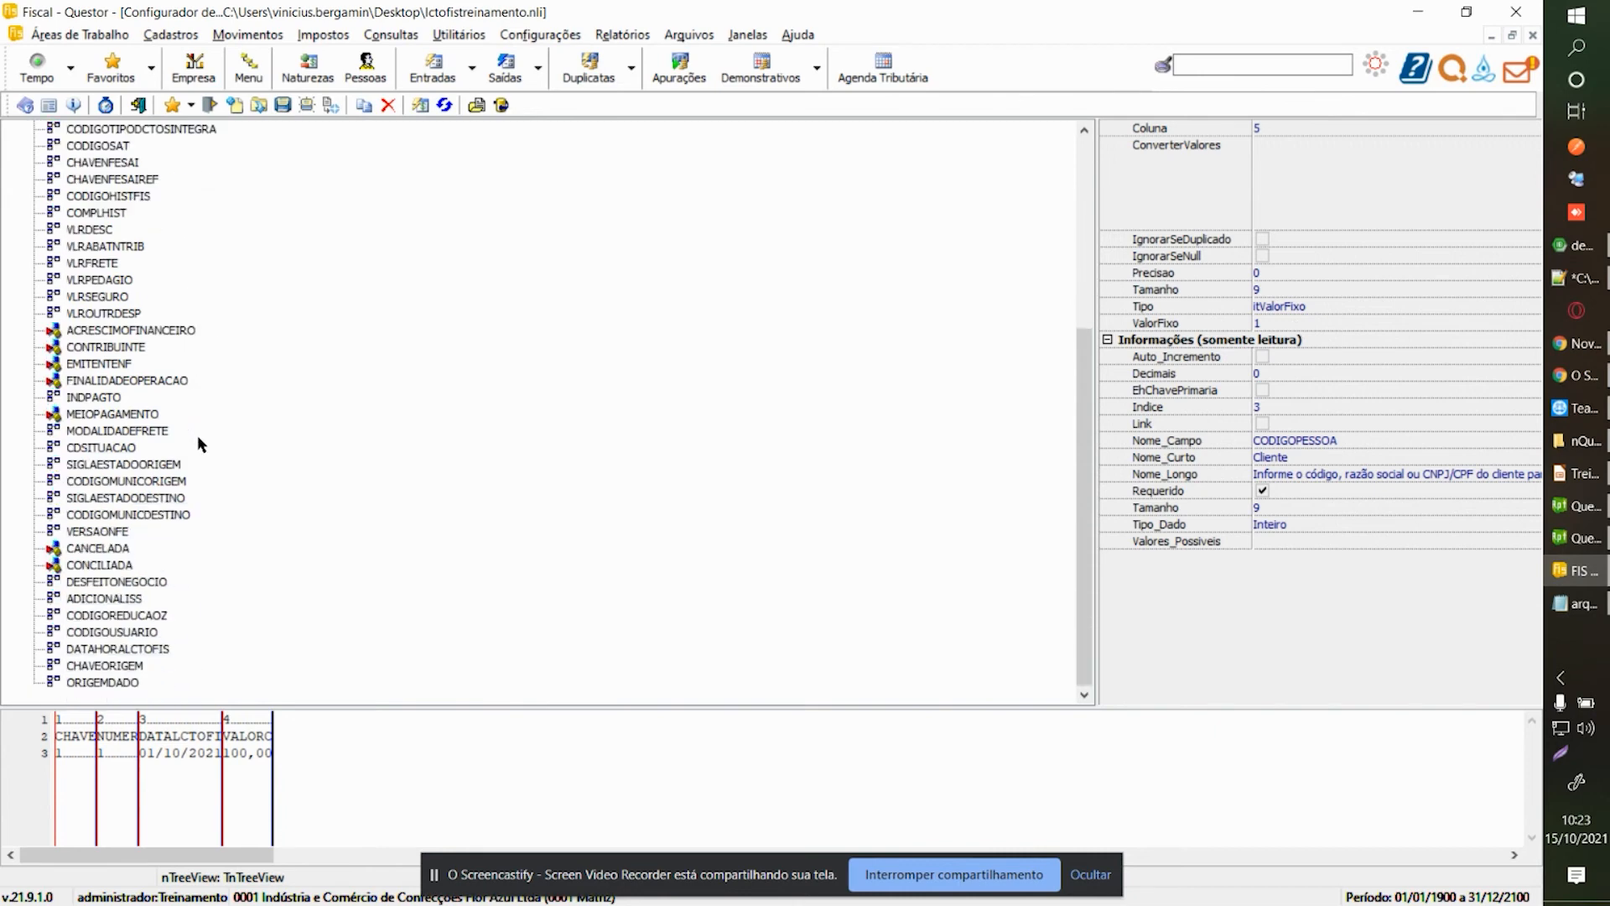
pyautogui.scroll(5, 204, 435)
pyautogui.scroll(1, 211, 442)
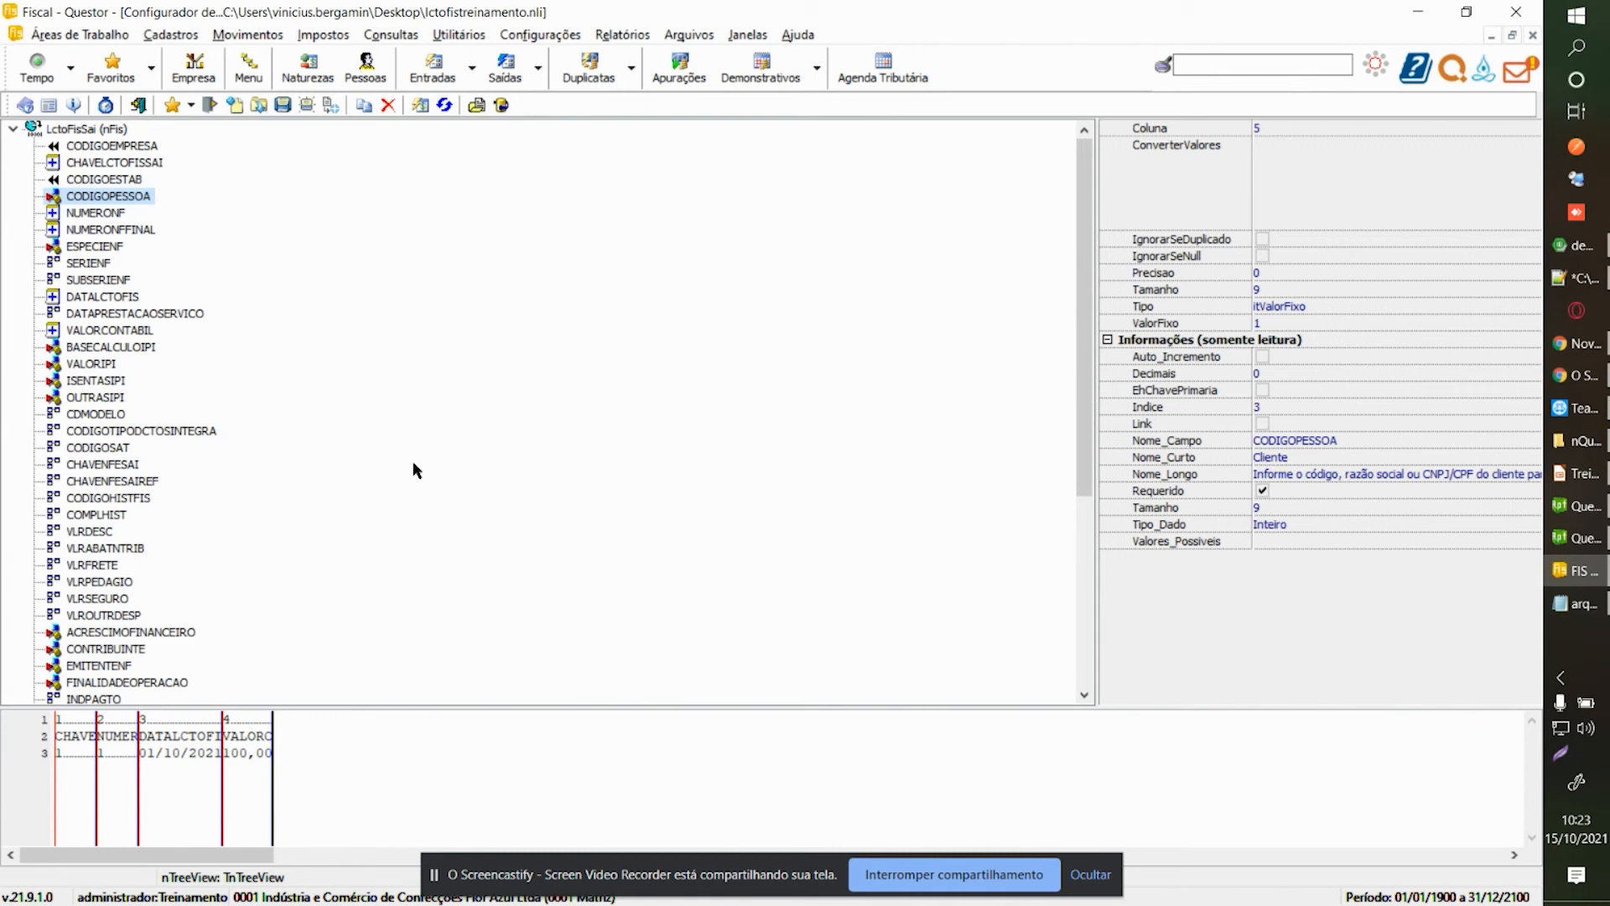
pyautogui.click(1492, 307)
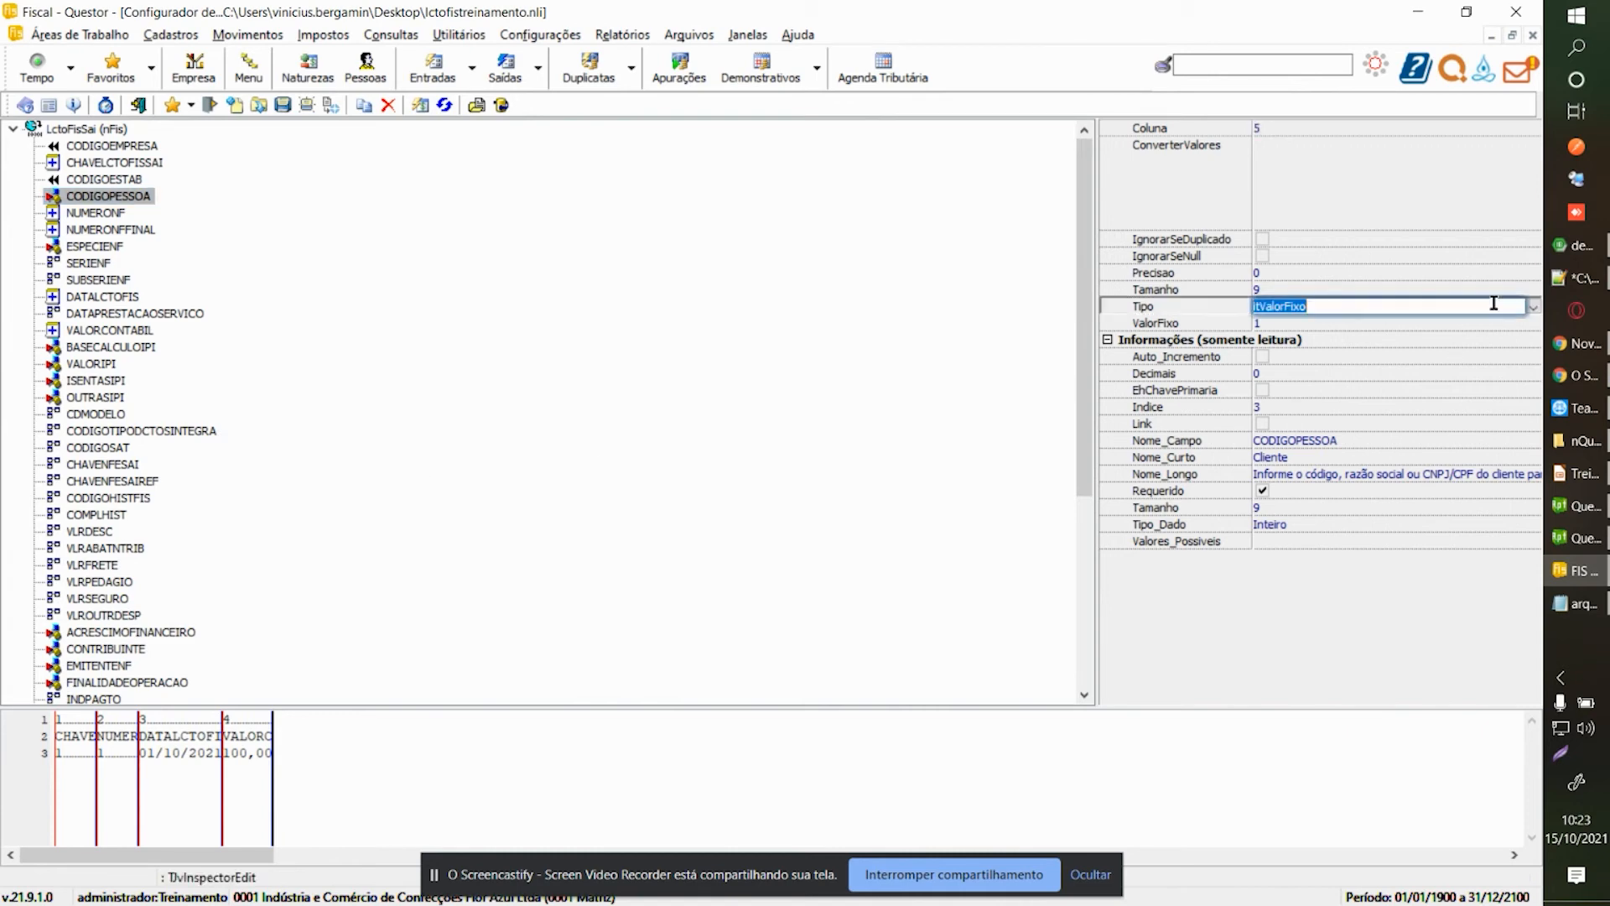
pyautogui.click(1531, 307)
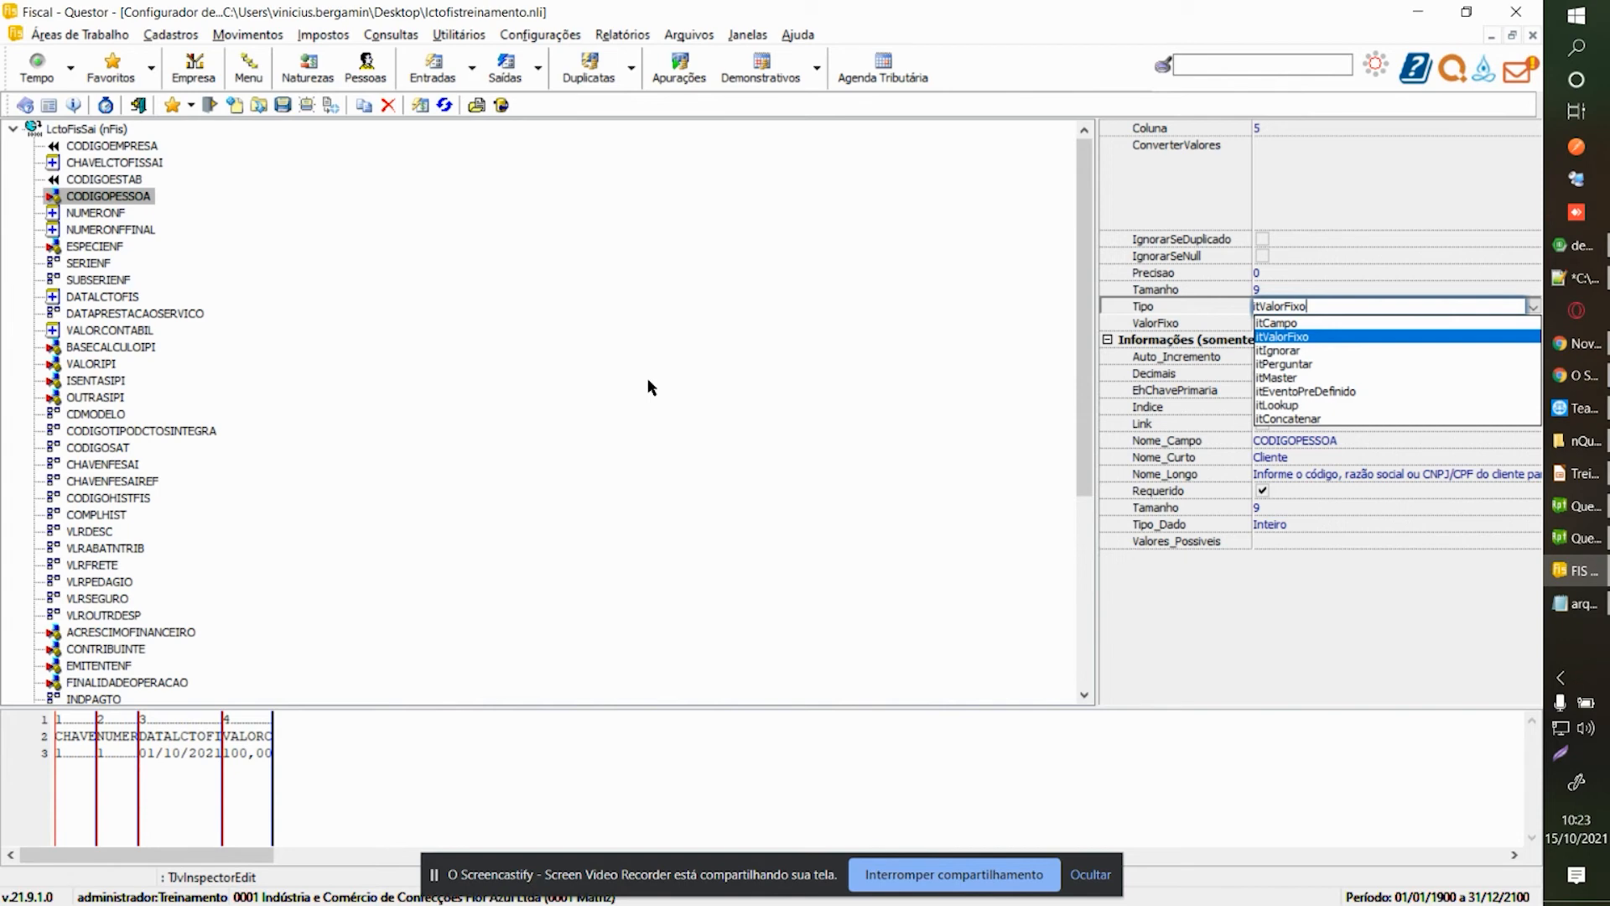
pyautogui.click(891, 878)
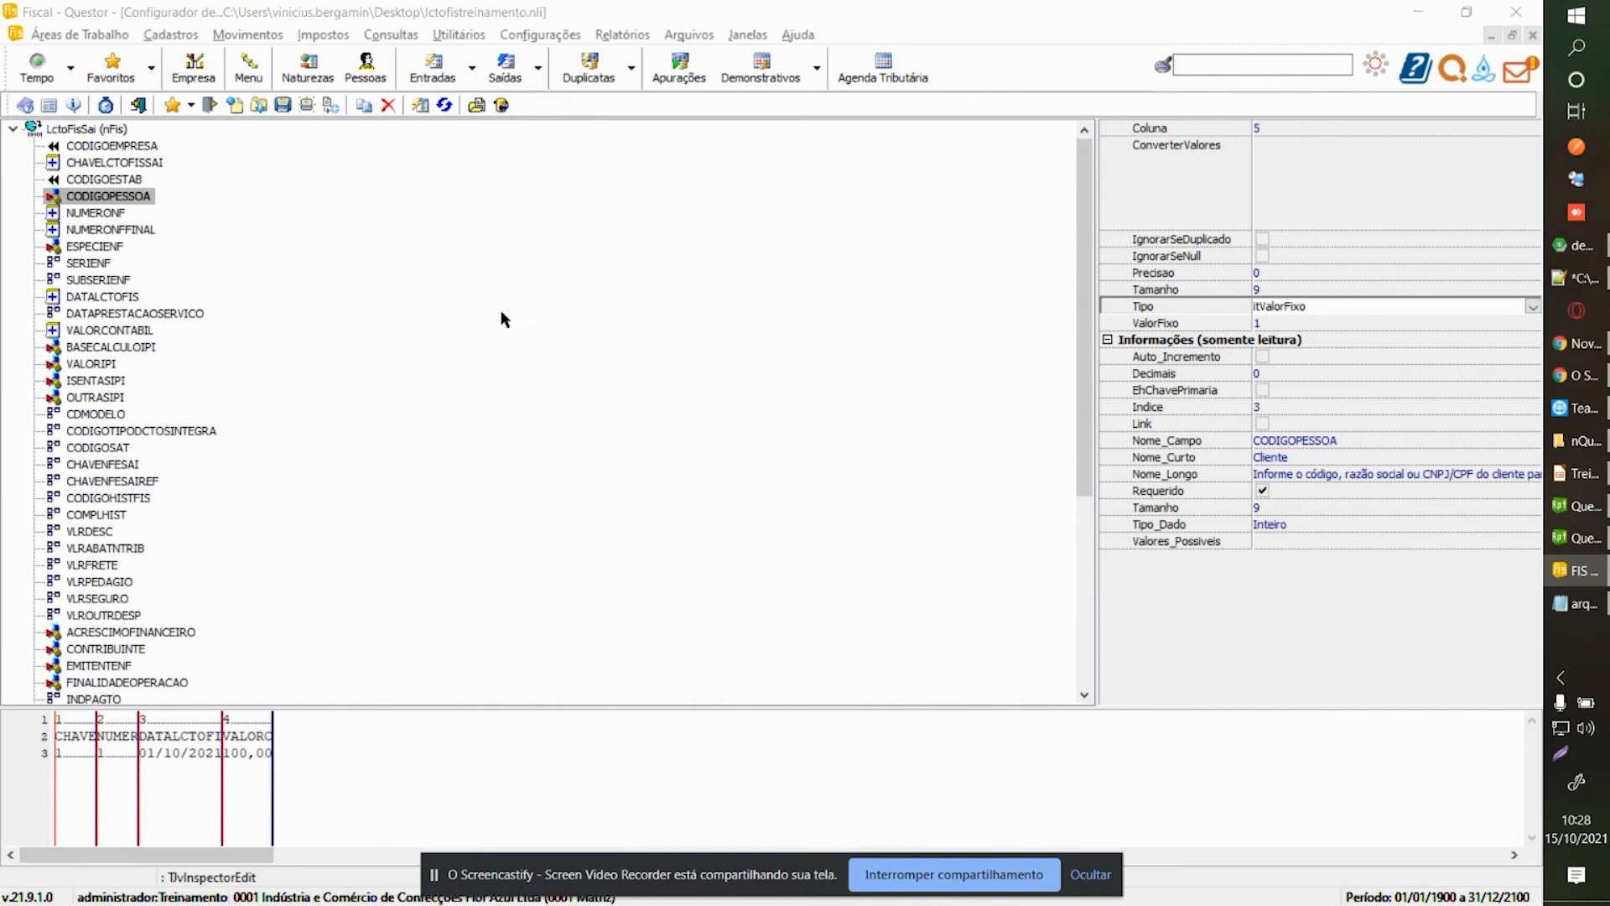
pyautogui.click(150, 208)
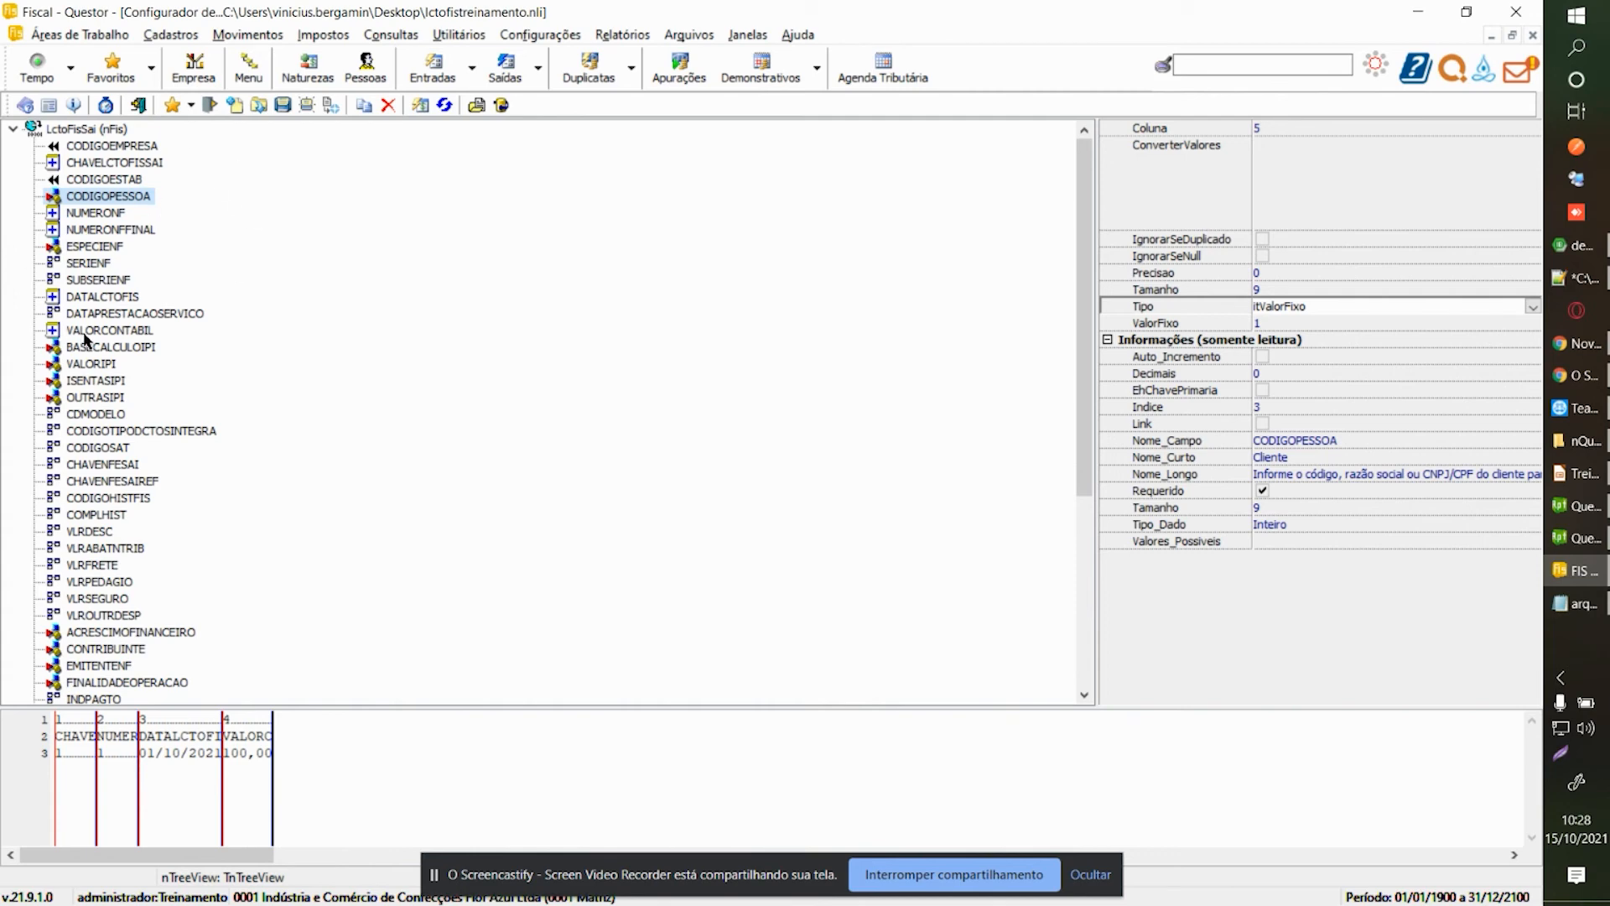
pyautogui.scroll(-6, 167, 316)
pyautogui.scroll(5, 170, 313)
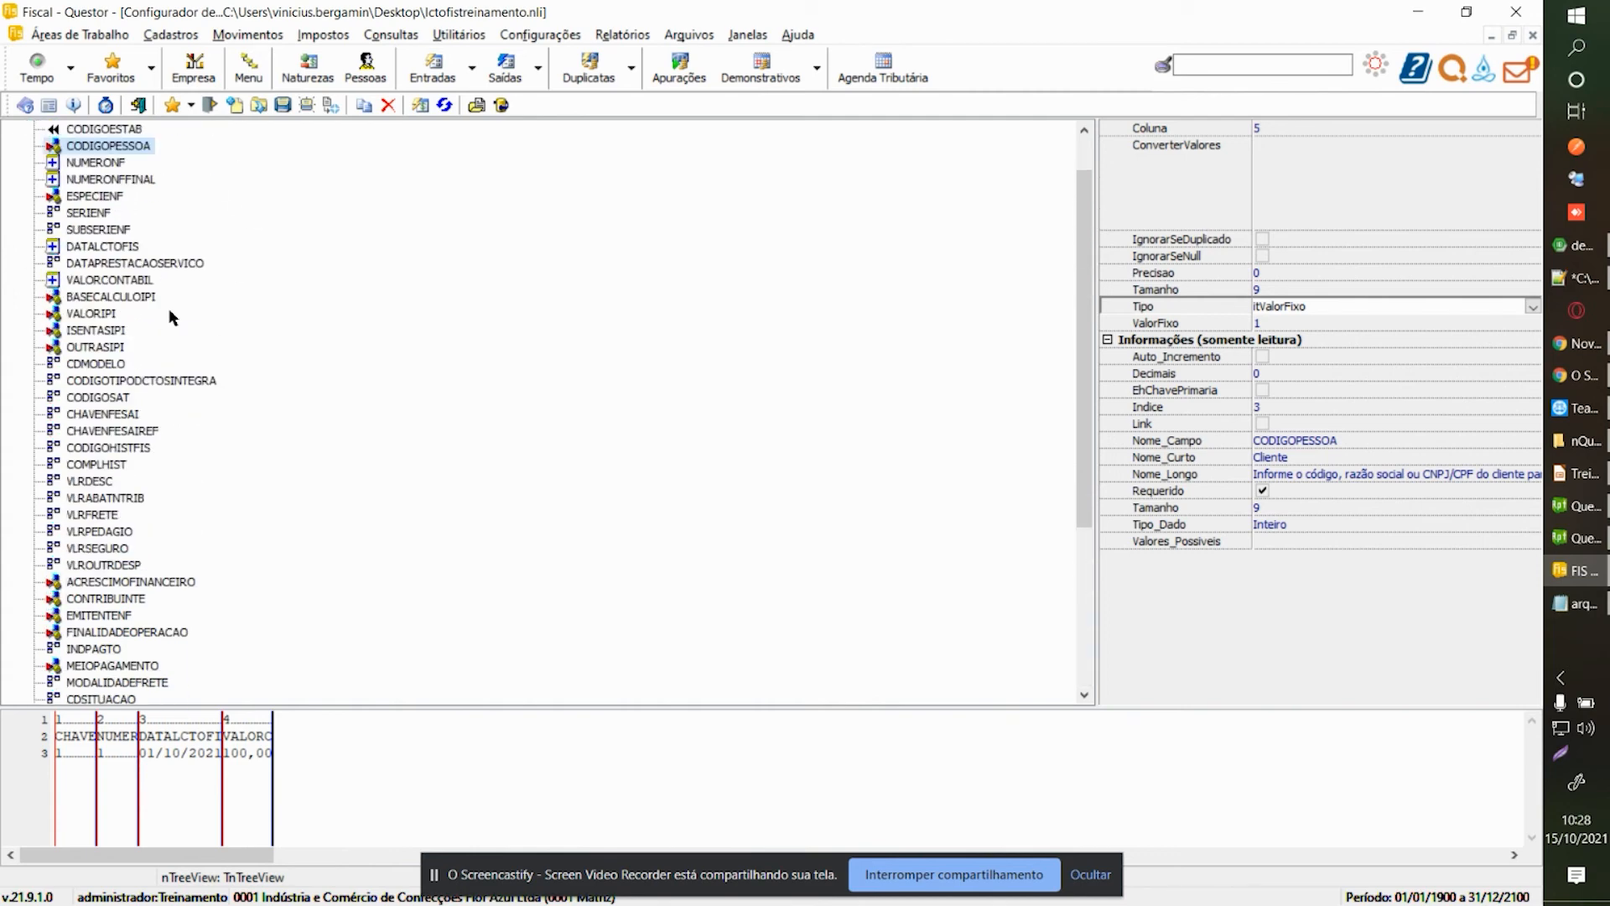
pyautogui.scroll(1, 170, 316)
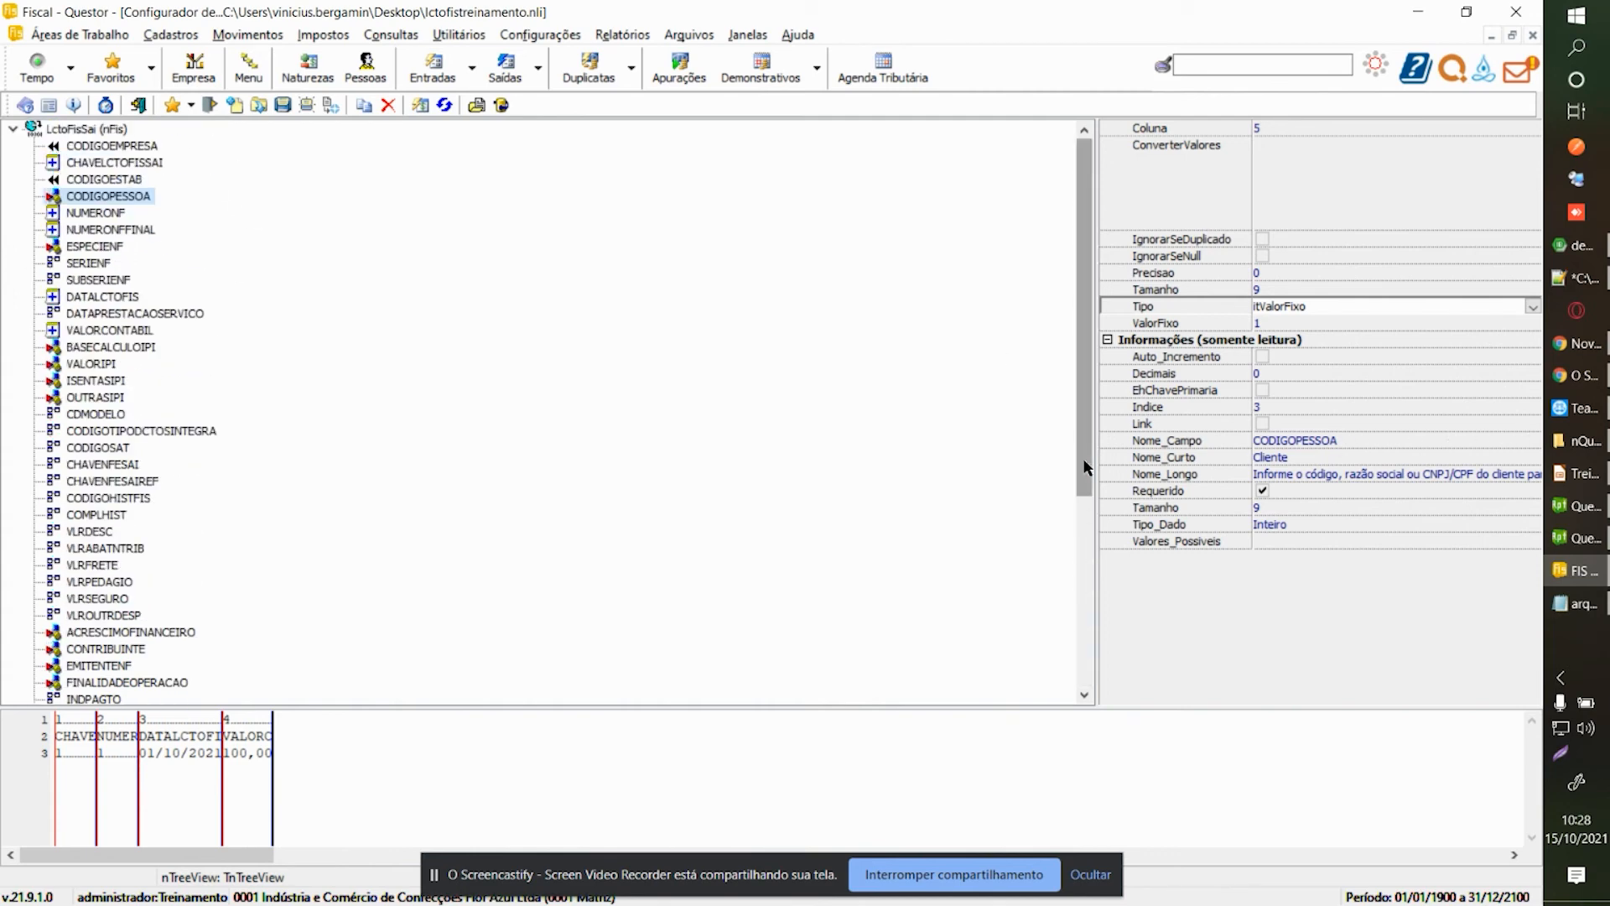
pyautogui.scroll(-2, 374, 334)
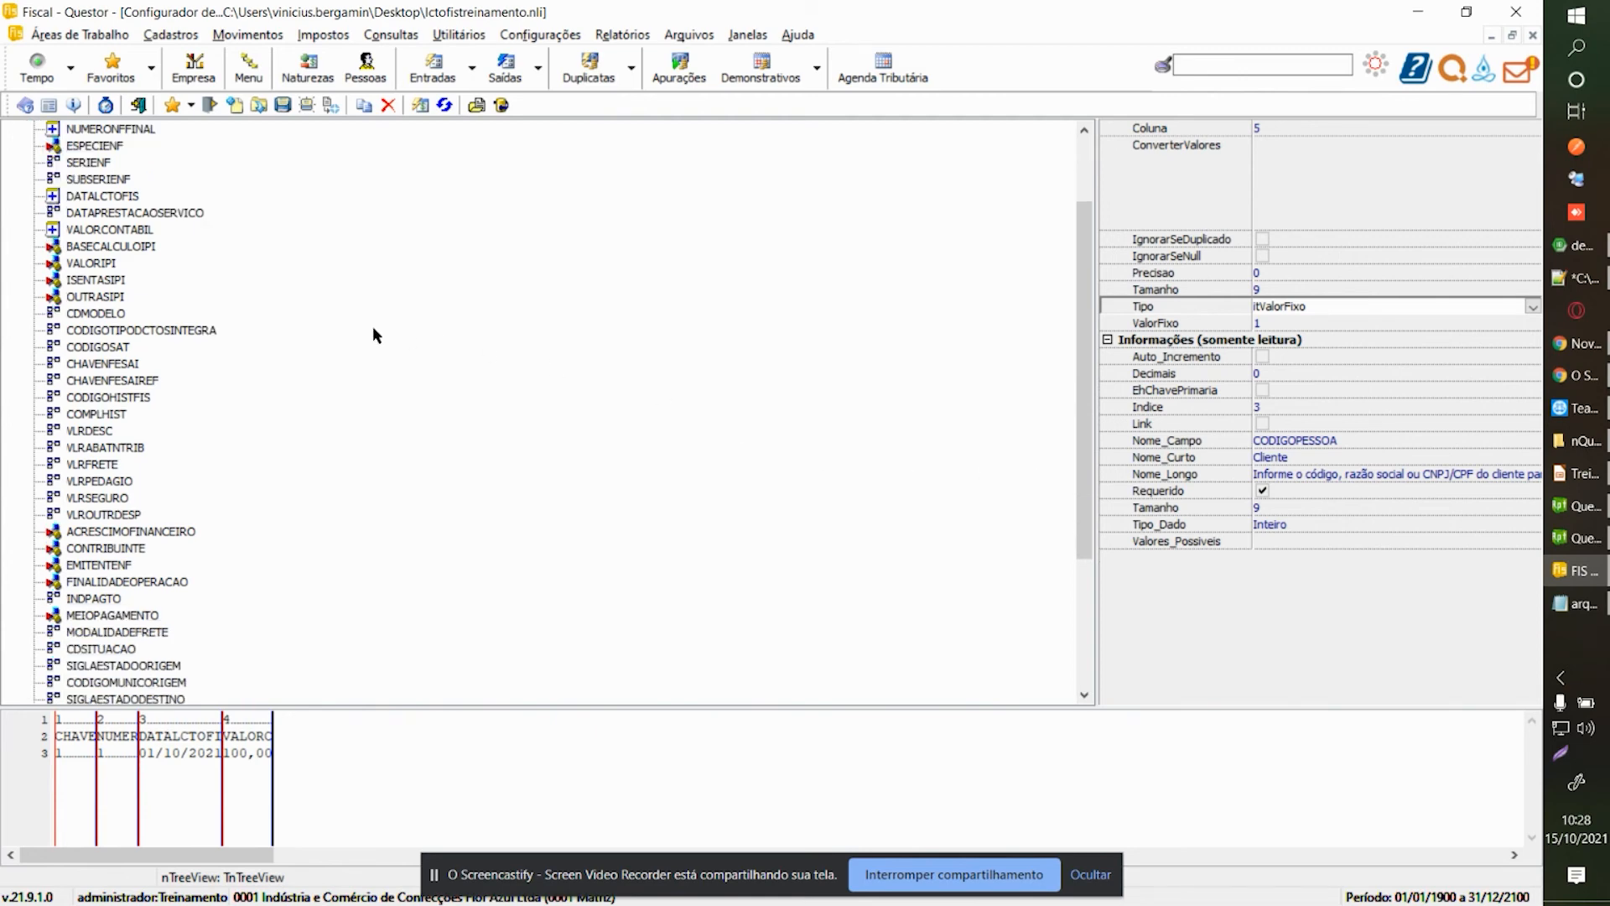
pyautogui.scroll(2, 374, 335)
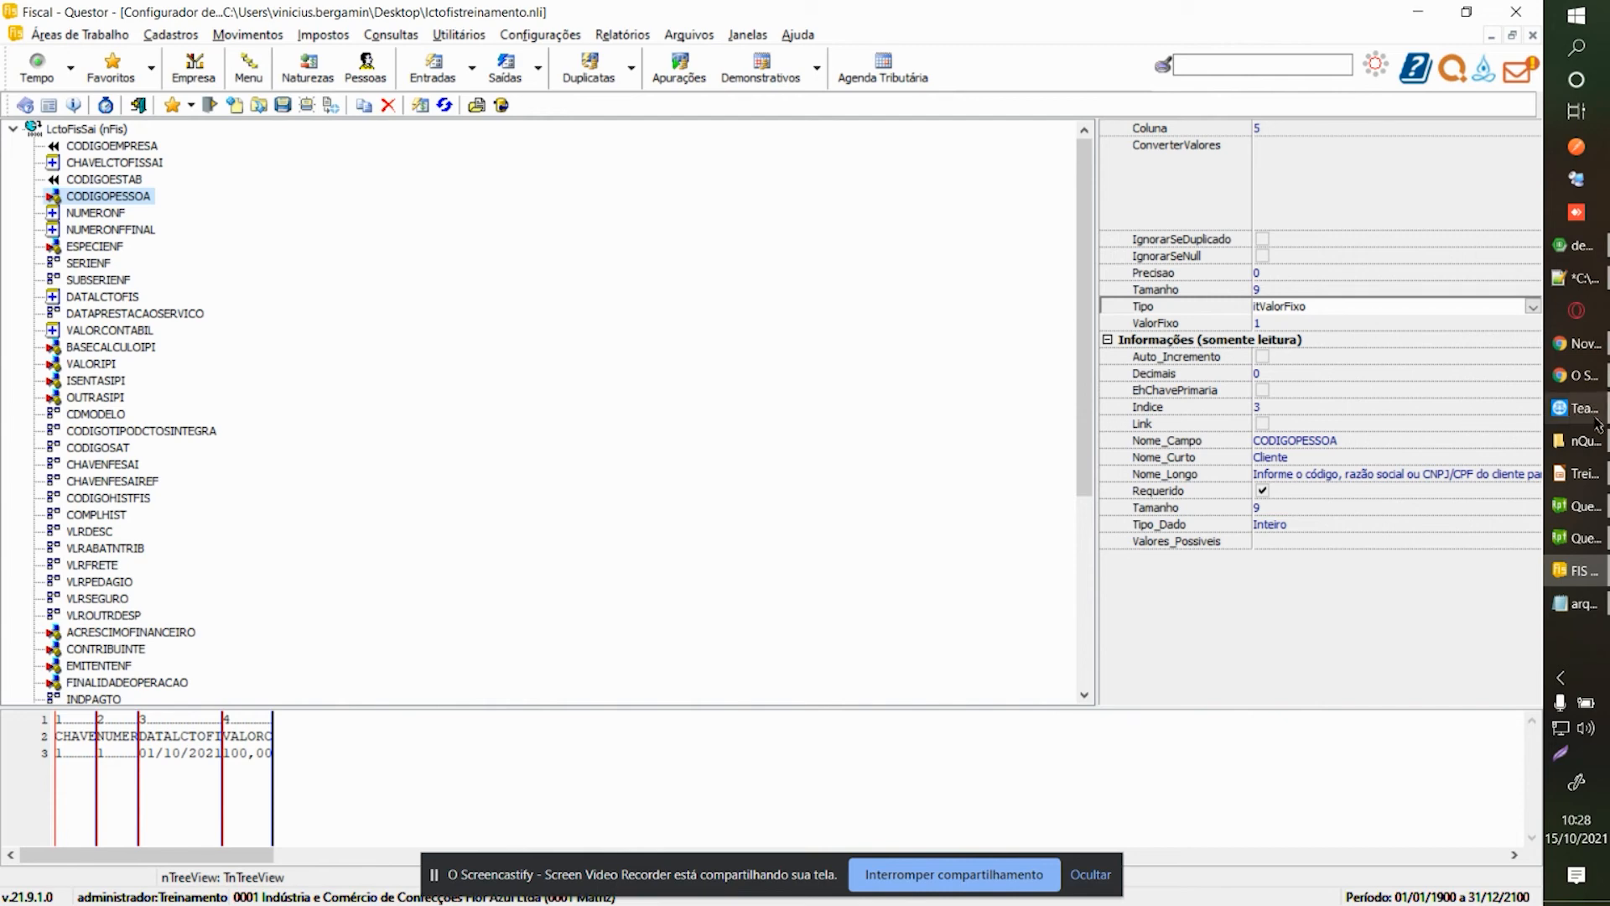
pyautogui.moveTo(1580, 420)
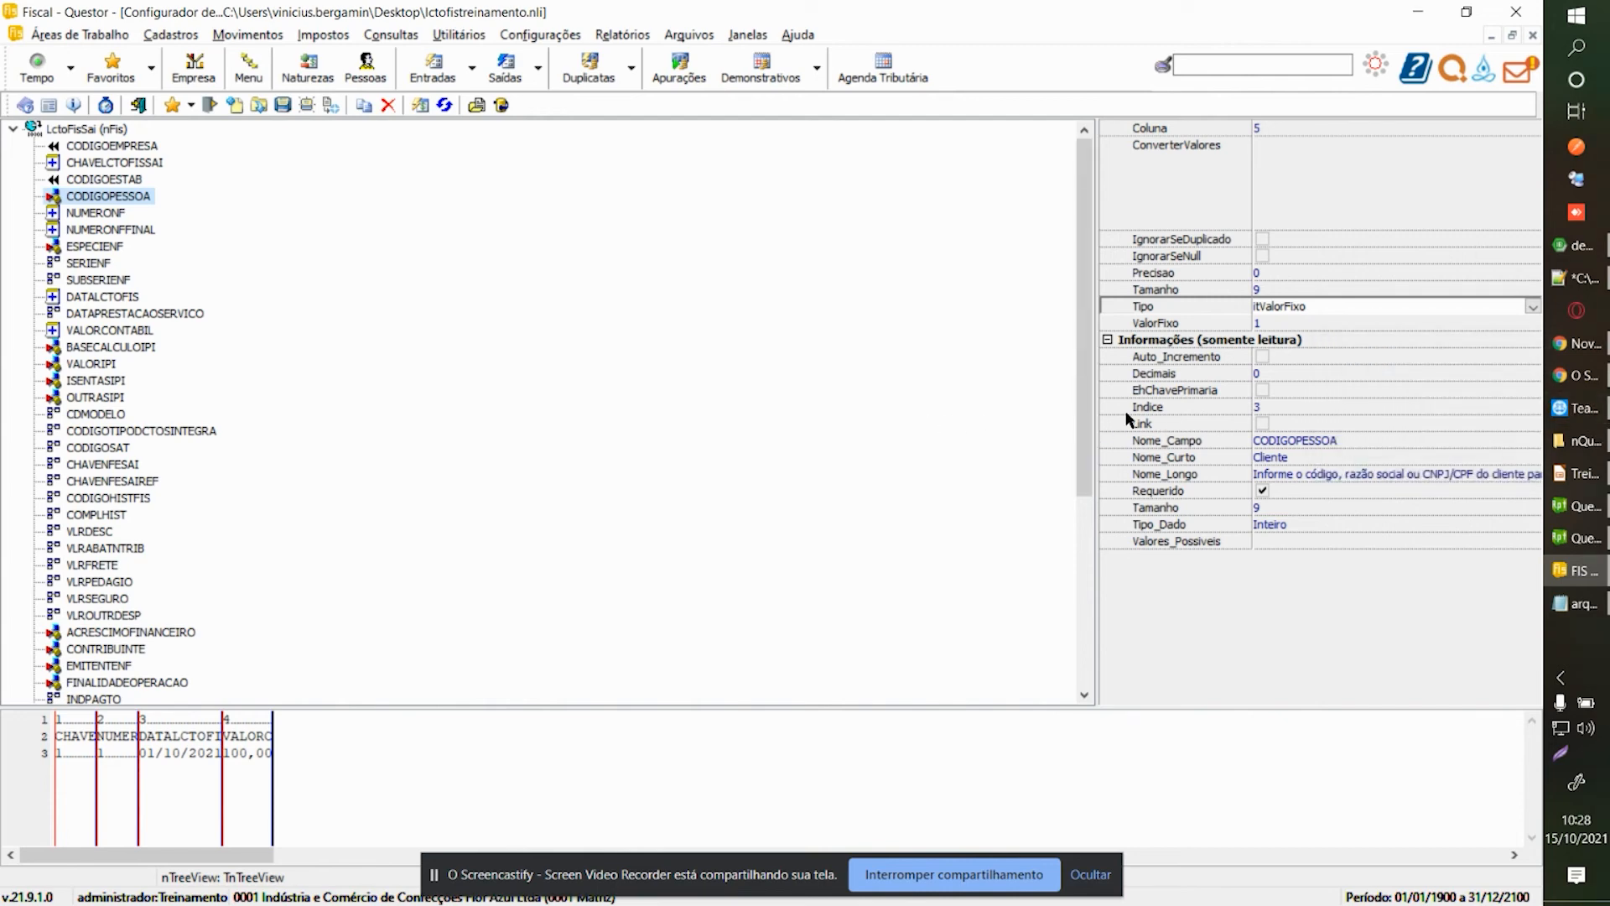
pyautogui.click(887, 890)
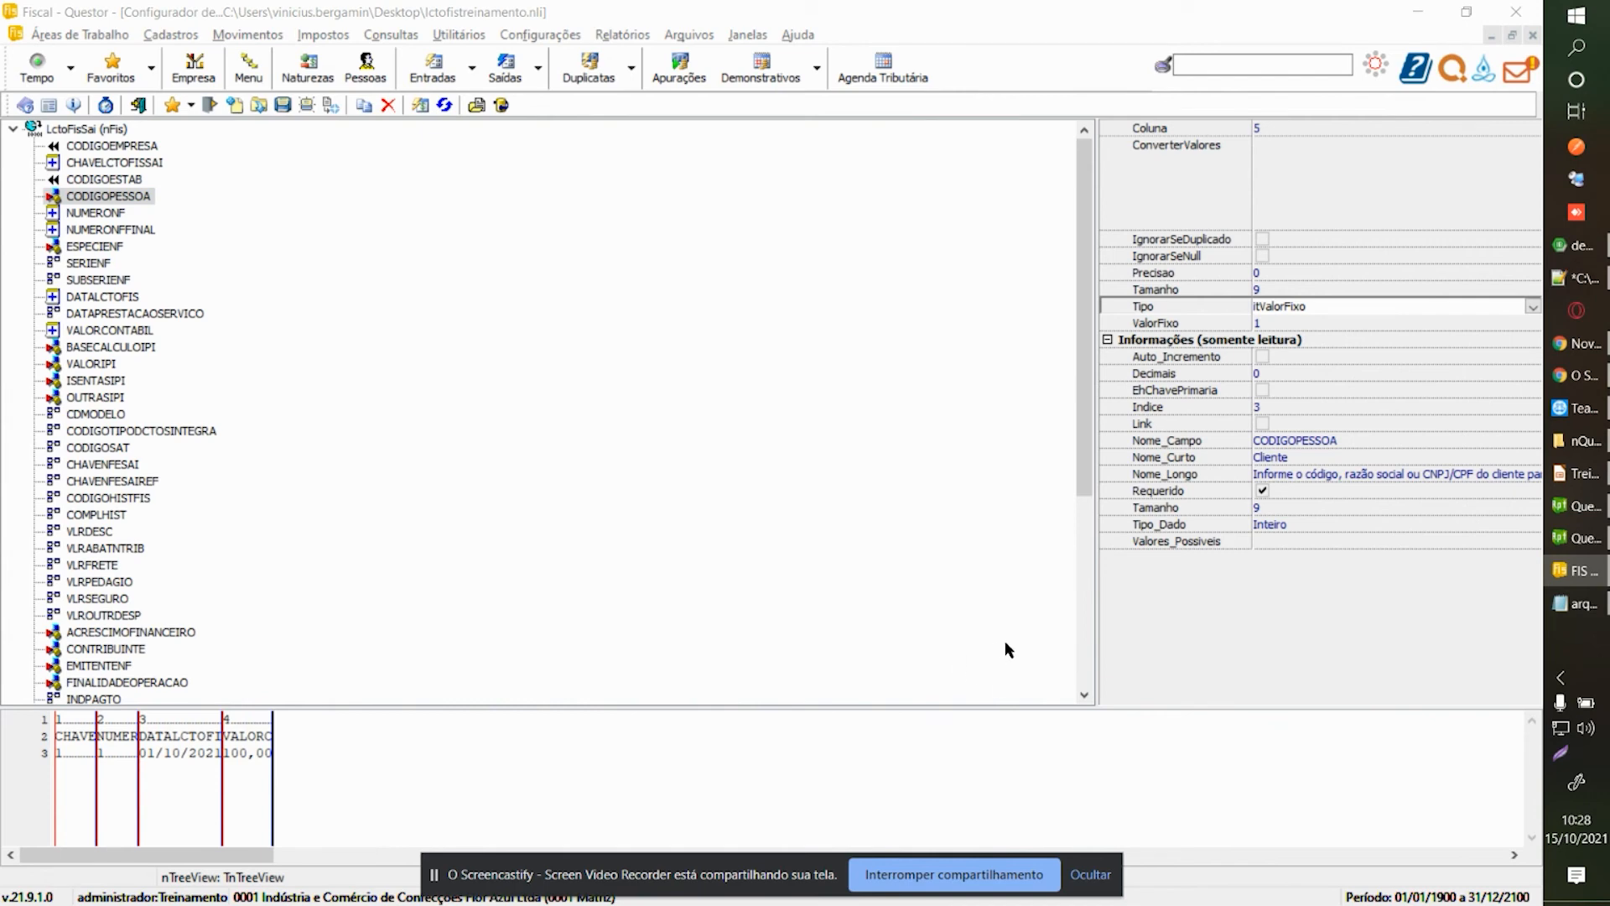
pyautogui.click(1531, 308)
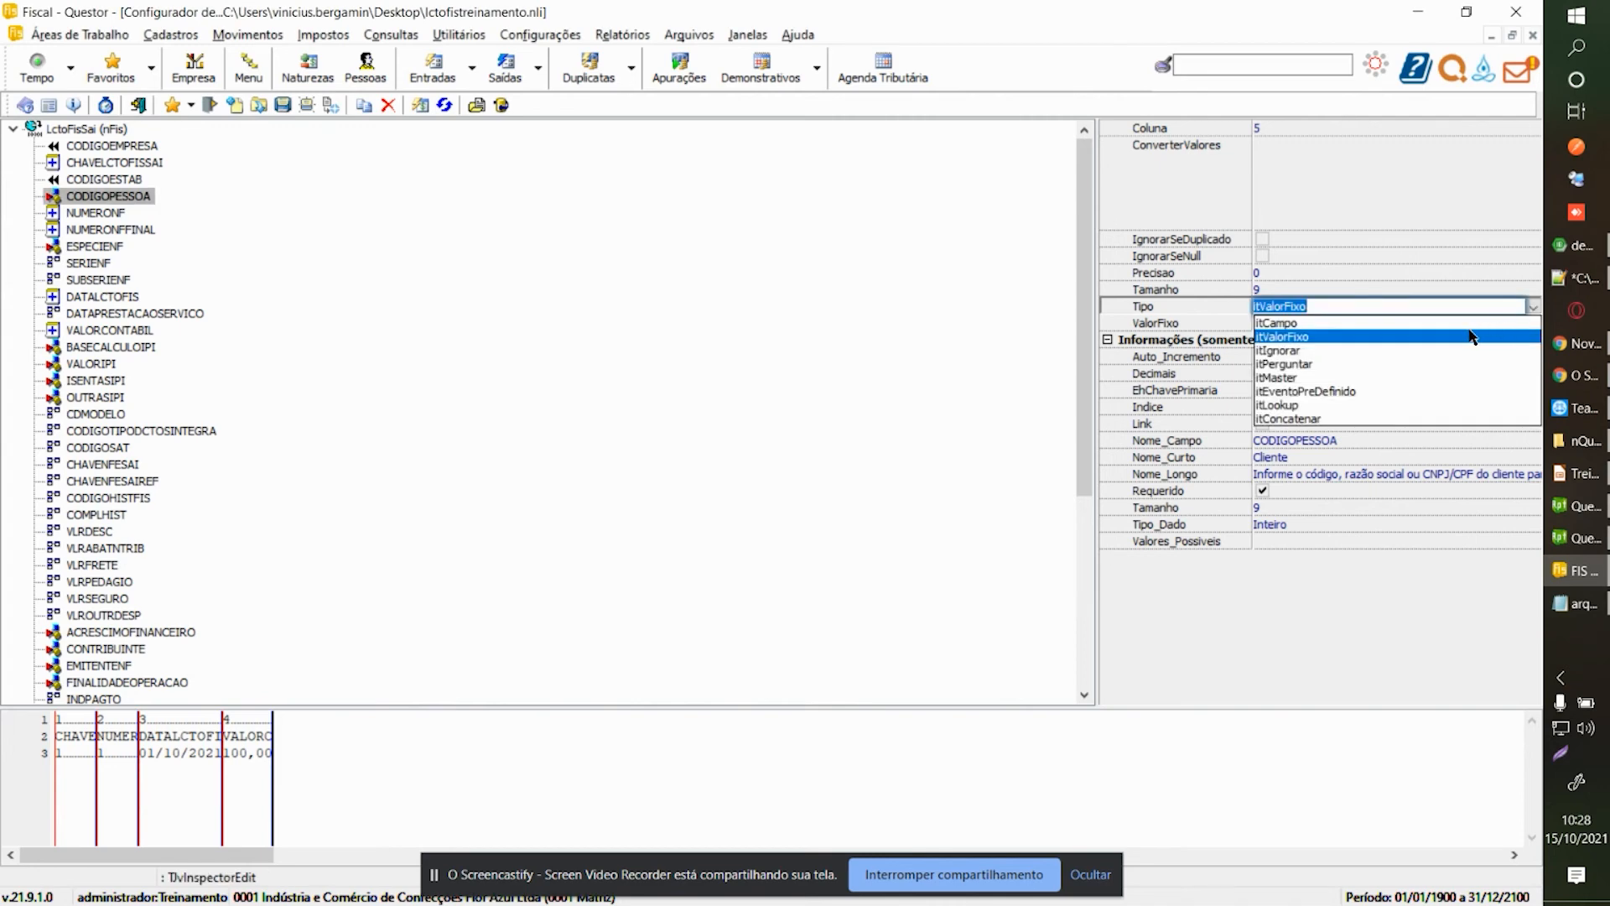
pyautogui.click(1310, 307)
pyautogui.click(964, 318)
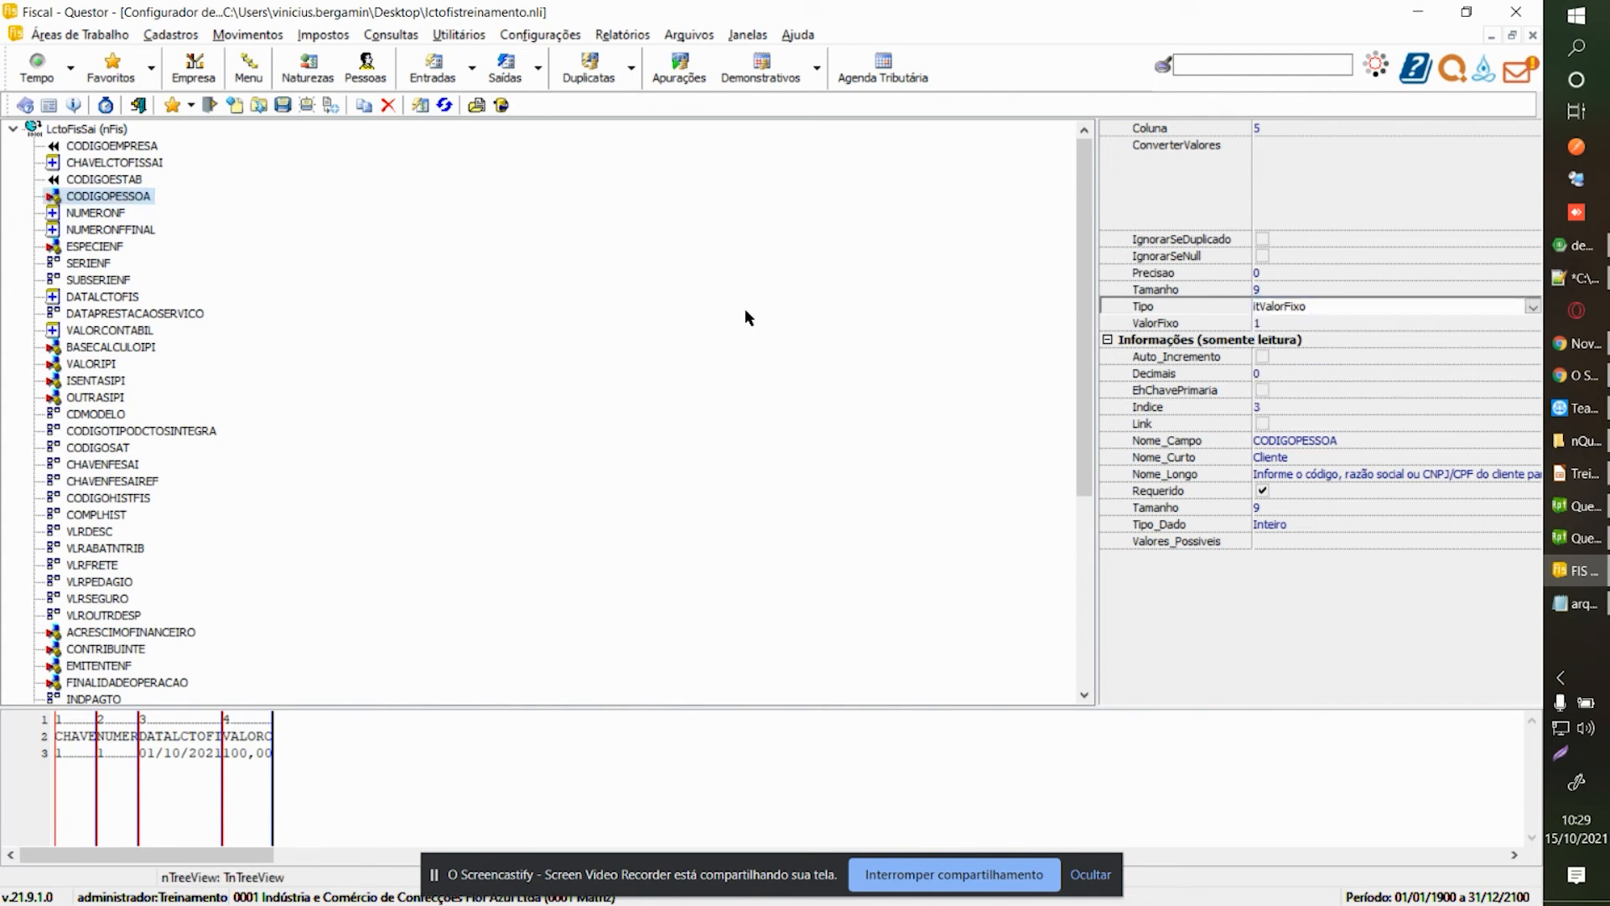
# Open Help with F1 and find the PegarCampoTabela entry under itEventoPreDefinido.
pyautogui.press('F1')
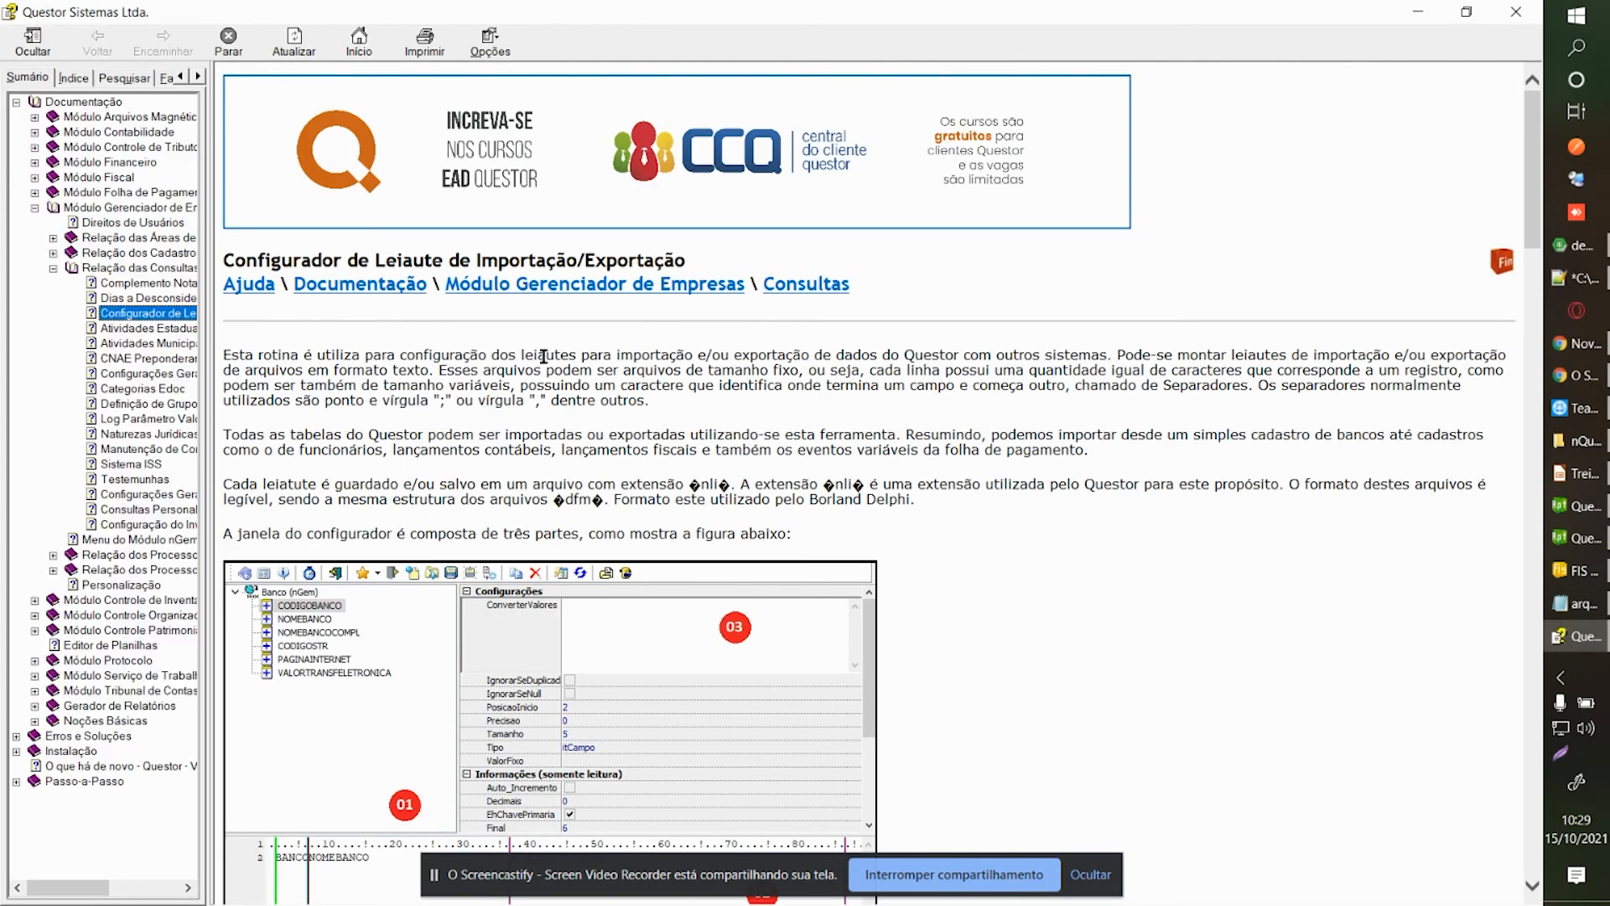
pyautogui.scroll(-5, 467, 346)
pyautogui.scroll(-15, 467, 346)
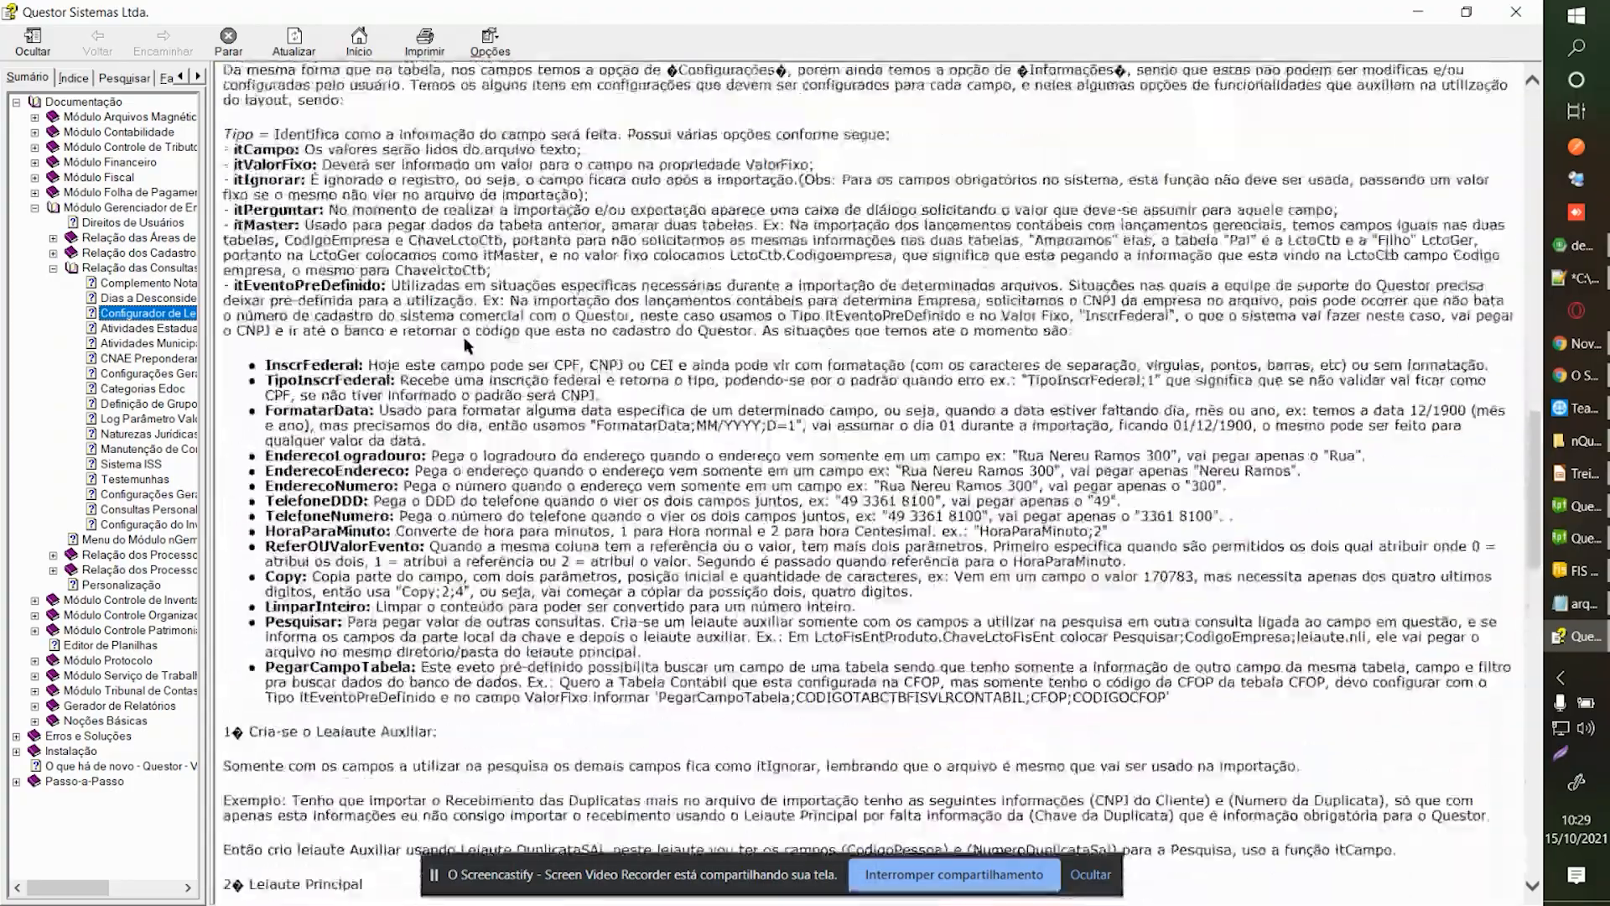
pyautogui.scroll(3, 429, 337)
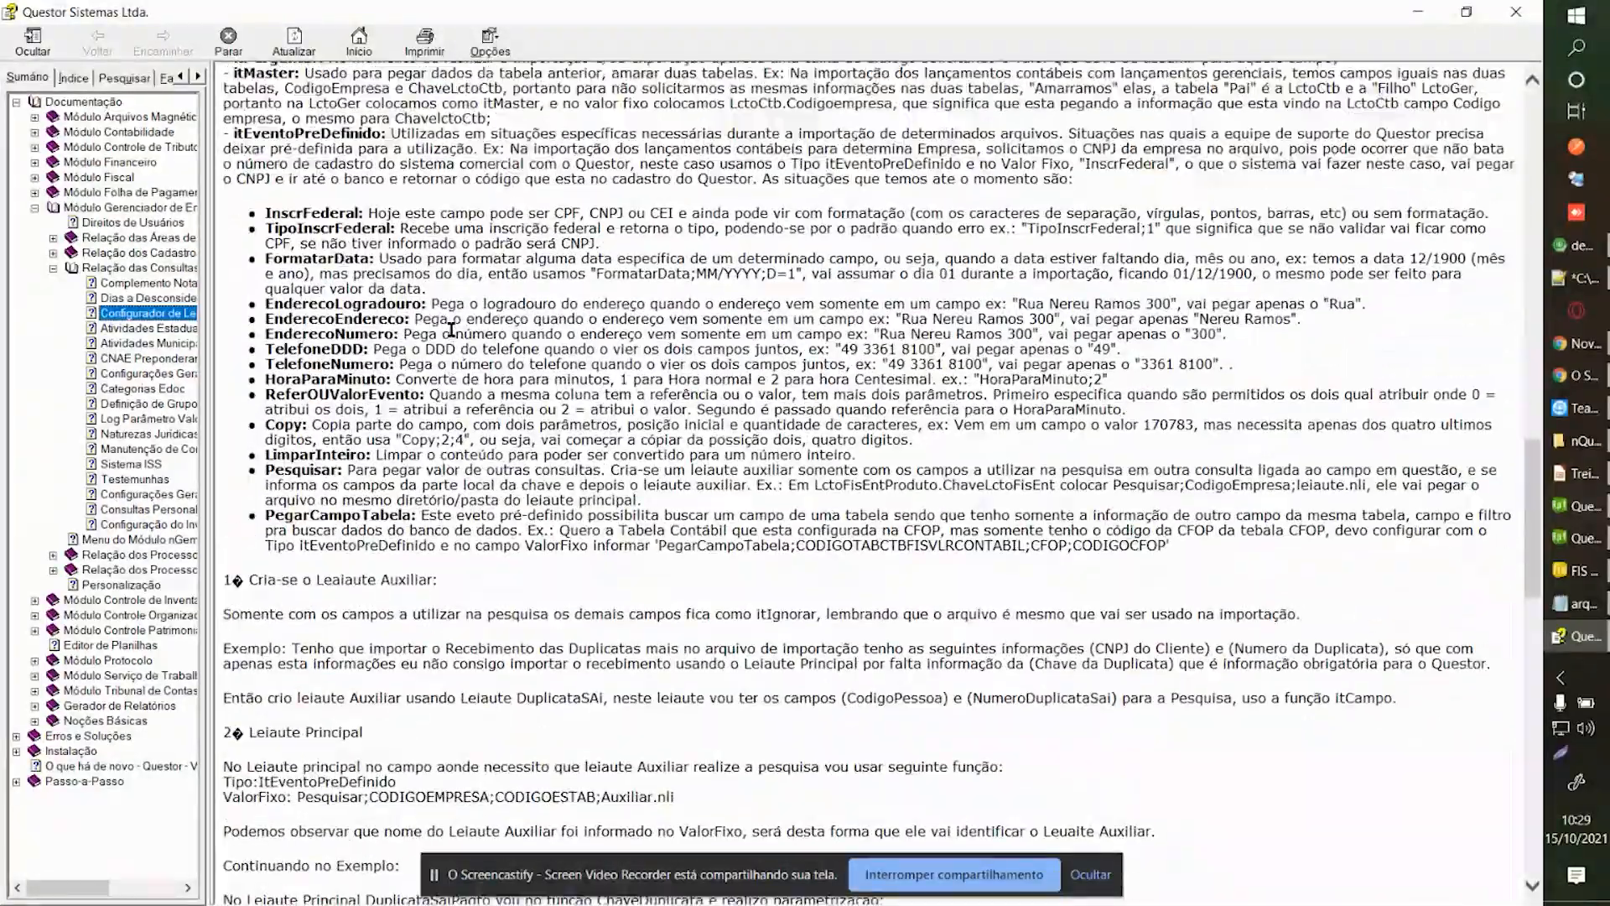
pyautogui.moveTo(266, 591); pyautogui.dragTo(453, 589)
pyautogui.click(453, 585)
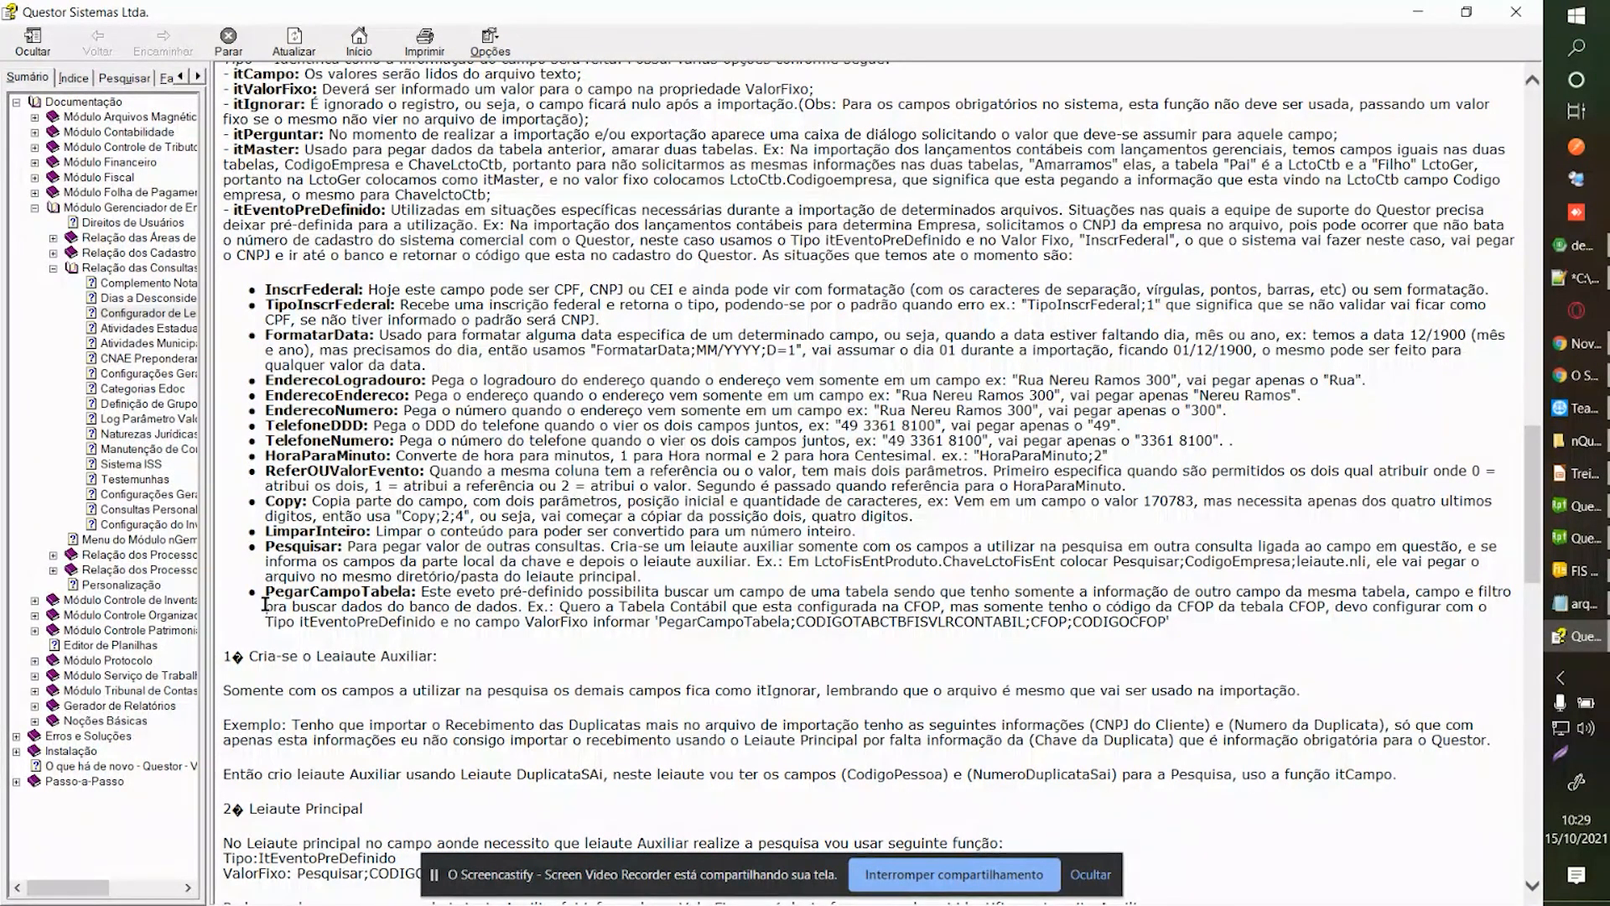
pyautogui.moveTo(265, 591); pyautogui.dragTo(421, 593)
pyautogui.click(538, 587)
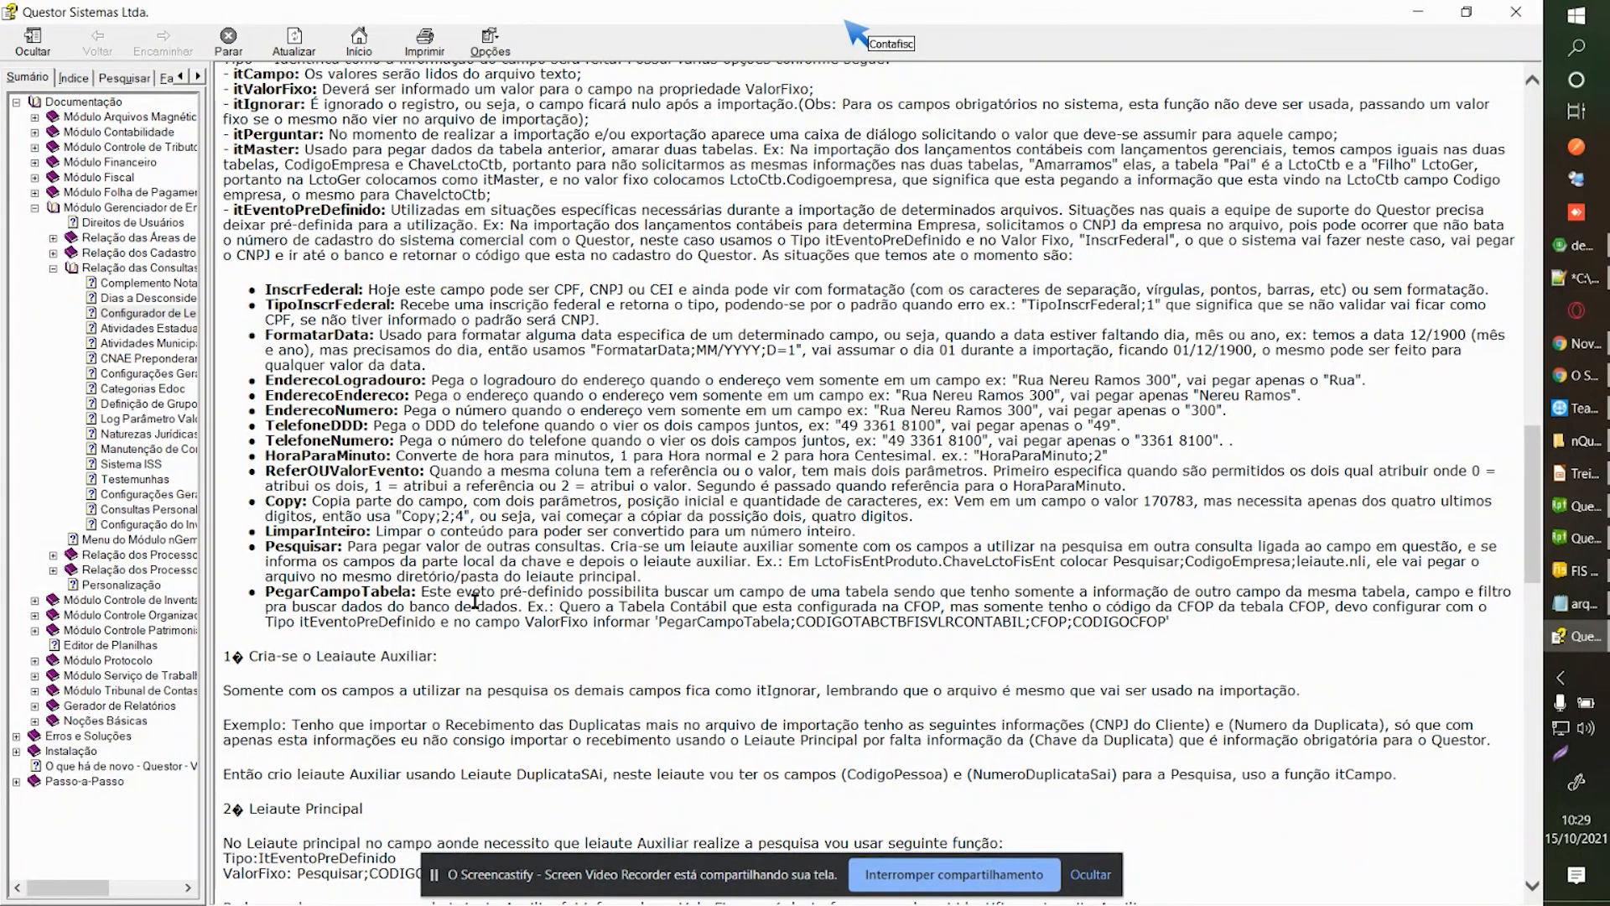
pyautogui.doubleClick(362, 592)
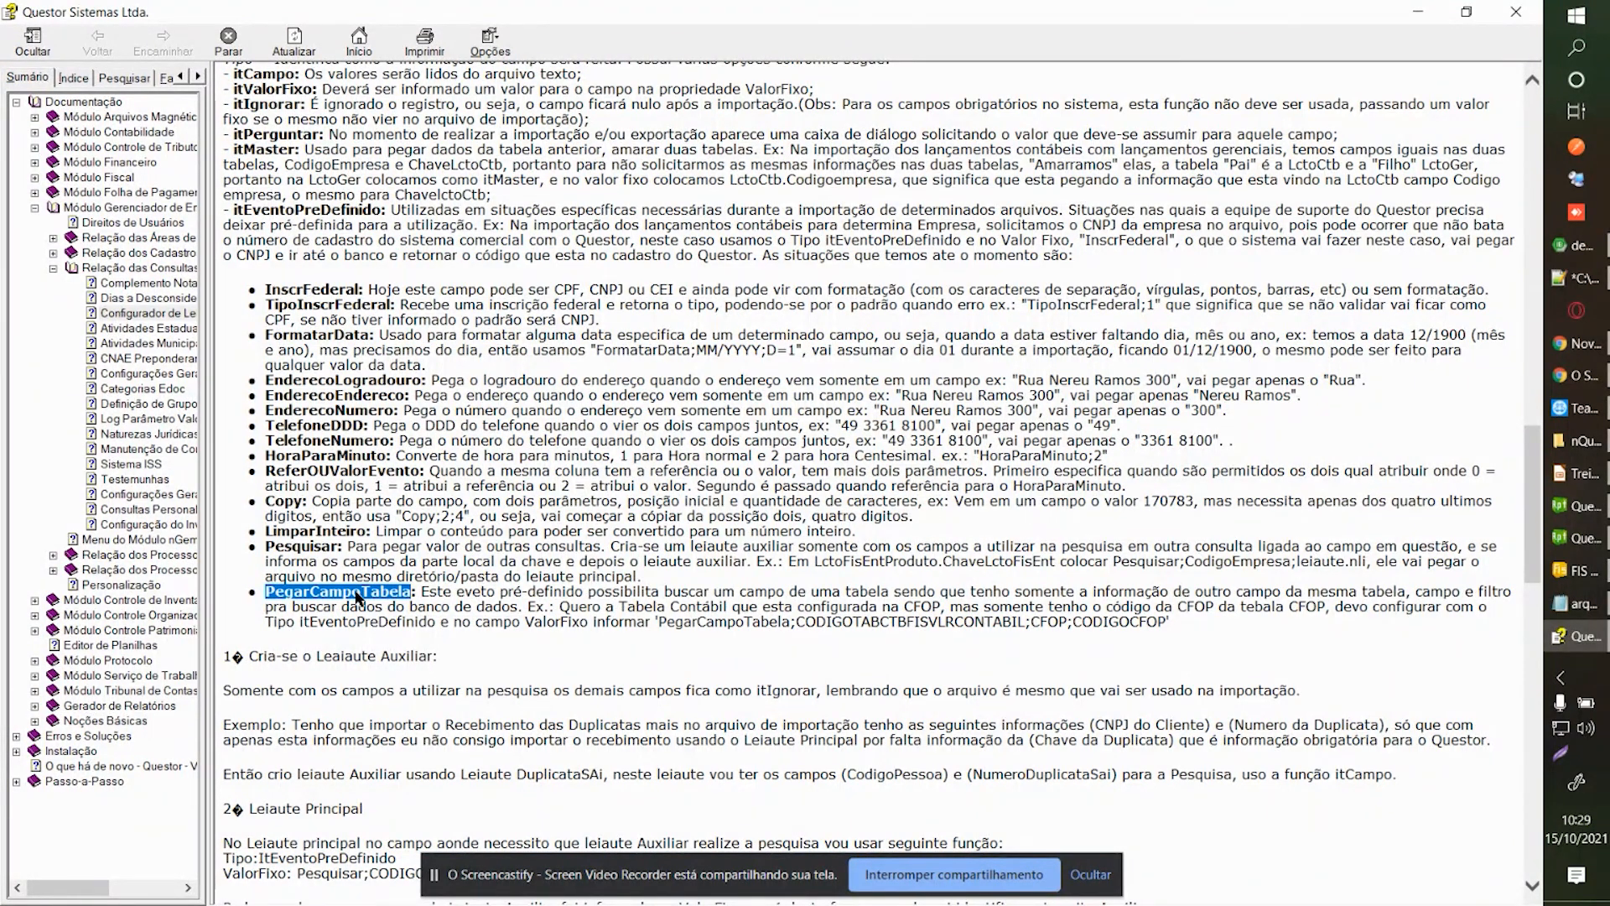
pyautogui.click(1466, 12)
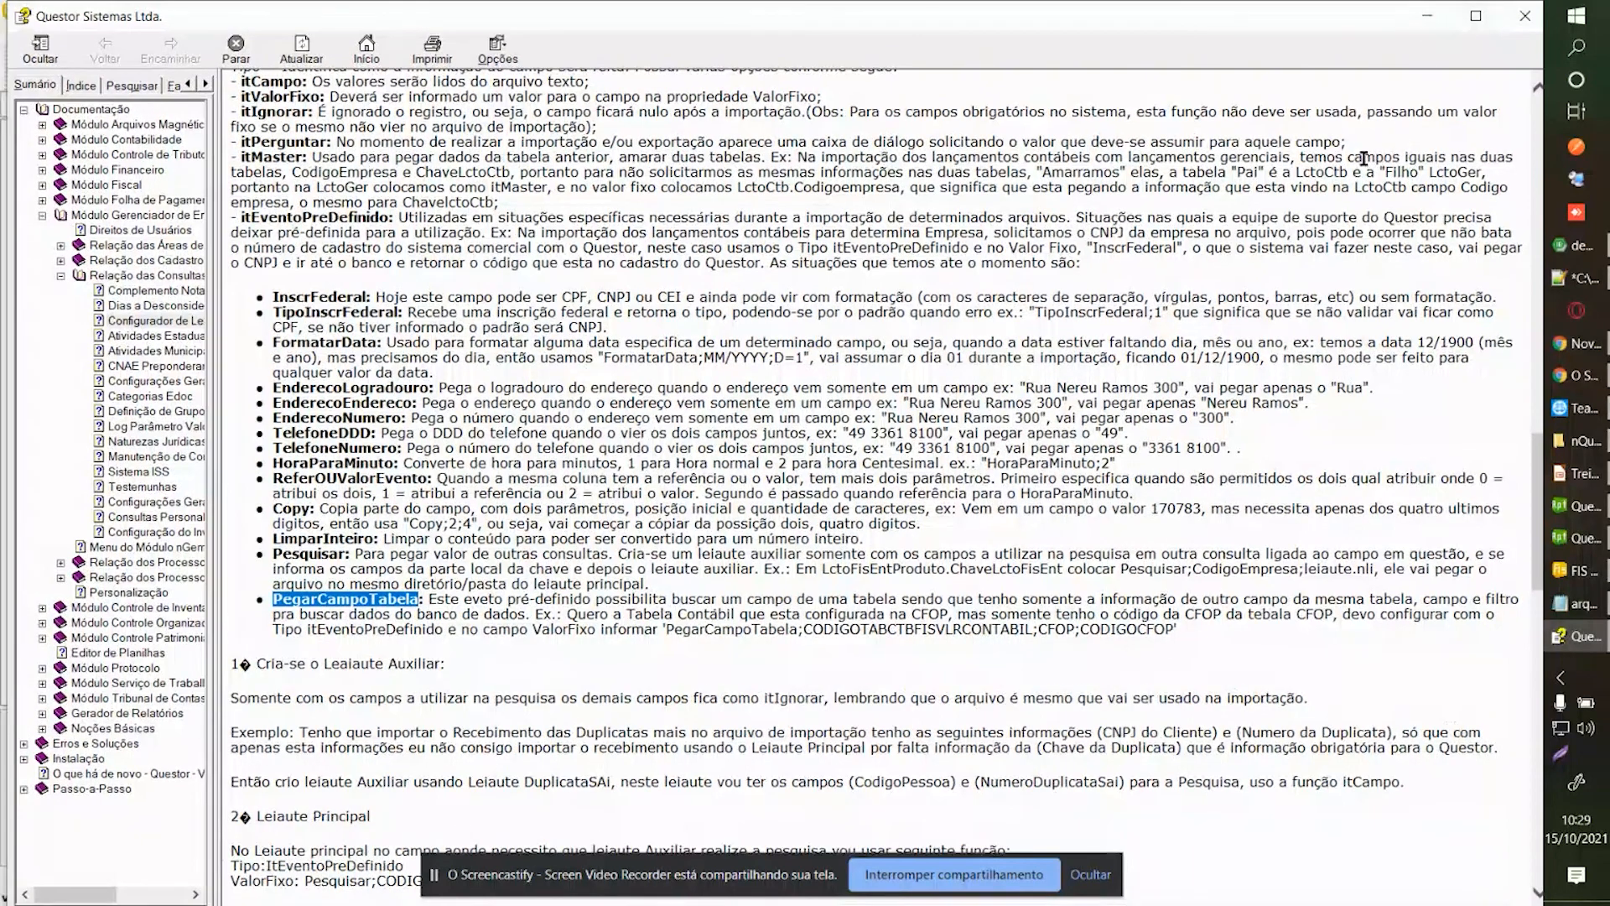
pyautogui.click(1478, 17)
pyautogui.click(329, 577)
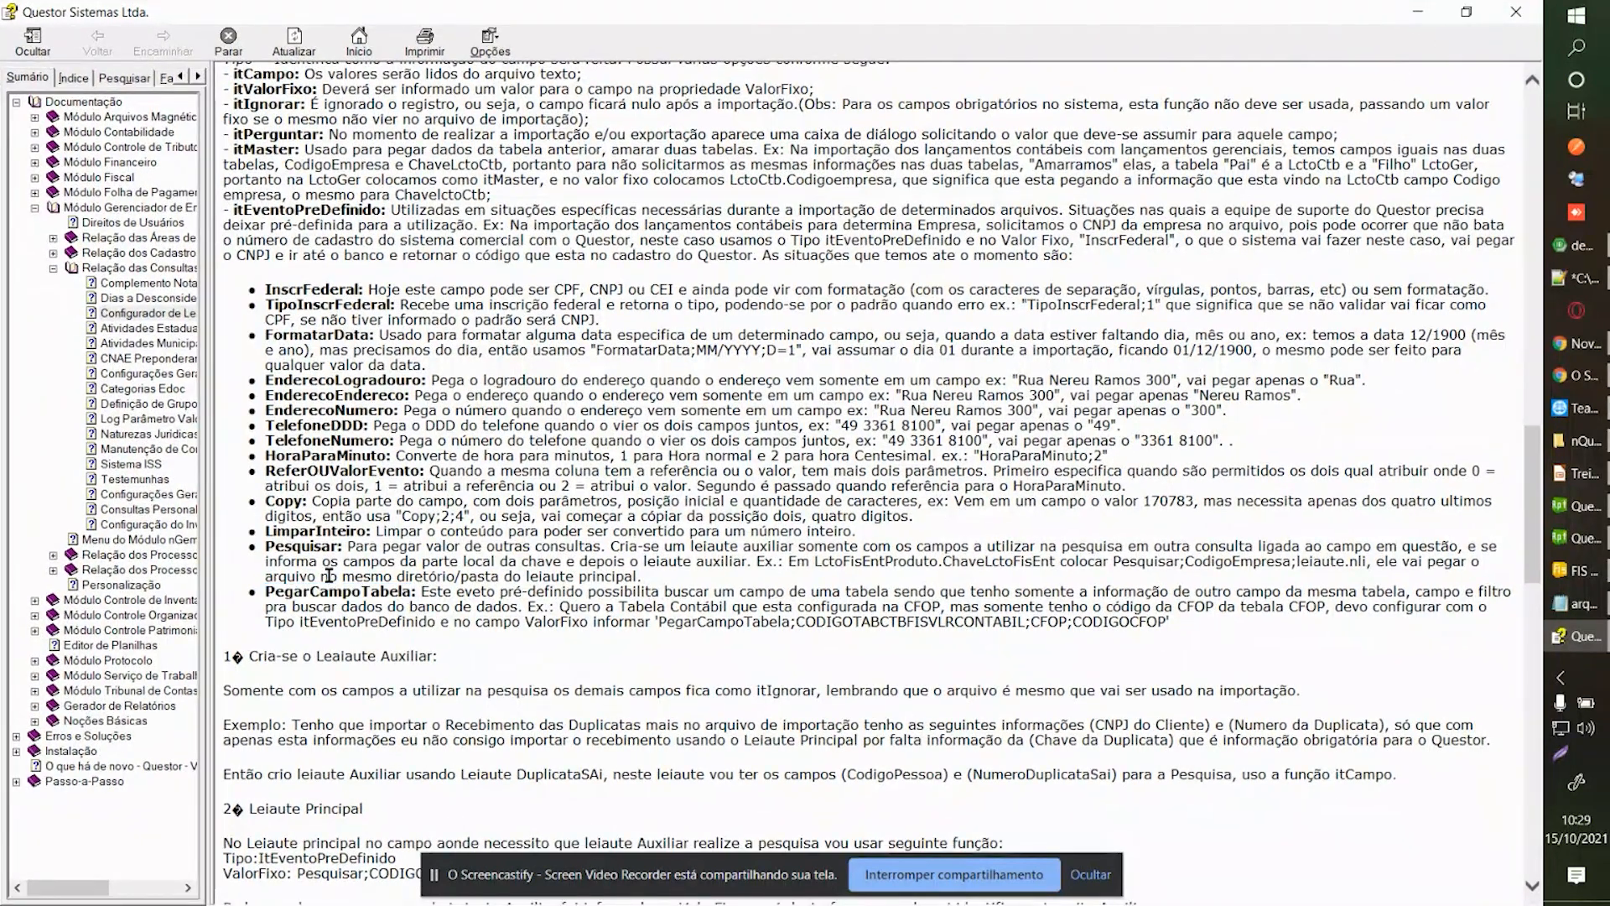
pyautogui.moveTo(266, 592); pyautogui.dragTo(379, 594)
pyautogui.click(441, 586)
pyautogui.moveTo(659, 623); pyautogui.dragTo(801, 623)
pyautogui.click(852, 623)
pyautogui.doubleClick(852, 623)
pyautogui.click(760, 630)
pyautogui.doubleClick(941, 624)
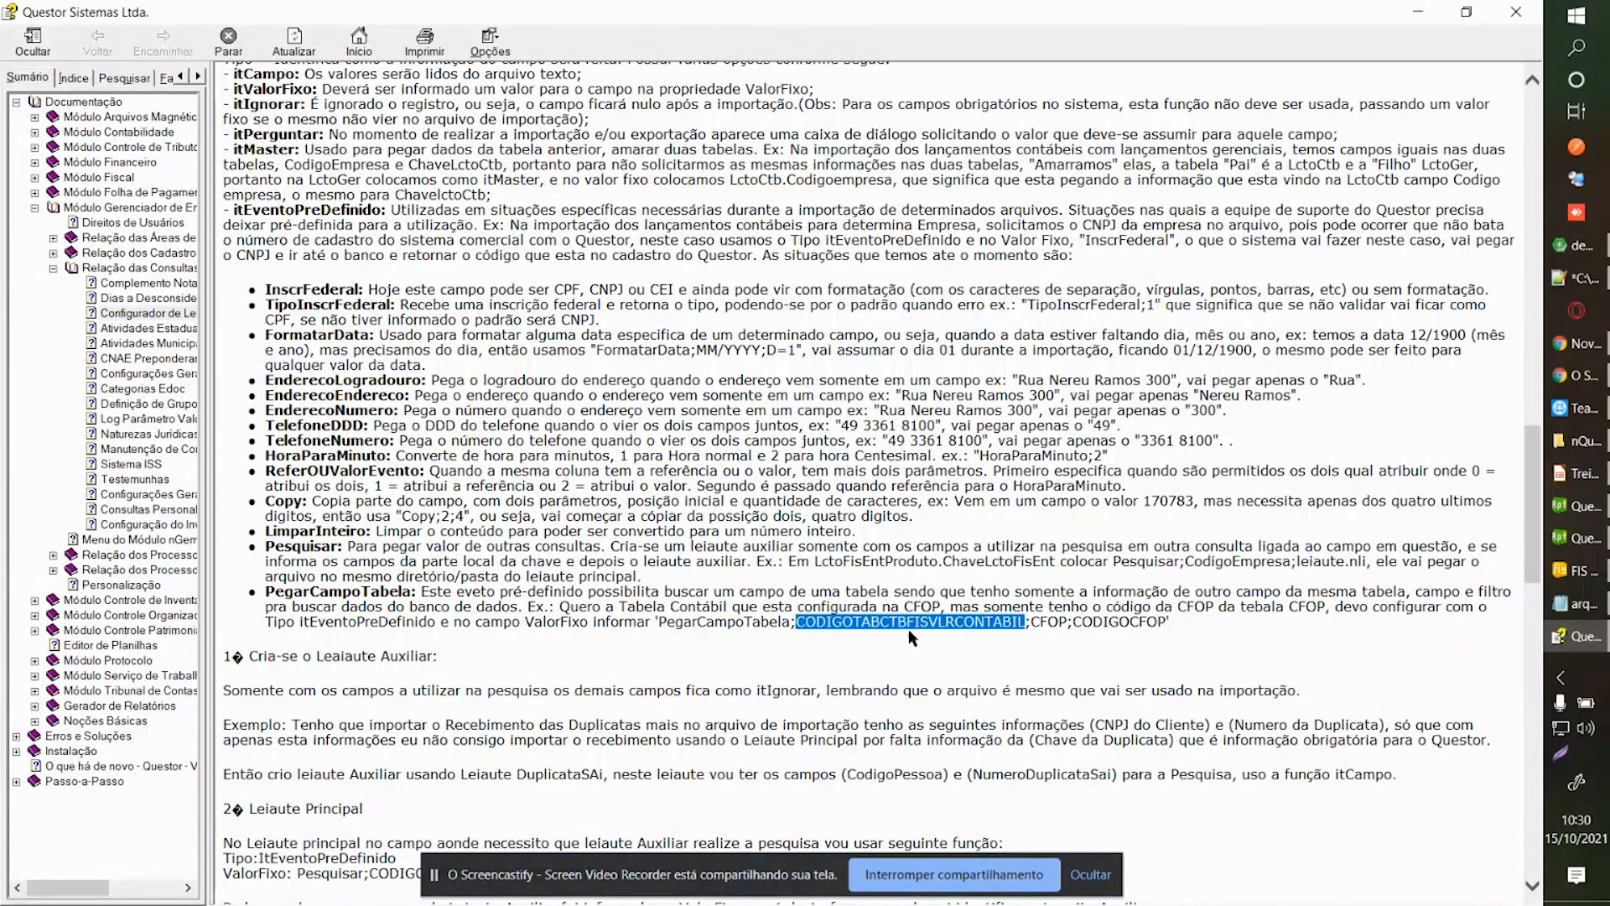
pyautogui.doubleClick(821, 626)
pyautogui.doubleClick(1043, 622)
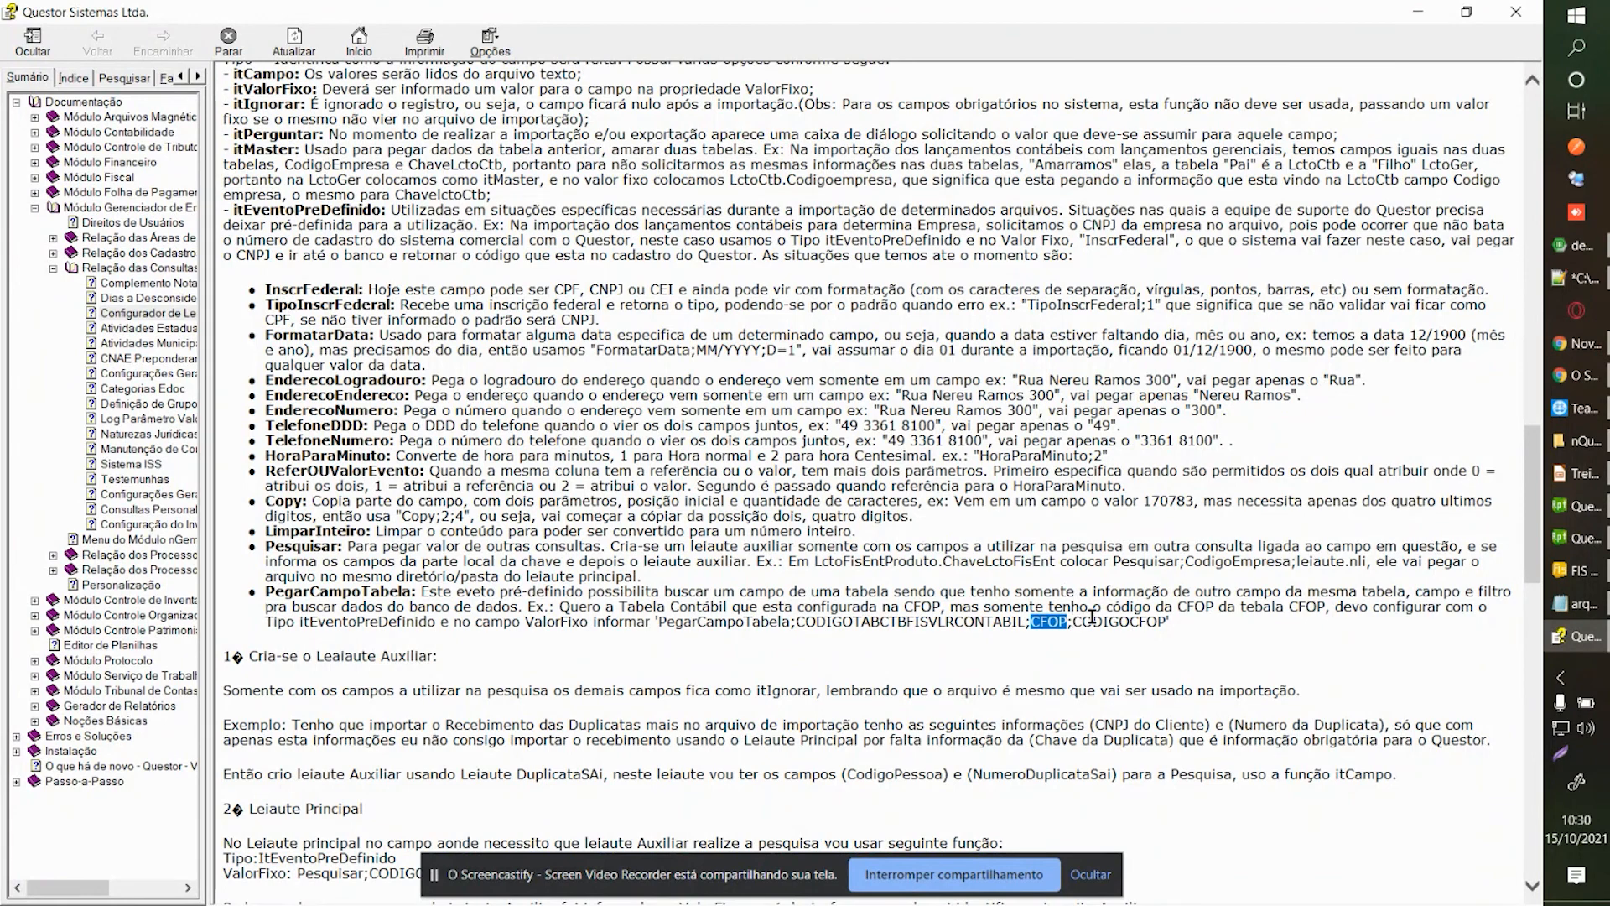
pyautogui.doubleClick(1097, 624)
pyautogui.click(1045, 649)
pyautogui.moveTo(797, 621); pyautogui.dragTo(1021, 629)
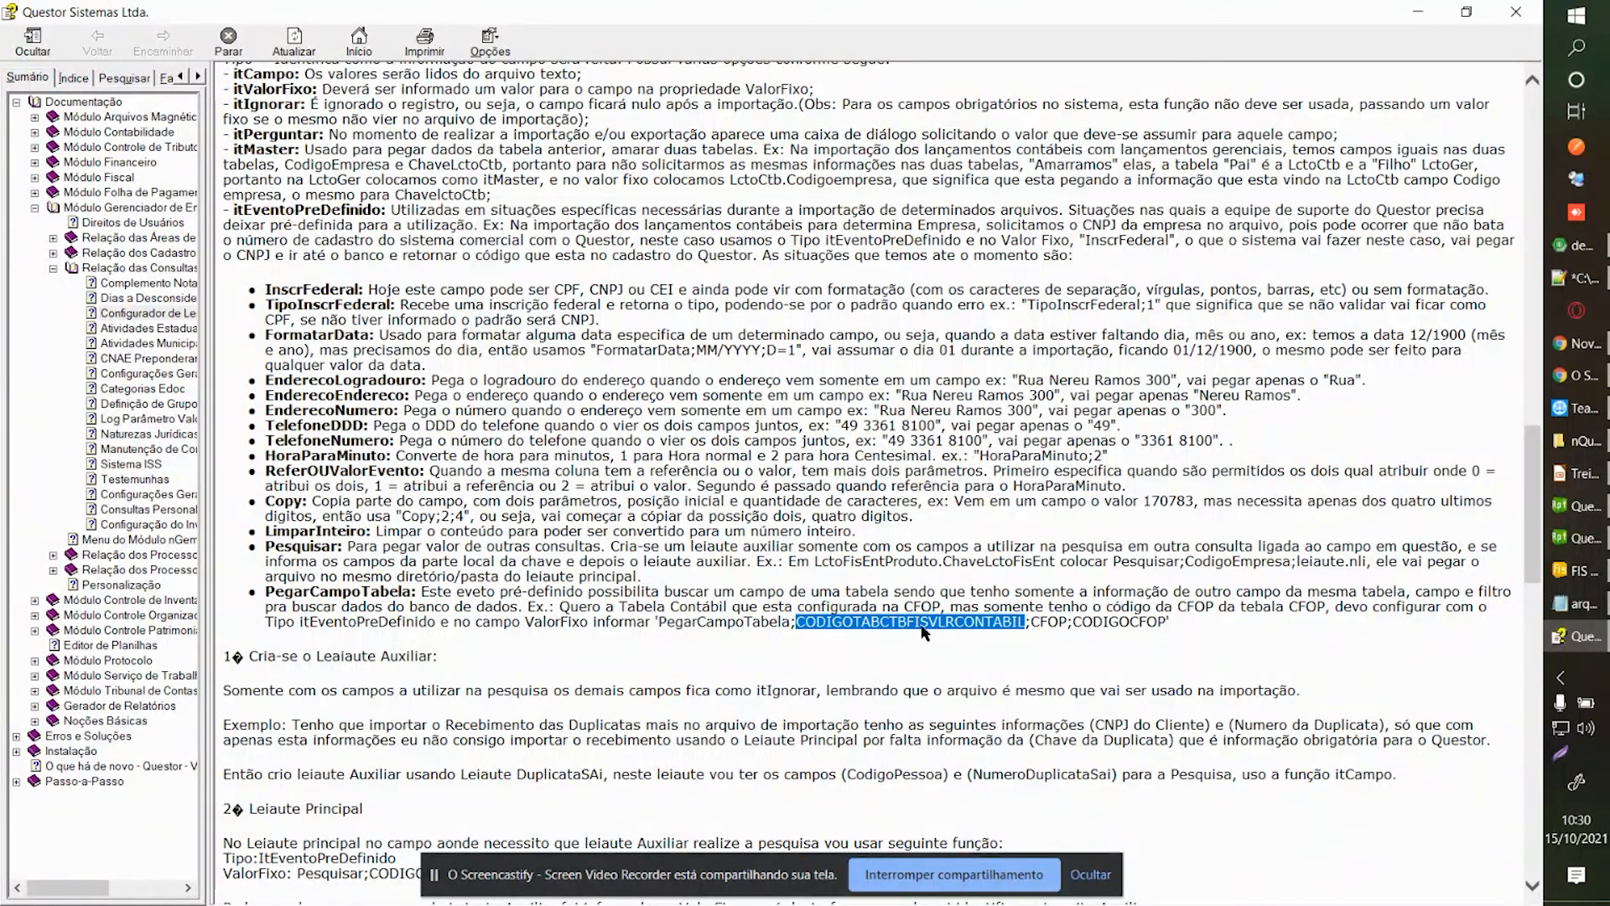
pyautogui.click(1033, 623)
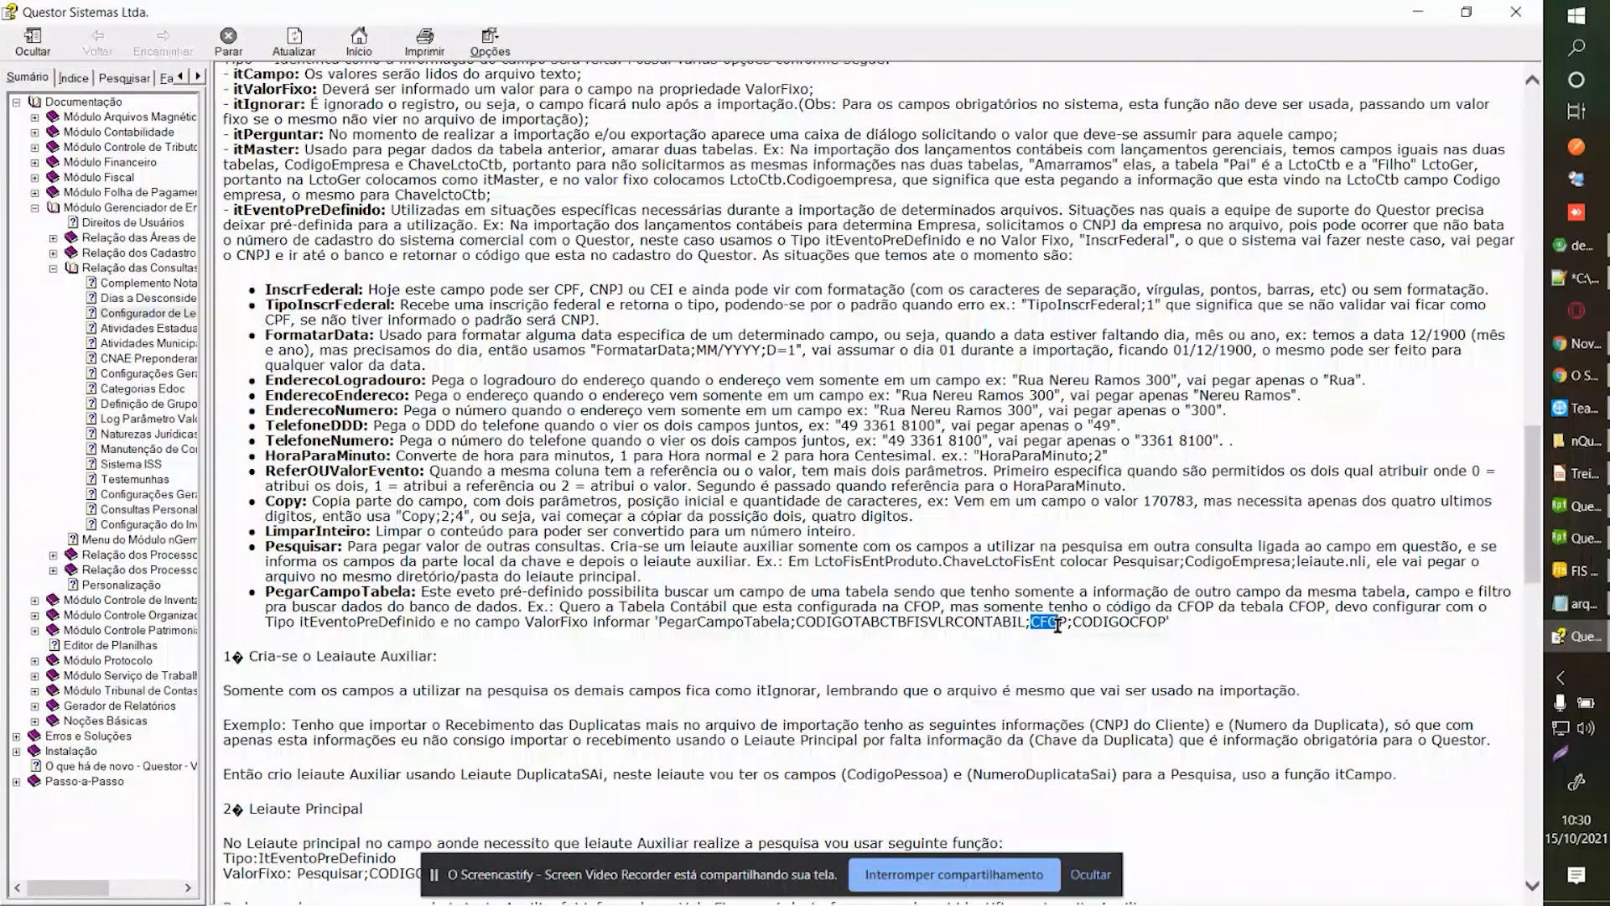
pyautogui.moveTo(1073, 624); pyautogui.dragTo(1166, 623)
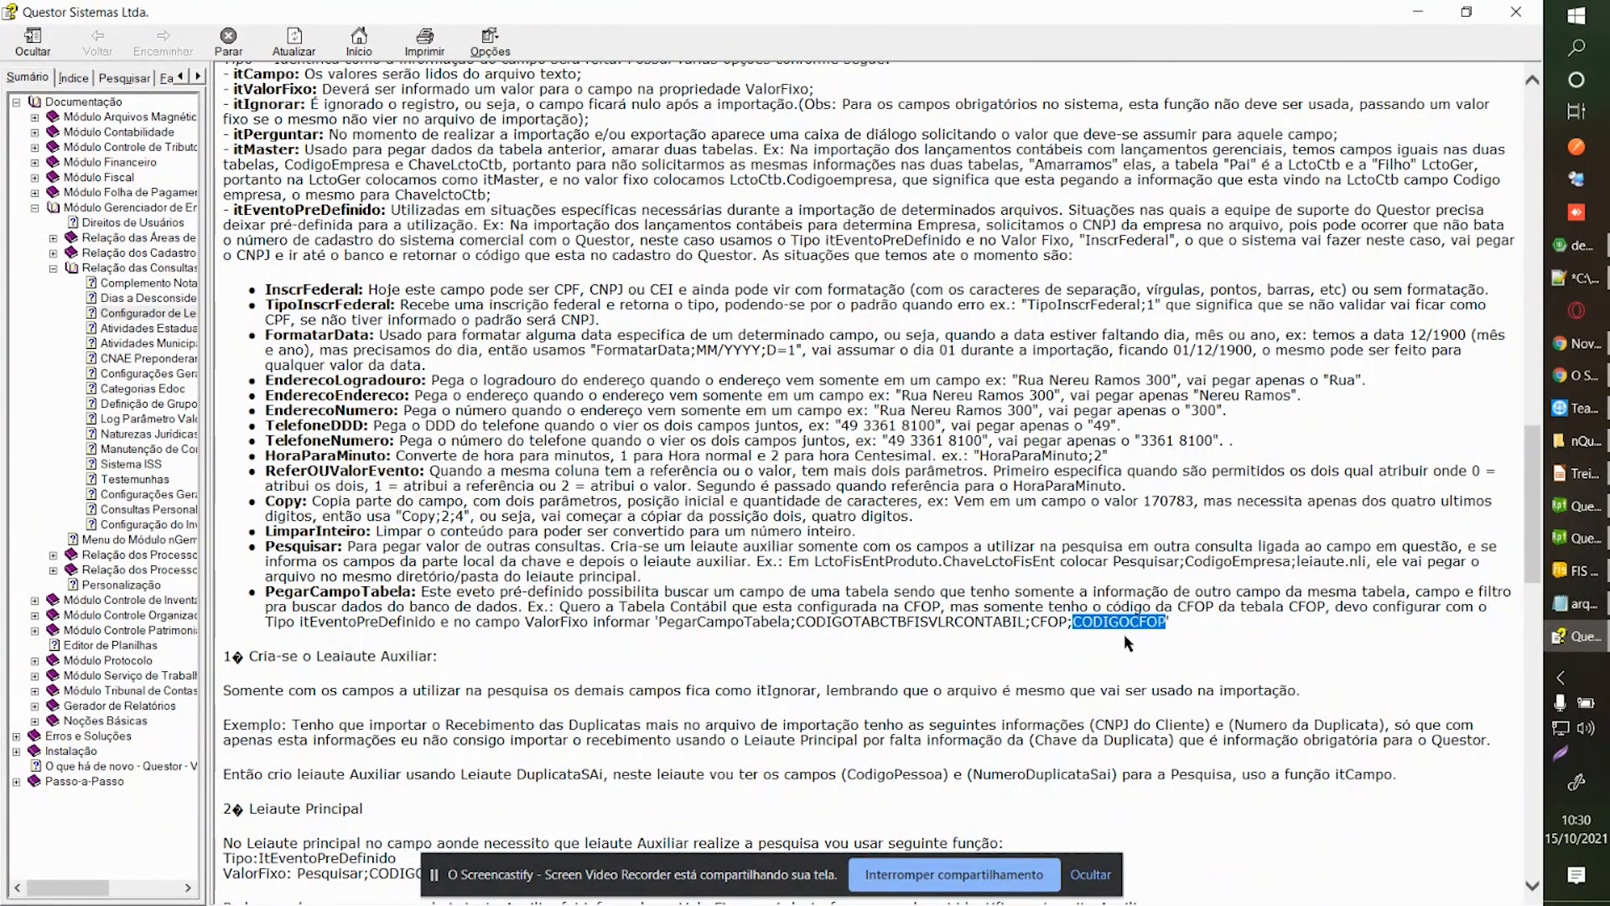
pyautogui.click(1127, 643)
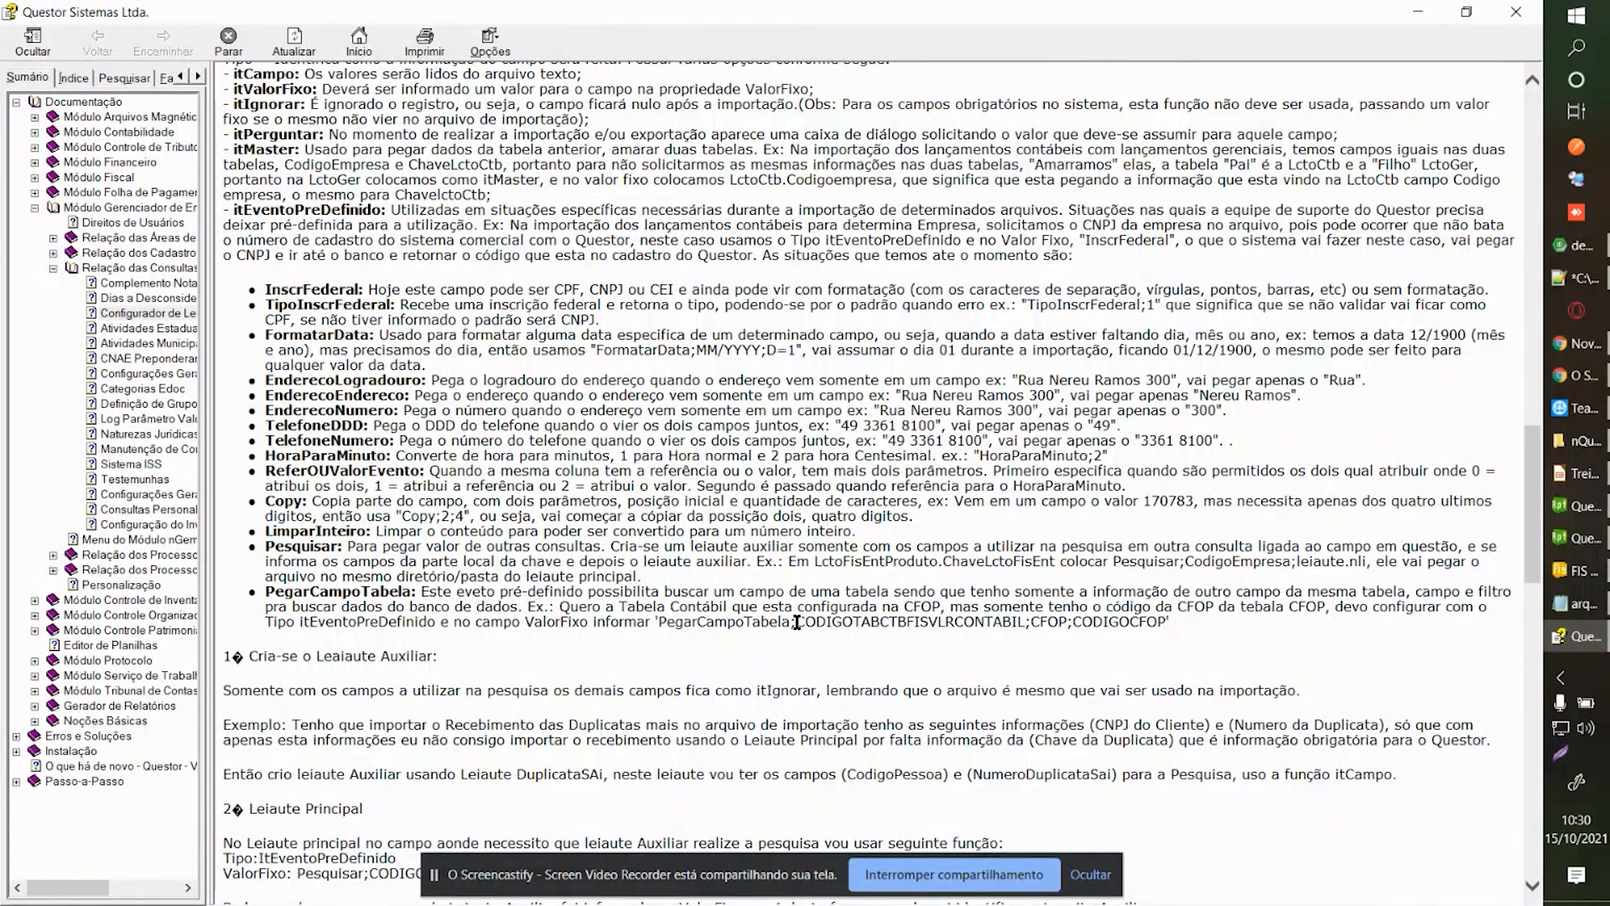
pyautogui.moveTo(796, 622); pyautogui.dragTo(1027, 627)
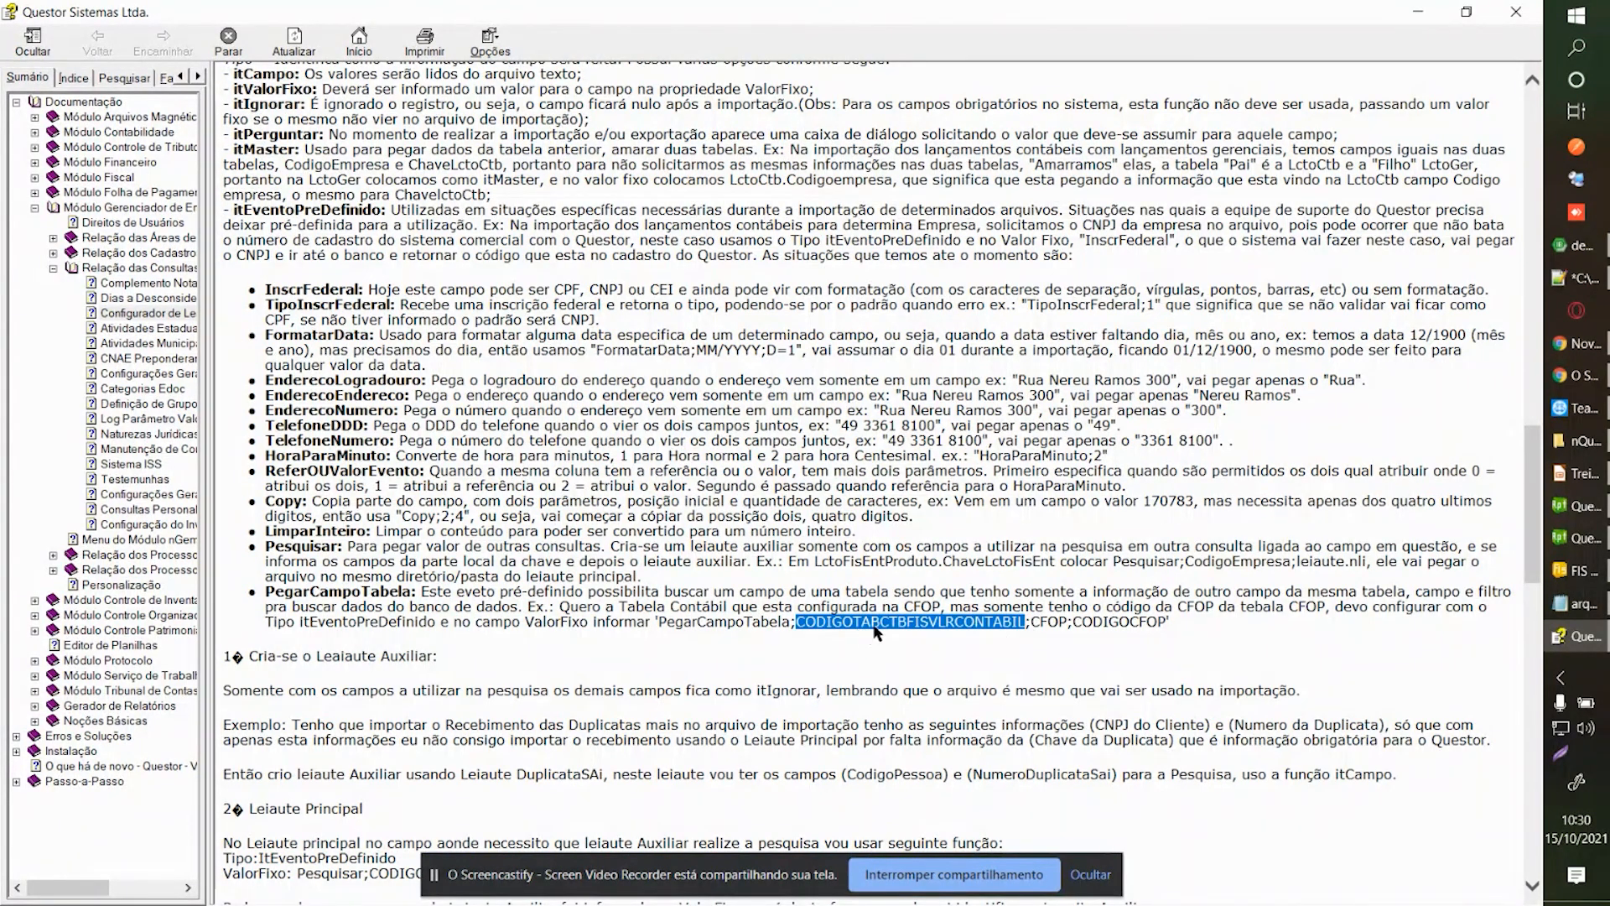
pyautogui.doubleClick(1050, 622)
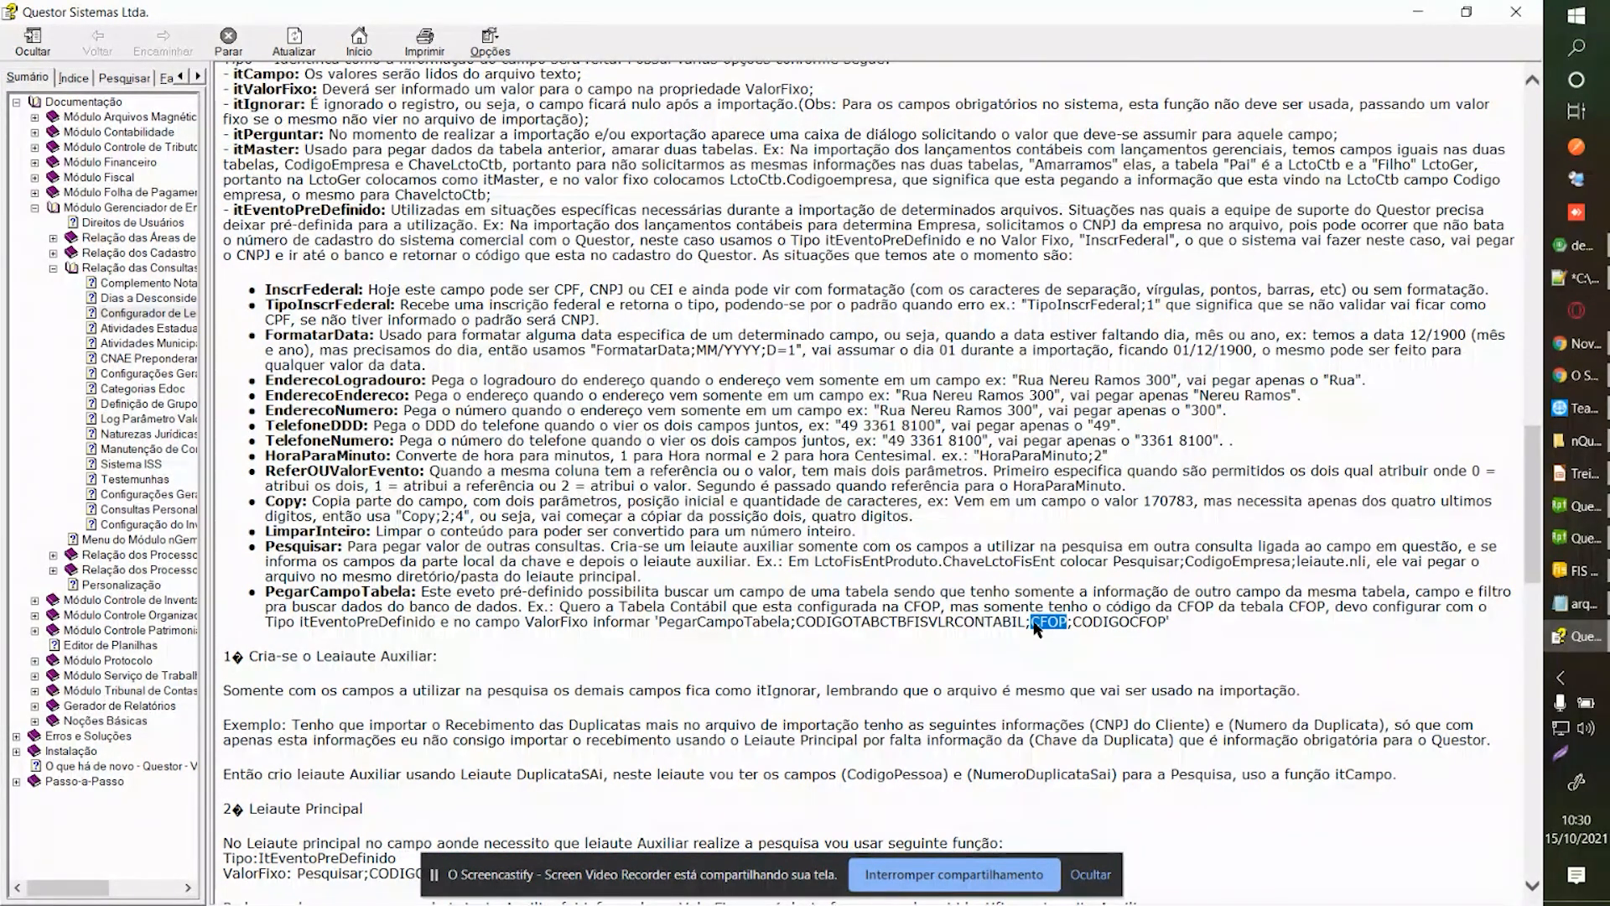
pyautogui.doubleClick(1104, 625)
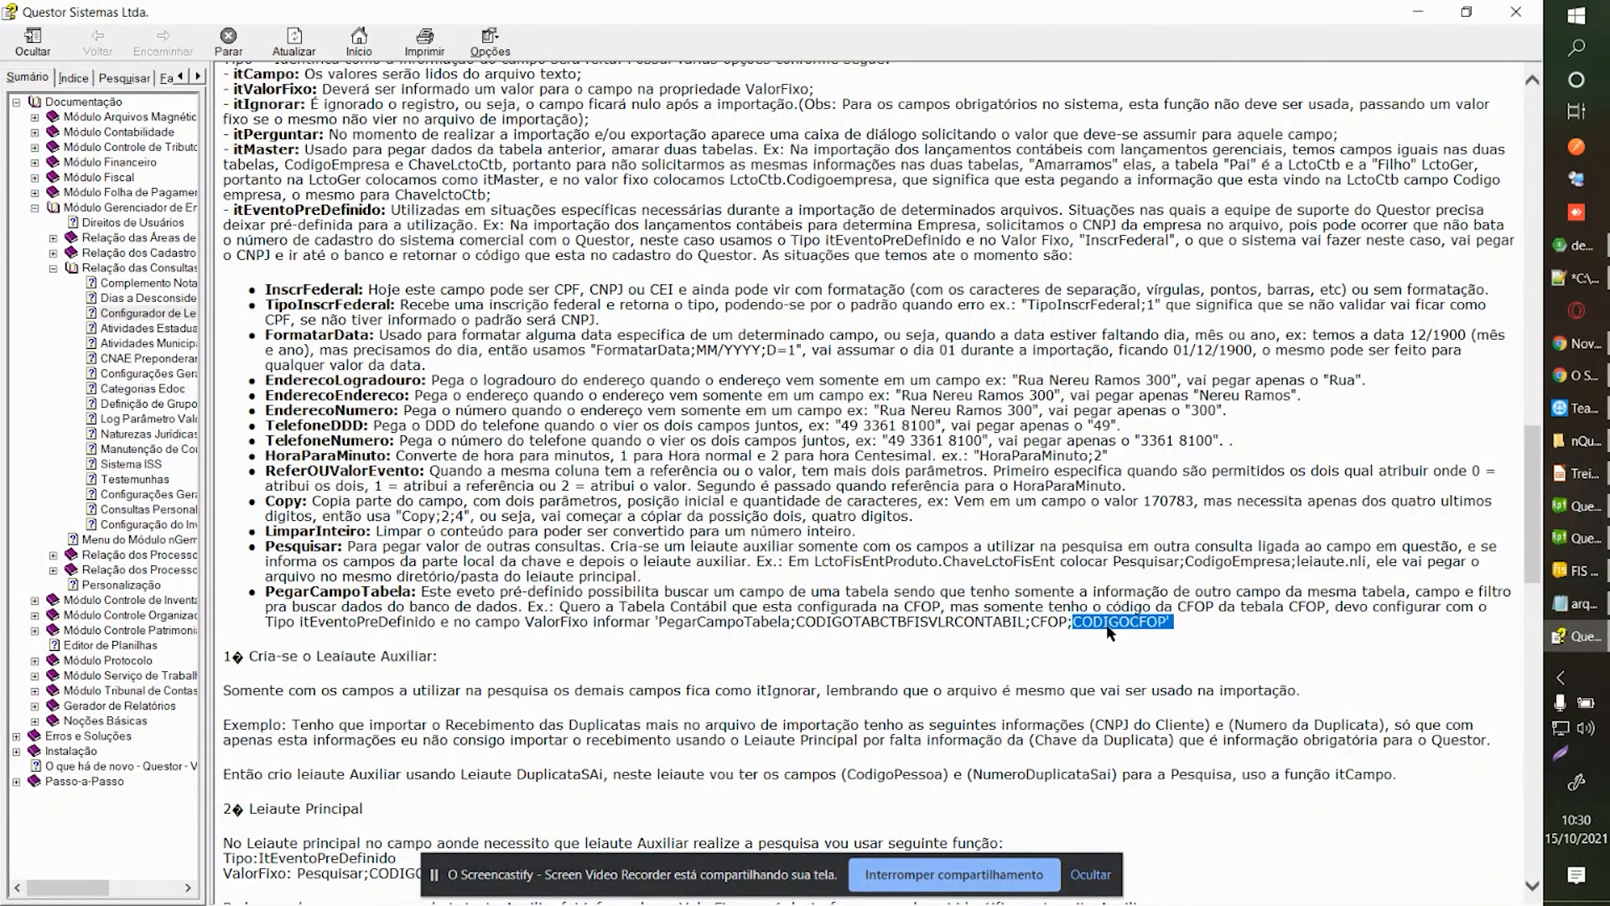
pyautogui.click(1081, 625)
pyautogui.moveTo(1081, 624); pyautogui.dragTo(1167, 623)
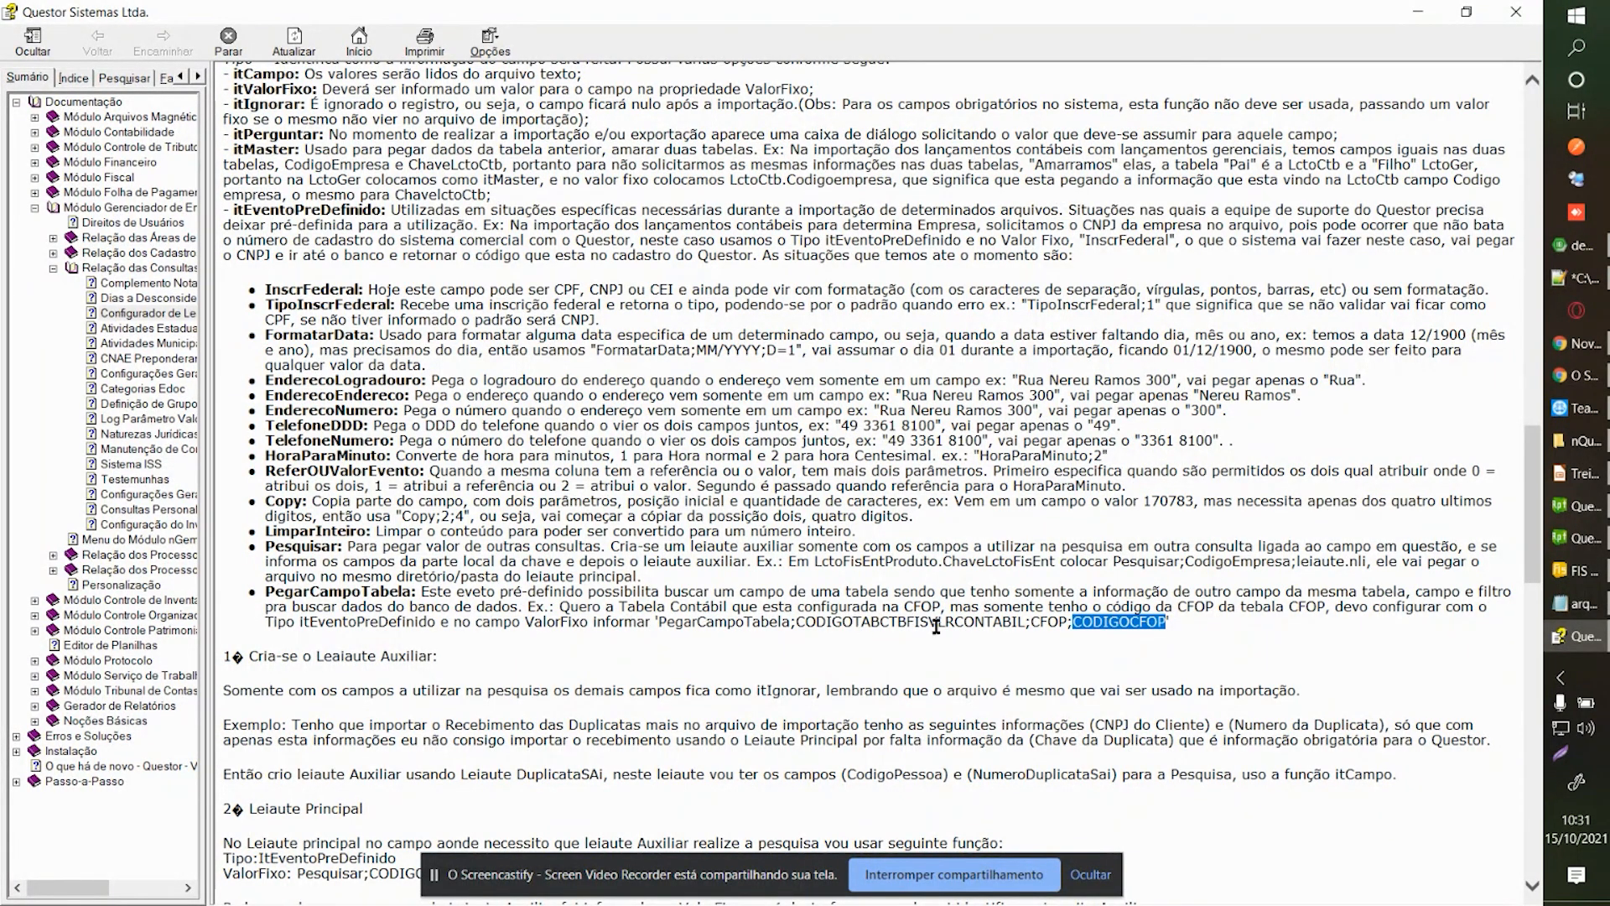
pyautogui.doubleClick(1047, 621)
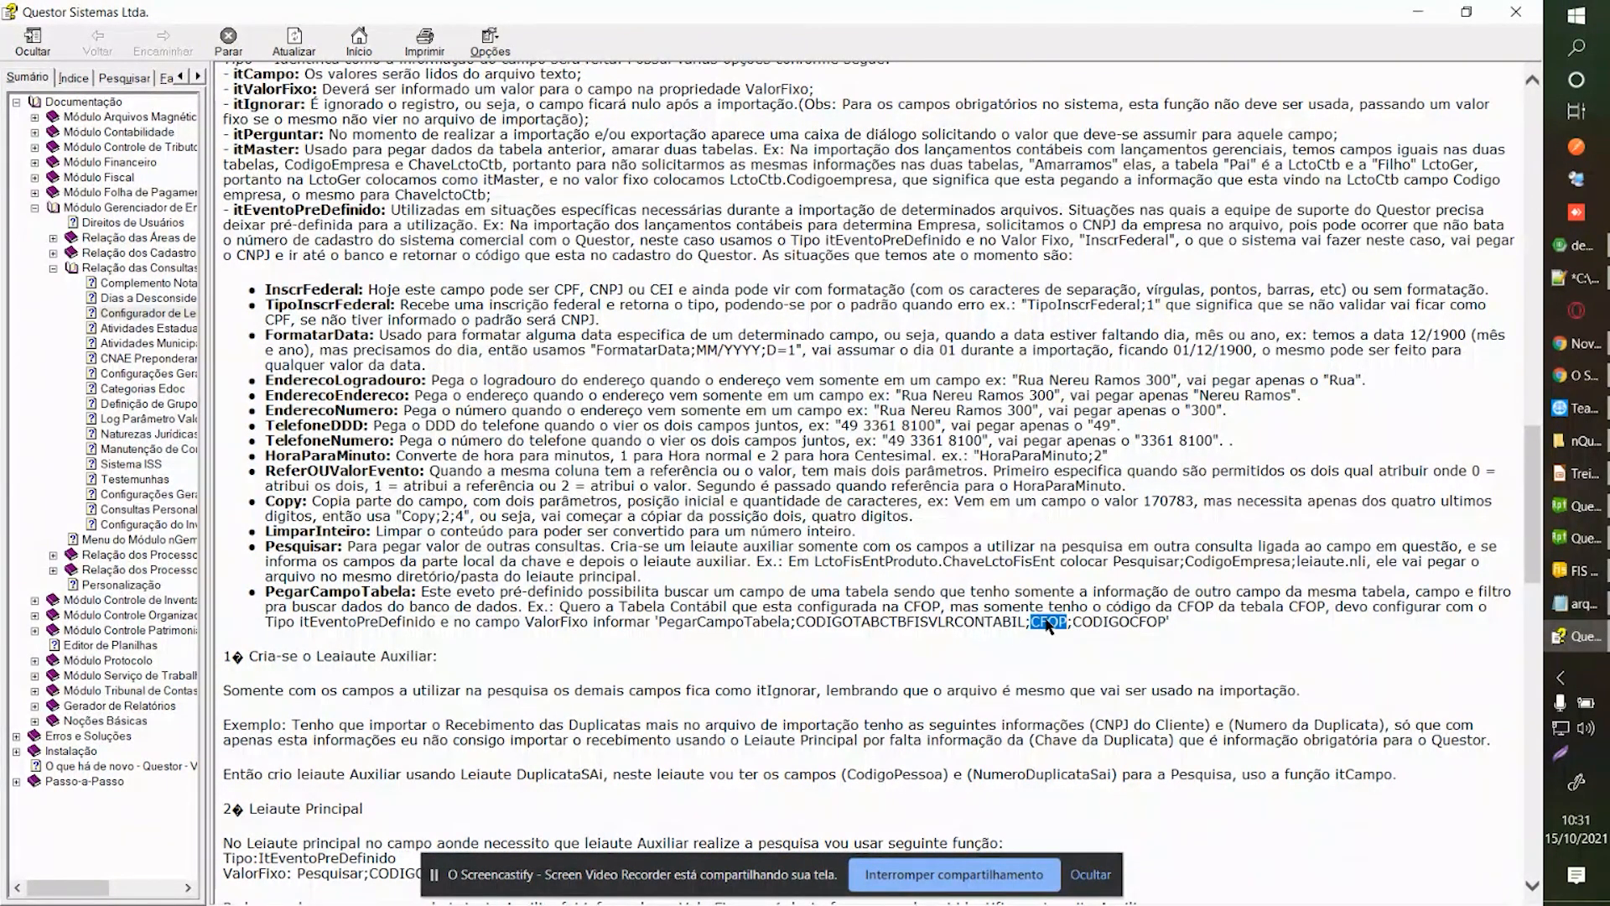
pyautogui.doubleClick(940, 621)
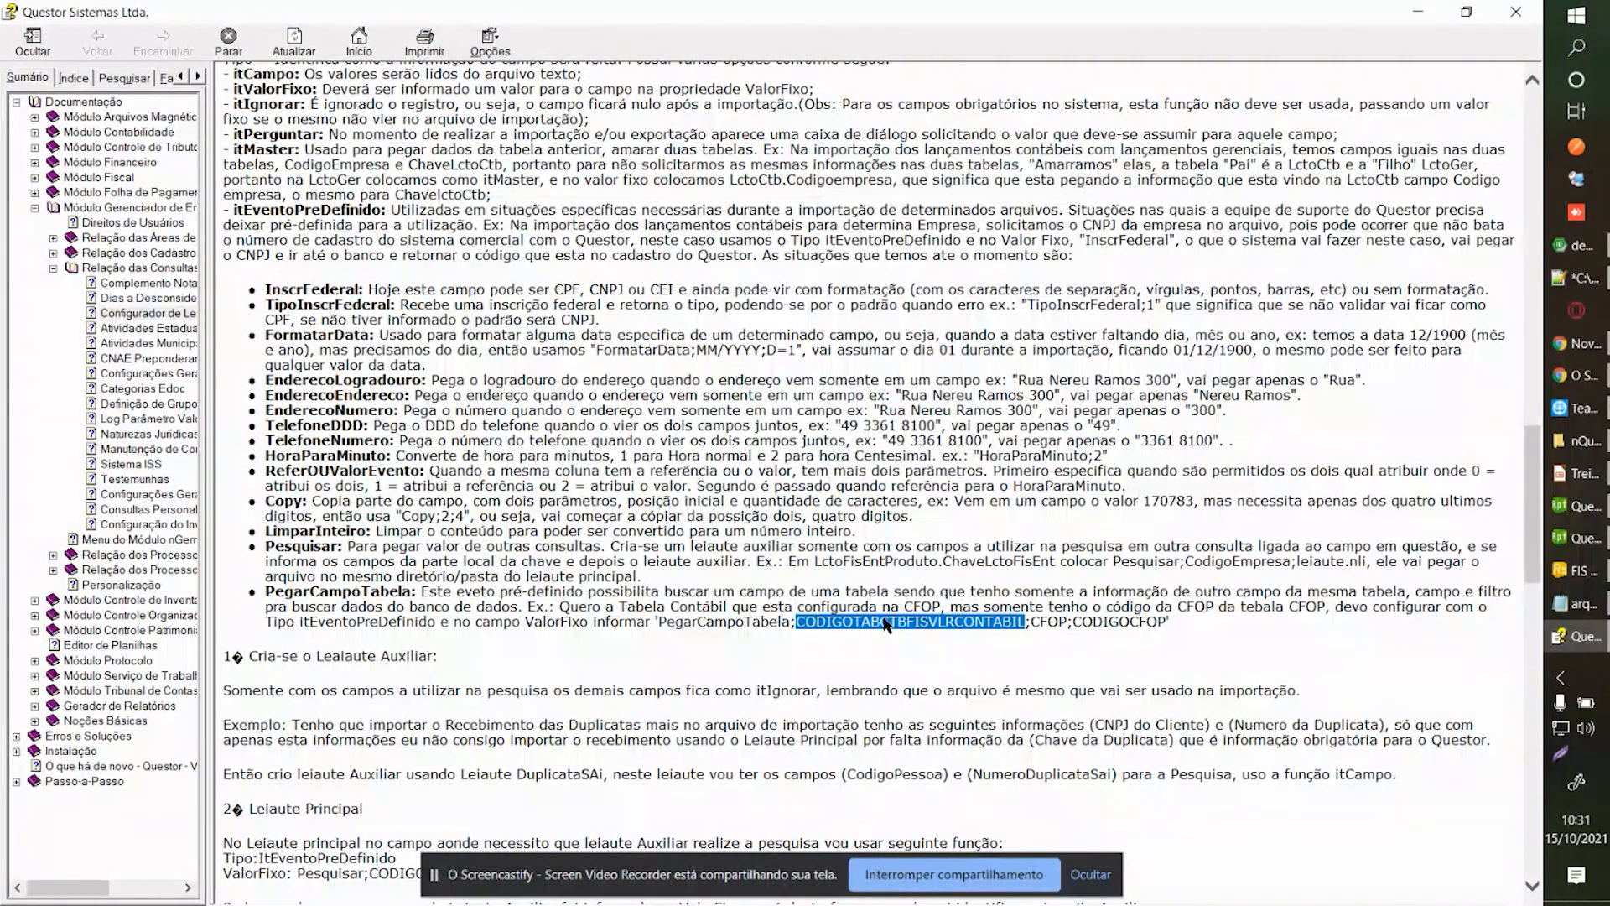
# Select CFOP in the help example, then close Questor Help.
pyautogui.click(889, 883)
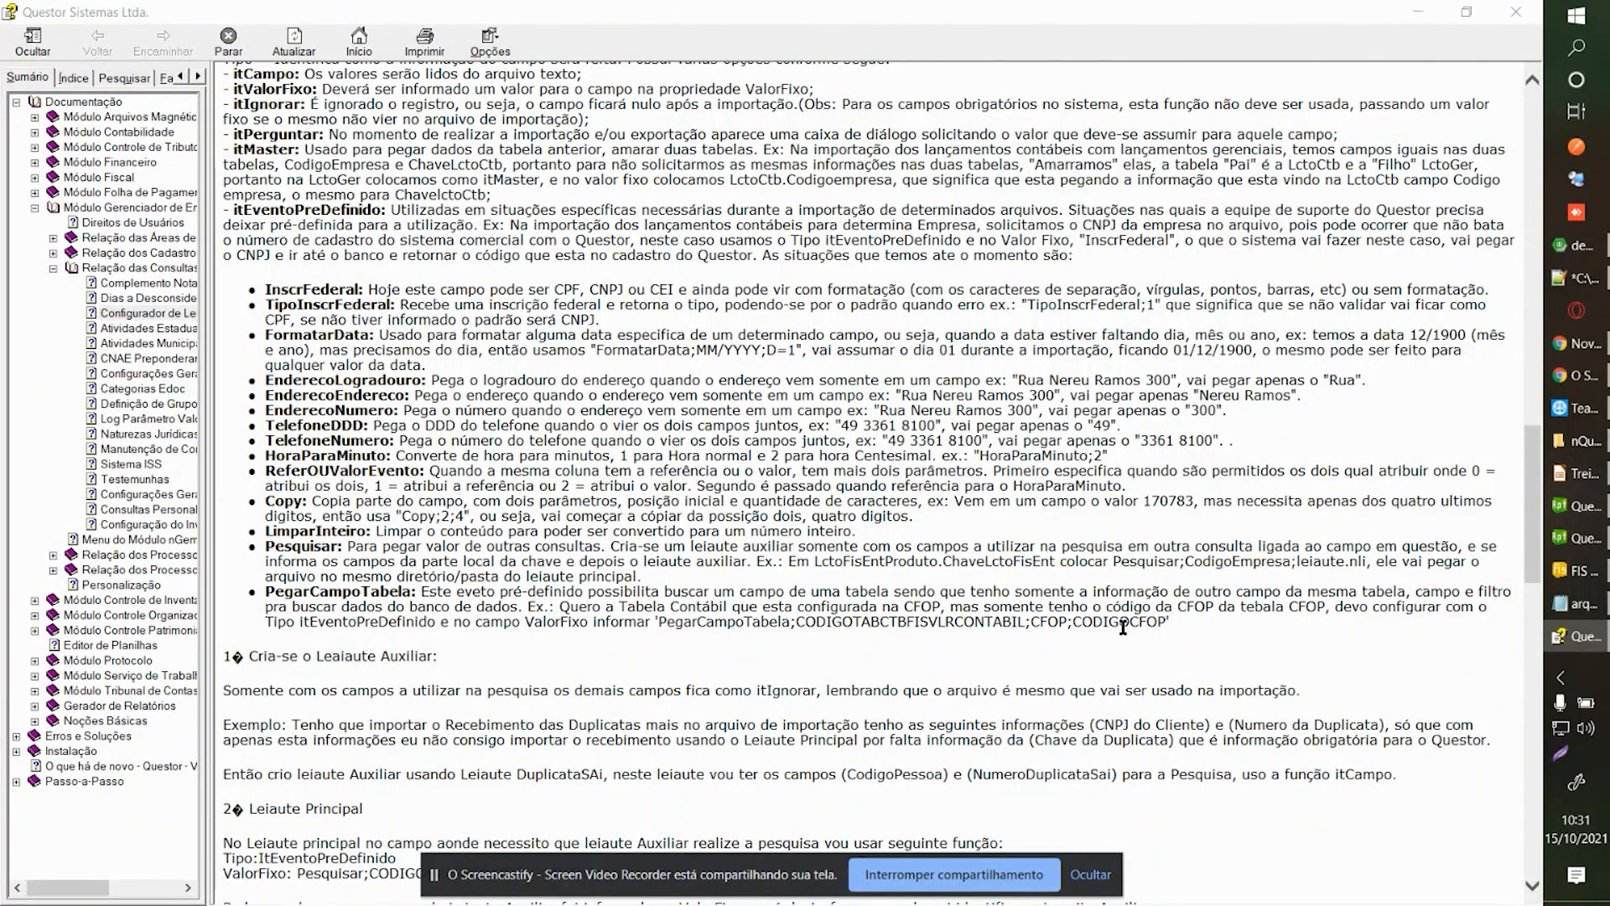
pyautogui.doubleClick(1054, 623)
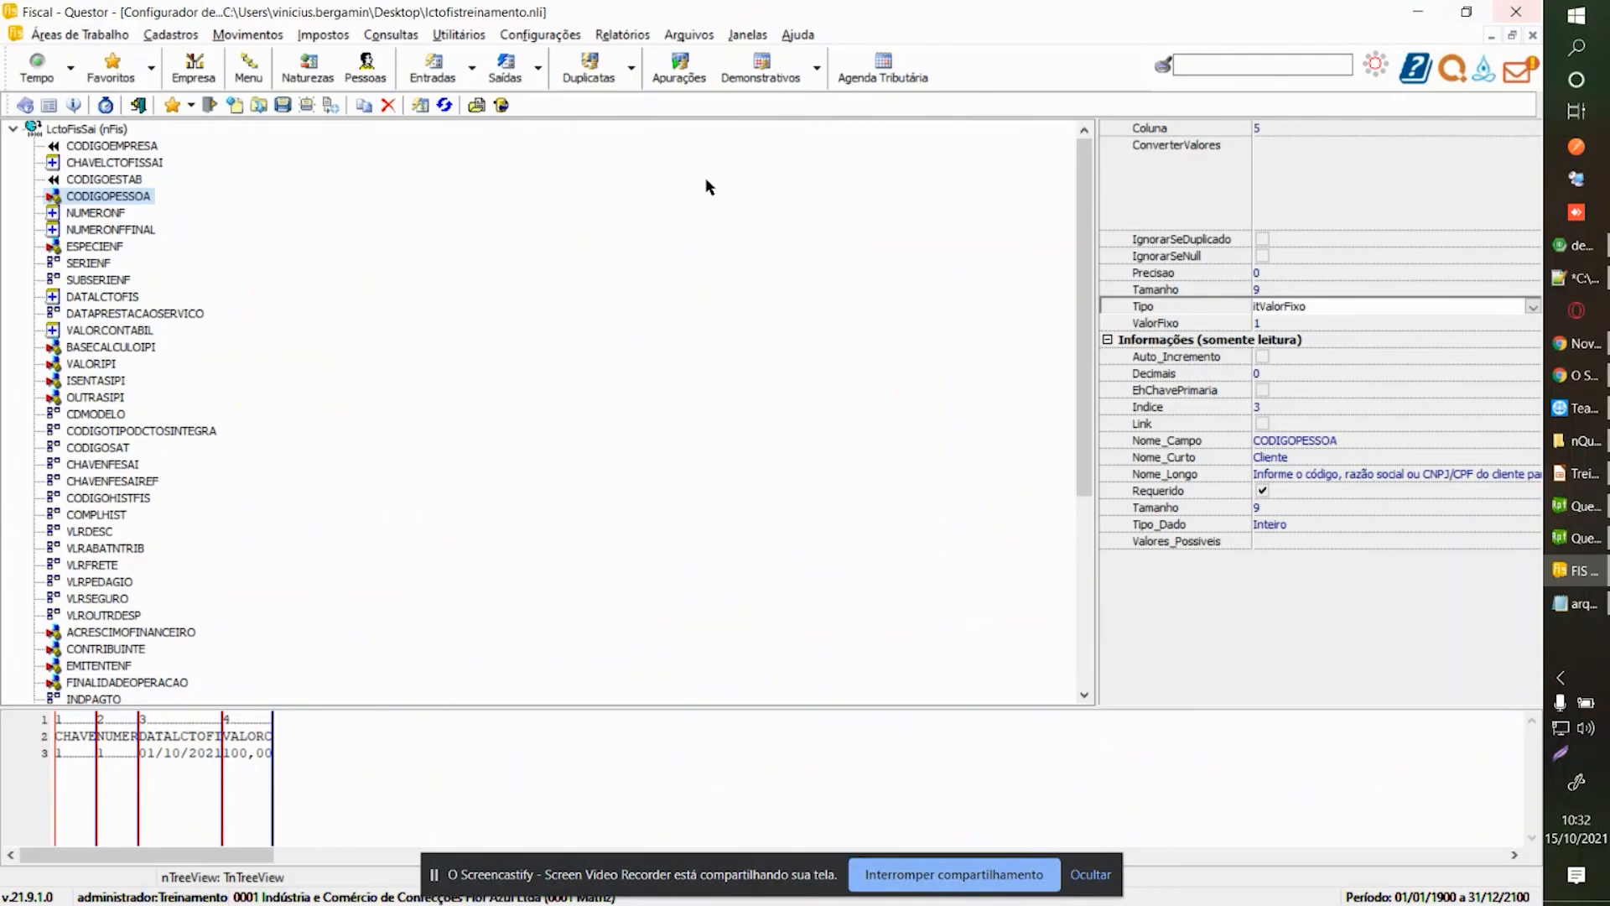
pyautogui.click(1516, 11)
pyautogui.click(120, 149)
pyautogui.click(102, 181)
pyautogui.click(120, 148)
pyautogui.click(112, 177)
pyautogui.click(127, 145)
pyautogui.click(119, 178)
pyautogui.click(119, 147)
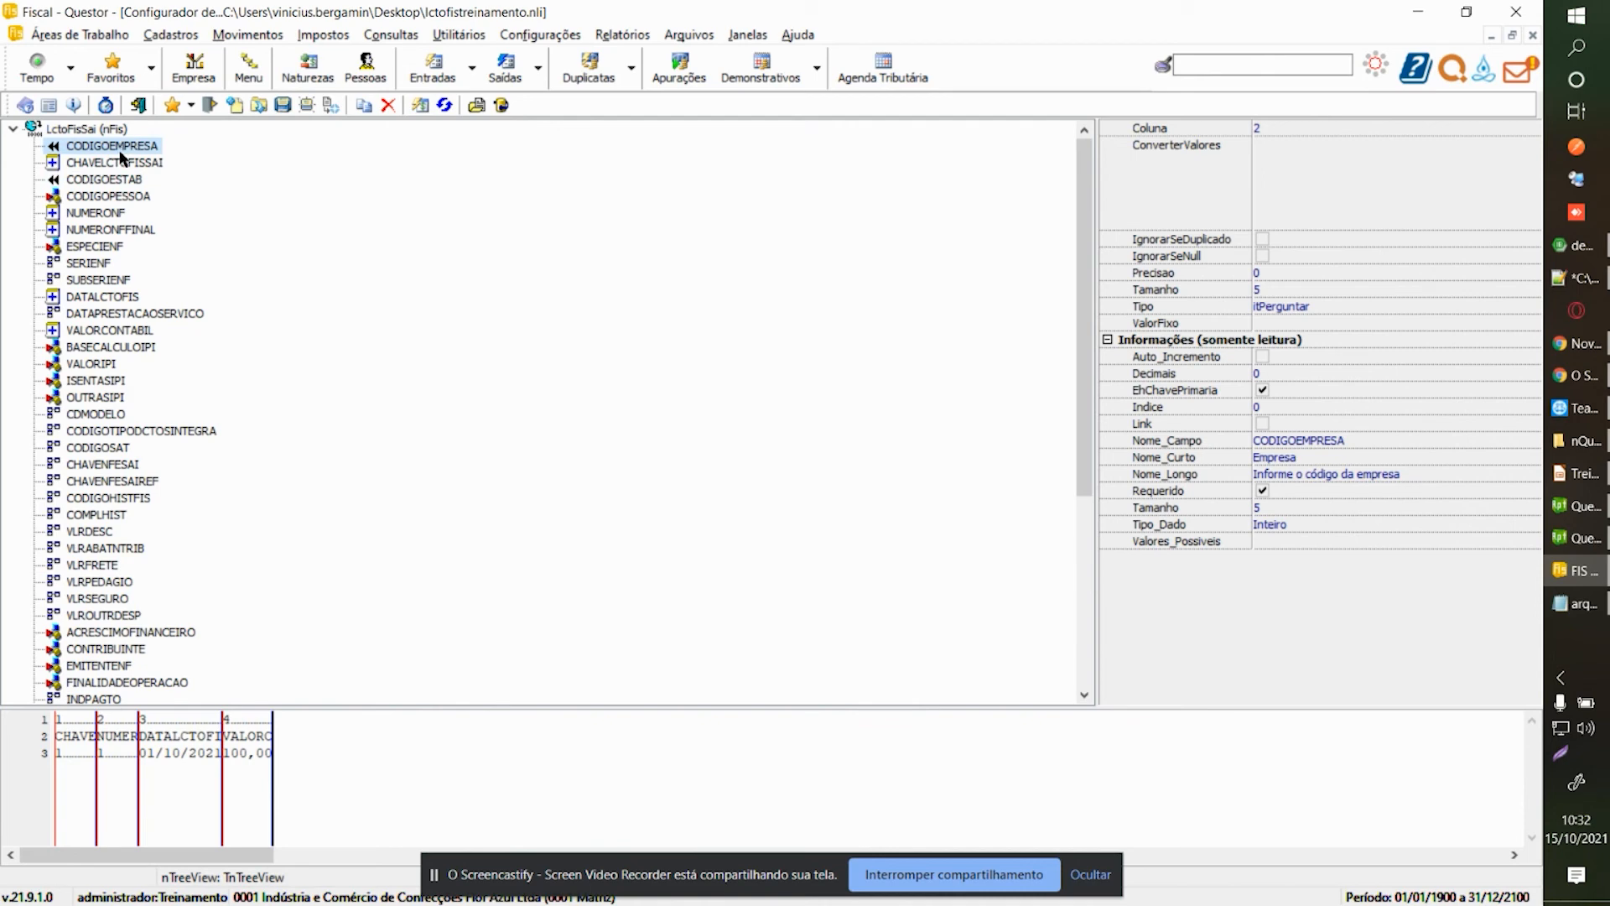
pyautogui.click(117, 177)
pyautogui.click(131, 150)
pyautogui.click(122, 192)
pyautogui.click(127, 152)
pyautogui.click(124, 180)
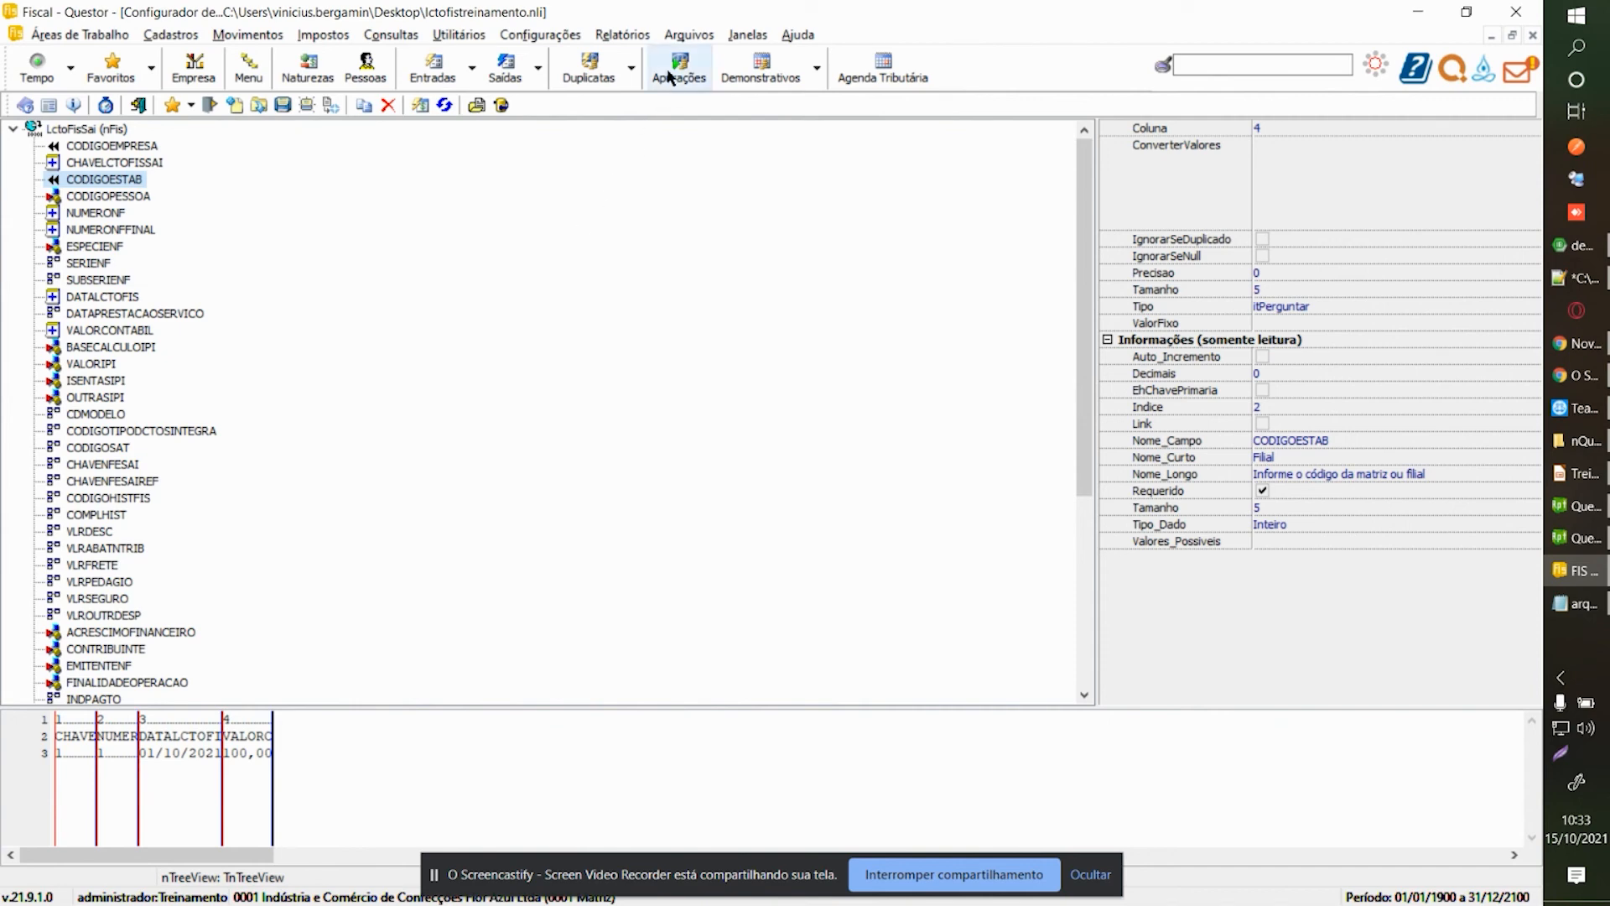
# Re-maximize the Fiscal window and switch to Folha de Pagamento - Questor via the FPA taskbar item.
pyautogui.doubleClick(675, 17)
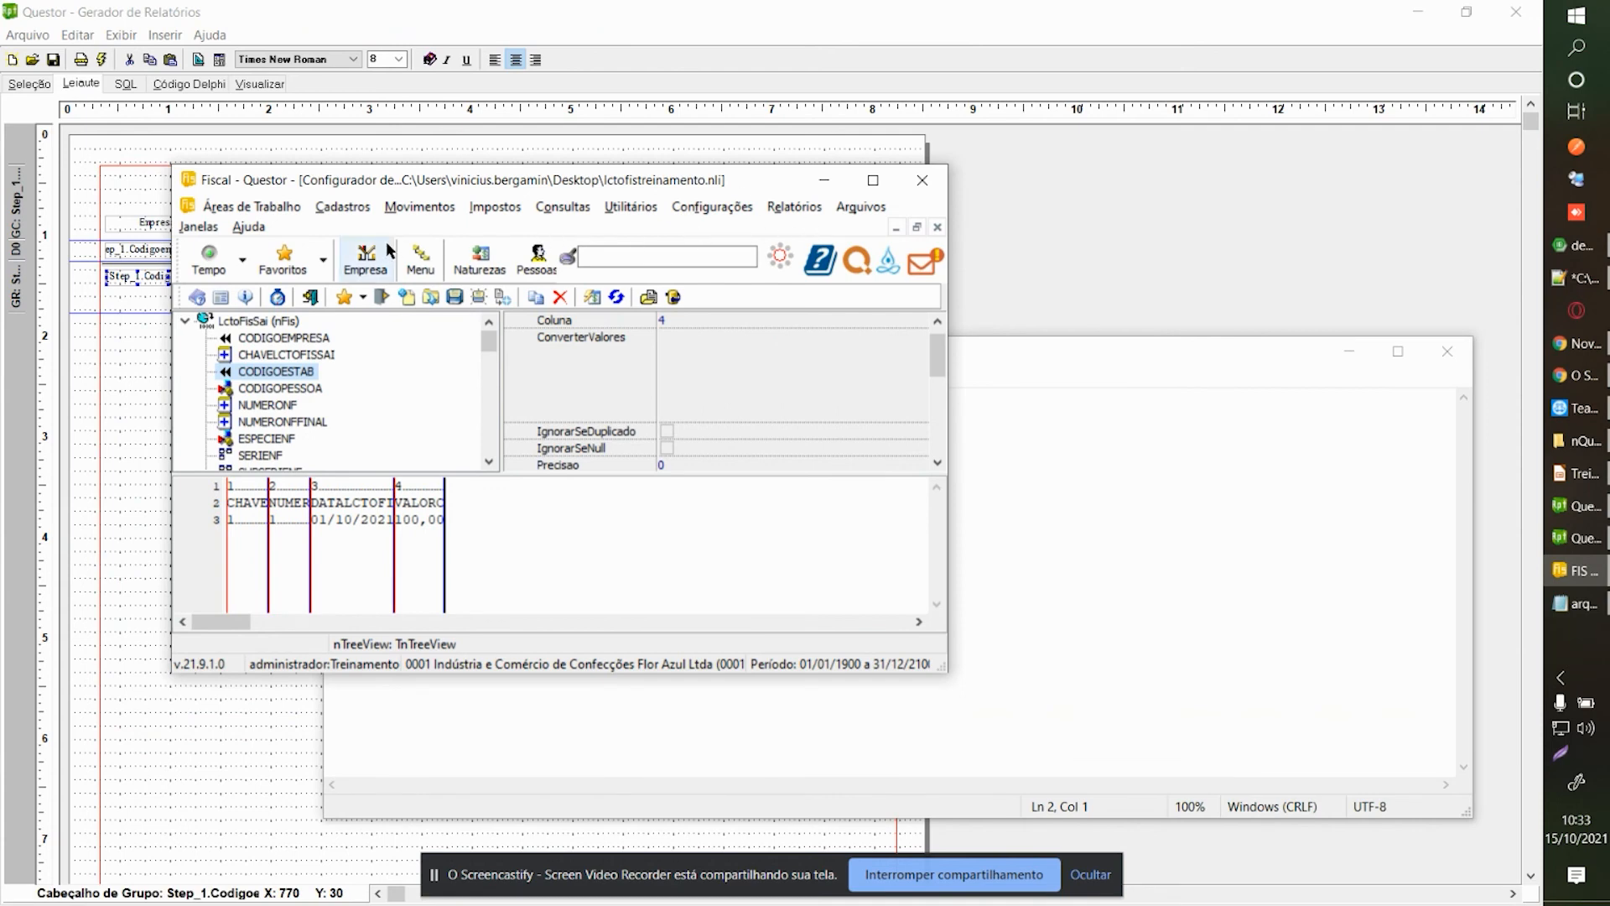
pyautogui.click(201, 227)
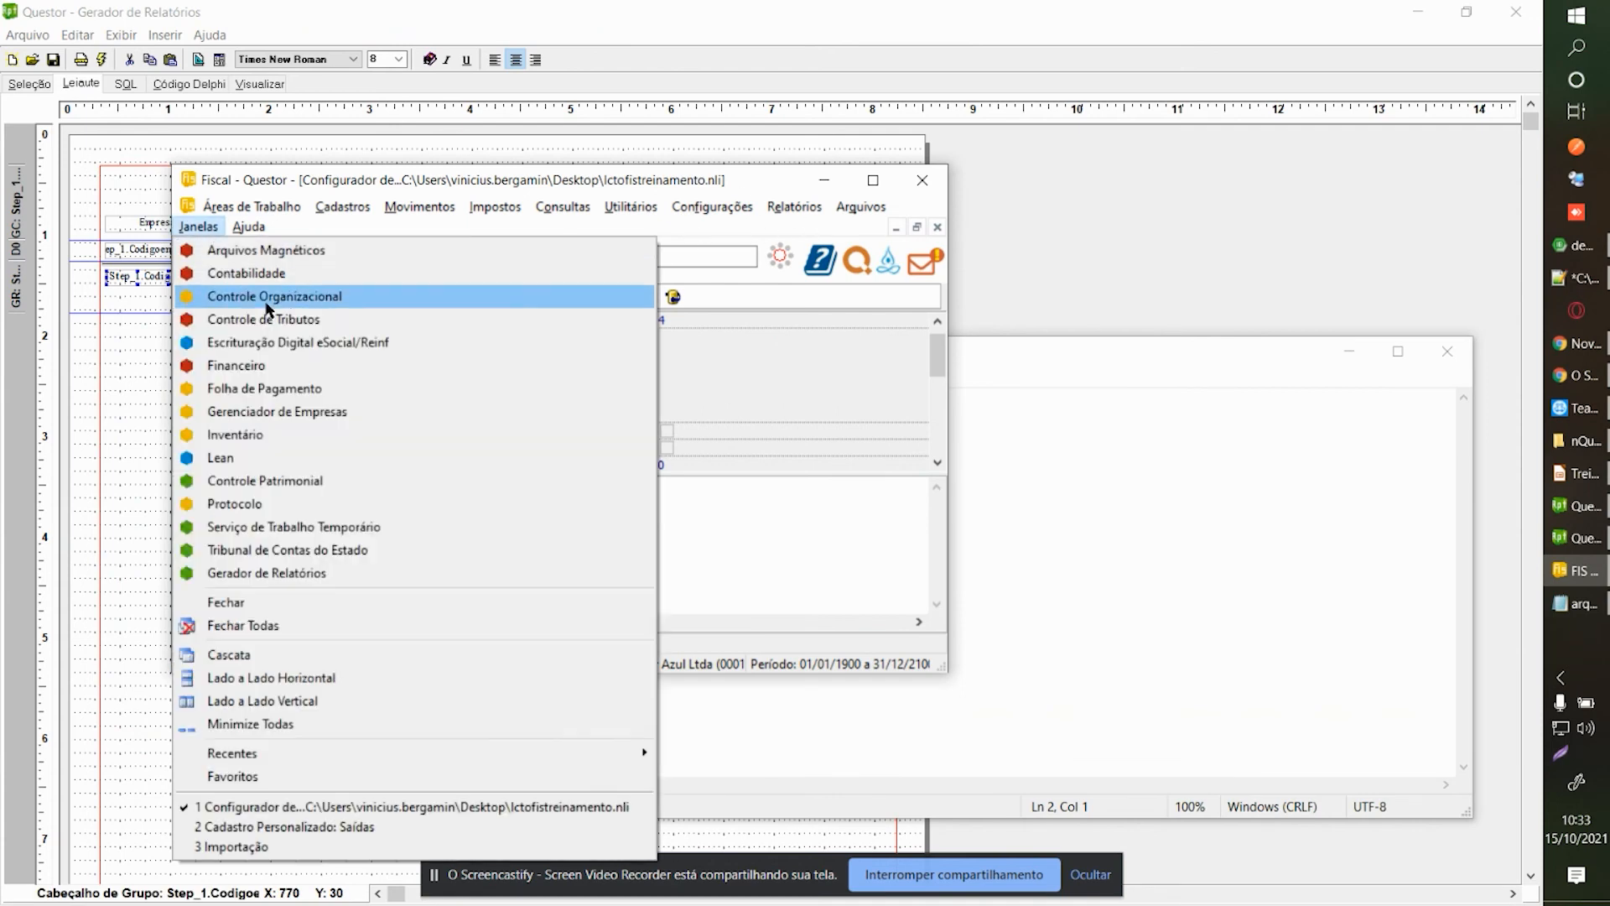
pyautogui.click(293, 390)
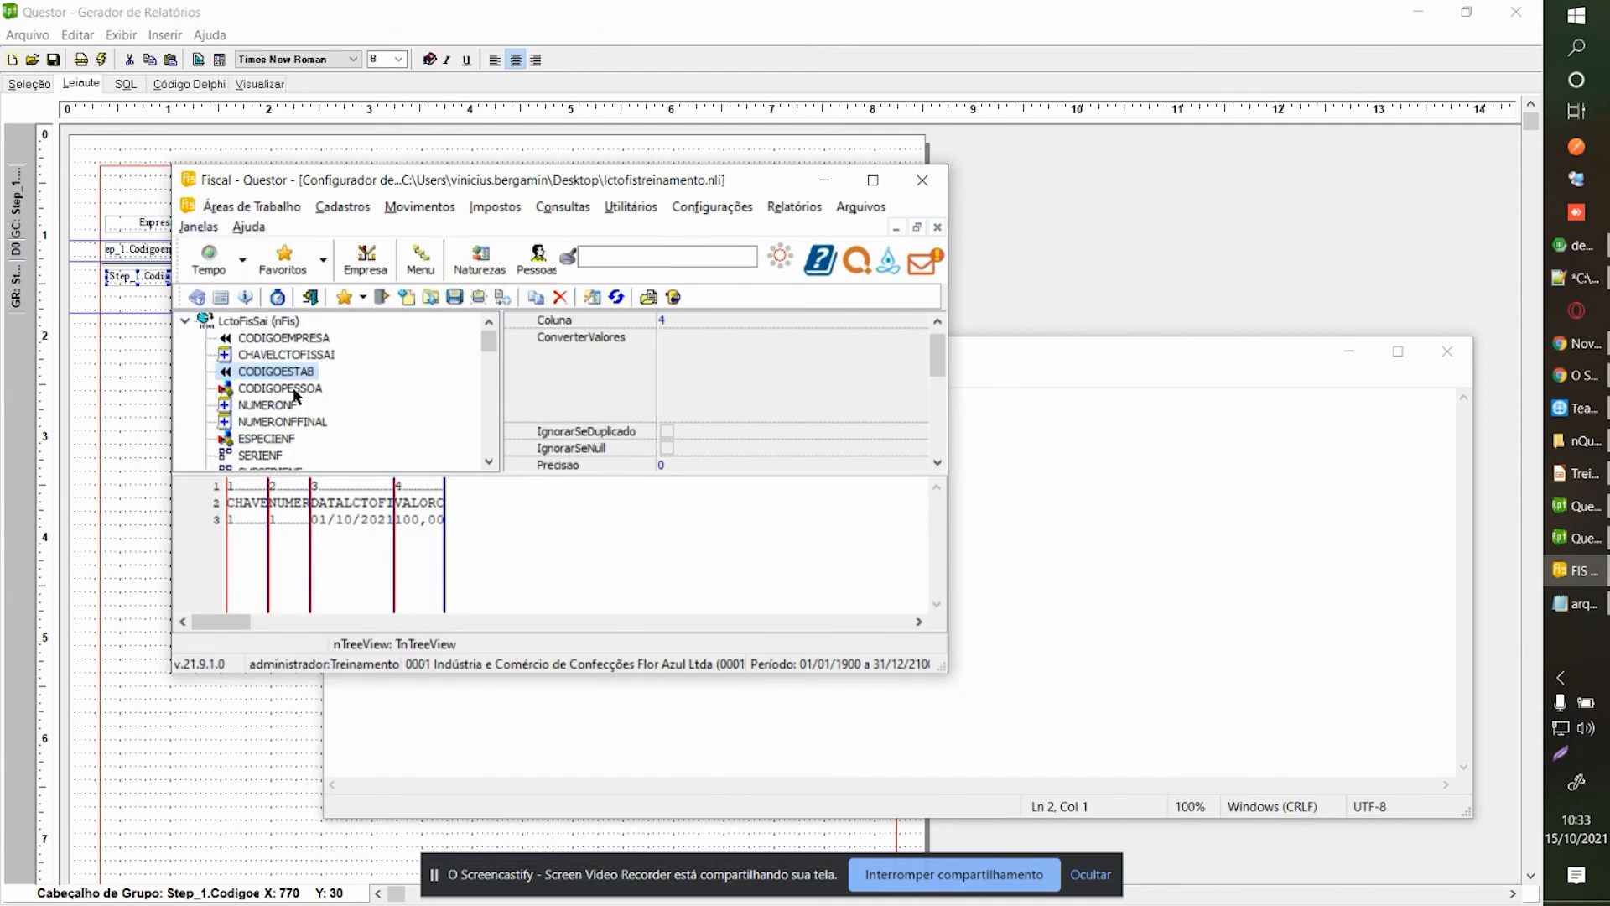
pyautogui.click(872, 181)
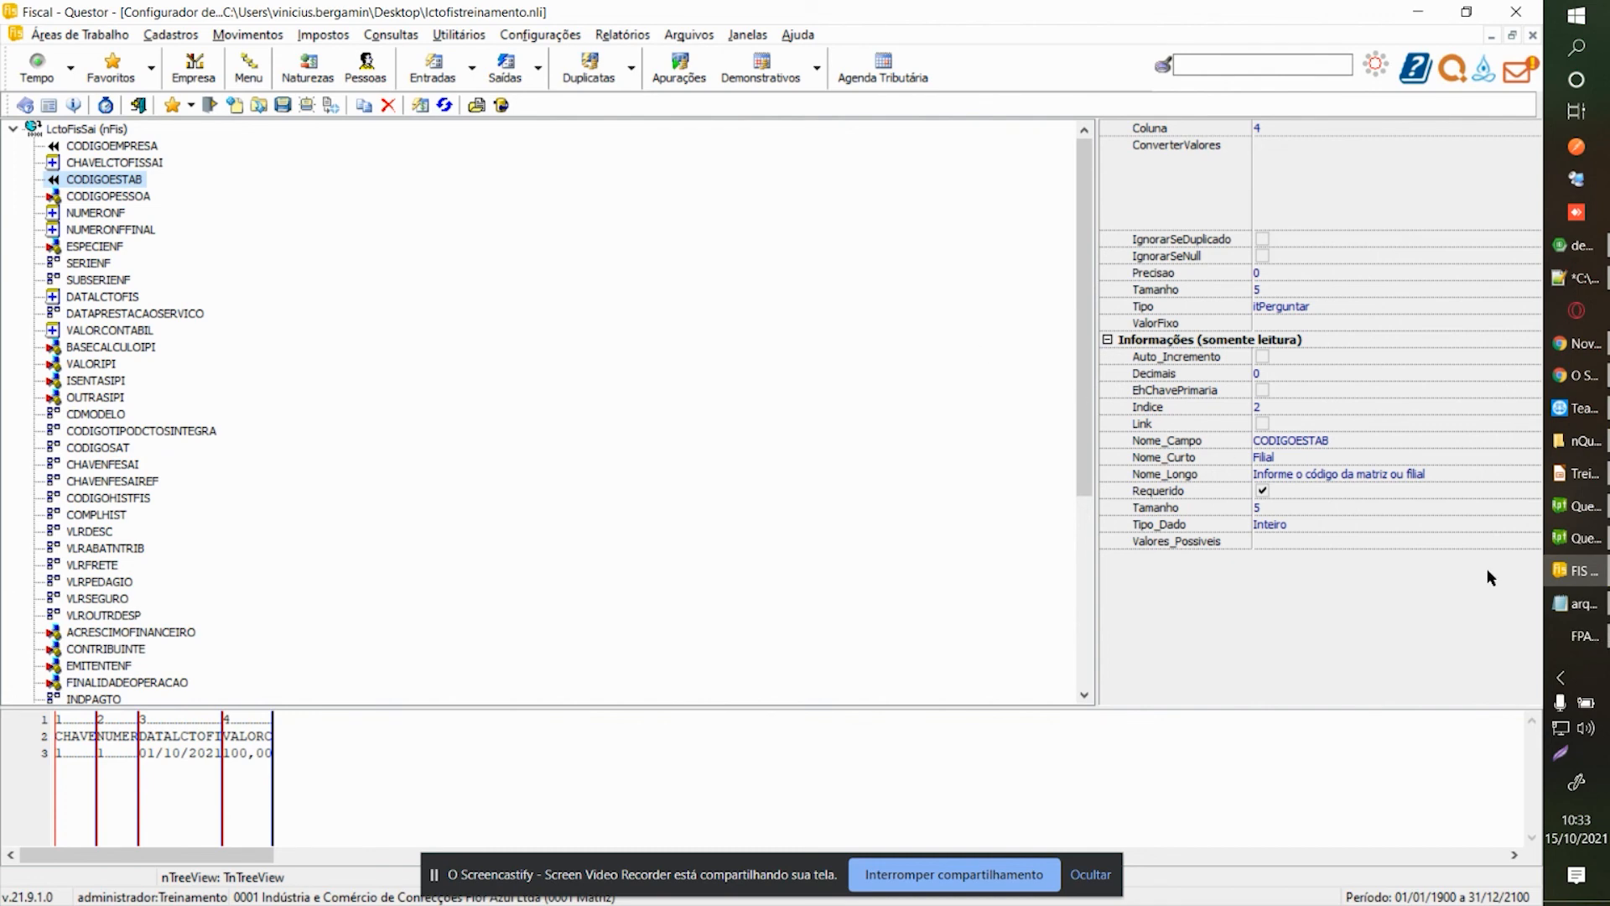
pyautogui.click(1578, 647)
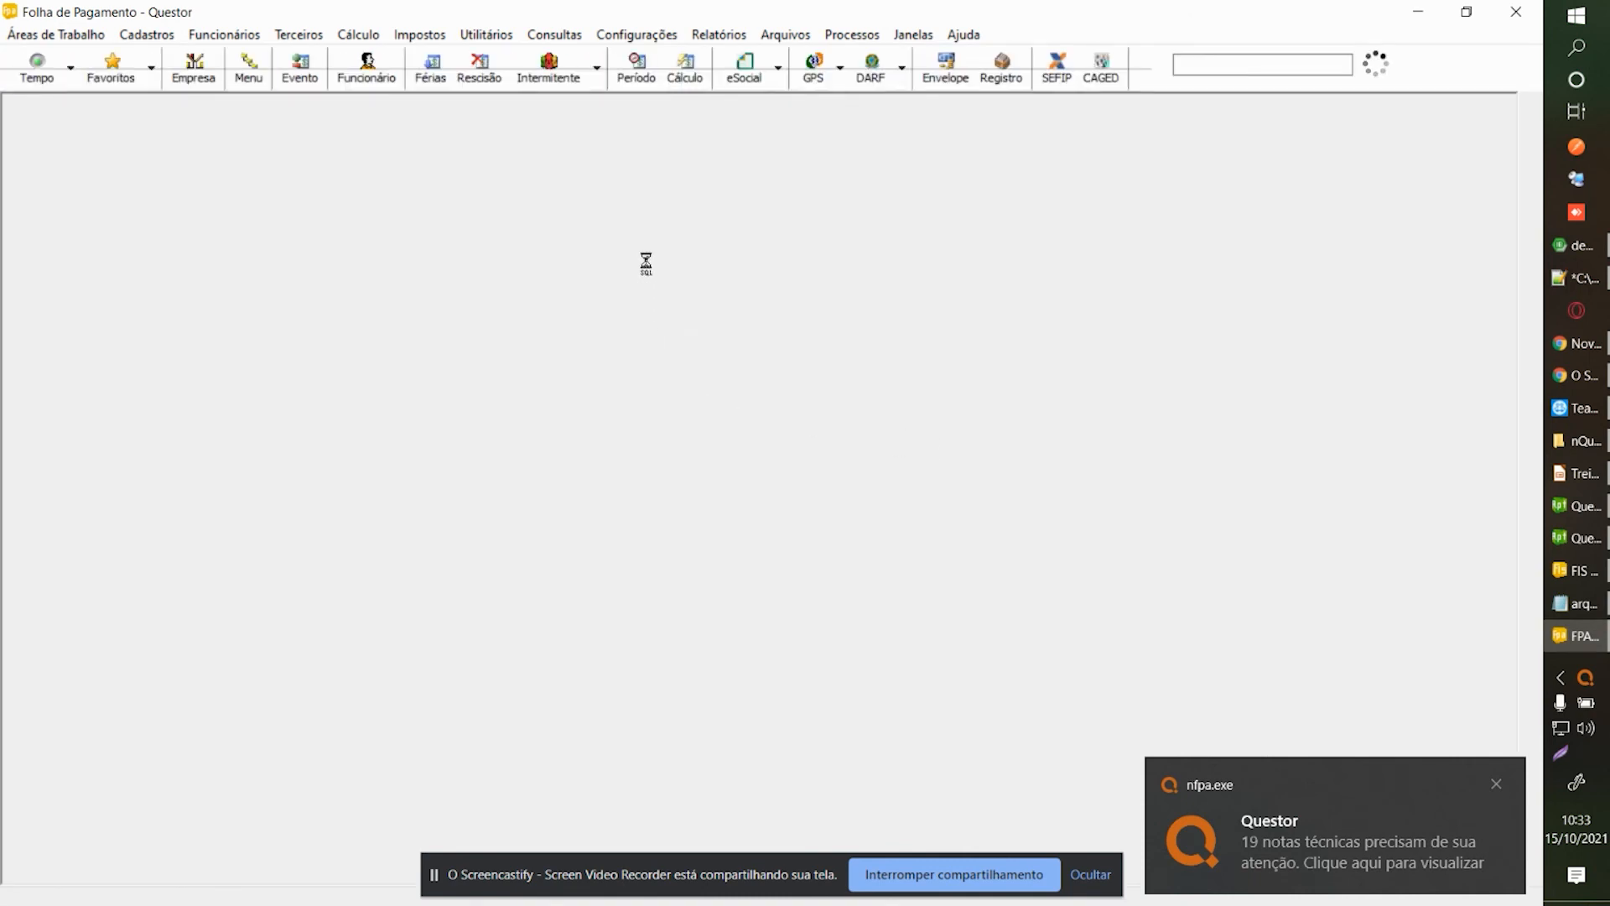
# Open Relatórios > Documentos > Contratos > Contrato de Experiência and focus its Data Emissão field.
pyautogui.click(895, 543)
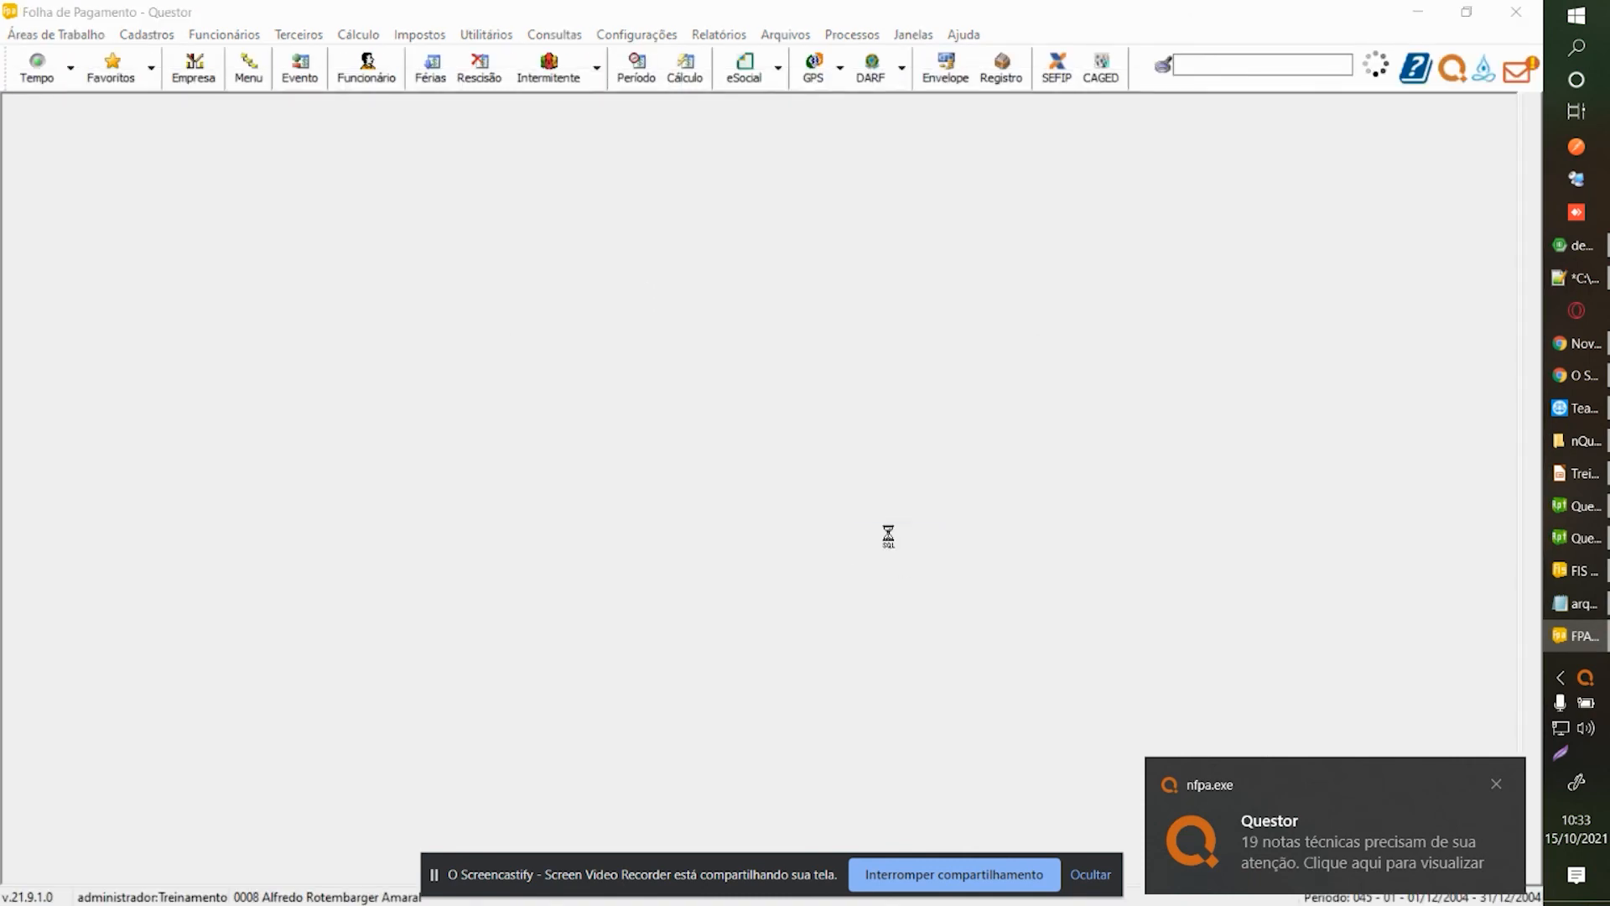
pyautogui.click(696, 33)
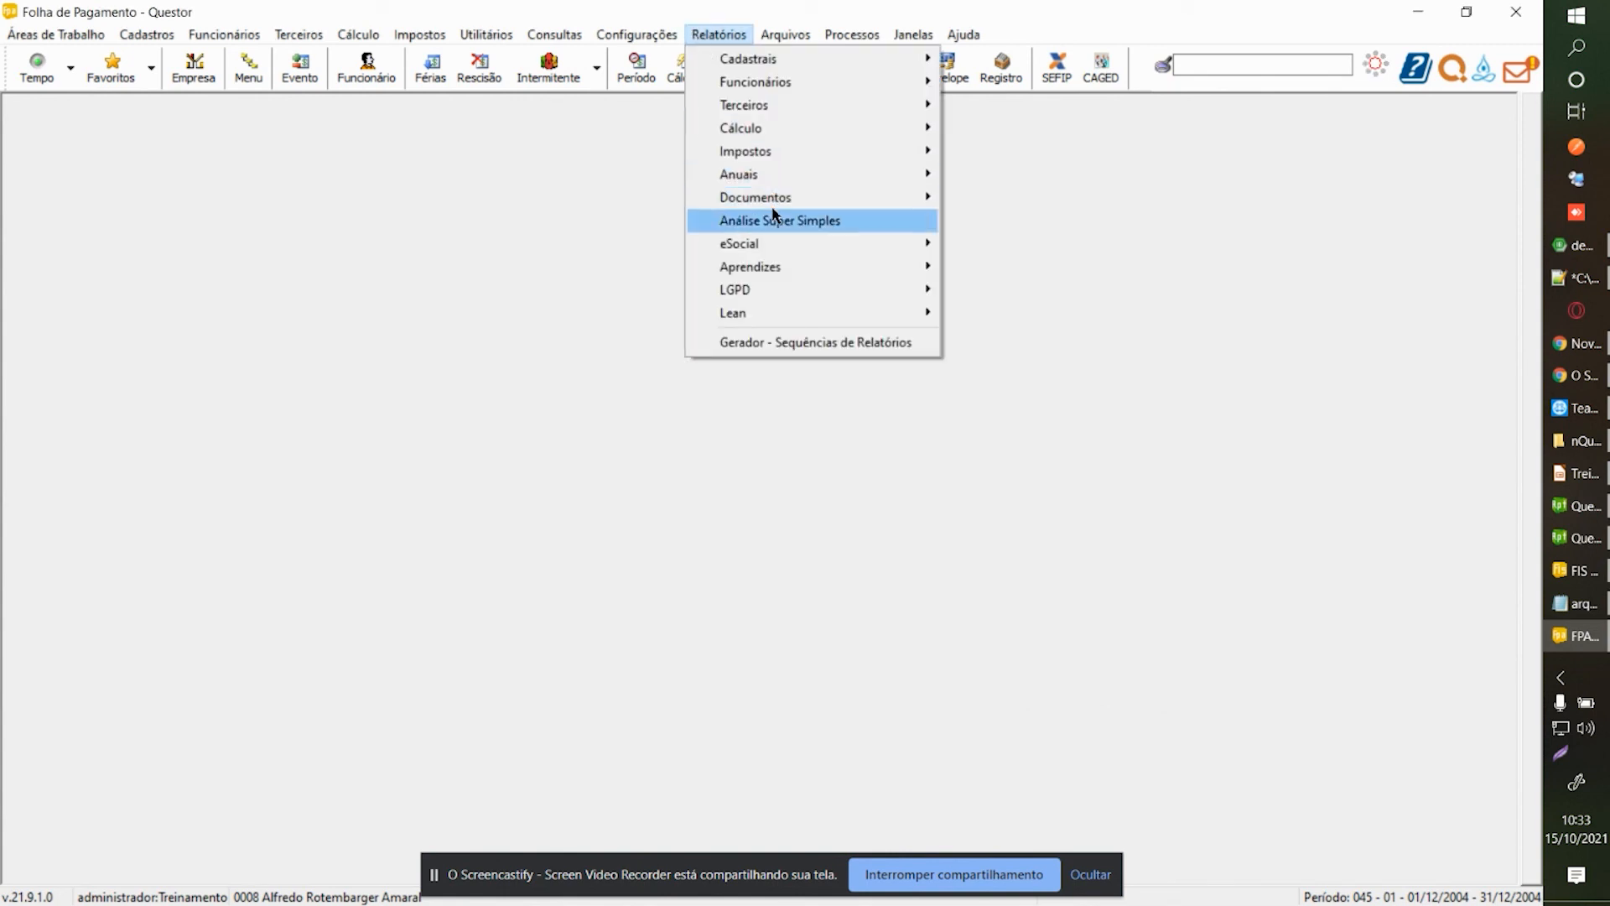
pyautogui.moveTo(783, 199)
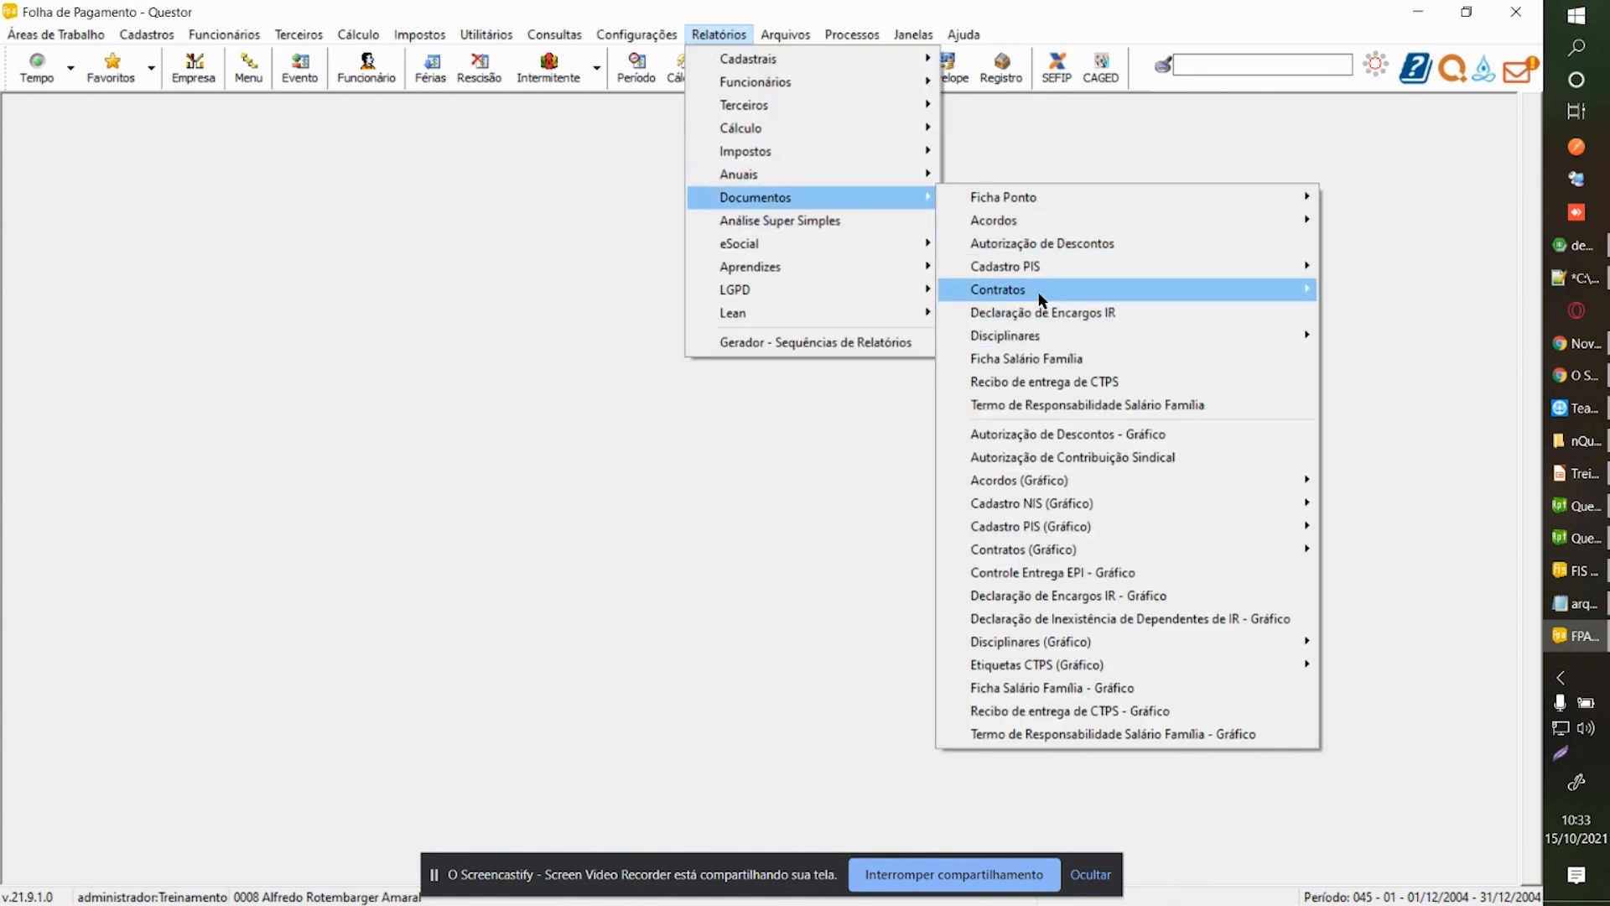
pyautogui.moveTo(1076, 295)
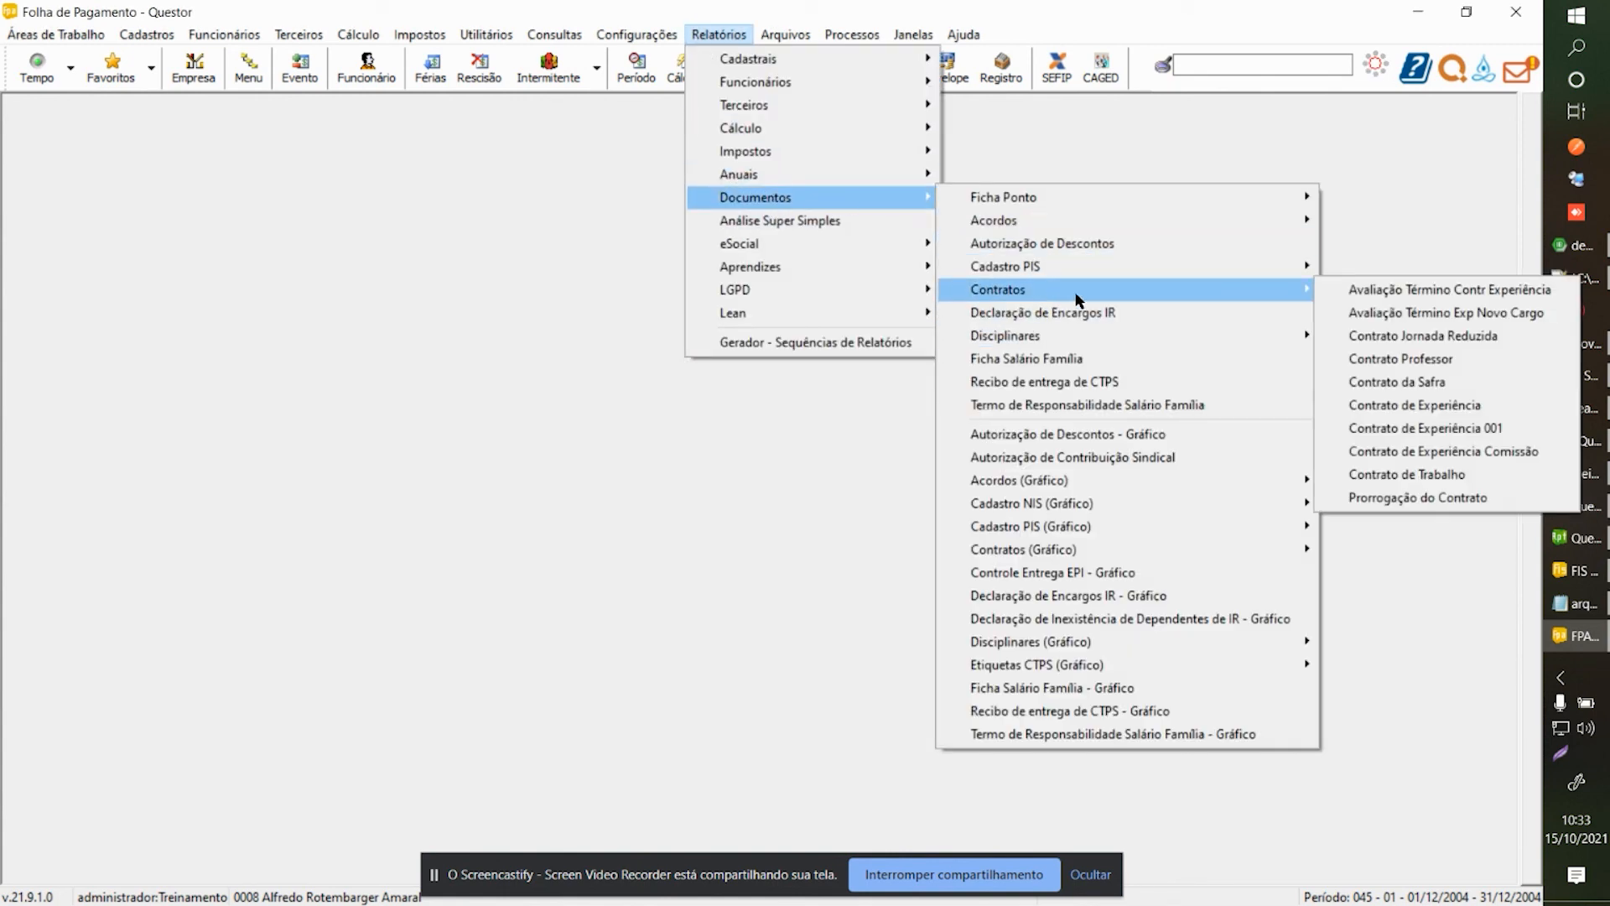
pyautogui.click(1383, 415)
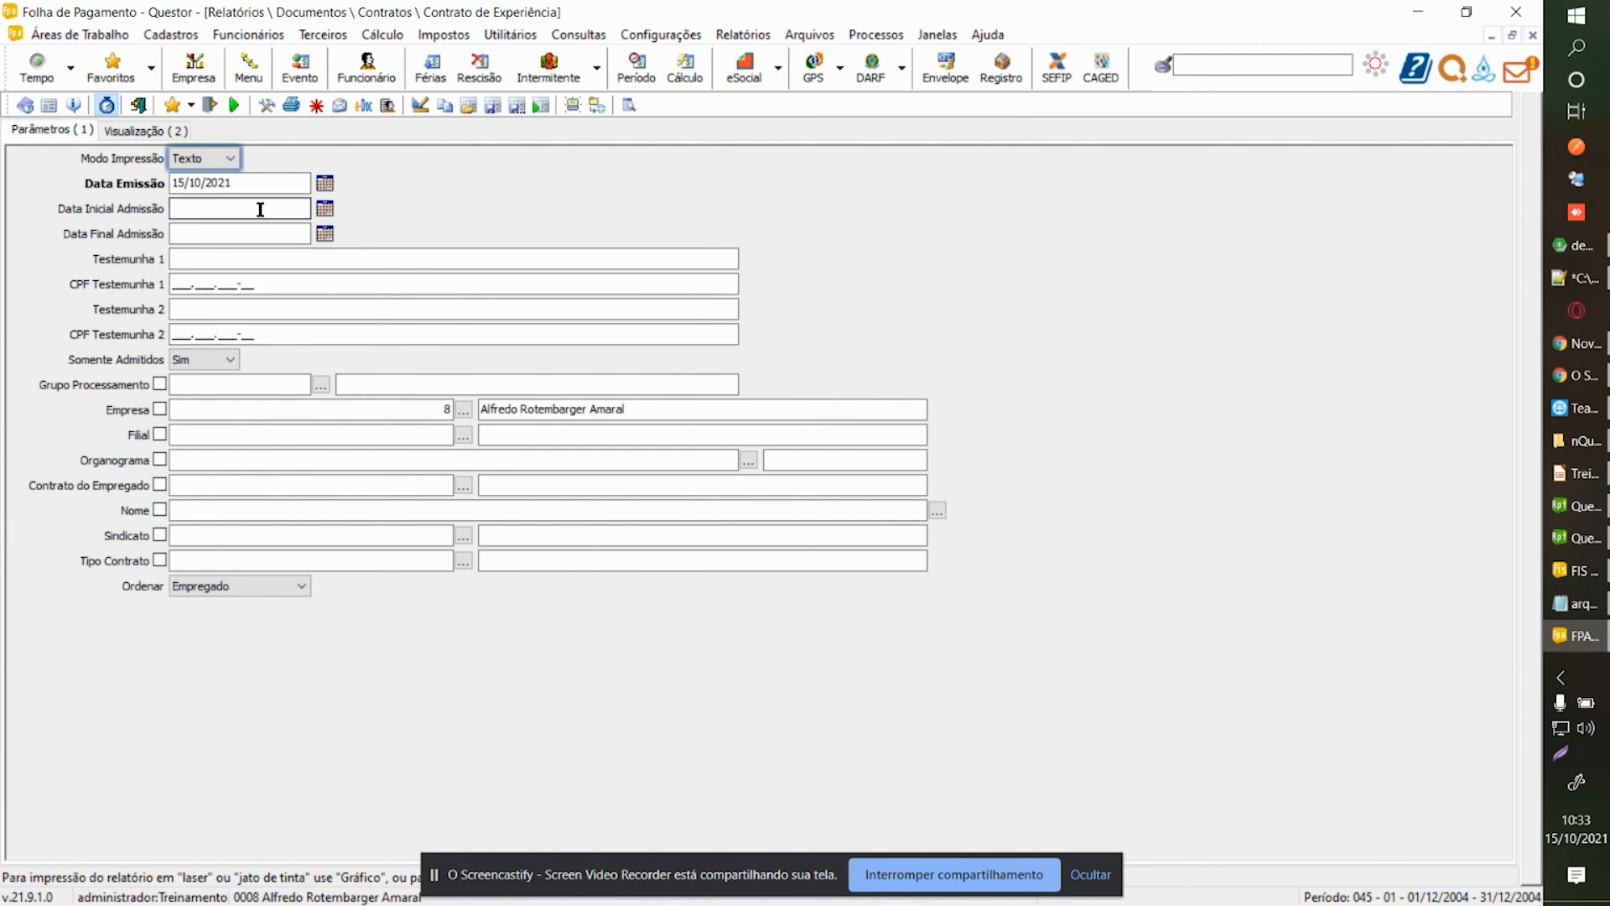
pyautogui.click(259, 186)
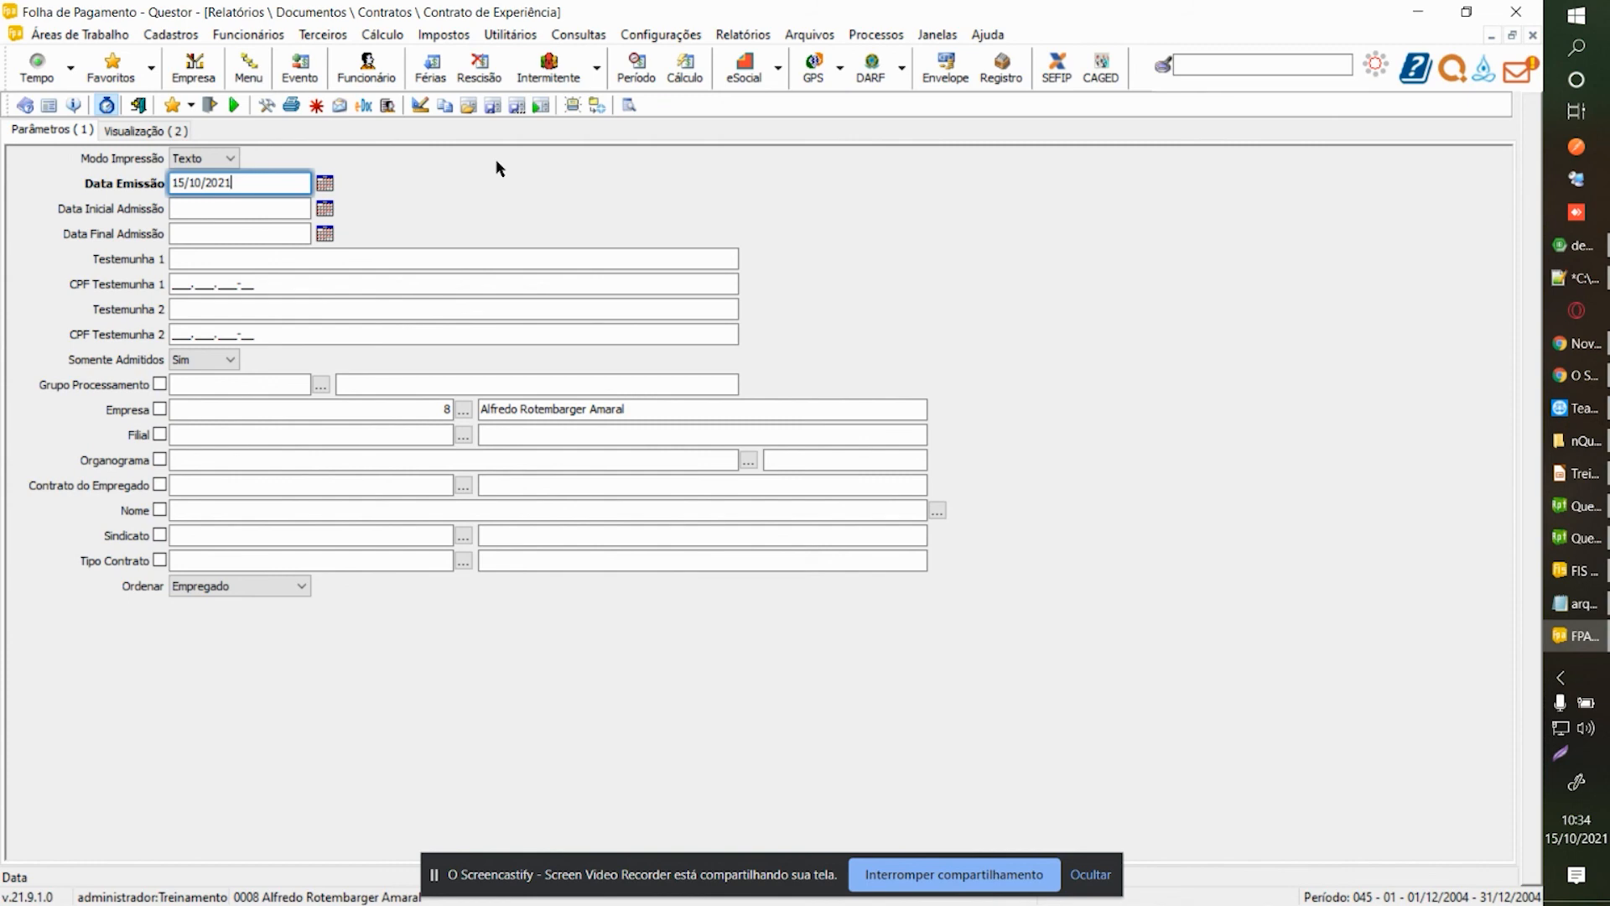
# Duplicate the Contrato de Experiência system report as an editable user copy.
pyautogui.click(418, 107)
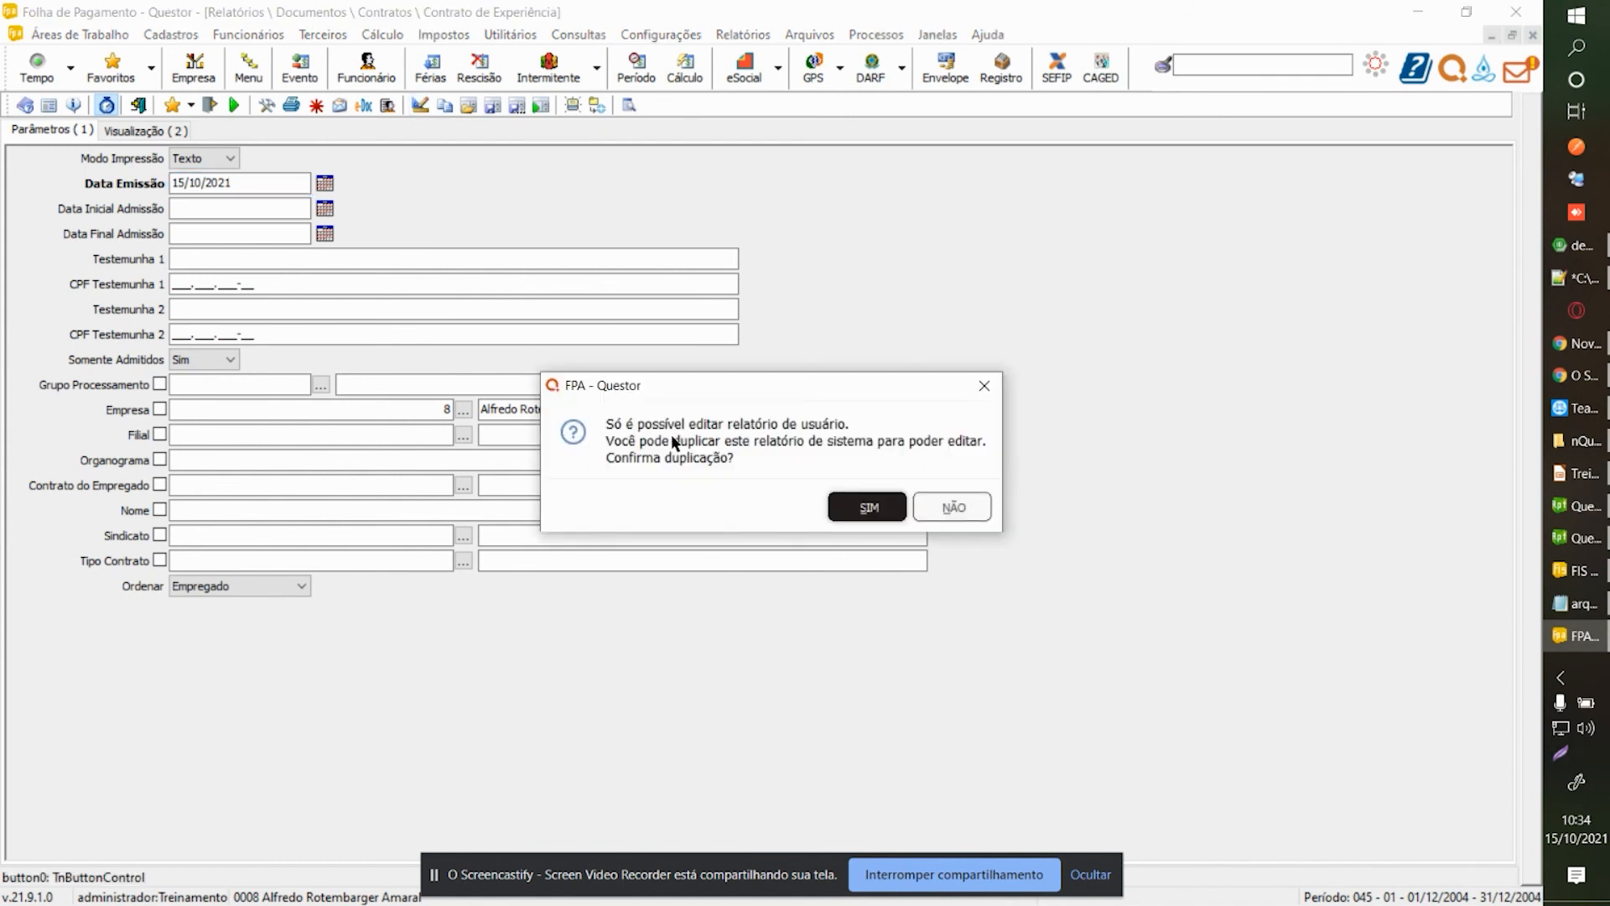
pyautogui.moveTo(682, 393); pyautogui.dragTo(677, 330)
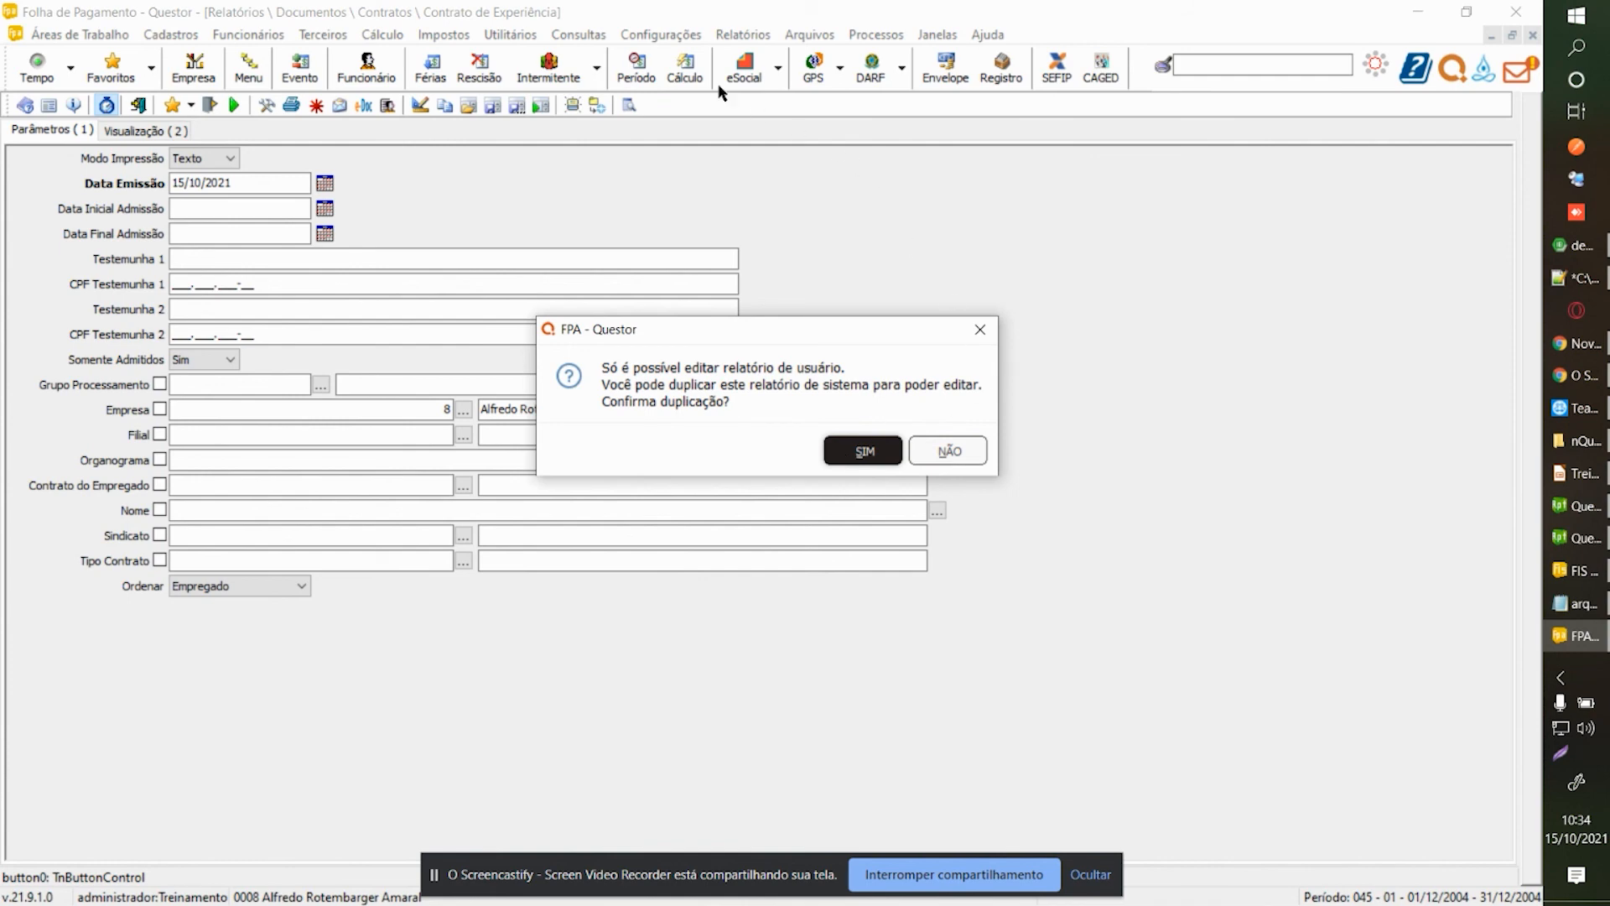
pyautogui.click(864, 453)
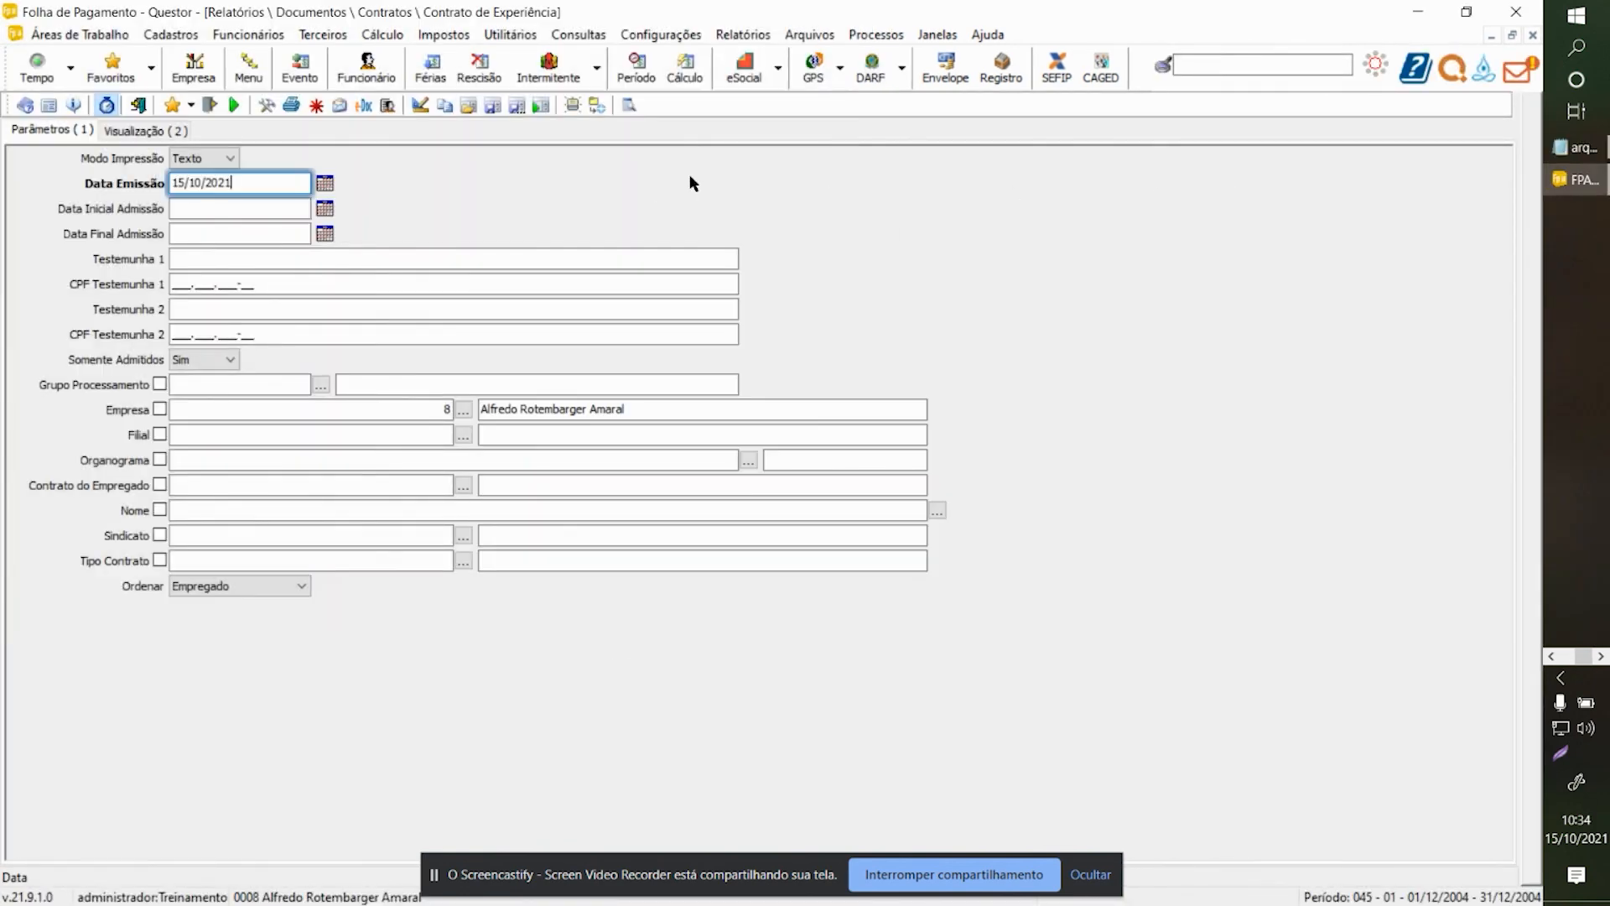
# Check the user reports path under Configuração Sistema > Pastas Usuário, then return to the Gerador window.
pyautogui.click(644, 38)
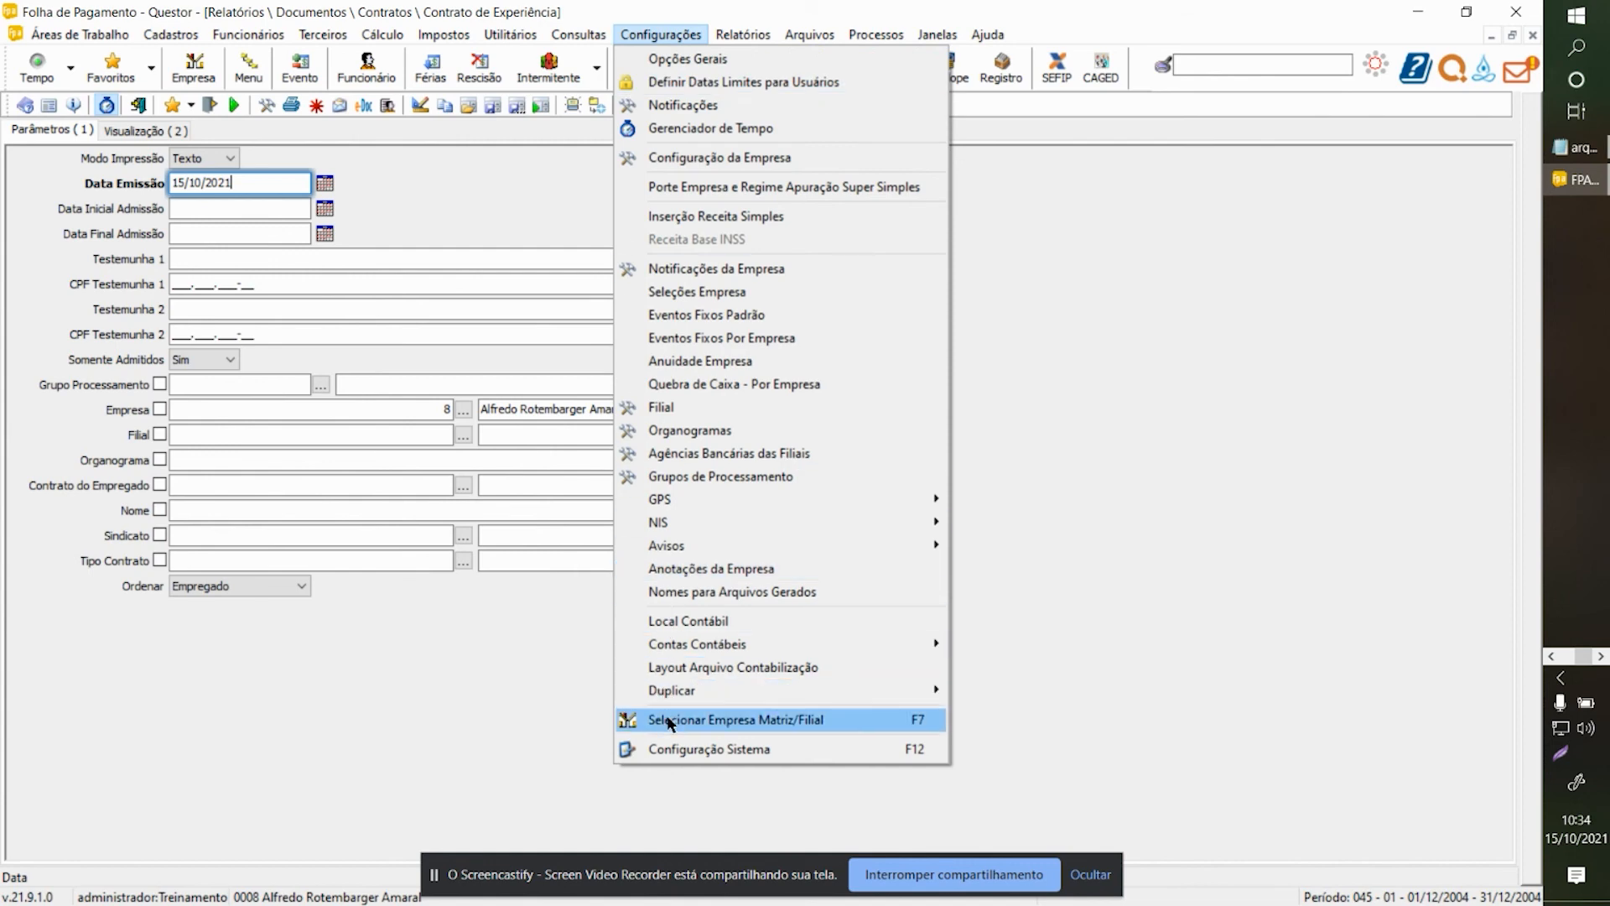
pyautogui.click(686, 749)
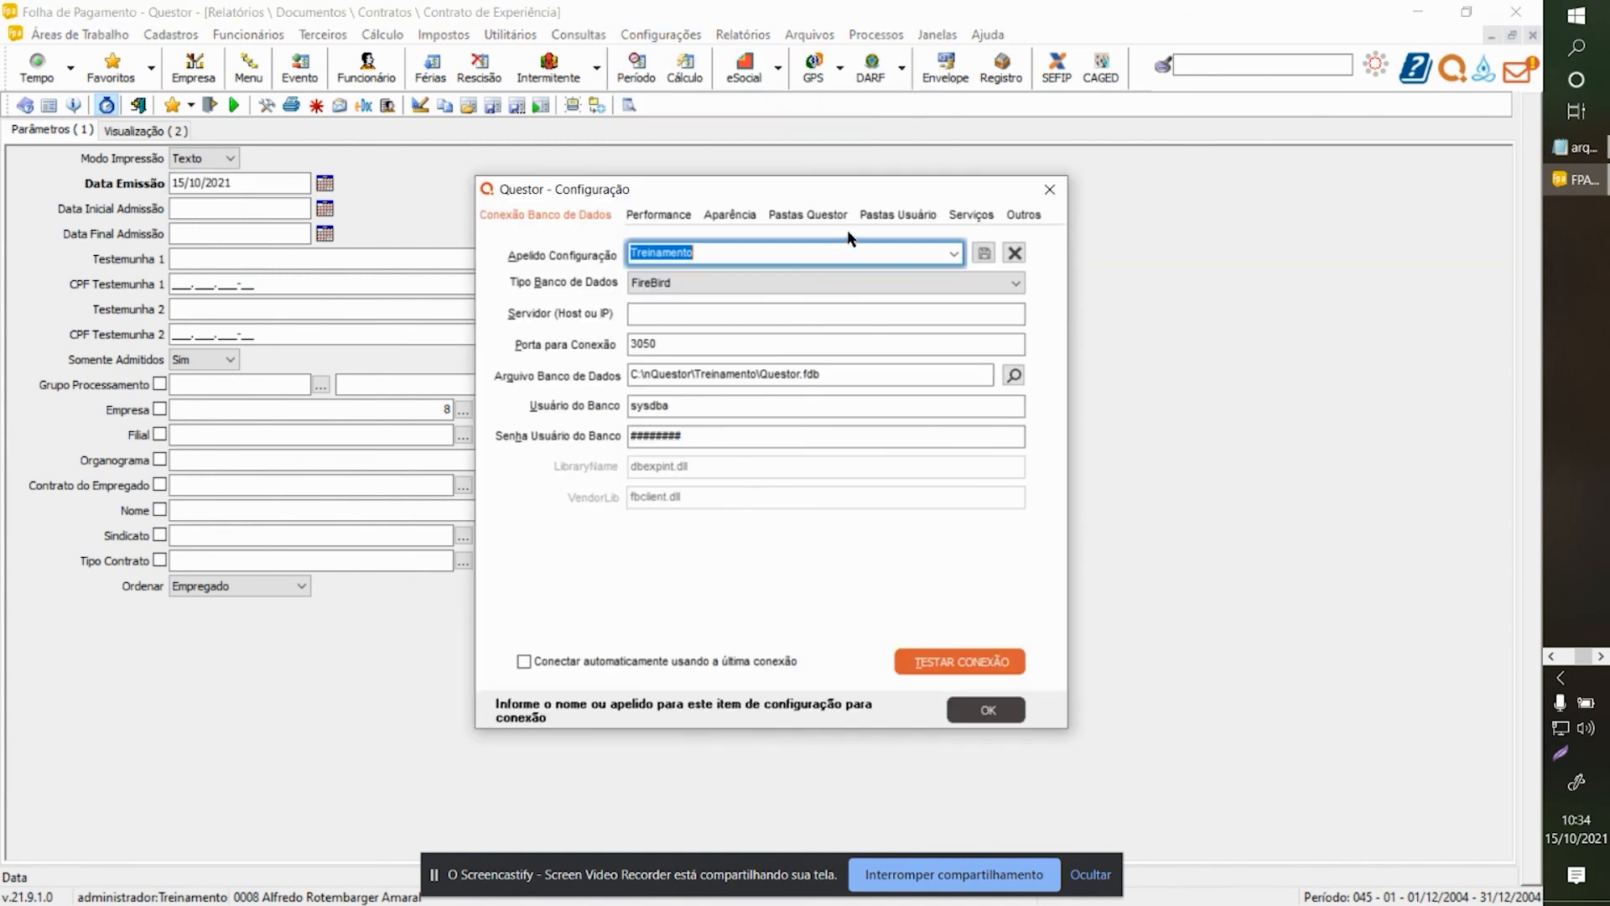
pyautogui.click(869, 217)
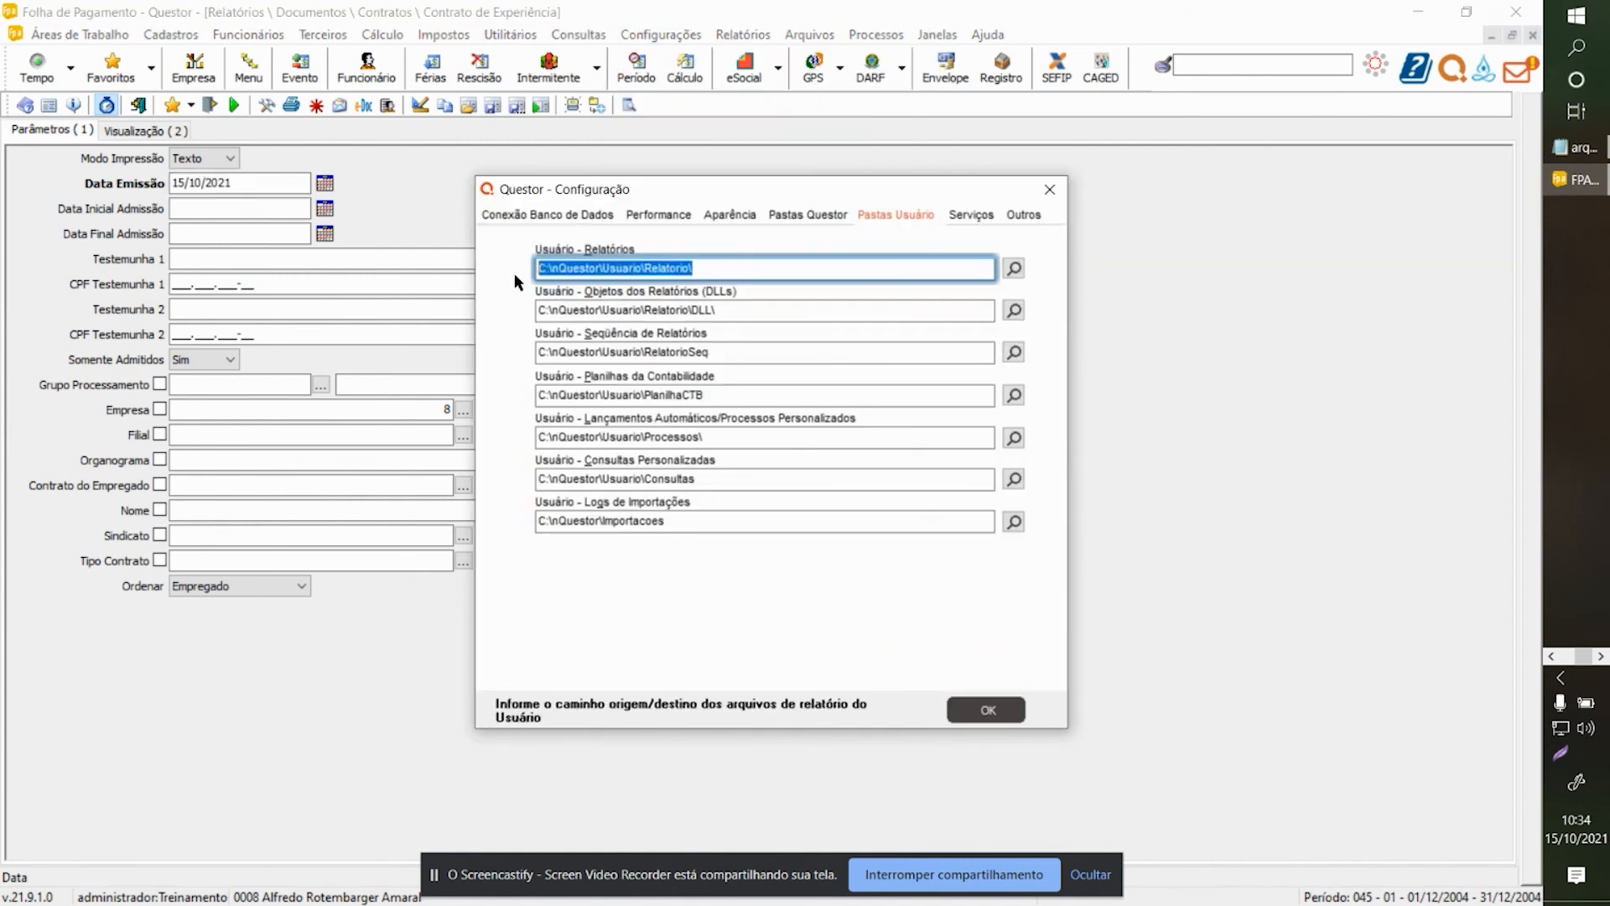
pyautogui.click(718, 269)
pyautogui.moveTo(720, 268); pyautogui.dragTo(506, 276)
pyautogui.click(1049, 190)
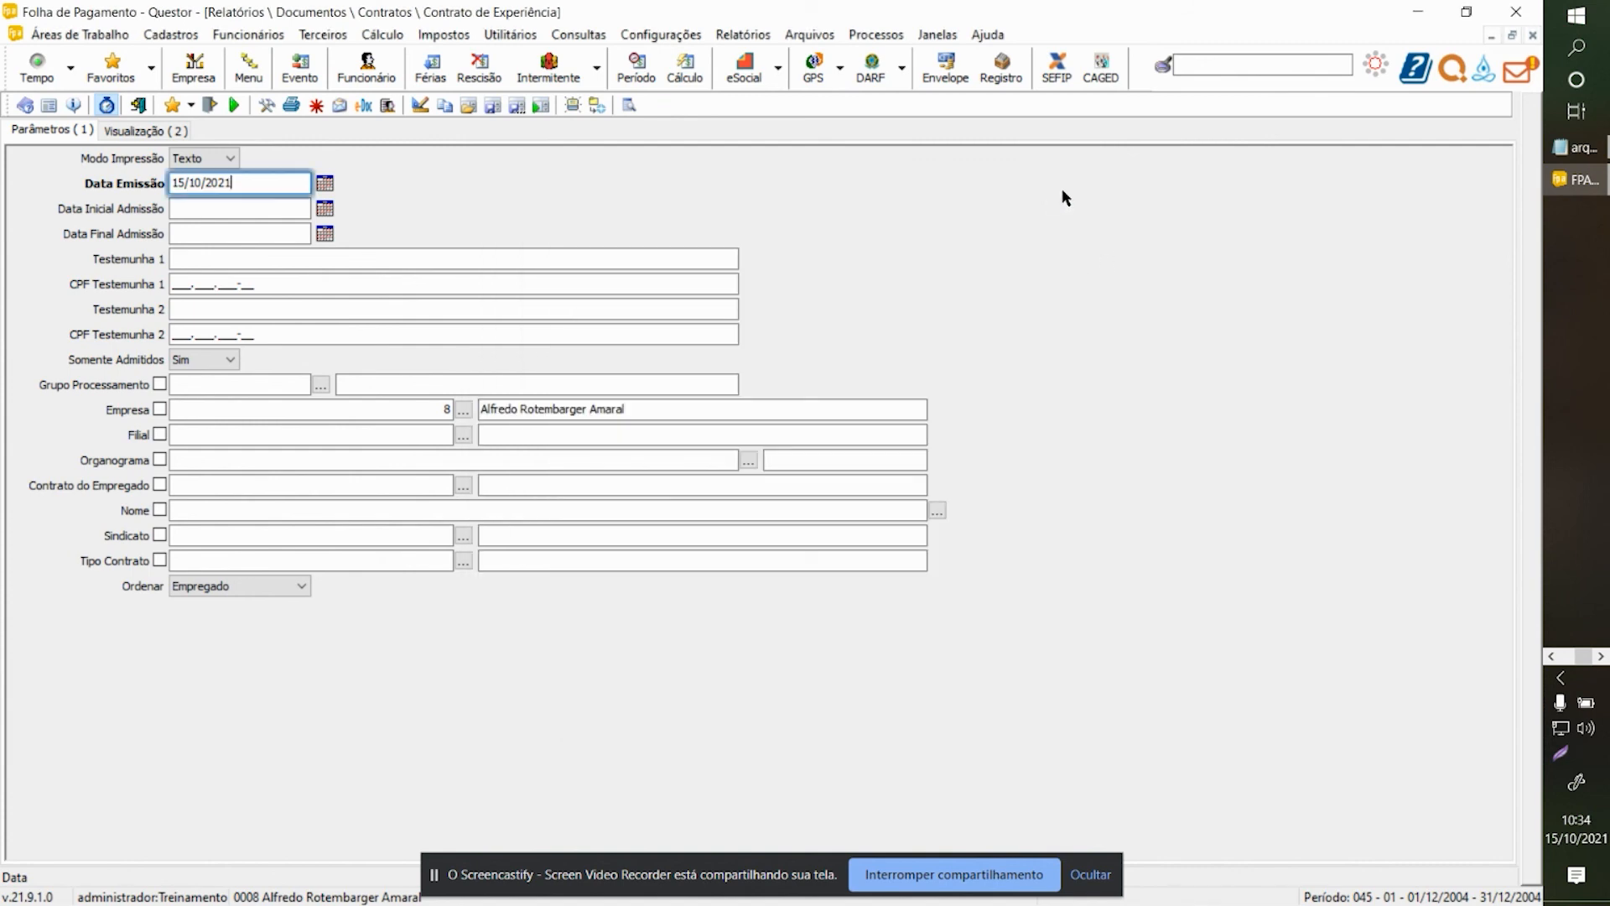
pyautogui.click(1551, 657)
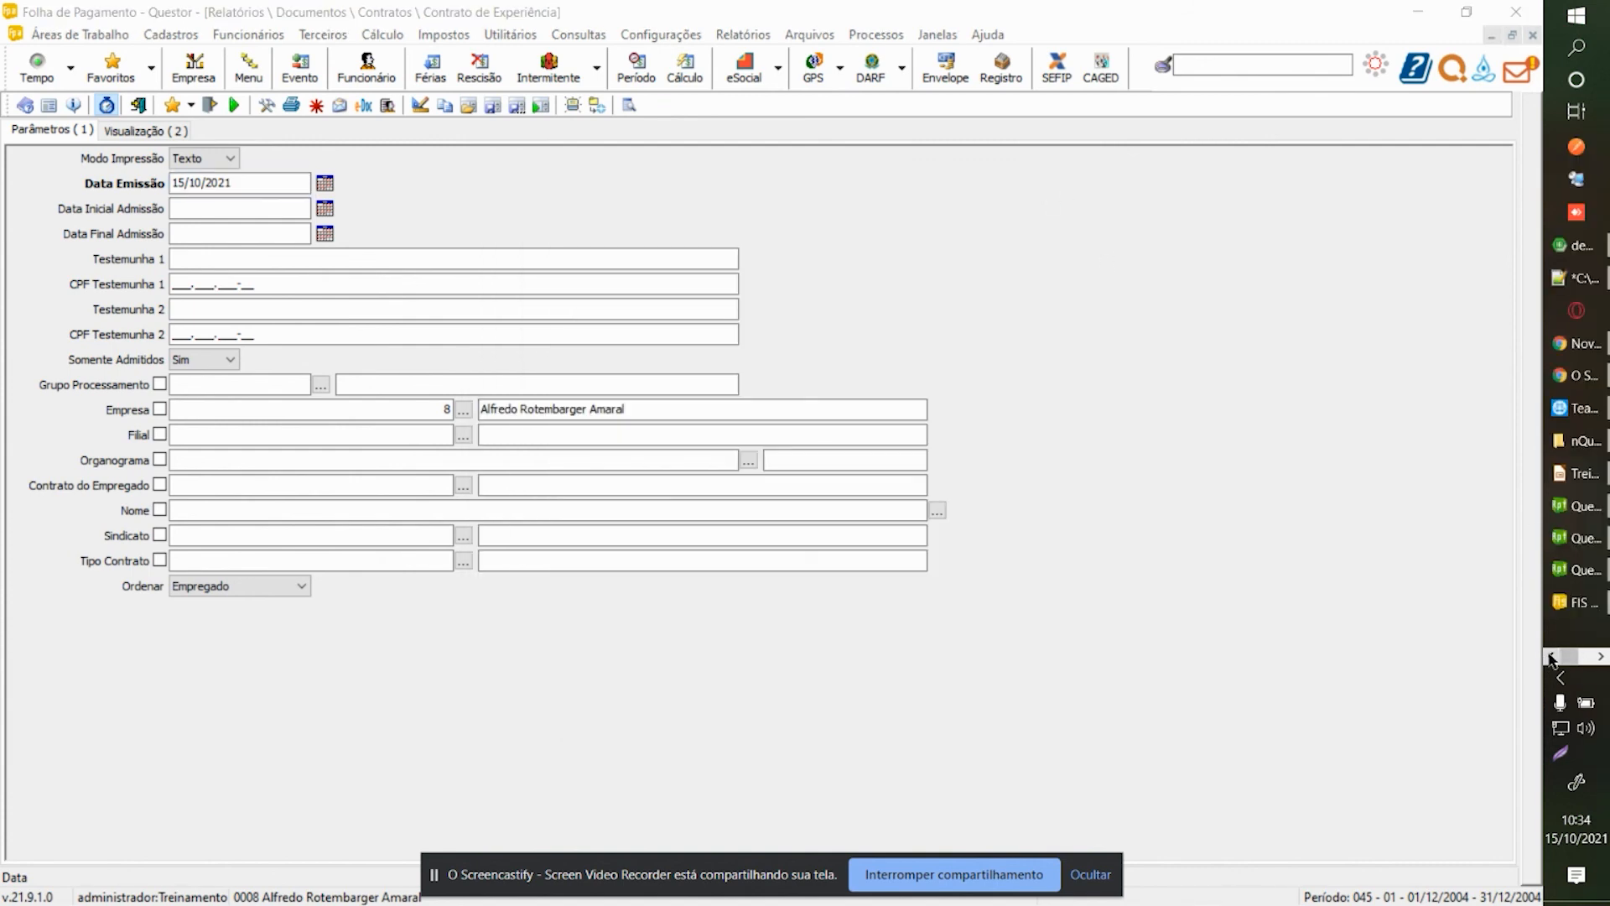
pyautogui.click(1579, 573)
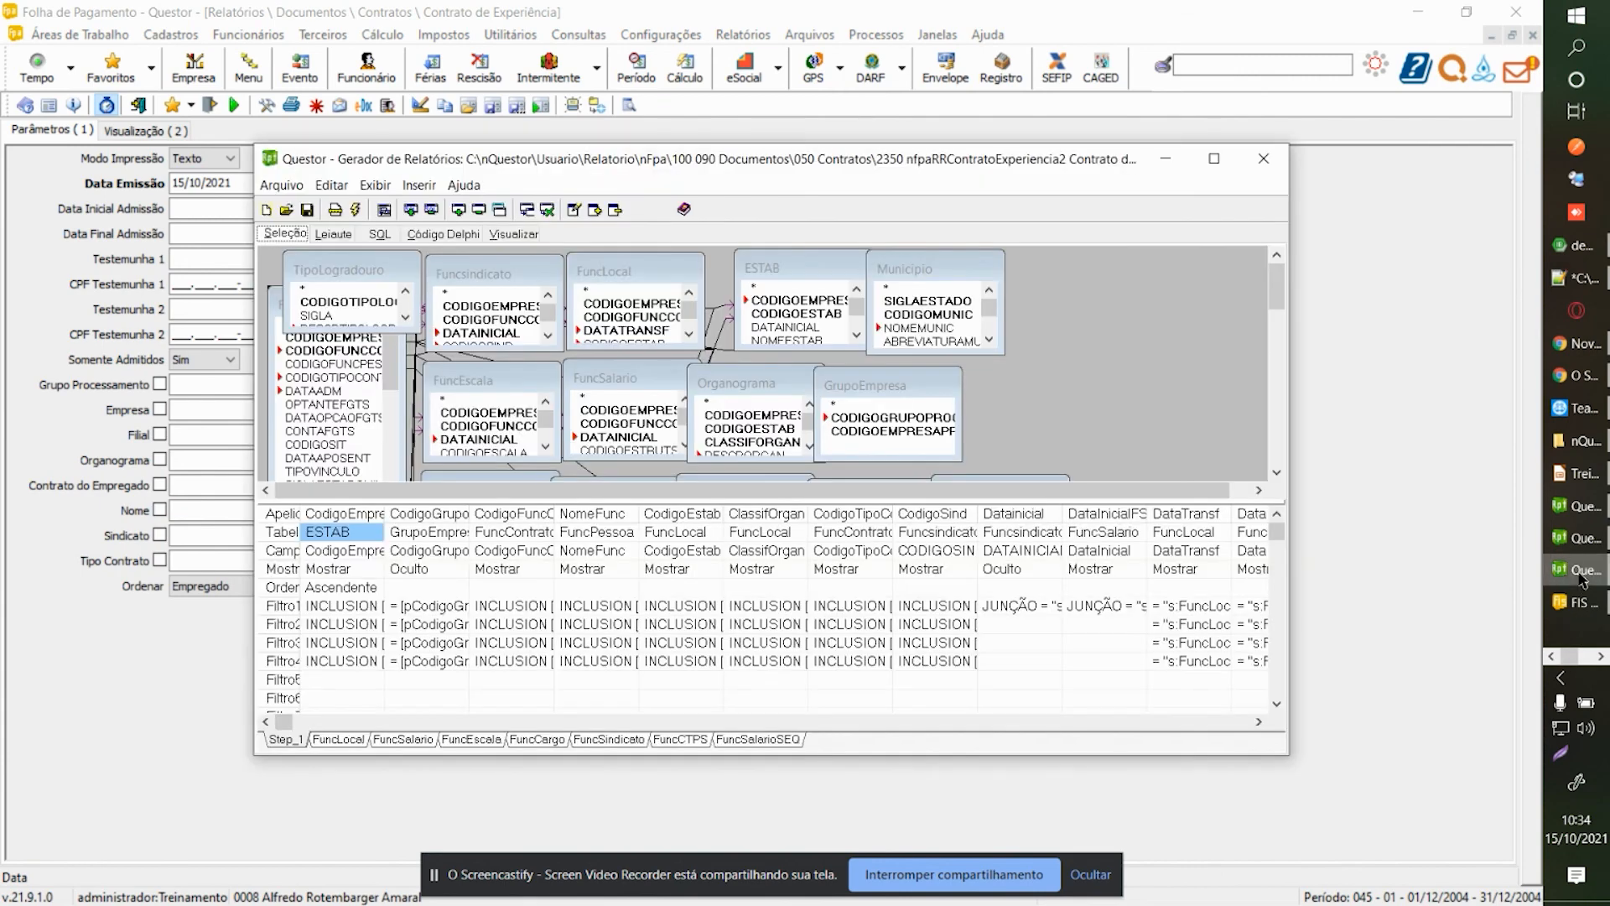
# Maximize the Gerador, view the FuncLocal and Step_1 queries, and open Leiaute with default parameters.
pyautogui.click(1212, 159)
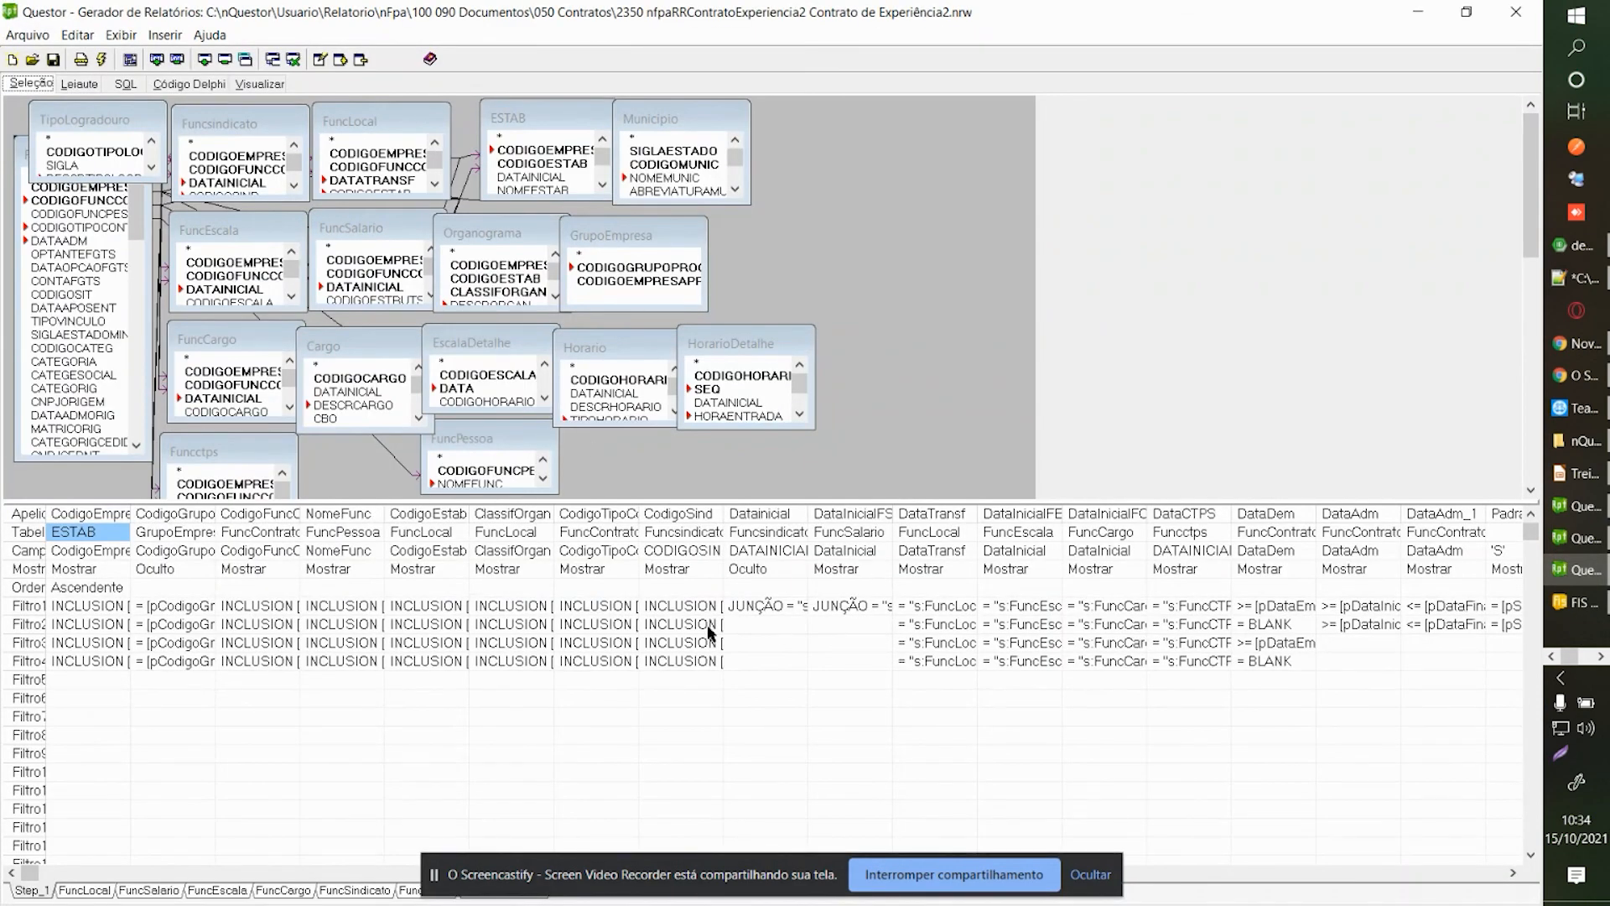
pyautogui.click(88, 891)
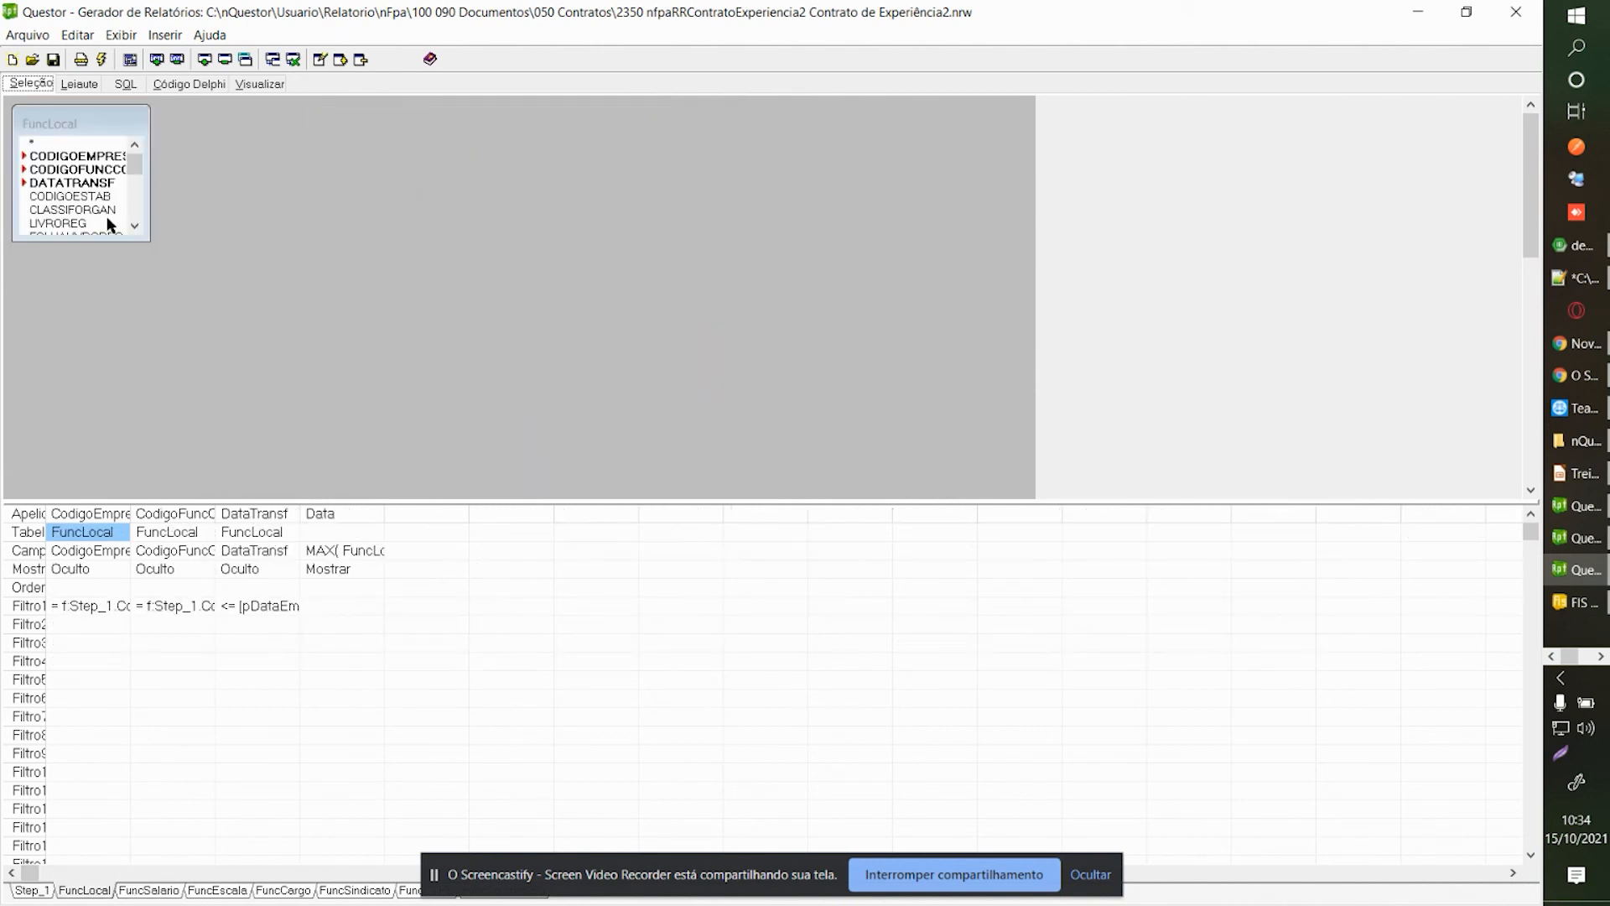
pyautogui.click(45, 894)
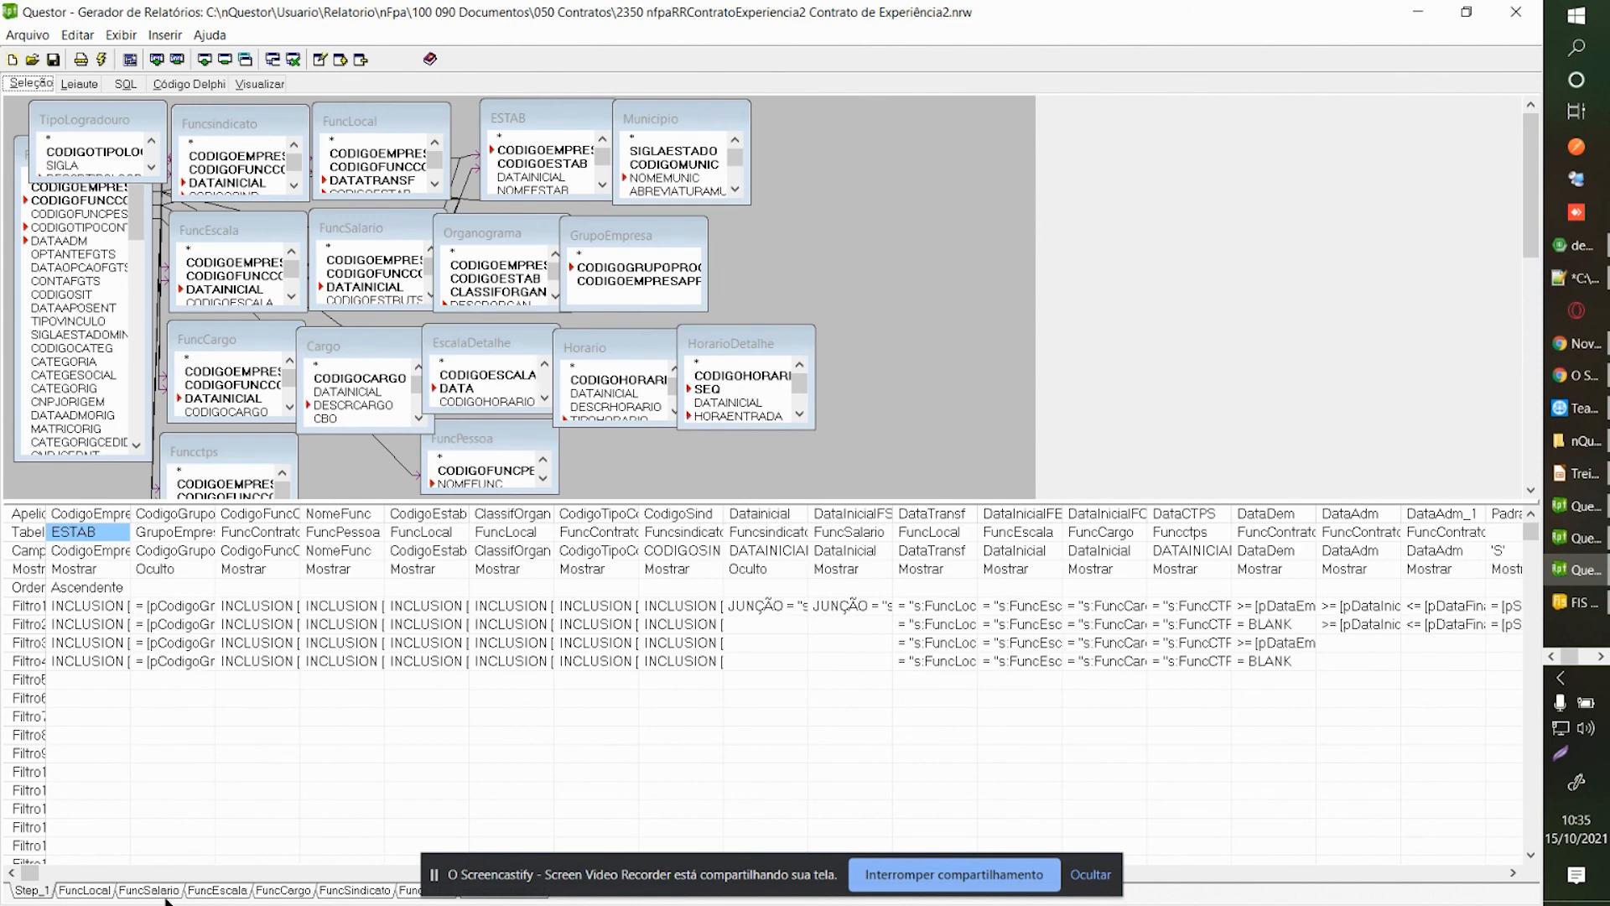
pyautogui.click(80, 84)
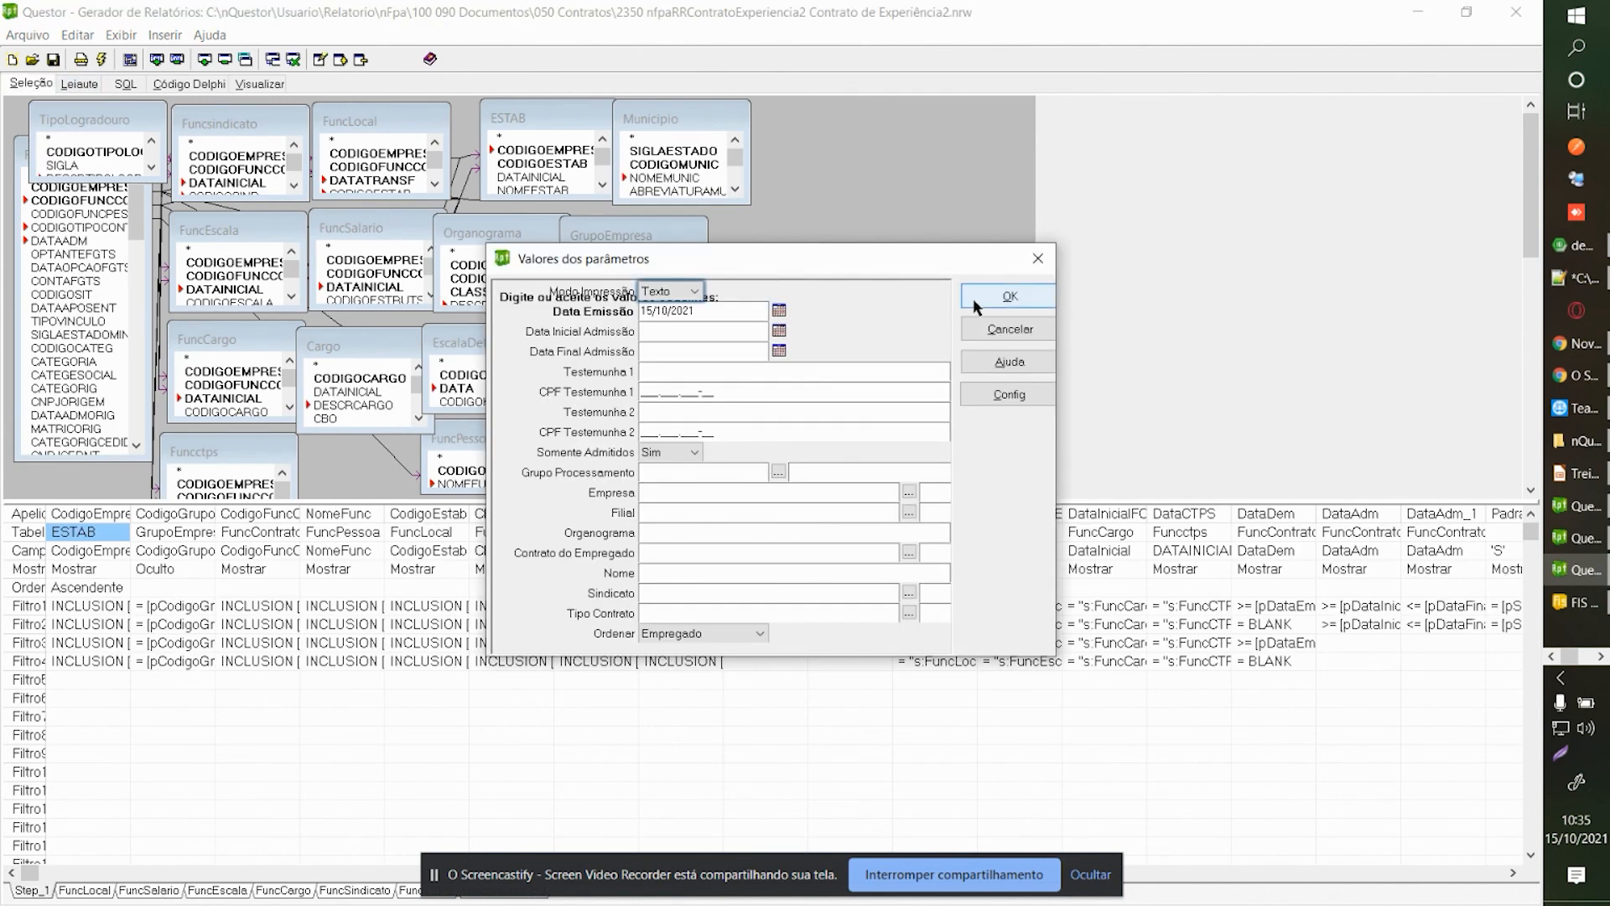
pyautogui.click(972, 300)
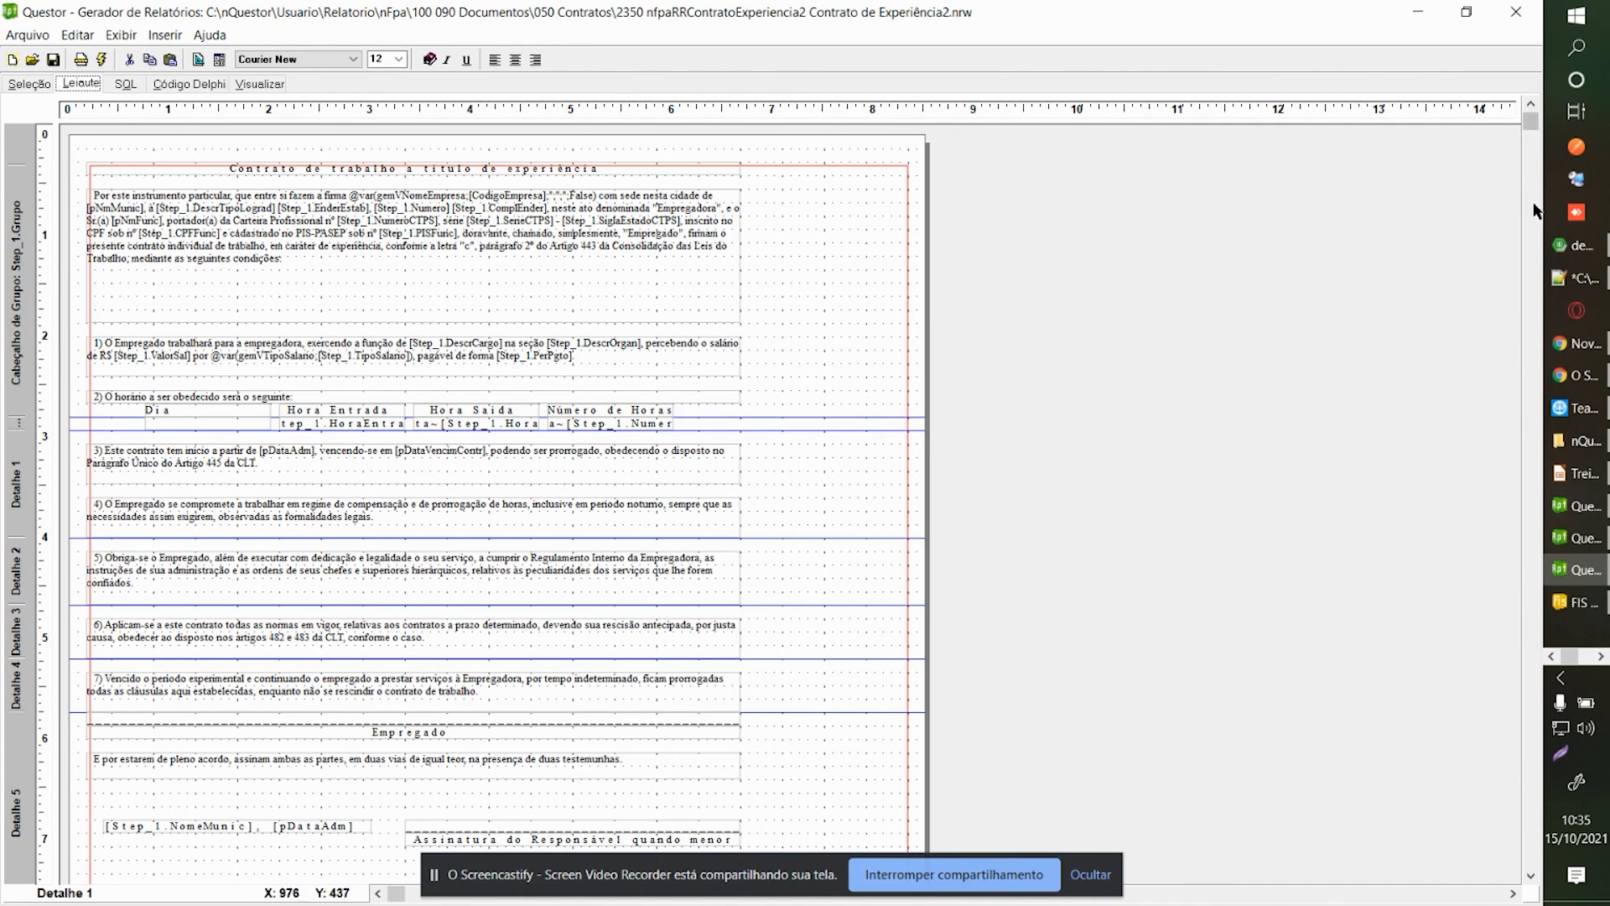
# Scroll the contract layout down to the witness fields and back, then return to Seleção.
pyautogui.scroll(-3, 1534, 209)
pyautogui.scroll(-3, 1407, 248)
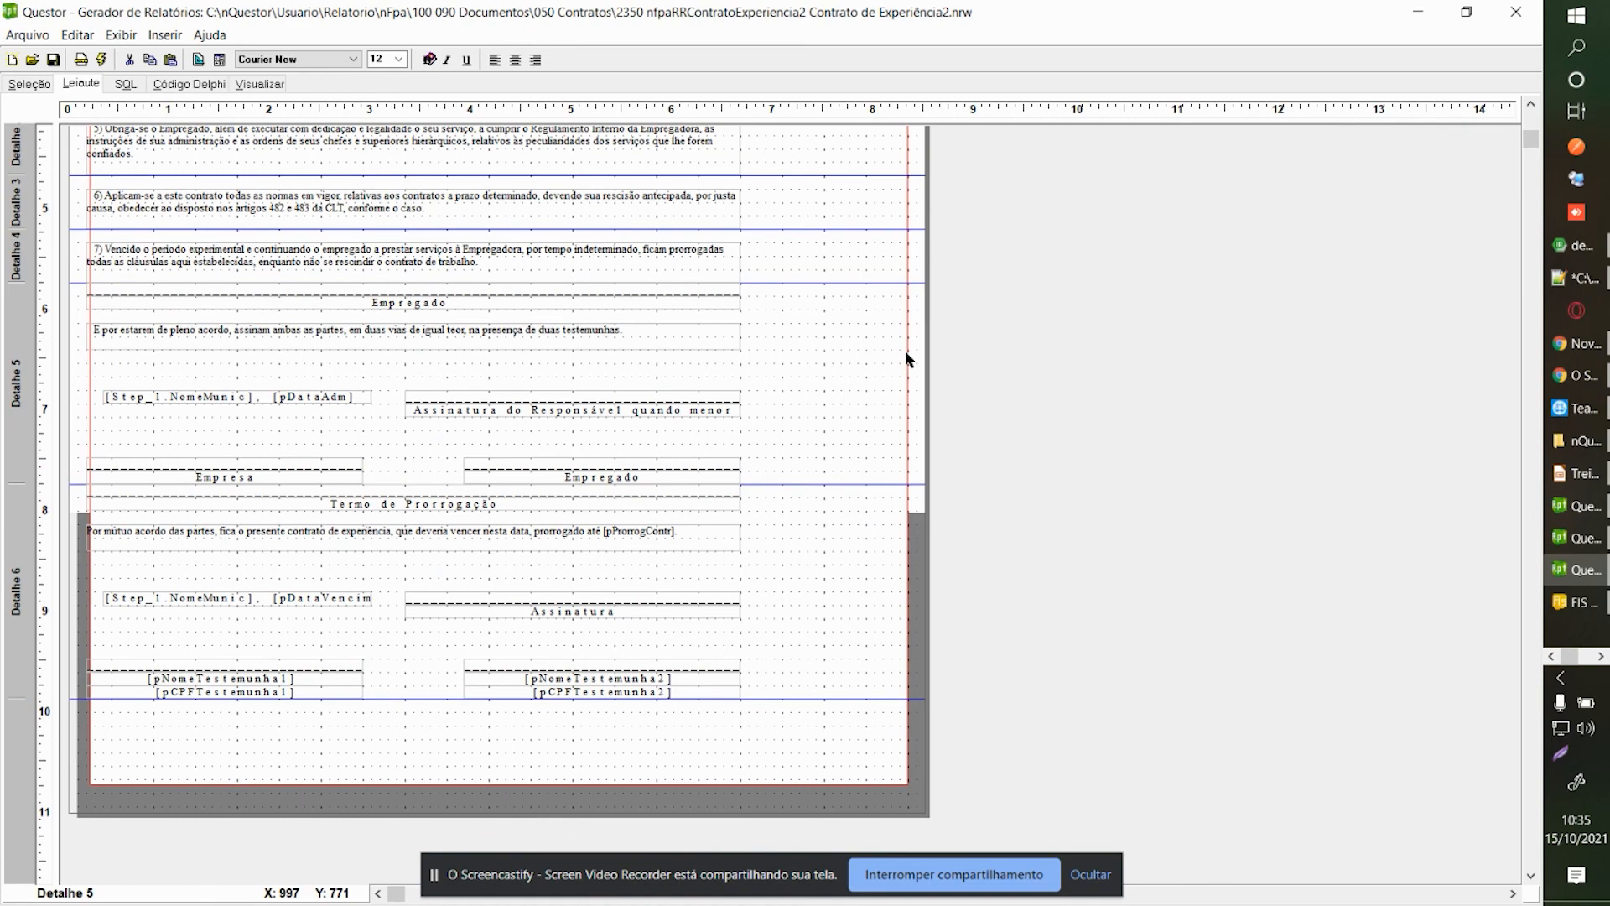
pyautogui.scroll(5, 904, 350)
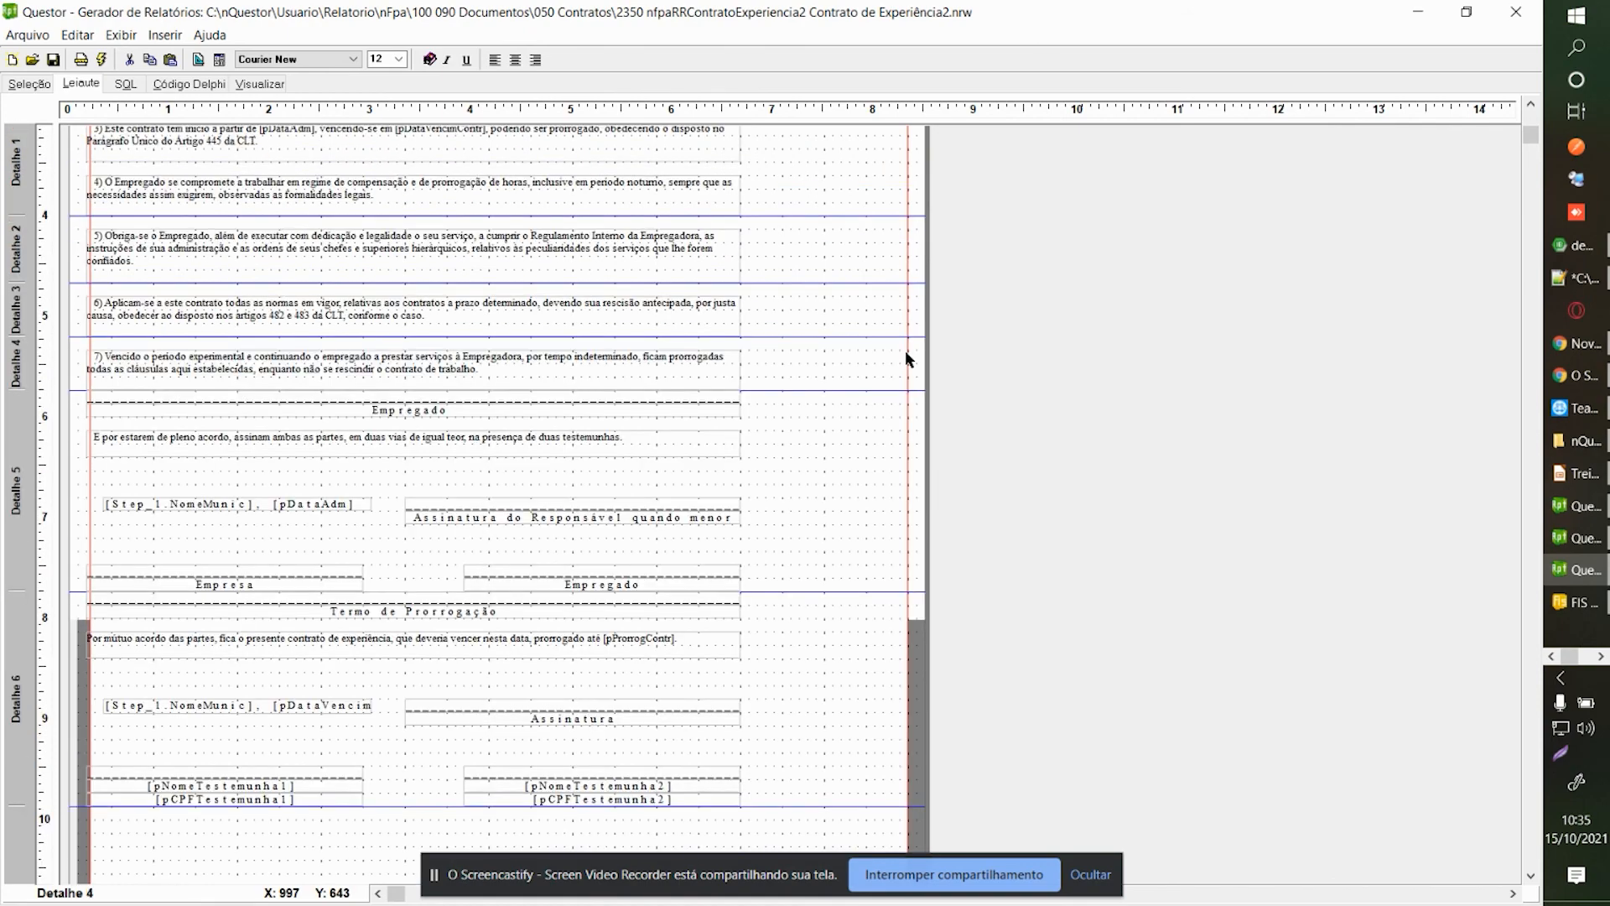
pyautogui.scroll(2, 905, 352)
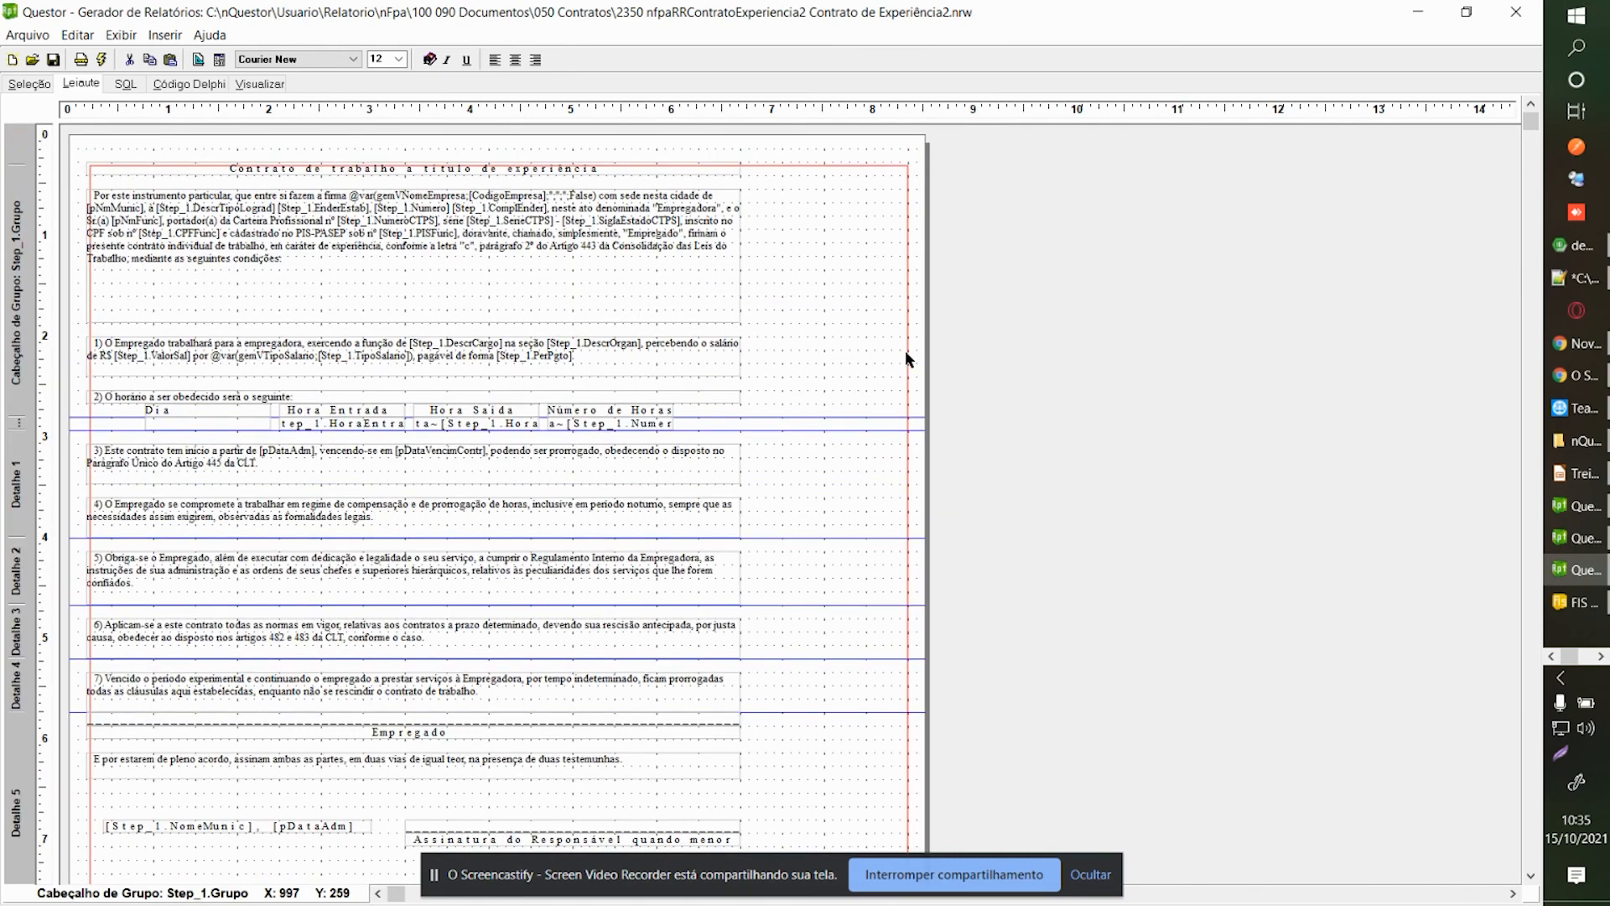
pyautogui.scroll(-2, 904, 350)
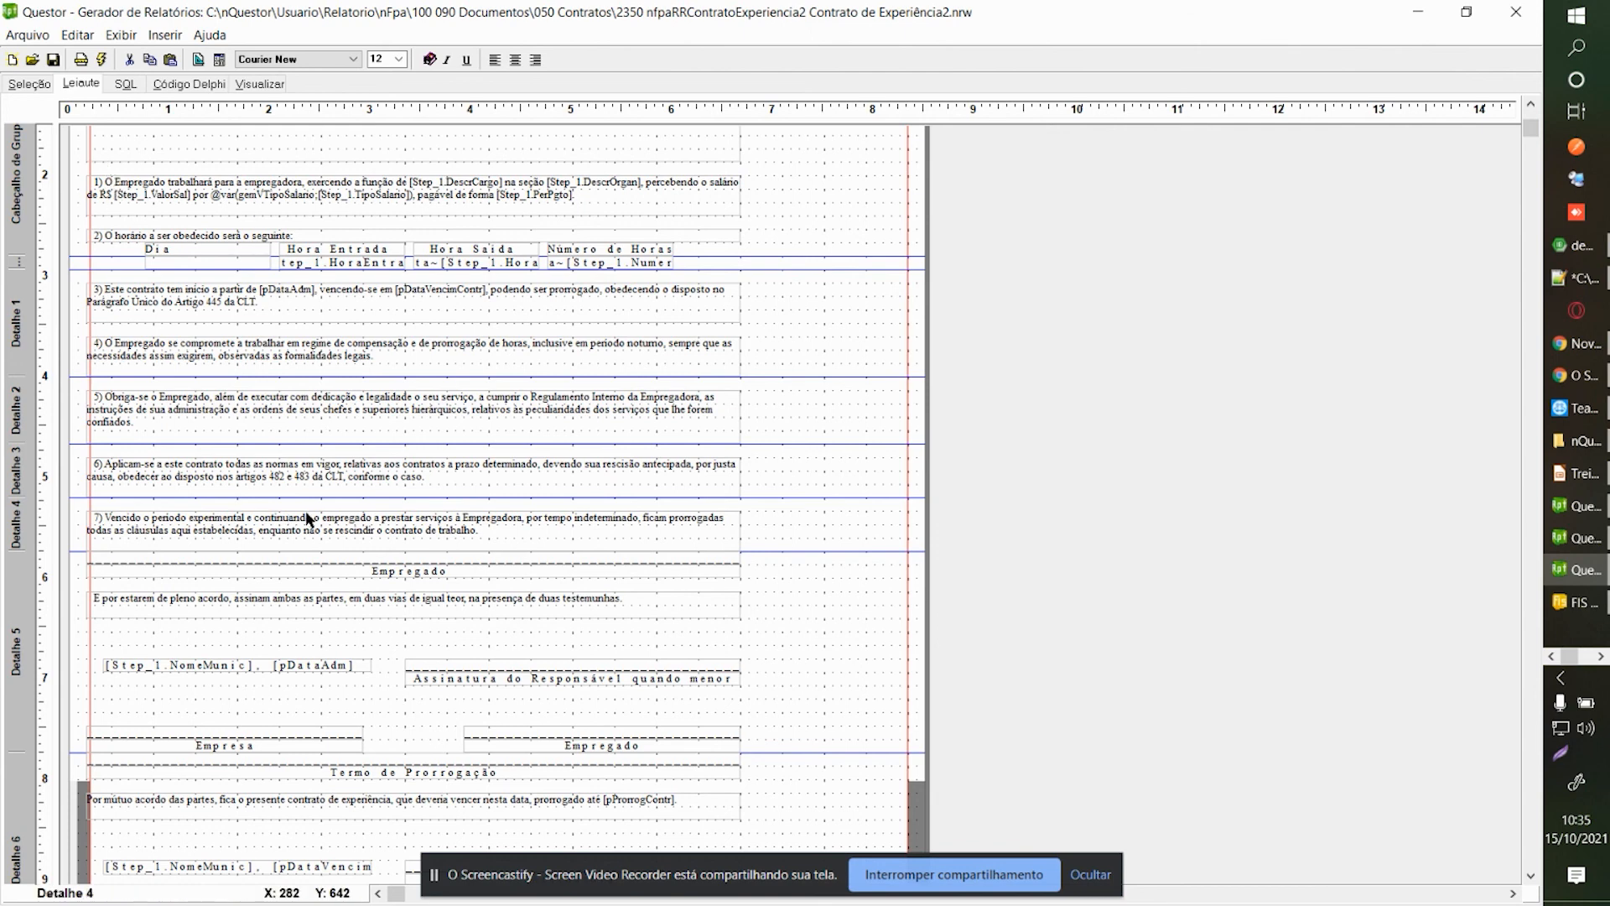
pyautogui.click(26, 86)
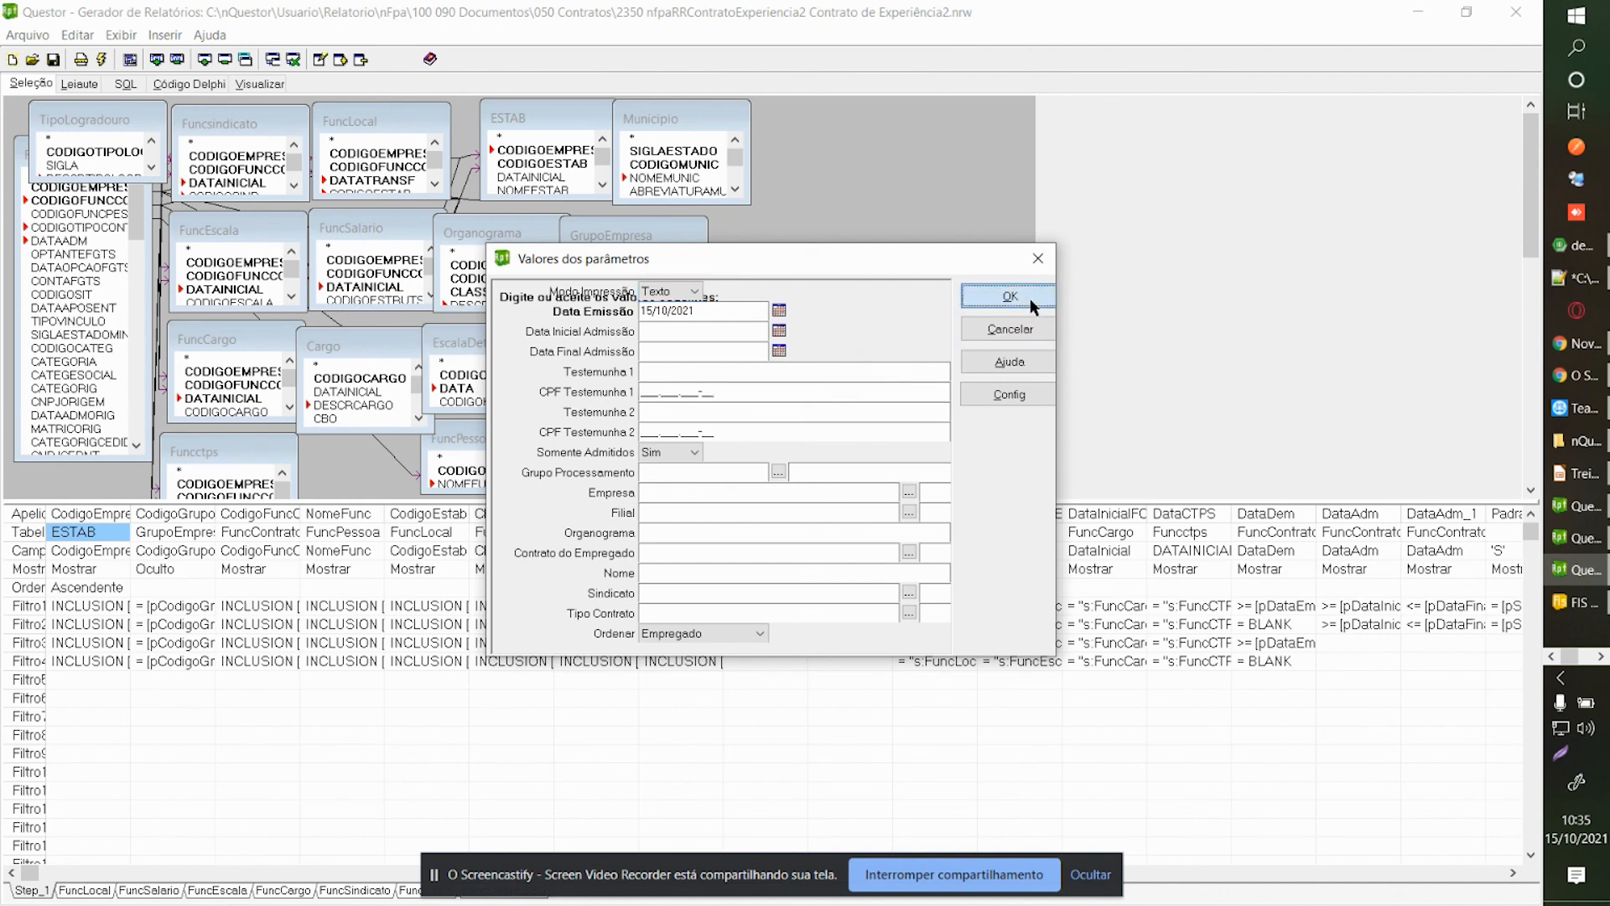
# Accept the parameters, scroll through every band of the contract layout, and return to the Seleção tables view.
pyautogui.click(1010, 297)
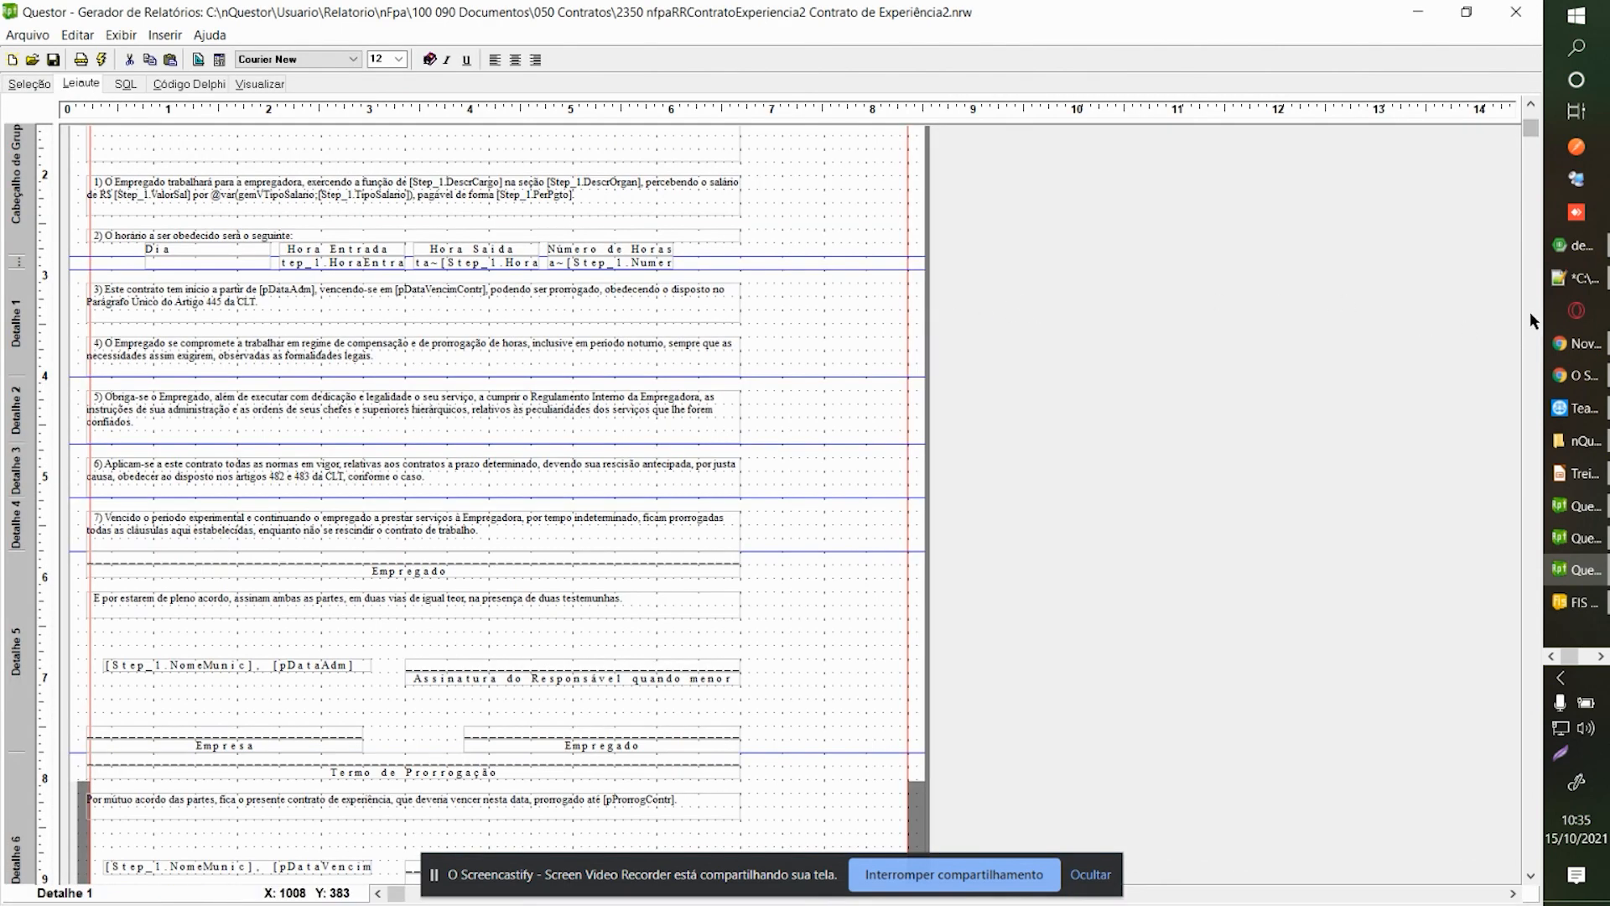
pyautogui.scroll(-3, 1530, 312)
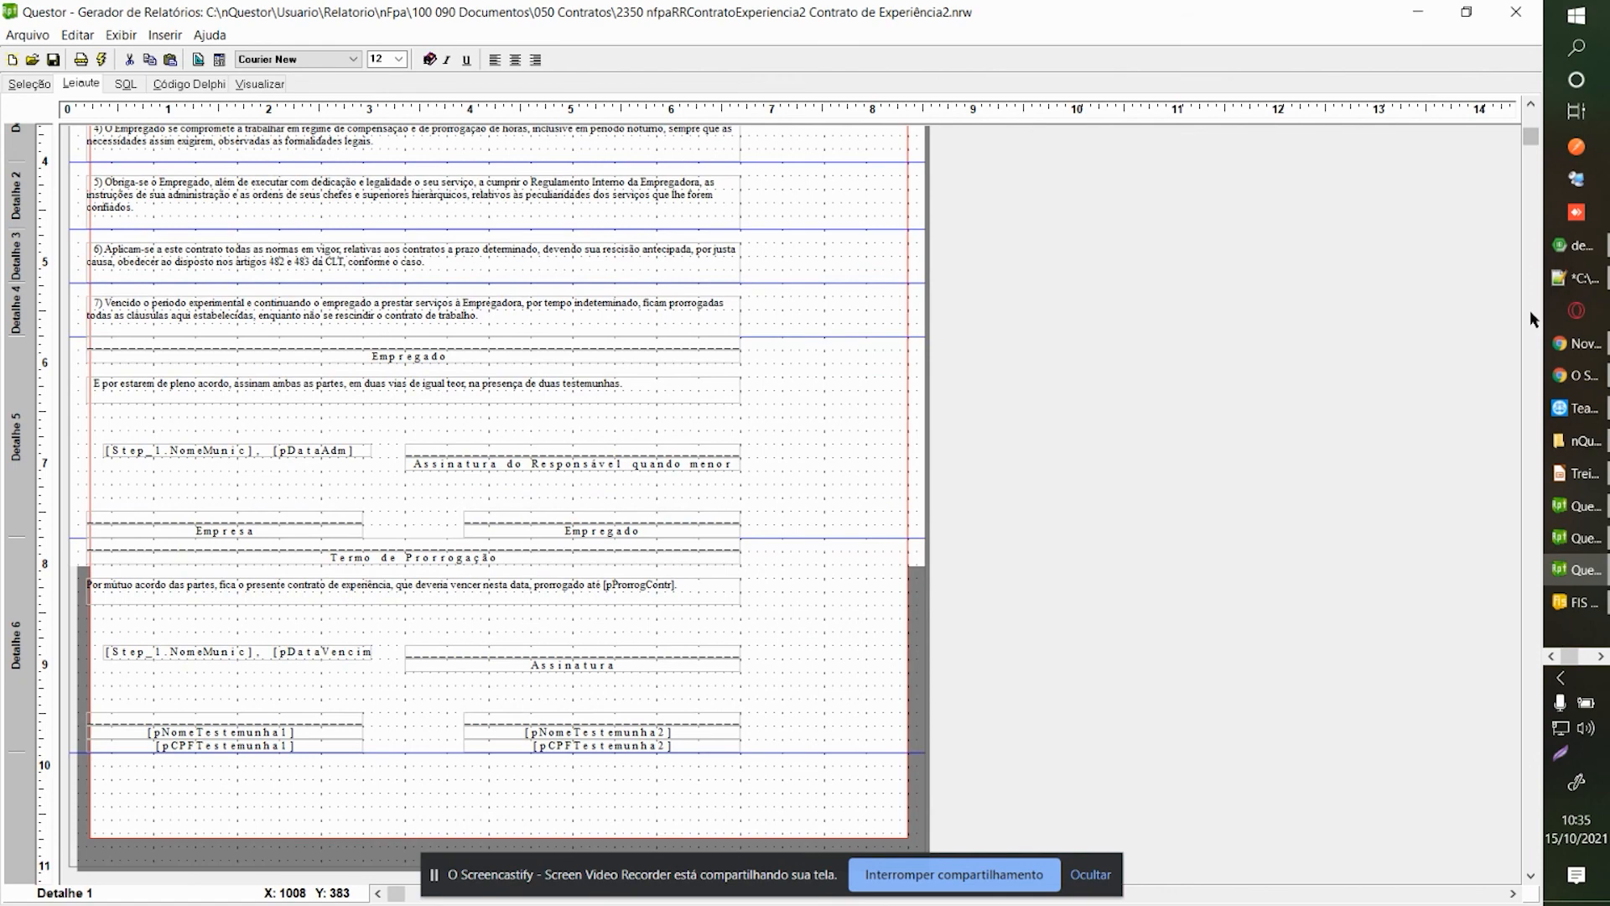
pyautogui.scroll(3, 583, 423)
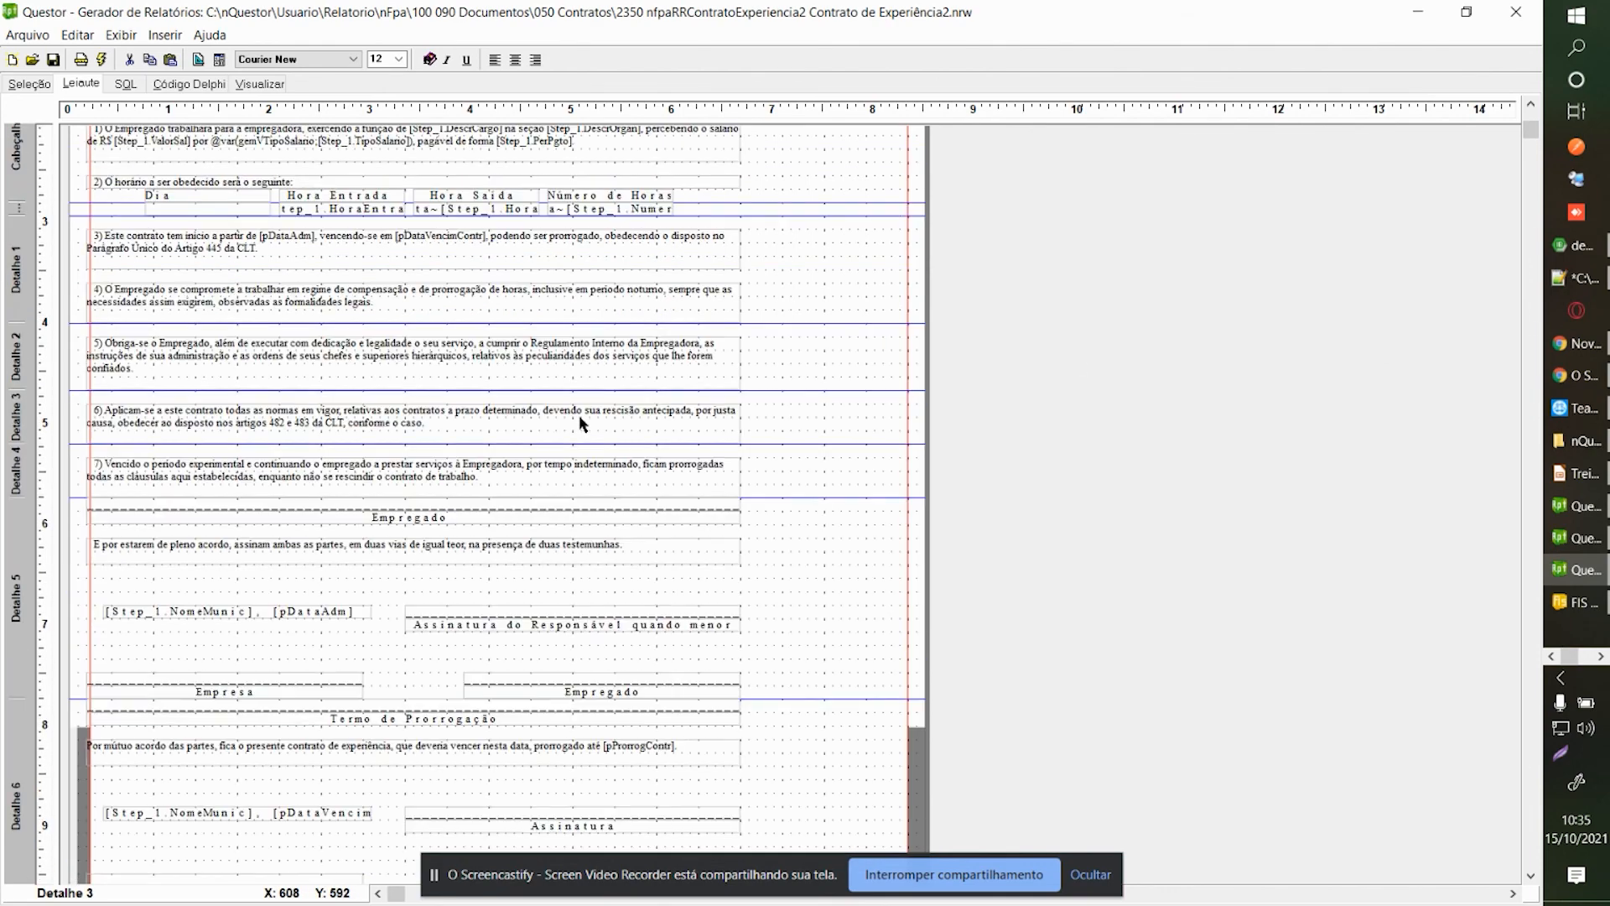
pyautogui.scroll(3, 583, 424)
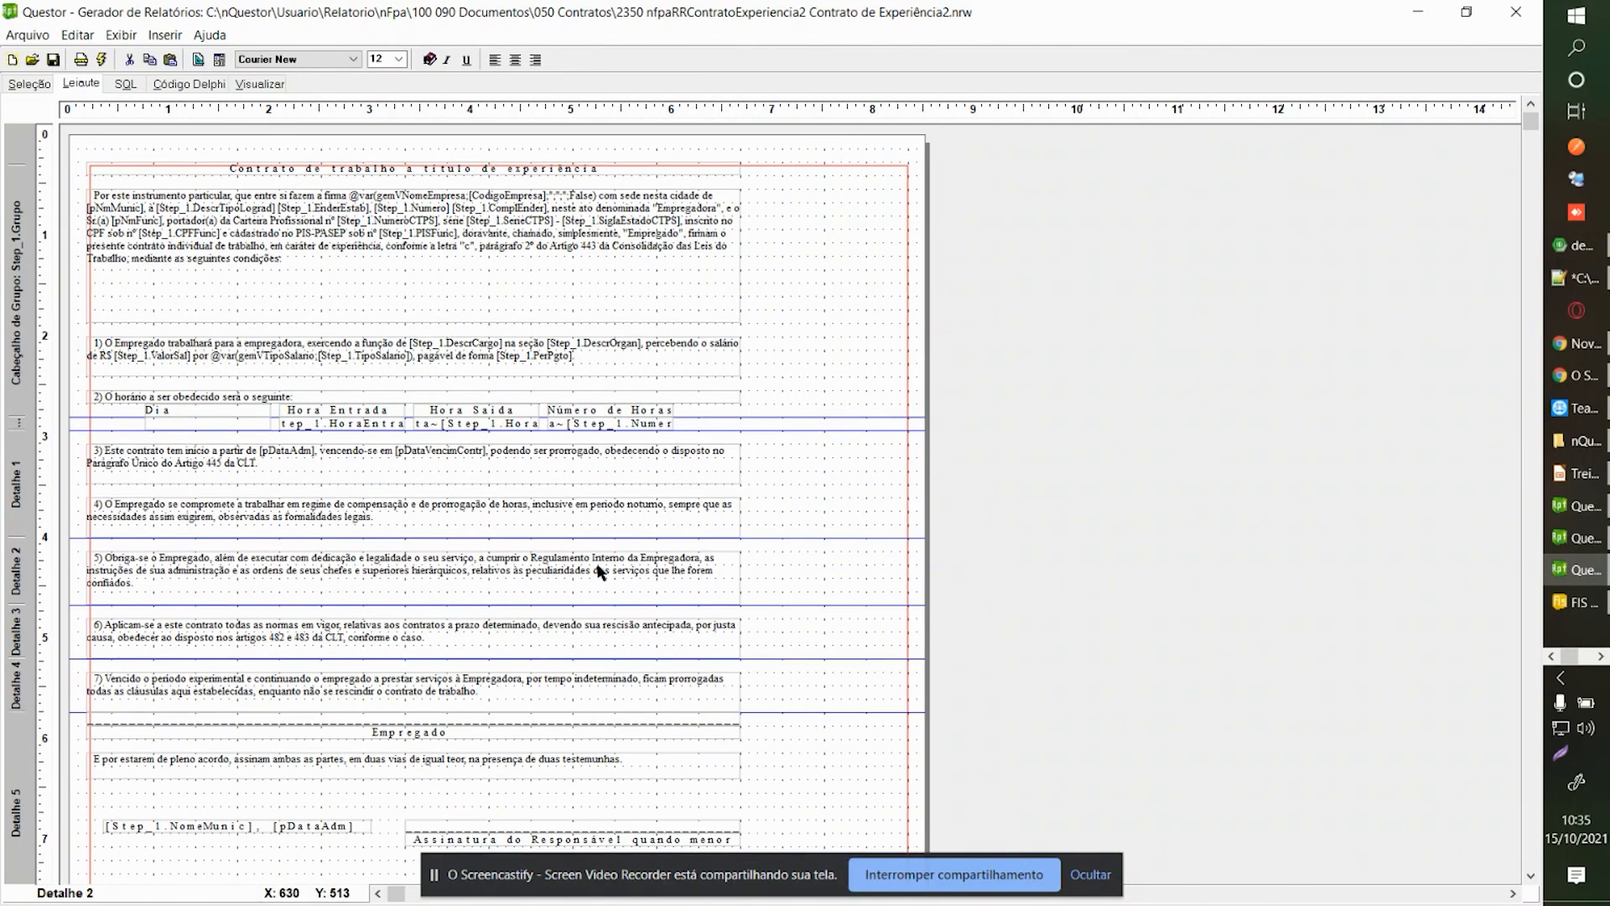
pyautogui.scroll(-2, 520, 568)
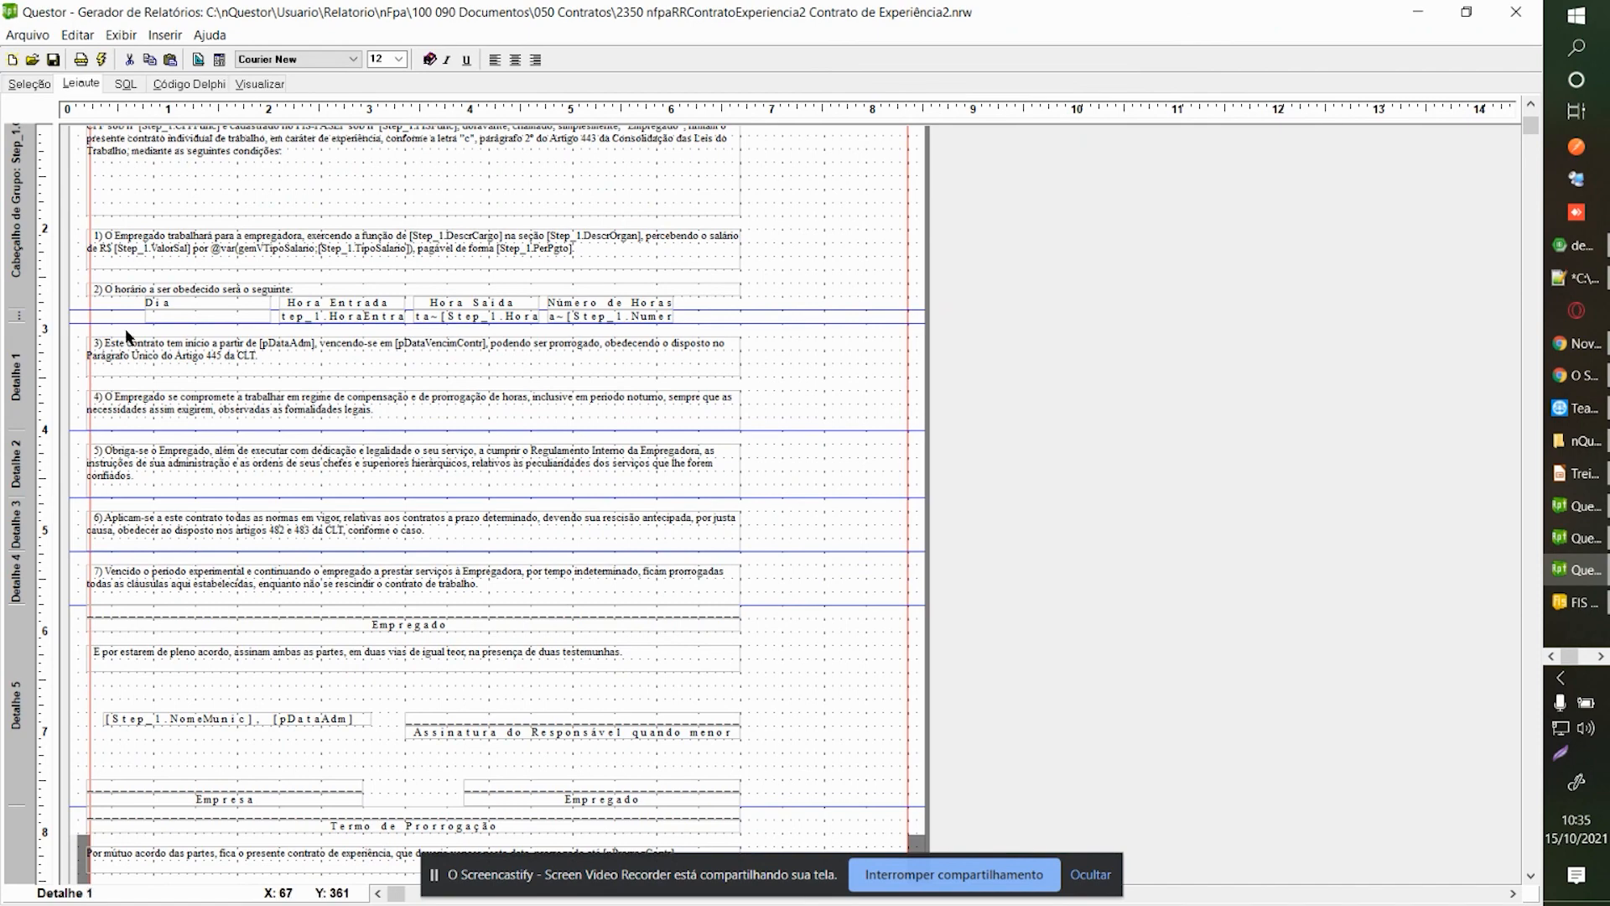
pyautogui.scroll(-2, 207, 569)
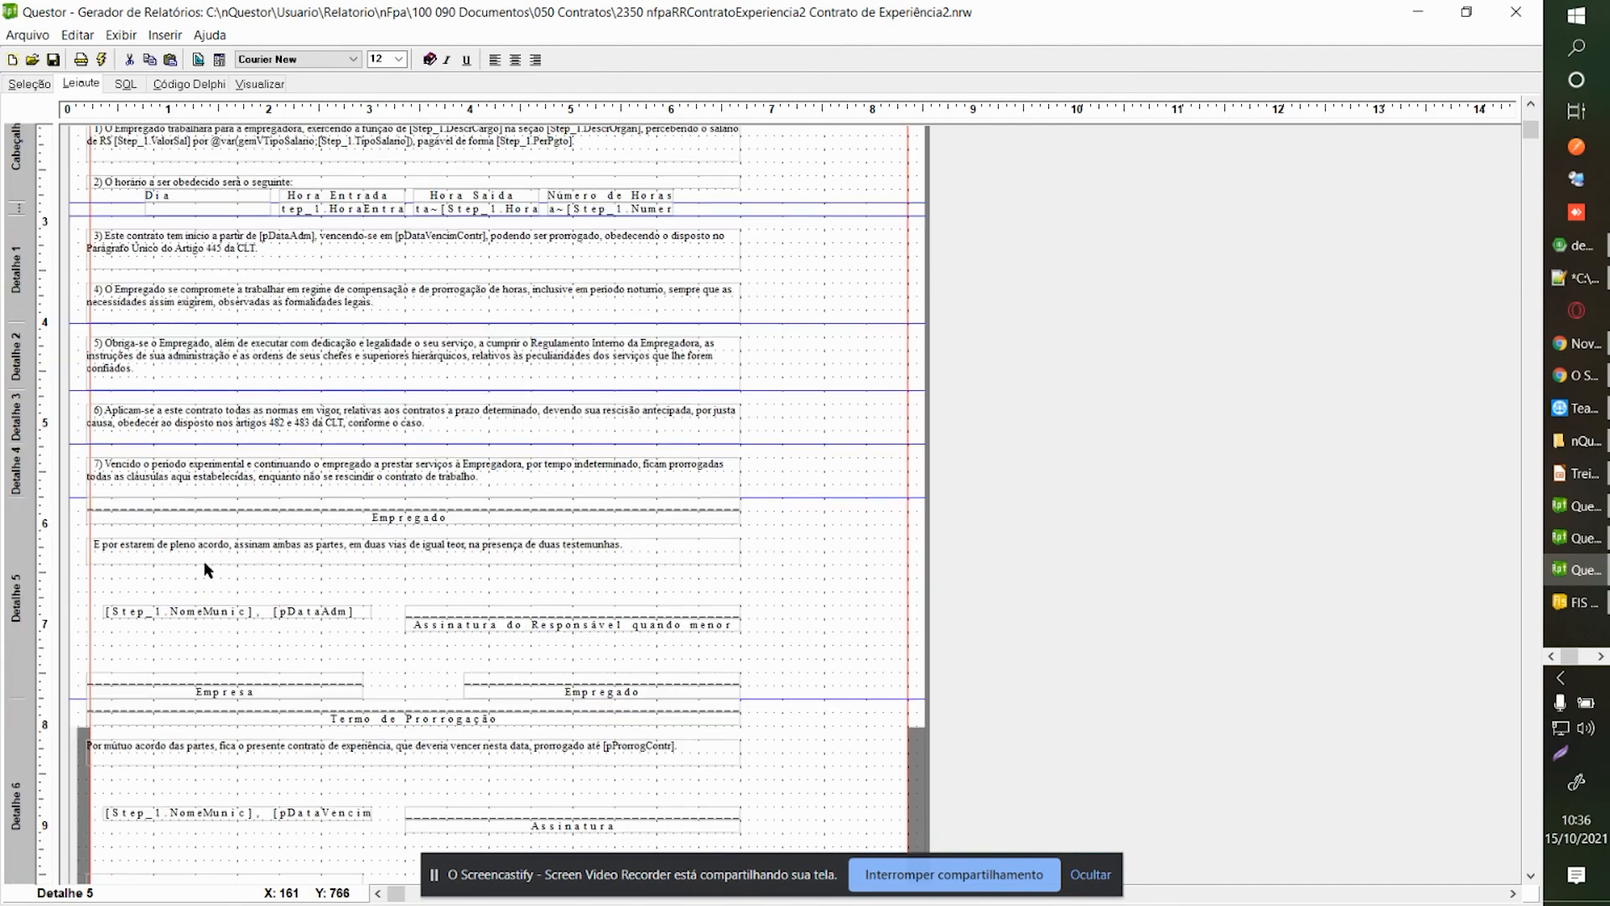
pyautogui.scroll(-4, 207, 569)
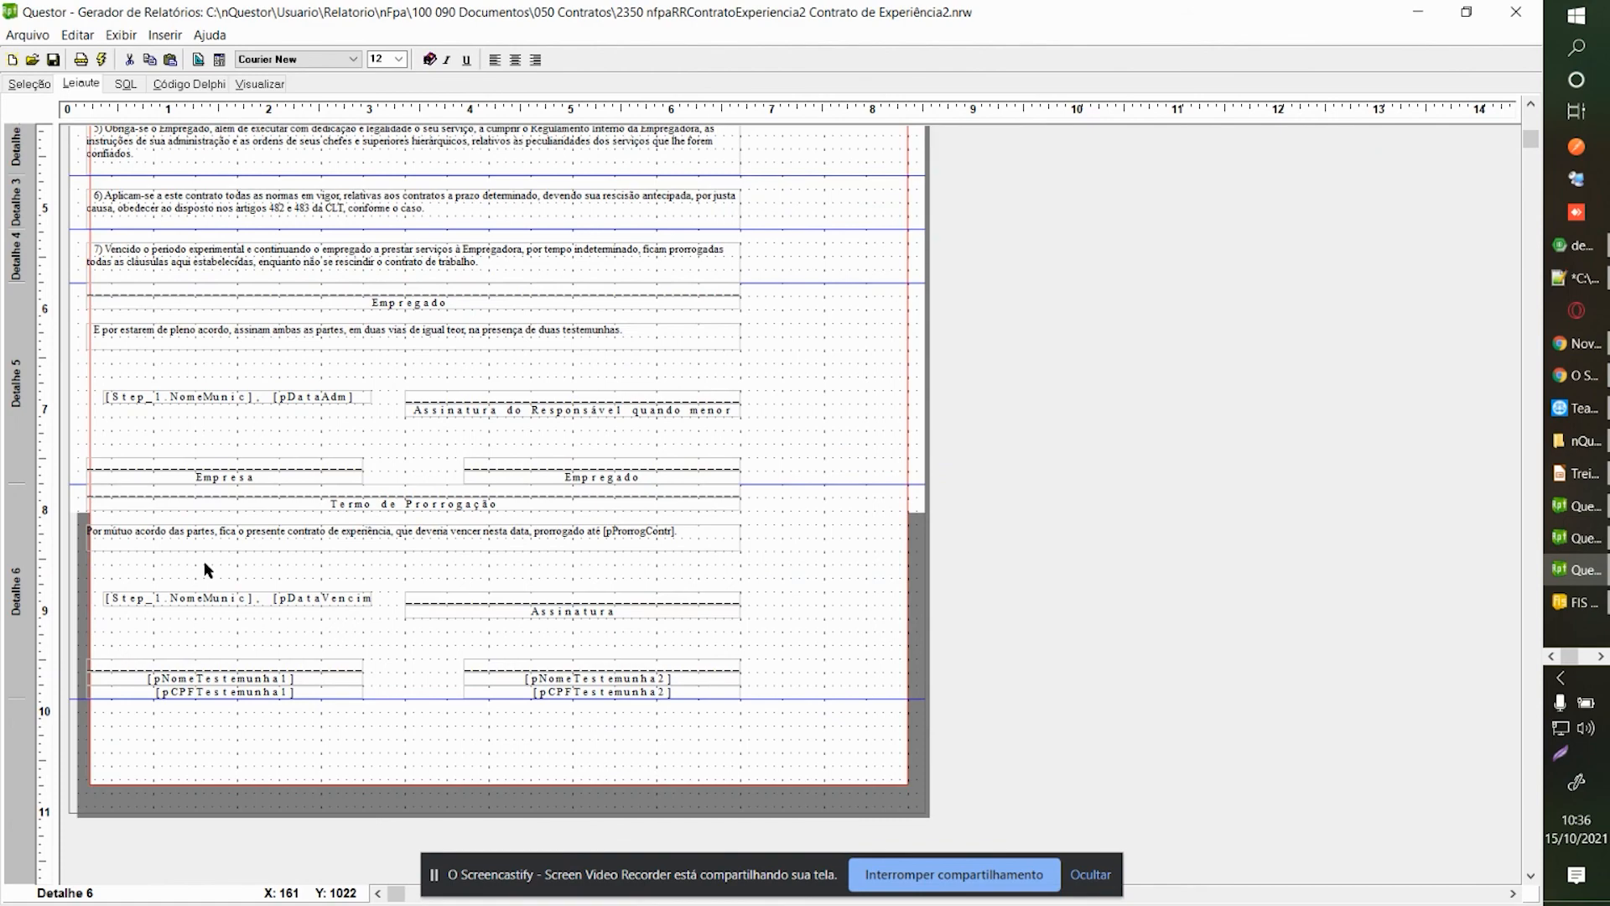
pyautogui.scroll(2, 205, 562)
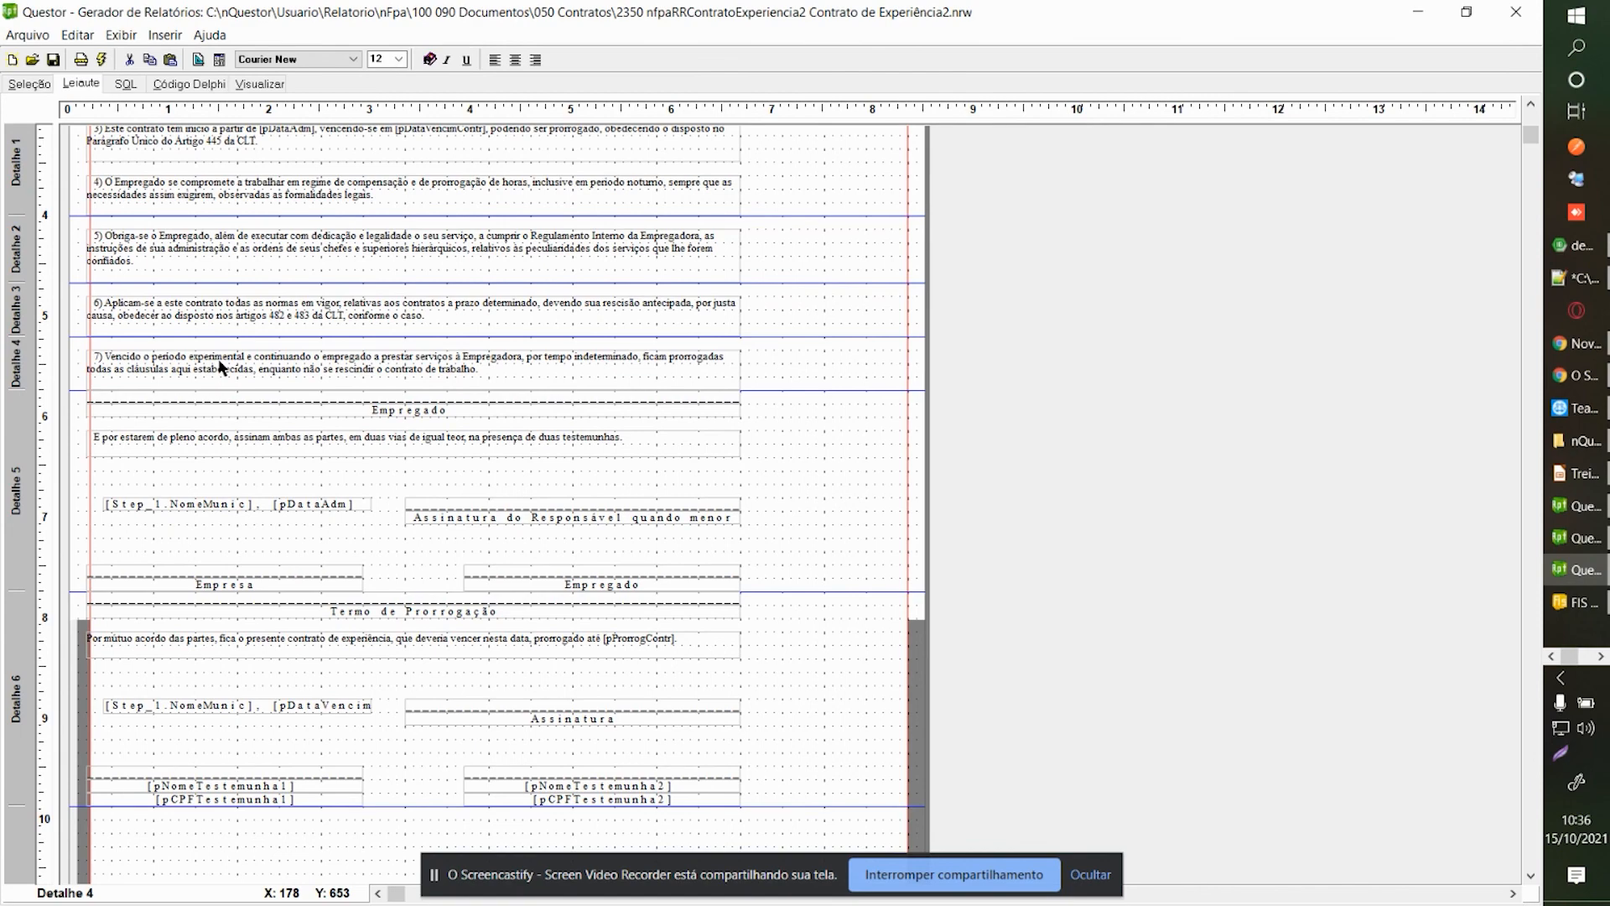
pyautogui.scroll(6, 219, 366)
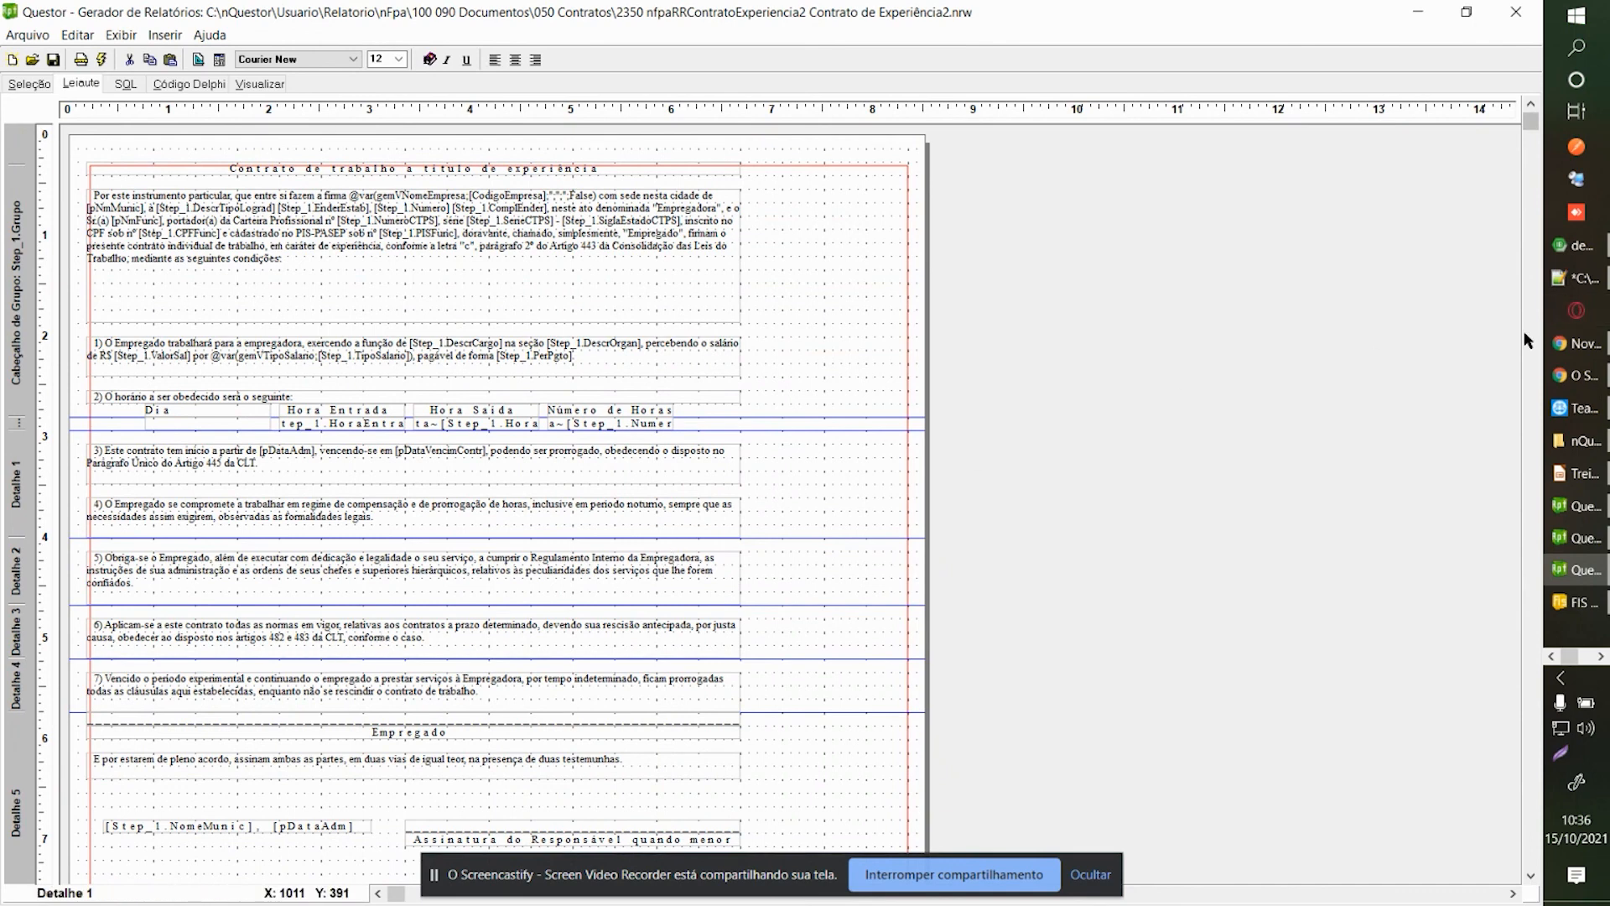
pyautogui.scroll(-4, 1533, 344)
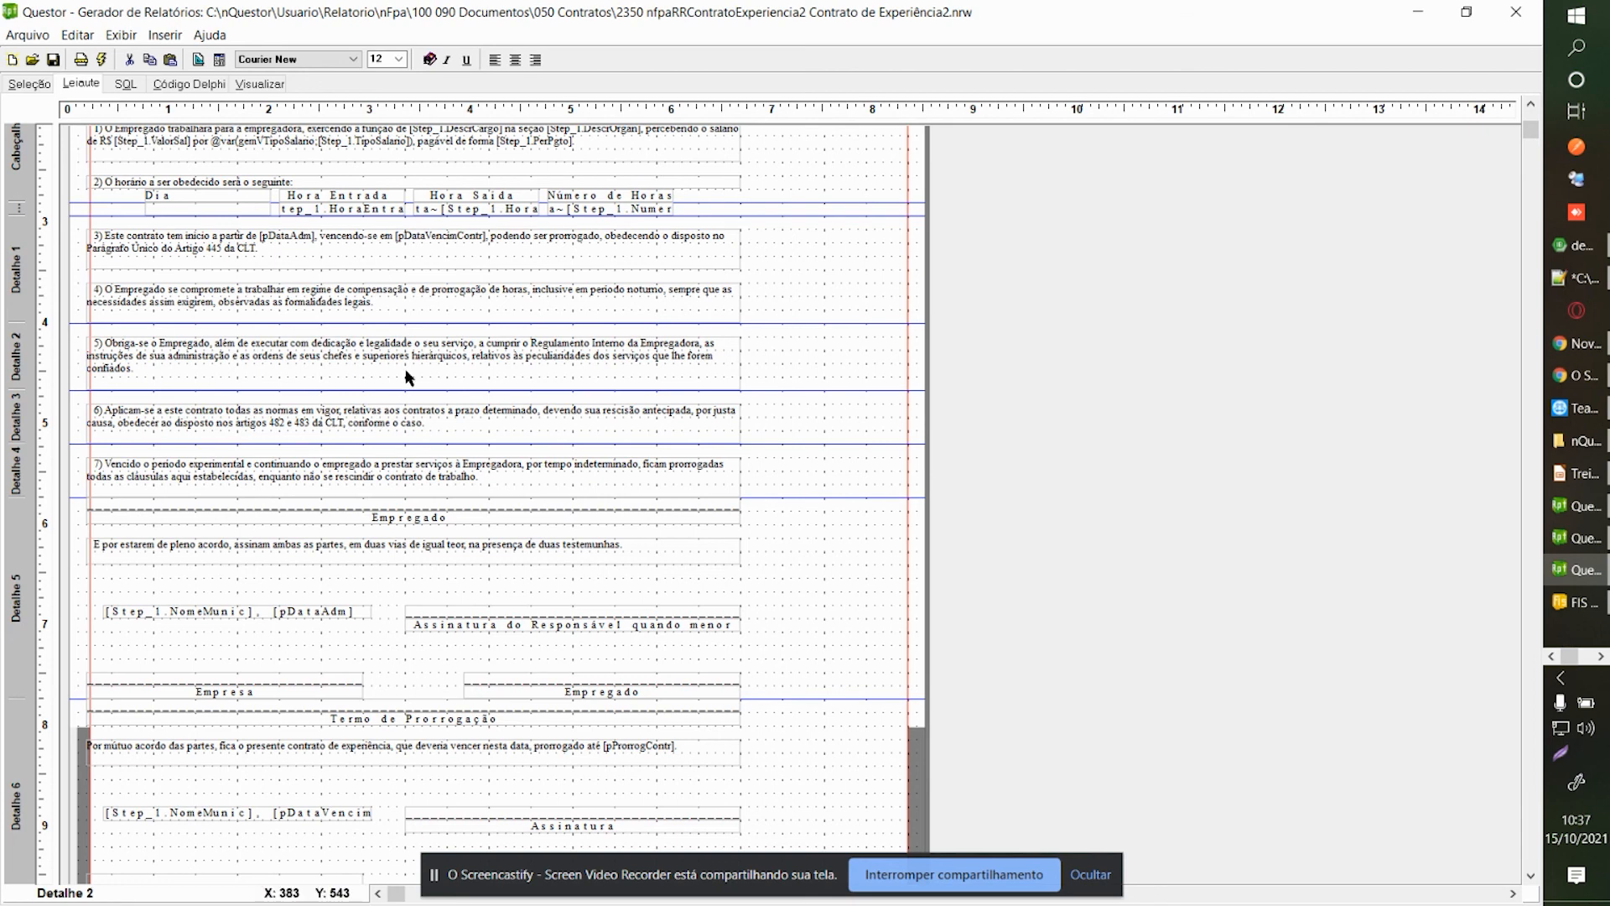
pyautogui.click(889, 873)
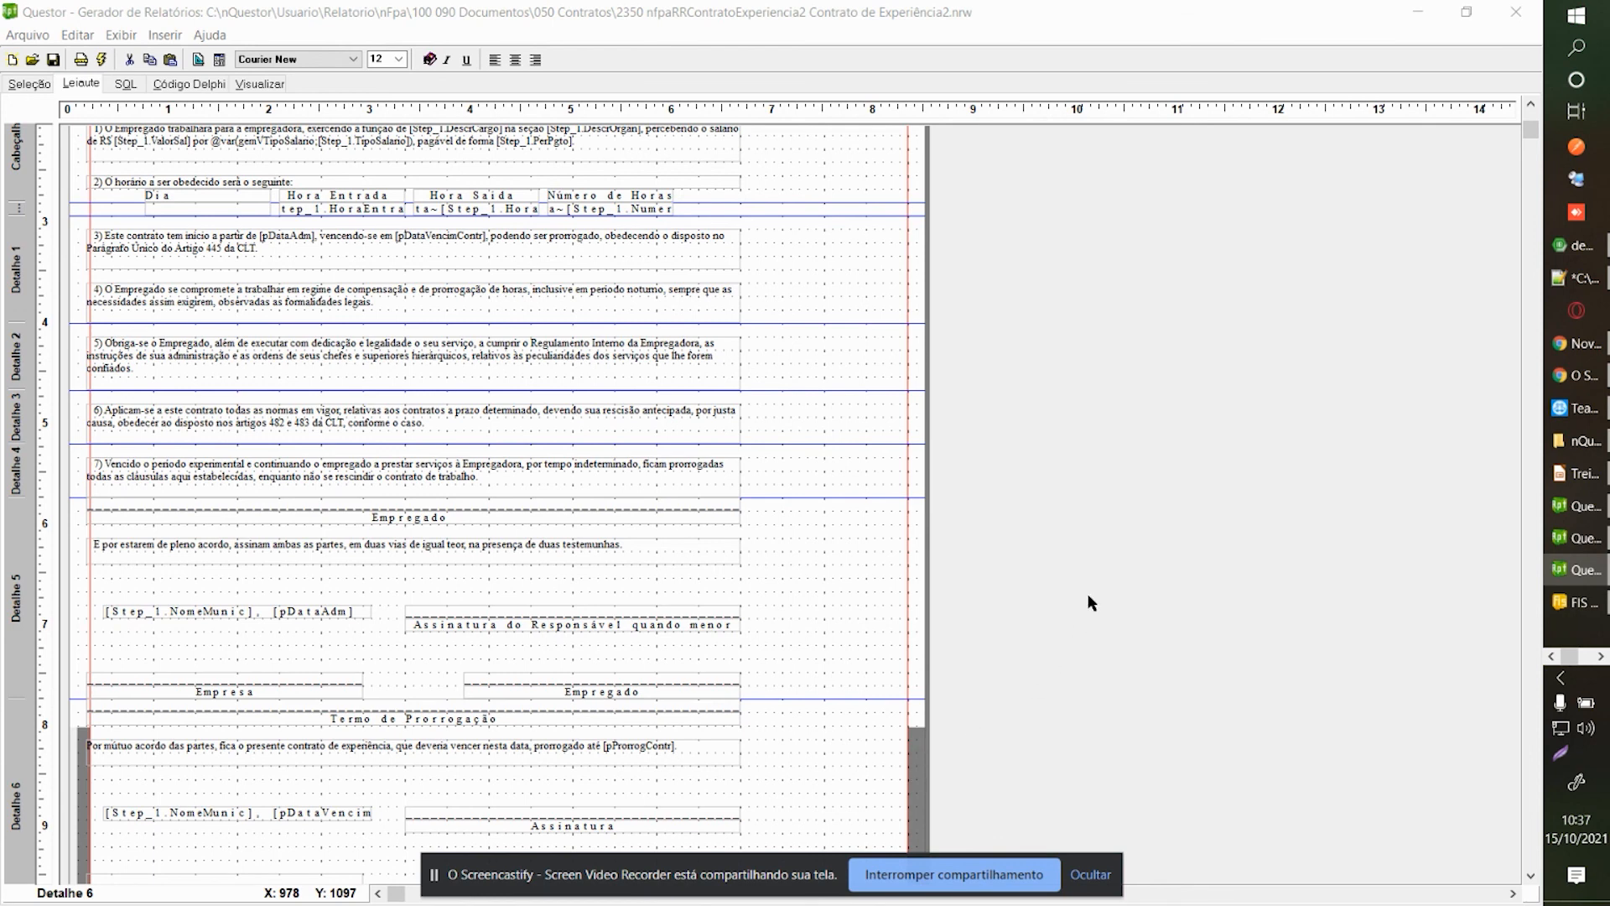
pyautogui.click(29, 84)
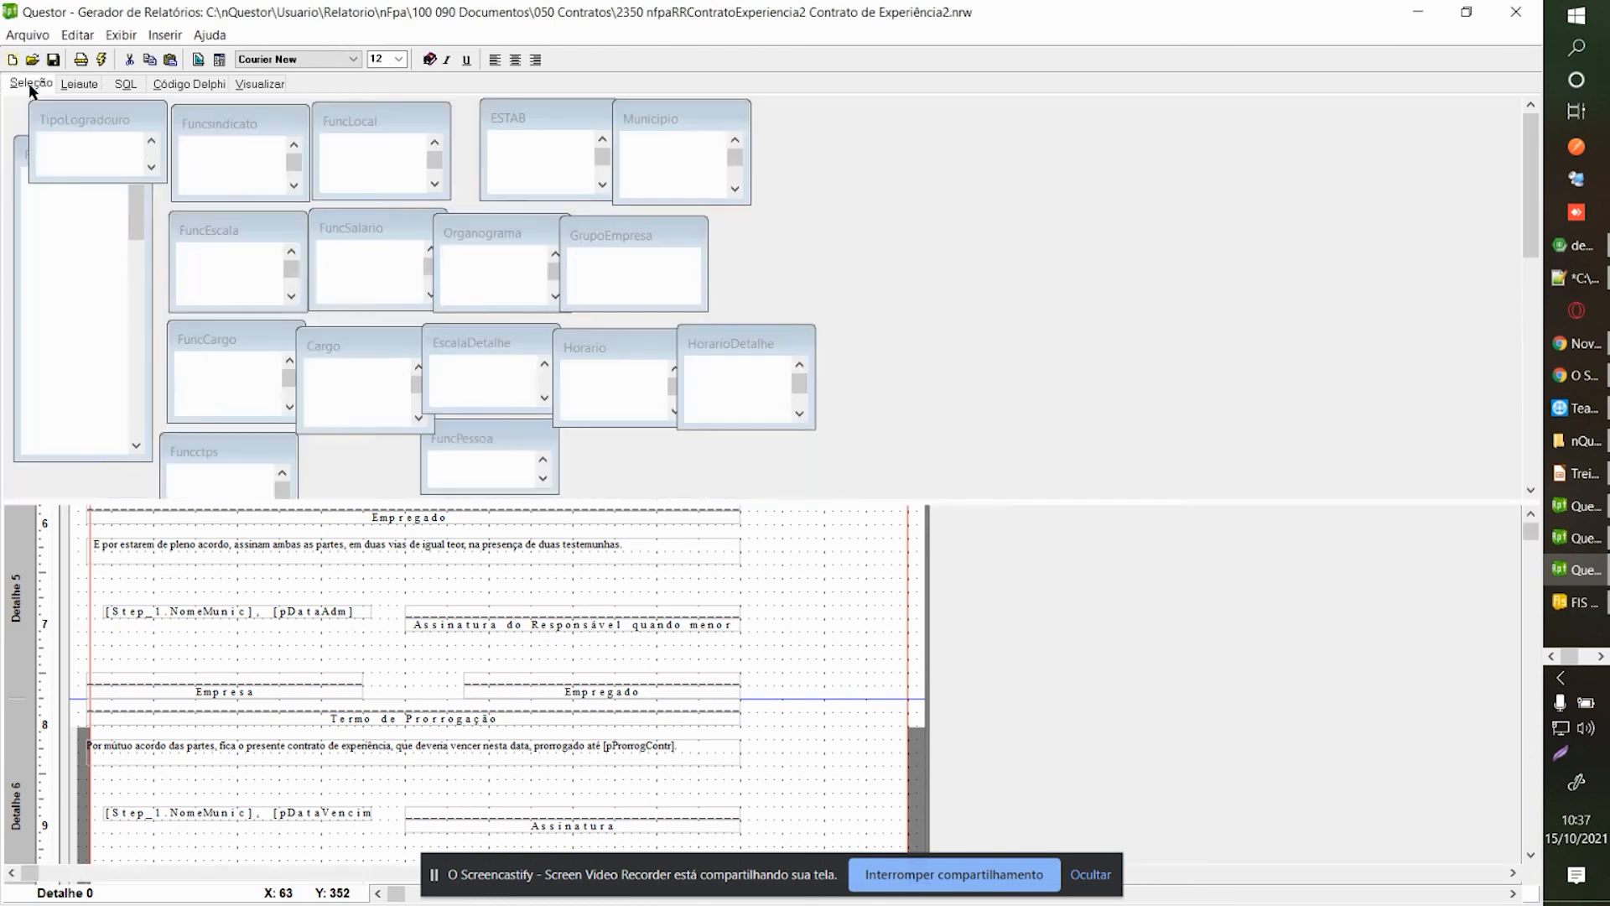
# Inspect the pSomenteAdm parameter's settings in Exibir > Configurar Parâmetro.
pyautogui.click(121, 34)
pyautogui.click(235, 184)
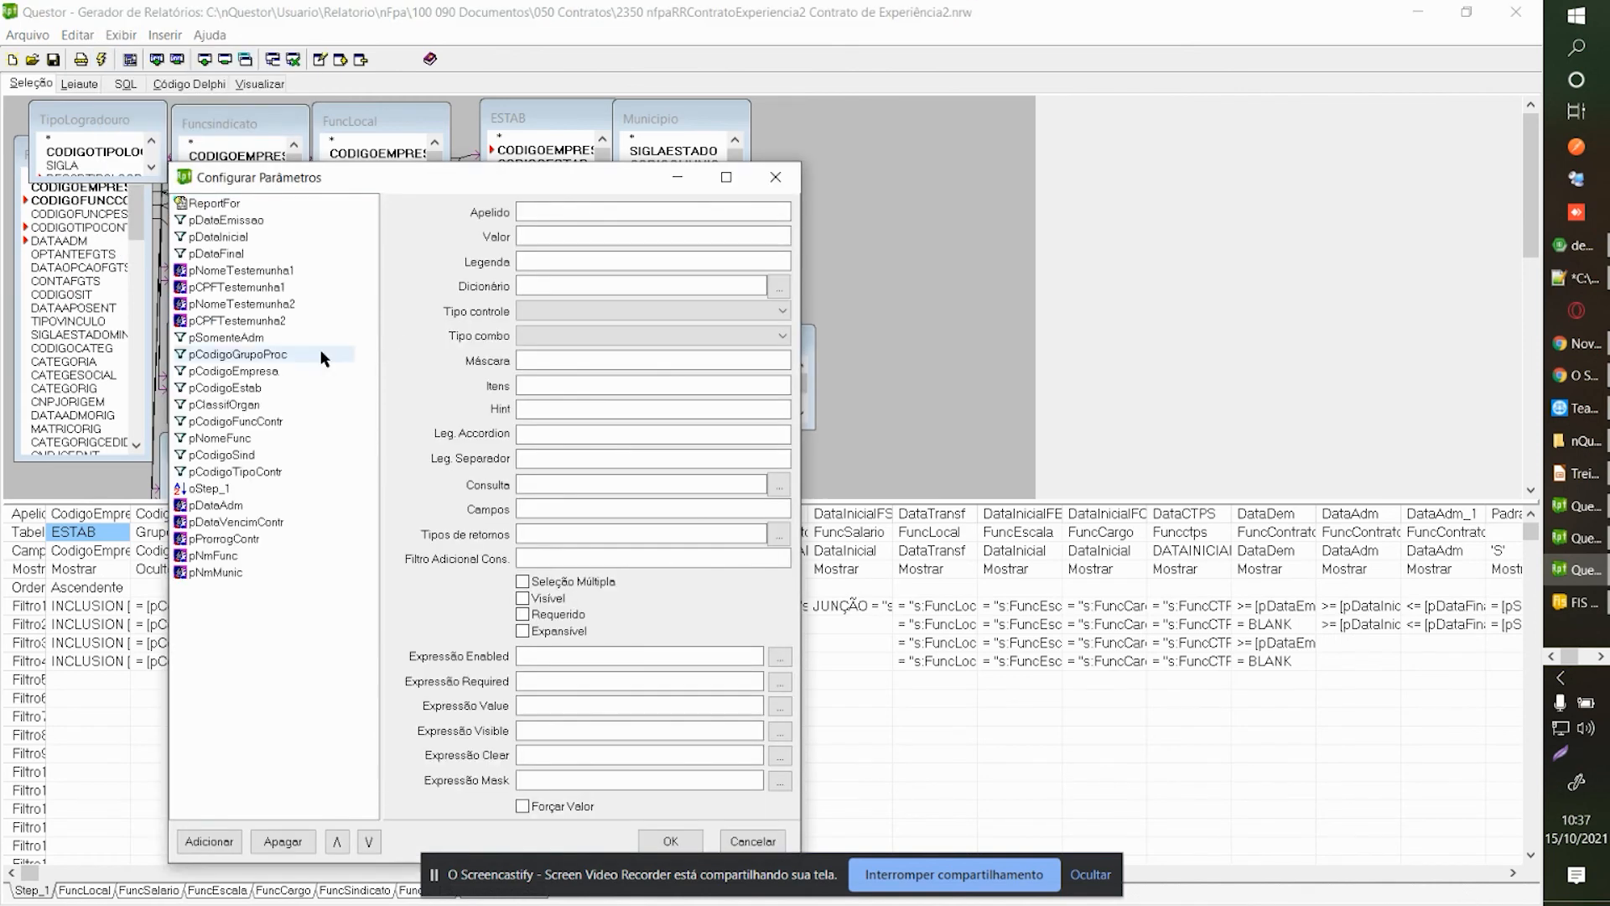
pyautogui.click(243, 337)
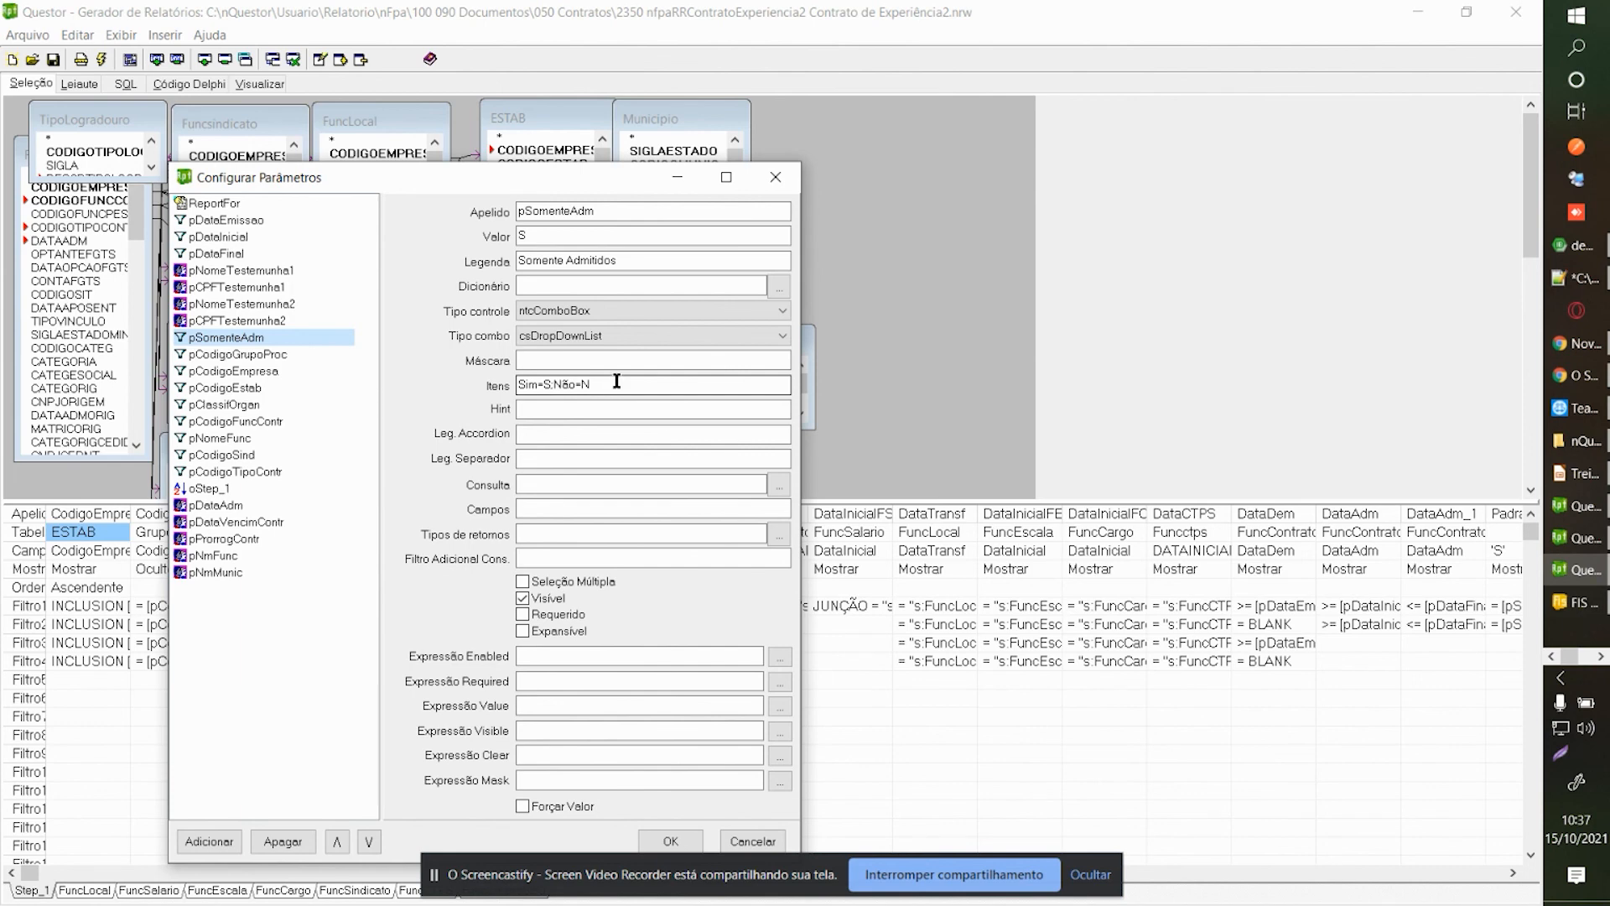
pyautogui.doubleClick(524, 210)
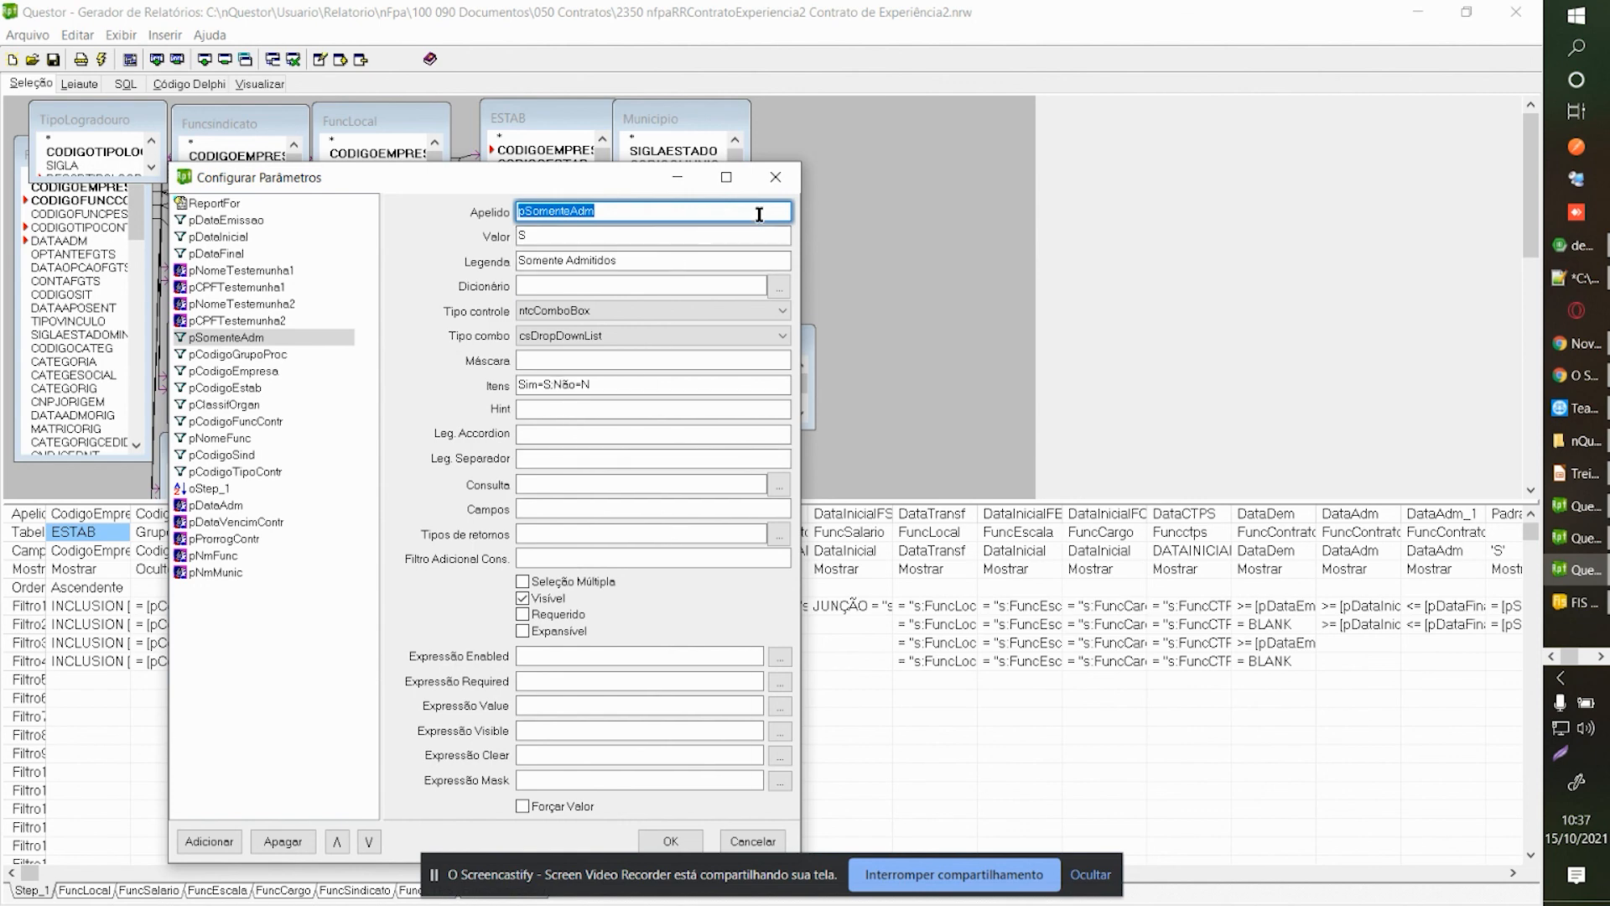
pyautogui.click(775, 177)
# Open the Editor de Coluna for the PadraoS 'S' column and move it to the centre.
pyautogui.click(848, 623)
pyautogui.press('Right')
pyautogui.click(1149, 618)
pyautogui.press('Right')
pyautogui.press('Right')
pyautogui.press('Right')
pyautogui.press('Right')
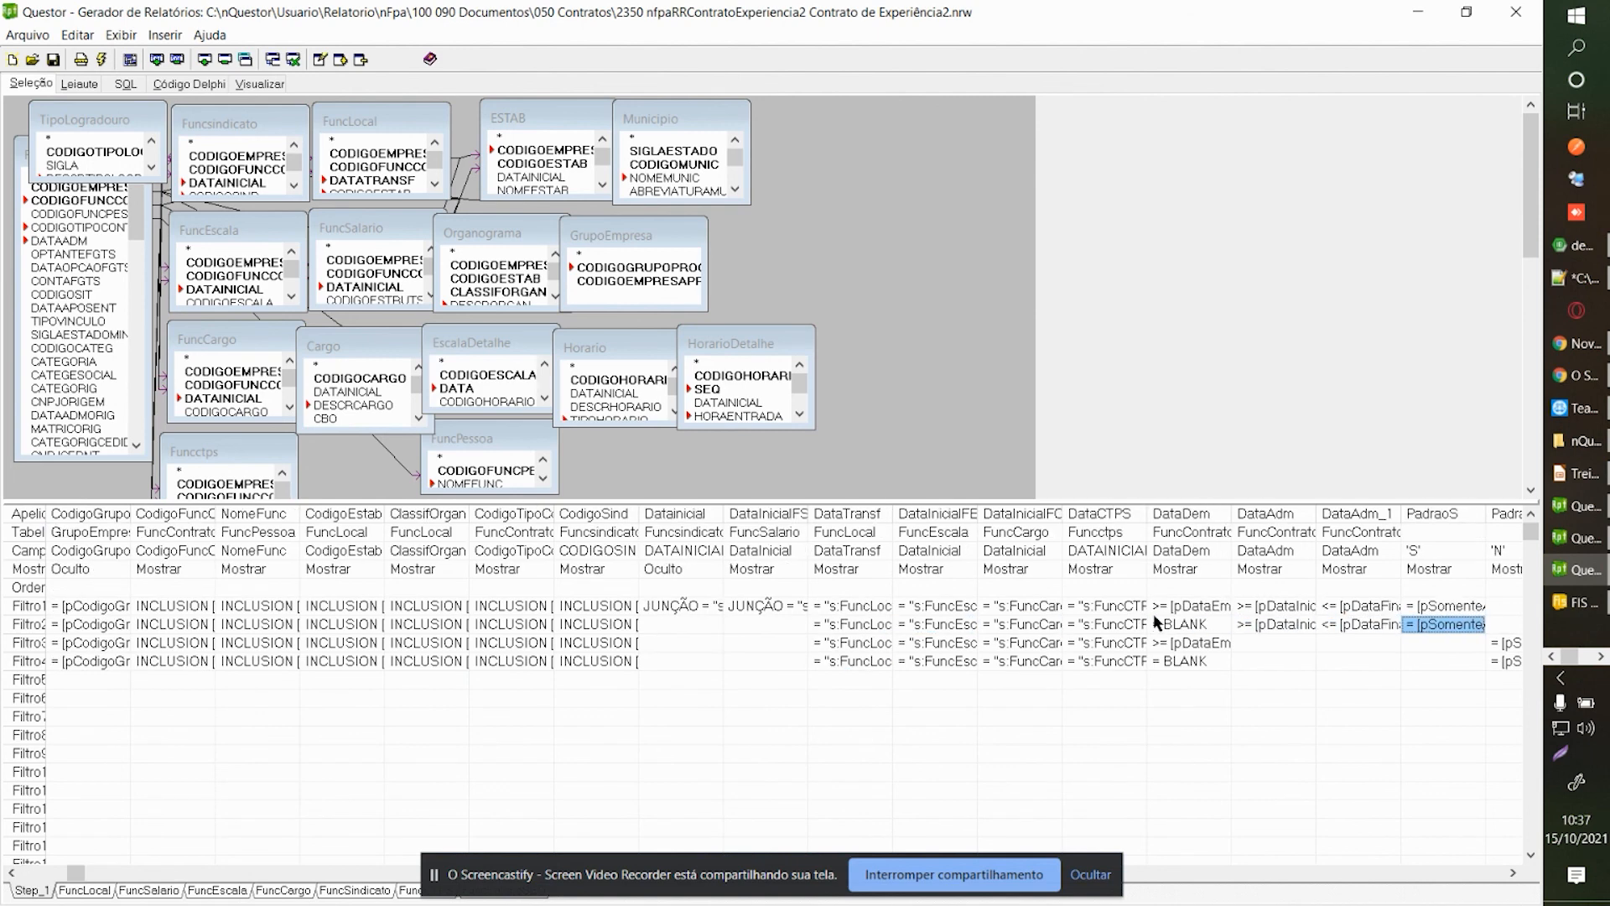
pyautogui.press('Right')
pyautogui.press('Left')
pyautogui.click(1289, 548)
pyautogui.doubleClick(1290, 548)
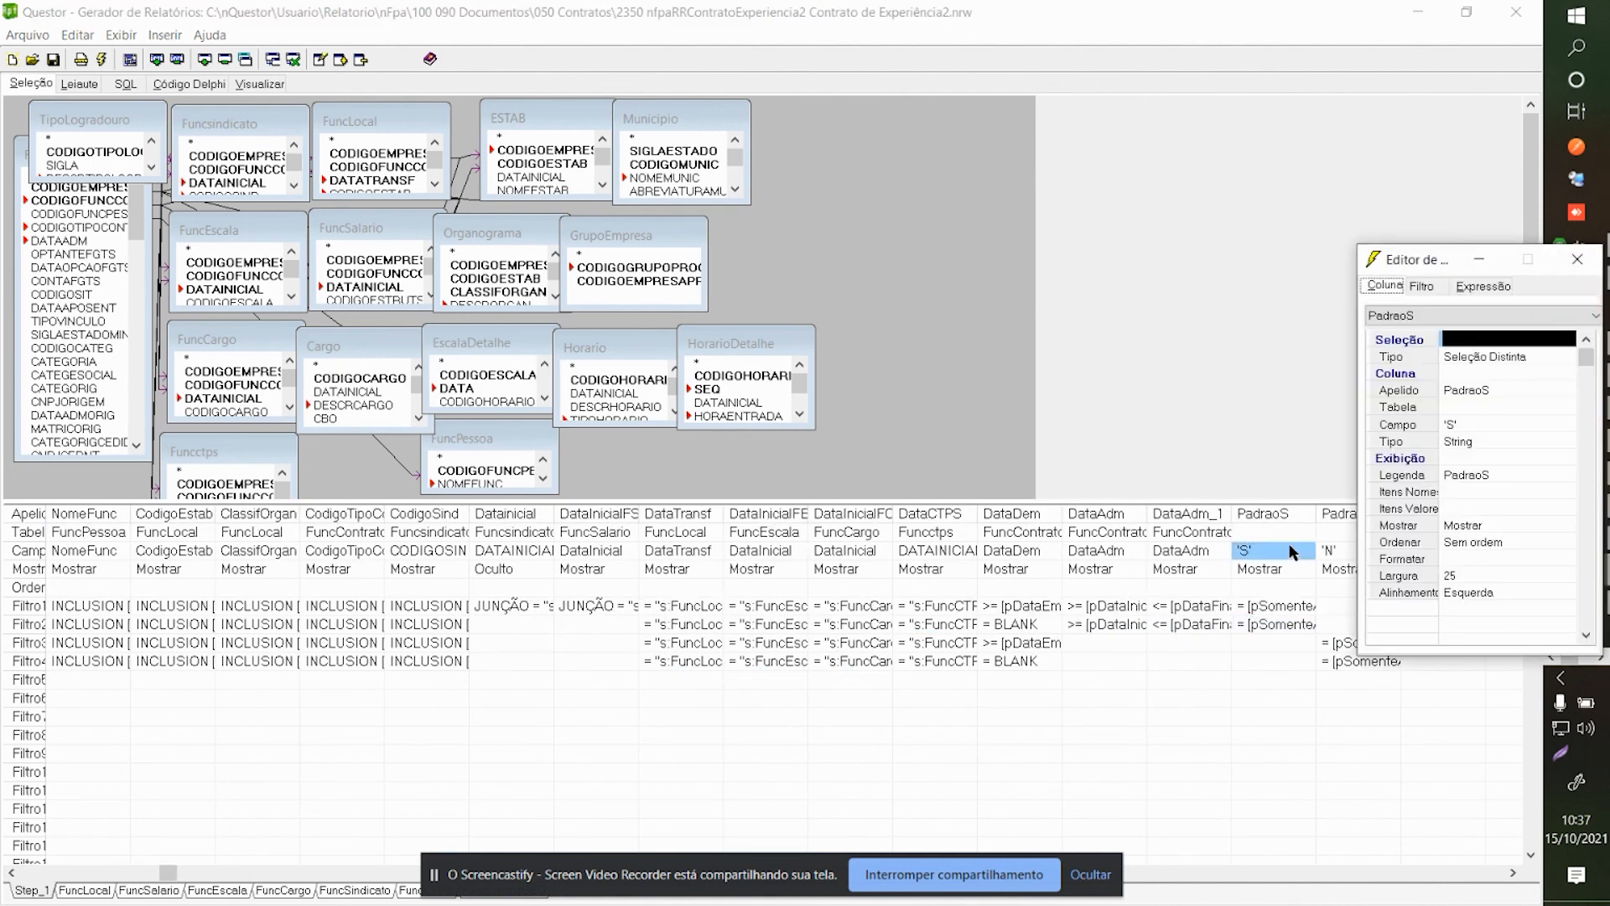
pyautogui.moveTo(1407, 260); pyautogui.dragTo(933, 202)
# Review PadraoS's Coluna, Filtro and Expressão tabs and Padrao's 'N' expression.
pyautogui.click(999, 225)
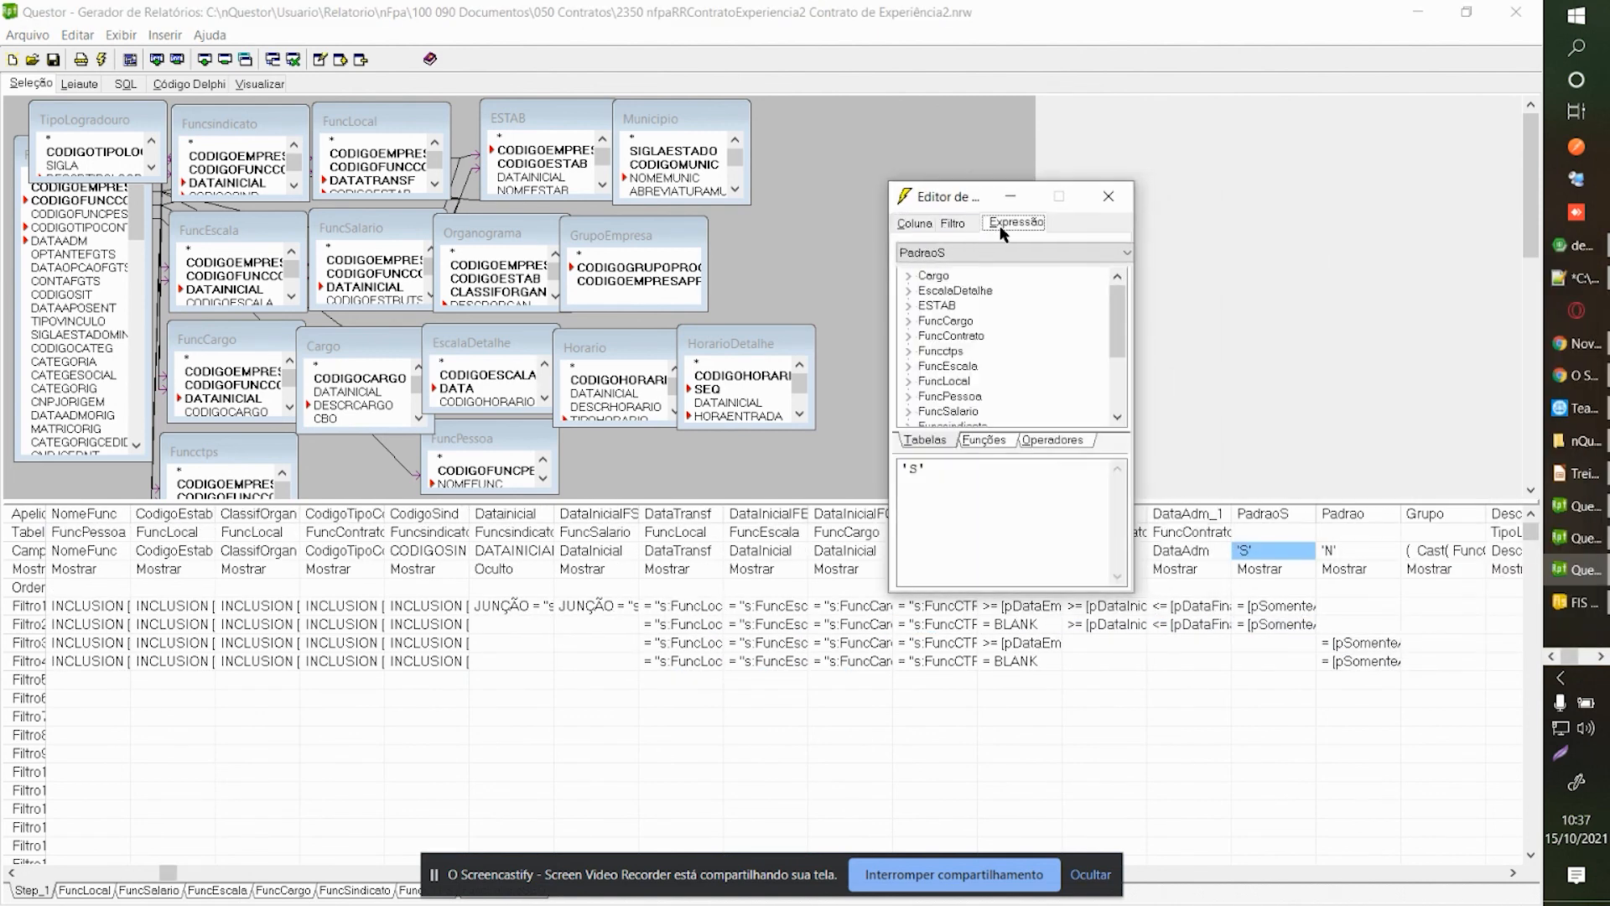
pyautogui.click(957, 224)
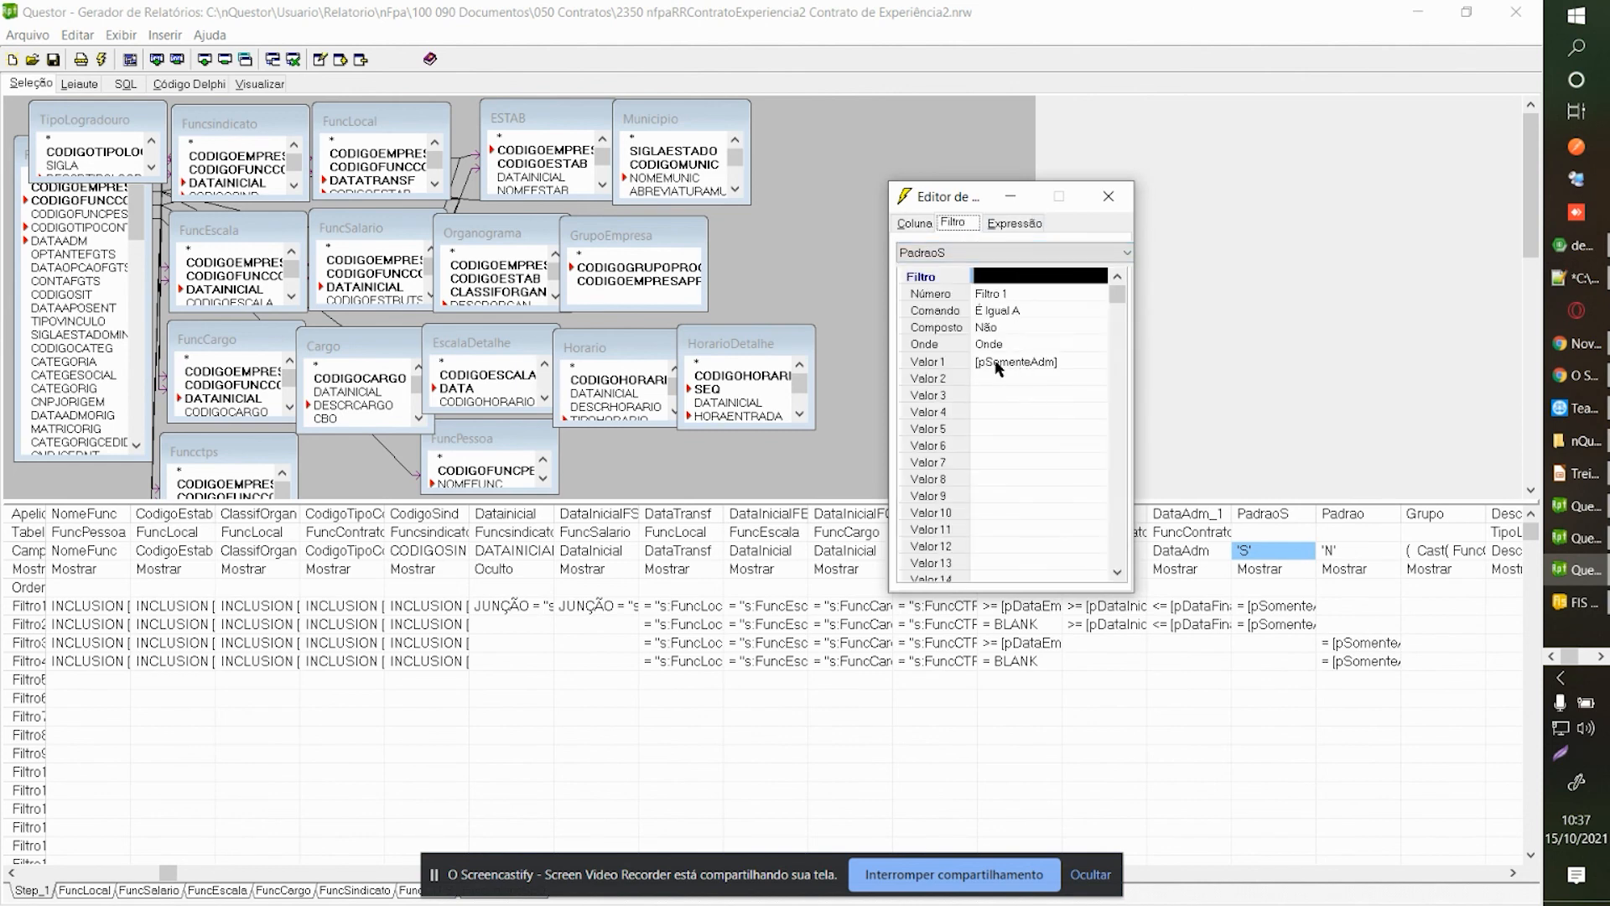
pyautogui.click(926, 223)
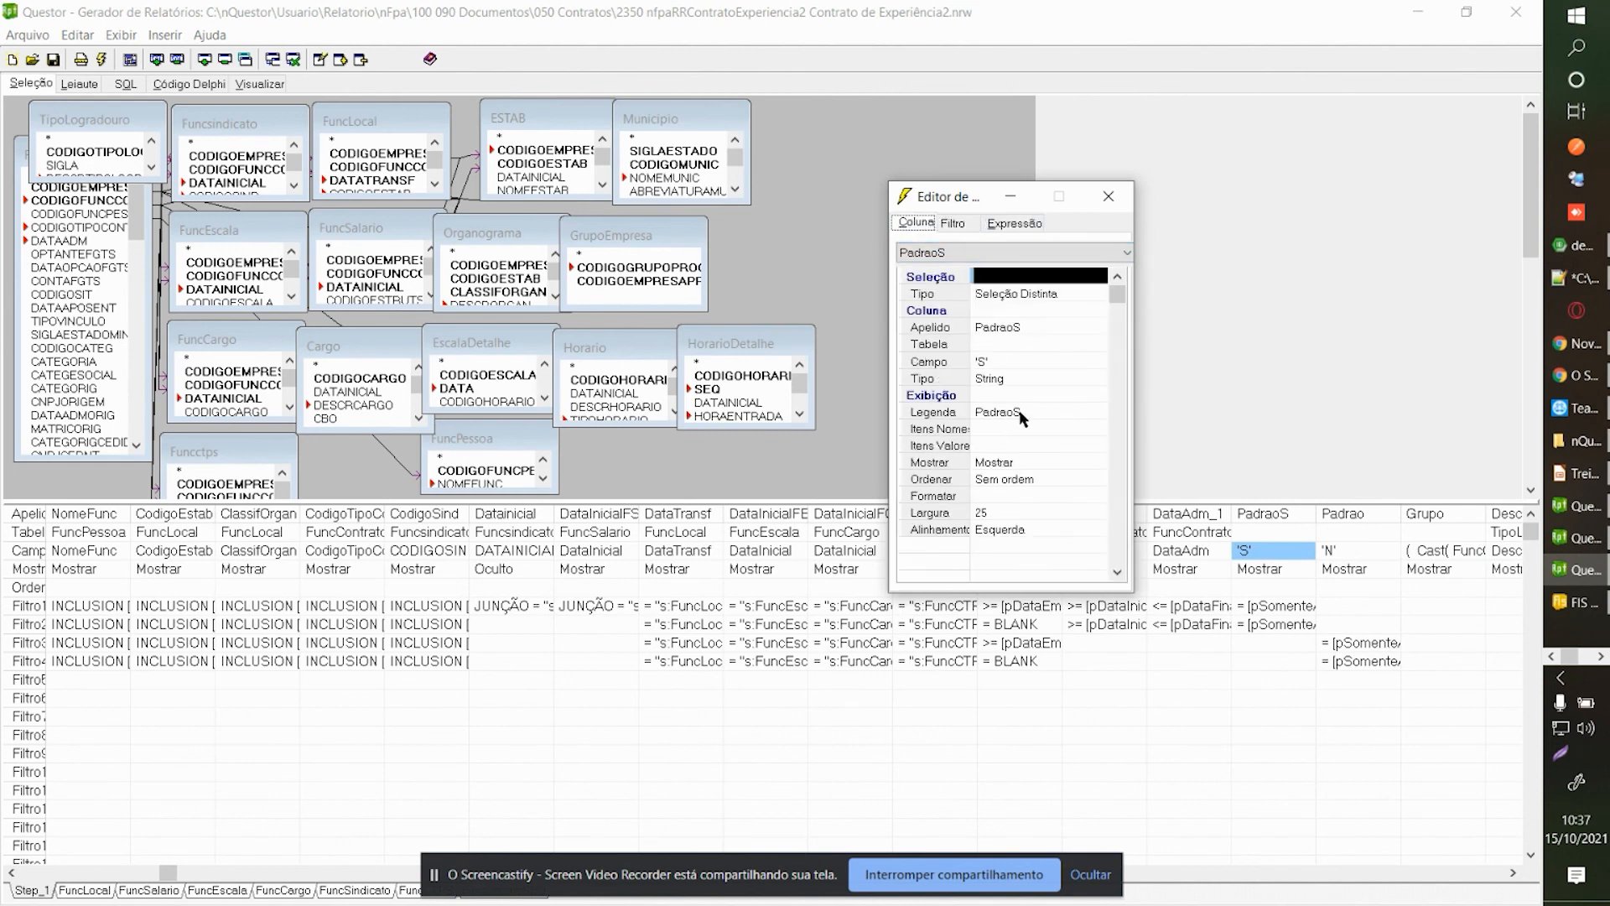
pyautogui.click(1014, 223)
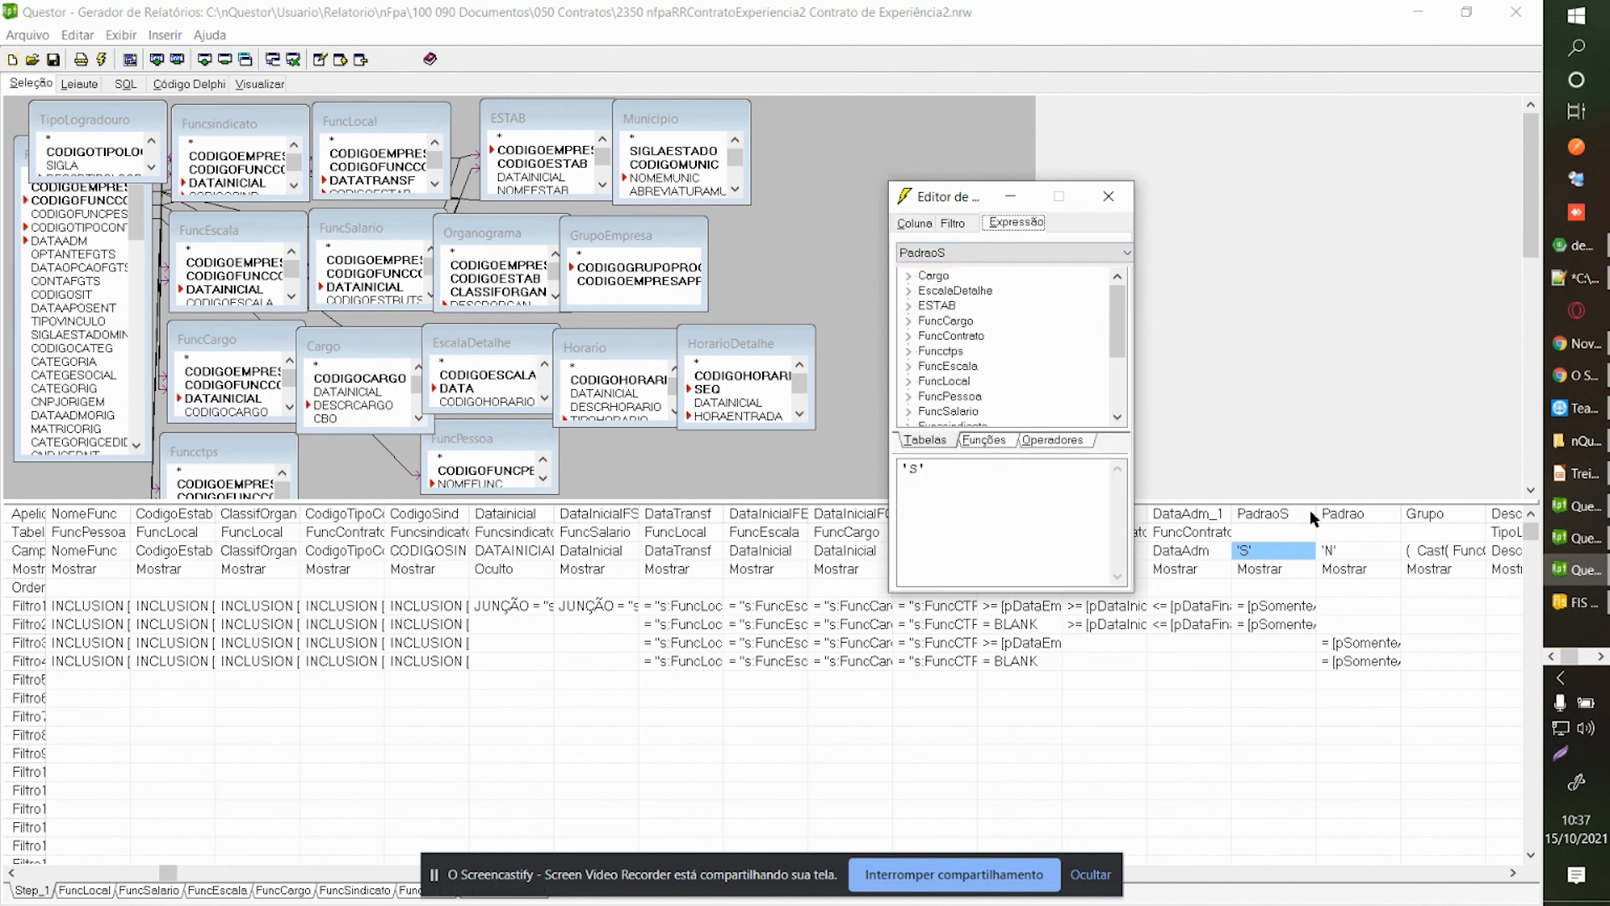
pyautogui.click(1359, 551)
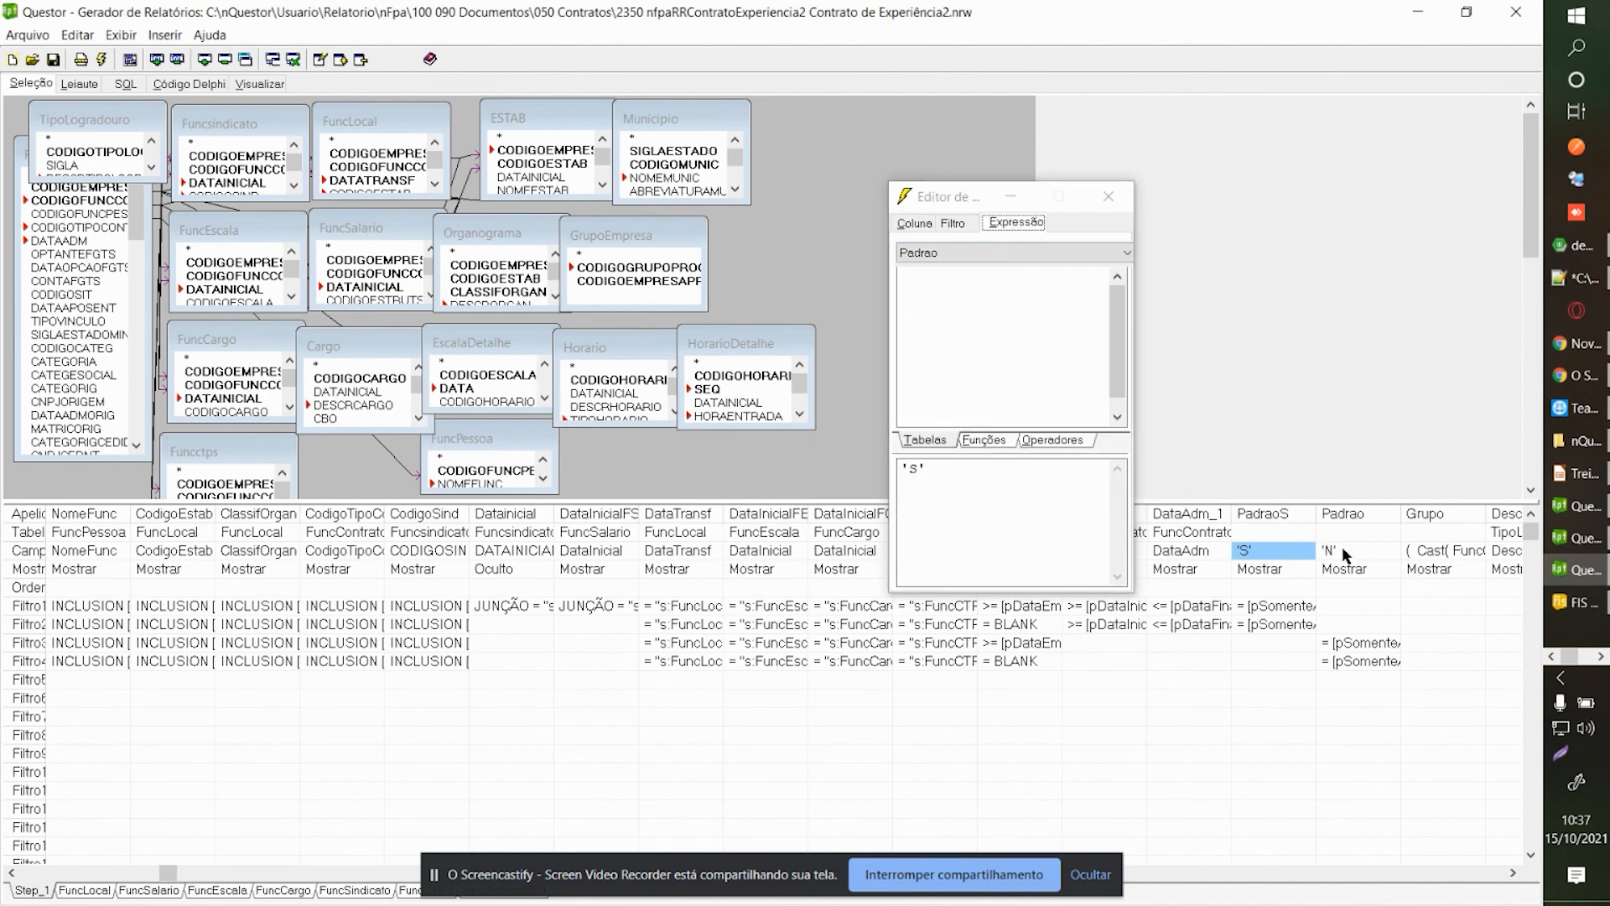
pyautogui.click(1295, 551)
# Check PadraoS filters 1 and 2 on [pSomenteAdm], then close the column editor.
pyautogui.click(1302, 606)
pyautogui.click(954, 223)
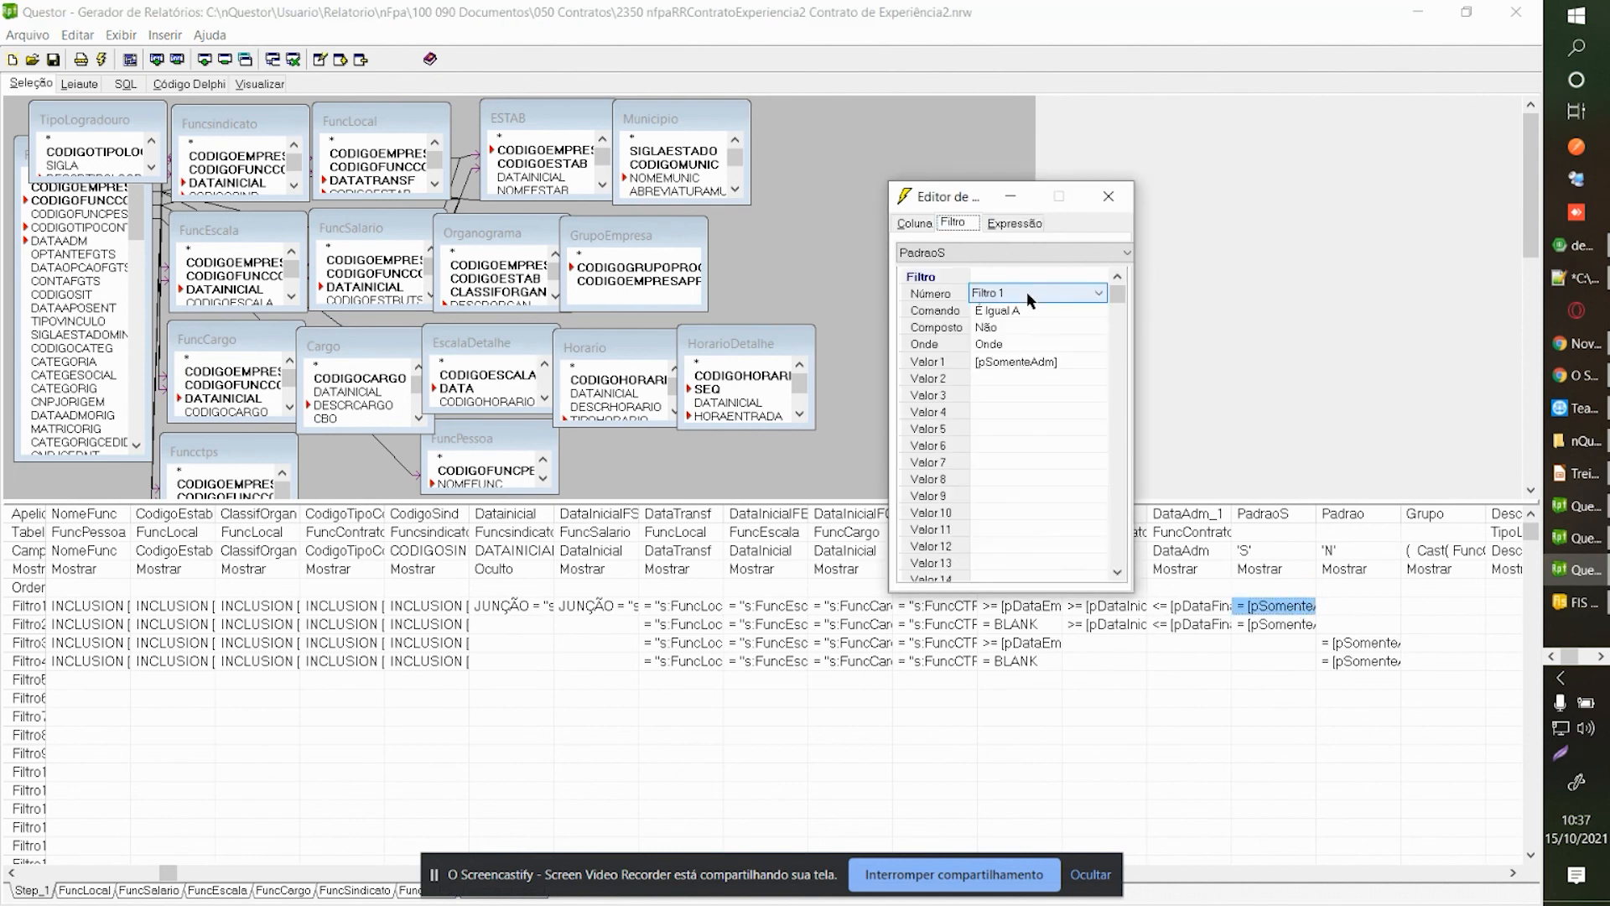
pyautogui.click(1028, 293)
pyautogui.click(1019, 318)
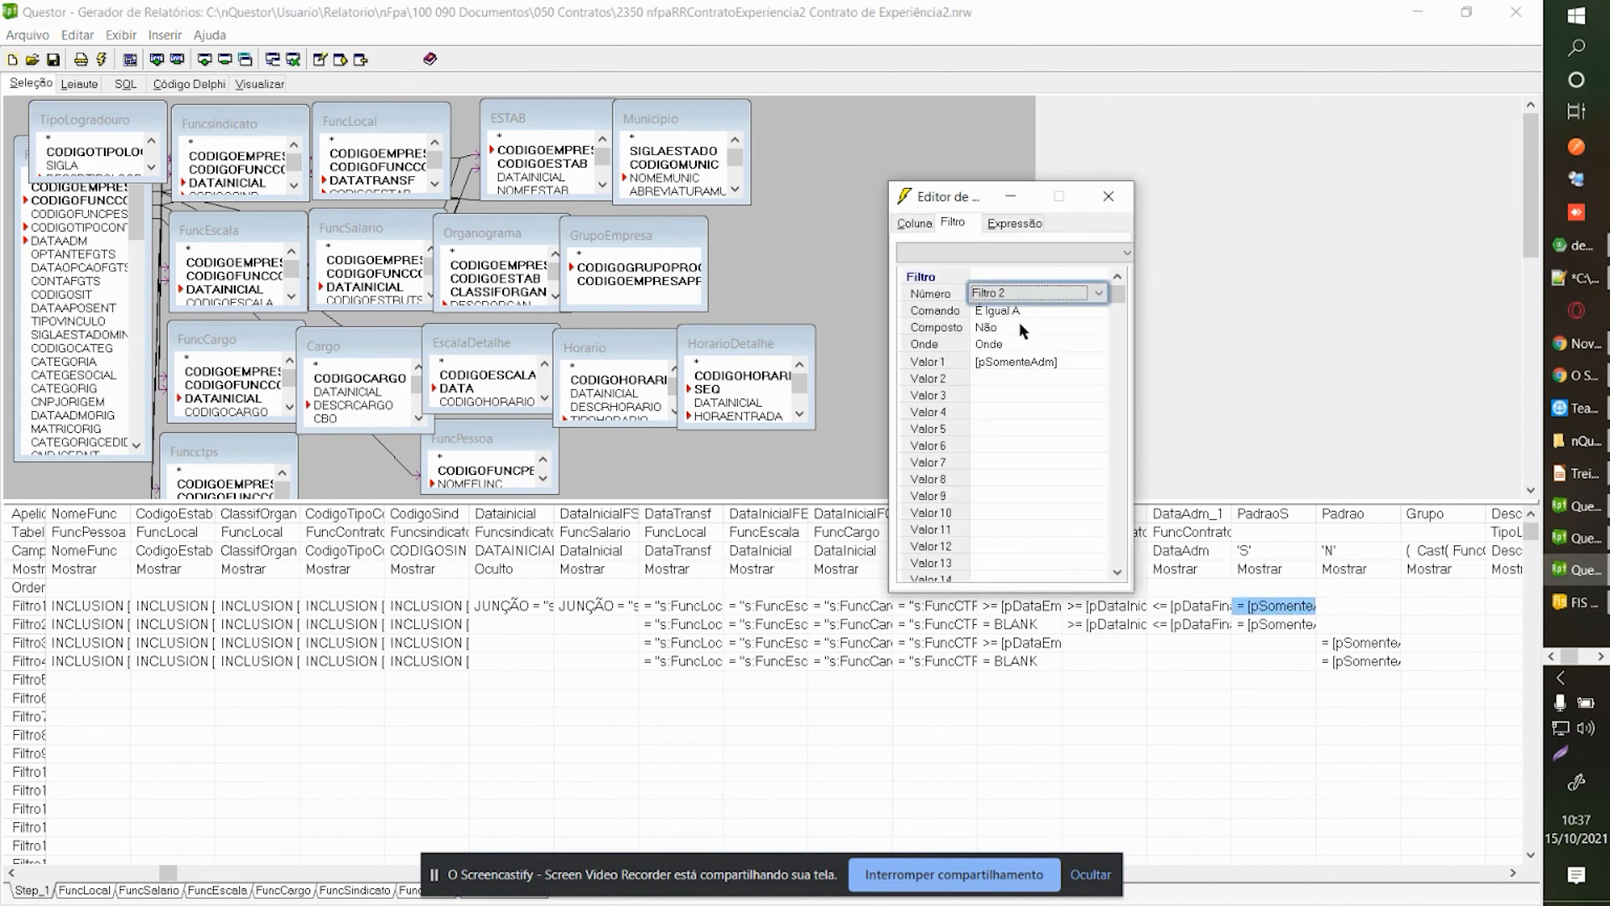
pyautogui.press('Down')
pyautogui.press('Up')
pyautogui.press('Up')
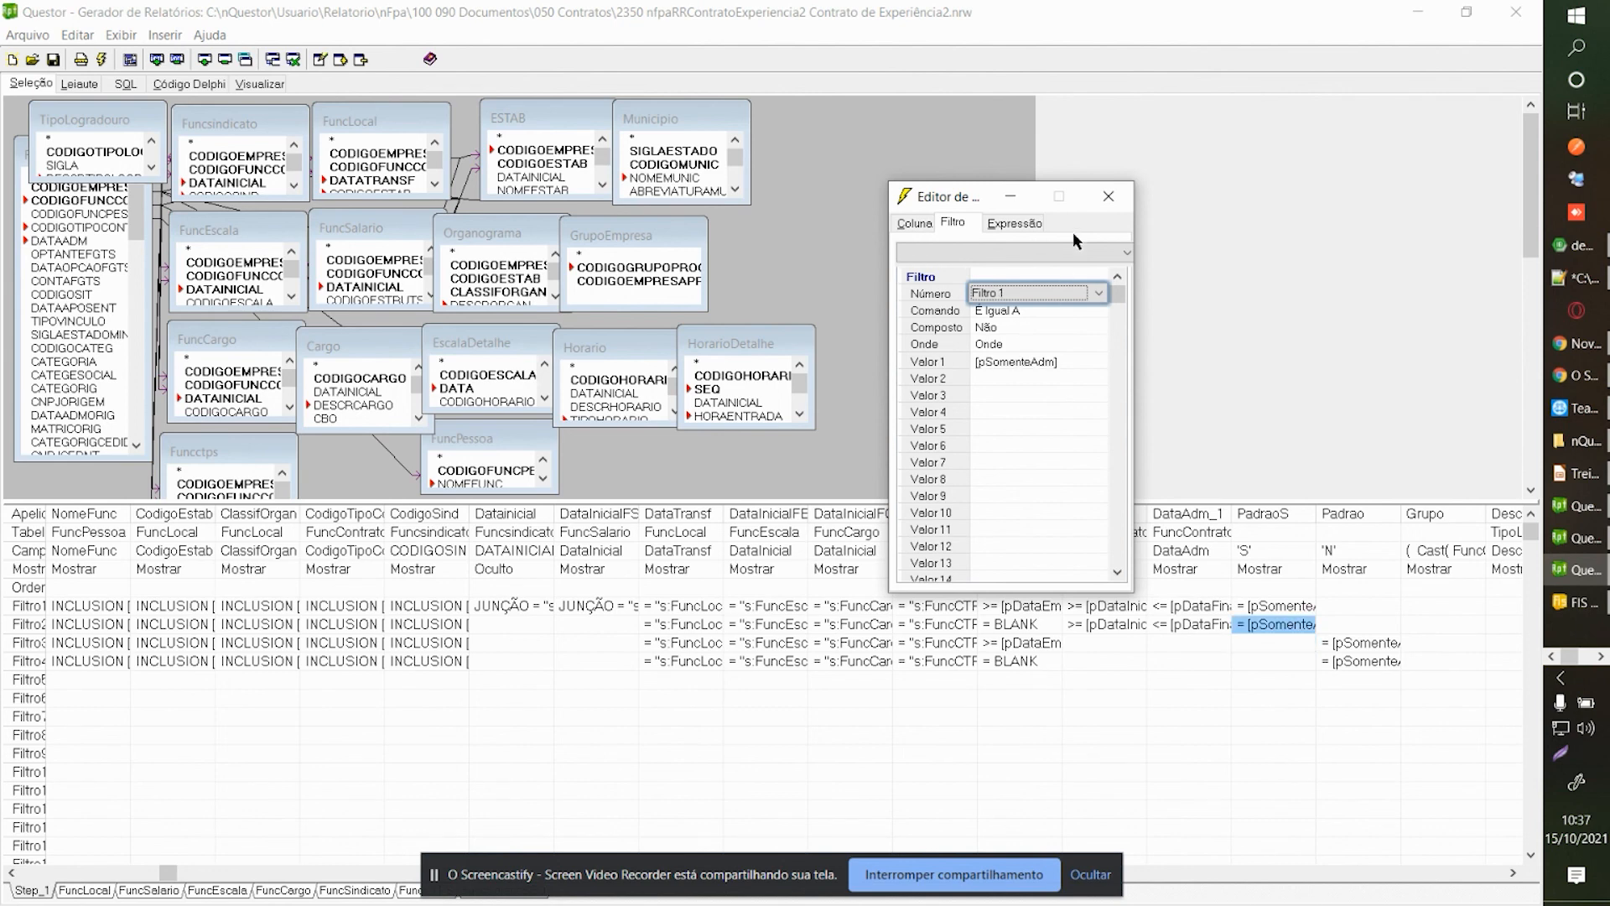
pyautogui.click(1094, 196)
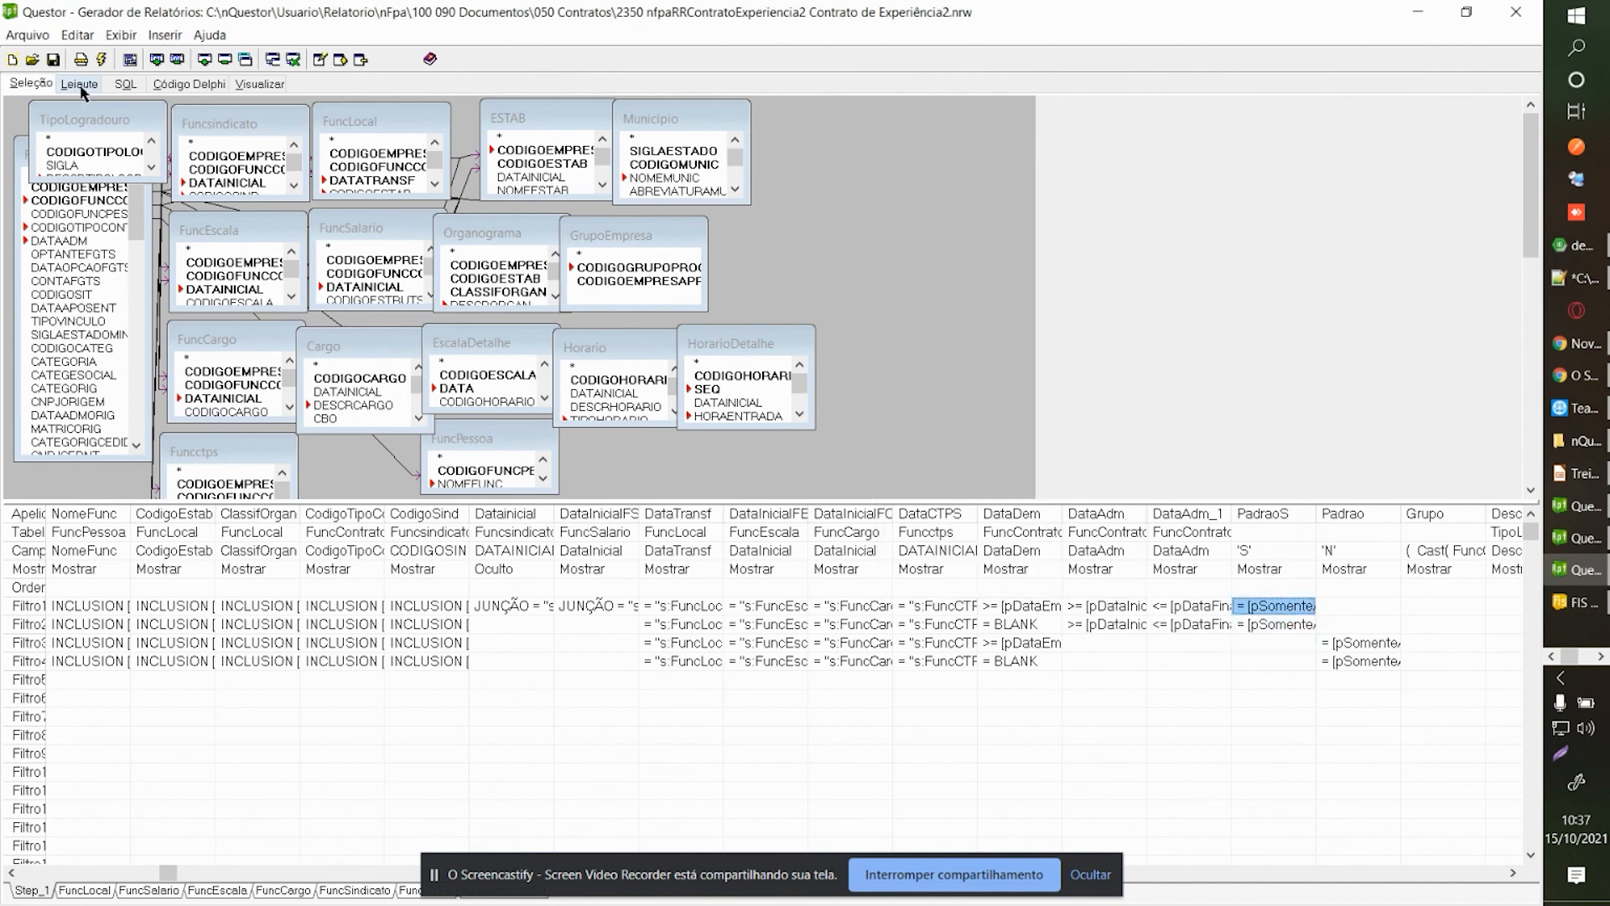
# Accept the parameter values and switch from Leiaute back to the Seleção tables and filter grid.
pyautogui.click(1018, 297)
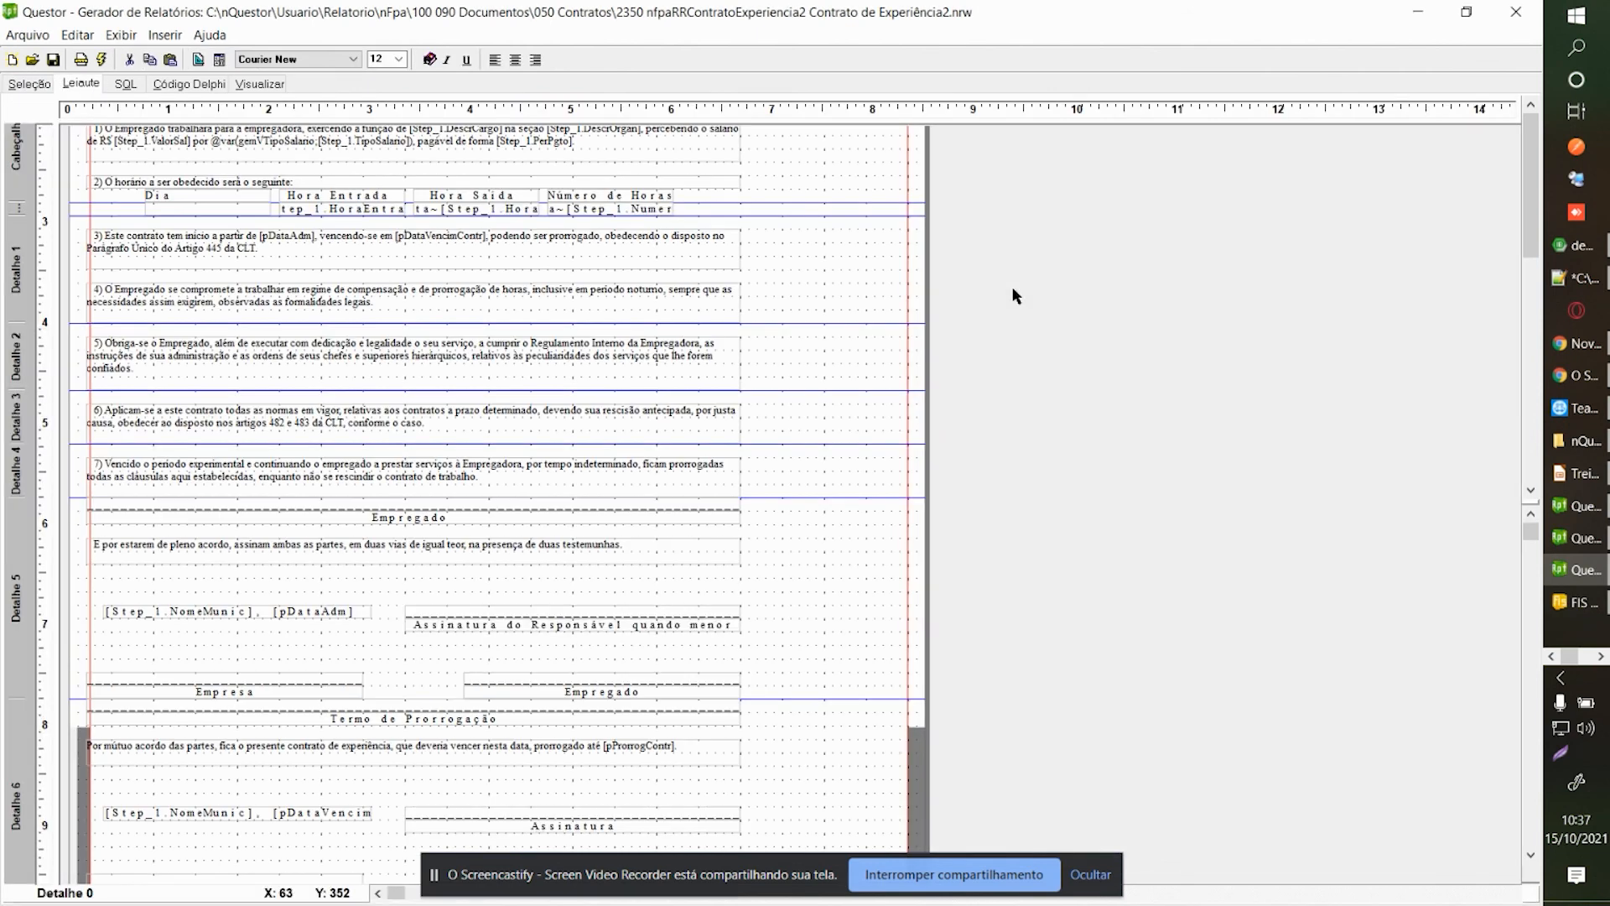
pyautogui.click(835, 446)
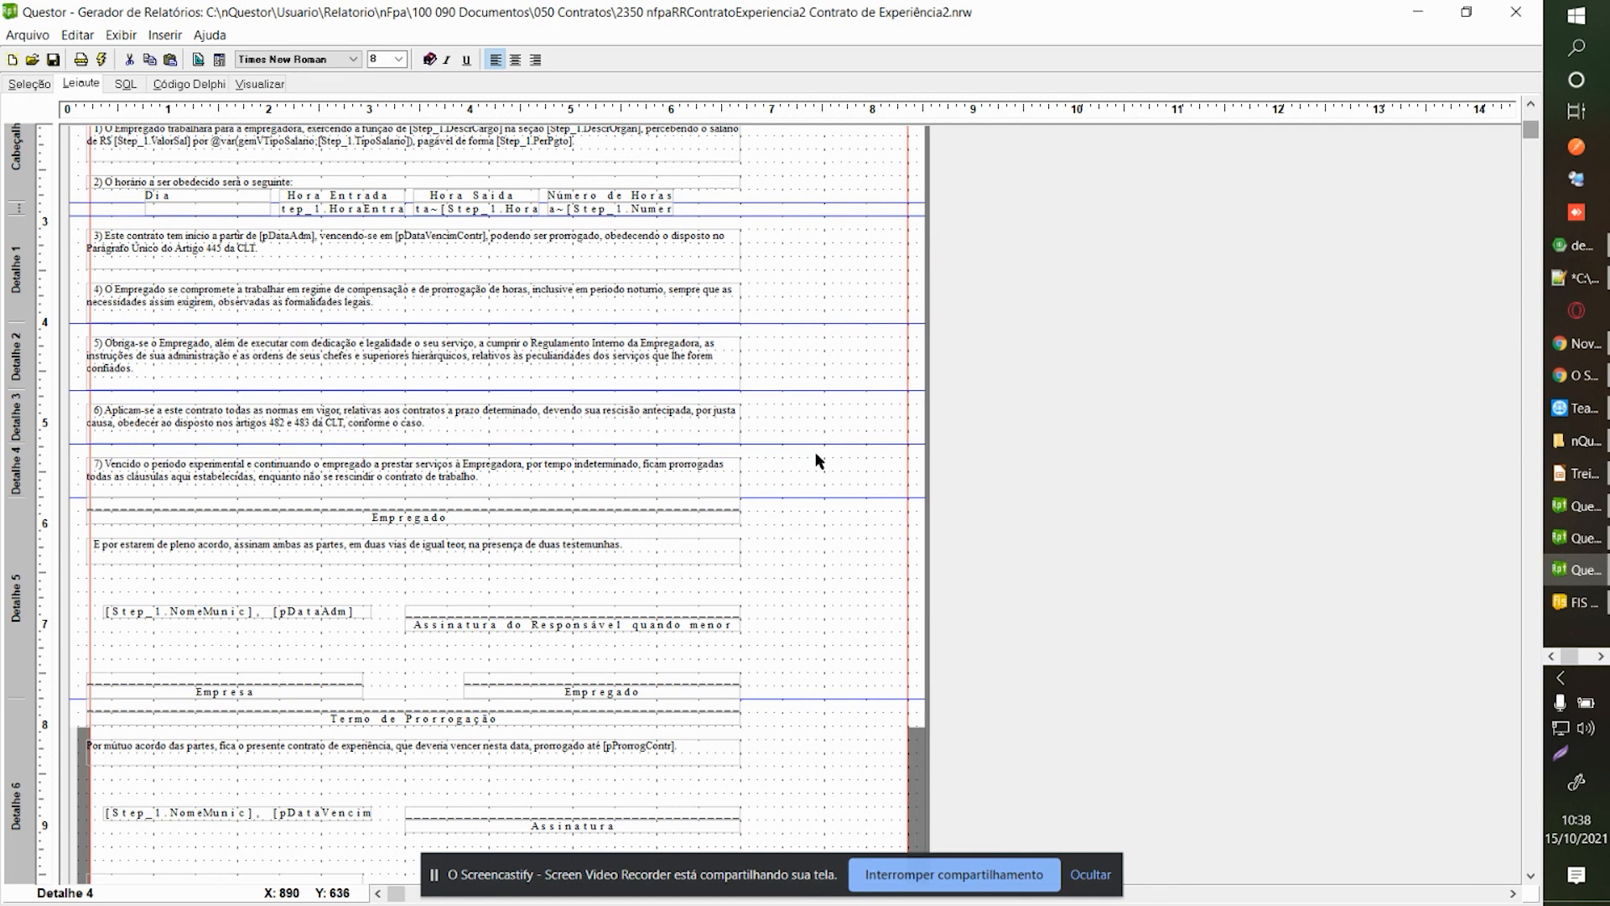
pyautogui.click(44, 83)
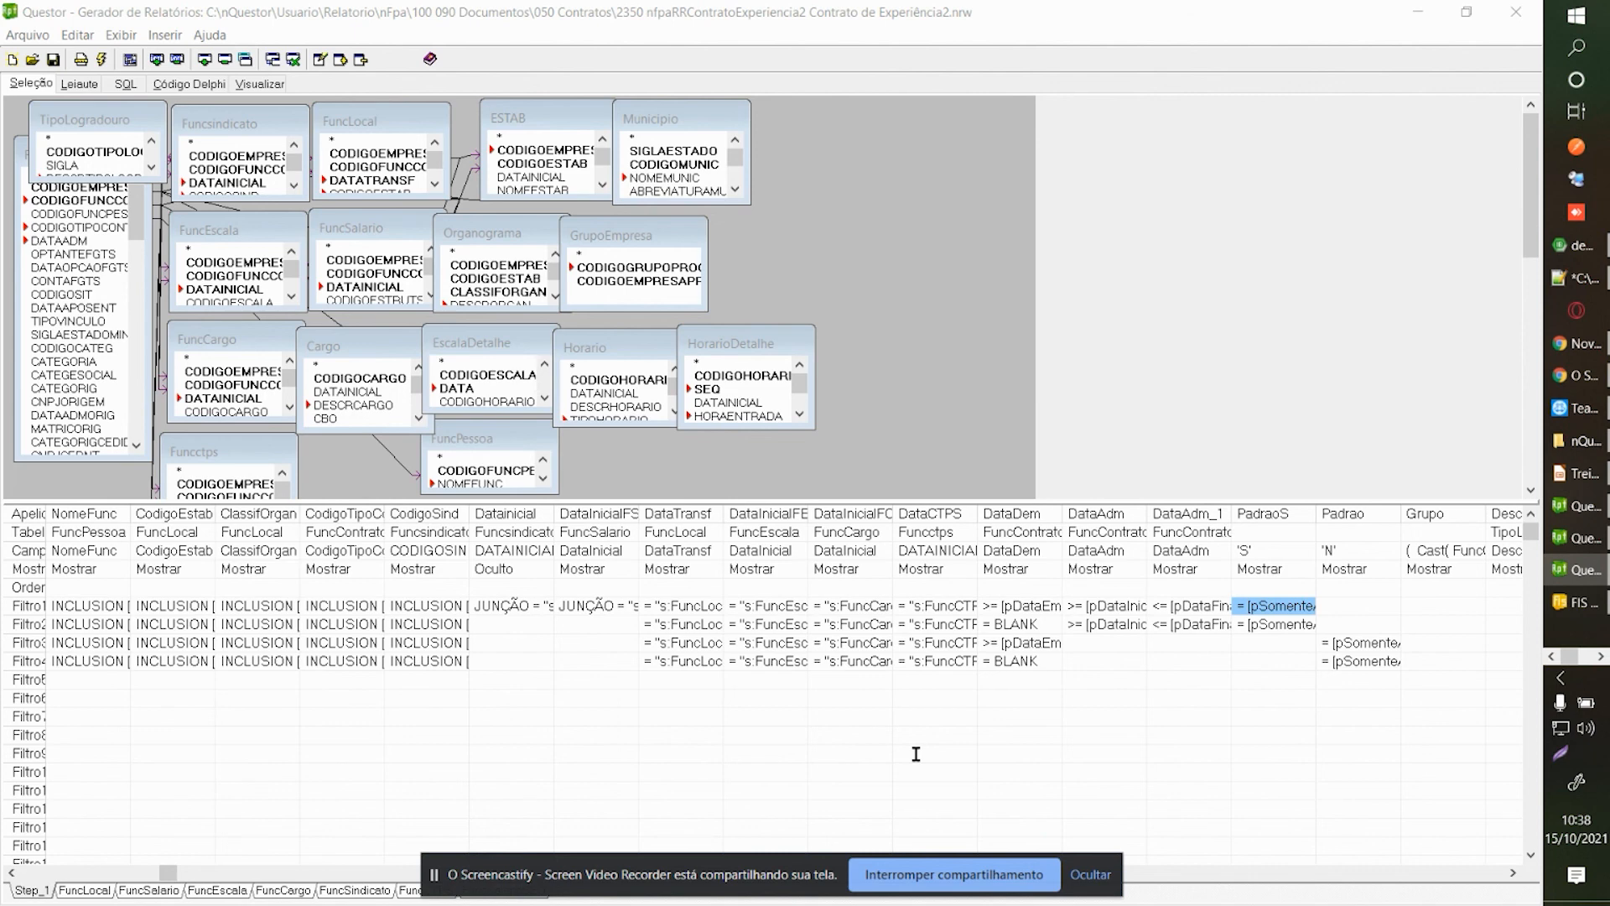
pyautogui.click(369, 628)
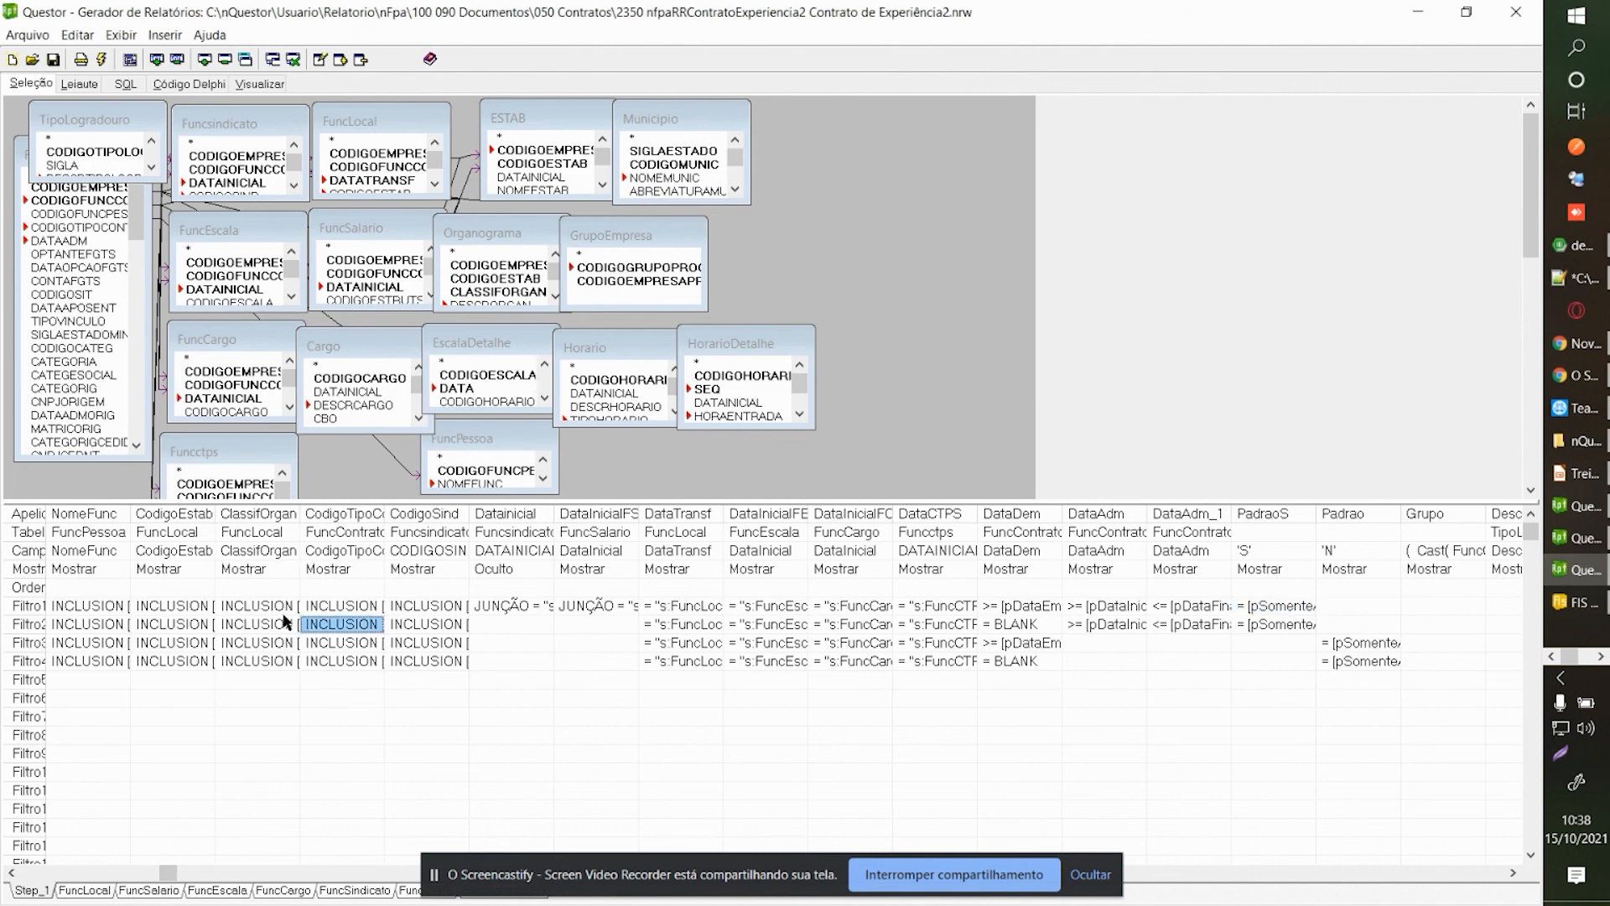
pyautogui.click(202, 619)
pyautogui.press('Up')
pyautogui.press('Left')
pyautogui.press('Left')
pyautogui.press('Left')
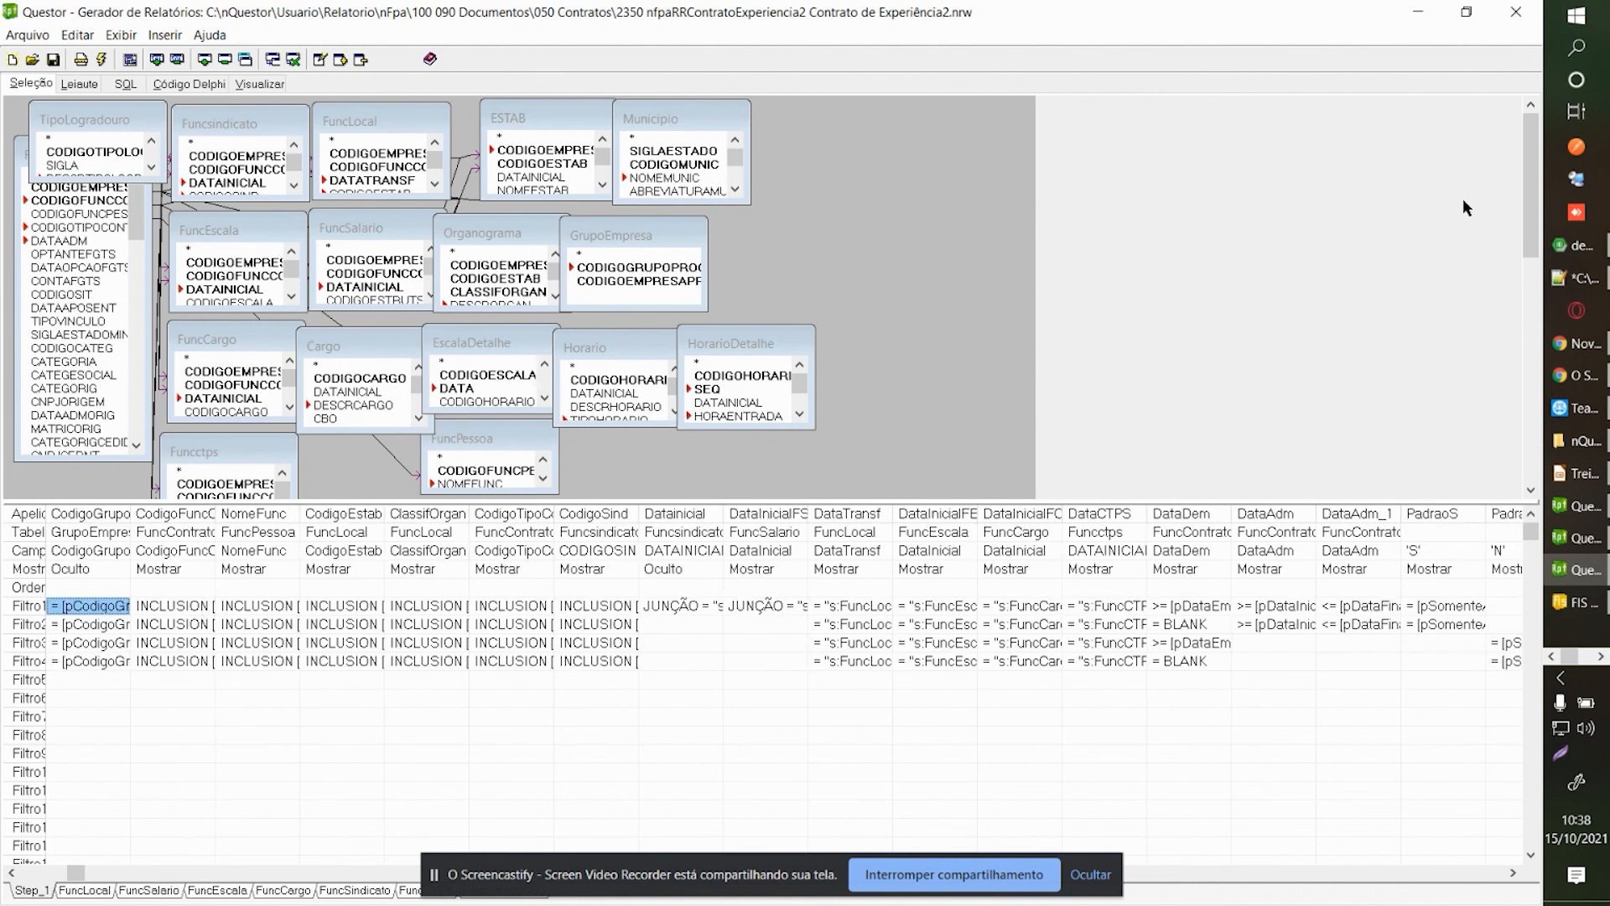
pyautogui.click(900, 877)
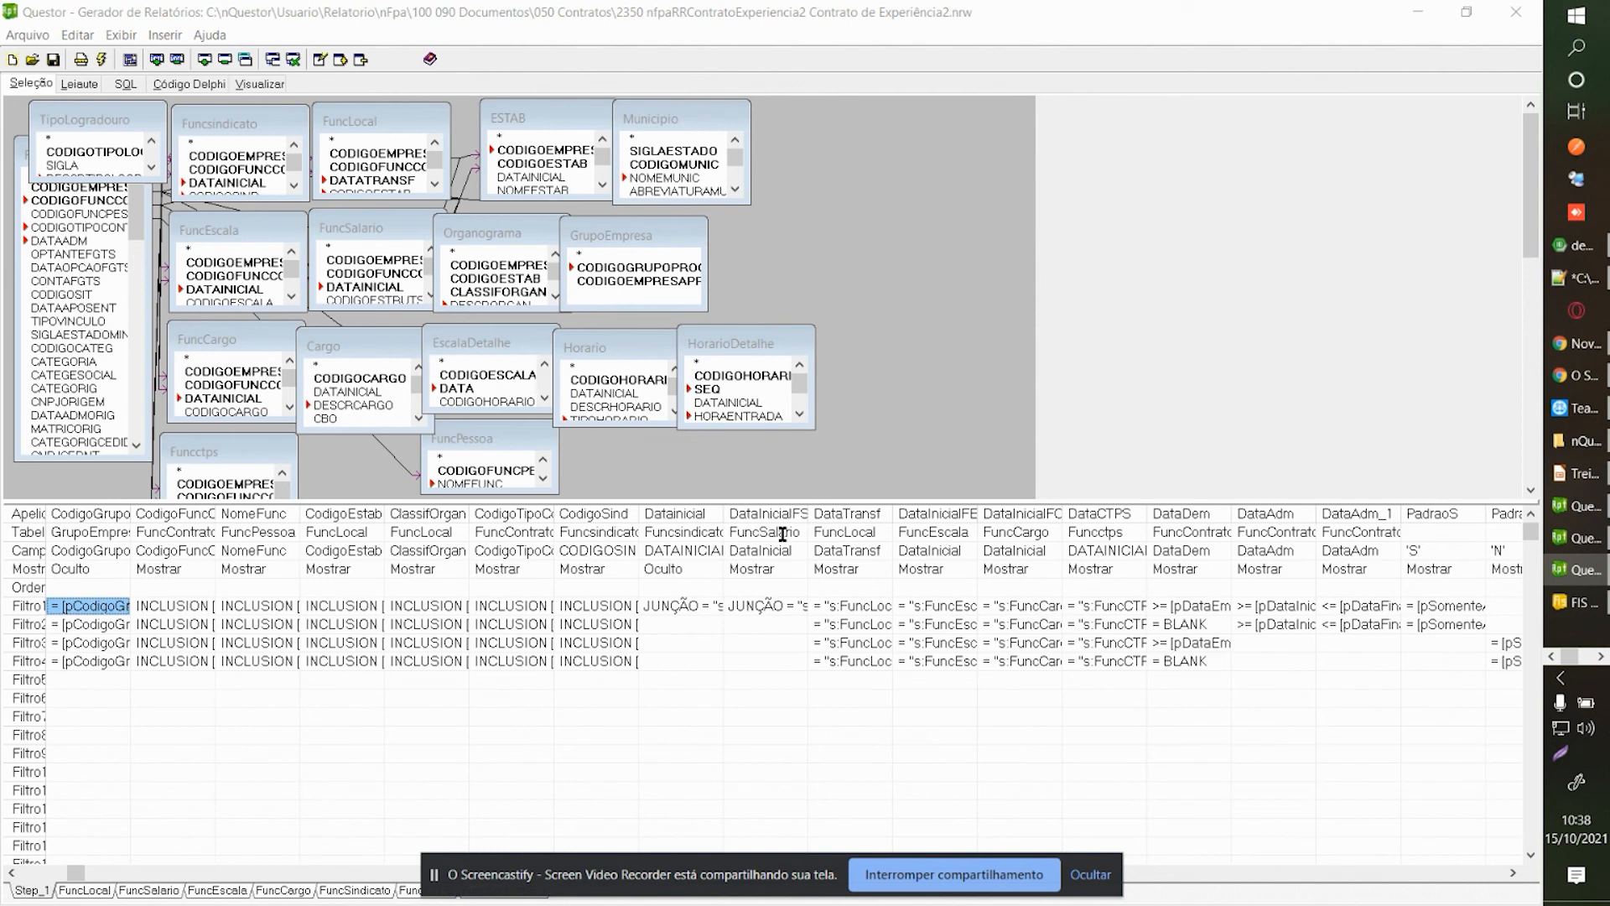
pyautogui.click(135, 630)
pyautogui.press('Left')
pyautogui.press('Left')
pyautogui.press('Up')
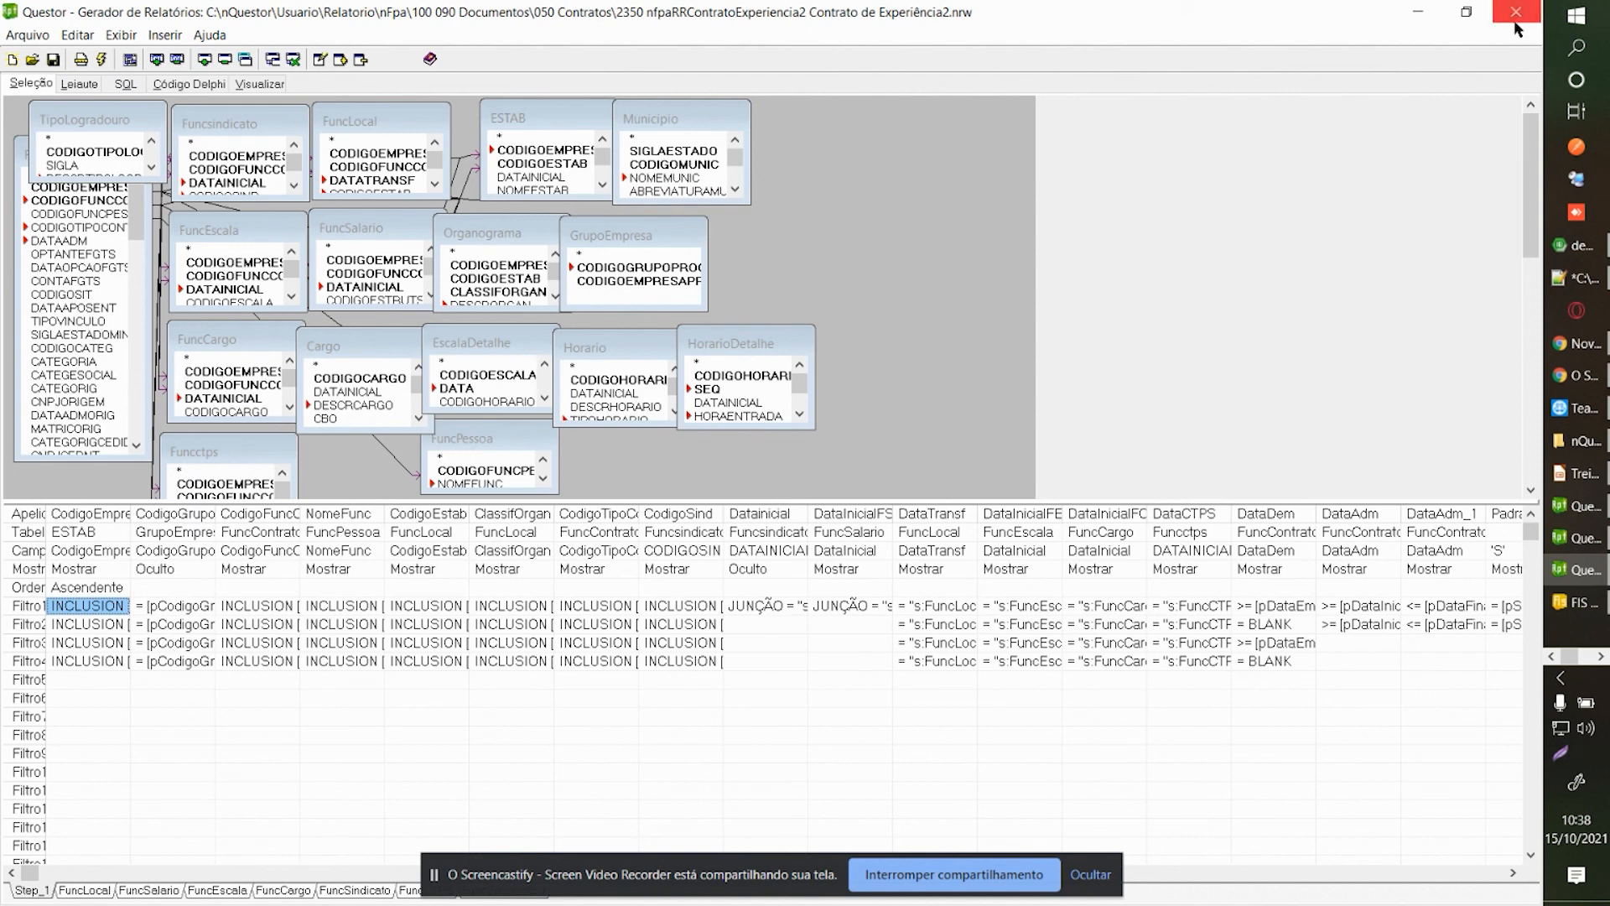
pyautogui.click(1600, 658)
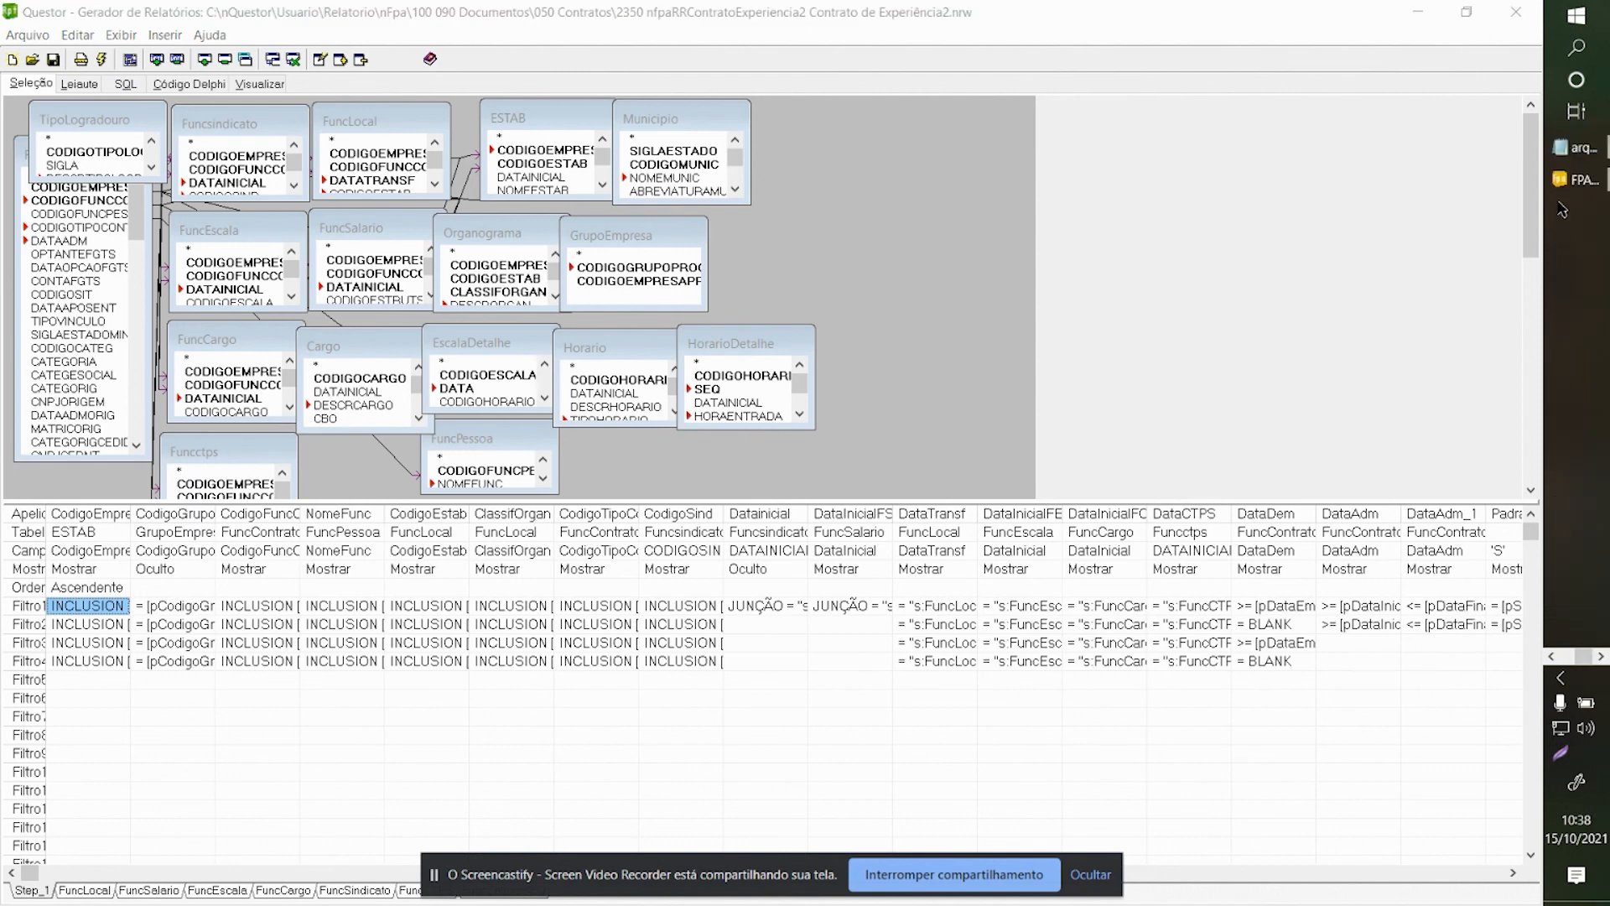
pyautogui.click(1575, 180)
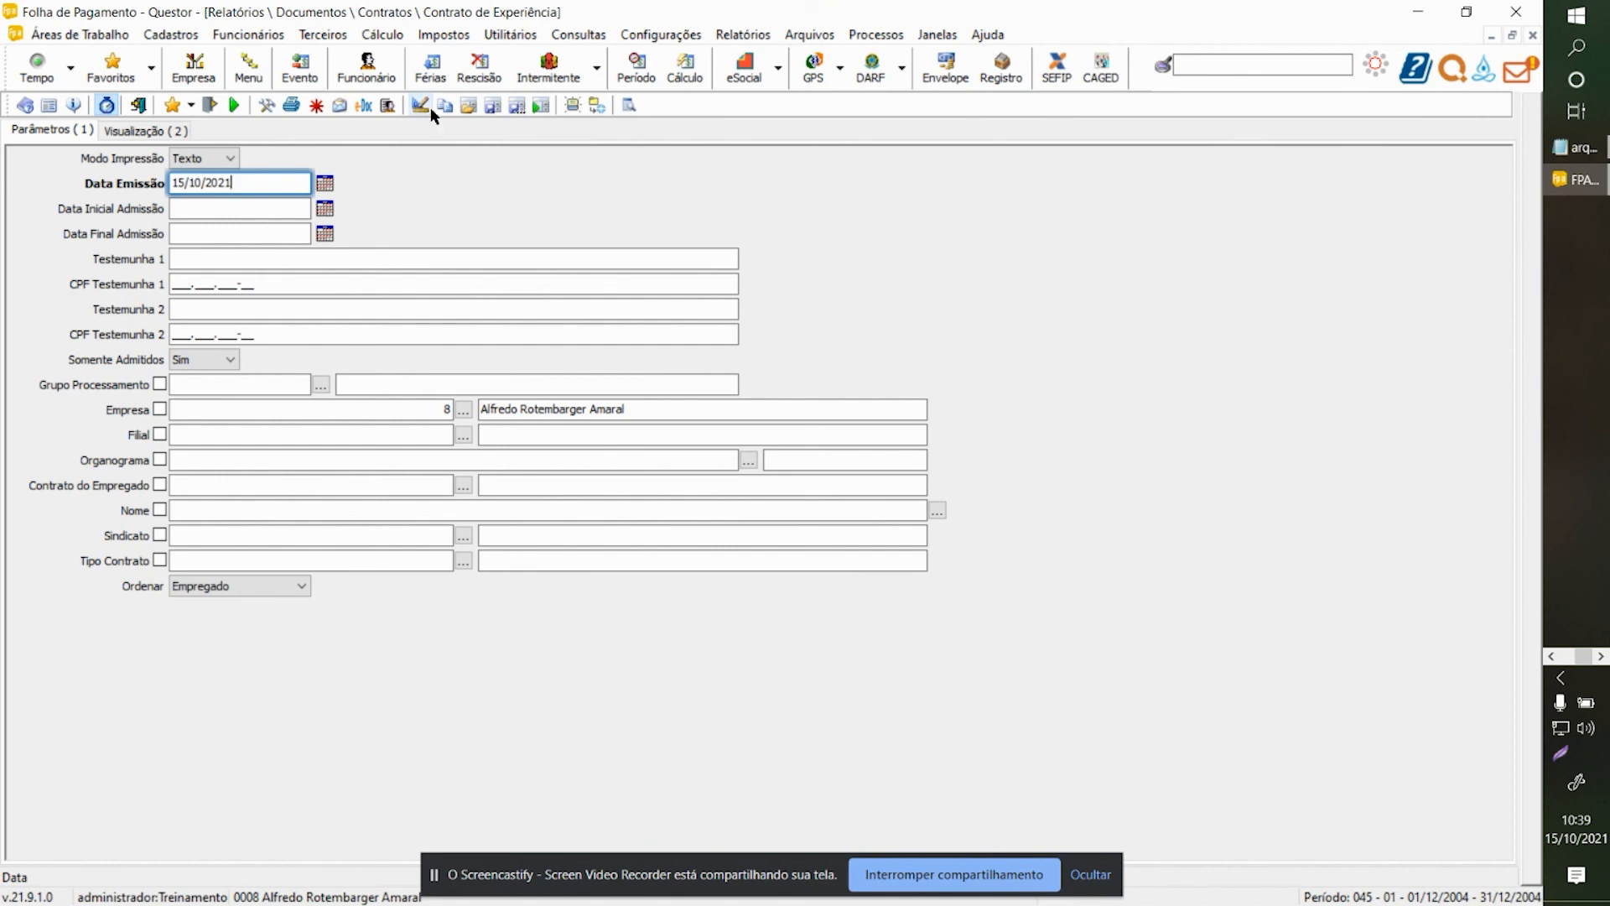
pyautogui.click(1551, 657)
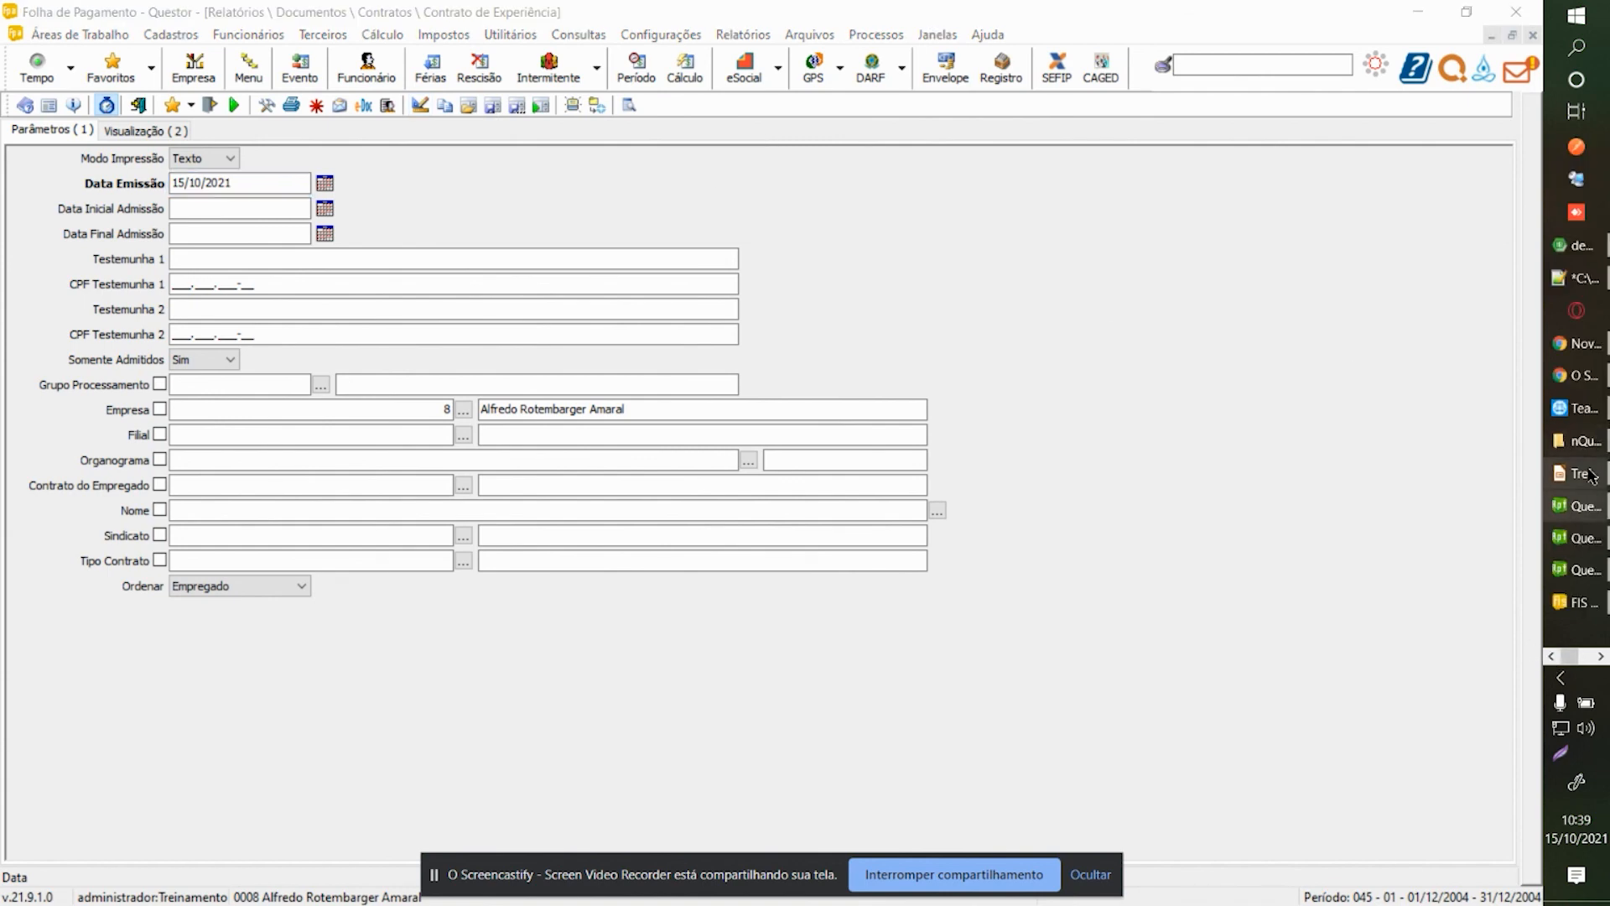
pyautogui.click(1575, 570)
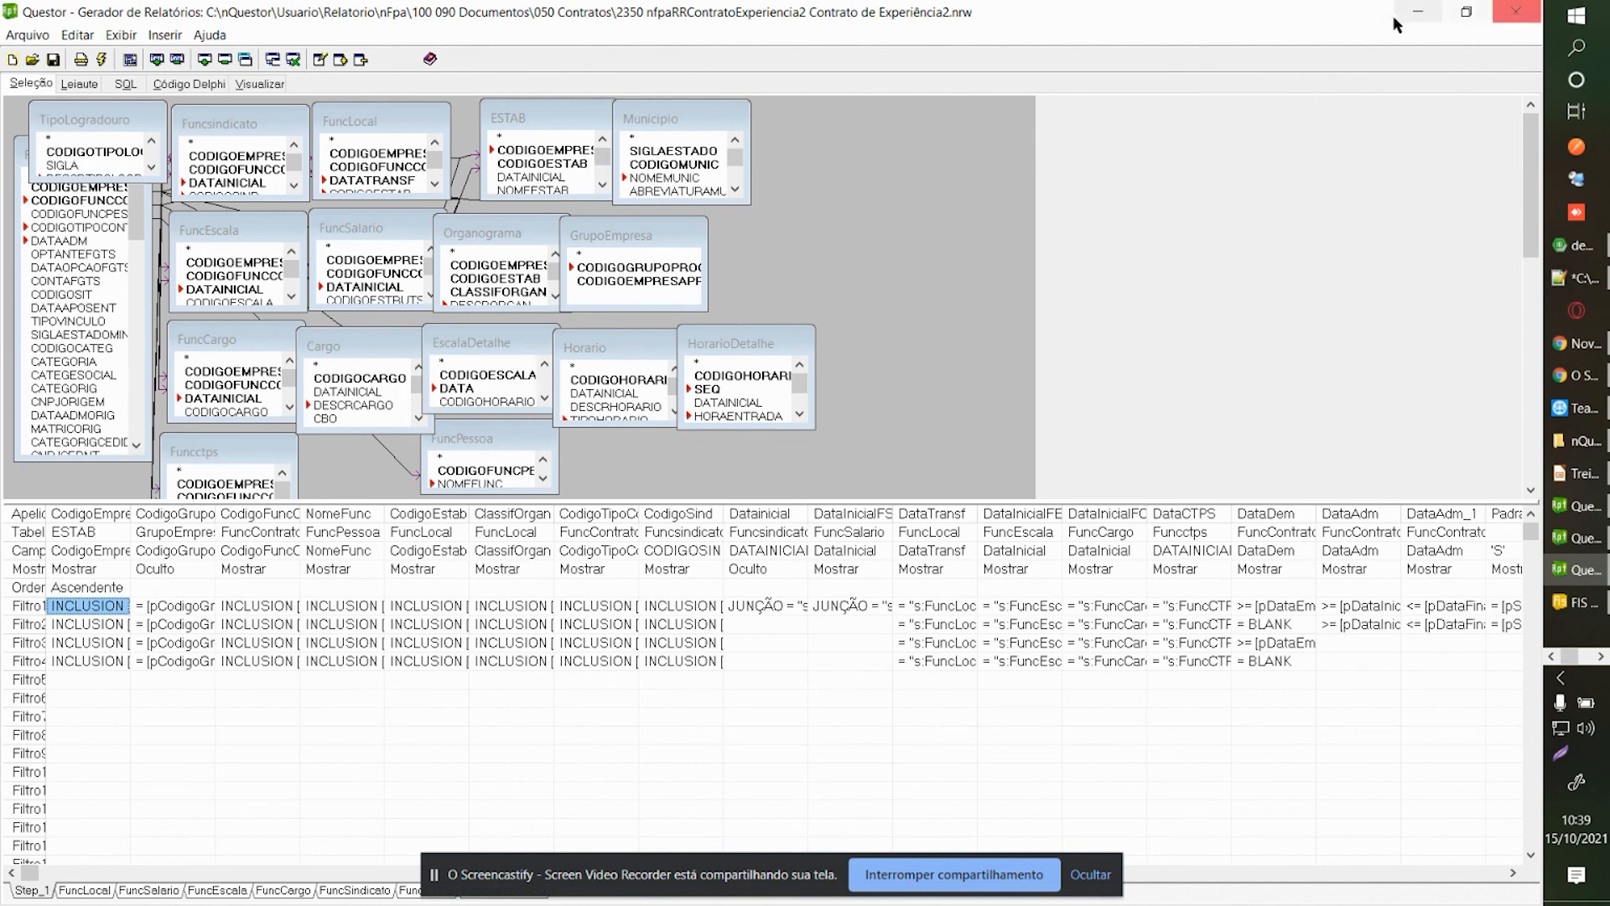
pyautogui.click(1418, 14)
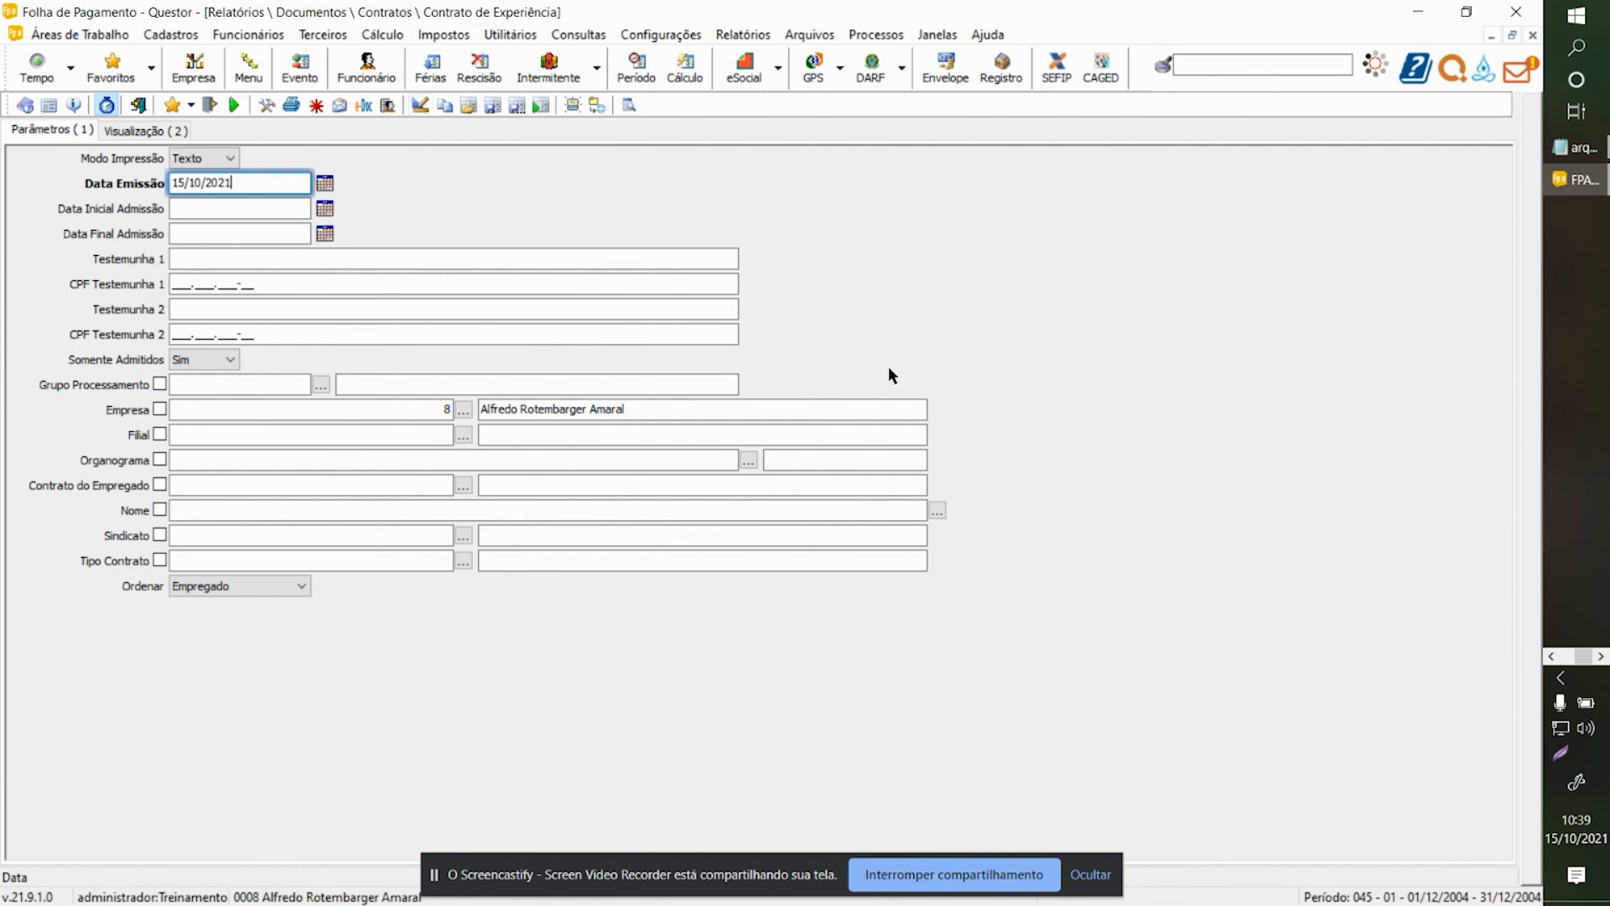
pyautogui.press('F2')
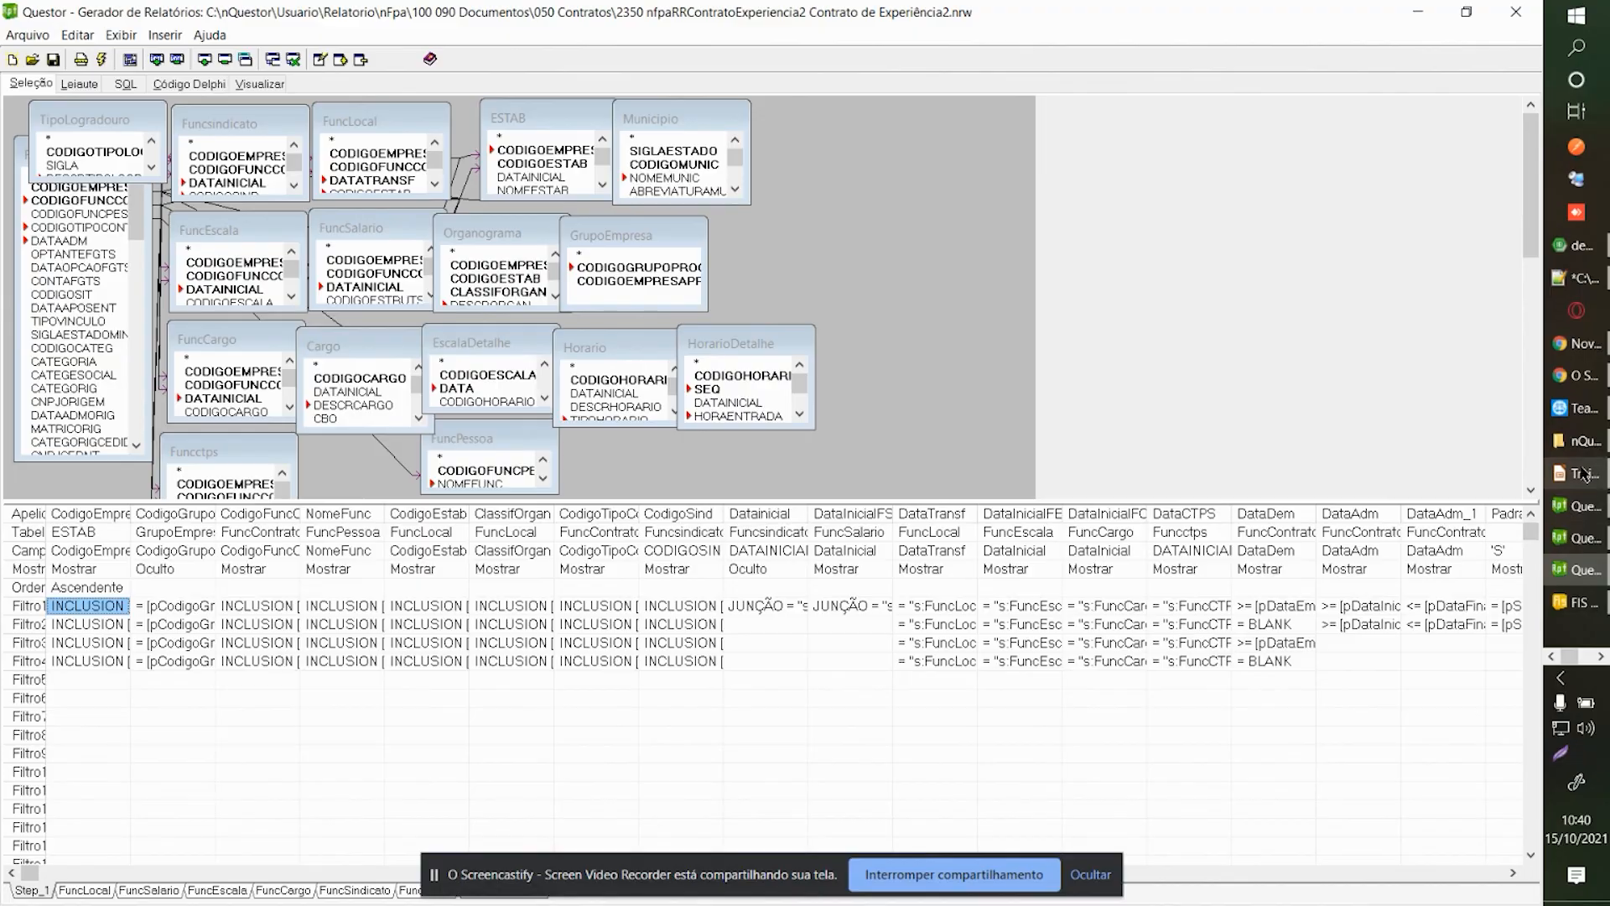
pyautogui.click(1584, 442)
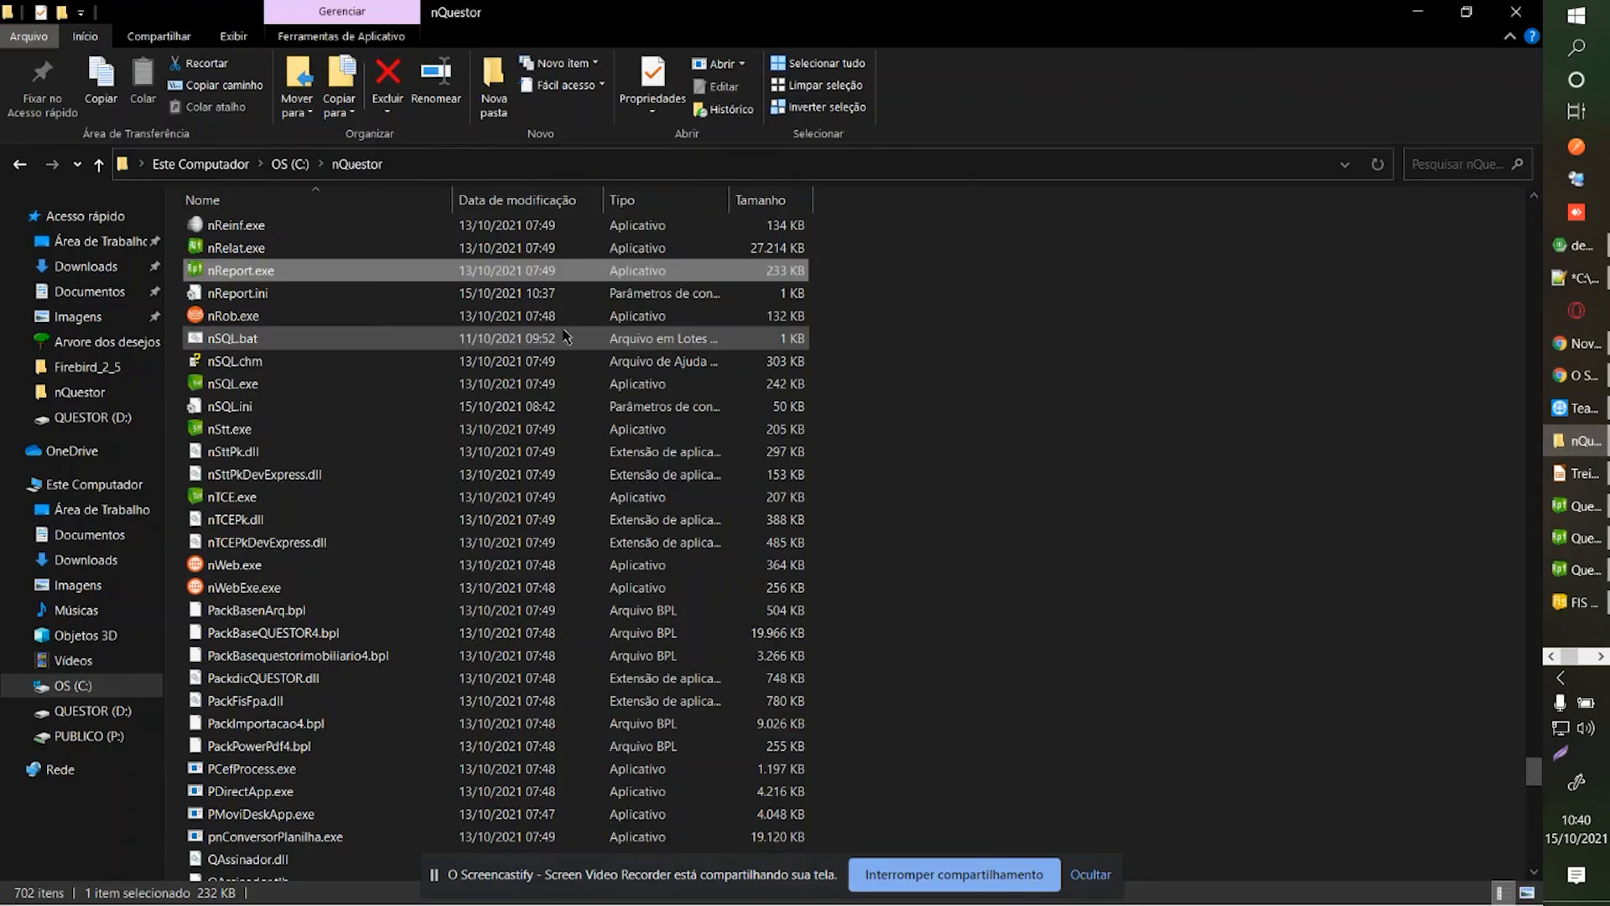
# Search the C:\nQuestor folder for .nrw then .fr3 report files, then clear the search.
pyautogui.click(488, 409)
pyautogui.write('nf')
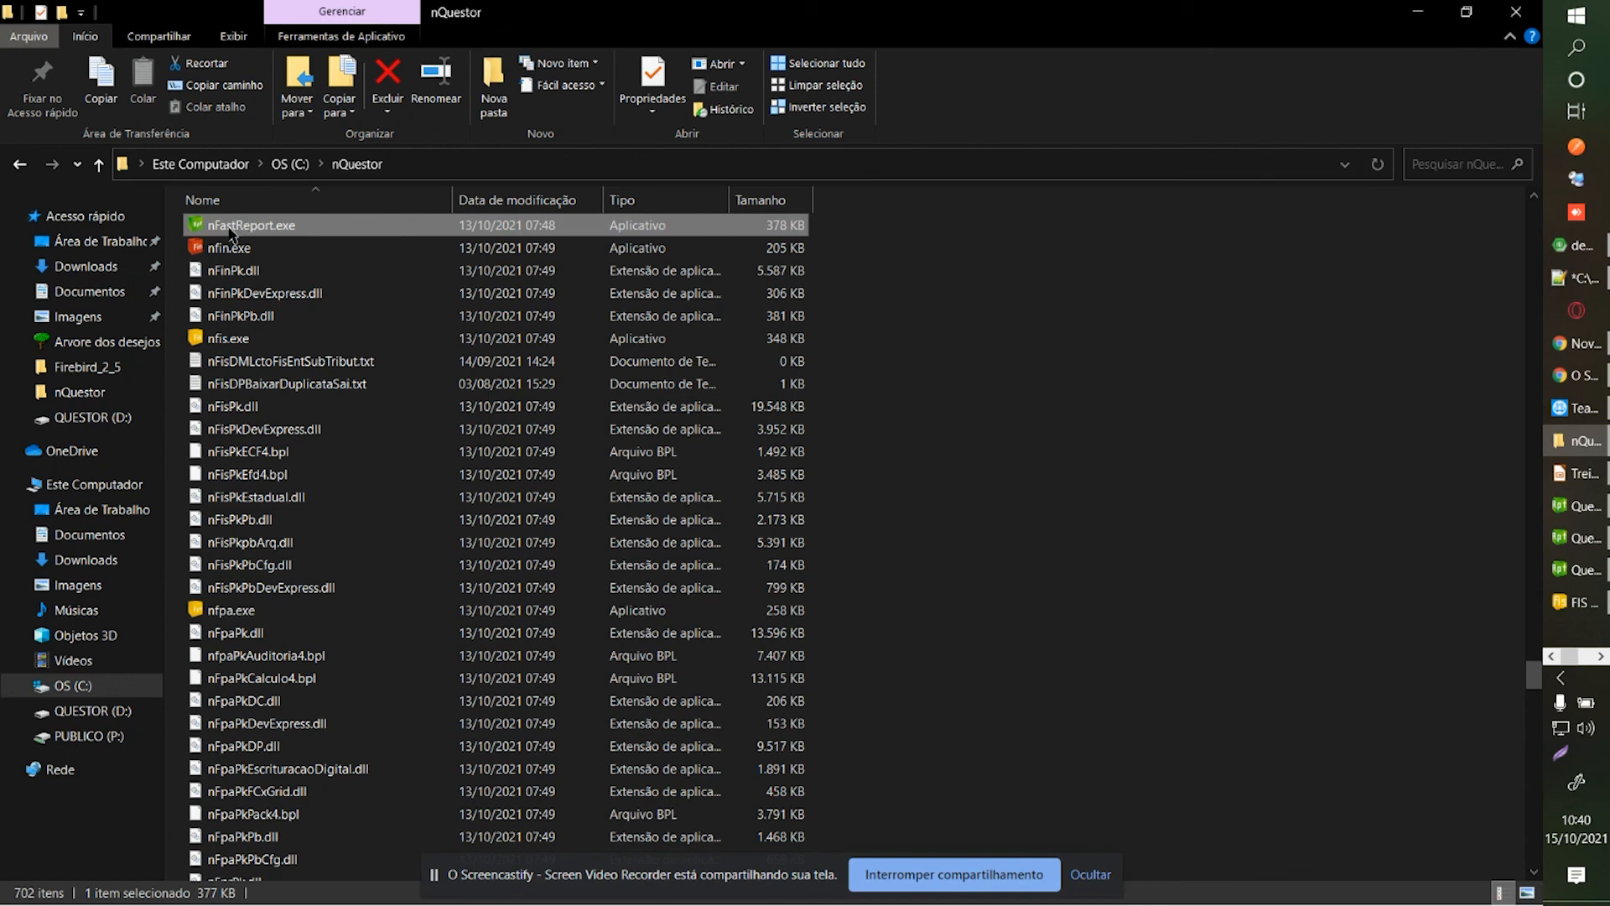
pyautogui.scroll(1, 1191, 207)
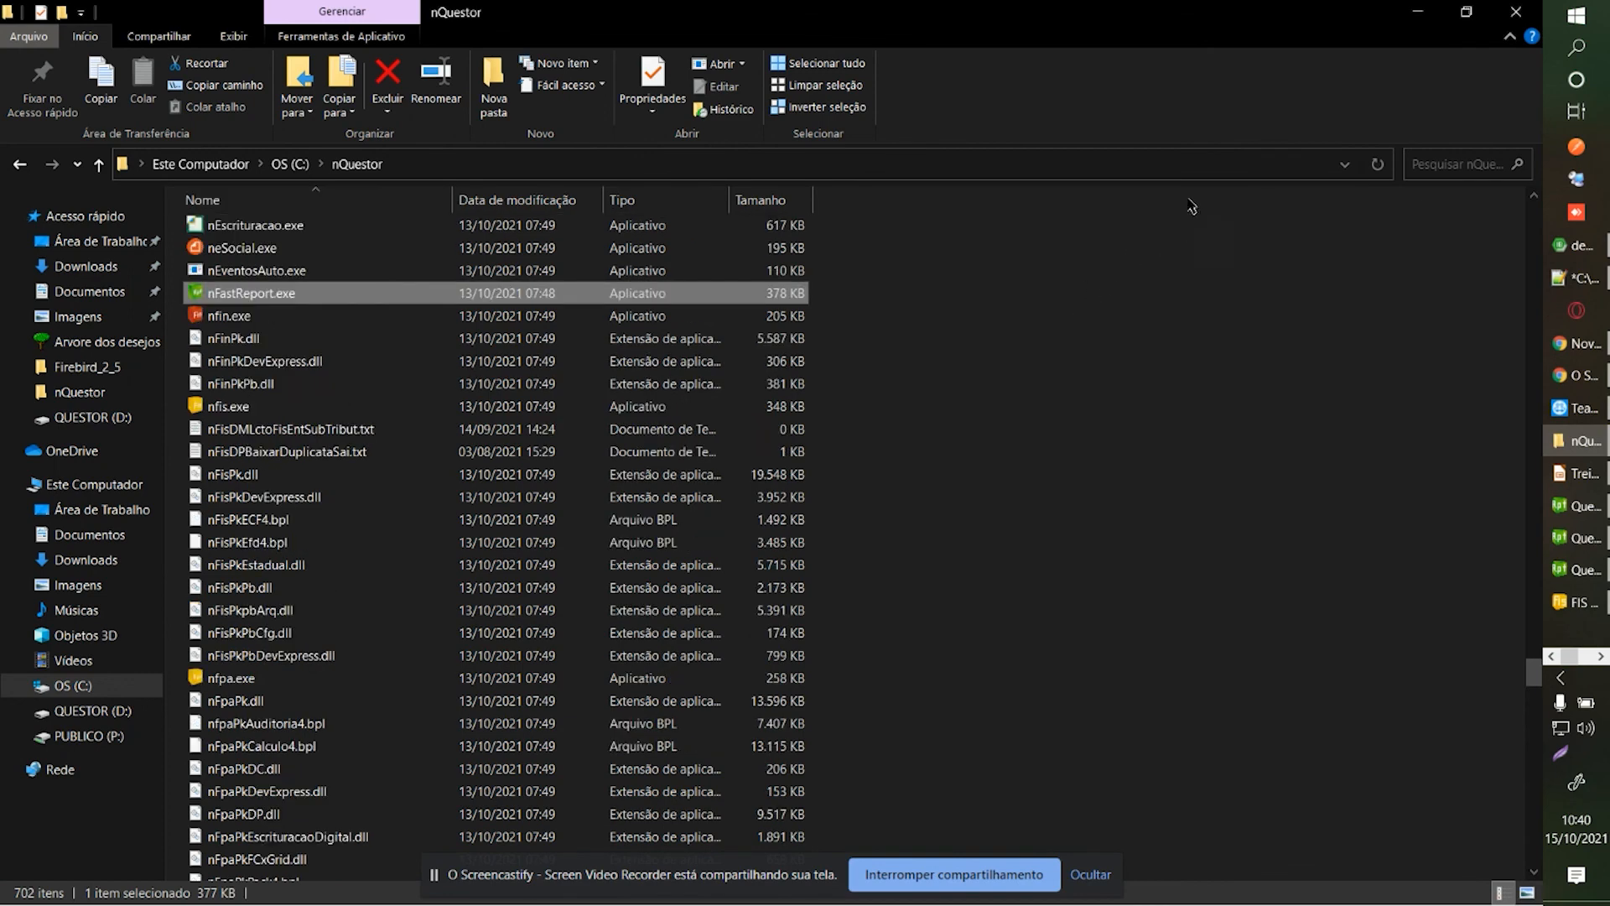
pyautogui.click(1460, 161)
pyautogui.write('.nrw')
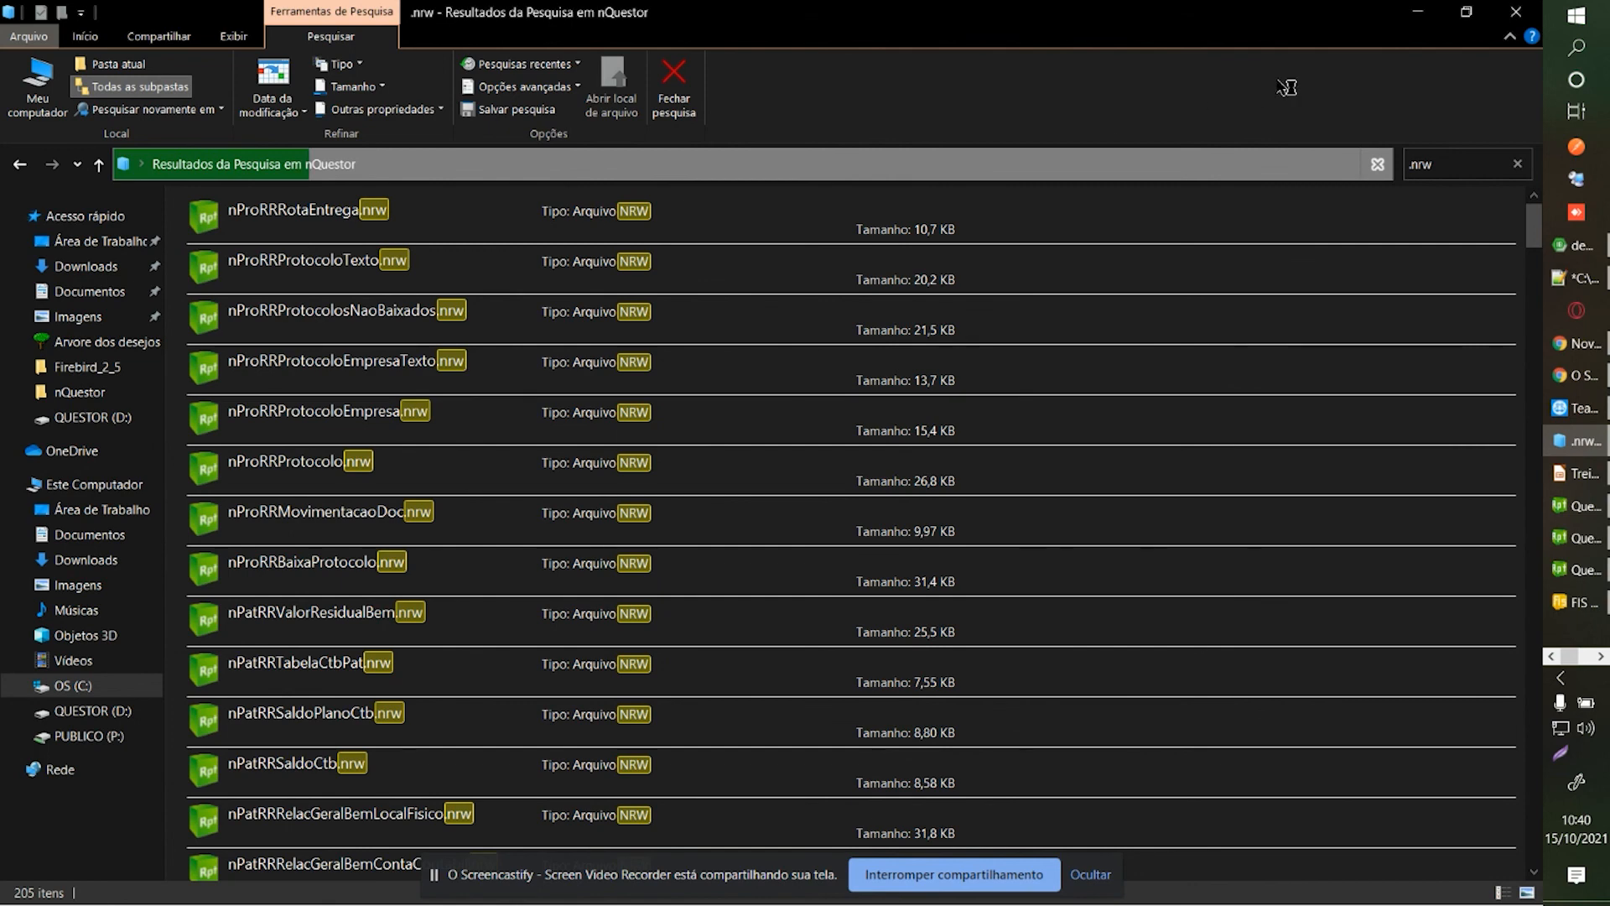
pyautogui.moveTo(1457, 163); pyautogui.dragTo(1410, 164)
pyautogui.write('.fr3')
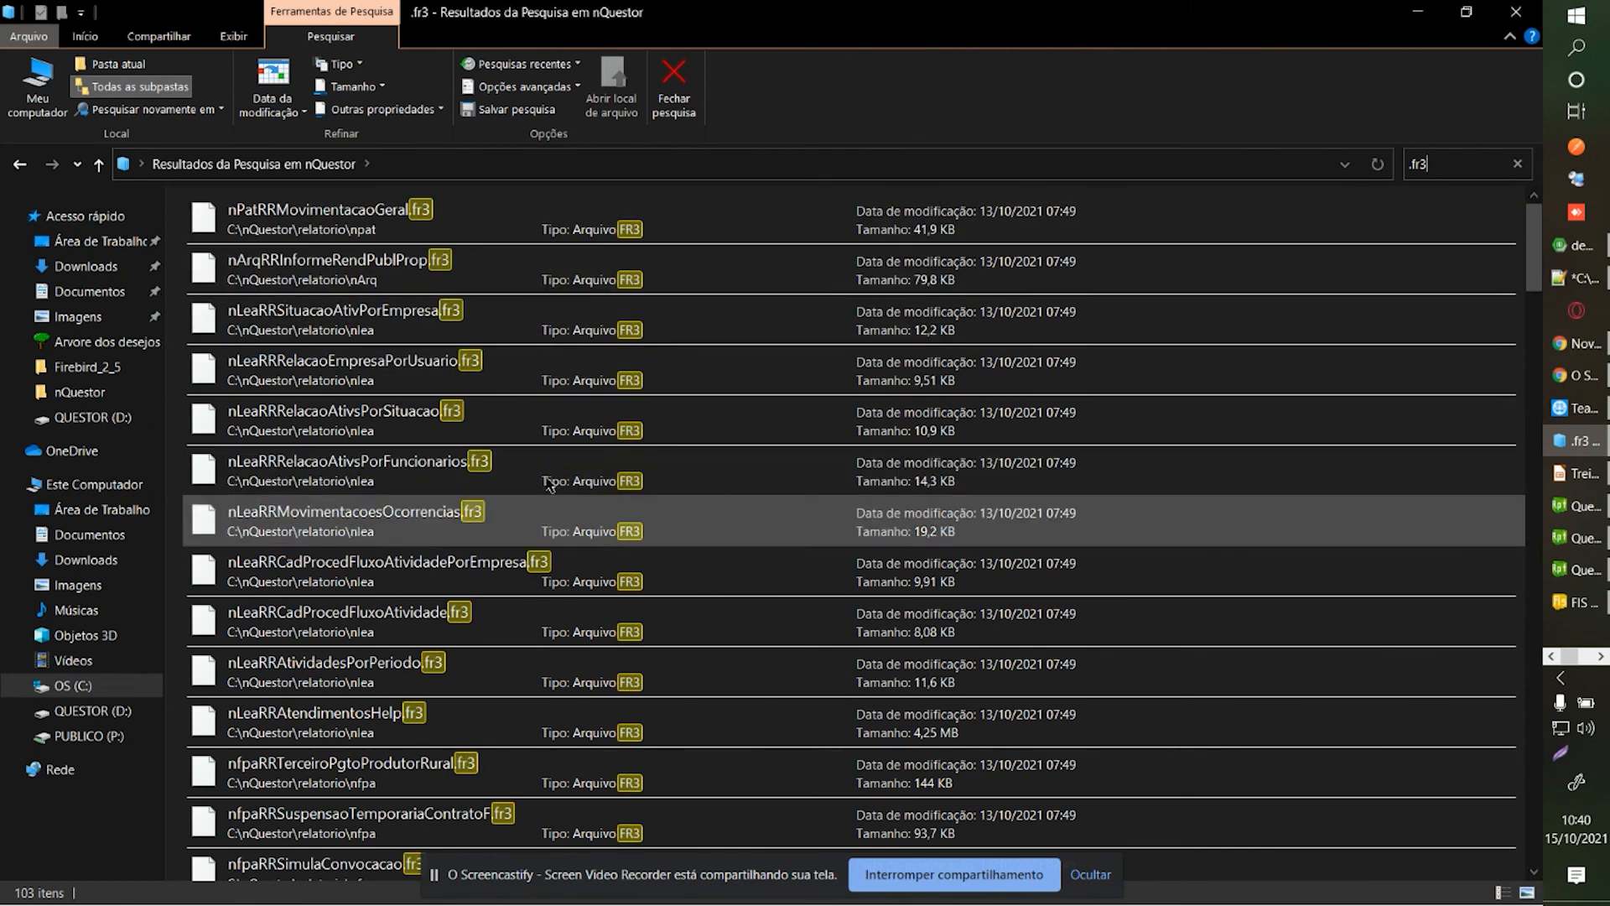
pyautogui.click(1376, 165)
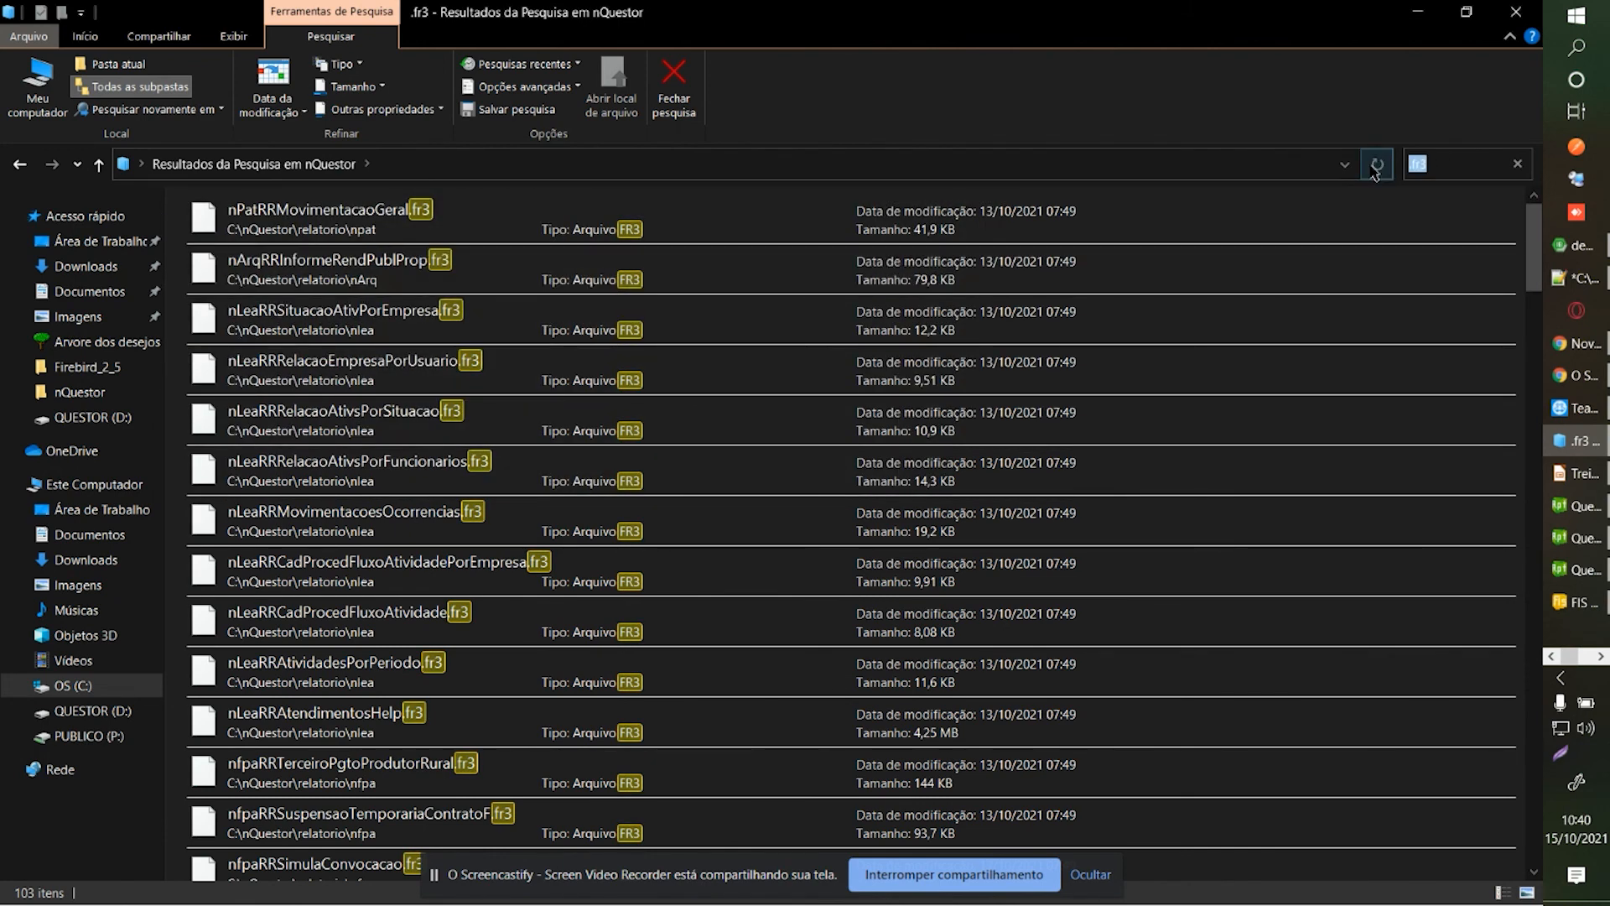
pyautogui.press('BackSpace')
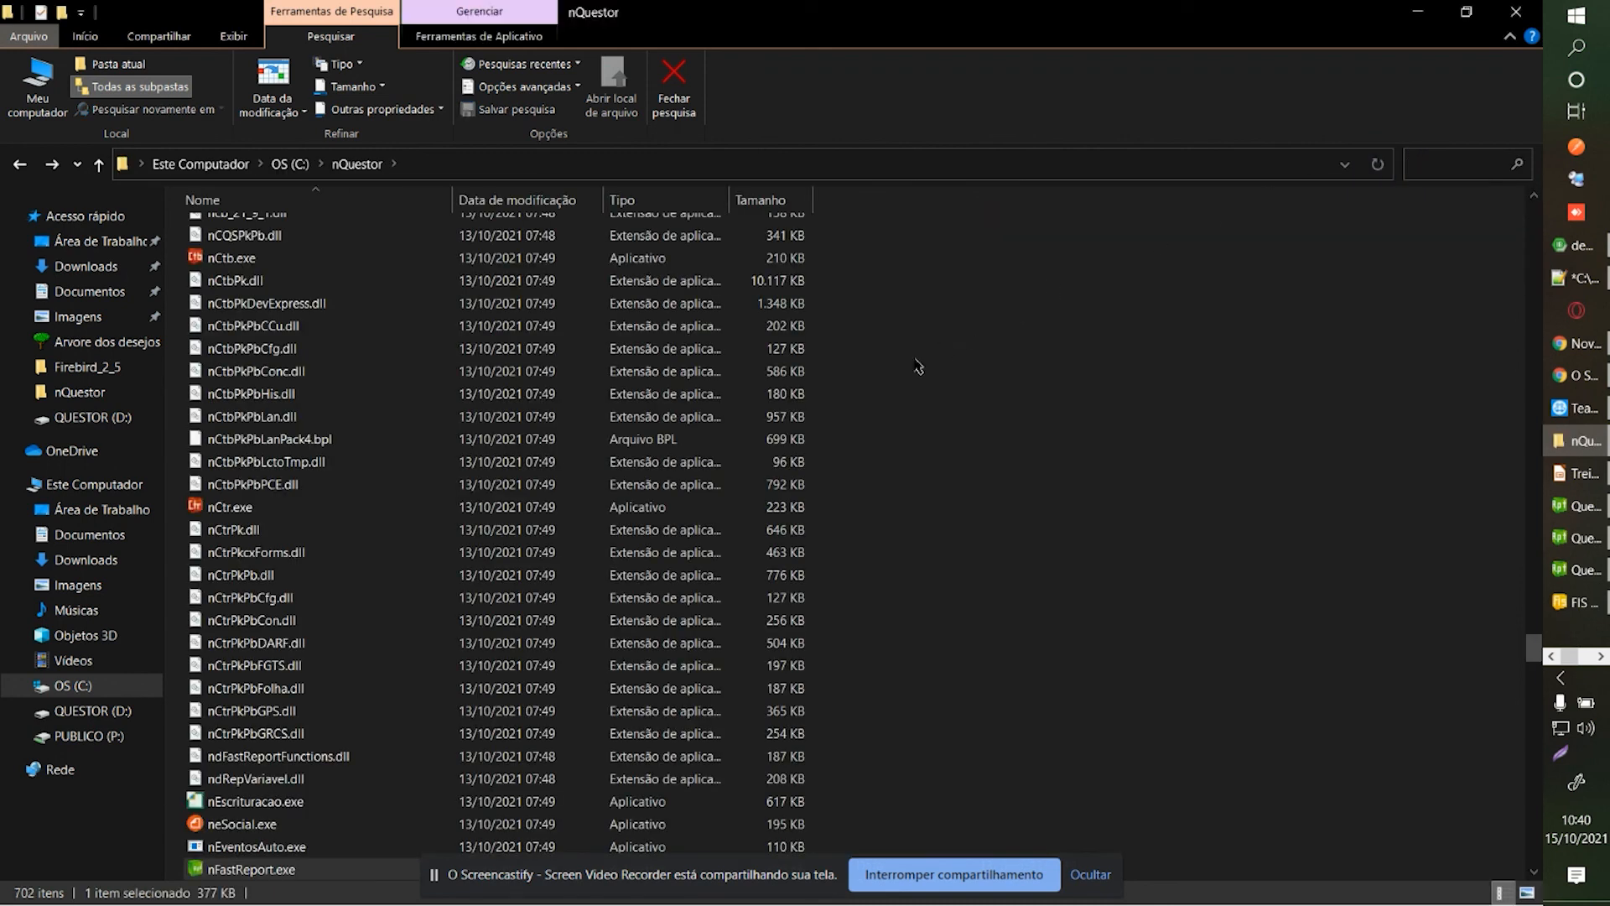
# Browse in File Explorer to Usuario\Relatorio\nFpa\100 090 Documentos\050 Contratos.
pyautogui.scroll(10, 880, 364)
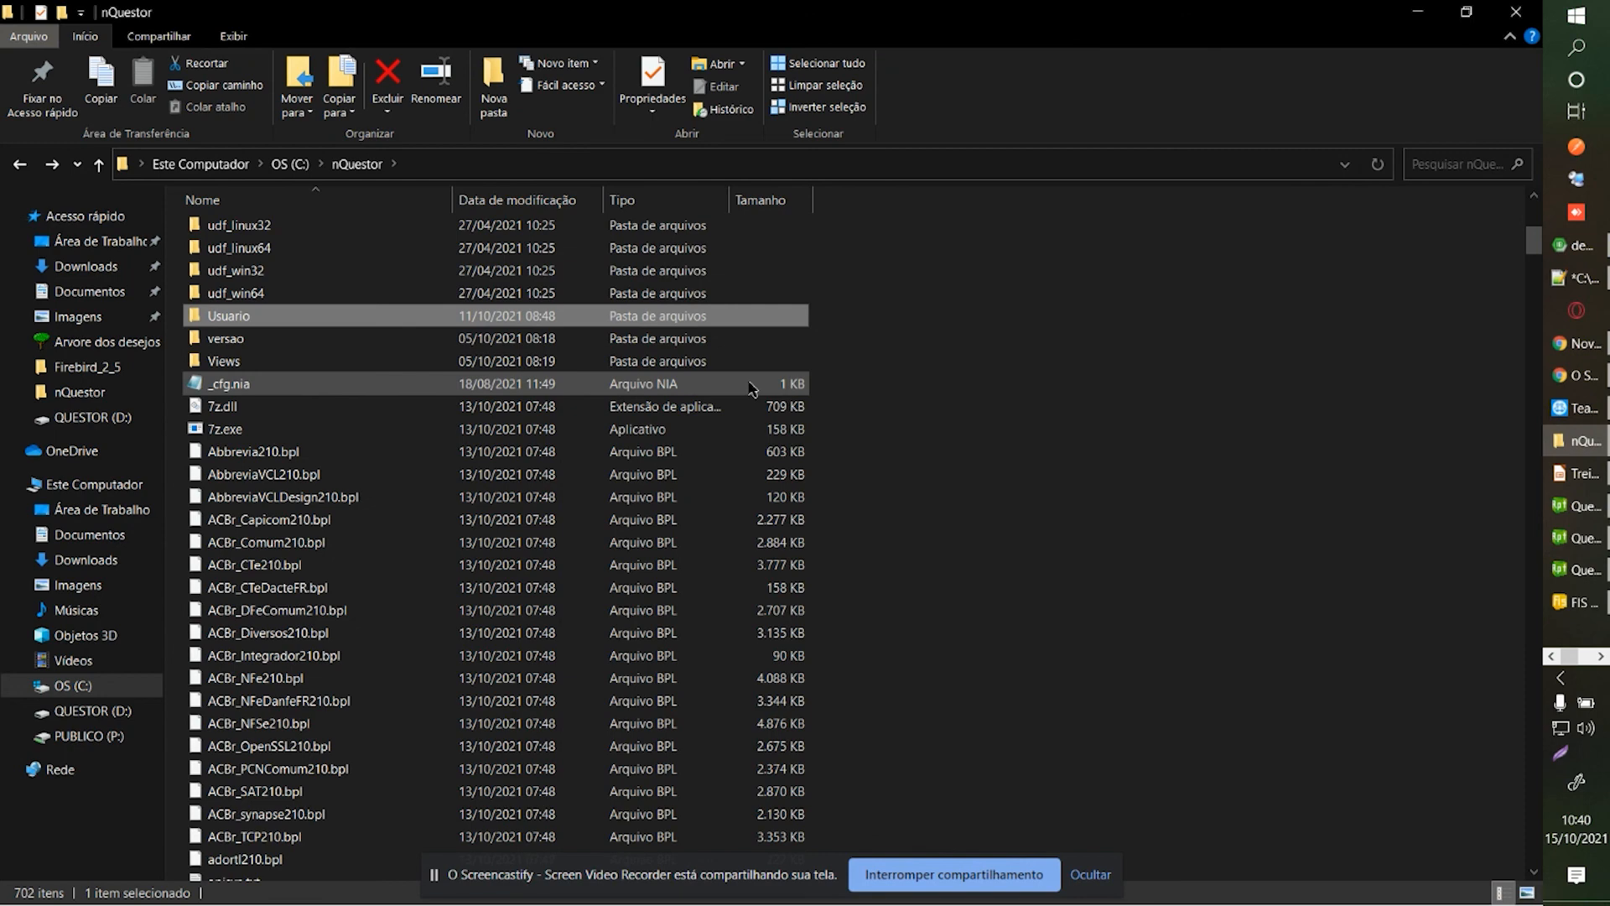
pyautogui.press('Return')
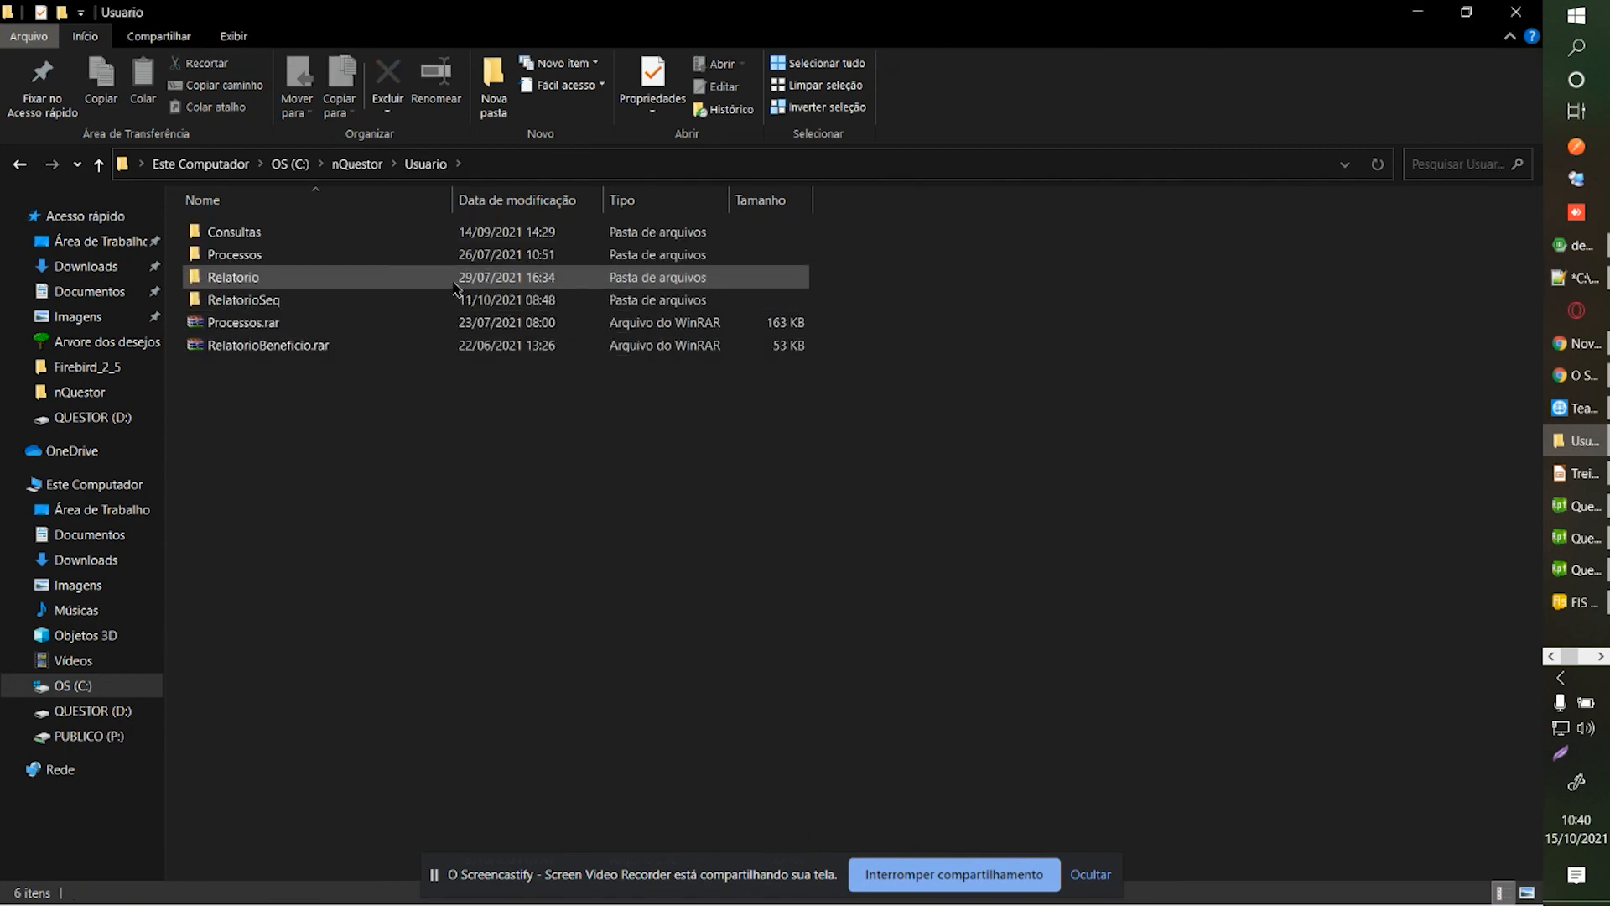
pyautogui.doubleClick(453, 285)
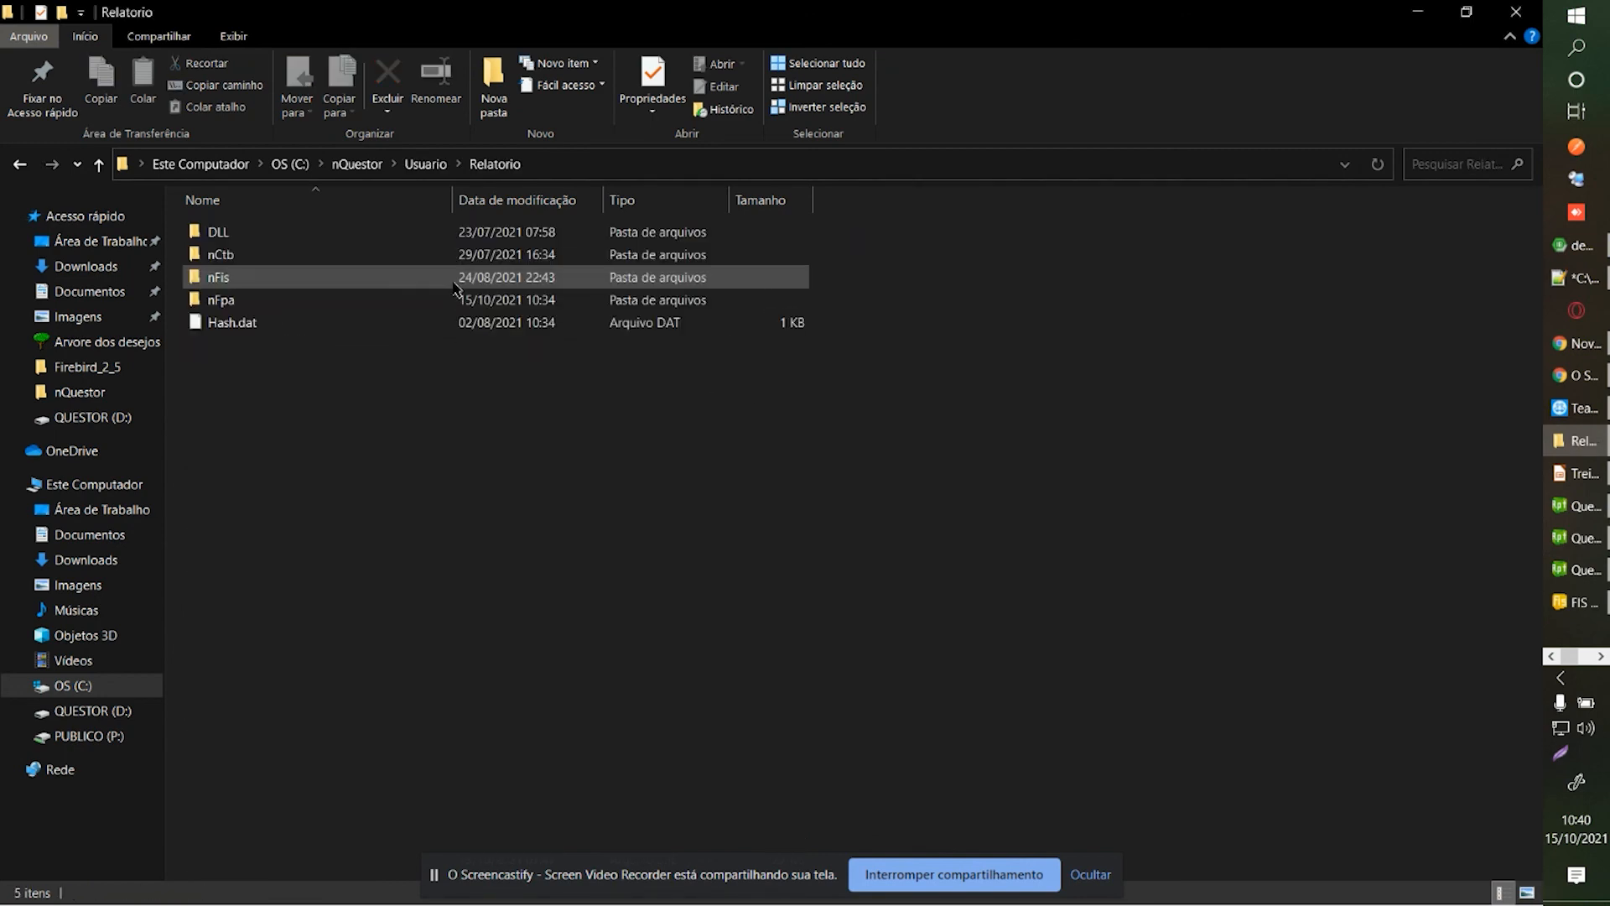
pyautogui.doubleClick(221, 299)
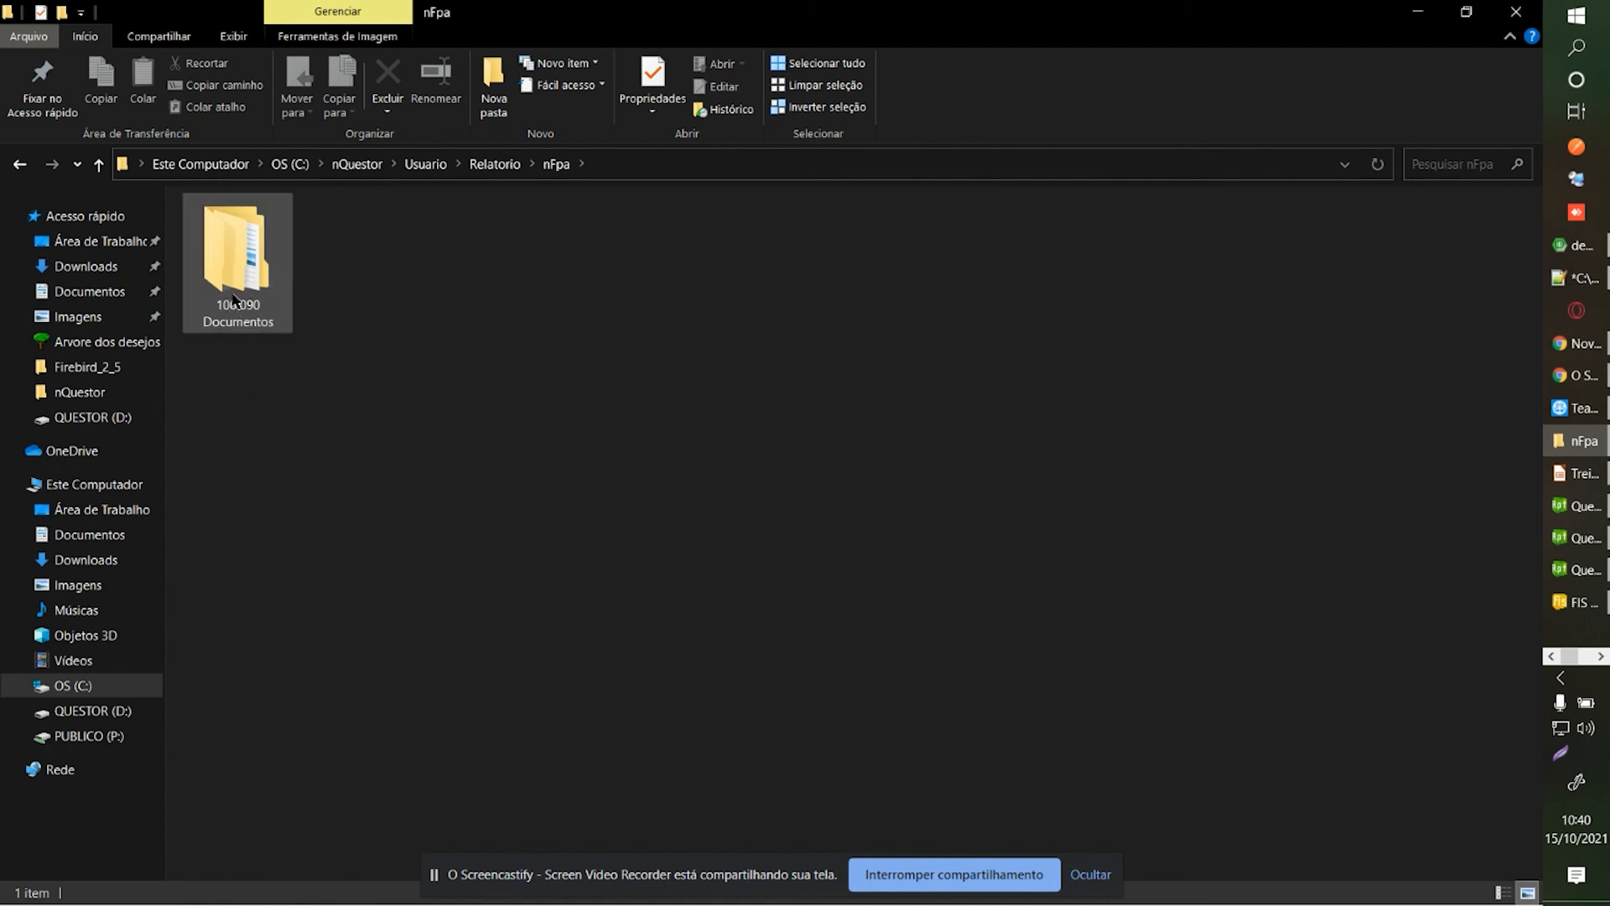
pyautogui.doubleClick(245, 299)
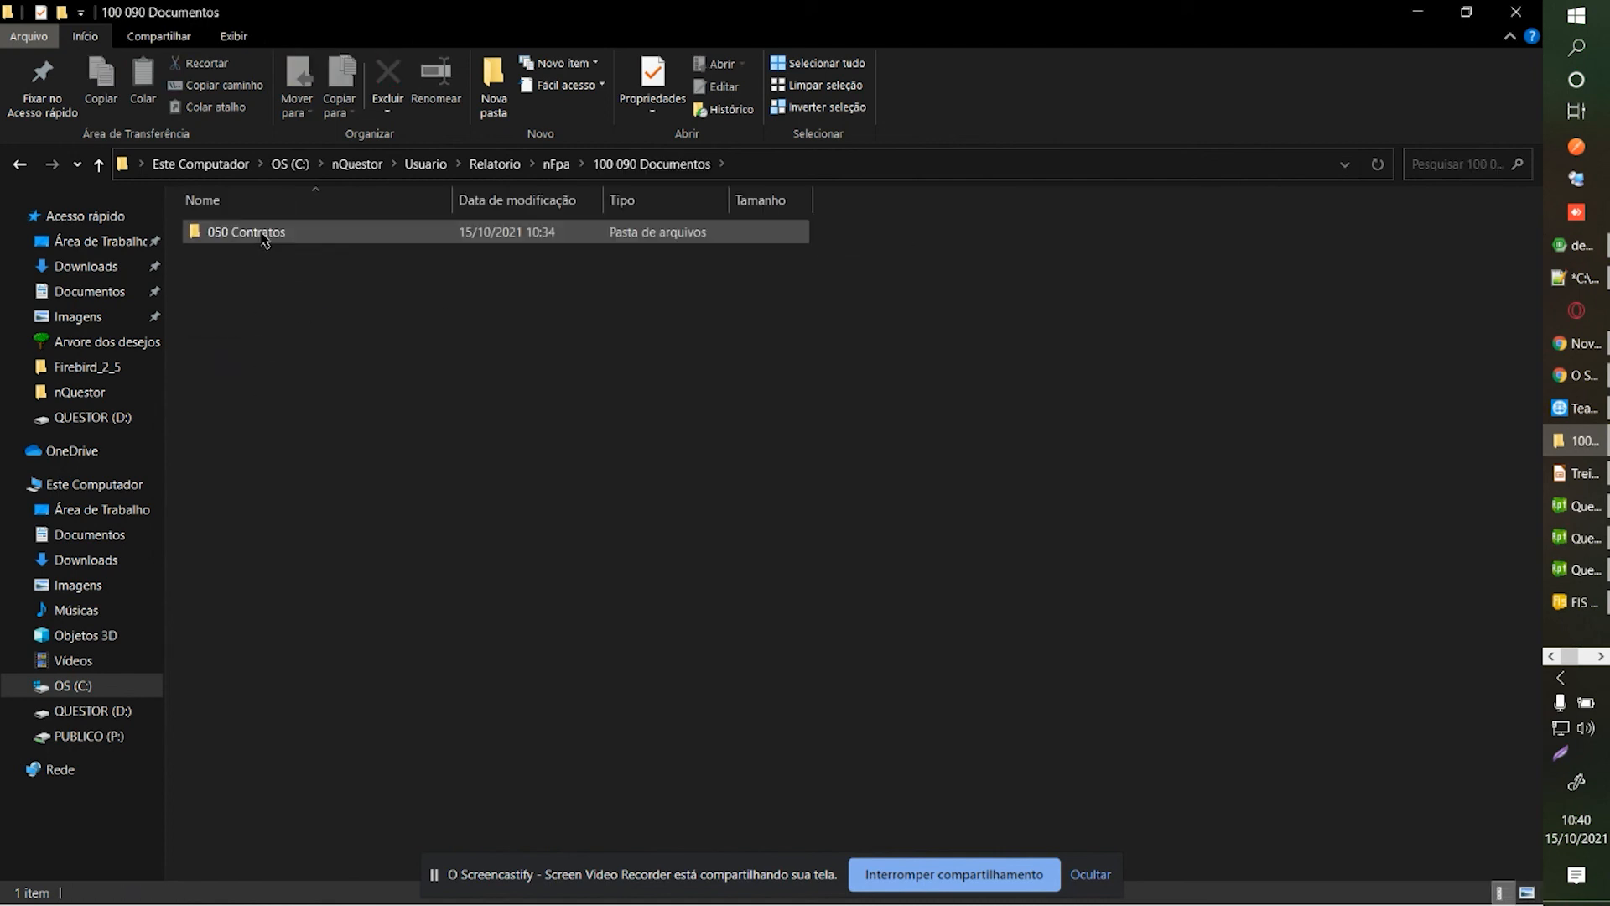
pyautogui.doubleClick(264, 237)
# Return to the Folha de Pagamento window with the company 8 Contrato de Experiência parameters.
pyautogui.click(1585, 657)
pyautogui.click(1578, 179)
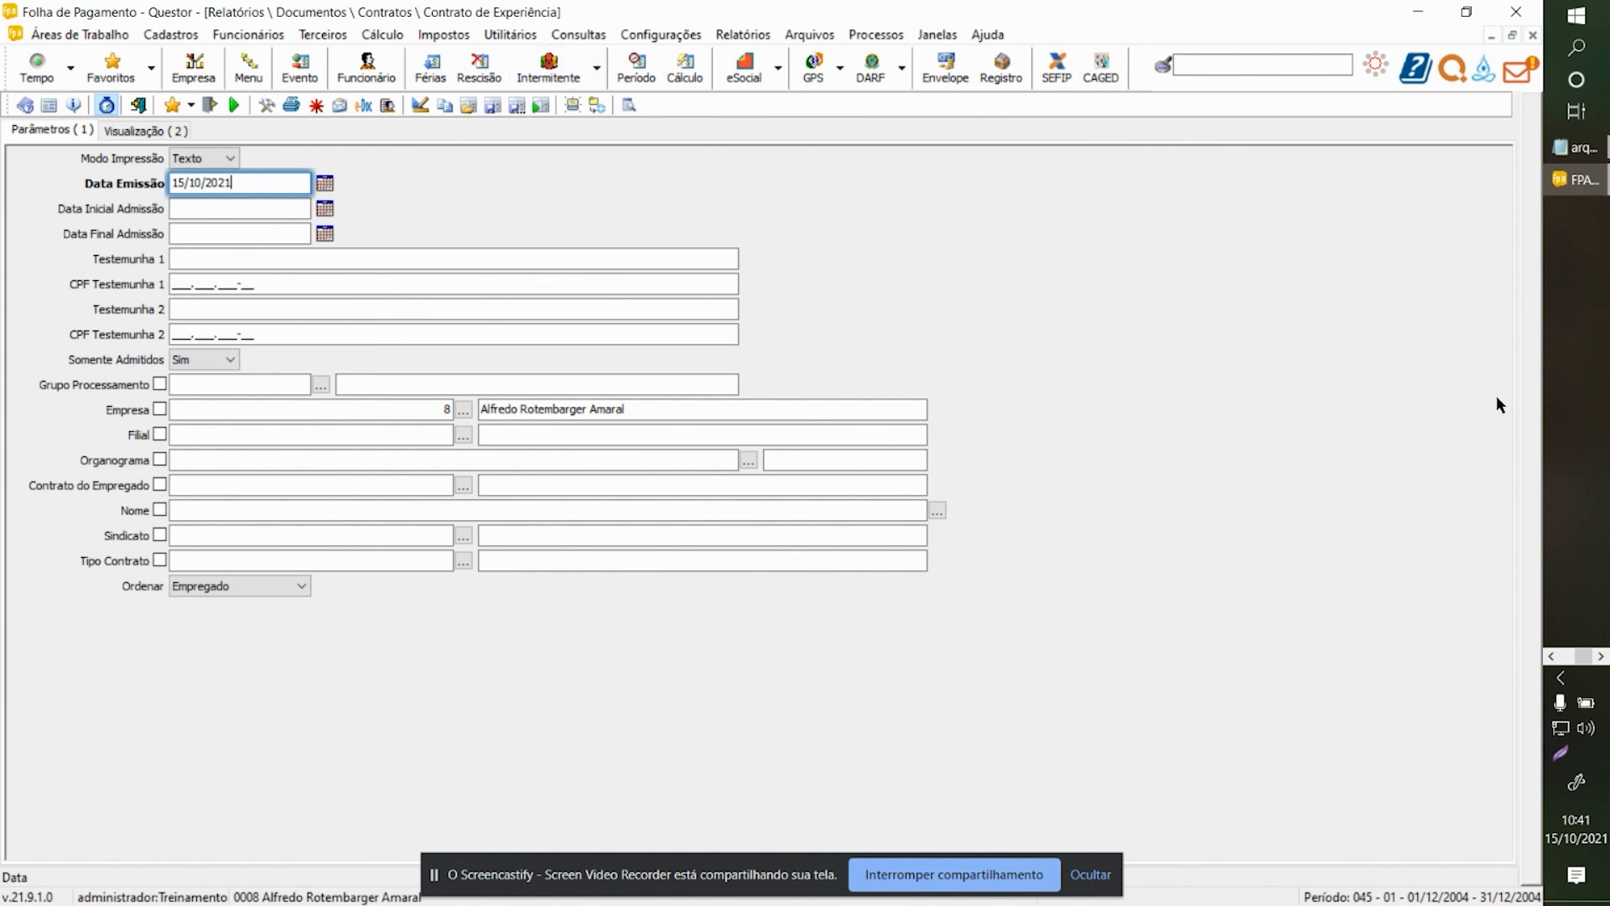
pyautogui.click(1552, 656)
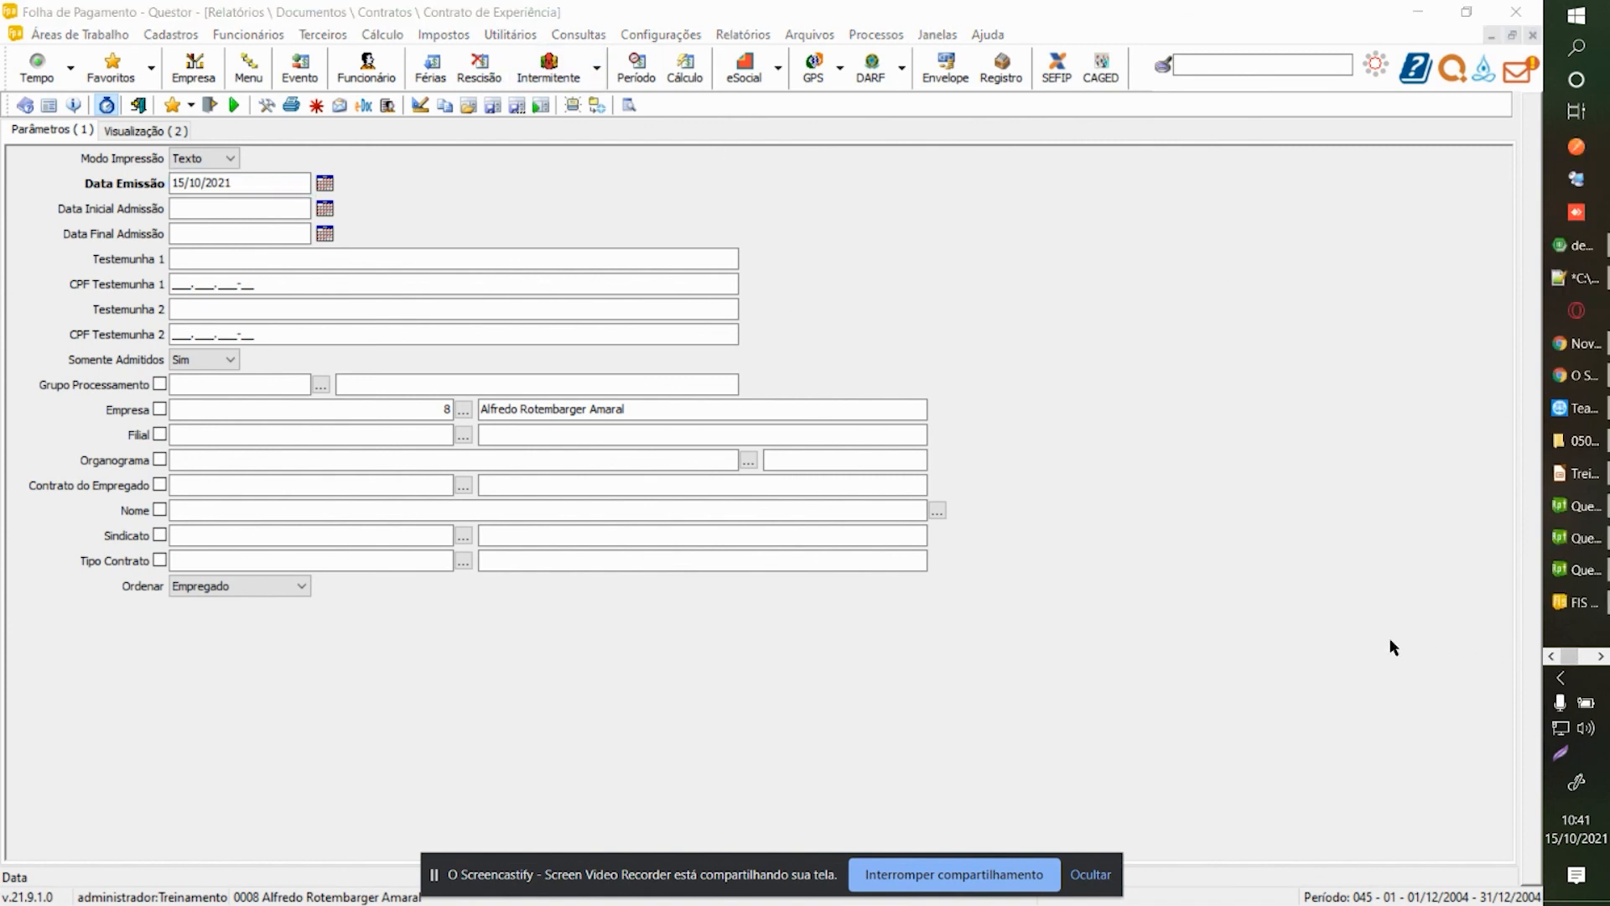